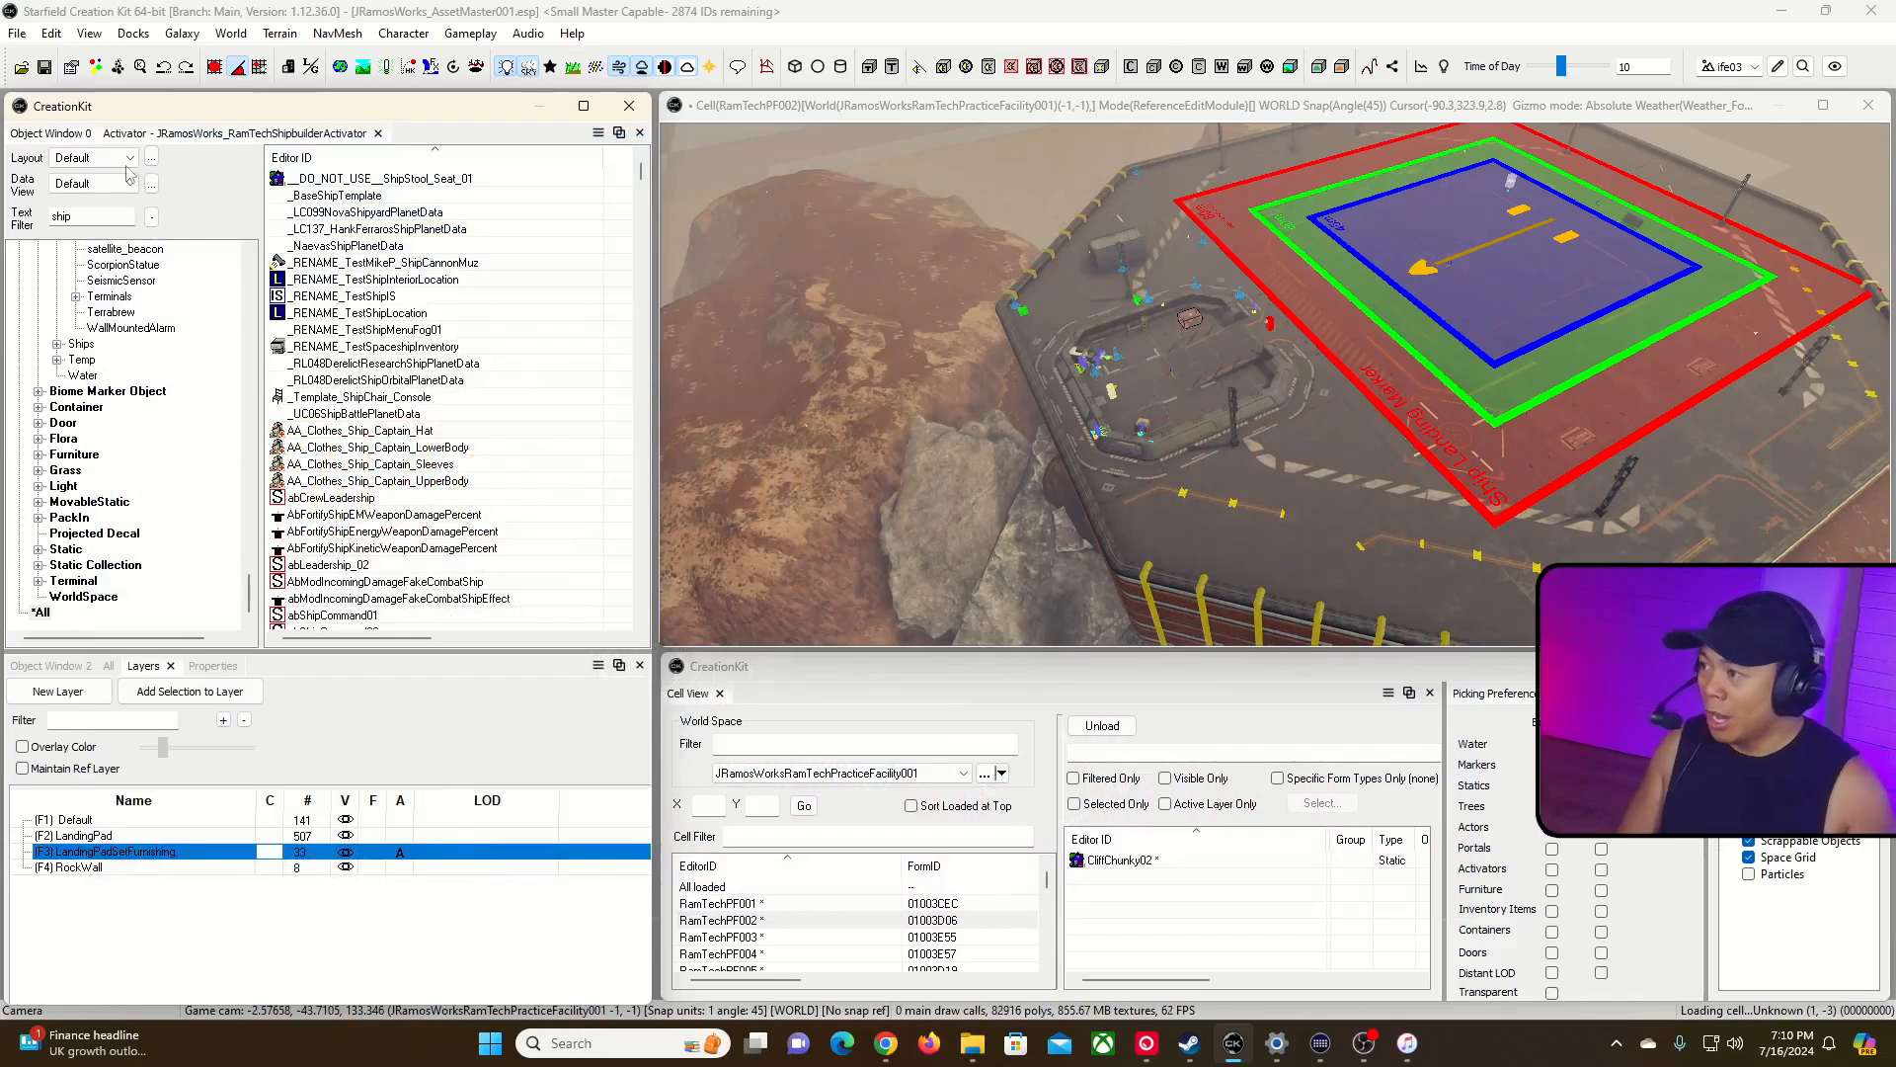
Review the plugin and master files available to load, then leave the list without loading anything.
{"action": "left_click", "coordinate": [16, 34]}
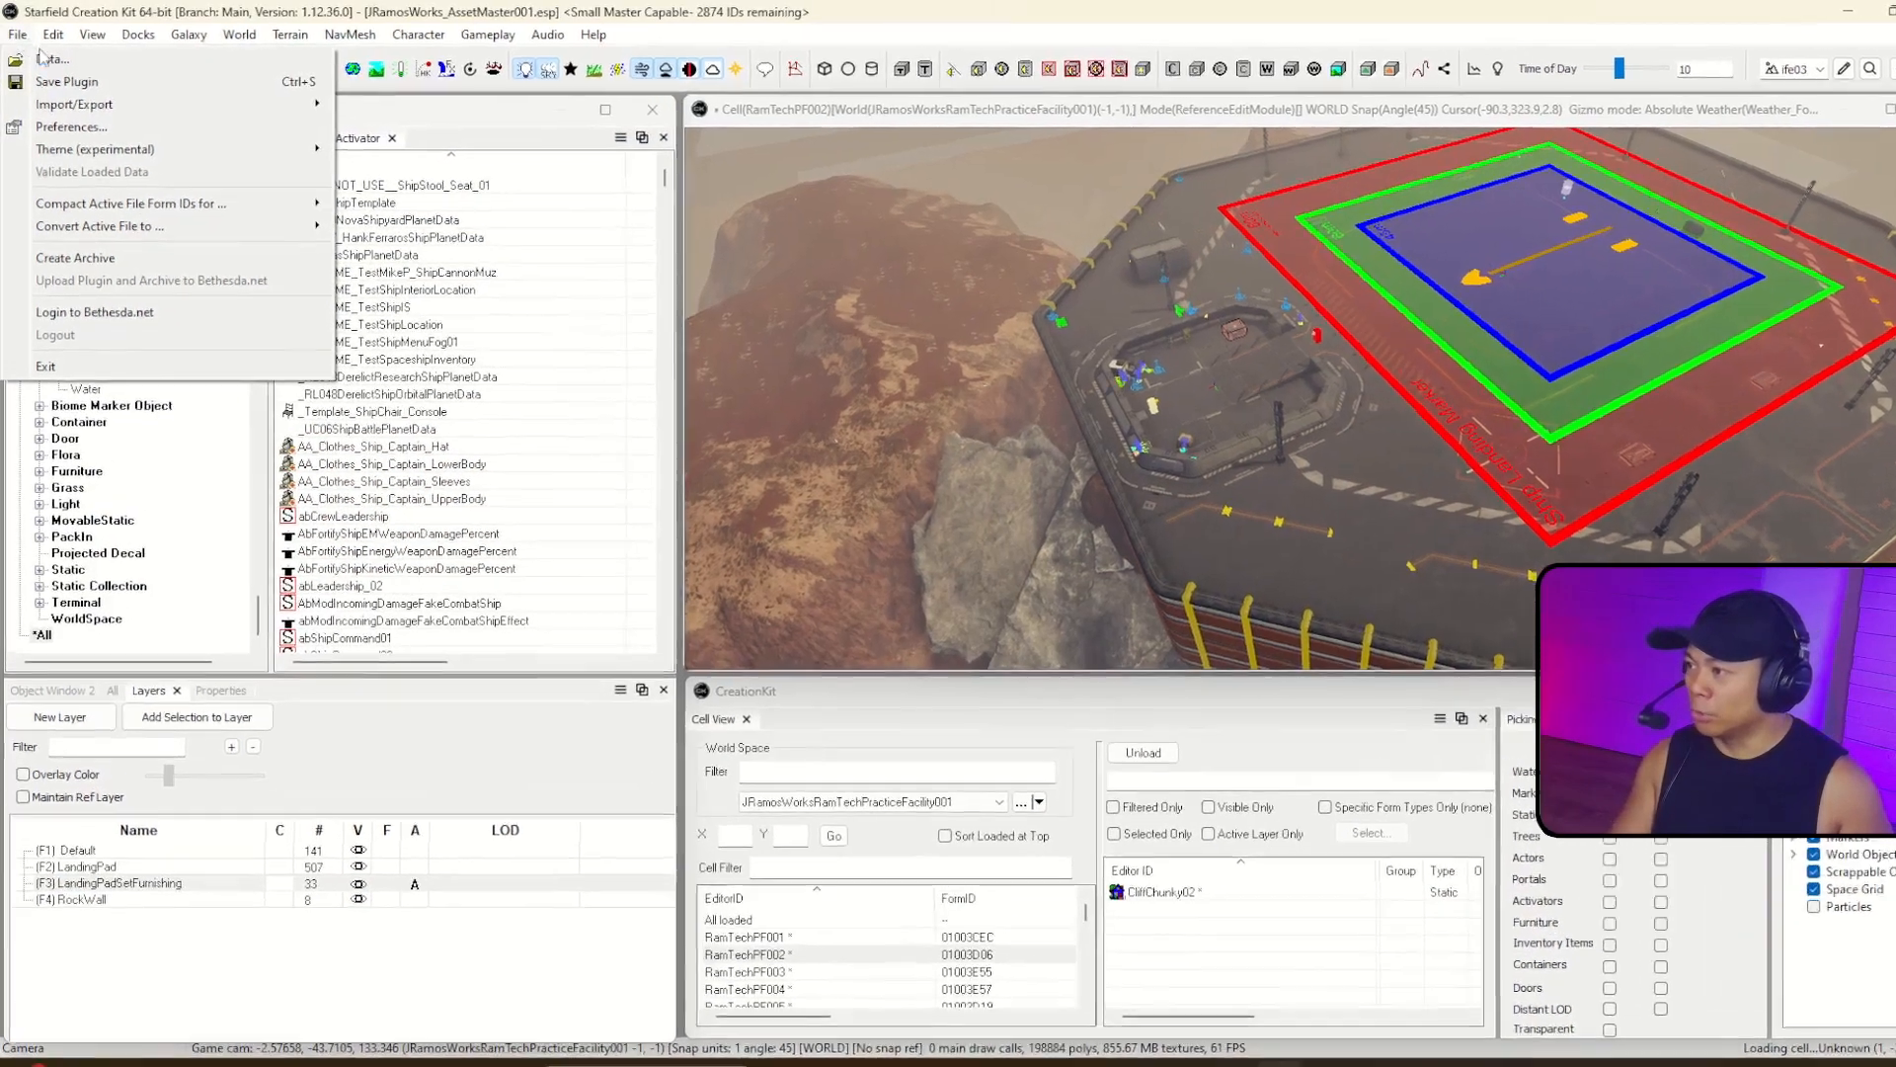
{"action": "left_click", "coordinate": [49, 56]}
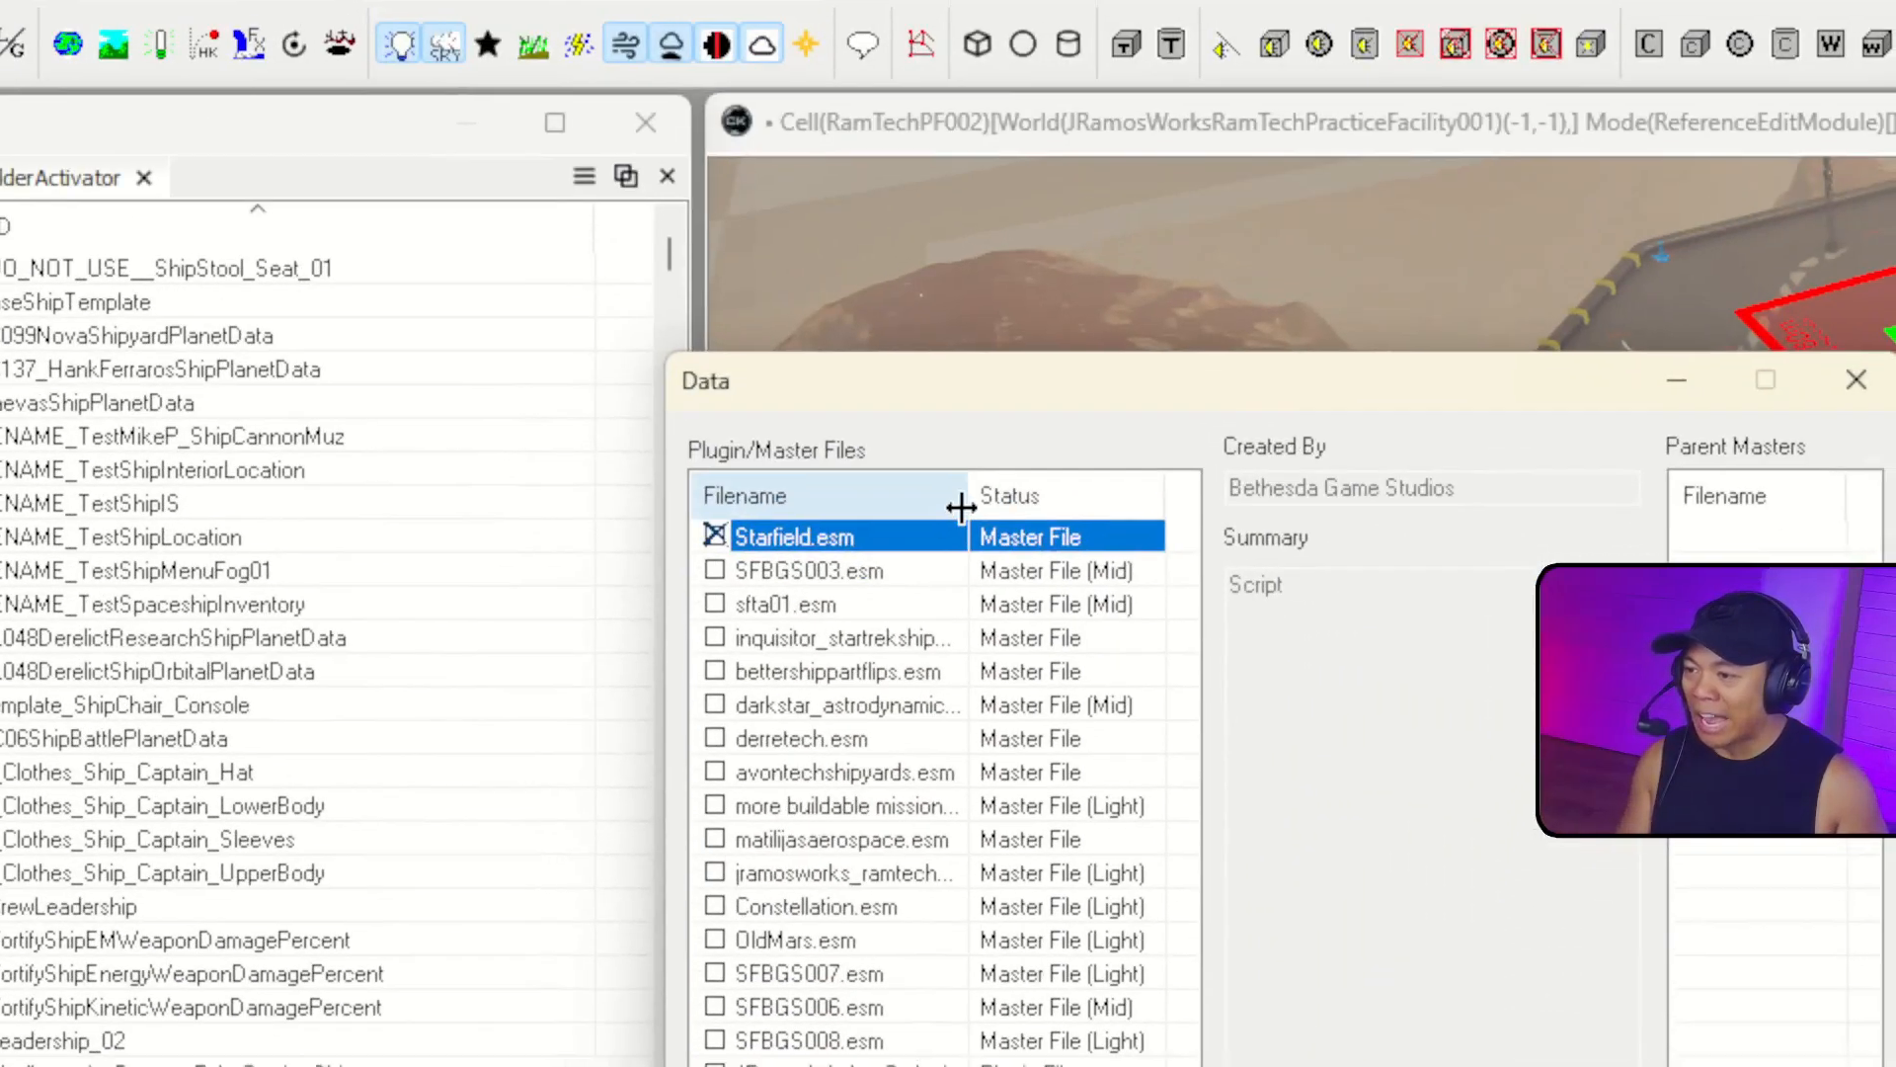
{"action": "left_click_drag", "start_coordinate": [934, 0], "coordinate": [1144, 0]}
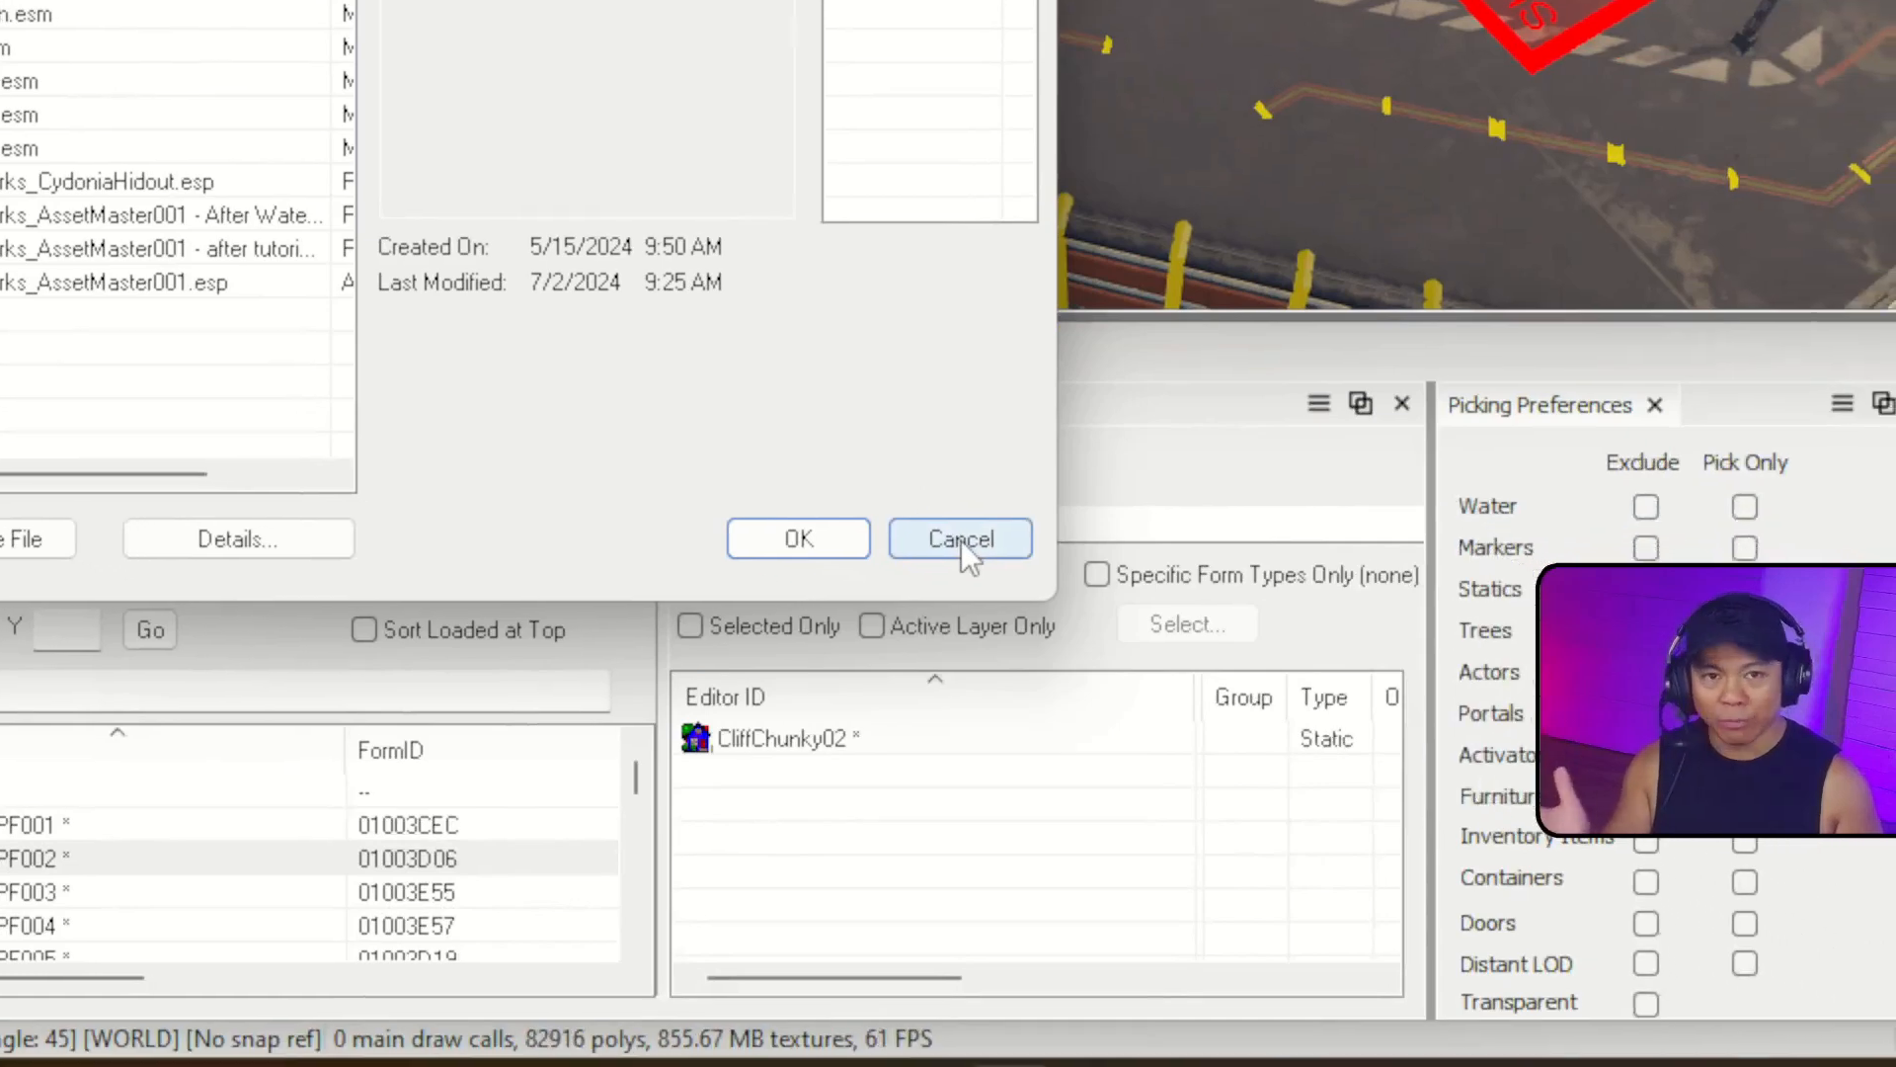
{"action": "left_click", "coordinate": [1695, 796]}
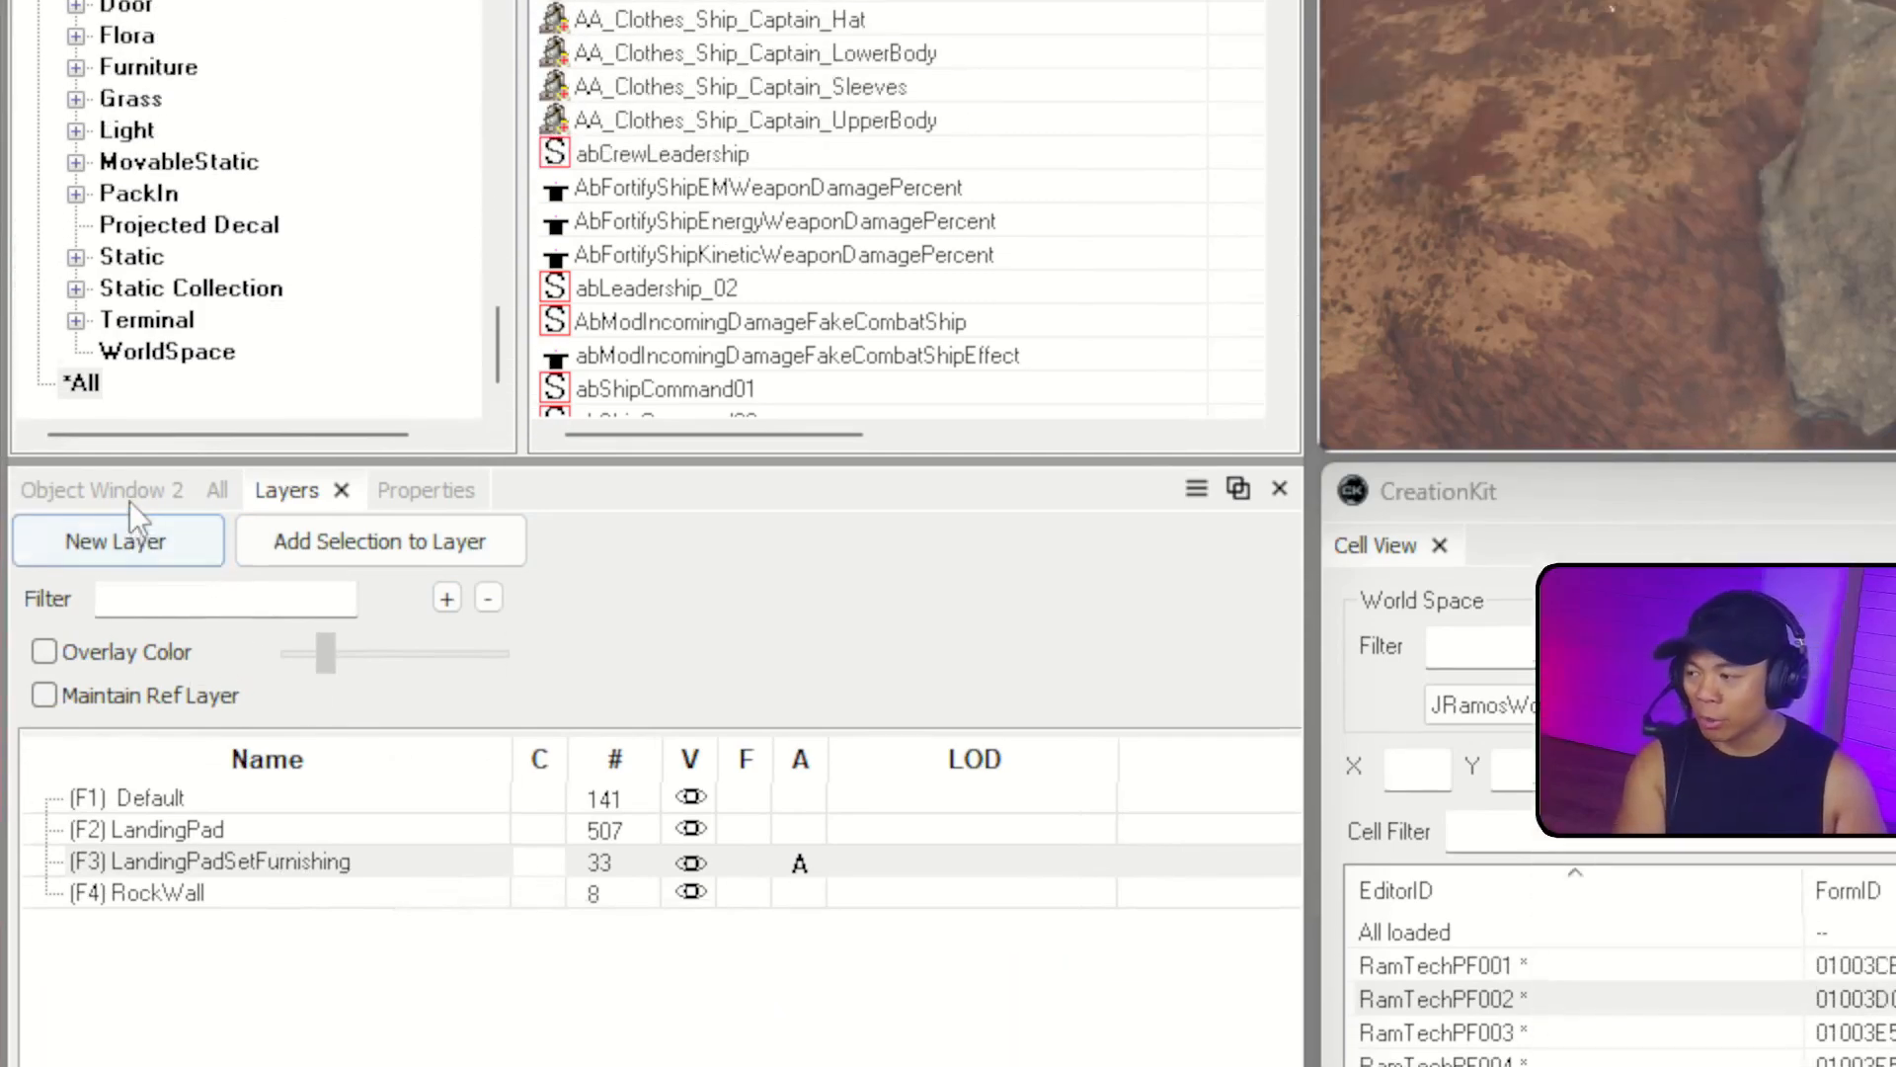
Examine the landing pad and its existing kiosk up close in the enlarged world view, then restore the view's size.
{"action": "left_click", "coordinate": [101, 271]}
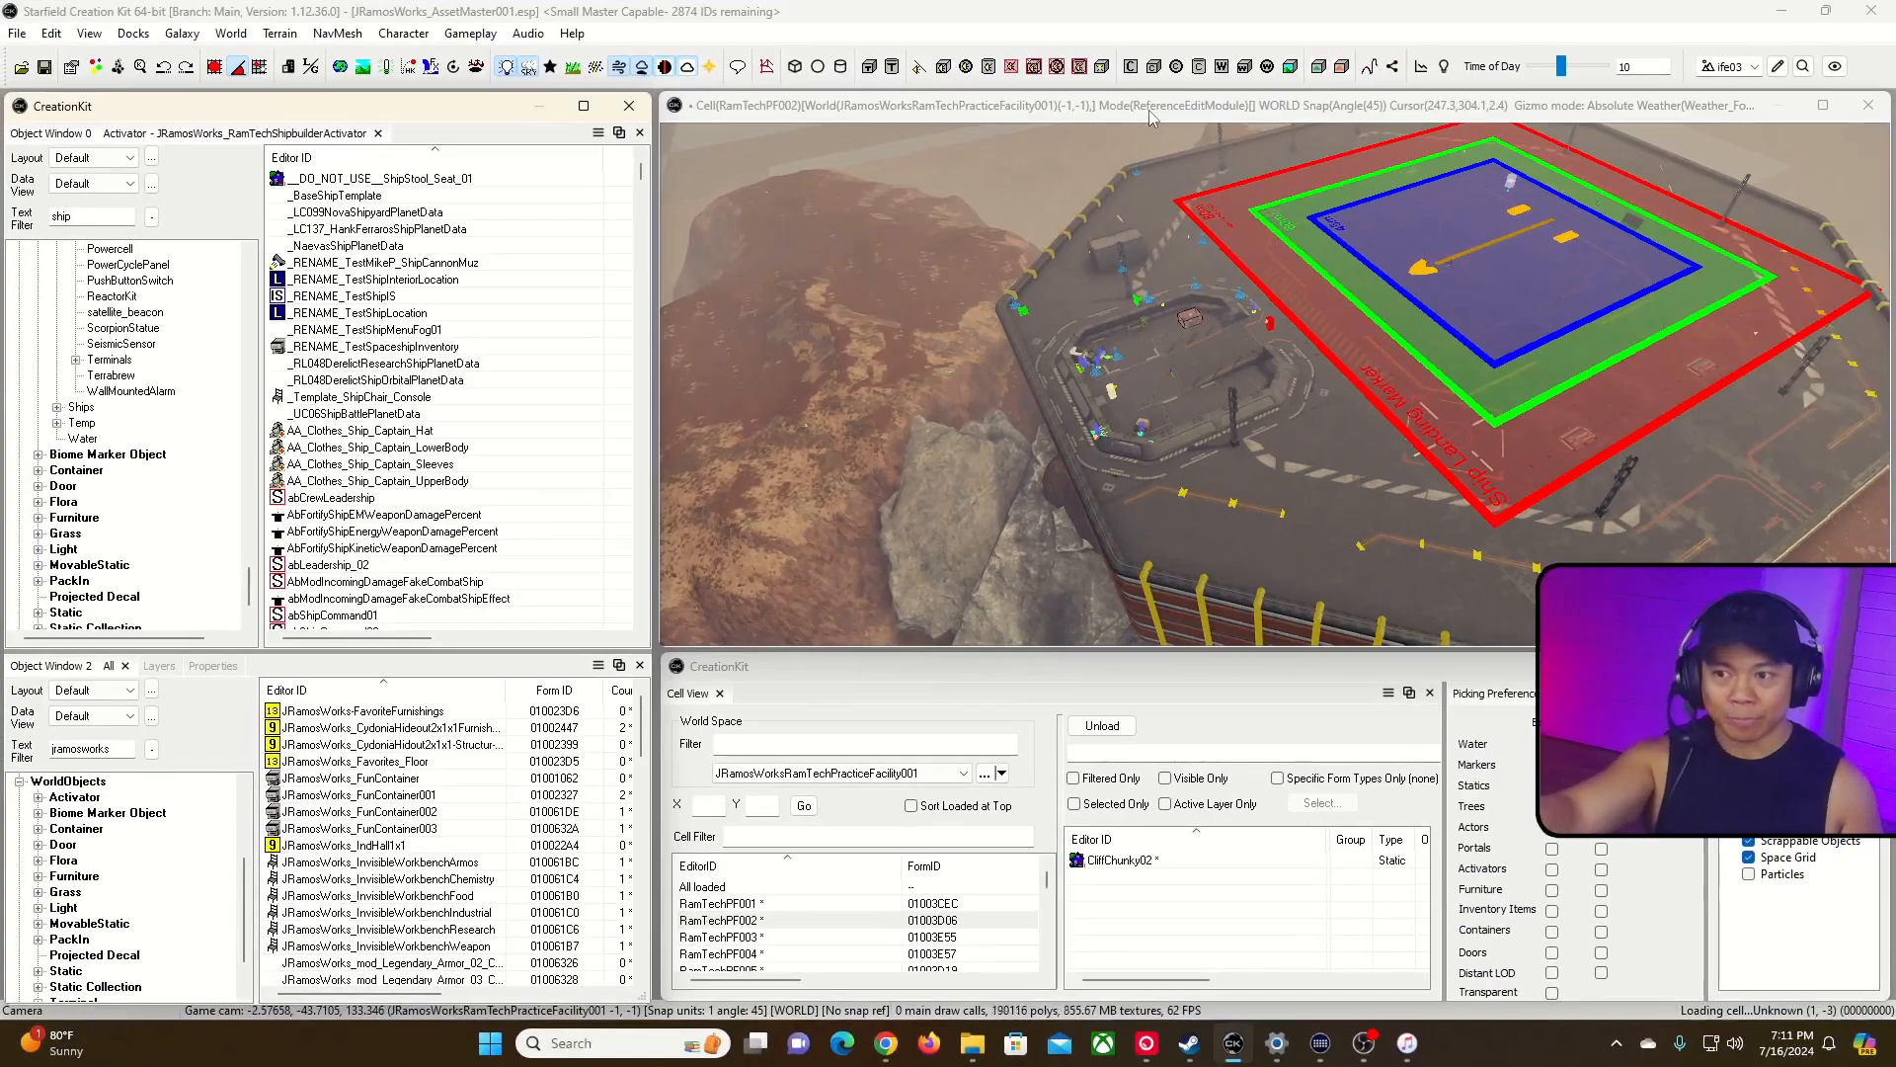
{"action": "double_click", "coordinate": [1148, 109]}
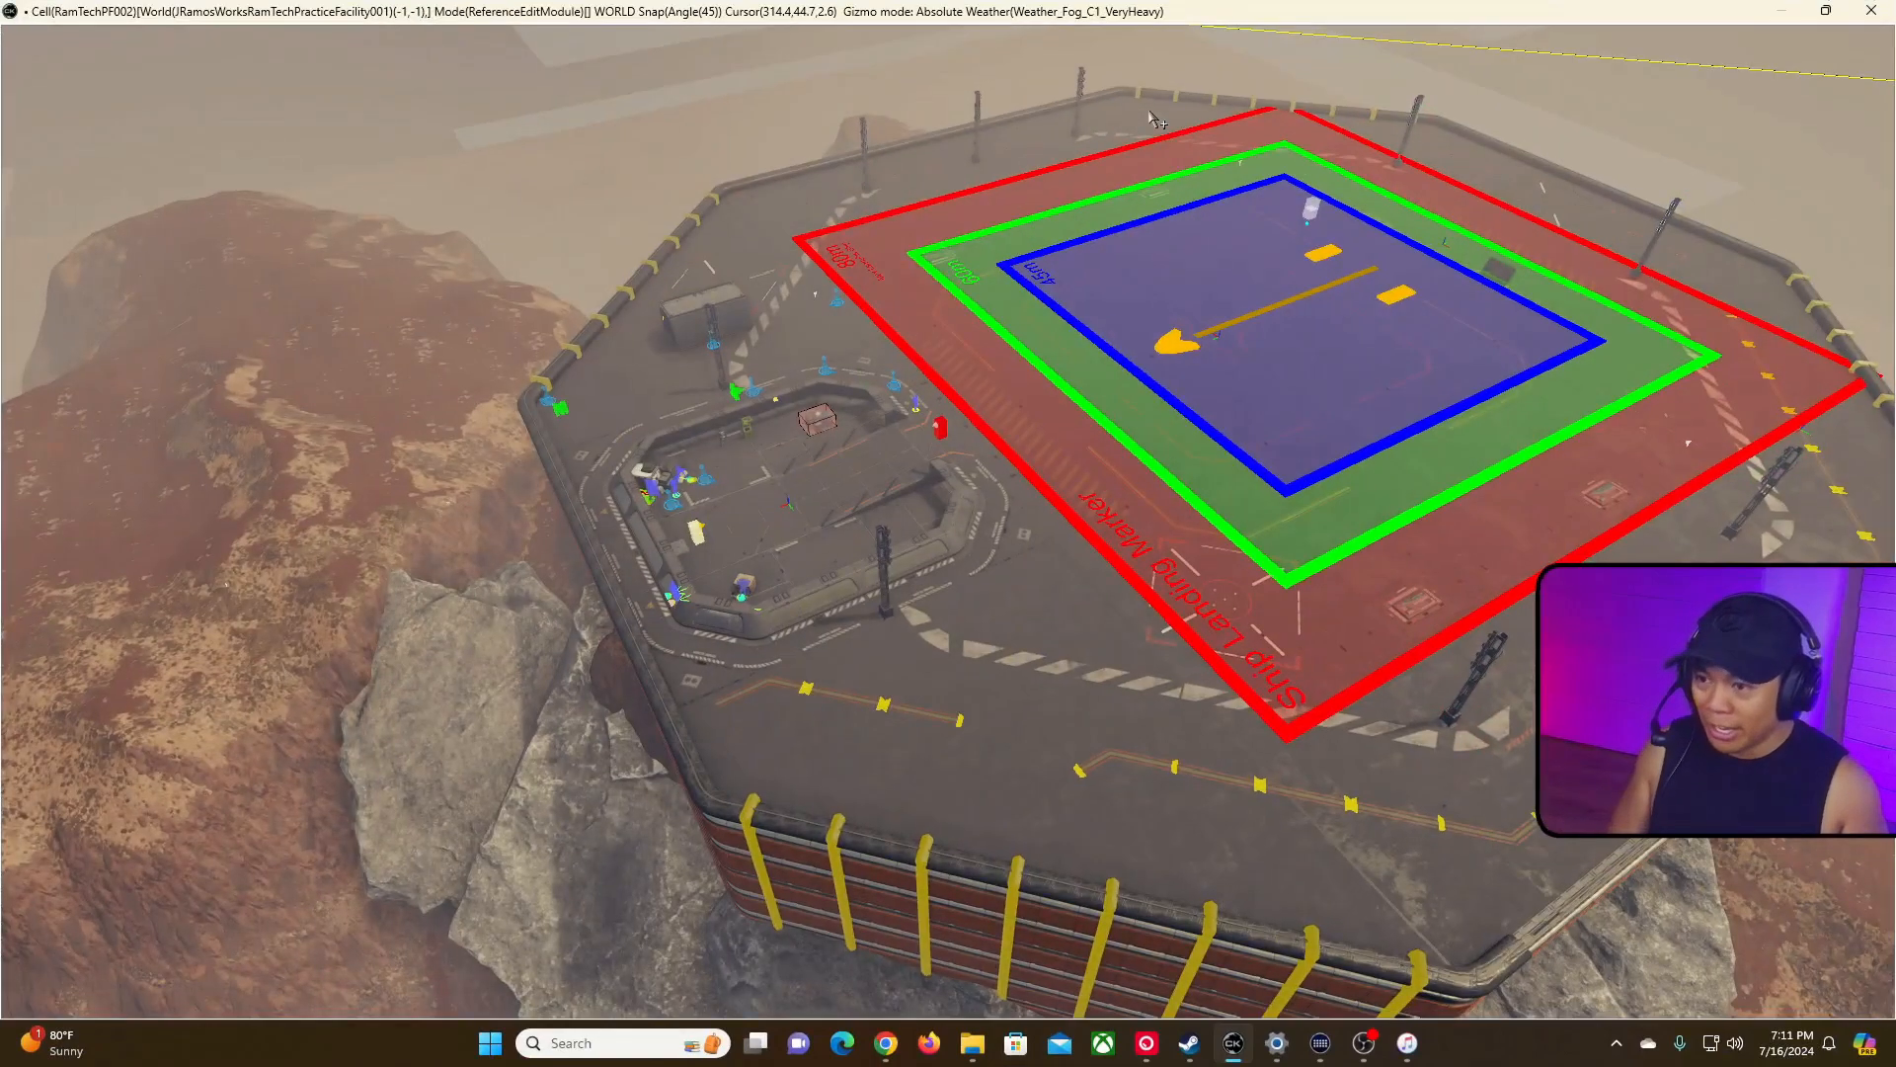
{"action": "key", "text": "w"}
{"action": "mouse_move", "coordinate": [1154, 117]}
{"action": "right_mouse_down"}
{"action": "mouse_move", "coordinate": [1244, 178]}
{"action": "mouse_move", "coordinate": [949, 59]}
{"action": "mouse_move", "coordinate": [889, 64]}
{"action": "mouse_move", "coordinate": [850, 99]}
{"action": "mouse_move", "coordinate": [681, 49]}
{"action": "mouse_move", "coordinate": [740, 69]}
{"action": "mouse_move", "coordinate": [405, 148]}
{"action": "mouse_move", "coordinate": [1188, 123]}
{"action": "right_mouse_up"}
{"action": "key", "text": "d"}
{"action": "scroll", "coordinate": [850, 98], "scroll_direction": "down", "scroll_amount": 2}
{"action": "key", "text": "w"}
{"action": "key", "text": "w"}
{"action": "double_click", "coordinate": [1170, 12]}
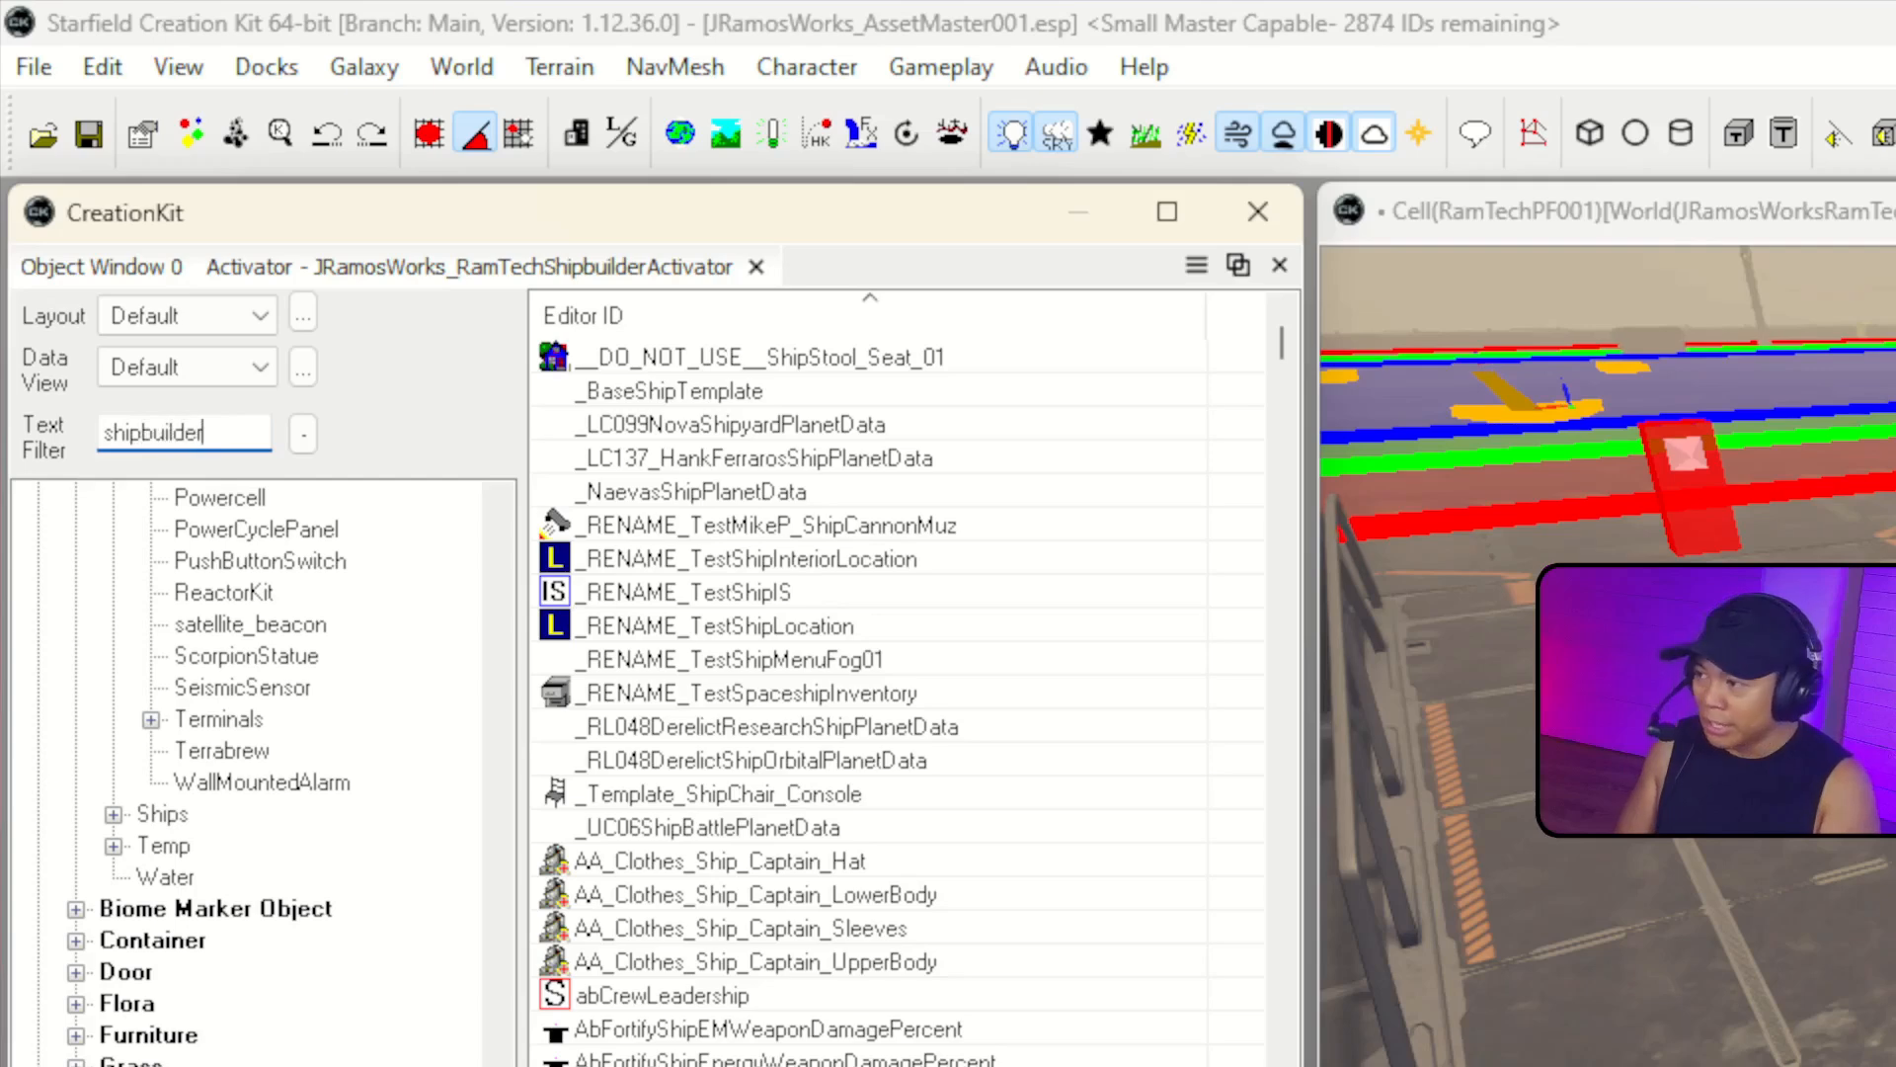
Filter the objects by "shipbuilderactivator" and select ShipbuilderActivator.
{"action": "type", "text": "tor"}
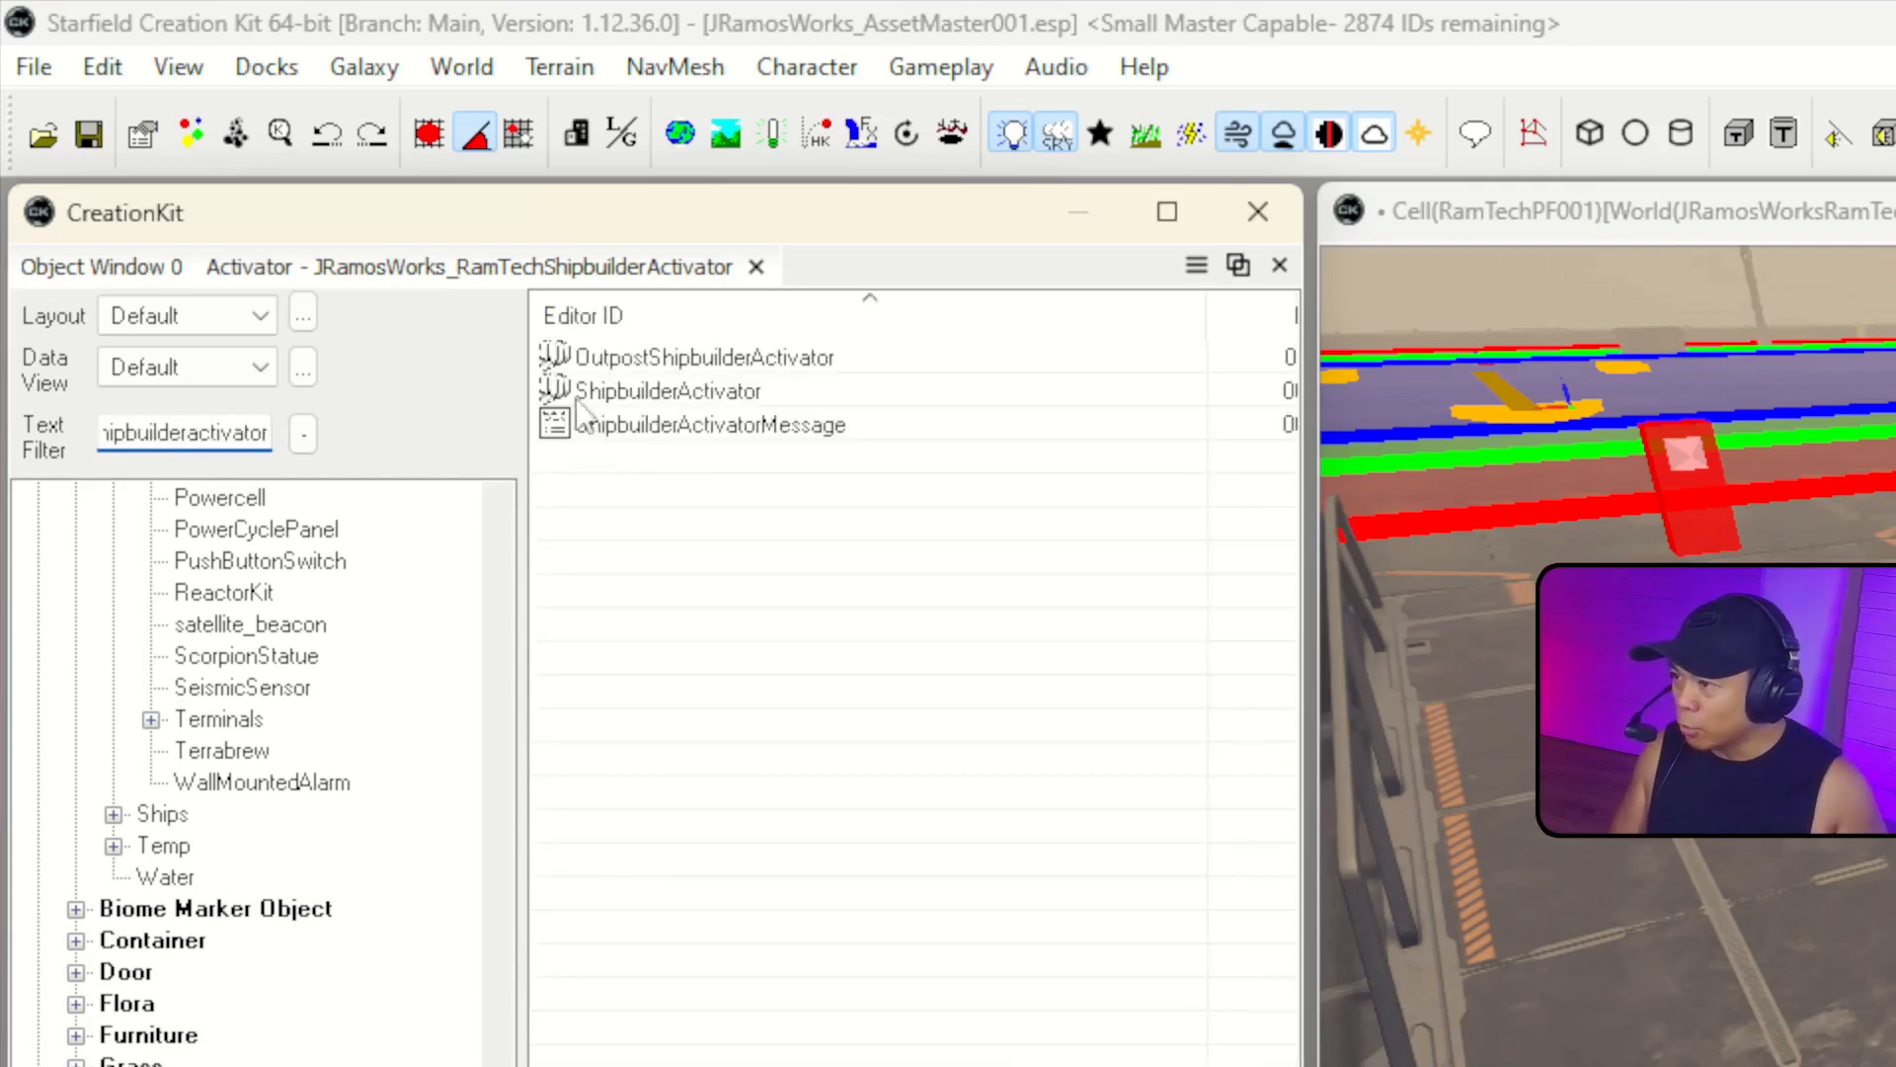
{"action": "left_click", "coordinate": [653, 395]}
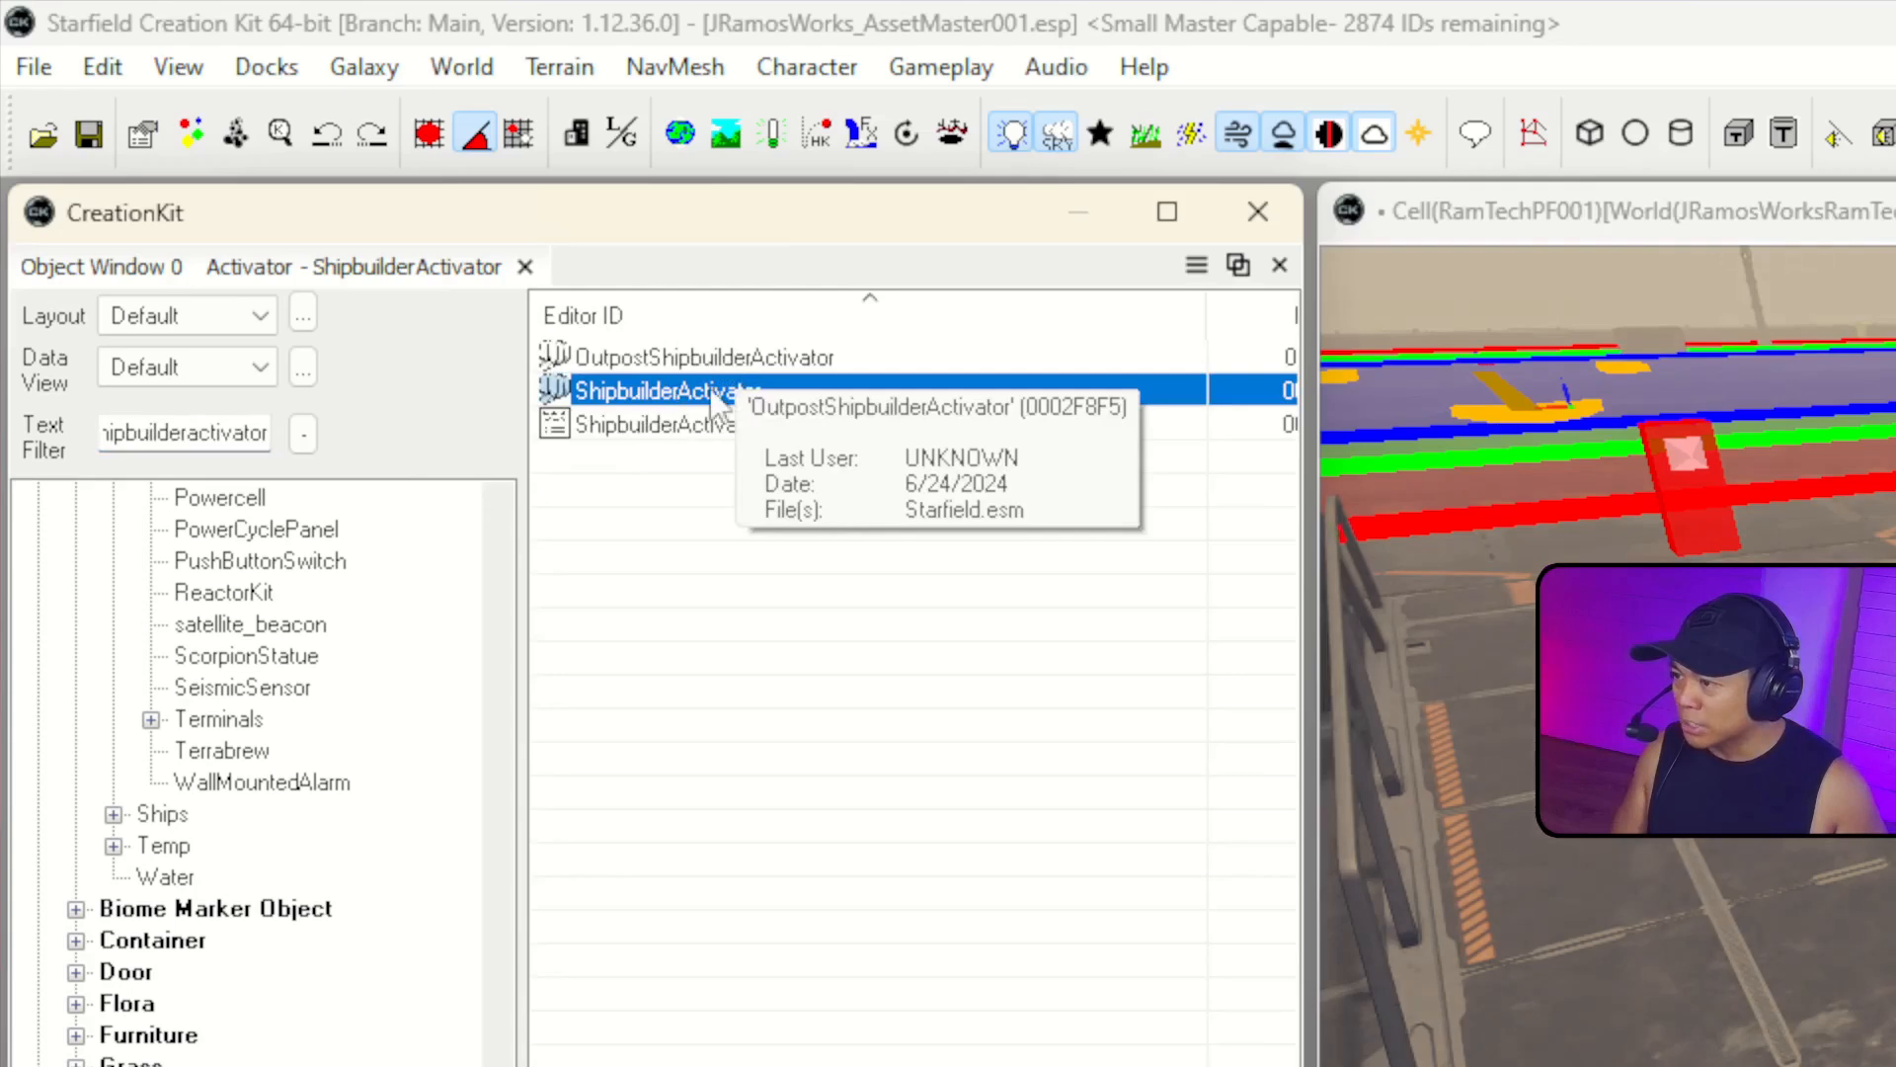
{"action": "left_click", "coordinate": [666, 424]}
{"action": "left_click", "coordinate": [691, 395]}
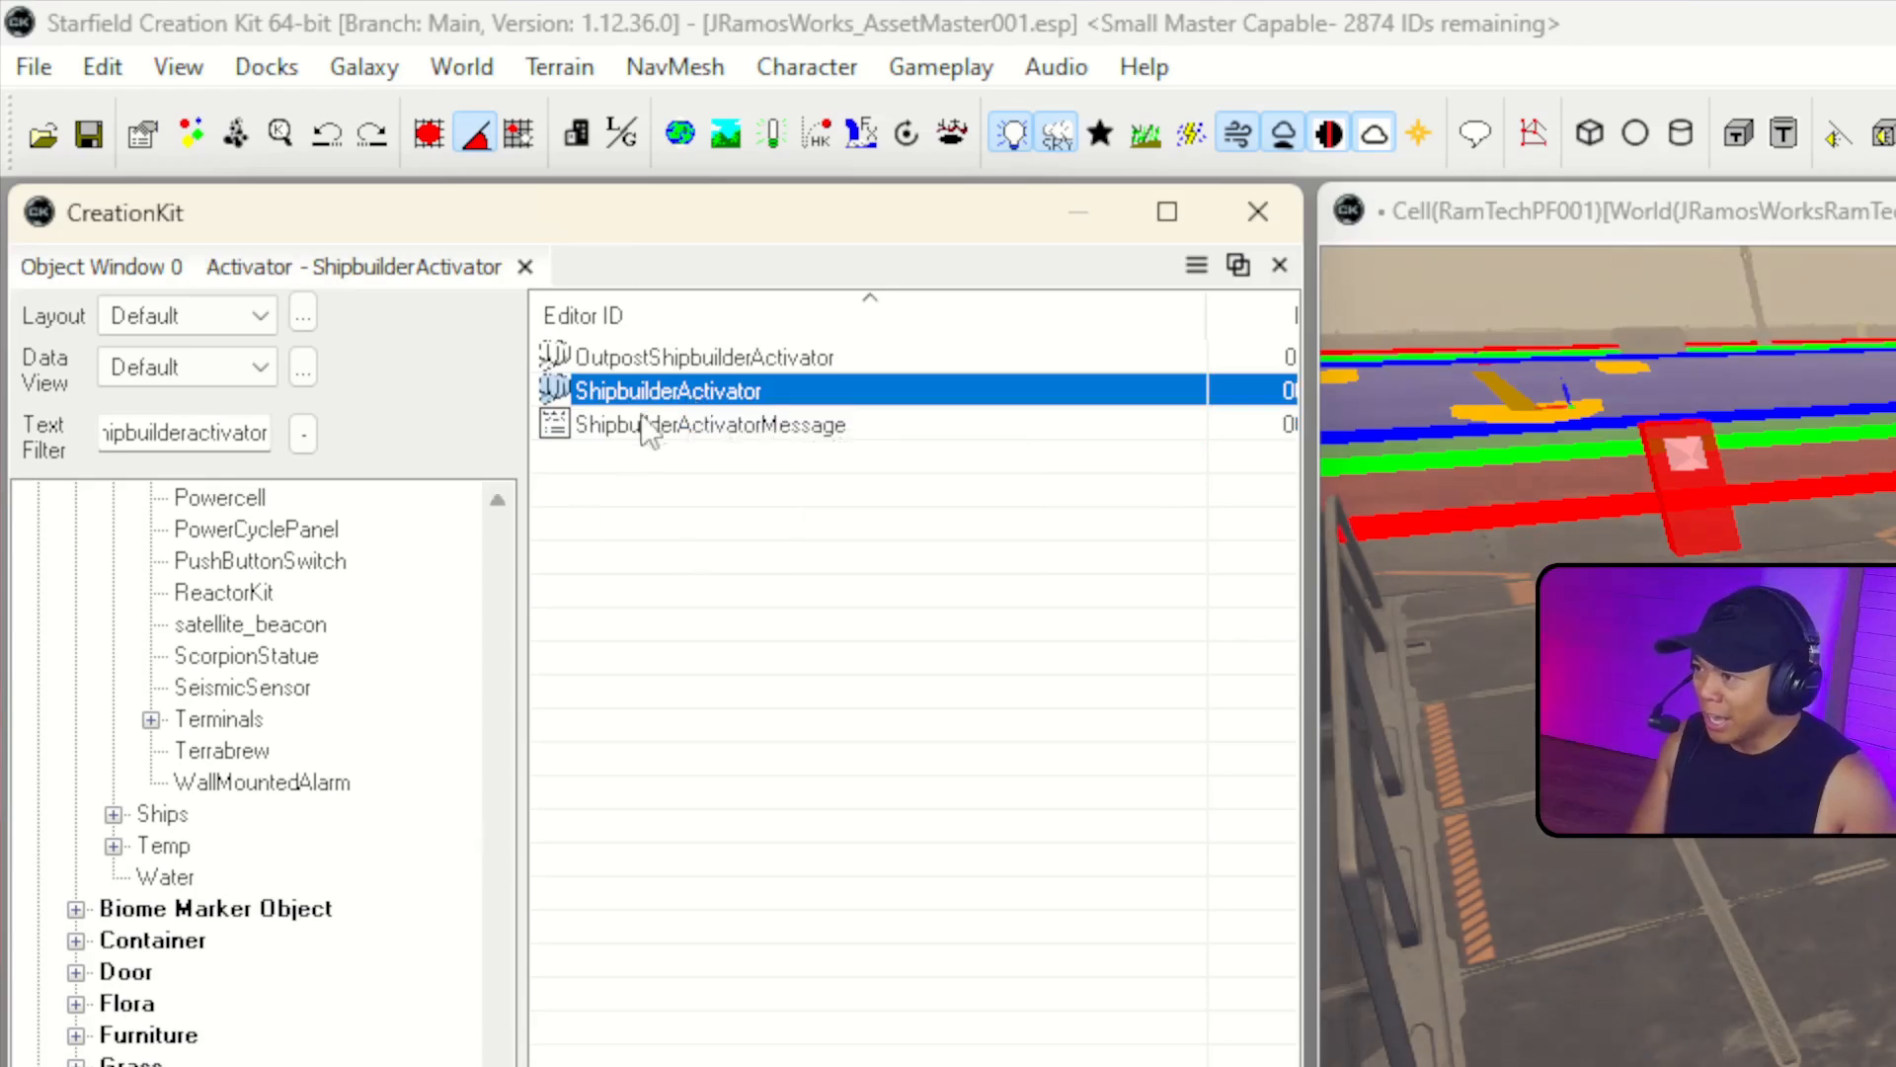
Locate ShipbuilderActivator in the object tree and show the contents of its kiosks category.
{"action": "right_click", "coordinate": [667, 390]}
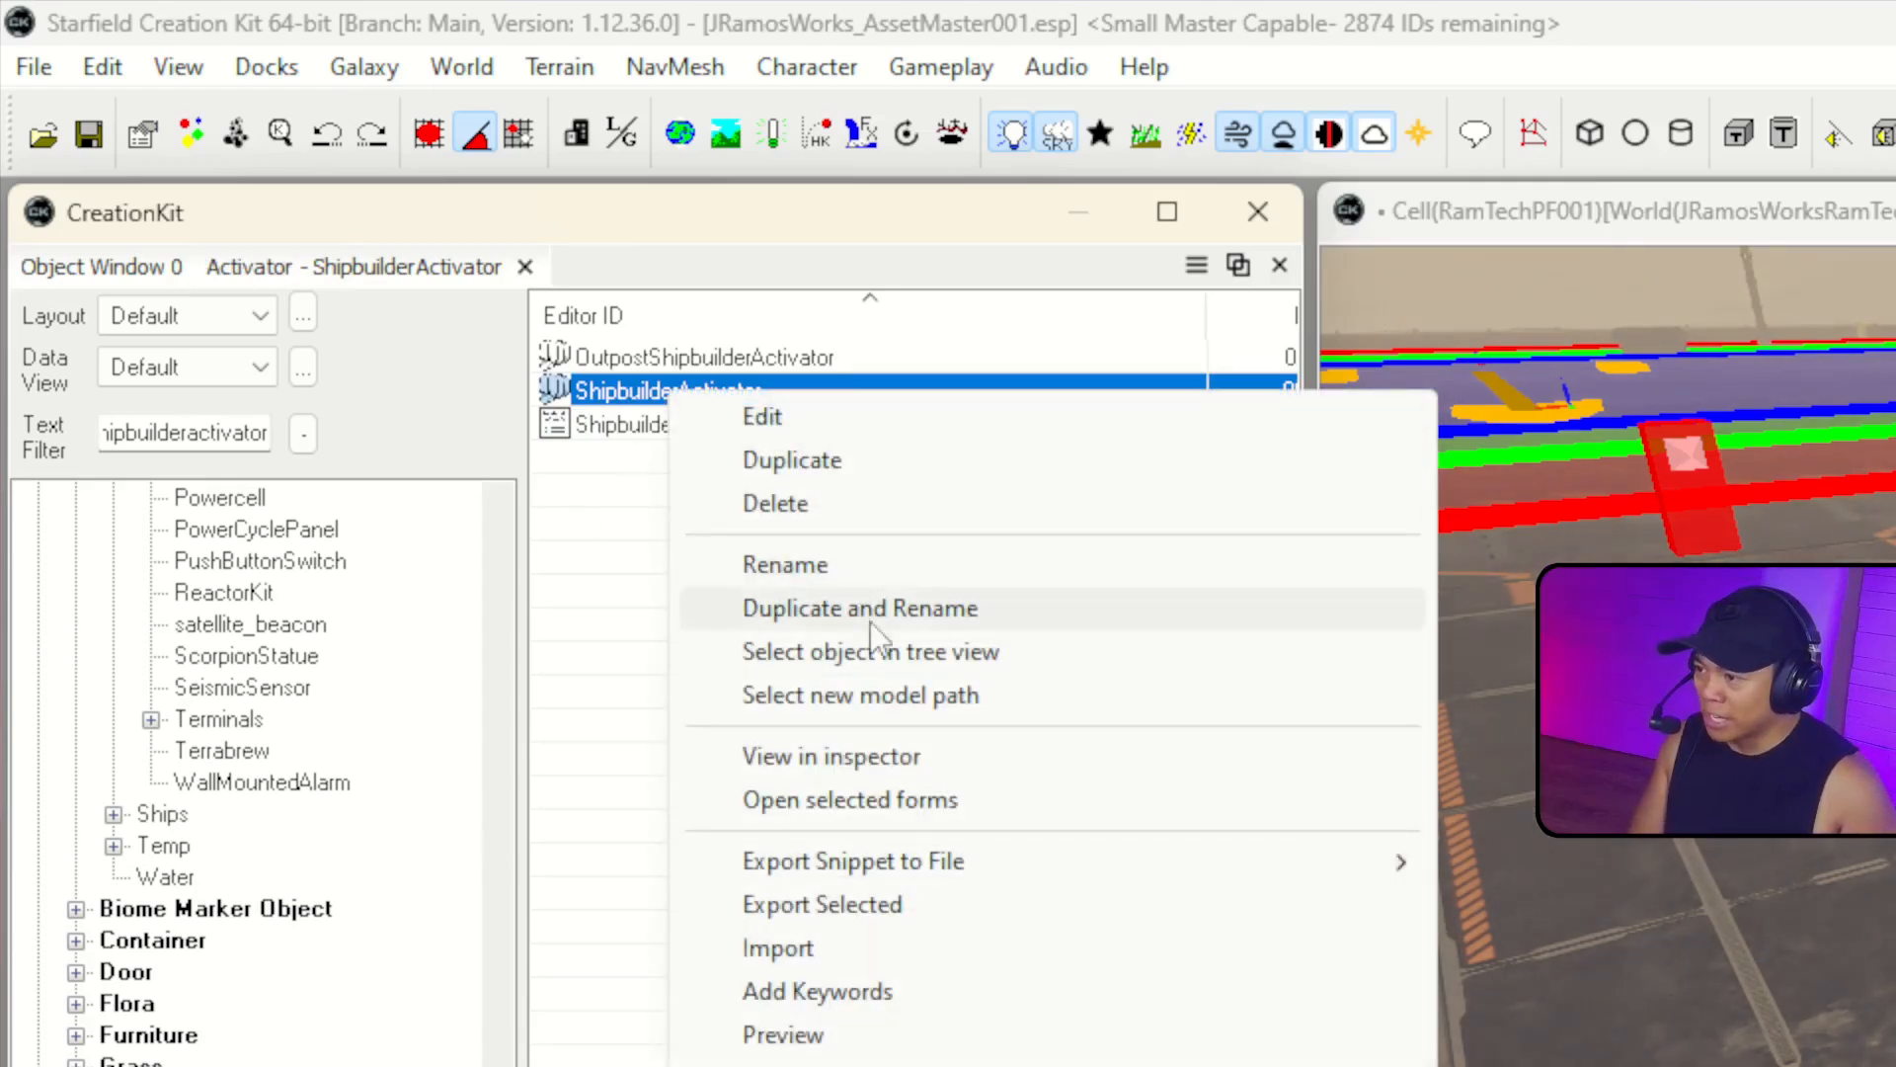
{"action": "left_click", "coordinate": [869, 651]}
{"action": "left_click_drag", "start_coordinate": [498, 614], "coordinate": [496, 380]}
{"action": "scroll", "coordinate": [301, 544], "scroll_direction": "down", "scroll_amount": 10}
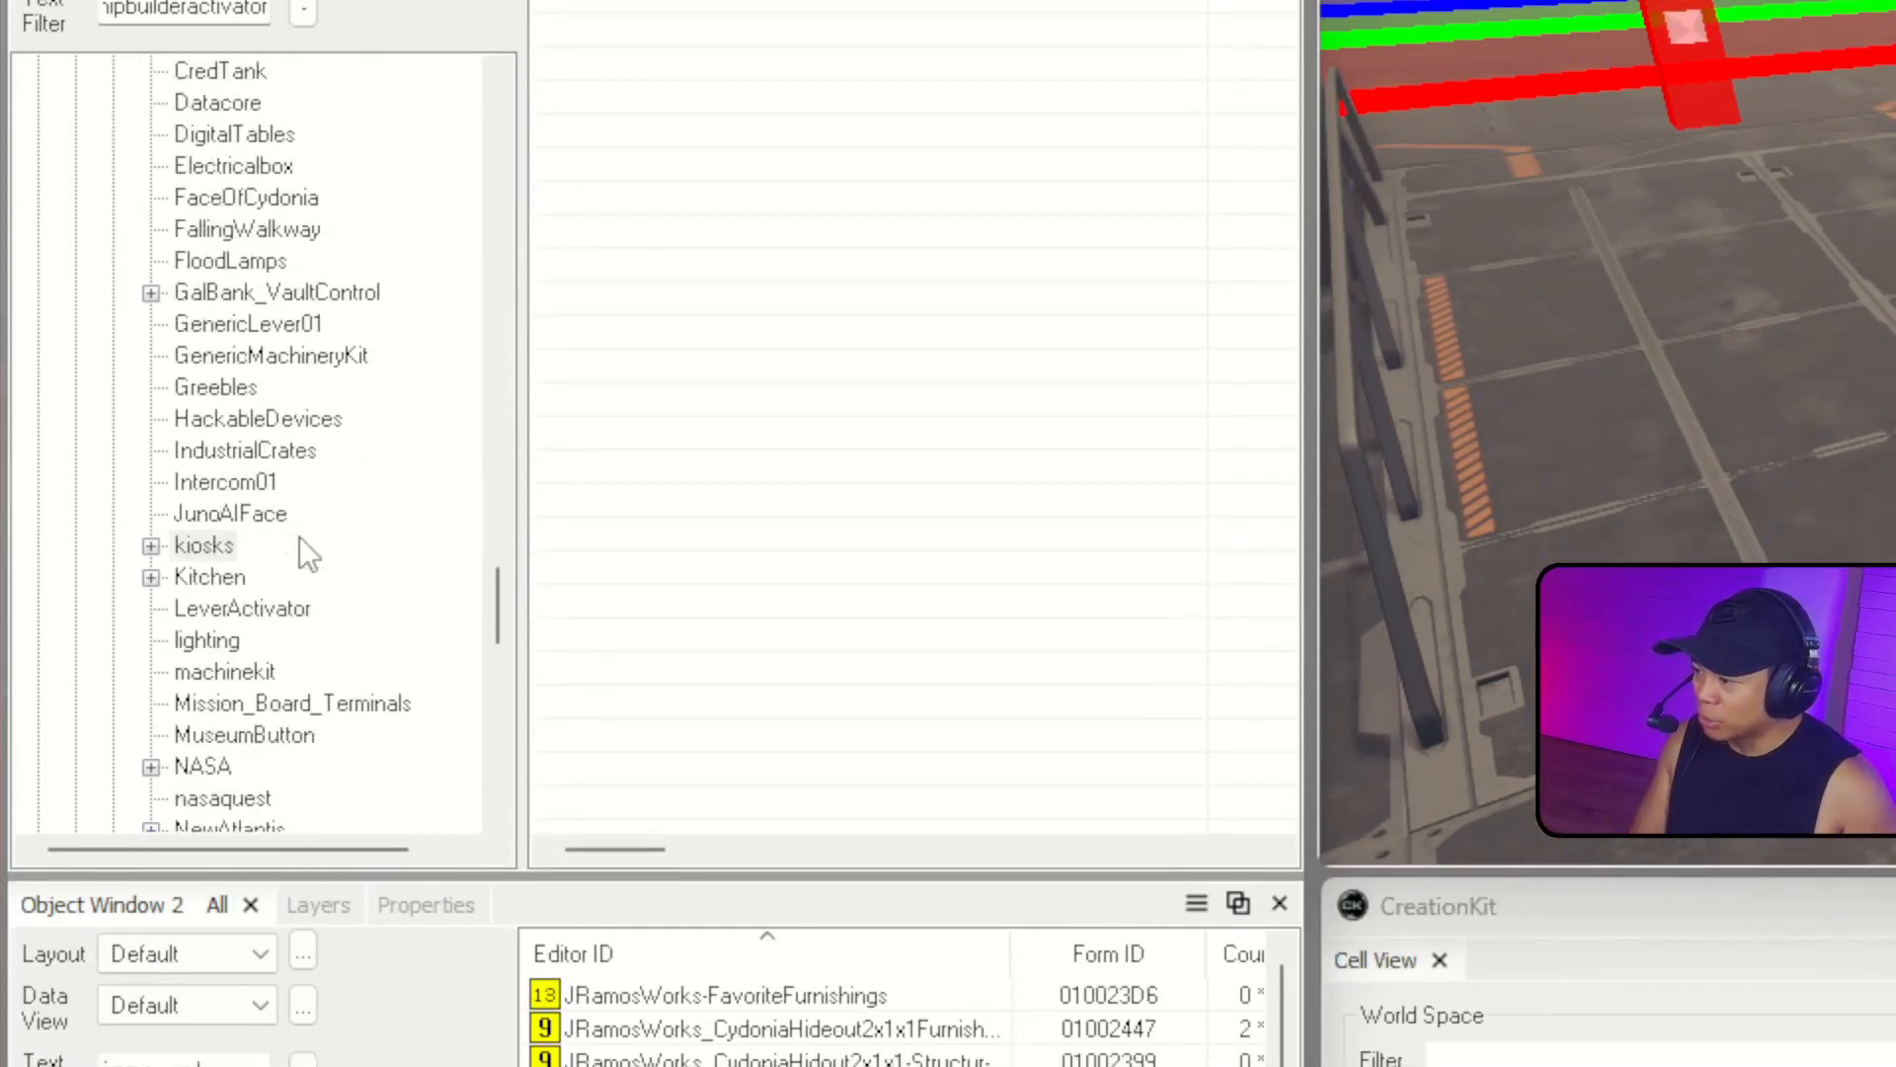
{"action": "left_click", "coordinate": [240, 544]}
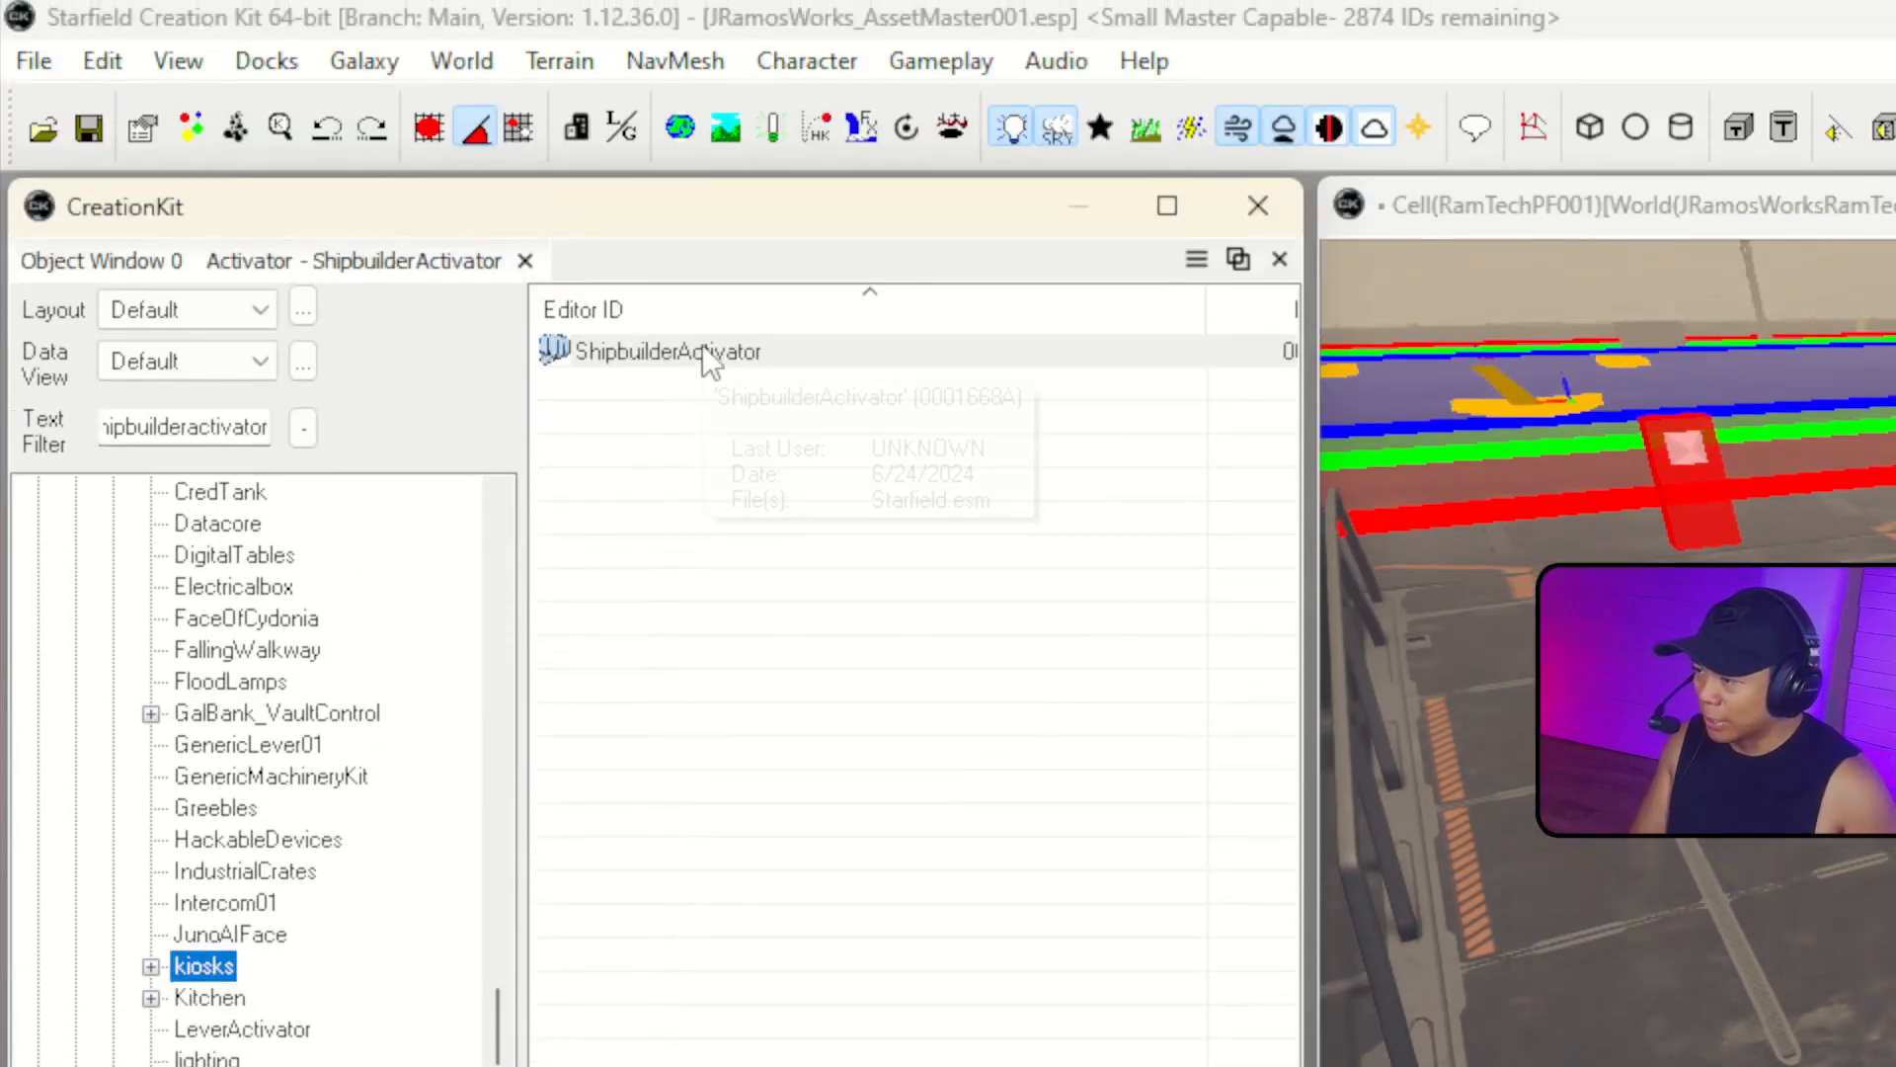
Edit ShipbuilderActivator, setting its ID to JRamosWorks_RamTechShipbuilderActivator and its name to RamTech Ship Kiosk.
{"action": "double_click", "coordinate": [787, 354]}
{"action": "left_click", "coordinate": [709, 477]}
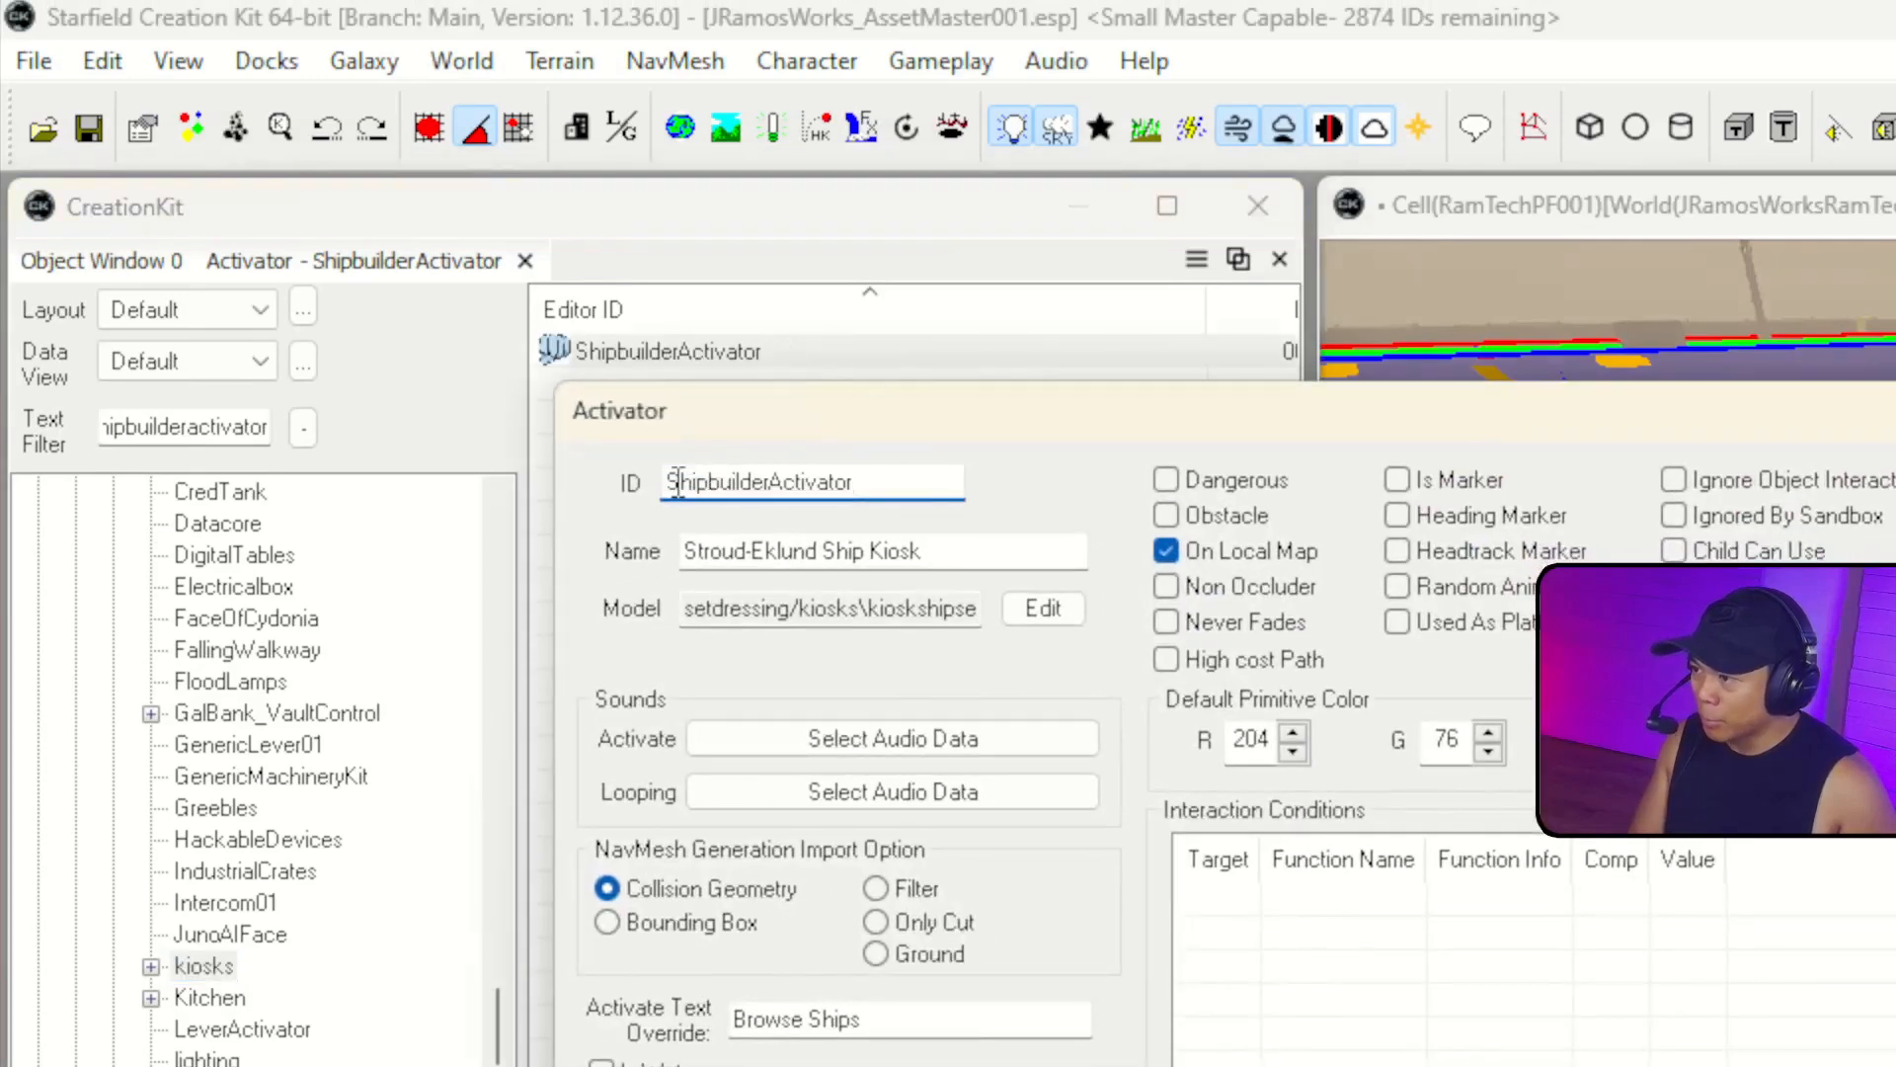
{"action": "type", "text": "JRamosWork"}
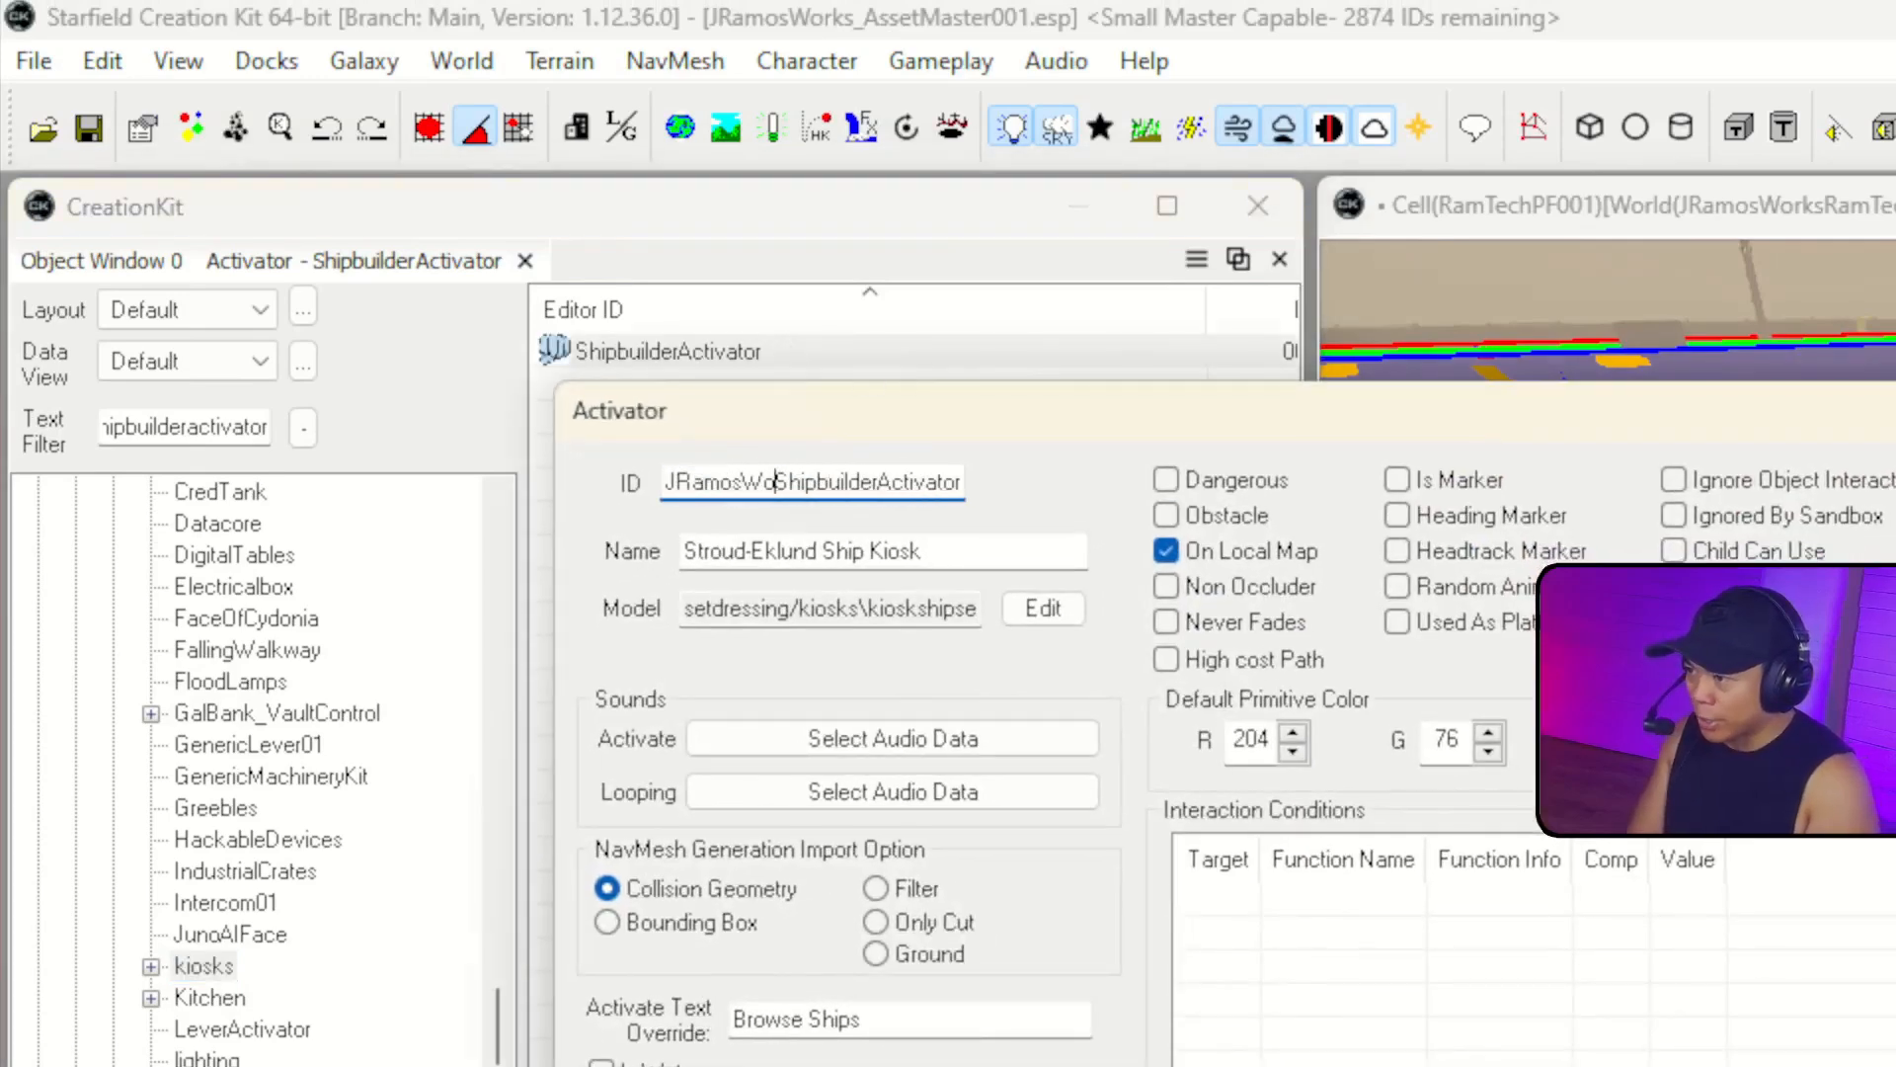
{"action": "type", "text": "s_RamTe"}
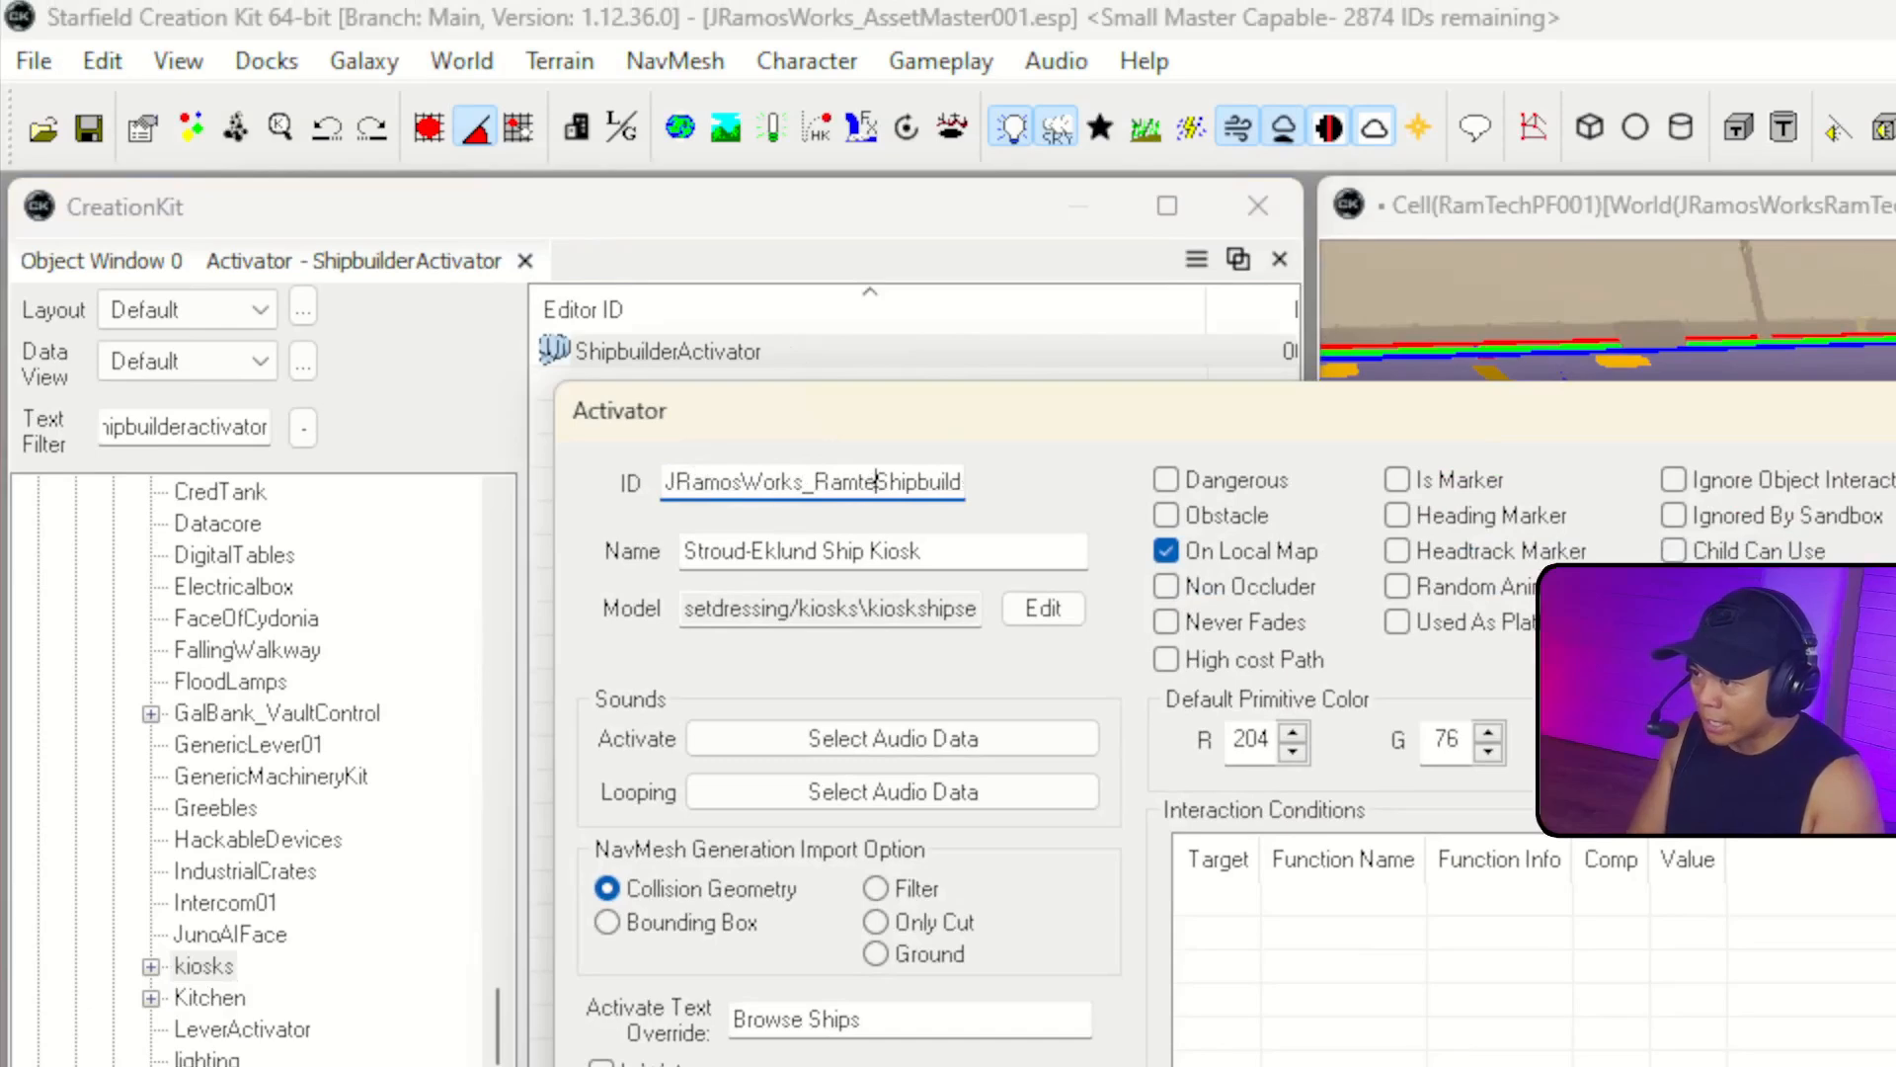
{"action": "type", "text": "ch"}
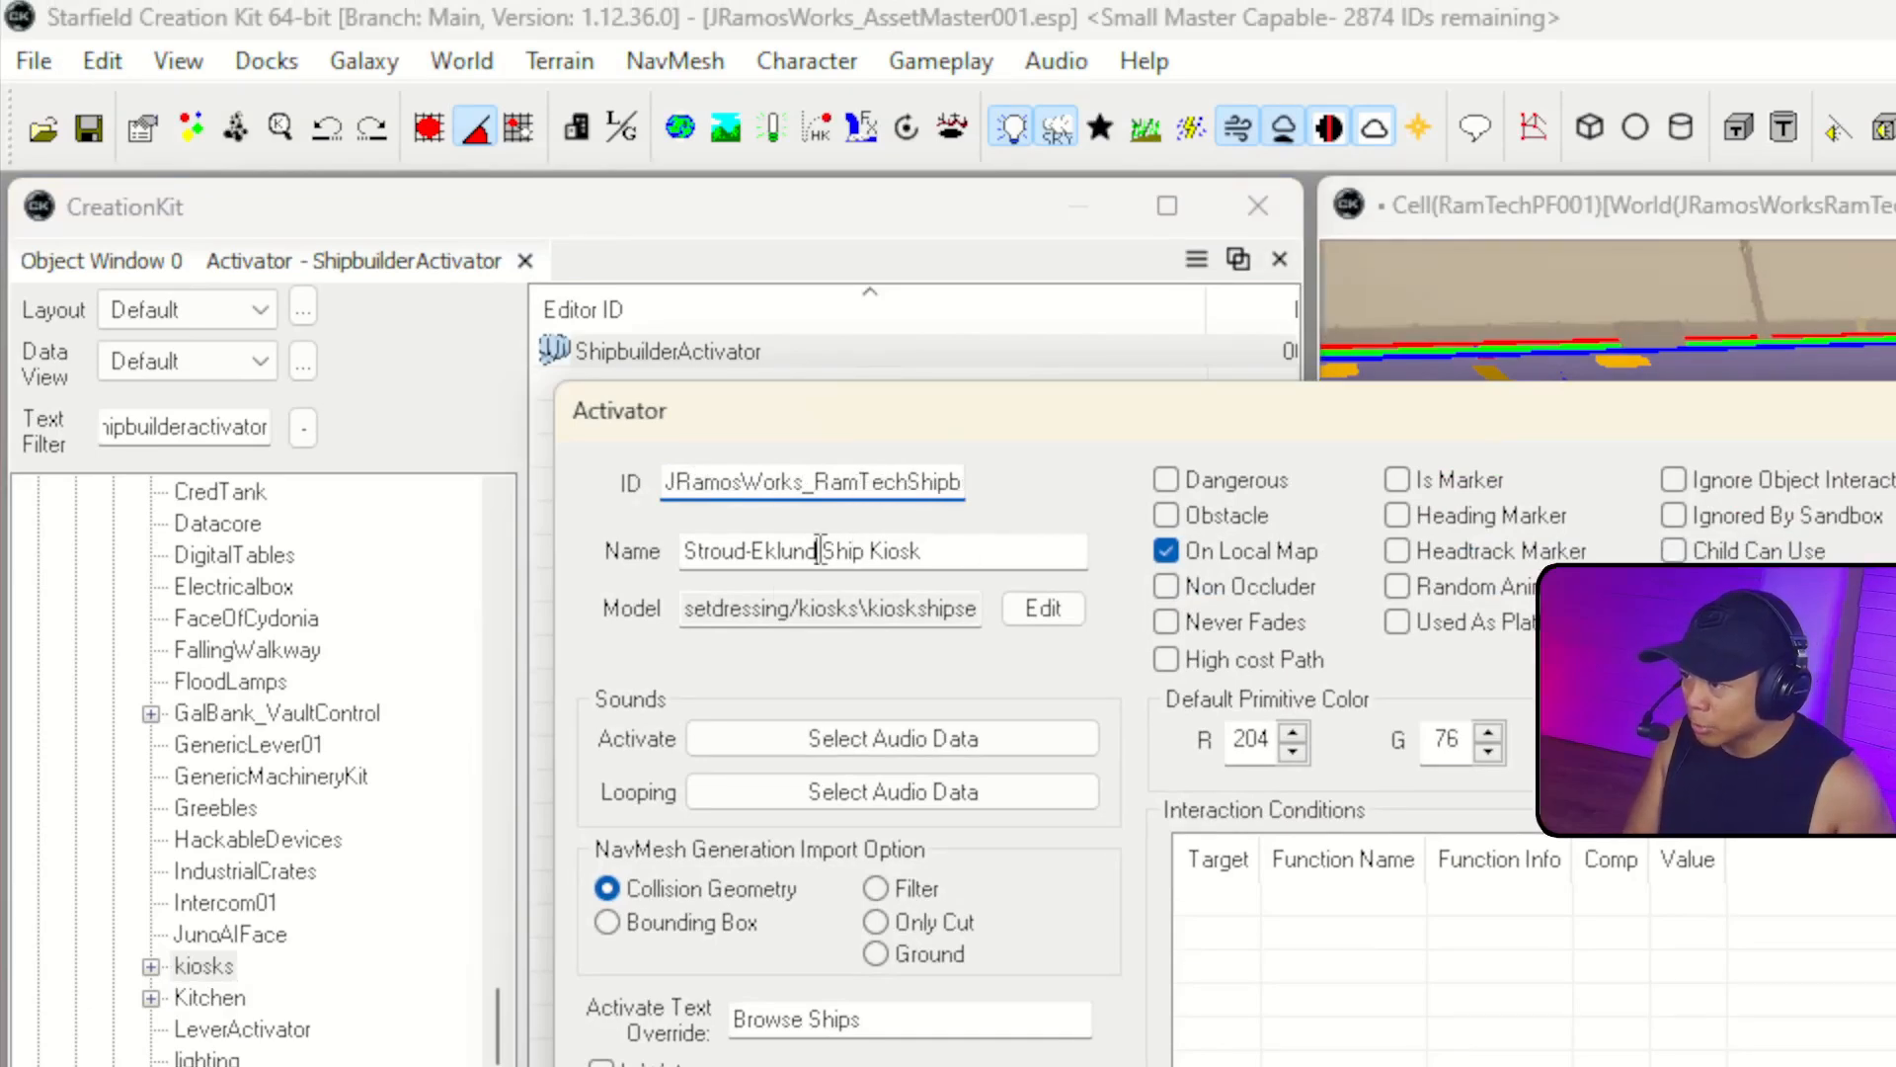
{"action": "left_click_drag", "start_coordinate": [819, 550], "coordinate": [548, 524]}
{"action": "type", "text": "RamTech"}
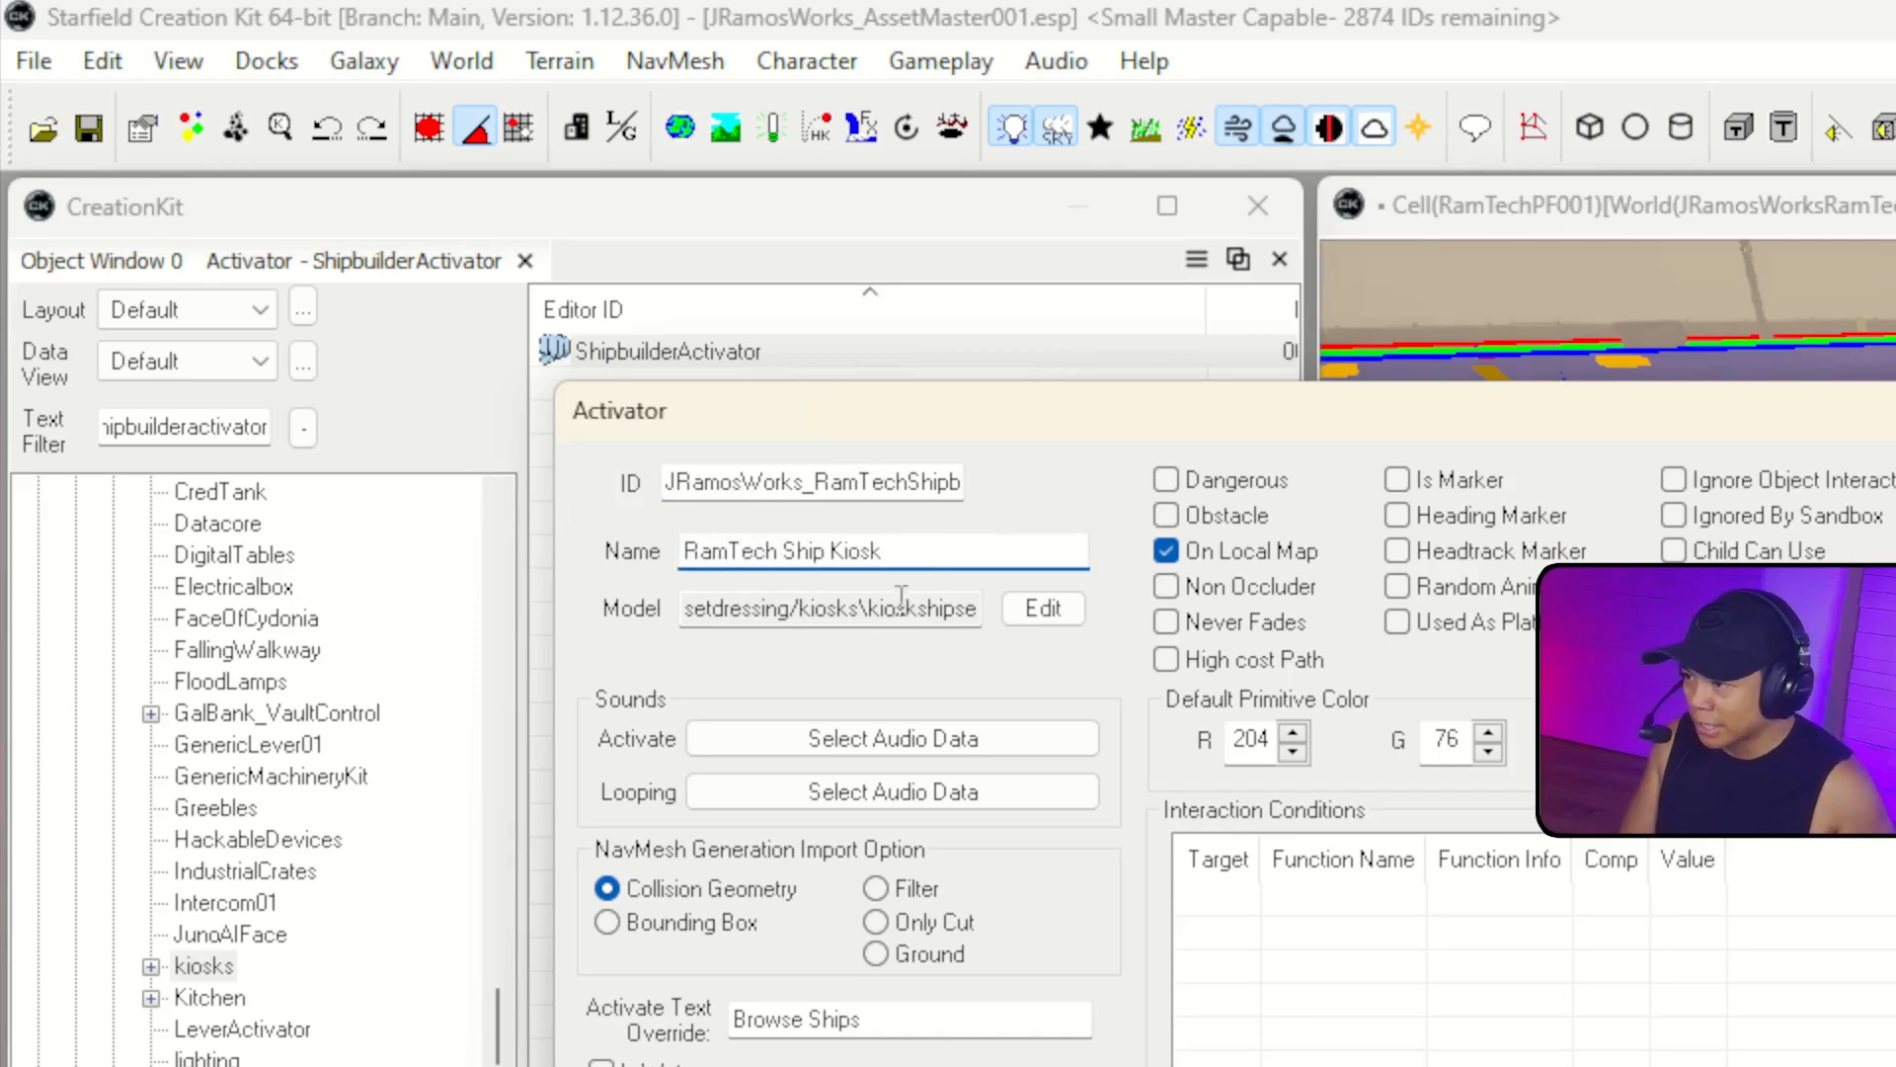
Replace the activator's model with outpostmenuactivator01.nif from the setdressing outpost folder and save the activator as a new form.
{"action": "left_click", "coordinate": [1064, 622]}
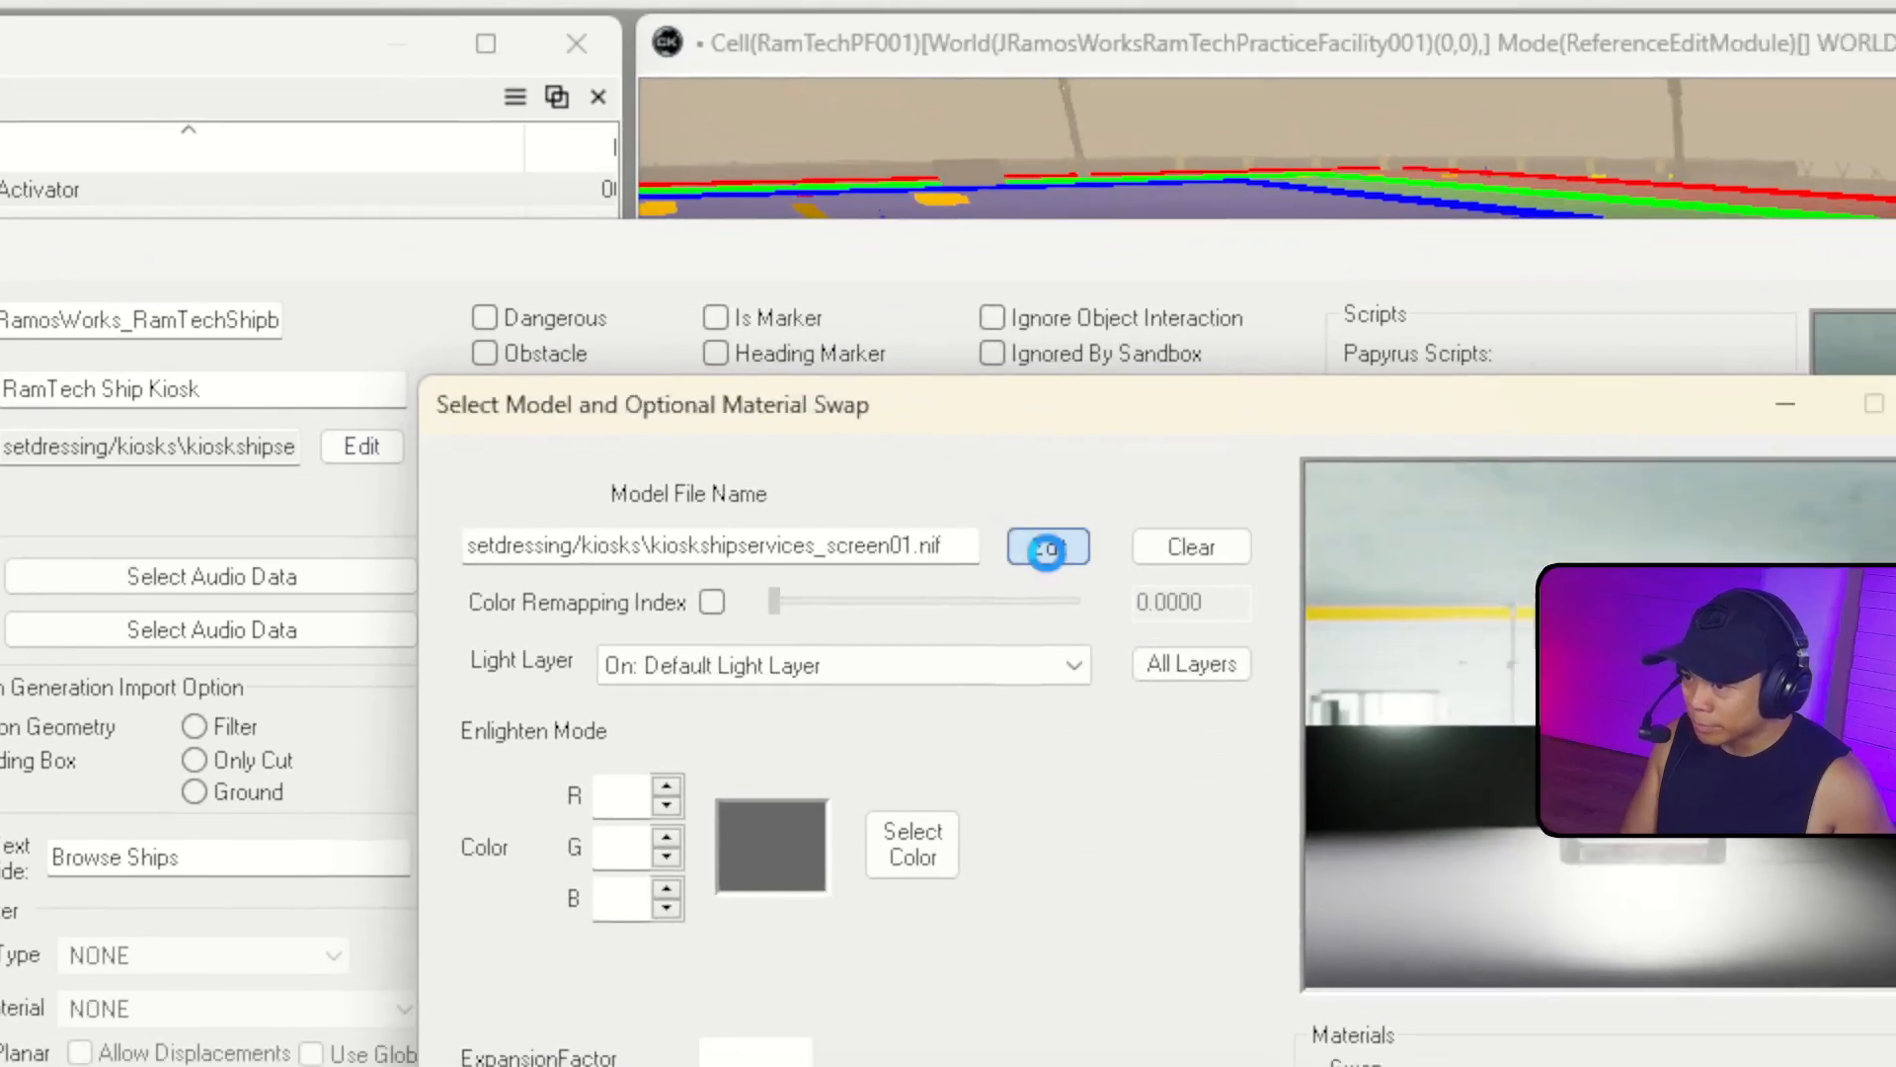
{"action": "left_click", "coordinate": [1737, 709]}
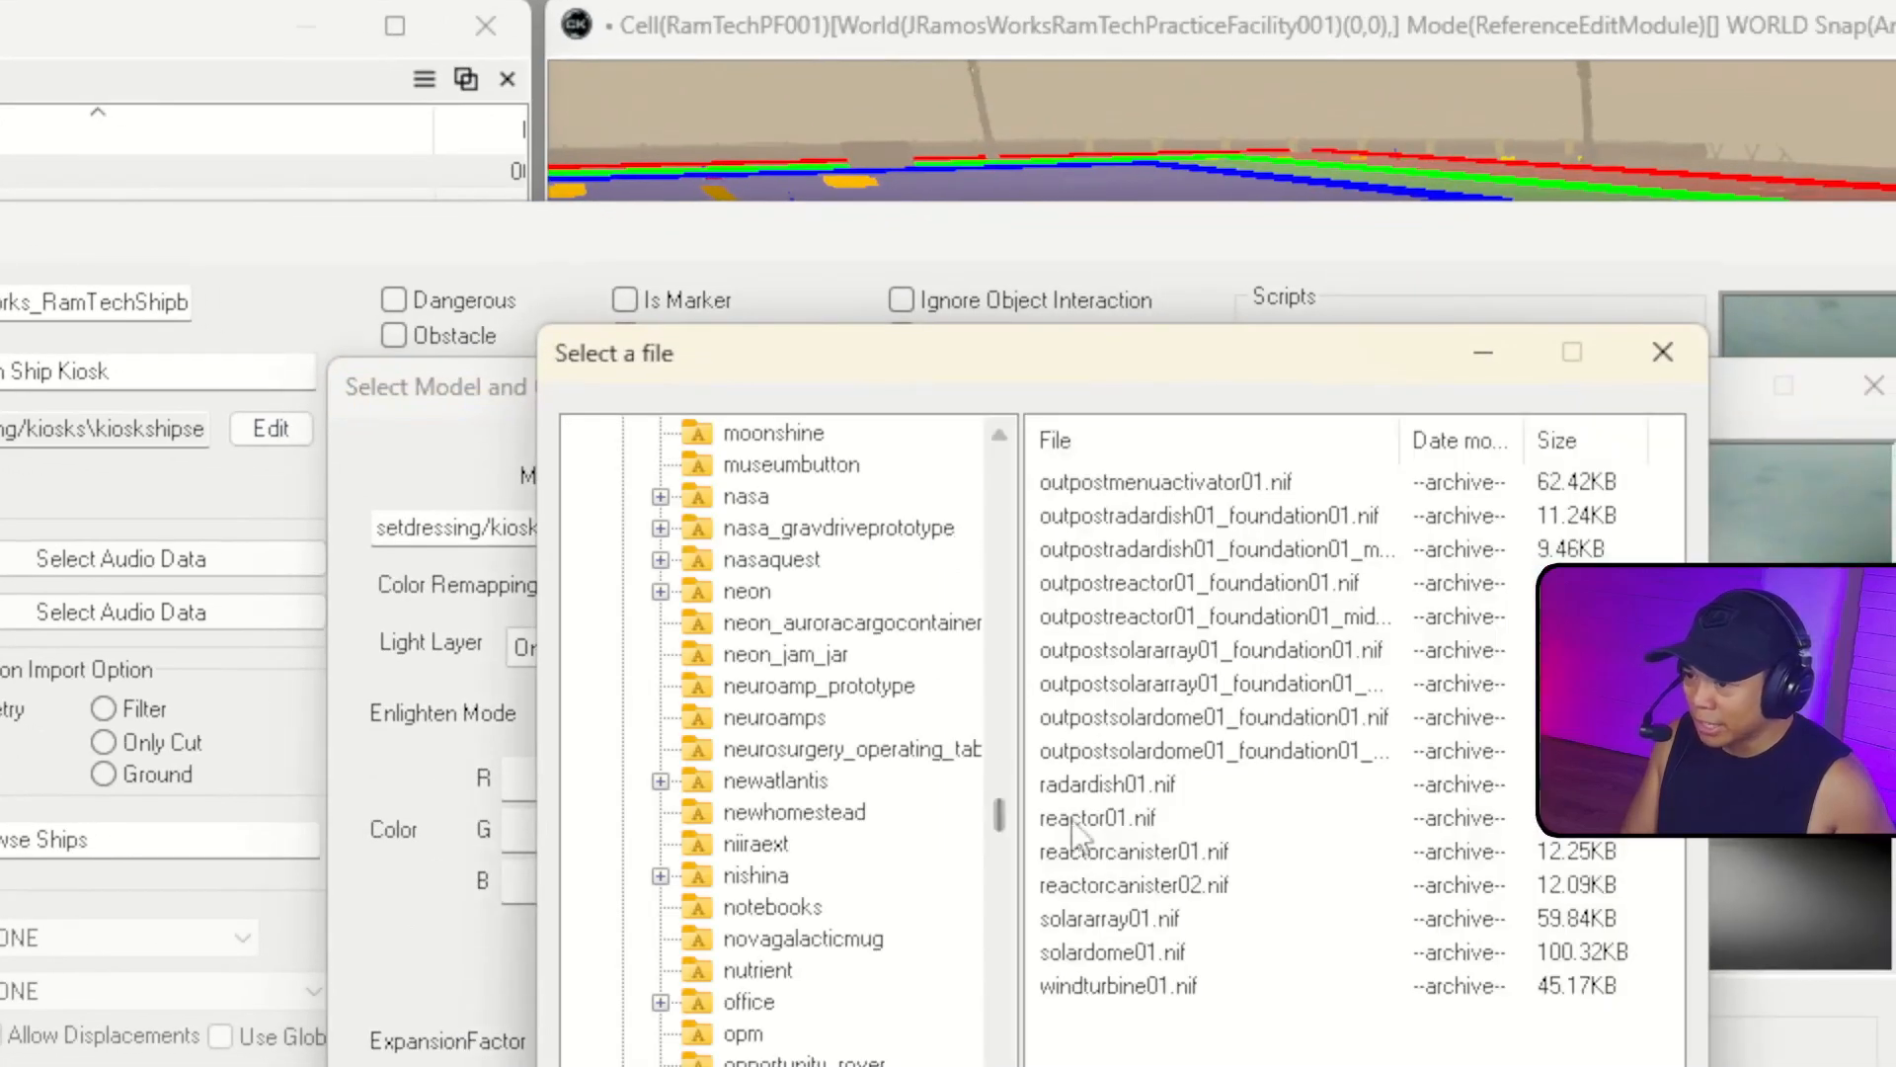
{"action": "left_click_drag", "start_coordinate": [999, 817], "coordinate": [868, 578]}
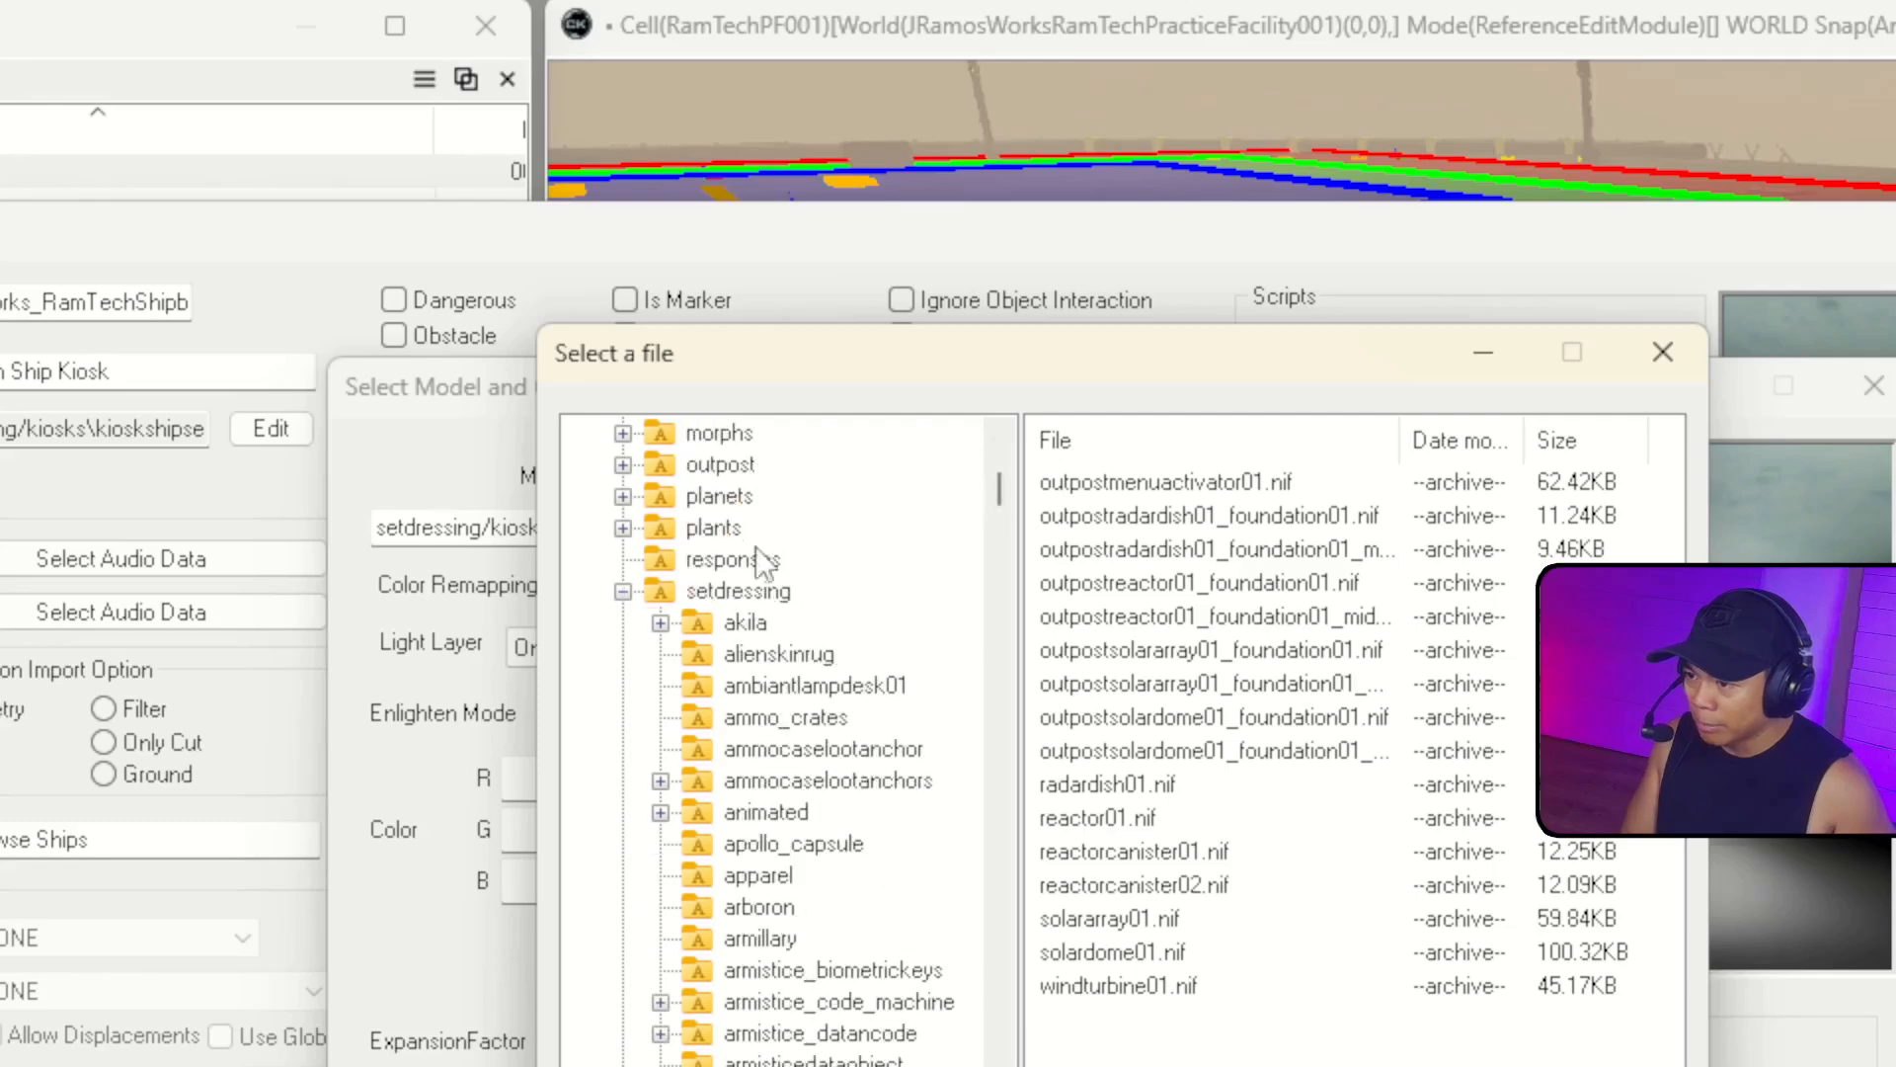
{"action": "left_click_drag", "start_coordinate": [998, 495], "coordinate": [970, 831]}
{"action": "left_click", "coordinate": [970, 832]}
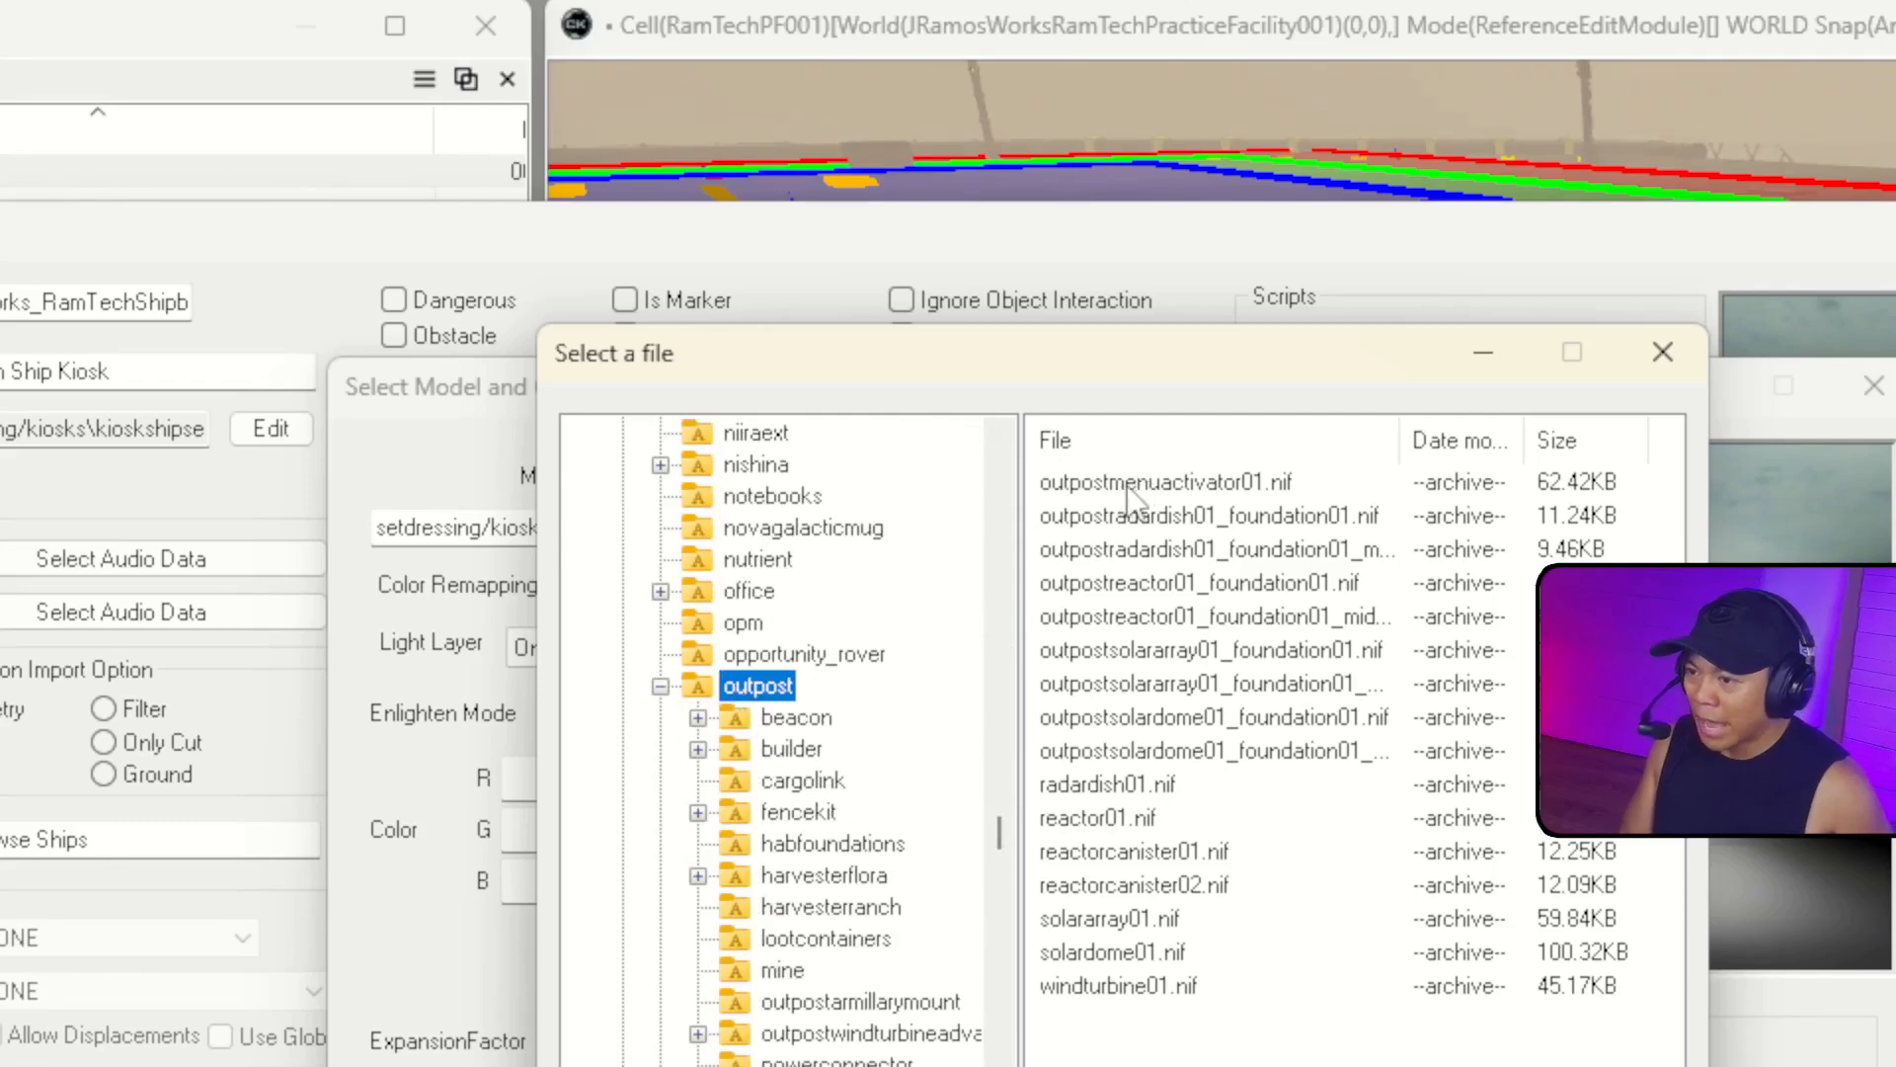
{"action": "double_click", "coordinate": [1257, 484]}
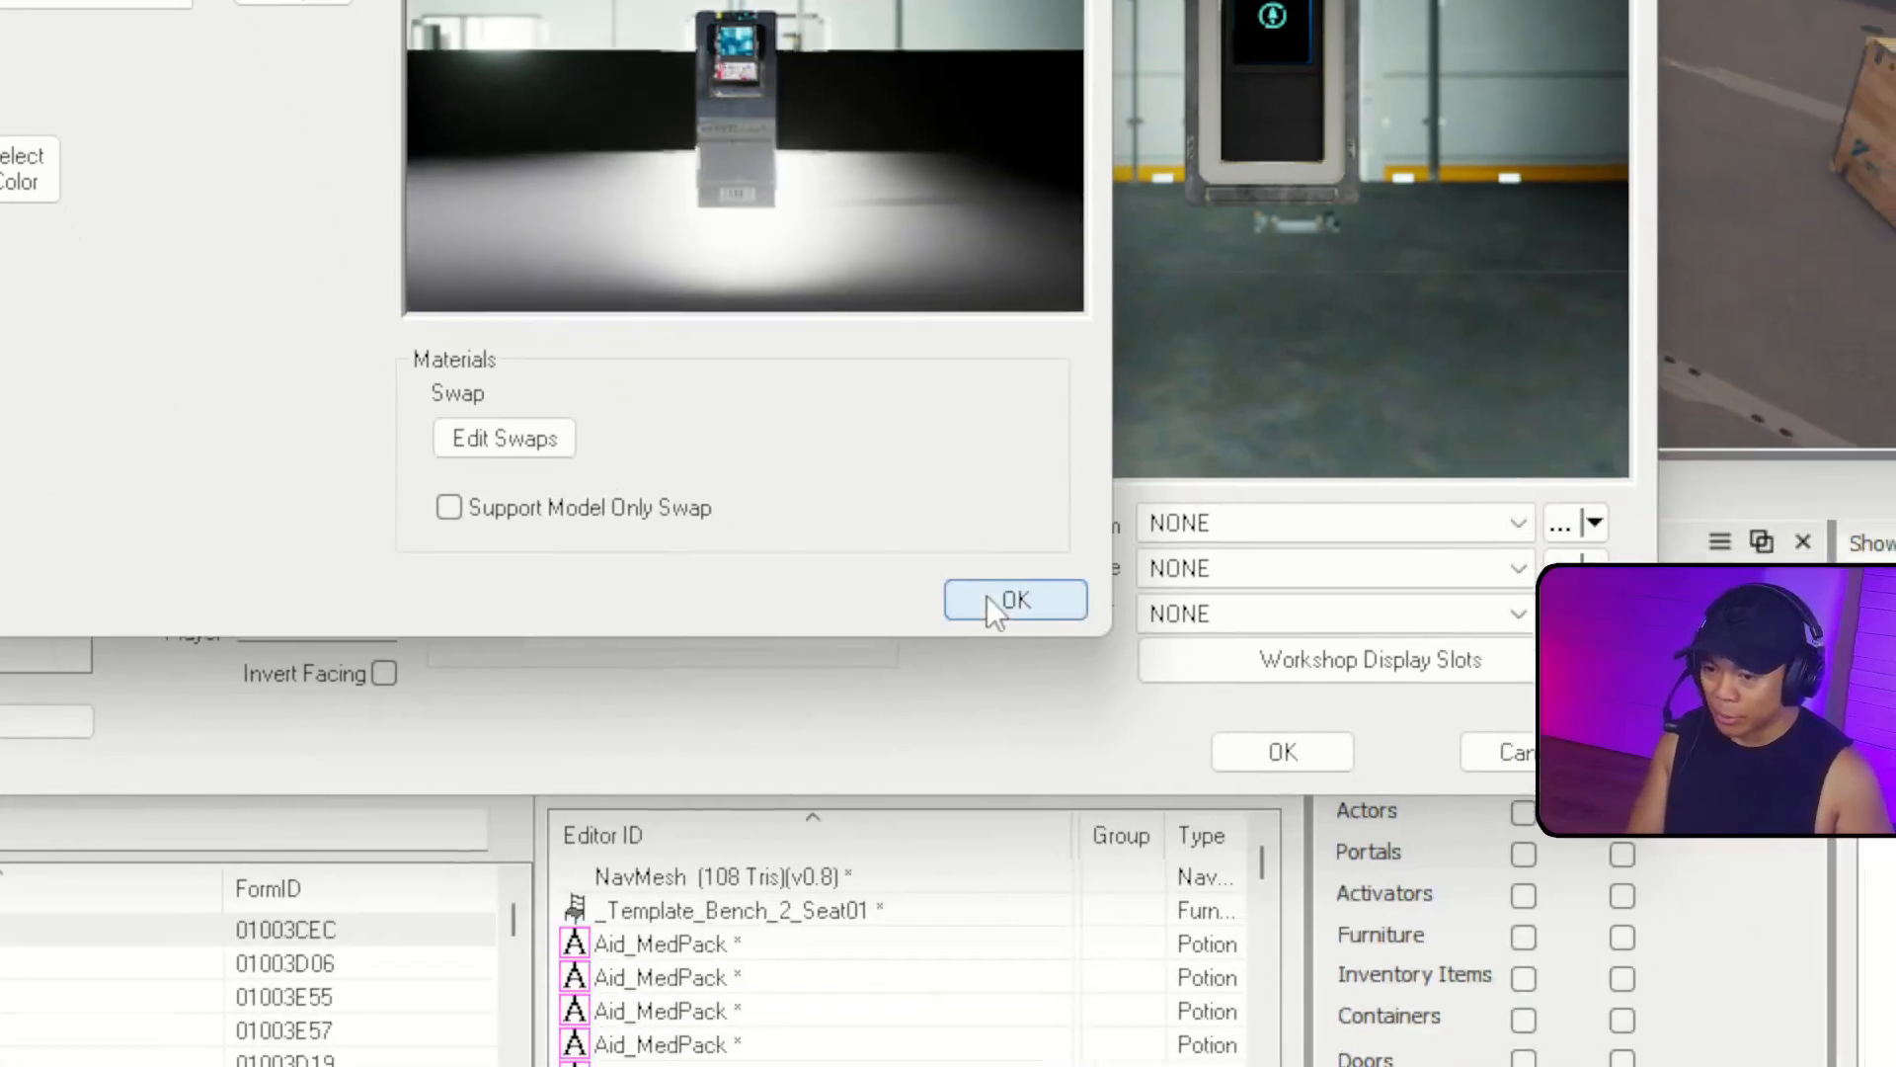
{"action": "left_click", "coordinate": [1160, 967]}
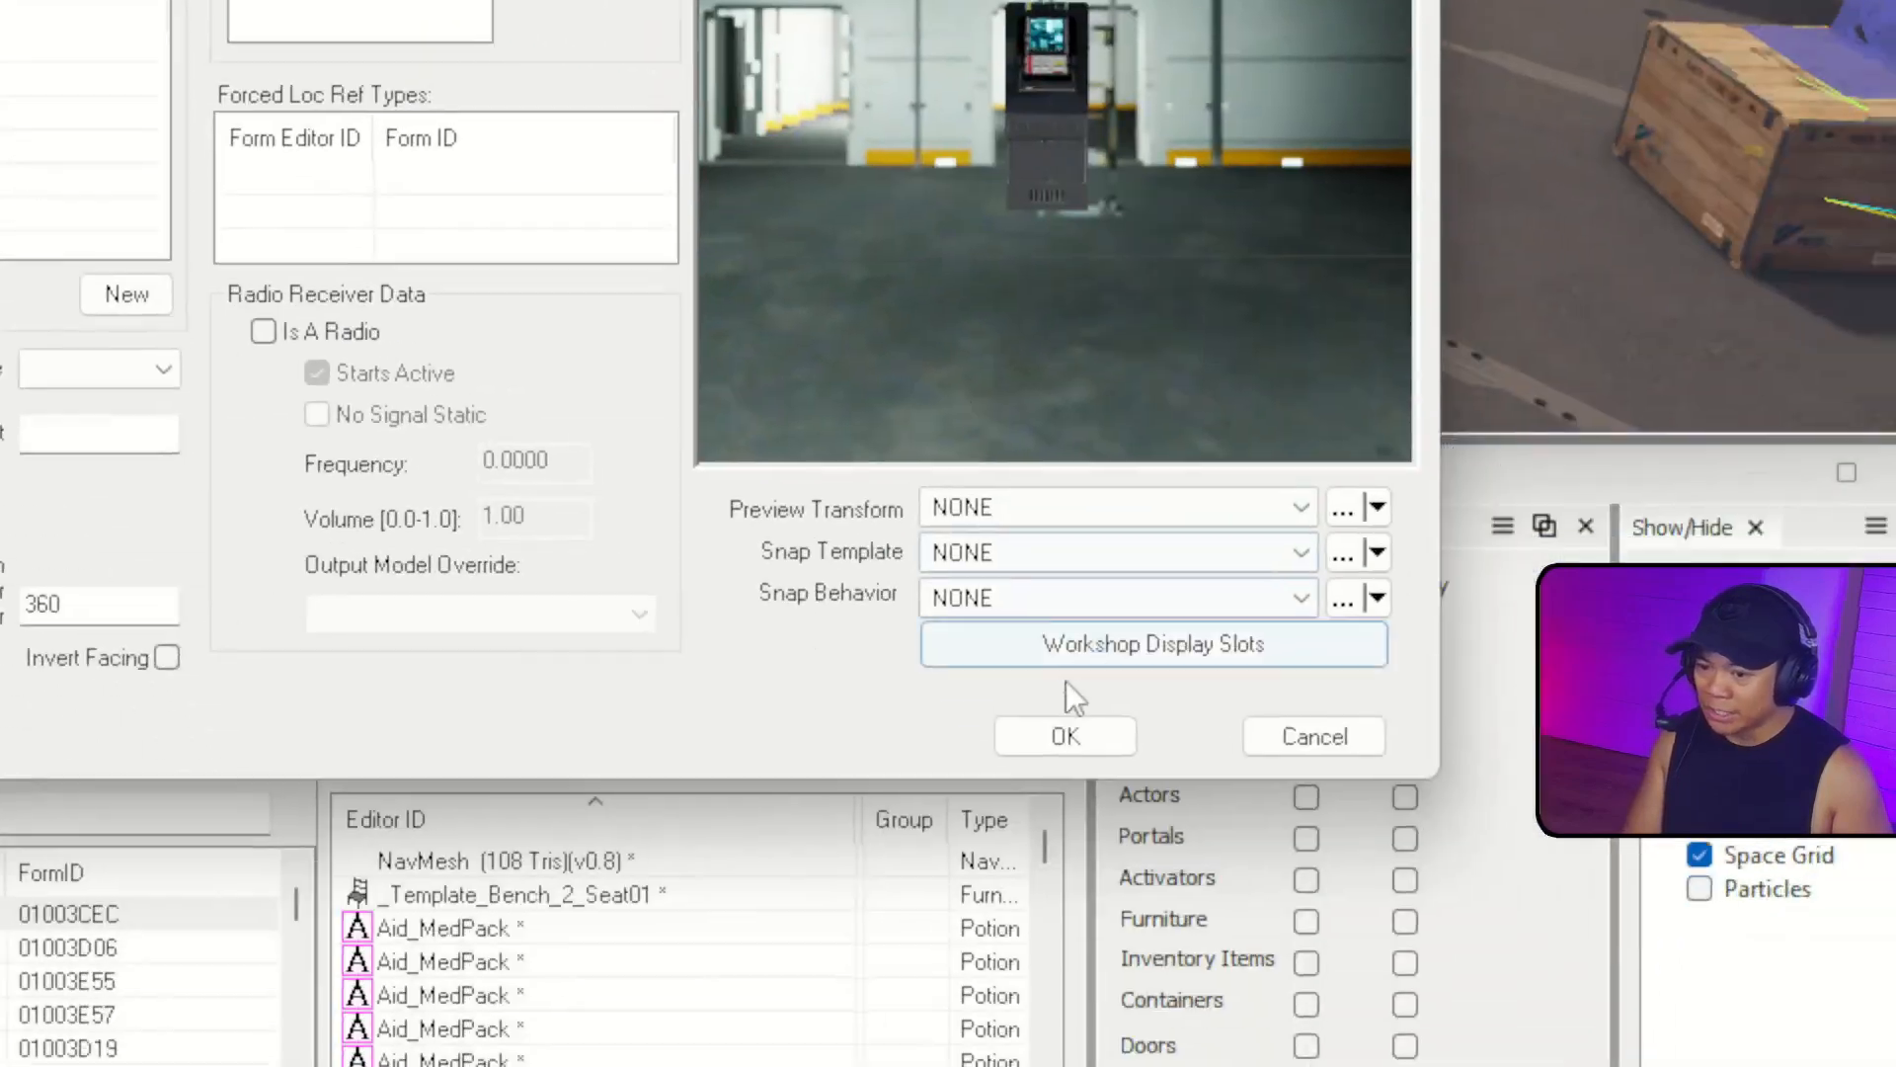
{"action": "left_click", "coordinate": [1066, 736]}
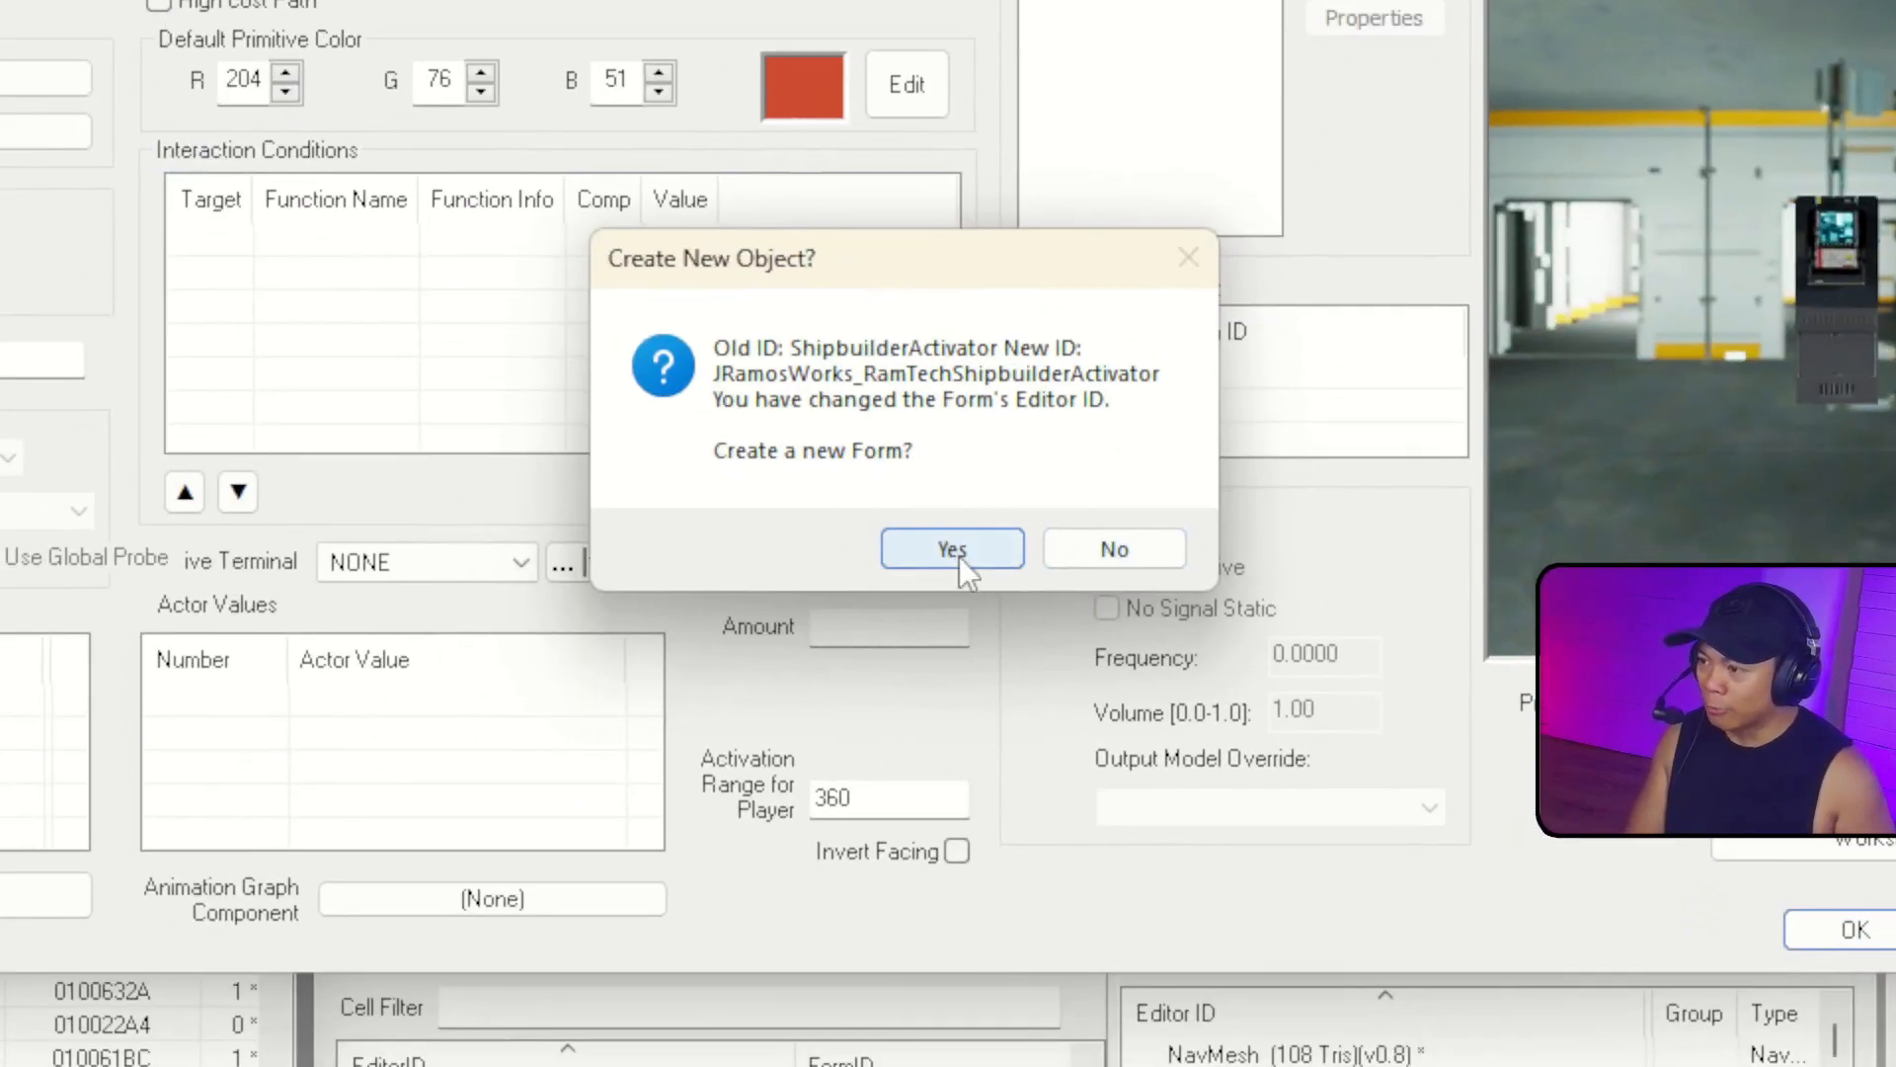
{"action": "left_click", "coordinate": [897, 657]}
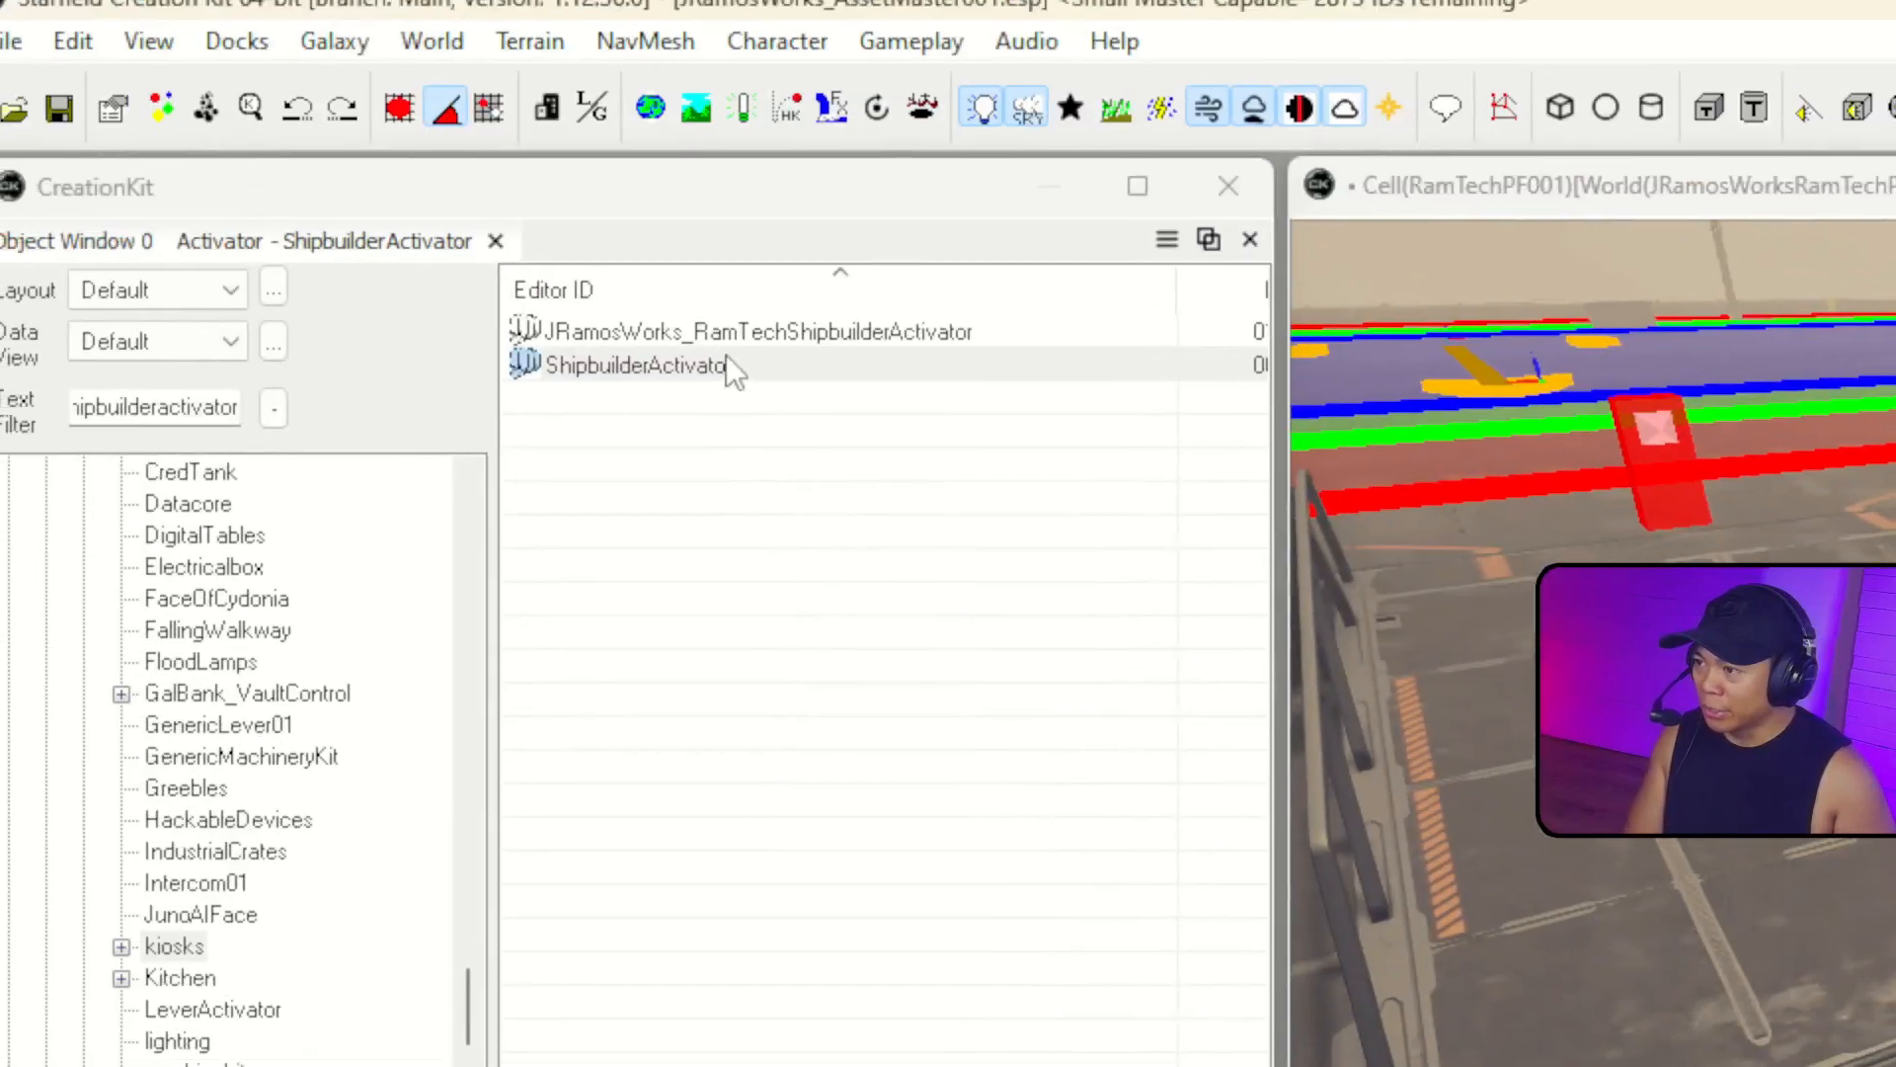
Place JRamosWorks_RamTechShipbuilderActivator on the sunken landing pad floor beside the ramp railing.
{"action": "left_click", "coordinate": [415, 79]}
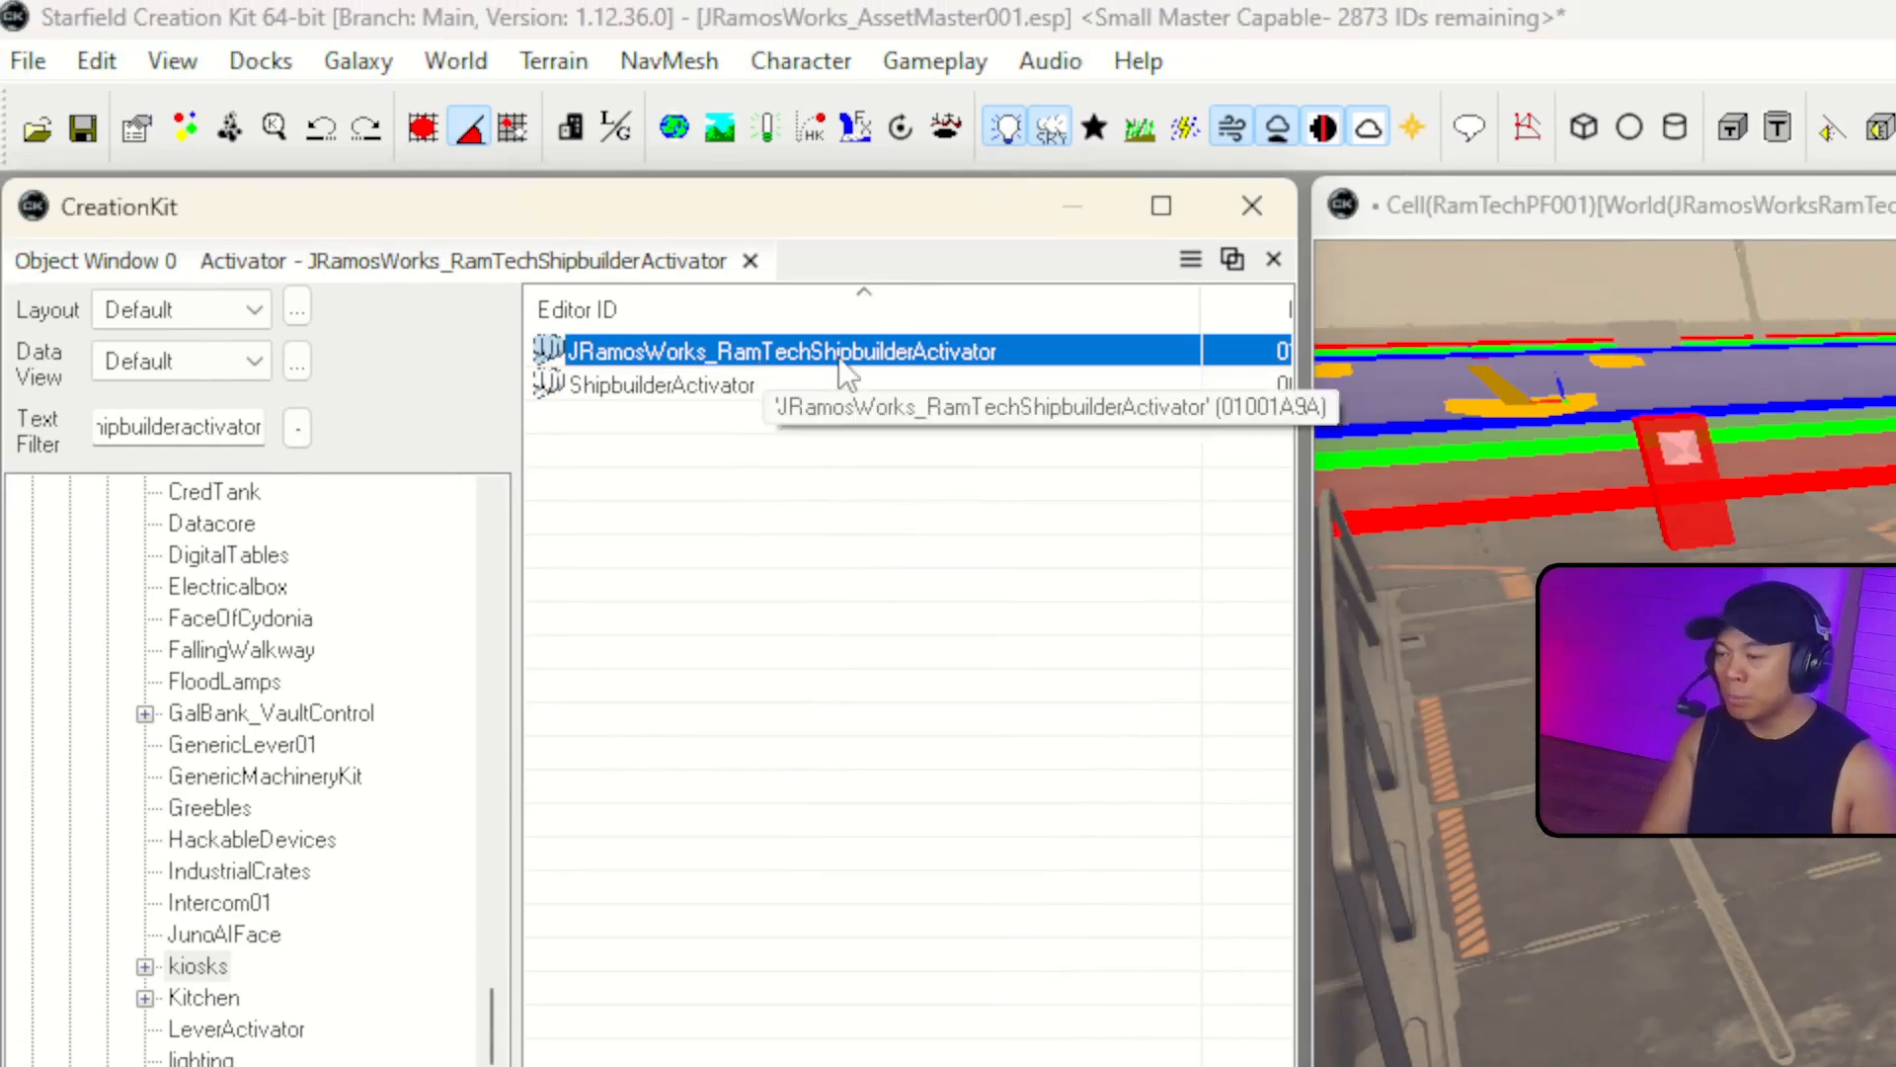
{"action": "left_click_drag", "start_coordinate": [845, 370], "coordinate": [1895, 662]}
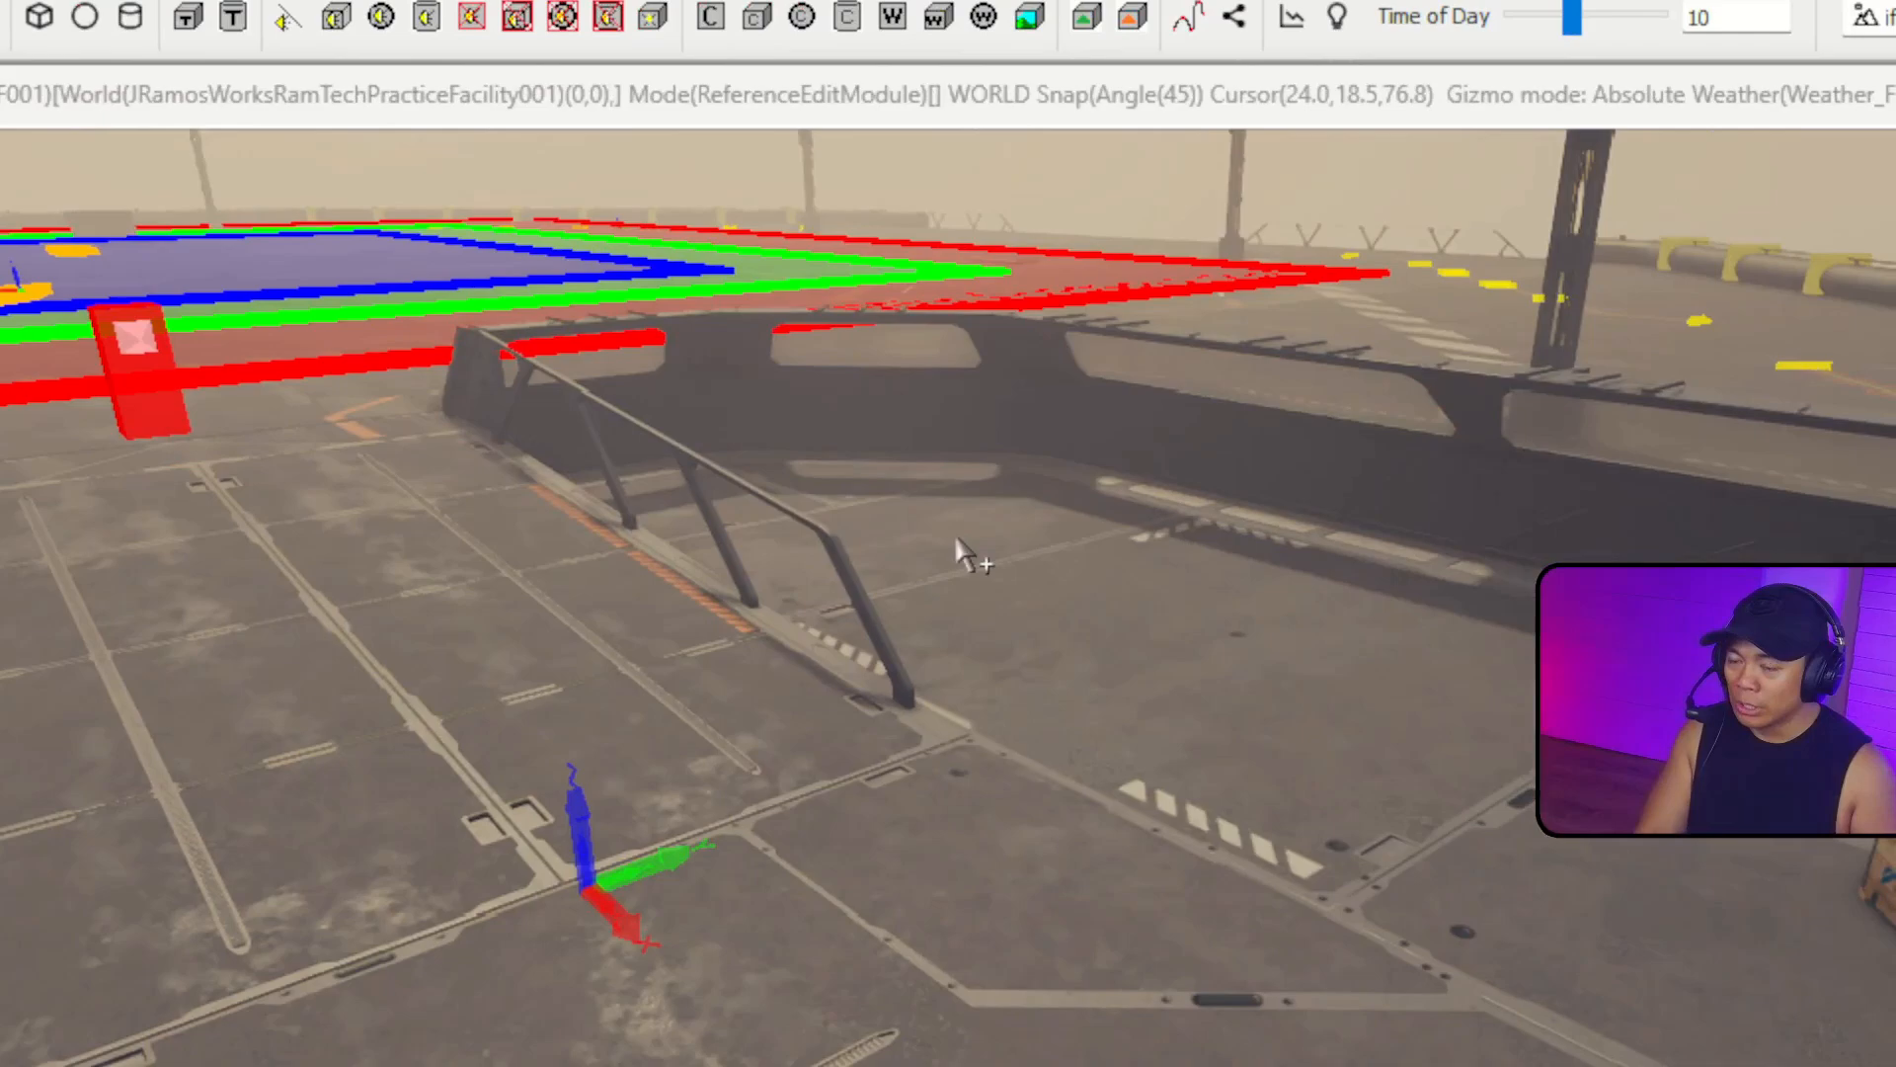
{"action": "left_click_drag", "start_coordinate": [956, 543], "coordinate": [960, 542]}
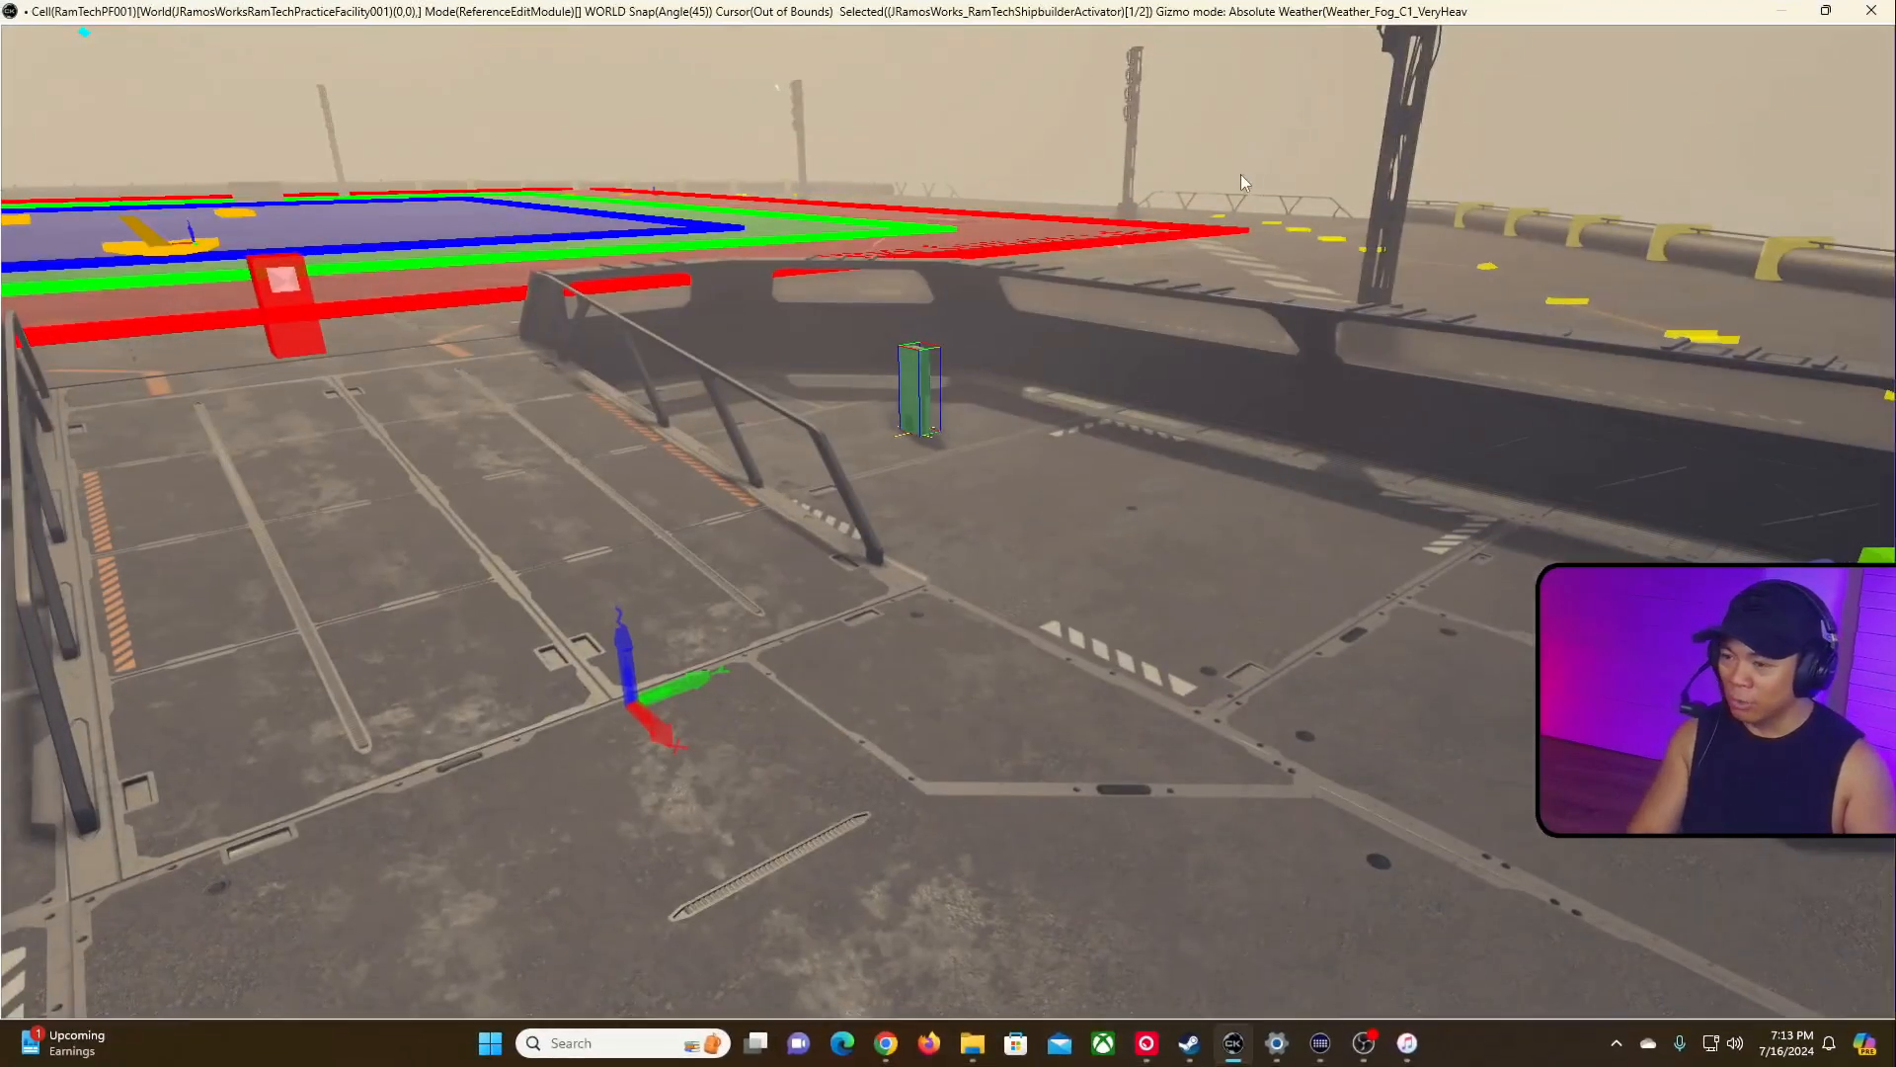
Rotate the placed kiosk to face the open floor and move it closer to the ramp railing.
{"action": "middle_click_drag", "start_coordinate": [1164, 105], "coordinate": [1193, 205], "text": "shift"}
{"action": "key", "text": "shift+f"}
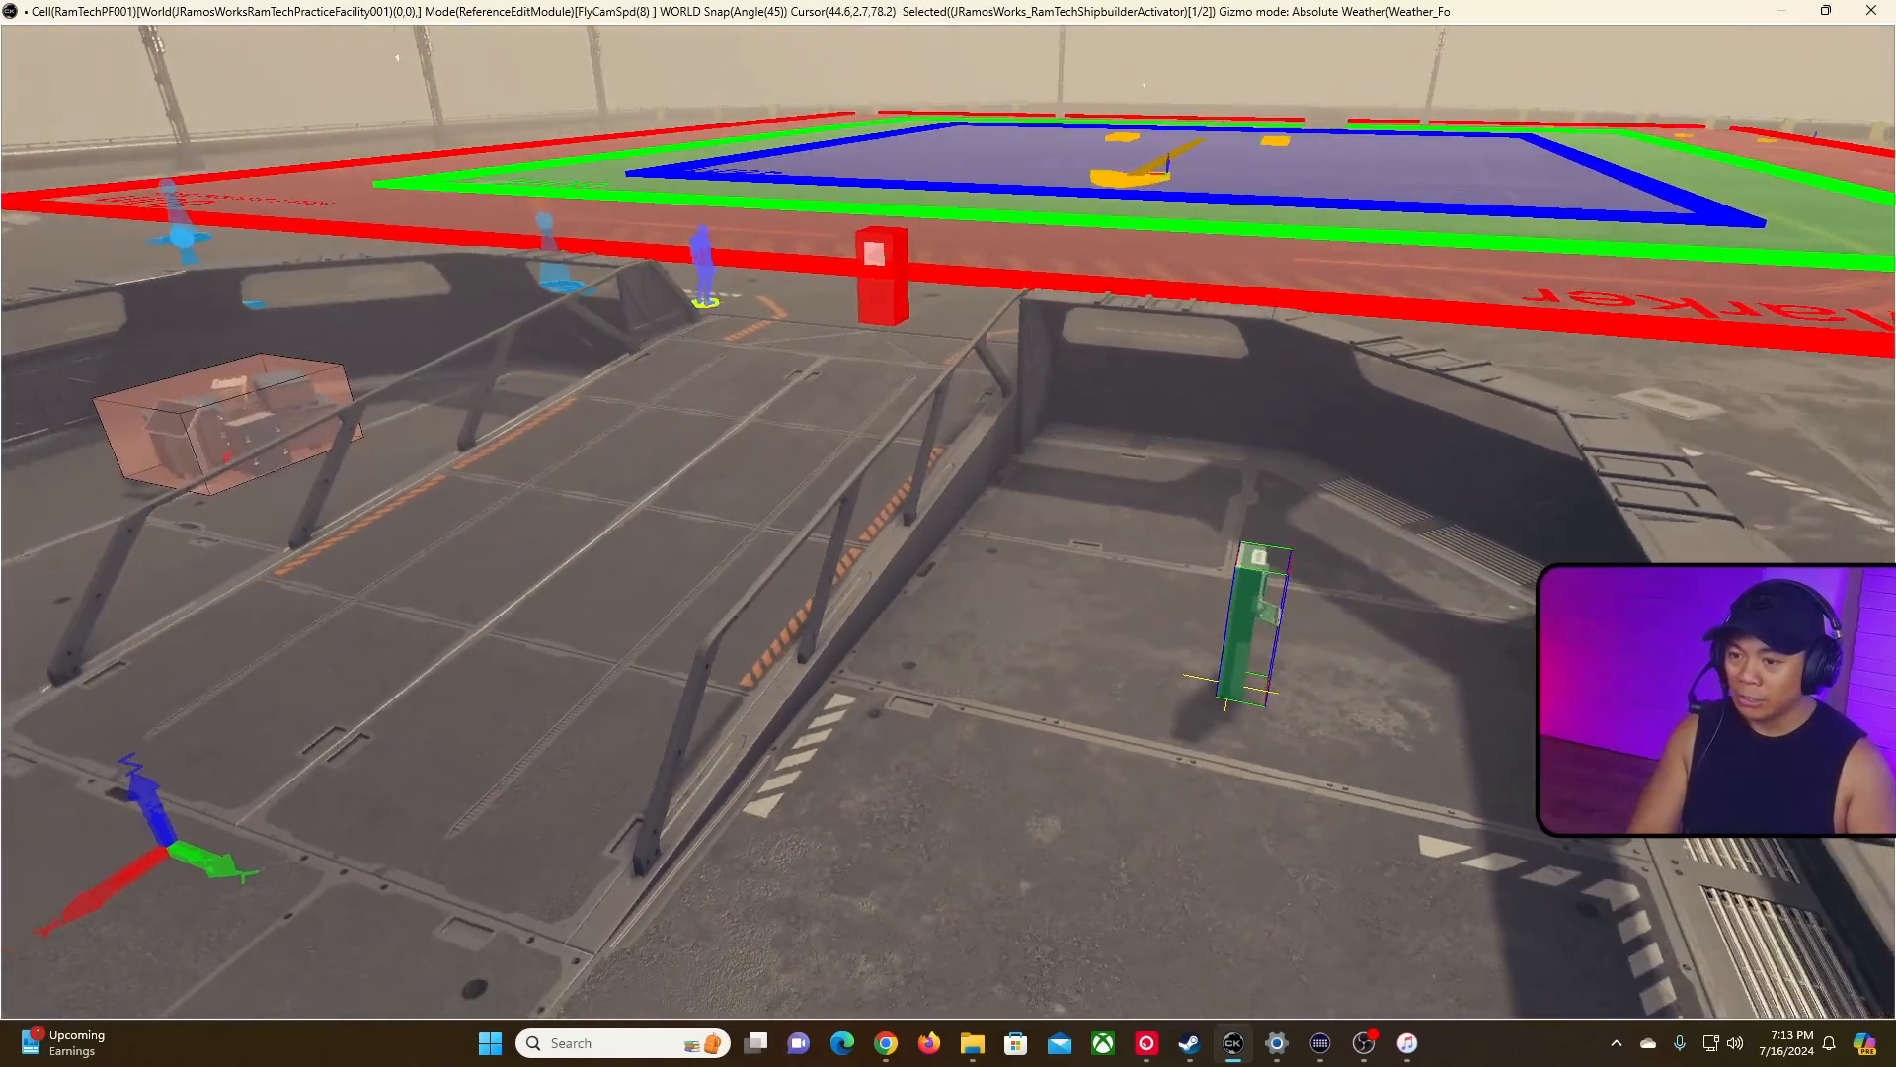
{"action": "key", "text": "shift+f"}
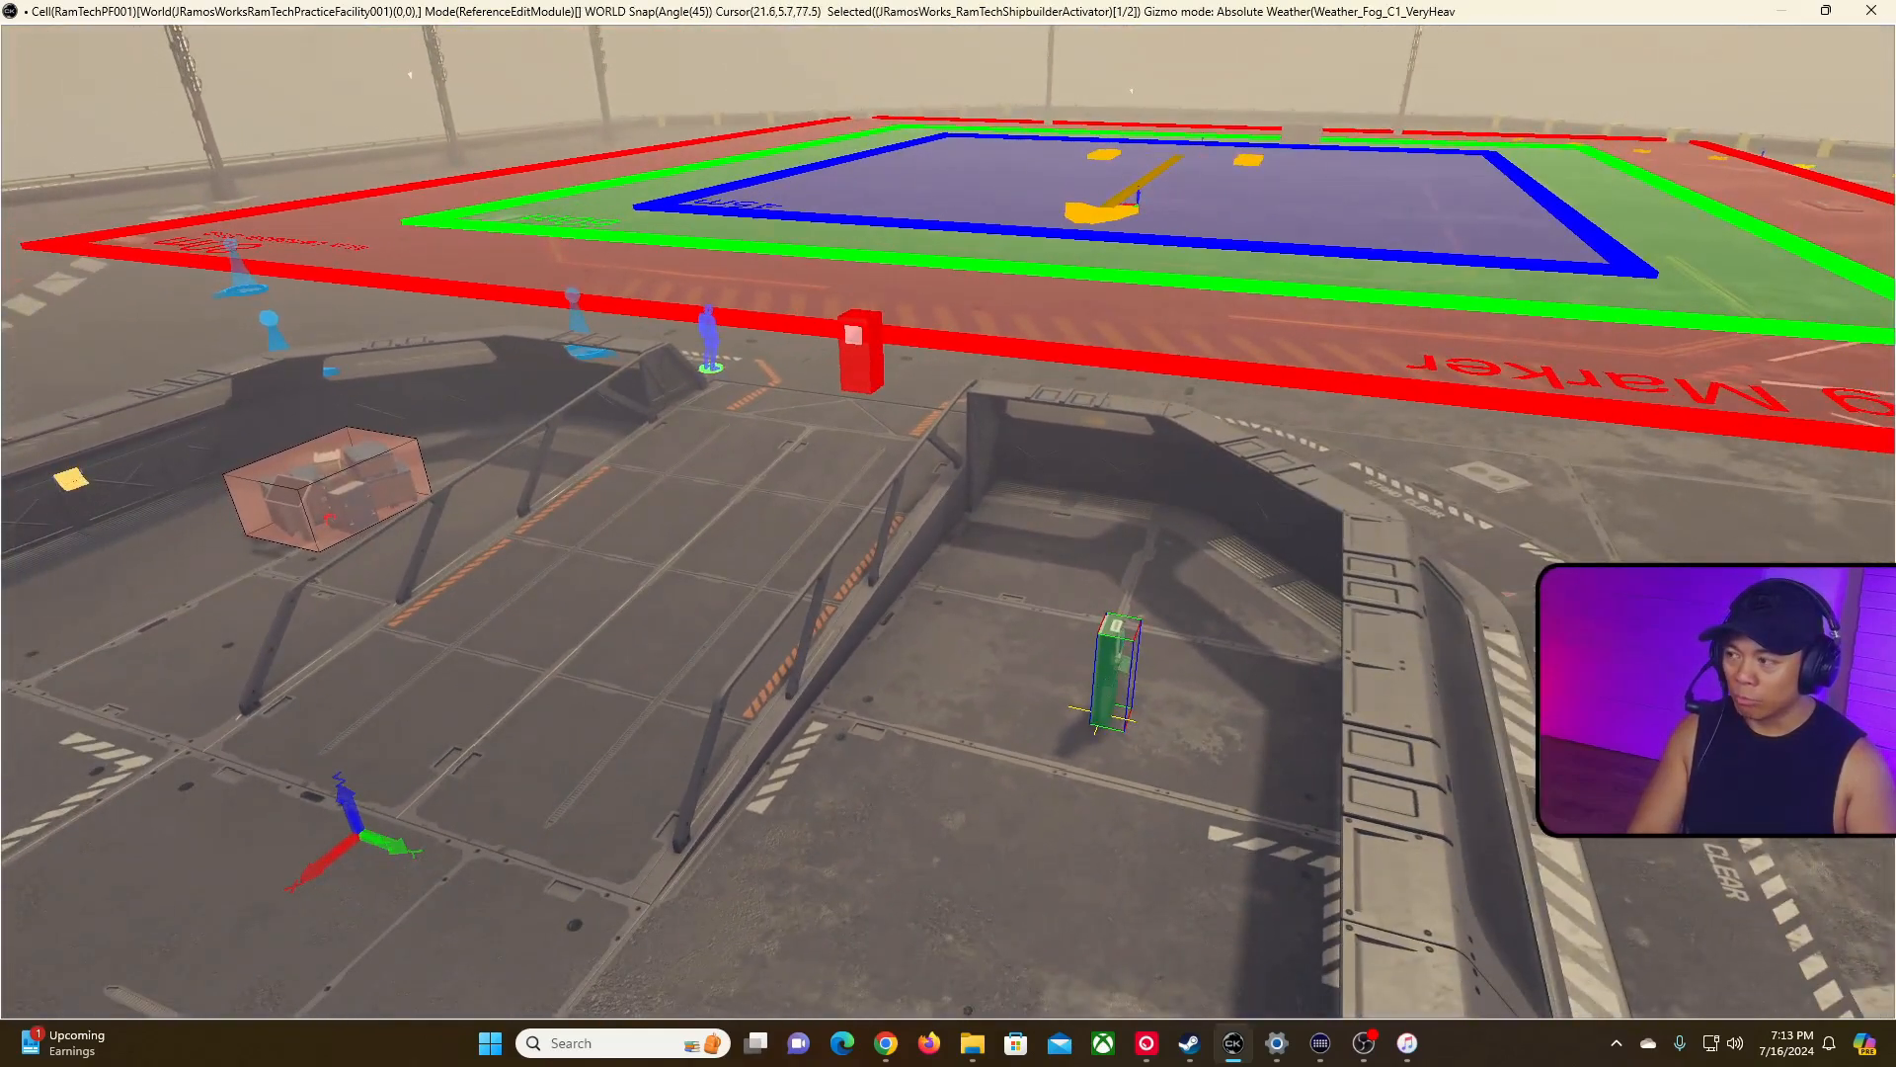
{"action": "right_click_drag", "start_coordinate": [1116, 672], "coordinate": [1155, 671]}
{"action": "left_click_drag", "start_coordinate": [1096, 700], "coordinate": [974, 636]}
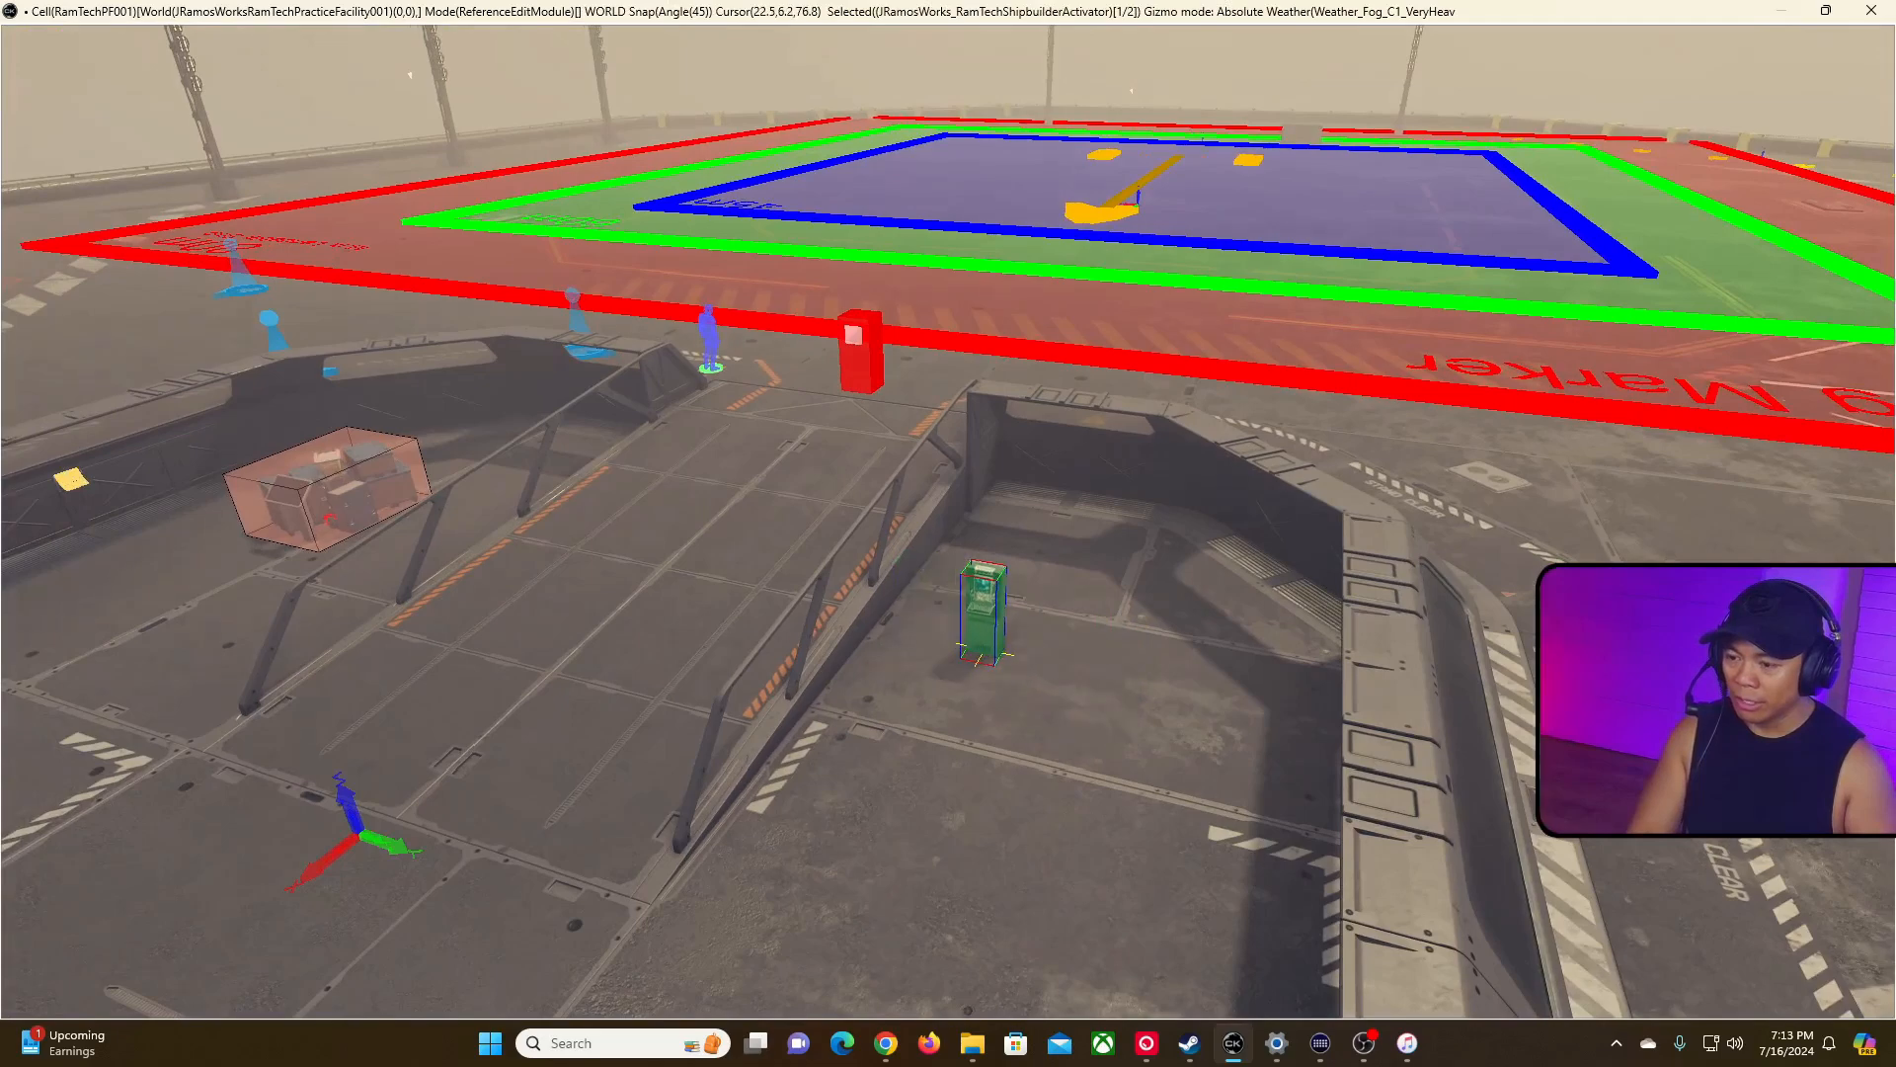
Add a linked reference from the placed kiosk to the ShipLandingMarker_80m_Large marker with no keyword, and save the plugin.
{"action": "double_click", "coordinate": [976, 632]}
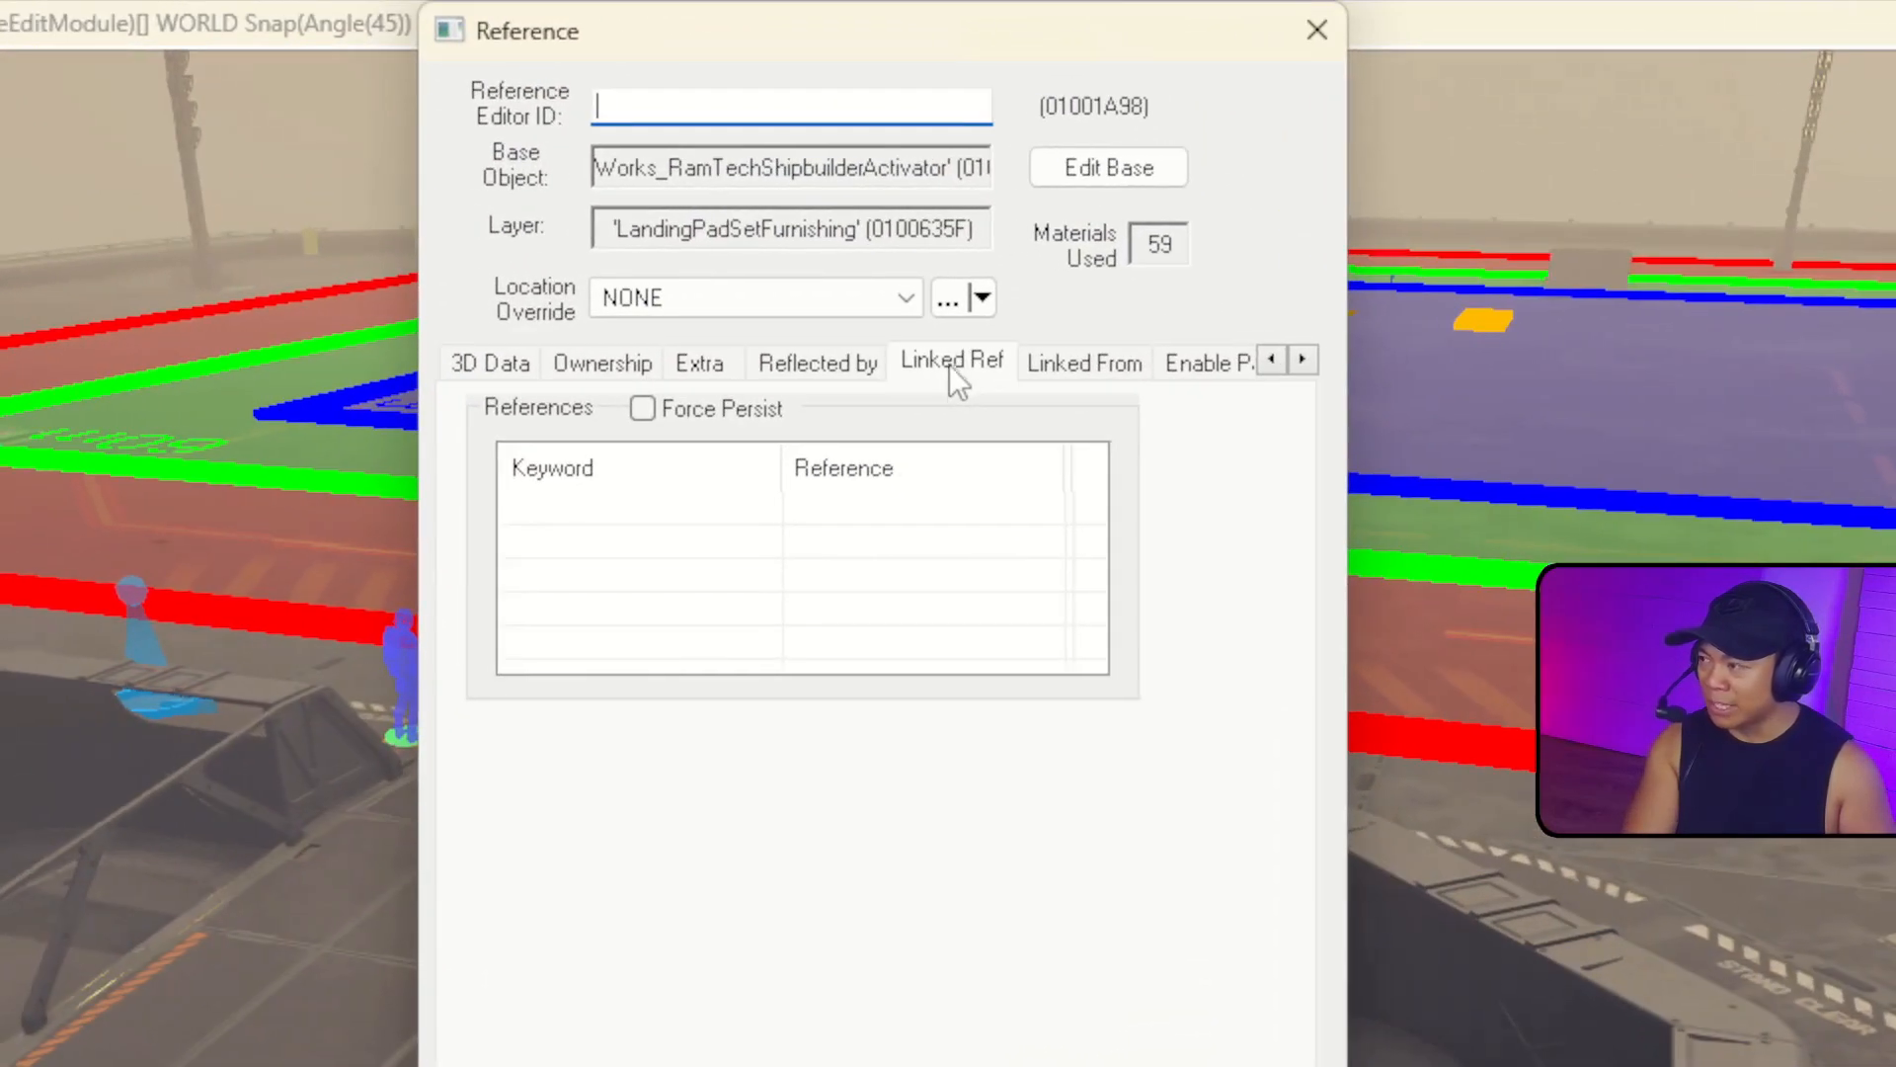
{"action": "right_click", "coordinate": [894, 539]}
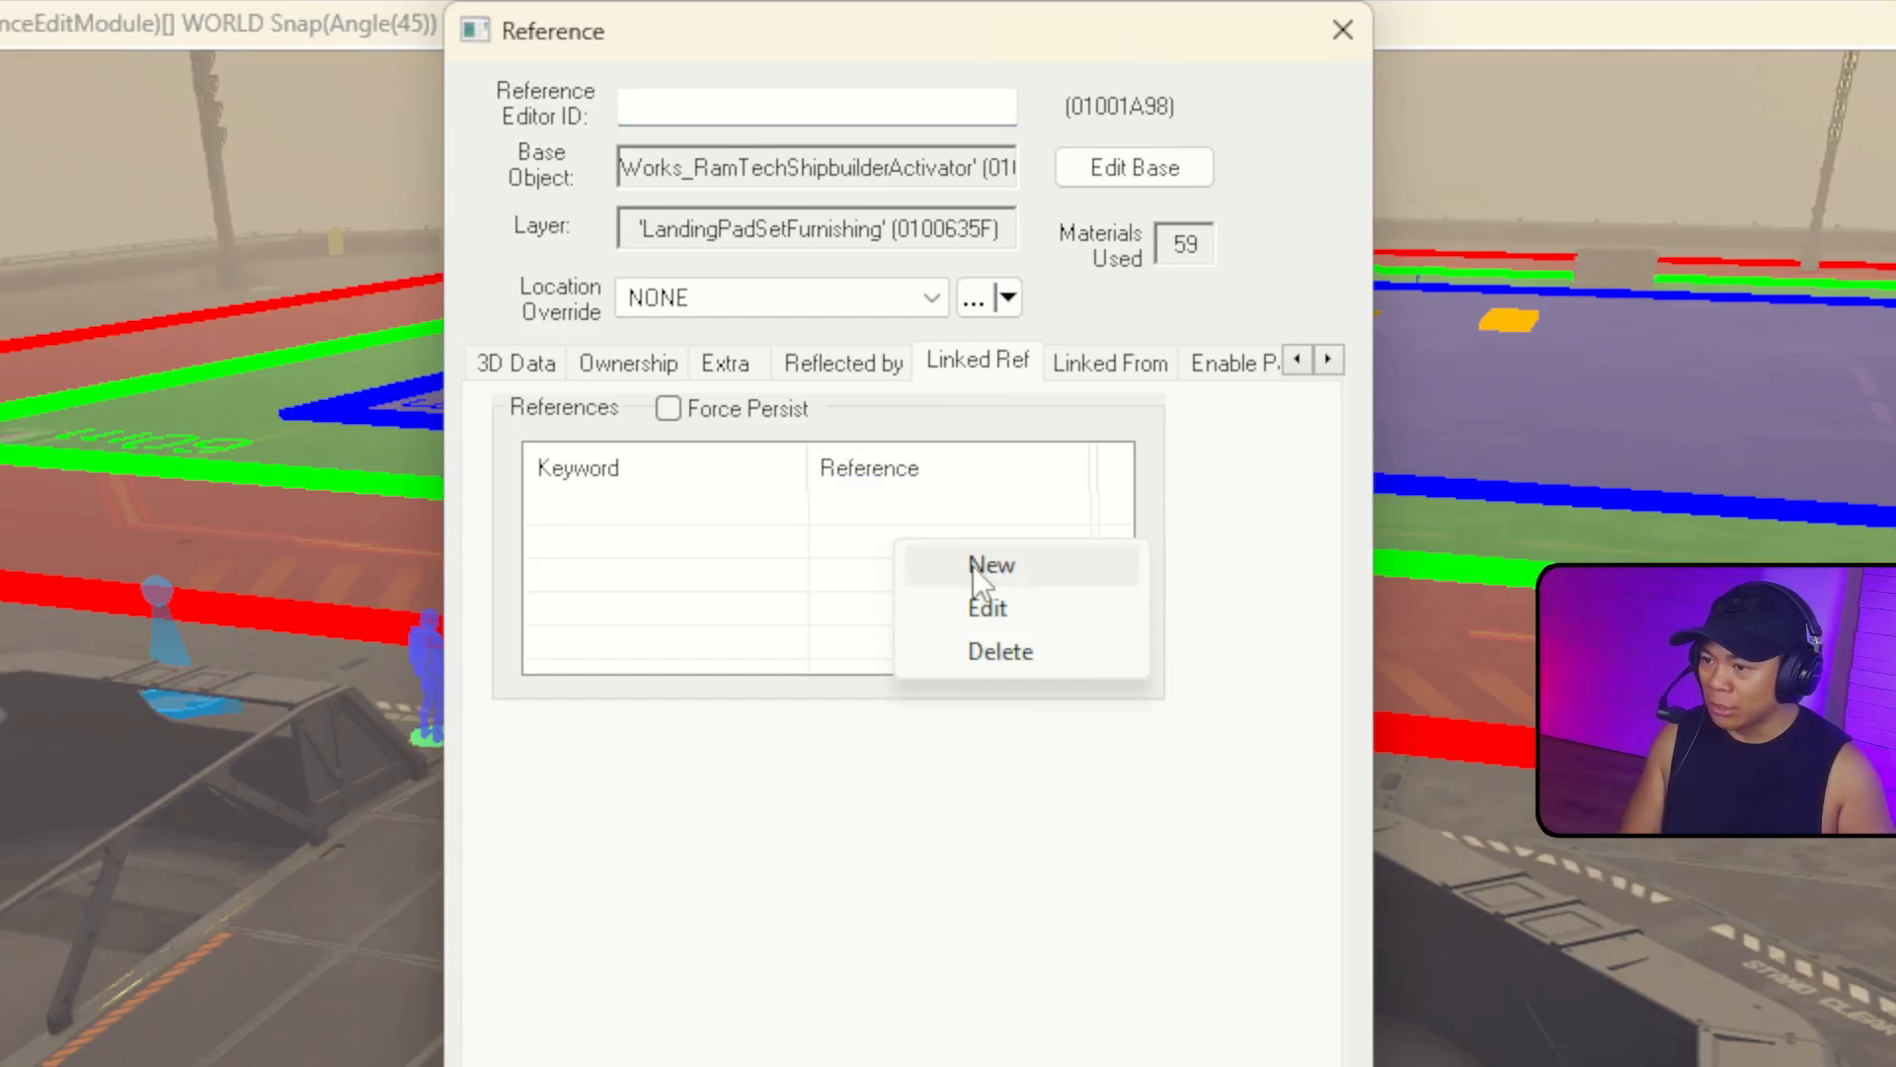
{"action": "left_click", "coordinate": [1027, 561]}
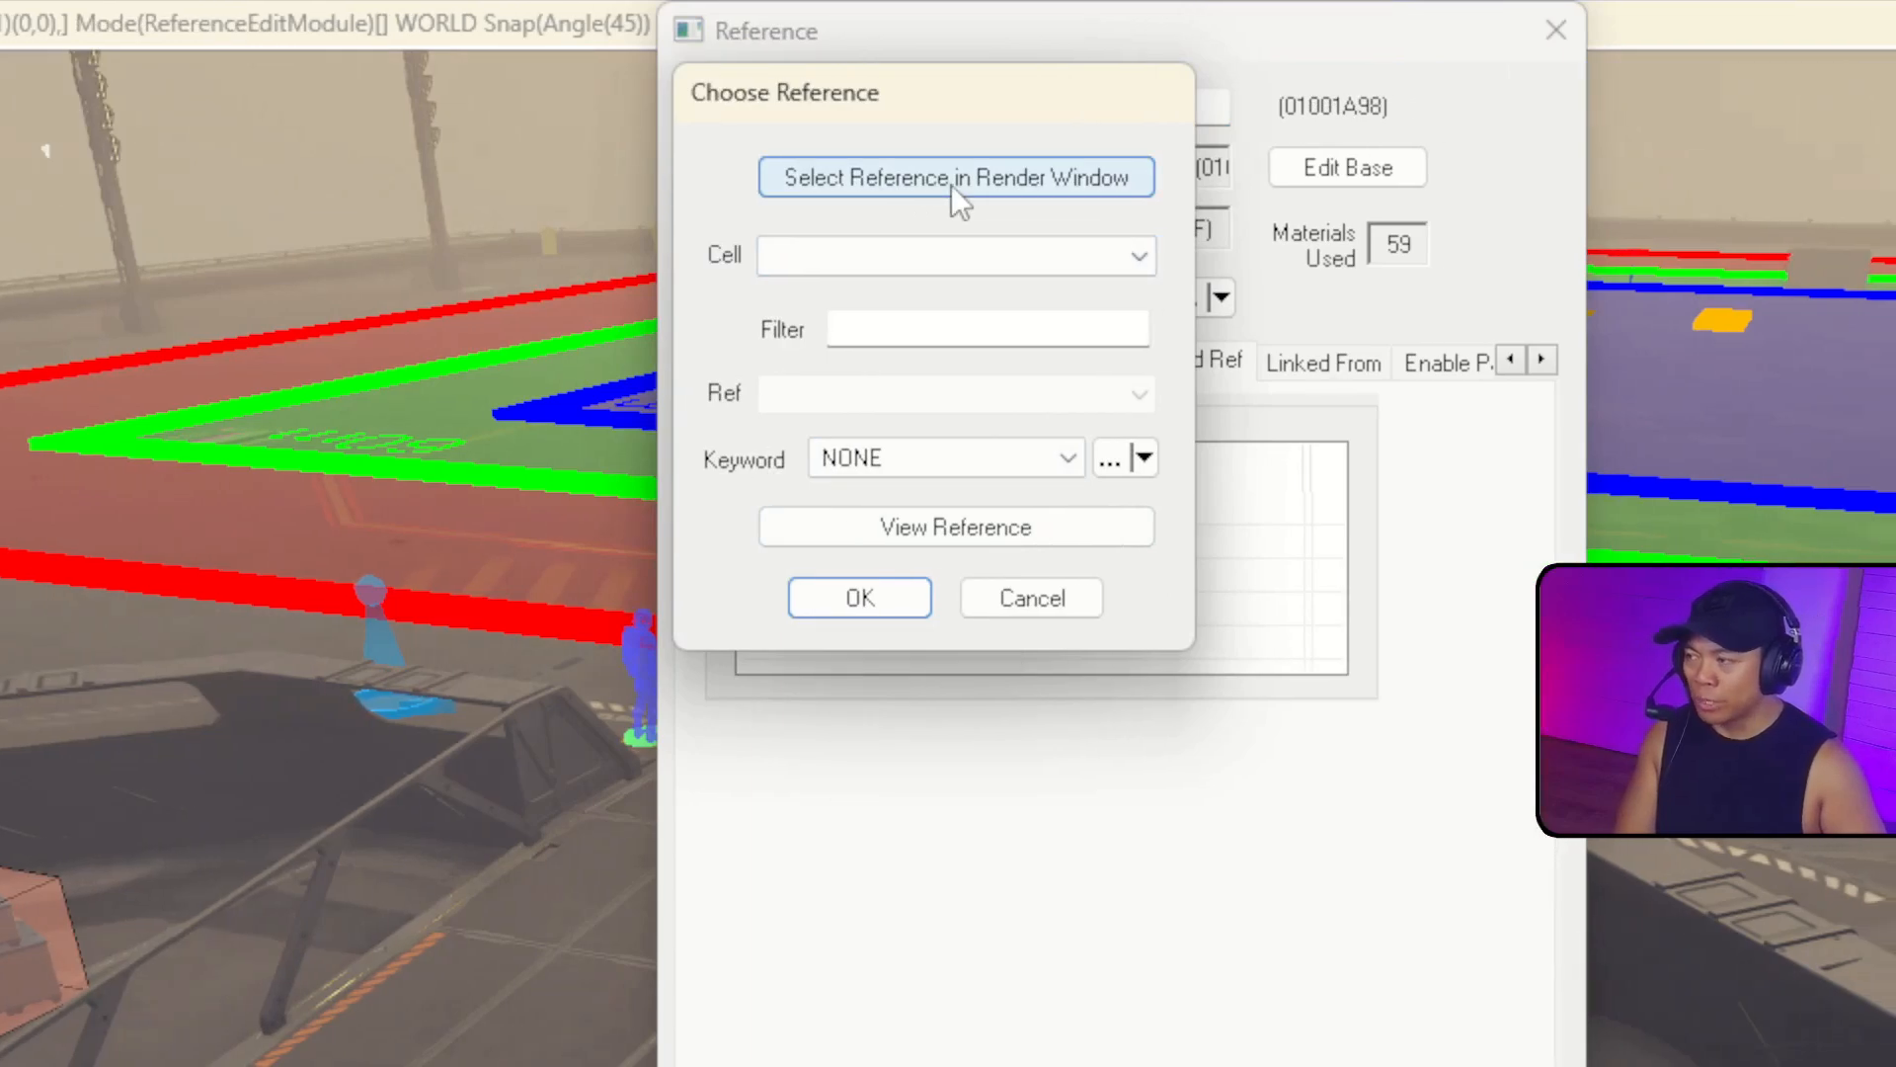
{"action": "left_click", "coordinate": [951, 185]}
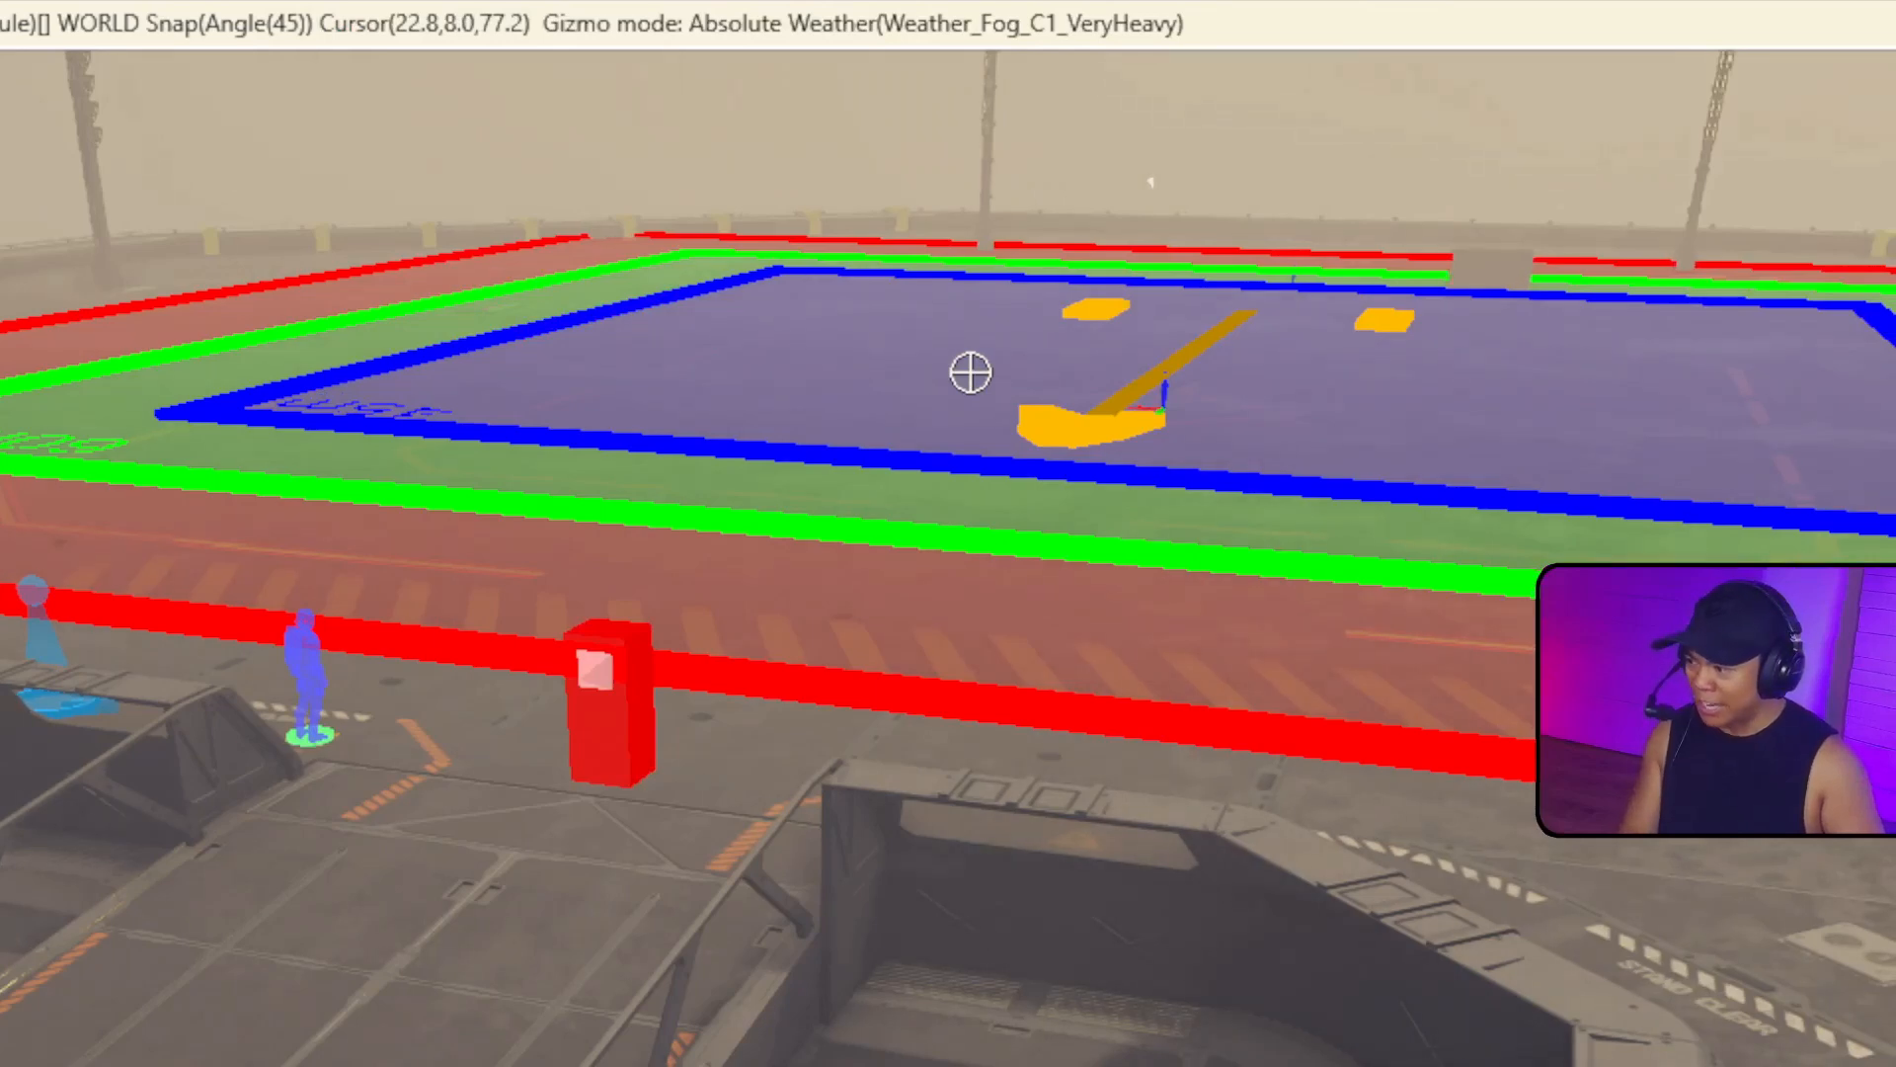
{"action": "left_click", "coordinate": [970, 373]}
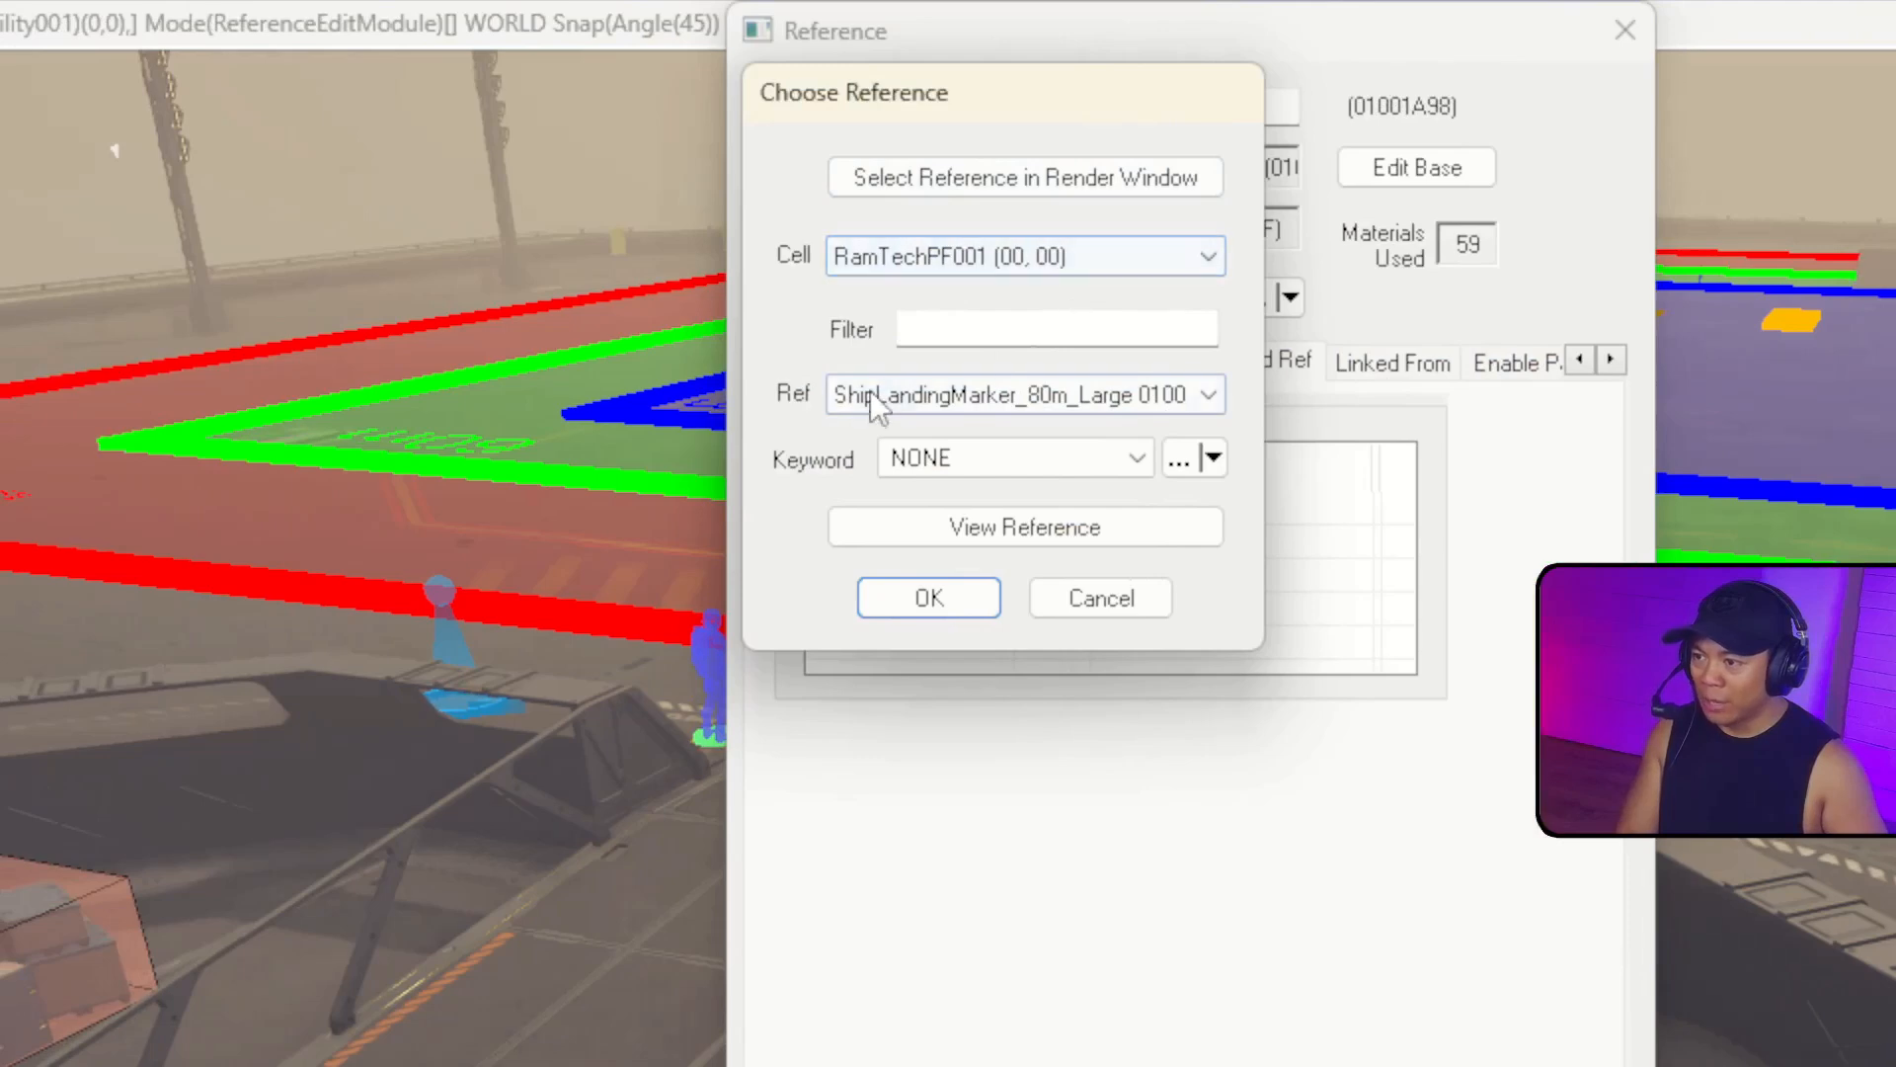
{"action": "left_click", "coordinate": [973, 598]}
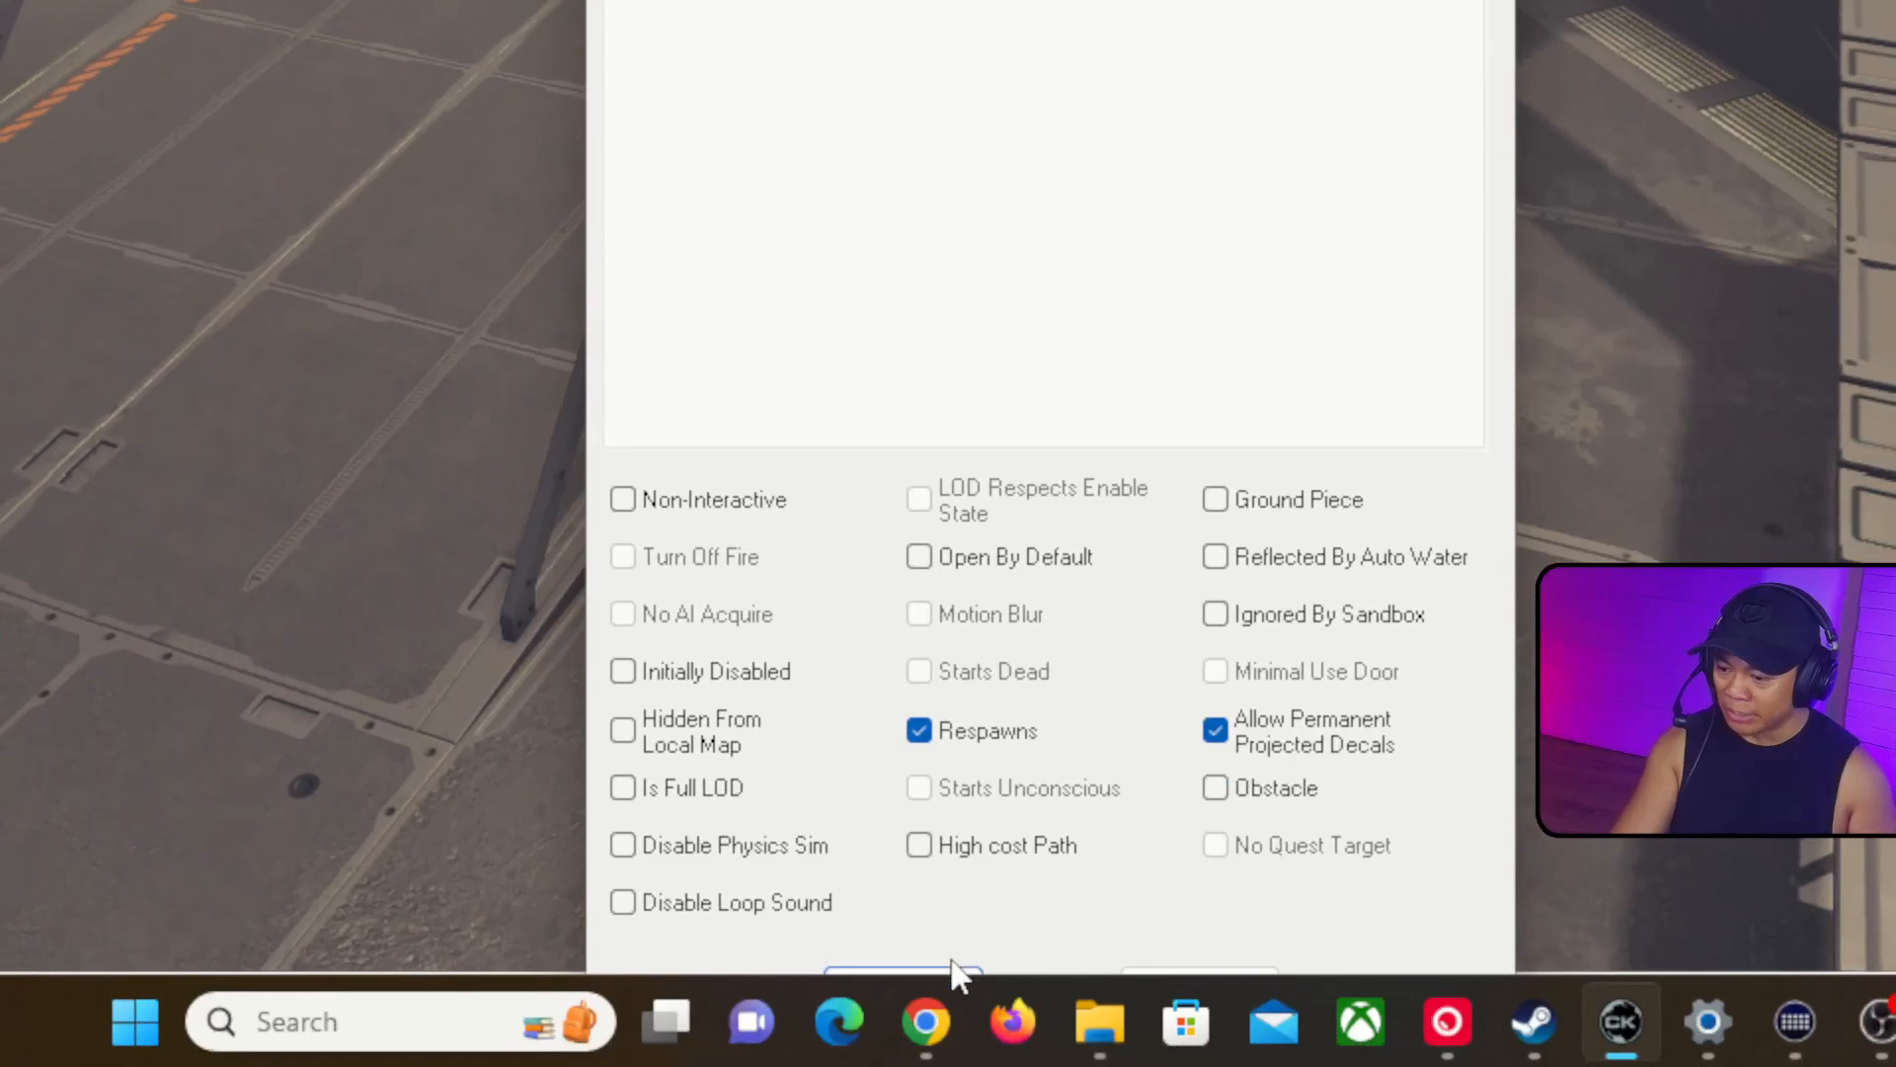
{"action": "left_click", "coordinate": [950, 964]}
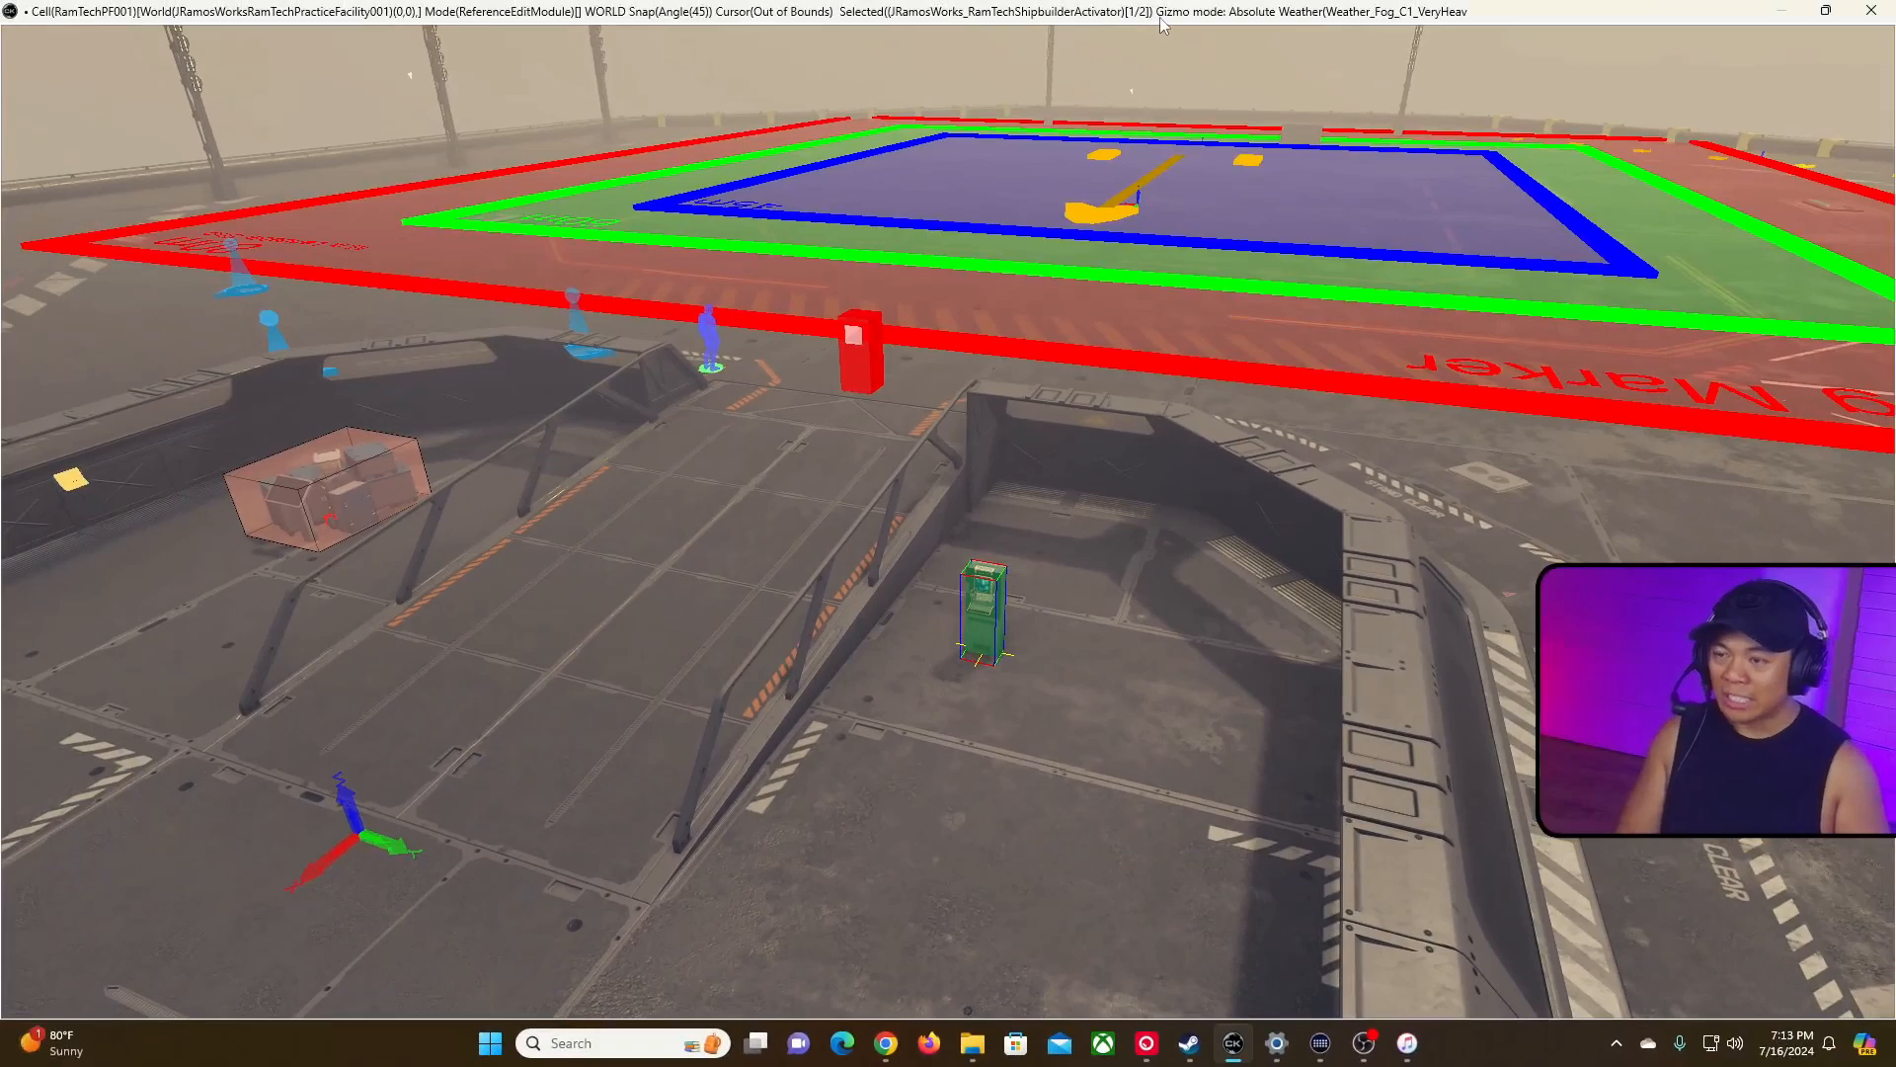
{"action": "double_click", "coordinate": [775, 12]}
{"action": "left_click", "coordinate": [44, 69]}
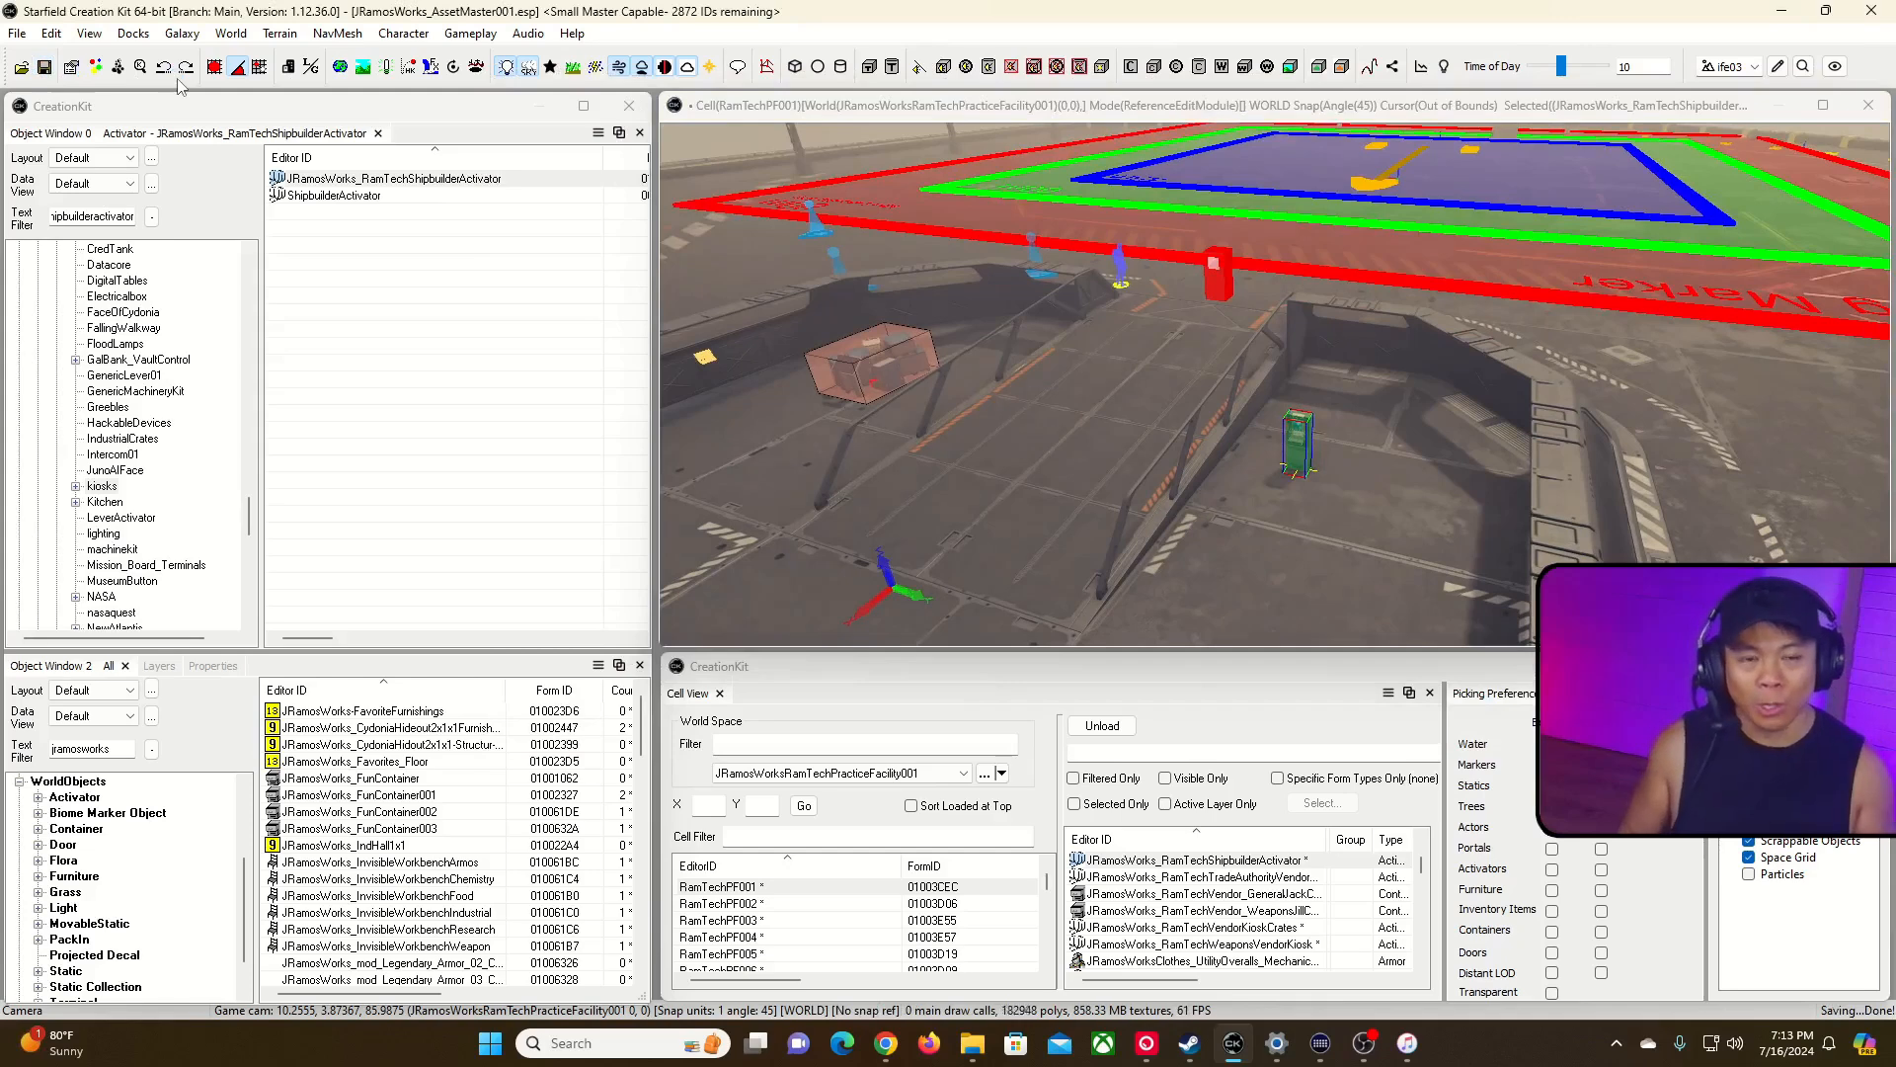
Switch to Steam, launch Starfield and load the most recent exit save at Copernicus IV.
{"action": "key", "text": "alt+Tab"}
{"action": "key", "text": "Tab"}
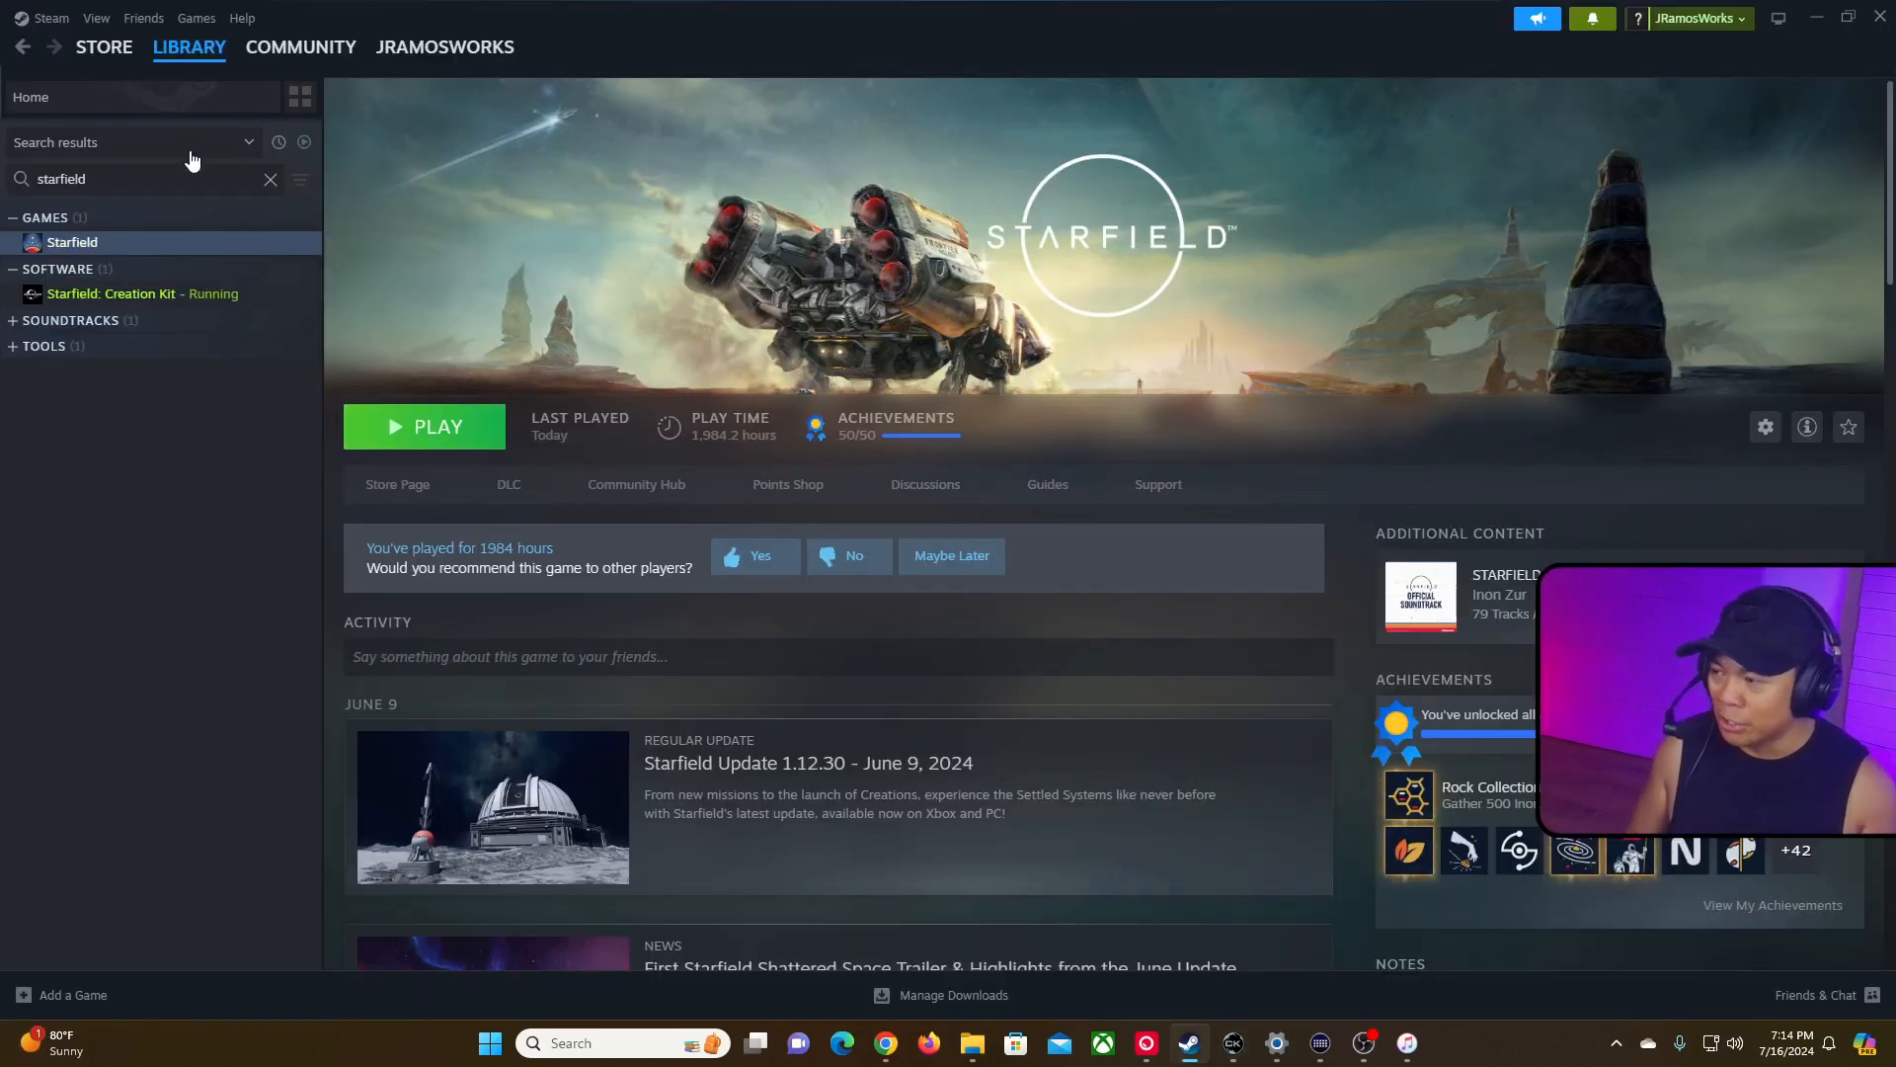
{"action": "left_click", "coordinate": [415, 422]}
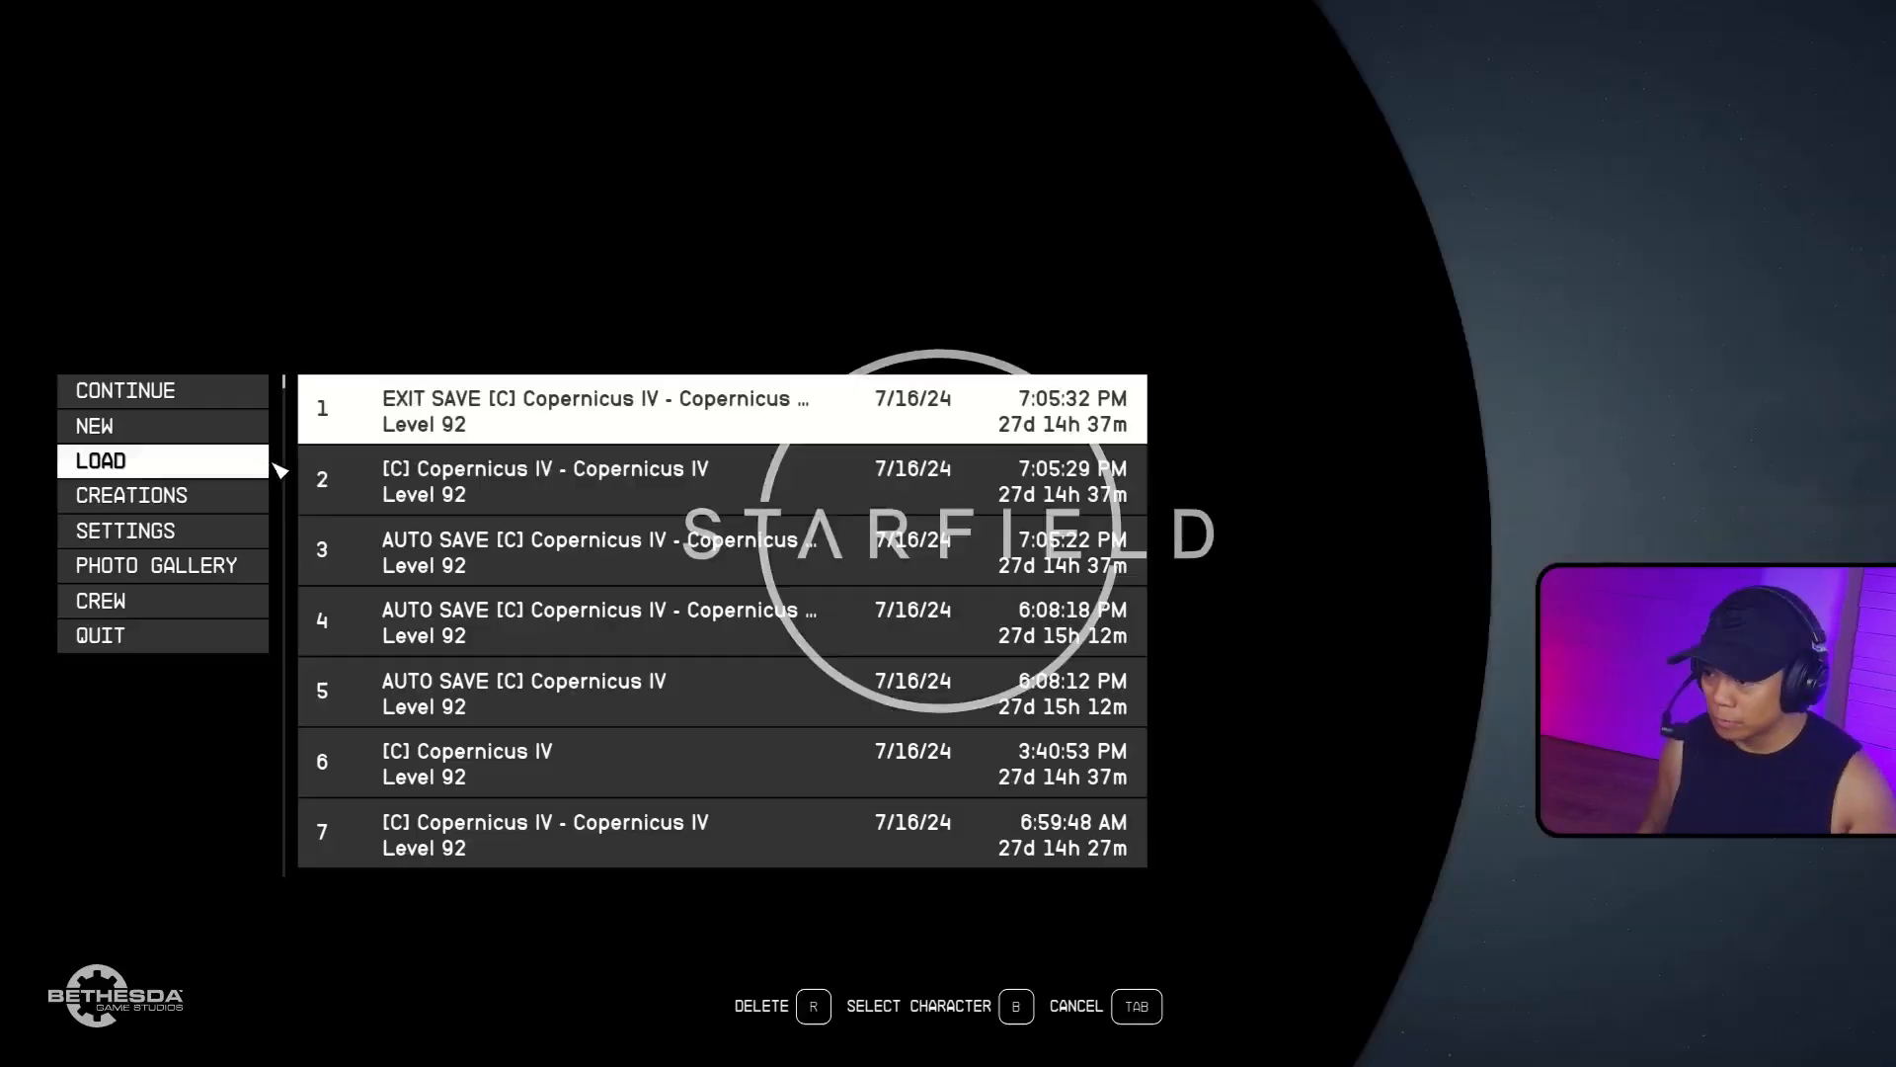
{"action": "key", "text": "Return"}
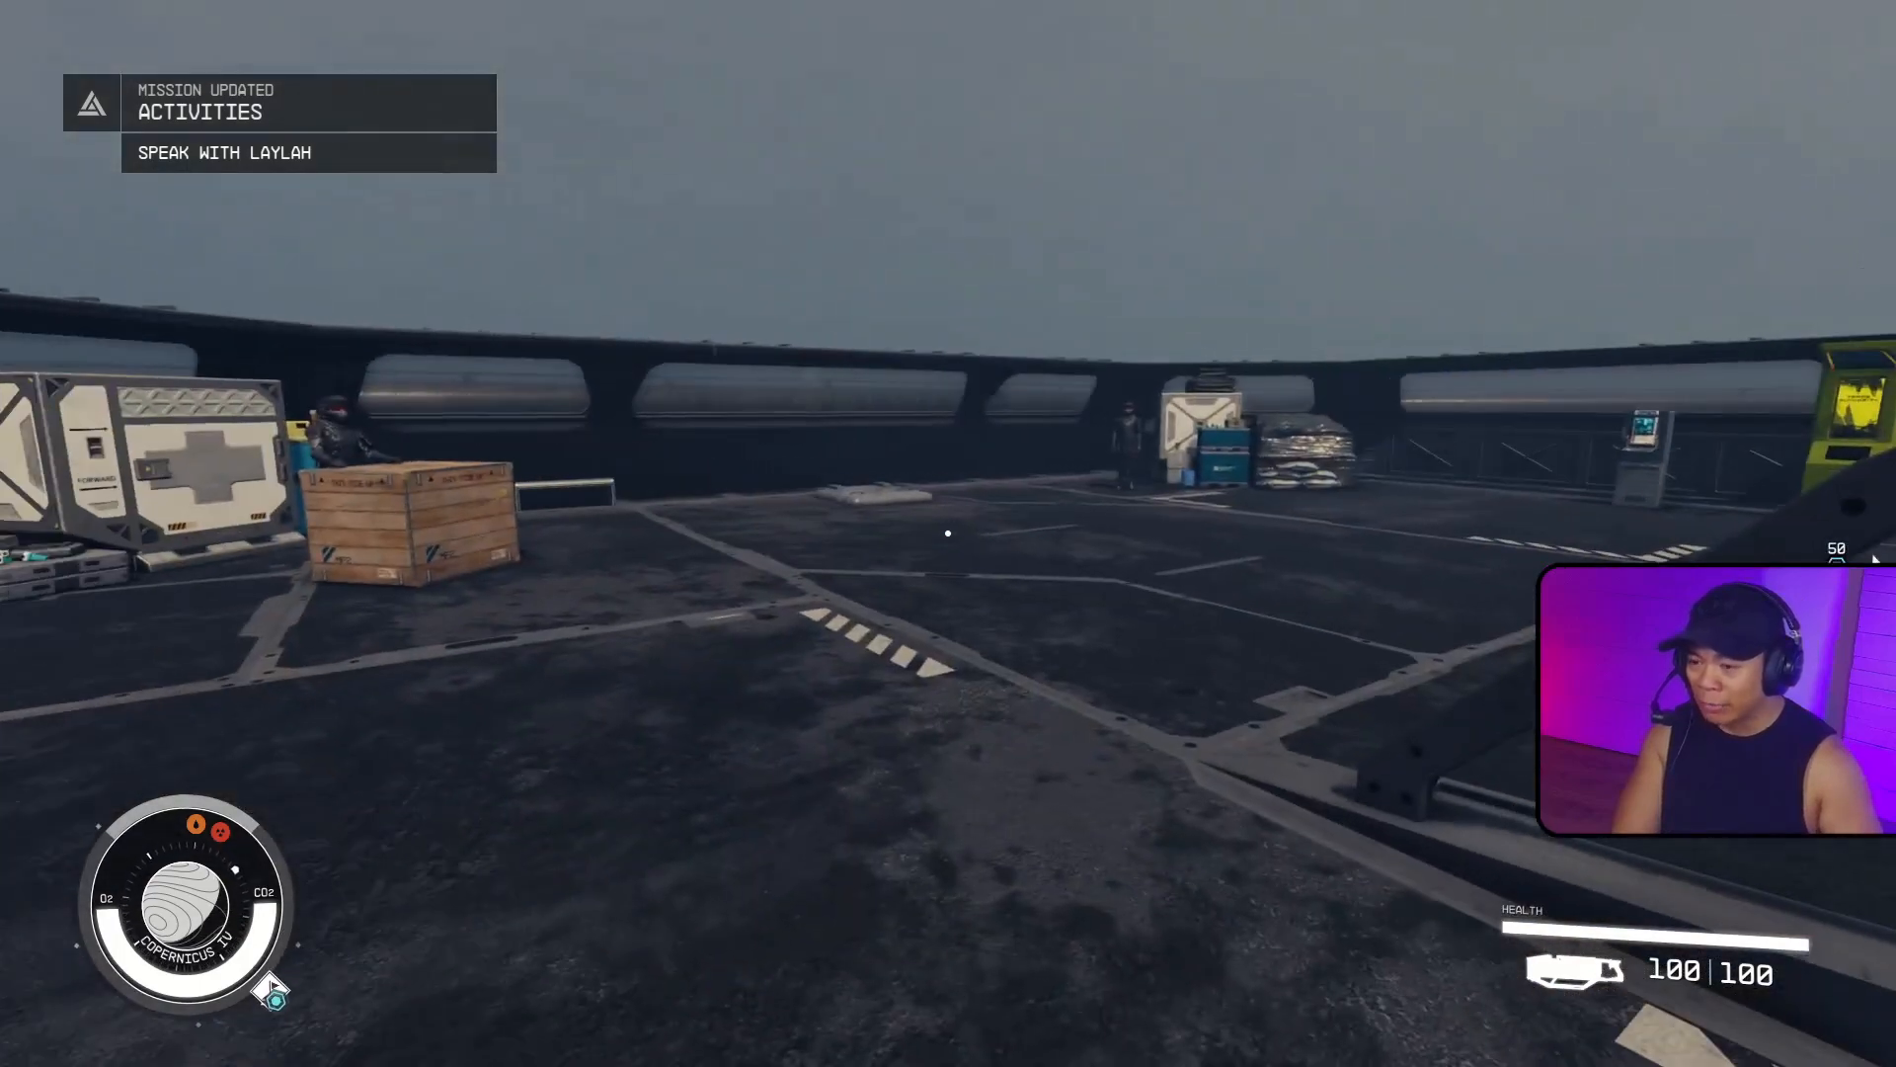
Walk up to the RamTech Ship Kiosk, and enter the practice facility interior through the floor hatch and return outside.
{"action": "key", "text": "w"}
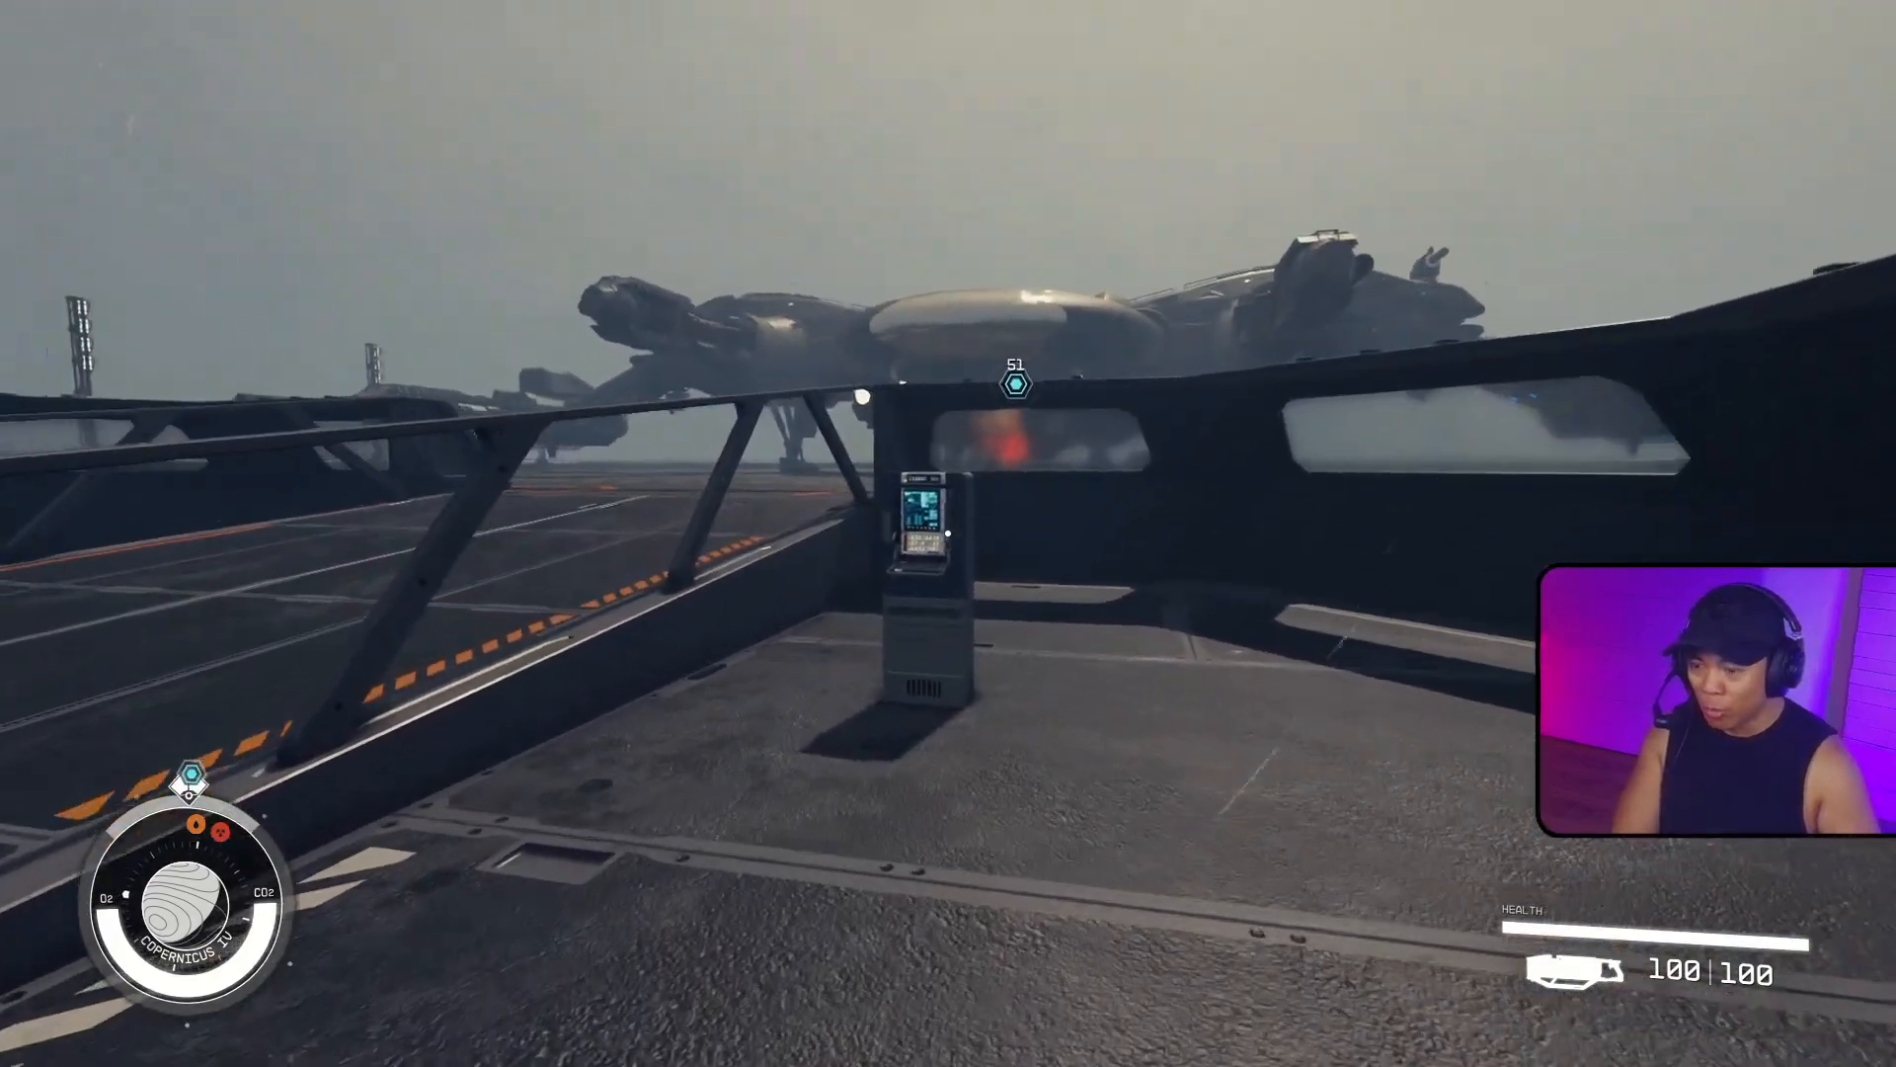
{"action": "key", "text": "w"}
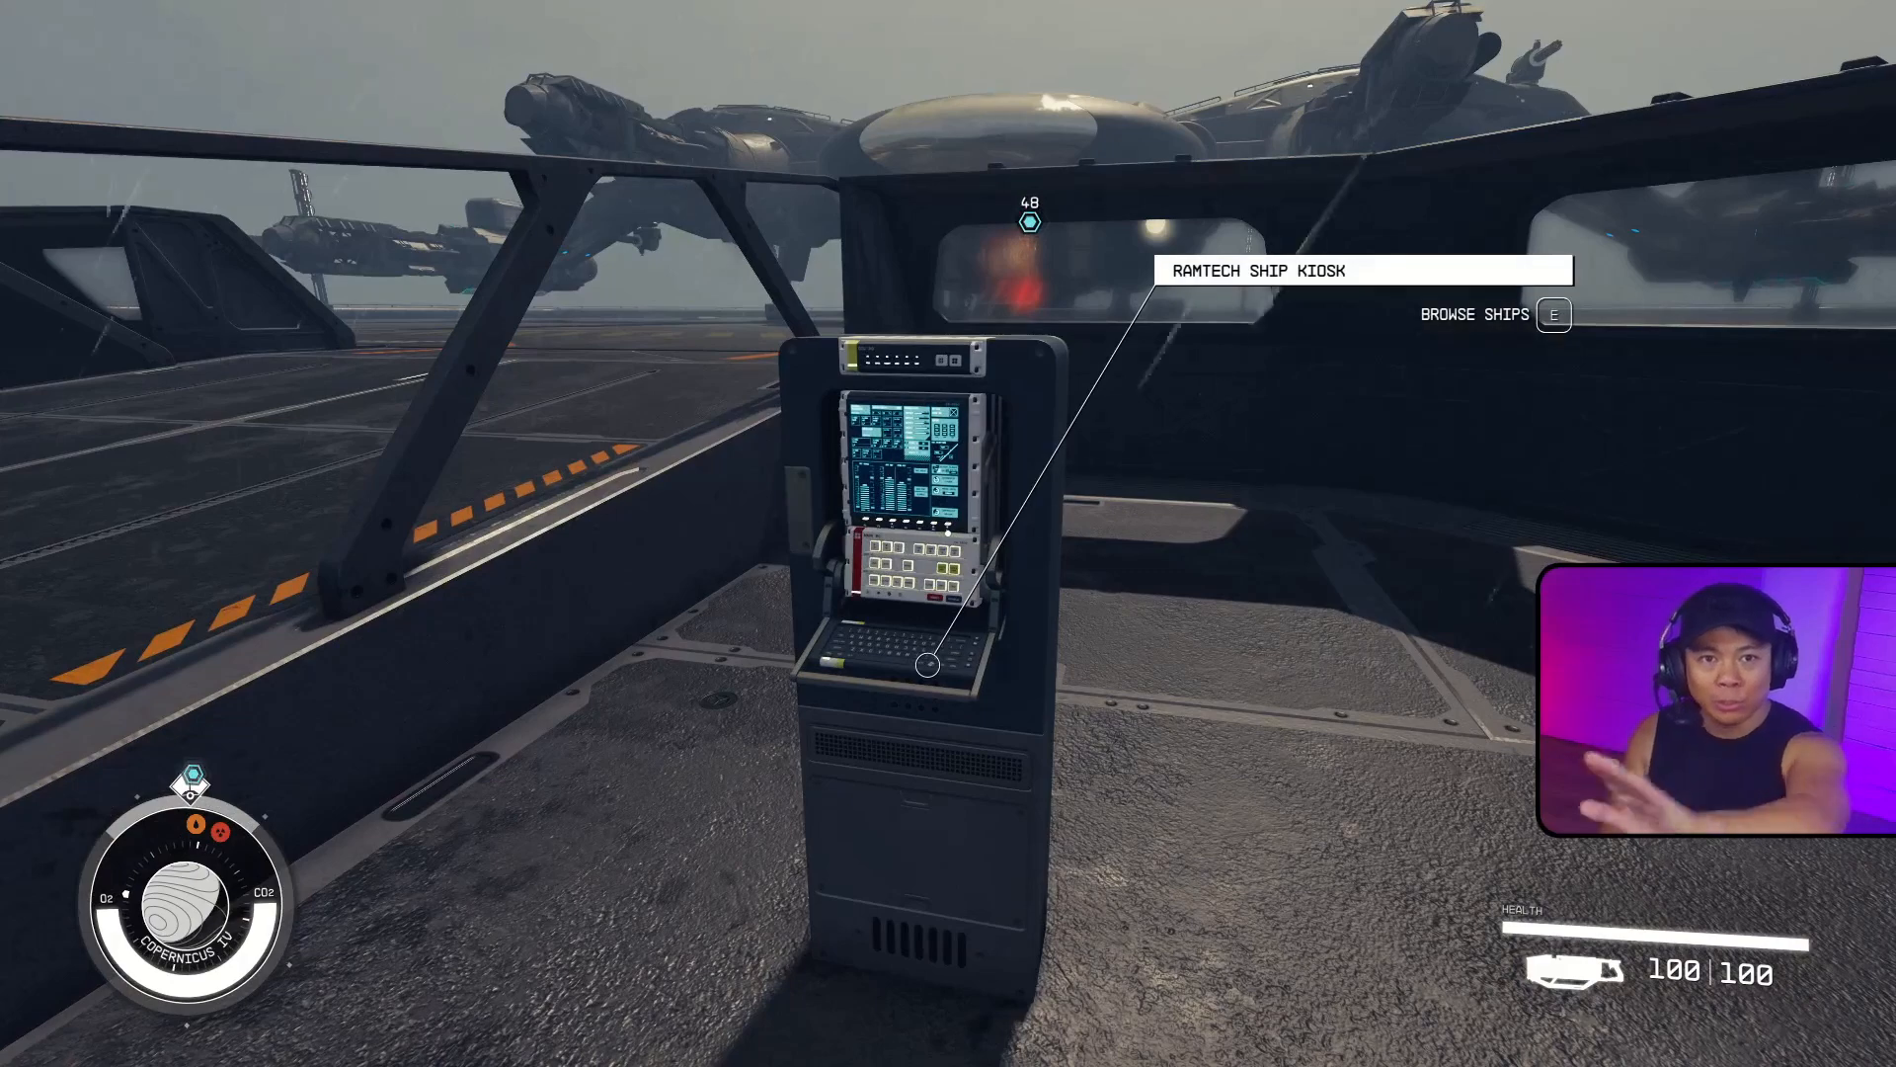
{"action": "key", "text": "s"}
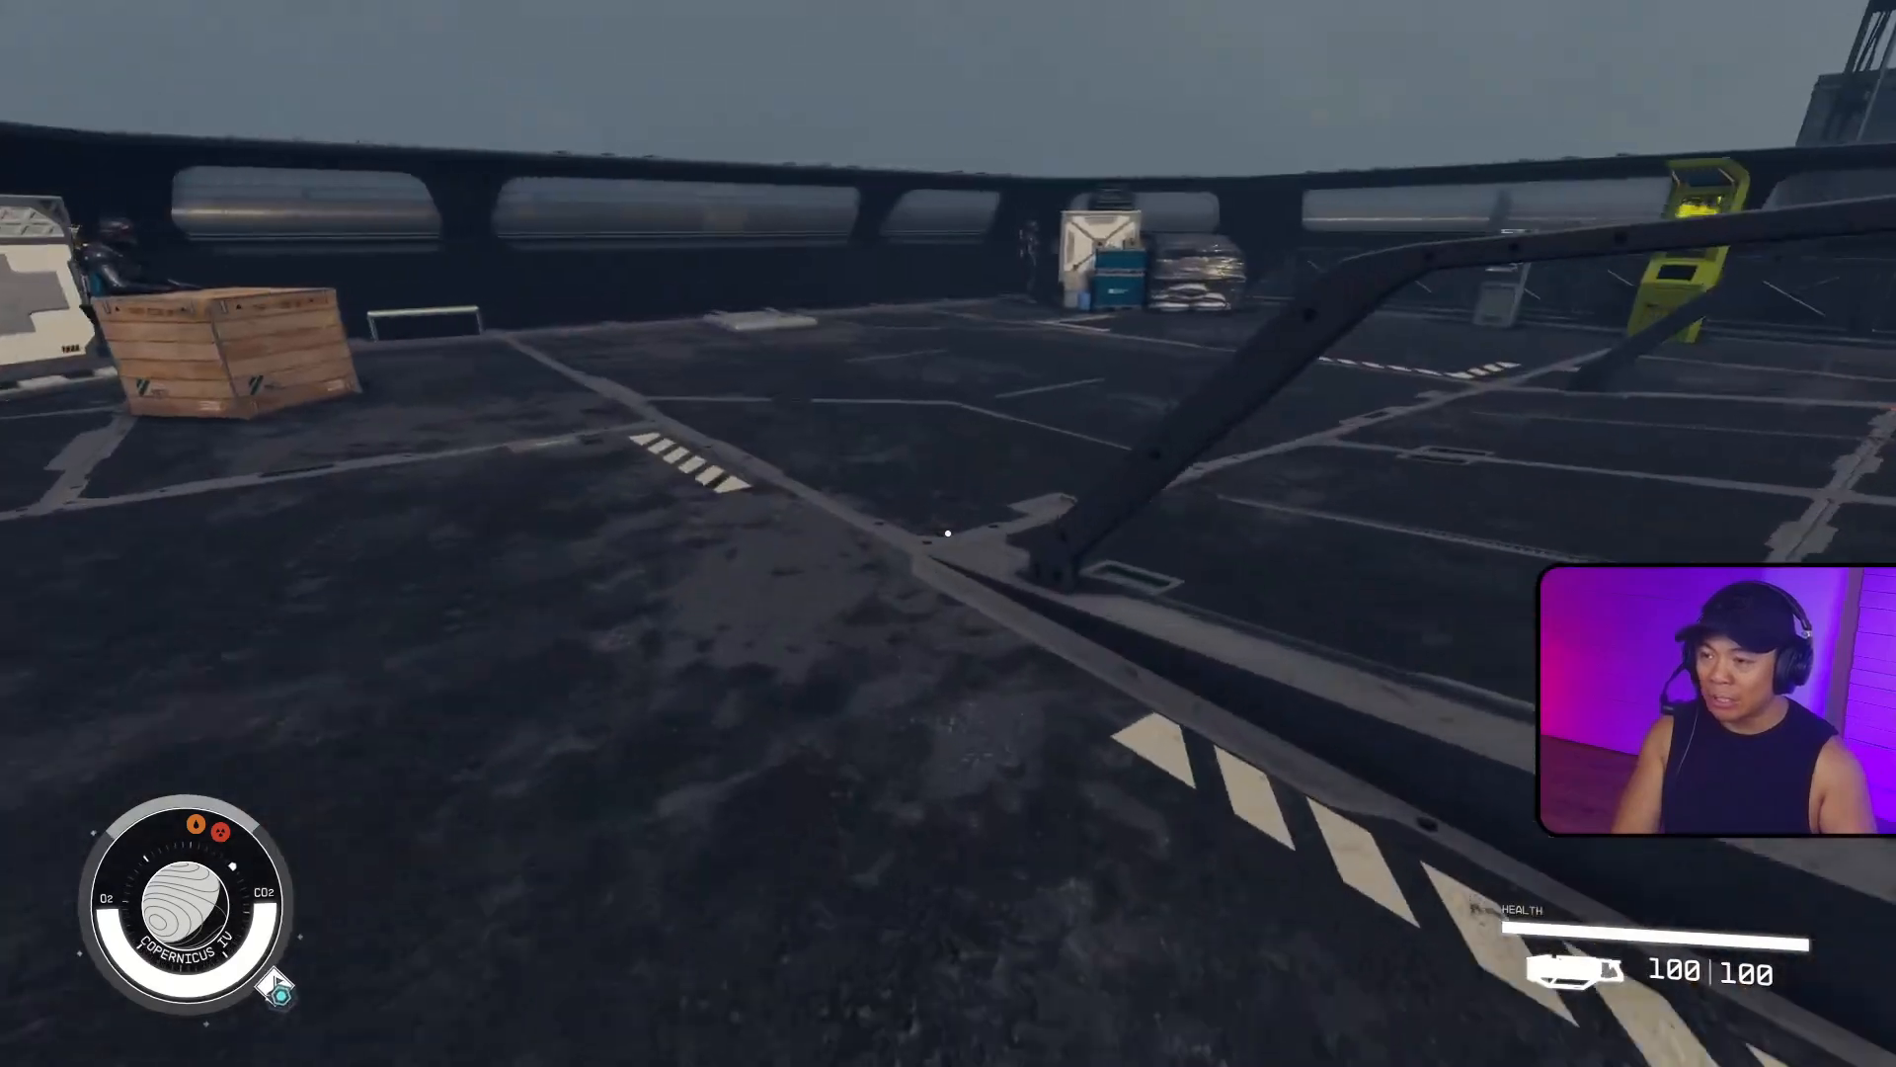
{"action": "key", "text": "w"}
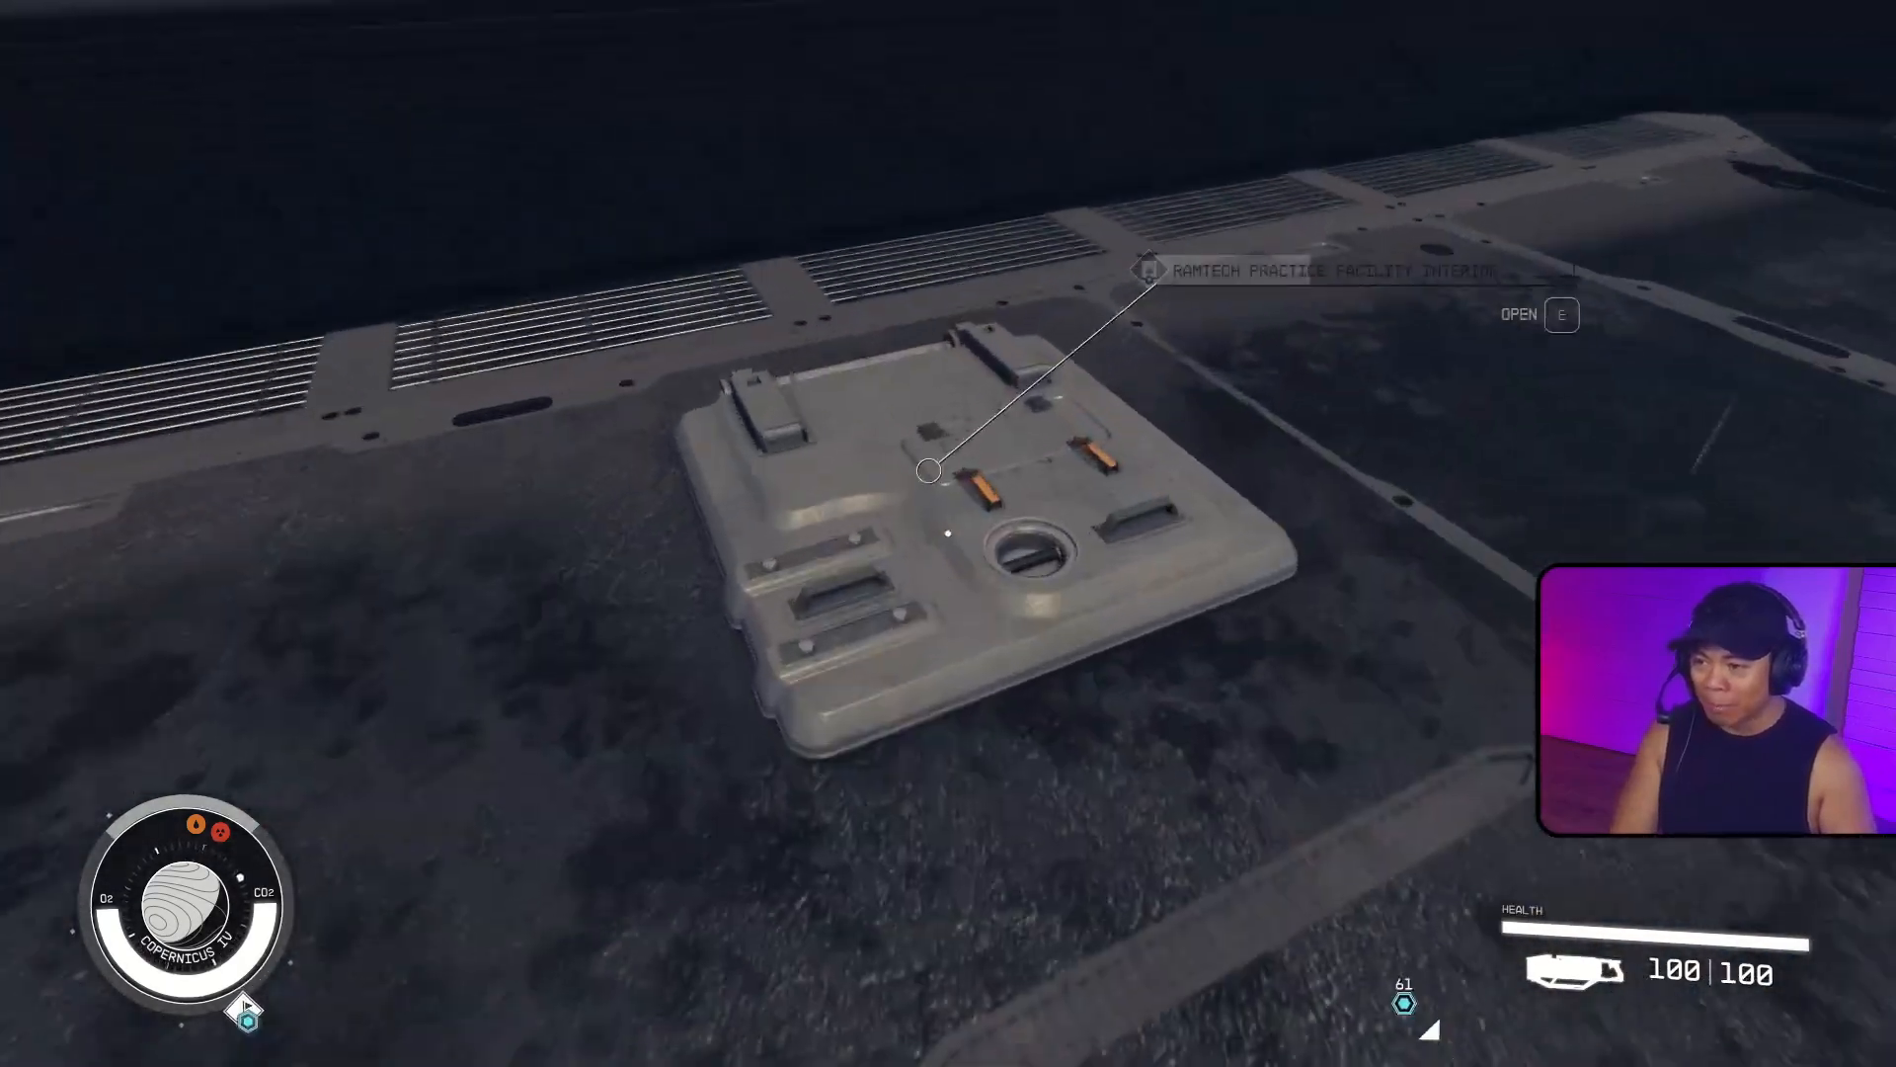
{"action": "key", "text": "e"}
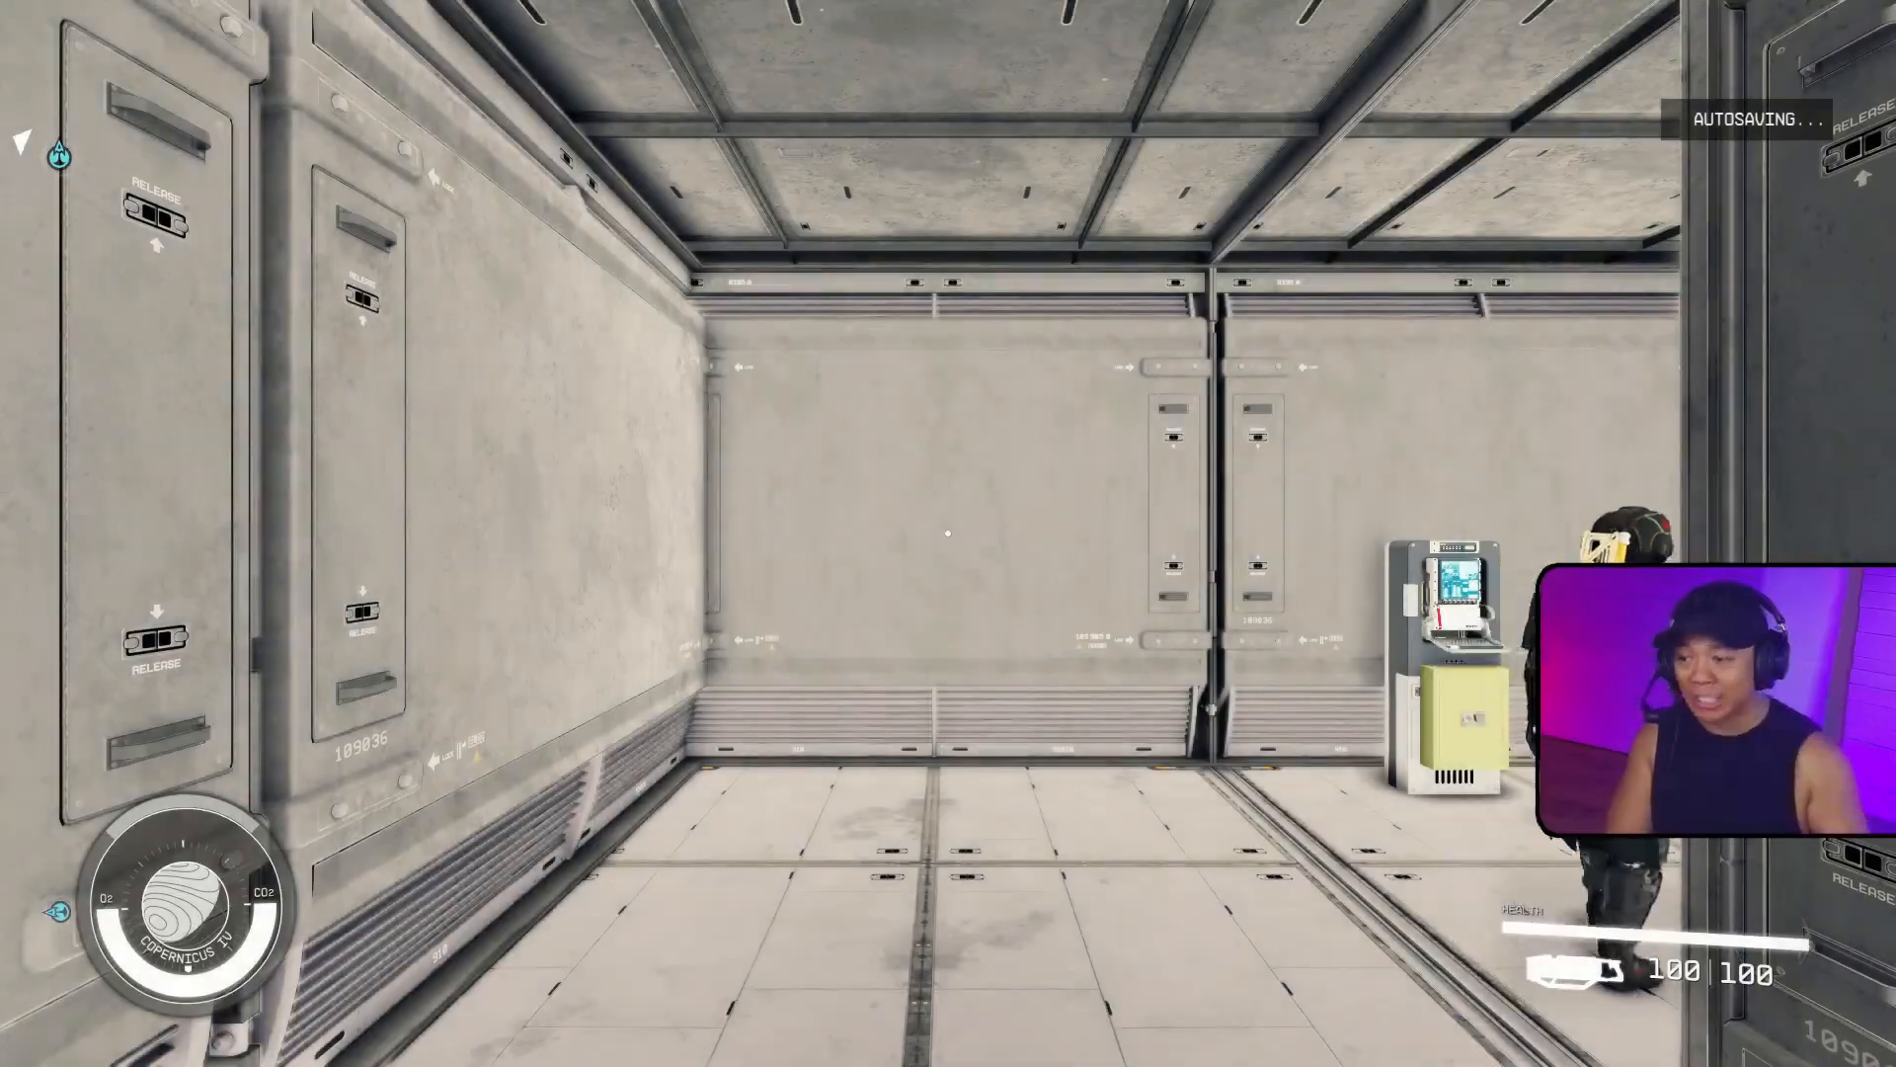
{"action": "key", "text": "w"}
{"action": "key", "text": "e"}
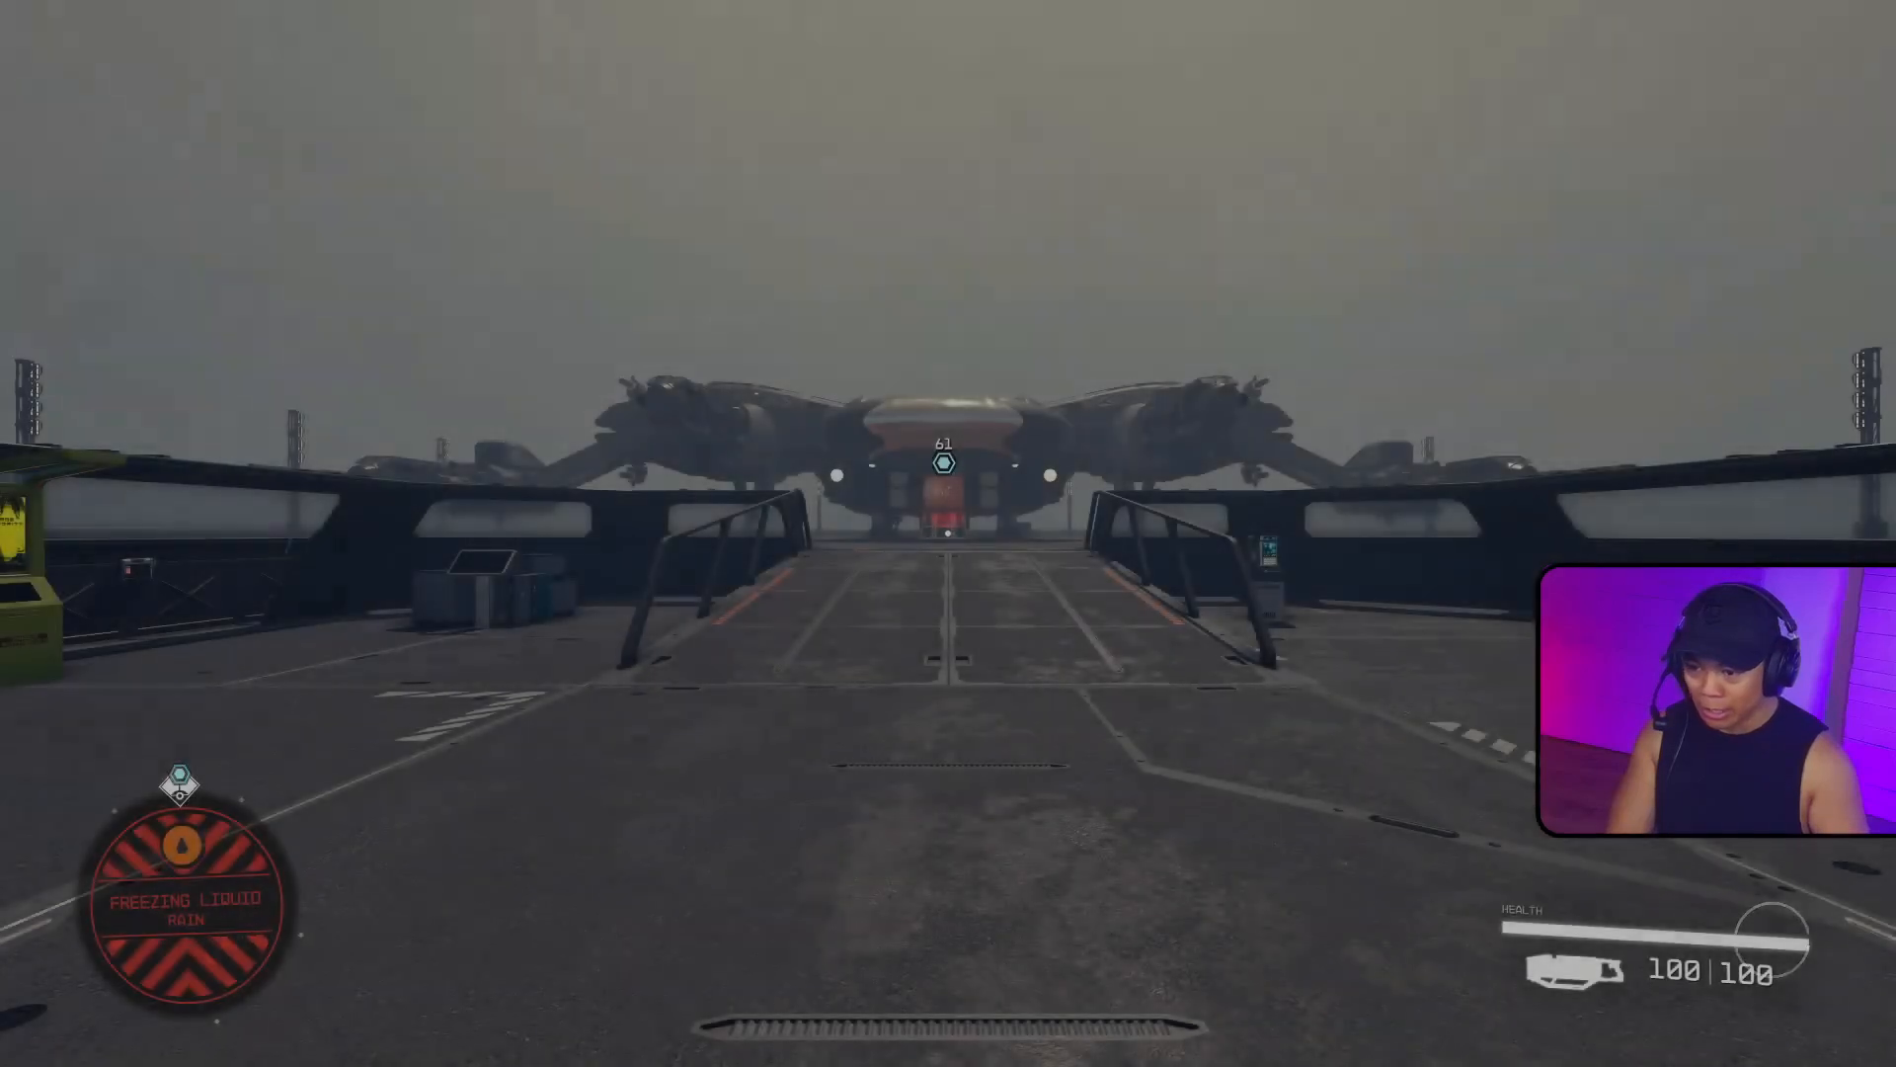
Use the RamTech Ship Kiosk to view and modify ships, and look over the home ship.
{"action": "key", "text": "w"}
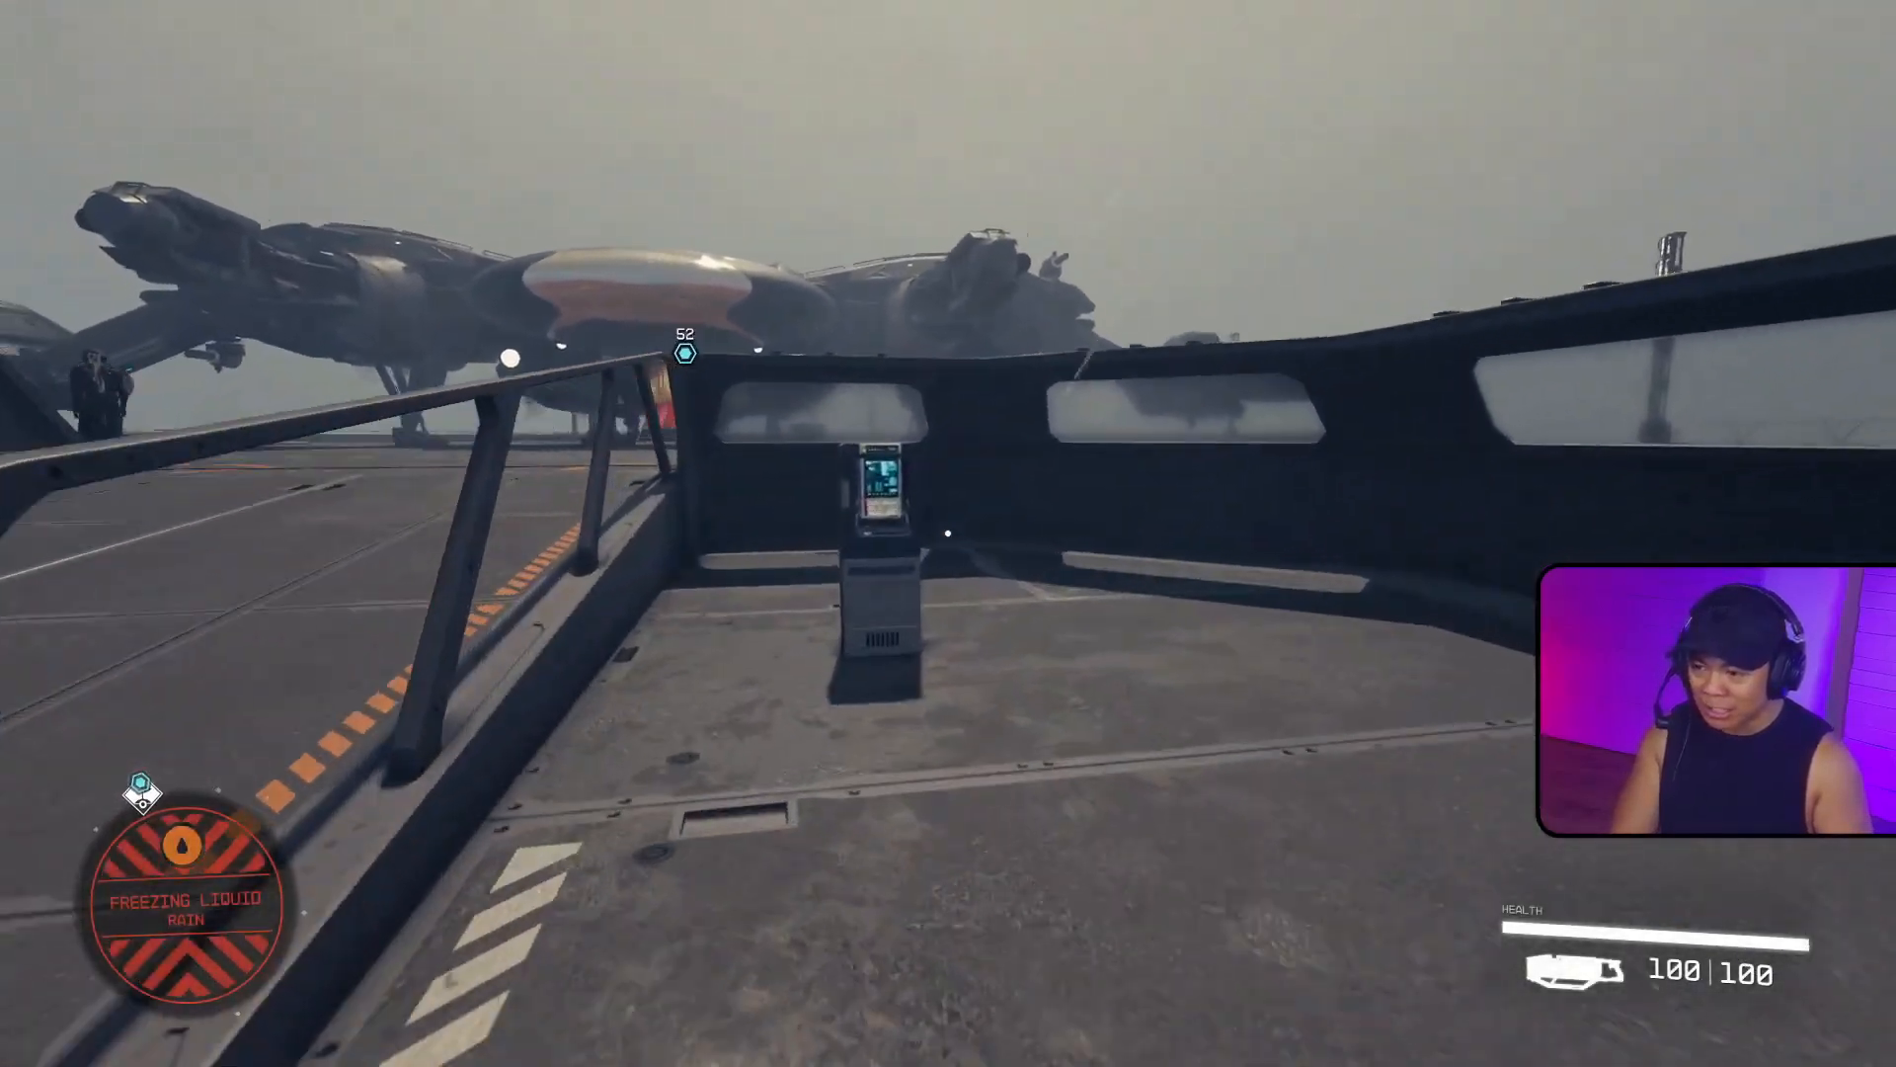
{"action": "key", "text": "e"}
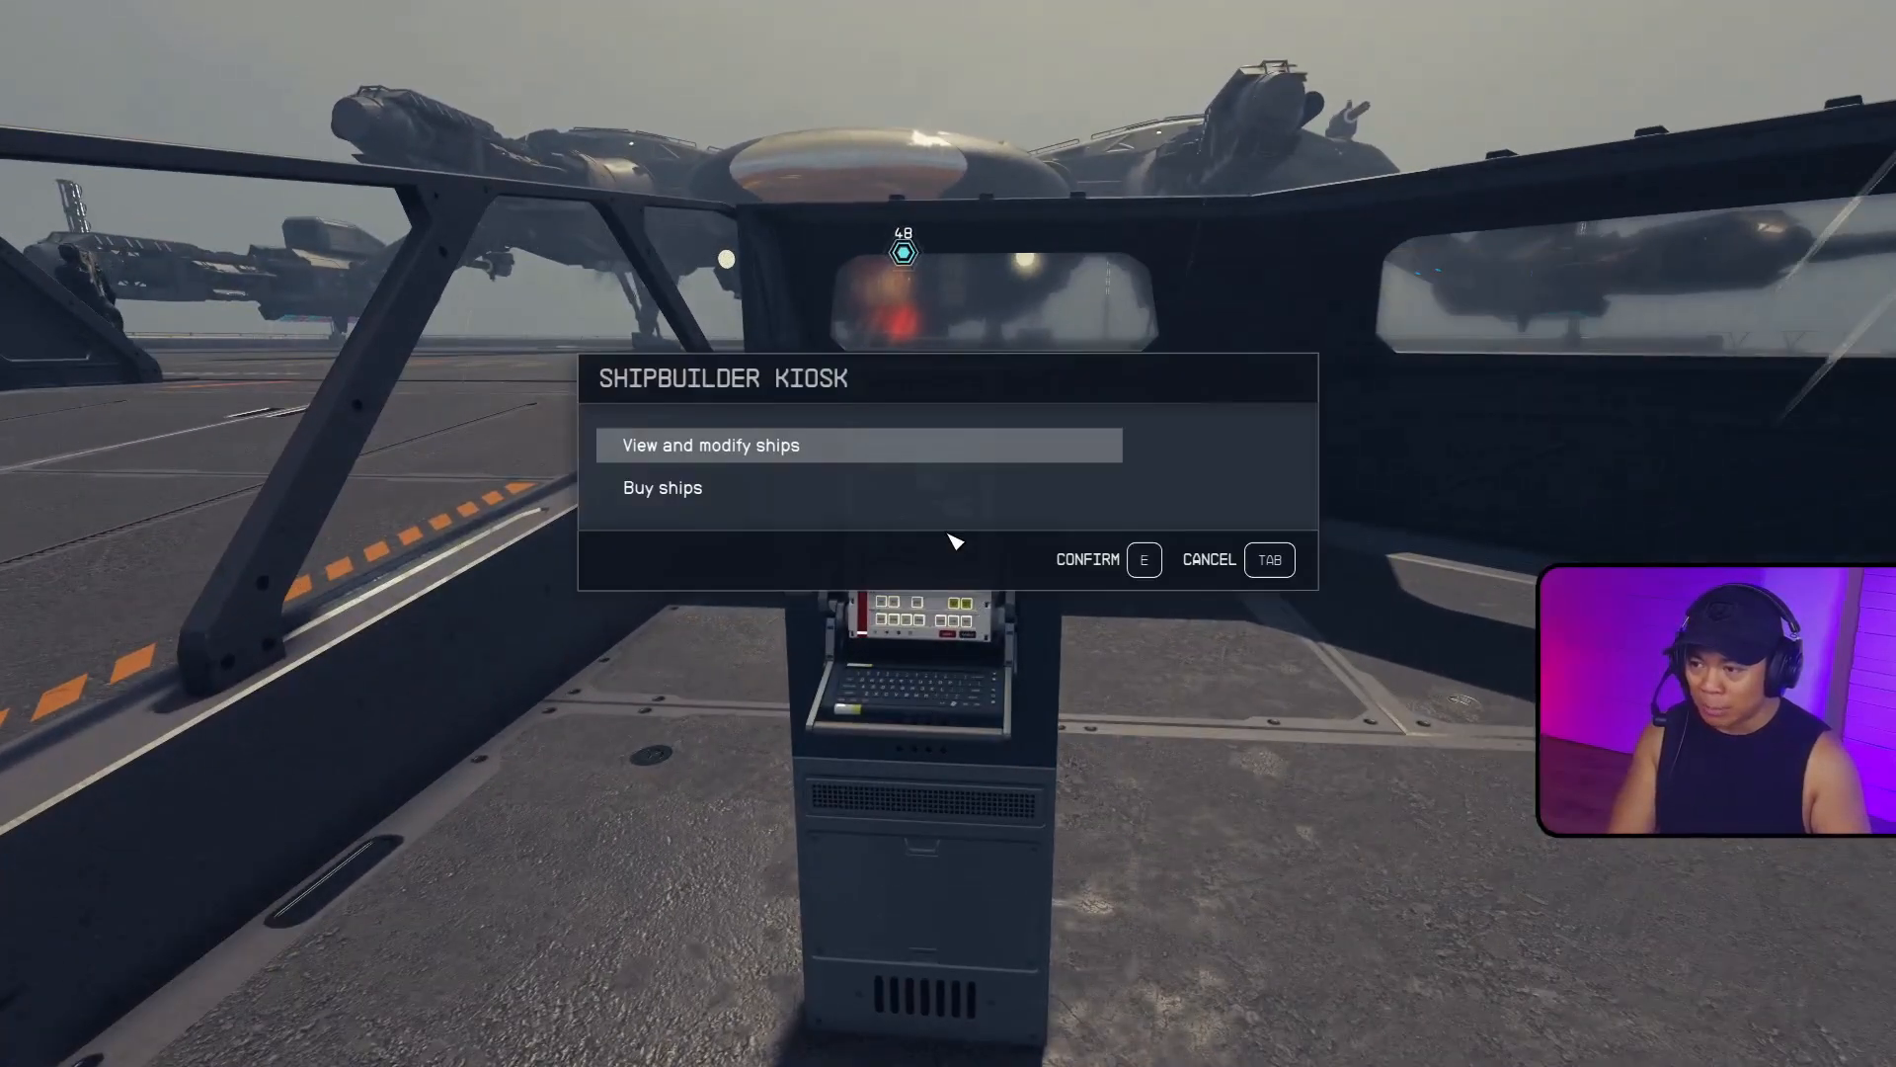
{"action": "left_click", "coordinate": [873, 455]}
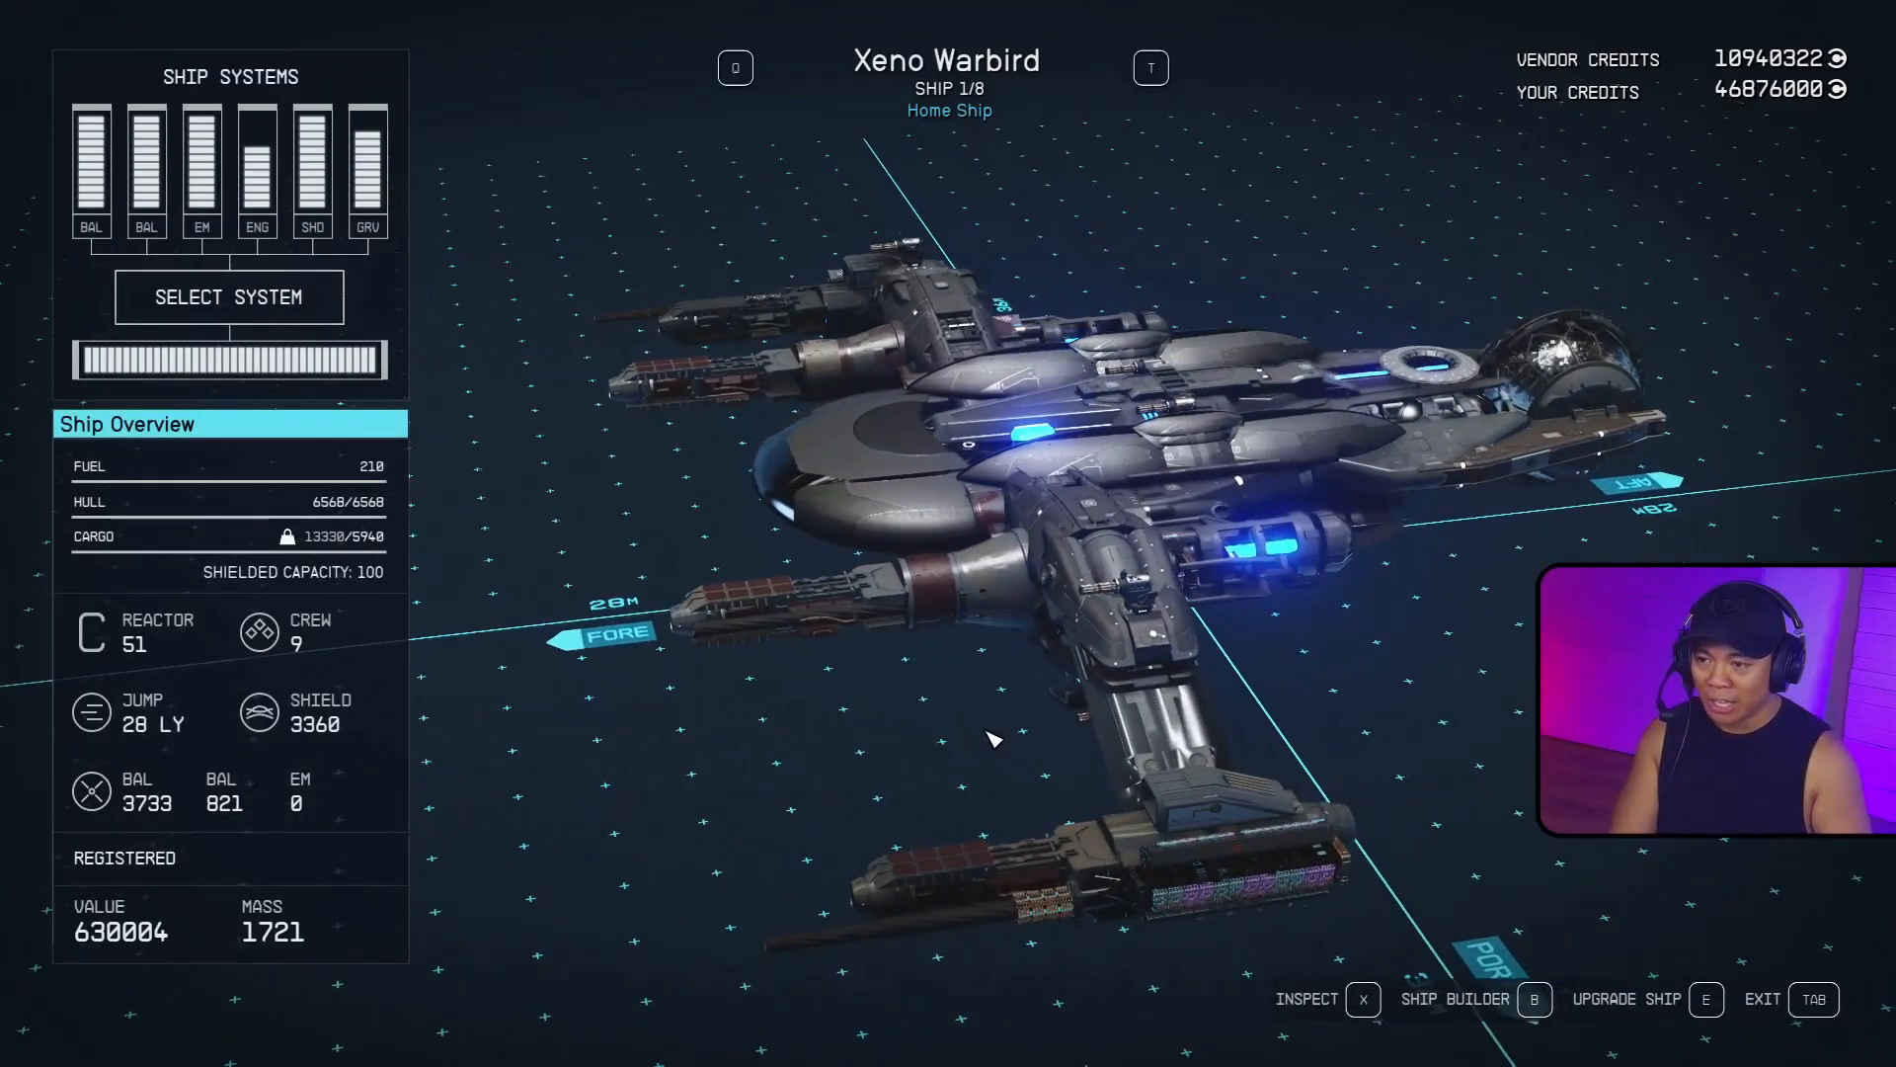
{"action": "left_click_drag", "start_coordinate": [1195, 673], "coordinate": [1107, 711]}
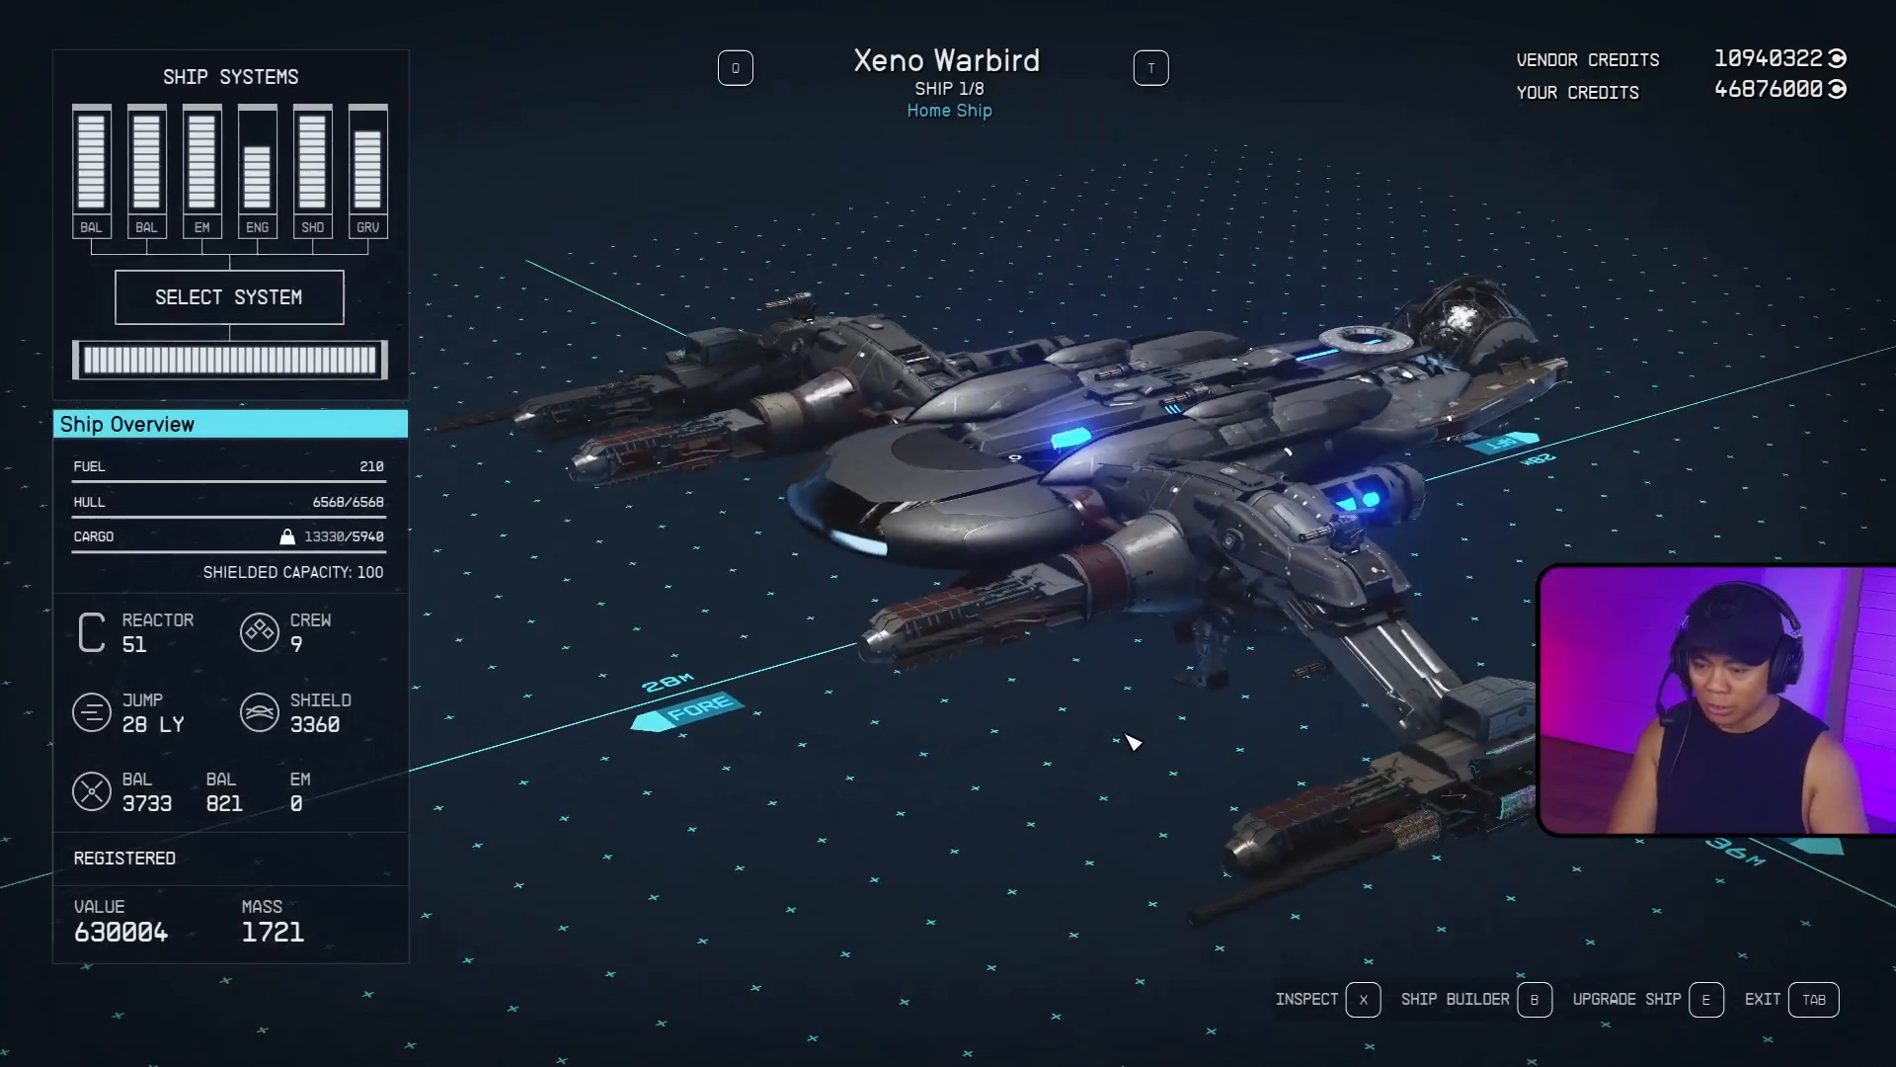
Open the ship builder for the Xeno Warbird and browse its gear, grav drives, habs, reactors, shields and structural parts without adding any.
{"action": "key", "text": "b"}
{"action": "key", "text": "g"}
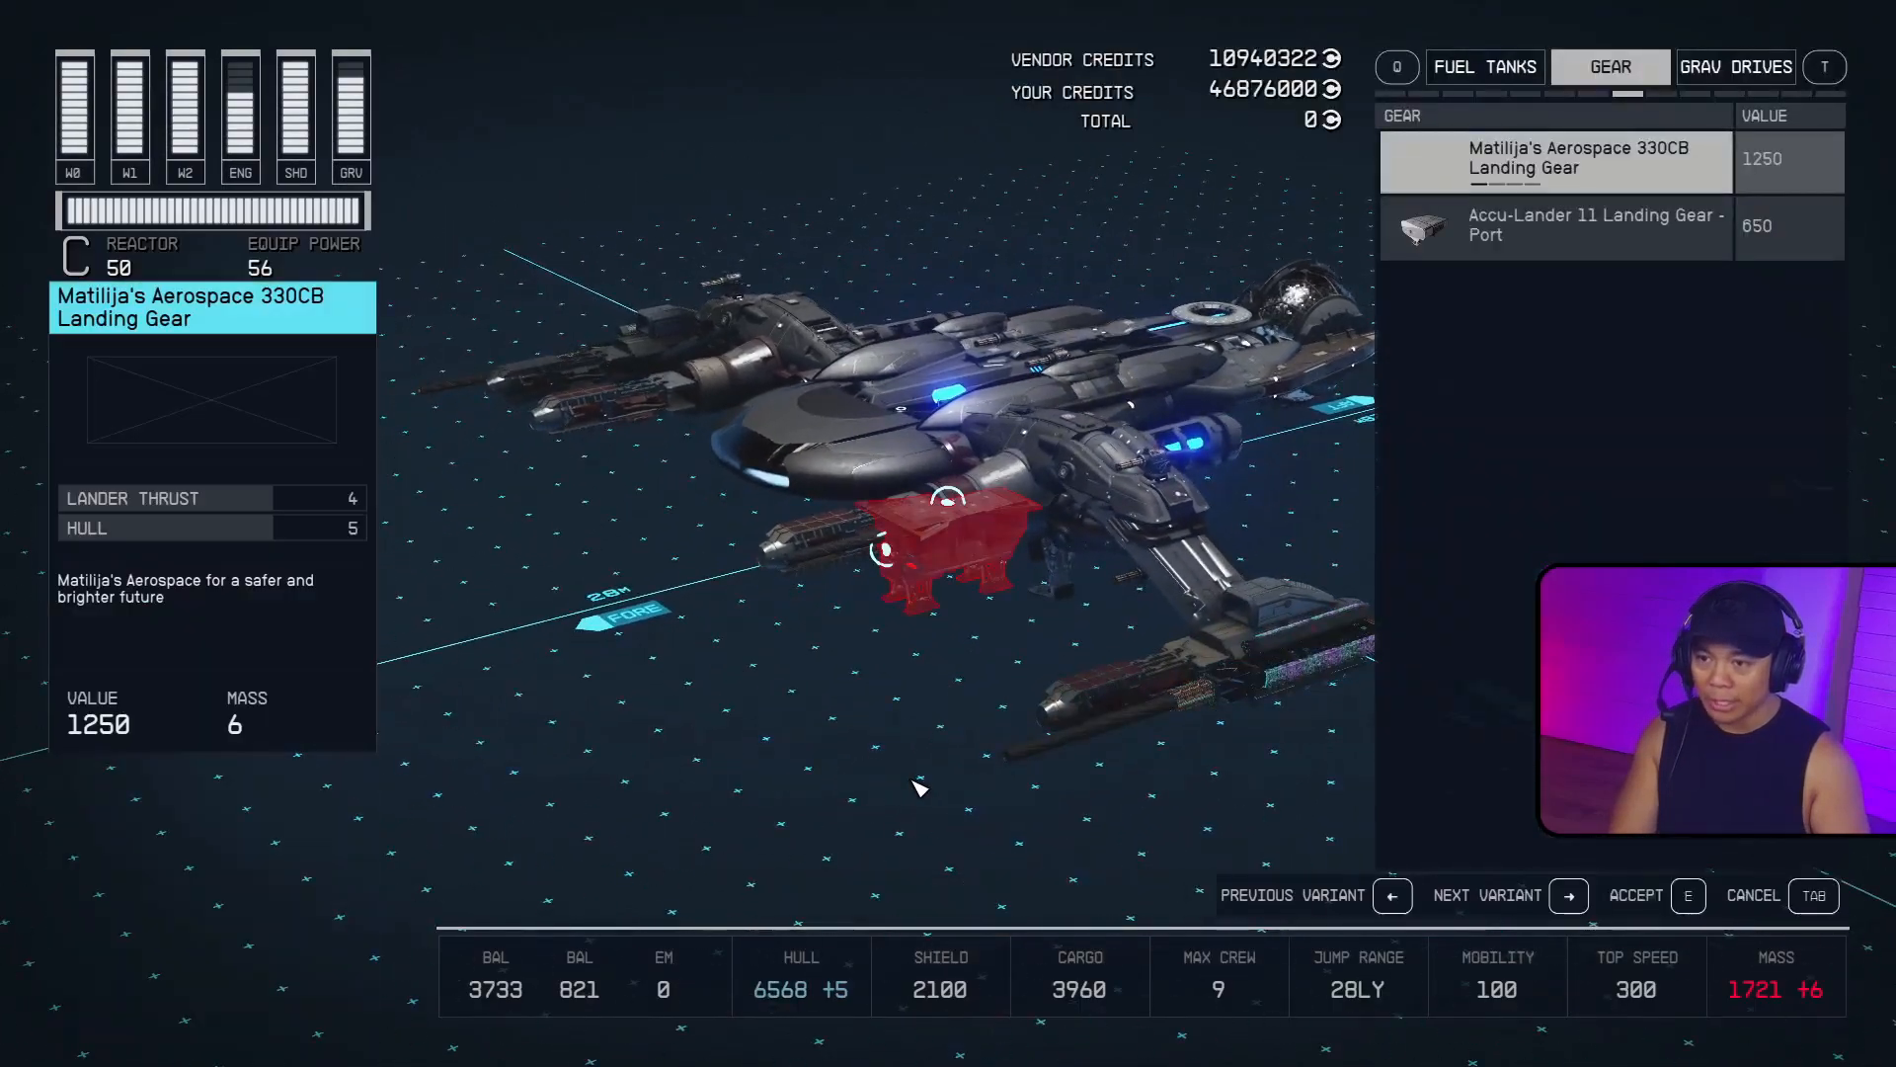
{"action": "key", "text": "Down"}
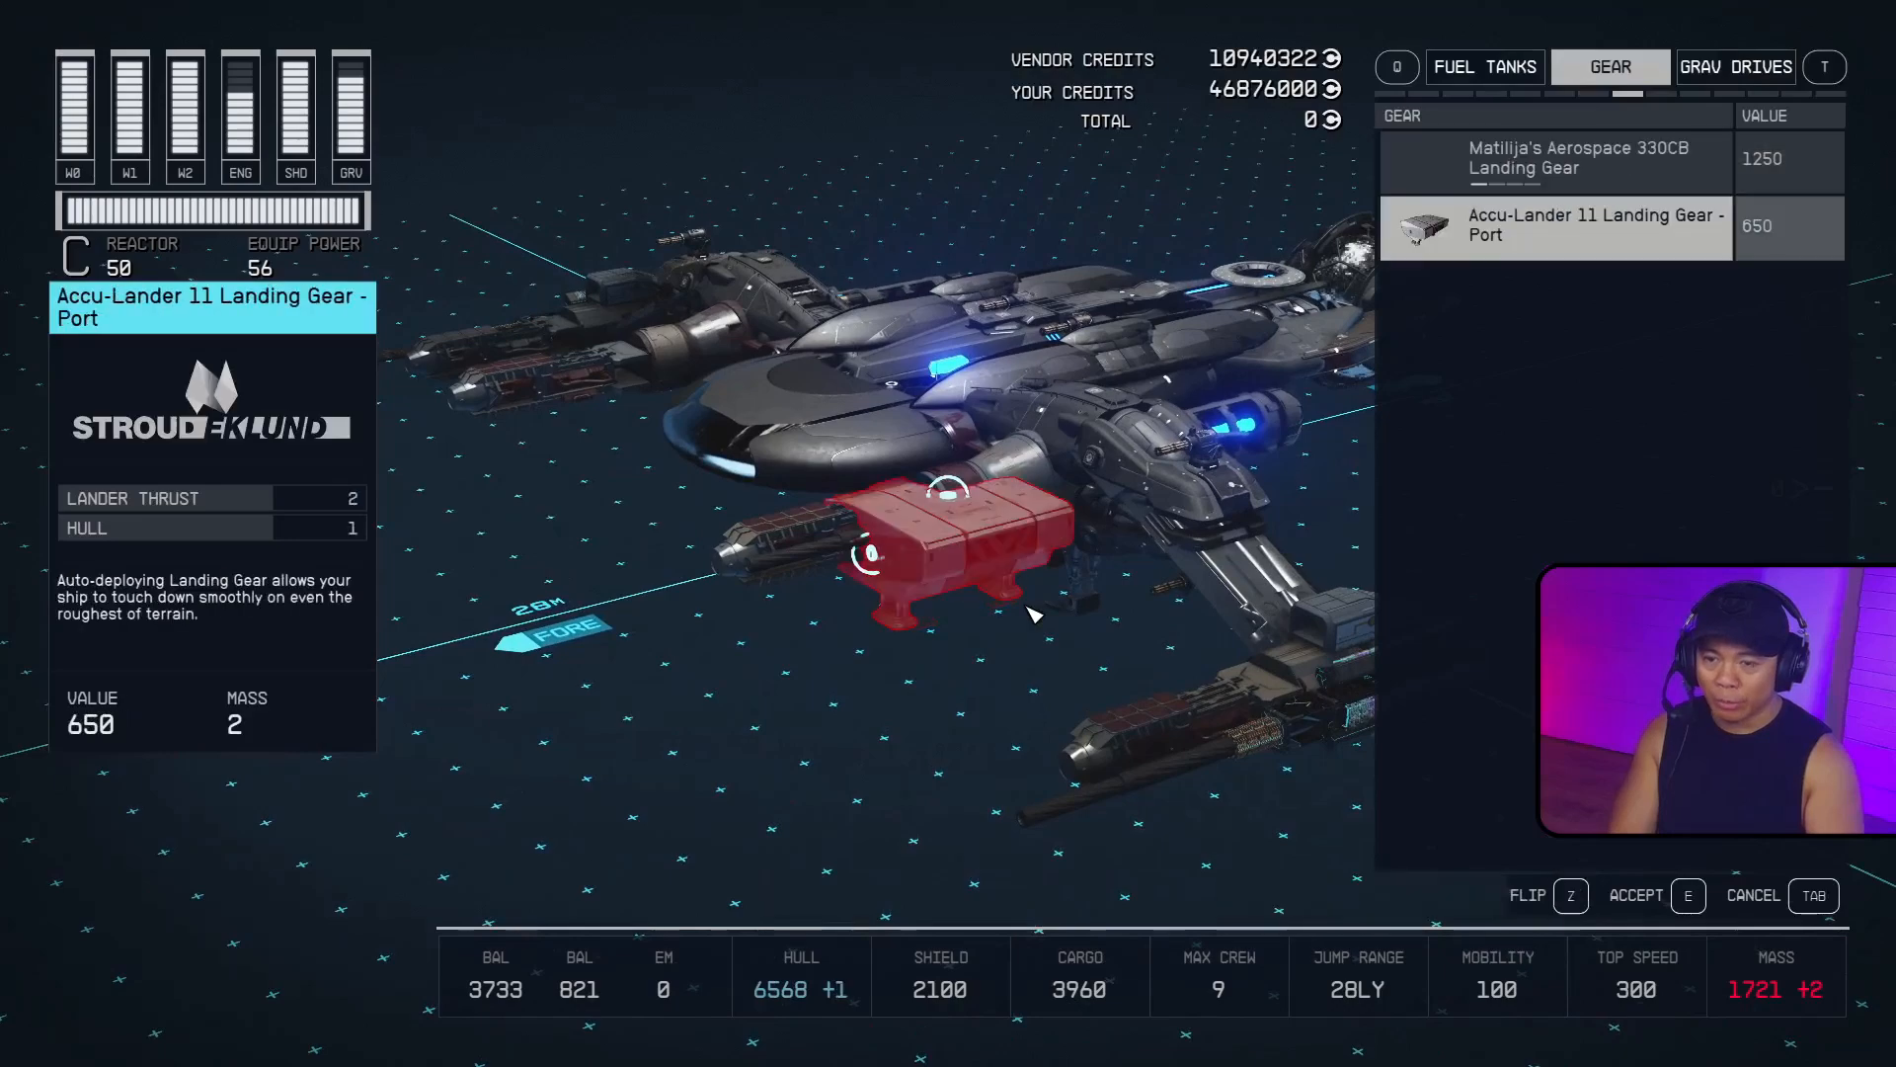
{"action": "key", "text": "Up"}
{"action": "key", "text": "t"}
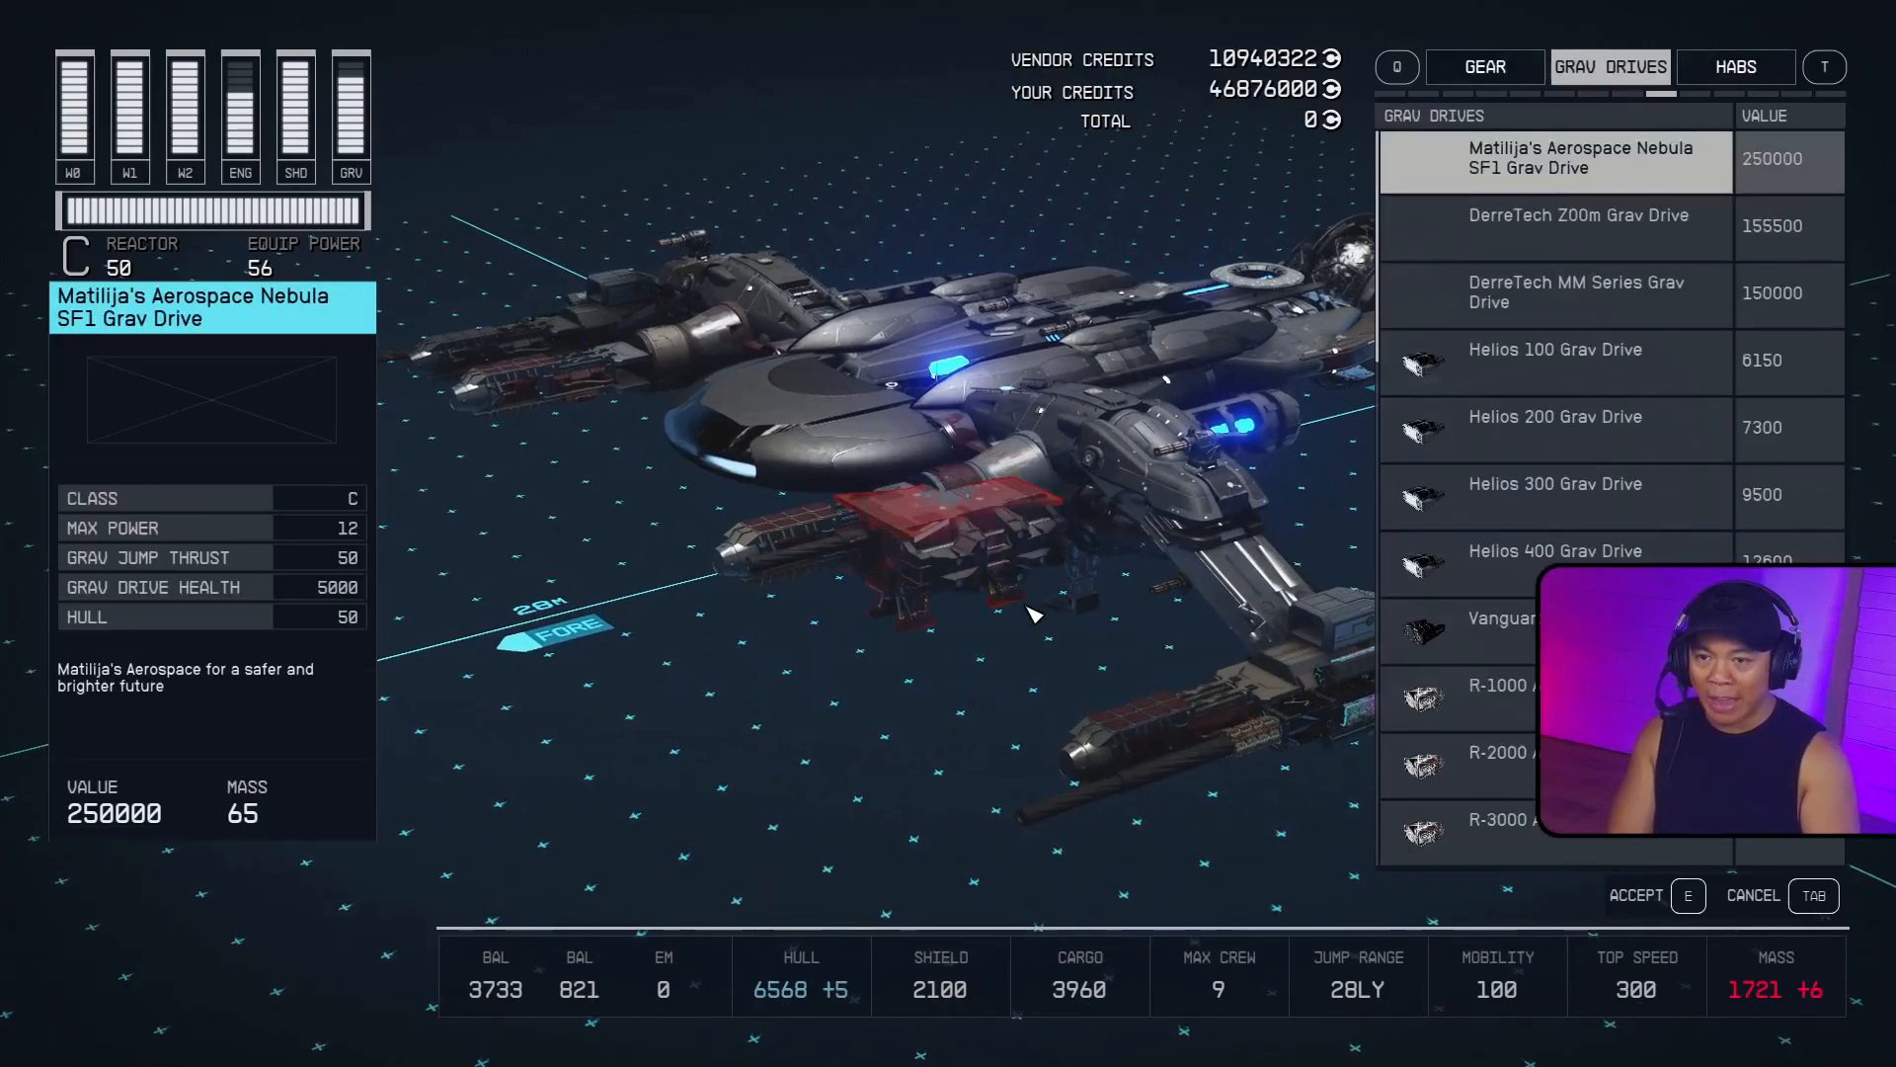
{"action": "key", "text": "t"}
{"action": "key", "text": "Down"}
{"action": "key", "text": "Down"}
{"action": "key", "text": "Down"}
{"action": "key", "text": "Down"}
{"action": "key", "text": "Down"}
{"action": "key", "text": "t"}
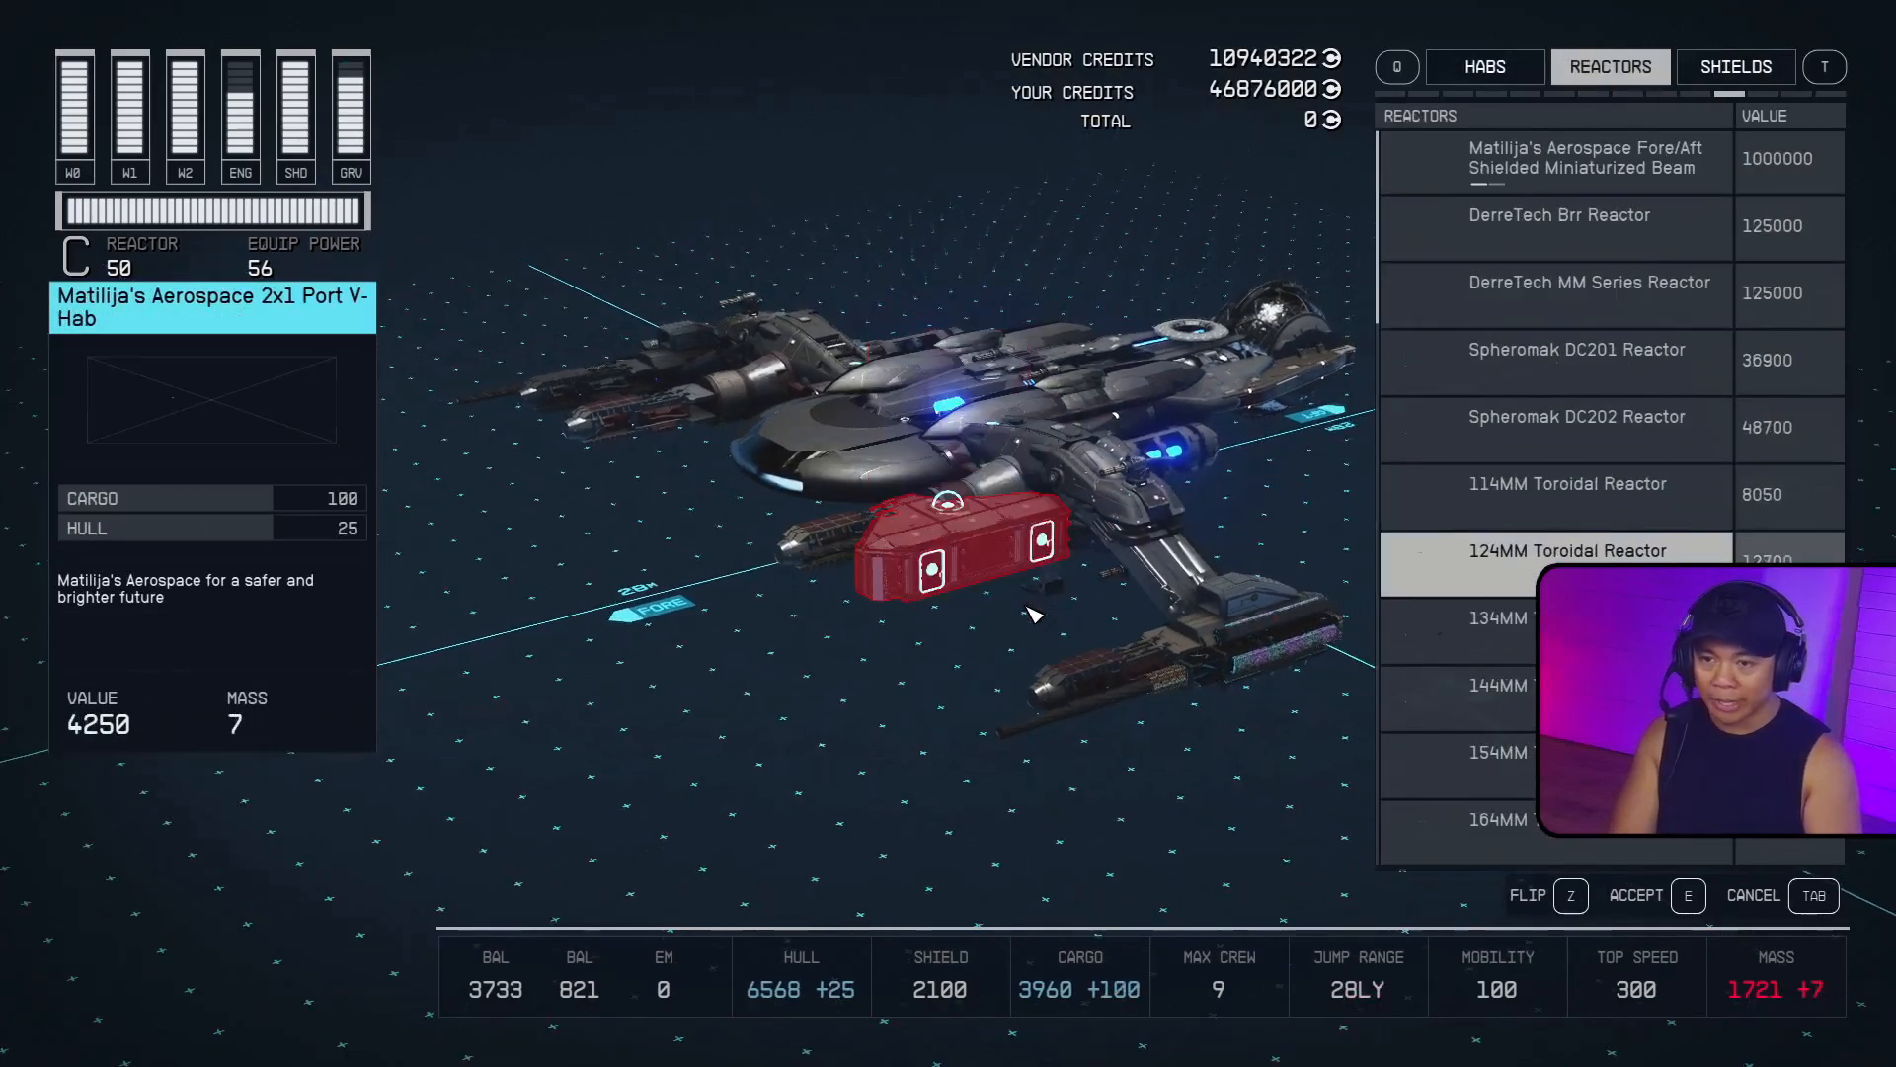
{"action": "key", "text": "t"}
{"action": "key", "text": "t"}
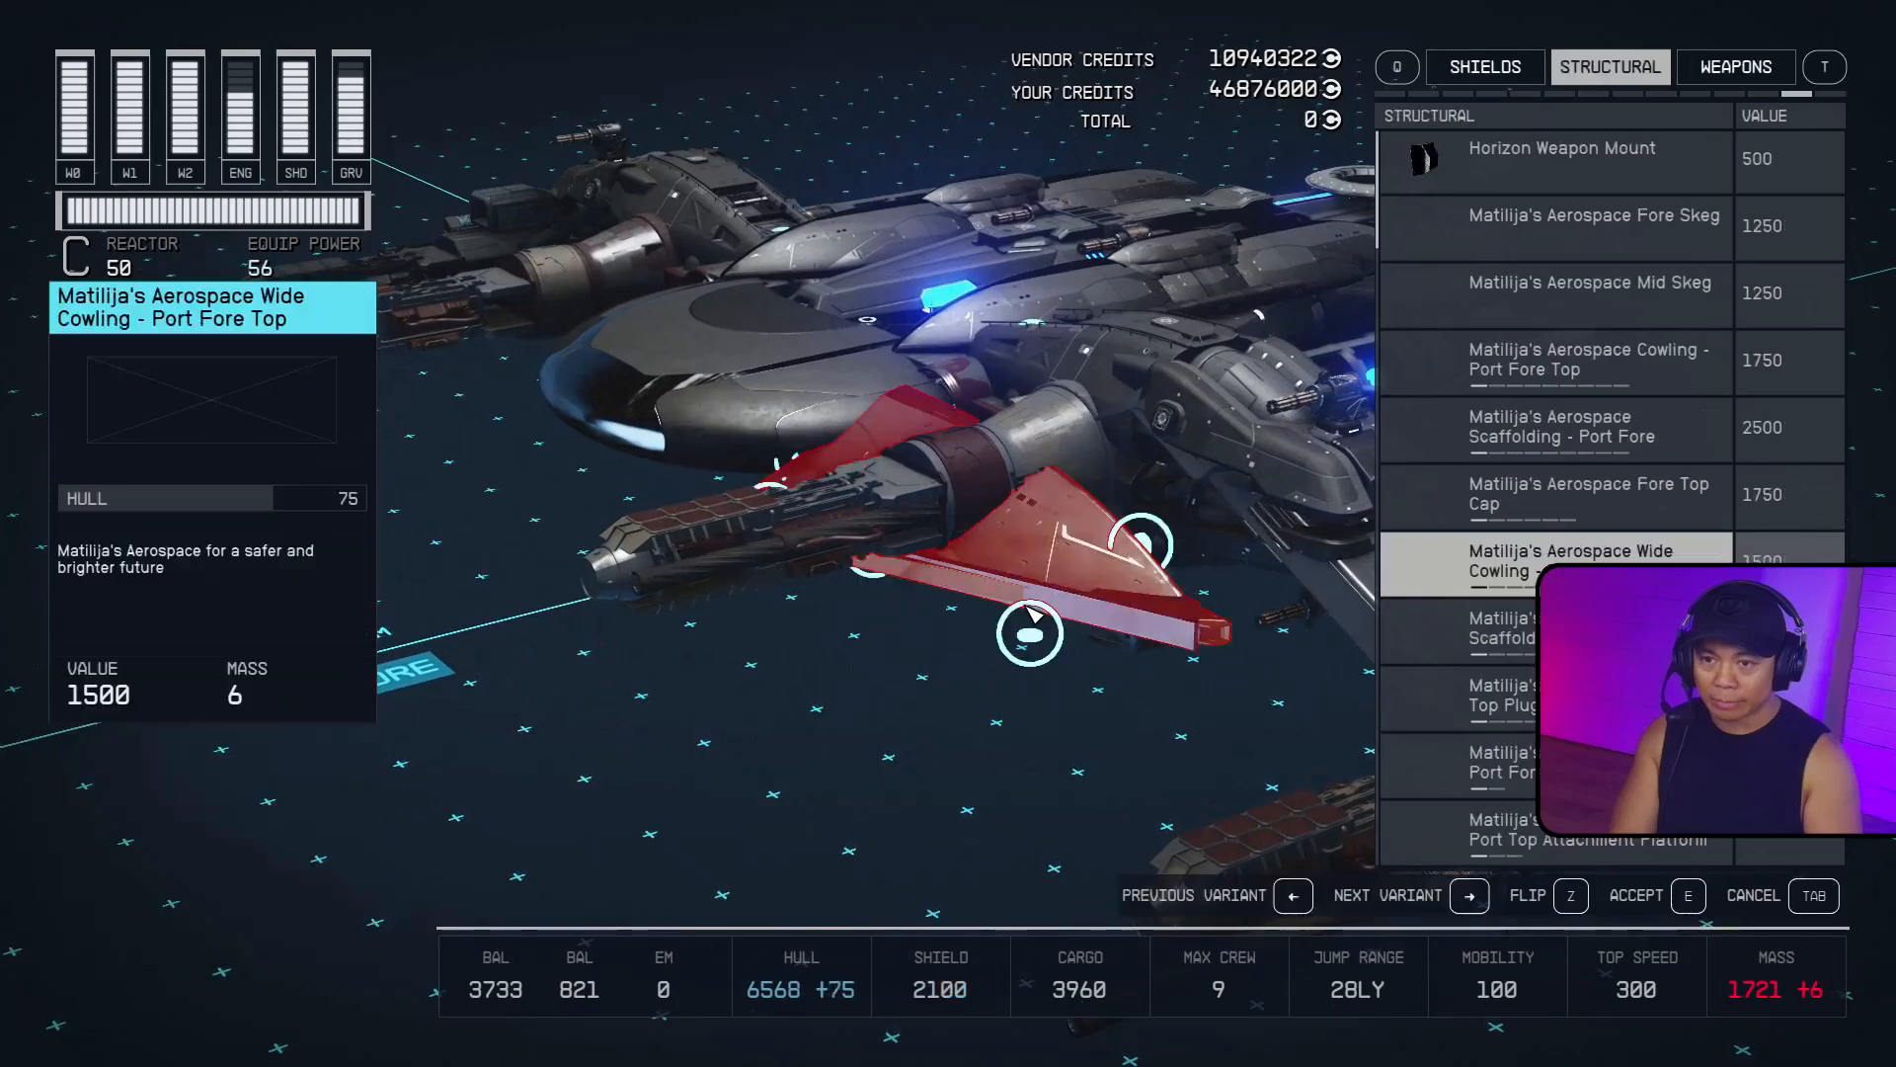
{"action": "key", "text": "Down"}
{"action": "key", "text": "Down"}
{"action": "key", "text": "Down"}
{"action": "key", "text": "Tab"}
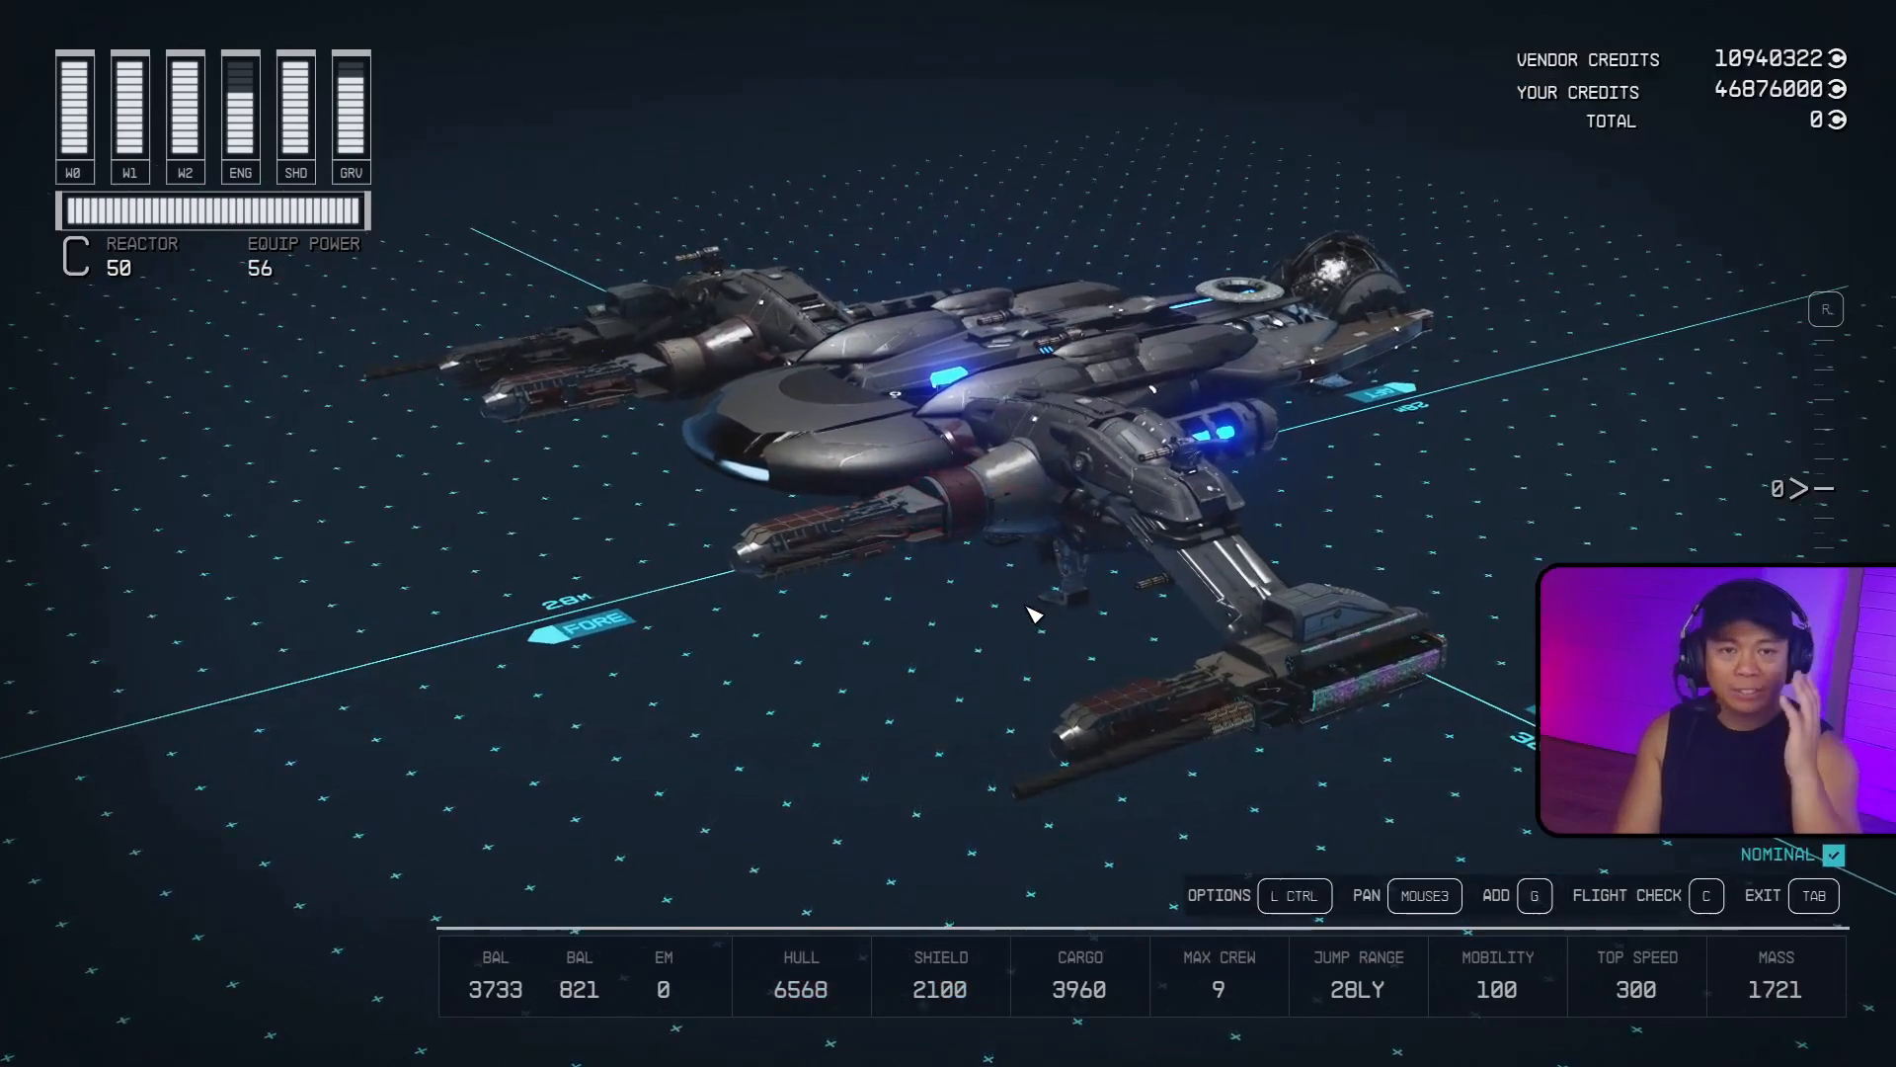
{"action": "key", "text": "Tab"}
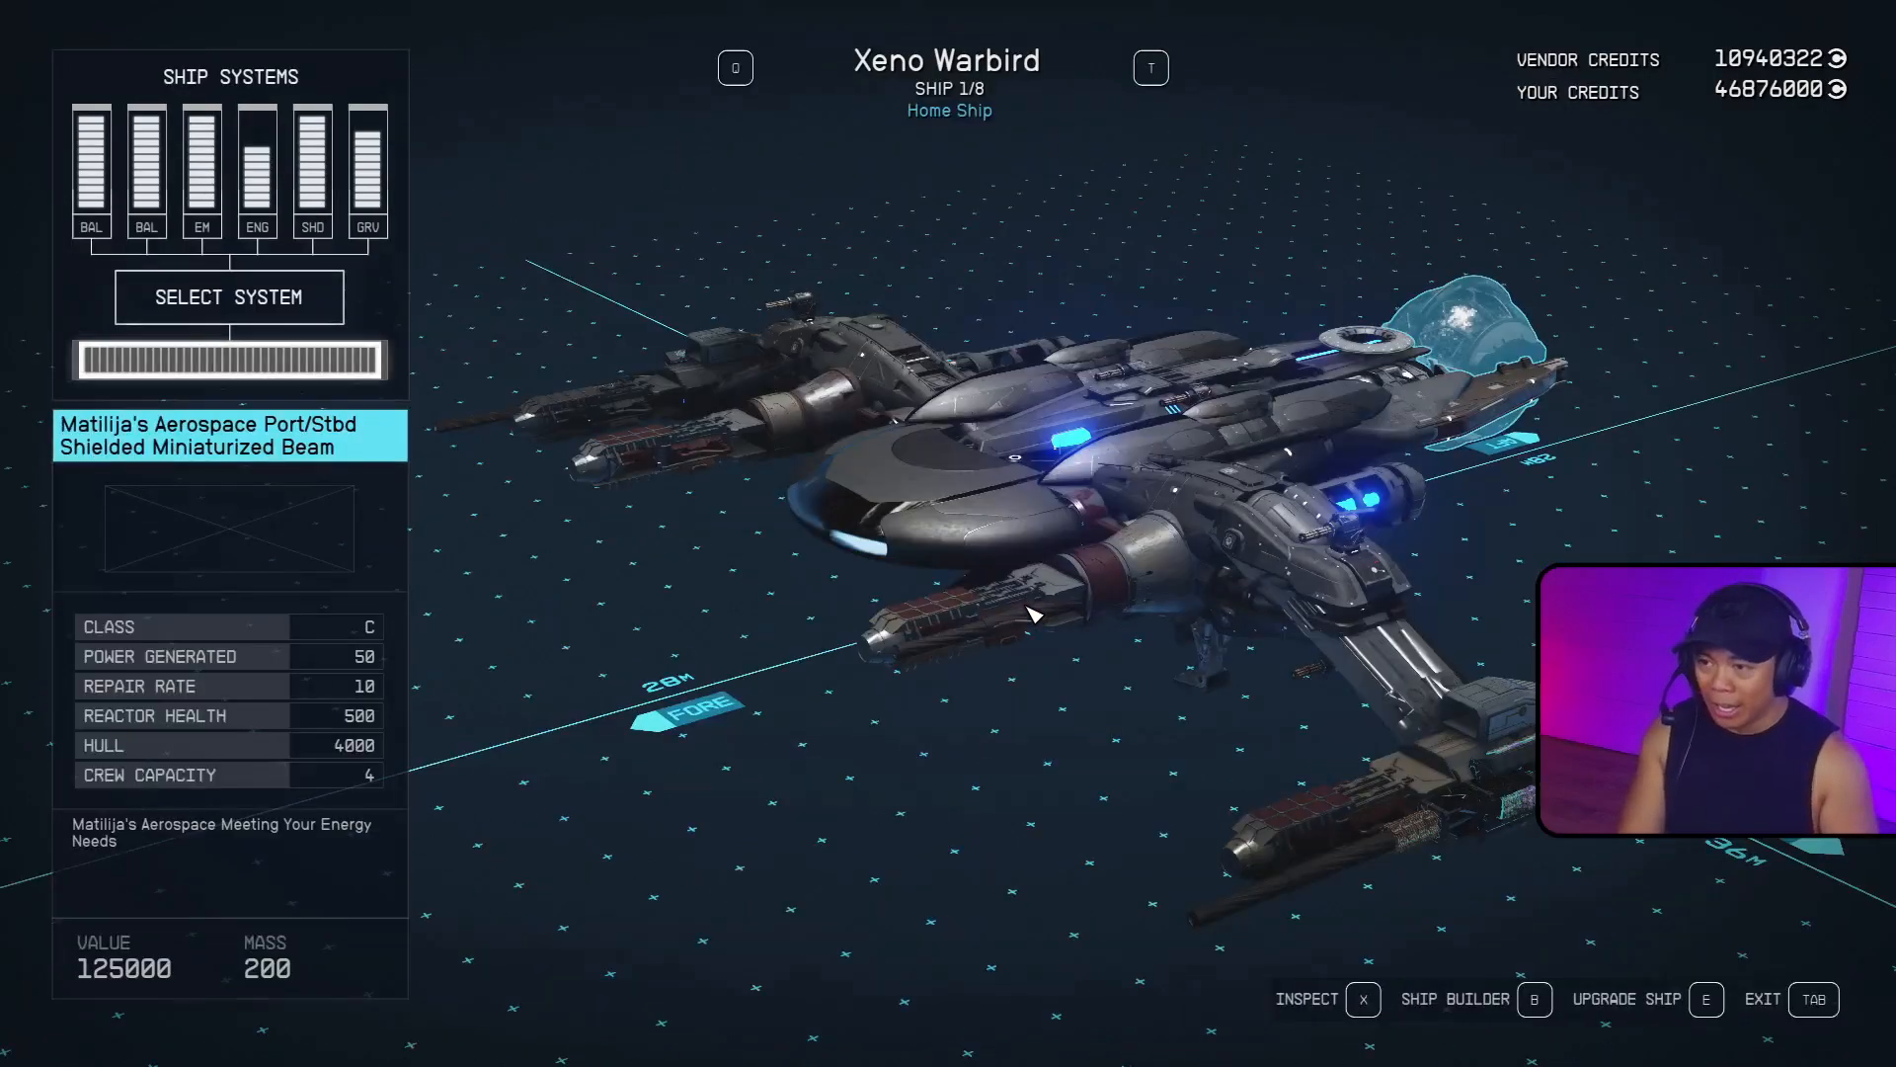
Return to the kiosk's choices, open the ships for sale and browse back to the Conquerer III.
{"action": "key", "text": "Tab"}
{"action": "left_click", "coordinate": [817, 499]}
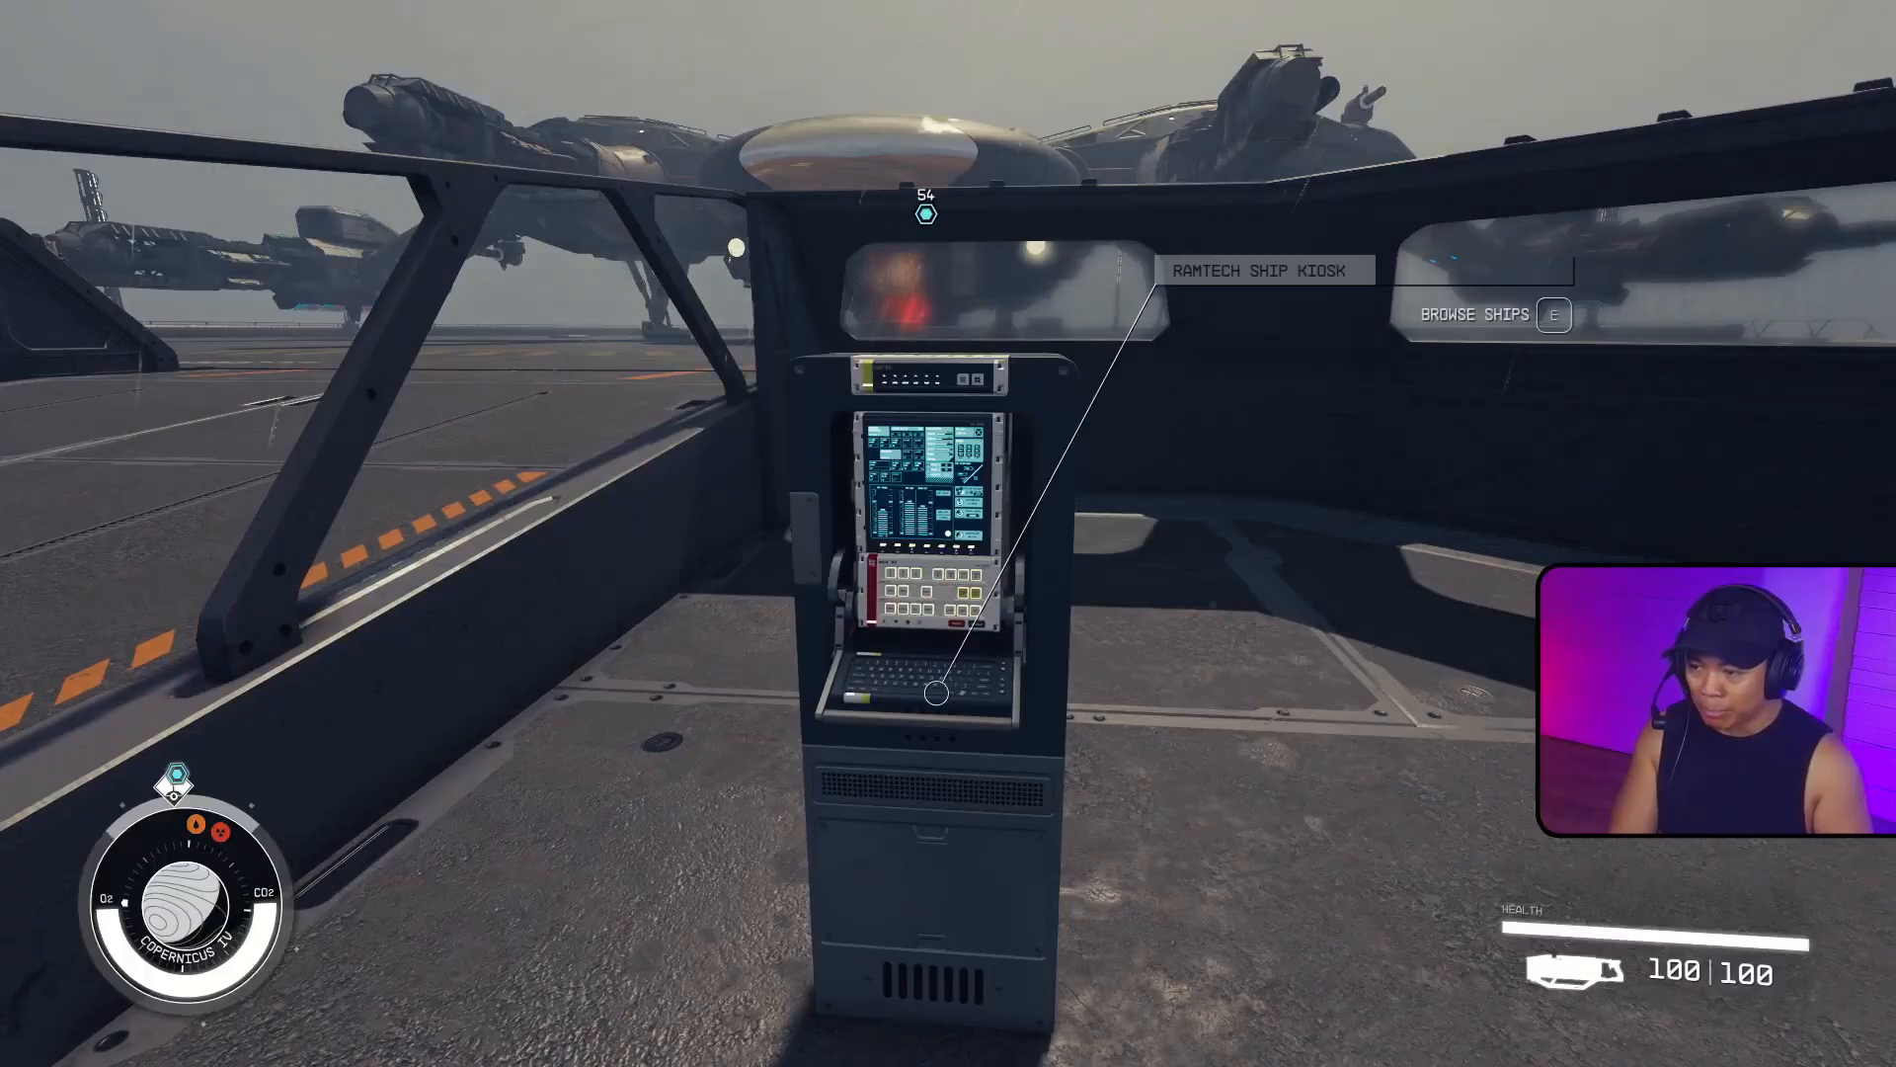
{"action": "key", "text": "q"}
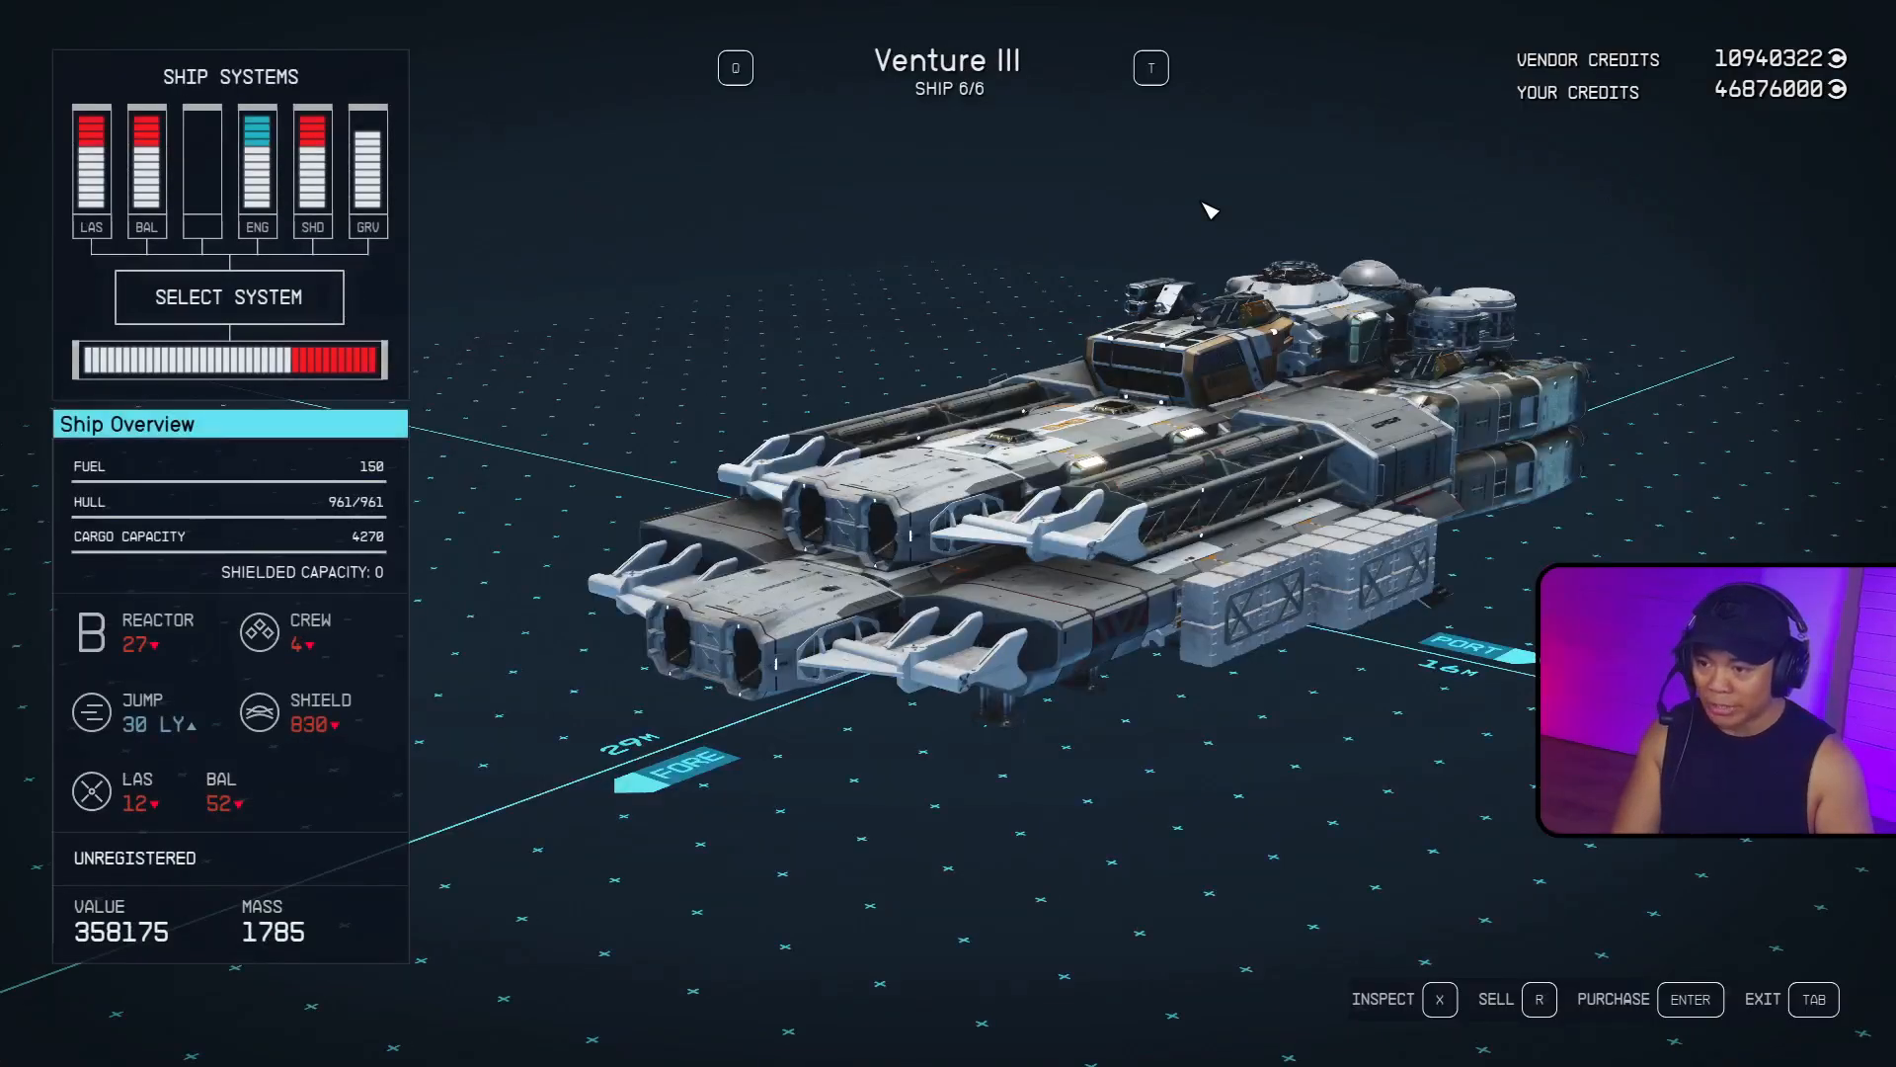
{"action": "key", "text": "q"}
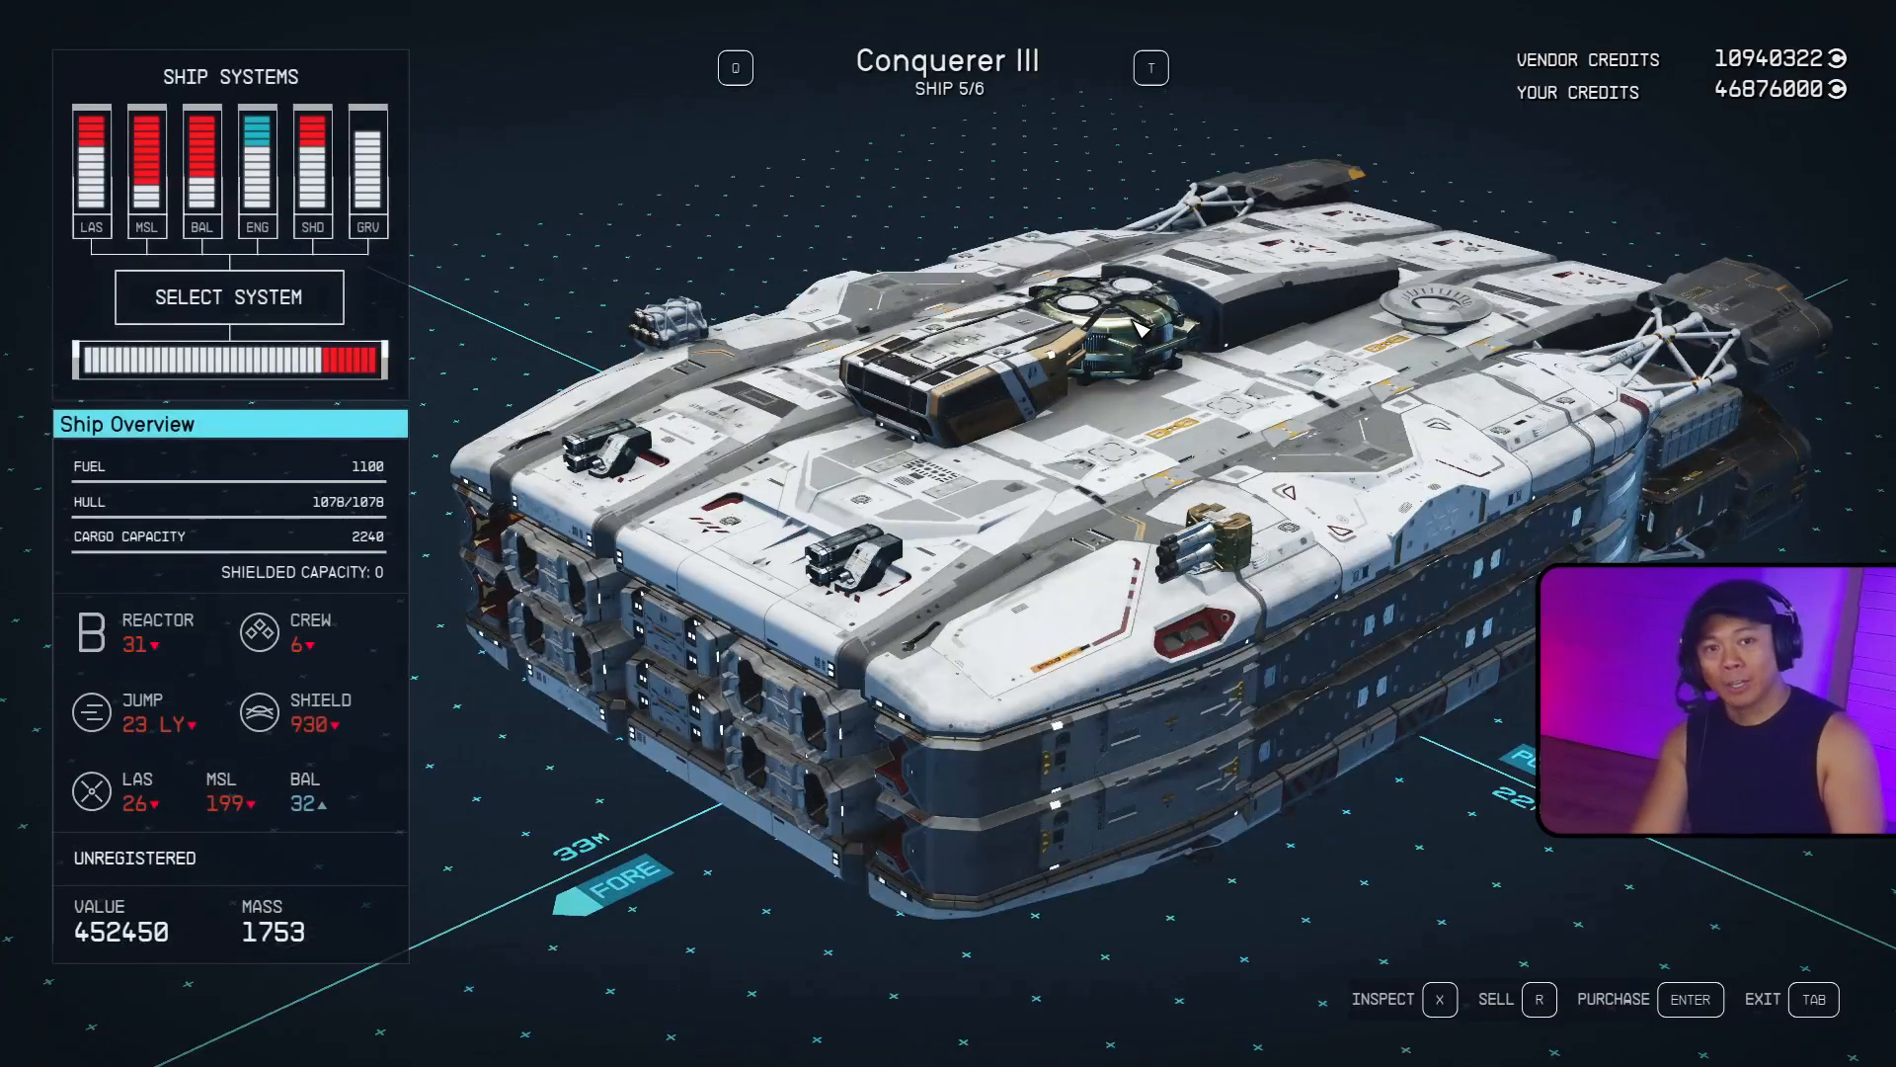
Leave the kiosk's ship listing and quit Starfield to the desktop.
{"action": "key", "text": "Tab"}
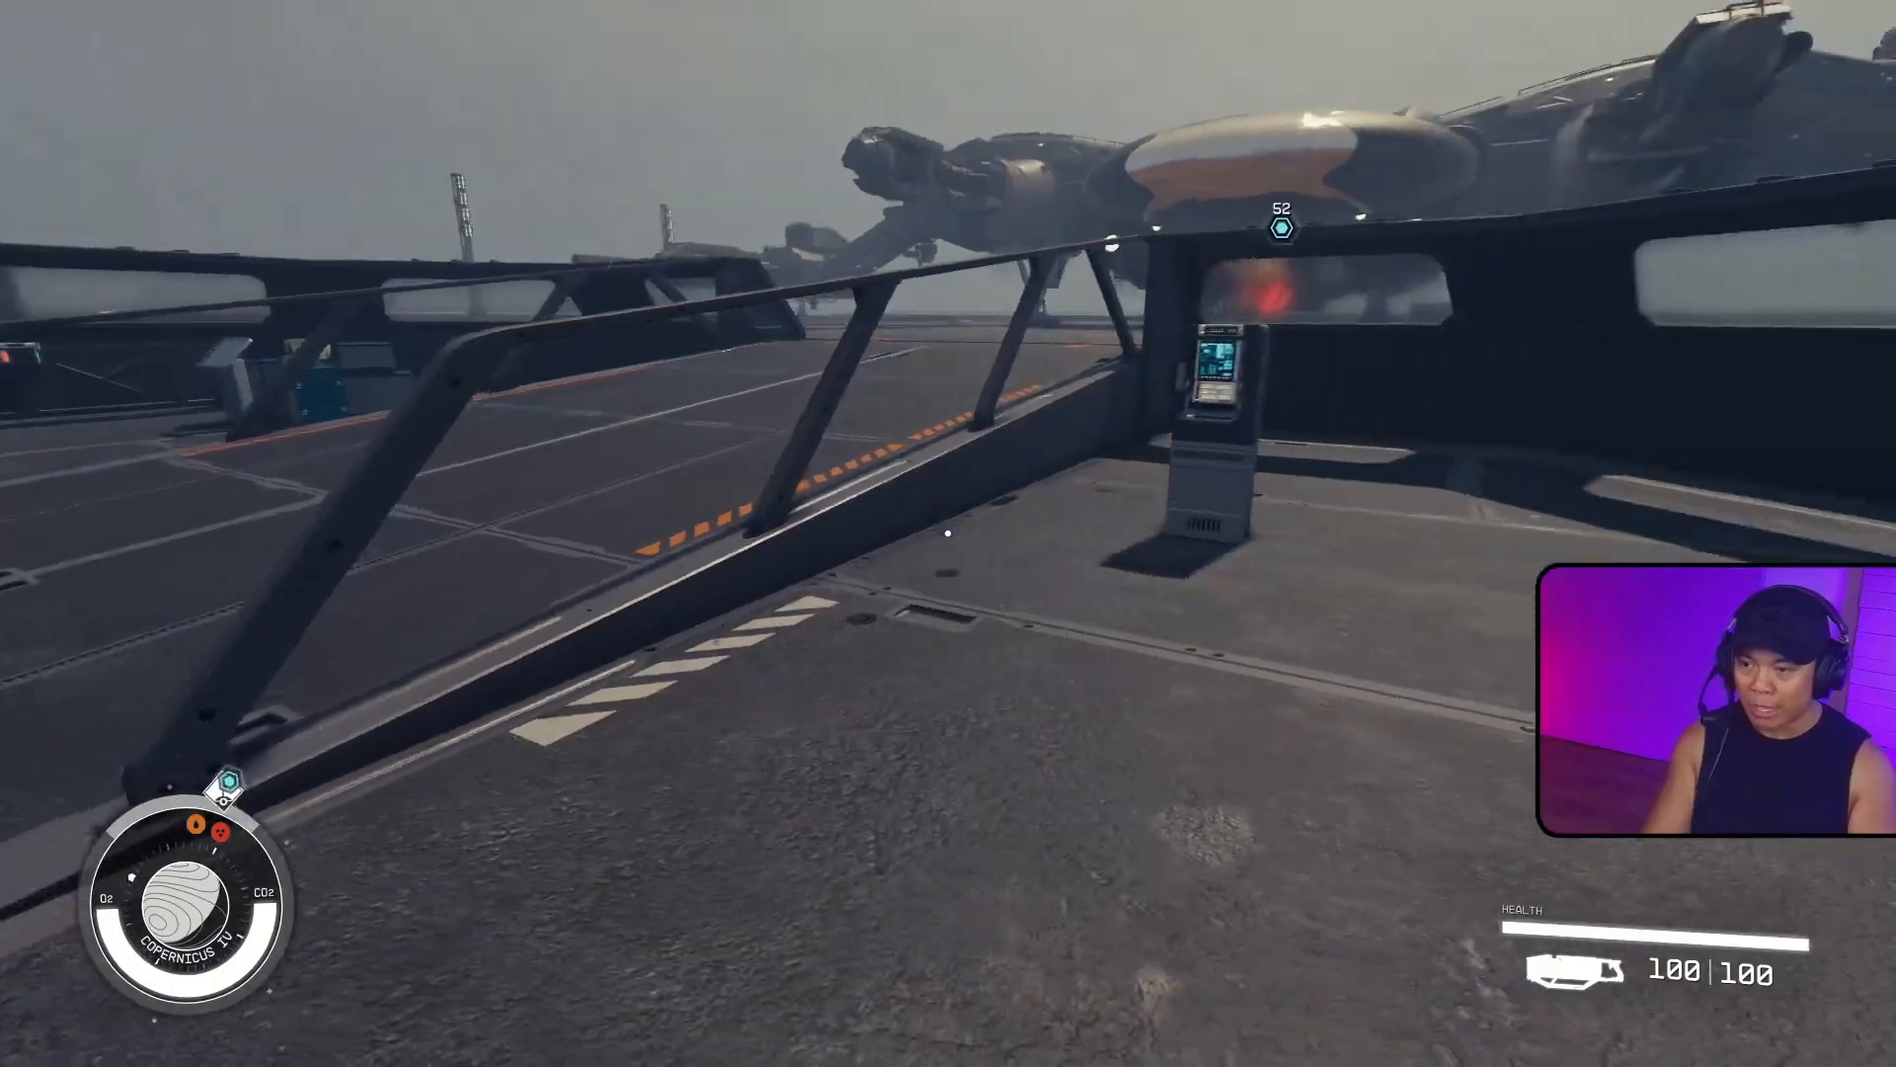
{"action": "key", "text": "Escape"}
{"action": "left_click", "coordinate": [204, 750]}
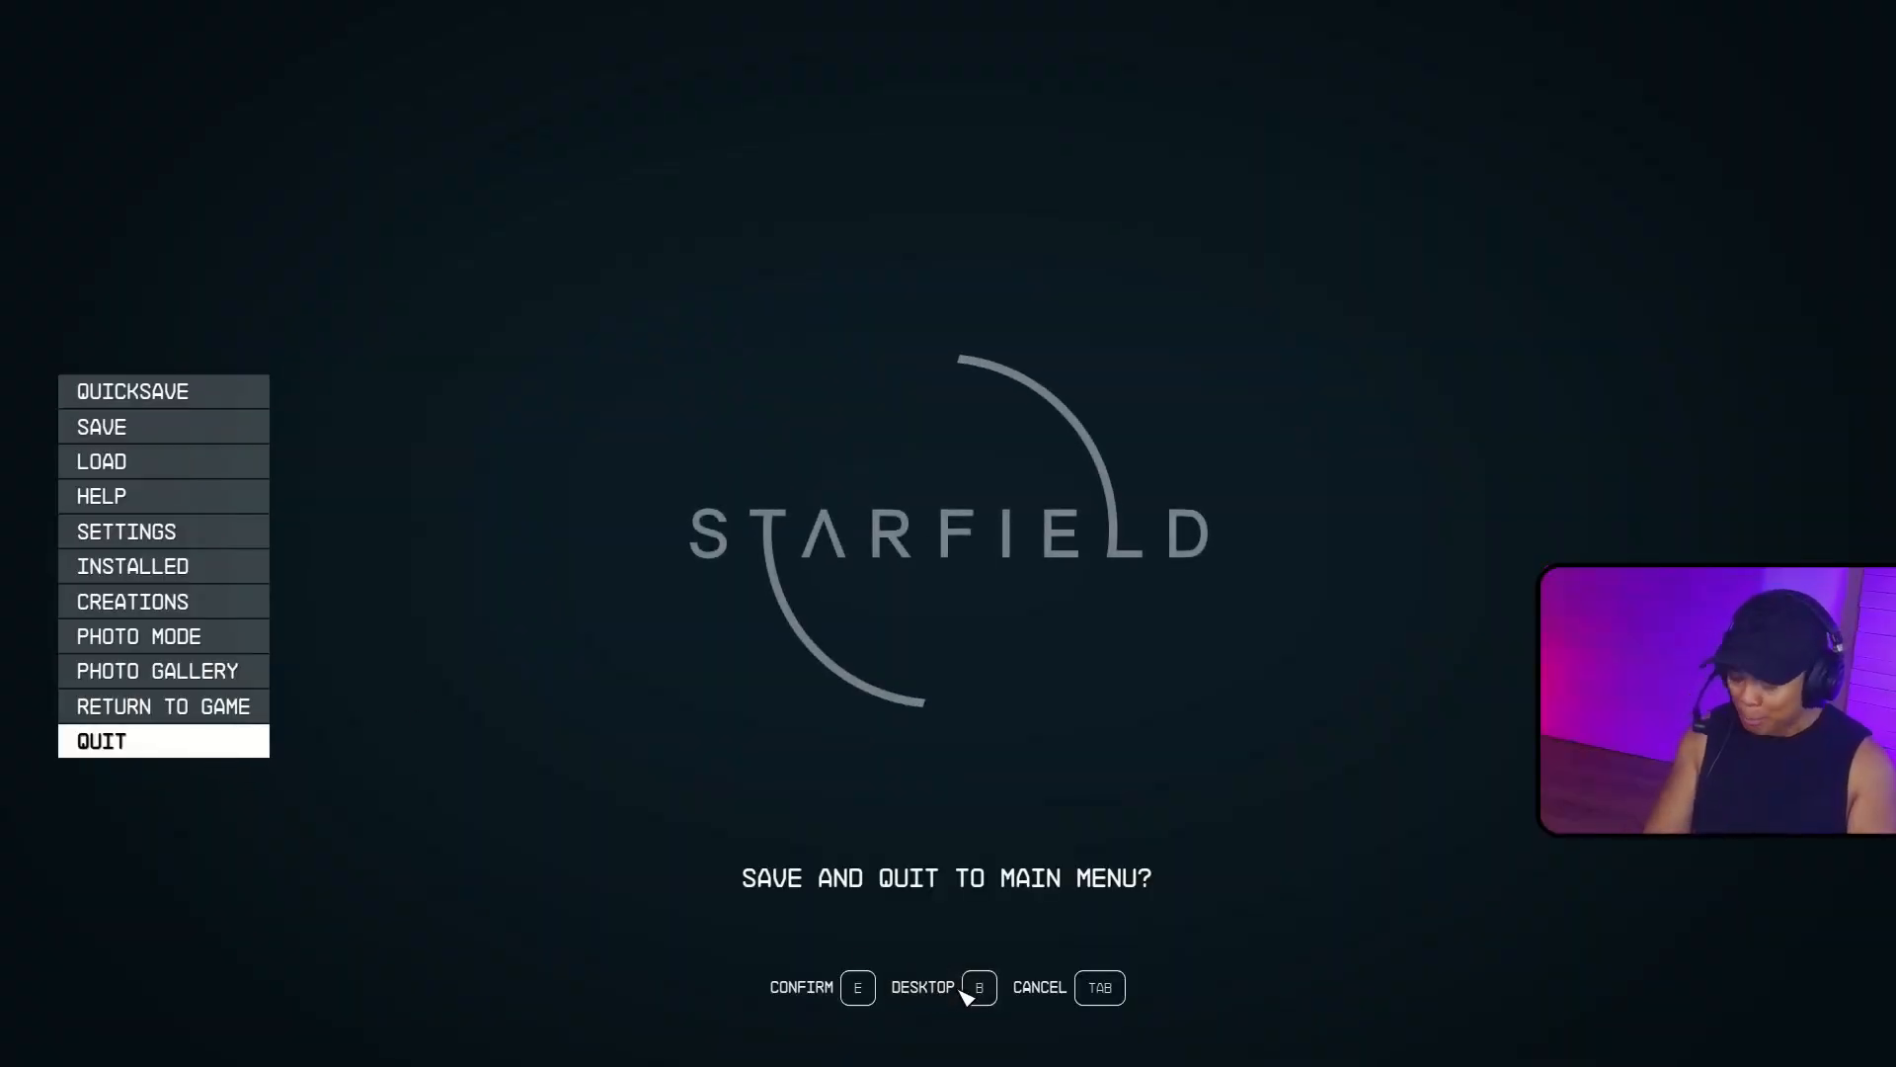
Switch back to the Creation Kit and delete the placed kiosk beside the landing pad ramp railing.
{"action": "key", "text": "alt+Tab"}
{"action": "key", "text": "alt+Tab"}
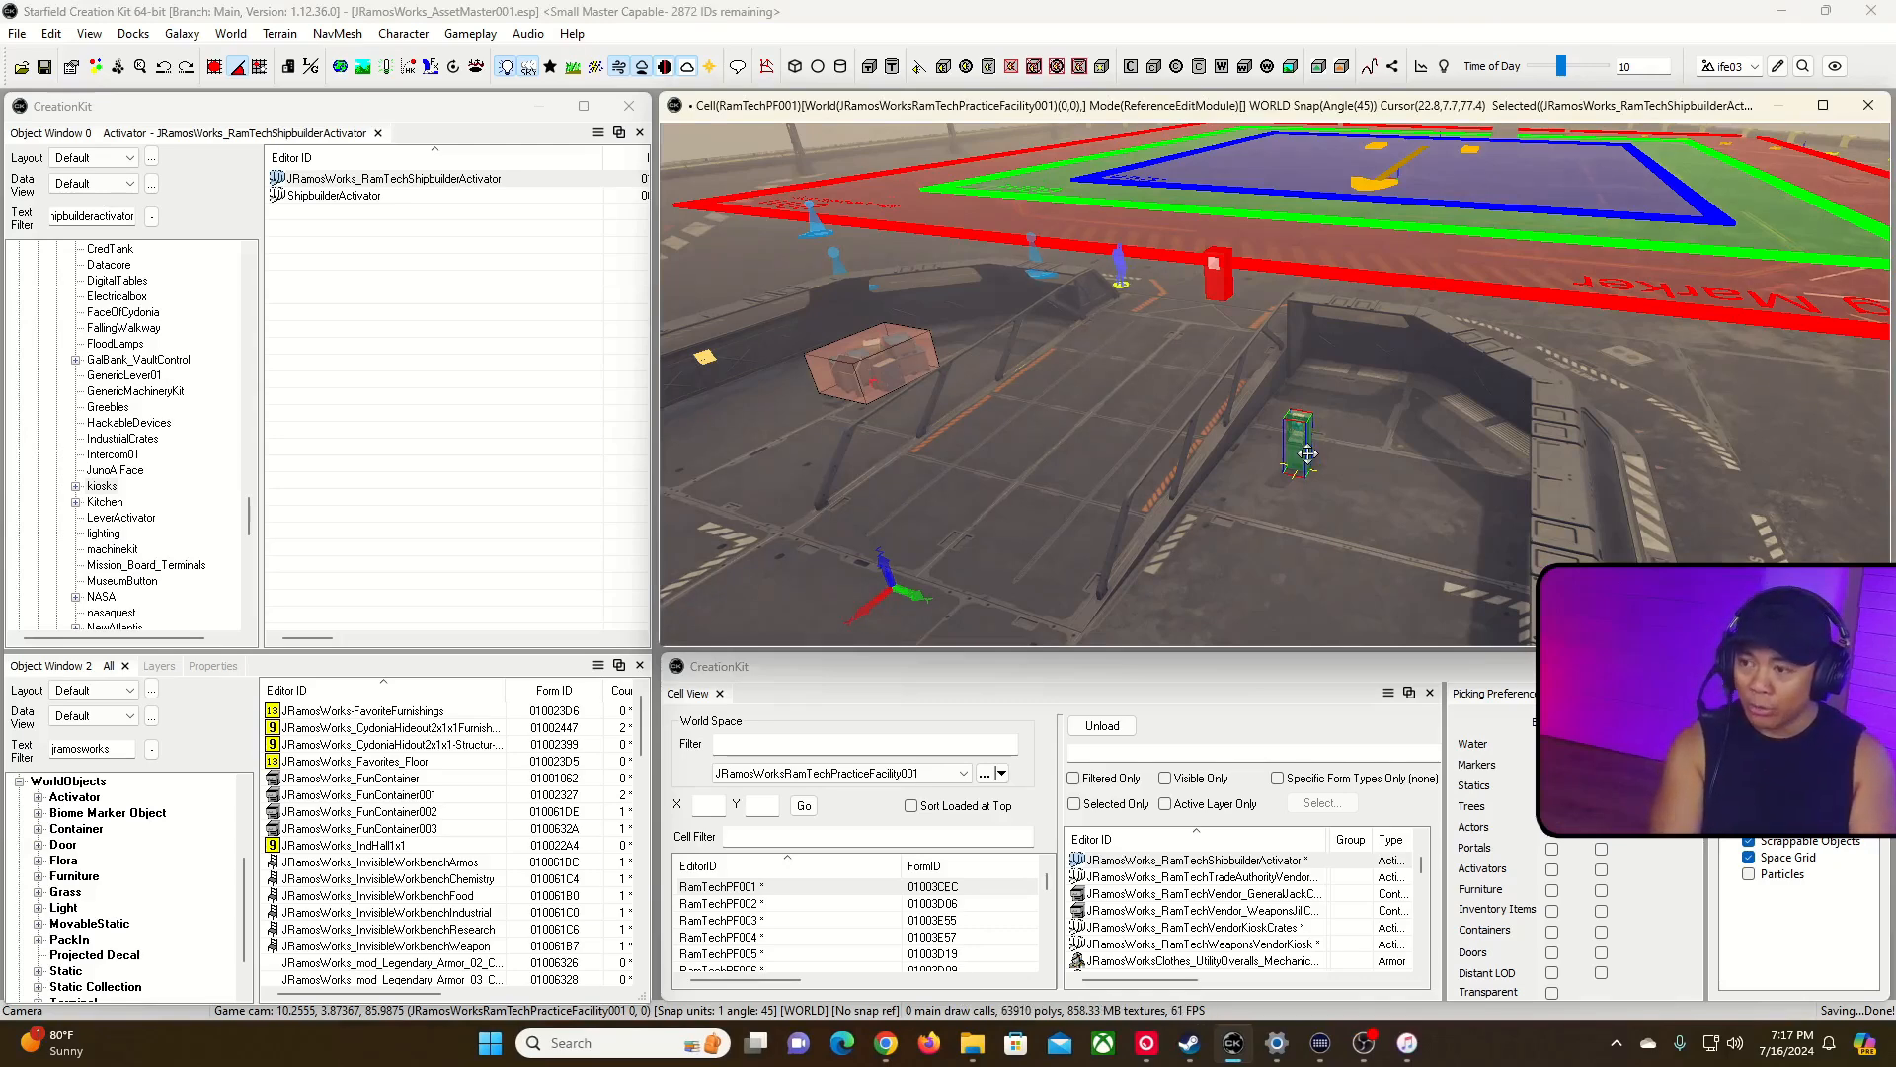
{"action": "key", "text": "Delete"}
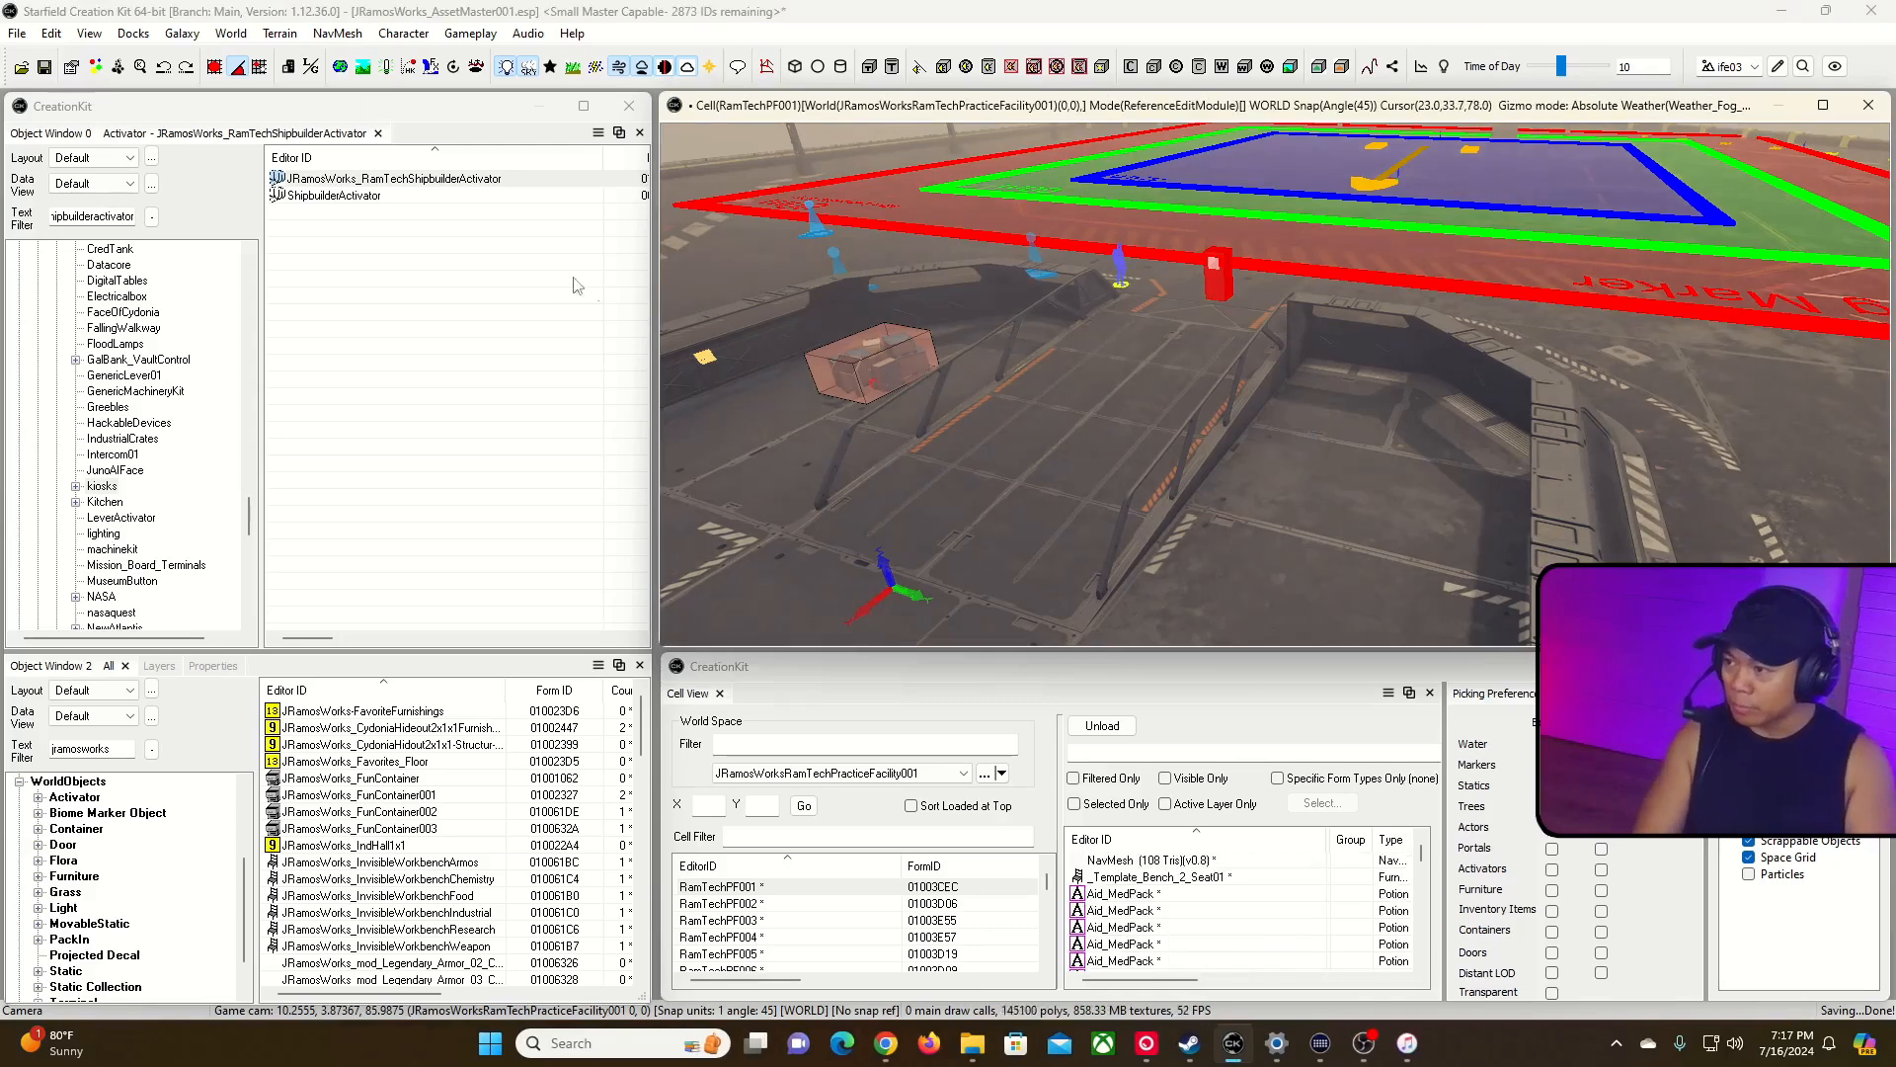
Open the JRamosWorks_RamTechShipbuilderActivator record, read the ShipbuilderMenuActivator script's description and open its properties.
{"action": "left_click", "coordinate": [401, 179]}
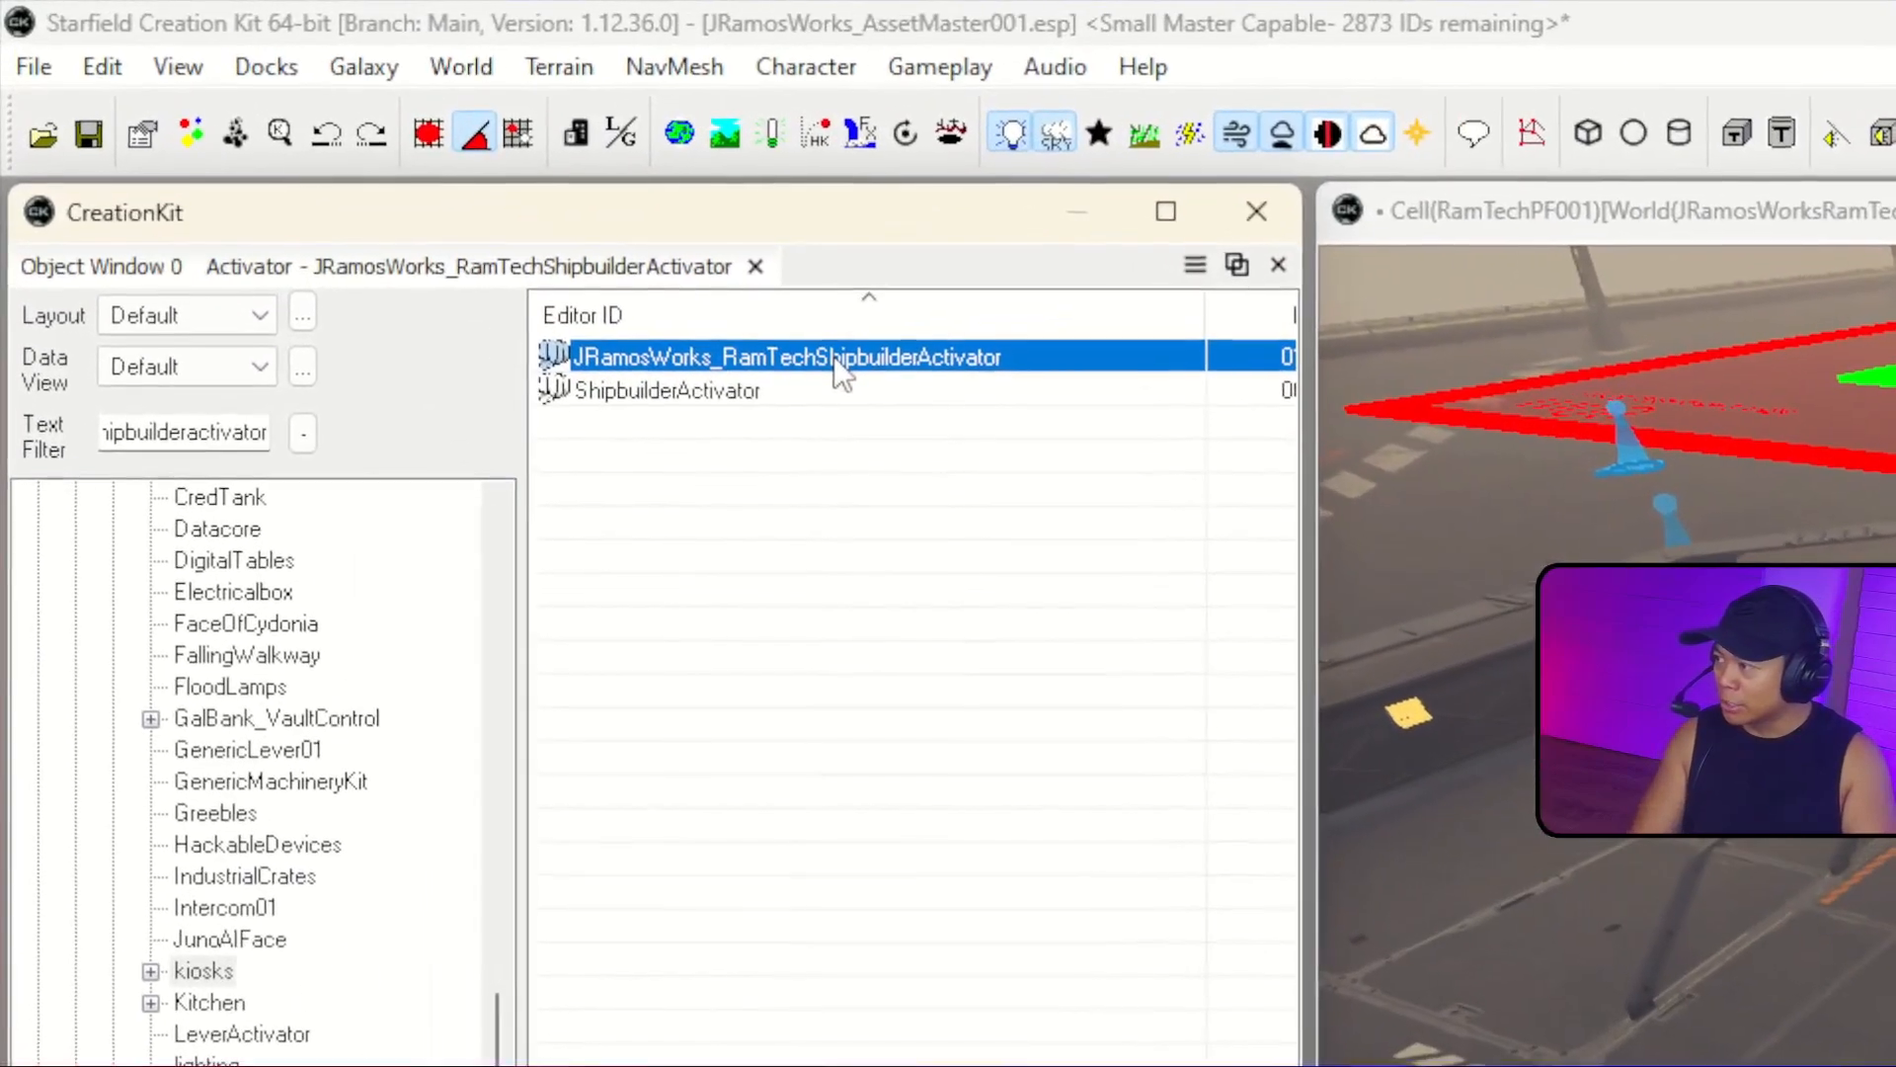
{"action": "double_click", "coordinate": [660, 286]}
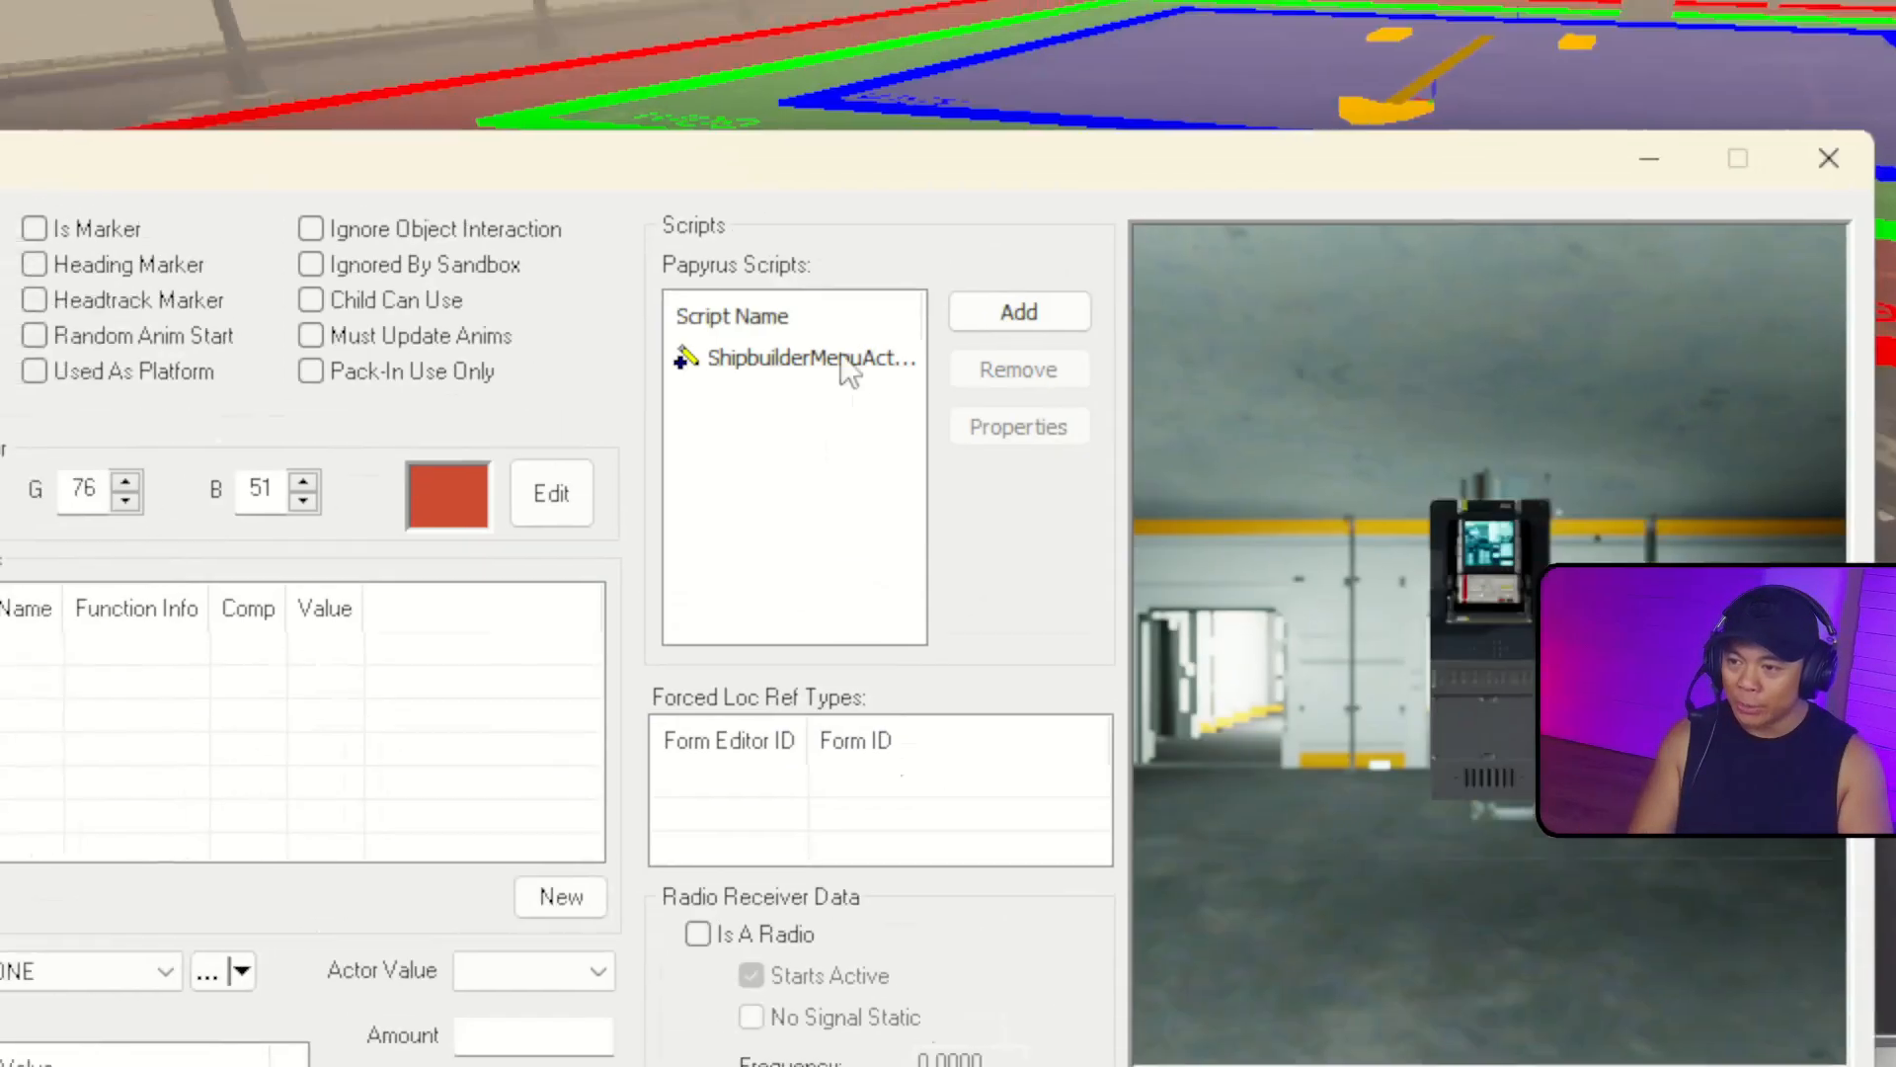
{"action": "left_click", "coordinate": [1164, 141]}
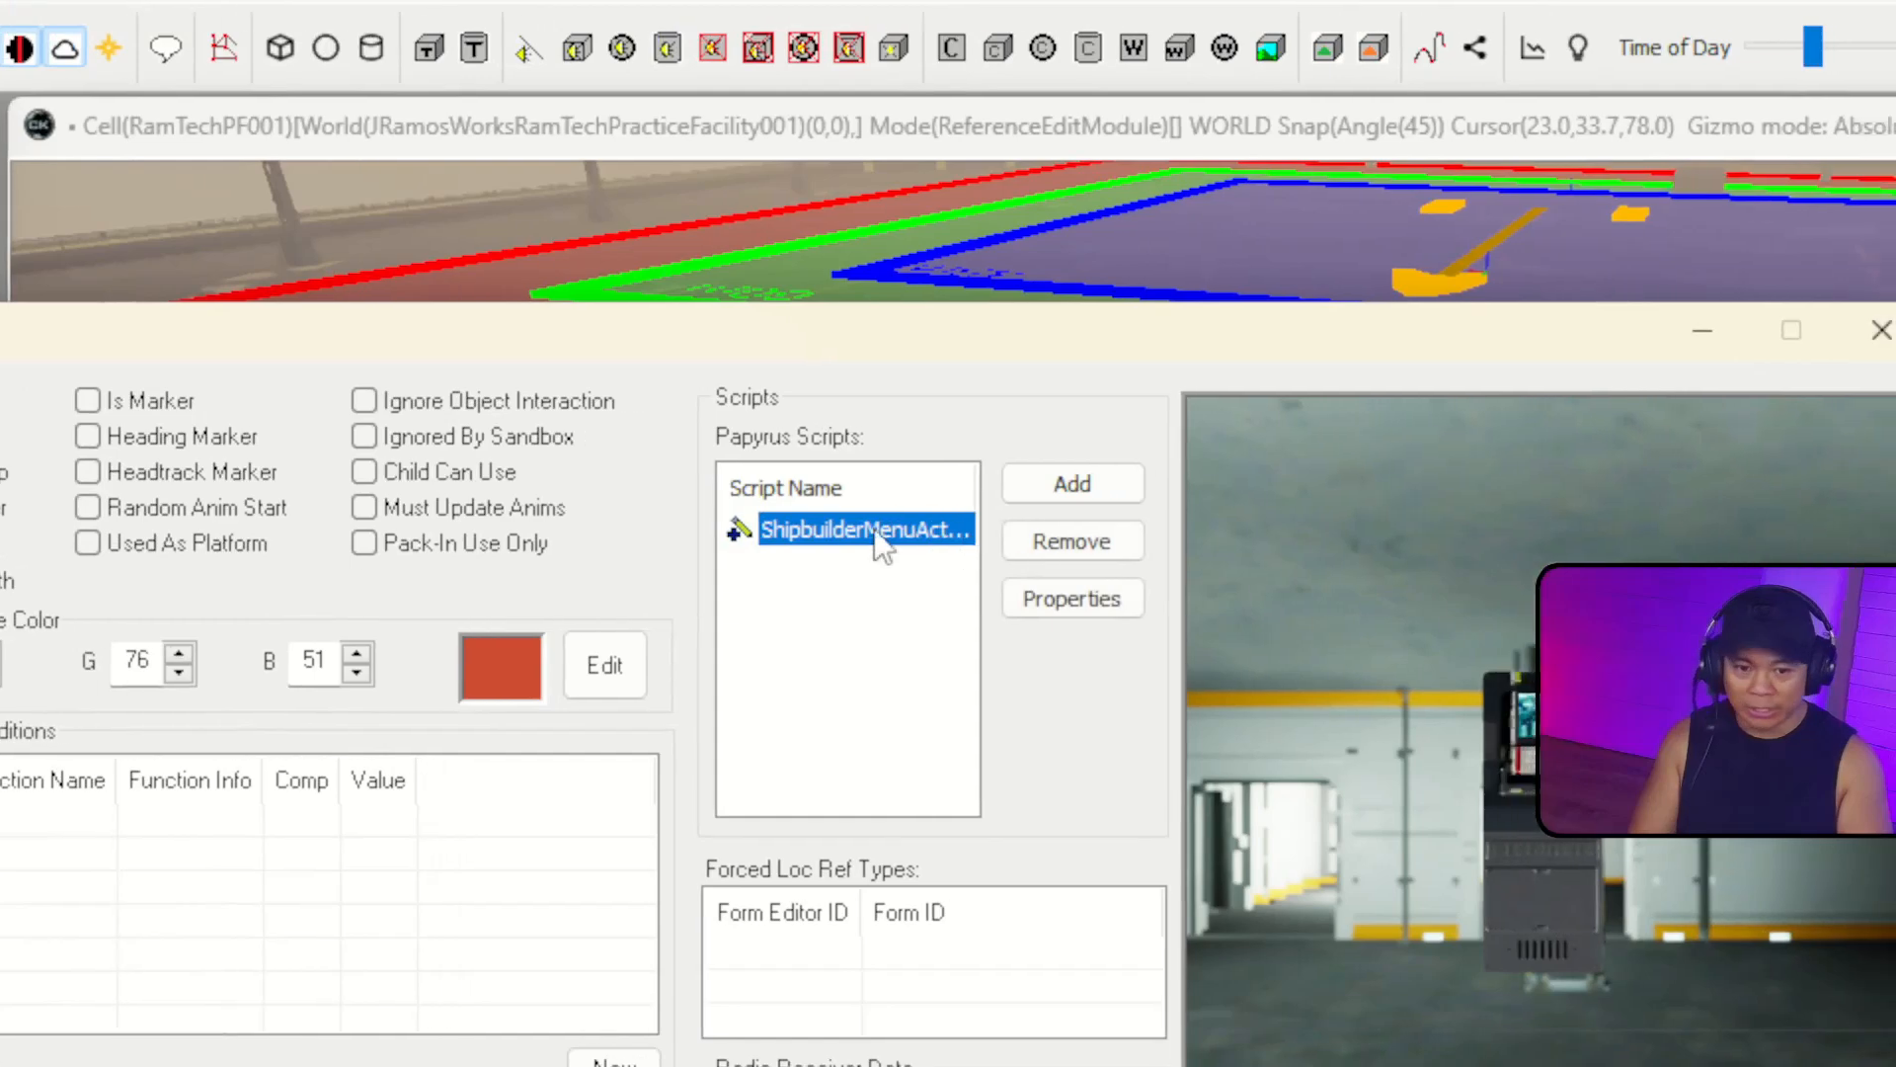
{"action": "mouse_move", "coordinate": [907, 544]}
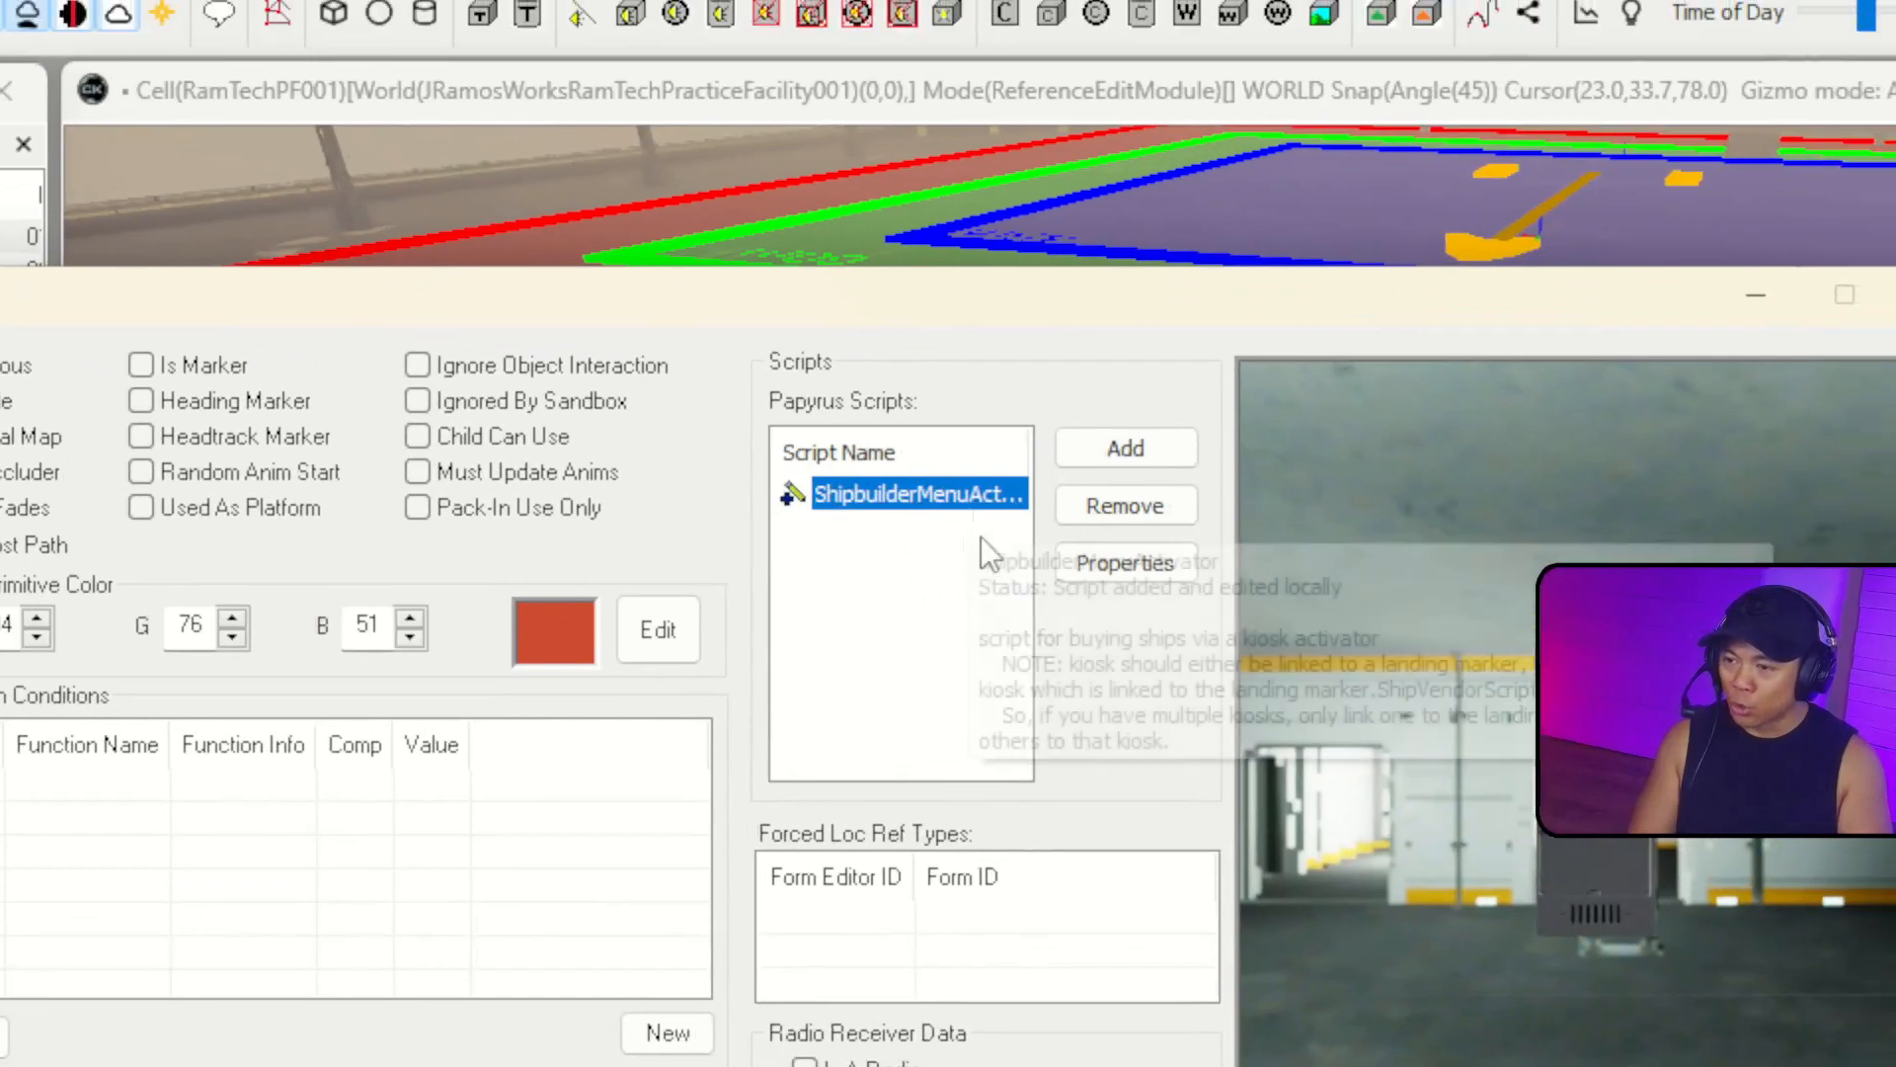
{"action": "mouse_move", "coordinate": [994, 472]}
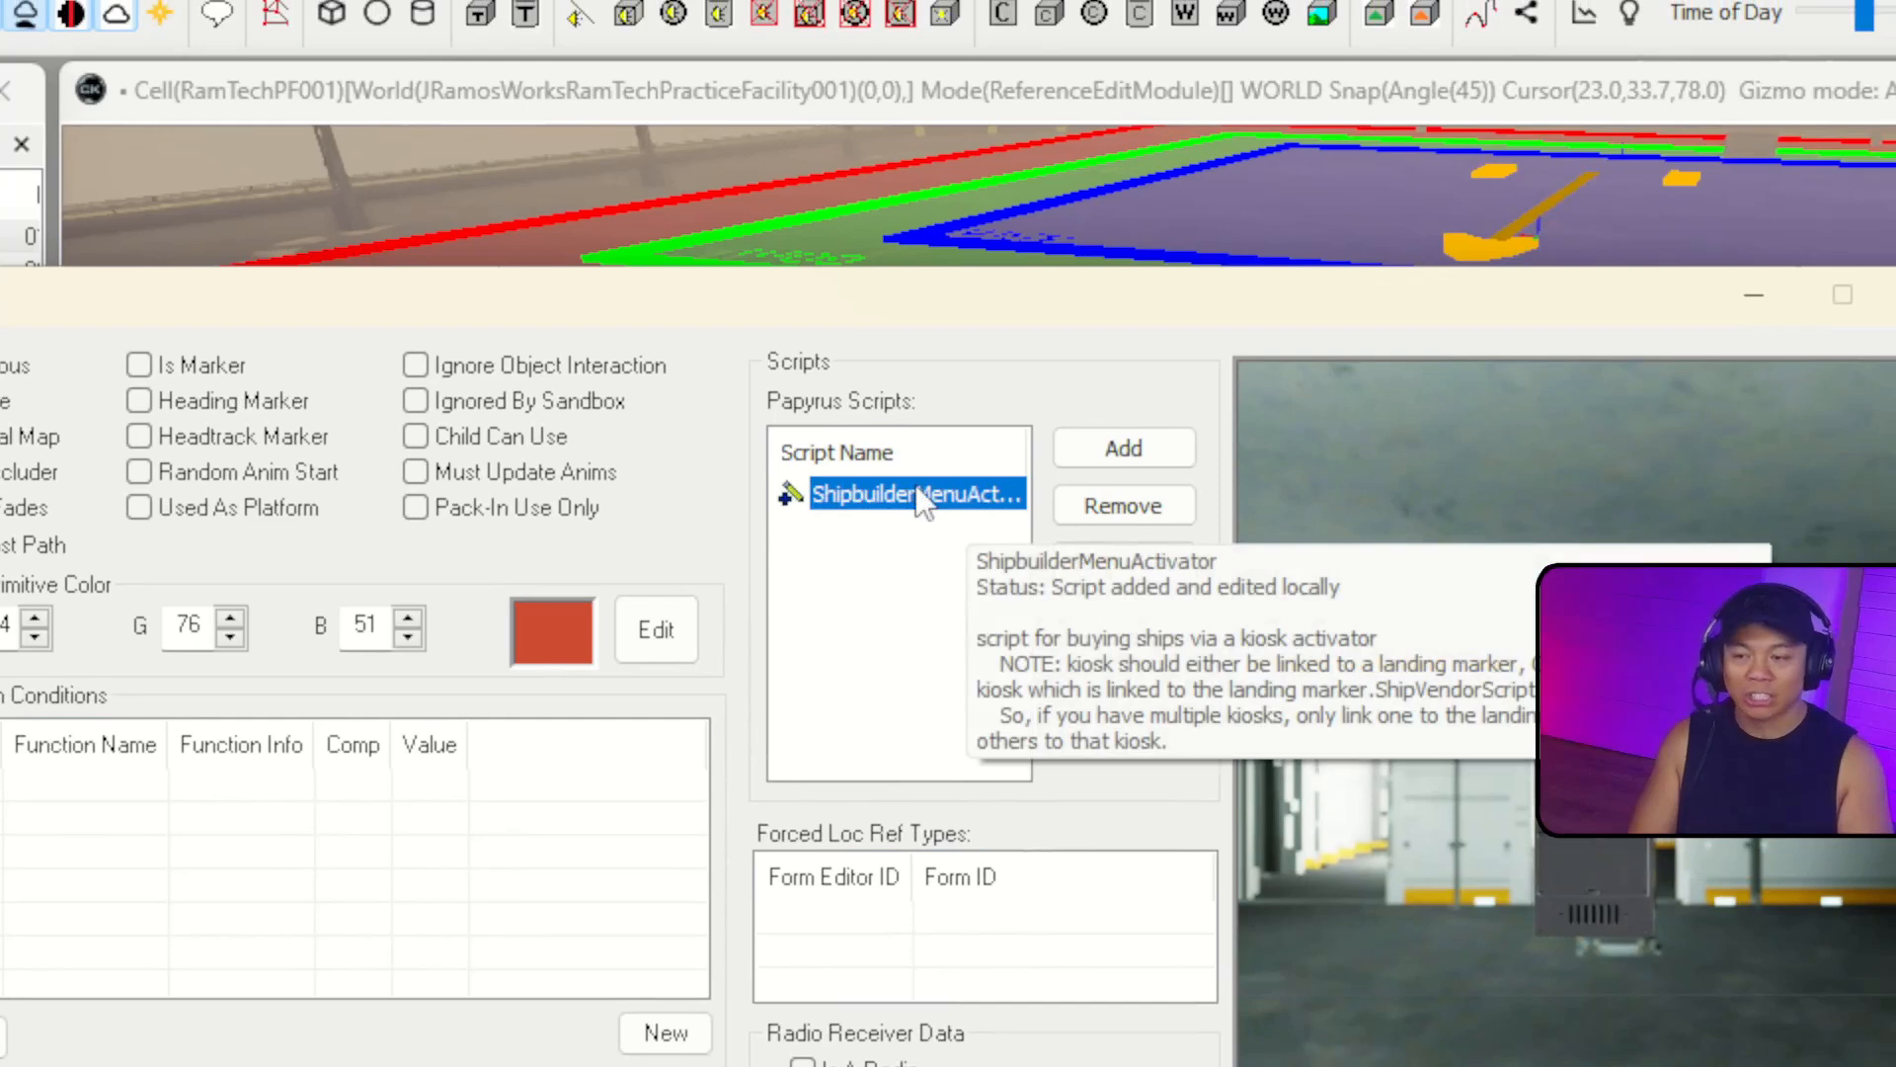
{"action": "double_click", "coordinate": [919, 494]}
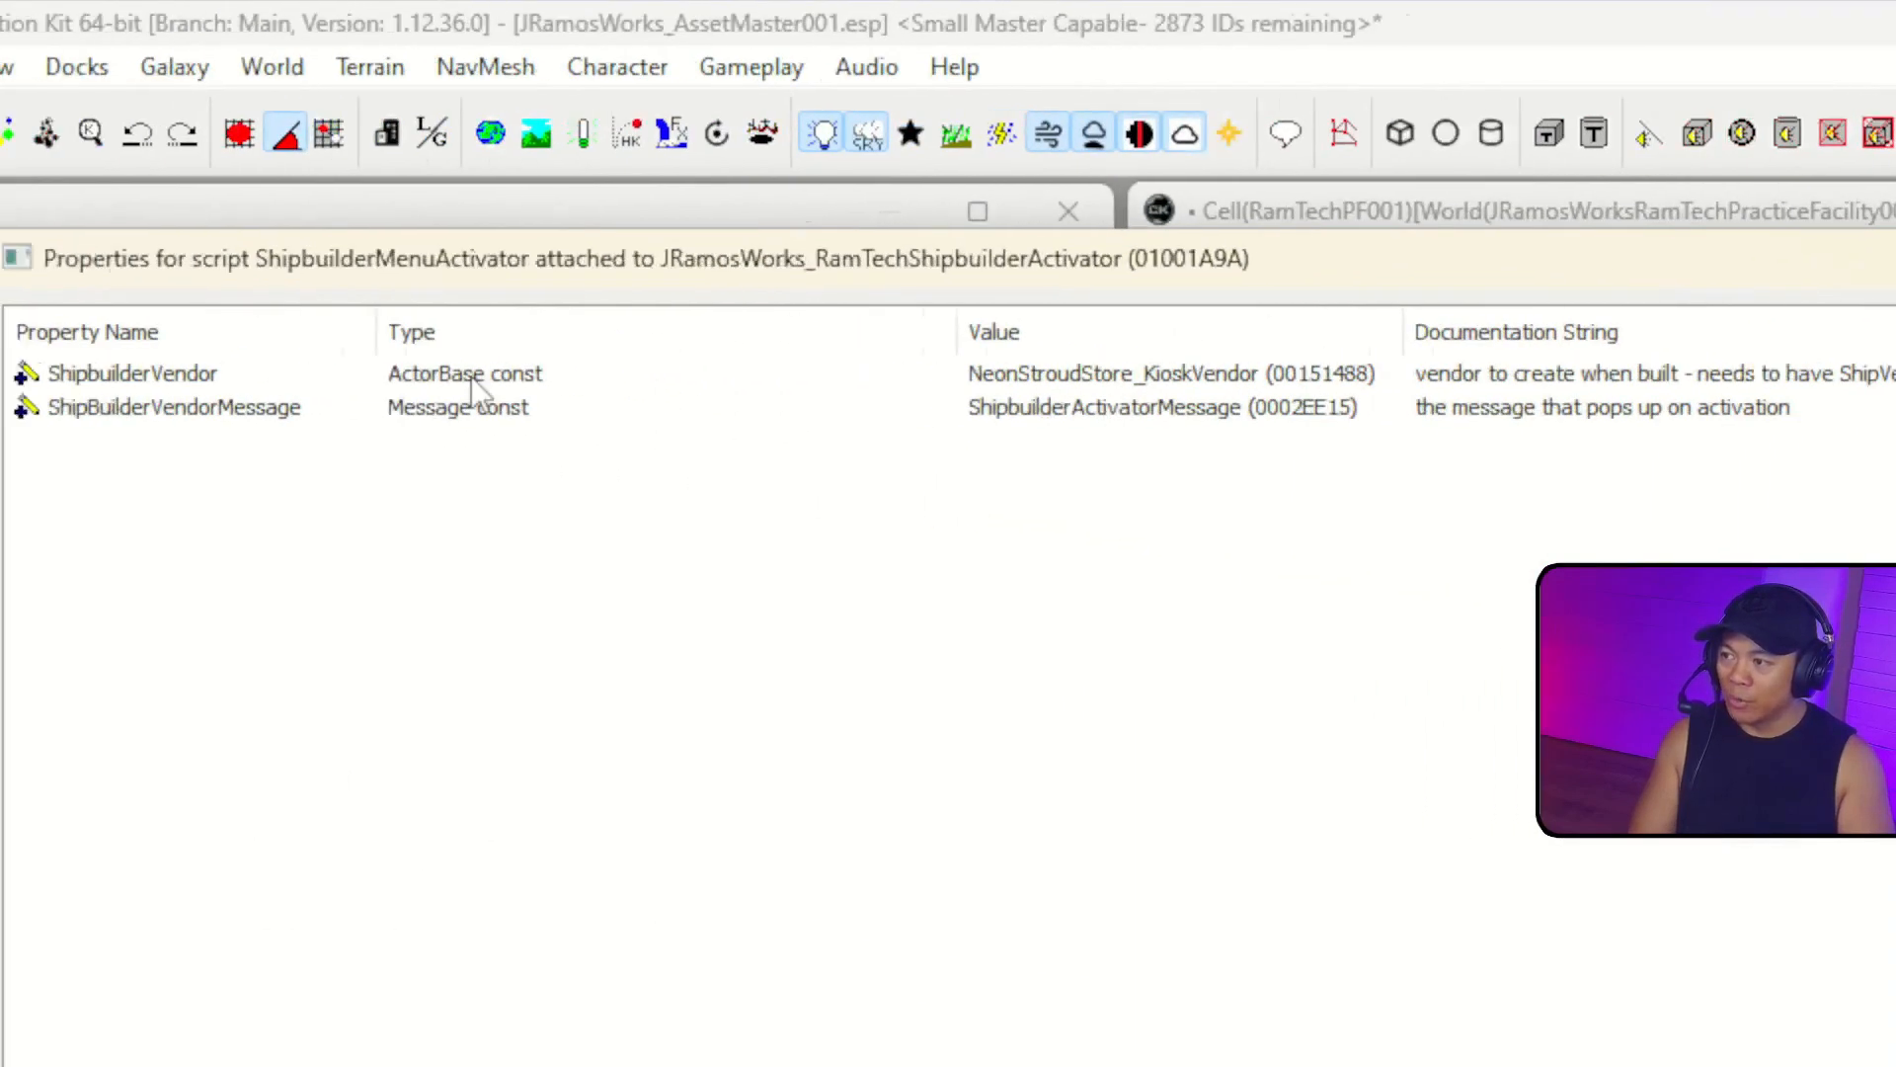
Browse the Outpost entries available for the ShipbuilderVendor property and leave its assigned vendor in place.
{"action": "left_click", "coordinate": [1284, 380]}
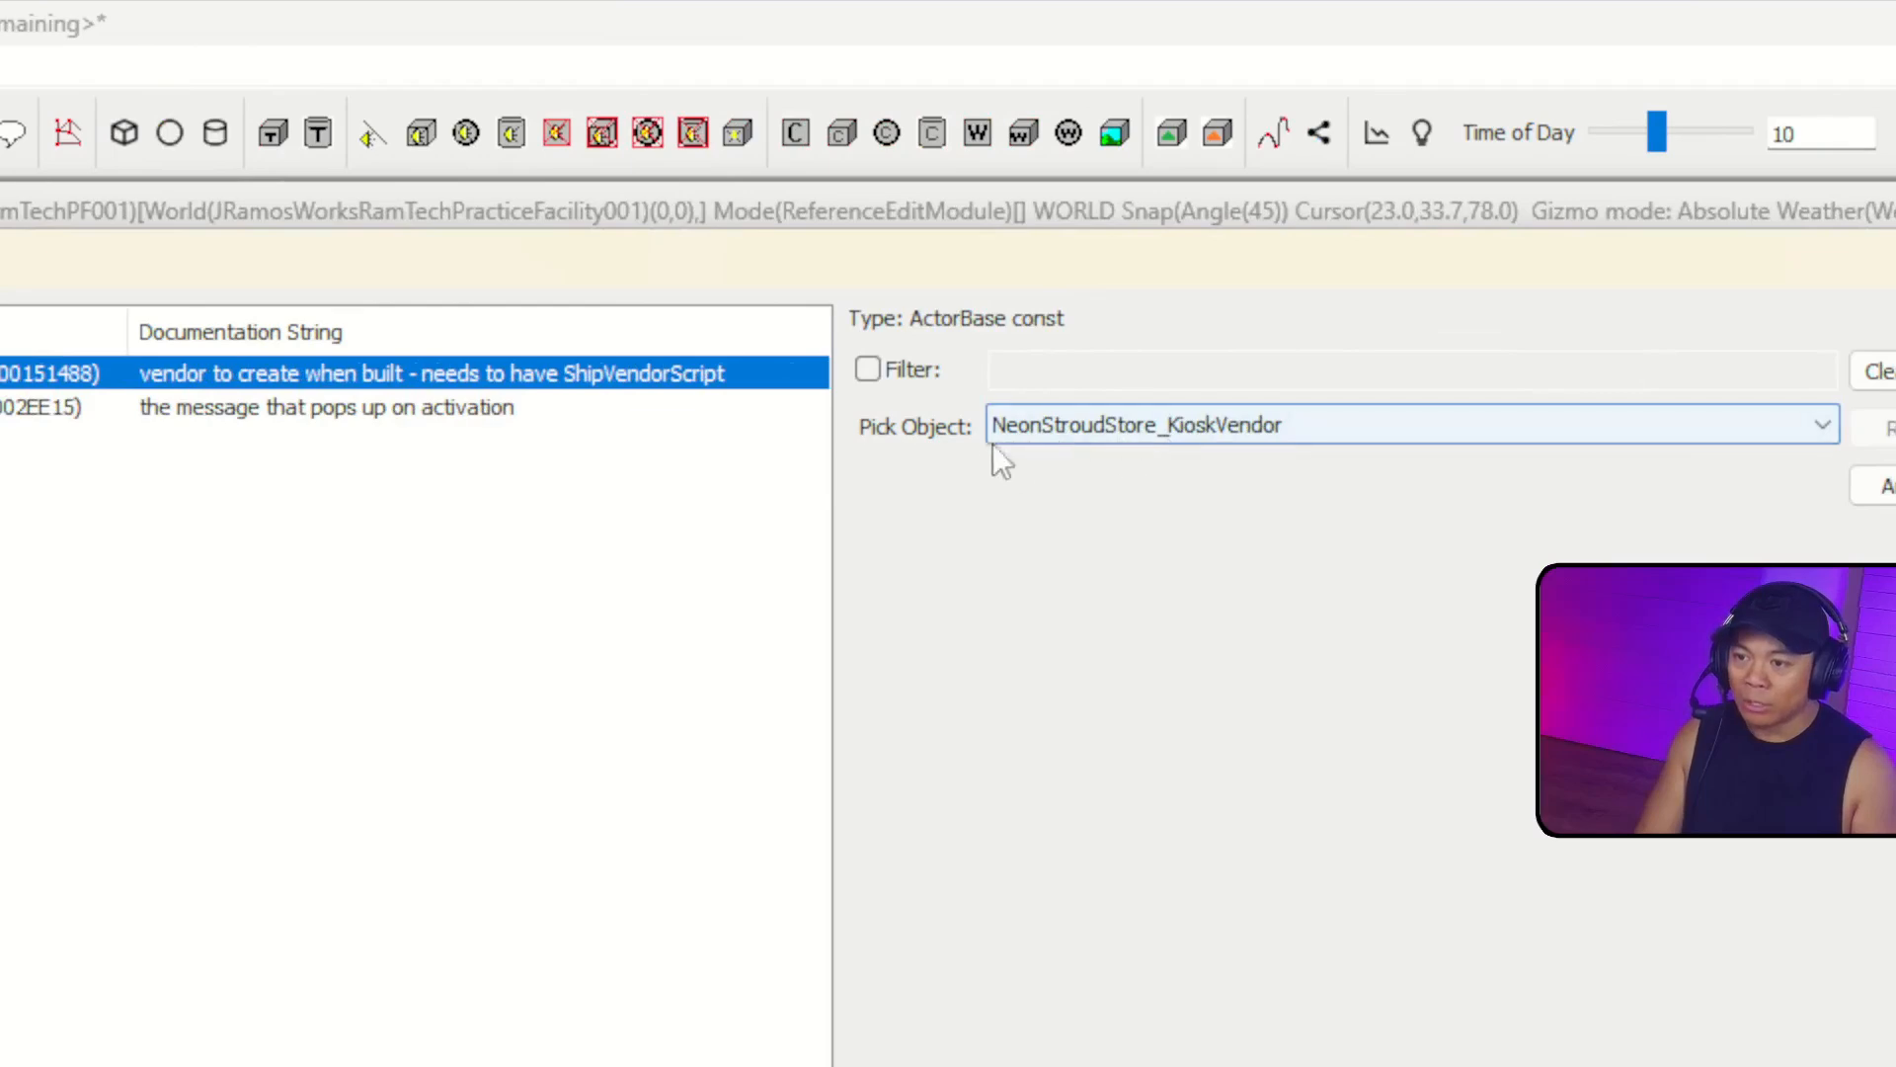
{"action": "left_click", "coordinate": [1296, 424]}
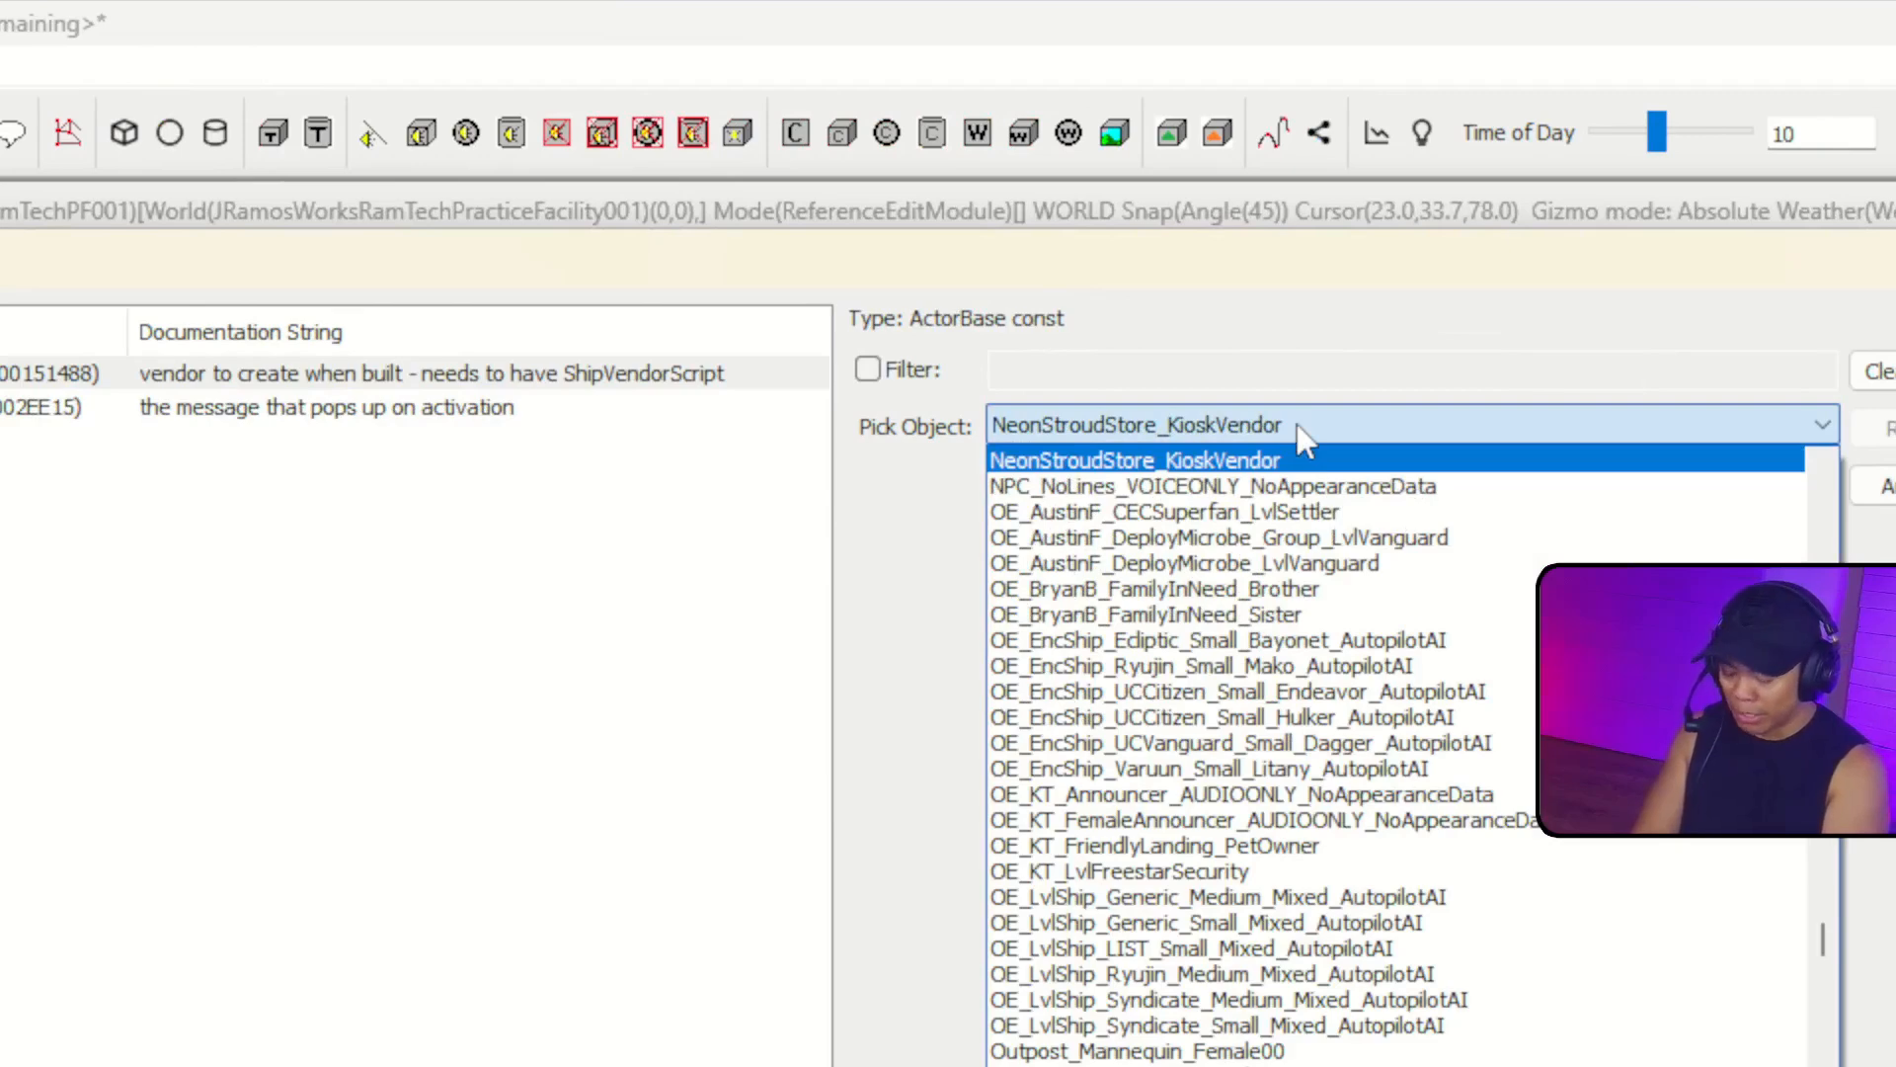
{"action": "type", "text": "ou"}
{"action": "scroll", "coordinate": [1378, 531], "scroll_direction": "down", "scroll_amount": 3}
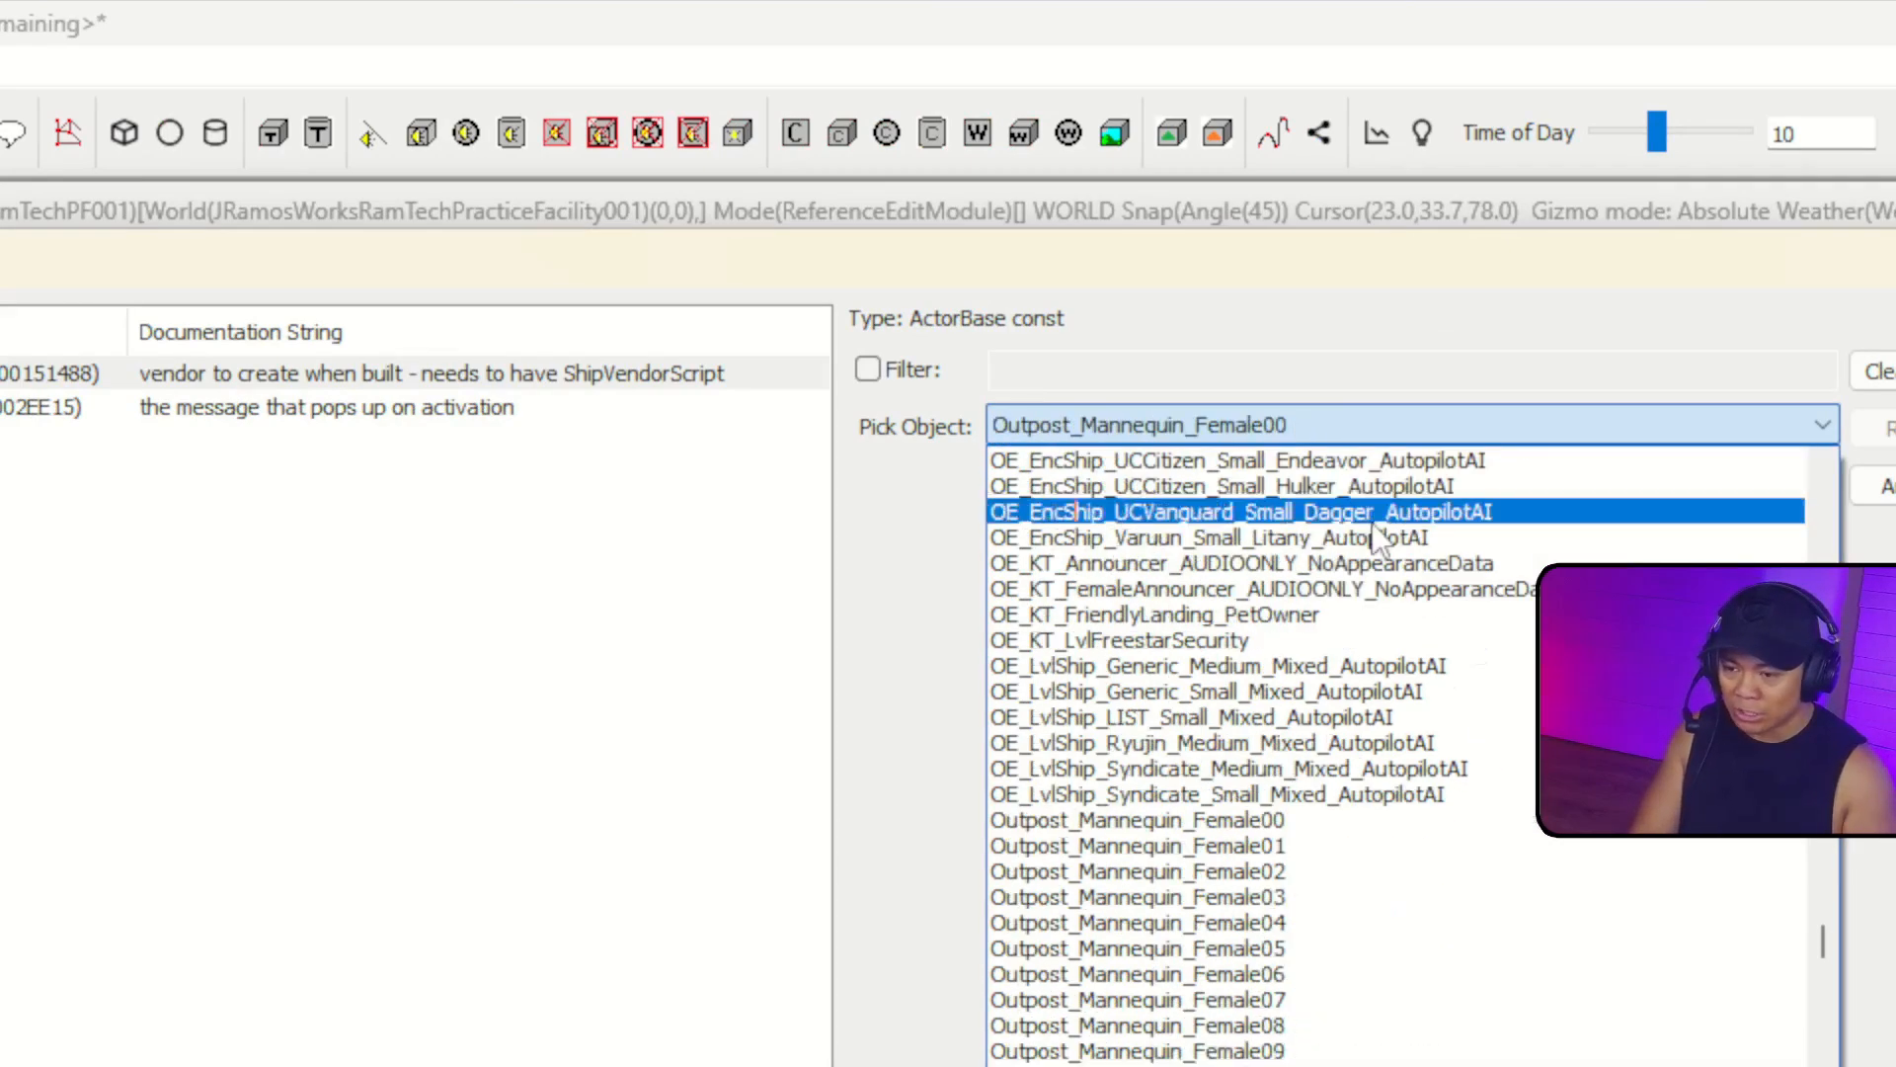
{"action": "scroll", "coordinate": [1380, 538], "scroll_direction": "down", "scroll_amount": 7}
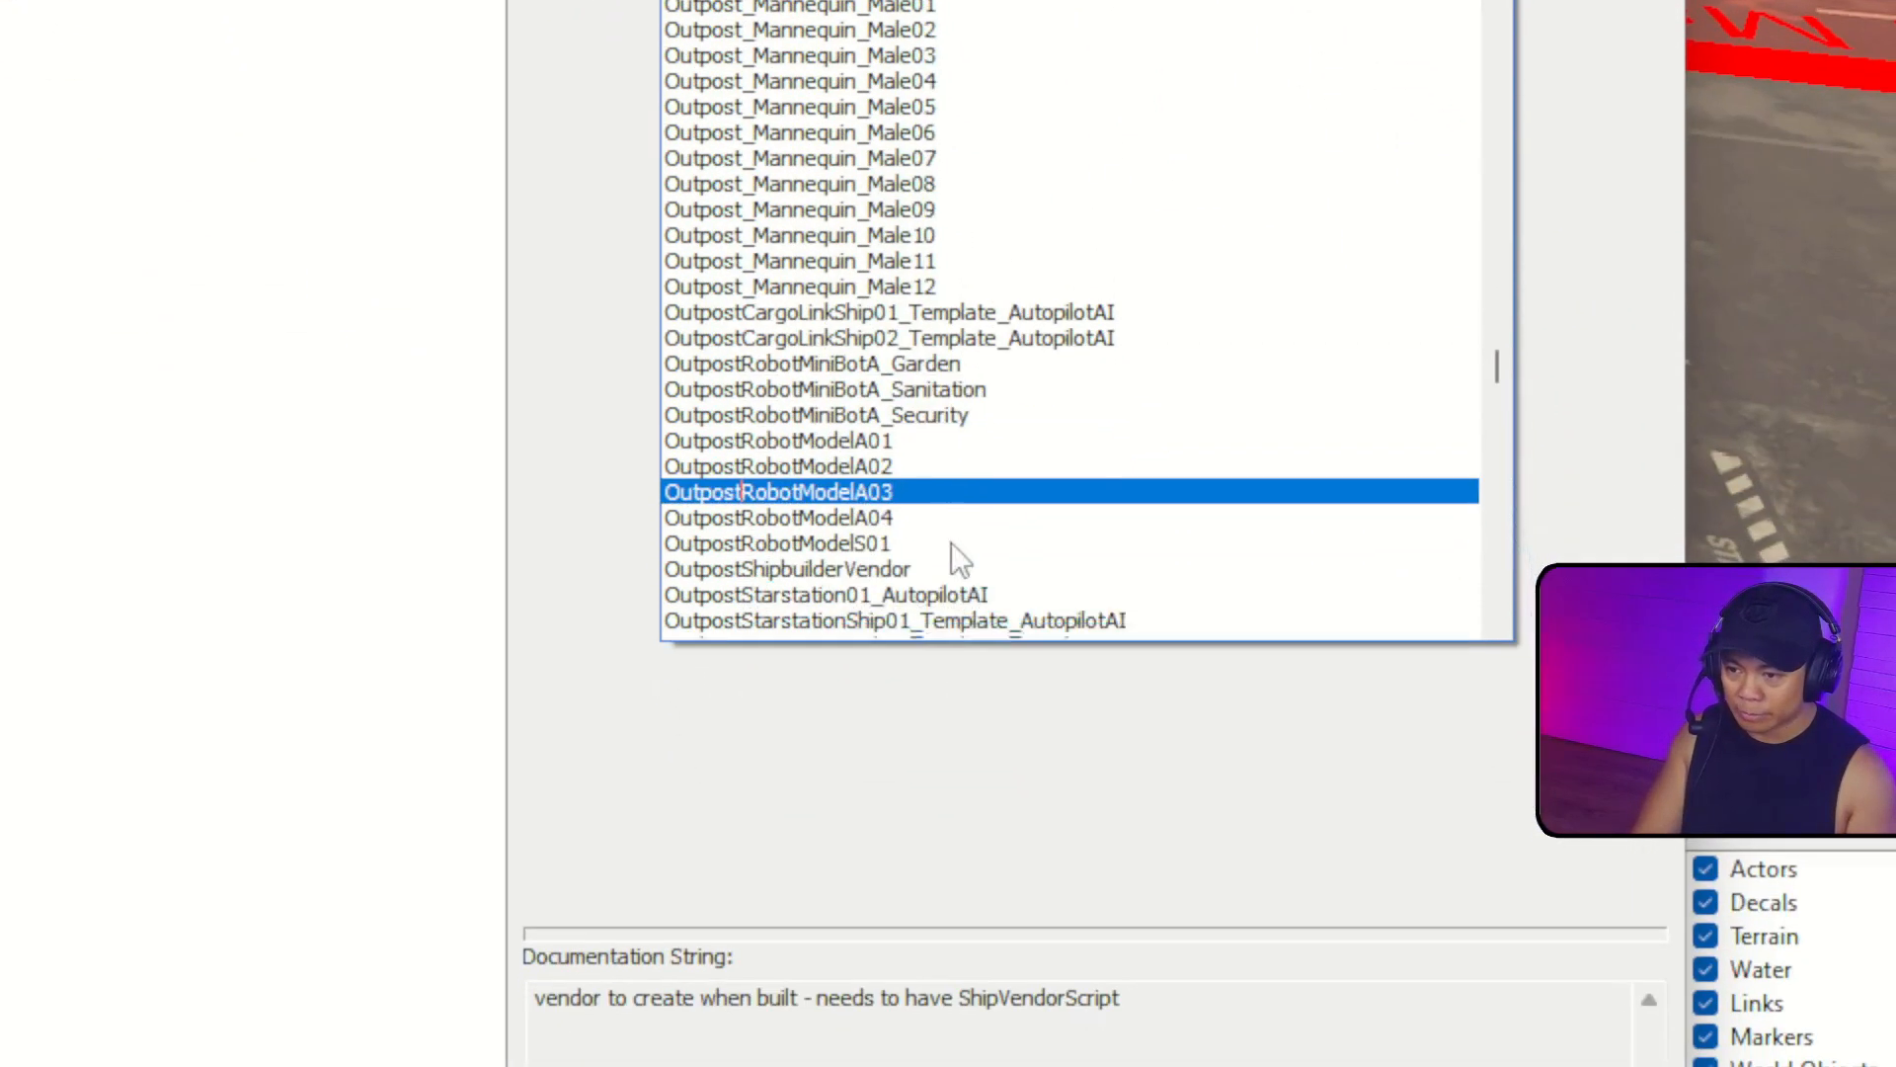
{"action": "scroll", "coordinate": [951, 543], "scroll_direction": "down", "scroll_amount": 2}
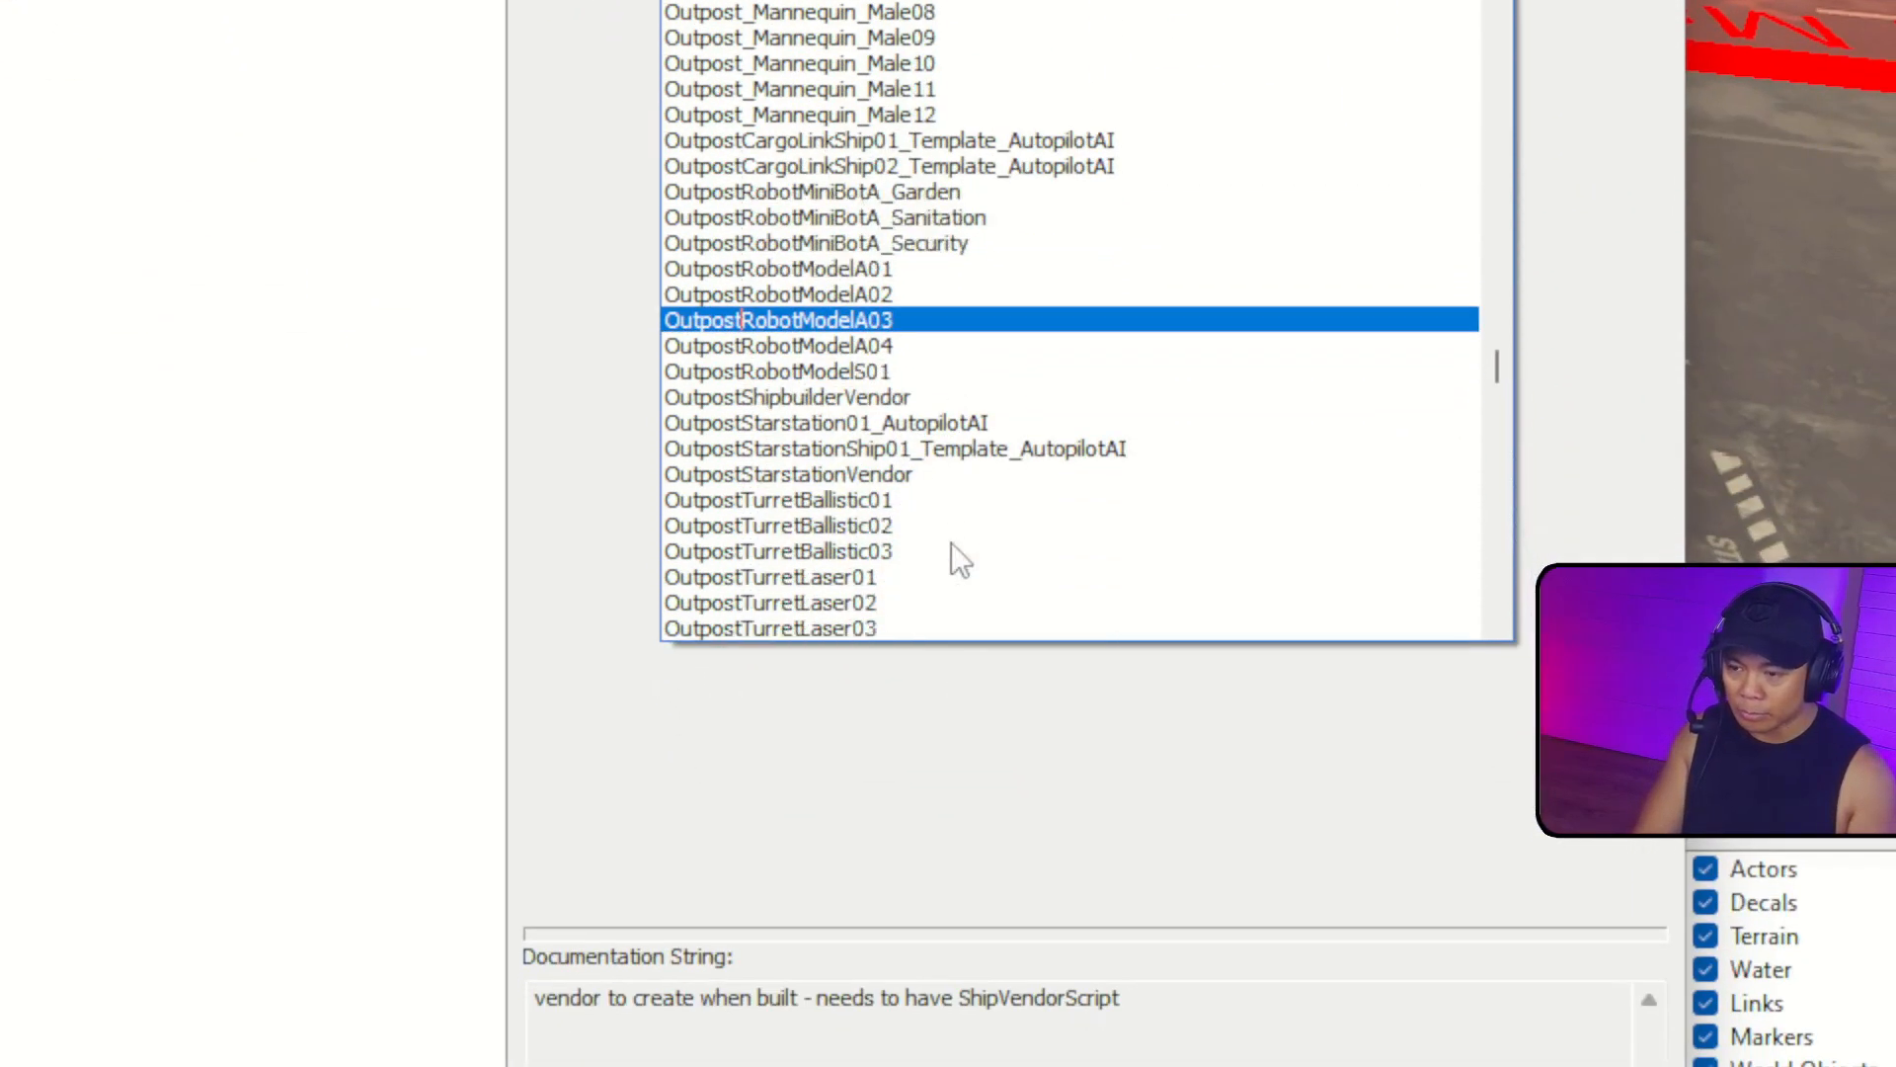
{"action": "scroll", "coordinate": [906, 395], "scroll_direction": "down", "scroll_amount": 3}
{"action": "scroll", "coordinate": [978, 405], "scroll_direction": "down", "scroll_amount": 2}
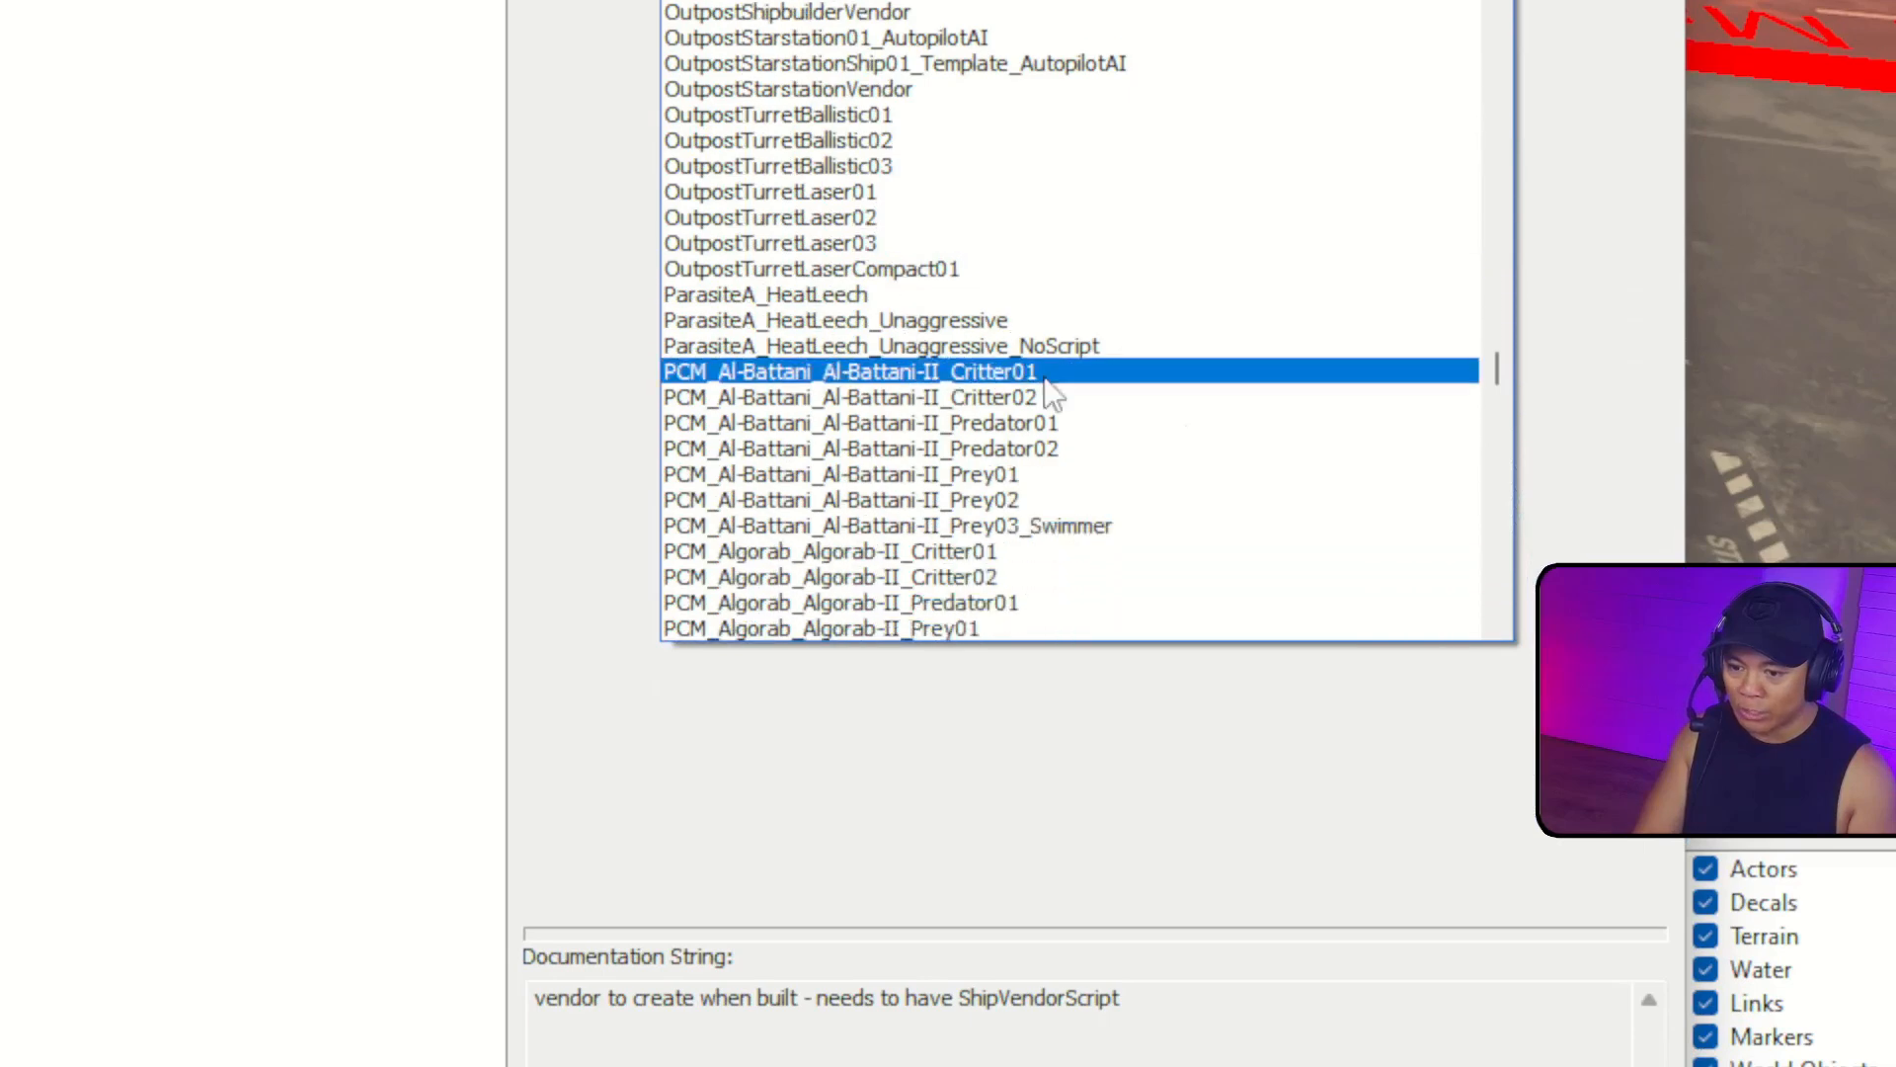
{"action": "scroll", "coordinate": [1202, 305], "scroll_direction": "up", "scroll_amount": 2}
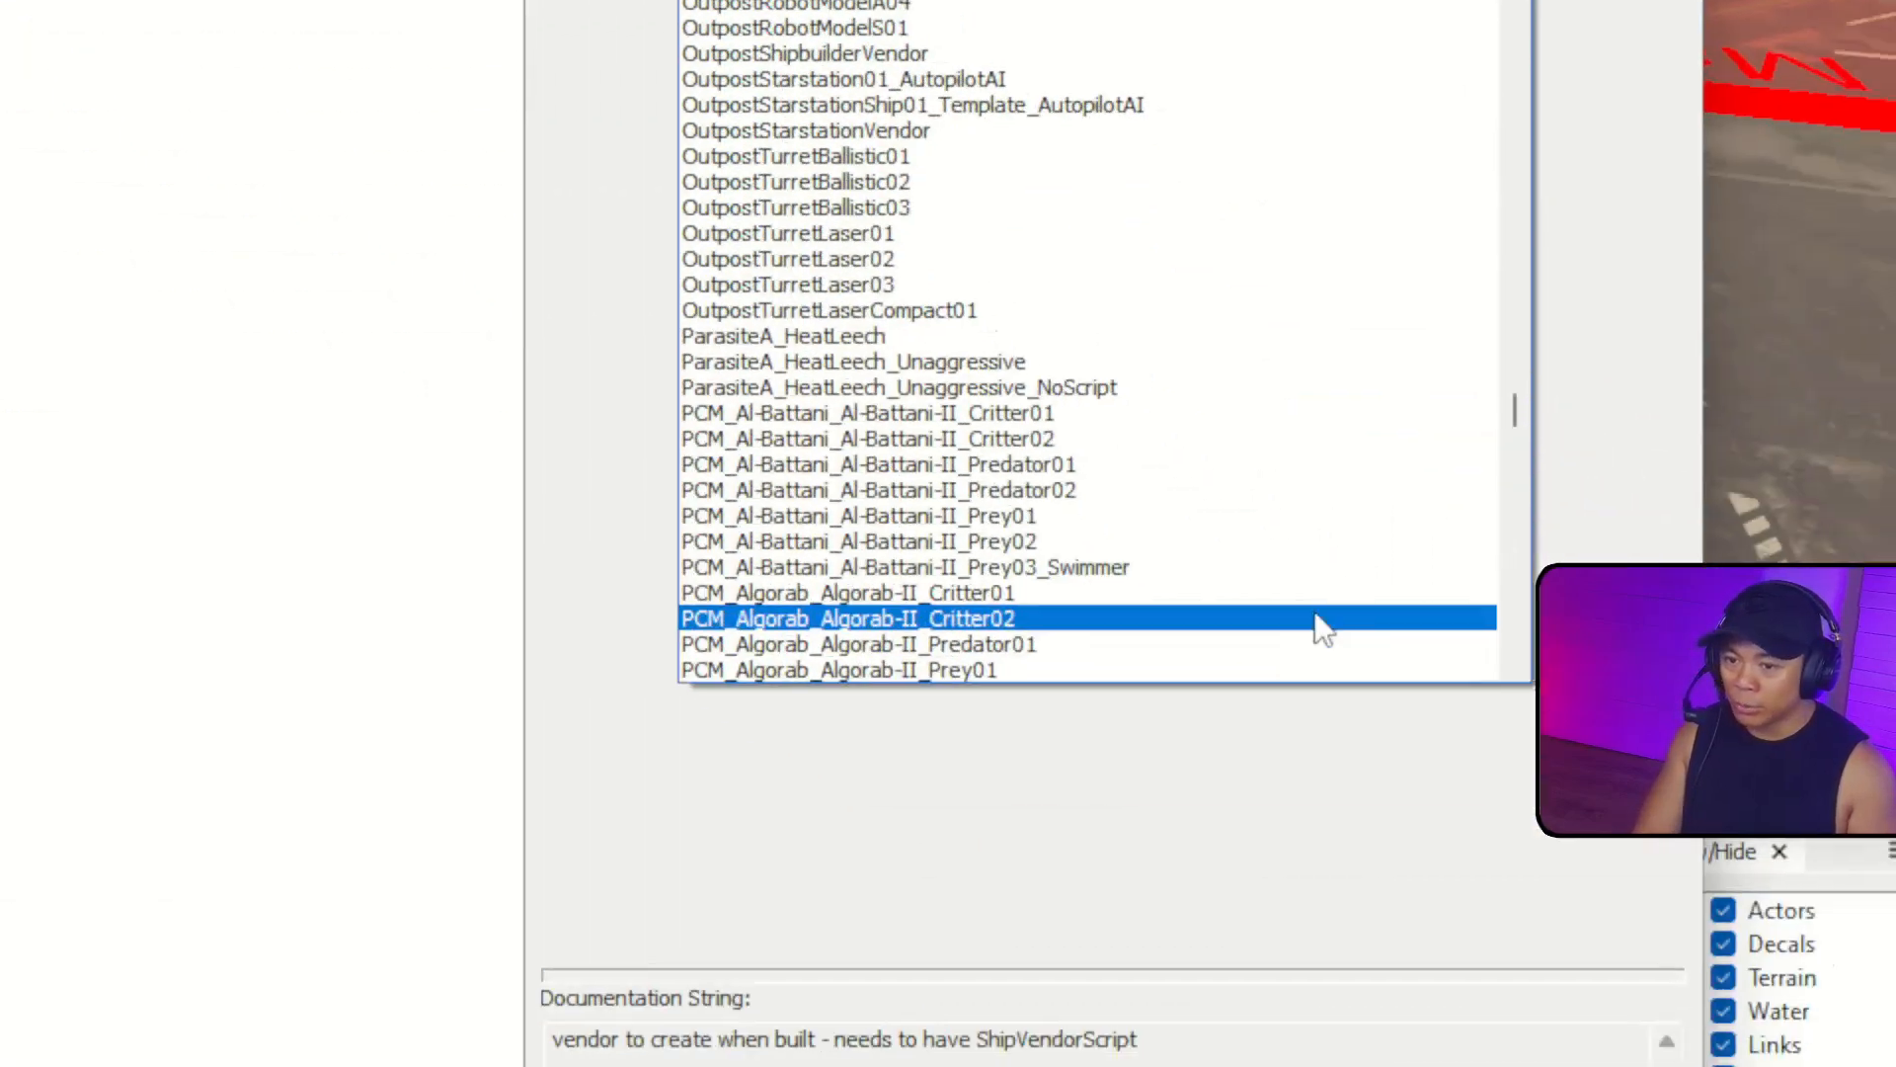
{"action": "key", "text": "Escape"}
Inspect the ShipBuilderVendorMessage property, and leave the script properties and activator record without saving.
{"action": "left_click", "coordinate": [918, 362]}
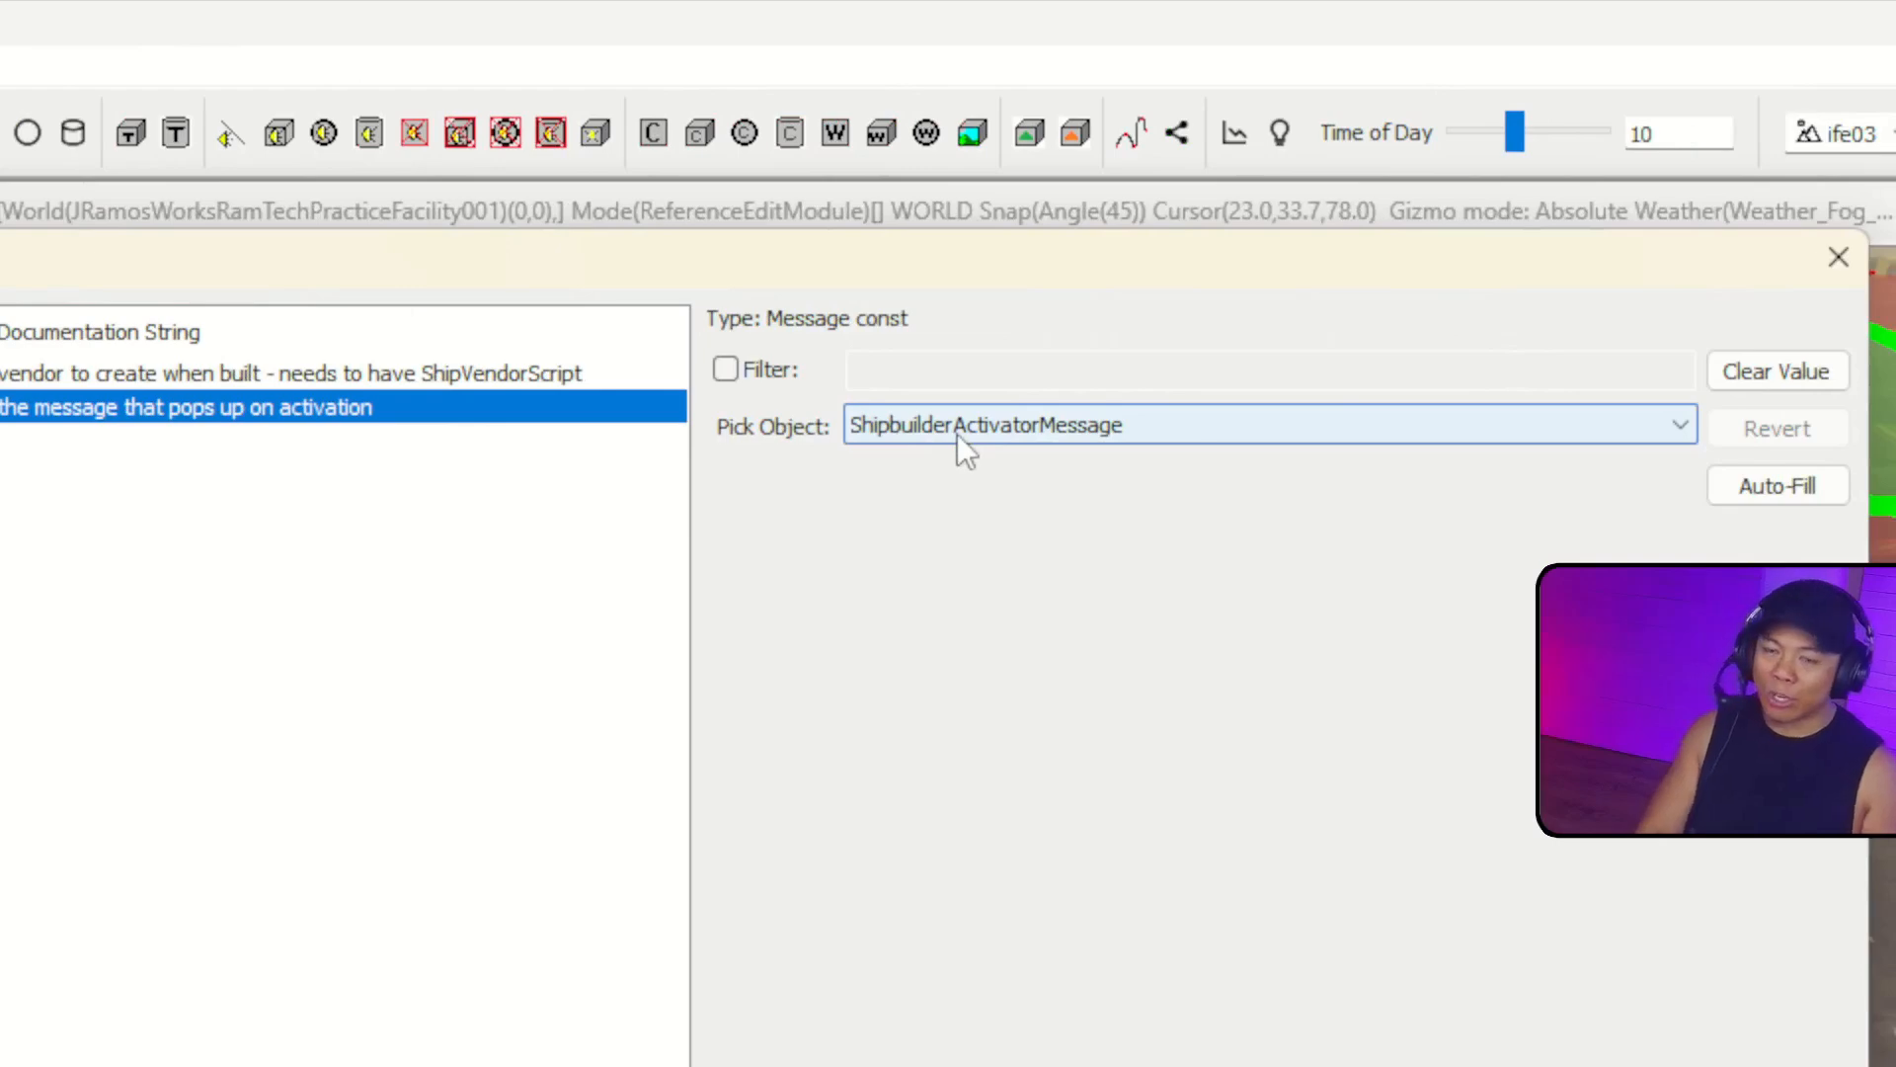
{"action": "left_click", "coordinate": [957, 434]}
{"action": "left_click", "coordinate": [957, 434]}
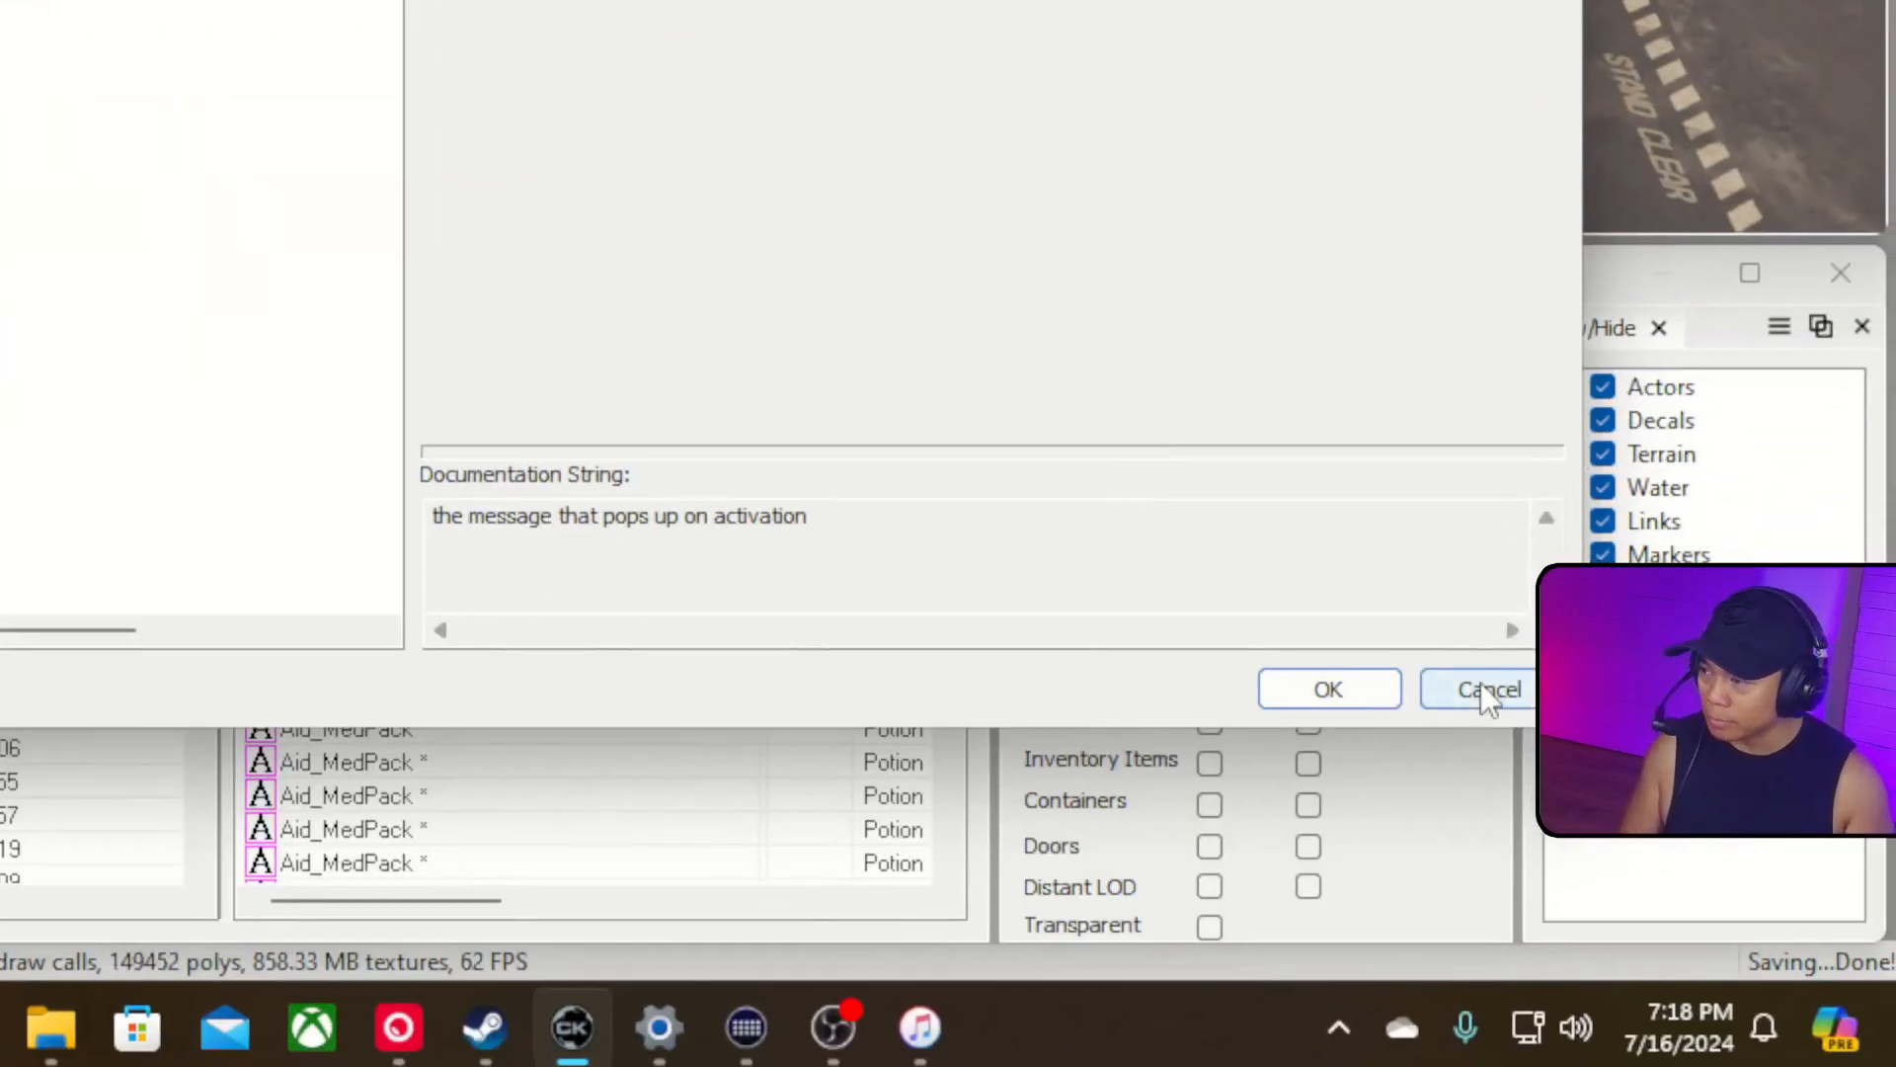
{"action": "left_click", "coordinate": [1488, 689]}
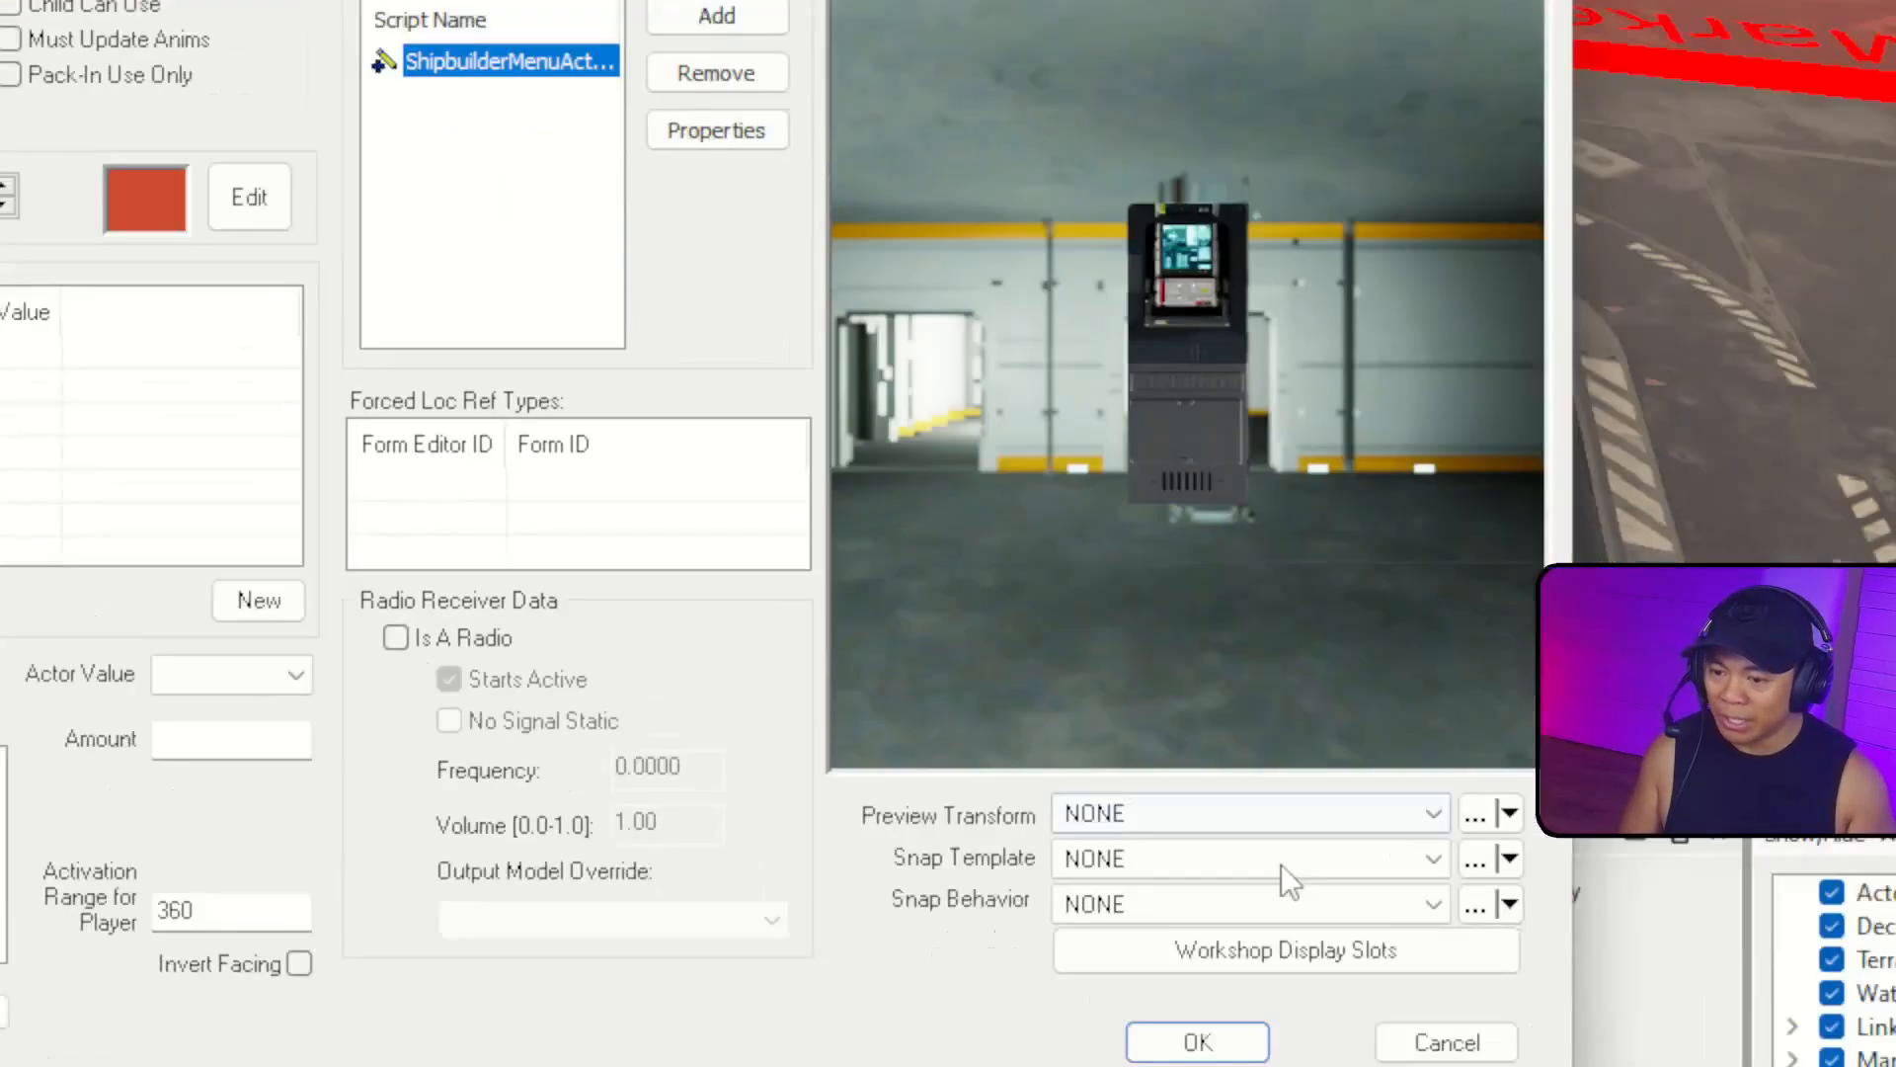
{"action": "left_click", "coordinate": [1422, 1042]}
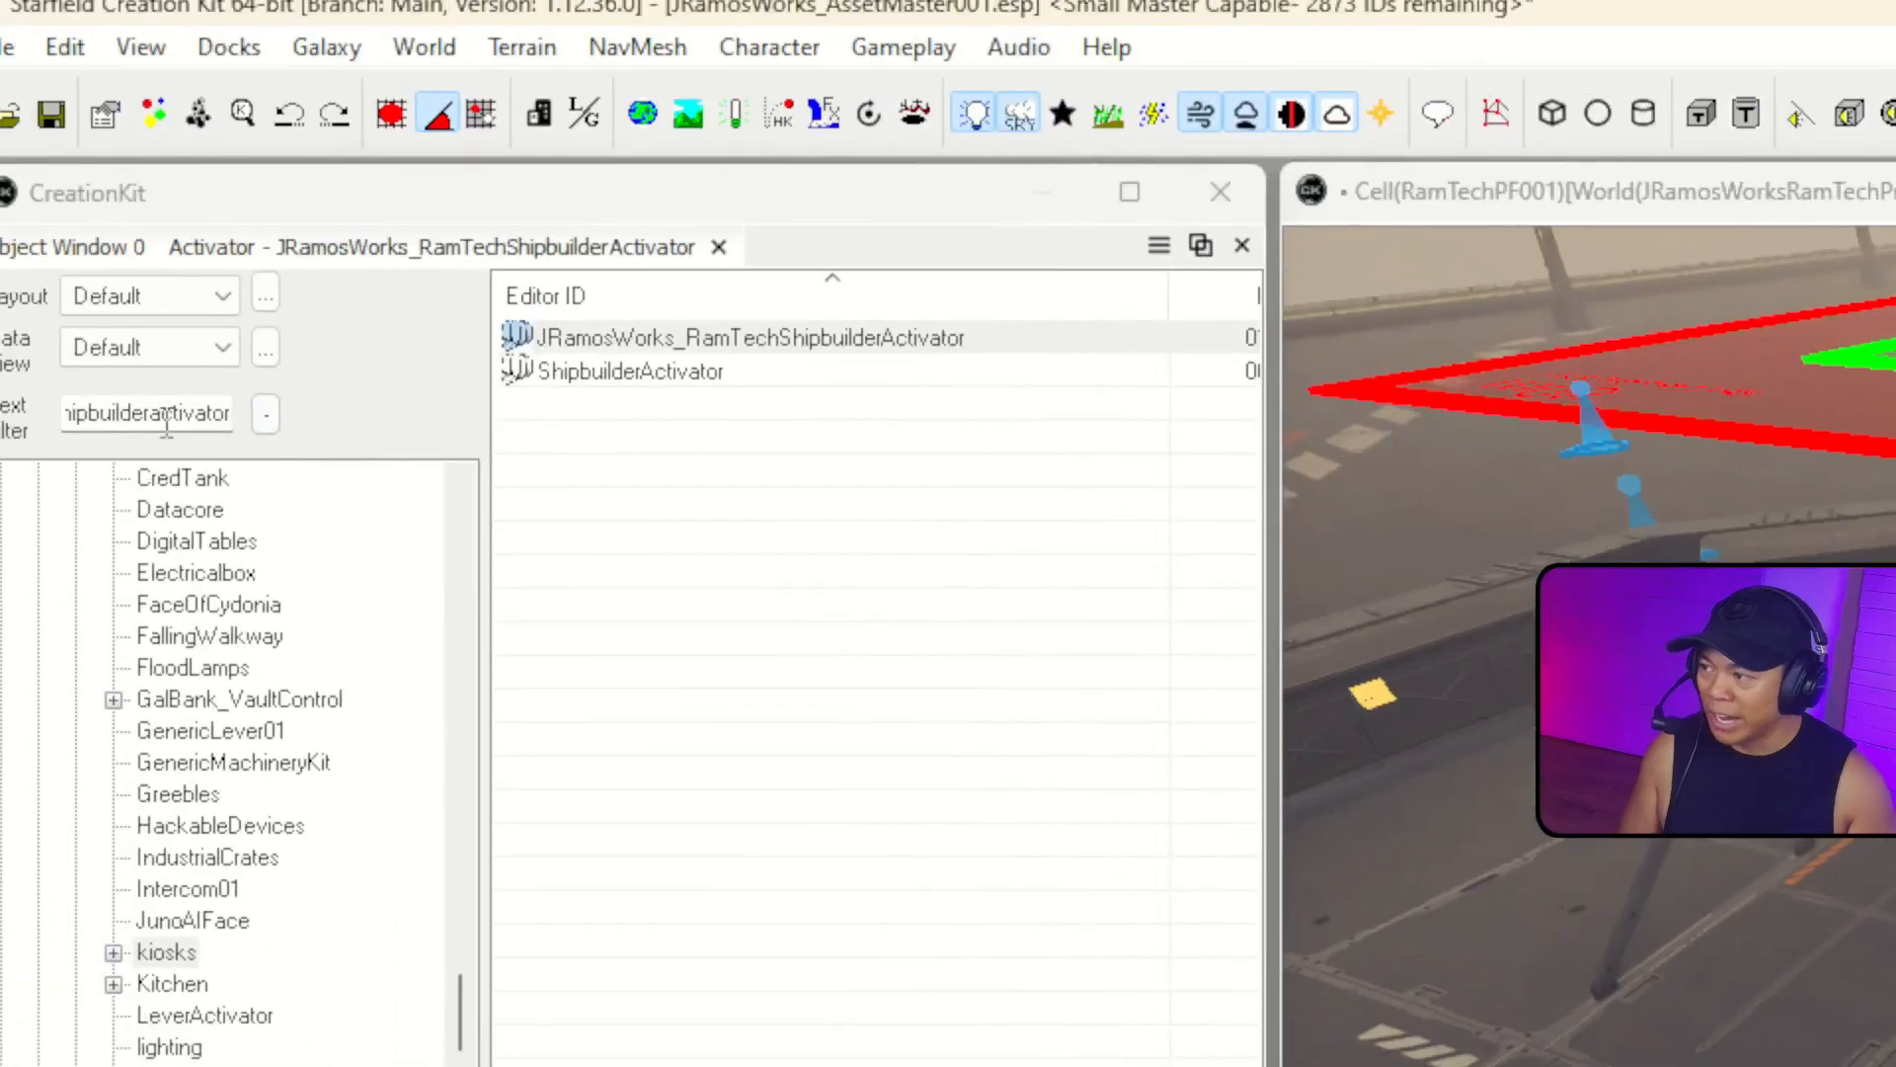
Filter all object types for outpostshipbuildervendor.
{"action": "scroll", "coordinate": [419, 1038], "scroll_direction": "down", "scroll_amount": 10}
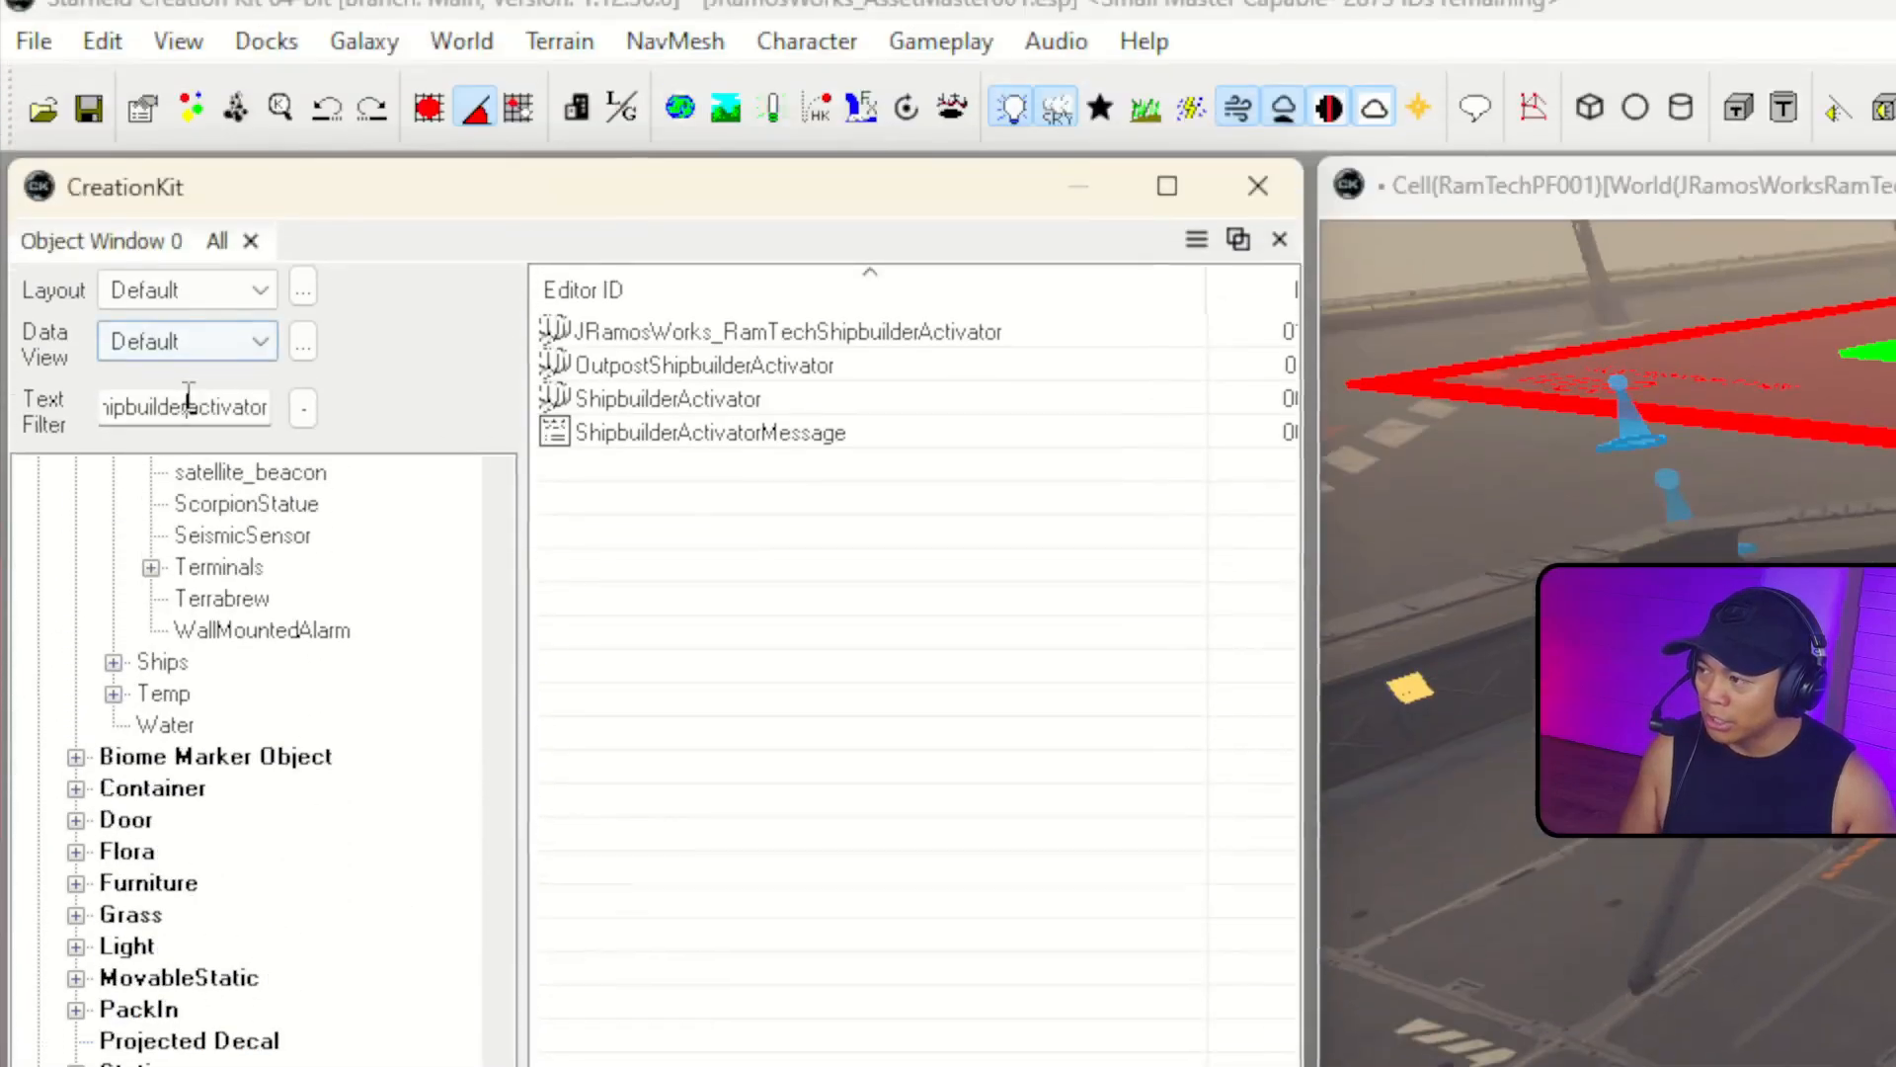
{"action": "double_click", "coordinate": [188, 431]}
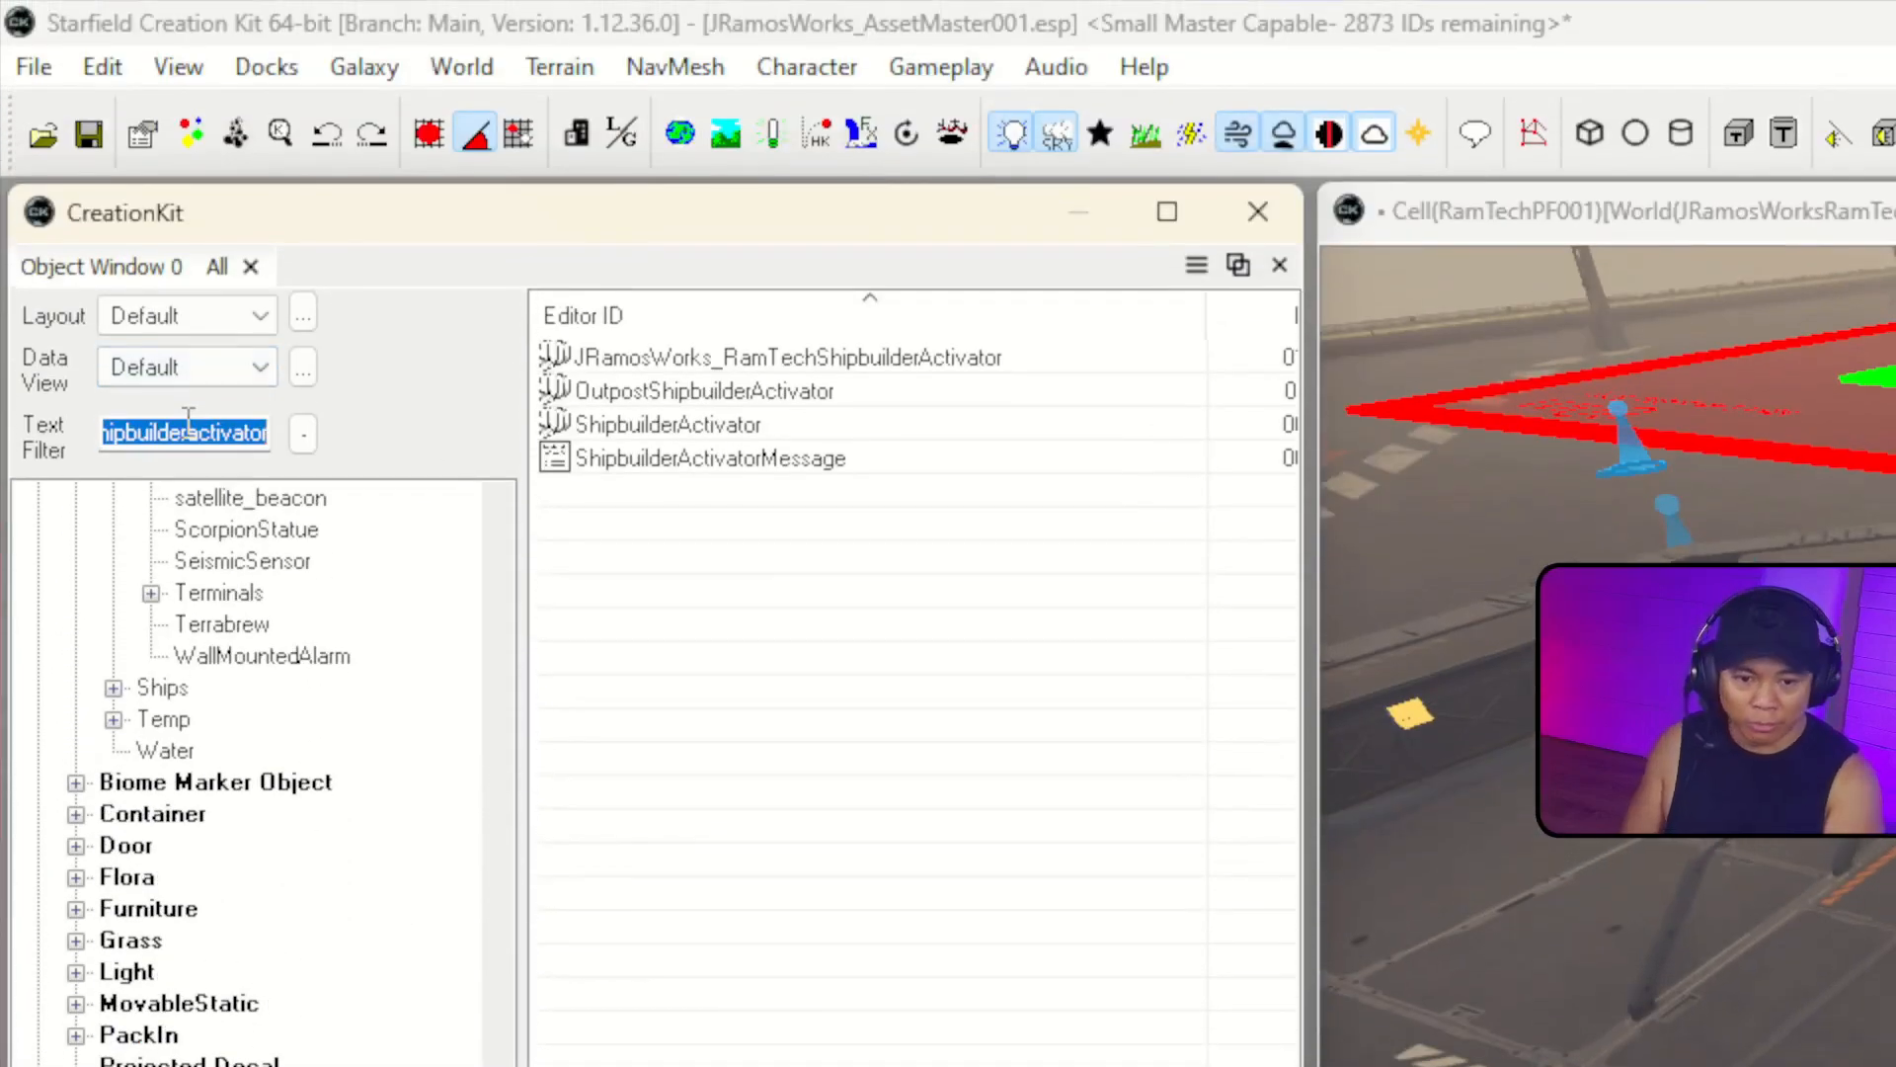
{"action": "type", "text": "outpost"}
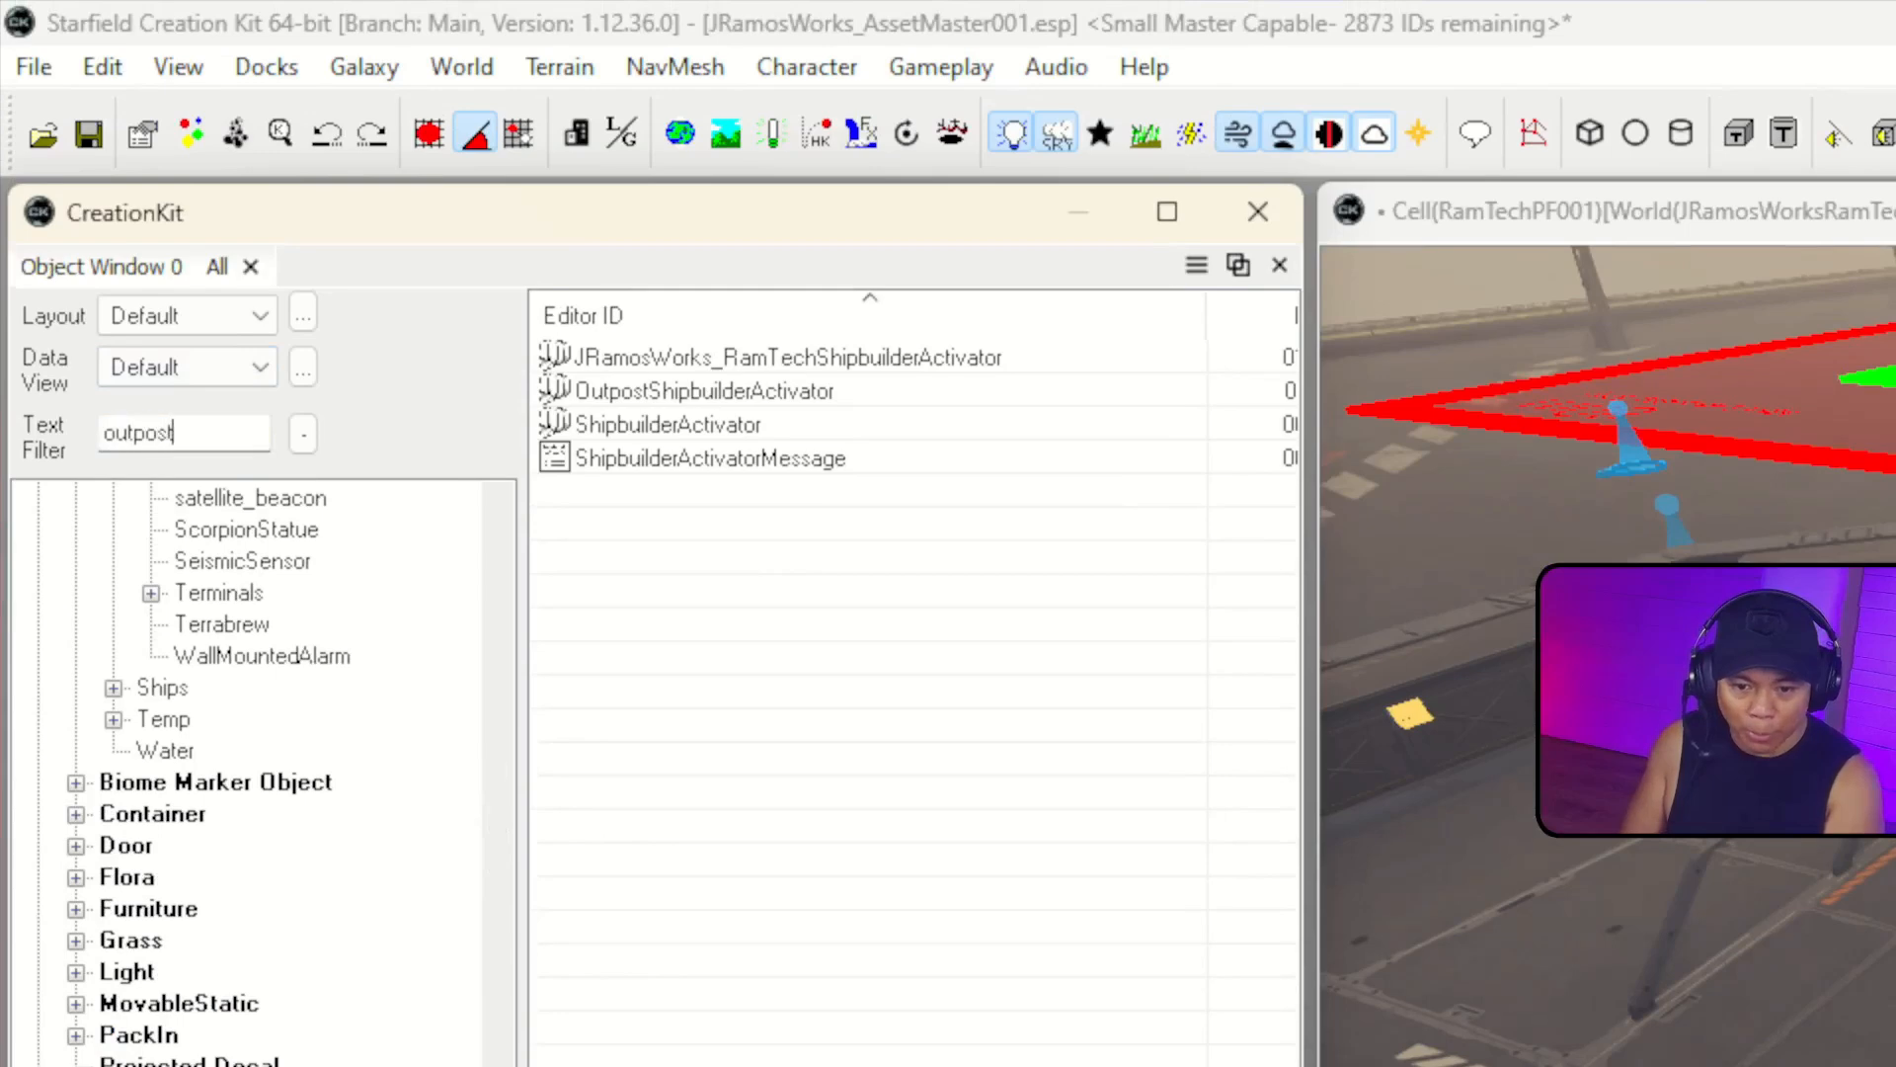
{"action": "type", "text": "shipbuildervend"}
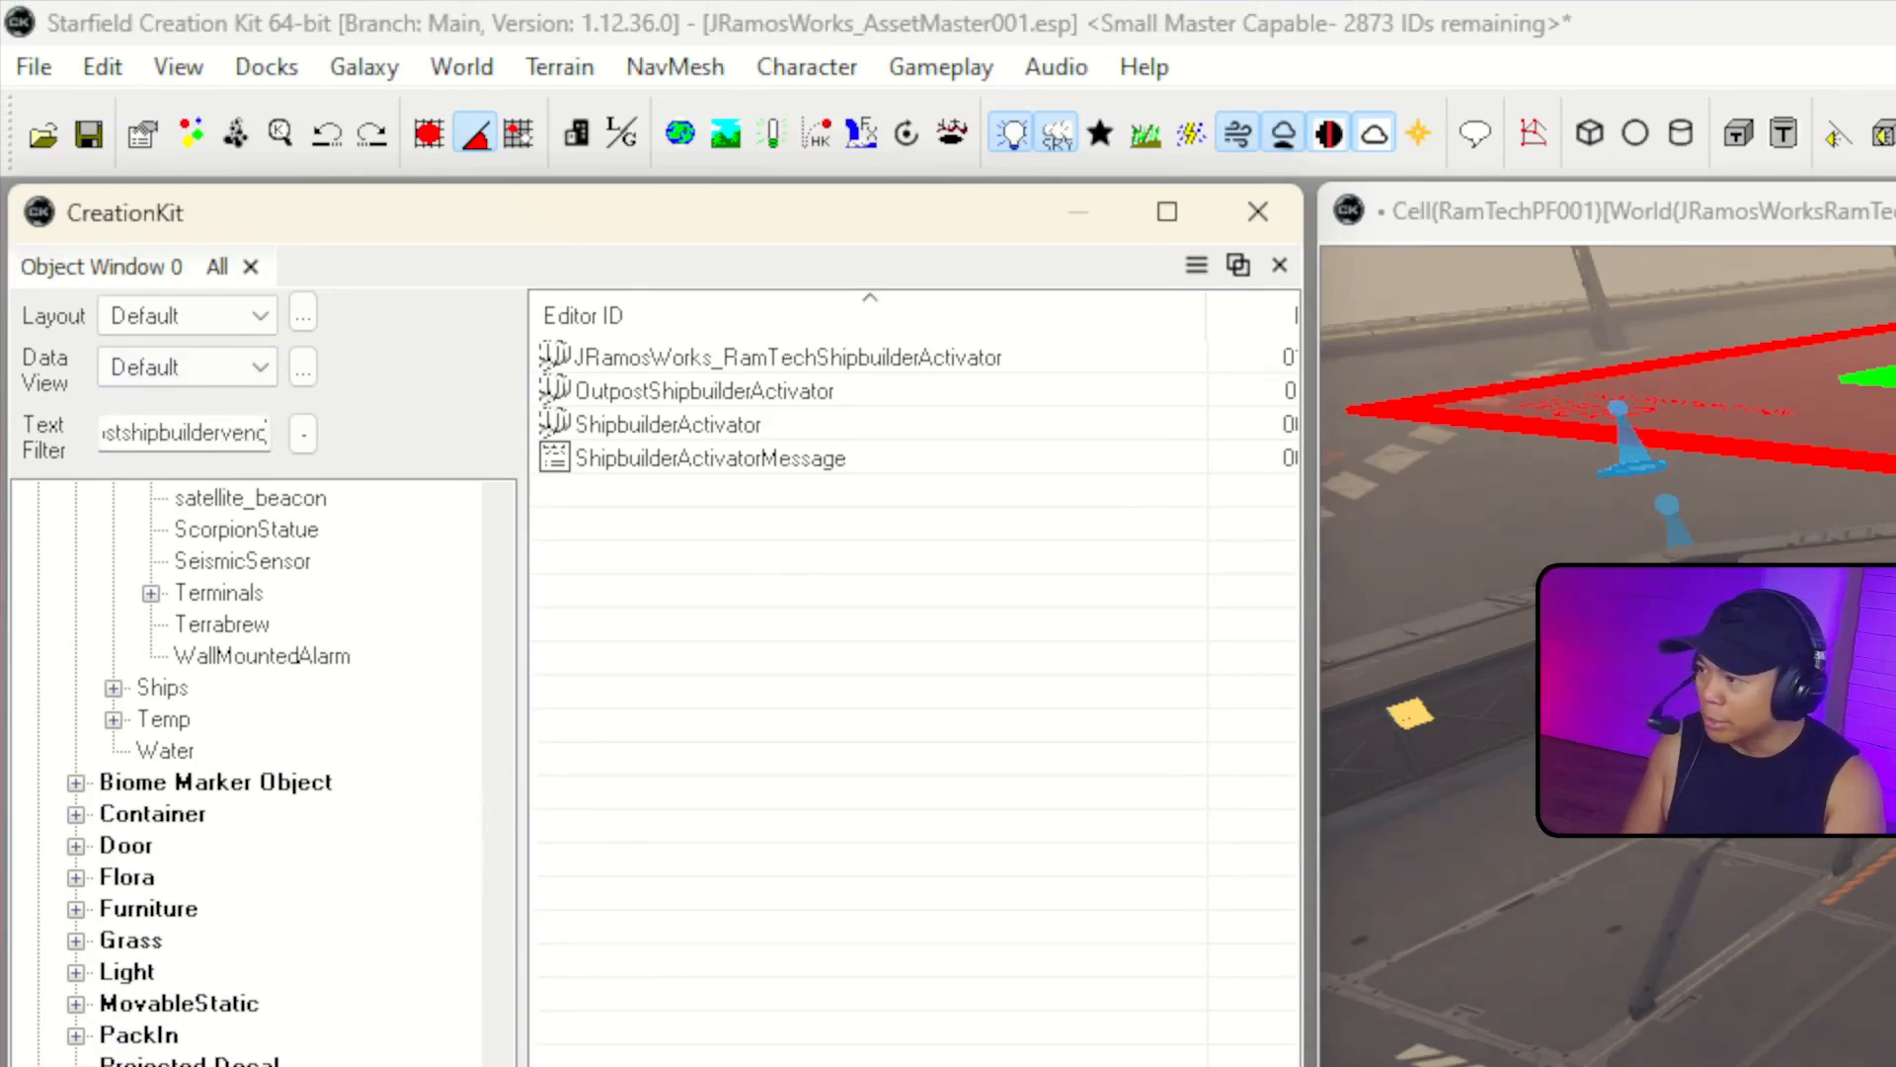
{"action": "type", "text": "or"}
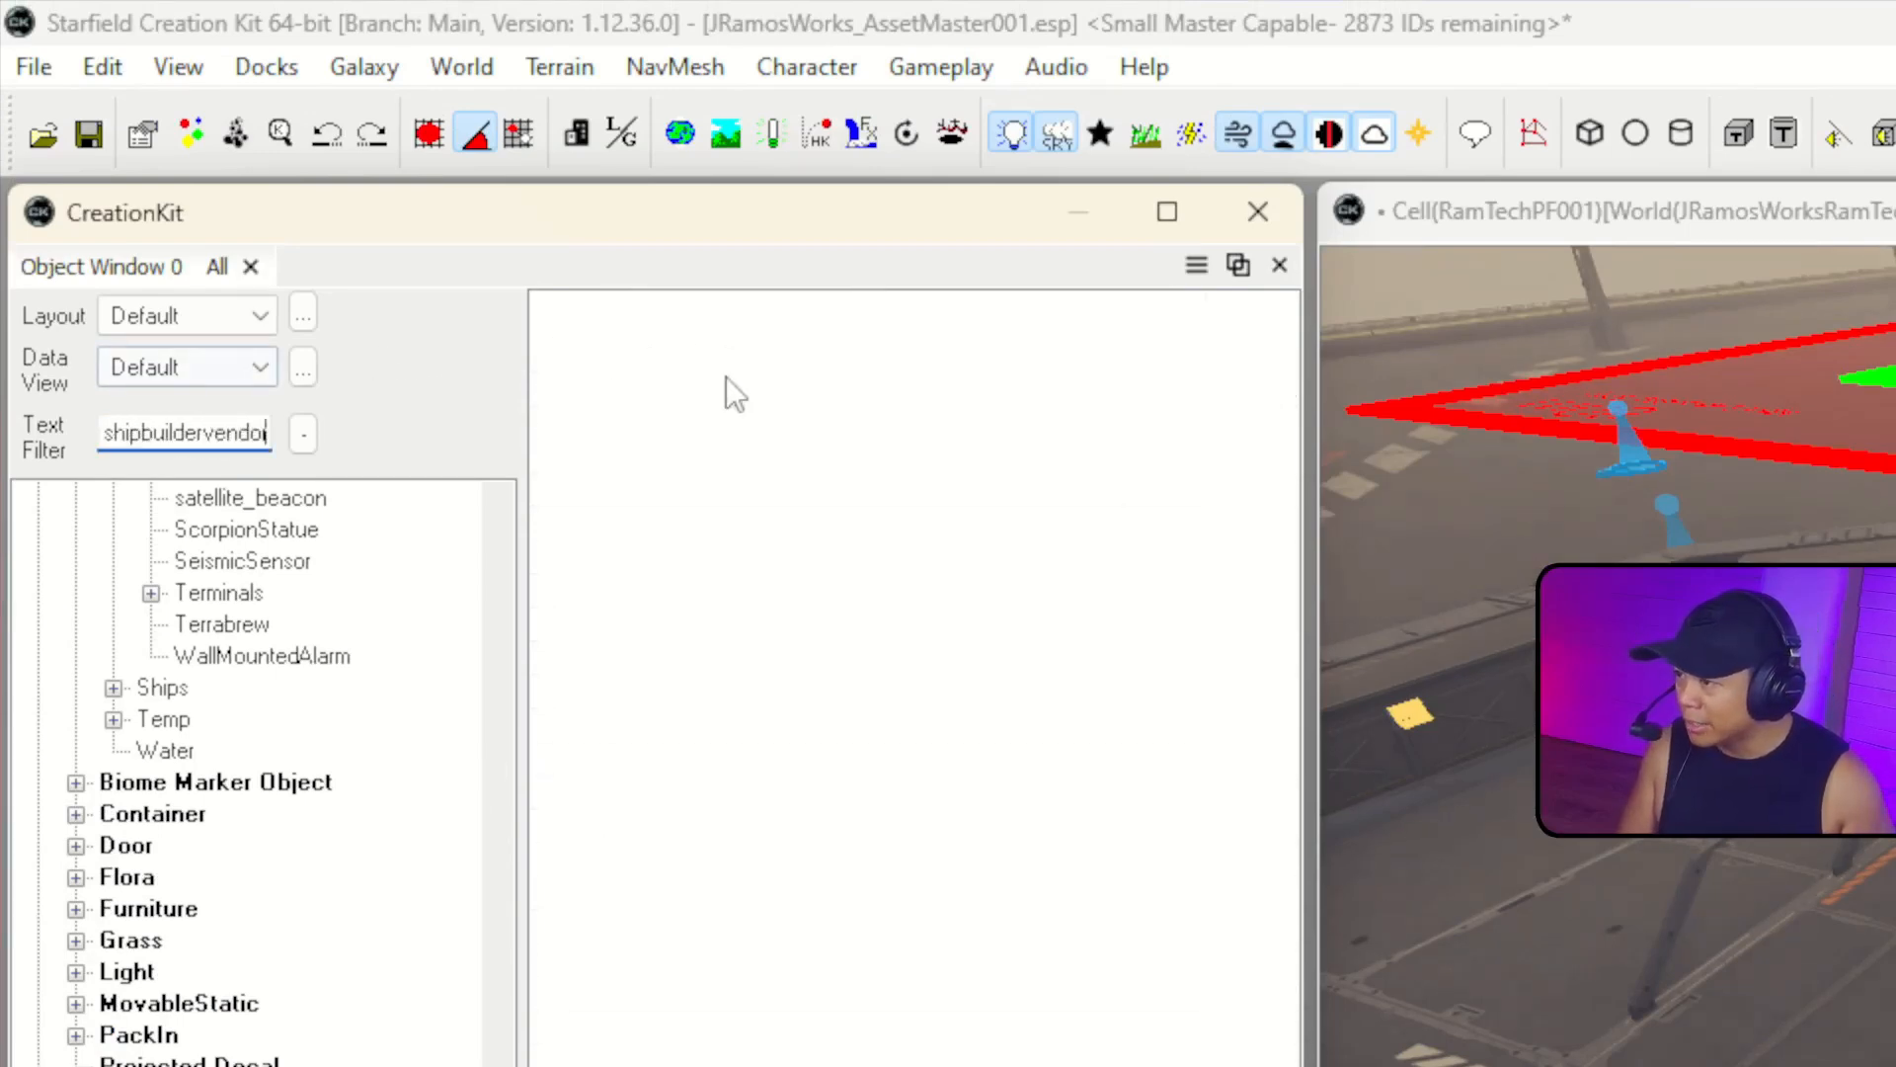
Locate the OutpostShipbuilderVendor actor in the object tree and list it under the Male category of HumanRace.
{"action": "left_click", "coordinate": [691, 357]}
{"action": "right_click", "coordinate": [714, 375]}
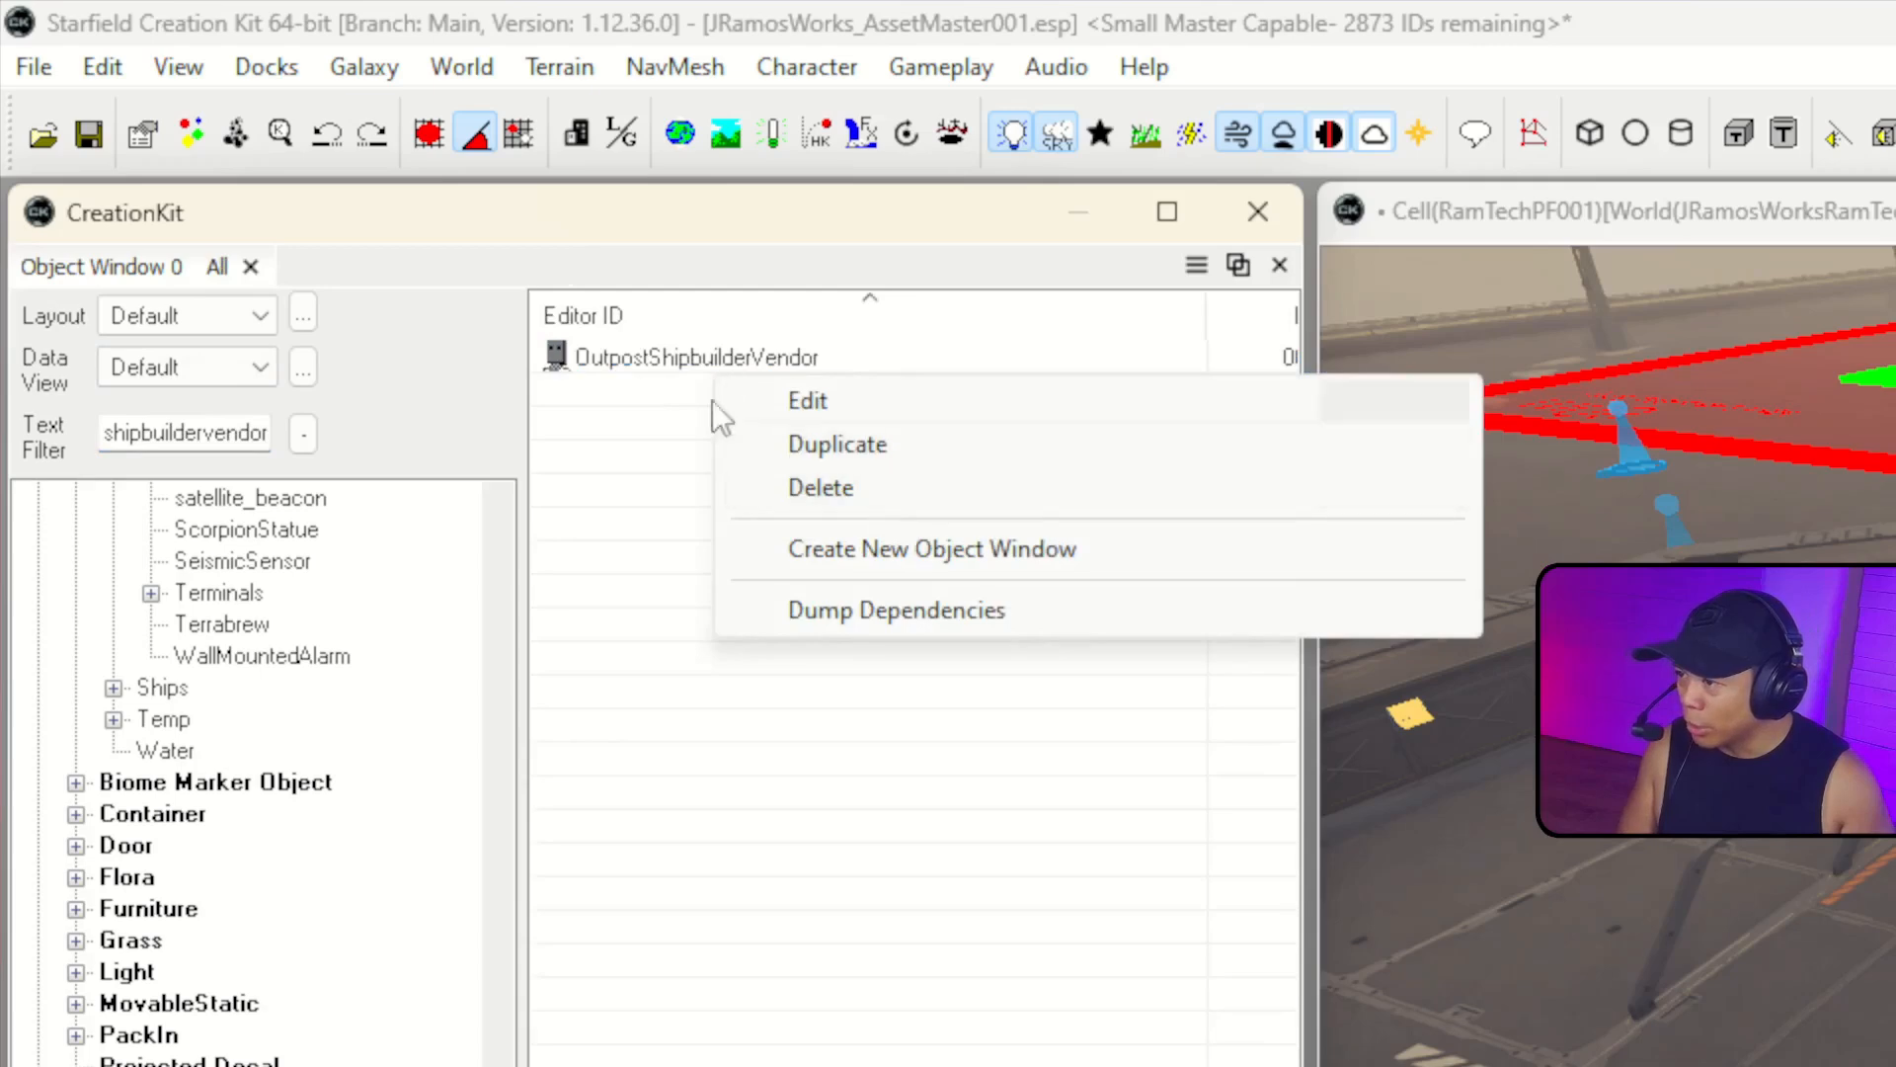
{"action": "key", "text": "Escape"}
{"action": "right_click", "coordinate": [692, 360]}
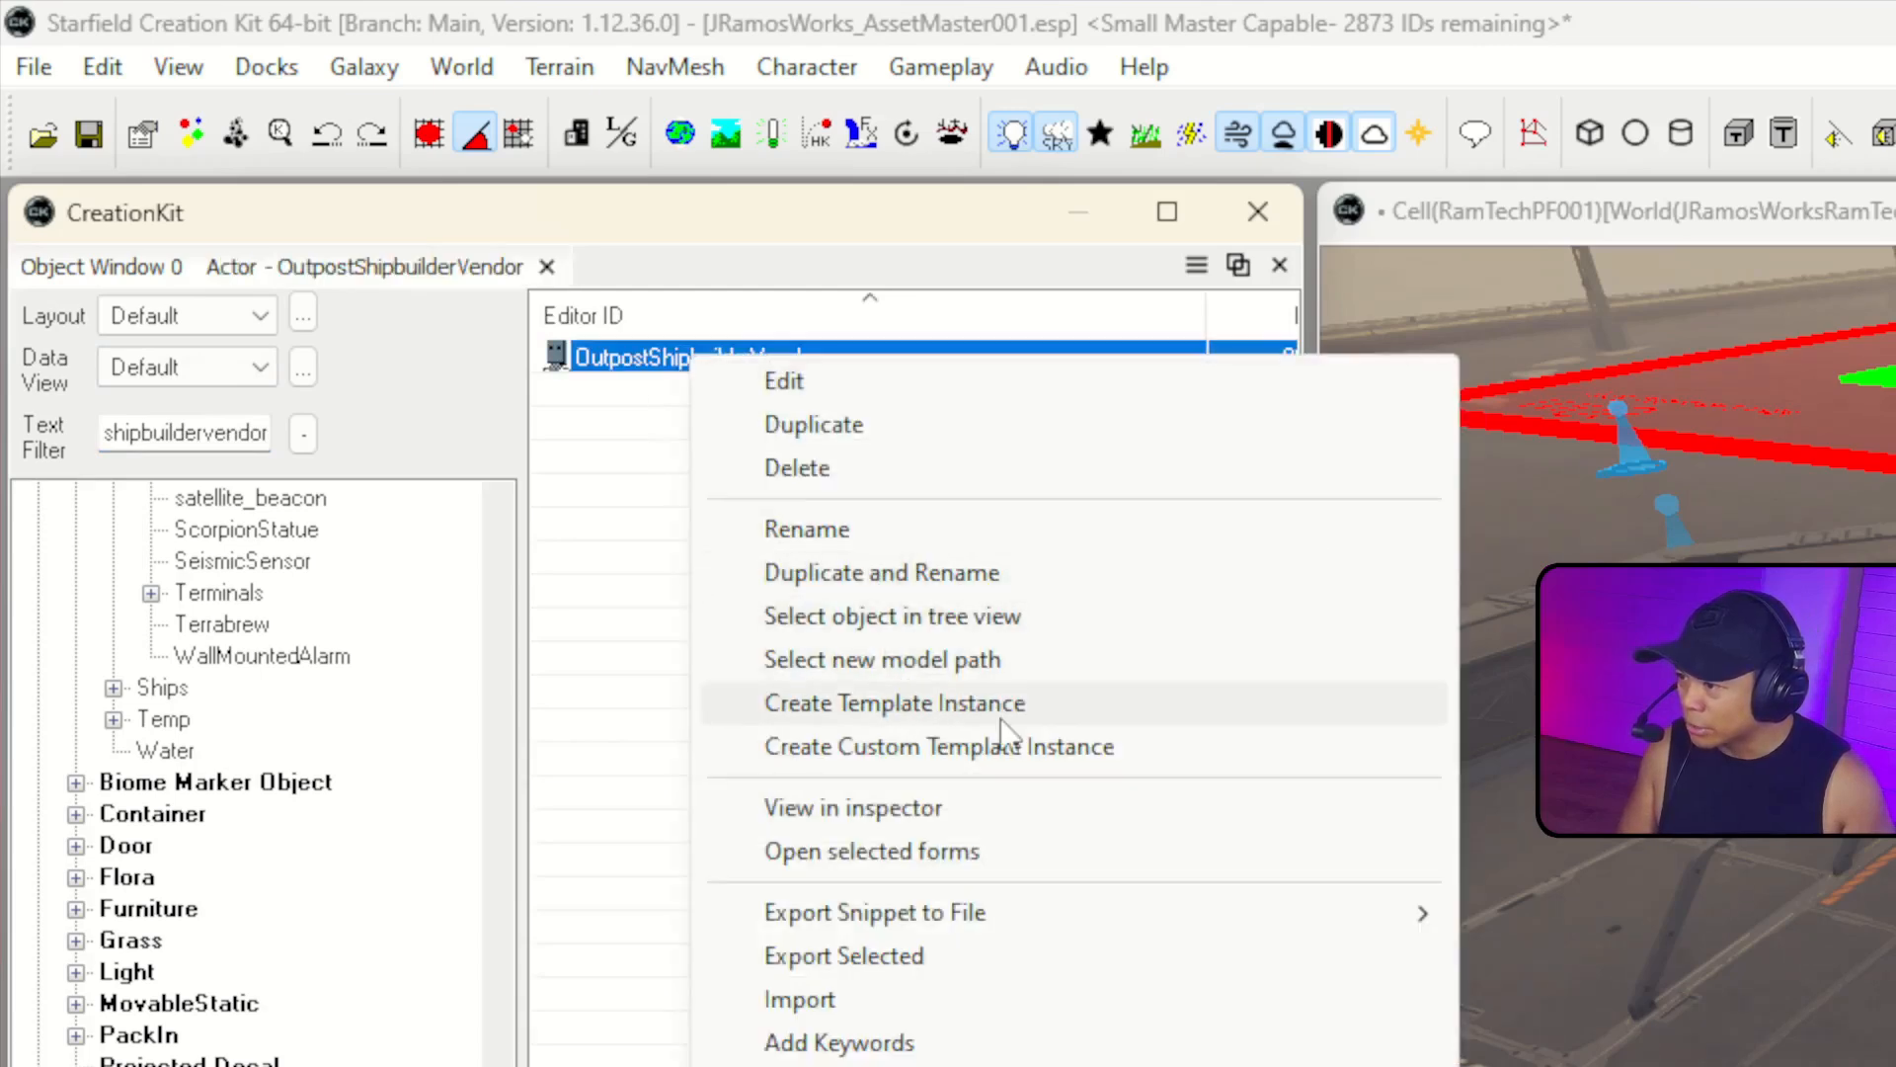
{"action": "left_click", "coordinate": [993, 625]}
{"action": "left_click_drag", "start_coordinate": [502, 554], "coordinate": [501, 537]}
{"action": "left_click", "coordinate": [128, 529]}
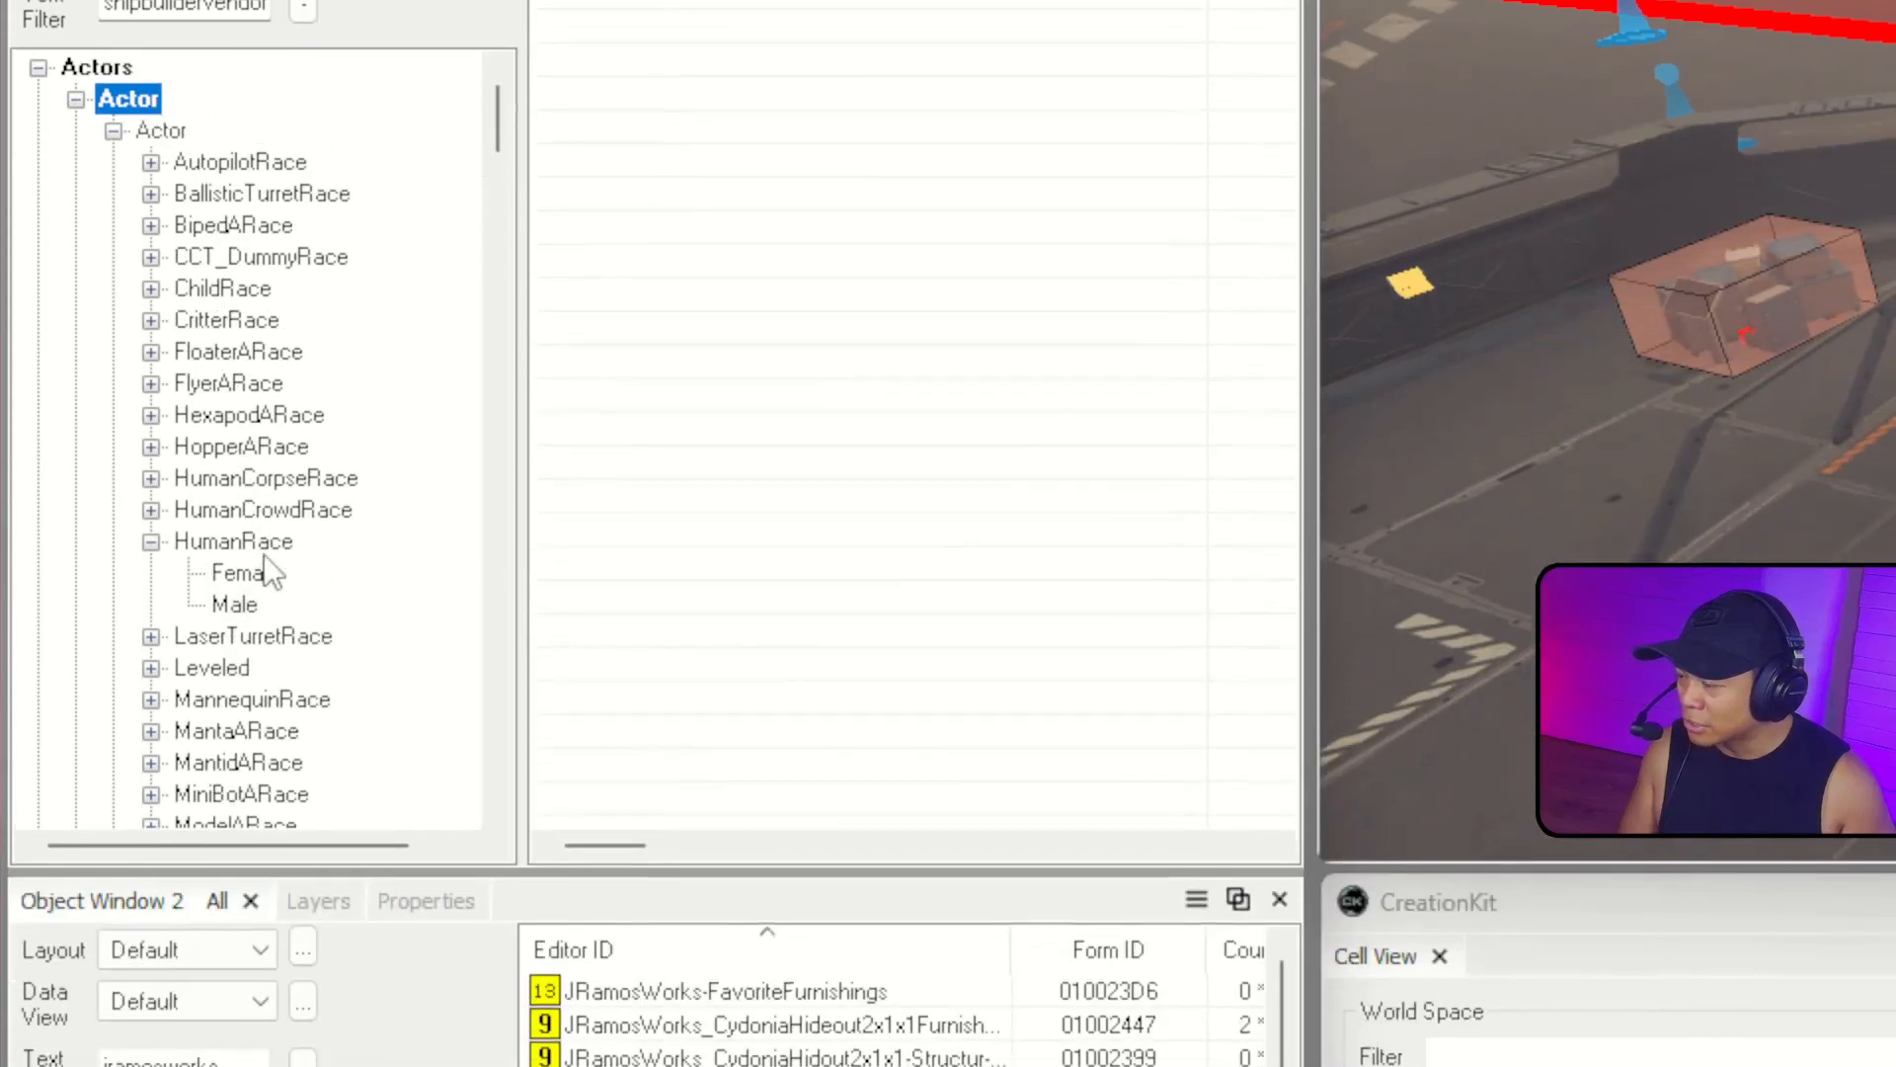
{"action": "left_click", "coordinate": [233, 701]}
{"action": "left_click", "coordinate": [234, 764]}
{"action": "left_click", "coordinate": [255, 528]}
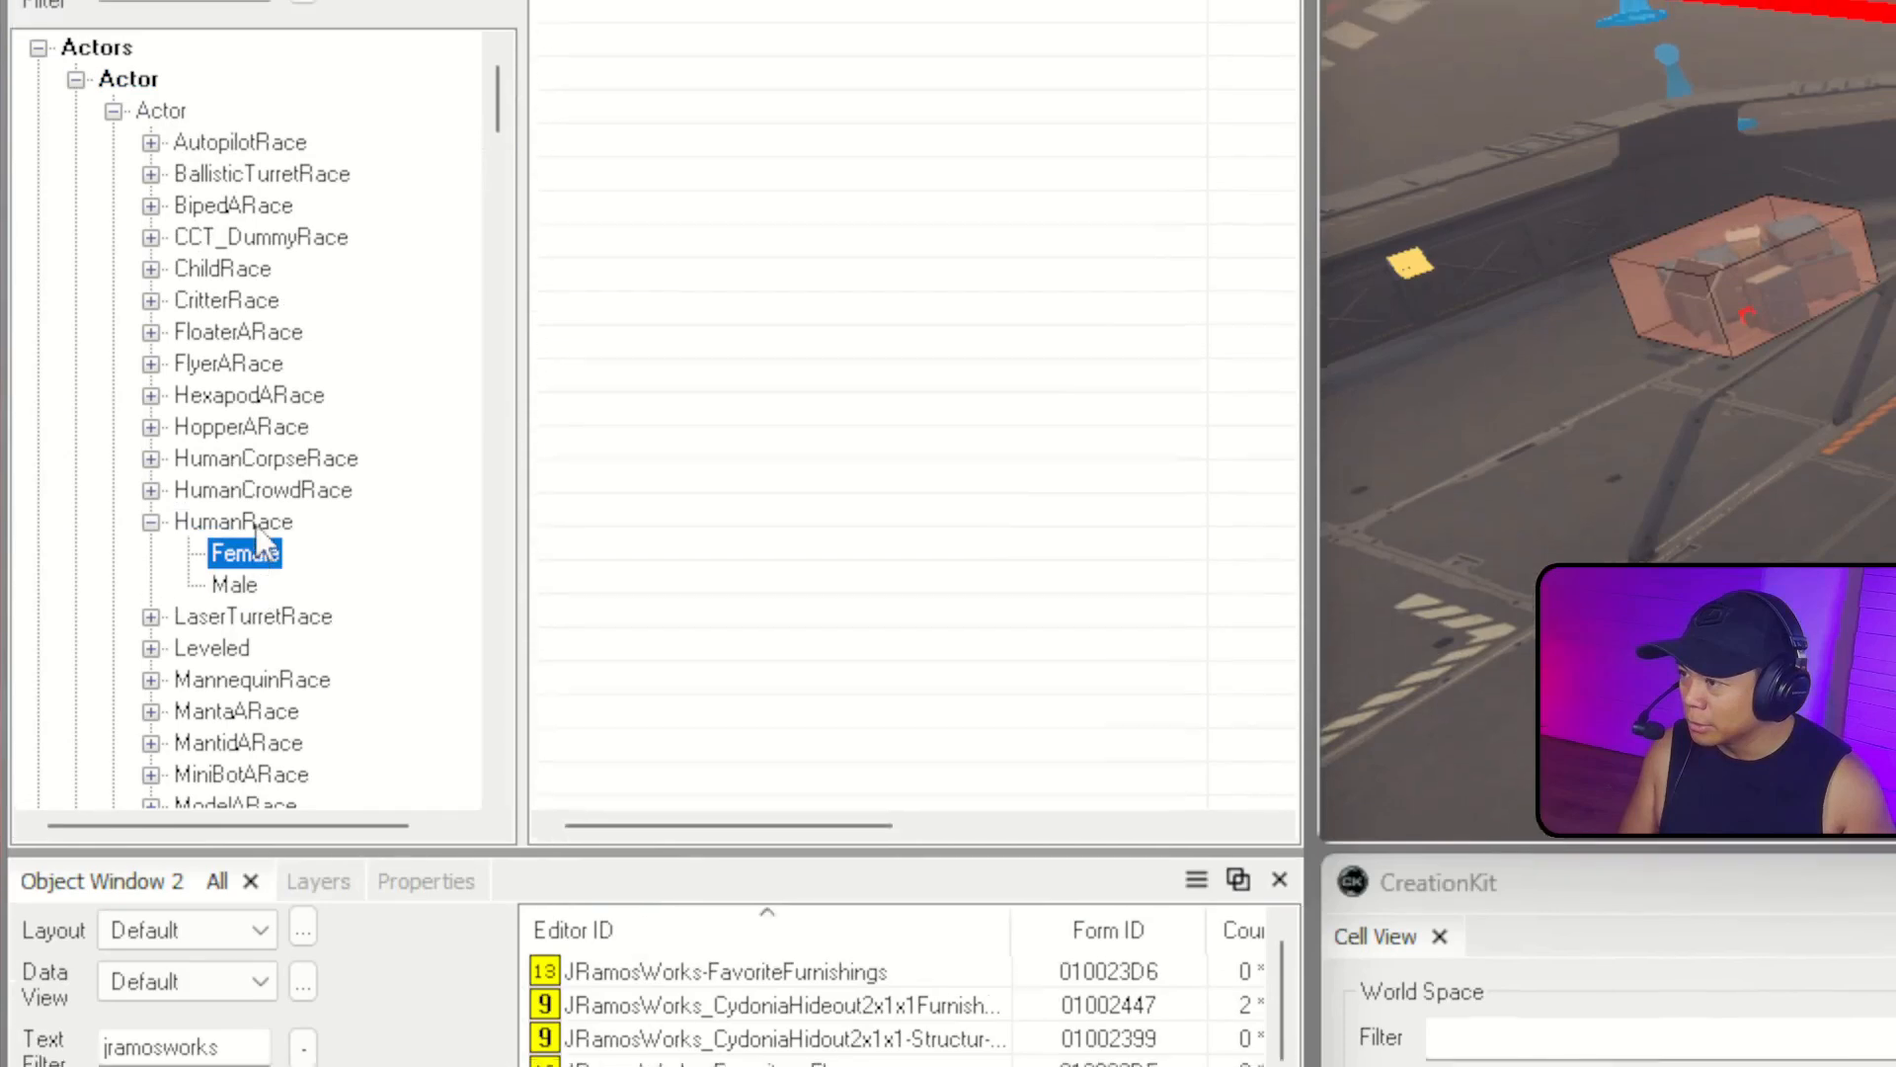
{"action": "left_click", "coordinate": [252, 496]}
{"action": "left_click", "coordinate": [240, 553]}
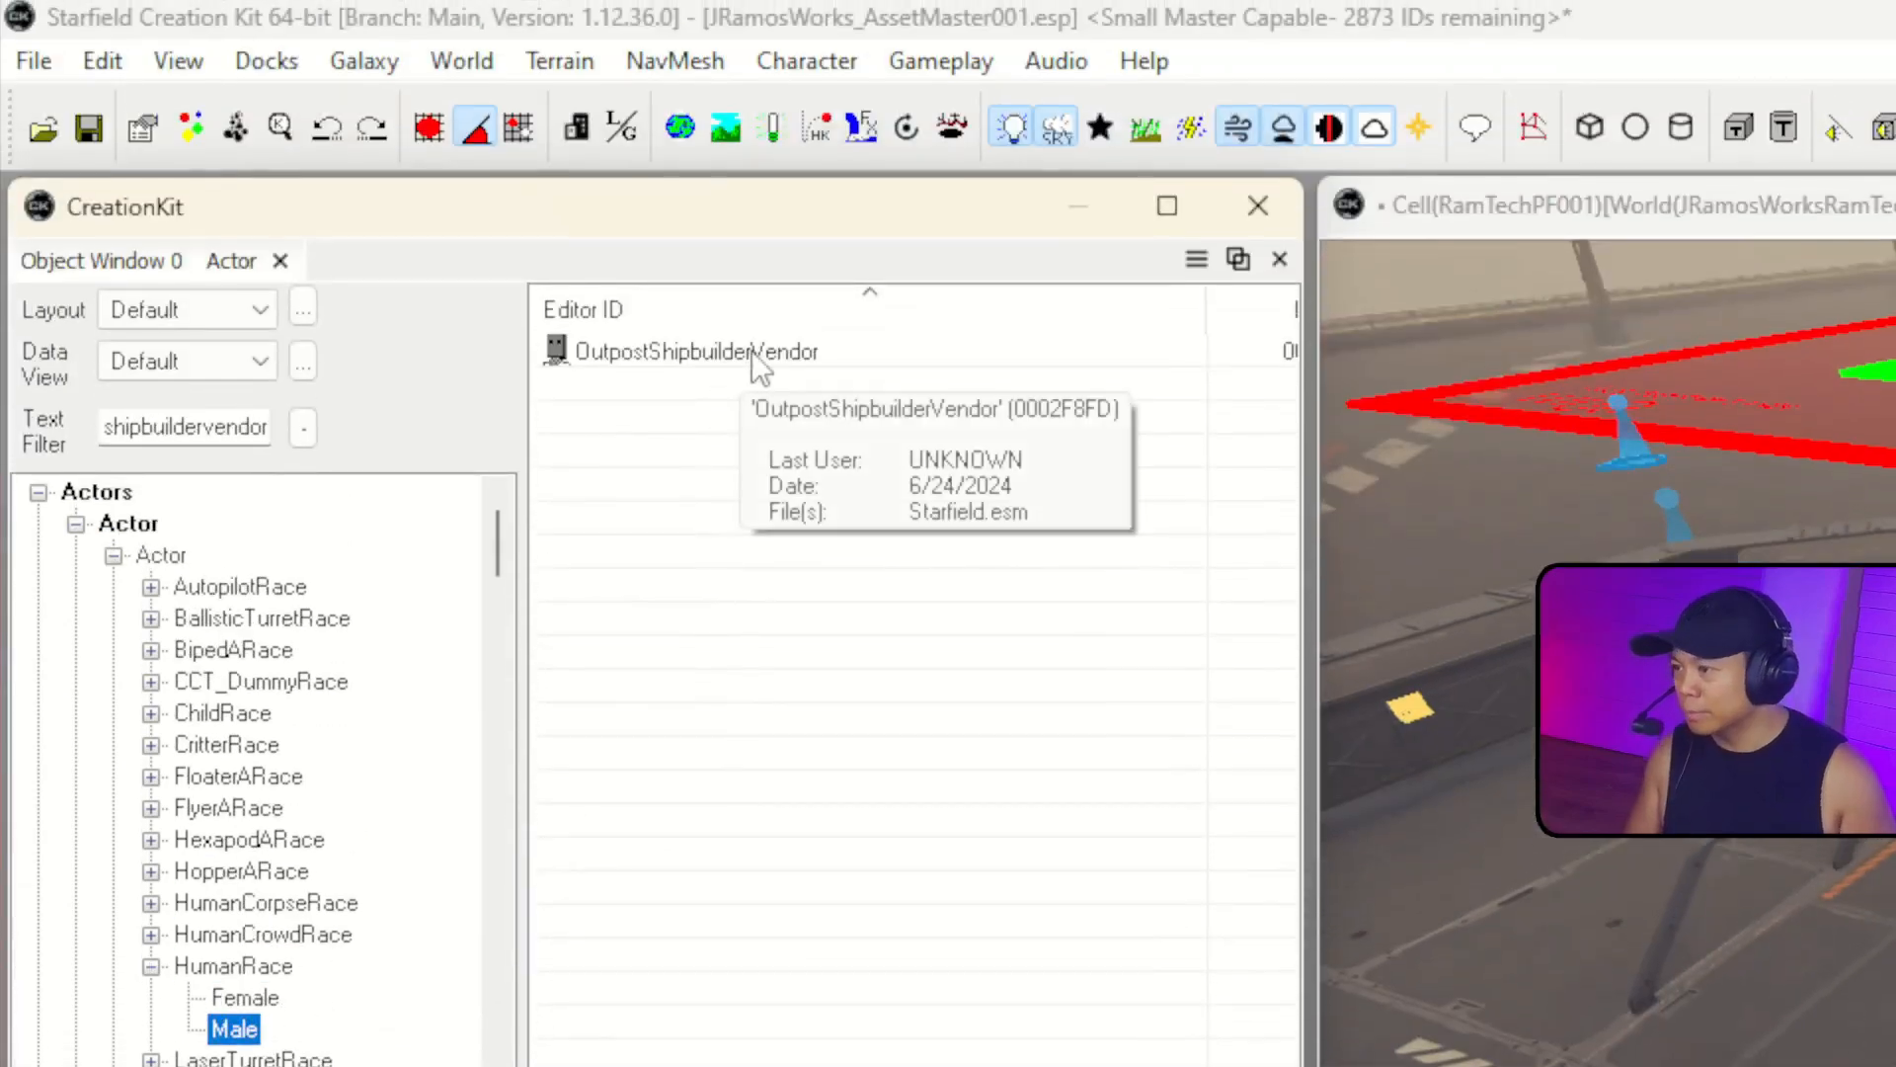
Edit the OutpostShipbuilderVendor actor, setting its ID to JRamosWorks_RamTechOutpostShipbuilderVendor and its name to RamTech Ship Services.
{"action": "right_click", "coordinate": [750, 351]}
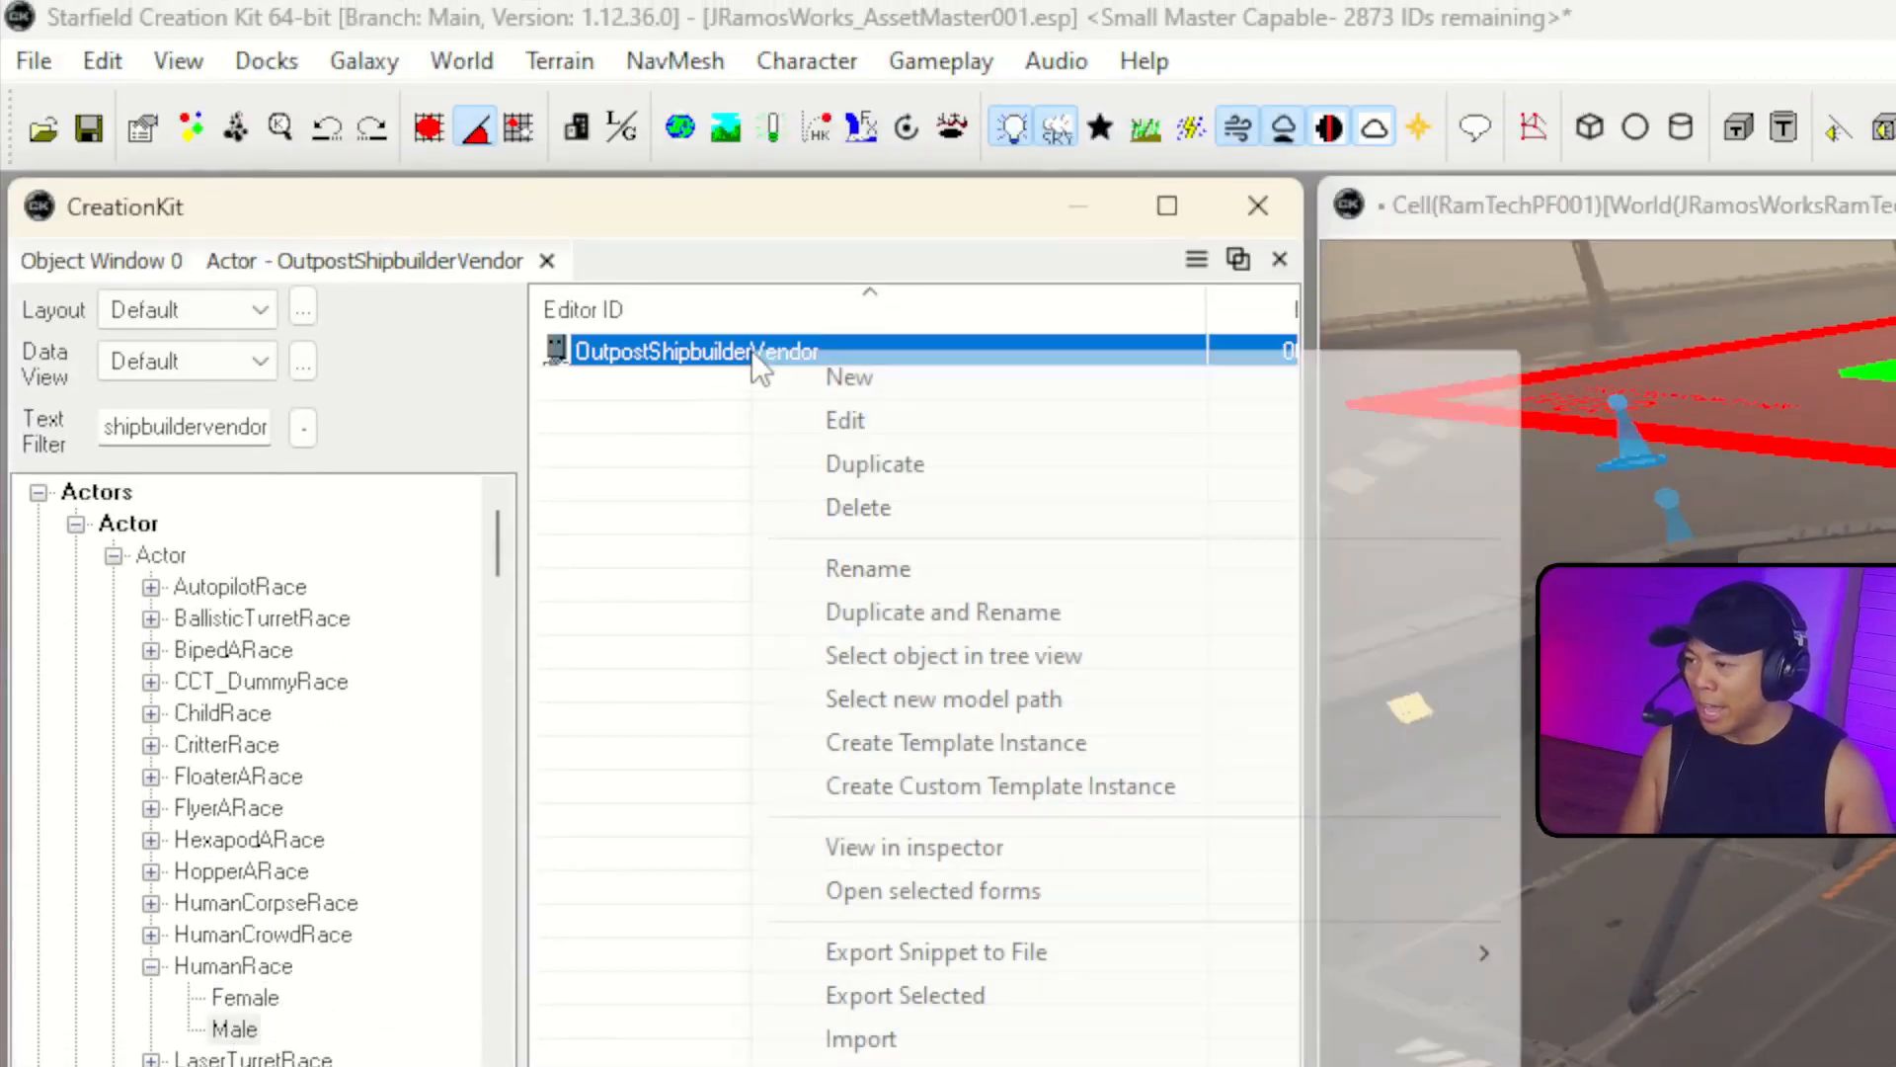
{"action": "left_click", "coordinate": [850, 417]}
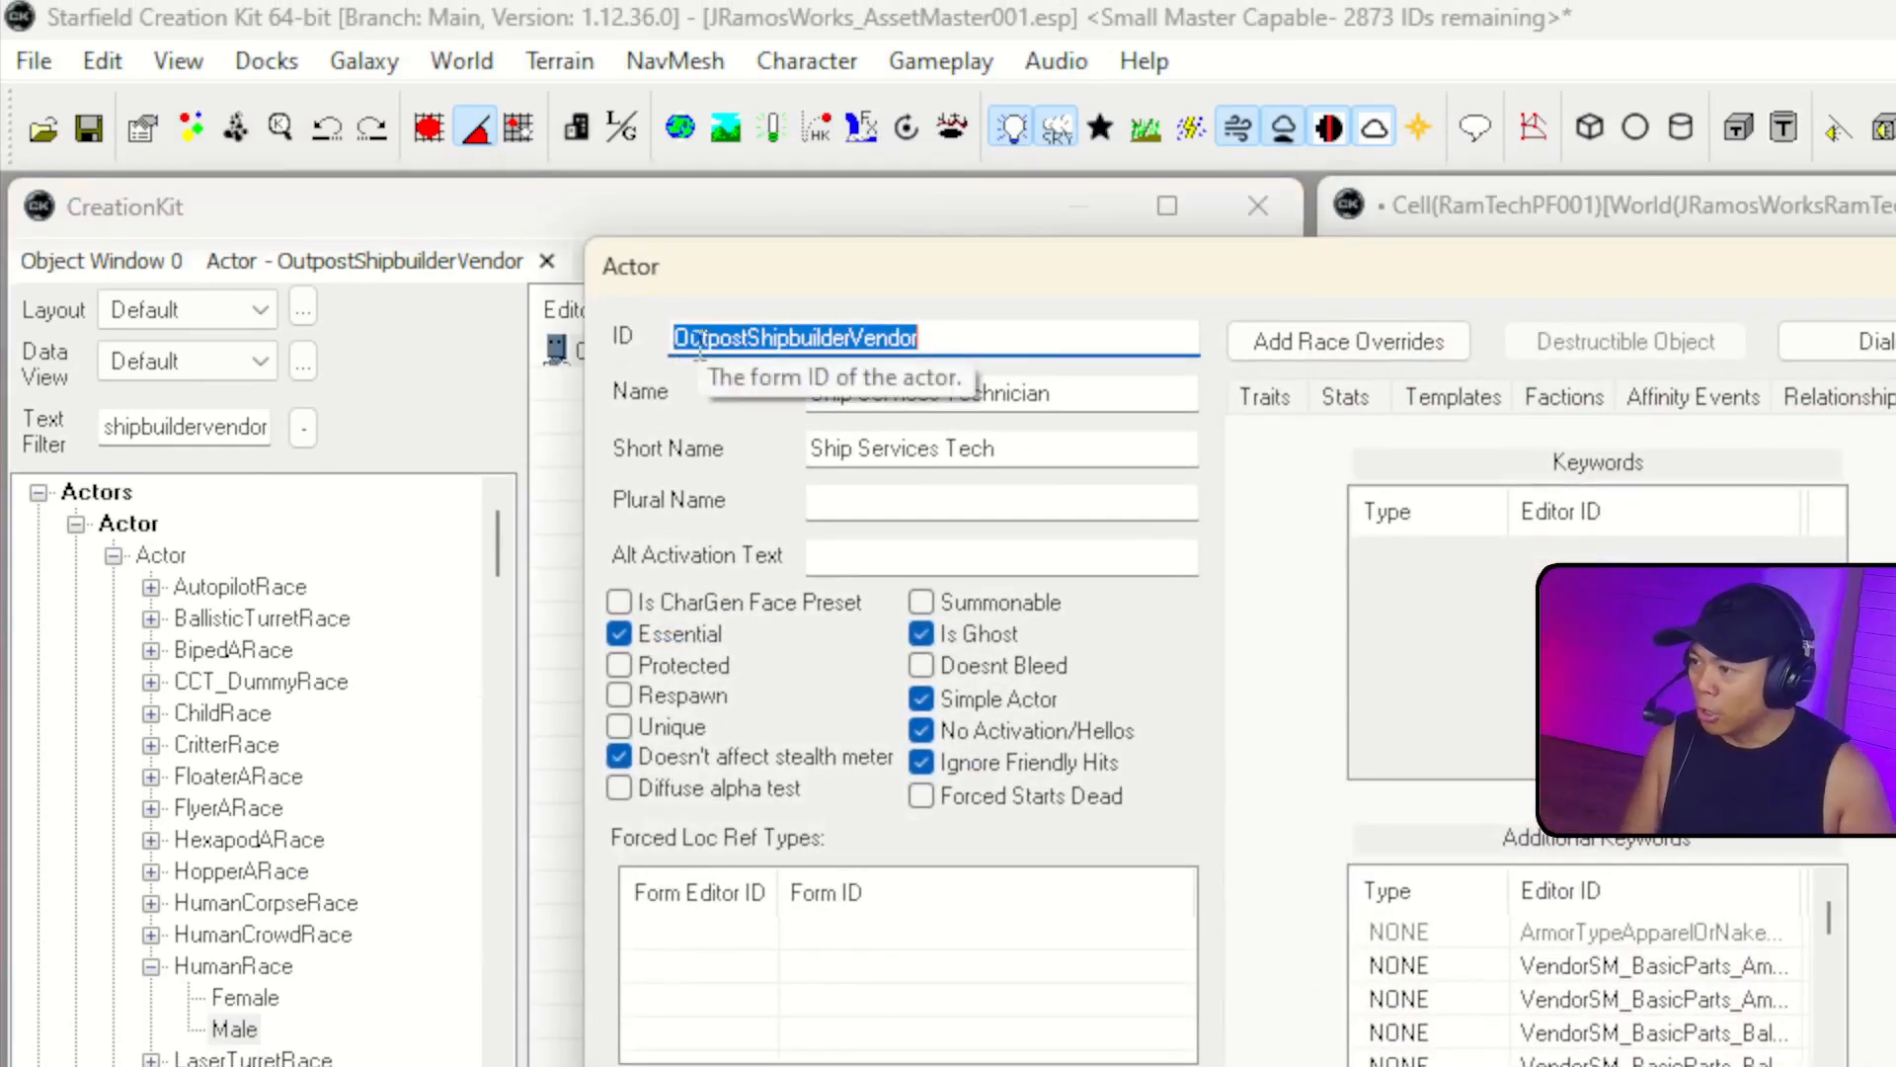
{"action": "left_click", "coordinate": [703, 340]}
{"action": "type", "text": "JRamosWo"}
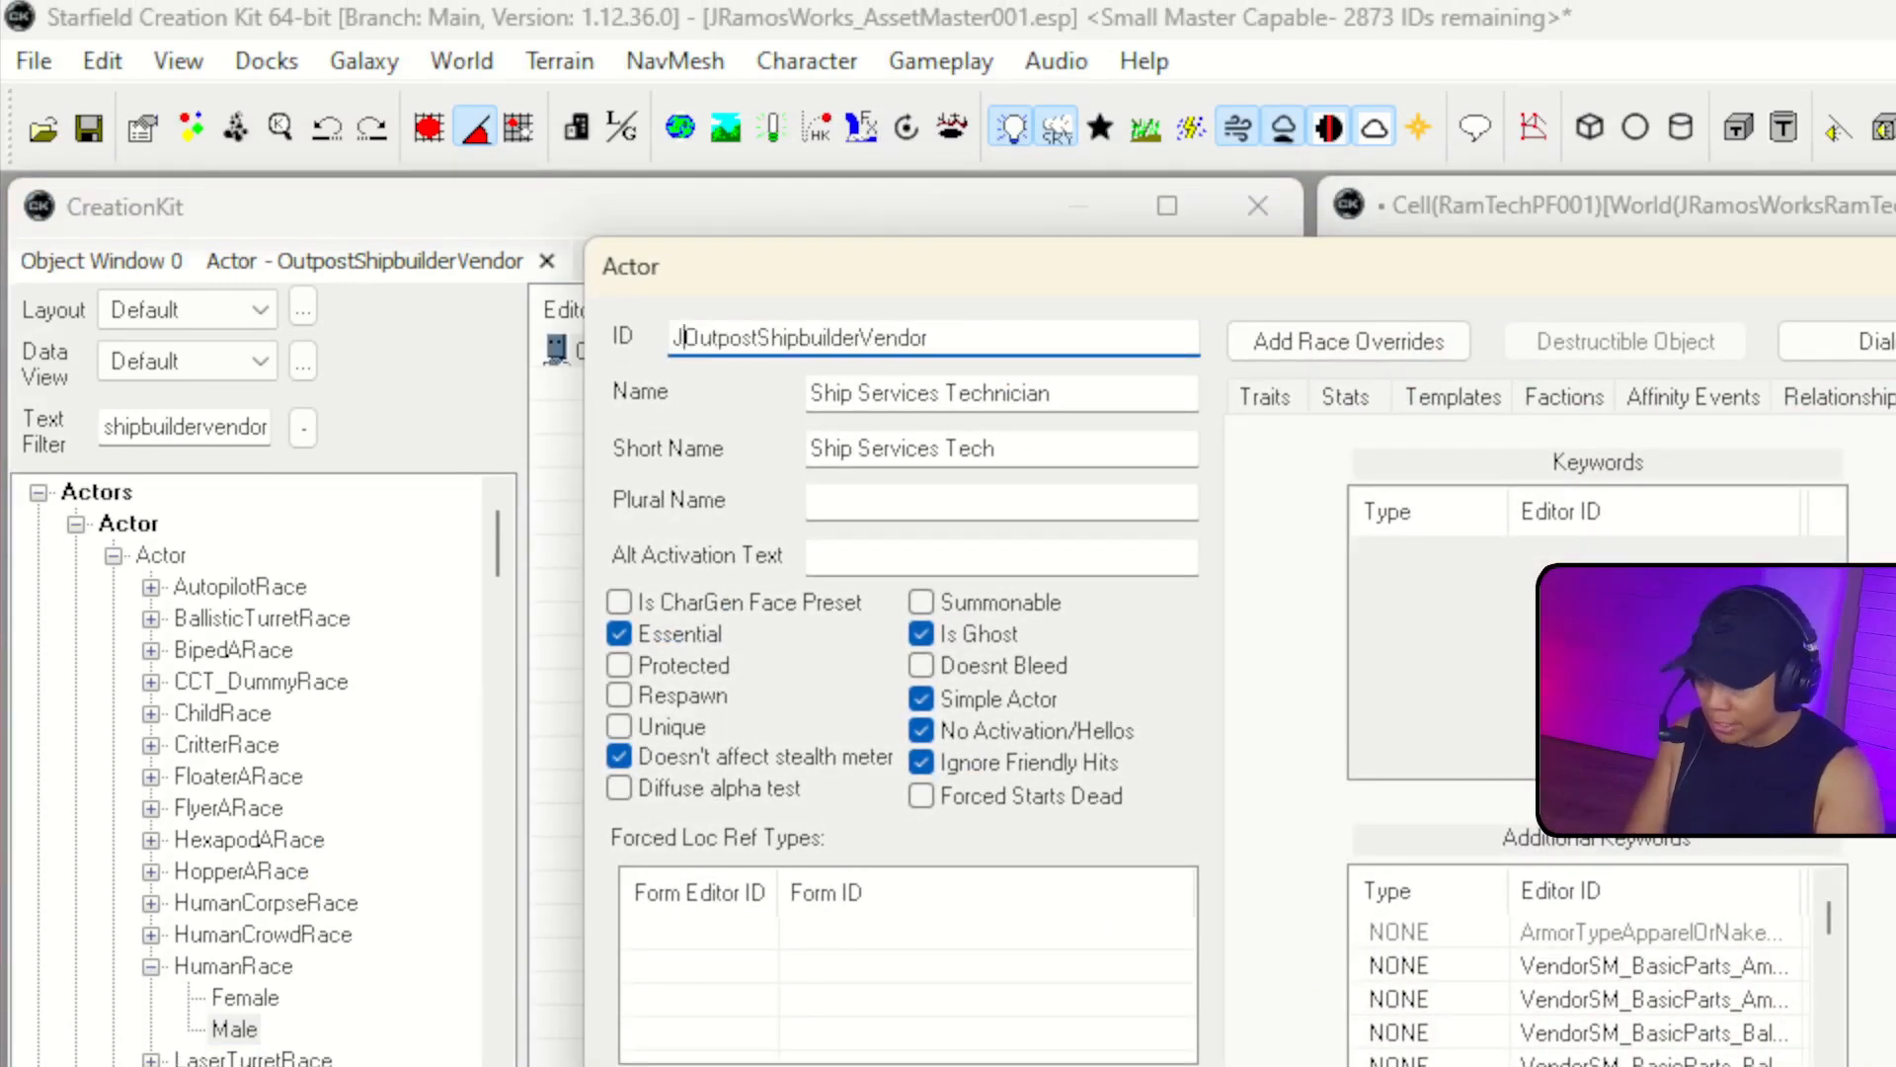
{"action": "type", "text": "rks_RamTech"}
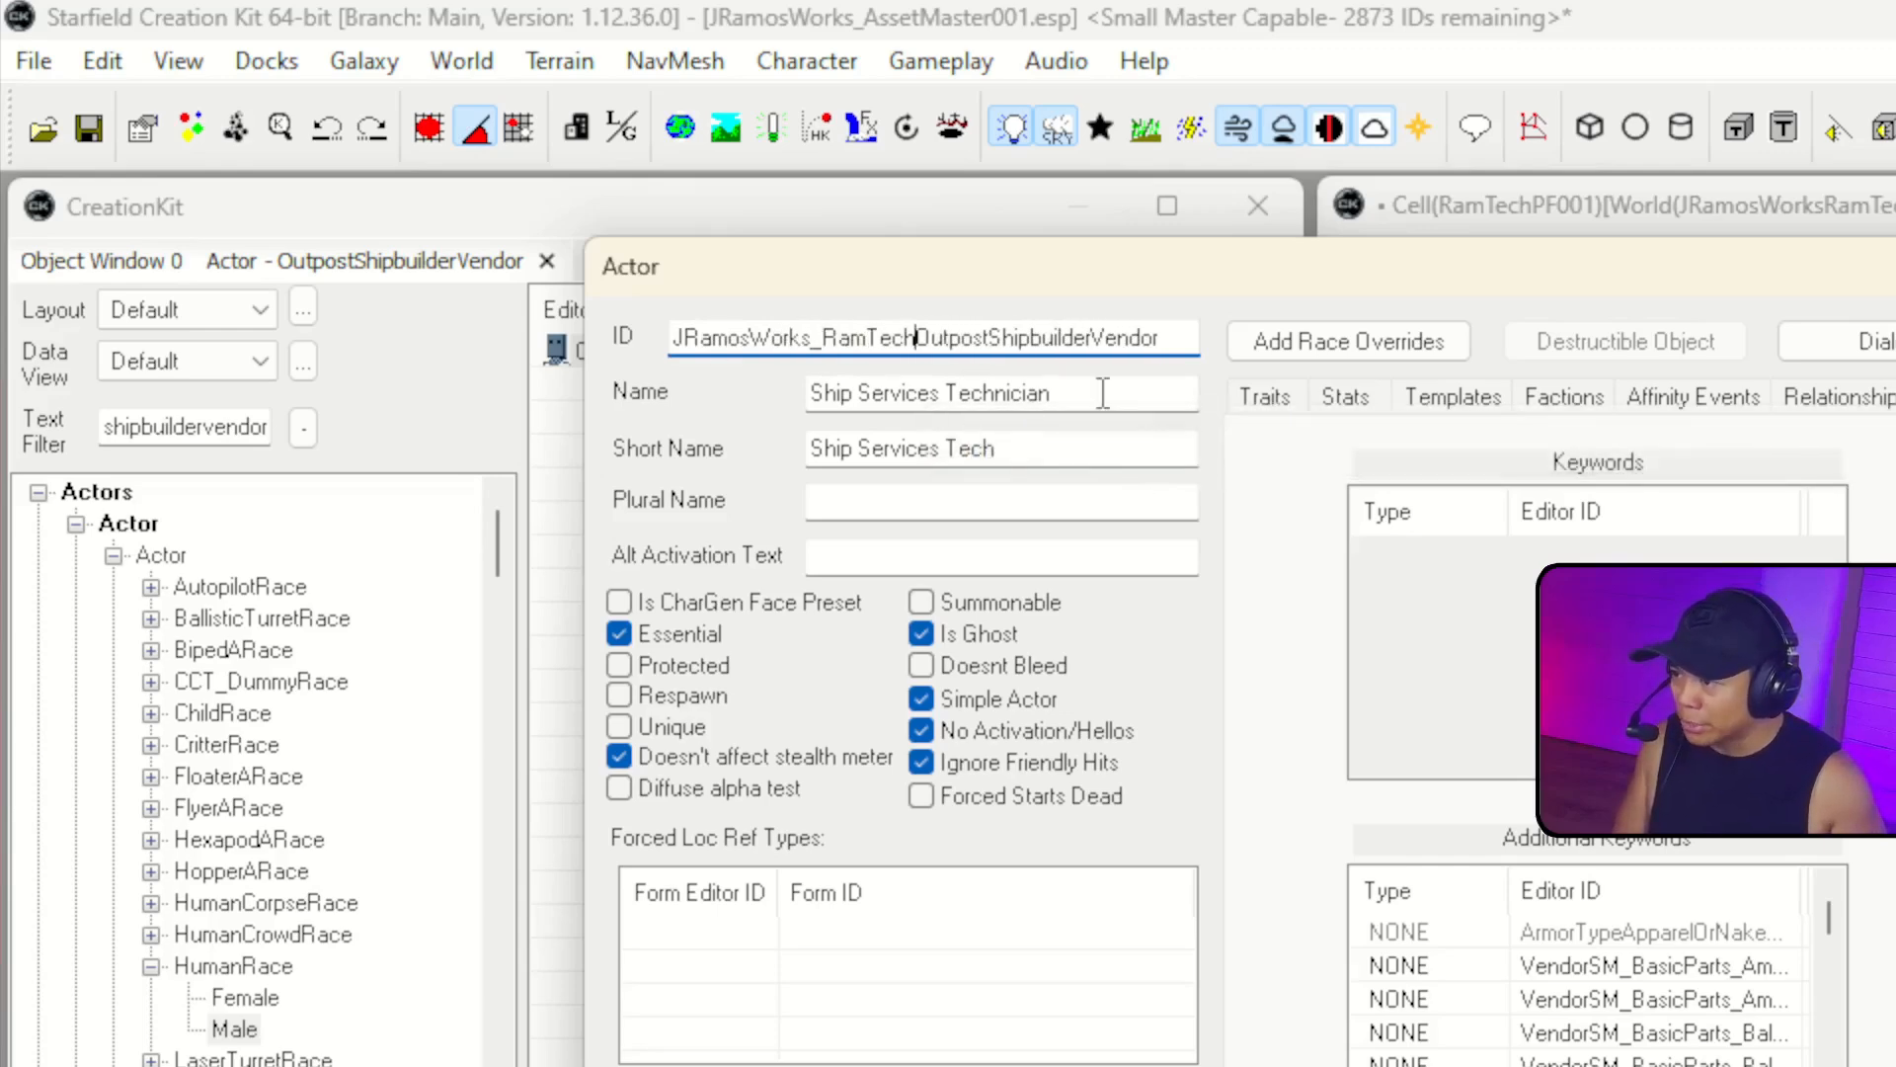
{"action": "key", "text": "Tab"}
{"action": "type", "text": "r"}
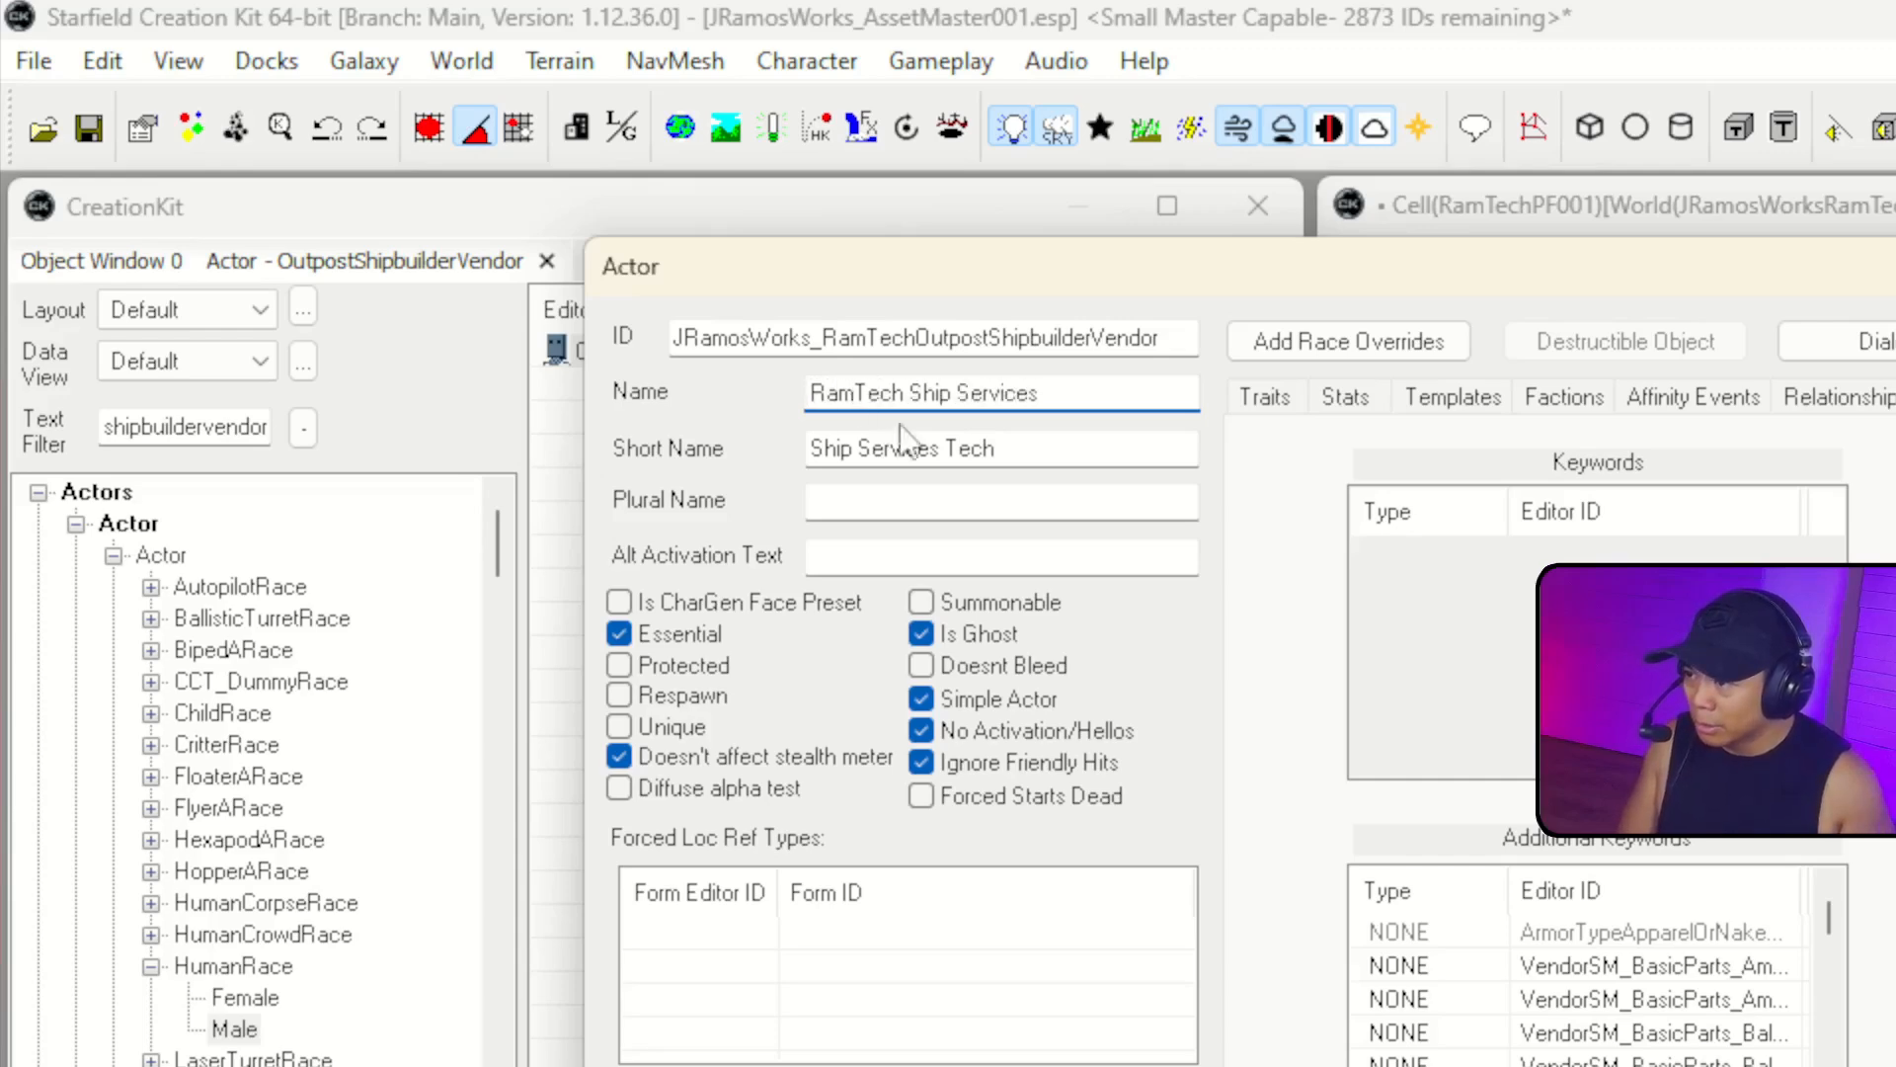
Clear the vendor actor's short name and save the edited record as a new form, keeping the original OutpostShipbuilderVendor.
{"action": "double_click", "coordinate": [928, 448]}
{"action": "left_click_drag", "start_coordinate": [1003, 456], "coordinate": [748, 422]}
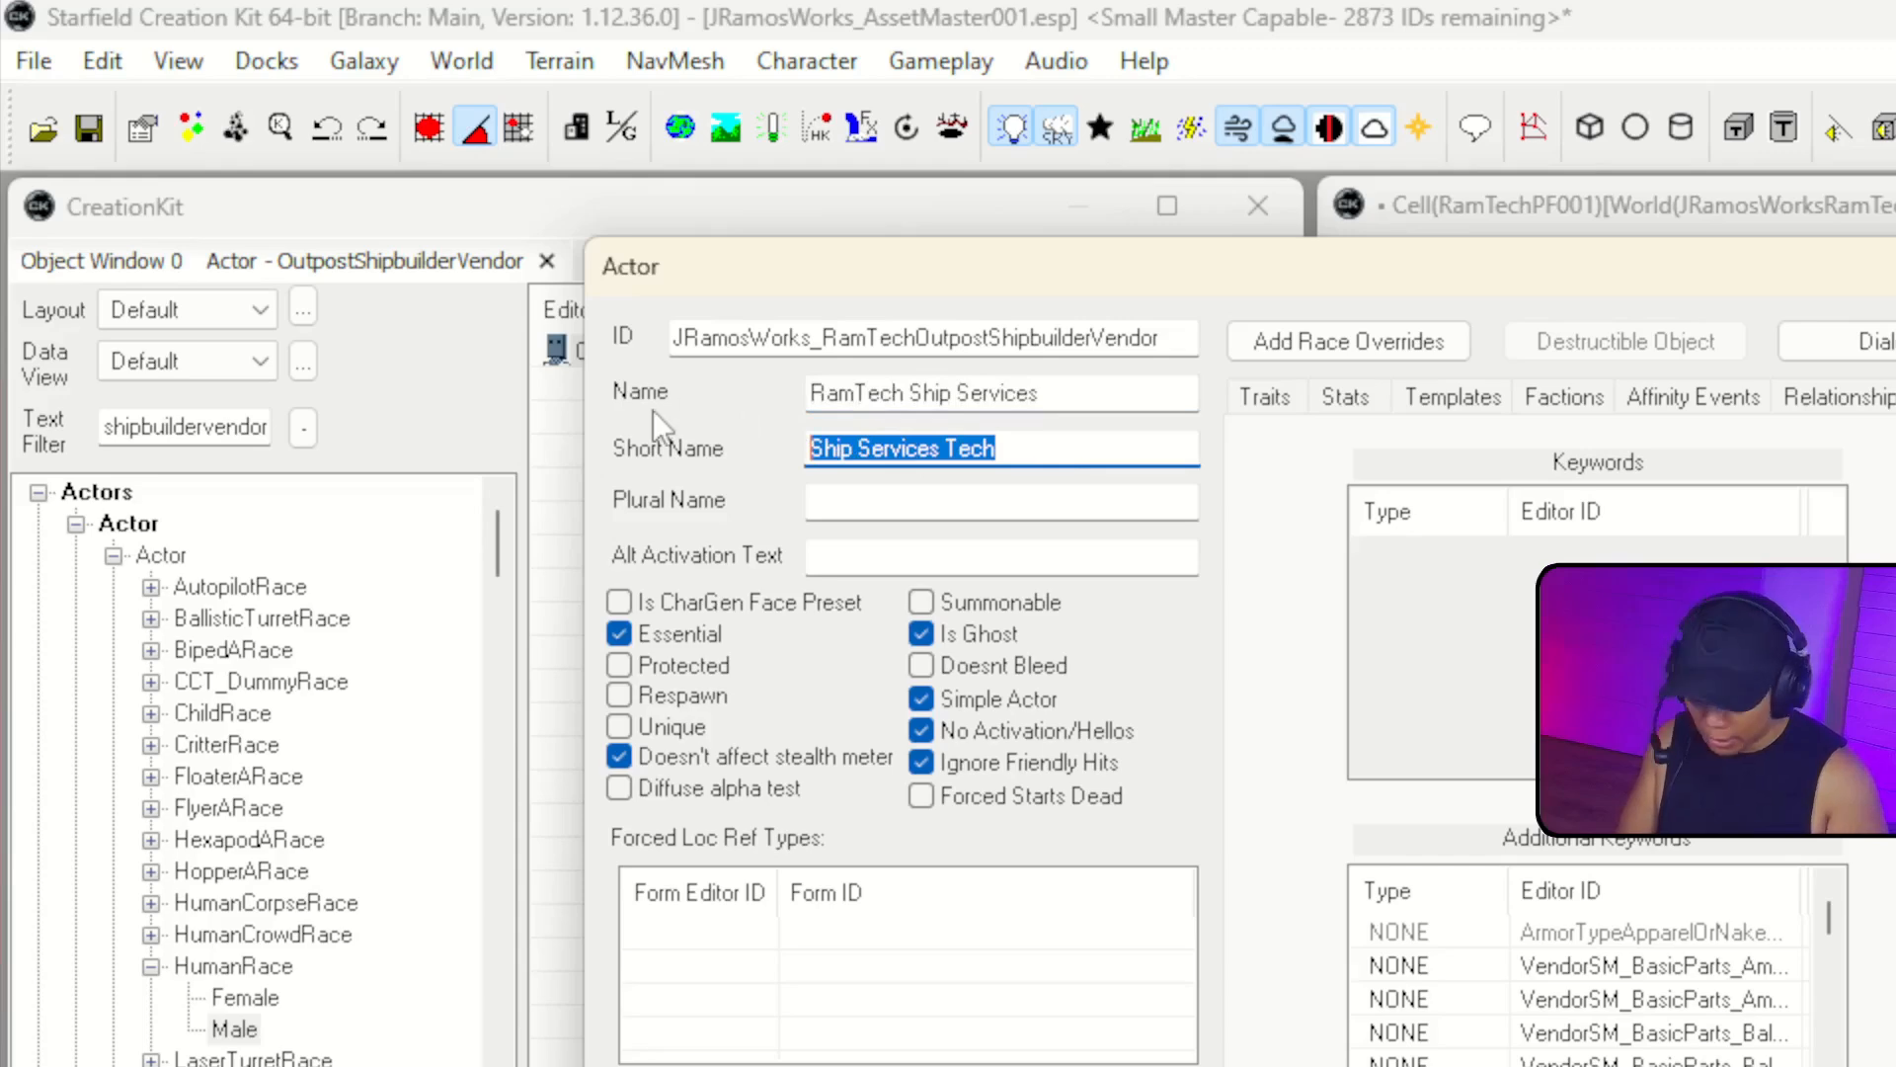
{"action": "key", "text": "BackSpace"}
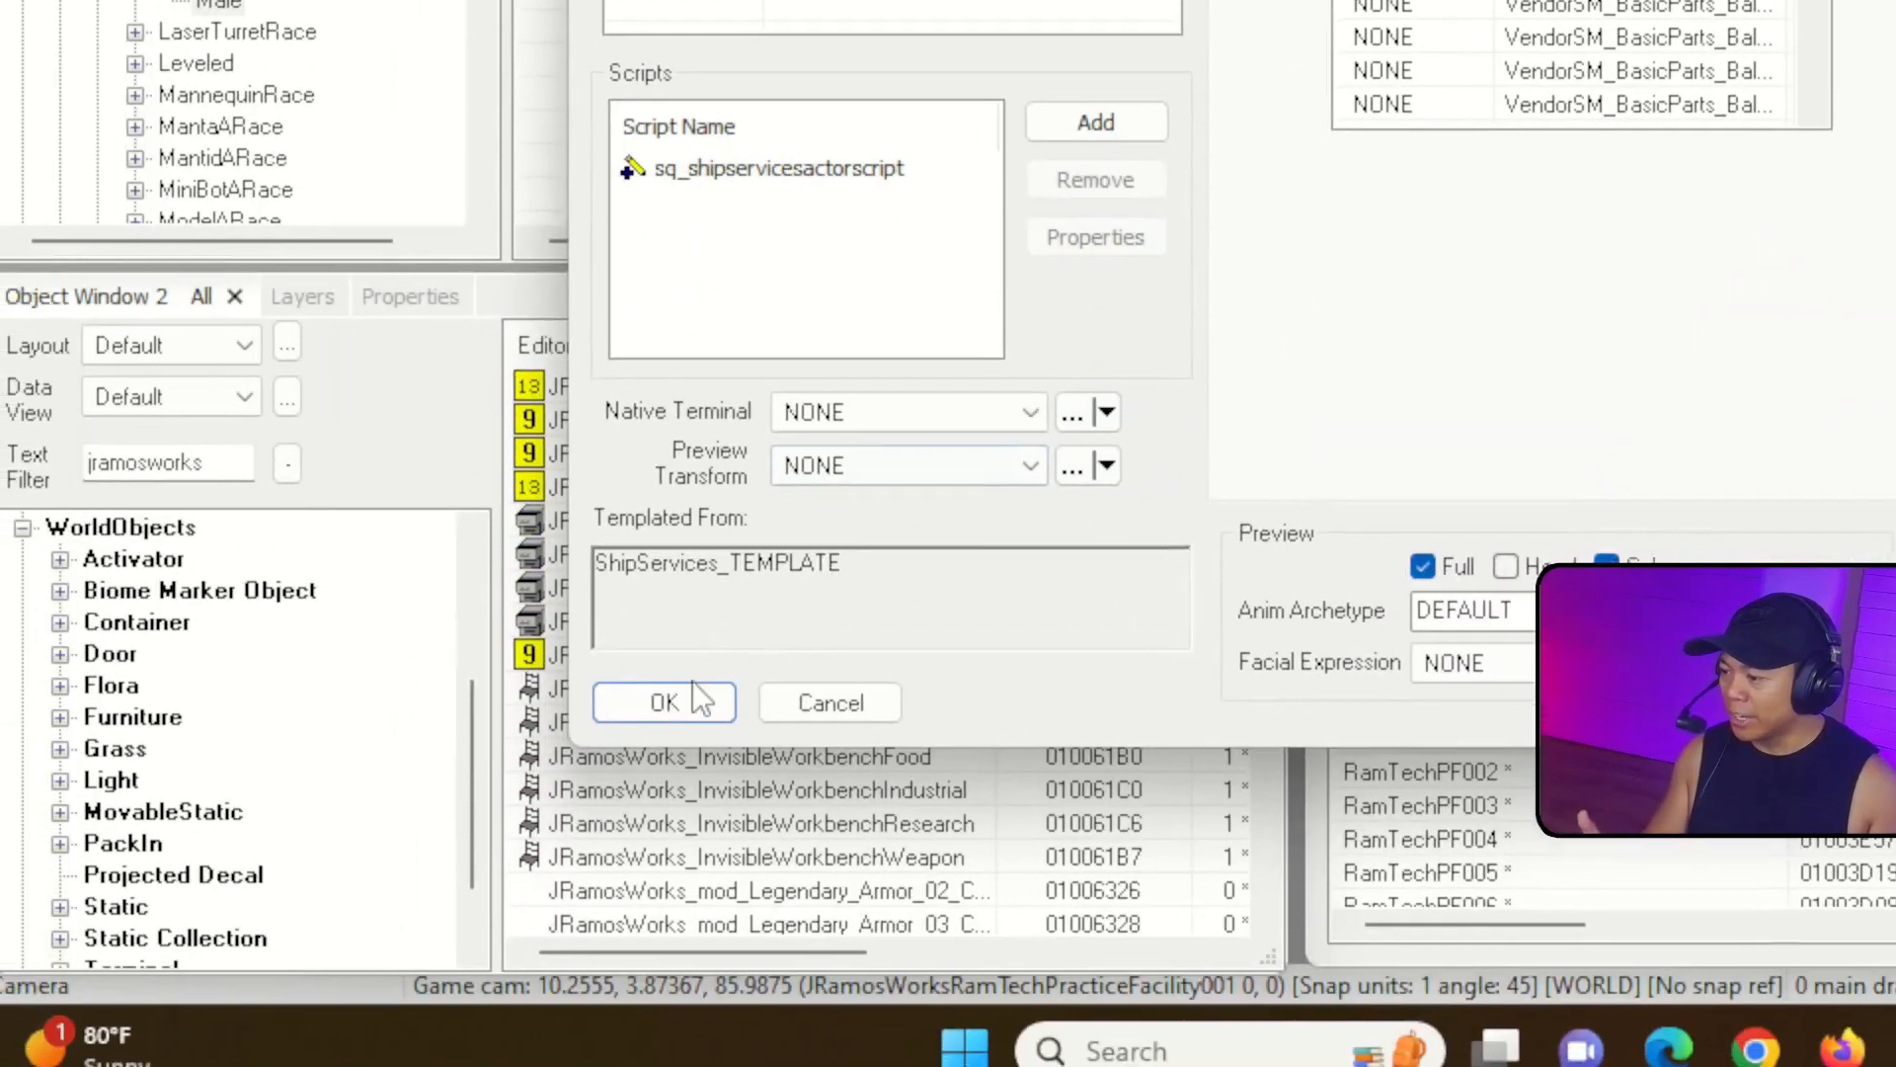
{"action": "left_click", "coordinate": [696, 677]}
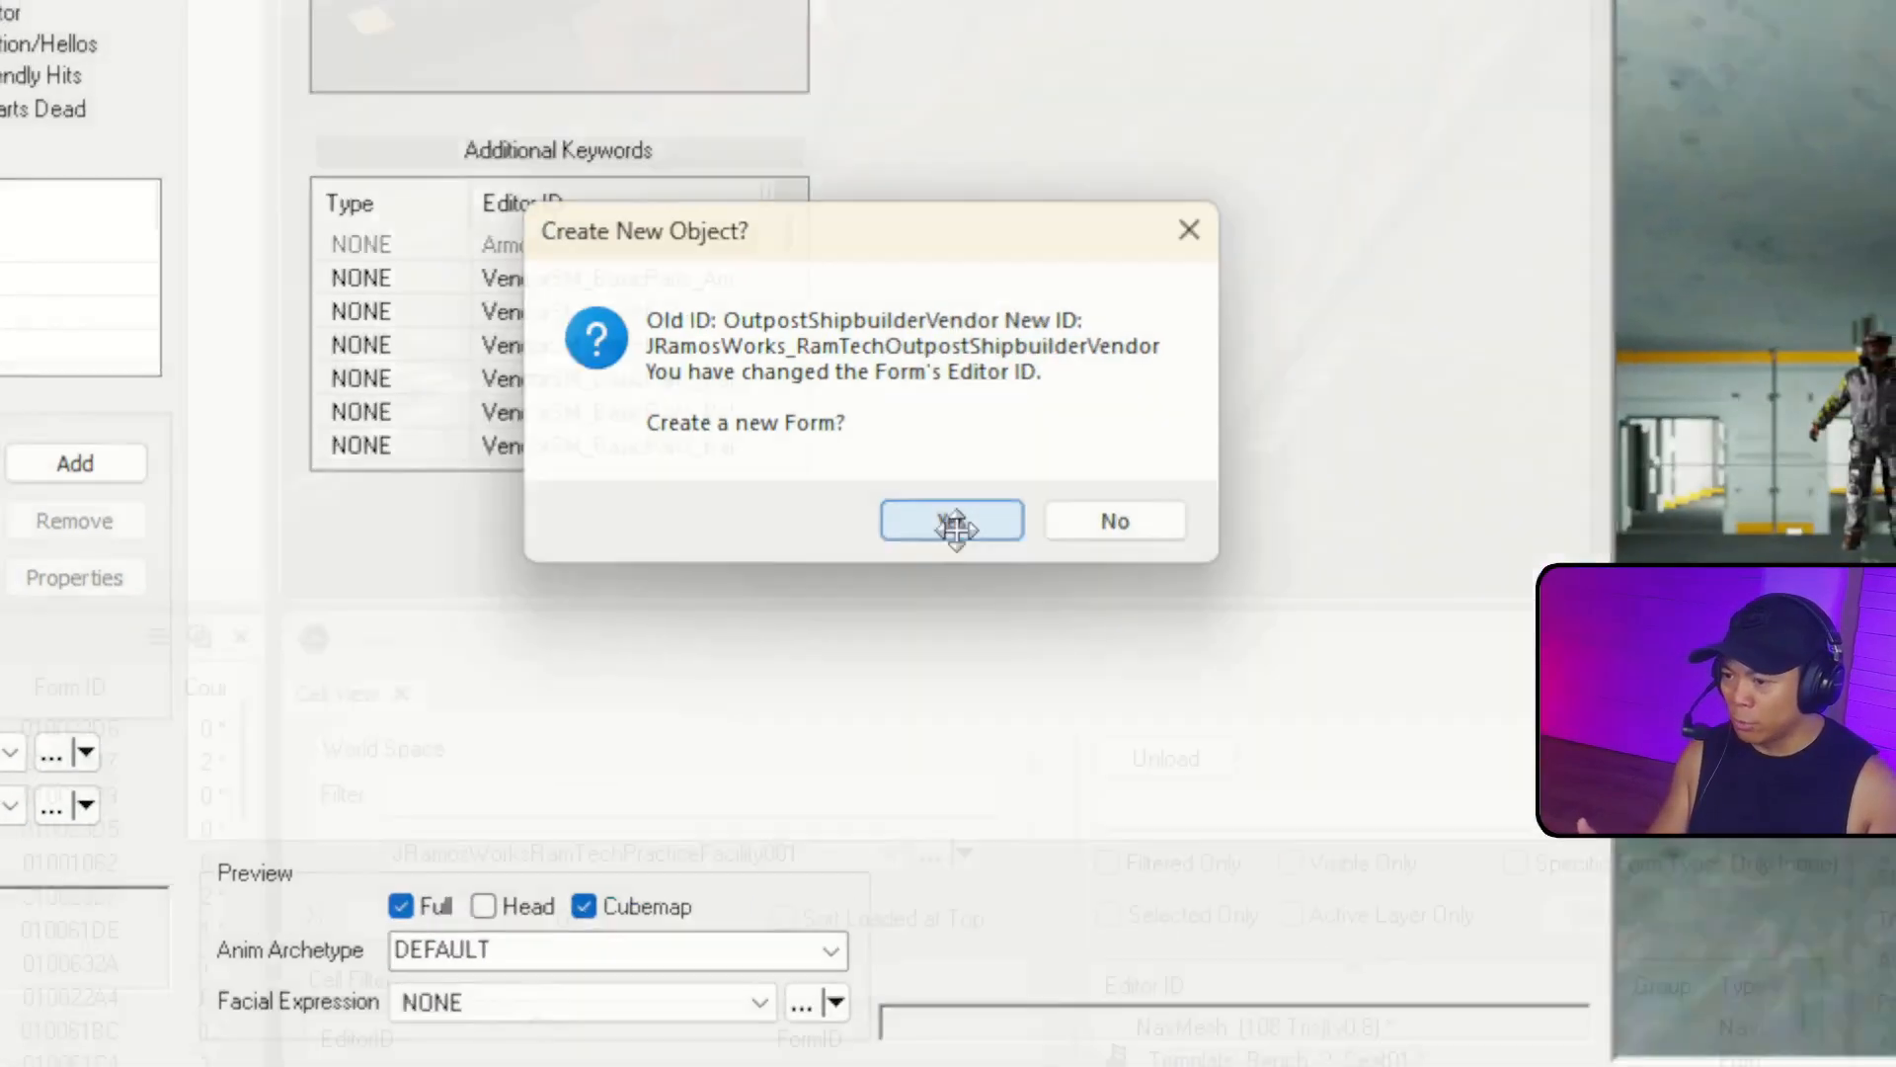
{"action": "left_click", "coordinate": [952, 521]}
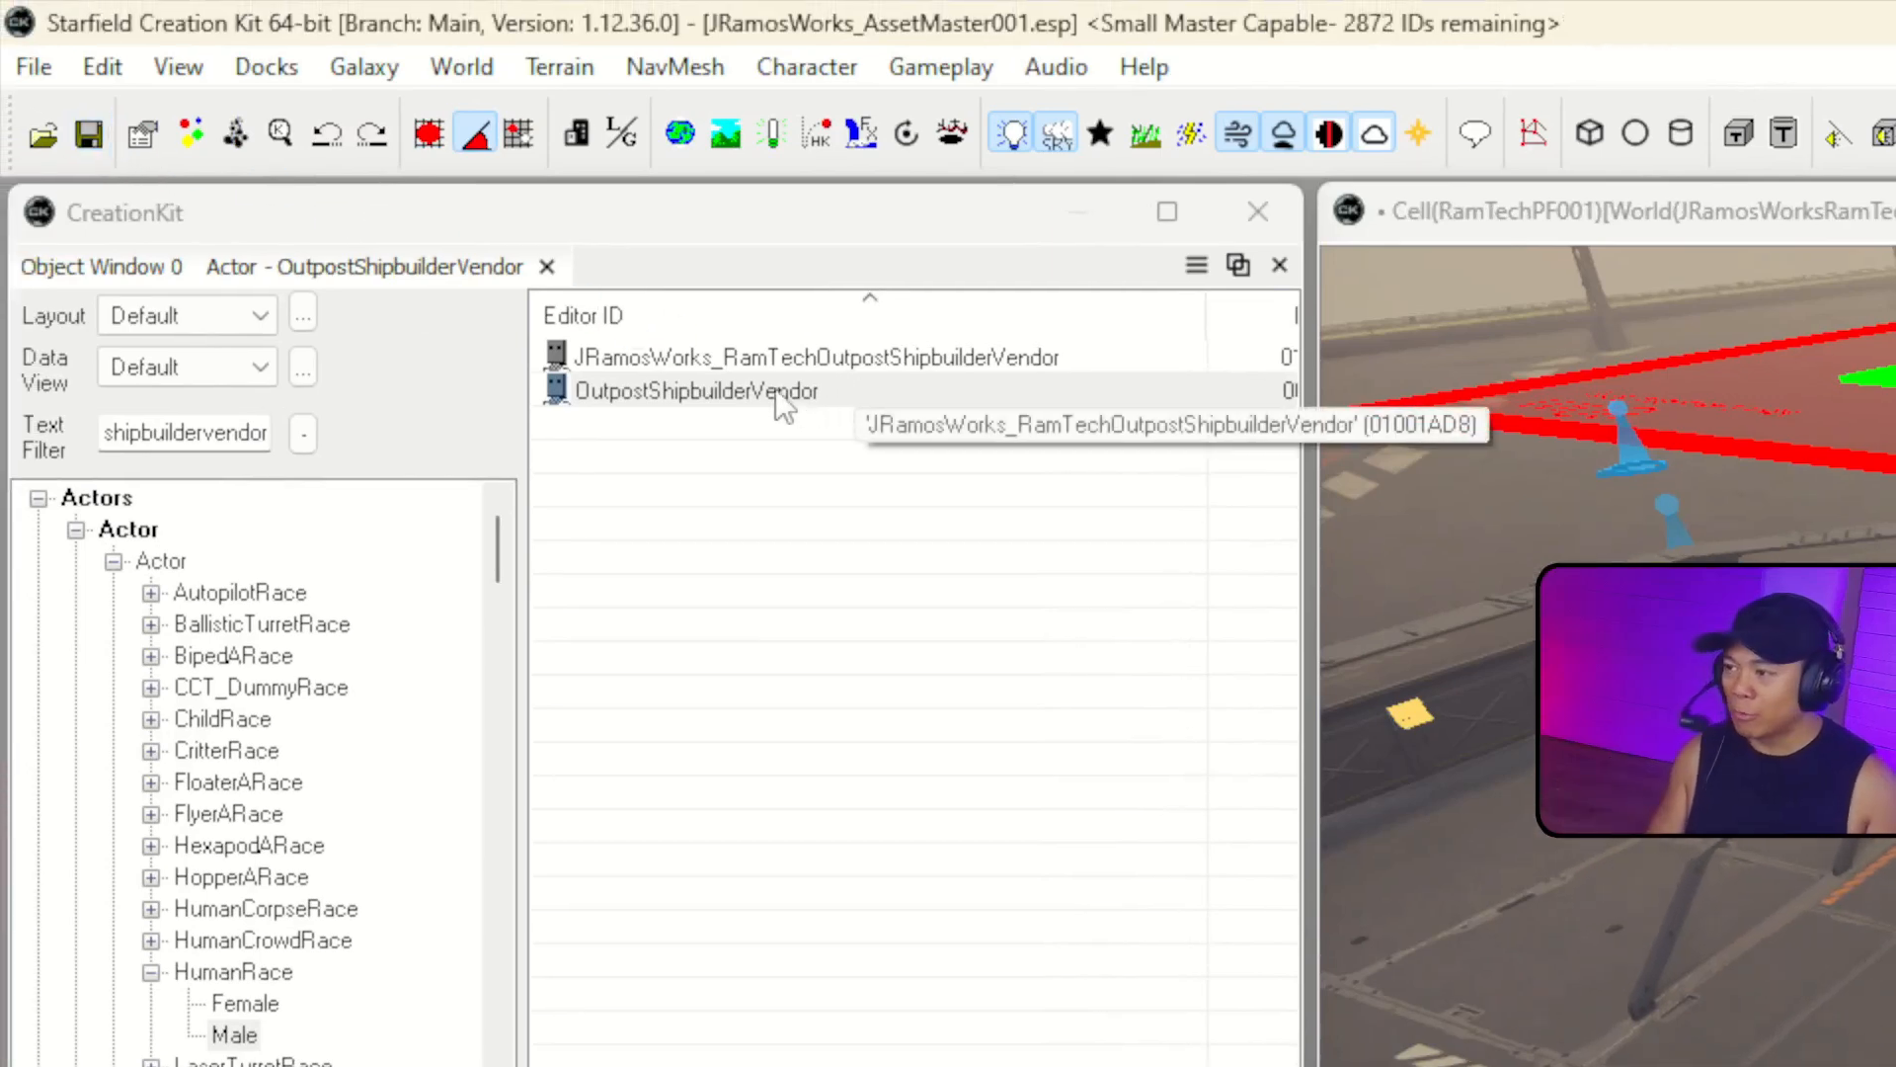
Review the new JRamosWorks_RamTechOutpostShipbuilderVendor actor record and leave it without saving.
{"action": "left_click", "coordinate": [803, 367]}
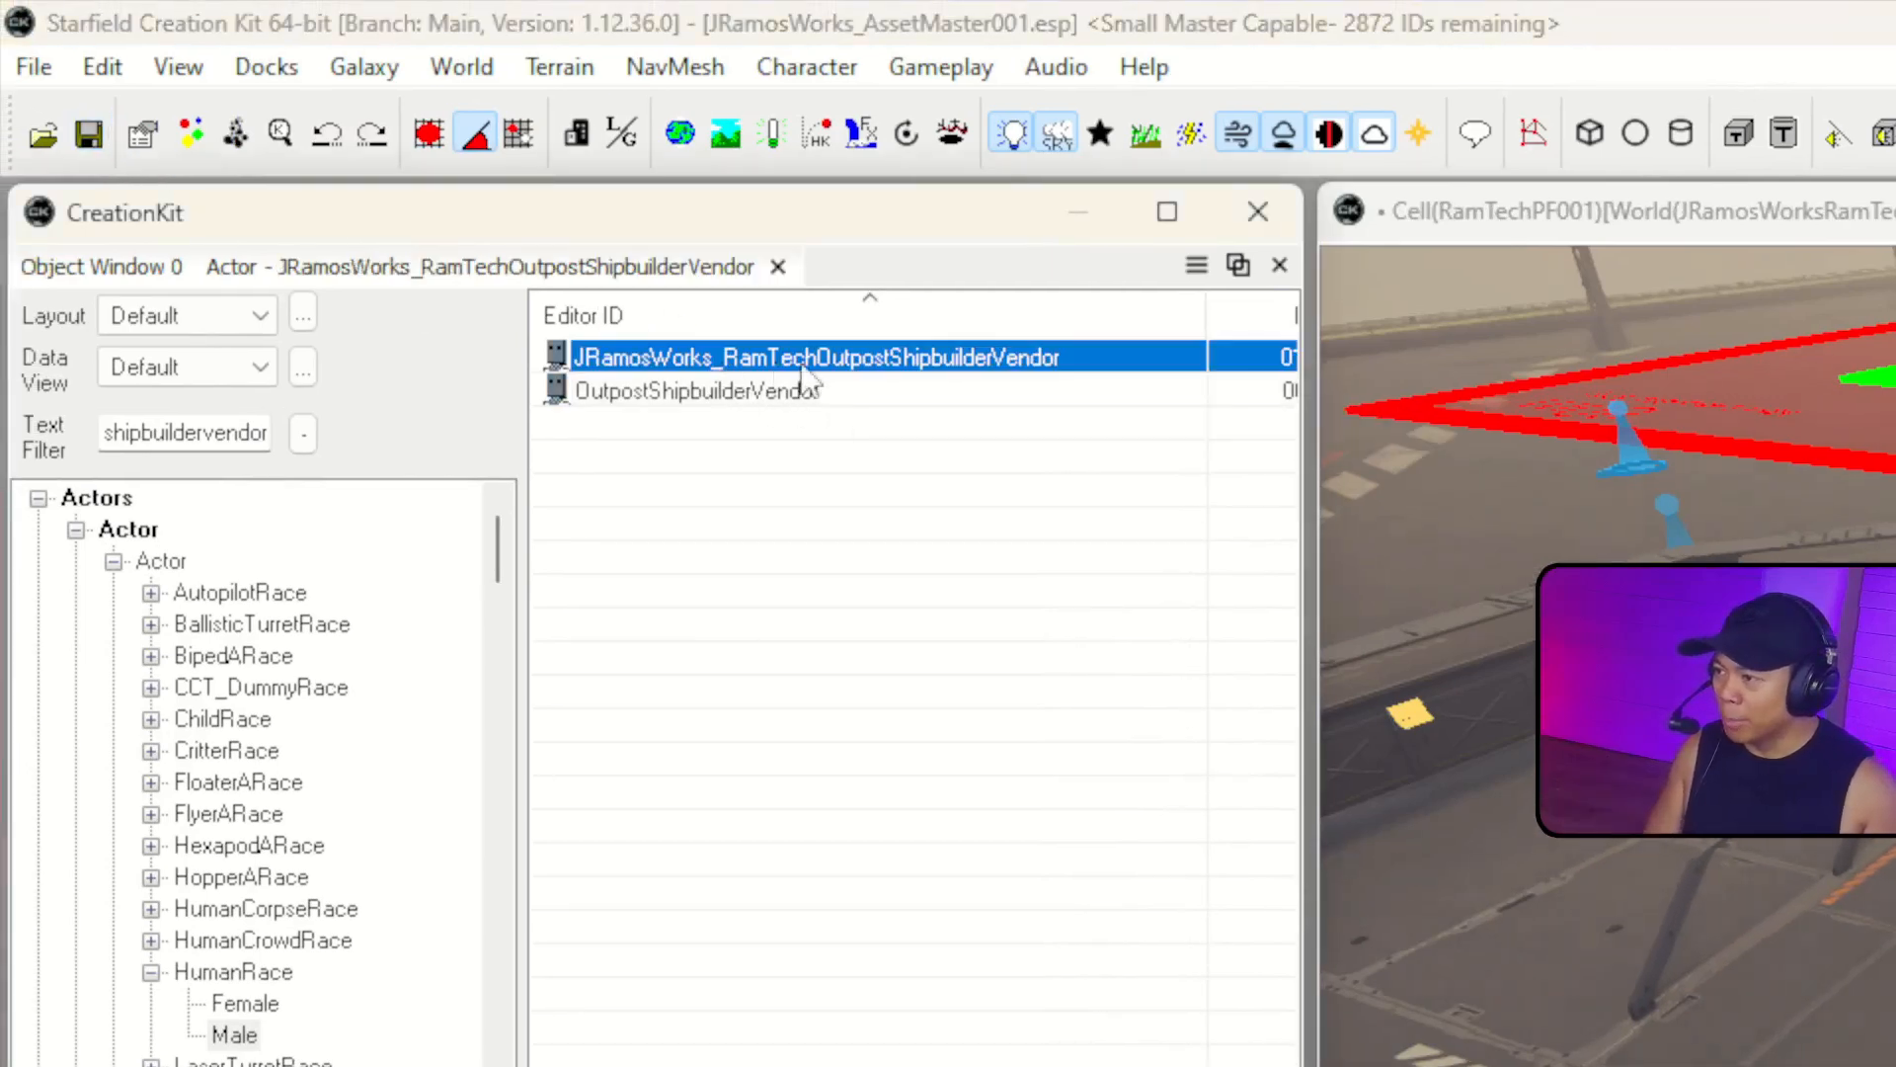
{"action": "double_click", "coordinate": [888, 367]}
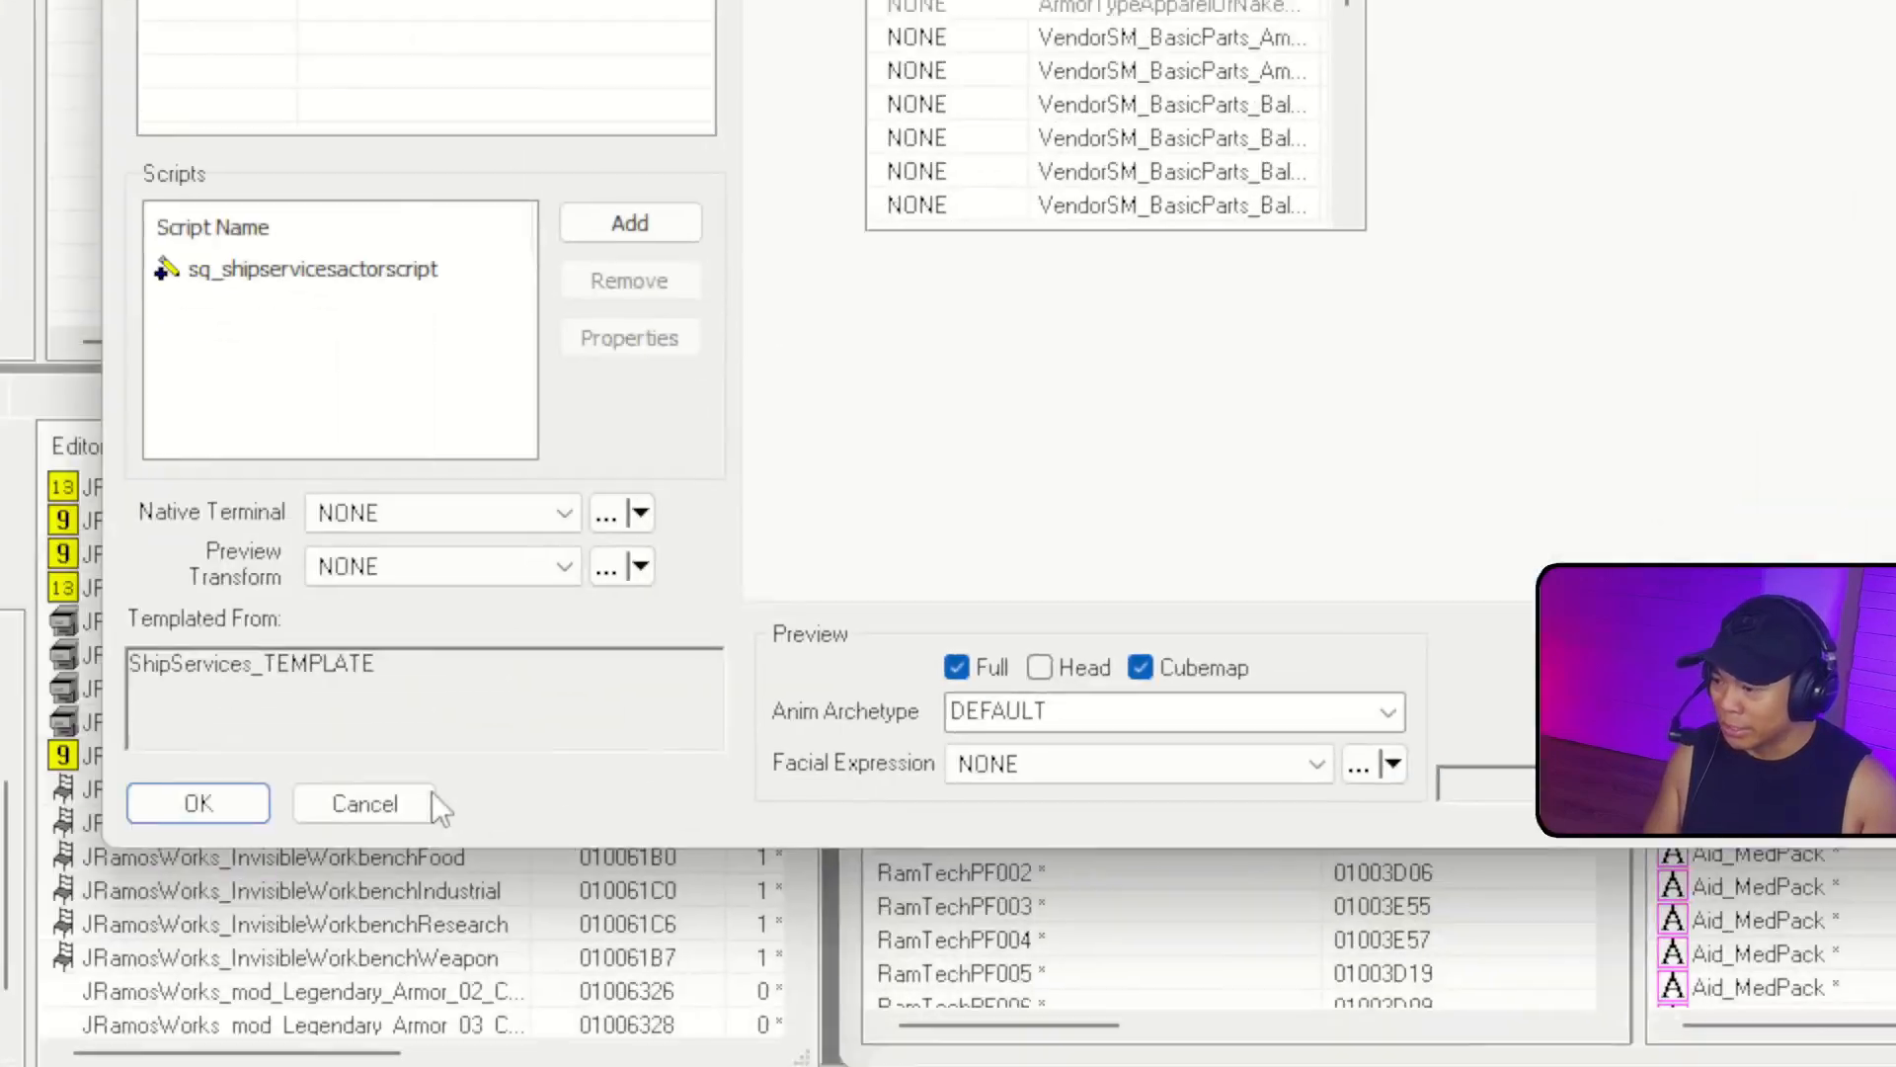
{"action": "left_click", "coordinate": [396, 800]}
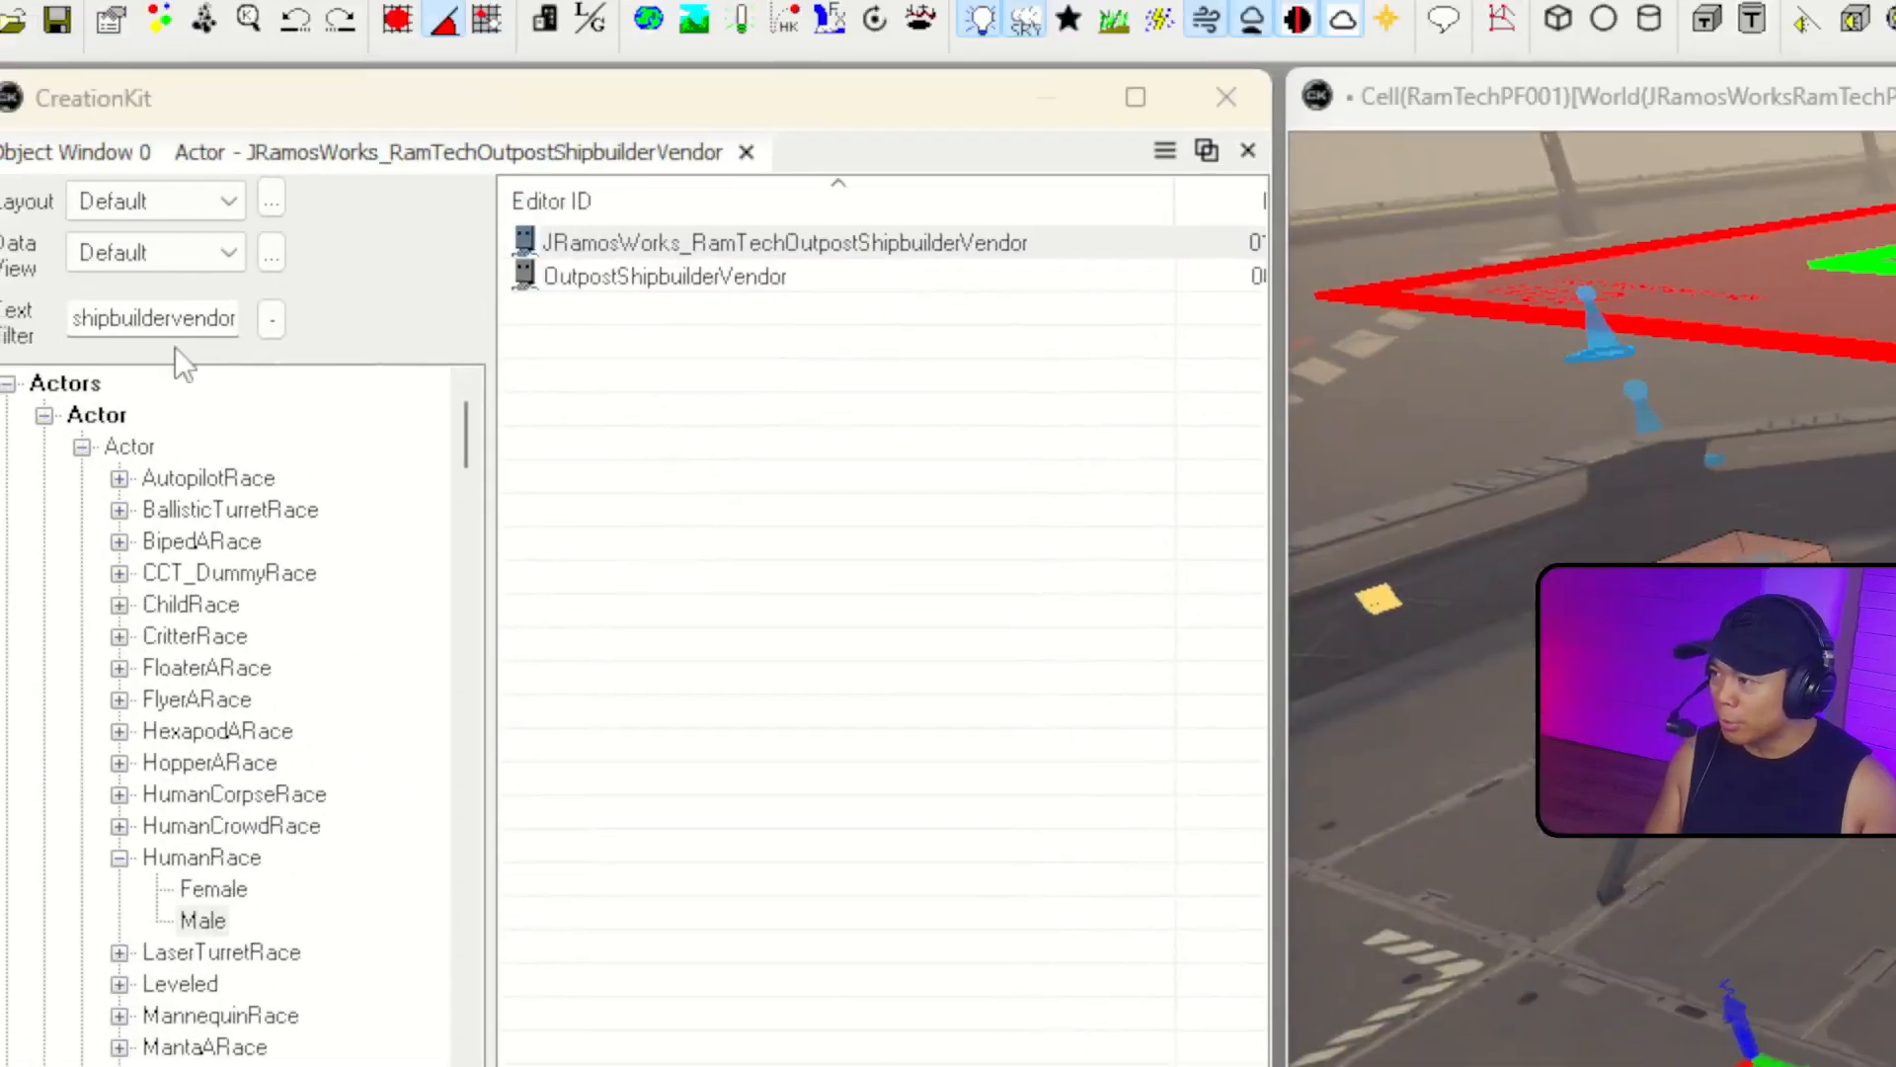
Filter all object types for deimos*ares.
{"action": "double_click", "coordinate": [163, 425]}
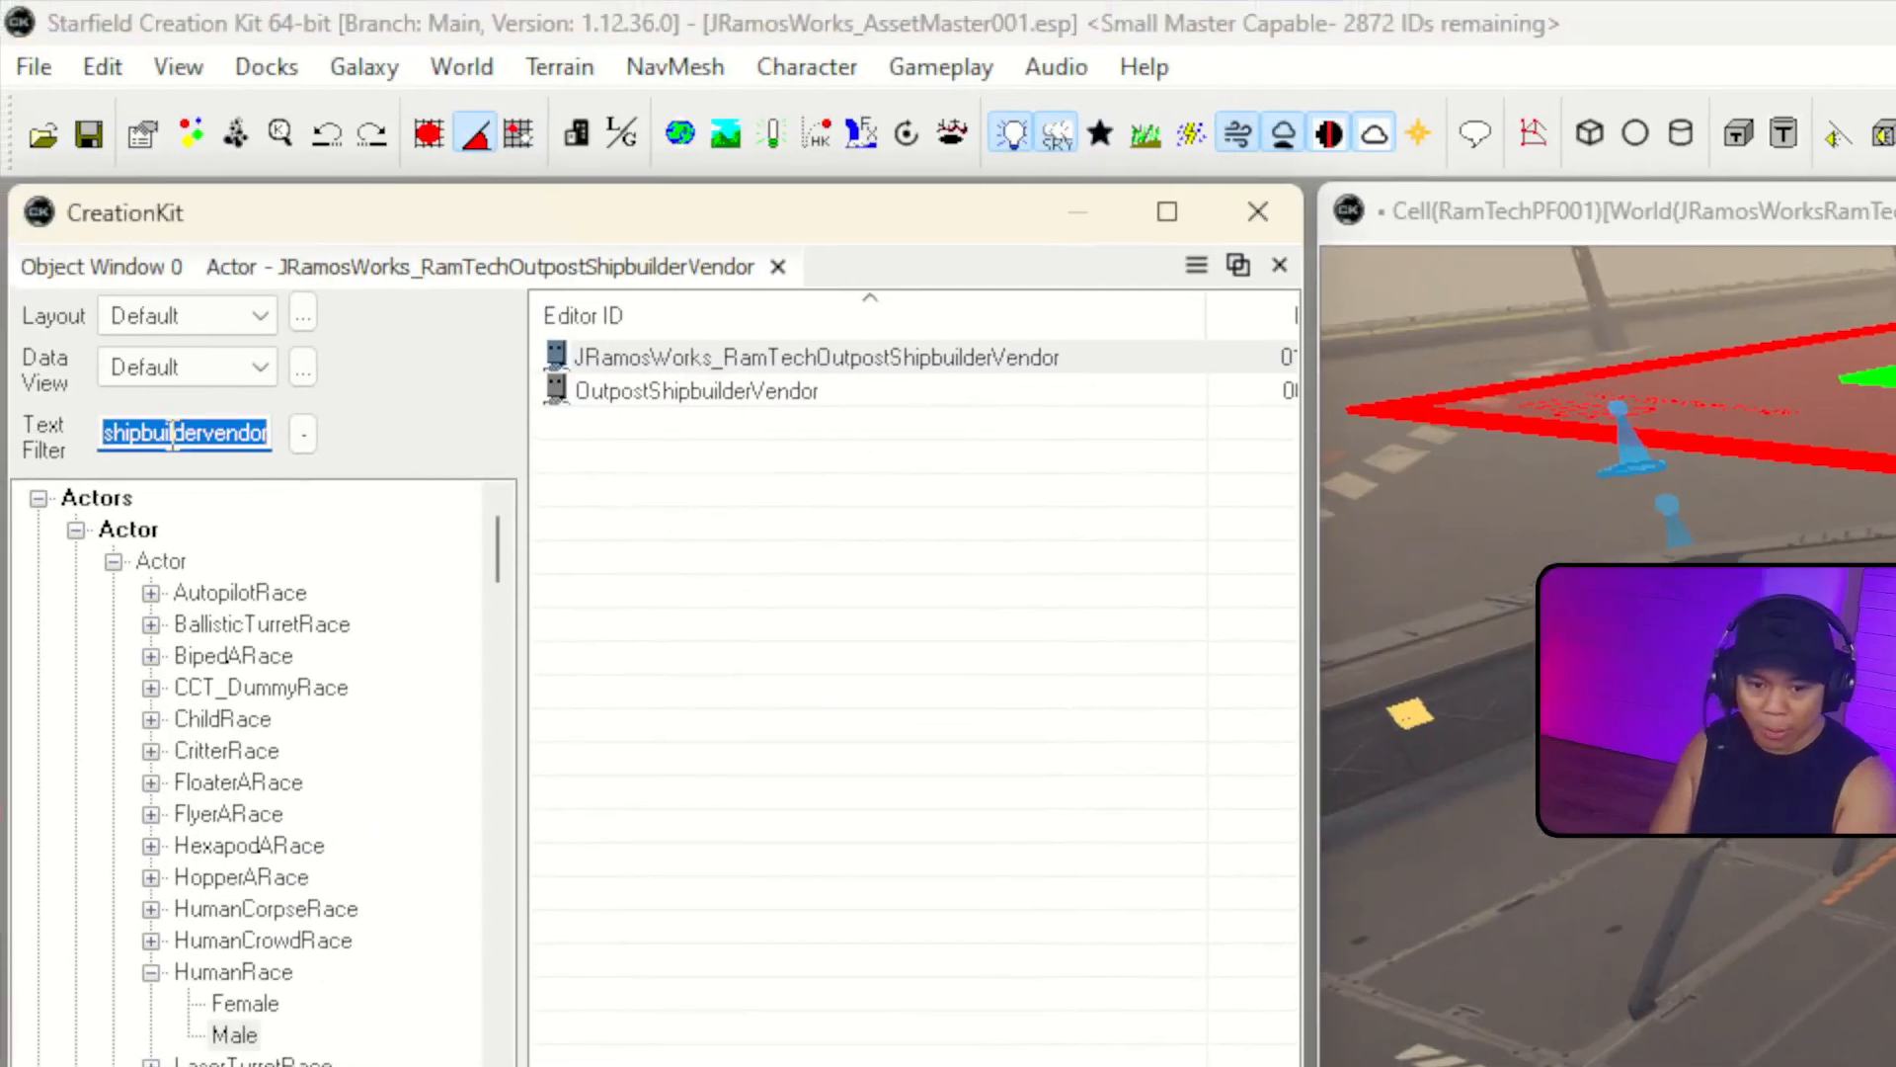
{"action": "type", "text": "deimos*ares"}
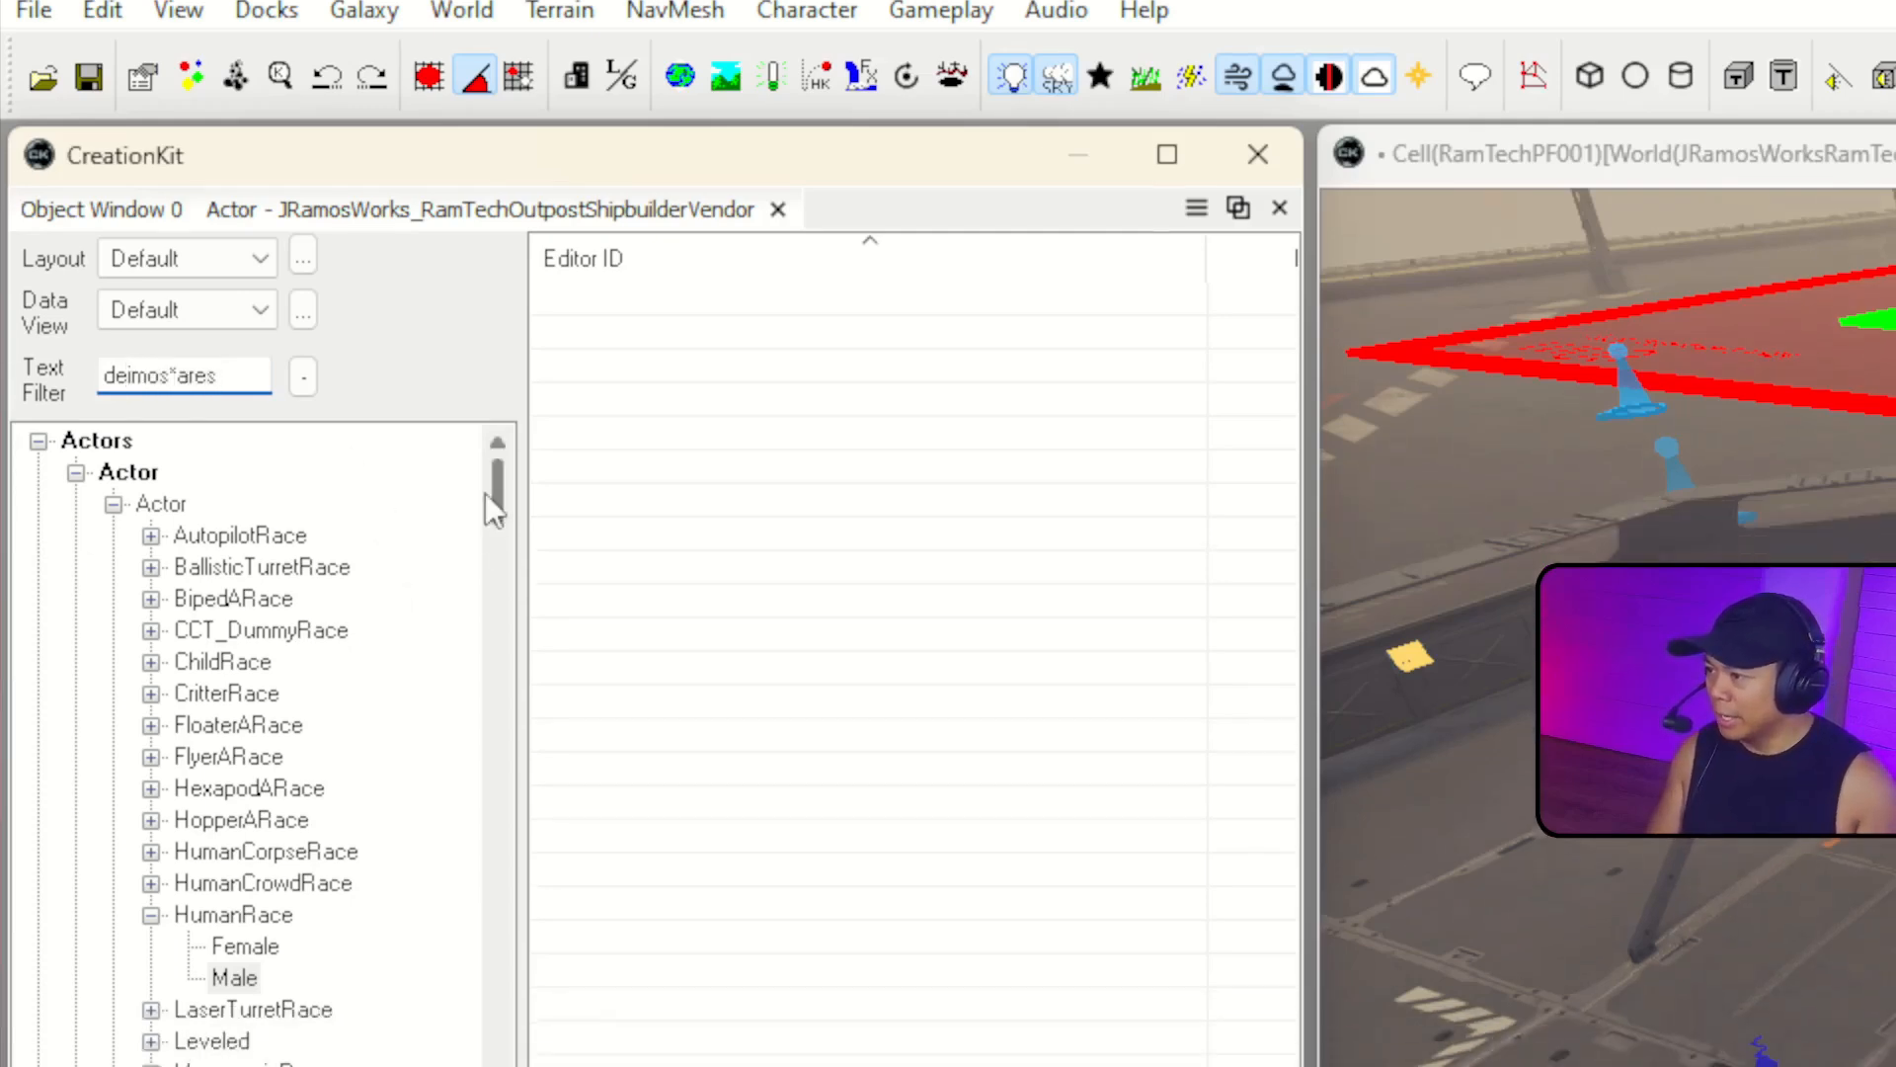
{"action": "left_click_drag", "start_coordinate": [496, 548], "coordinate": [497, 1066]}
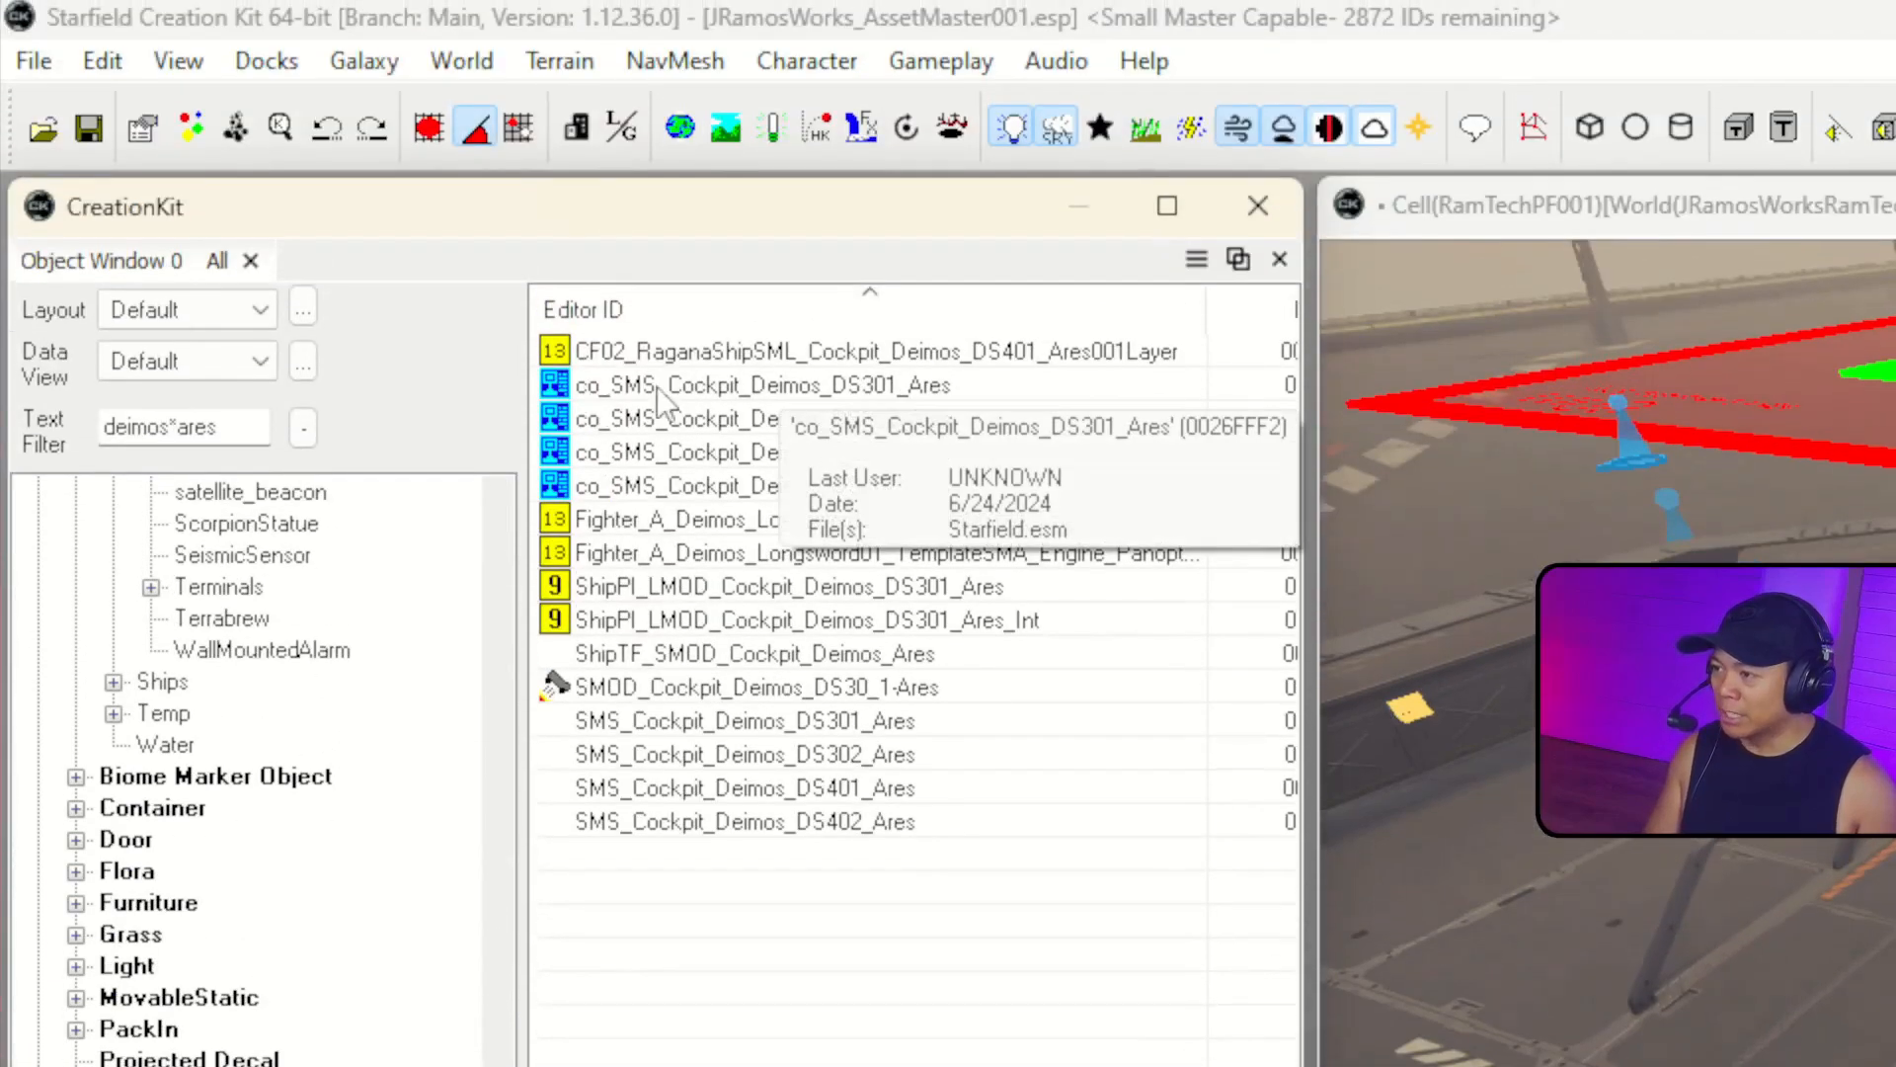
Examine the HasKeyword and GetLevel match conditions of the co_SMS_Cockpit_Deimos_DS301_Ares constructible object, and leave the record without saving.
{"action": "left_click", "coordinate": [687, 388]}
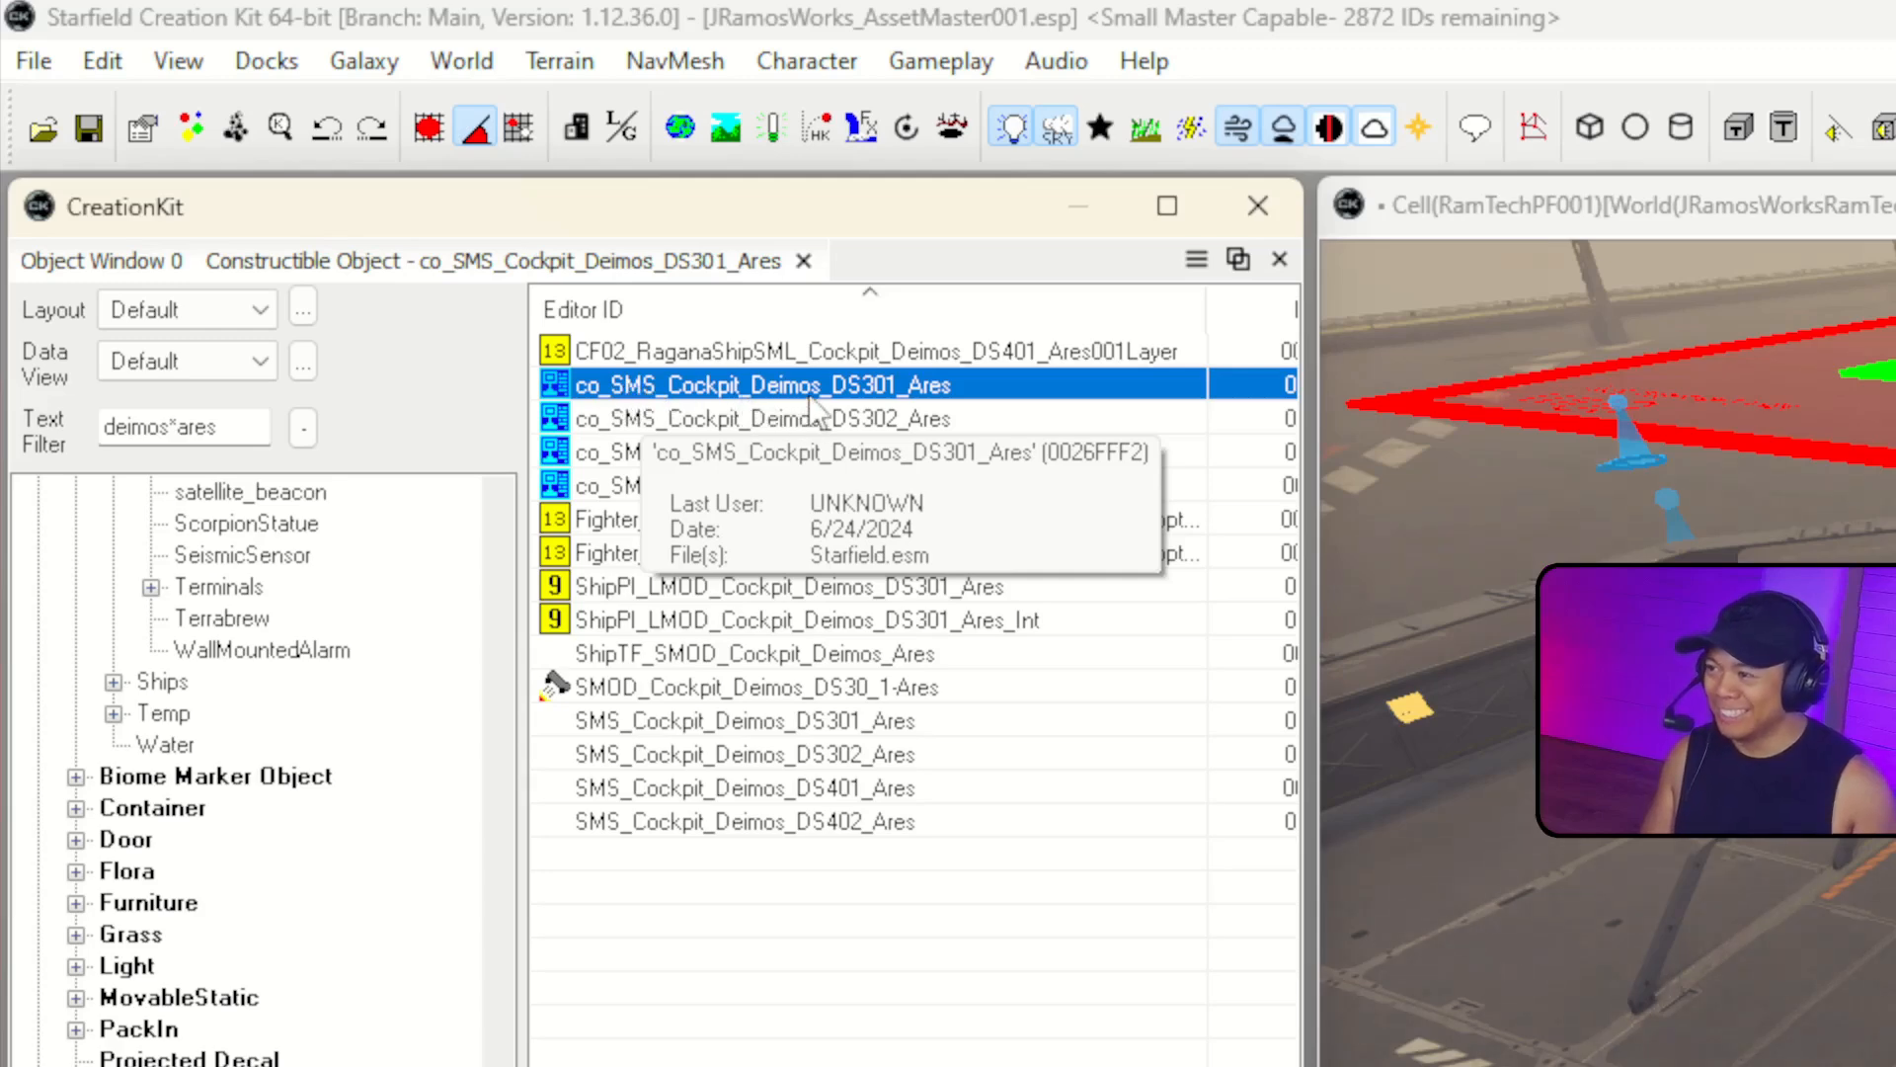
{"action": "double_click", "coordinate": [869, 384]}
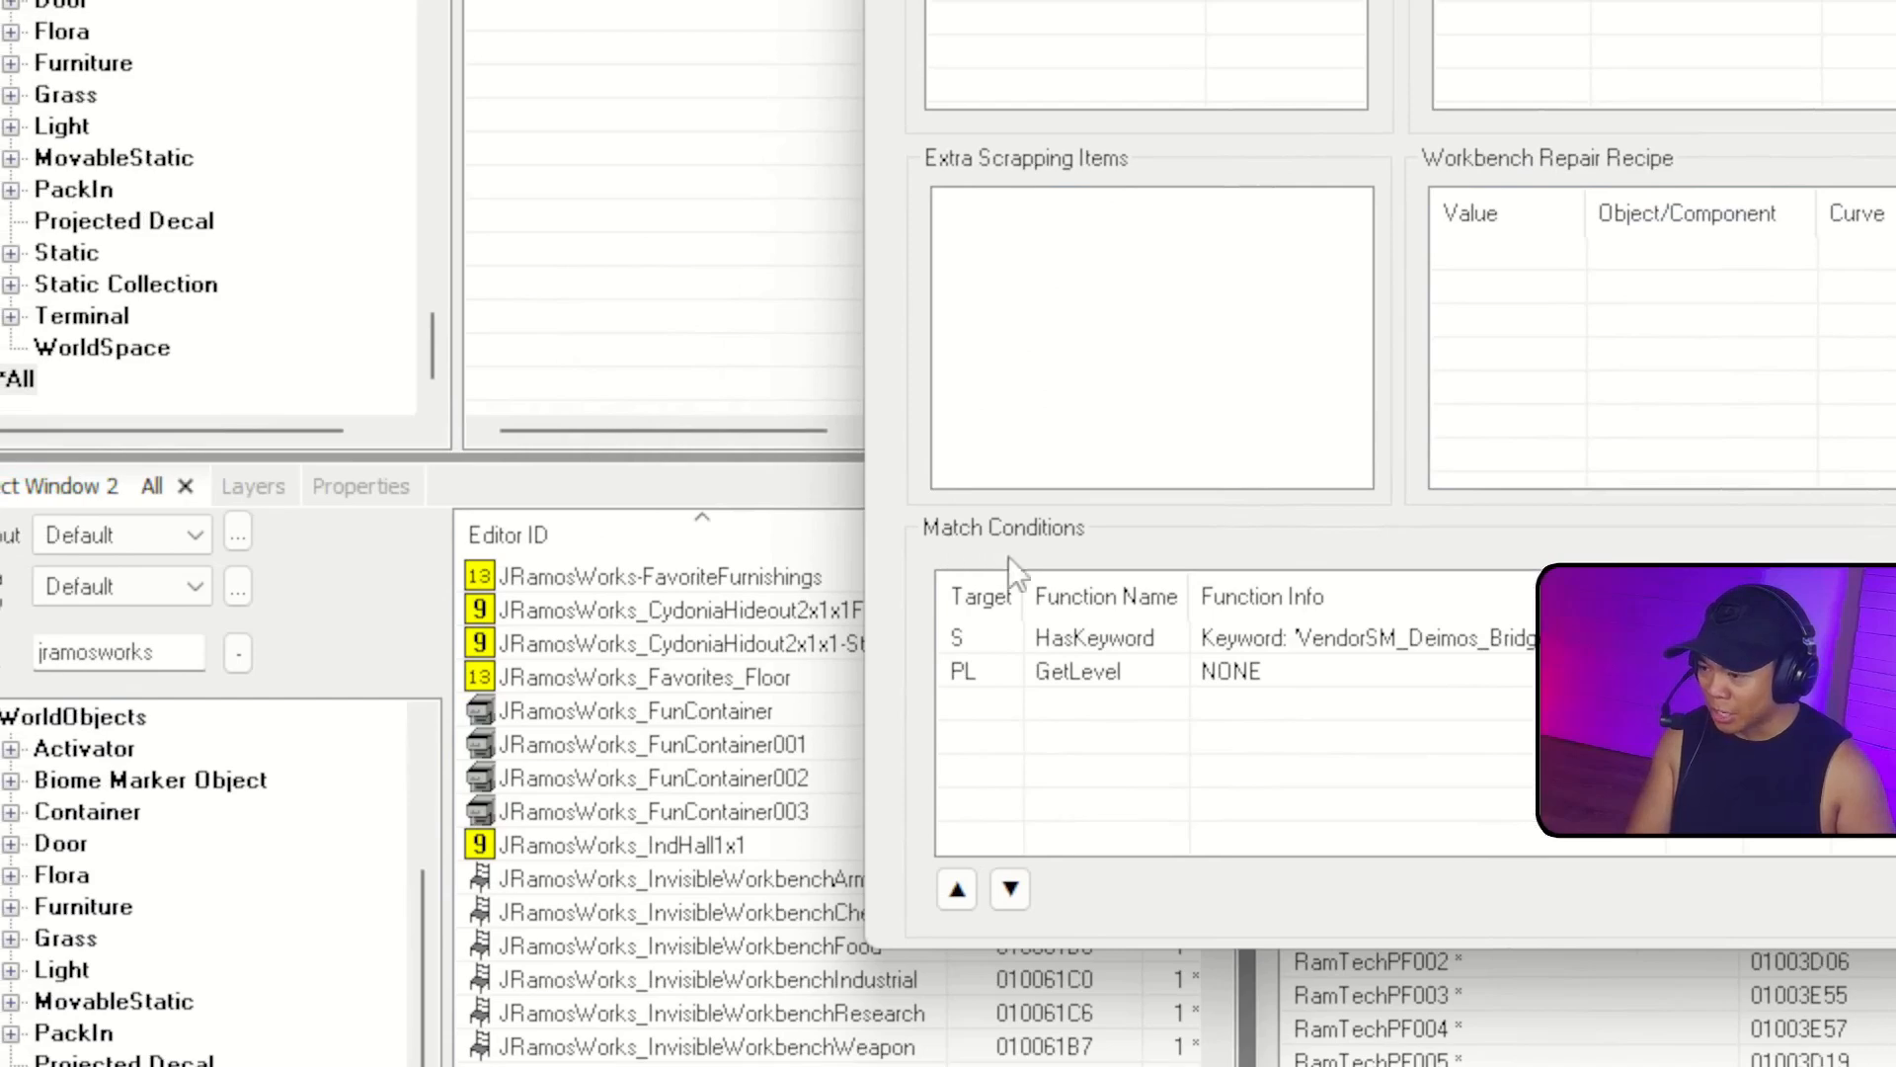
{"action": "left_click", "coordinate": [993, 637]}
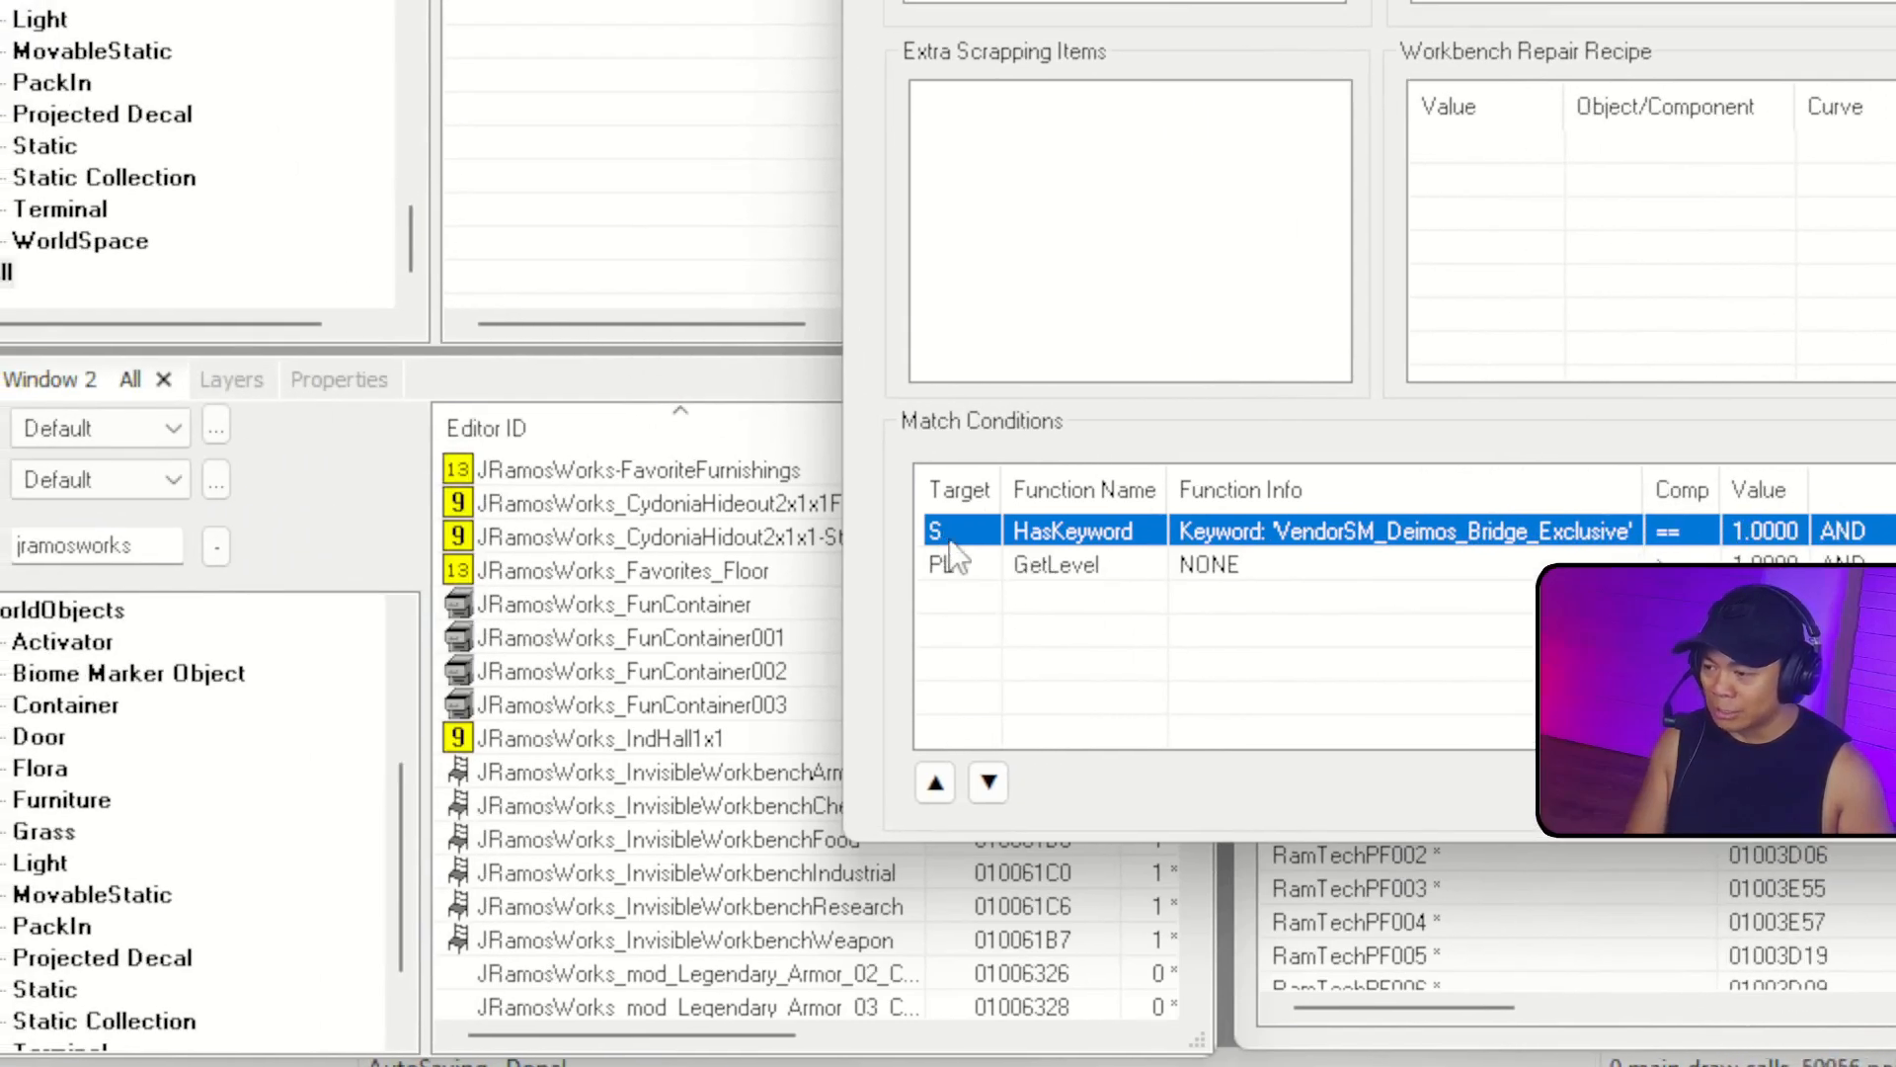
{"action": "left_click", "coordinate": [962, 567]}
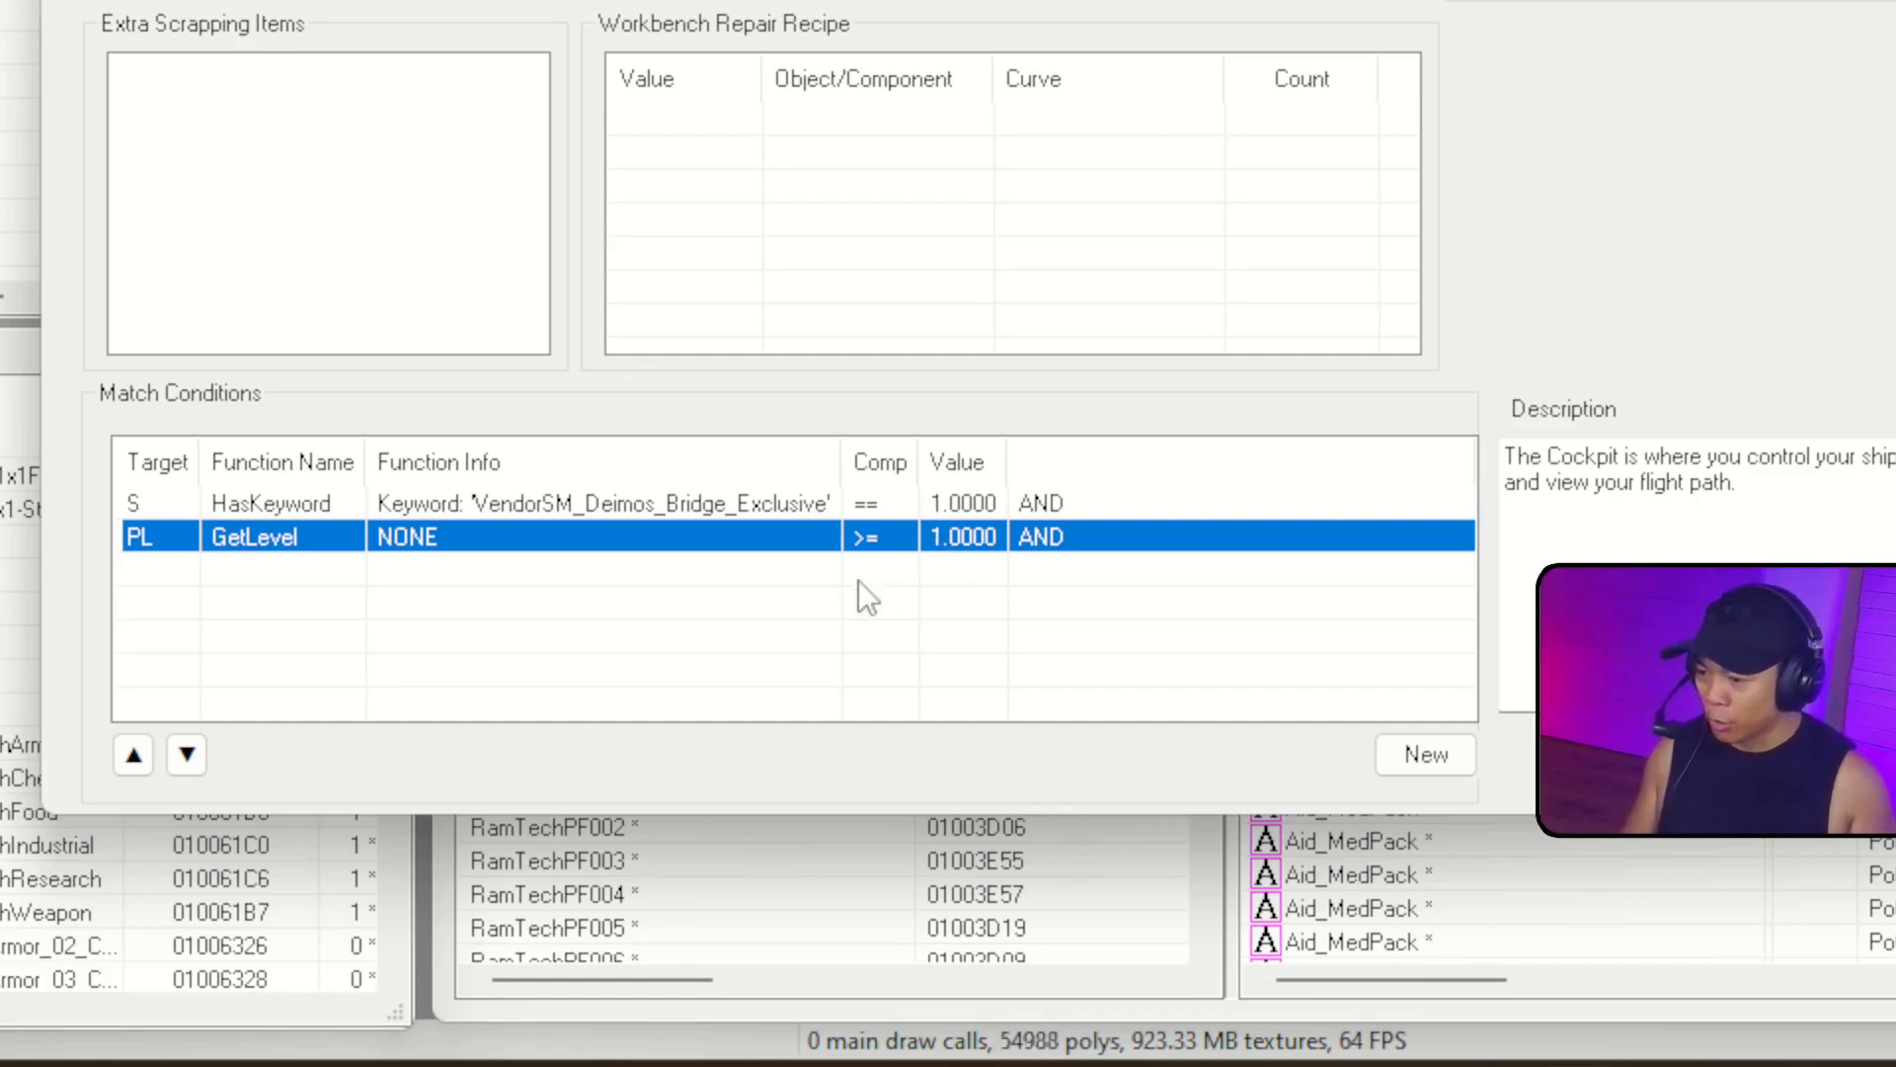
{"action": "left_click", "coordinate": [719, 509]}
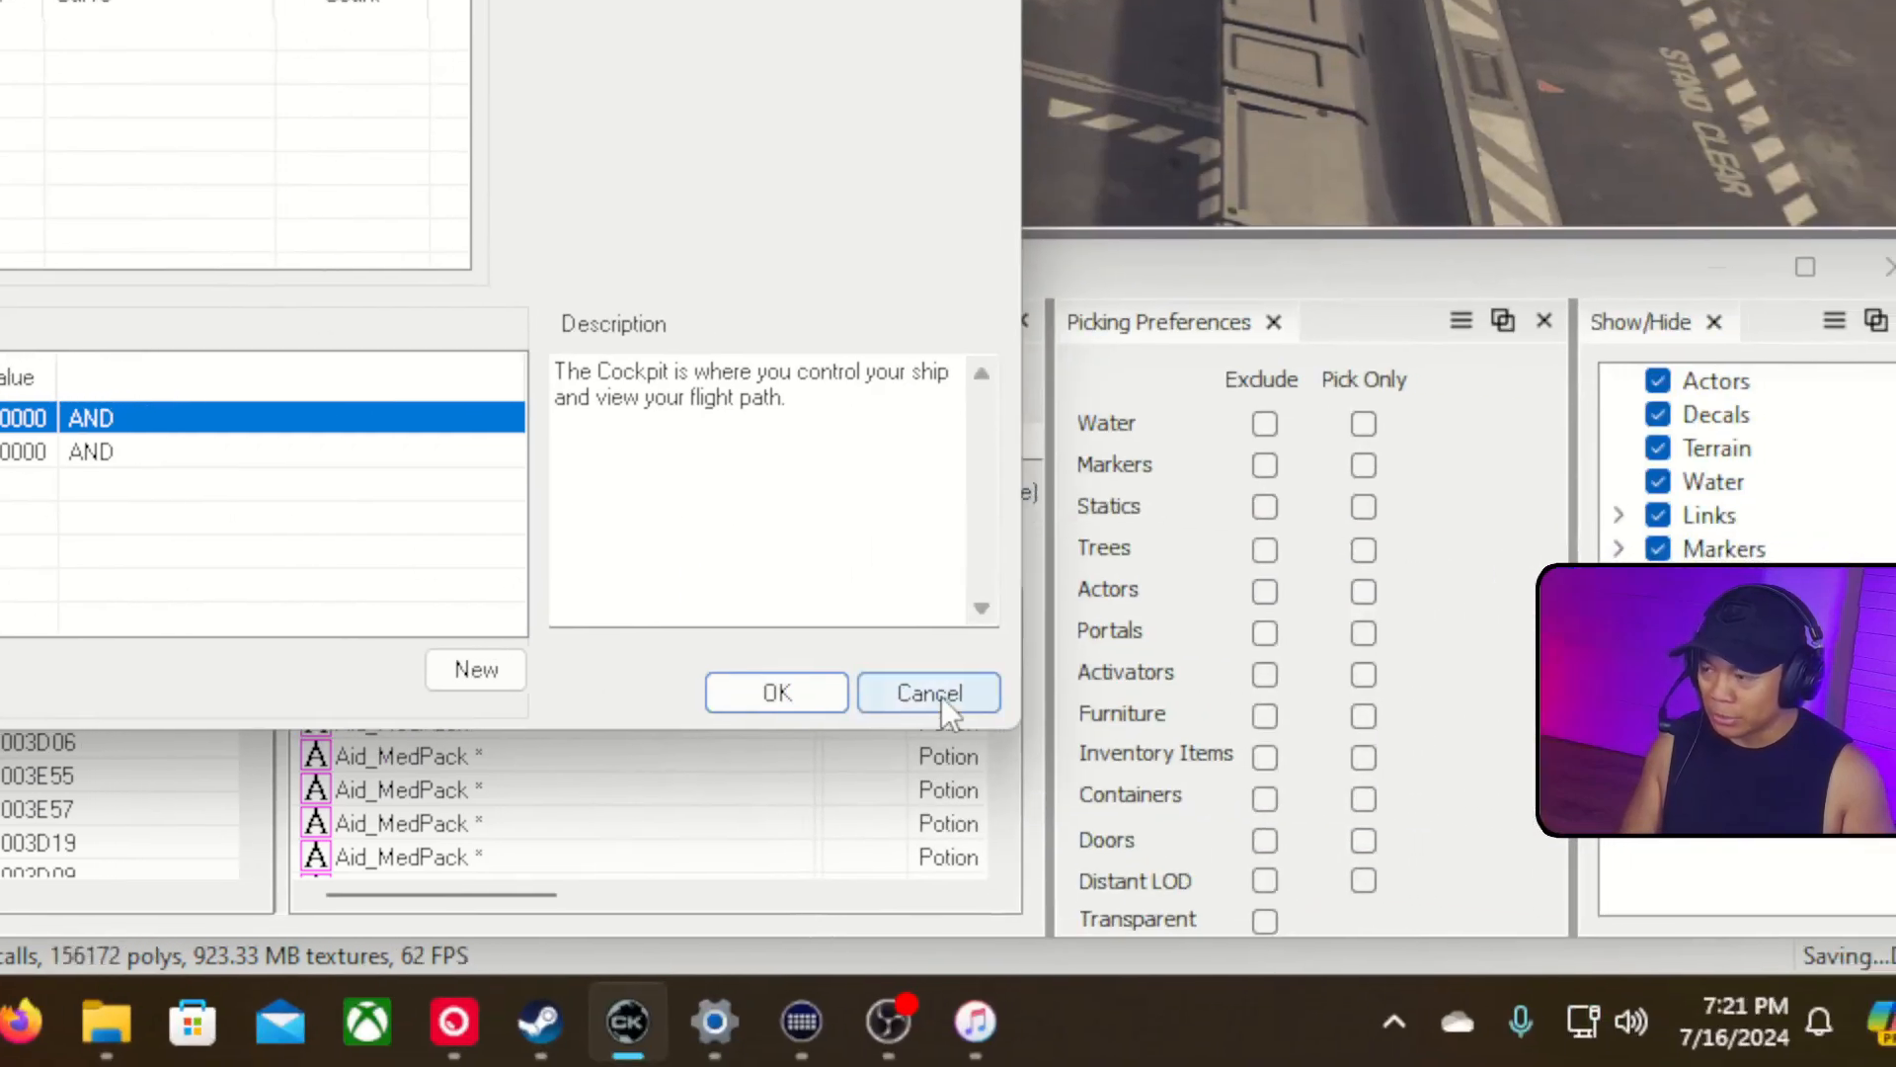
{"action": "left_click", "coordinate": [940, 696]}
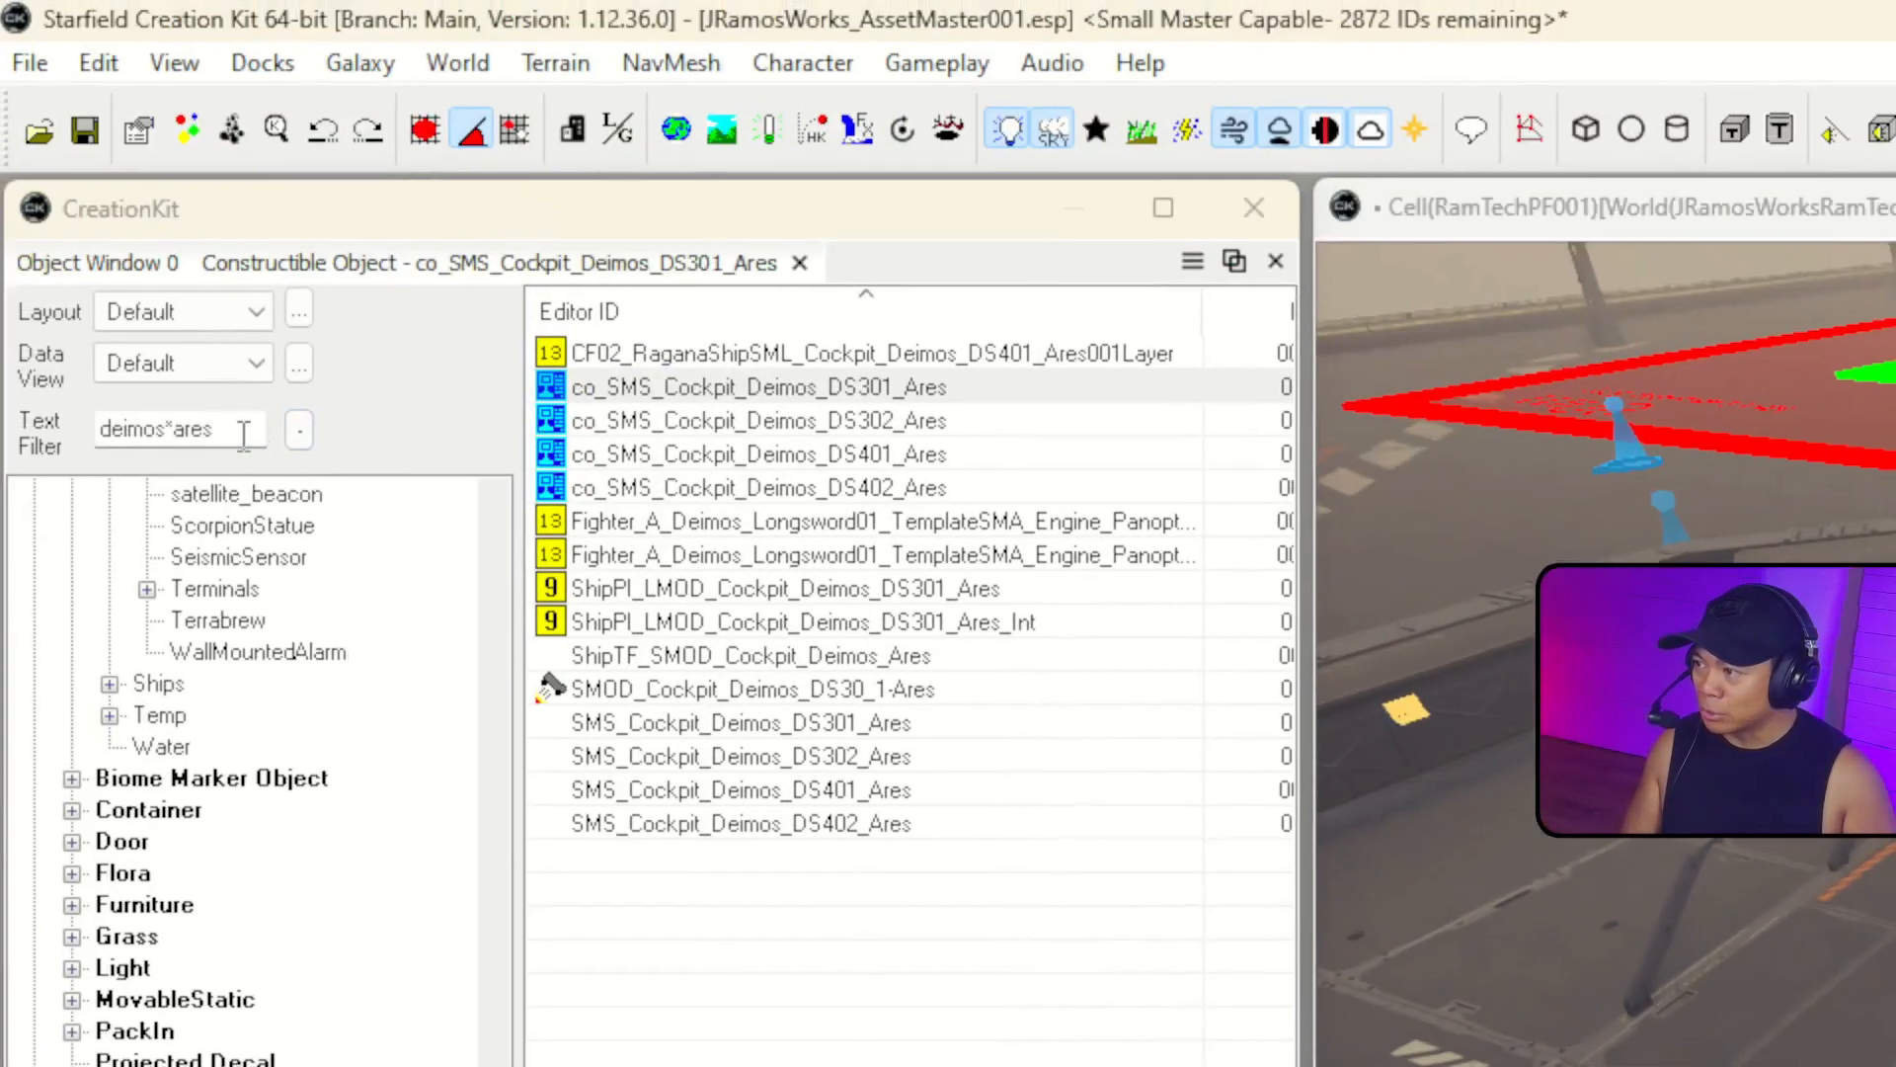
Filter the objects for jramosworks*vendor and open the JRamosWorks_RamTechOutpostShipbuilderVendor actor for editing.
{"action": "double_click", "coordinate": [239, 435]}
{"action": "type", "text": "jrmaoswo"}
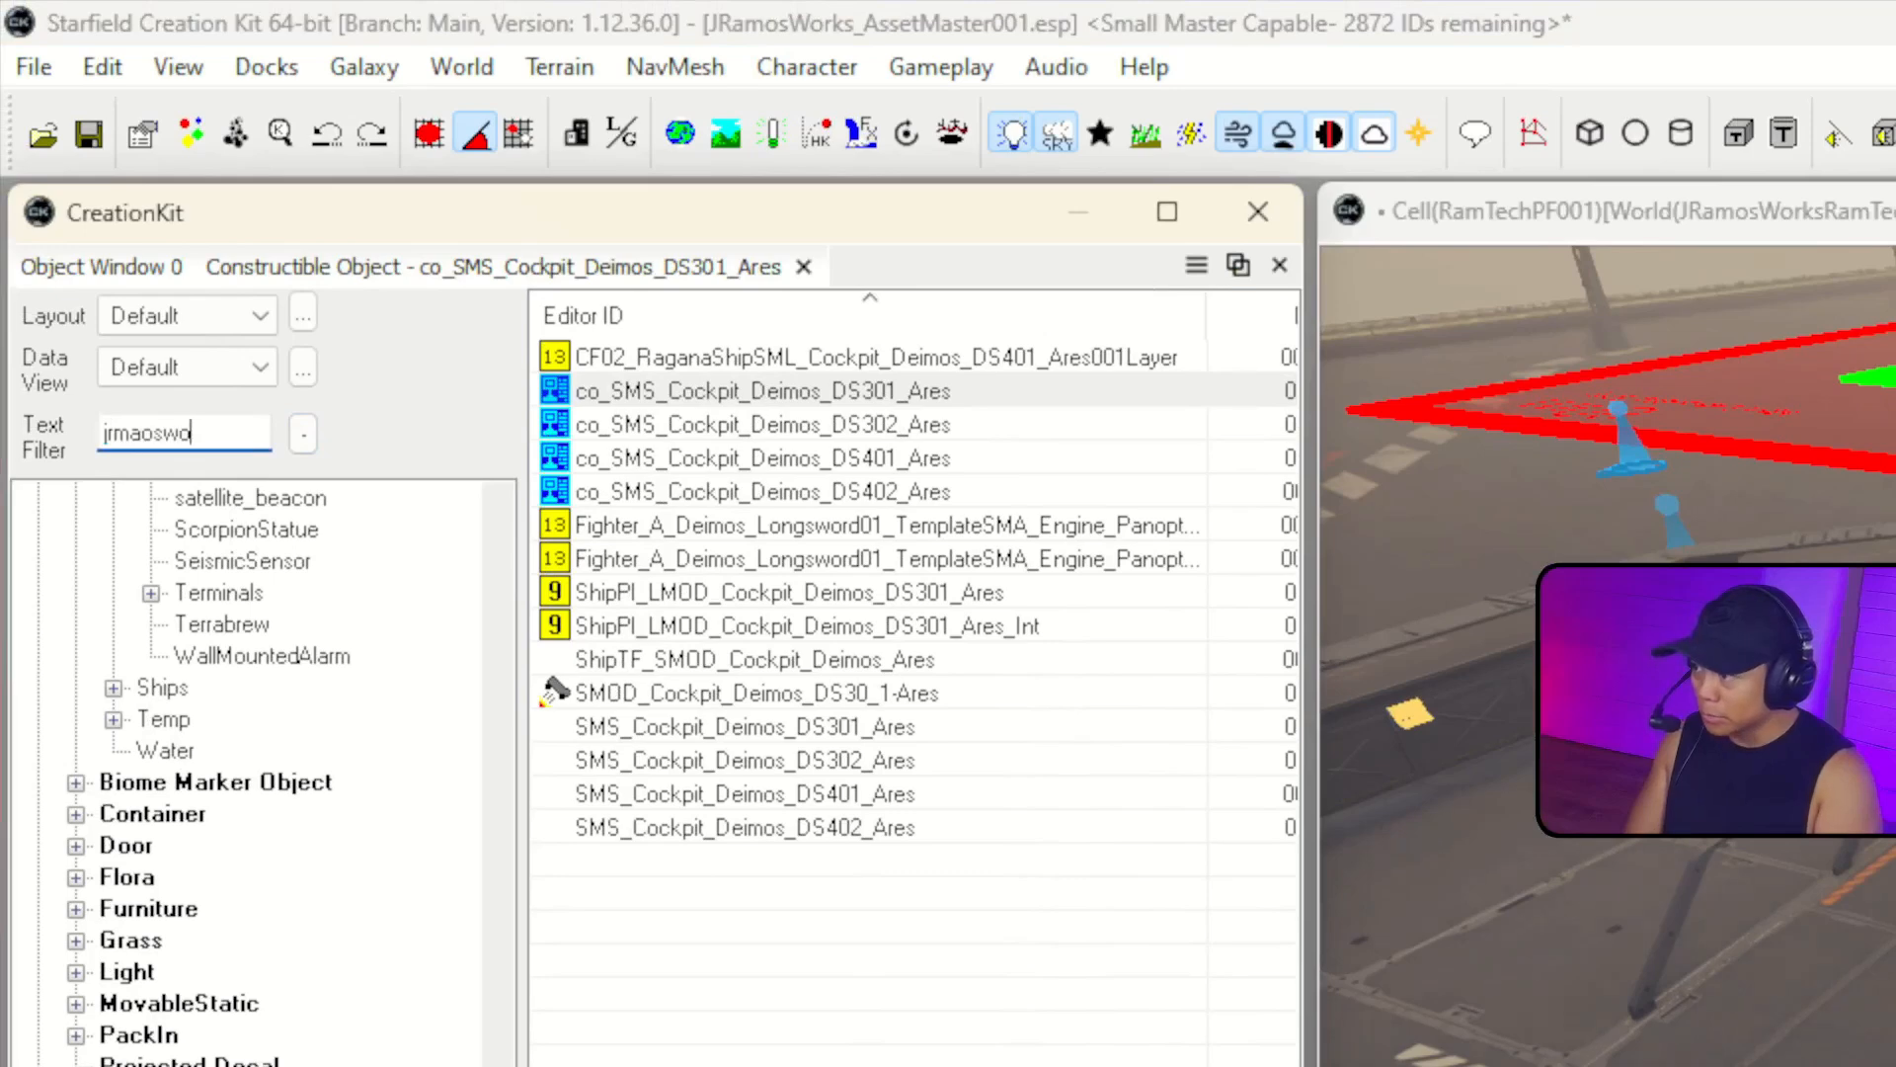
{"action": "key", "text": "BackSpace"}
{"action": "key", "text": "BackSpace"}
{"action": "key", "text": "BackSpace"}
{"action": "key", "text": "BackSpace"}
{"action": "key", "text": "BackSpace"}
{"action": "key", "text": "BackSpace"}
{"action": "key", "text": "BackSpace"}
{"action": "key", "text": "BackSpace"}
{"action": "type", "text": "dor"}
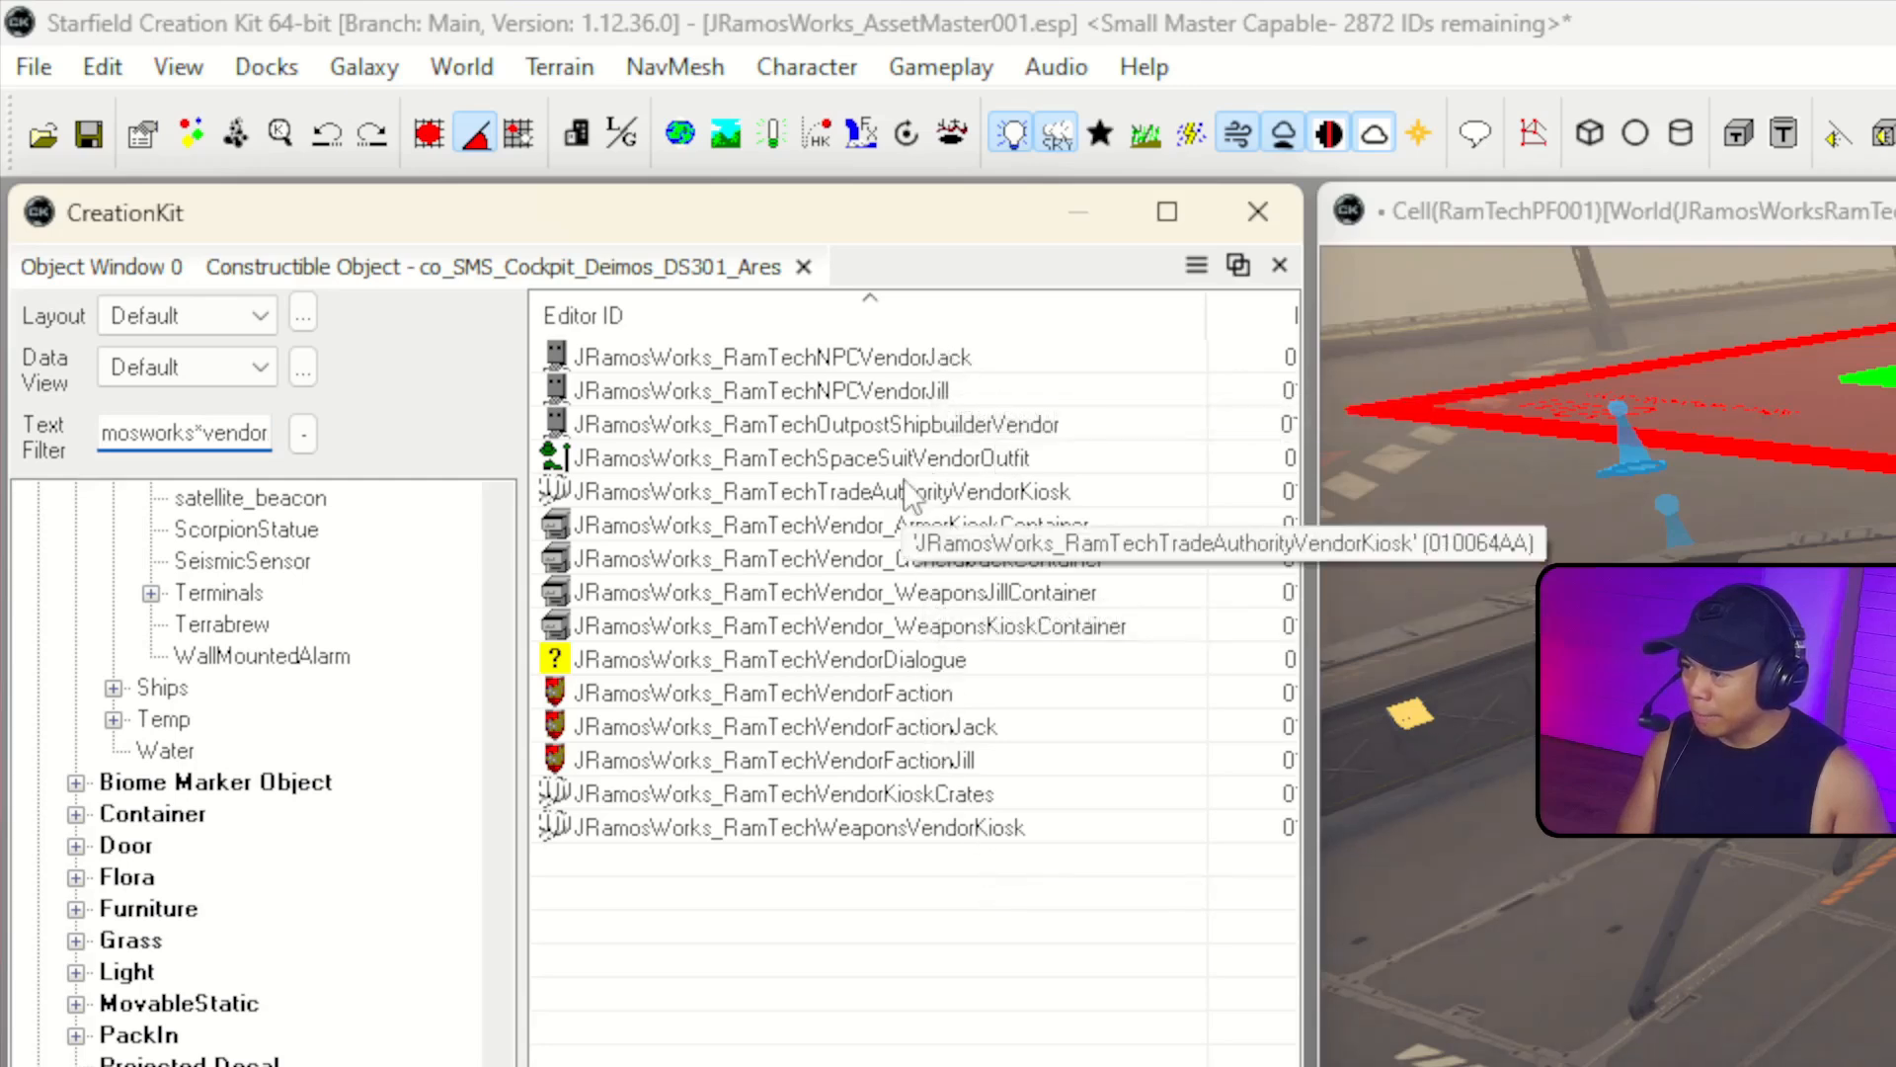
{"action": "left_click", "coordinate": [934, 426]}
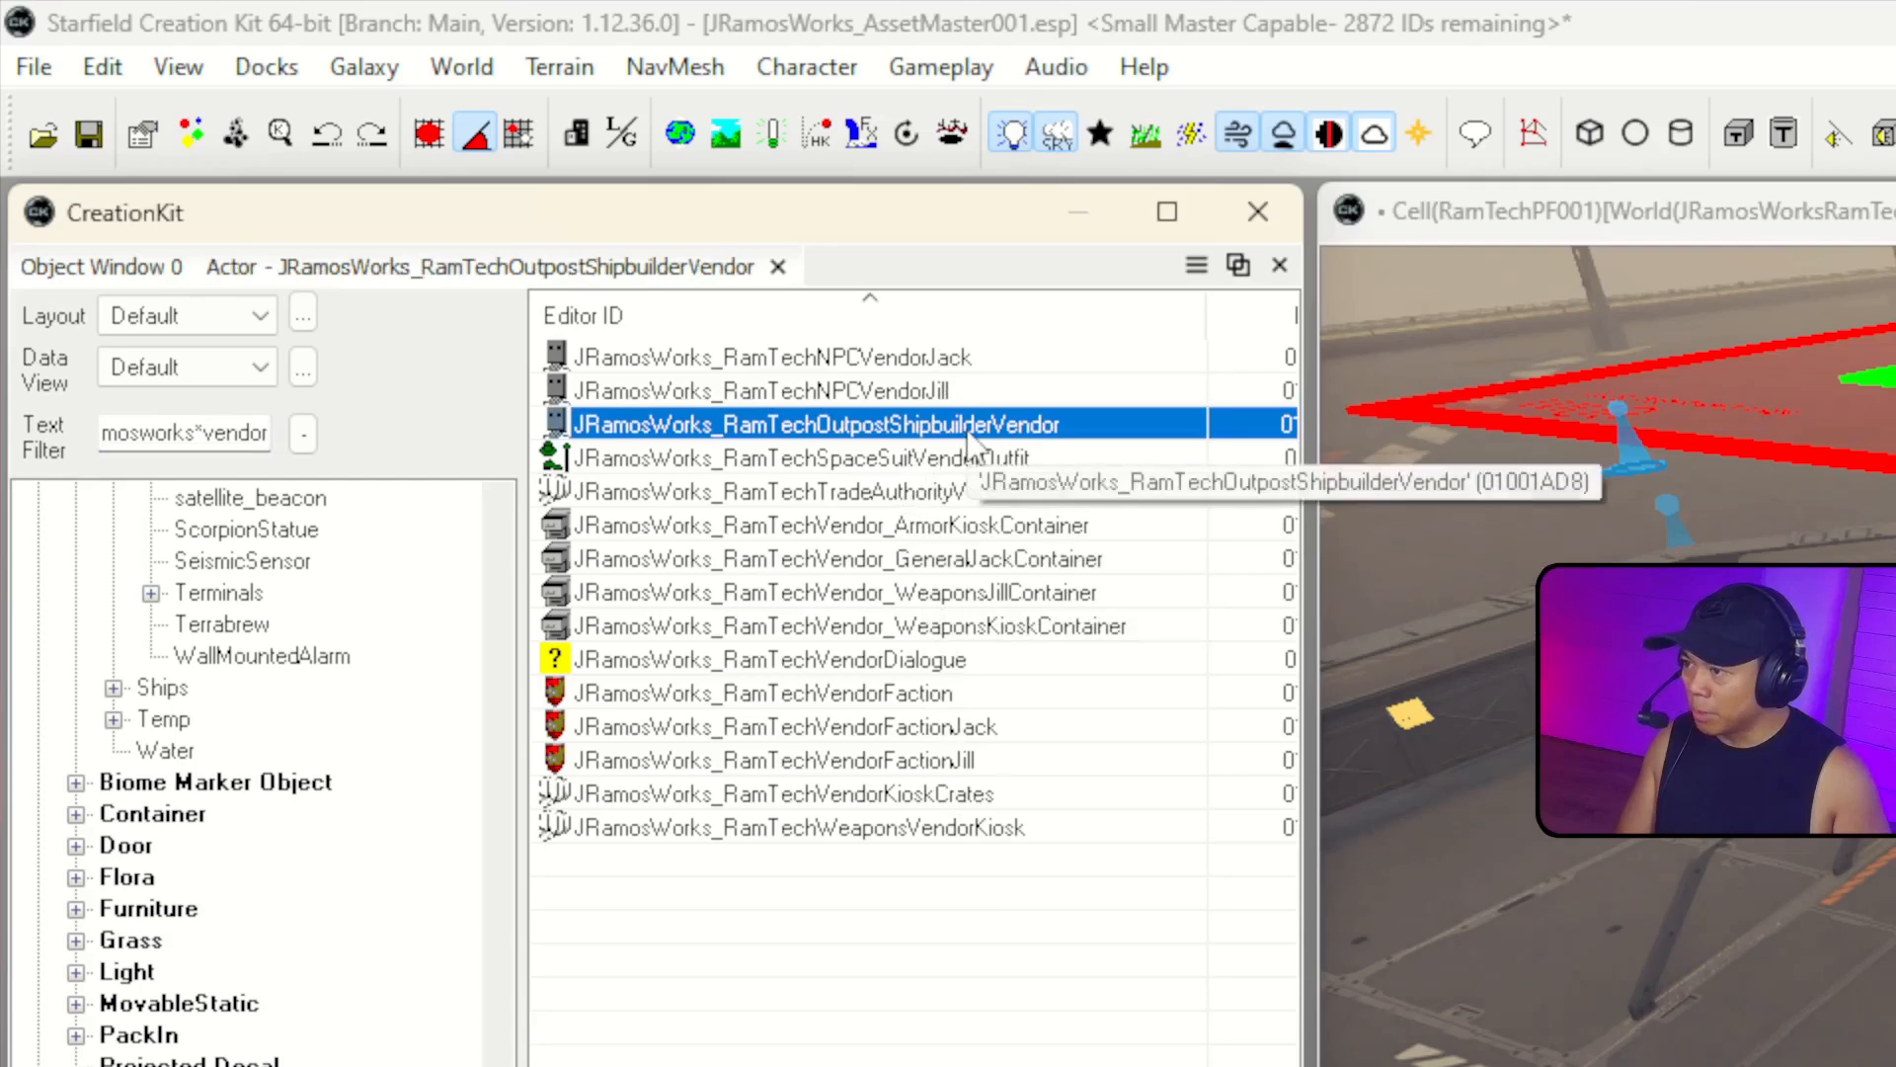
{"action": "double_click", "coordinate": [861, 427]}
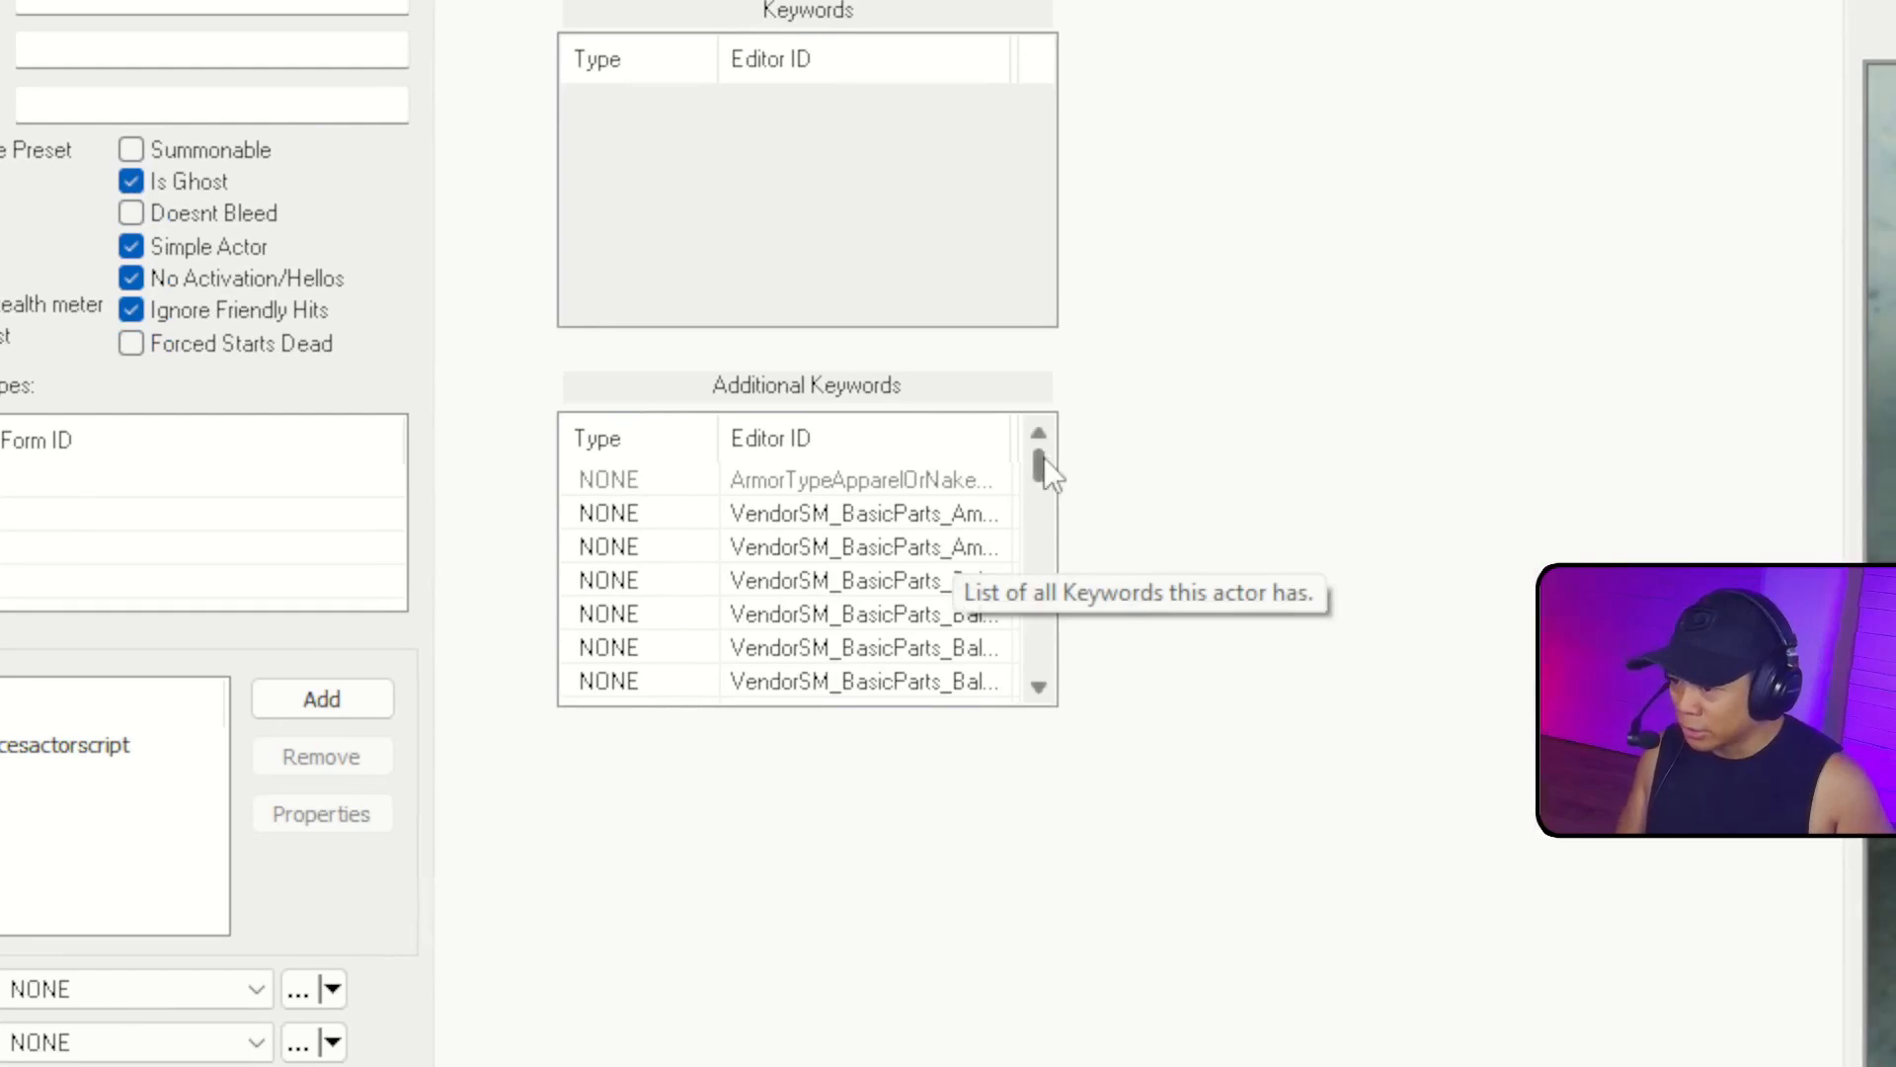
Delete all existing VendorSM keywords from the actor's additional keywords, leaving out the inherited ArmorType entry.
{"action": "left_click_drag", "start_coordinate": [1043, 461], "coordinate": [1051, 405]}
{"action": "left_click", "coordinate": [962, 671]}
{"action": "left_click", "coordinate": [894, 506], "text": "shift"}
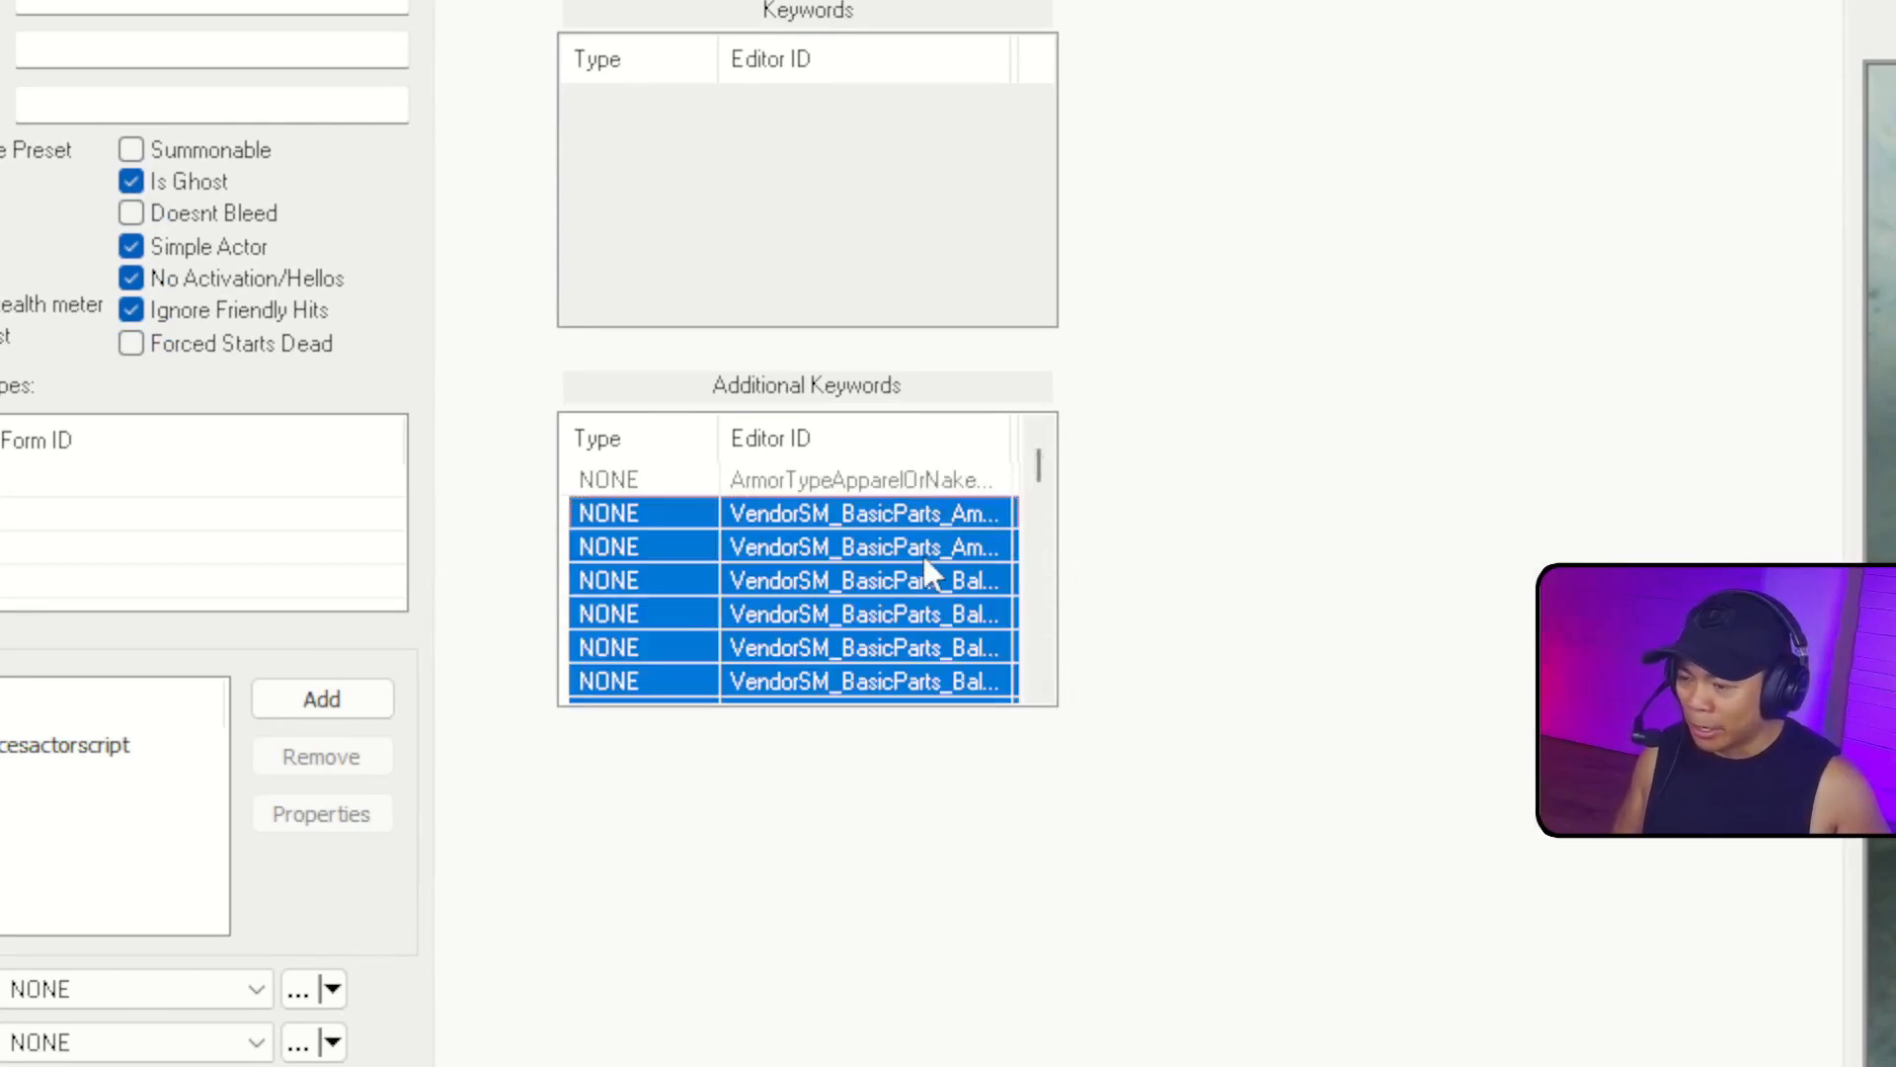
{"action": "key", "text": "Delete"}
Begin adding additional keywords to the actor, filter the available forms for vendorsm, and widen the Form column to show full names.
{"action": "right_click", "coordinate": [800, 551]}
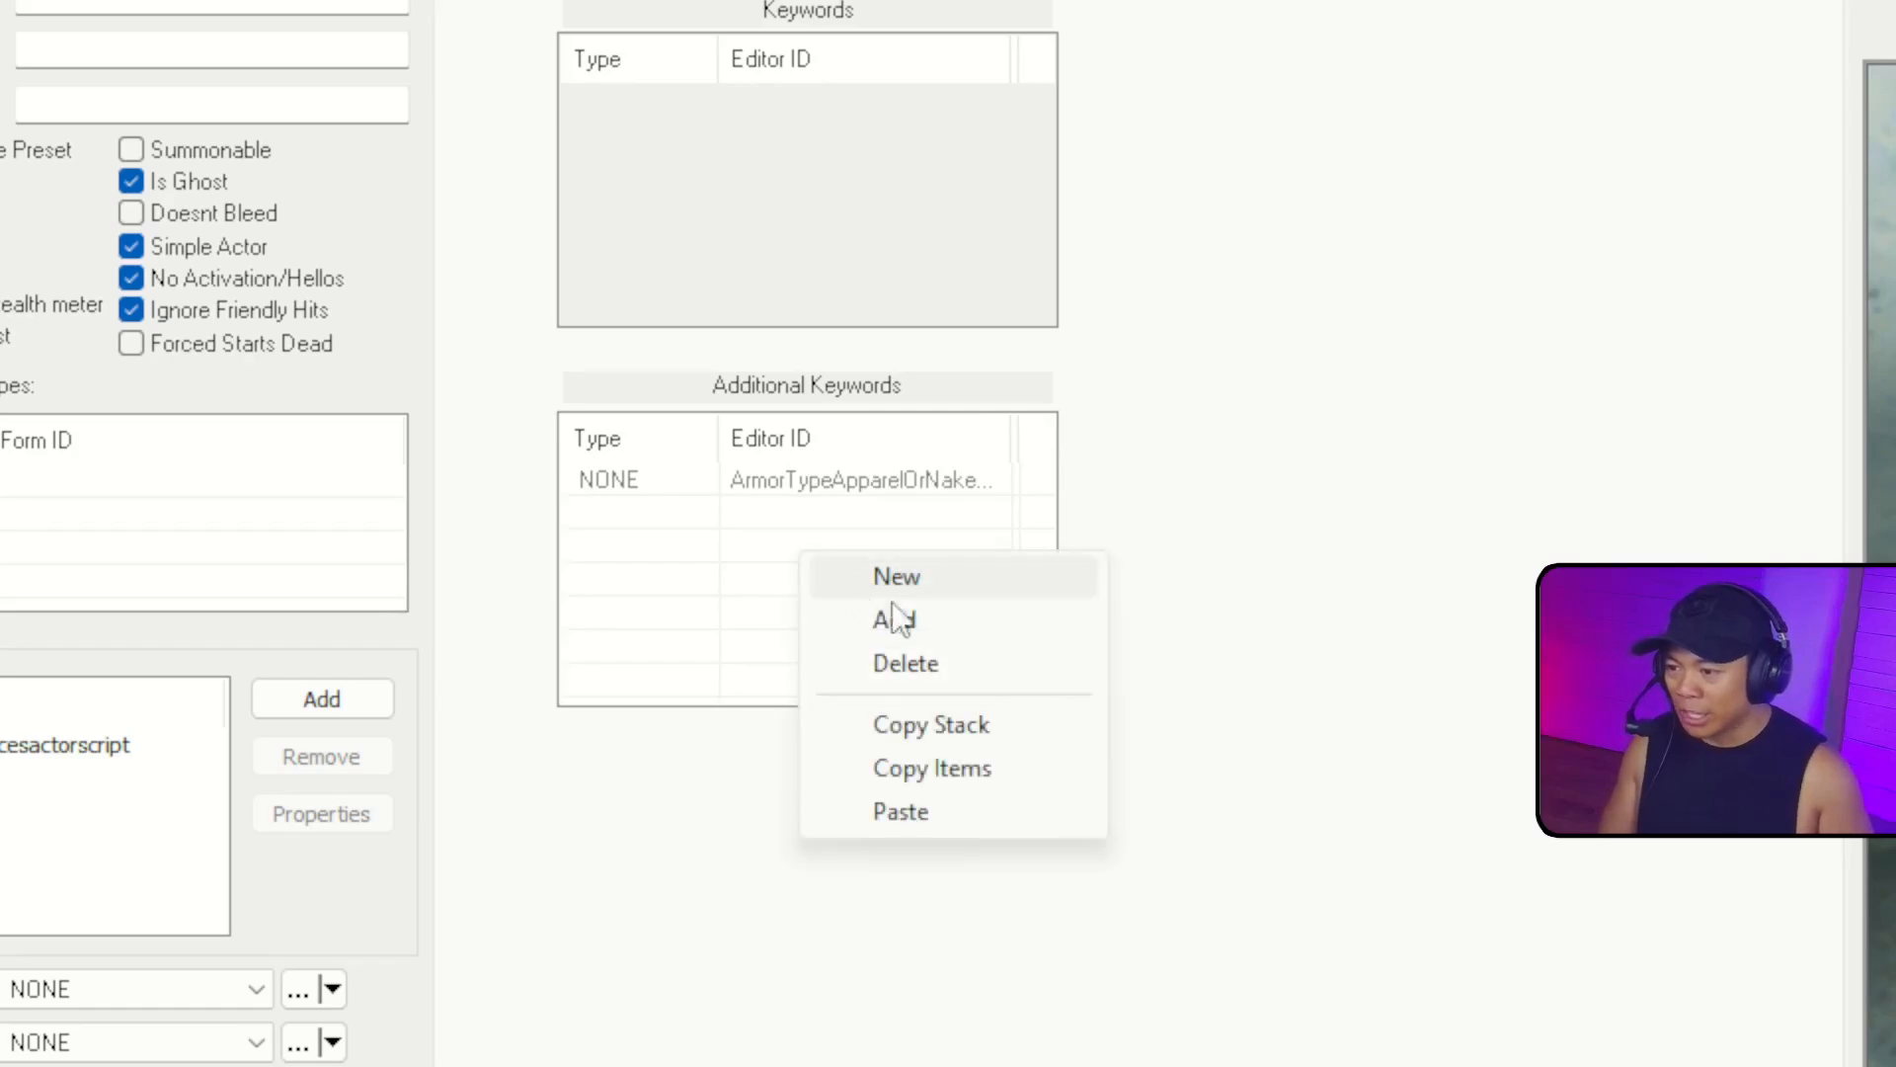
{"action": "left_click", "coordinate": [905, 620]}
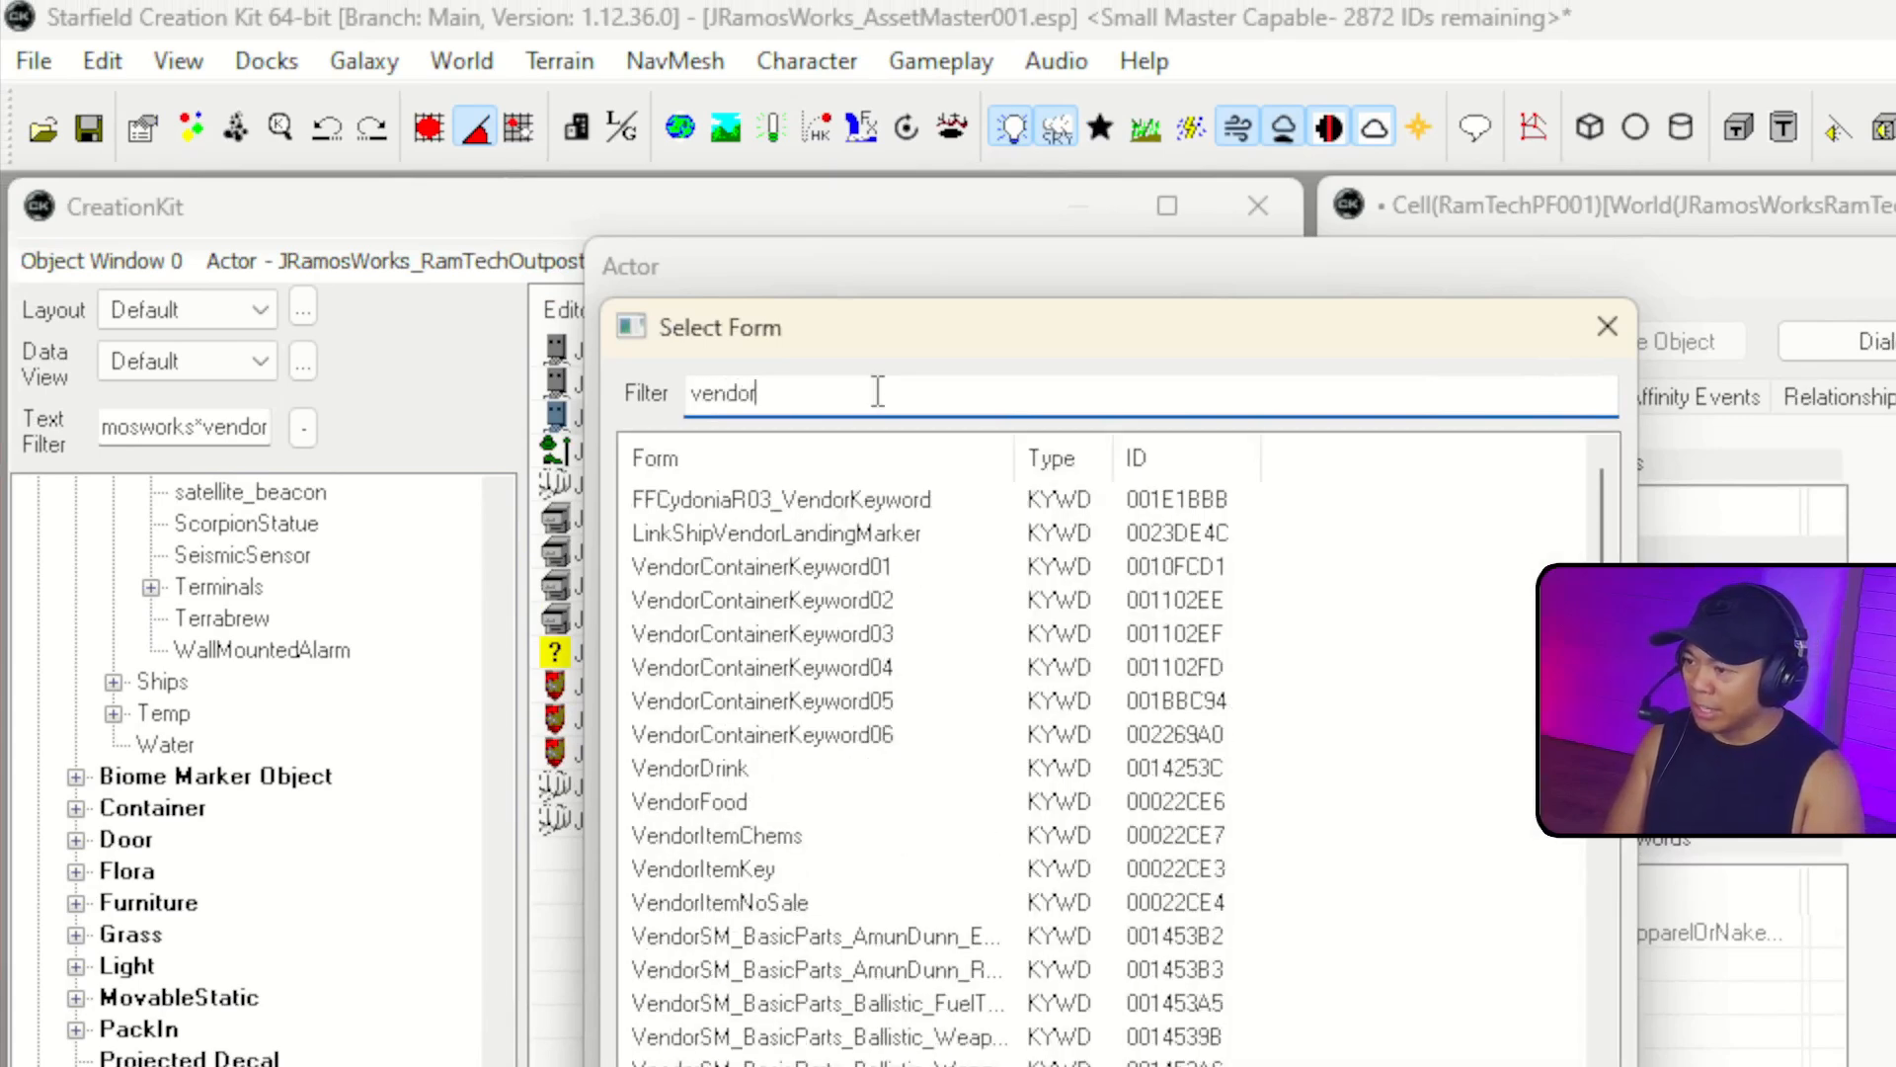
{"action": "type", "text": "m"}
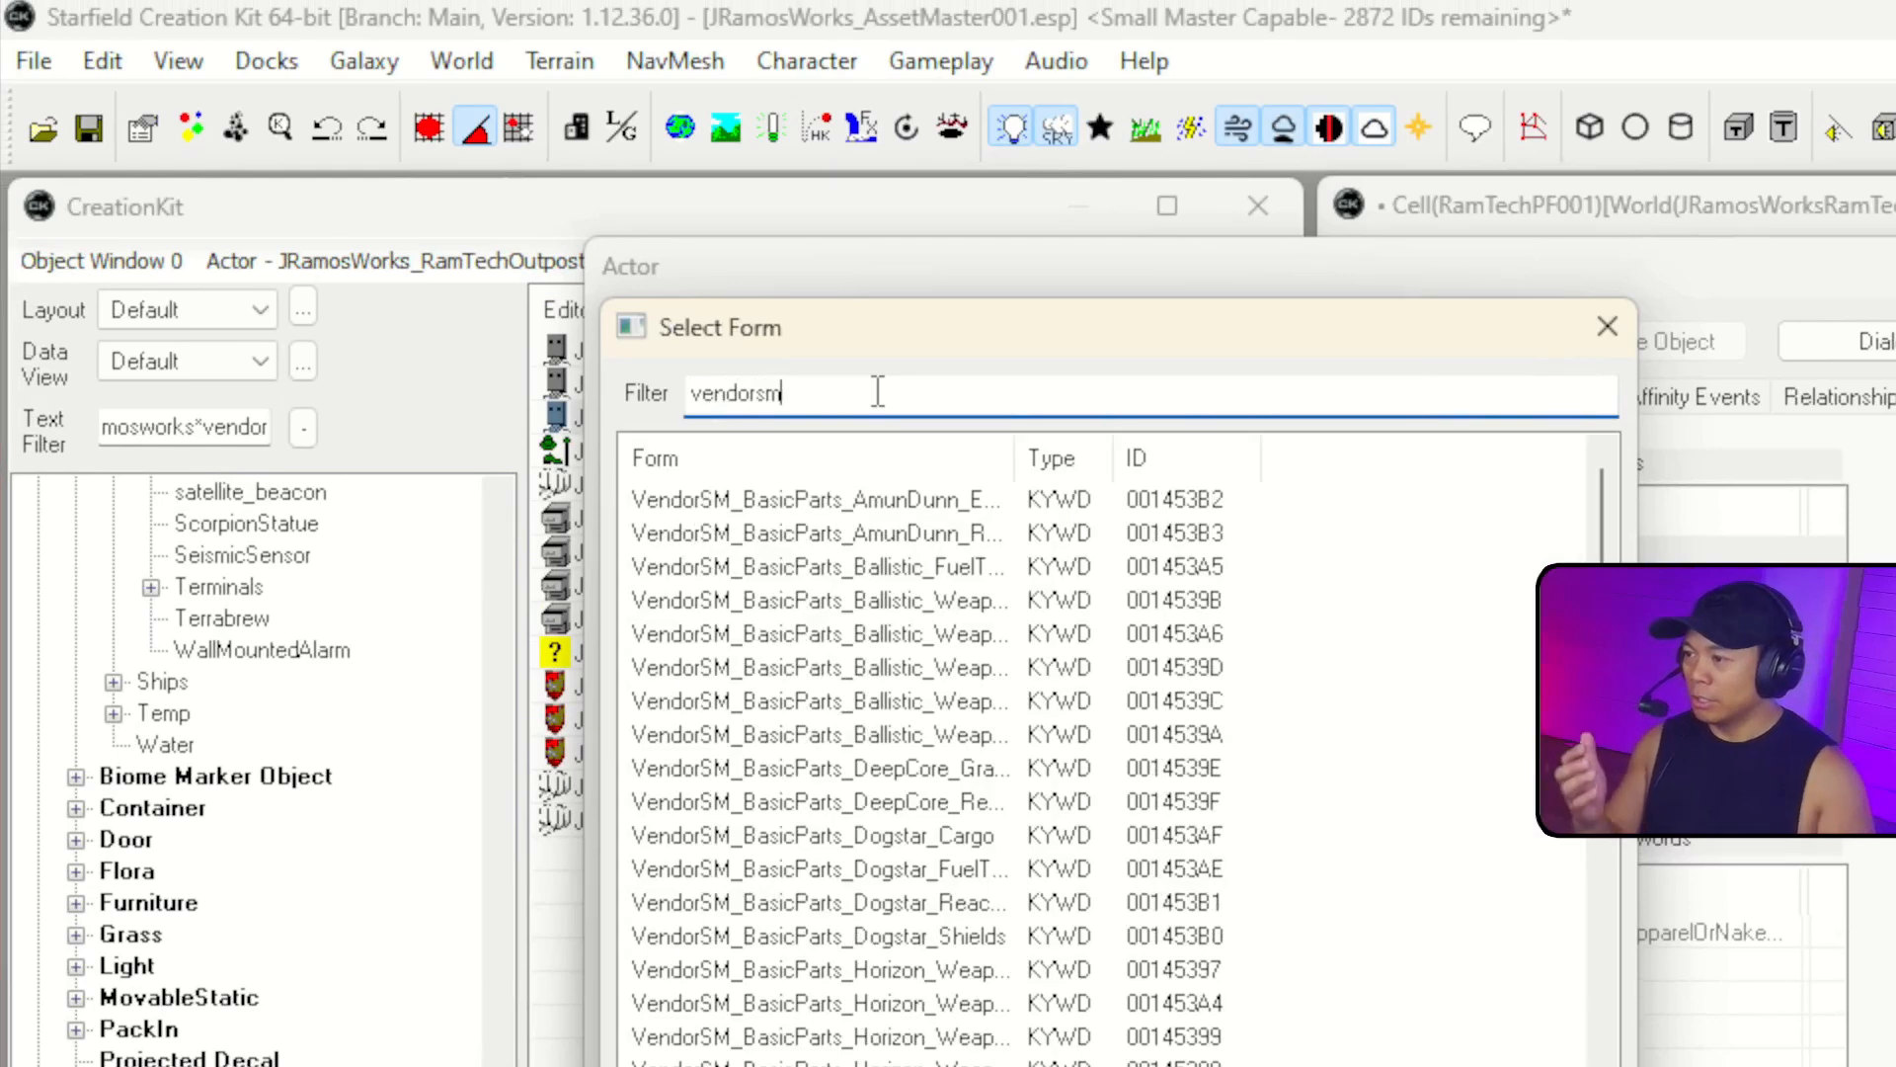
{"action": "left_click_drag", "start_coordinate": [1011, 459], "coordinate": [1439, 460]}
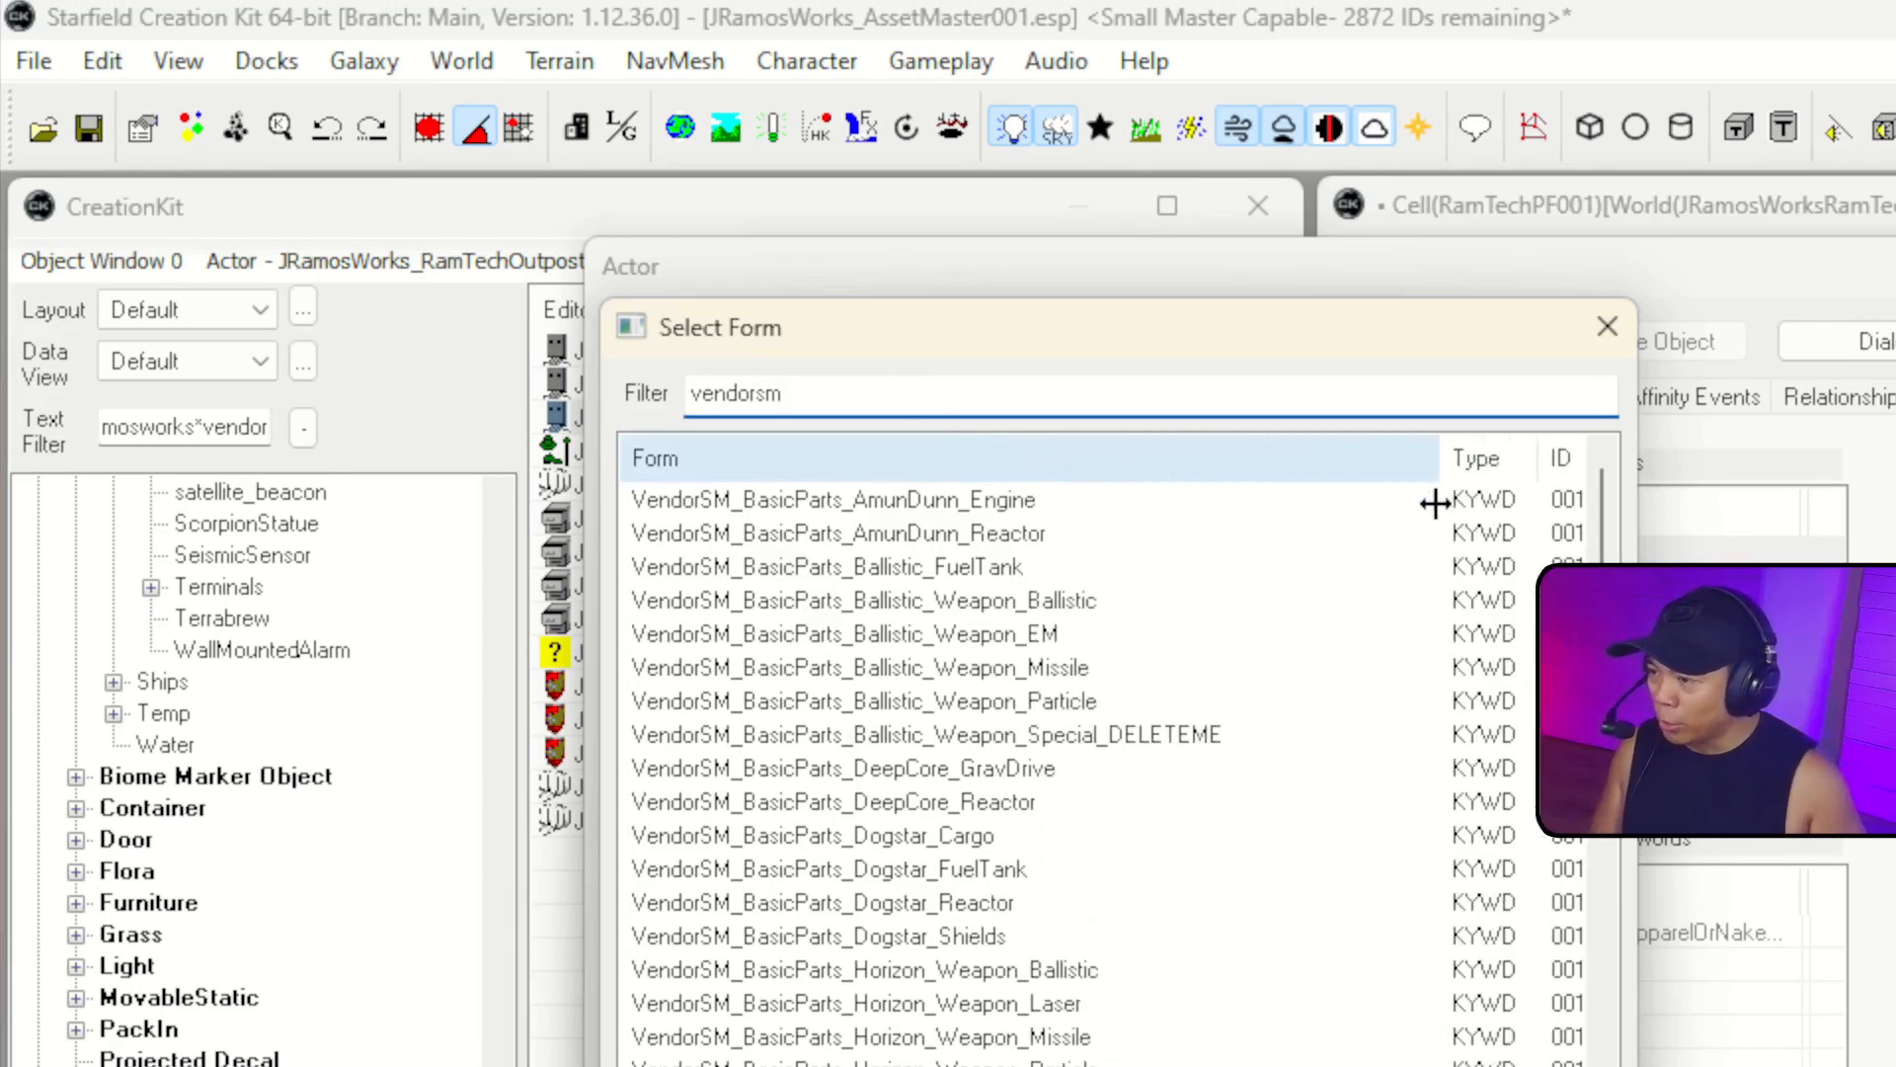
Select every listed VendorSM keyword, from VendorSM_BasicParts_AmunDunn_Engine through VendorSM_Trident_Habitat-Struct_Common.
{"action": "left_click", "coordinate": [923, 499]}
{"action": "scroll", "coordinate": [1117, 542], "scroll_direction": "down", "scroll_amount": 15}
{"action": "scroll", "coordinate": [1118, 542], "scroll_direction": "down", "scroll_amount": 10}
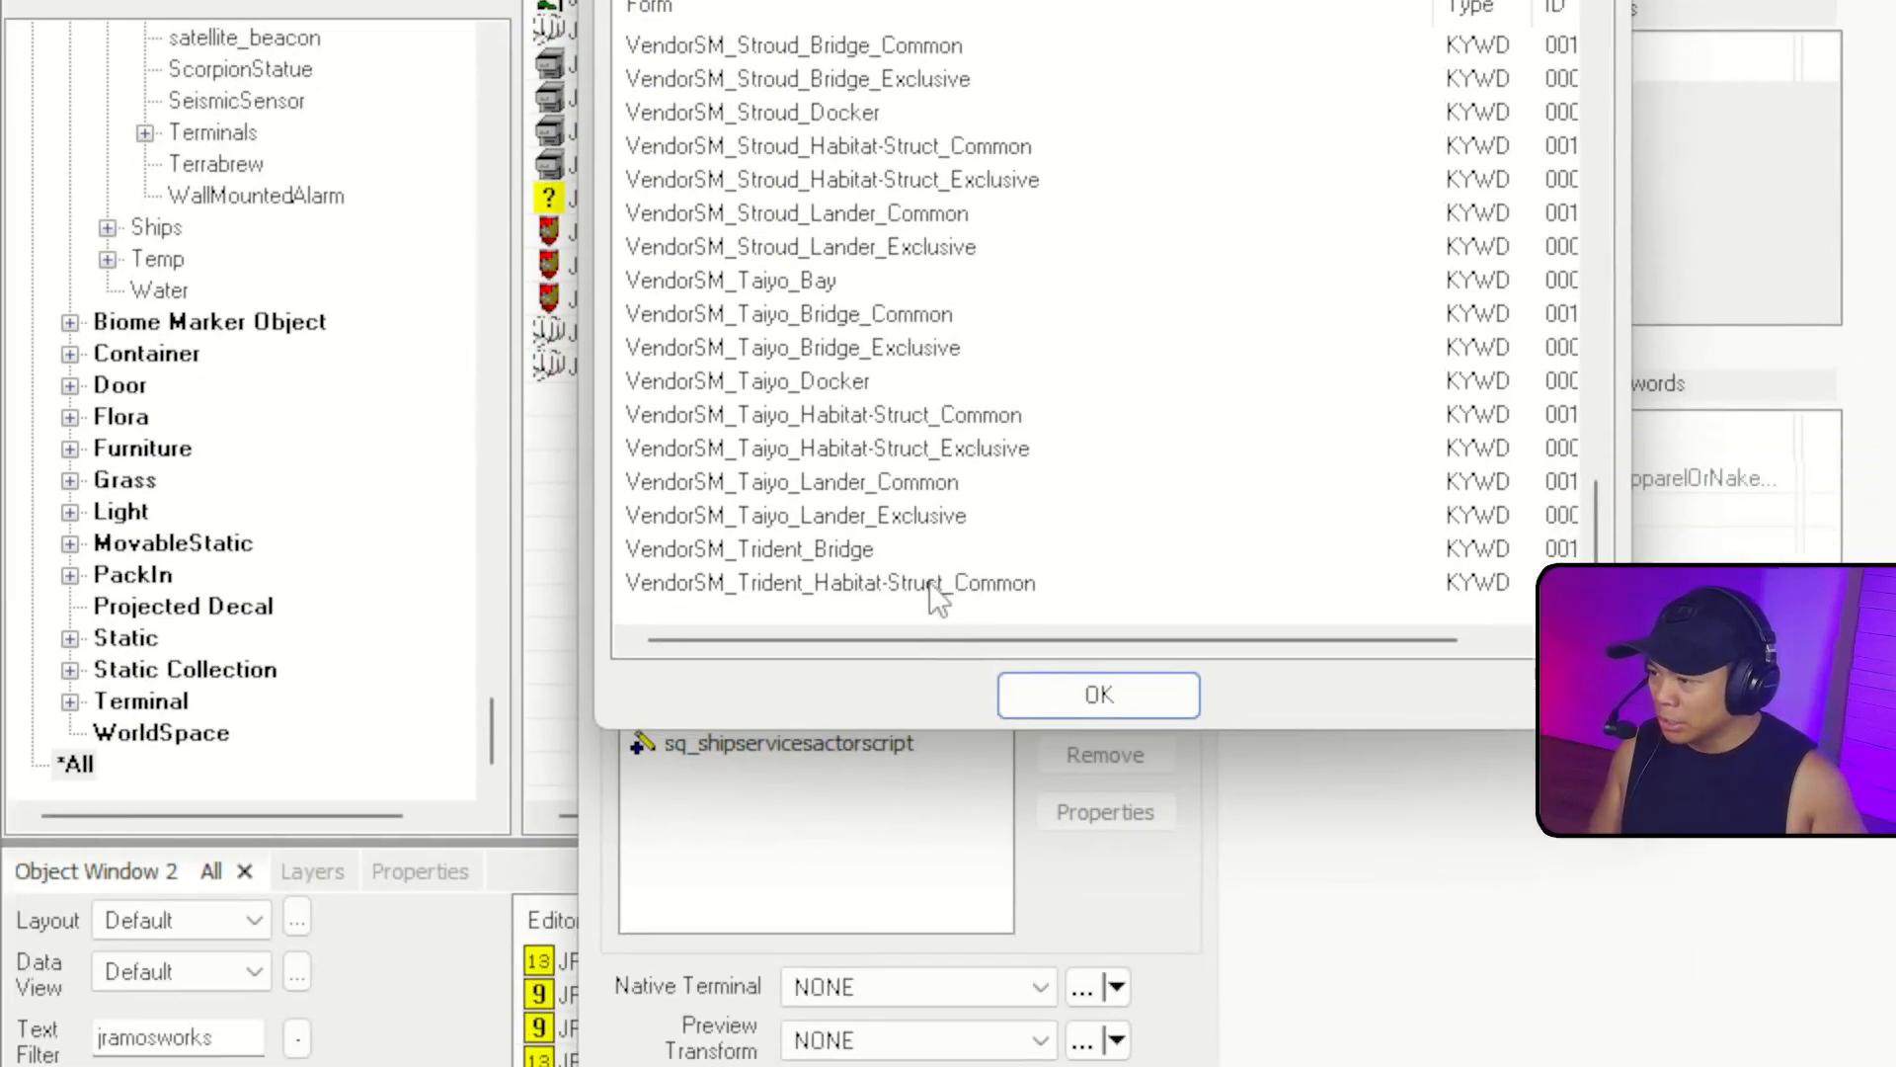
{"action": "left_click", "coordinate": [929, 1037], "text": "shift"}
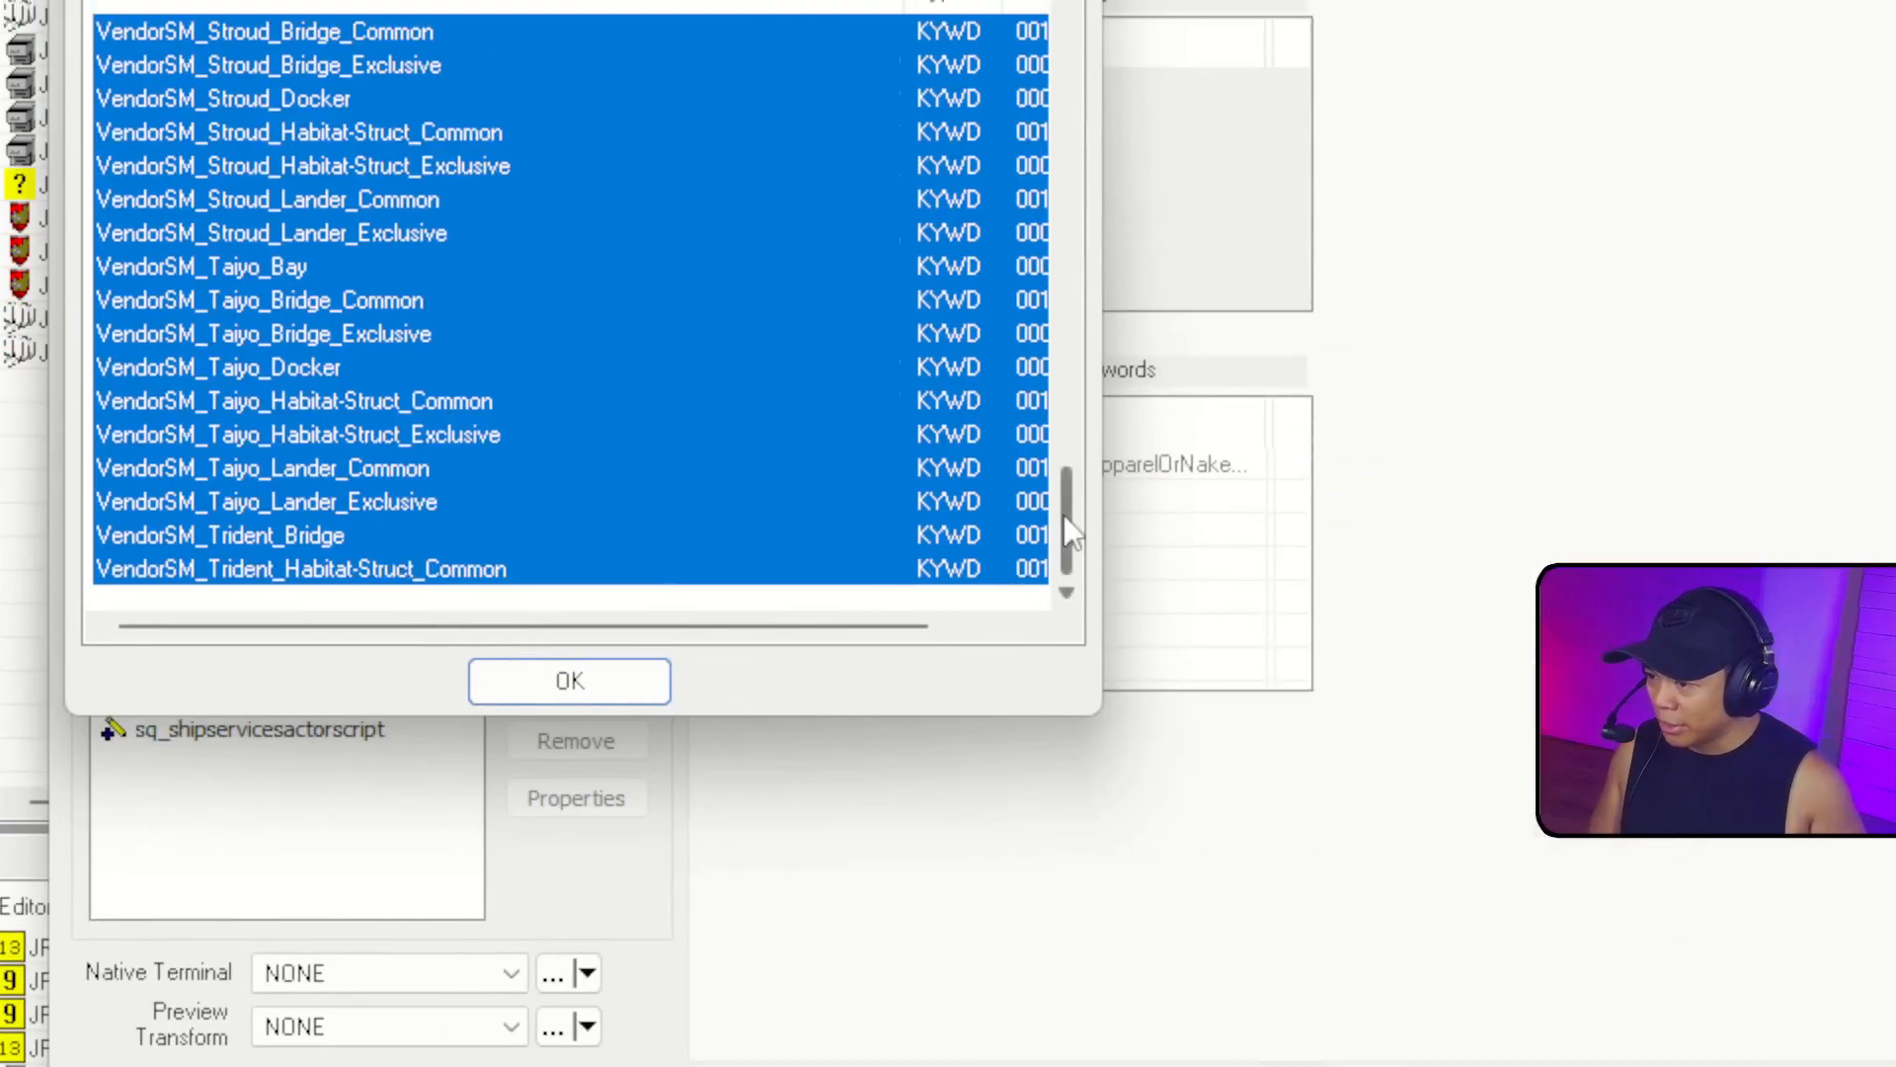
{"action": "left_click_drag", "start_coordinate": [1601, 493], "coordinate": [1664, 447]}
{"action": "left_click_drag", "start_coordinate": [958, 644], "coordinate": [958, 749]}
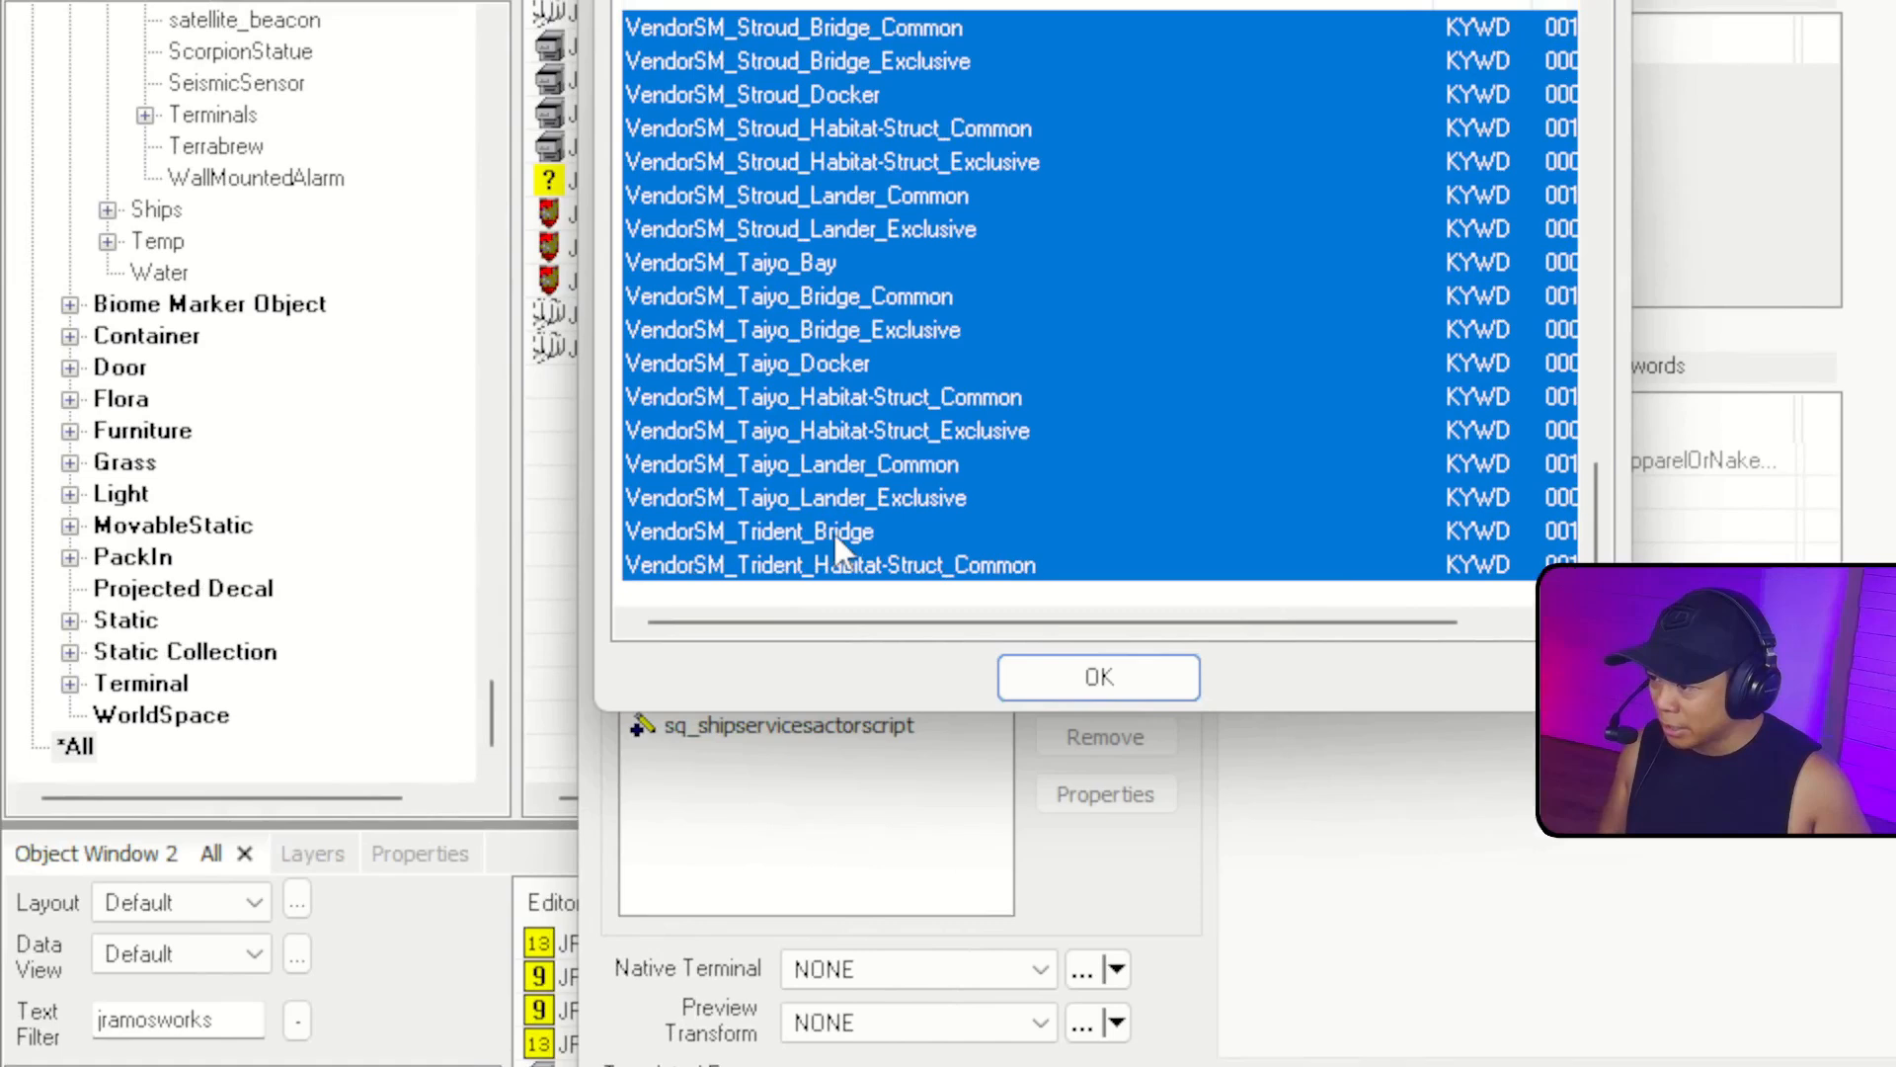
Exclude VendorSM_Trident_Bridge, VendorSM_Trident_Habitat-Struct_Common and VendorSM_Starstation from the keyword selection.
{"action": "left_click", "coordinate": [832, 530], "text": "ctrl"}
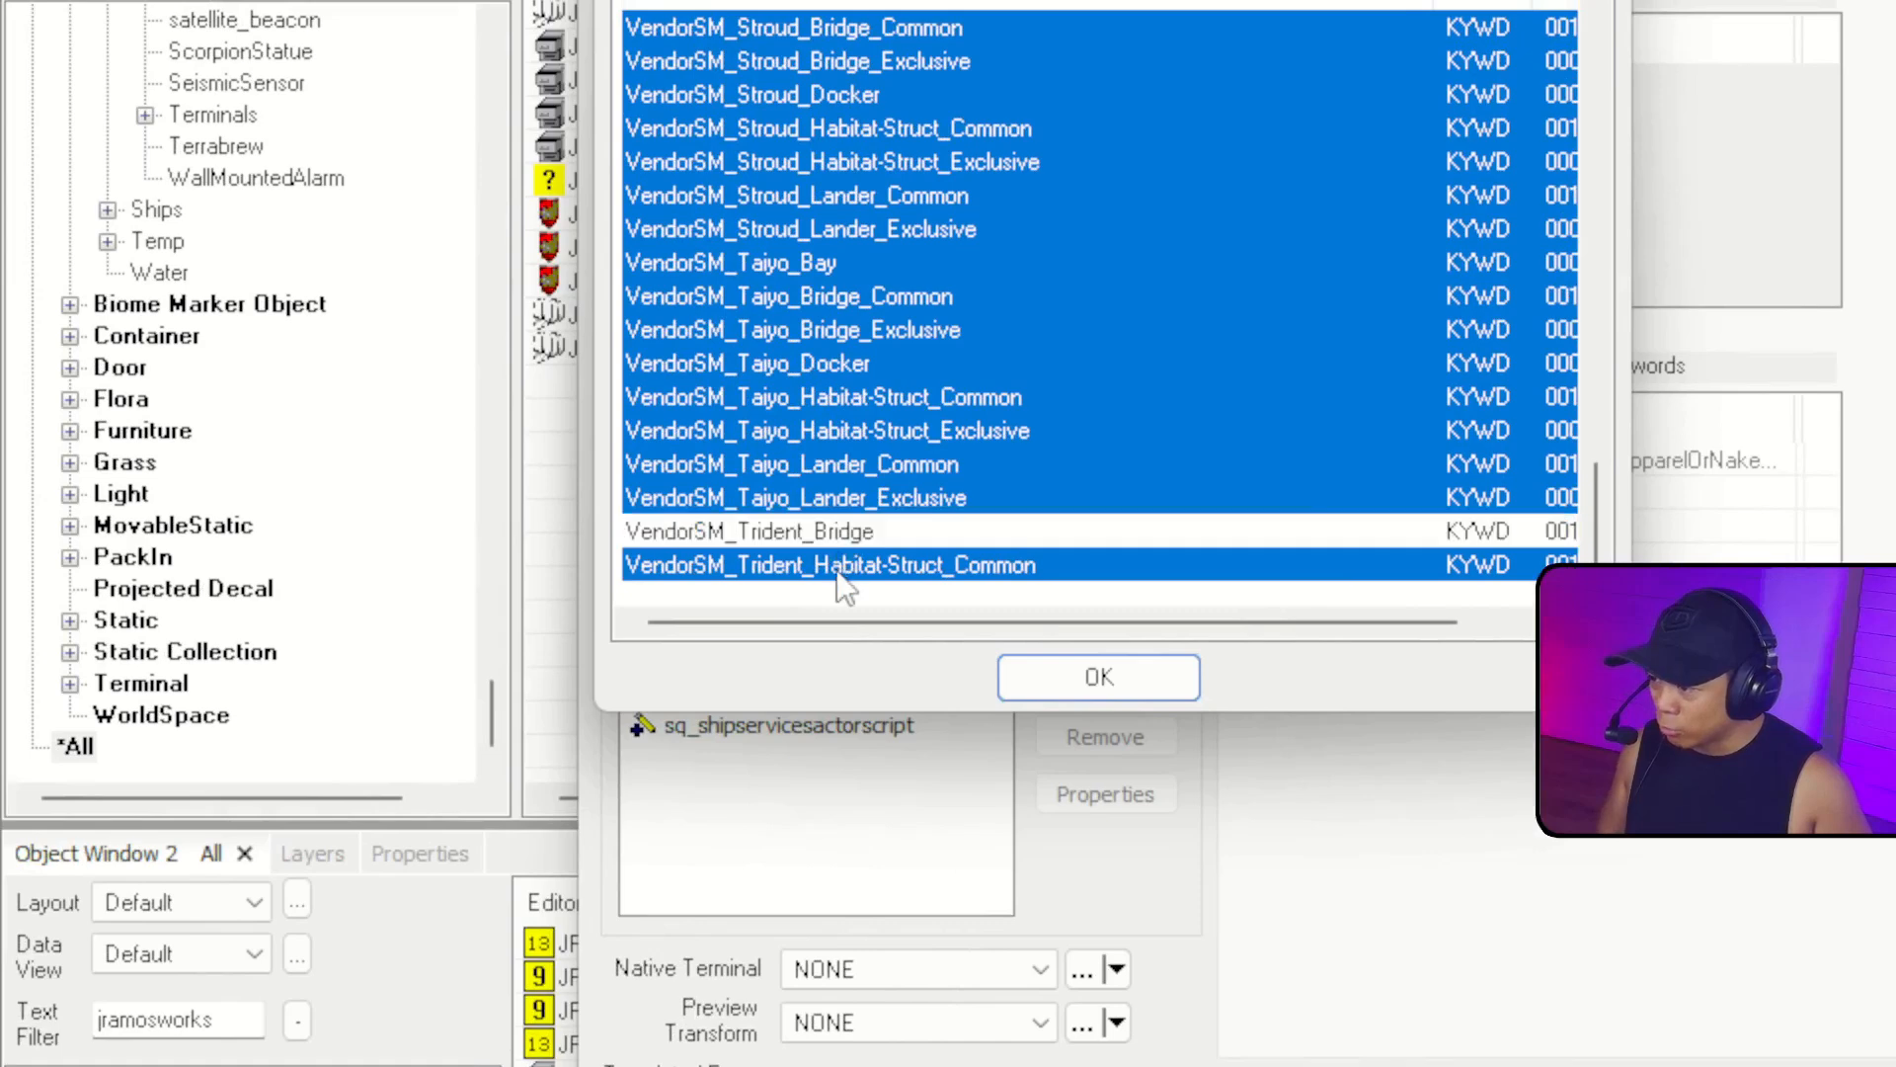
{"action": "left_click", "coordinate": [839, 565], "text": "ctrl"}
{"action": "scroll", "coordinate": [950, 499], "scroll_direction": "up", "scroll_amount": 2}
{"action": "scroll", "coordinate": [951, 500], "scroll_direction": "up", "scroll_amount": 2}
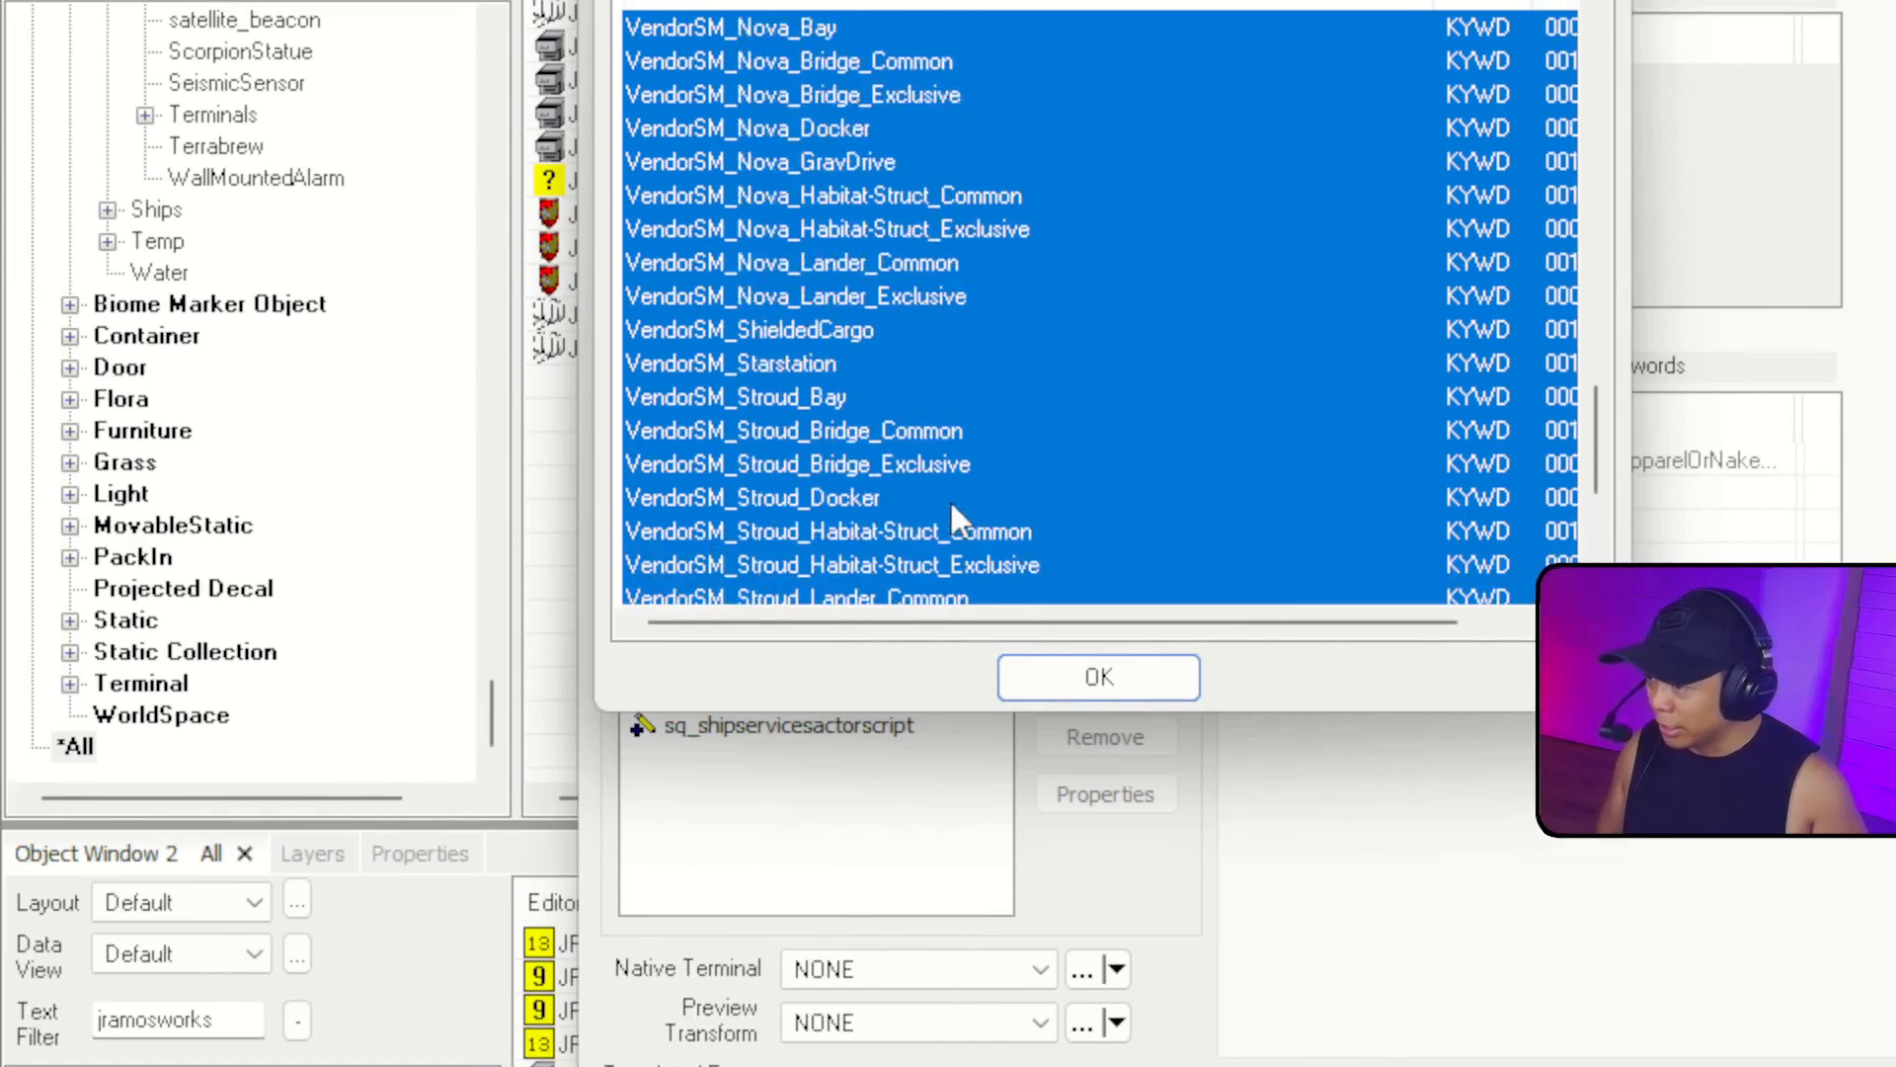
{"action": "left_click", "coordinate": [781, 363], "text": "ctrl"}
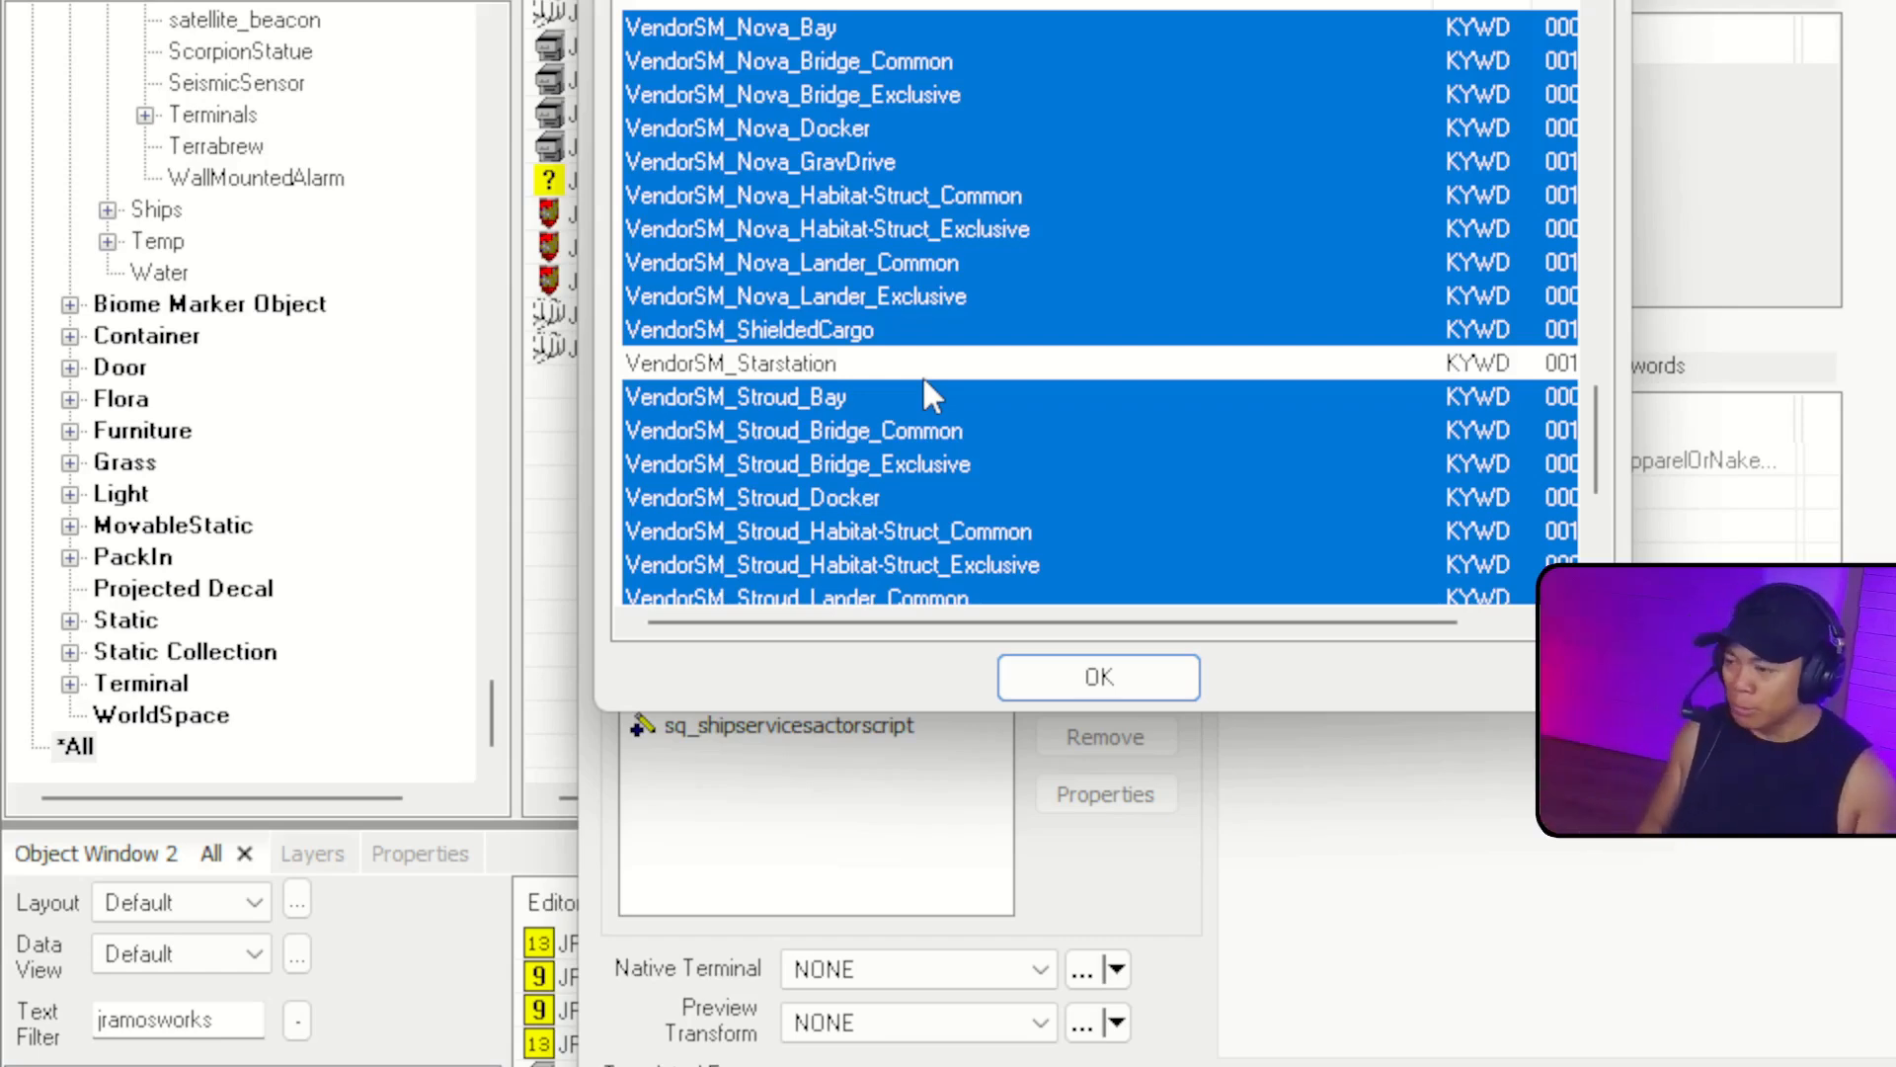
Exclude VendorSM_Hopetech_Cargo_DELETEME and VendorSM_BasicParts_Shinigami_Weapon_Special_DELETEME from the keyword selection.
{"action": "scroll", "coordinate": [933, 276], "scroll_direction": "up", "scroll_amount": 1}
{"action": "scroll", "coordinate": [992, 299], "scroll_direction": "up", "scroll_amount": 3}
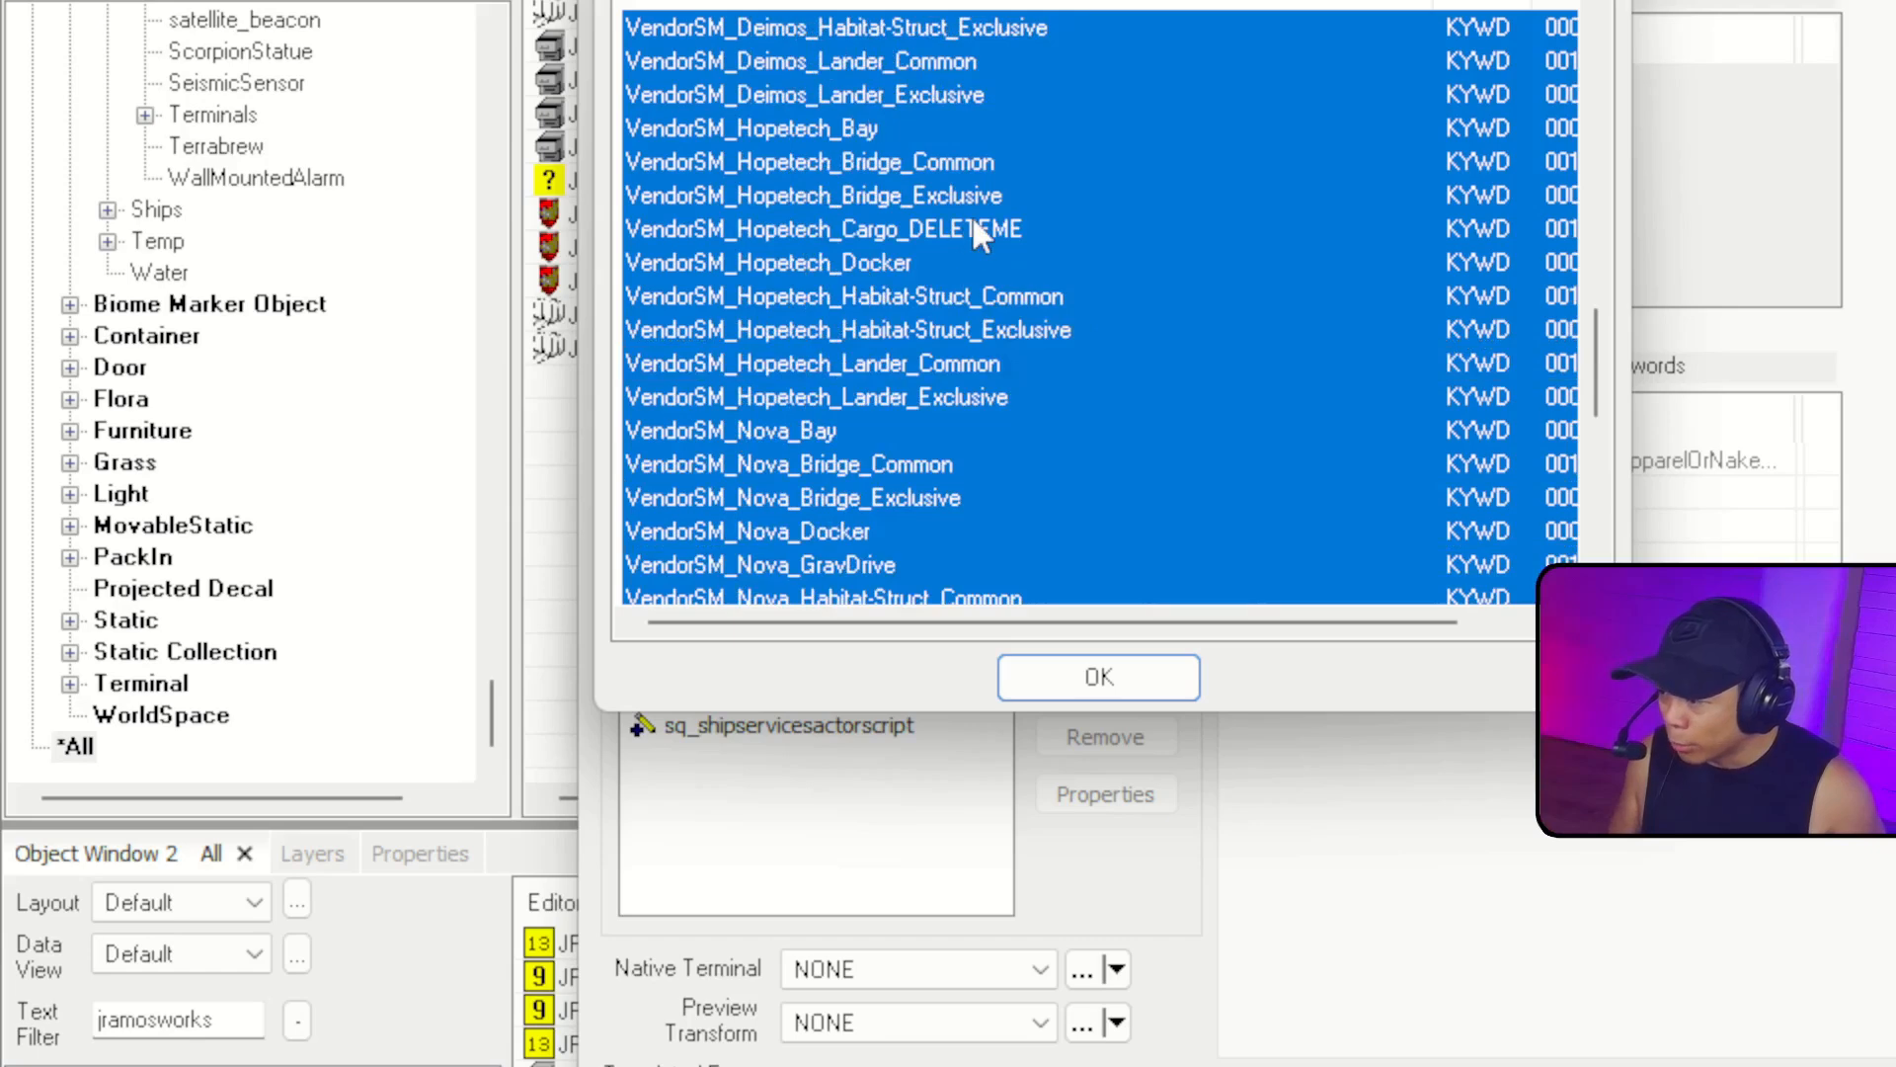
{"action": "left_click", "coordinate": [978, 229], "text": "ctrl"}
{"action": "scroll", "coordinate": [1154, 356], "scroll_direction": "up", "scroll_amount": 4}
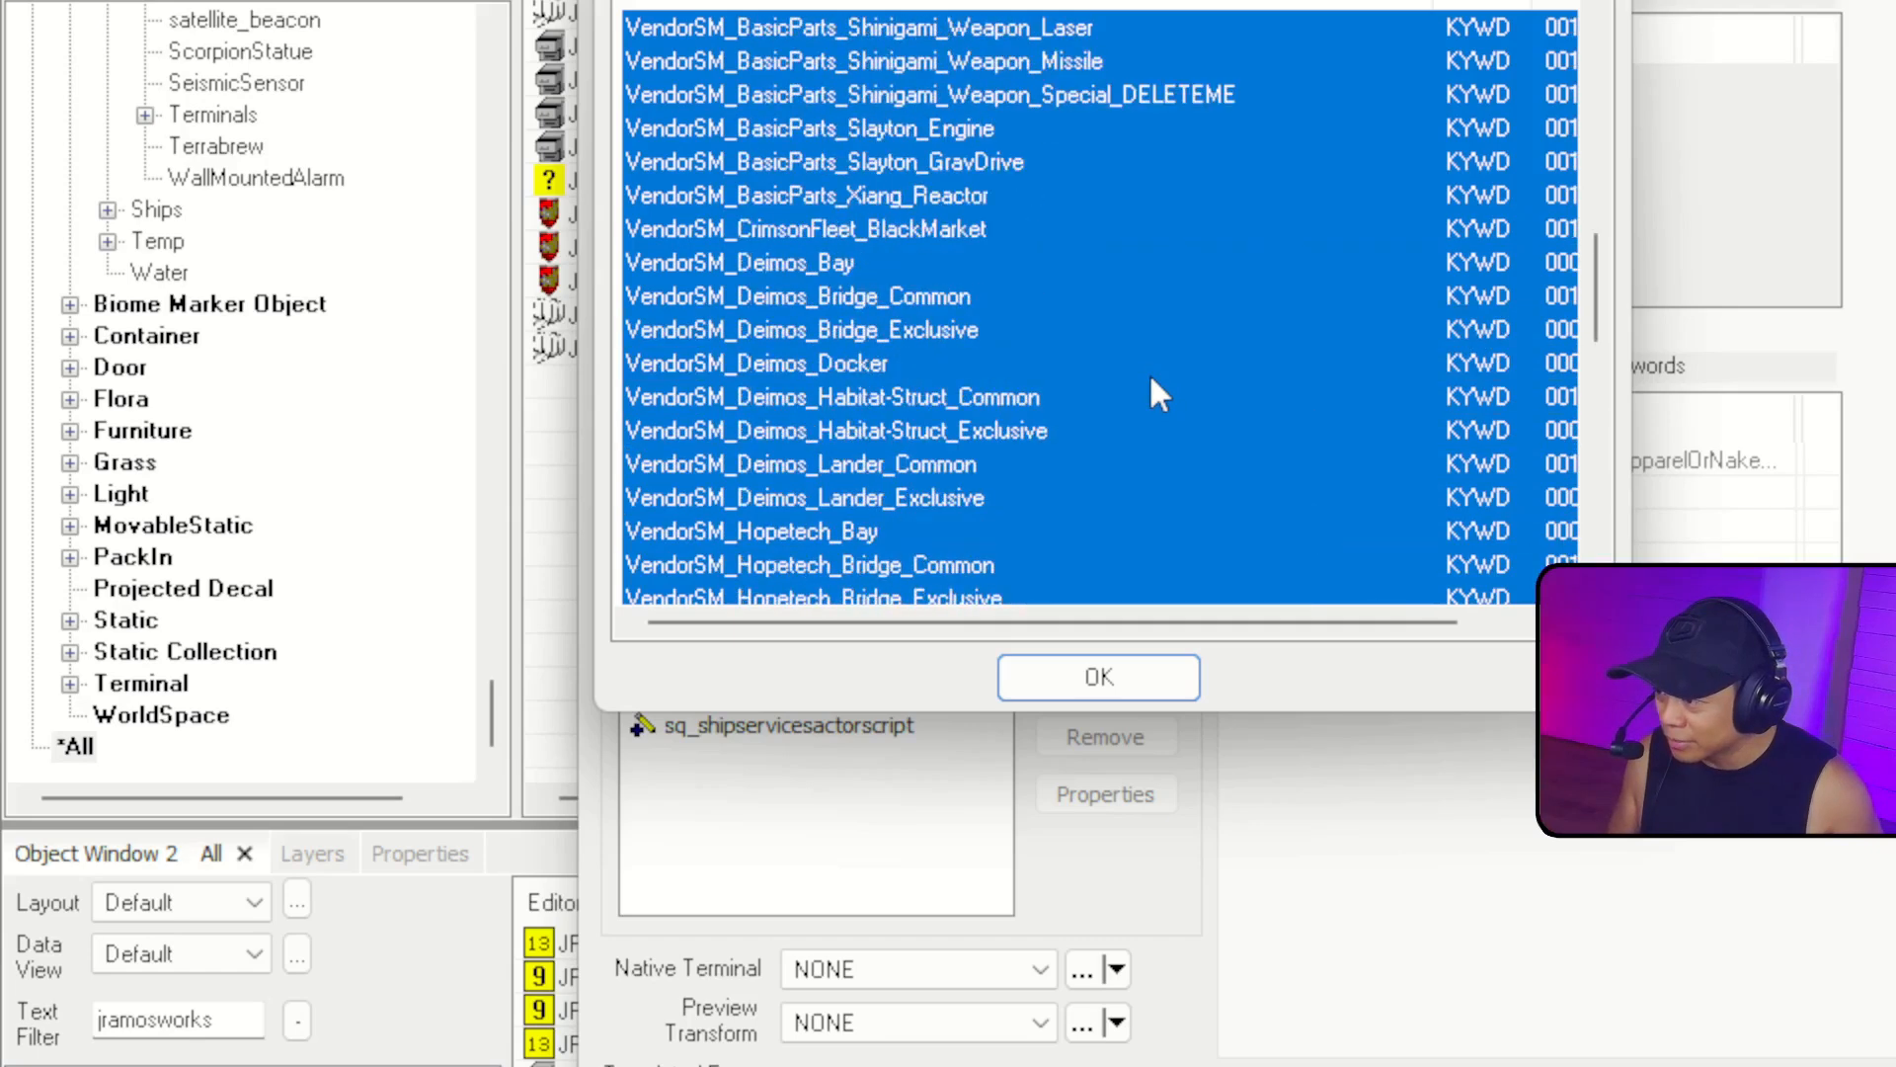
{"action": "scroll", "coordinate": [1156, 279], "scroll_direction": "up", "scroll_amount": 1}
{"action": "left_click", "coordinate": [1220, 194], "text": "ctrl"}
{"action": "scroll", "coordinate": [1225, 296], "scroll_direction": "up", "scroll_amount": 3}
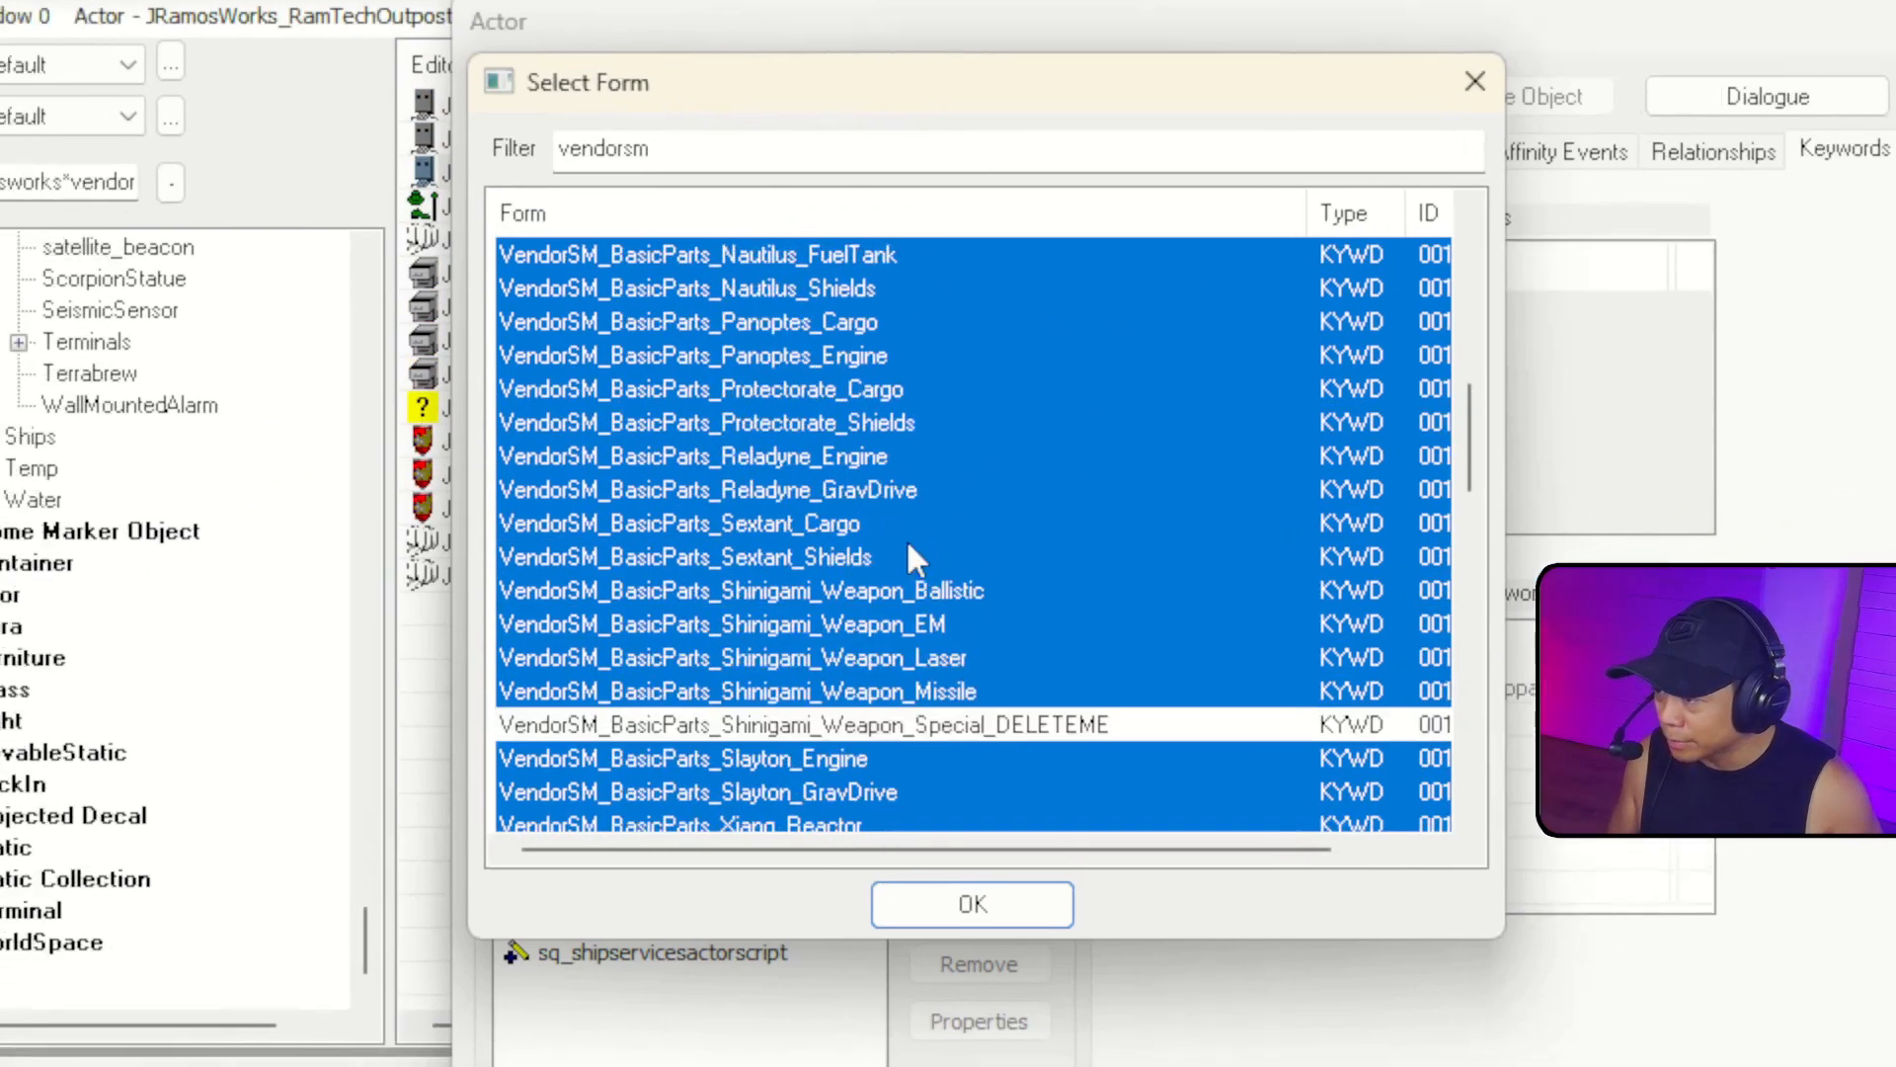
Exclude the BasicParts DELETEME keywords for Nautilus cargo and for LightScythe, Horizon and Ballistic special weapons from the selection.
{"action": "scroll", "coordinate": [910, 545], "scroll_direction": "up", "scroll_amount": 2}
{"action": "left_click", "coordinate": [984, 423], "text": "ctrl"}
{"action": "scroll", "coordinate": [1041, 476], "scroll_direction": "up", "scroll_amount": 3}
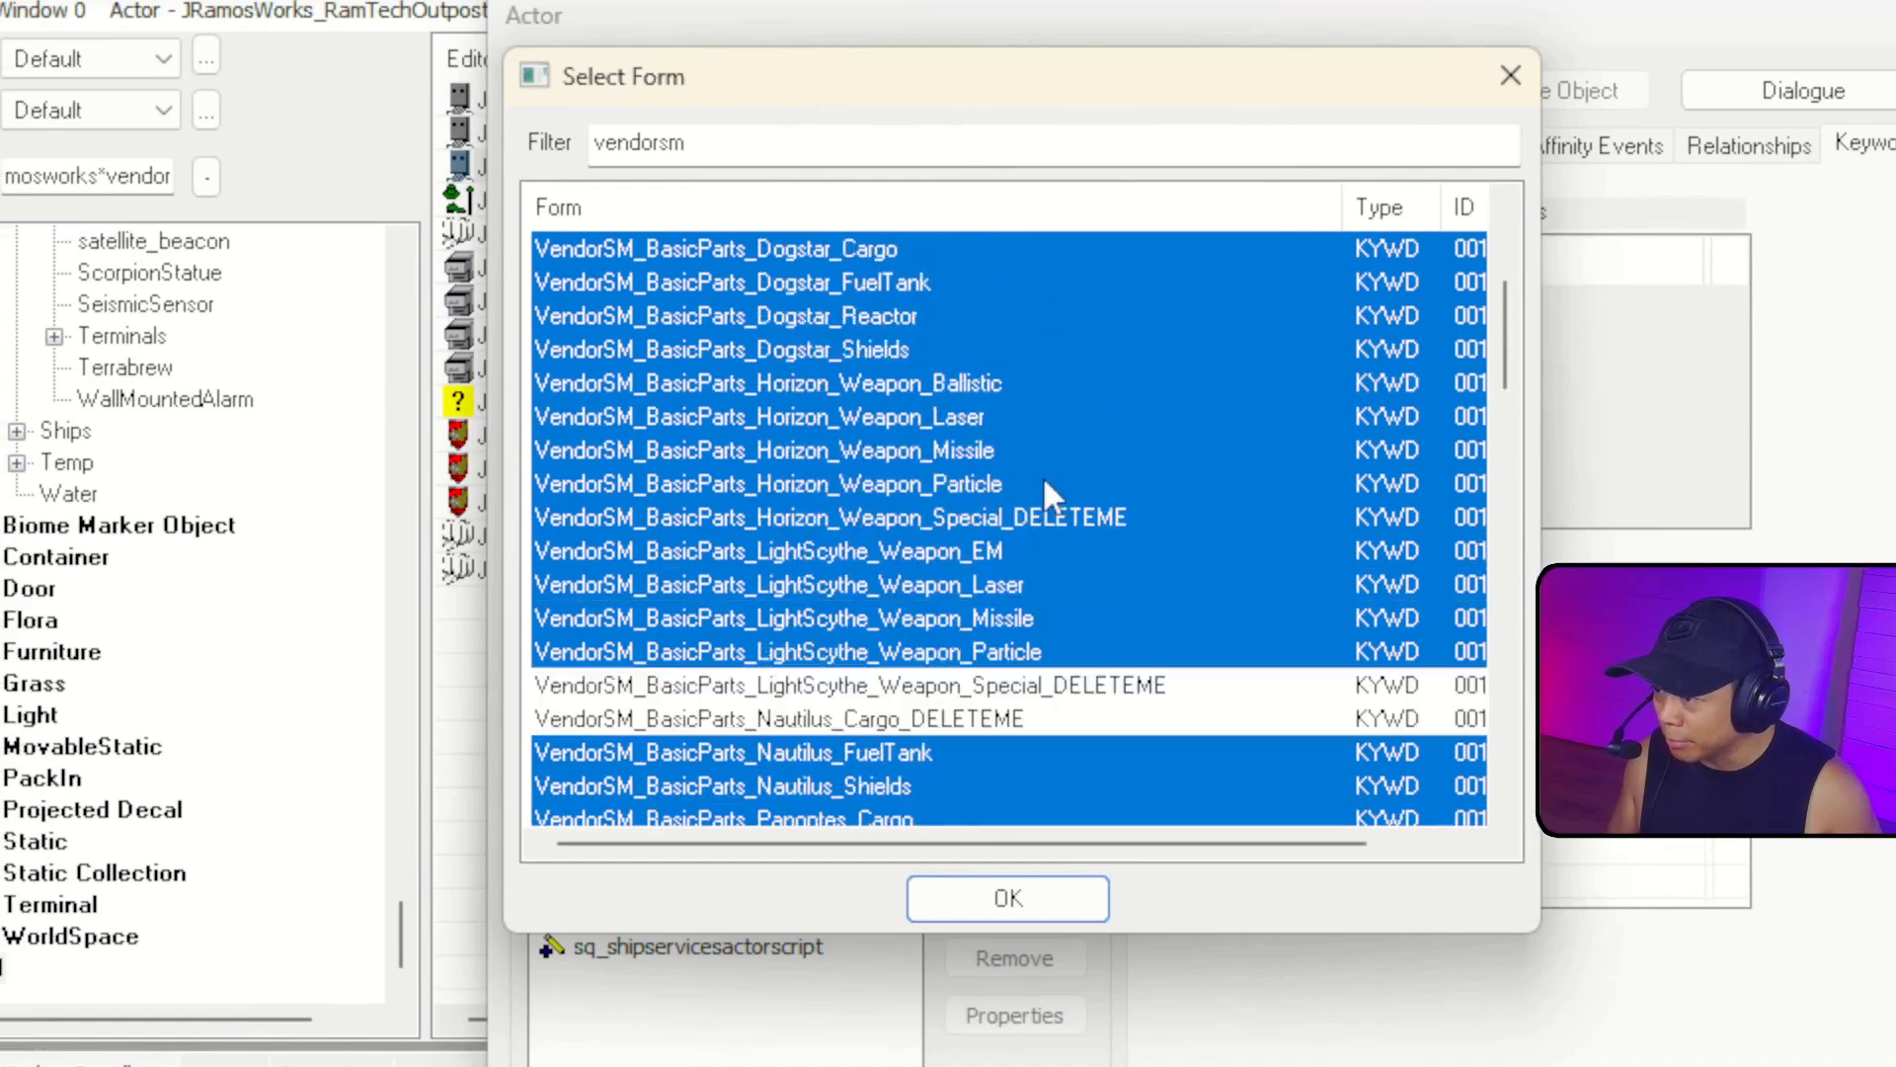
{"action": "left_click", "coordinate": [1047, 518], "text": "ctrl"}
{"action": "scroll", "coordinate": [1059, 544], "scroll_direction": "up", "scroll_amount": 2}
{"action": "scroll", "coordinate": [1059, 544], "scroll_direction": "up", "scroll_amount": 1}
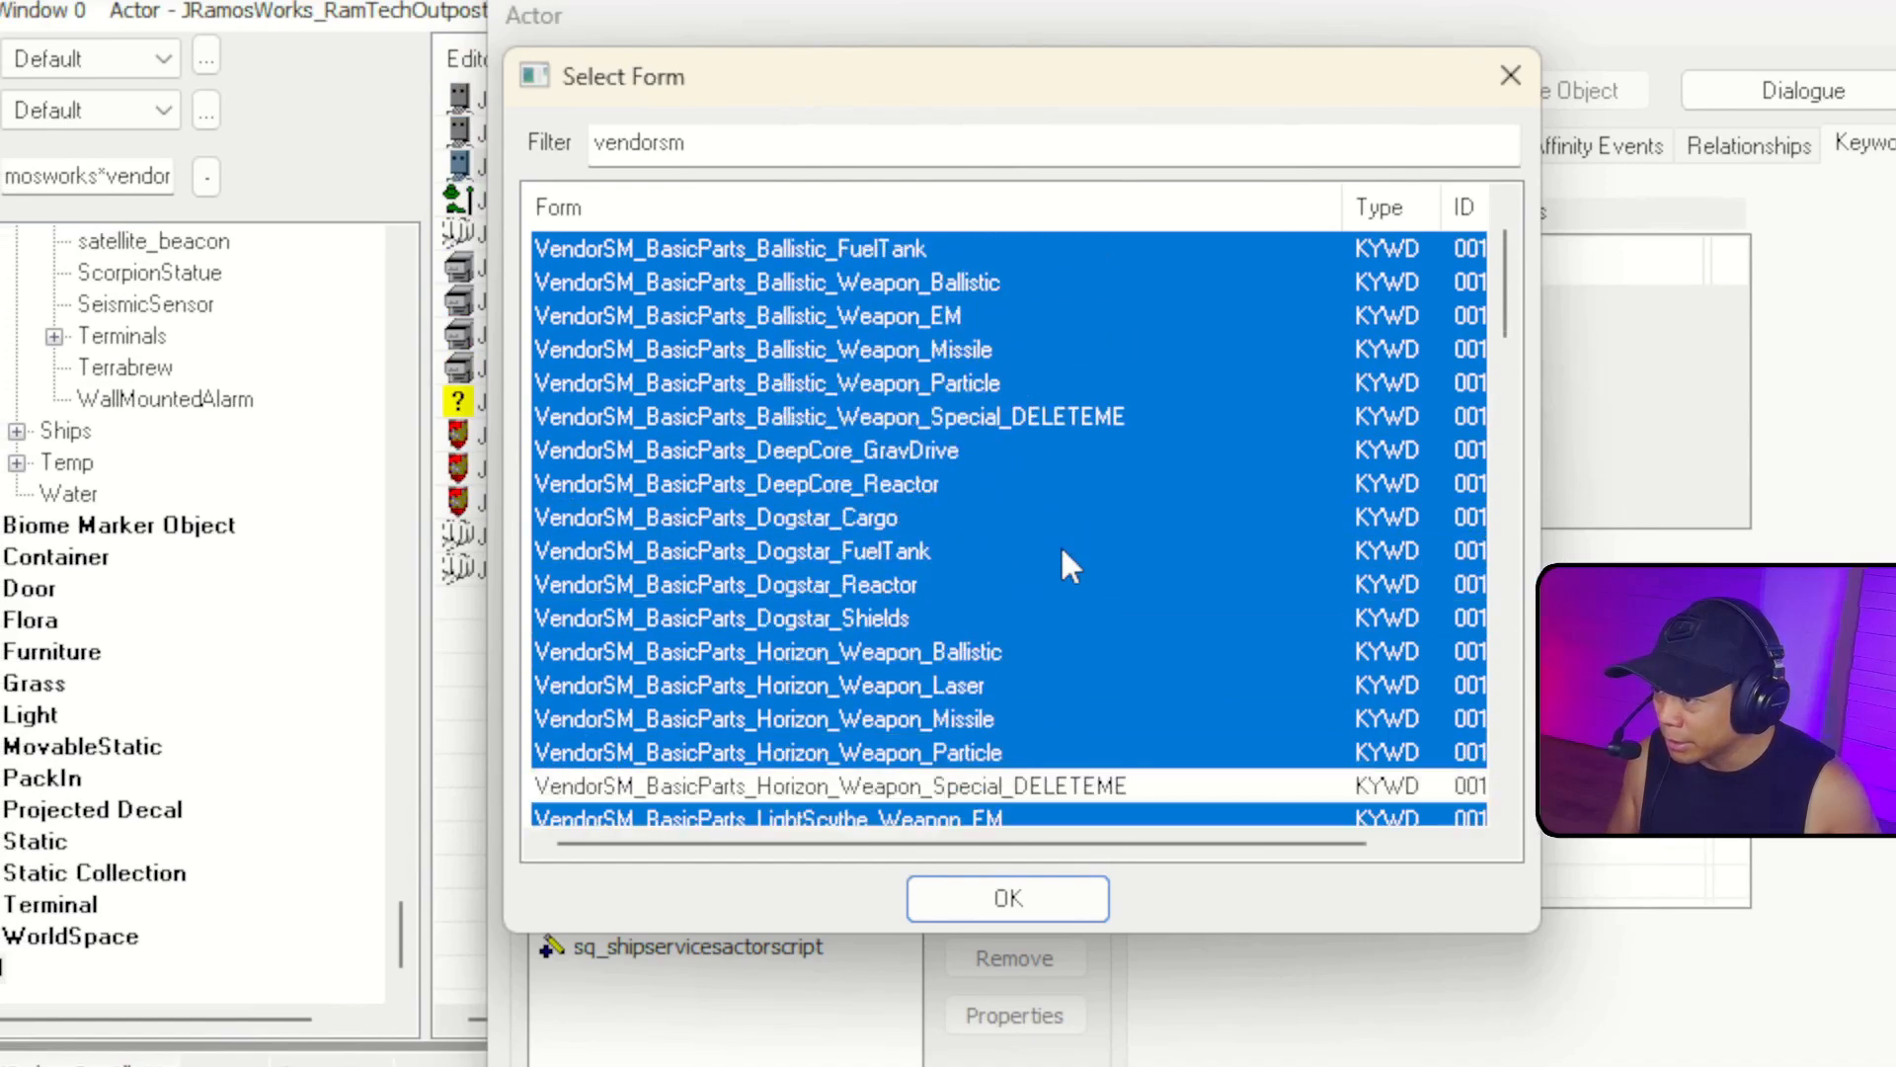
{"action": "left_click", "coordinate": [1027, 413], "text": "ctrl"}
{"action": "scroll", "coordinate": [1097, 502], "scroll_direction": "up", "scroll_amount": 1}
Review the remaining VendorSM selection and add it to the actor's additional keywords.
{"action": "scroll", "coordinate": [1099, 519], "scroll_direction": "down", "scroll_amount": 15}
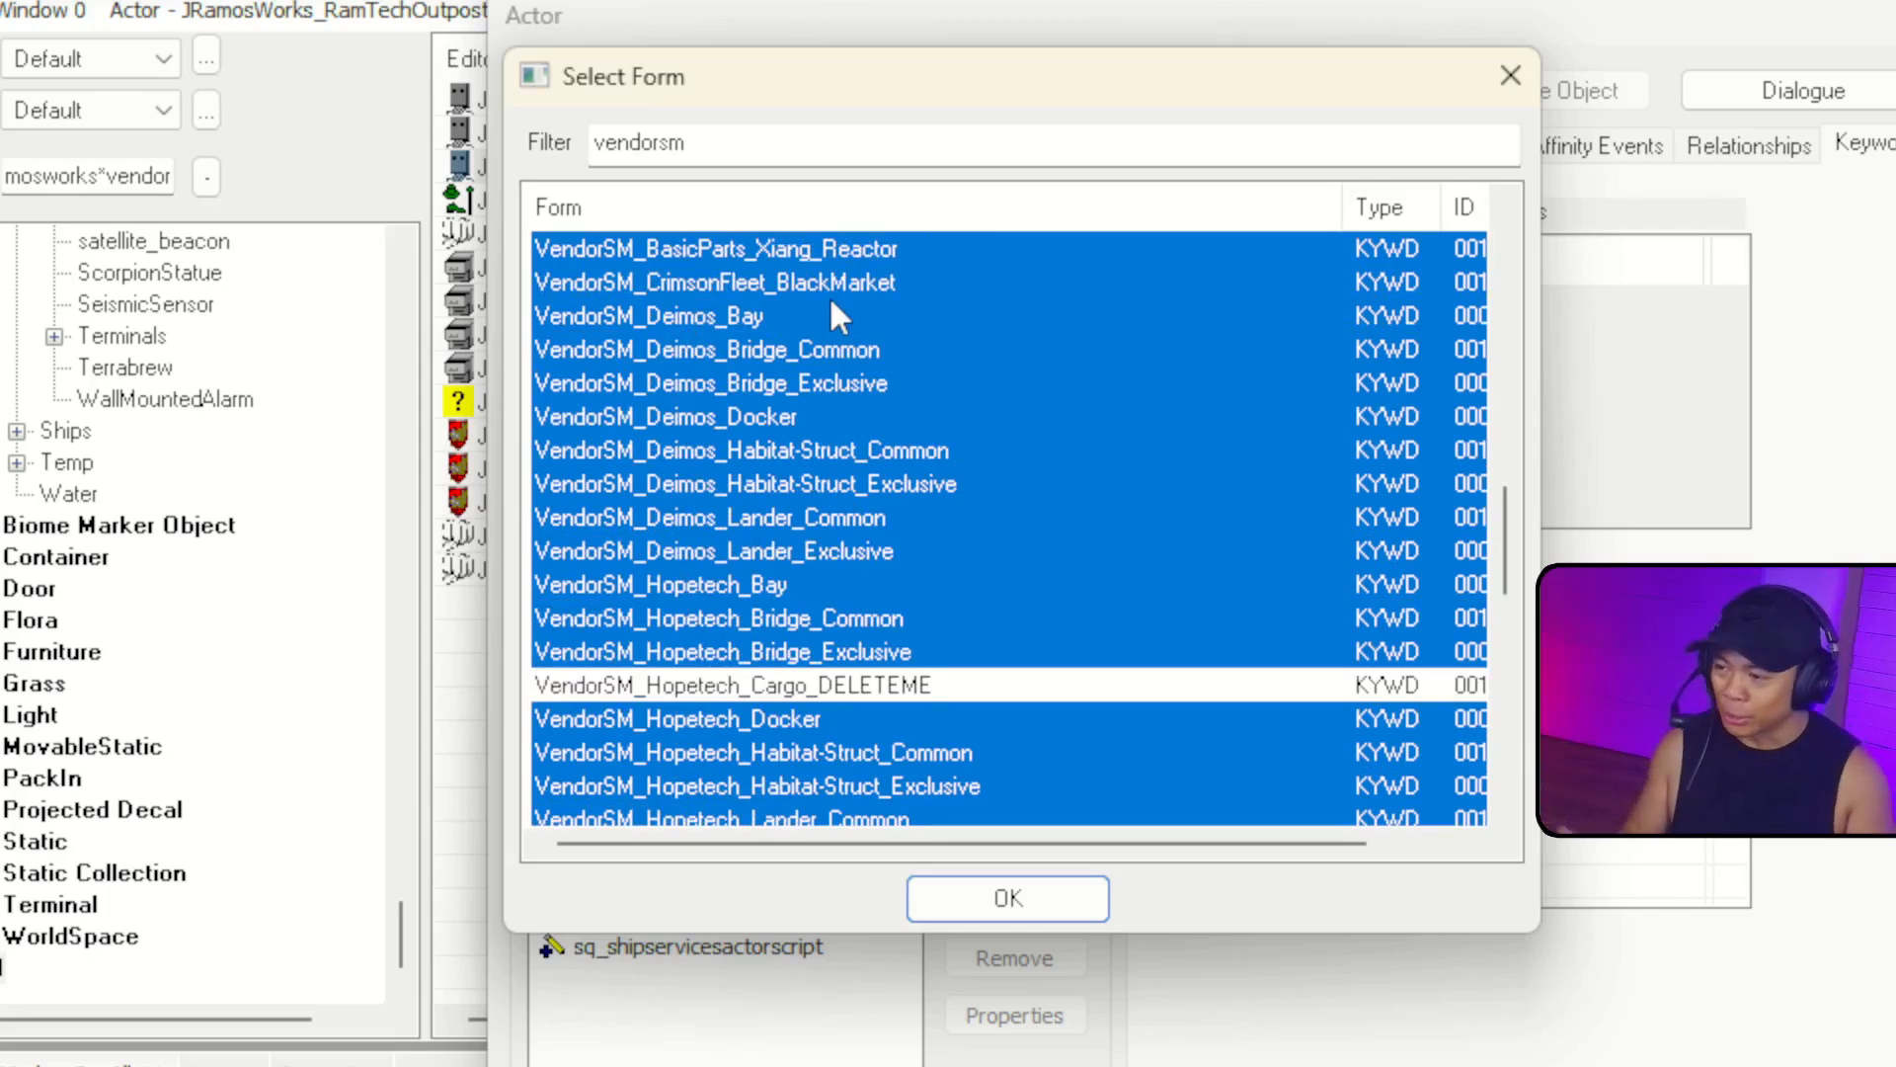
{"action": "scroll", "coordinate": [928, 573], "scroll_direction": "down", "scroll_amount": 5}
{"action": "scroll", "coordinate": [931, 610], "scroll_direction": "down", "scroll_amount": 5}
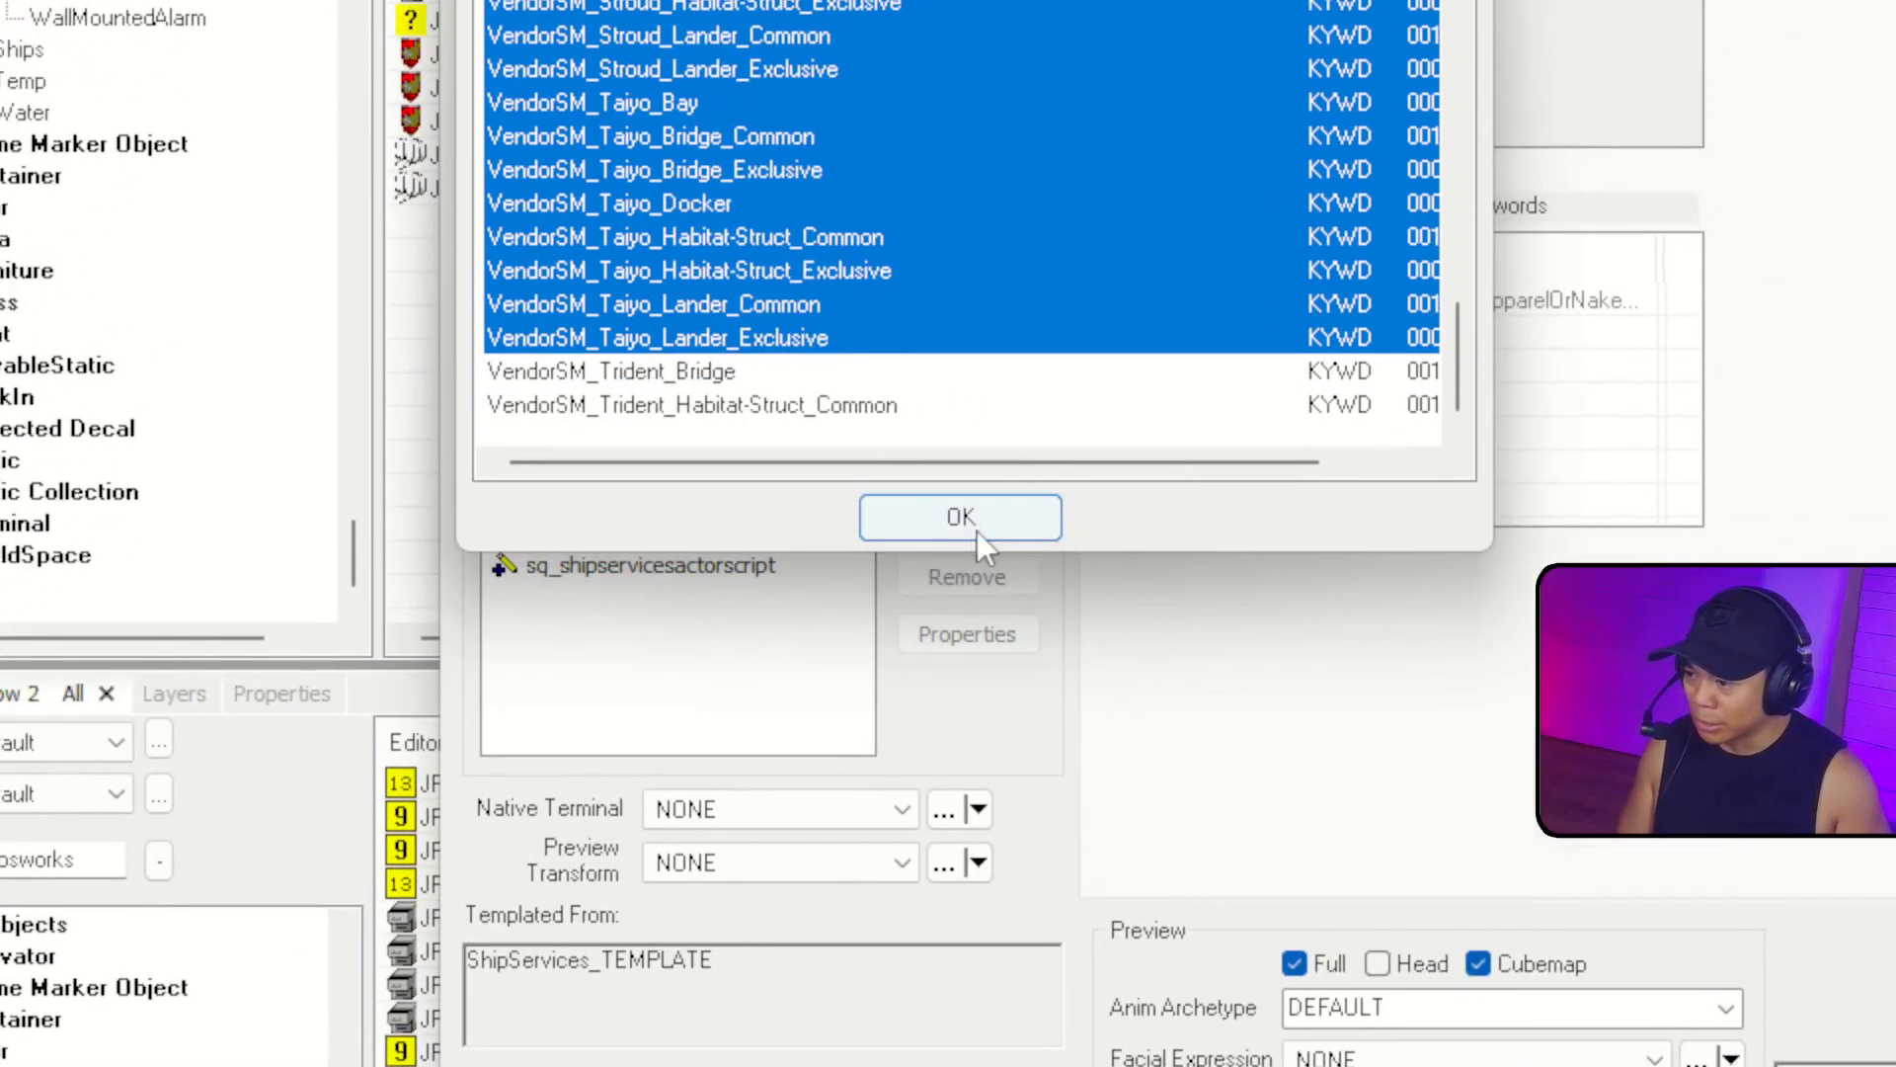
{"action": "left_click", "coordinate": [977, 530]}
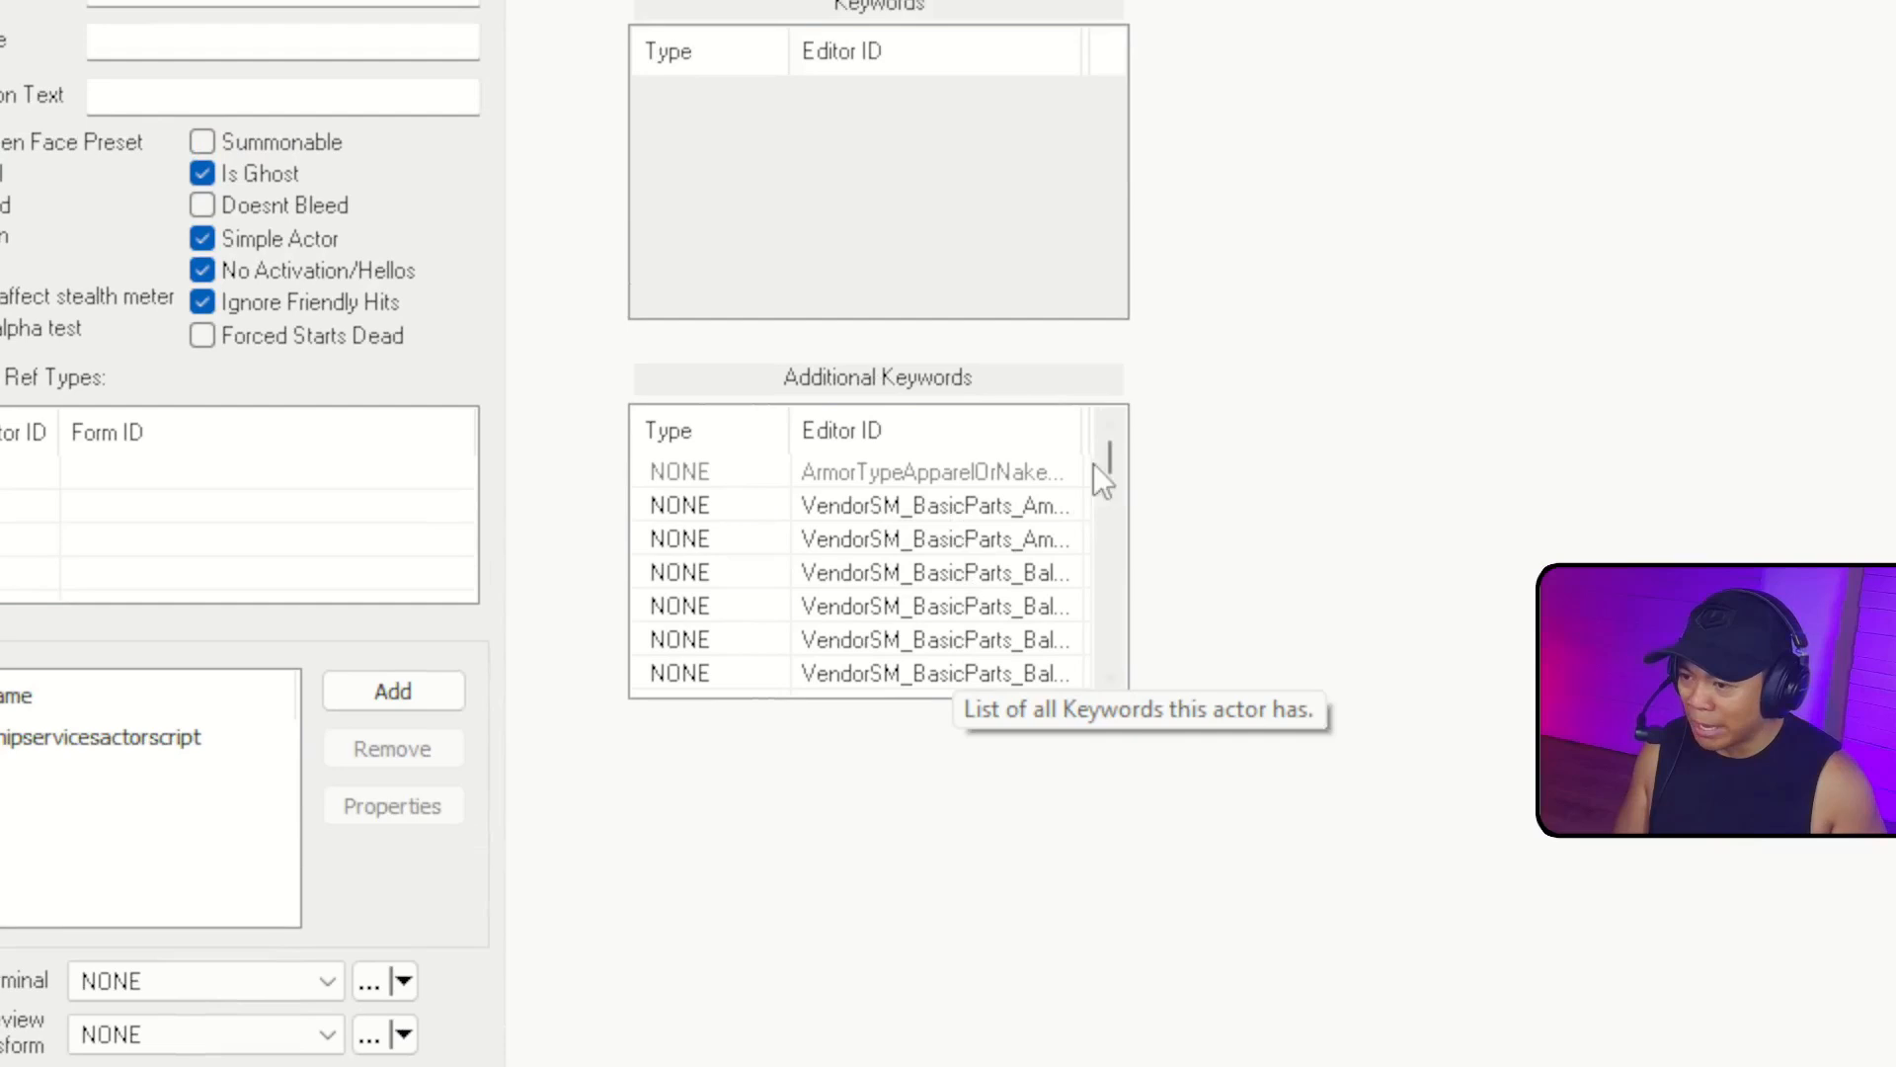
{"action": "mouse_move", "coordinate": [1097, 464]}
{"action": "left_mouse_down"}
{"action": "mouse_move", "coordinate": [1117, 681]}
{"action": "mouse_move", "coordinate": [1108, 453]}
{"action": "left_mouse_up"}
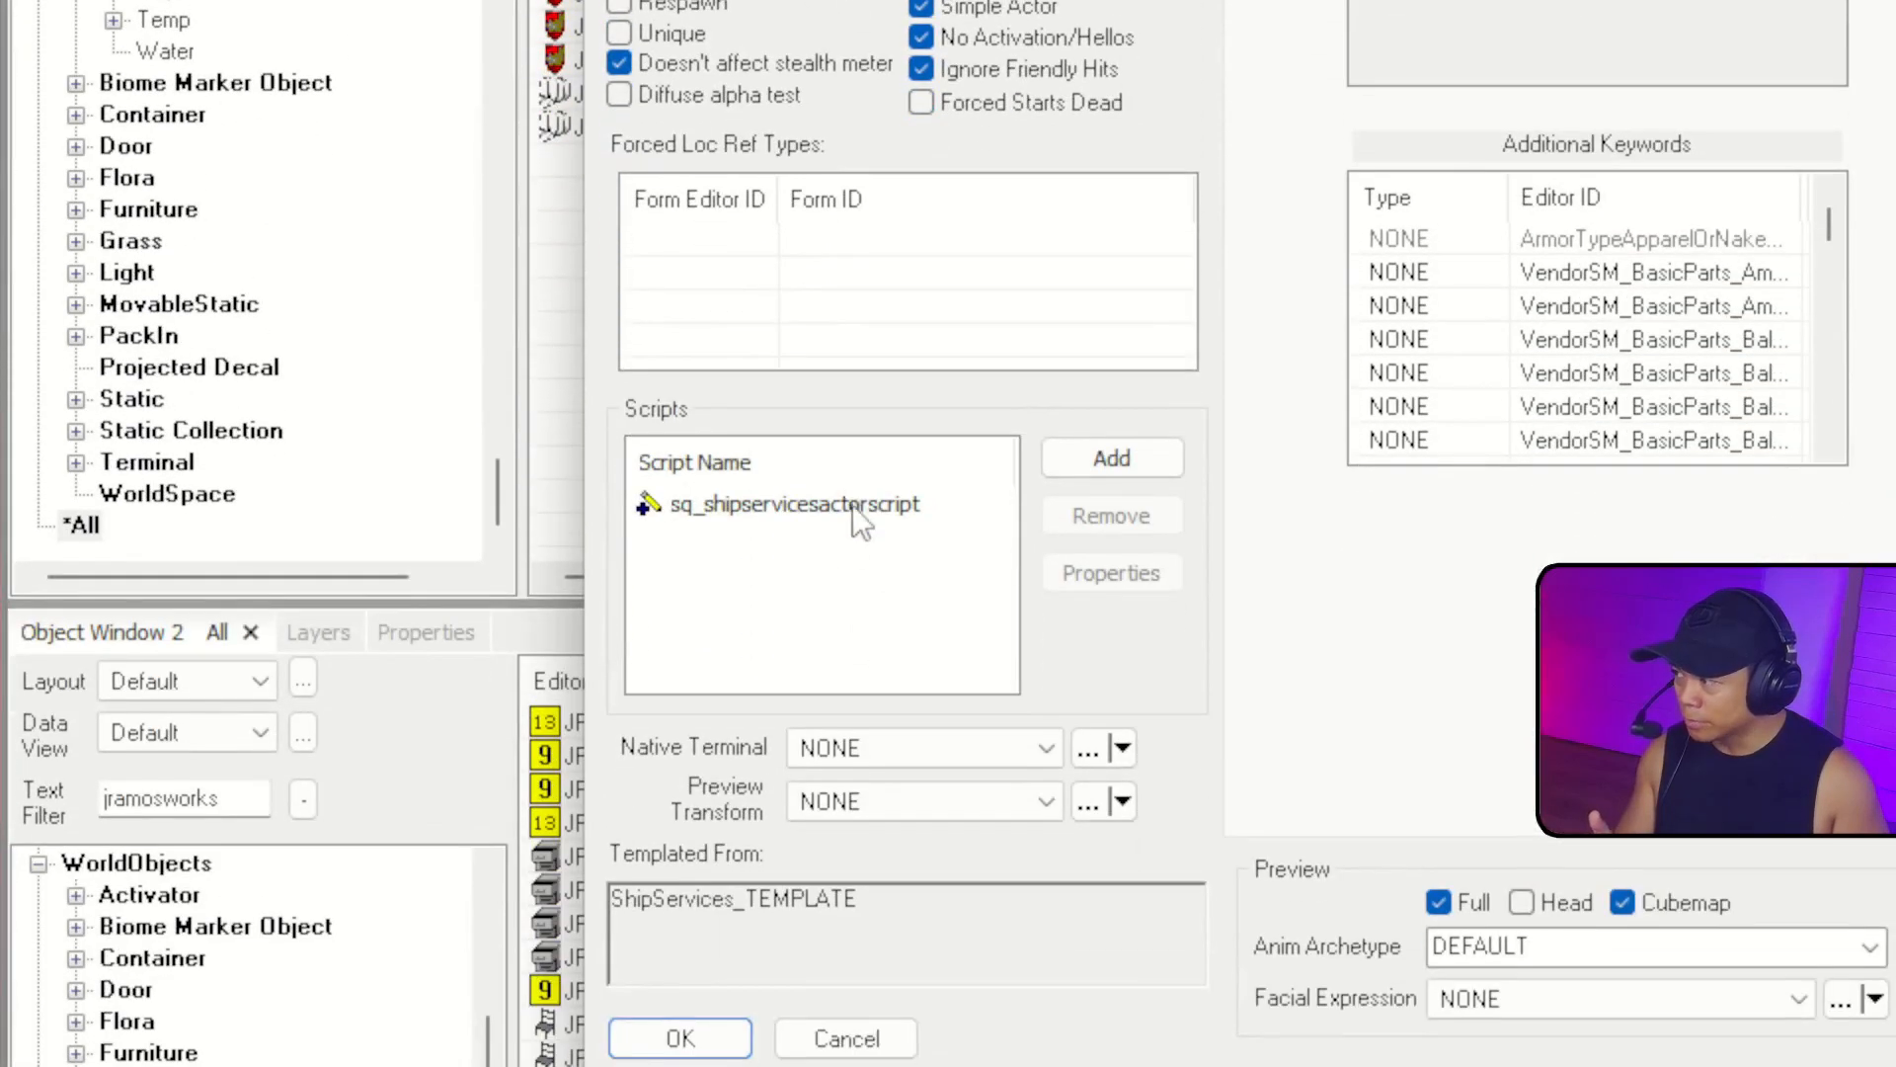
In the properties of sq_shipservicesactorscript, set both ShipsForSaleMin and ShipsForSaleMax to 50.
{"action": "double_click", "coordinate": [851, 506]}
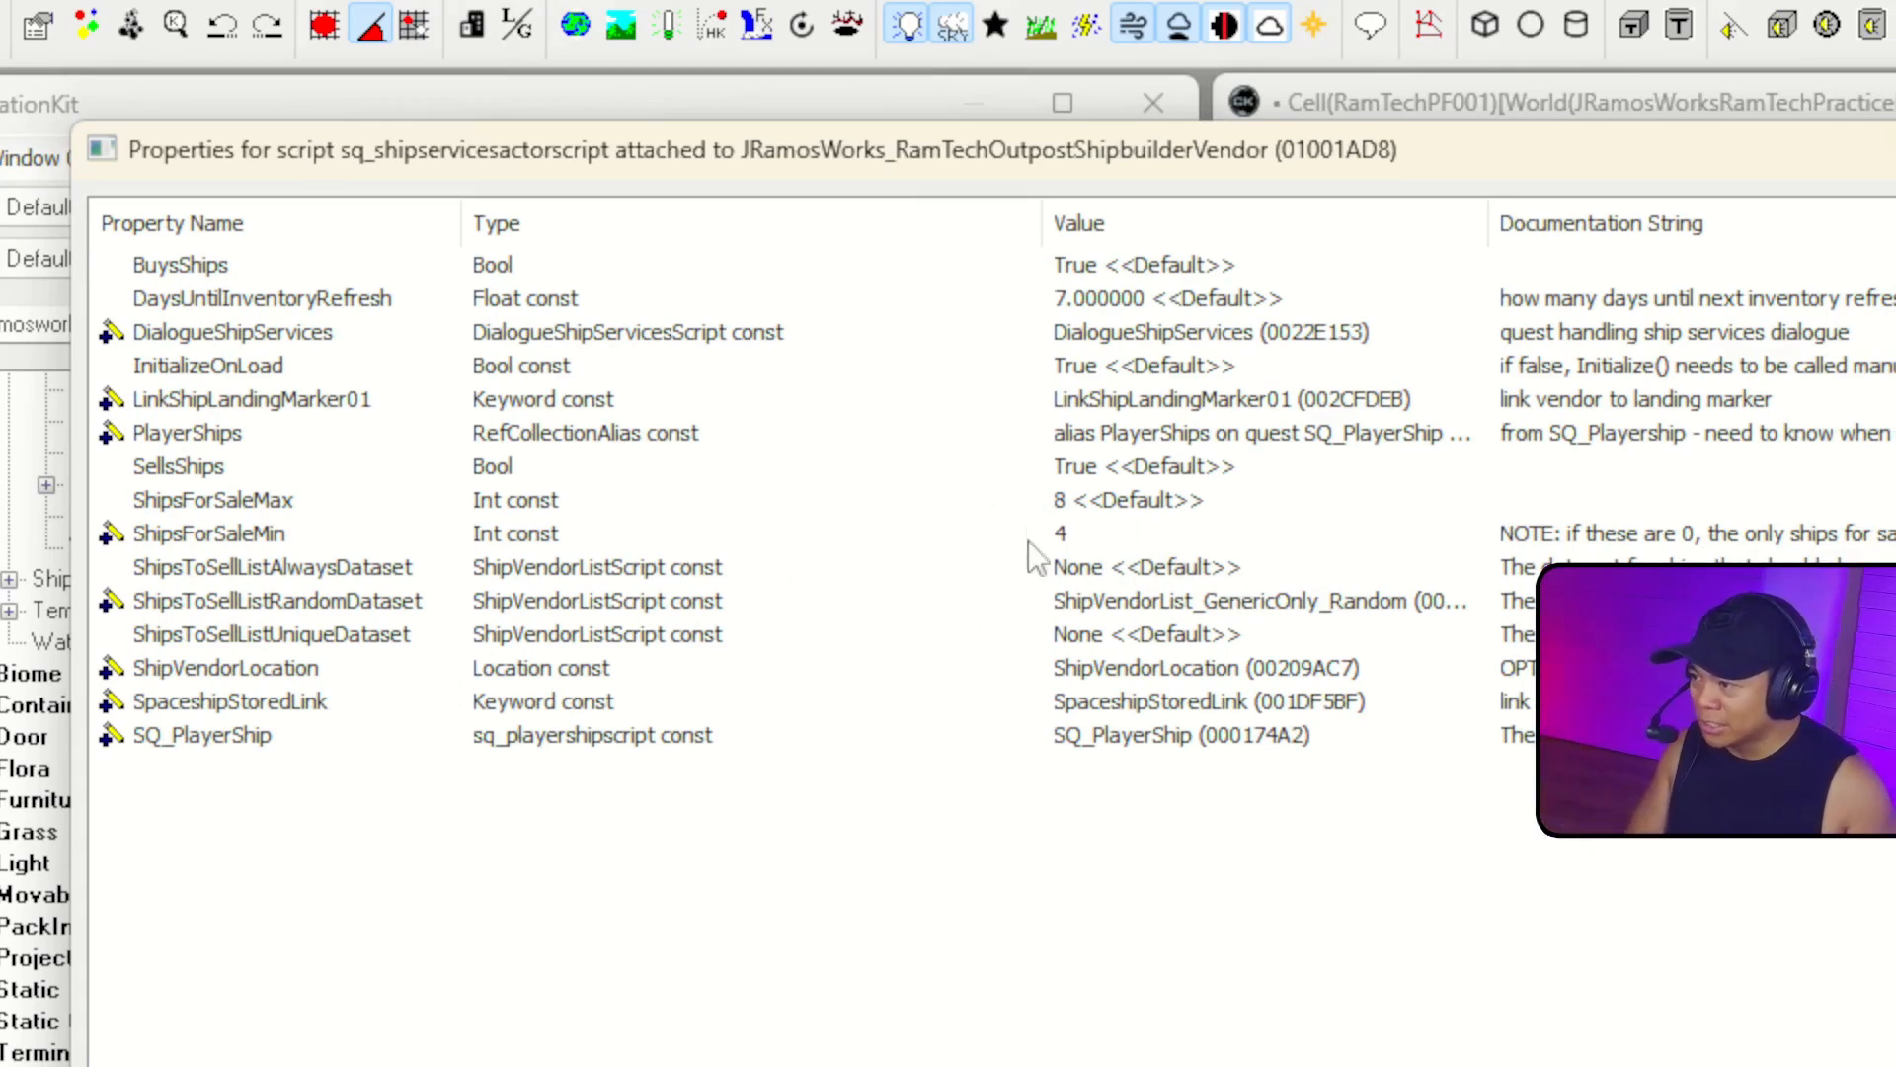
{"action": "left_click", "coordinate": [1092, 504]}
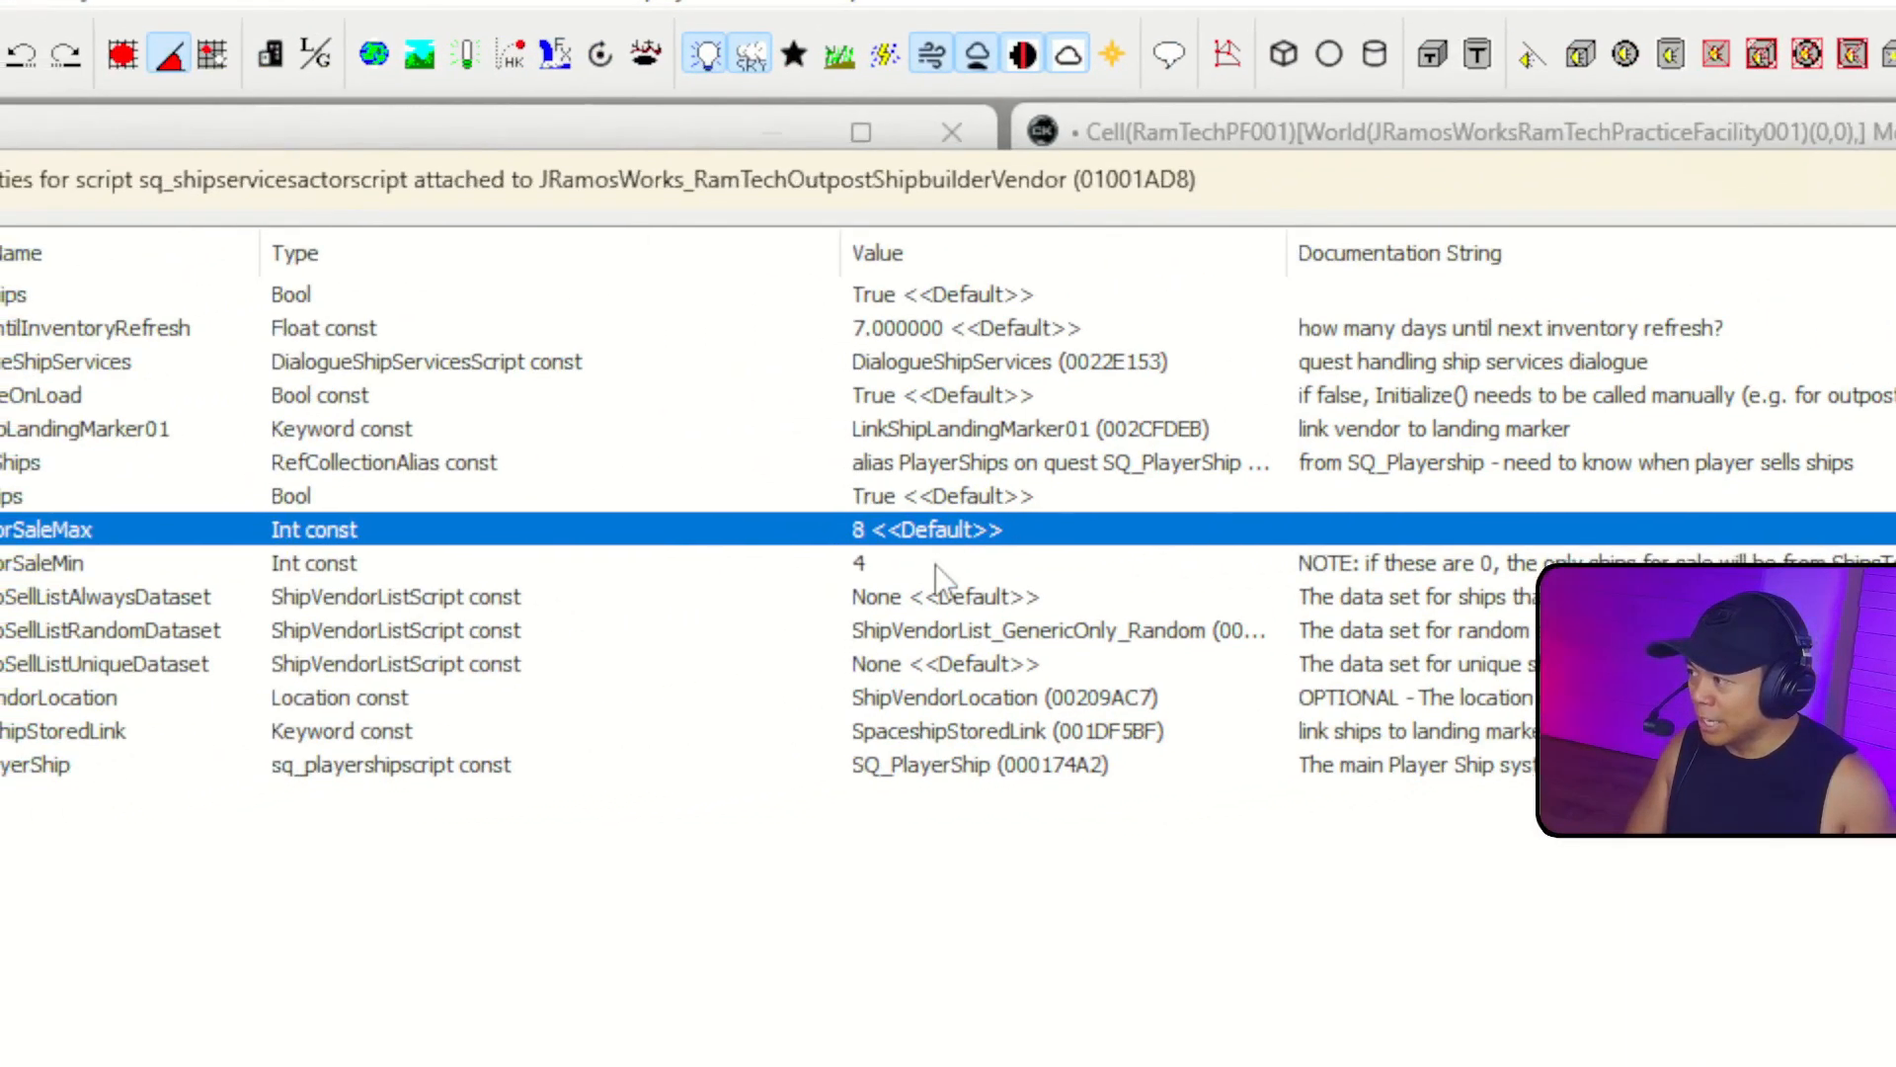
{"action": "left_click", "coordinate": [937, 567]}
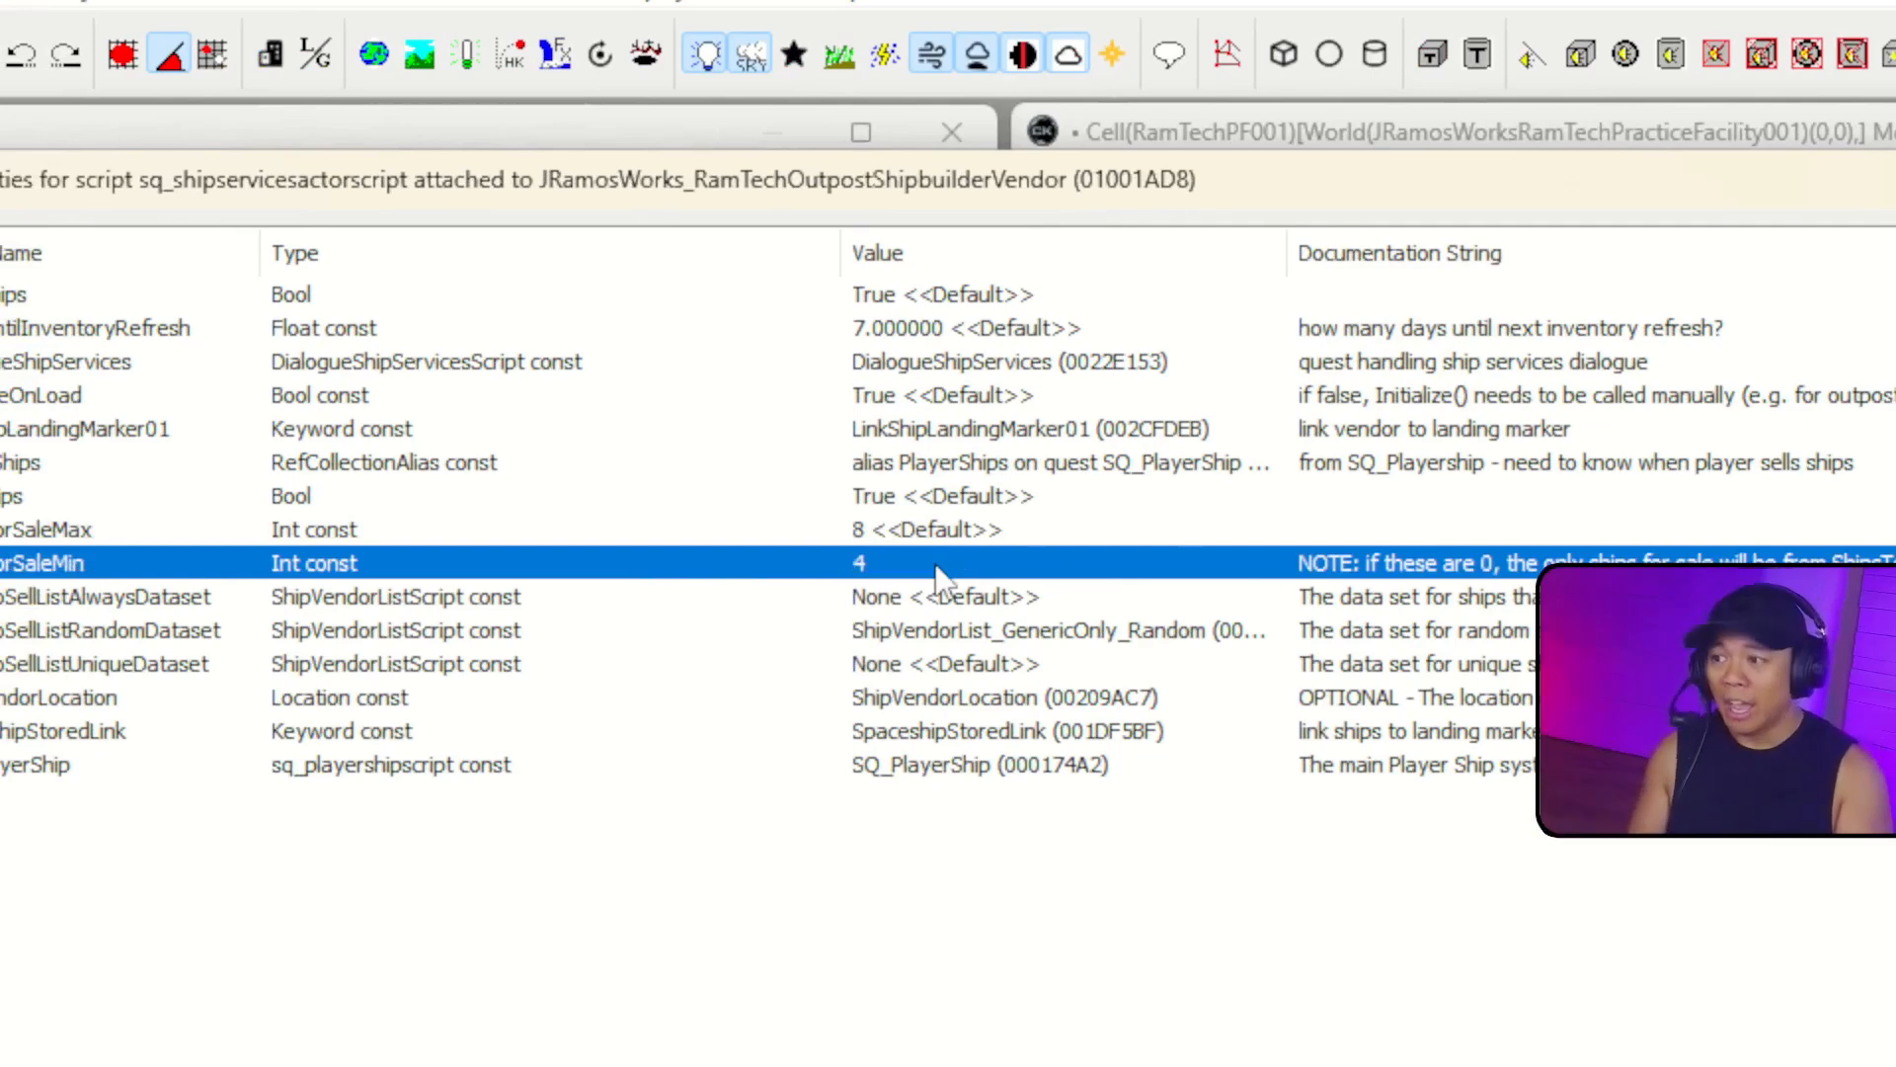
{"action": "double_click", "coordinate": [936, 571]}
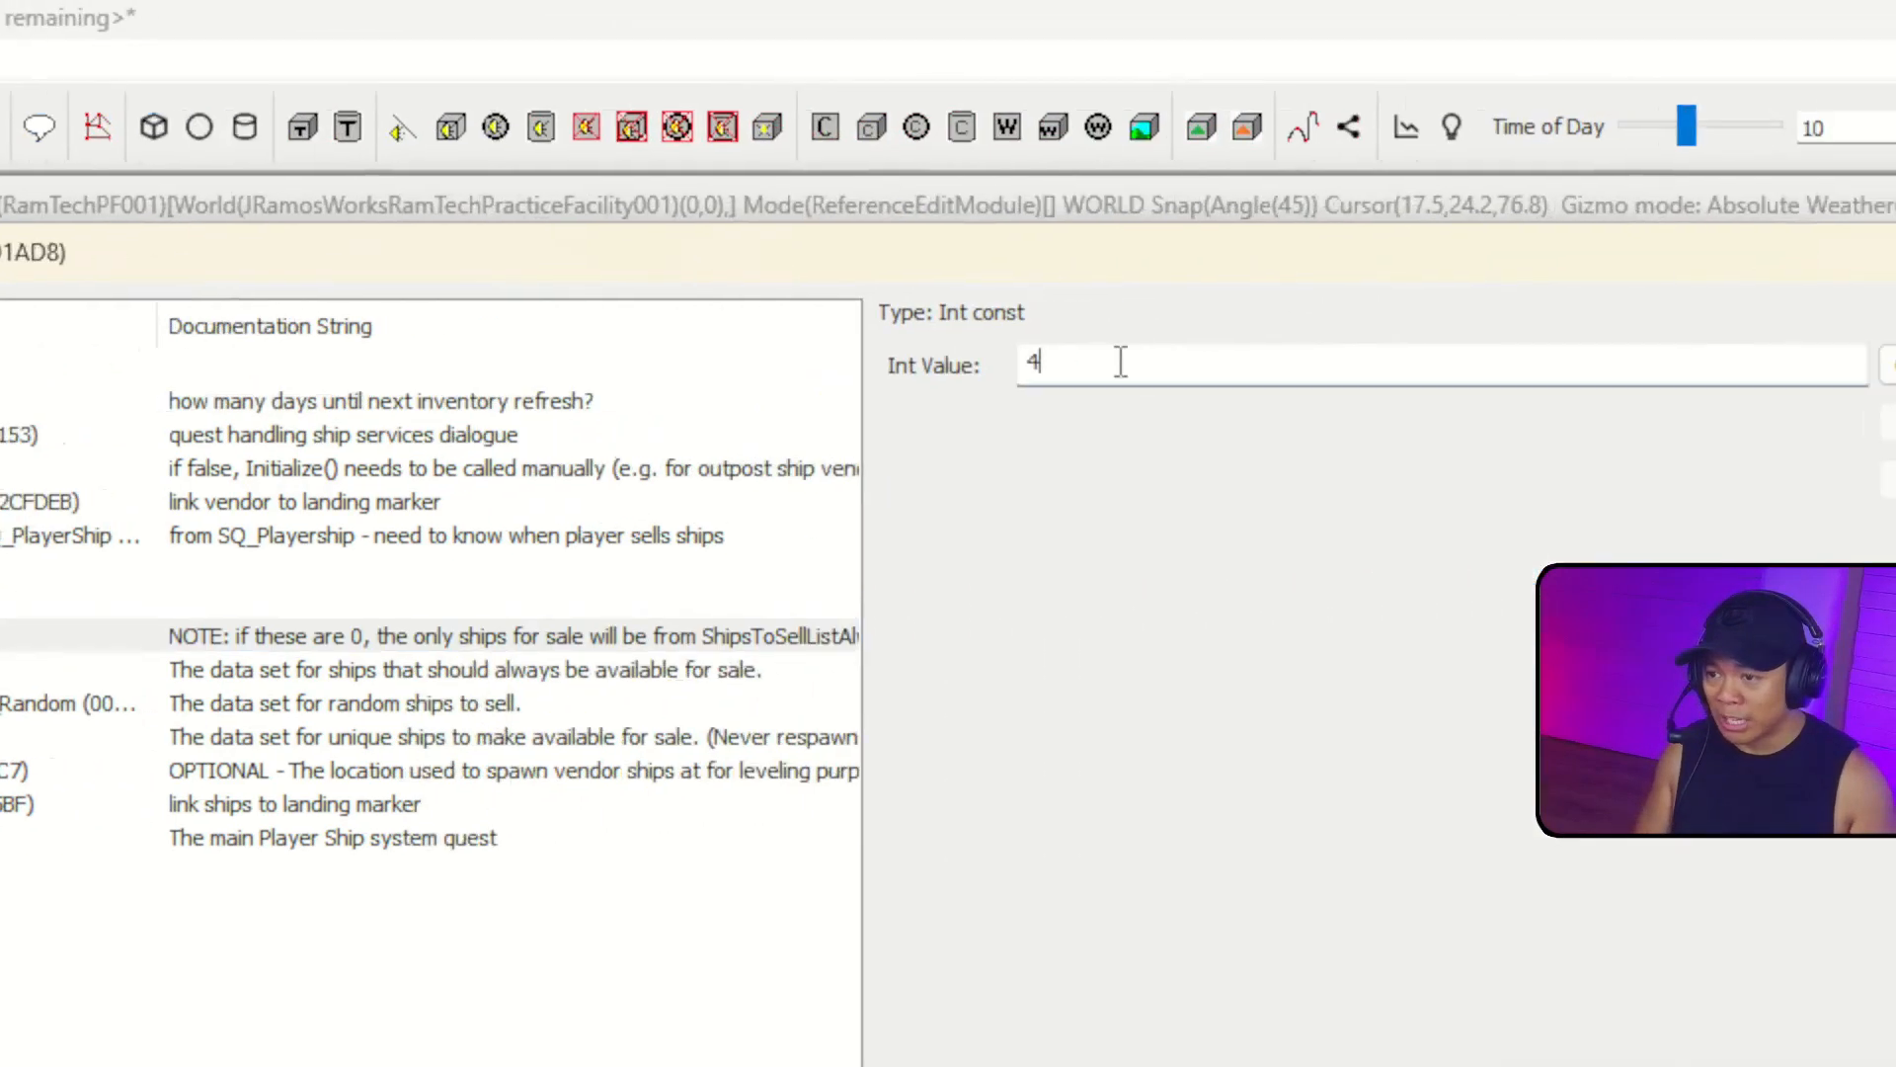
{"action": "double_click", "coordinate": [1119, 360]}
{"action": "type", "text": "50"}
{"action": "left_click", "coordinate": [840, 543]}
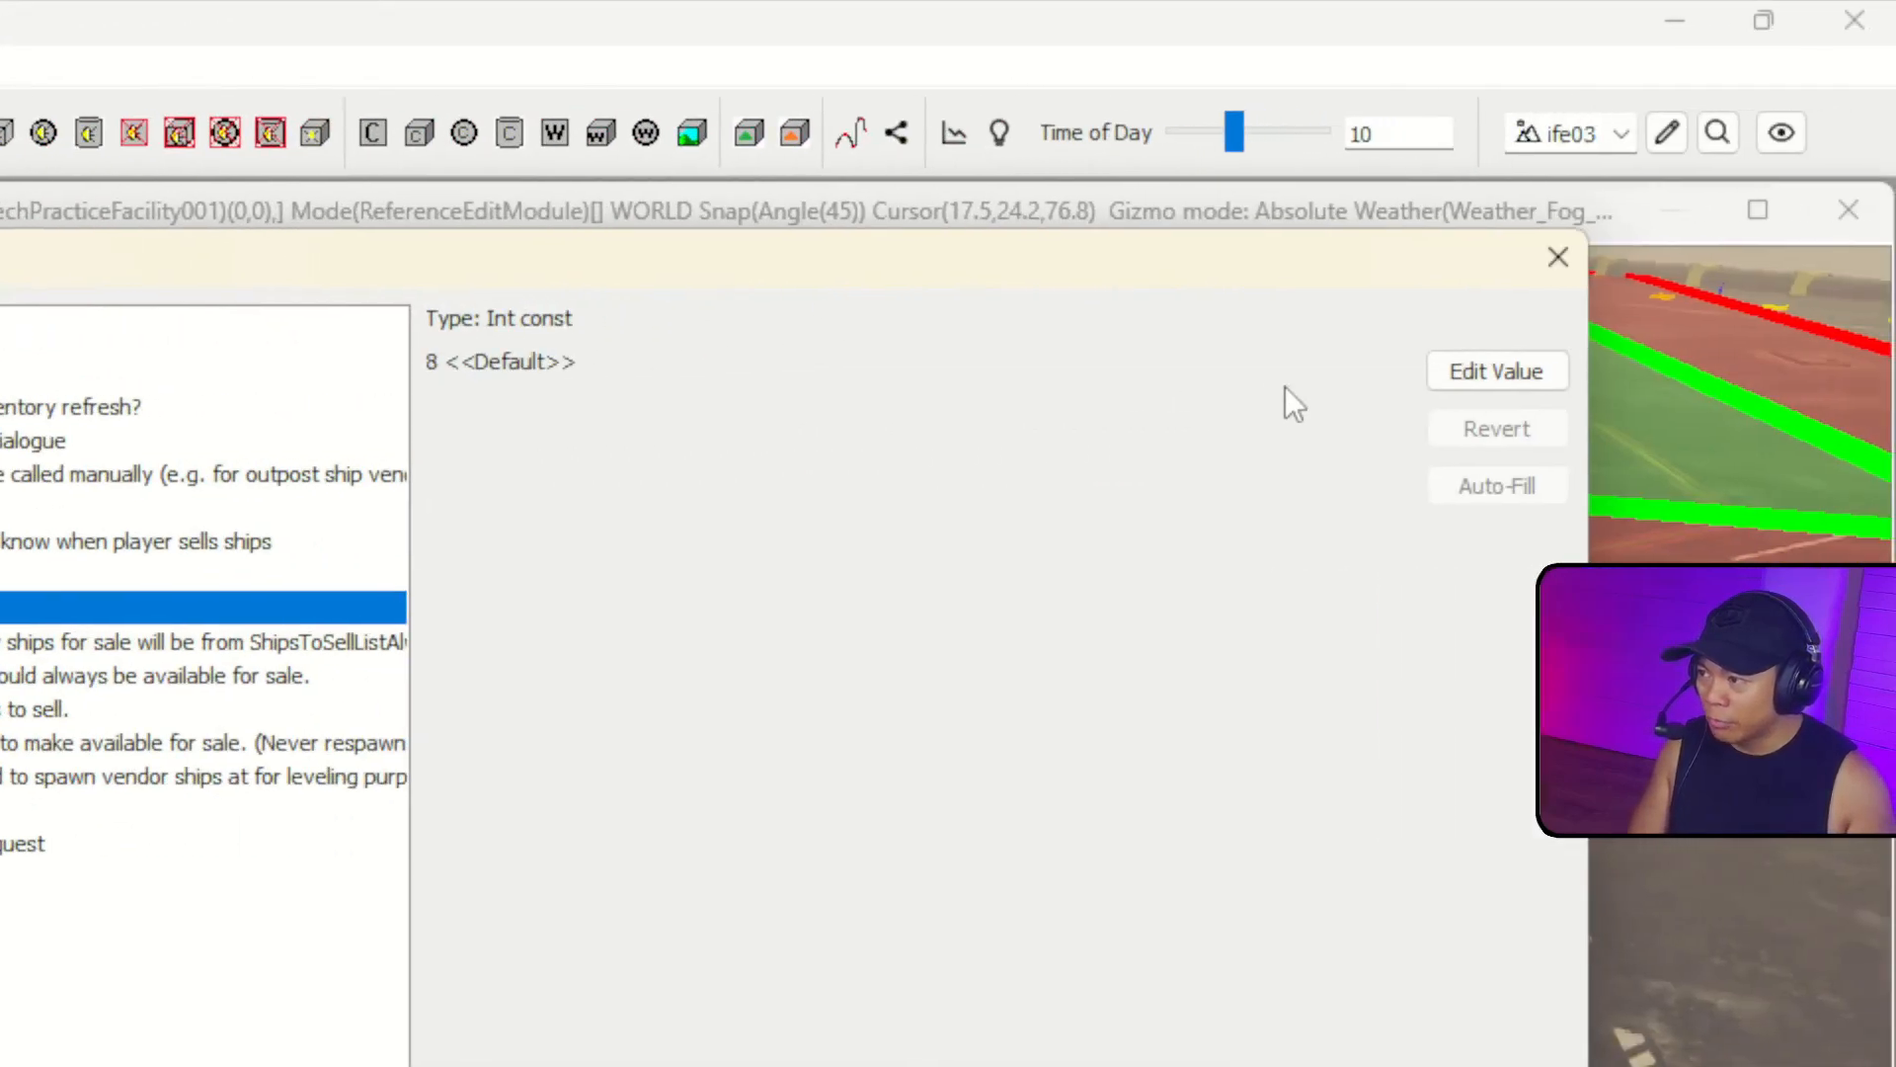
{"action": "left_click", "coordinate": [1450, 372]}
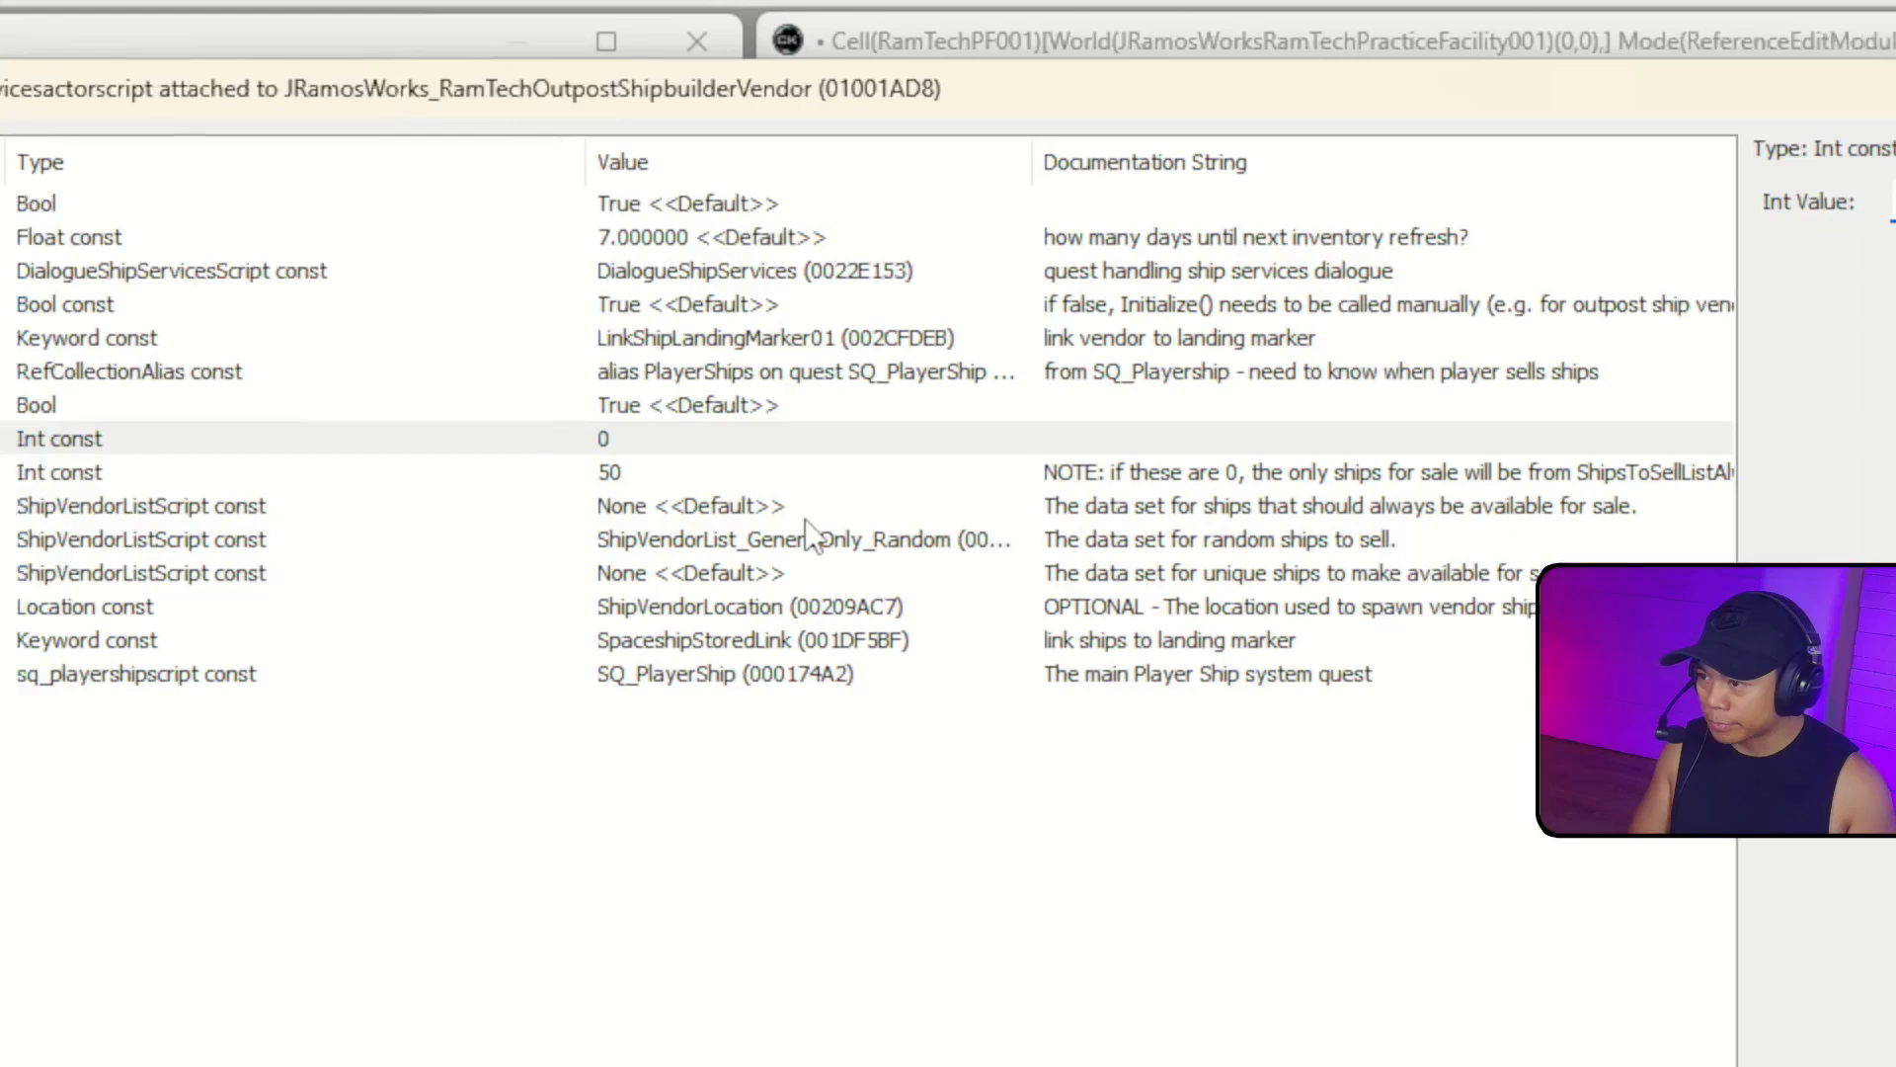
Set the script's ShipsToSellListAlwaysDataset property to ShipVendorList_AkilaCity_Always.
{"action": "left_click", "coordinate": [807, 510]}
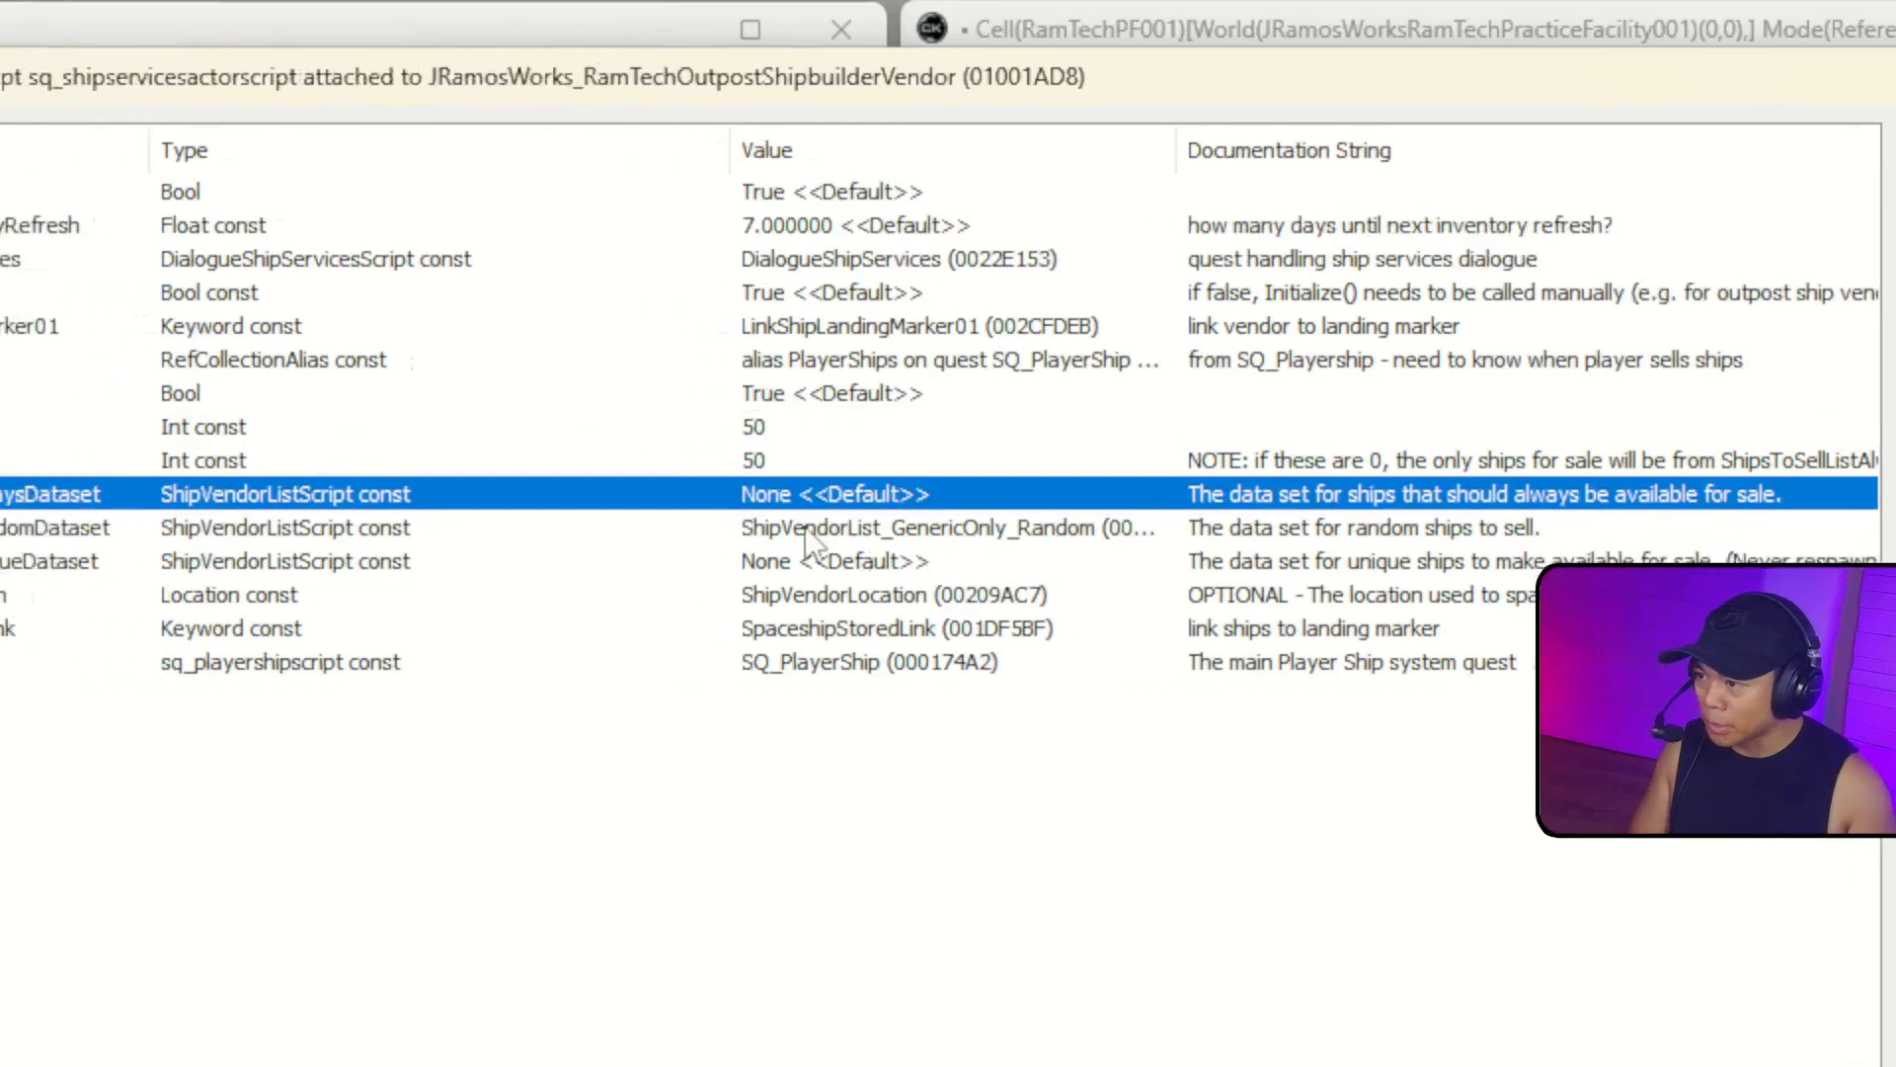
{"action": "left_click", "coordinate": [1173, 579]}
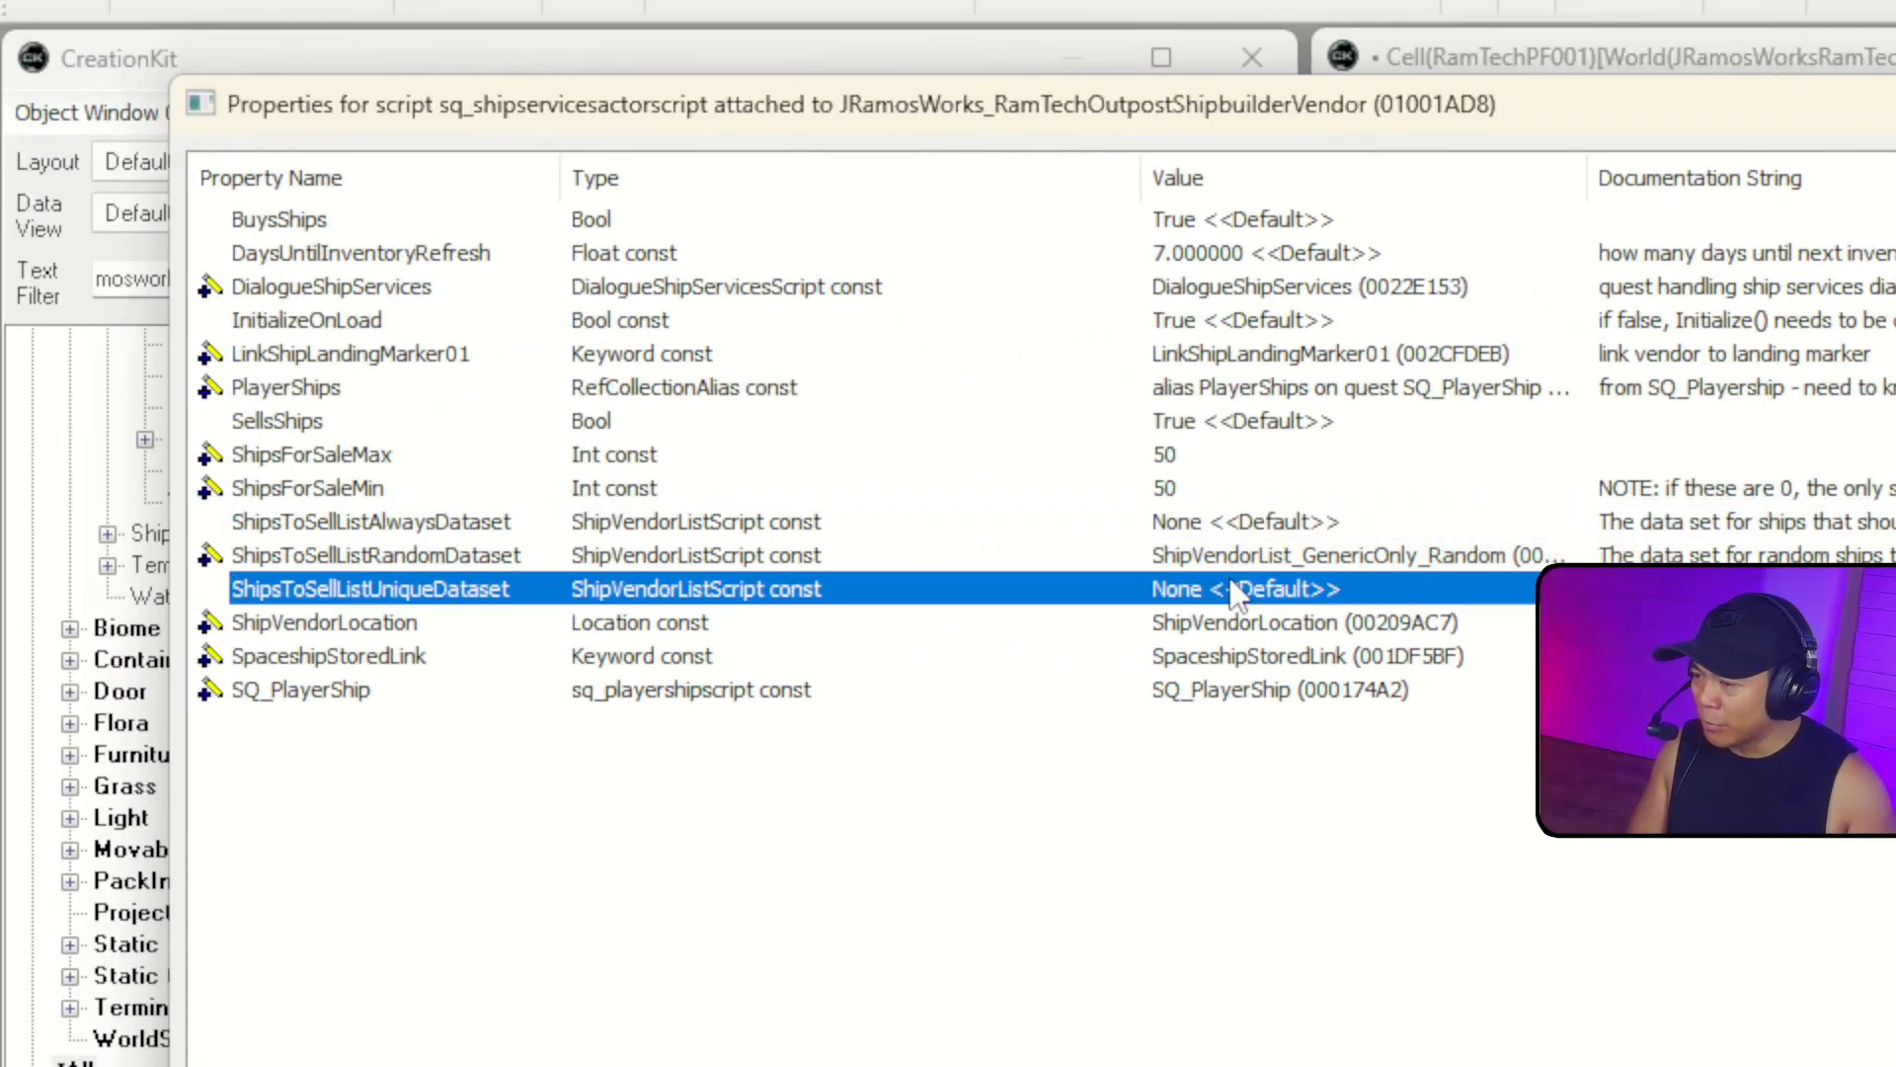
{"action": "left_click", "coordinate": [1197, 527]}
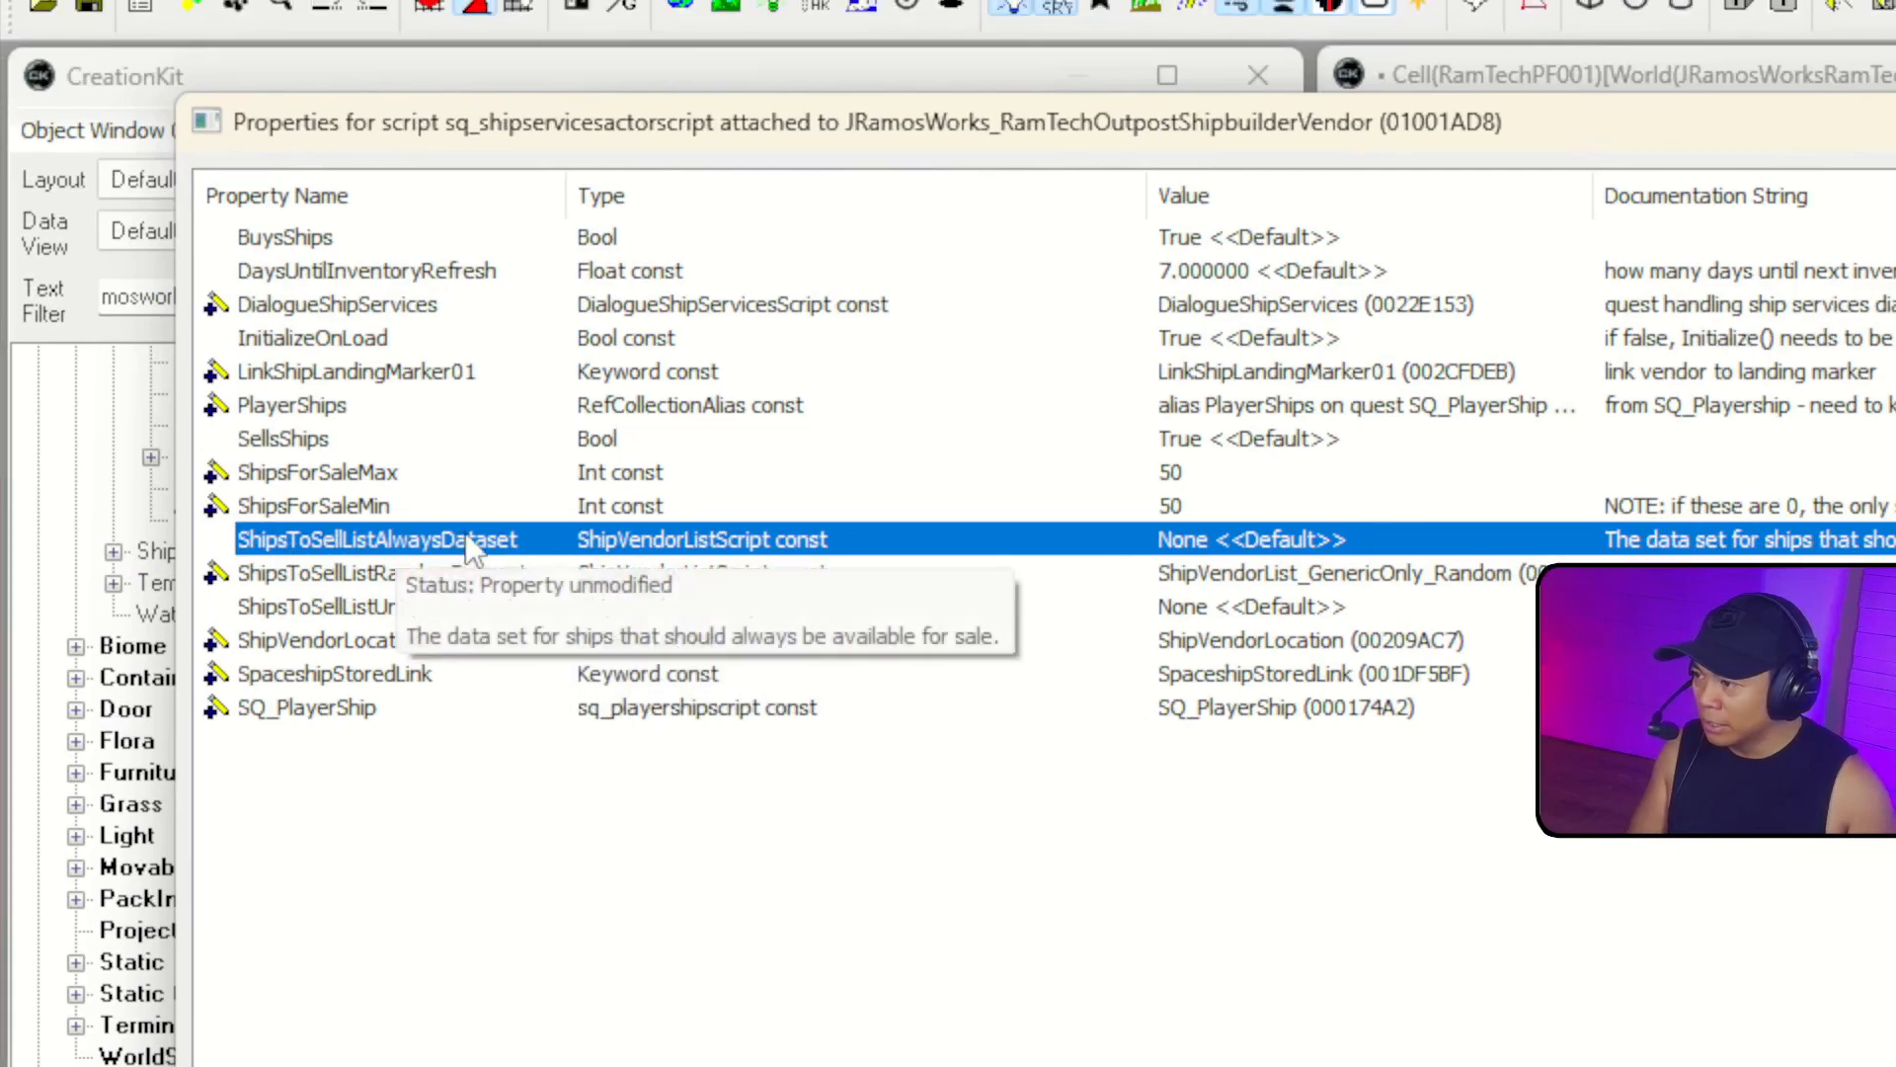
{"action": "left_click", "coordinate": [405, 605]}
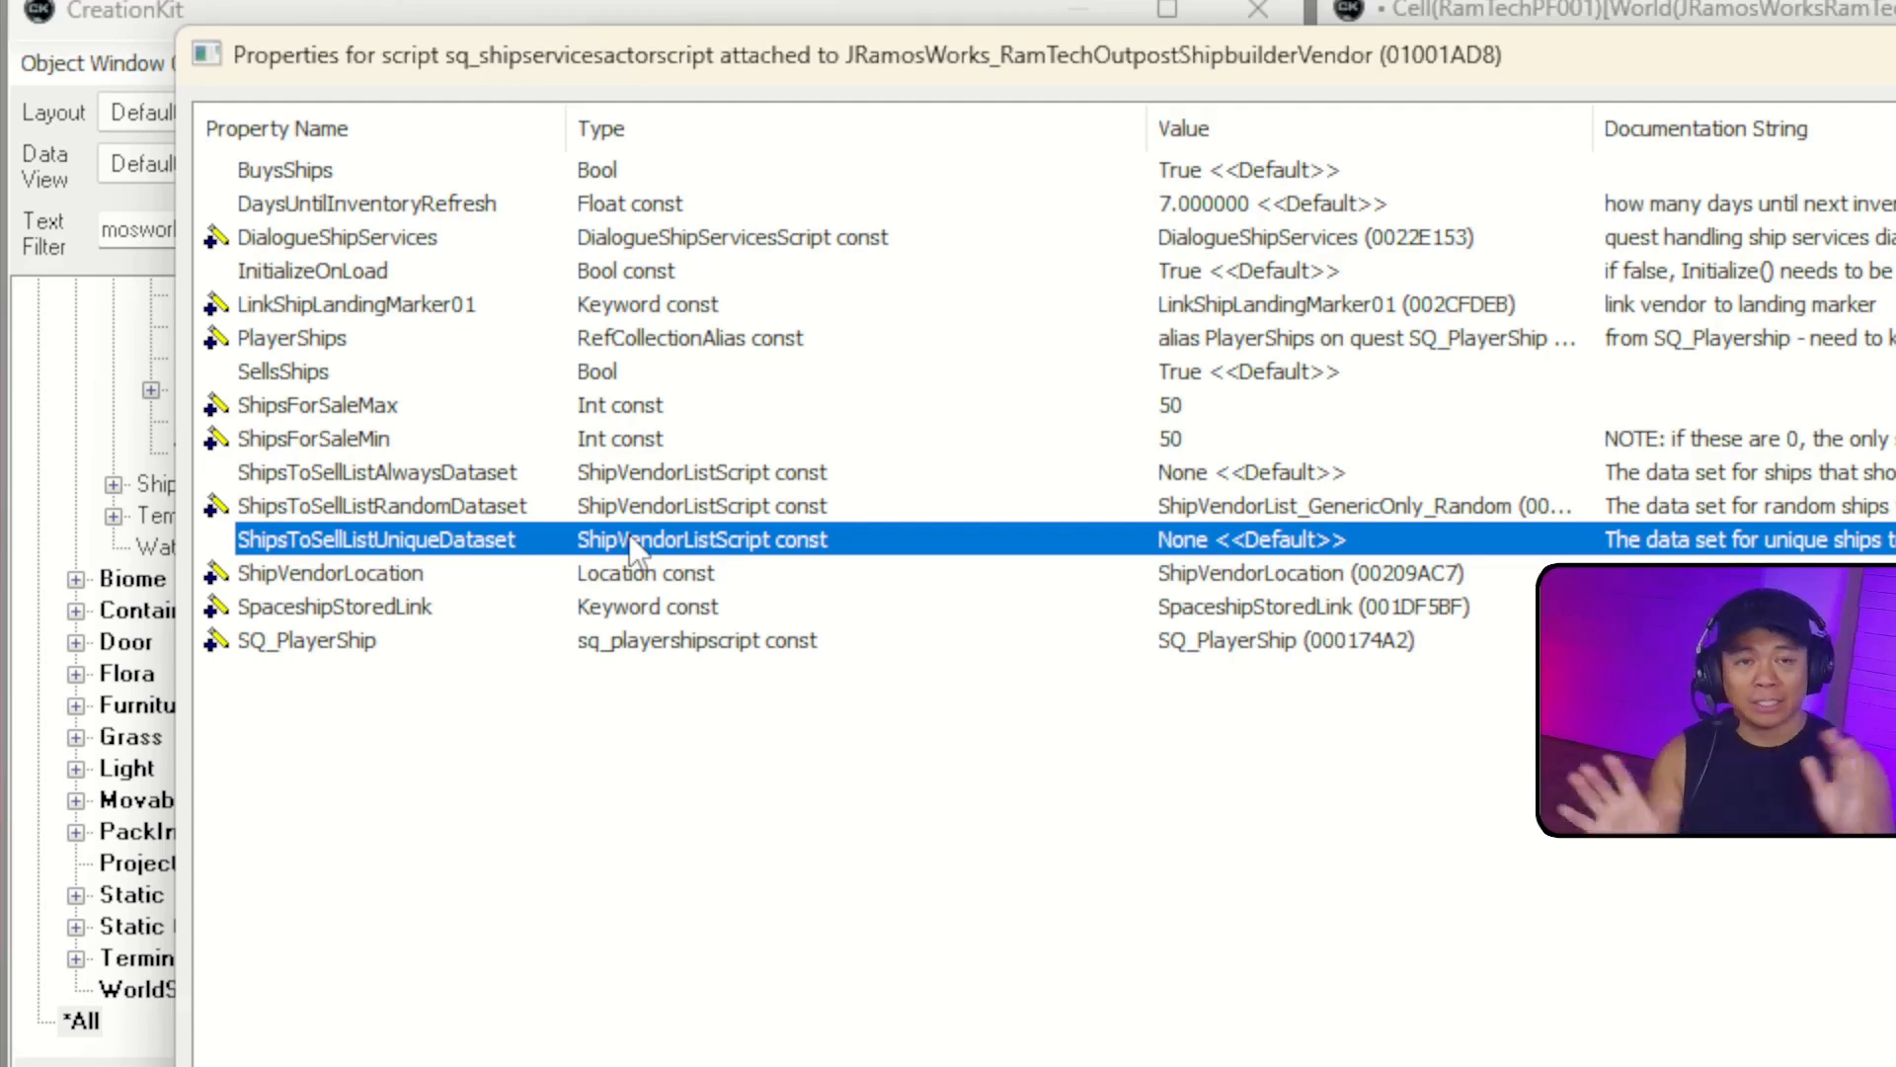
{"action": "left_click", "coordinate": [709, 483]}
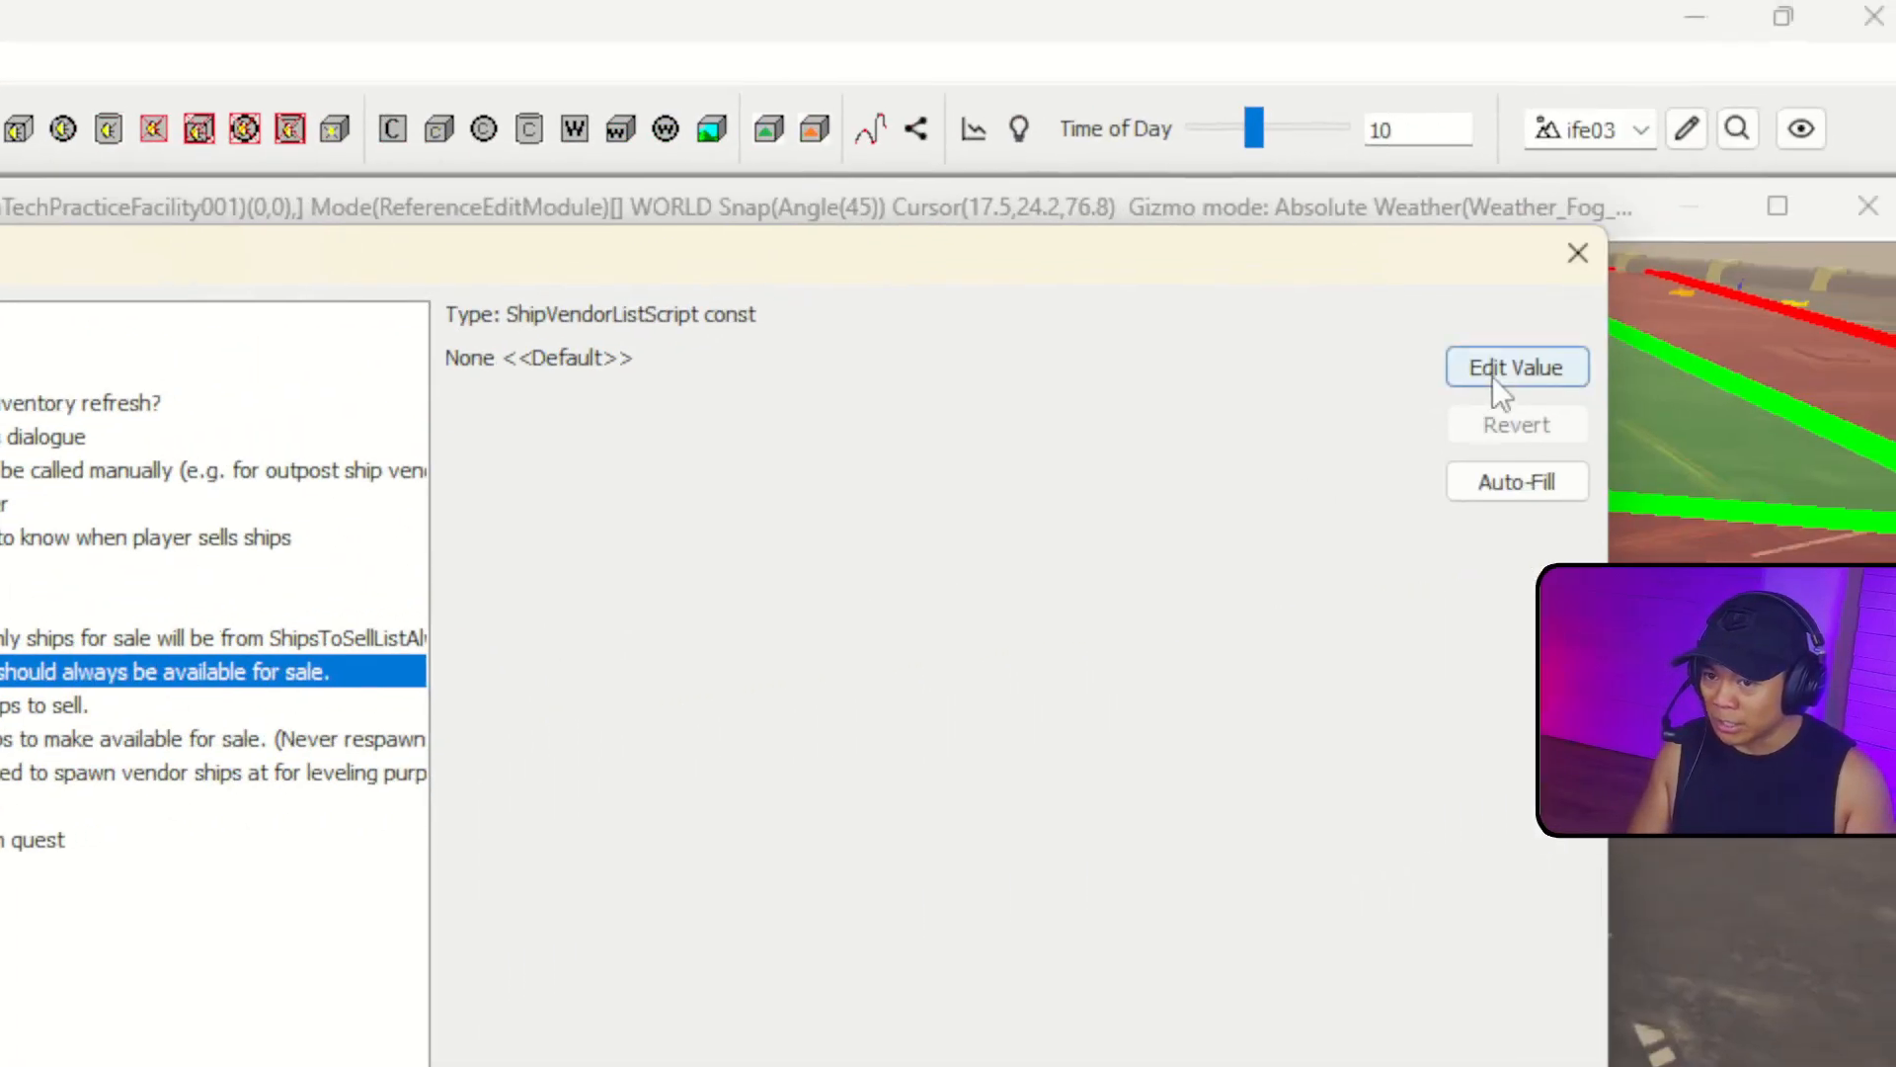
{"action": "left_click", "coordinate": [1497, 371]}
{"action": "left_click", "coordinate": [940, 427]}
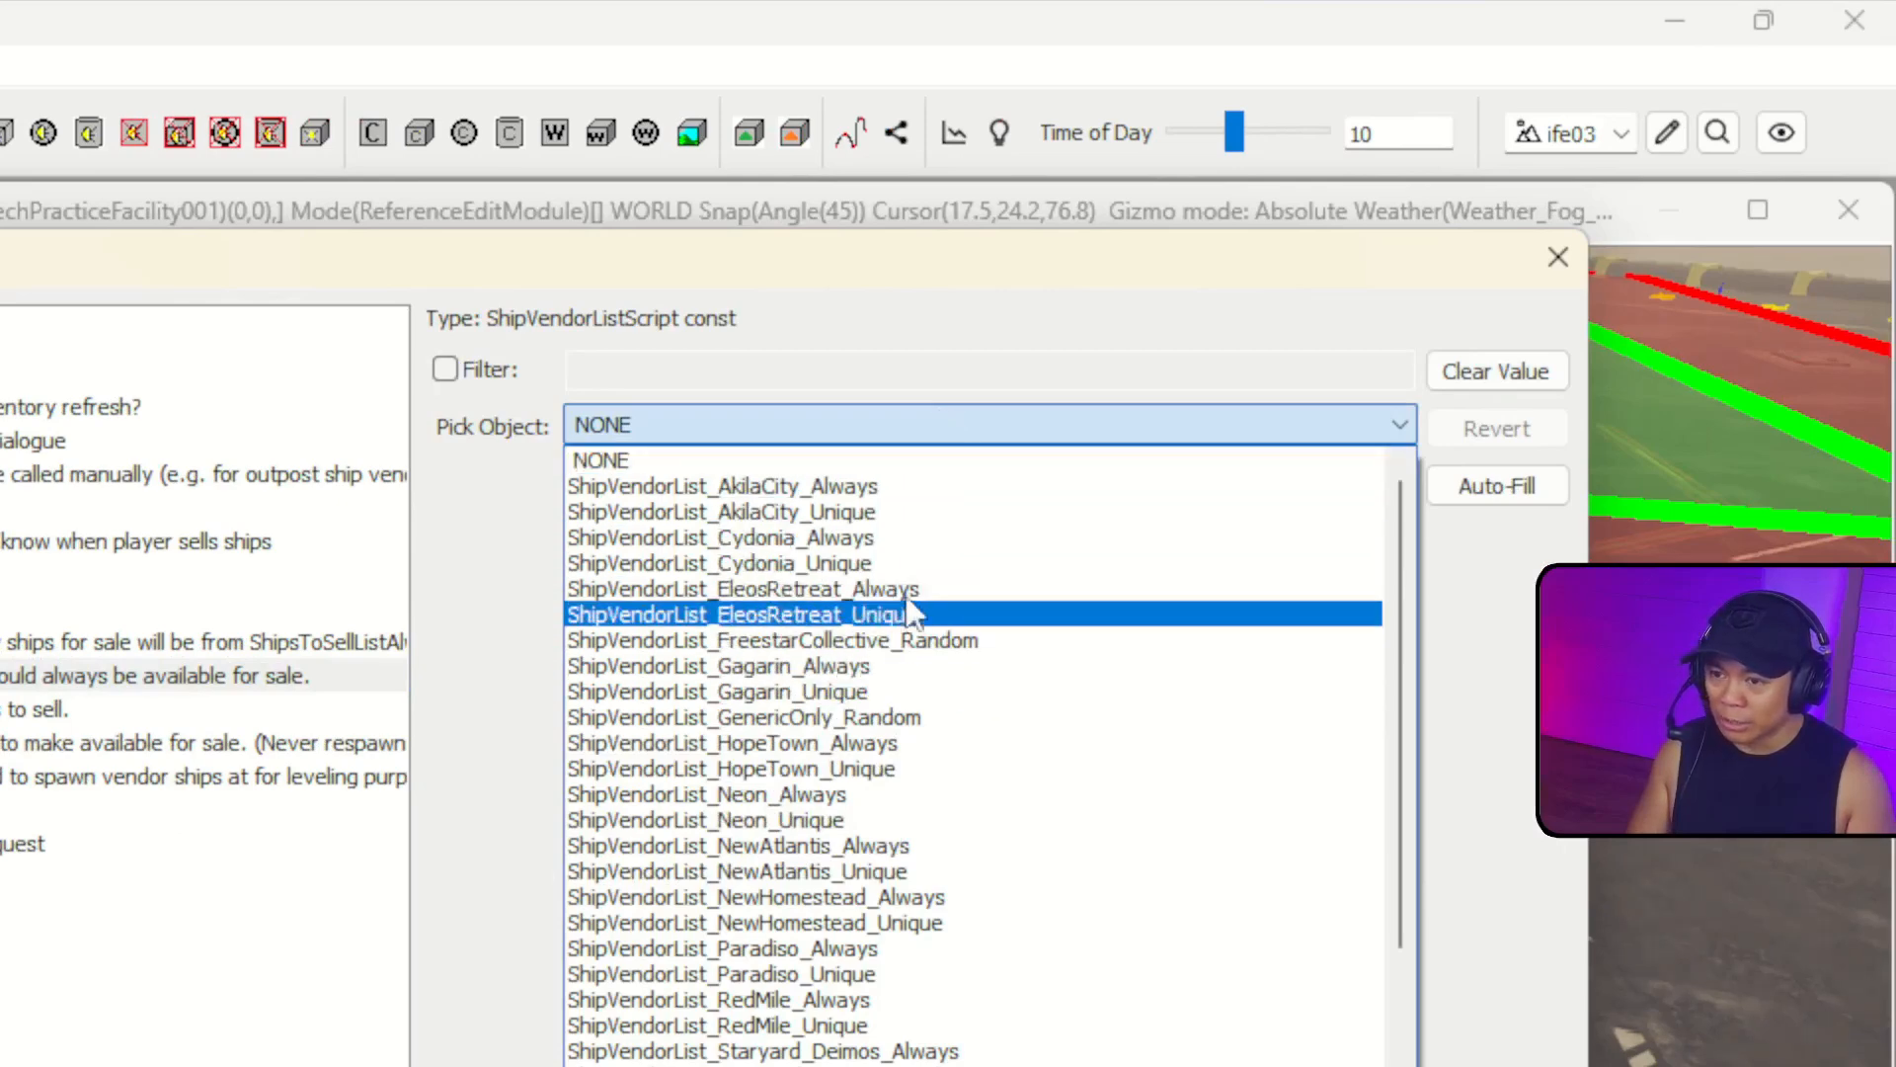
{"action": "left_click", "coordinate": [950, 490]}
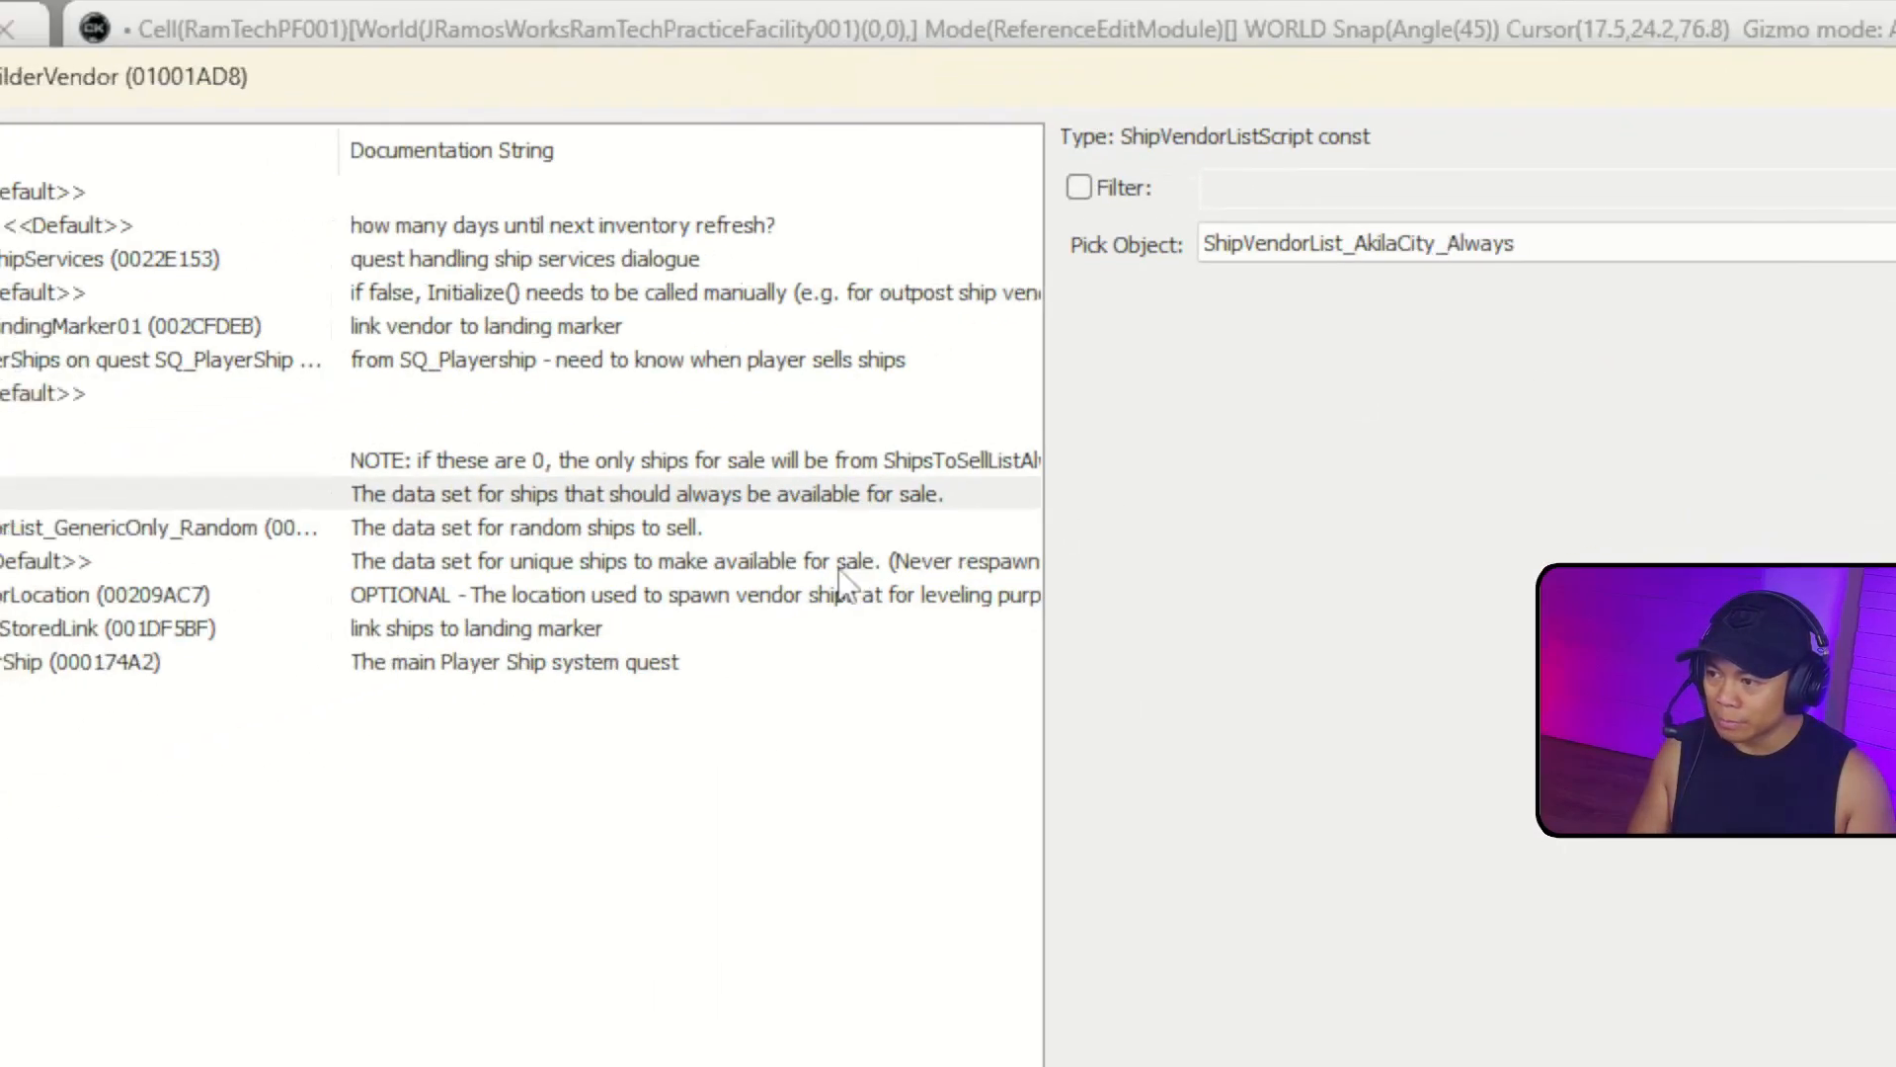
Set ShipsToSellListUniqueDataset to ShipVendorList_AkilaCity_Unique, and accept the script properties and the actor's changes.
{"action": "left_click", "coordinate": [218, 743]}
{"action": "left_click", "coordinate": [1610, 336]}
{"action": "left_click", "coordinate": [1145, 404]}
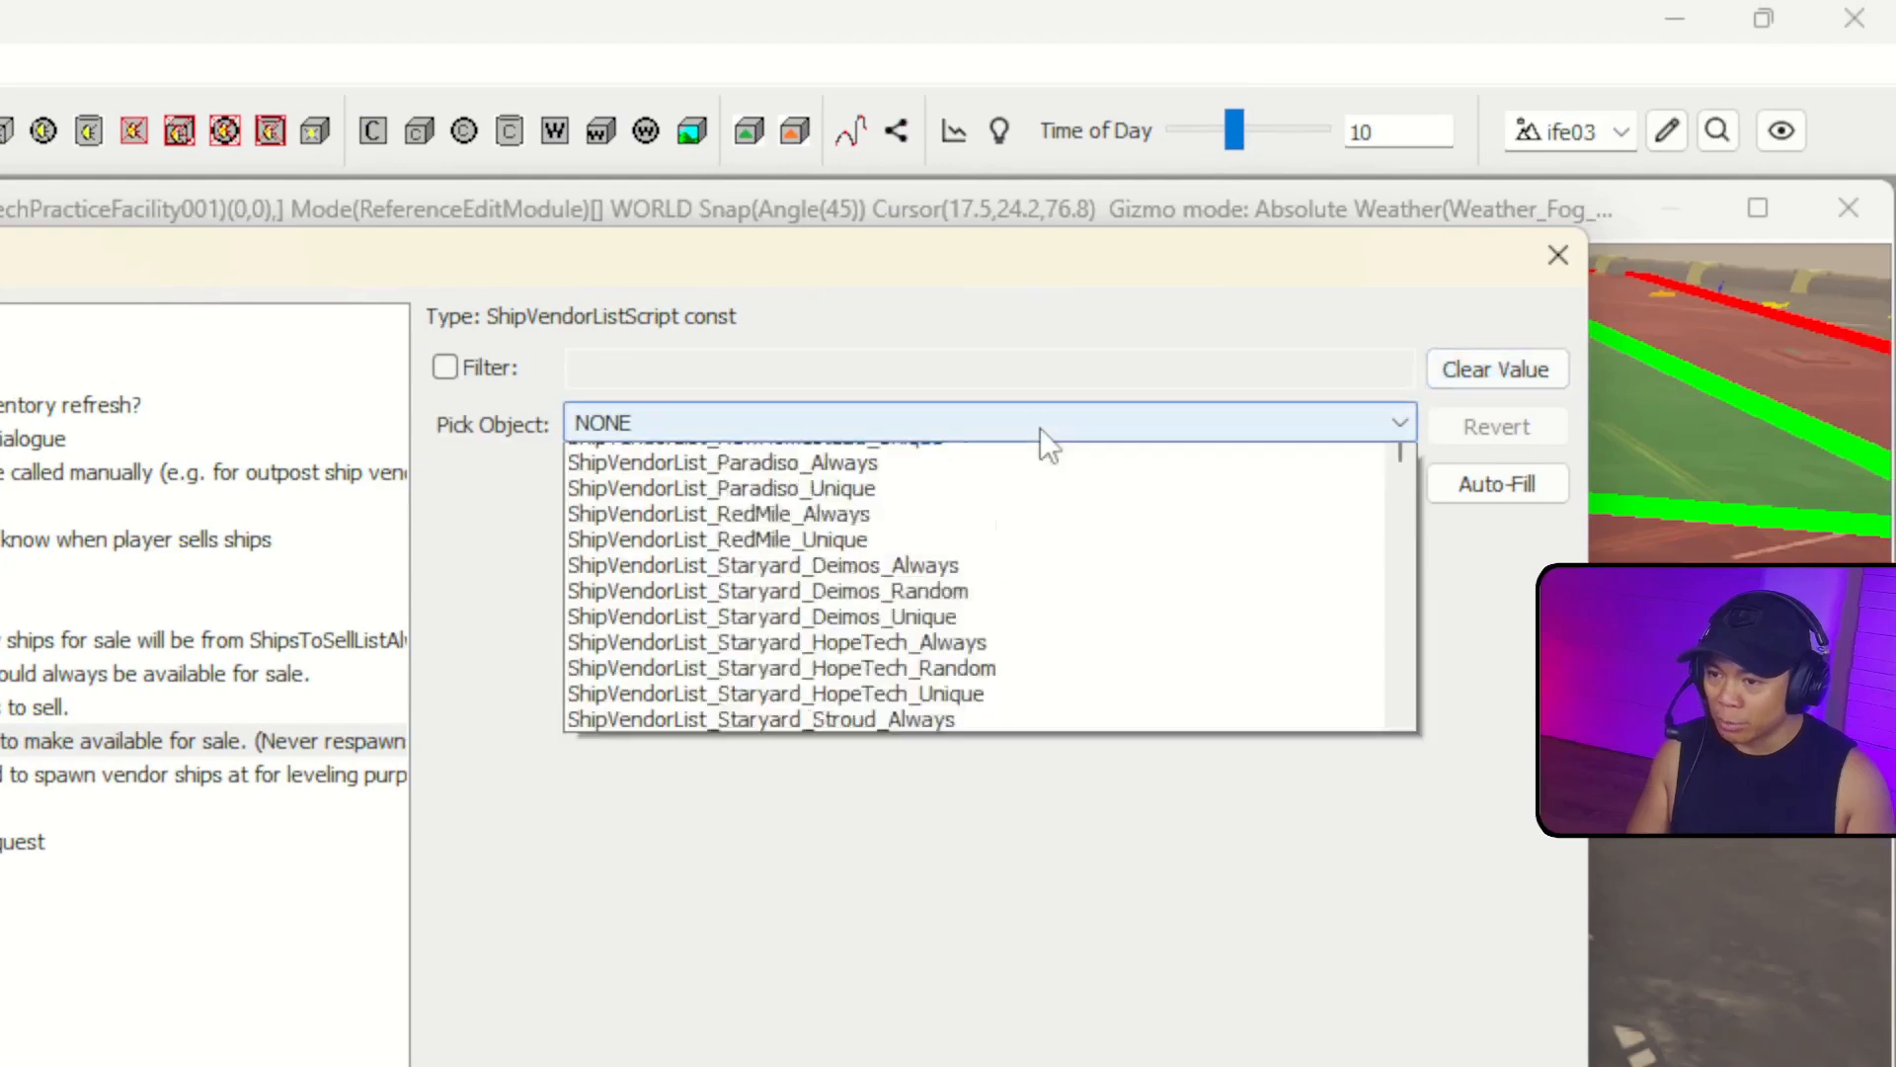
{"action": "left_click", "coordinate": [1026, 518]}
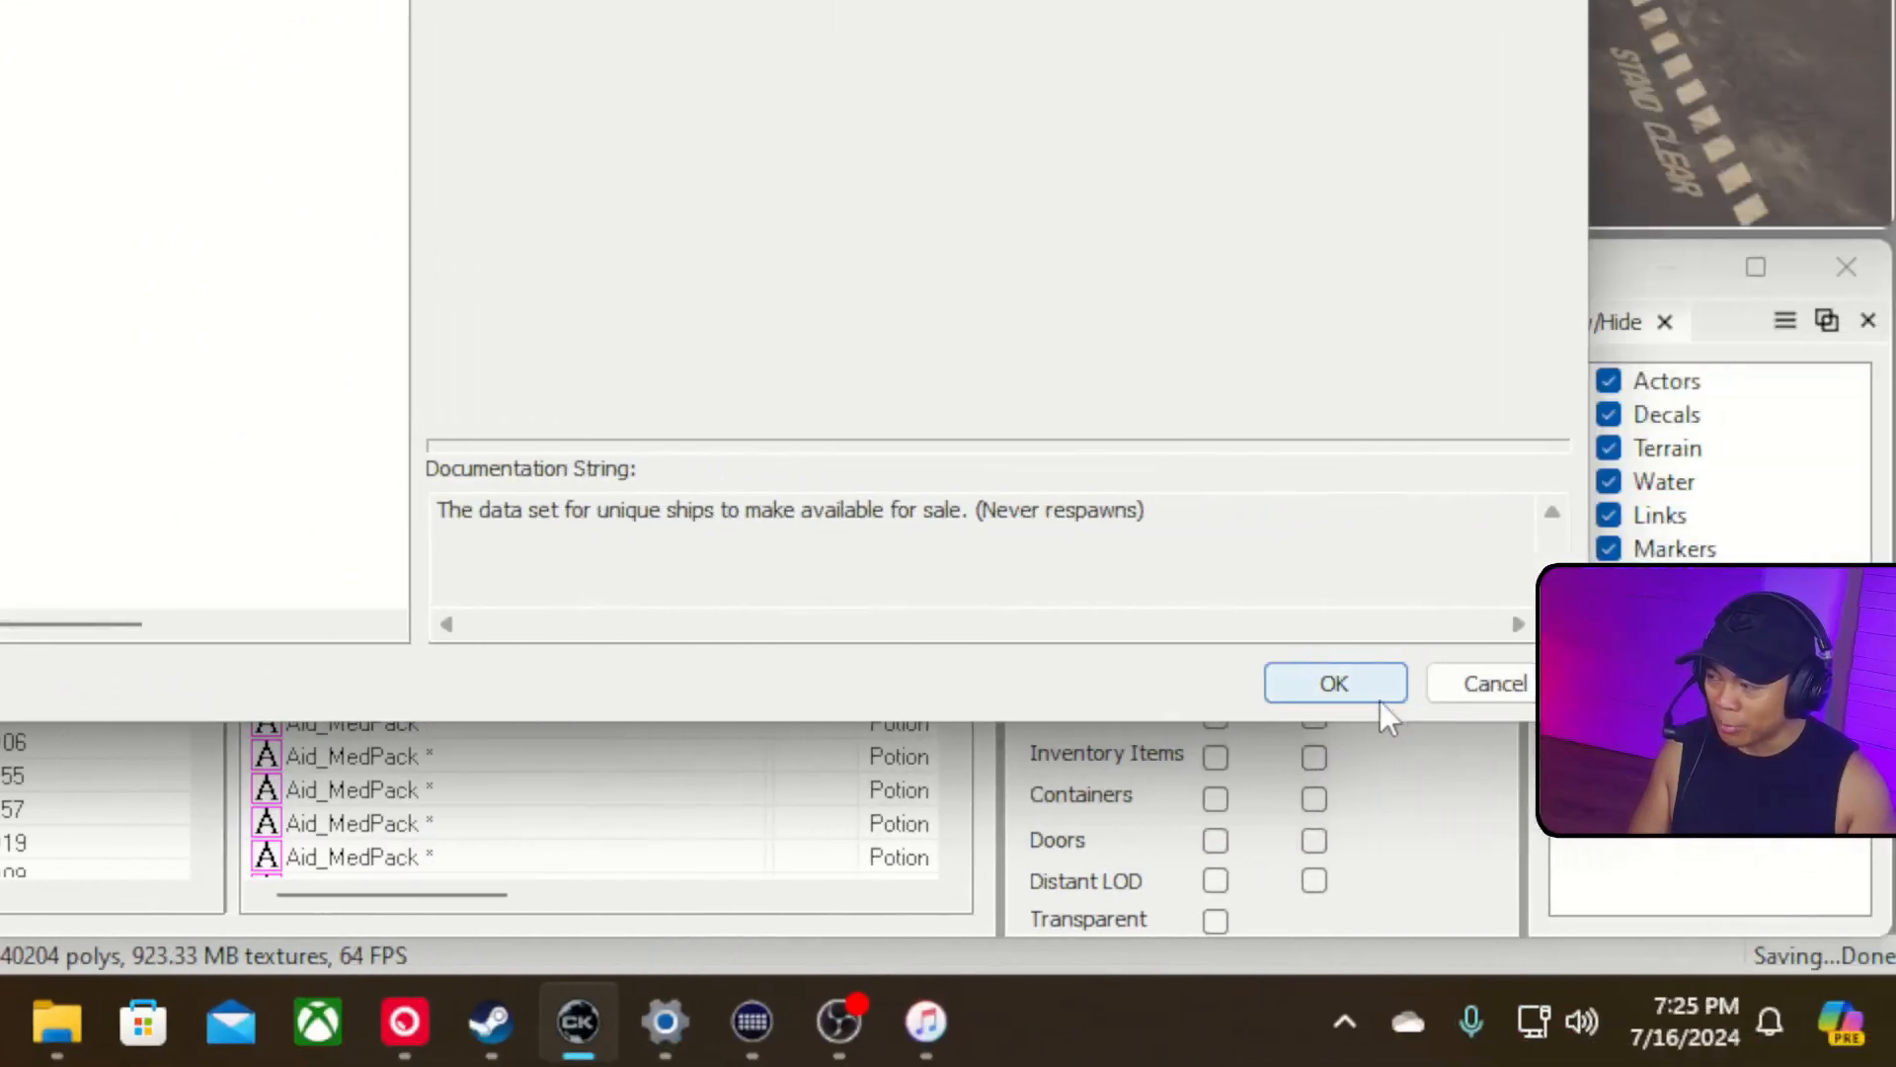
{"action": "left_click", "coordinate": [1895, 702]}
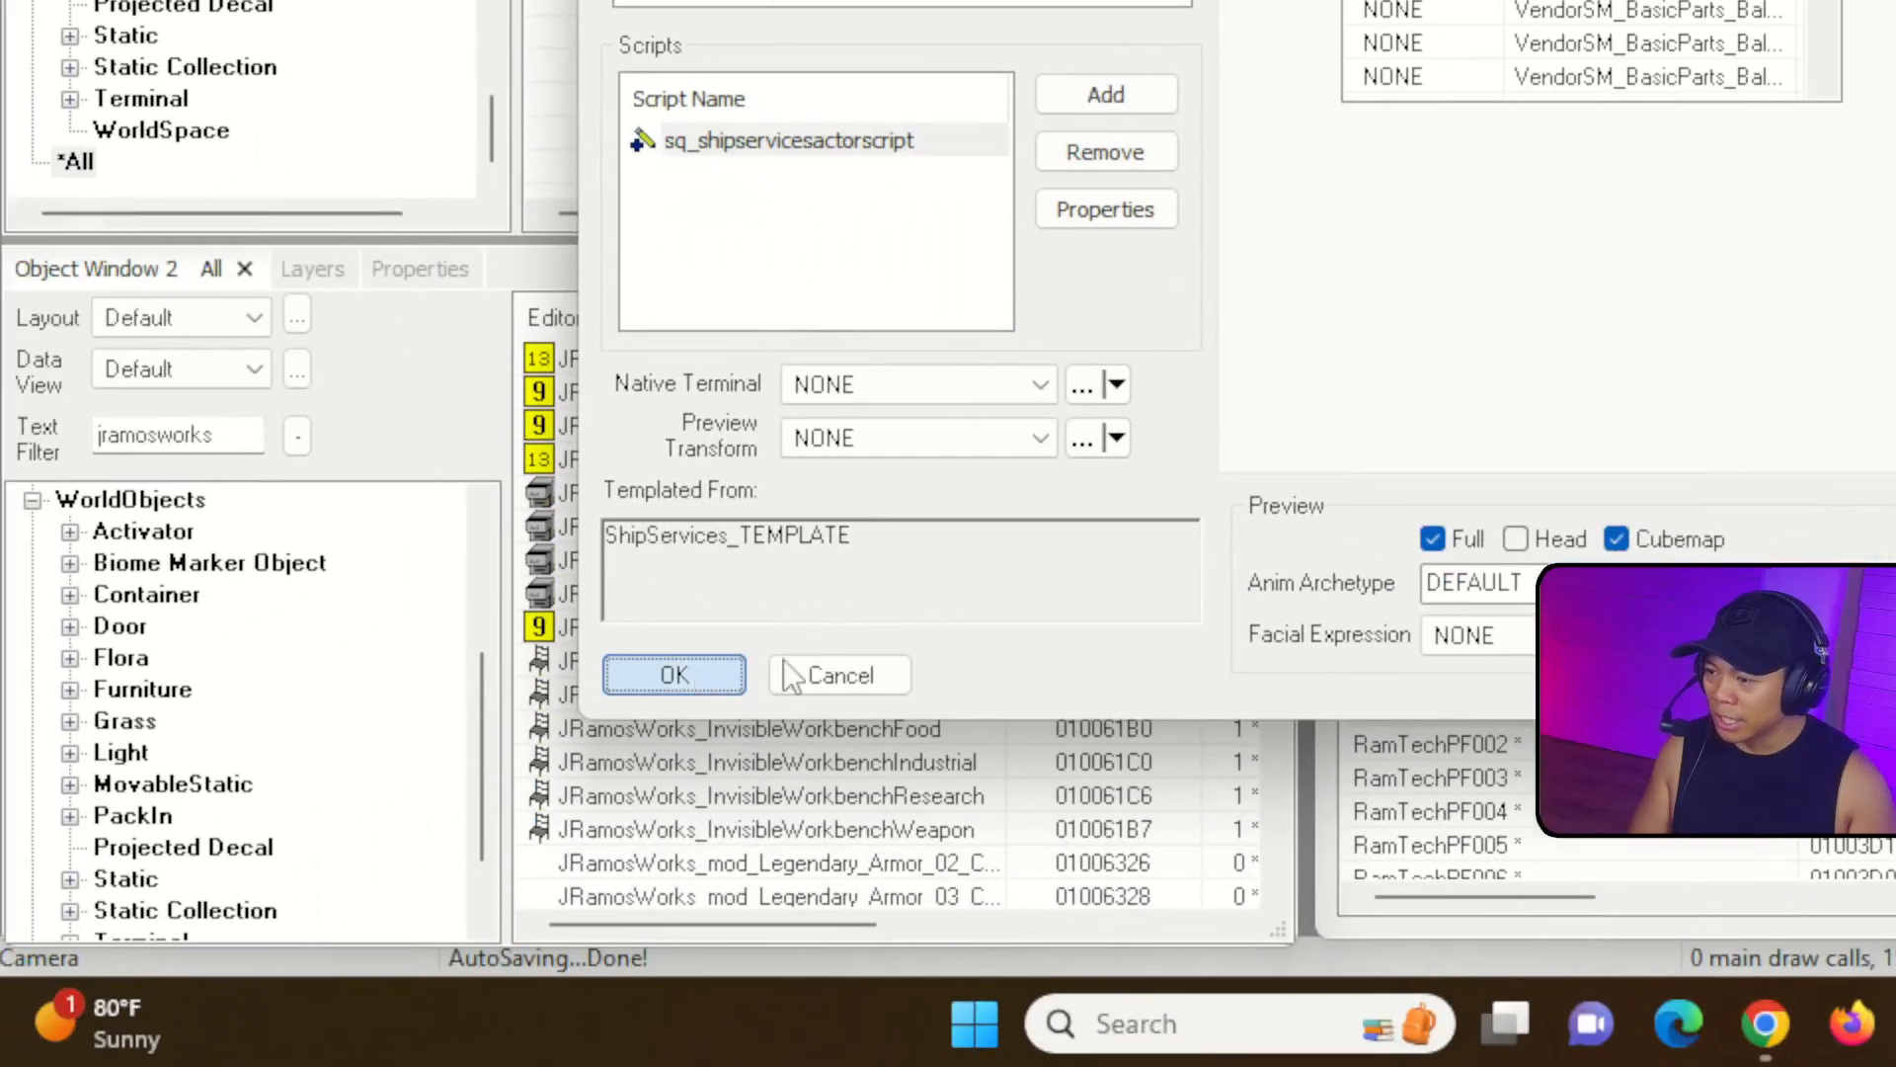
{"action": "left_click", "coordinate": [681, 693]}
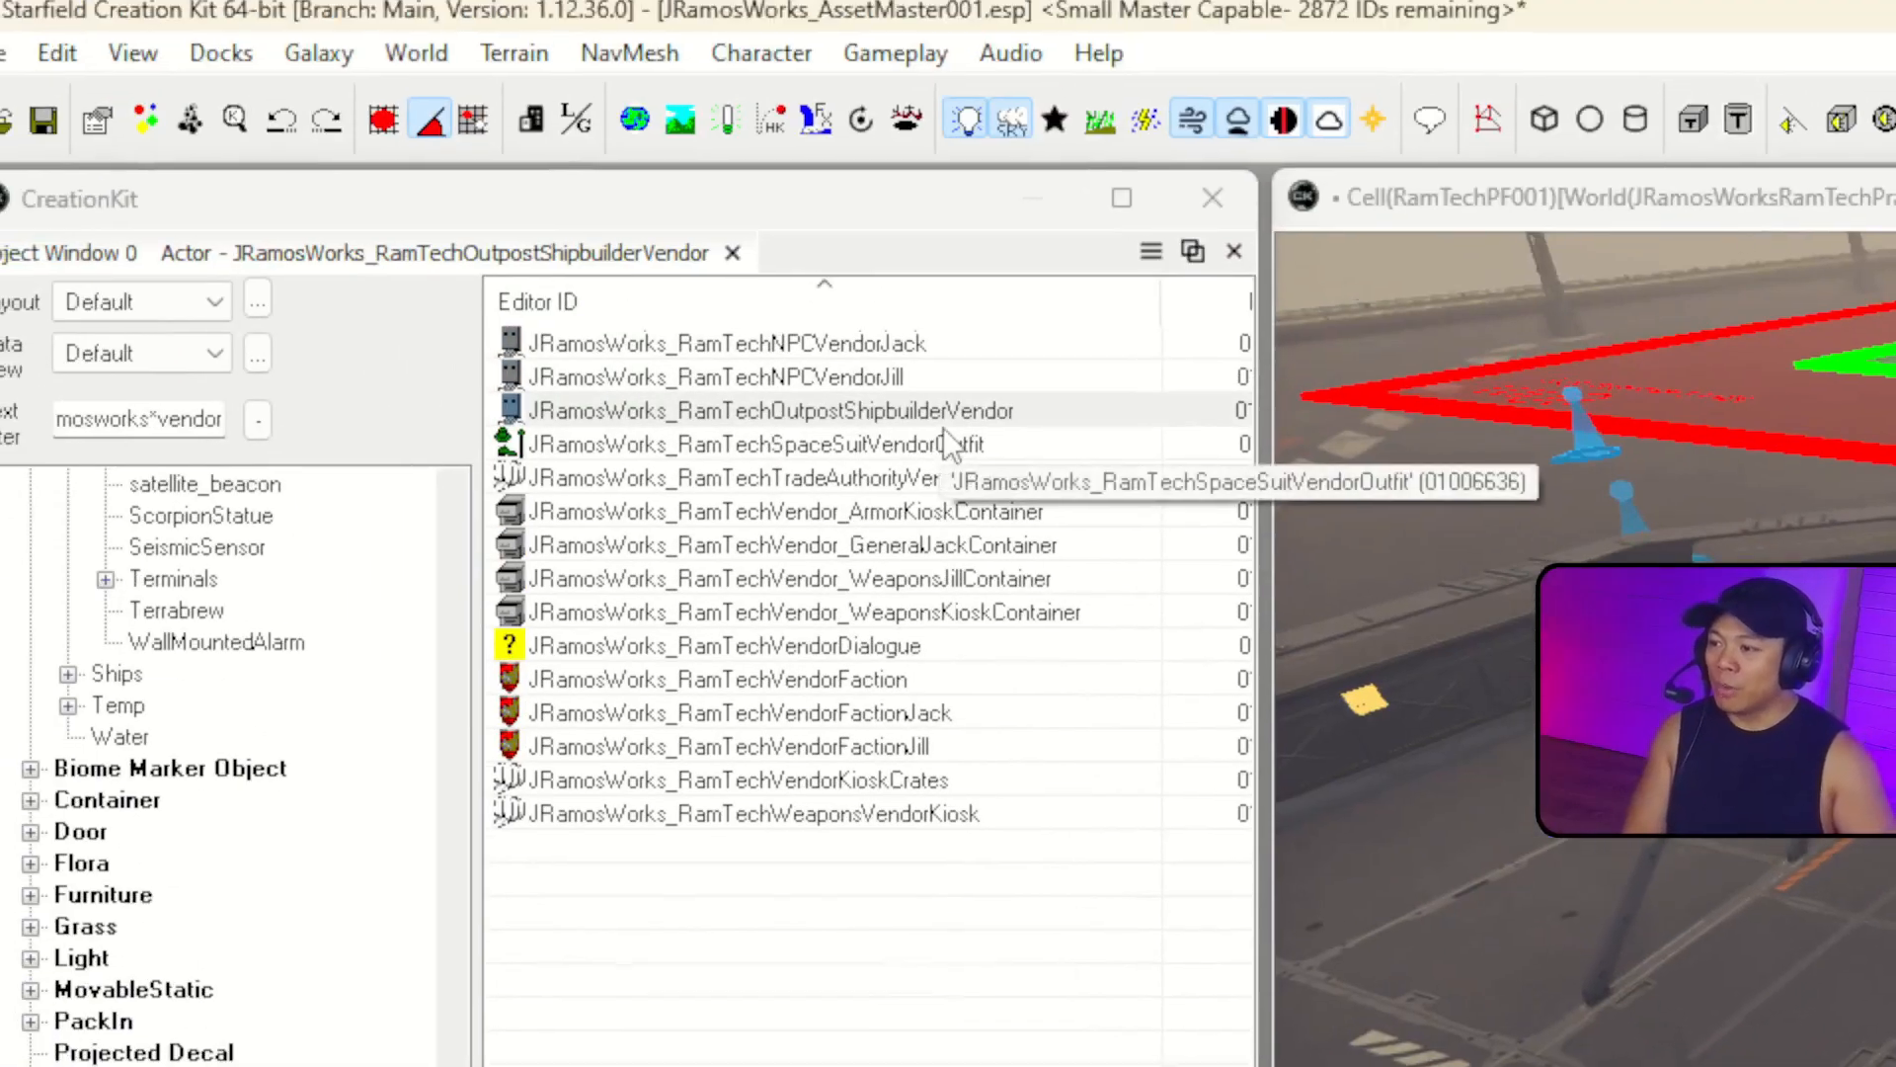
Look through the RamTech vendor objects and filter the object list by Jramosworks*ship to find the shipbuilder activator.
{"action": "left_click", "coordinate": [946, 446]}
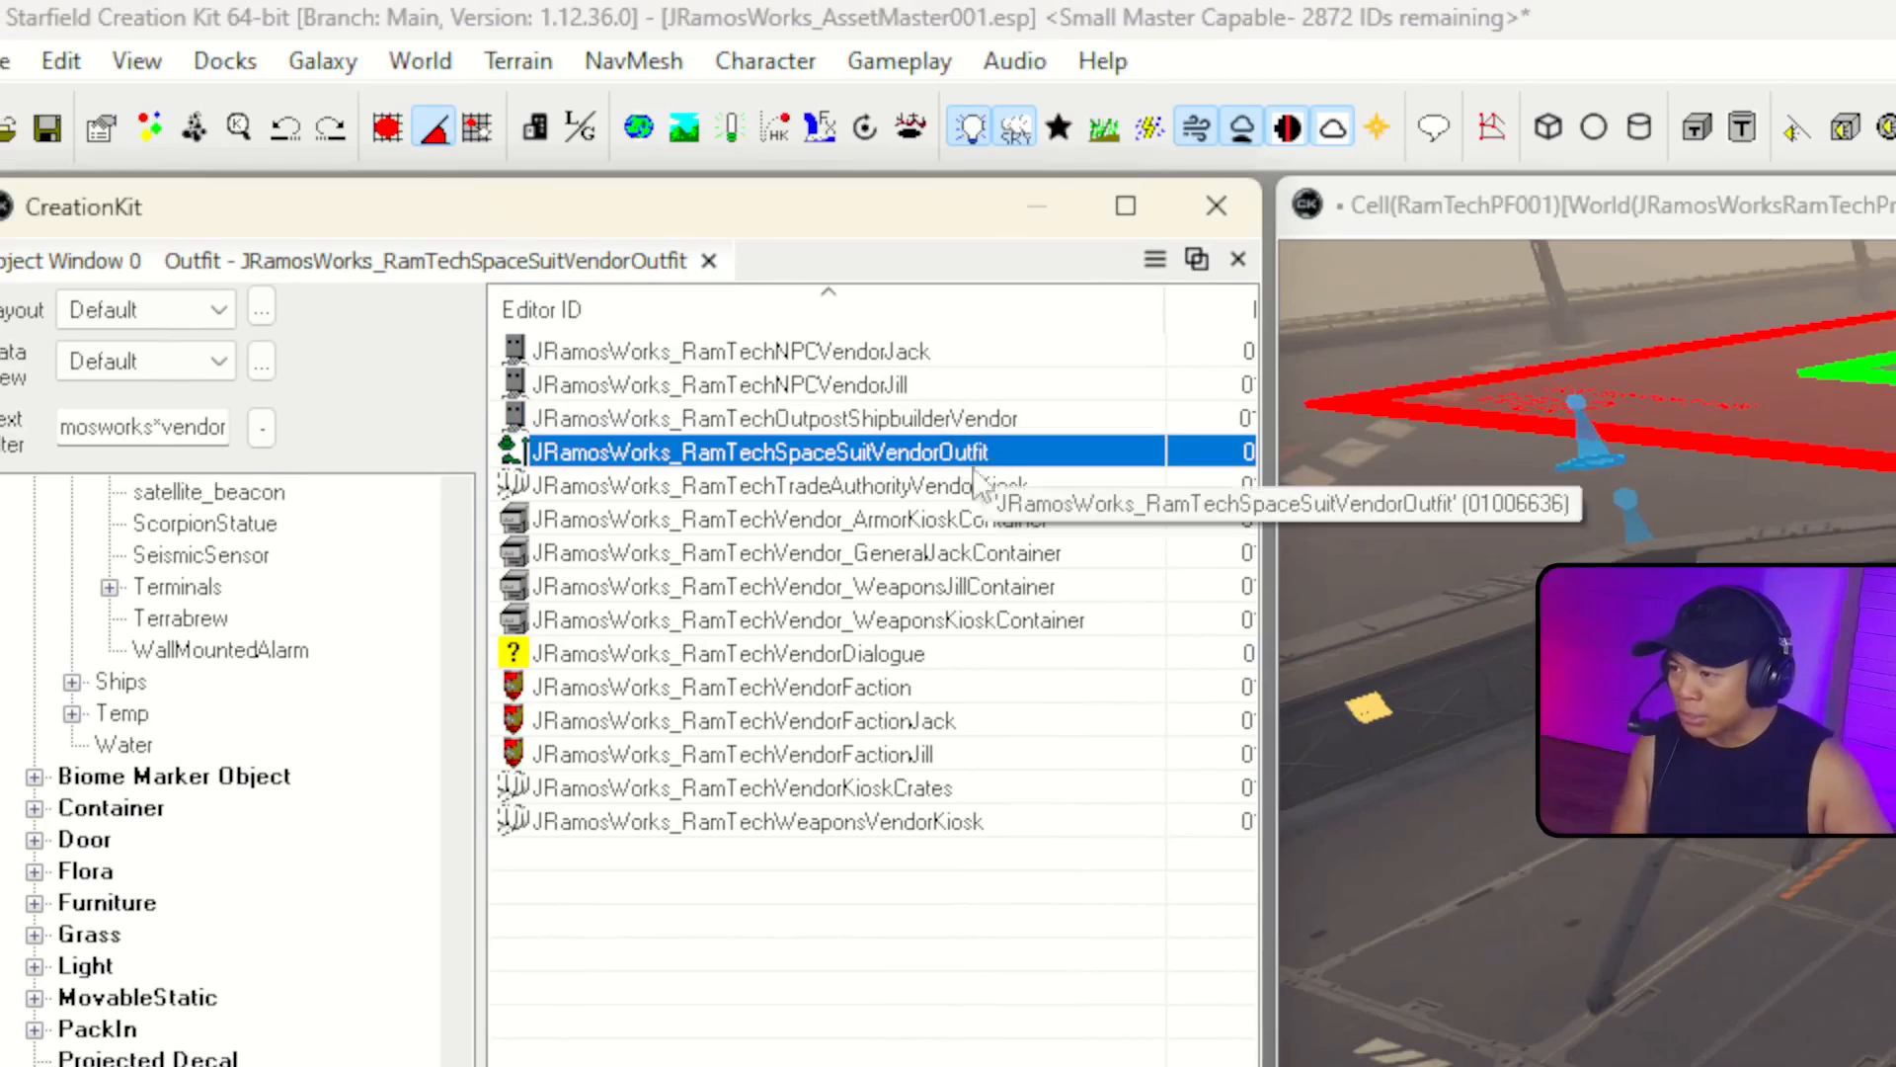
{"action": "left_click", "coordinate": [939, 494]}
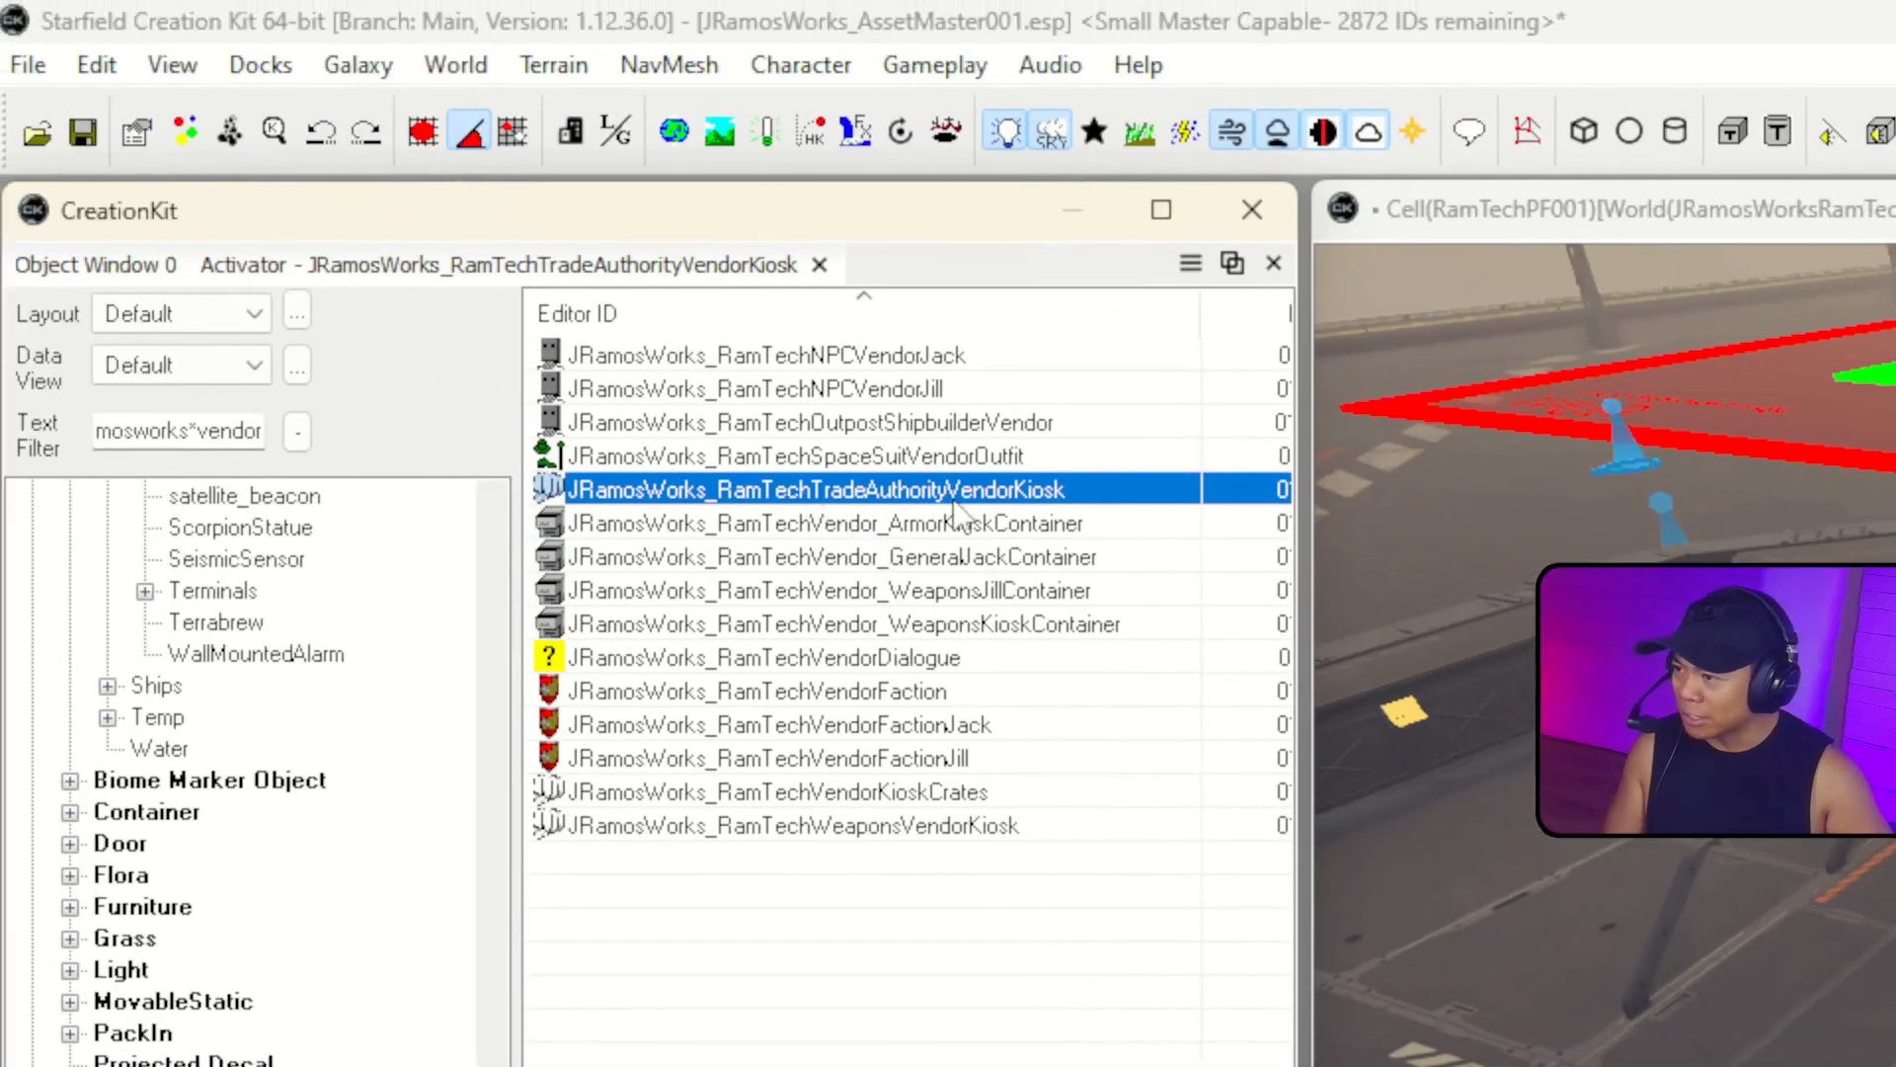
{"action": "left_click", "coordinate": [869, 791]}
{"action": "left_click", "coordinate": [874, 825]}
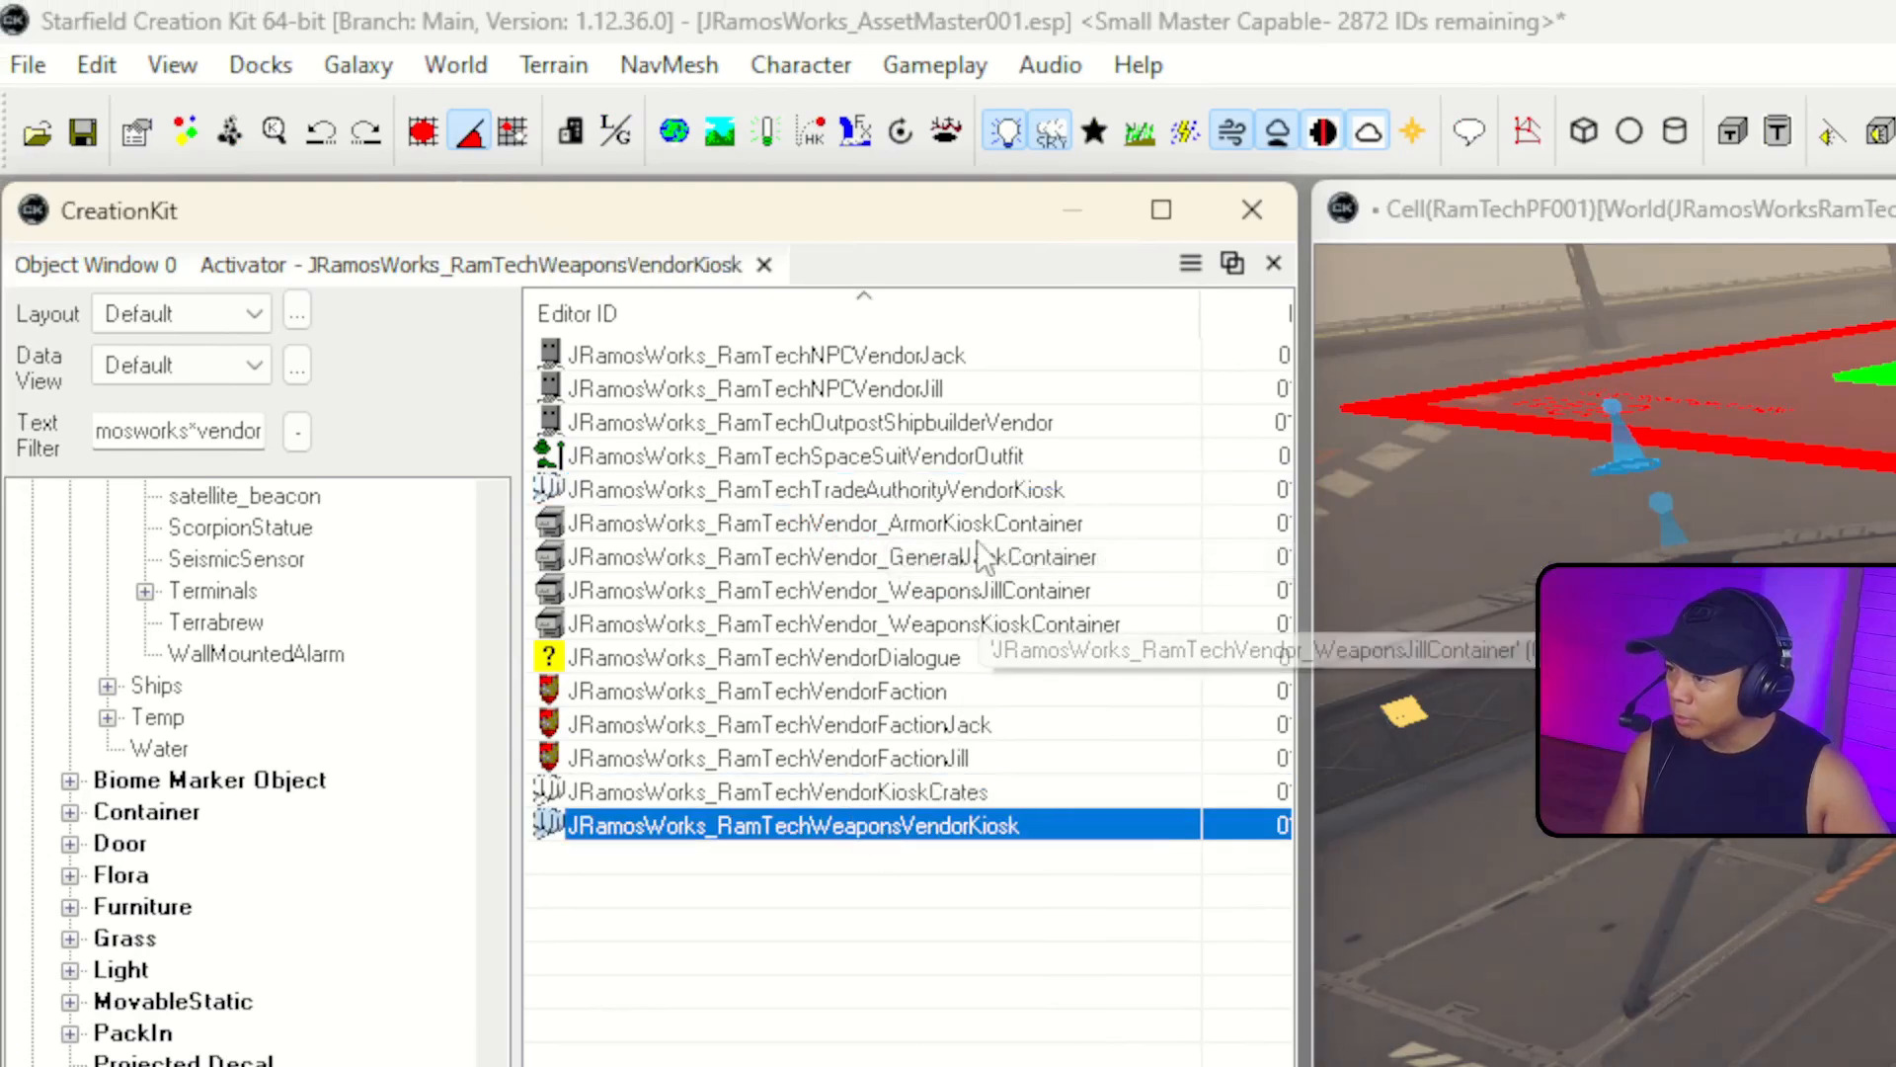
{"action": "left_click", "coordinate": [986, 488]}
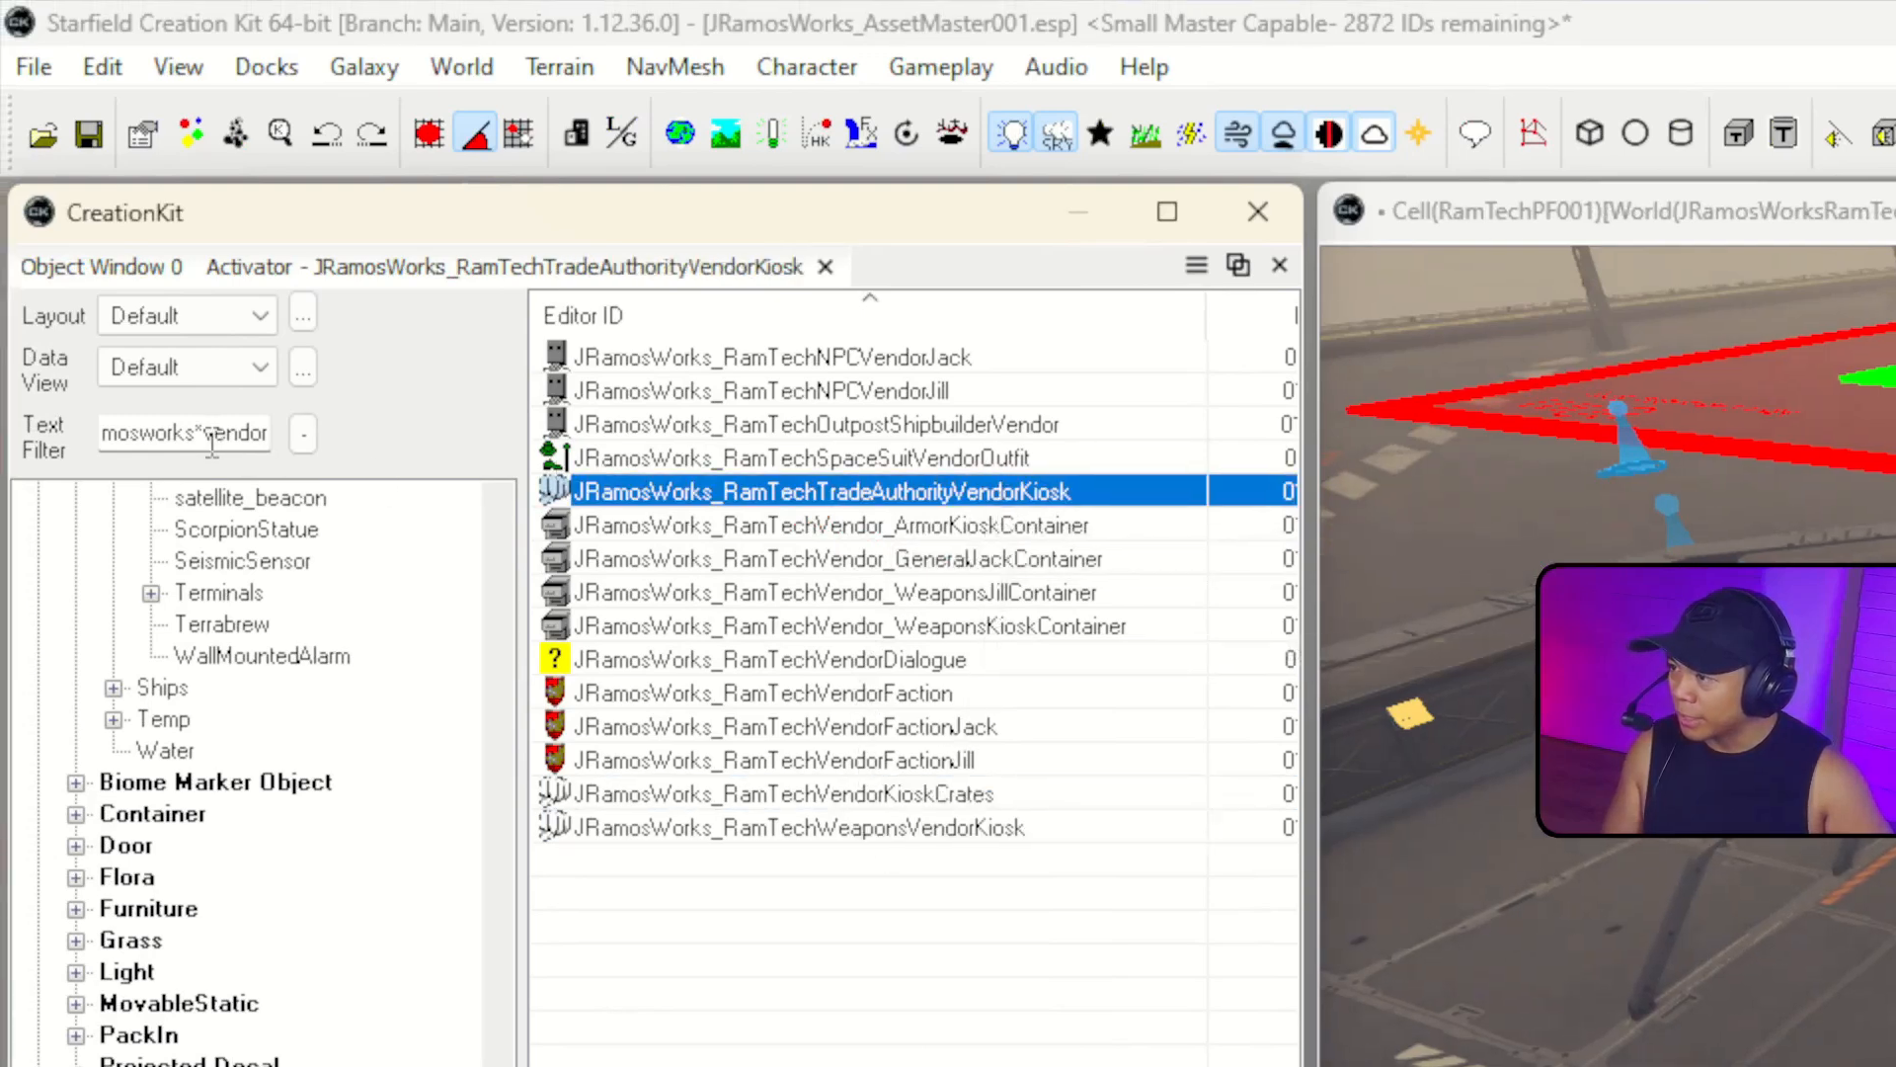
{"action": "left_click_drag", "start_coordinate": [207, 432], "coordinate": [682, 443]}
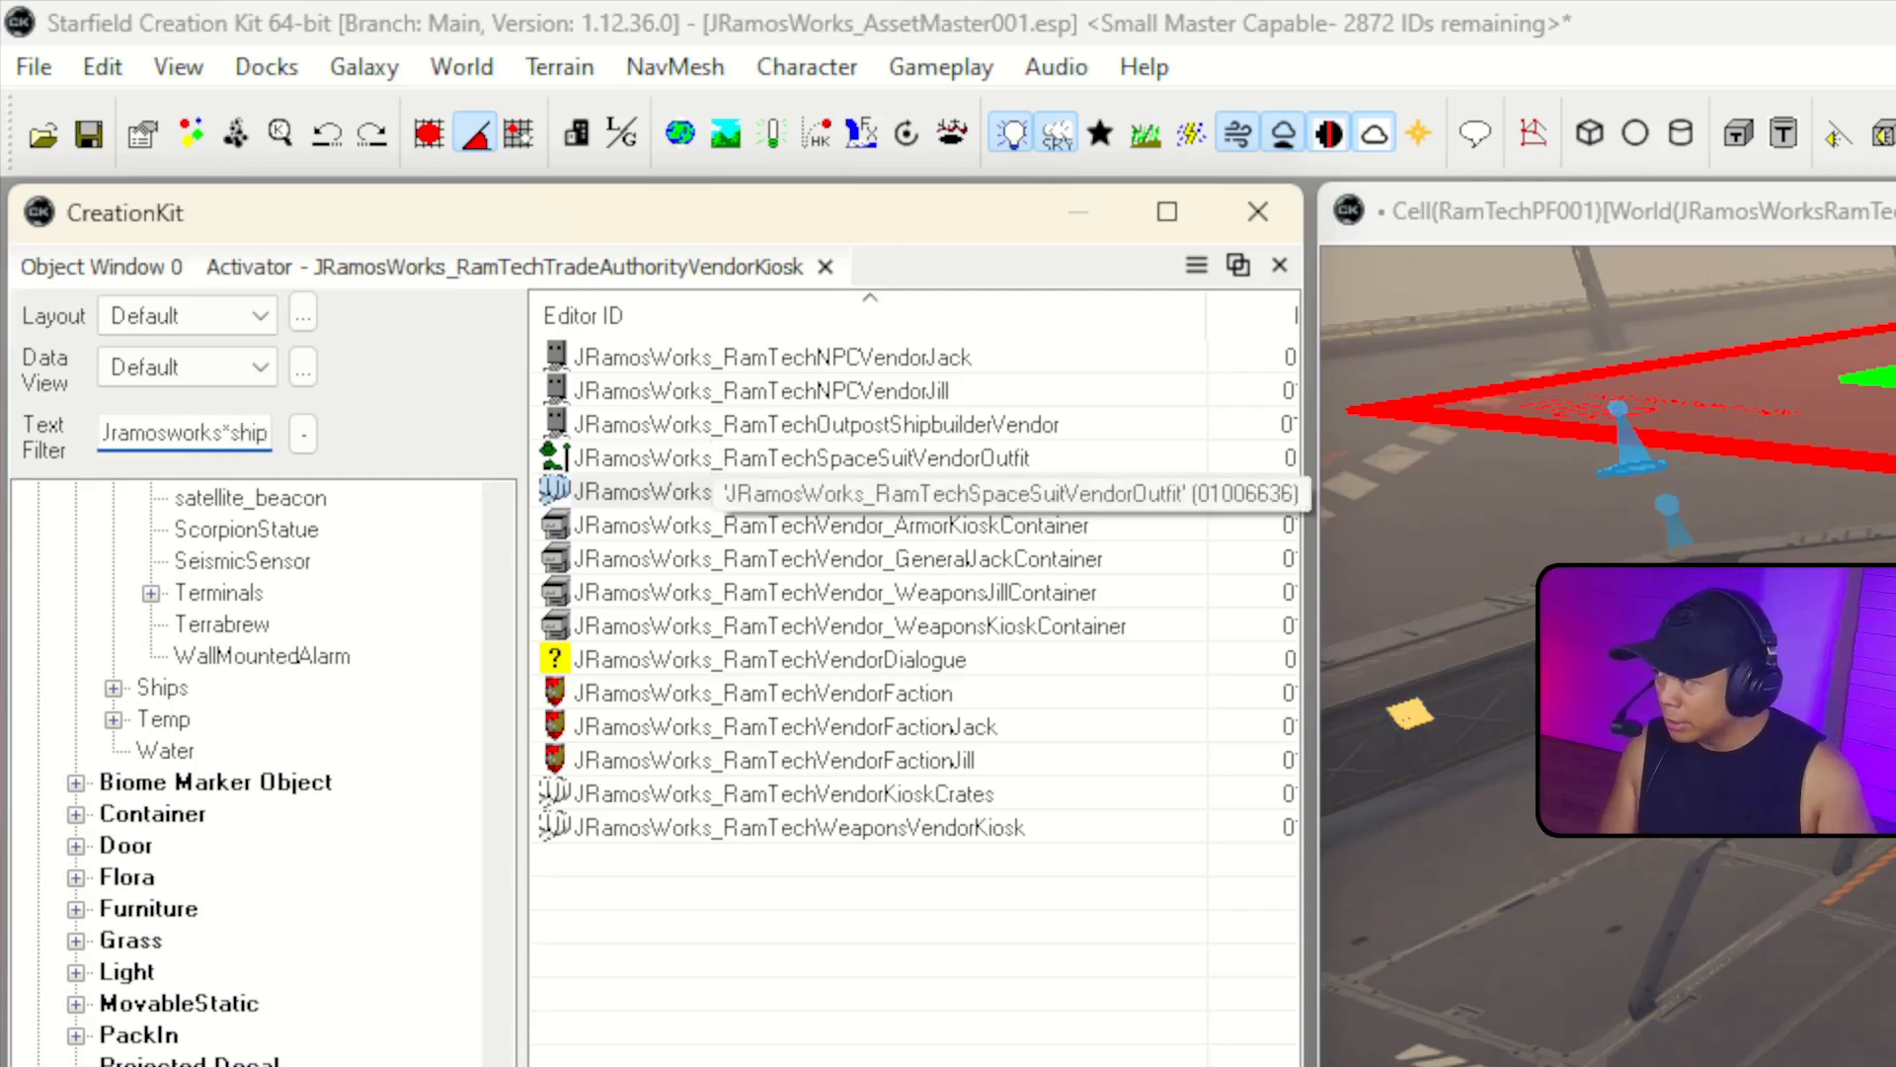
{"action": "type", "text": "ship"}
{"action": "left_click", "coordinate": [805, 397]}
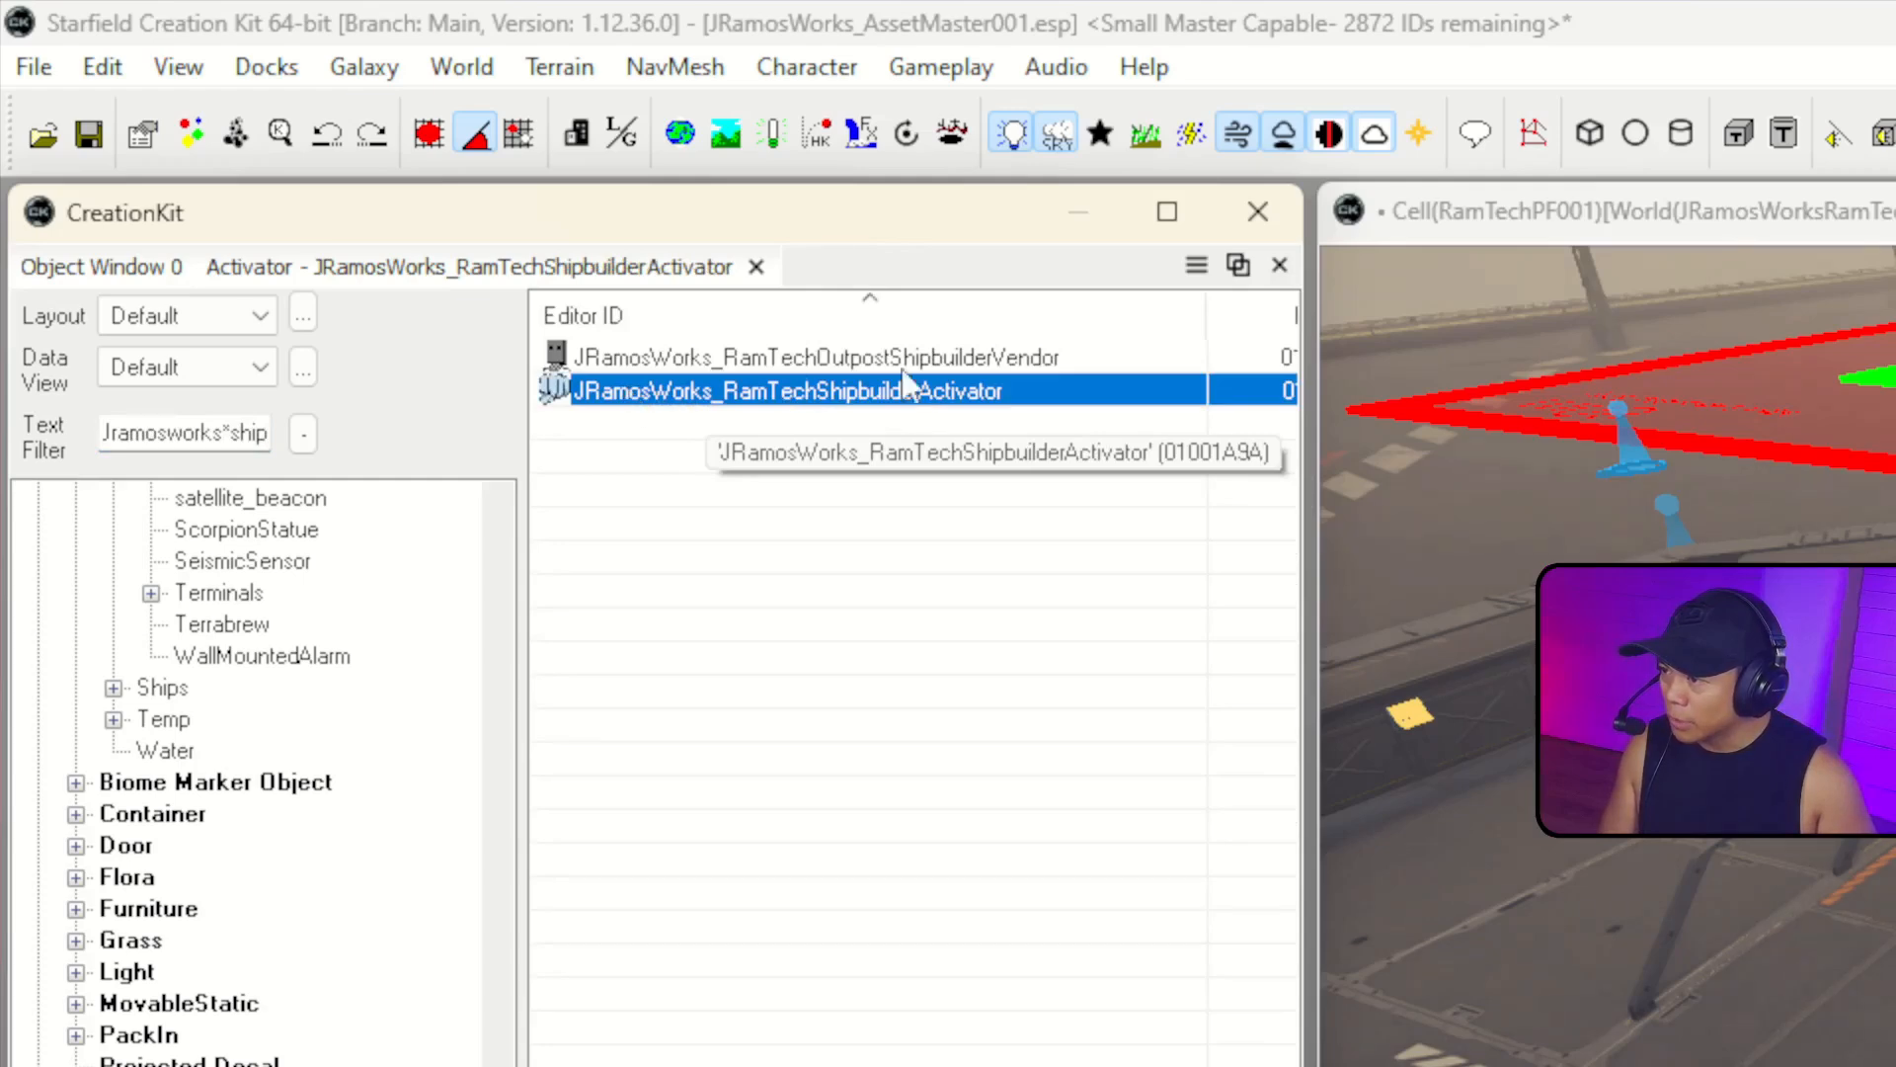
Rename the shipbuilder vendor actor to JRamosWorks_RamTechOutpostShipbuilderVendorGhost without creating a new form.
{"action": "left_click", "coordinate": [972, 363]}
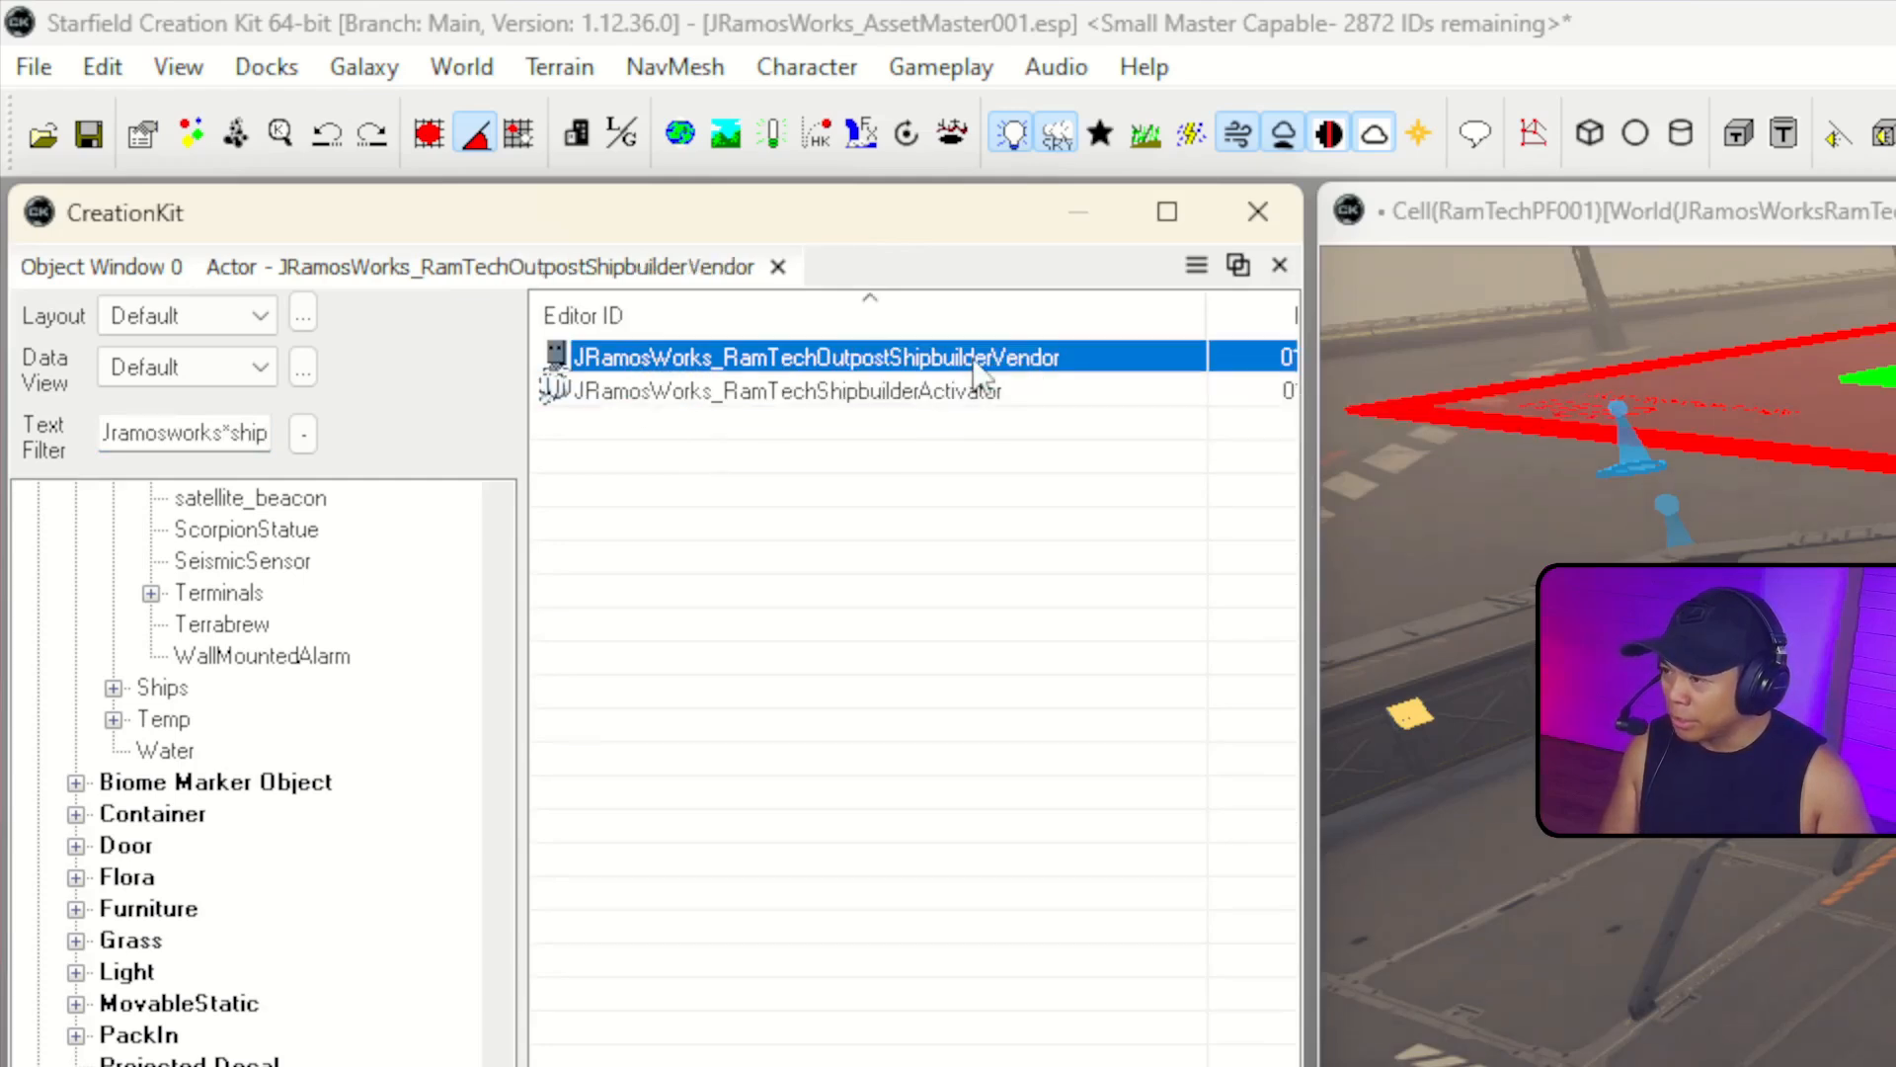
{"action": "double_click", "coordinate": [980, 359]}
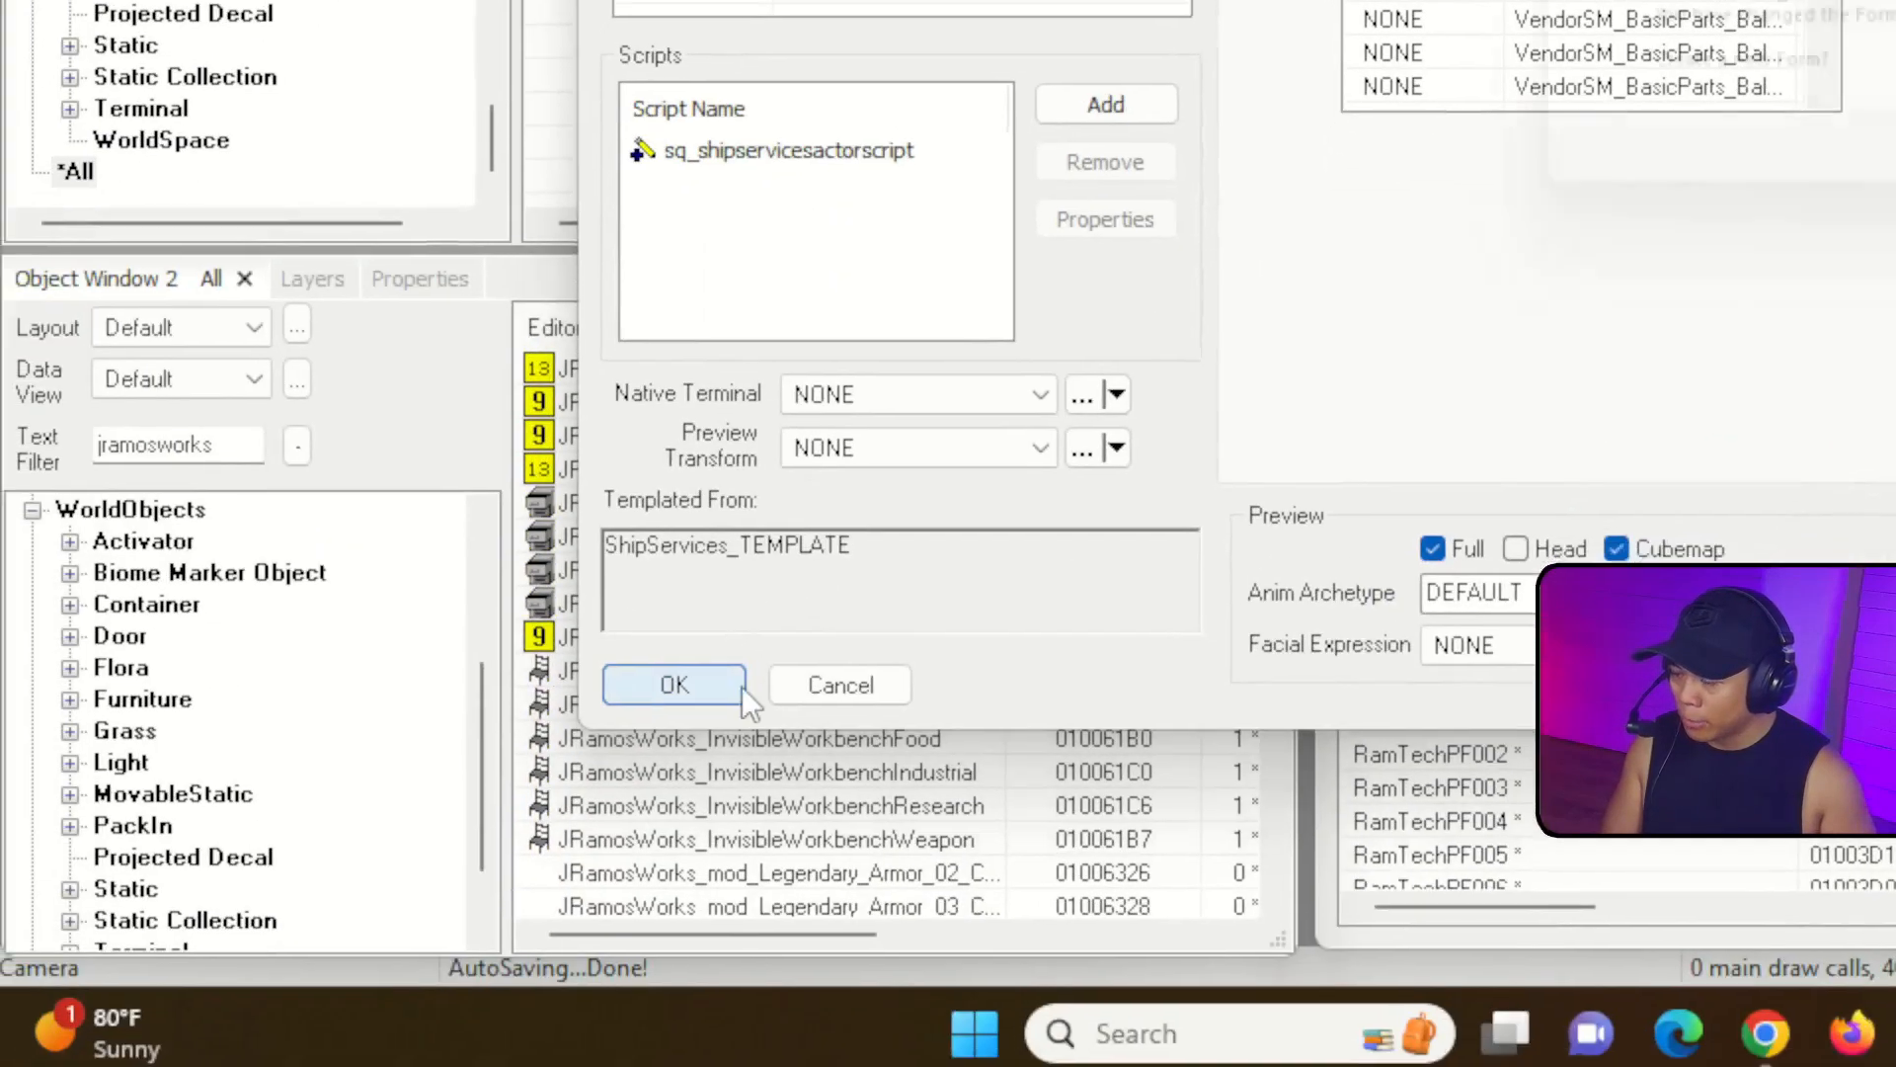
{"action": "left_click", "coordinate": [681, 682]}
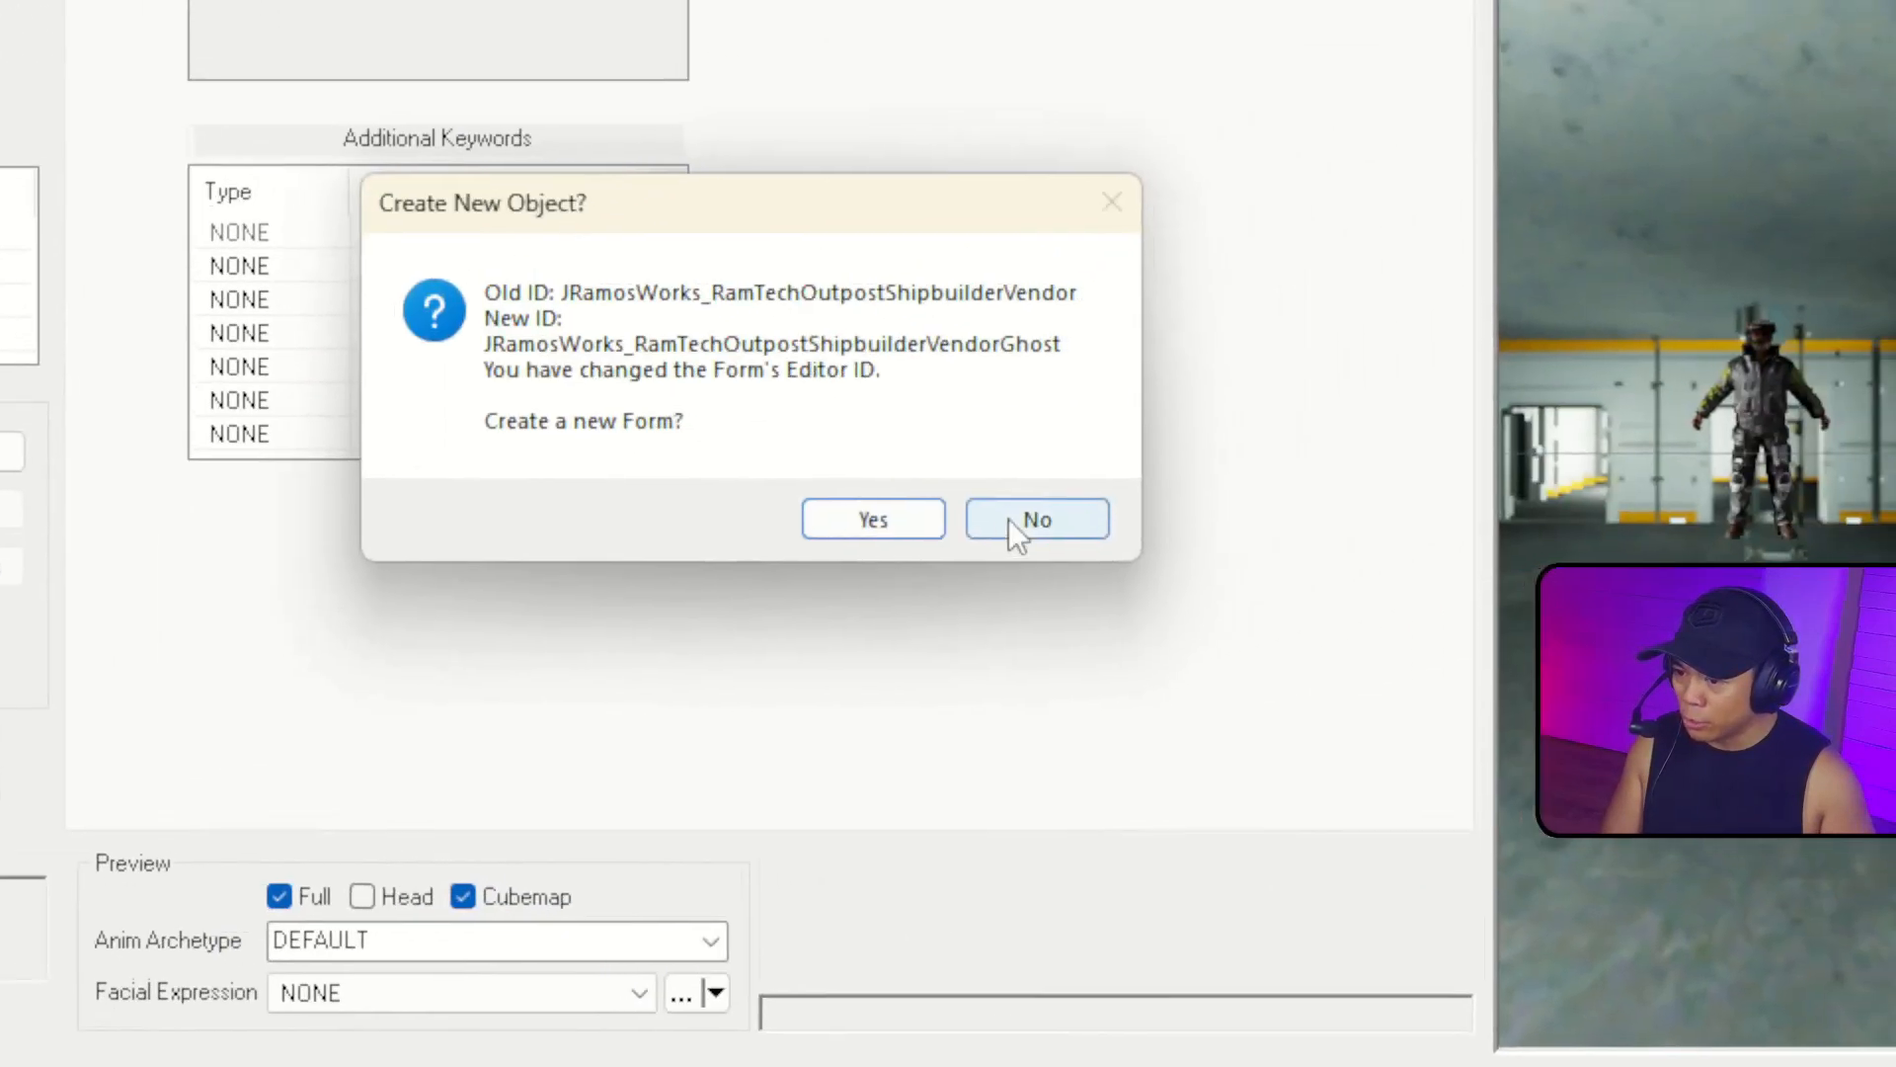
{"action": "left_click", "coordinate": [1430, 391]}
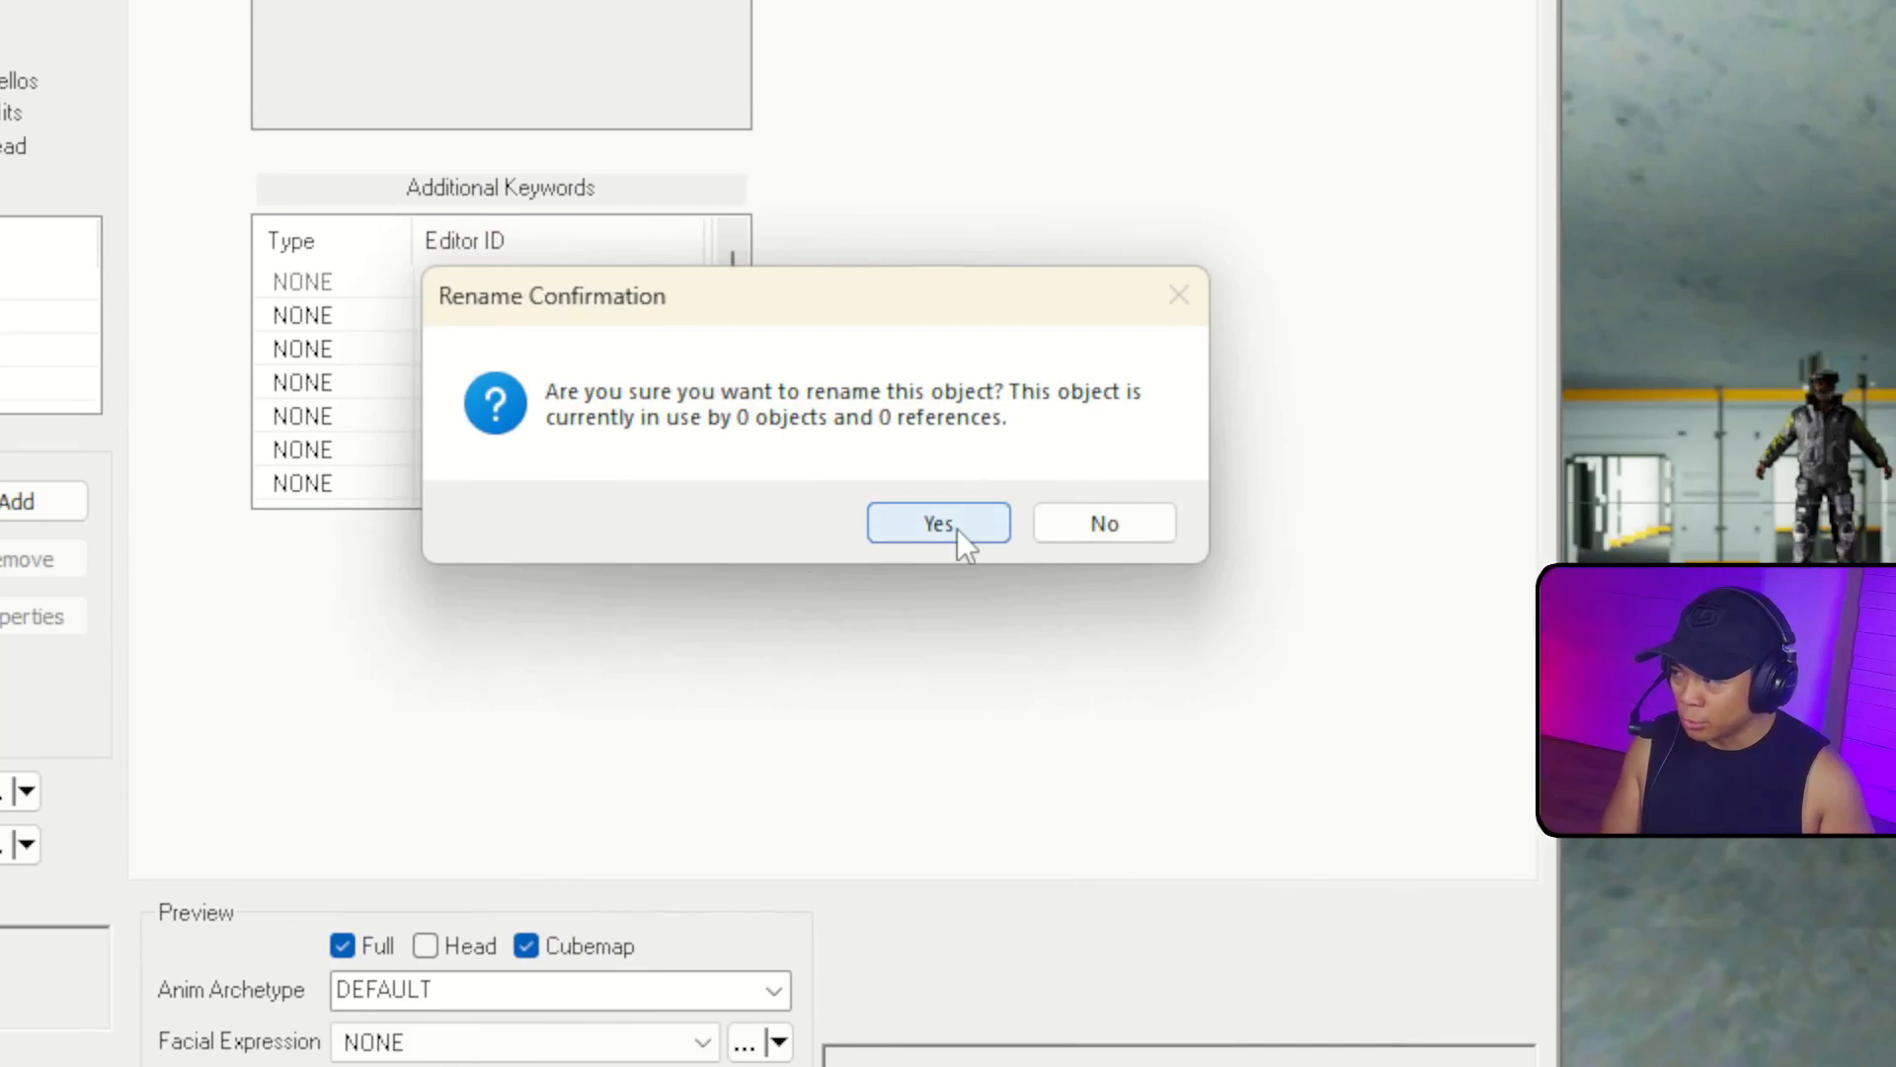
{"action": "left_click", "coordinate": [939, 523]}
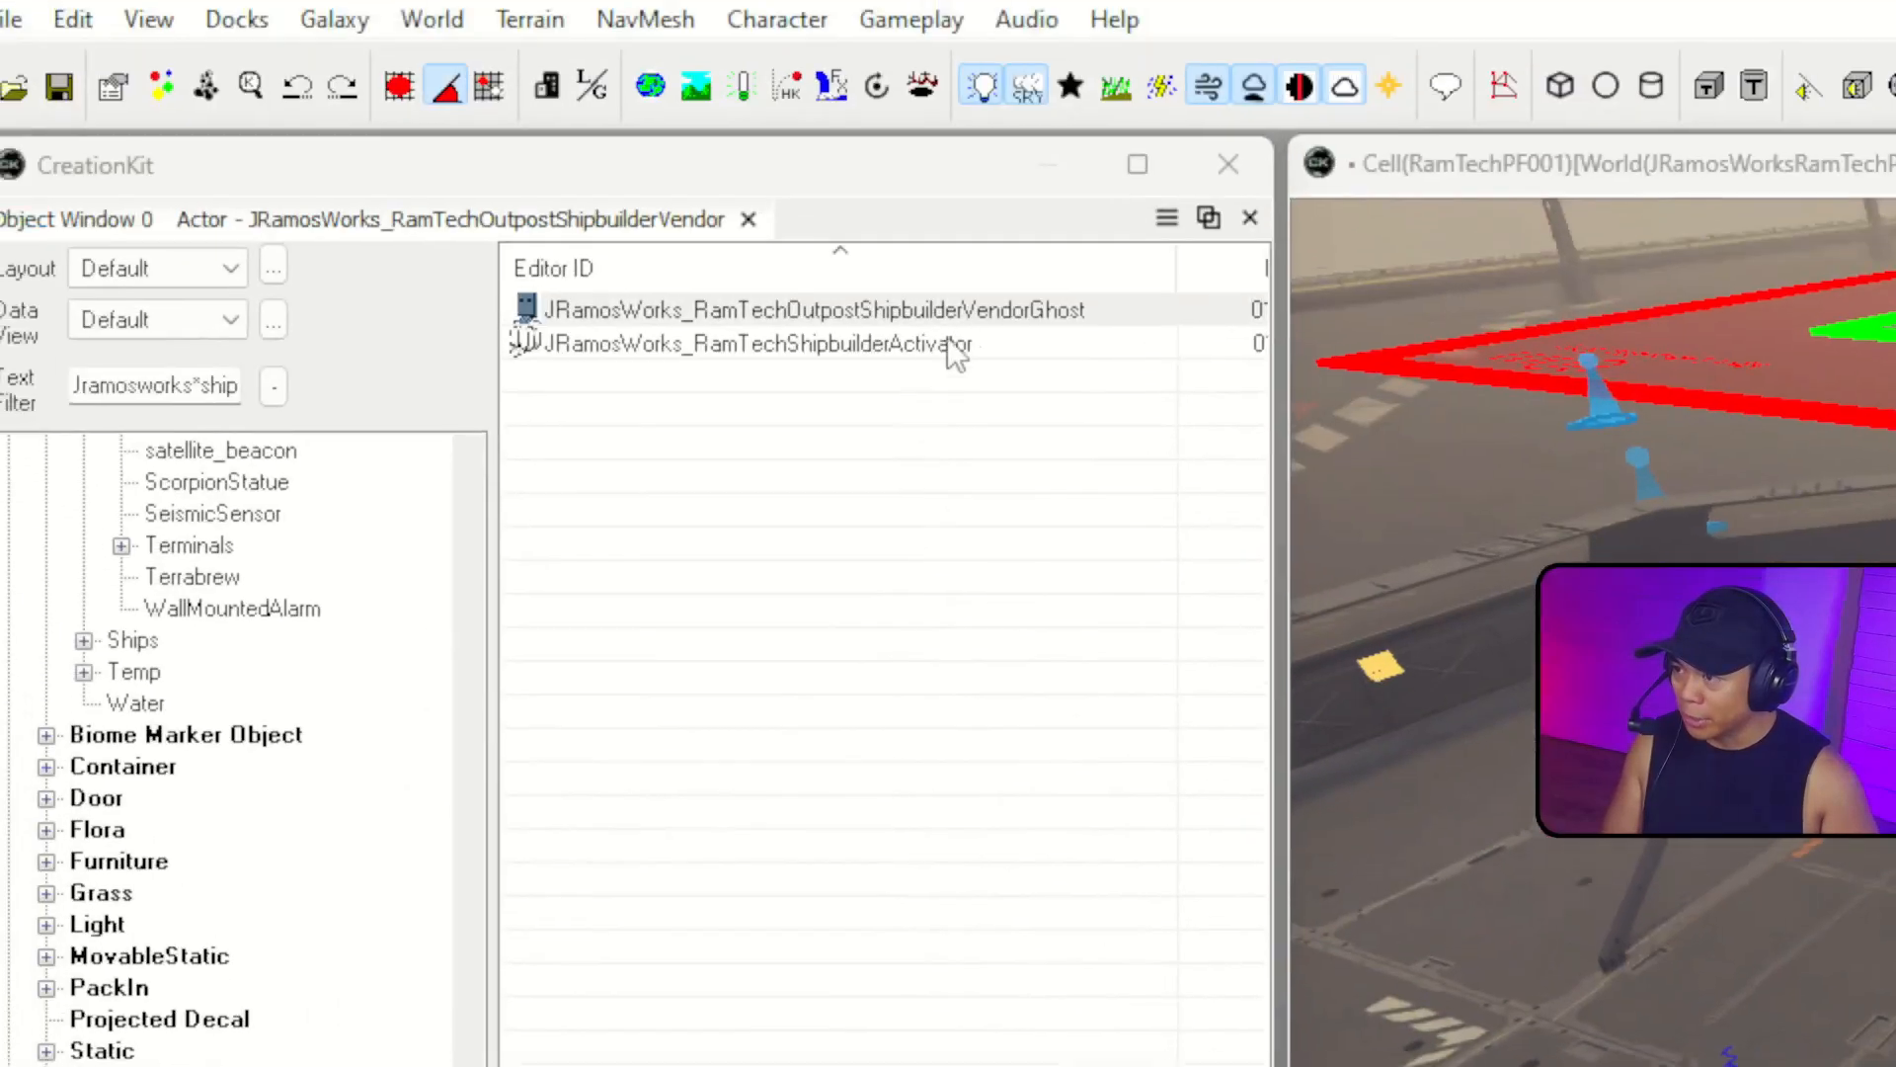
Place JRamosWorks_RamTechShipbuilderActivator on the floor beside the ramp and add ShipLandingMarker_80m_Large as its linked reference, with keyword NONE.
{"action": "left_click_drag", "start_coordinate": [707, 354], "coordinate": [1018, 536]}
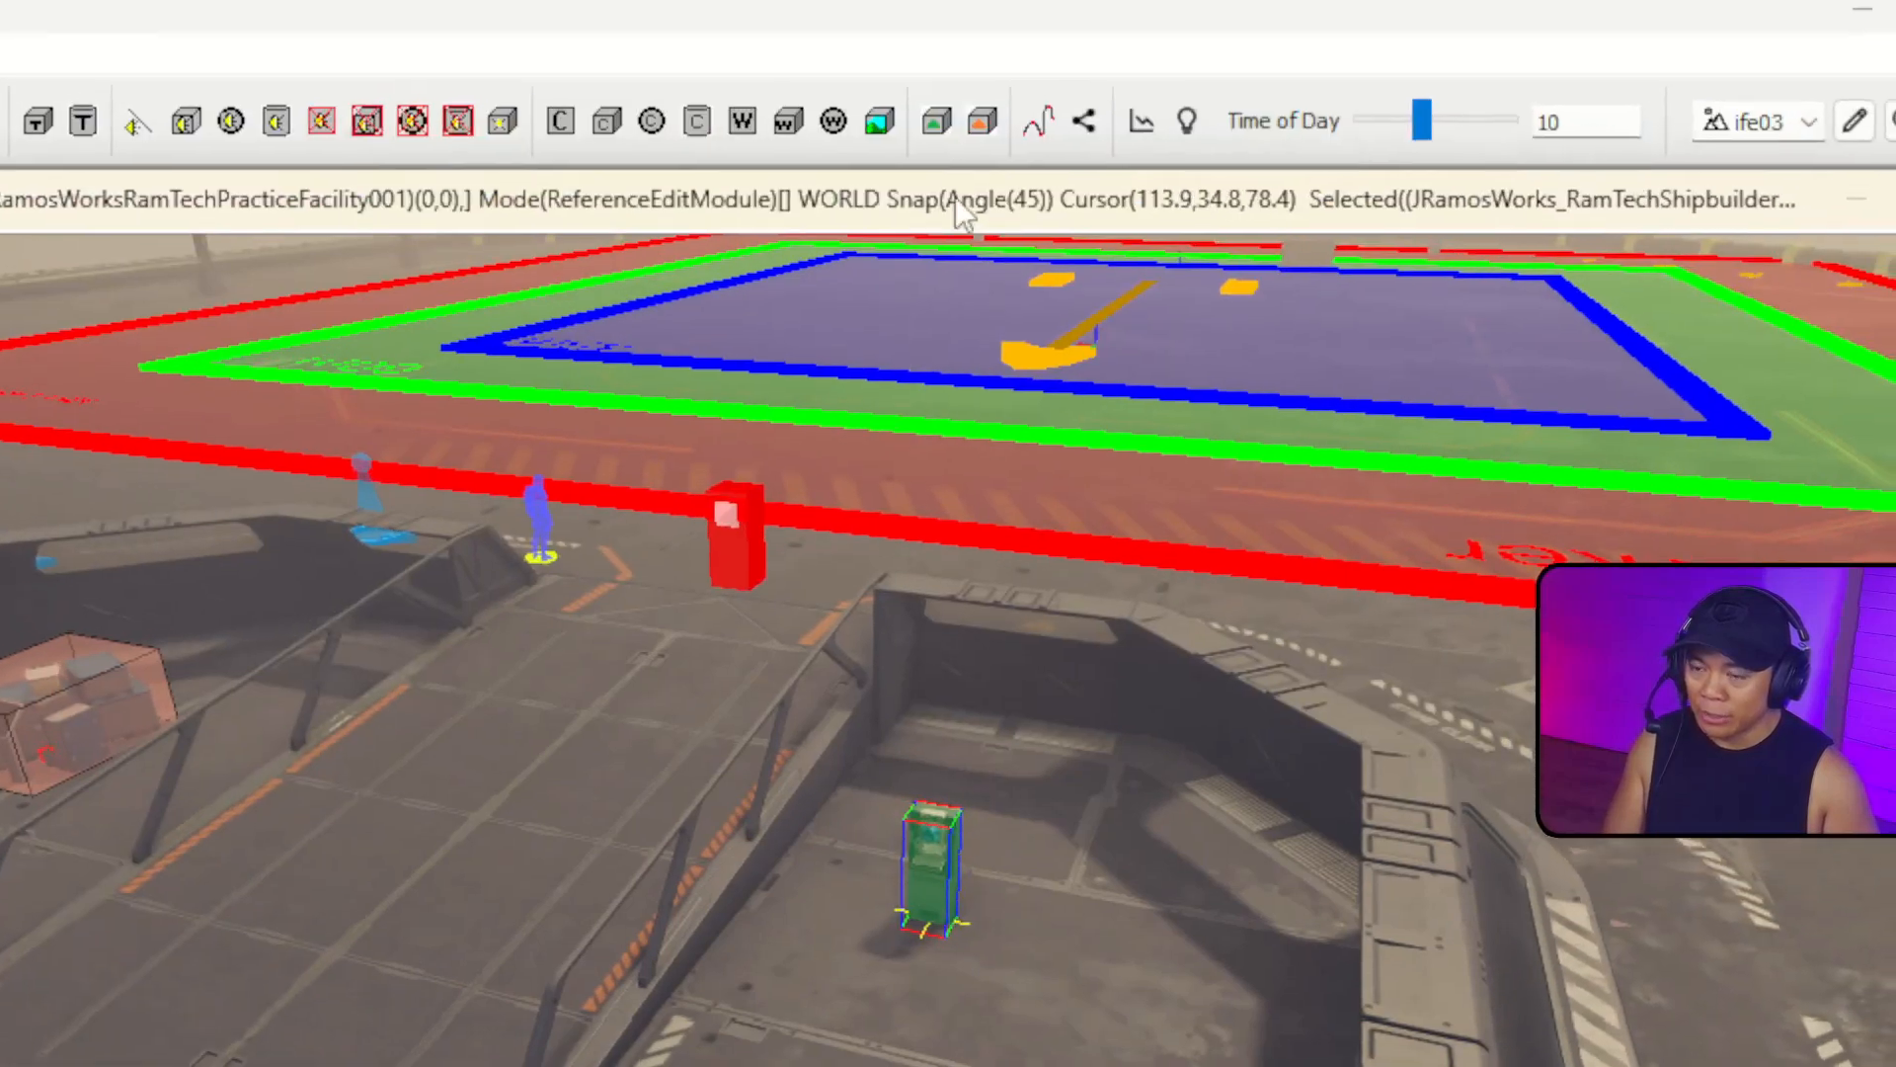
{"action": "double_click", "coordinate": [953, 204]}
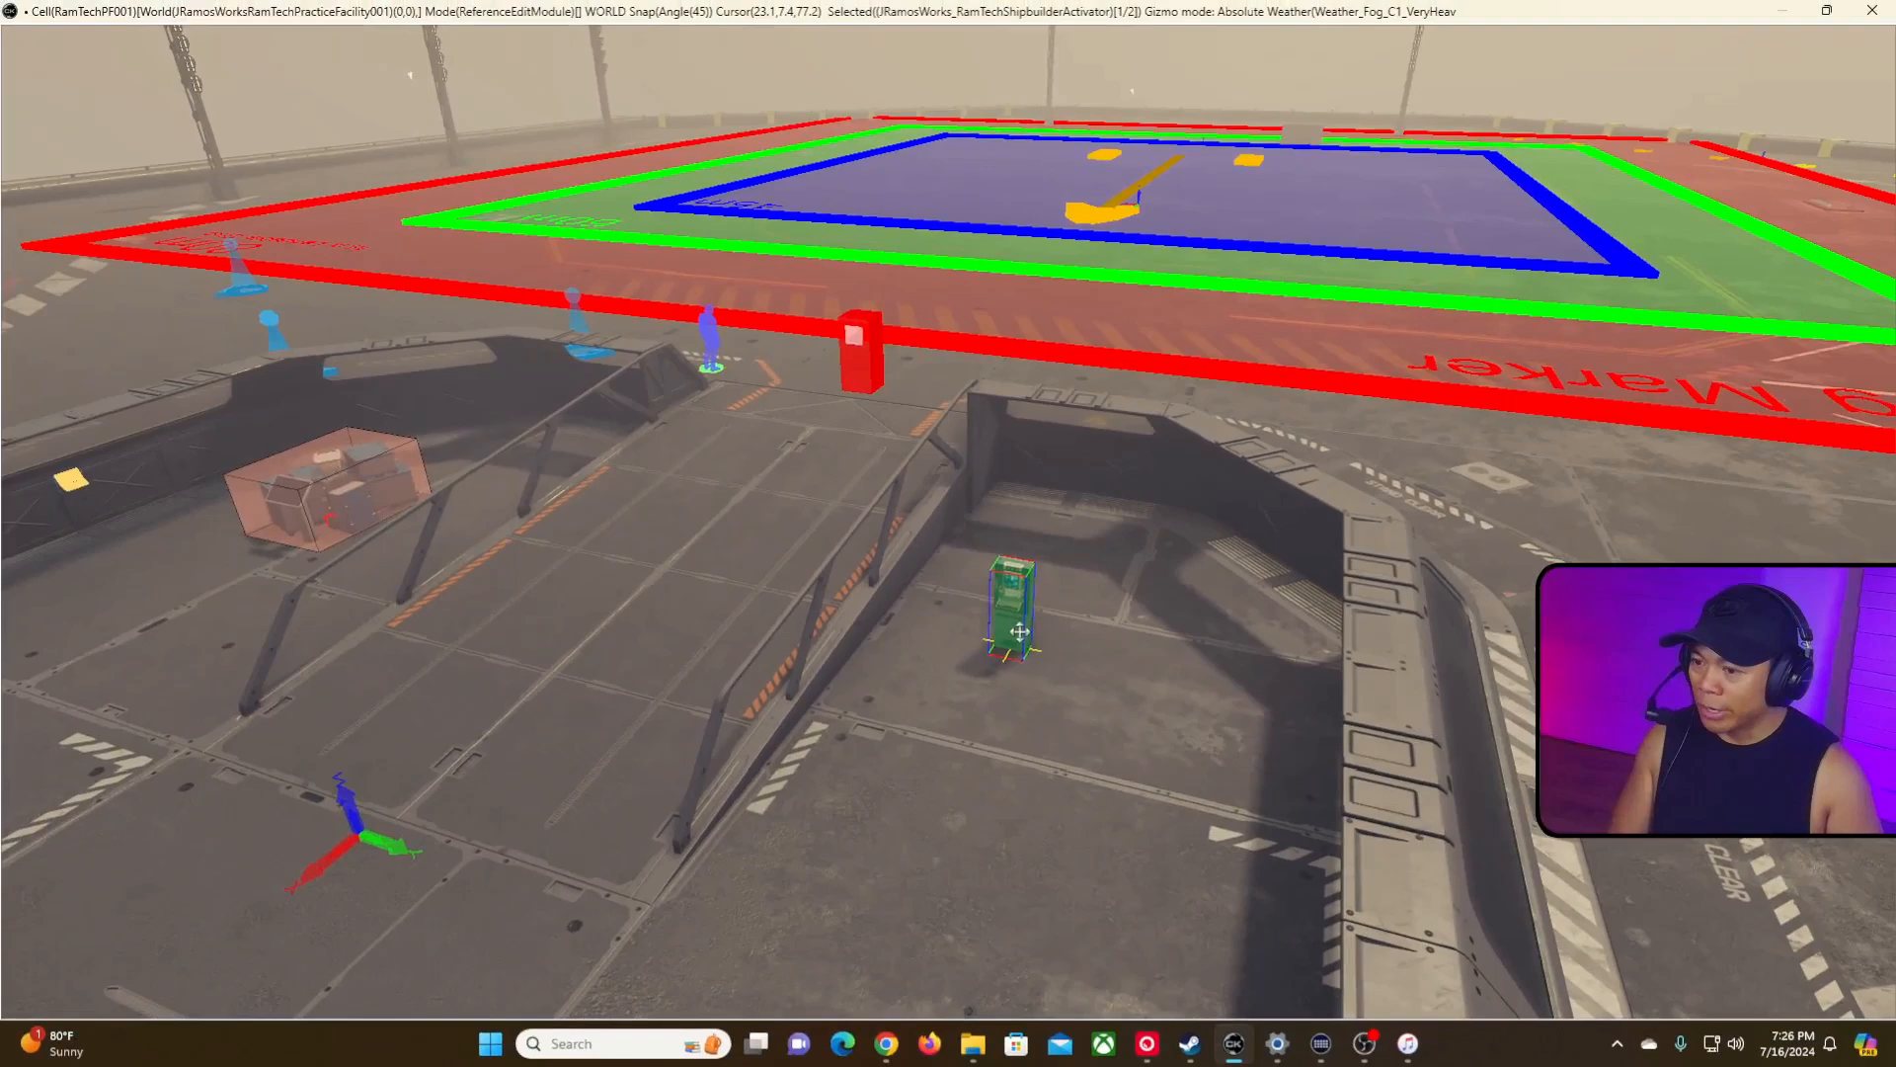
{"action": "right_click", "coordinate": [914, 770]}
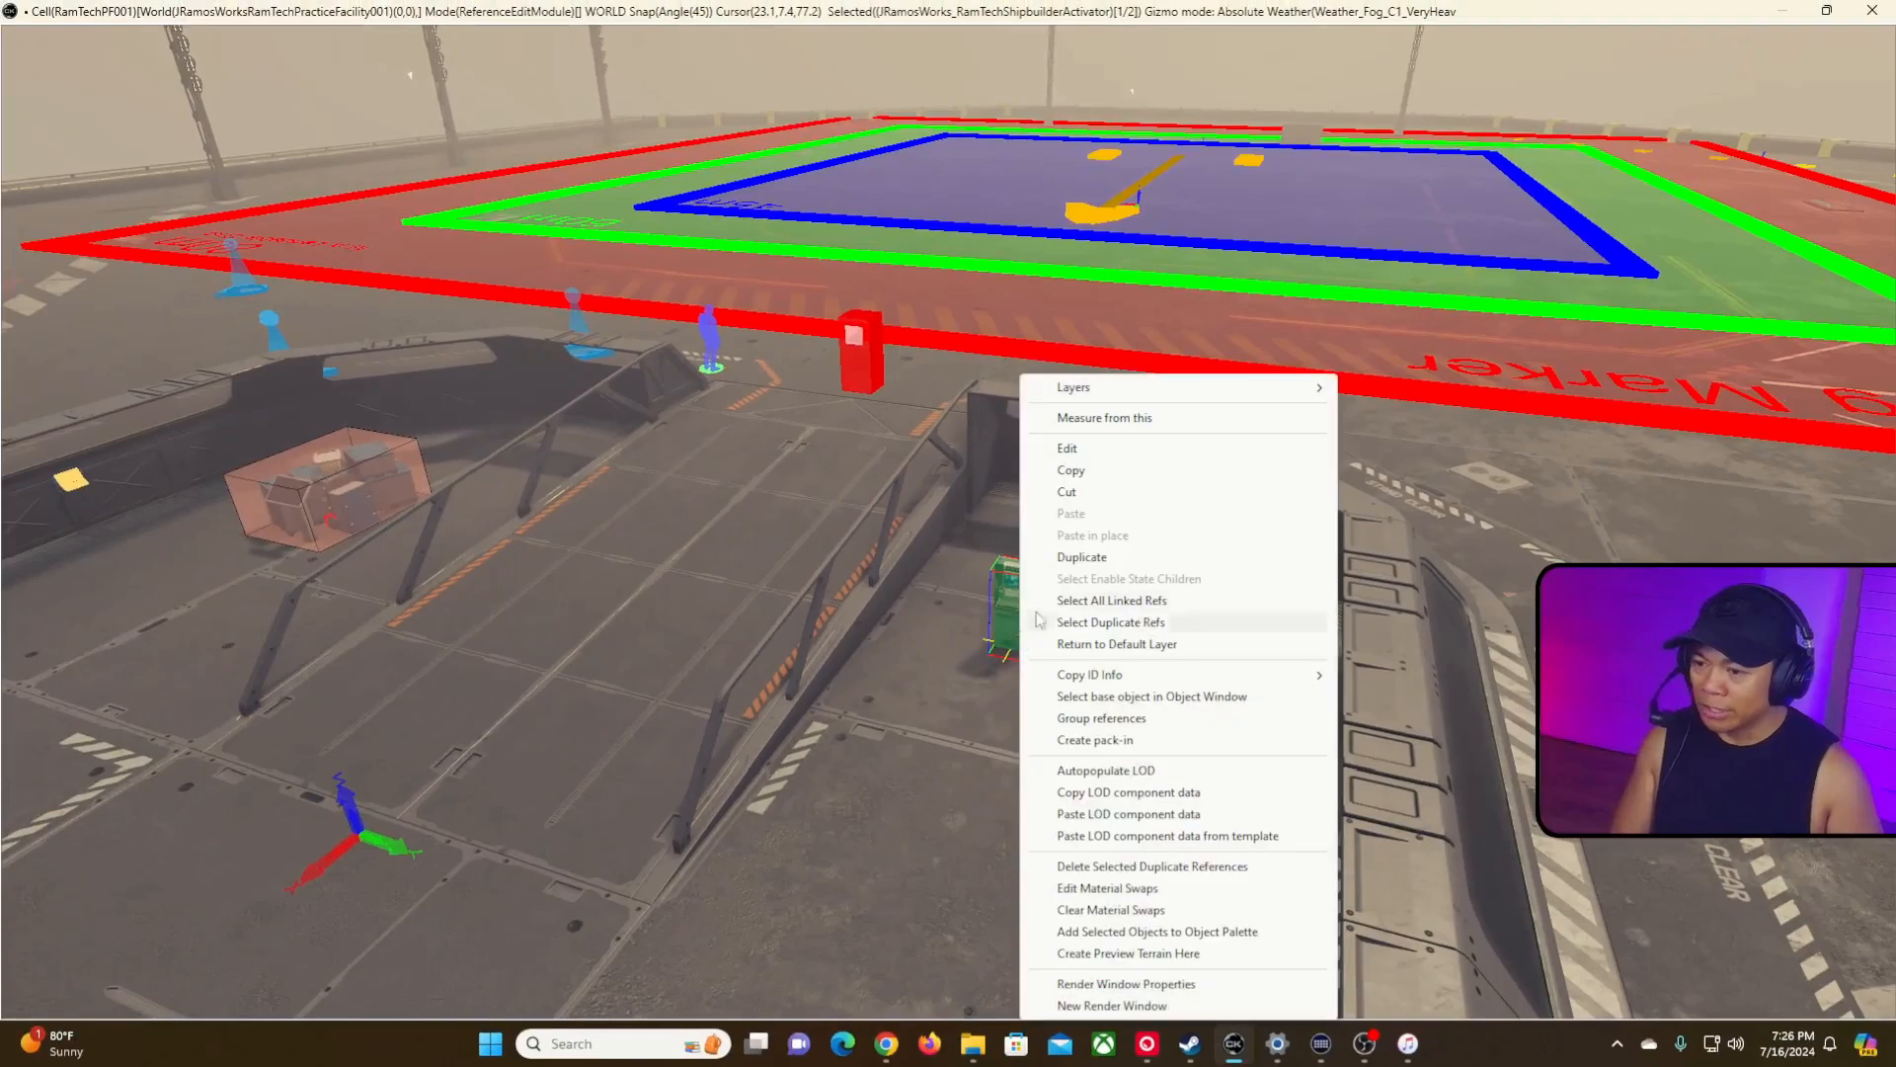
{"action": "left_click", "coordinate": [1094, 450]}
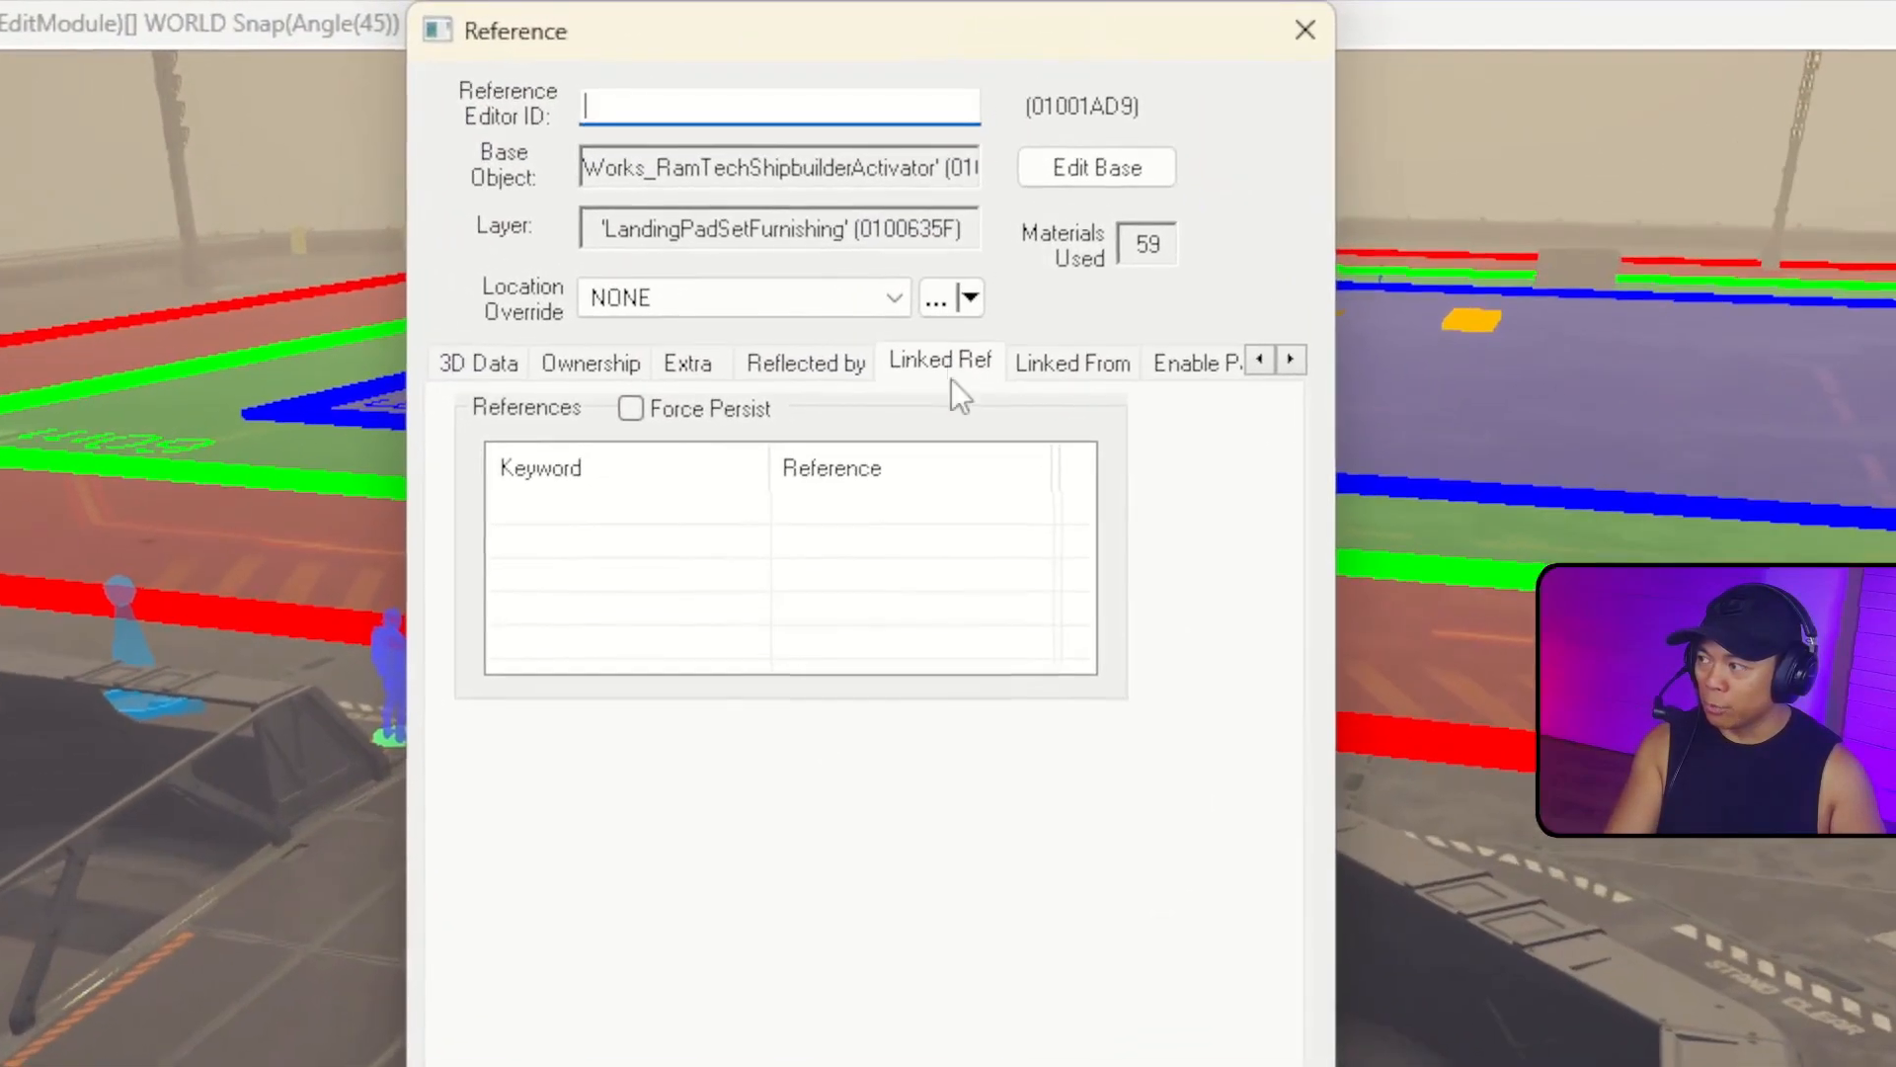
{"action": "right_click", "coordinate": [919, 538]}
{"action": "left_click", "coordinate": [987, 553]}
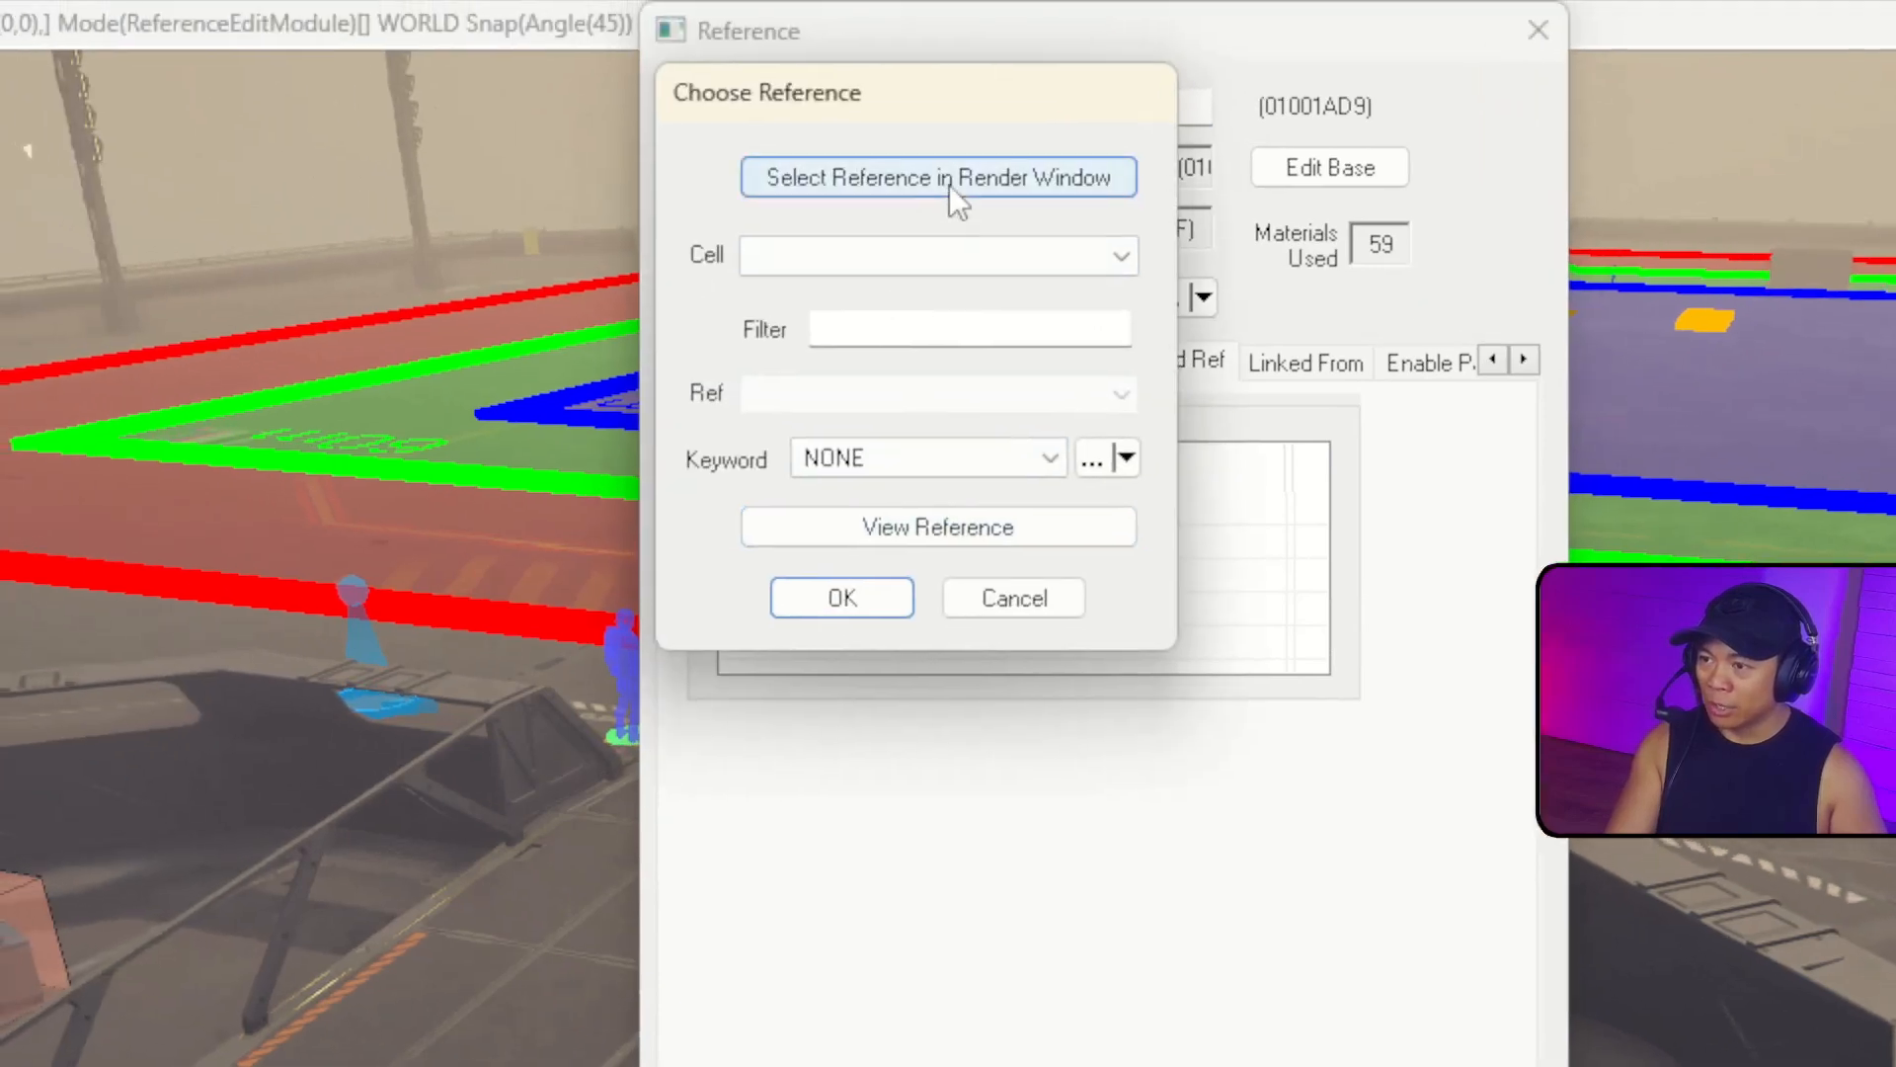
{"action": "left_click", "coordinate": [950, 185]}
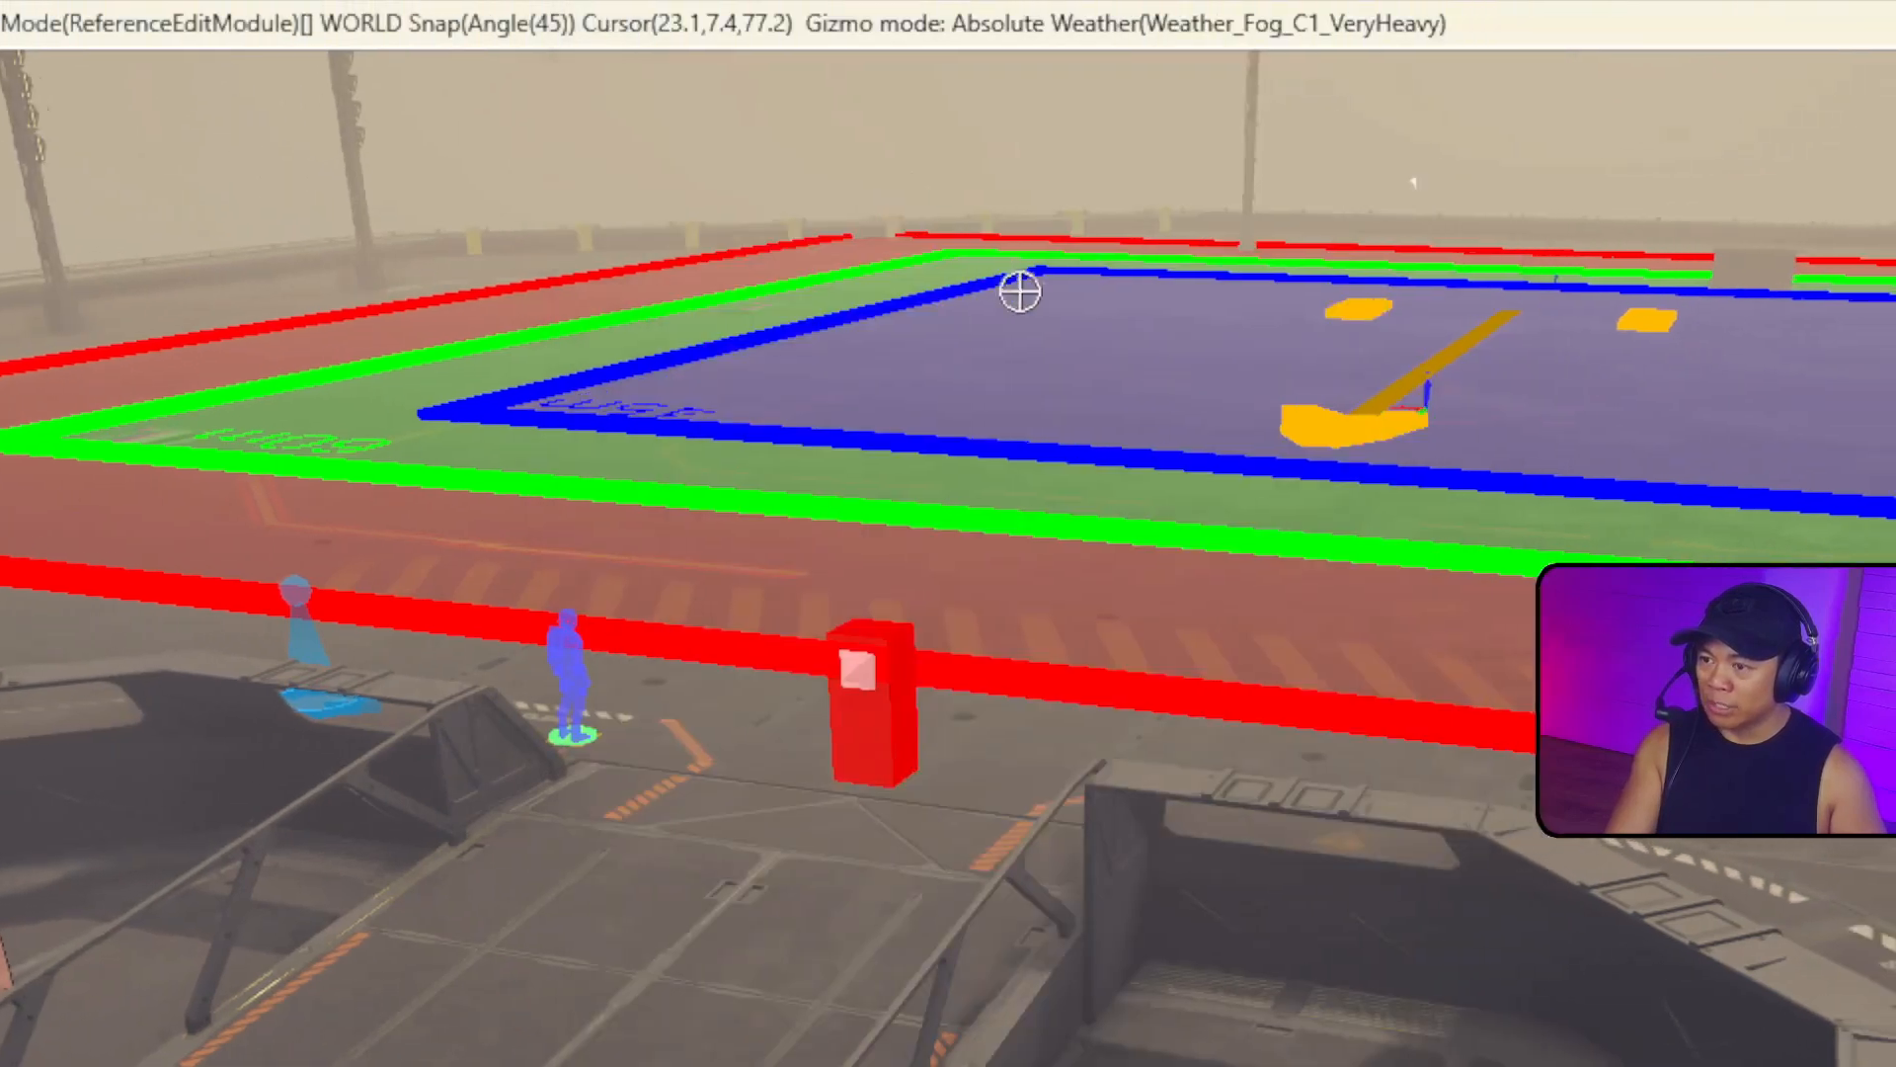
{"action": "left_click", "coordinate": [1210, 389]}
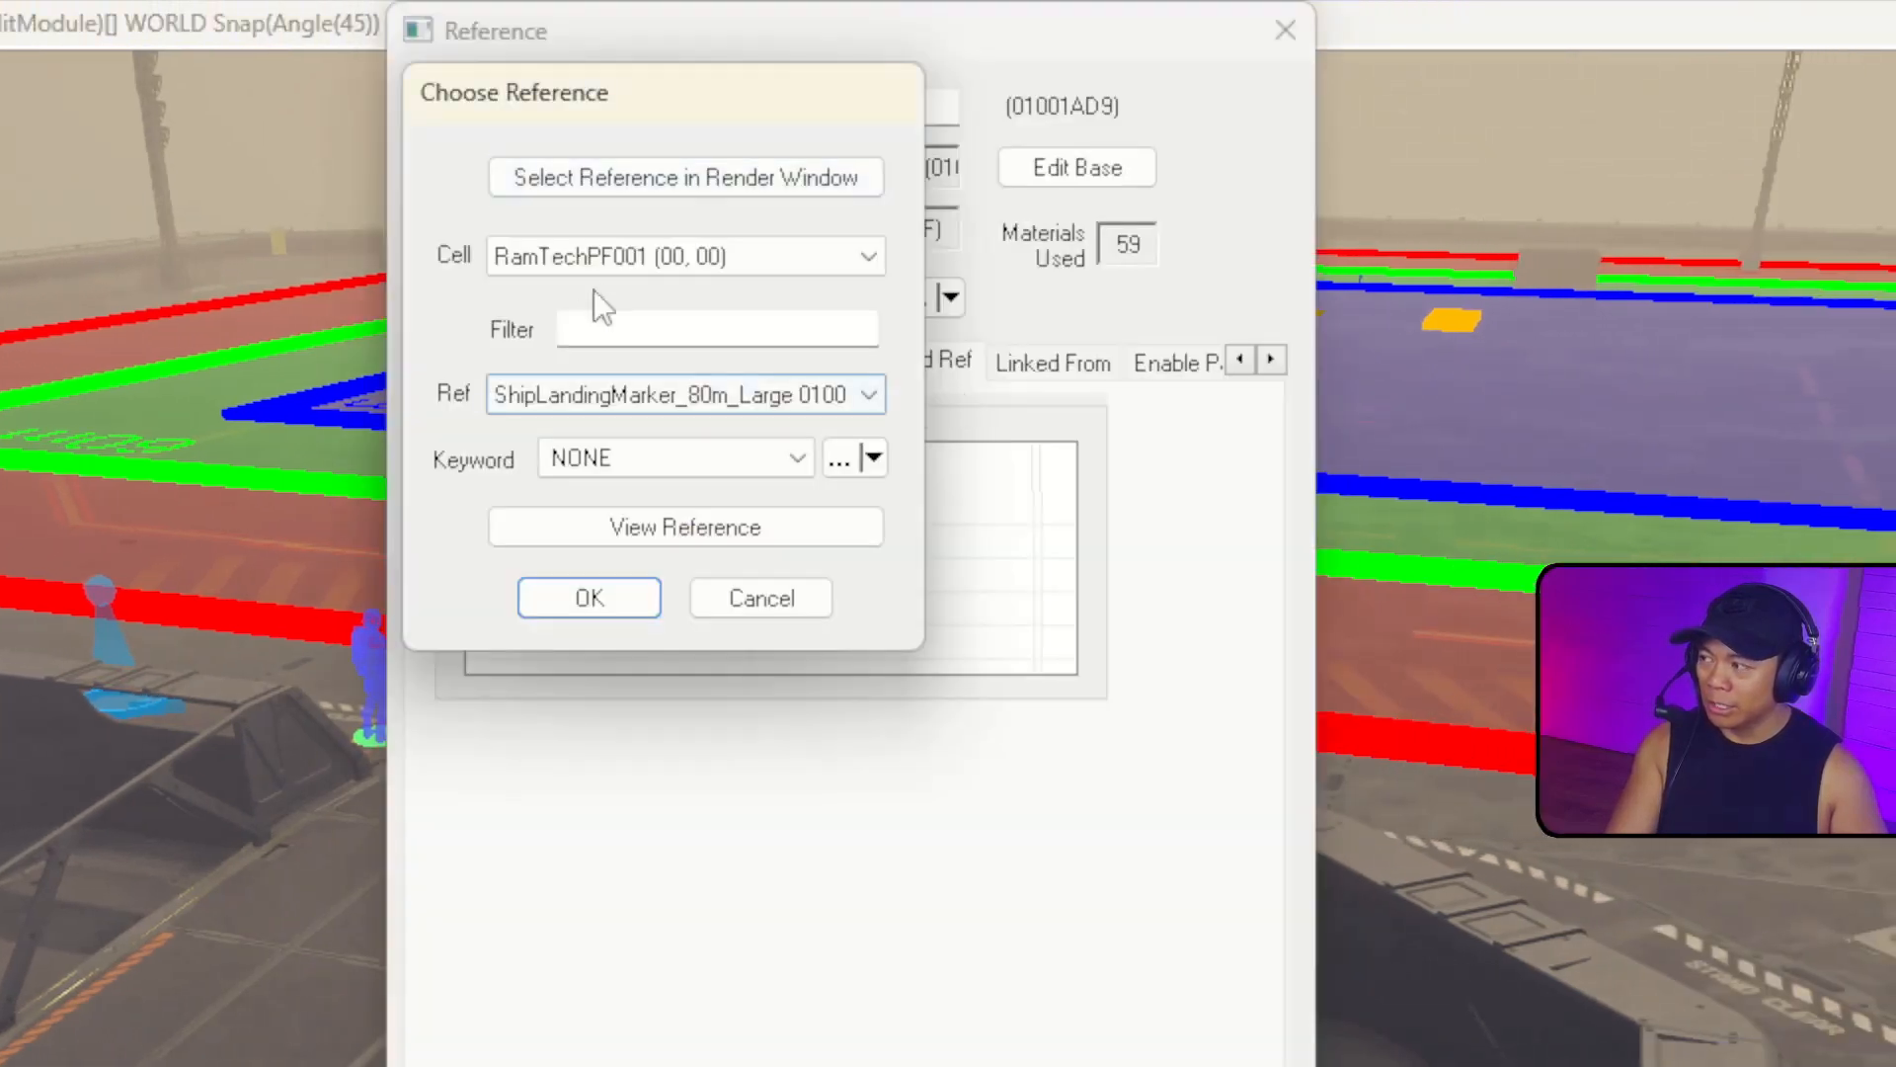
{"action": "left_click", "coordinate": [568, 599]}
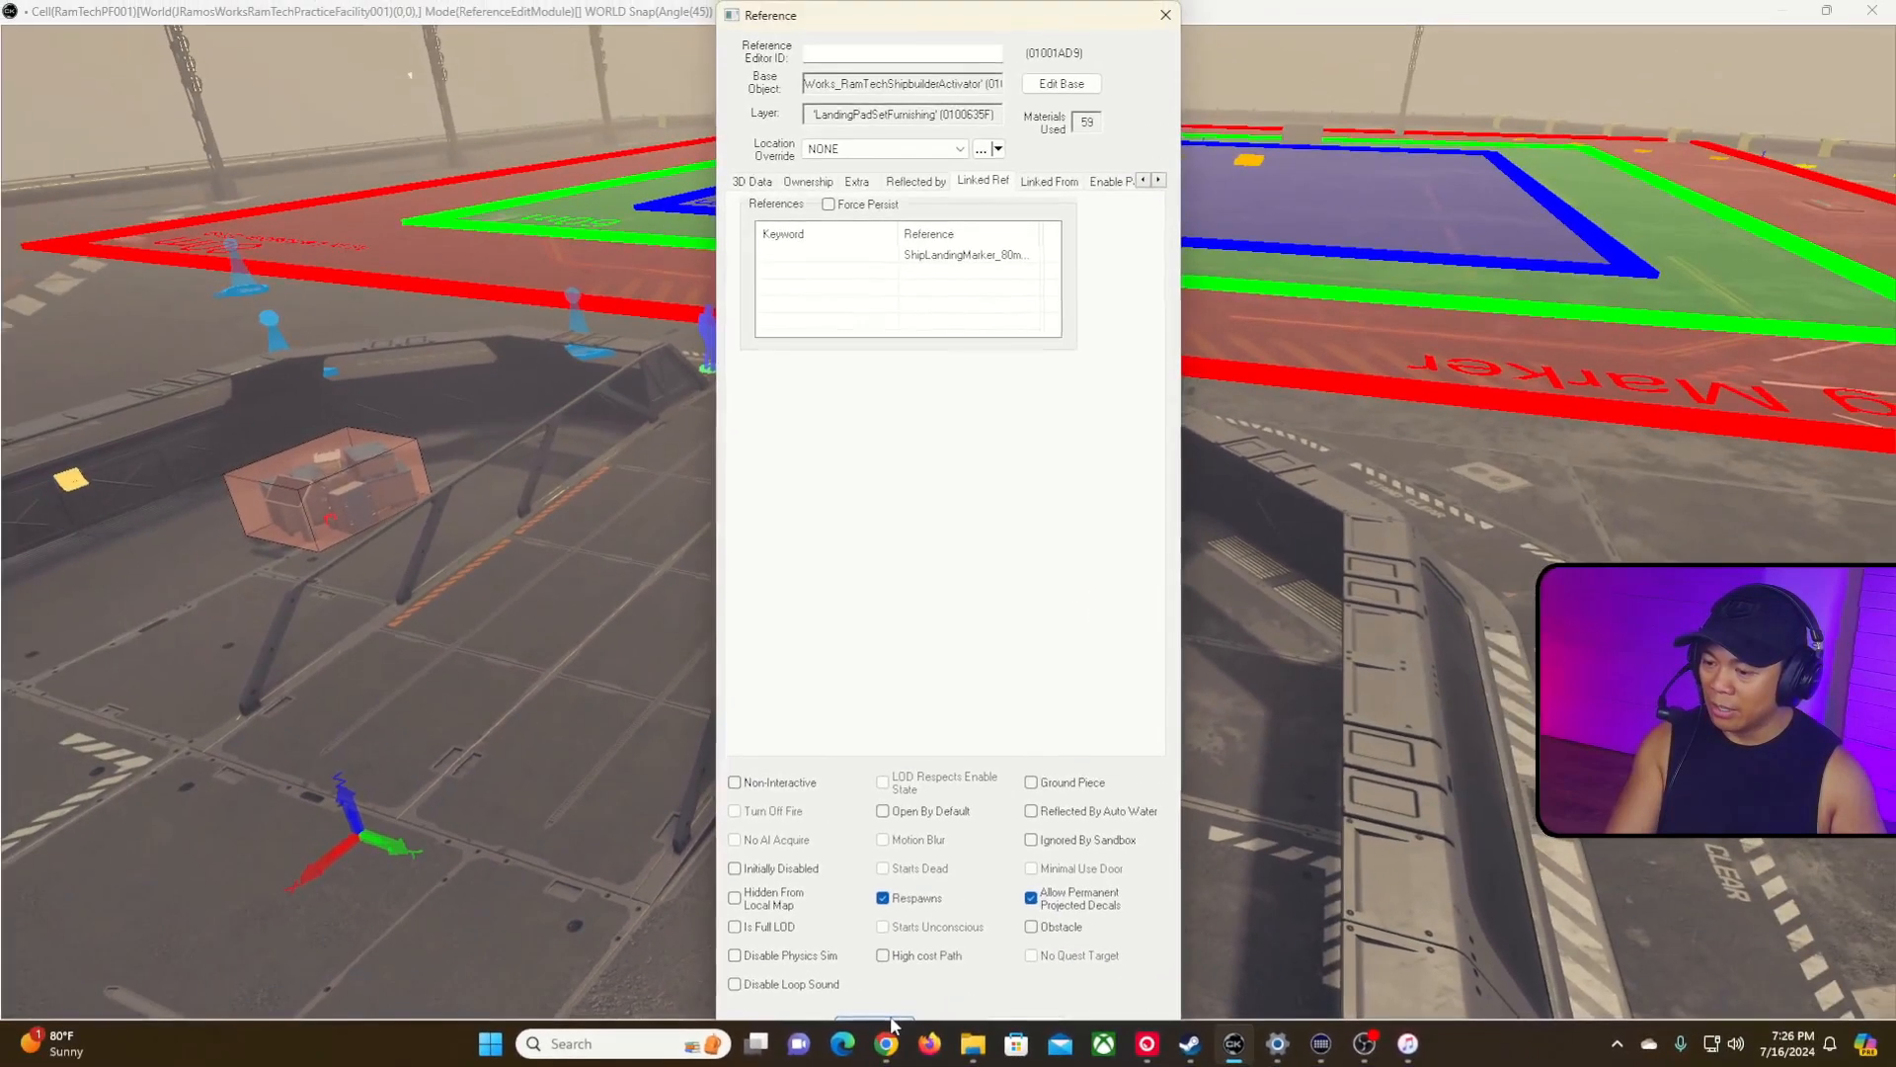
{"action": "left_click", "coordinate": [877, 1022]}
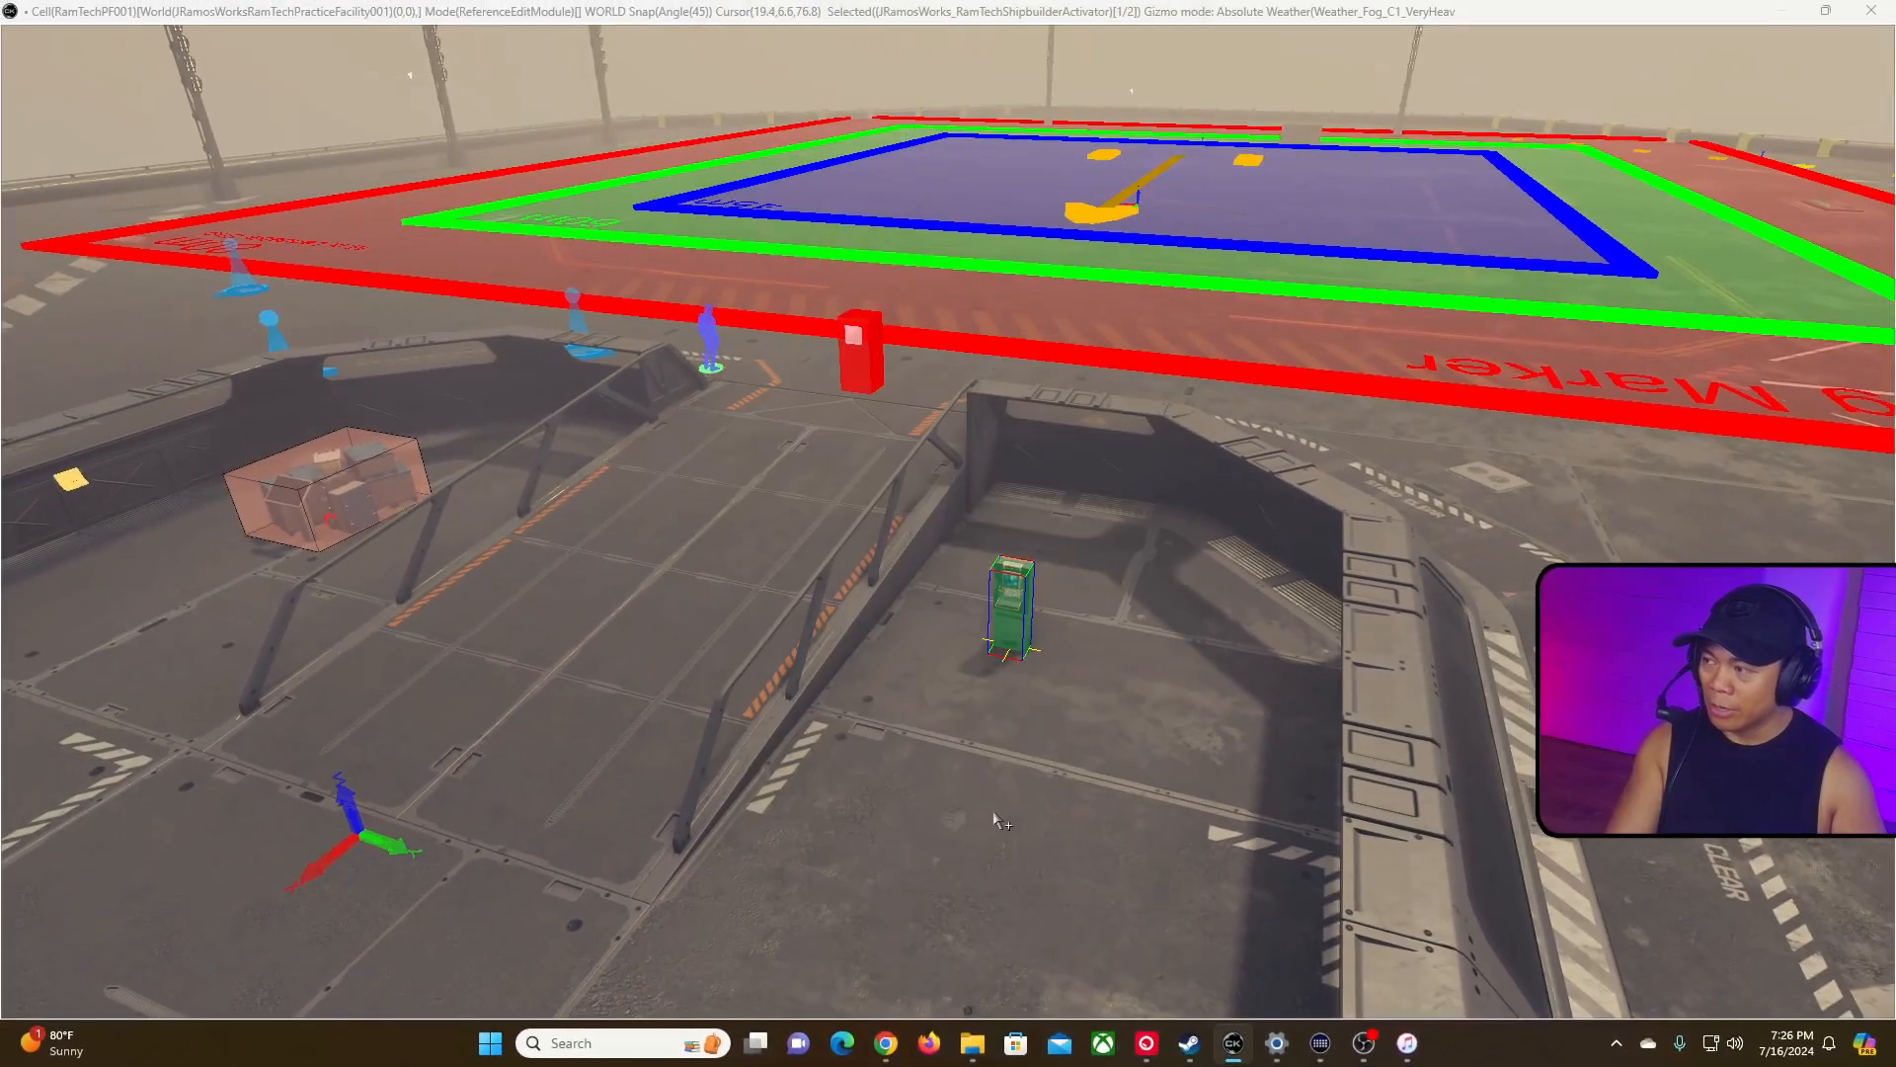
Save the plugin and switch to Starfield to test the kiosk.
{"action": "double_click", "coordinate": [1116, 18]}
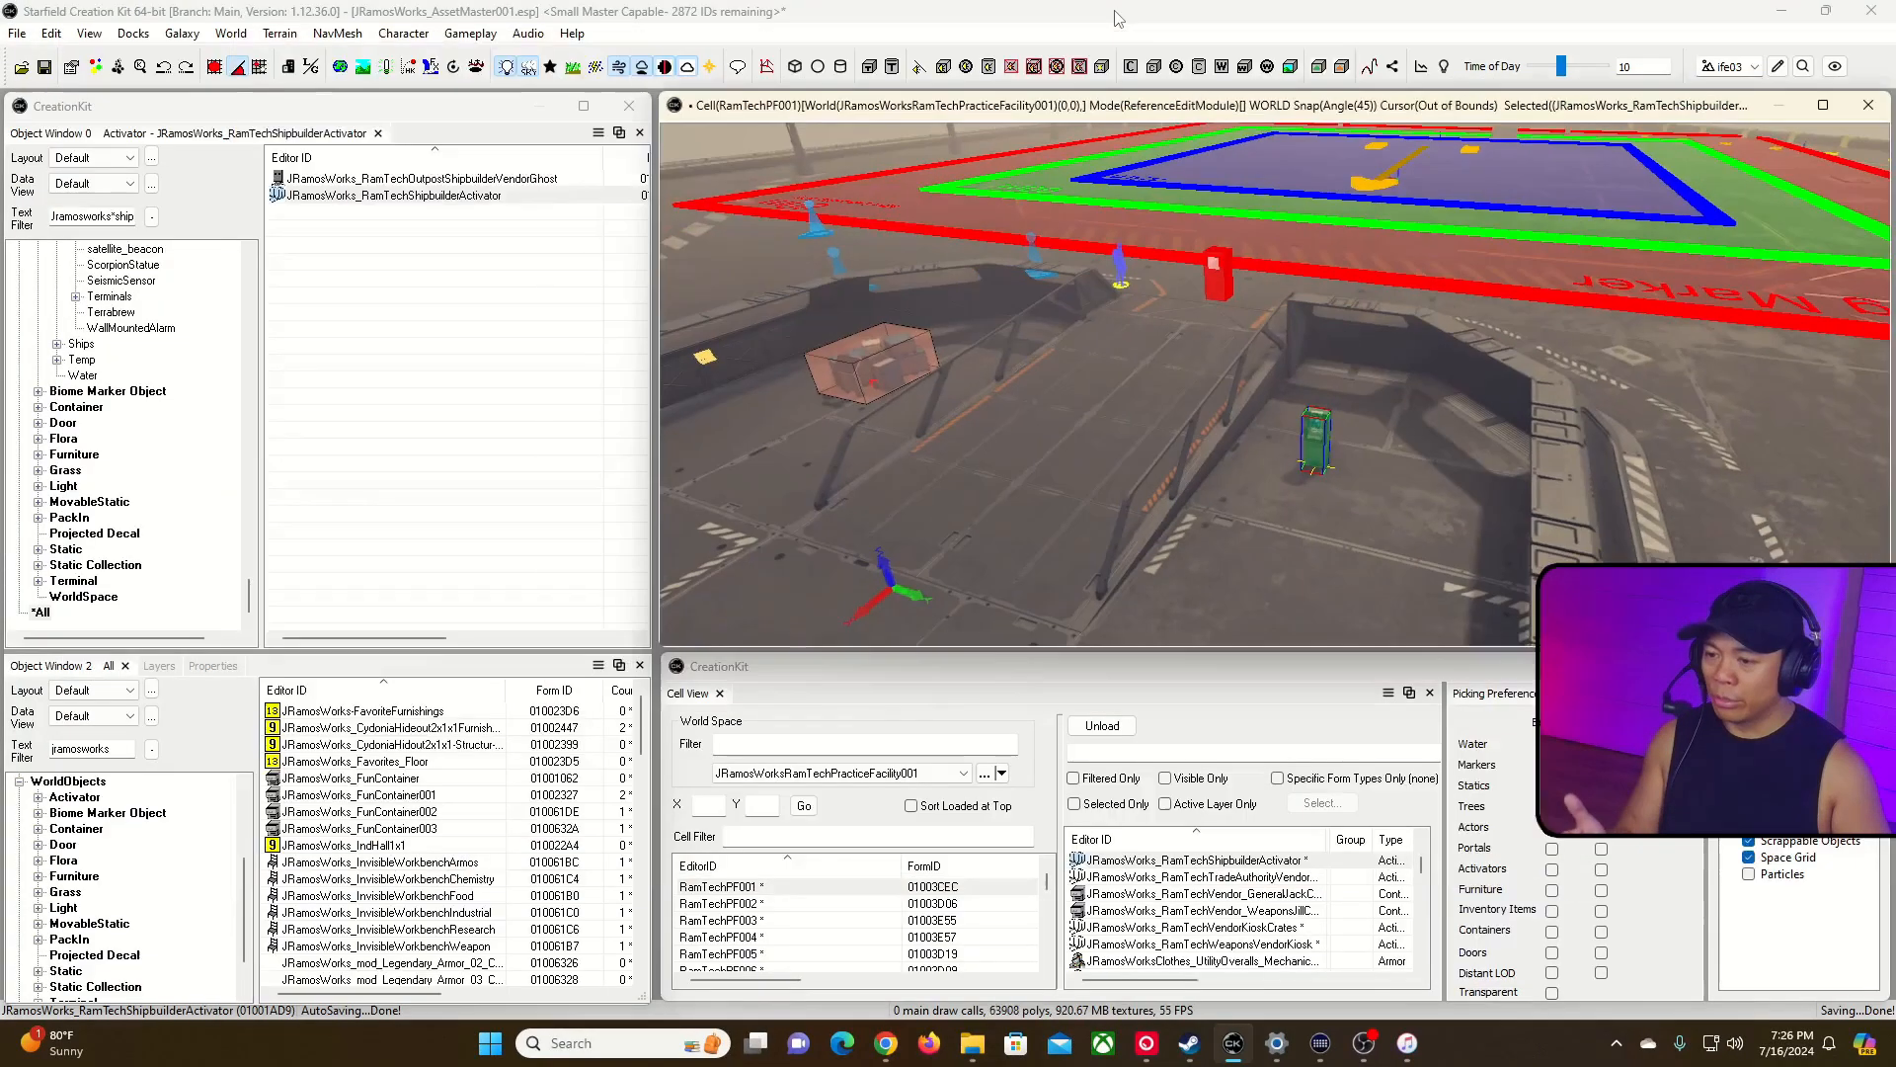
{"action": "left_click", "coordinate": [44, 67]}
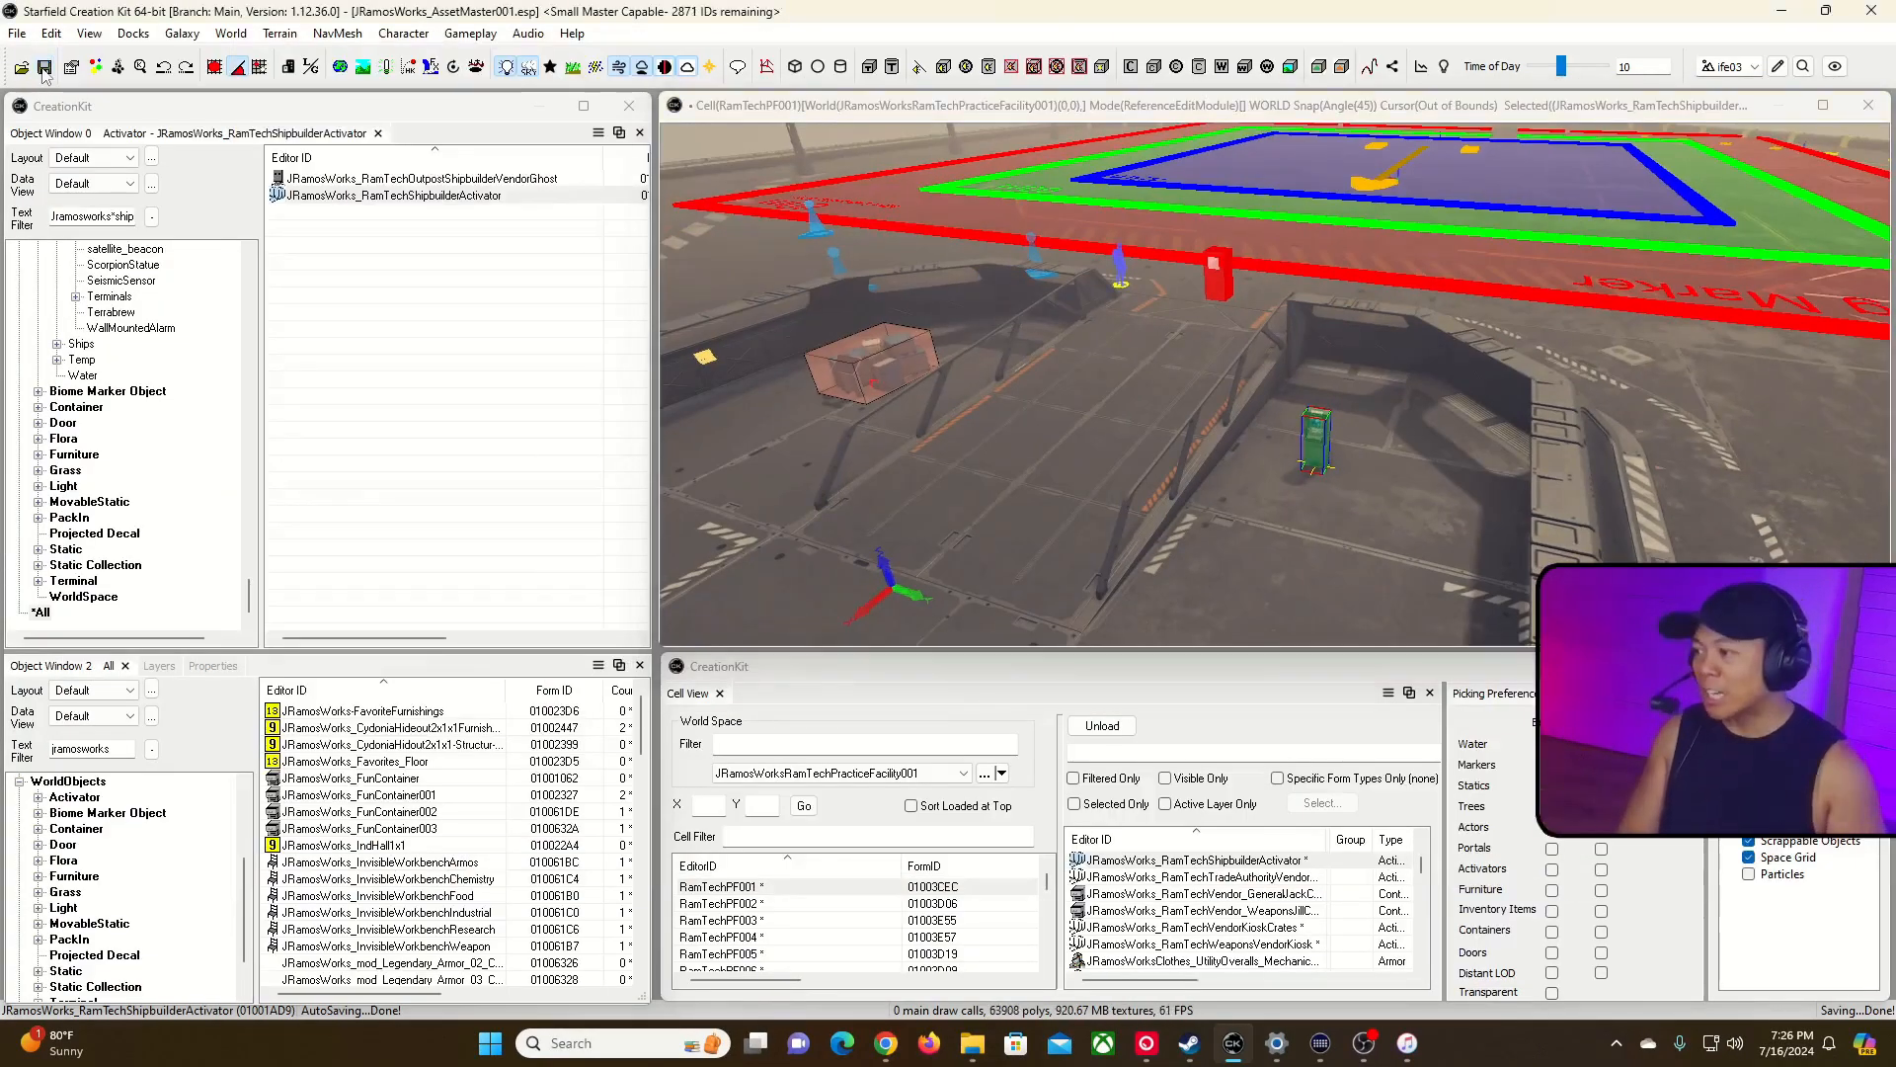
{"action": "key", "text": "alt+Tab"}
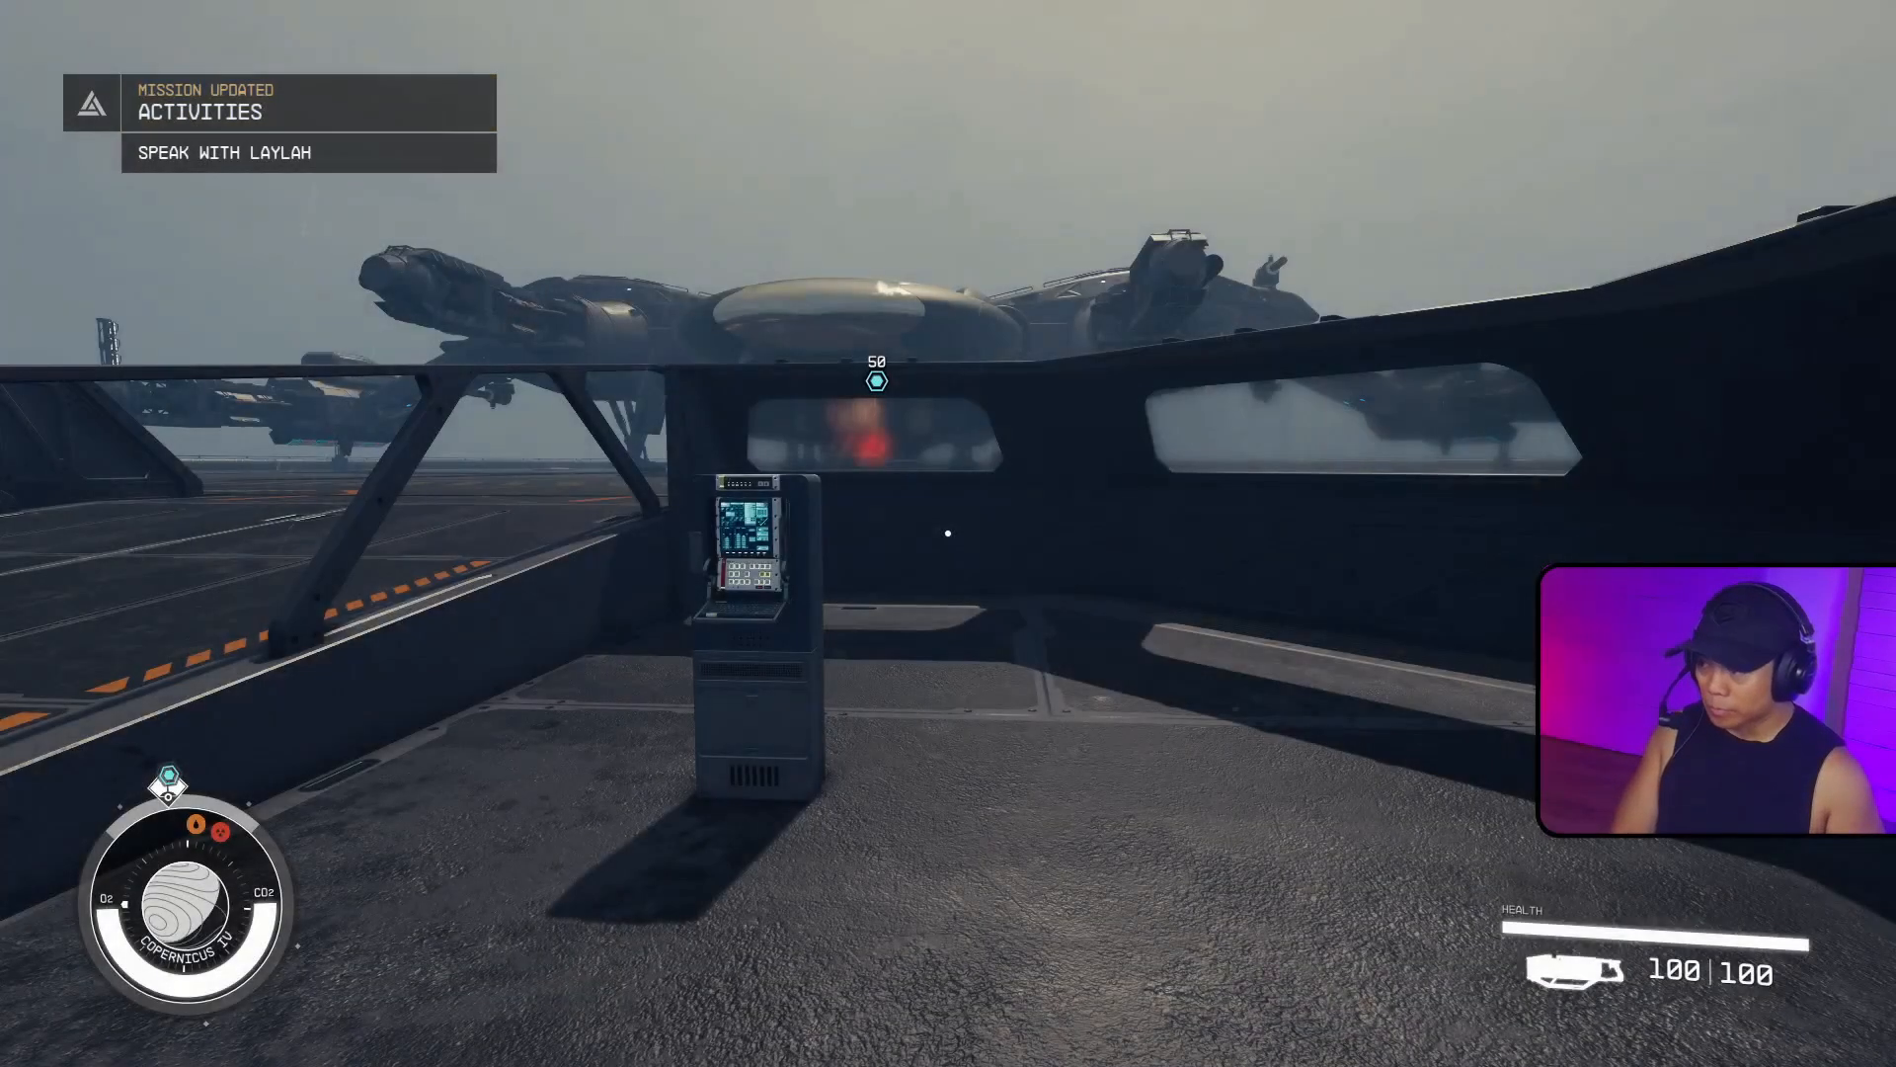
Go into the interior and back out to the landing pad, and activate the shipbuilder kiosk beside the ramp.
{"action": "key", "text": "w"}
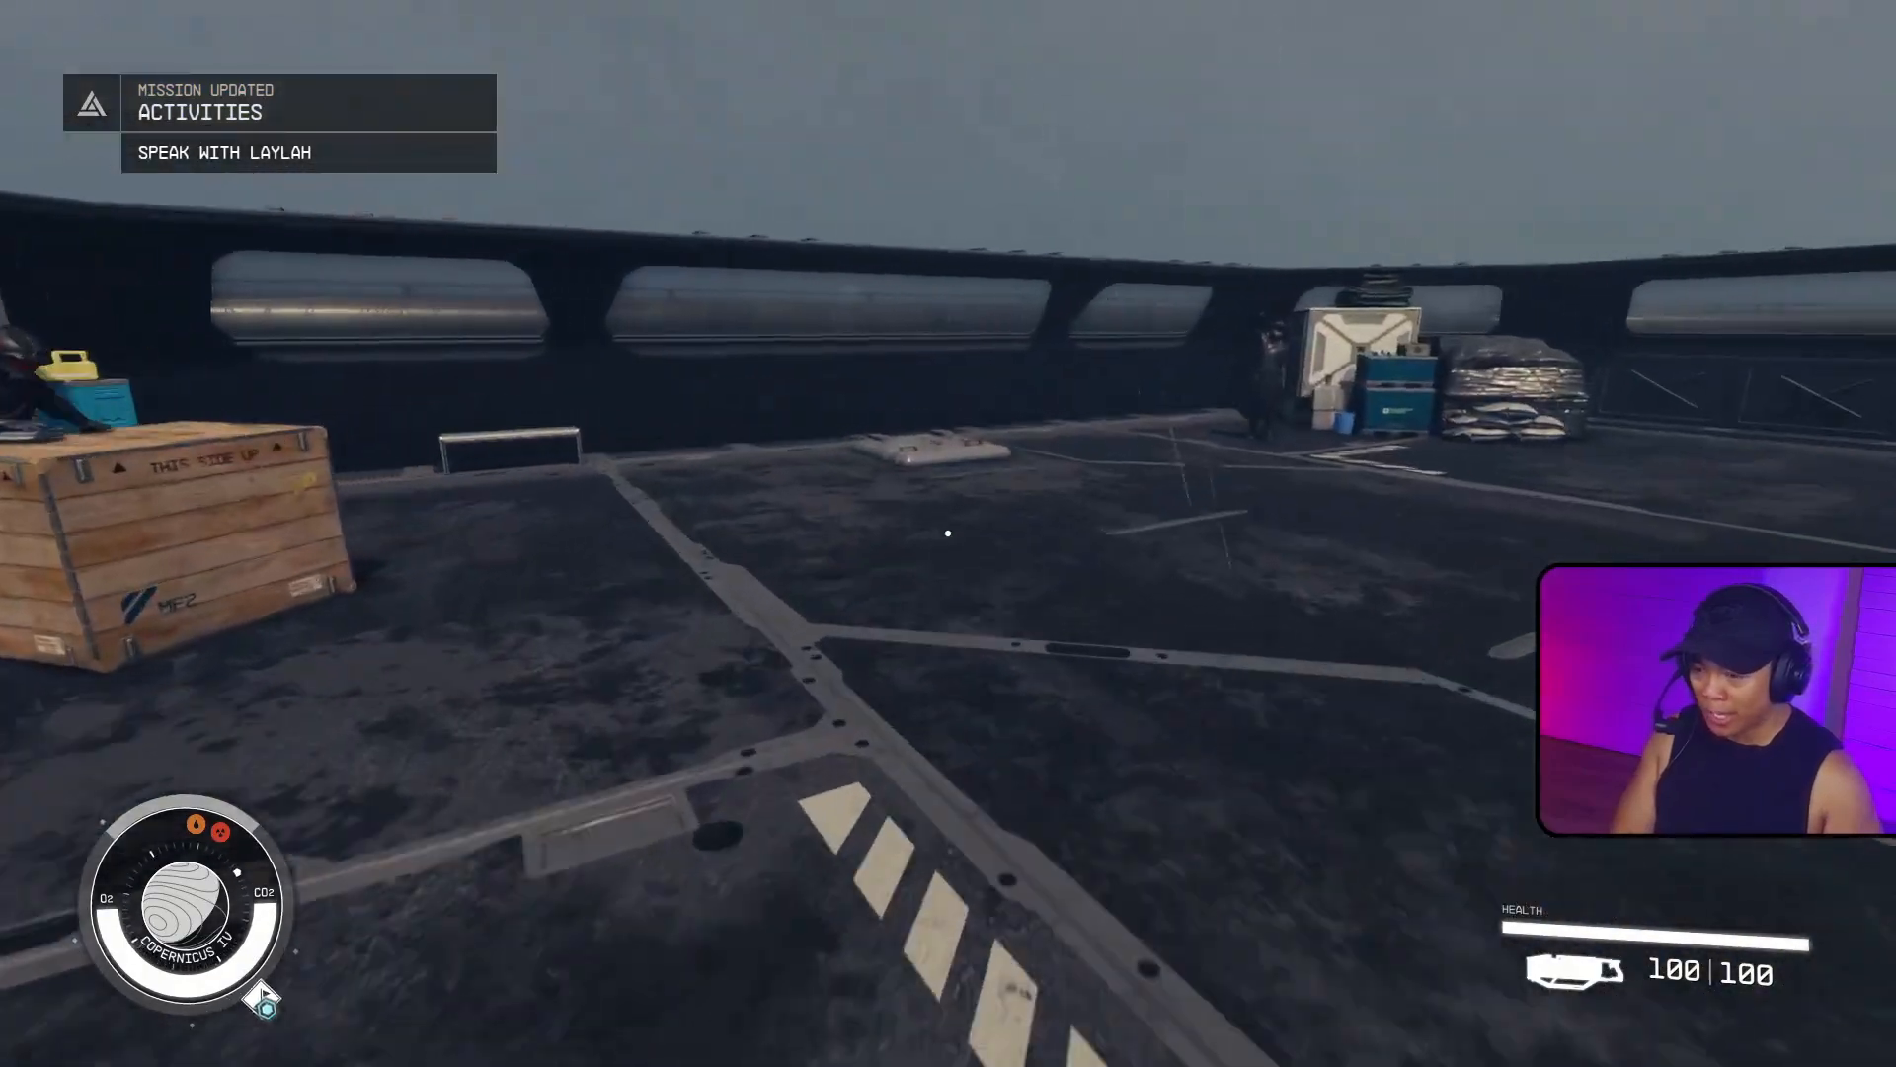
{"action": "key", "text": "e"}
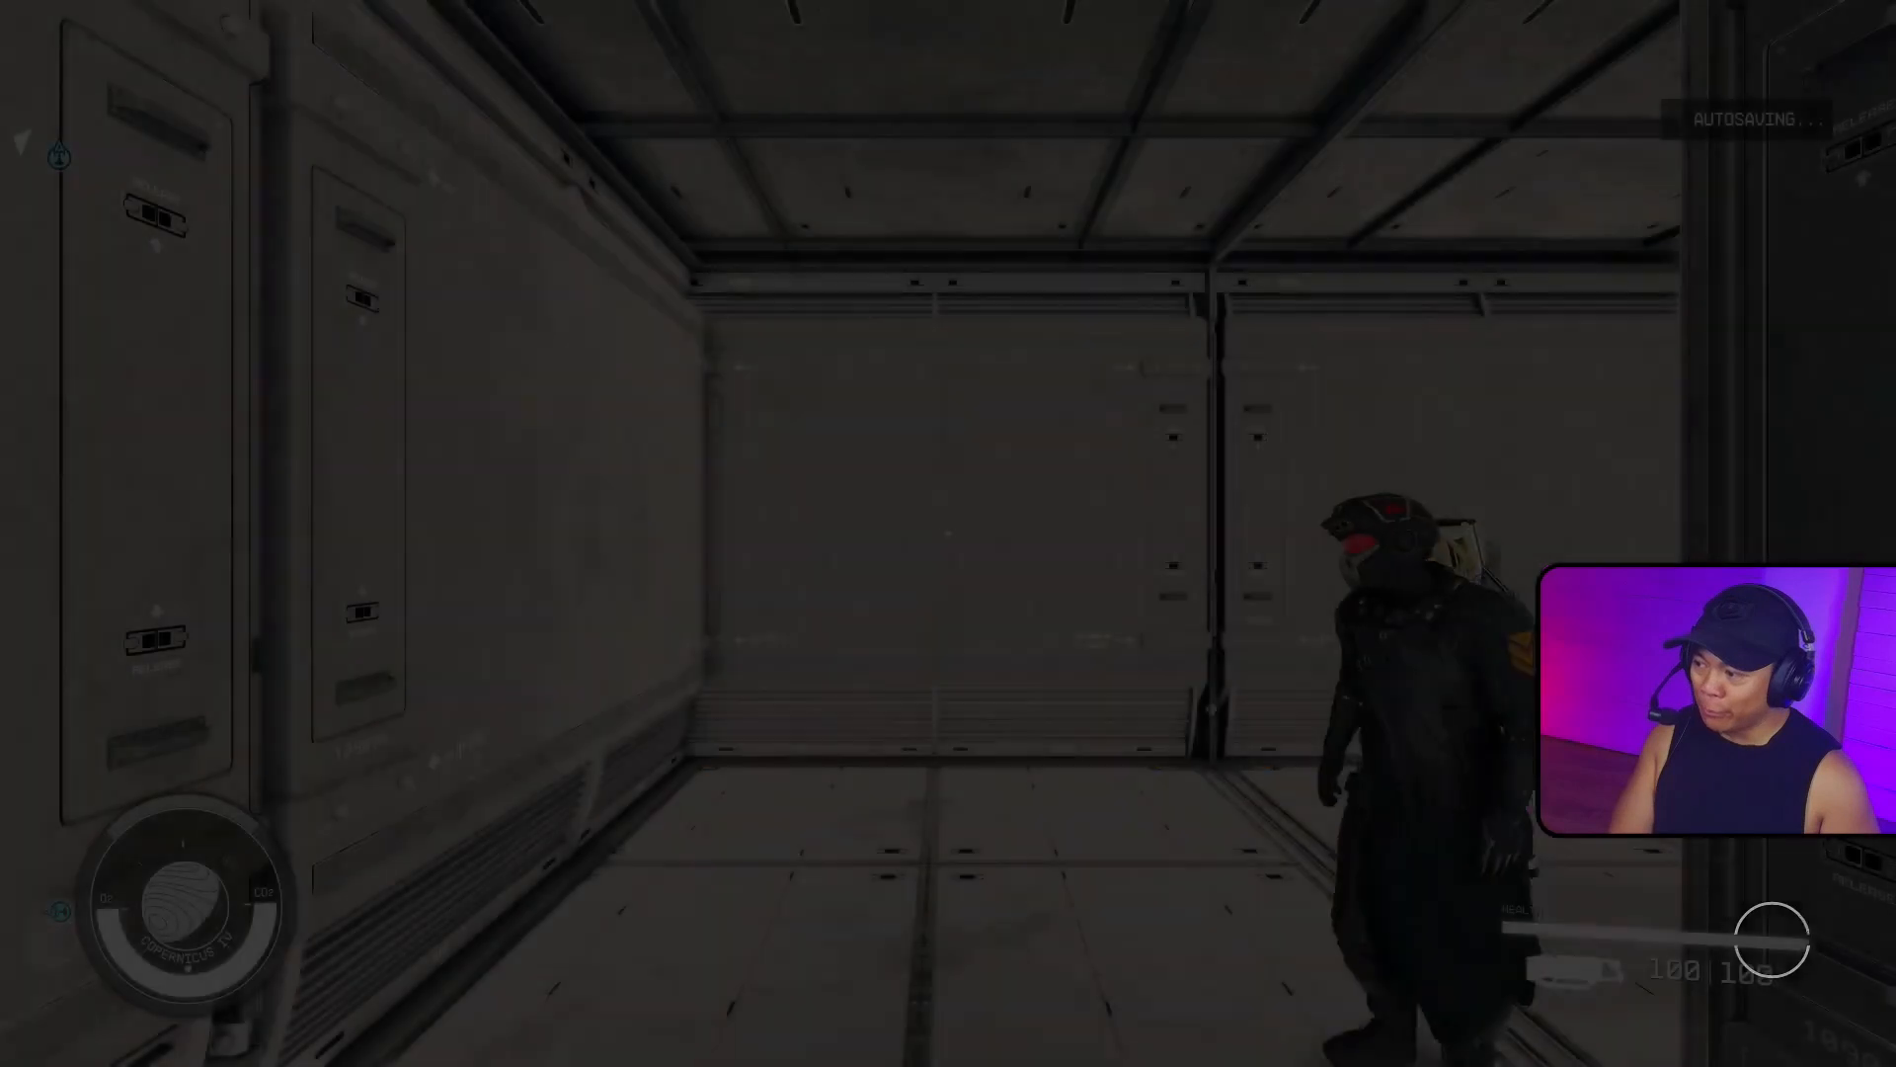
{"action": "key", "text": "e"}
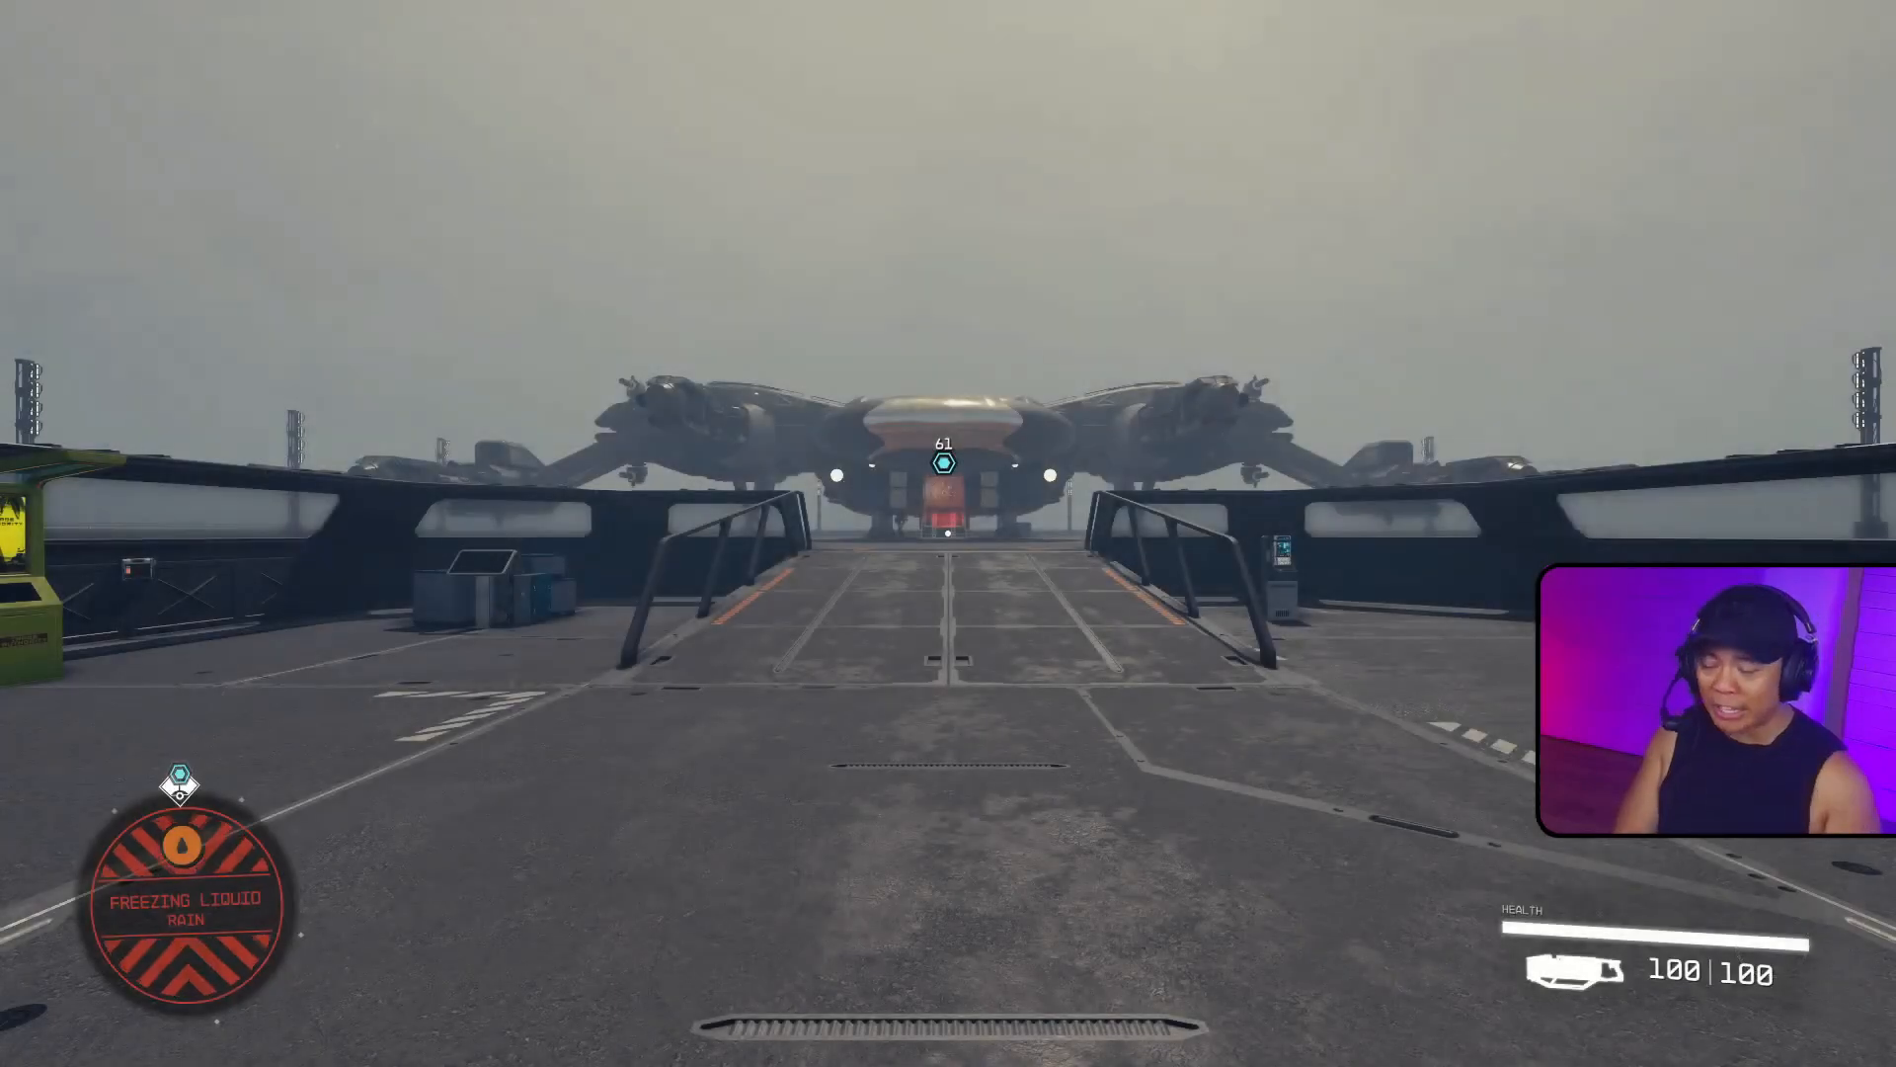
{"action": "key", "text": "w"}
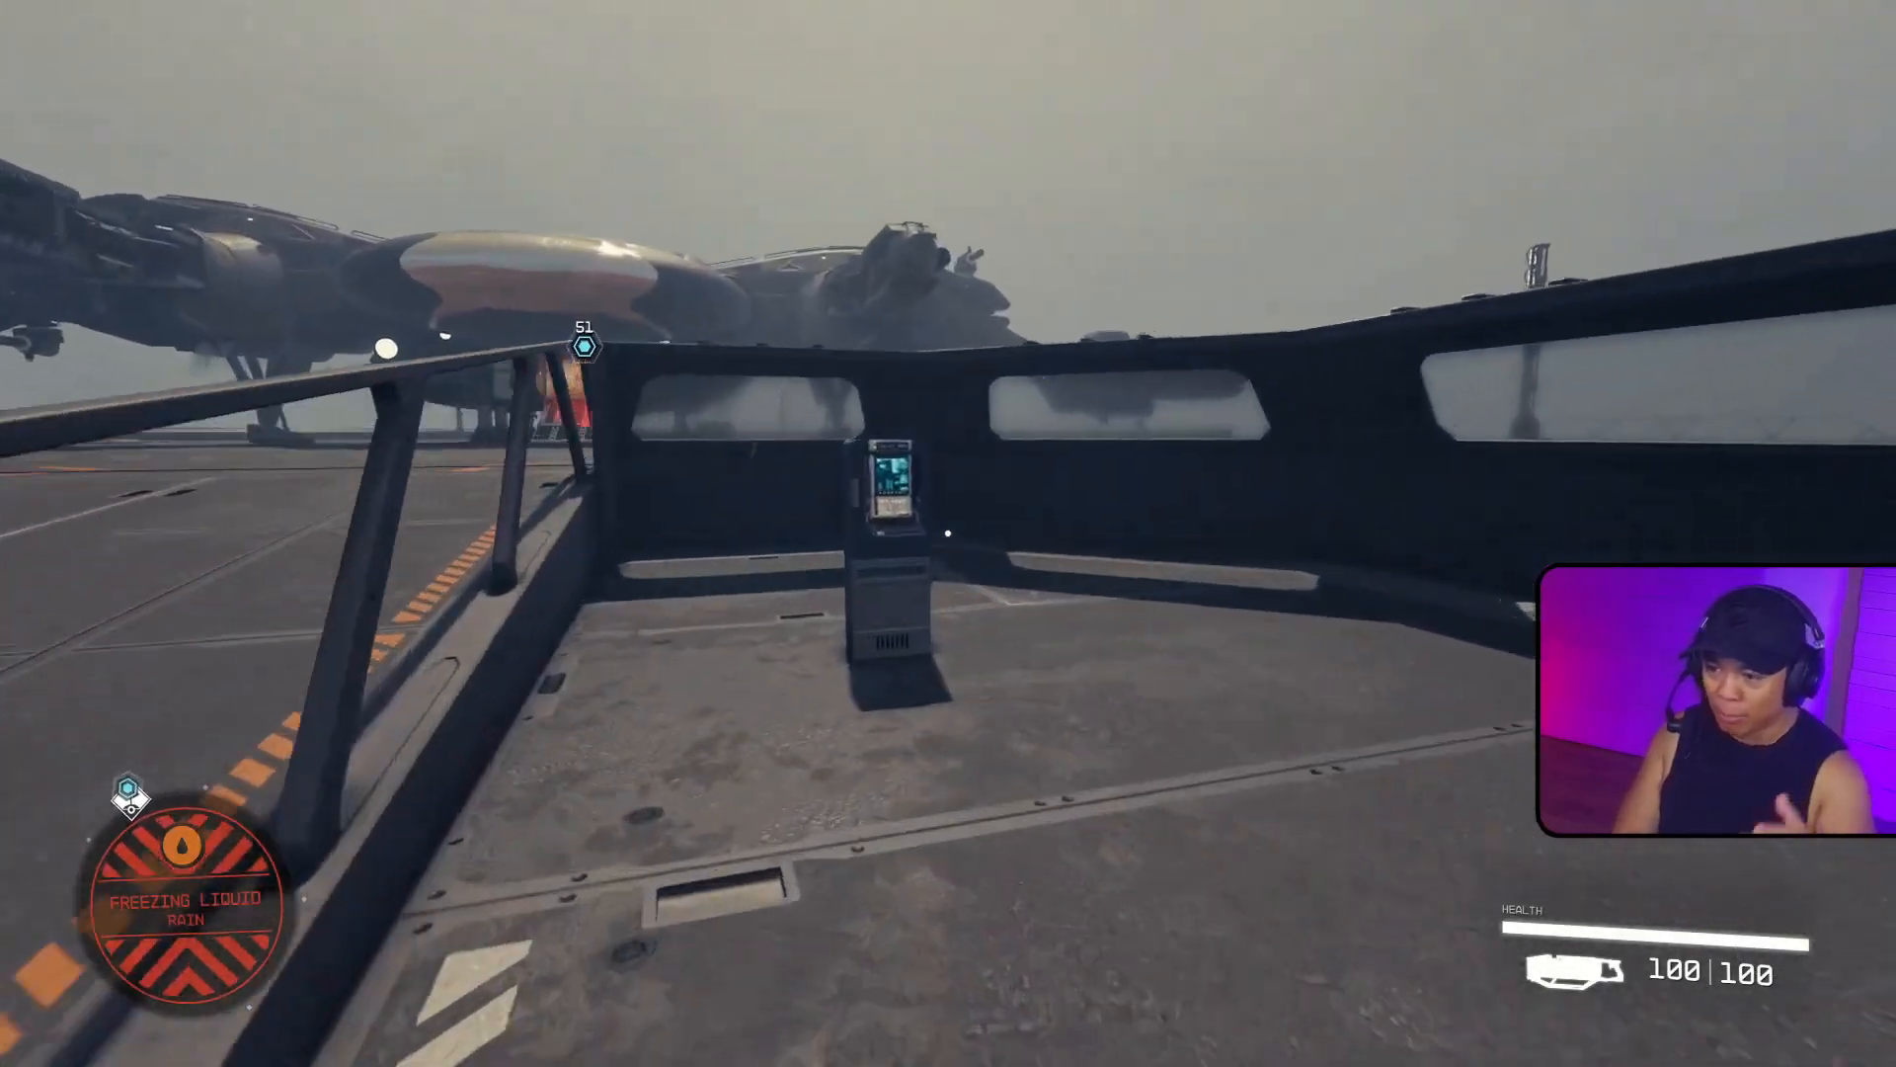
{"action": "key", "text": "e"}
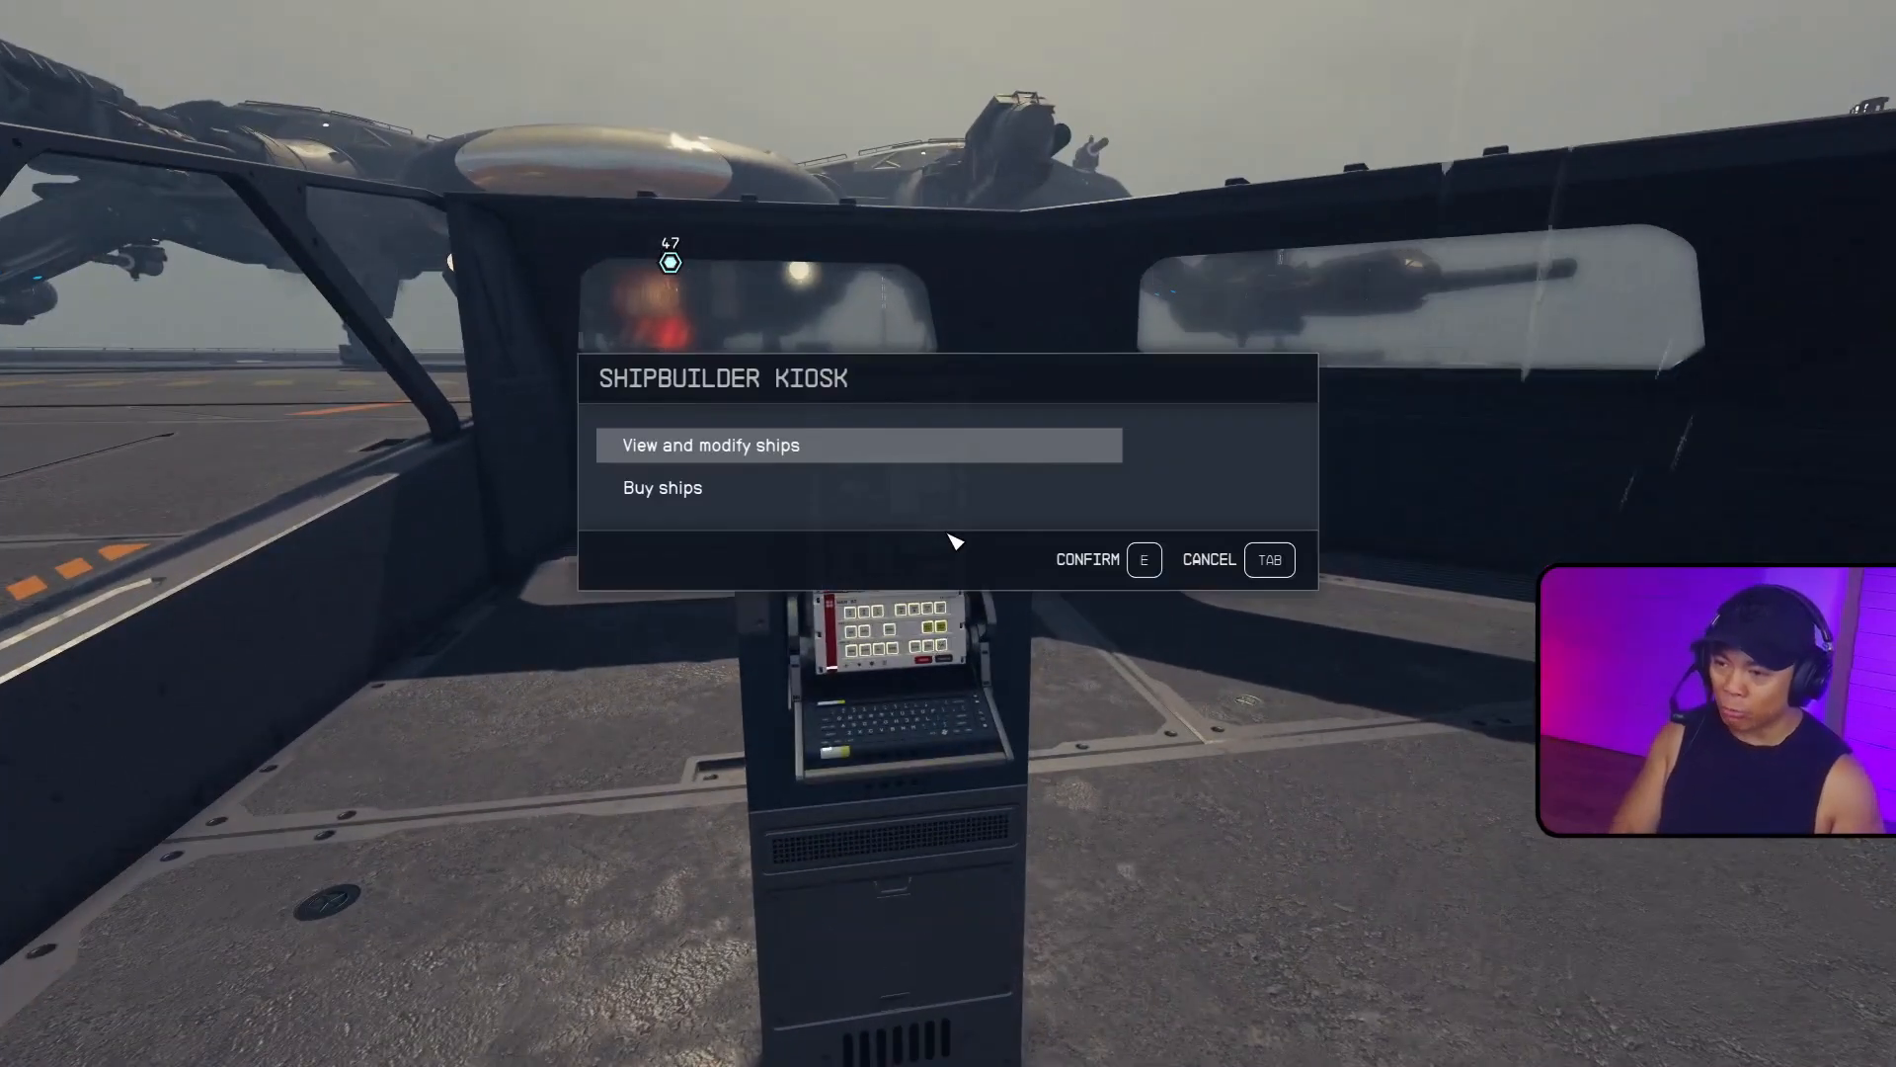
Choose to view and modify ships, enter the ship builder, and check the landing gear parts the kiosk sells.
{"action": "left_click", "coordinate": [913, 459]}
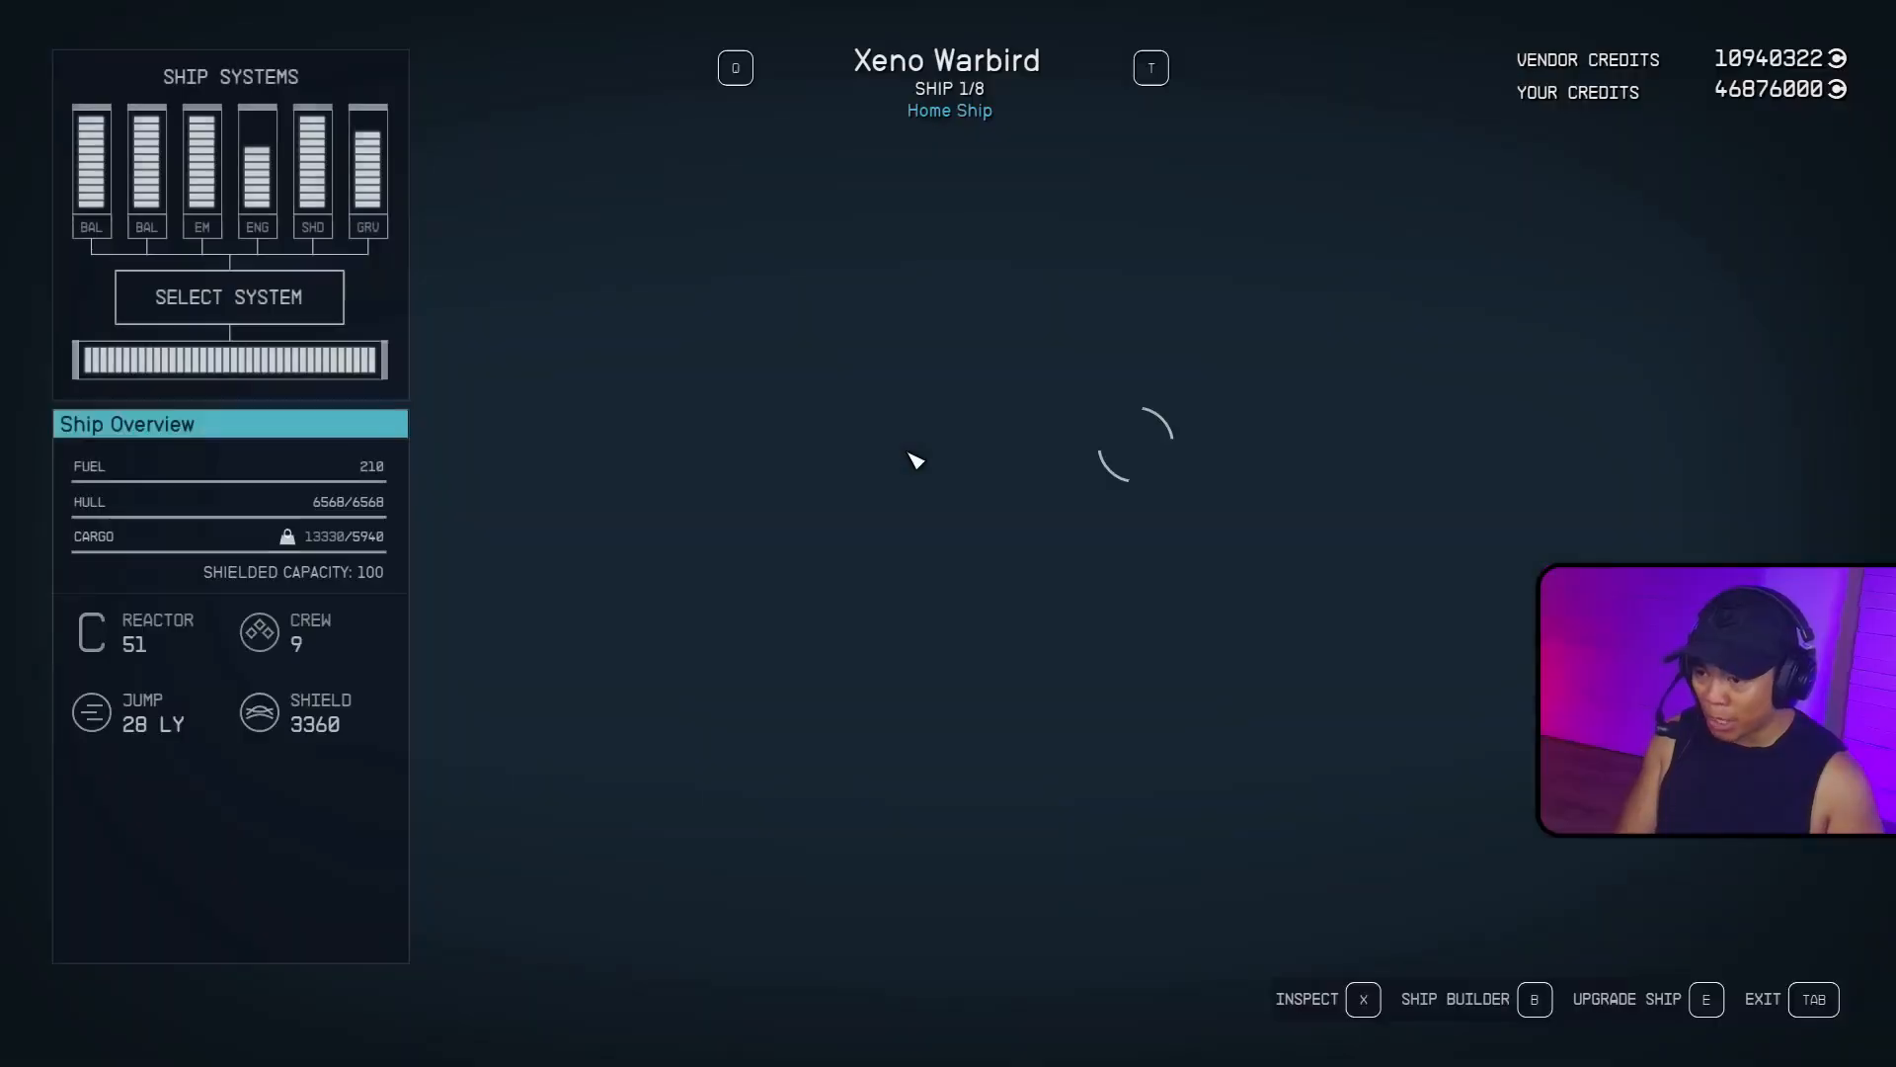
{"action": "key", "text": "b"}
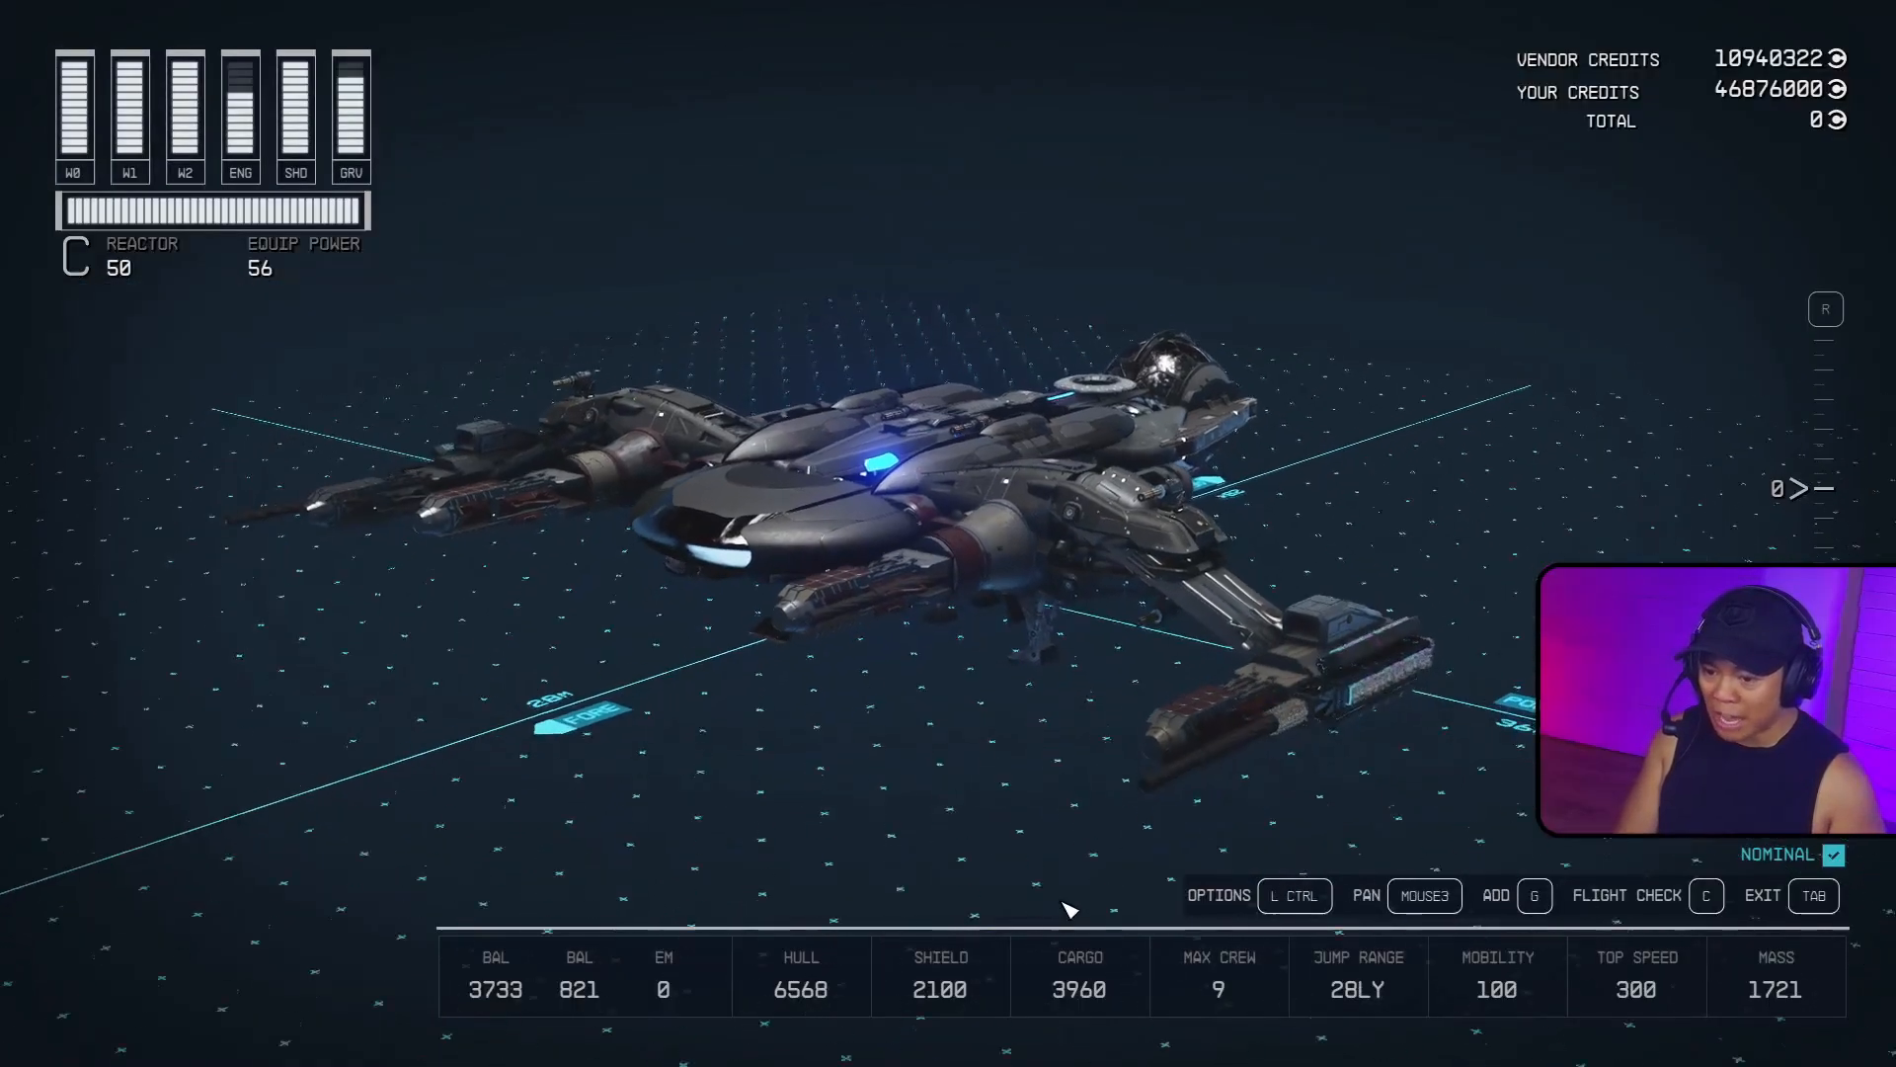
{"action": "key", "text": "g"}
{"action": "key", "text": "Down"}
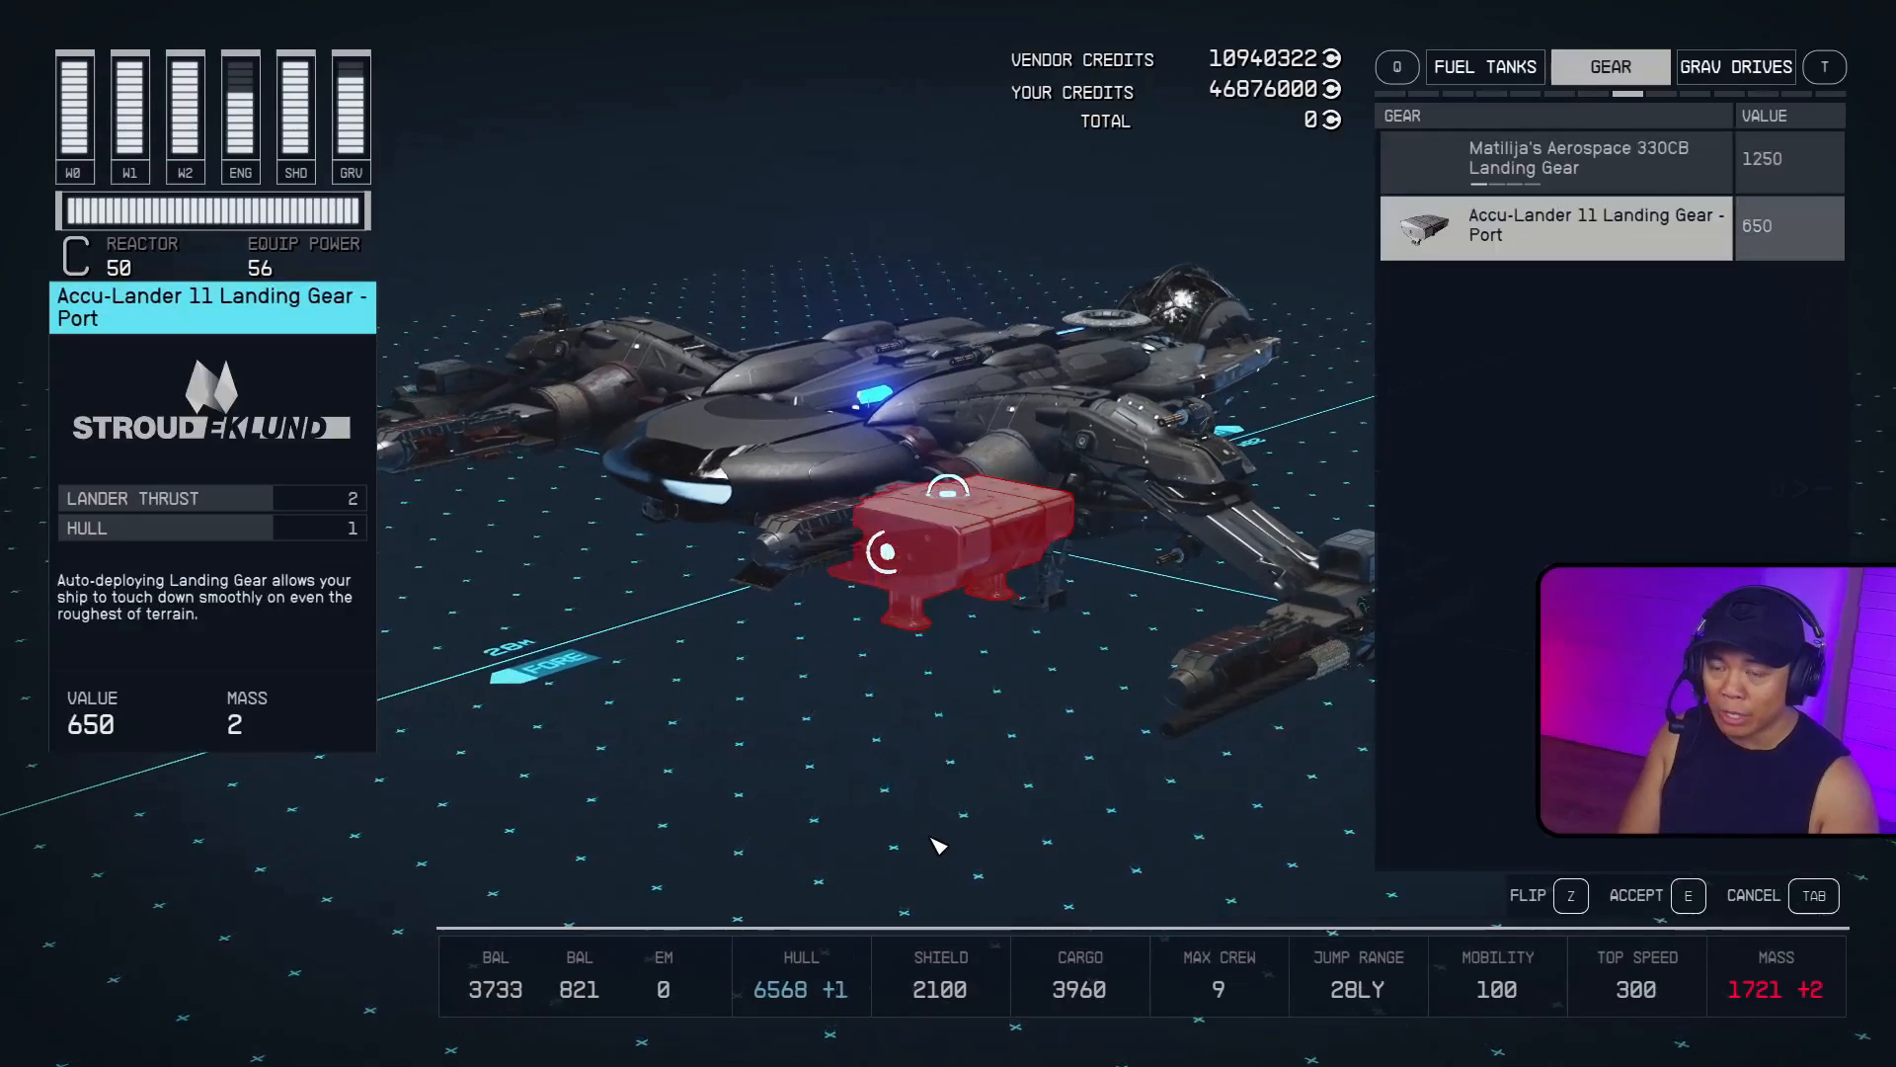
{"action": "key", "text": "Up"}
{"action": "key", "text": "Down"}
{"action": "key", "text": "Up"}
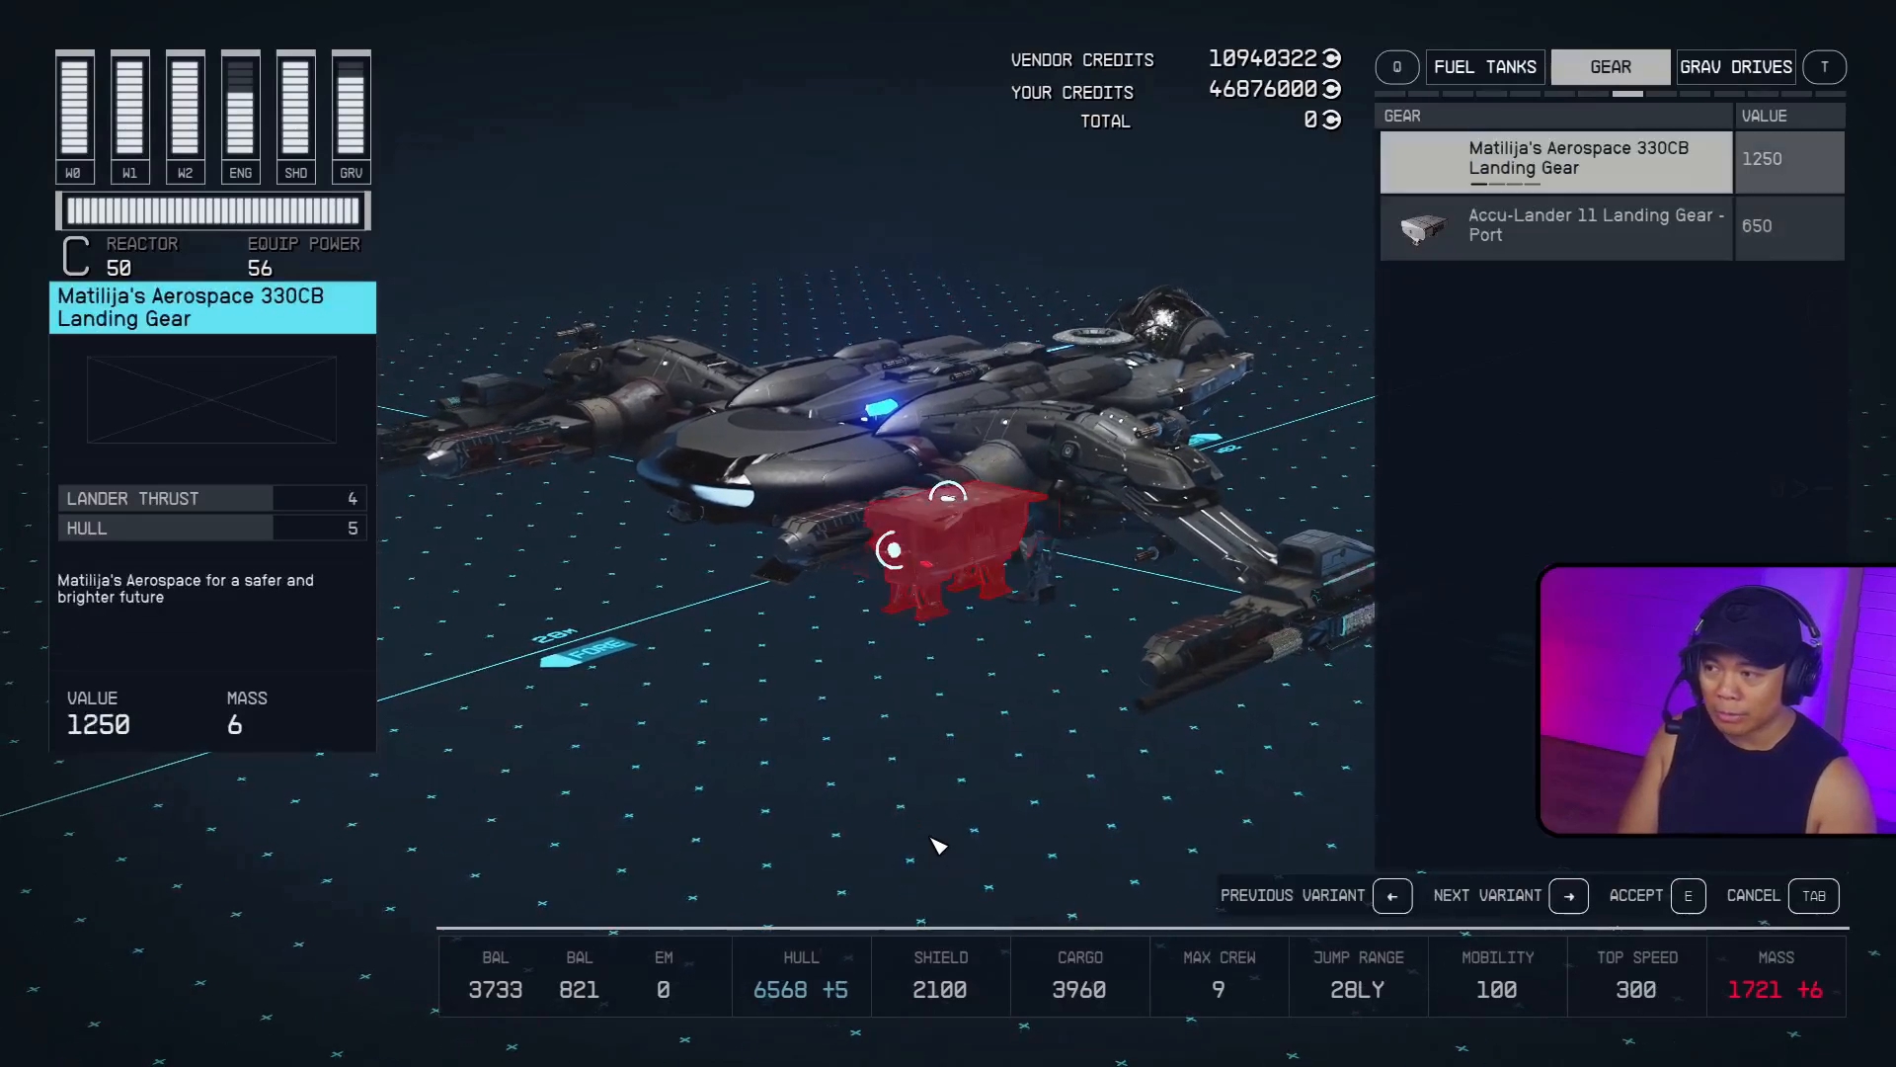
{"action": "key", "text": "Down"}
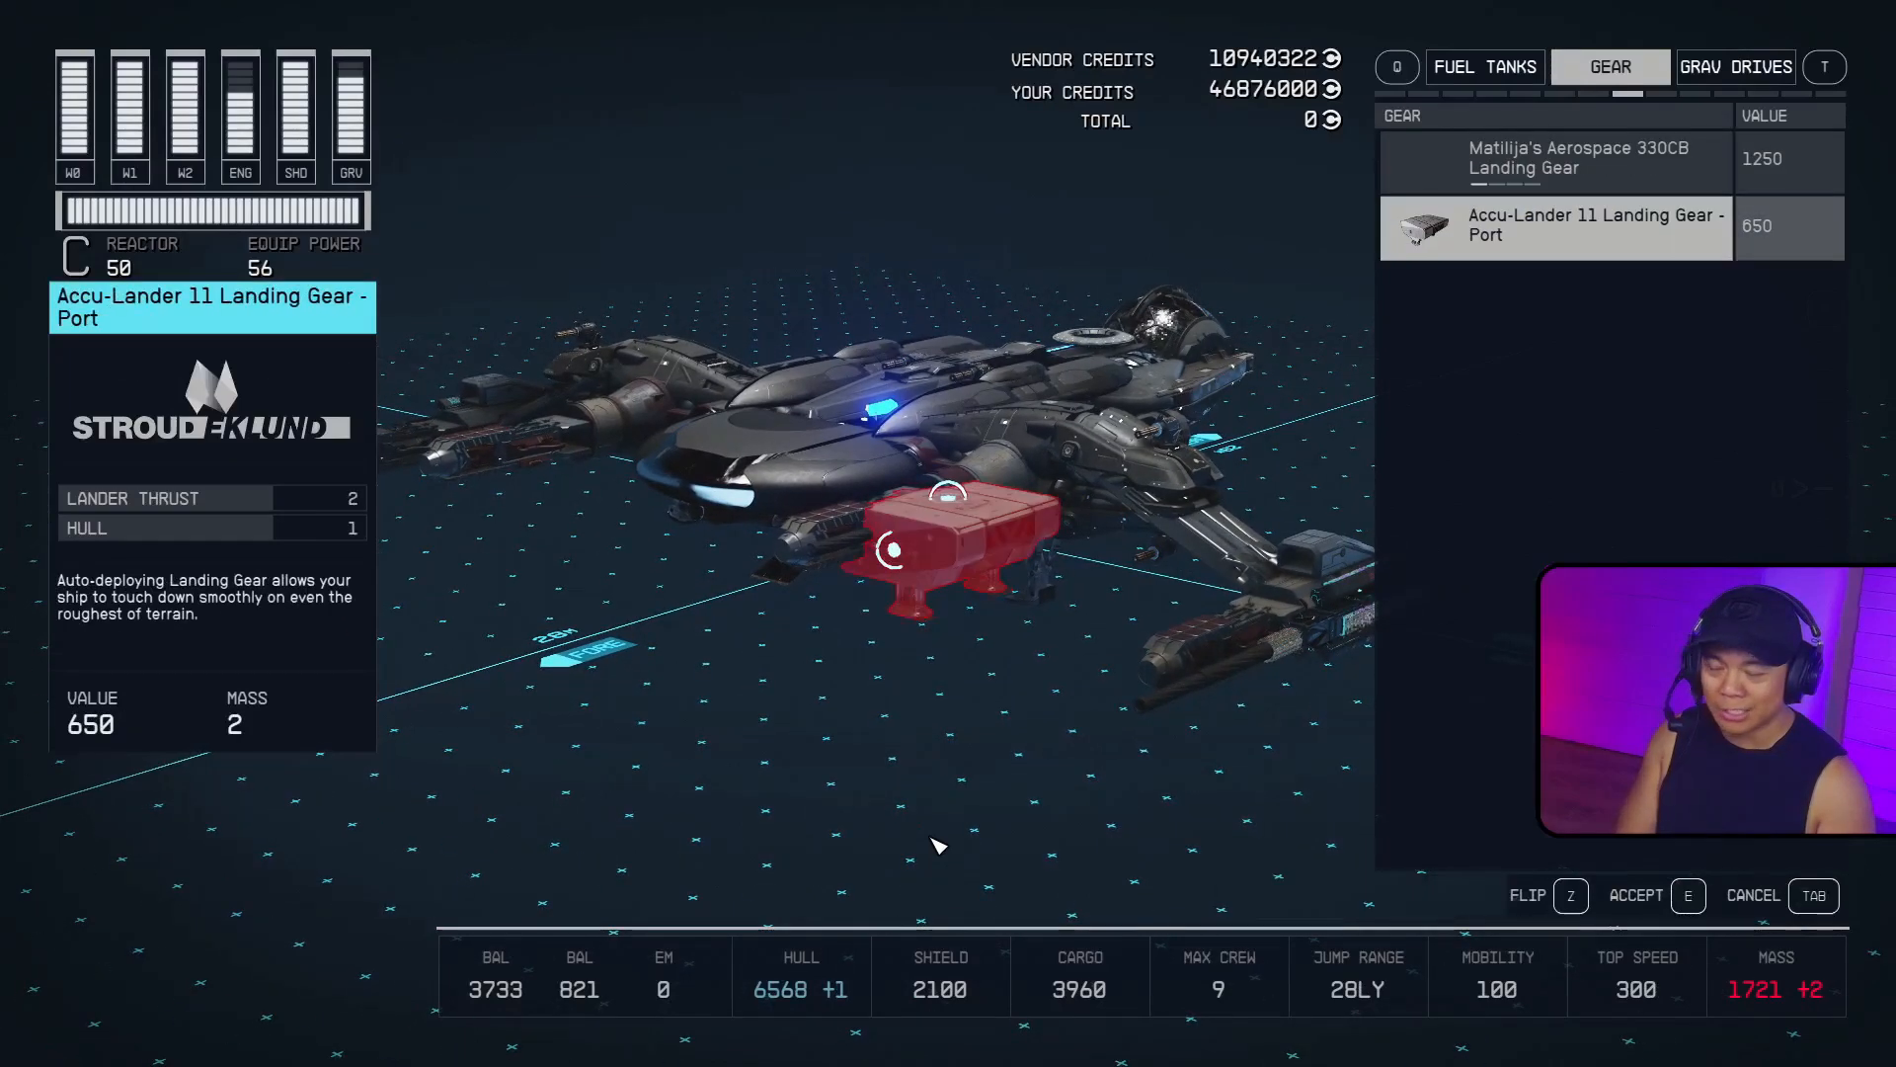
{"action": "key", "text": "Tab"}
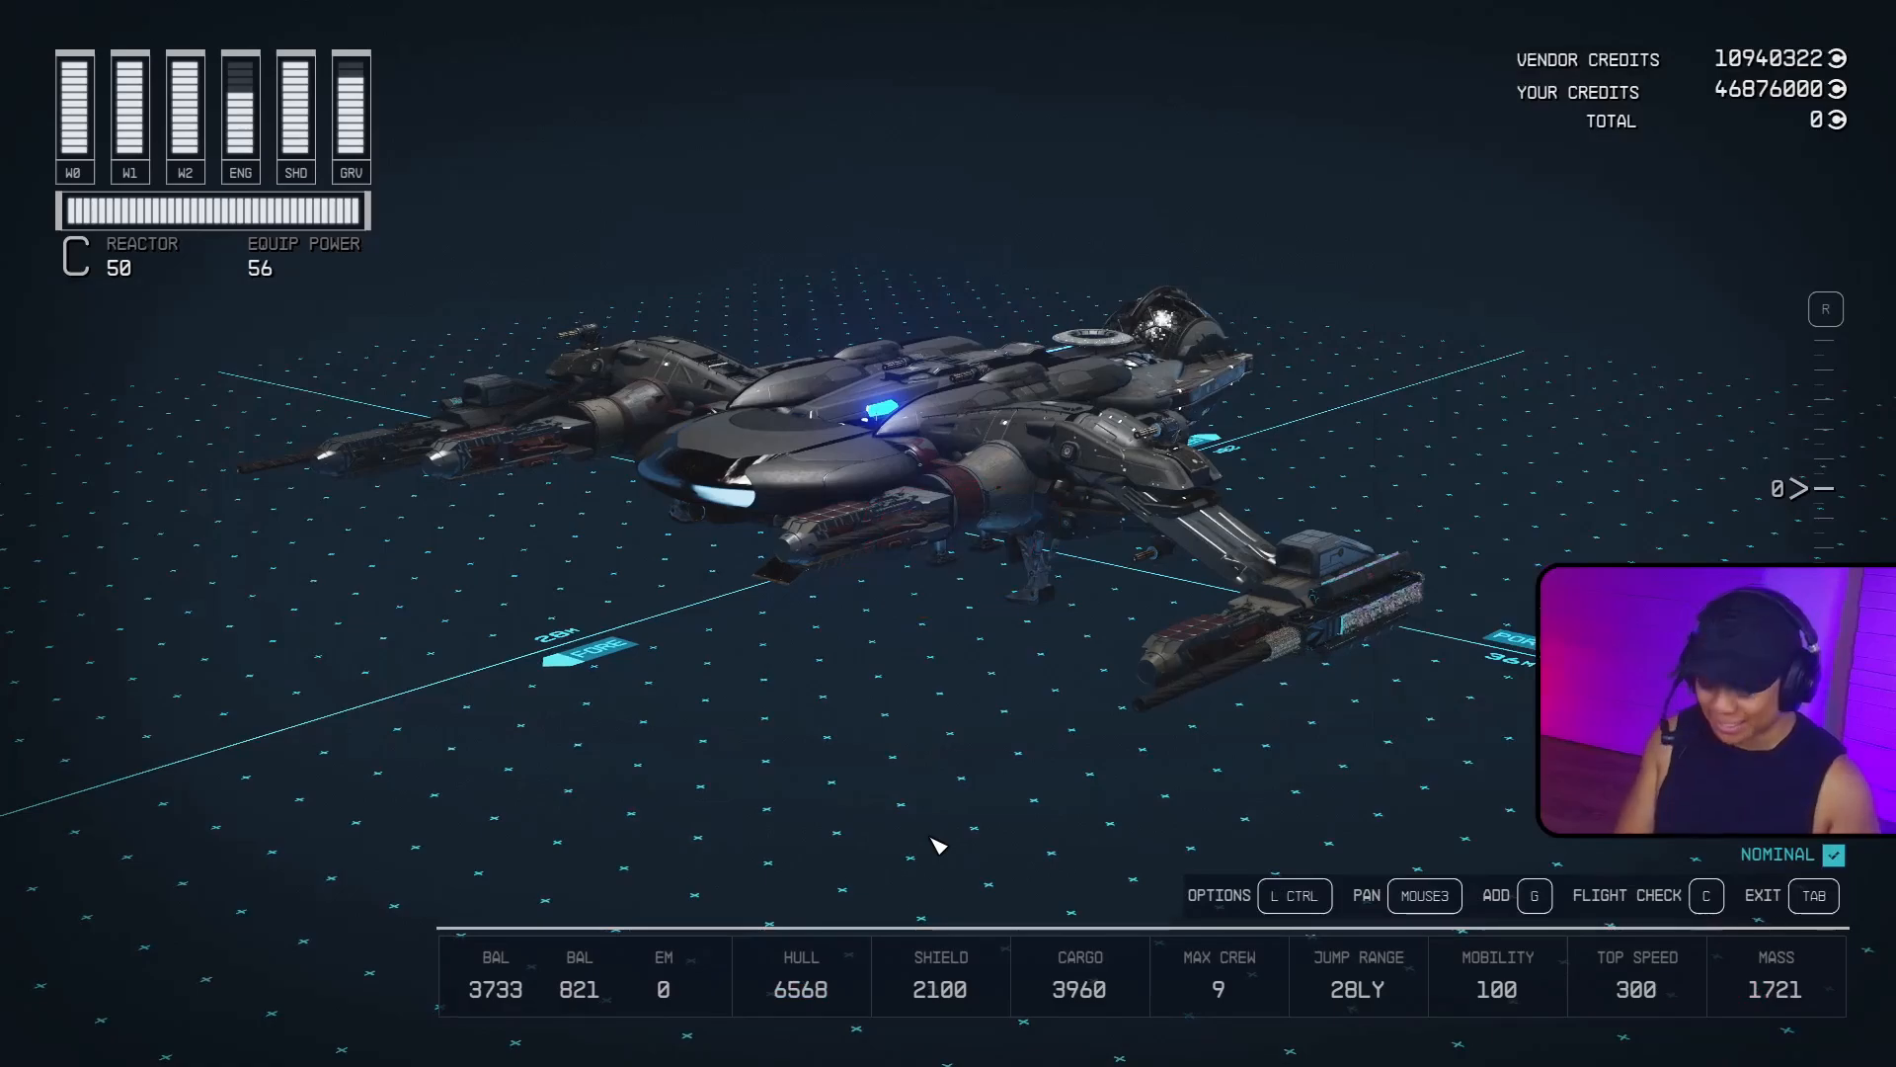
Leave the ship builder and the kiosk, quit the game, and switch back to the Creation Kit.
{"action": "key", "text": "Tab"}
{"action": "key", "text": "Tab"}
{"action": "key", "text": "Escape"}
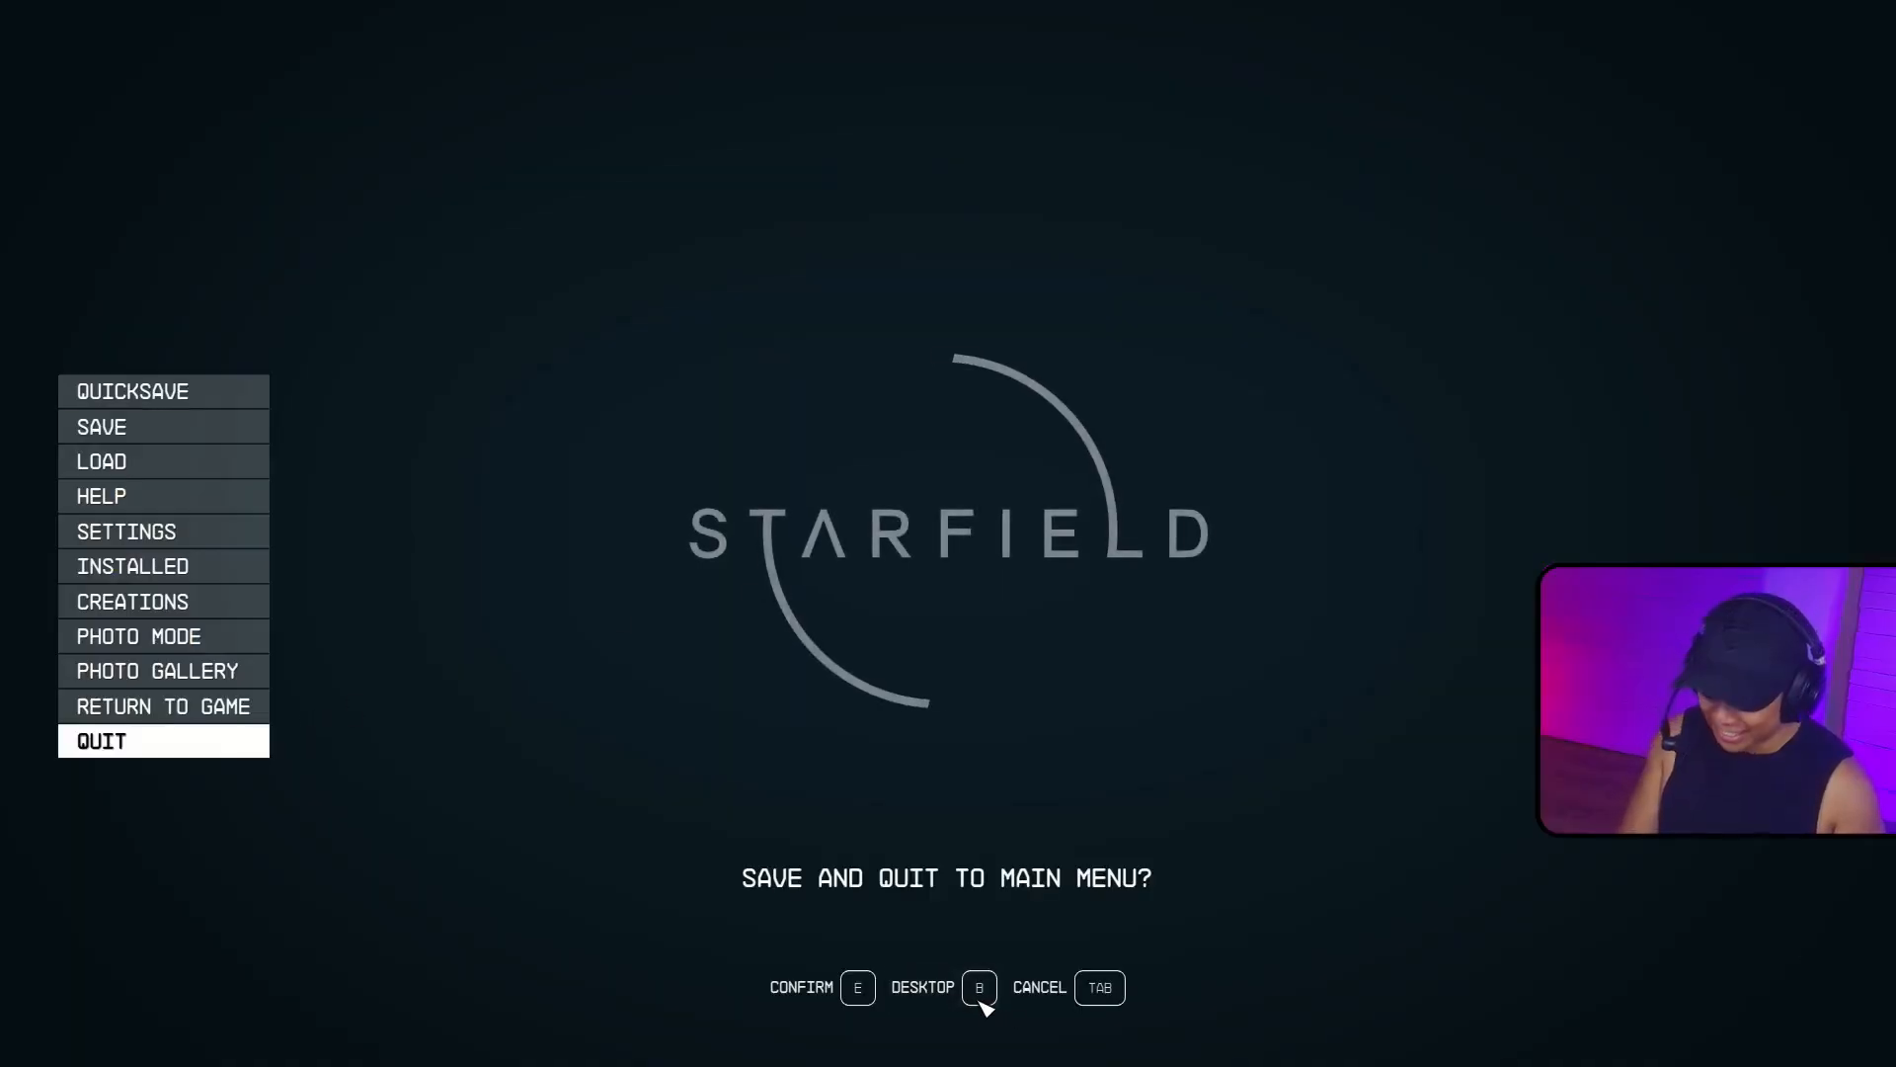
{"action": "key", "text": "alt+Tab"}
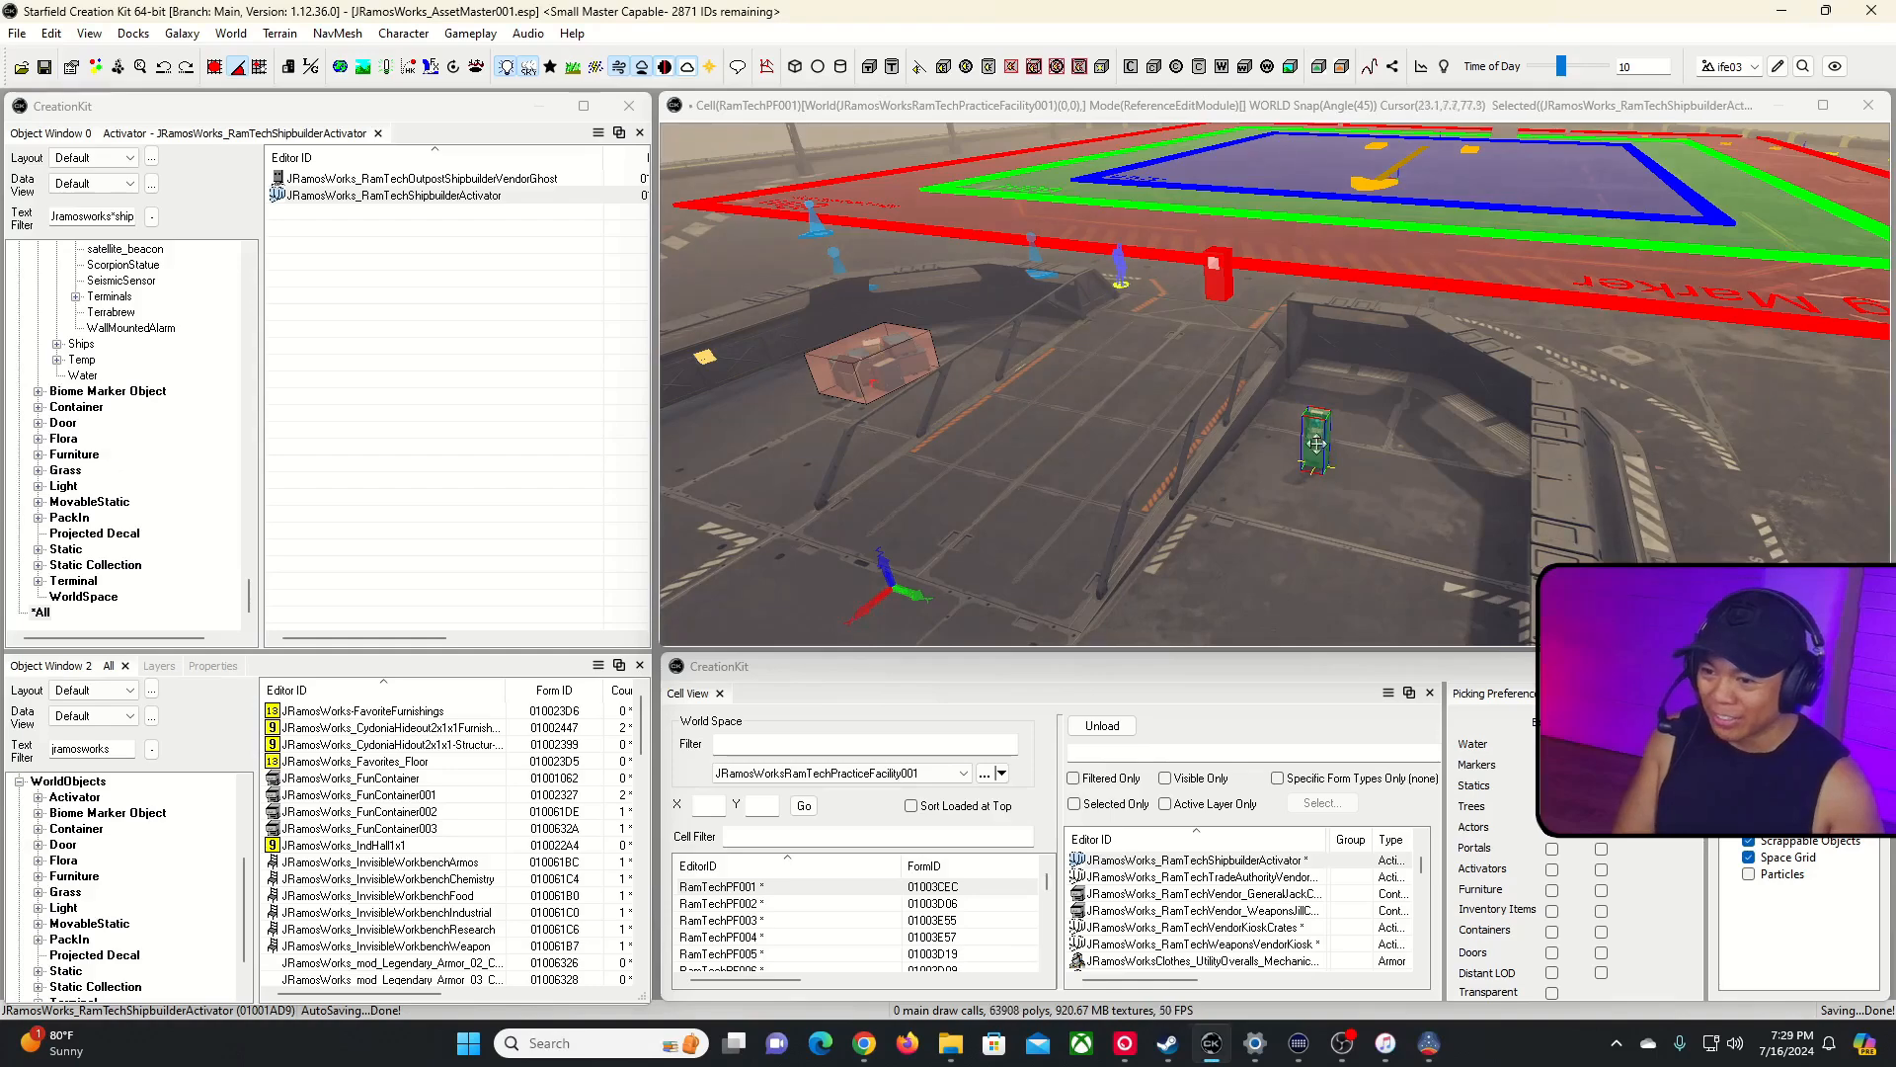
In the kiosk activator's shipbuilder menu script, set the vendor to create to JRamosWorks_RamTechOutpostShipbuilderVendorGhost and accept the script properties.
{"action": "double_click", "coordinate": [1319, 442]}
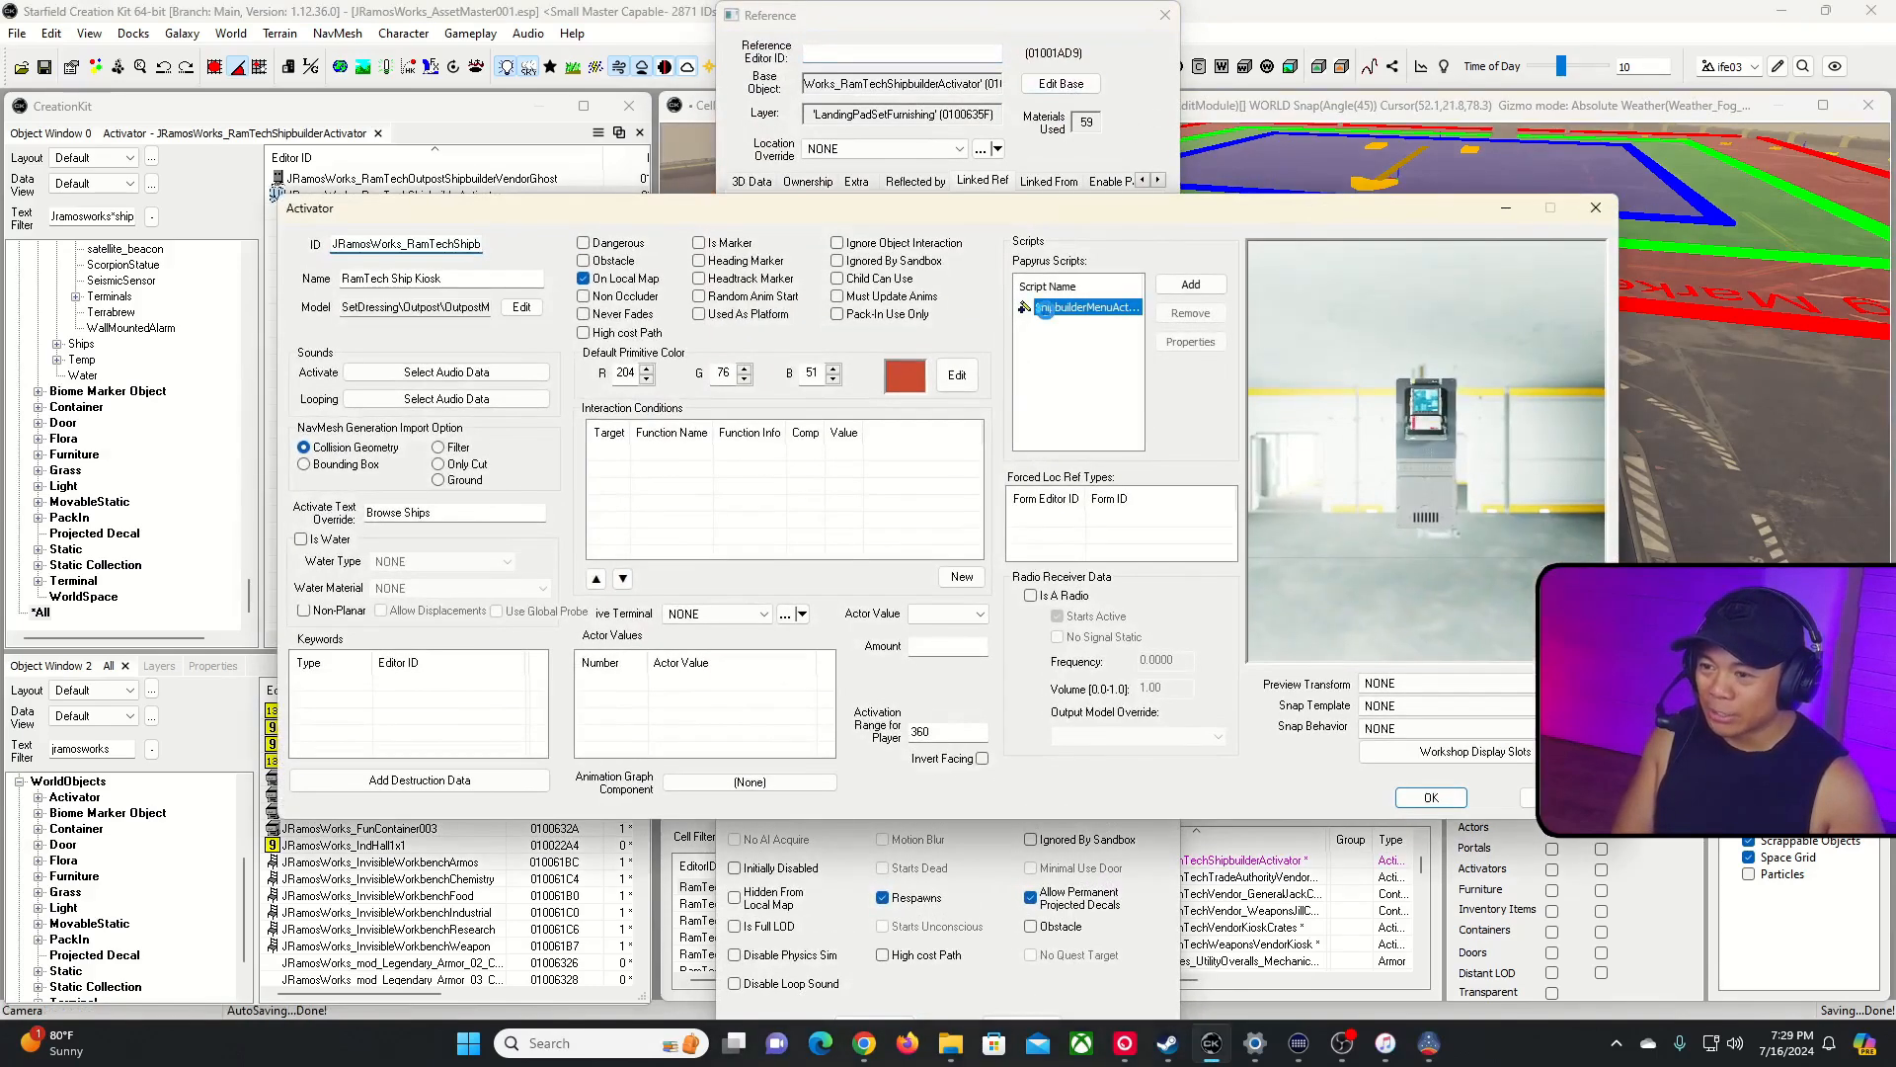
{"action": "double_click", "coordinate": [1045, 308]}
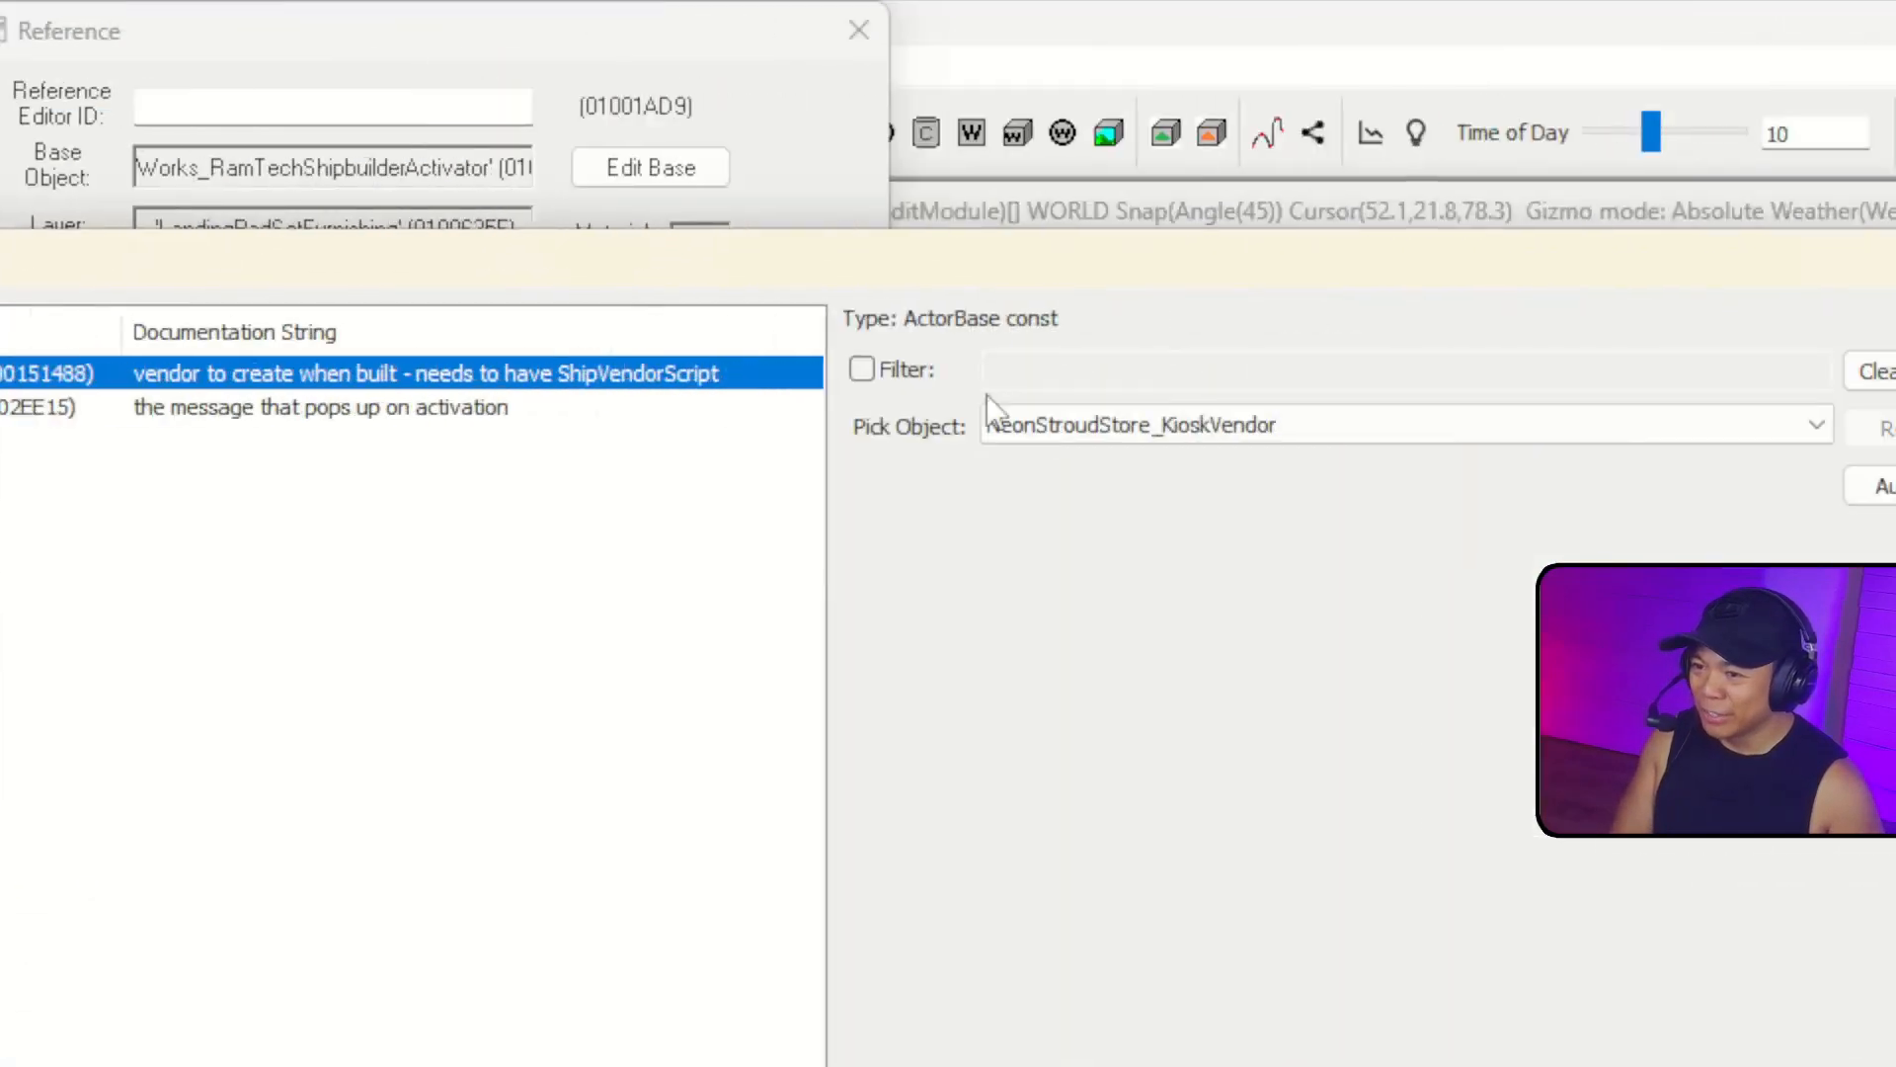
{"action": "left_click", "coordinate": [1244, 431]}
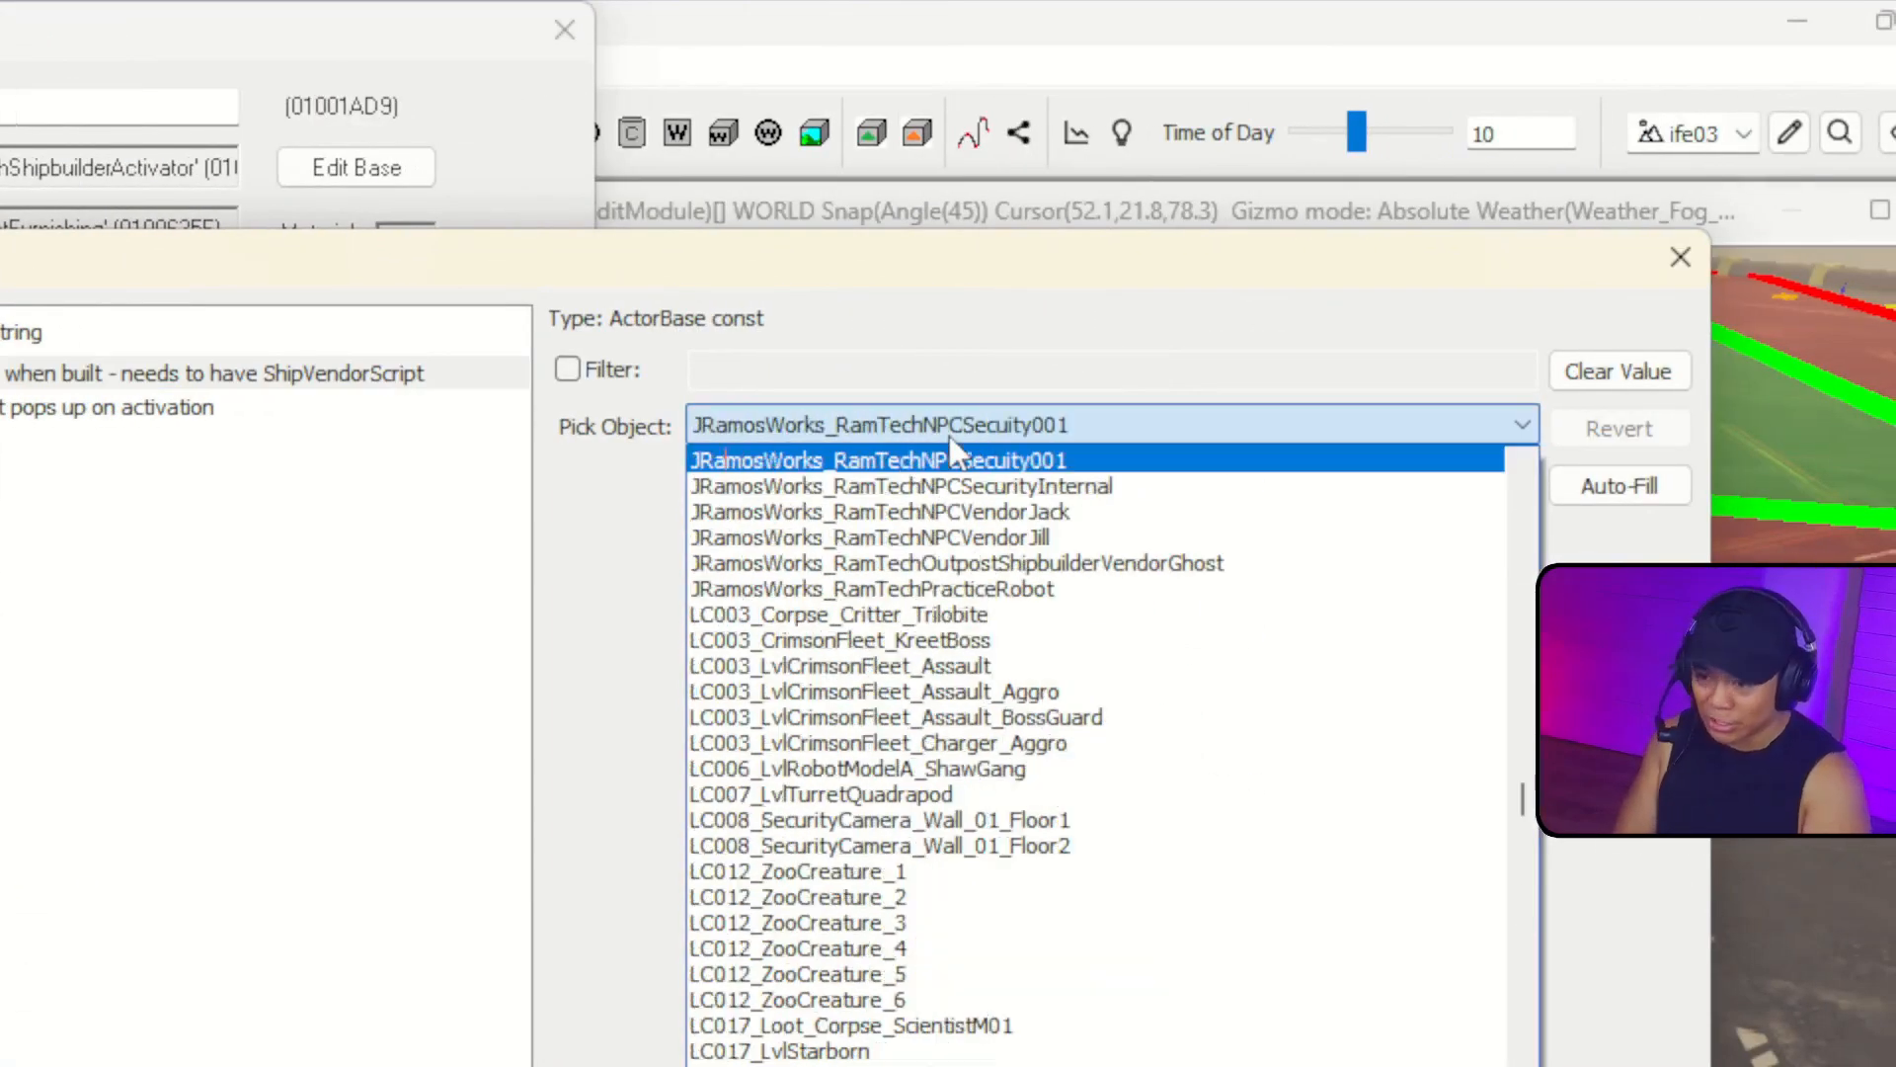
{"action": "left_click", "coordinate": [1111, 565]}
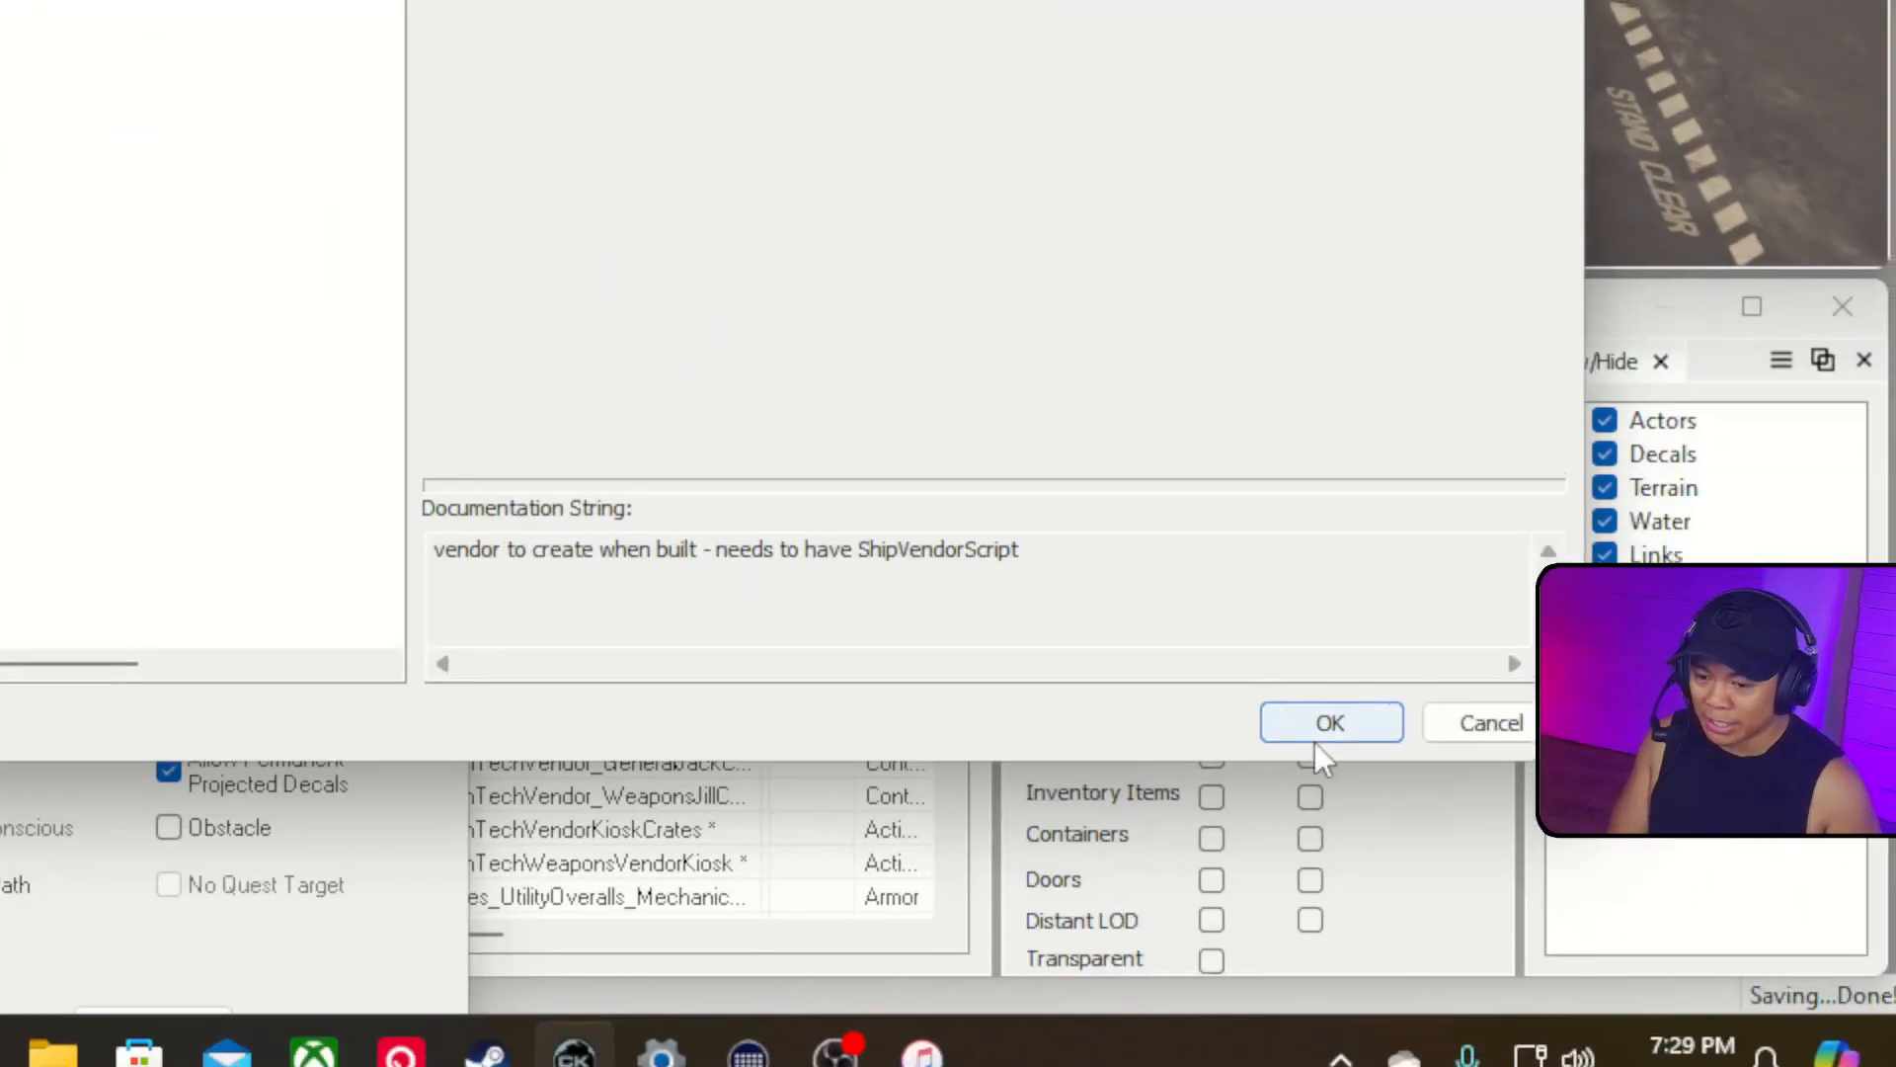
{"action": "left_click", "coordinate": [1319, 726]}
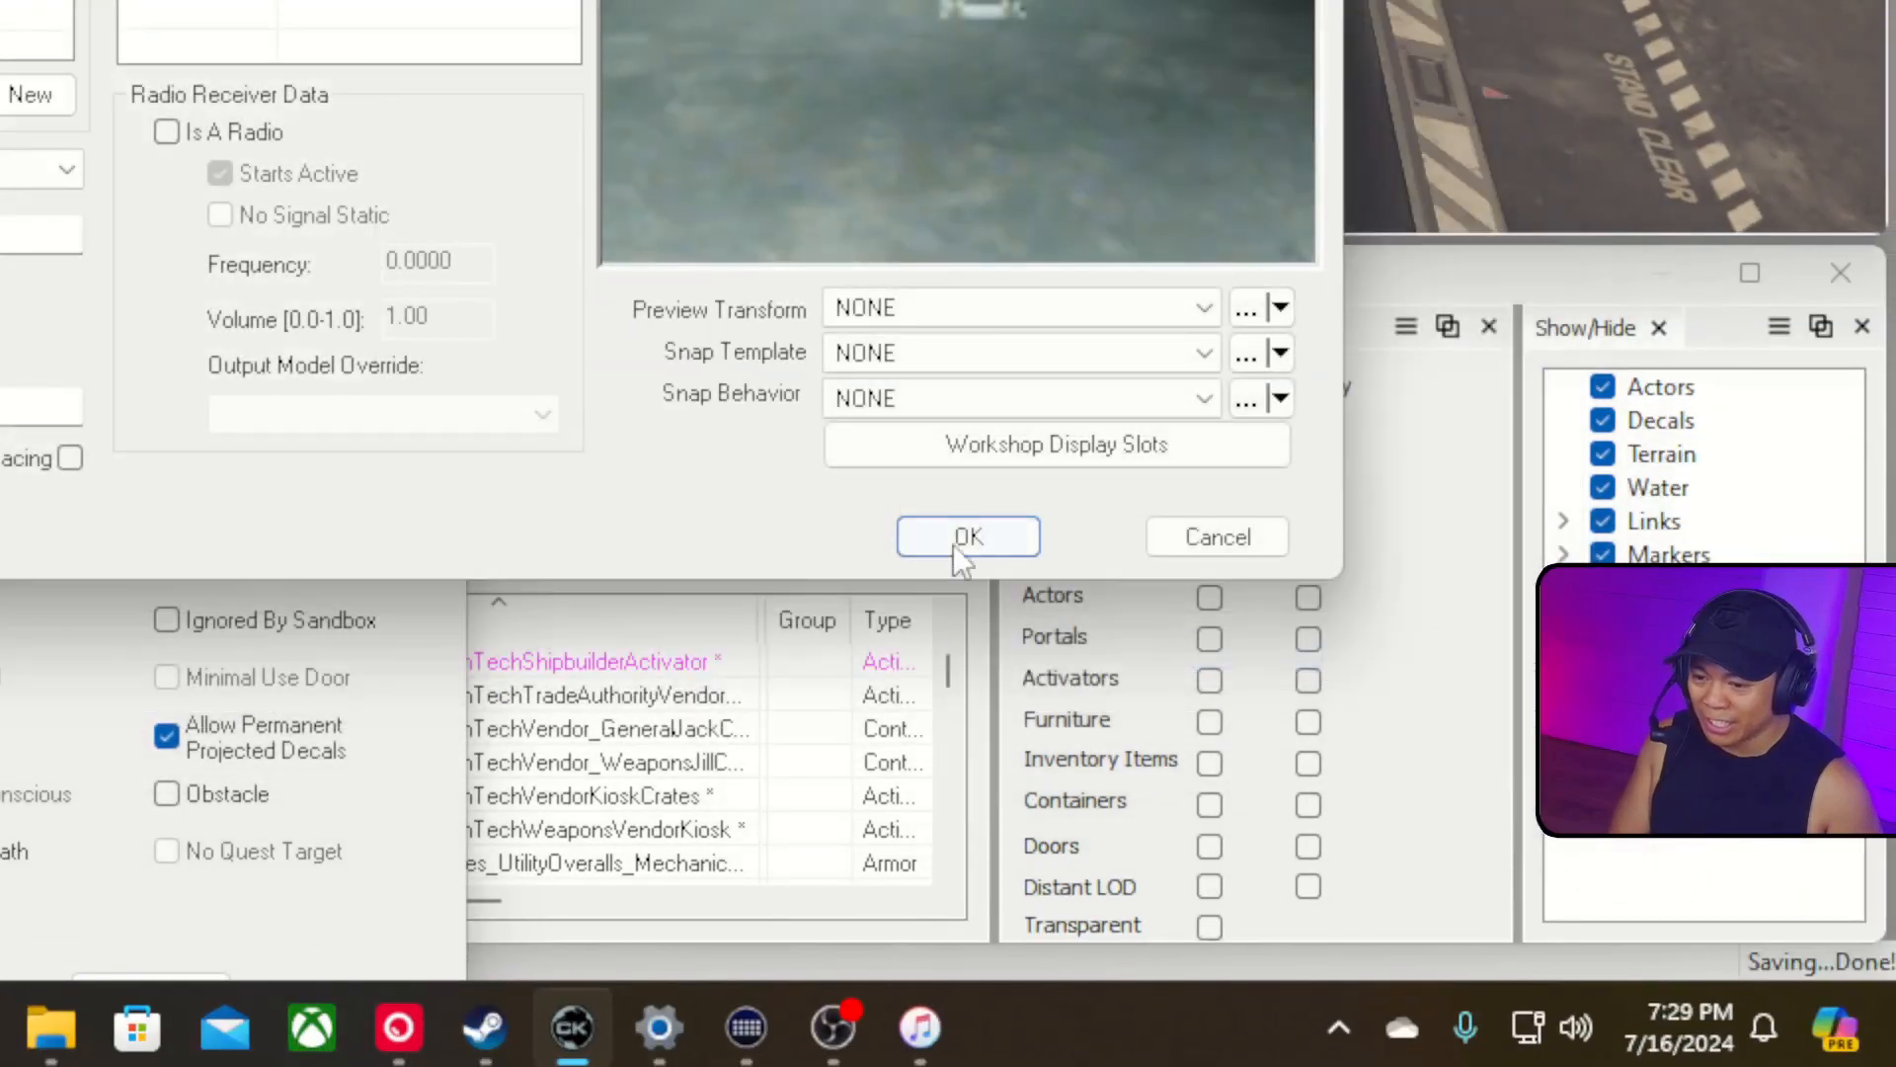
Accept the open activator and reference changes, and place JRamosWorks_RamTechShipbuilderActivator in the walled area beside the landing pad ramp.
{"action": "key", "text": "Return"}
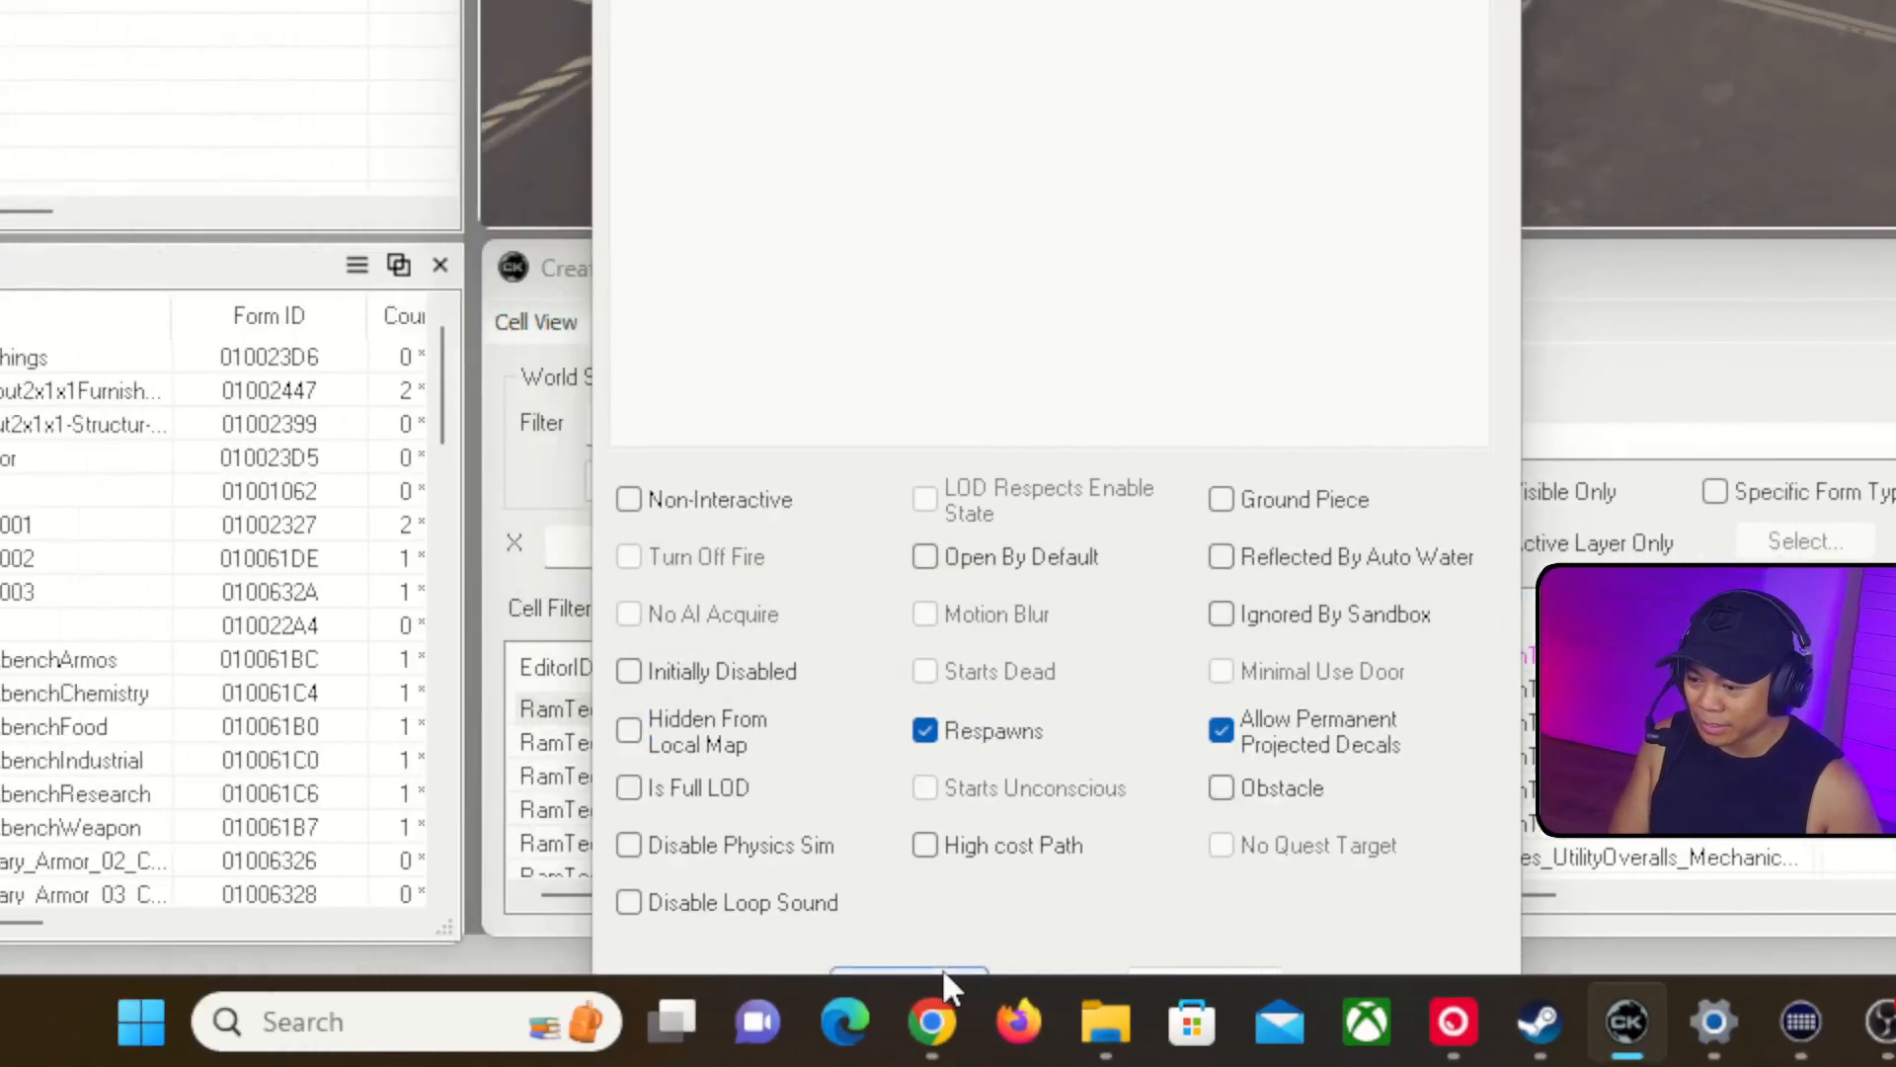
{"action": "left_click", "coordinate": [423, 968]}
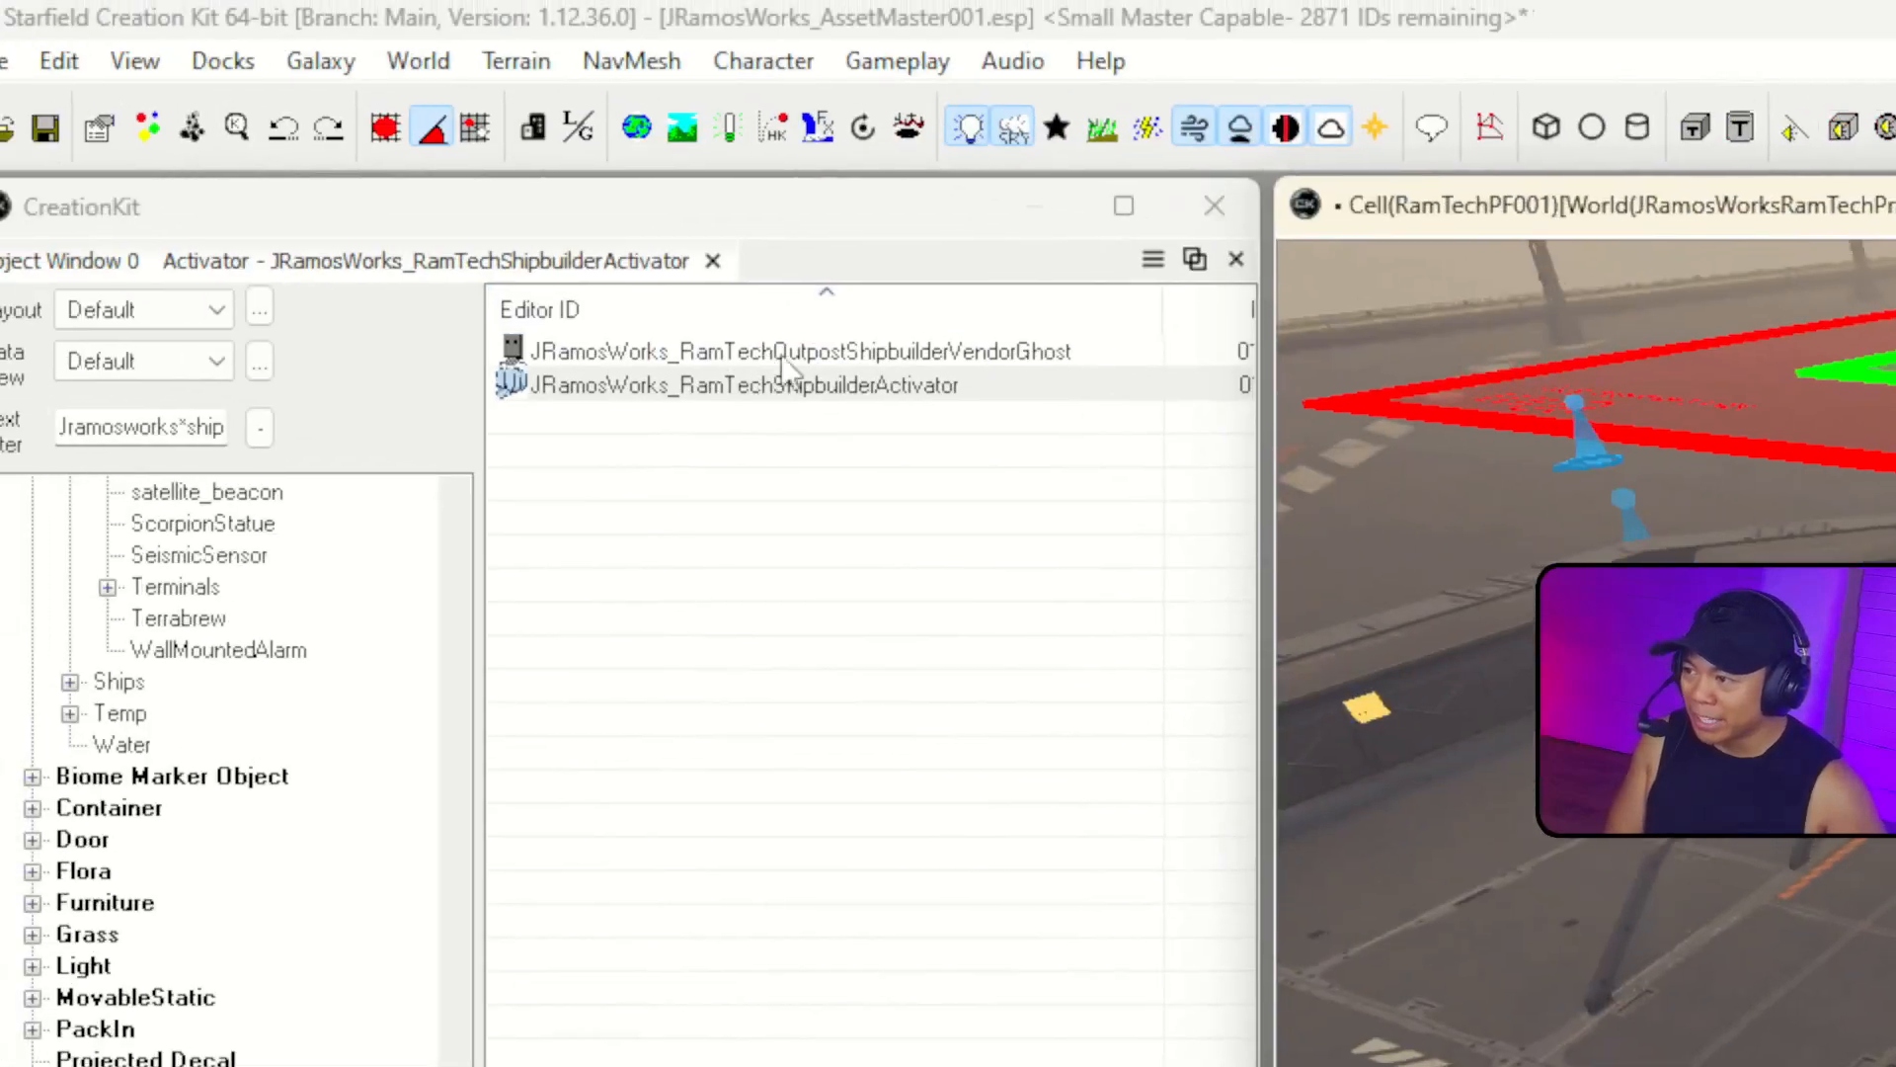
{"action": "left_click_drag", "start_coordinate": [279, 307], "coordinate": [1895, 855]}
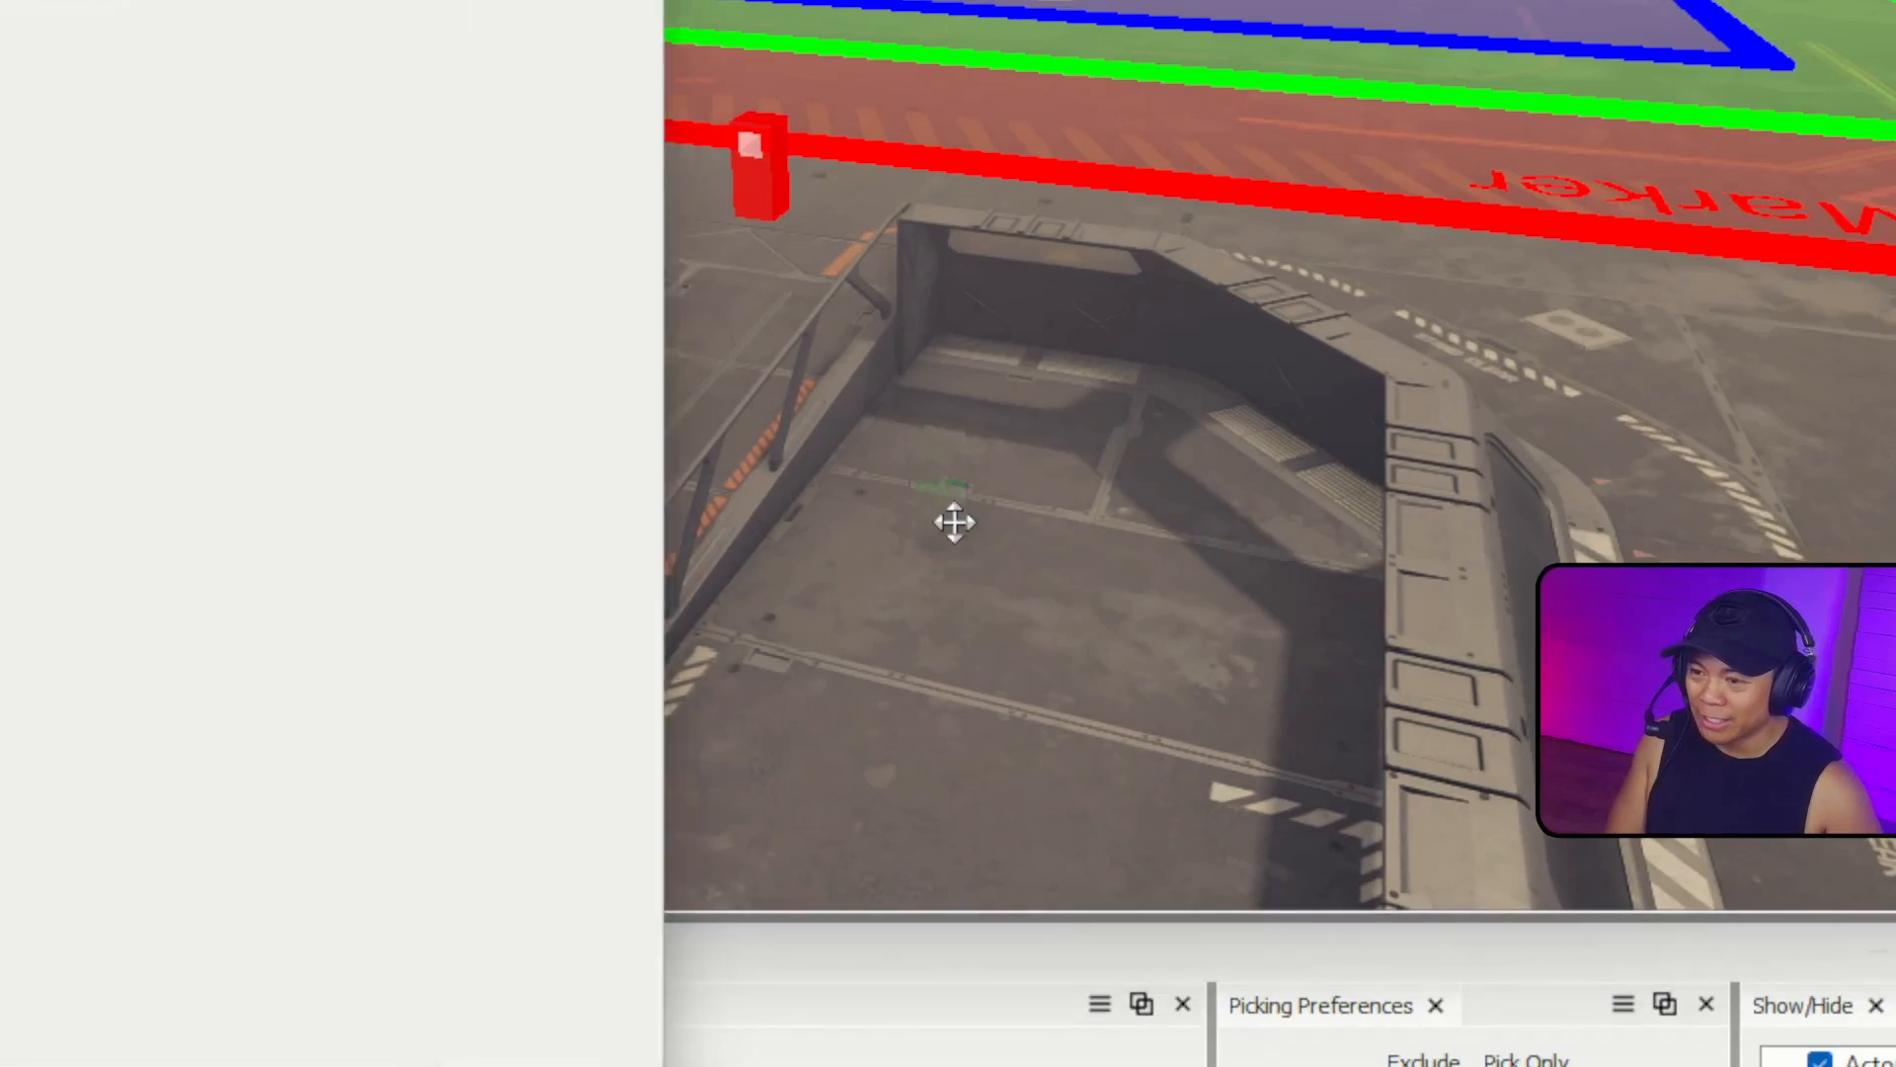
Link the placed kiosk reference to the ShipLandingMarker_80m_Large in cell RamTechPF001 with keyword NONE, and accept the reference.
{"action": "double_click", "coordinate": [934, 528]}
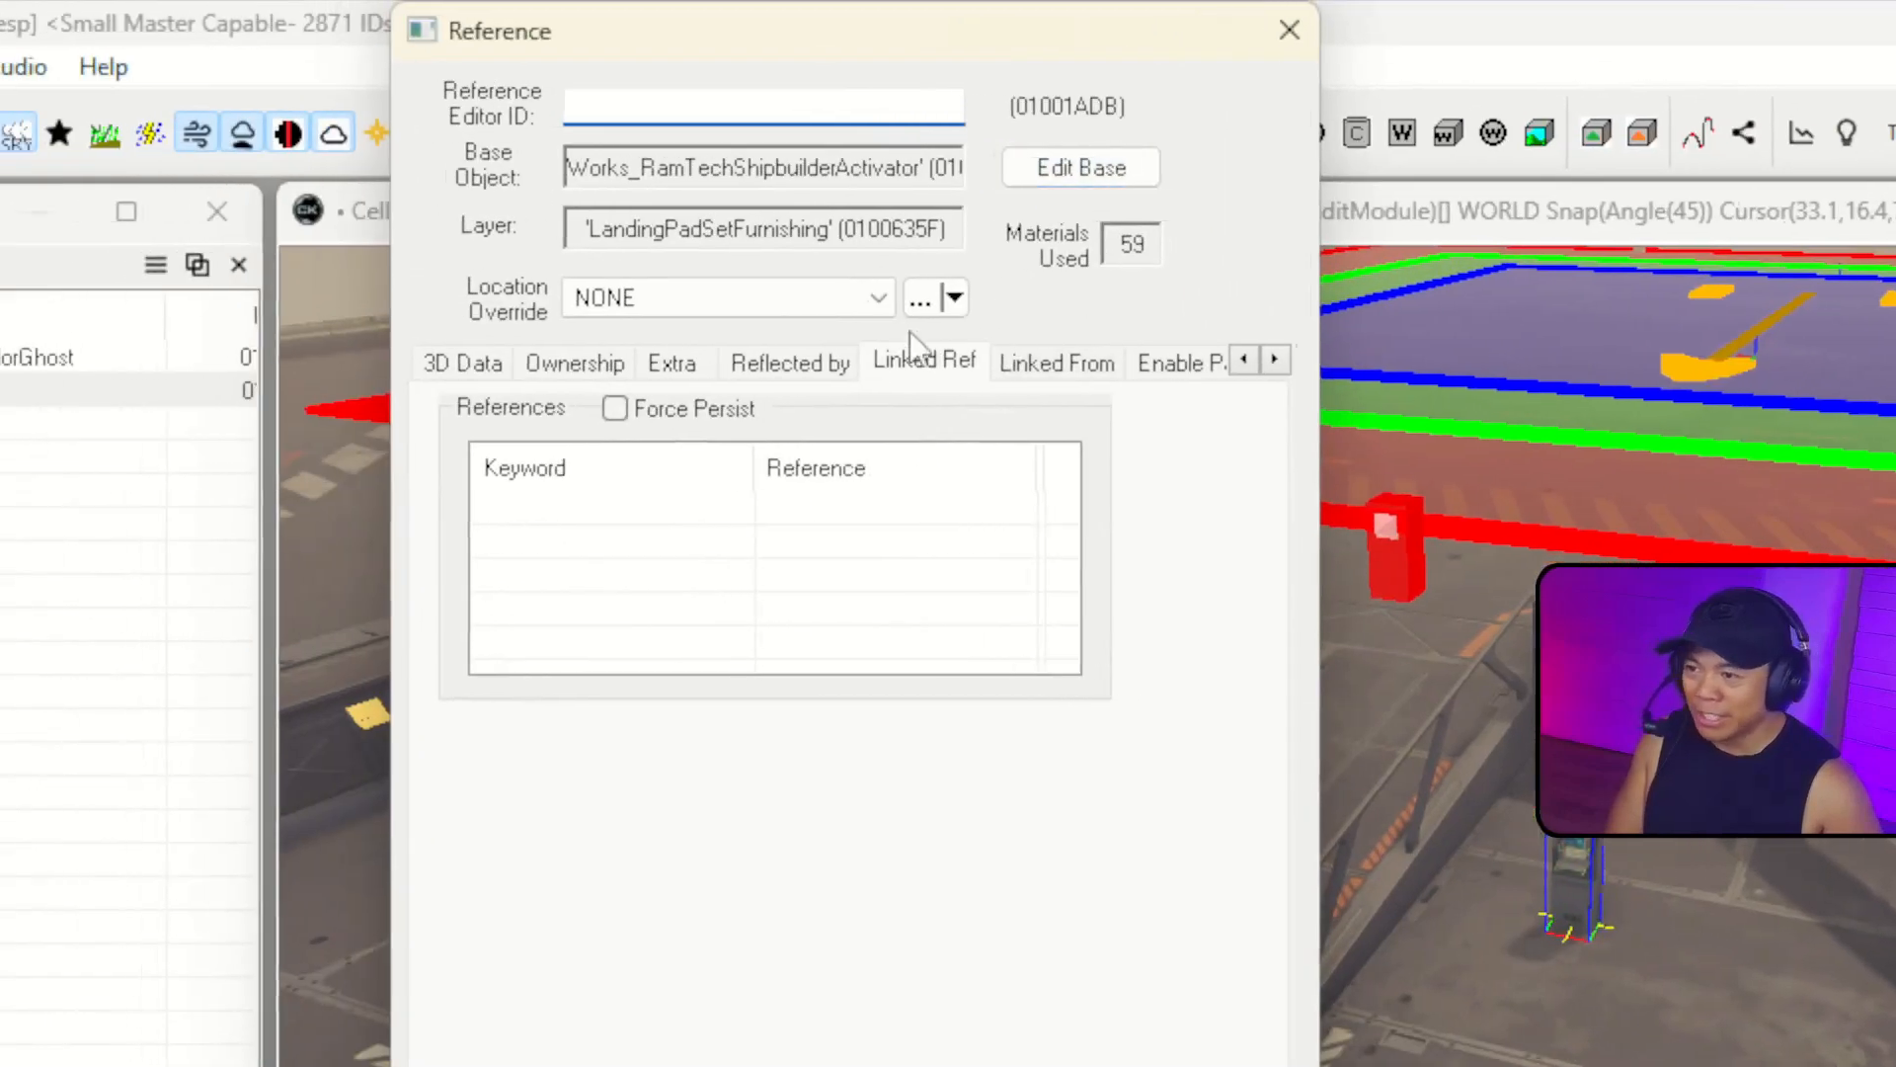
{"action": "left_click", "coordinate": [1039, 620]}
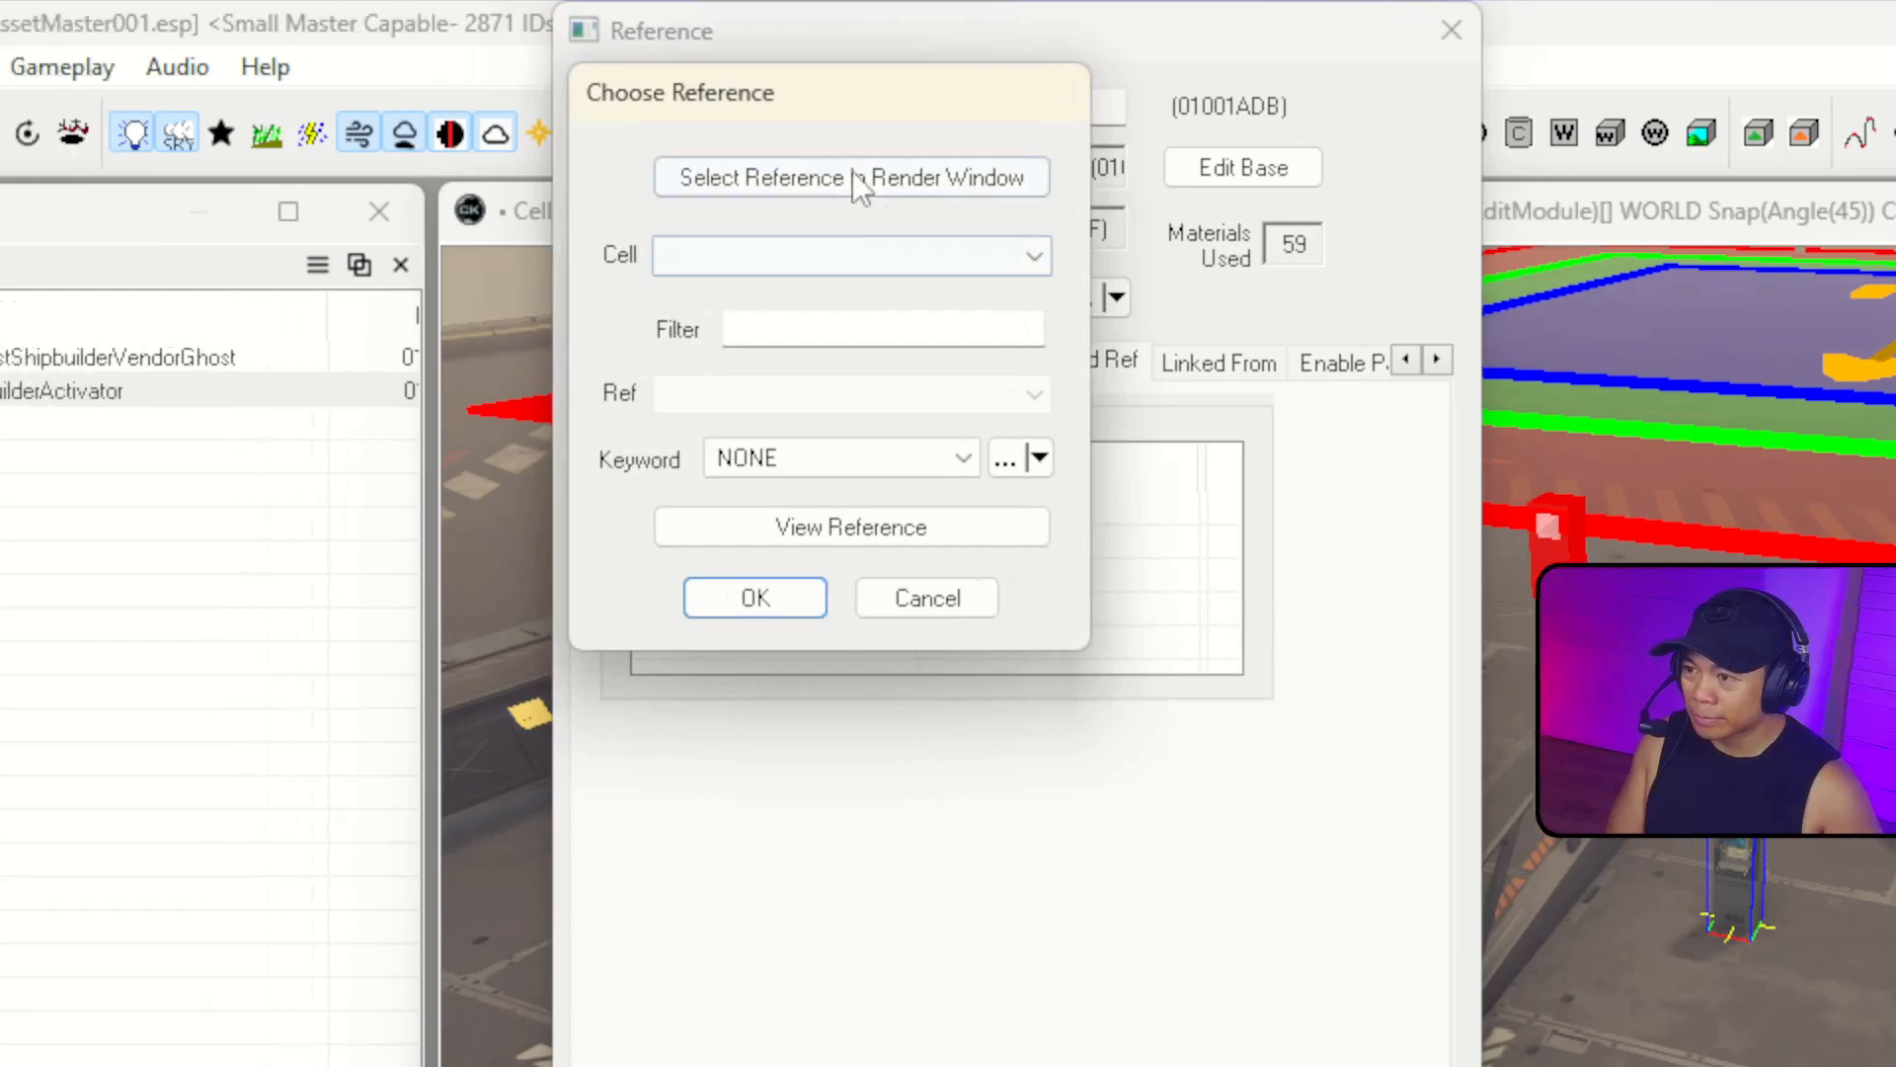
{"action": "left_click", "coordinate": [855, 175]}
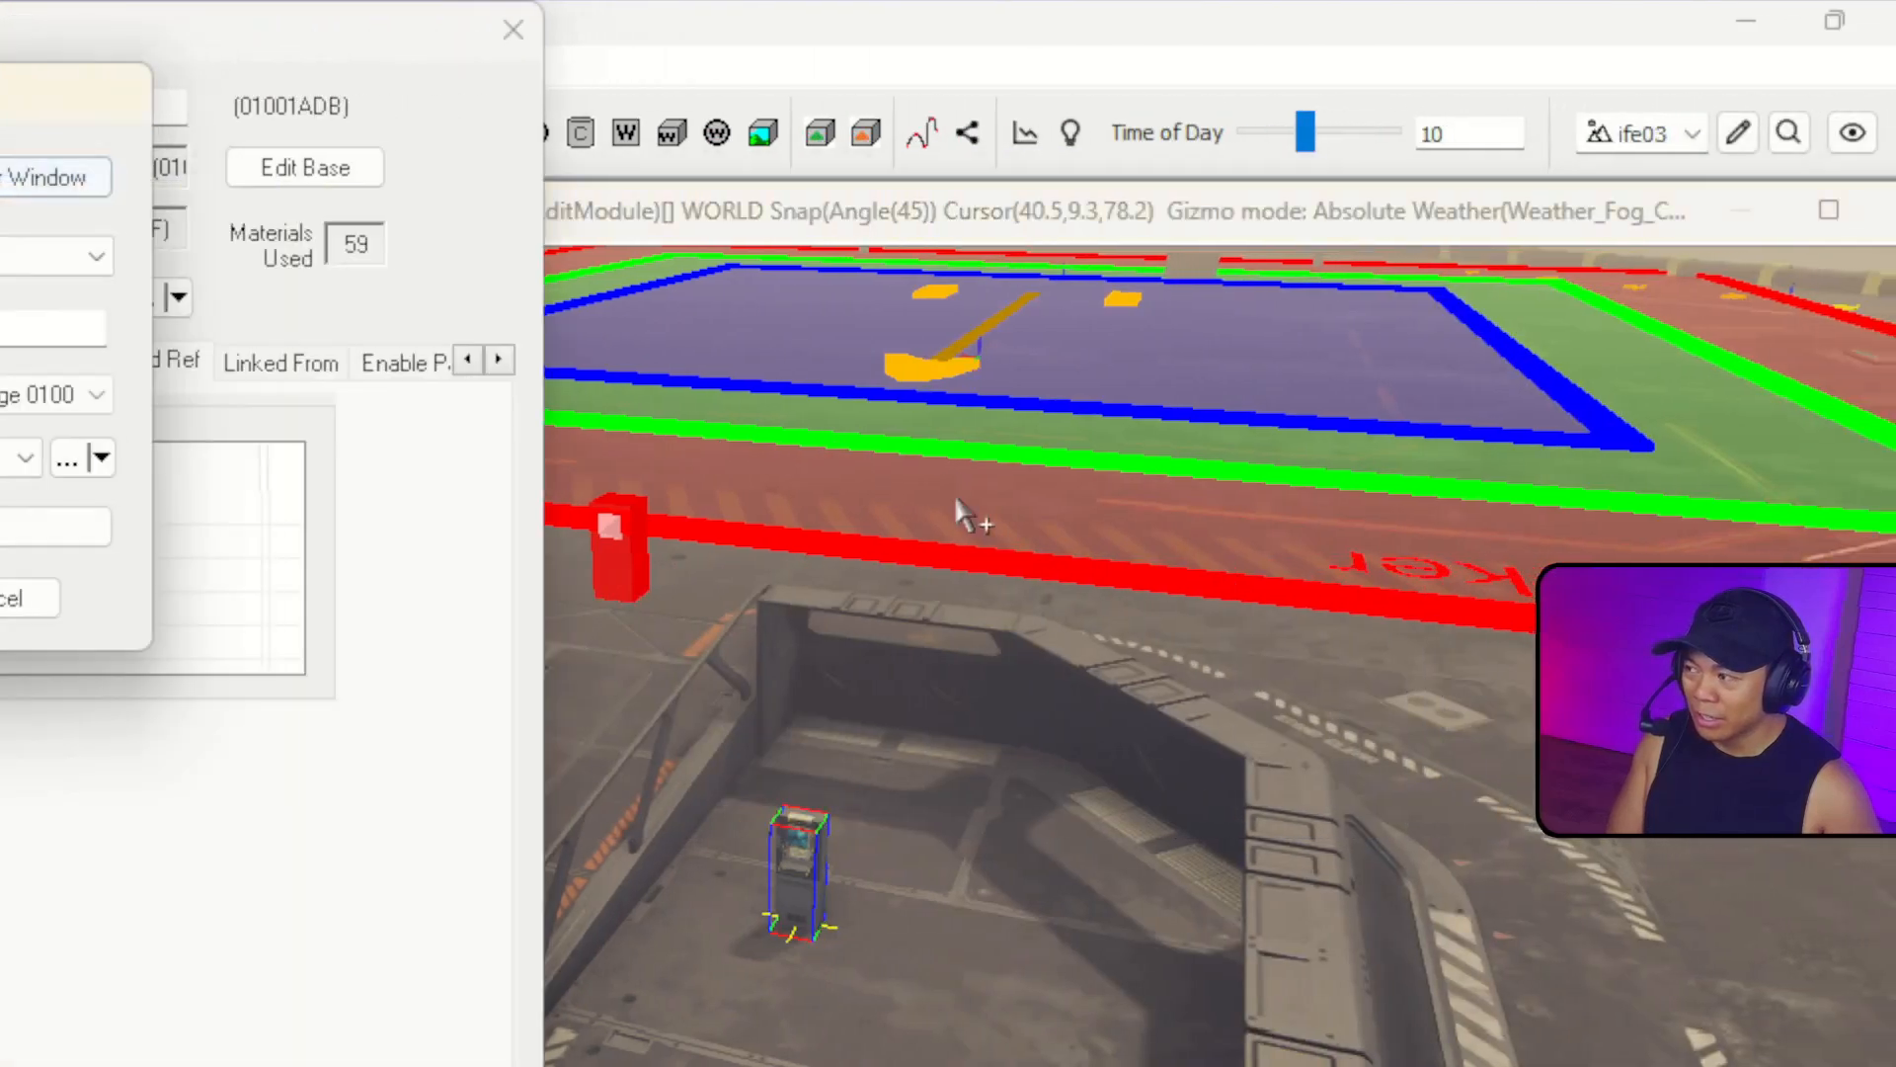
{"action": "left_click", "coordinate": [1010, 497]}
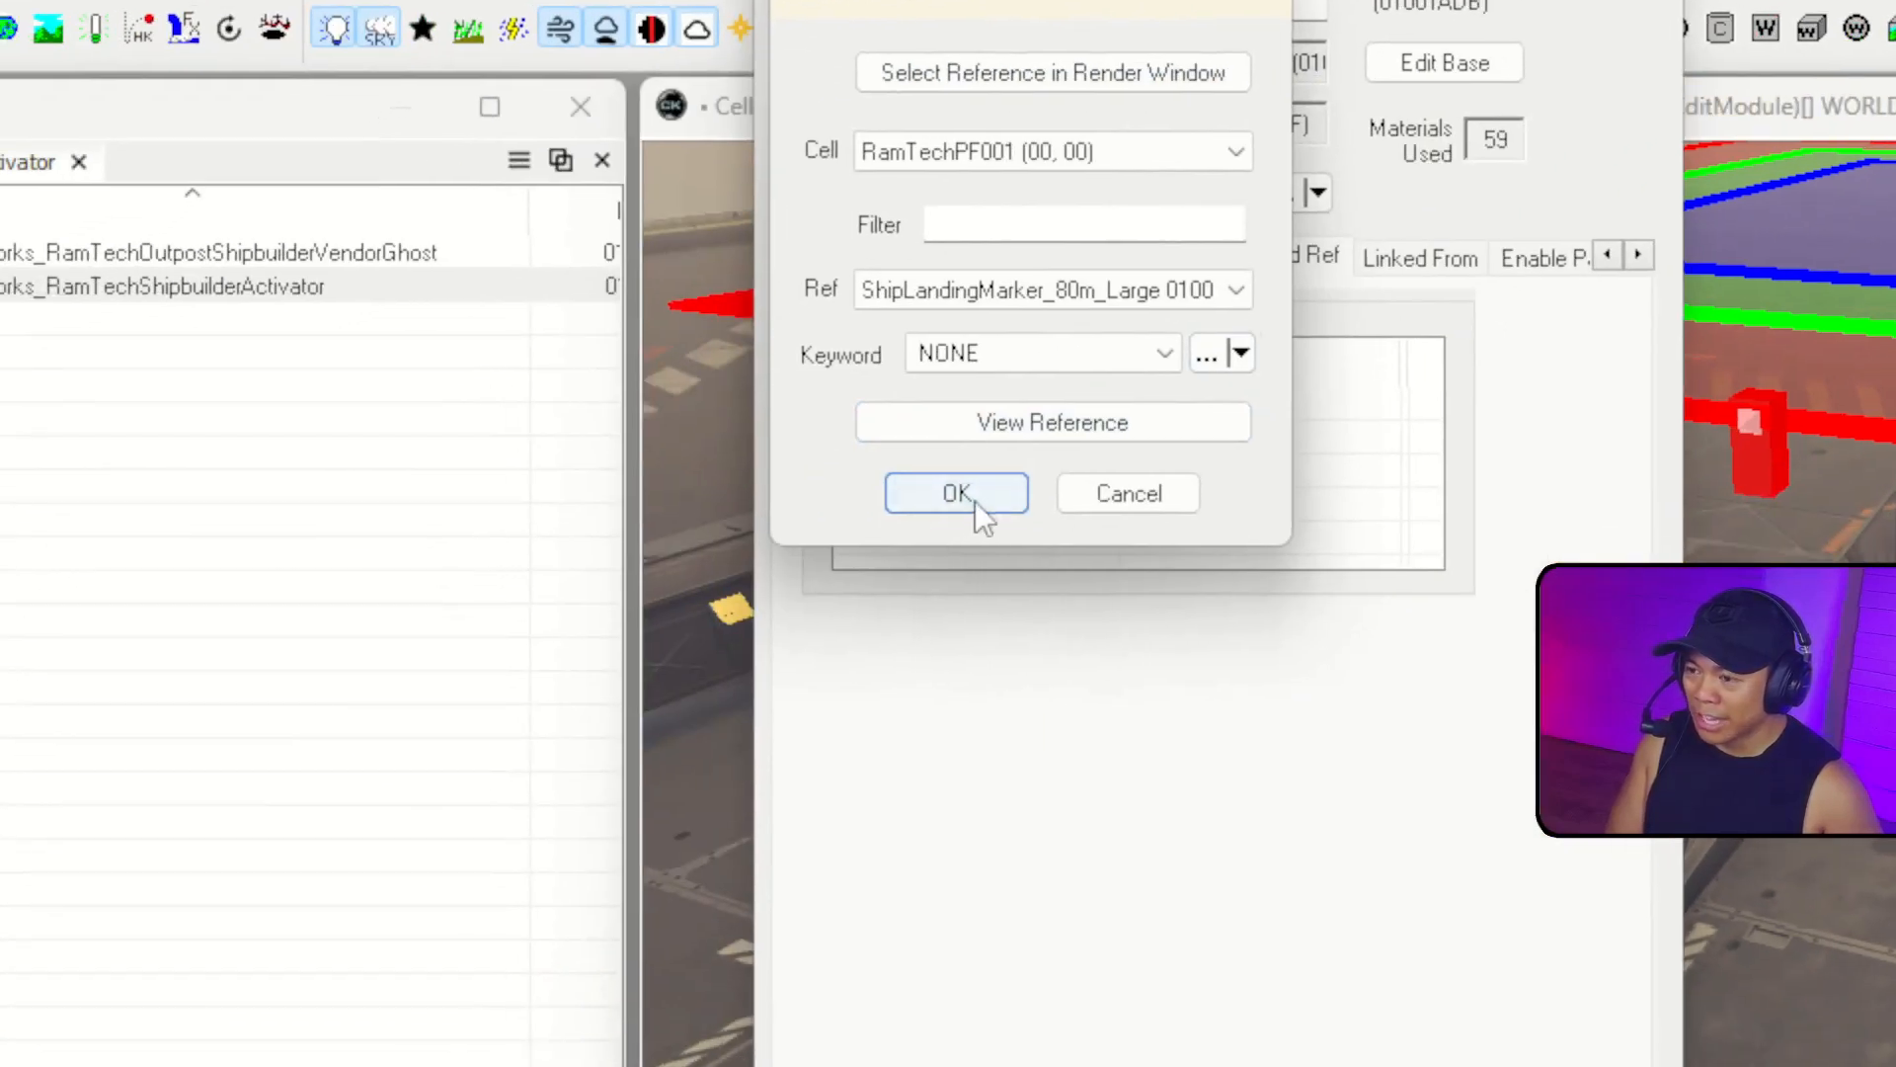
{"action": "left_click", "coordinate": [936, 533]}
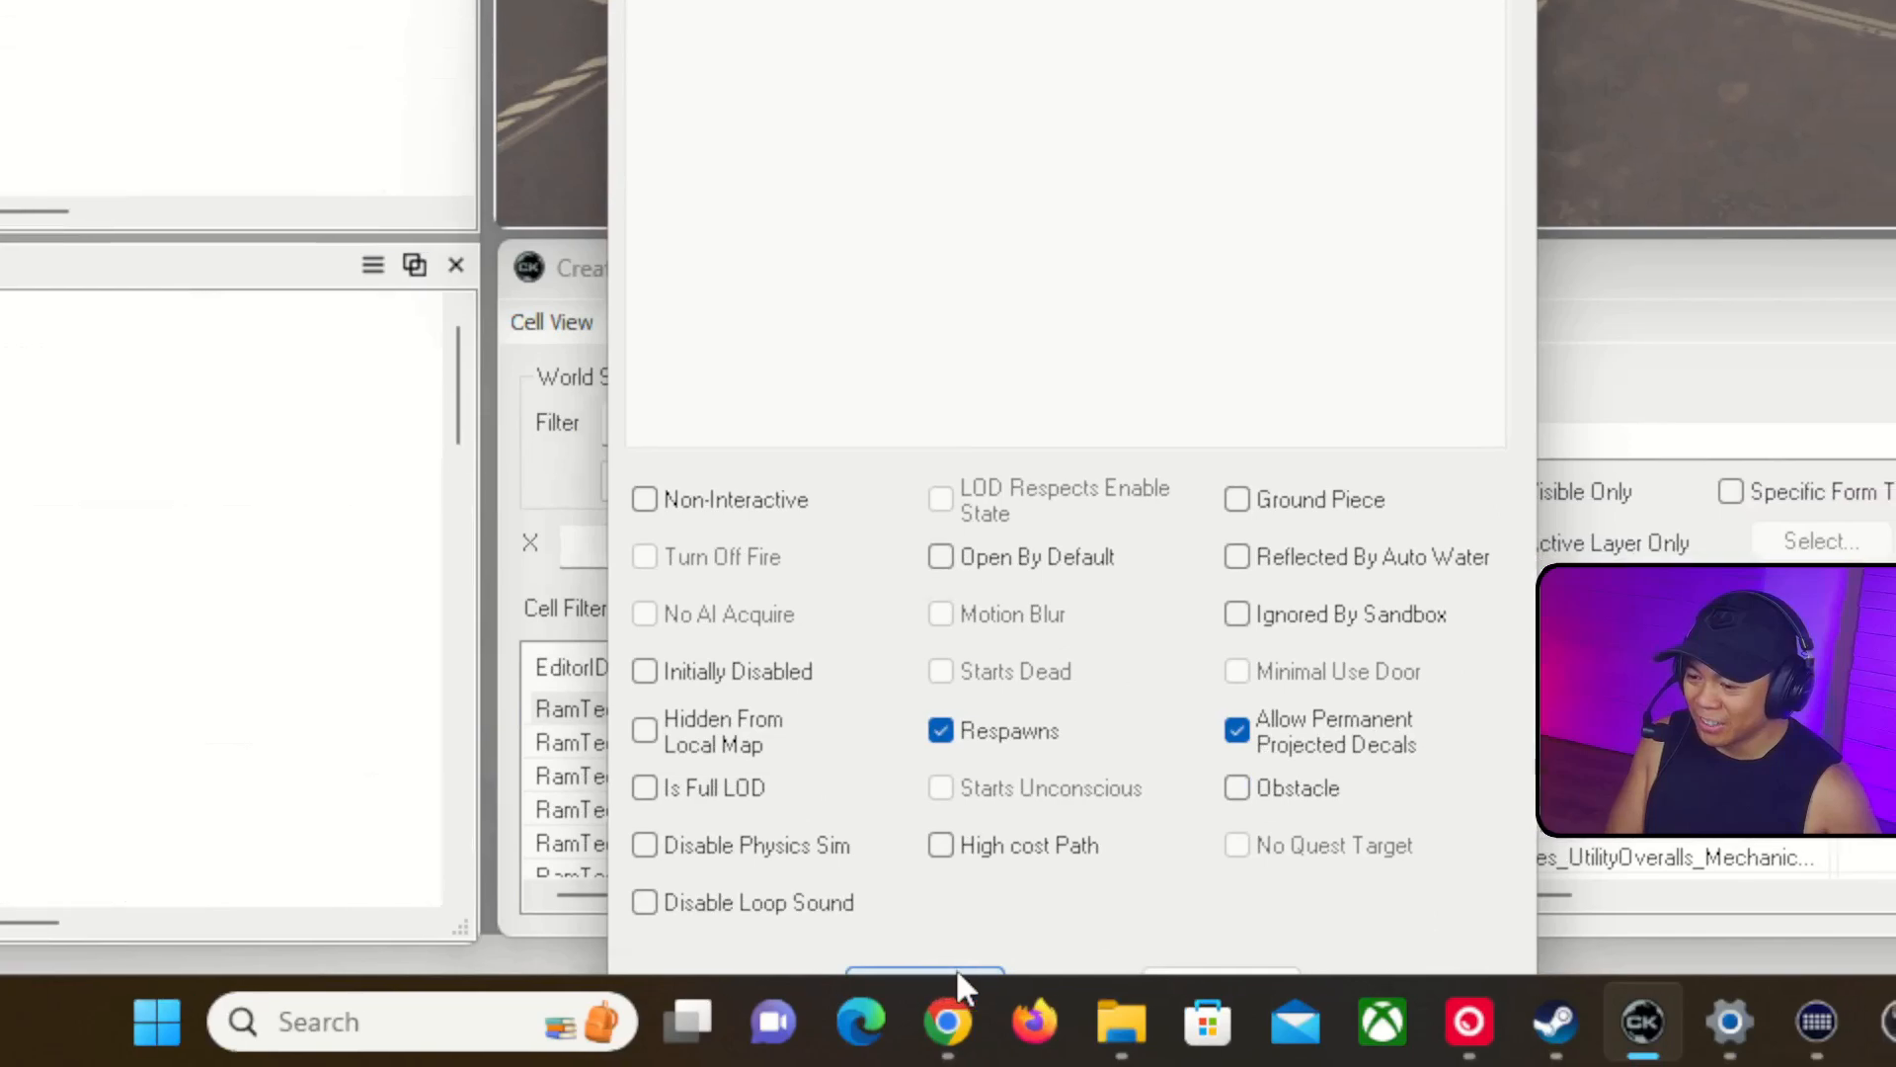
{"action": "left_click", "coordinate": [956, 1003]}
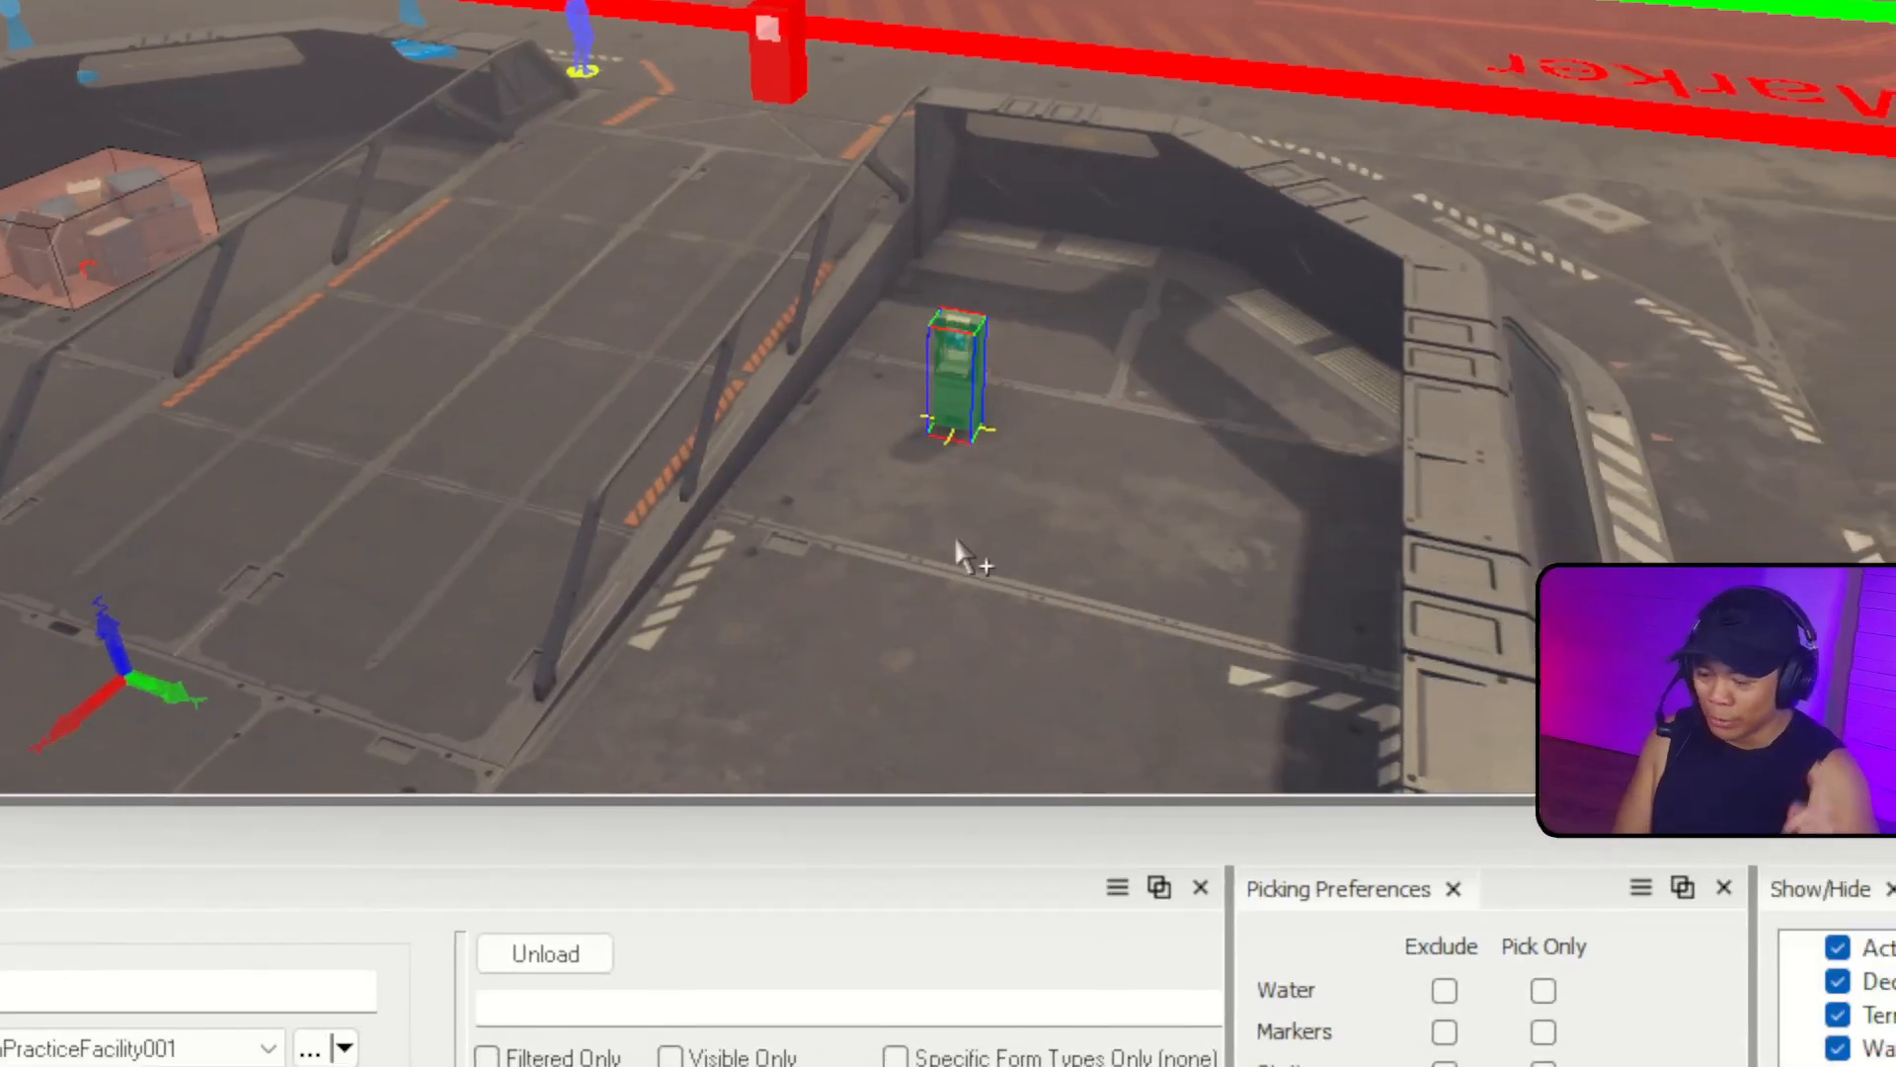
Switch to Starfield, go through the interior and back out, and approach the ship kiosk beside the ramp.
{"action": "key", "text": "super+Tab"}
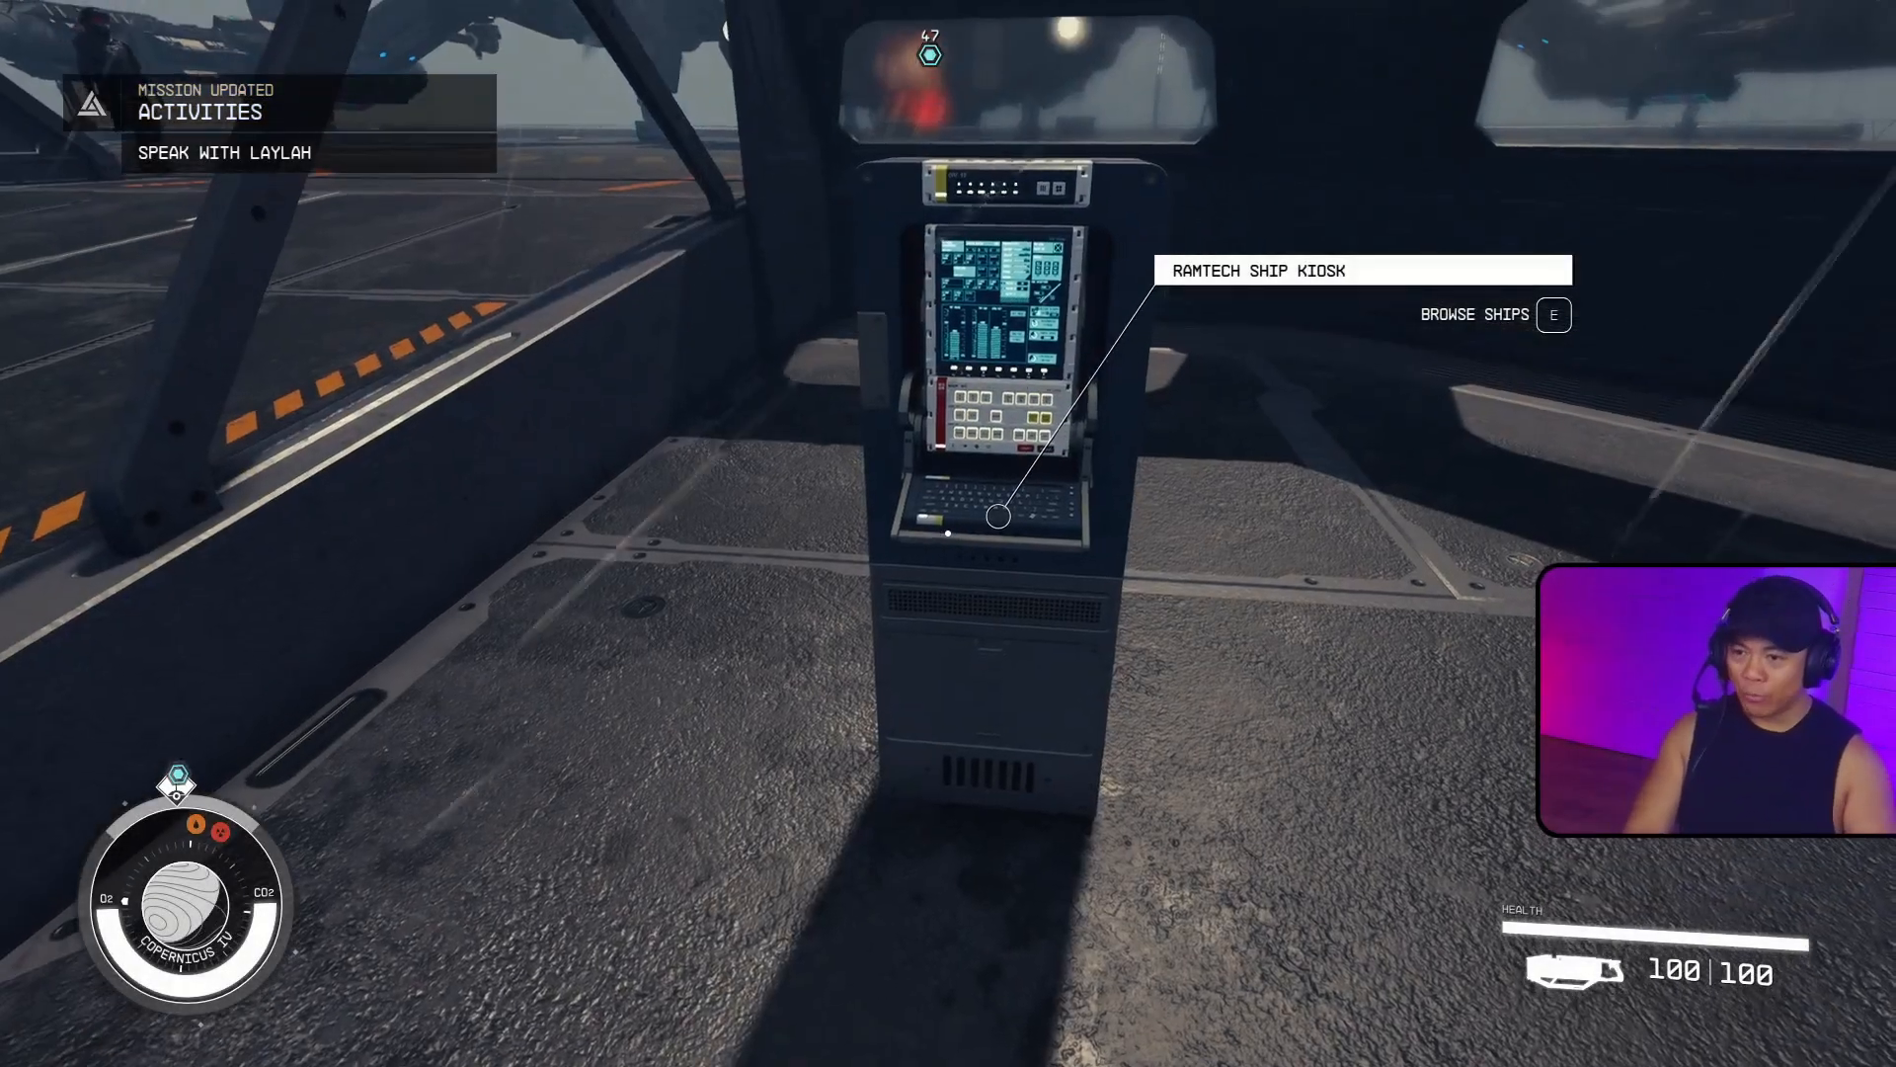
{"action": "key", "text": "w"}
{"action": "key", "text": "w"}
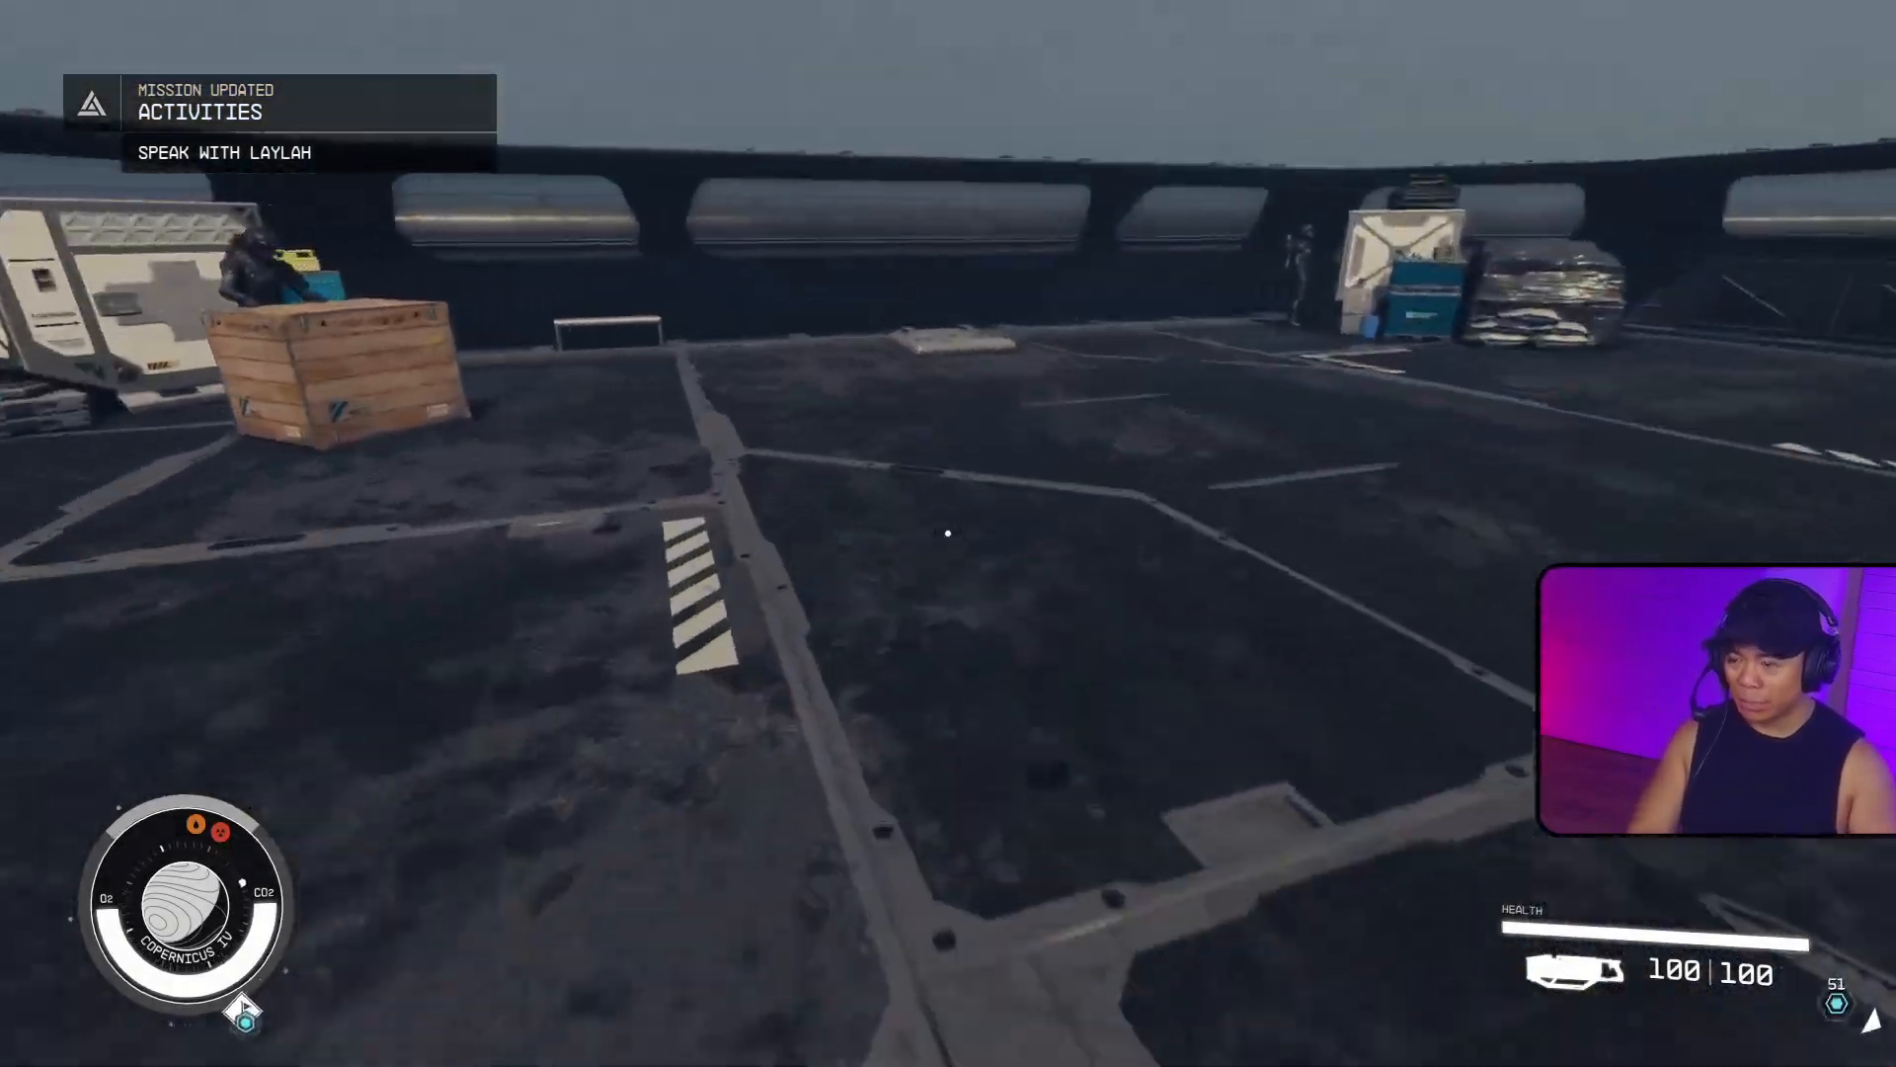
{"action": "key", "text": "e"}
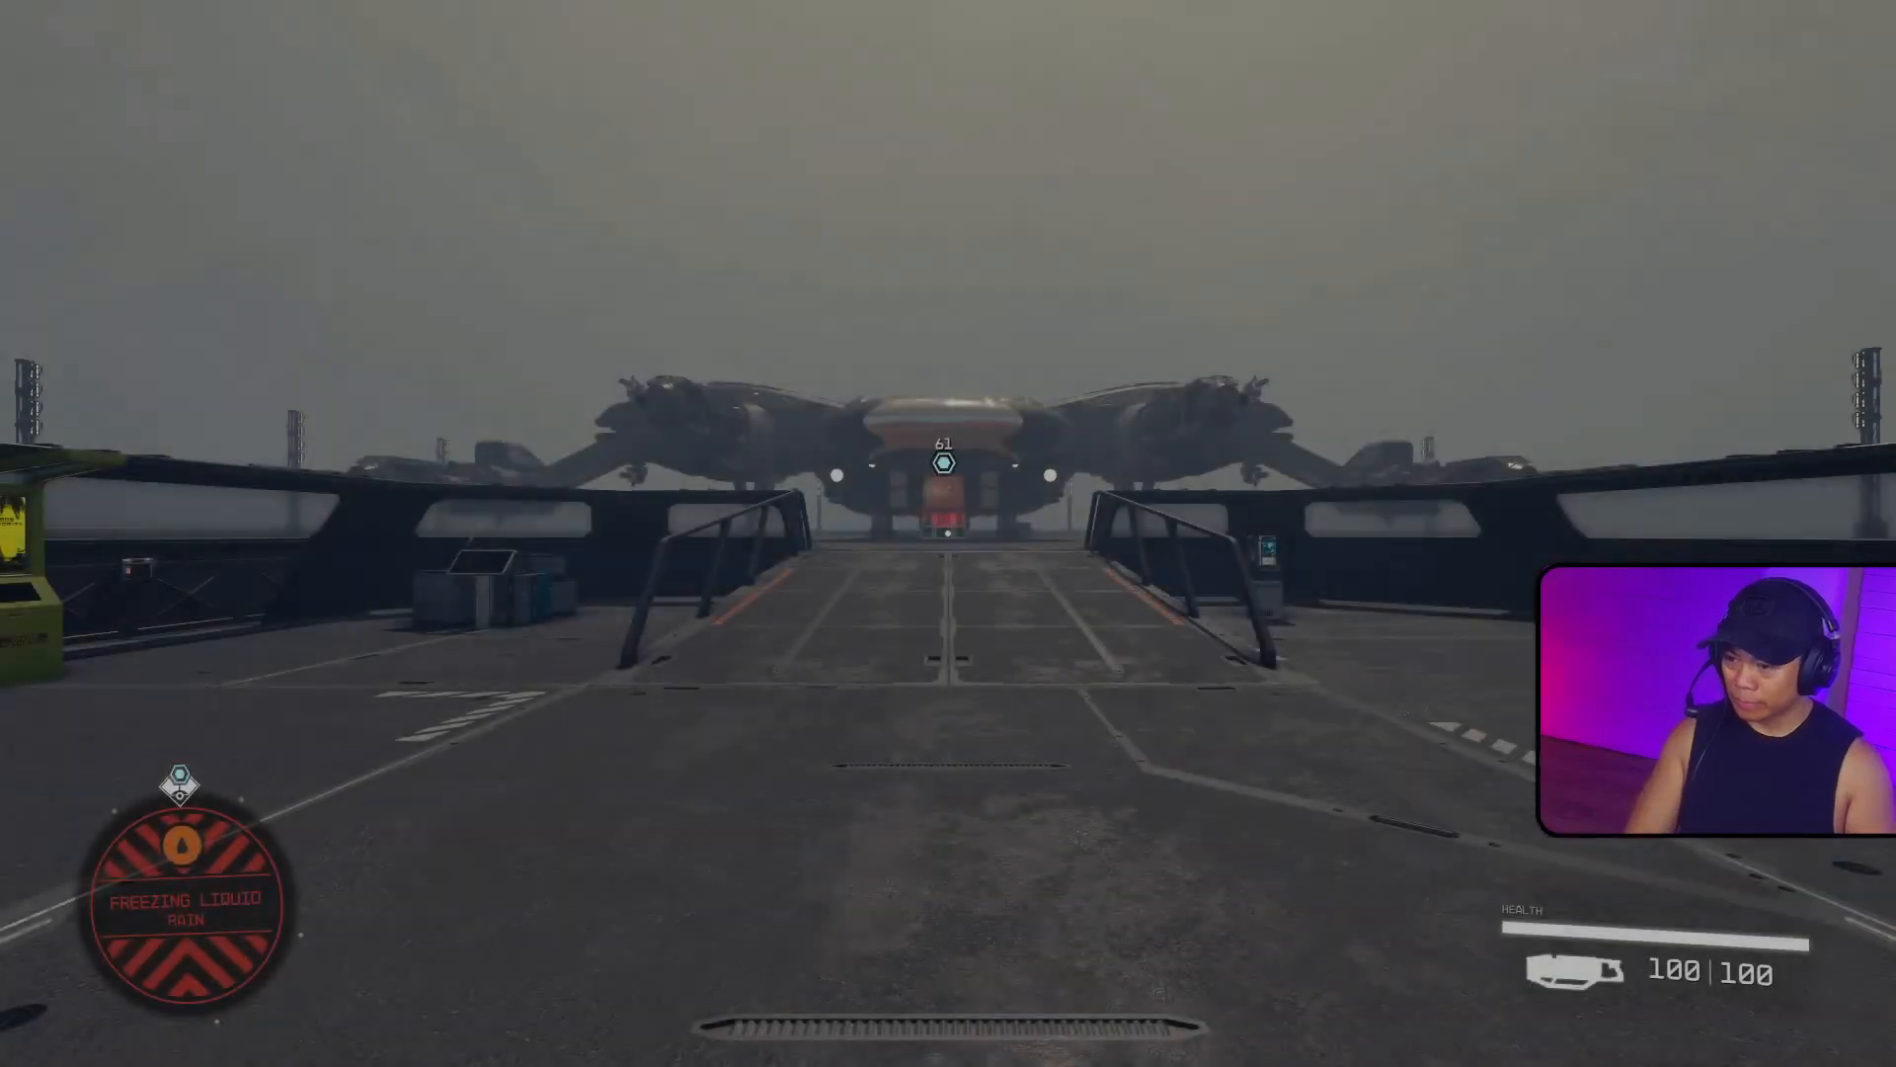
{"action": "key", "text": "w"}
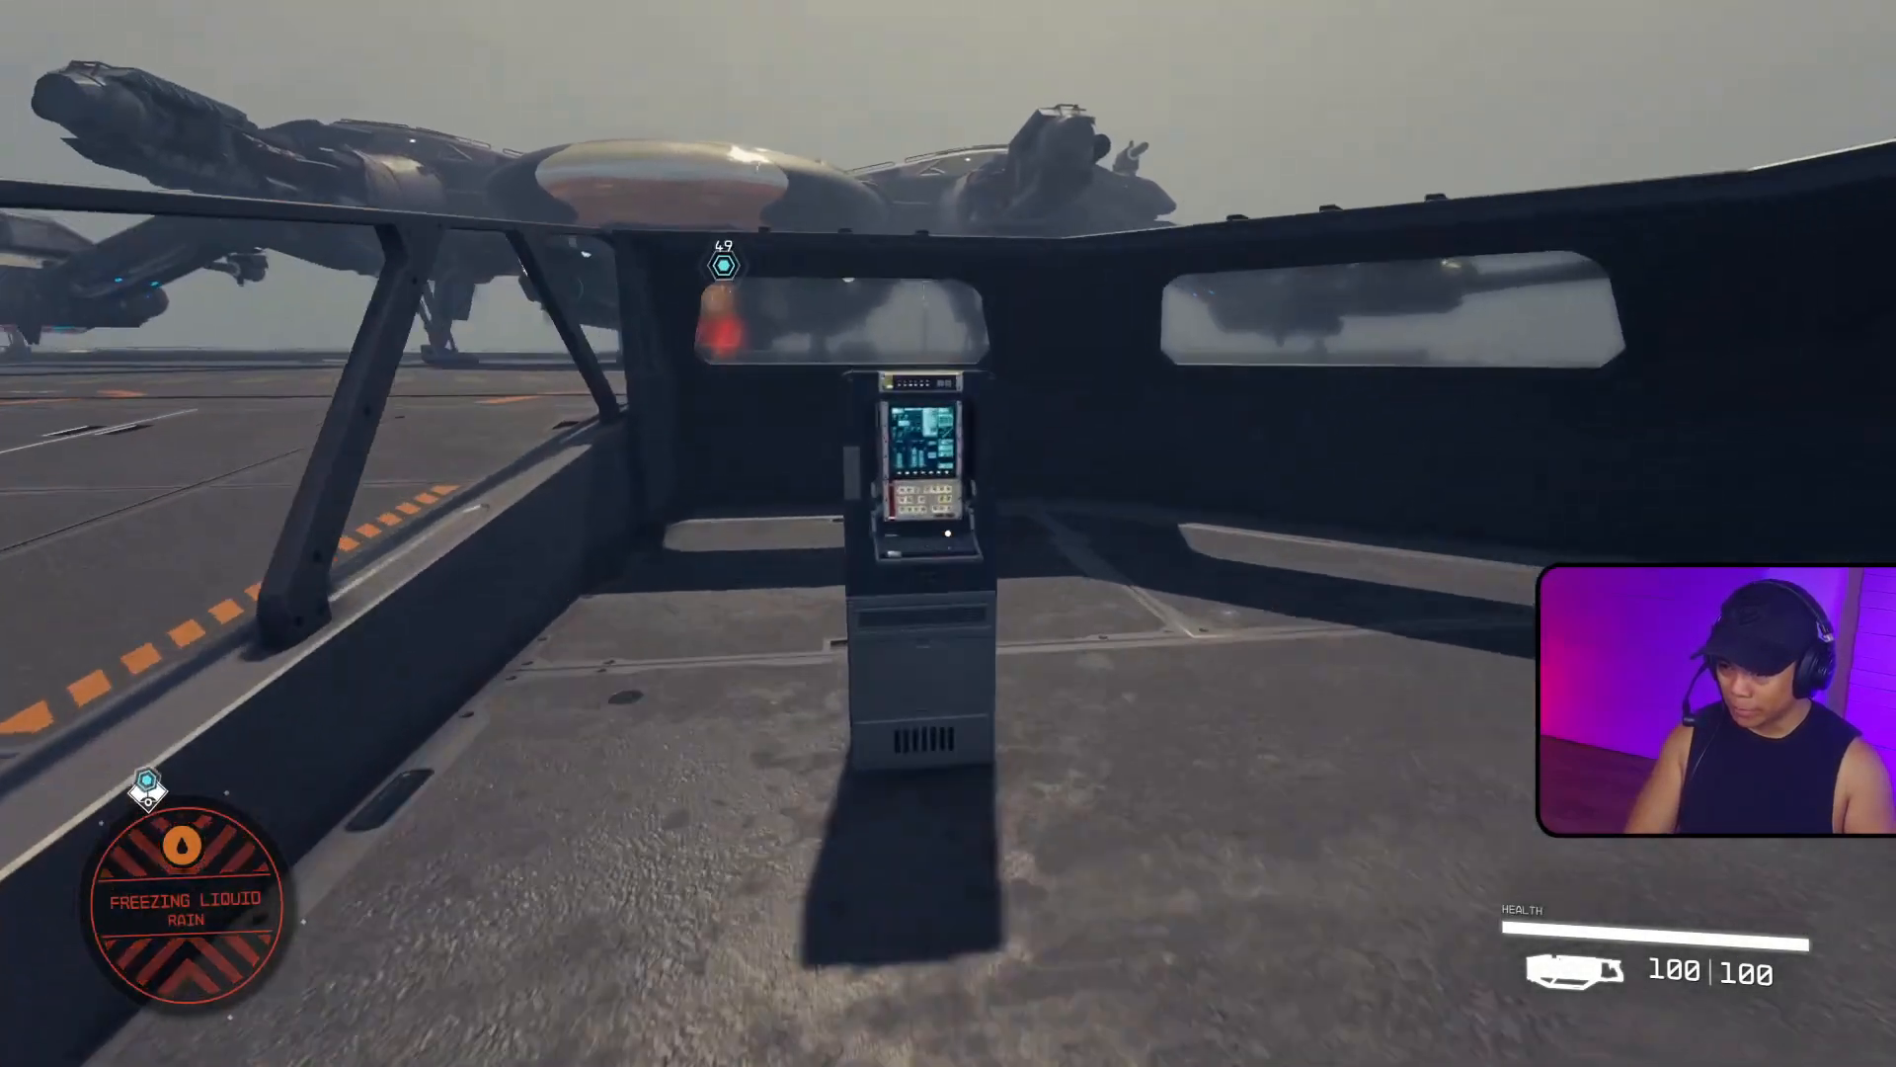
Activate the RamTech ship kiosk, enter the ship builder for the home ship, and start adding a part.
{"action": "key", "text": "e"}
{"action": "left_click", "coordinate": [854, 450]}
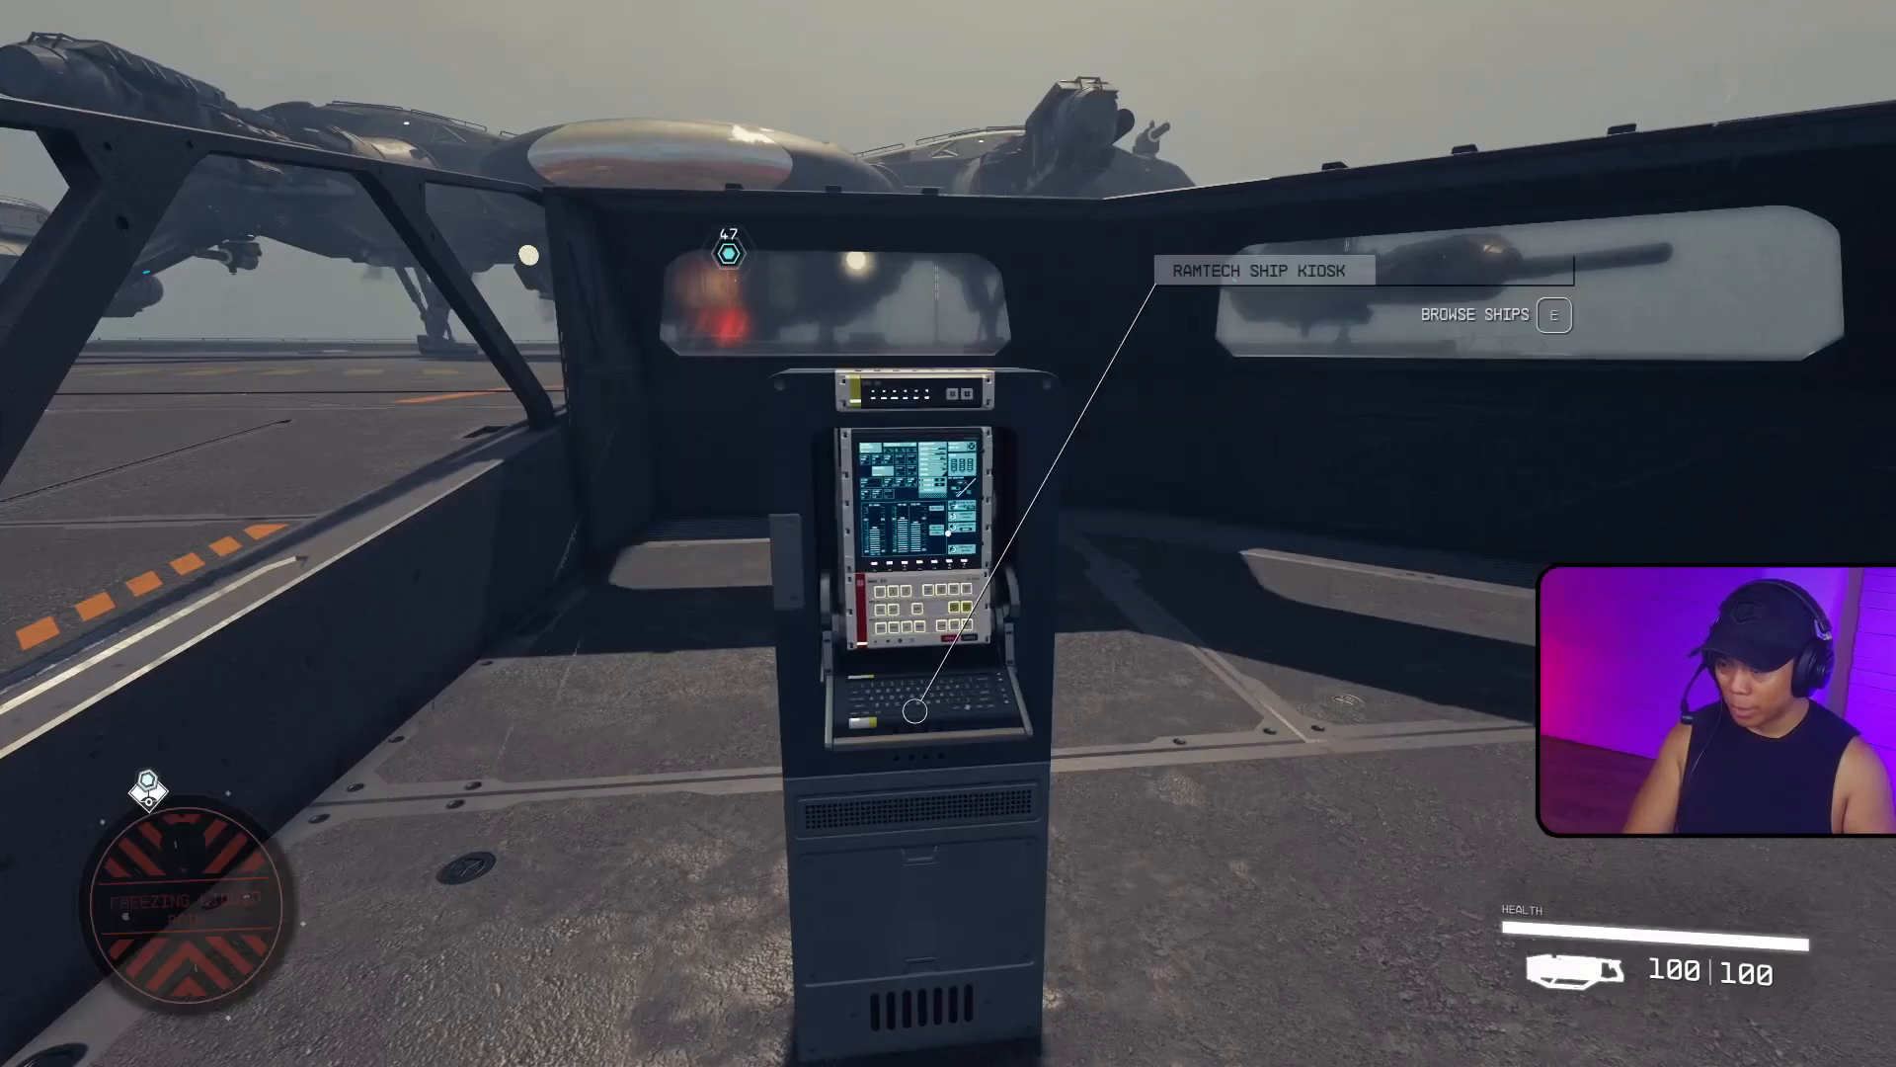
{"action": "key", "text": "b"}
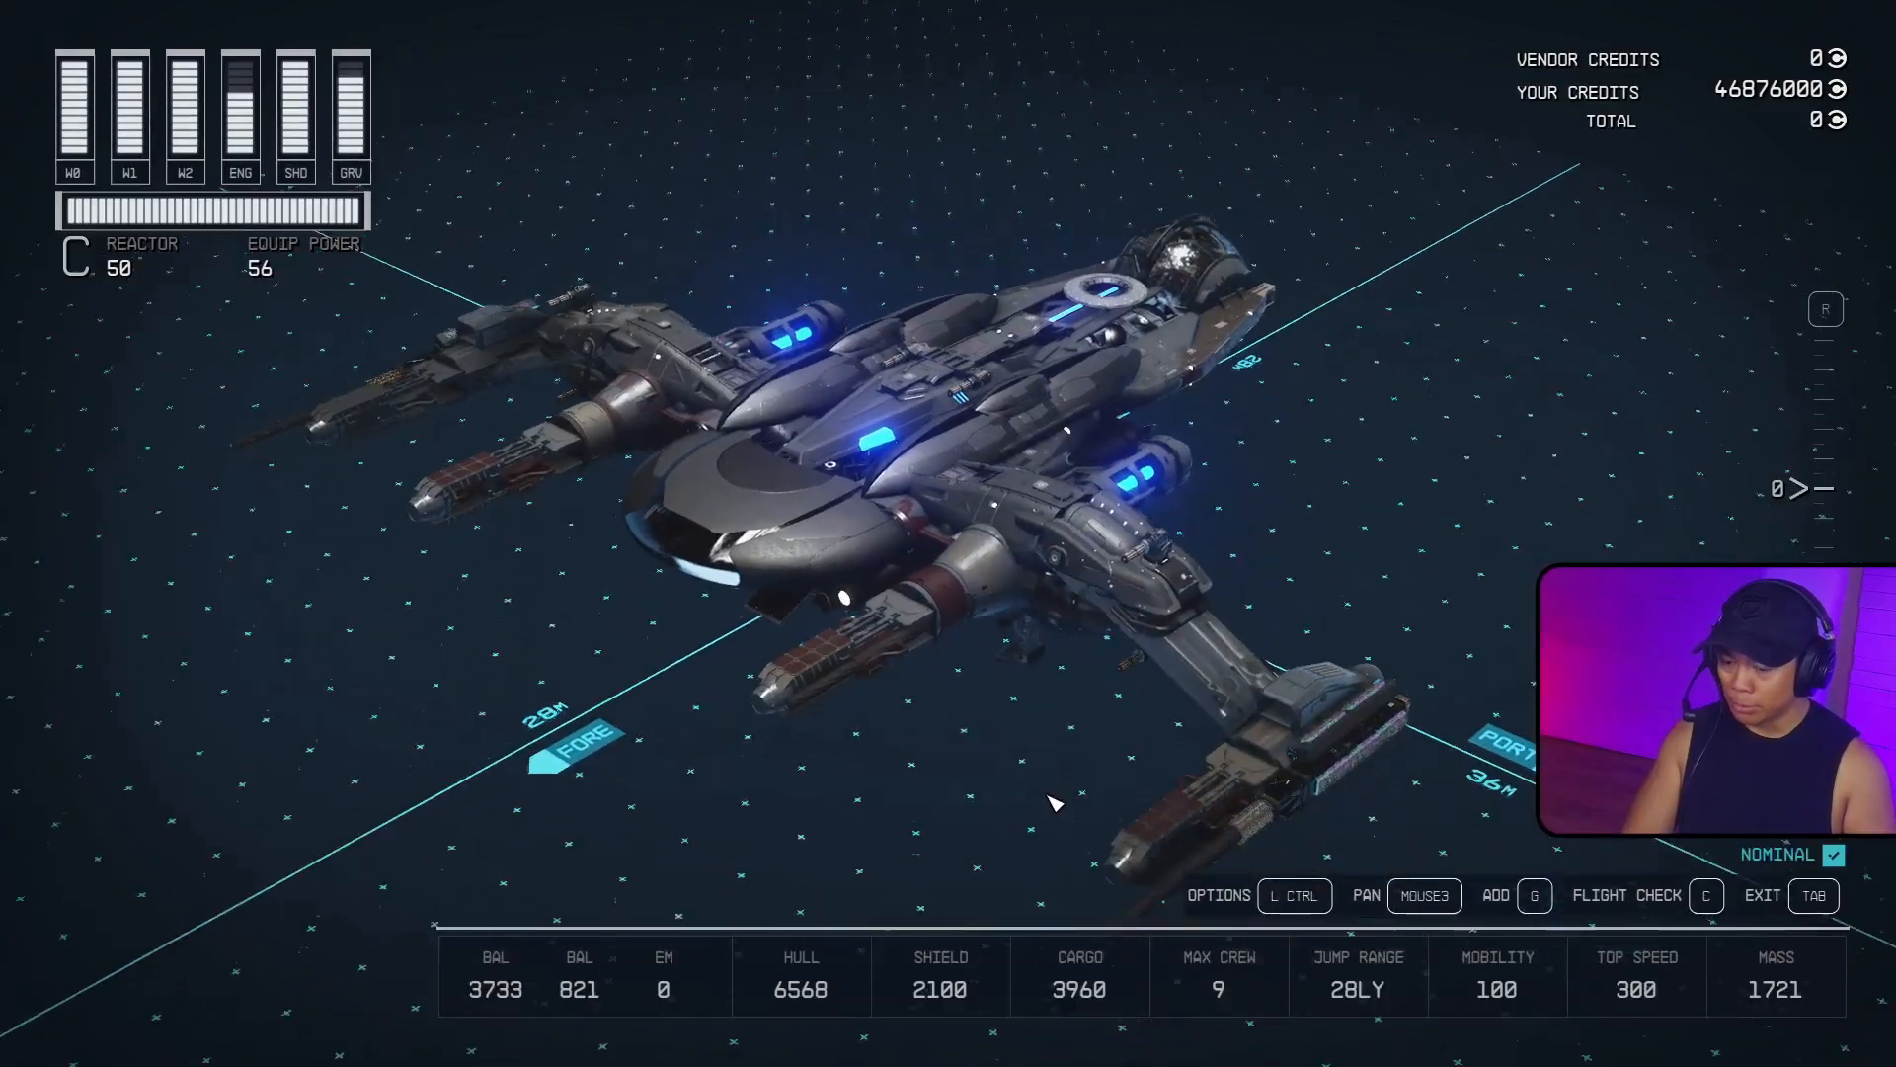
{"action": "key", "text": "r"}
Examine the landing bays the kiosk sells, from the LB750 to the Ship Bed 200.
{"action": "key", "text": "t"}
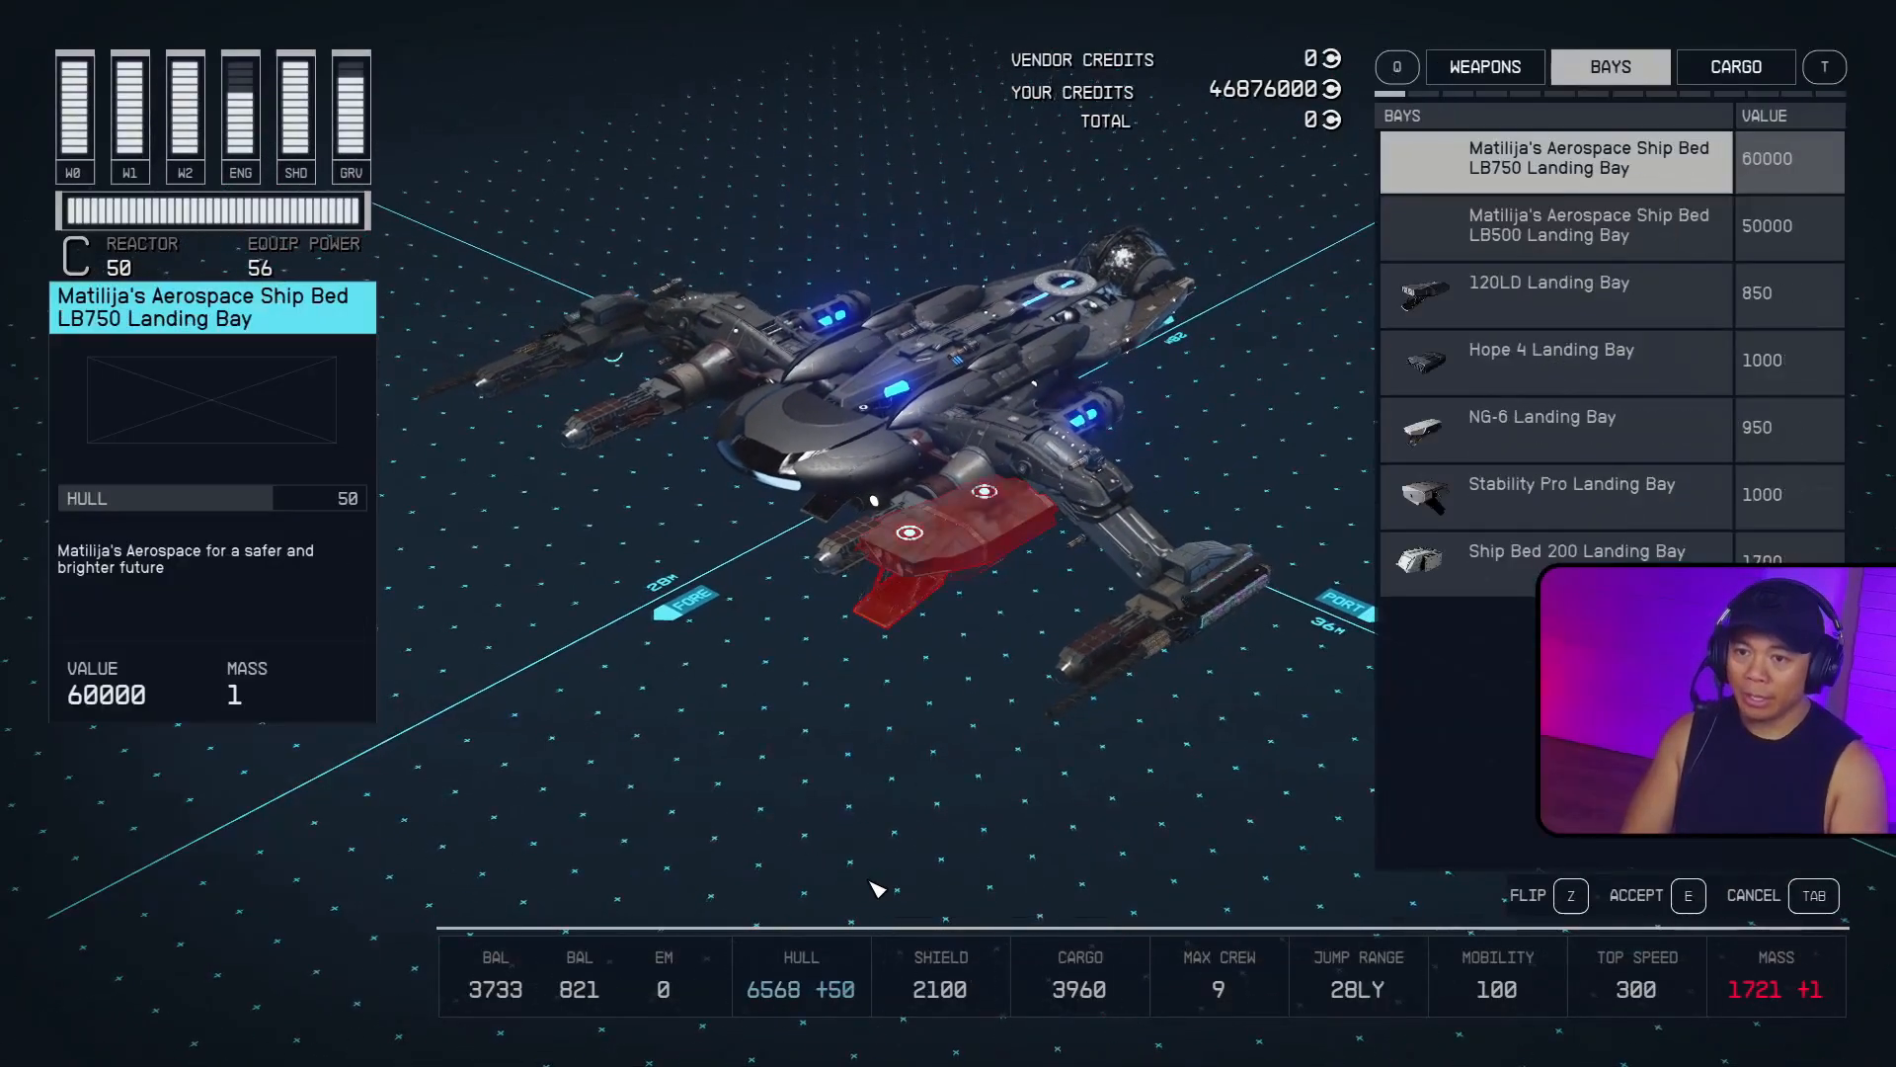
{"action": "key", "text": "Down"}
{"action": "key", "text": "Down"}
{"action": "key", "text": "Down"}
{"action": "key", "text": "Down"}
{"action": "key", "text": "Down"}
{"action": "key", "text": "Down"}
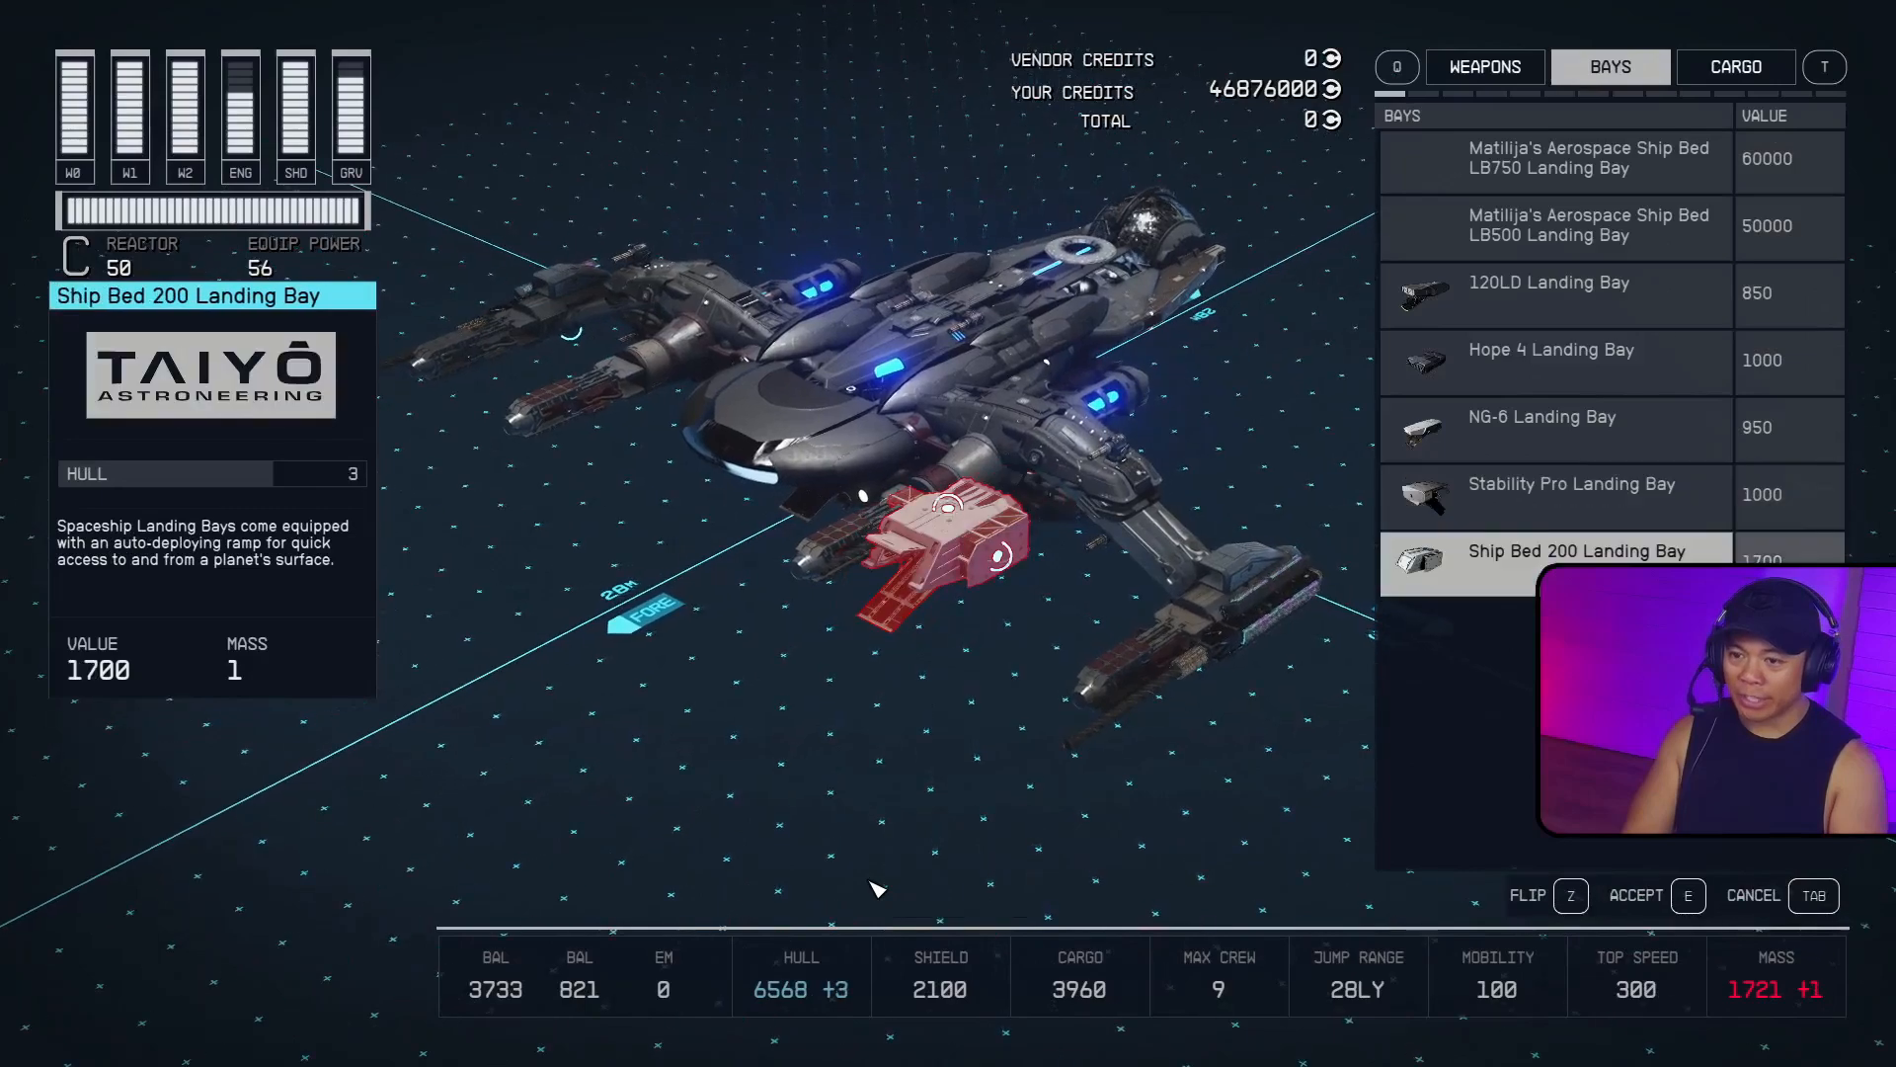
Look through the whole range of cargo holds the kiosk sells, down to the StorMax 60 and back up.
{"action": "key", "text": "t"}
{"action": "key", "text": "Down"}
{"action": "key", "text": "Down"}
{"action": "key", "text": "Down"}
{"action": "key", "text": "Down"}
{"action": "key", "text": "Down"}
{"action": "key", "text": "Down"}
{"action": "key", "text": "Down"}
{"action": "key", "text": "Down"}
{"action": "key", "text": "Down"}
{"action": "key", "text": "Down"}
{"action": "key", "text": "Down"}
{"action": "key", "text": "Down"}
{"action": "key", "text": "Down"}
{"action": "key", "text": "Down"}
{"action": "key", "text": "Down"}
{"action": "key", "text": "Down"}
{"action": "key", "text": "Down"}
{"action": "key", "text": "Down"}
{"action": "key", "text": "Down"}
{"action": "key", "text": "Down"}
{"action": "key", "text": "Down"}
{"action": "key", "text": "Down"}
{"action": "key", "text": "Down"}
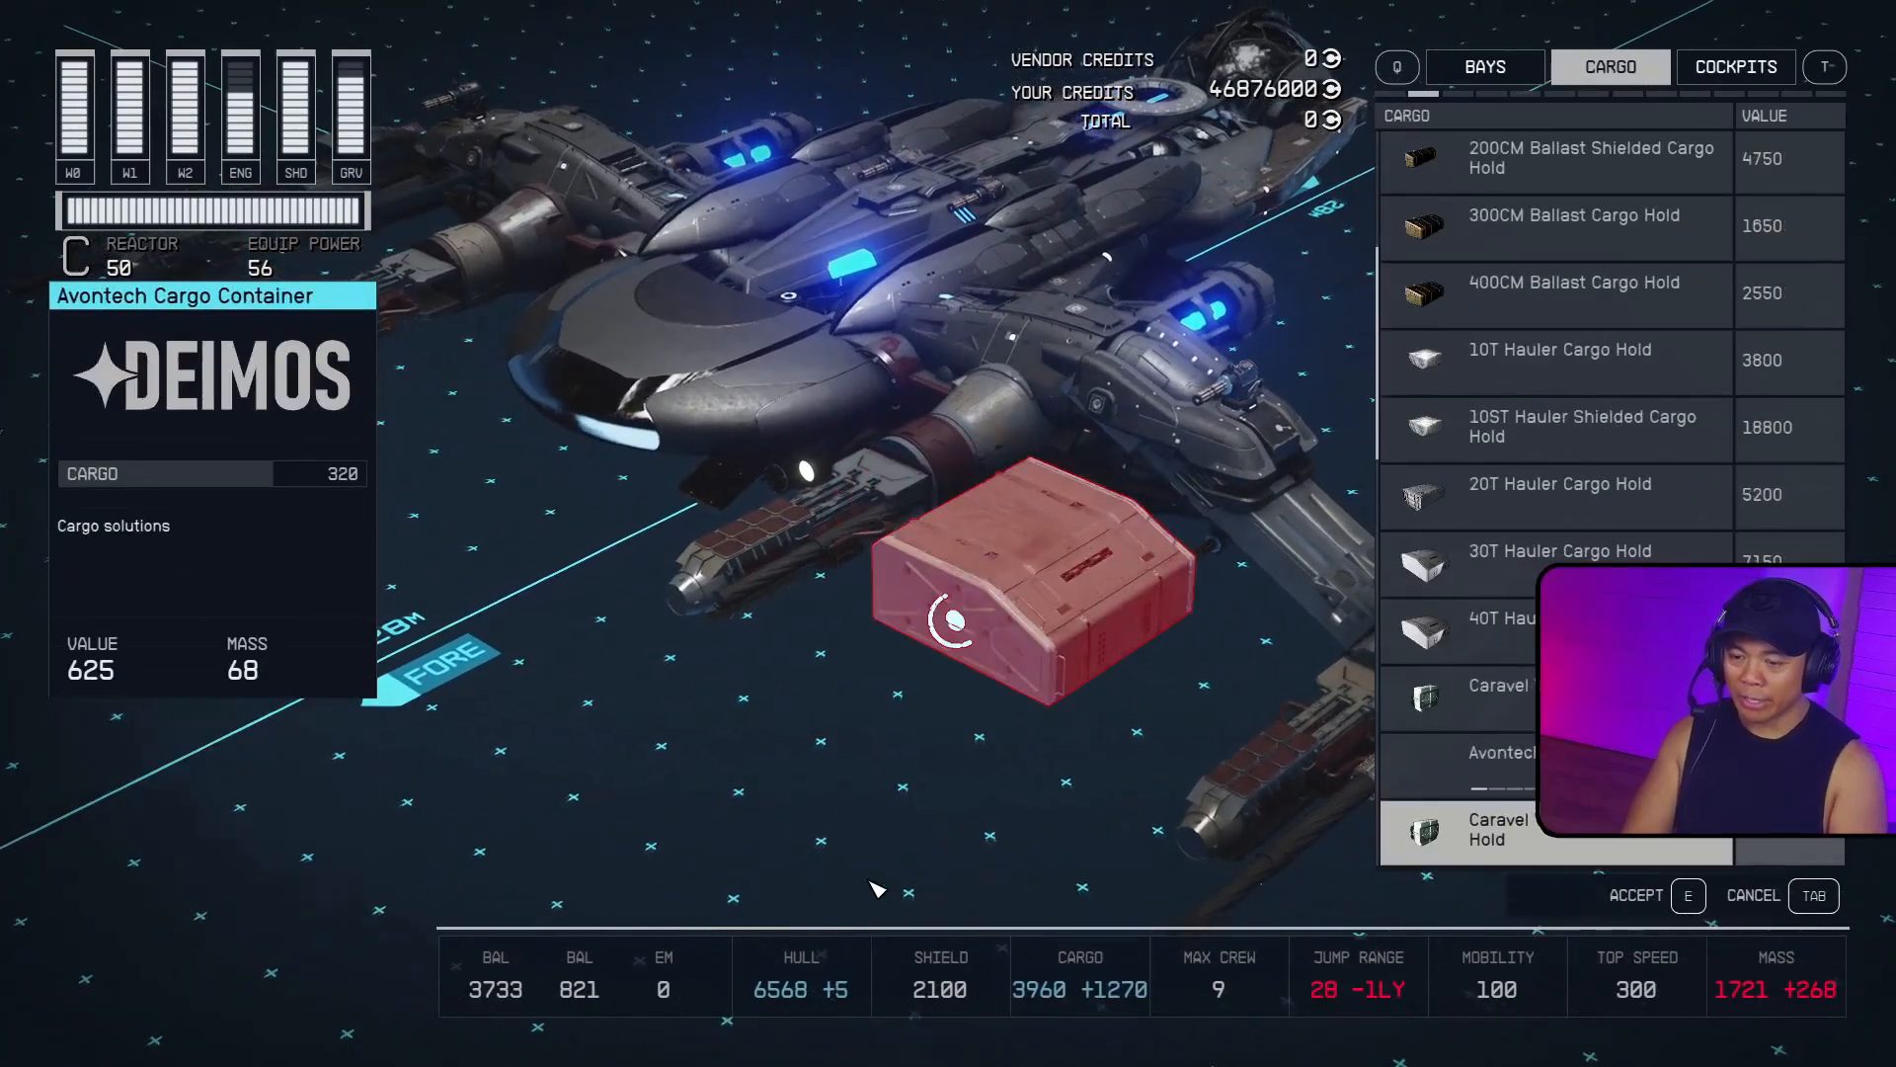
{"action": "key", "text": "Down"}
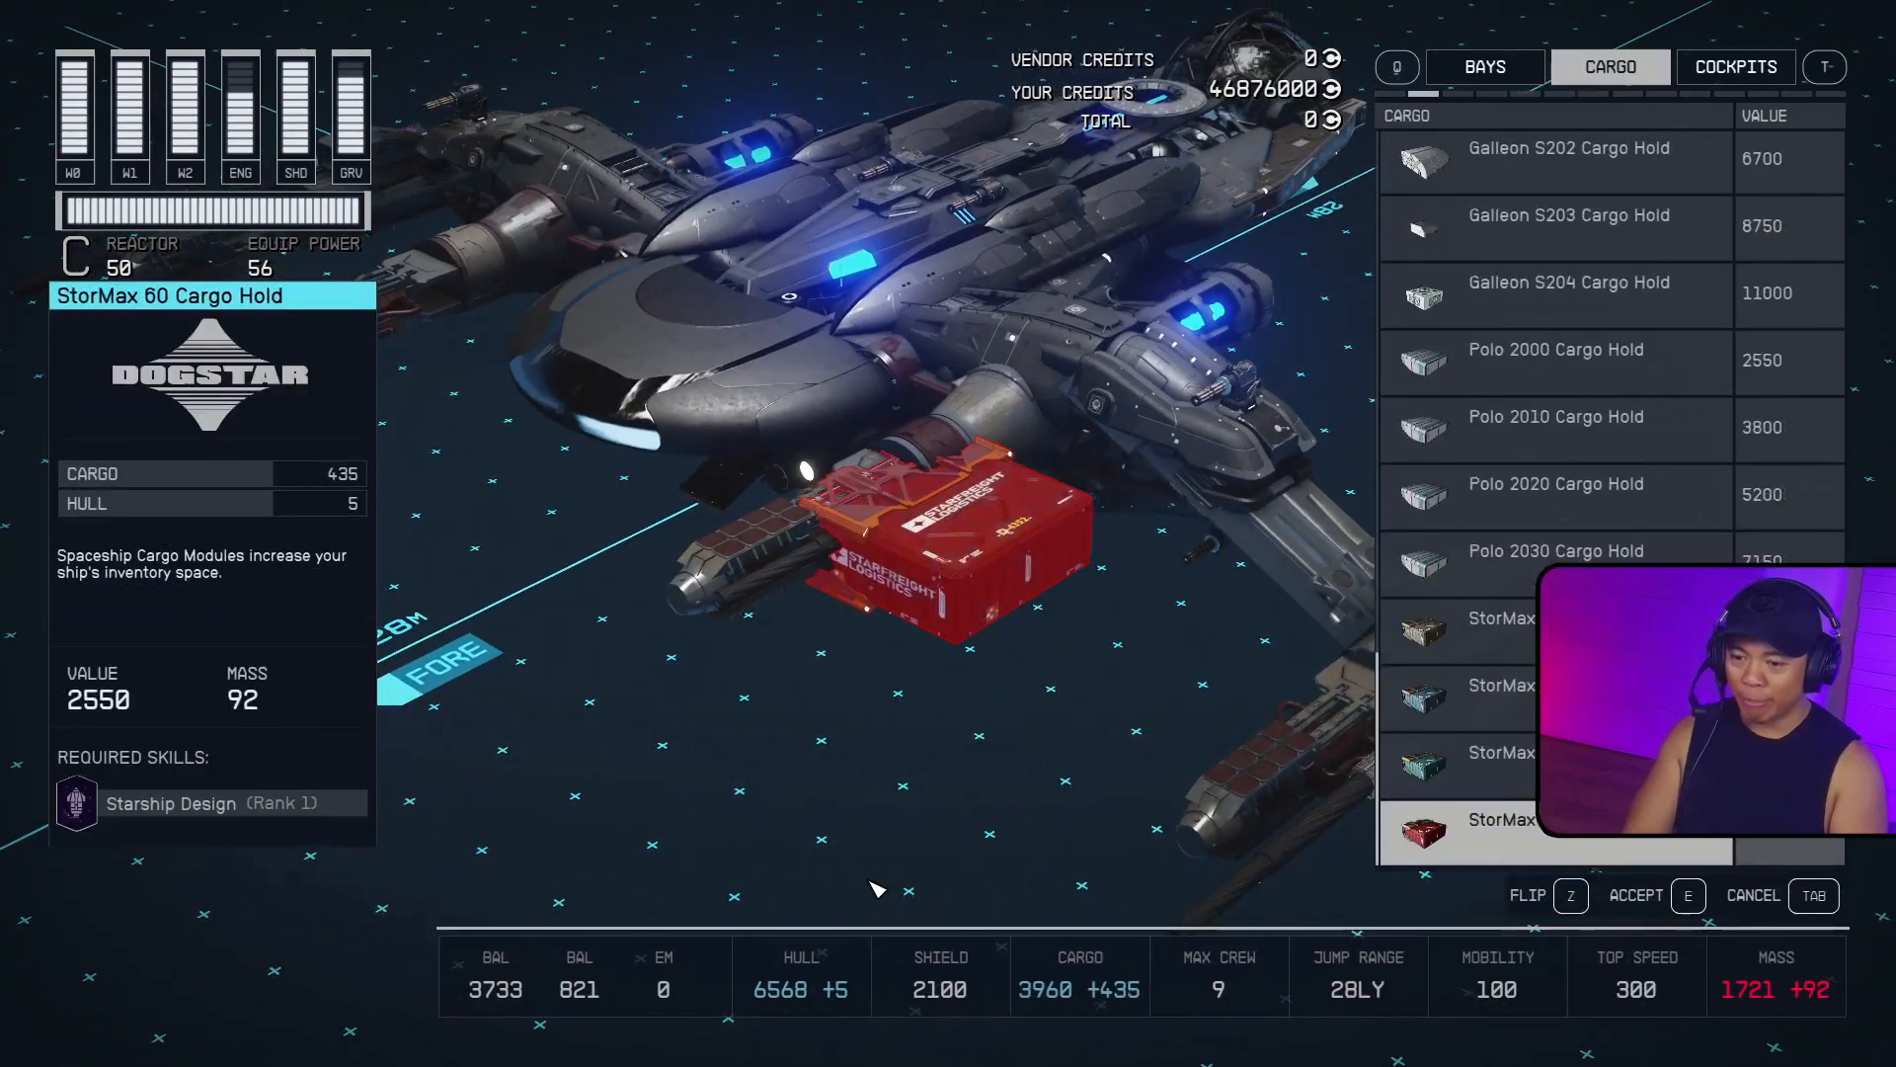
{"action": "key", "text": "Down"}
{"action": "key", "text": "Up"}
{"action": "key", "text": "Up"}
{"action": "key", "text": "Up"}
{"action": "key", "text": "Up"}
{"action": "key", "text": "Up"}
{"action": "key", "text": "Up"}
{"action": "key", "text": "Up"}
{"action": "key", "text": "Up"}
{"action": "key", "text": "Up"}
{"action": "key", "text": "Up"}
{"action": "key", "text": "Up"}
{"action": "key", "text": "Up"}
{"action": "key", "text": "Up"}
{"action": "key", "text": "Up"}
{"action": "key", "text": "Up"}
{"action": "key", "text": "Up"}
{"action": "key", "text": "Up"}
{"action": "key", "text": "Up"}
{"action": "key", "text": "Up"}
{"action": "key", "text": "Up"}
{"action": "key", "text": "Up"}
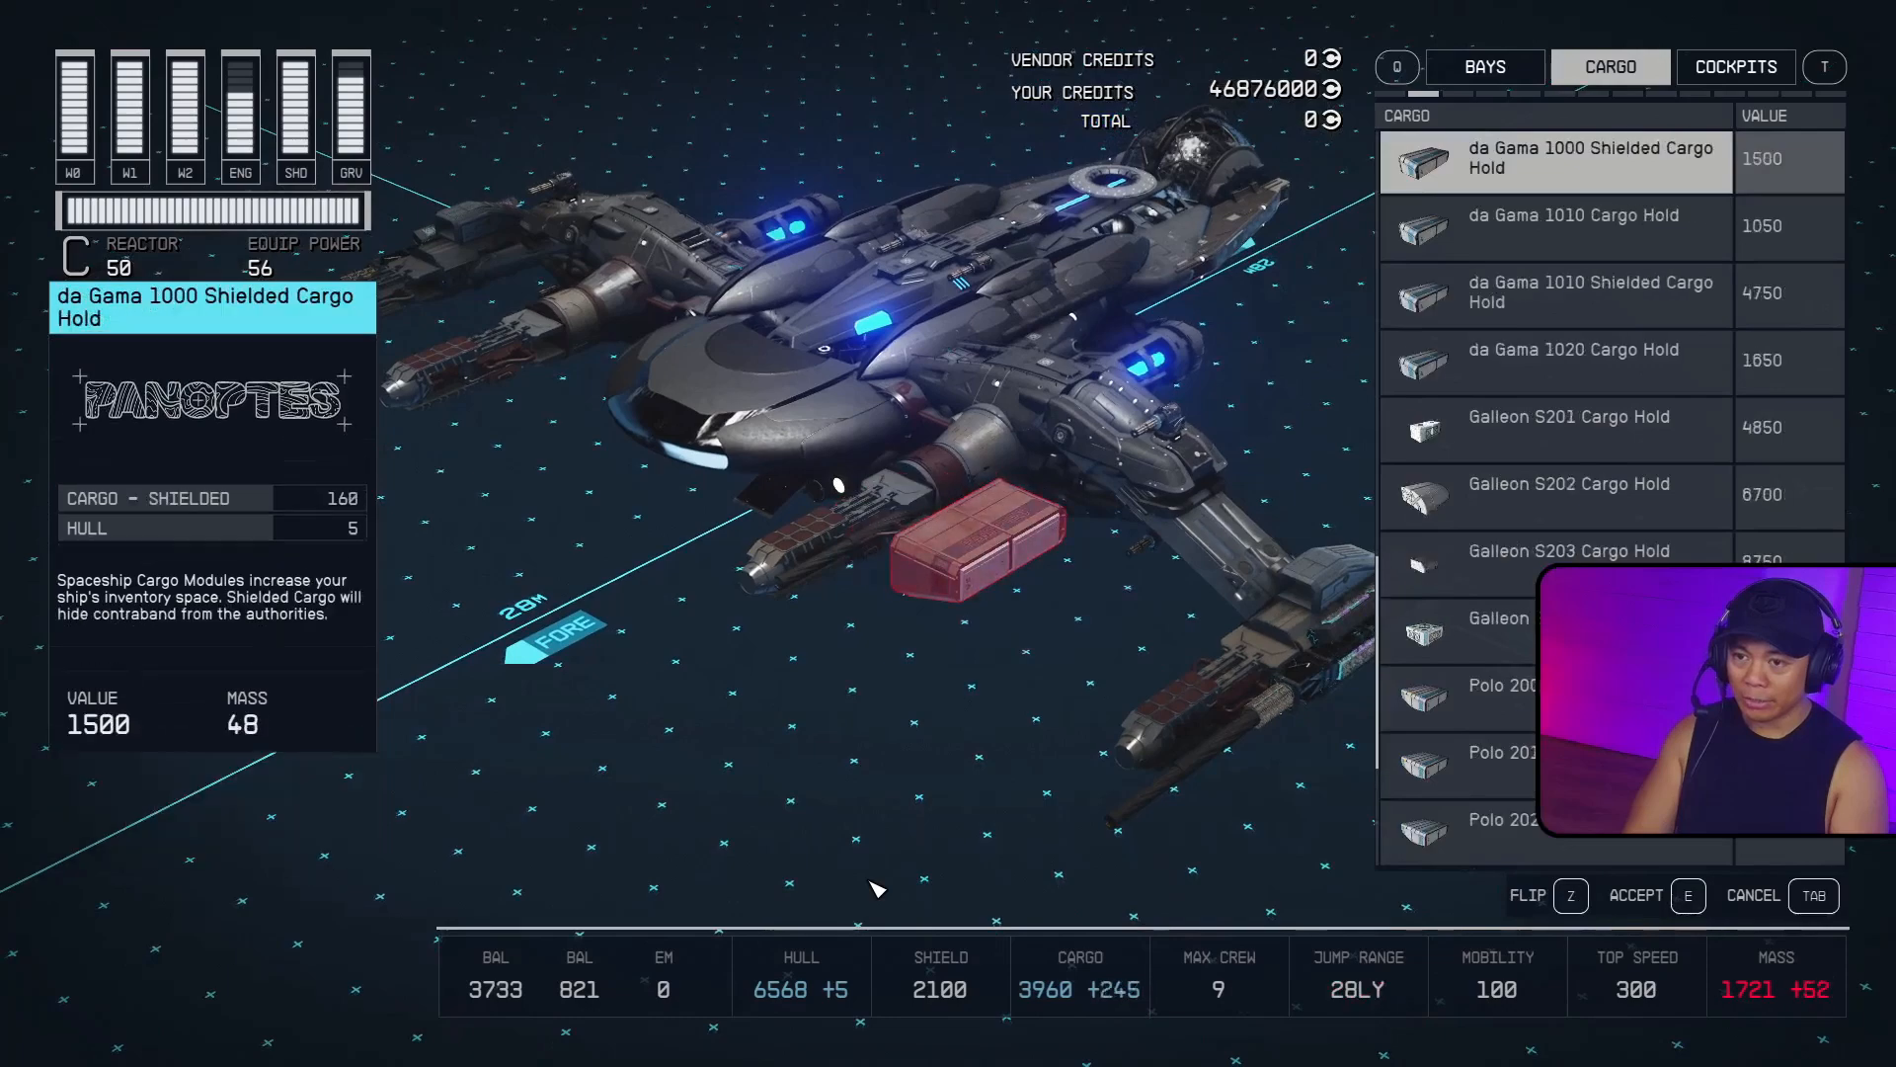
{"action": "key", "text": "Up"}
{"action": "key", "text": "Up"}
{"action": "key", "text": "Up"}
{"action": "key", "text": "Up"}
{"action": "key", "text": "Up"}
{"action": "key", "text": "Up"}
{"action": "key", "text": "Up"}
{"action": "key", "text": "Up"}
{"action": "key", "text": "Up"}
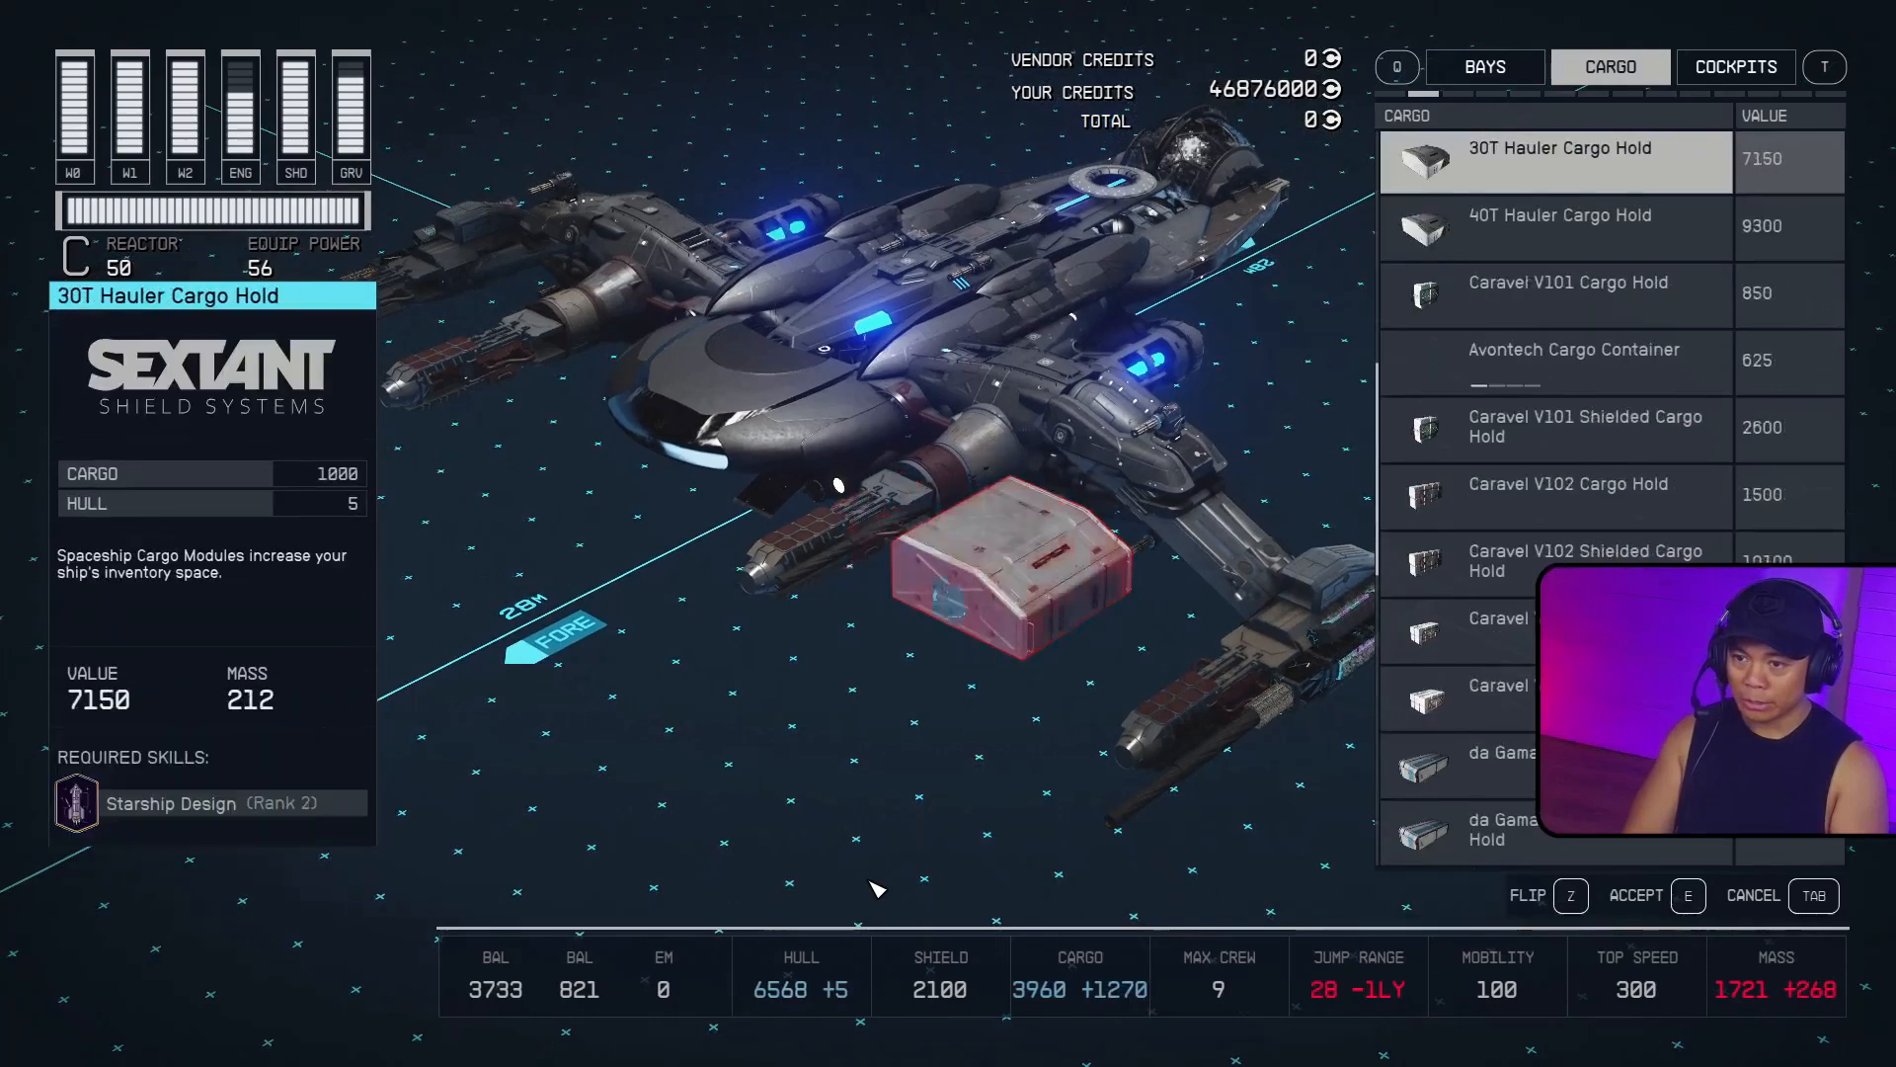
{"action": "key", "text": "Up"}
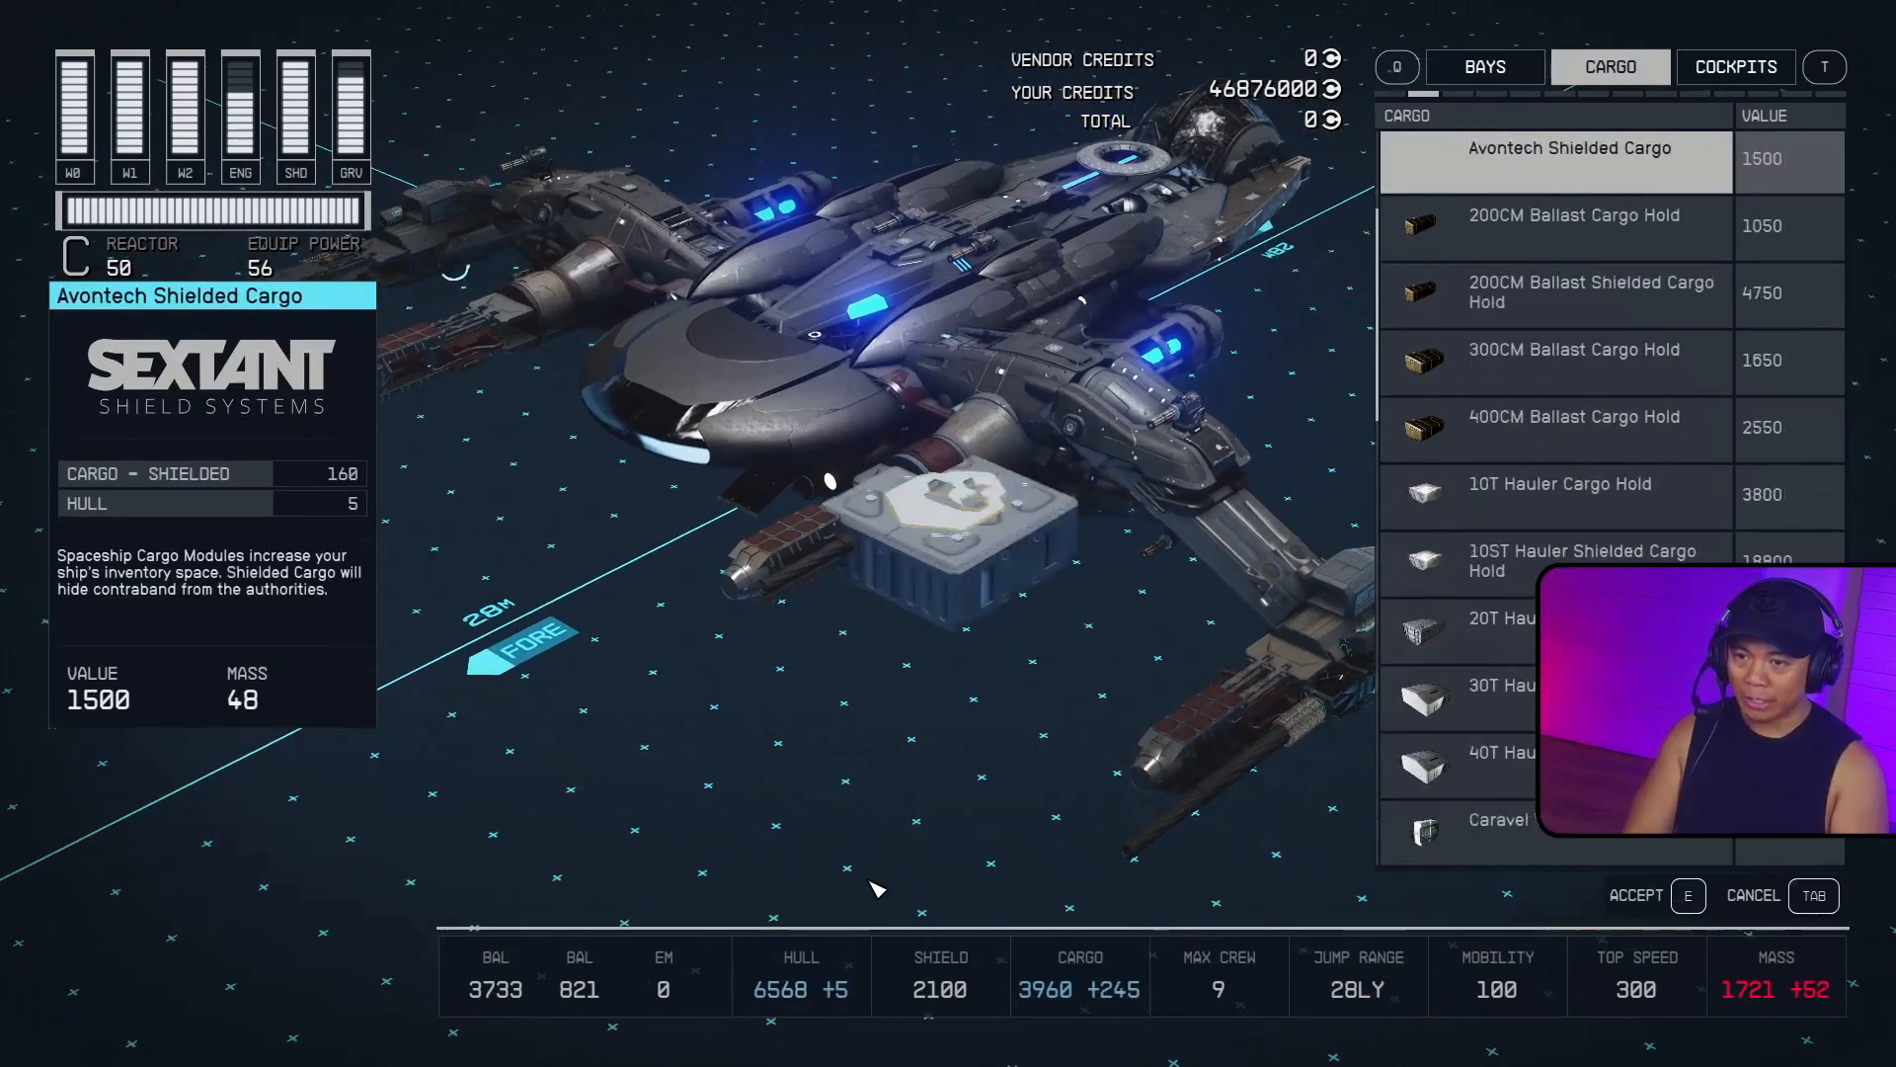
Look through the cockpits and bridges the kiosk sells, down to the Himeji Command Bridge, and leave the part list.
{"action": "key", "text": "t"}
{"action": "key", "text": "Down"}
{"action": "key", "text": "Down"}
{"action": "key", "text": "Down"}
{"action": "key", "text": "Down"}
{"action": "key", "text": "Down"}
{"action": "key", "text": "Down"}
{"action": "key", "text": "Down"}
{"action": "key", "text": "Down"}
{"action": "key", "text": "Down"}
{"action": "key", "text": "Down"}
{"action": "key", "text": "Down"}
{"action": "key", "text": "Down"}
{"action": "key", "text": "Down"}
{"action": "key", "text": "Down"}
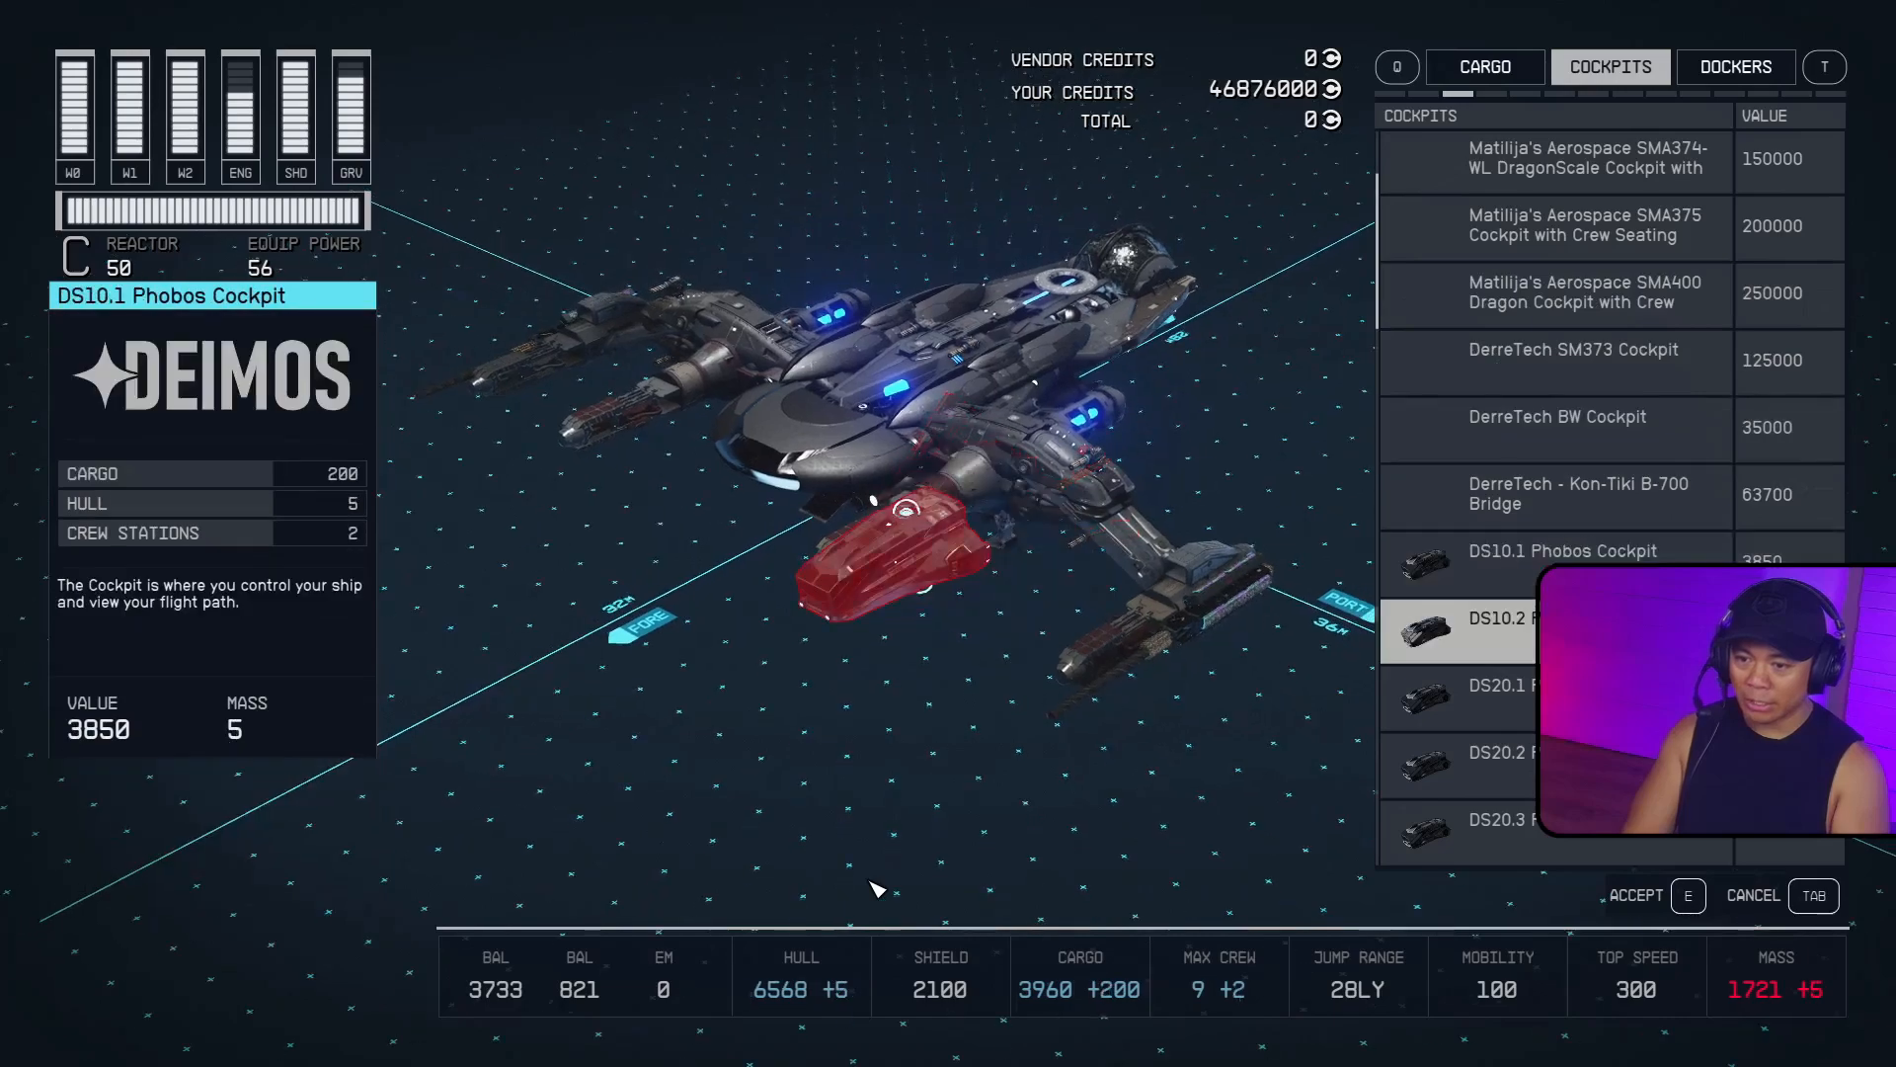
{"action": "key", "text": "Down"}
{"action": "key", "text": "Down"}
{"action": "key", "text": "Down"}
{"action": "key", "text": "Down"}
{"action": "key", "text": "Down"}
{"action": "key", "text": "Down"}
{"action": "key", "text": "Down"}
{"action": "key", "text": "Down"}
{"action": "key", "text": "Down"}
{"action": "key", "text": "Down"}
{"action": "key", "text": "Down"}
{"action": "key", "text": "Down"}
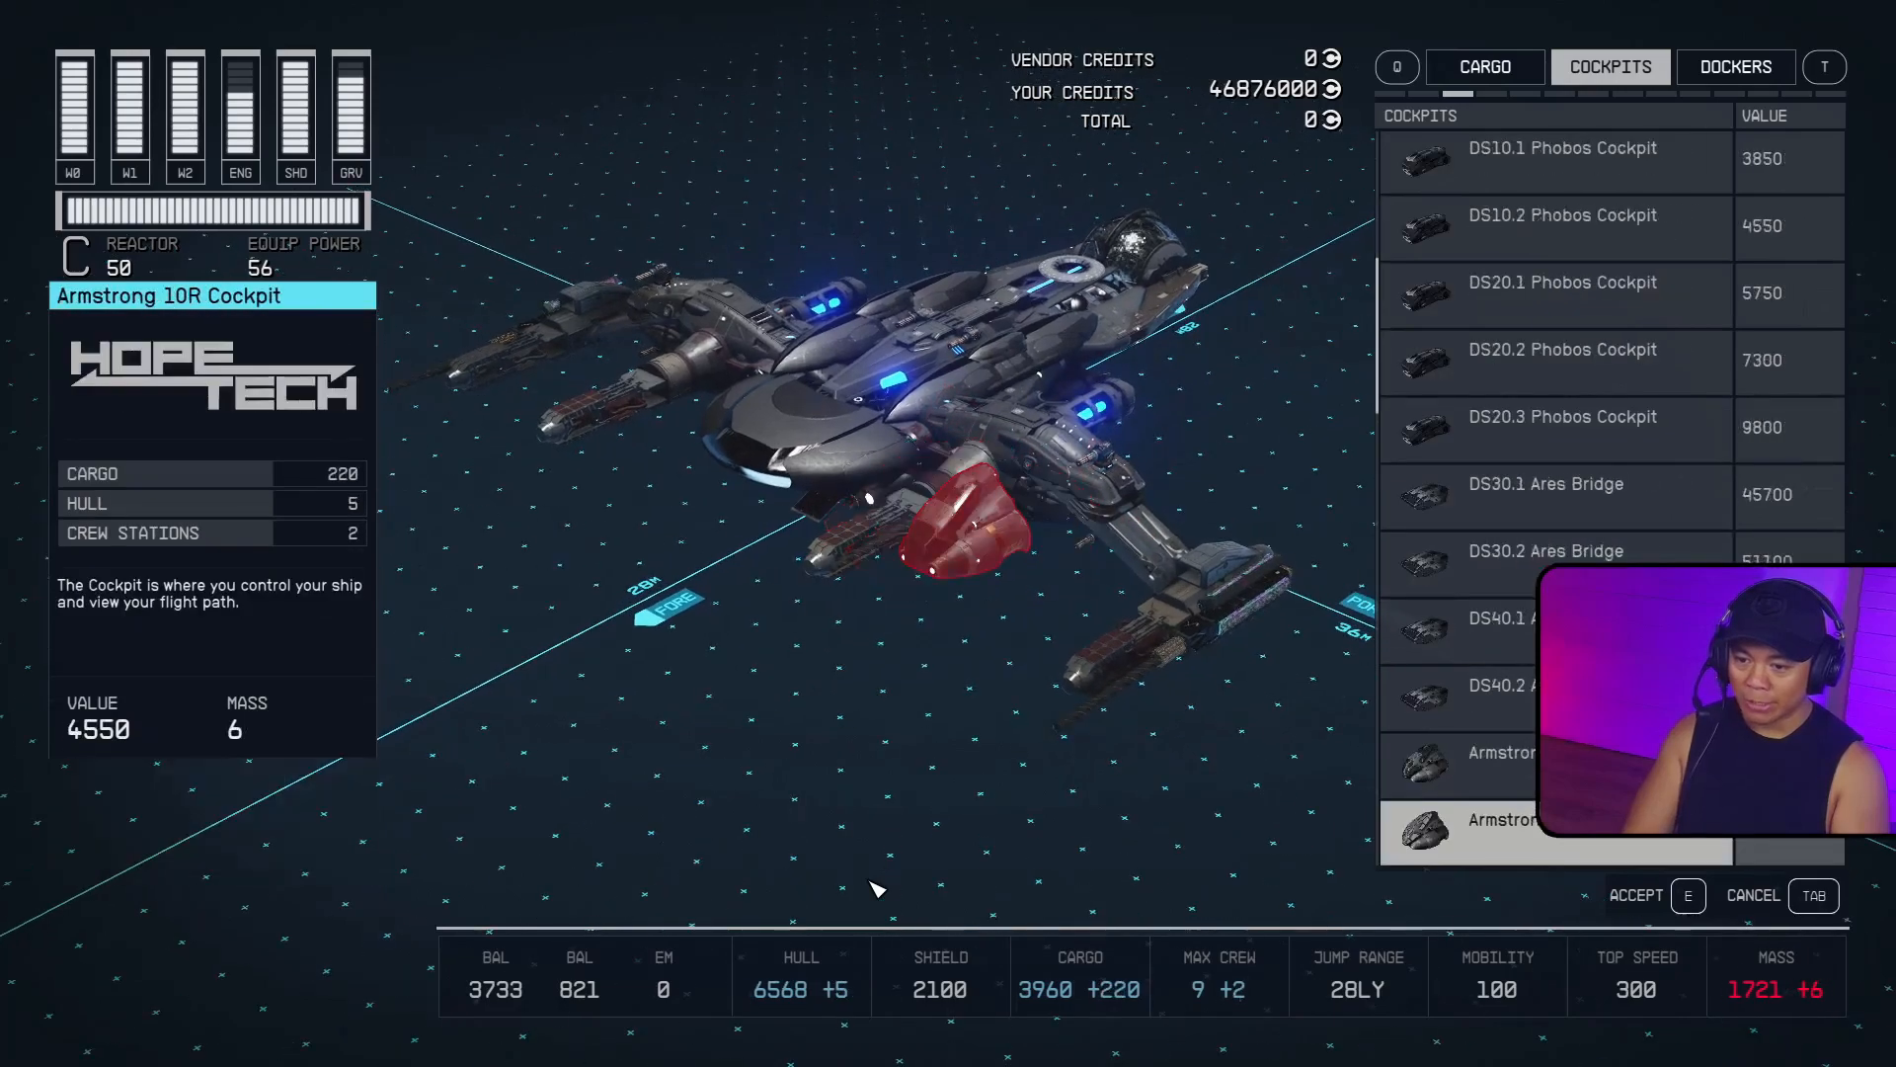
{"action": "key", "text": "Down"}
{"action": "key", "text": "Down"}
{"action": "key", "text": "Down"}
{"action": "key", "text": "Down"}
{"action": "key", "text": "Down"}
{"action": "key", "text": "Down"}
{"action": "key", "text": "Down"}
{"action": "key", "text": "Down"}
{"action": "key", "text": "Down"}
{"action": "key", "text": "Down"}
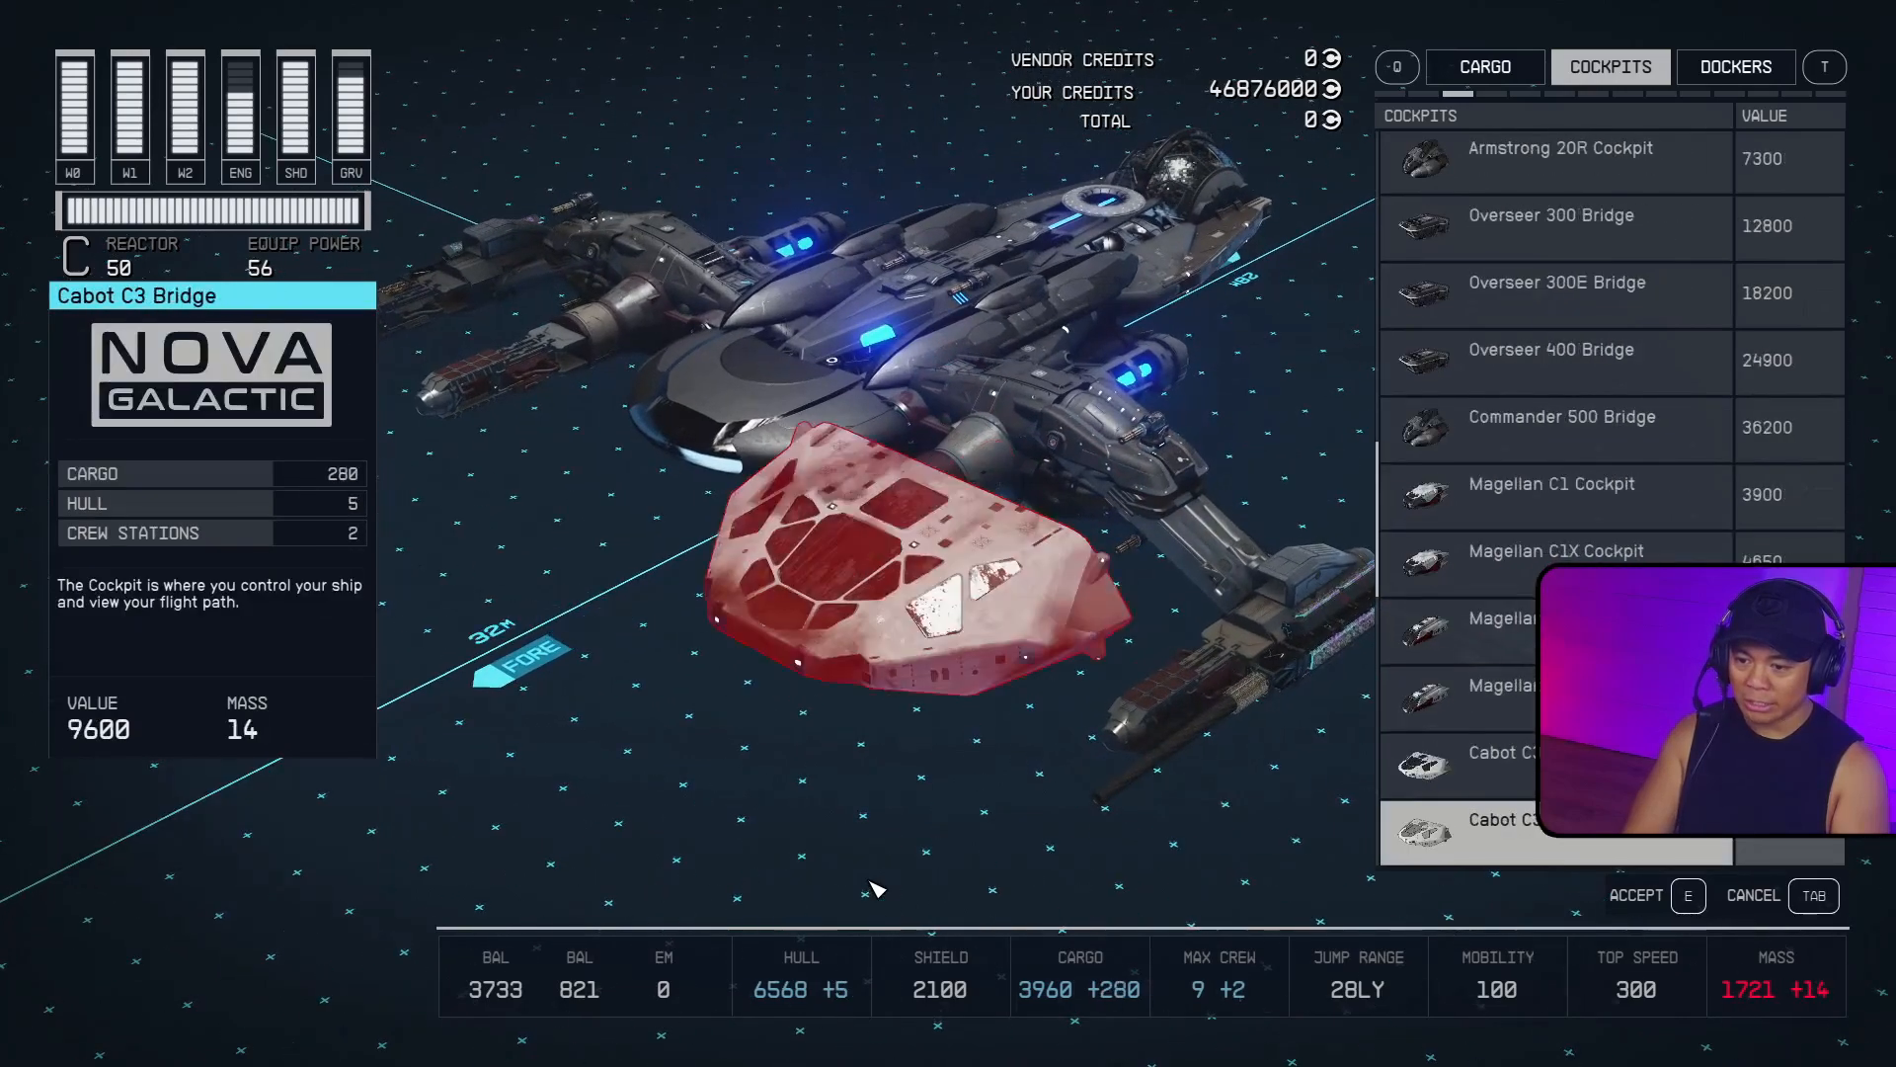
{"action": "key", "text": "Down"}
{"action": "key", "text": "Down"}
{"action": "key", "text": "Down"}
{"action": "key", "text": "Down"}
{"action": "key", "text": "Down"}
{"action": "key", "text": "Down"}
{"action": "key", "text": "Down"}
{"action": "key", "text": "Down"}
{"action": "key", "text": "Down"}
{"action": "key", "text": "Down"}
{"action": "key", "text": "Down"}
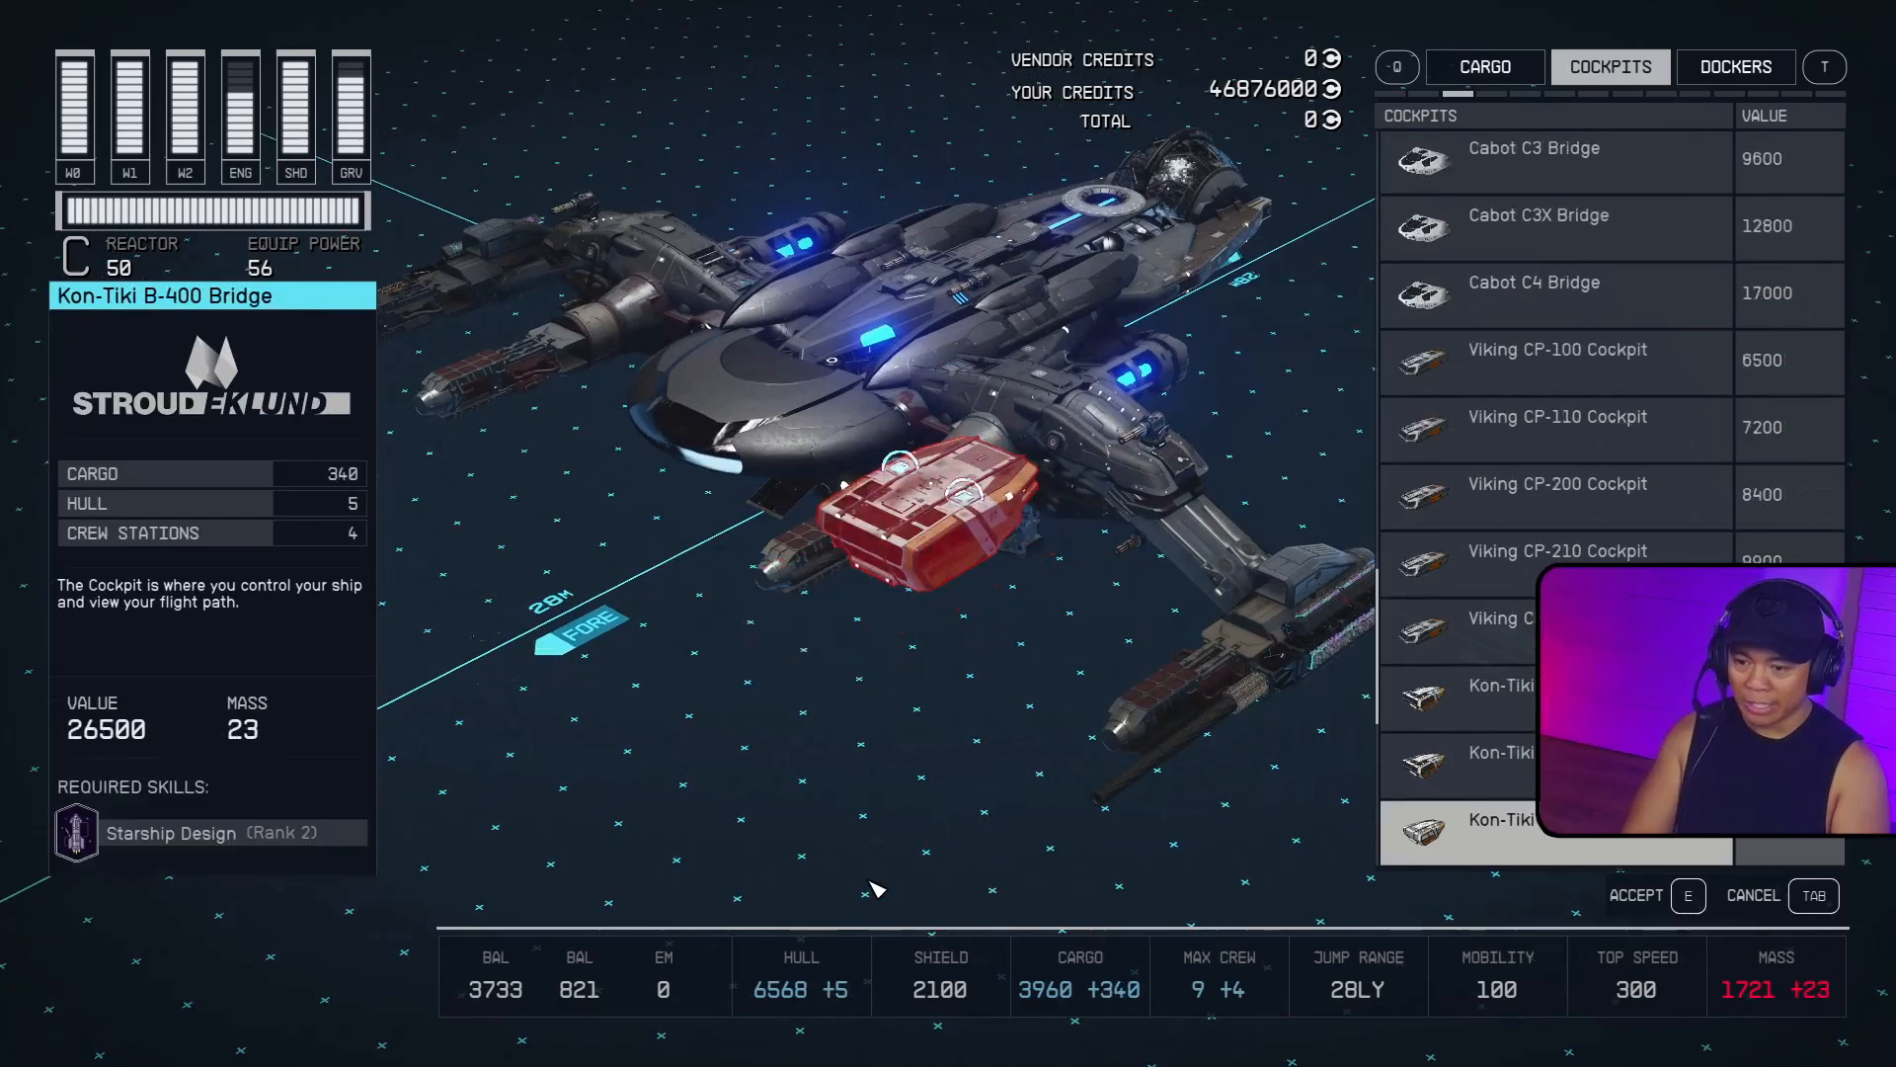
{"action": "key", "text": "Down"}
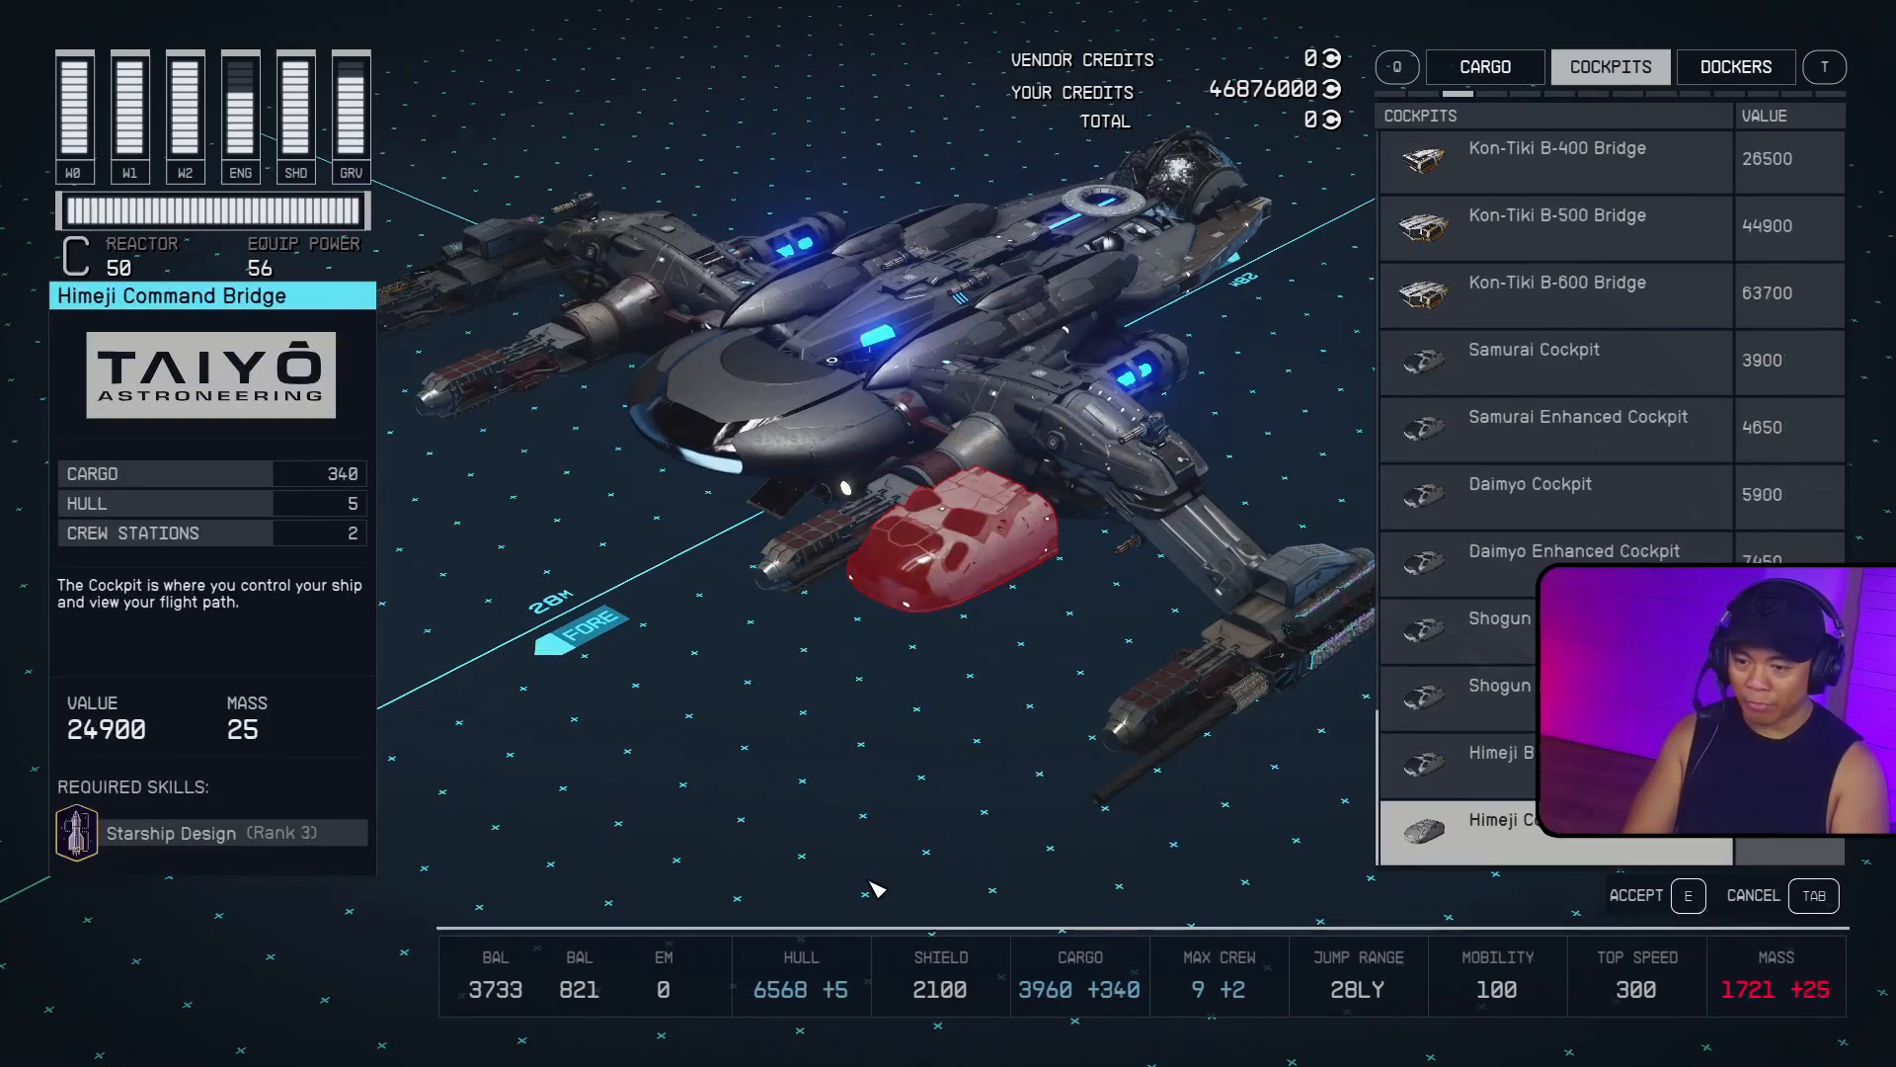
{"action": "key", "text": "e"}
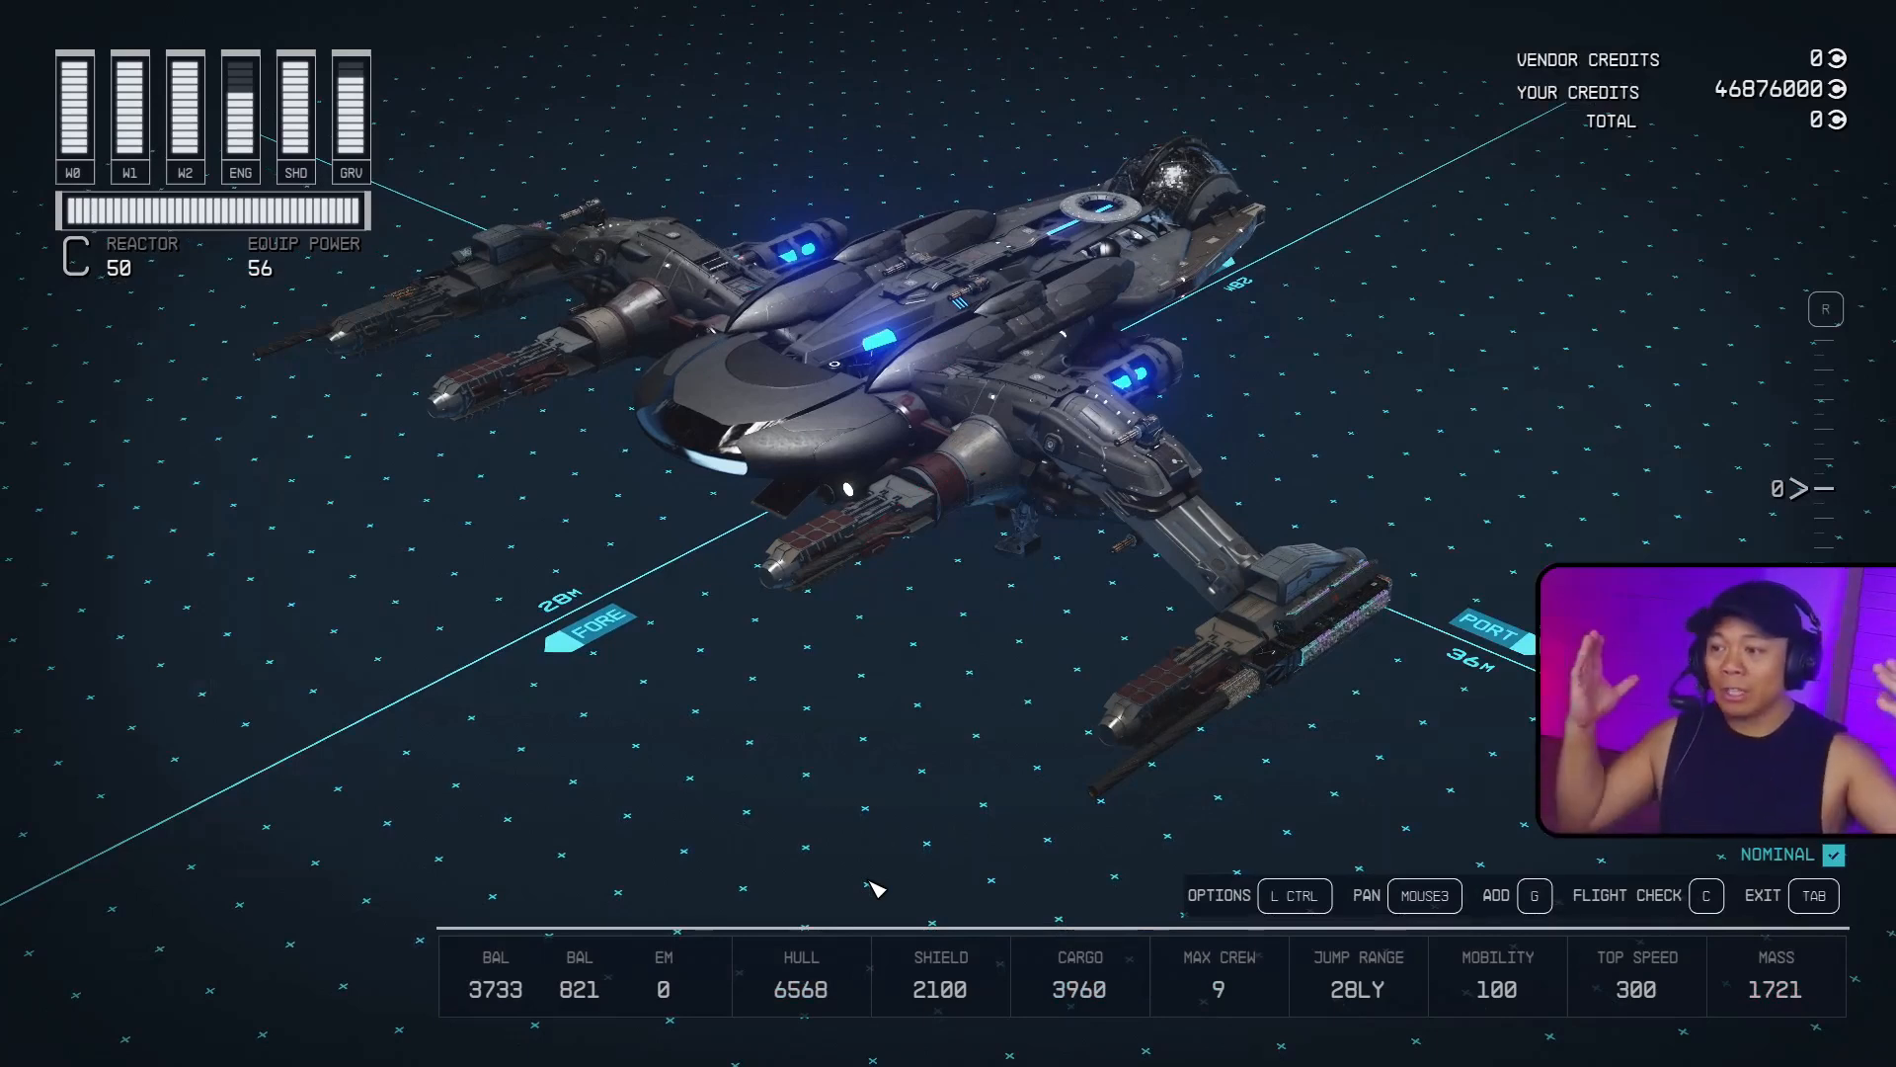
Leave the ship builder and the kiosk, quit the game, and switch back to the Creation Kit.
{"action": "key", "text": "Tab"}
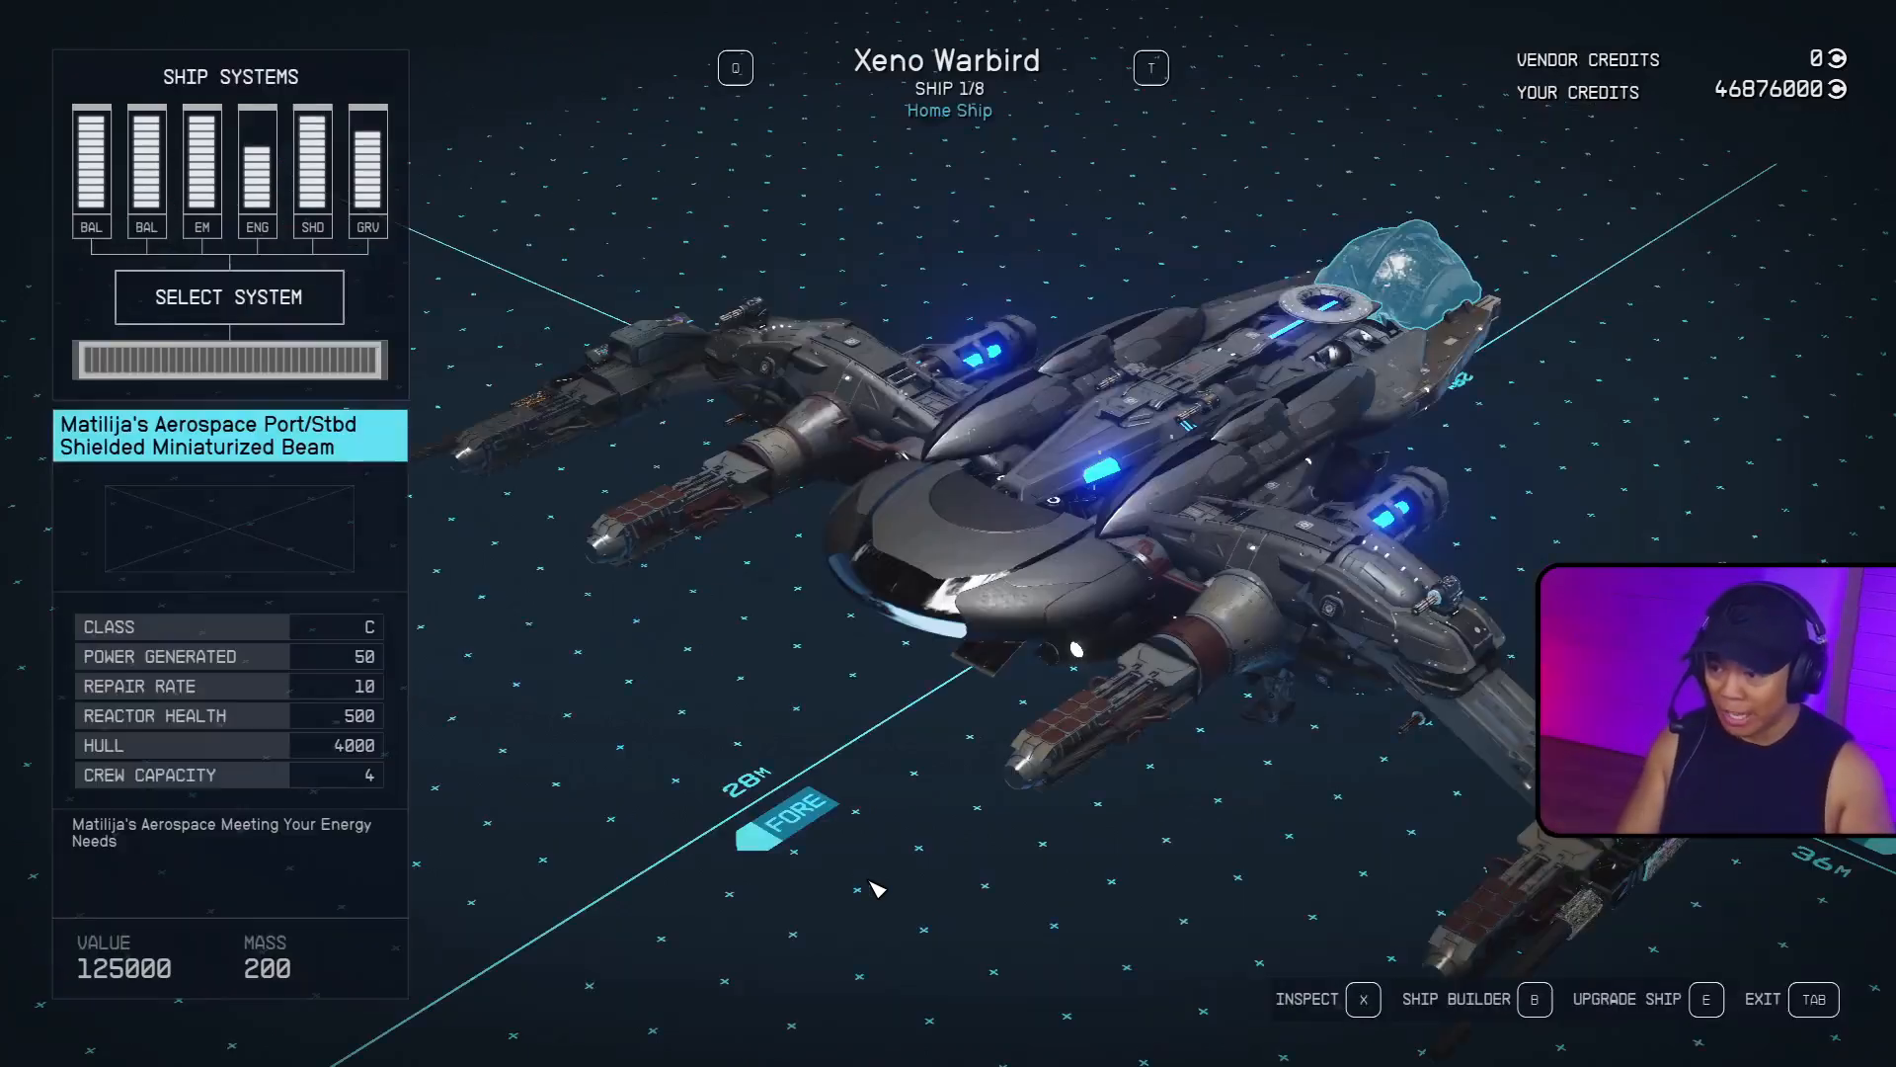
{"action": "key", "text": "Tab"}
{"action": "key", "text": "s"}
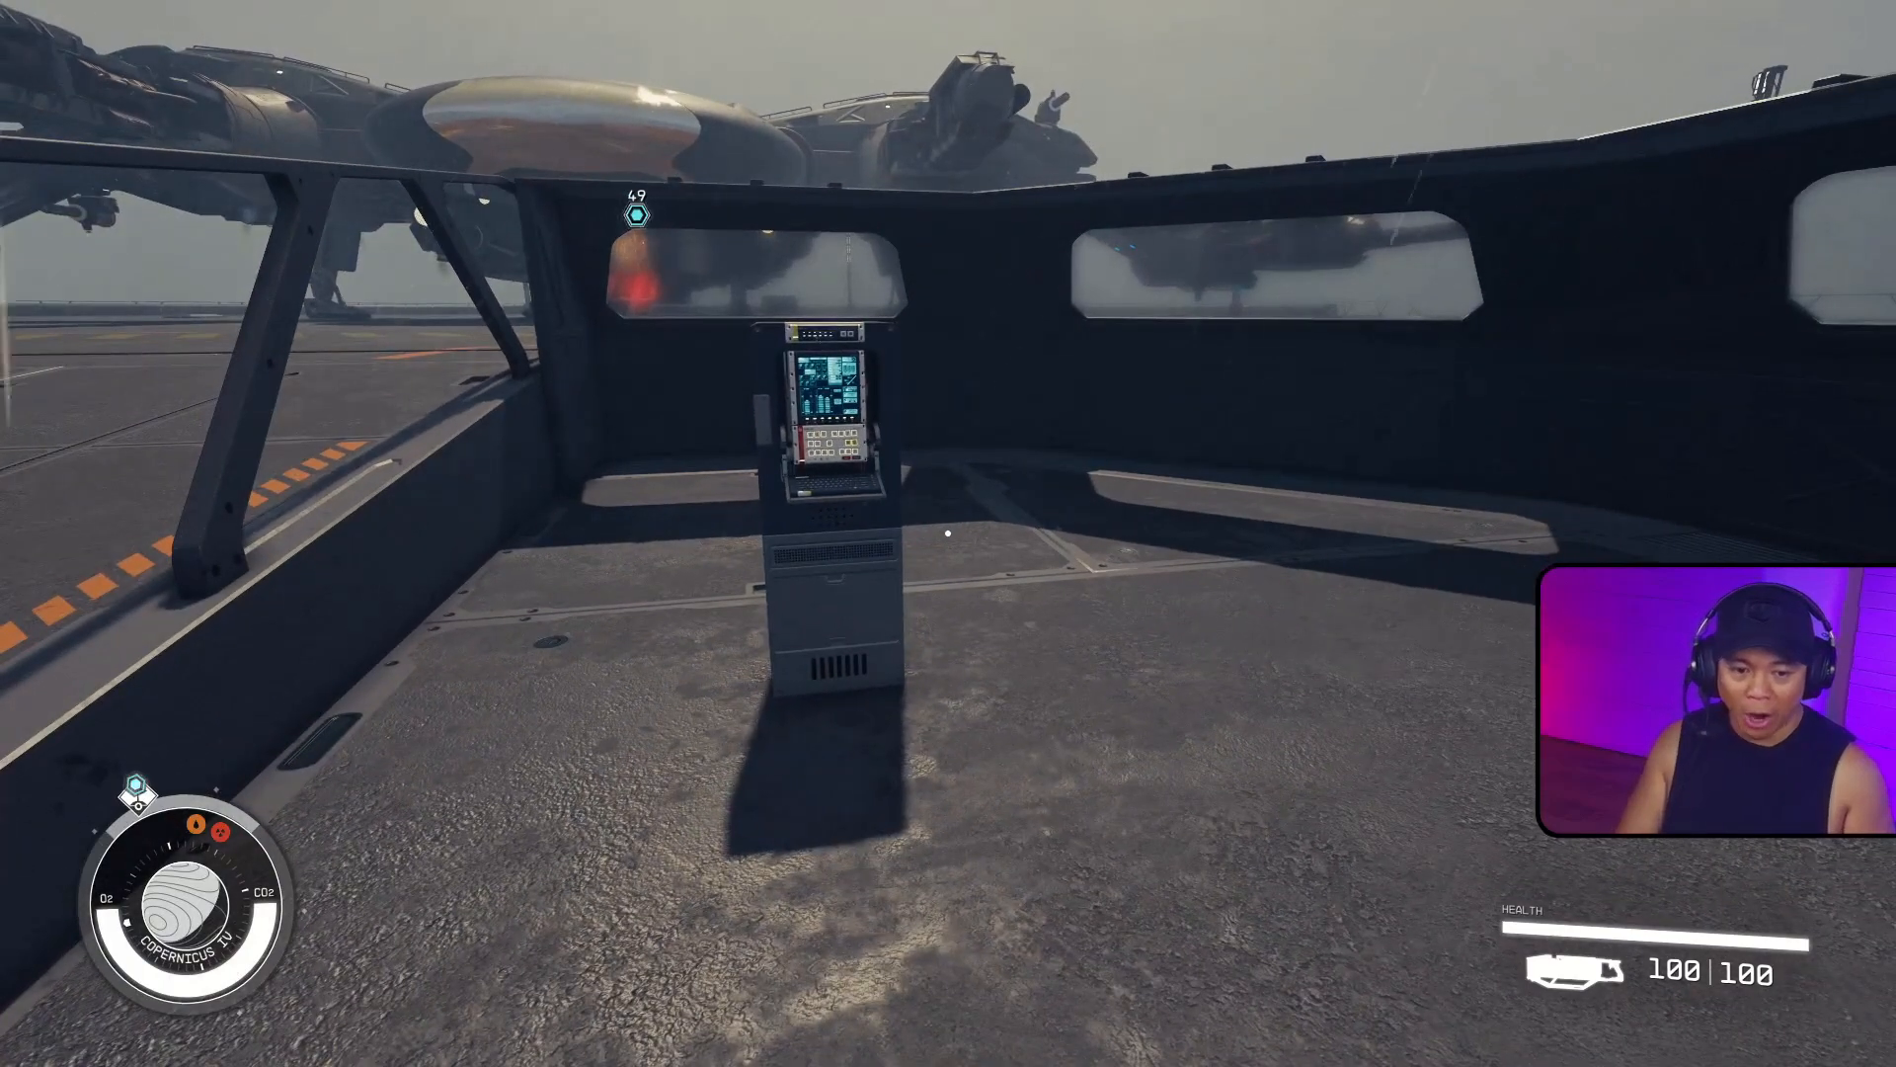
{"action": "key", "text": "Escape"}
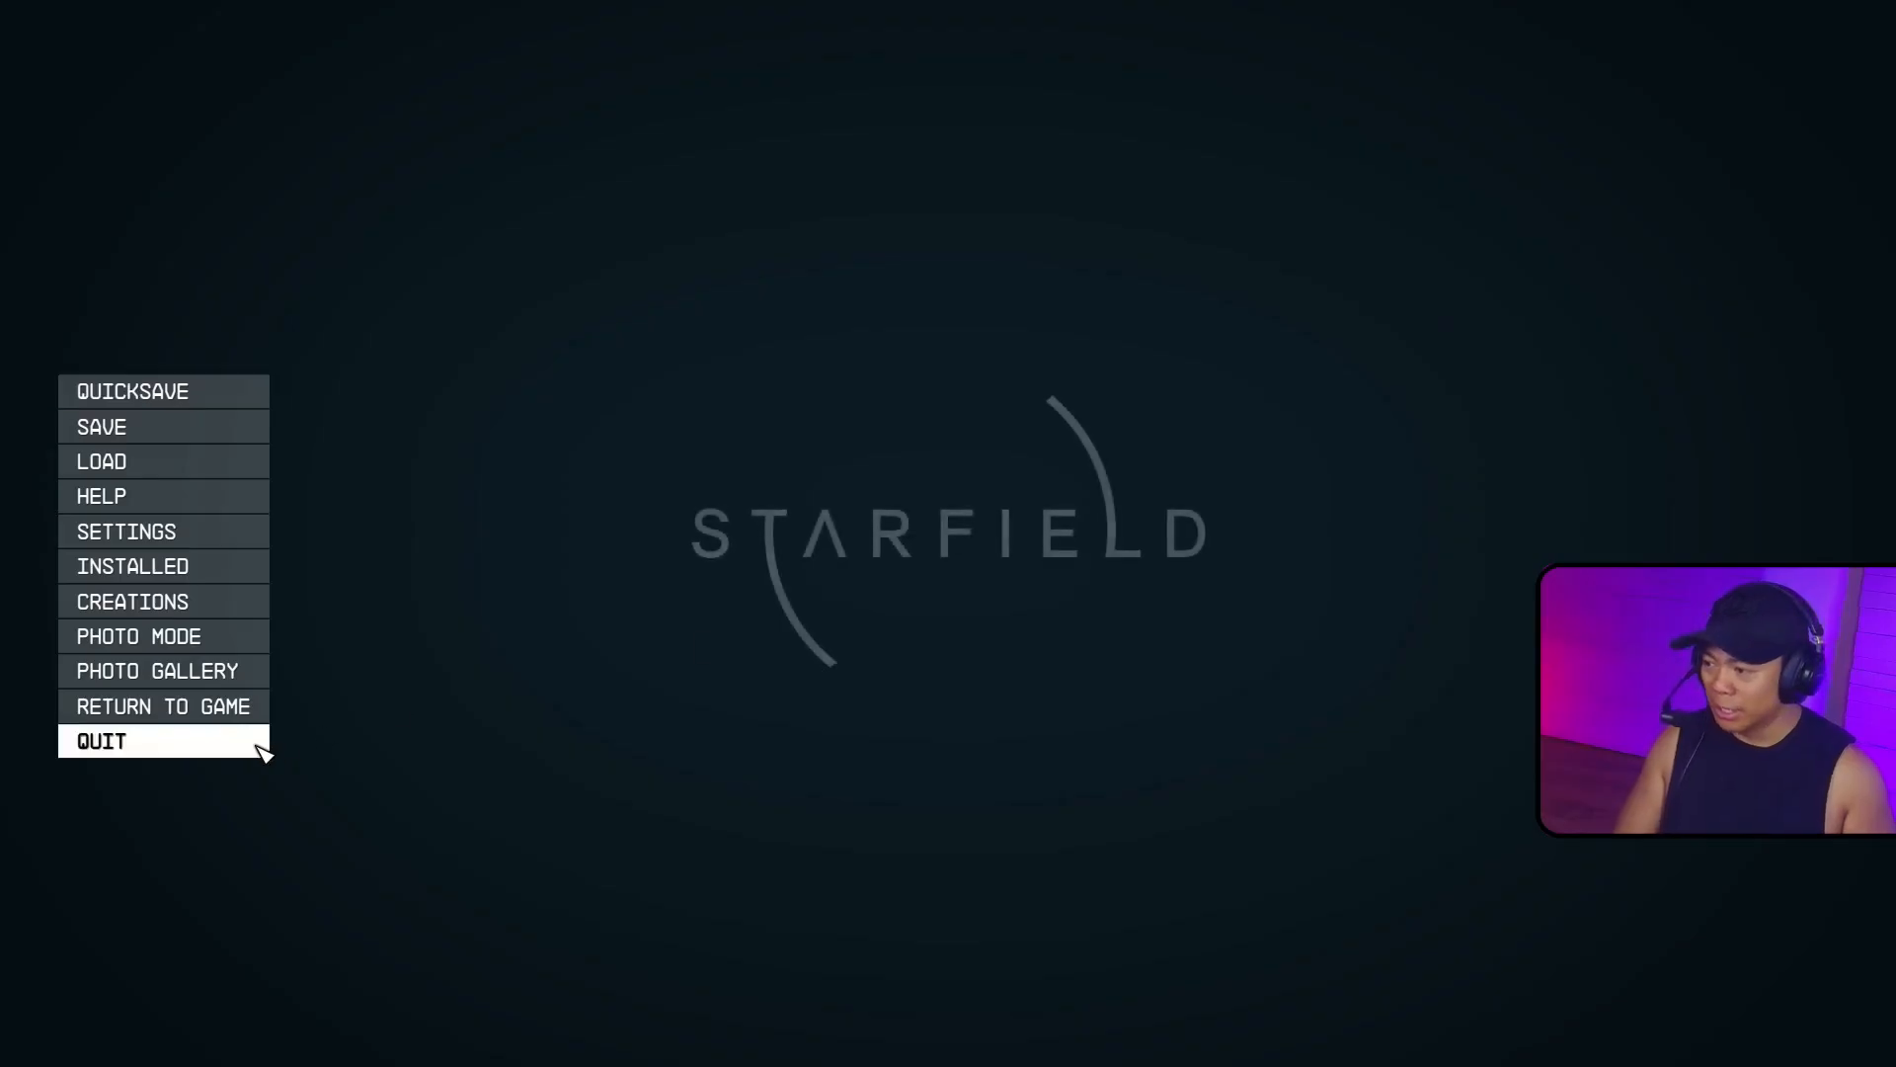
{"action": "left_click", "coordinate": [258, 745]}
{"action": "key", "text": "alt+Tab"}
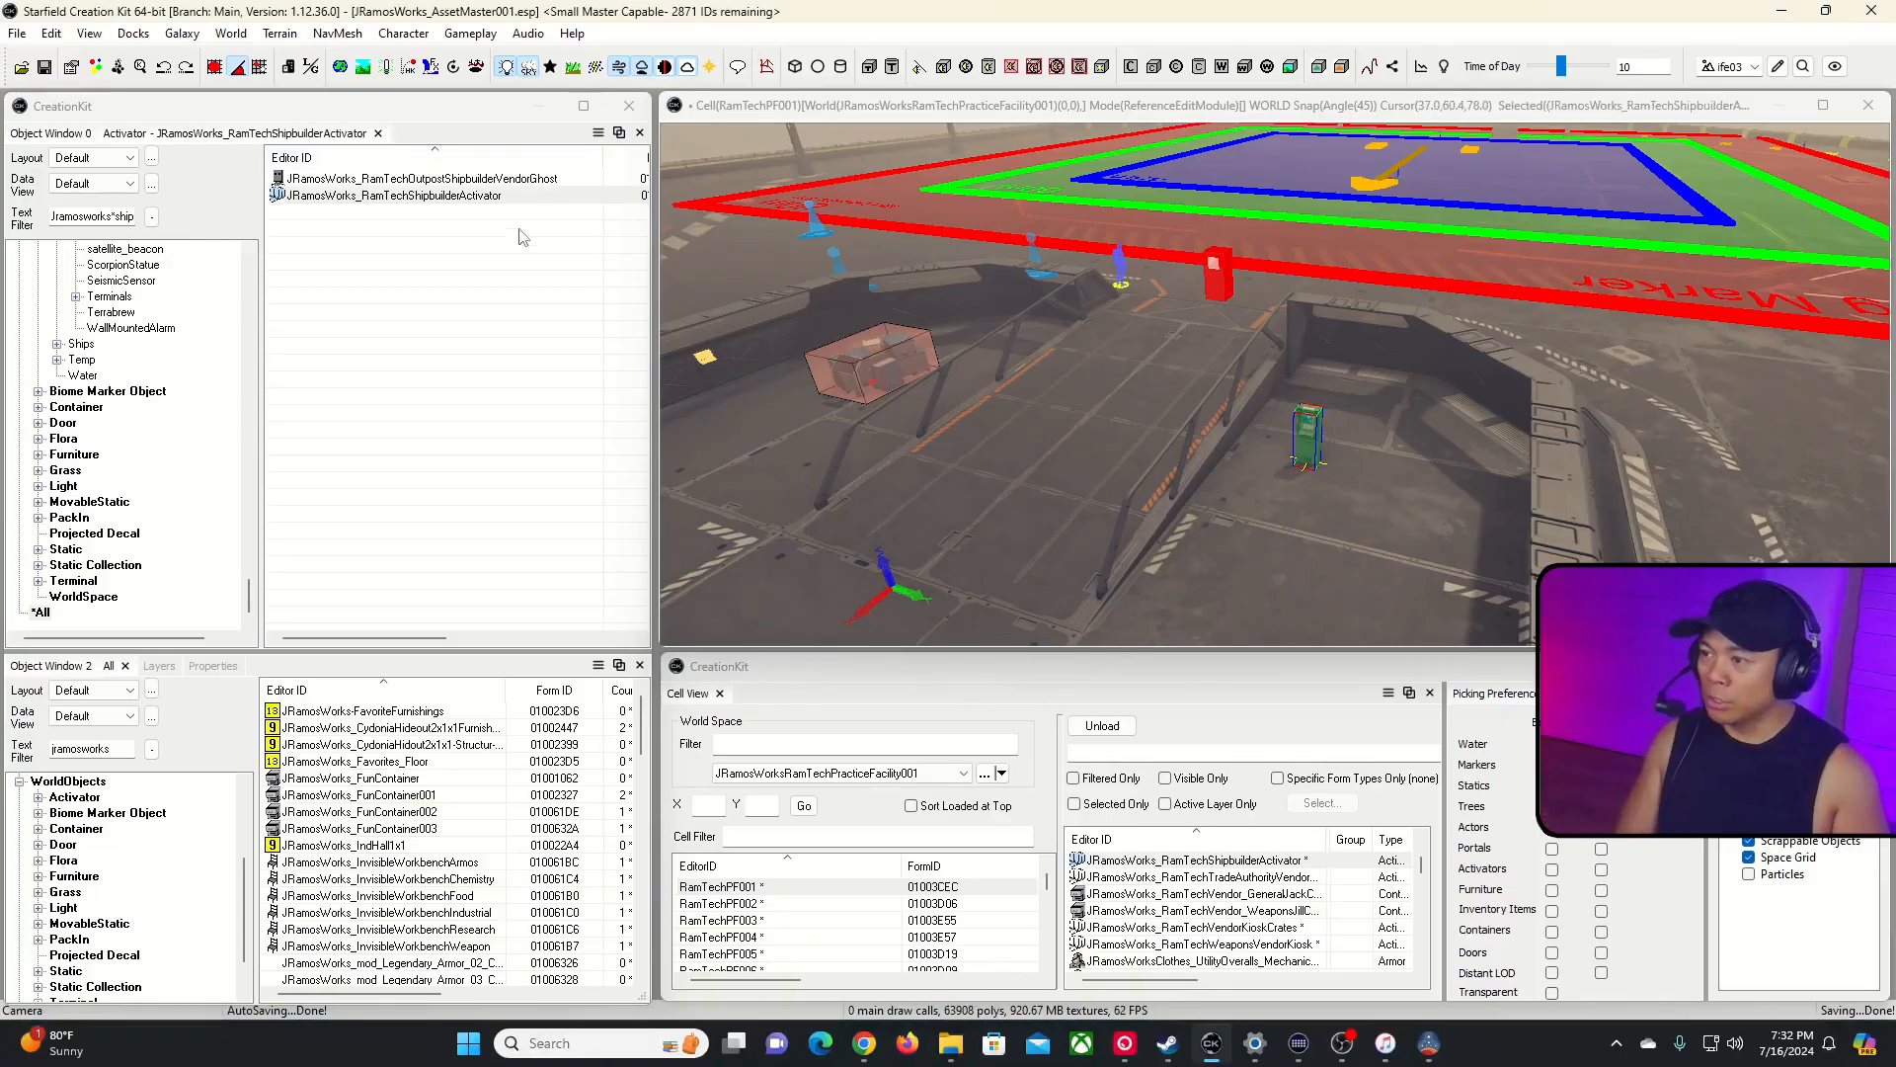
Change the vendor ghost actor's ID to JRamosWorks_RamTechOutpostShipbuilderVendor and clear all its actor flags except Essential.
{"action": "left_click", "coordinate": [523, 246]}
{"action": "double_click", "coordinate": [489, 180]}
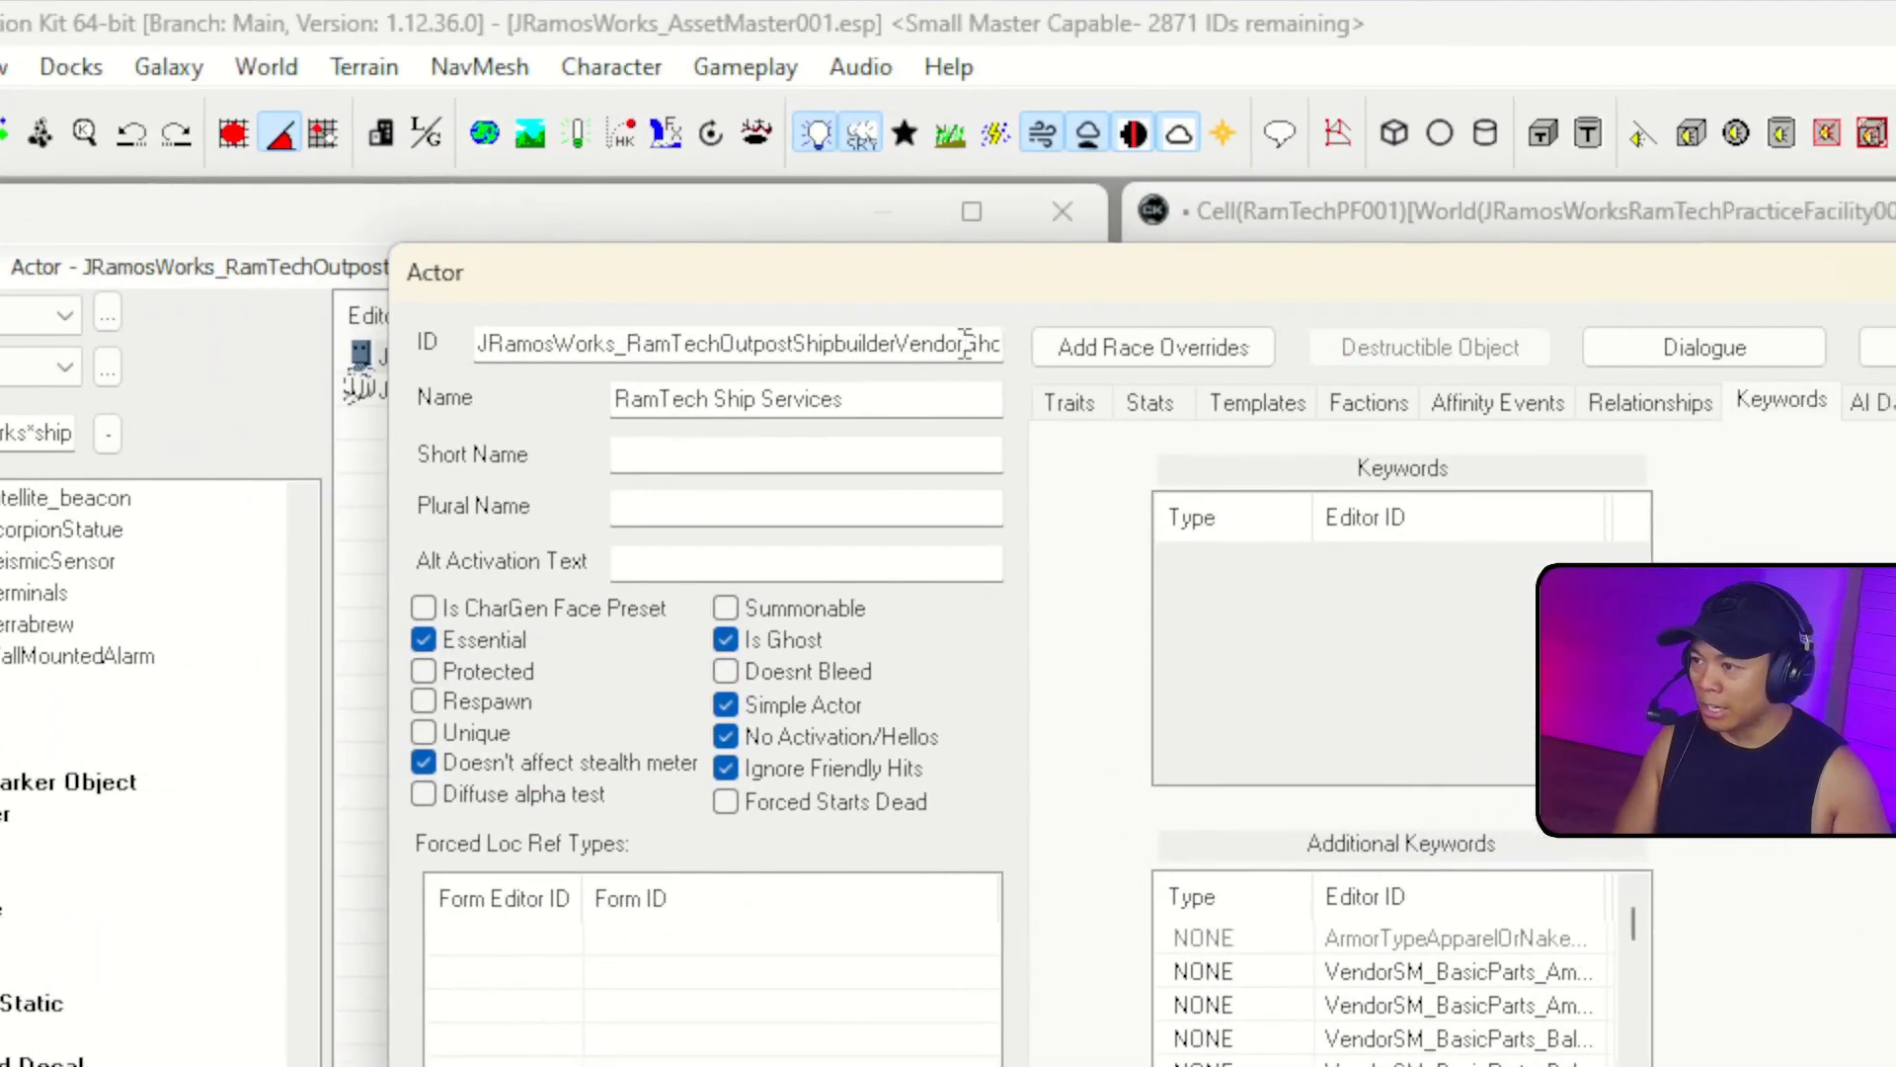
{"action": "left_click_drag", "start_coordinate": [519, 119], "coordinate": [672, 130]}
{"action": "key", "text": "BackSpace"}
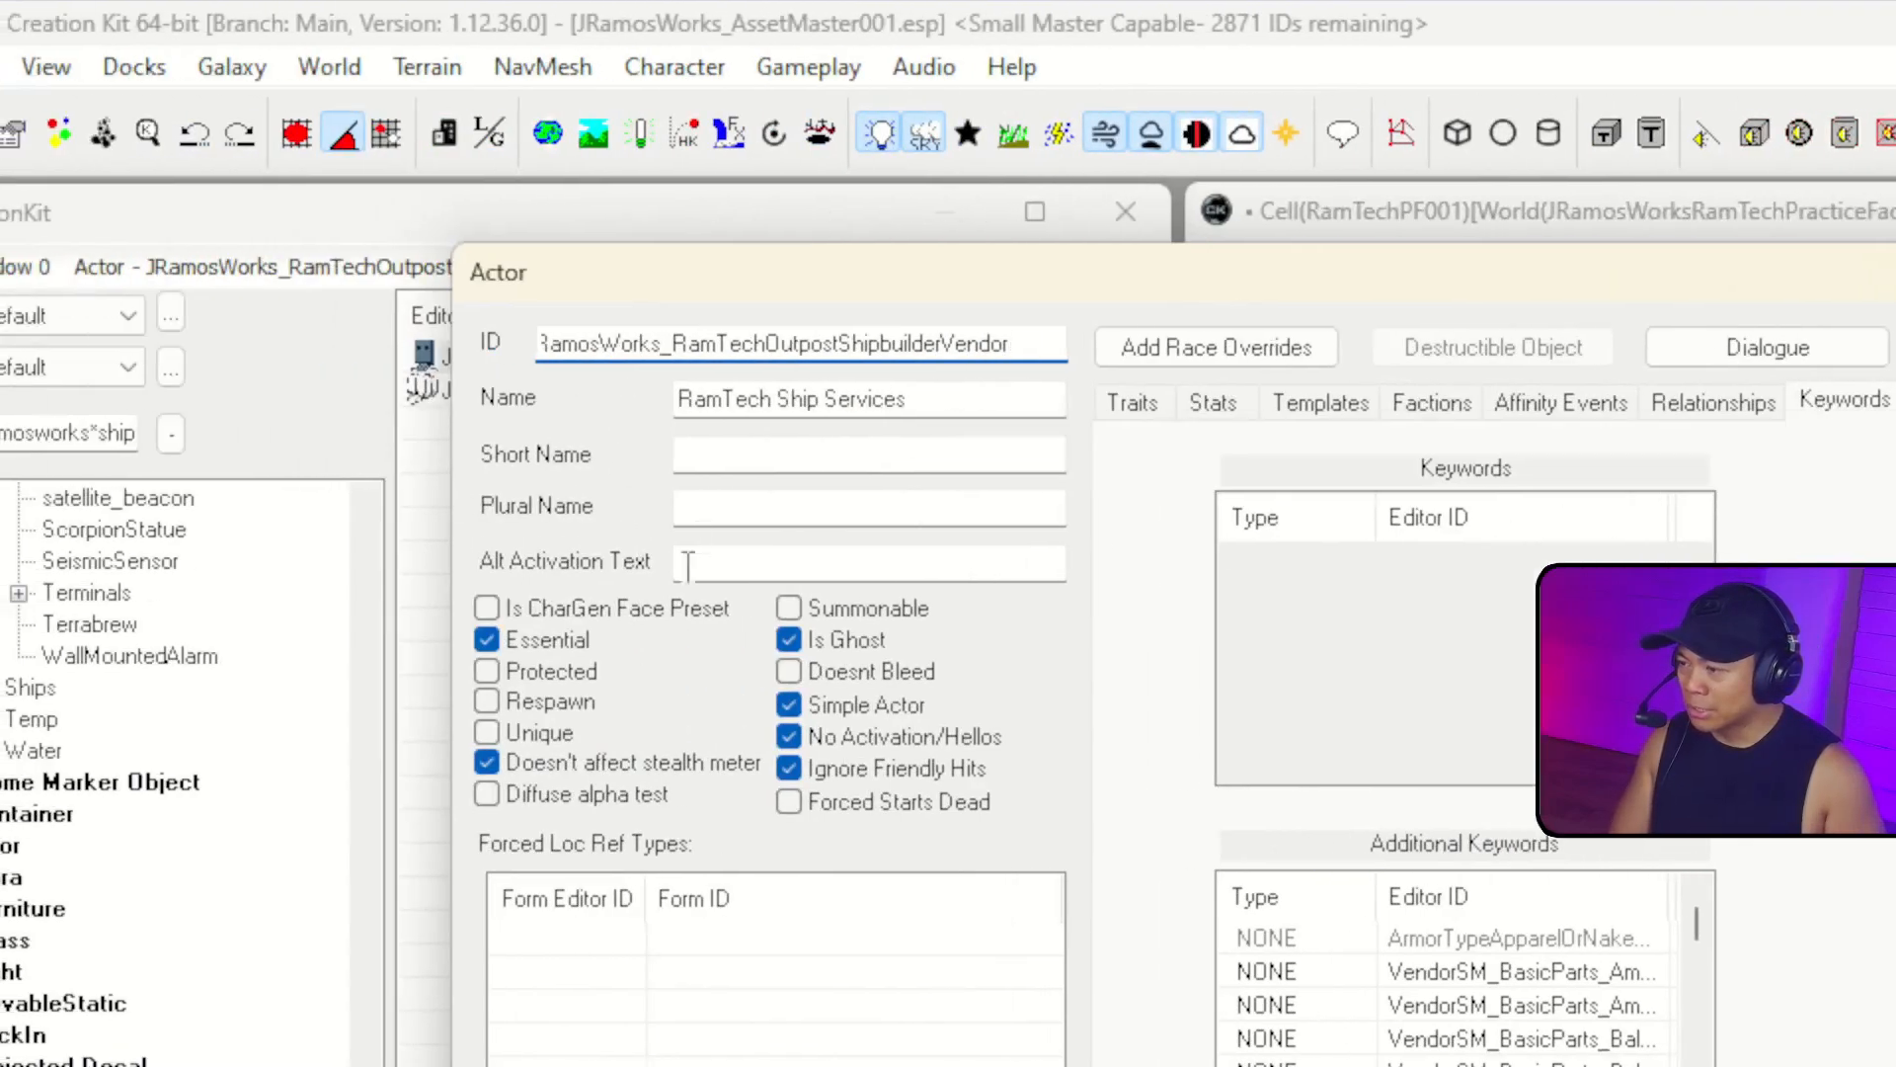
{"action": "left_click", "coordinate": [488, 762]}
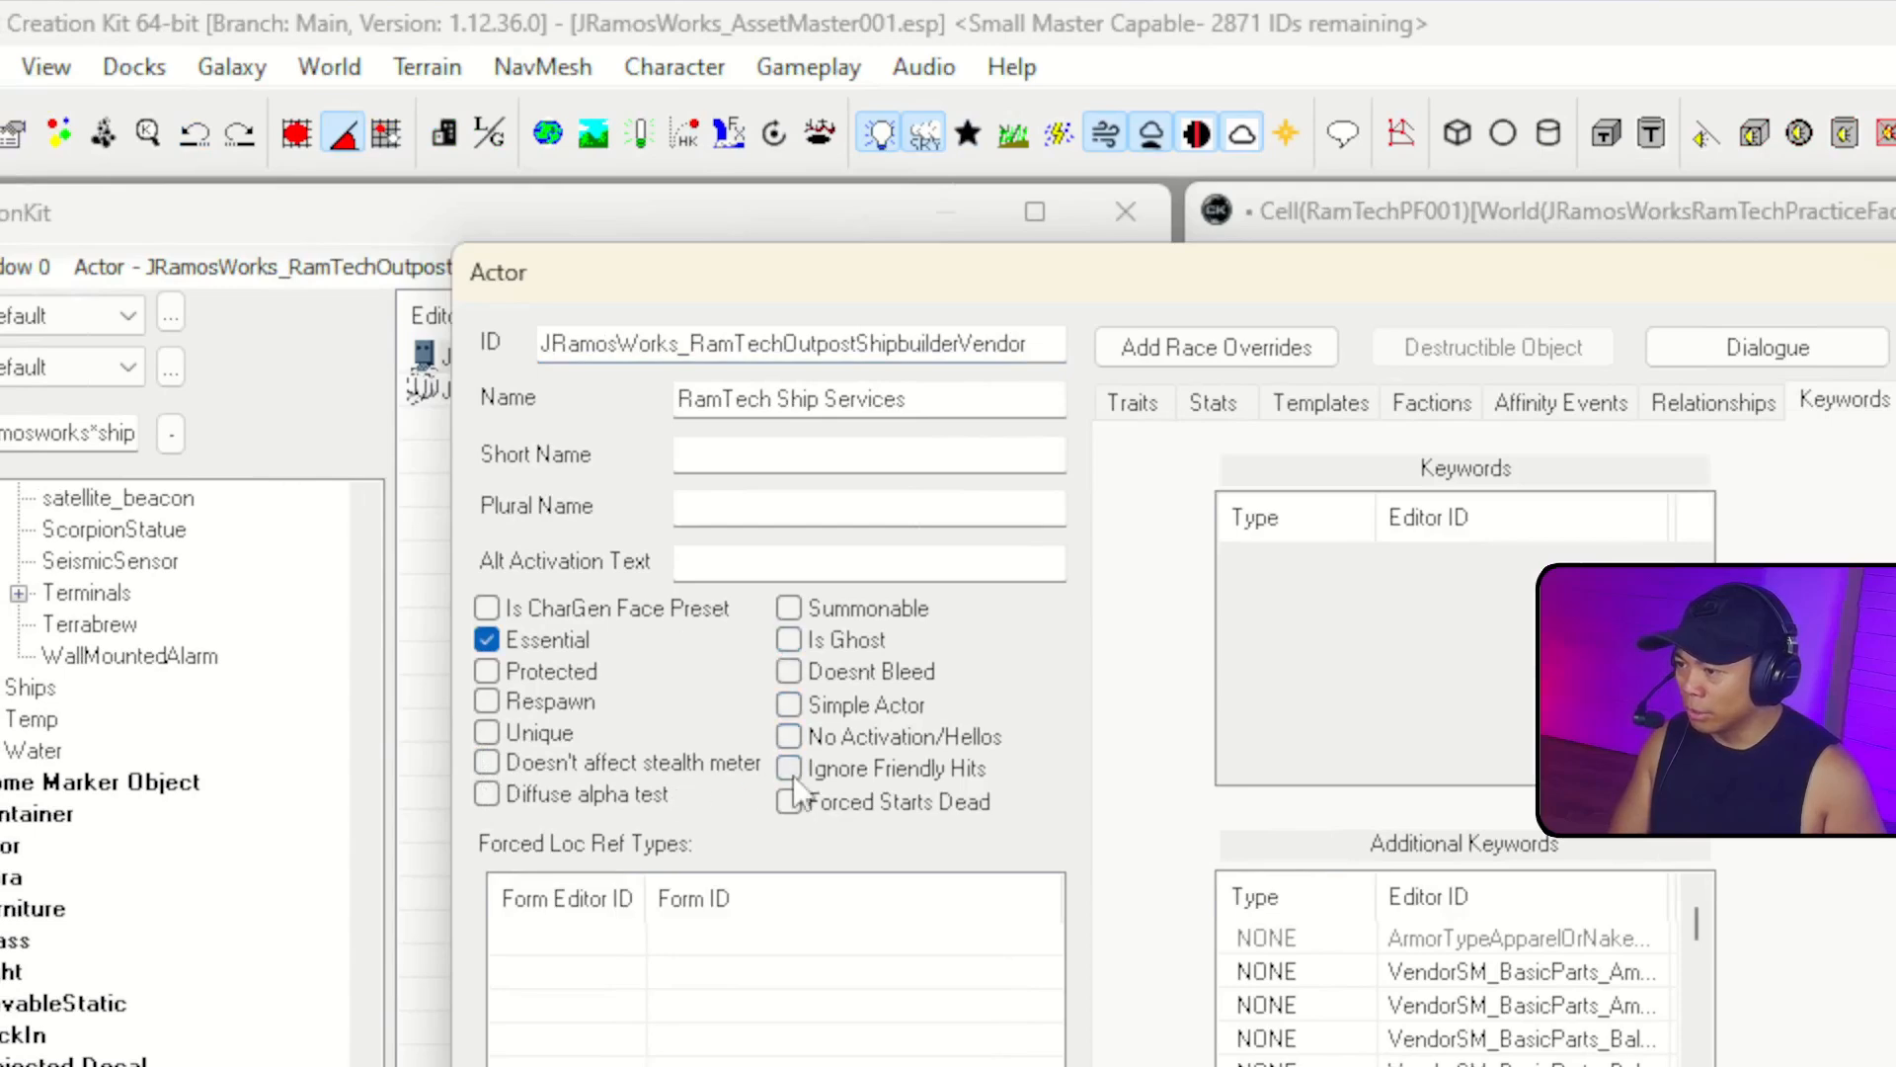
Mark the actor as Unique and Ignore Friendly Hits, and go through its traits and its ShipServices_TEMPLATE template setting.
{"action": "left_click", "coordinate": [497, 732]}
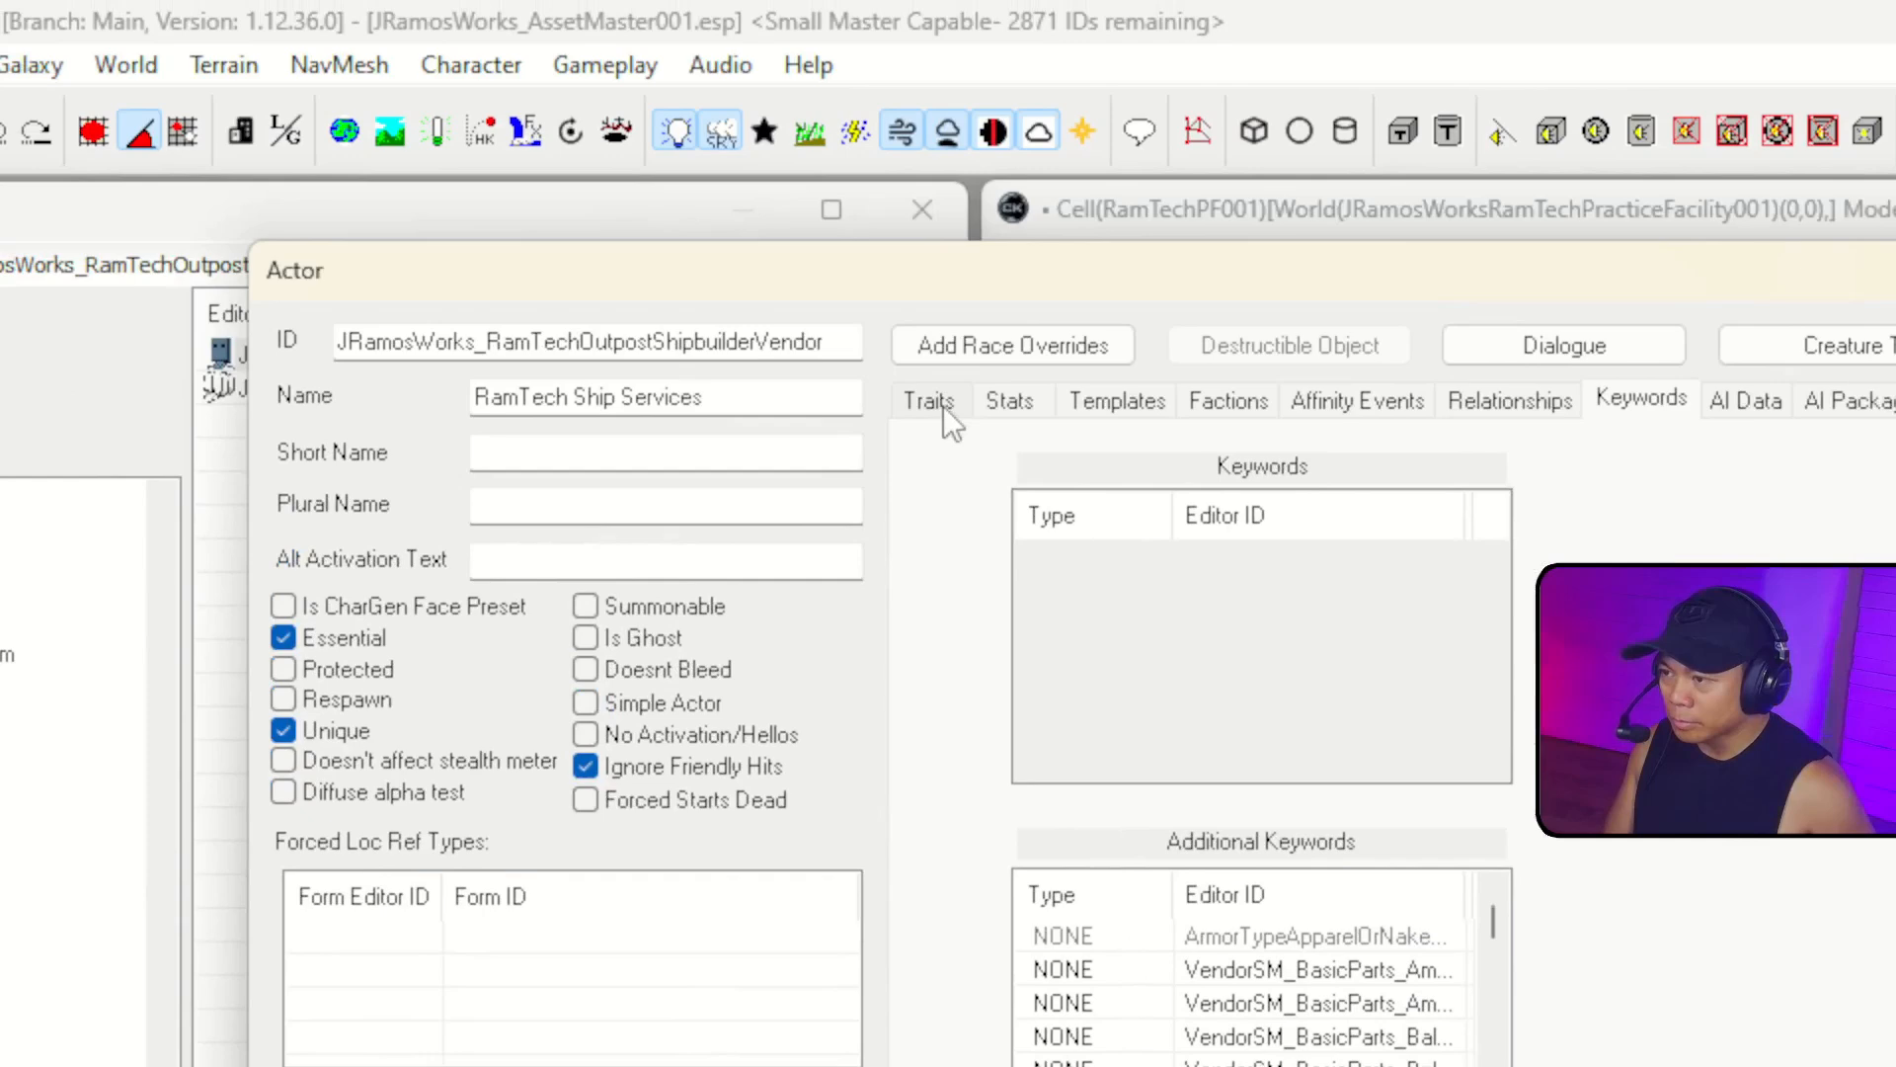
{"action": "left_click", "coordinate": [944, 403]}
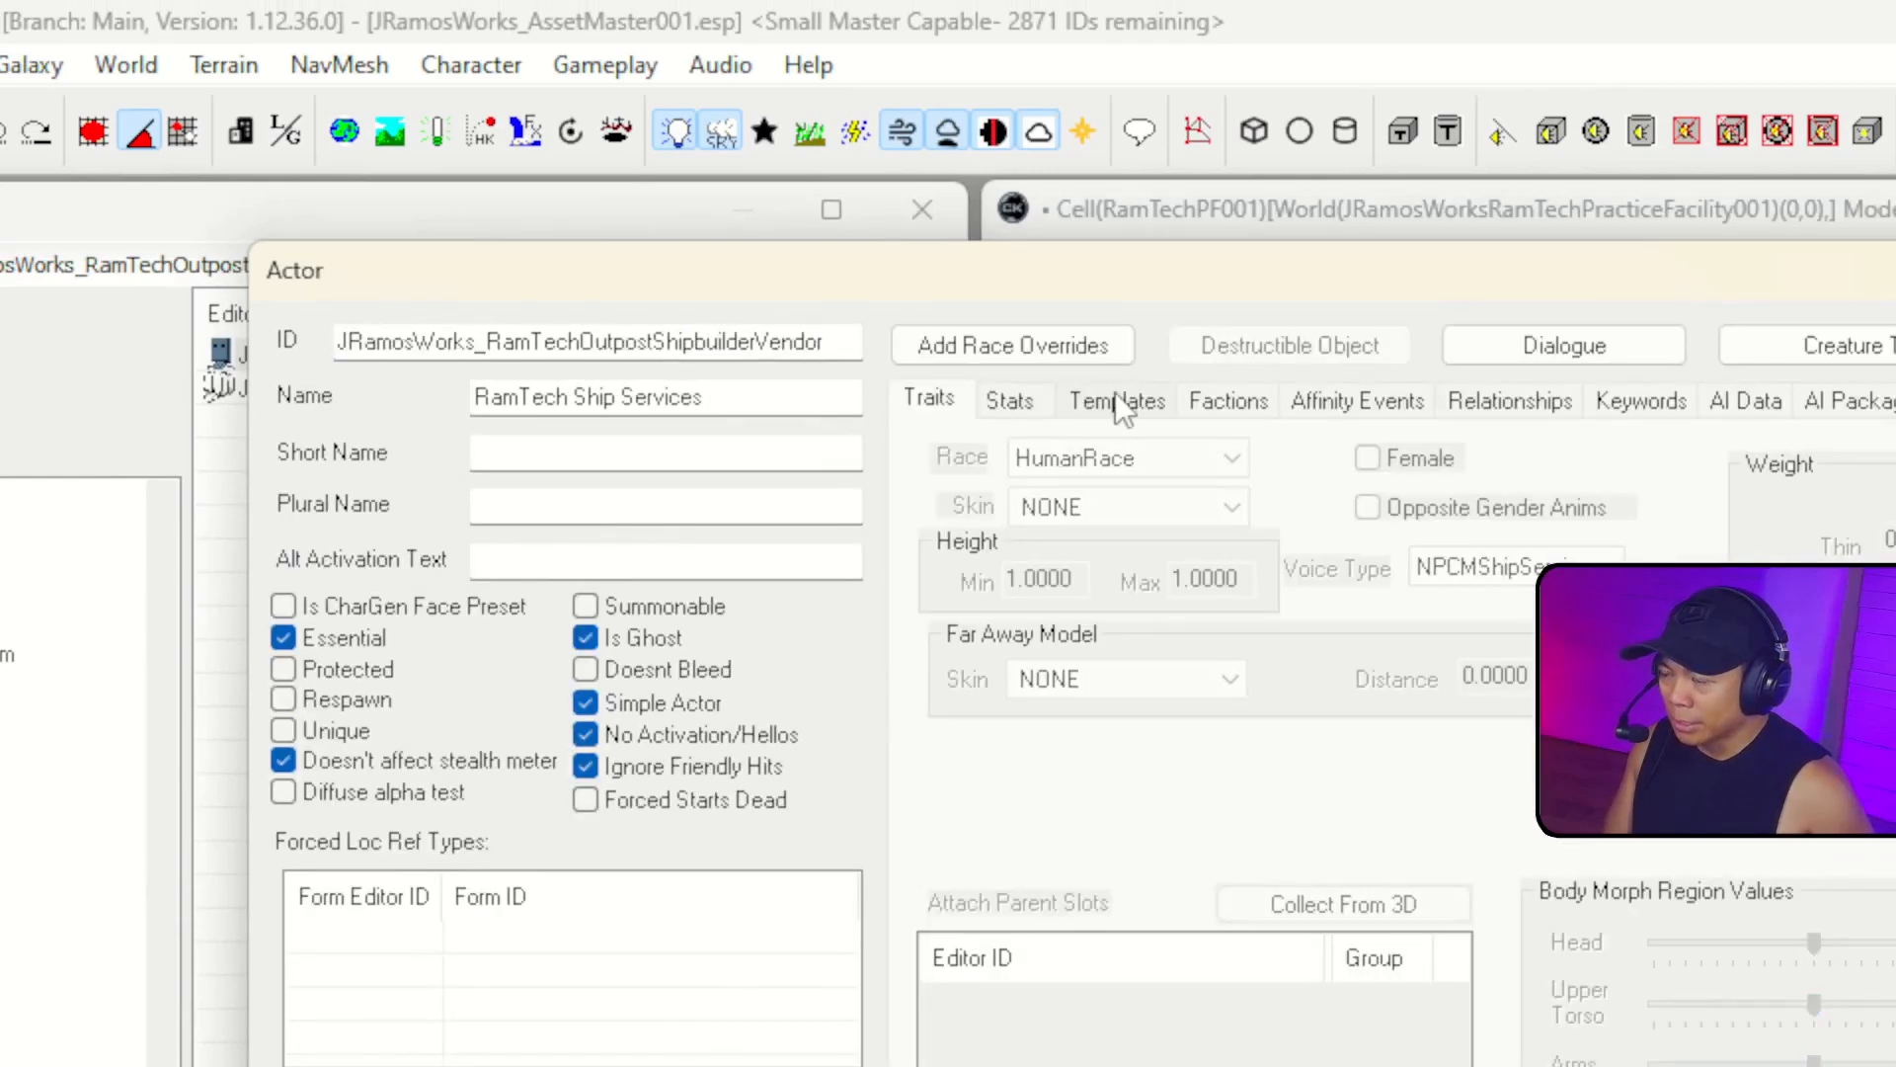
{"action": "left_click", "coordinate": [1116, 403]}
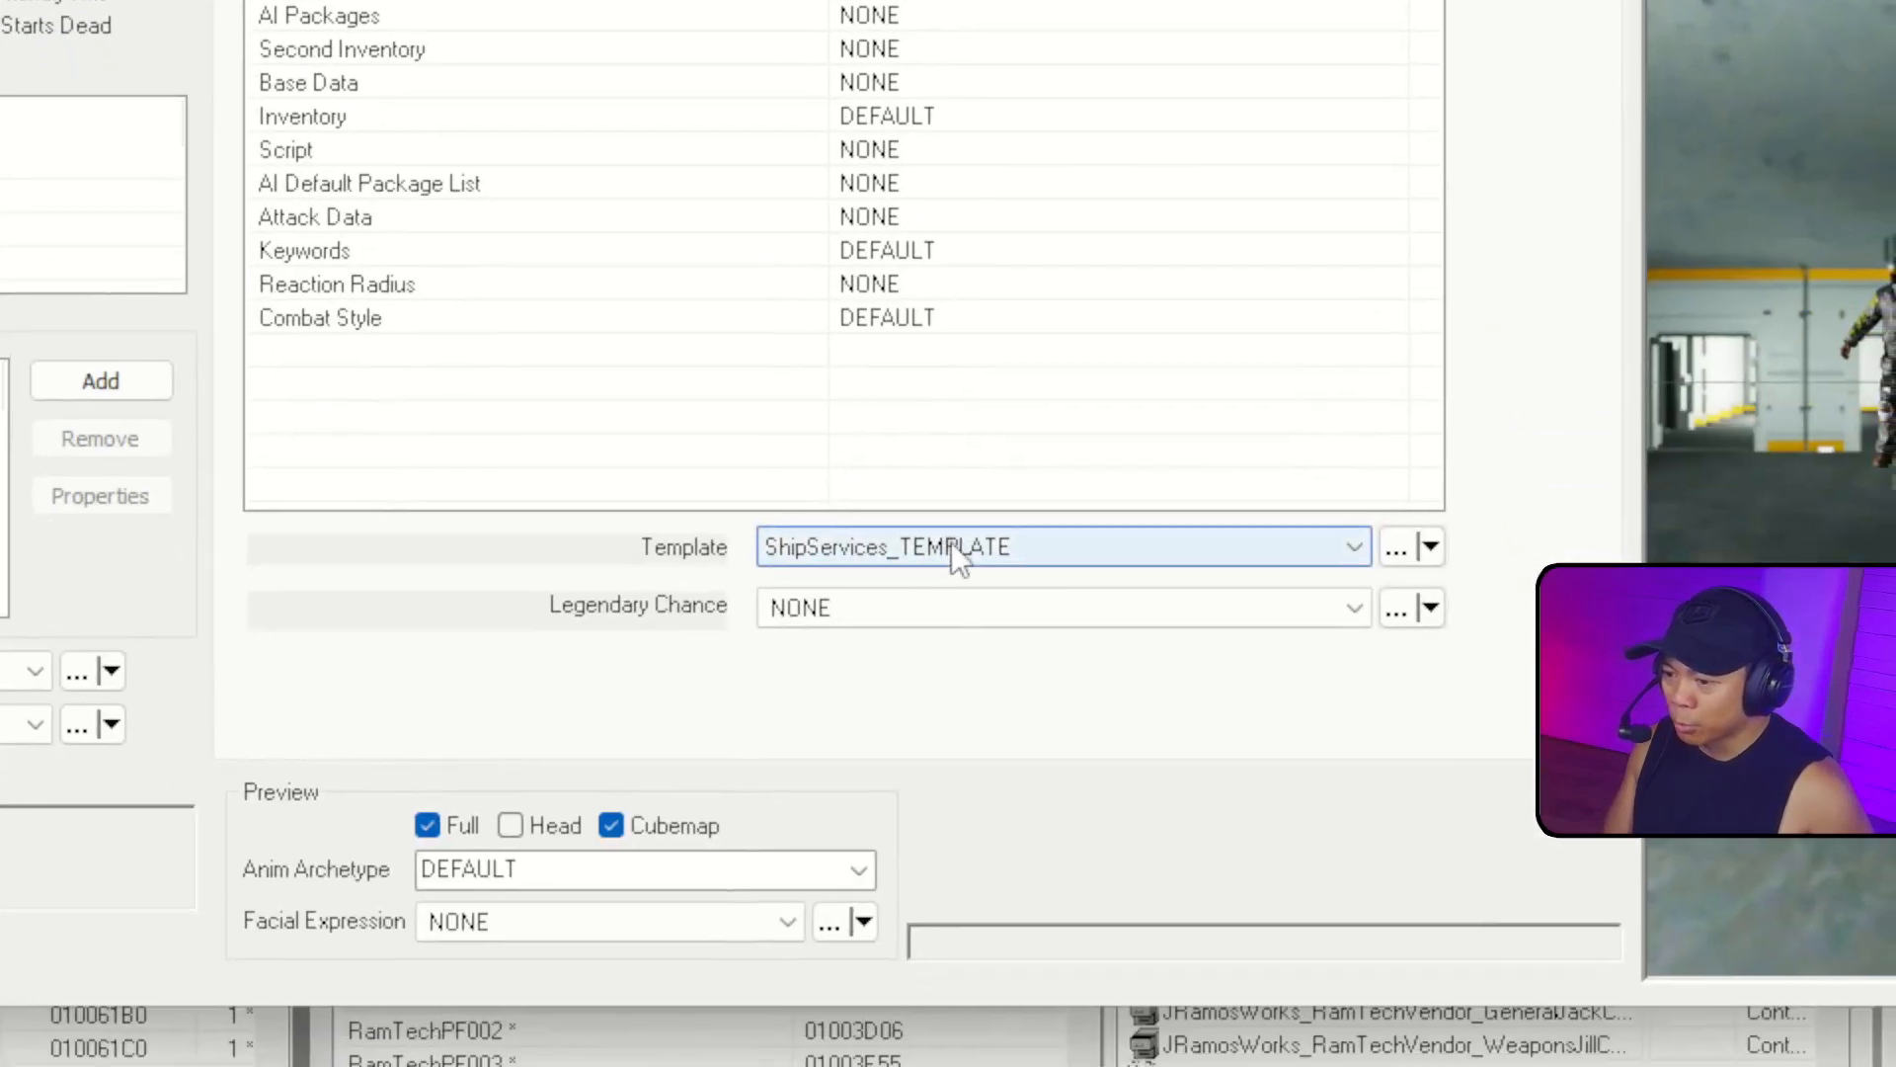
{"action": "left_click", "coordinate": [1042, 553]}
{"action": "key", "text": "Escape"}
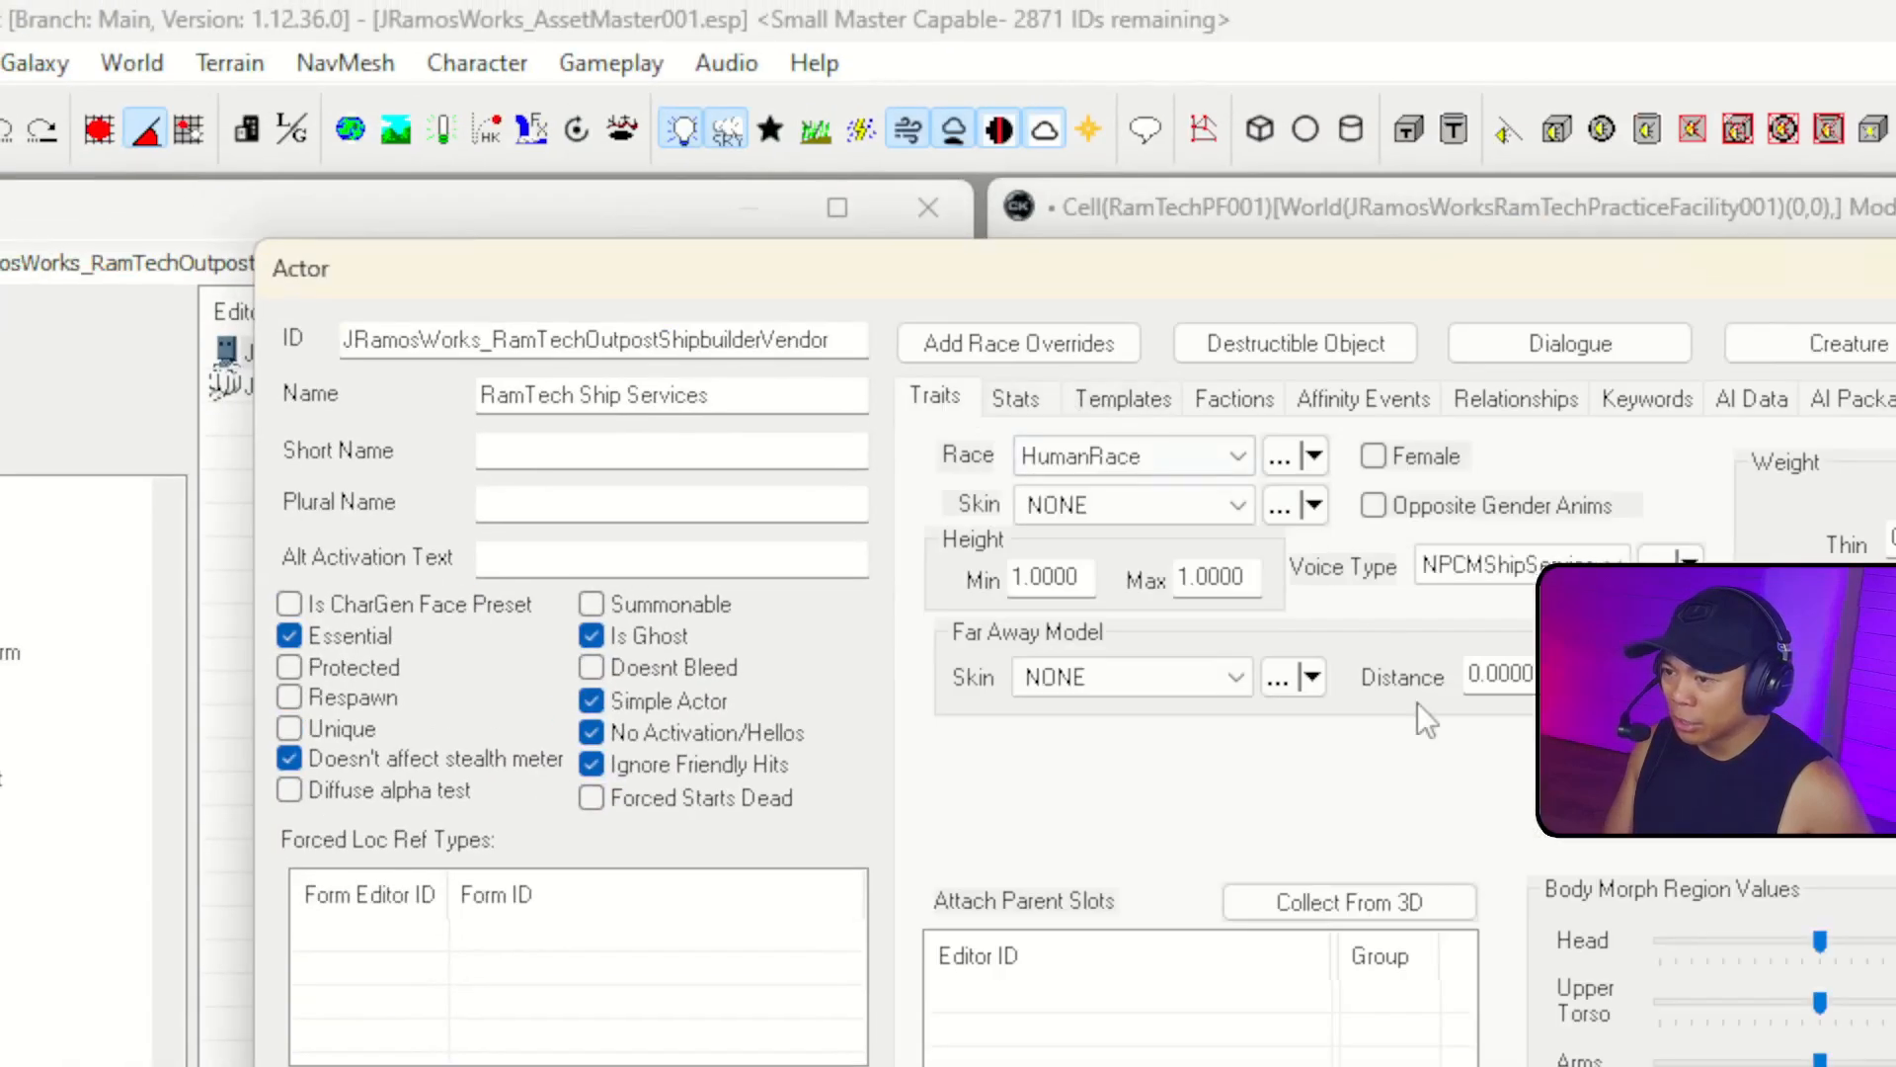
Show the actor's factions, move its window clear of the object list, and filter the objects by jramosworks*faction.
{"action": "left_click", "coordinate": [1208, 403]}
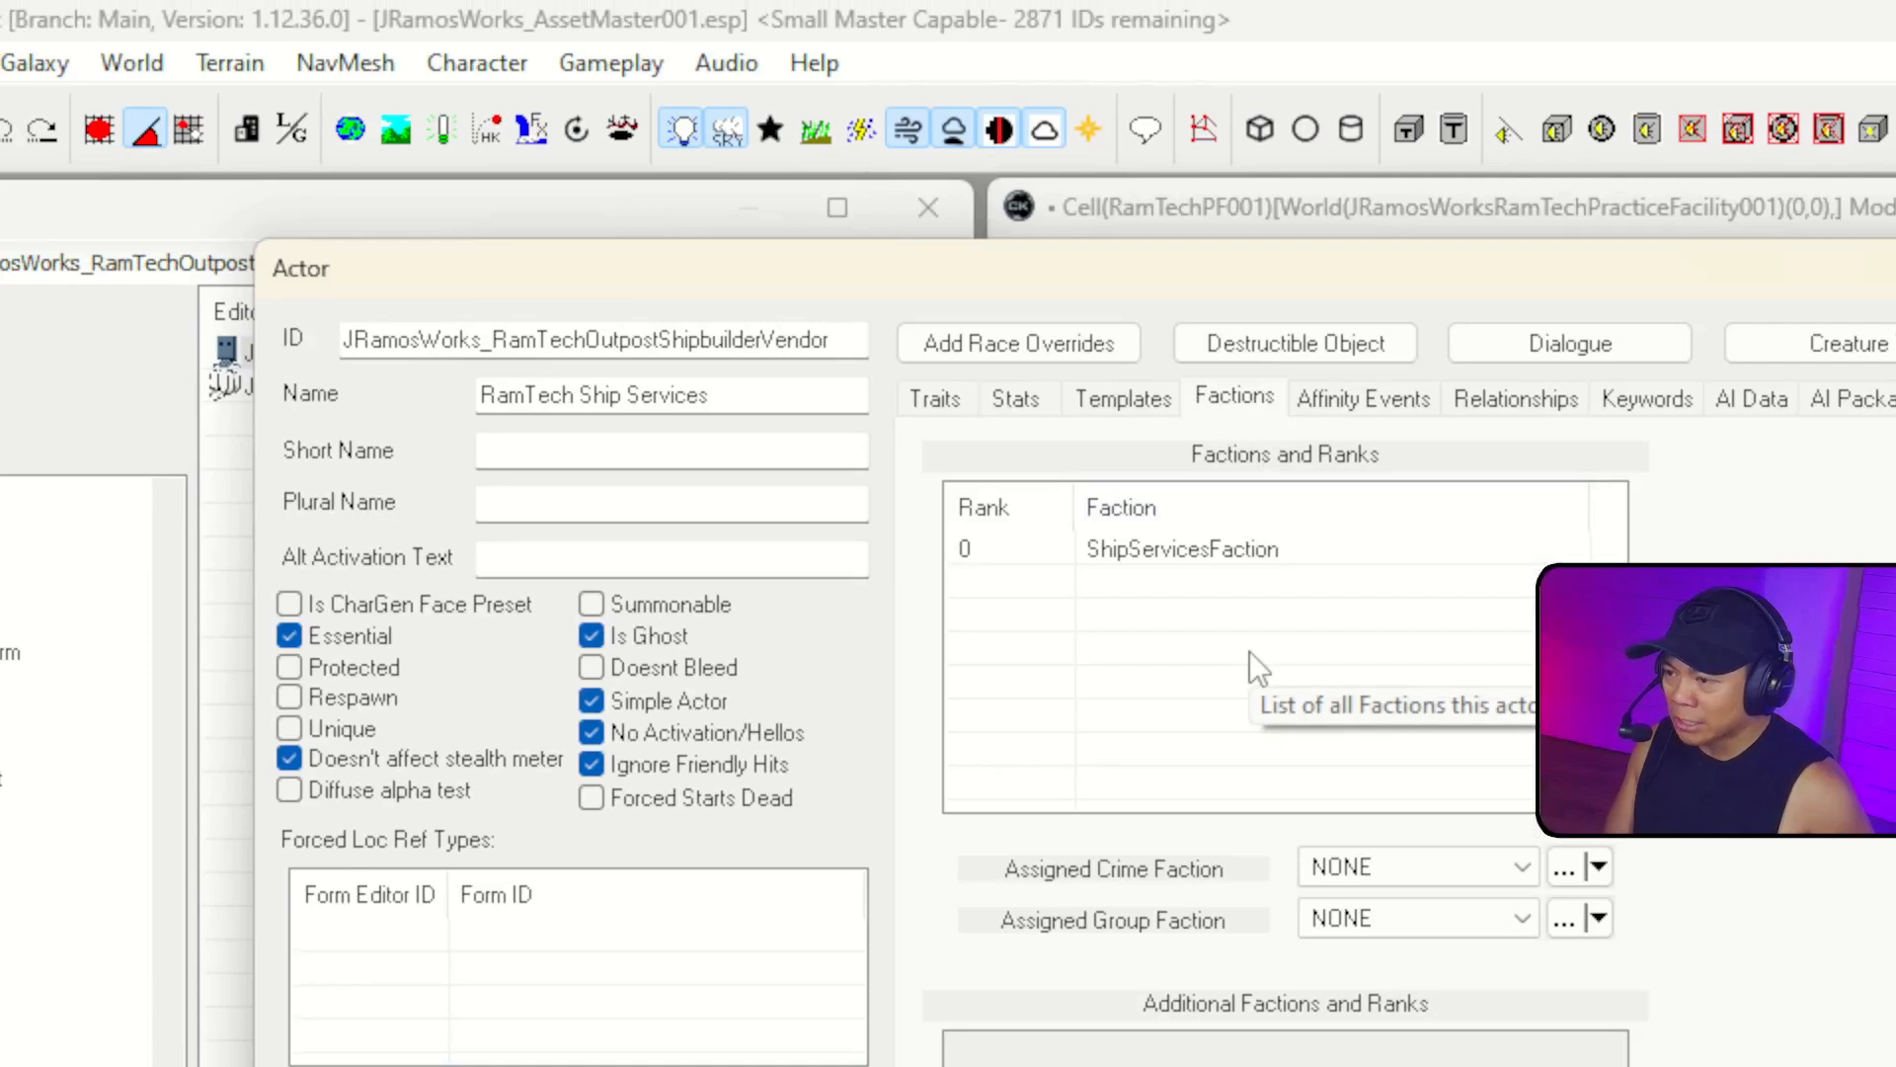
{"action": "right_click", "coordinate": [1248, 652]}
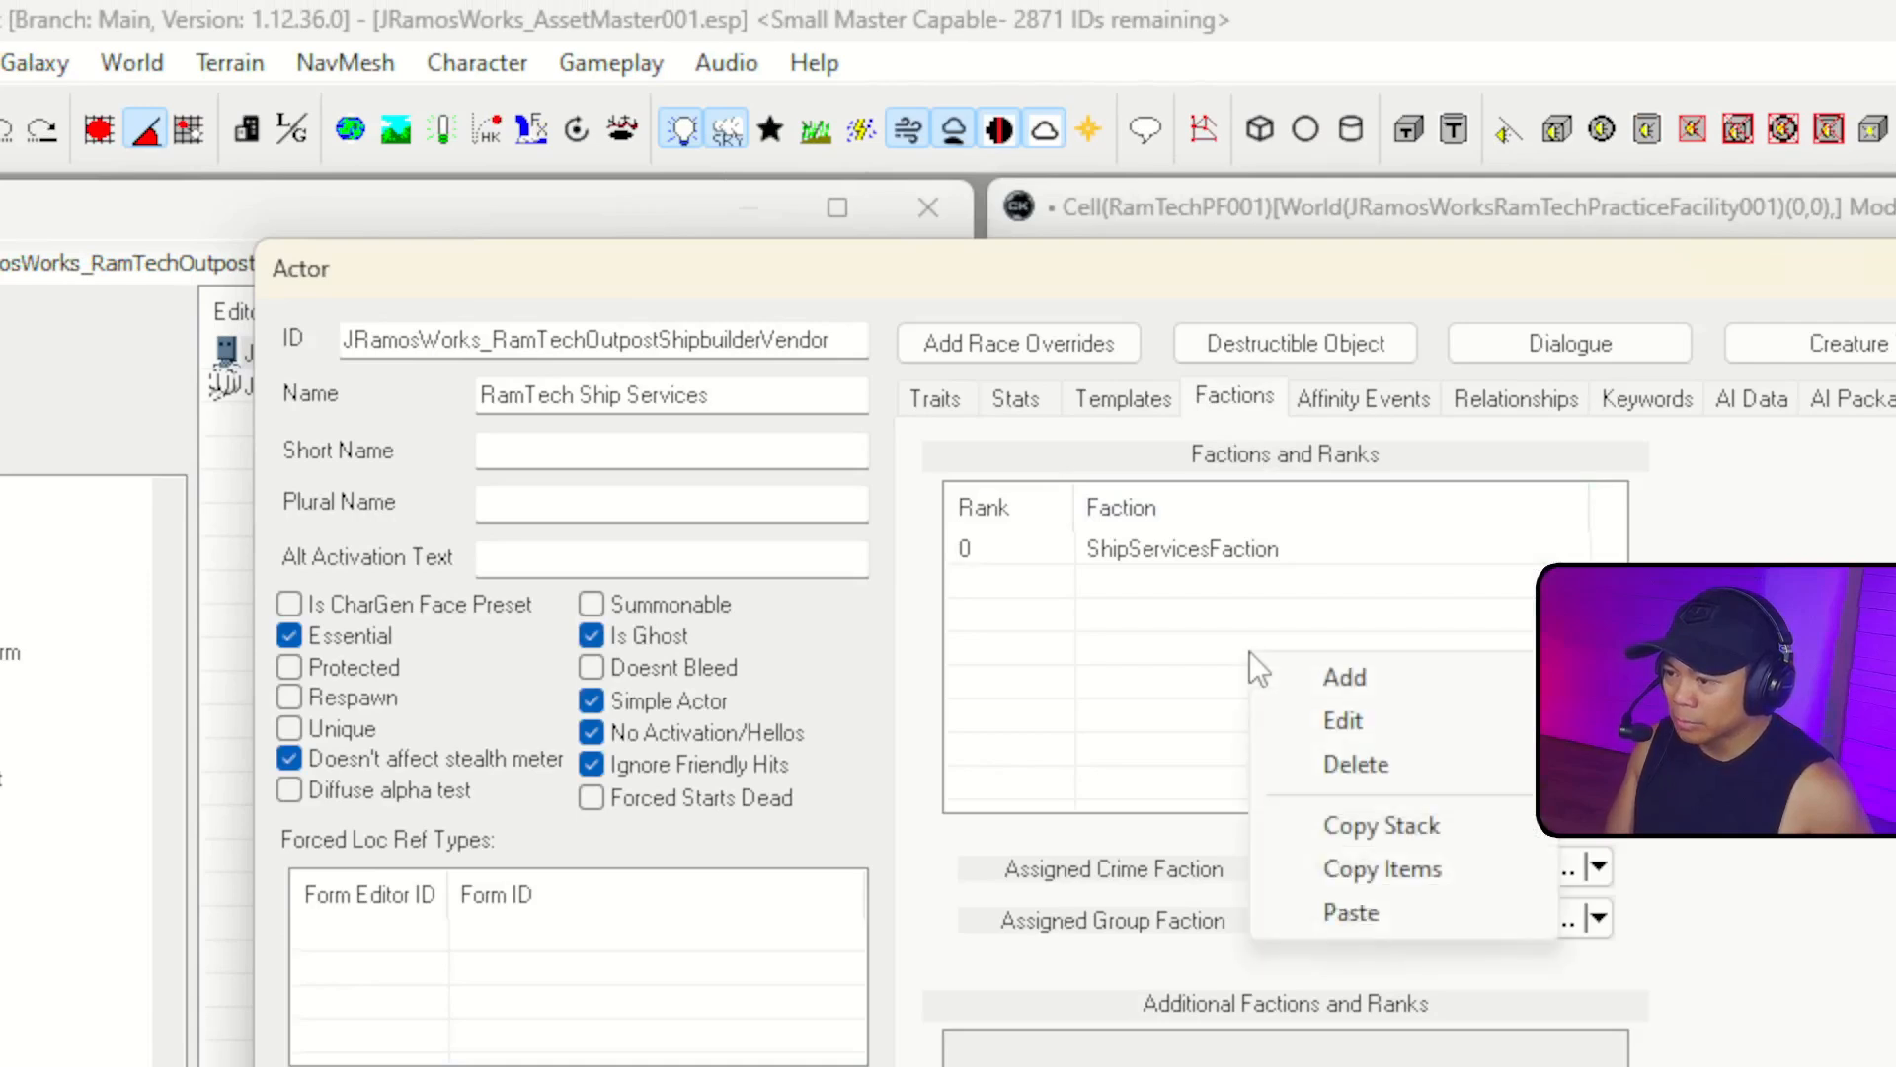
{"action": "left_click", "coordinate": [1247, 650]}
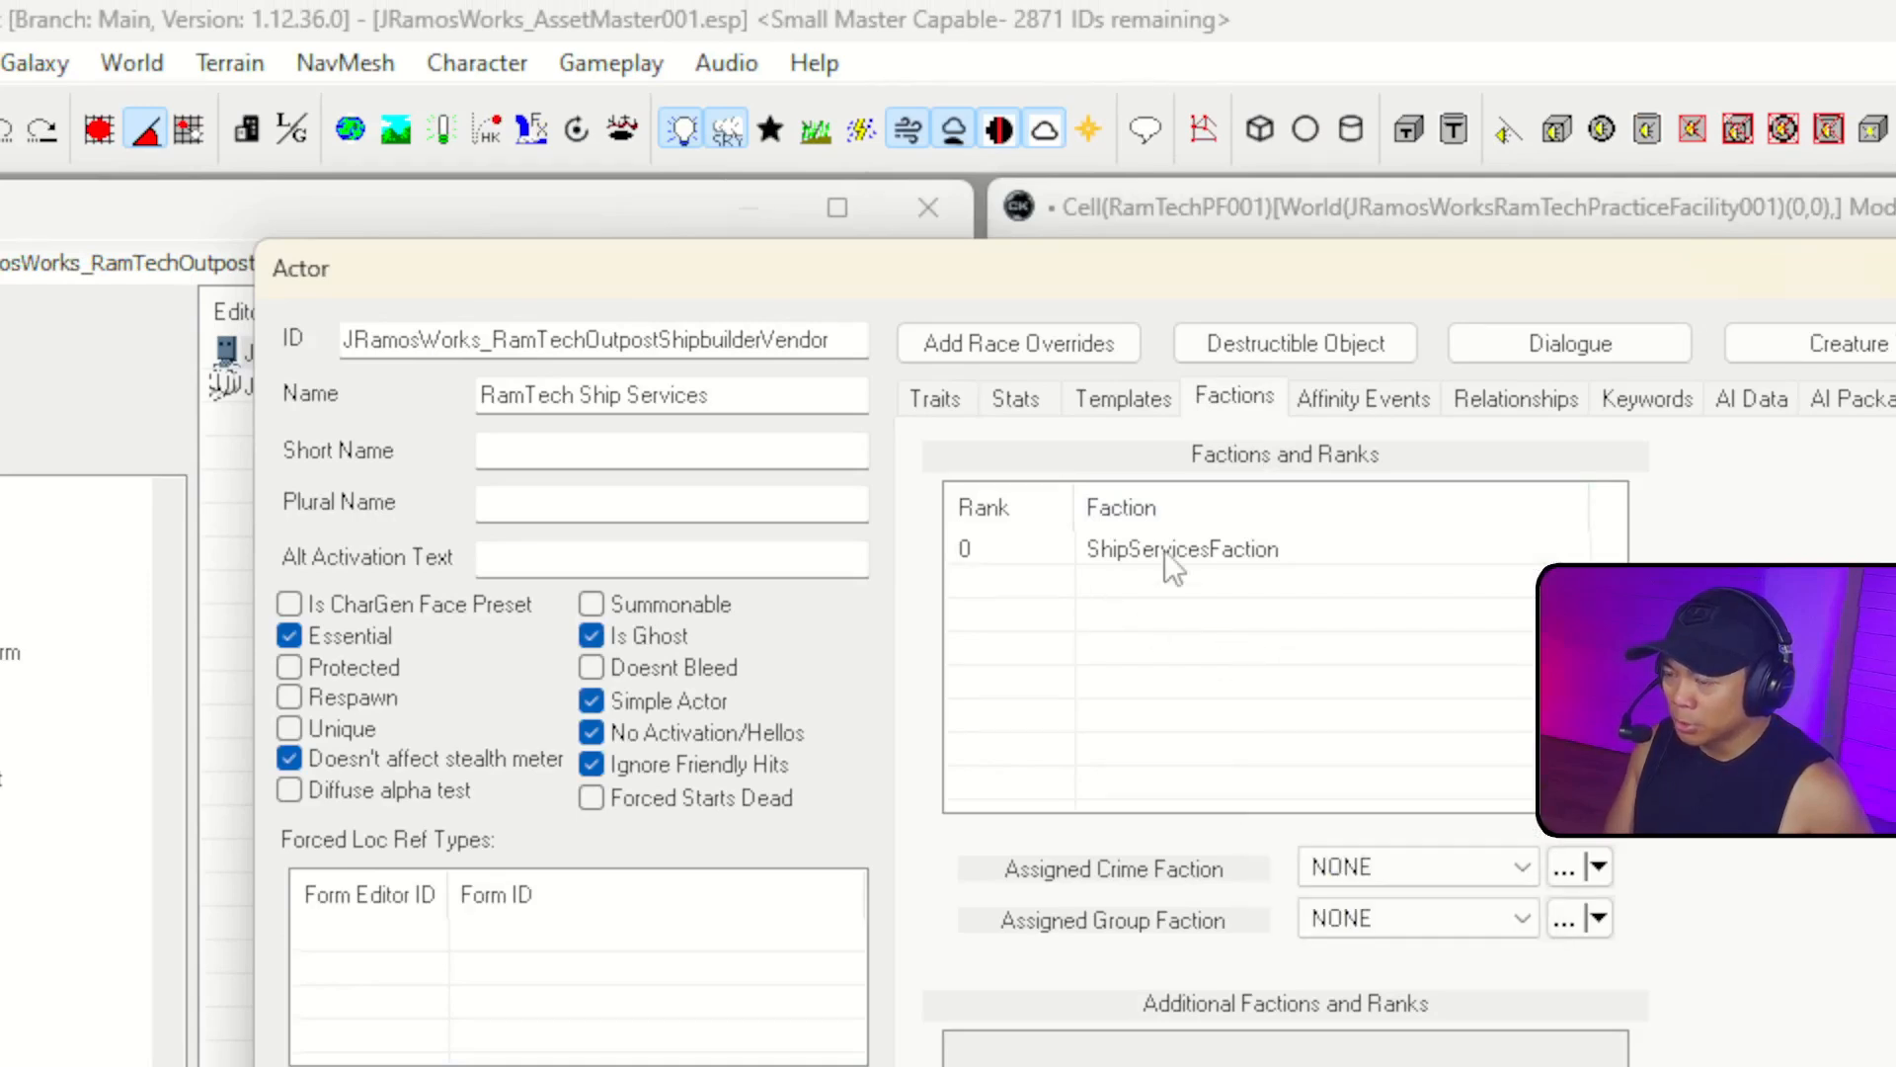
{"action": "left_click_drag", "start_coordinate": [911, 280], "coordinate": [1671, 384]}
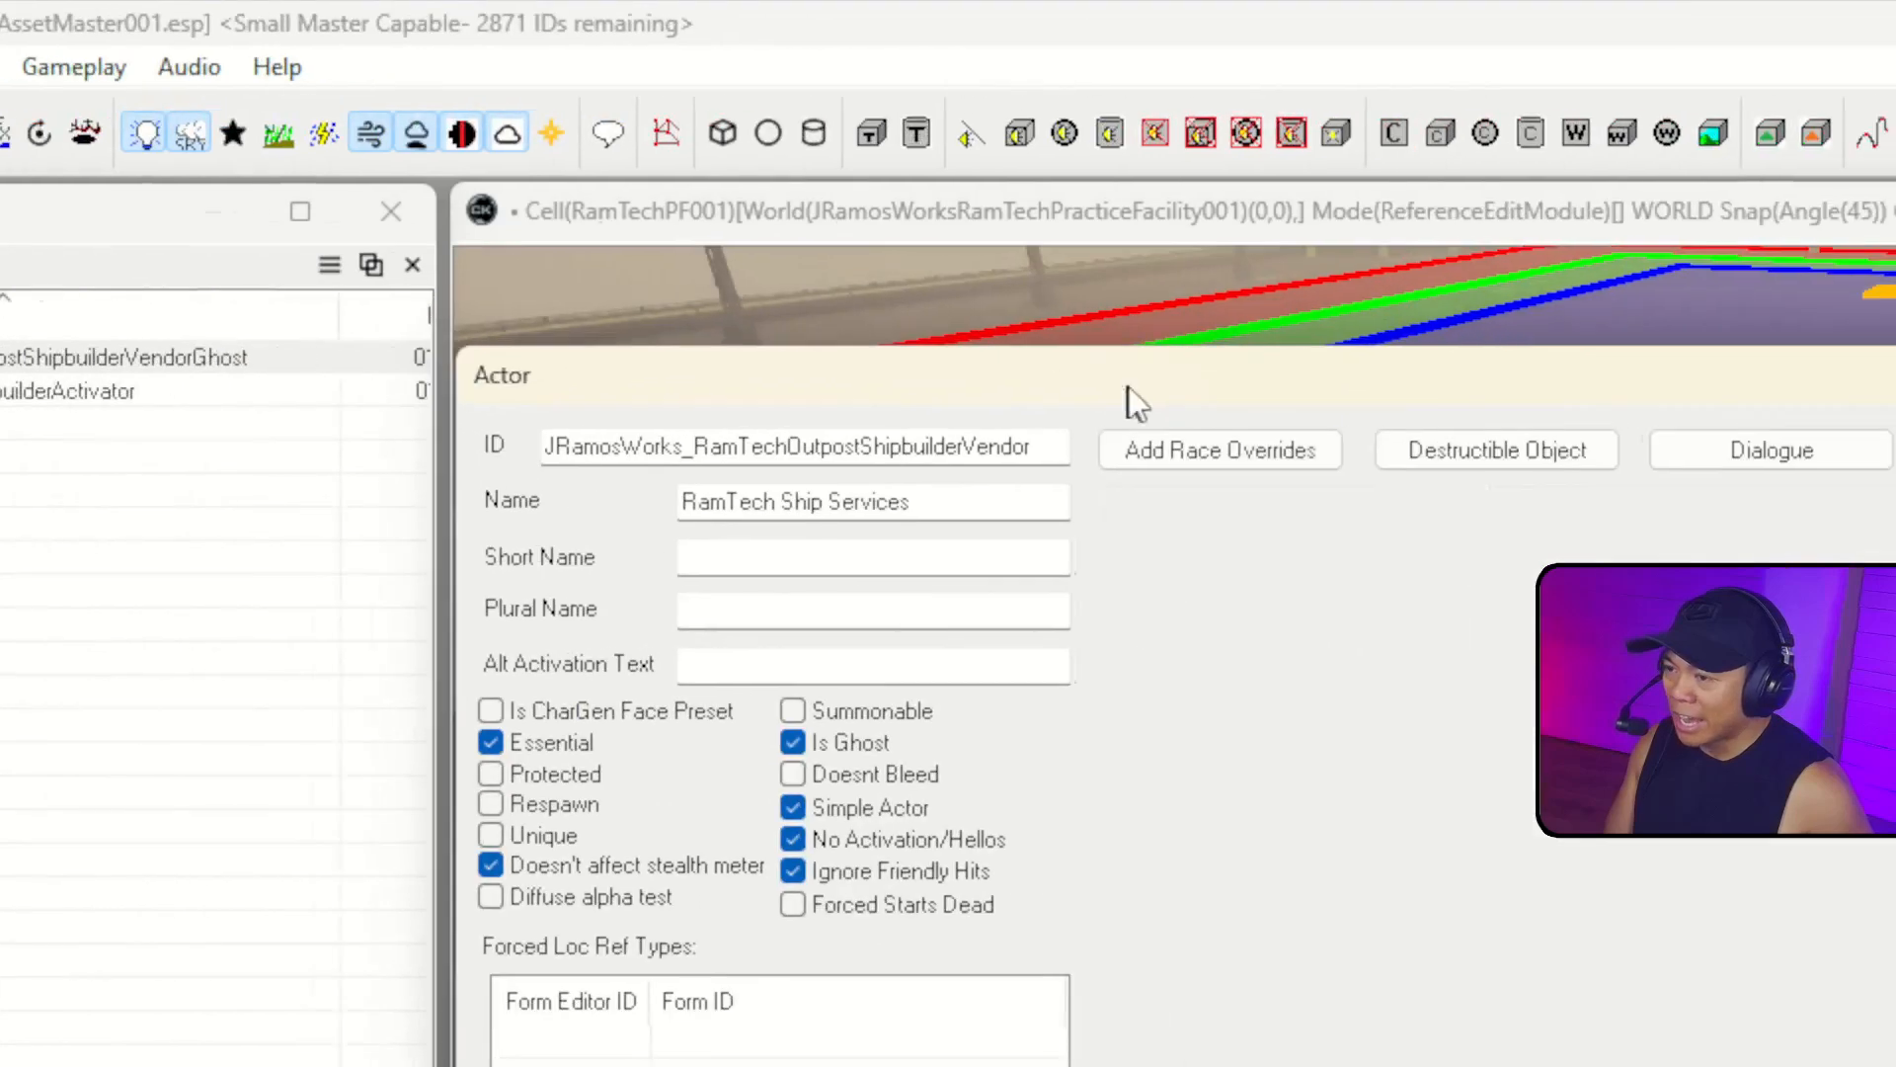
{"action": "mouse_move", "coordinate": [957, 387]}
{"action": "left_mouse_down"}
{"action": "mouse_move", "coordinate": [565, 358]}
{"action": "mouse_move", "coordinate": [770, 360]}
{"action": "mouse_move", "coordinate": [411, 352]}
{"action": "mouse_move", "coordinate": [932, 375]}
{"action": "left_mouse_up"}
{"action": "left_click_drag", "start_coordinate": [1205, 376], "coordinate": [1277, 379]}
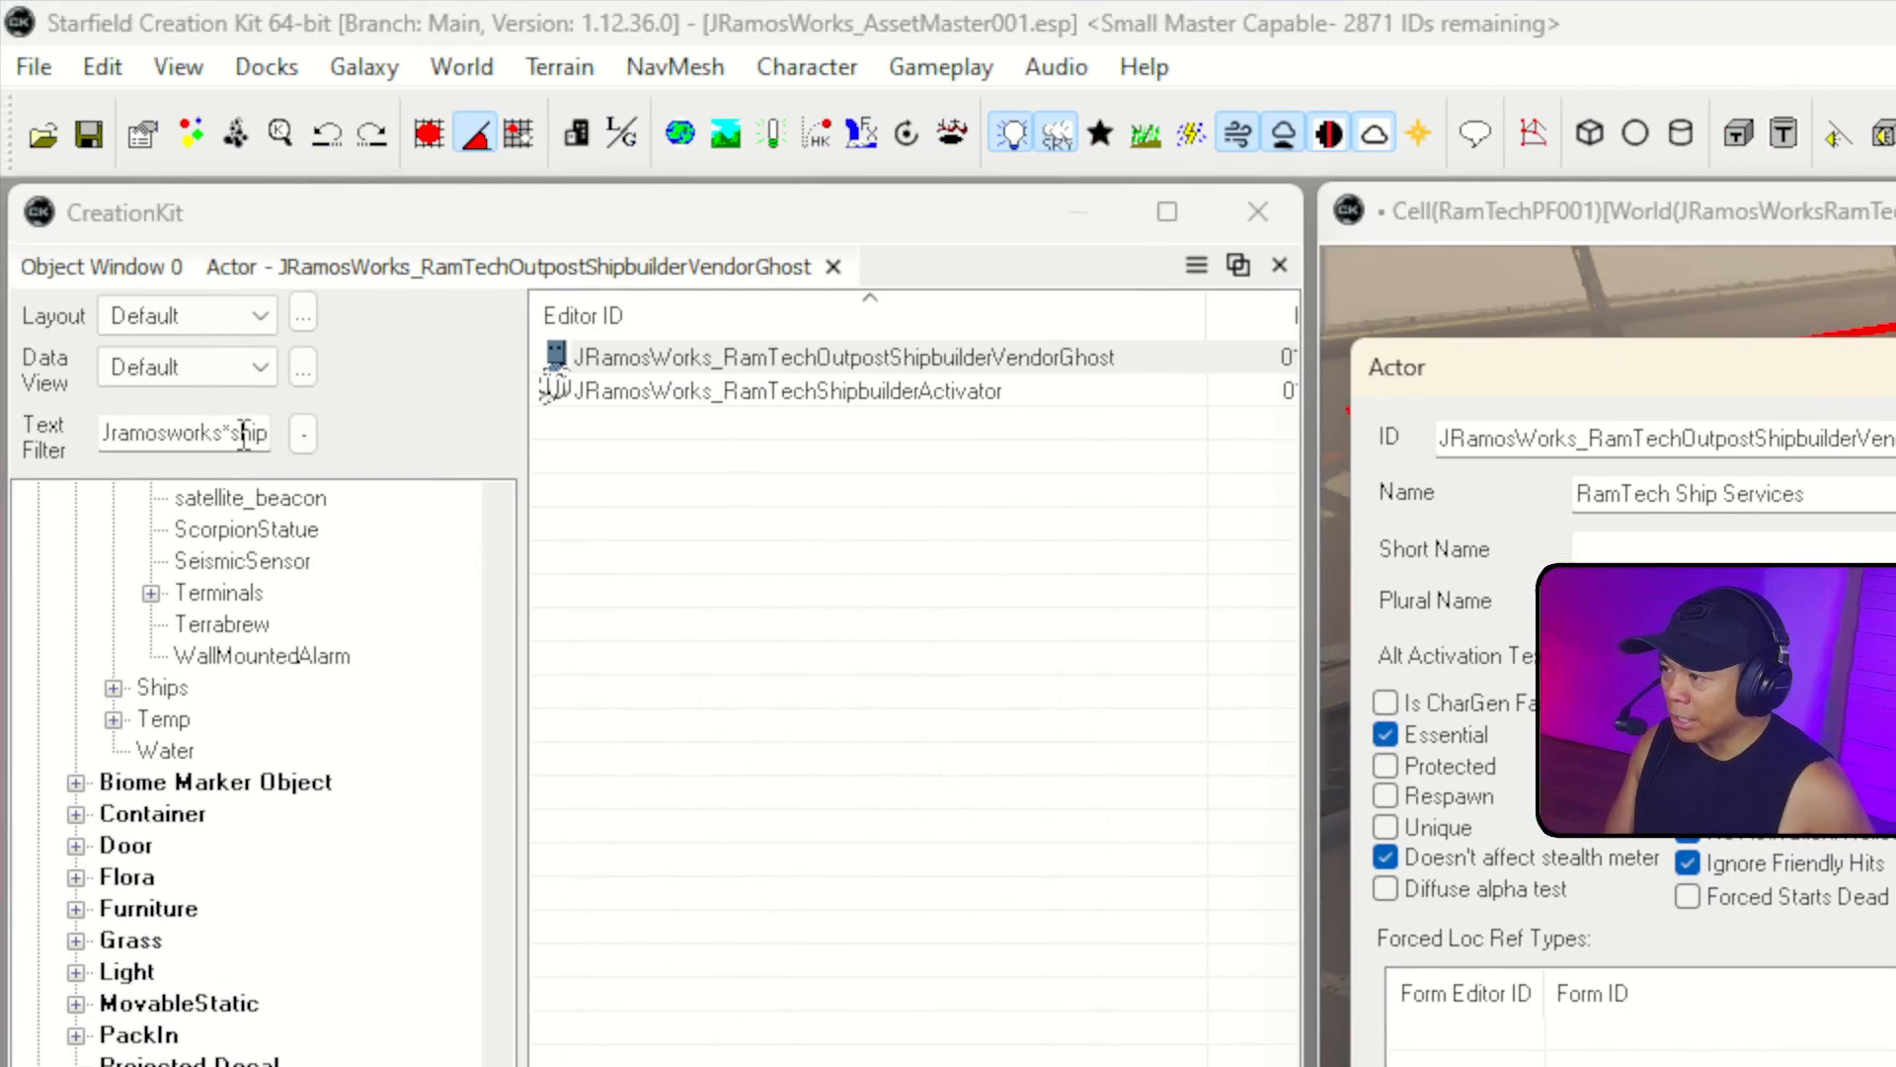
{"action": "left_click_drag", "start_coordinate": [244, 435], "coordinate": [269, 434]}
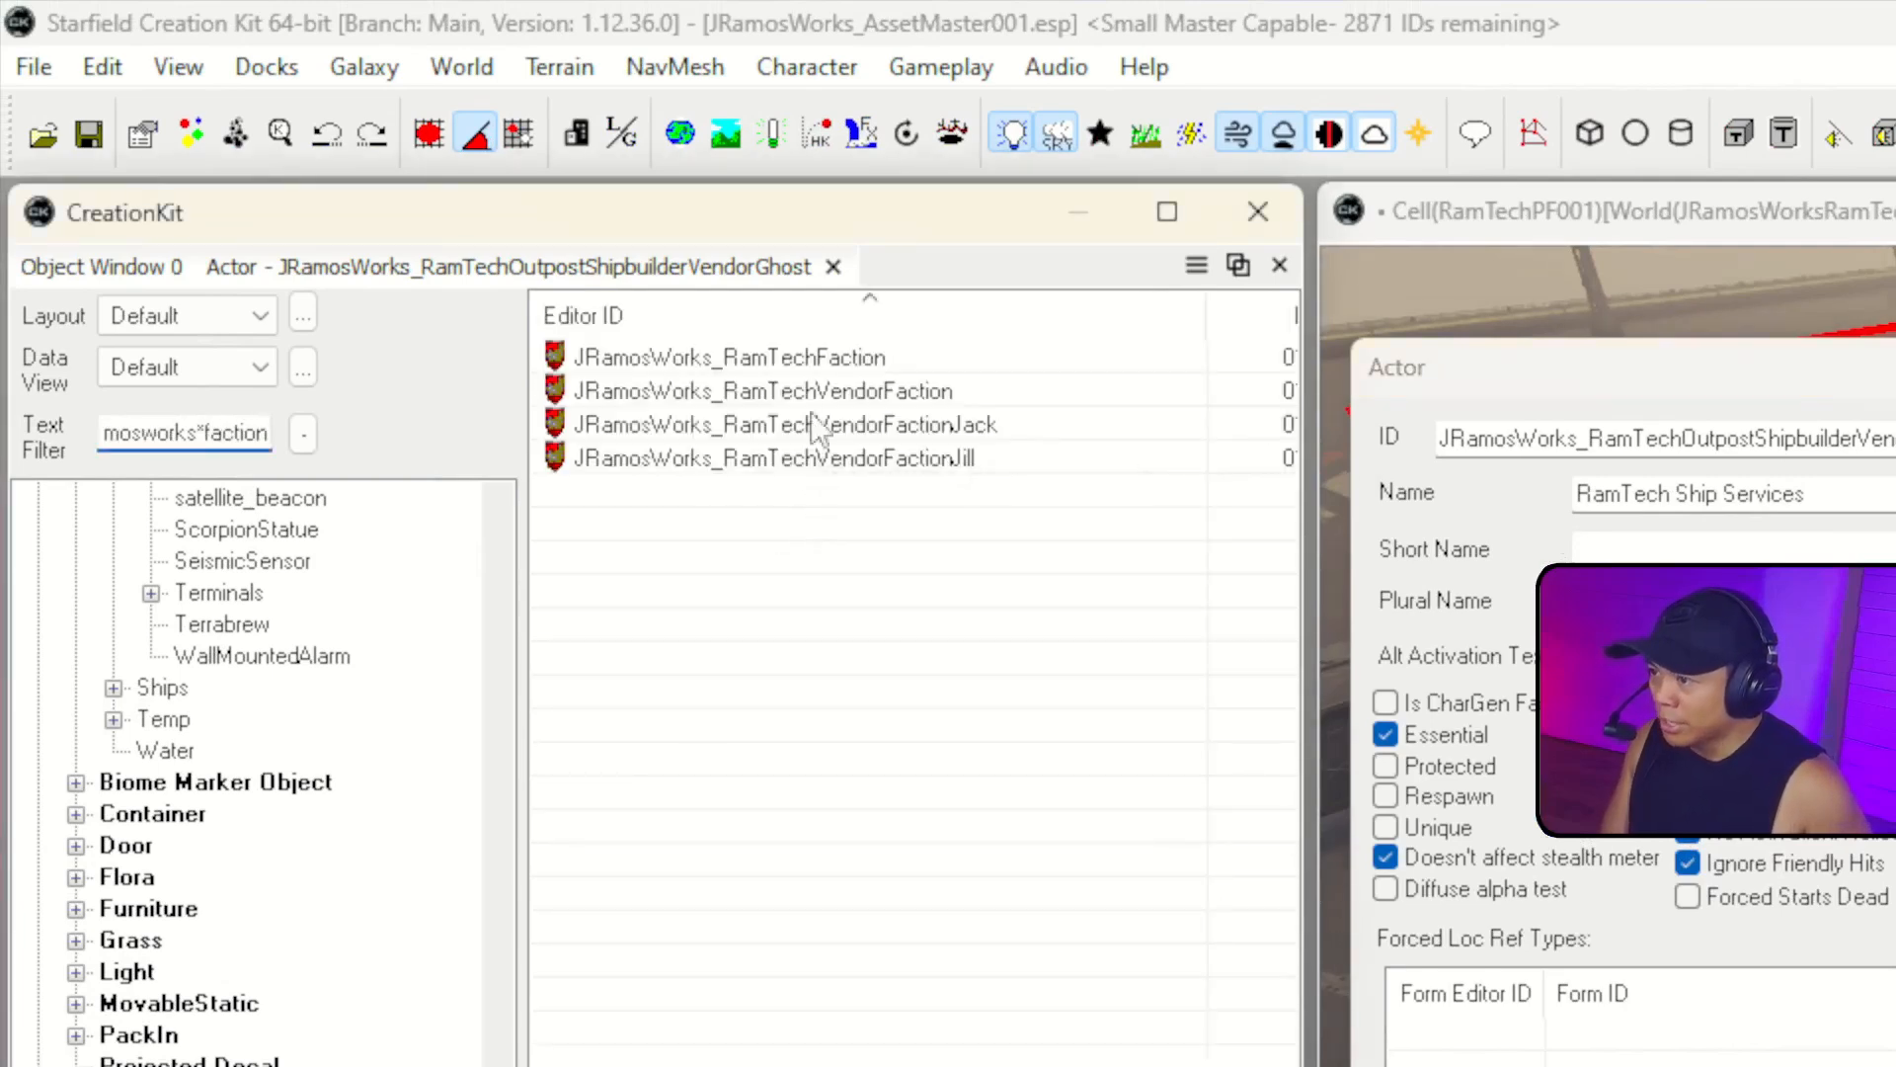
Open the JRamosWorks_RamTechVendorFactionJack faction for editing and change its ID to JRamosWorks_RamTechVendorFactionShipServices.
{"action": "left_click", "coordinate": [913, 403]}
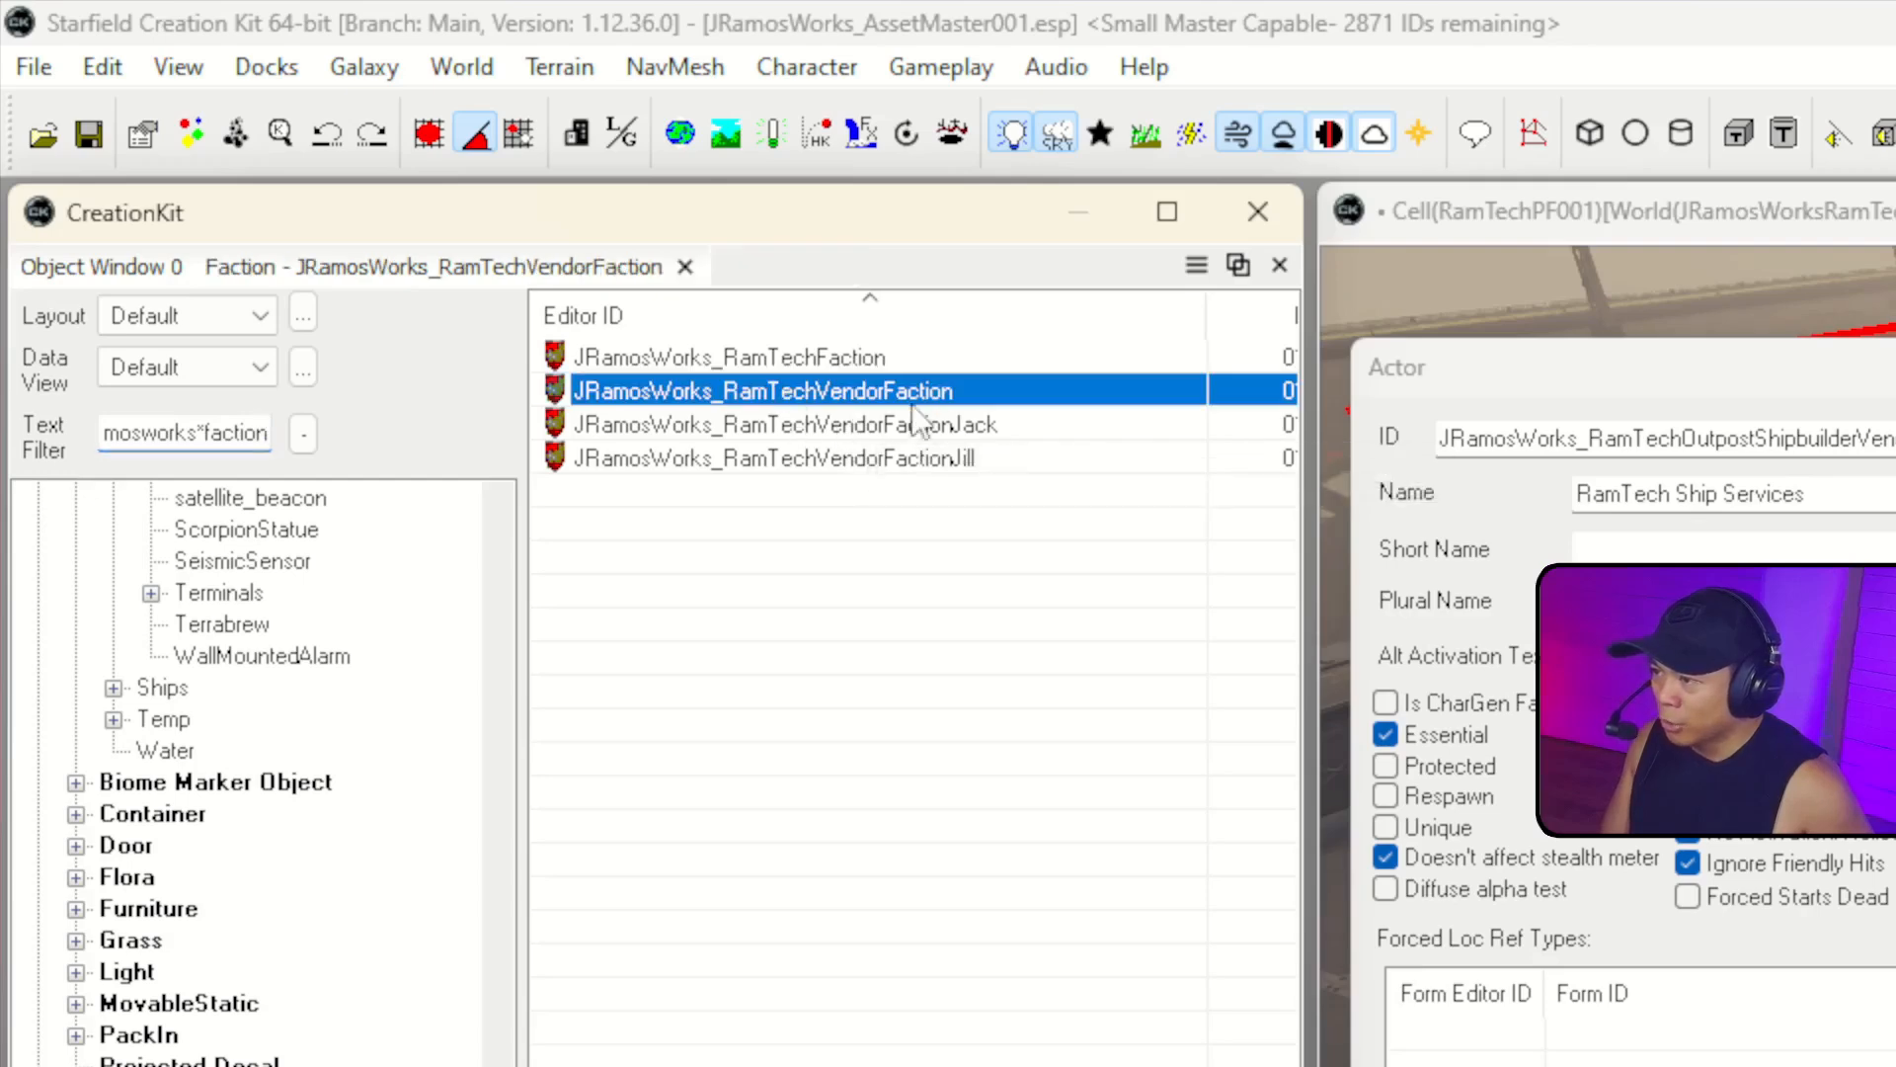
{"action": "right_click", "coordinate": [839, 396]}
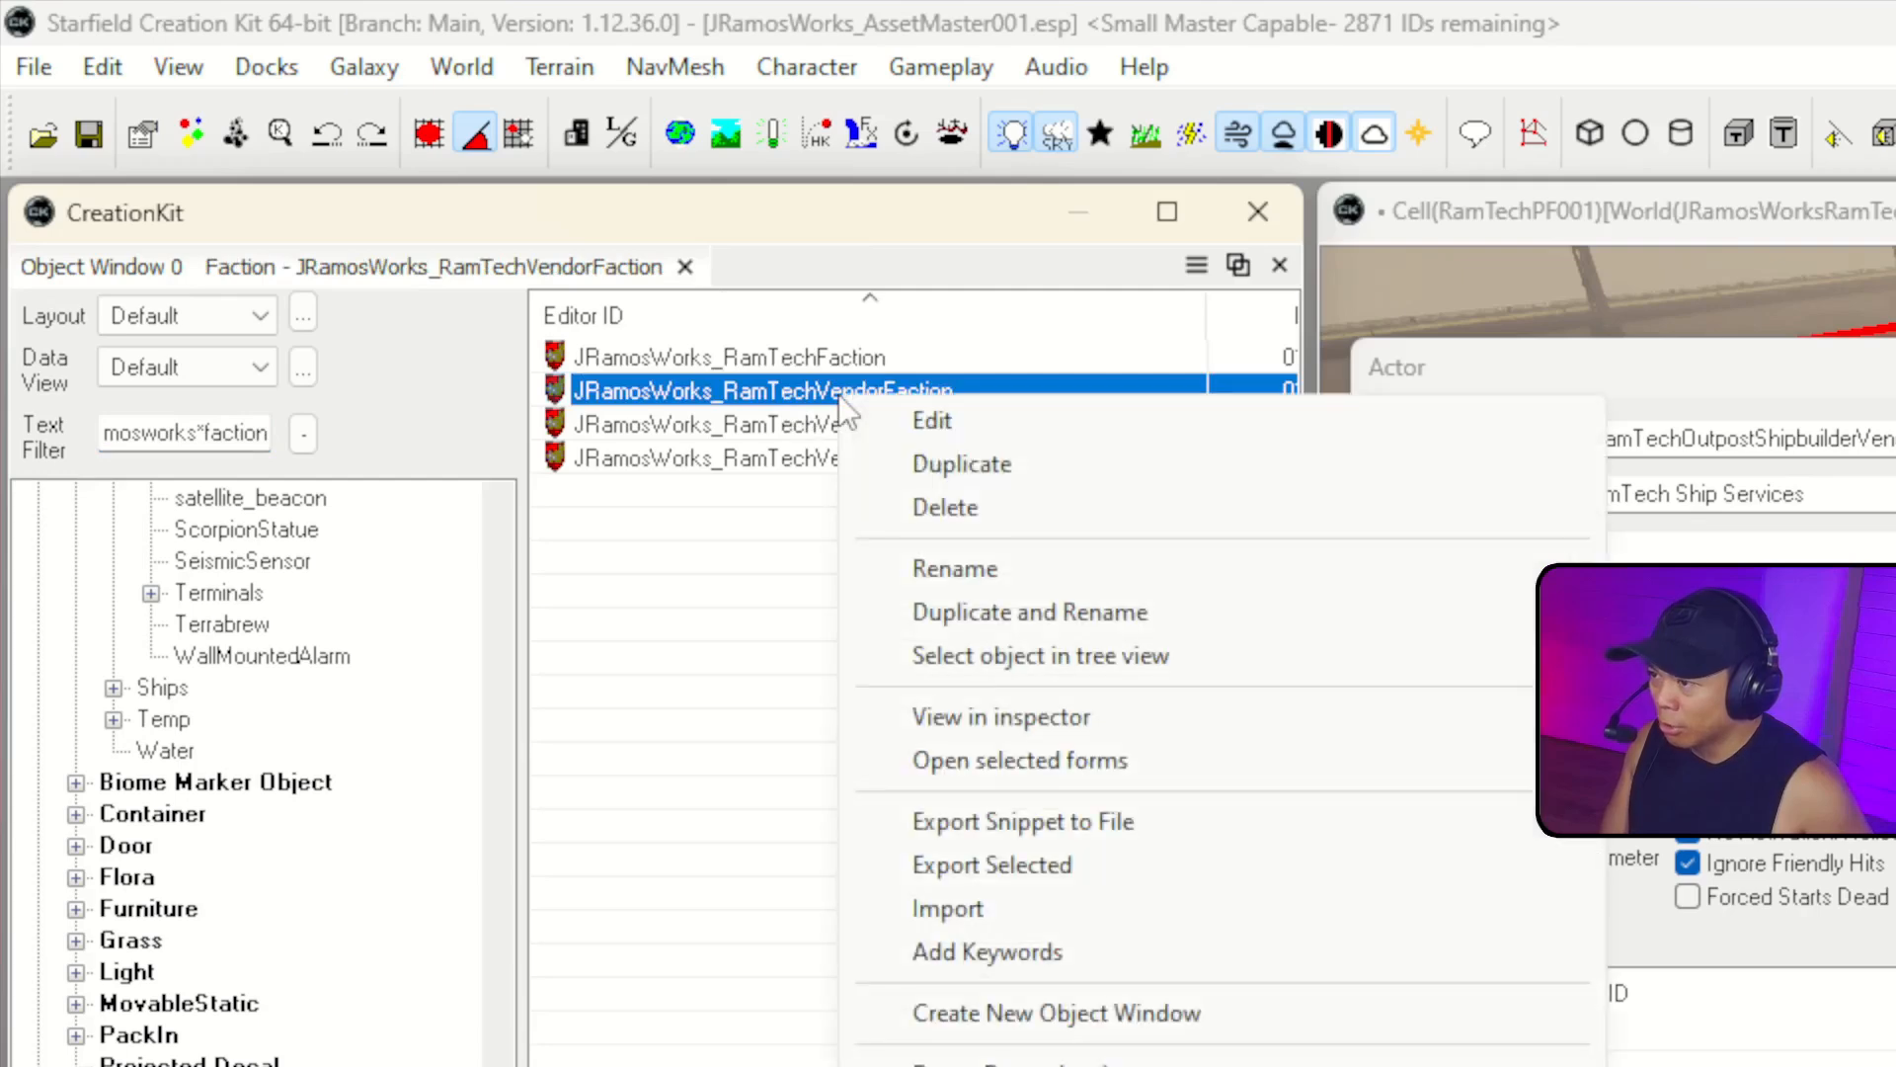
{"action": "left_click", "coordinate": [762, 489]}
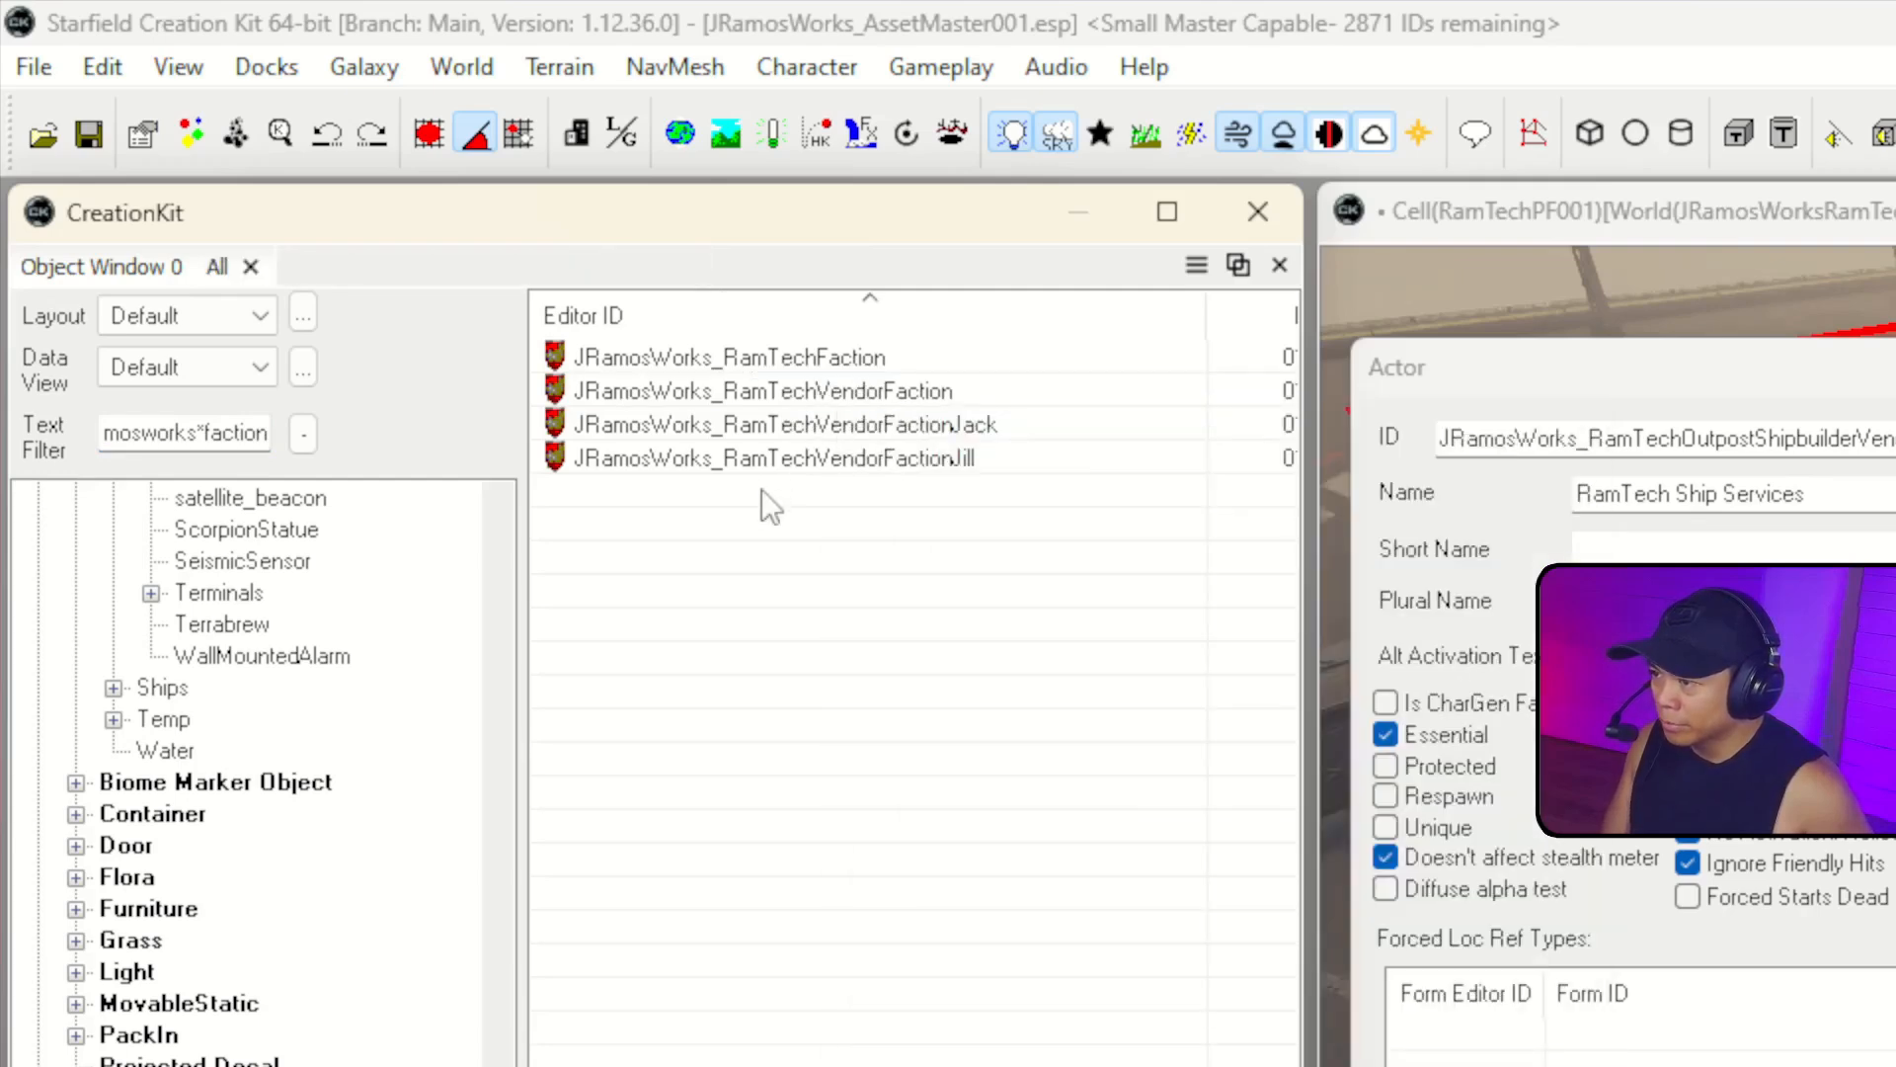
{"action": "left_click", "coordinate": [858, 425]}
{"action": "right_click", "coordinate": [859, 425]}
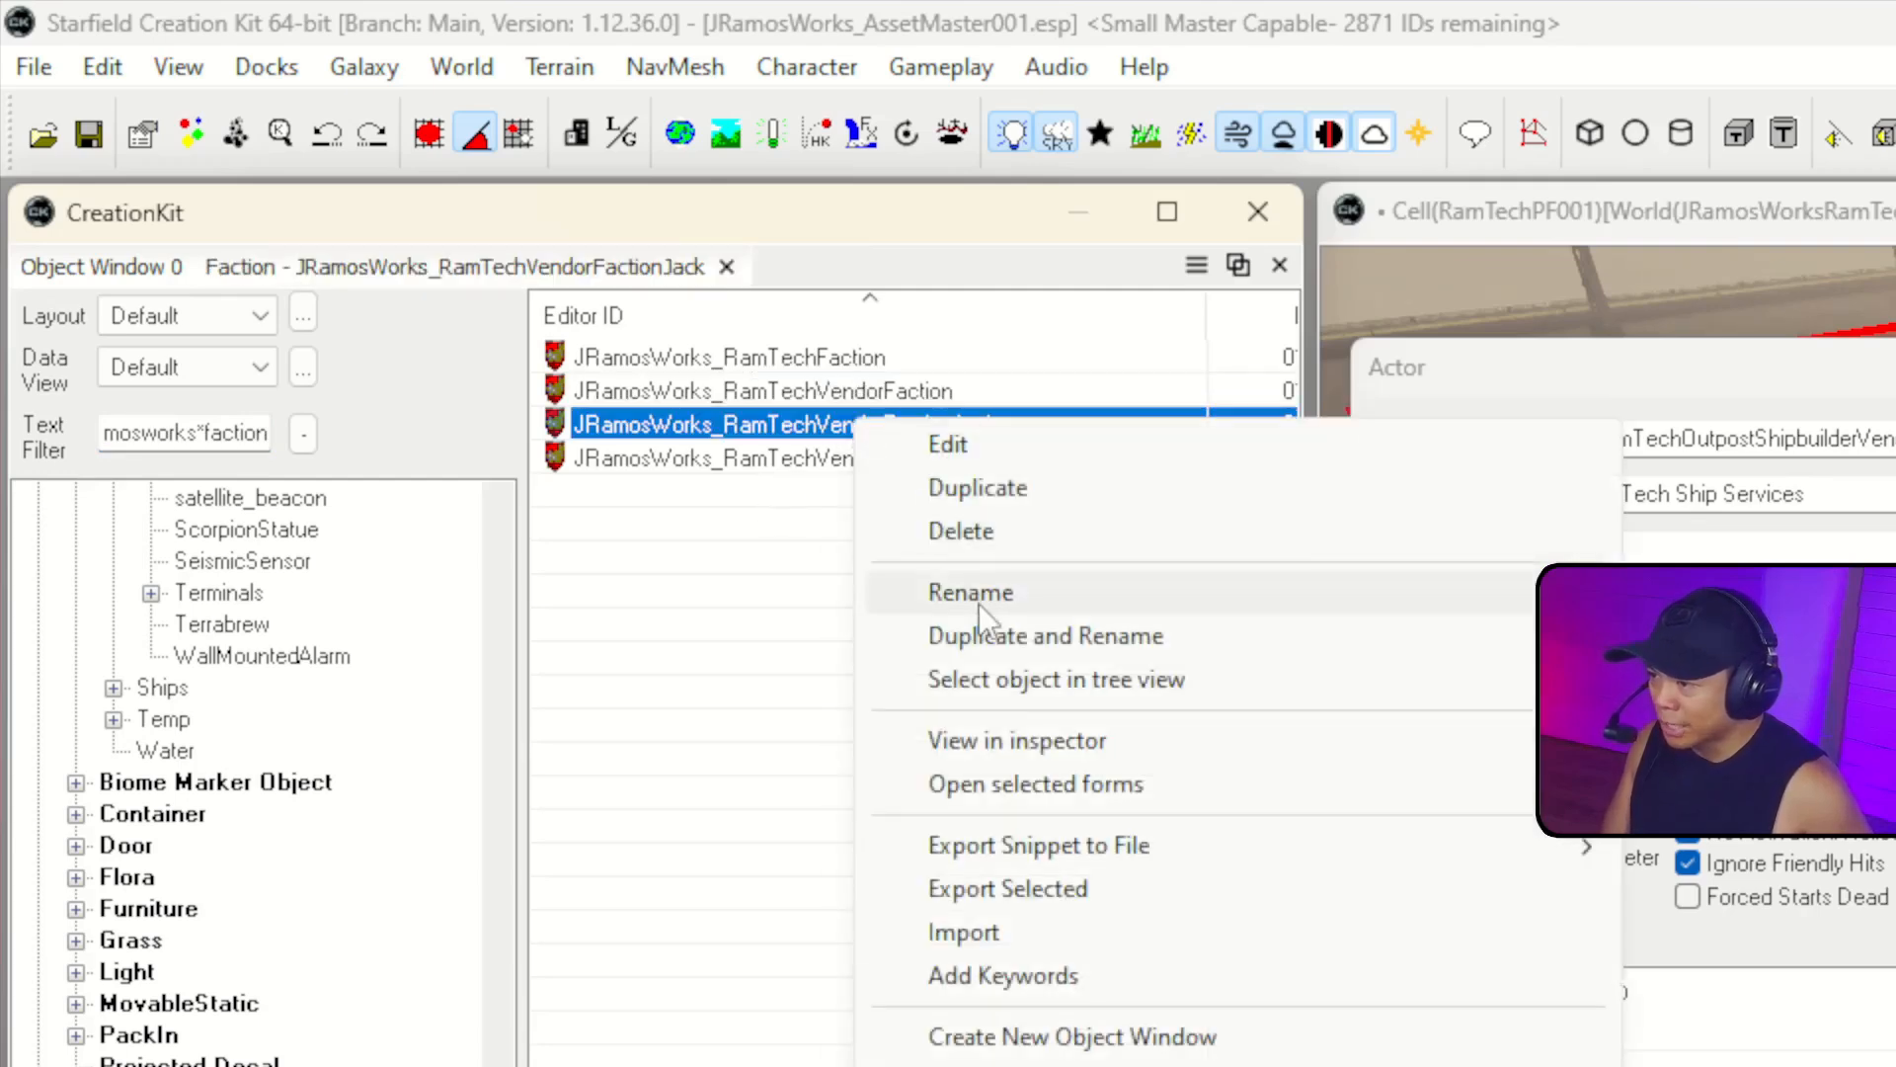
{"action": "left_click", "coordinate": [987, 458]}
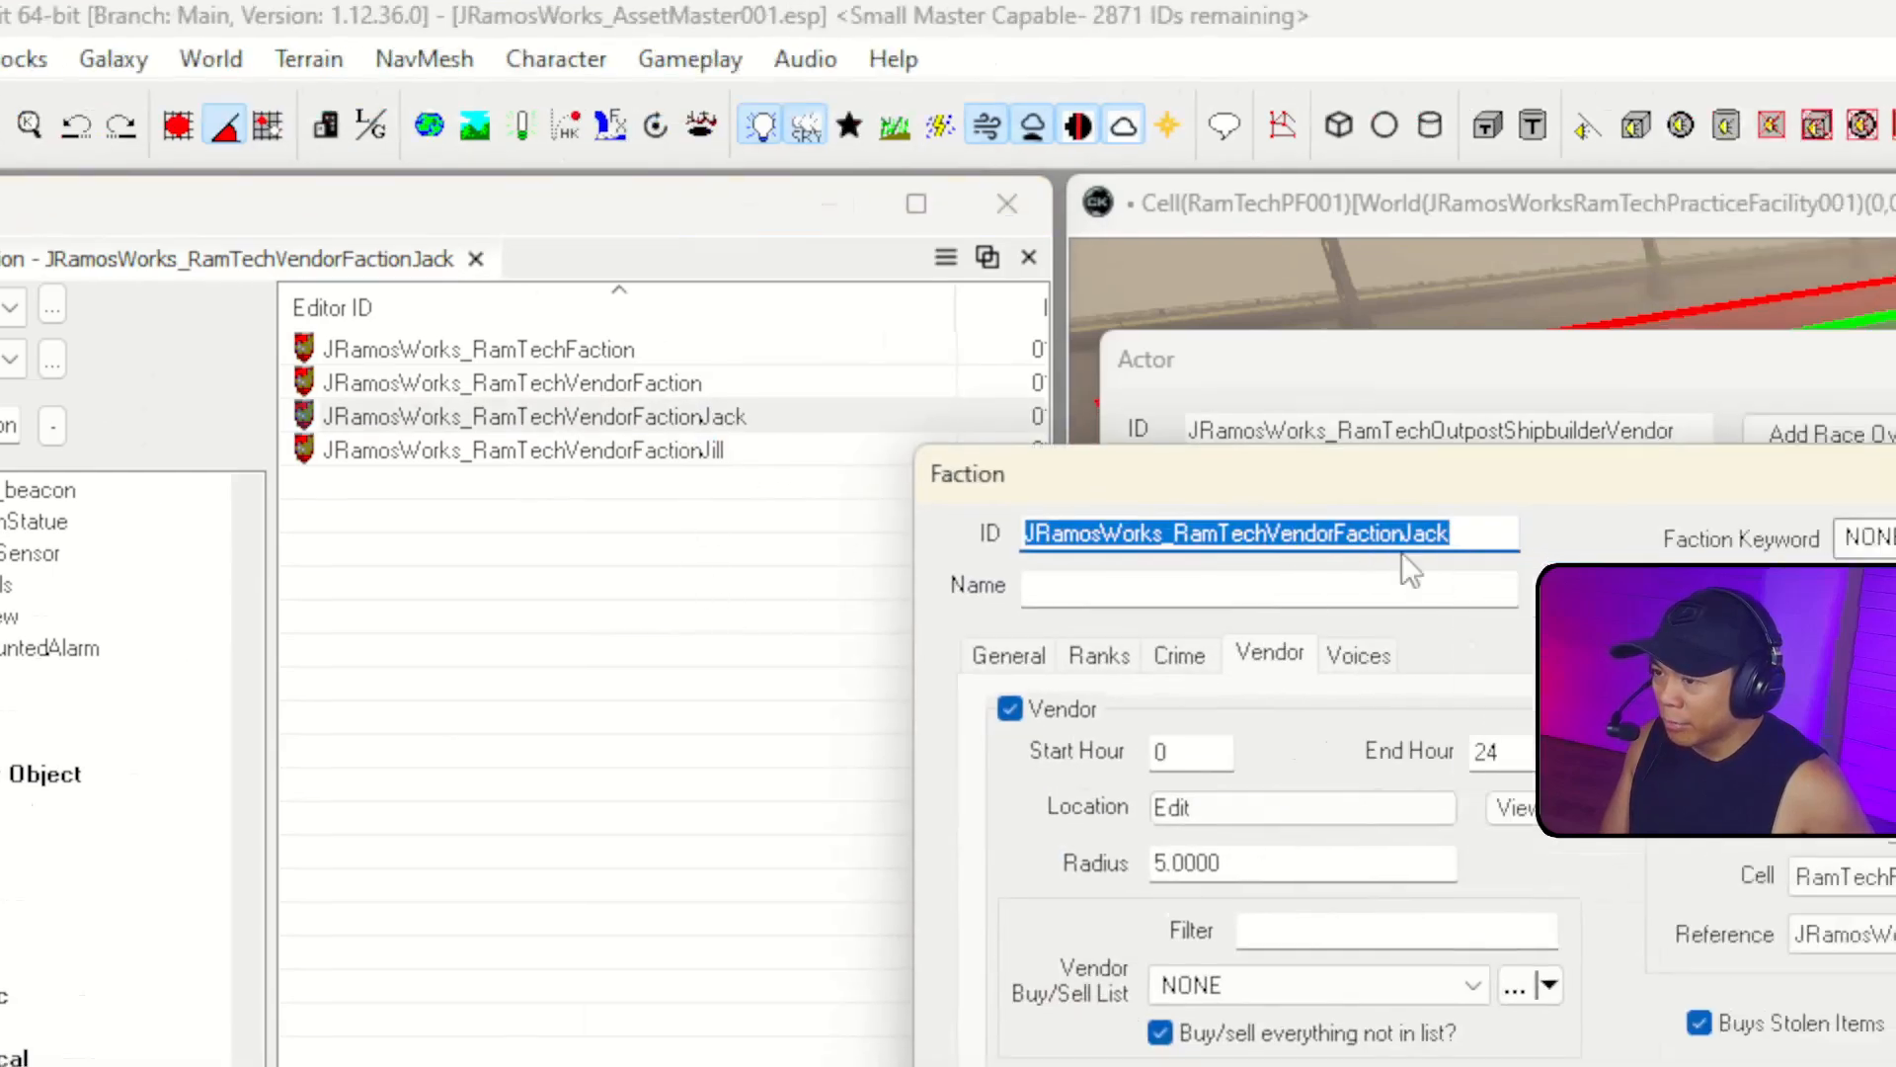
{"action": "left_click", "coordinate": [1387, 534]}
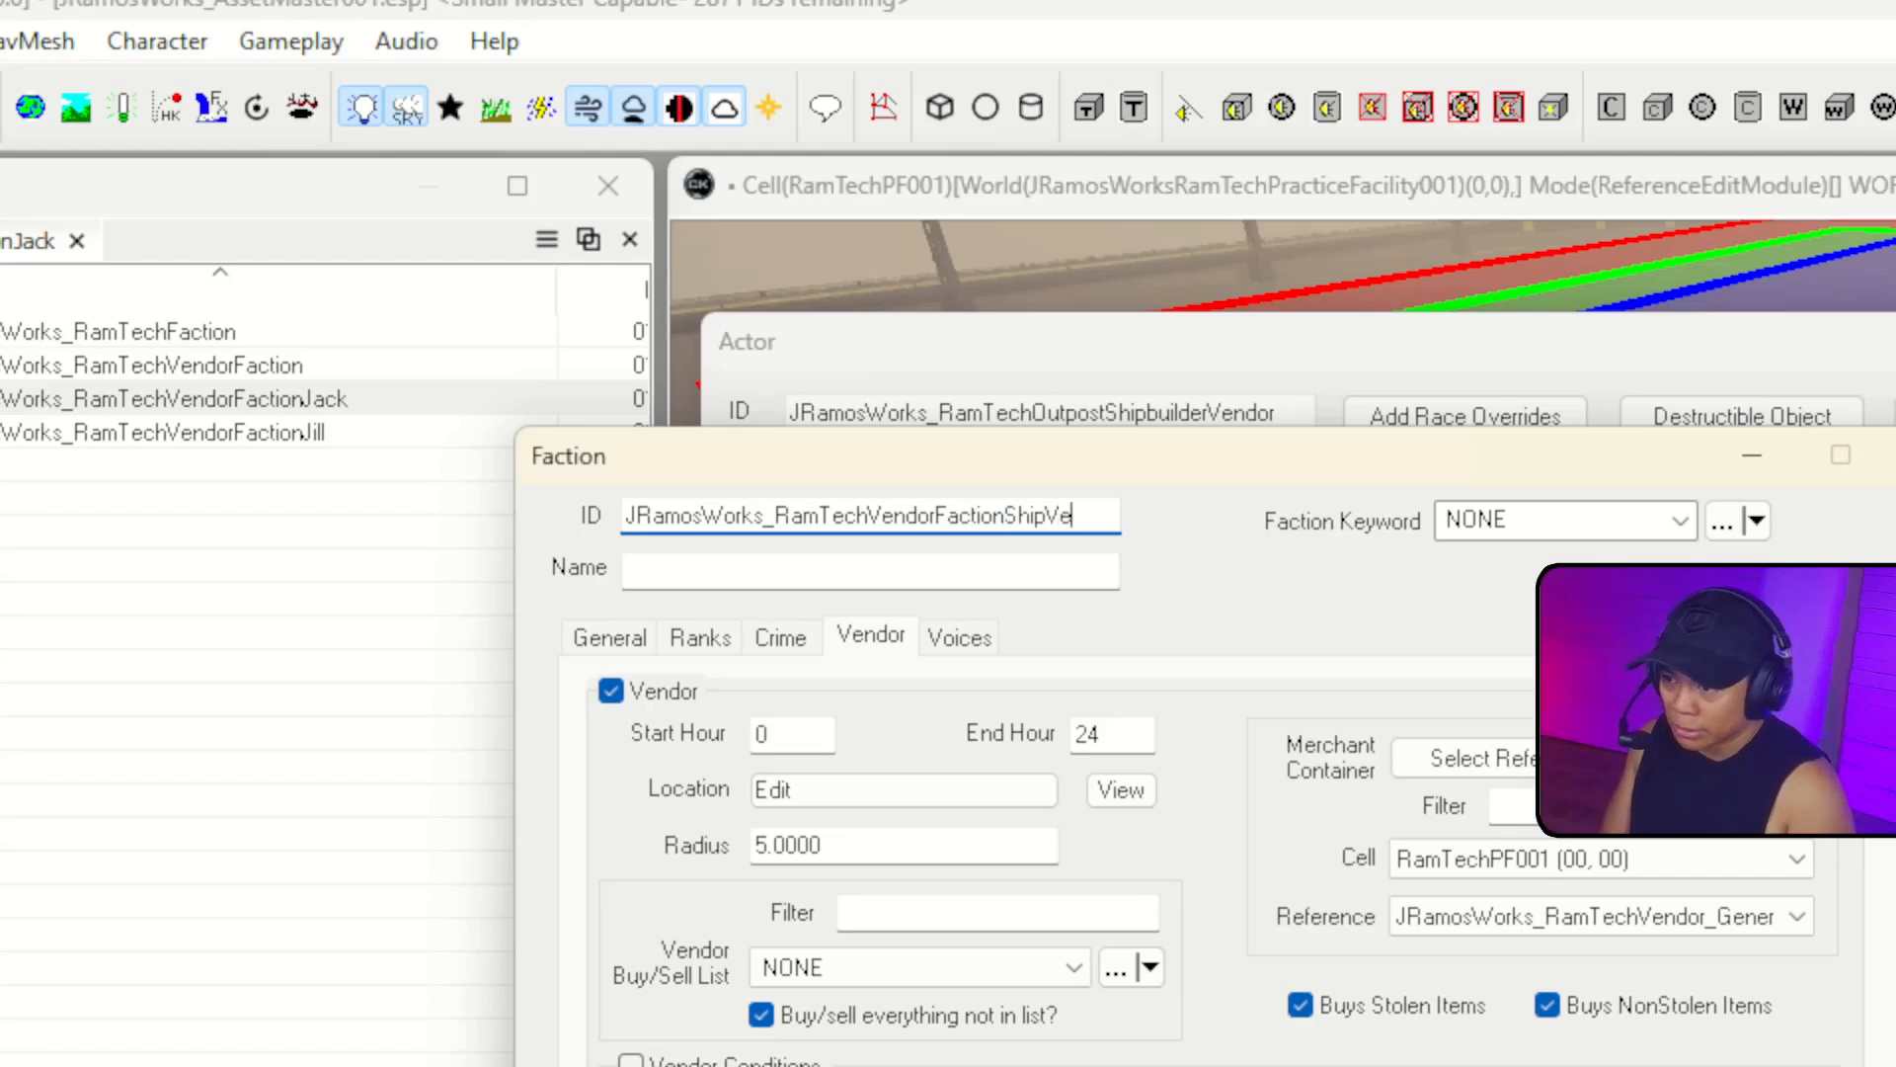
{"action": "type", "text": "ShipServices"}
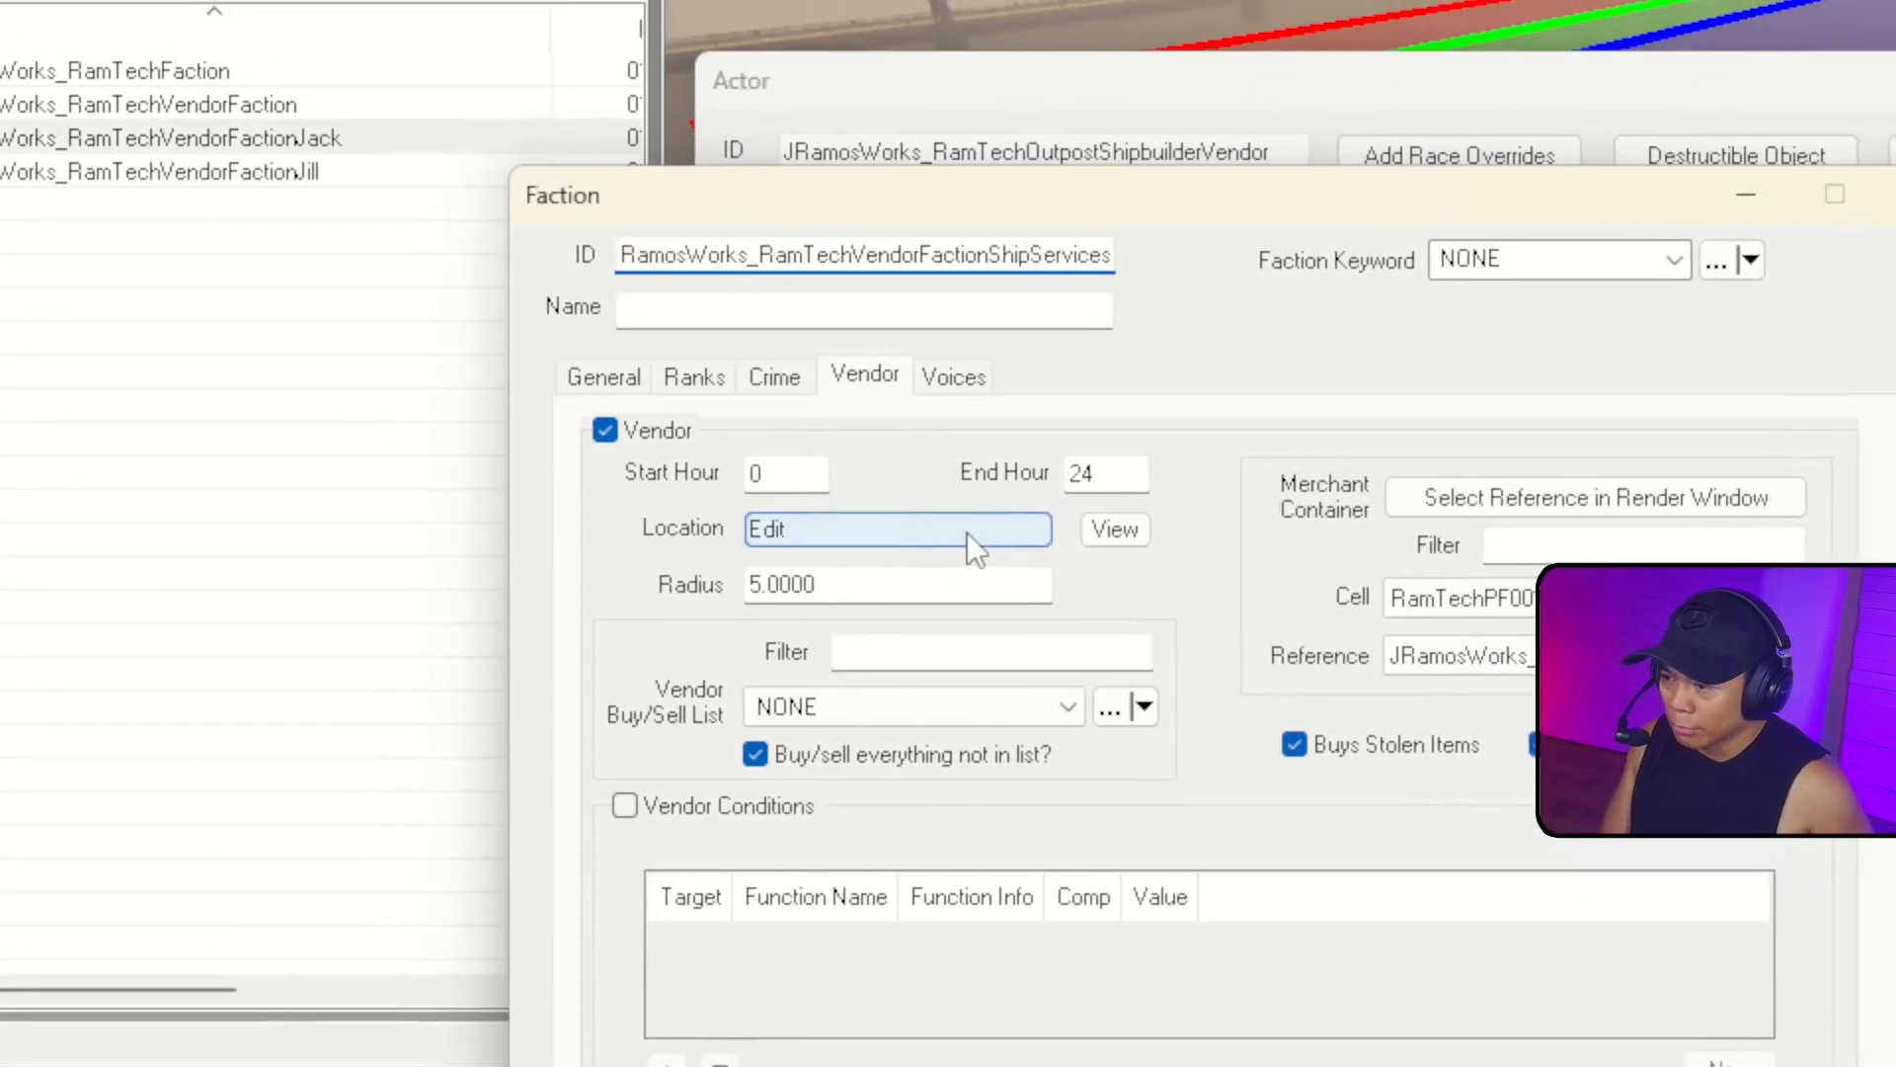
Set the faction's vendor location to Linked Reference and turn off buying and selling everything not in the list.
{"action": "left_click", "coordinate": [971, 792]}
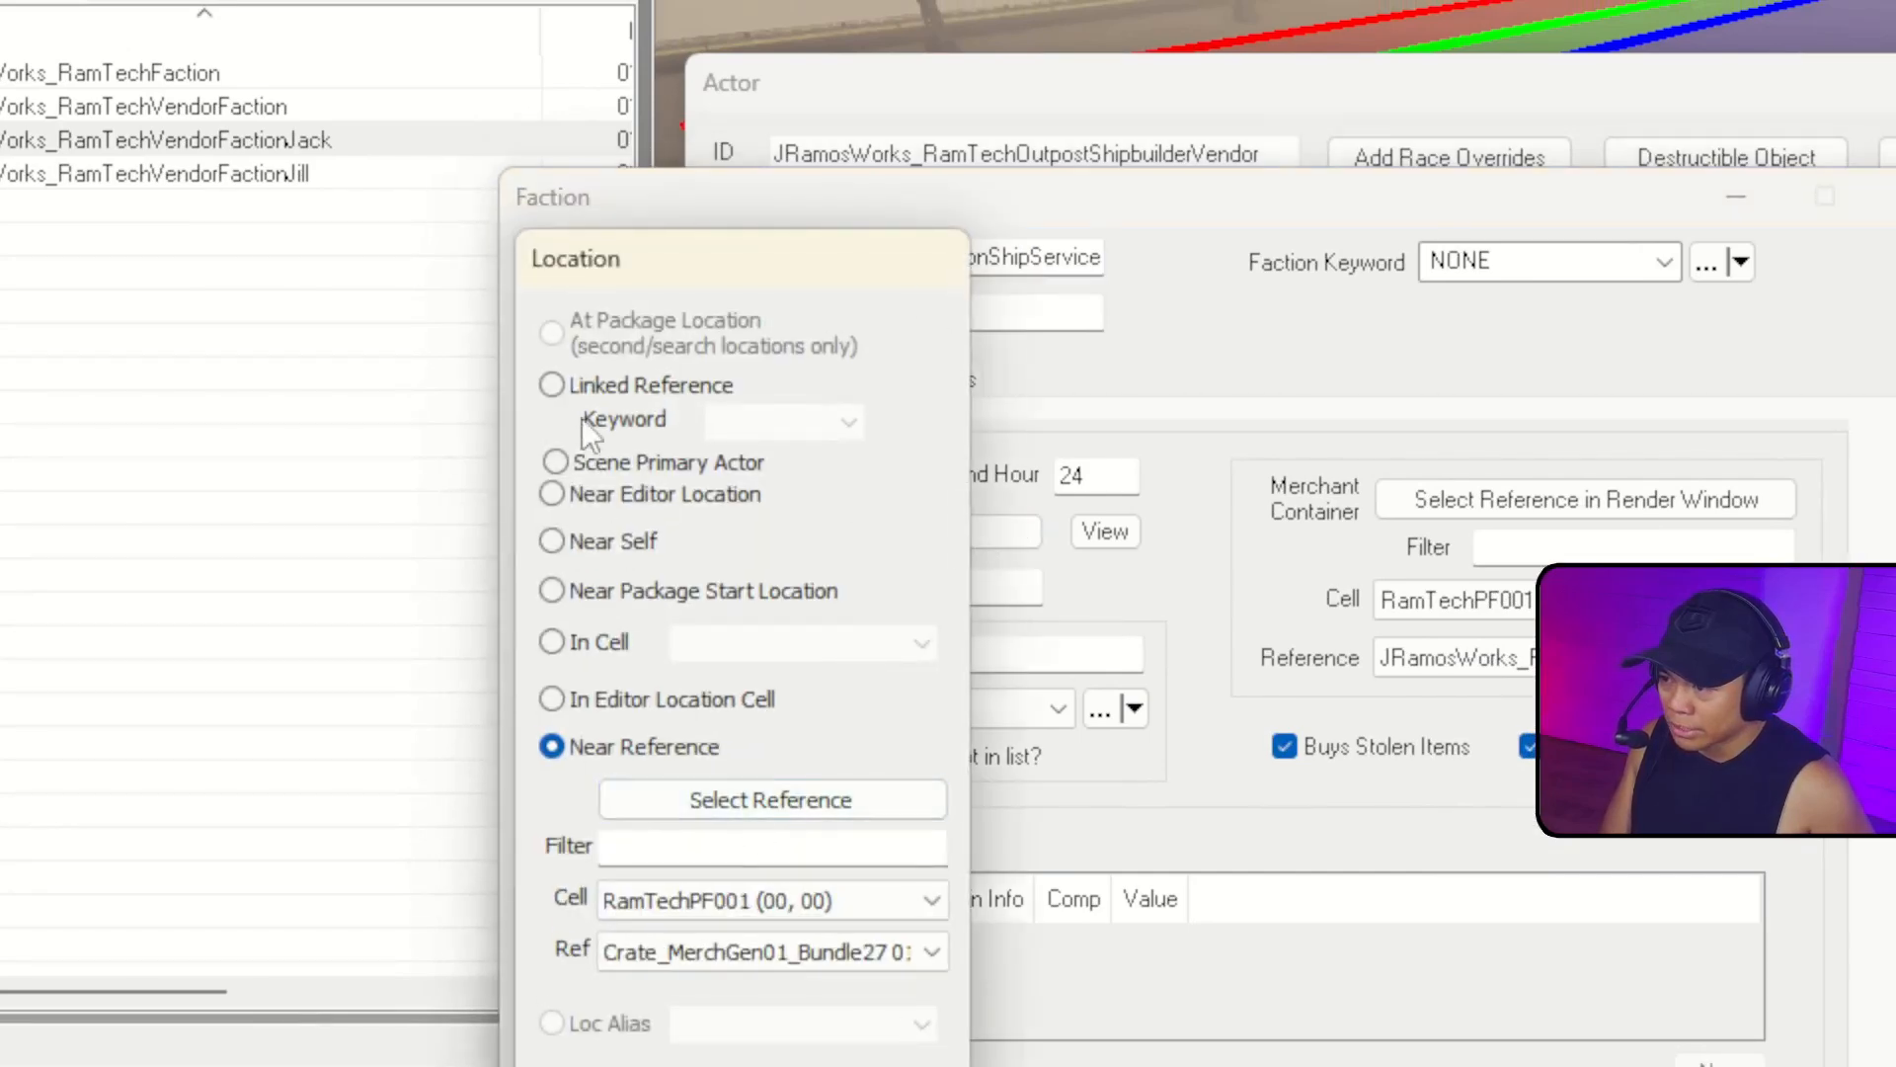
{"action": "left_click", "coordinate": [593, 386]}
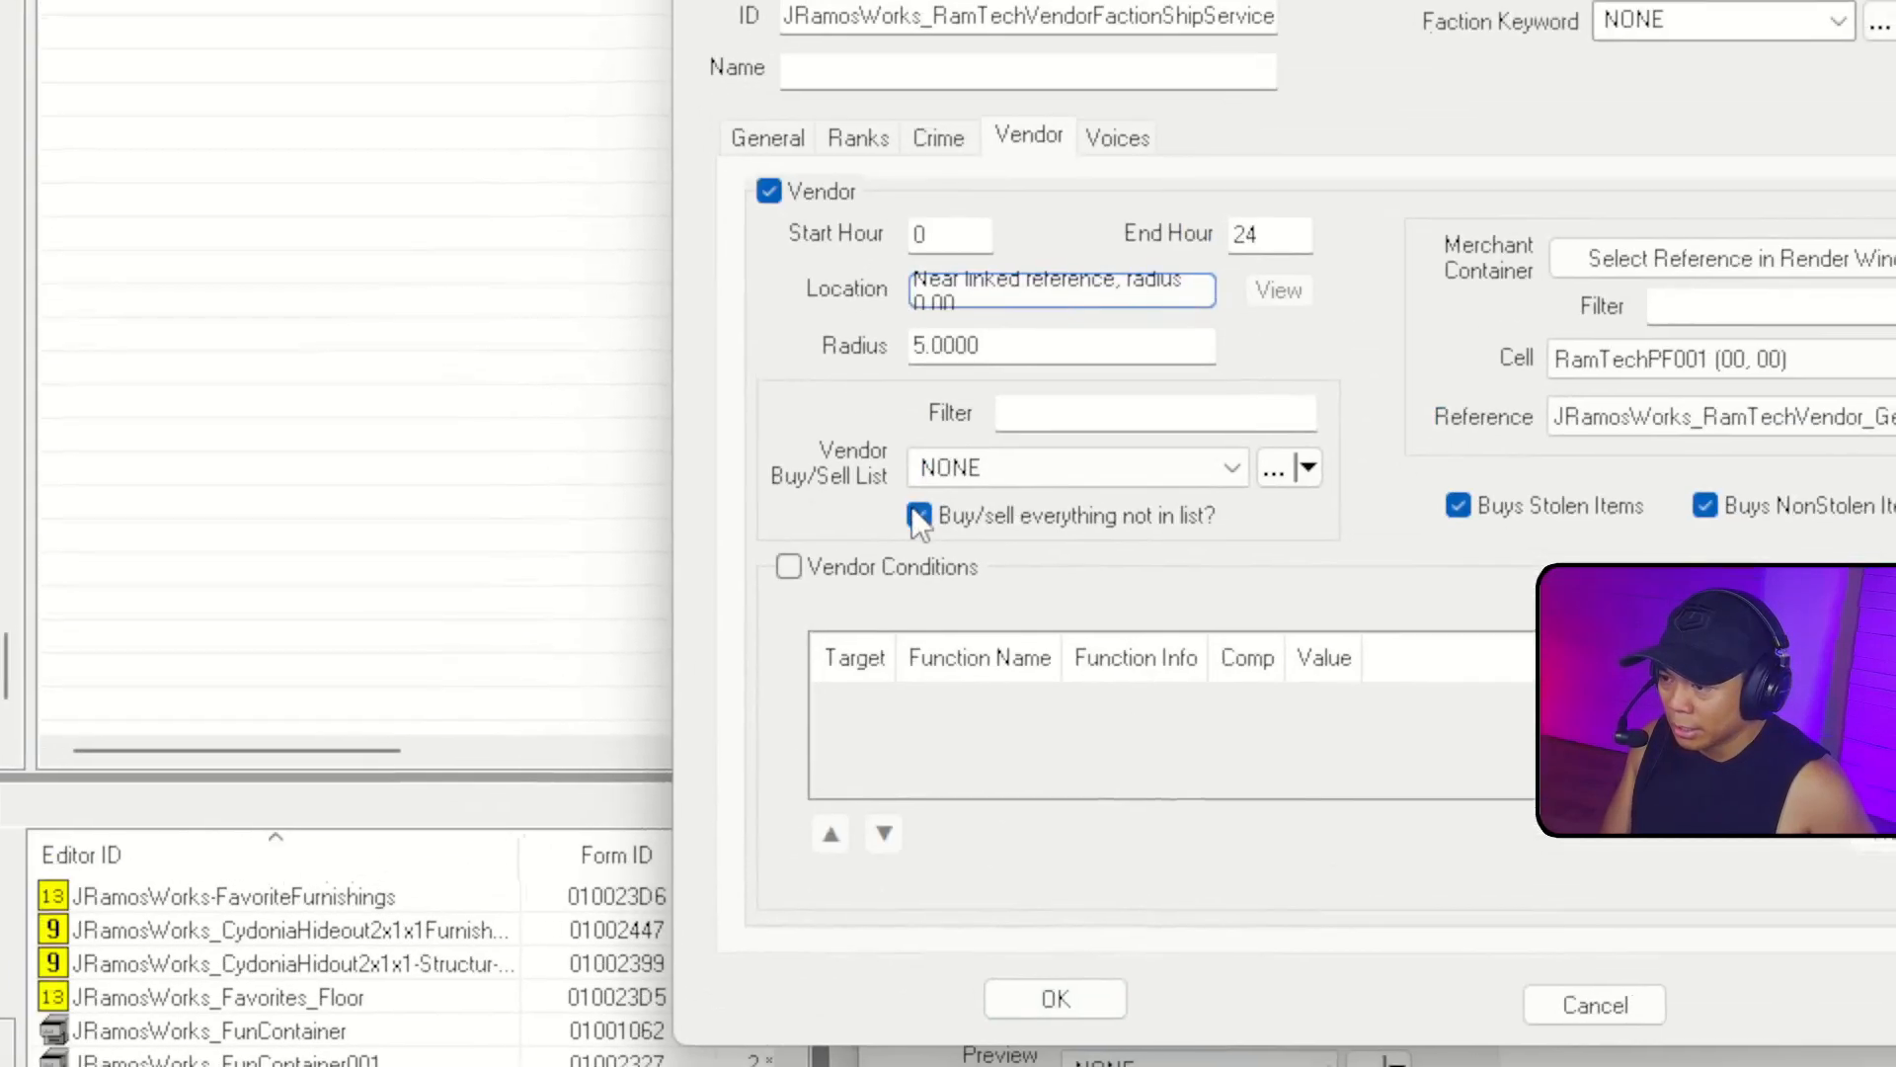
{"action": "left_click", "coordinate": [850, 190]}
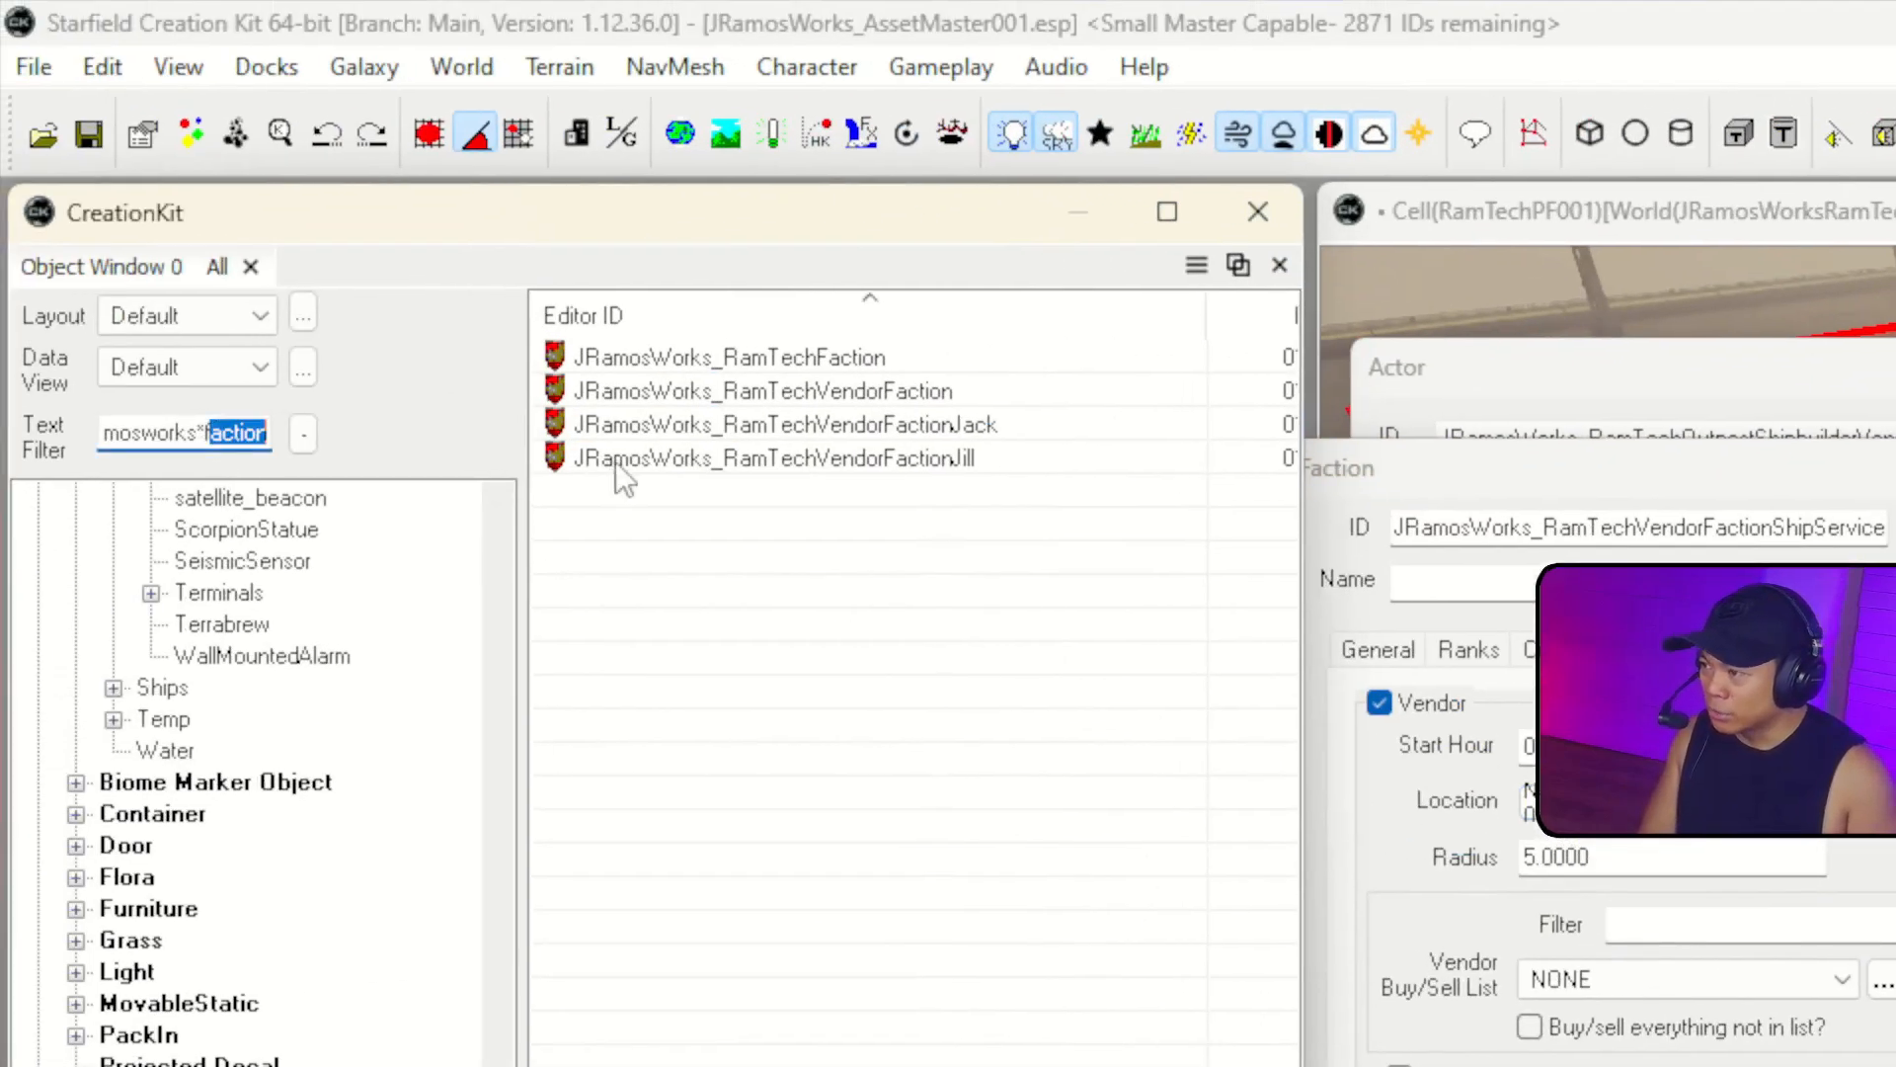
Filter the objects by jramosworks*vendor and open the JRamosWorks_RamTechVendor_GeneralJackContainer container for editing.
{"action": "key", "text": "BackSpace"}
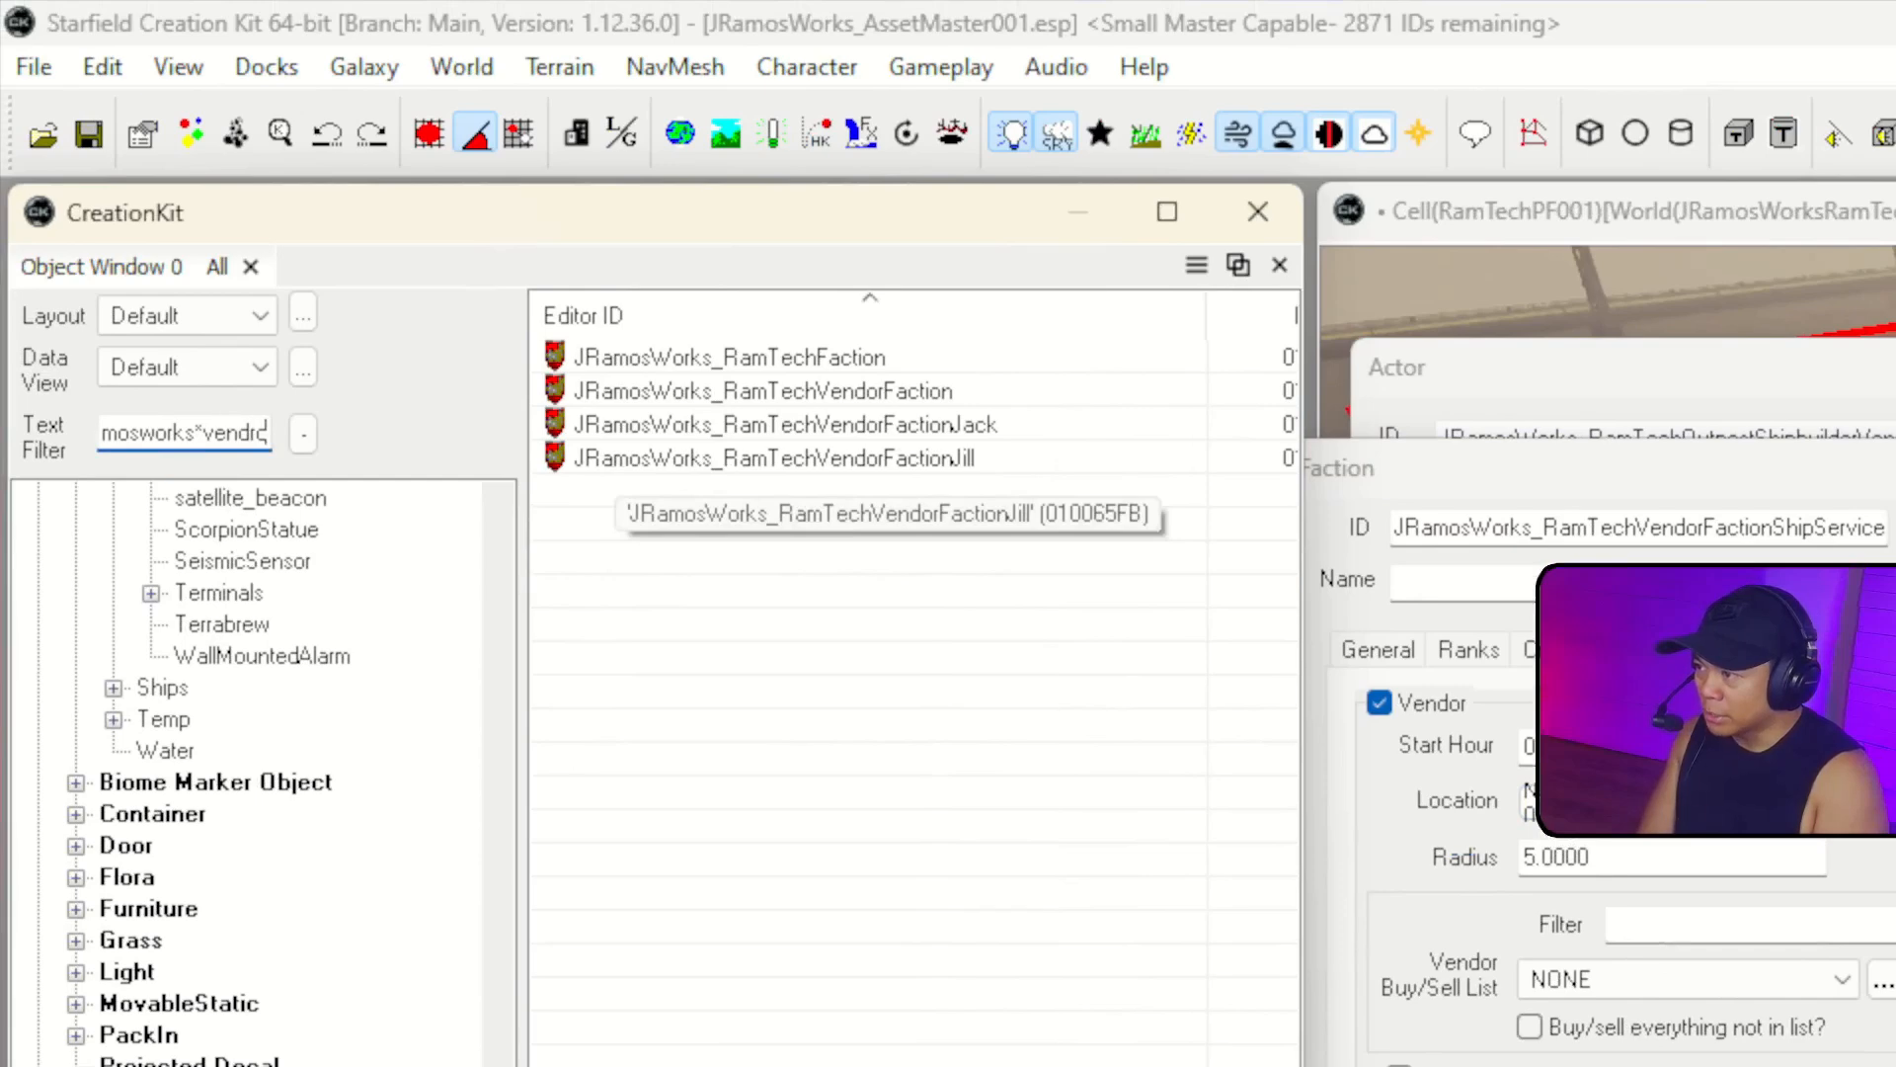
{"action": "type", "text": "vendorcontaine"}
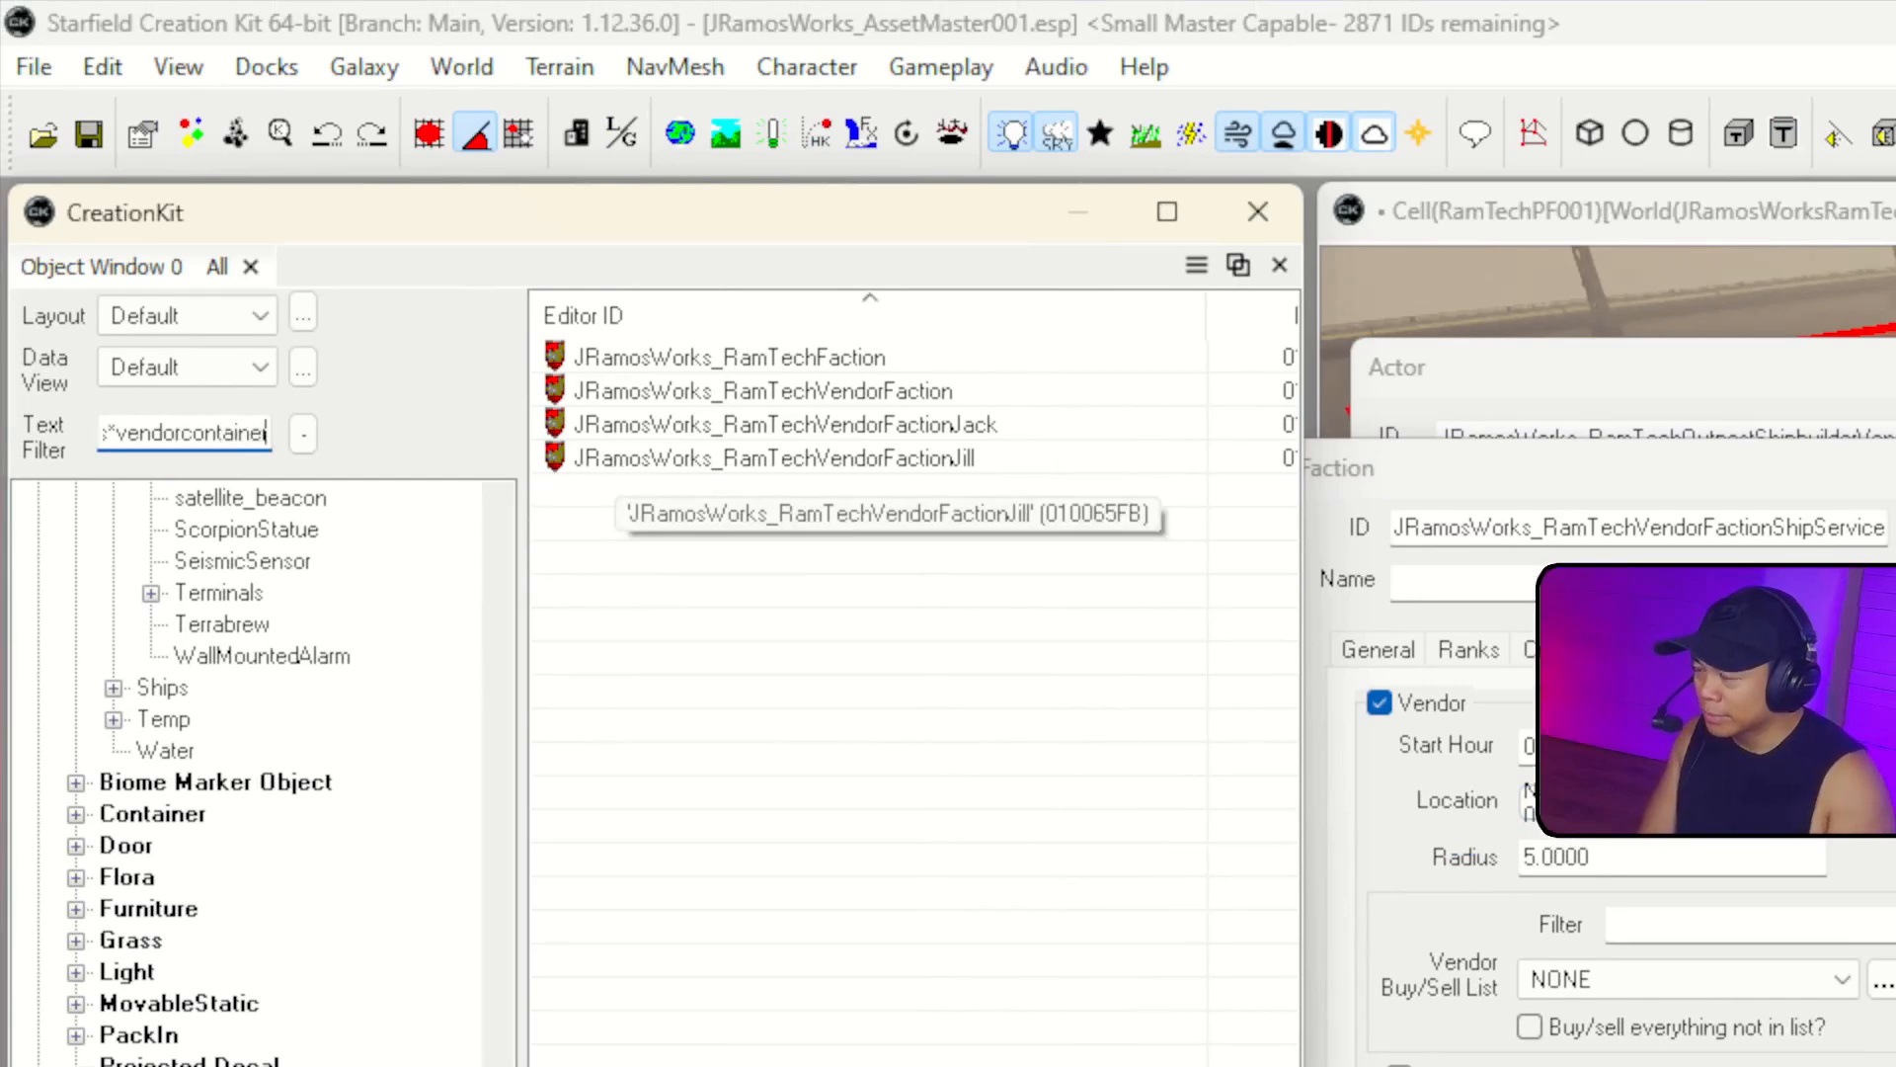
{"action": "type", "text": "r"}
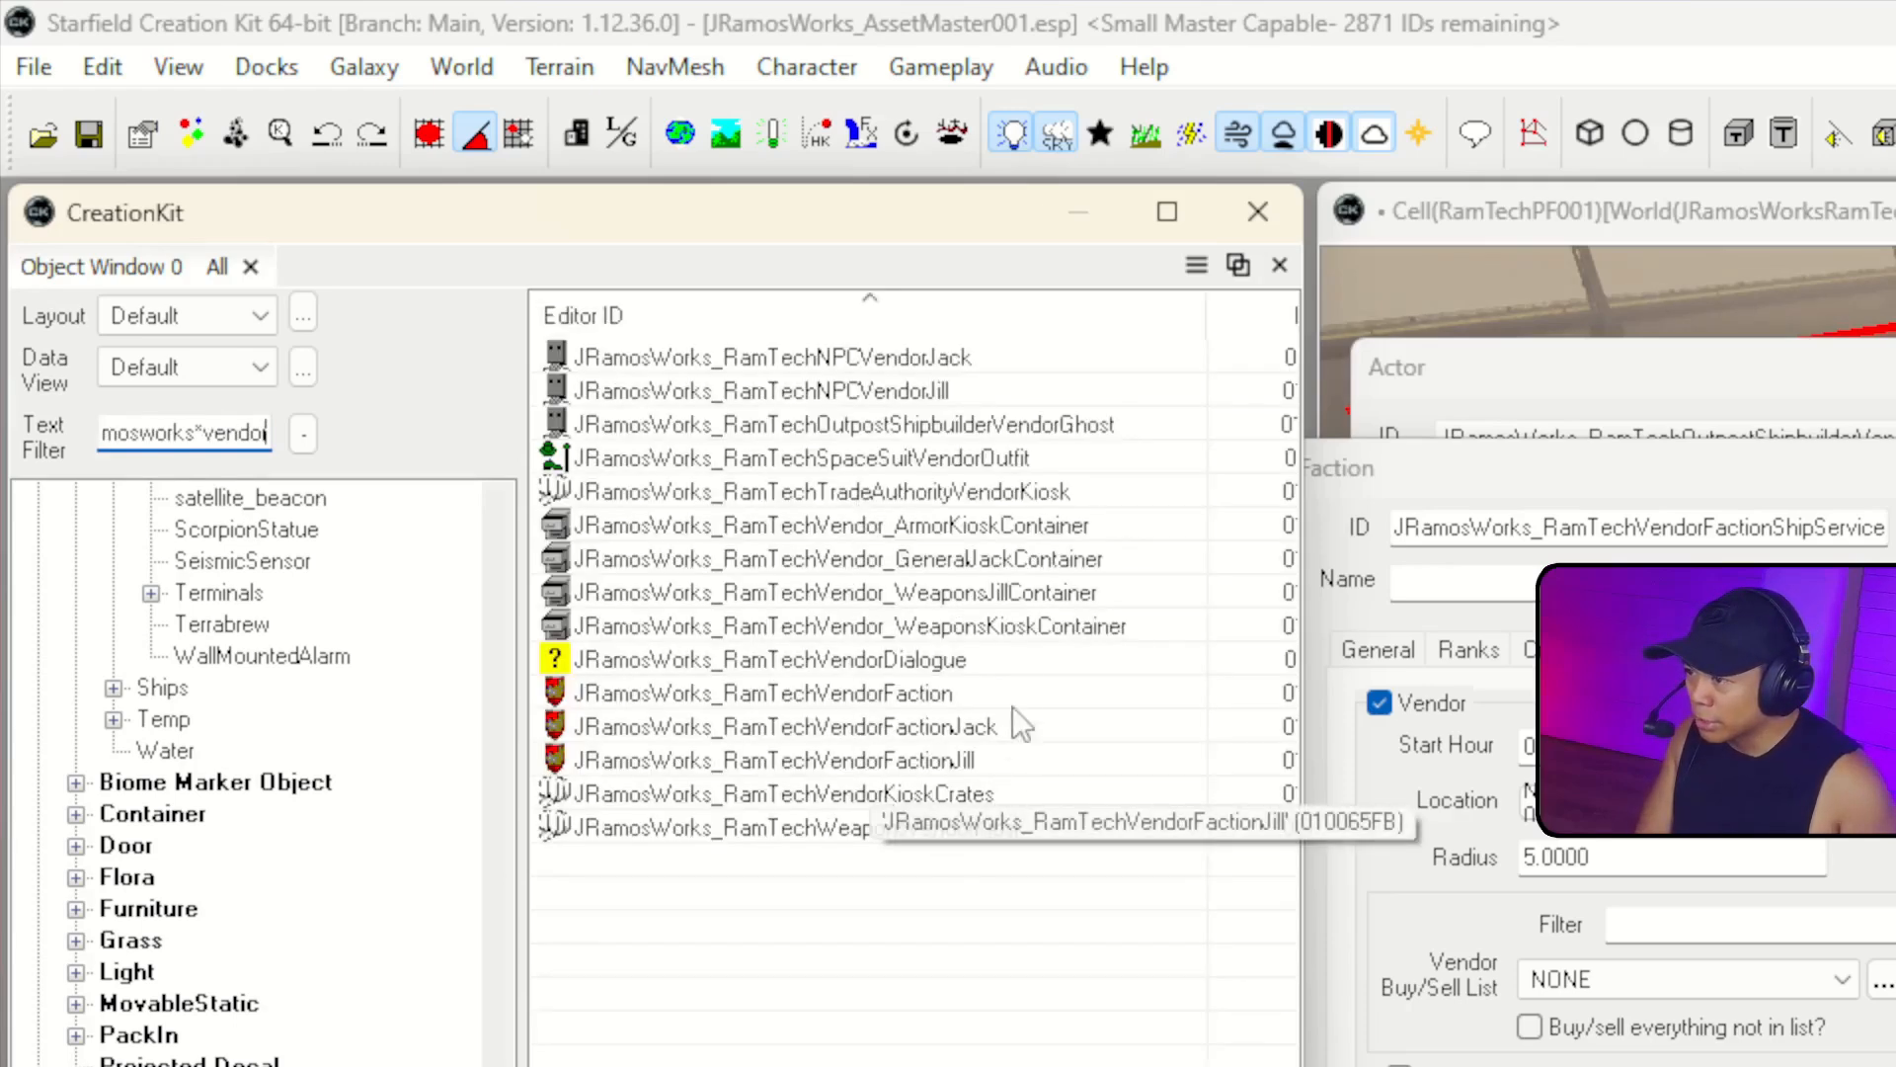
{"action": "left_click", "coordinate": [848, 561]}
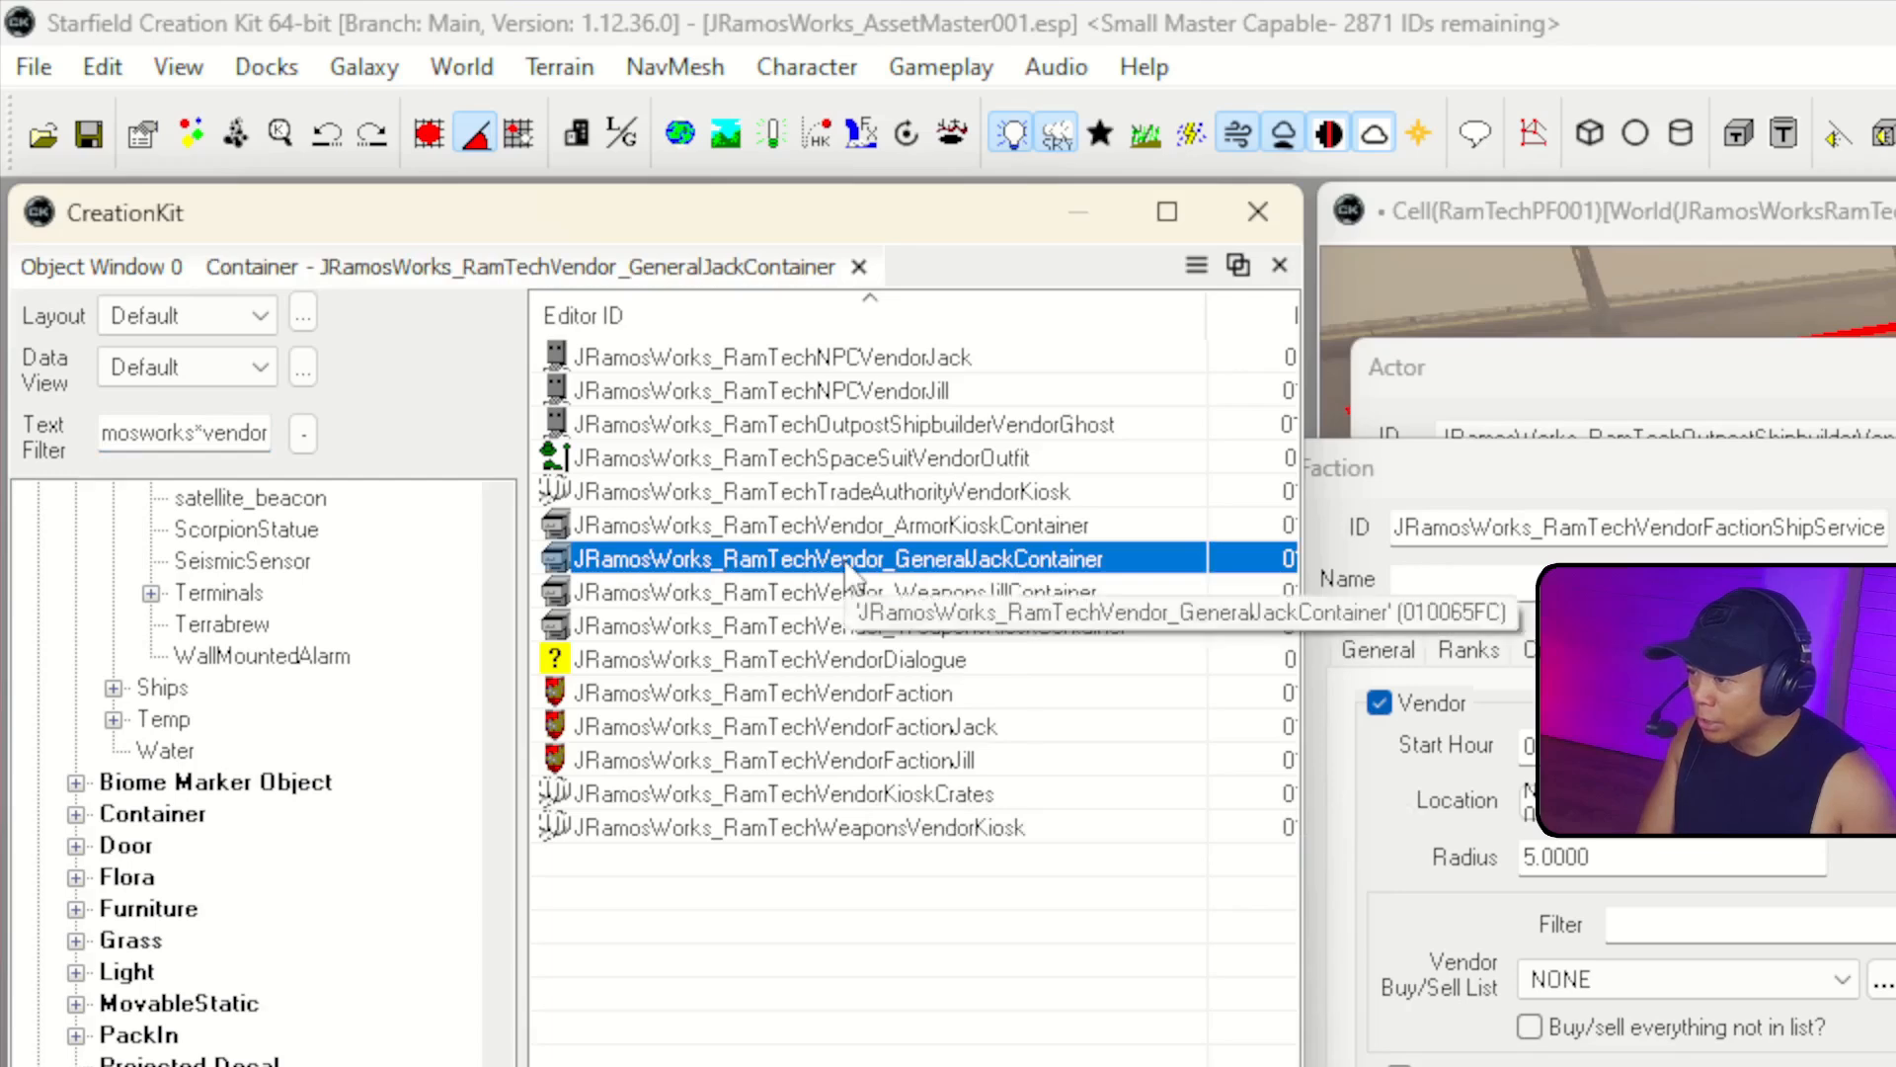
{"action": "double_click", "coordinate": [916, 559]}
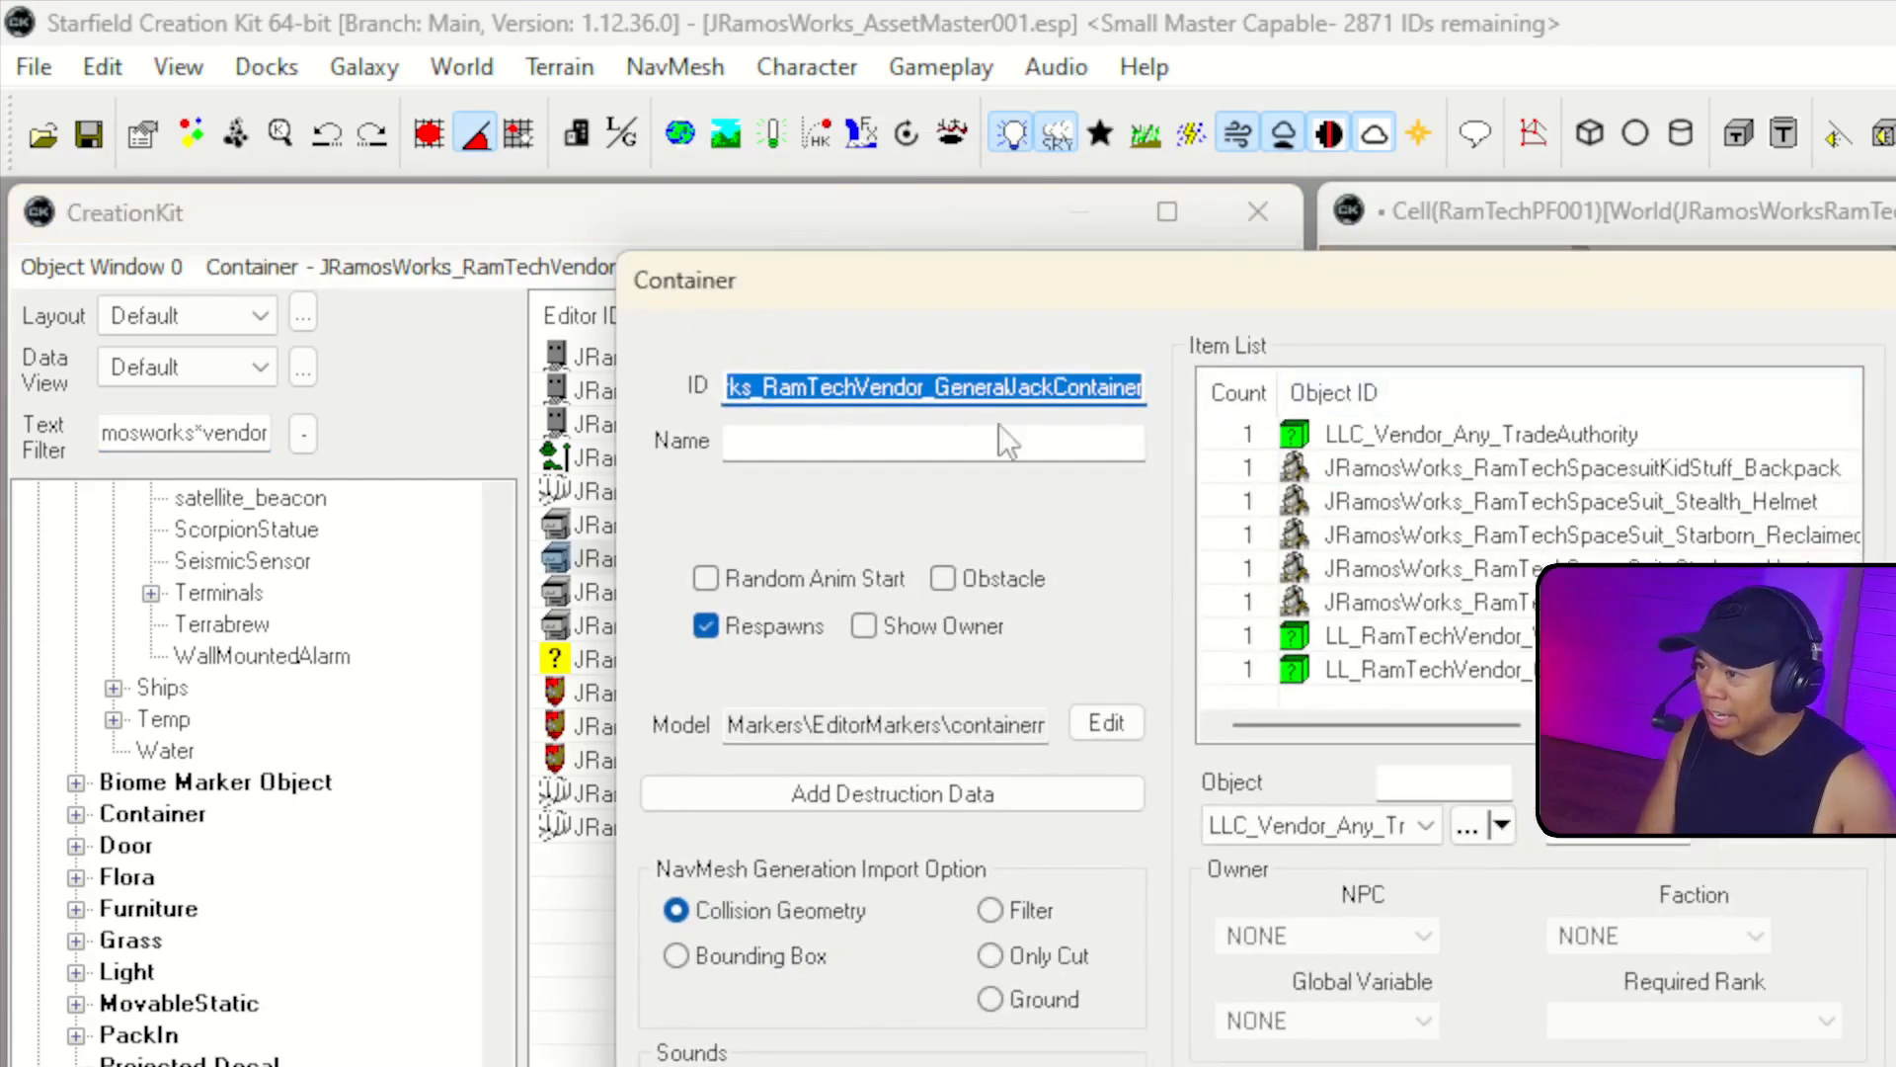
Change the container's ID to JRamosWorks_RamTechVendor_ShipServicesContainer.
{"action": "left_click", "coordinate": [976, 388]}
{"action": "left_click_drag", "start_coordinate": [935, 388], "coordinate": [1363, 423]}
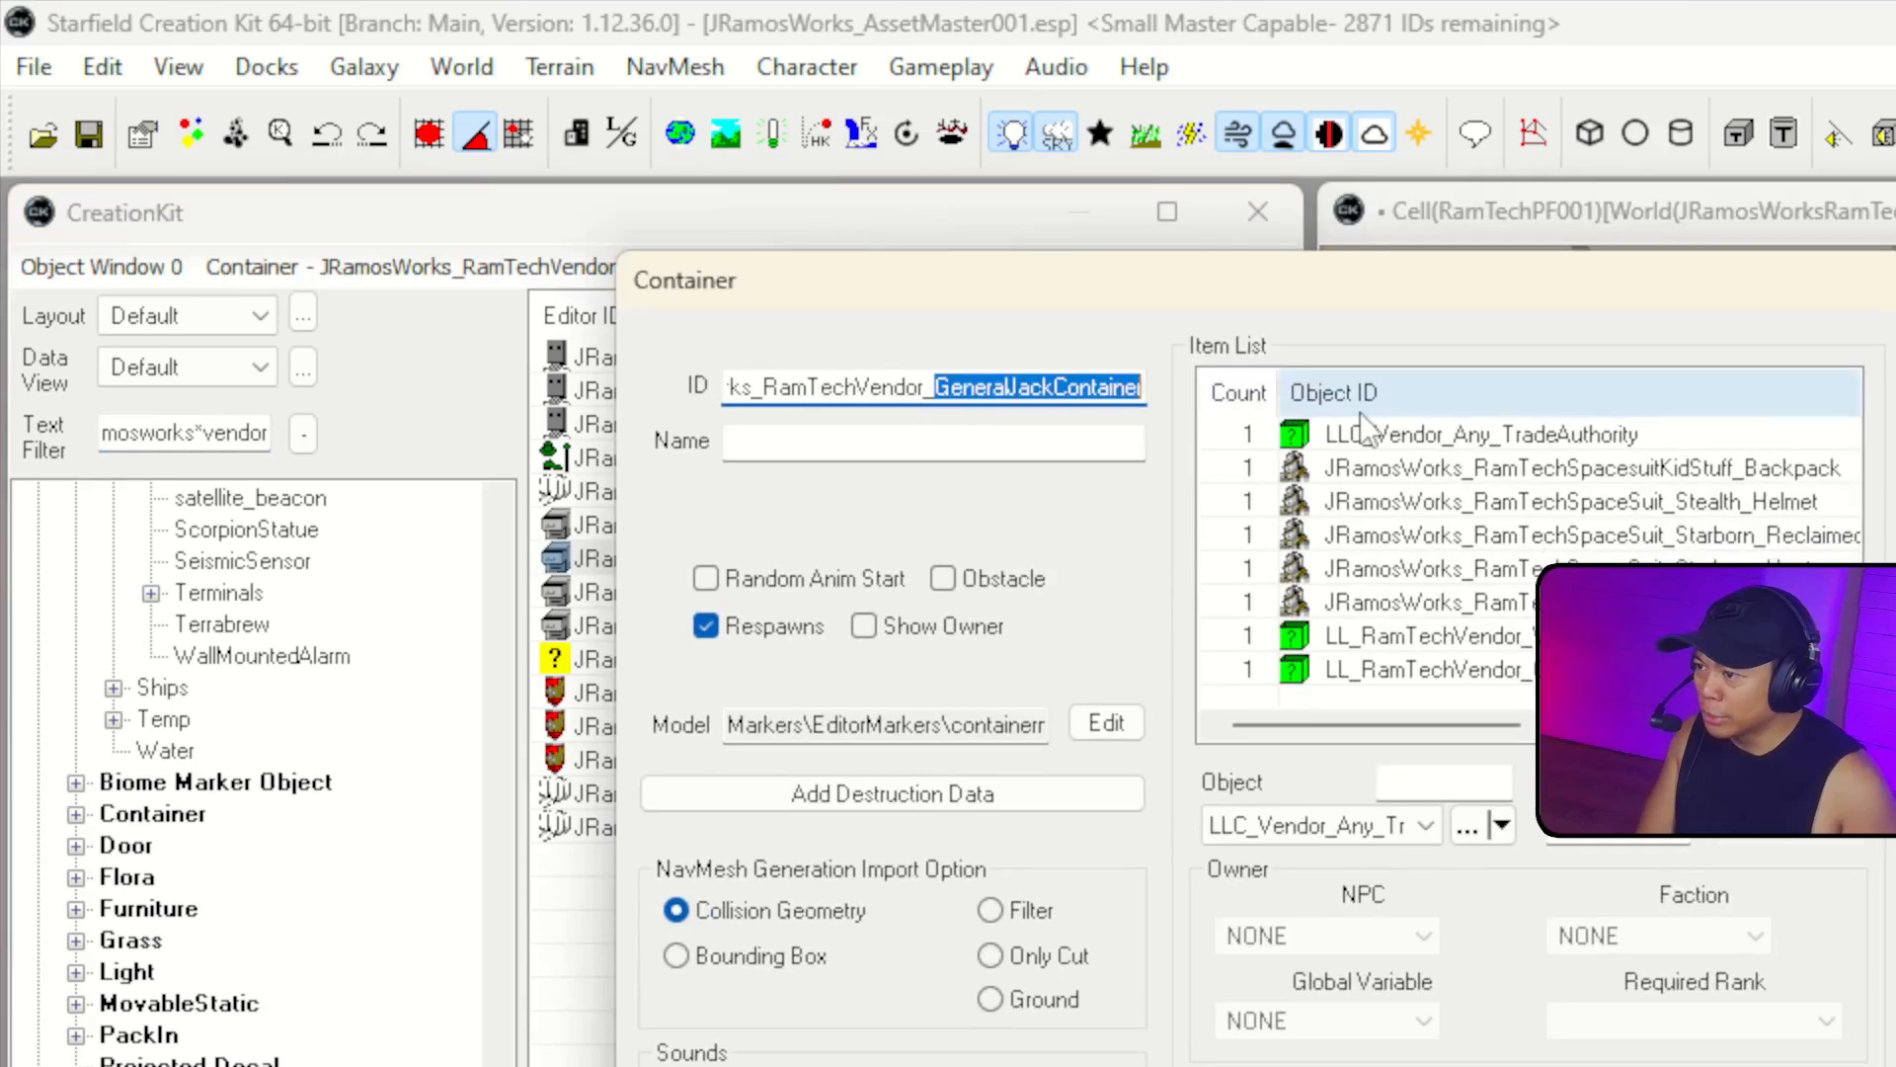
{"action": "type", "text": "ShipS"}
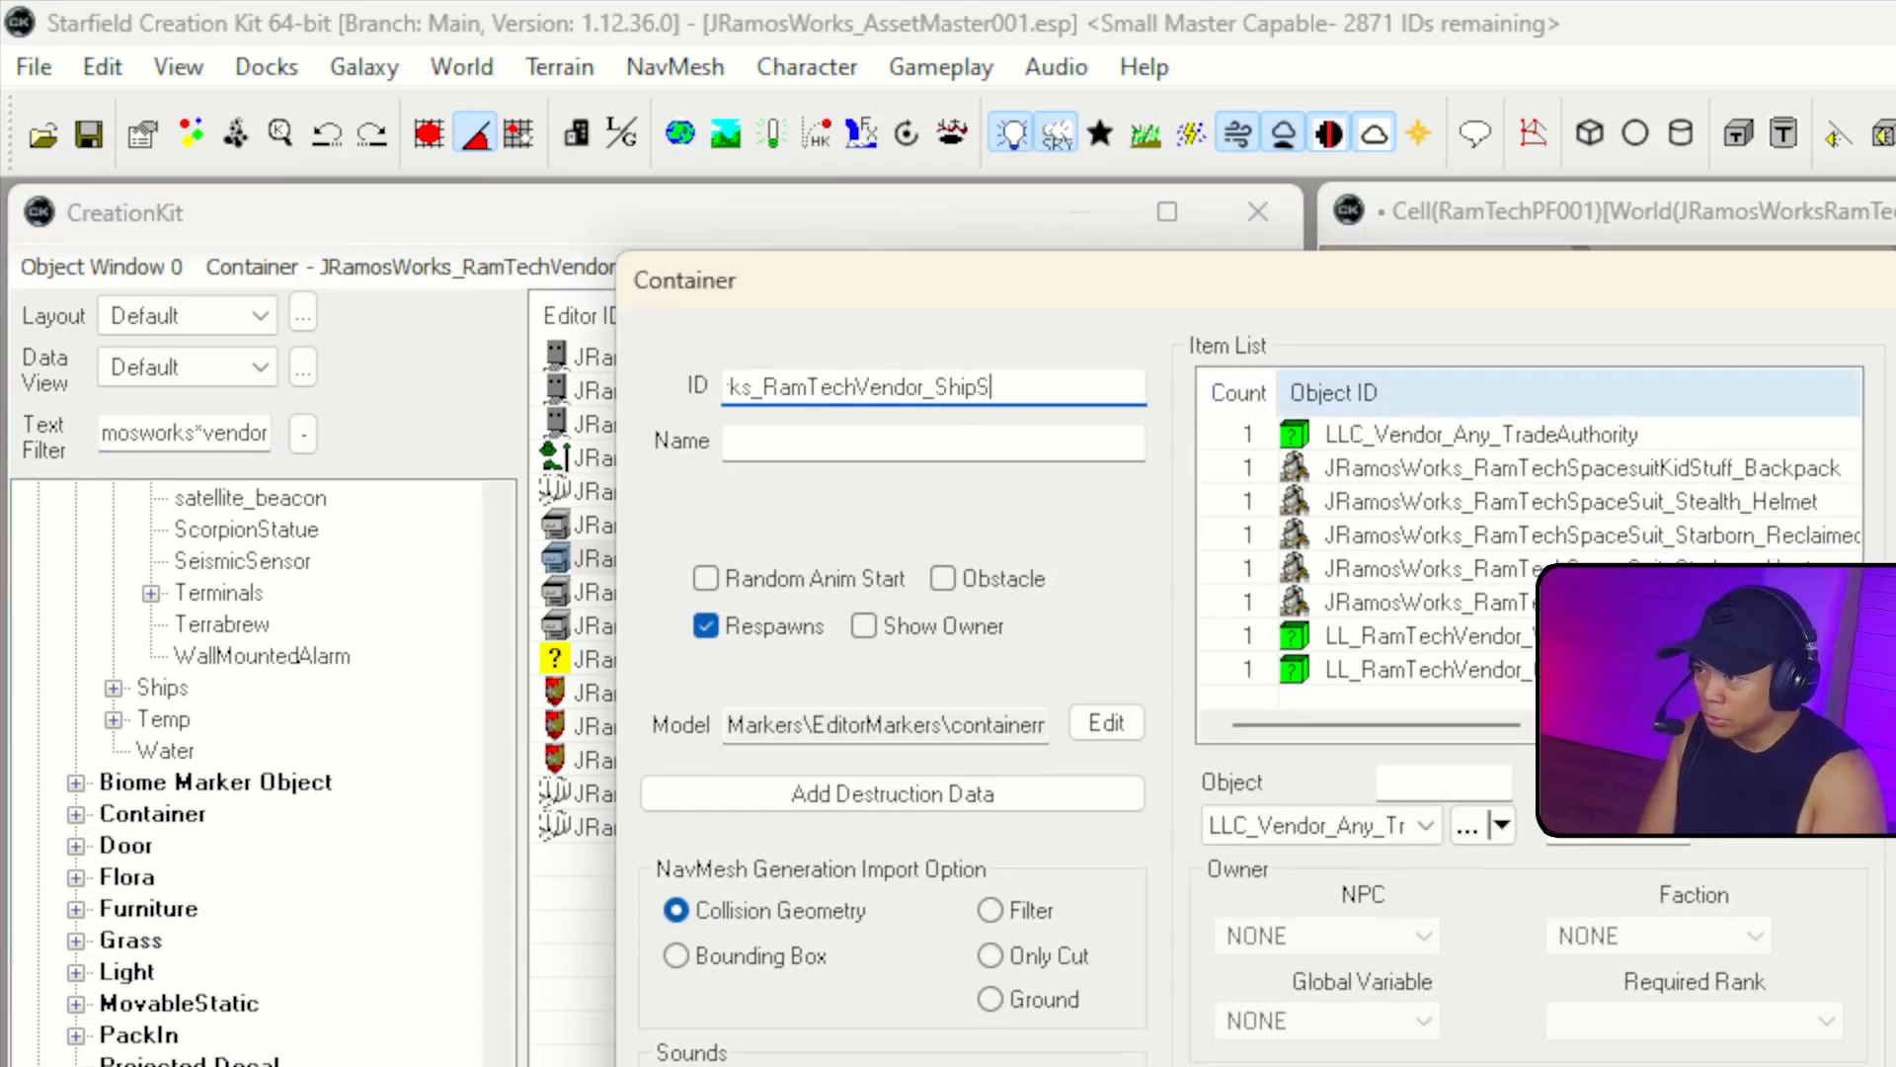
{"action": "type", "text": "ervicesContainer"}
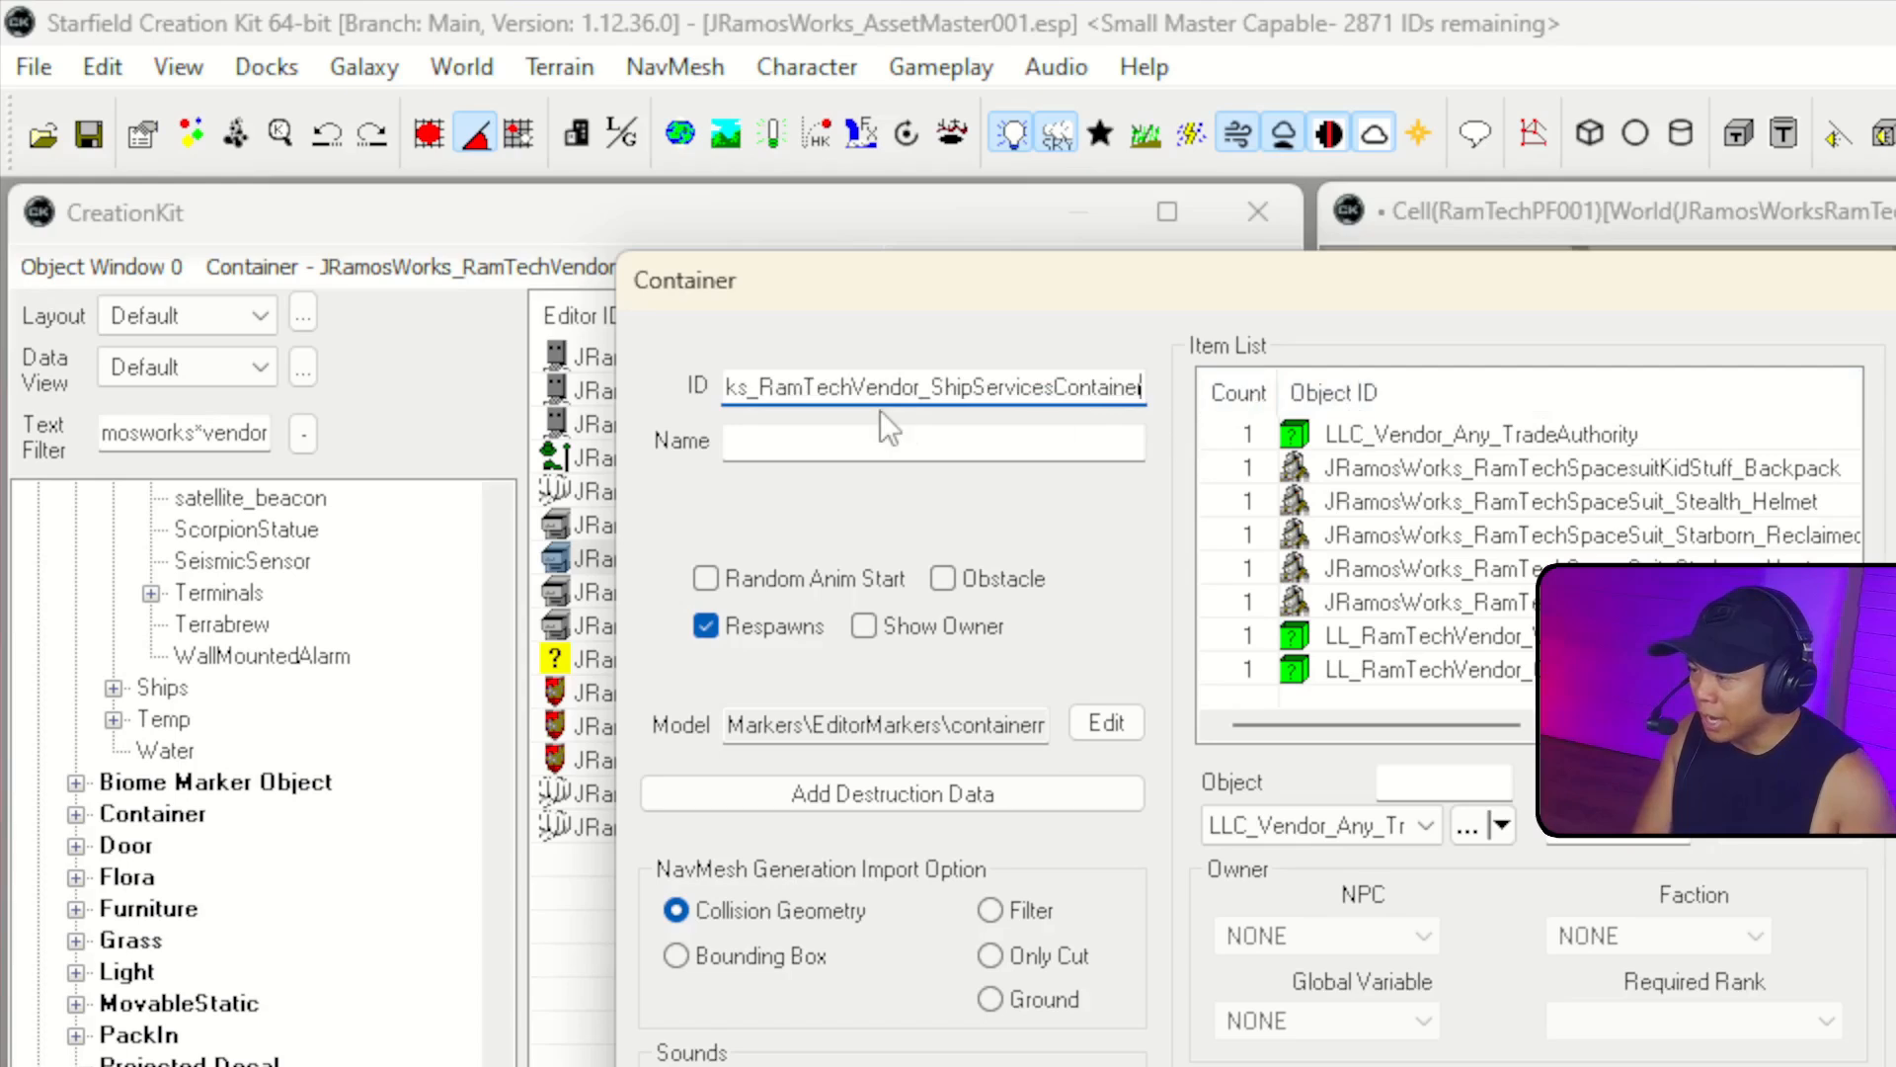
Delete every entry from the container's item list except LL_RamTechVendor_Credits_General.
{"action": "left_click", "coordinate": [1481, 436]}
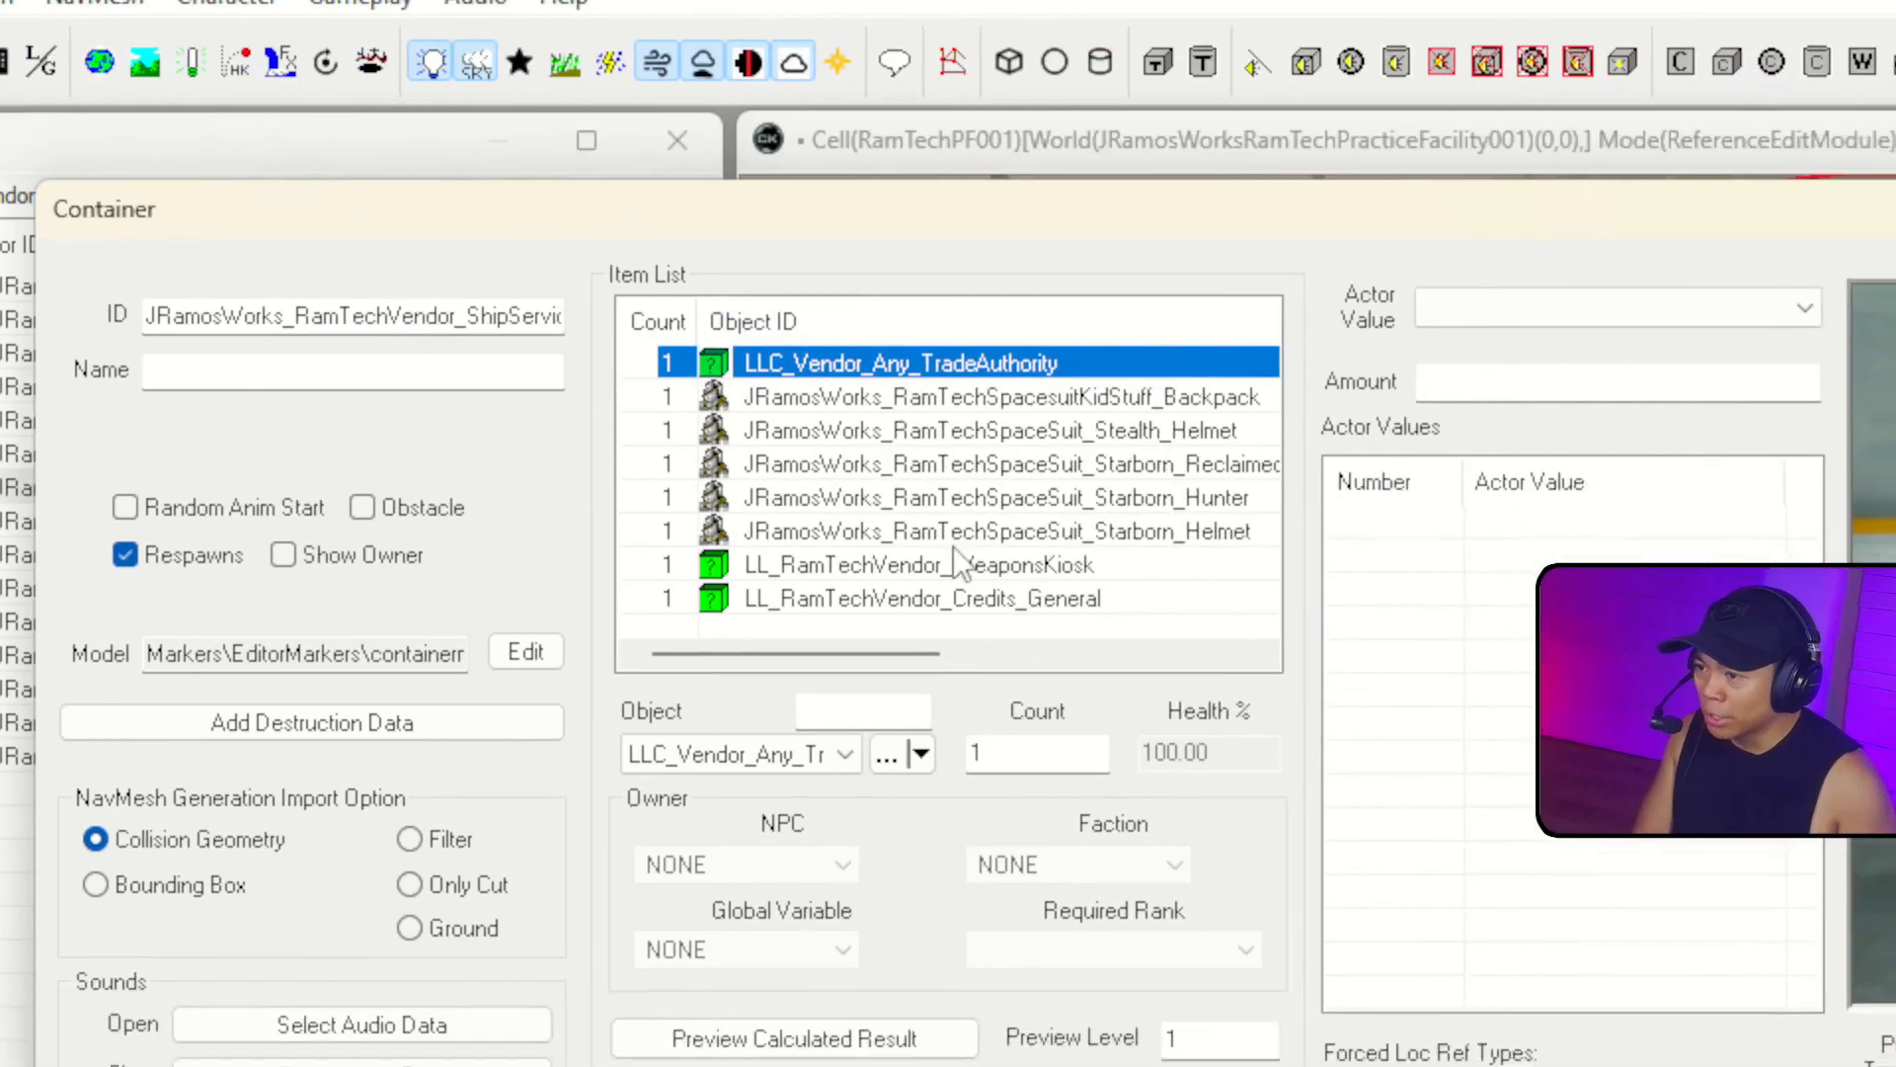
{"action": "left_click", "coordinate": [1531, 635], "text": "shift"}
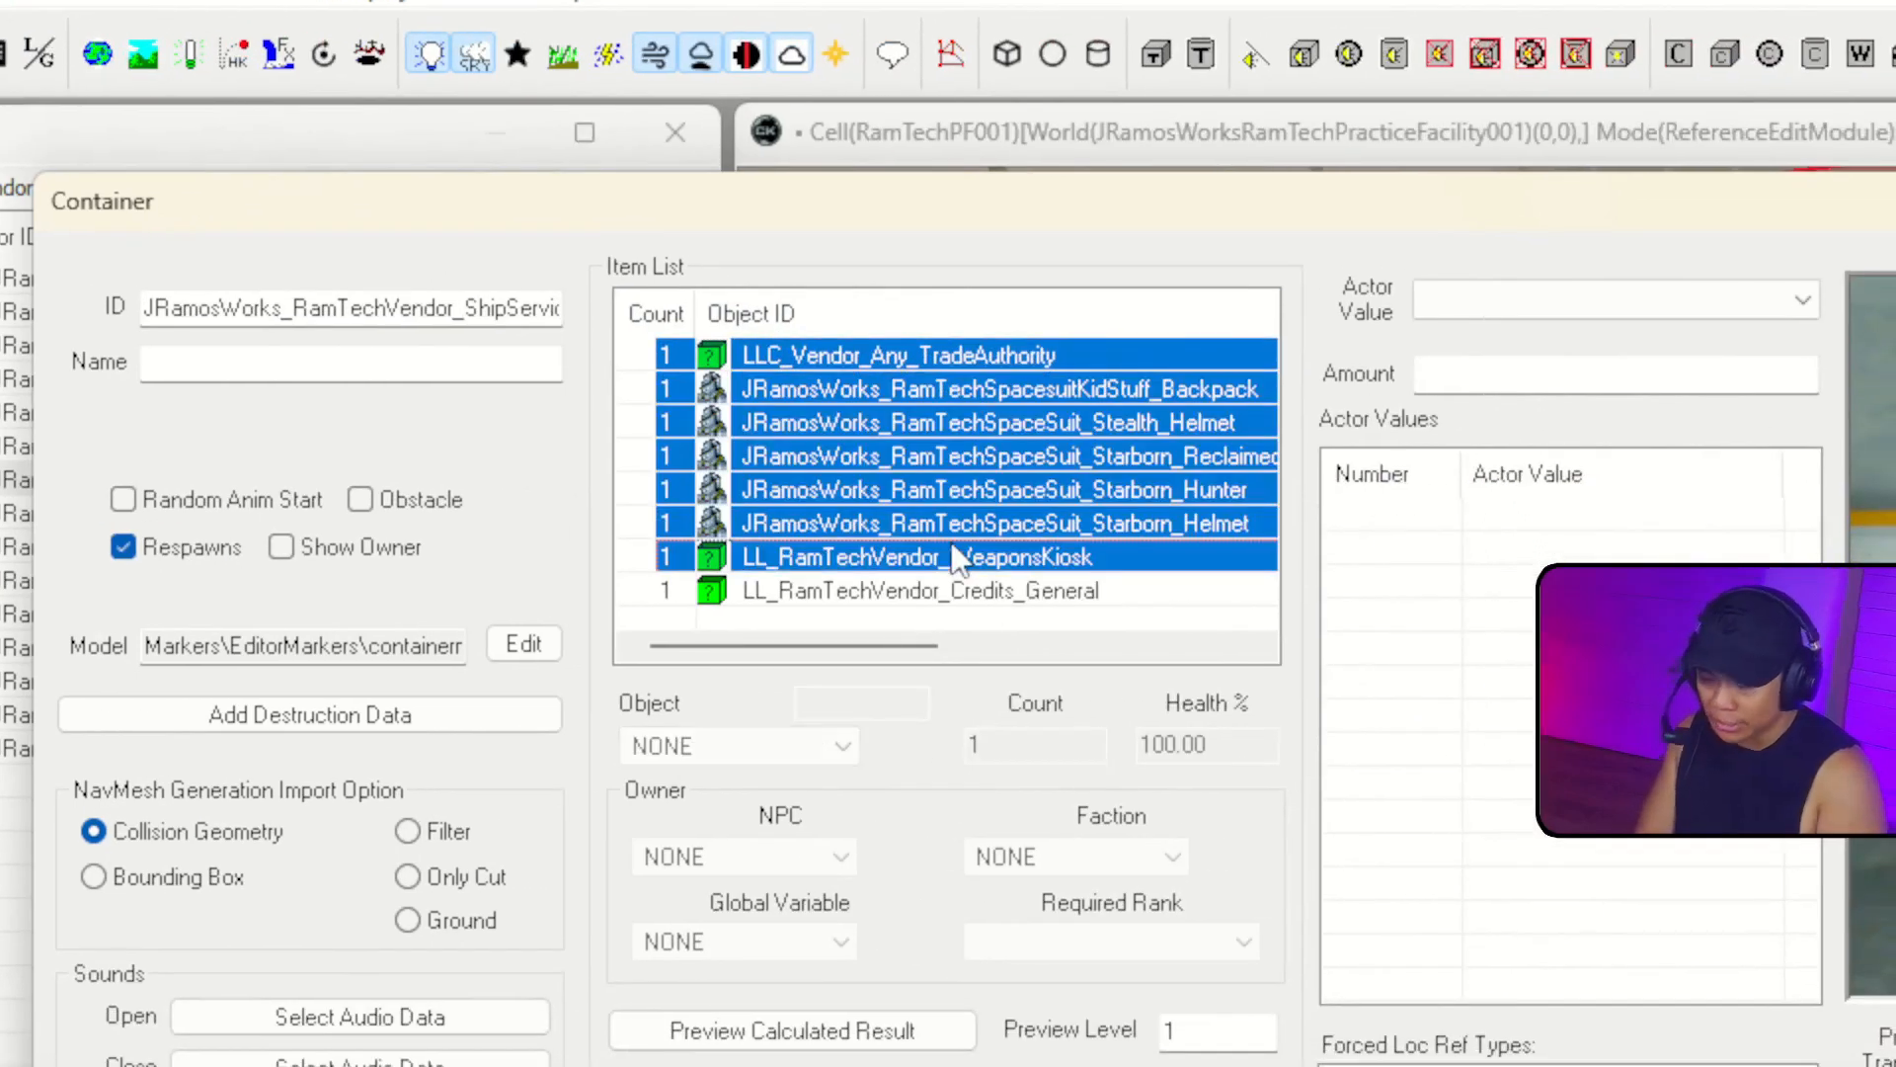
{"action": "key", "text": "Delete"}
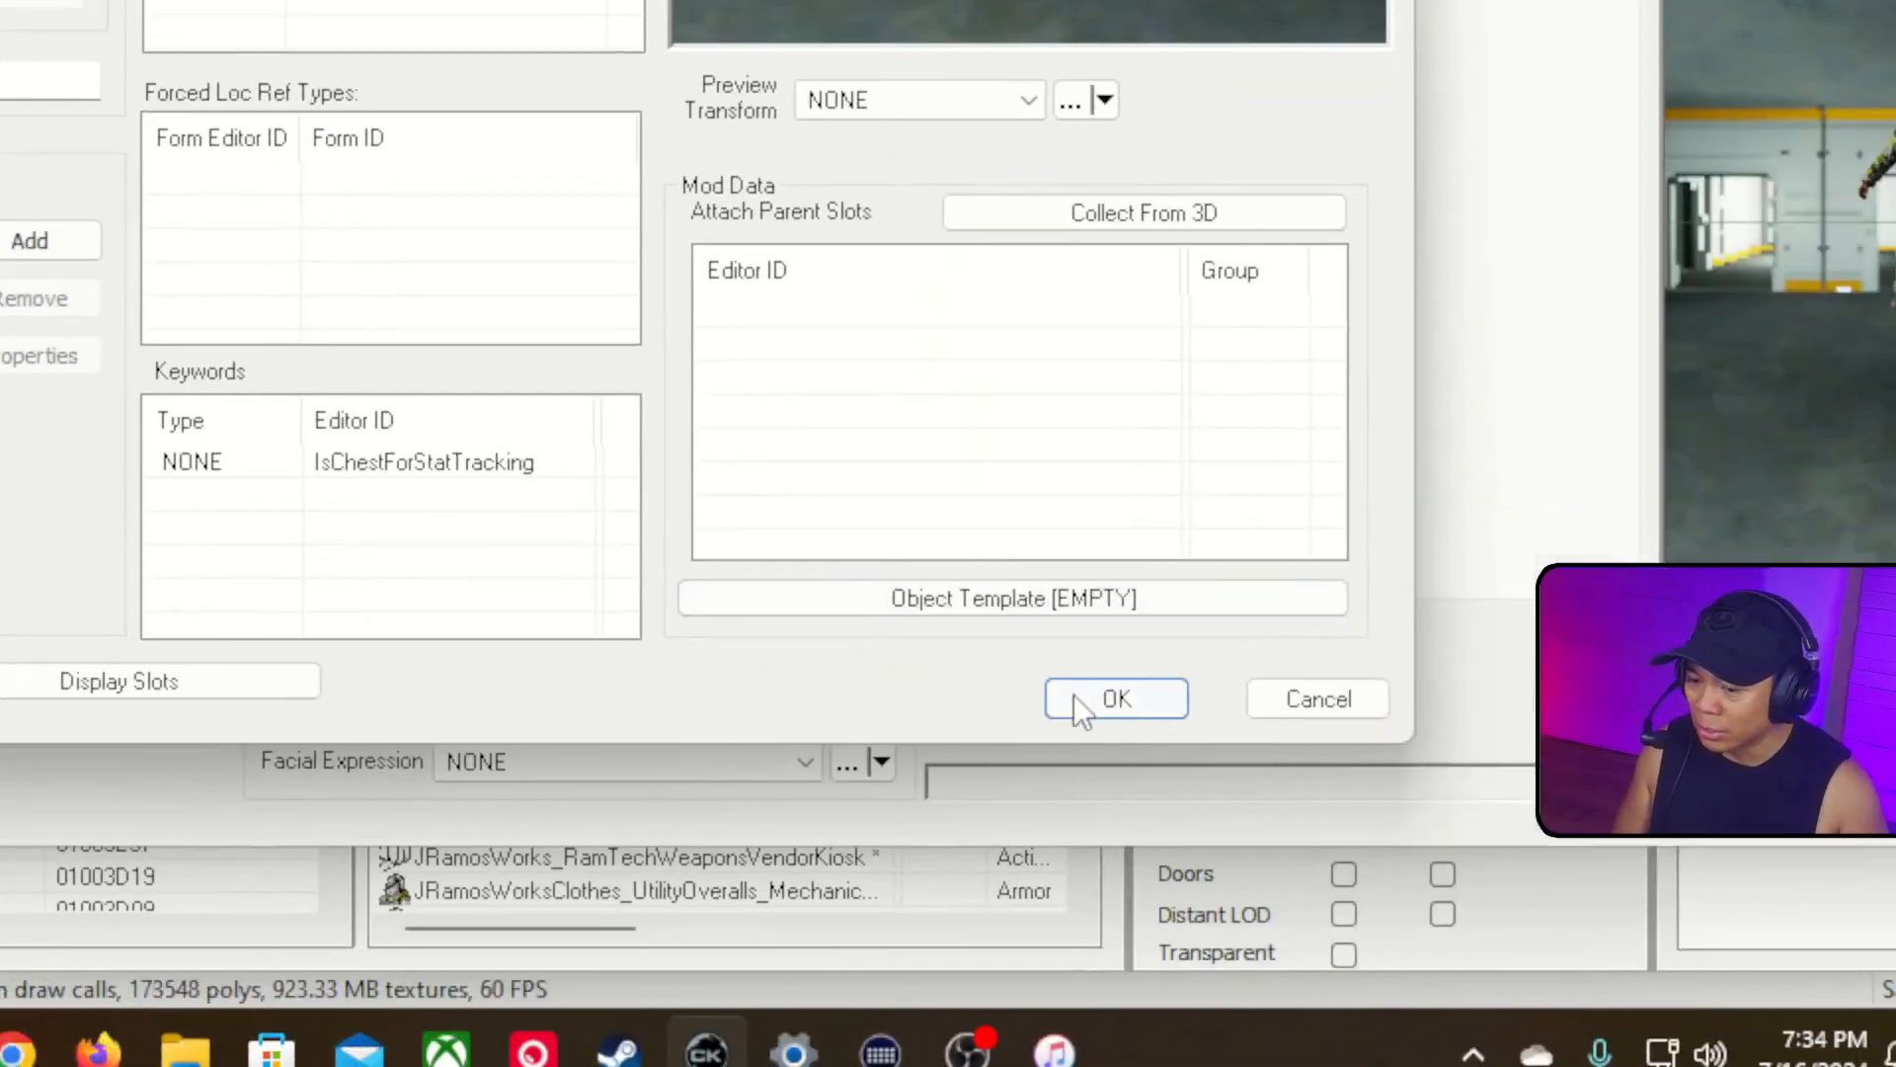
Save the ship services container and the ship services vendor faction as new forms.
{"action": "left_click", "coordinate": [1077, 697]}
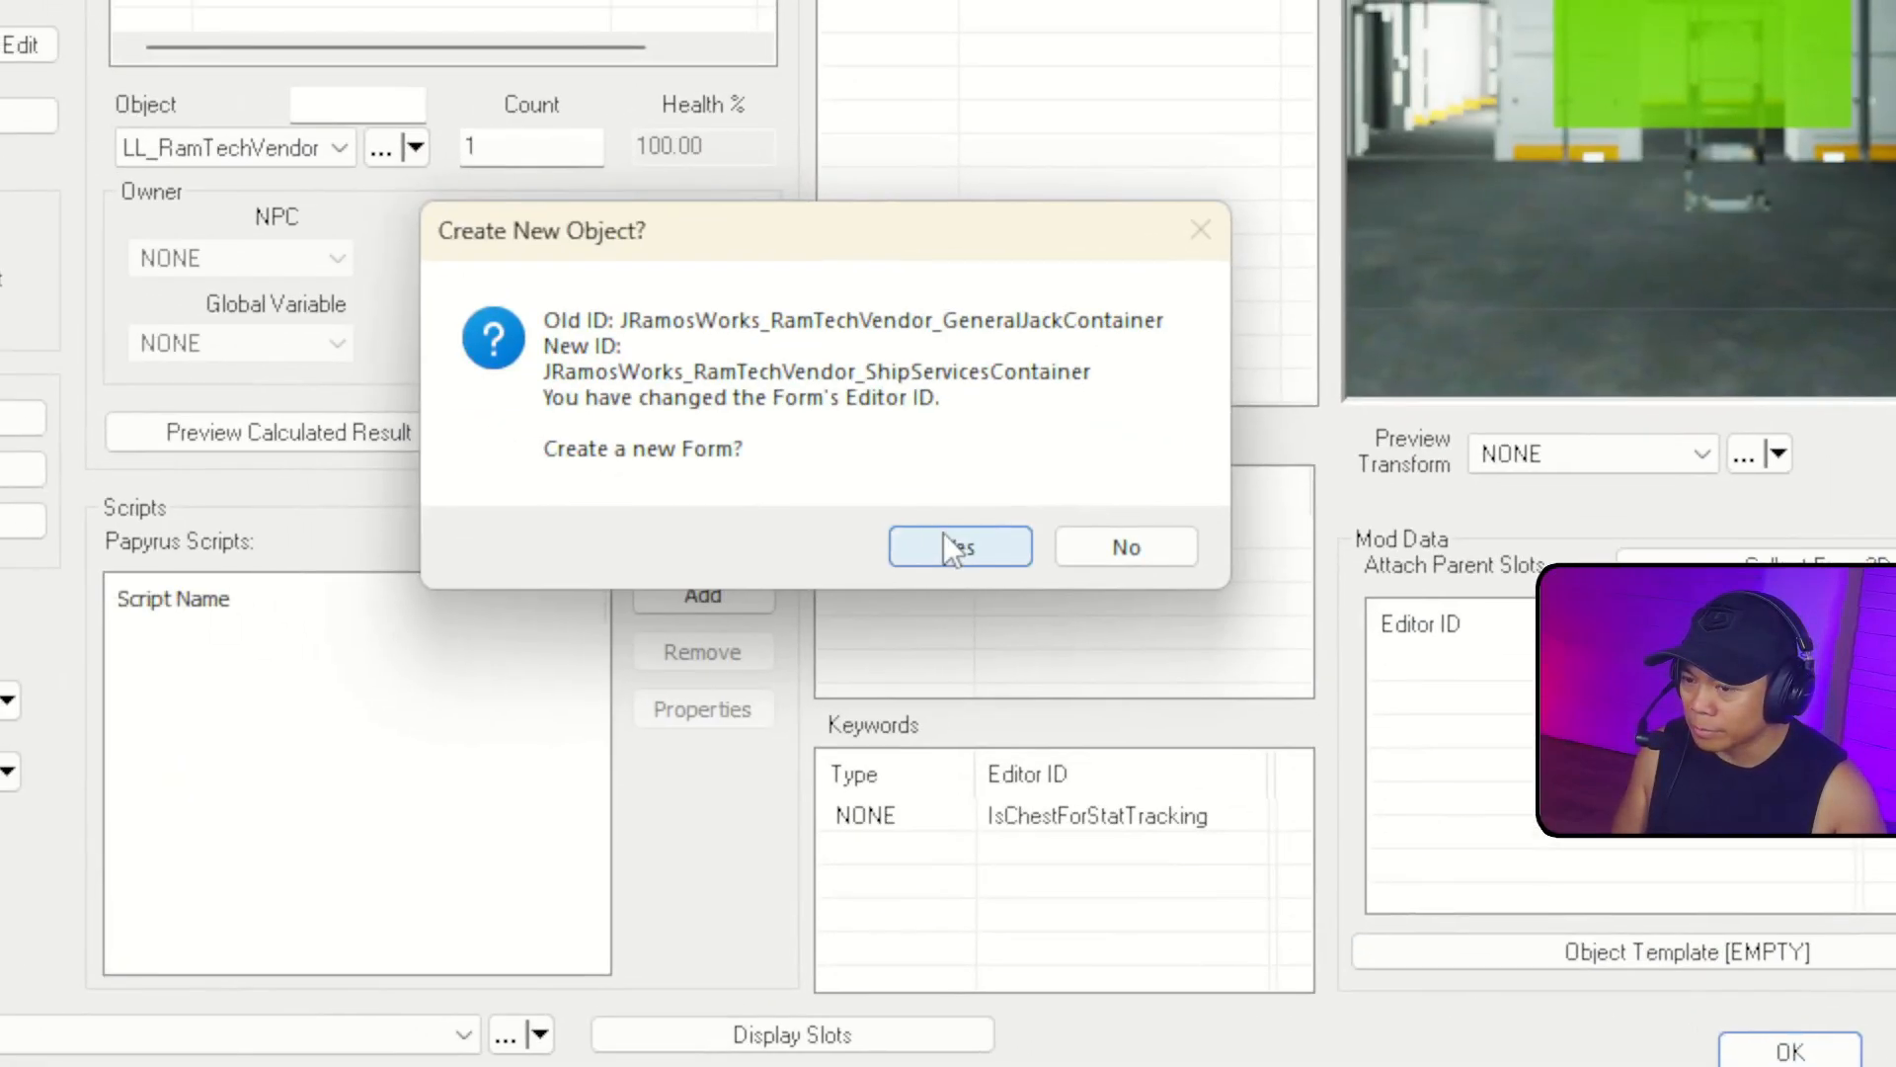
{"action": "left_click", "coordinate": [949, 547]}
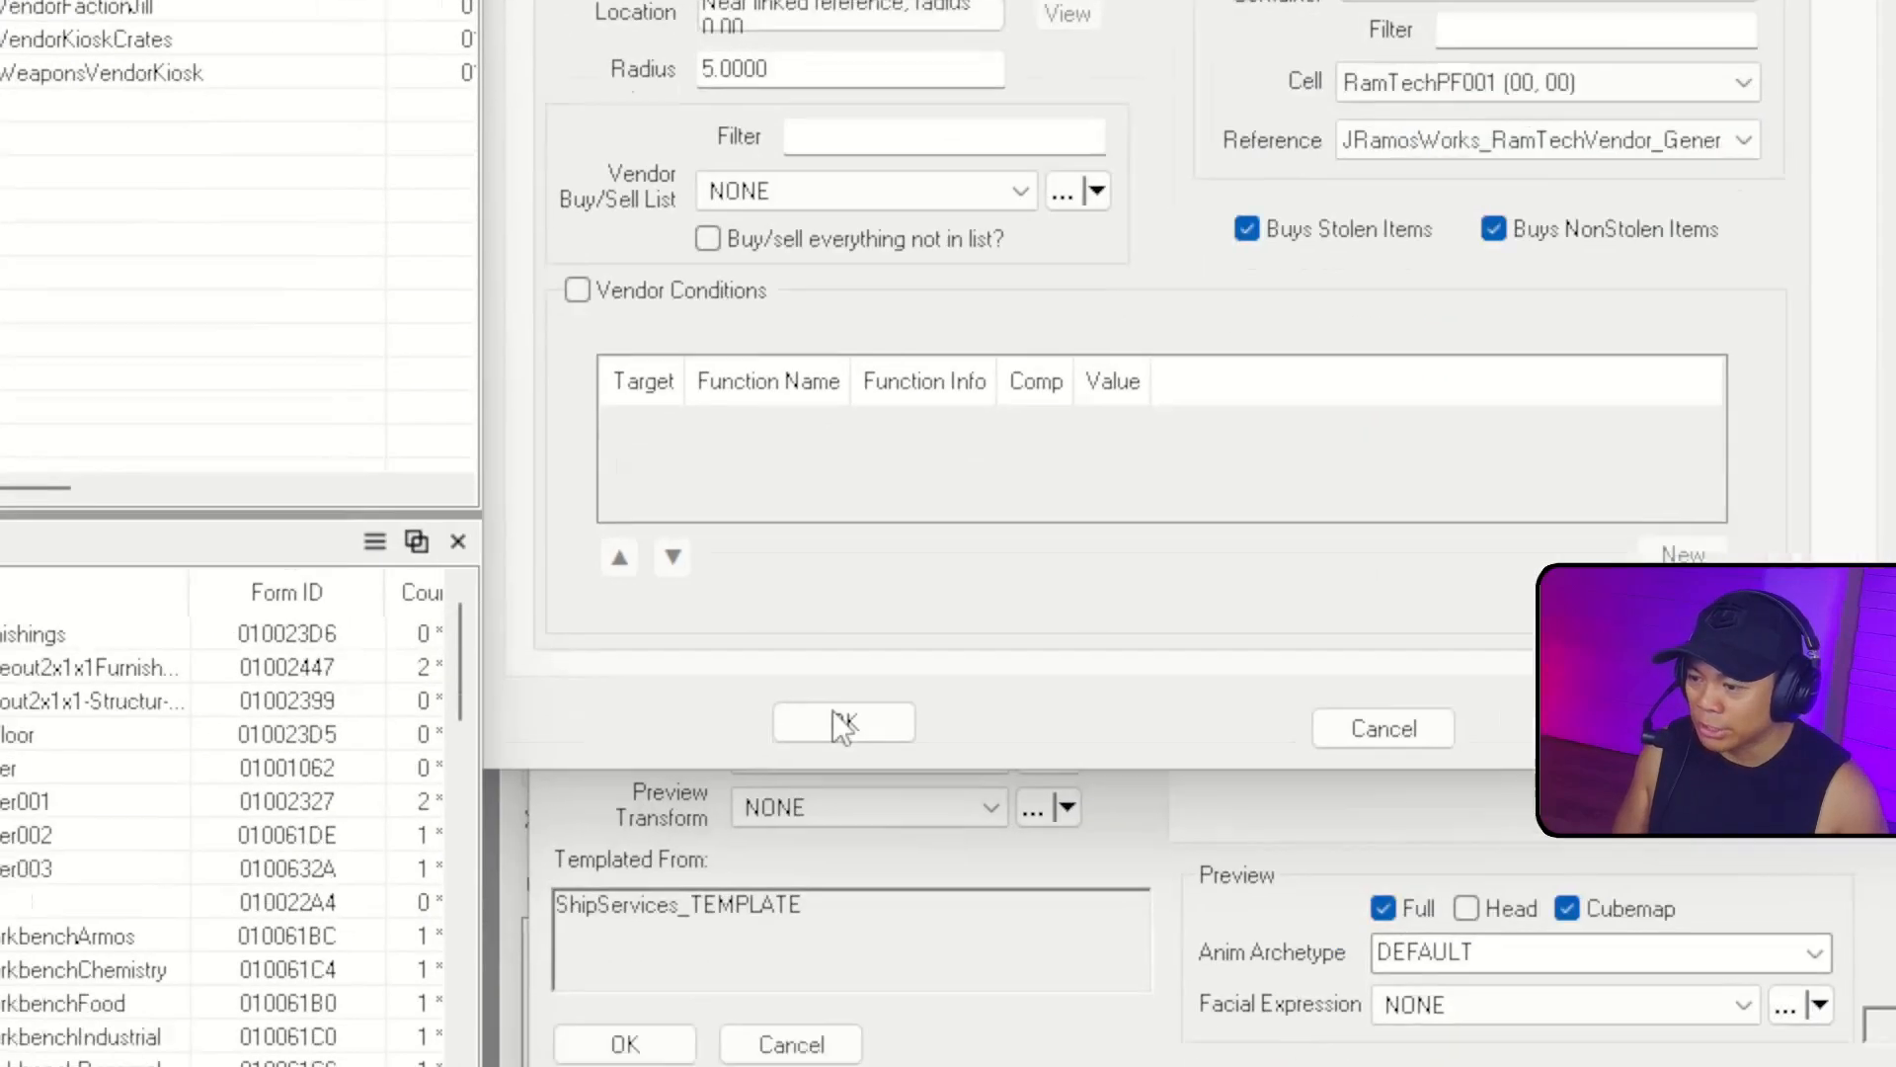
{"action": "left_click", "coordinate": [838, 724]}
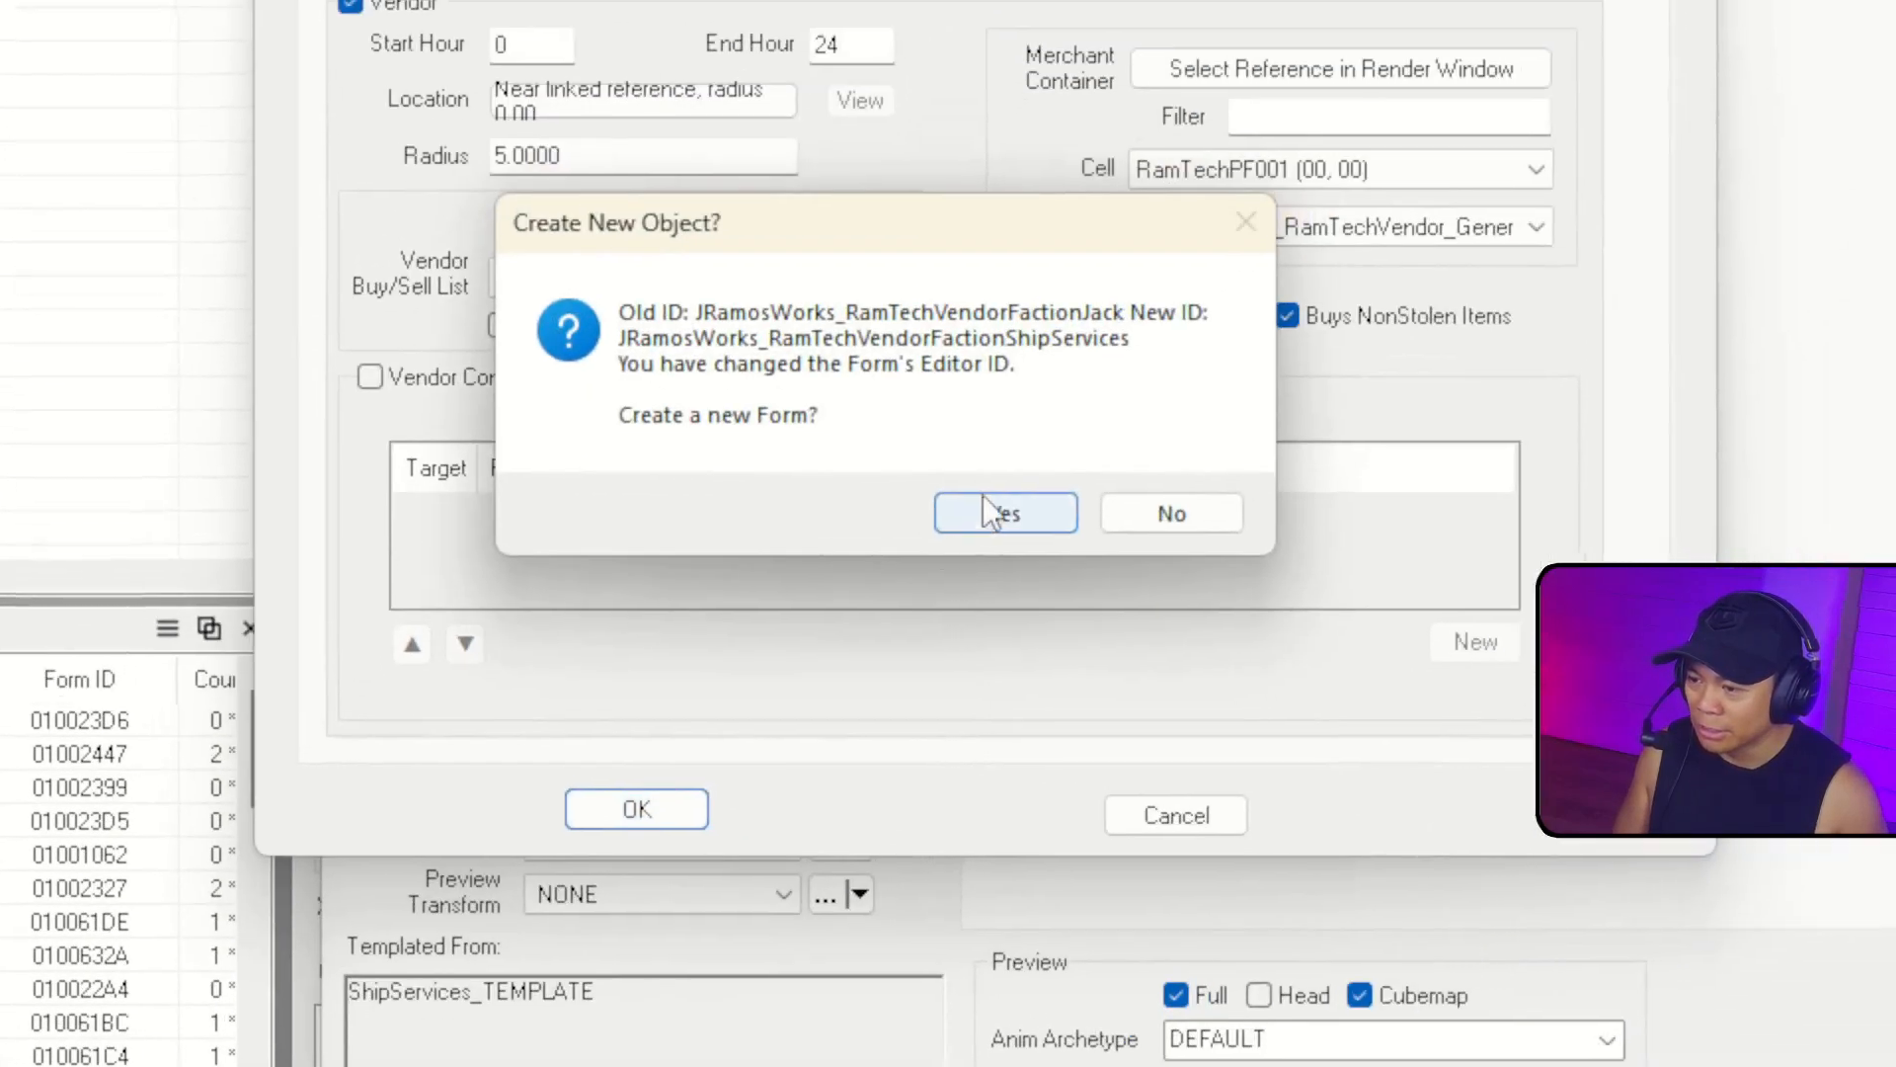
{"action": "left_click", "coordinate": [982, 495]}
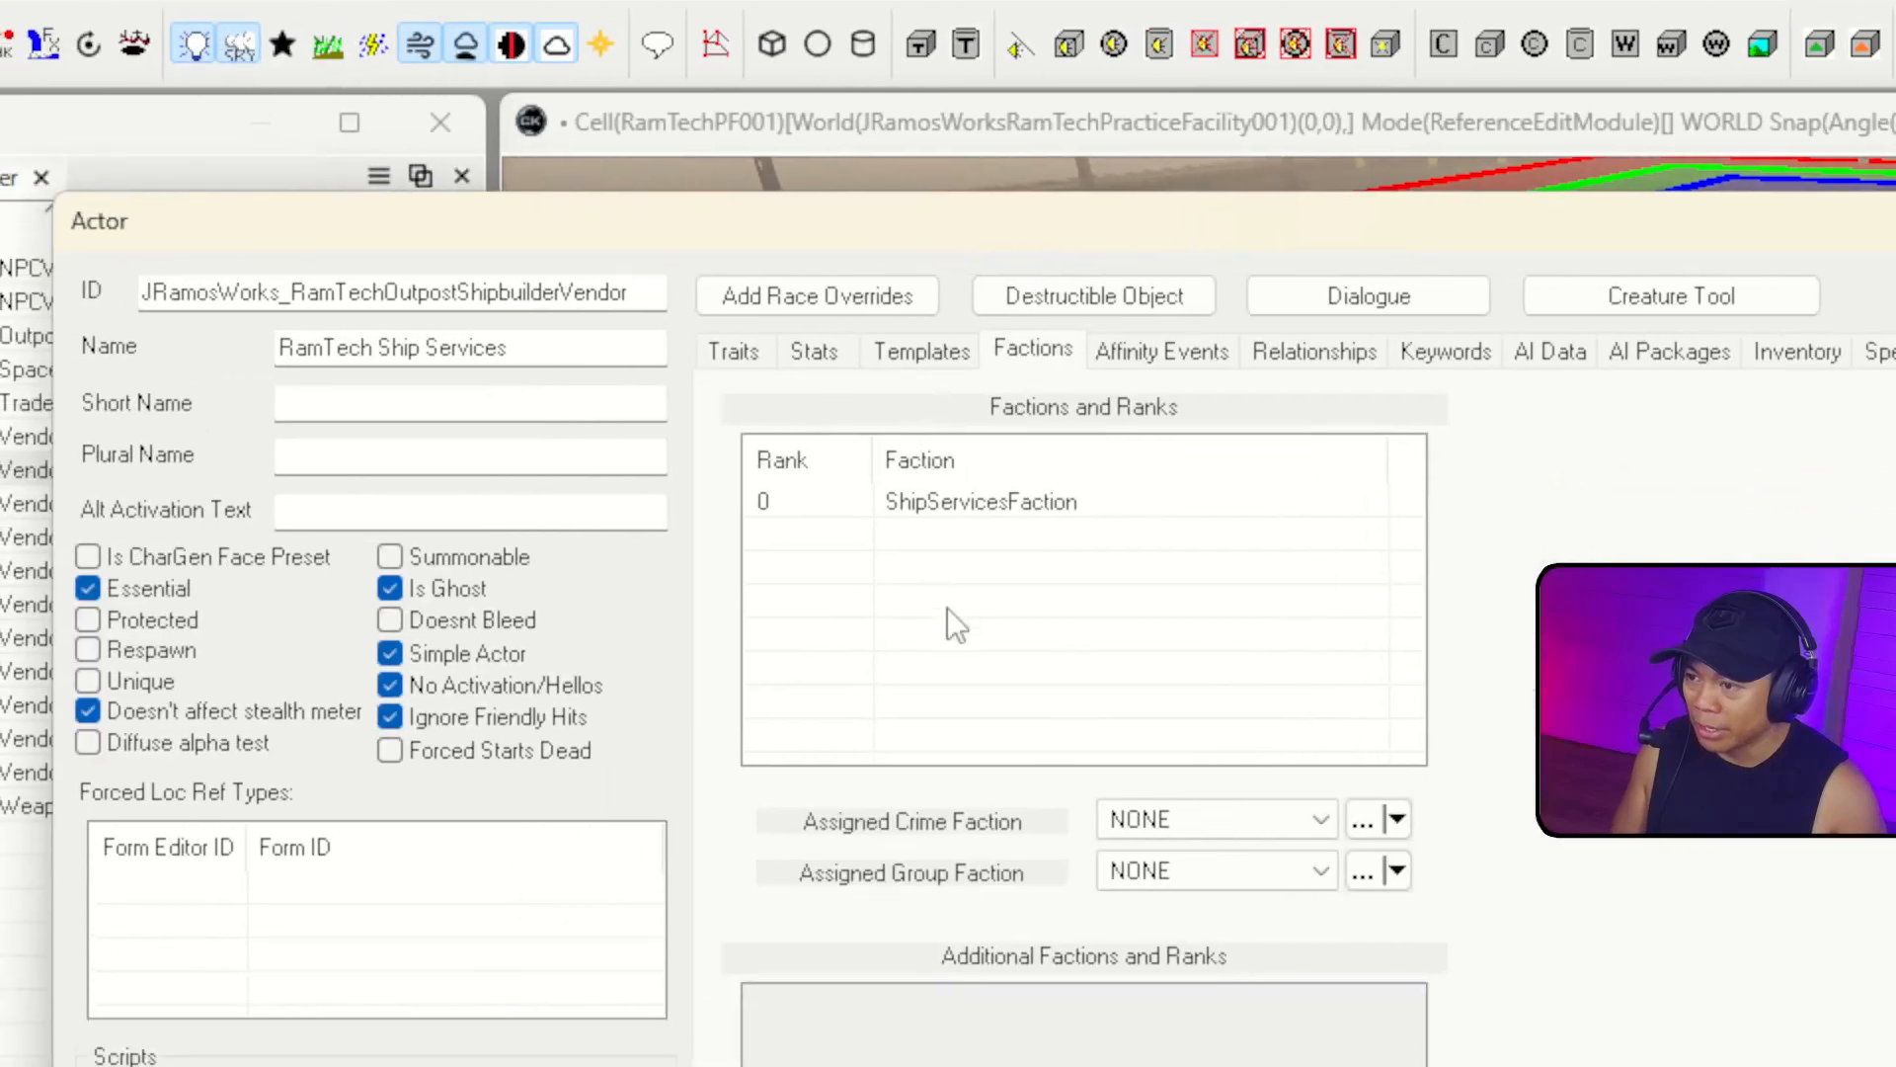
Add JRamosWorks_RamTechVendorFactionShipServices to the shipbuilder vendor actor's factions.
{"action": "right_click", "coordinate": [890, 746]}
{"action": "left_click", "coordinate": [997, 553]}
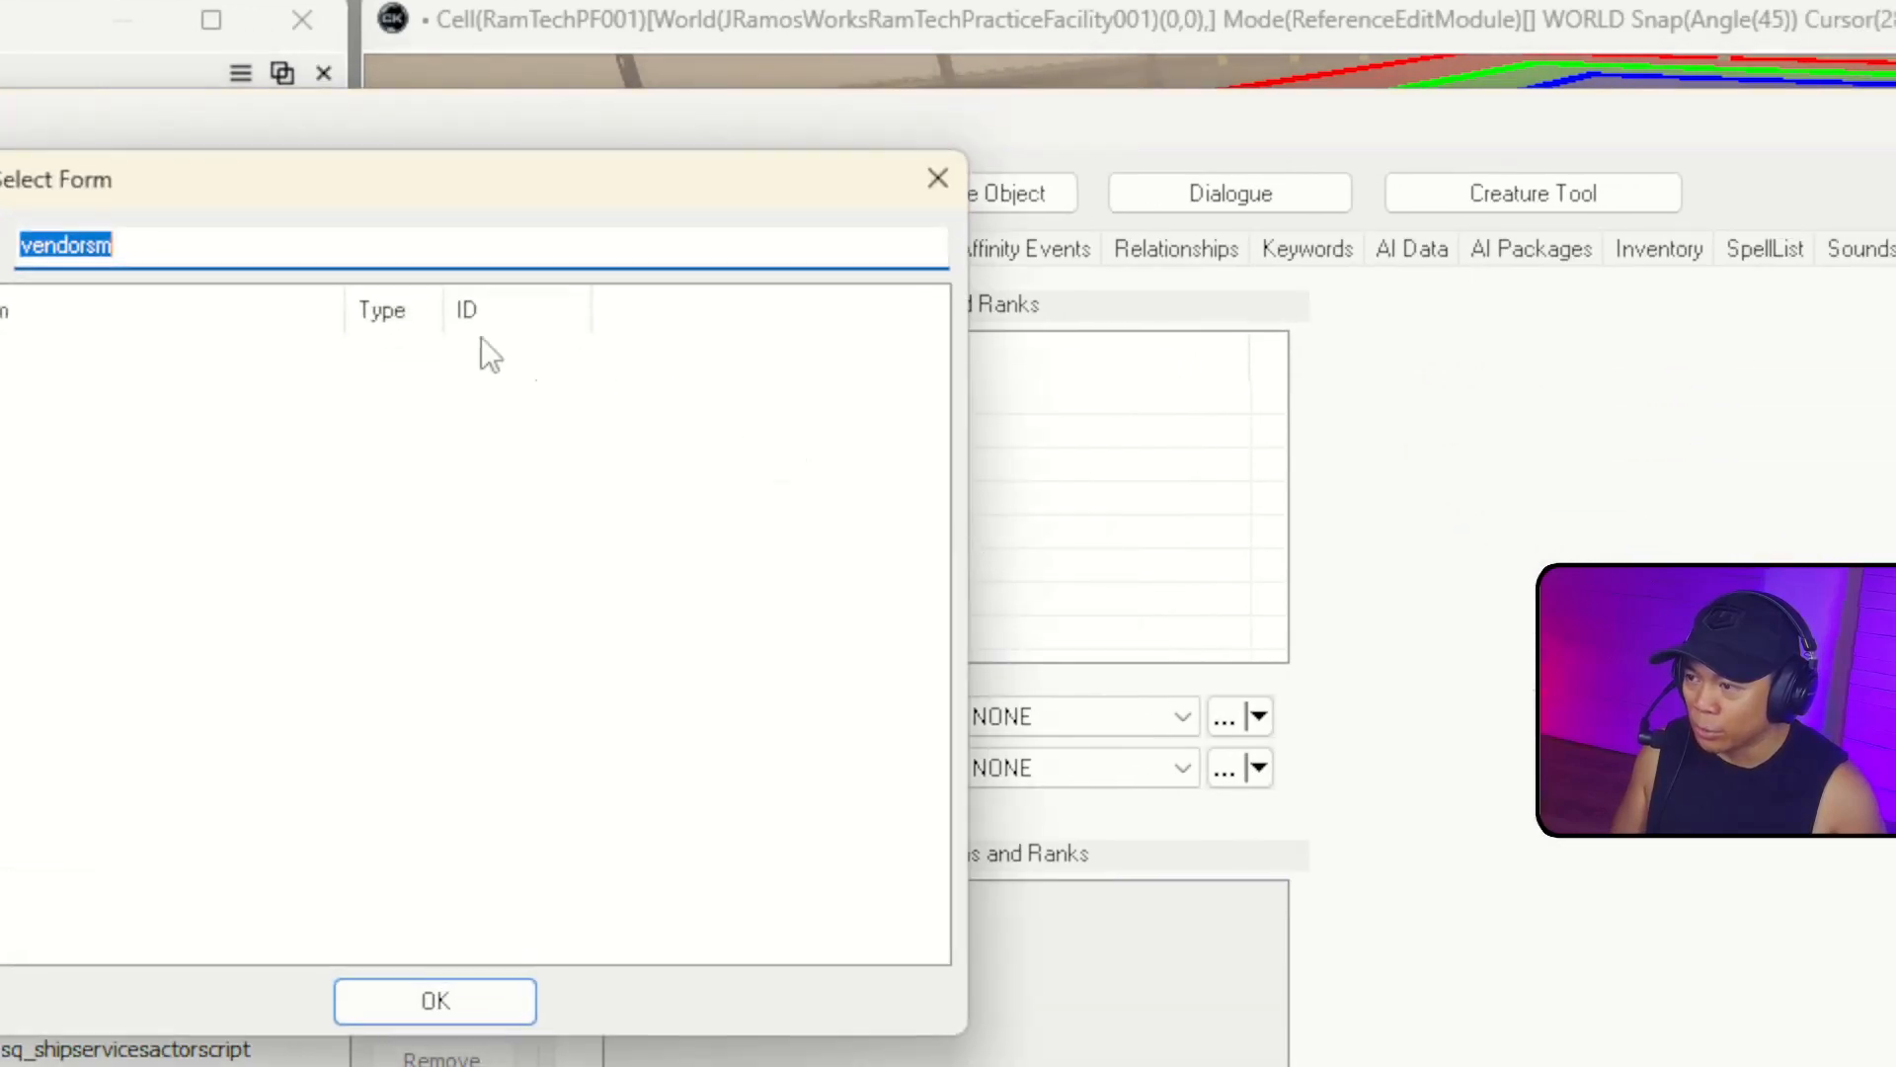
{"action": "type", "text": "jrmaoswo"}
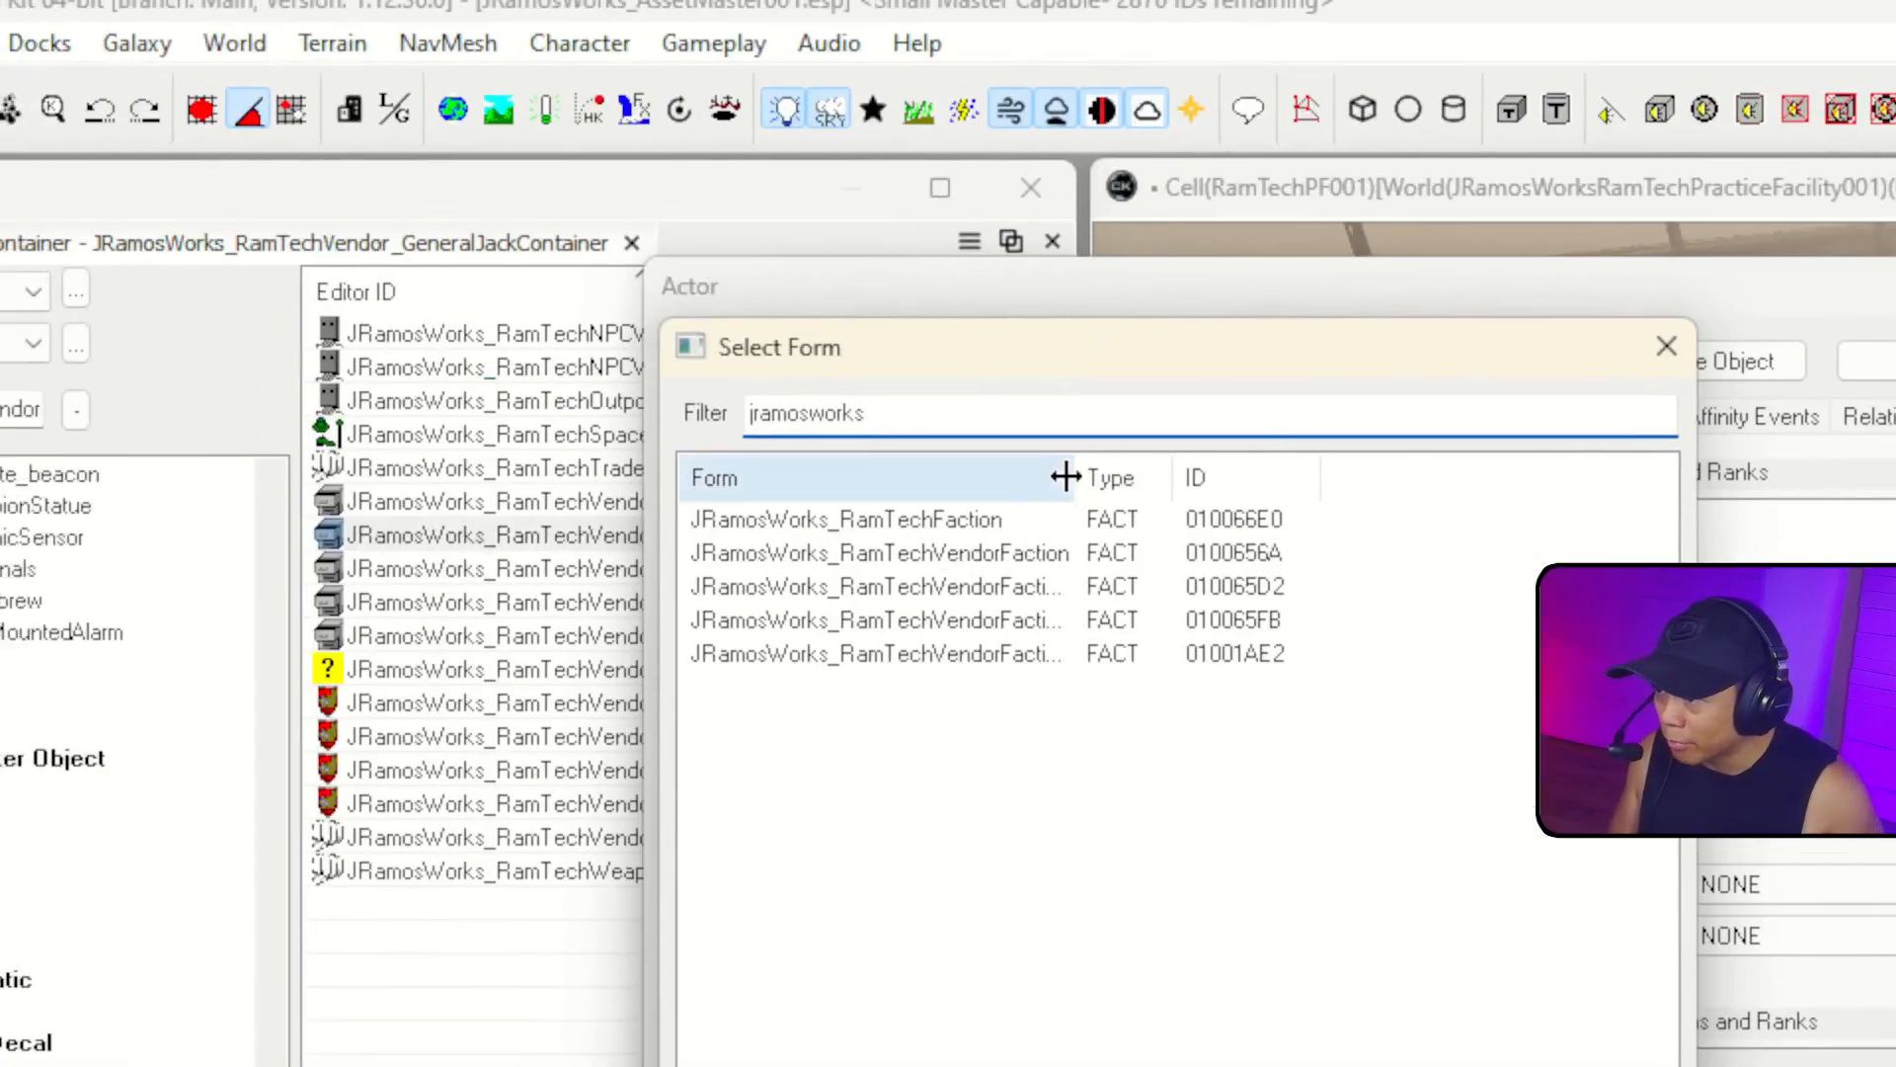
{"action": "left_click_drag", "start_coordinate": [1065, 477], "coordinate": [1363, 482]}
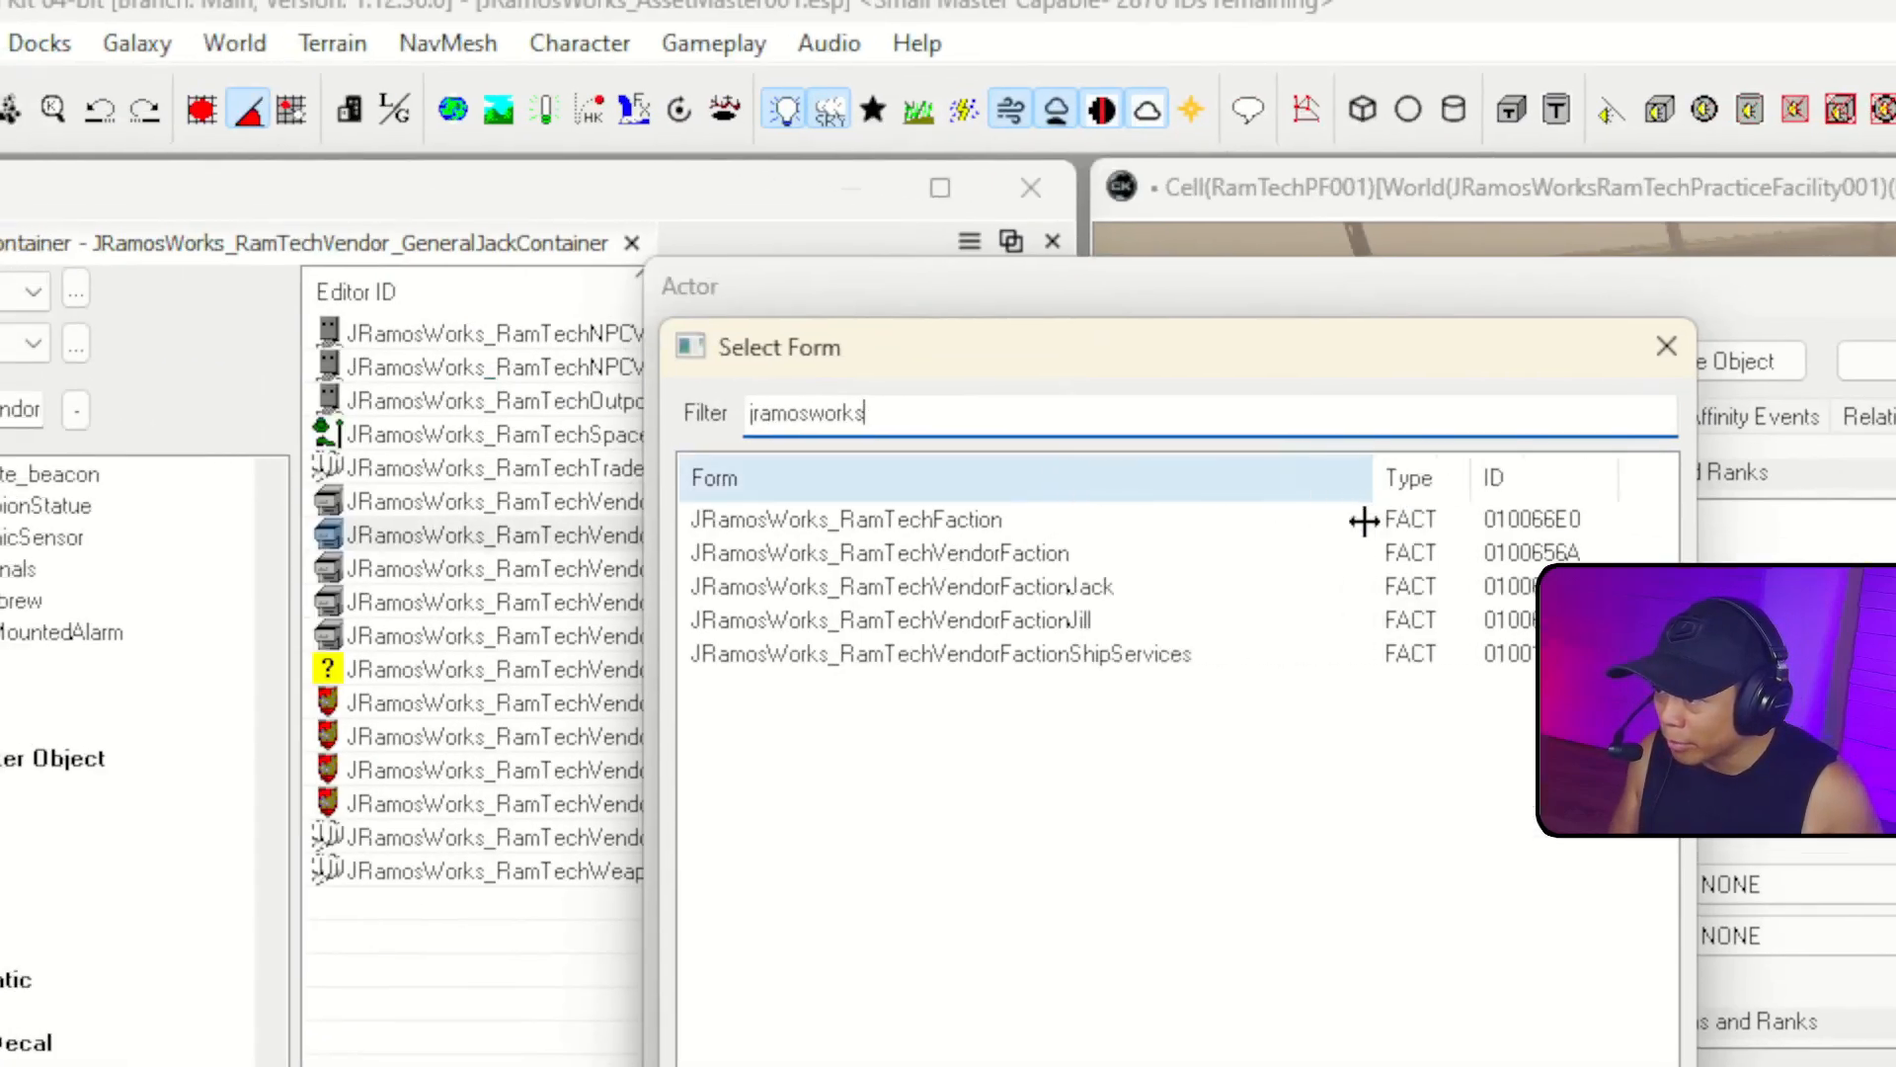
{"action": "double_click", "coordinate": [1092, 654]}
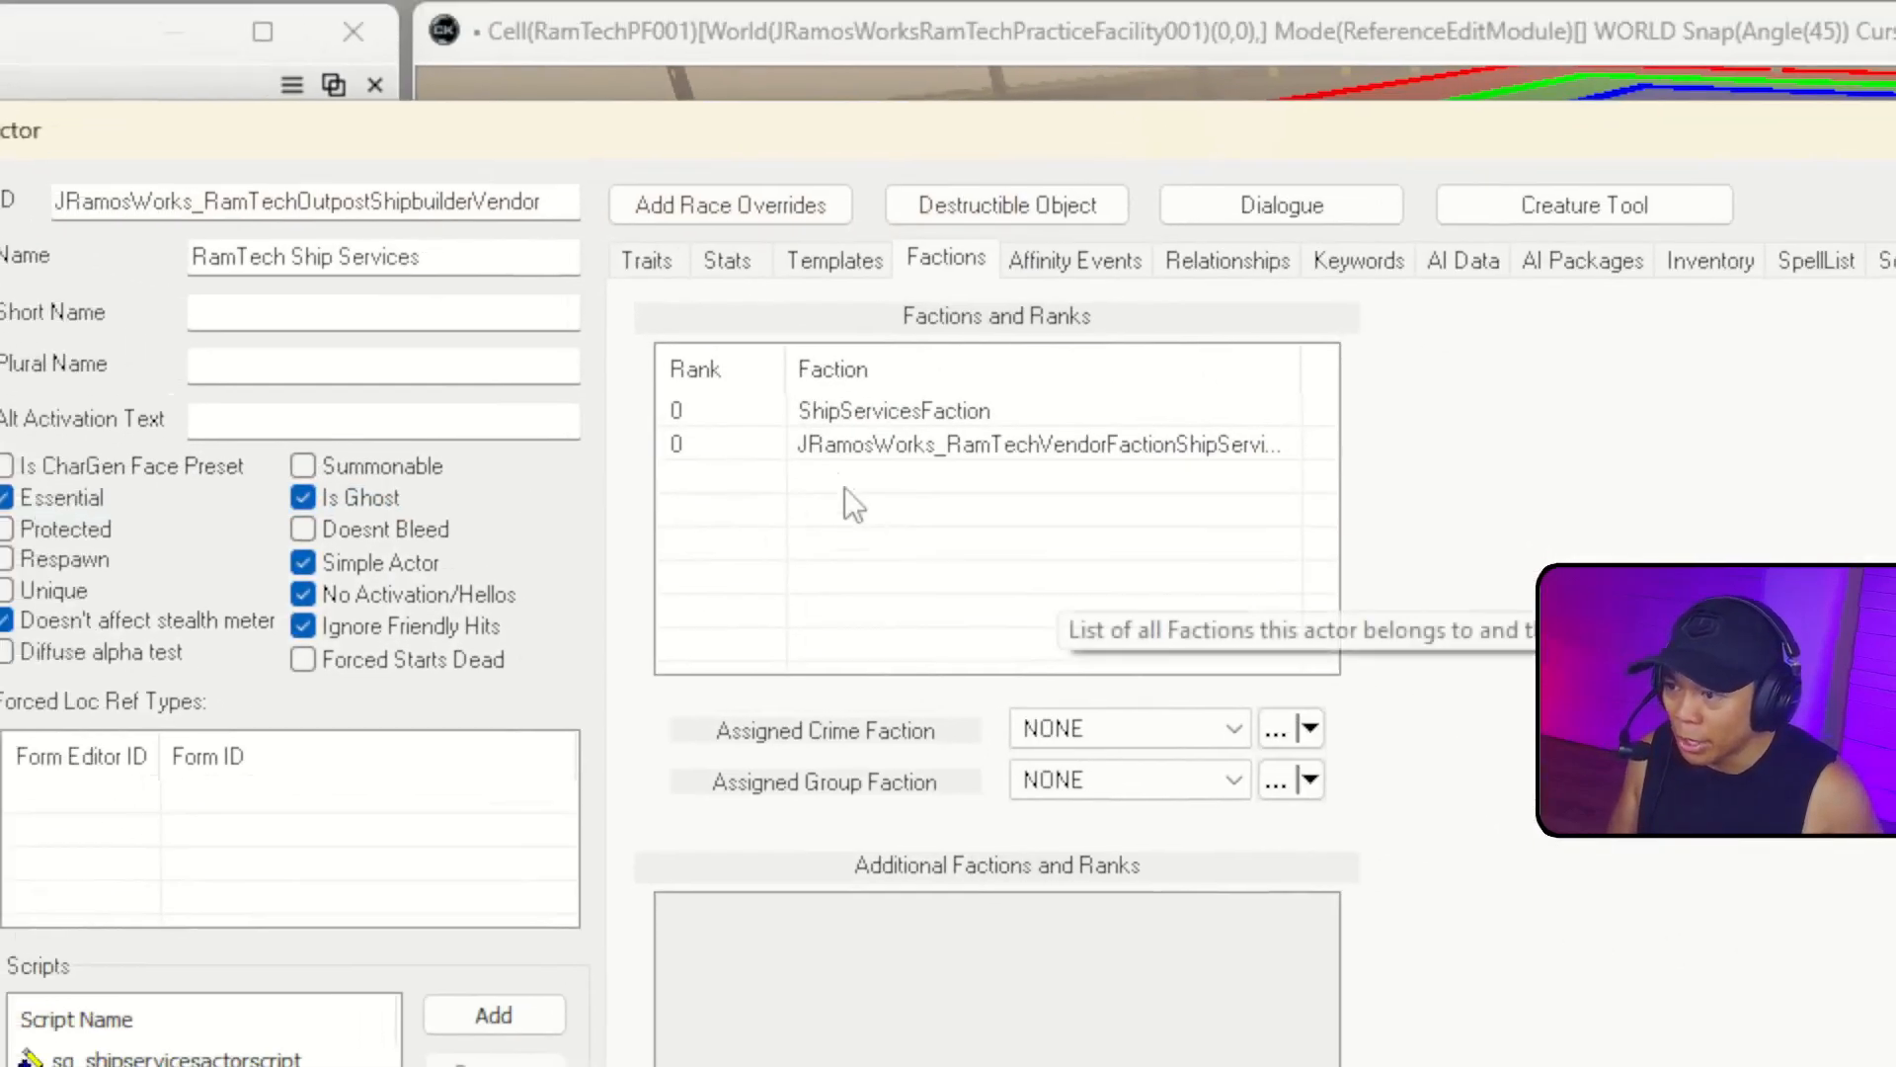
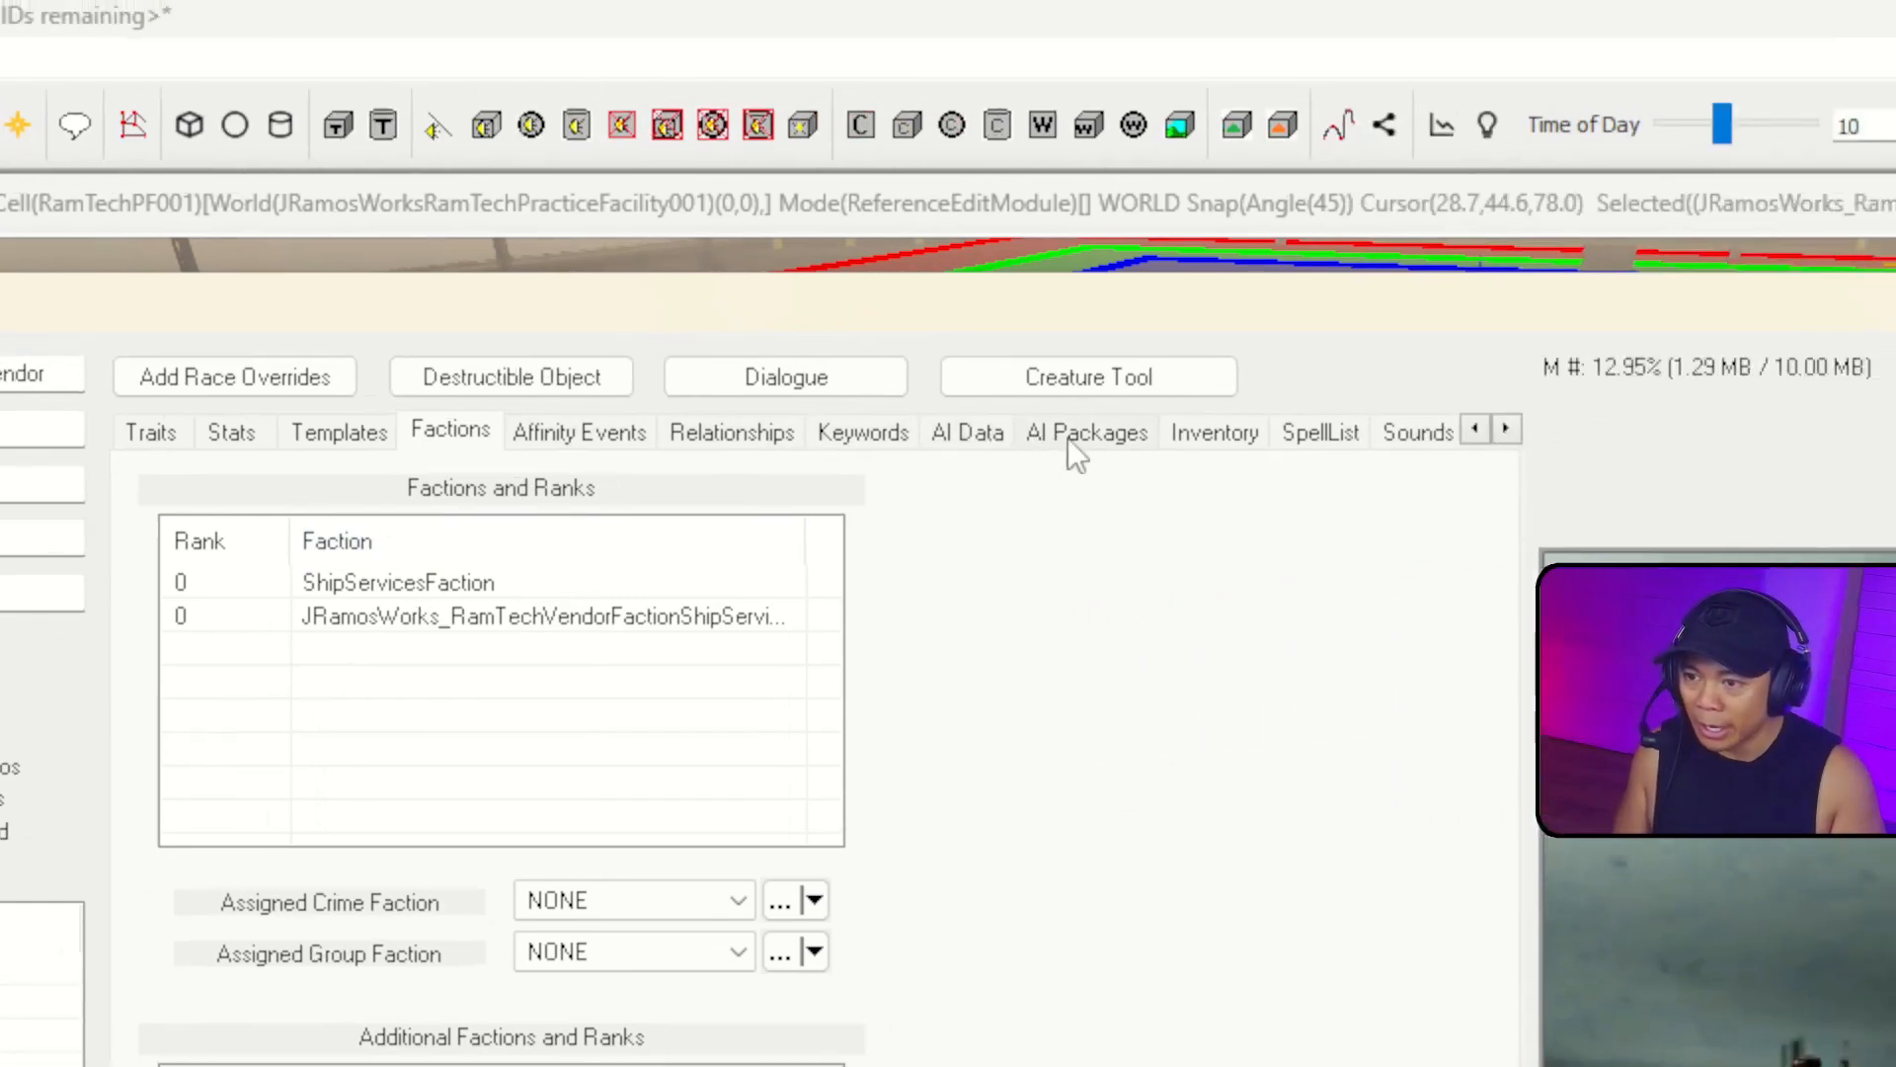
Set the shipbuilder vendor actor's default template to NONE.
{"action": "left_click", "coordinate": [1765, 379]}
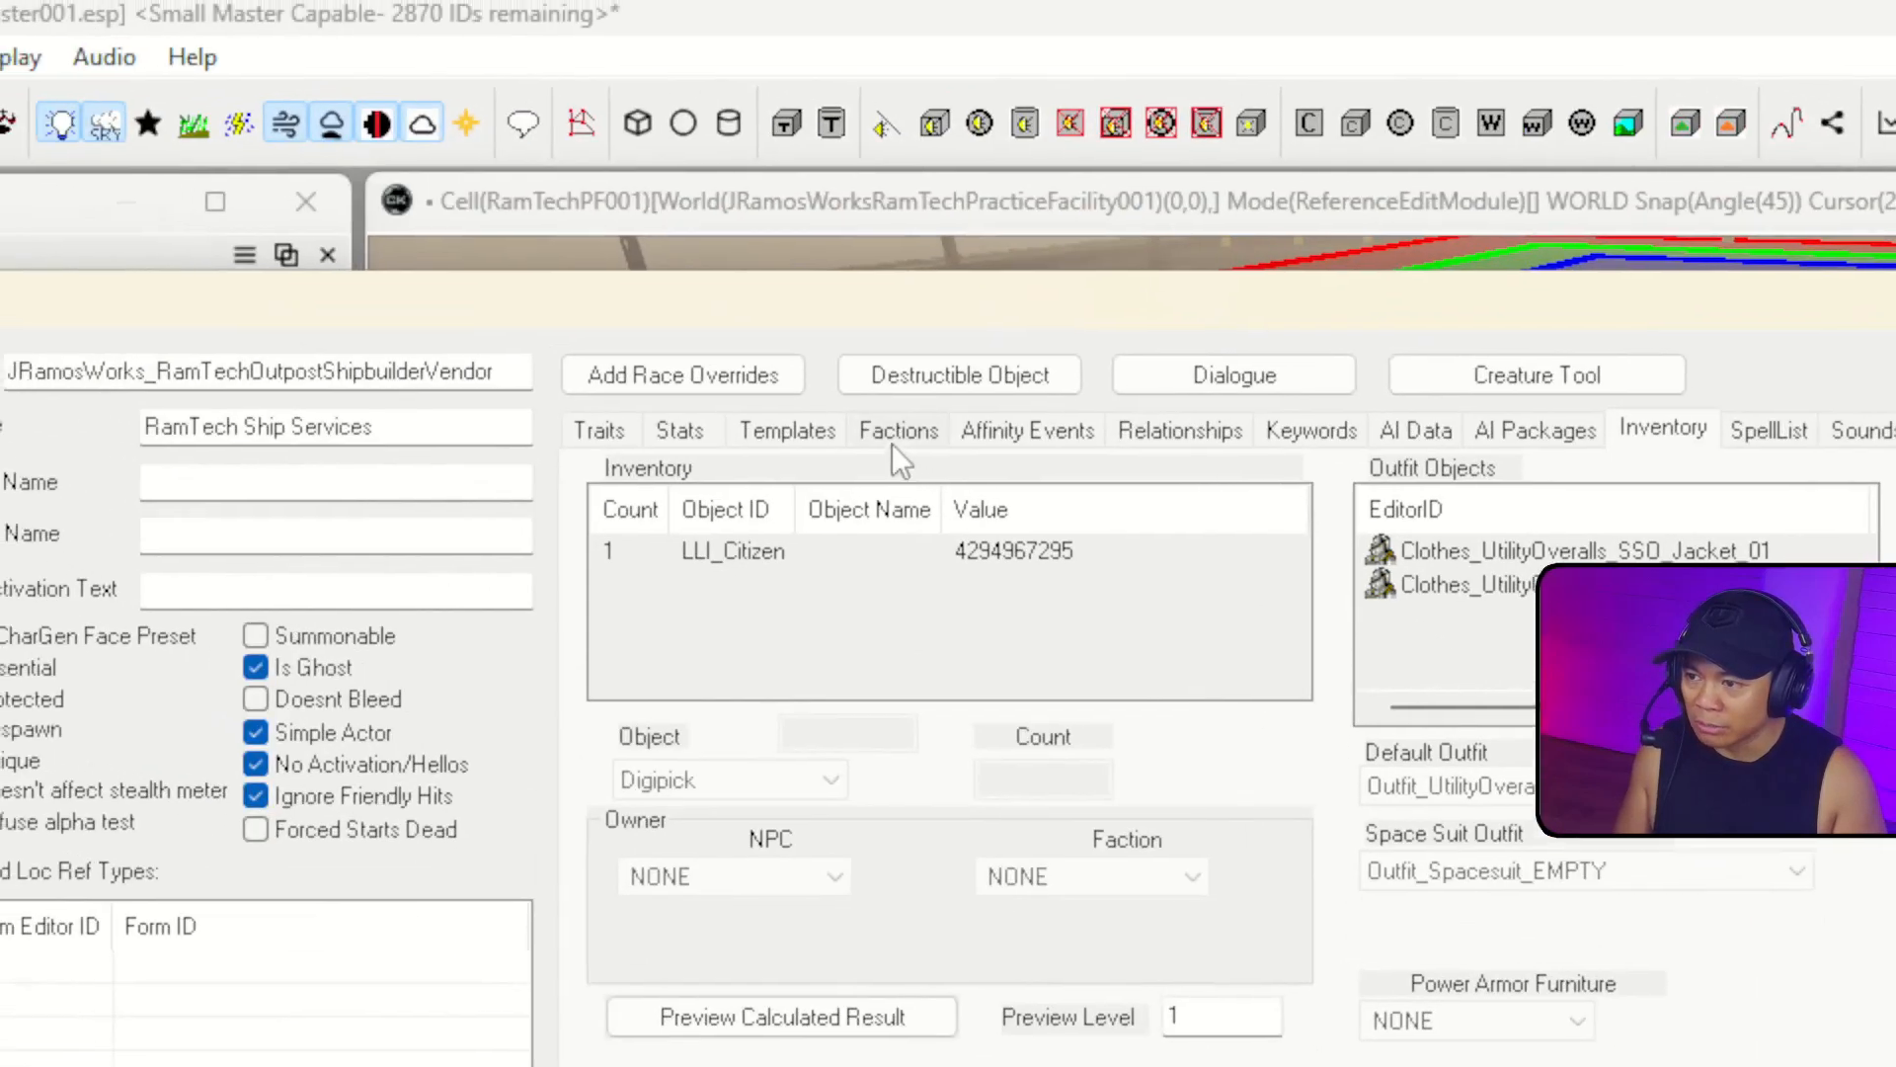
{"action": "left_click", "coordinate": [37, 92]}
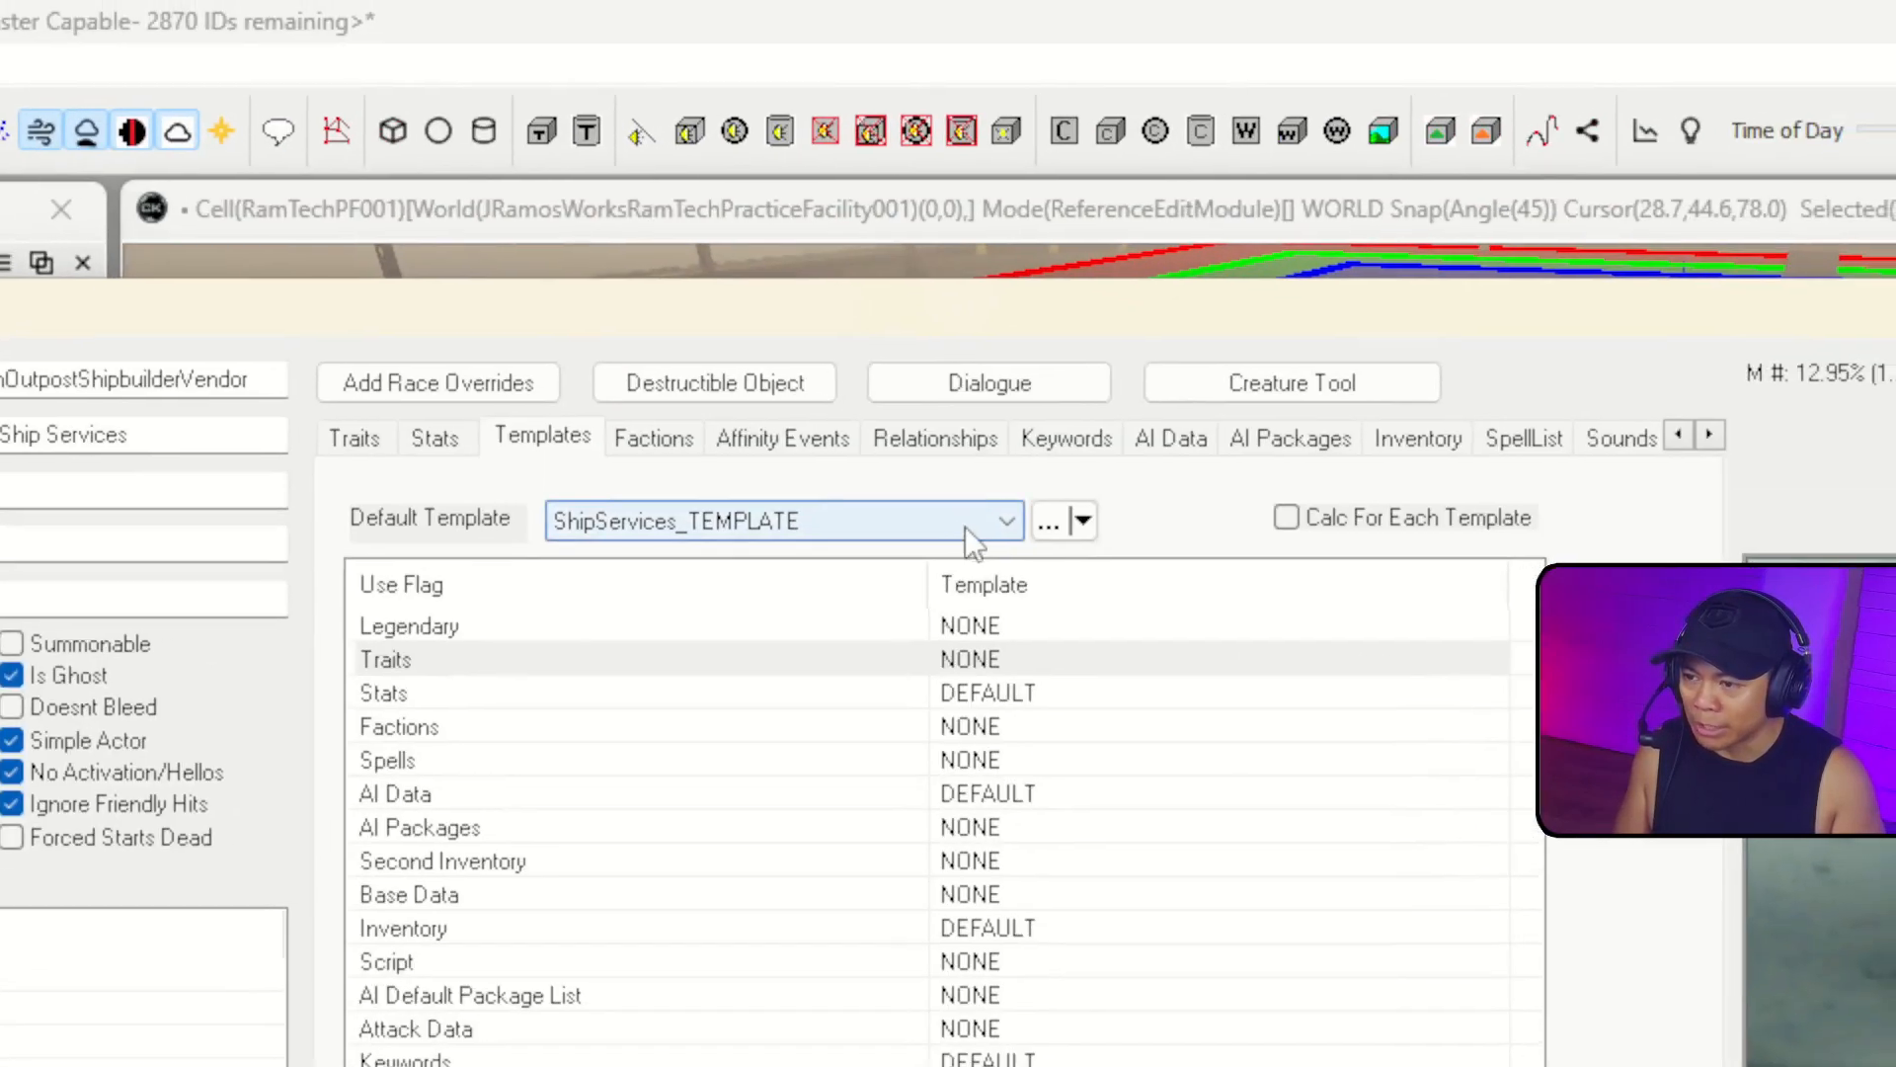
{"action": "left_click", "coordinate": [983, 521]}
{"action": "left_click", "coordinate": [1101, 549]}
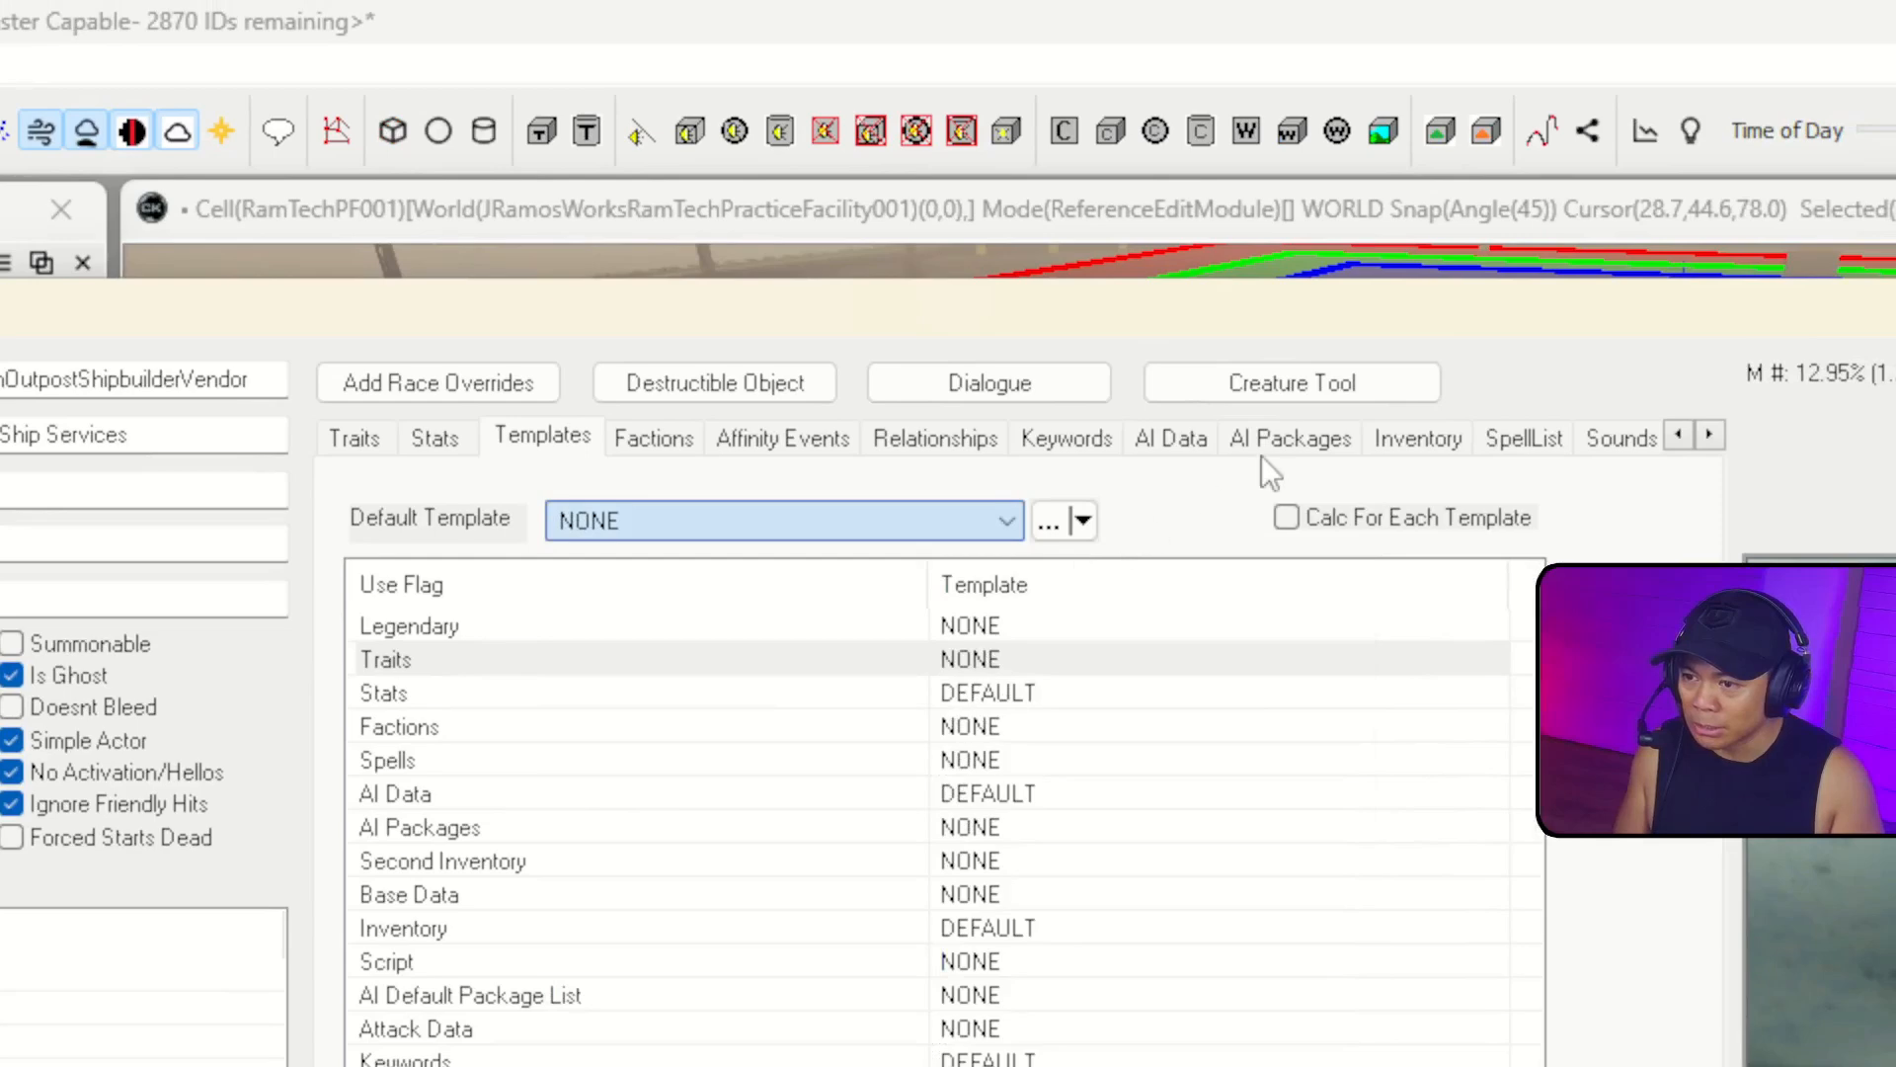
Set the default and space suit outfits to JRamosWorks_RamTechSpaceSuitVendorOutfit and save the actor as a new form.
{"action": "left_click", "coordinate": [1416, 438]}
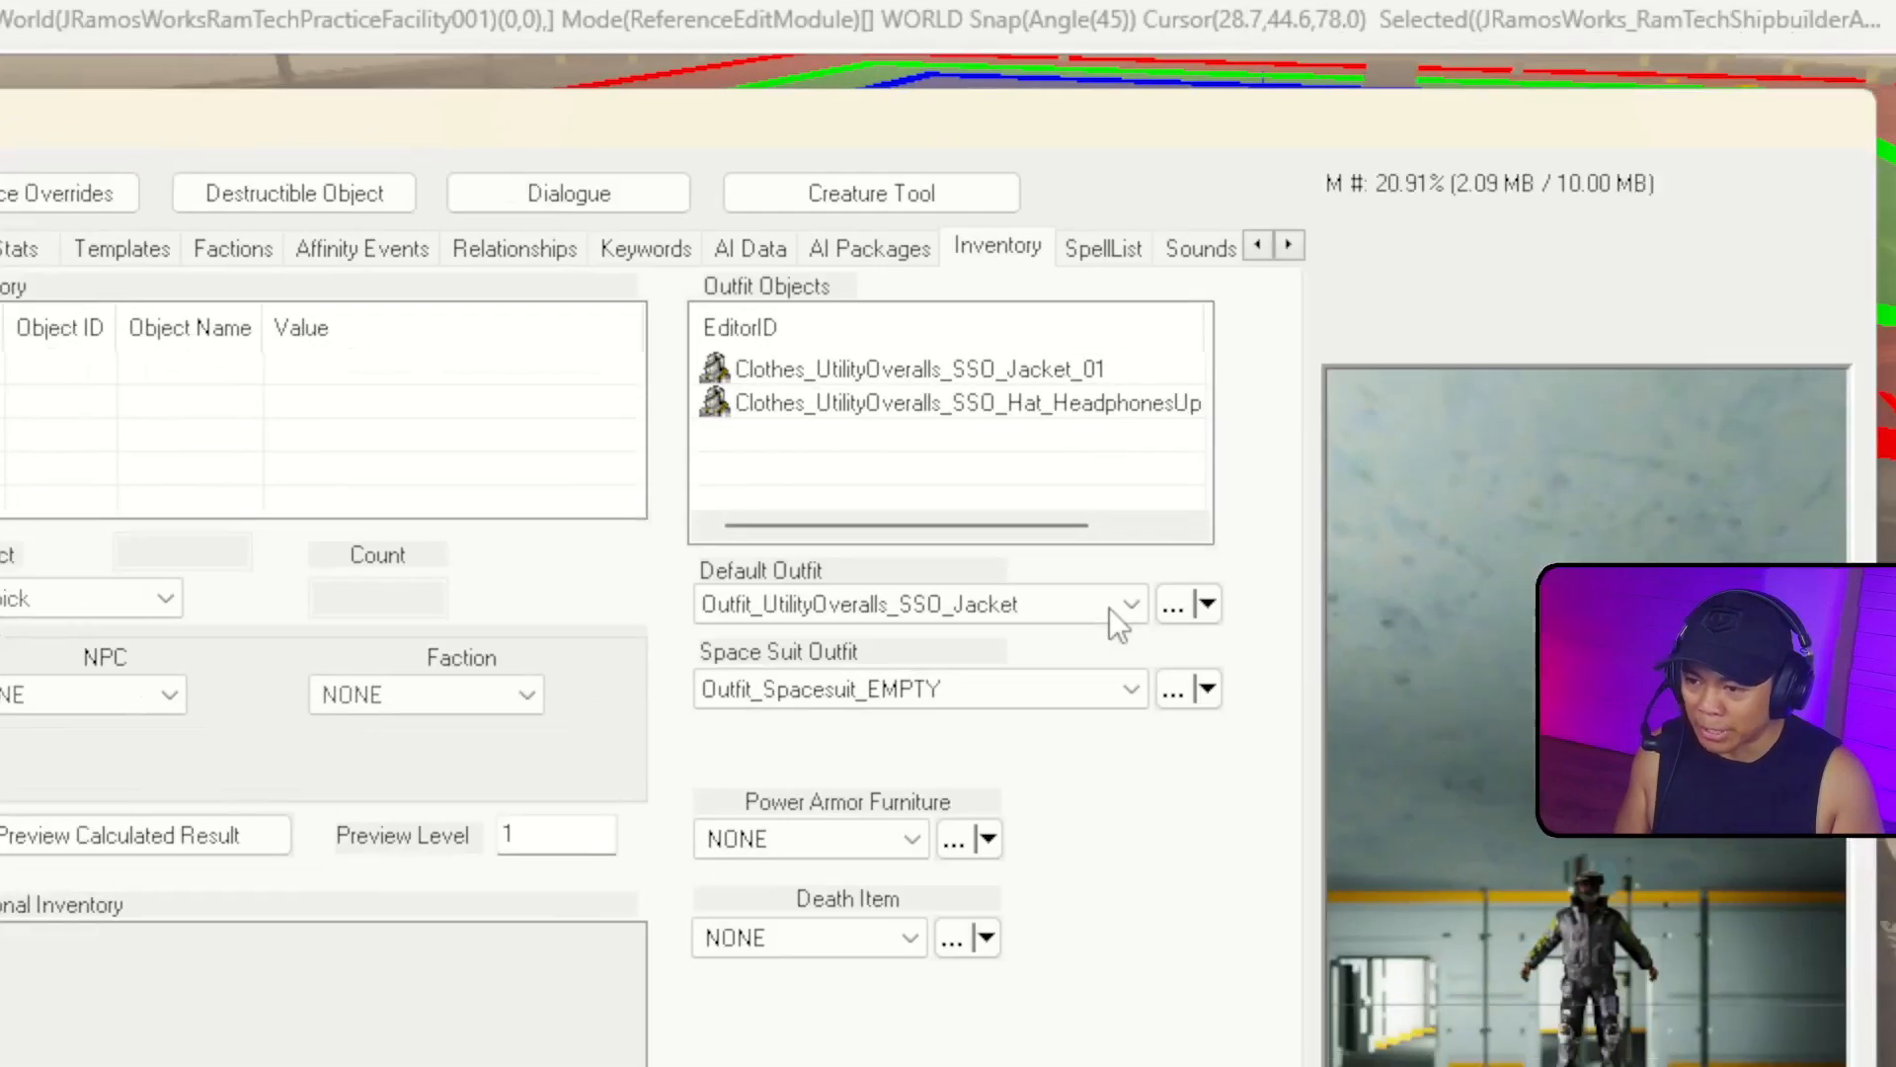
{"action": "left_click", "coordinate": [1529, 787]}
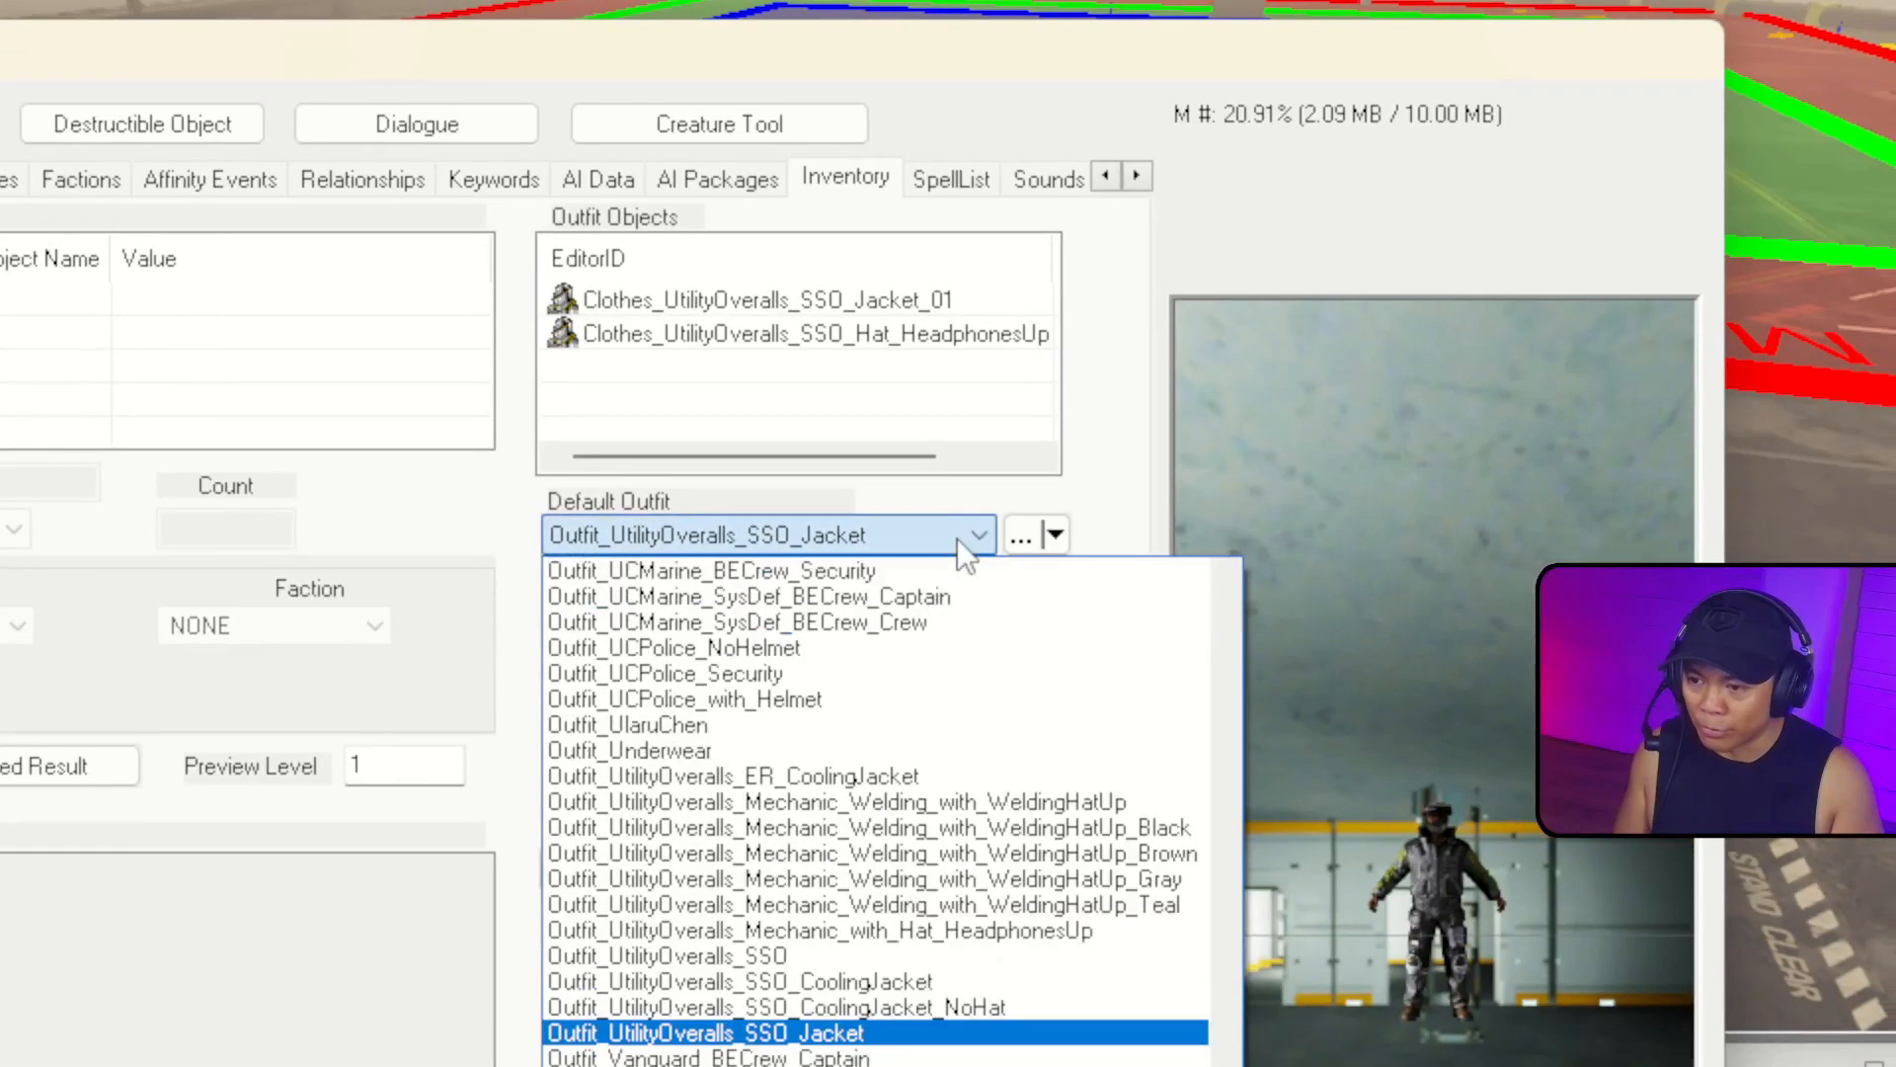
{"action": "key", "text": "j"}
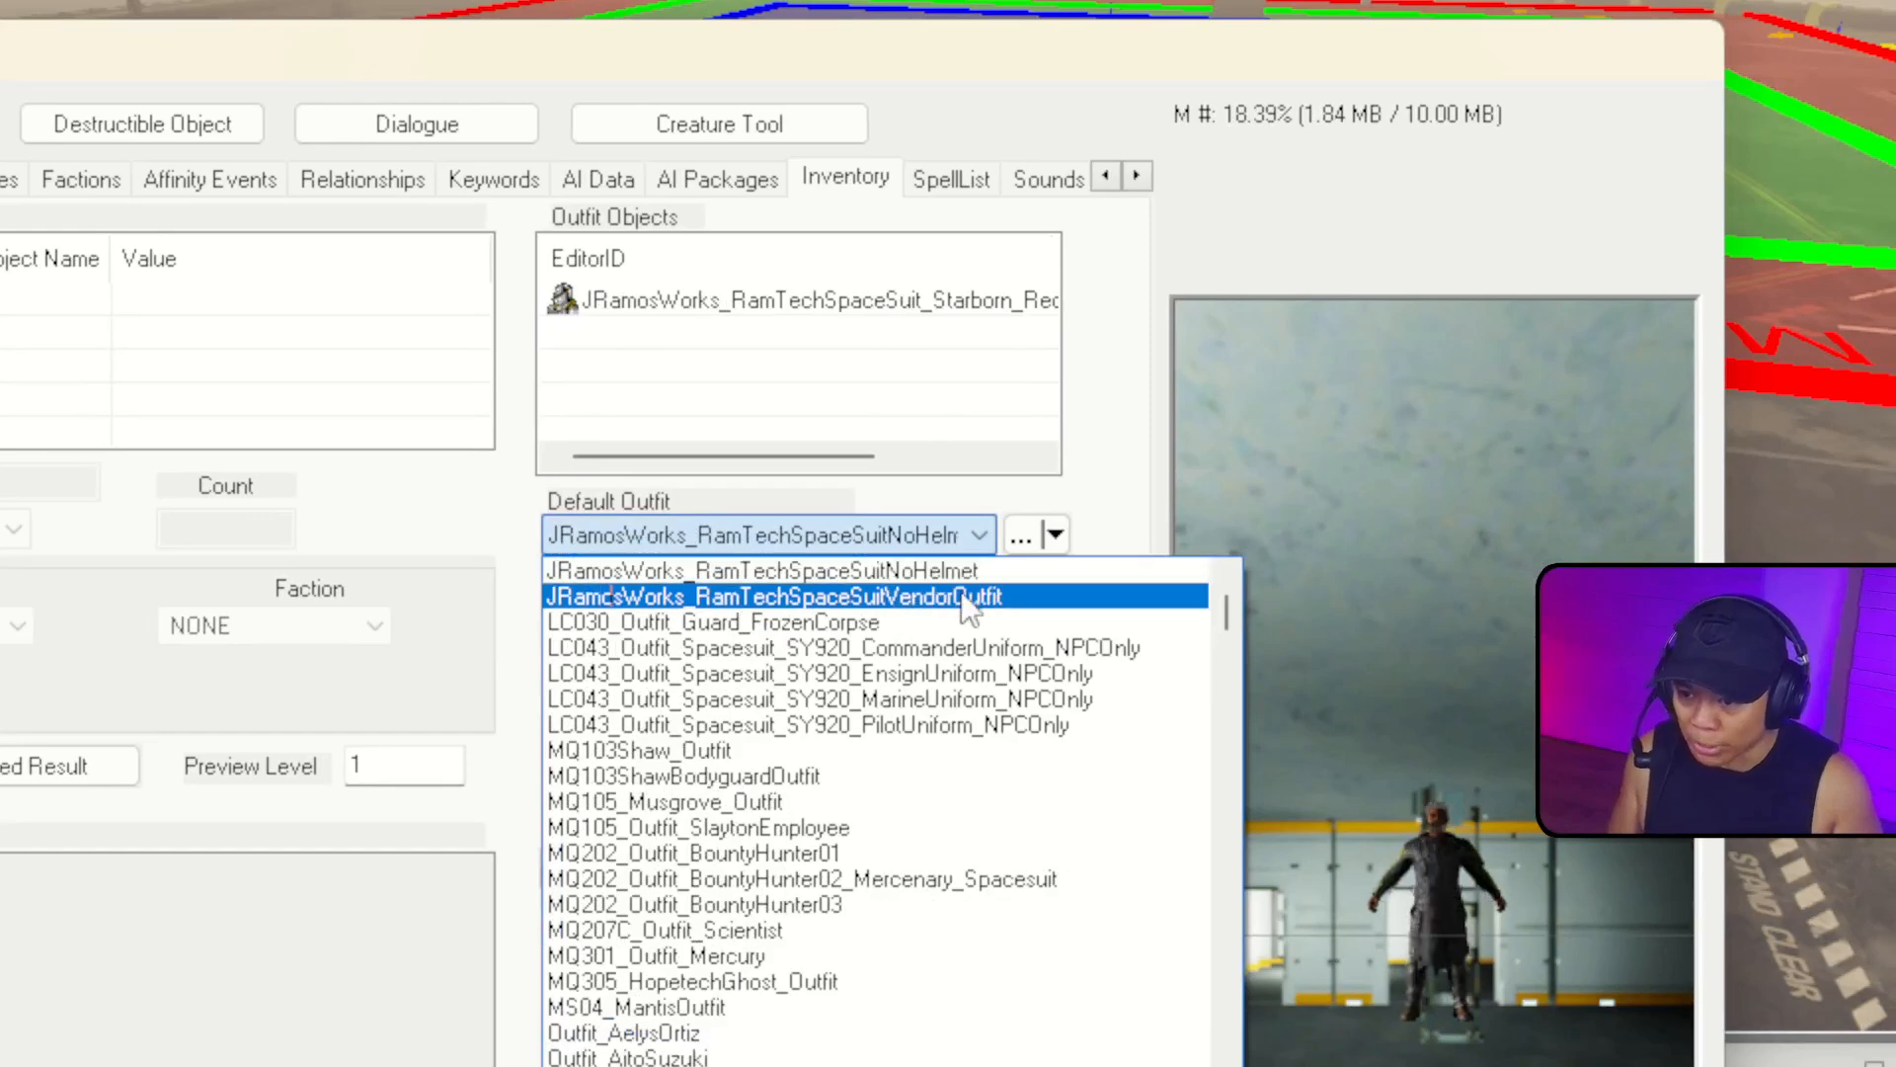
{"action": "left_click", "coordinate": [988, 597]}
{"action": "left_click", "coordinate": [983, 619]}
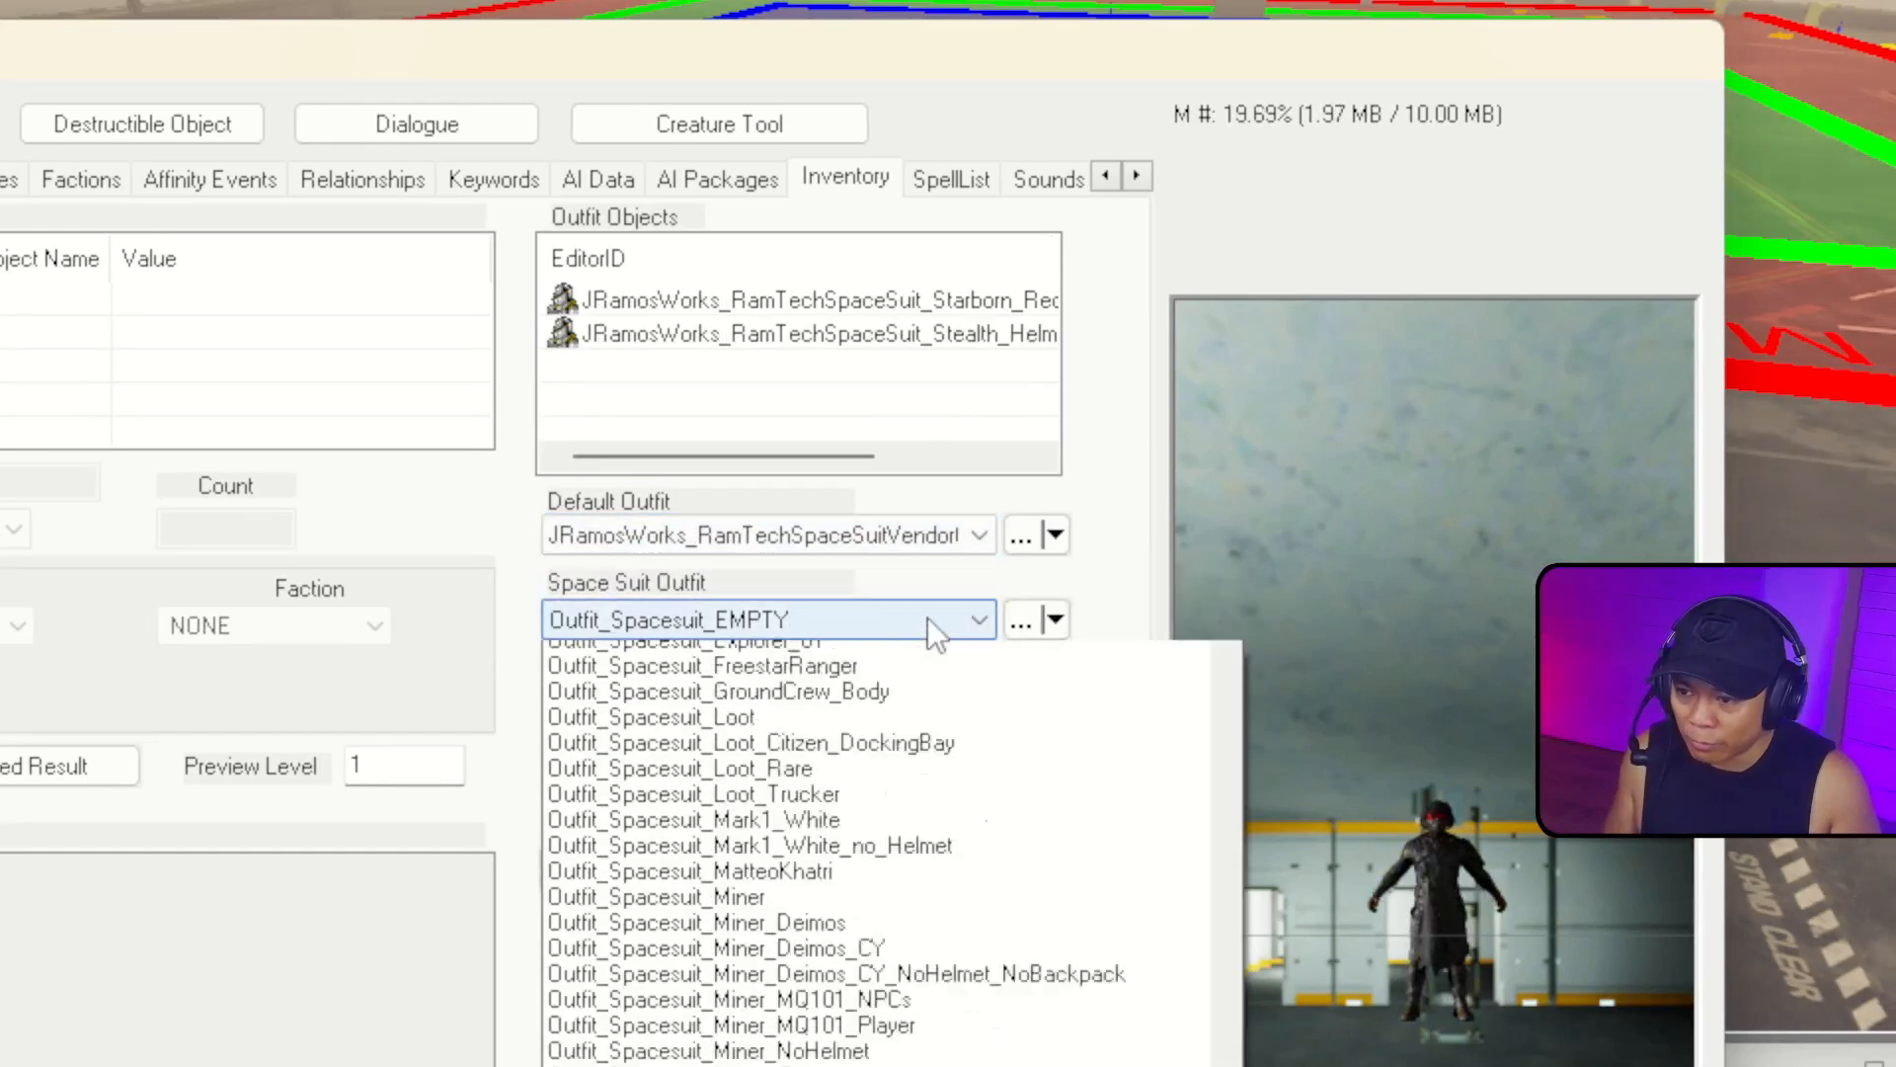
{"action": "key", "text": "j"}
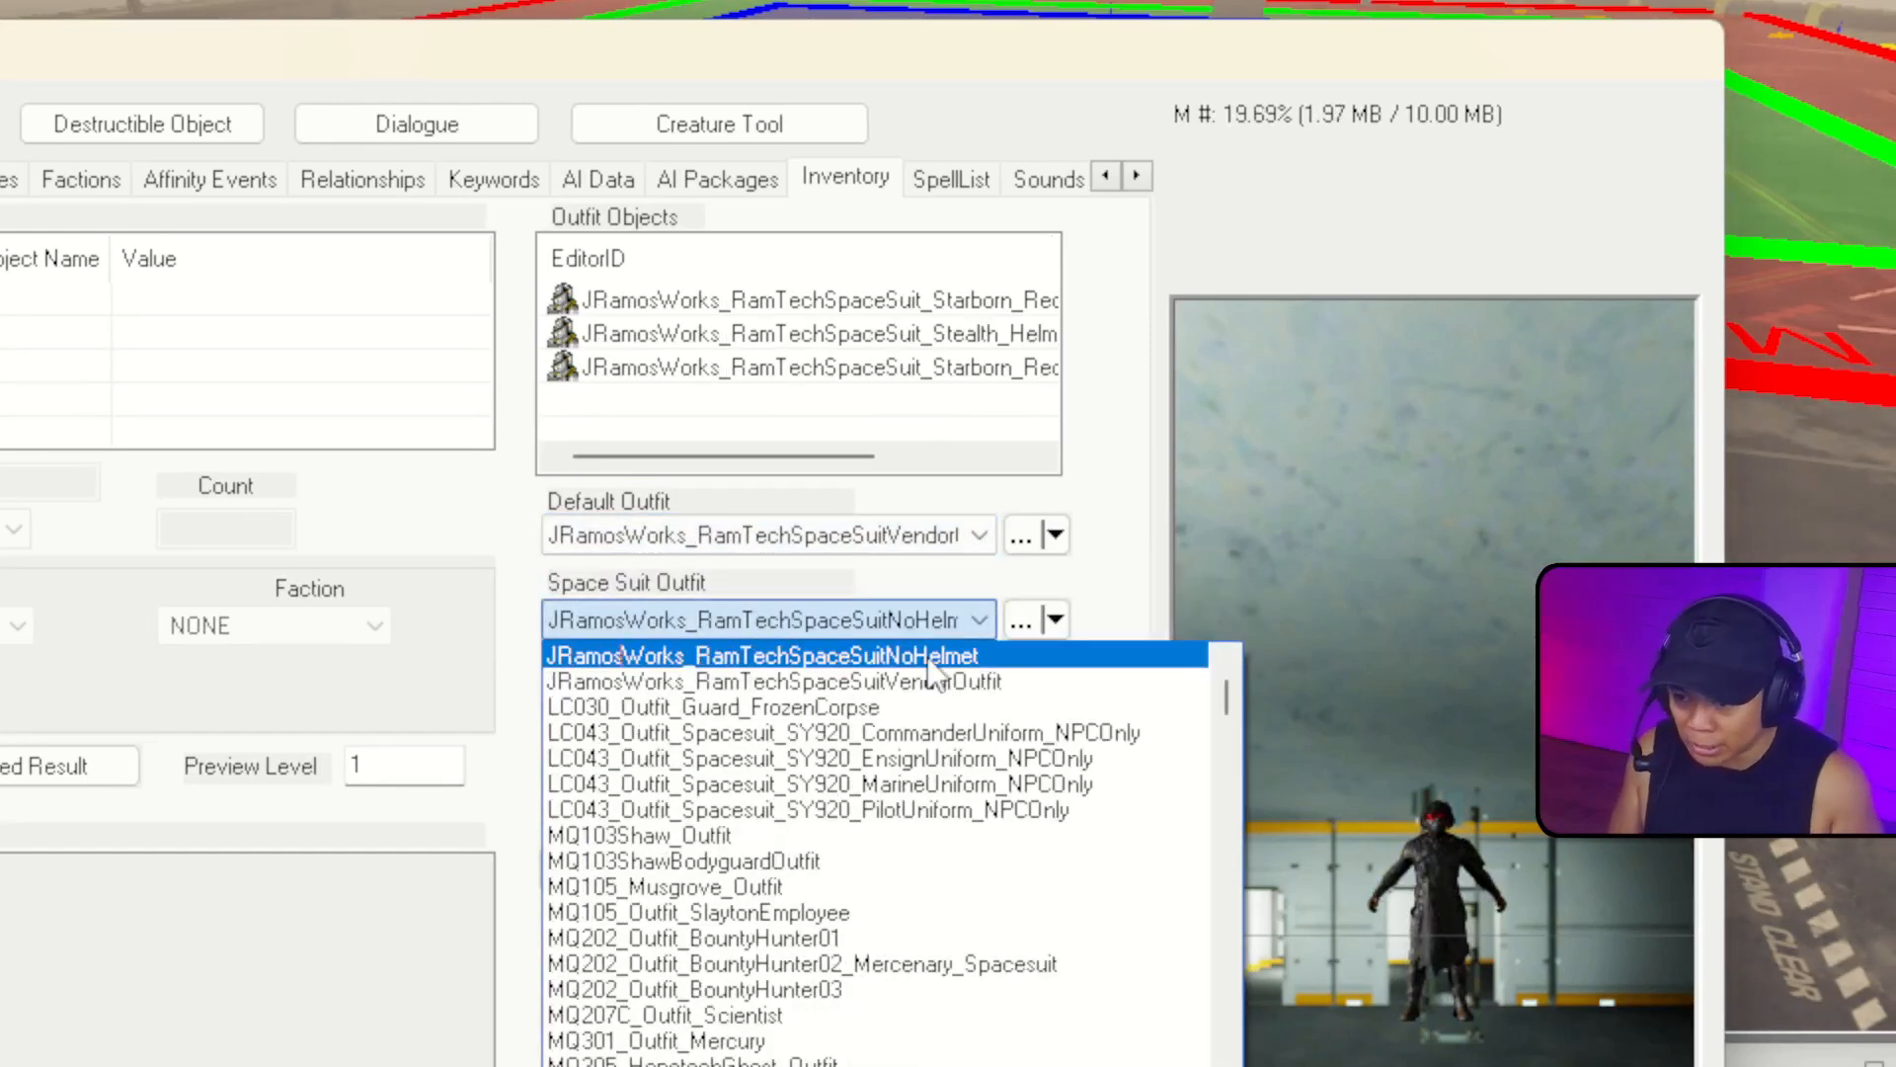
{"action": "left_click", "coordinate": [935, 680]}
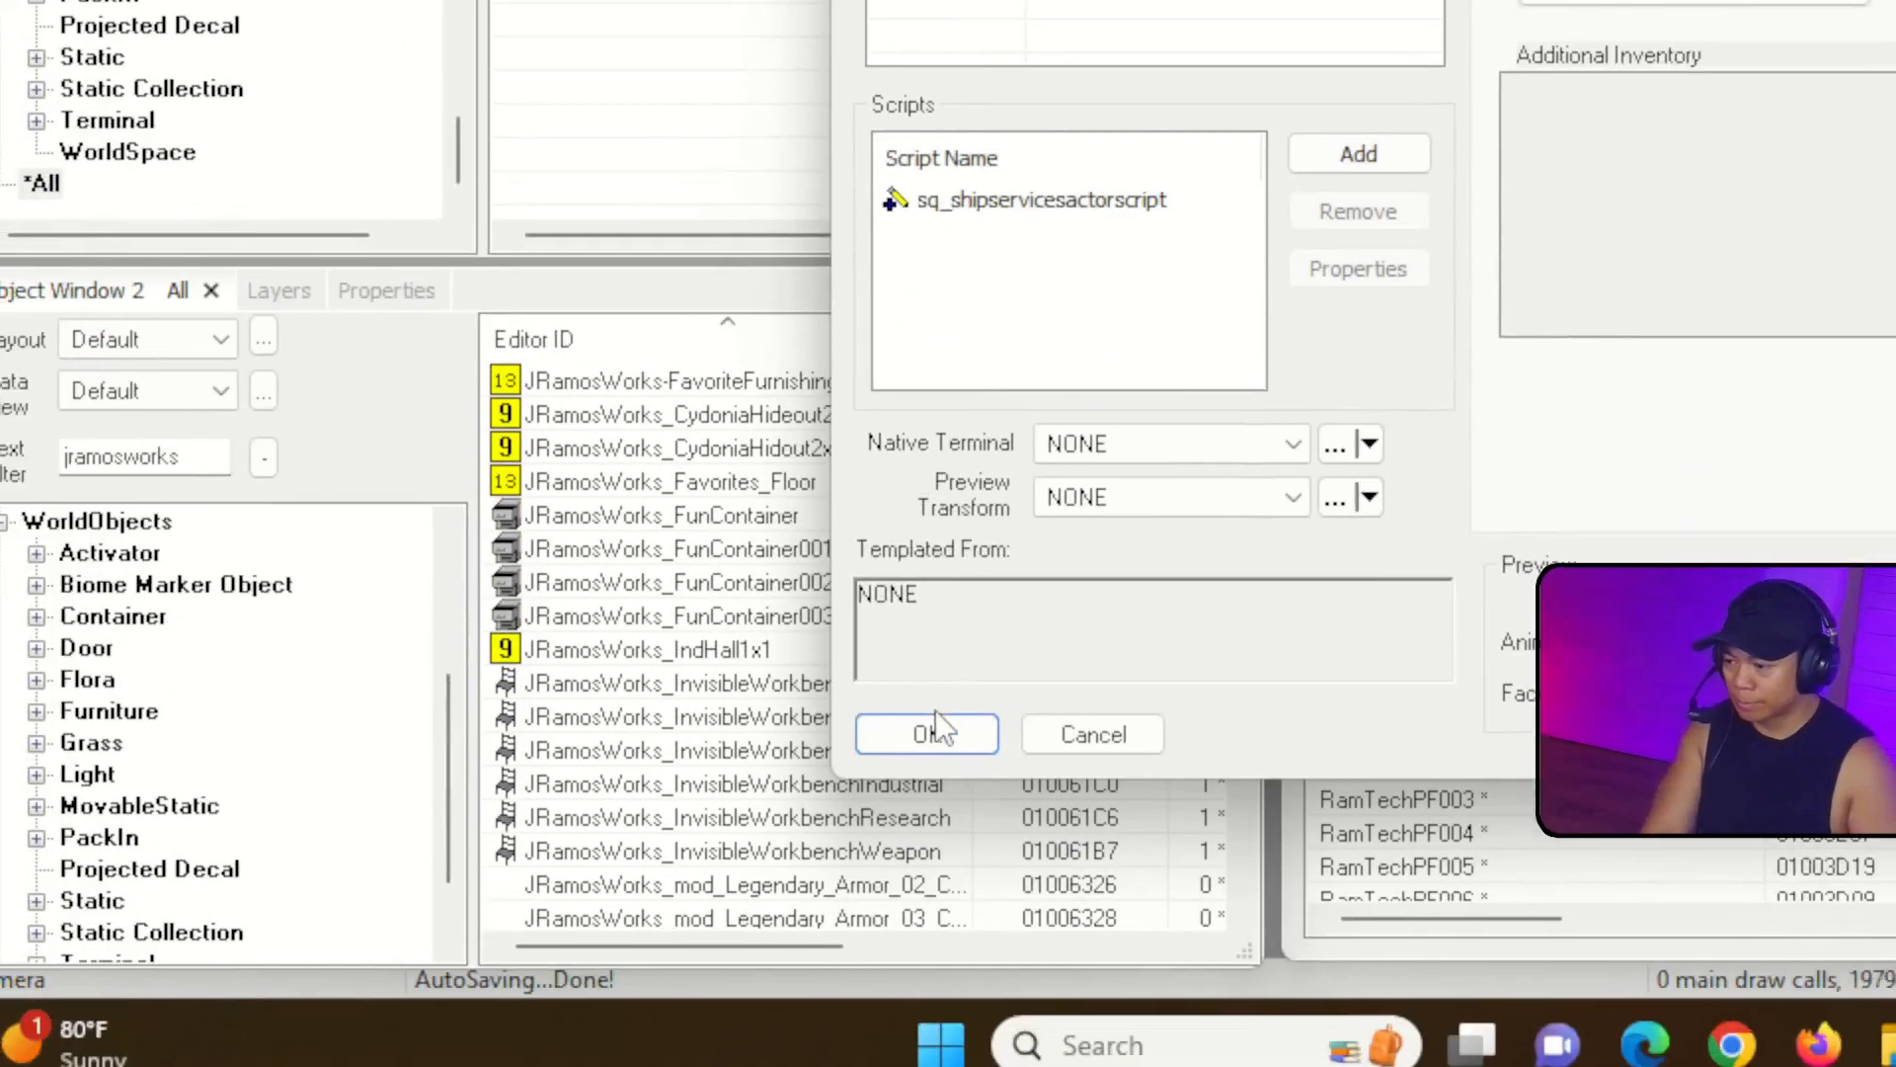
{"action": "left_click", "coordinate": [943, 718]}
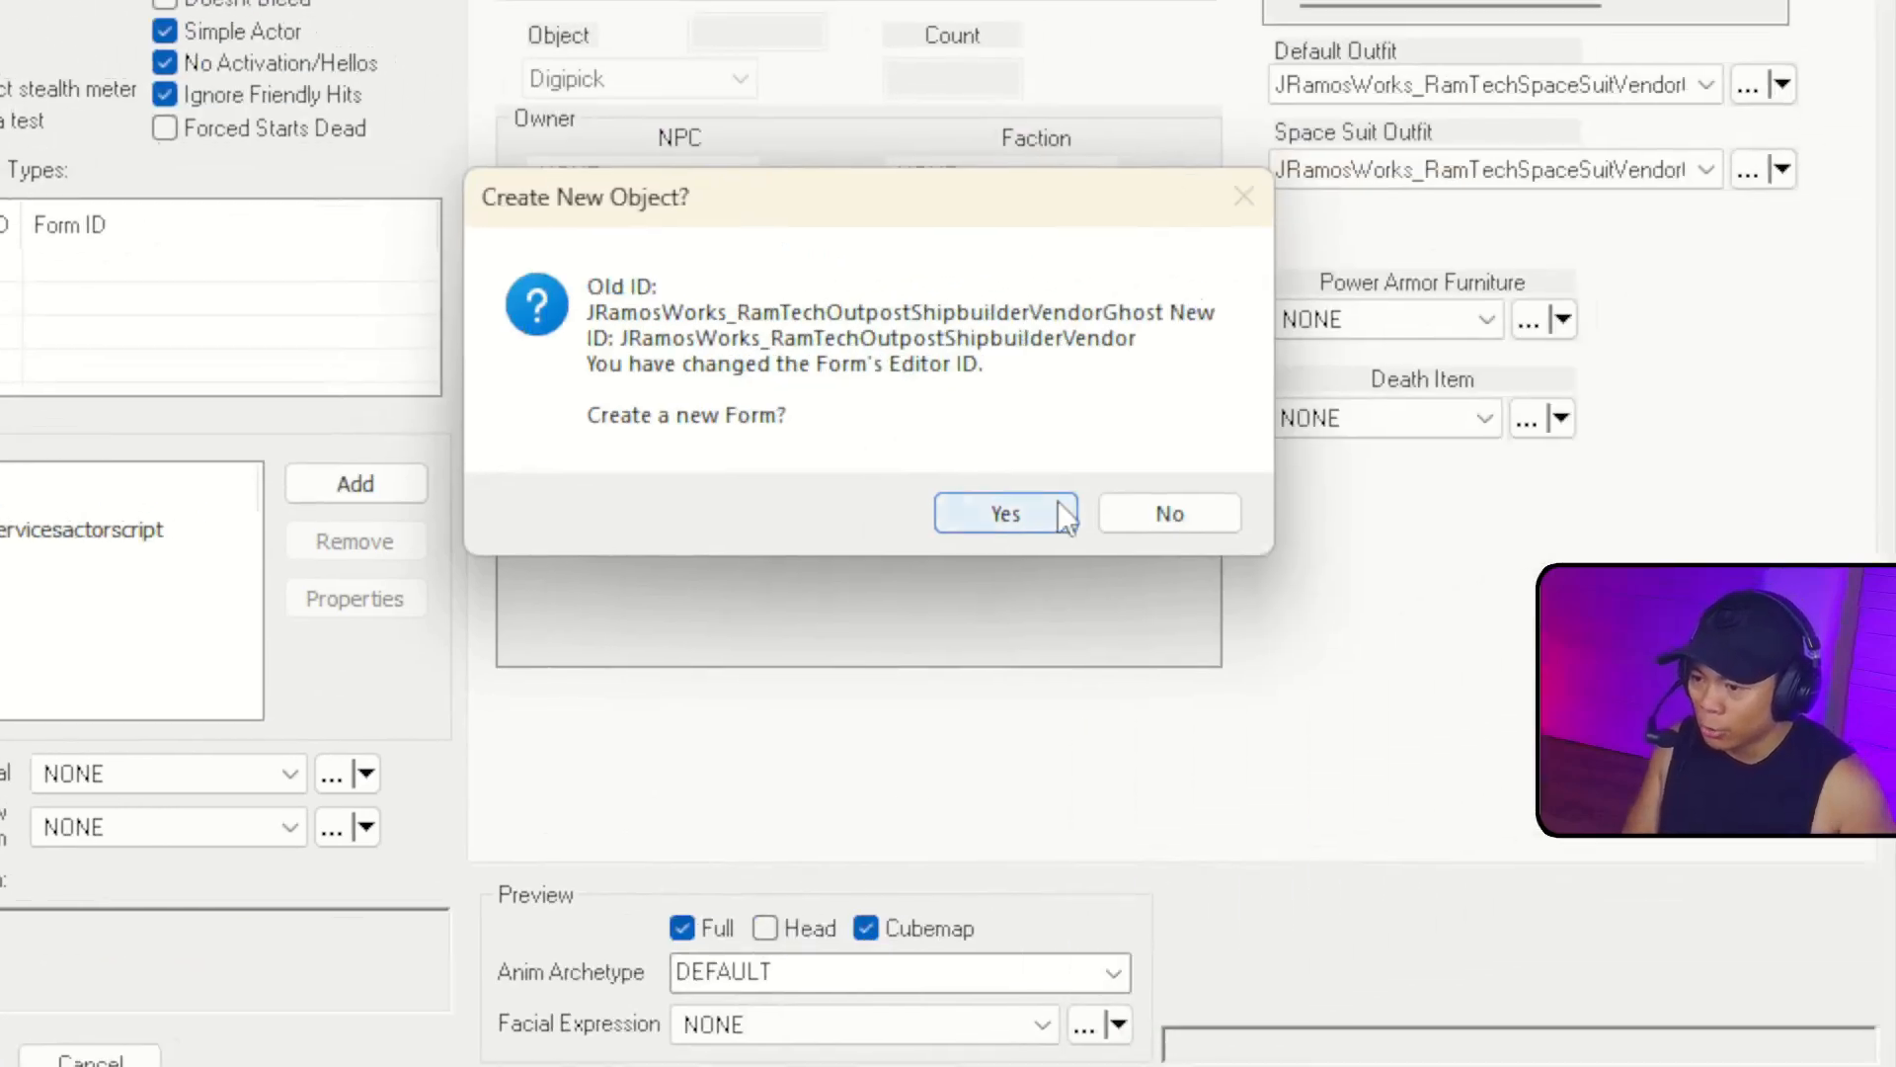
{"action": "left_click", "coordinate": [1754, 237]}
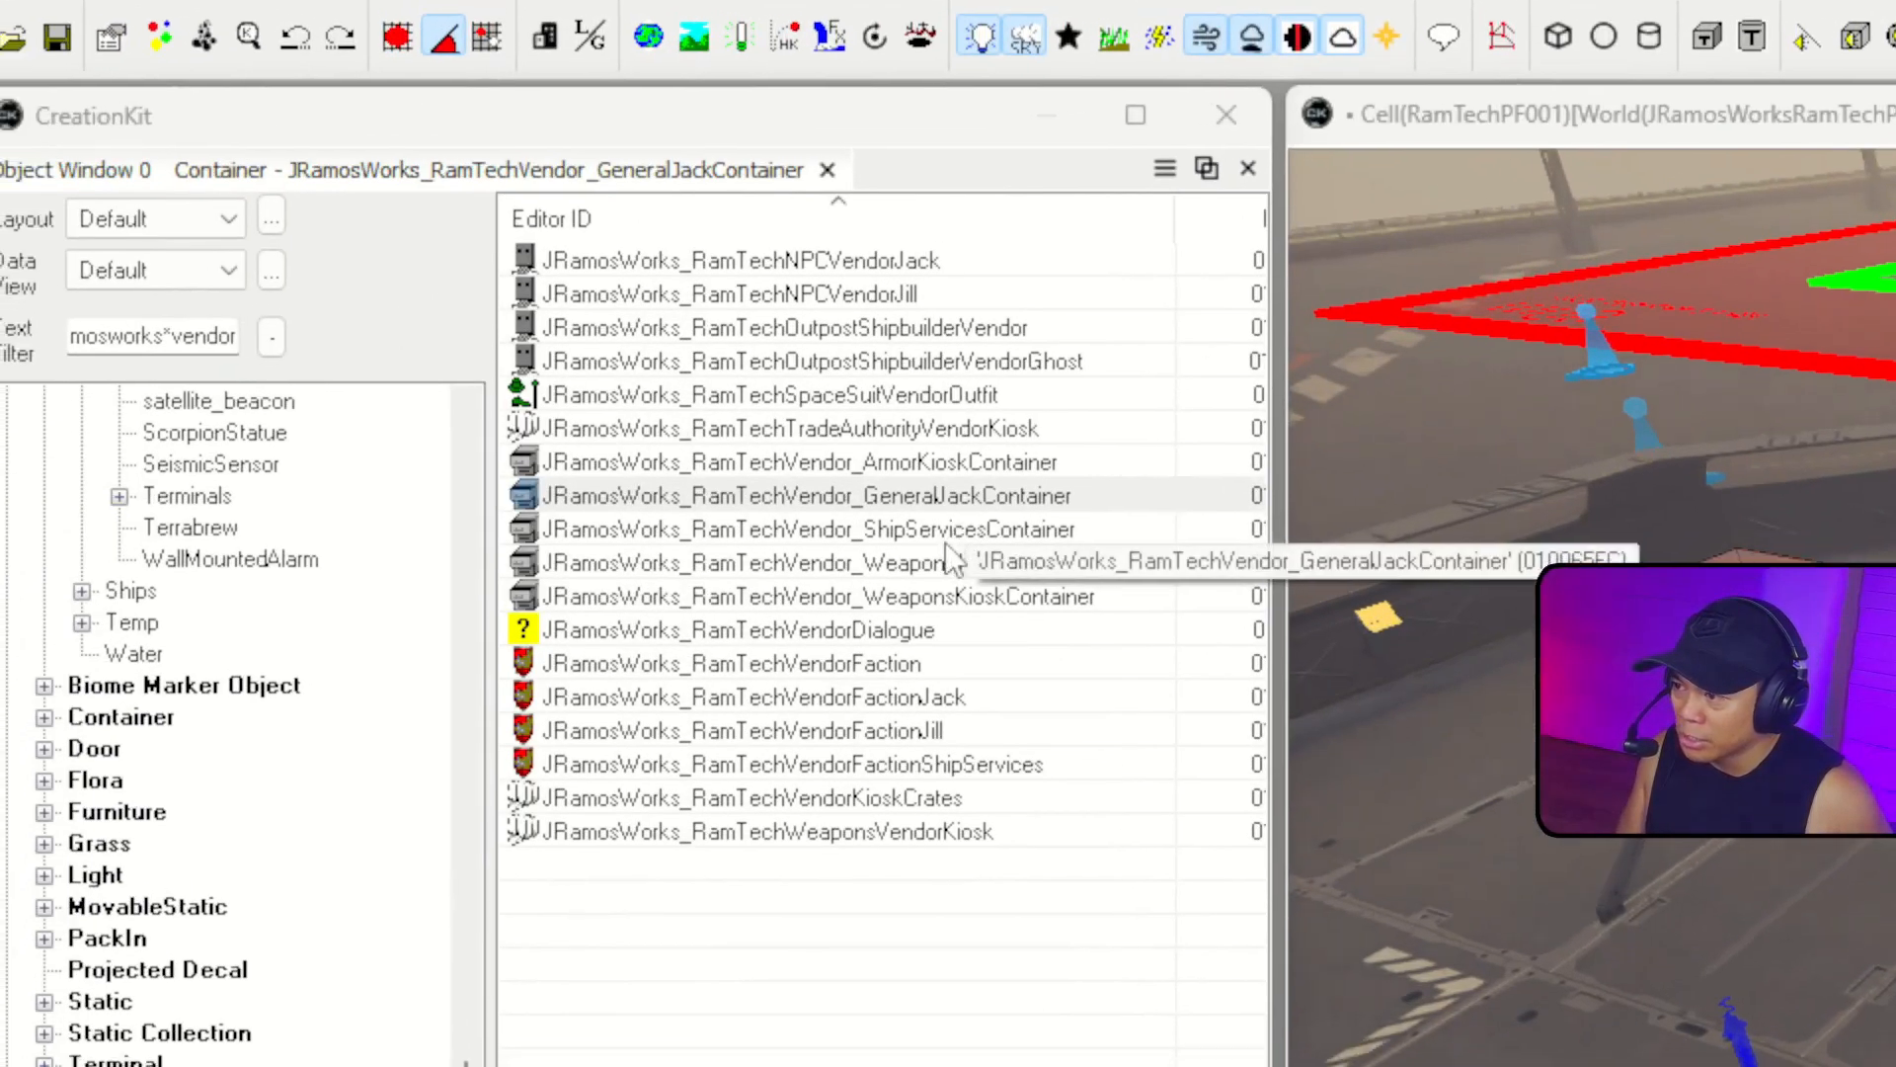
Place JRamosWorks_RamTechVendor_ShipServicesContainer in the cell, on the walled platform beside the ship builder kiosk.
{"action": "left_click", "coordinate": [946, 541]}
{"action": "left_click_drag", "start_coordinate": [902, 545], "coordinate": [1017, 538]}
{"action": "middle_click_drag", "start_coordinate": [1017, 538], "coordinate": [907, 360], "text": "shift"}
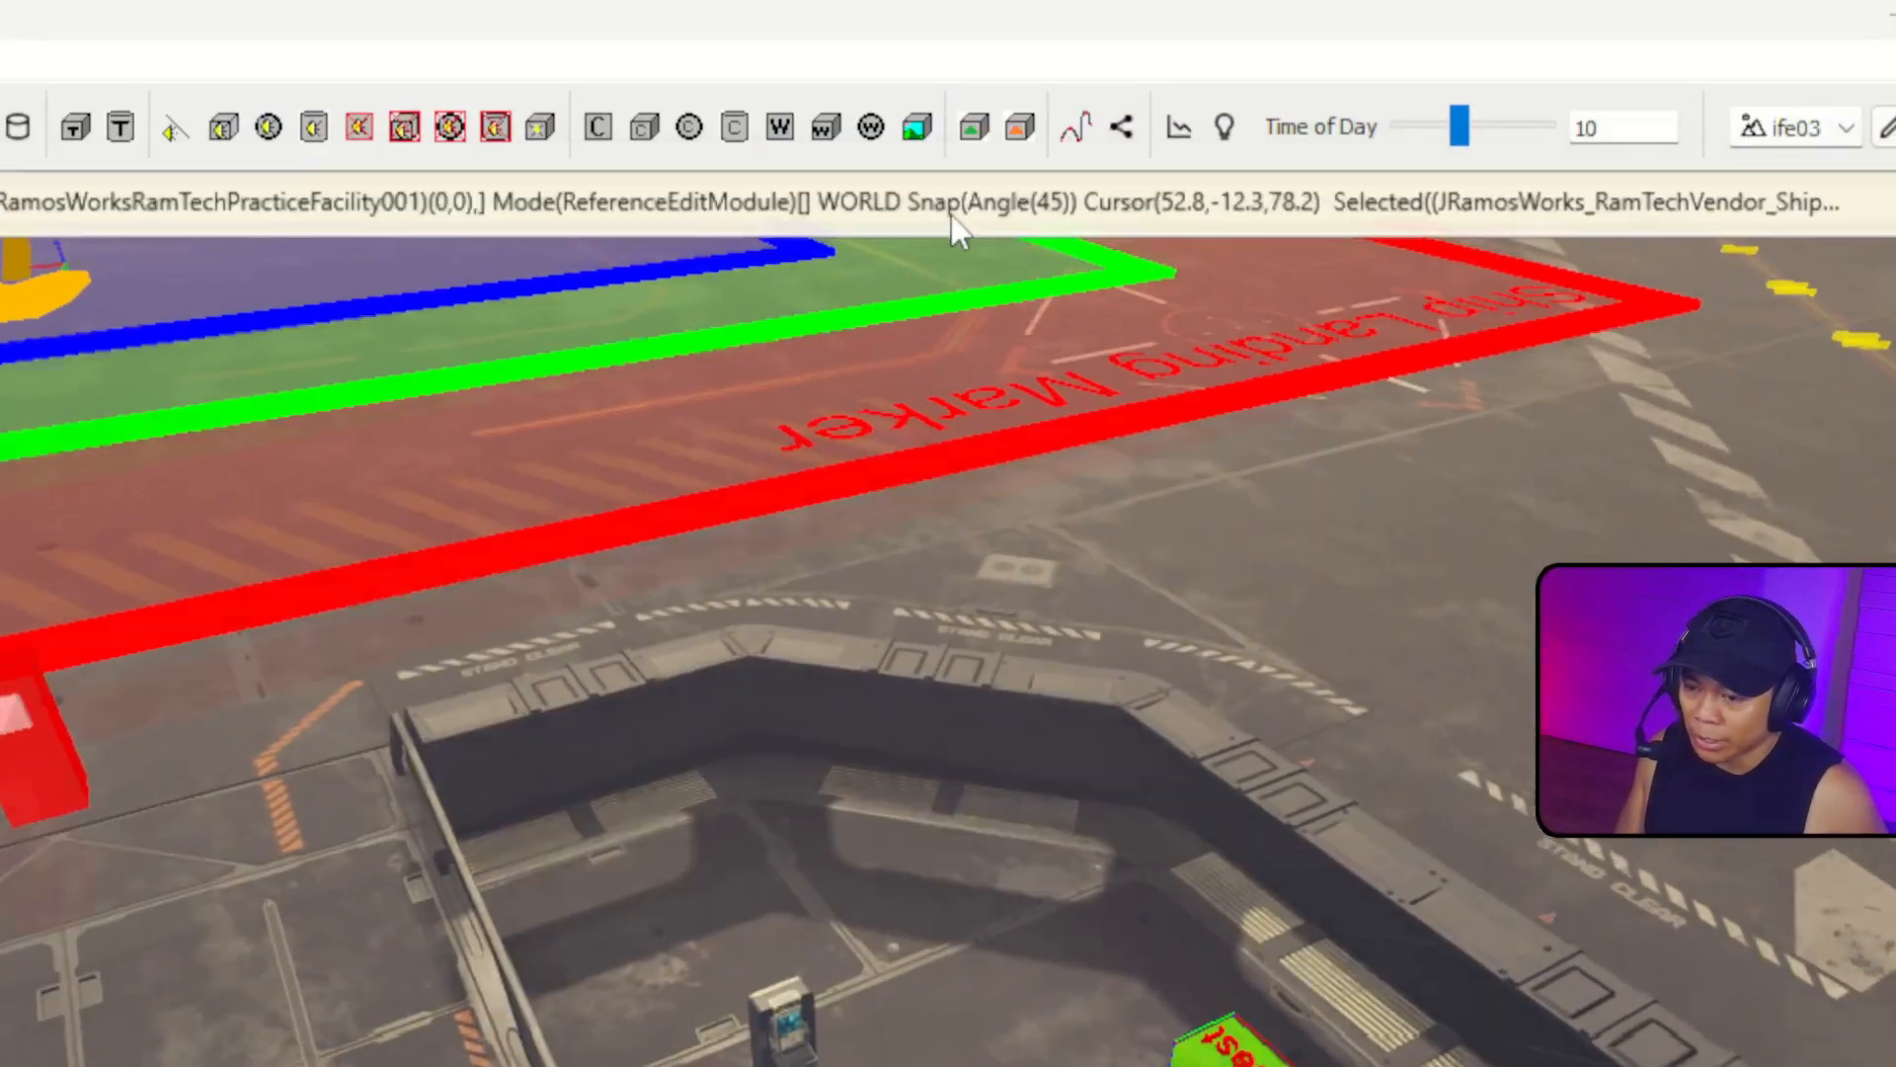
{"action": "double_click", "coordinate": [951, 214]}
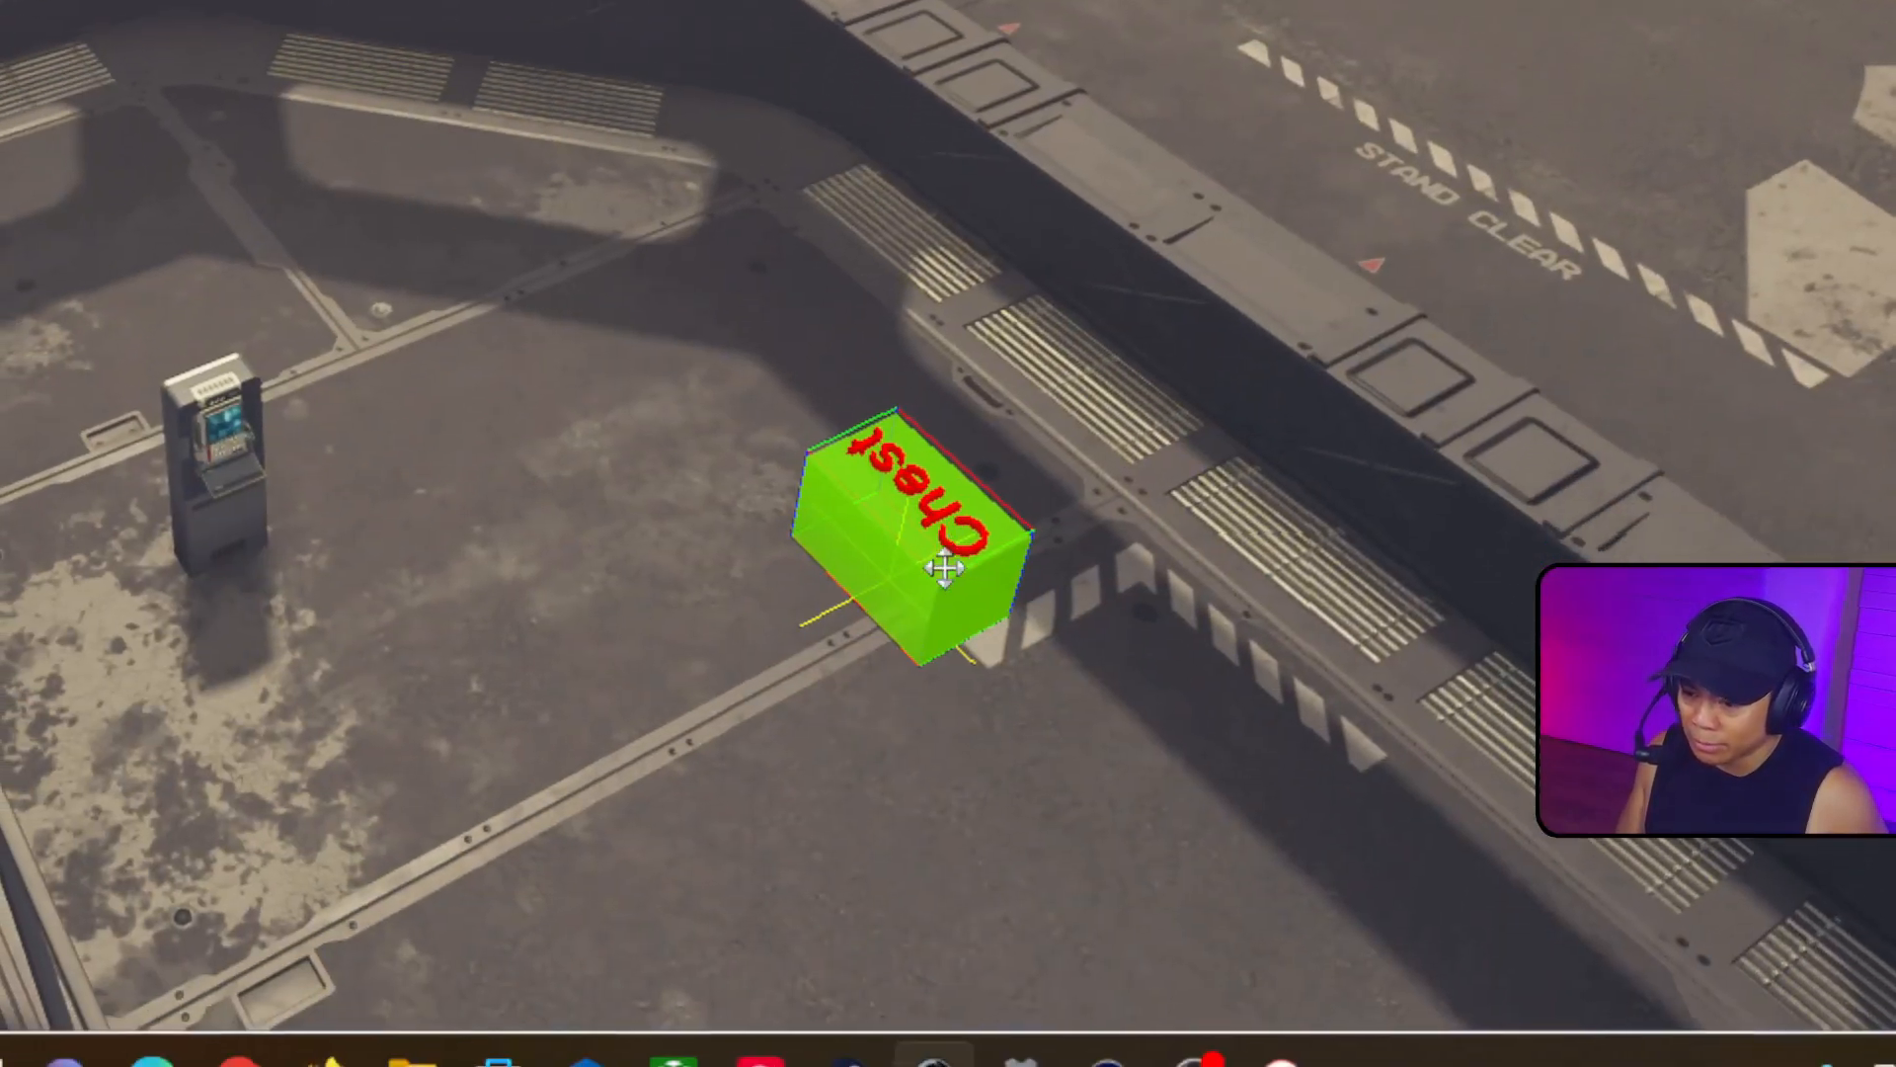
{"action": "left_click_drag", "start_coordinate": [939, 563], "coordinate": [971, 510]}
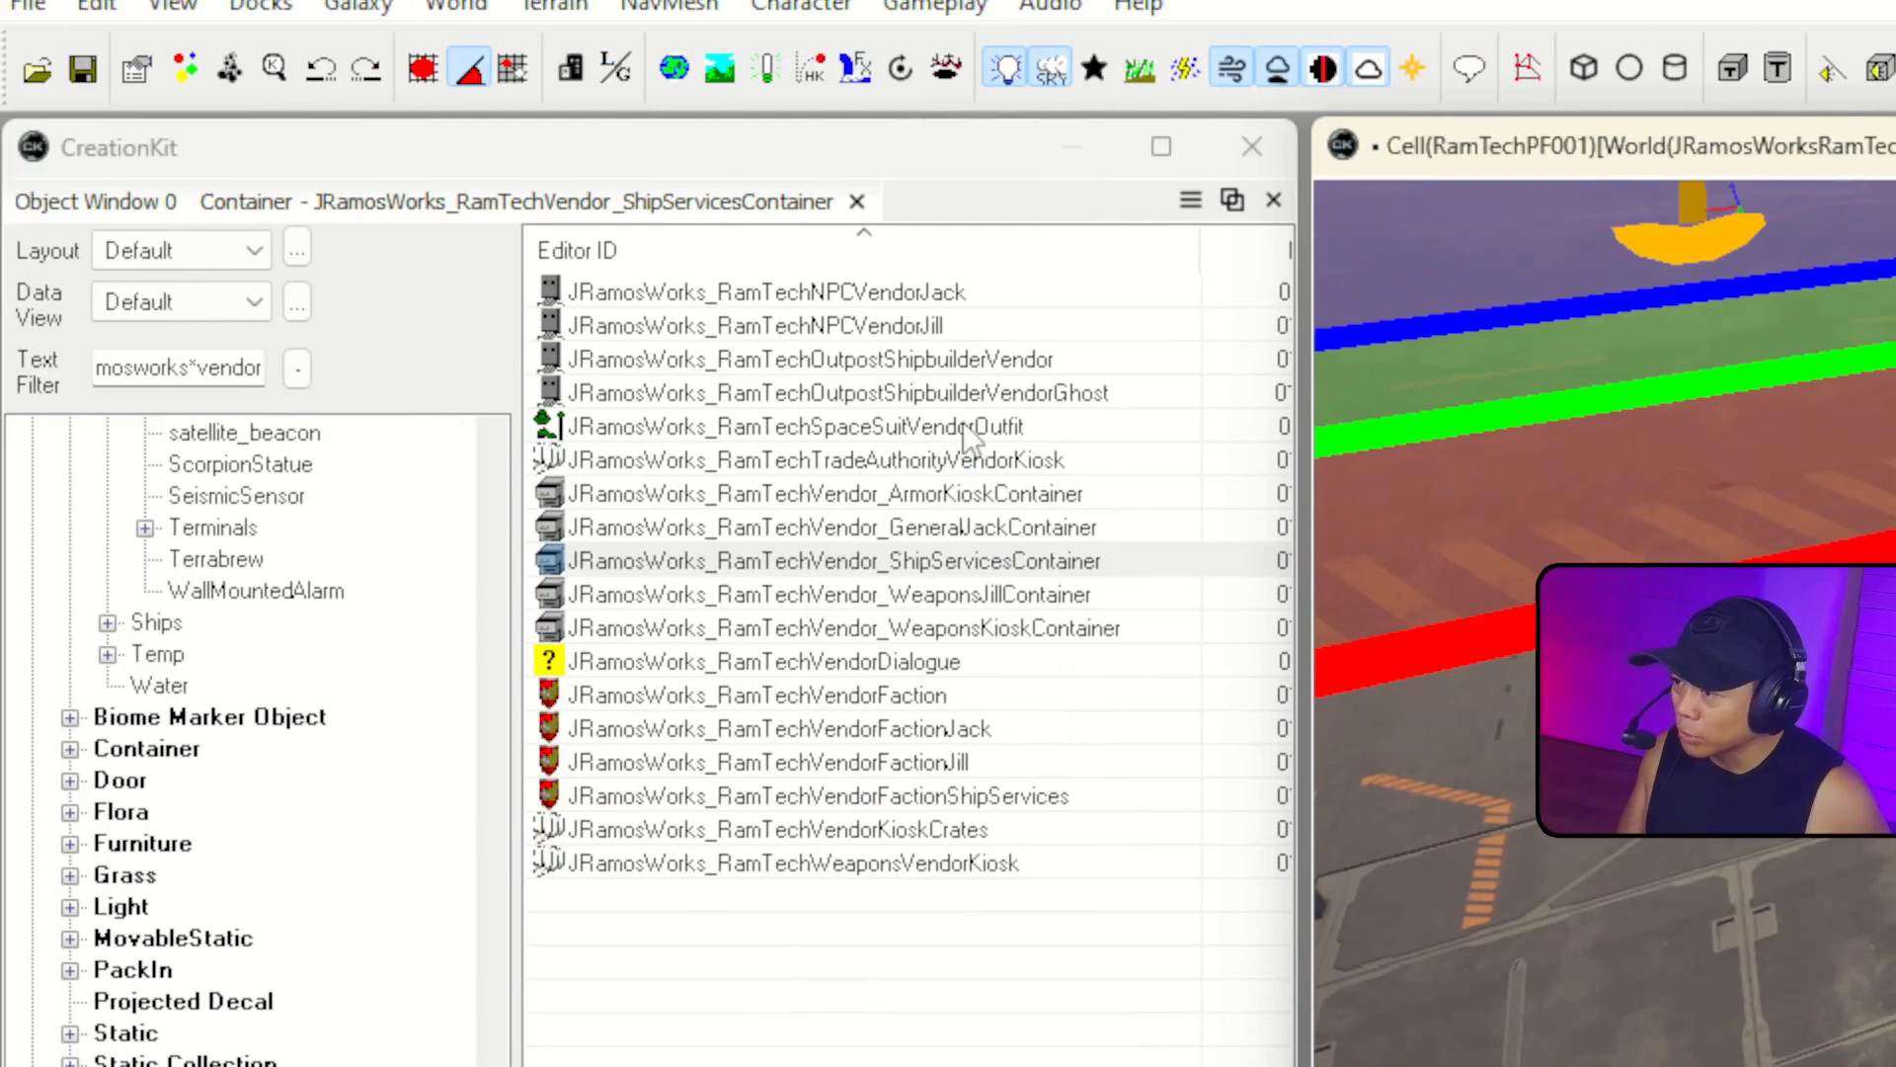
Place the JRamosWorks_RamTechOutpostShipbuilderVendor actor on the platform between the kiosk and the chest.
{"action": "left_click", "coordinate": [972, 398]}
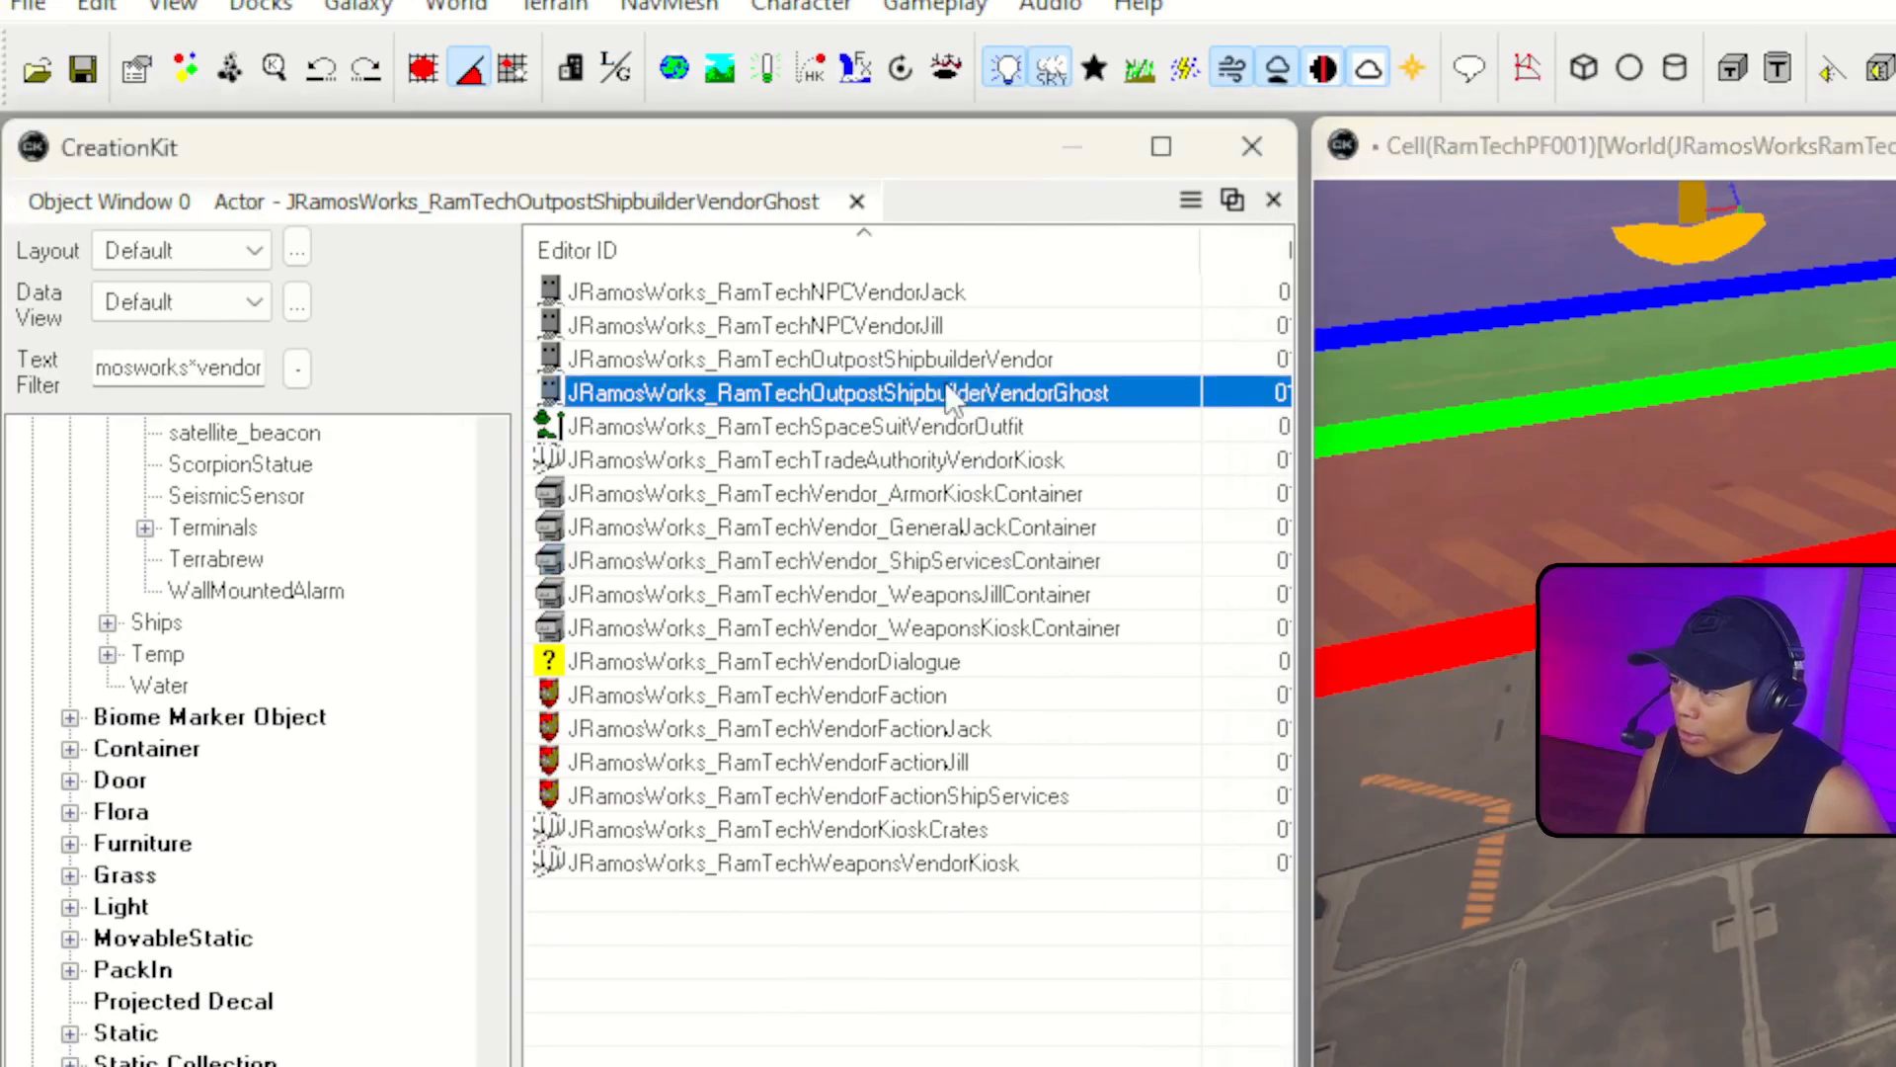
{"action": "left_click", "coordinate": [842, 371]}
{"action": "left_click_drag", "start_coordinate": [947, 400], "coordinate": [966, 544]}
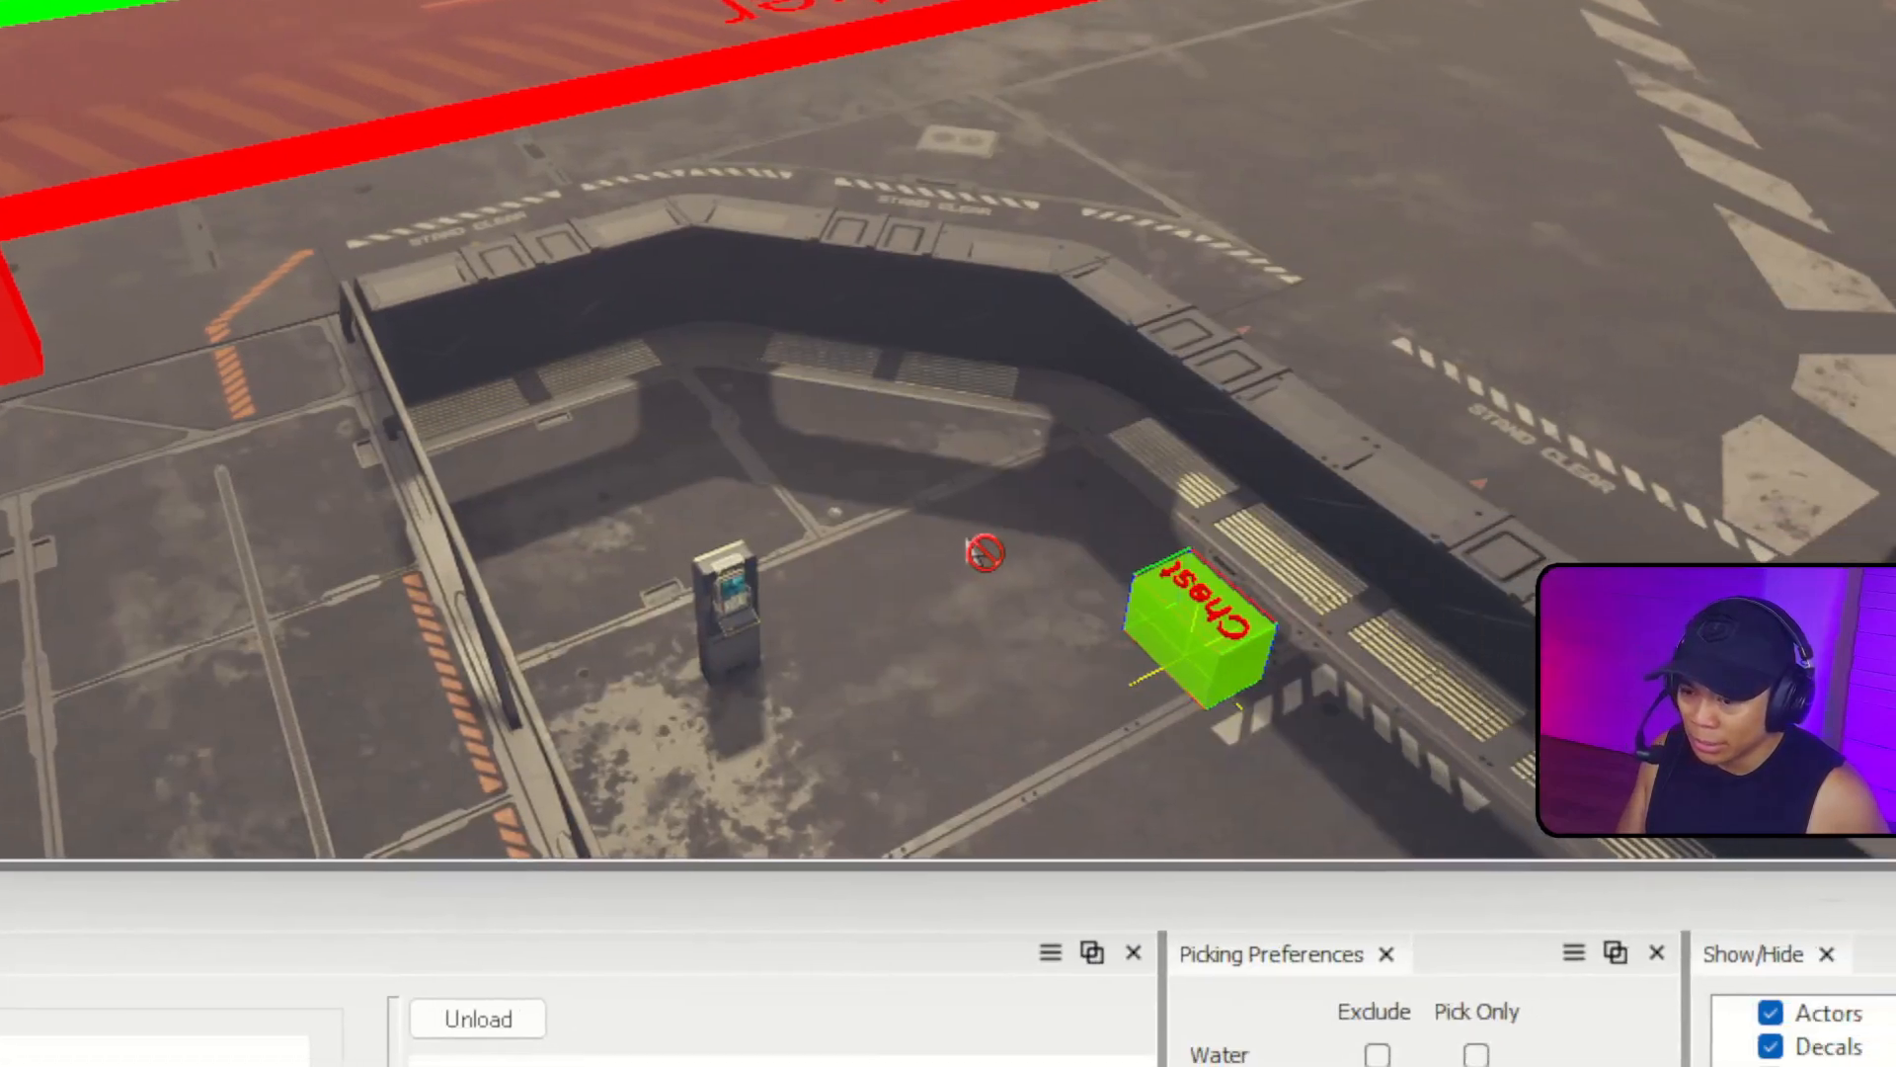
{"action": "right_click_drag", "start_coordinate": [966, 543], "coordinate": [998, 543]}
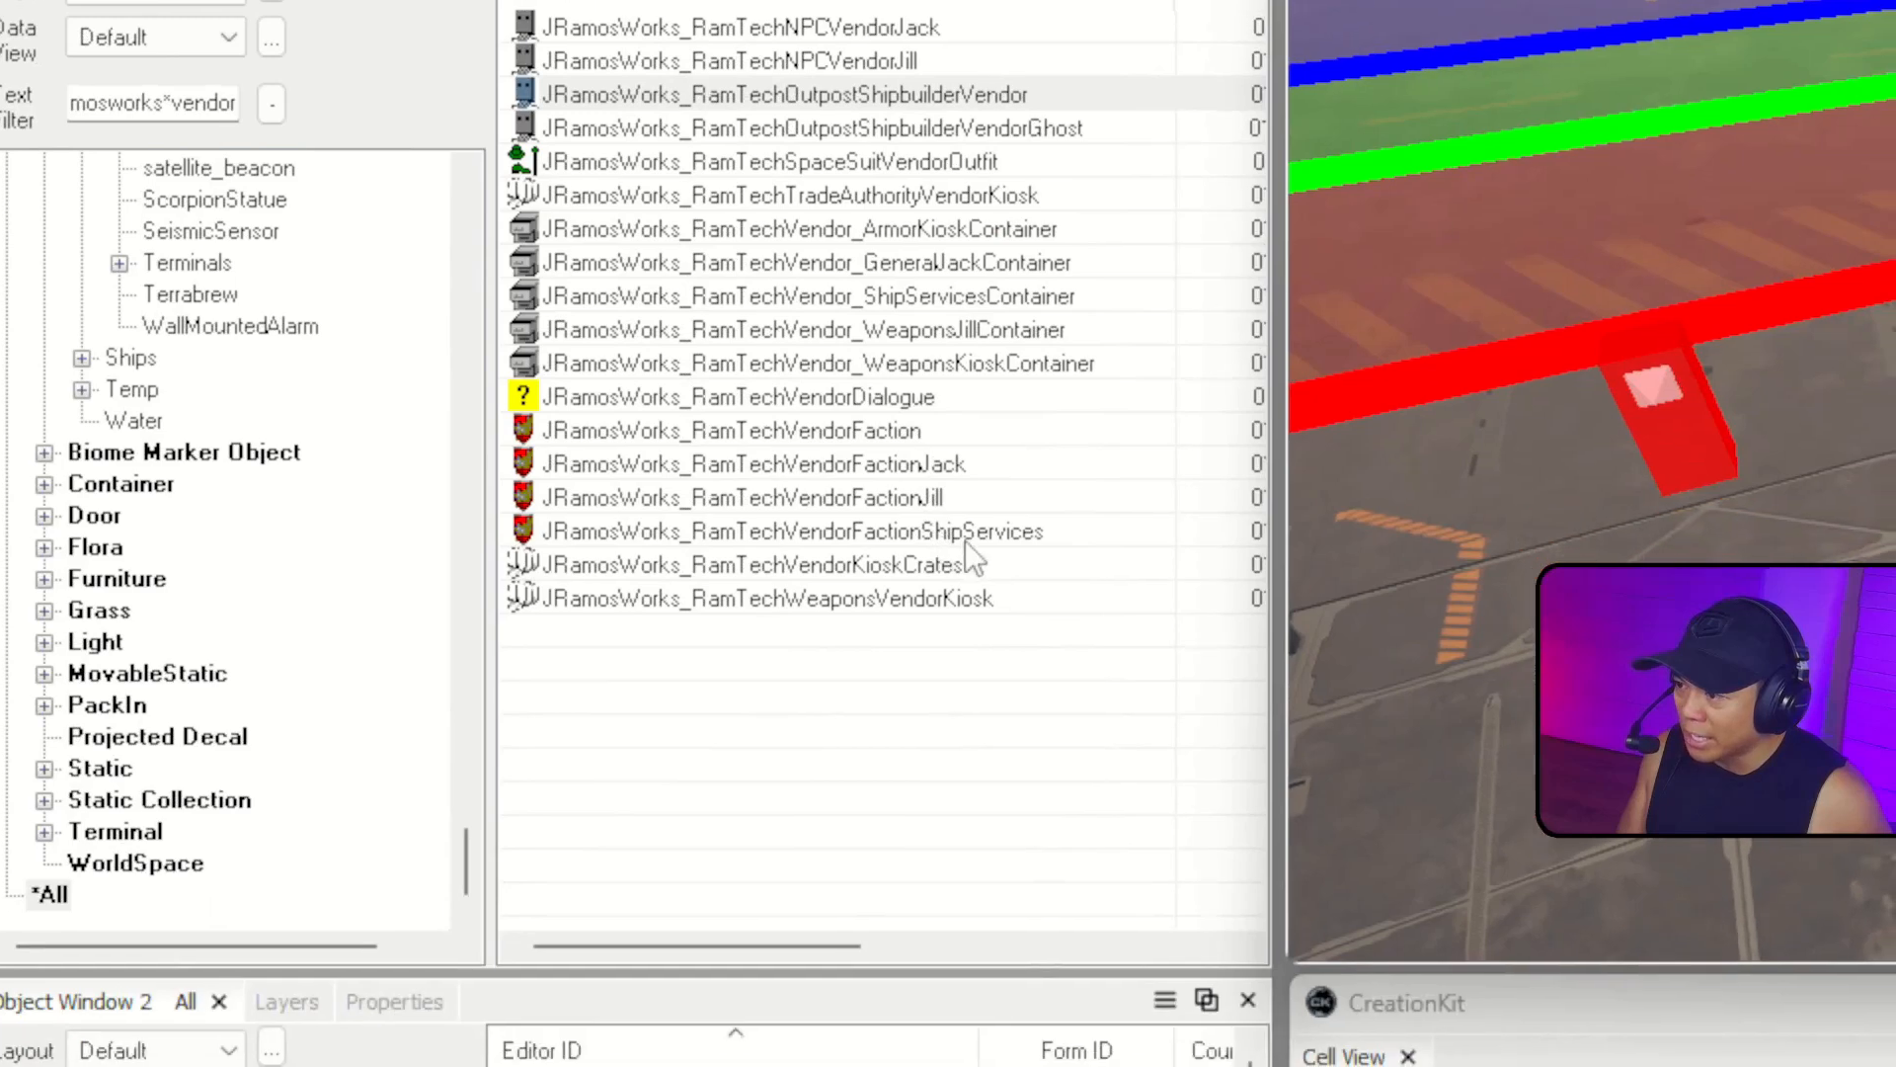
Set the merchant container of JRamosWorks_RamTechVendorFactionShipServices to the chest placed on the platform.
{"action": "left_click", "coordinate": [958, 587]}
{"action": "double_click", "coordinate": [957, 539]}
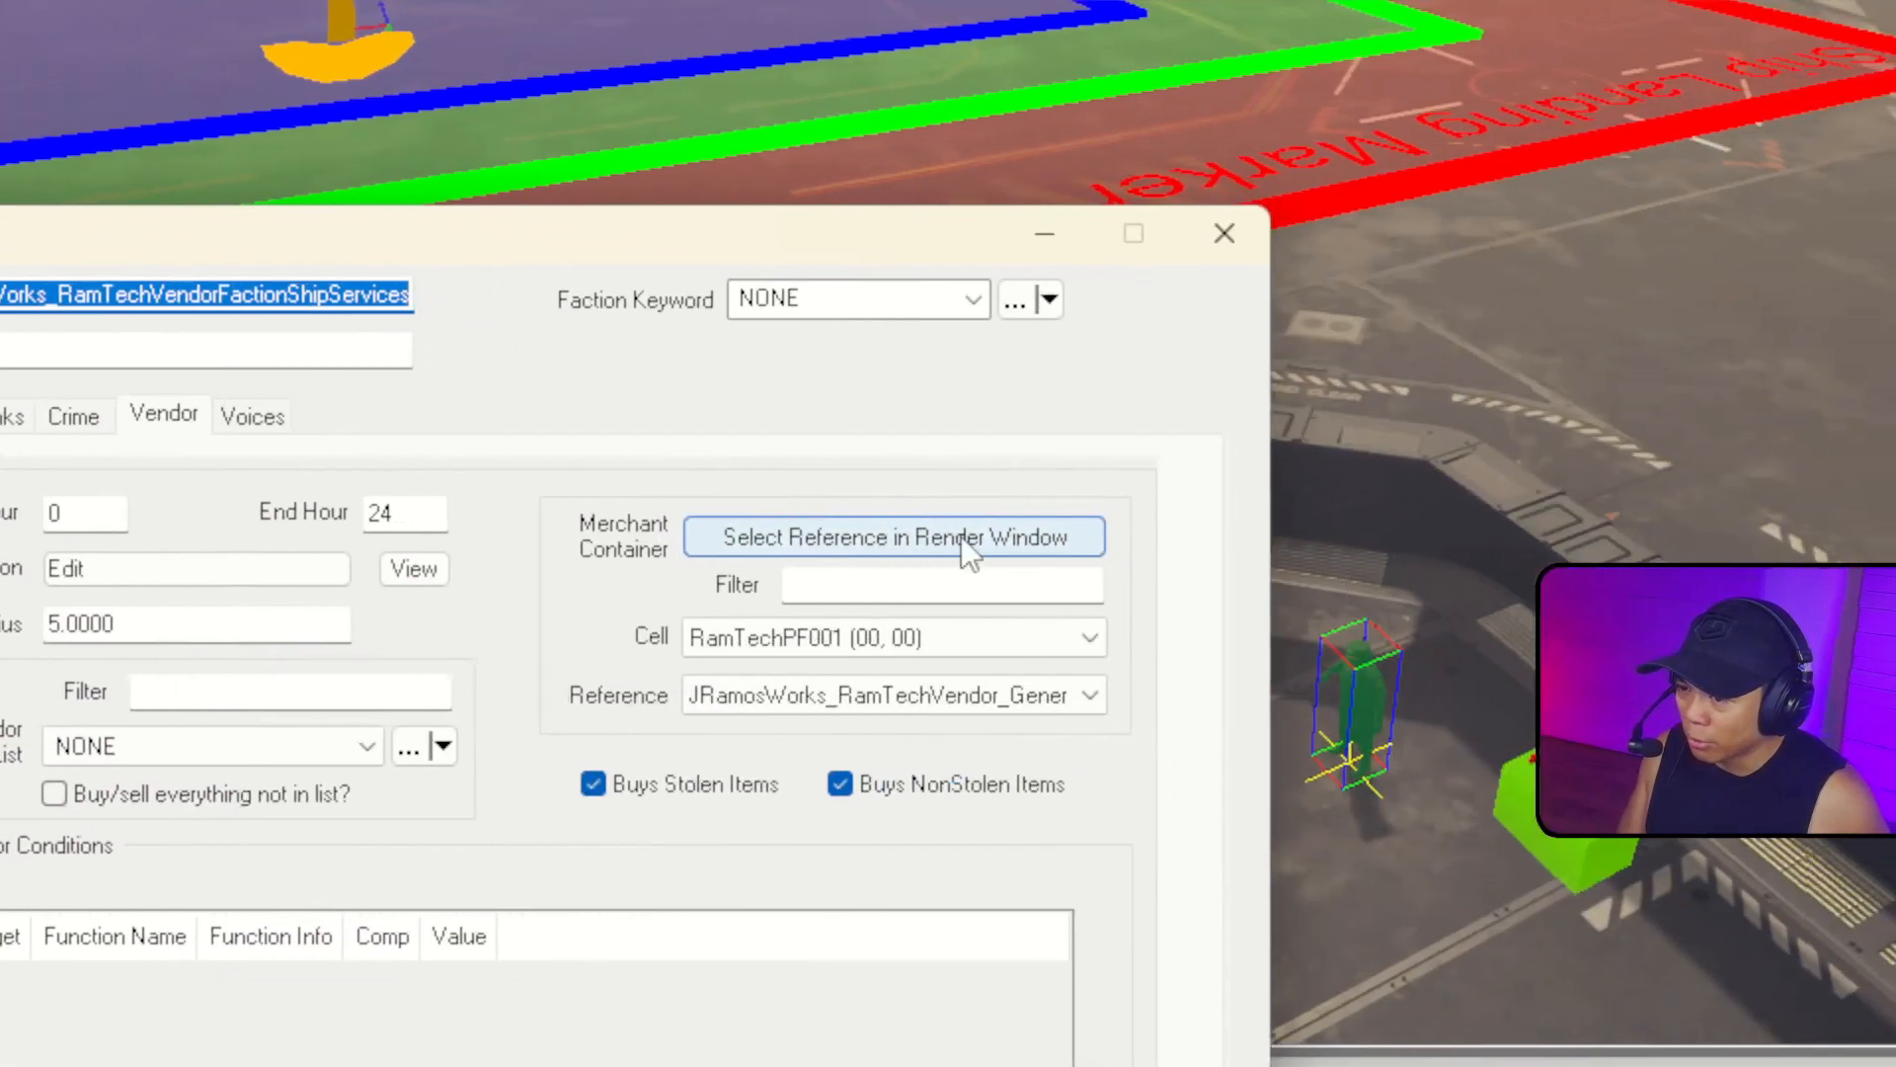
{"action": "left_click", "coordinate": [958, 538]}
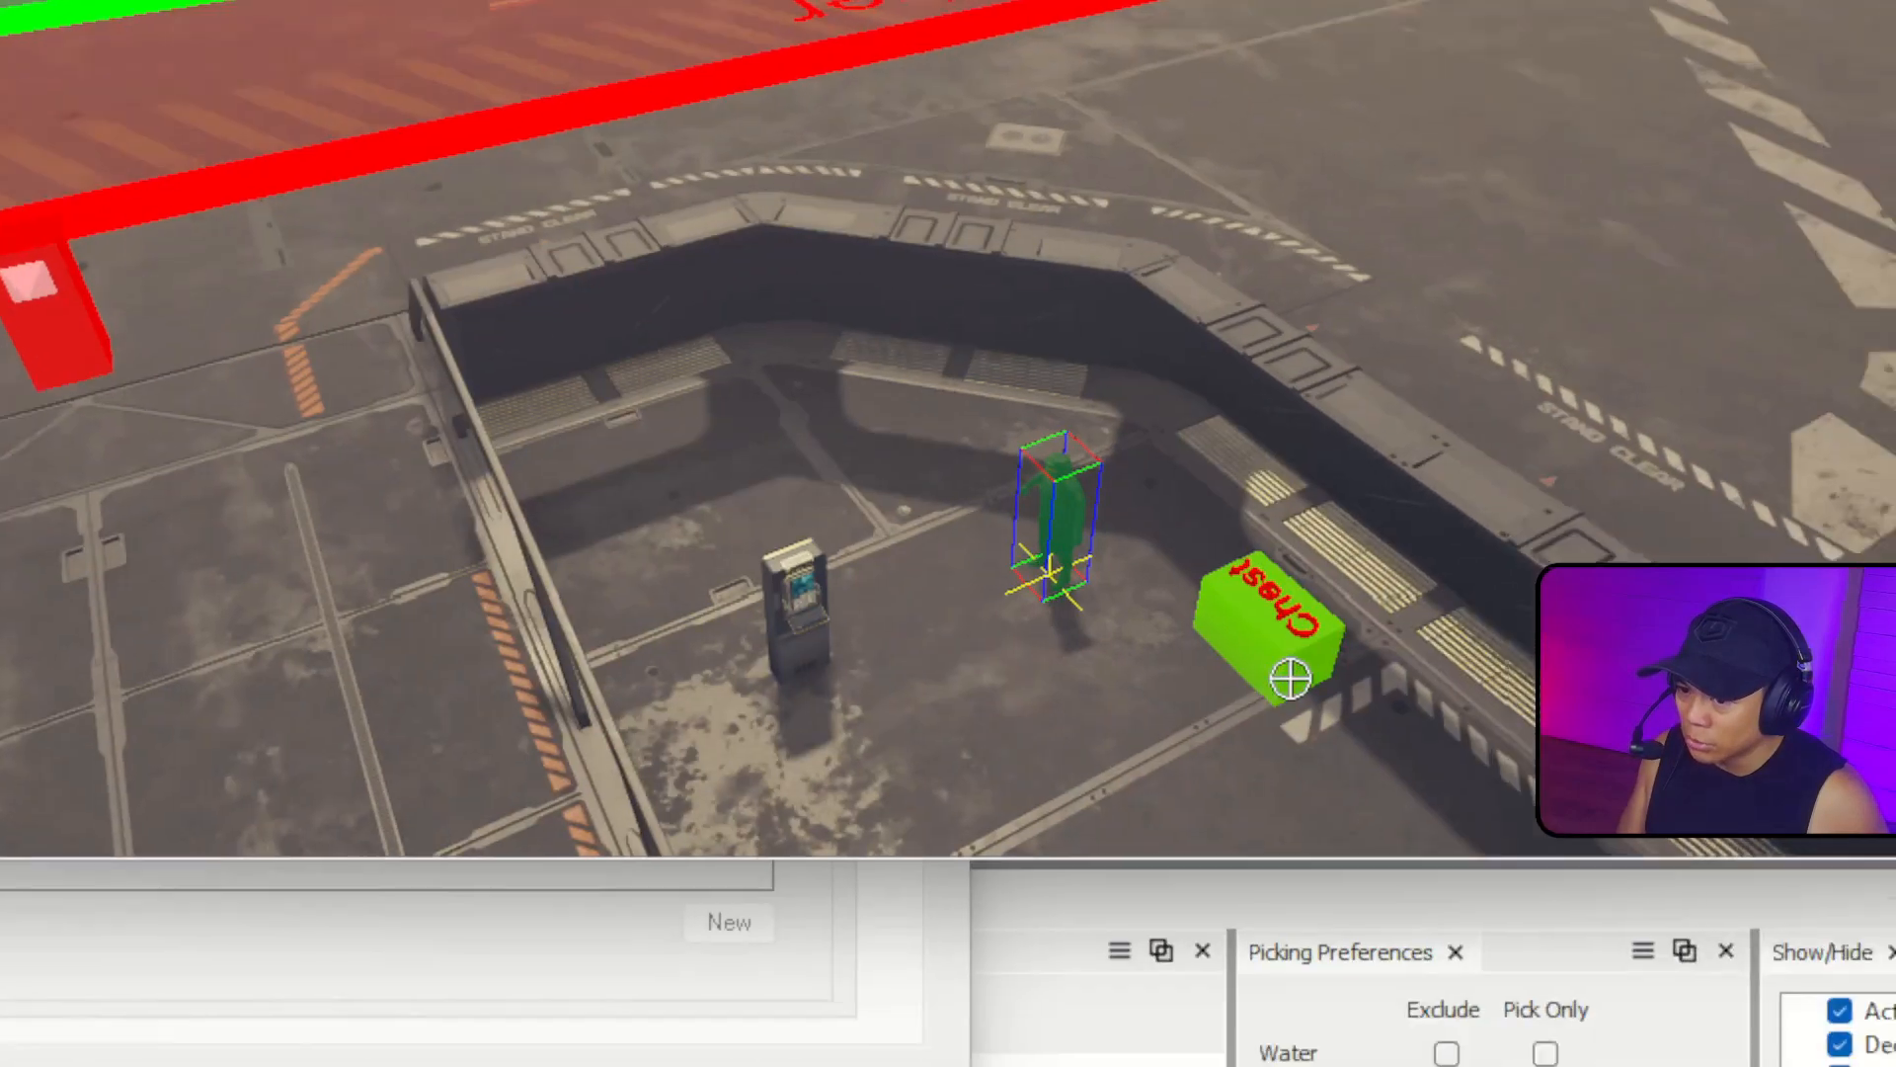
{"action": "left_click", "coordinate": [1290, 678]}
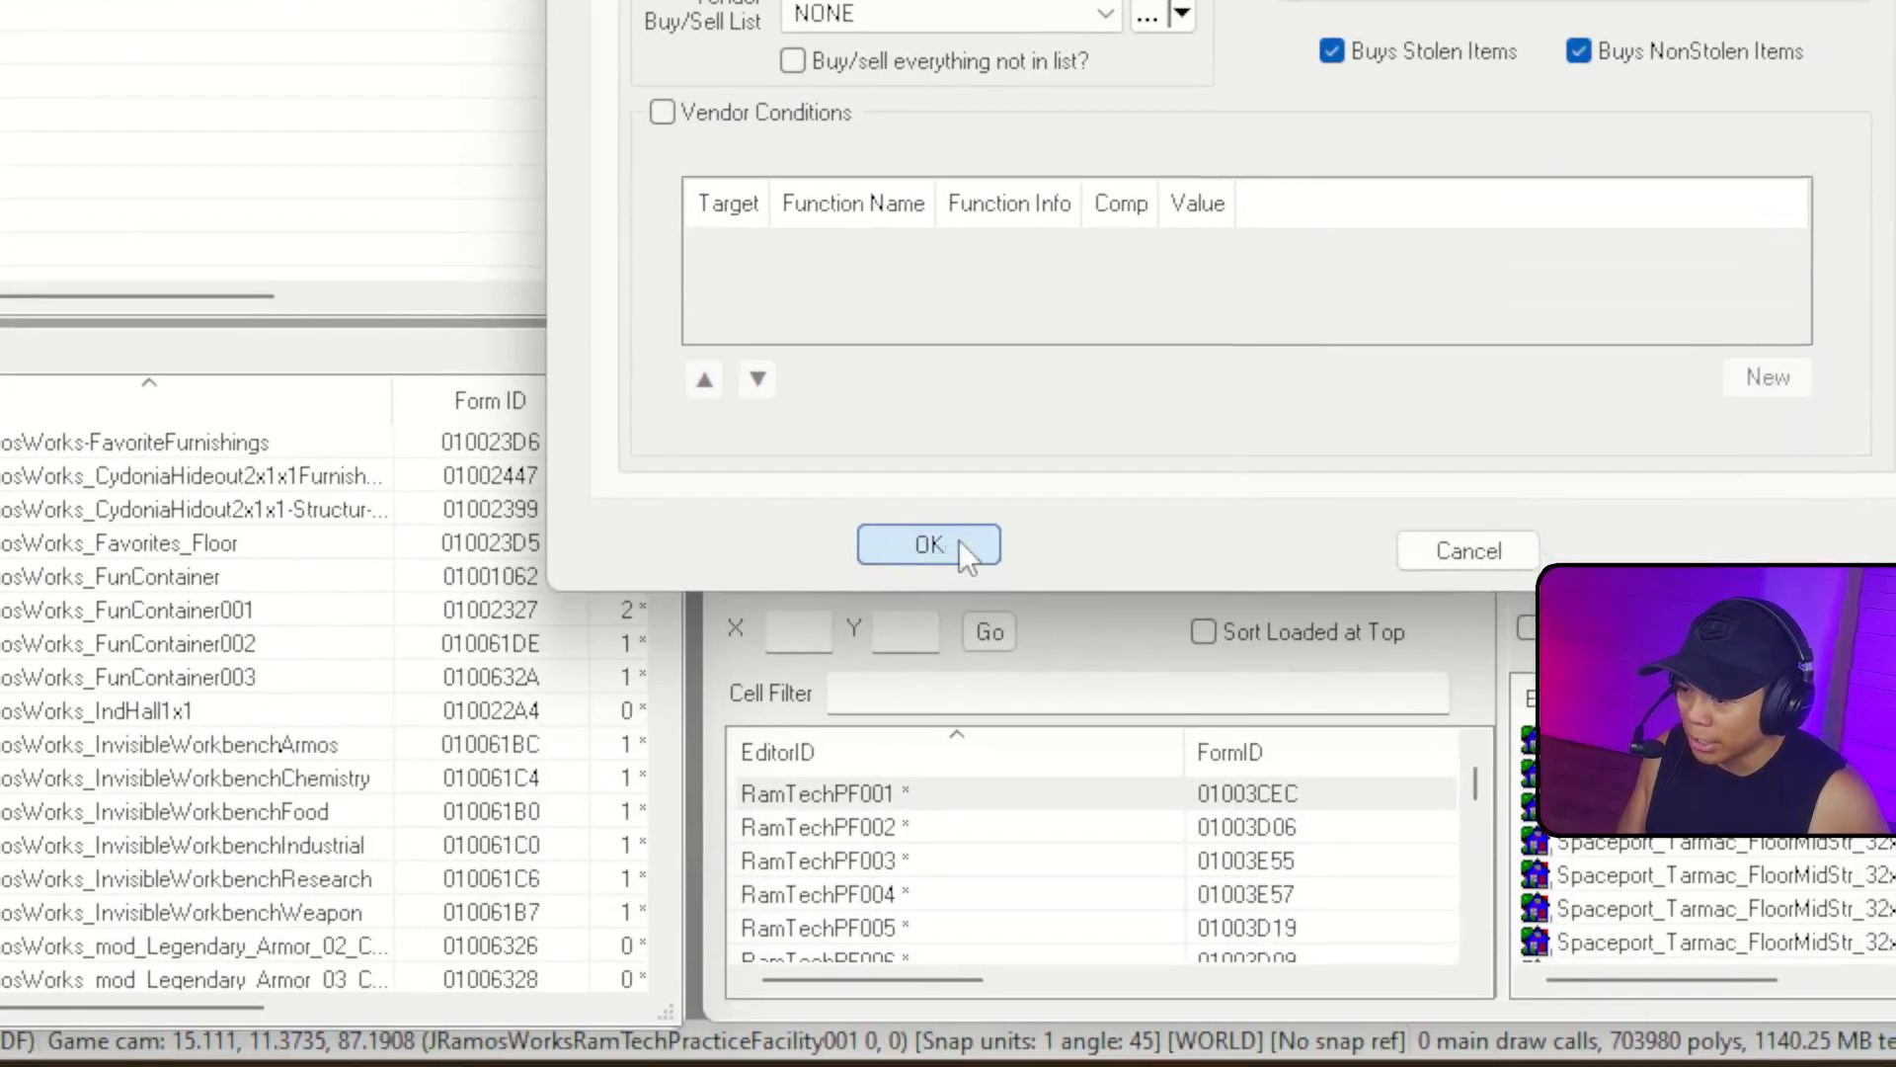
{"action": "left_click", "coordinate": [957, 538]}
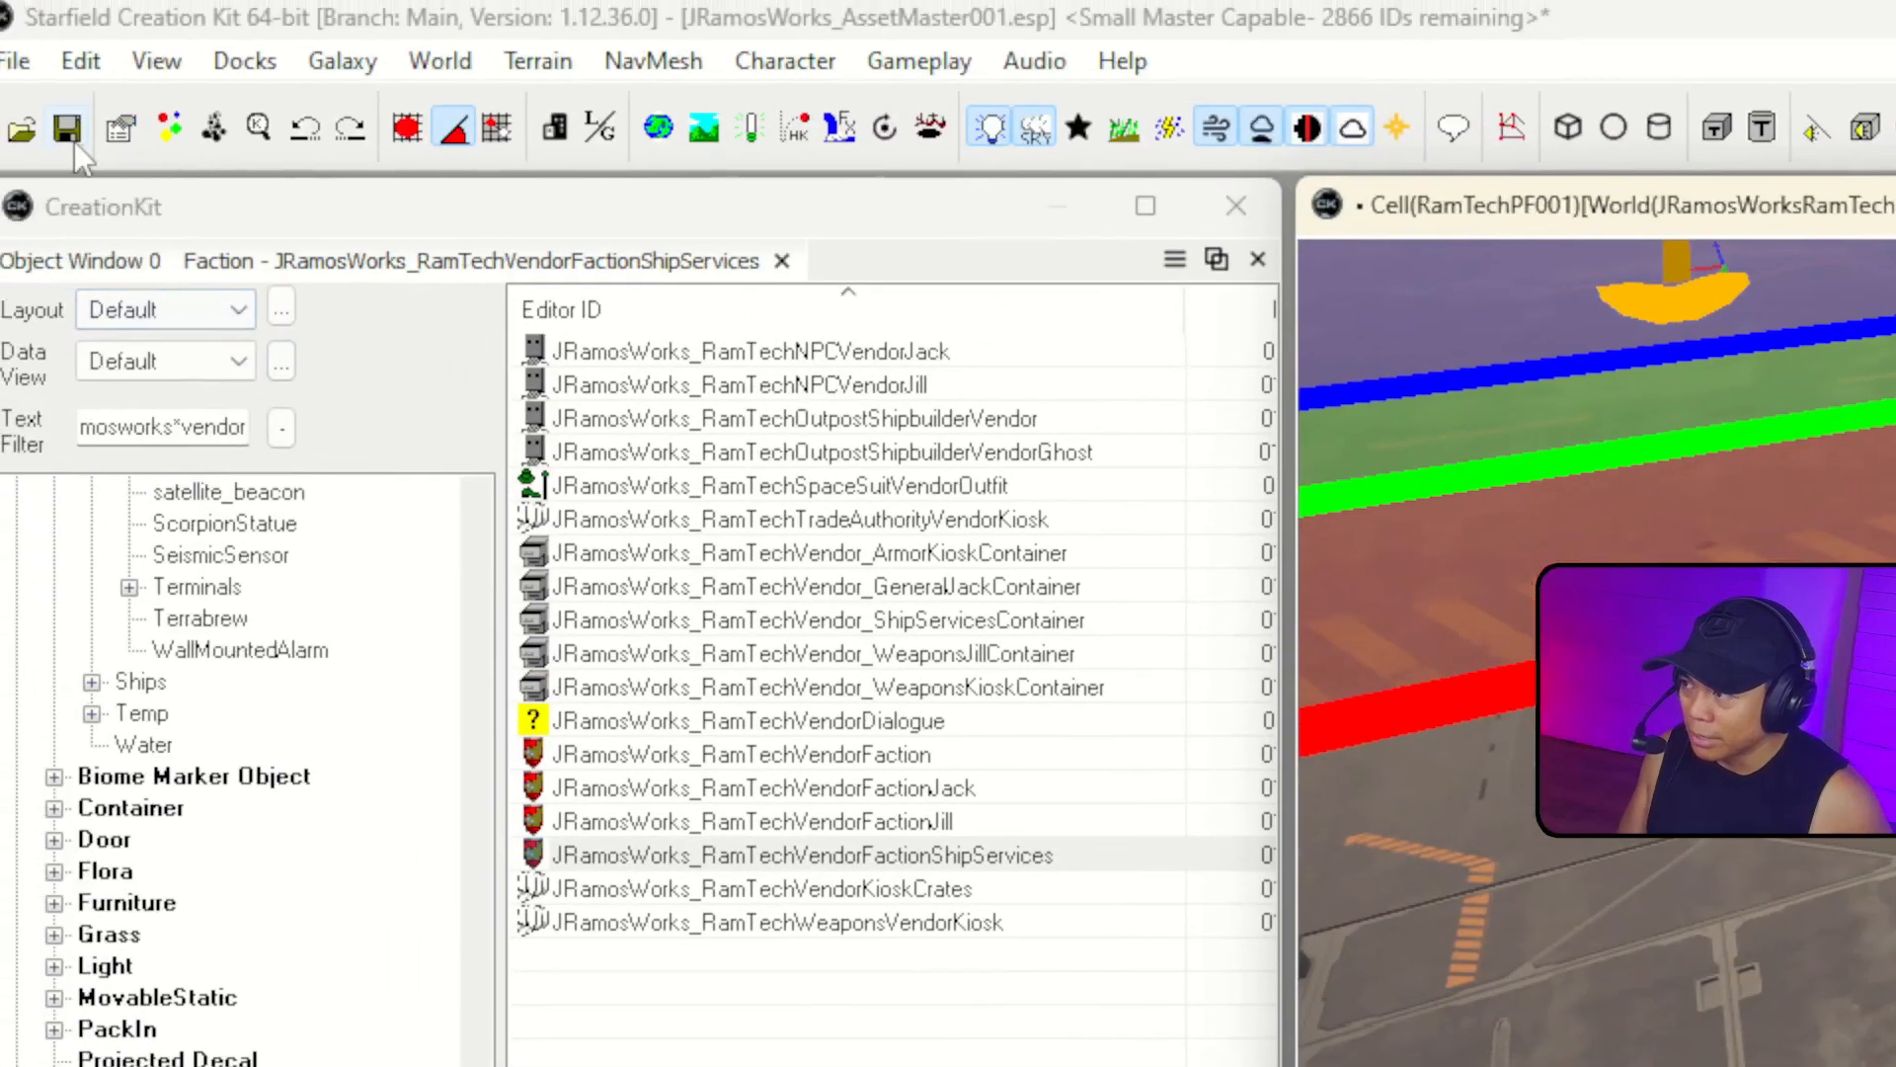
Save the plugin and switch to the game to test the new vendor.
{"action": "left_click", "coordinate": [85, 142]}
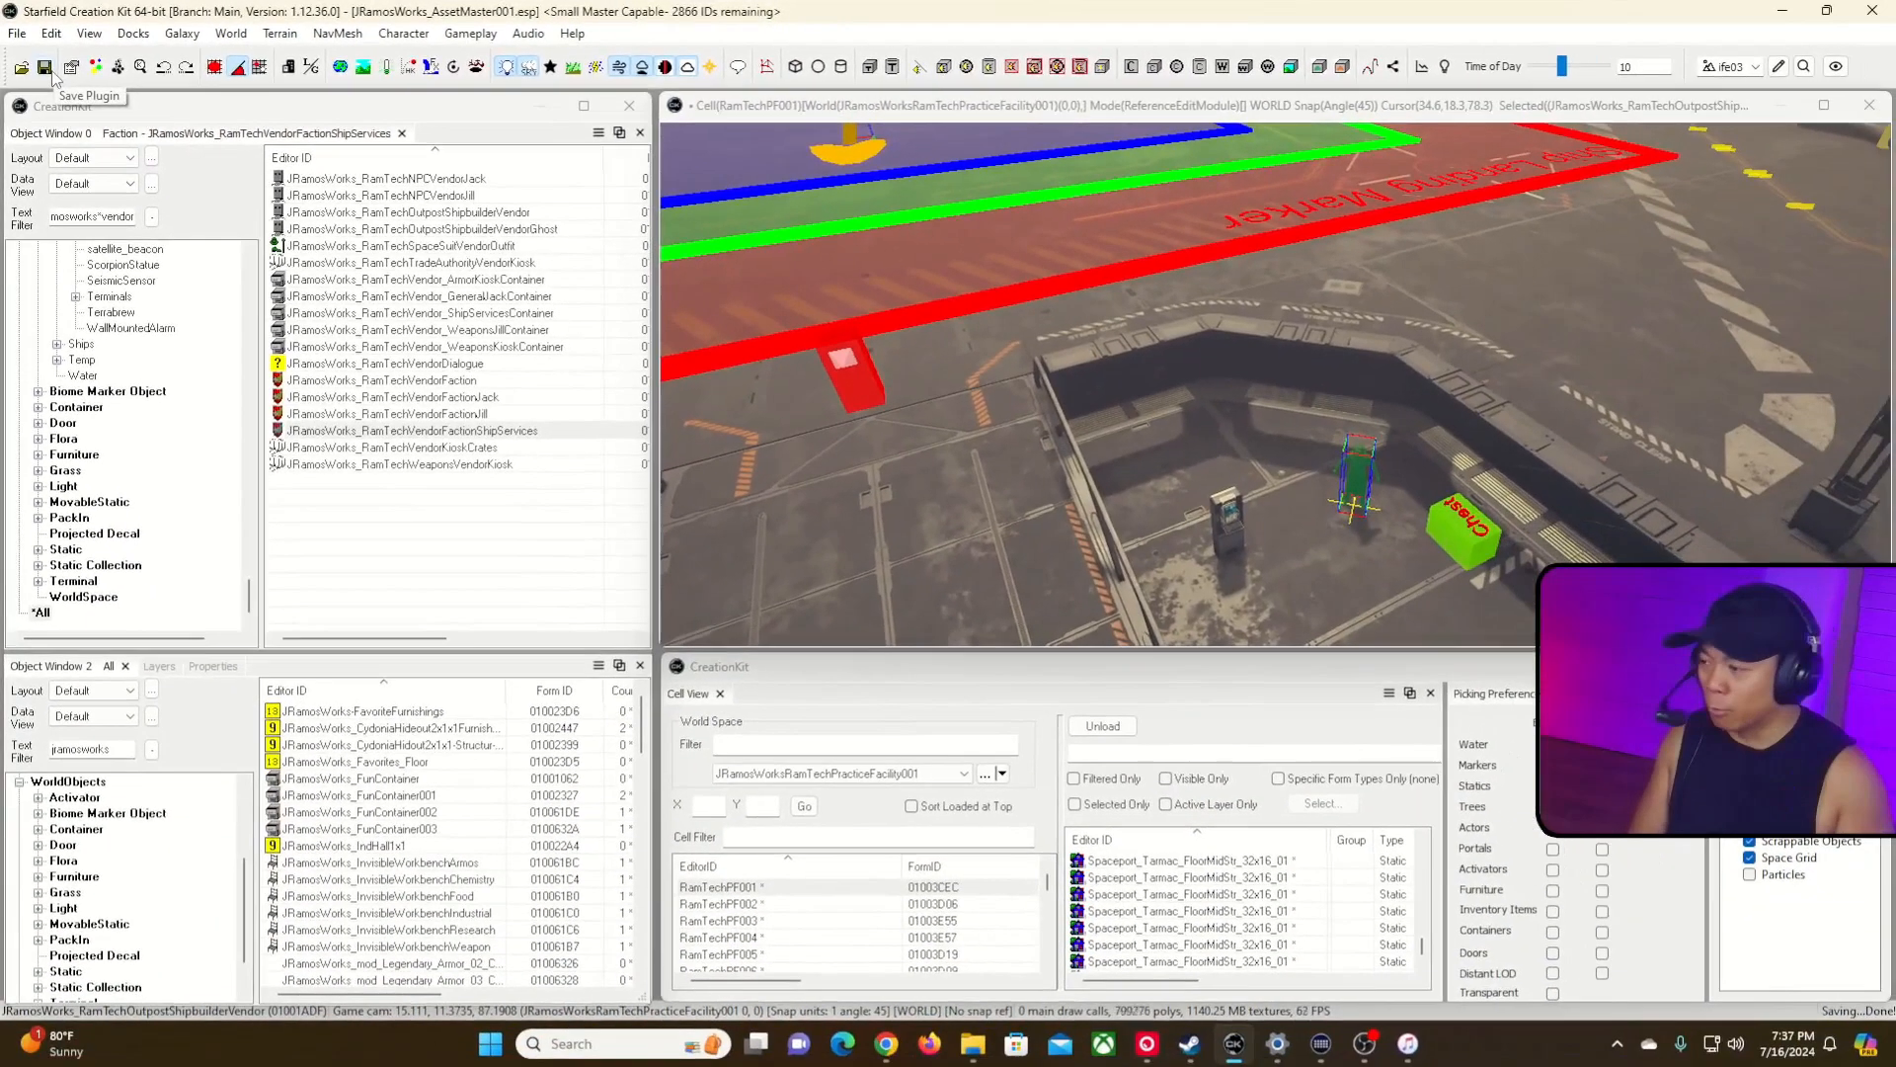
{"action": "key", "text": "alt+Tab"}
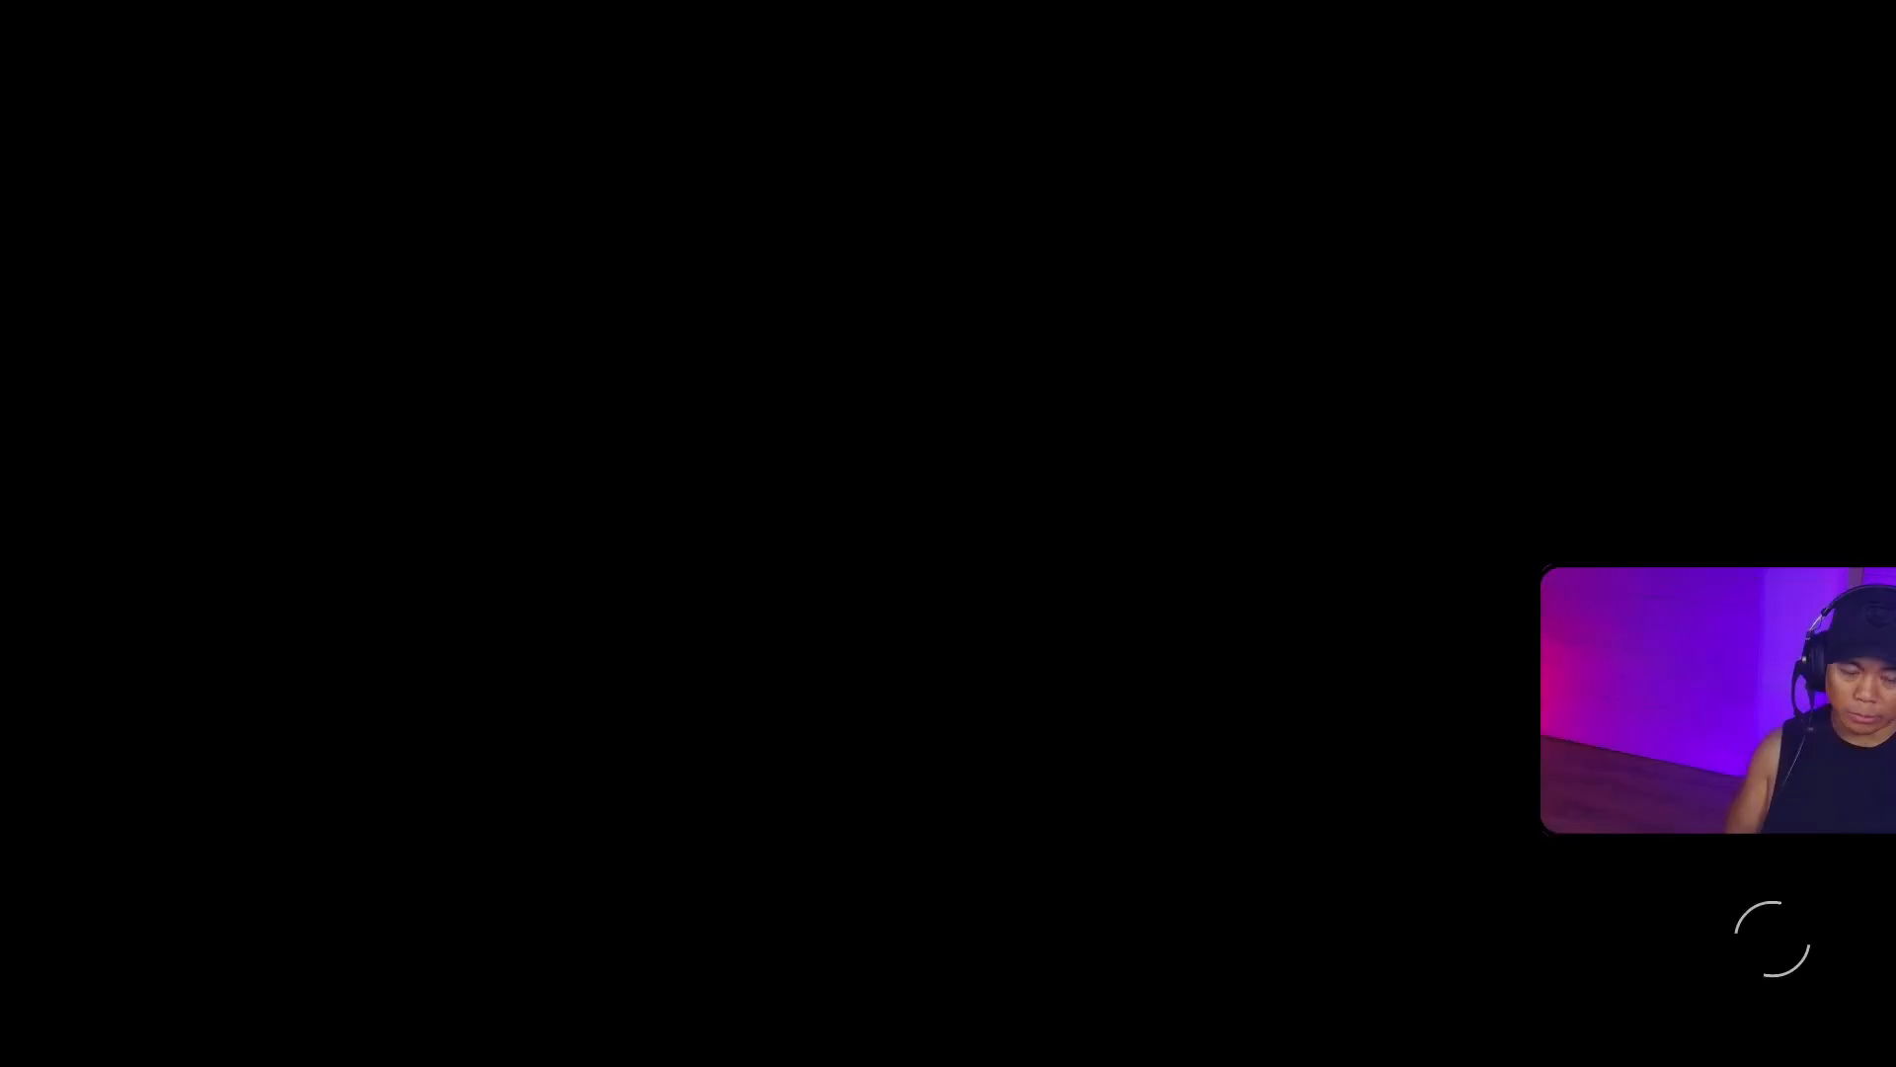
{"action": "key", "text": "alt+Tab"}
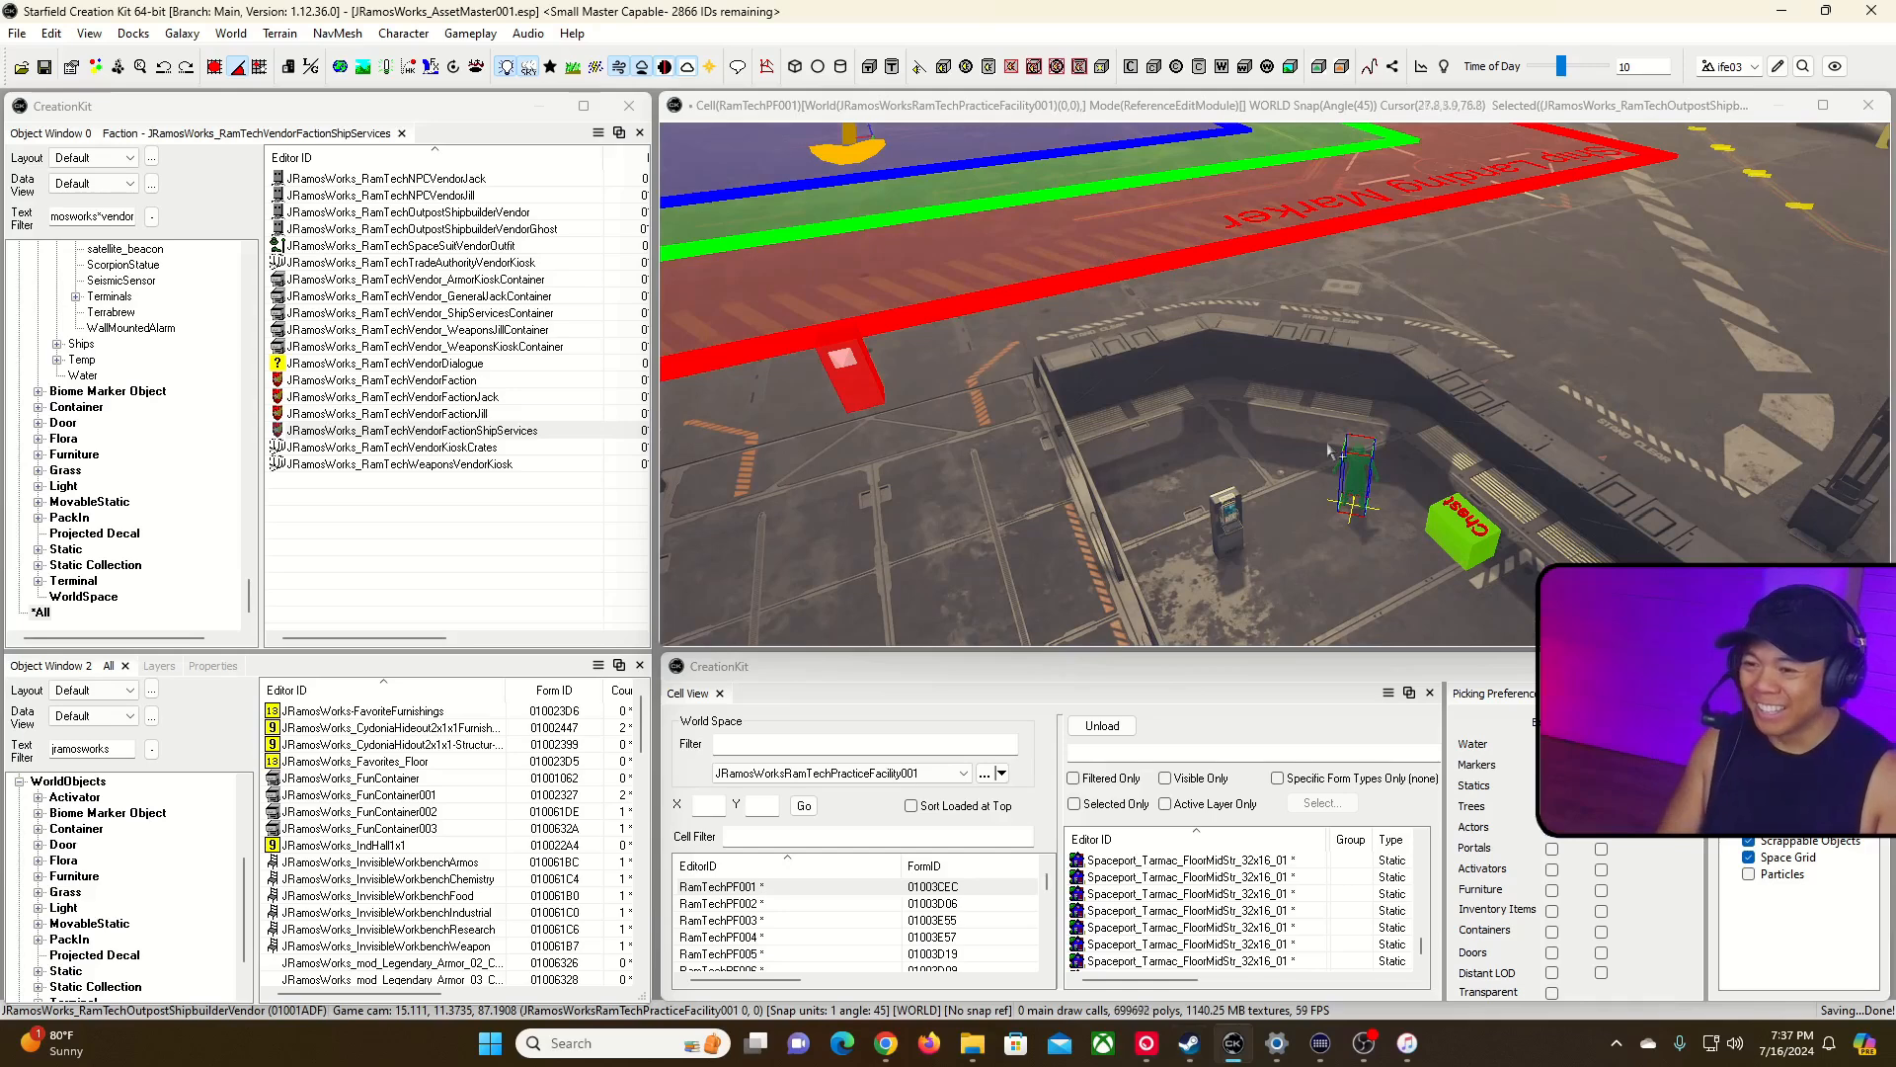
Open the placed JRamosWorks_RamTechOutpostShipbuilderVendor reference for editing and show its linked references.
{"action": "right_click", "coordinate": [1360, 484]}
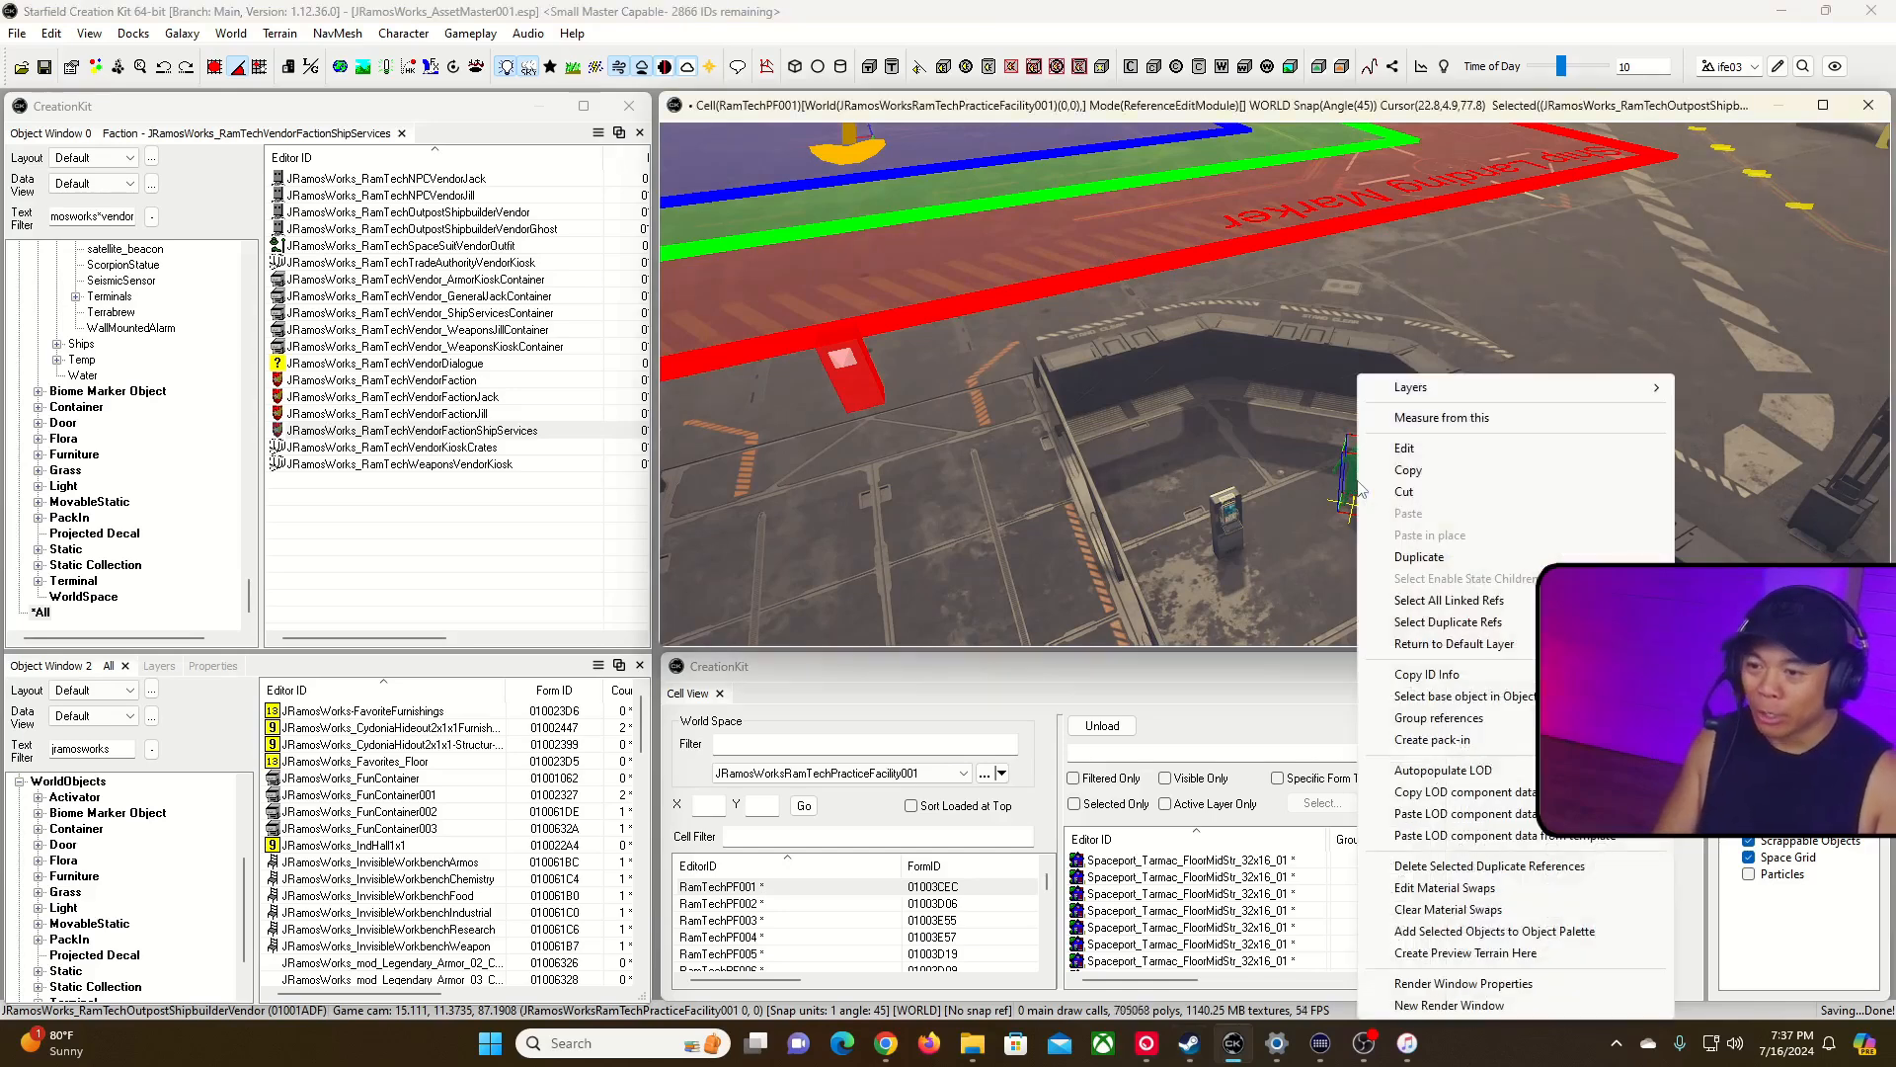
{"action": "left_click", "coordinate": [1395, 449]}
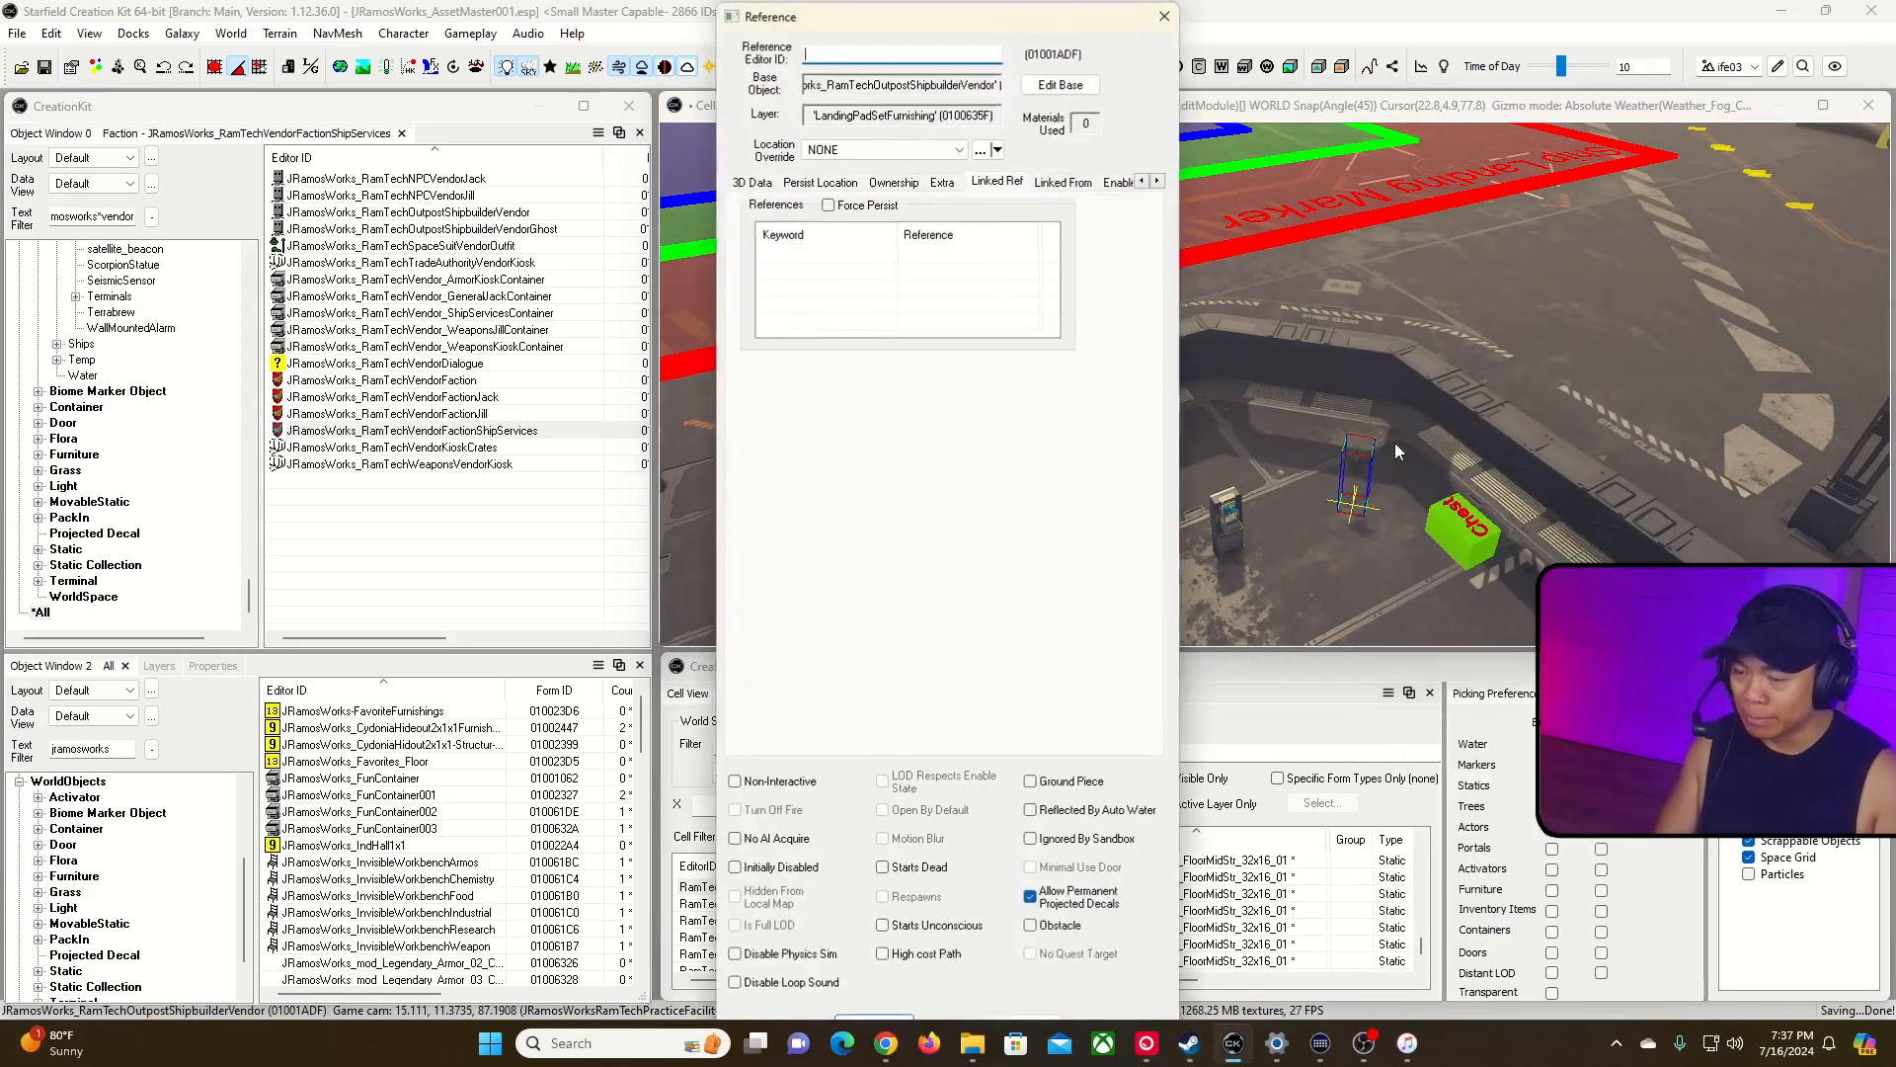
{"action": "left_click", "coordinate": [943, 182]}
{"action": "left_click", "coordinate": [1008, 182]}
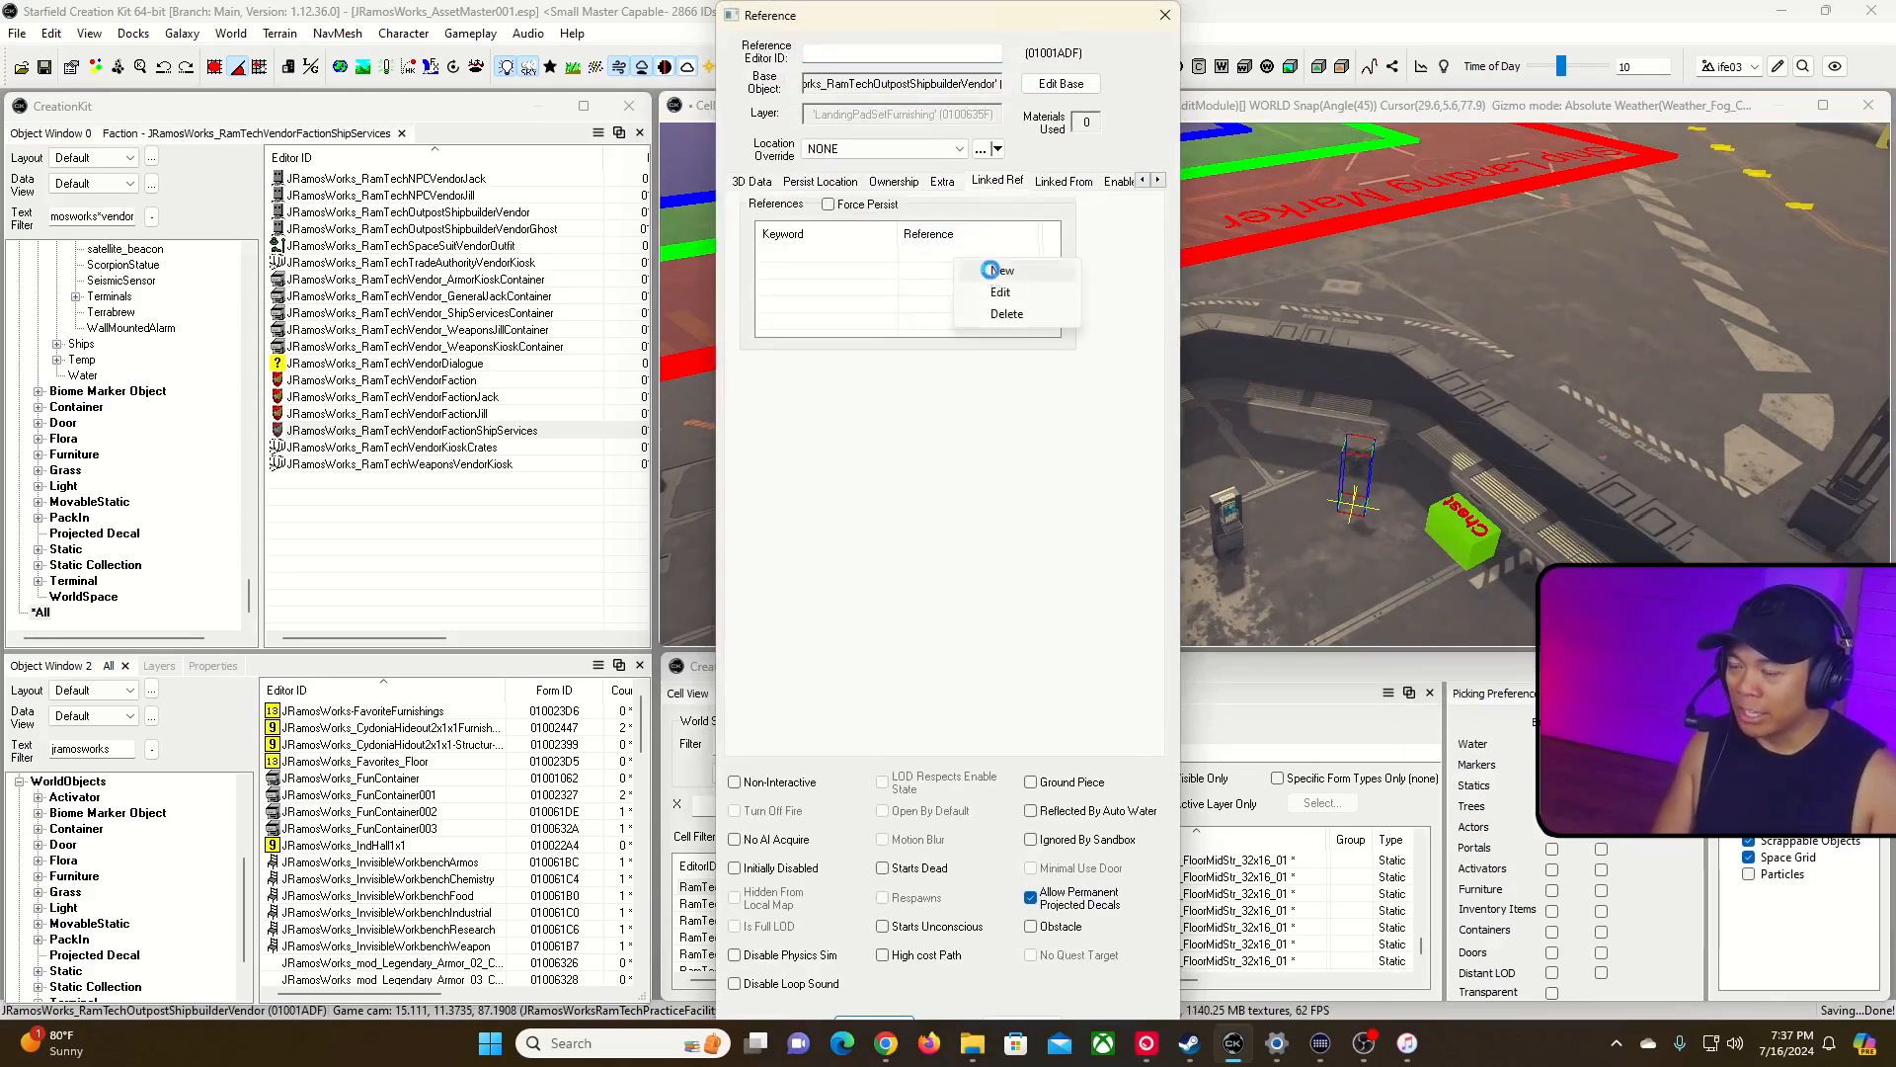
{"action": "left_click", "coordinate": [990, 270]}
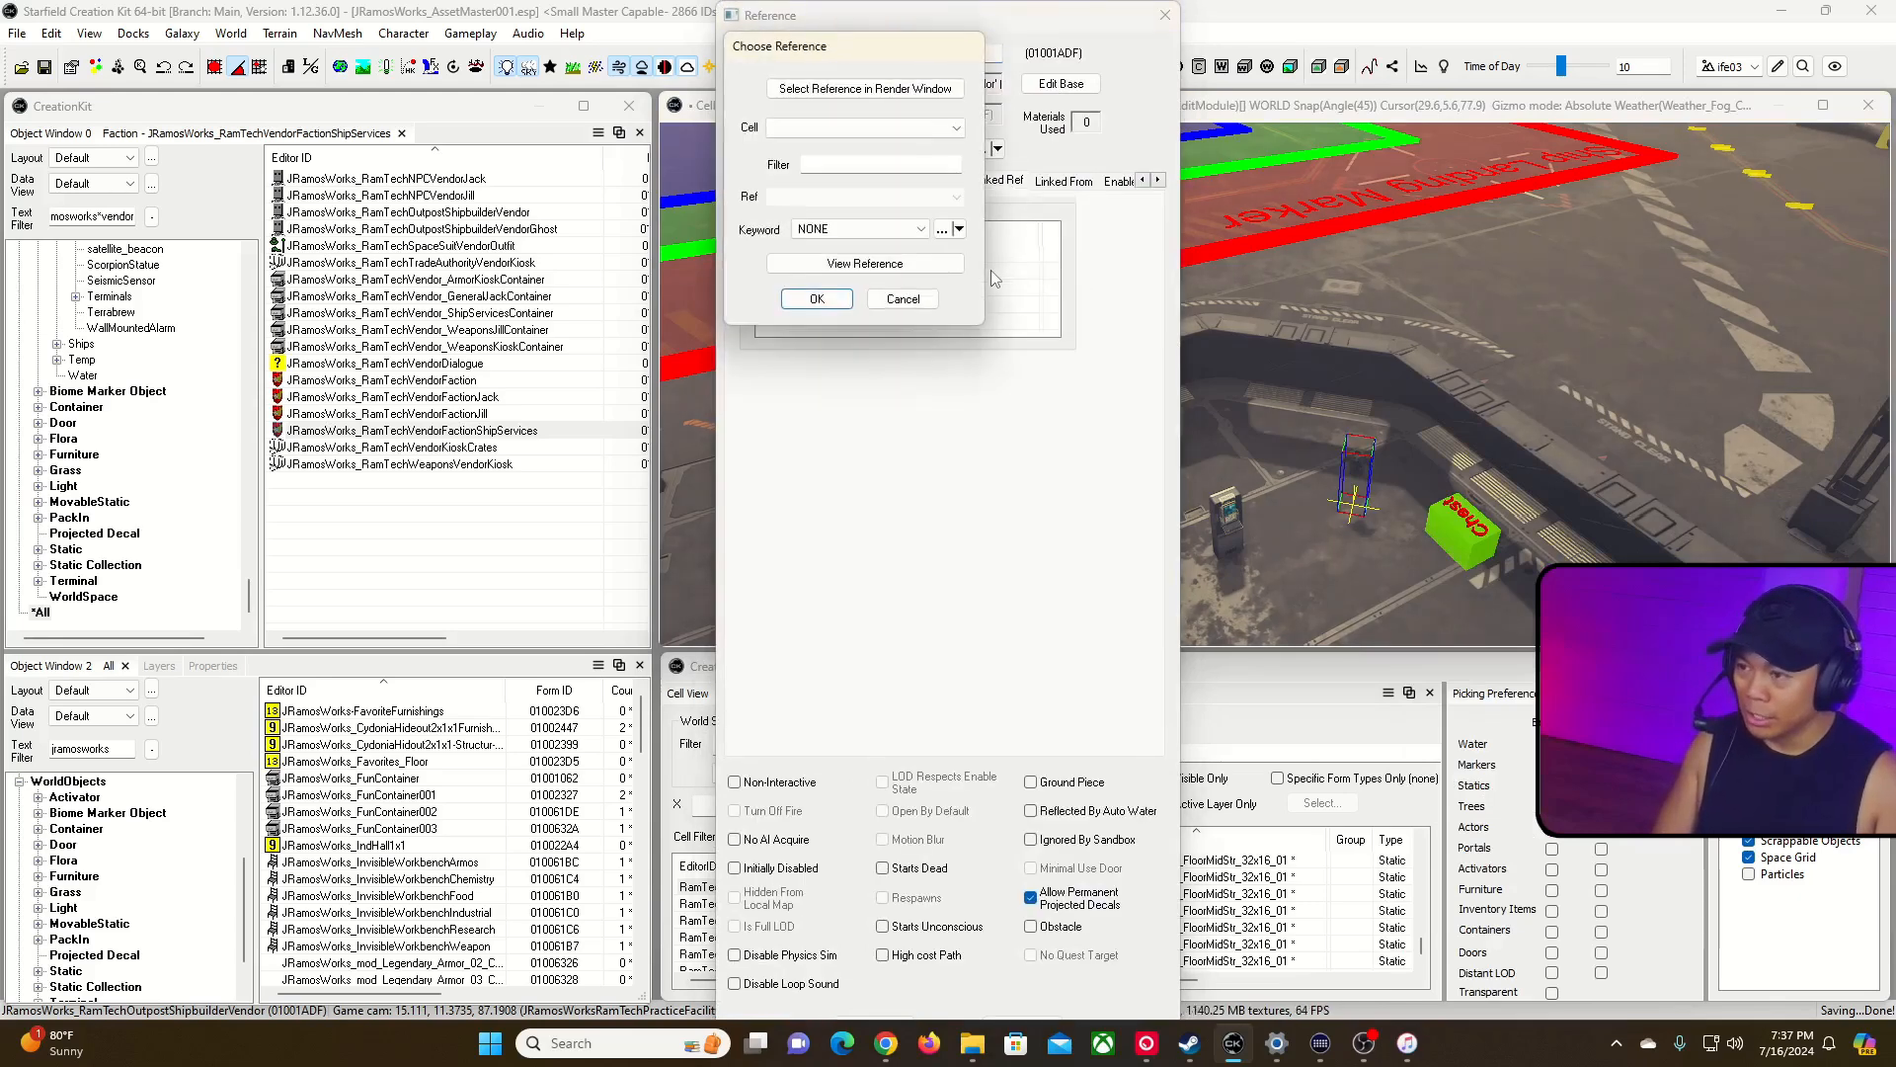
{"action": "left_click", "coordinate": [885, 89]}
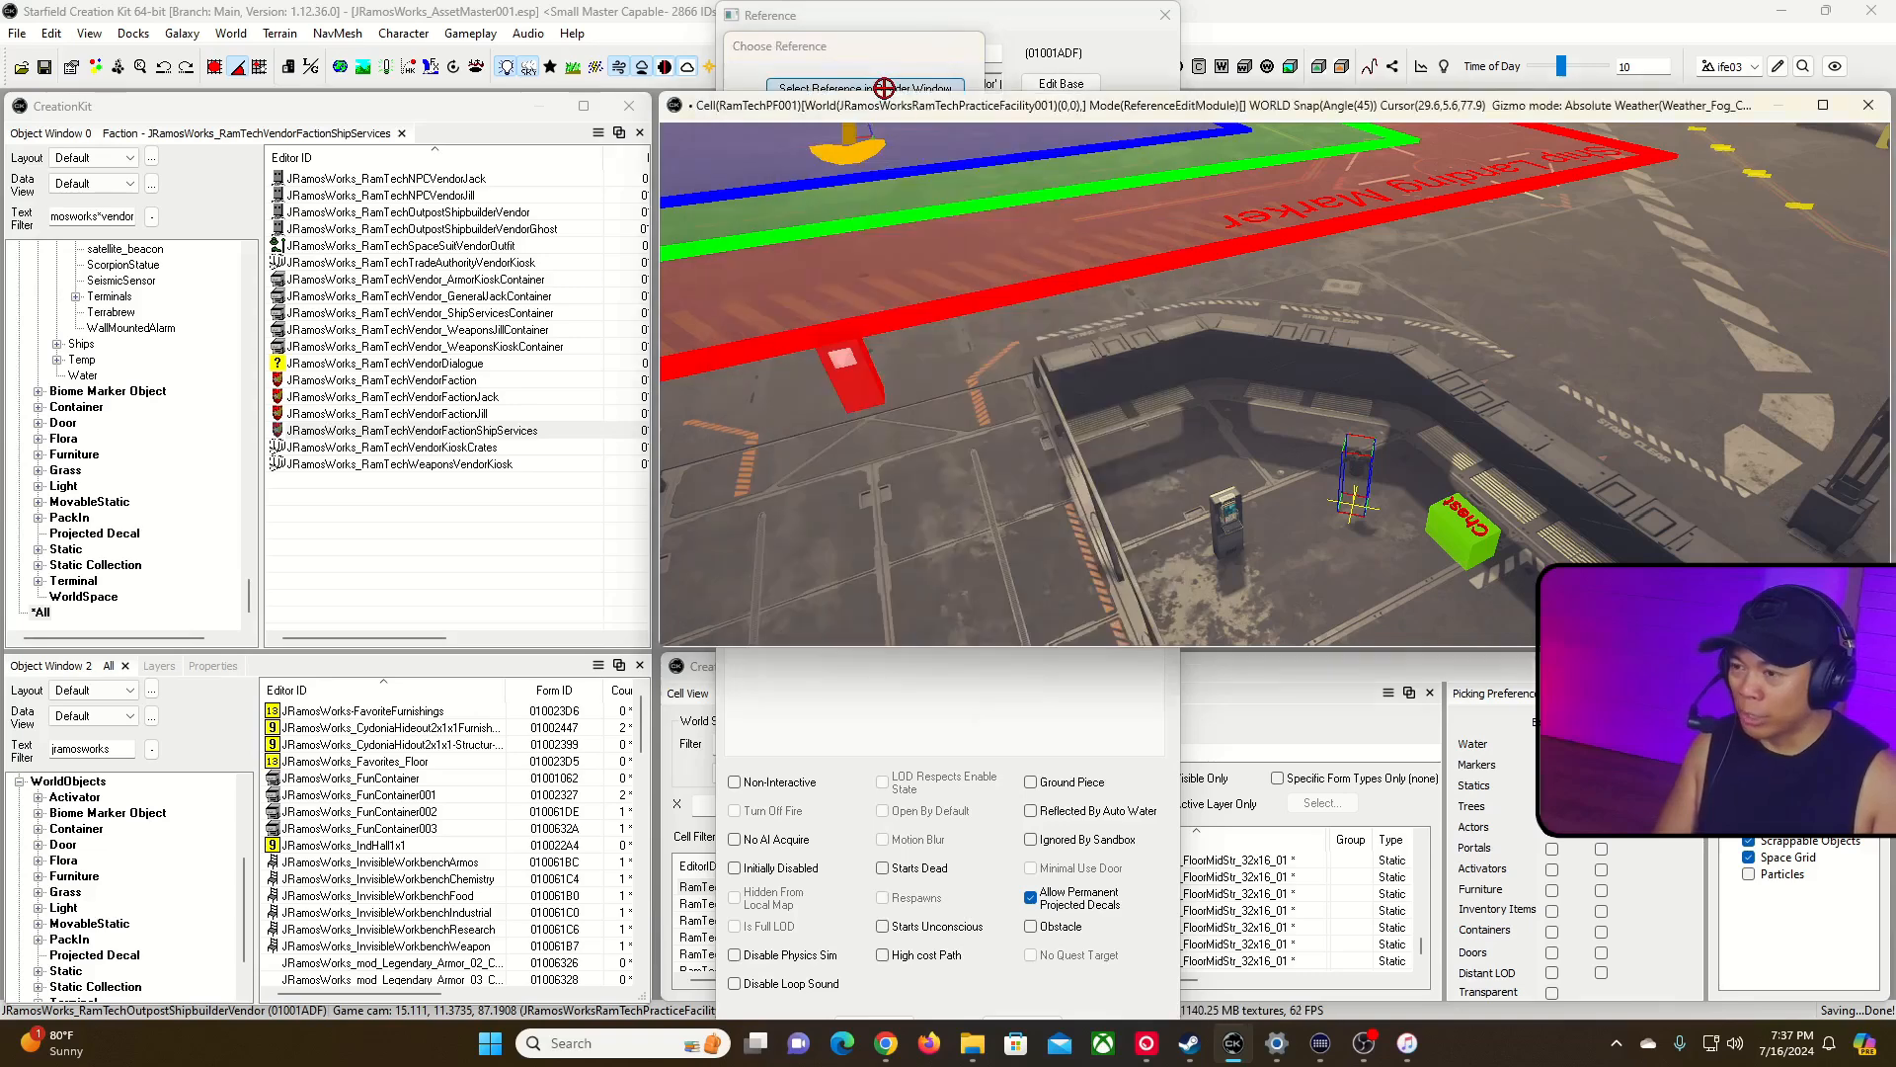
{"action": "left_click", "coordinate": [892, 193]}
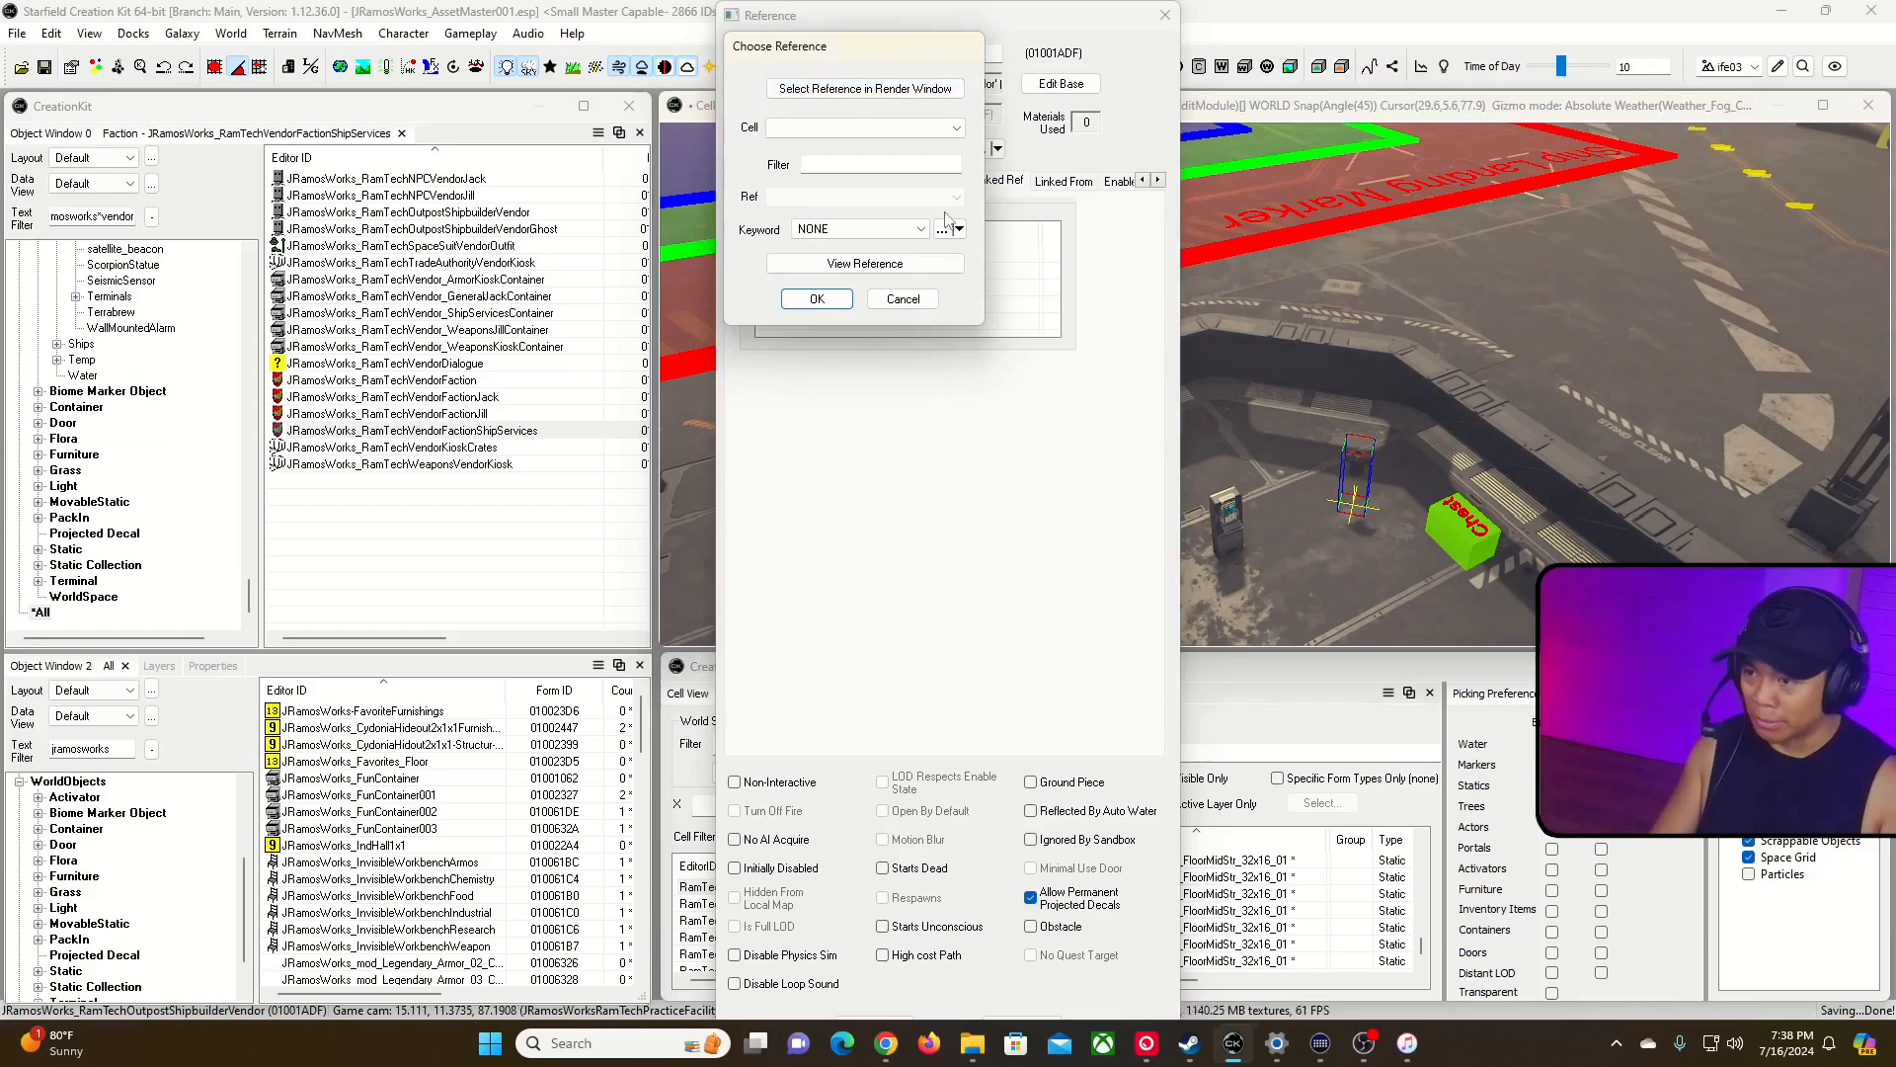
{"action": "left_click", "coordinate": [903, 299]}
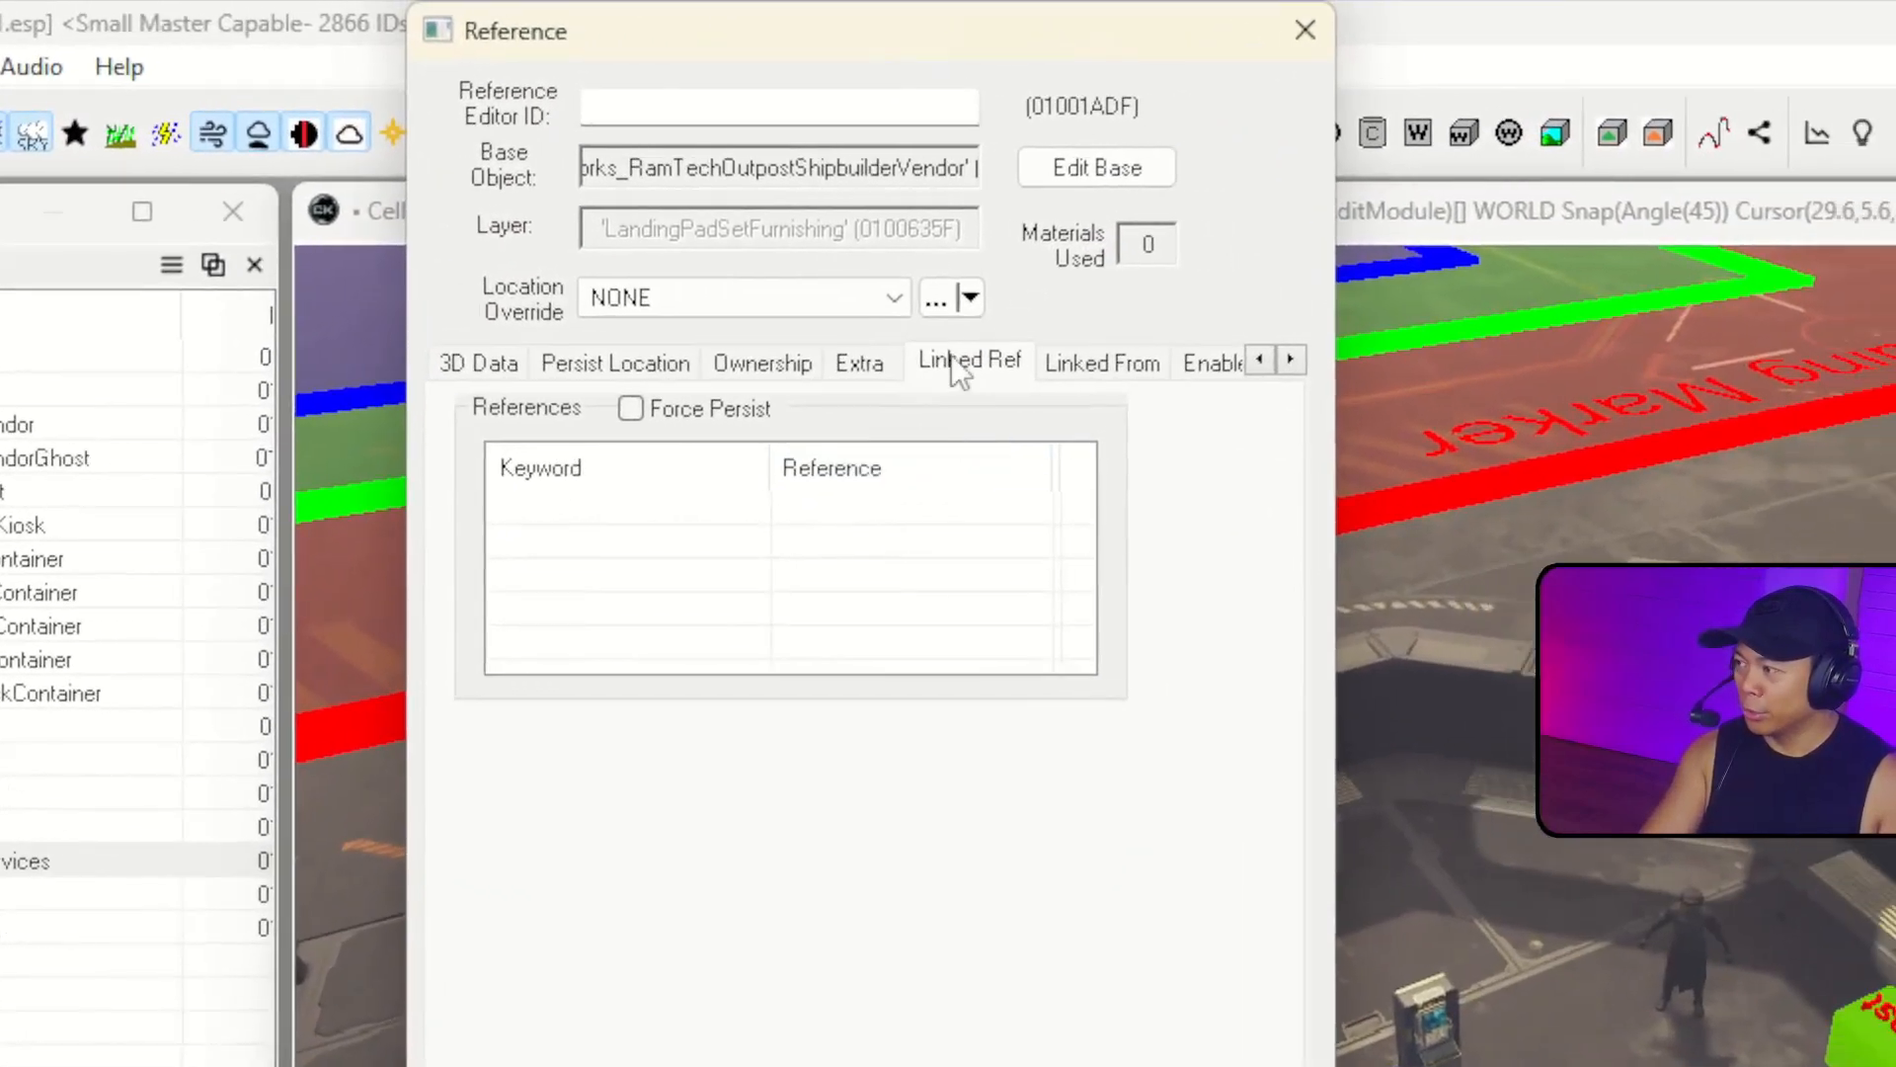
Add a linked reference from the shipbuilder vendor to the ShipLandingMarker_80m_Large marker in cell RamTechPF001.
{"action": "right_click", "coordinate": [970, 545]}
{"action": "left_click", "coordinate": [978, 558]}
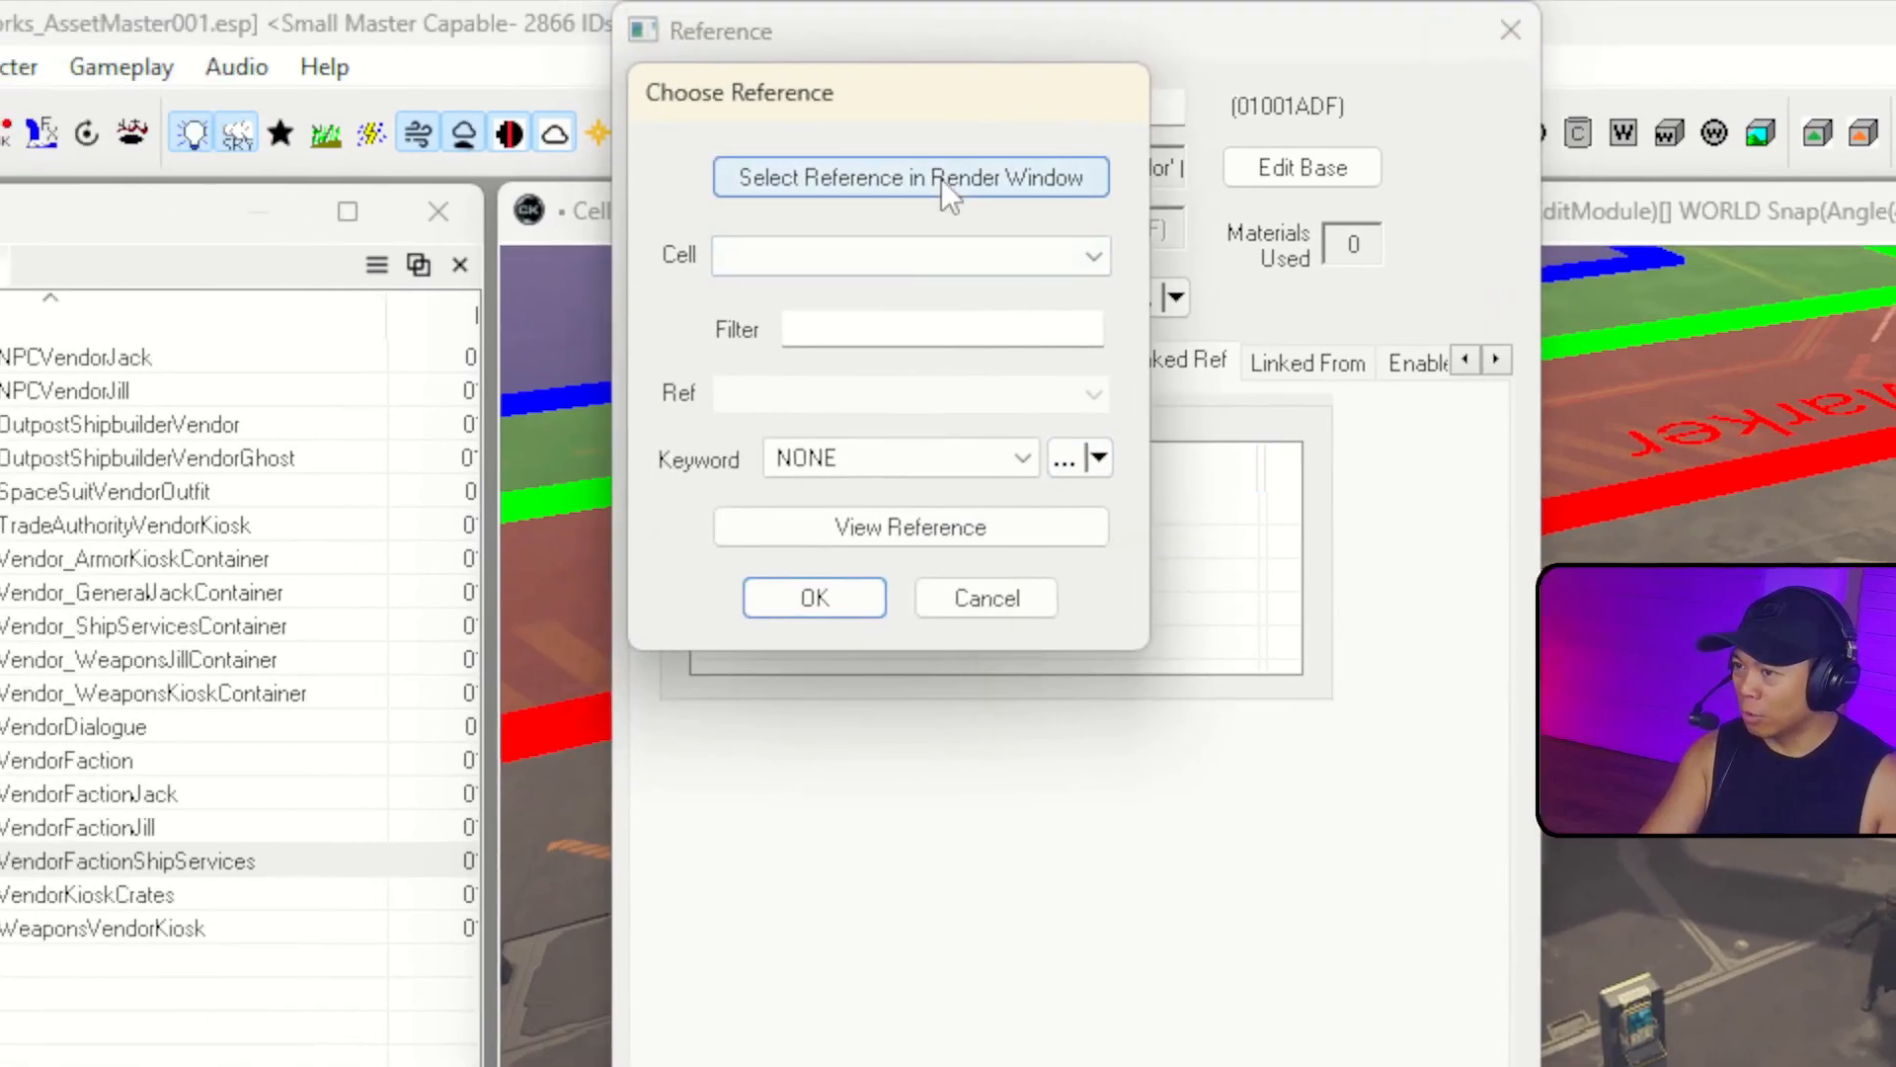
{"action": "left_click", "coordinate": [728, 158]}
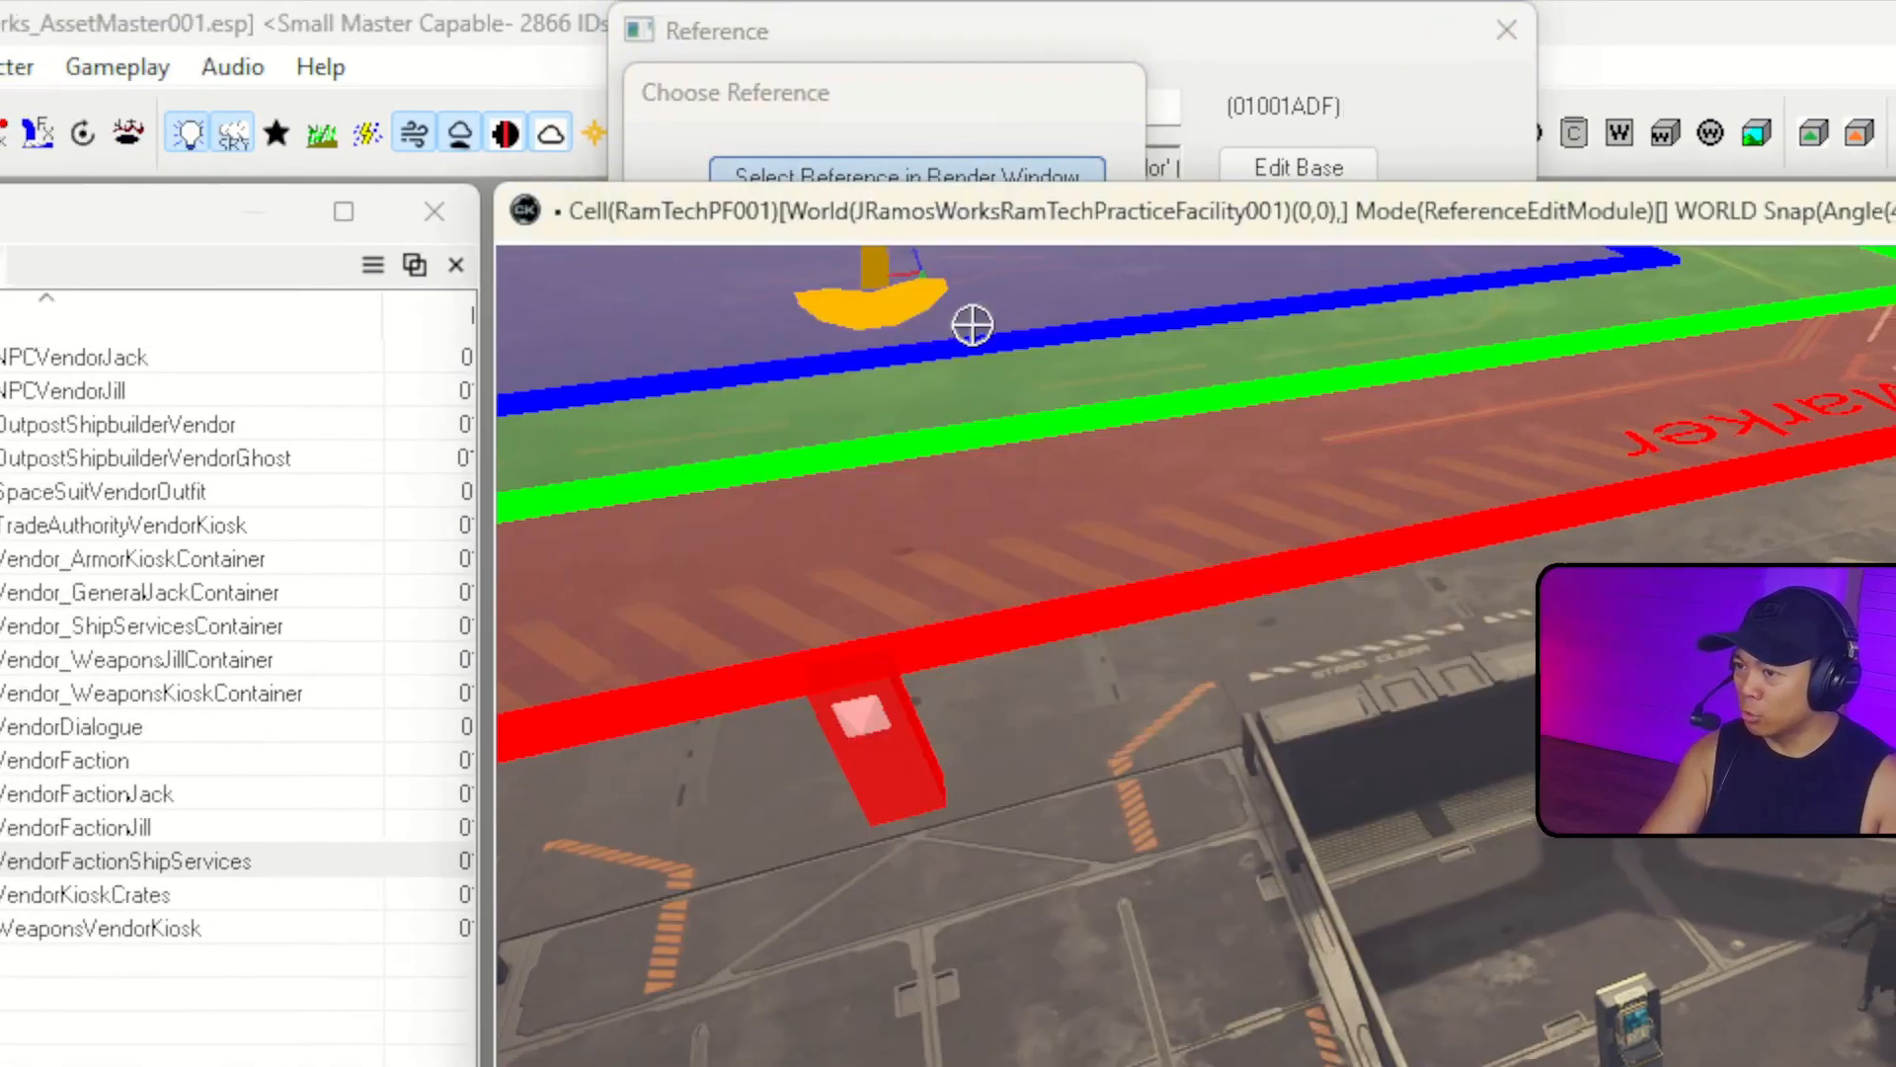
{"action": "left_click", "coordinate": [1008, 431]}
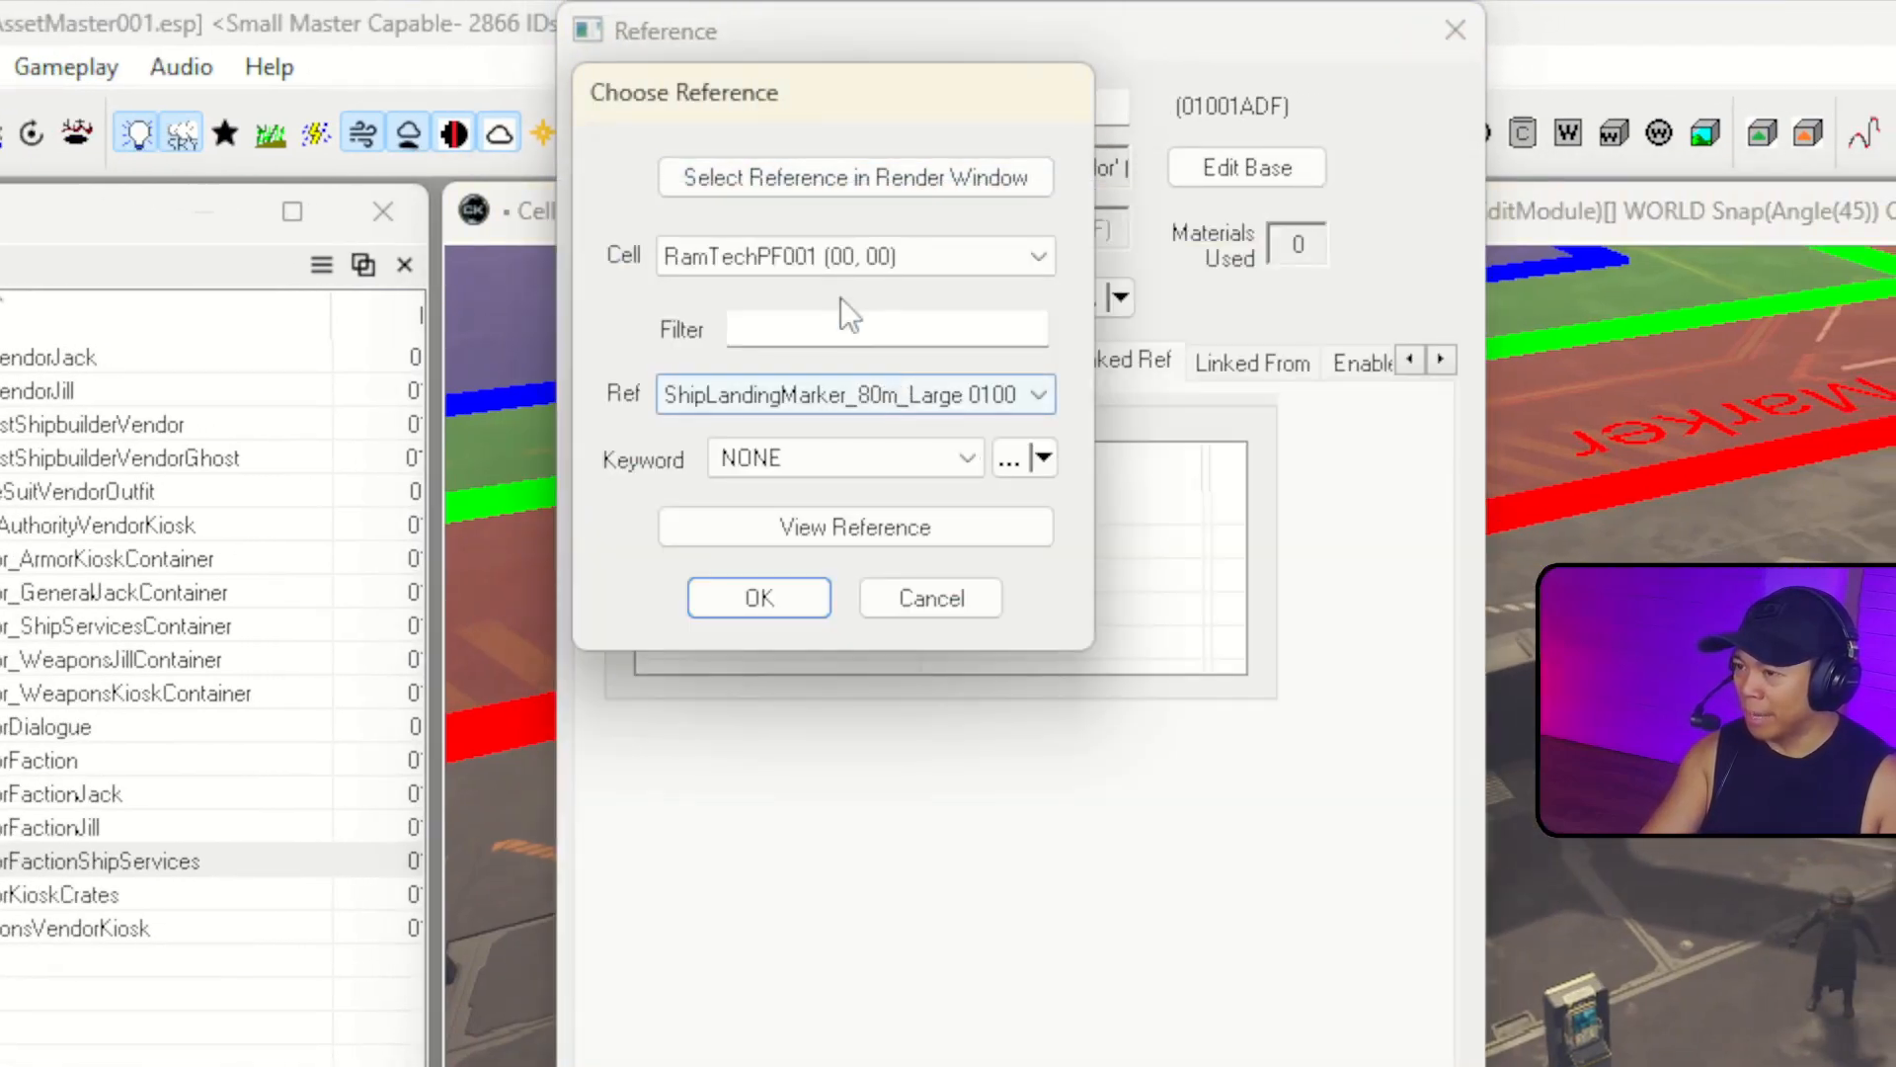
{"action": "left_click", "coordinate": [797, 596]}
Assign the LinkShipLandingMarker01 keyword to the vendor's landing marker link and accept the reference changes.
{"action": "right_click", "coordinate": [859, 514]}
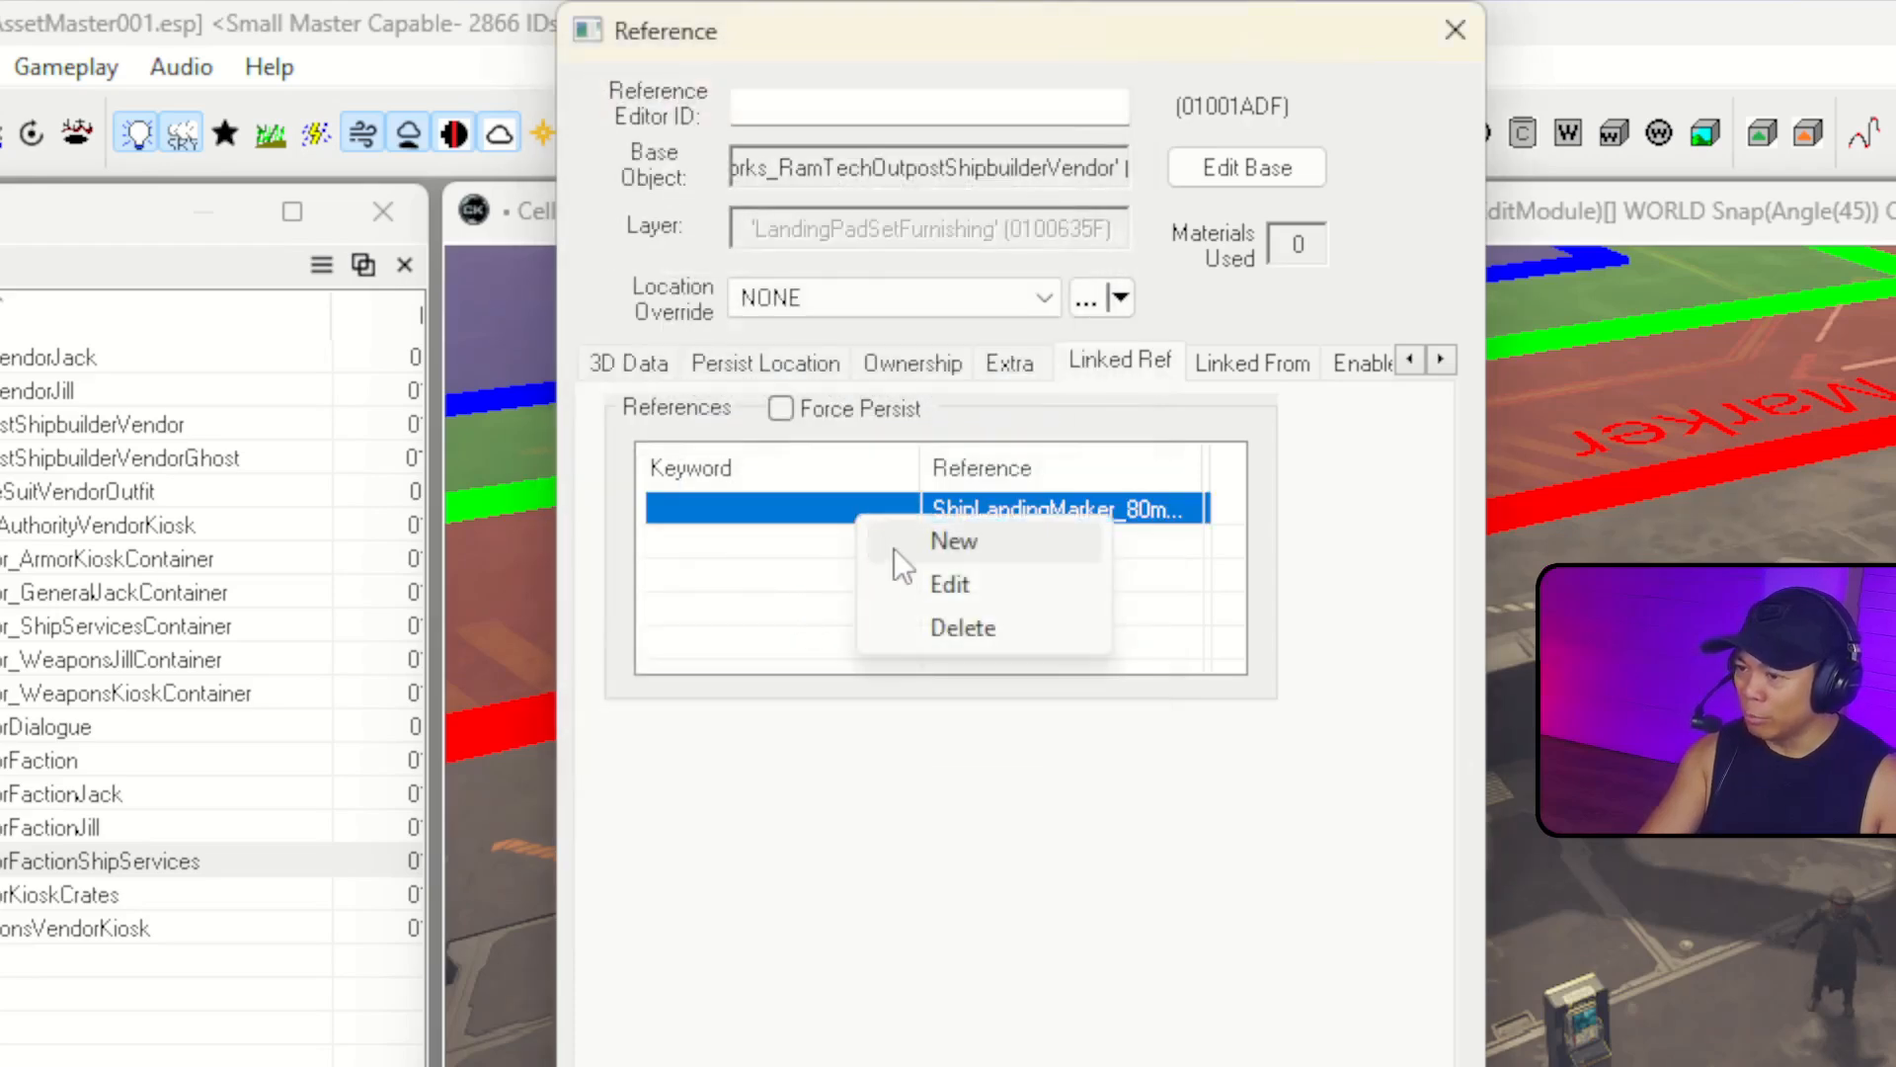
{"action": "left_click", "coordinate": [933, 579]}
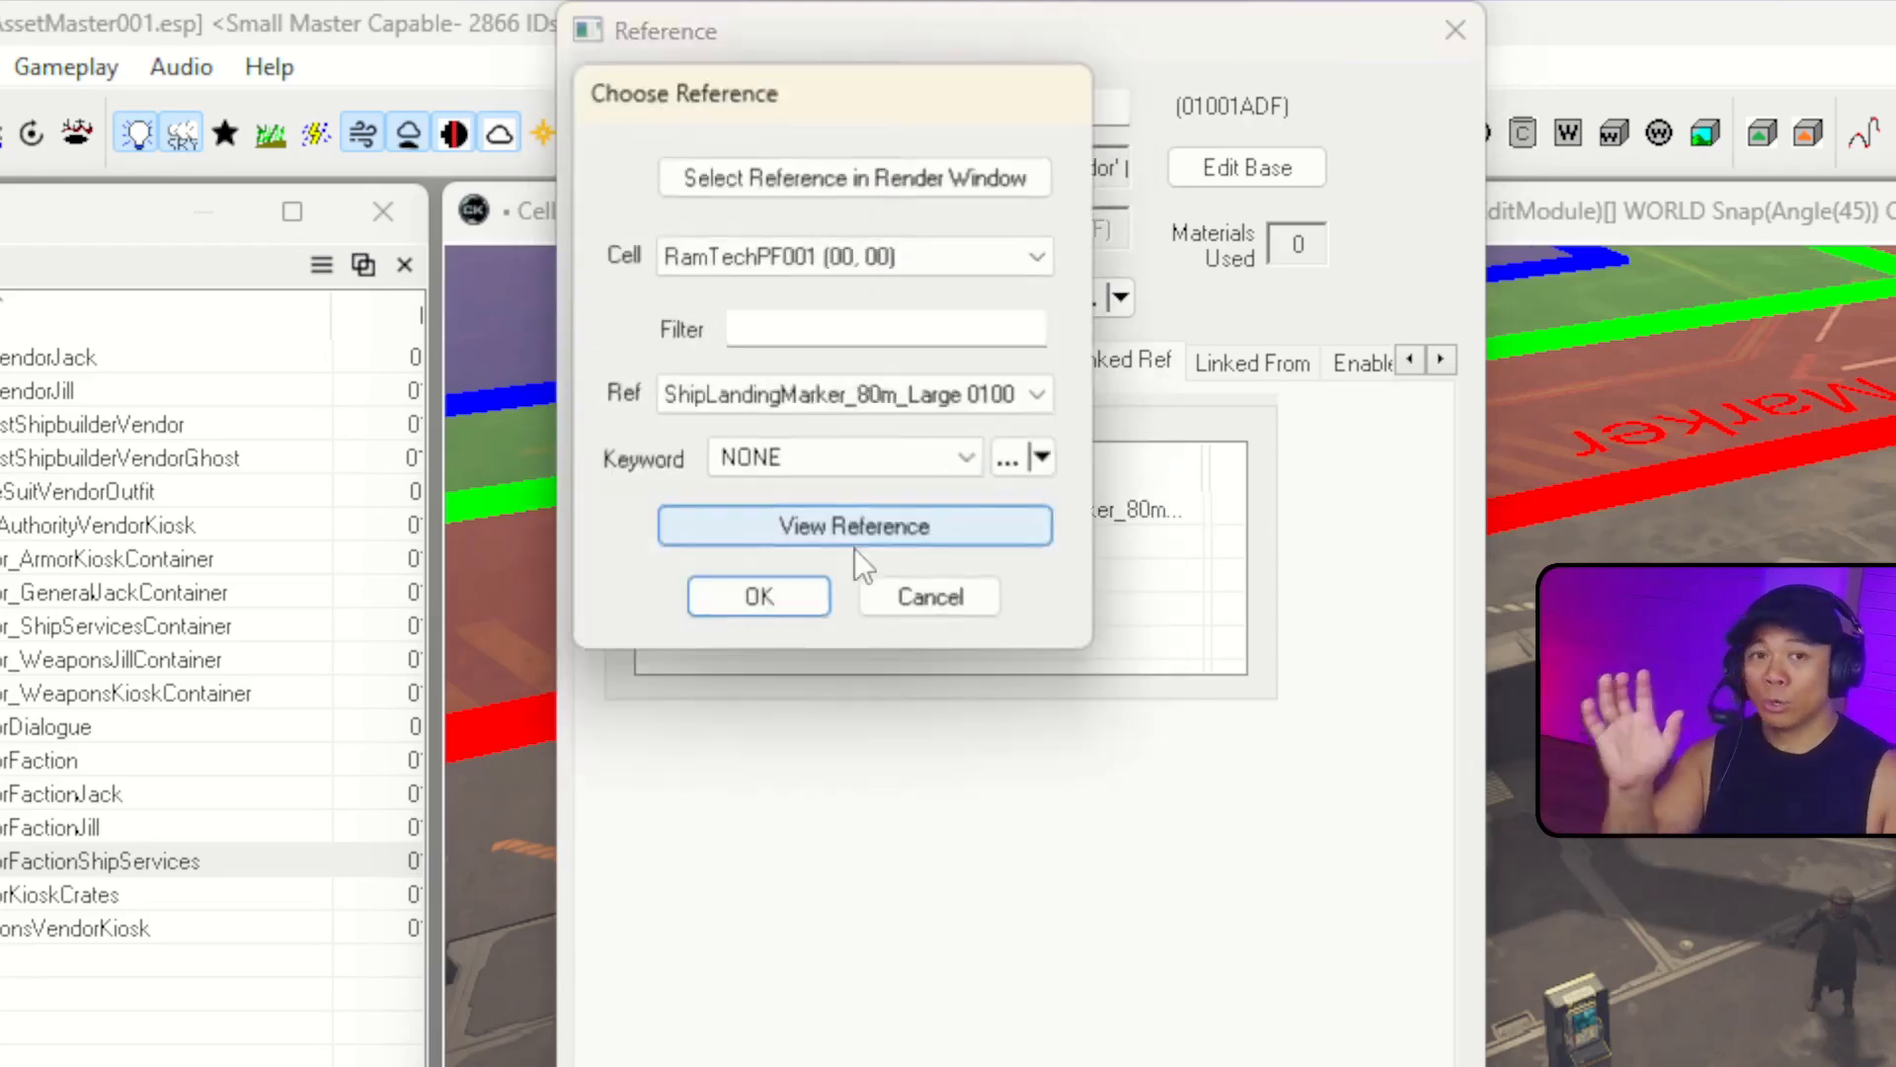
{"action": "left_click", "coordinate": [870, 460]}
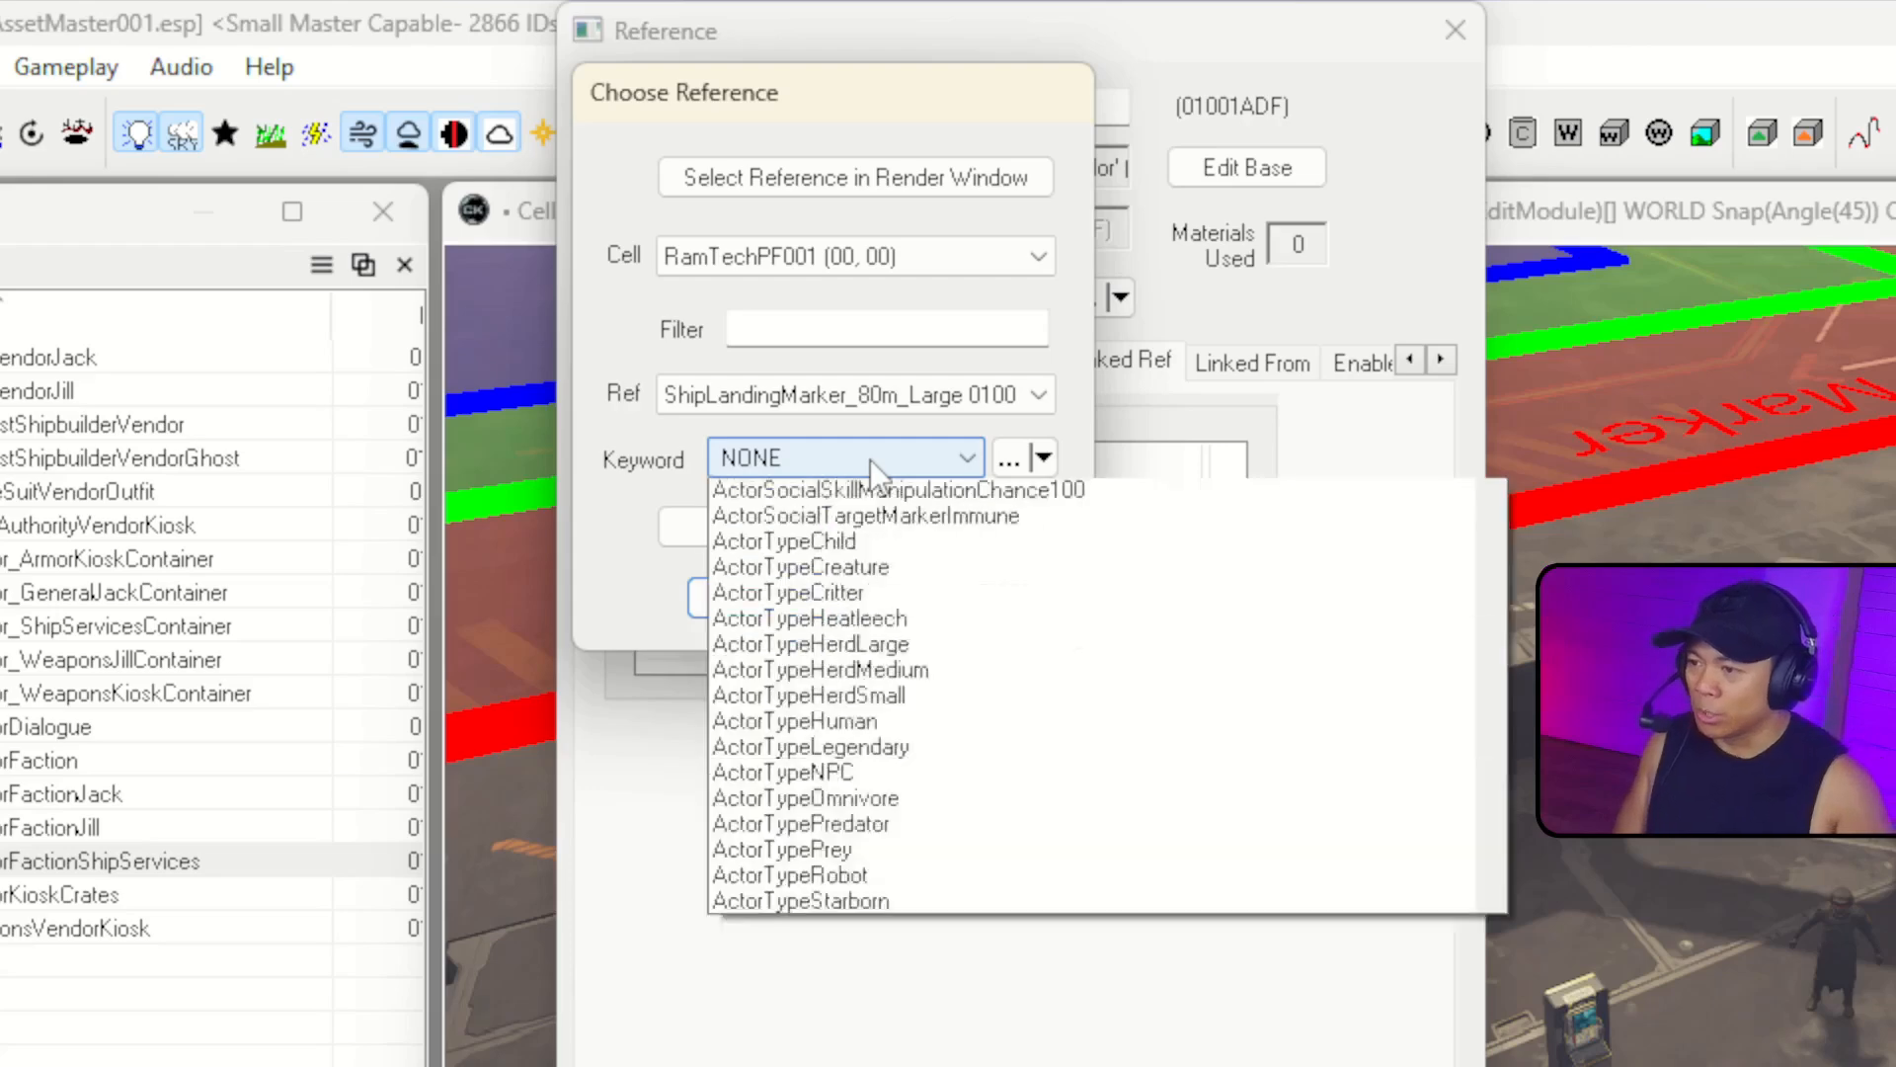
{"action": "type", "text": "LinkAddItem"}
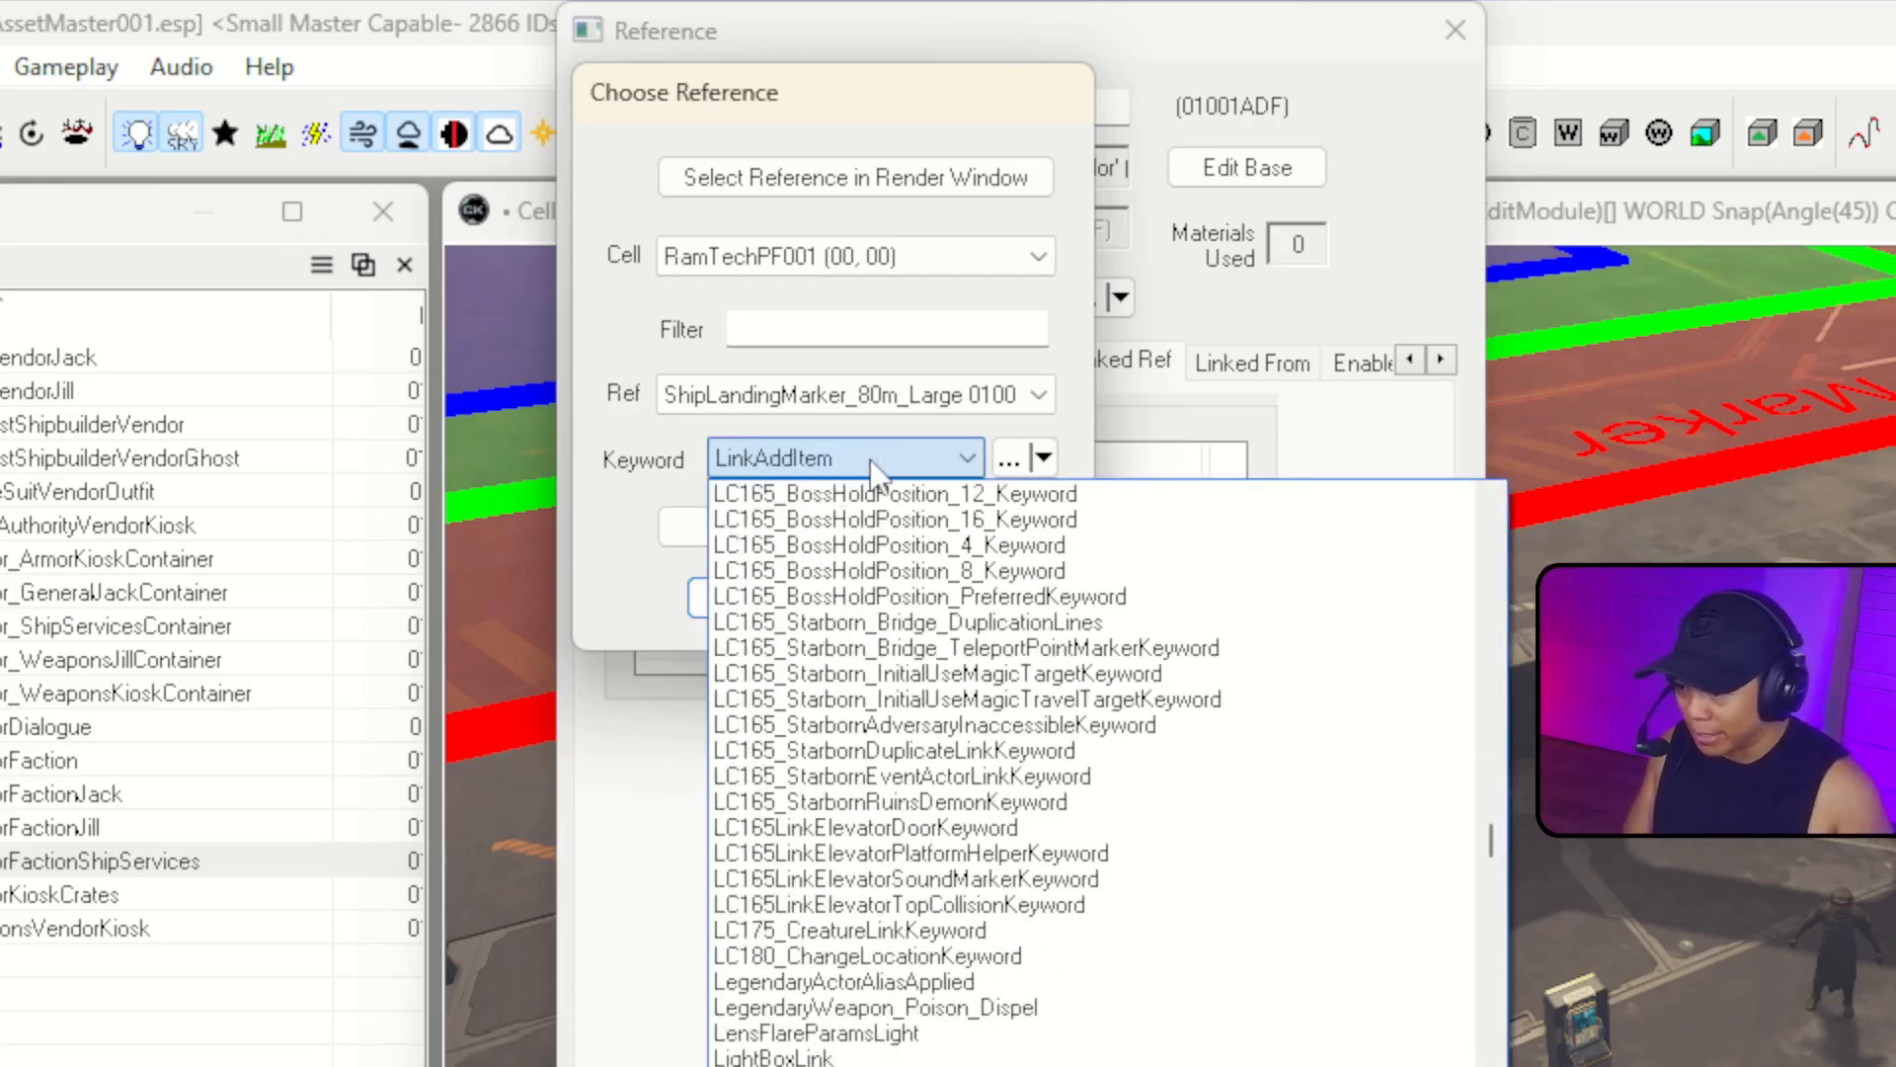
{"action": "scroll", "coordinate": [889, 691], "scroll_direction": "down", "scroll_amount": 4}
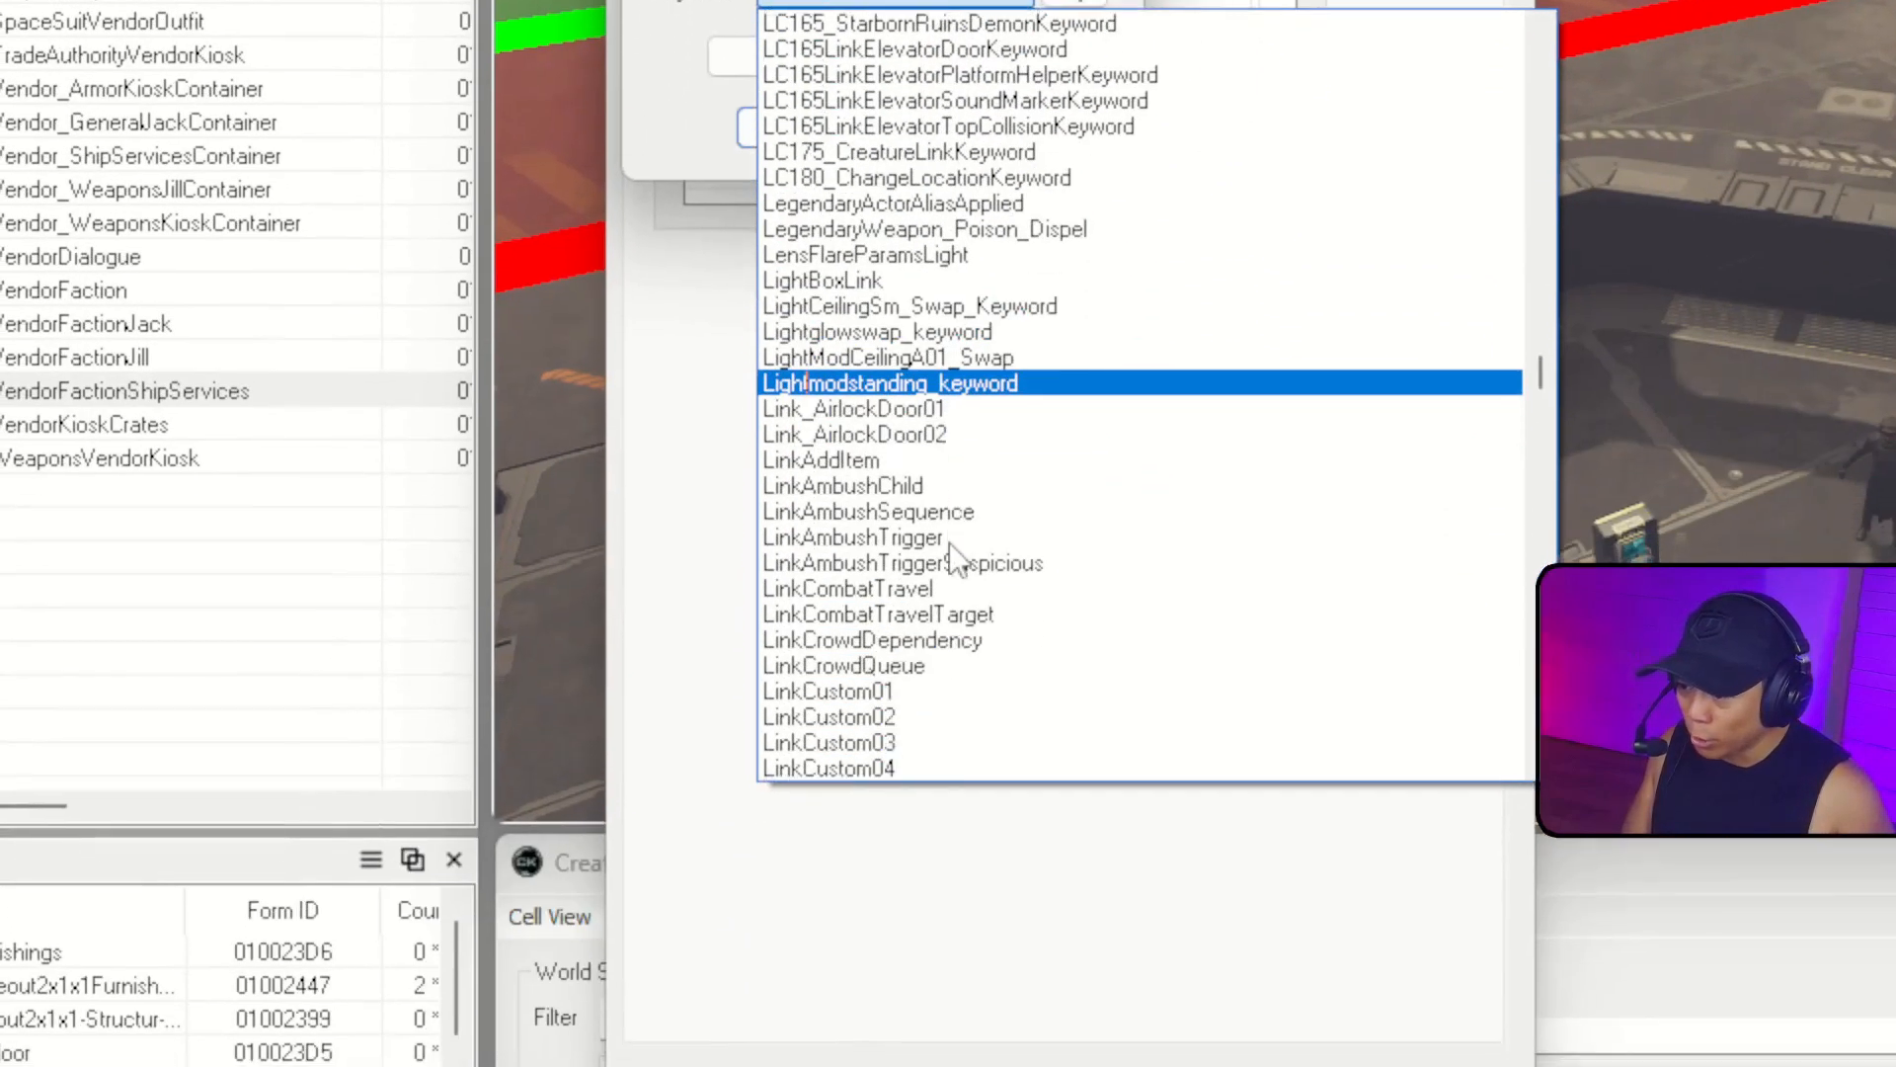
{"action": "scroll", "coordinate": [953, 558], "scroll_direction": "down", "scroll_amount": 1}
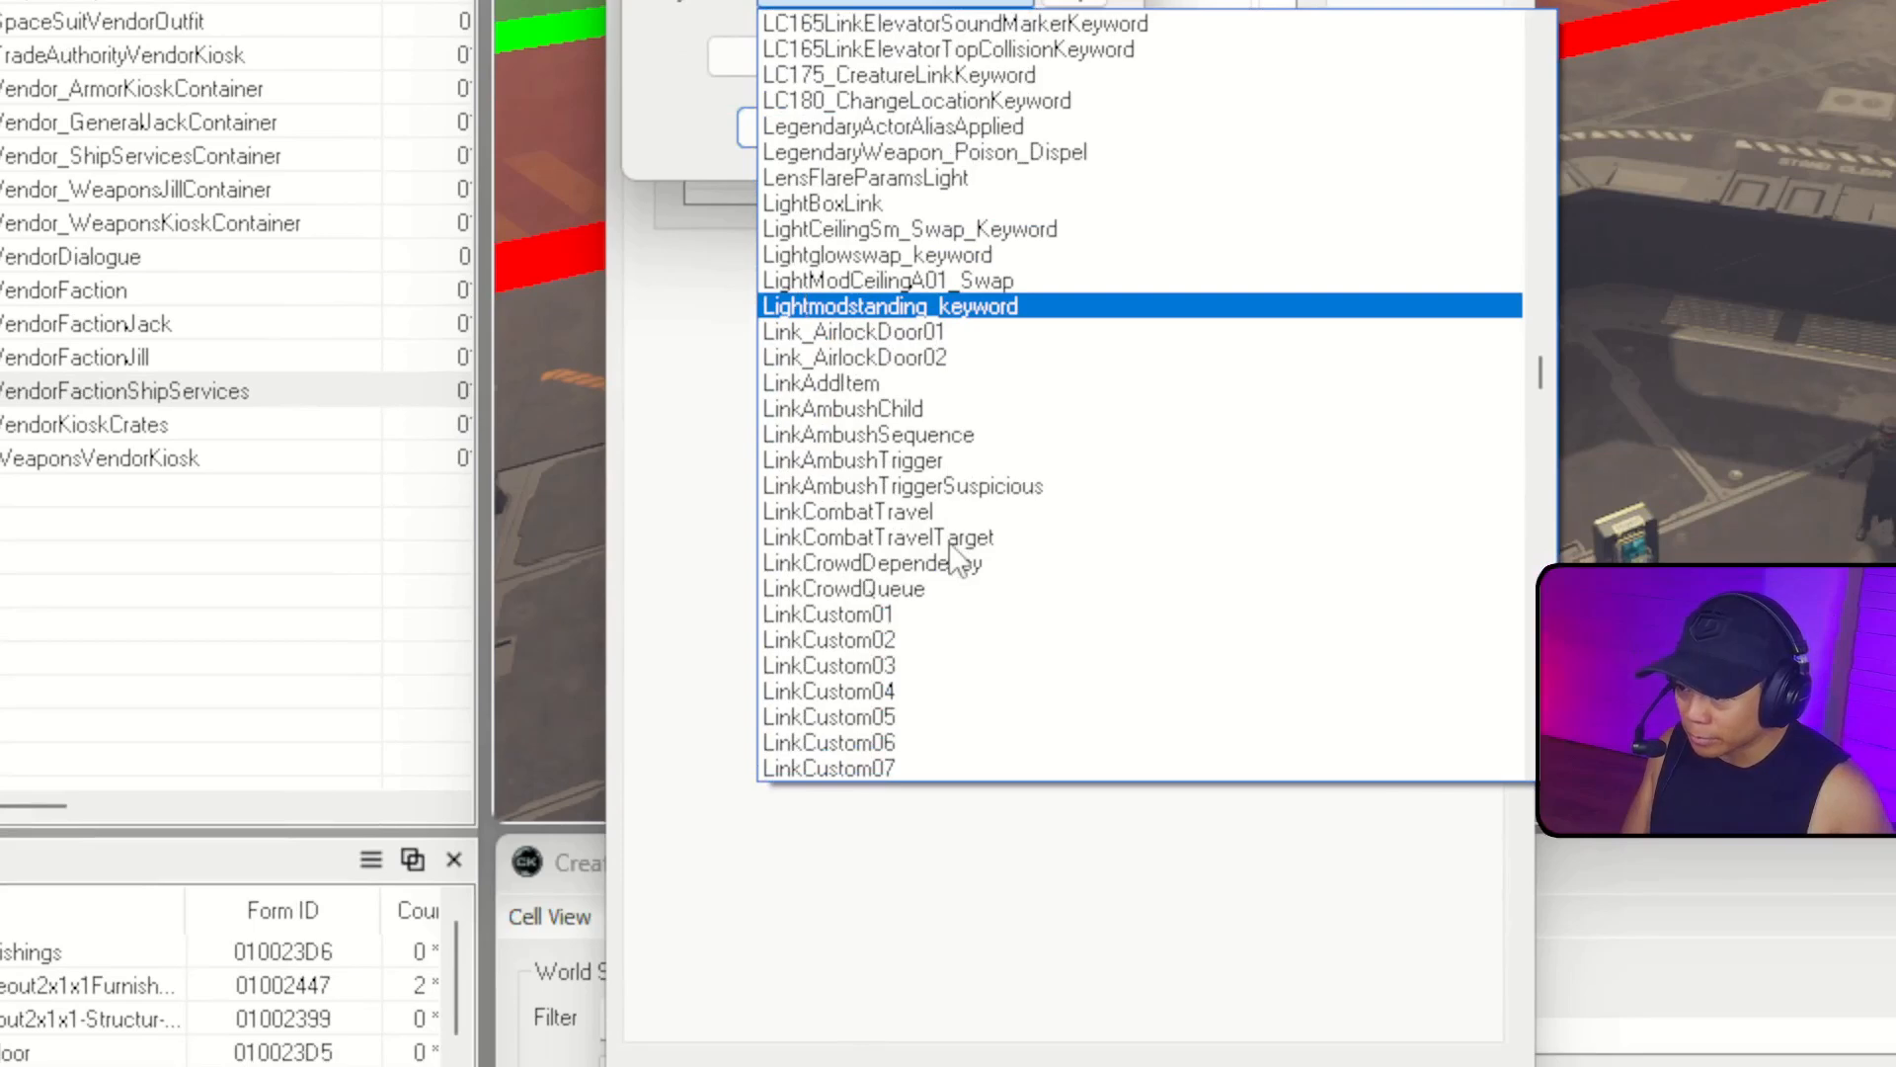
{"action": "type", "text": "LinkShipCrewMarker01"}
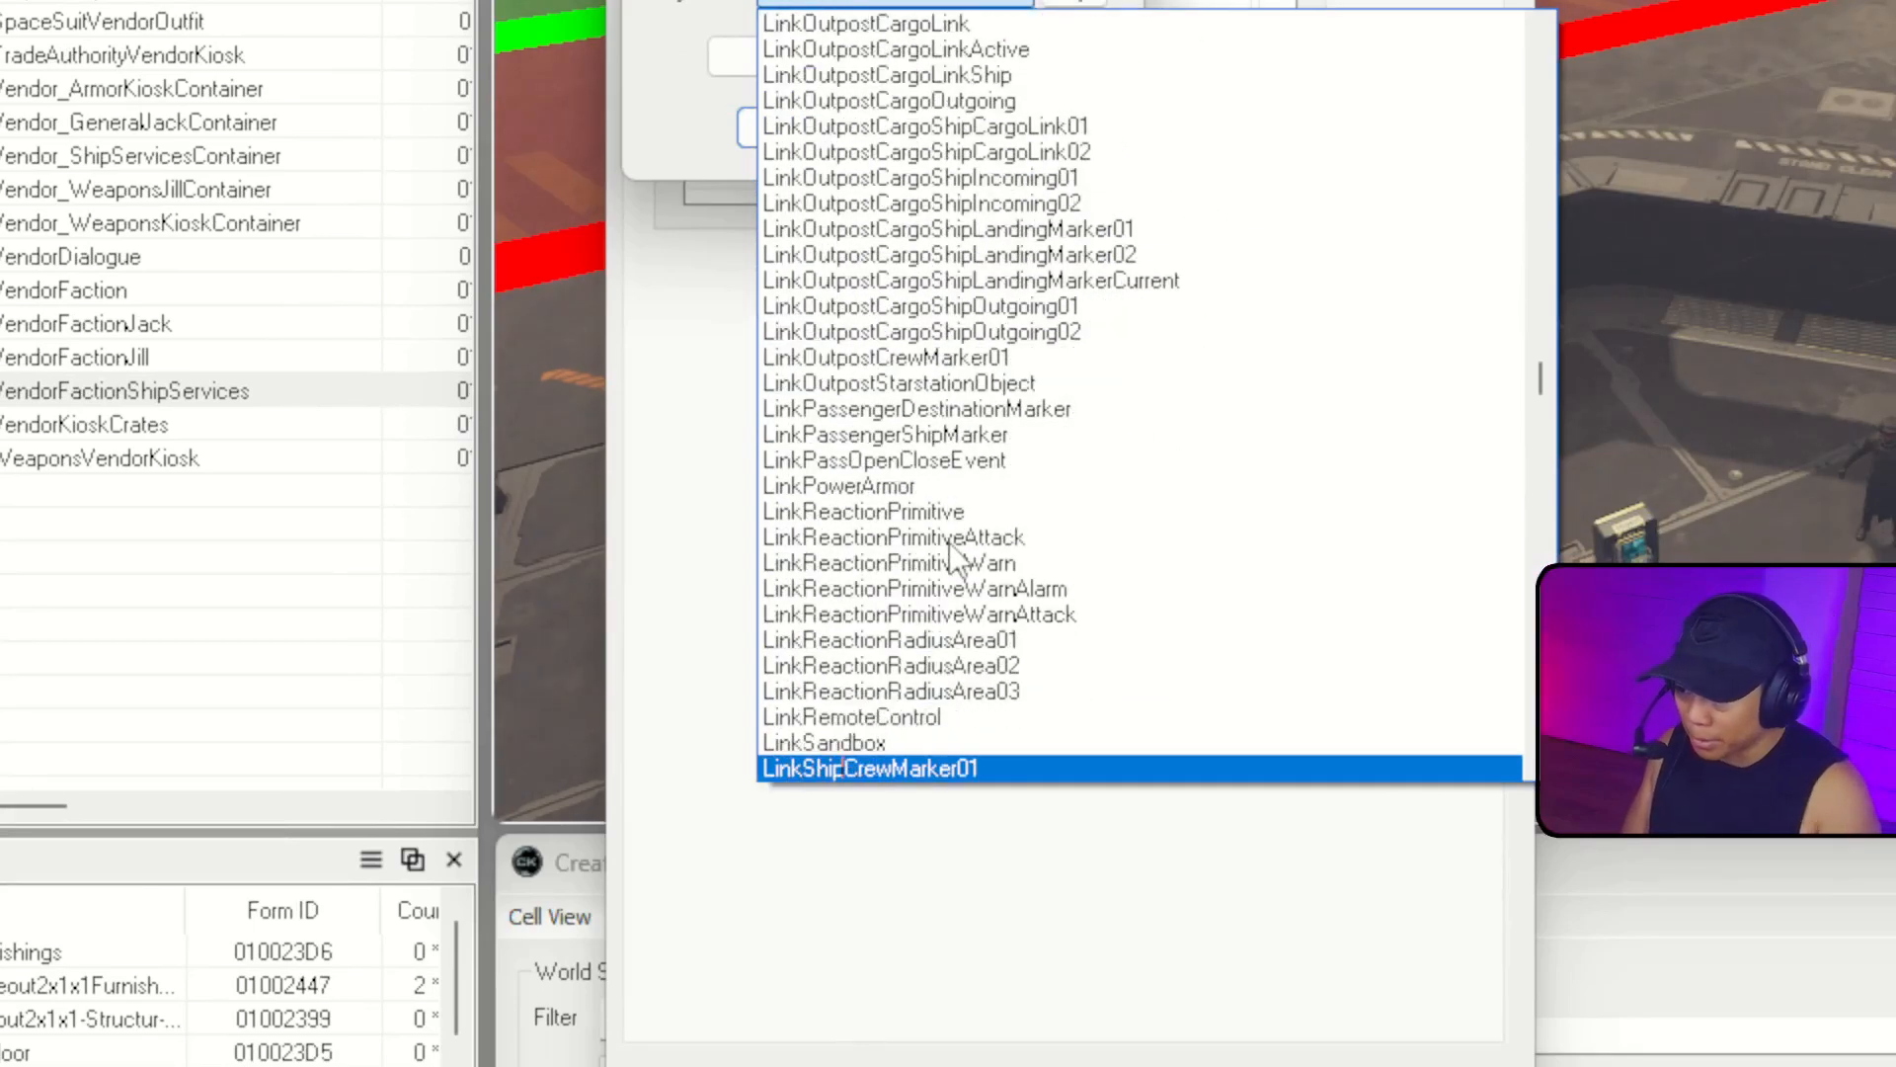
{"action": "scroll", "coordinate": [955, 511], "scroll_direction": "down", "scroll_amount": 1}
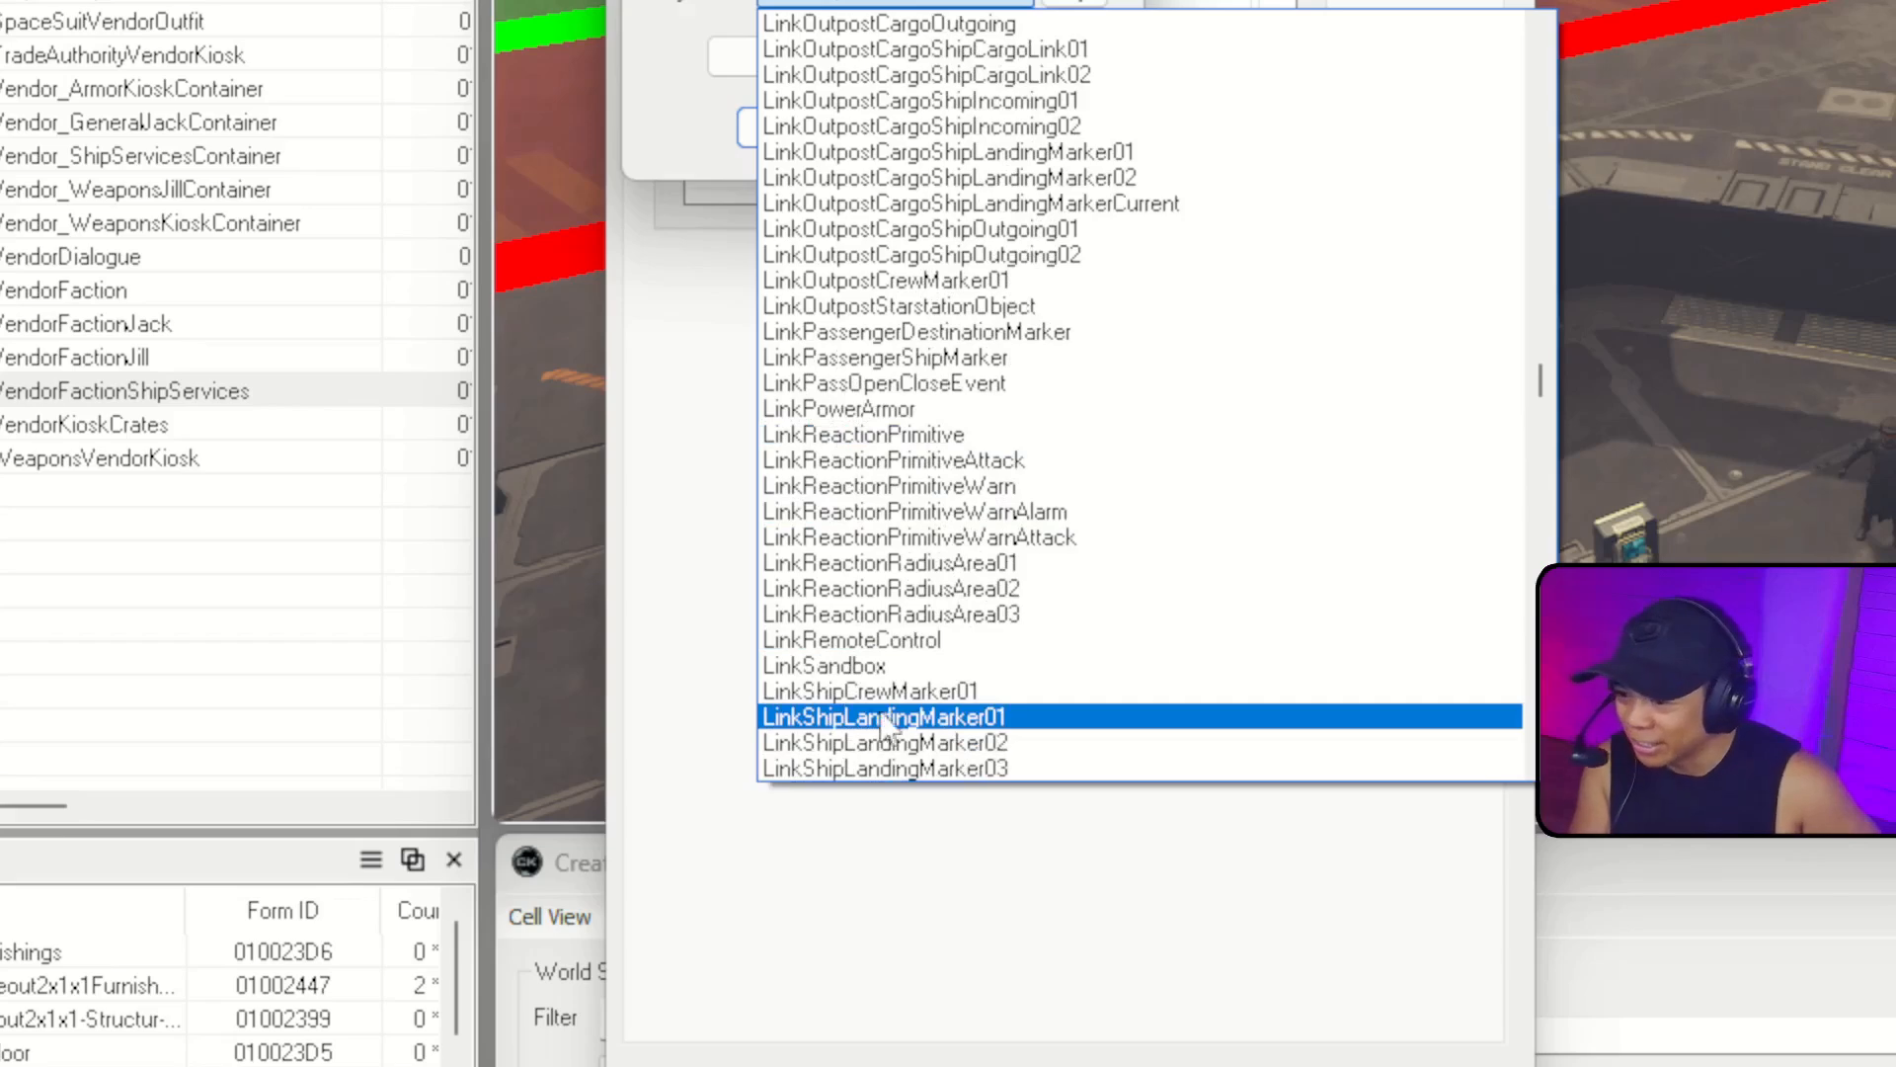
{"action": "left_click", "coordinate": [964, 718]}
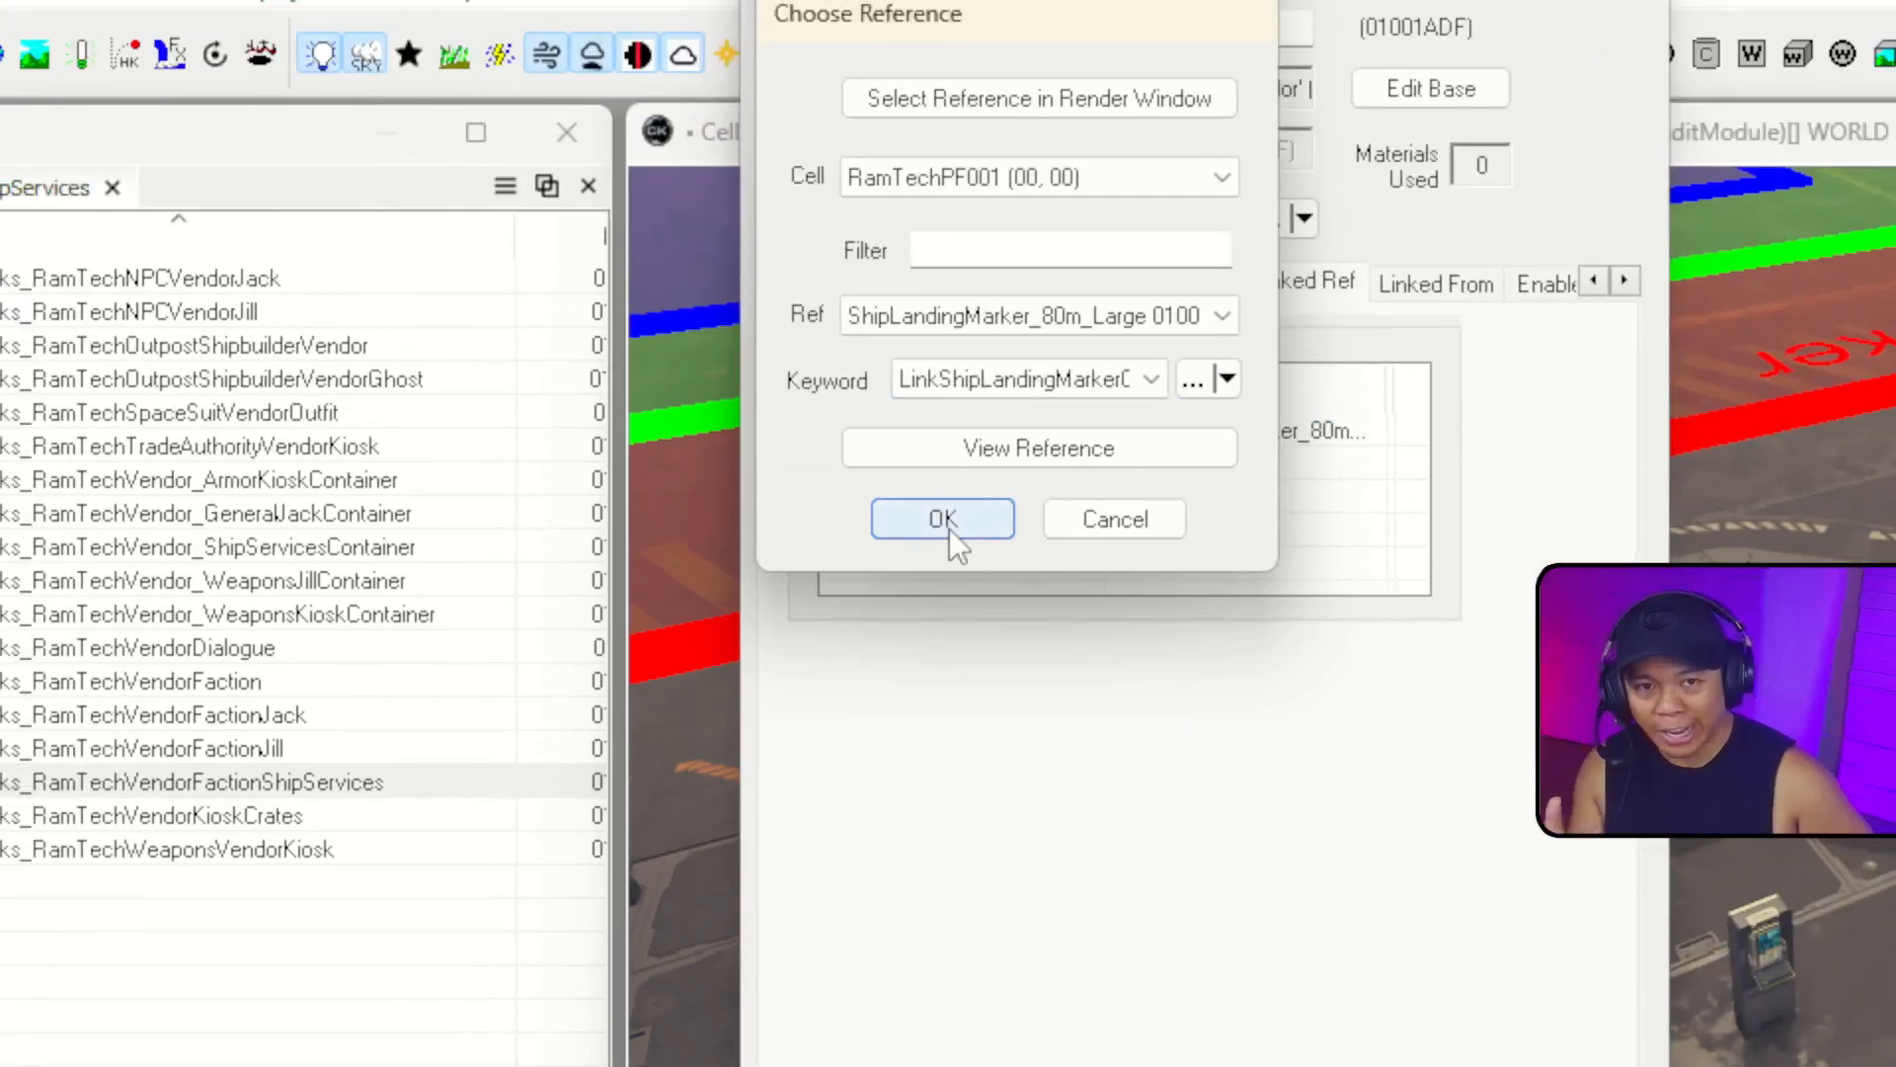
{"action": "left_click", "coordinate": [949, 526]}
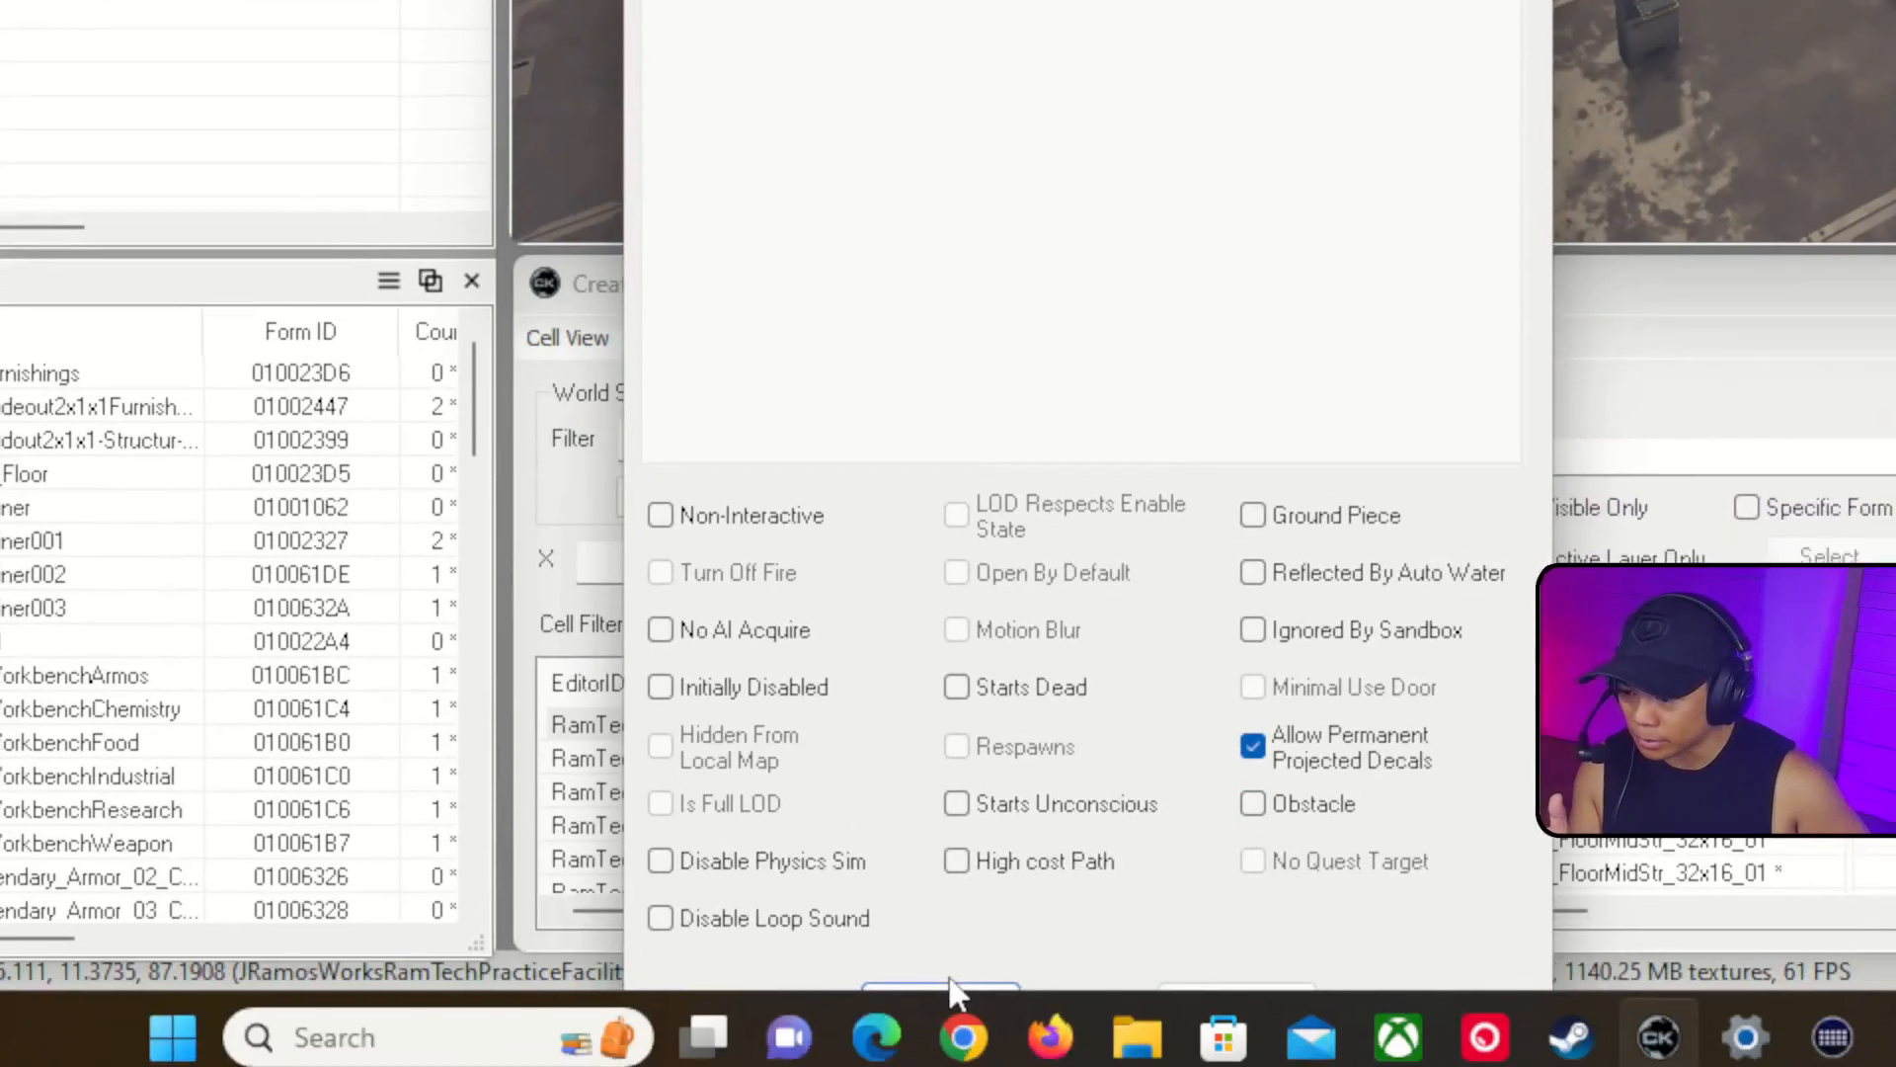
{"action": "left_click", "coordinate": [948, 993]}
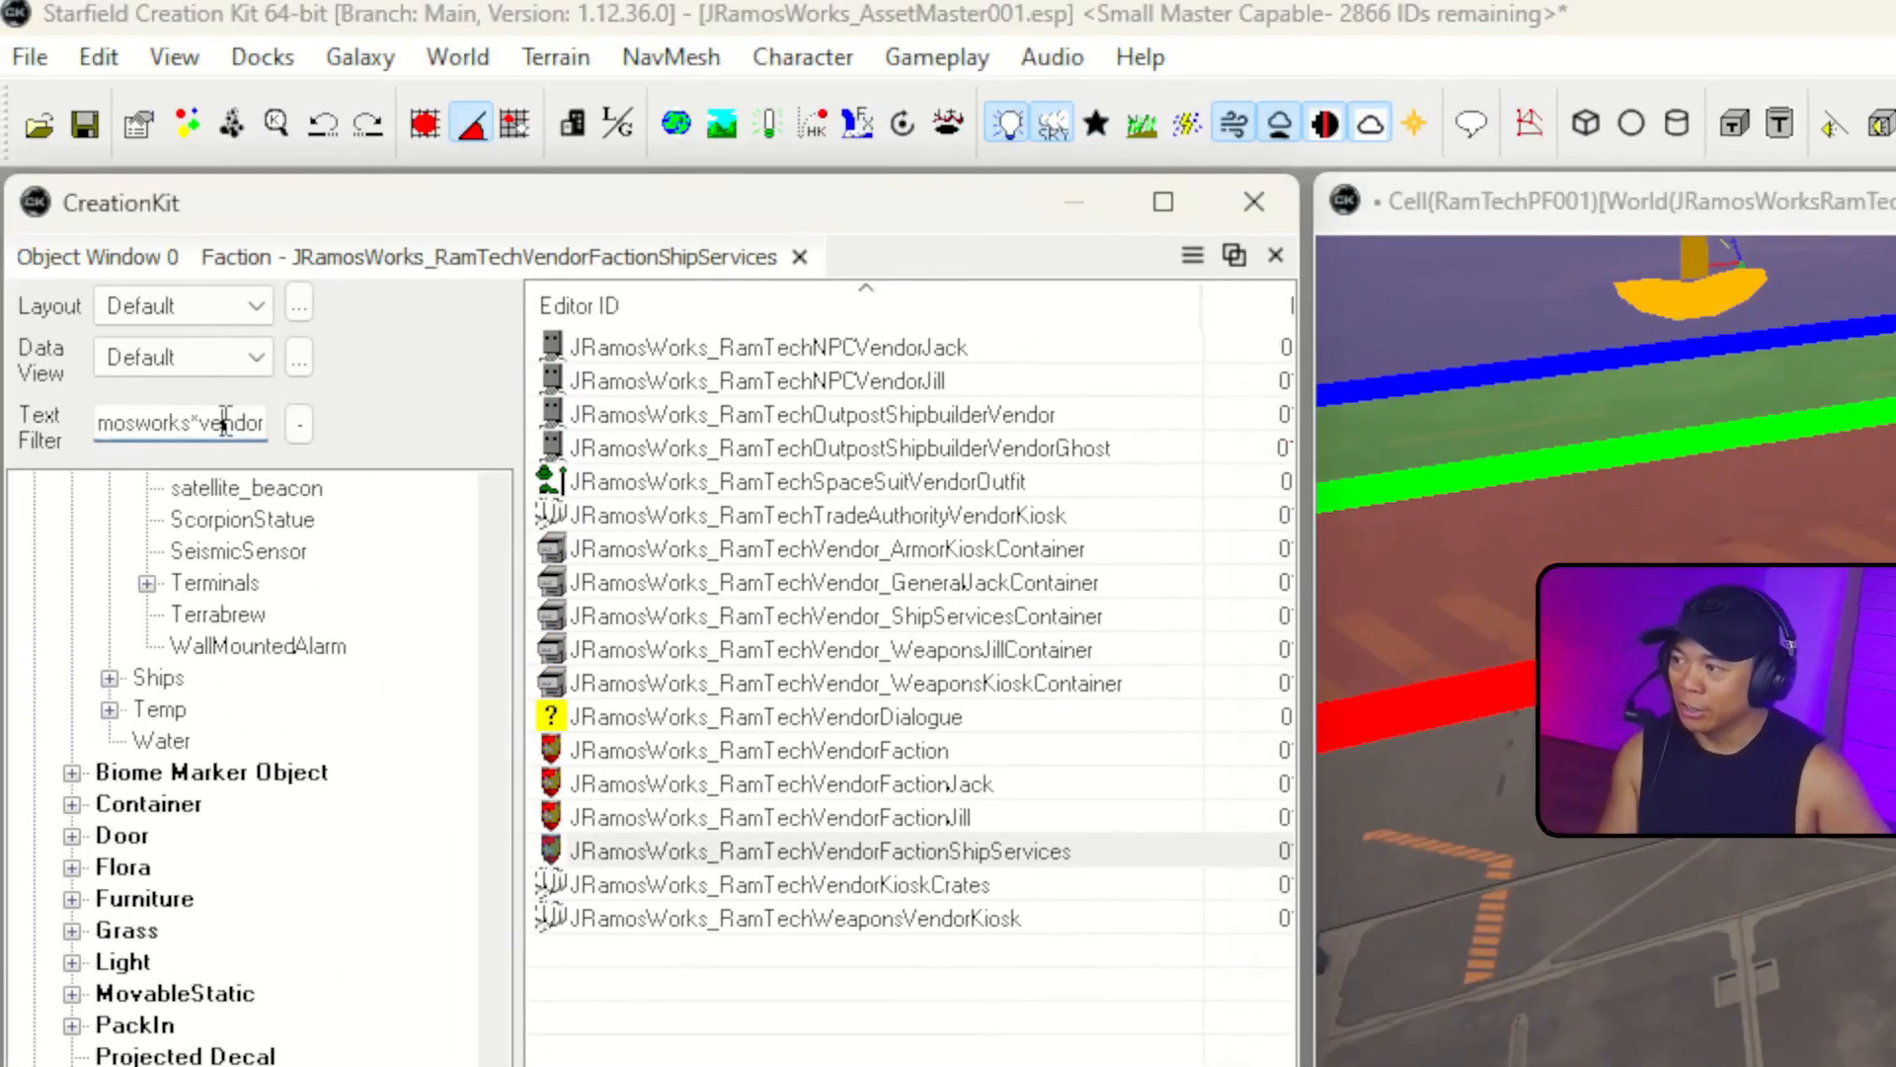
Filter the objects by "dialogueshipservi" and open the DialogueShipServices quest.
{"action": "double_click", "coordinate": [164, 315]}
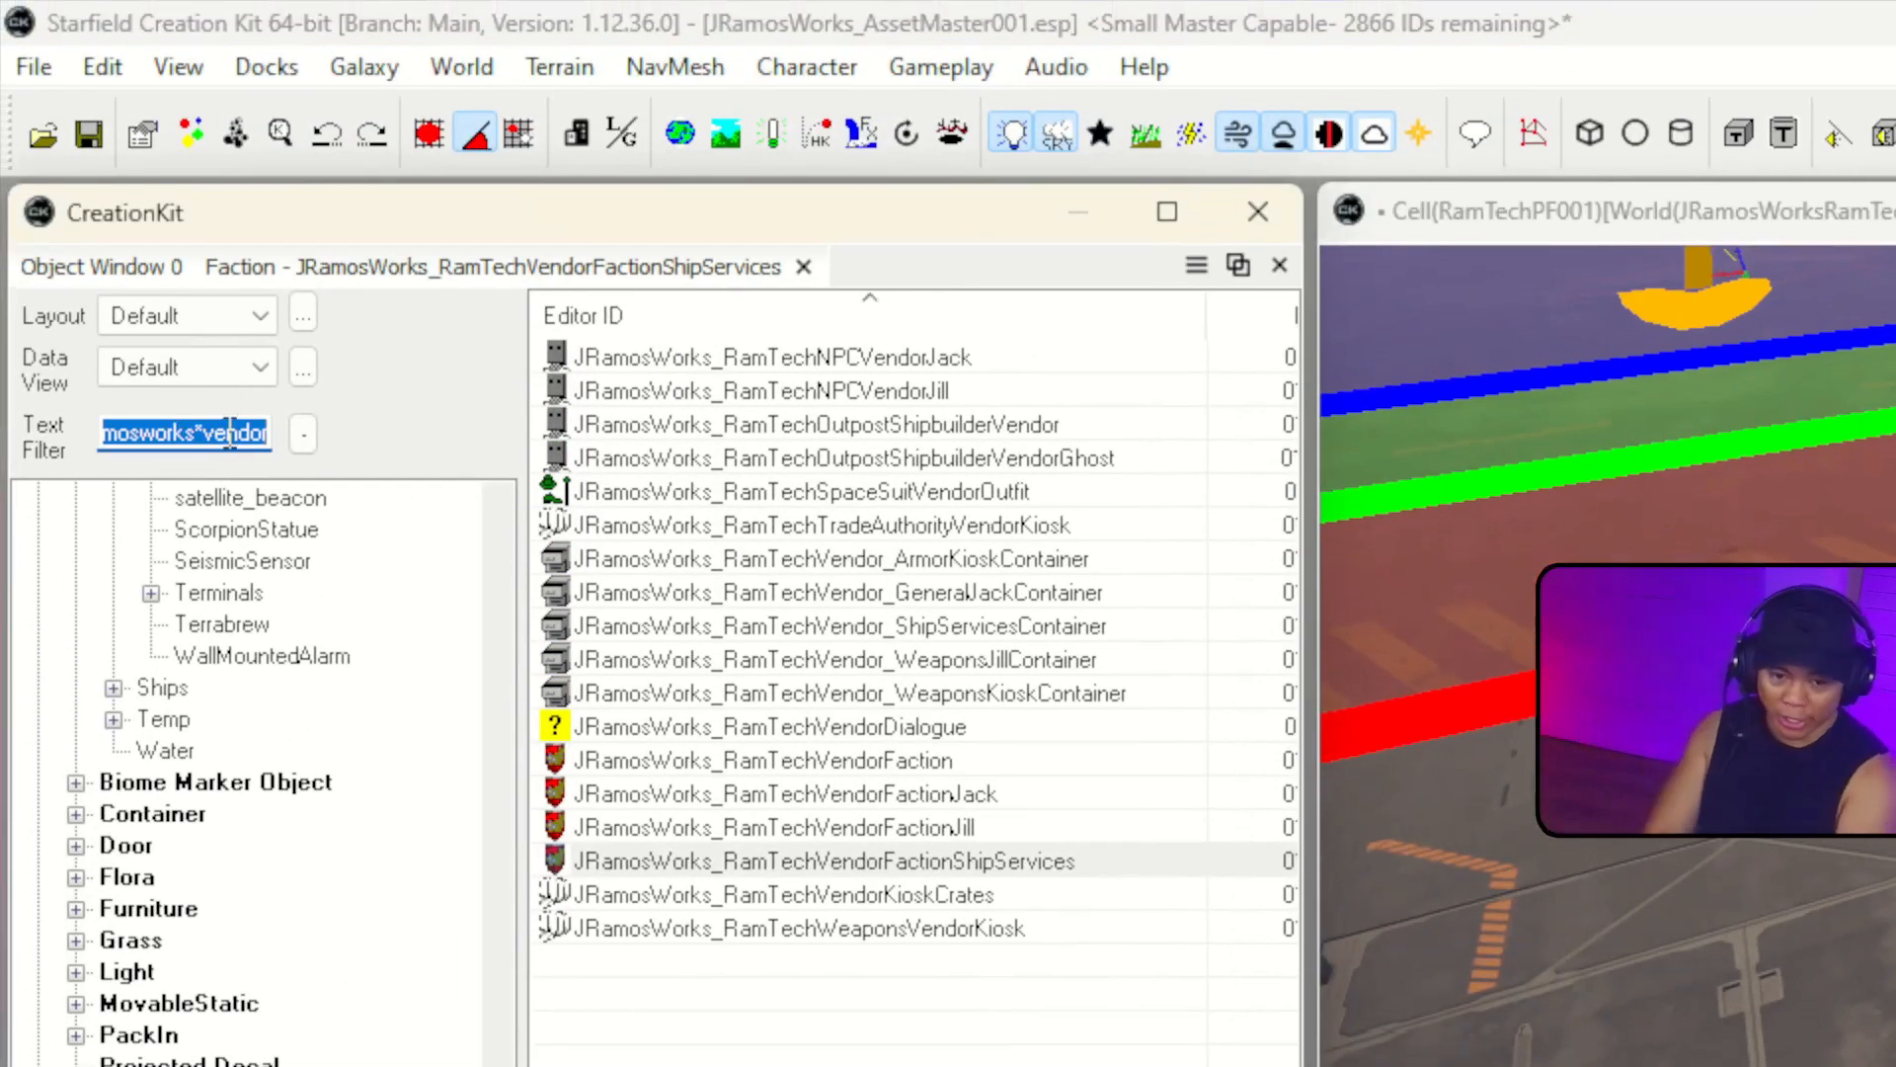
{"action": "type", "text": "di"}
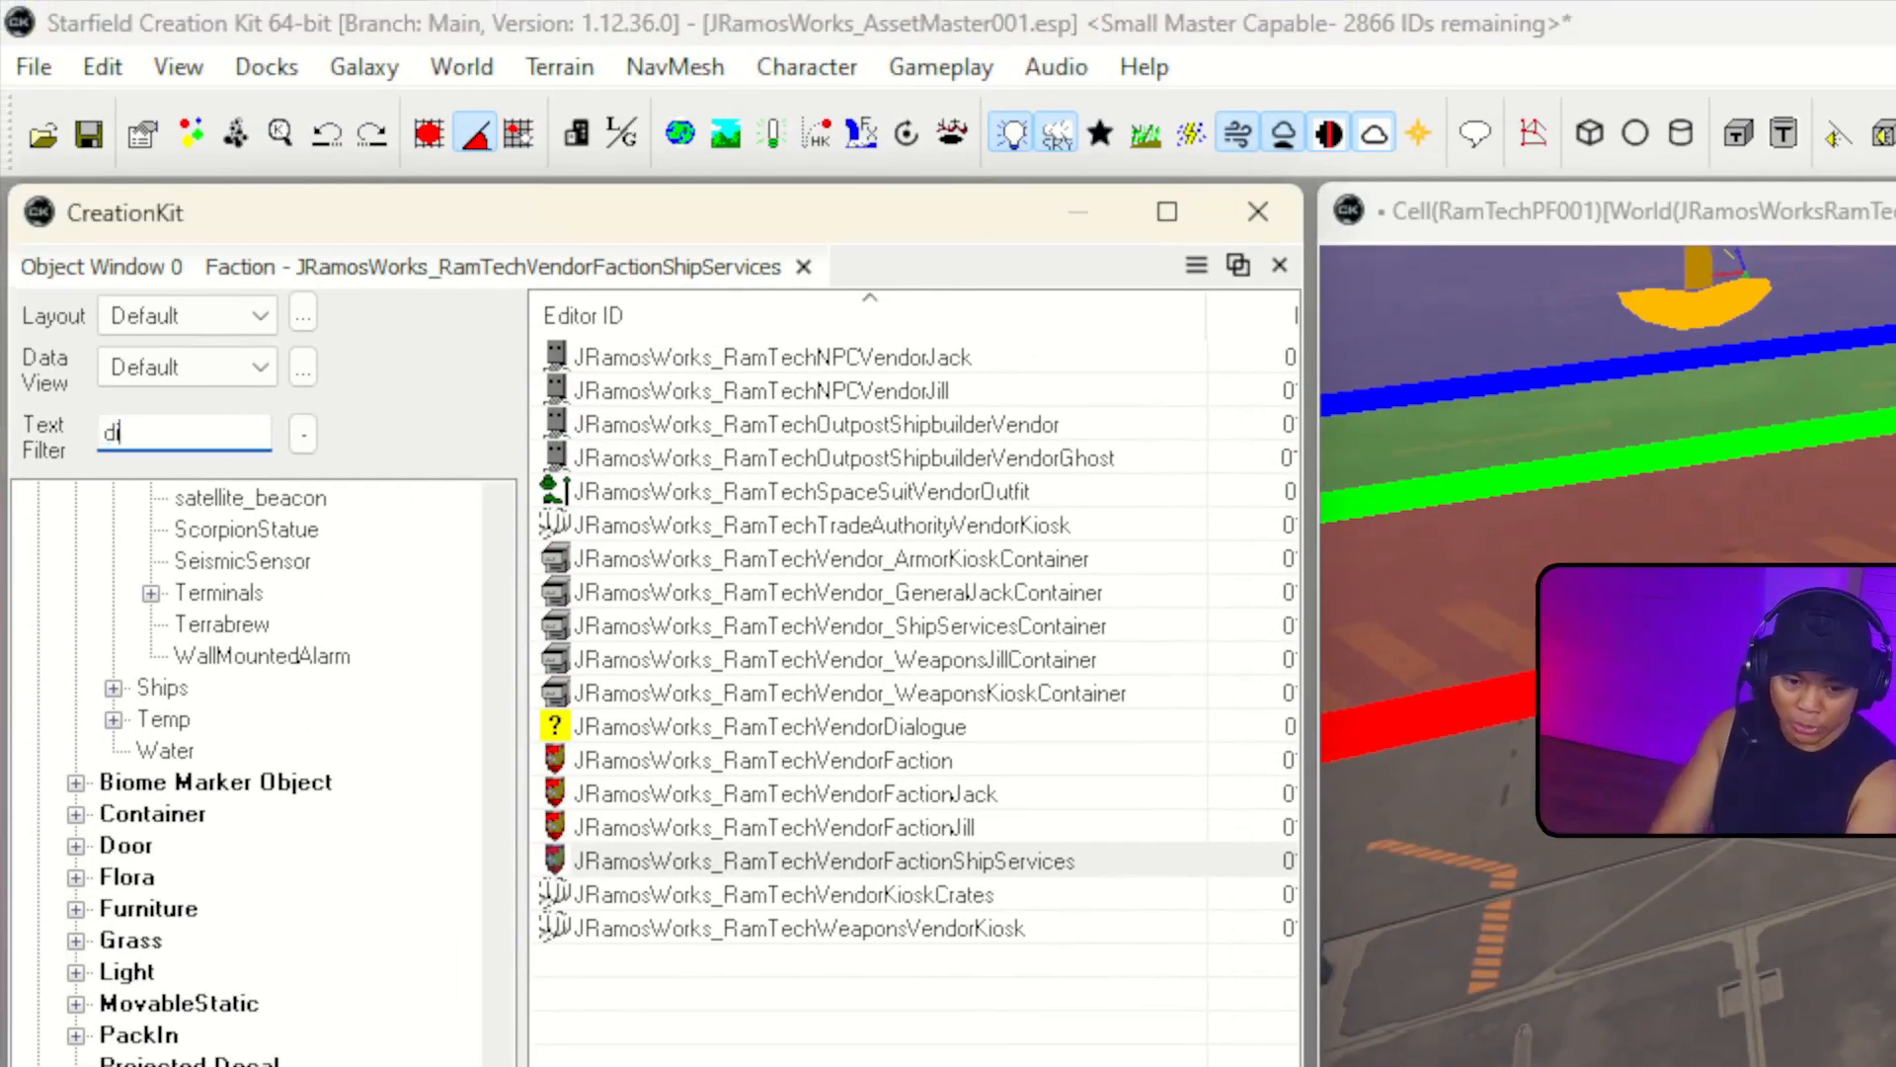
{"action": "type", "text": "alogueshipservi"}
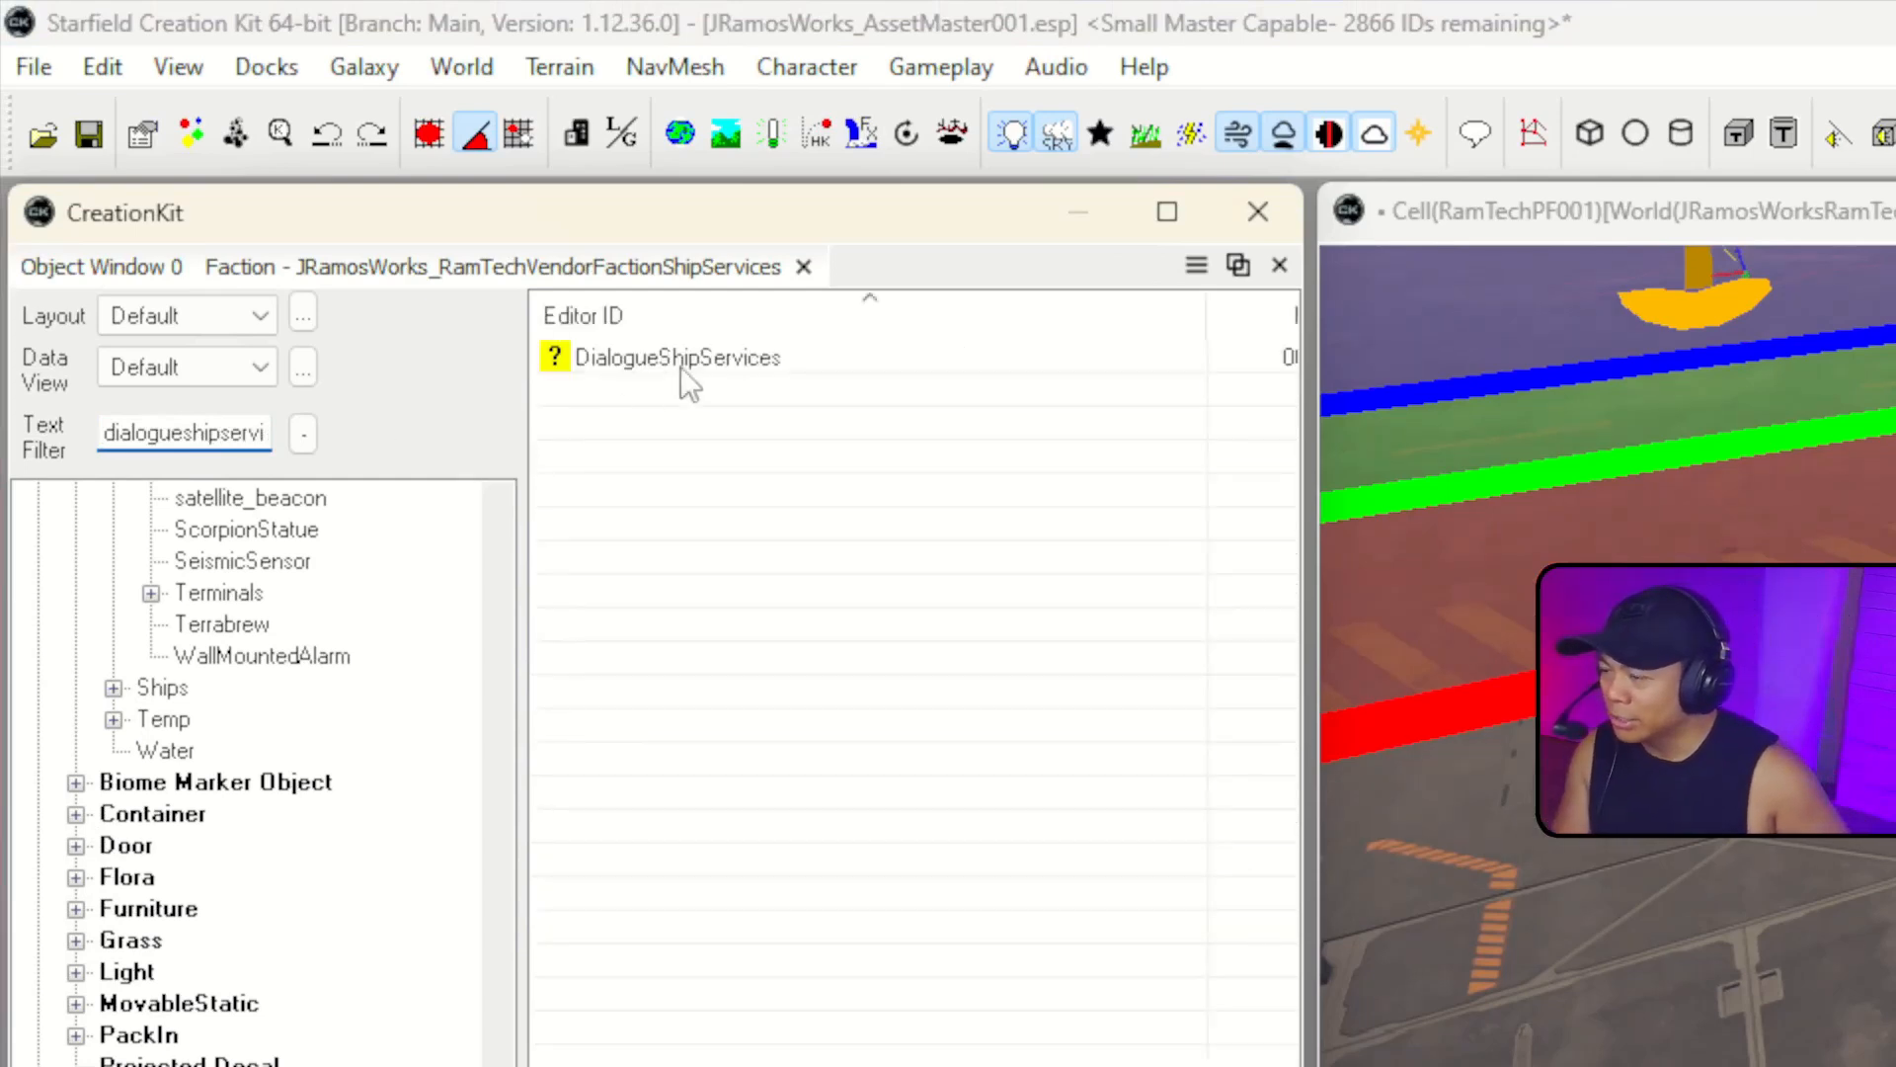
{"action": "double_click", "coordinate": [650, 367]}
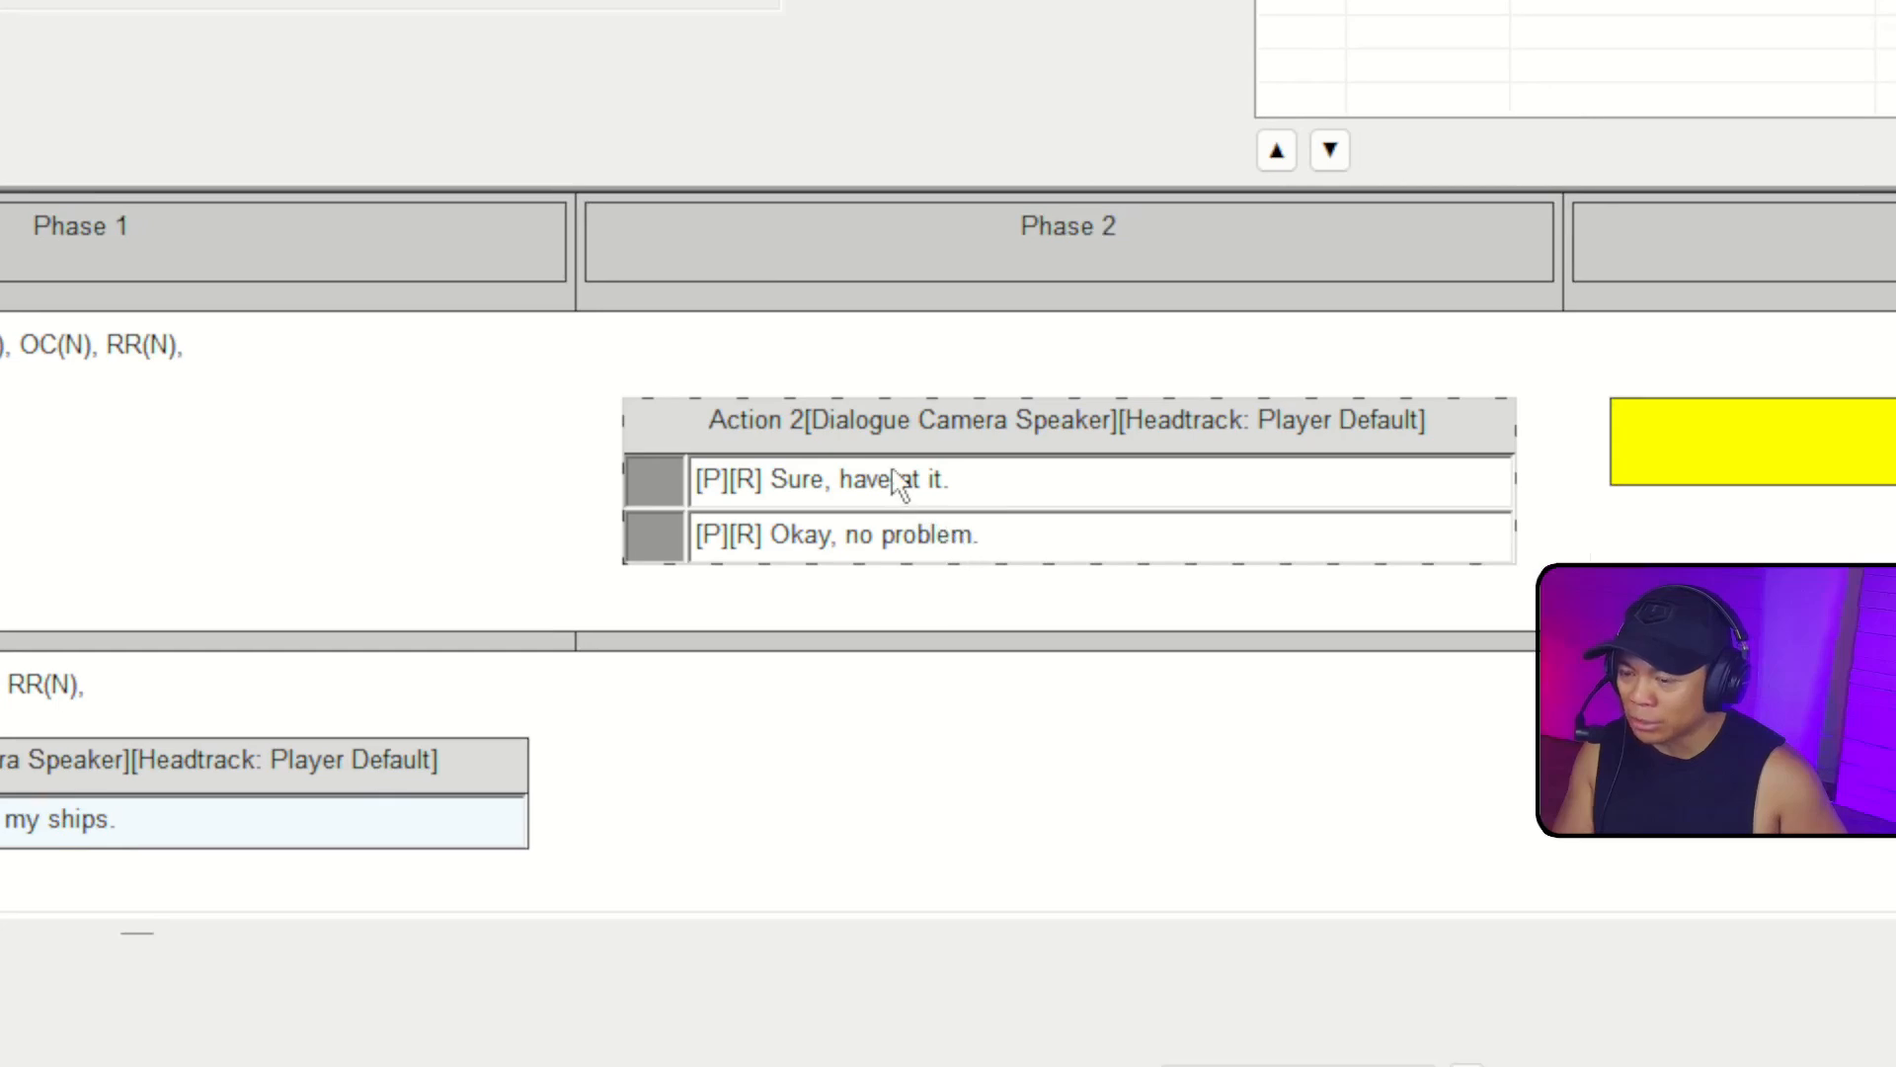
Inspect the script attached to the "Sure, have at it." response in Phase 2 of the DialogueShipServices_TL_Modding scene.
{"action": "right_click", "coordinate": [899, 486]}
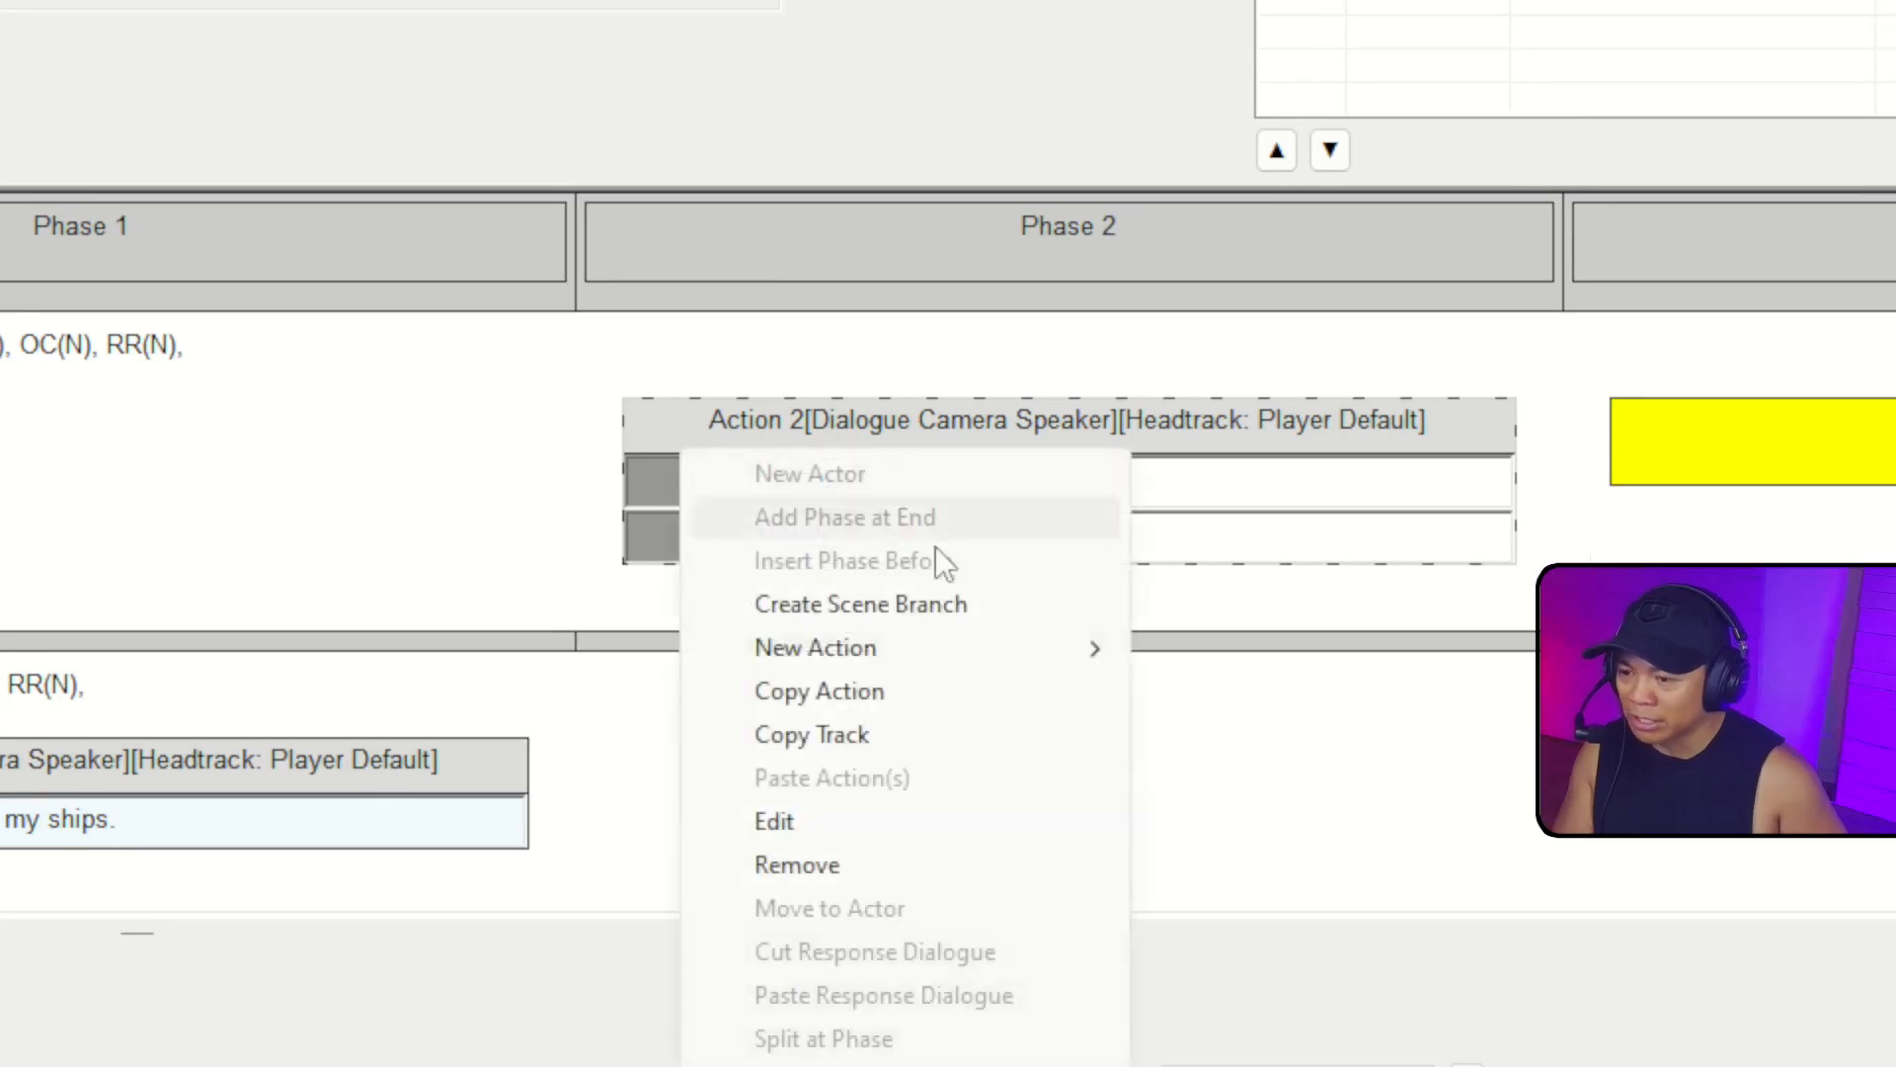
{"action": "left_click", "coordinate": [956, 819]}
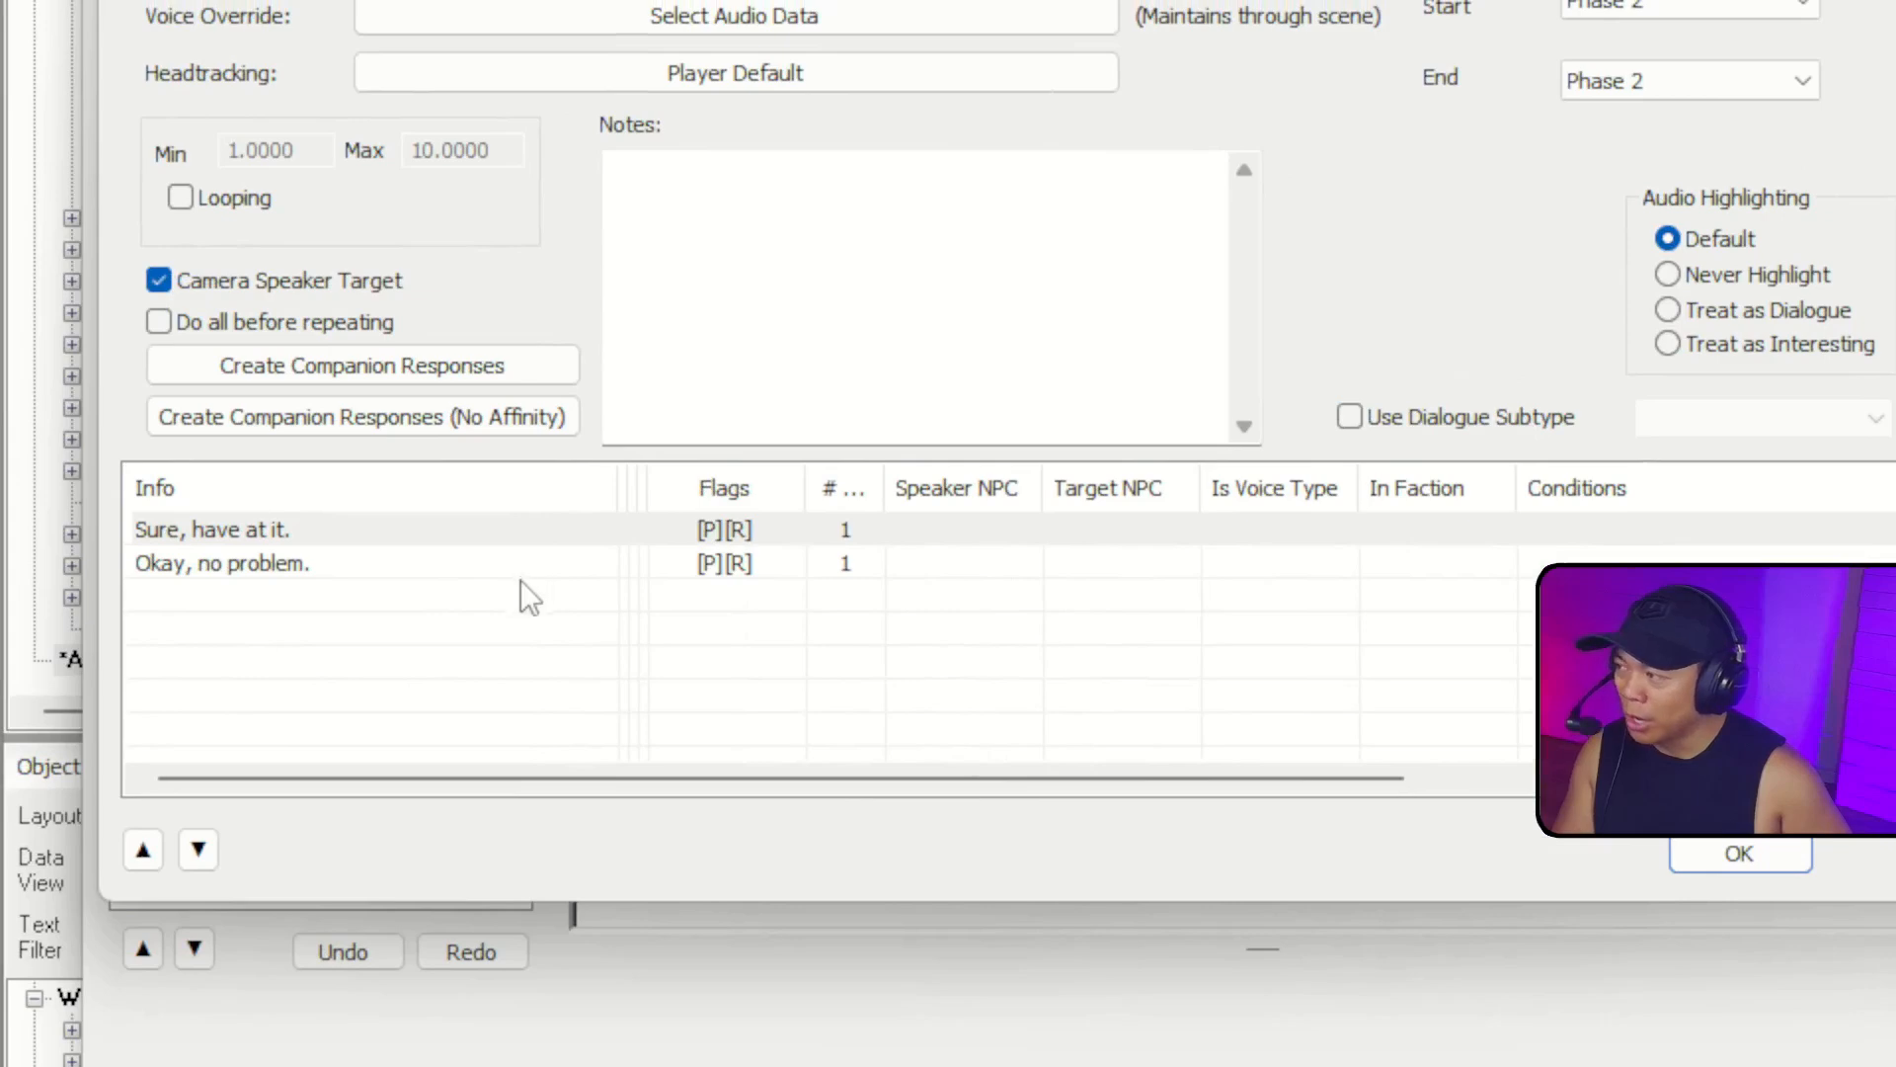
{"action": "double_click", "coordinate": [578, 530]}
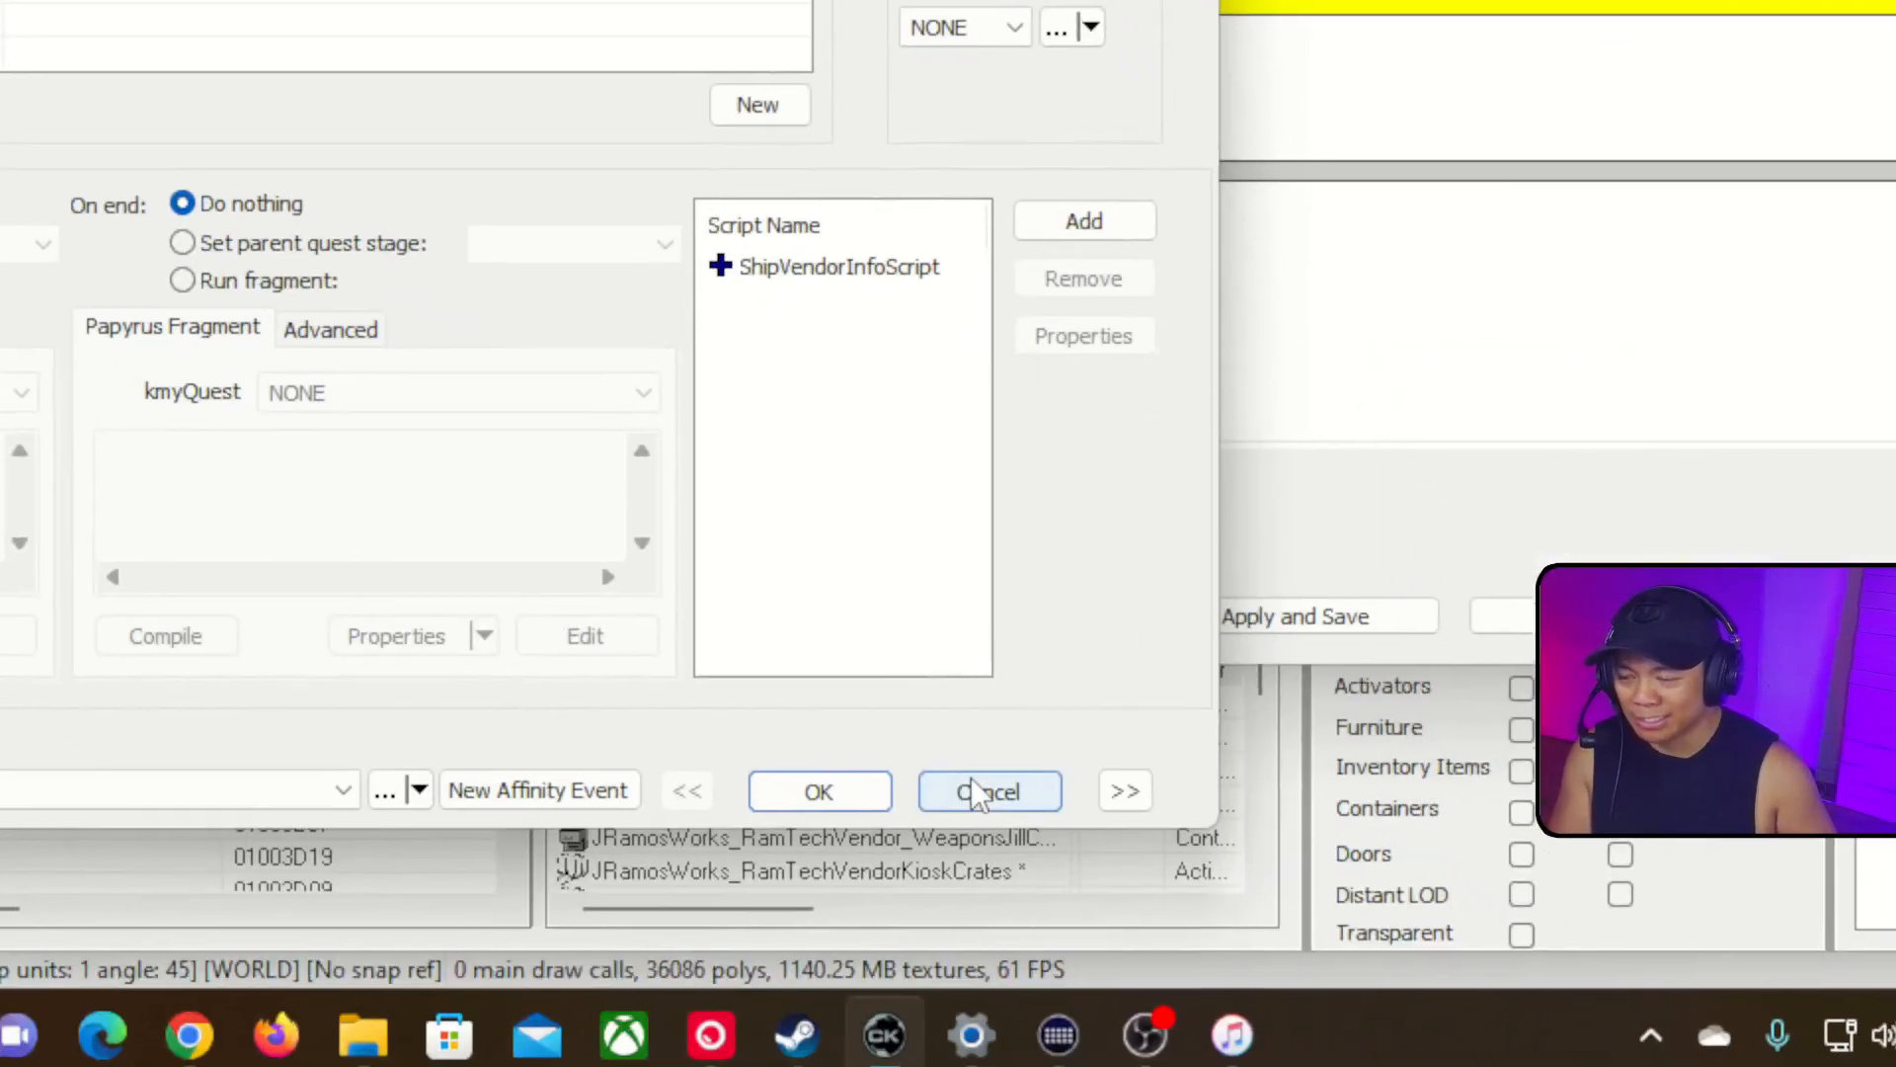
{"action": "left_click", "coordinate": [1172, 939]}
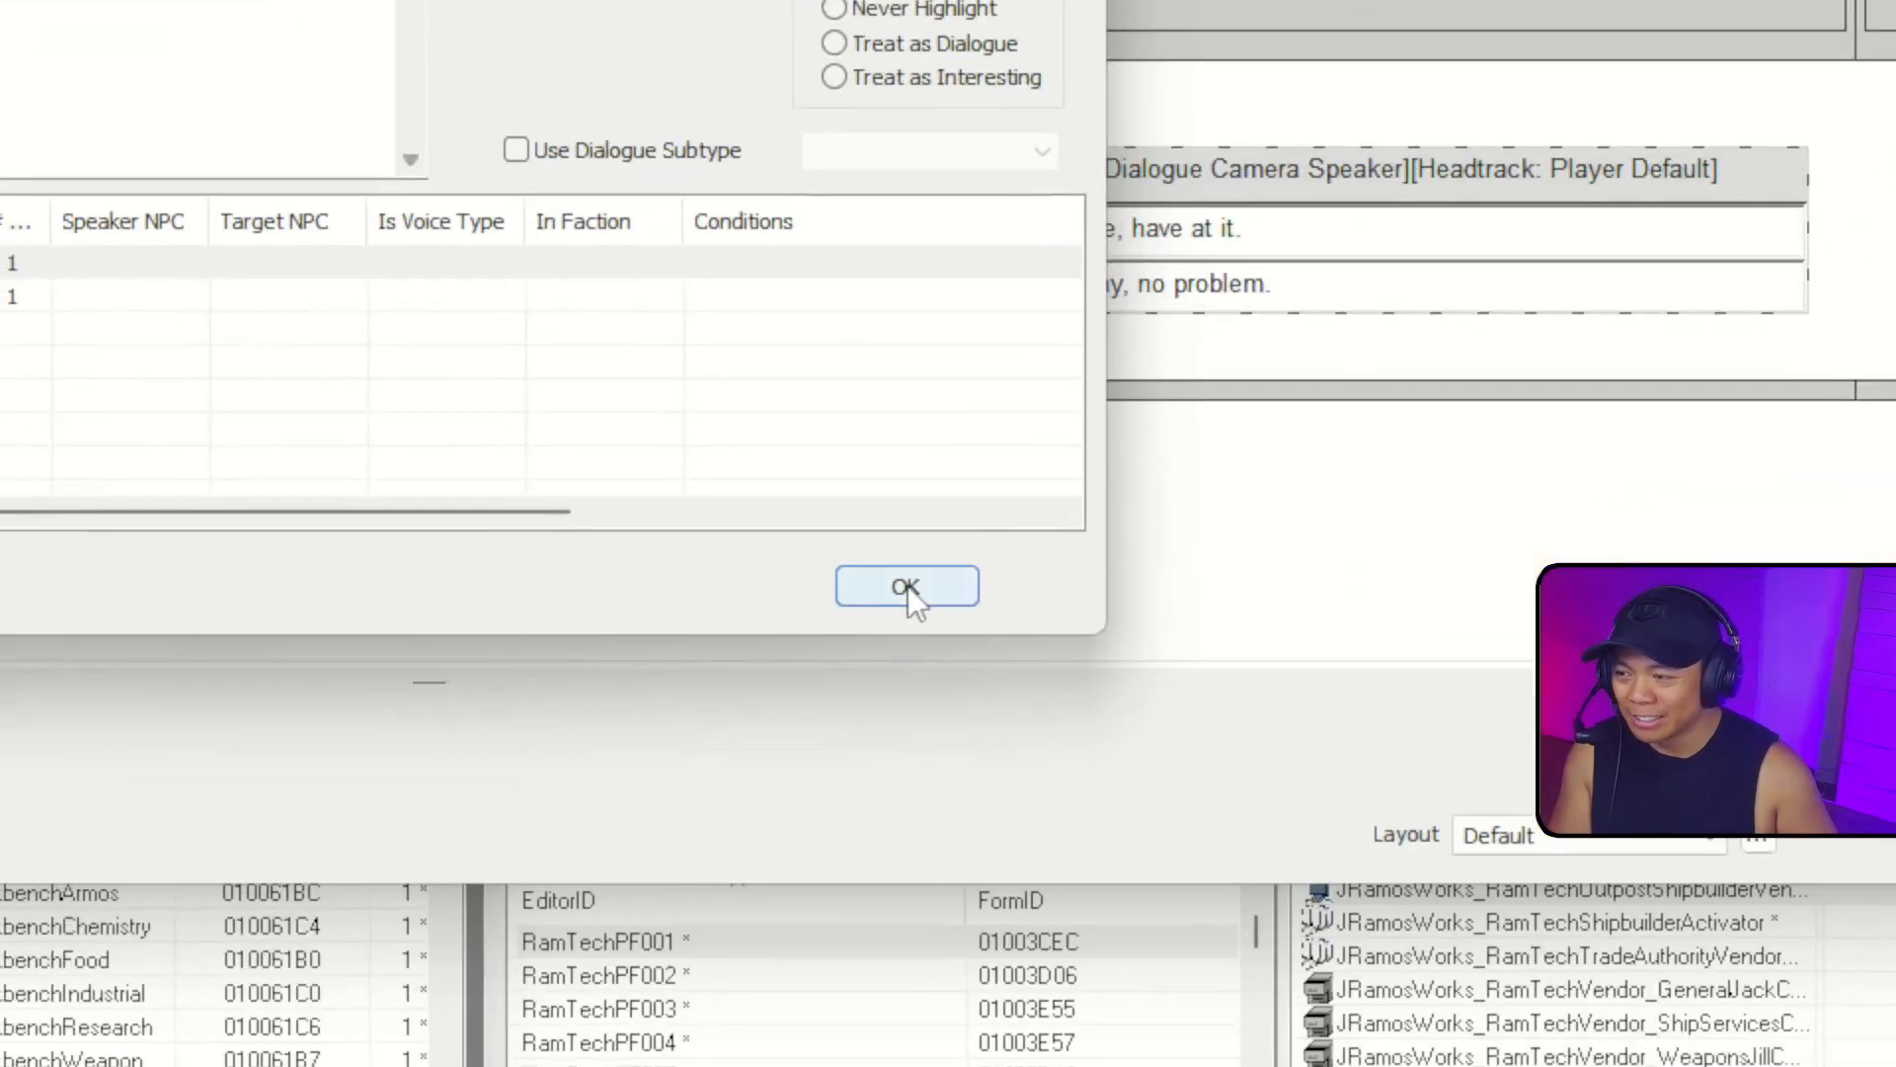
{"action": "left_click", "coordinate": [906, 587]}
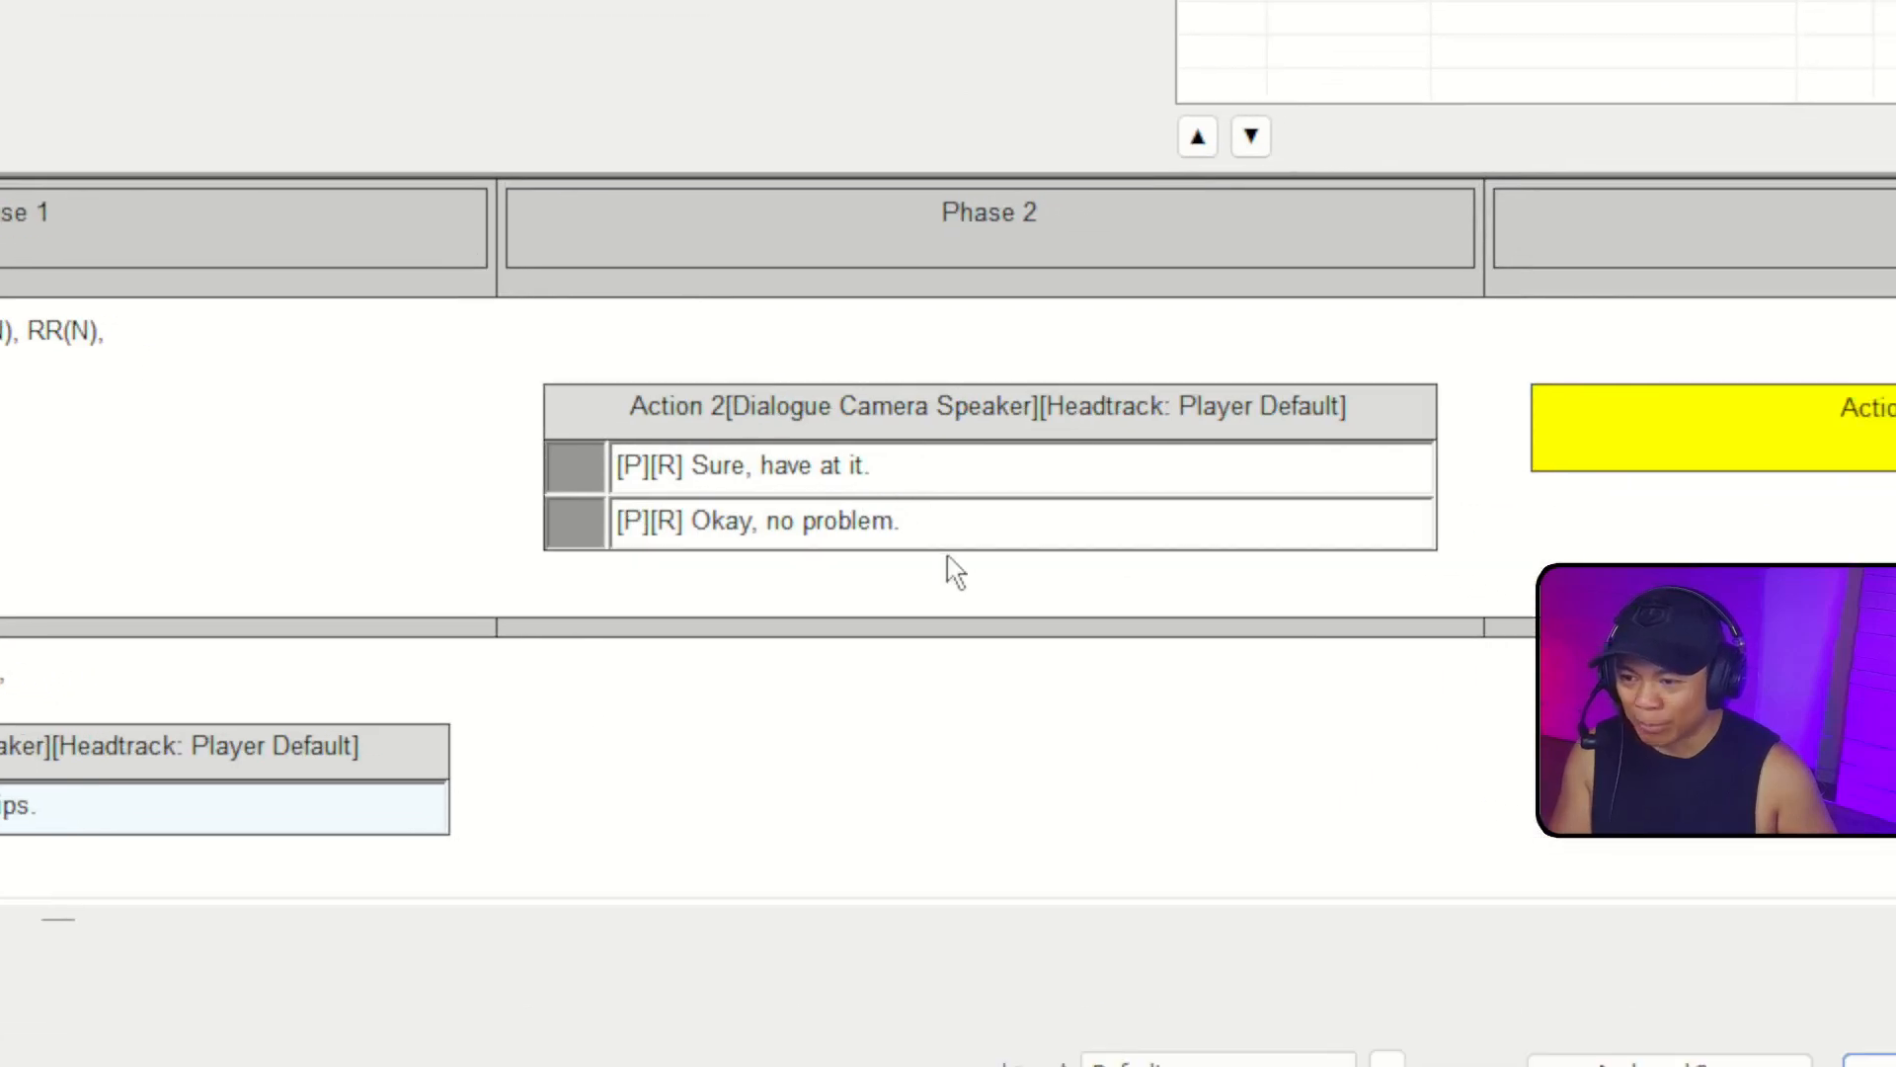
Review the DialogueShipServices_TL_ShipVending scene for comparison and close the quest without saving changes.
{"action": "left_click", "coordinate": [975, 524]}
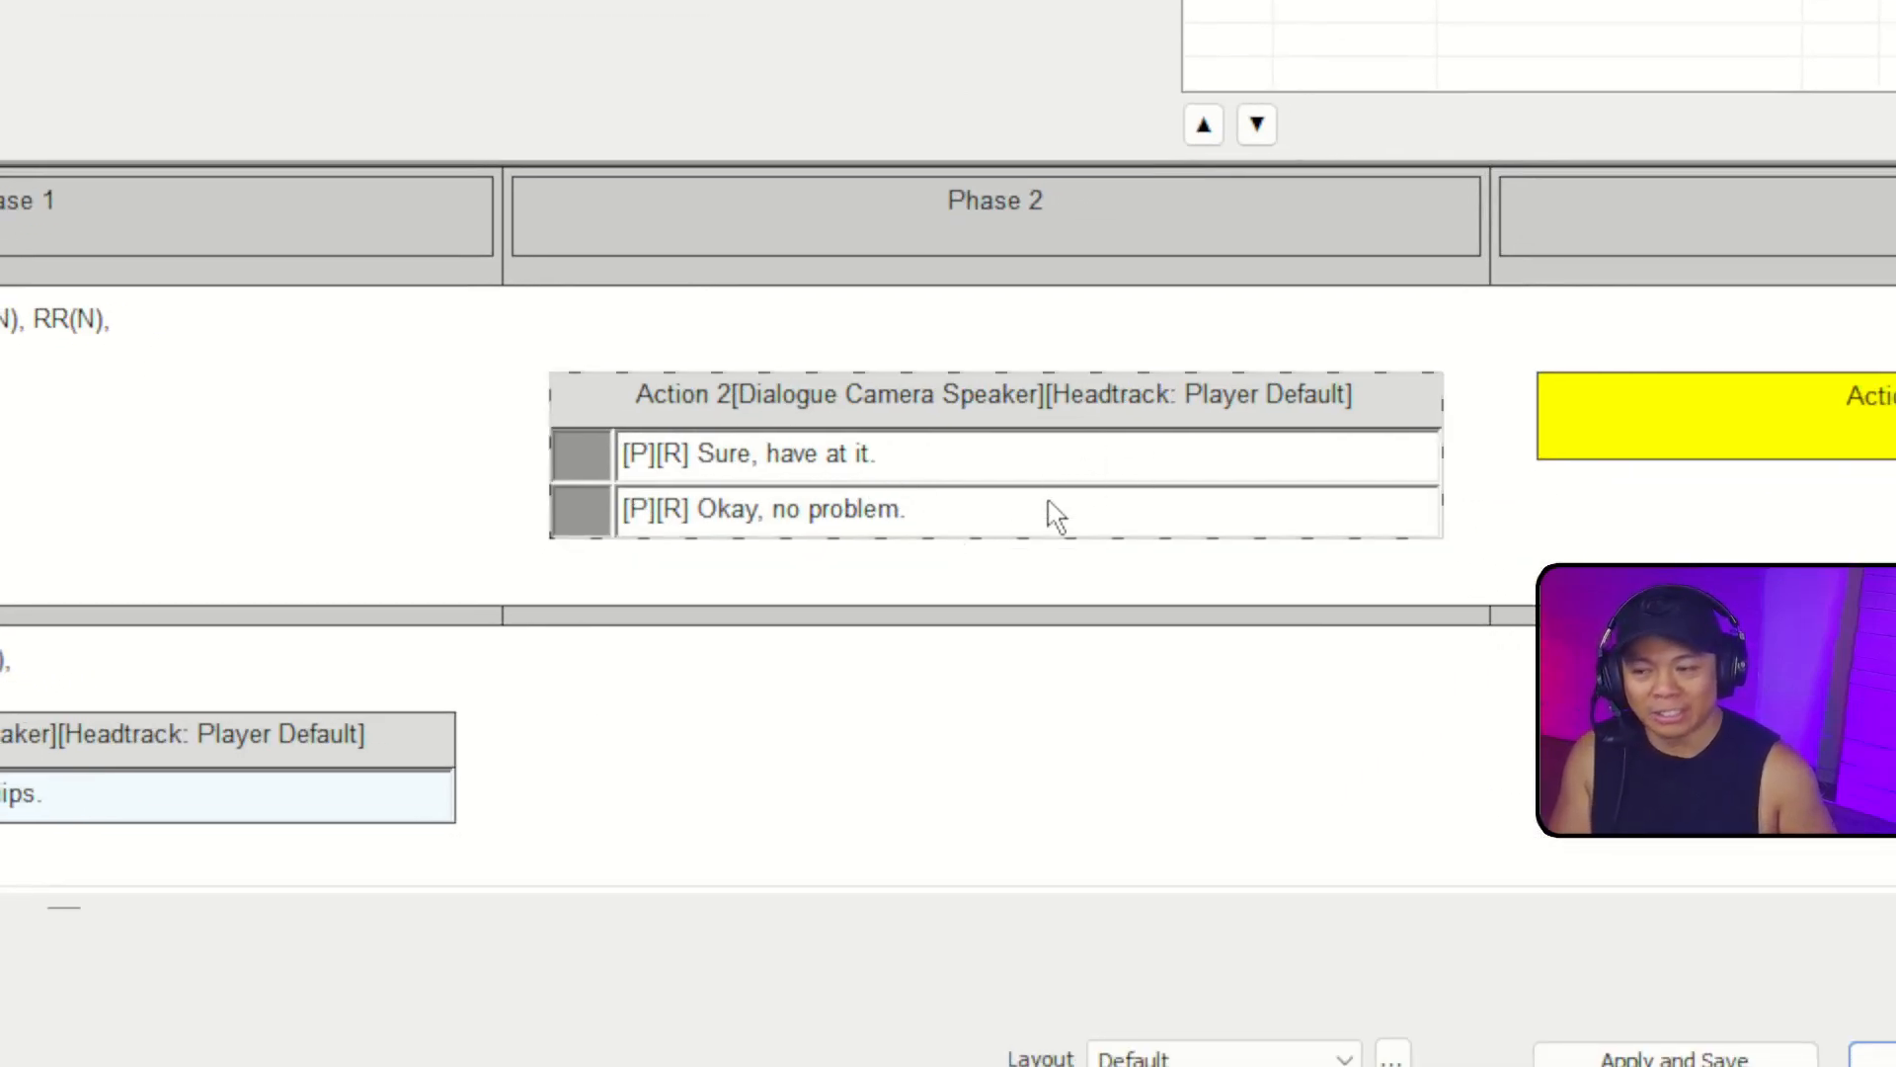
{"action": "left_click", "coordinate": [1303, 229]}
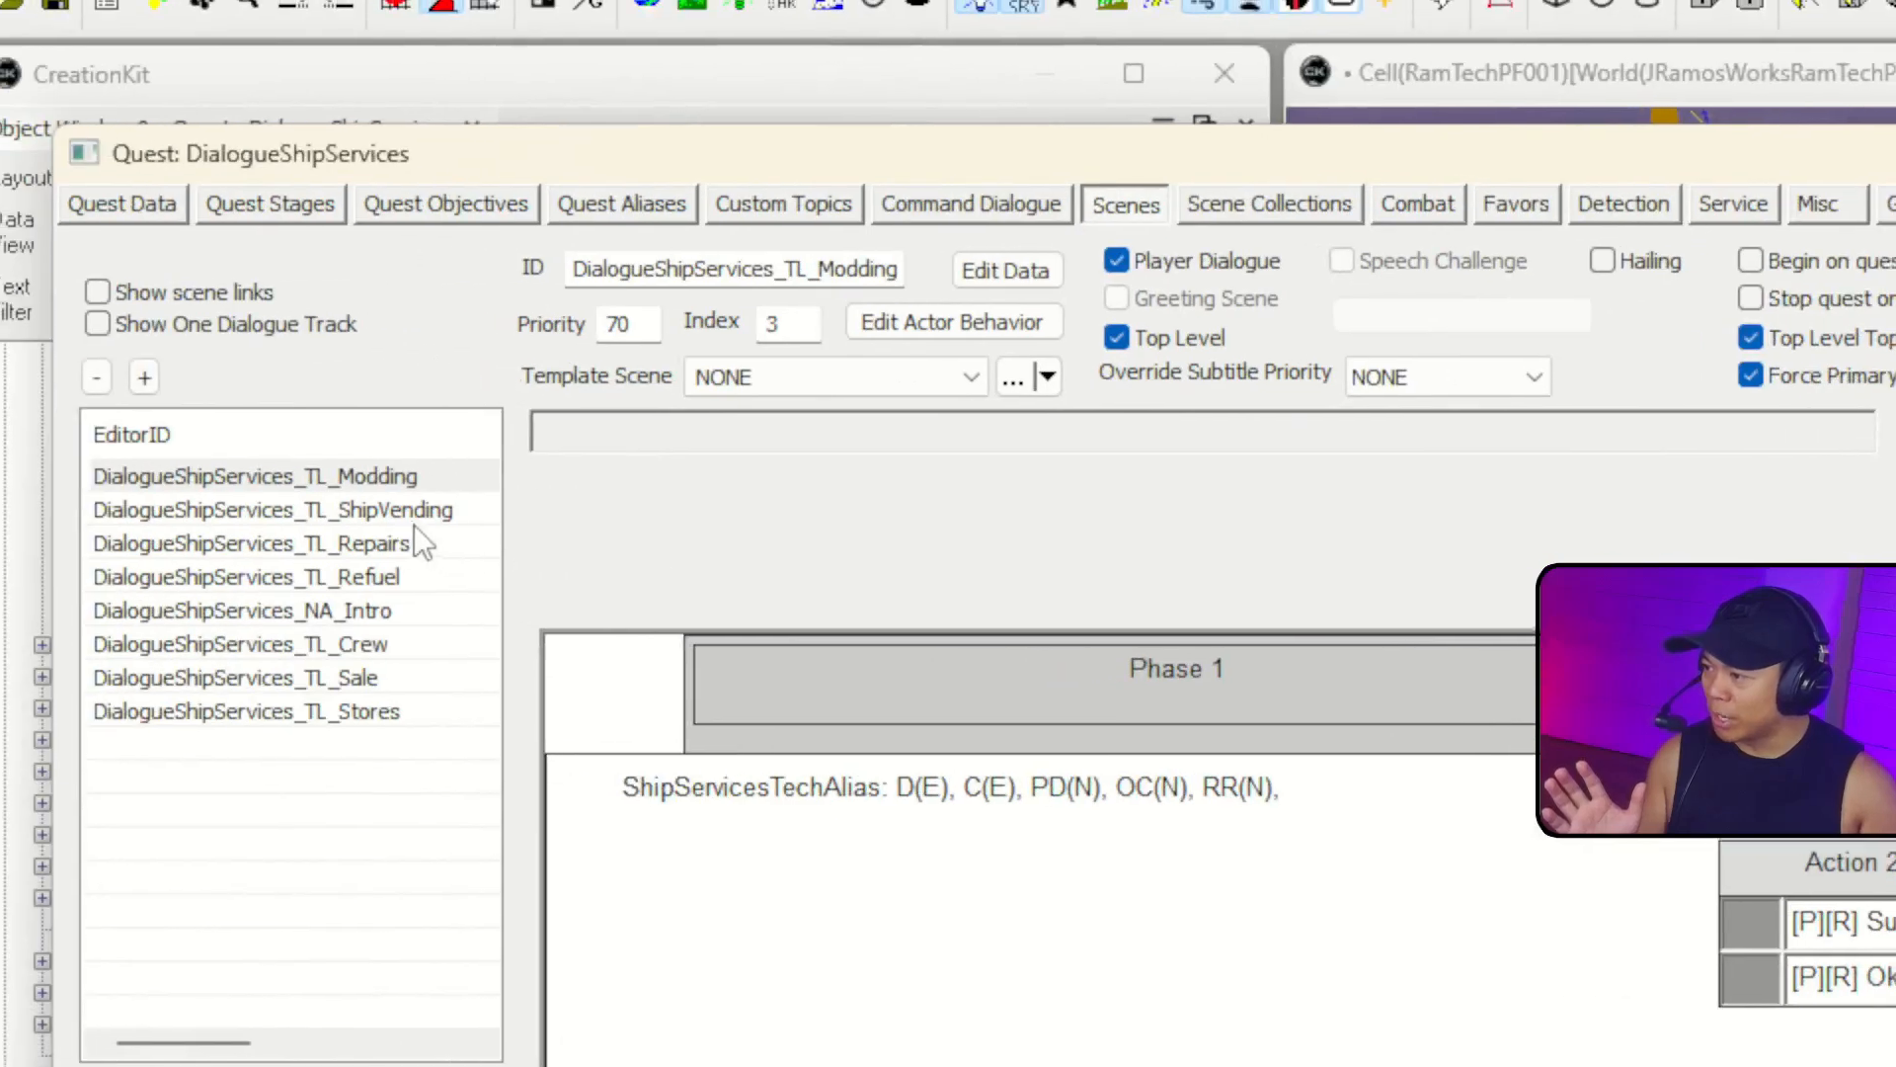
{"action": "left_click", "coordinate": [321, 518]}
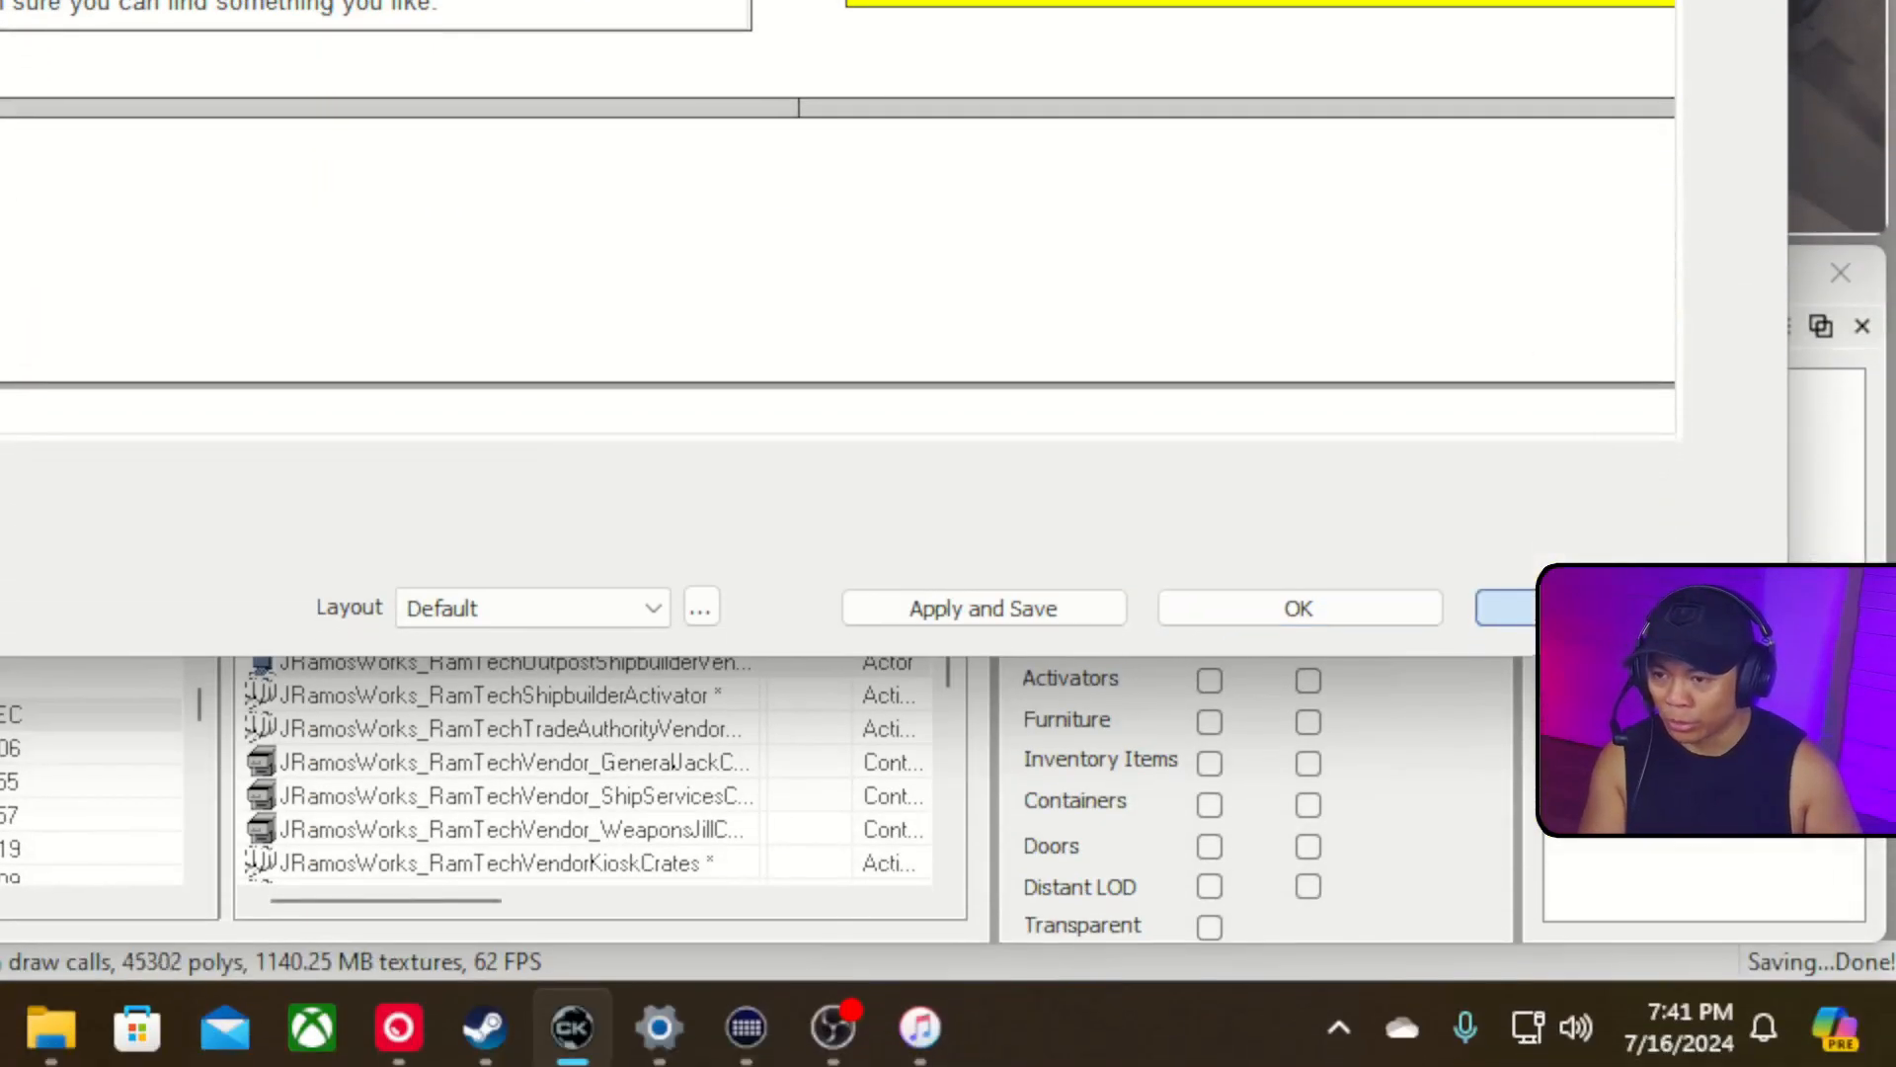
{"action": "left_click", "coordinate": [1618, 607]}
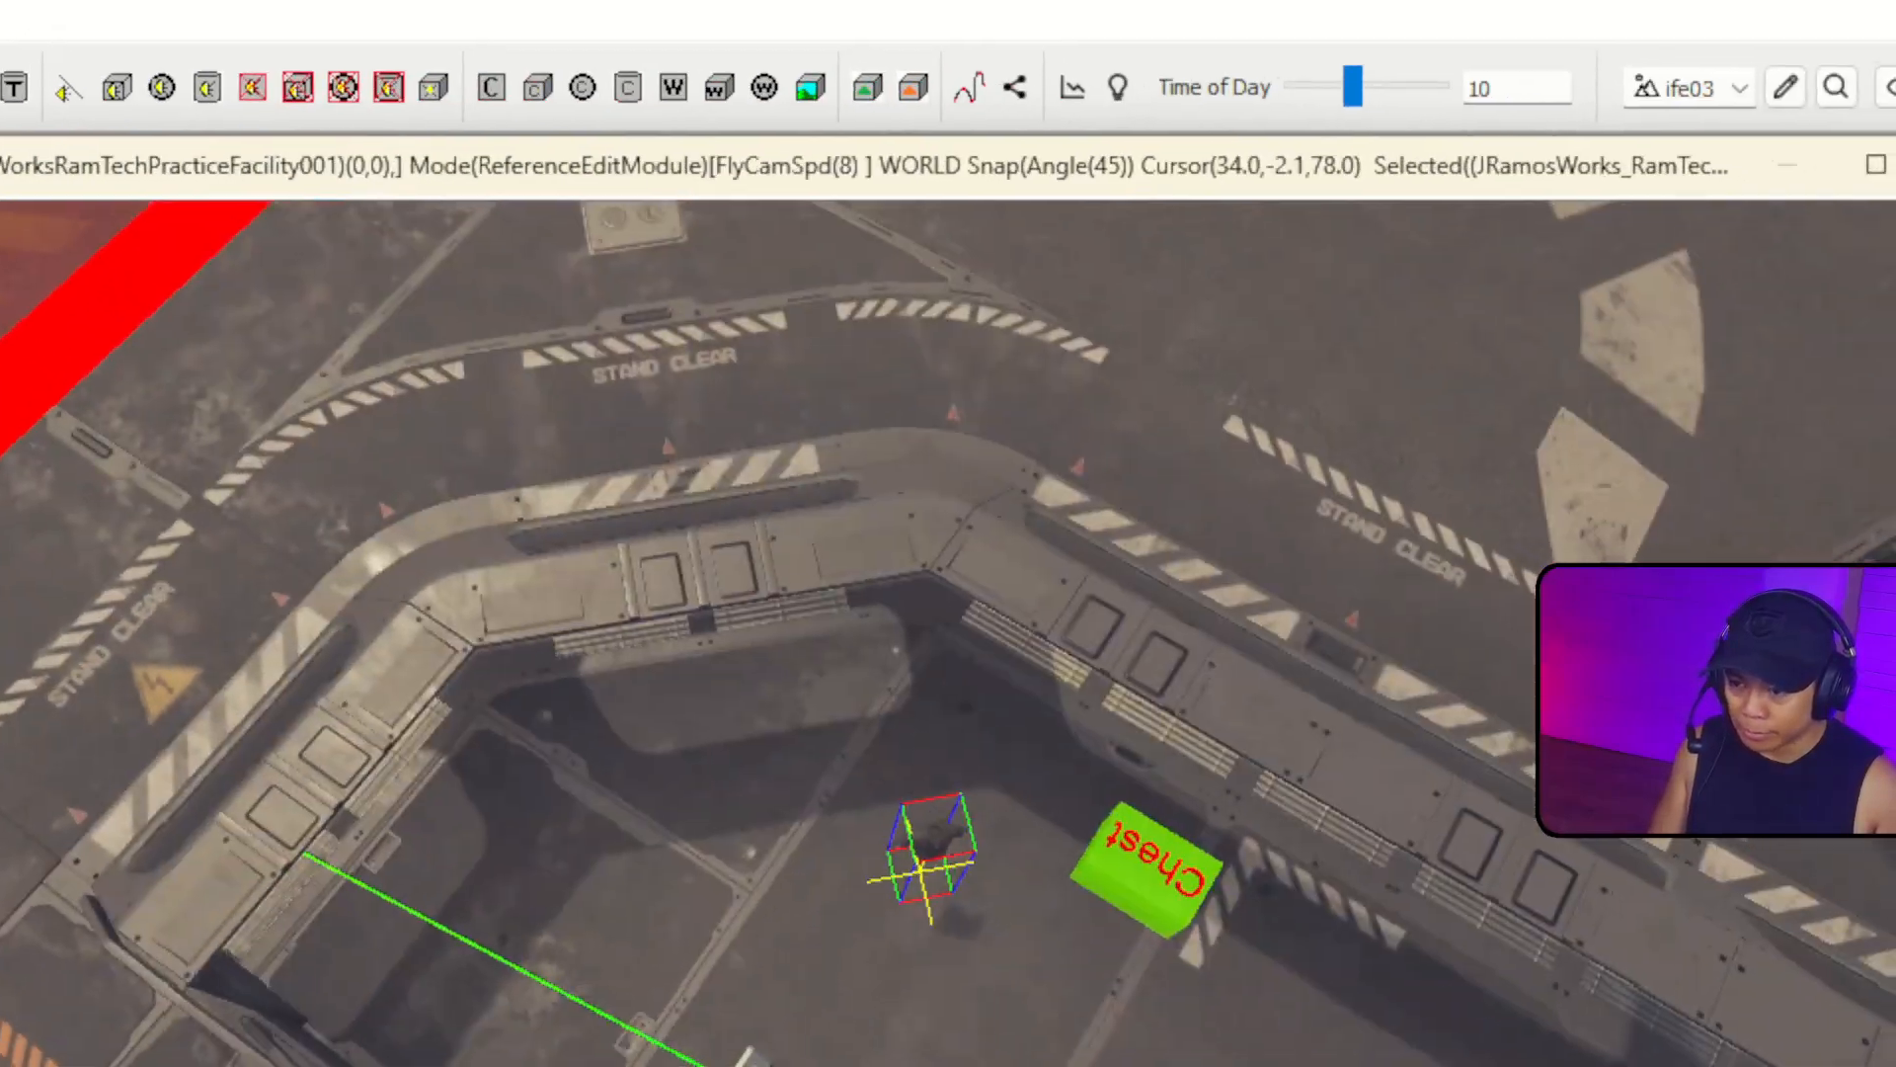
{"action": "middle_click_drag", "start_coordinate": [948, 632], "coordinate": [781, 593], "text": "shift"}
{"action": "scroll", "coordinate": [948, 632], "scroll_direction": "up", "scroll_amount": 5}
{"action": "key", "text": "s"}
{"action": "key", "text": "d"}
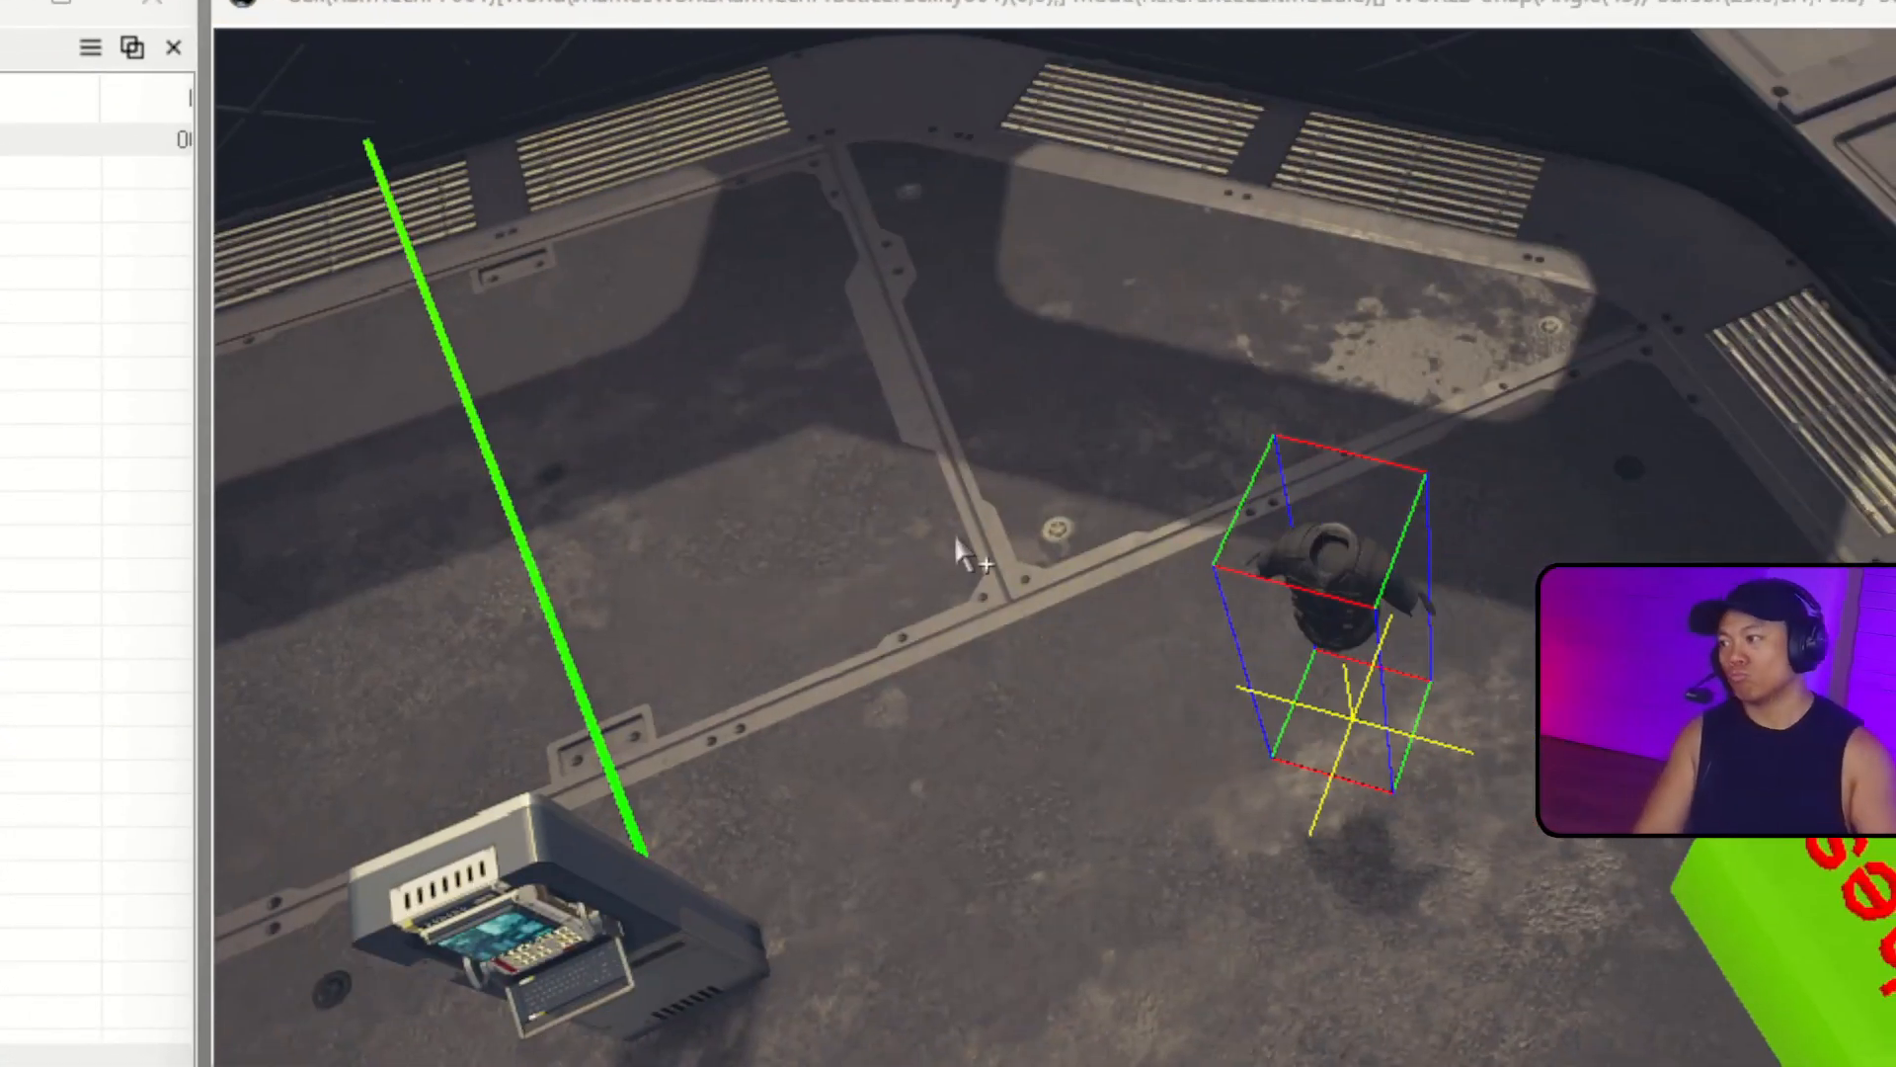
Switch to Starfield, approach the shipbuilder vendor, cross the landing pad, and enter and leave the ship at the RamTech Practice Facility.
{"action": "key", "text": "alt+Tab"}
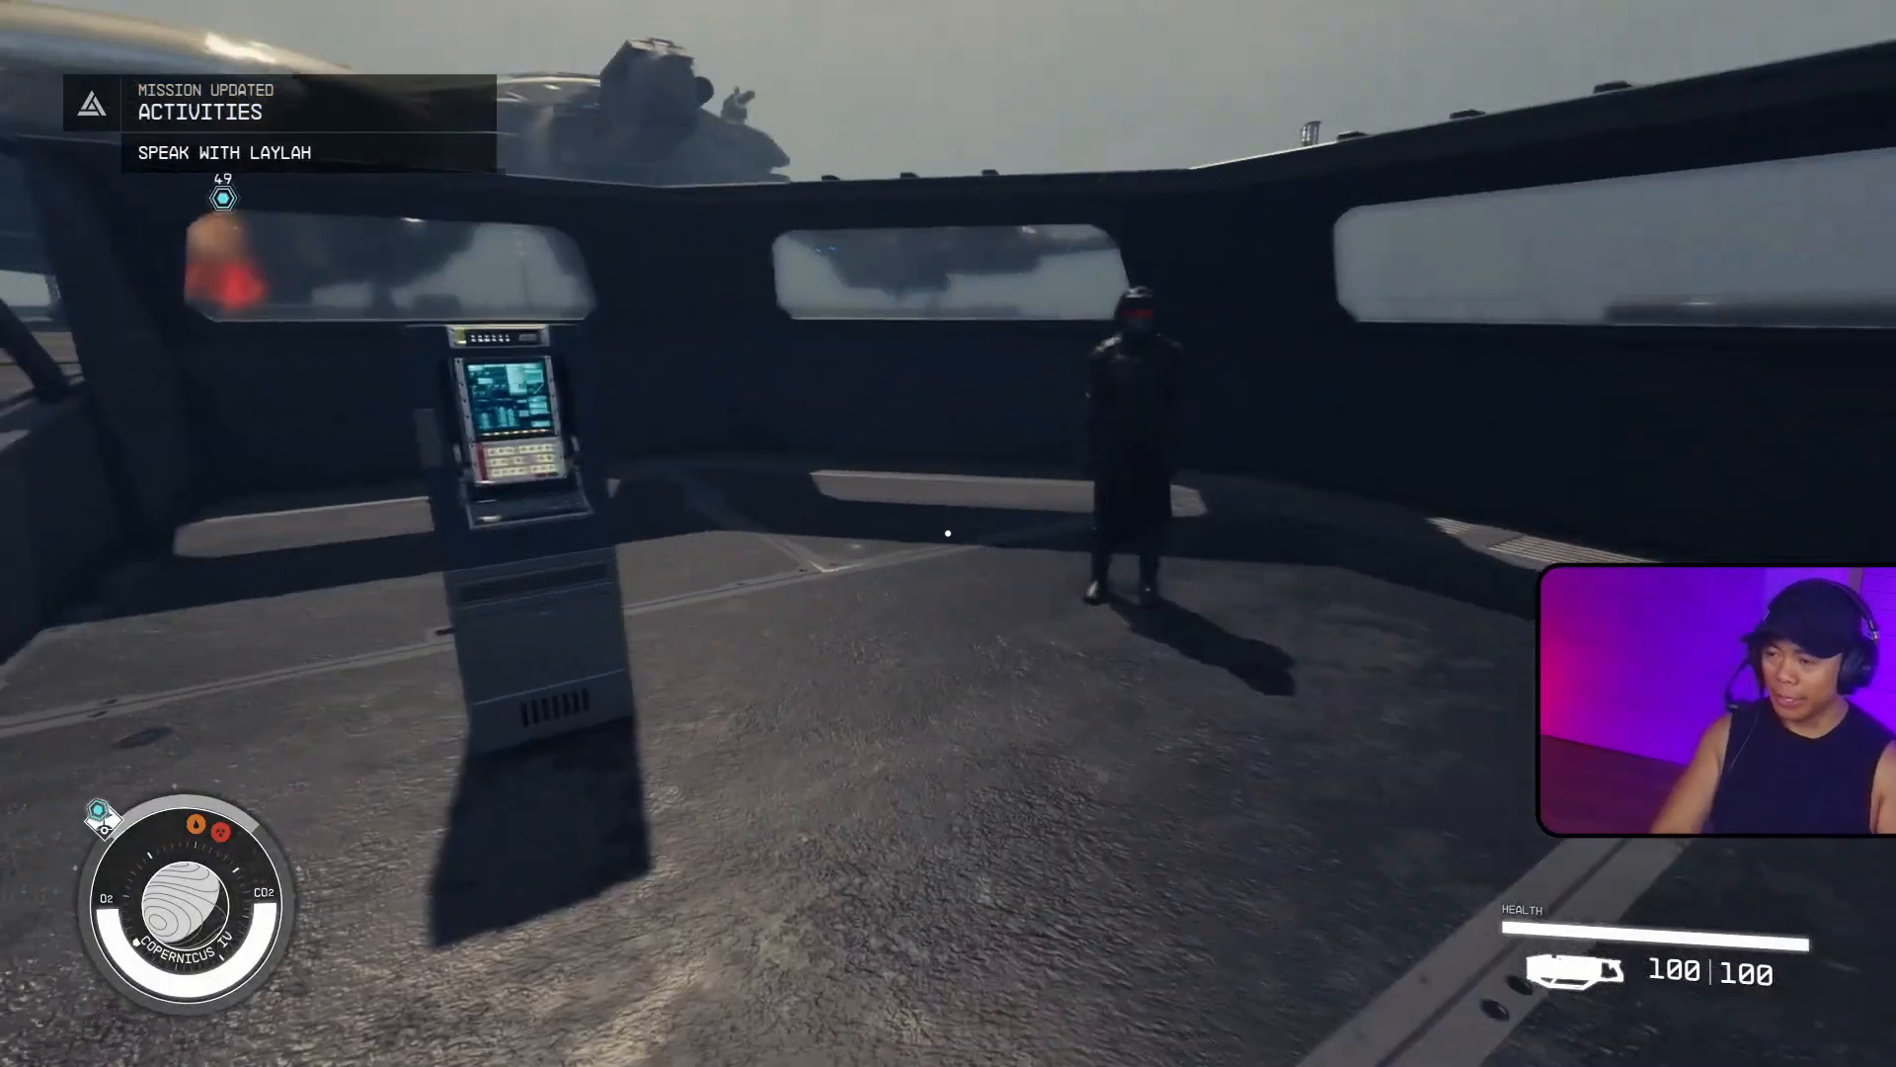
{"action": "key", "text": "w"}
{"action": "key", "text": "w"}
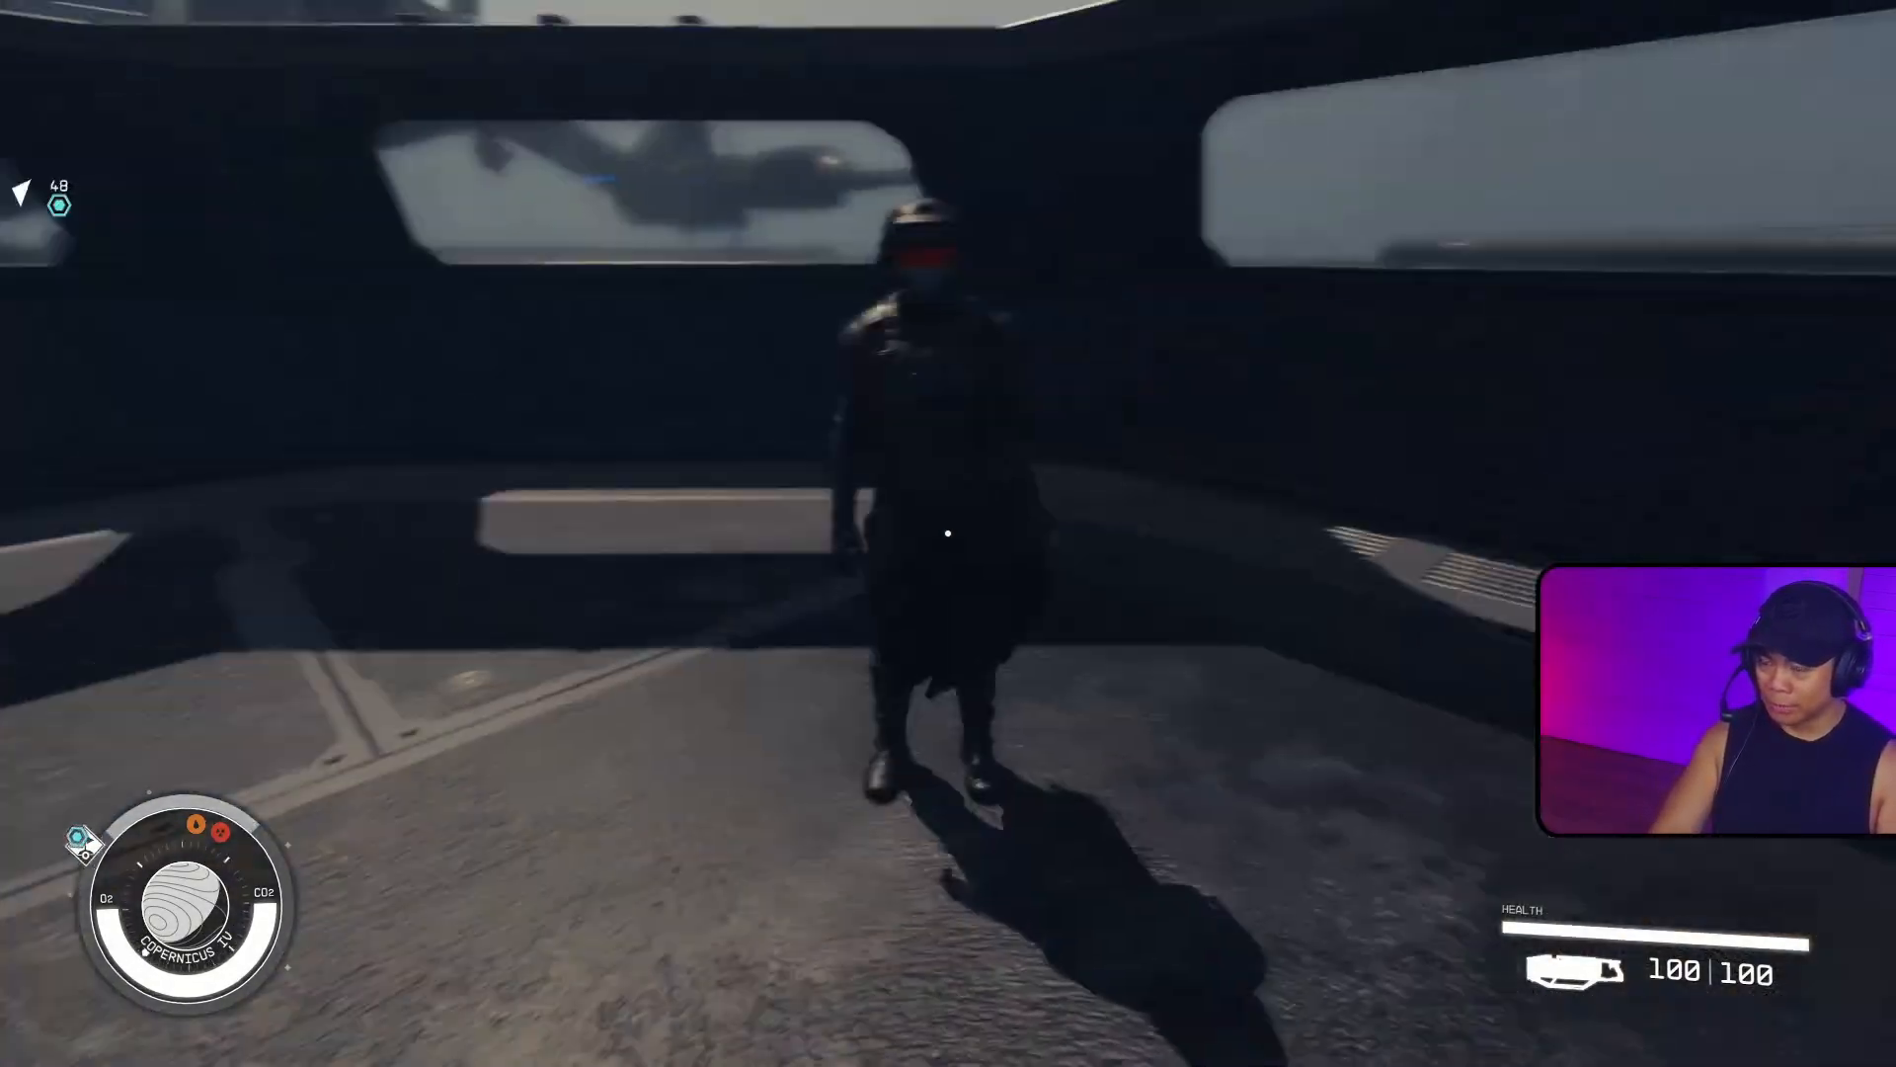
{"action": "key", "text": "w"}
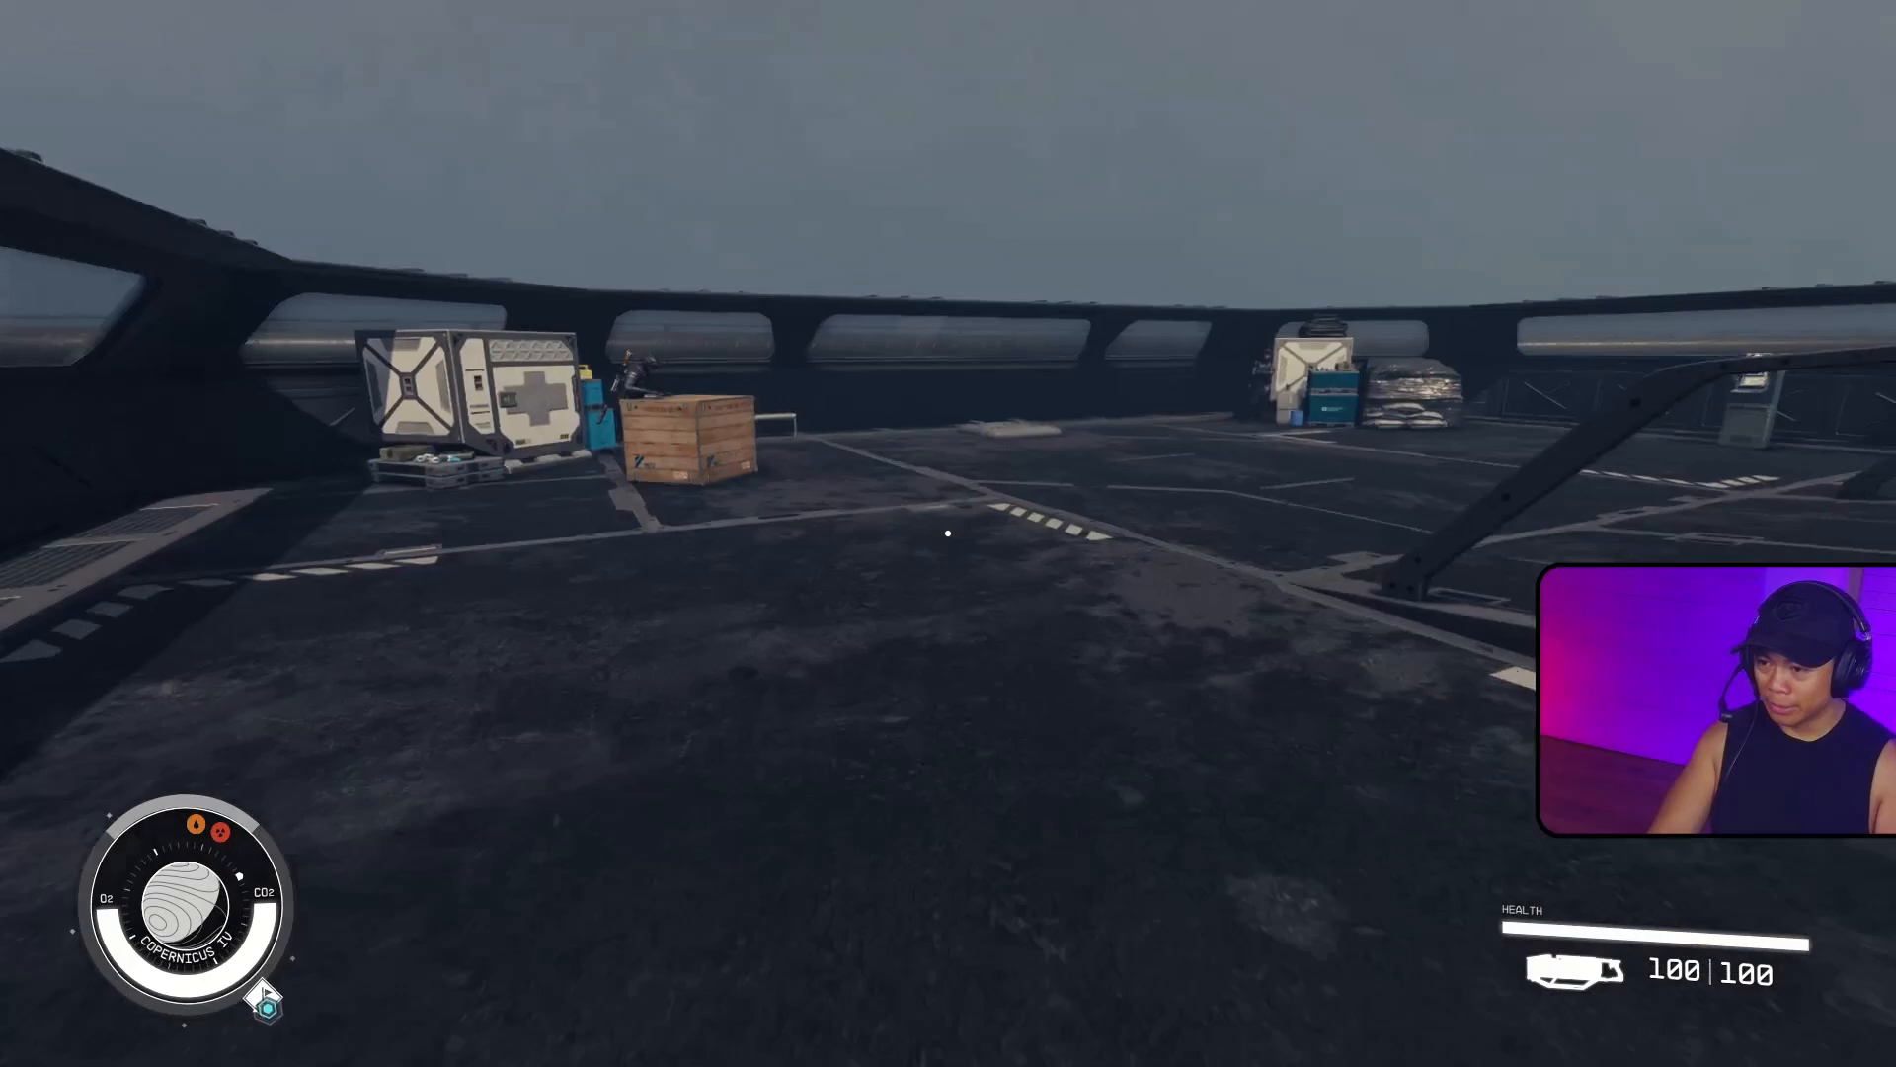
{"action": "key", "text": "w"}
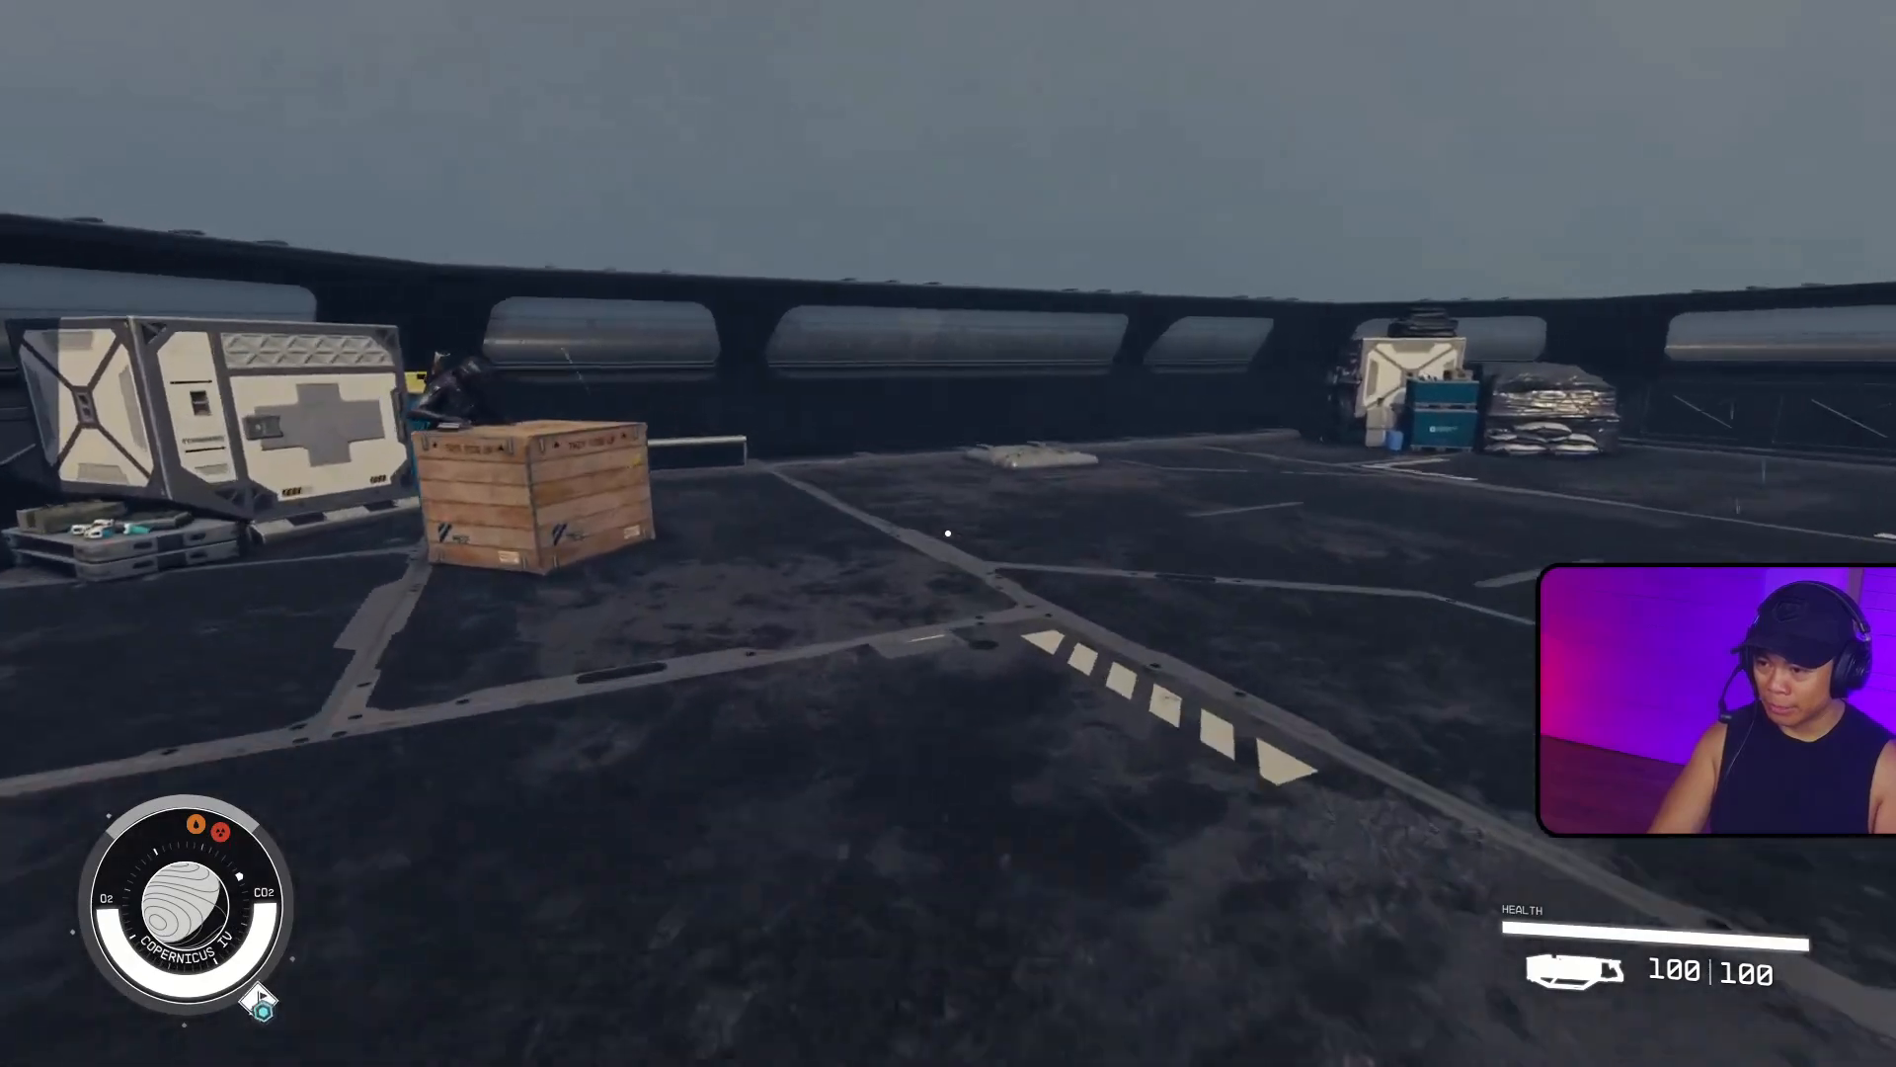
{"action": "key", "text": "e"}
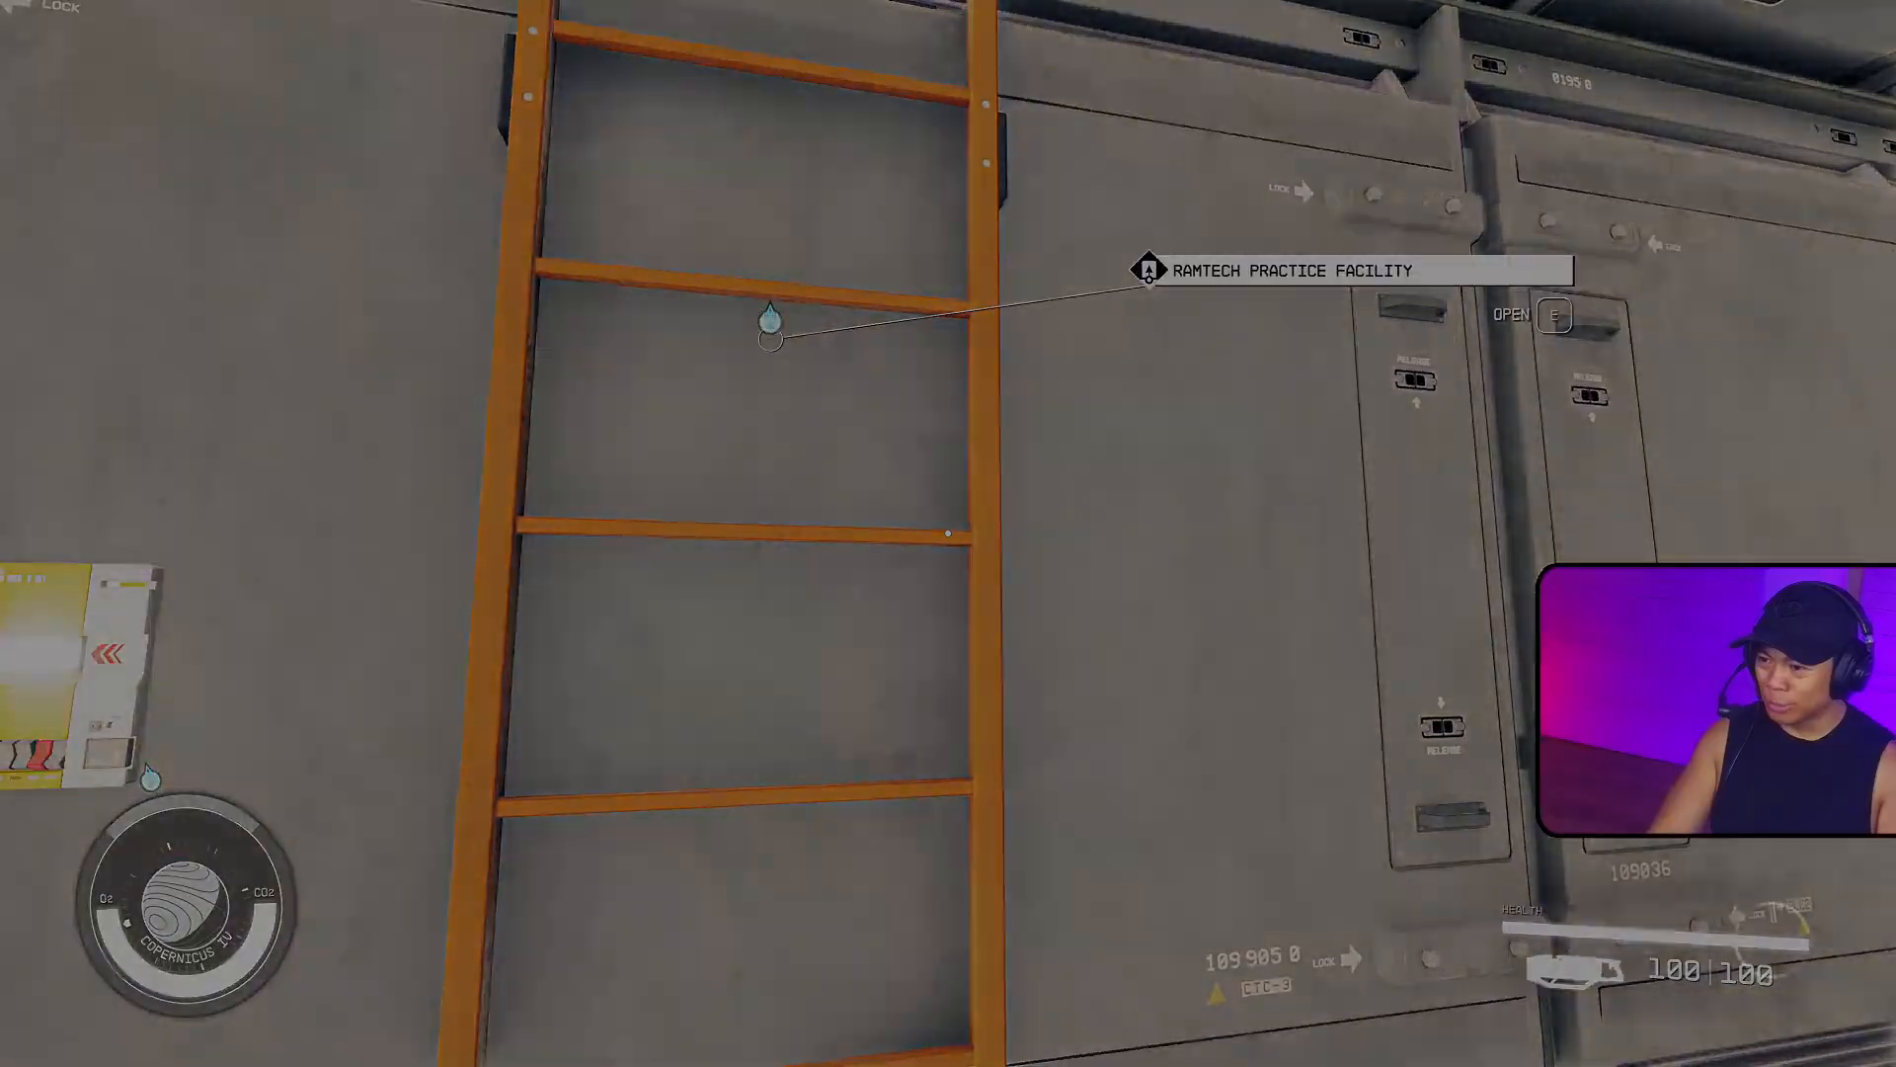
{"action": "key", "text": "e"}
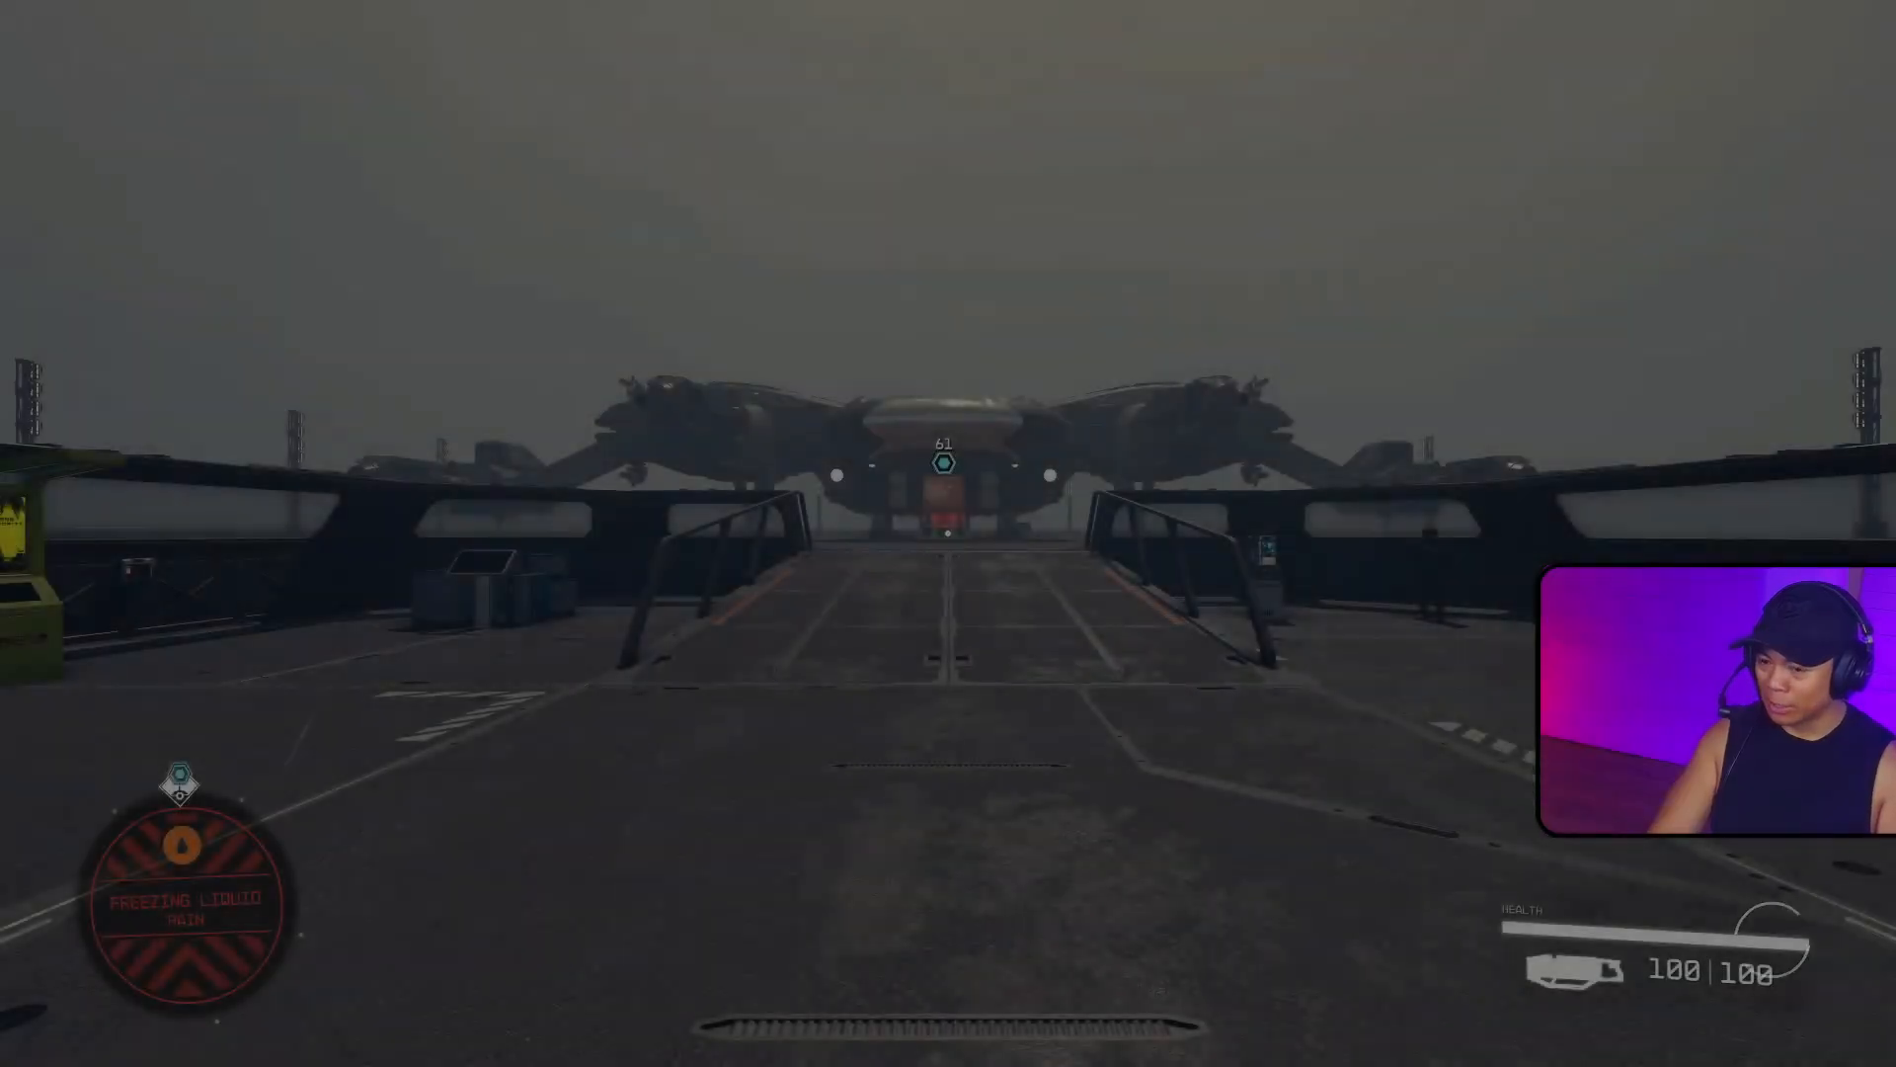
Return to the kiosk and check whether the shipbuilder vendor can be spoken to, and bring up the game's quit prompt.
{"action": "key", "text": "w"}
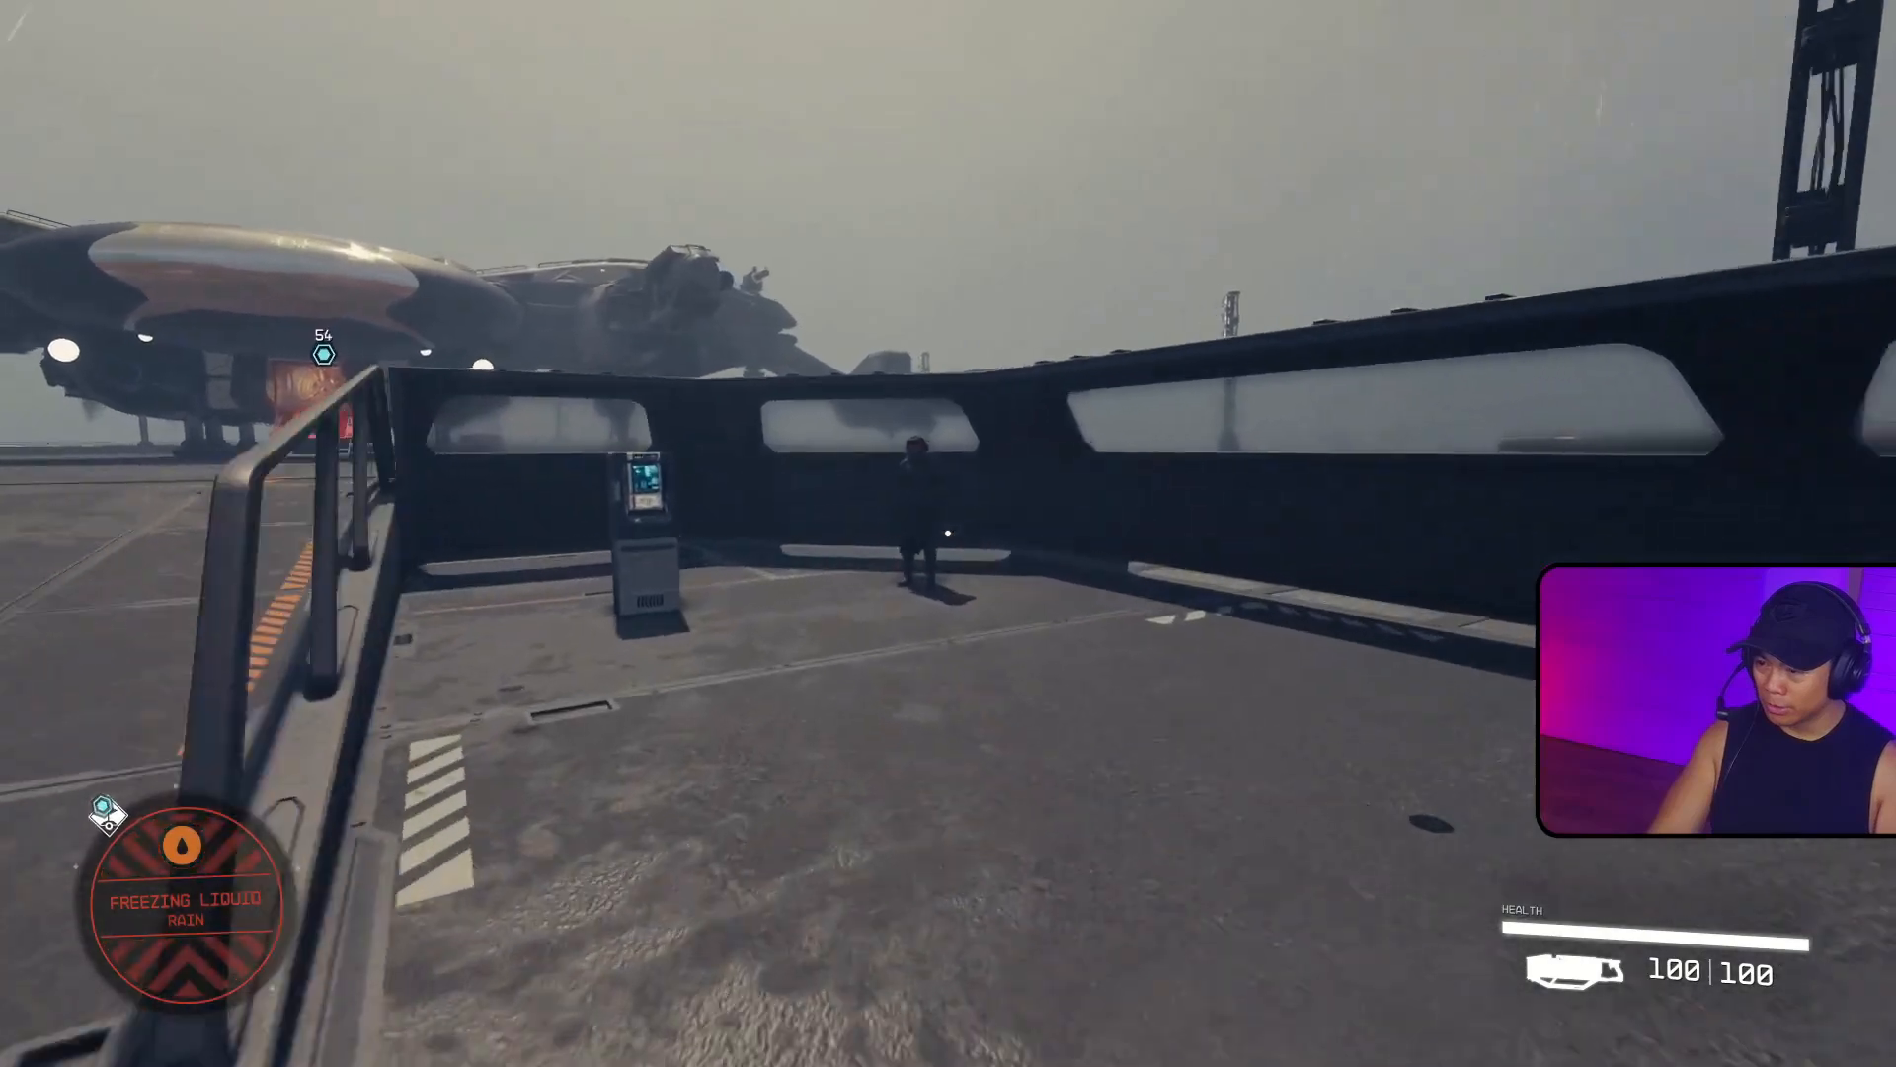
{"action": "key", "text": "s"}
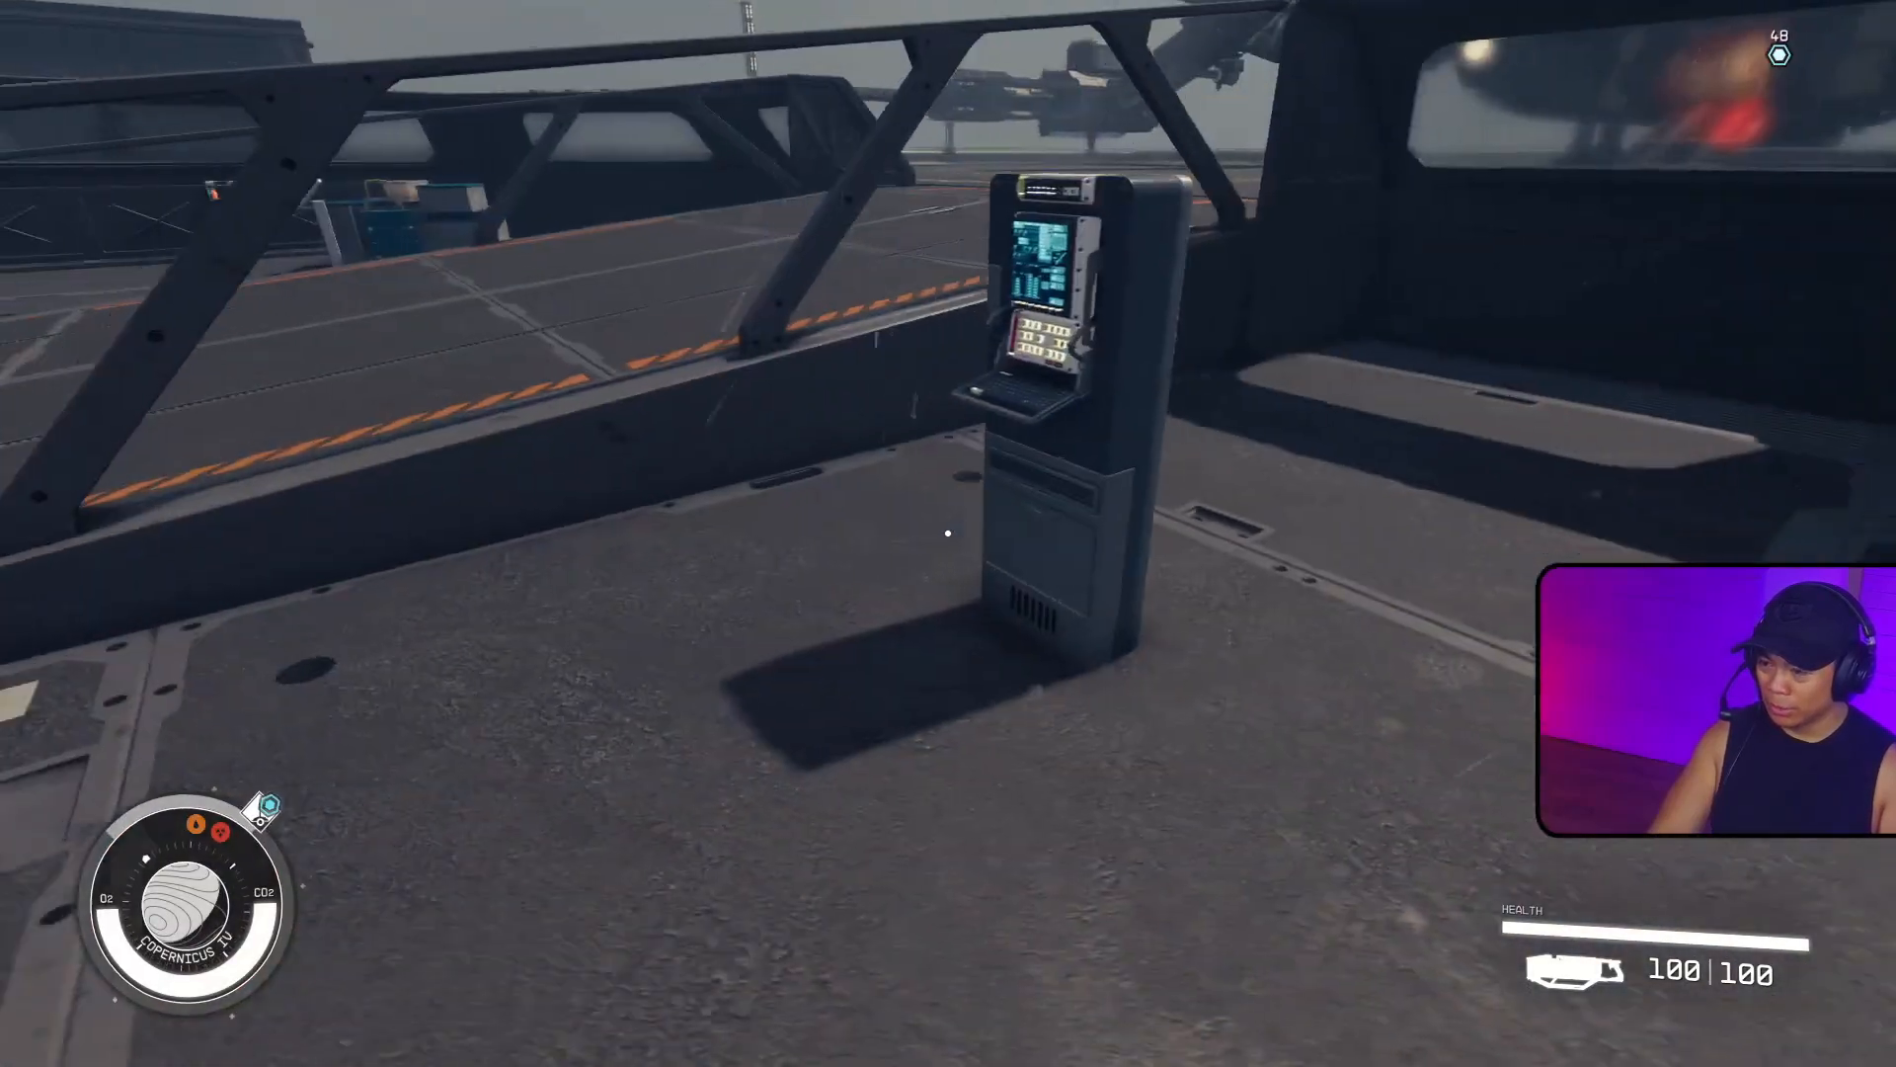
{"action": "key", "text": "w"}
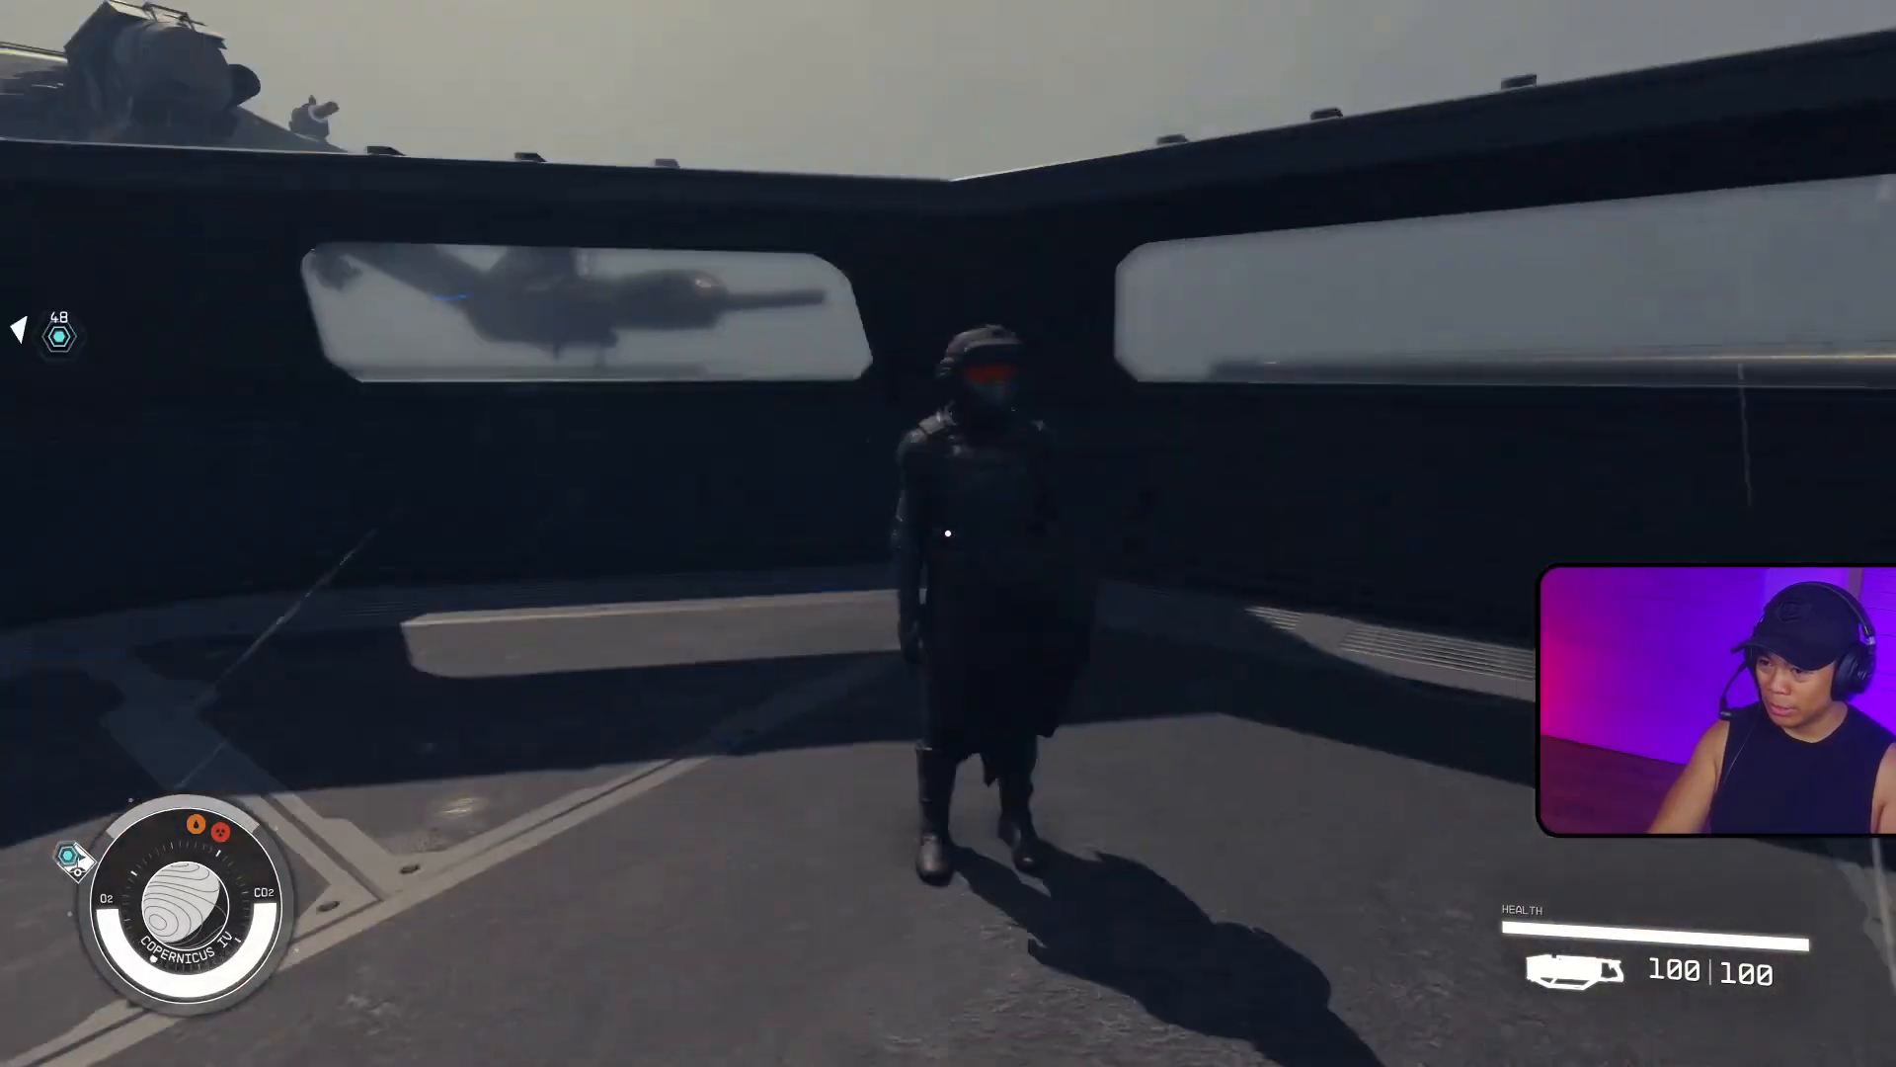
{"action": "key", "text": "w"}
{"action": "key", "text": "s"}
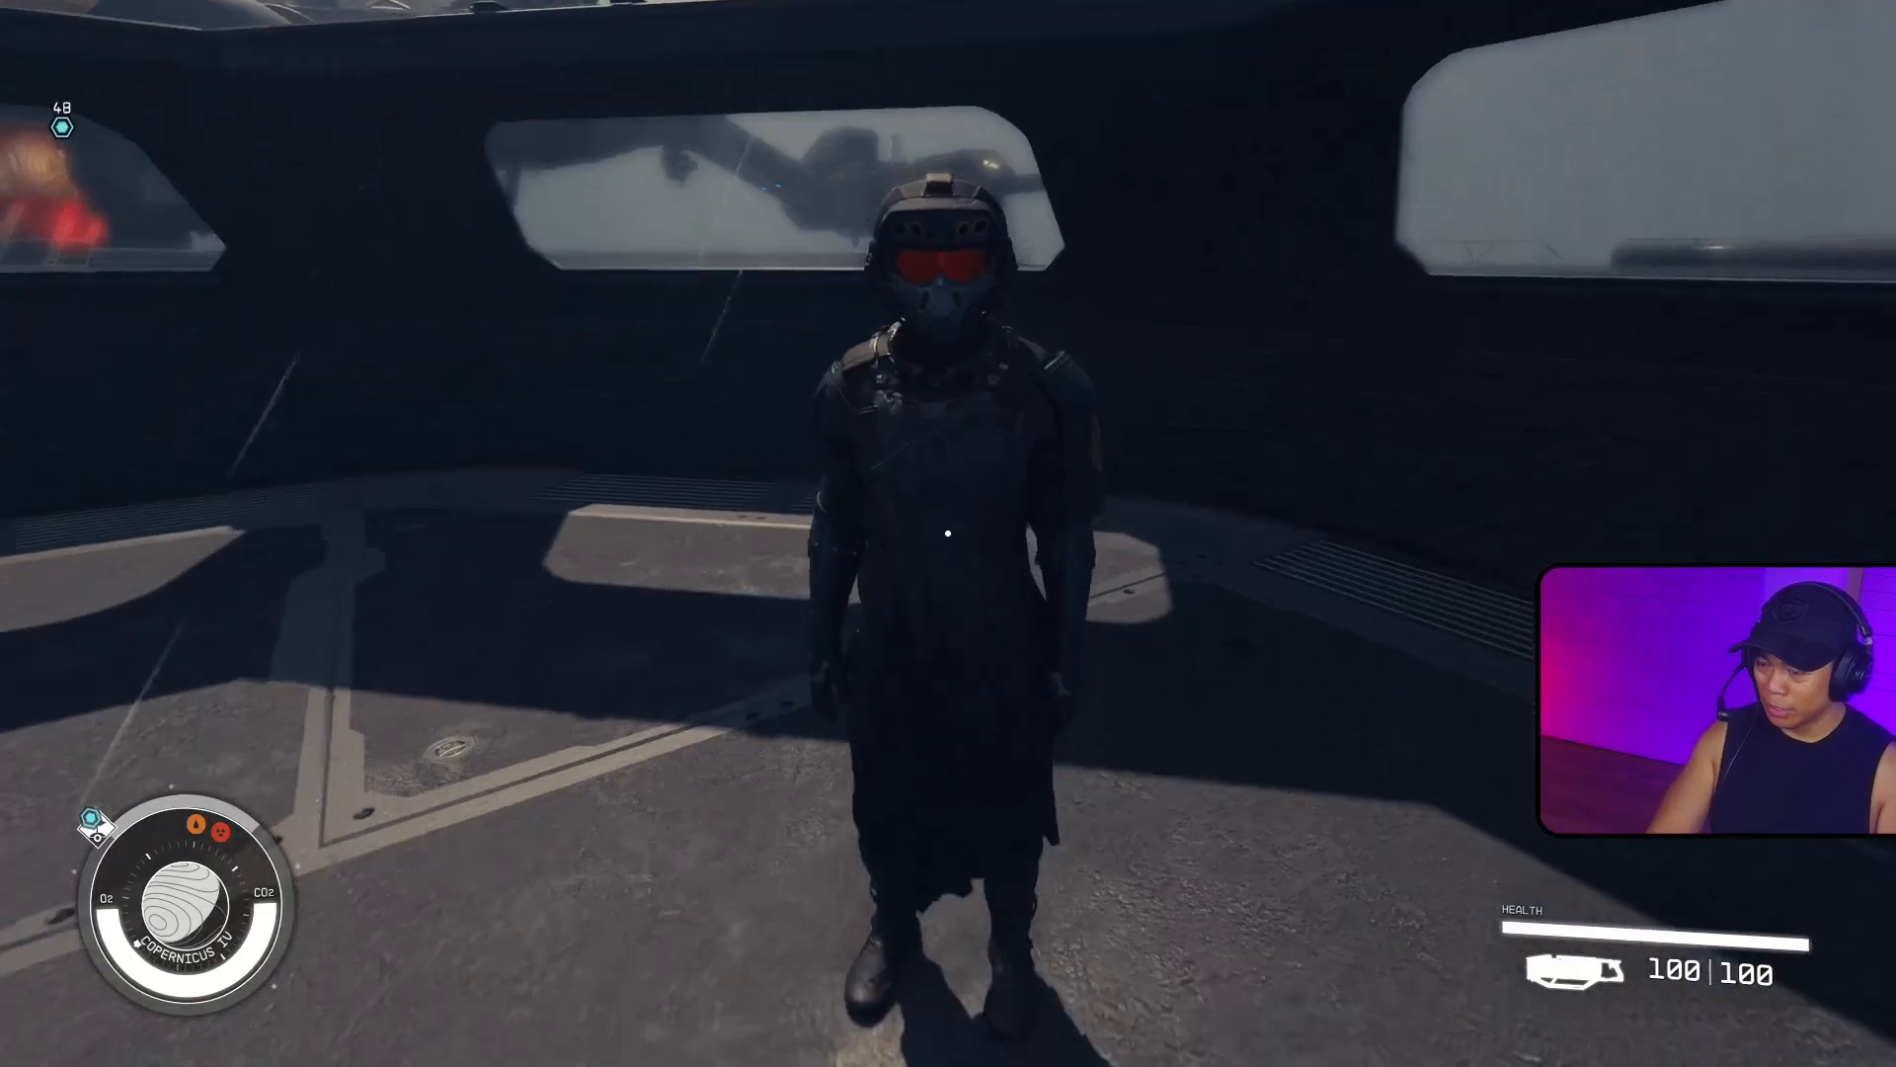
{"action": "key", "text": "Escape"}
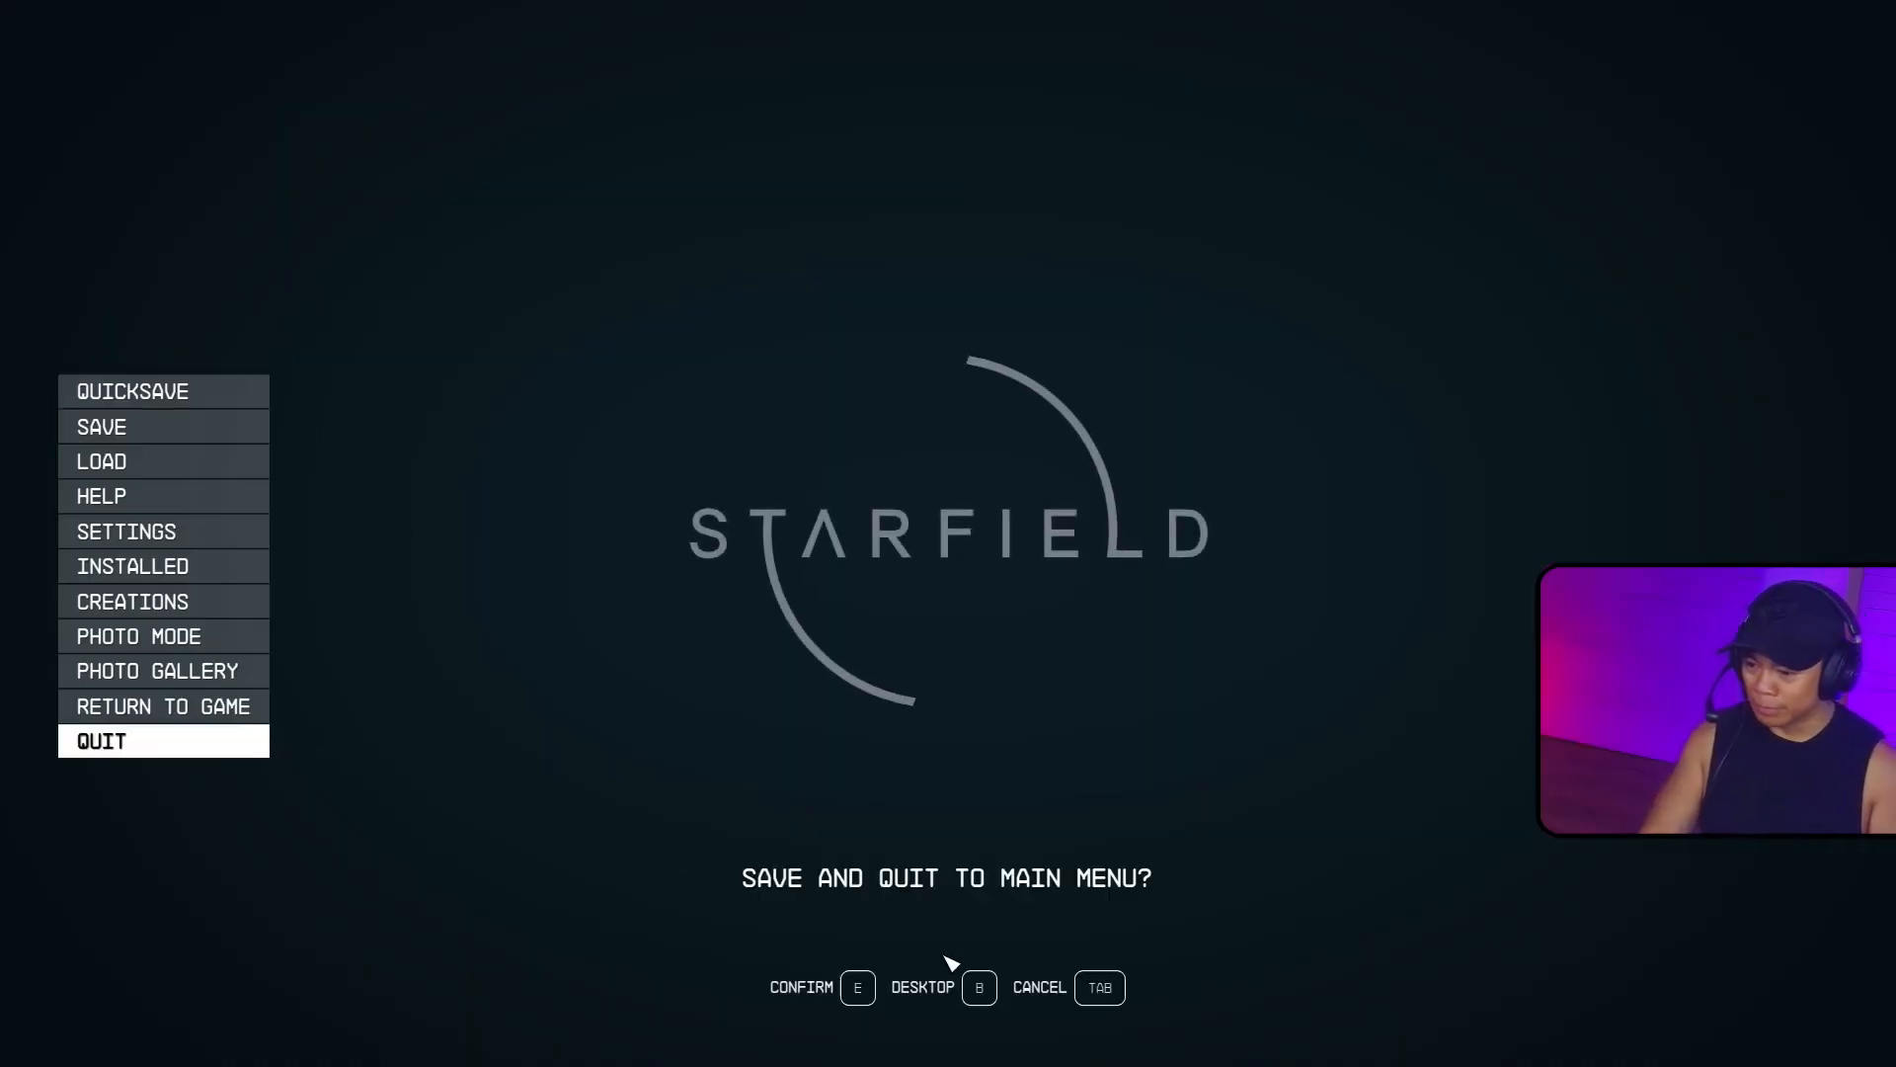
Switch back to the Creation Kit and select the shipbuilder vendor beside the kiosk in the practice facility cell.
{"action": "key", "text": "alt+Tab"}
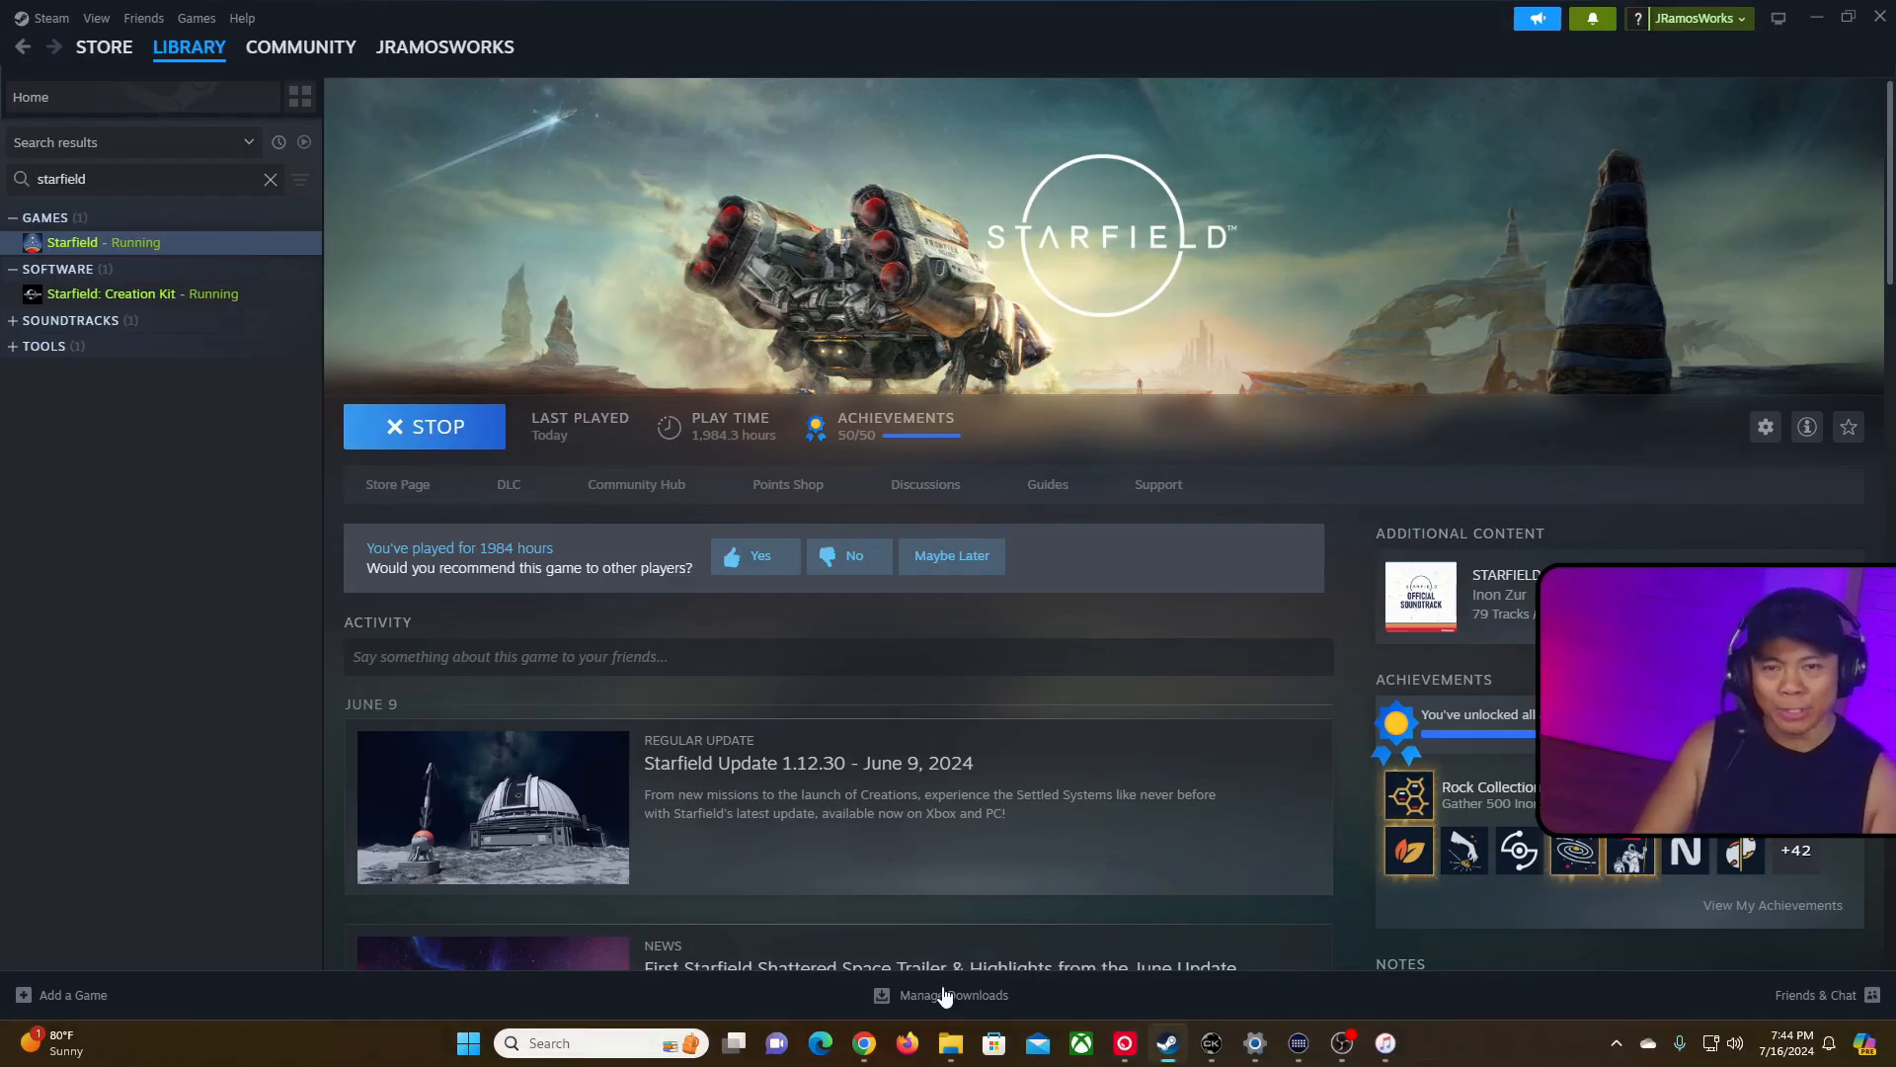
{"action": "key", "text": "alt+Tab"}
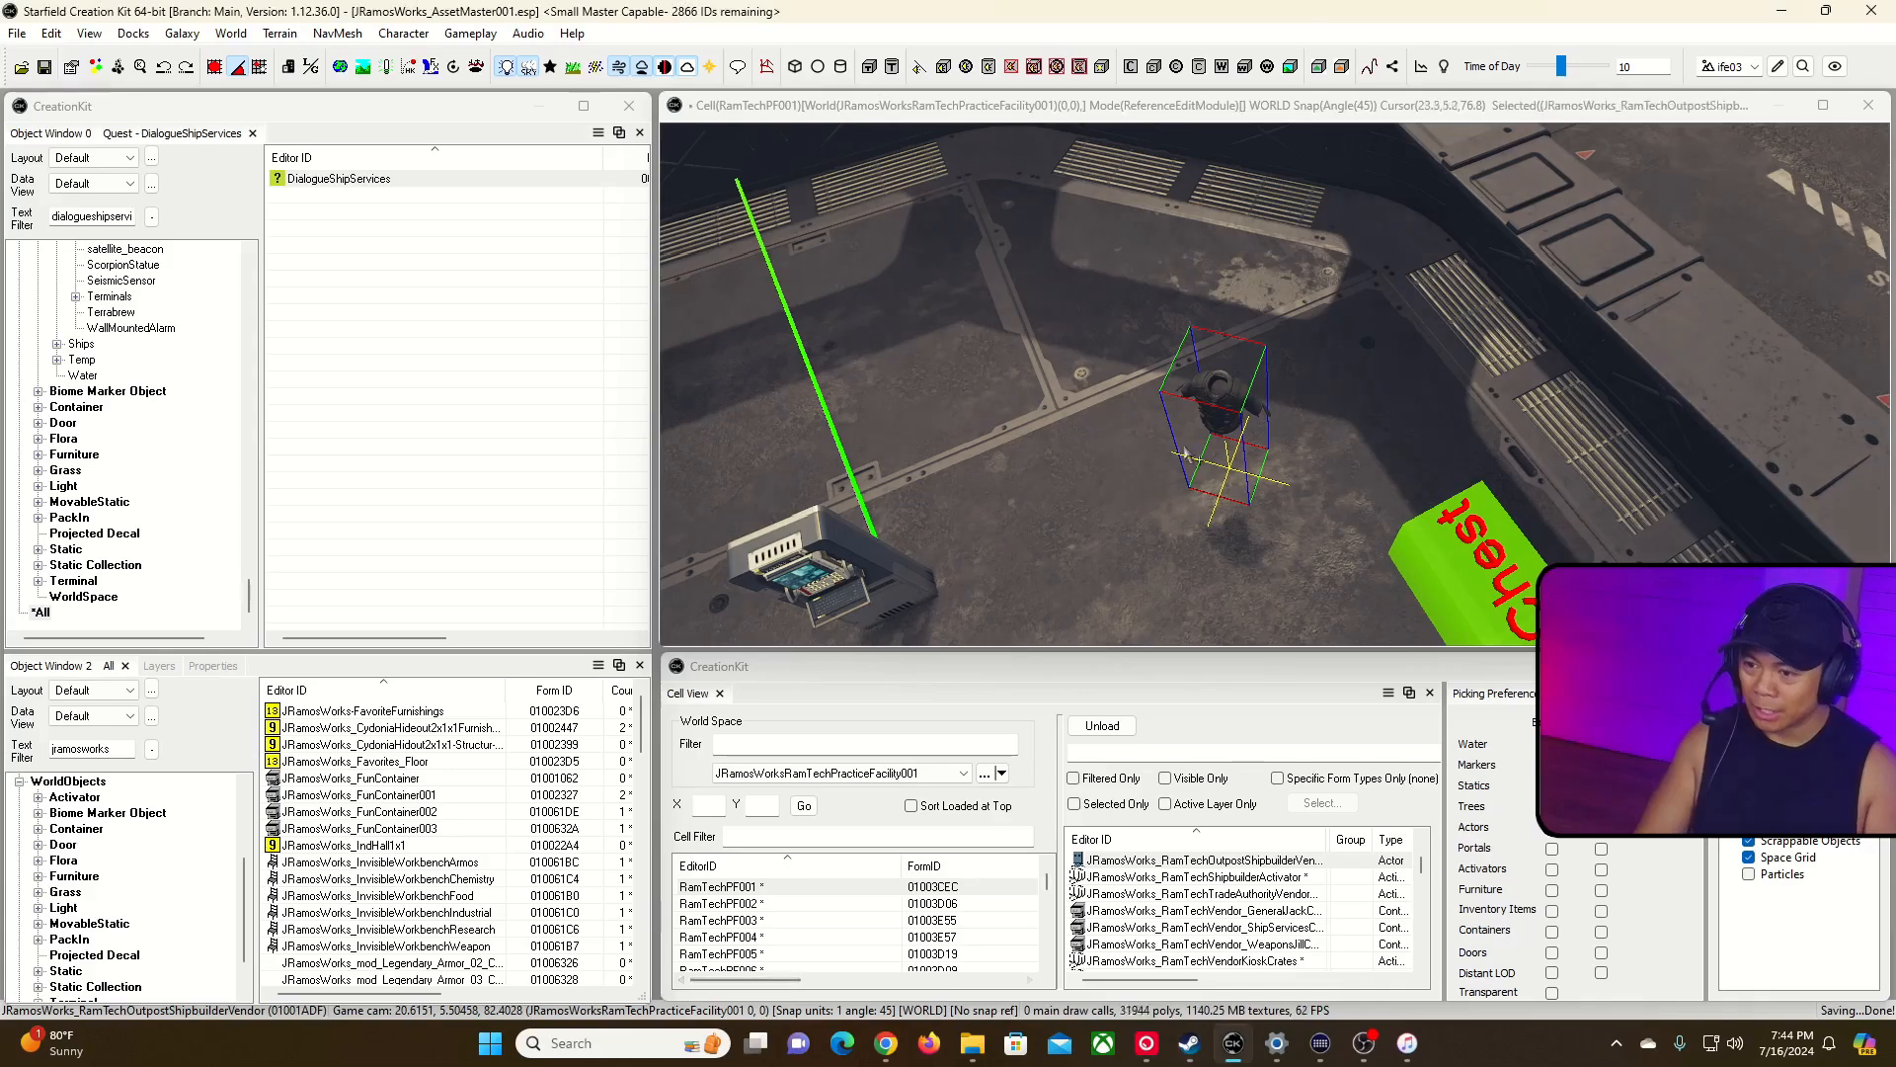
{"action": "left_click", "coordinate": [713, 301]}
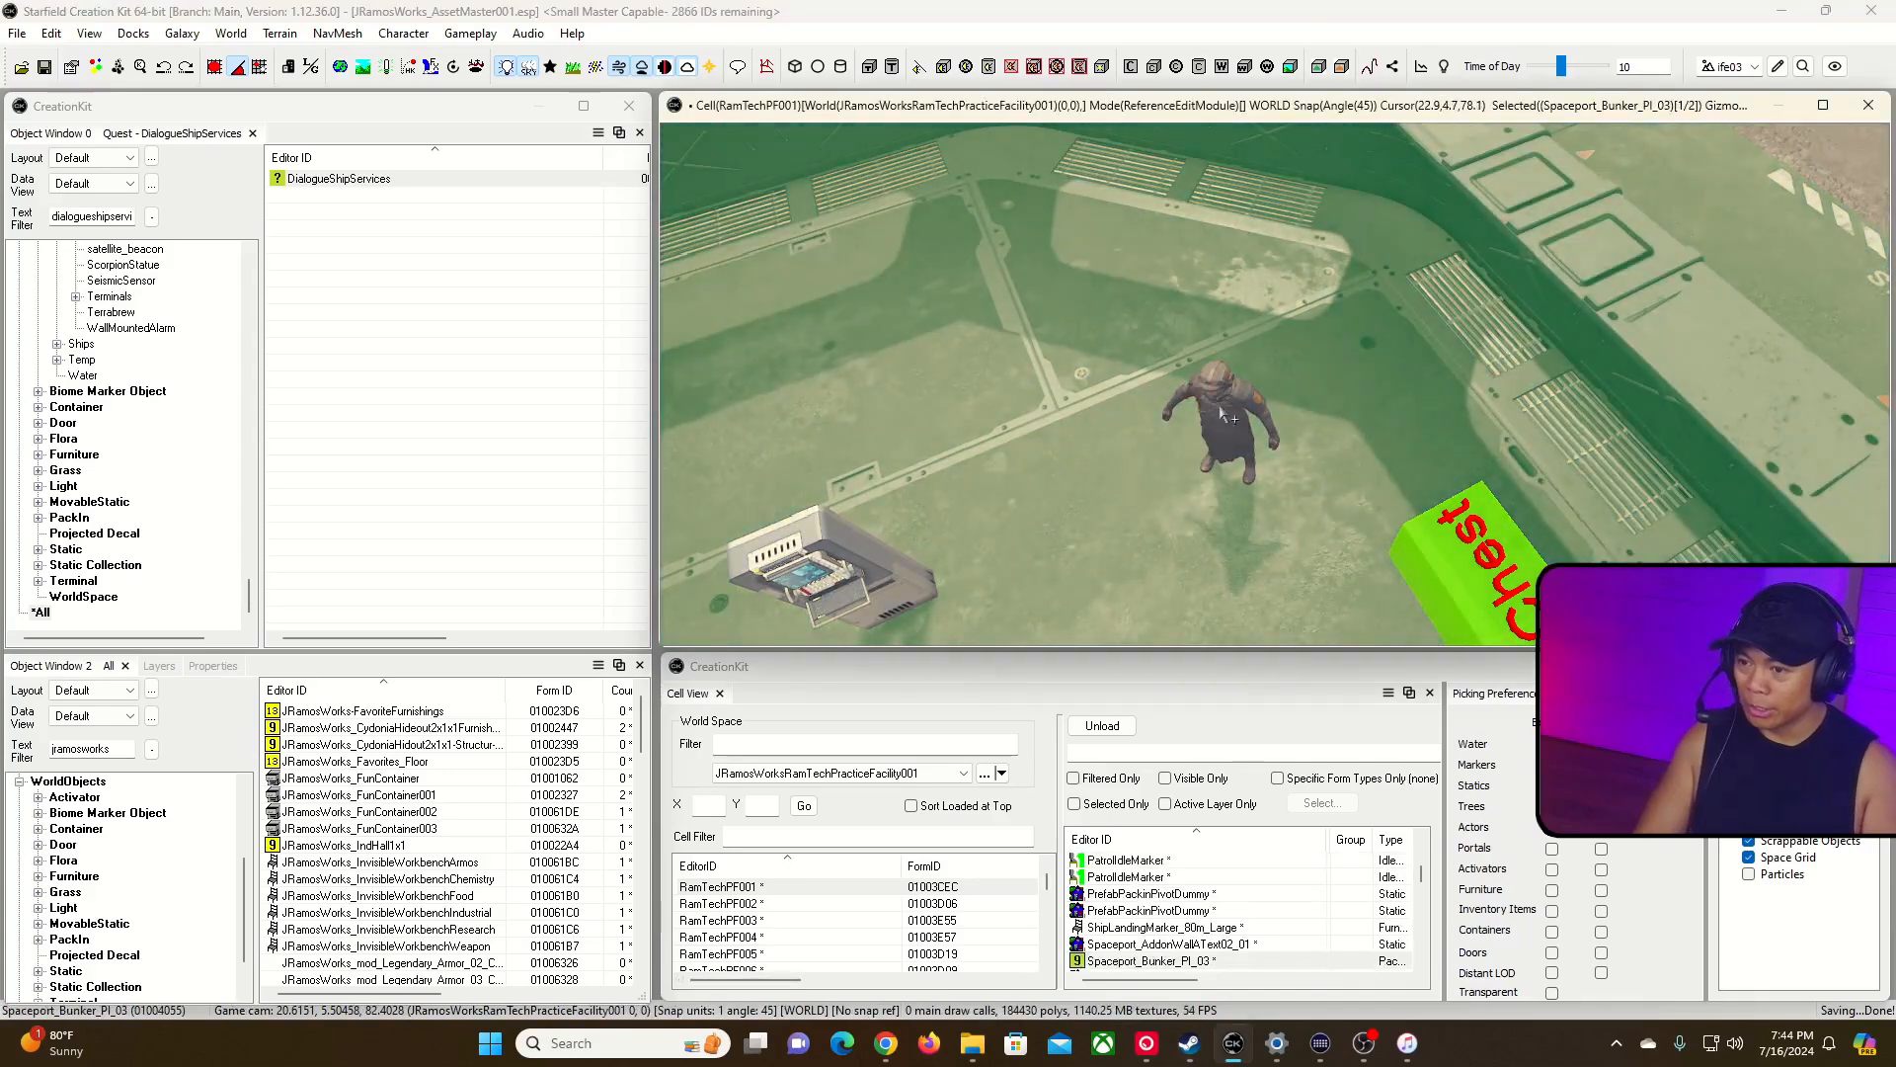
{"action": "left_click", "coordinate": [1218, 407]}
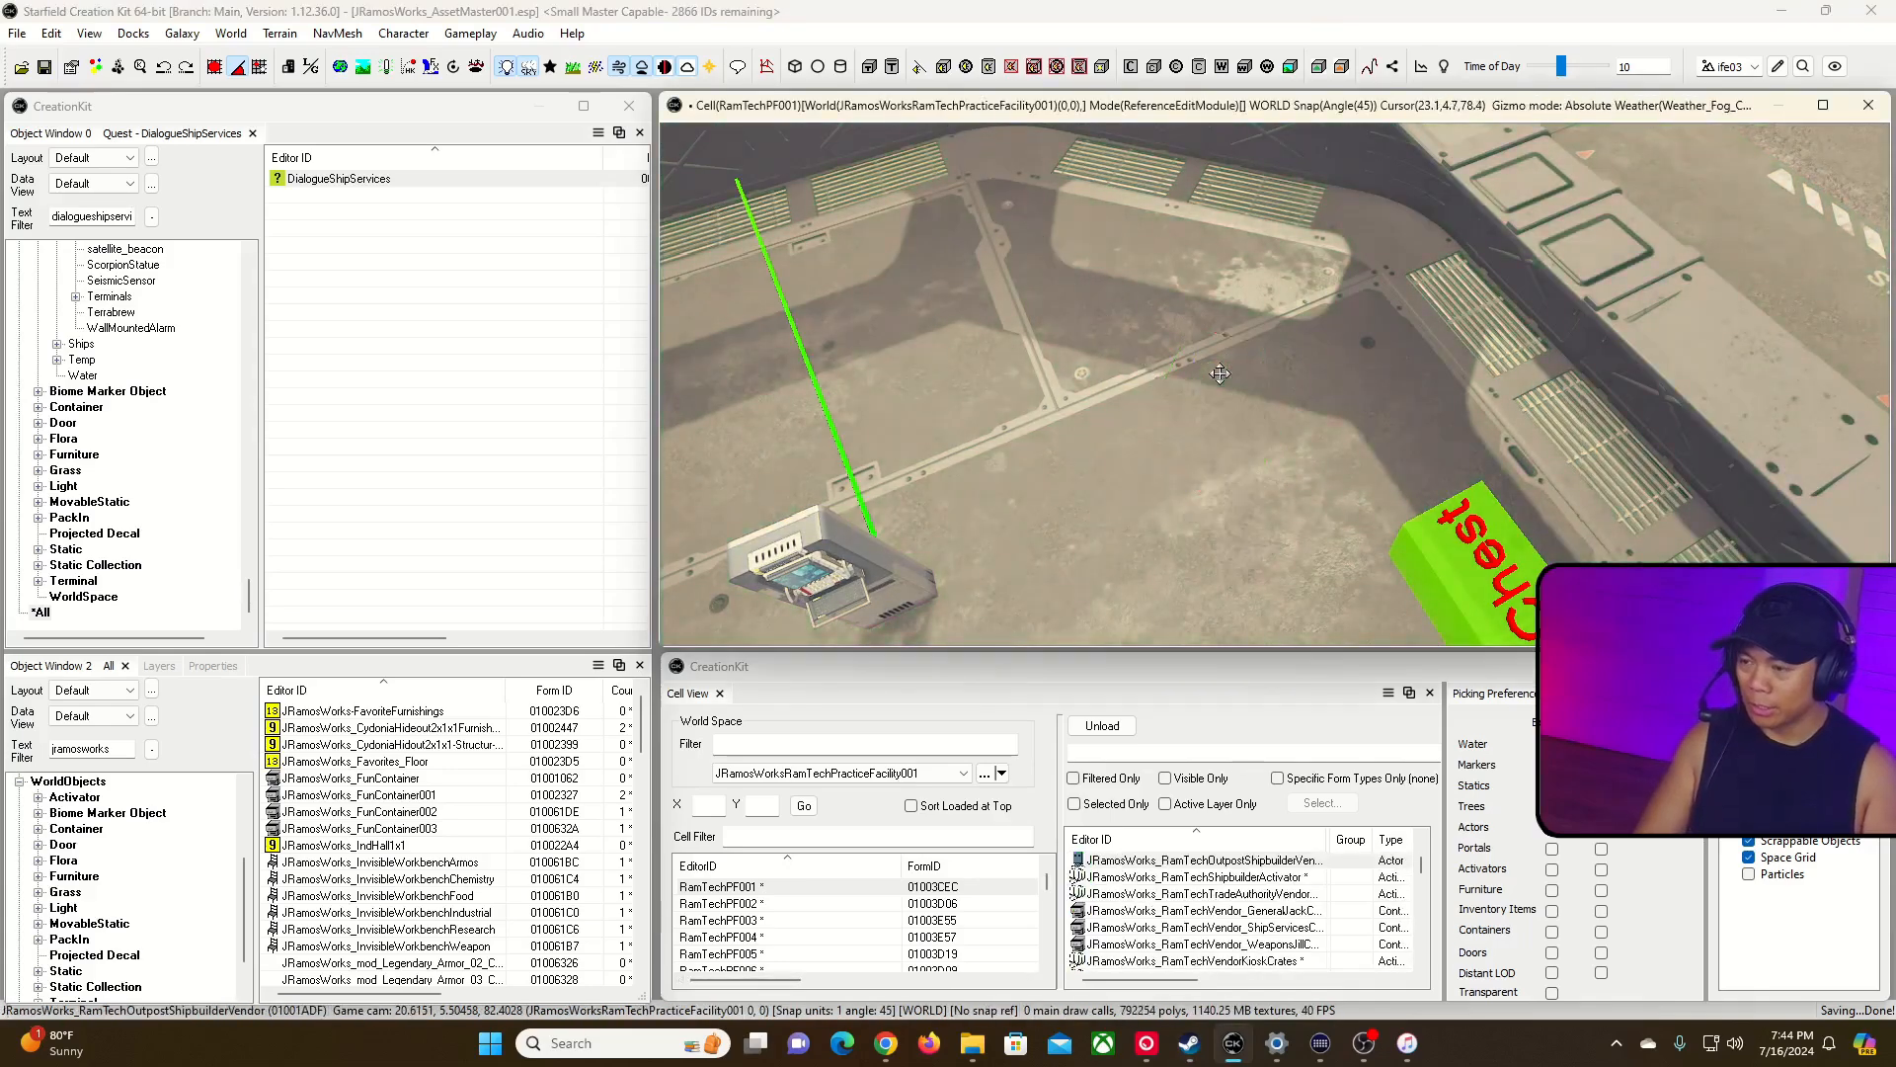
Inspect the placed outpost shipbuilder vendor's reference, including its linked reference, and review the inventory and script settings of its base actor.
{"action": "double_click", "coordinate": [1220, 372]}
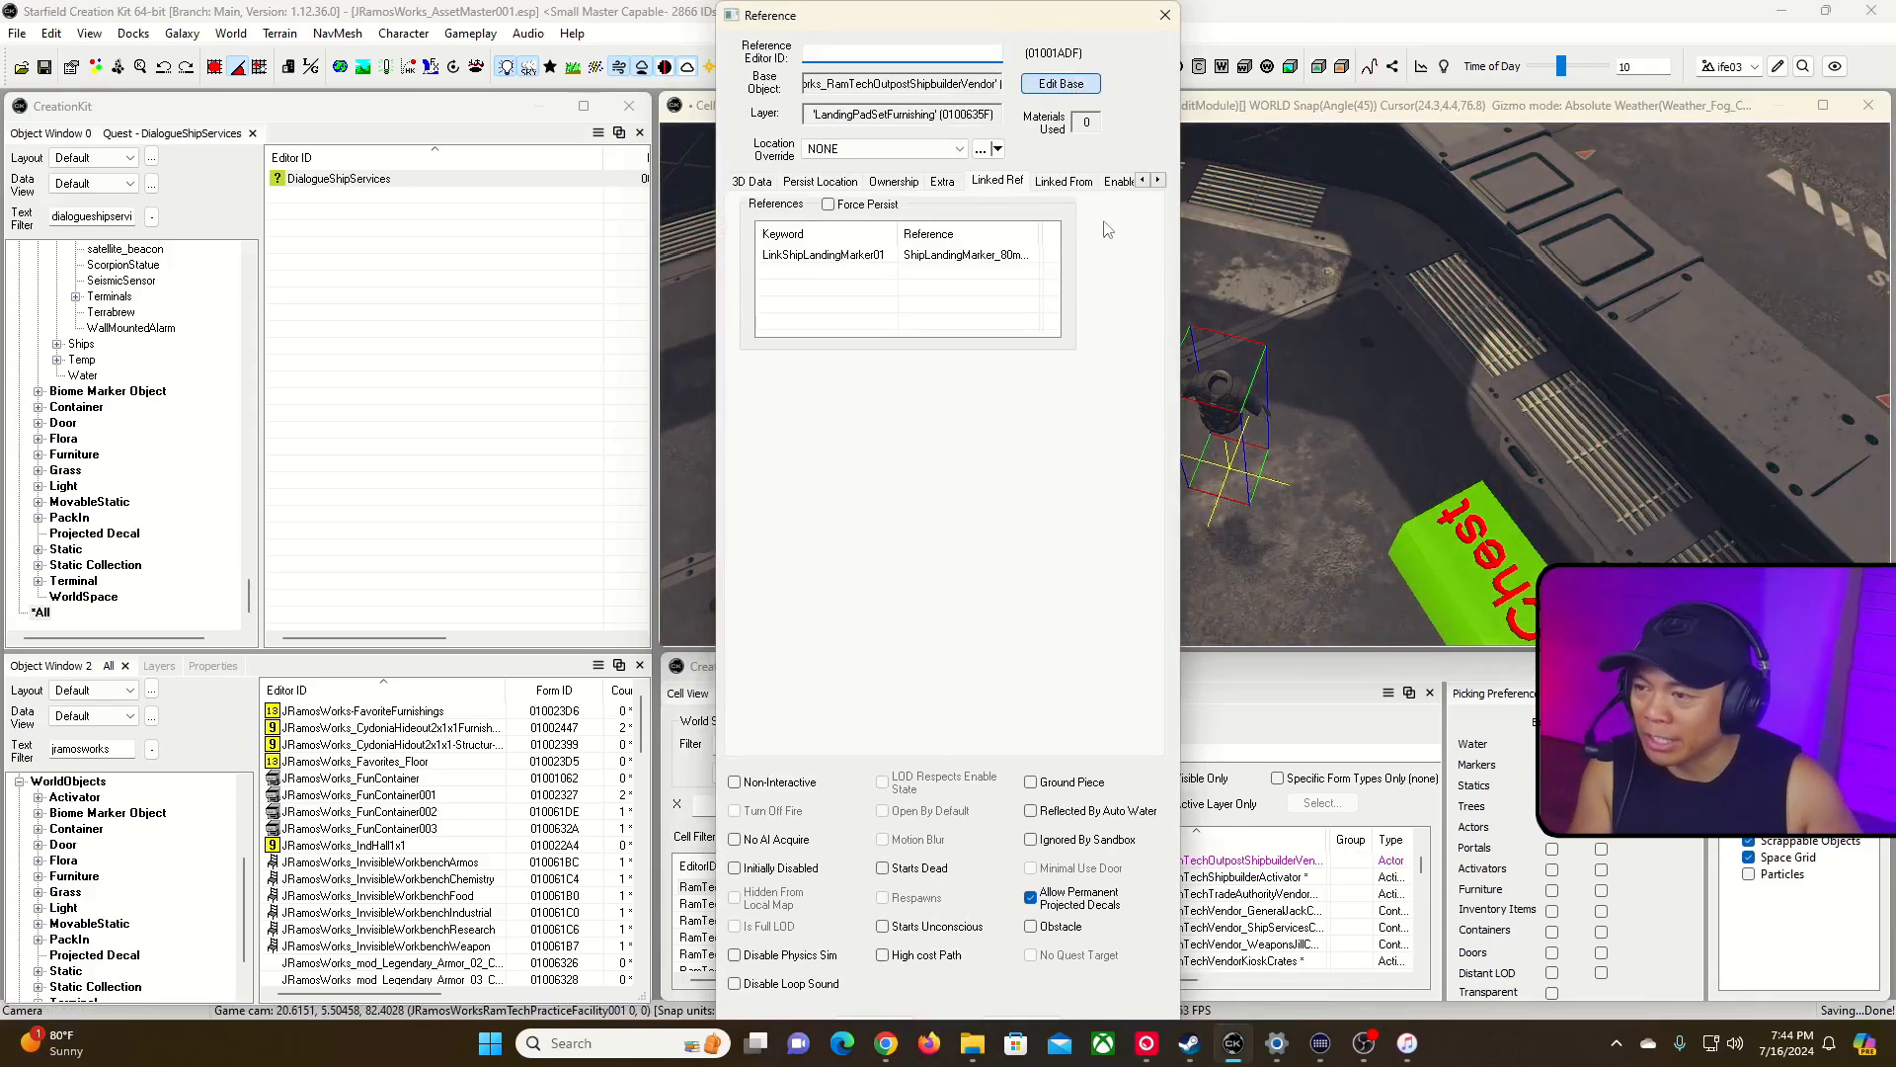
{"action": "left_click", "coordinate": [1060, 85]}
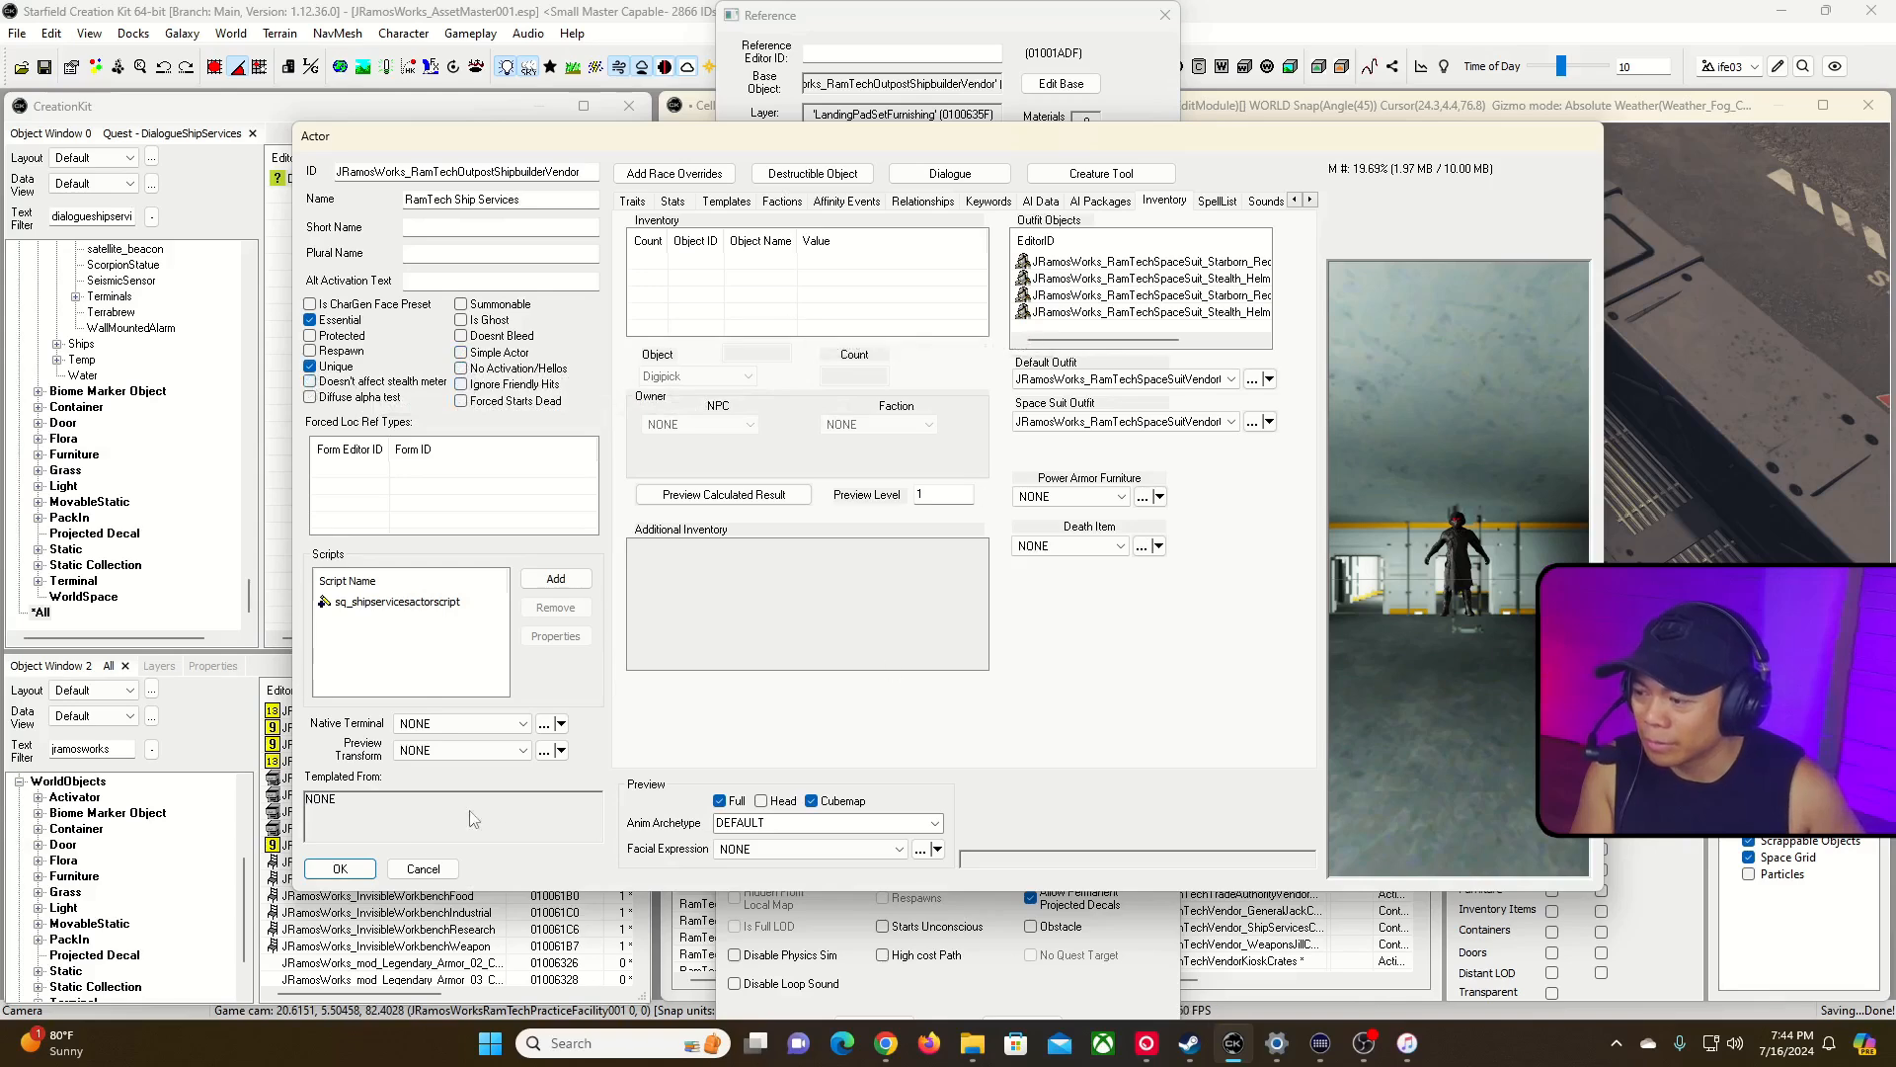
{"action": "key", "text": "Escape"}
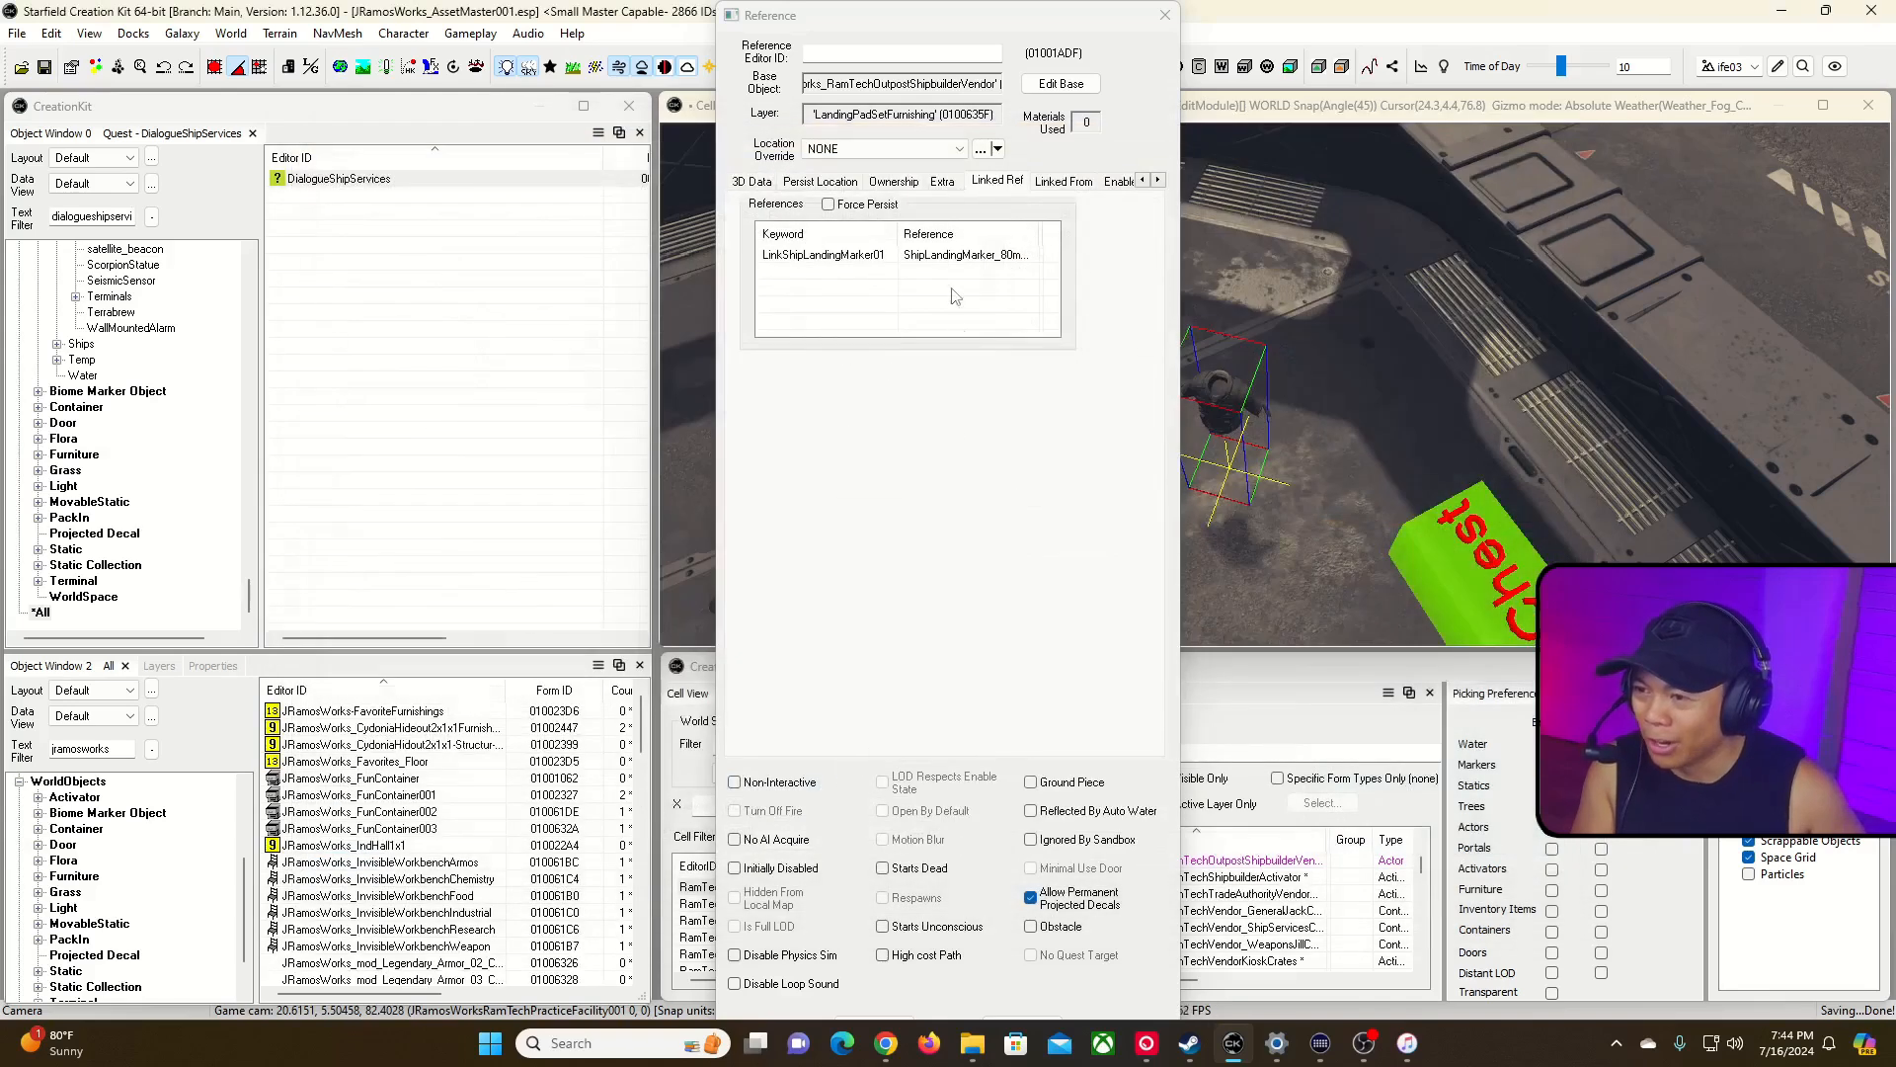
{"action": "left_click", "coordinate": [872, 1023]}
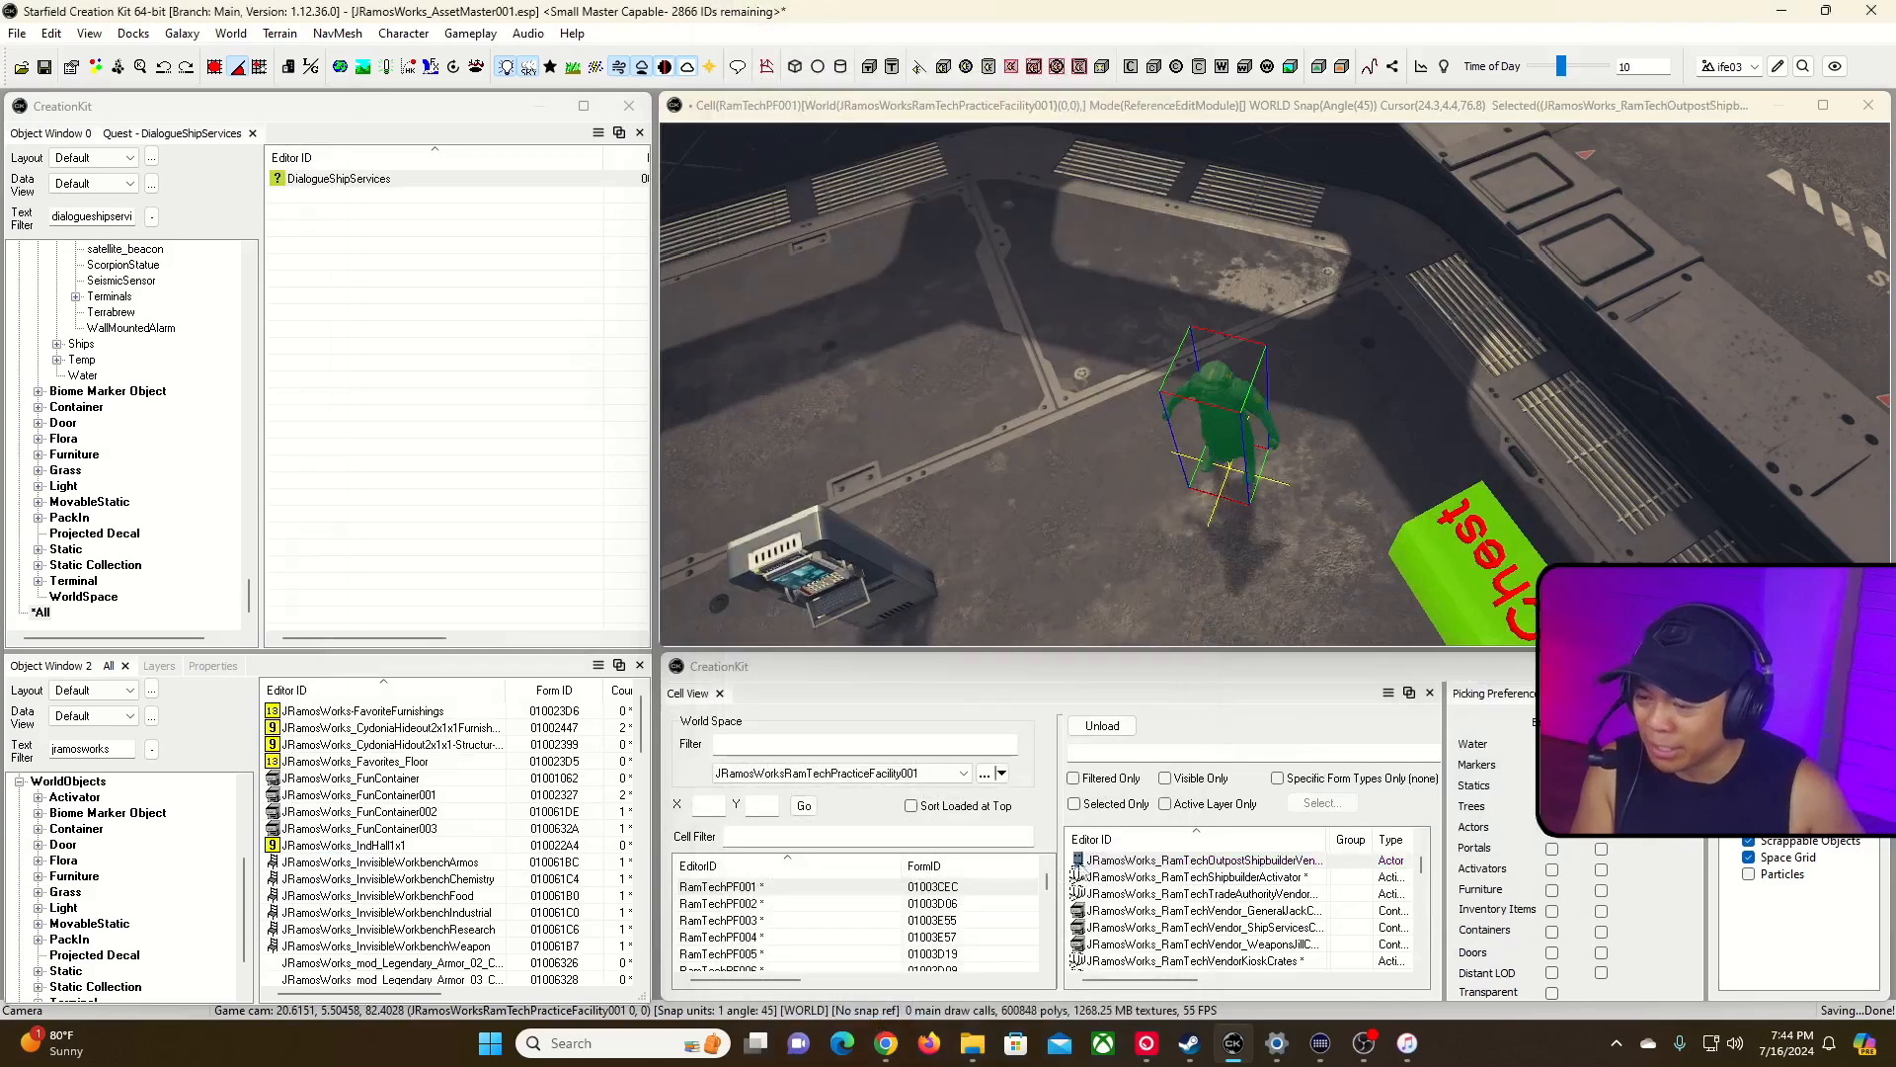
{"action": "double_click", "coordinate": [1228, 384]}
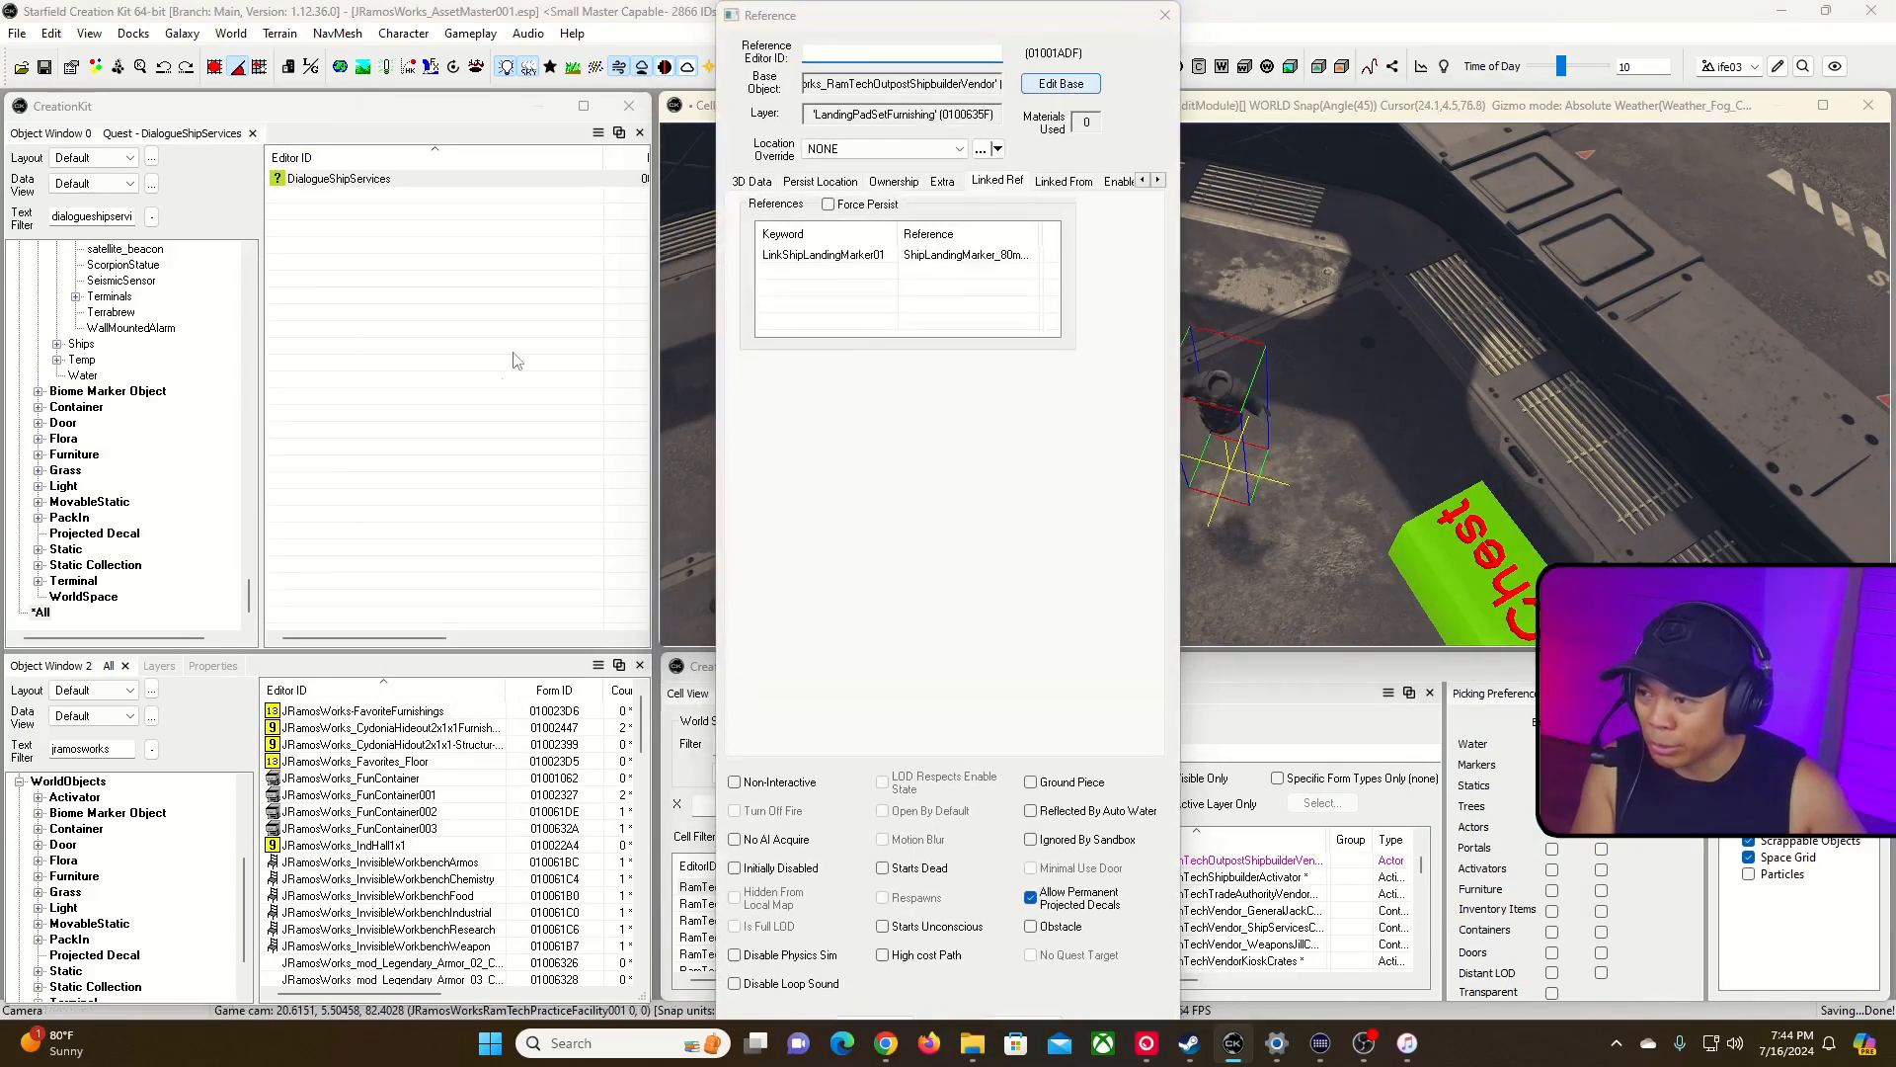
{"action": "left_click", "coordinate": [1049, 85]}
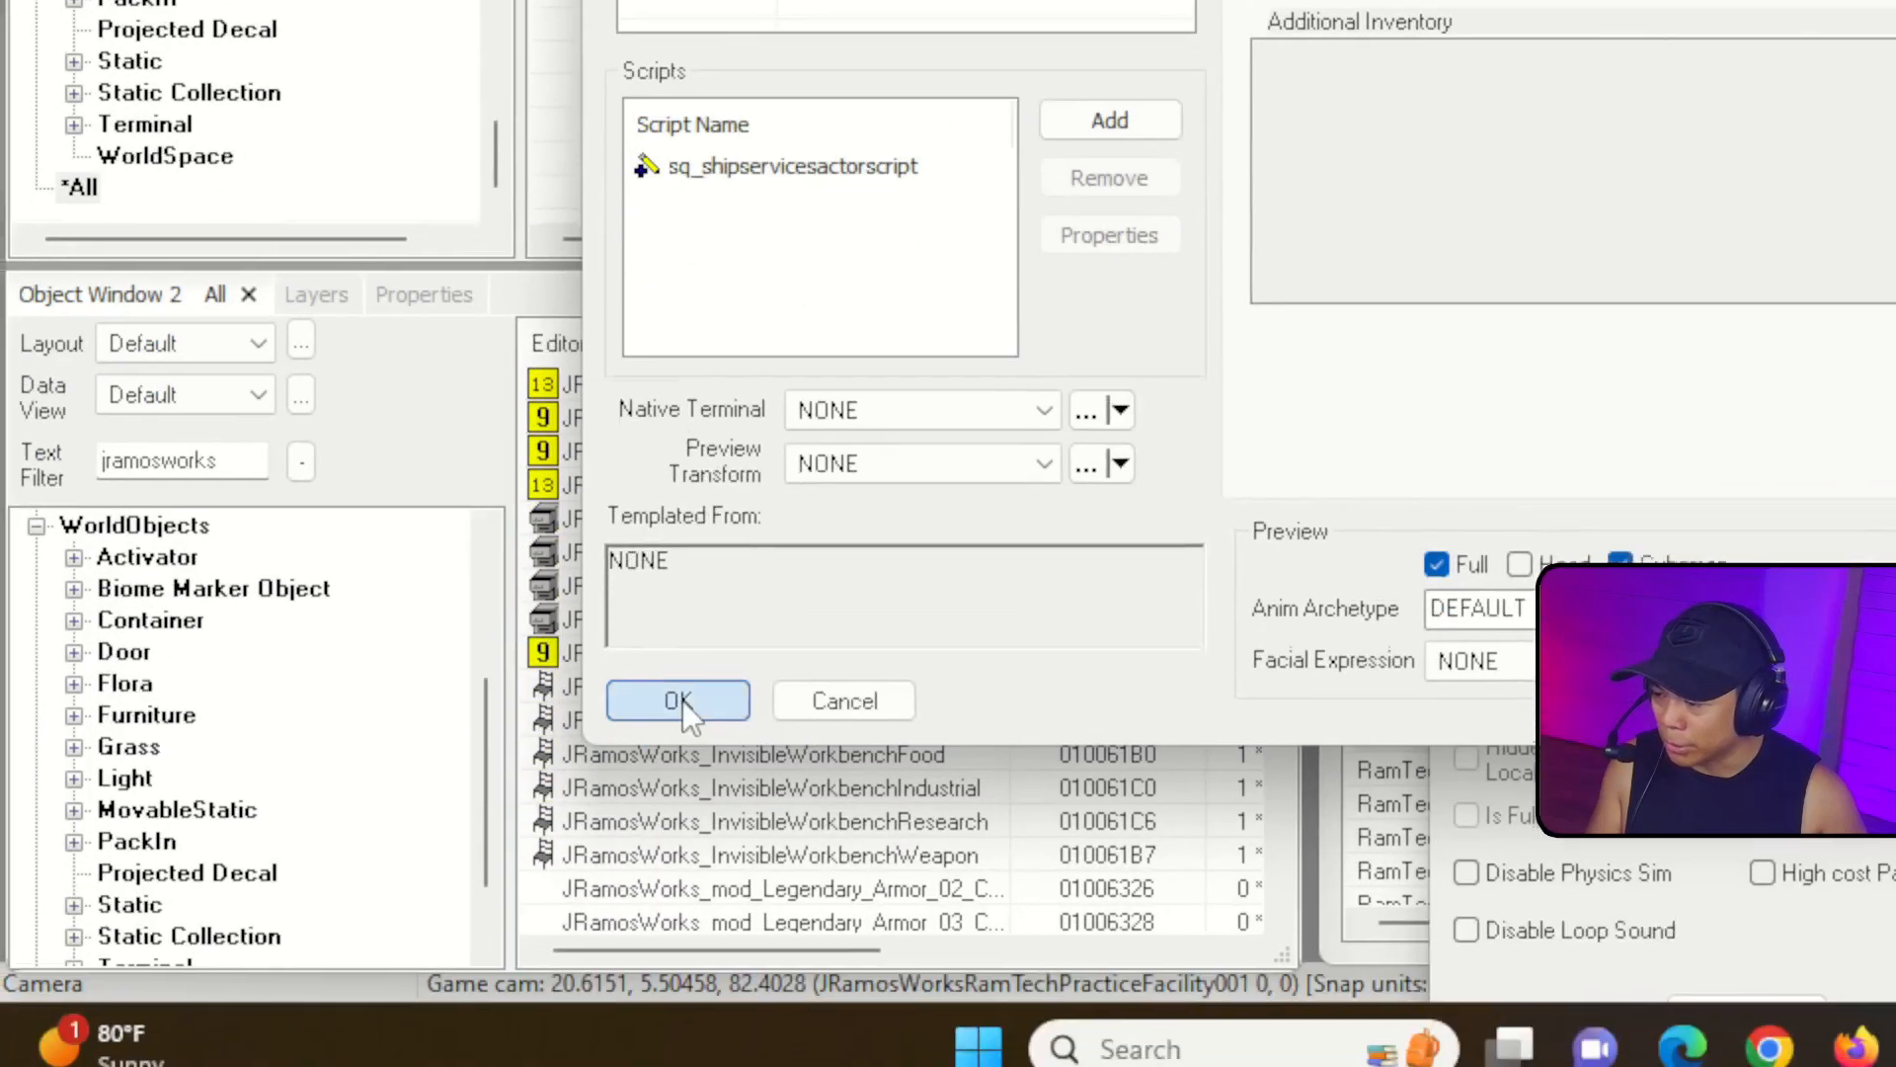
{"action": "left_click", "coordinate": [681, 700]}
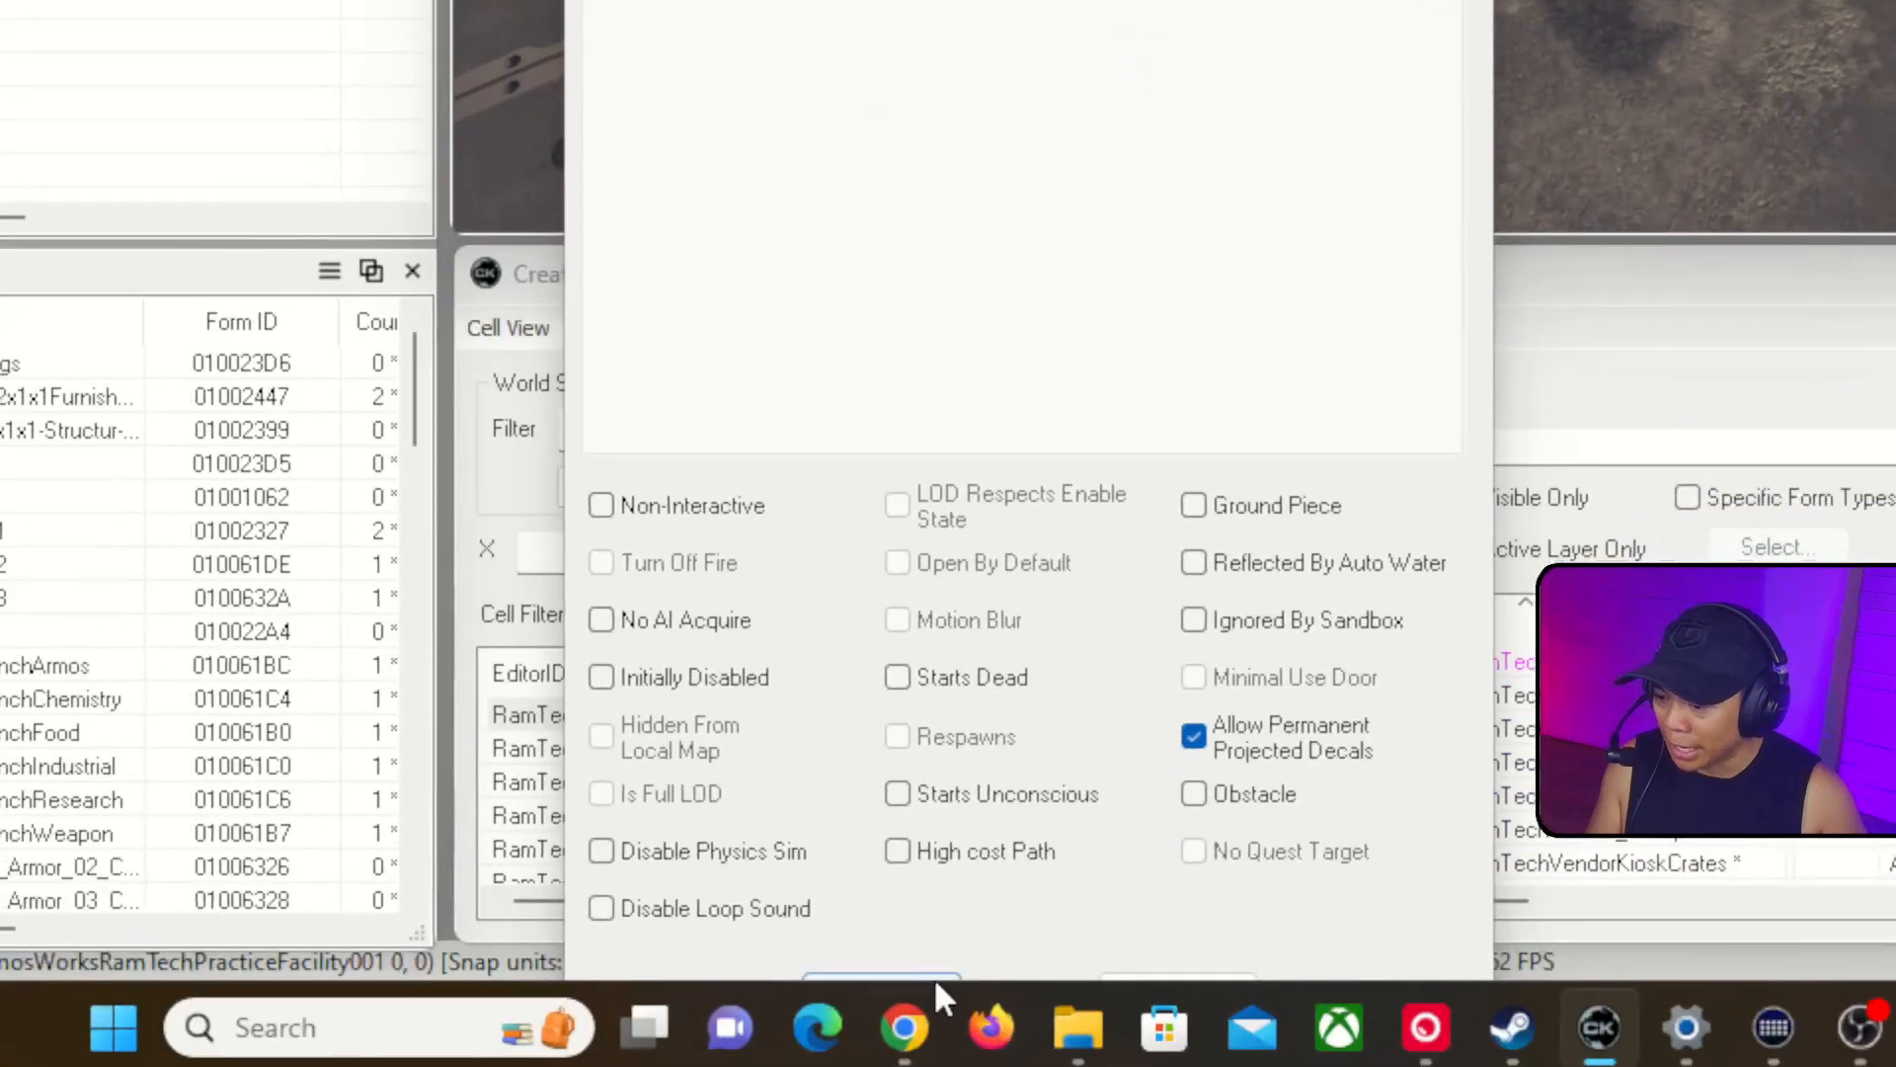
{"action": "left_click", "coordinate": [935, 978]}
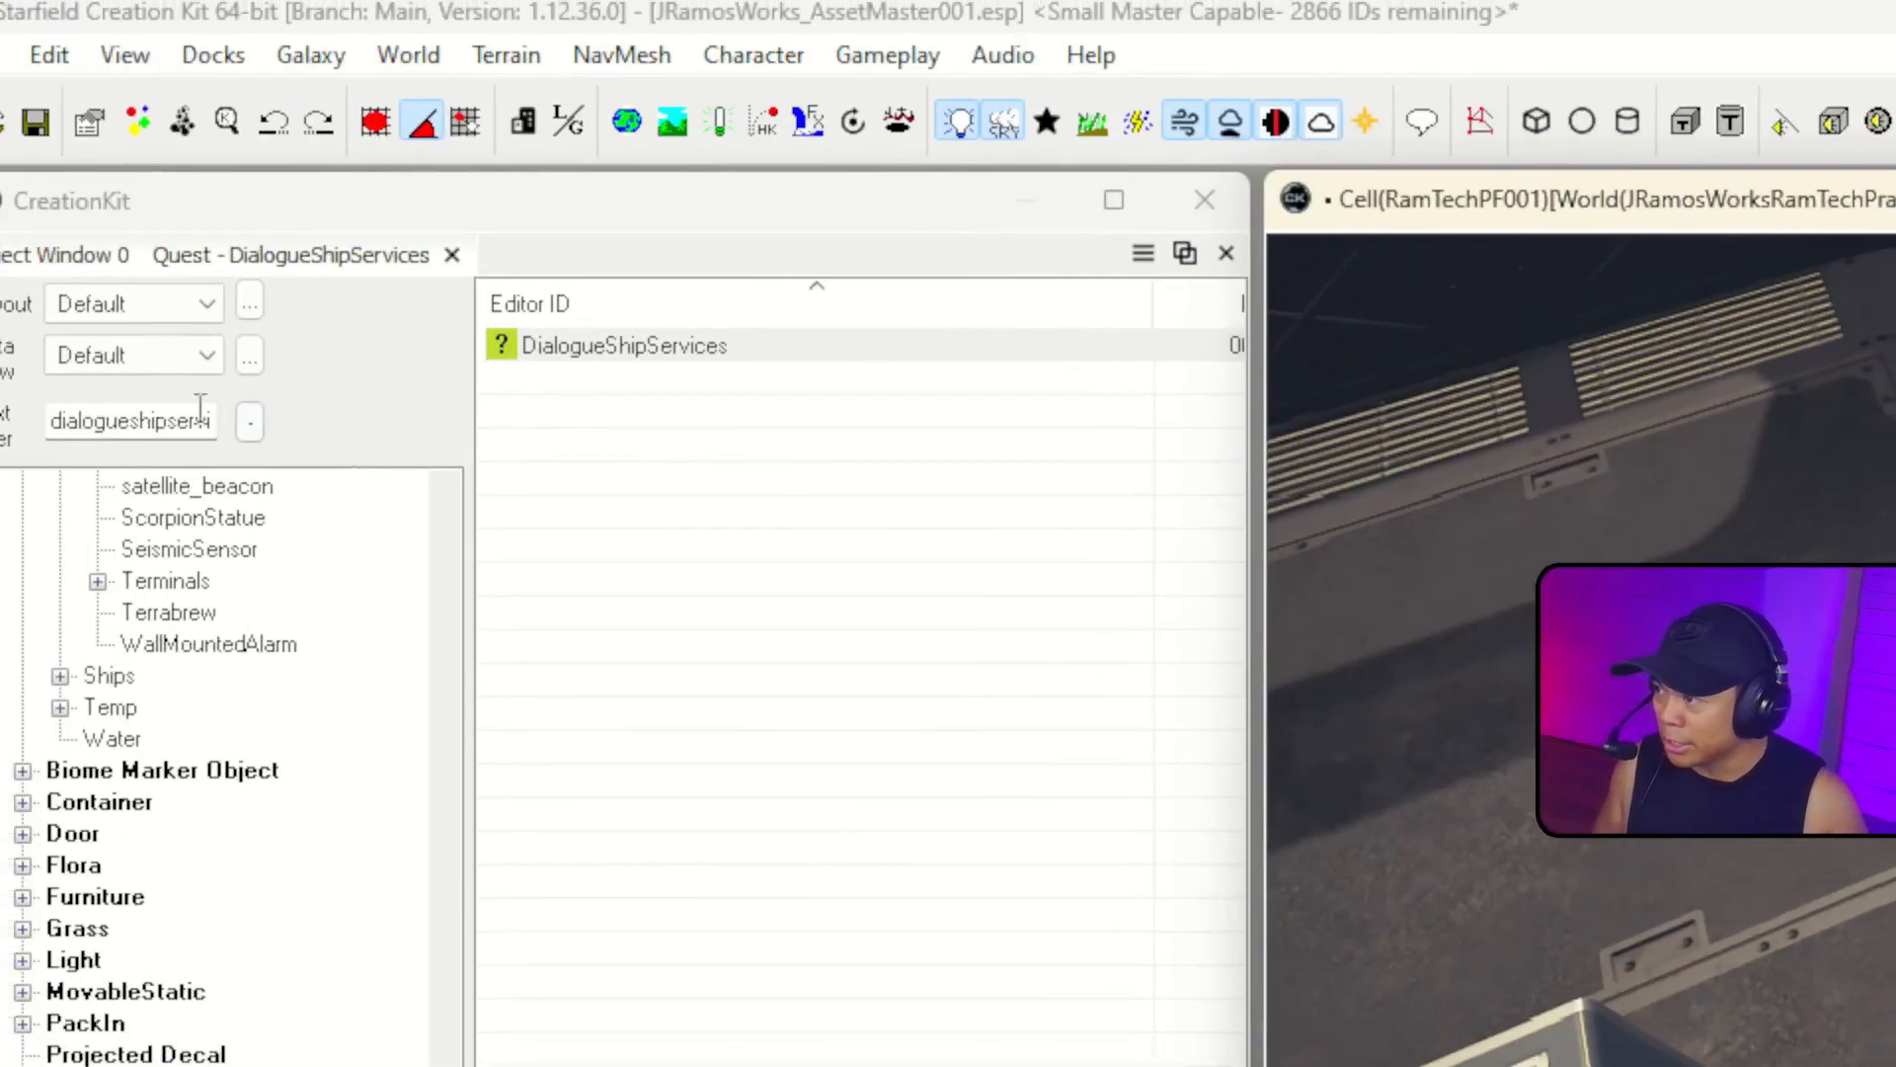
Filter the objects by "jramosworks*vendor" and place the JRamosWorks_RamTechOutpostShipbuilderVendor actor on the landing pad floor near the chest.
{"action": "double_click", "coordinate": [188, 421]}
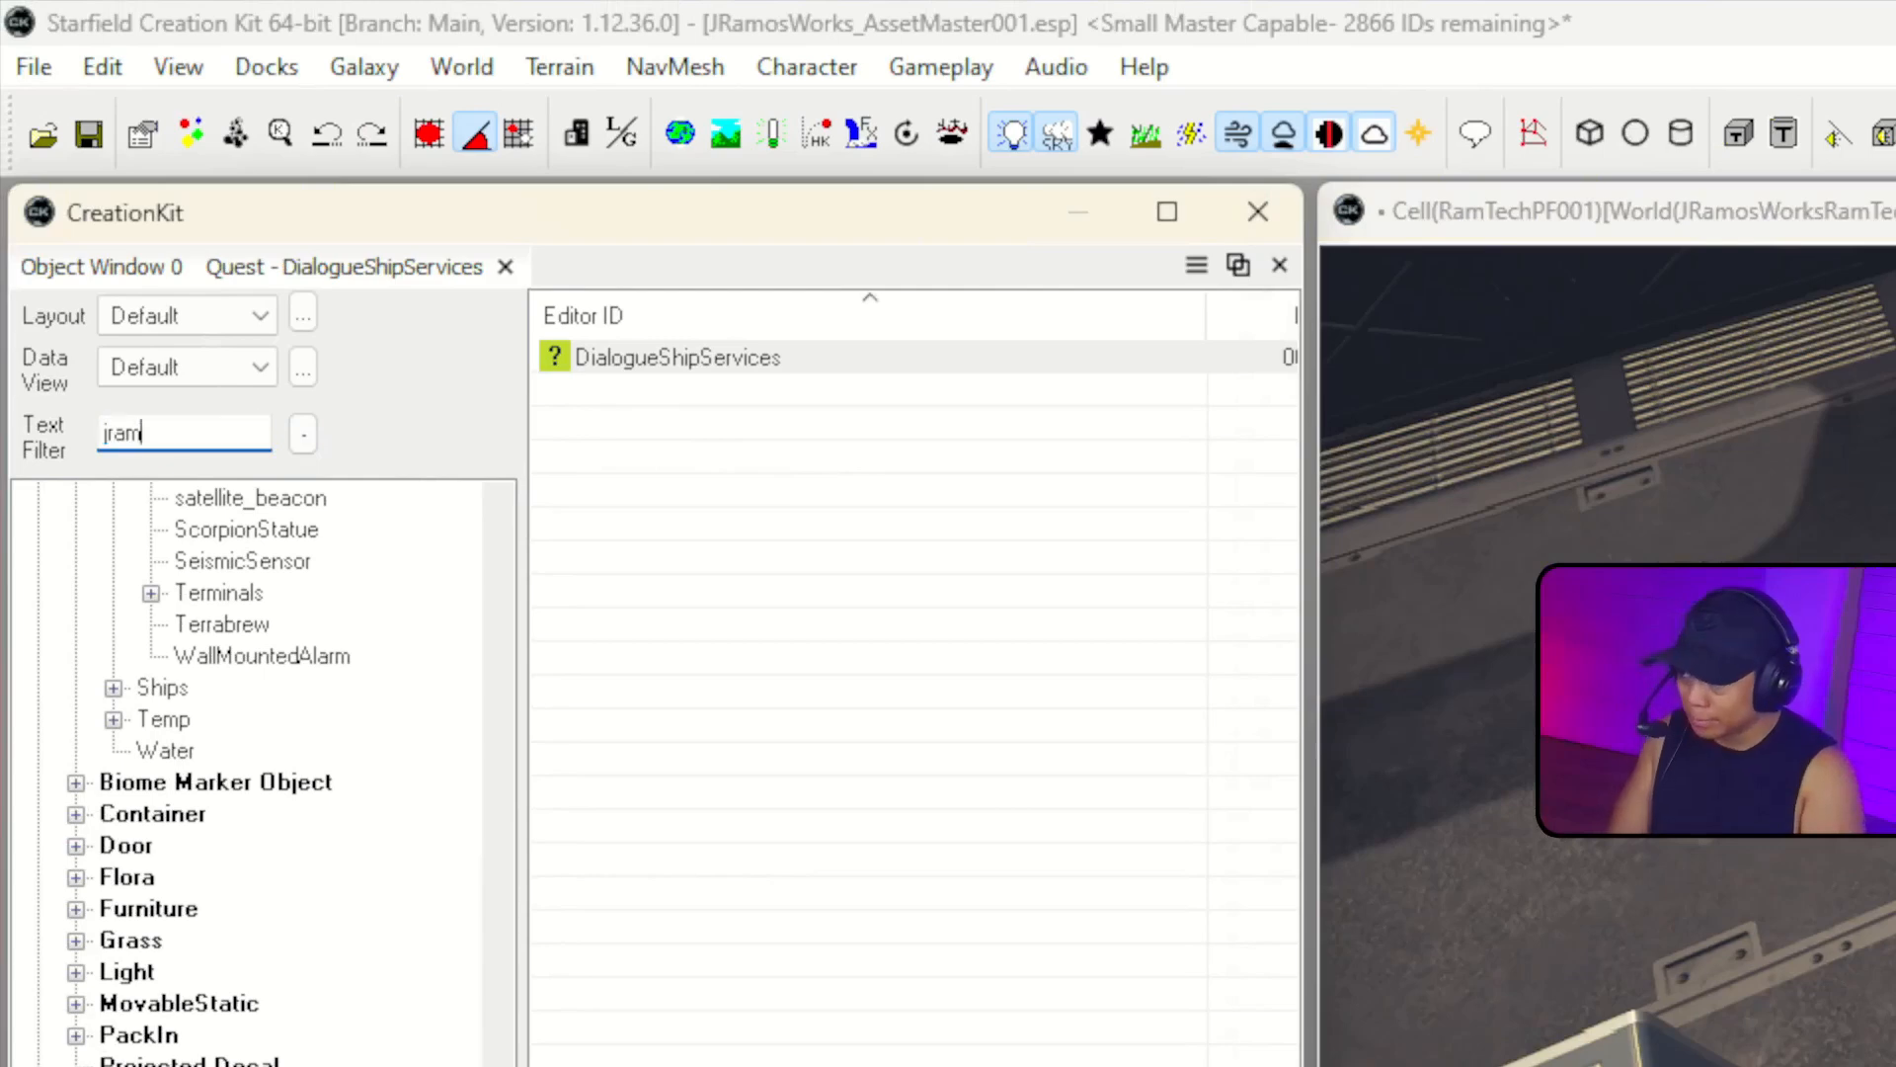
{"action": "type", "text": "jramosworks*"}
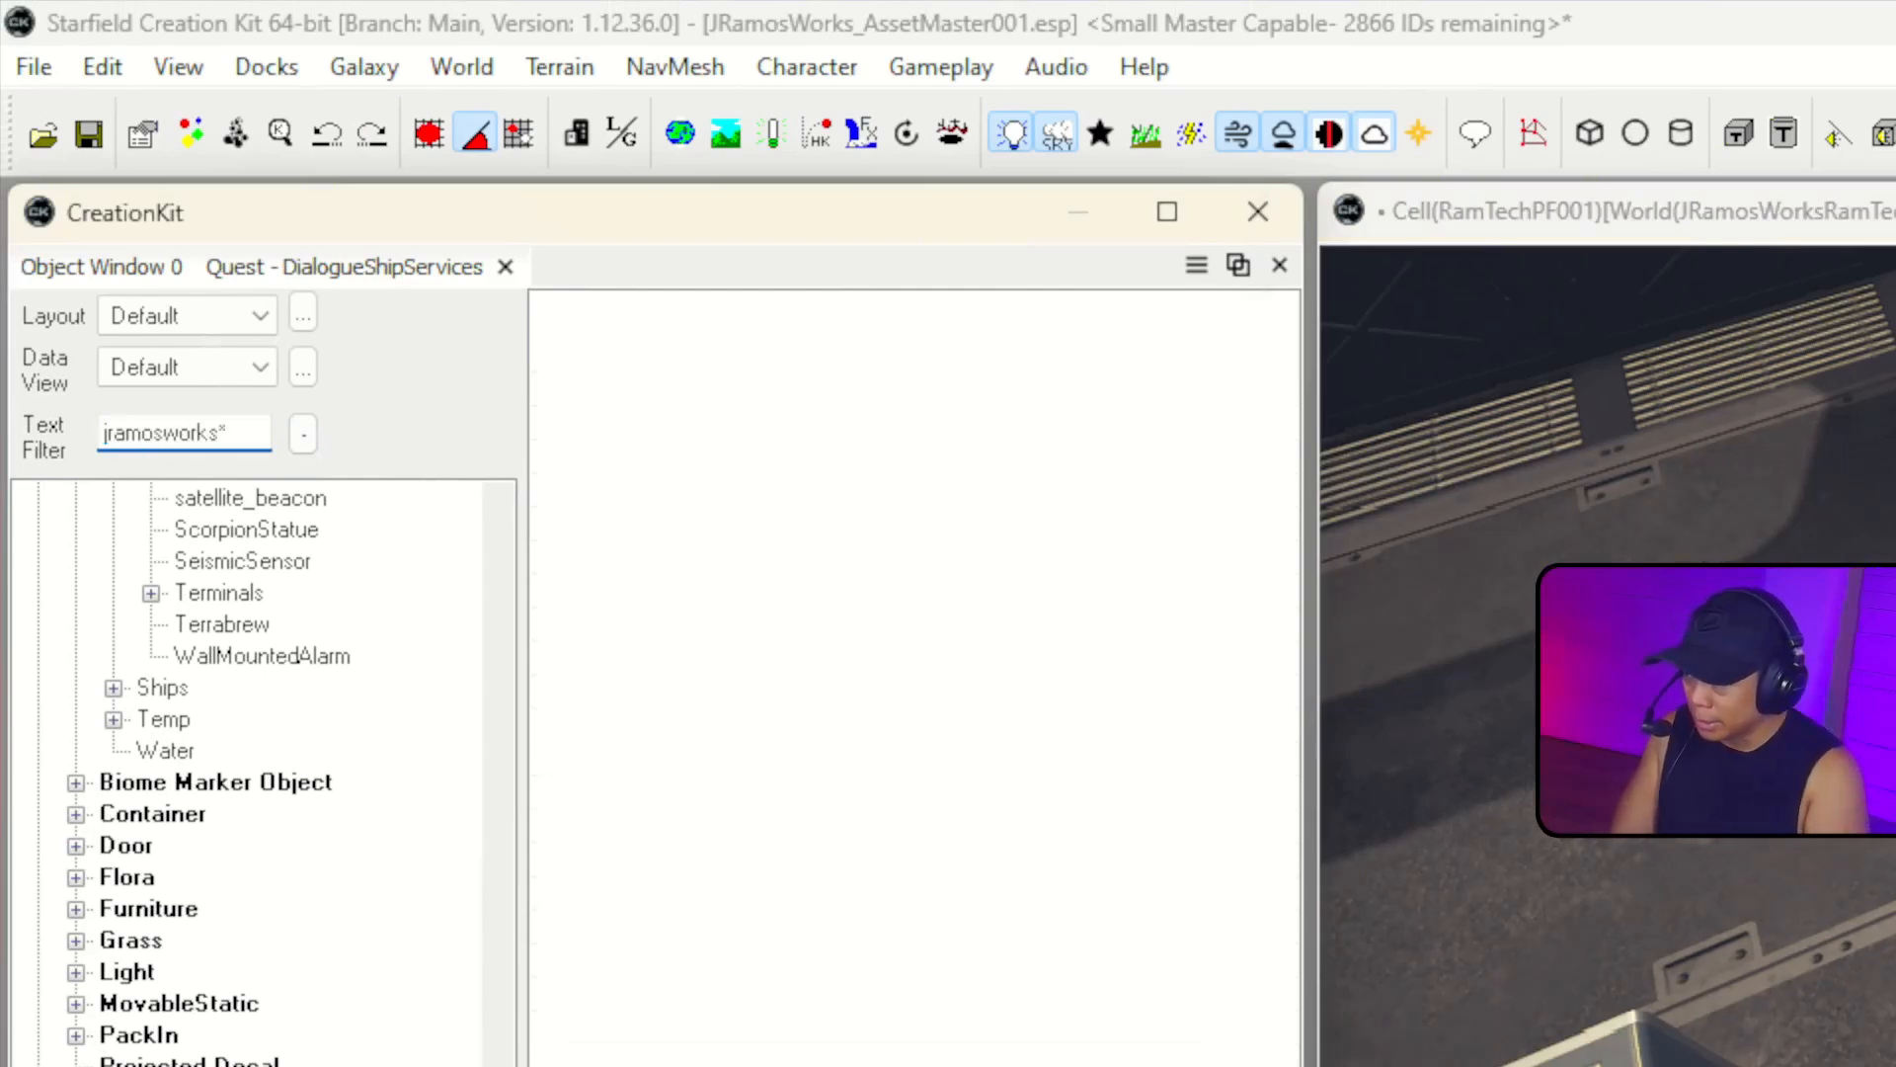
{"action": "type", "text": "venc"}
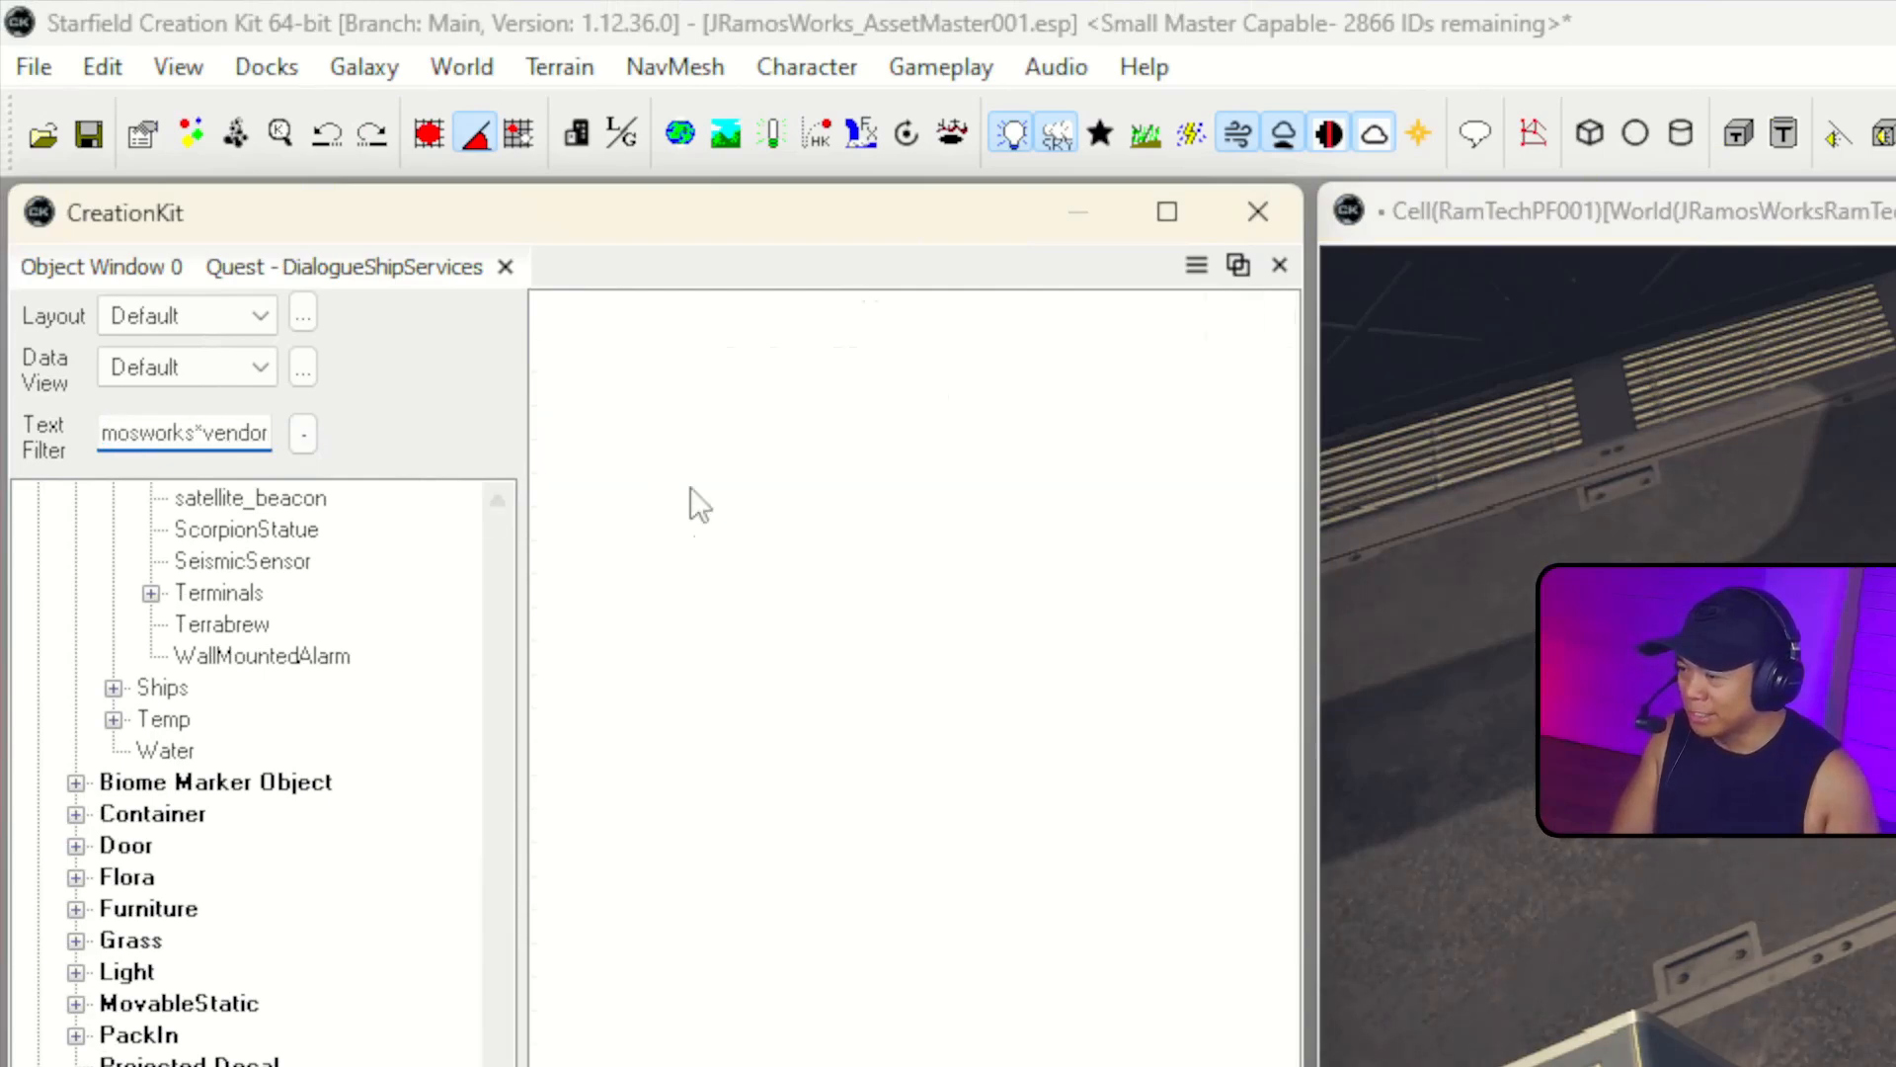
{"action": "left_click", "coordinate": [904, 400]}
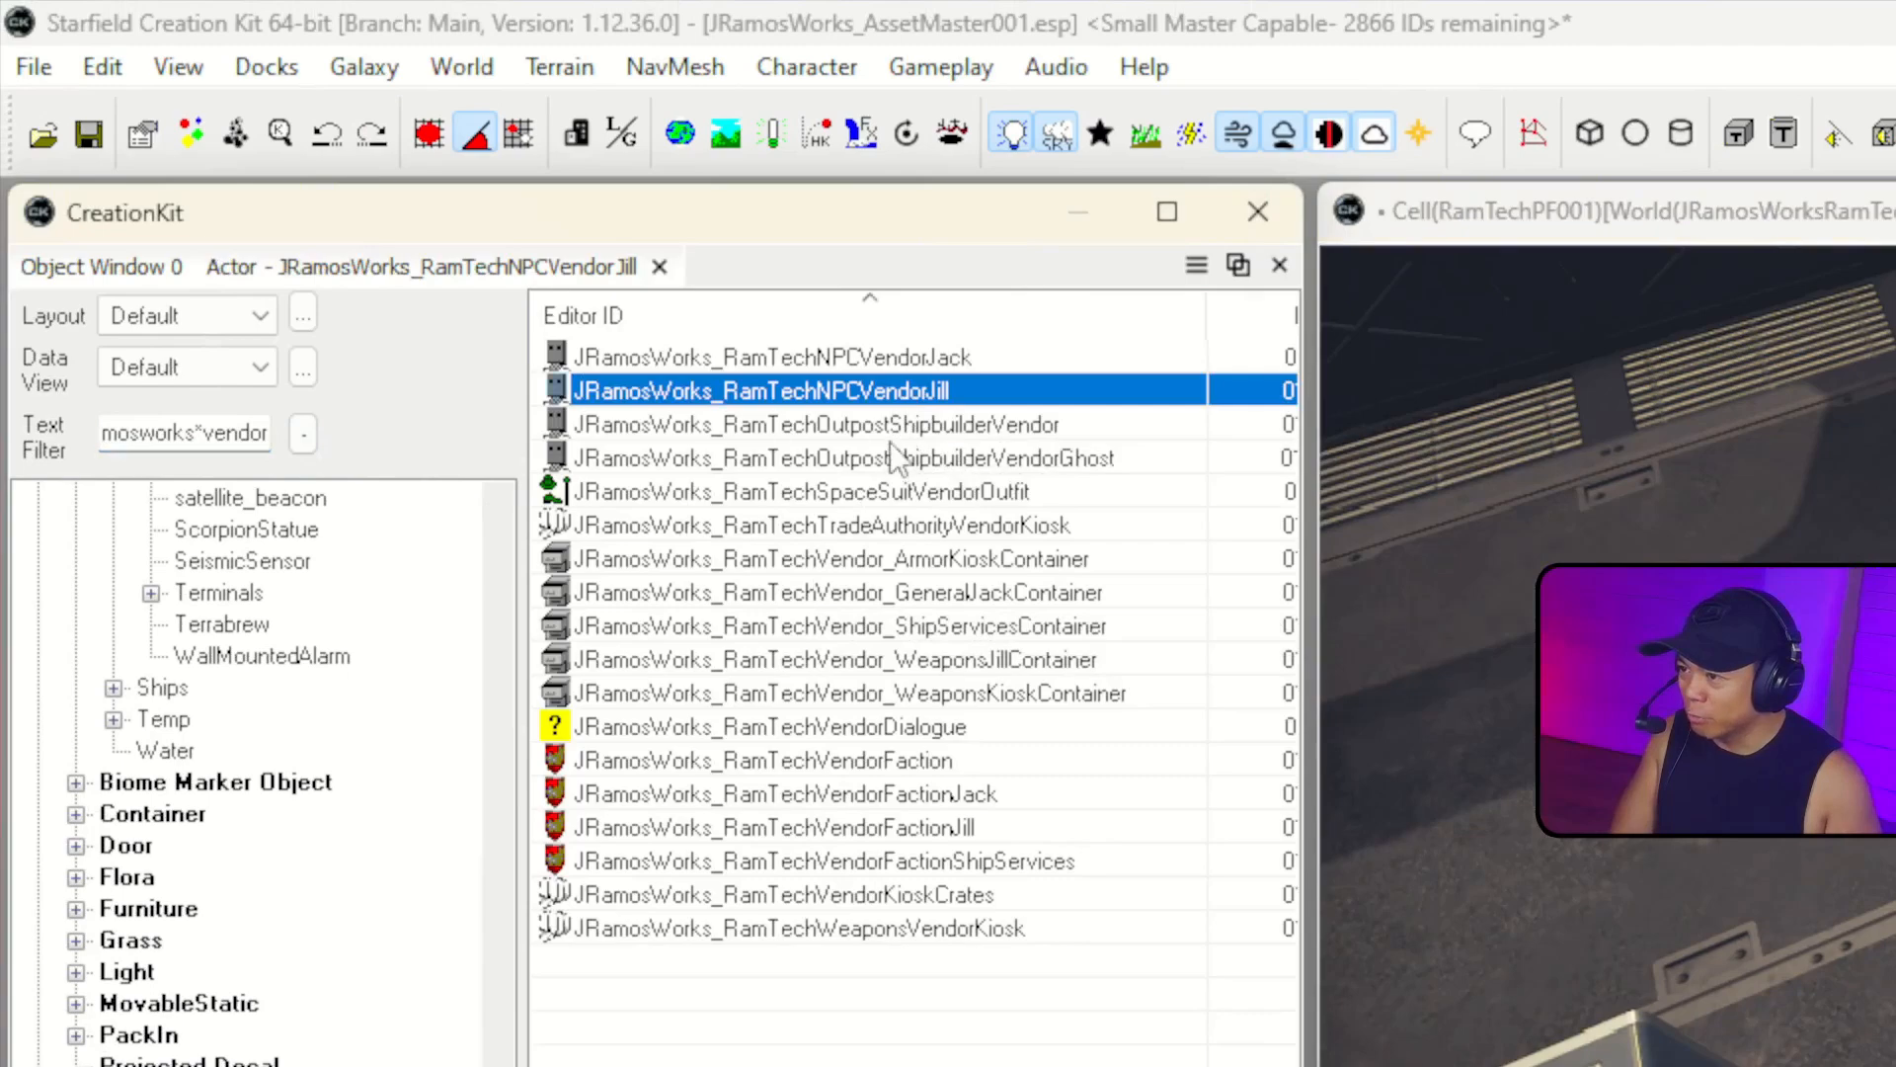
{"action": "left_click_drag", "start_coordinate": [891, 434], "coordinate": [956, 506]}
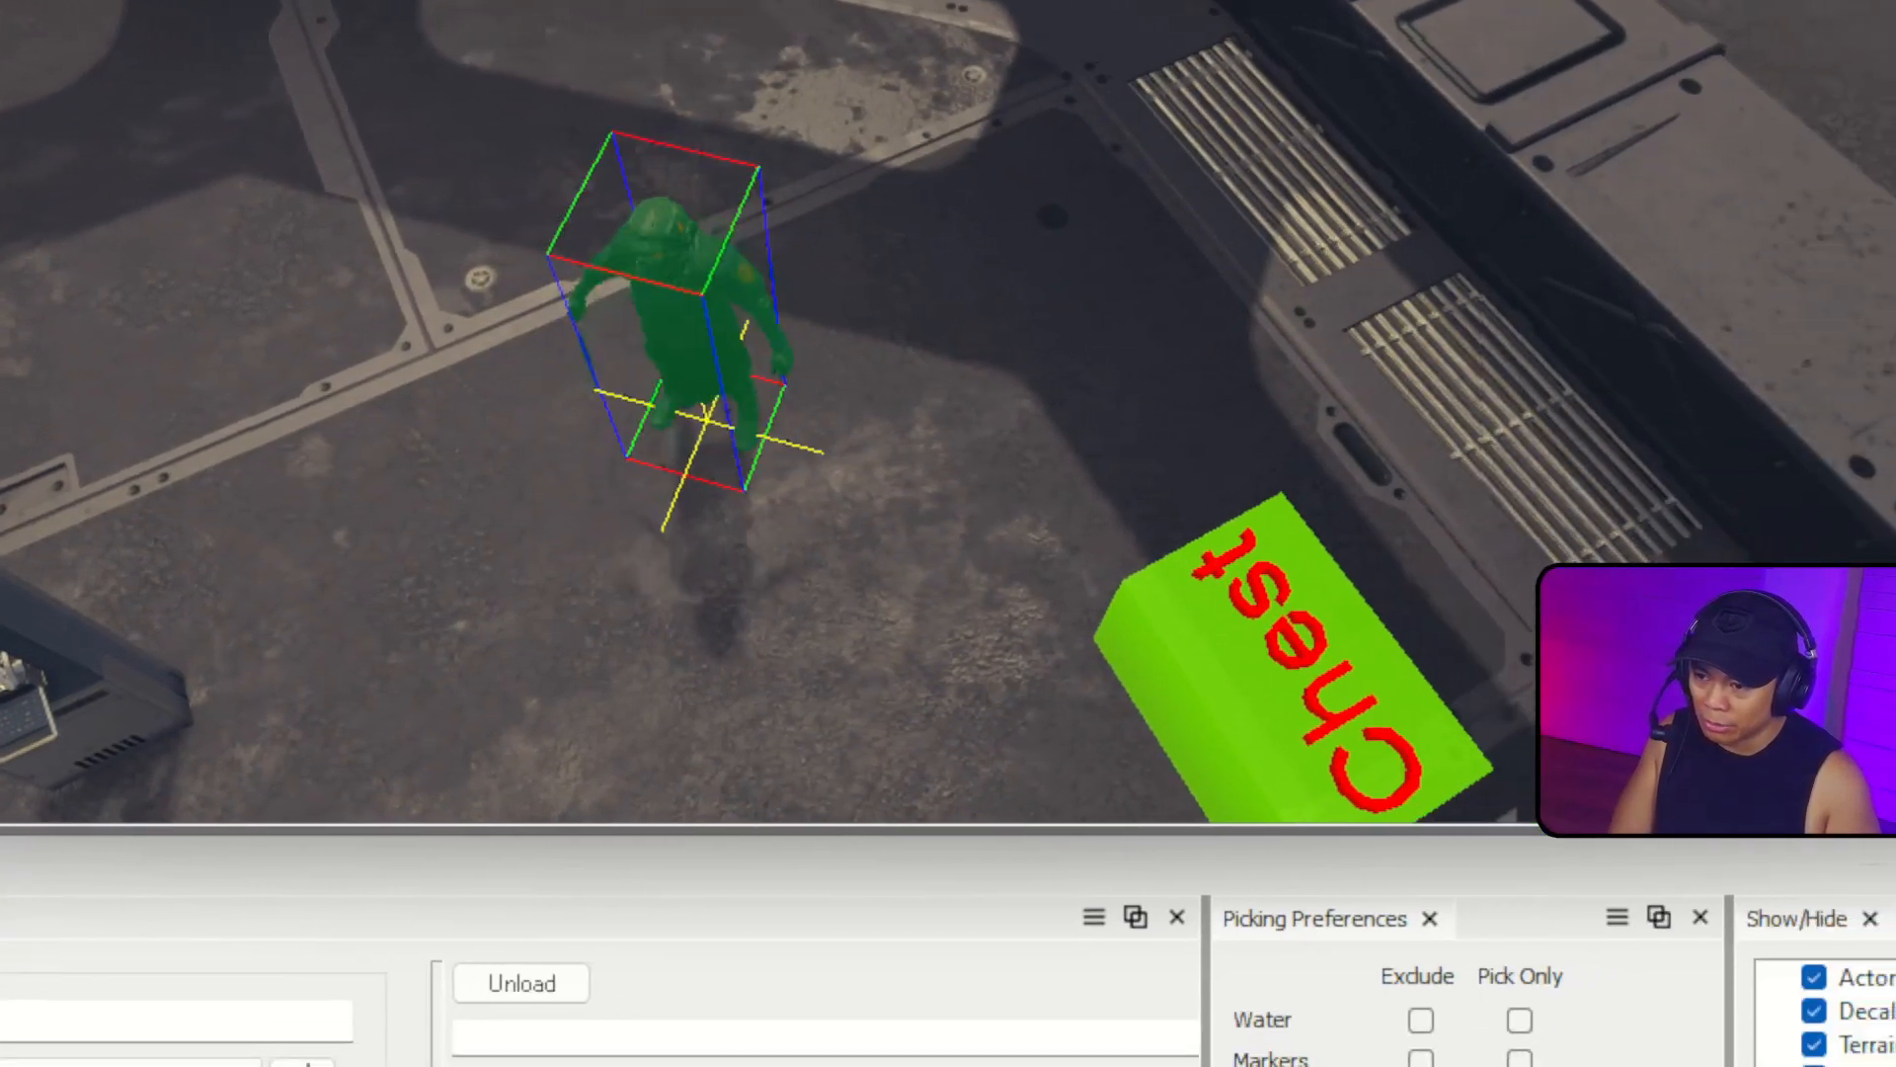
Start a new linked reference on the placed vendor, picking ShipLandingMarker_80m_Large in the RamTechPF001 cell as its target.
{"action": "double_click", "coordinate": [637, 289]}
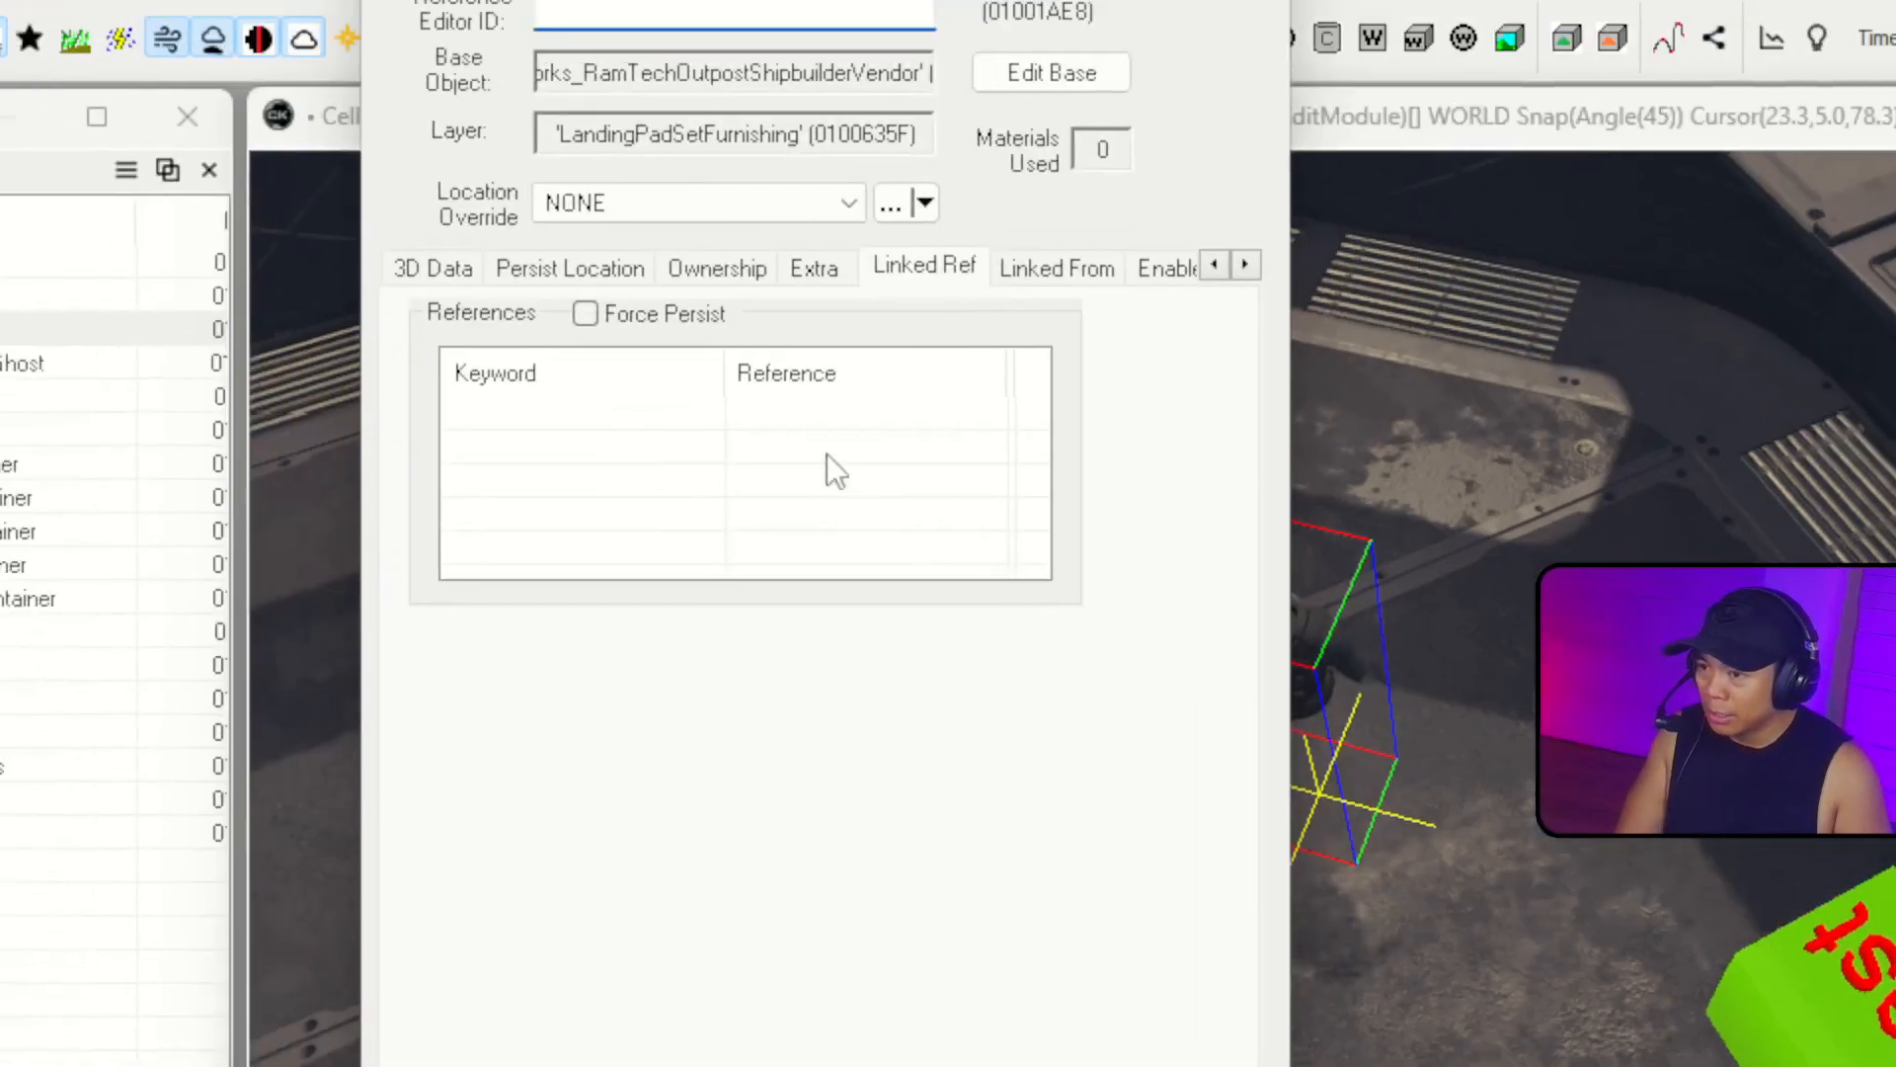
{"action": "right_click", "coordinate": [829, 453]}
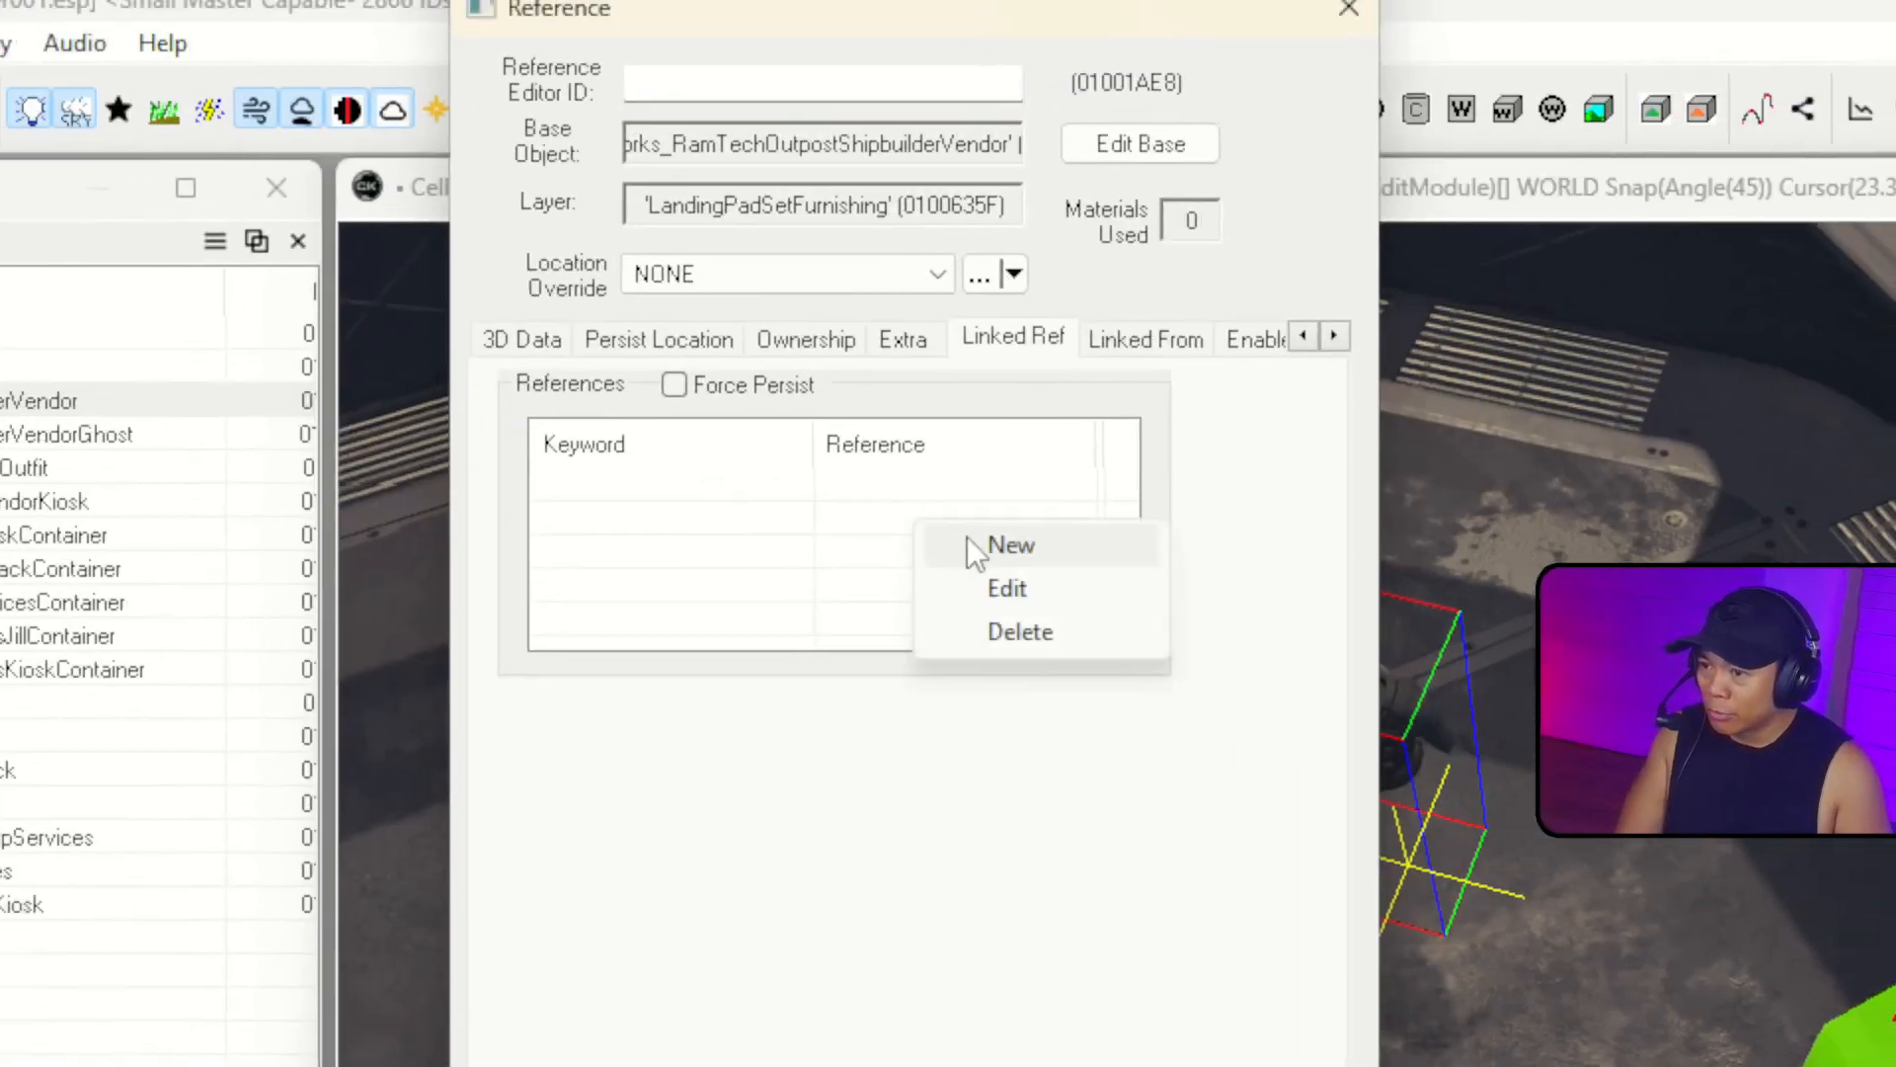
{"action": "left_click", "coordinate": [878, 467]}
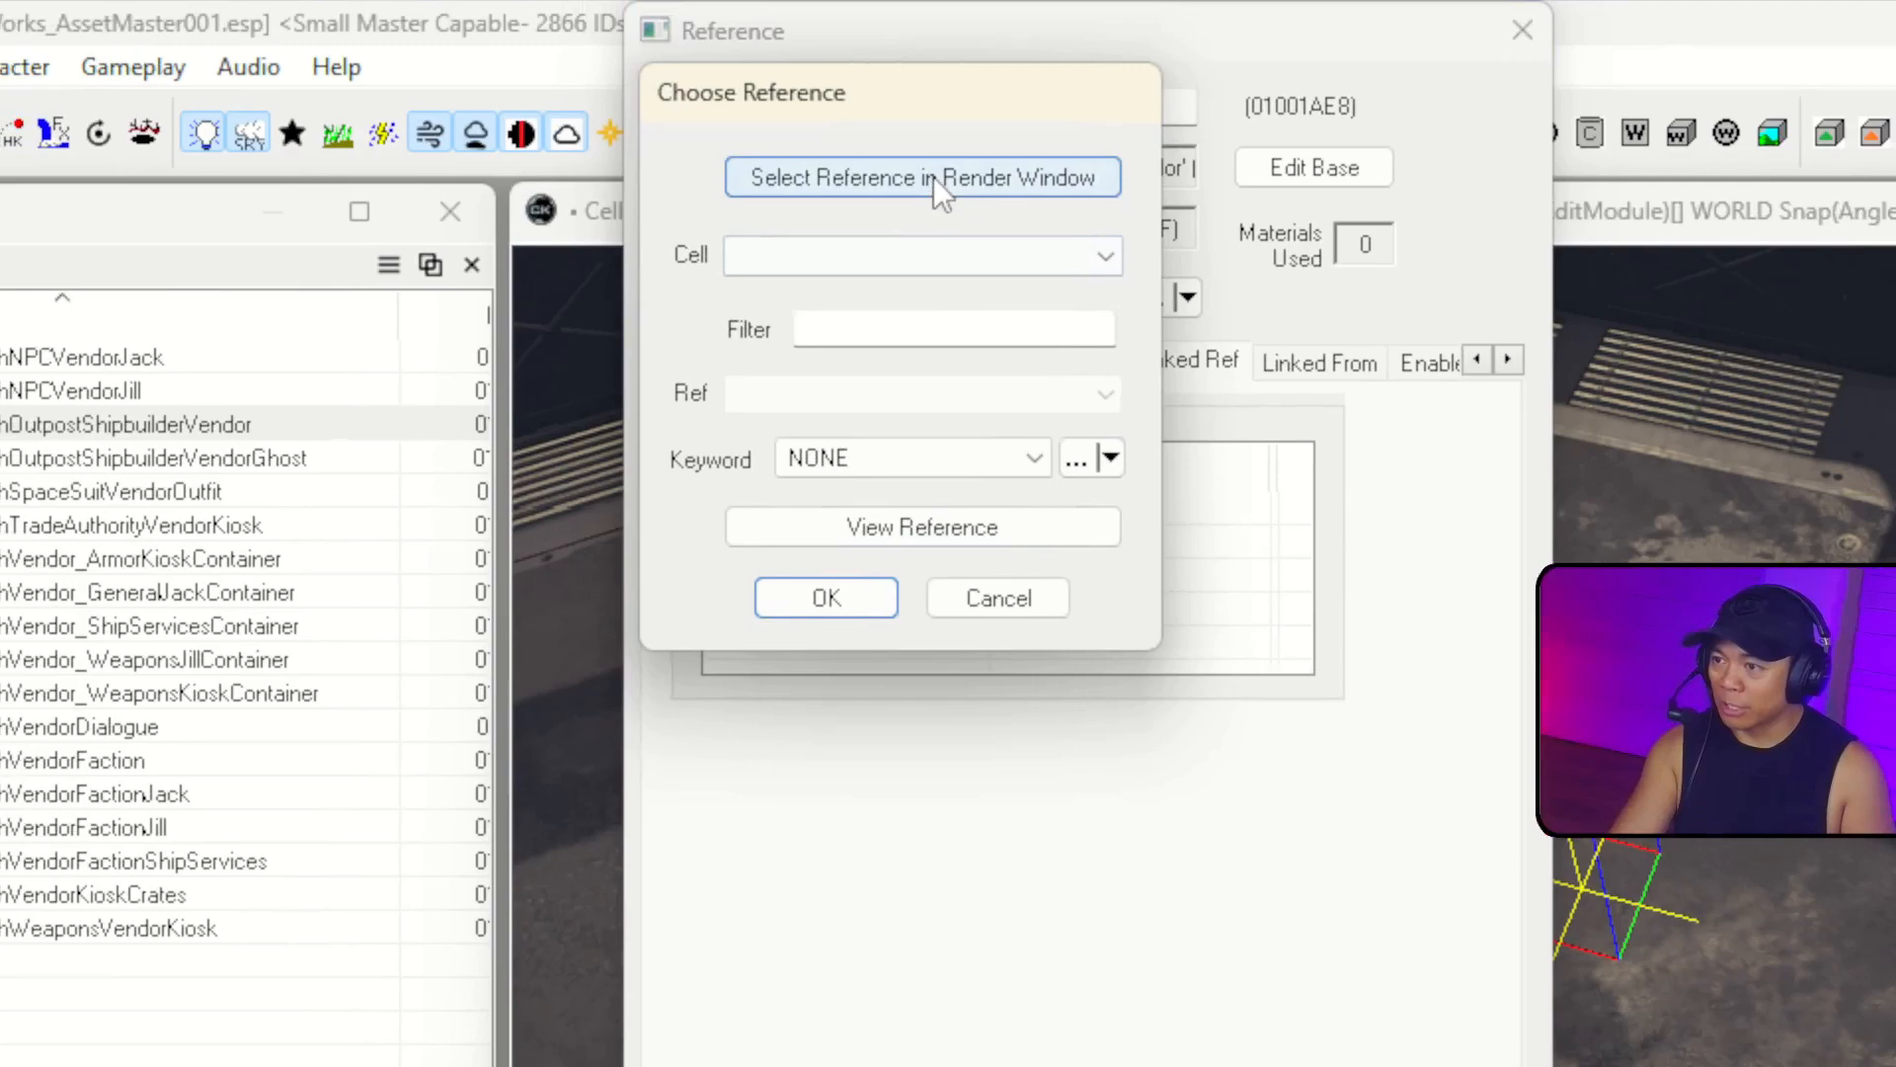
{"action": "left_click", "coordinate": [745, 153]}
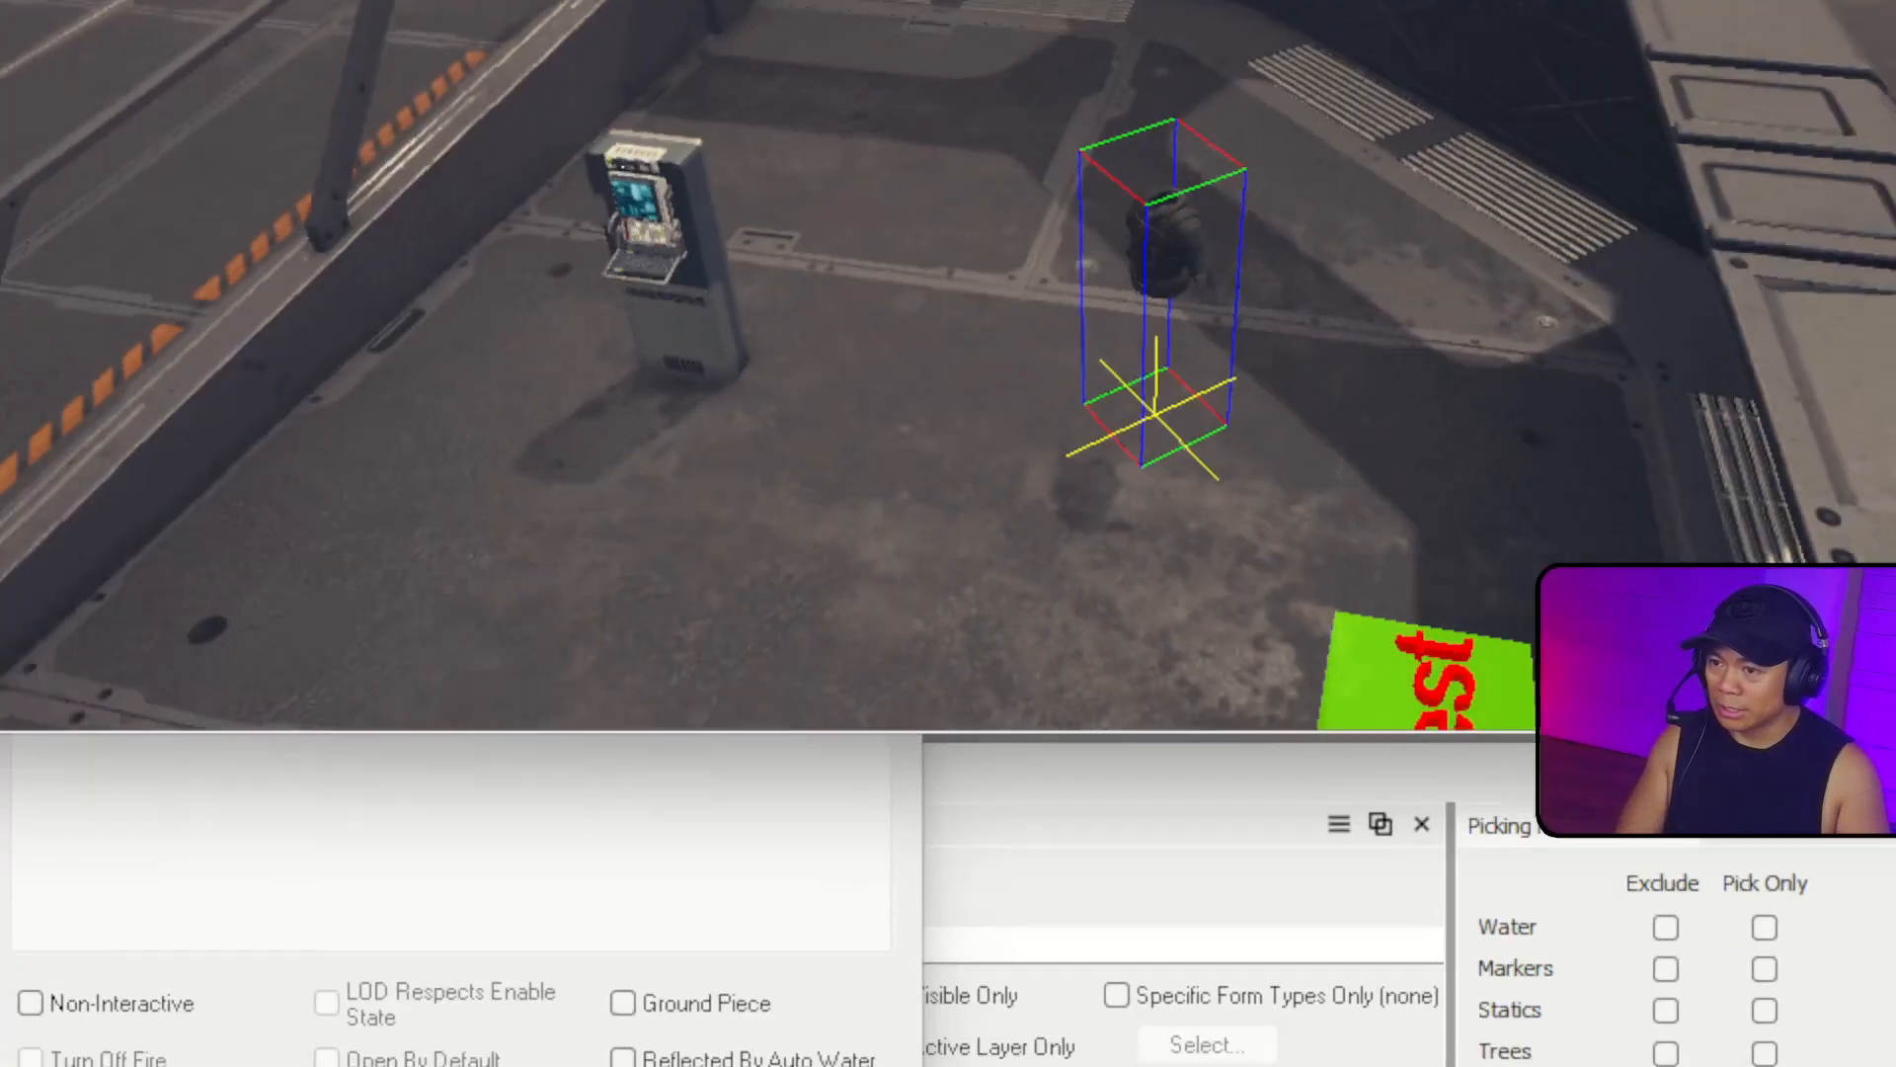
{"action": "middle_click_drag", "start_coordinate": [949, 455], "coordinate": [914, 618]}
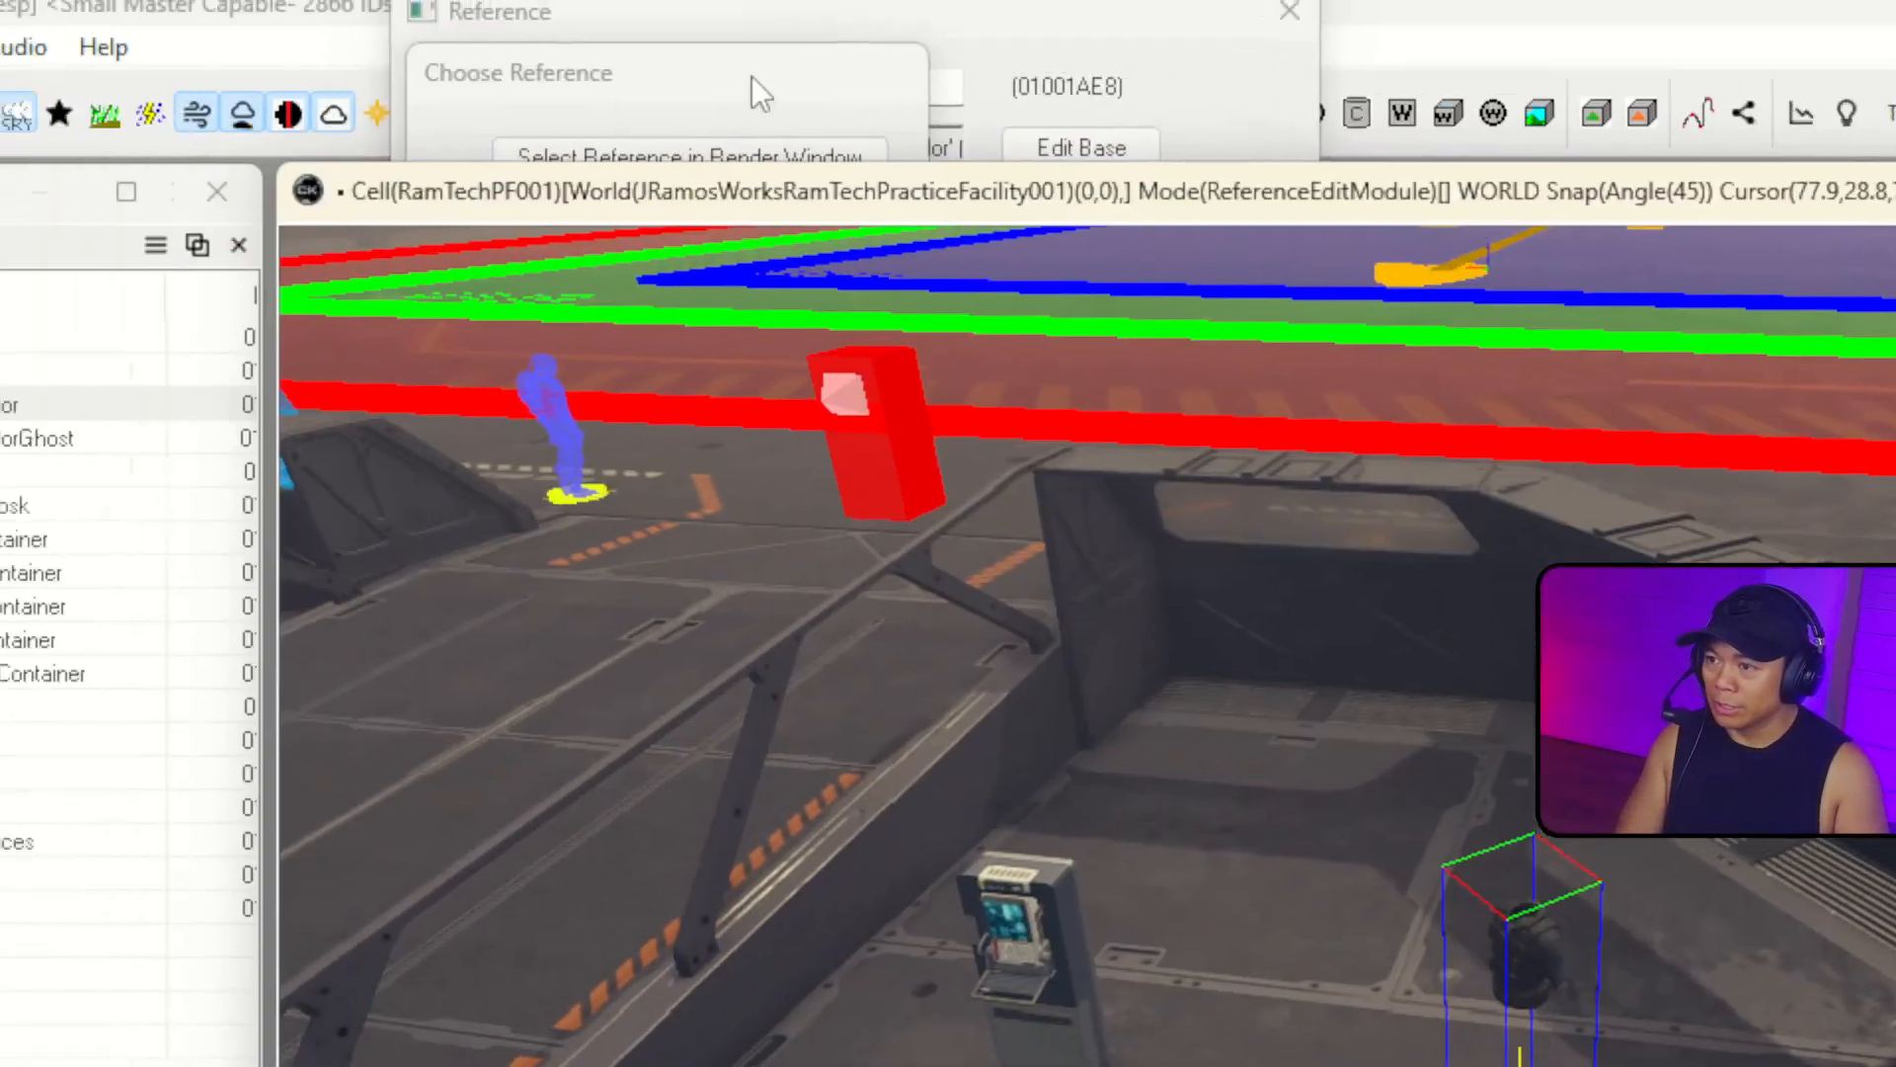
{"action": "left_click", "coordinate": [751, 76]}
{"action": "left_click", "coordinate": [932, 175]}
{"action": "left_click", "coordinate": [1541, 424]}
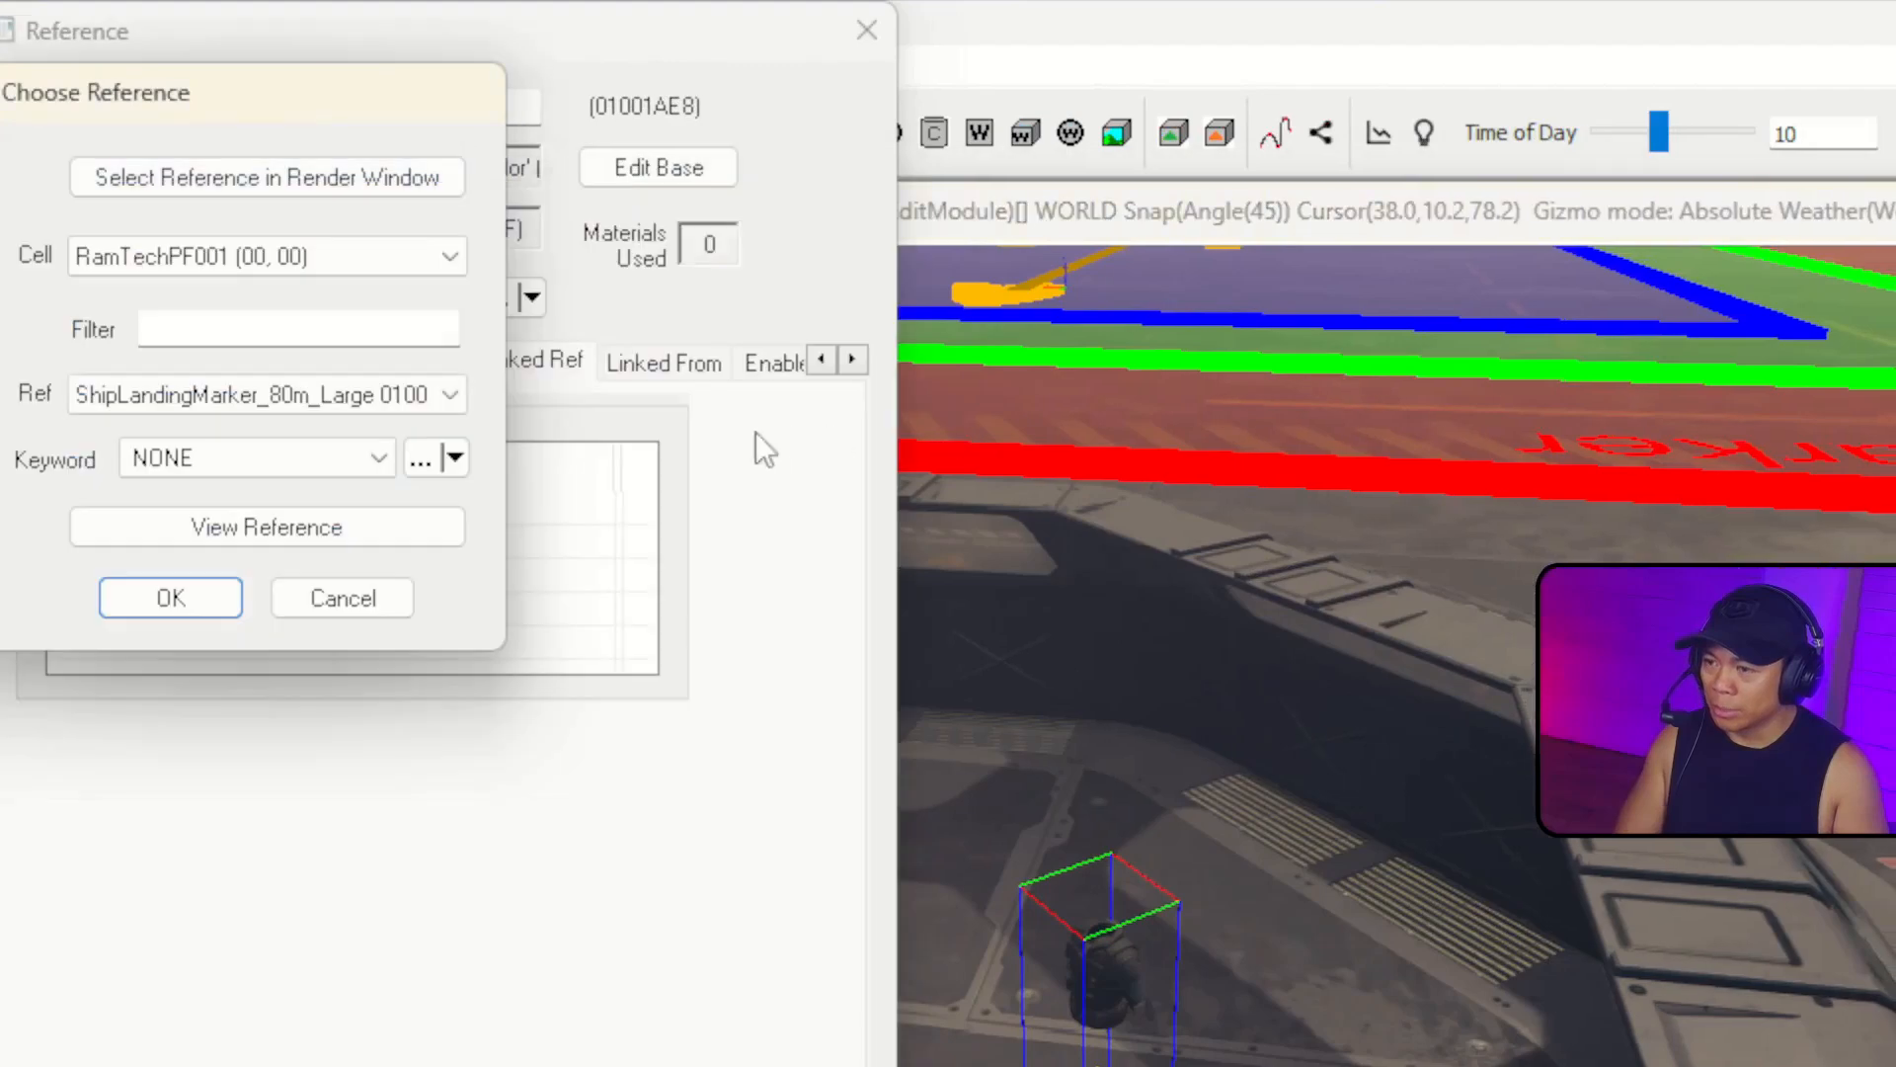
Assign the LinkShipLandingMarker01 keyword to the vendor's linked reference, accept the reference changes and save the plugin.
{"action": "left_click", "coordinate": [677, 460]}
{"action": "type", "text": "links"}
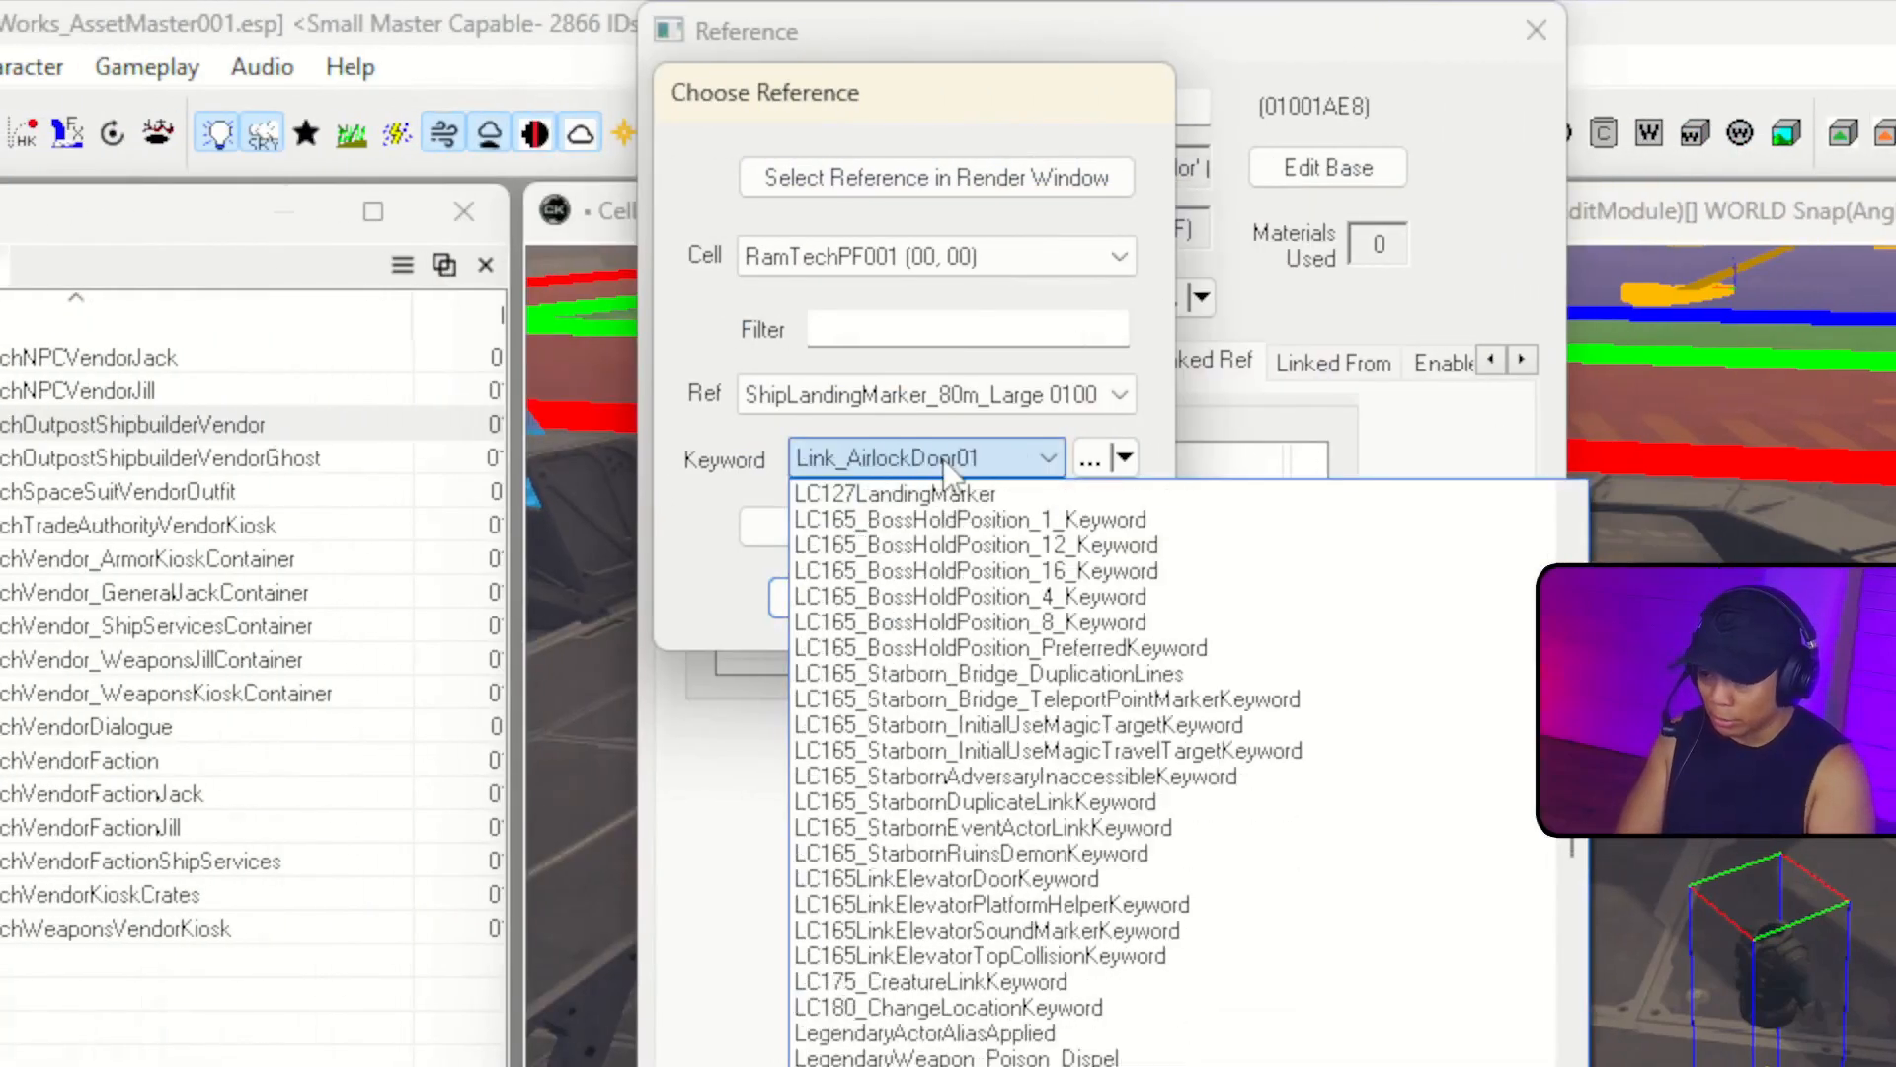
{"action": "type", "text": "hipCrewMarke"}
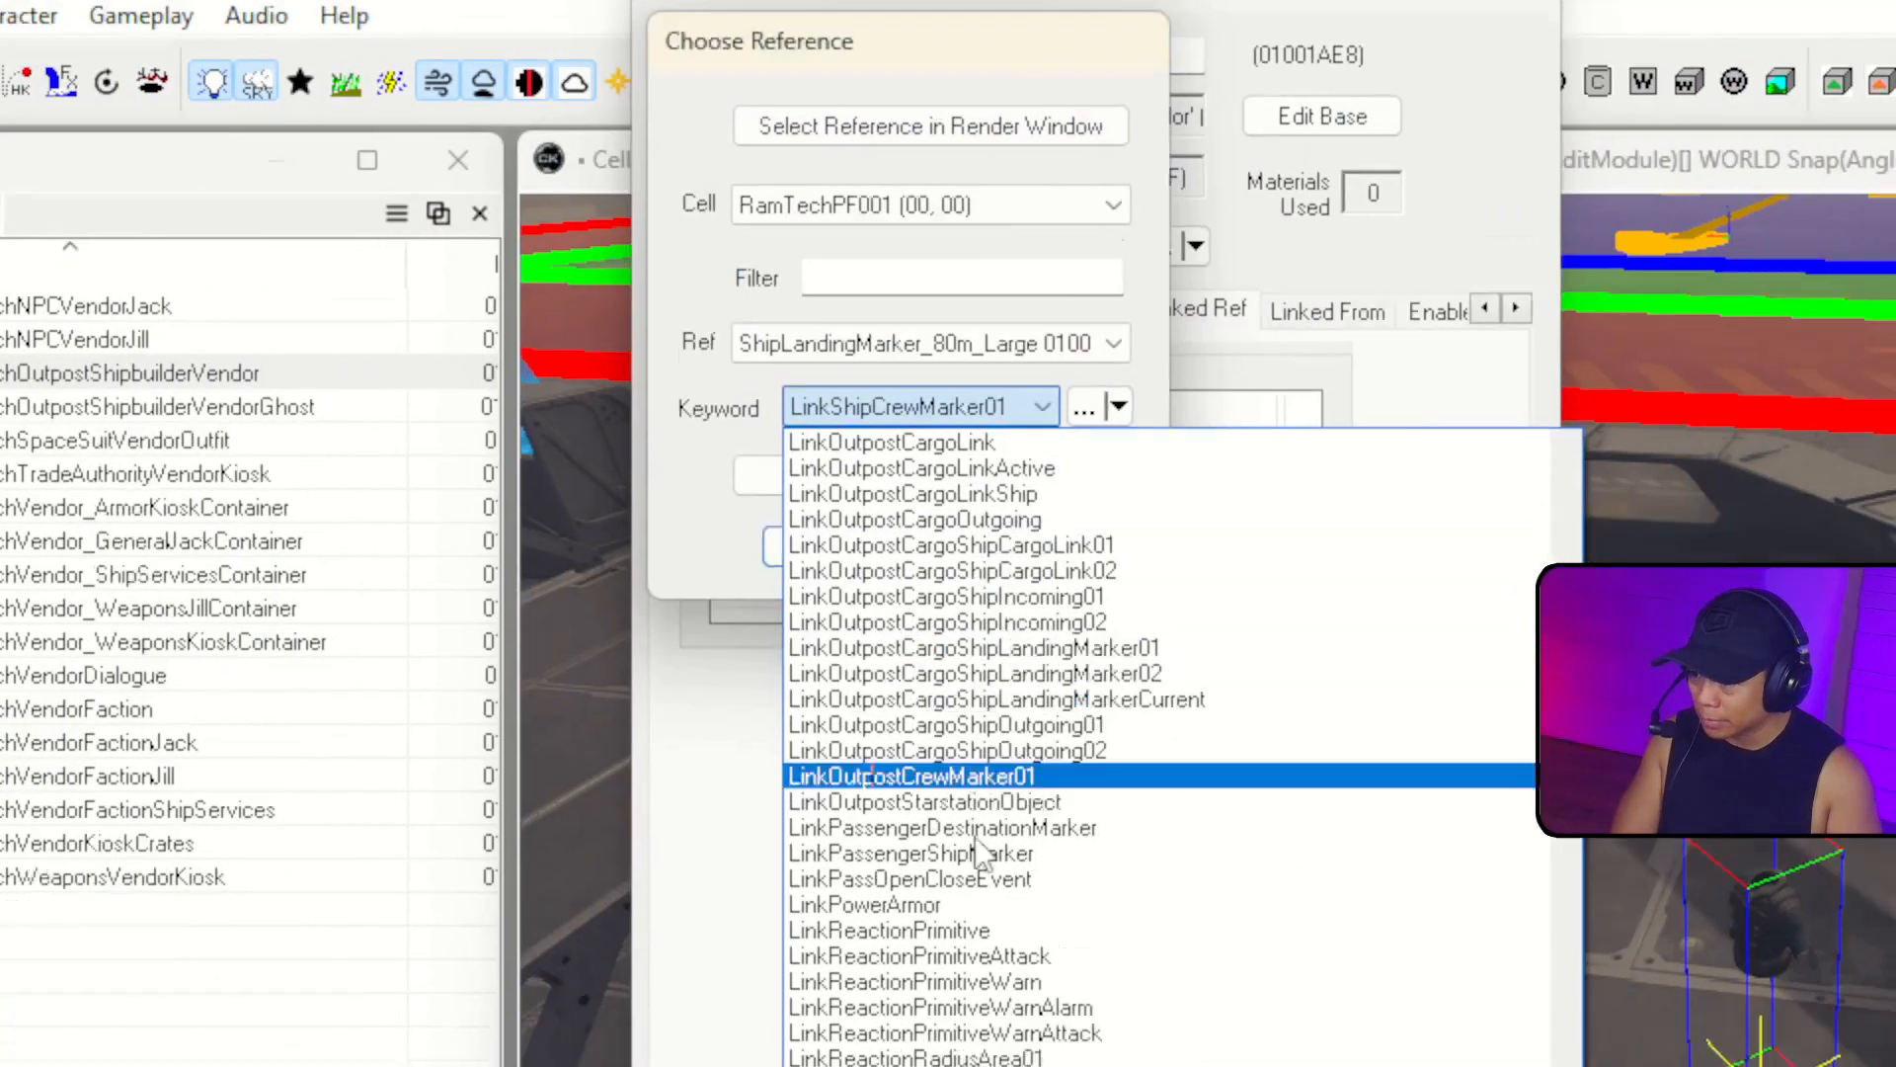
{"action": "scroll", "coordinate": [954, 603], "scroll_direction": "down", "scroll_amount": 1}
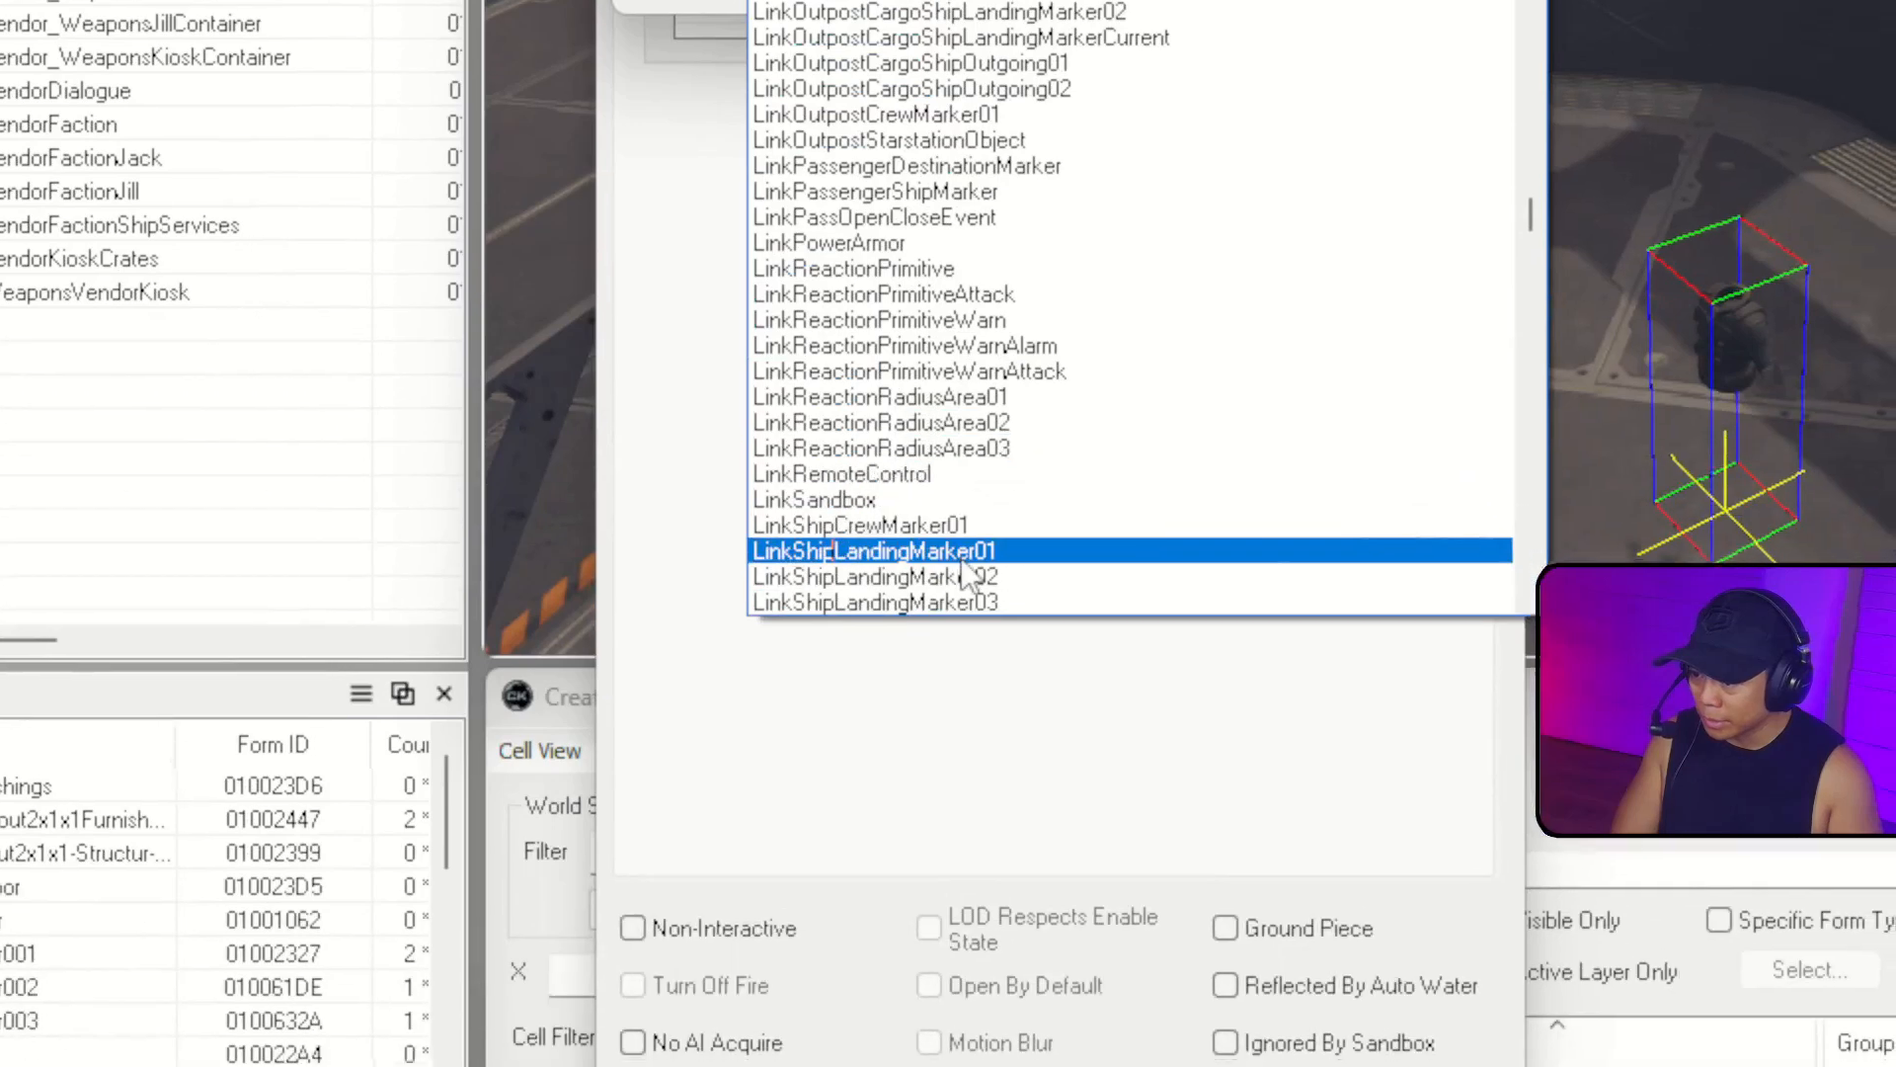
{"action": "left_click", "coordinate": [954, 534]}
{"action": "left_click", "coordinate": [900, 324]}
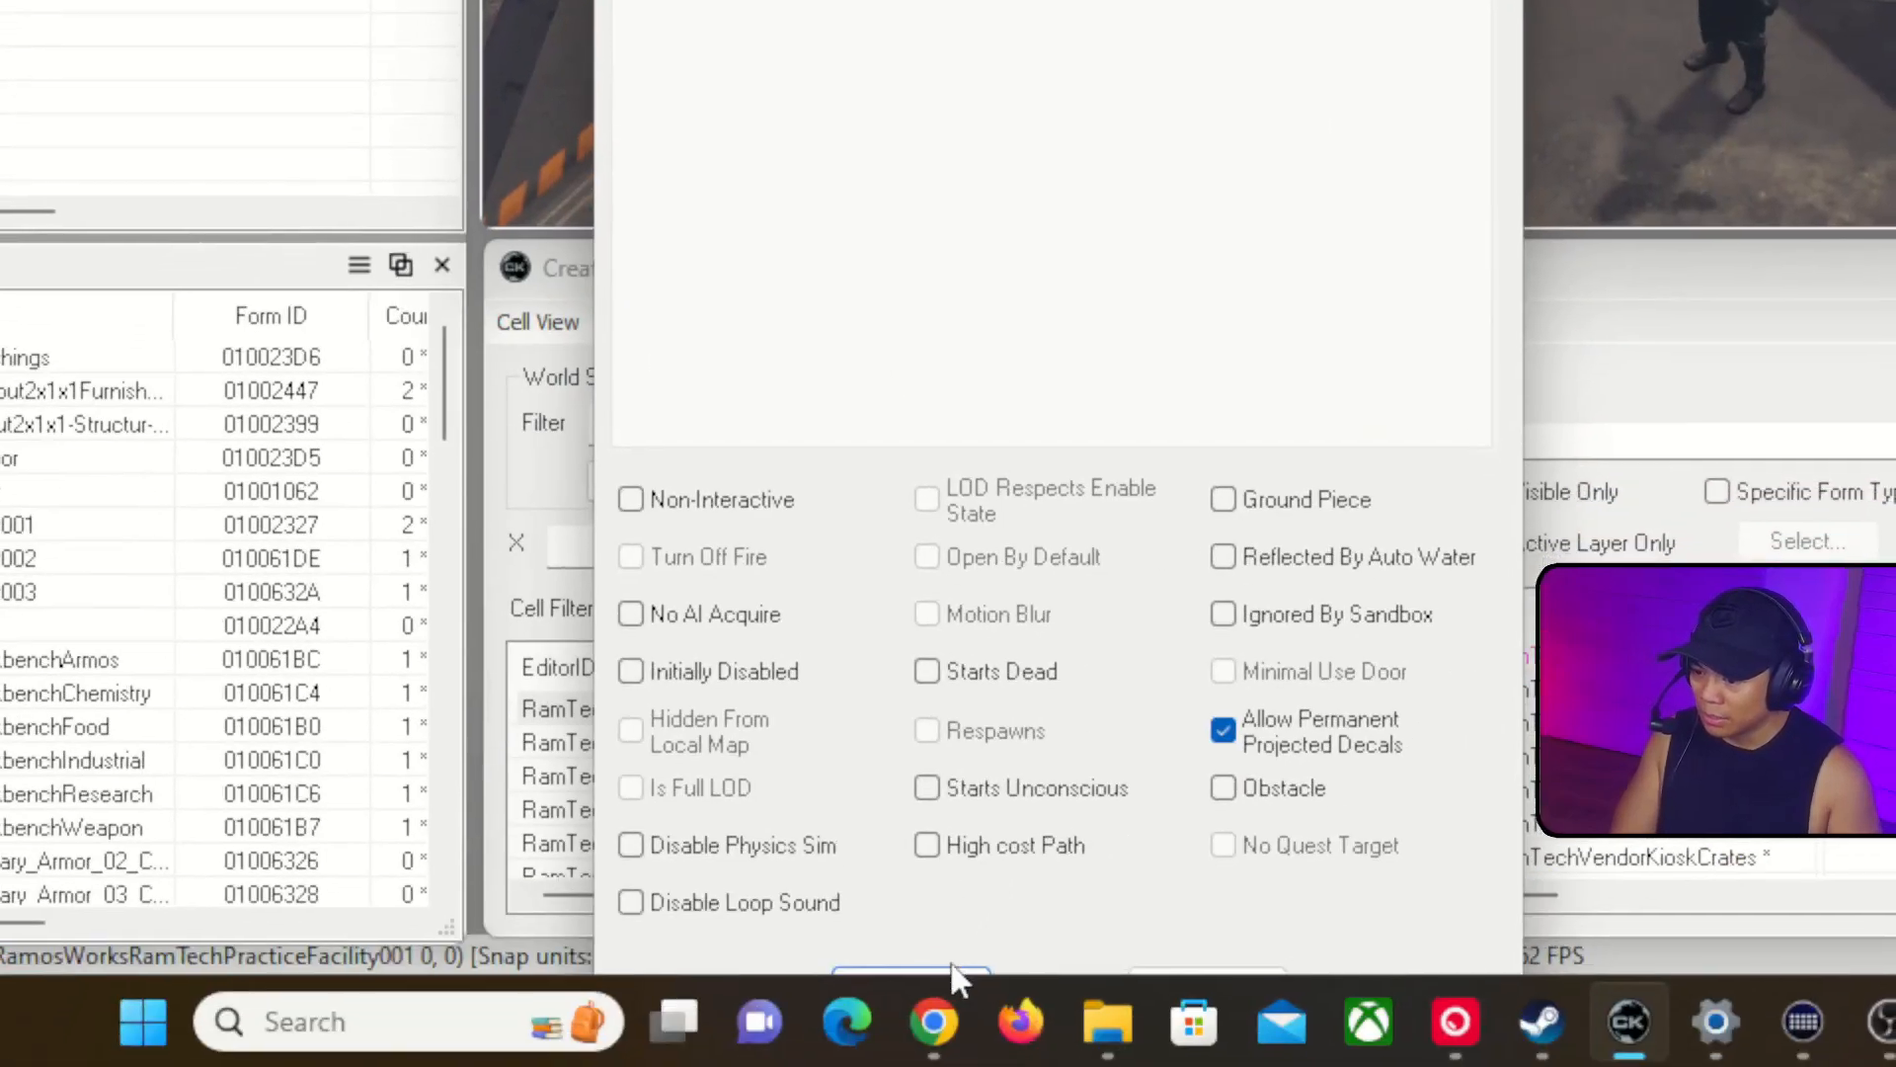
{"action": "left_click", "coordinate": [950, 976]}
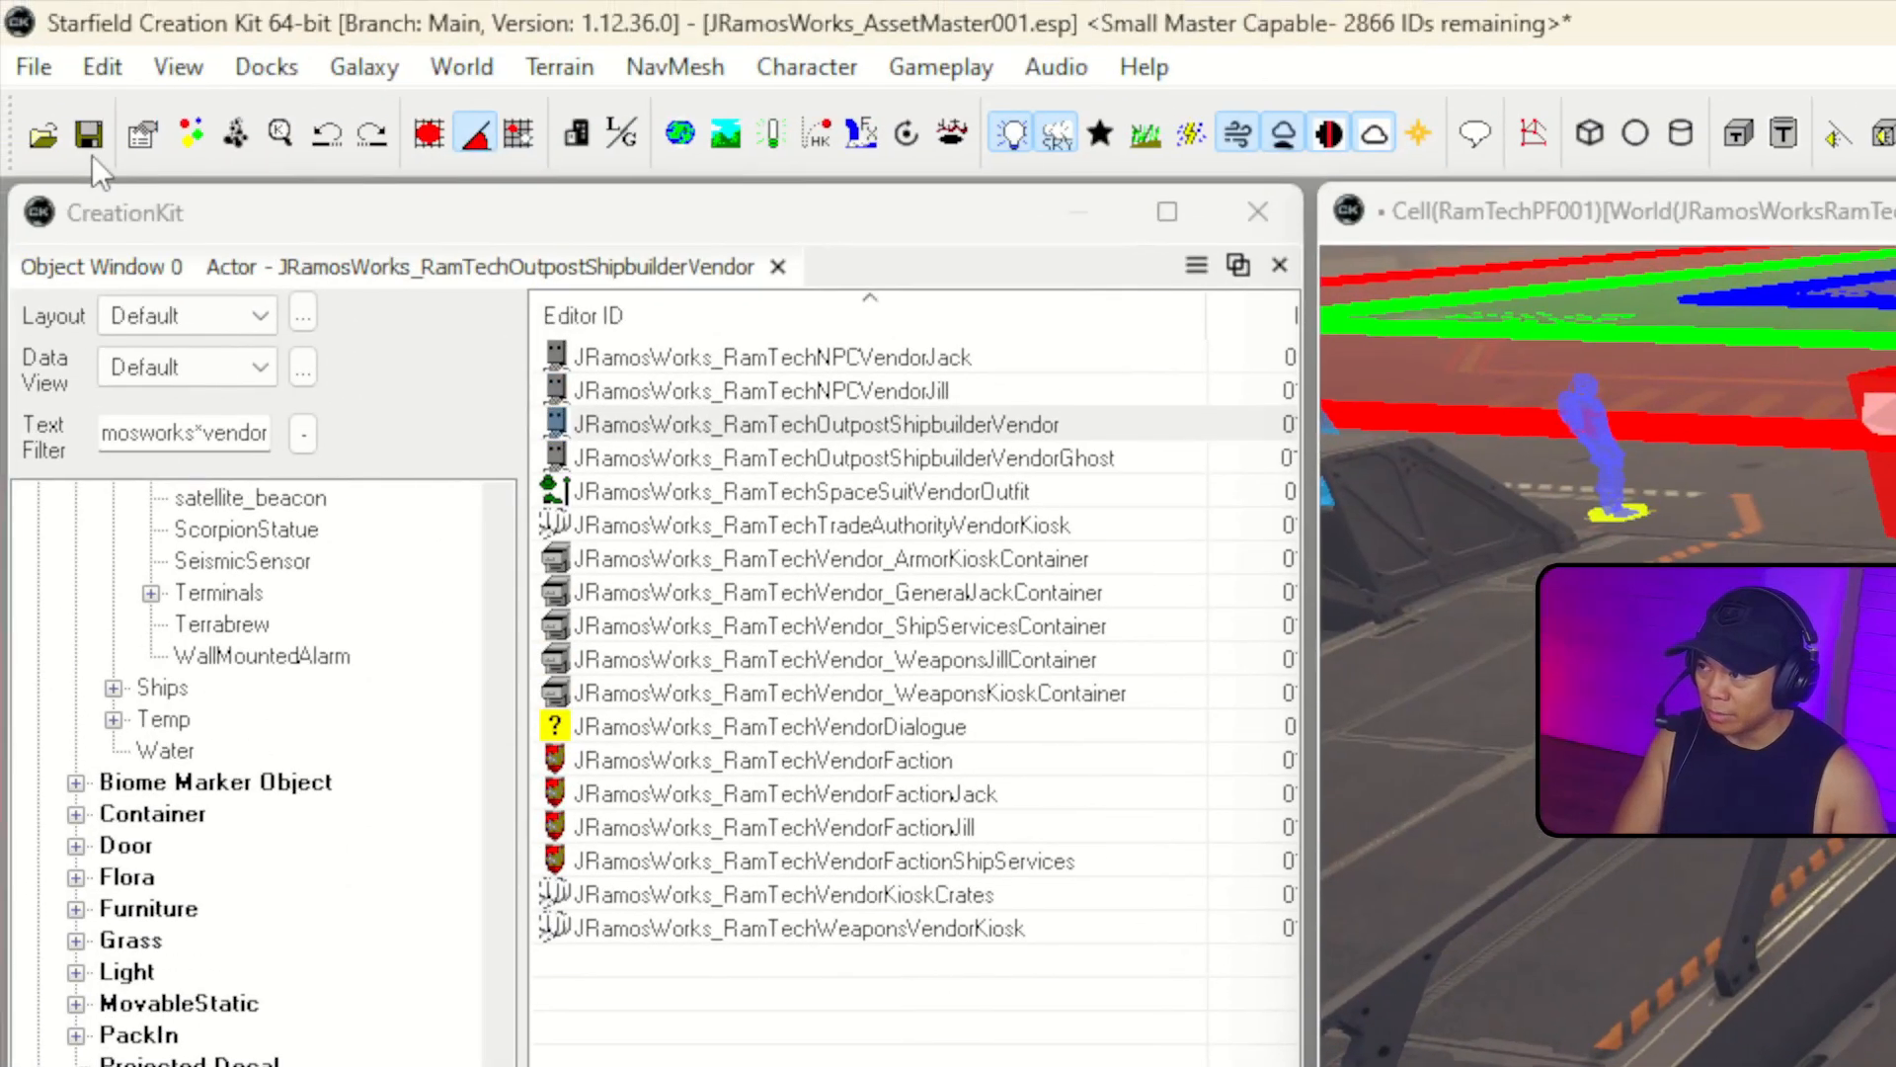
{"action": "left_click", "coordinate": [85, 139]}
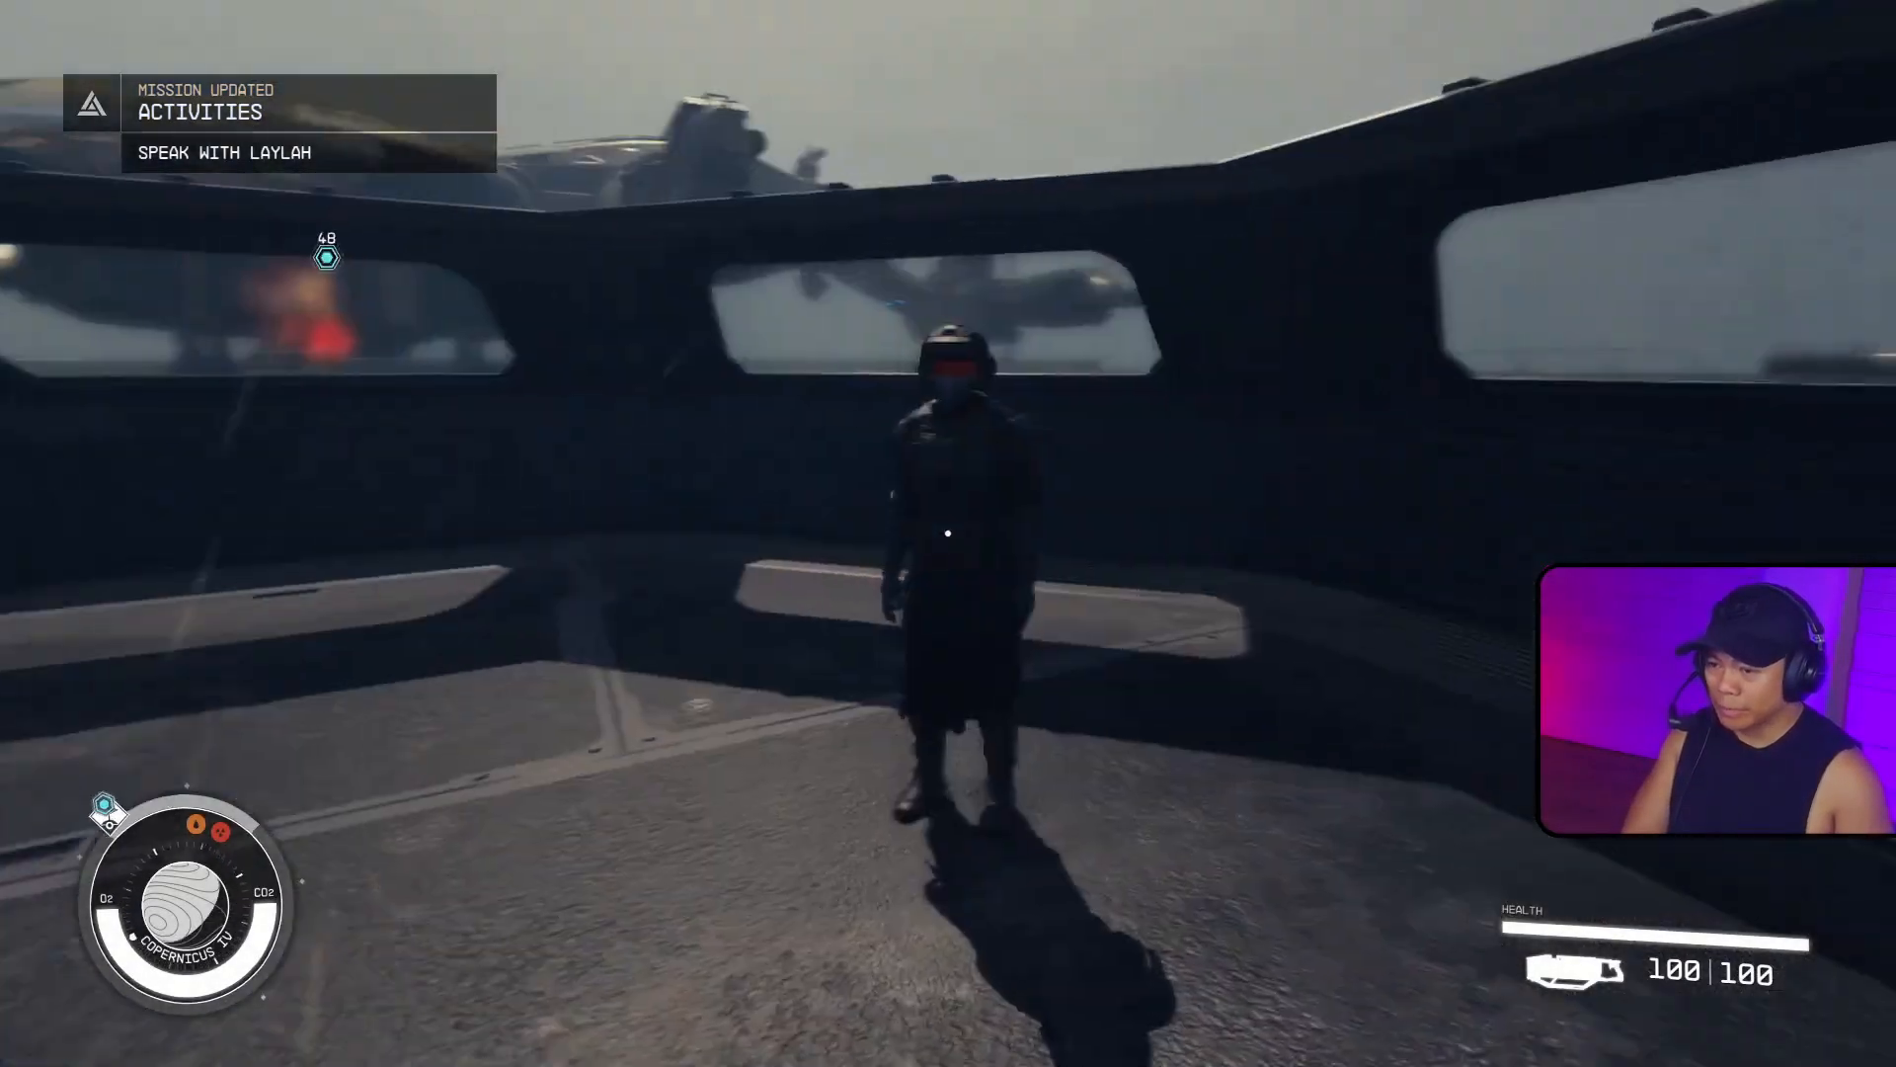
In Starfield, talk to the ship services vendor, ask to view and modify ships, and leave the conversation.
{"action": "key", "text": "e"}
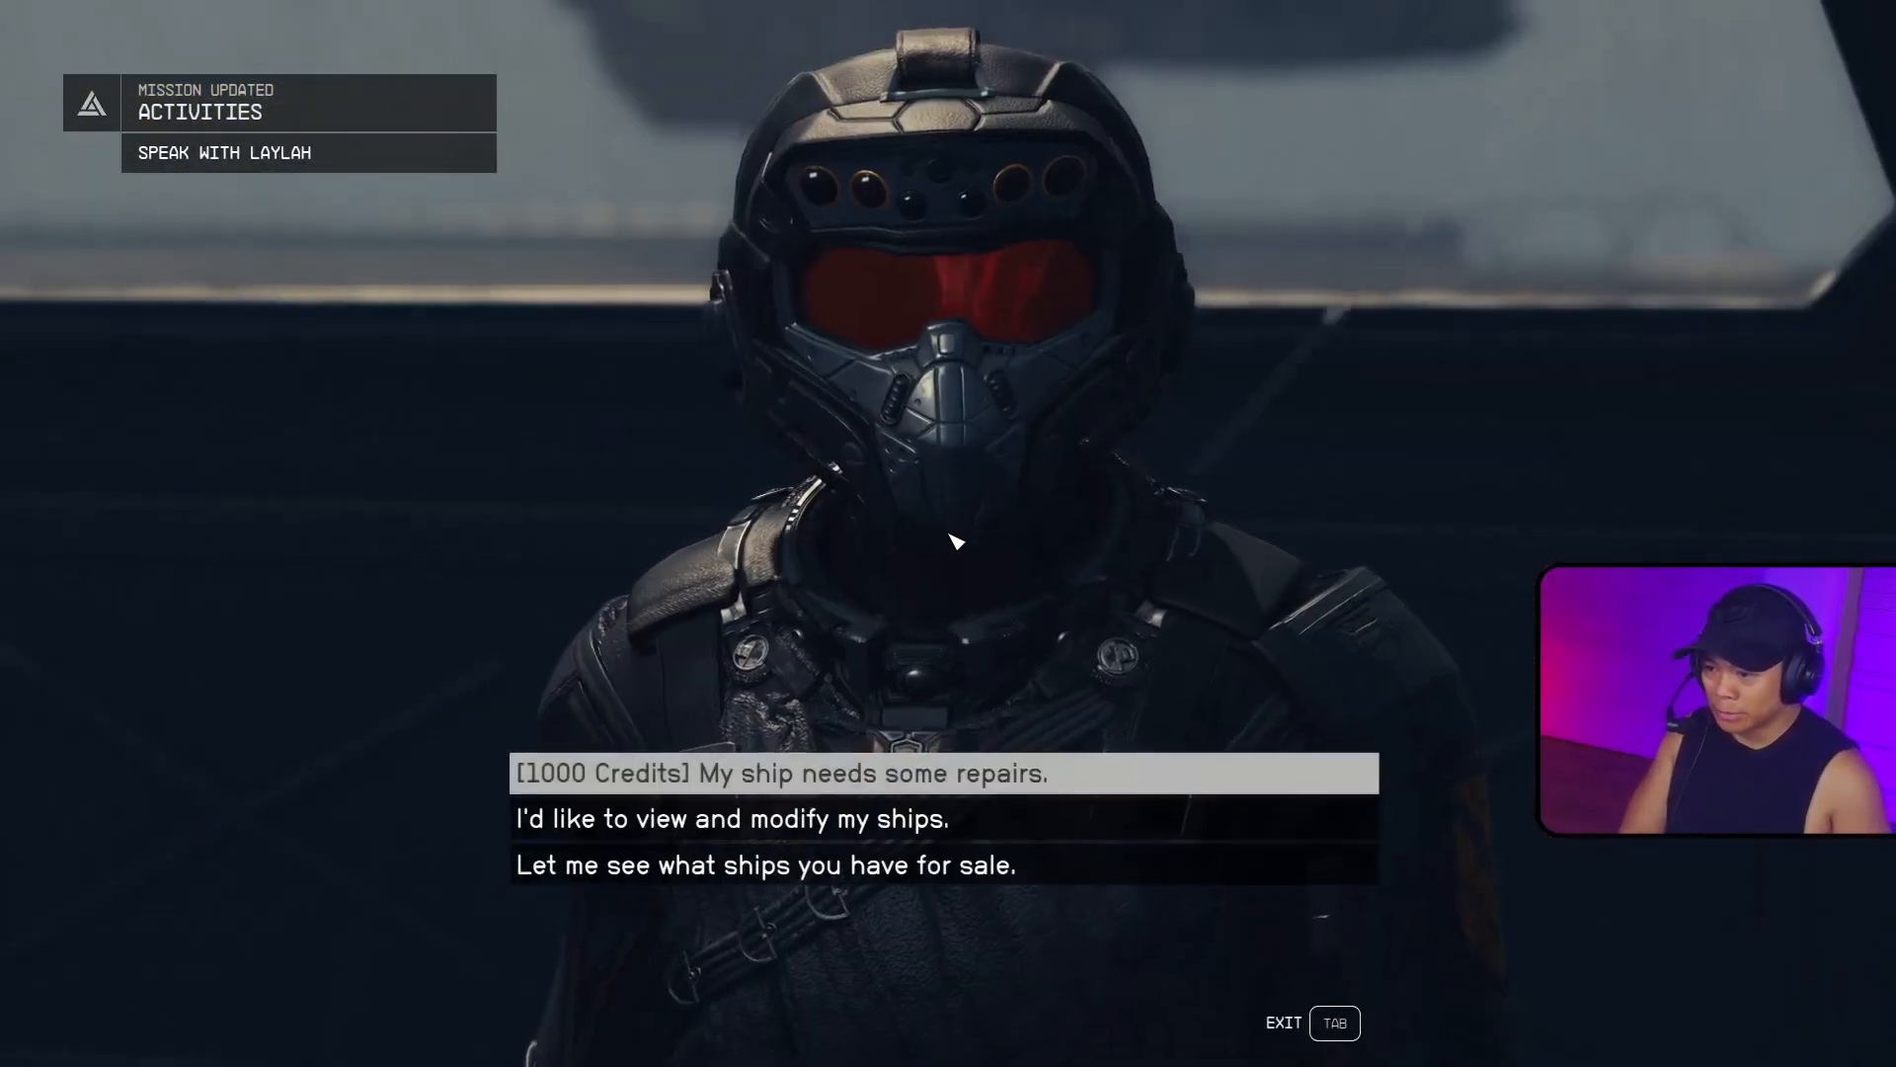
{"action": "left_click", "coordinate": [999, 816]}
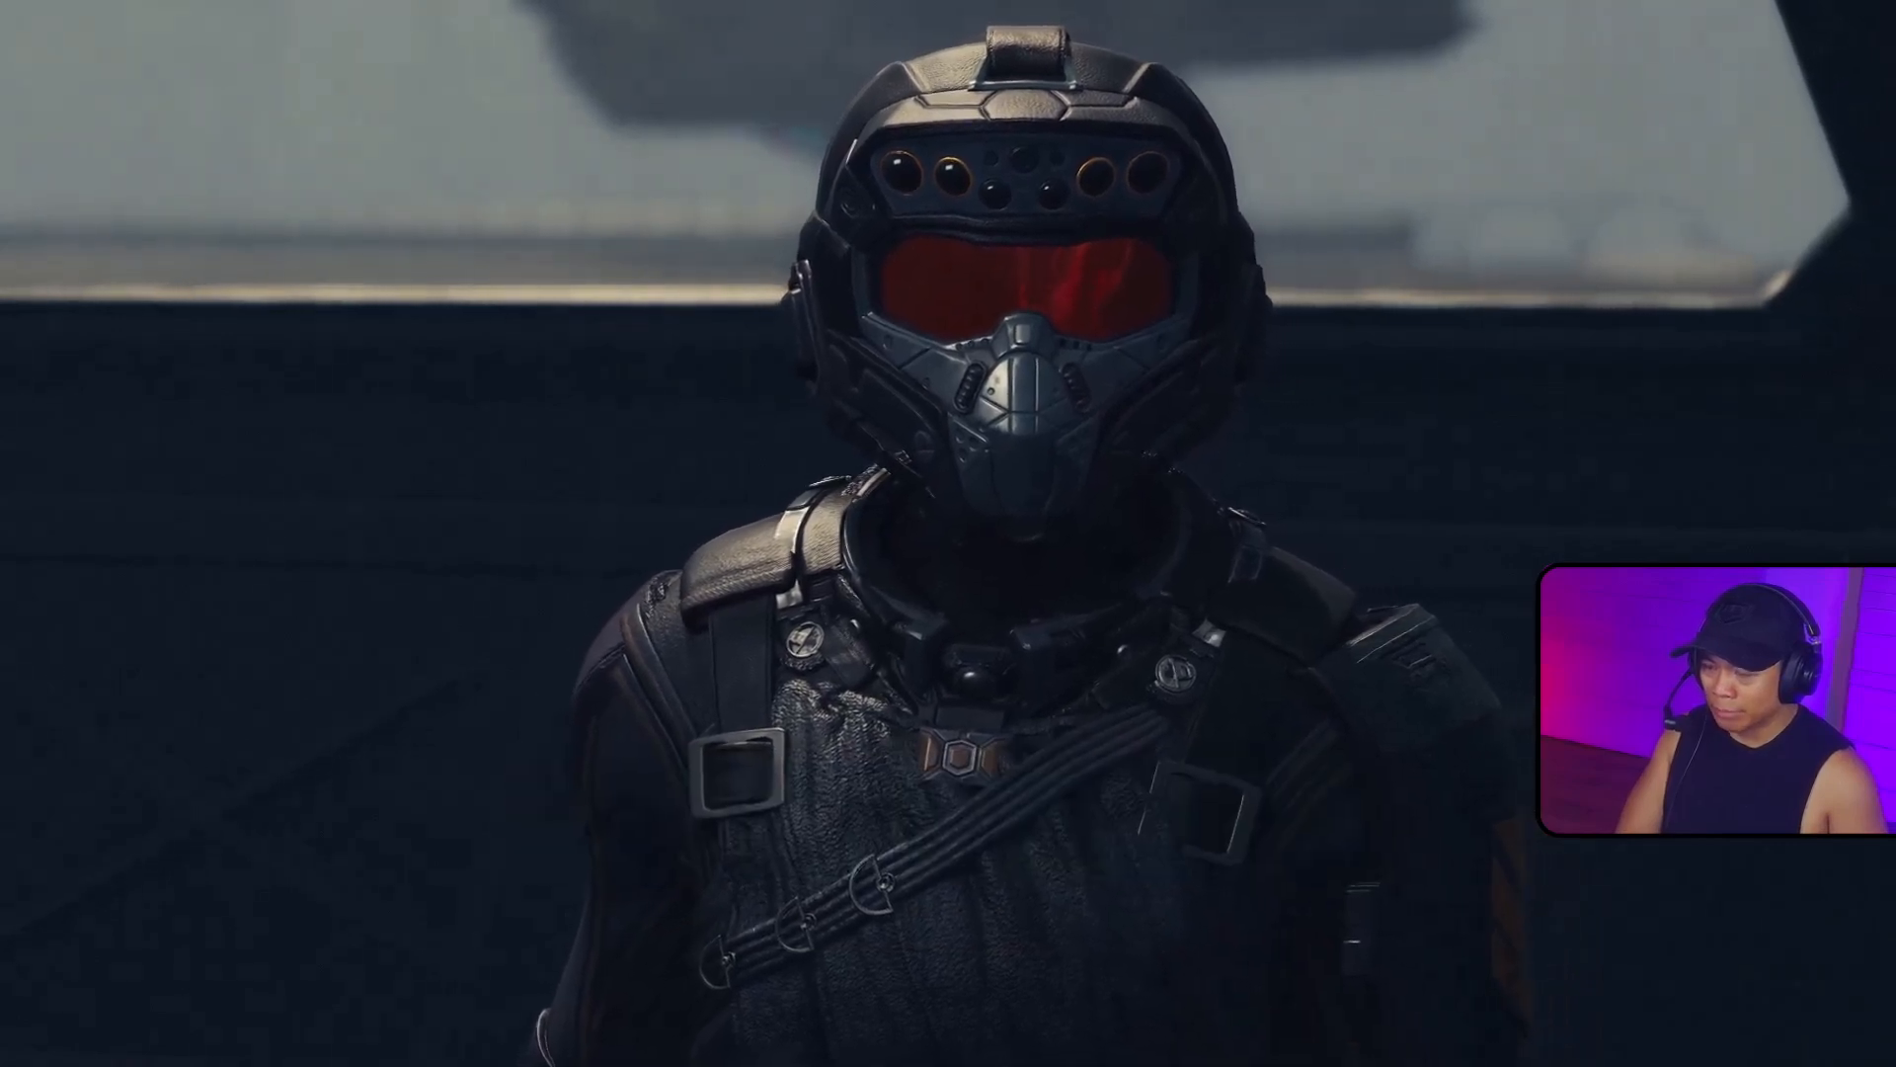
{"action": "key", "text": "Tab"}
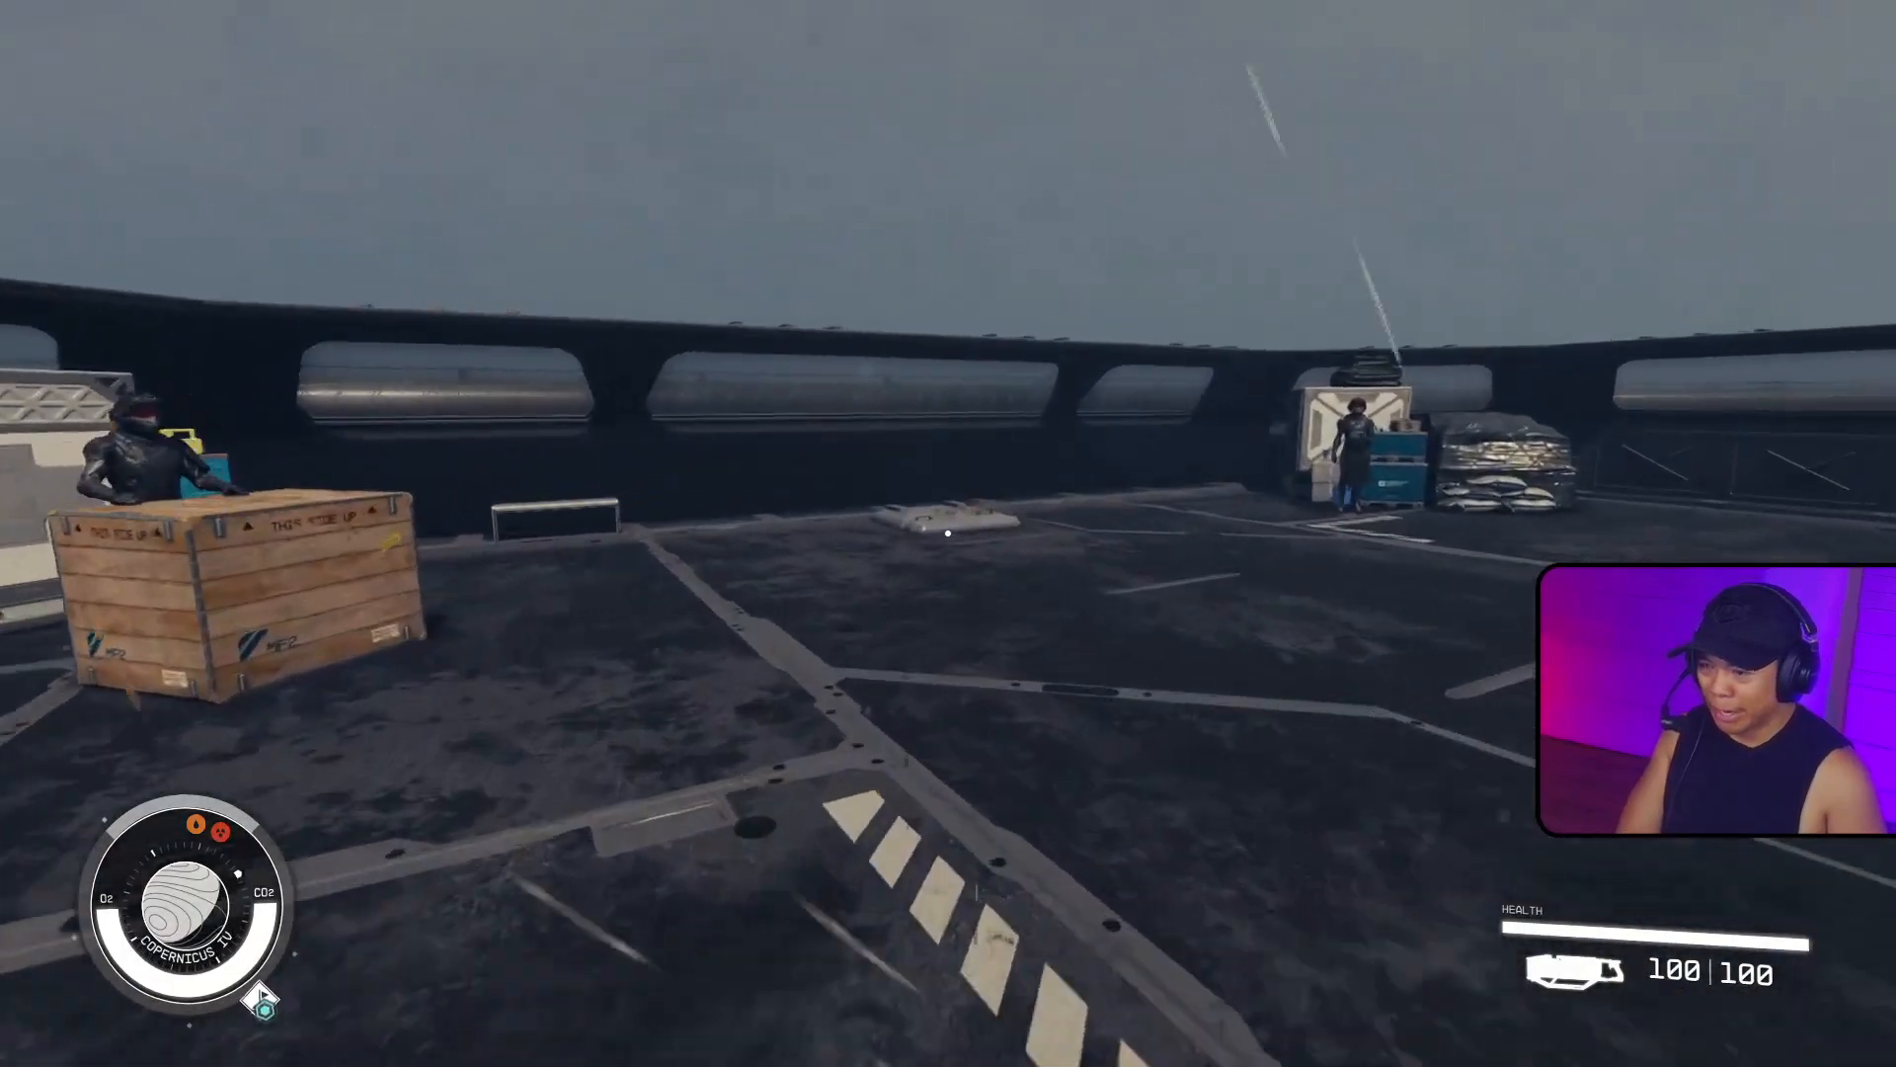
Cross the landing pad, enter the facility's interior and return outside to reload the area.
{"action": "key", "text": "w"}
{"action": "key", "text": "e"}
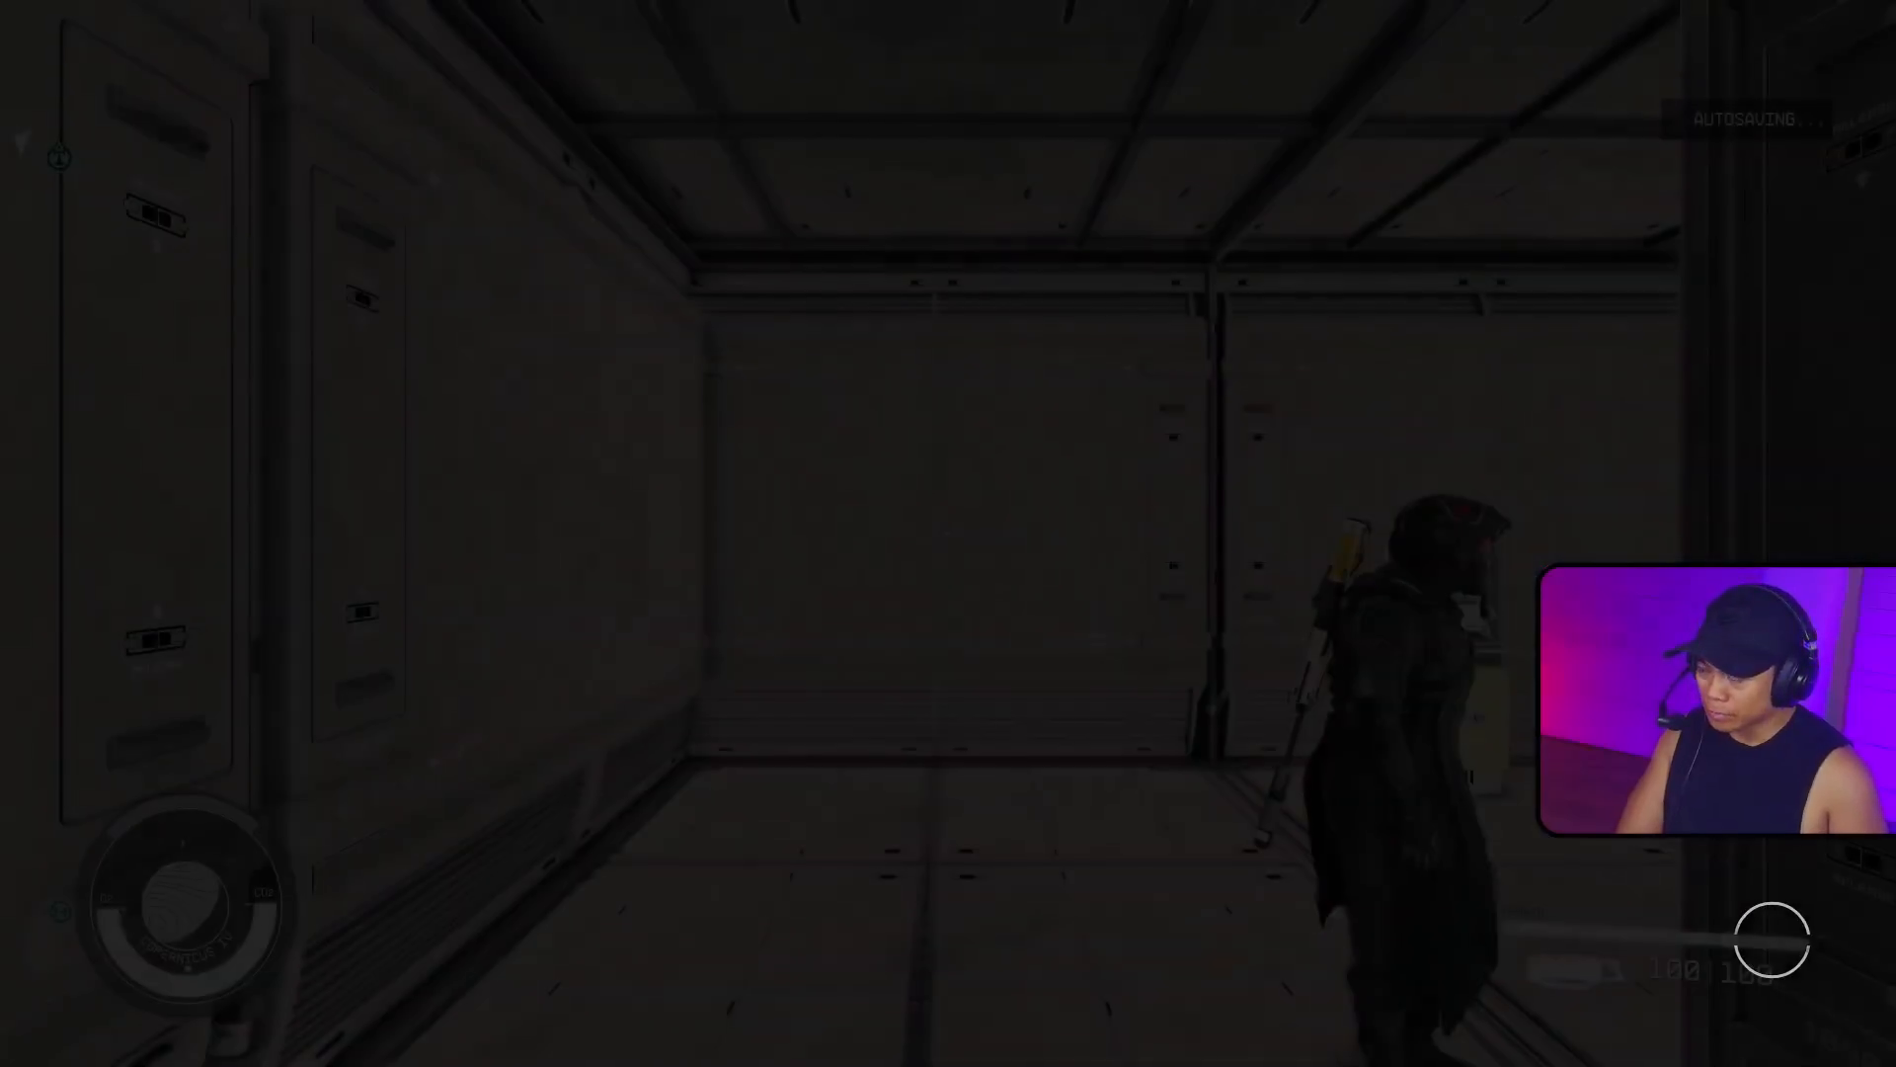
{"action": "key", "text": "e"}
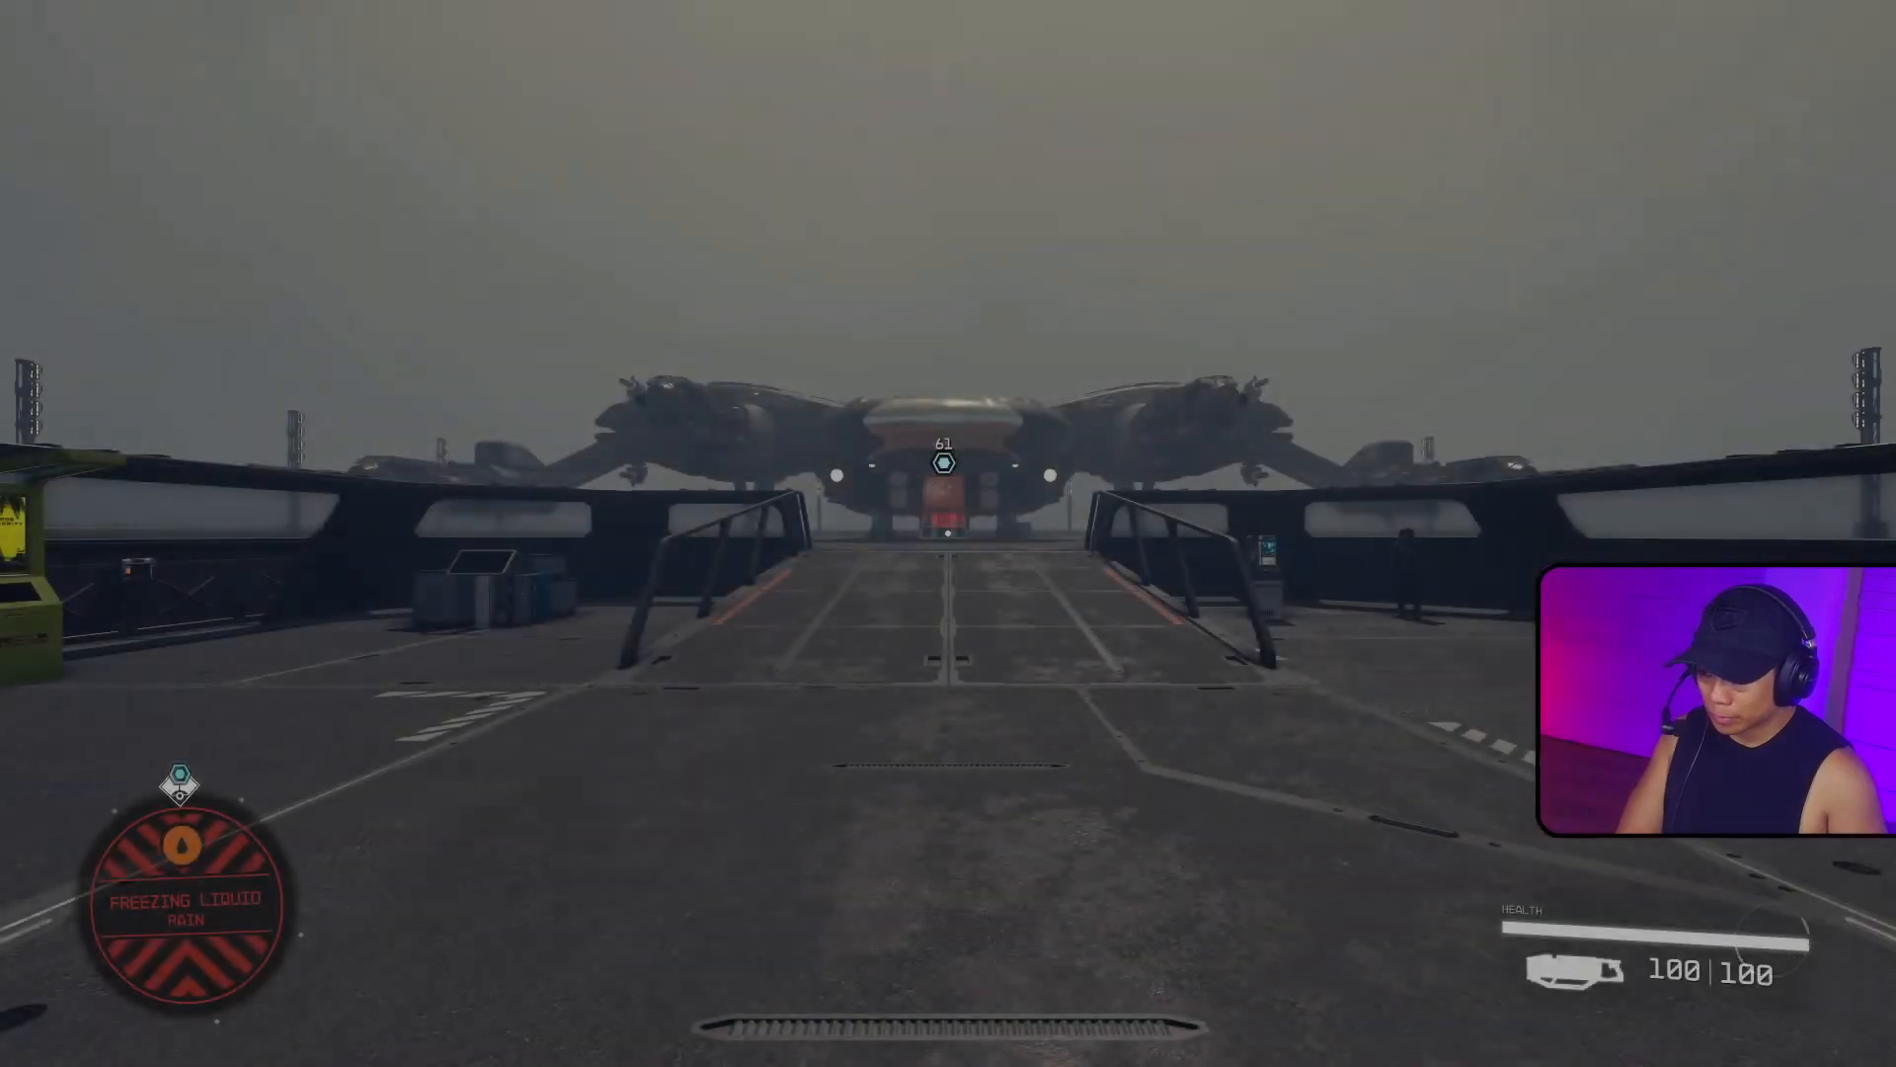
Talk to RamTech Ship Services again and open the ship builder for the Xeno Warbird.
{"action": "key", "text": "w"}
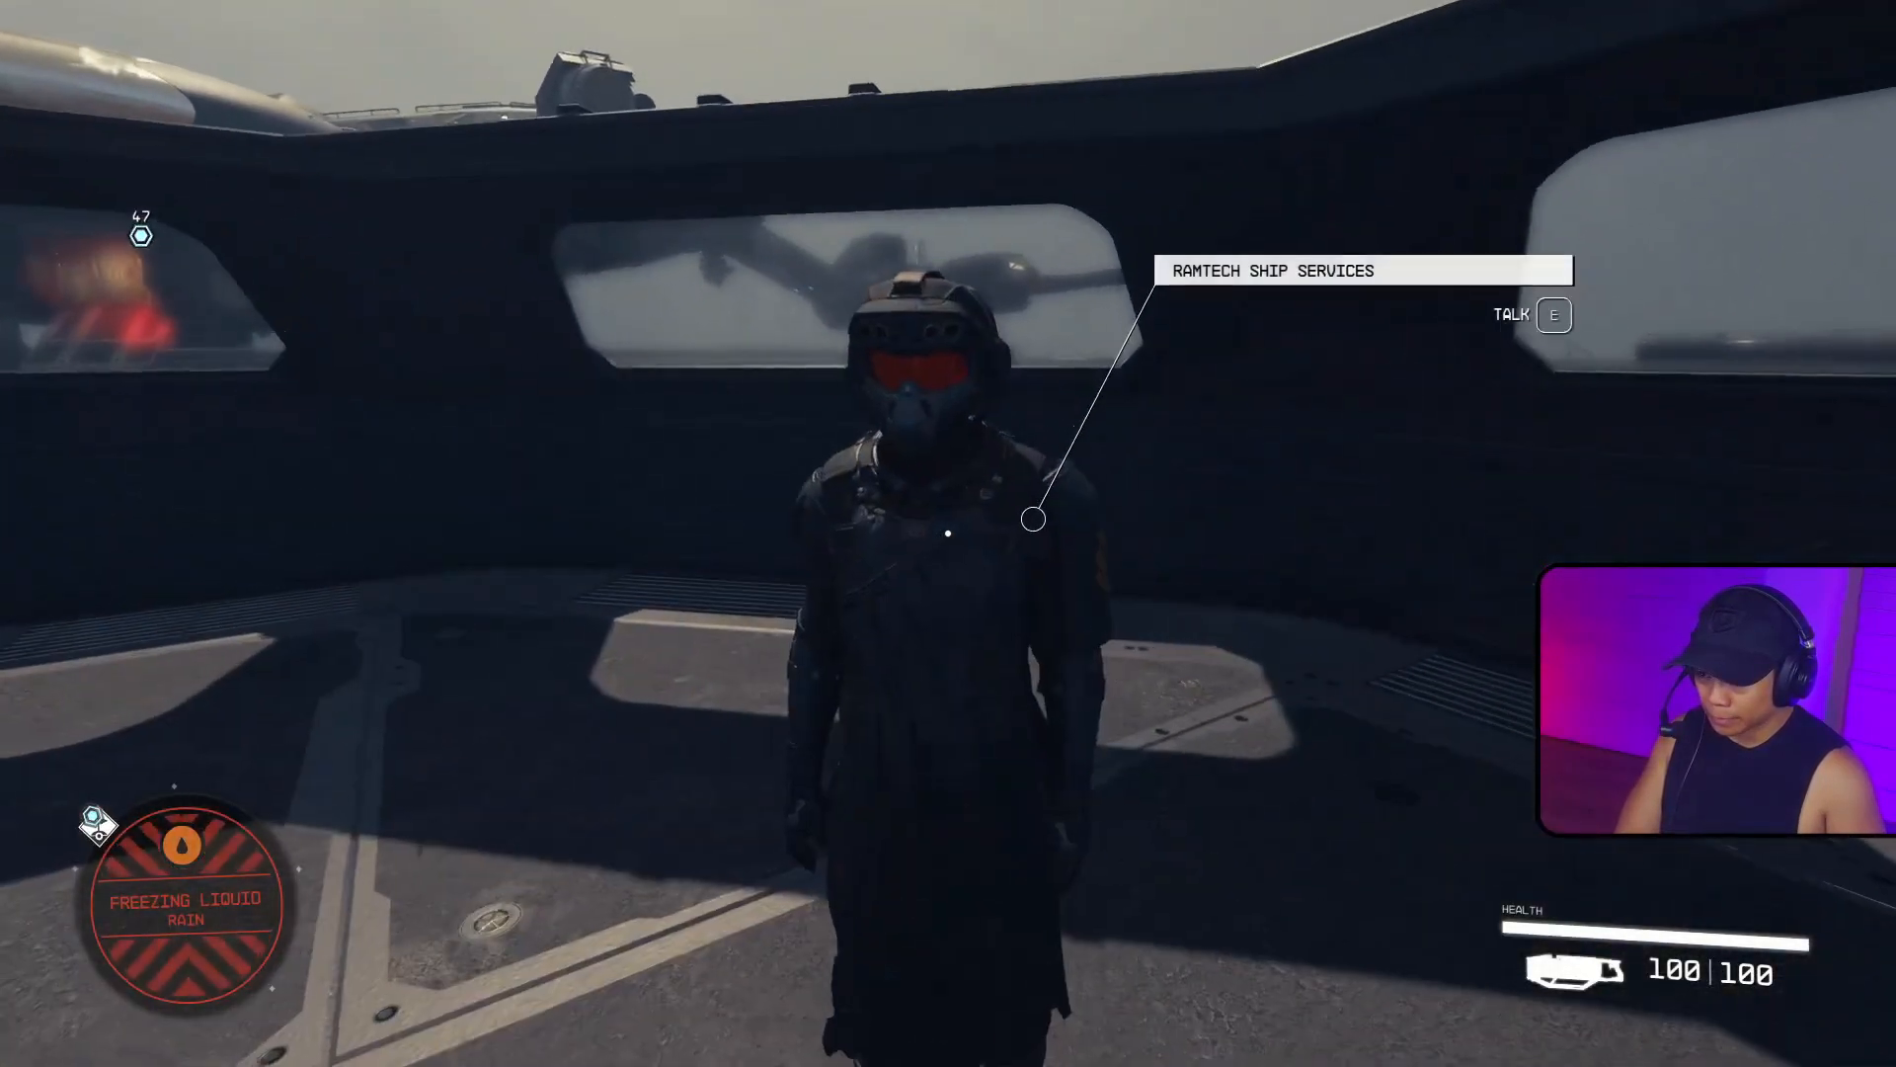
{"action": "key", "text": "e"}
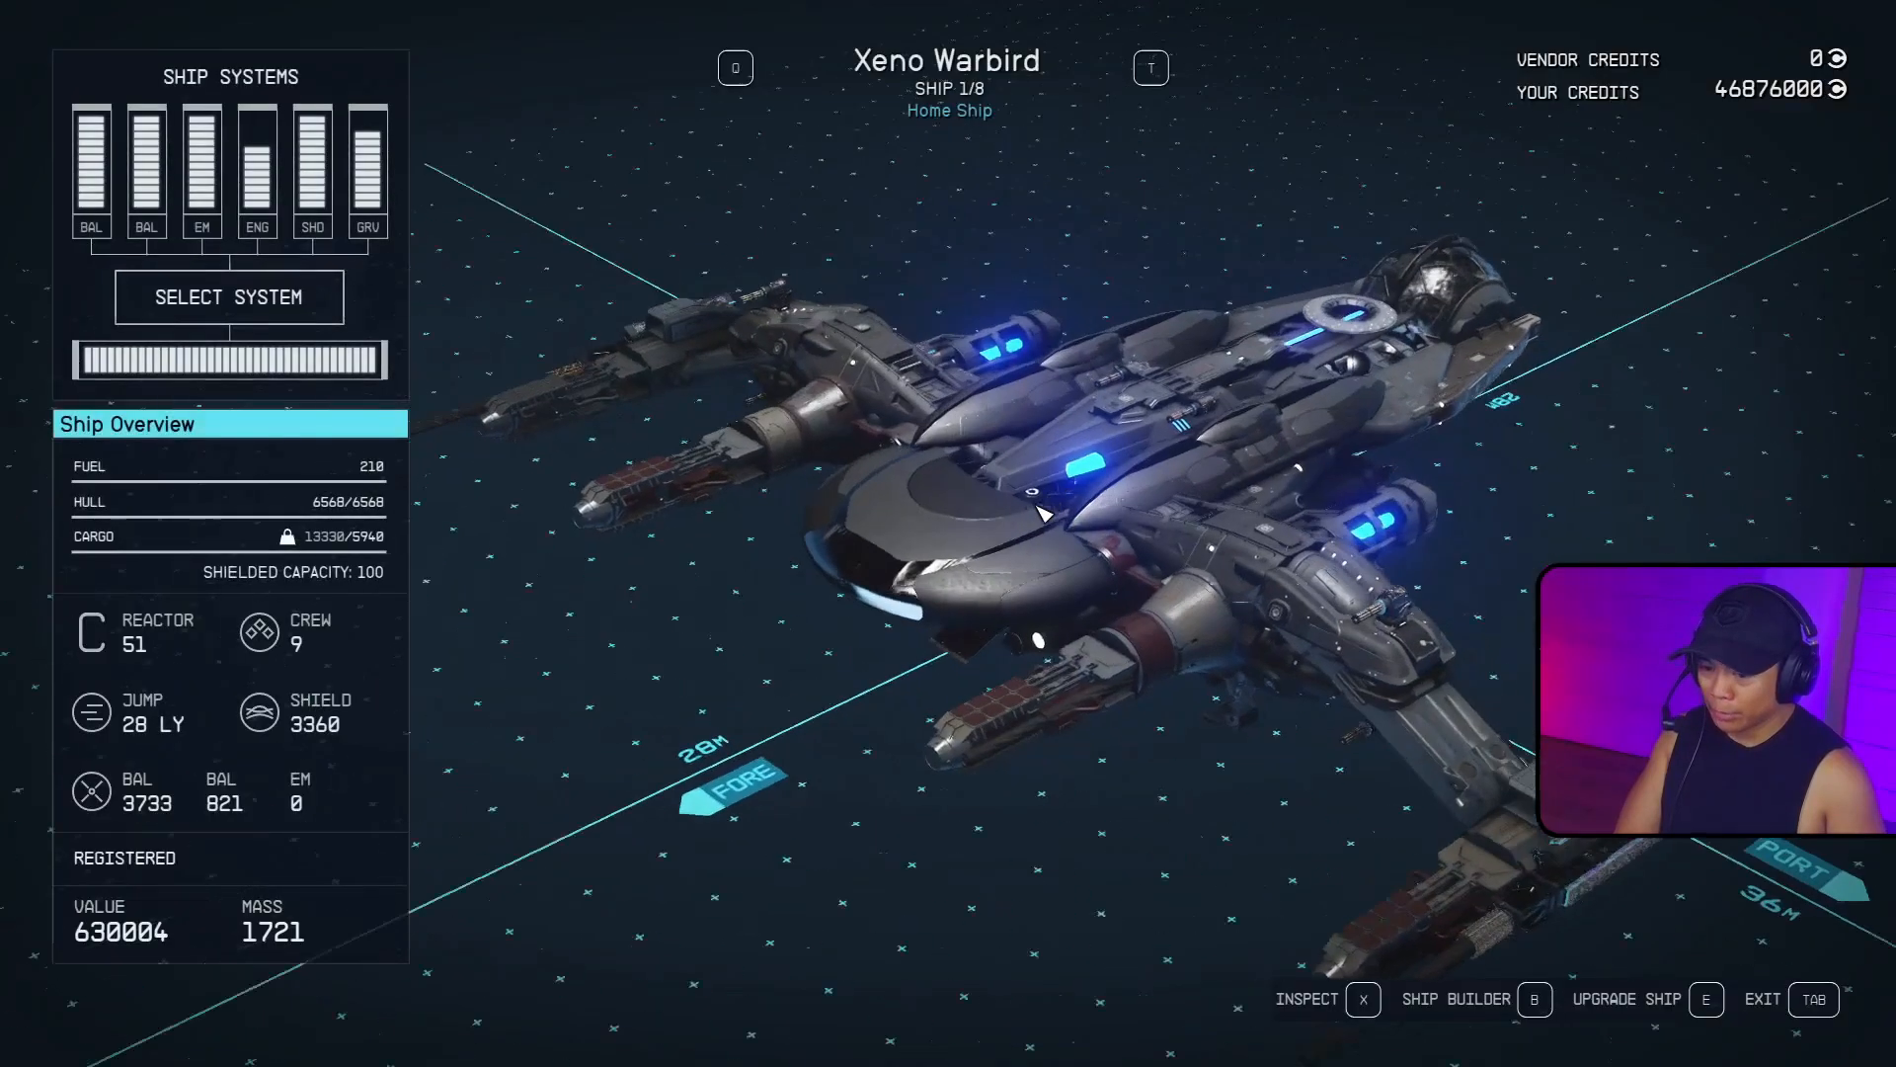
{"action": "key", "text": "b"}
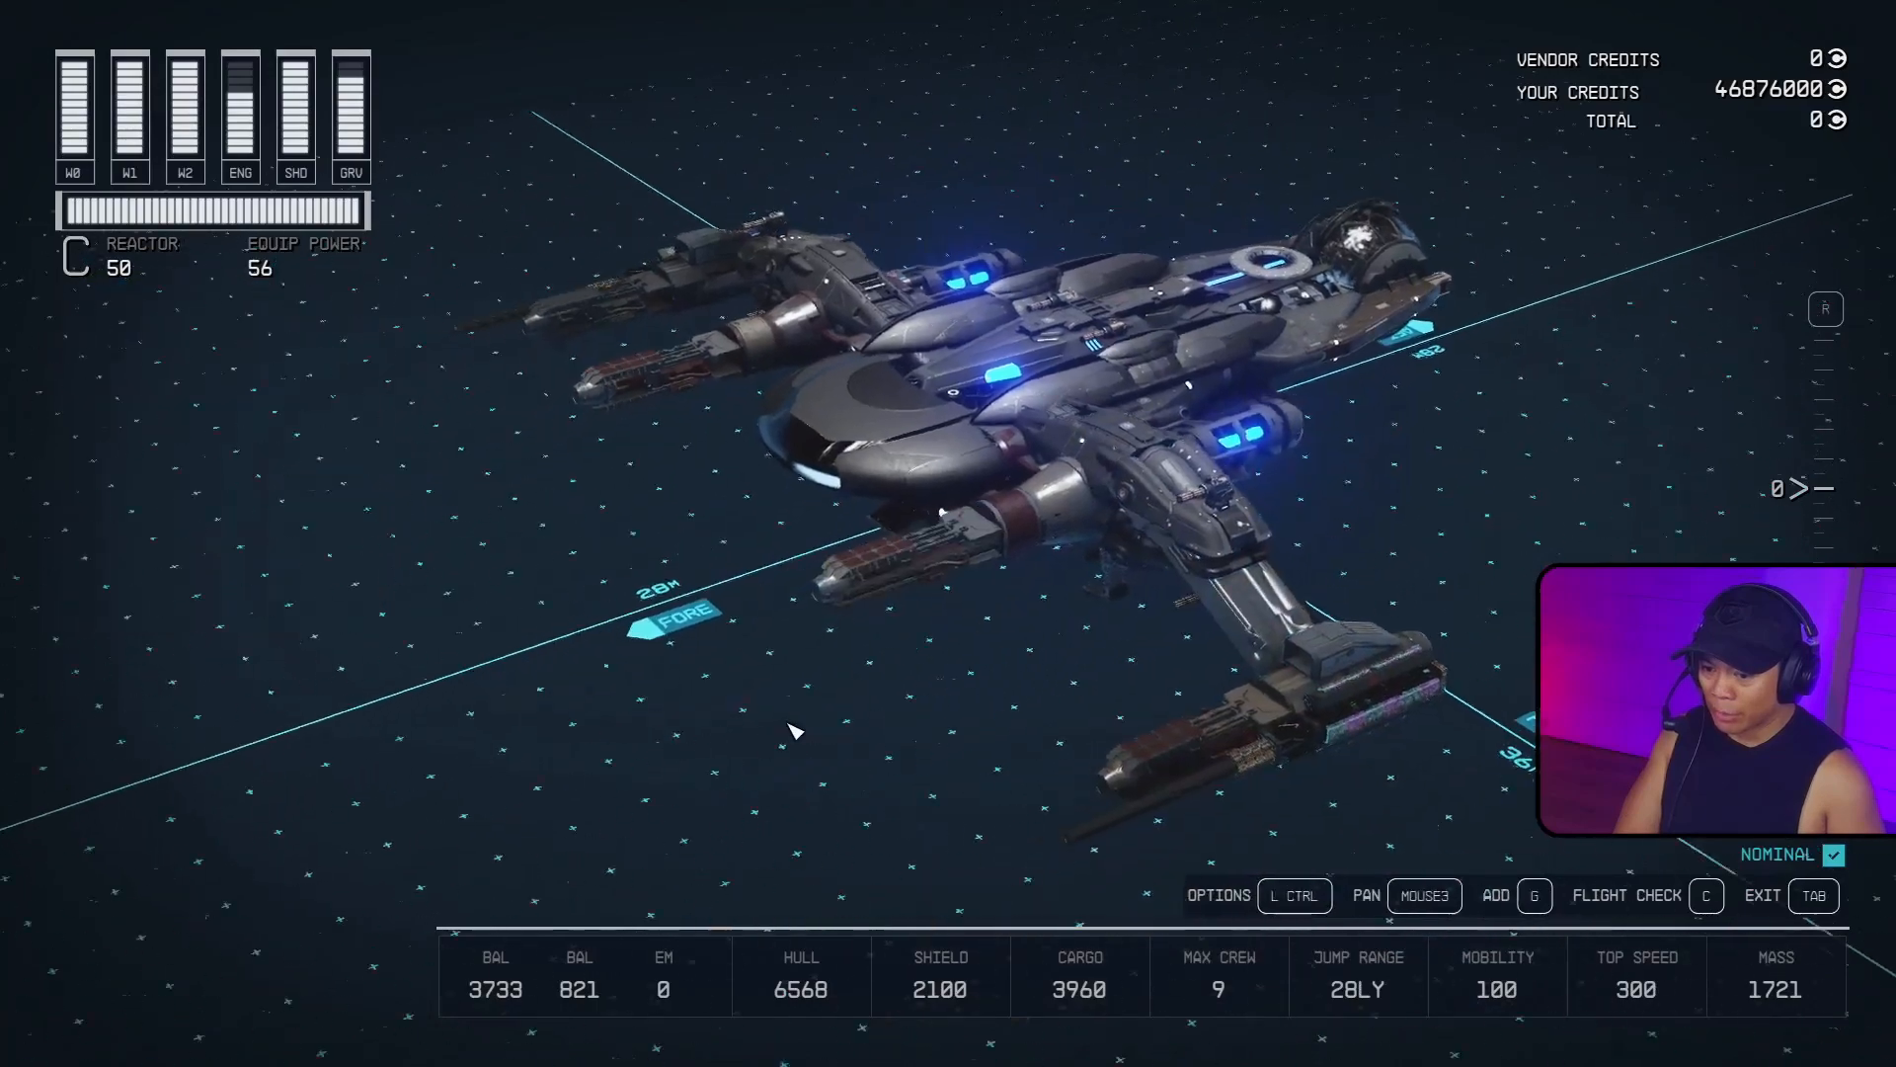
Browse the landing bay modules offered in the ship builder, including the 120LD Landing Bay, and exit without adding any.
{"action": "key", "text": "g"}
{"action": "key", "text": "Down"}
{"action": "key", "text": "Down"}
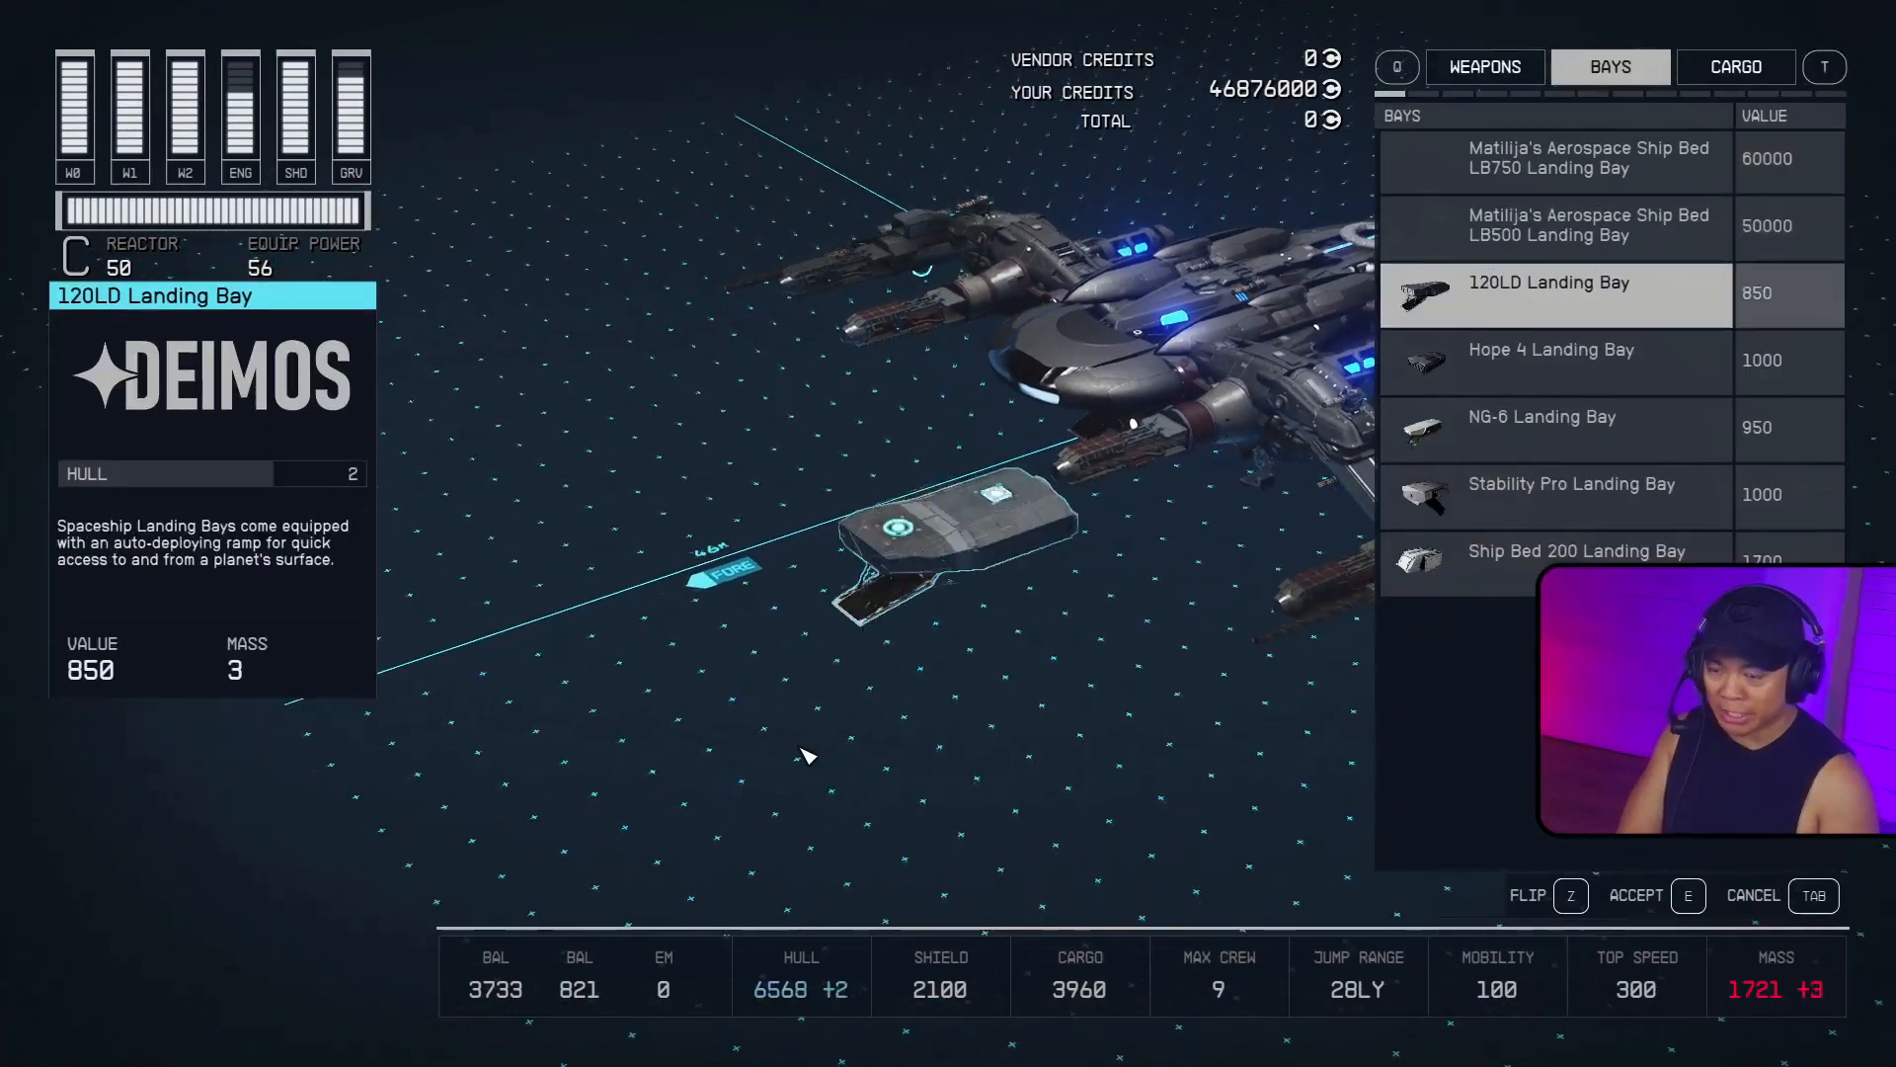
{"action": "key", "text": "Down"}
{"action": "key", "text": "Tab"}
{"action": "key", "text": "Tab"}
{"action": "key", "text": "Tab"}
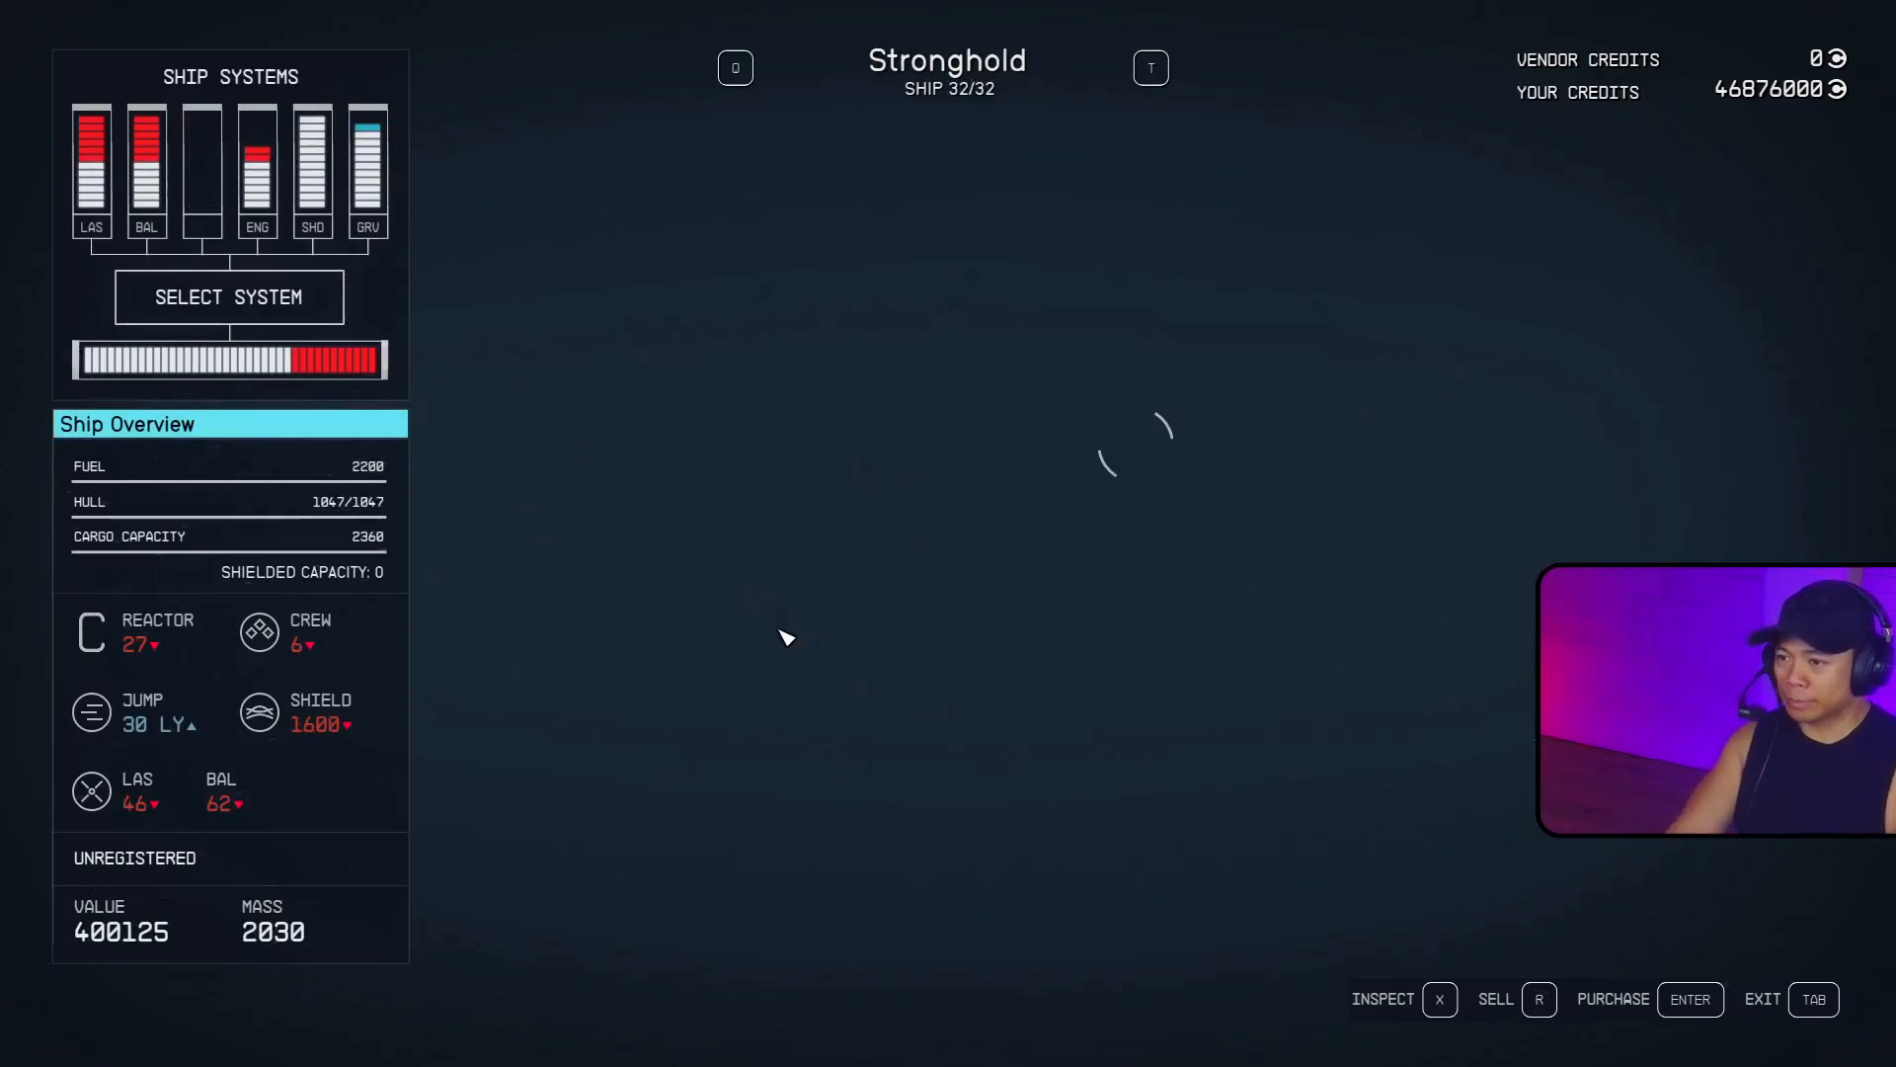
Inspect the Stronghold from other angles, browse other ships sold by RamTech Ship Services, including the Space OX III, and leave the conversation.
{"action": "left_click_drag", "start_coordinate": [962, 110], "coordinate": [1164, 282]}
{"action": "left_click_drag", "start_coordinate": [946, 100], "coordinate": [1059, 388]}
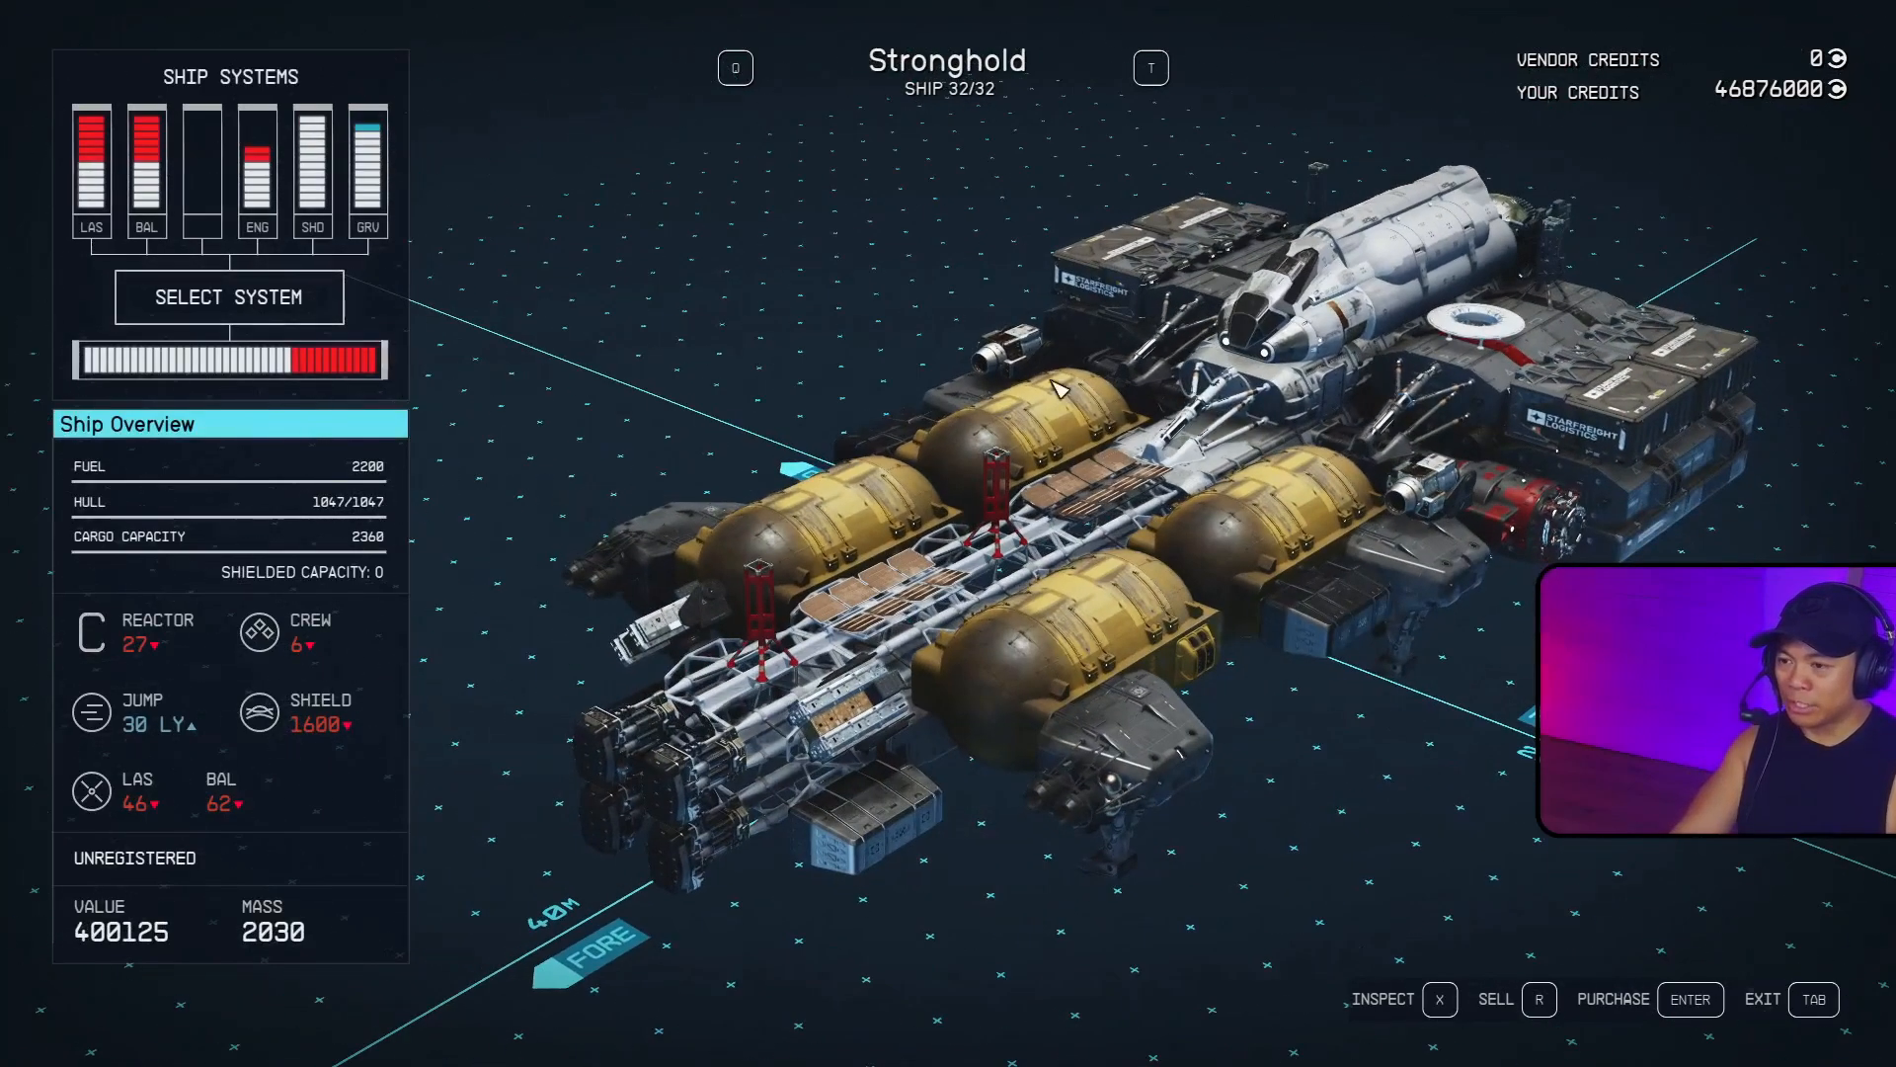
{"action": "key", "text": "q"}
{"action": "key", "text": "q"}
{"action": "key", "text": "q"}
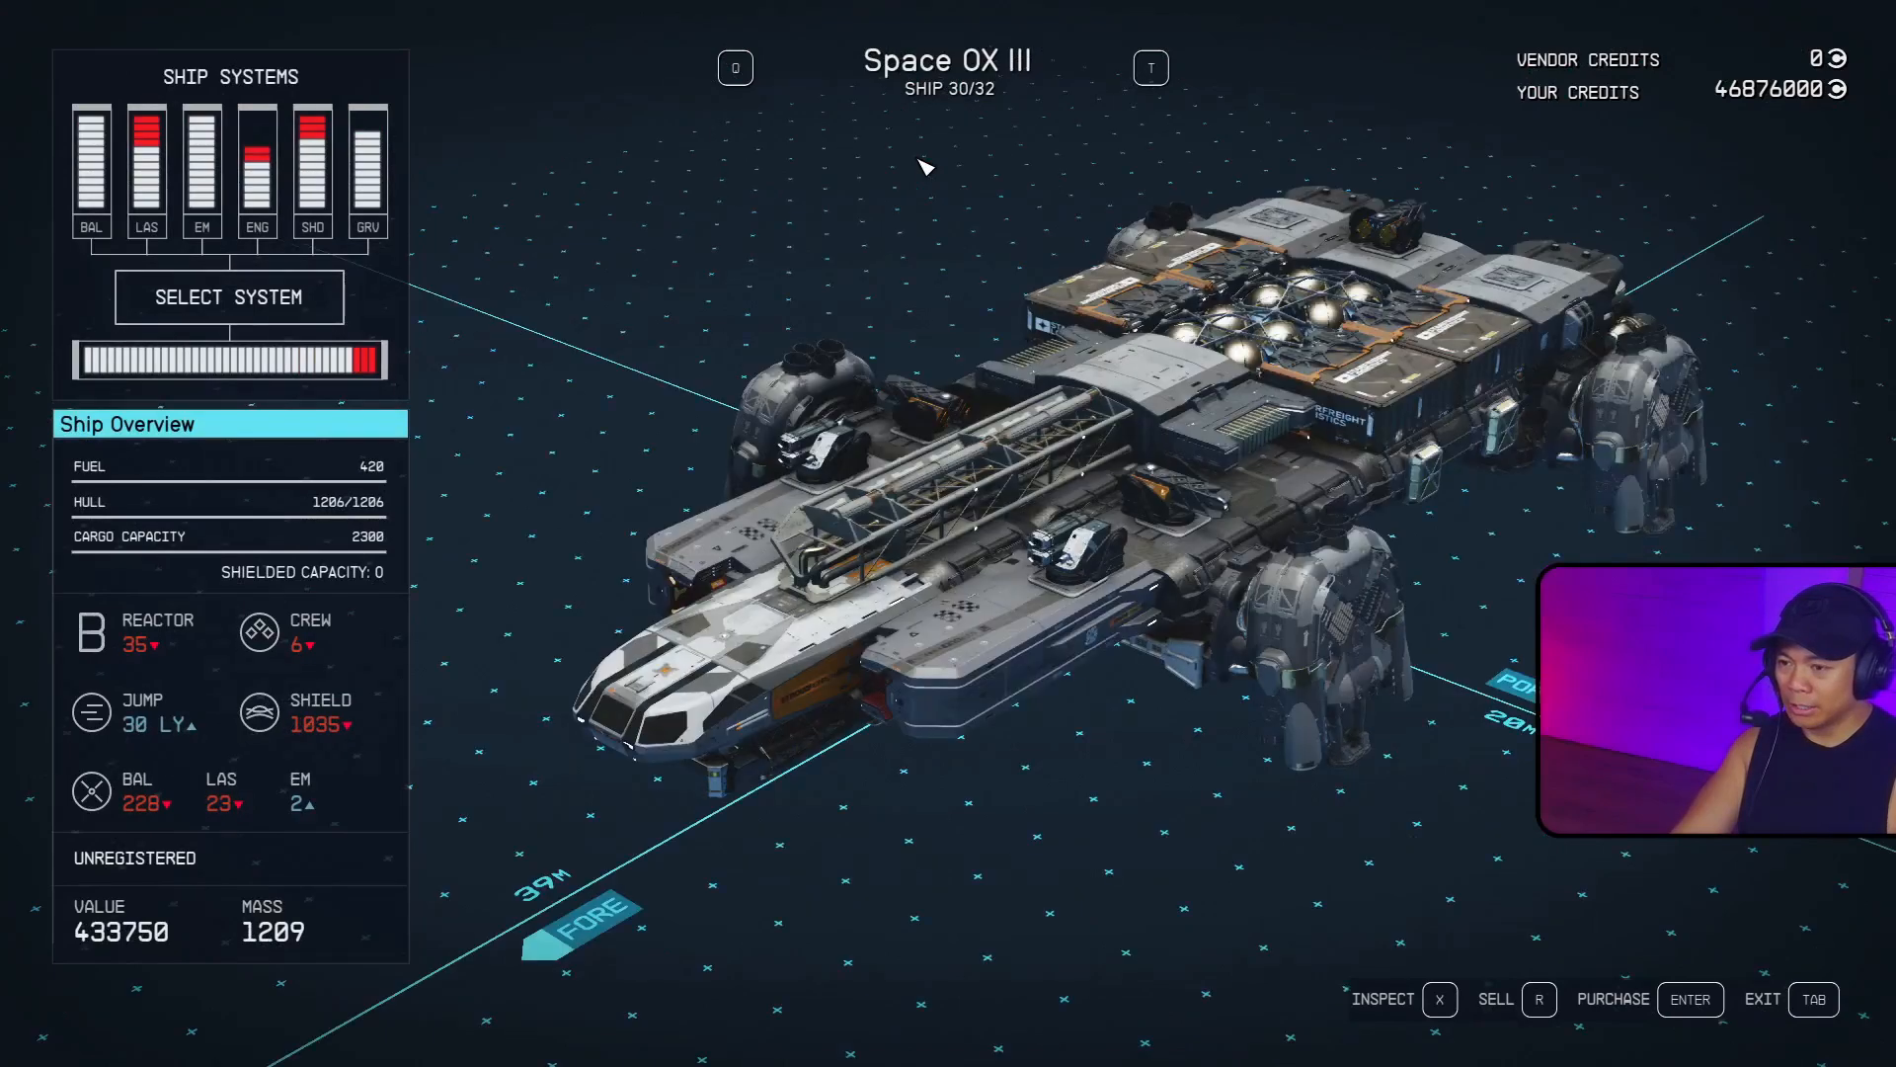
{"action": "key", "text": "q"}
{"action": "key", "text": "Tab"}
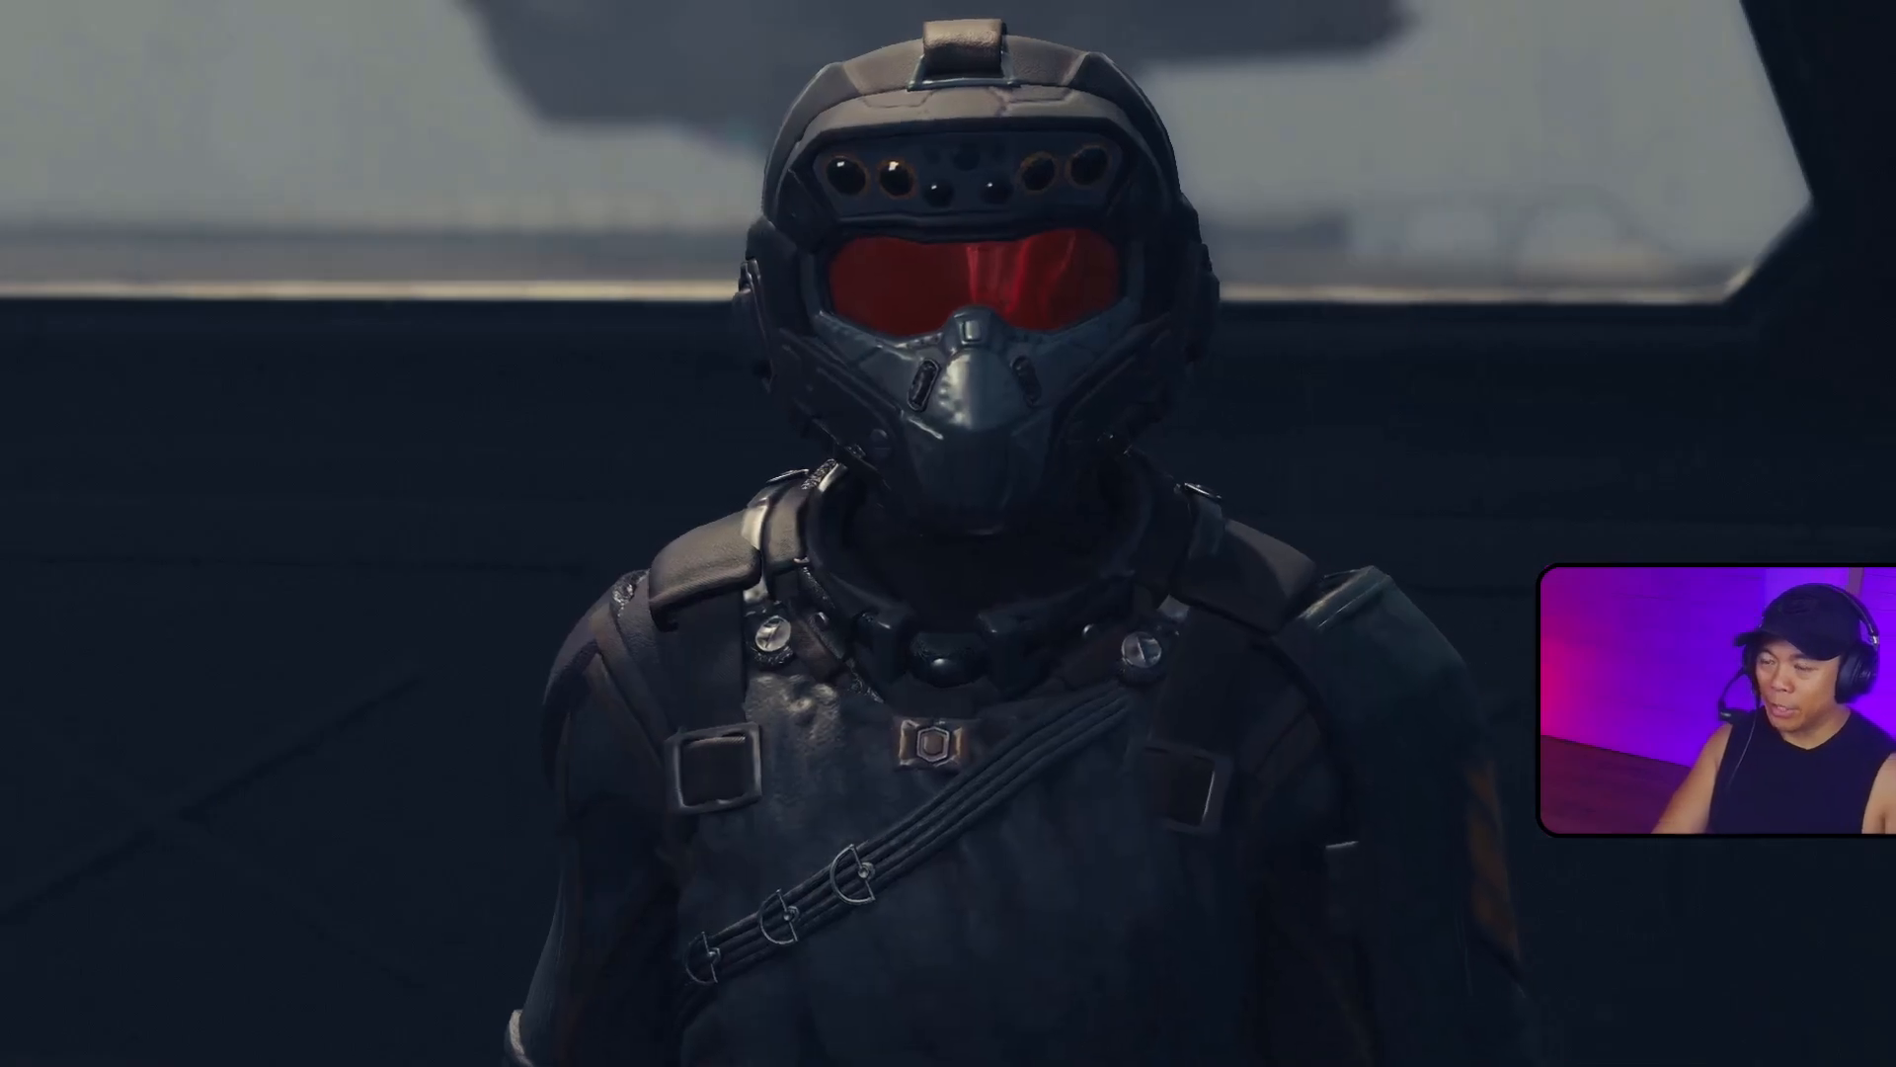
{"action": "key", "text": "Tab"}
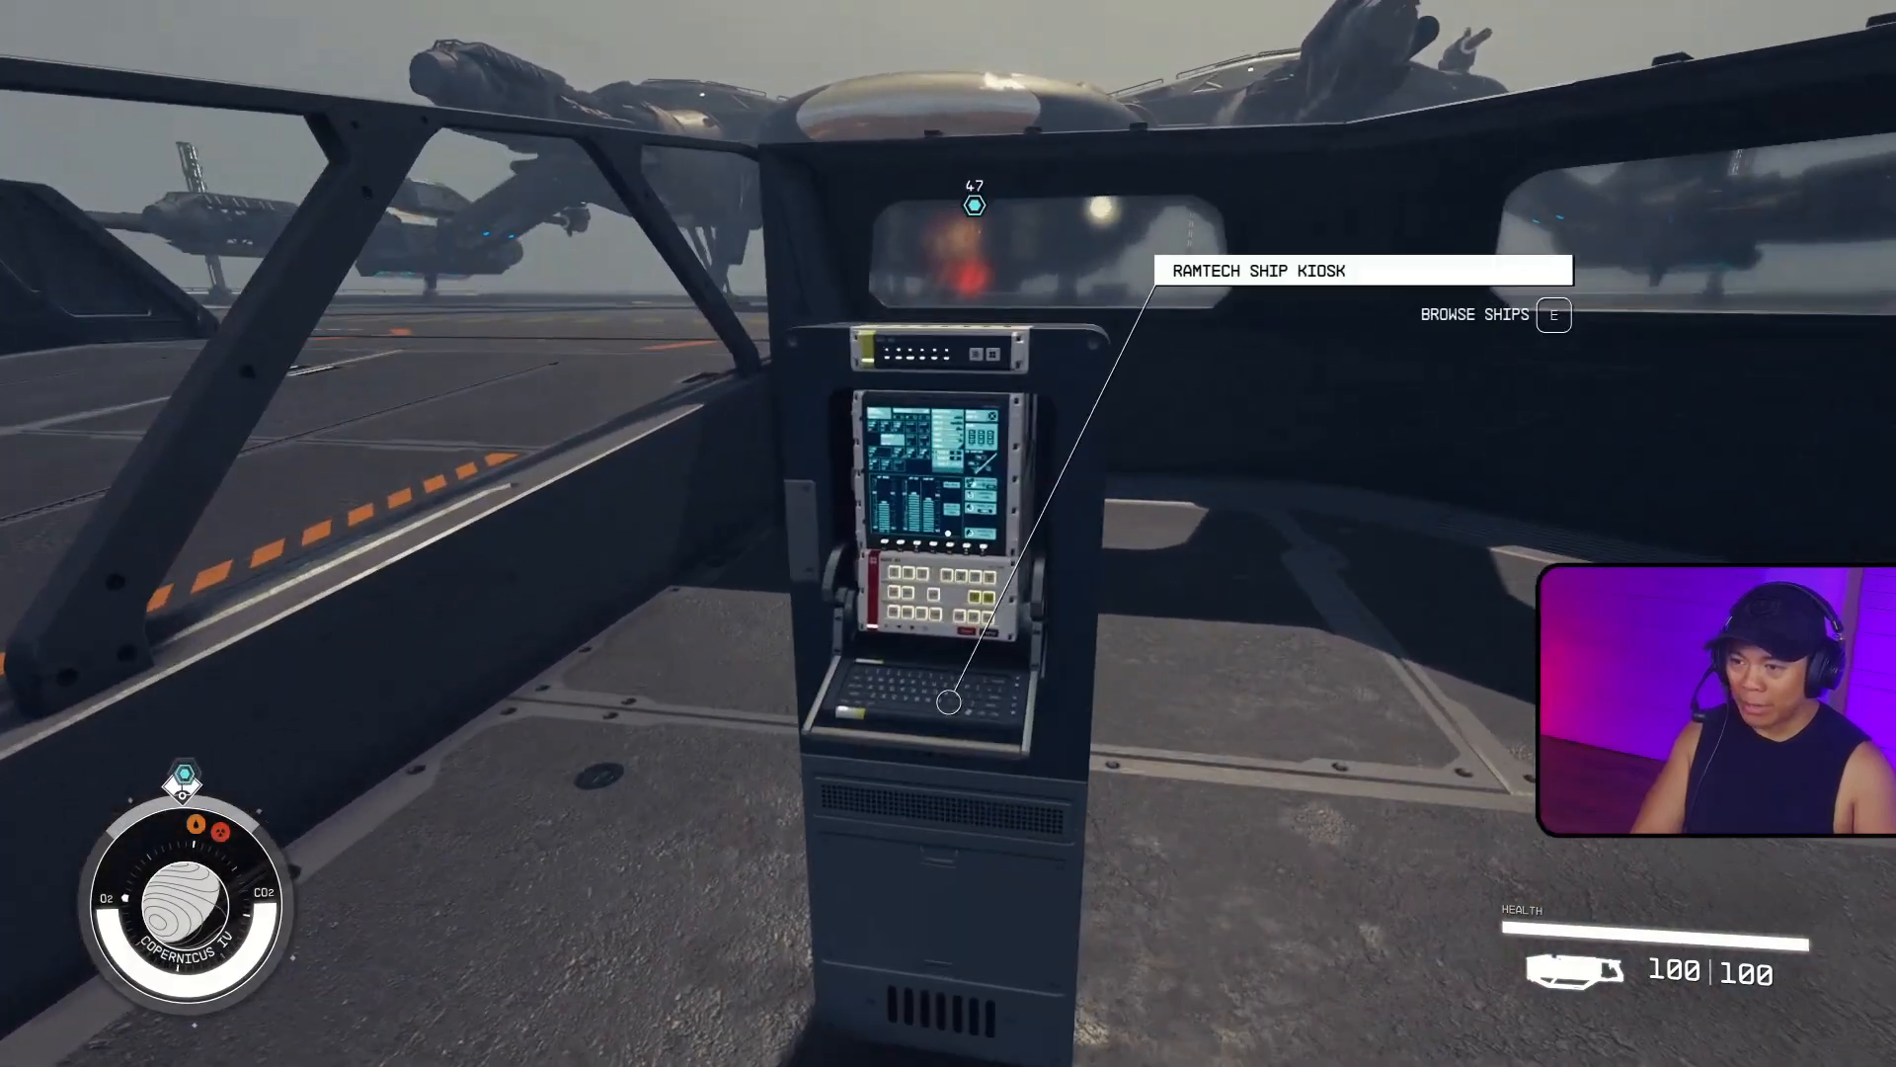
Use the RamTech Ship Kiosk to open its list of ships for purchase, starting with the Watchdog IV, and exit.
{"action": "key", "text": "e"}
{"action": "left_click", "coordinate": [892, 452]}
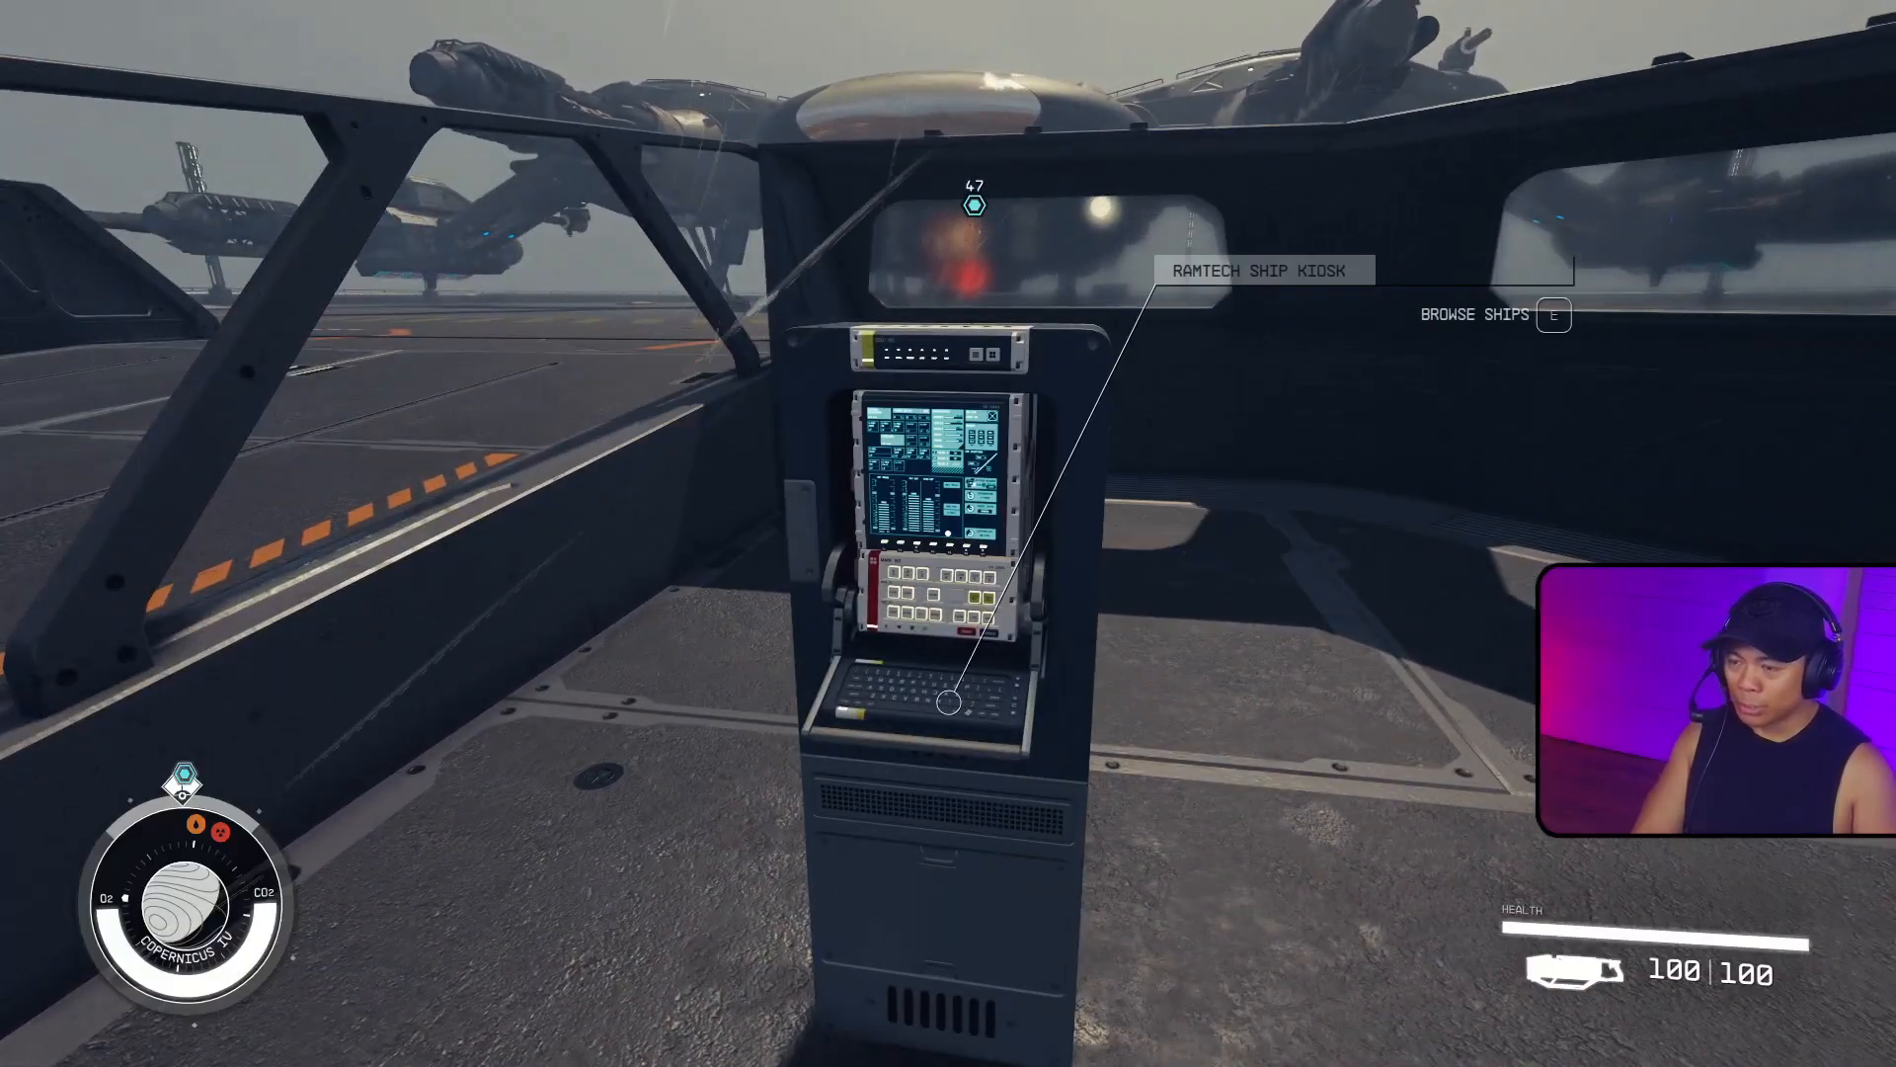
{"action": "key", "text": "Tab"}
{"action": "key", "text": "e"}
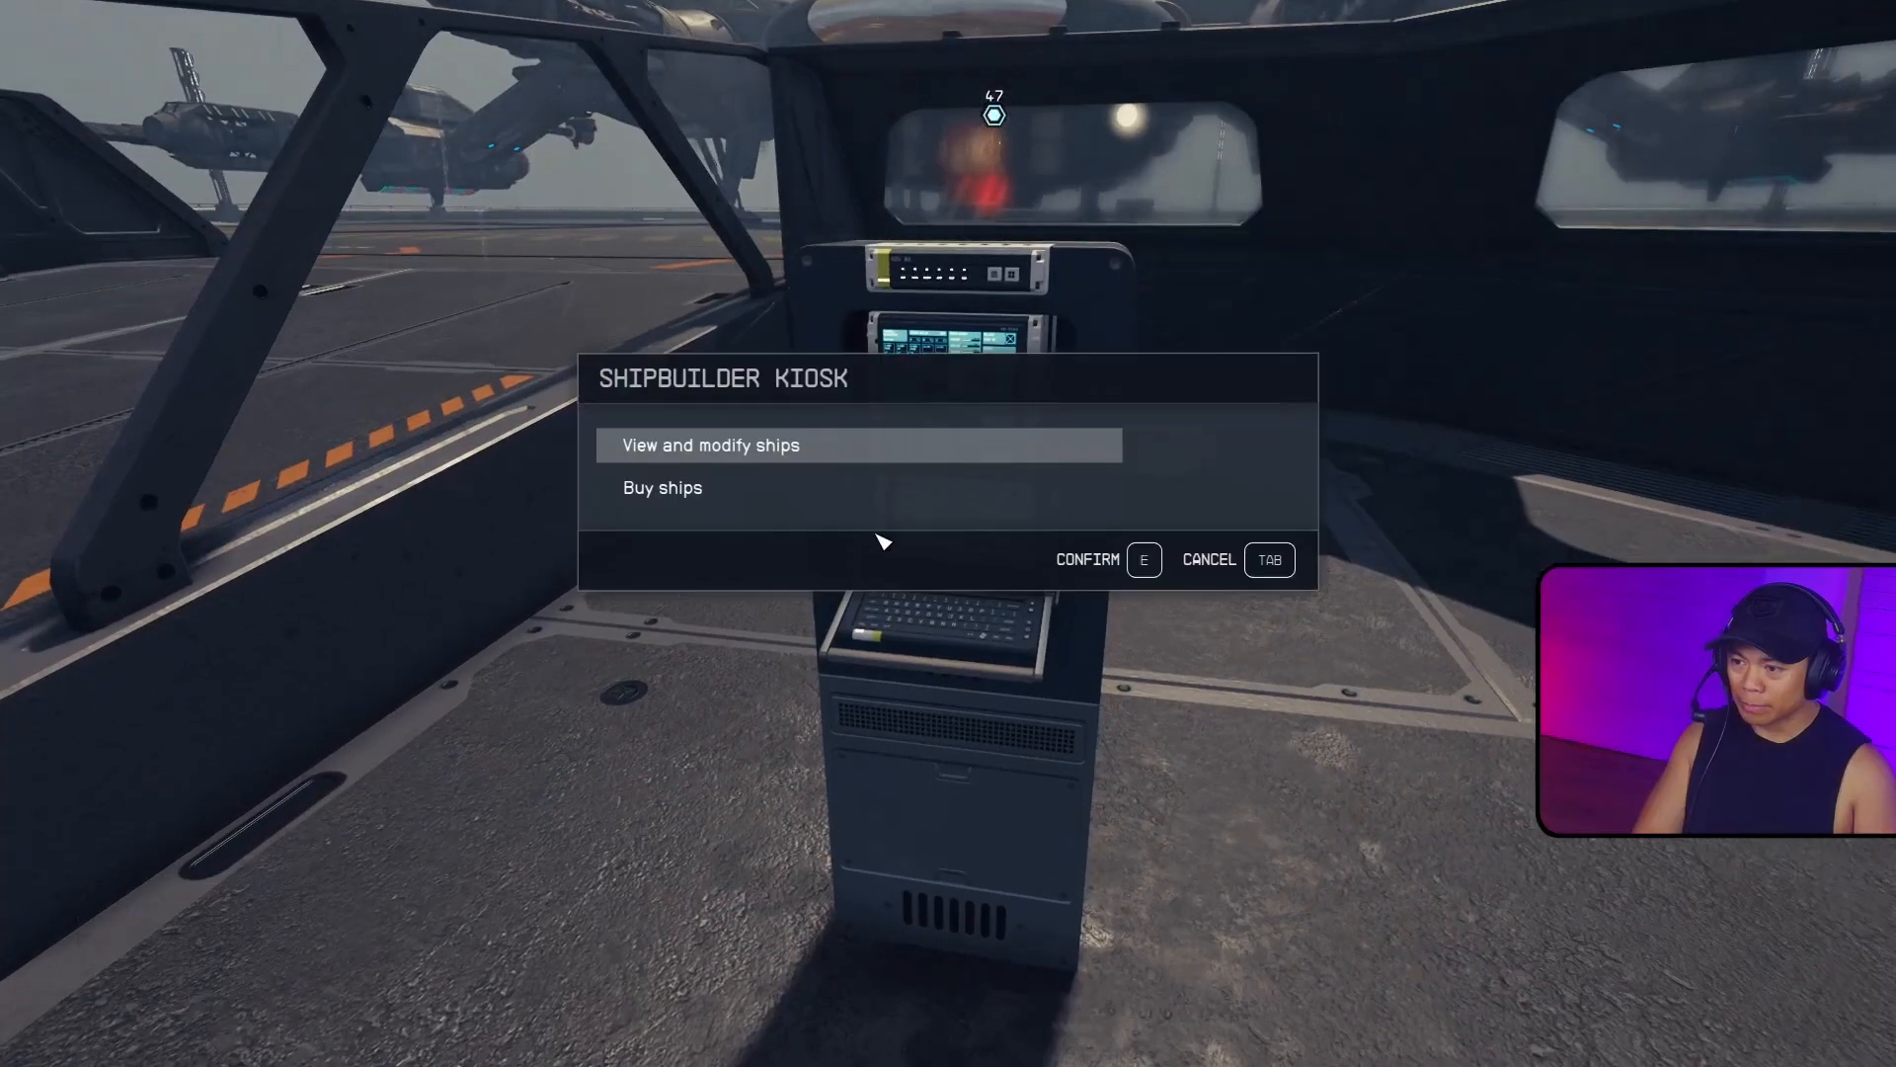
{"action": "left_click", "coordinate": [820, 487]}
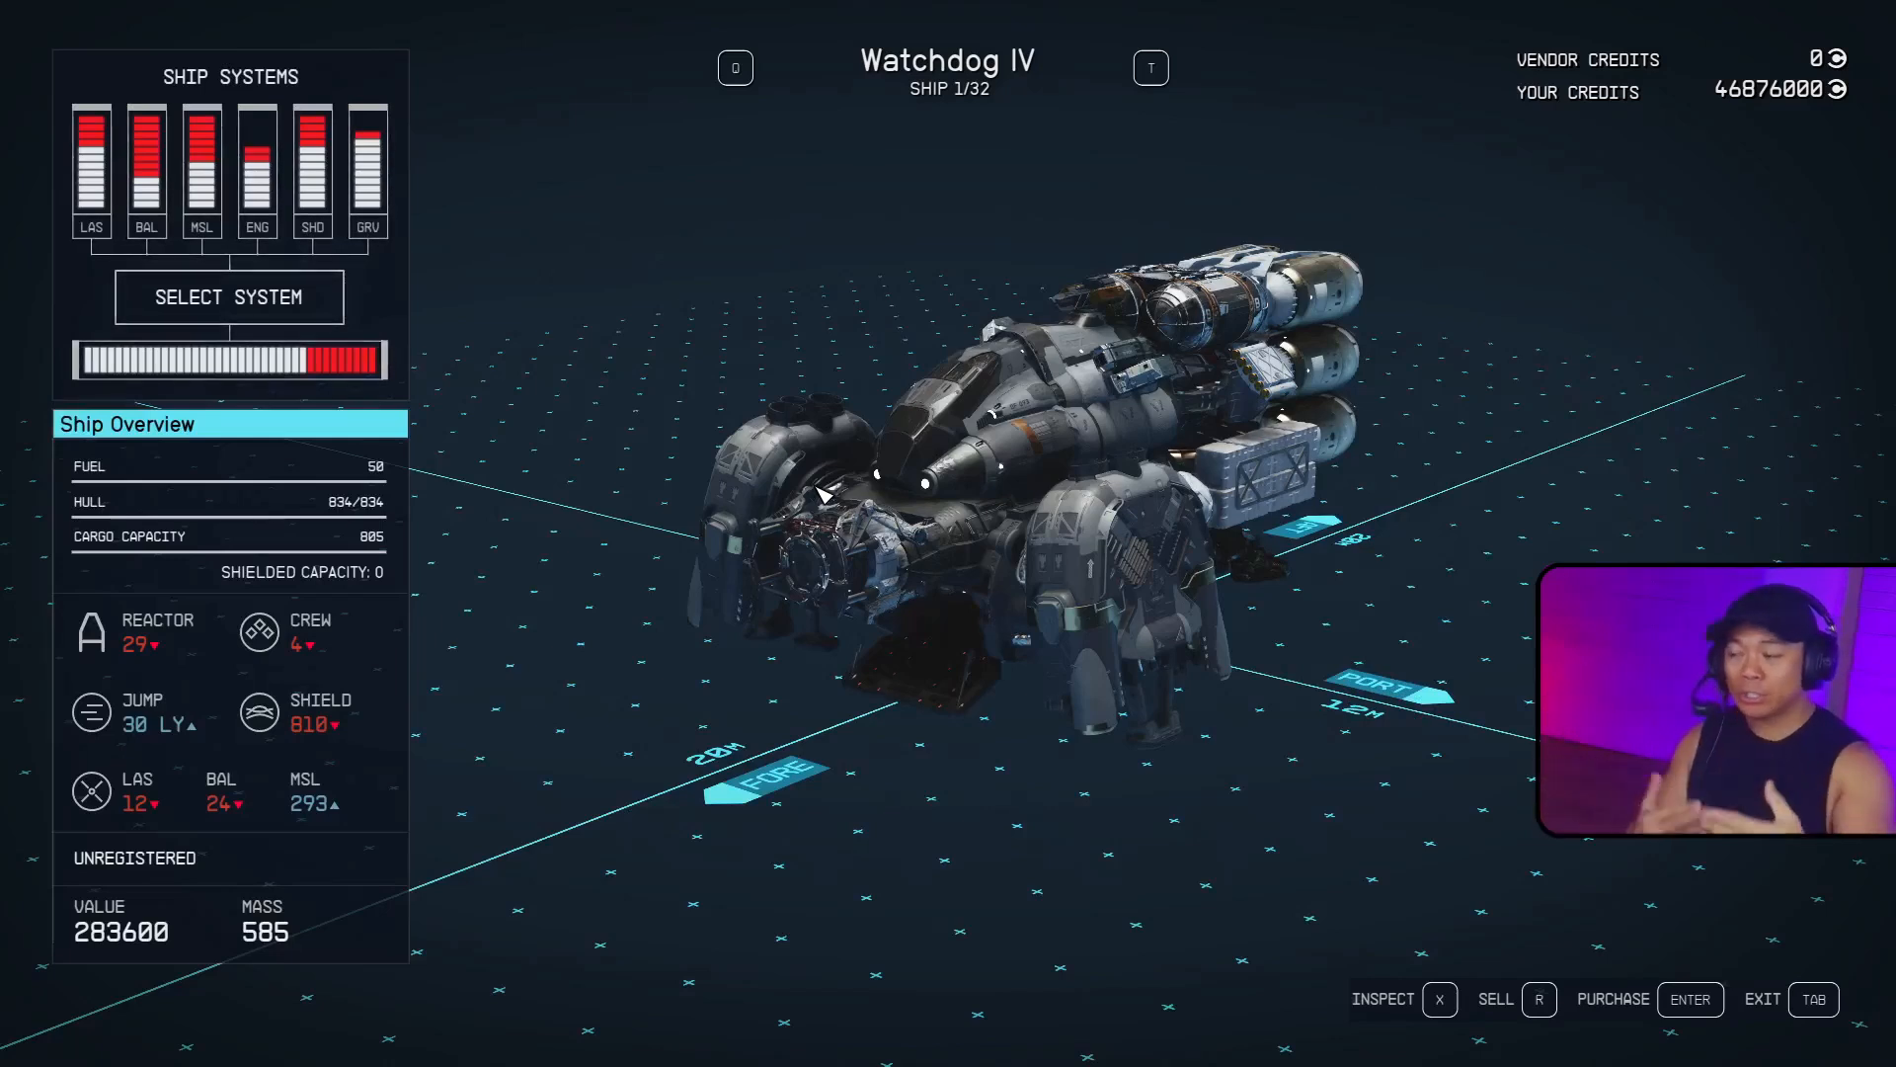
{"action": "key", "text": "Tab"}
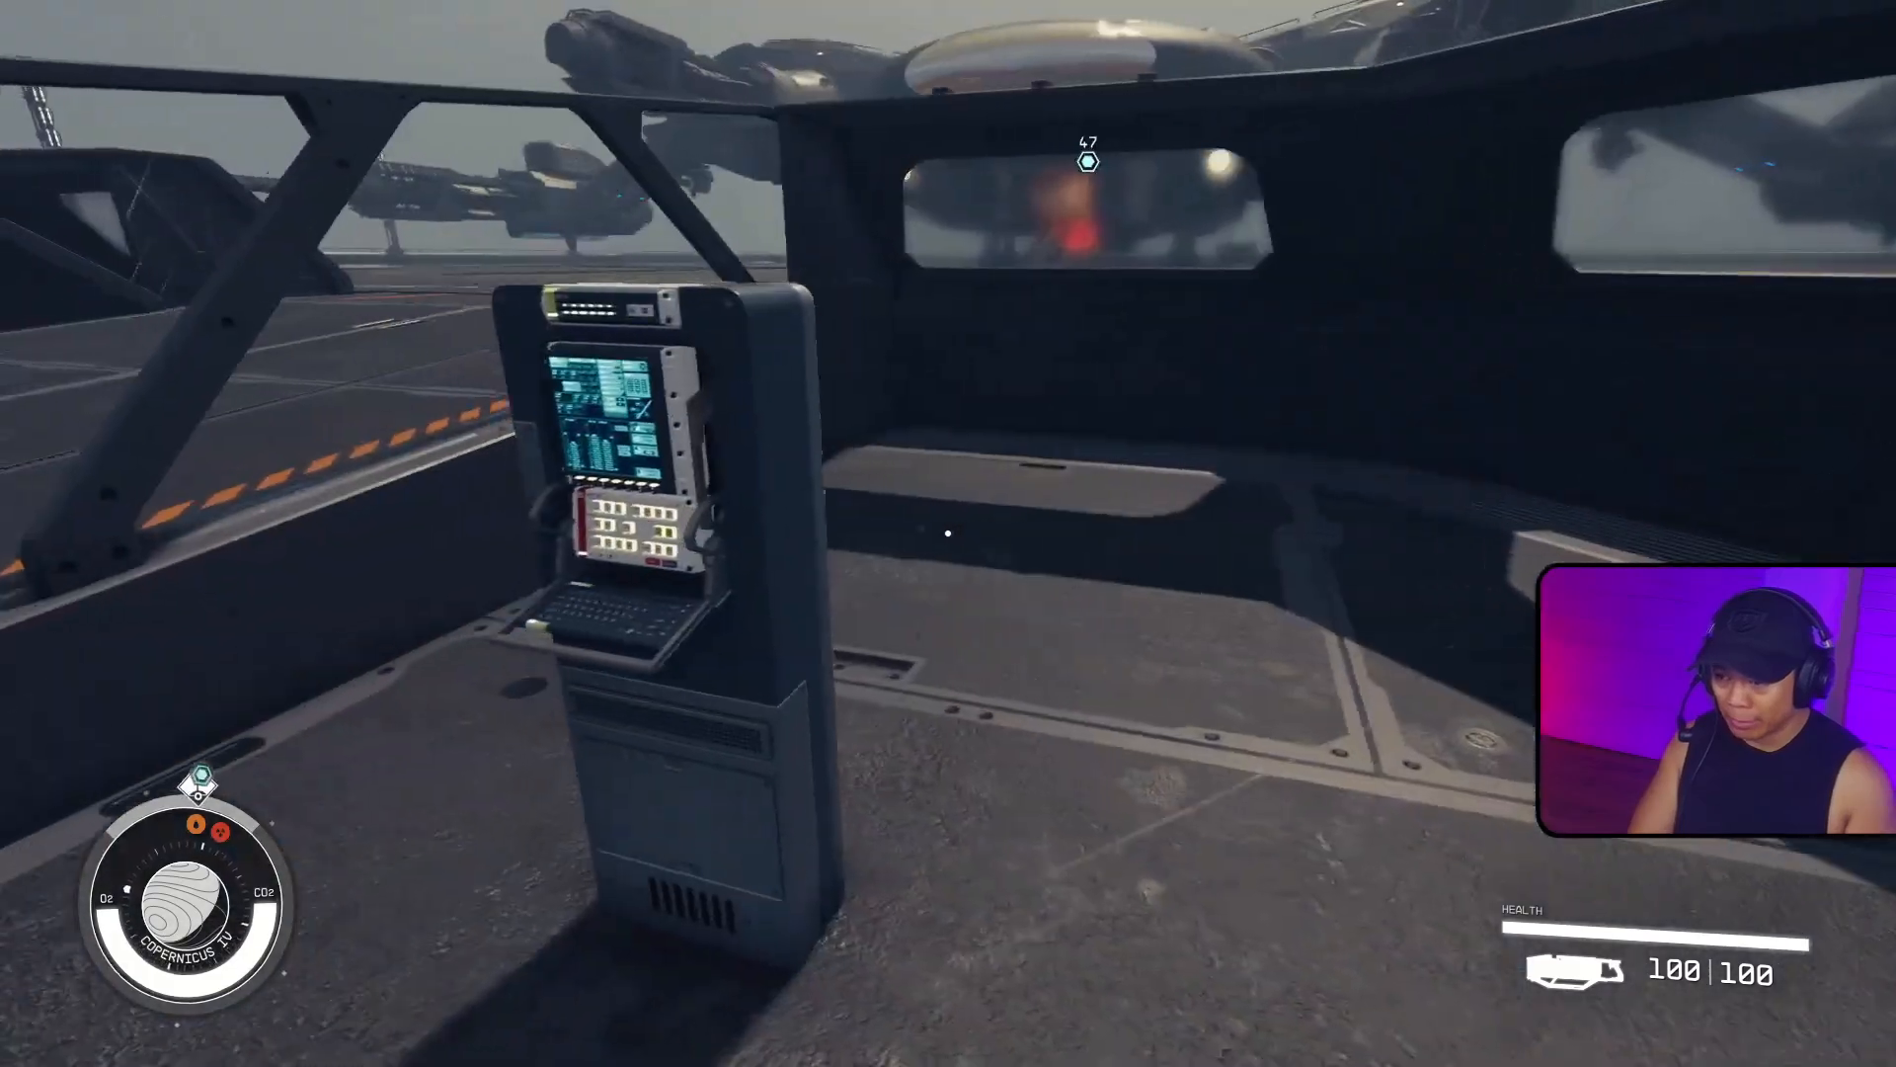
Reopen the ship kiosk's purchase list, browse backward to the Space OX III, and exit without purchasing.
{"action": "key", "text": "e"}
{"action": "left_click", "coordinate": [855, 504]}
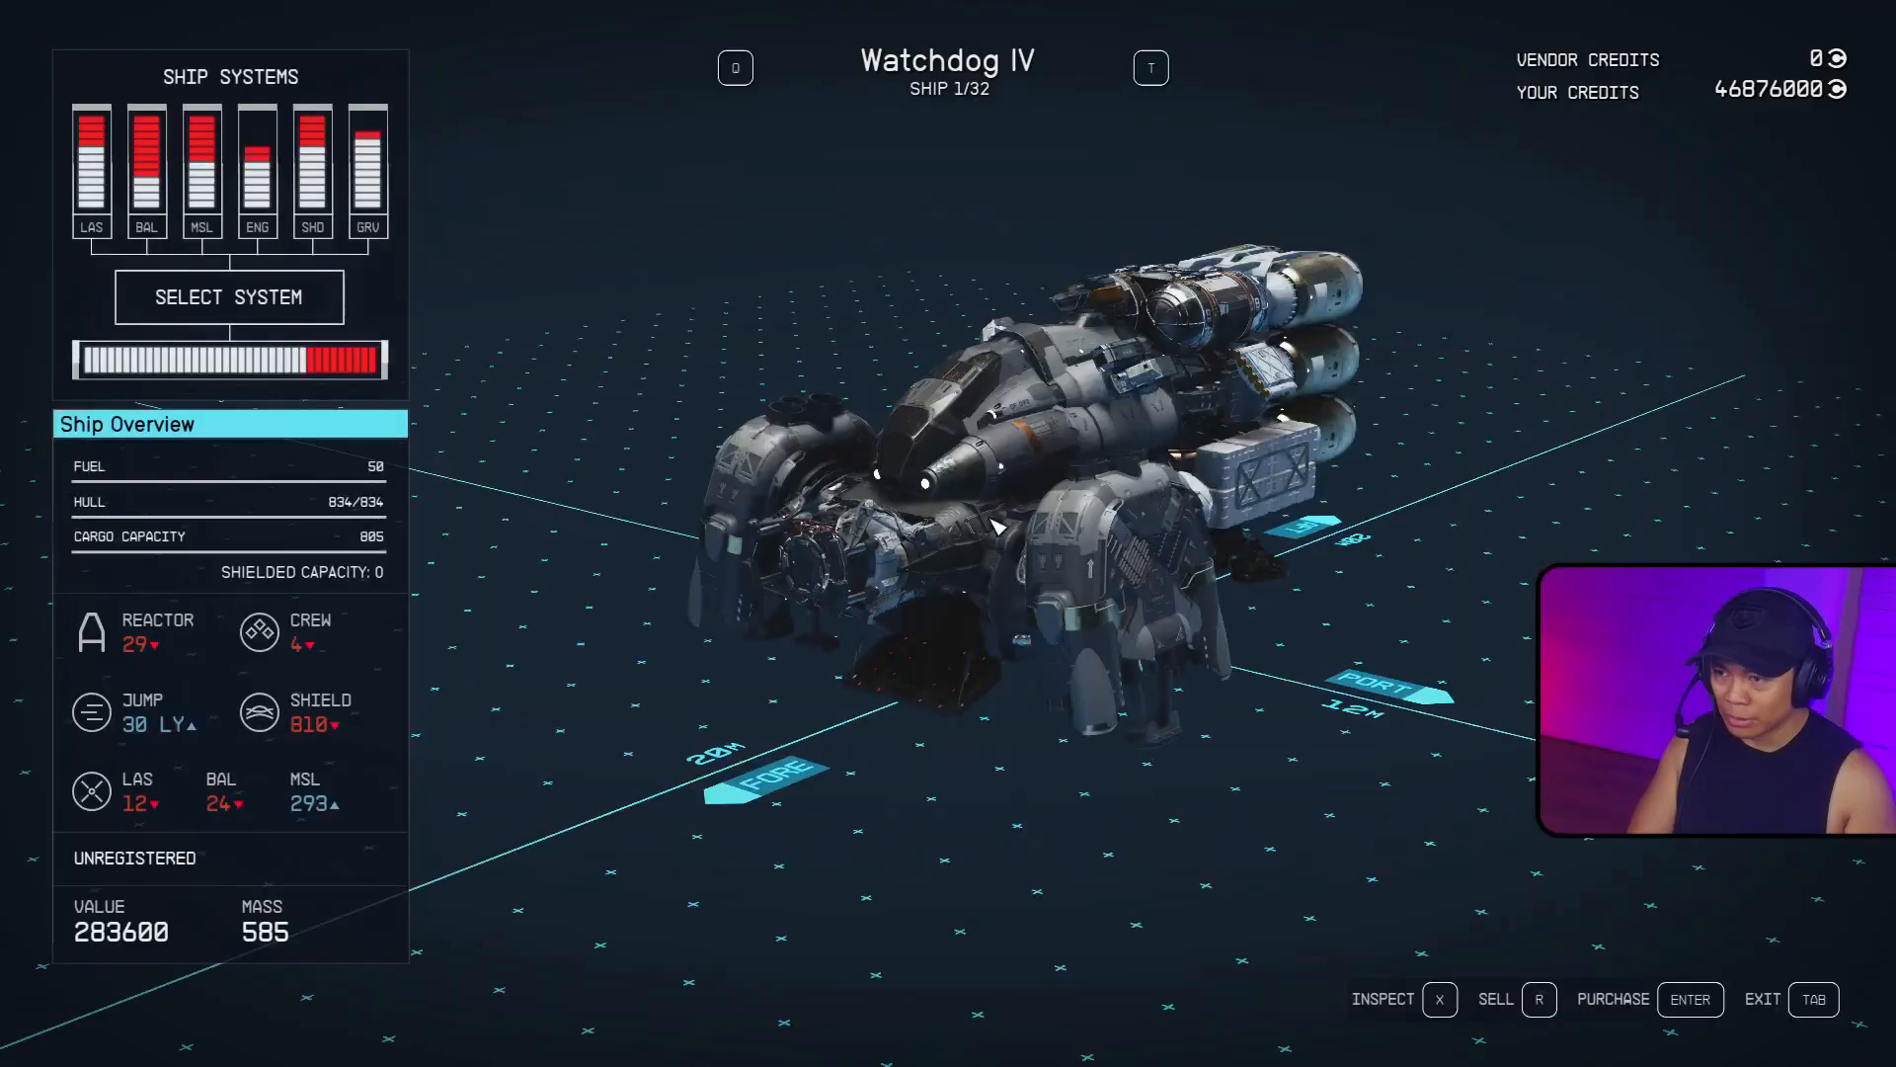
{"action": "key", "text": "q"}
{"action": "key", "text": "q"}
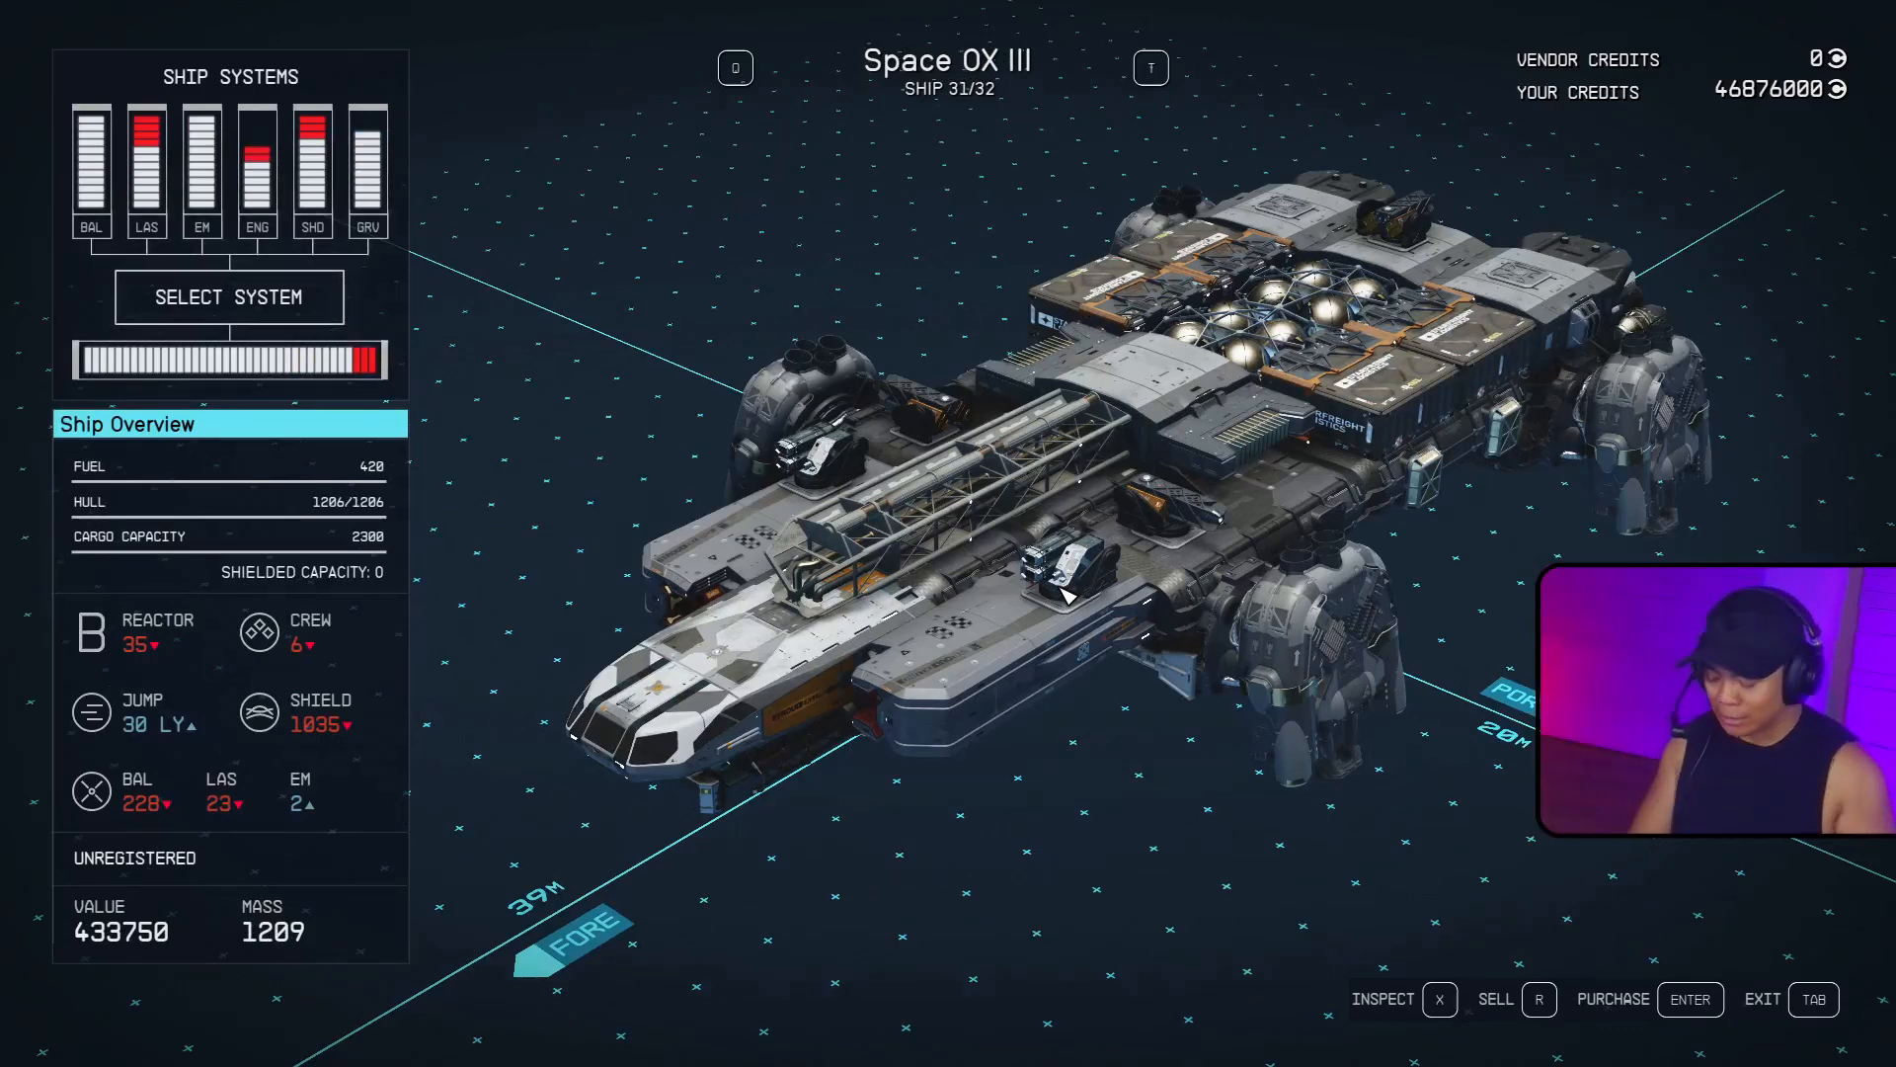
{"action": "key", "text": "Tab"}
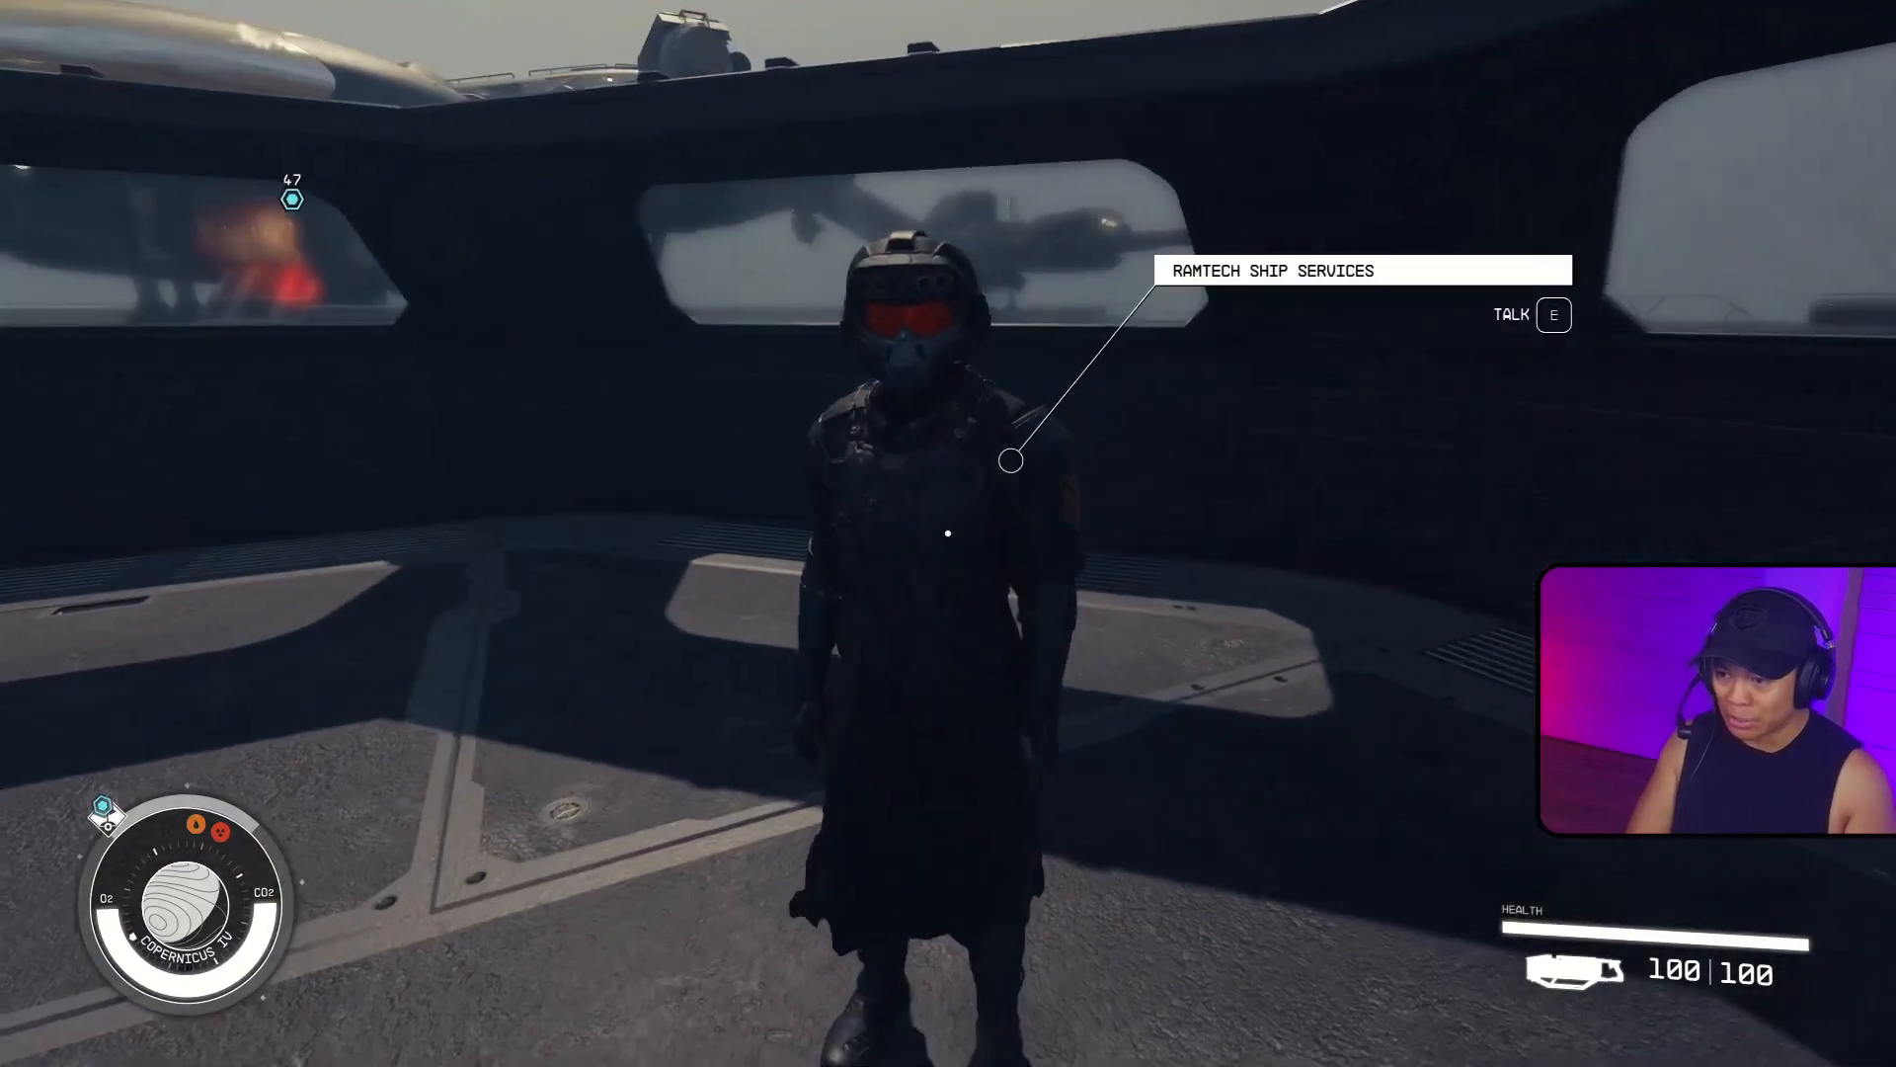
{"action": "key", "text": "s"}
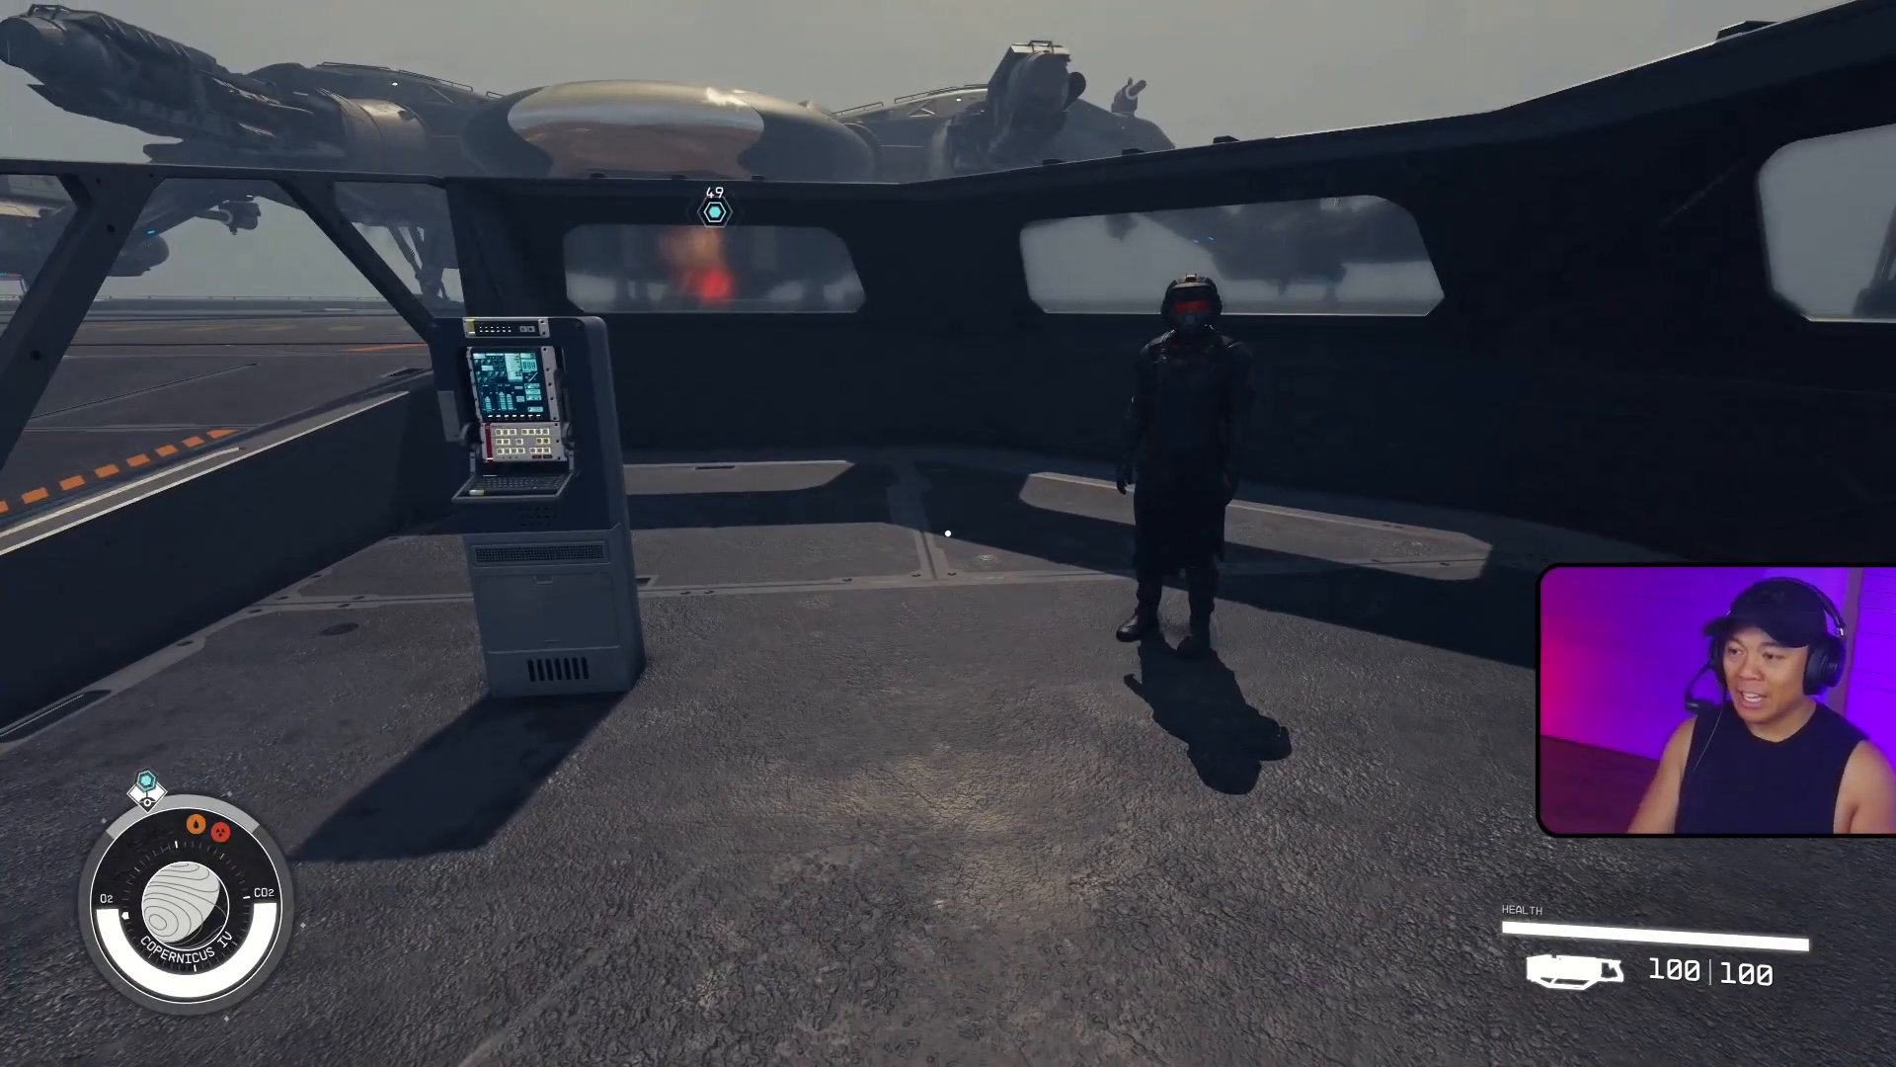
Quit the game to the desktop.
{"action": "key", "text": "Escape"}
{"action": "left_click", "coordinate": [246, 740]}
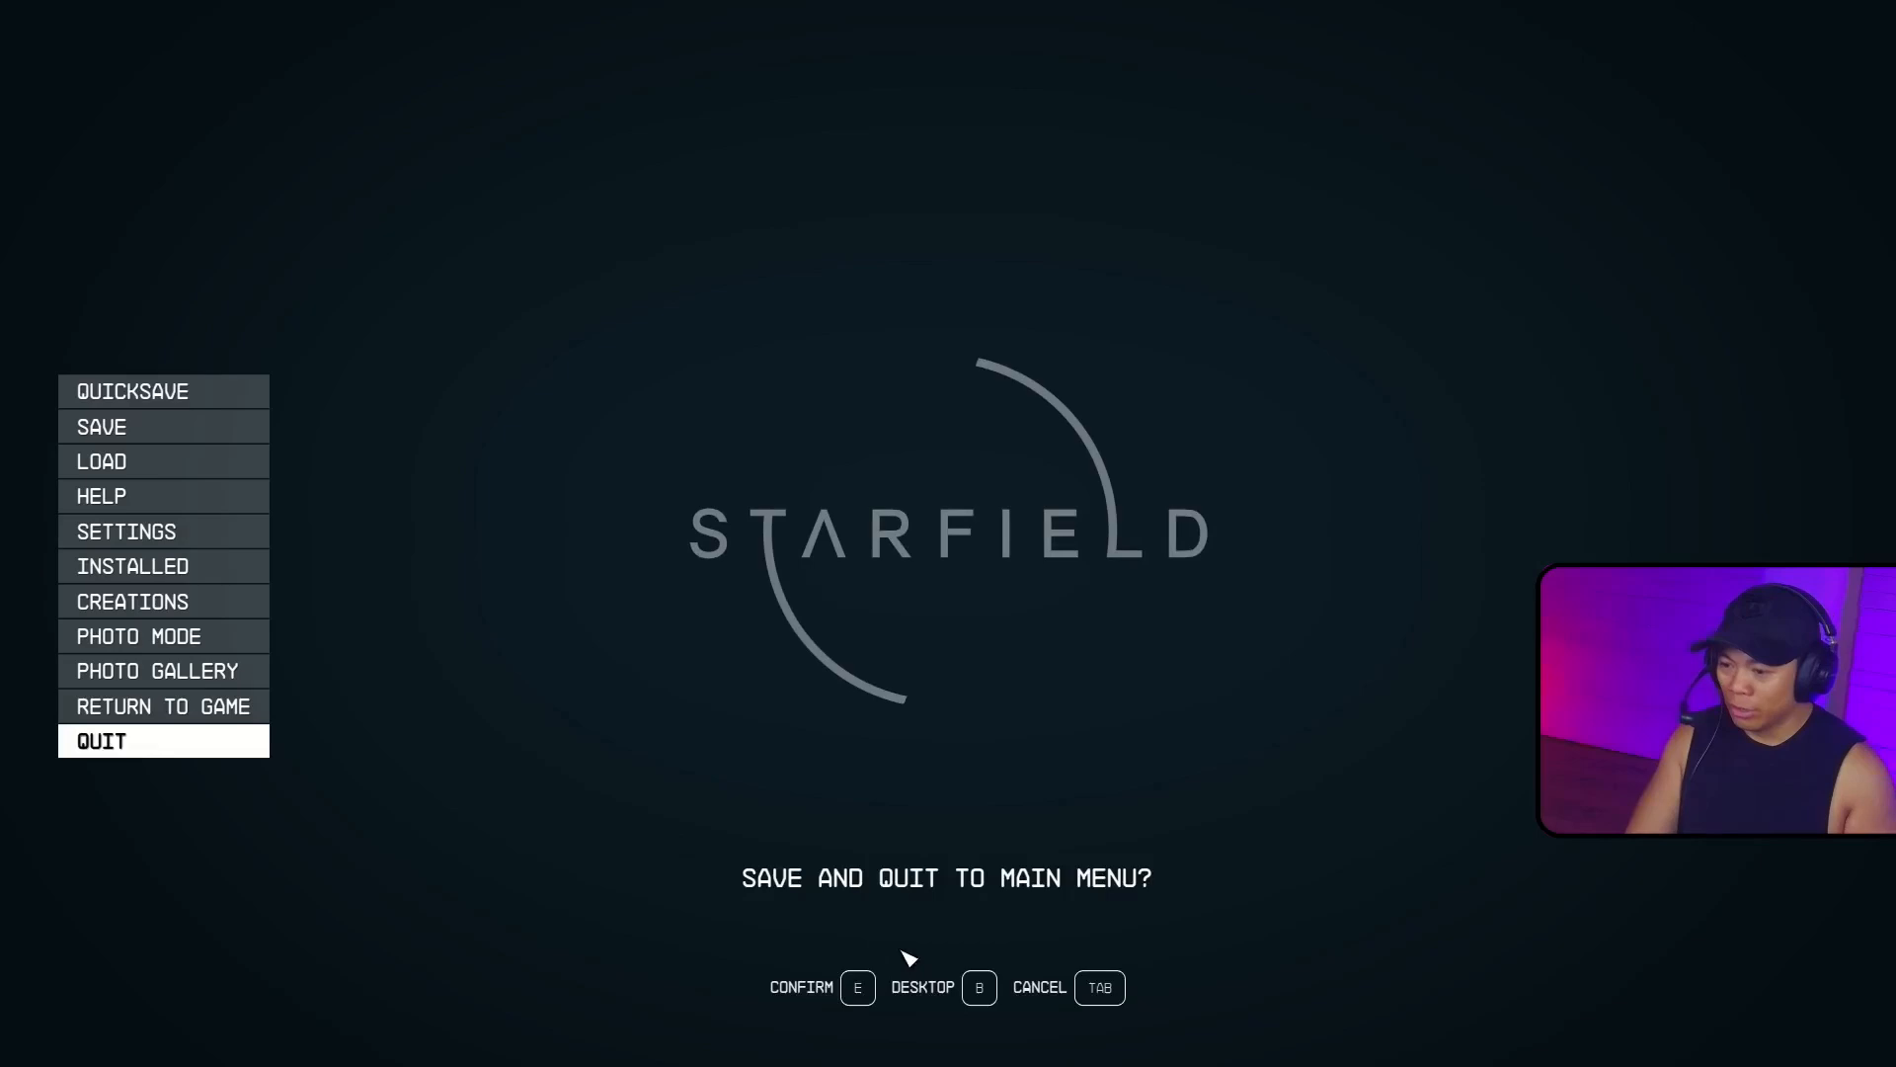
{"action": "left_click", "coordinate": [977, 988]}
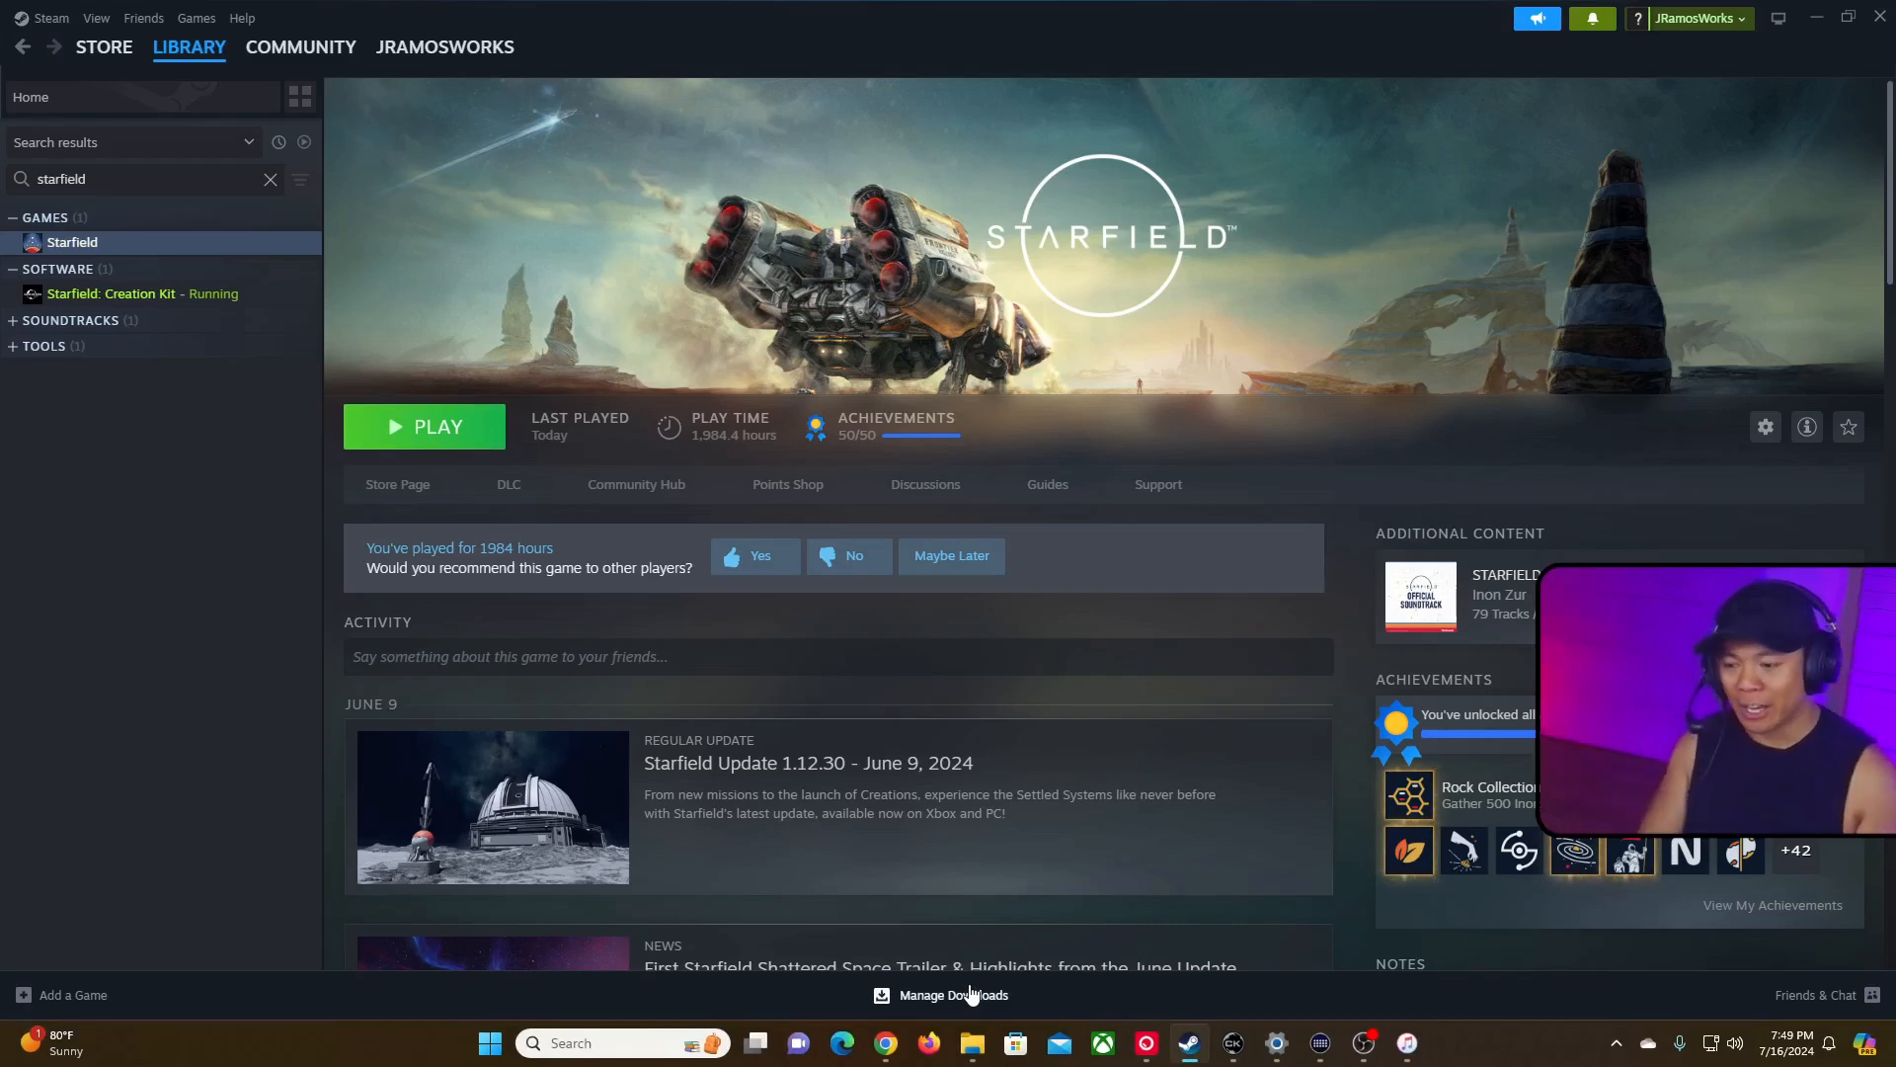
Switch to the Creation Kit, view the kiosk and vendor in the cell, and filter the objects by shipvendorlist.
{"action": "key", "text": "alt+Tab"}
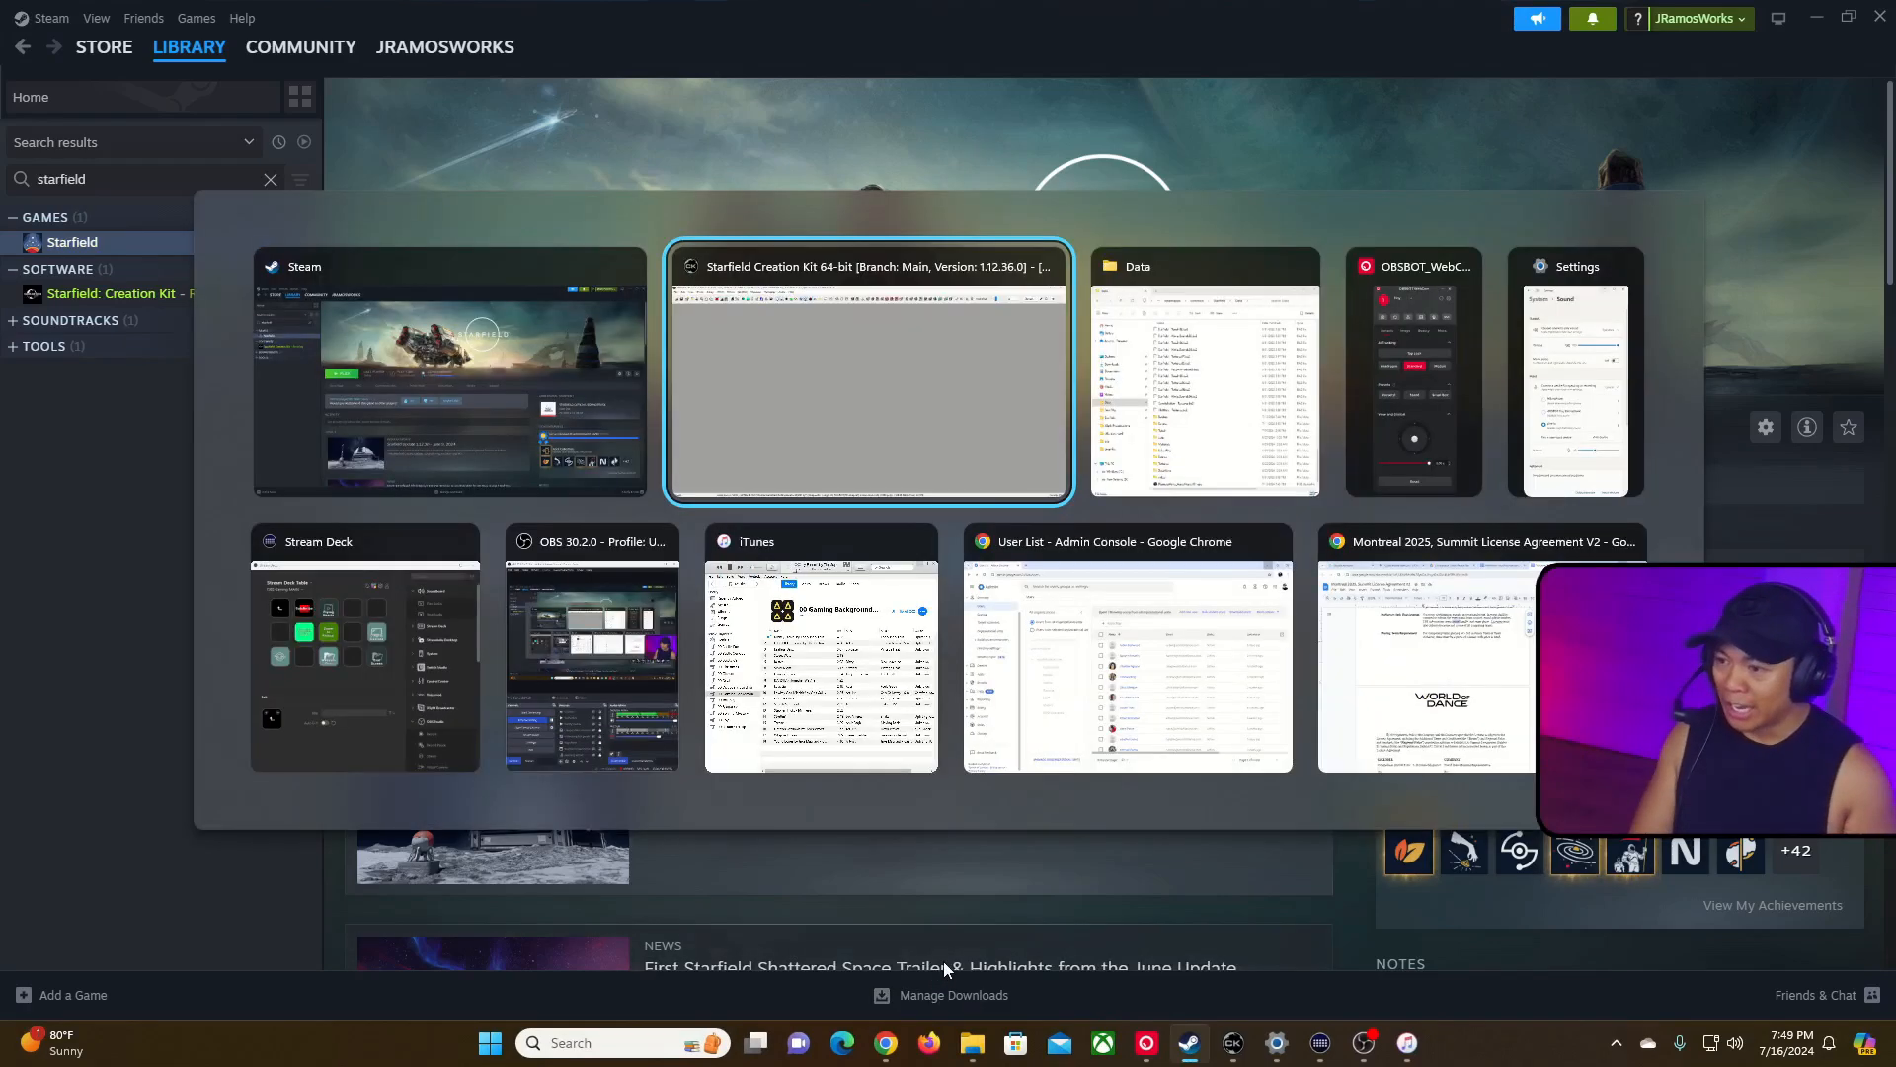
{"action": "left_click", "coordinate": [1322, 629]}
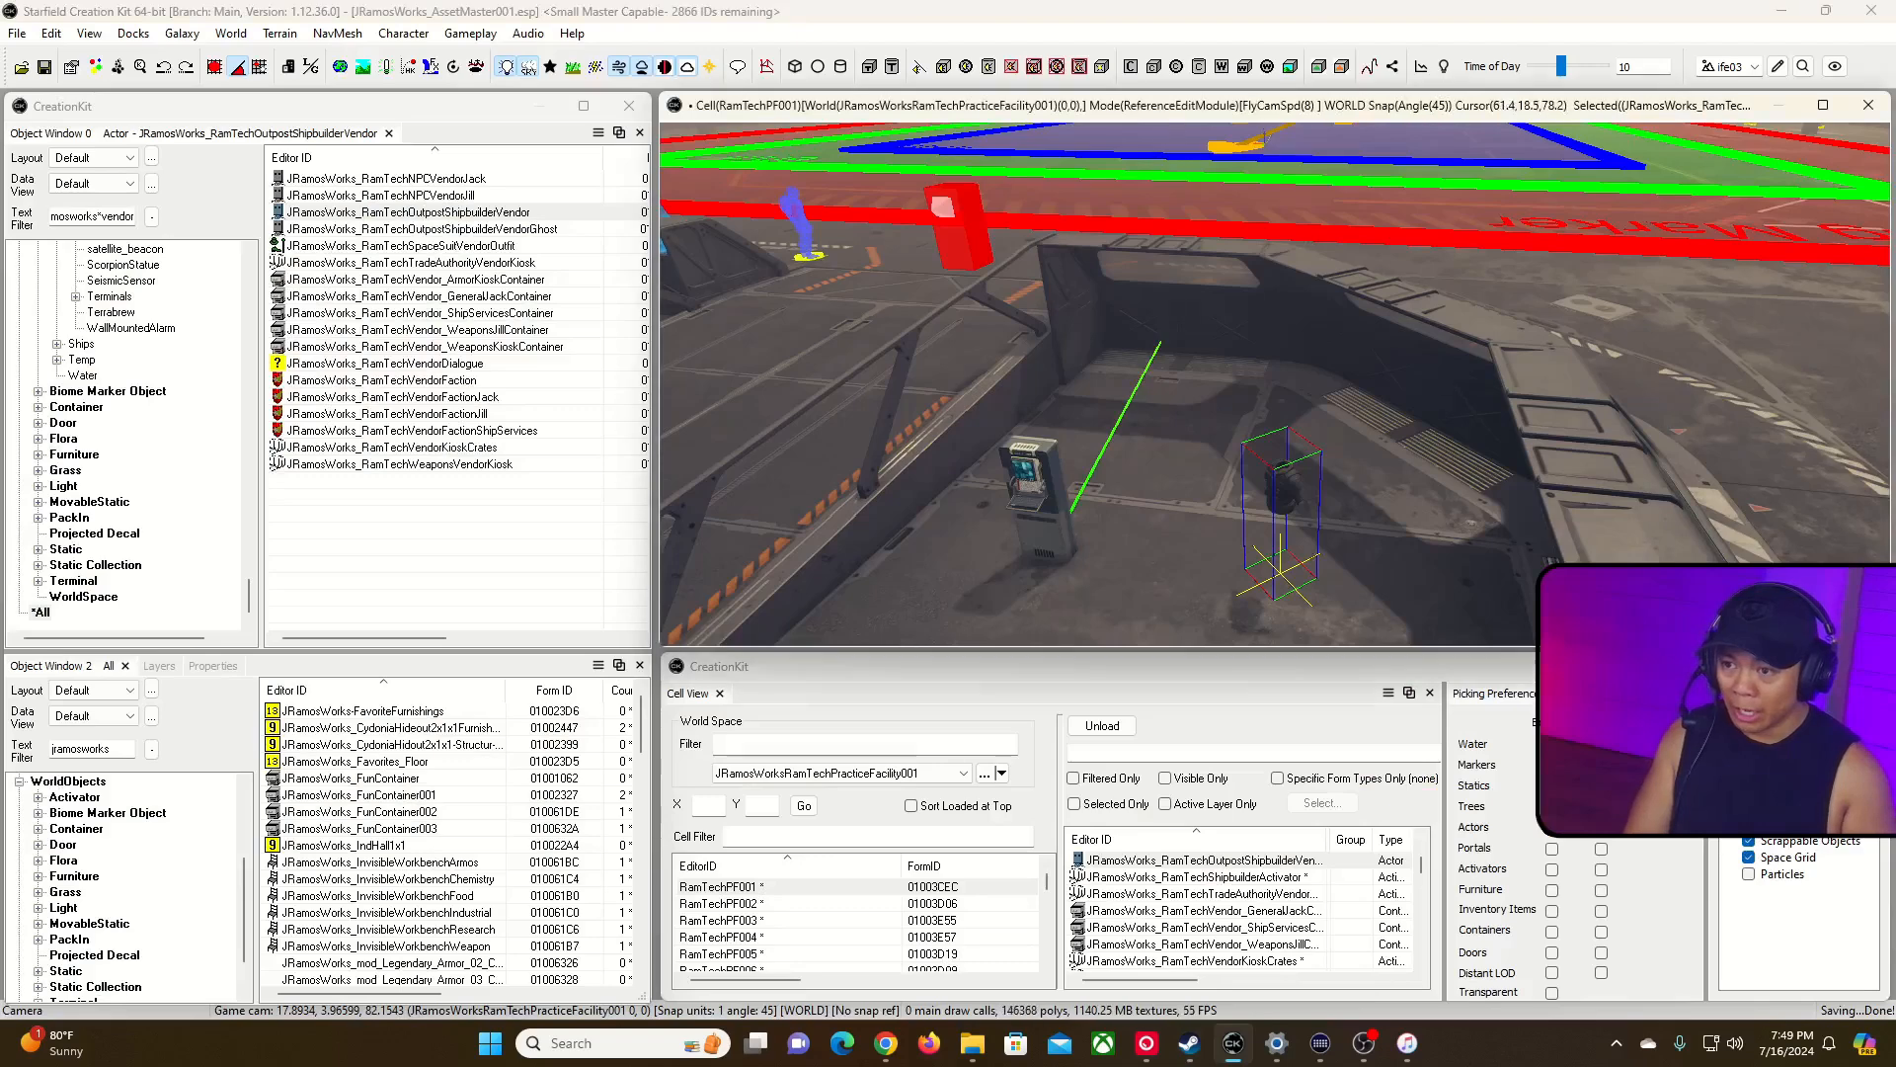
{"action": "right_click_drag", "start_coordinate": [1322, 628], "coordinate": [1181, 156]}
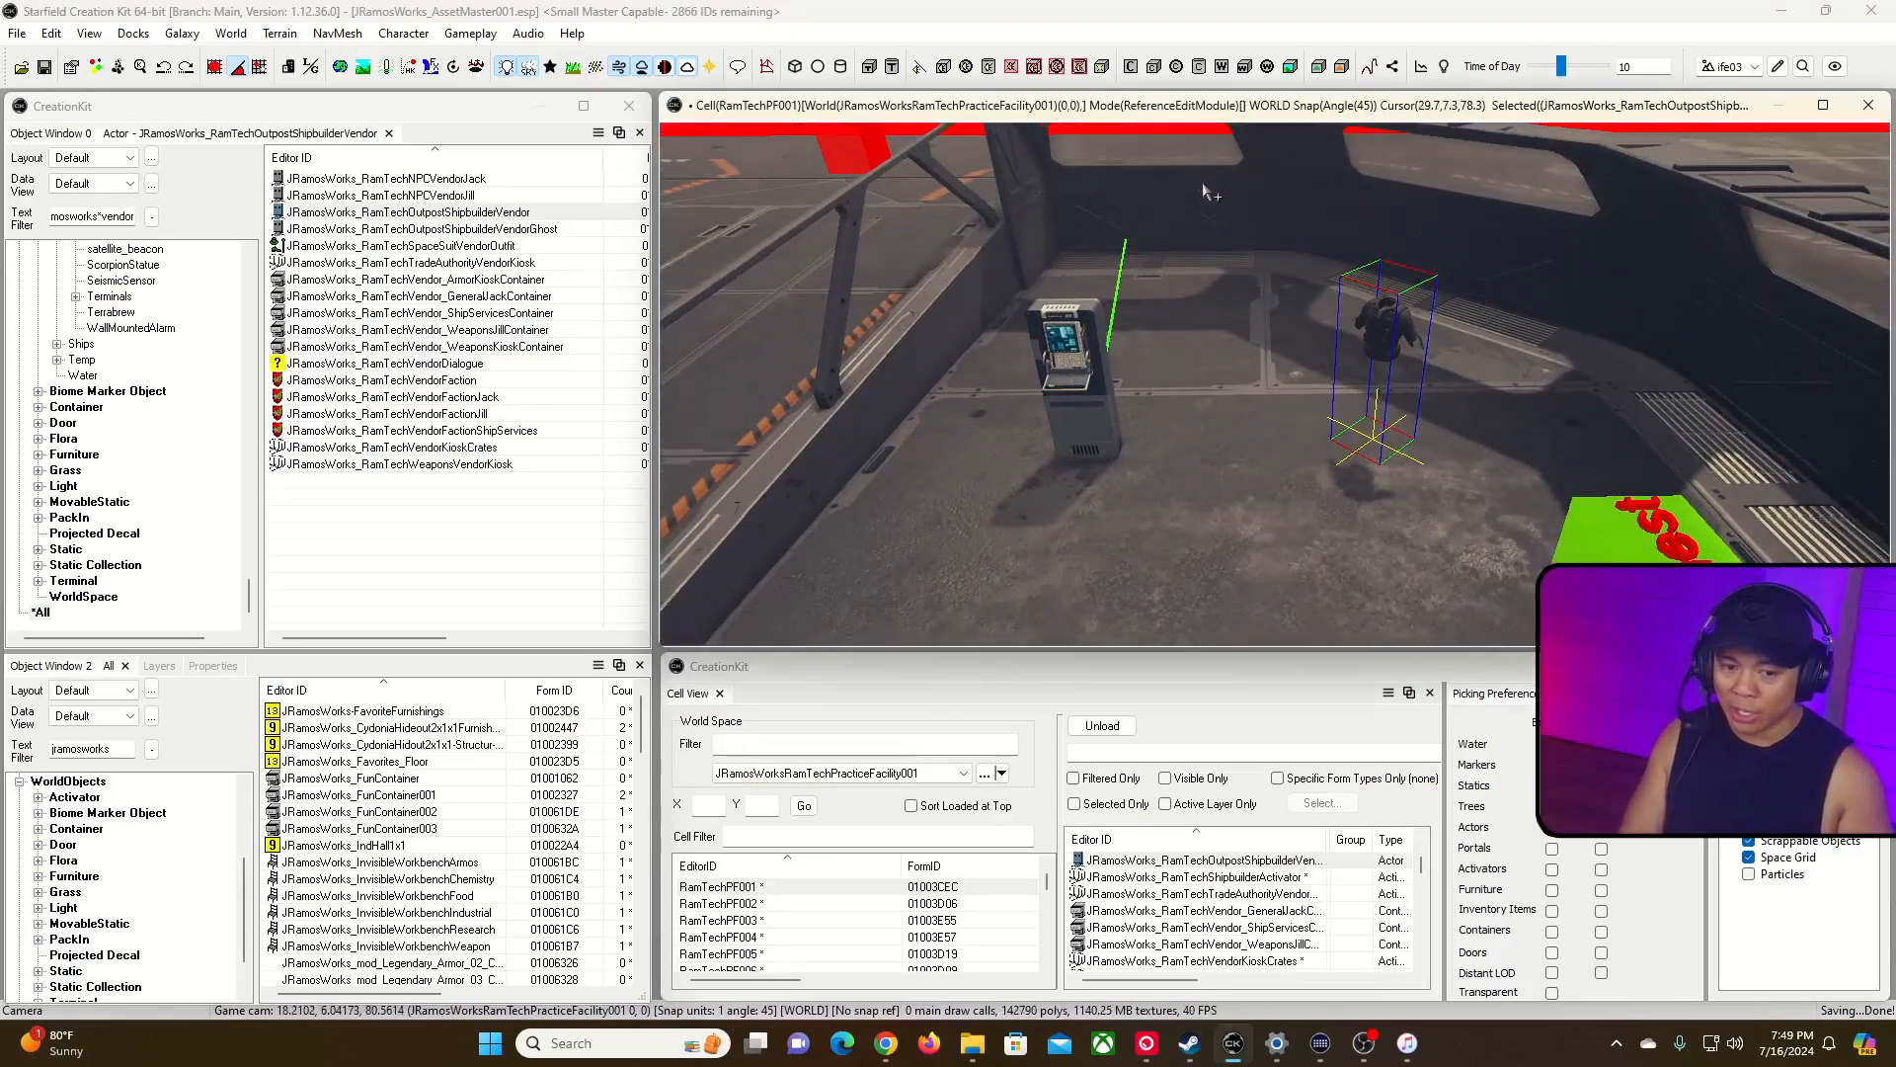
{"action": "left_click", "coordinate": [101, 219]}
{"action": "key", "text": "ctrl+a"}
{"action": "type", "text": "shipvend"}
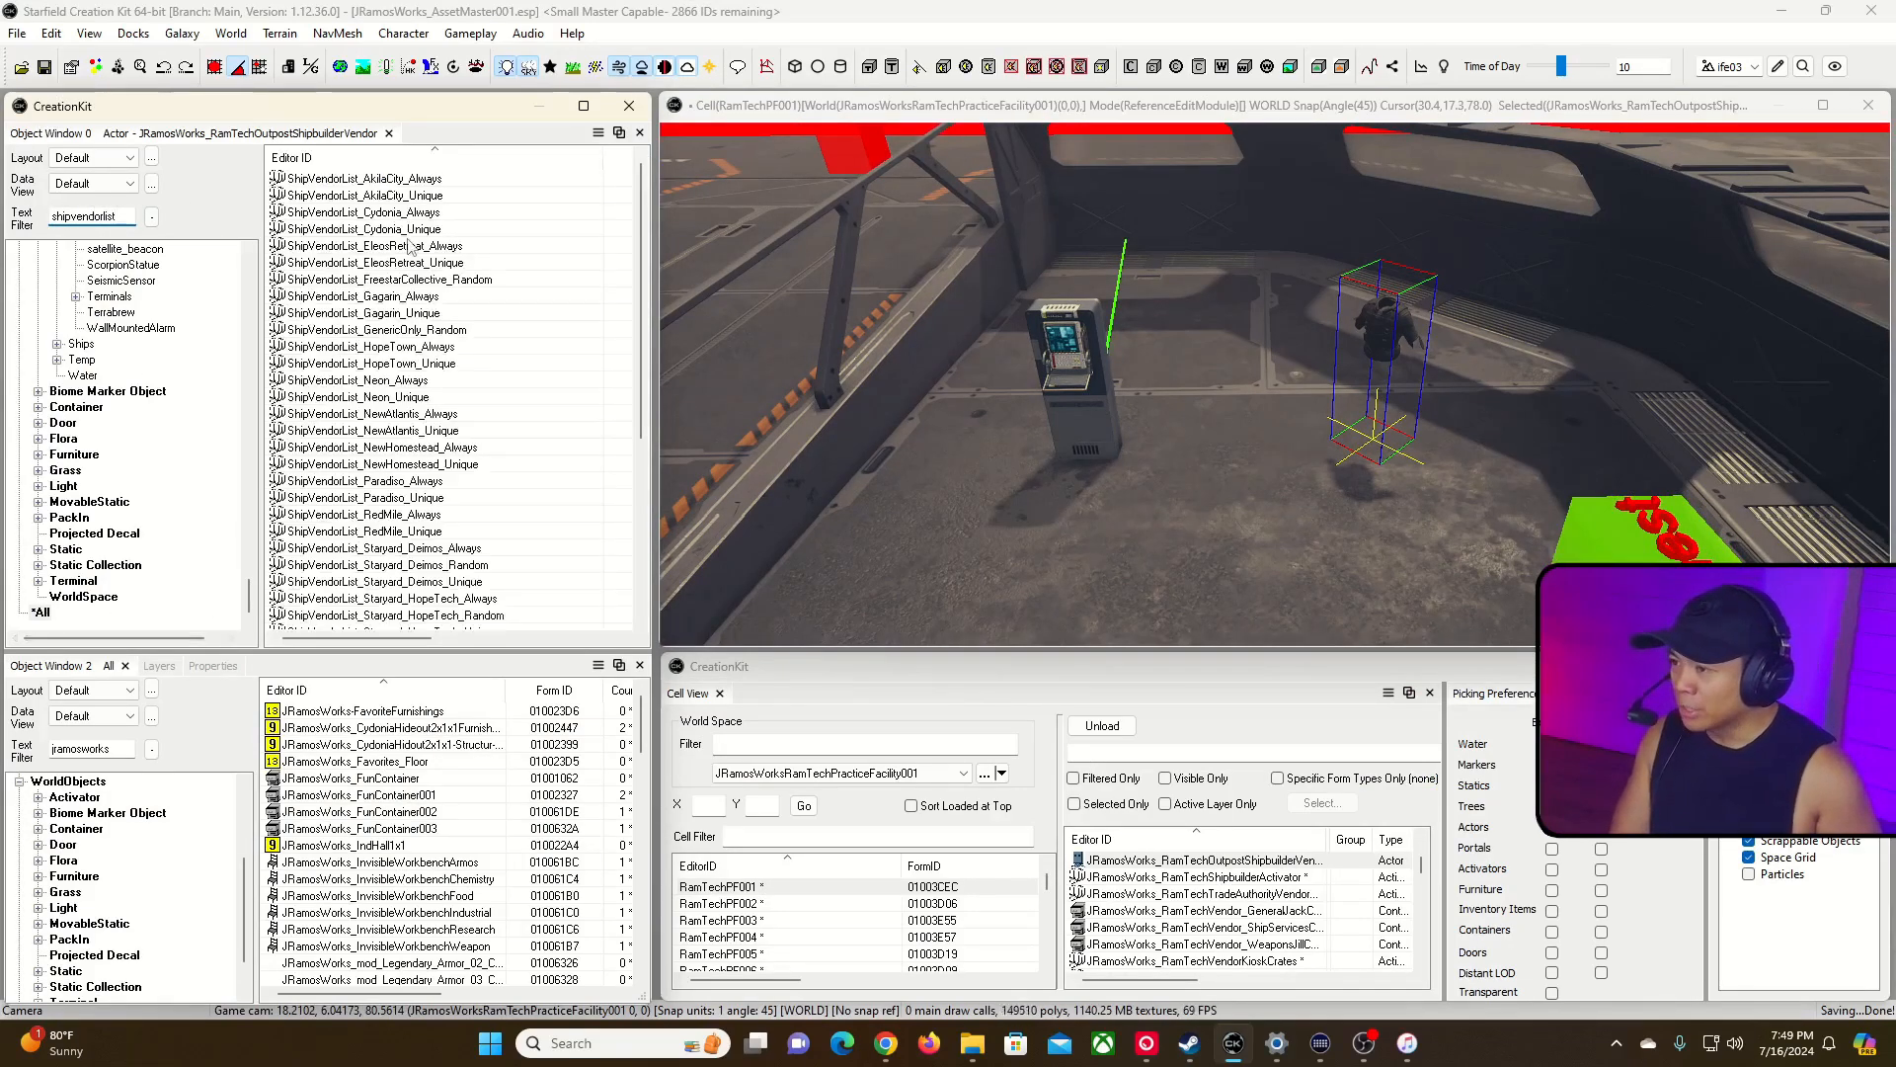
Locate ShipVendorList_AkilaCity_Always in the object tree and look through the Activator subcategories.
{"action": "left_click", "coordinate": [360, 179]}
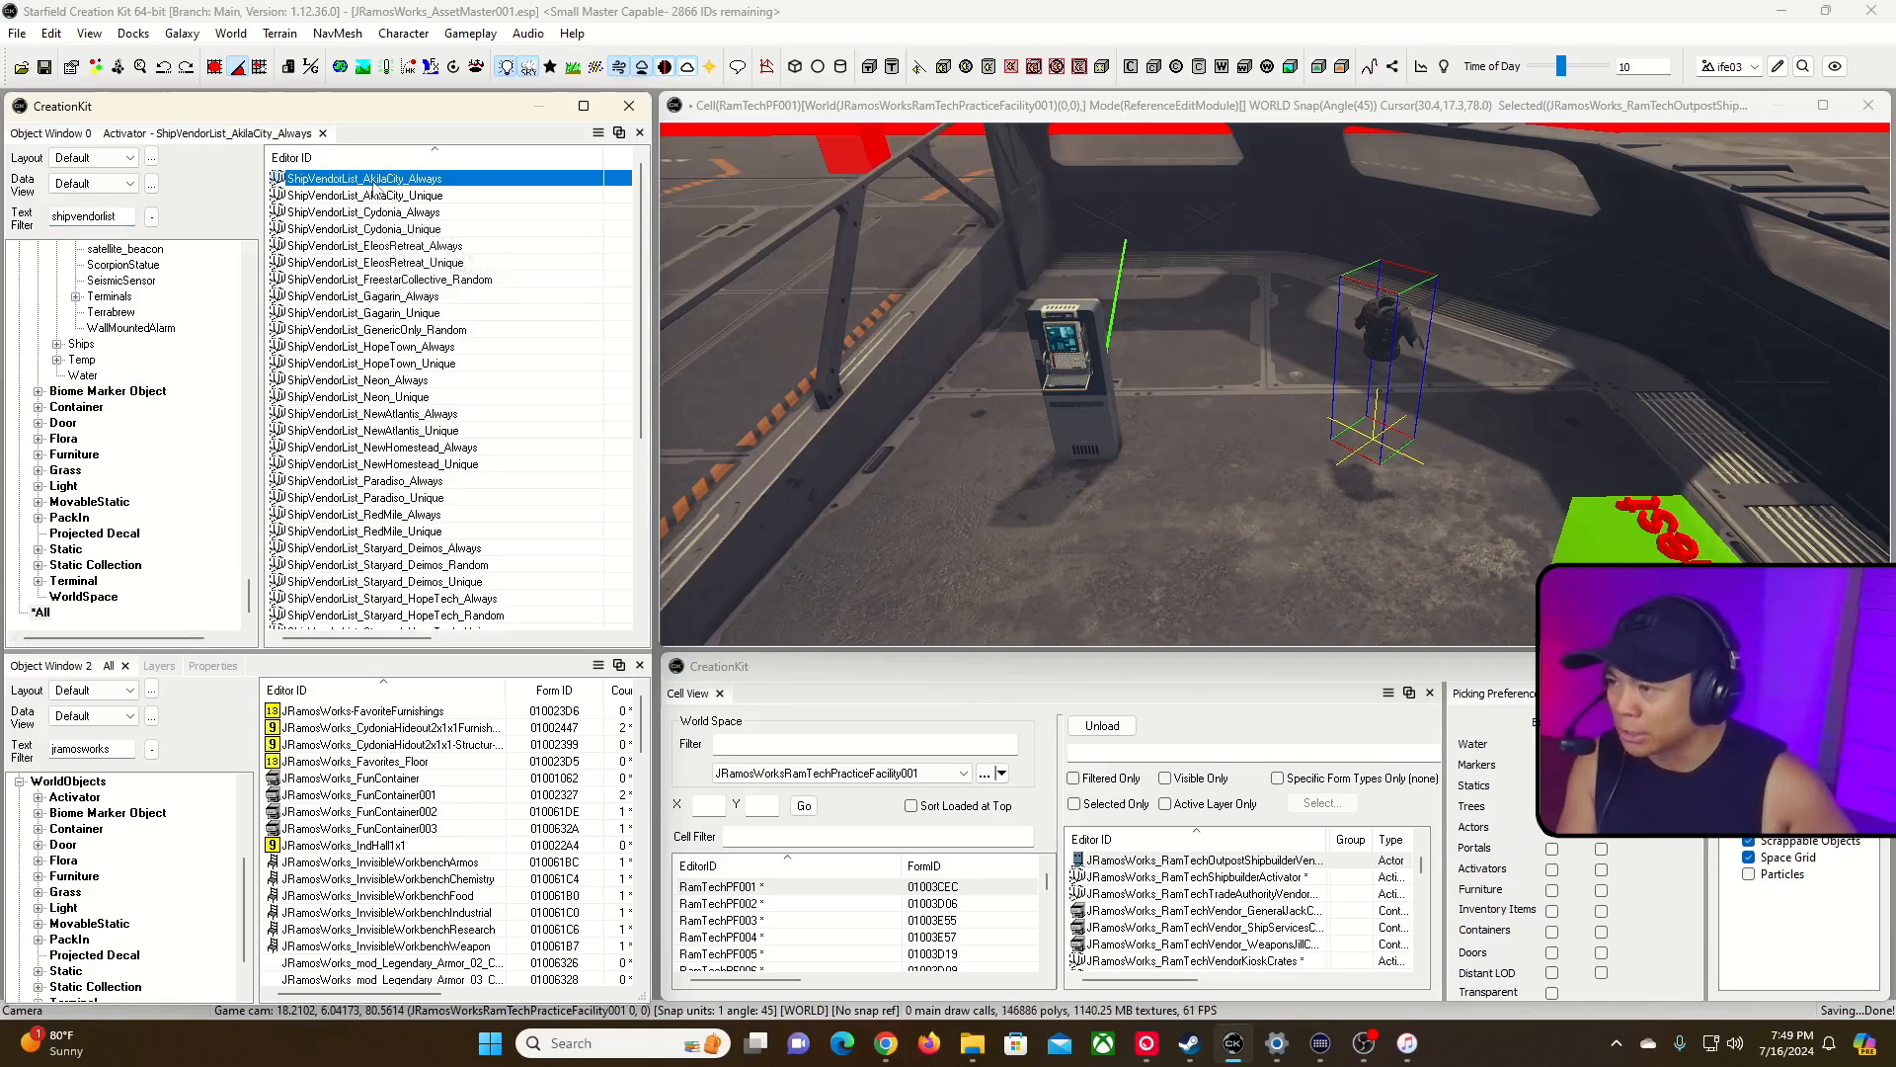
{"action": "right_click", "coordinate": [373, 180]}
{"action": "left_click", "coordinate": [541, 313]}
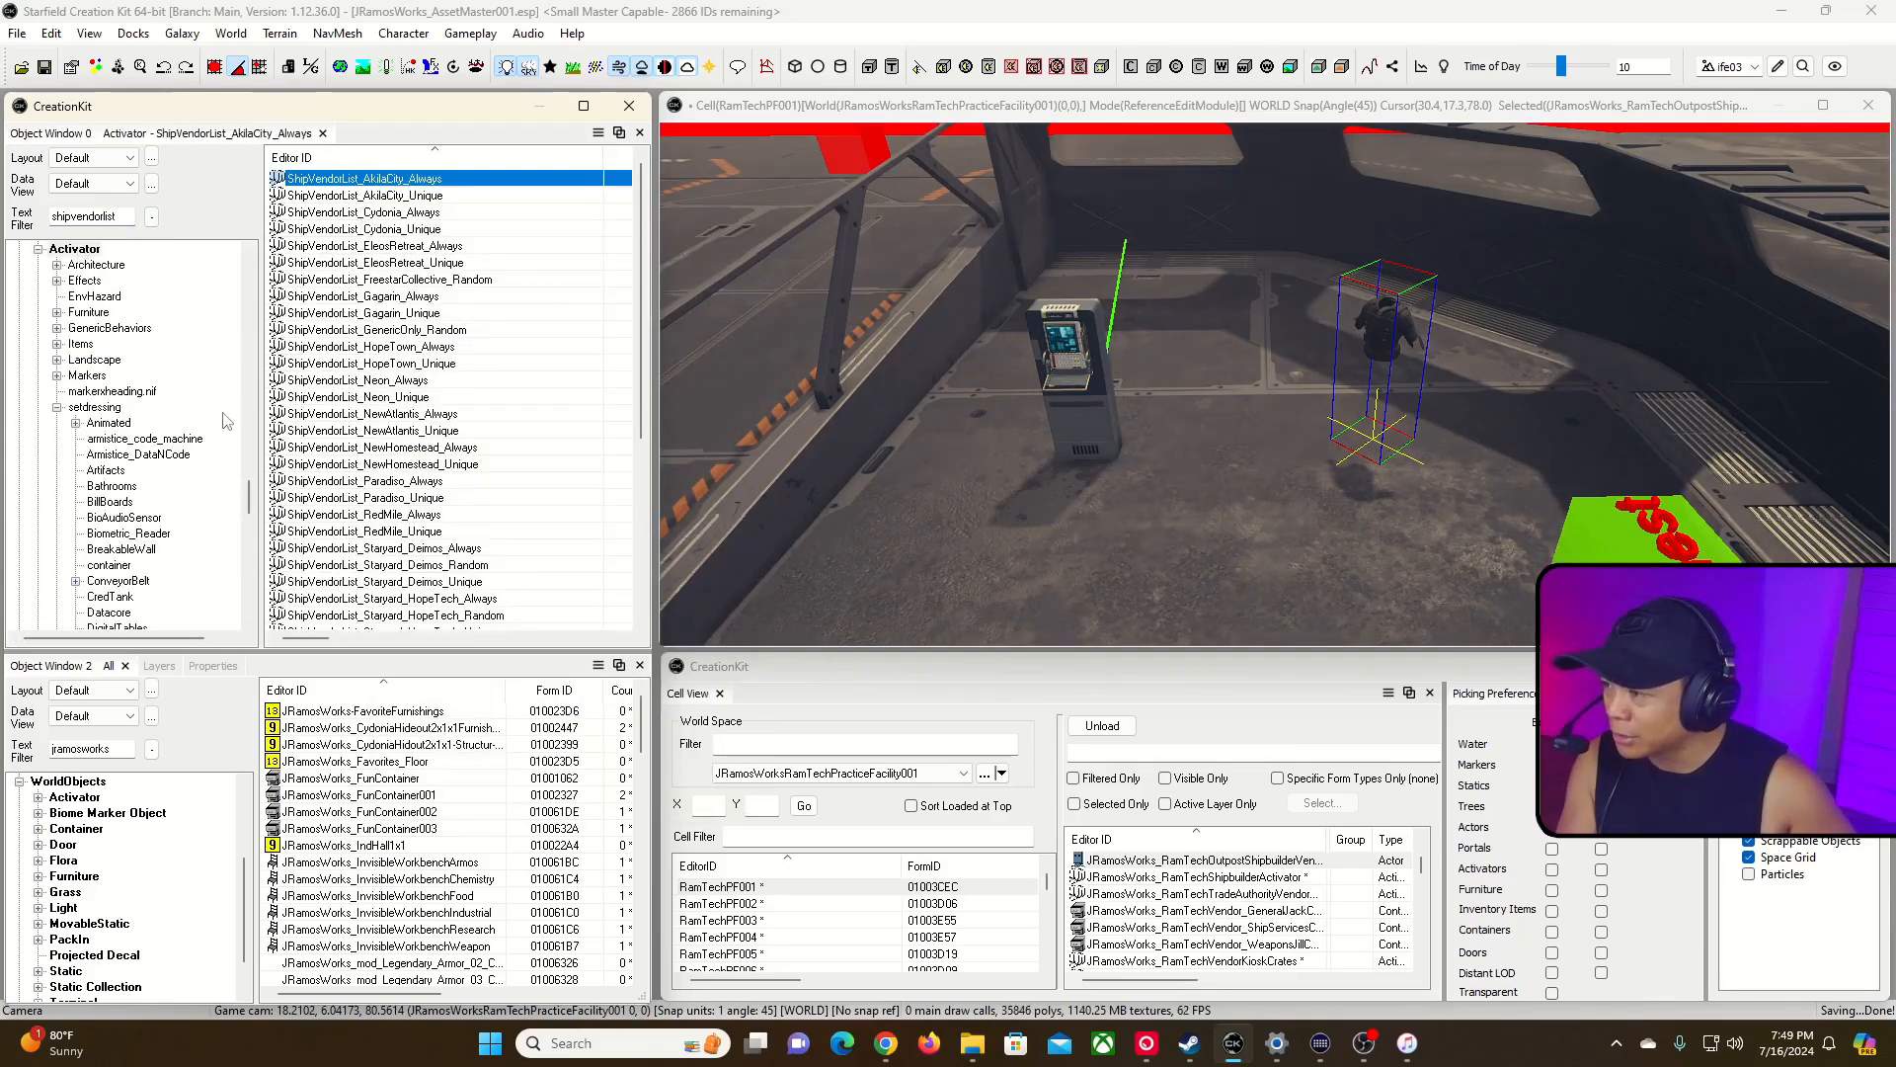
{"action": "left_click_drag", "start_coordinate": [252, 497], "coordinate": [255, 568]}
{"action": "left_click", "coordinate": [126, 378]}
Locate ShipVendorList_AkilaCity_Unique in the object tree, check the Activator subcategories, and return to the filtered ship vendor lists.
{"action": "left_click", "coordinate": [353, 196]}
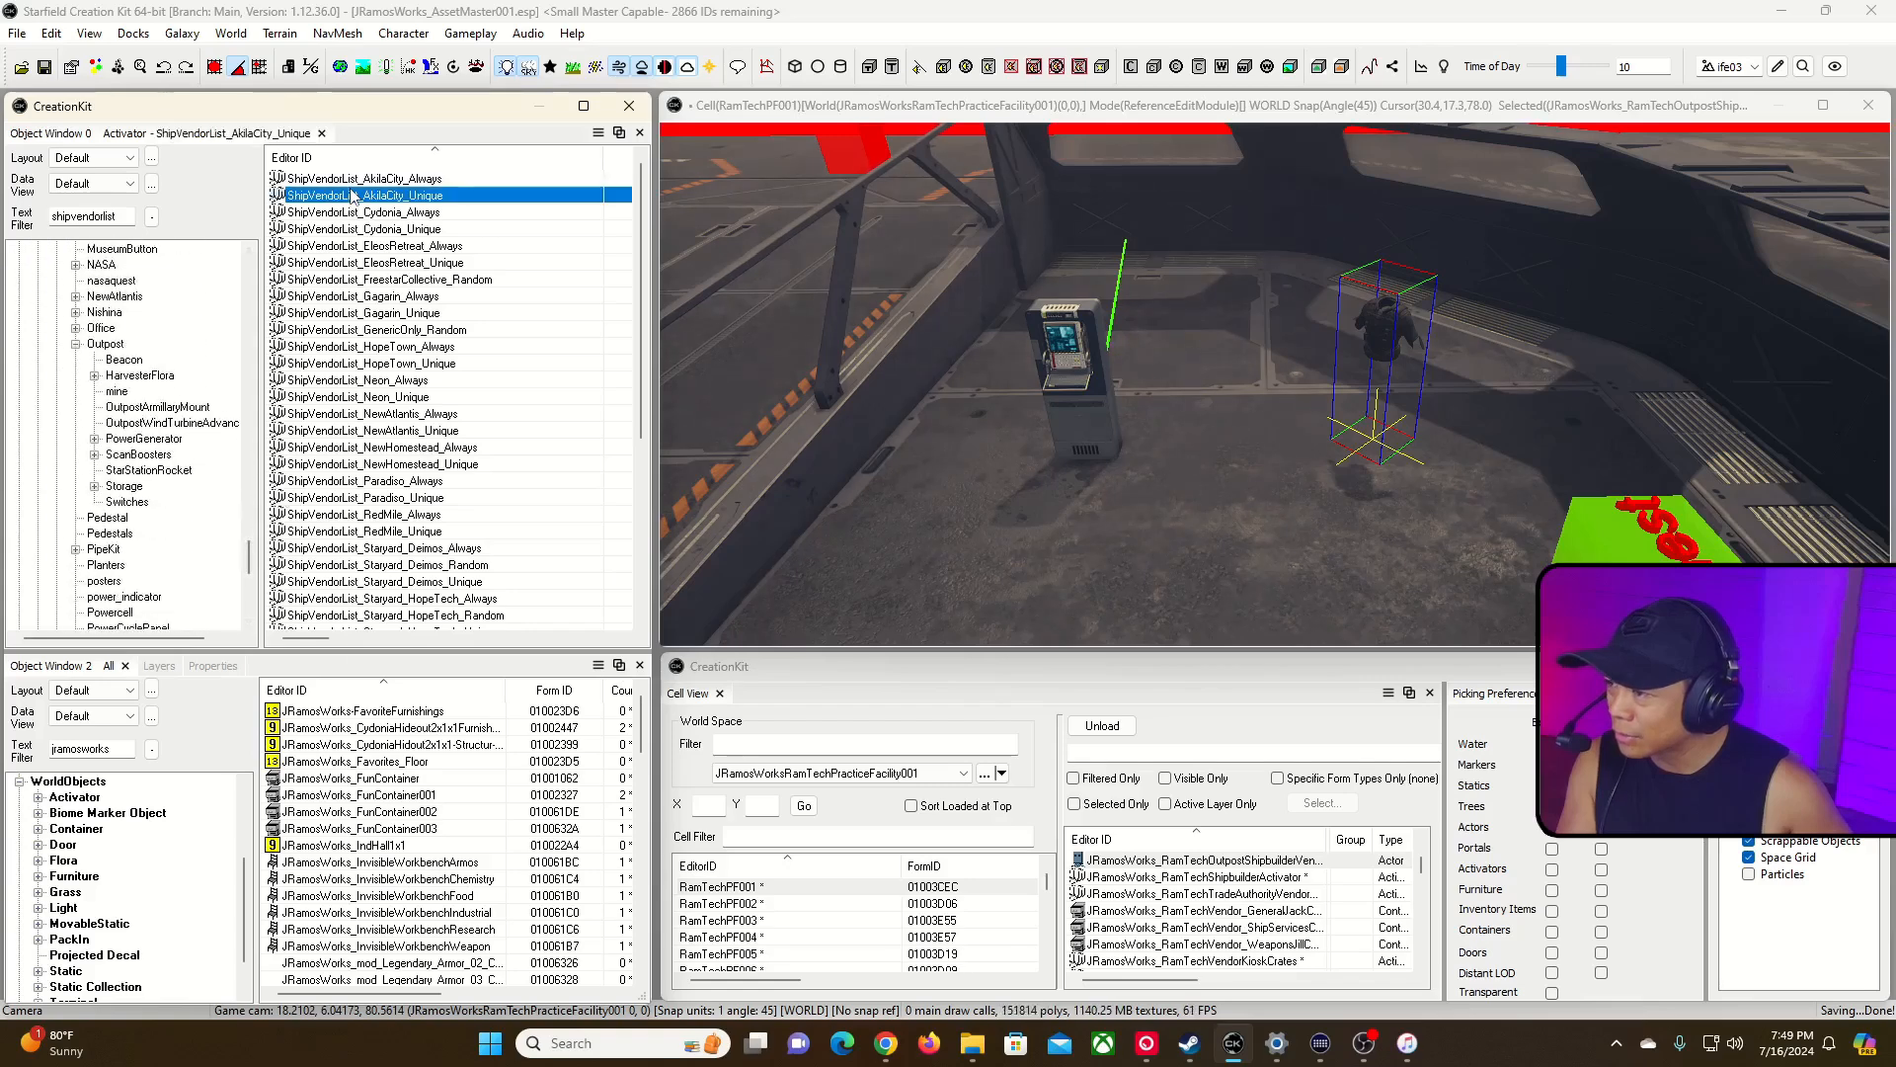
{"action": "right_click", "coordinate": [353, 196]}
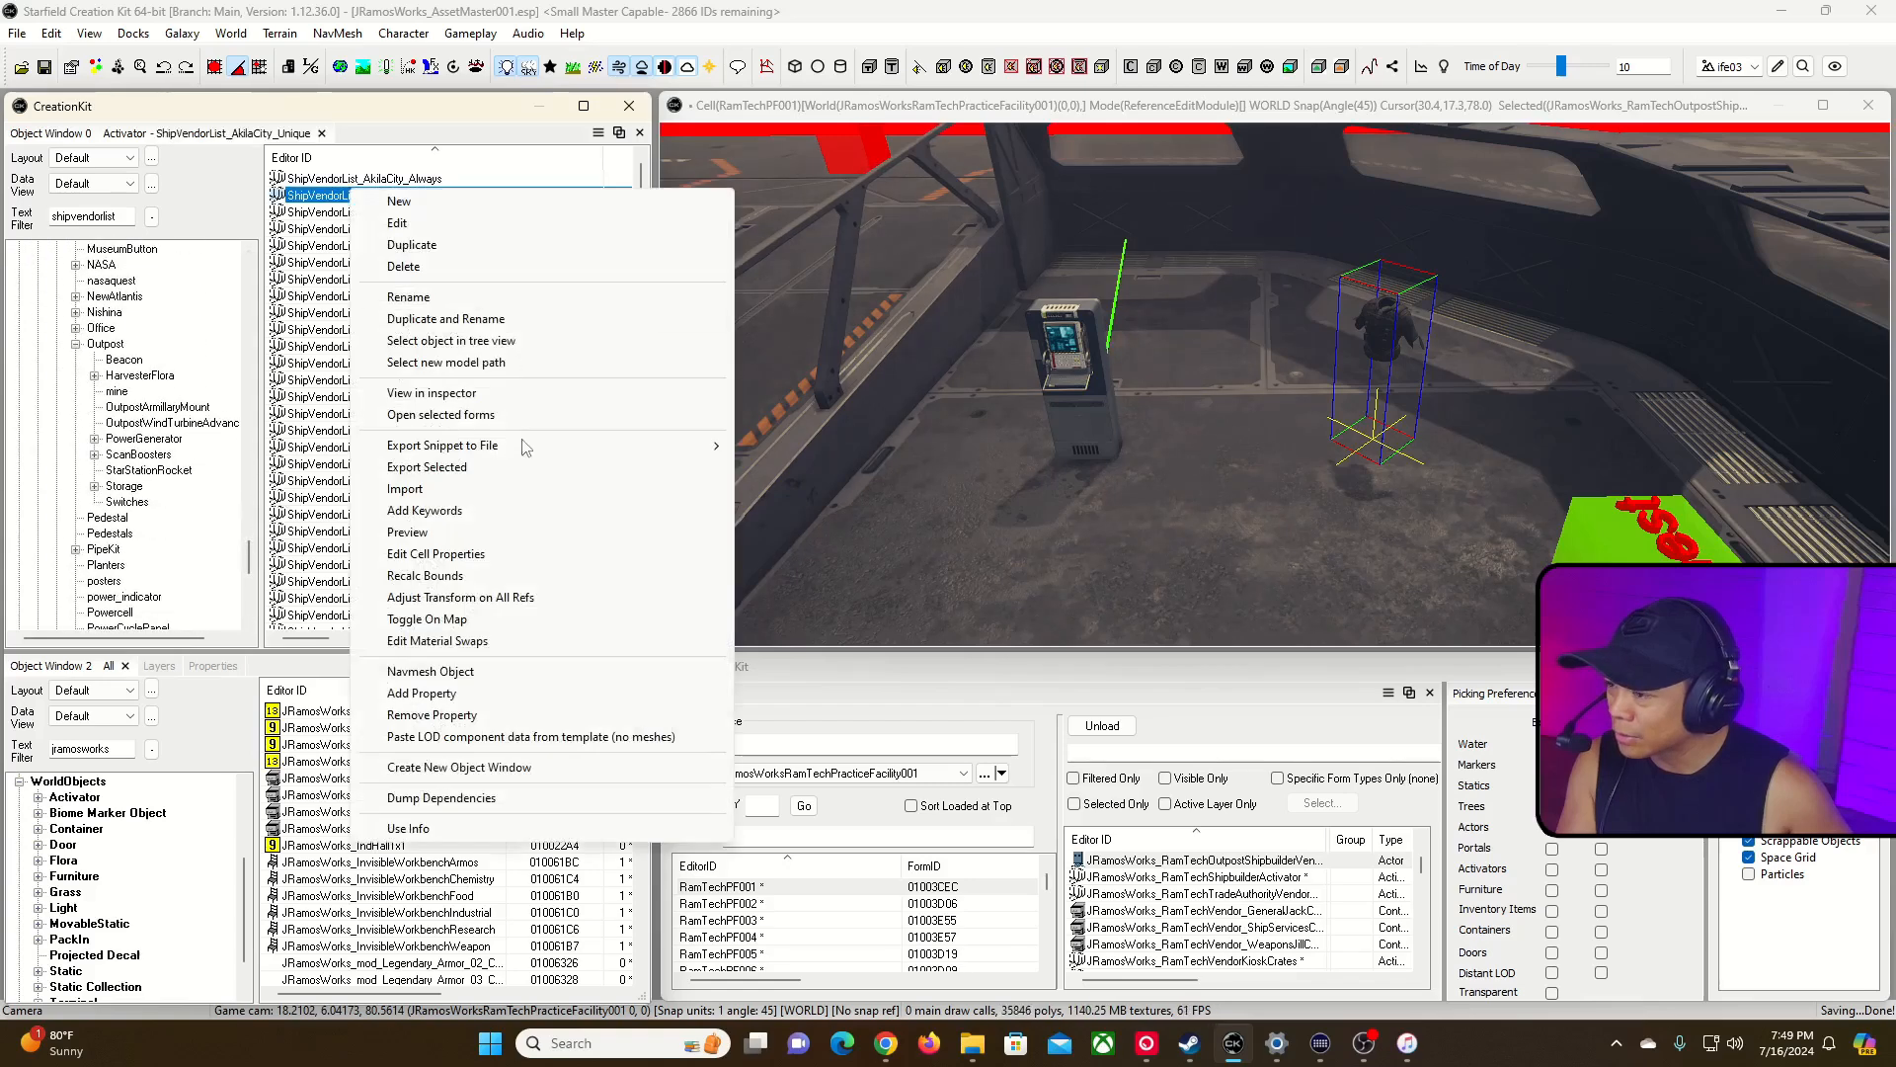
{"action": "left_click", "coordinate": [494, 350]}
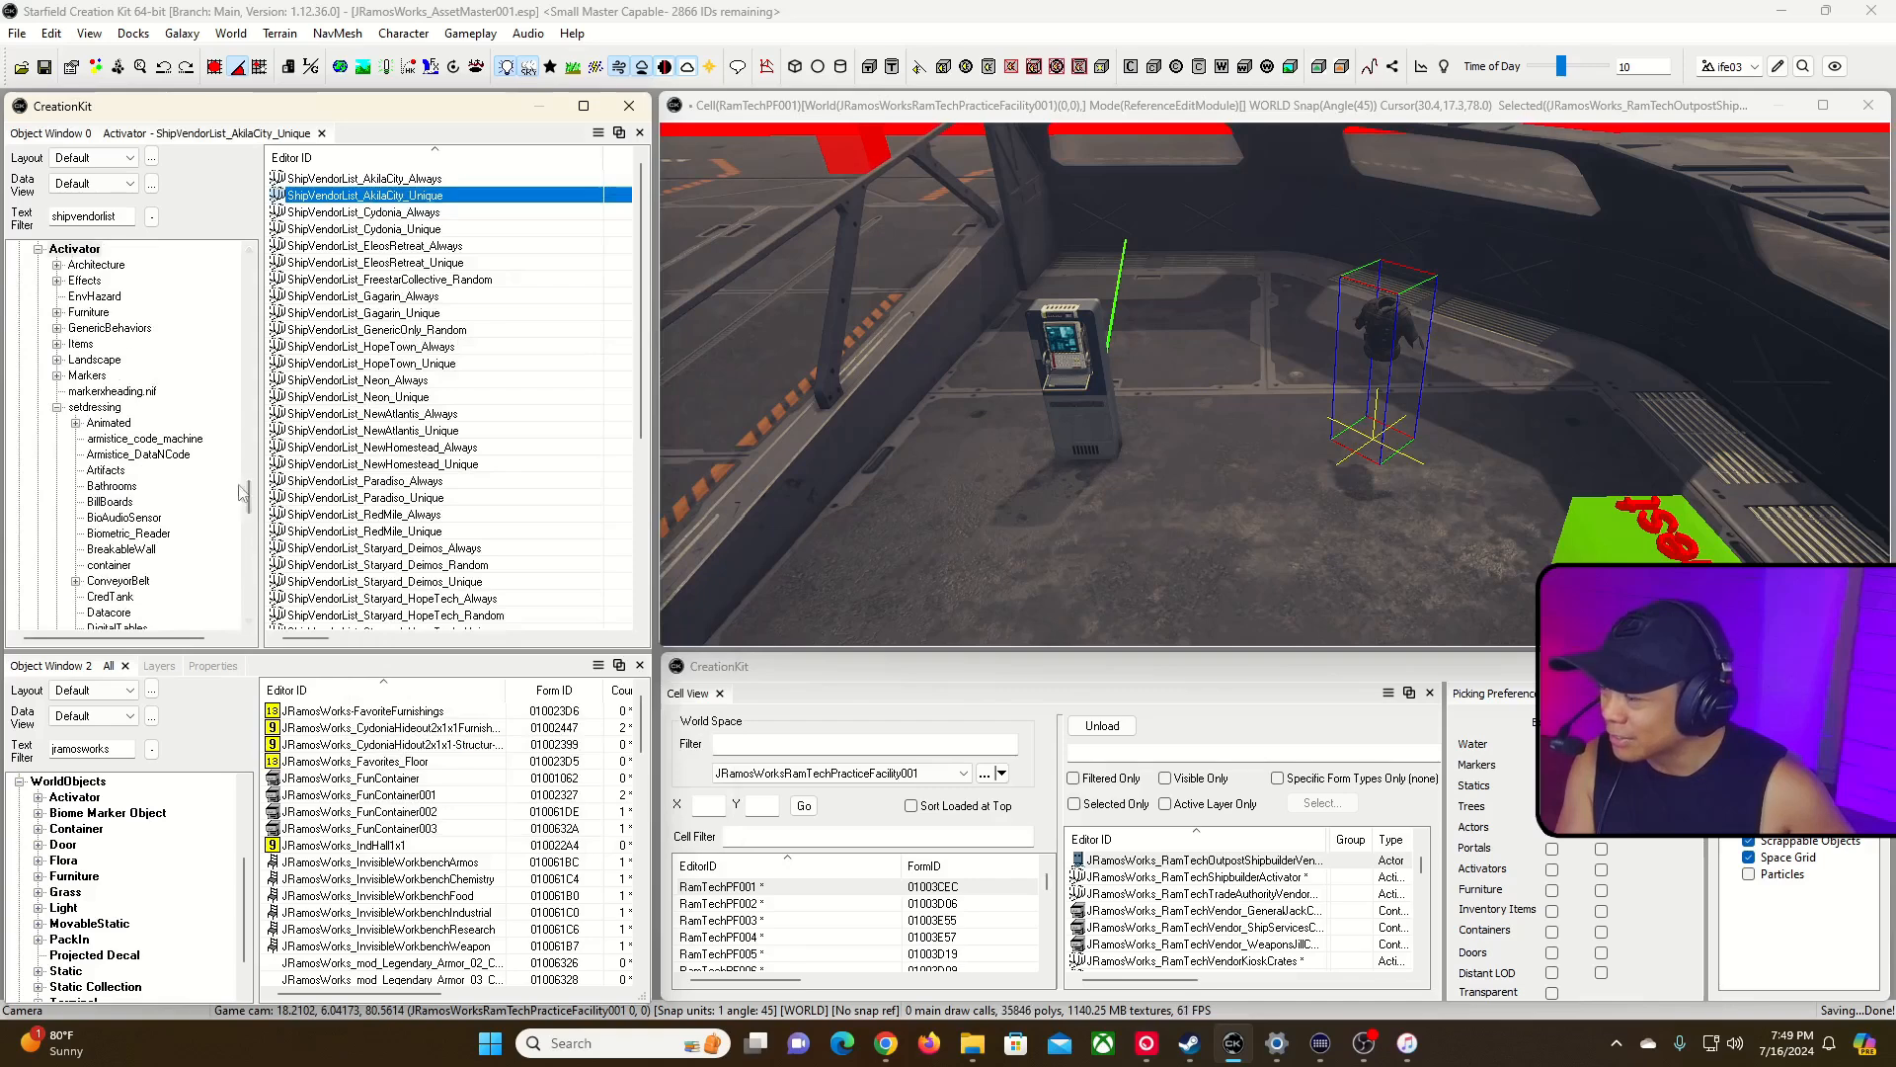
{"action": "left_click", "coordinate": [96, 280]}
{"action": "scroll", "coordinate": [113, 494], "scroll_direction": "down", "scroll_amount": 10}
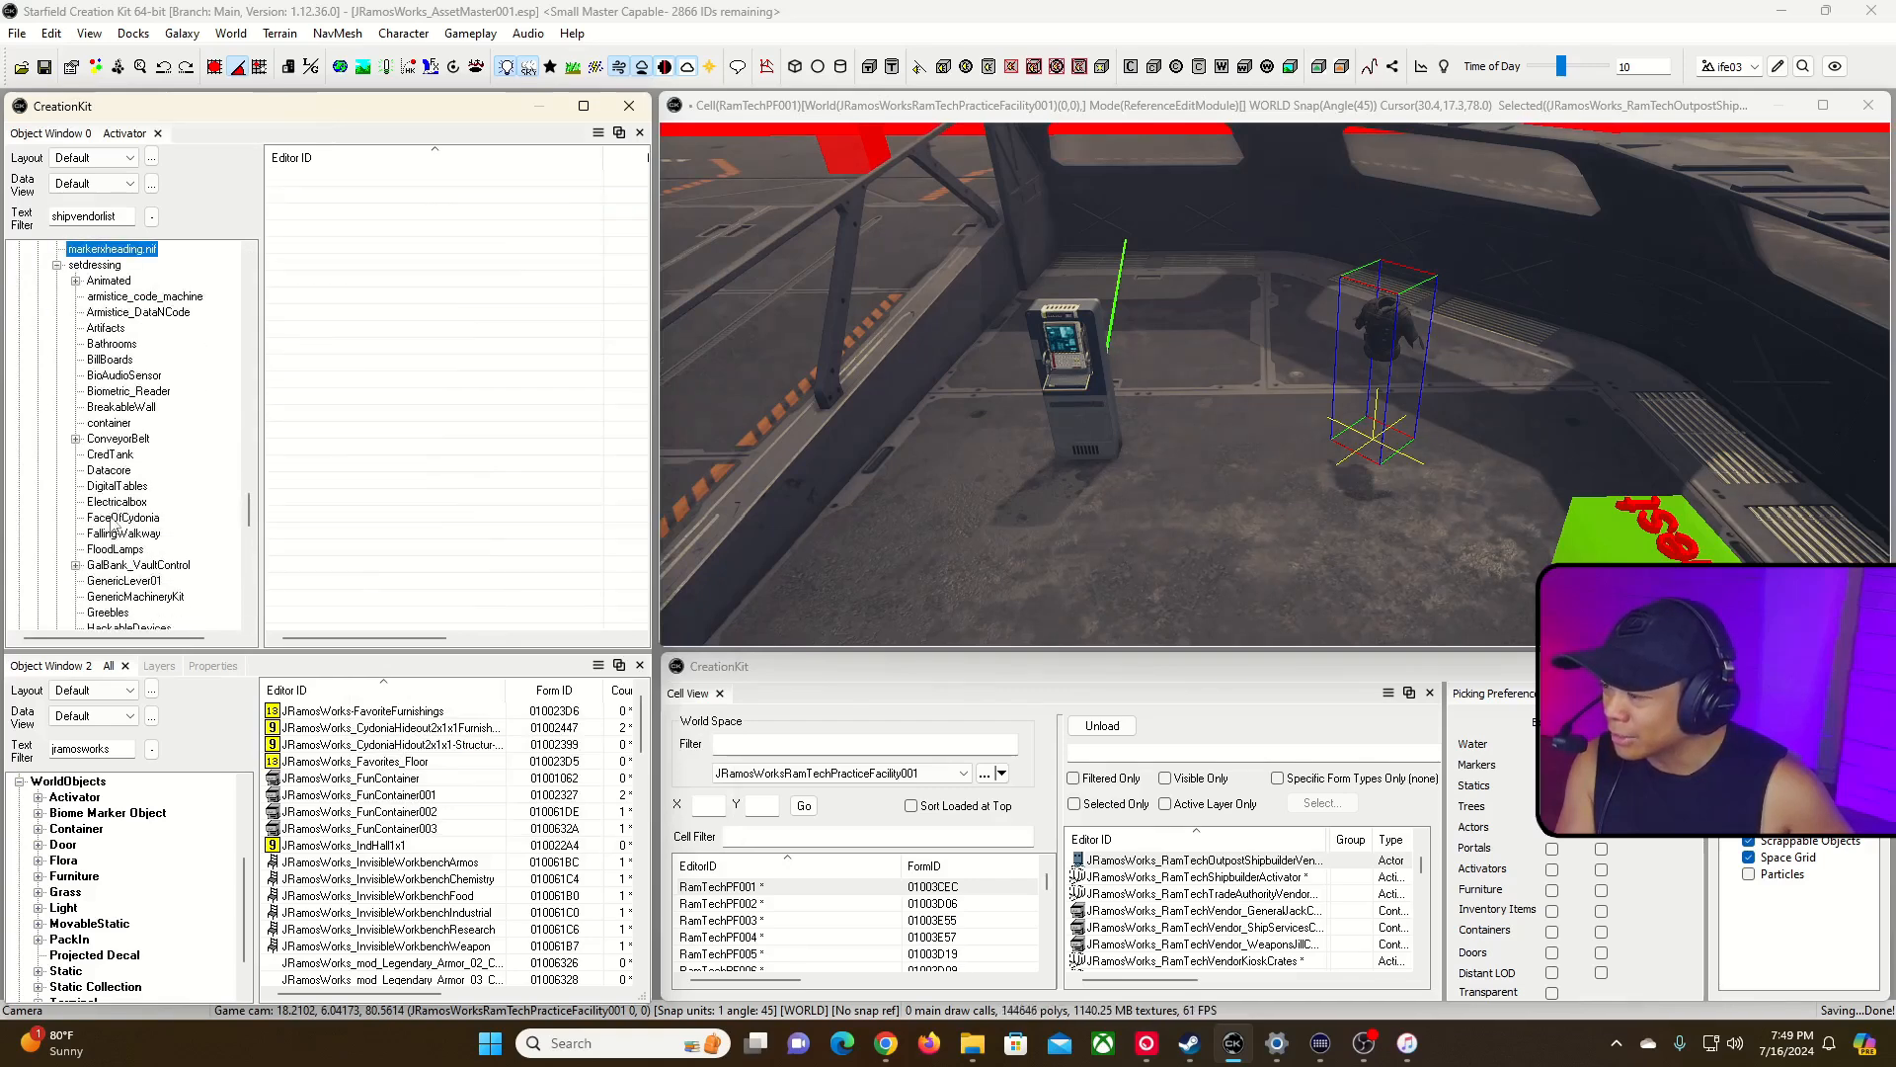
{"action": "scroll", "coordinate": [114, 524], "scroll_direction": "down", "scroll_amount": 5}
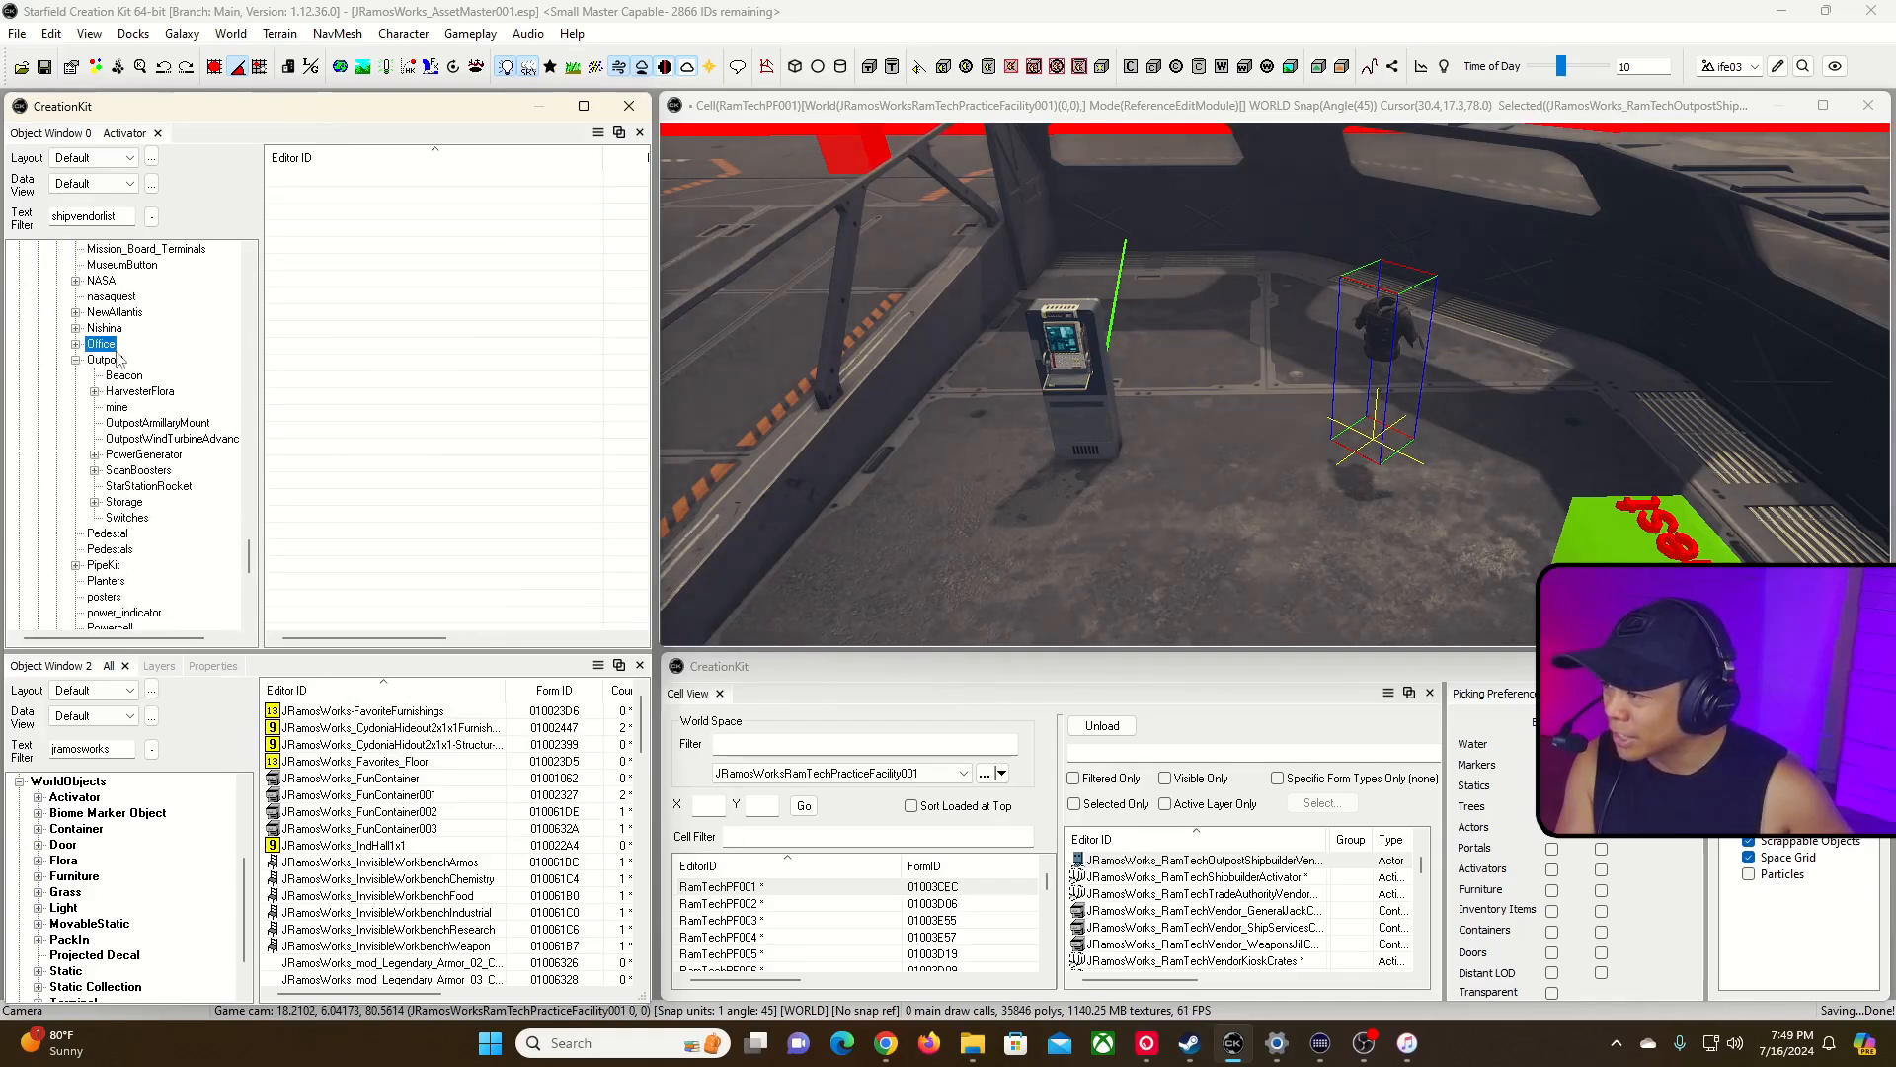
{"action": "scroll", "coordinate": [109, 494], "scroll_direction": "down", "scroll_amount": 5}
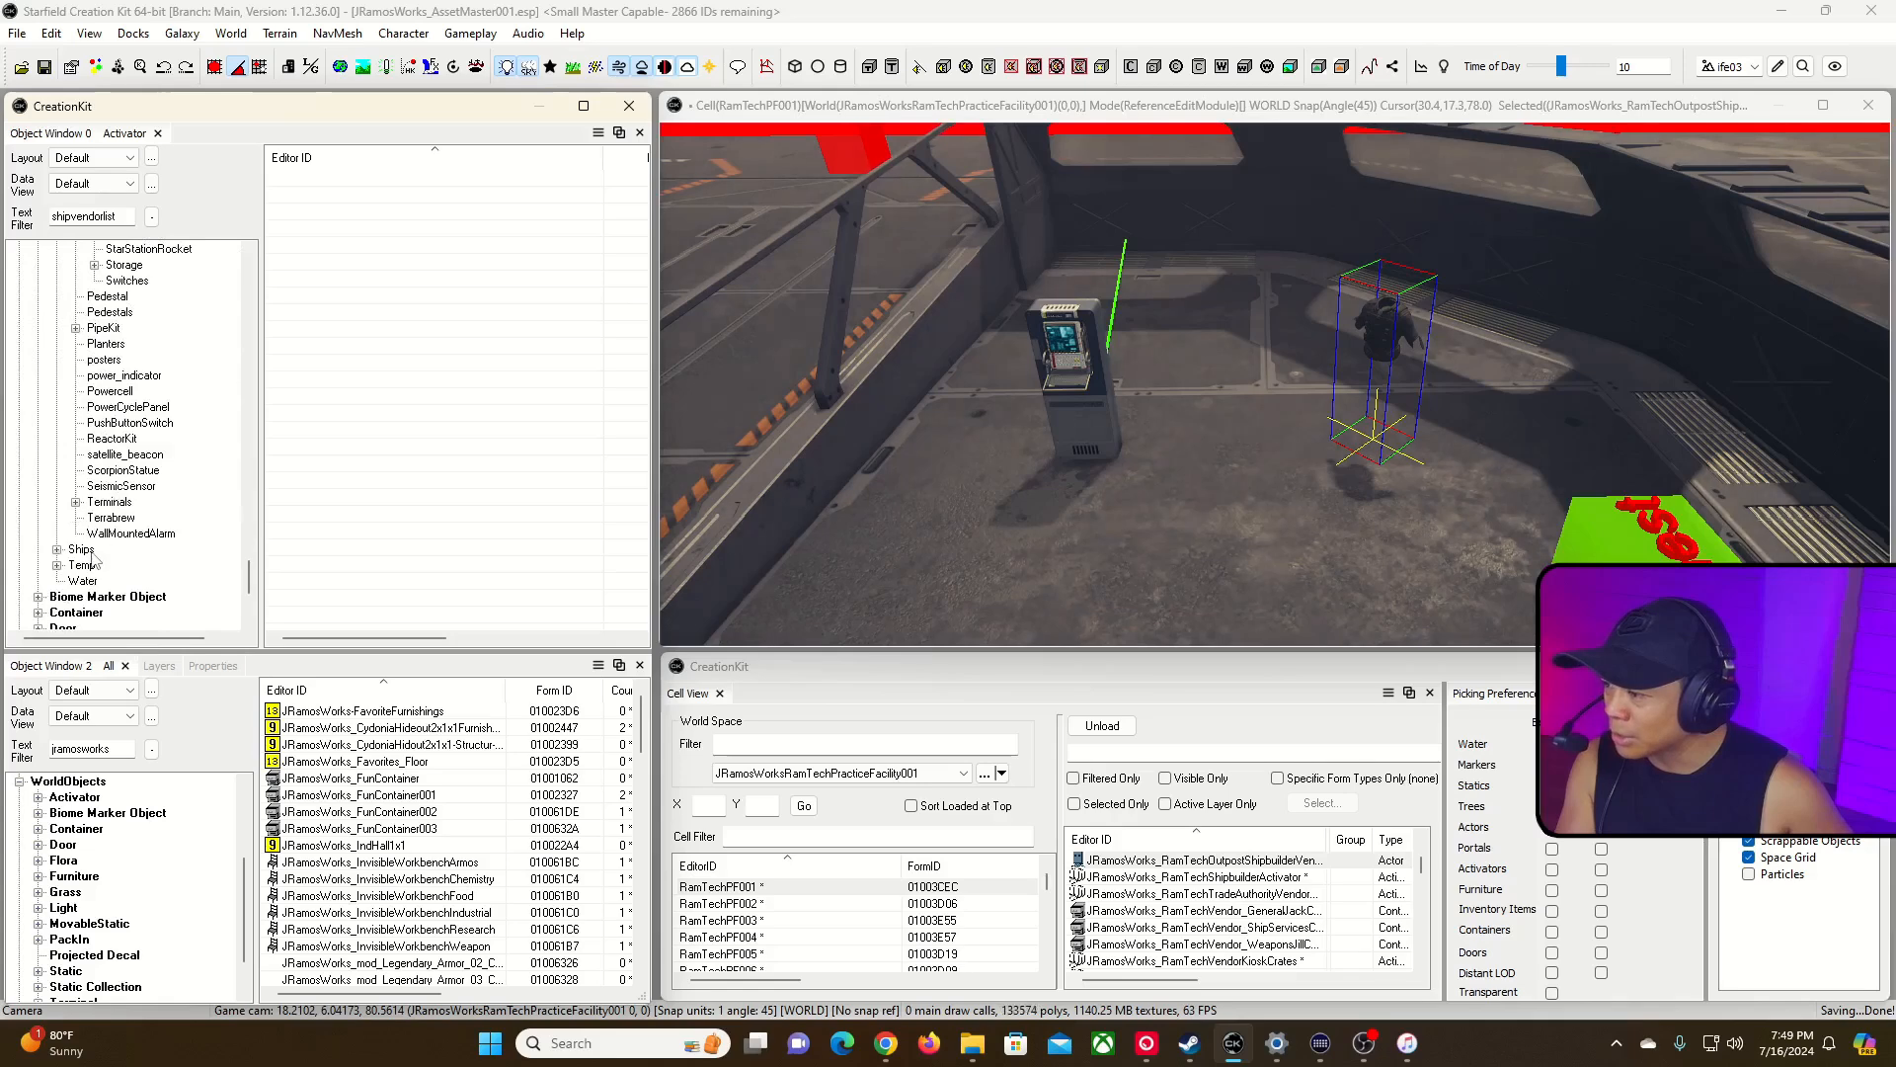
{"action": "left_click", "coordinate": [93, 553]}
{"action": "scroll", "coordinate": [99, 551], "scroll_direction": "up", "scroll_amount": 8}
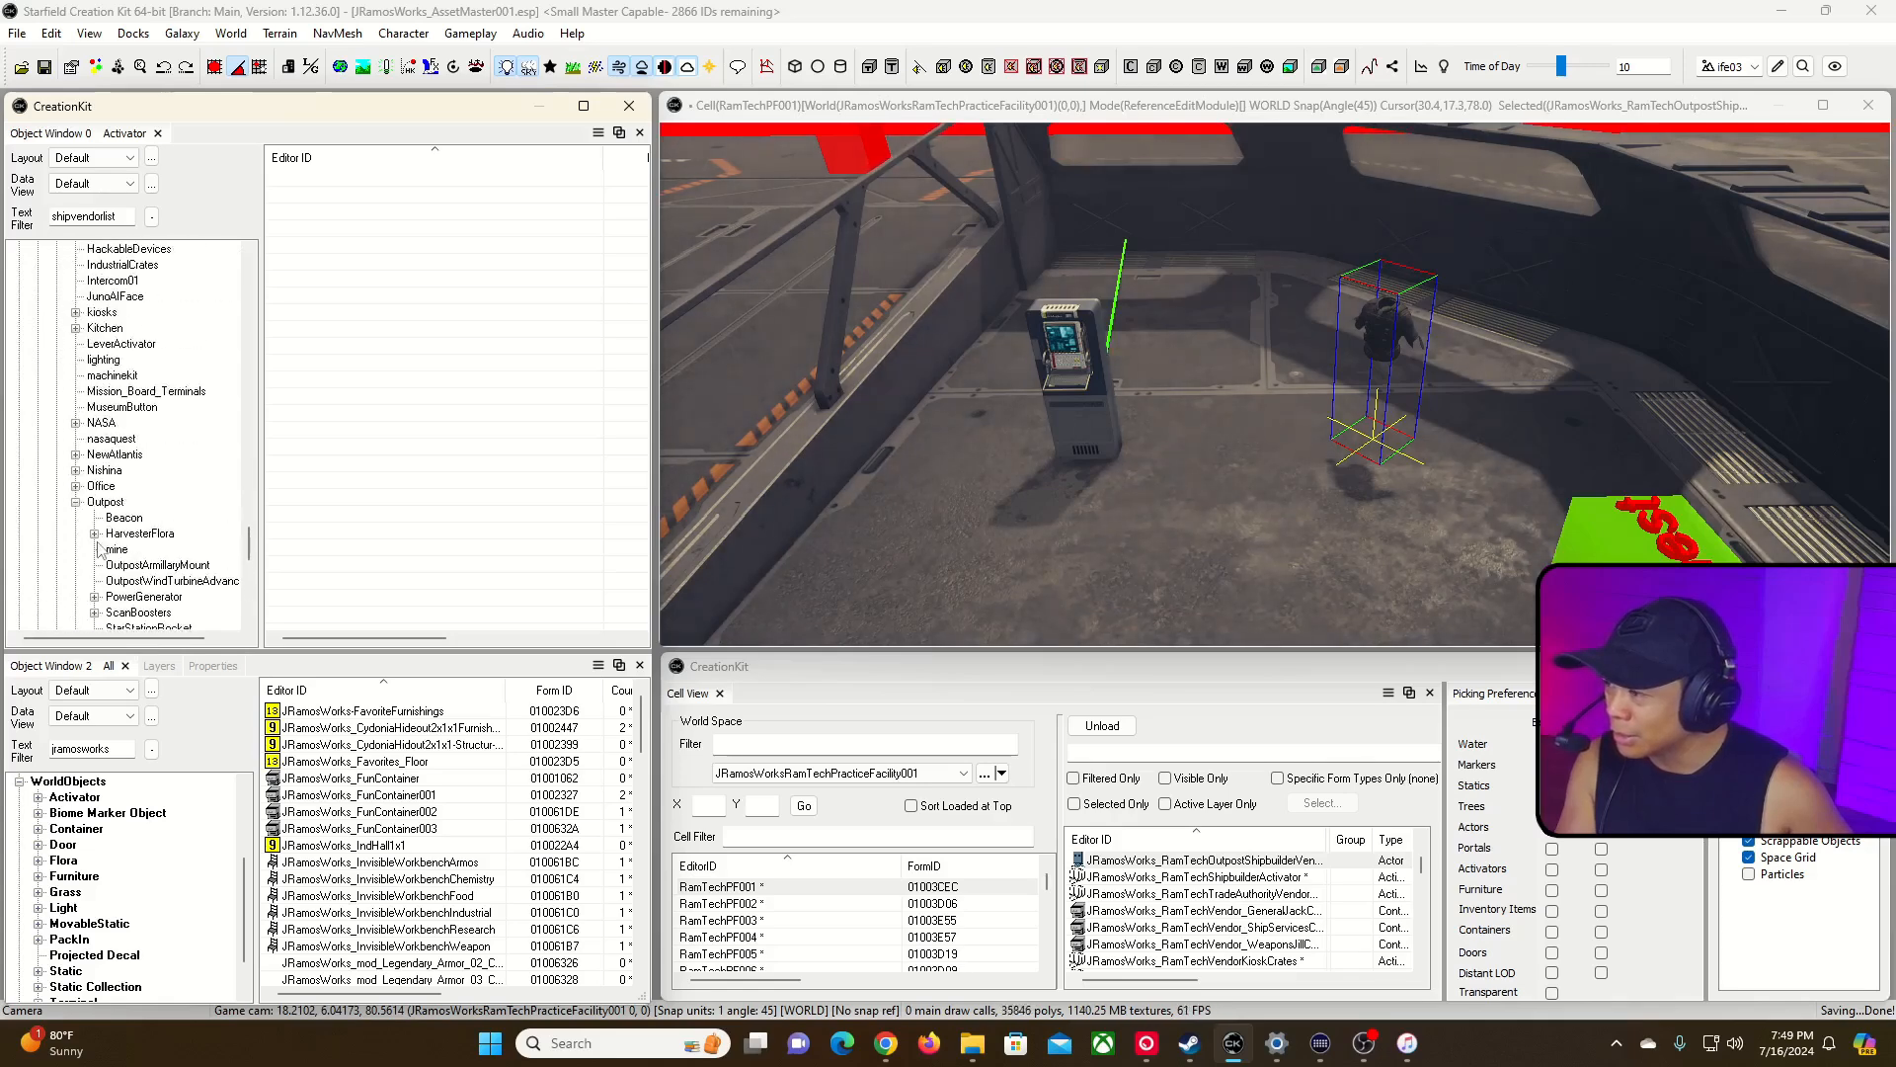
{"action": "scroll", "coordinate": [99, 549], "scroll_direction": "up", "scroll_amount": 10}
{"action": "left_click", "coordinate": [67, 392]}
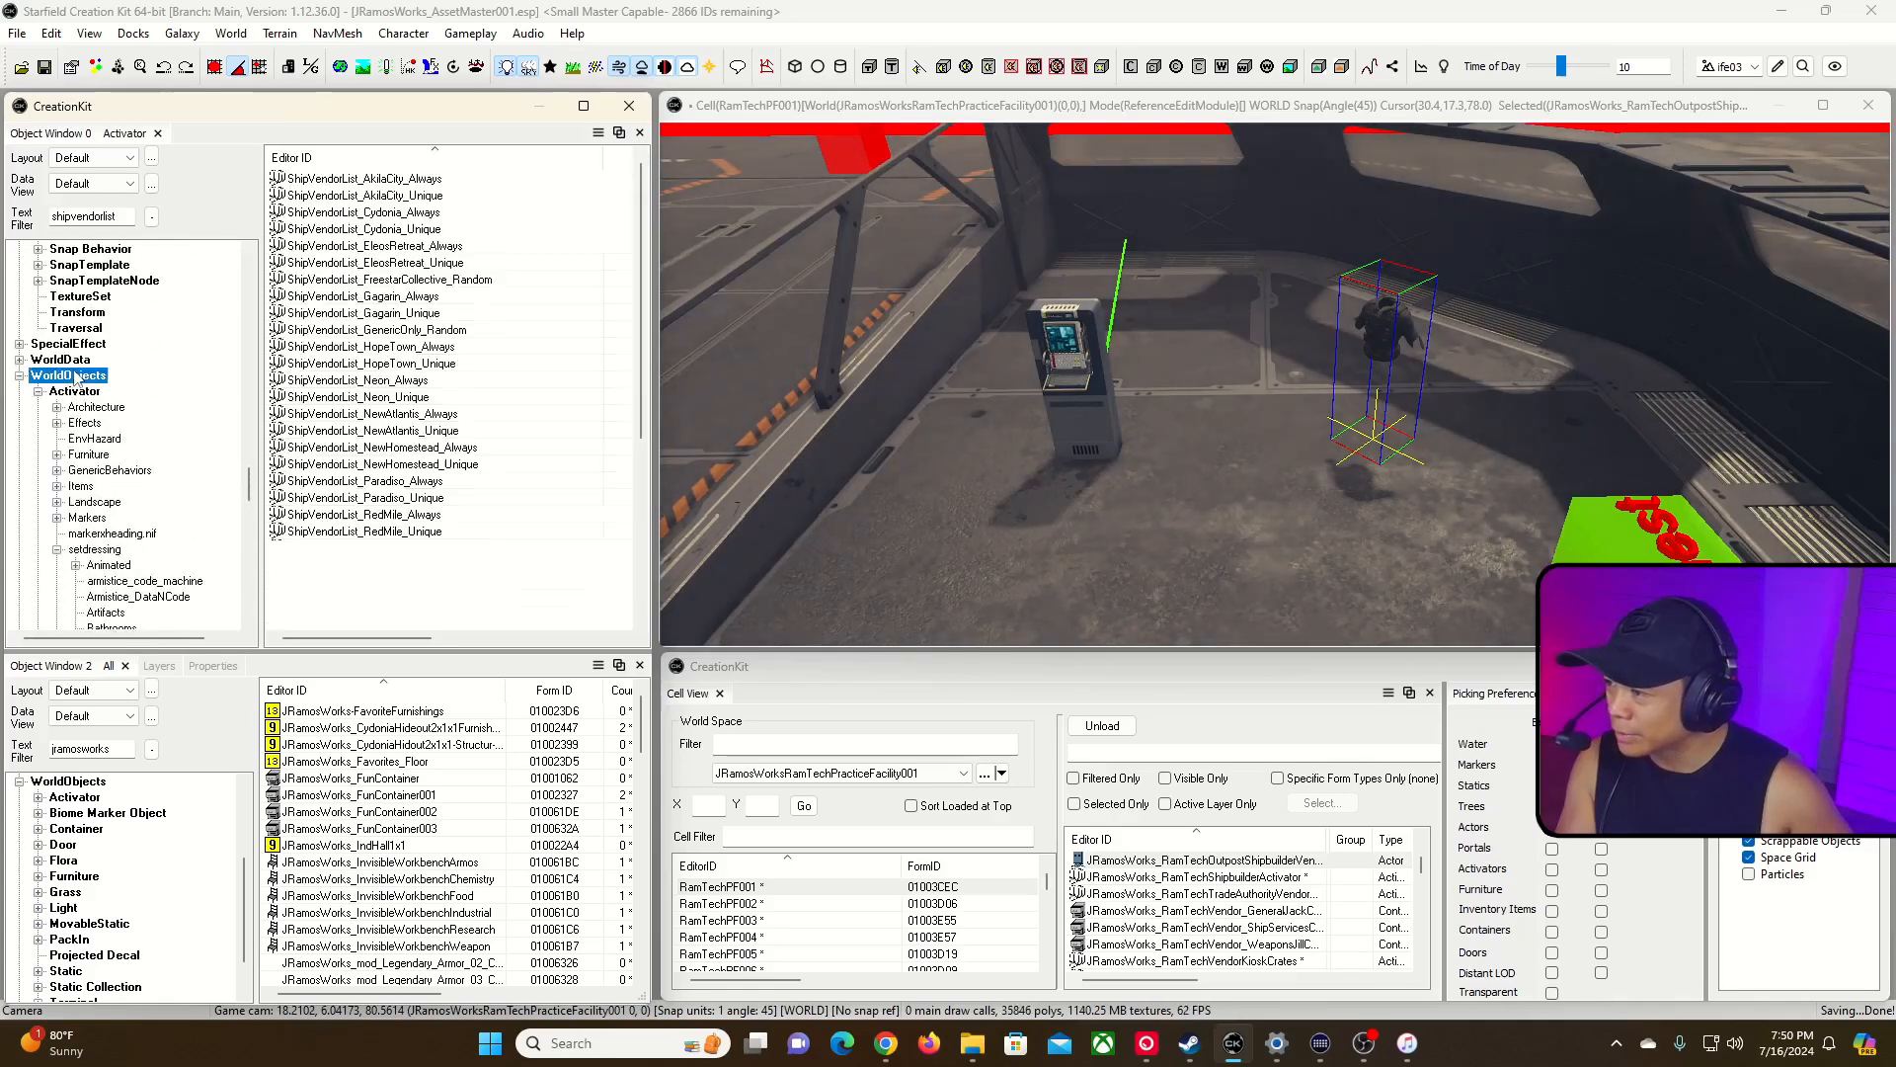
Review the use report of ShipVendorList_FreestarCollective_Random to see which objects reference it, and close the report.
{"action": "right_click", "coordinate": [387, 282]}
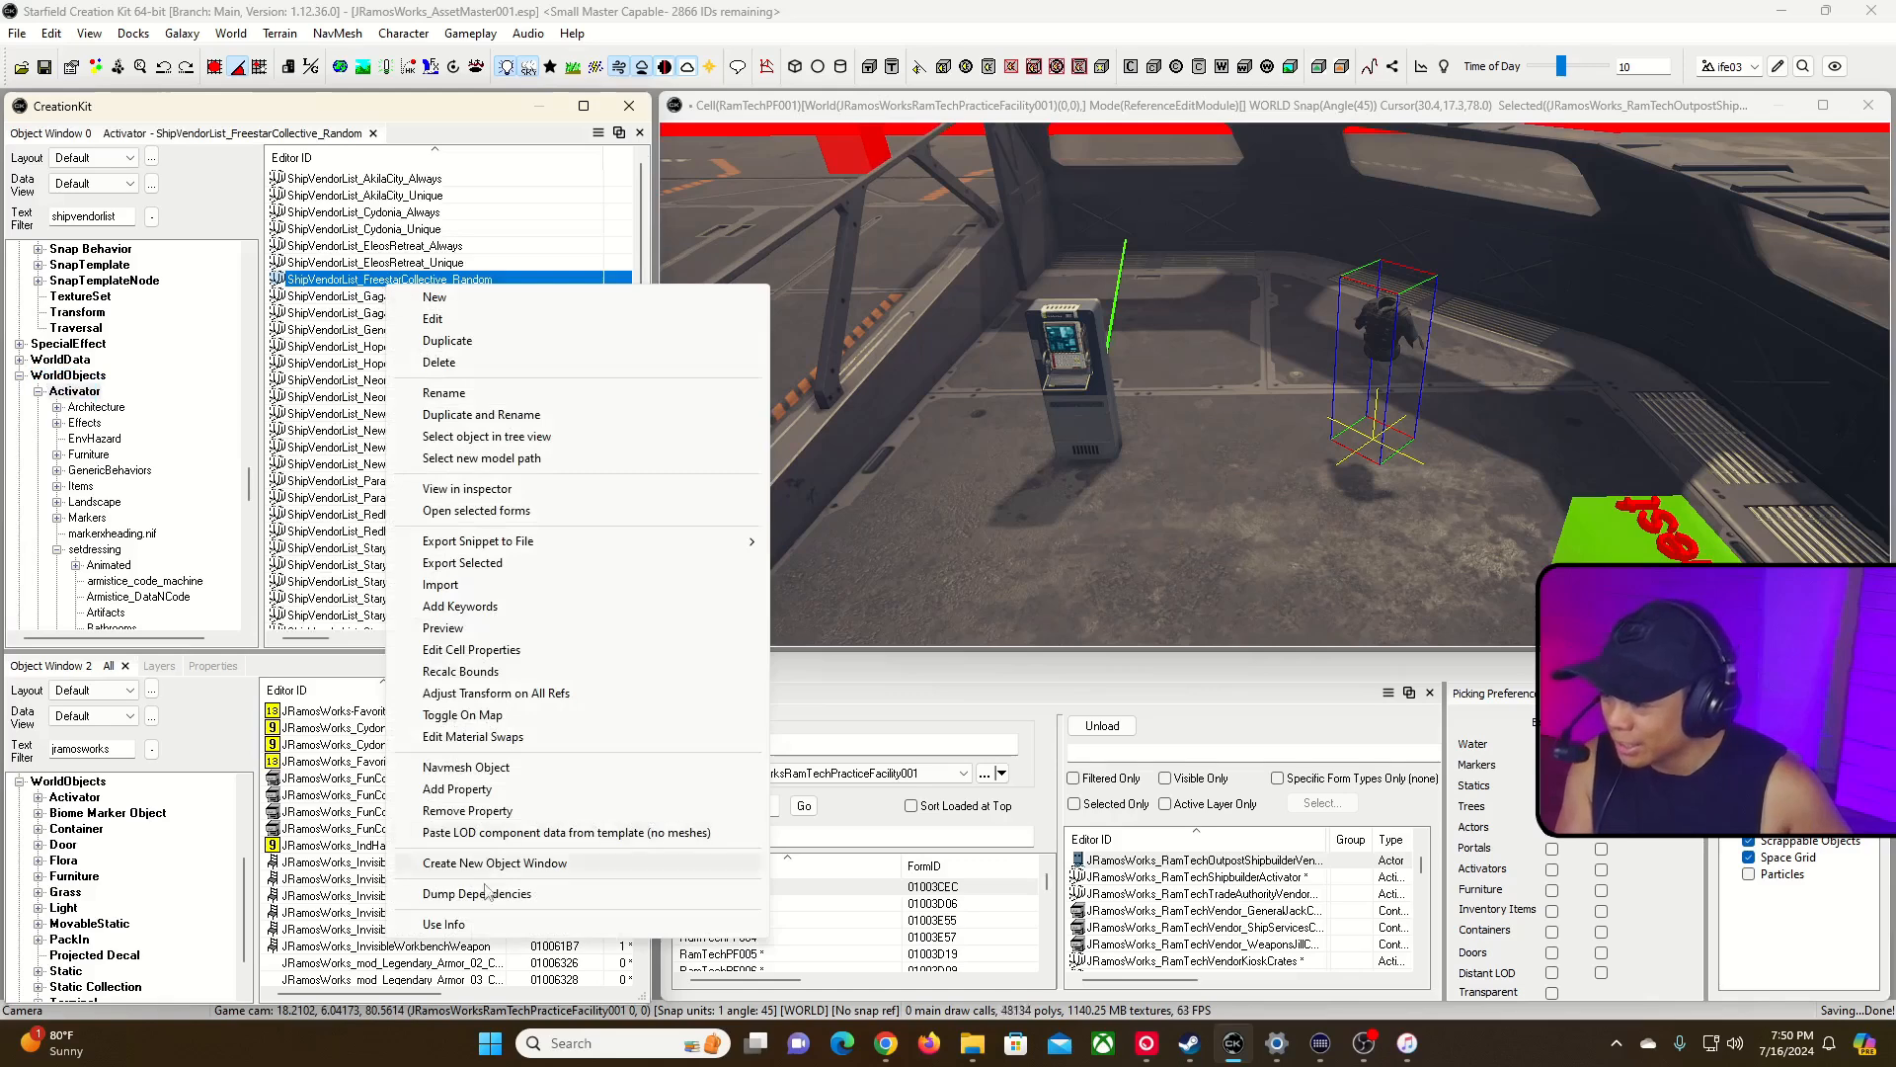
{"action": "left_click", "coordinate": [444, 923]}
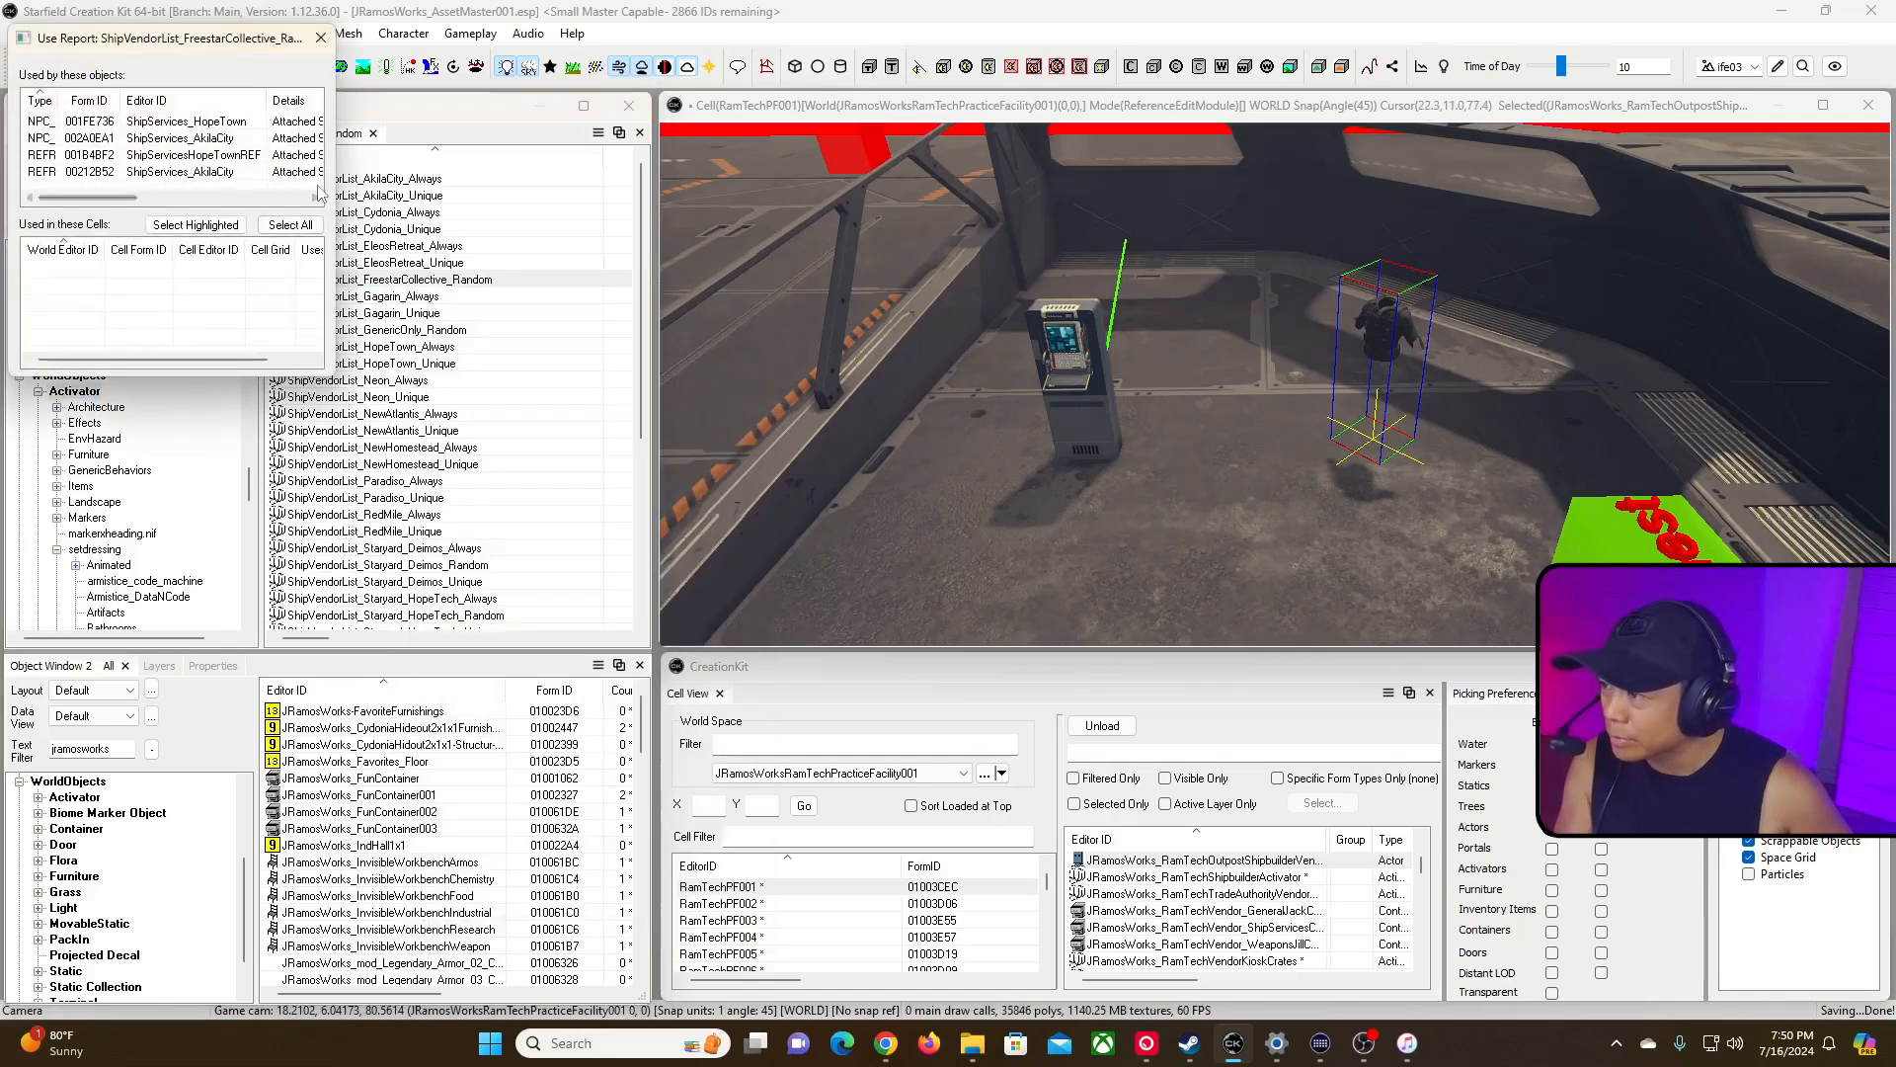
{"action": "left_click_drag", "start_coordinate": [330, 218], "coordinate": [575, 237]}
{"action": "left_click", "coordinate": [558, 37]}
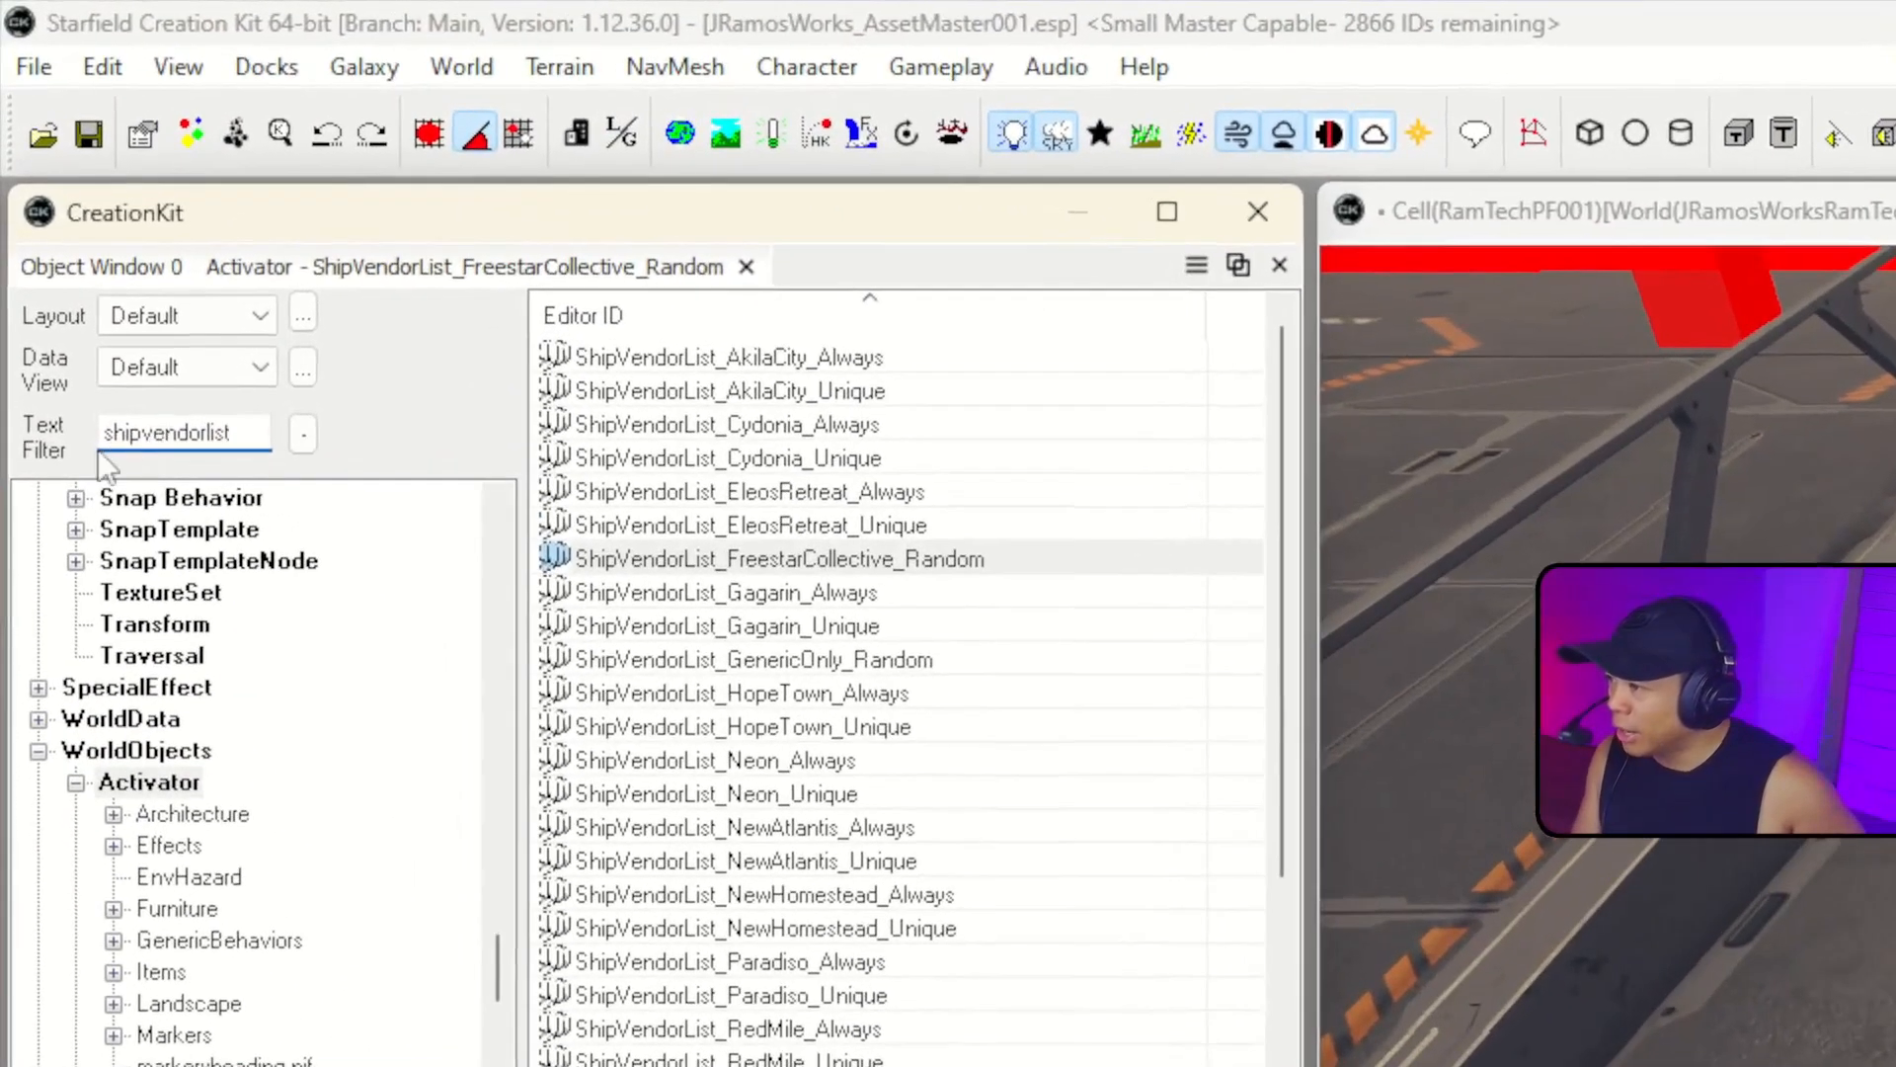
Open the ShipVendorList_AkilaCity_Always activator for editing.
{"action": "left_click", "coordinate": [853, 459]}
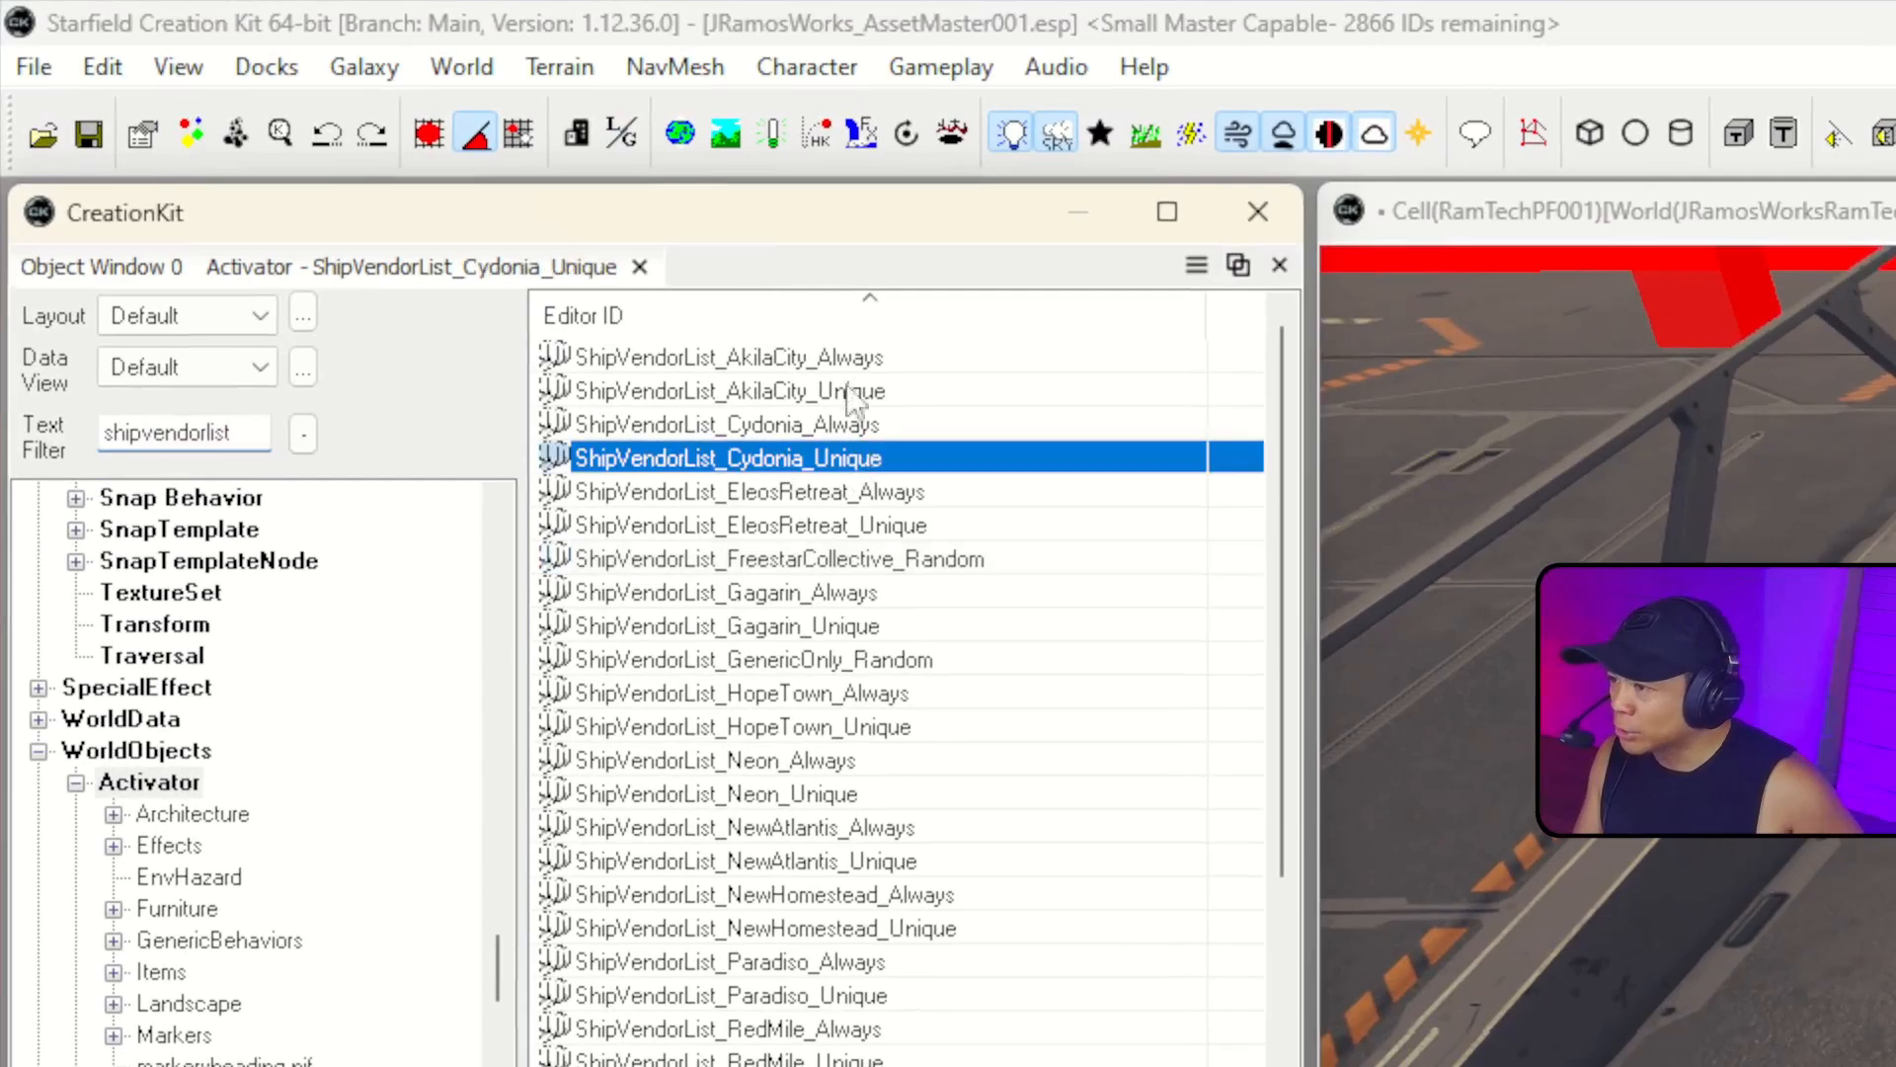
{"action": "left_click", "coordinate": [854, 355]}
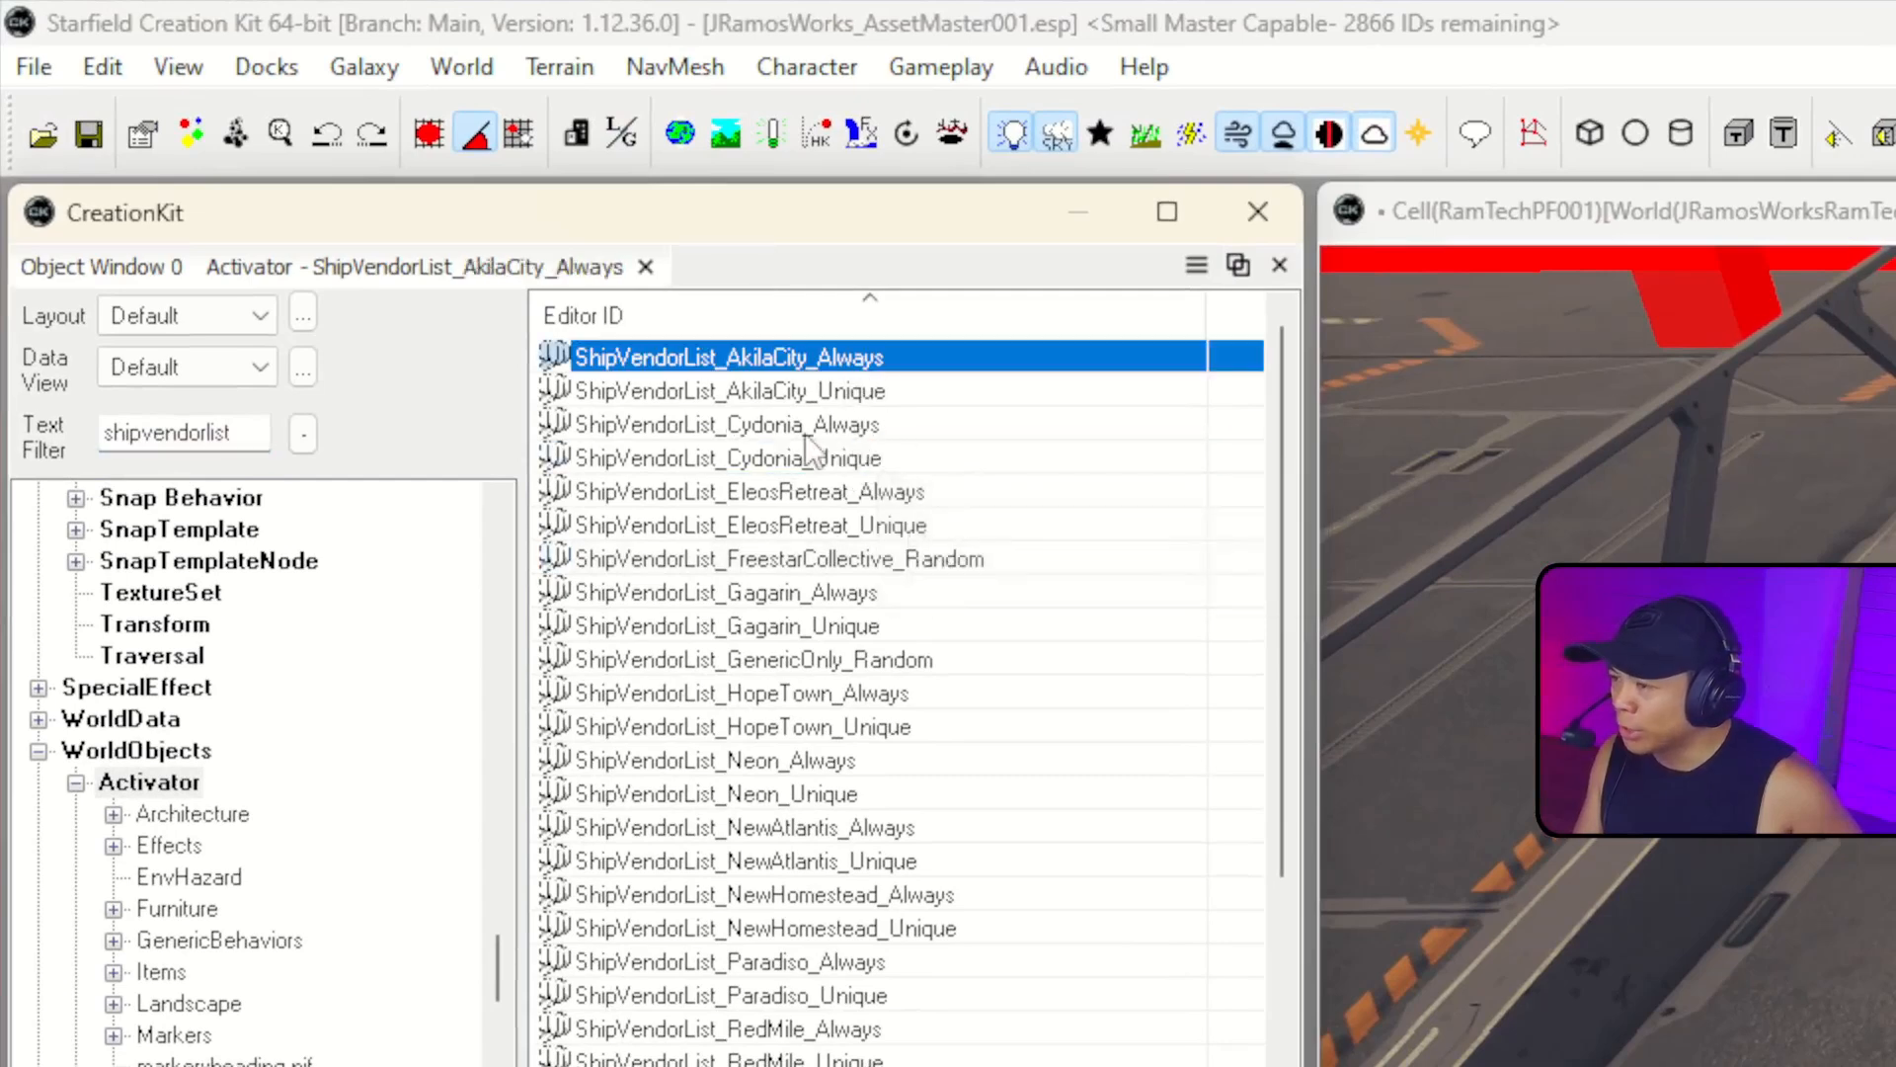
{"action": "right_click", "coordinate": [852, 365]}
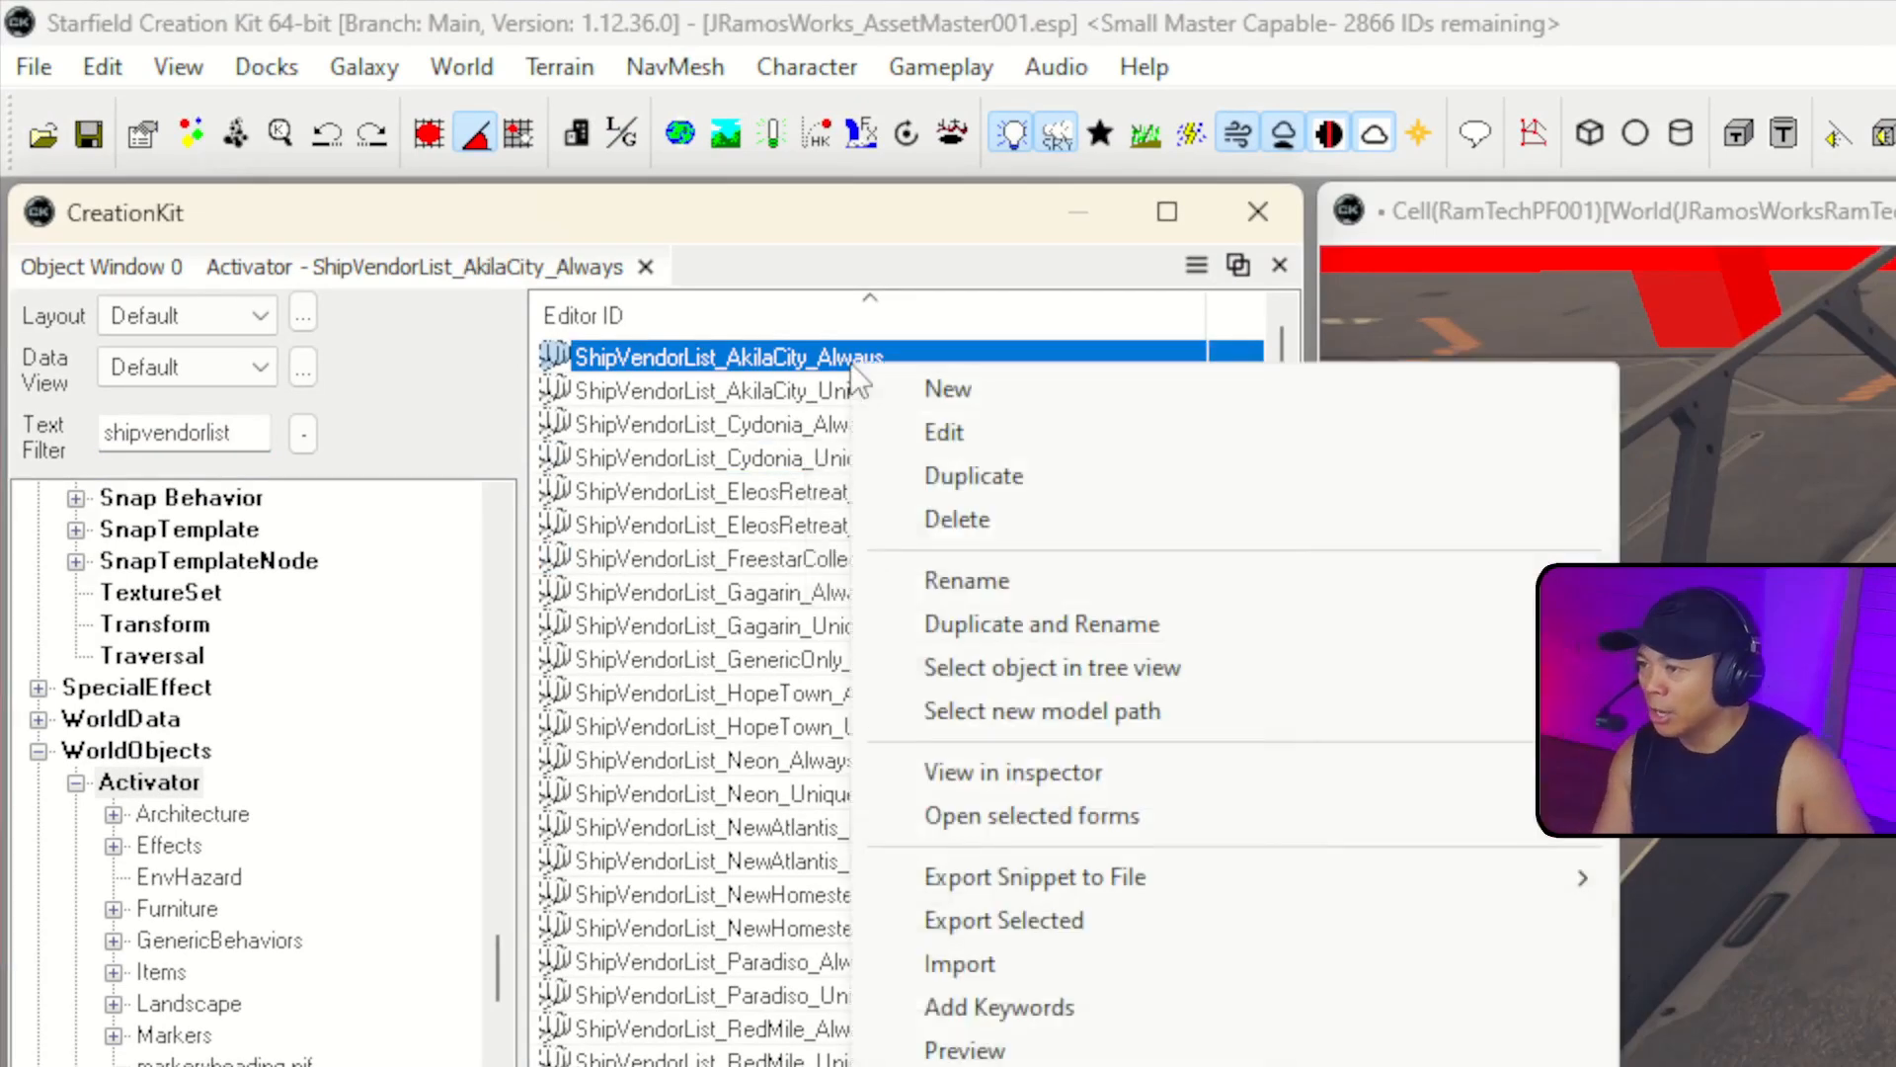
{"action": "left_click", "coordinate": [947, 430]}
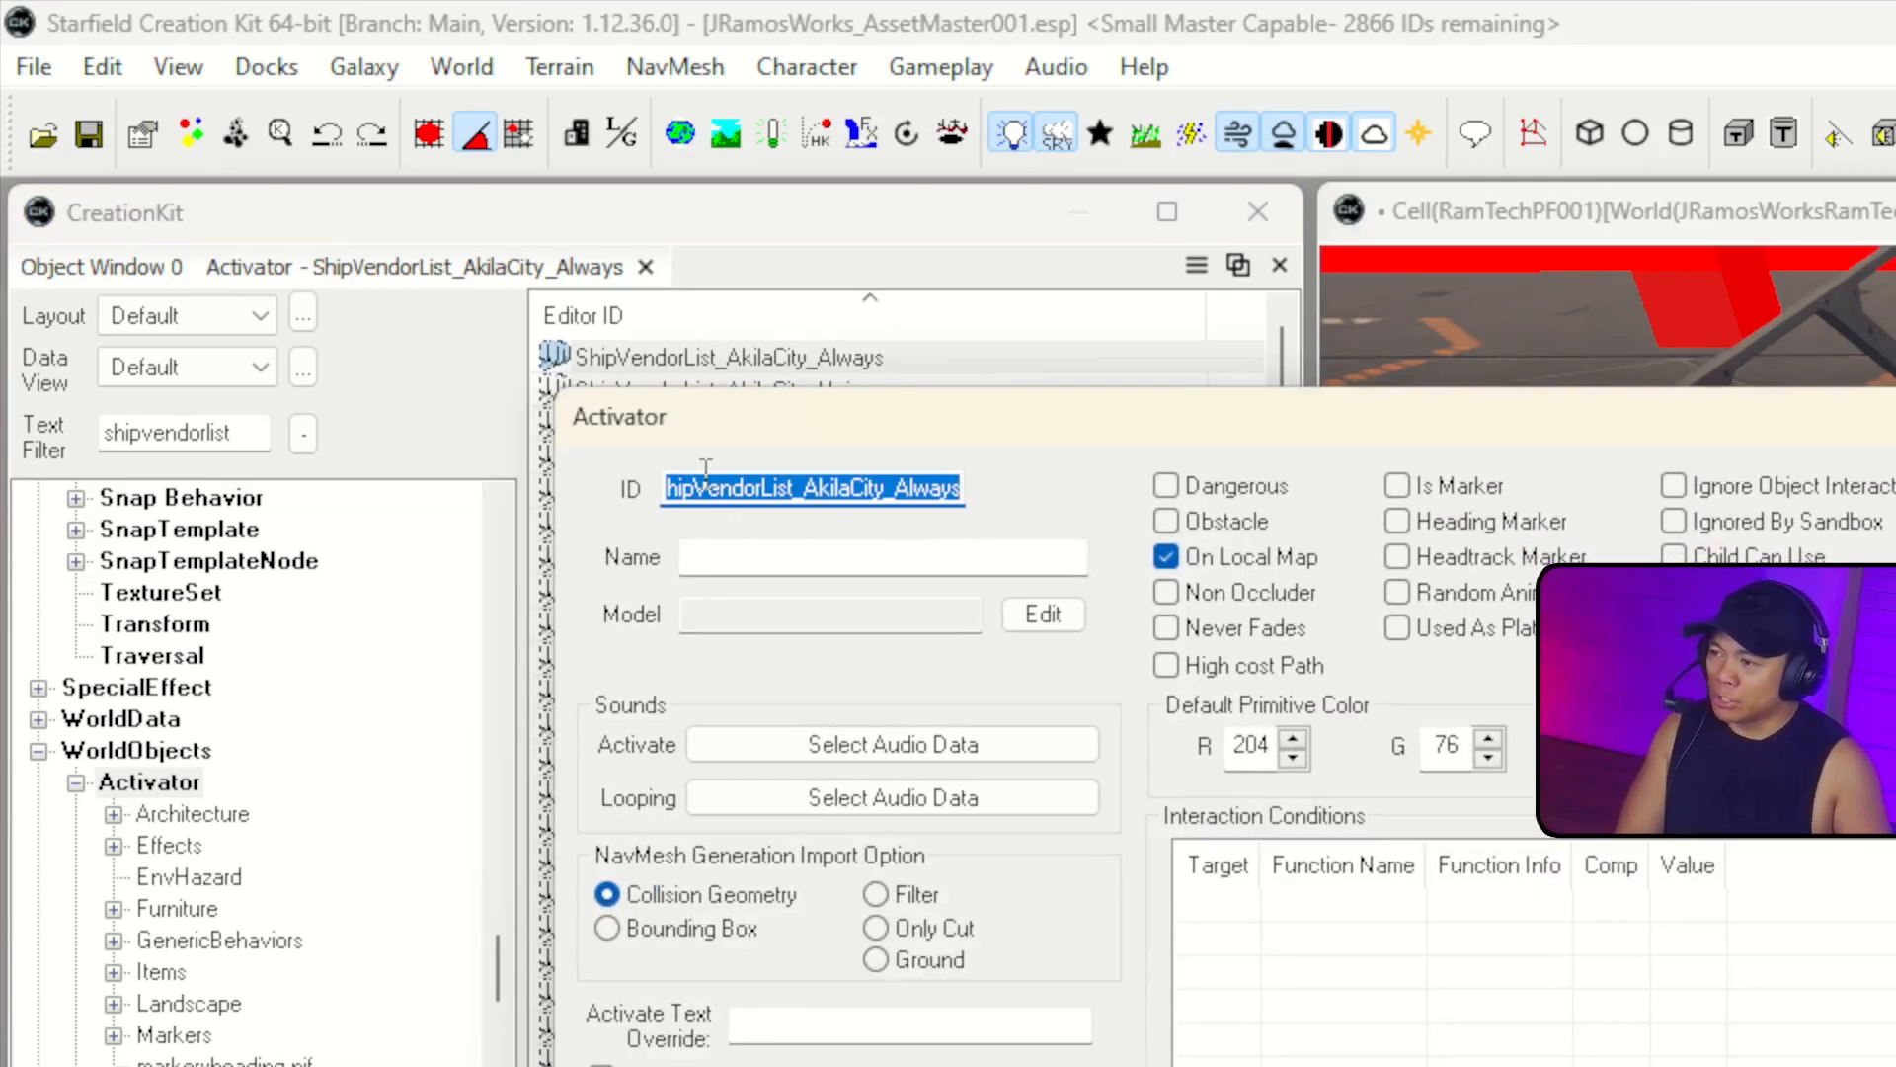
Add the prefix JRamosWorks_RamTech to the start of the activator's ID.
{"action": "left_click", "coordinate": [705, 473]}
{"action": "key", "text": "Home"}
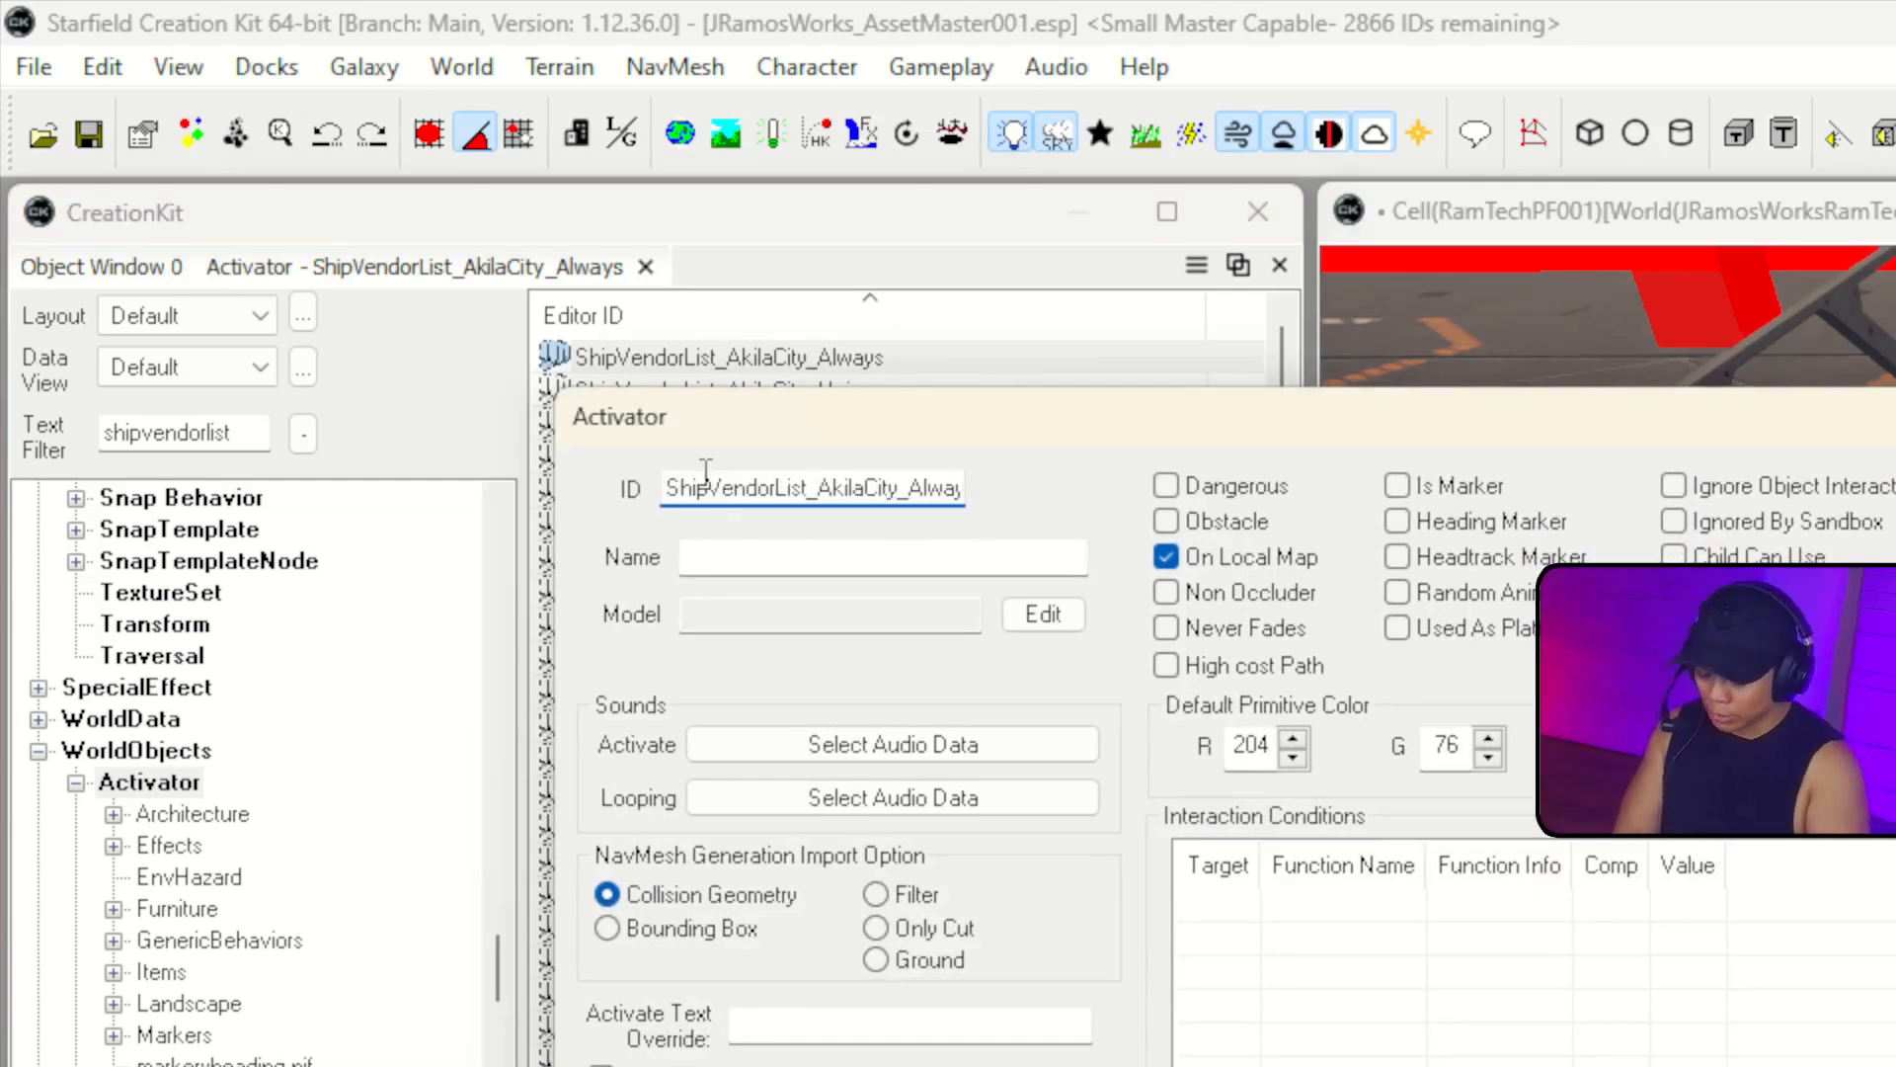
{"action": "type", "text": "JRamosWorks"}
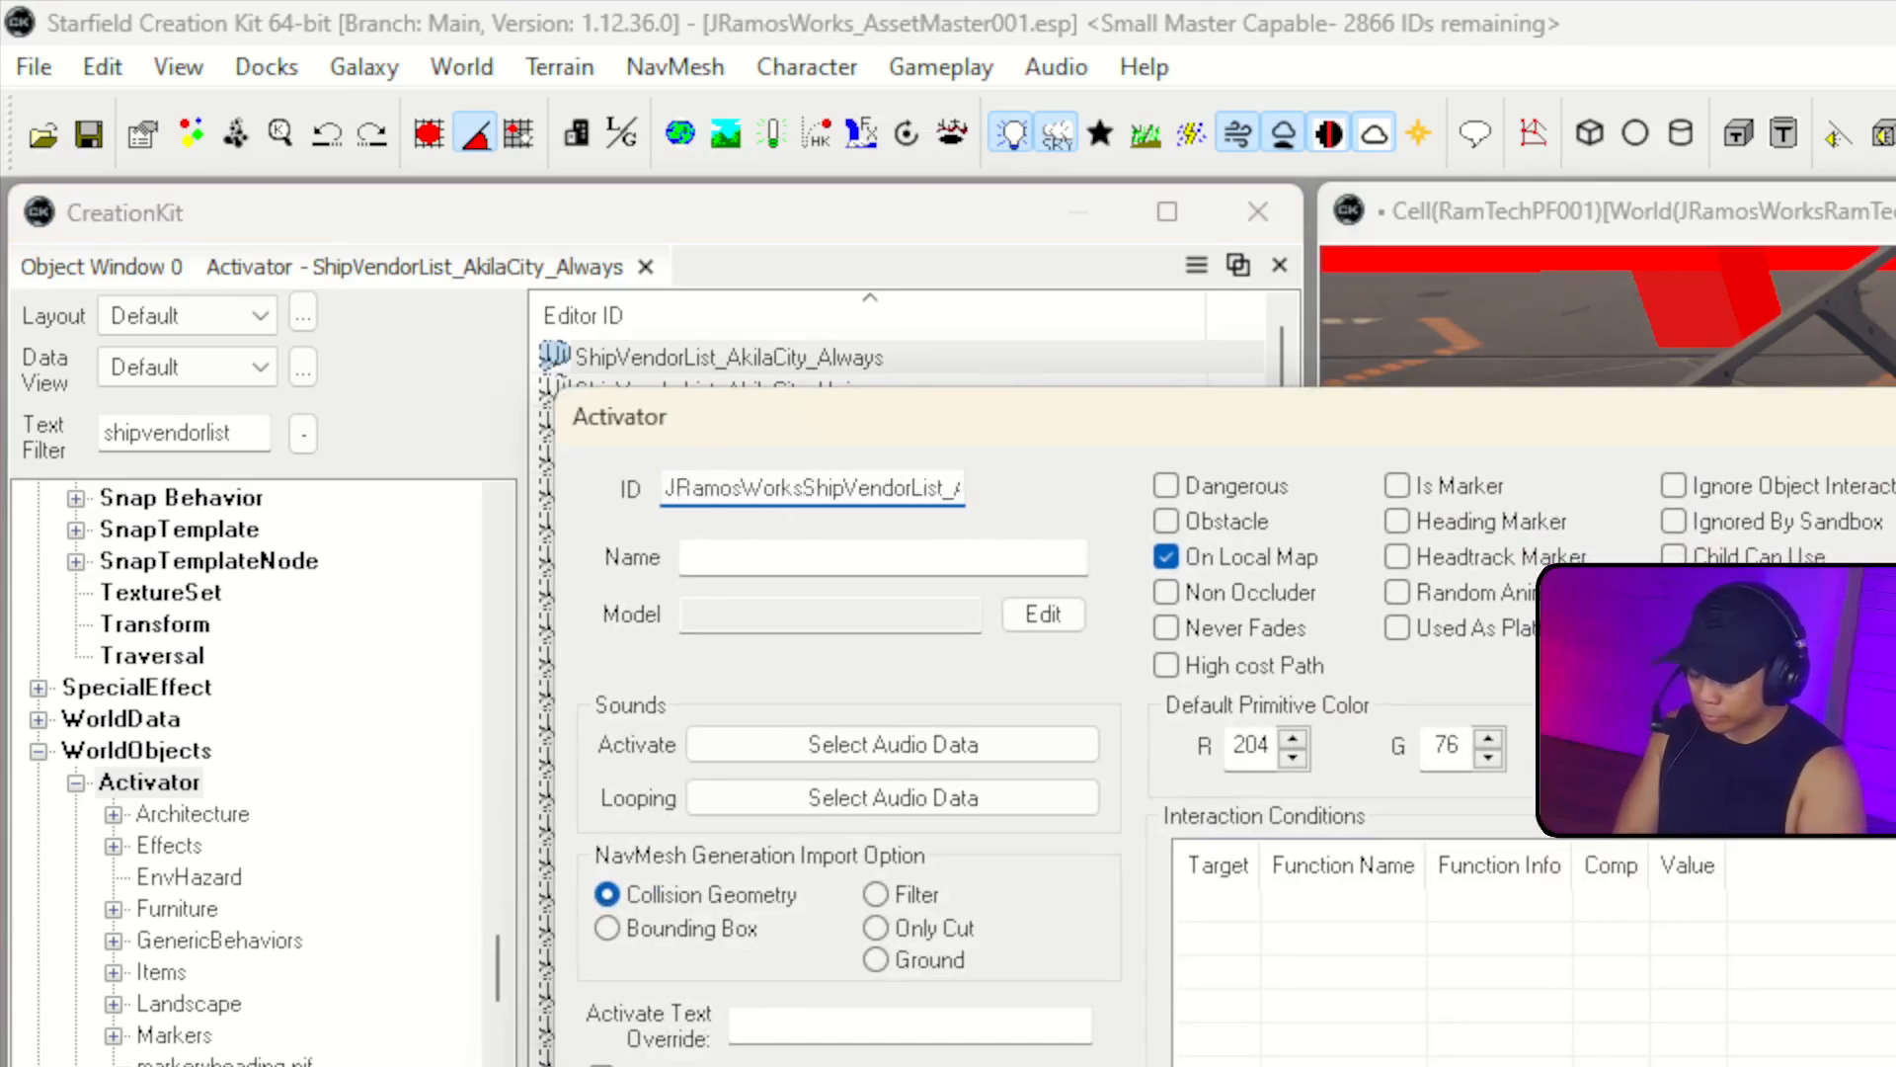
{"action": "type", "text": "_RamTech"}
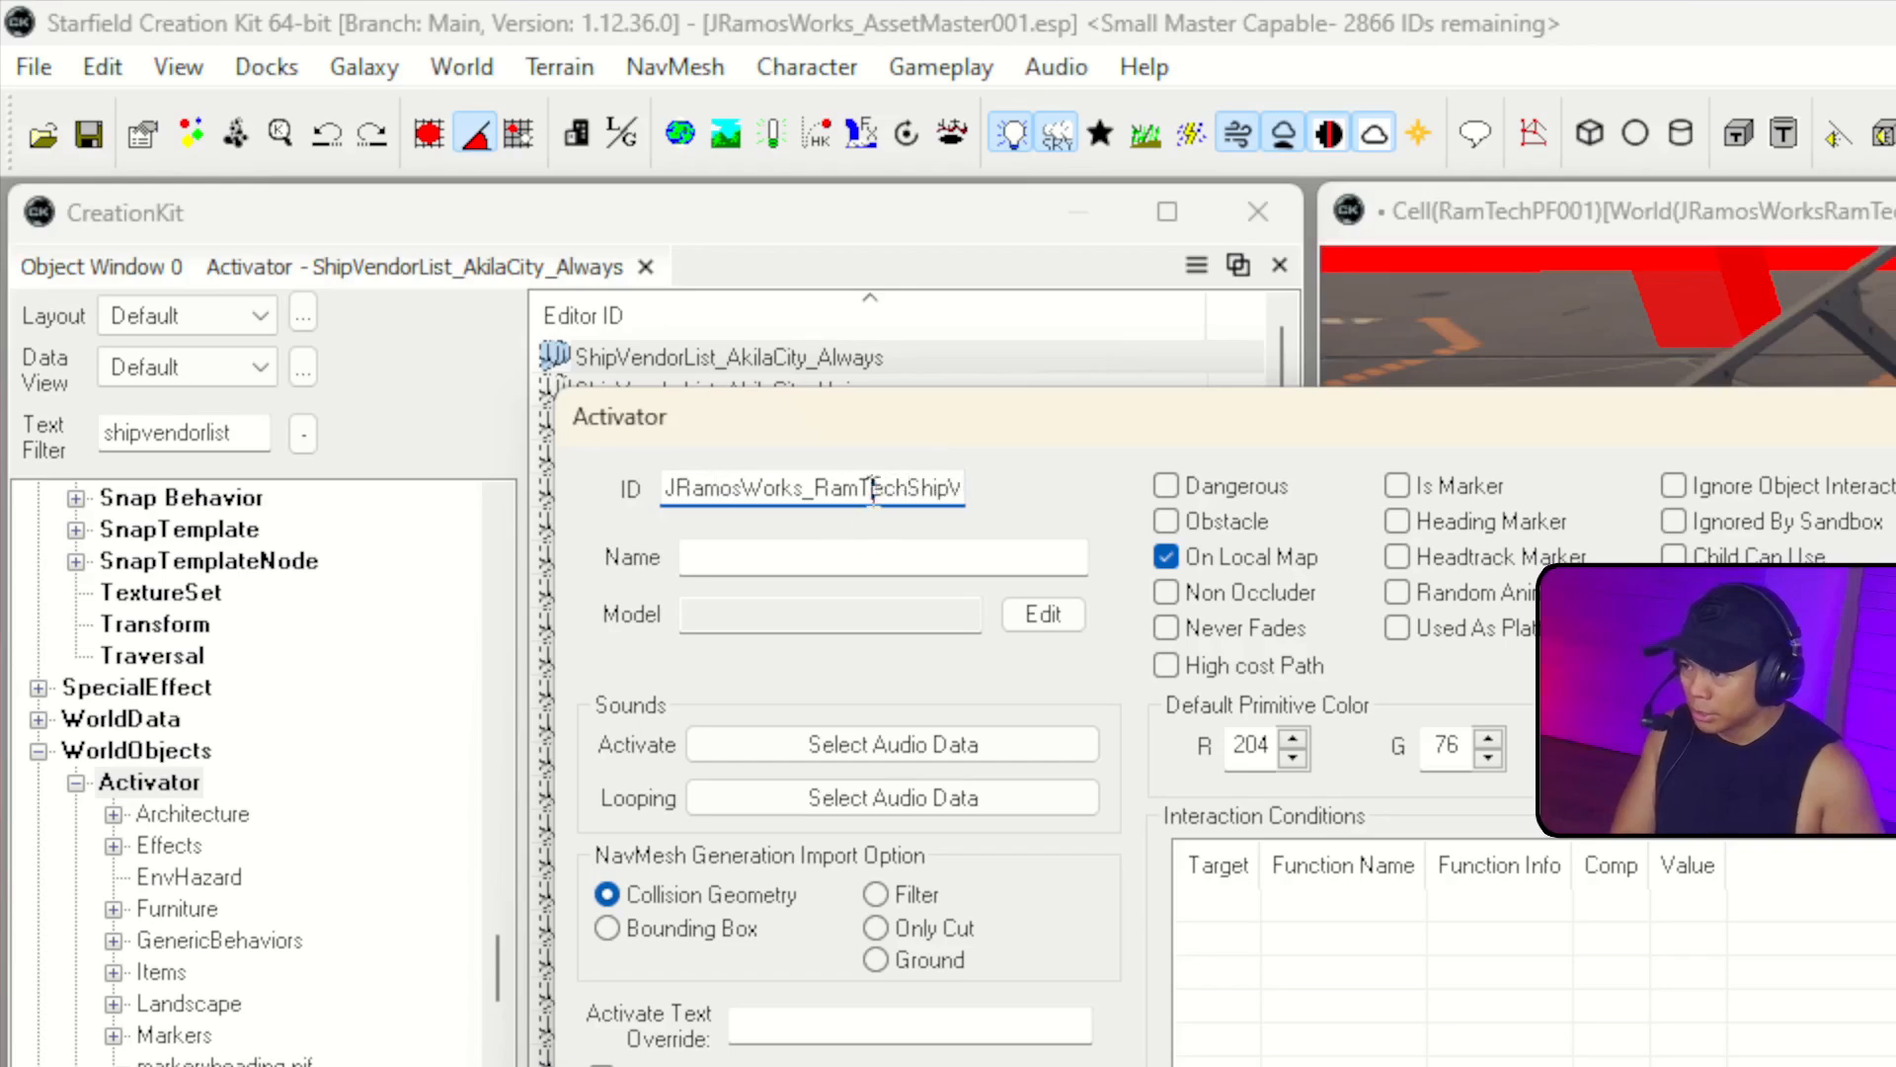
Remove AkilaCity_ from the ID, leaving JRamosWorks_RamTechShipVendorList_Always, and save the activator as a new form.
{"action": "double_click", "coordinate": [873, 491]}
{"action": "left_click", "coordinate": [897, 486]}
{"action": "left_click_drag", "start_coordinate": [811, 488], "coordinate": [889, 488]}
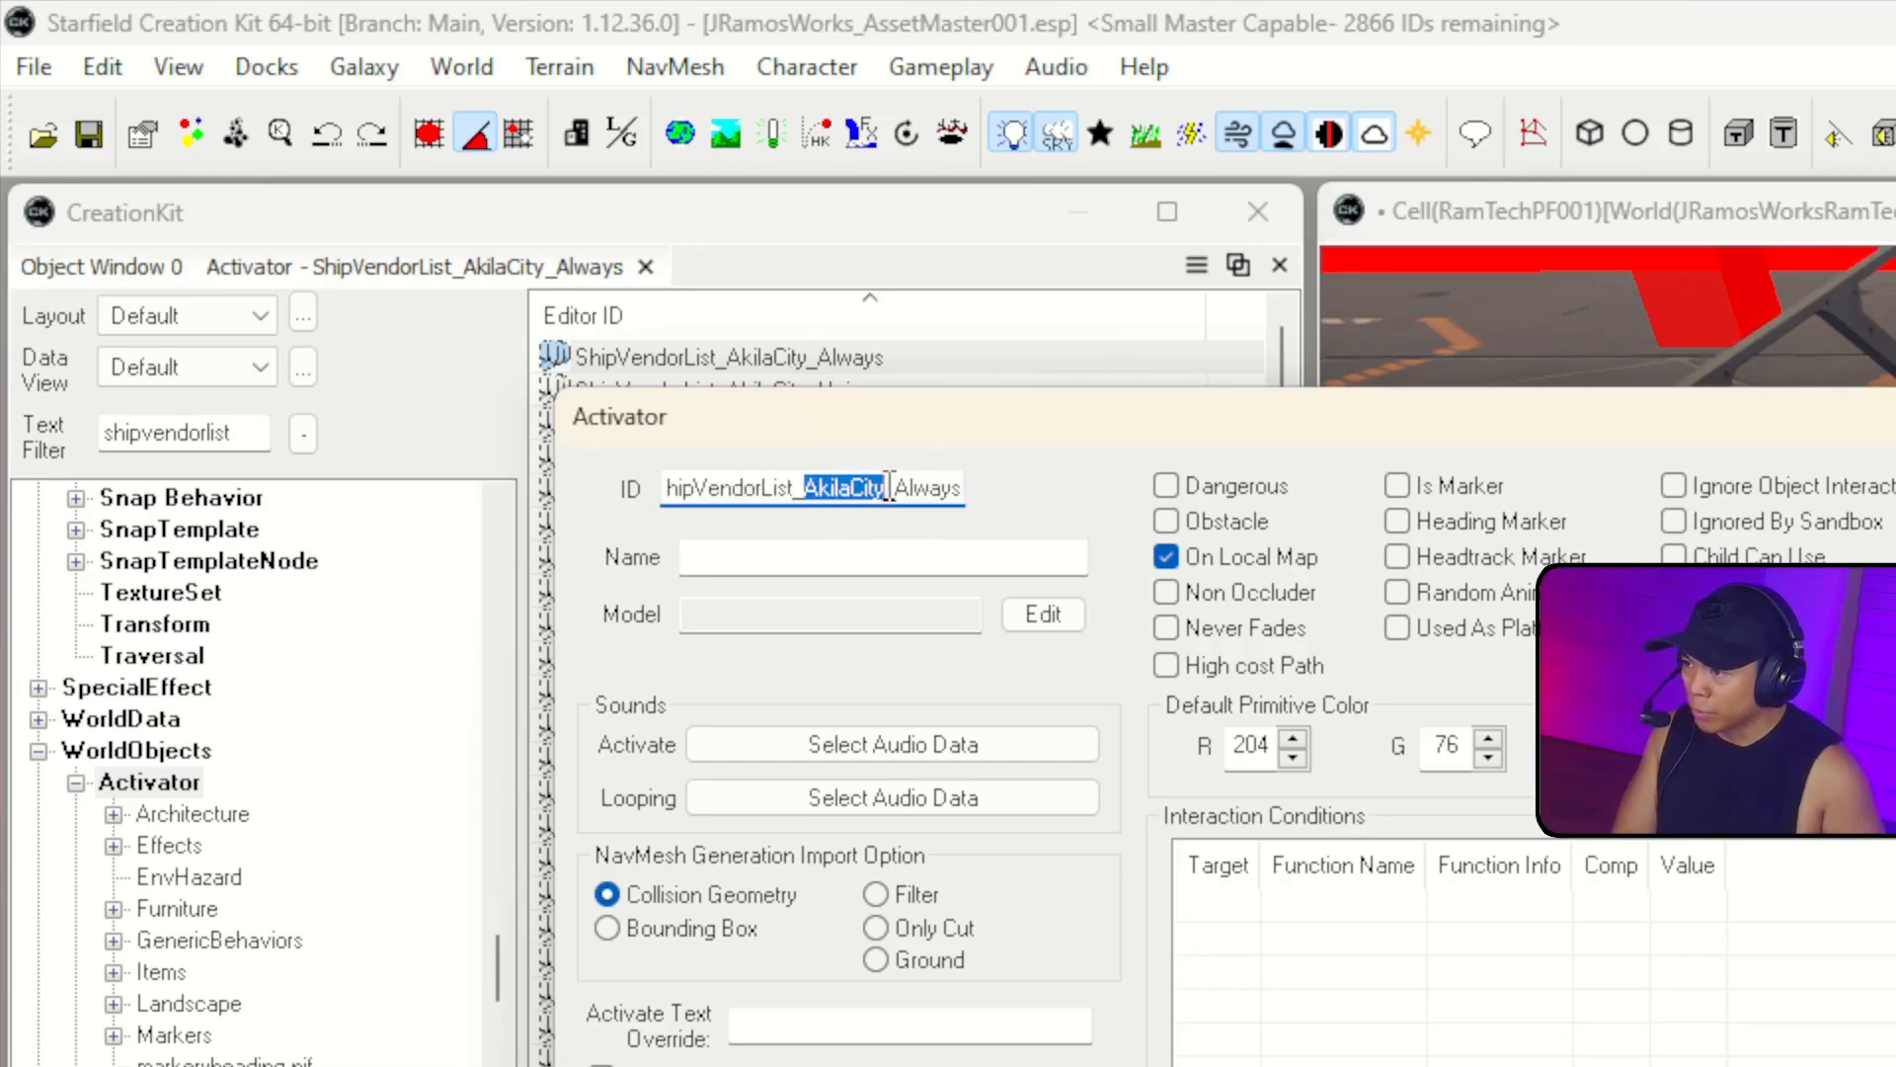
{"action": "key", "text": "BackSpace"}
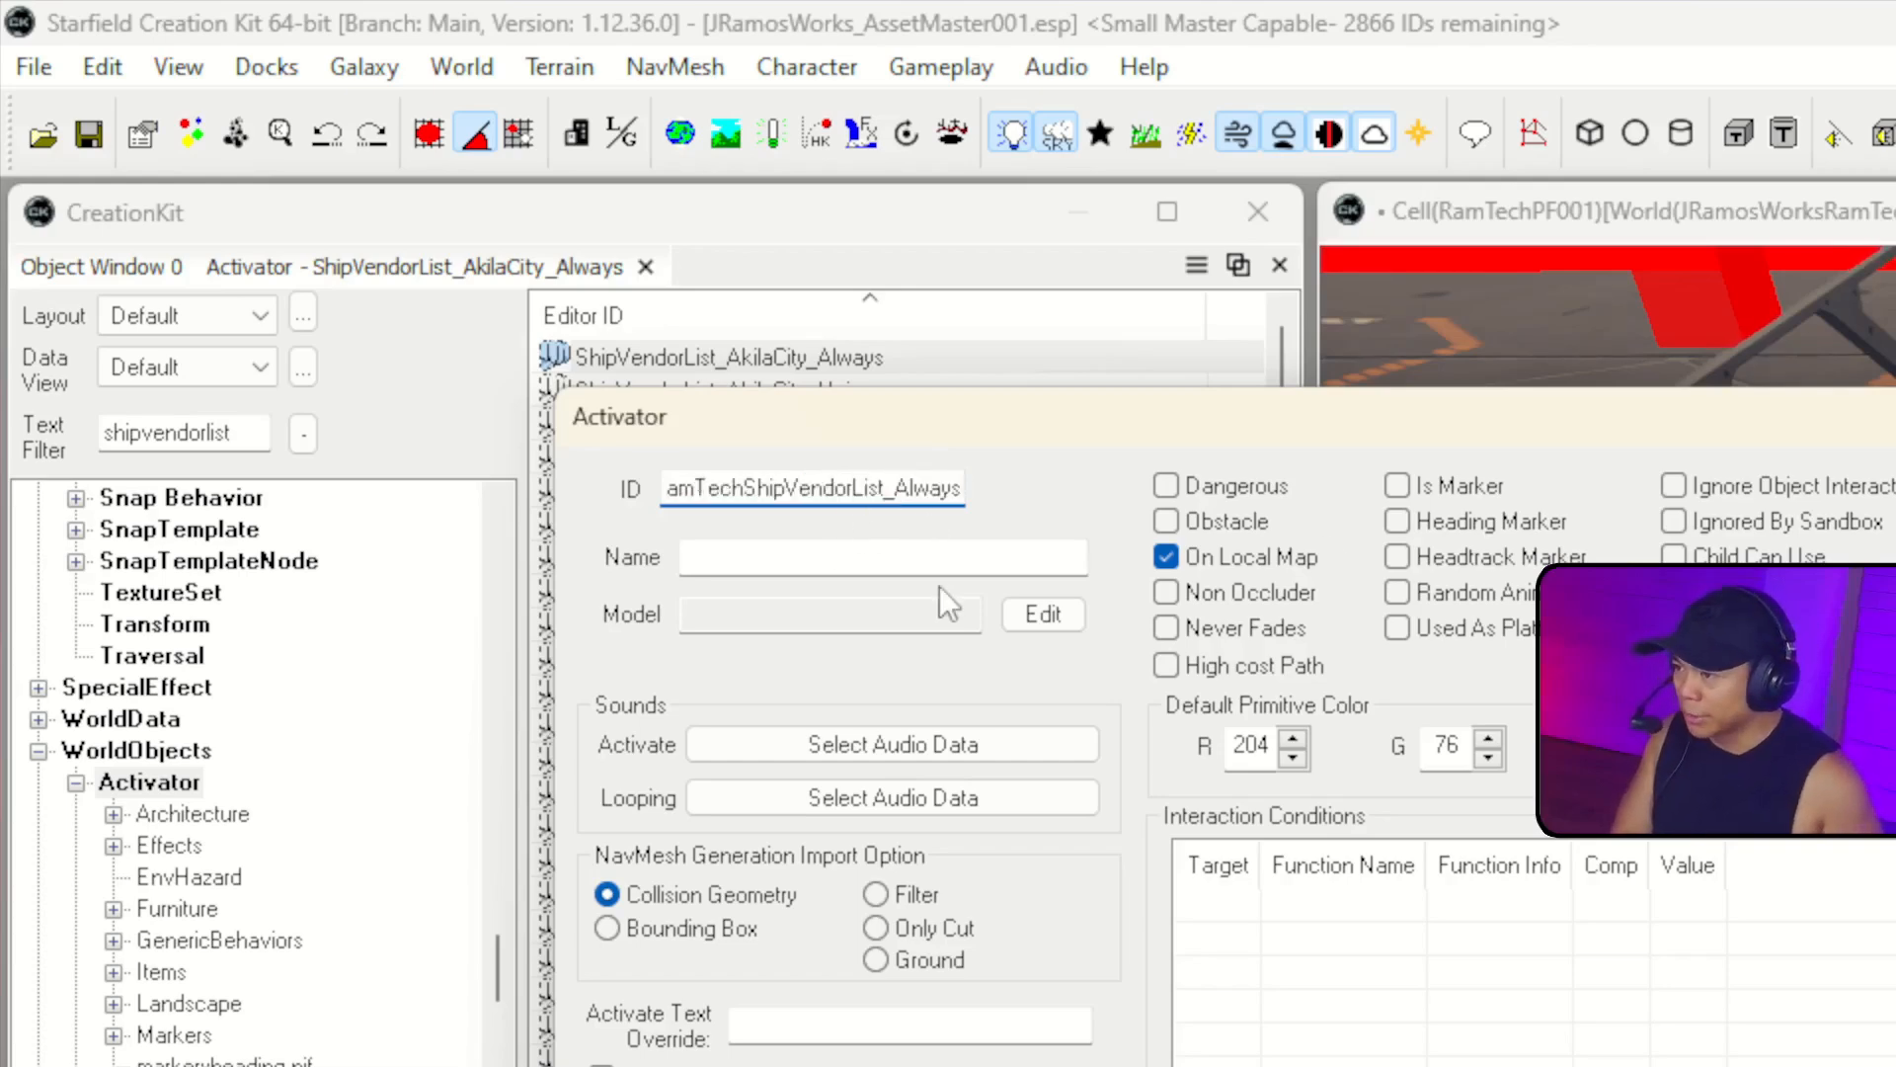
{"action": "double_click", "coordinate": [958, 488]}
{"action": "left_click", "coordinate": [732, 488]}
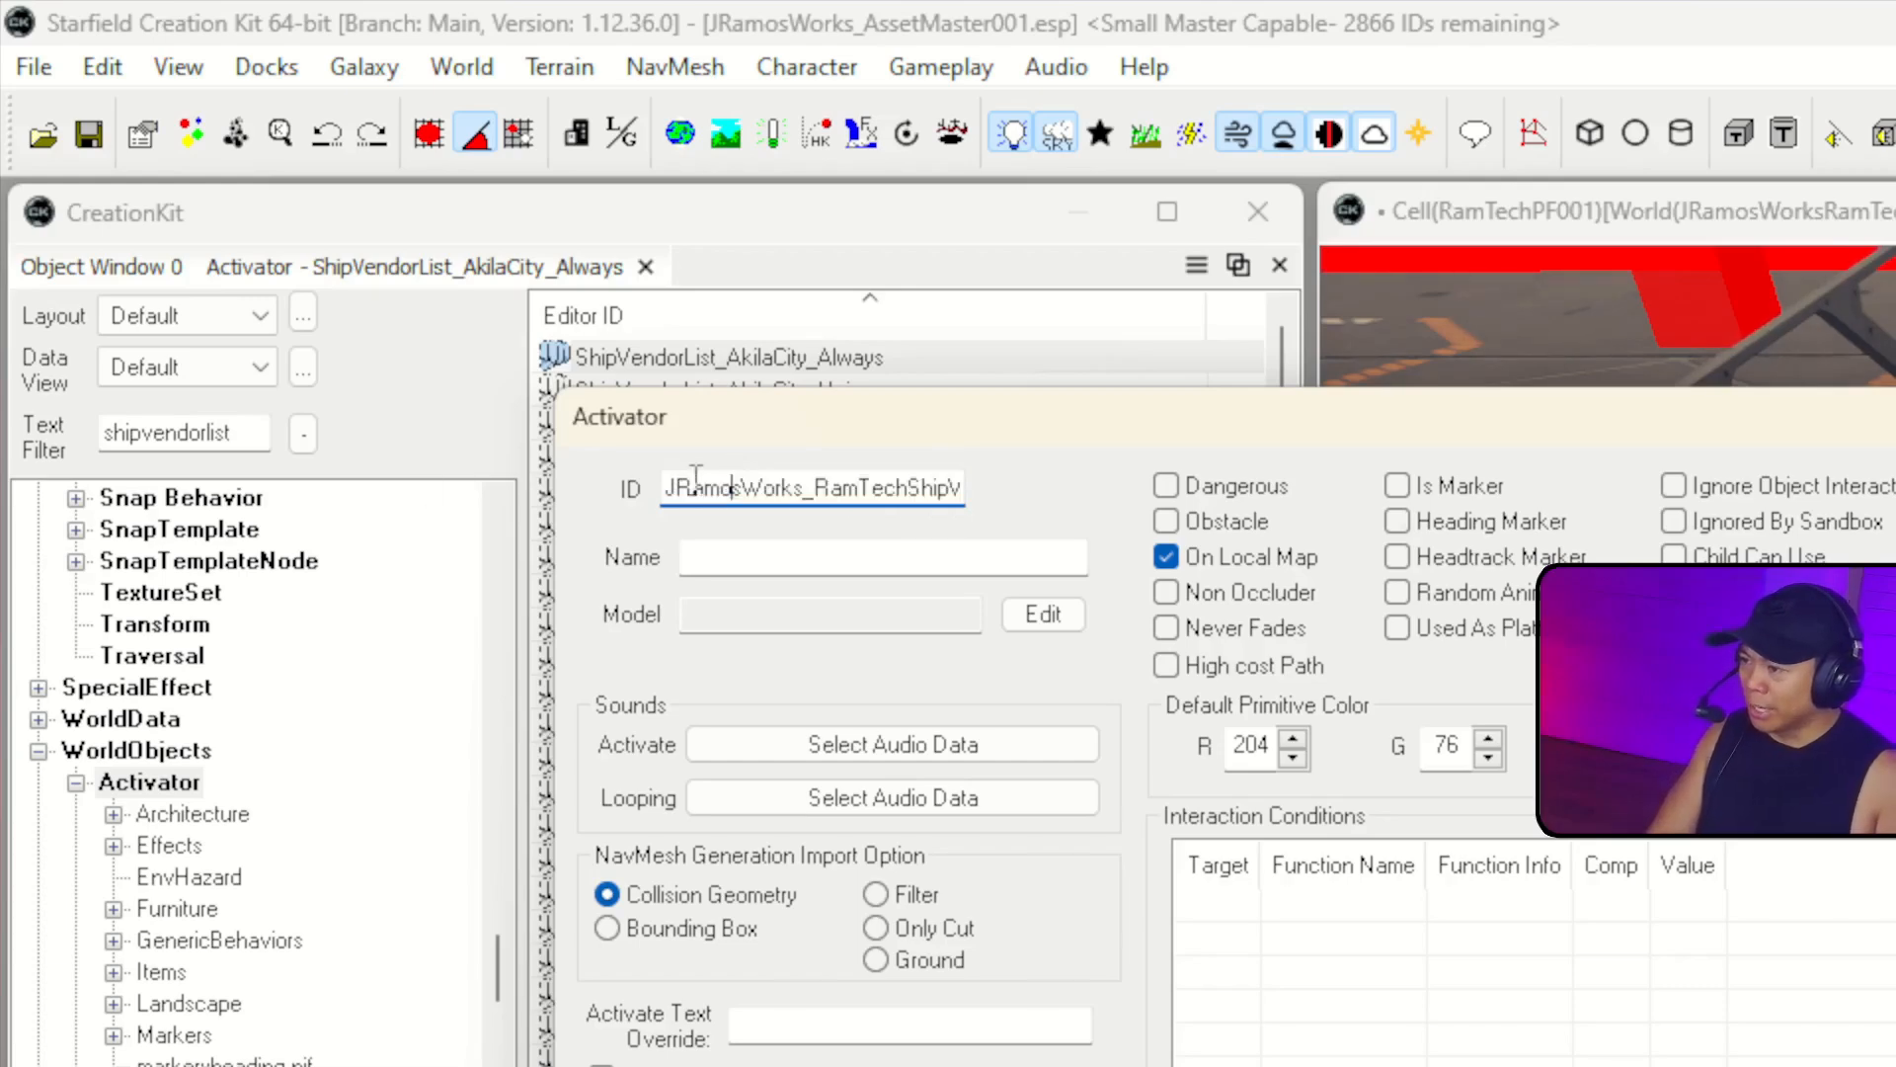
{"action": "double_click", "coordinate": [697, 486]}
{"action": "left_click", "coordinate": [900, 488]}
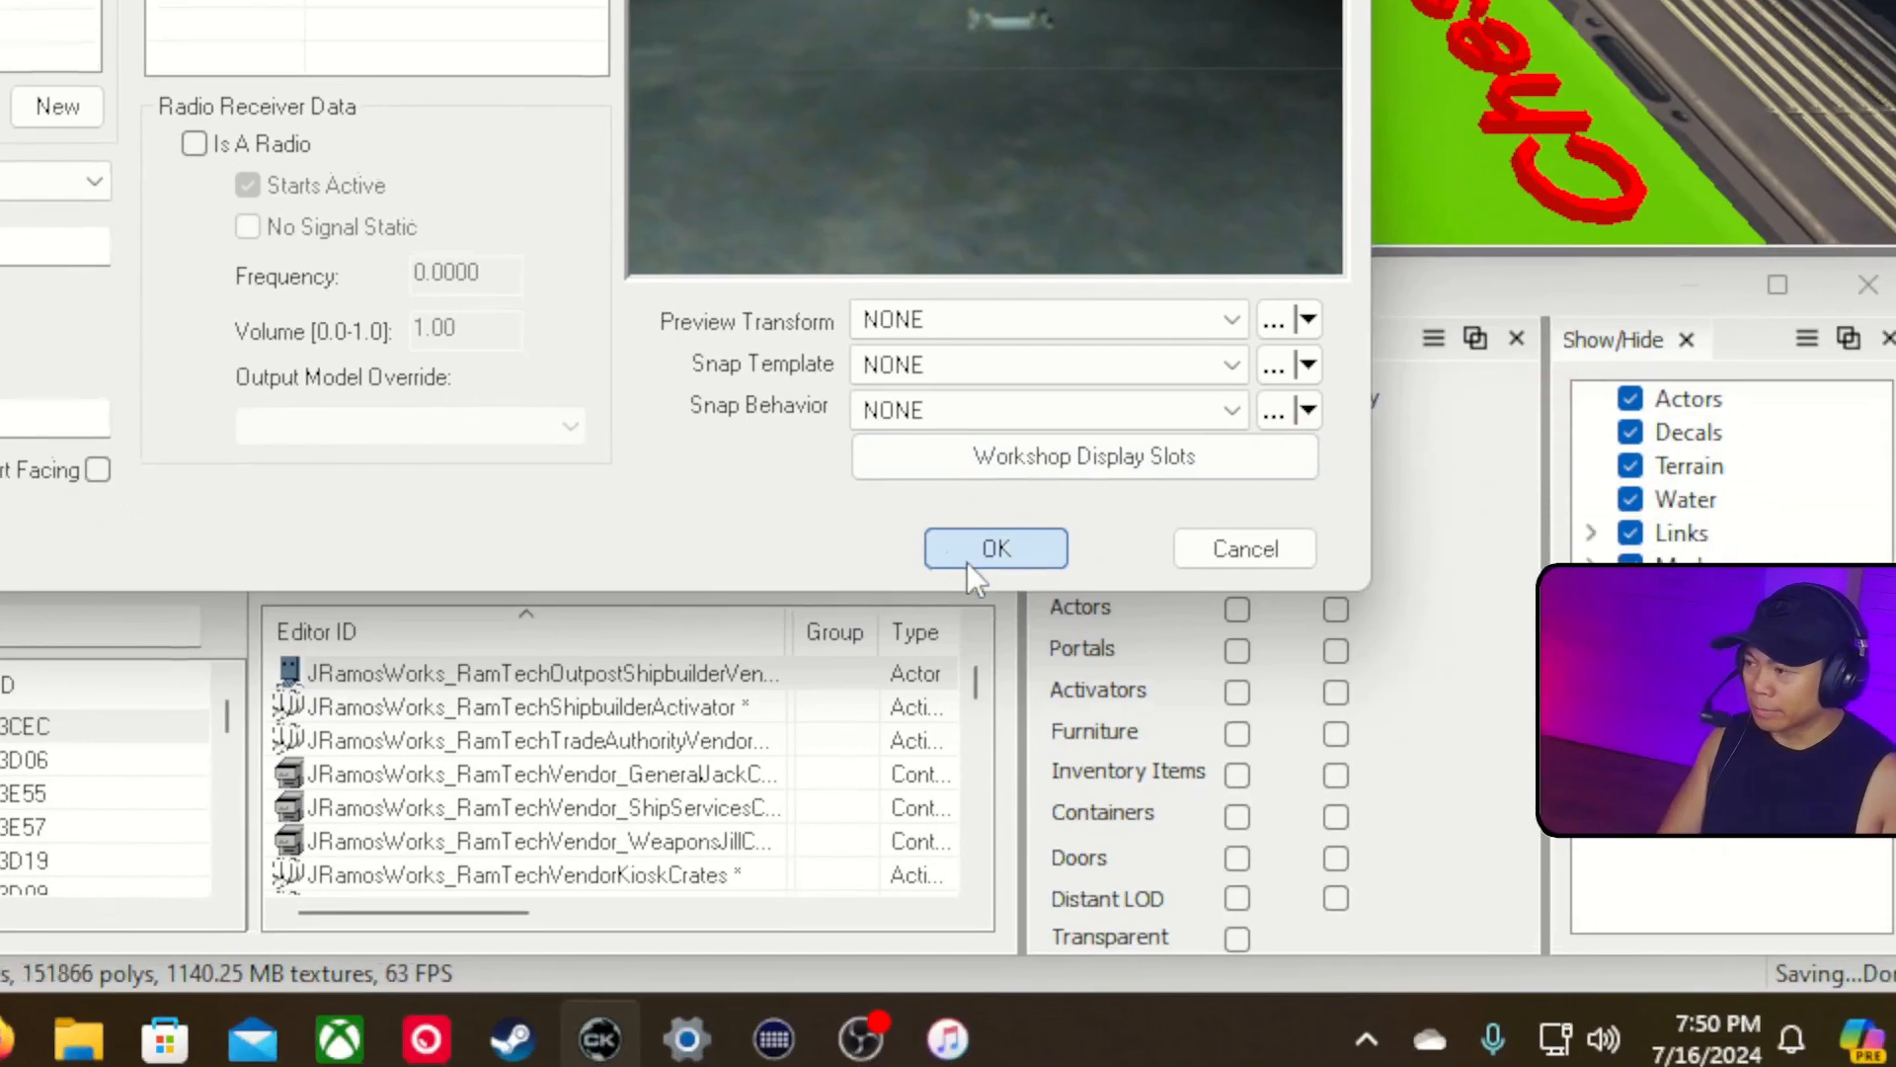
{"action": "left_click", "coordinate": [996, 549]}
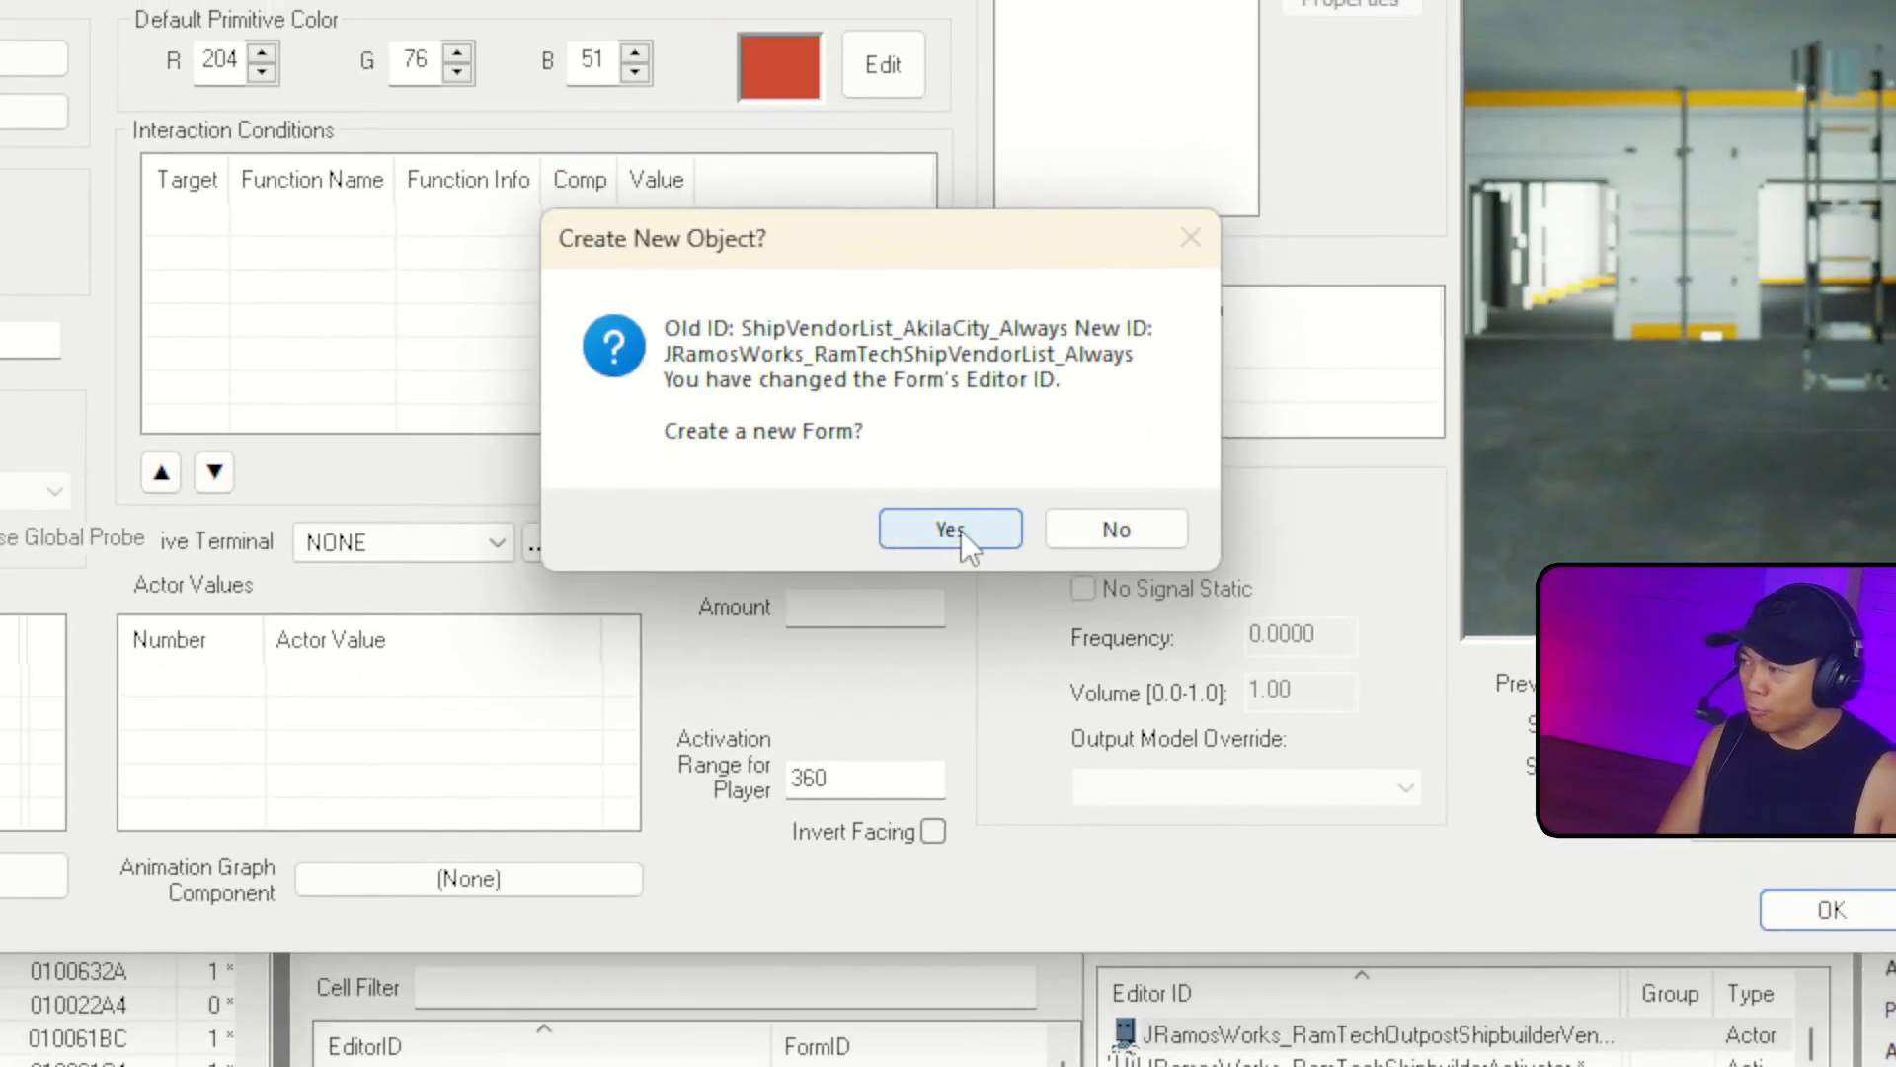
{"action": "left_click", "coordinate": [115, 166]}
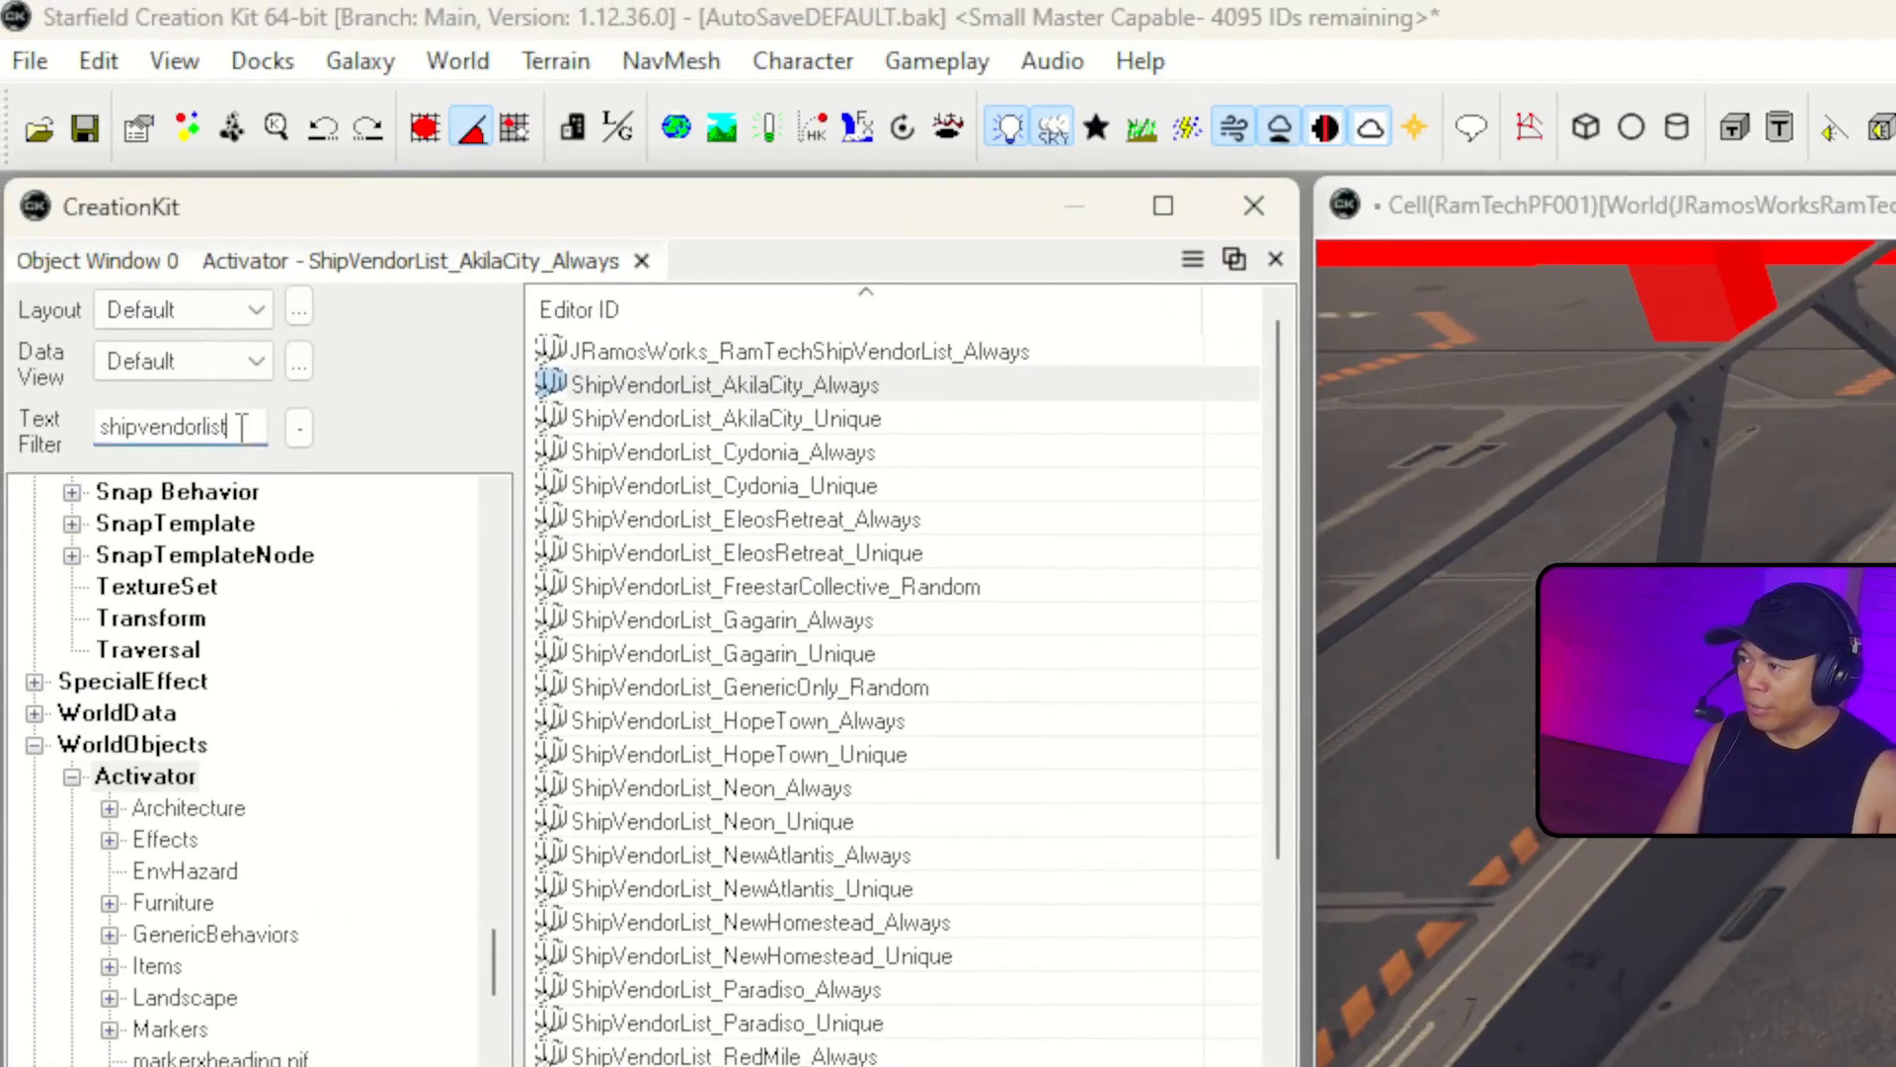
Filter the objects of all categories by "achil" to find the Achilles ship forms.
{"action": "double_click", "coordinate": [245, 433]}
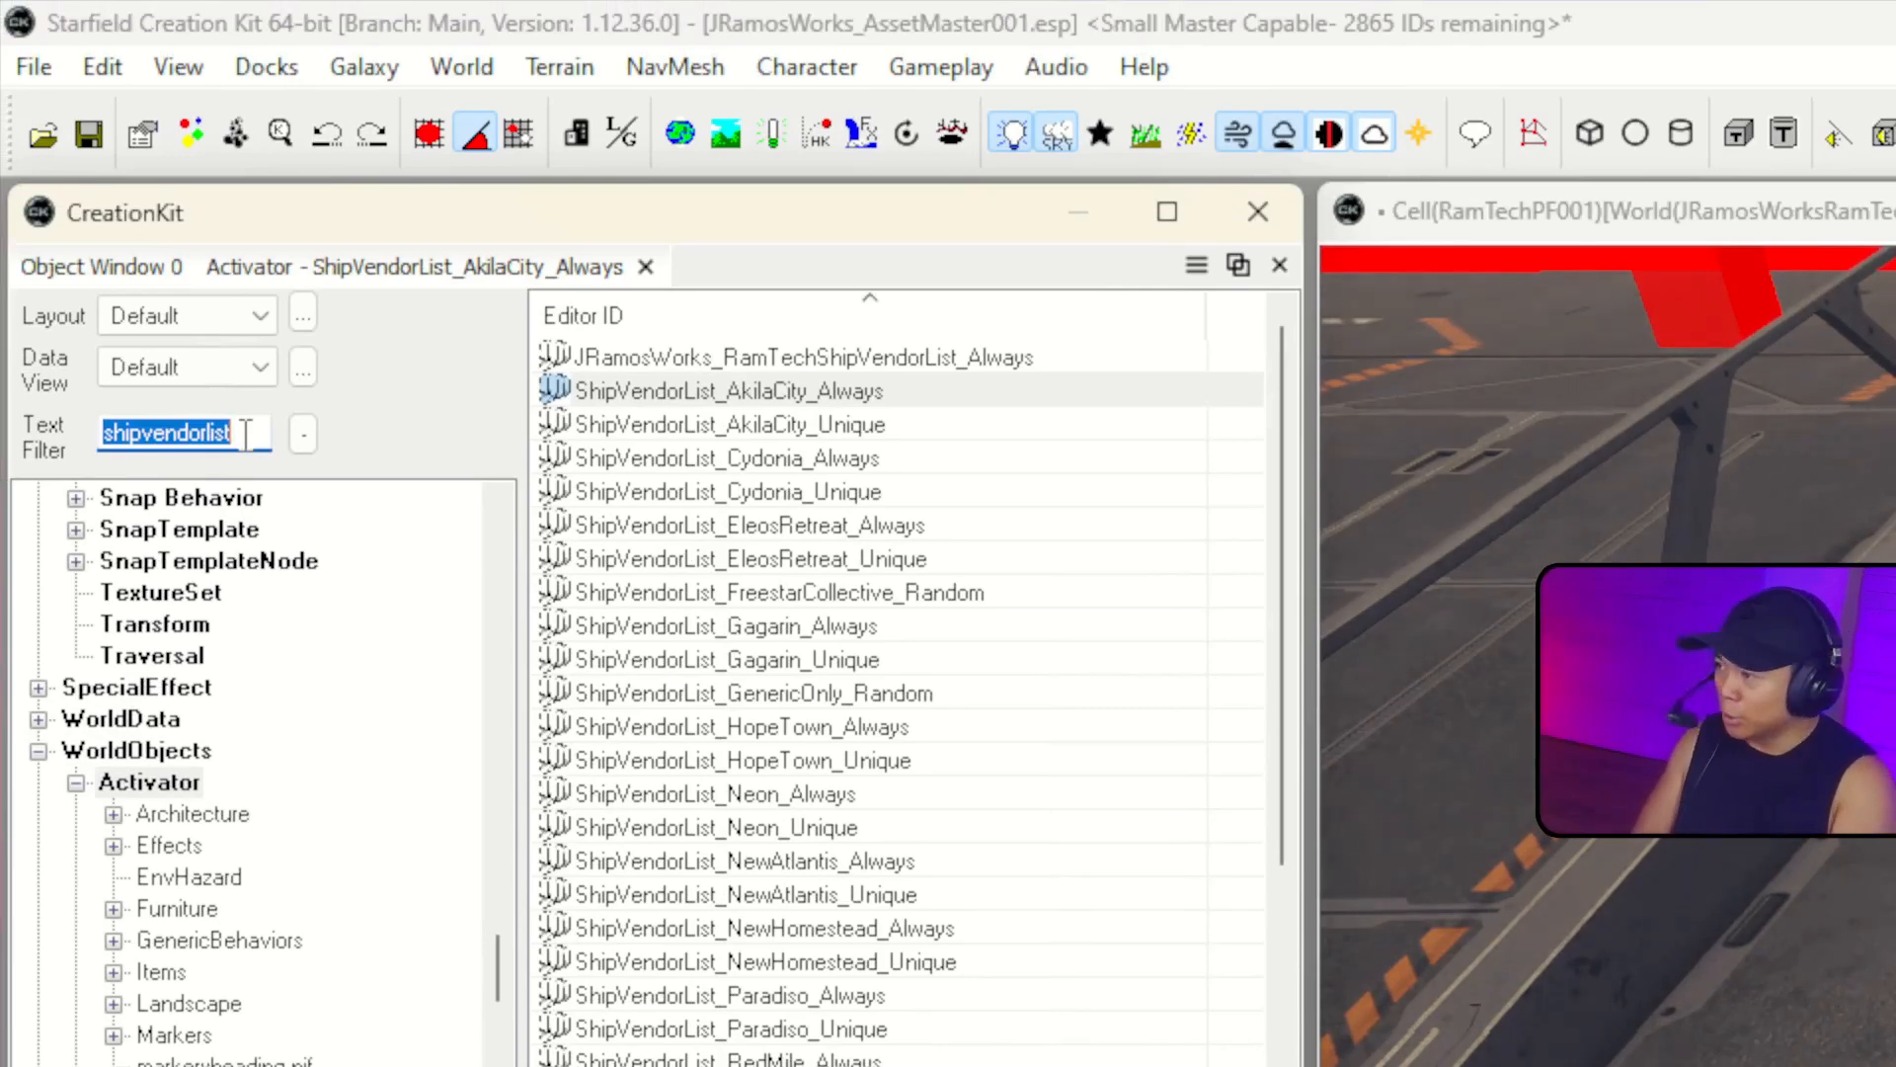
{"action": "type", "text": "achi"}
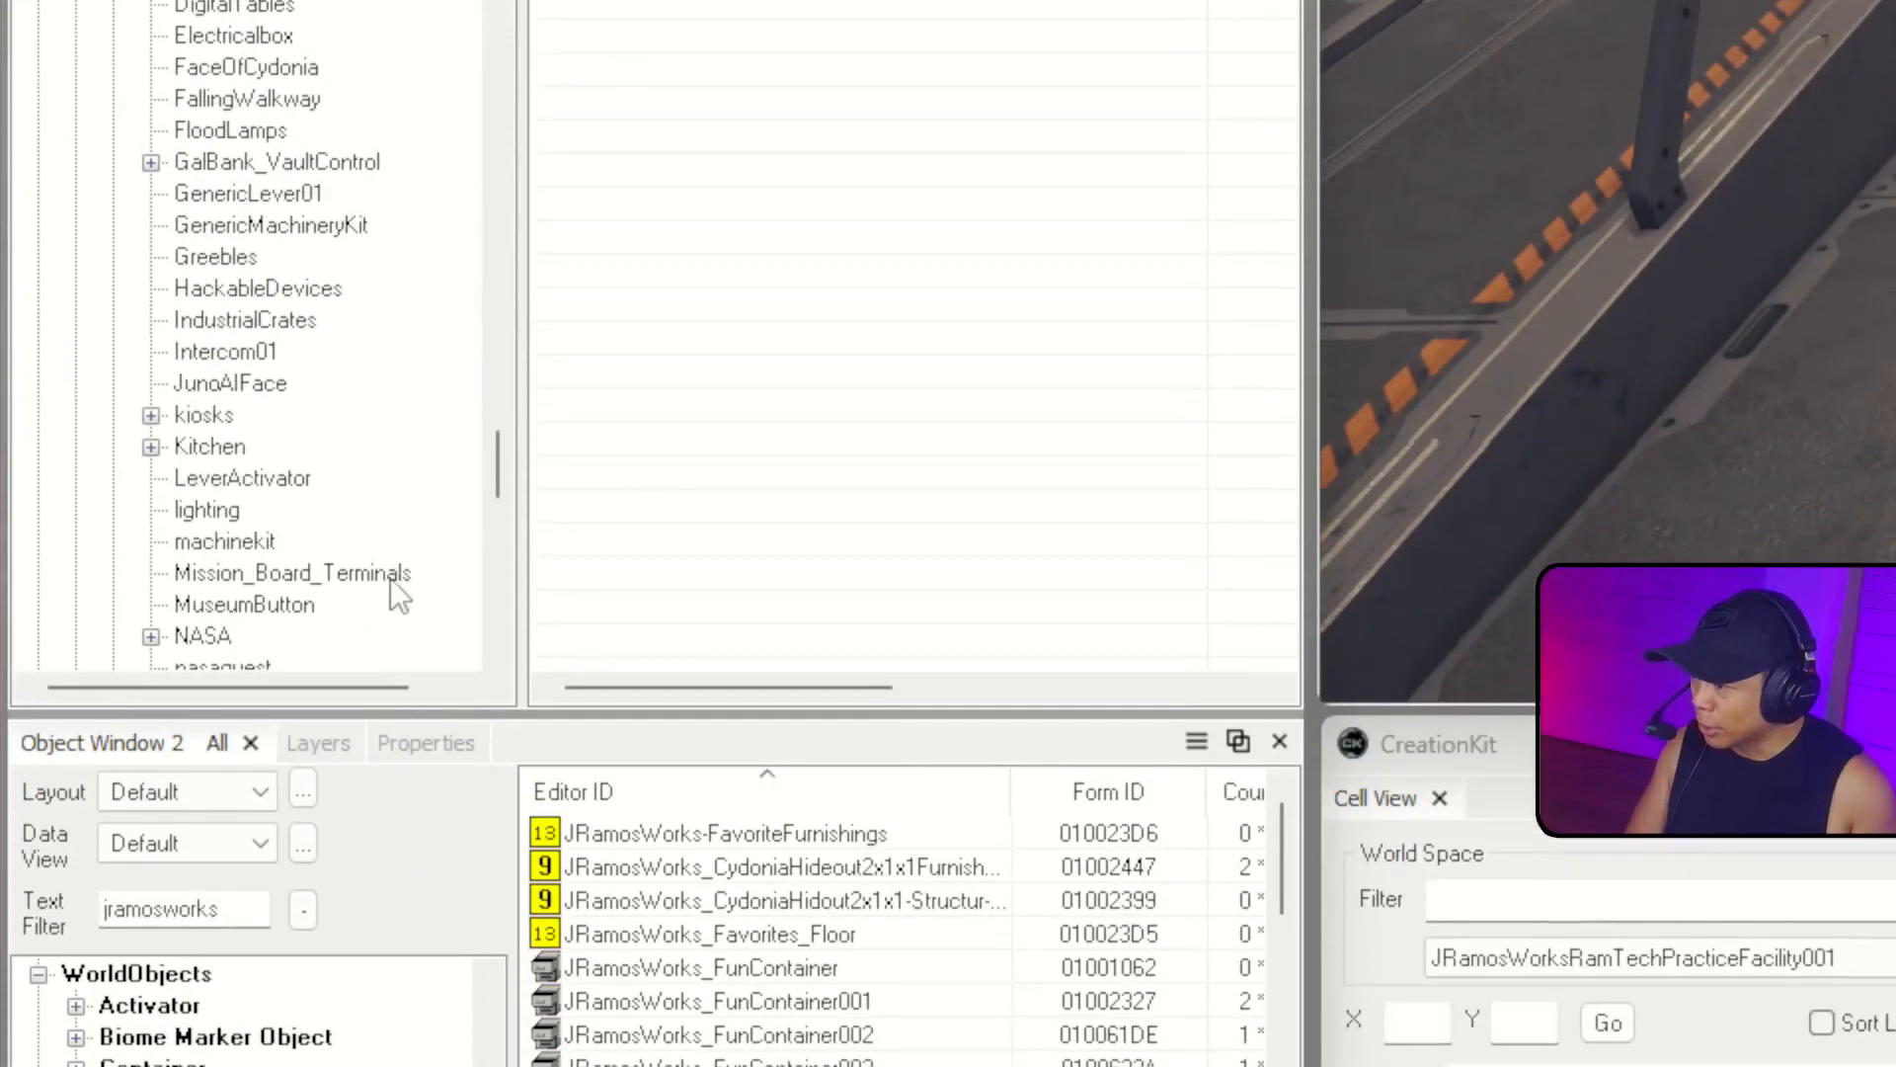
{"action": "scroll", "coordinate": [405, 563], "scroll_direction": "down", "scroll_amount": 5}
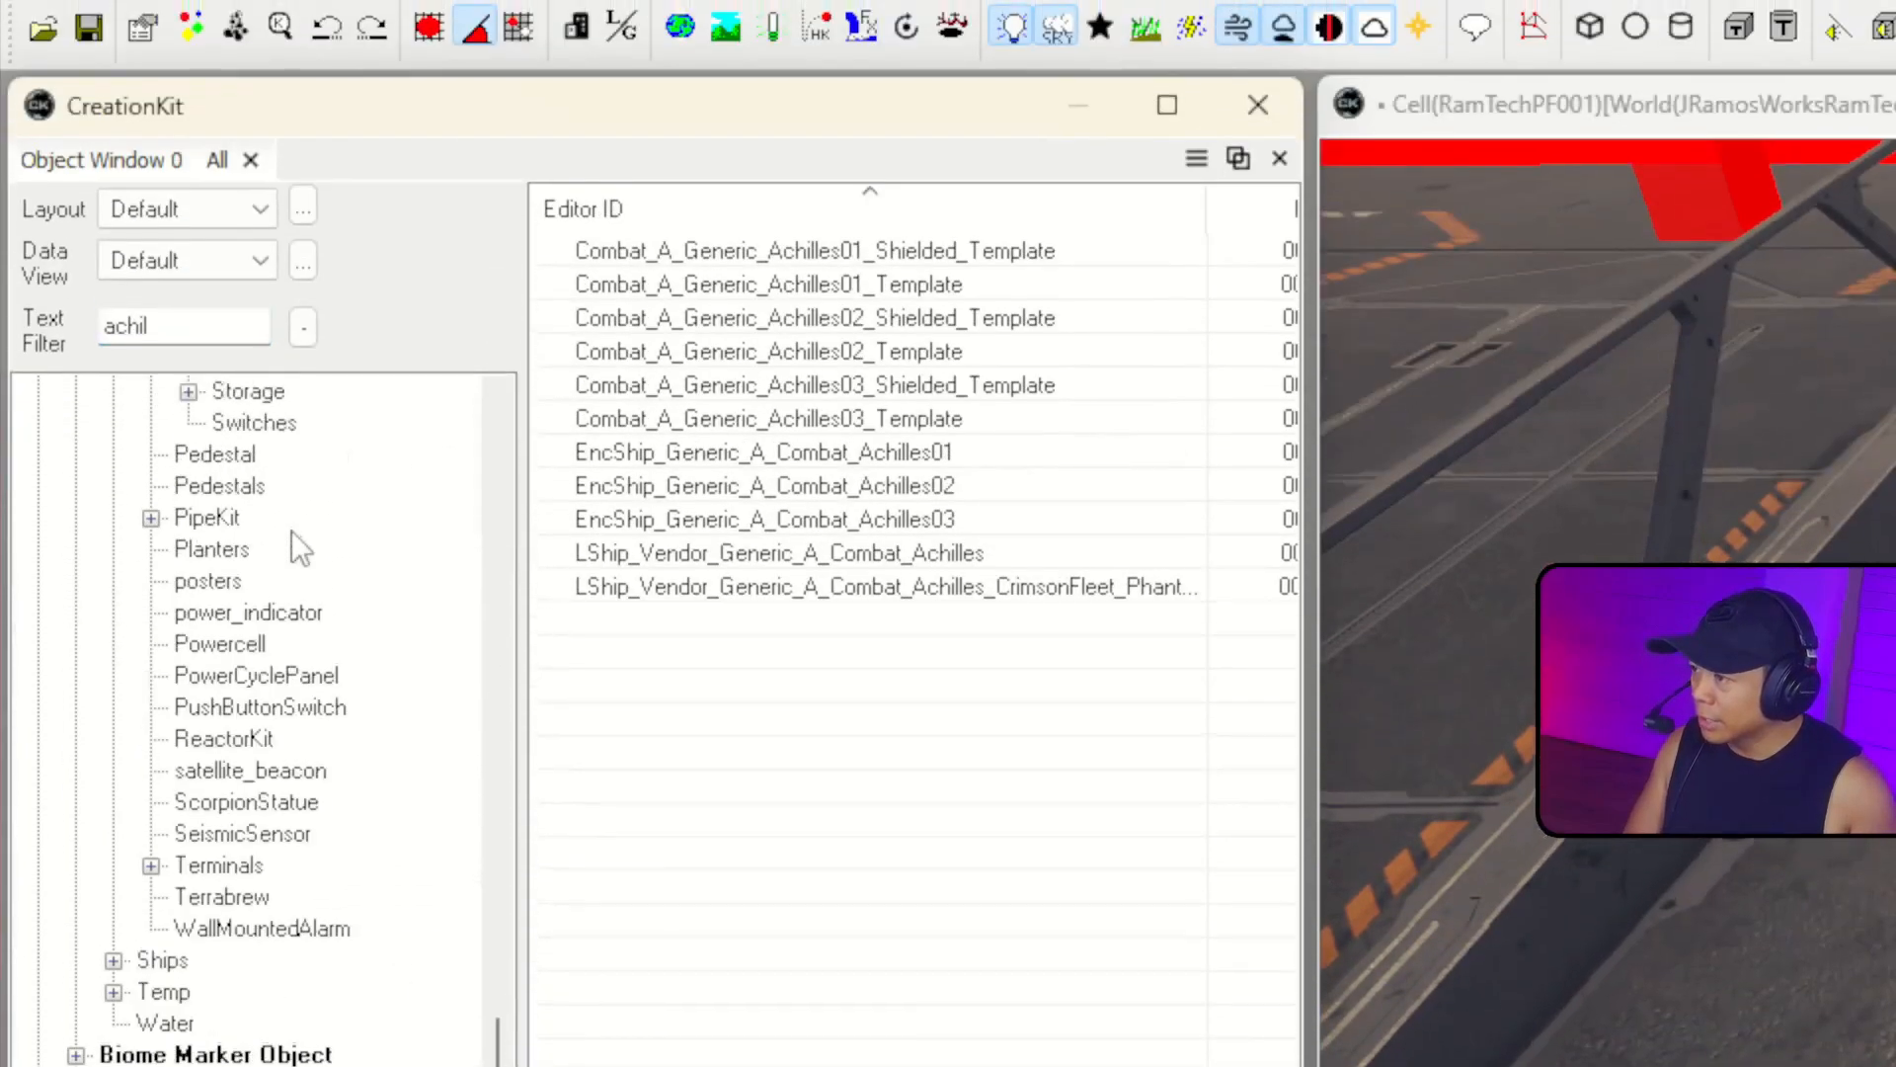
{"action": "scroll", "coordinate": [296, 542], "scroll_direction": "up", "scroll_amount": 5}
{"action": "left_click", "coordinate": [222, 404]}
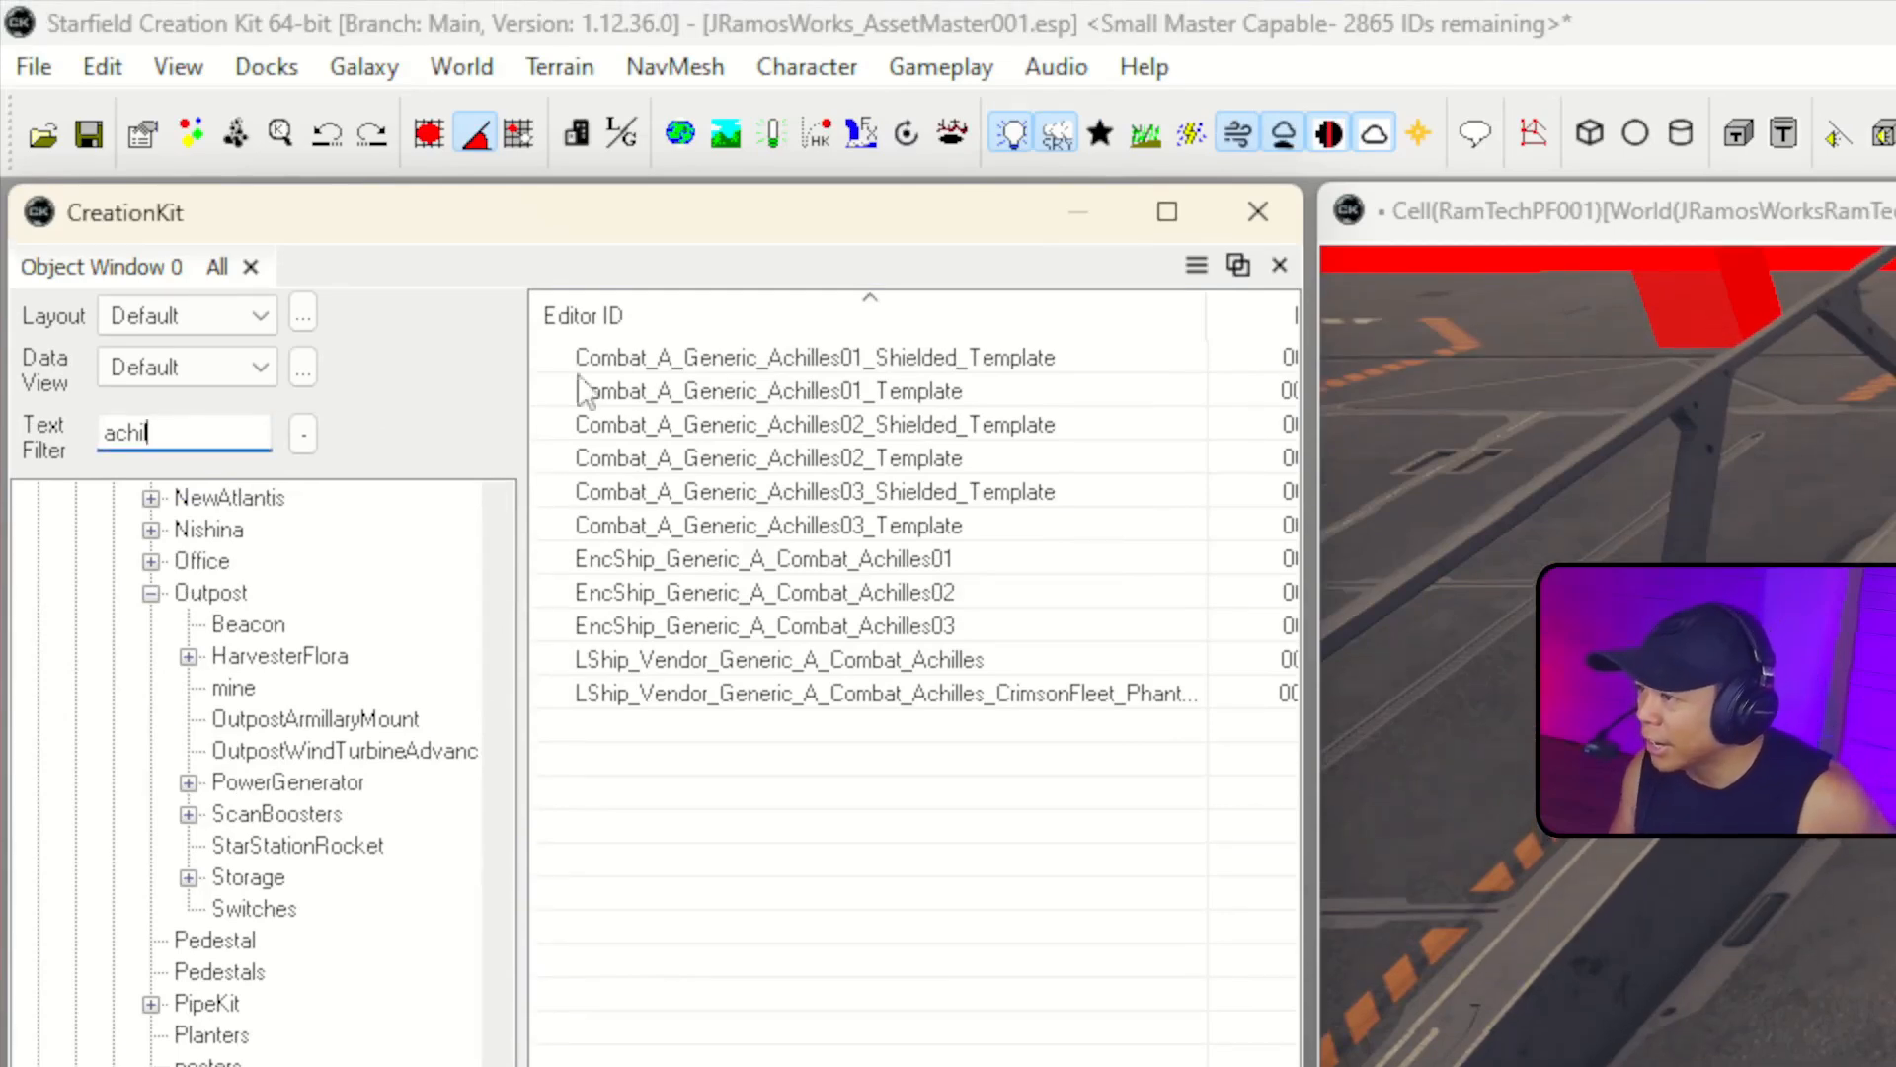
Look through the Achilles combat templates and open Combat_A_Generic_Achilles03_Shielded_Template for editing.
{"action": "left_click", "coordinate": [773, 359]}
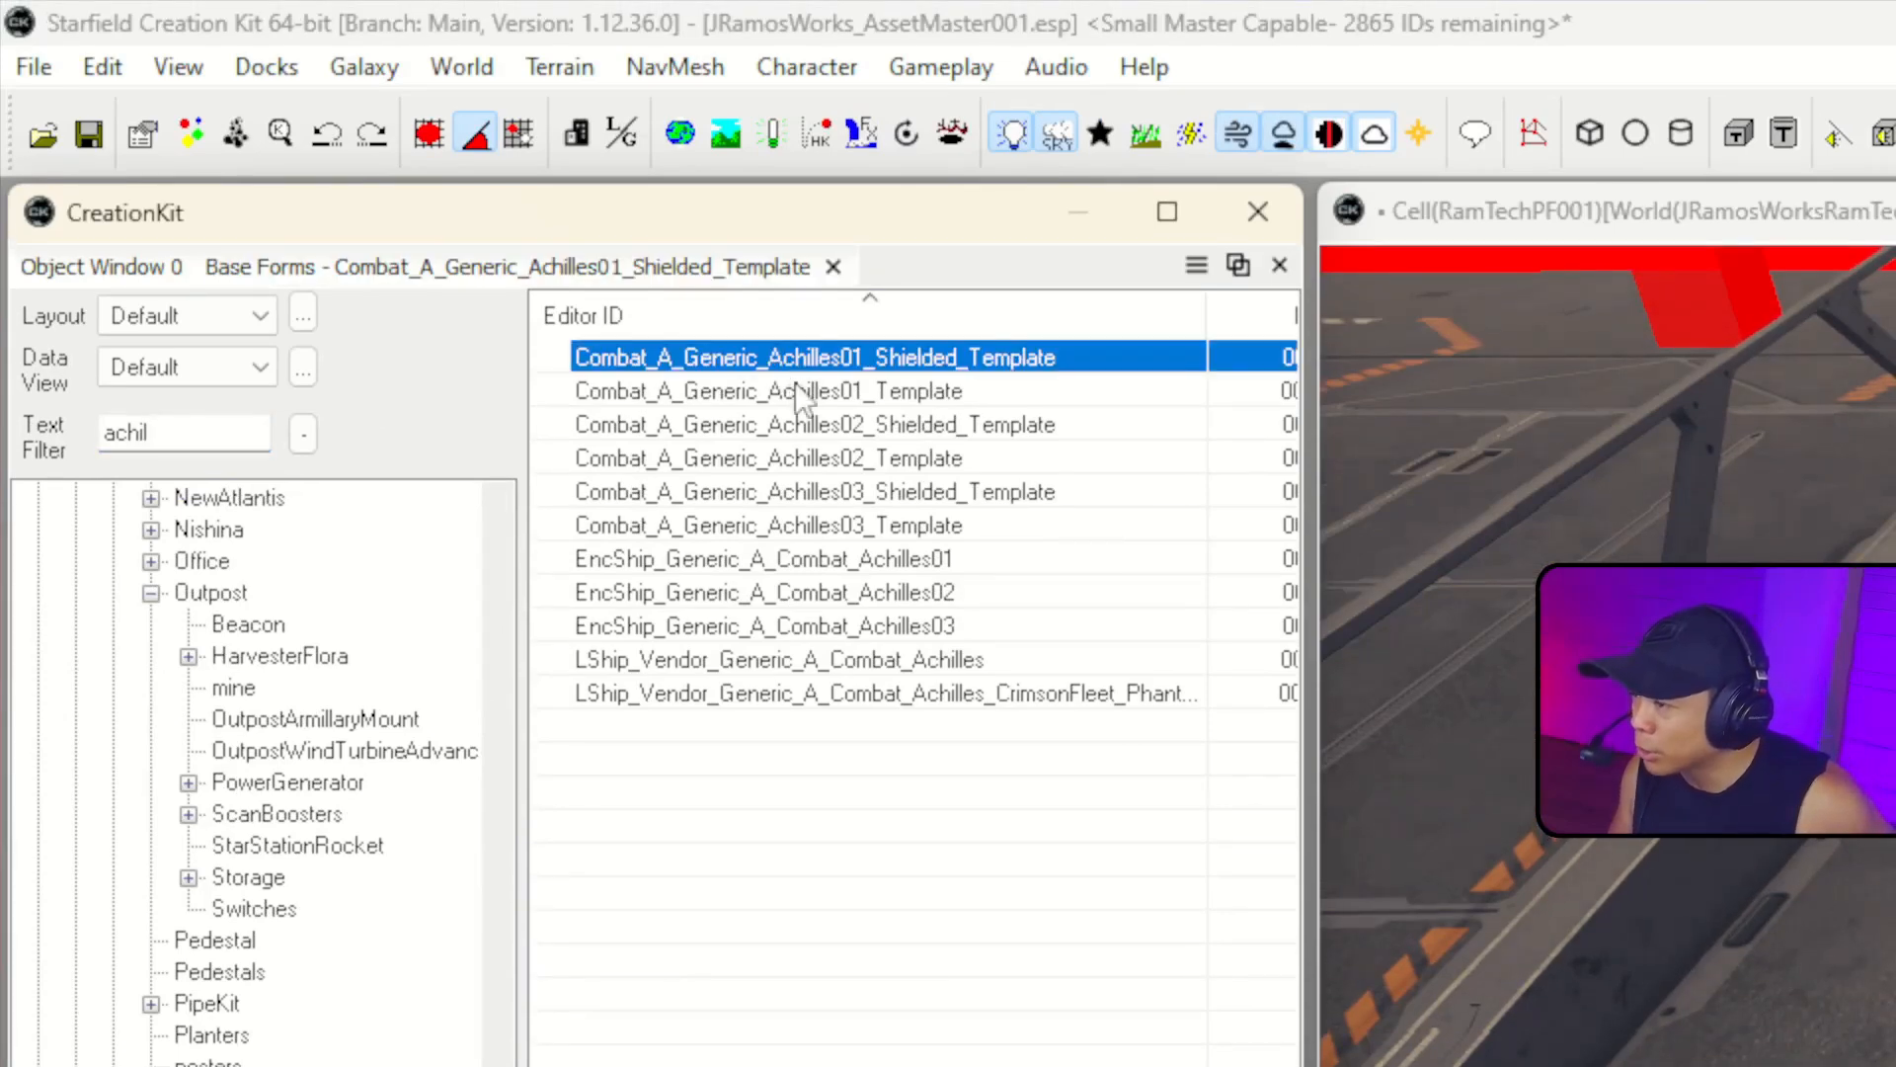
{"action": "left_click", "coordinate": [849, 427]}
{"action": "left_click", "coordinate": [980, 494]}
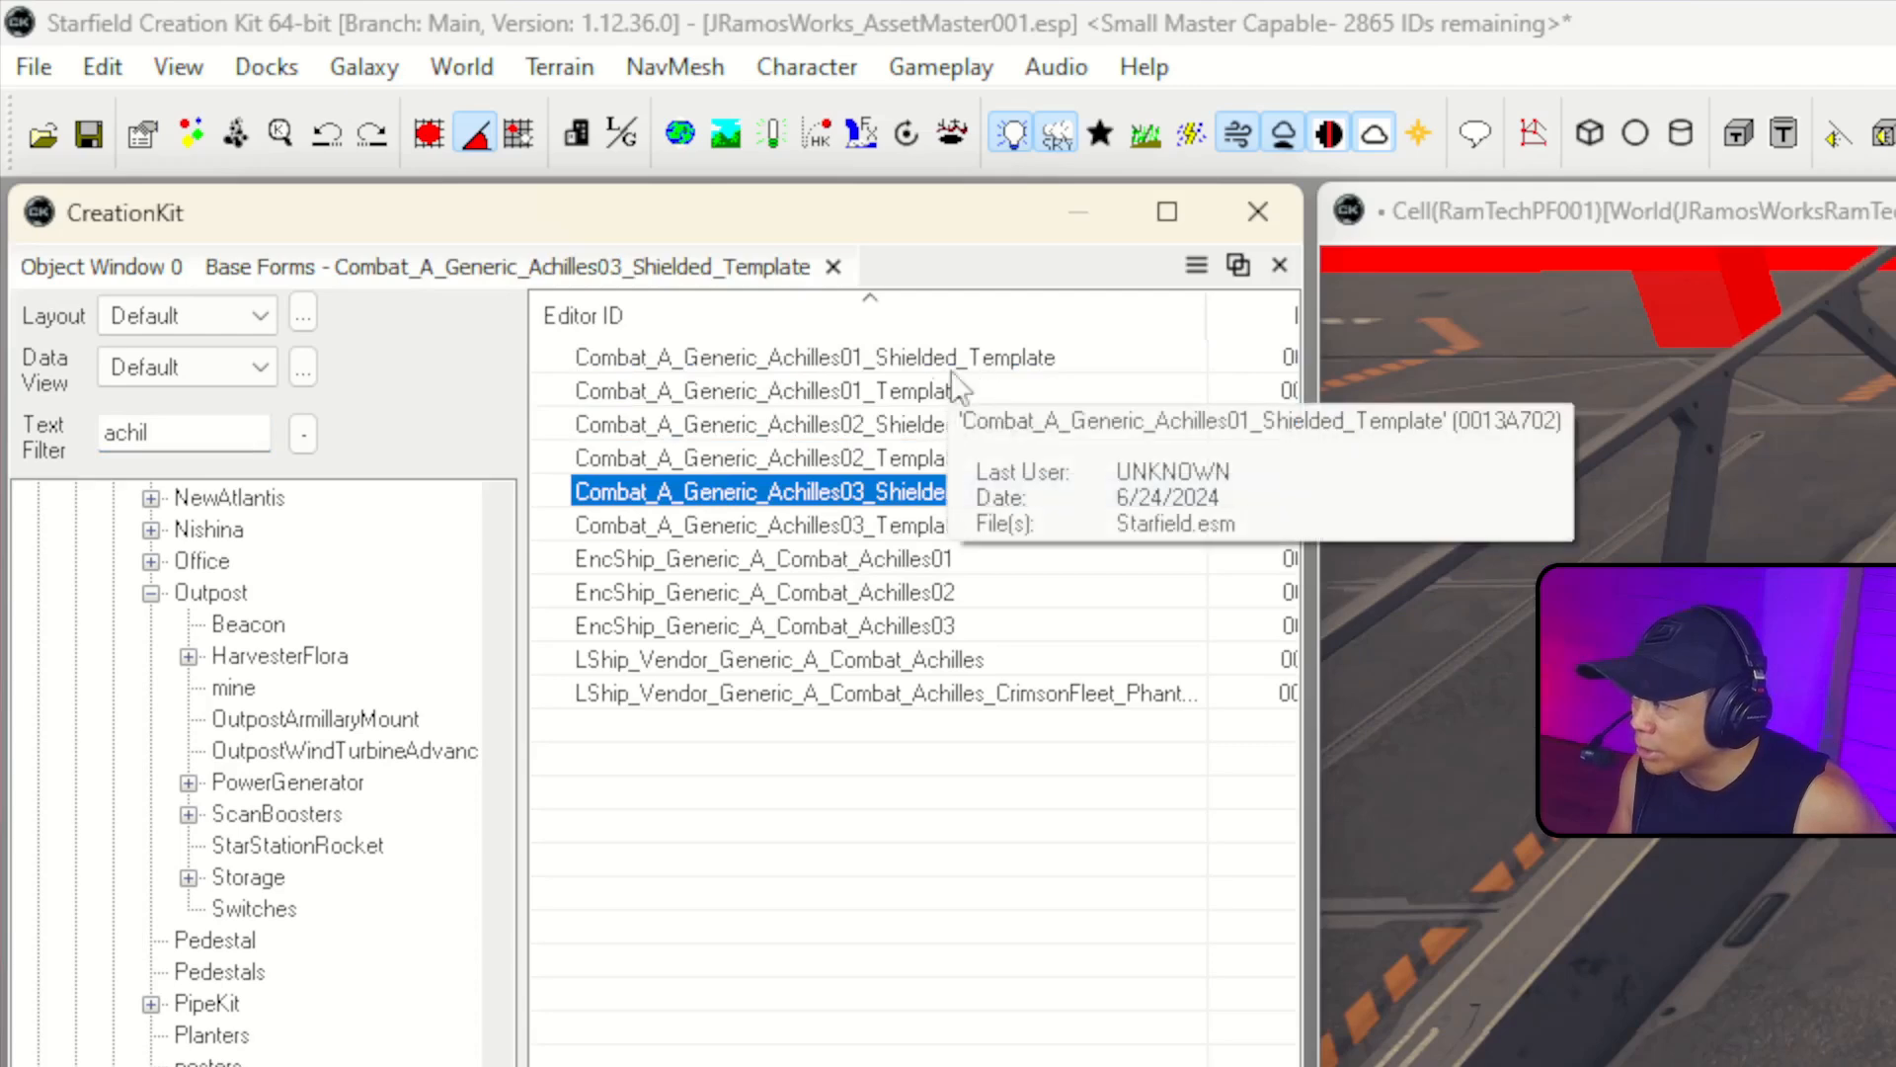
{"action": "left_click", "coordinate": [943, 526]}
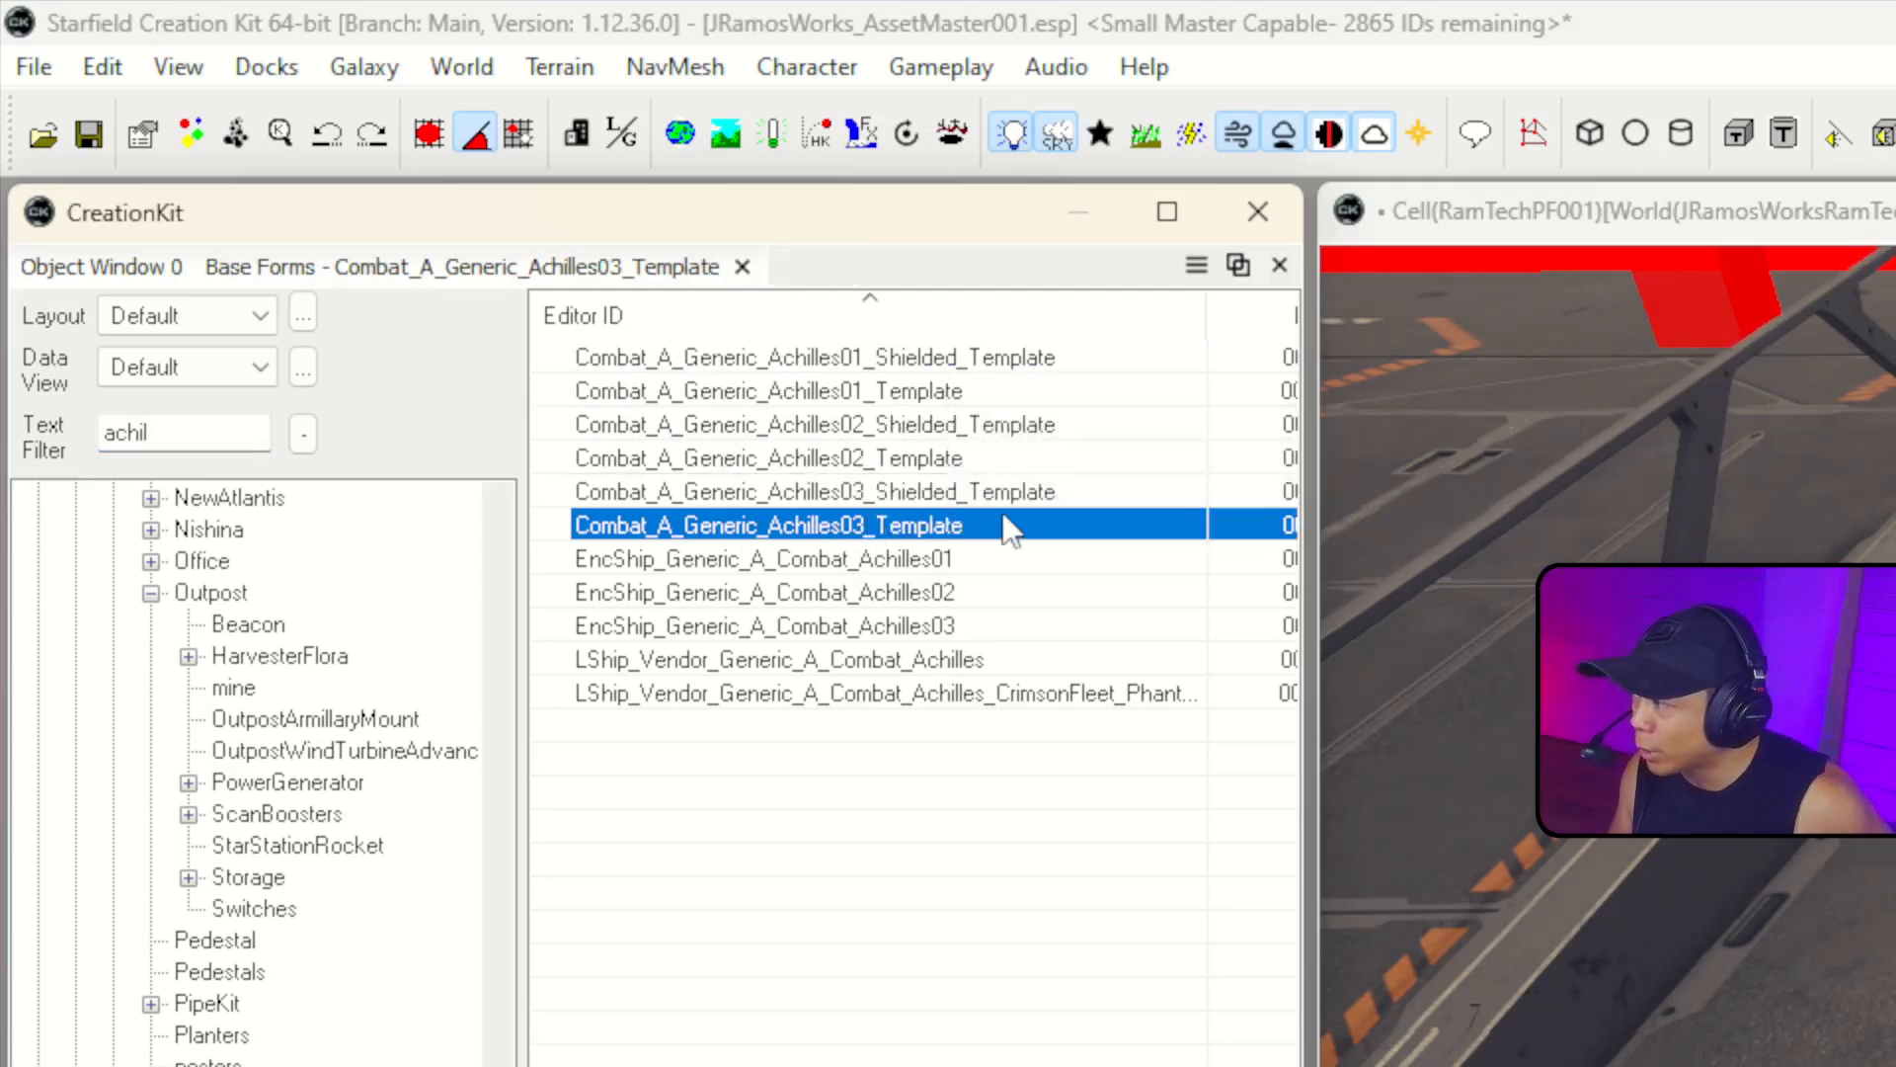
{"action": "left_click", "coordinate": [878, 494]}
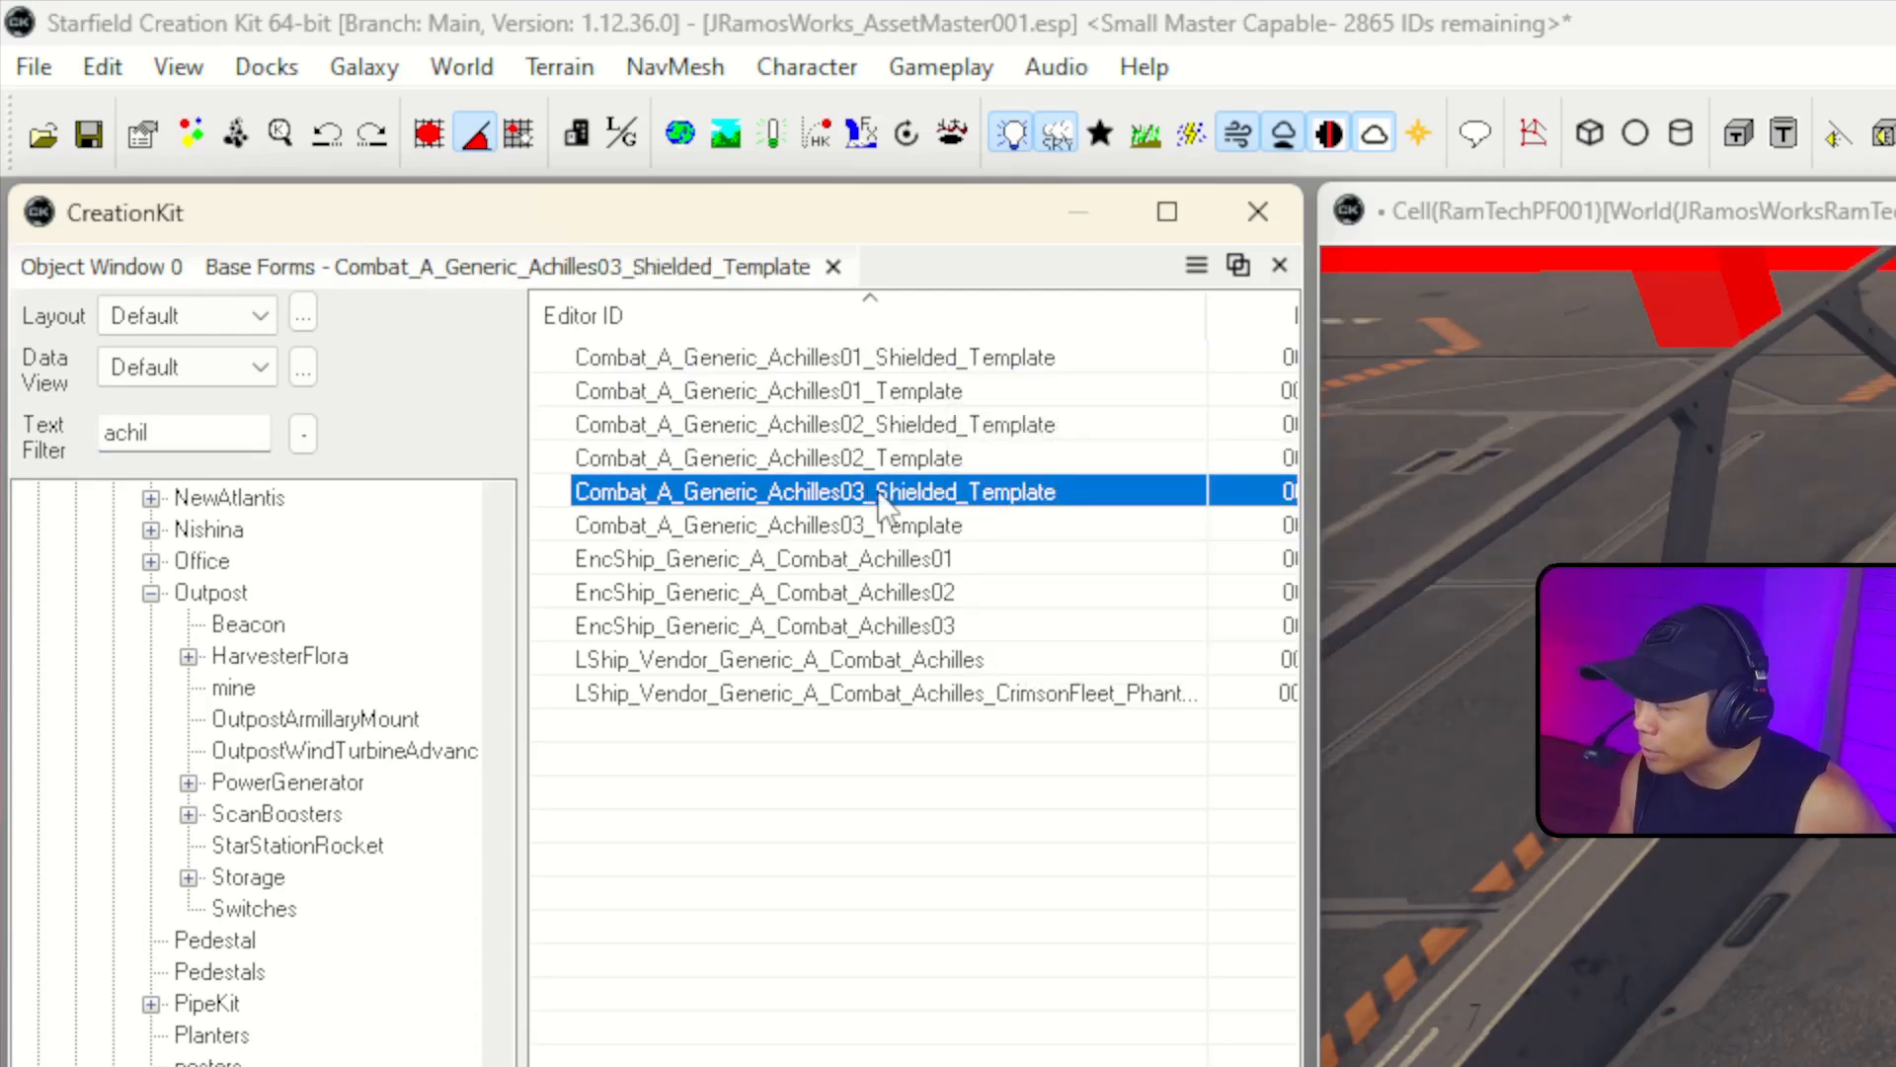
{"action": "double_click", "coordinate": [882, 494]}
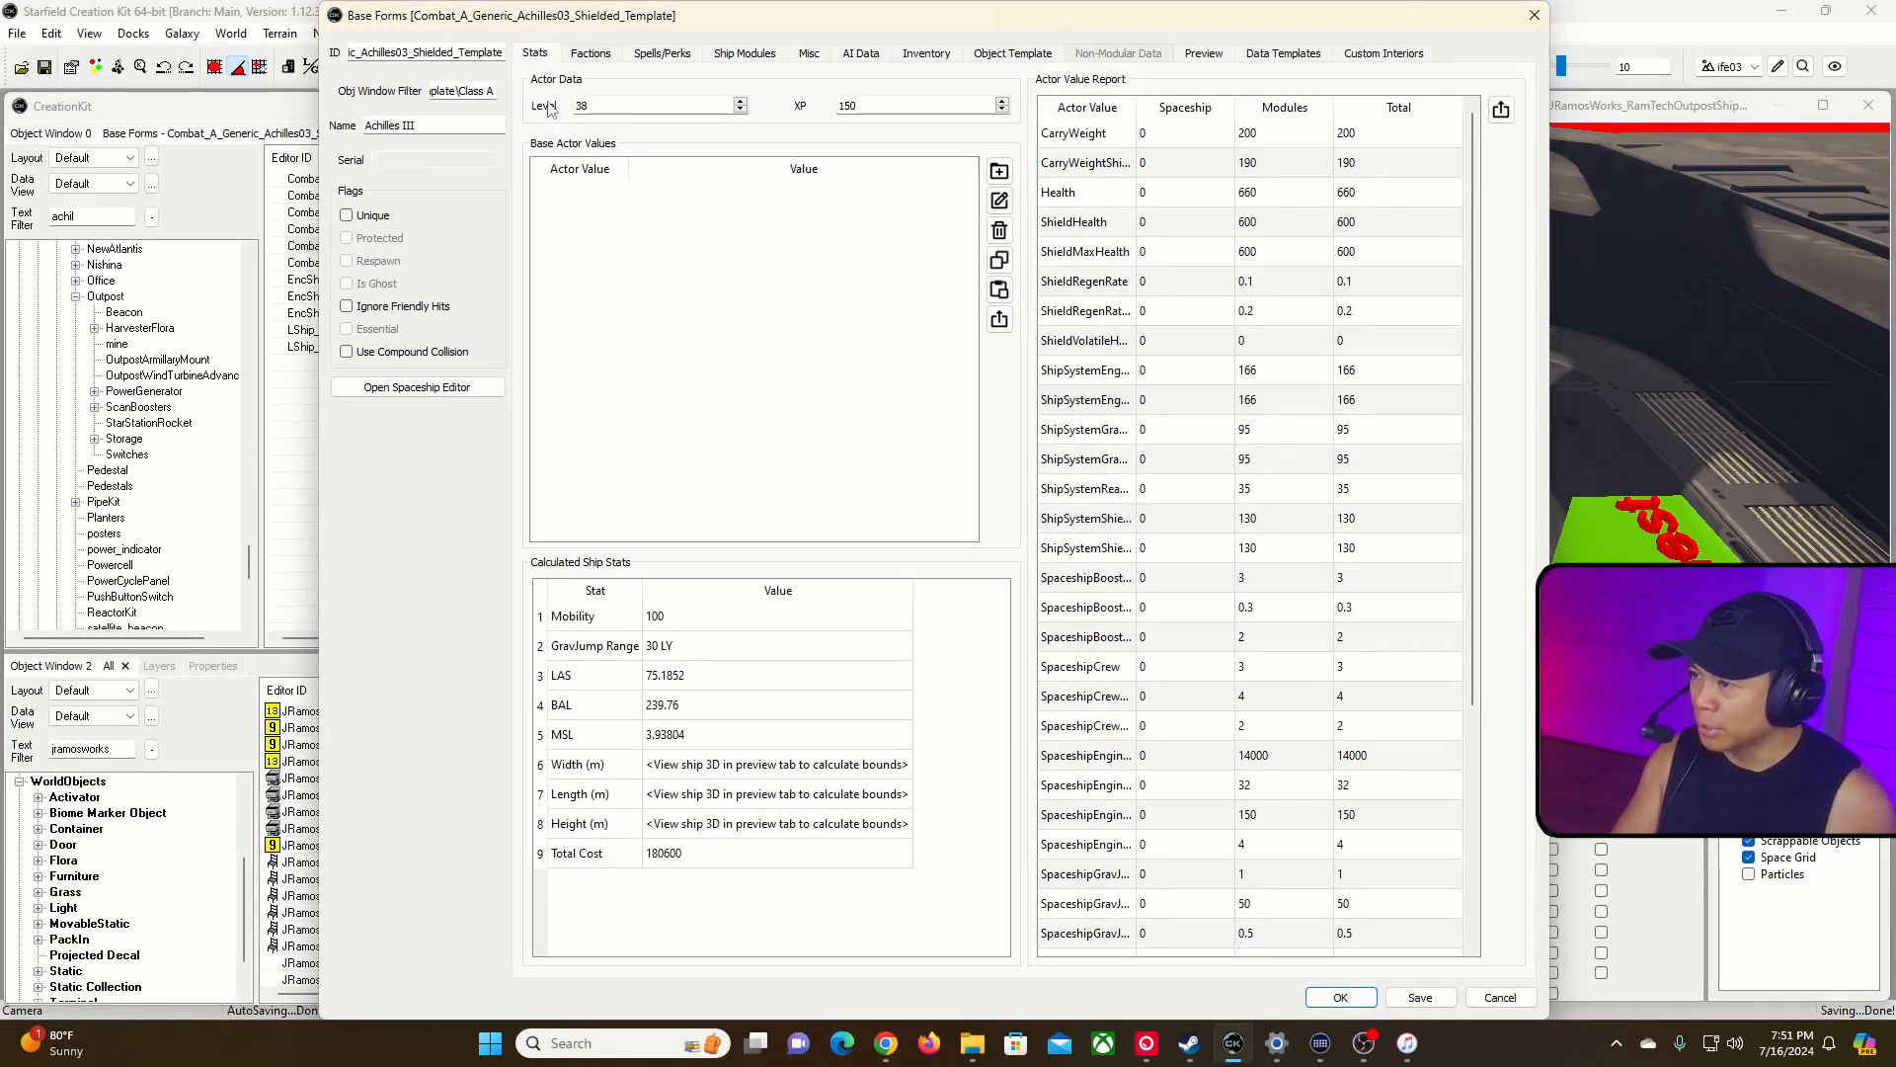
Examine the ship form's factions, inventory and data template sources, and return to its stats.
{"action": "left_click", "coordinate": [593, 56]}
{"action": "left_click_drag", "start_coordinate": [631, 137], "coordinate": [874, 138]}
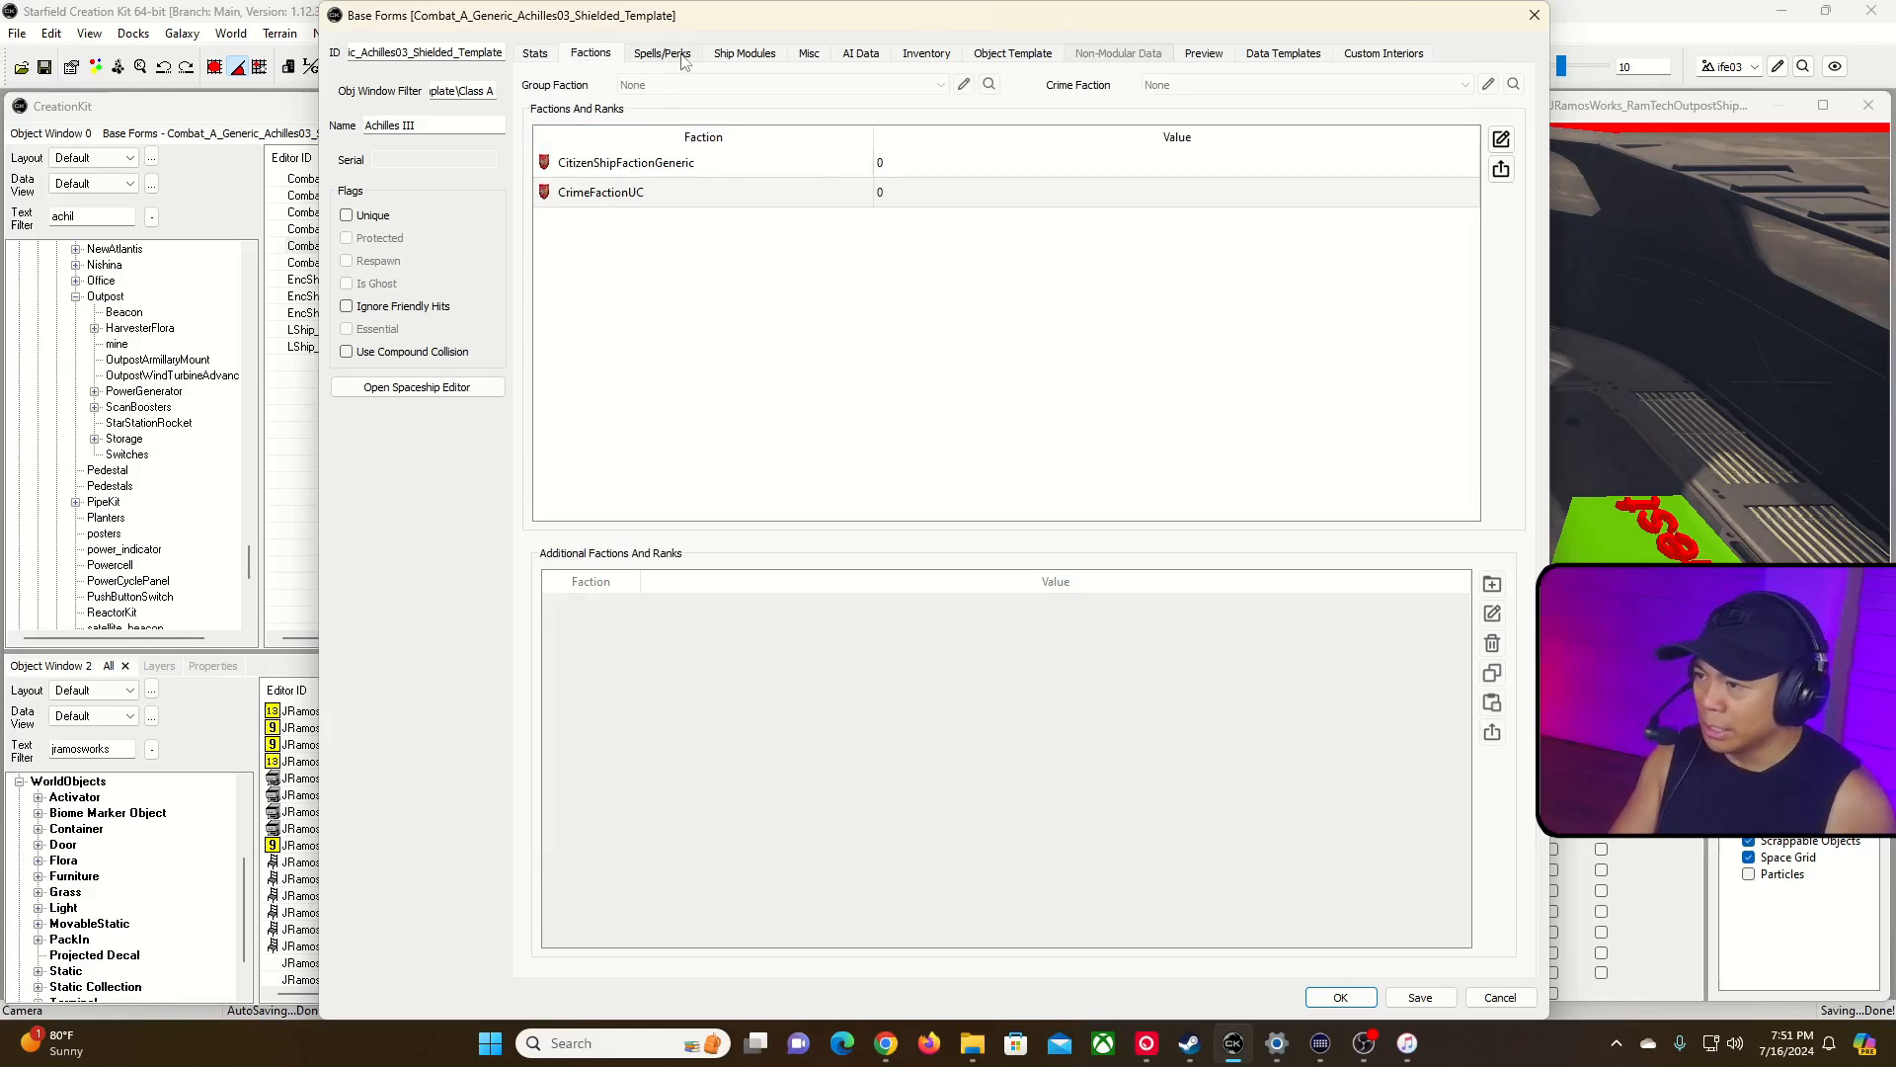
{"action": "left_click", "coordinate": [928, 56]}
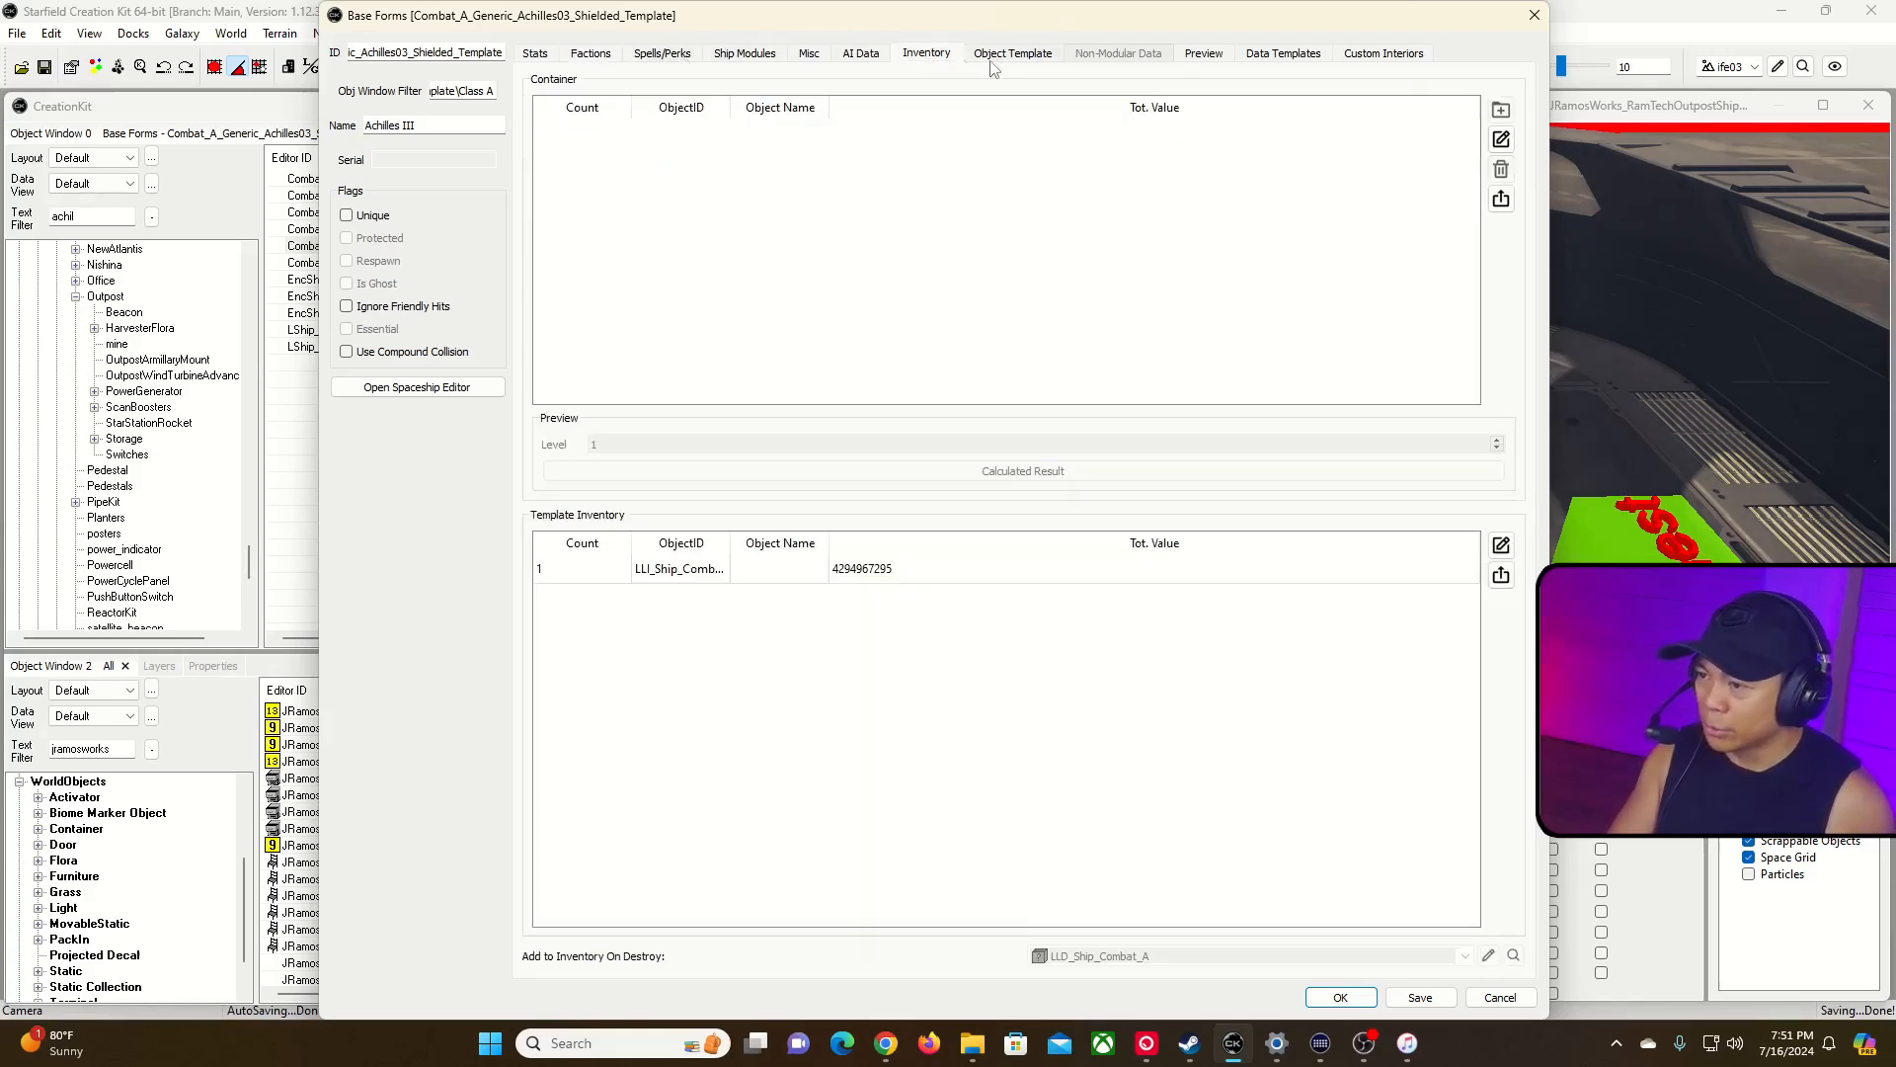
{"action": "left_click", "coordinate": [681, 574]}
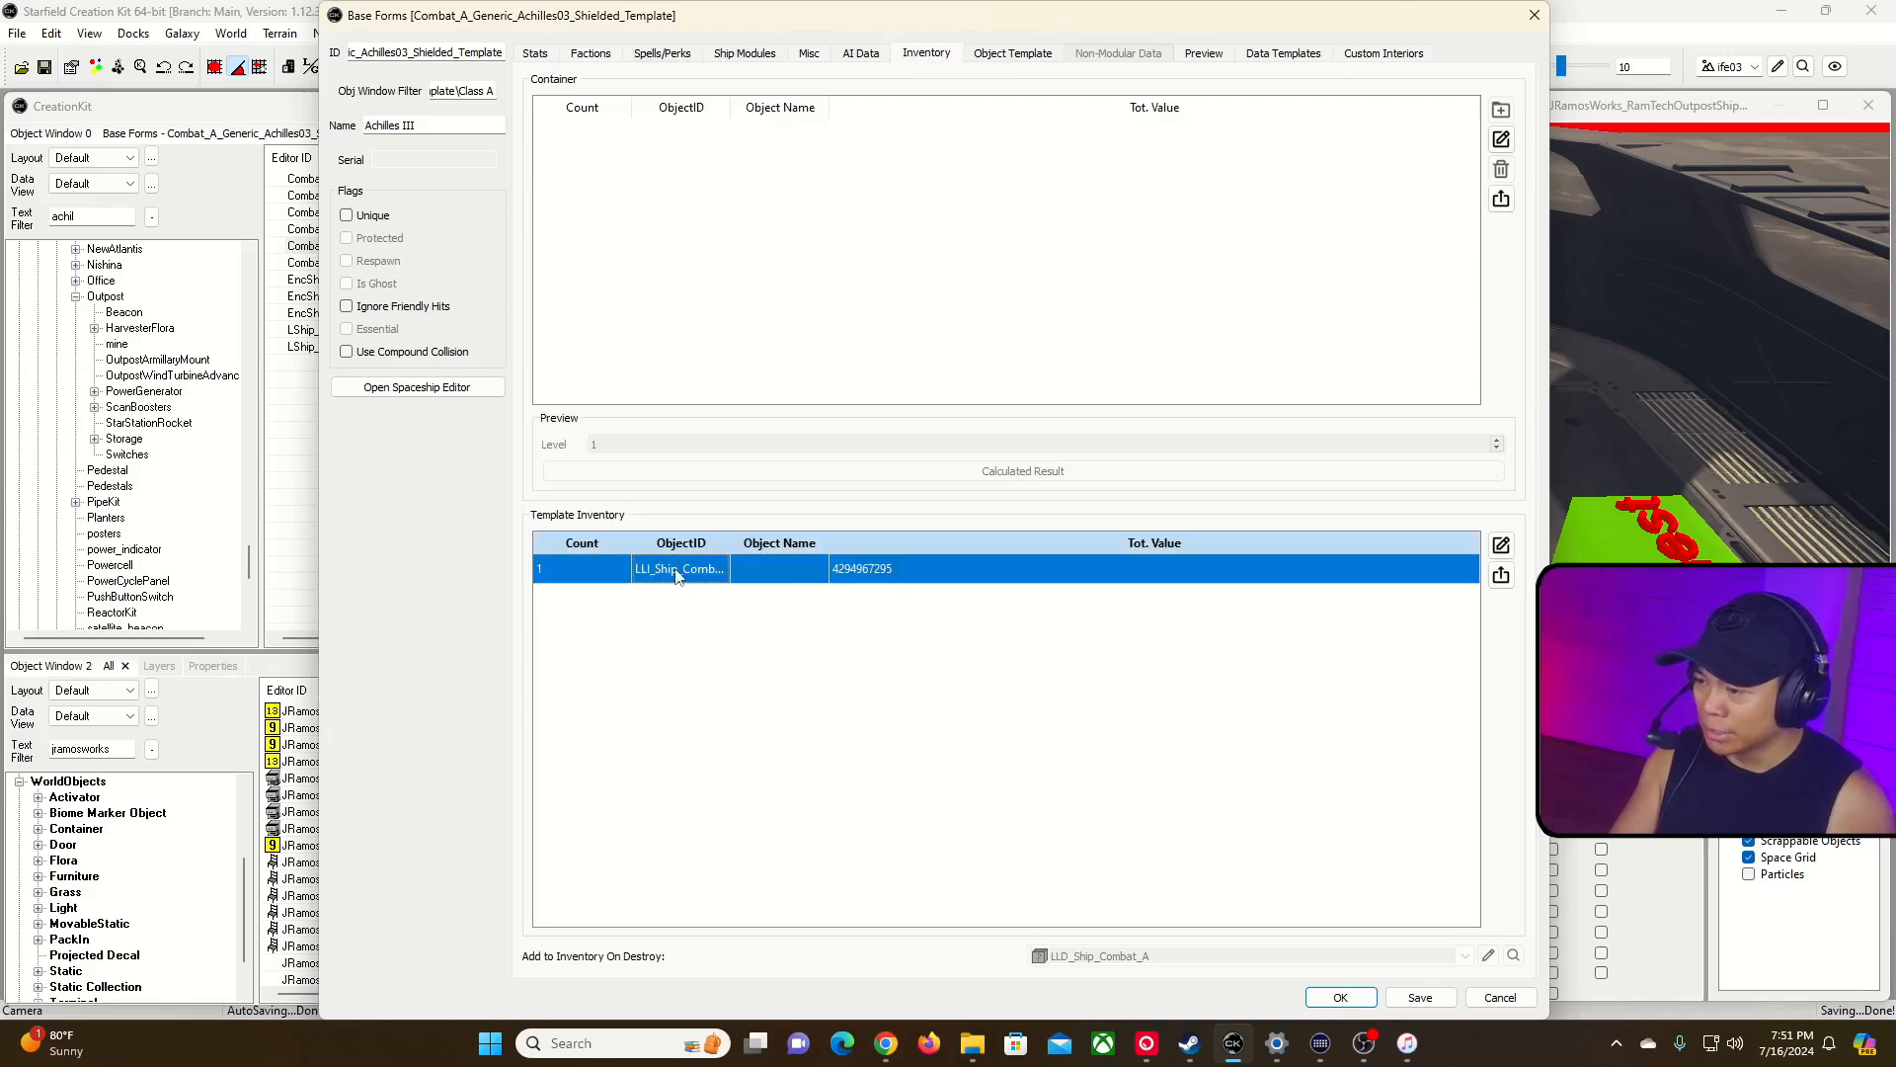
{"action": "left_click", "coordinate": [1286, 55]}
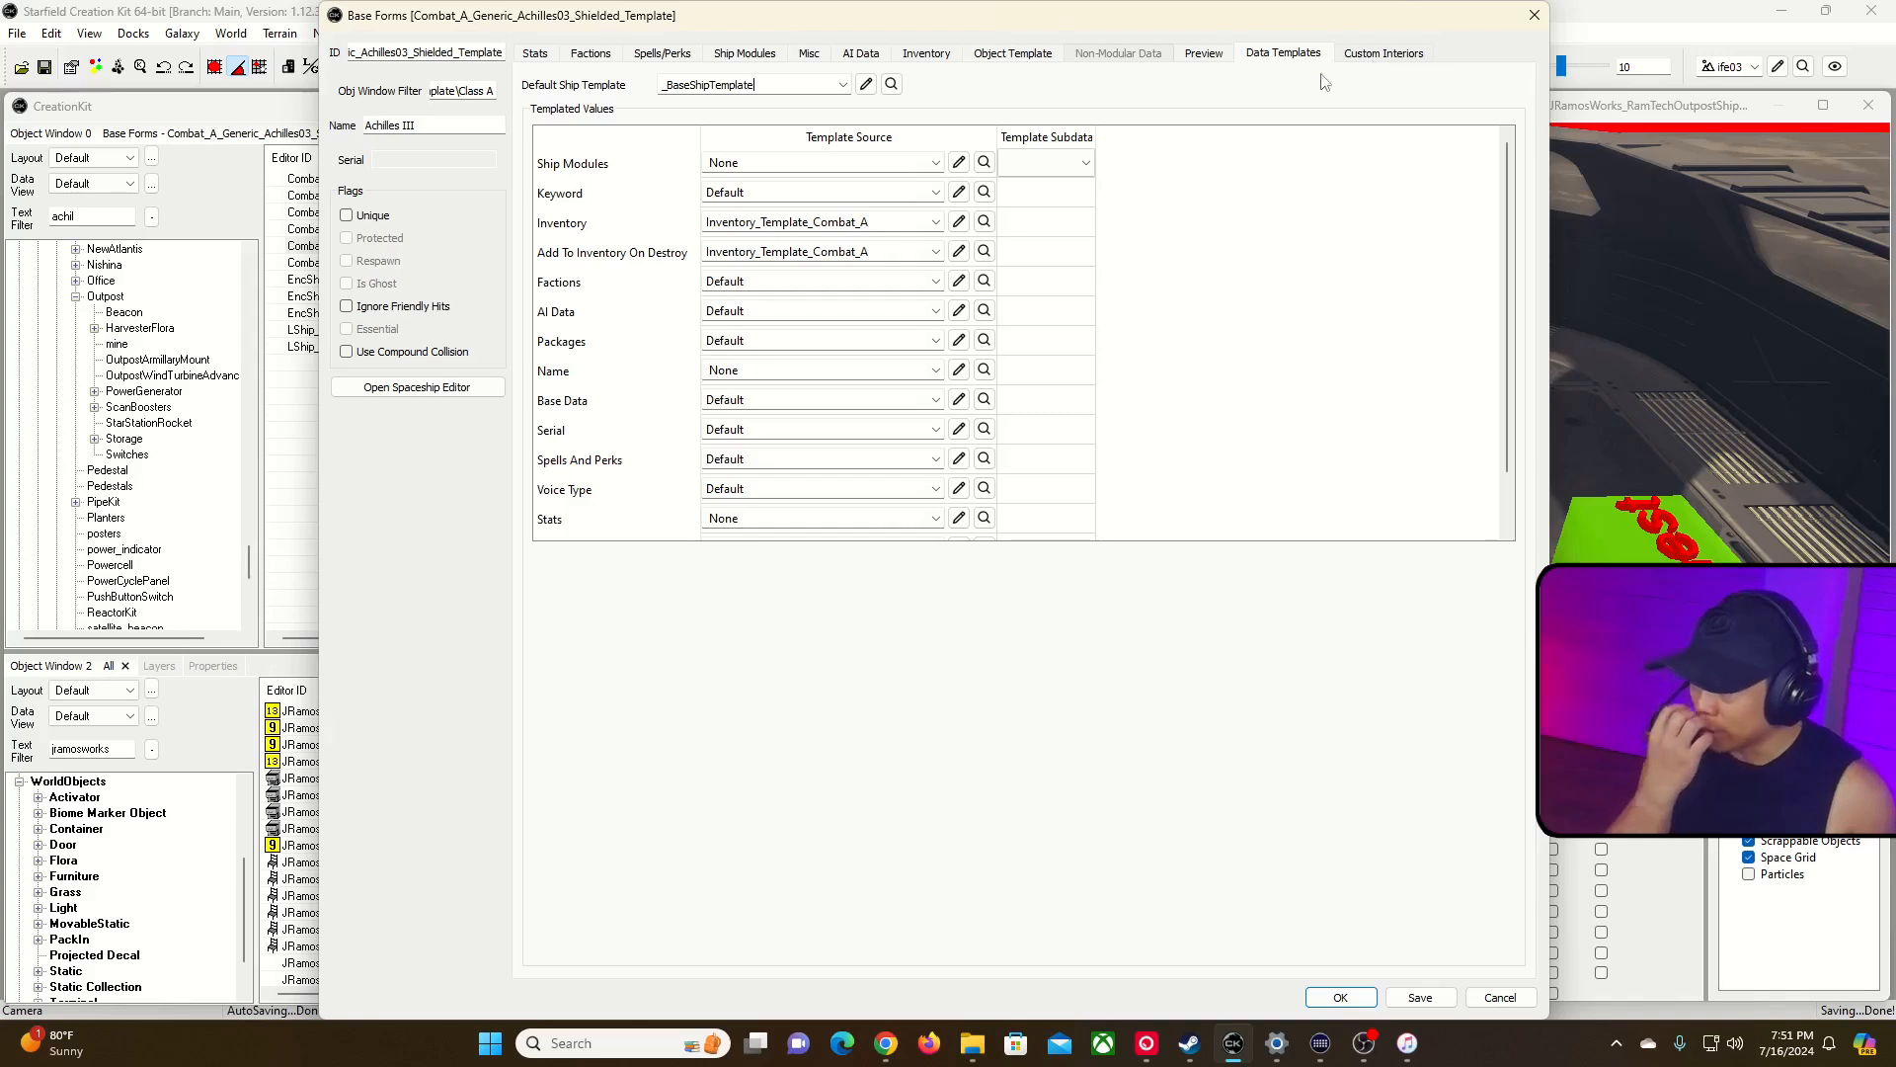
{"action": "left_click", "coordinate": [934, 222]}
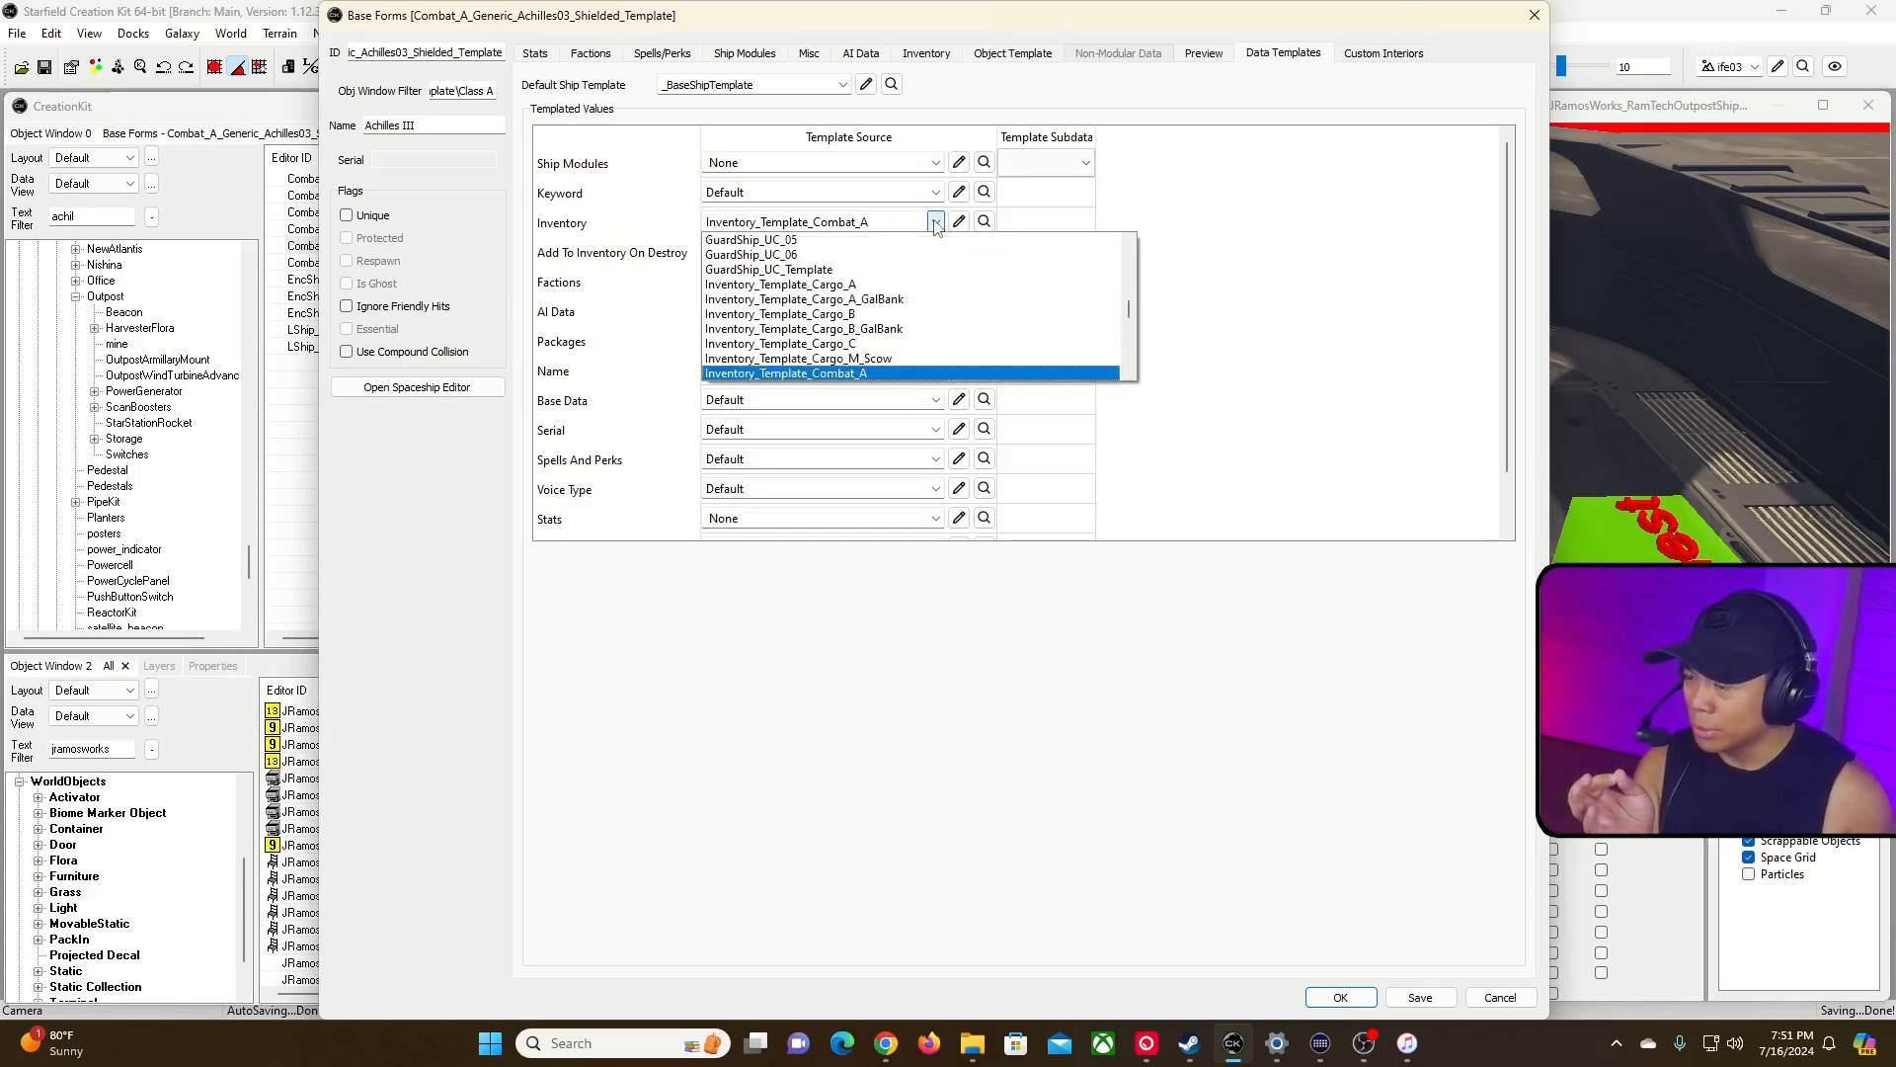
{"action": "left_click", "coordinate": [935, 222]}
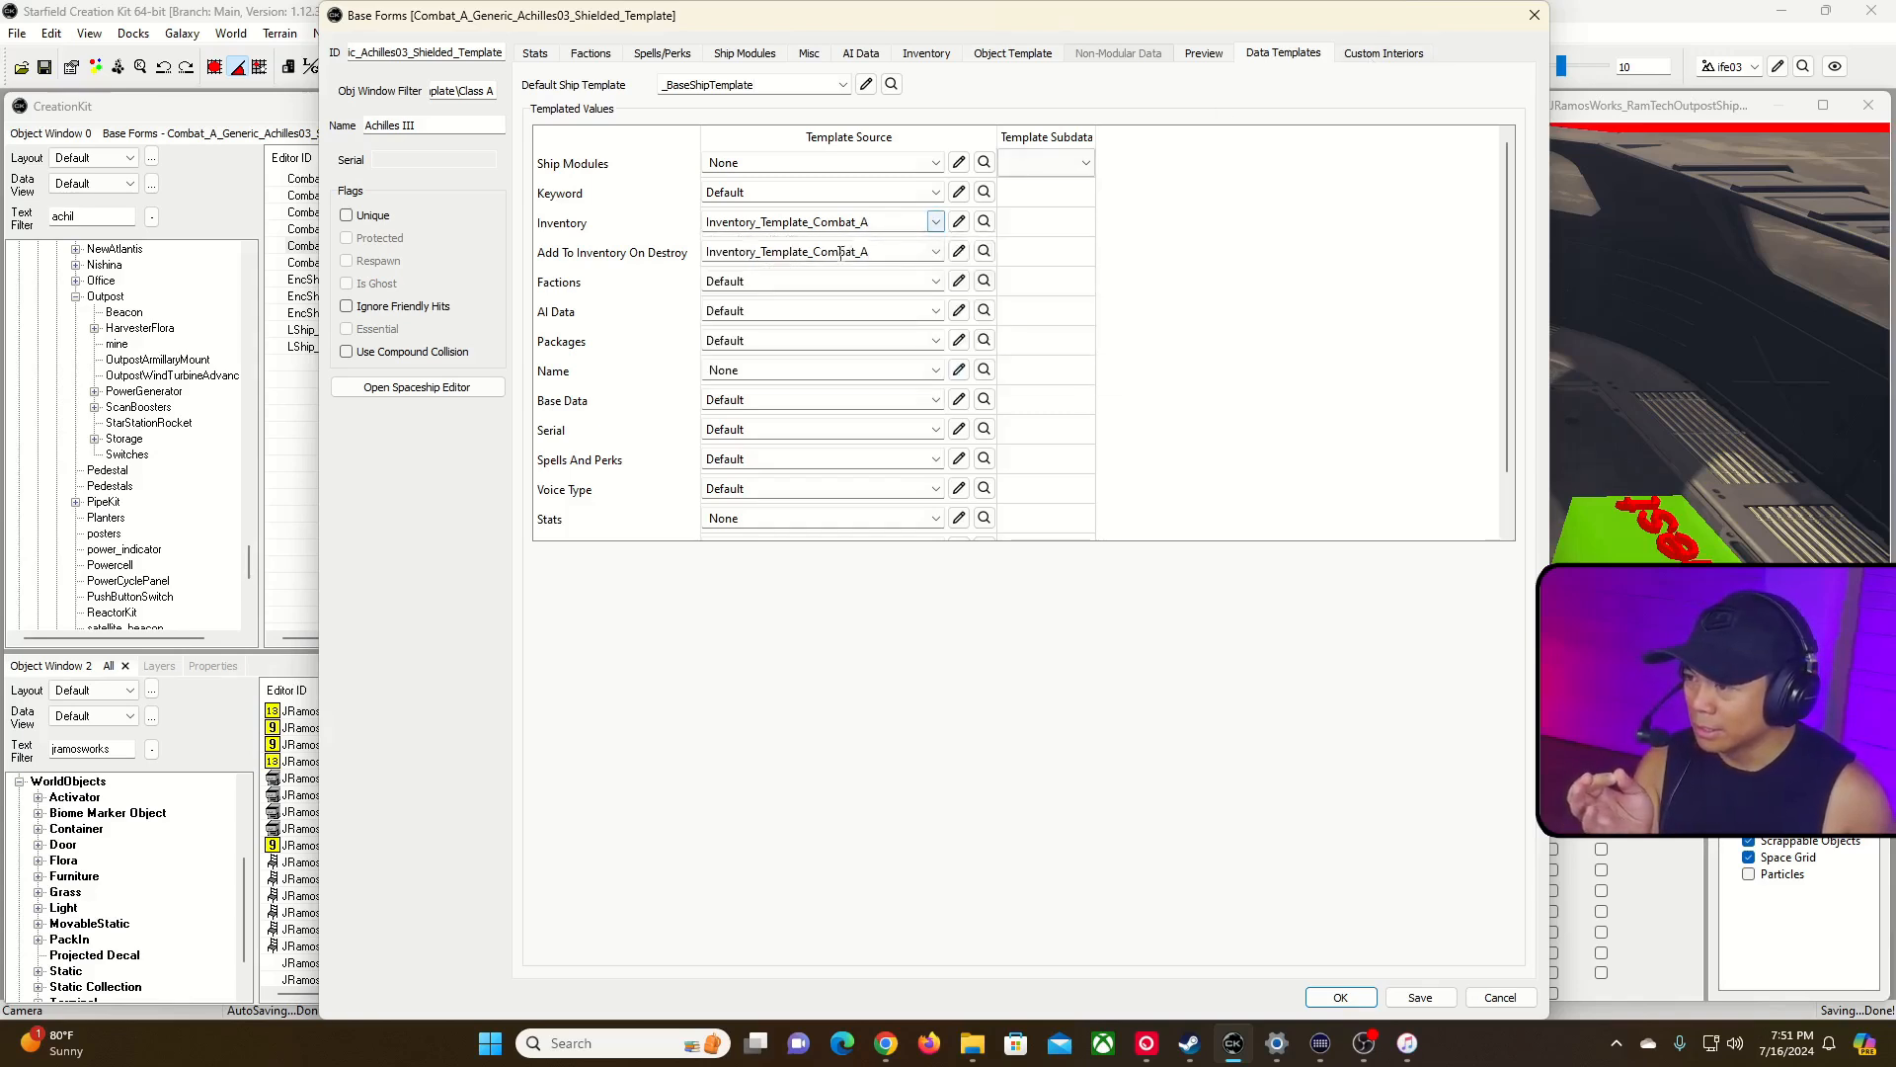
{"action": "double_click", "coordinate": [933, 255]}
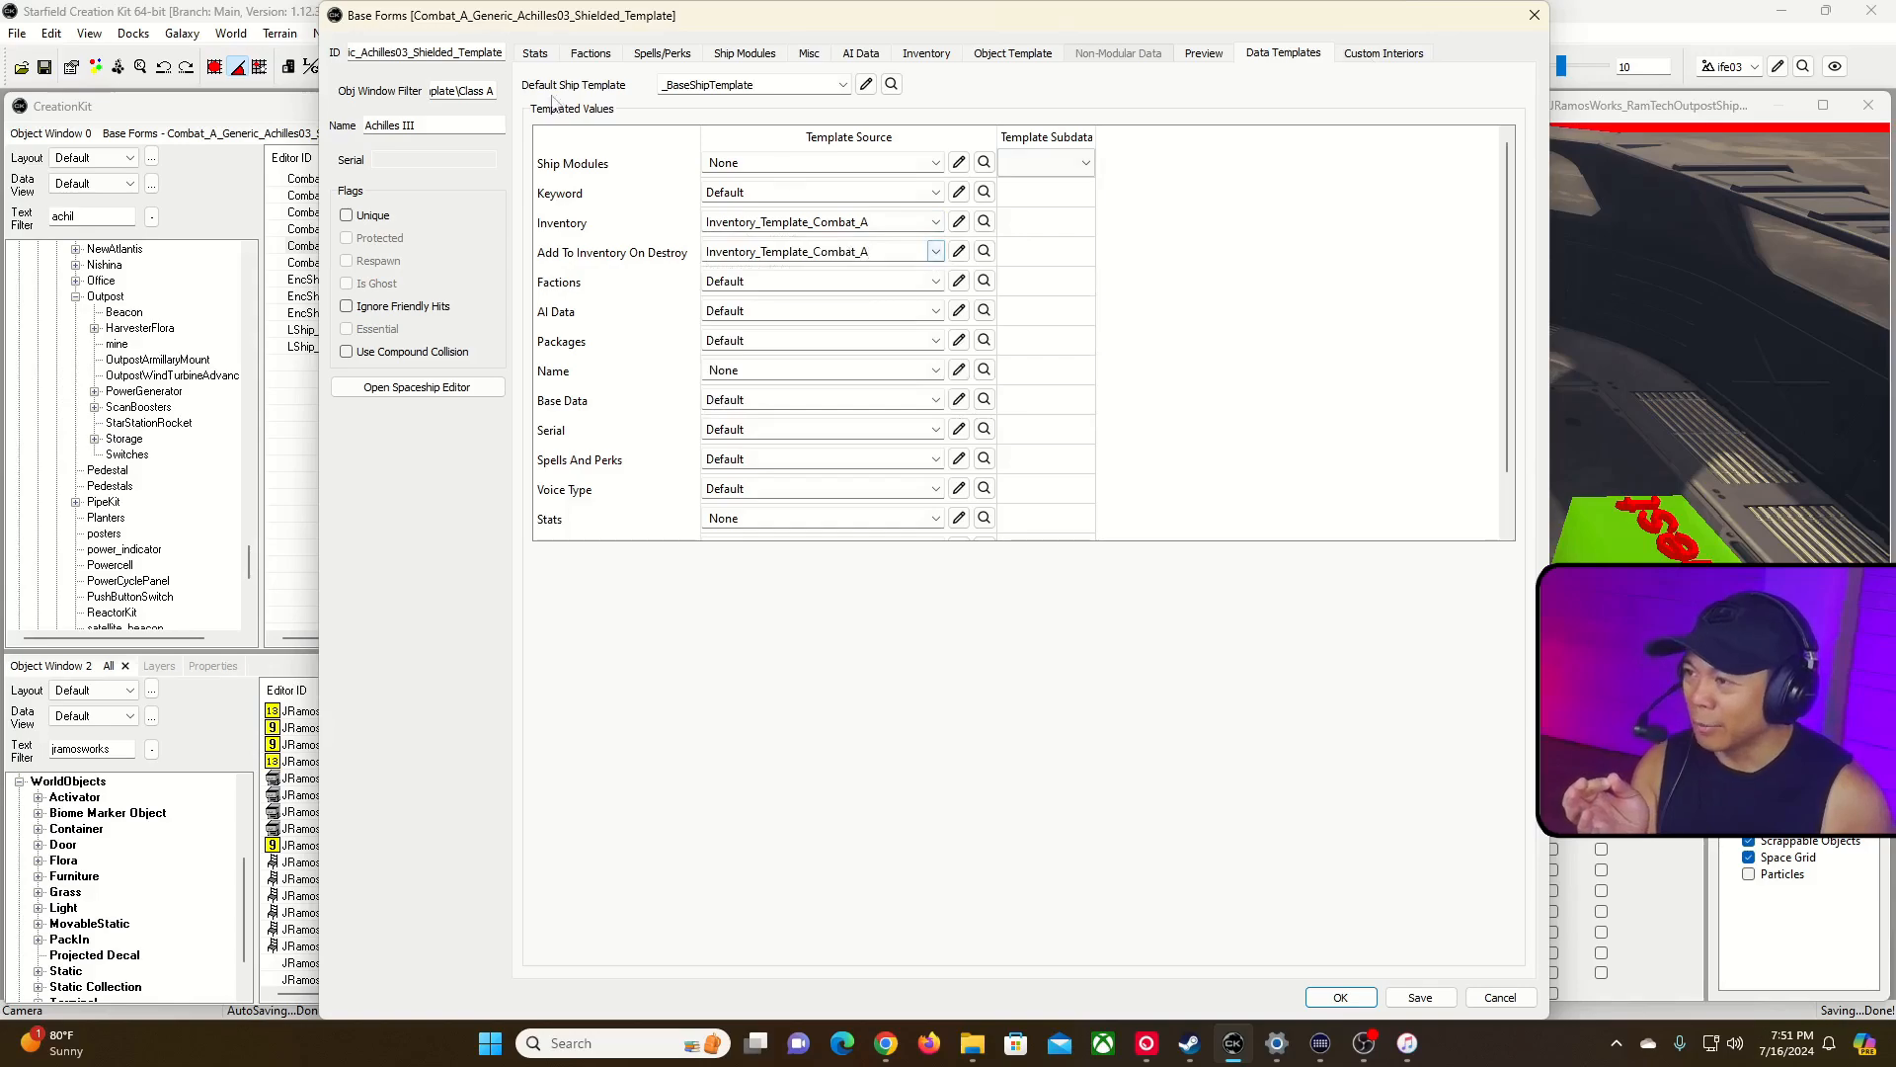
{"action": "left_click", "coordinate": [531, 56]}
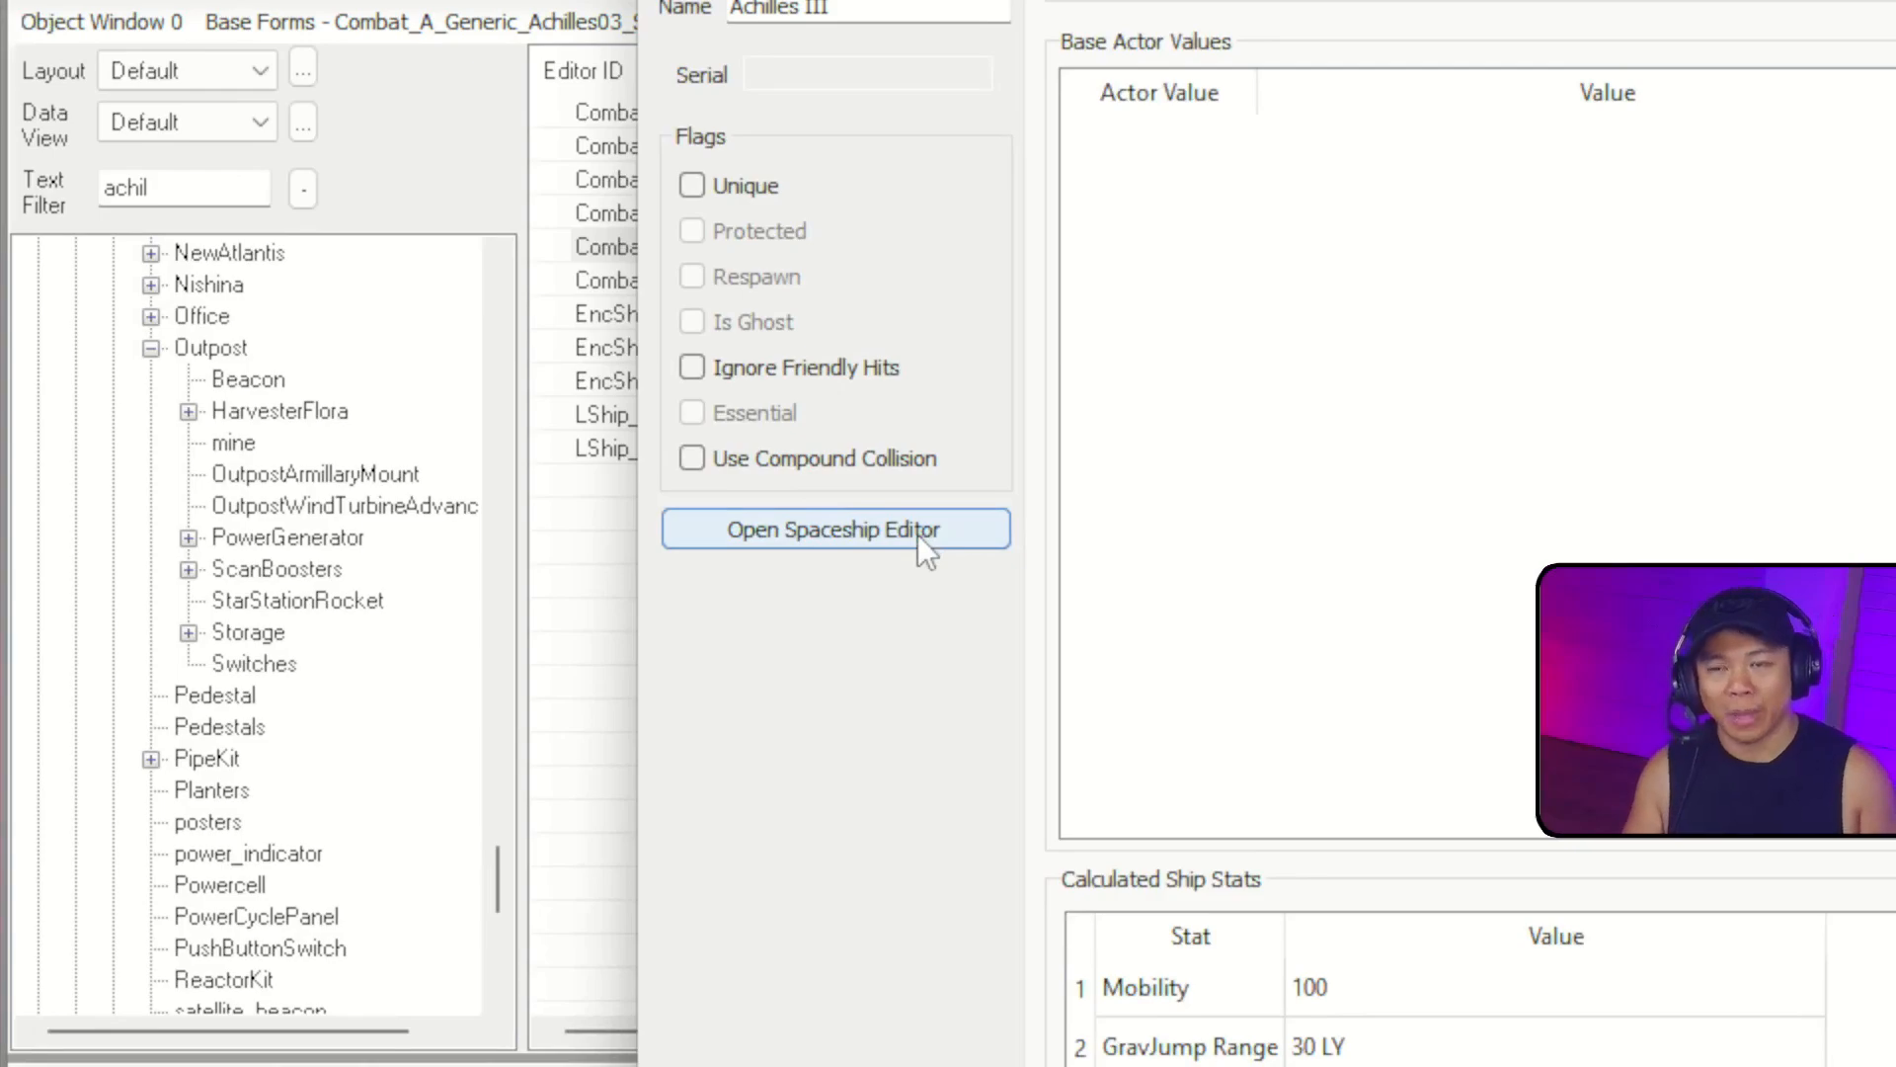
Open the Achilles III ship in the Spaceship Editor and dismiss the warnings that appear.
{"action": "left_click", "coordinate": [896, 542]}
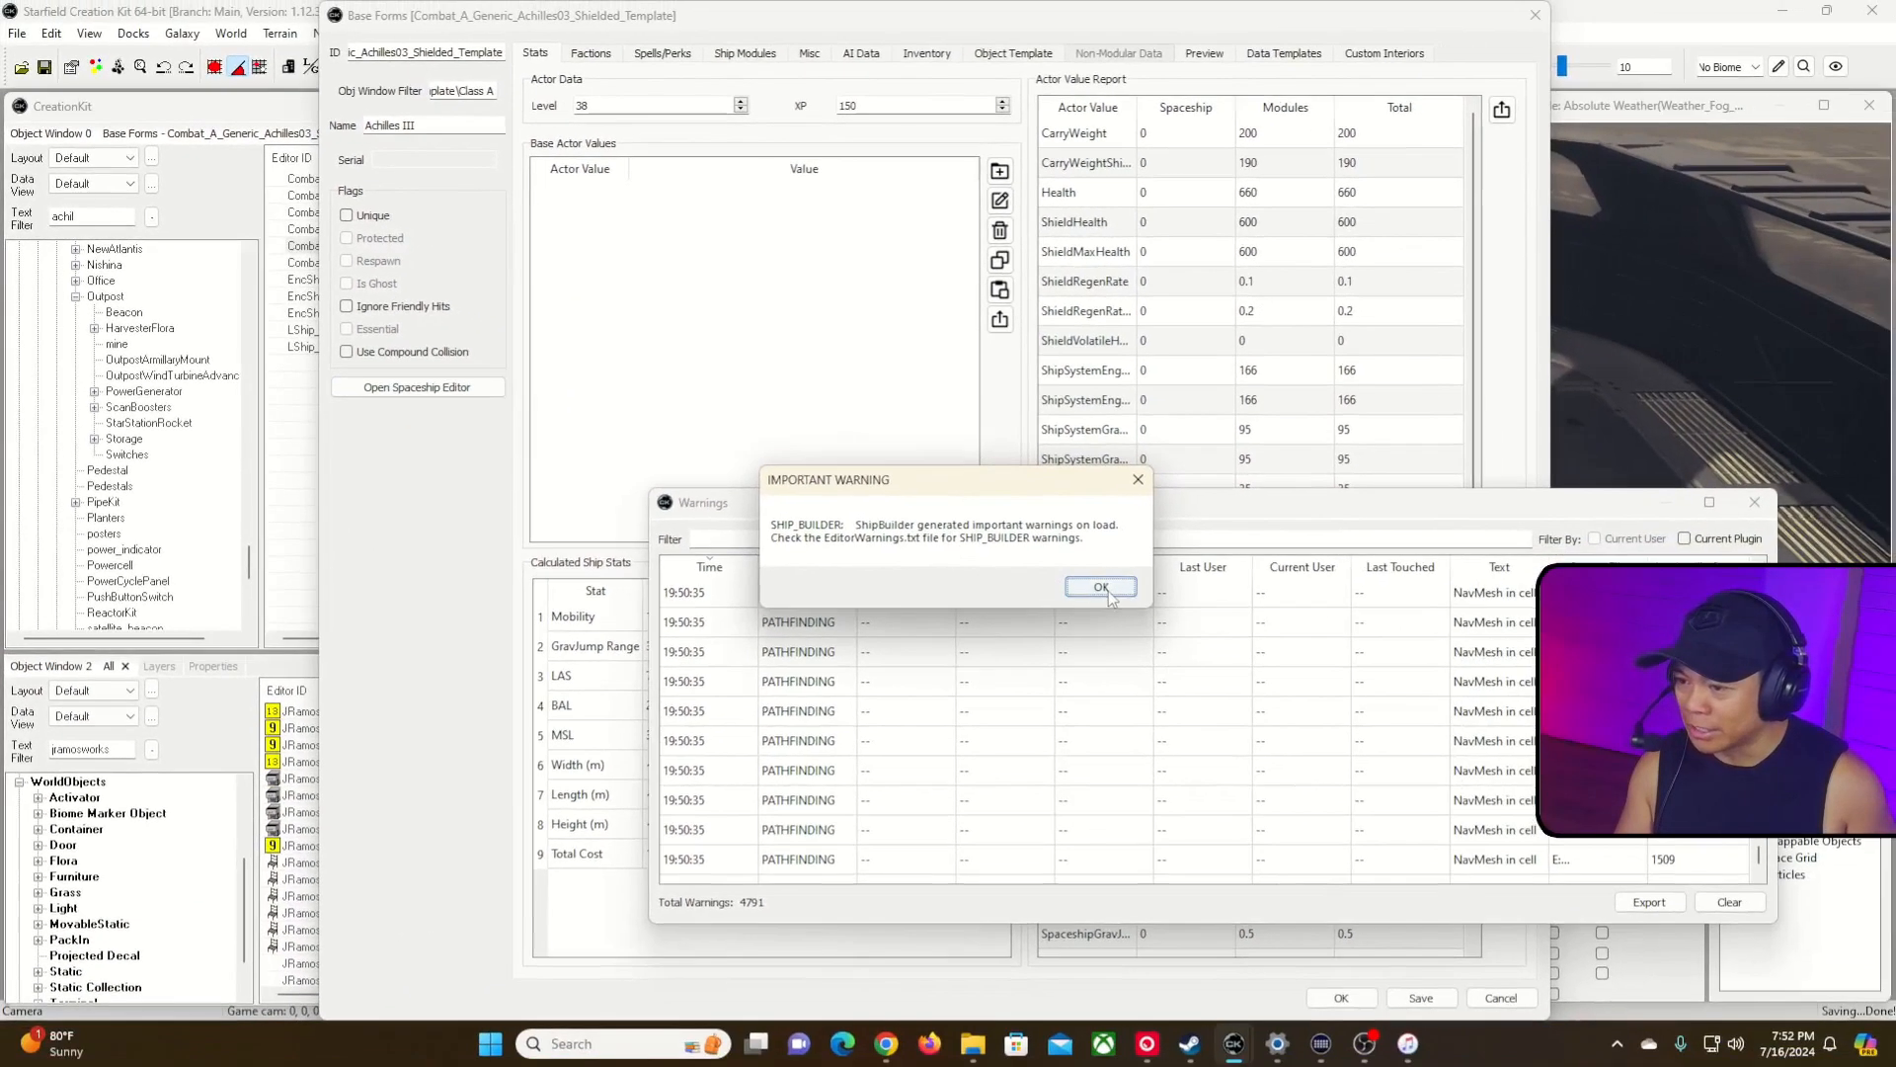
{"action": "left_click", "coordinate": [1112, 593]}
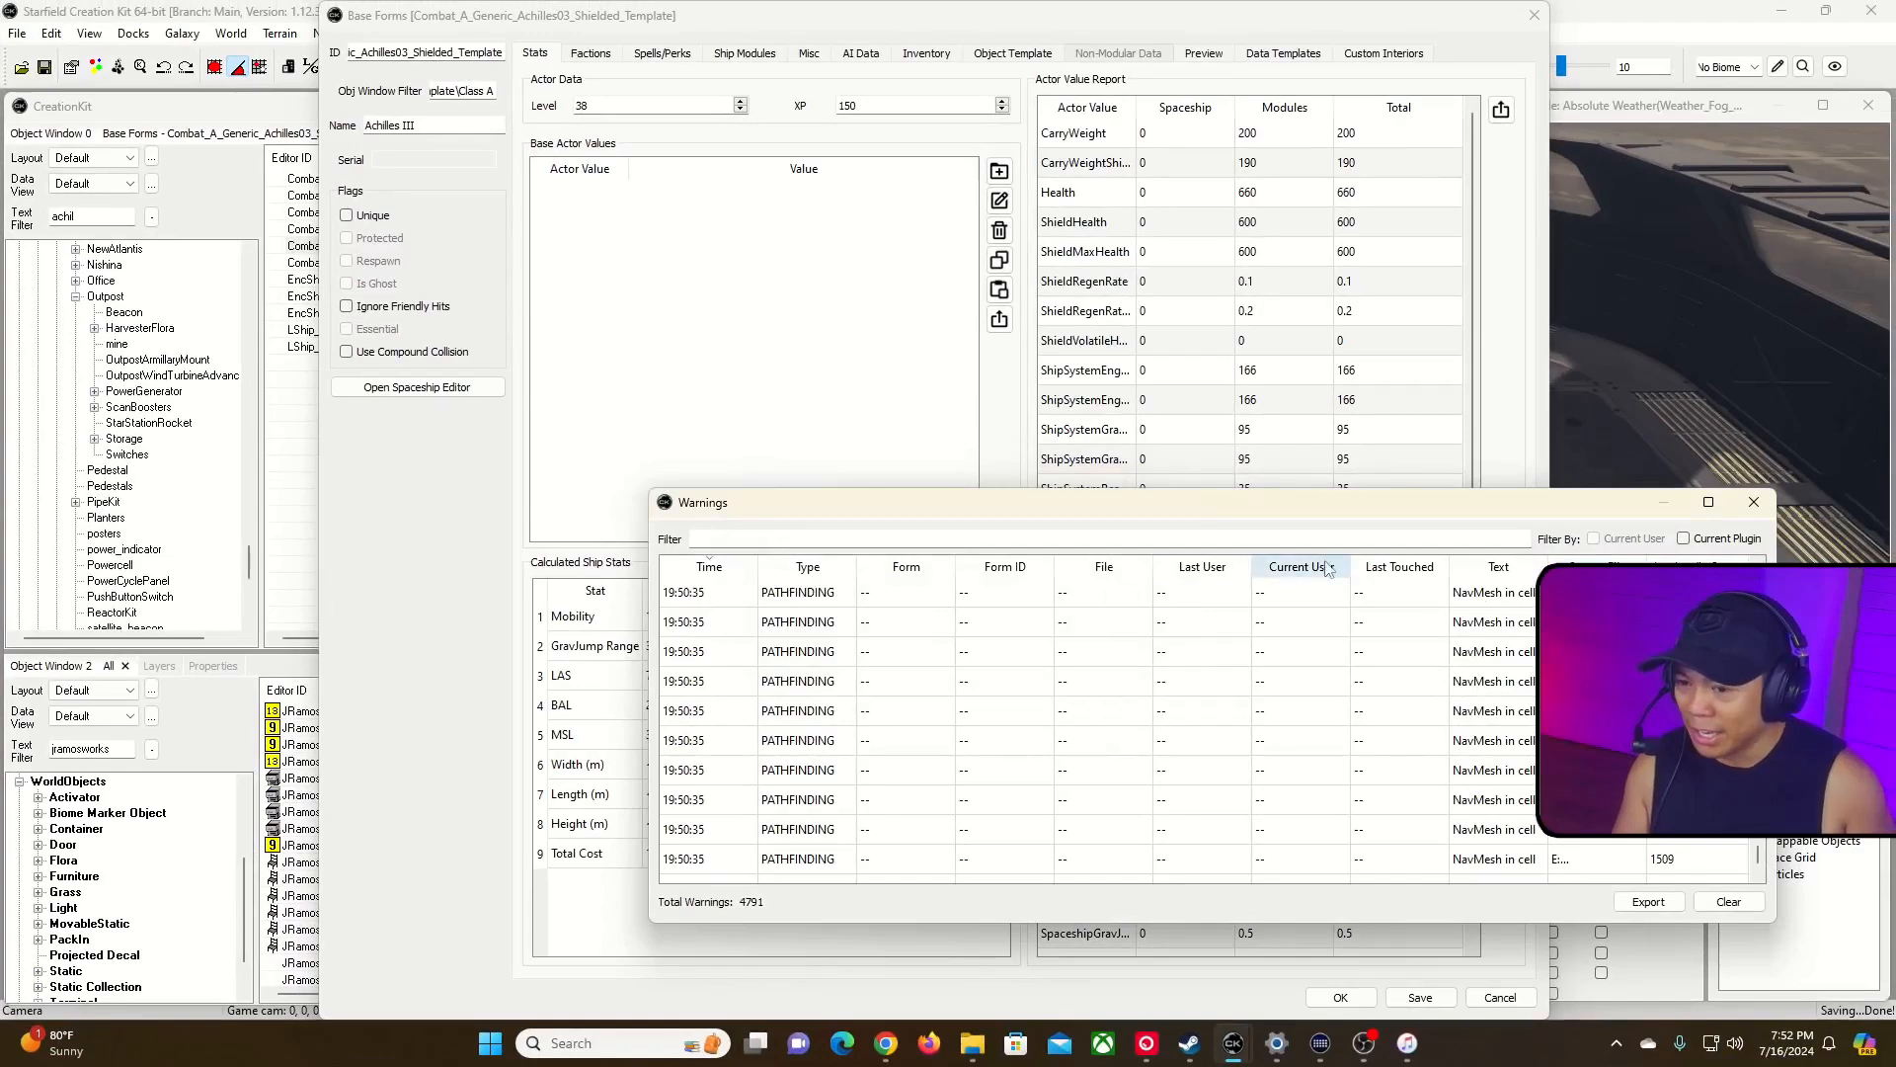
{"action": "left_click", "coordinate": [1754, 503]}
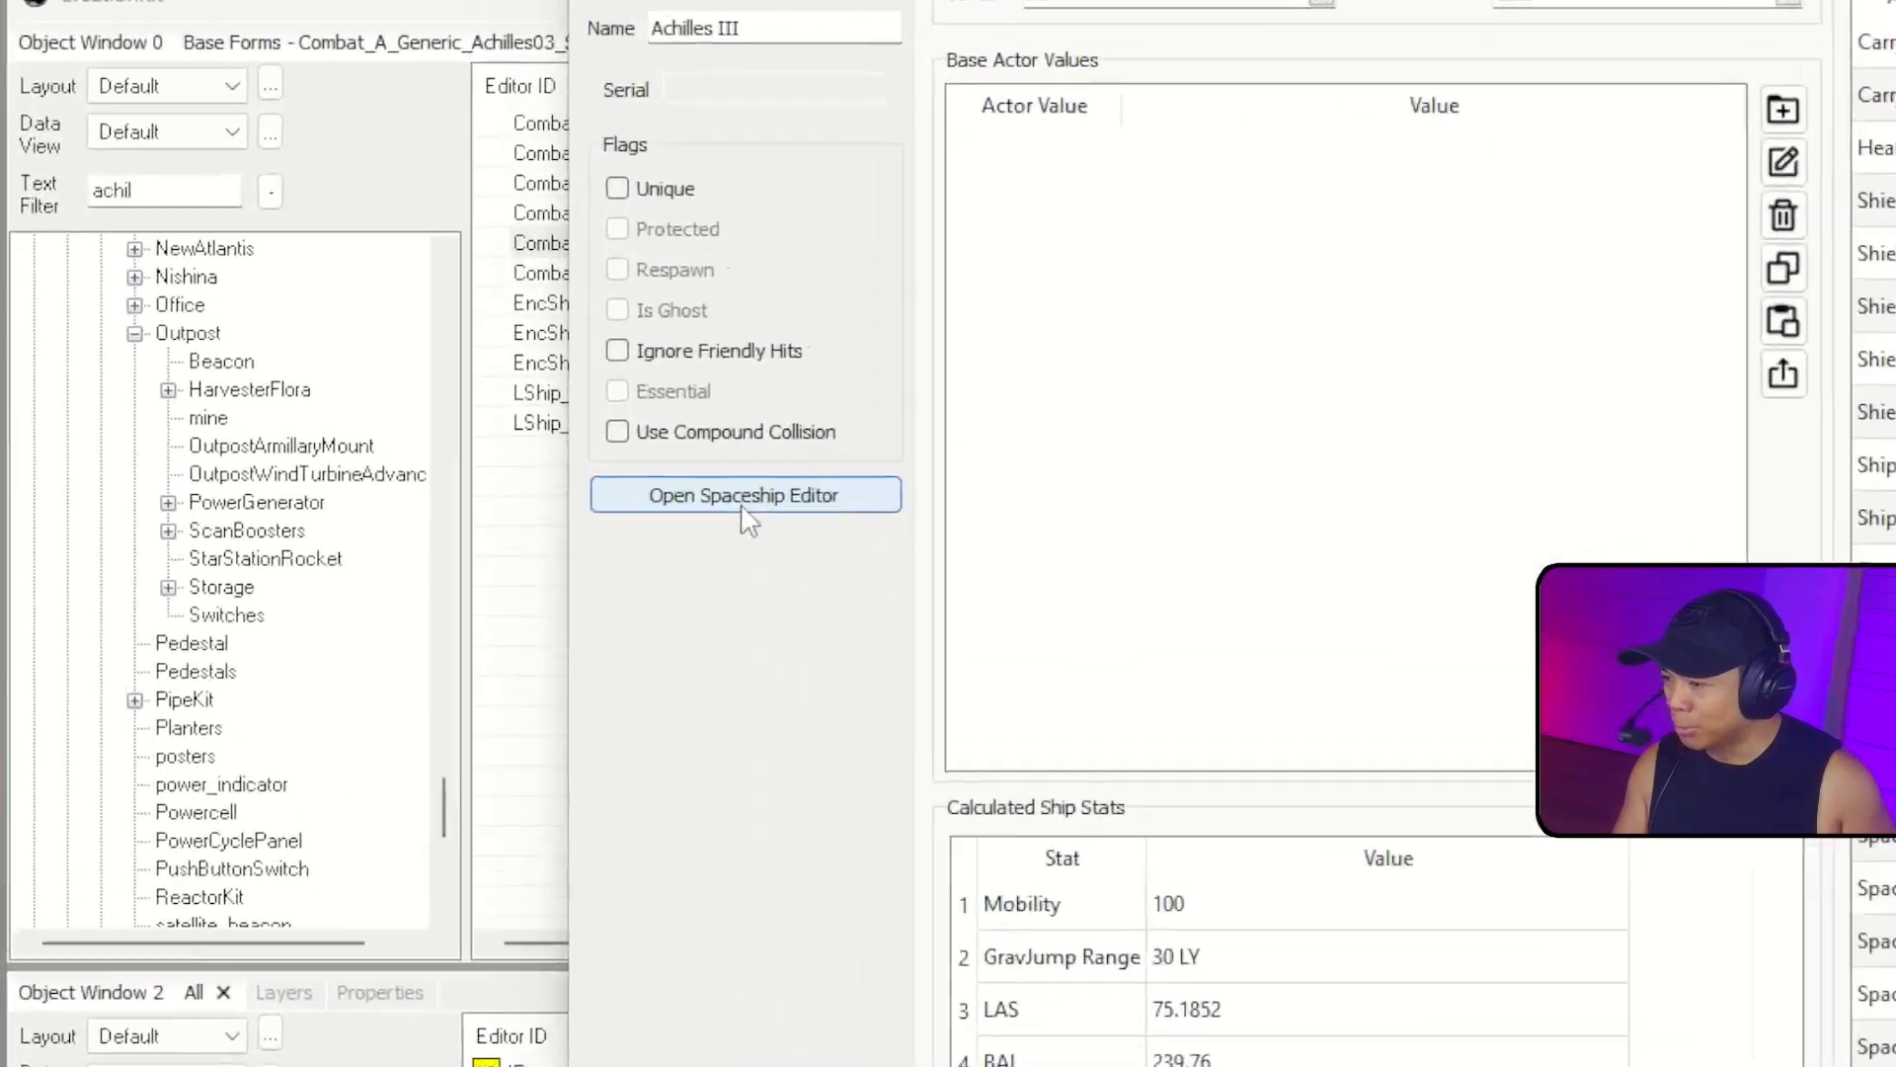
{"action": "left_click", "coordinate": [748, 499]}
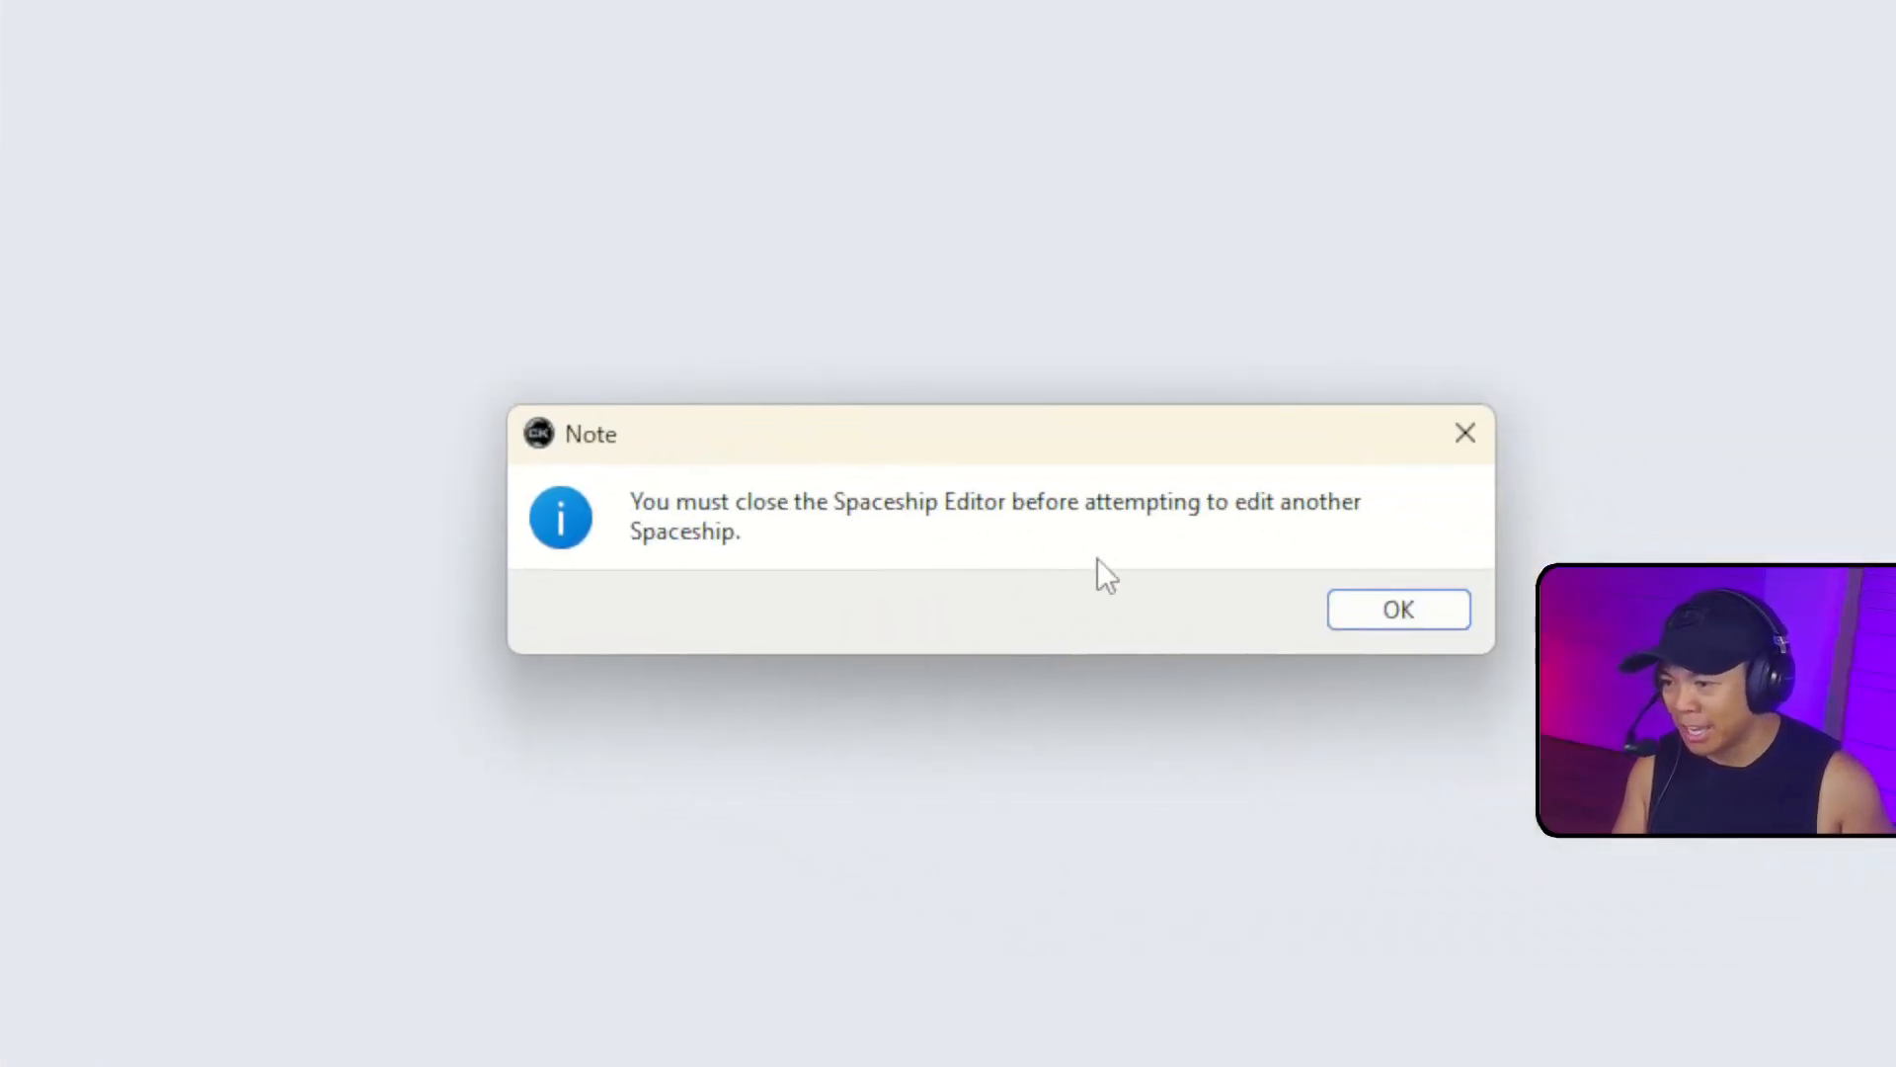
{"action": "left_click", "coordinate": [1448, 613]}
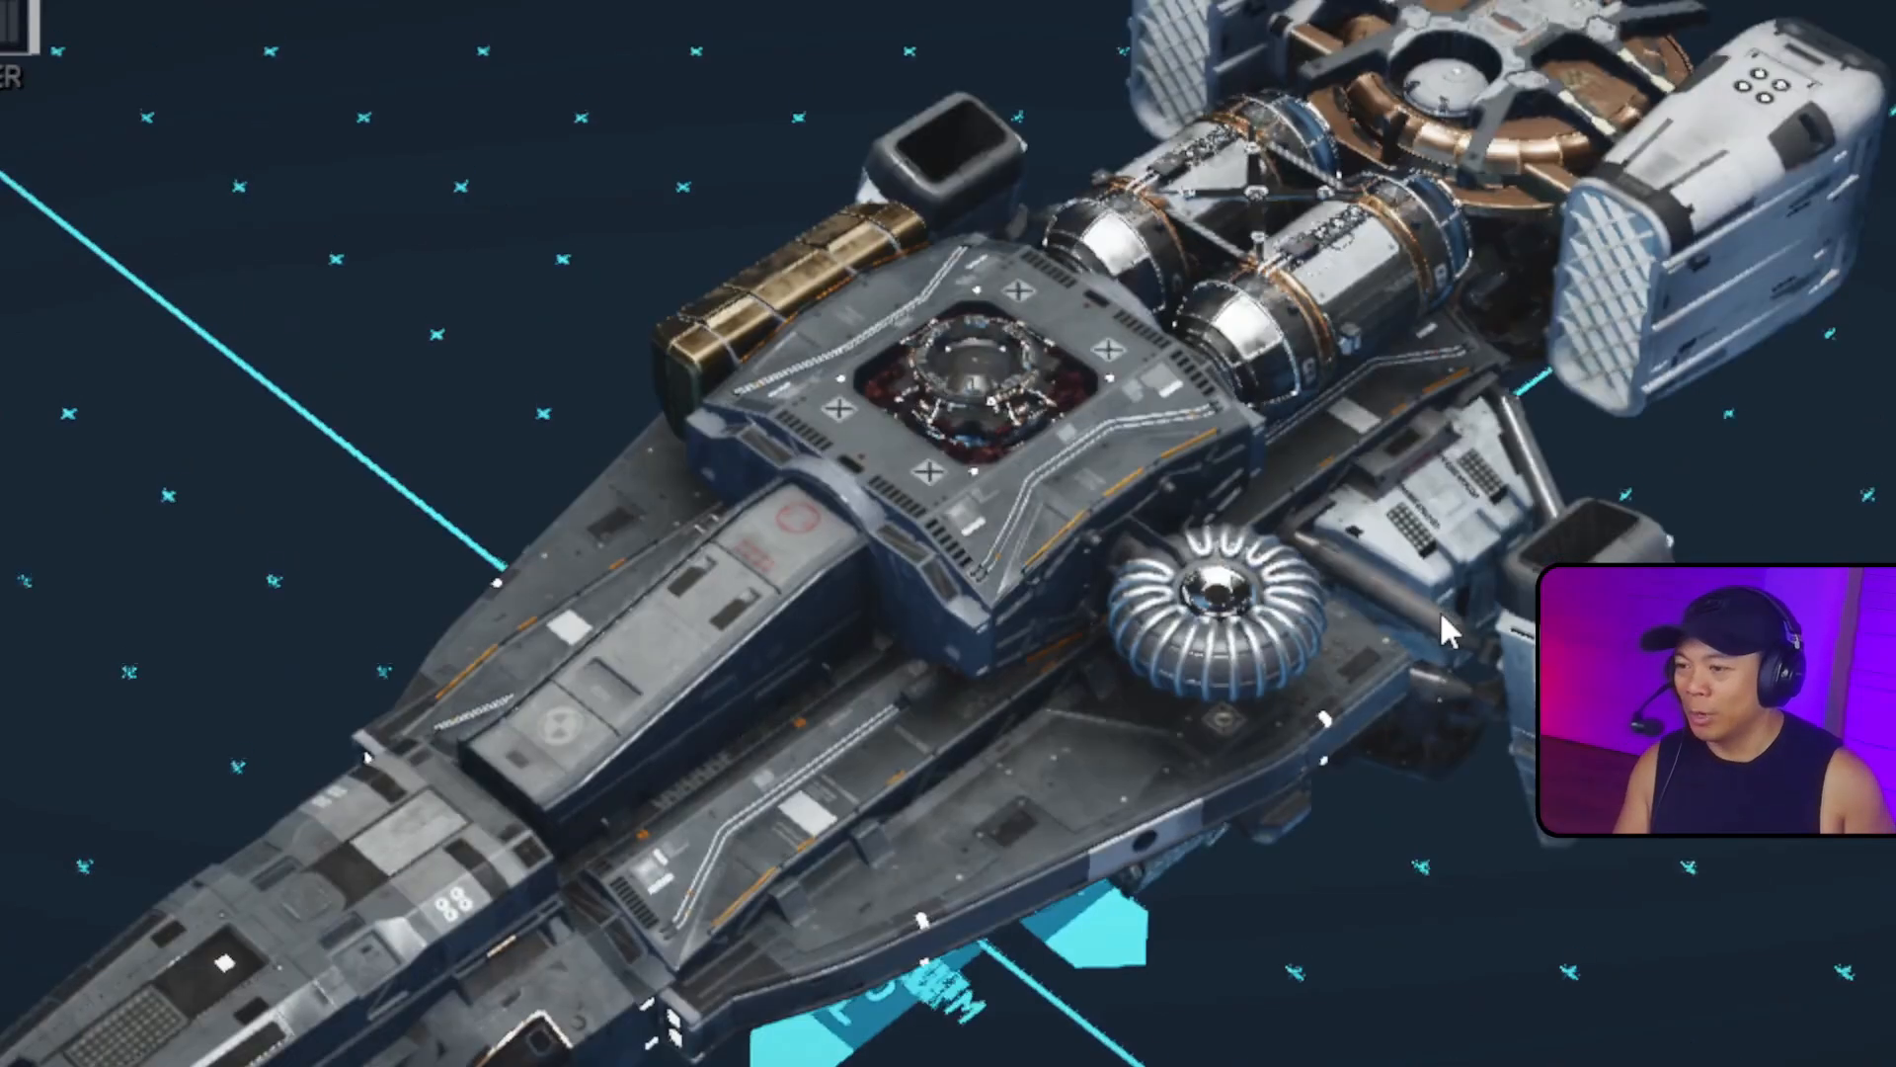
Try moving the Bastille S83 shield generator off the ship's port side and placing it one level lower, at -1.
{"action": "left_click", "coordinate": [1438, 608]}
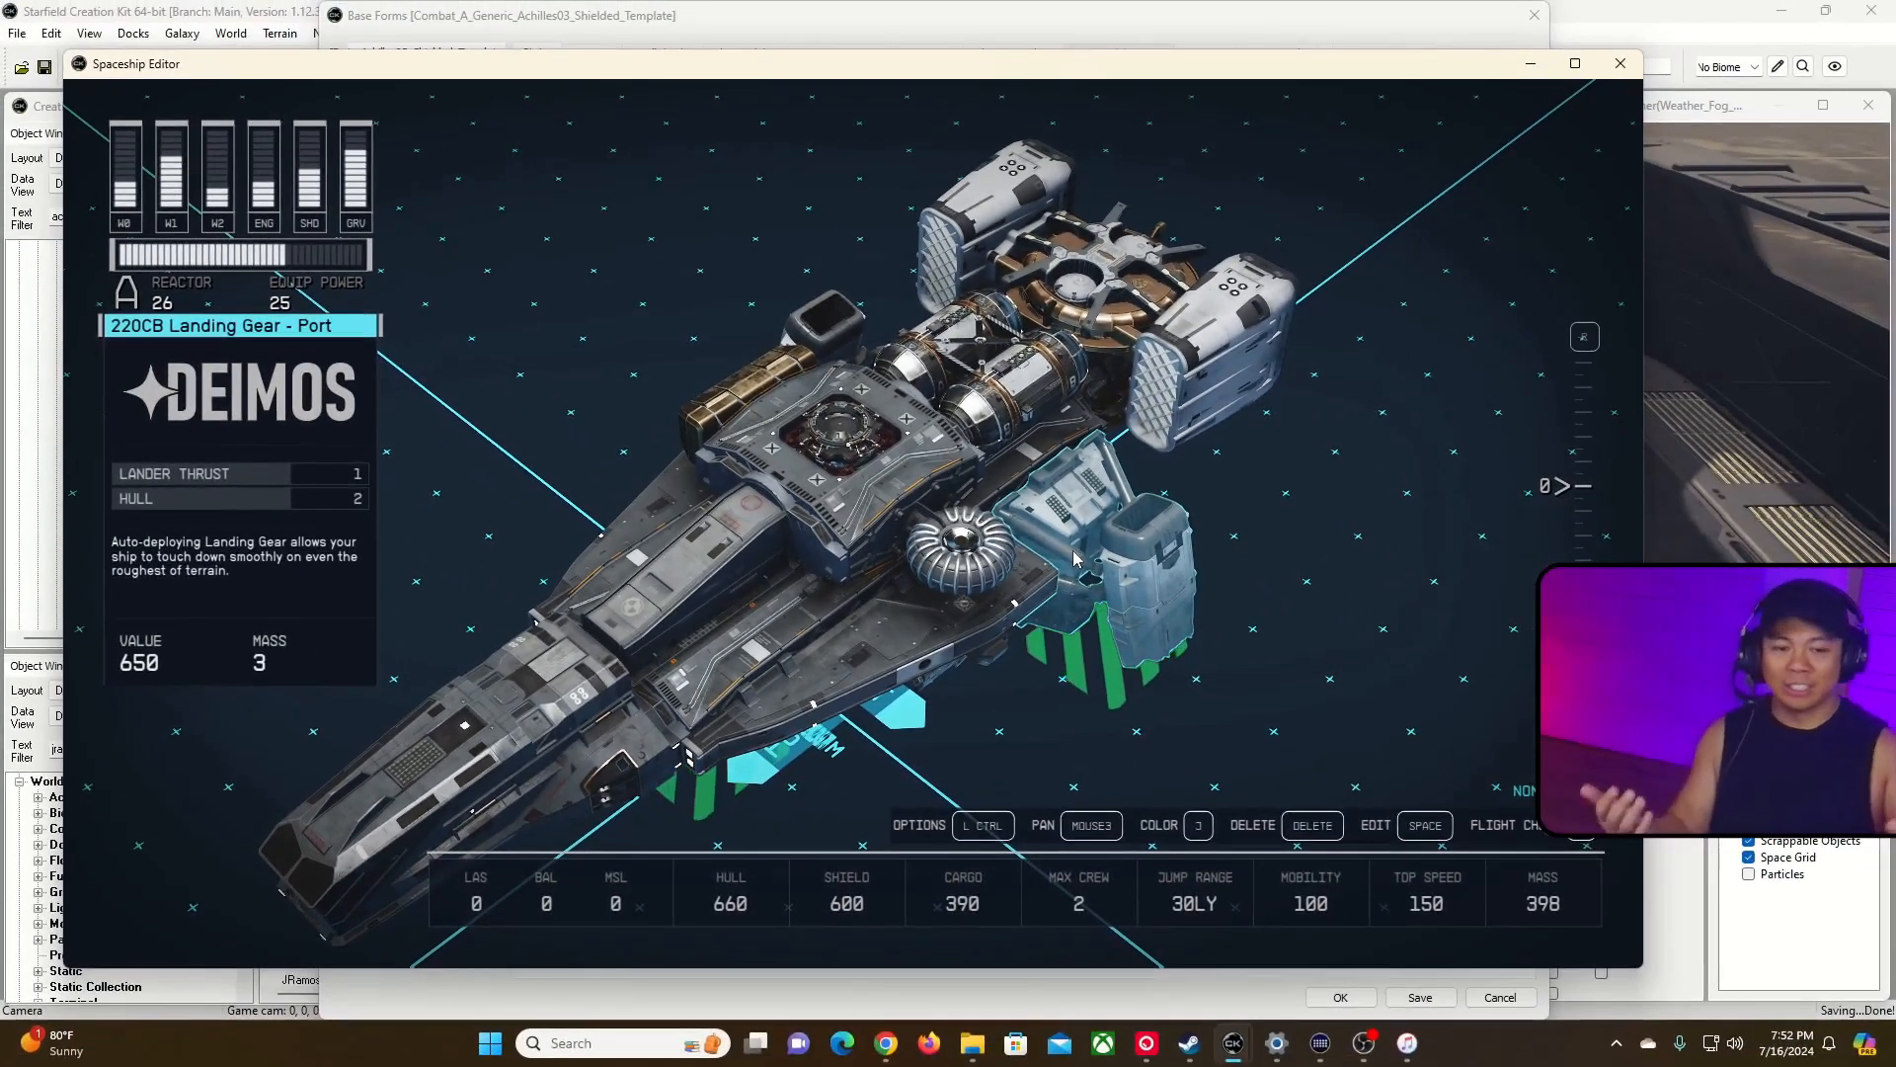
{"action": "left_click", "coordinate": [897, 89]}
{"action": "left_click_drag", "start_coordinate": [897, 89], "coordinate": [891, 393]}
{"action": "scroll", "coordinate": [891, 393], "scroll_direction": "up", "scroll_amount": 5}
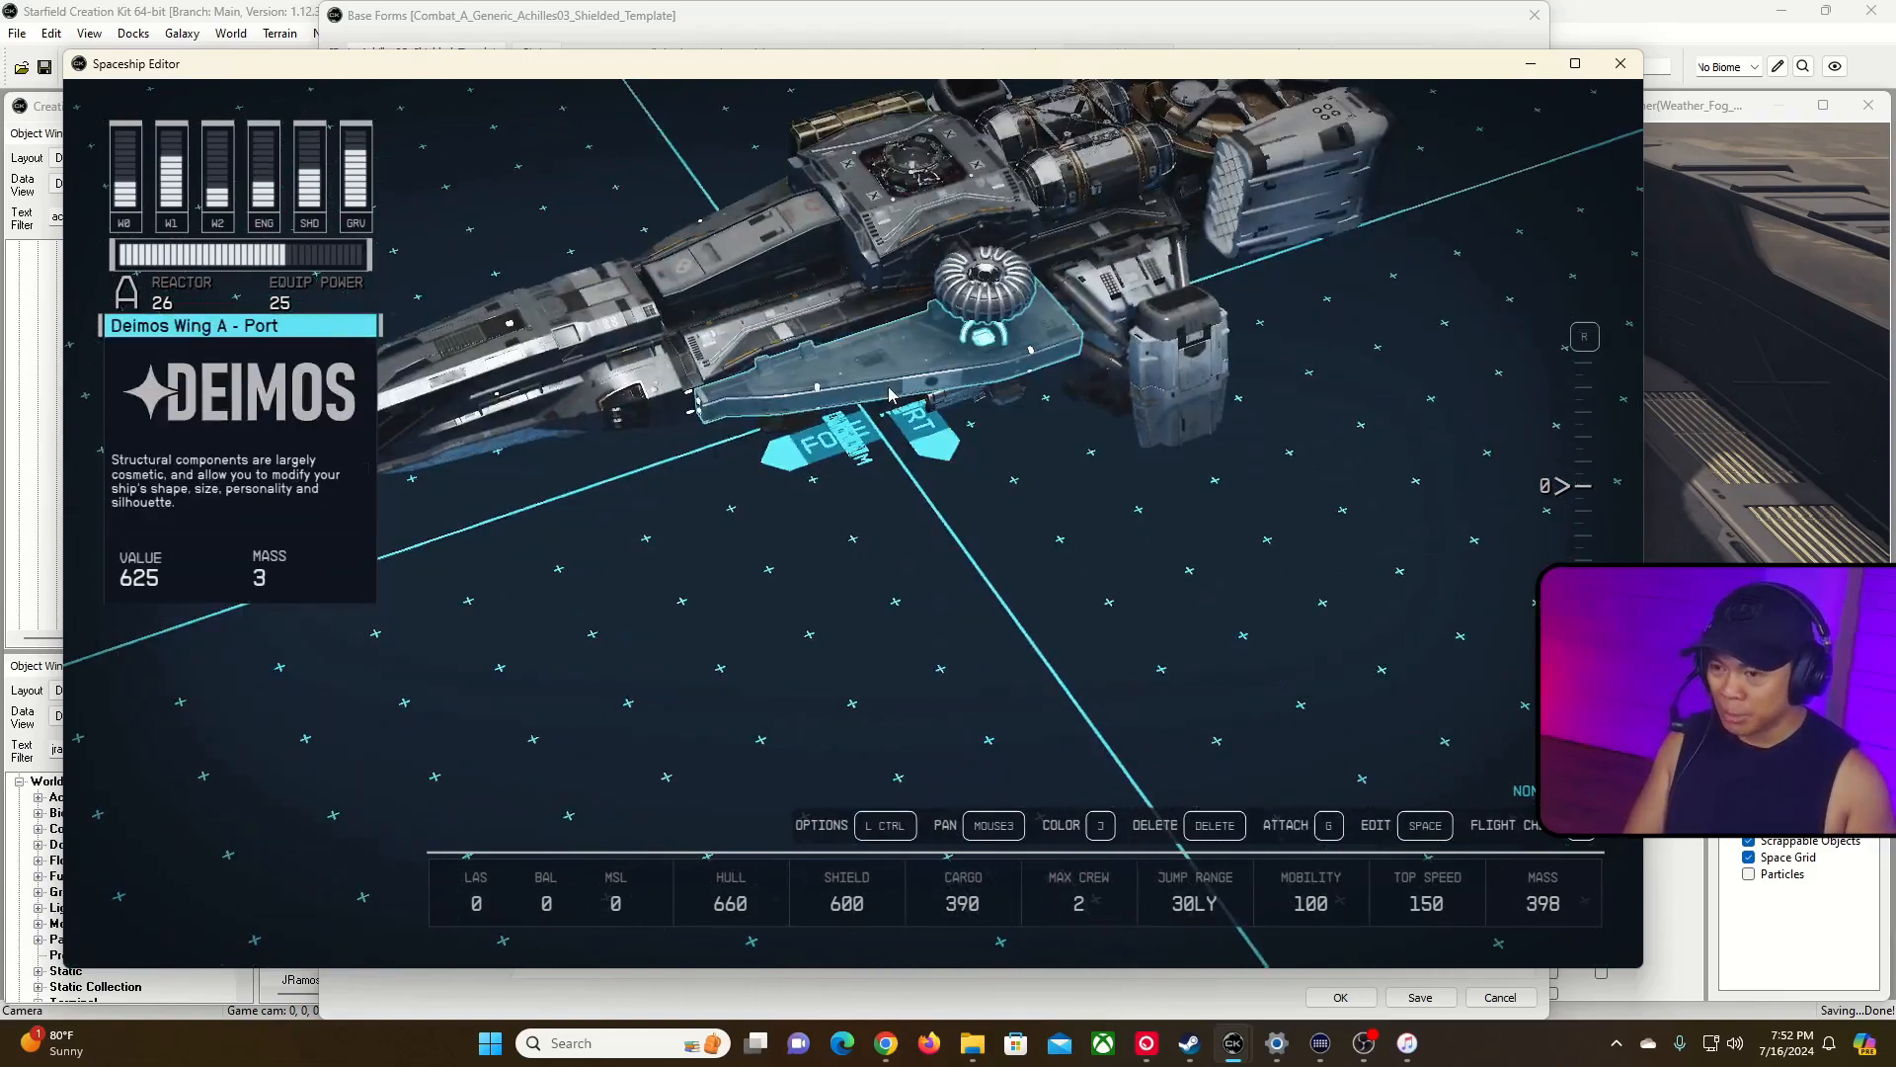
{"action": "scroll", "coordinate": [891, 393], "scroll_direction": "down", "scroll_amount": 5}
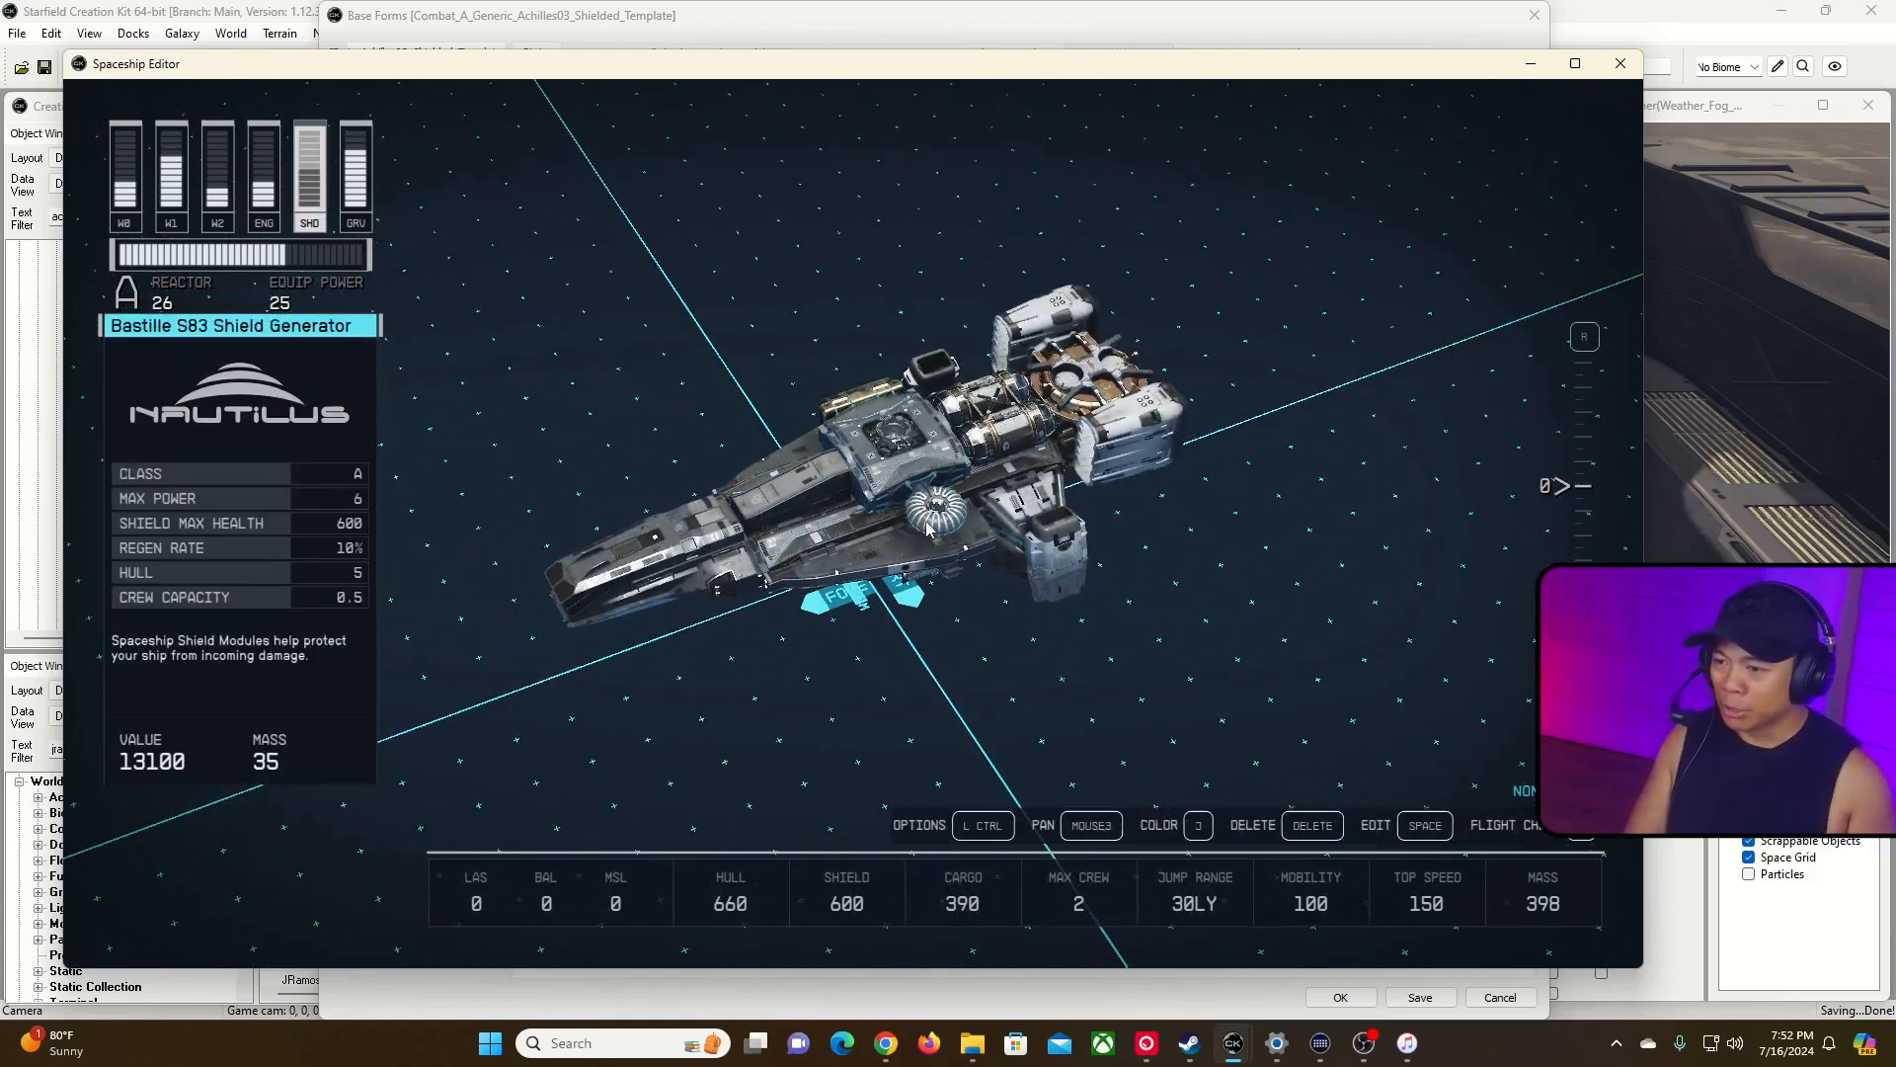
{"action": "left_click_drag", "start_coordinate": [939, 509], "coordinate": [806, 569]}
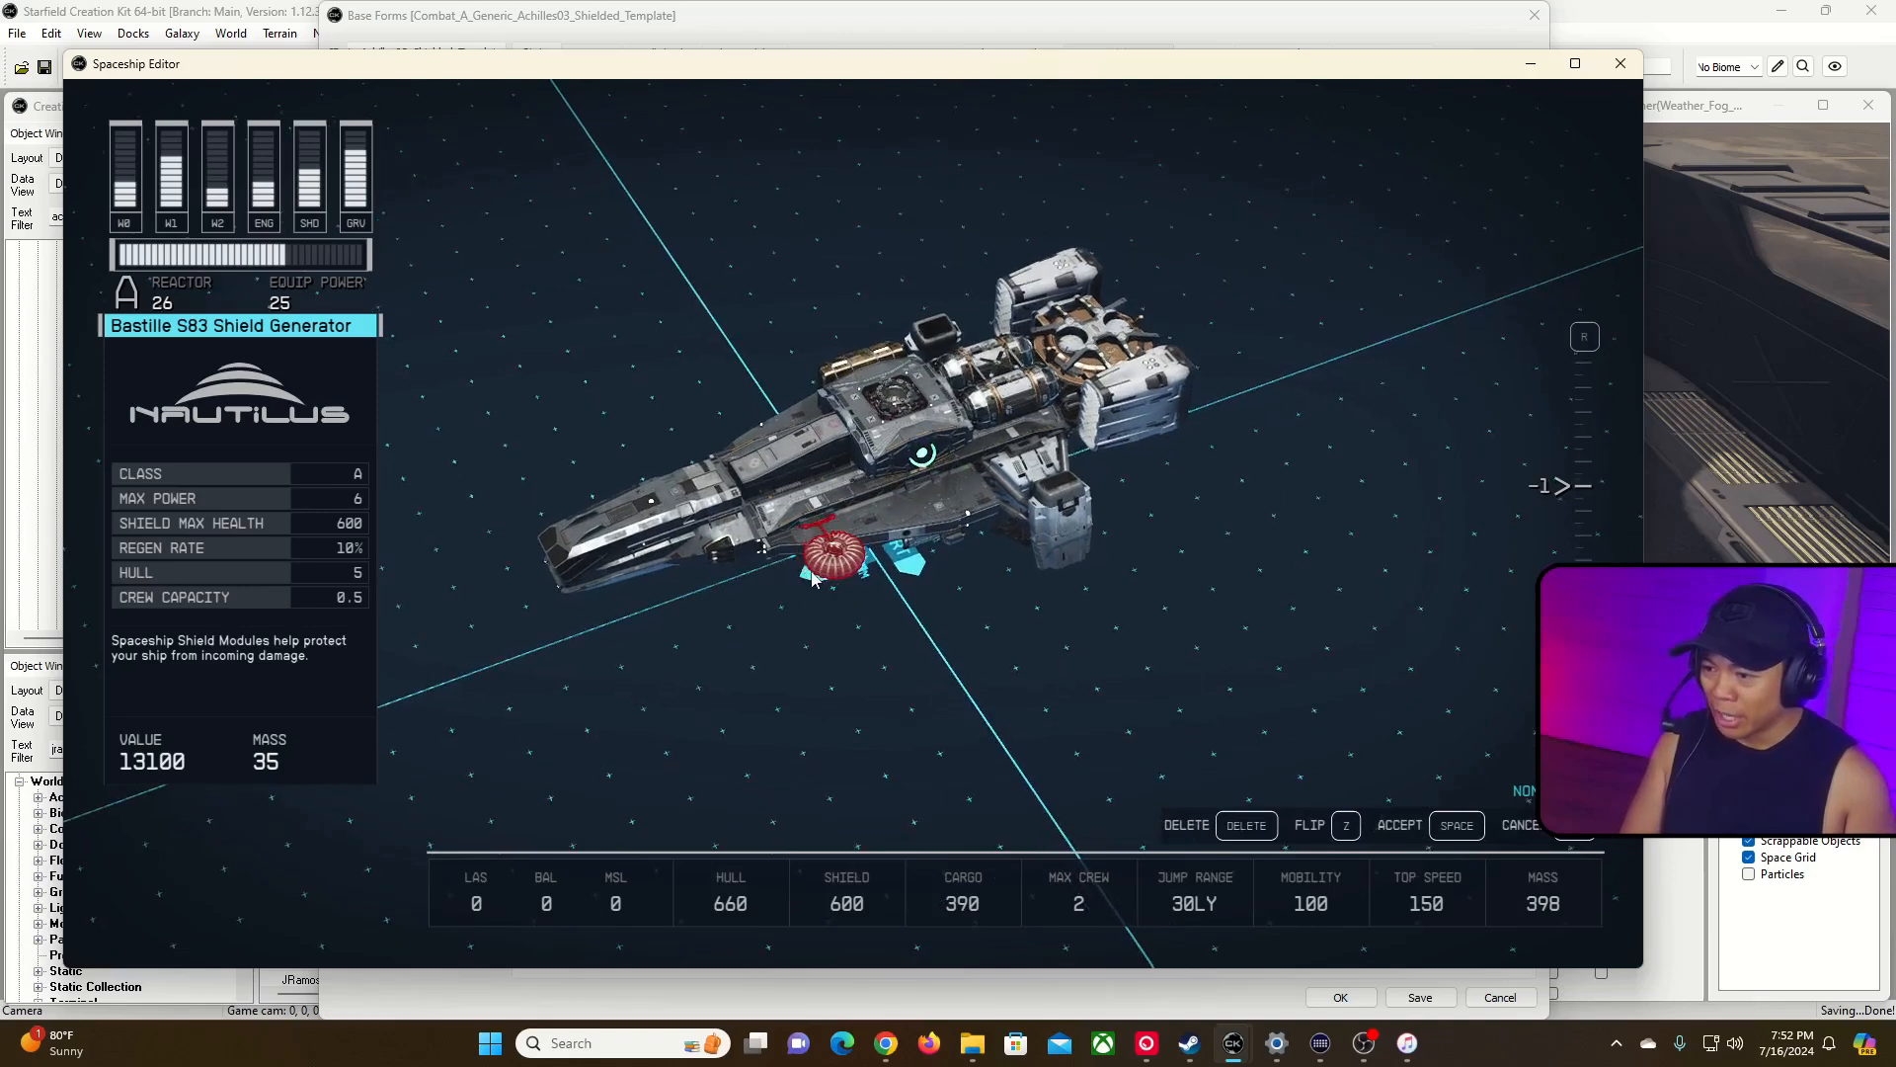
{"action": "left_click_drag", "start_coordinate": [812, 578], "coordinate": [826, 609]}
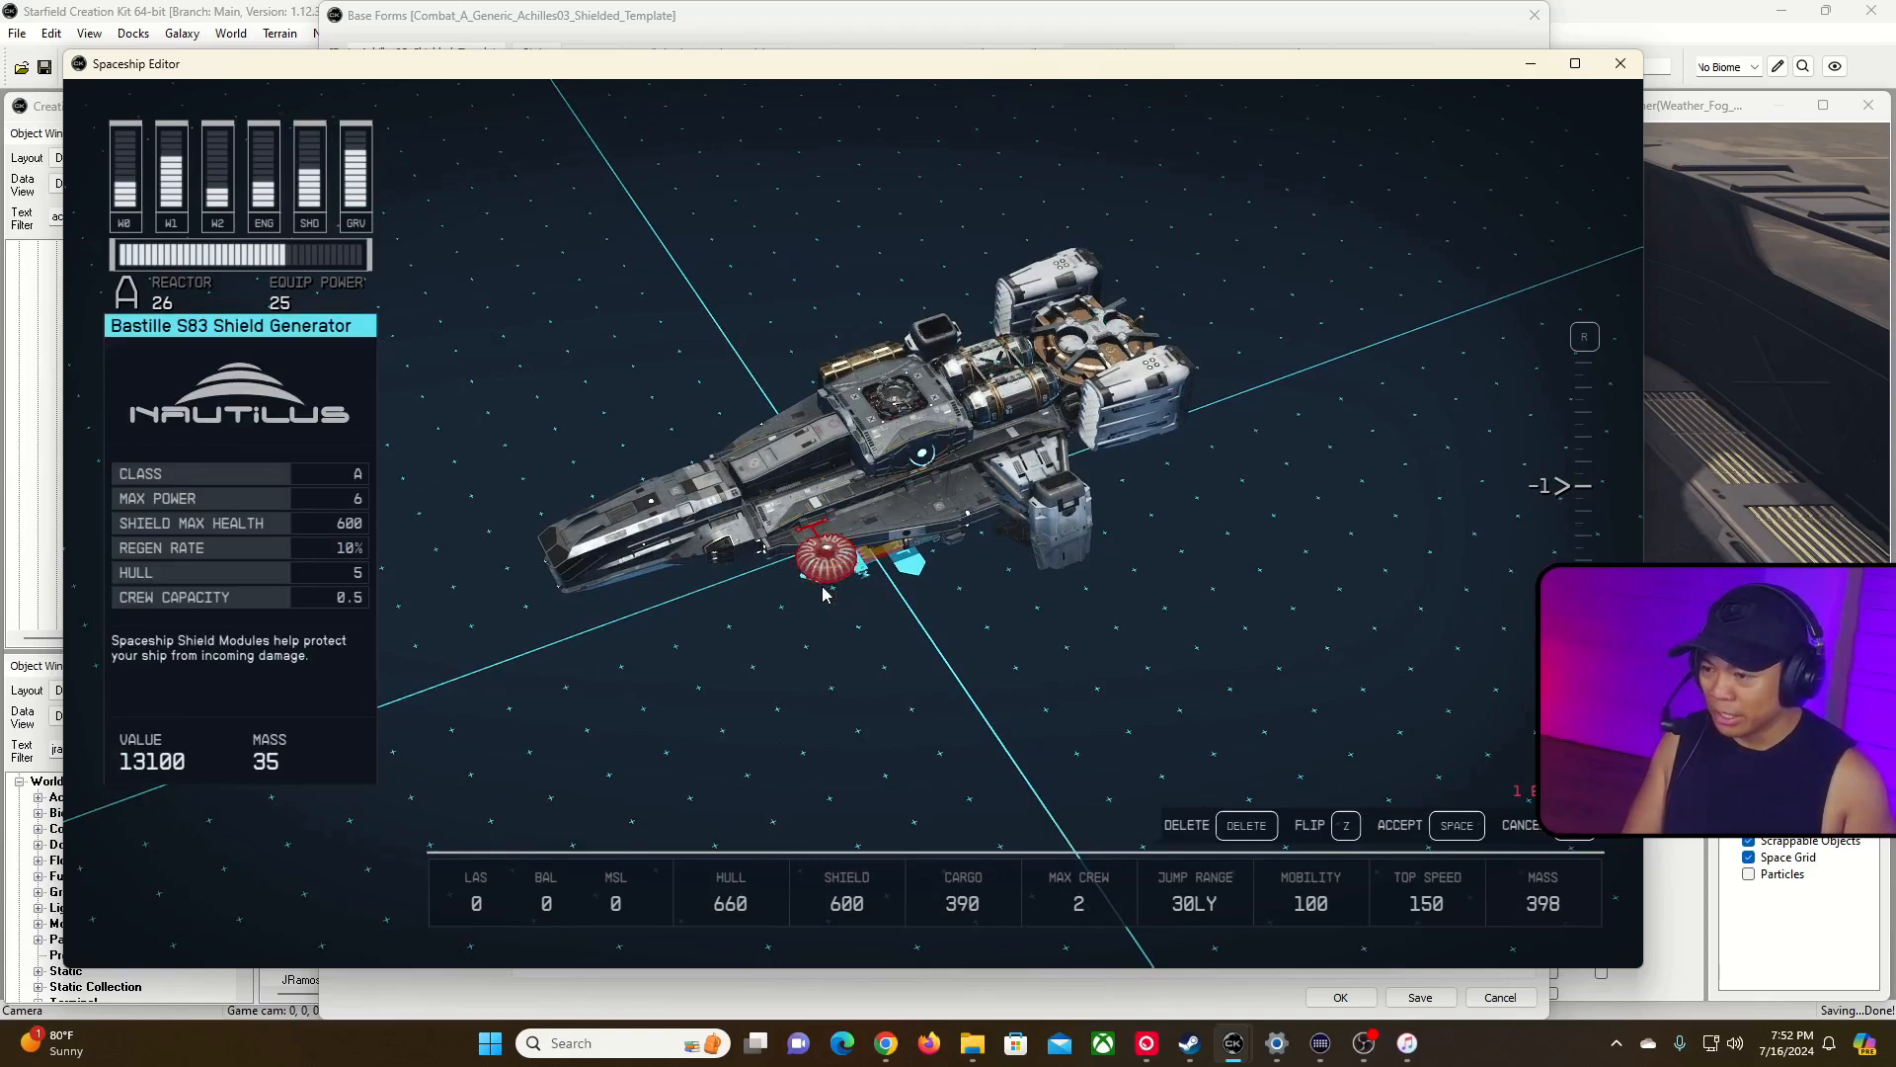
{"action": "left_click", "coordinate": [825, 590]}
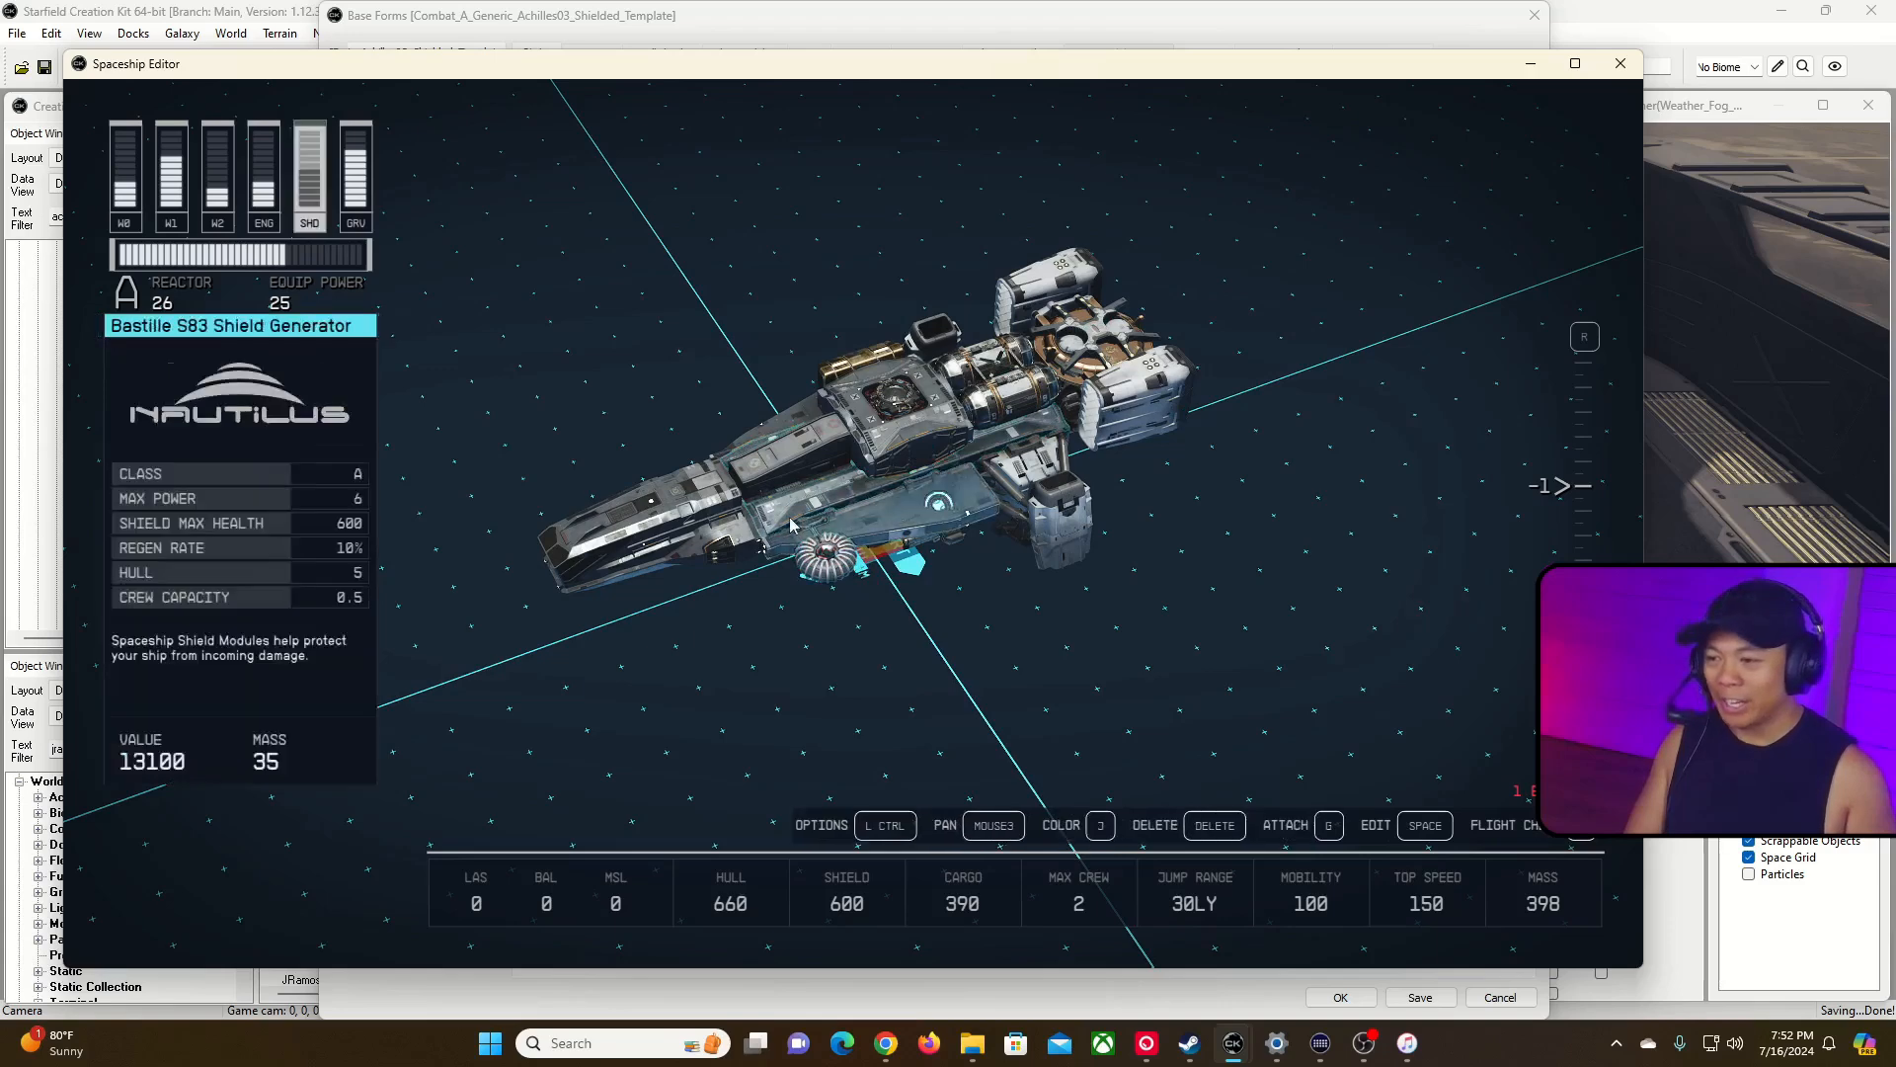
Try moving the rest of the ship as one group so that it attaches to the relocated shield generator.
{"action": "left_click", "coordinate": [847, 485]}
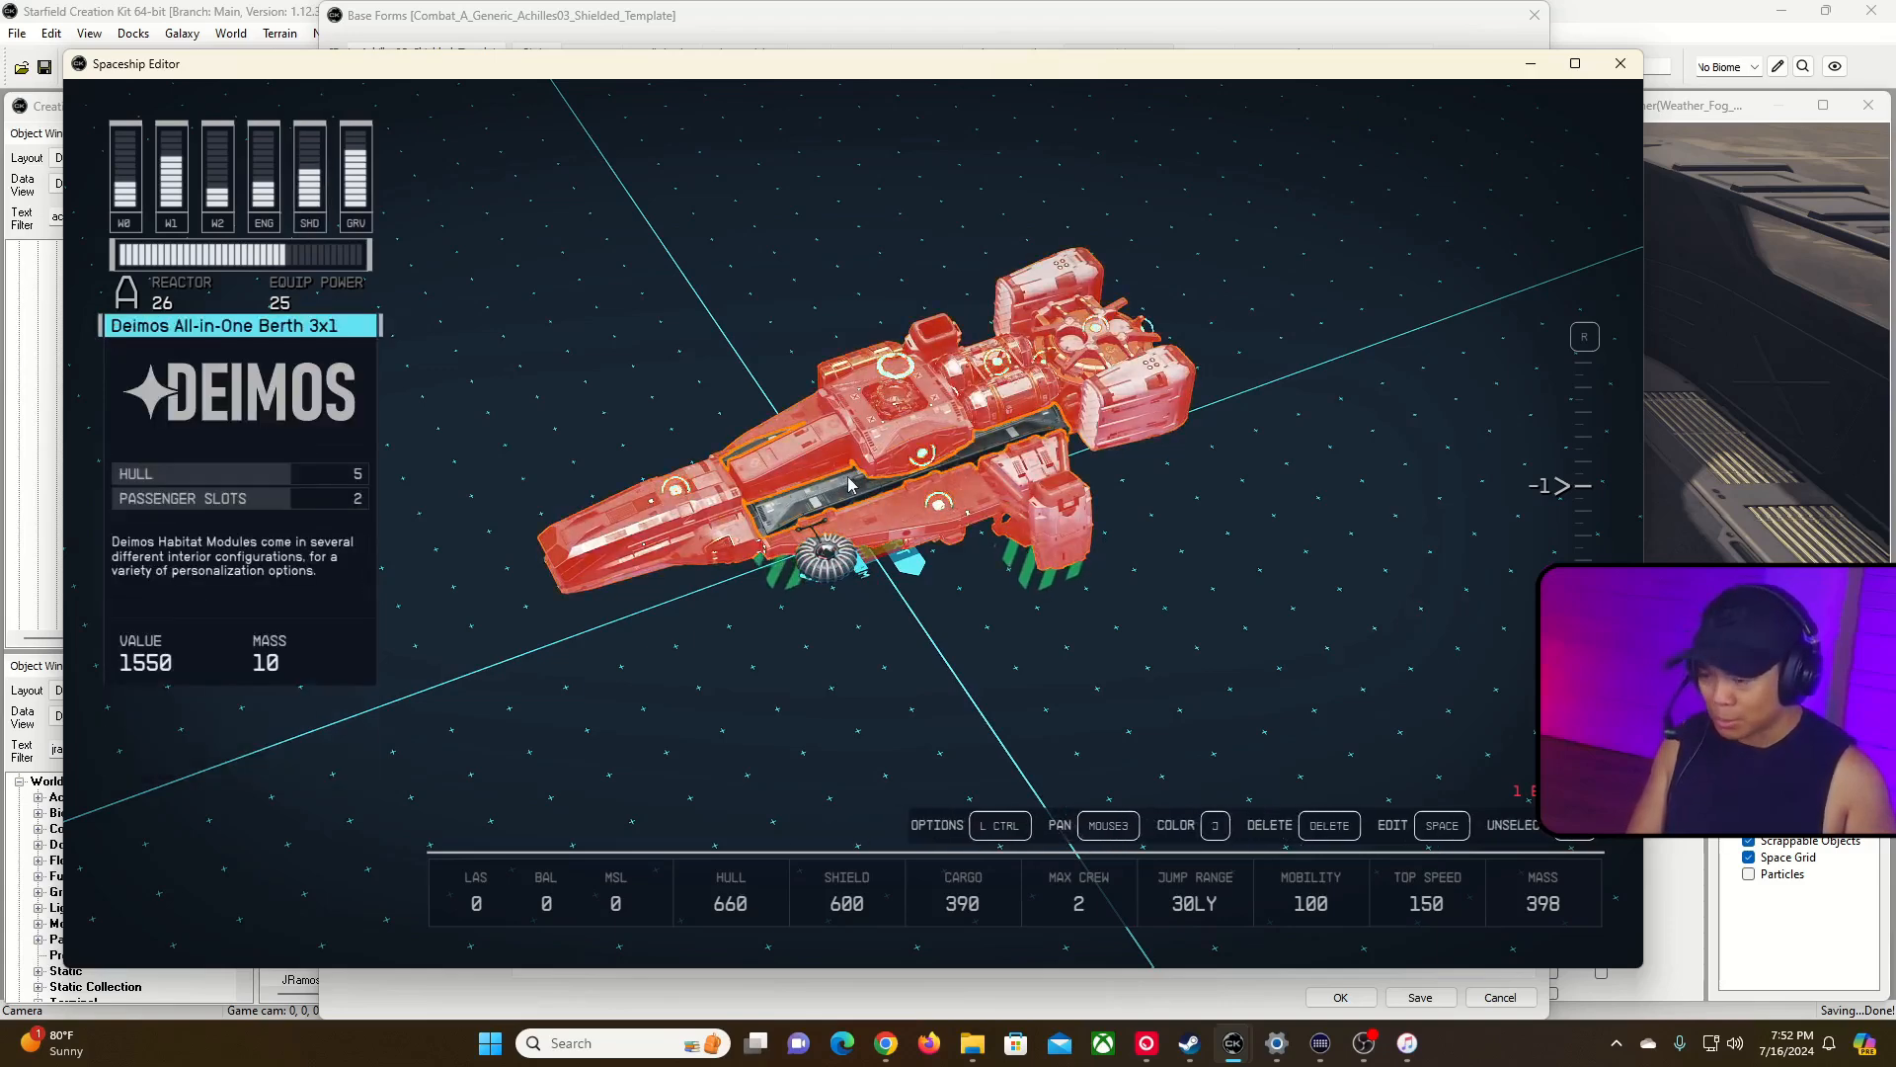
{"action": "key", "text": "space"}
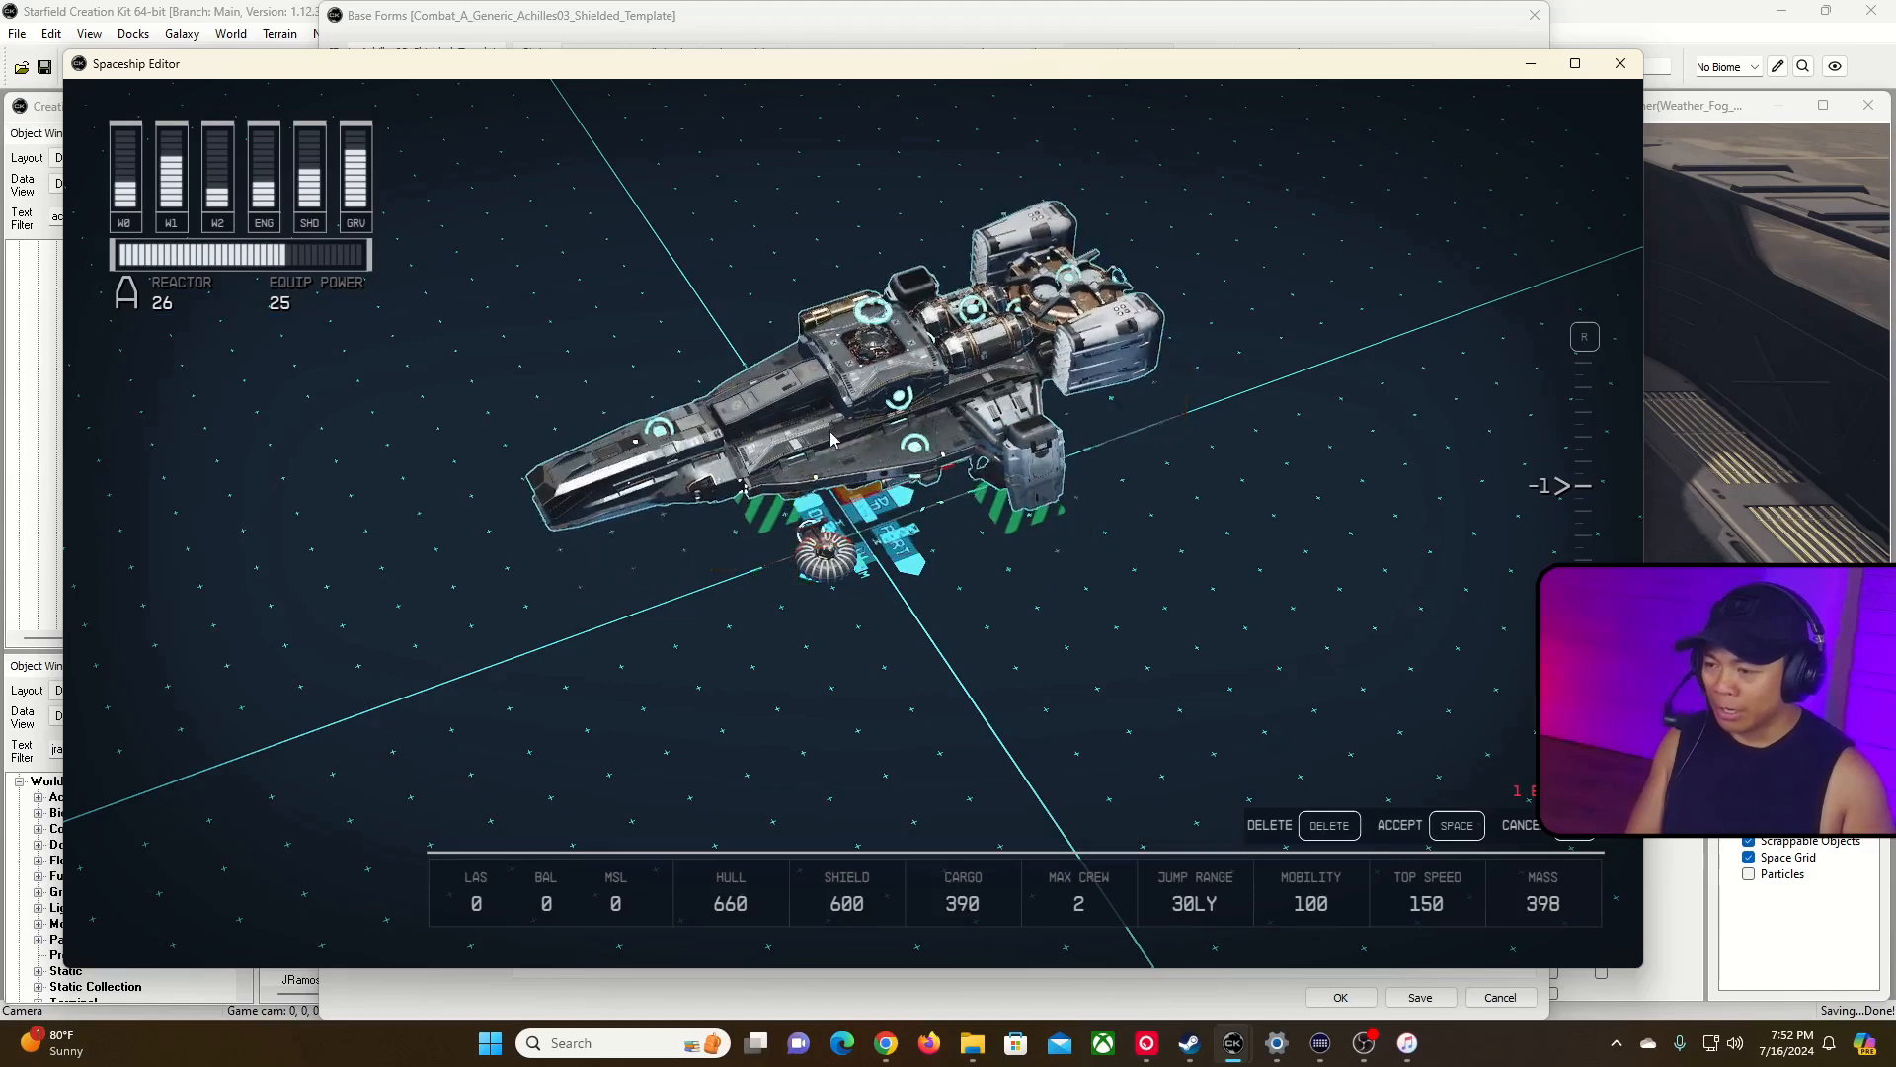
{"action": "key", "text": "space"}
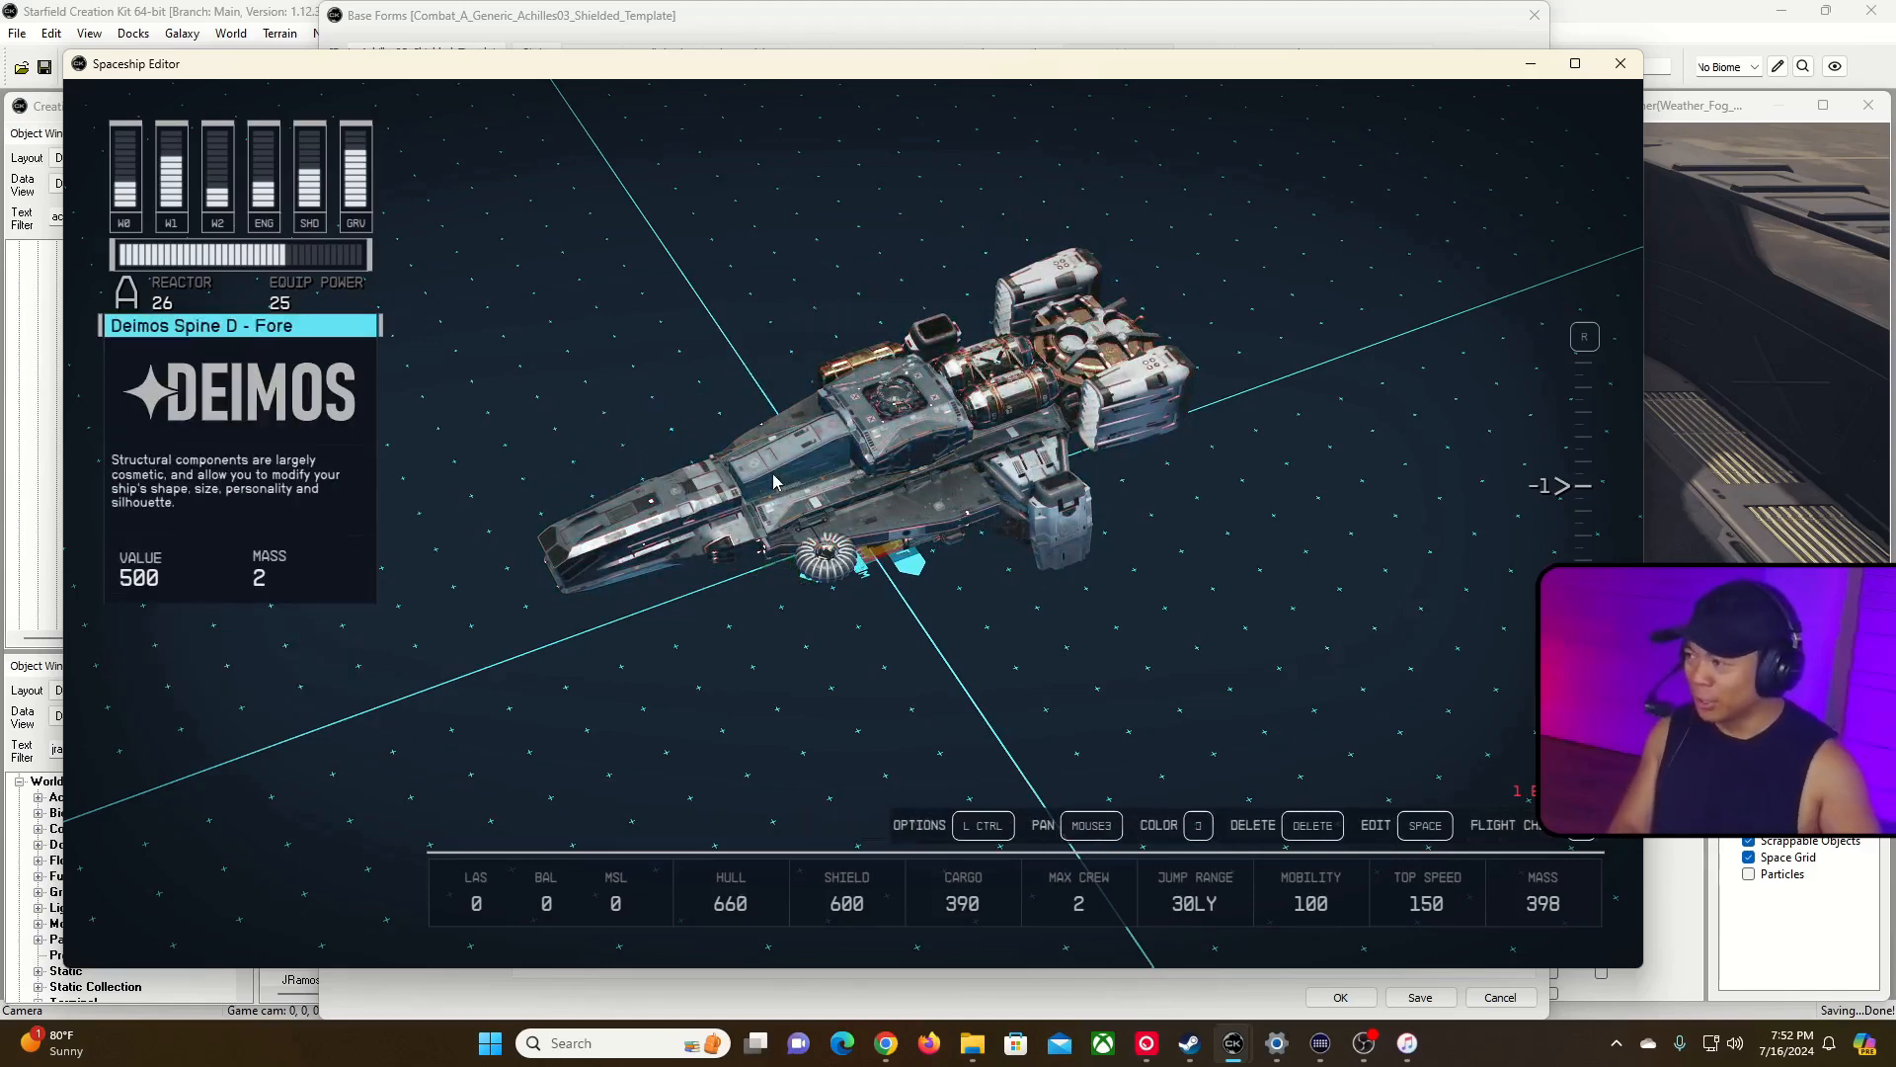
{"action": "key", "text": "space"}
{"action": "left_click", "coordinate": [845, 488]}
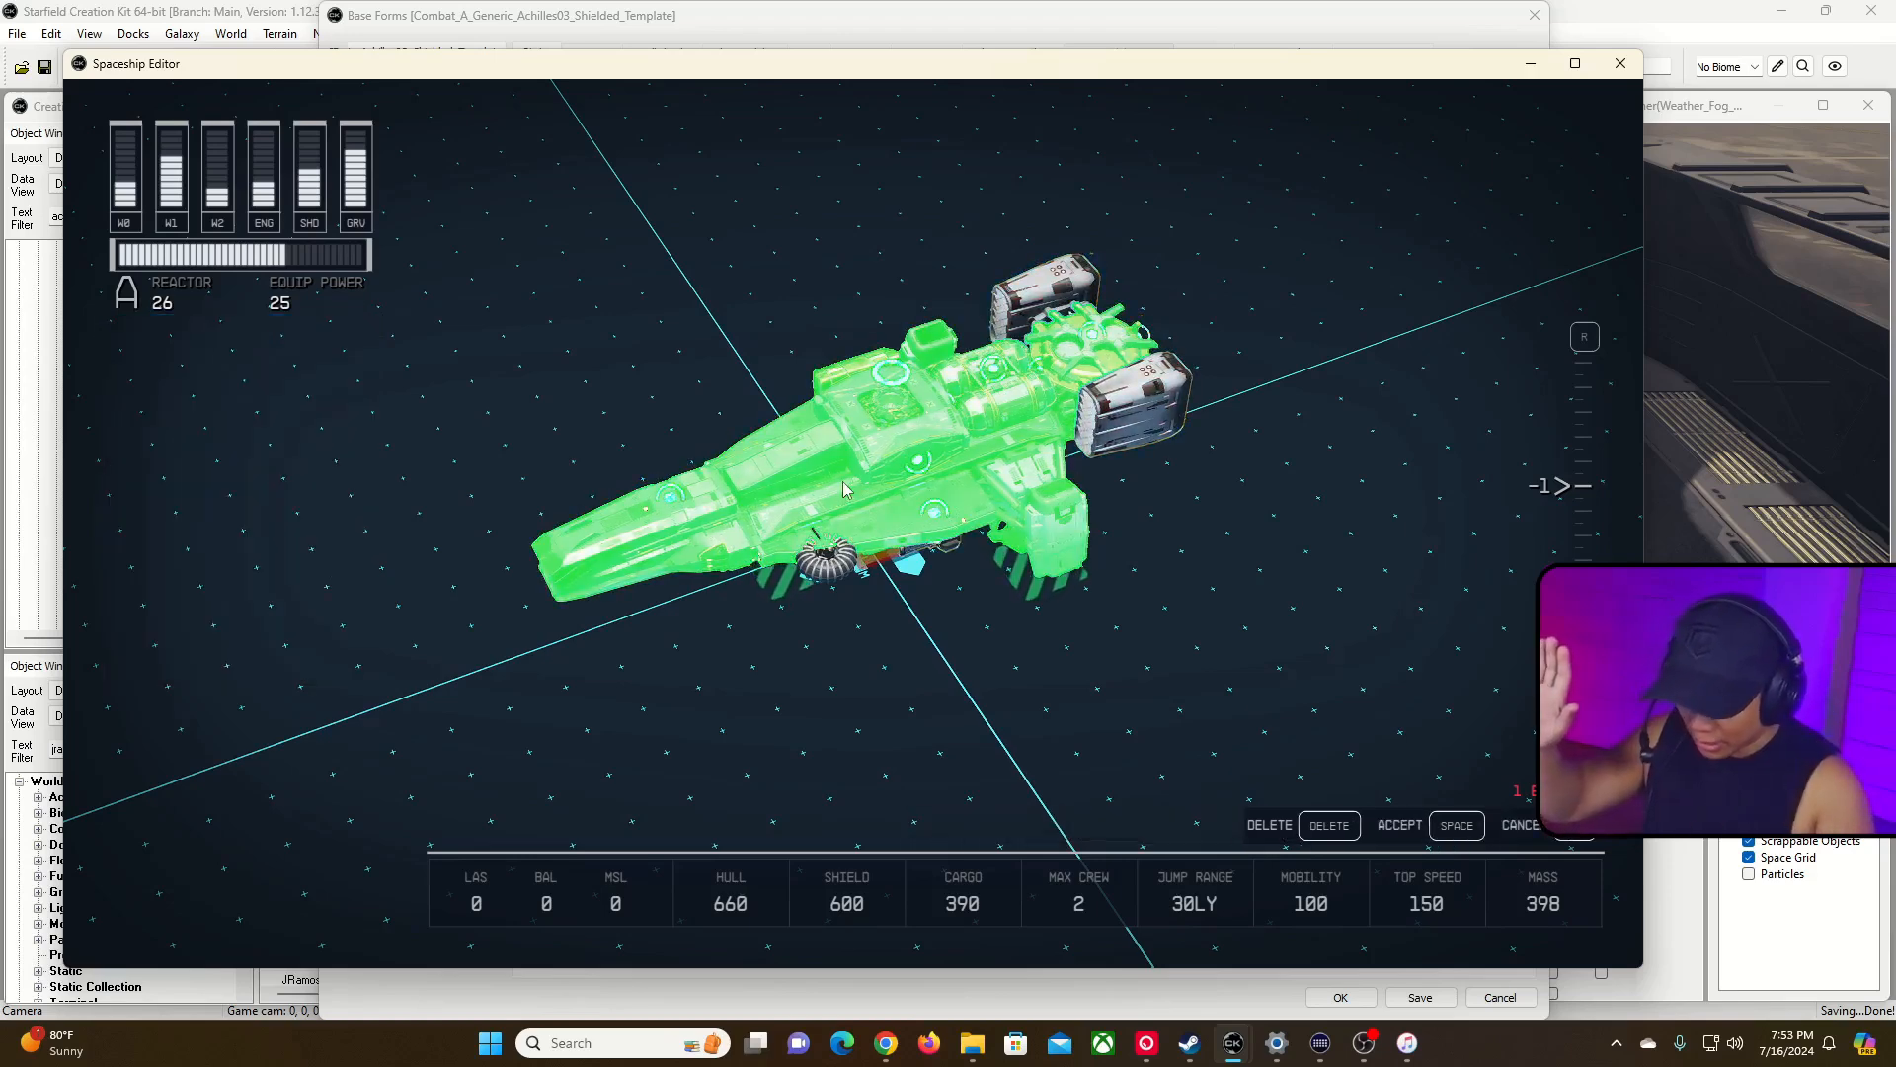
{"action": "key", "text": "space"}
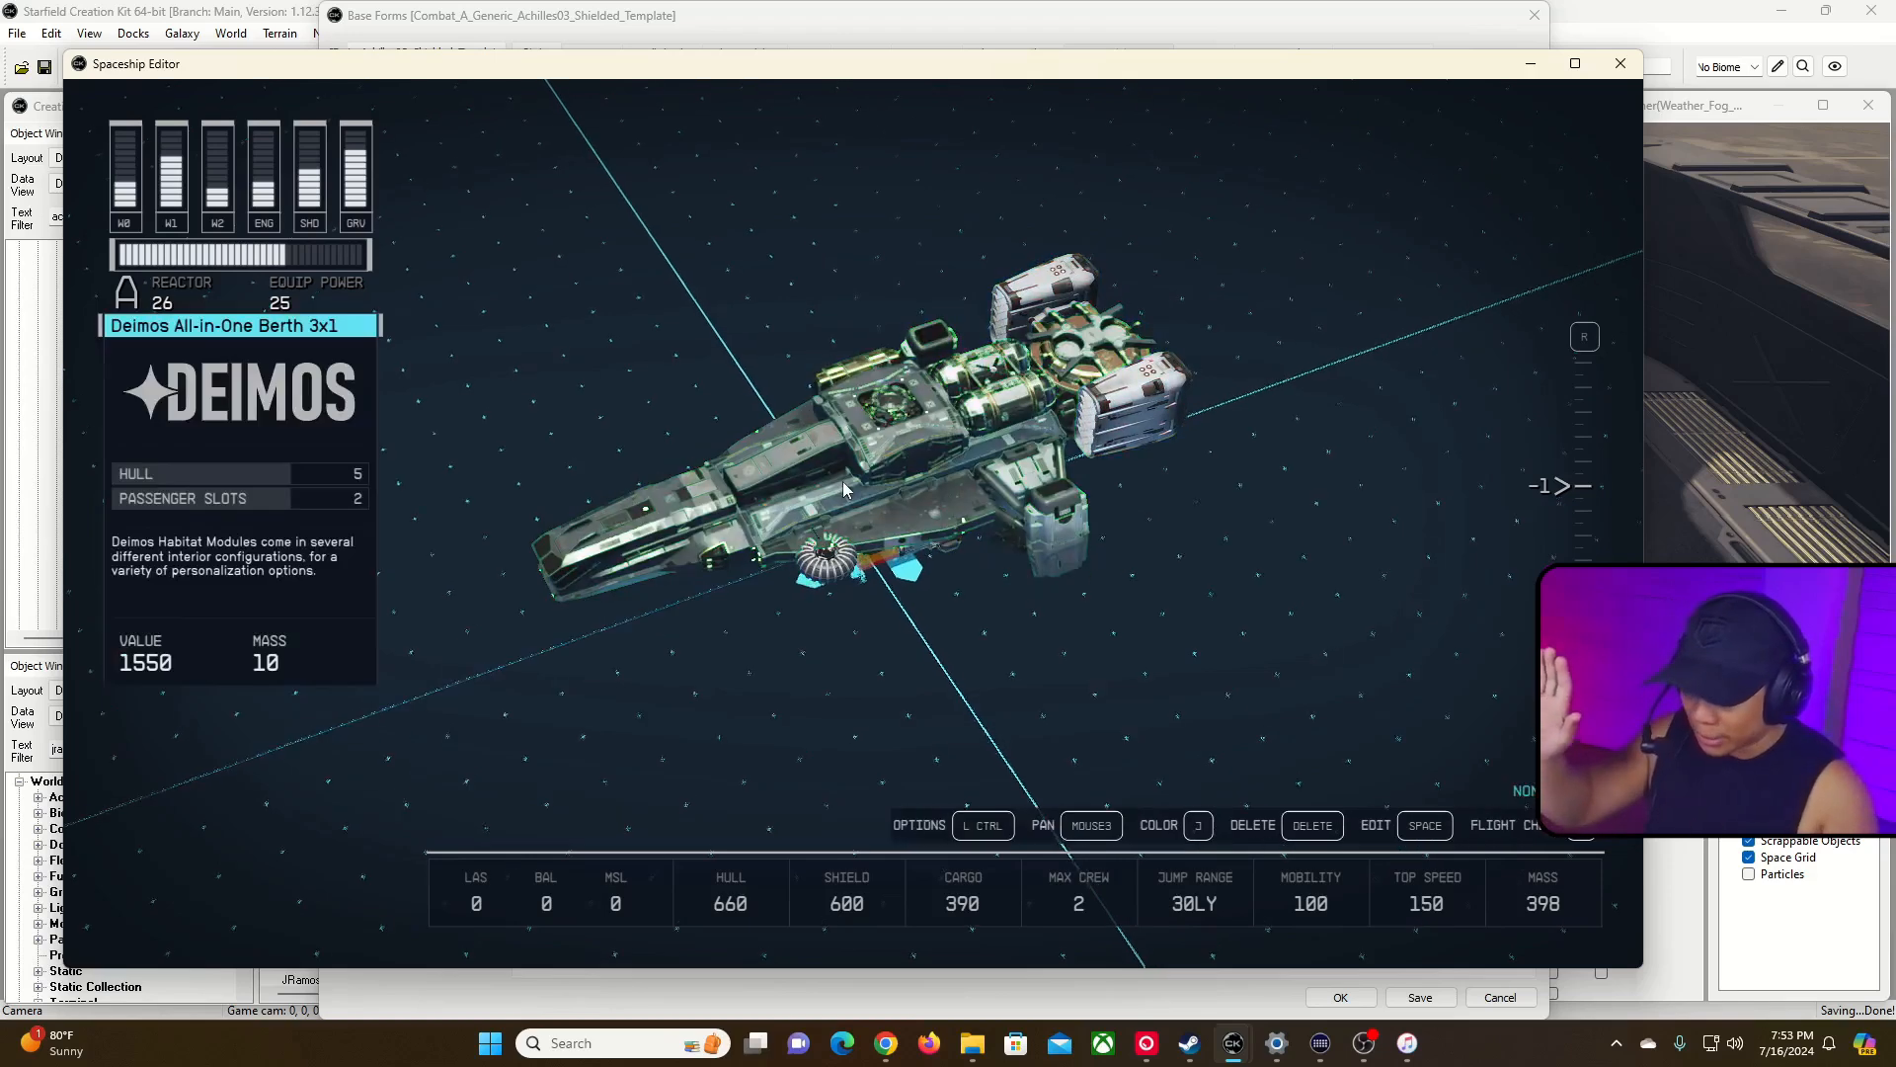
Check that the shield generator selects together with the whole ship, and cancel the Combat_A_Generic_Achilles03_Shielded_Template form without saving.
{"action": "left_click", "coordinate": [841, 586]}
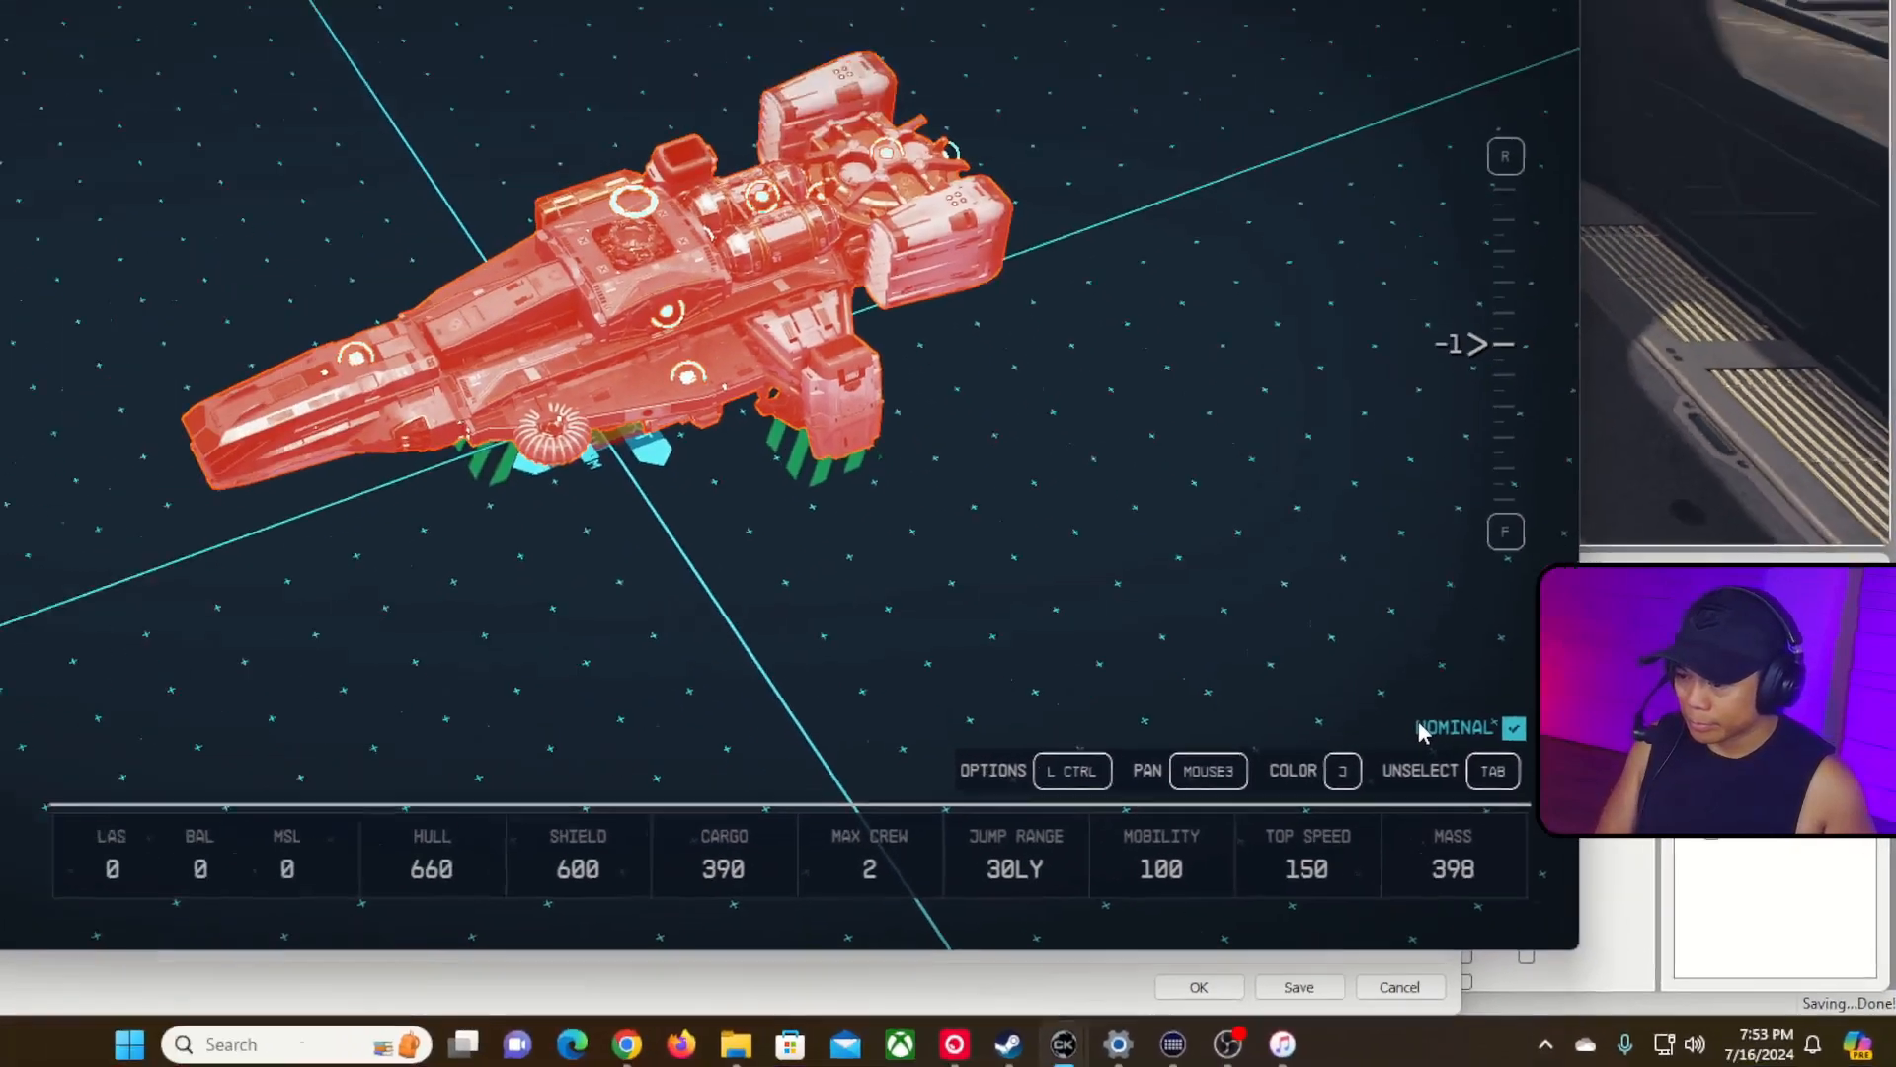
{"action": "key", "text": "Tab"}
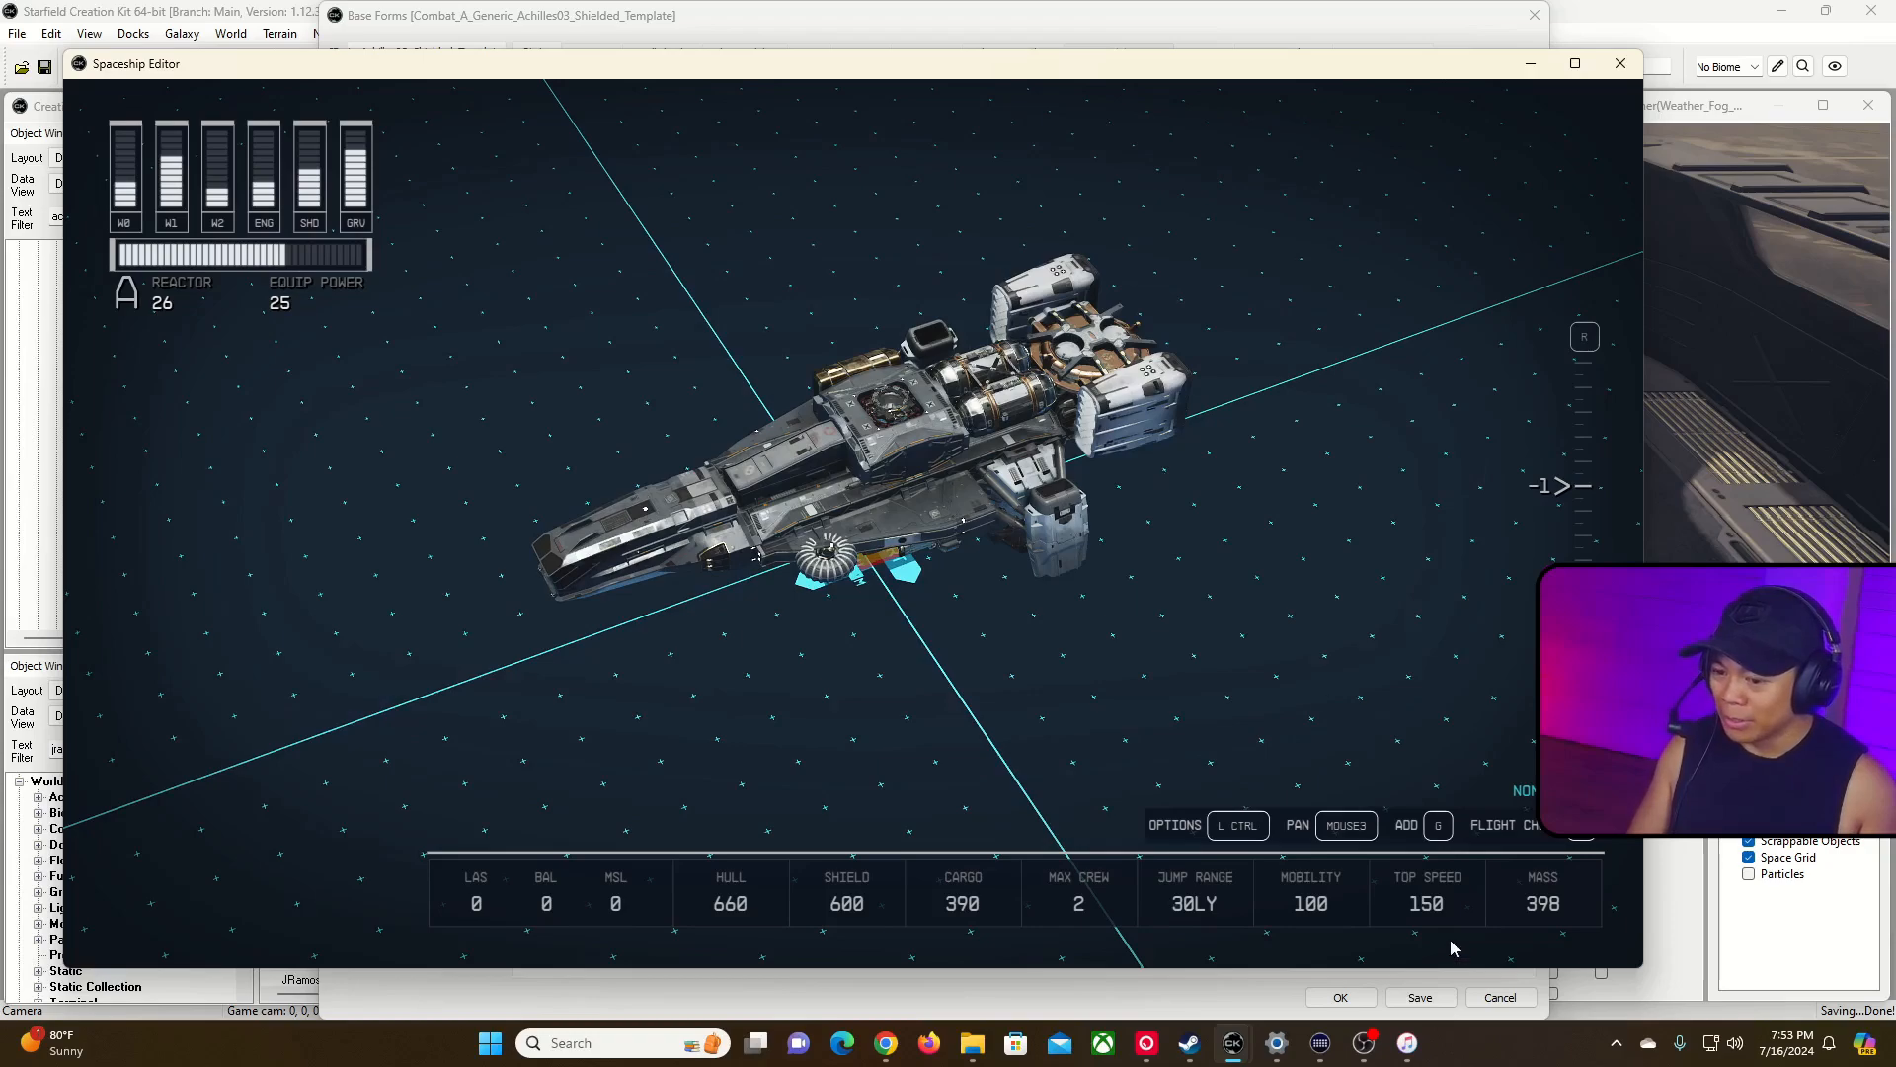
{"action": "left_click", "coordinate": [1498, 997]}
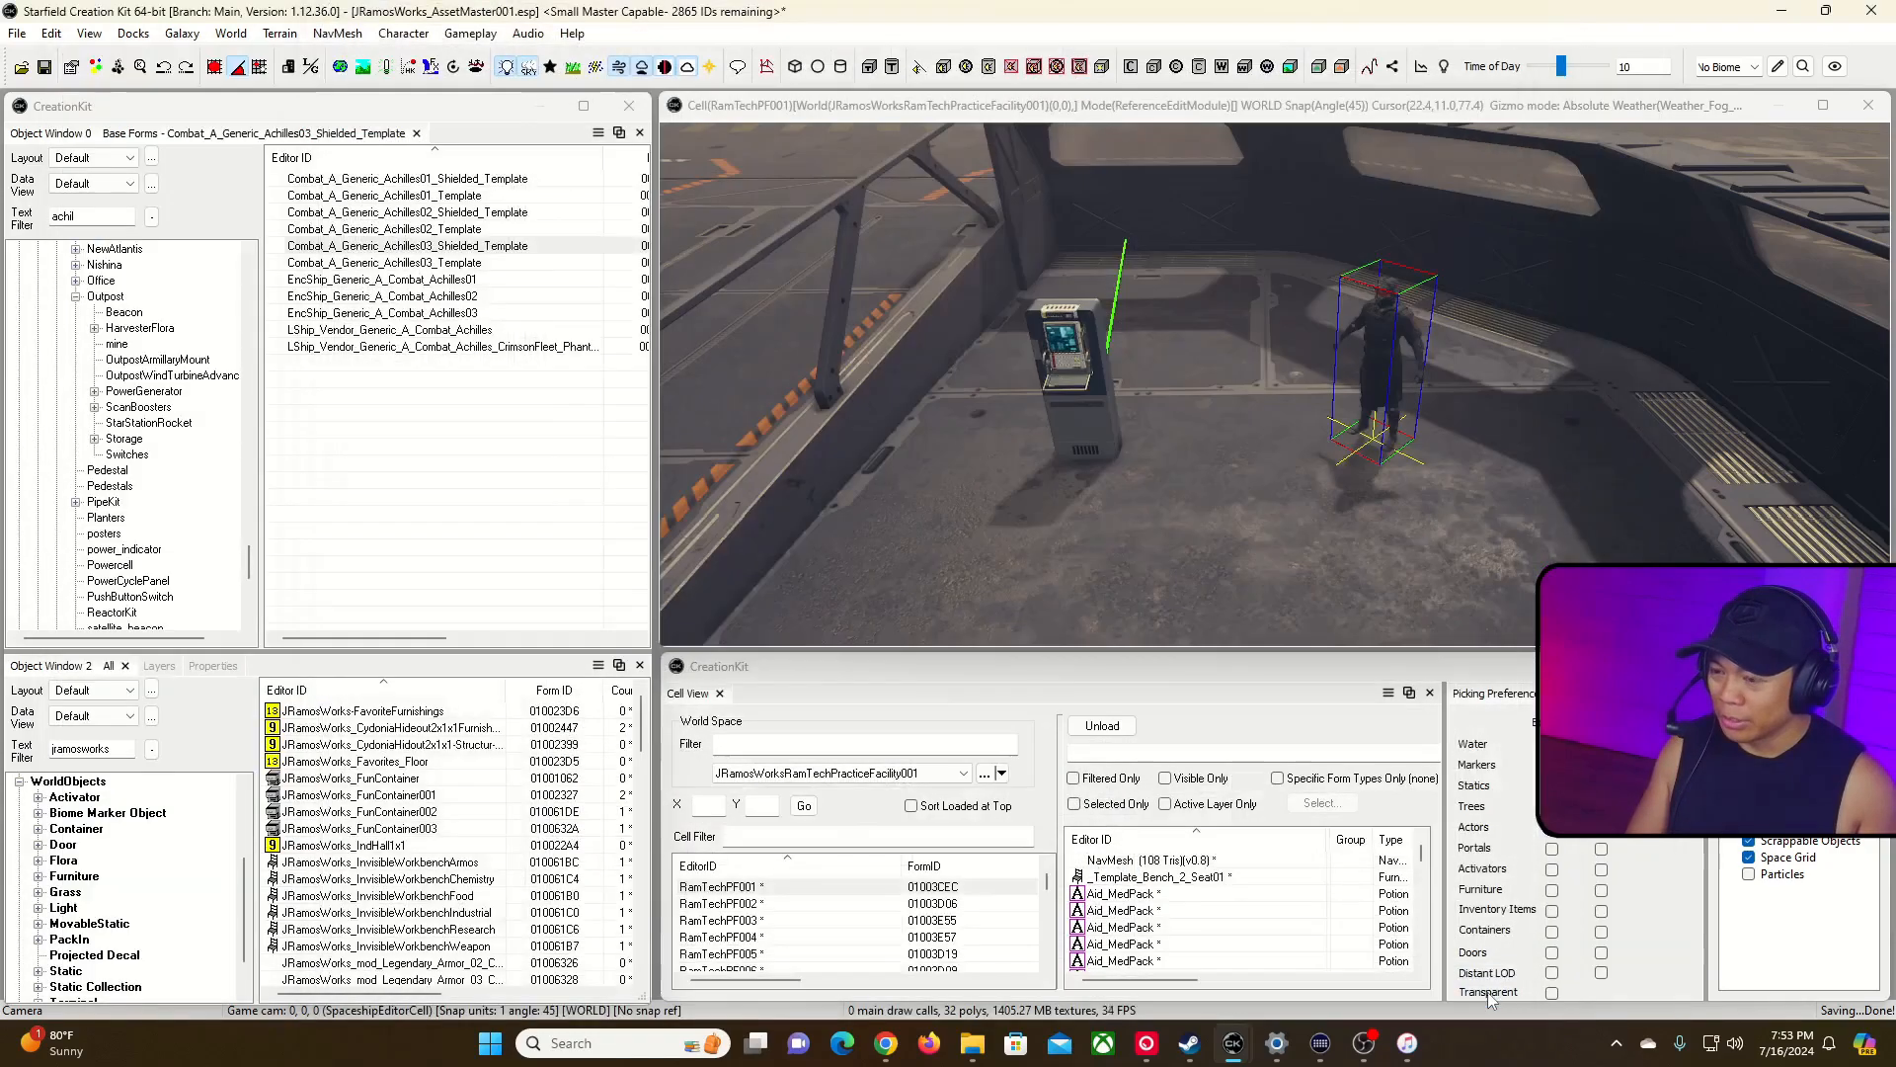
Reopen Combat_A_Generic_Achilles03_Shielded_Template, prefix its ID with JRamosWorks_RamTech, and save it as a new form.
{"action": "right_click", "coordinate": [435, 247]}
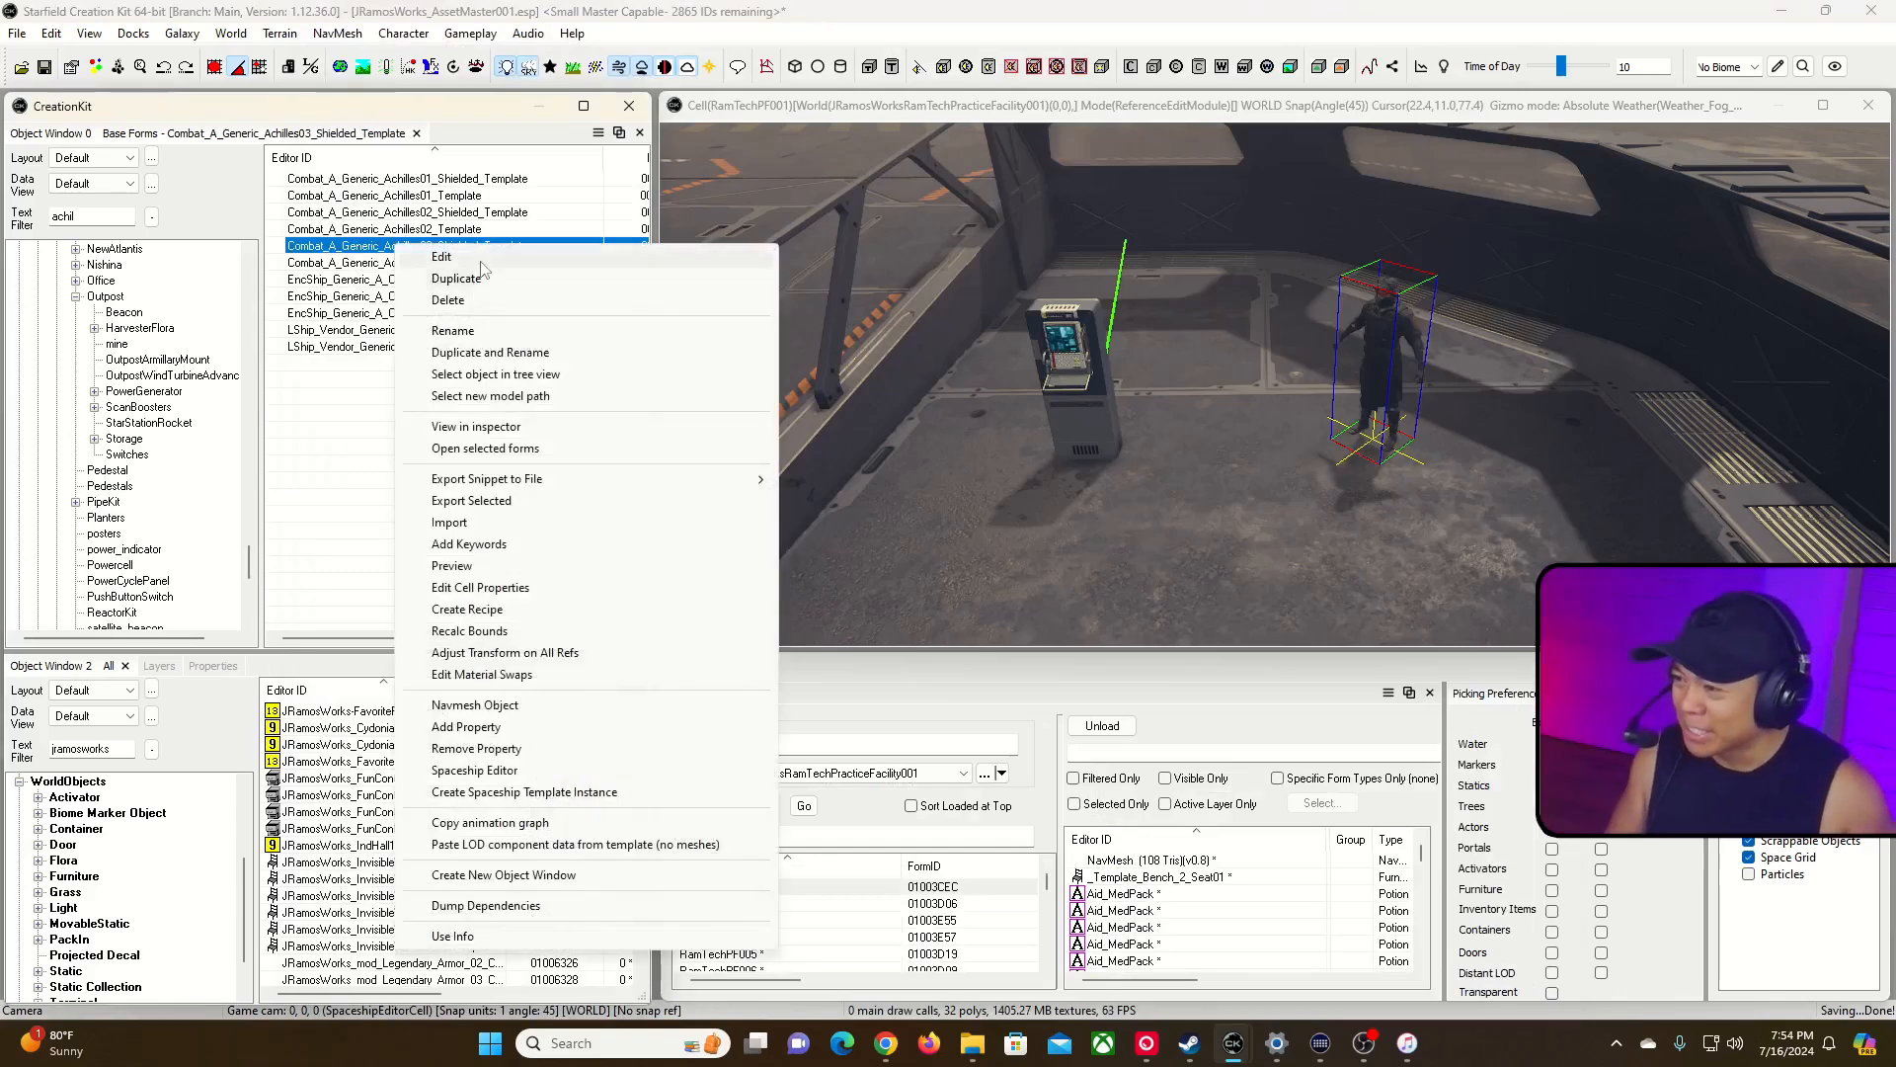
{"action": "left_click", "coordinate": [903, 263]}
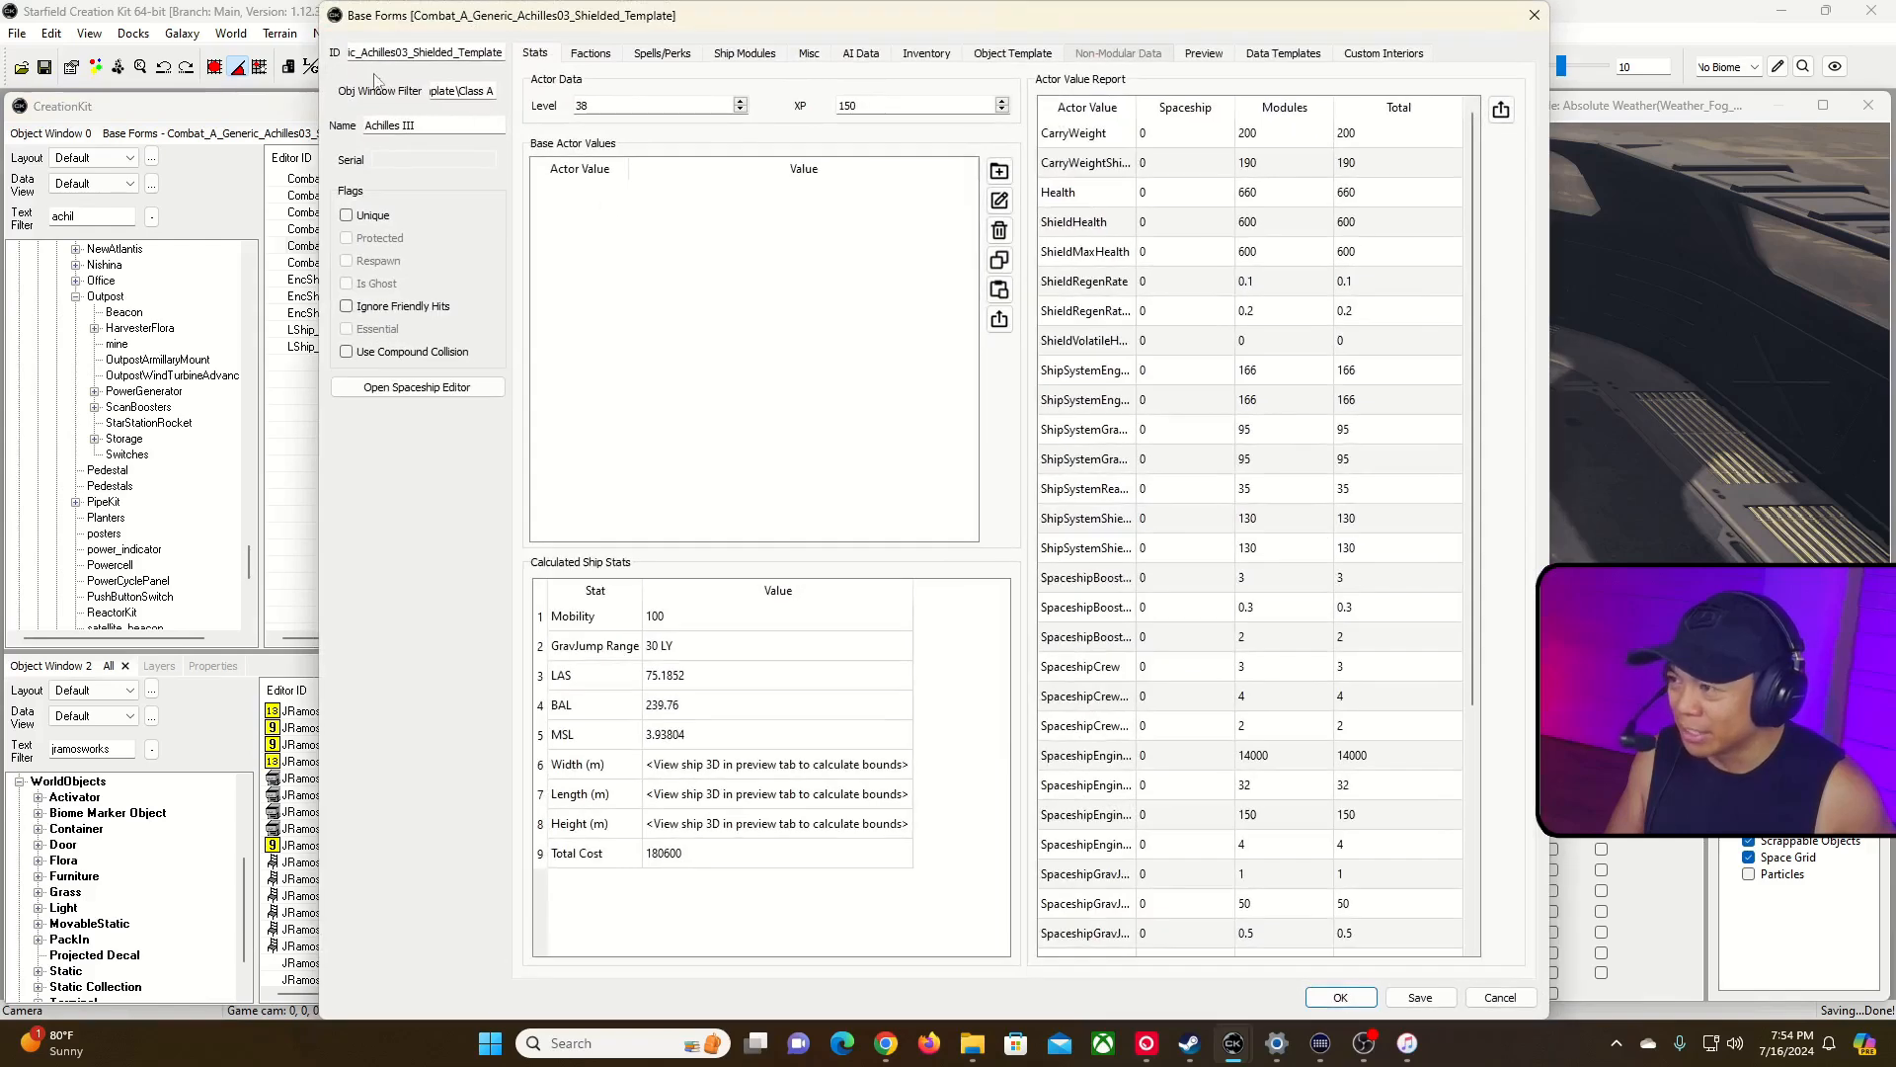
{"action": "double_click", "coordinate": [389, 56]}
{"action": "left_click", "coordinate": [399, 54]}
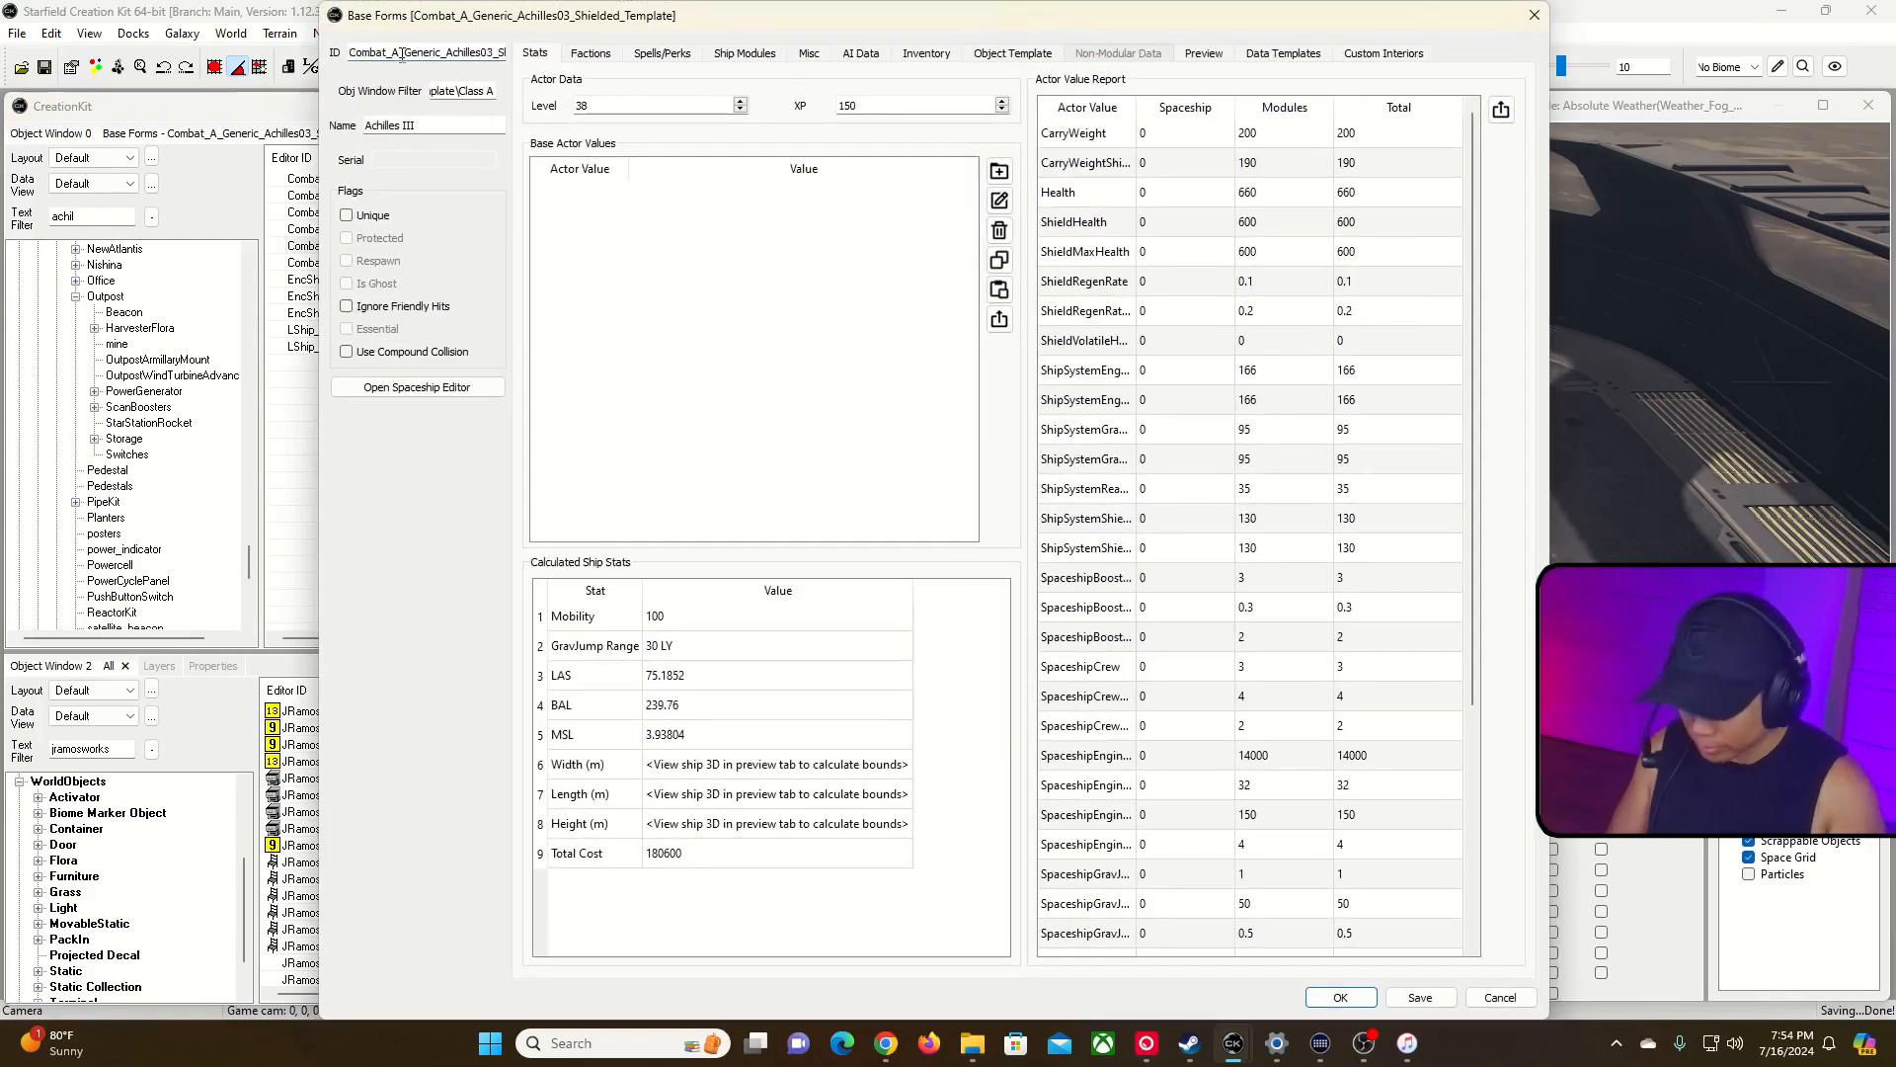
{"action": "key", "text": "Home"}
{"action": "type", "text": "JRamosW"}
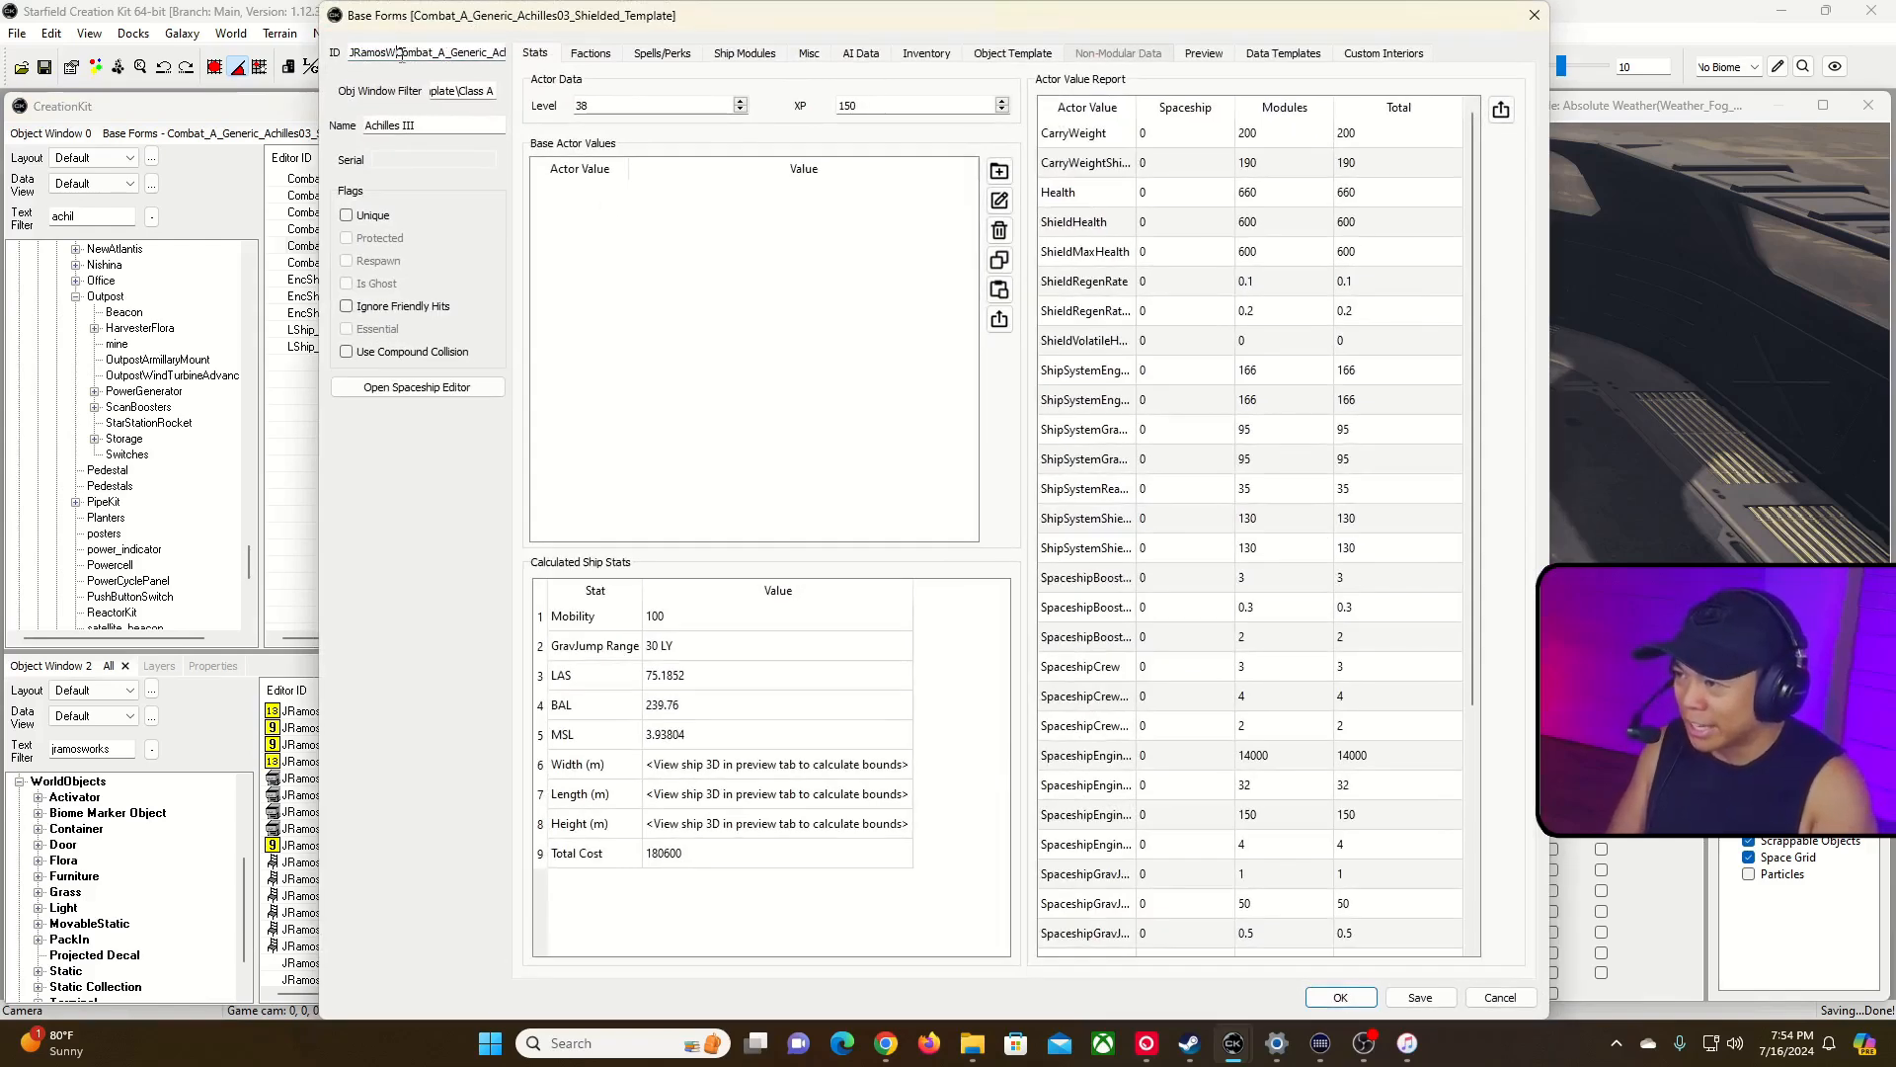
{"action": "type", "text": "orks_RamTech"}
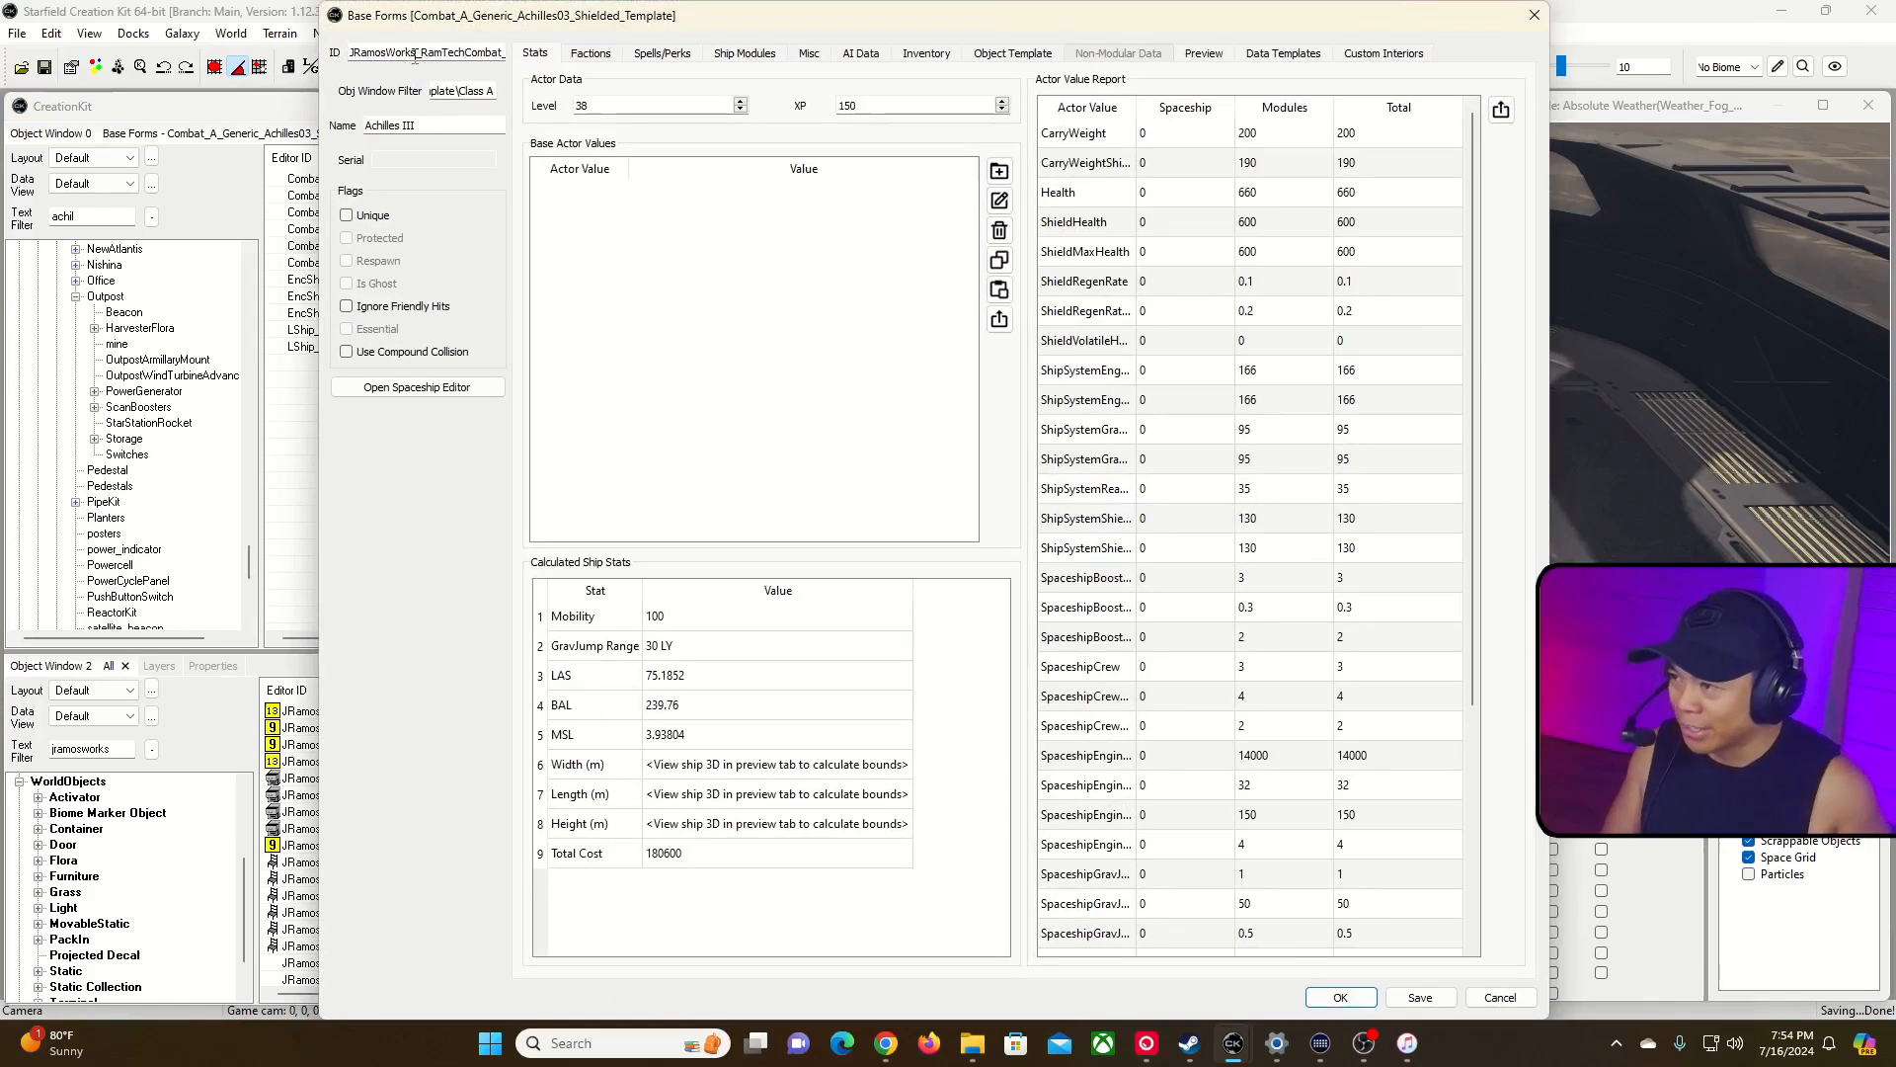
{"action": "left_click_drag", "start_coordinate": [463, 54], "coordinate": [704, 94]}
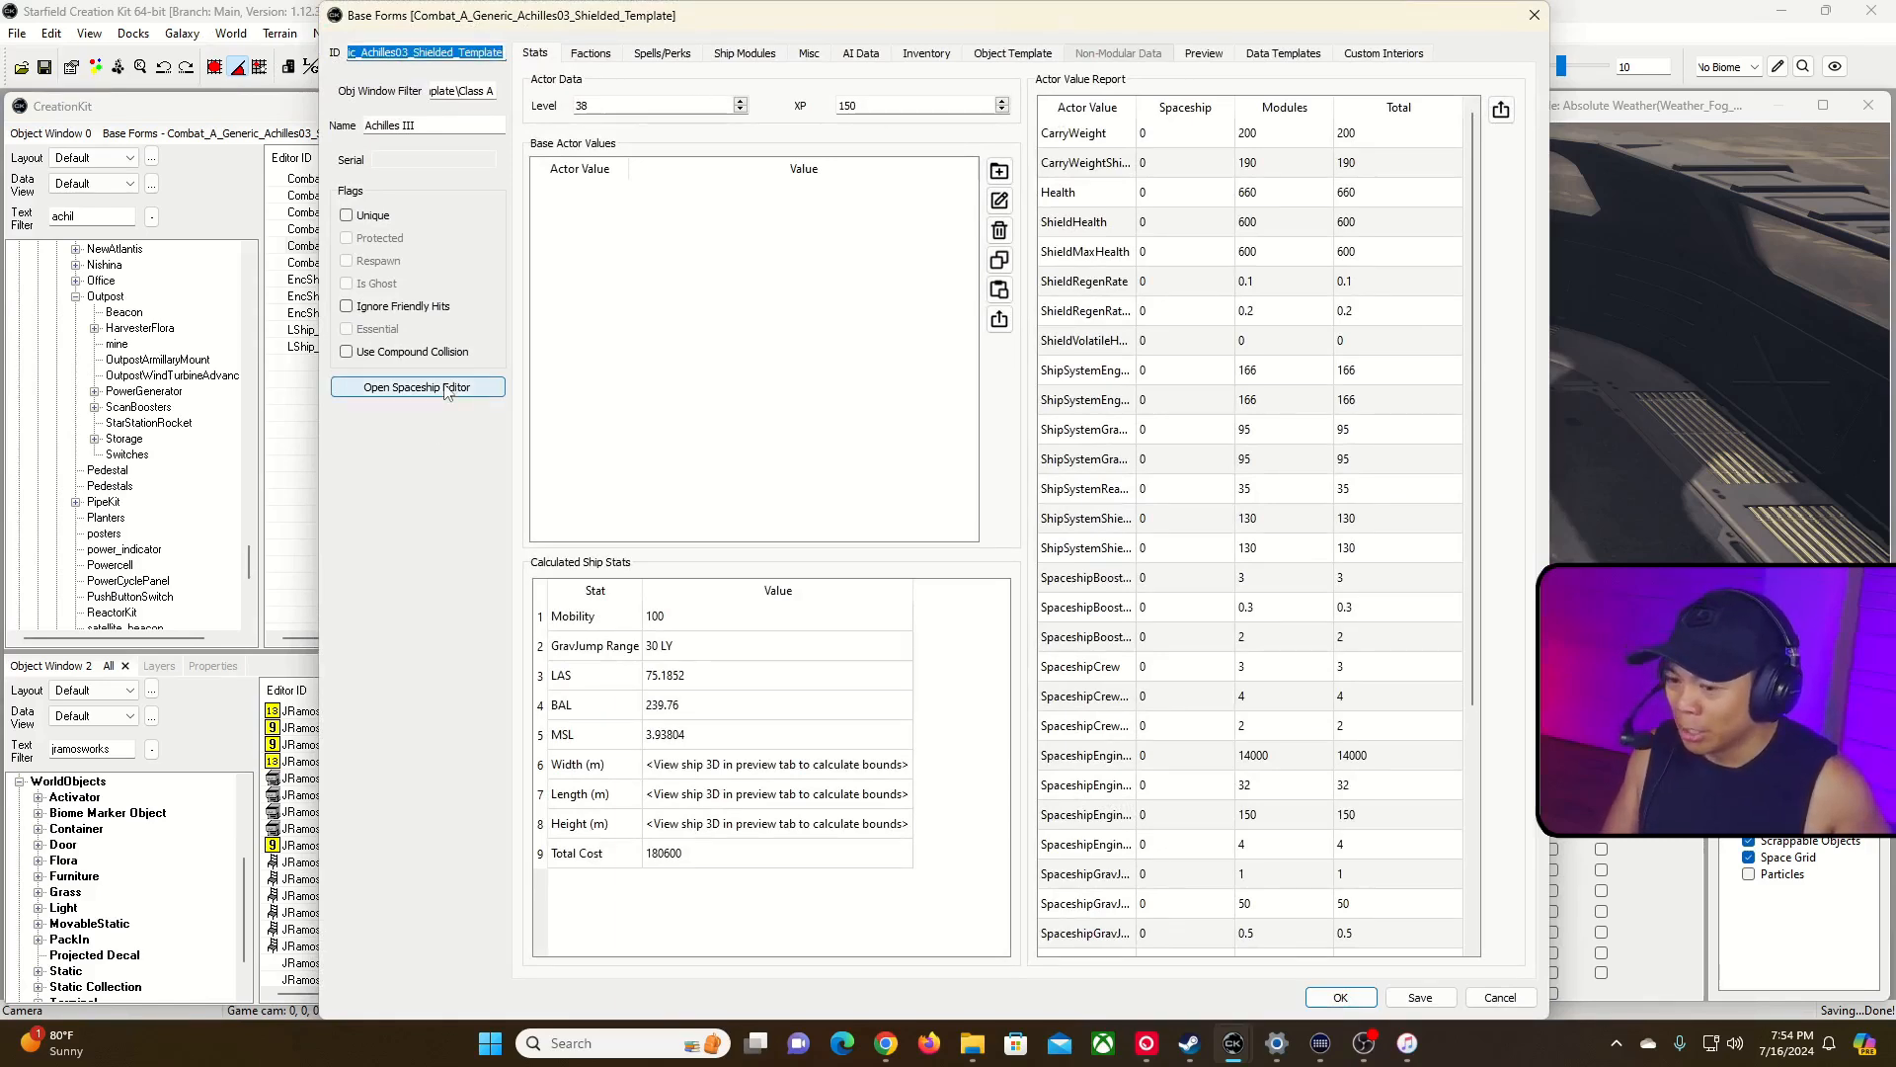
{"action": "left_click", "coordinate": [1420, 997]}
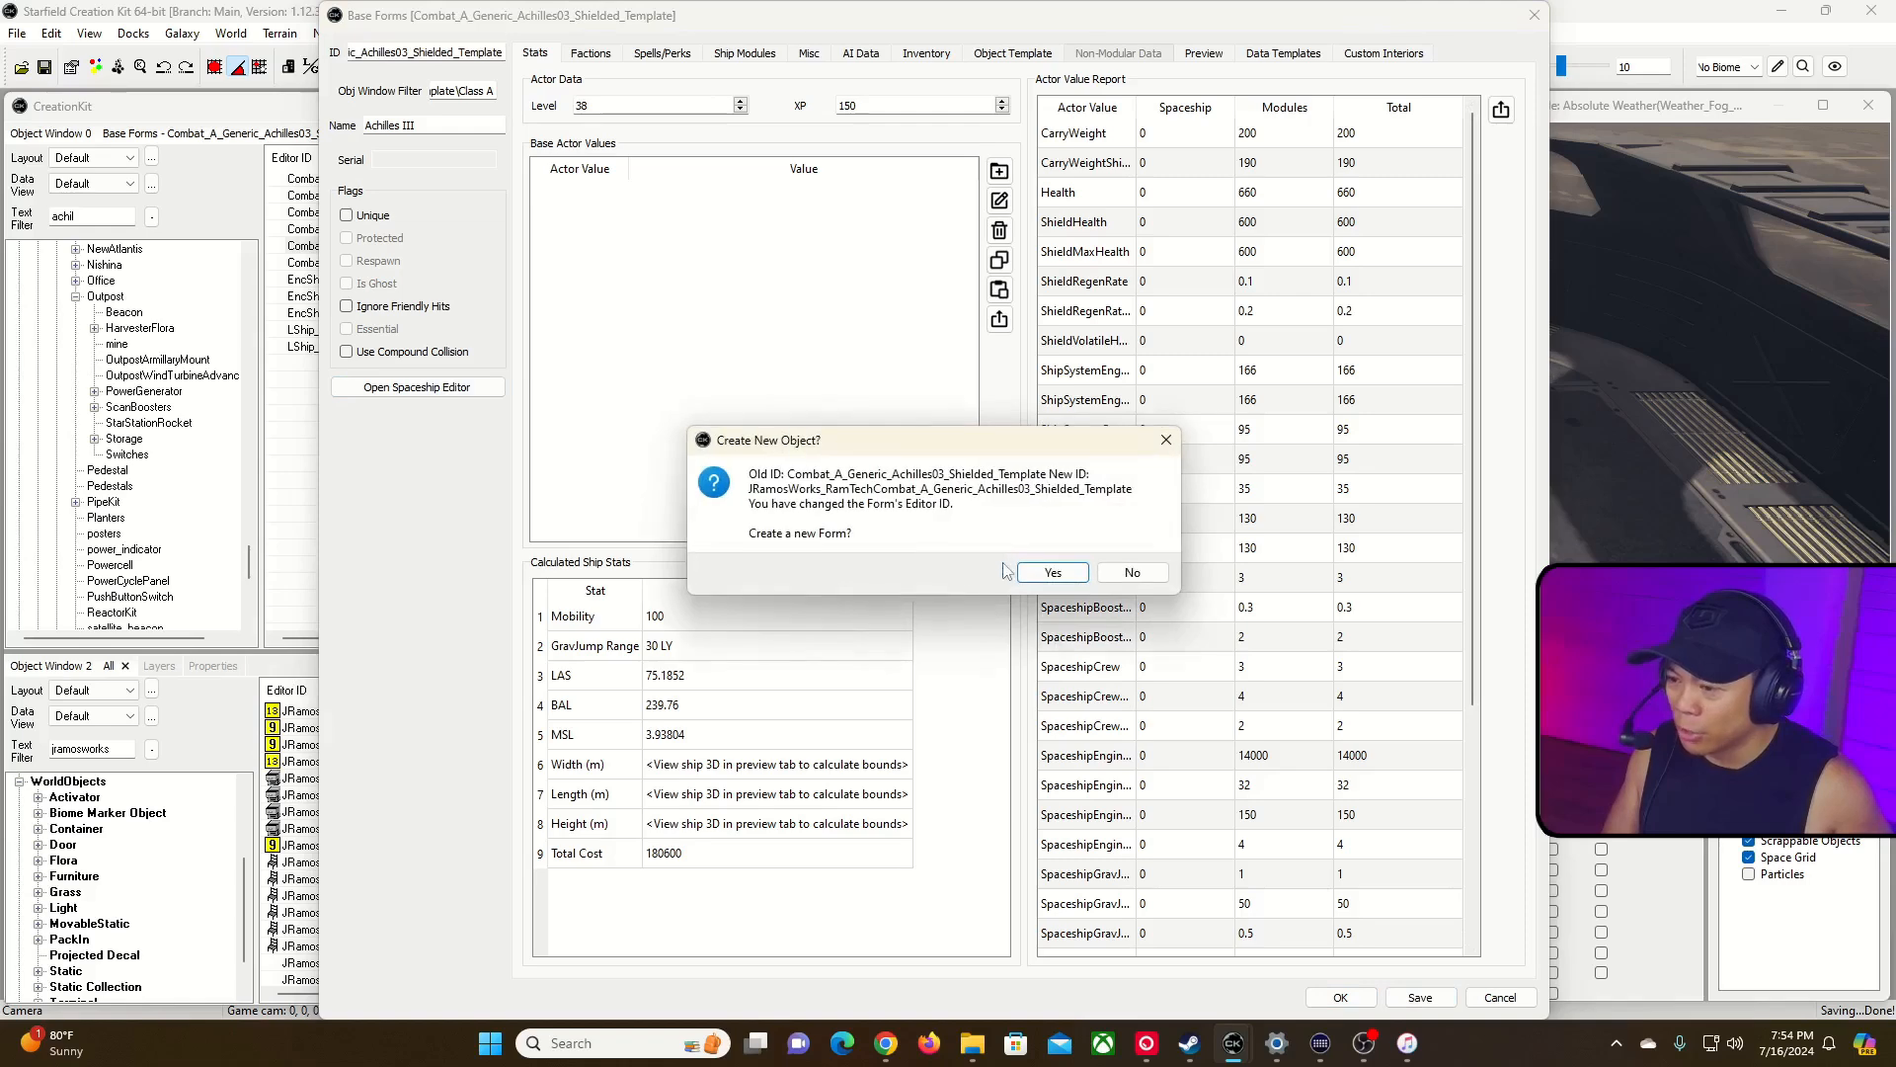
{"action": "left_click", "coordinate": [1049, 578]}
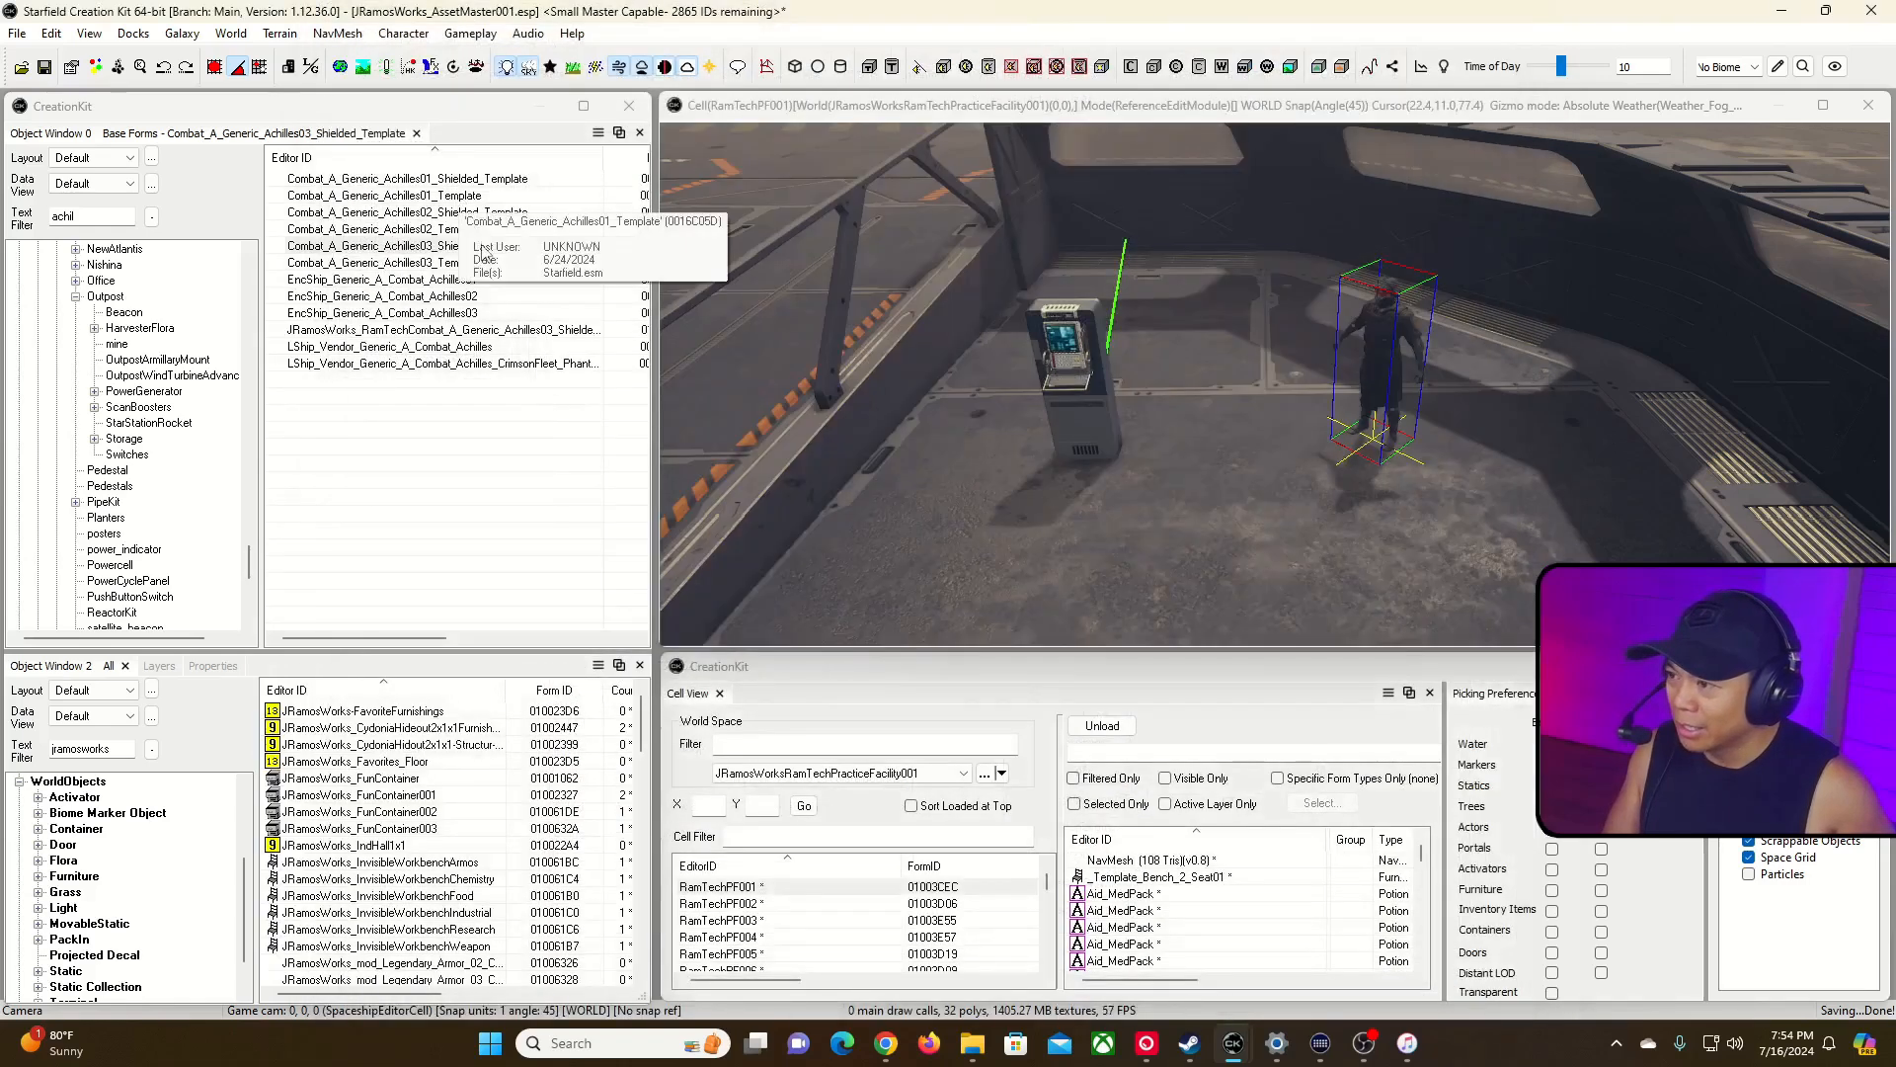
Open the new JRamosWorks_RamTechCombat_A_Generic_Achilles03_Shielded_Template form and close the leftover Spaceship Editor session.
{"action": "left_click", "coordinate": [456, 330]}
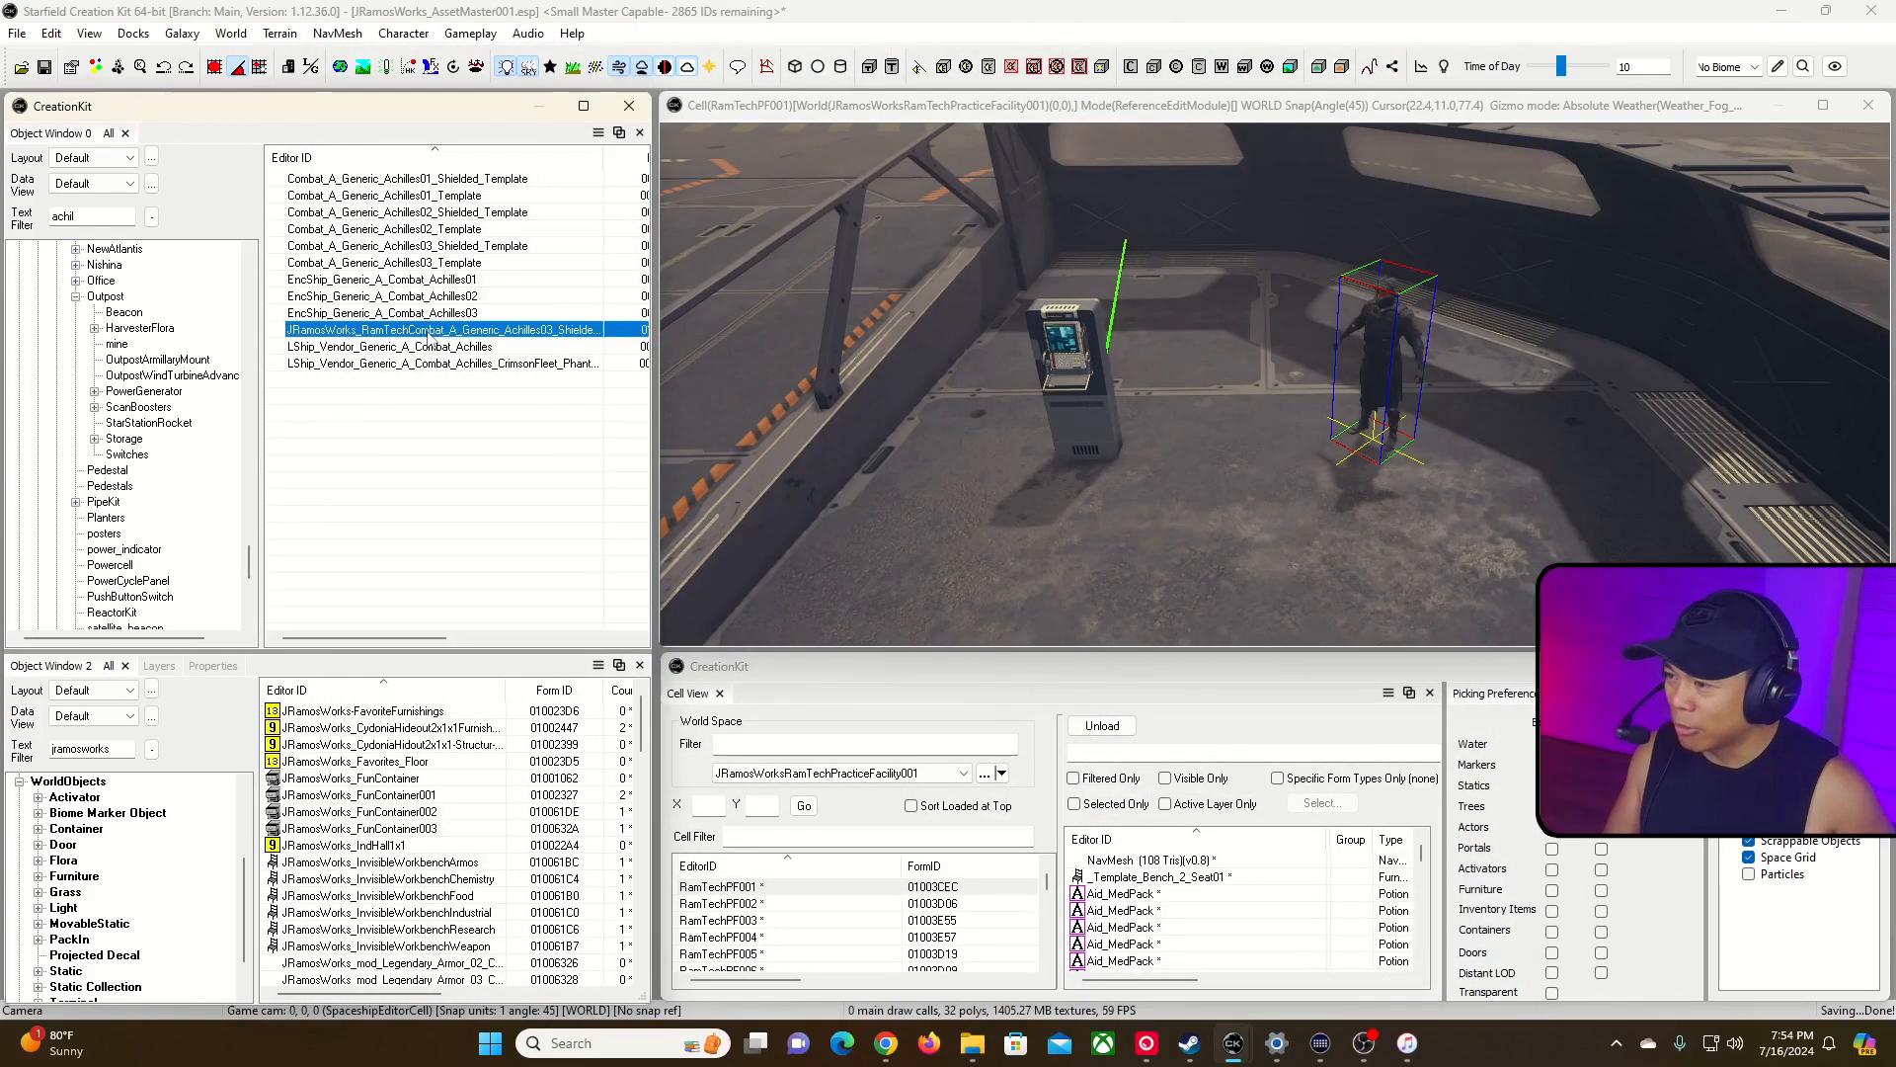
{"action": "double_click", "coordinate": [456, 331]}
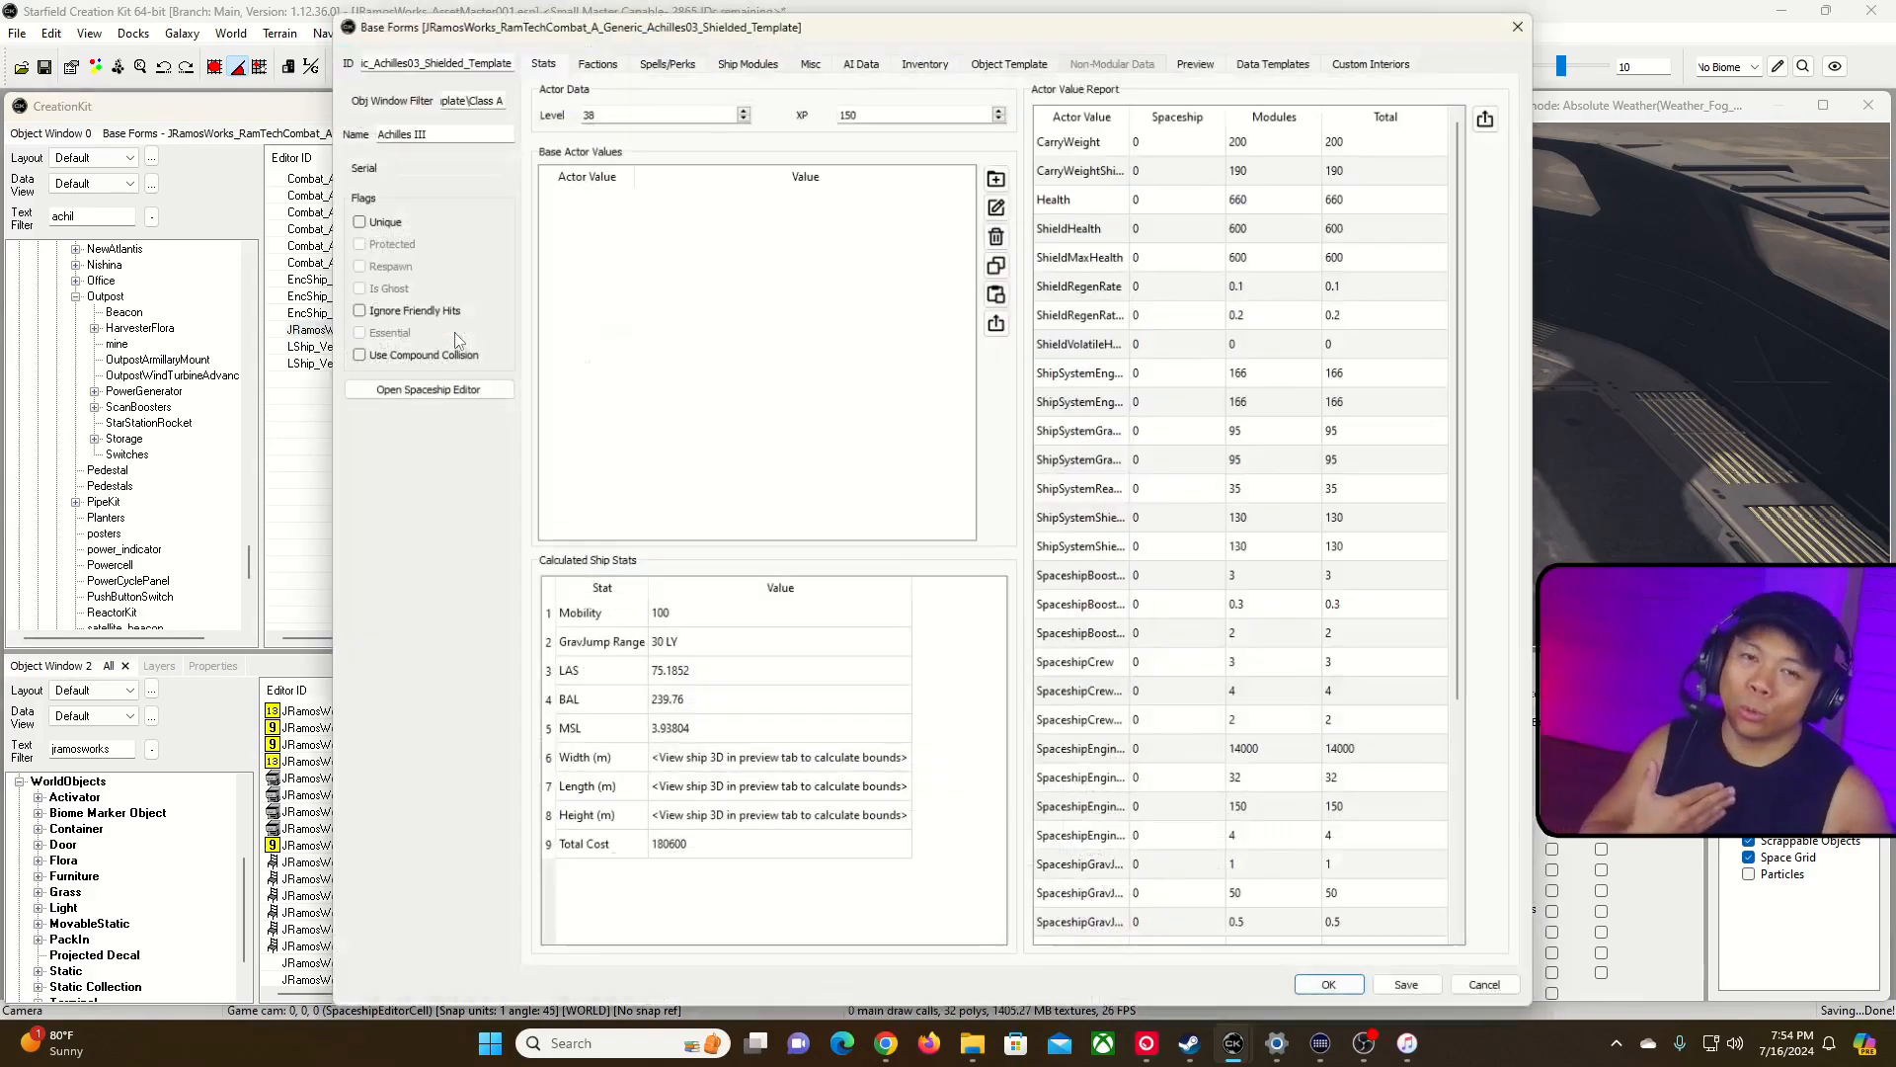
{"action": "left_click", "coordinate": [435, 388]}
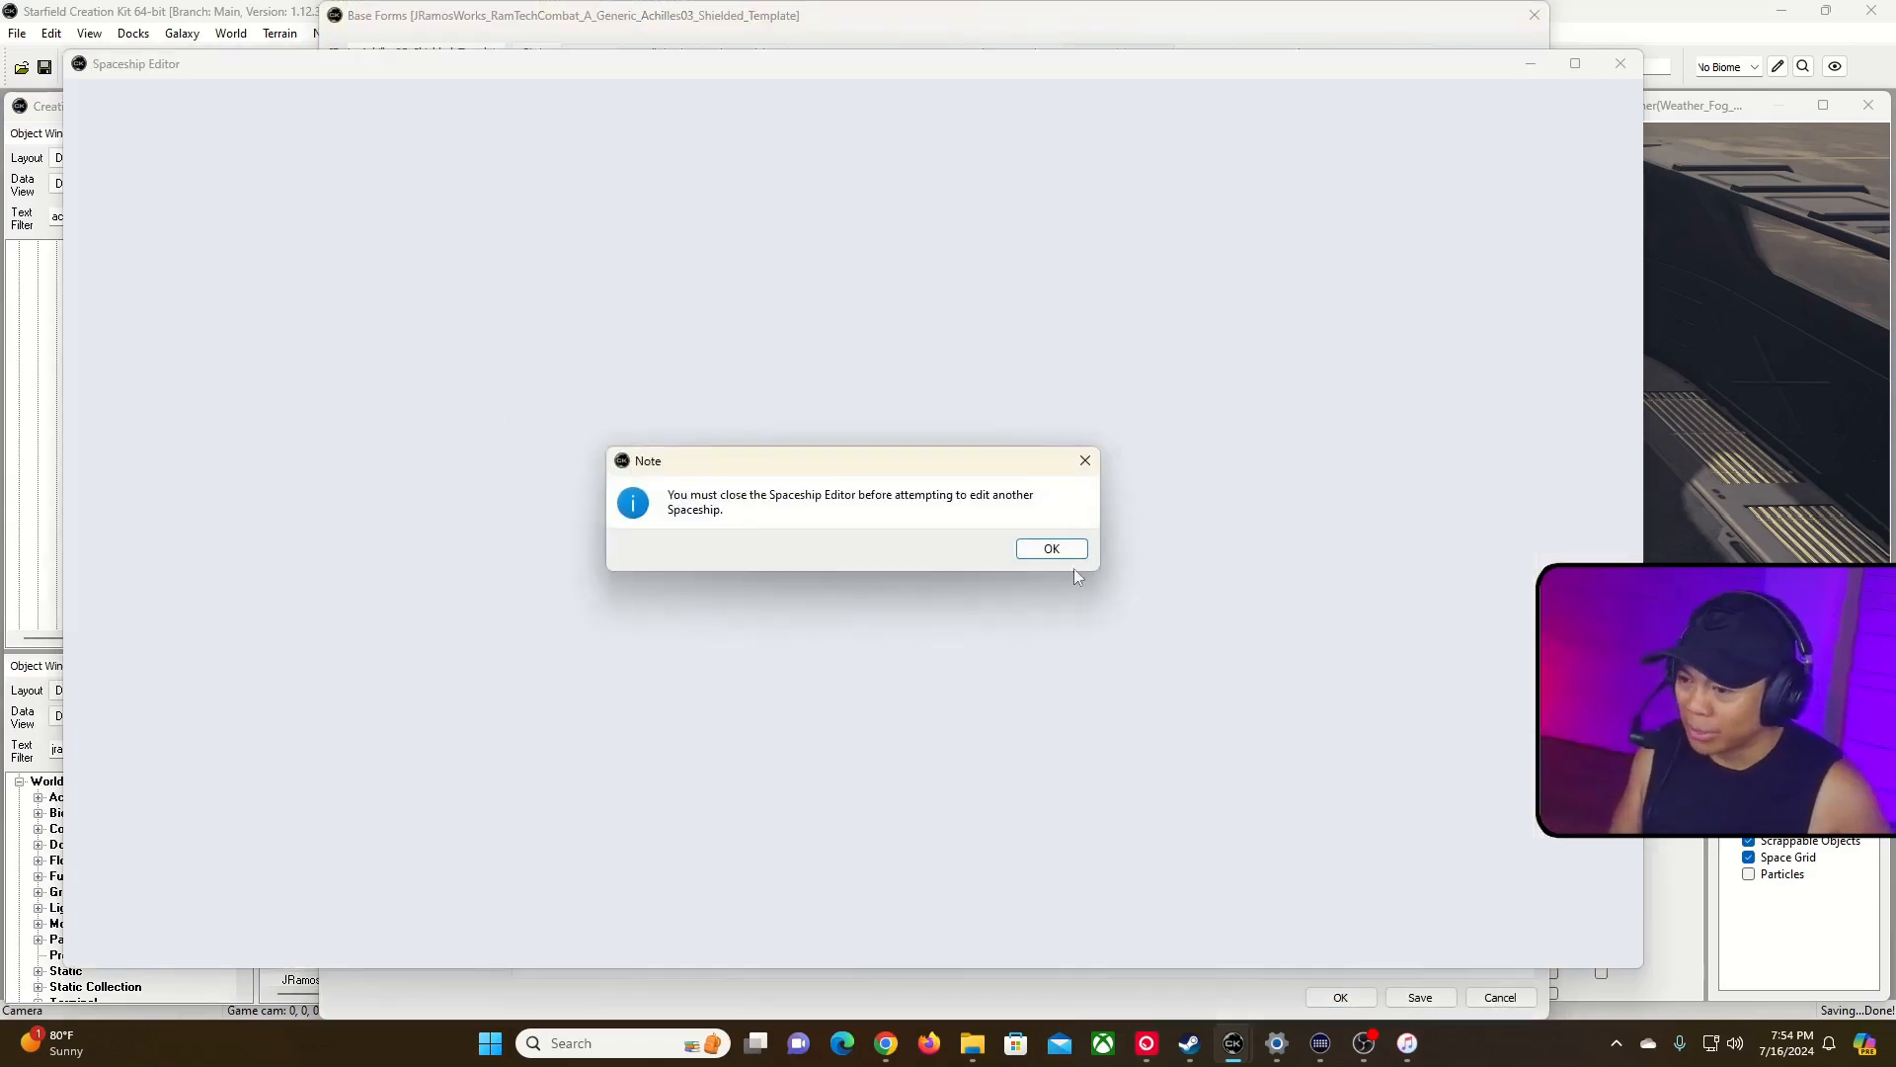
{"action": "left_click", "coordinate": [1052, 549]}
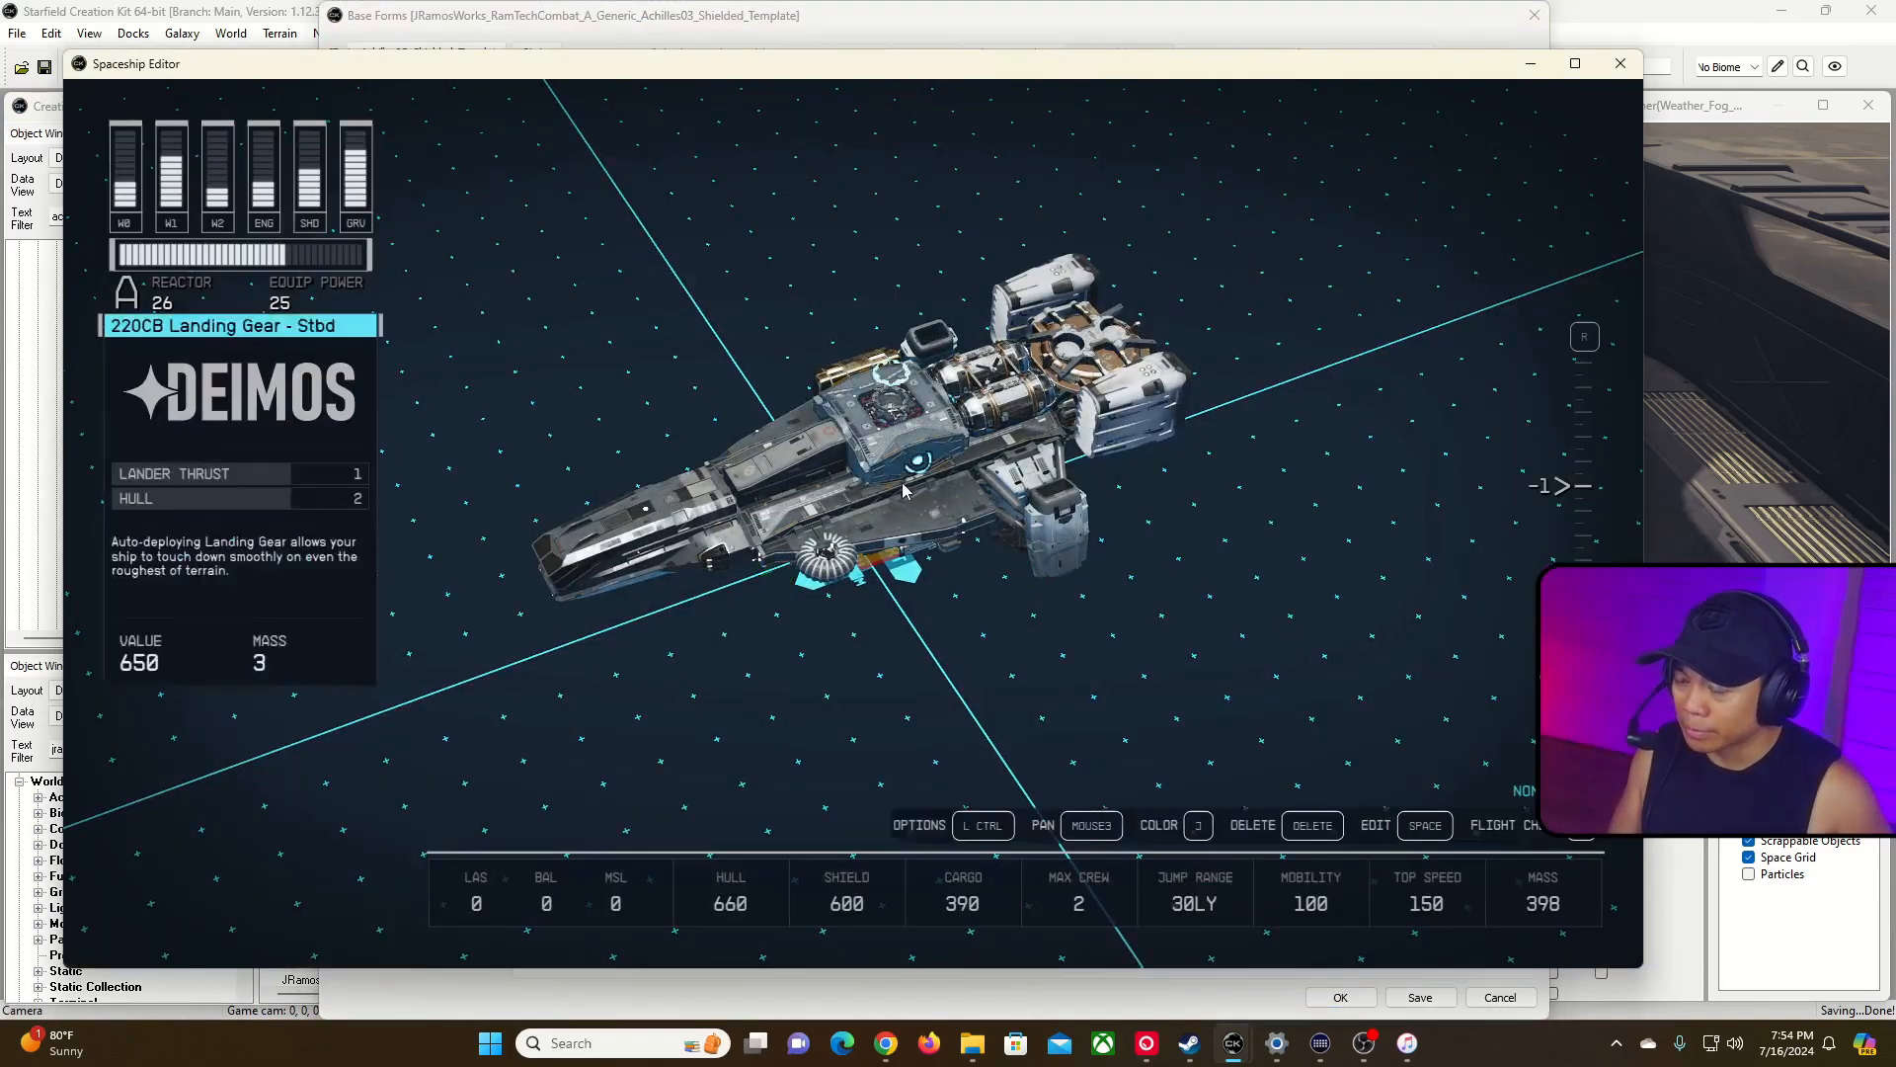
{"action": "left_click", "coordinate": [1621, 65]}
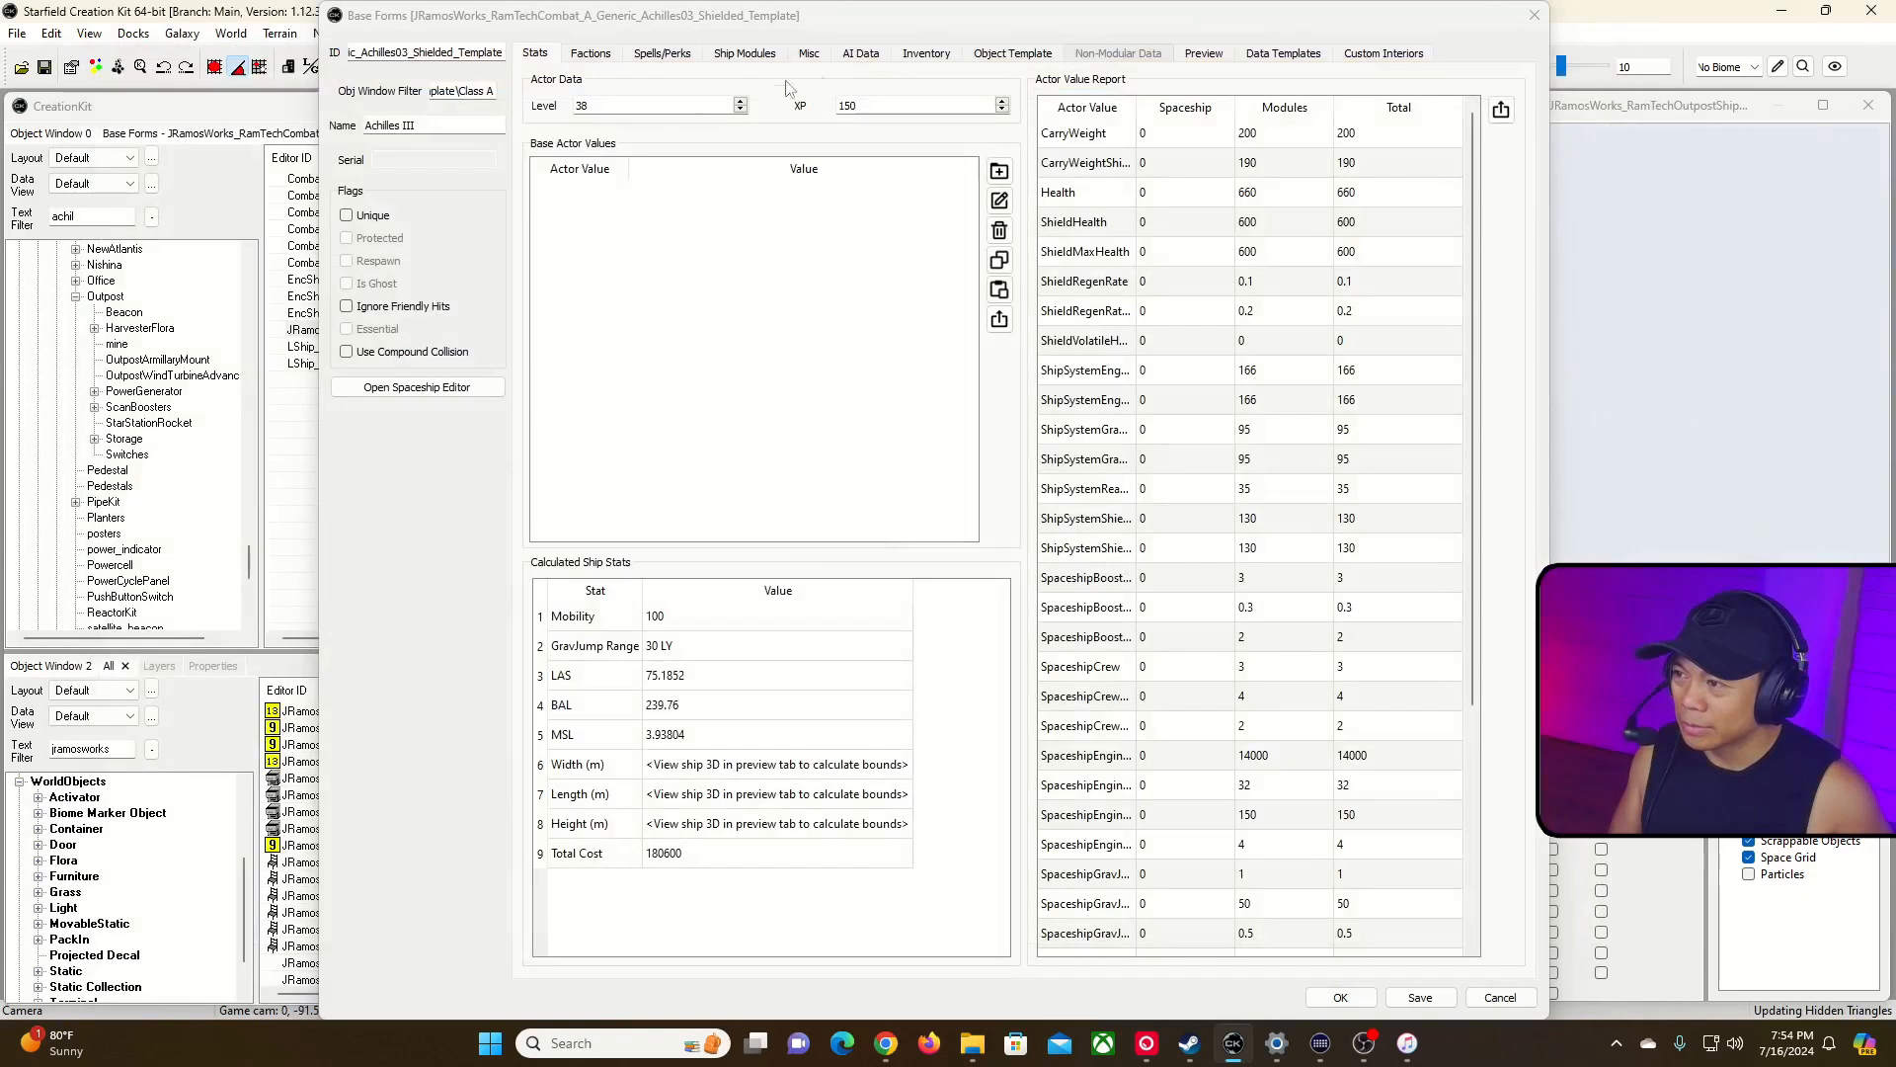
Name the ship RamTech Achilles III and clear the warnings raised on launching its Spaceship Editor.
{"action": "double_click", "coordinate": [433, 54]}
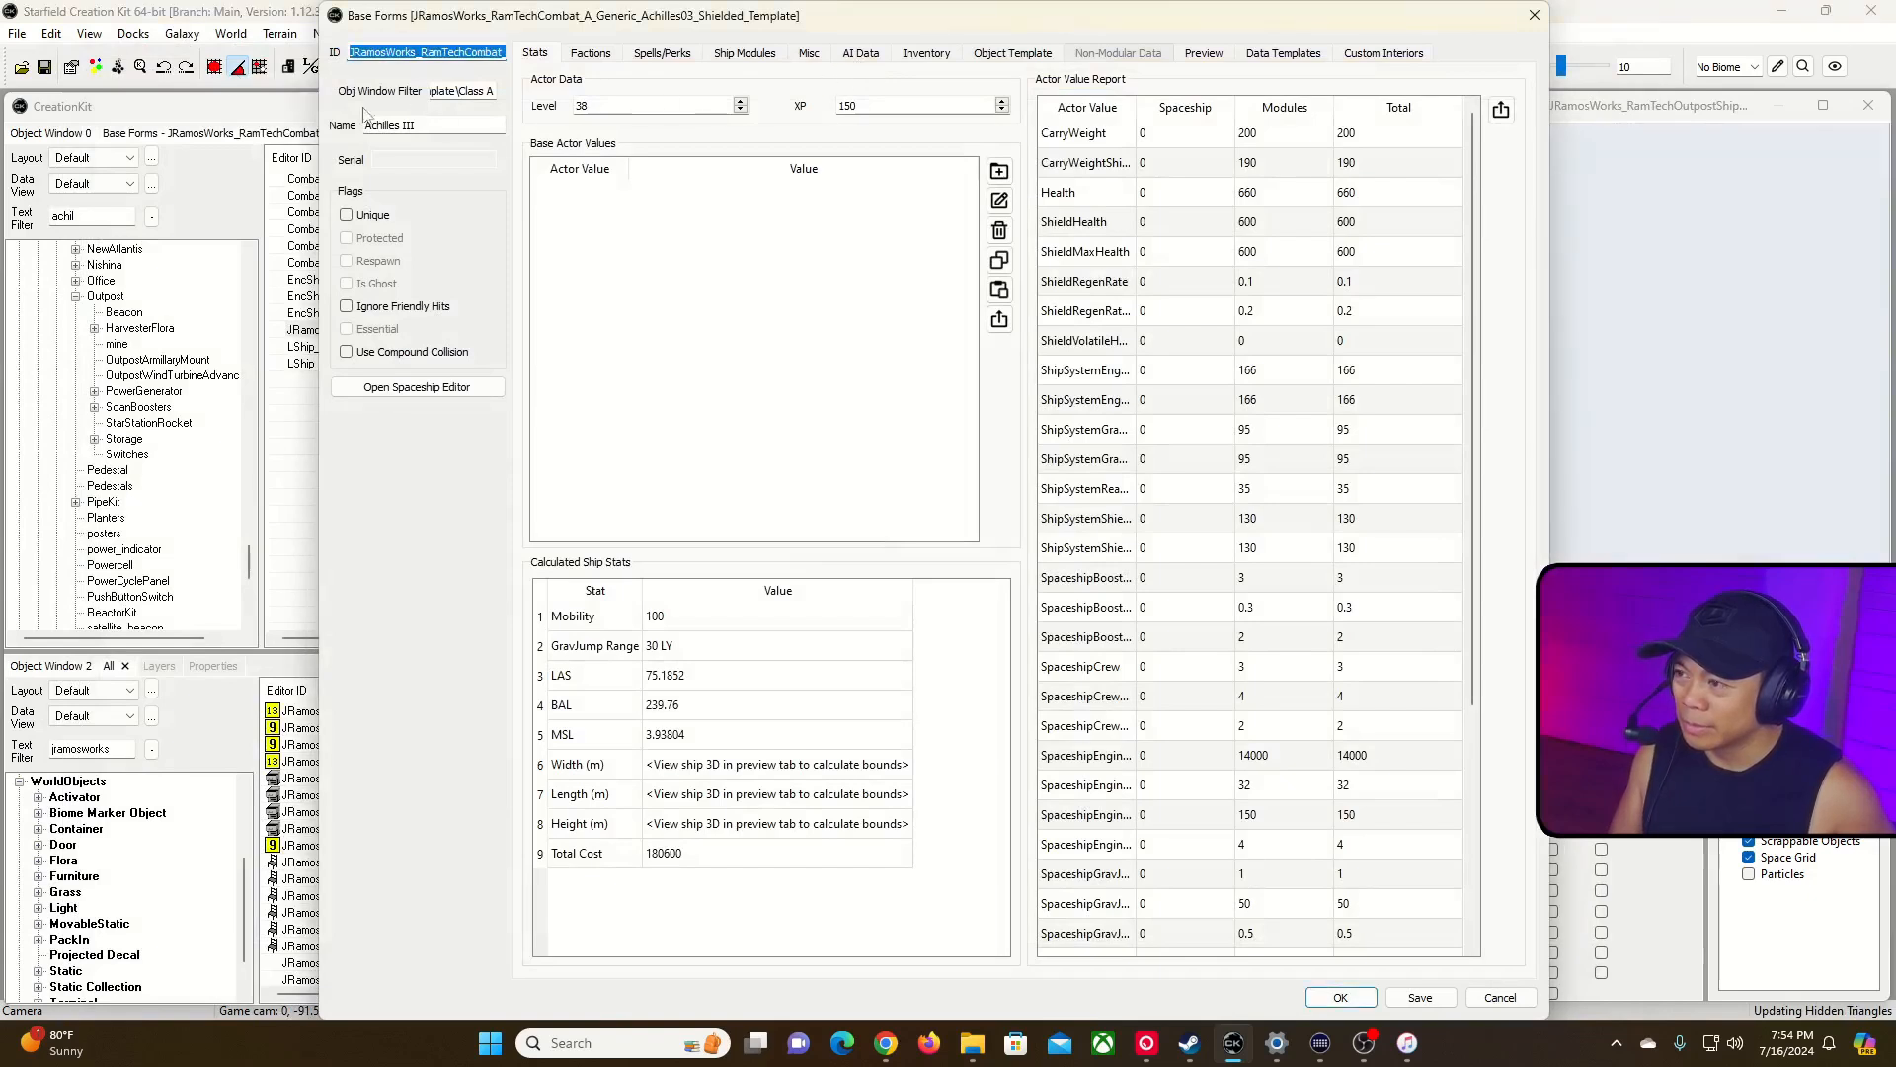
{"action": "left_click", "coordinate": [374, 128]}
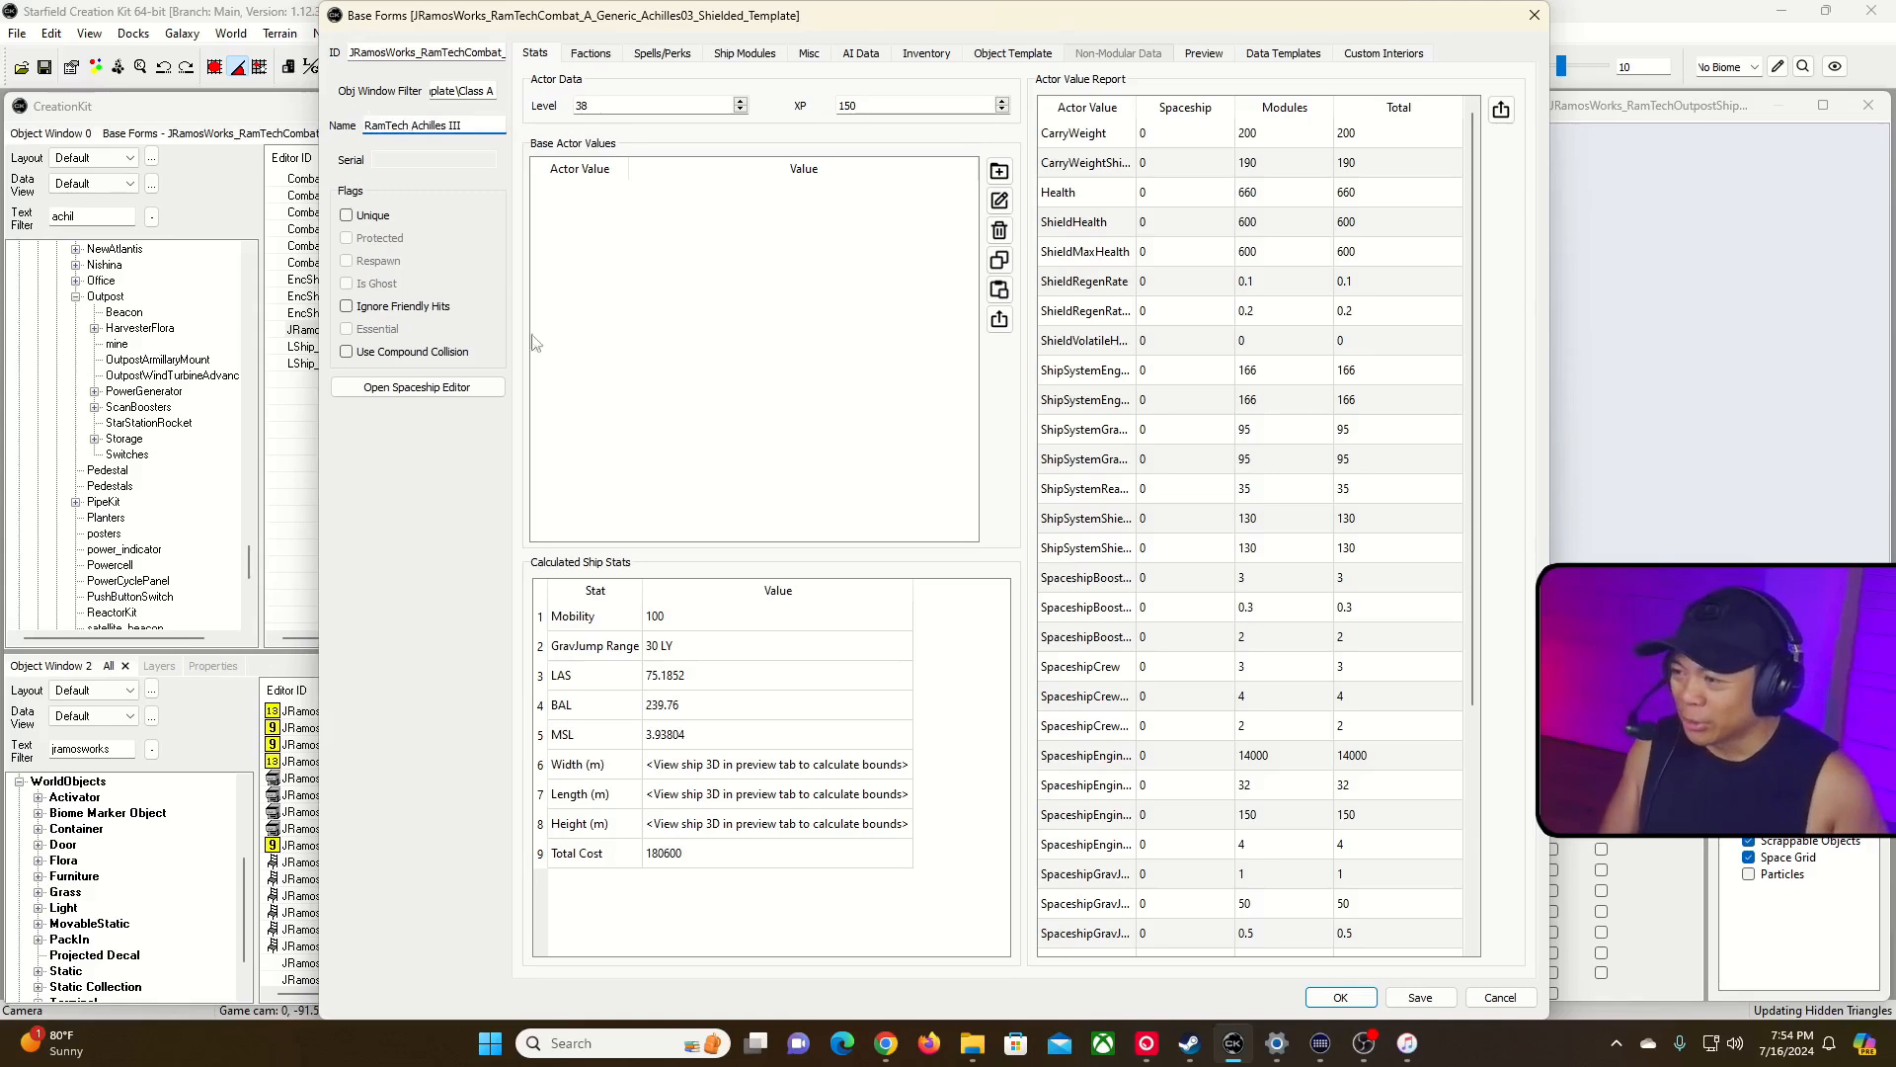
{"action": "left_click", "coordinate": [464, 387]}
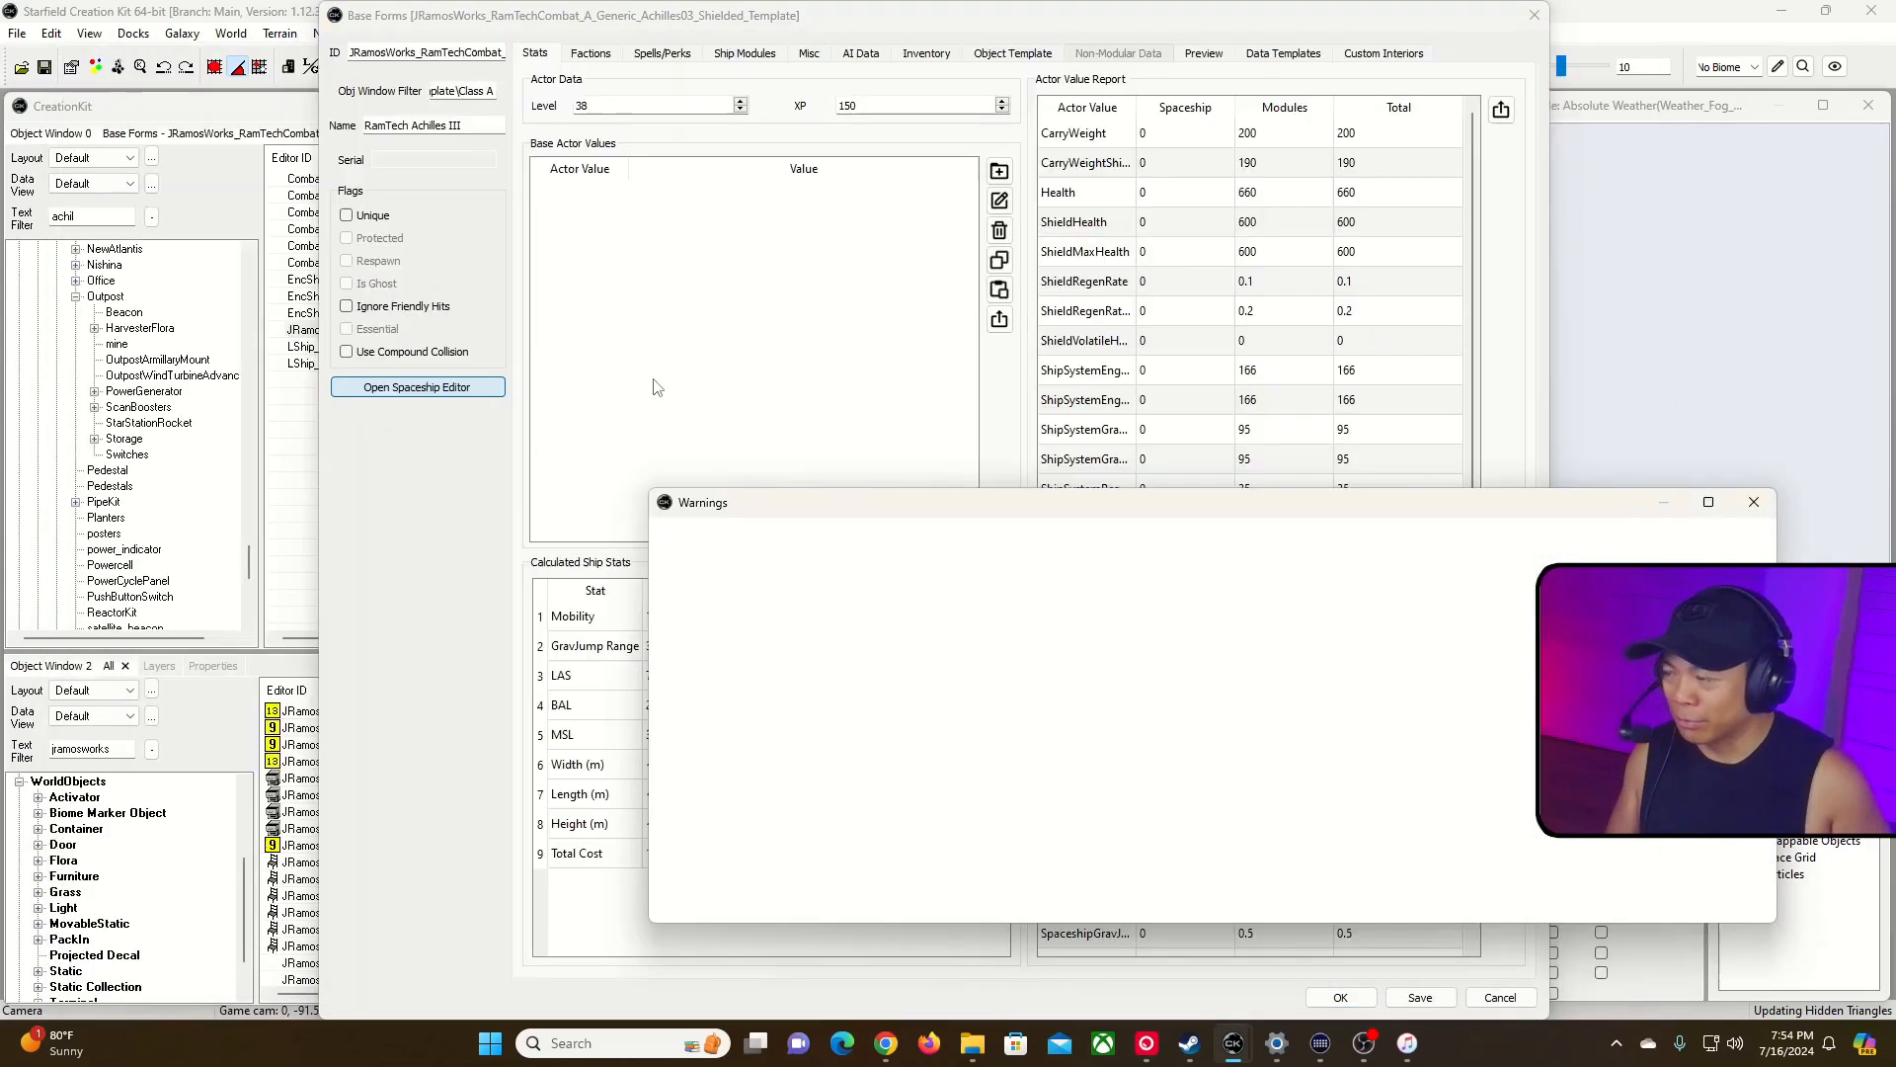
{"action": "left_click", "coordinate": [1097, 587]}
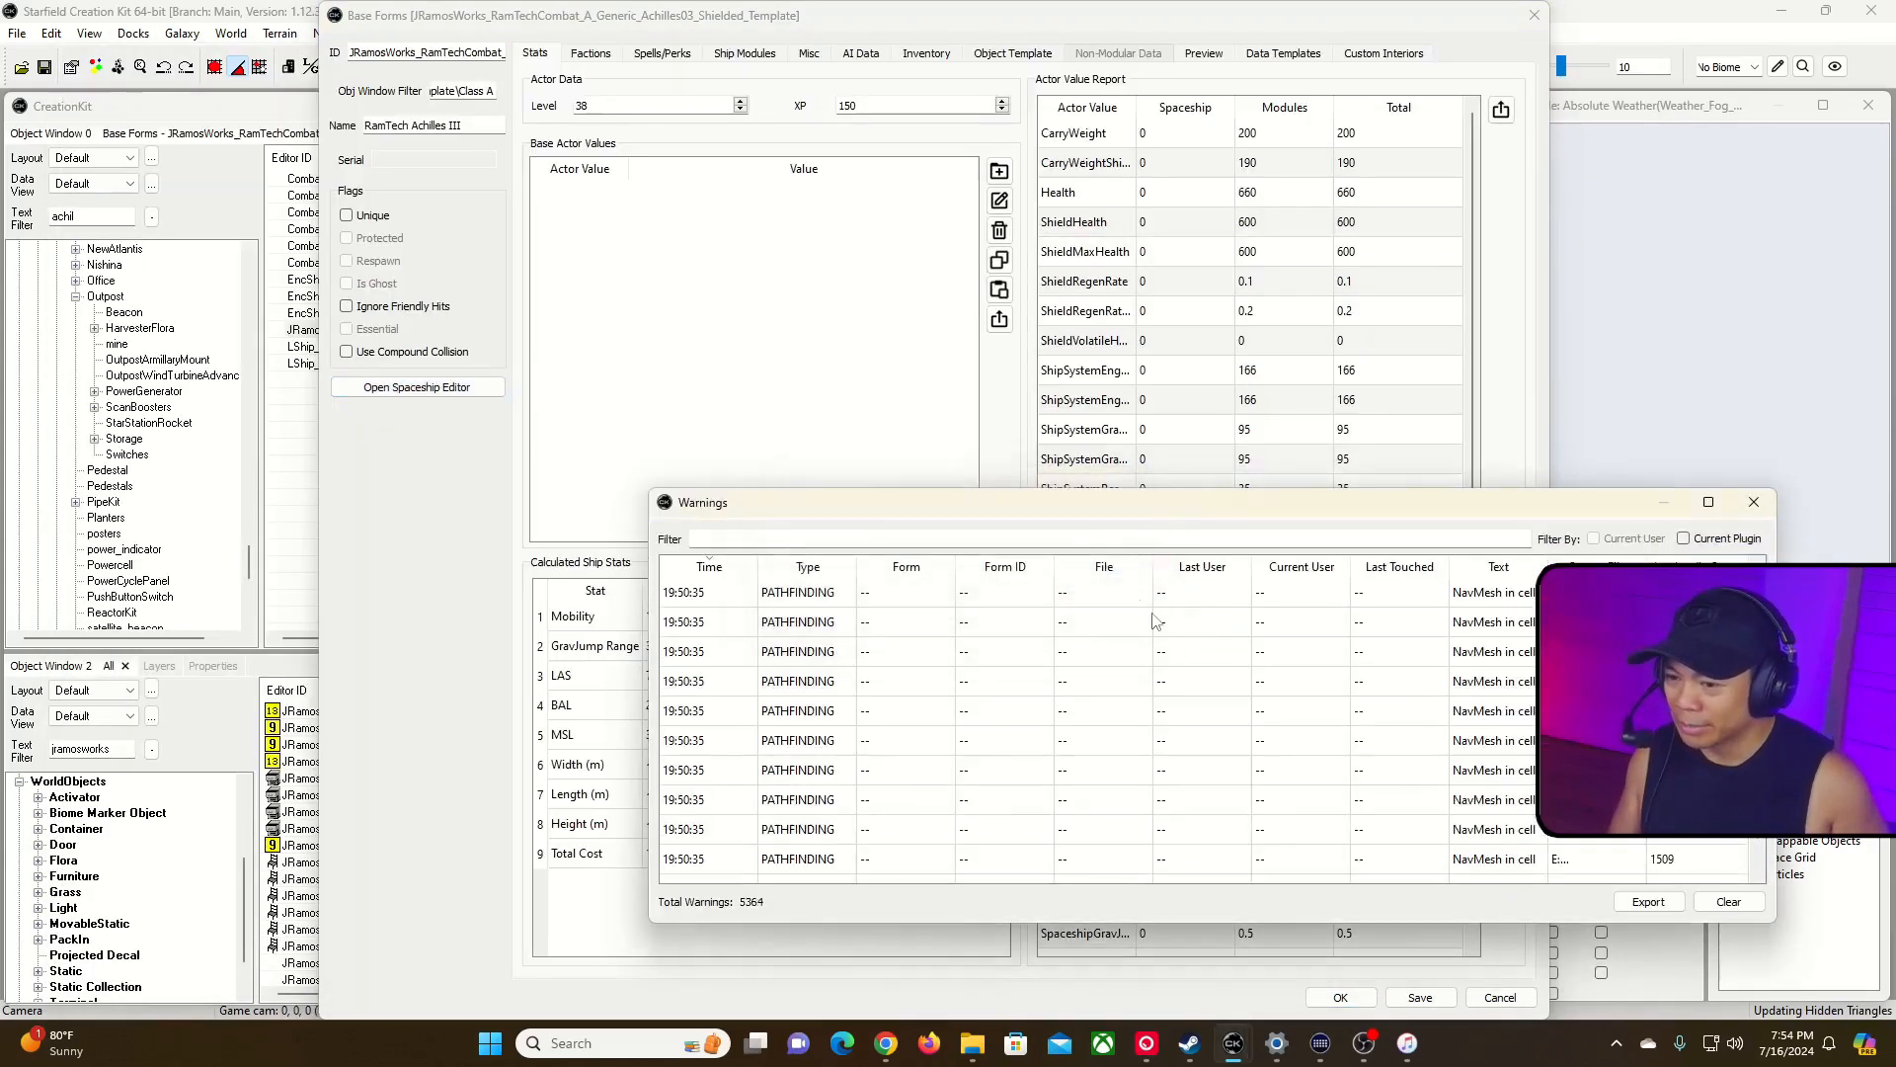
{"action": "left_click", "coordinate": [1729, 902]}
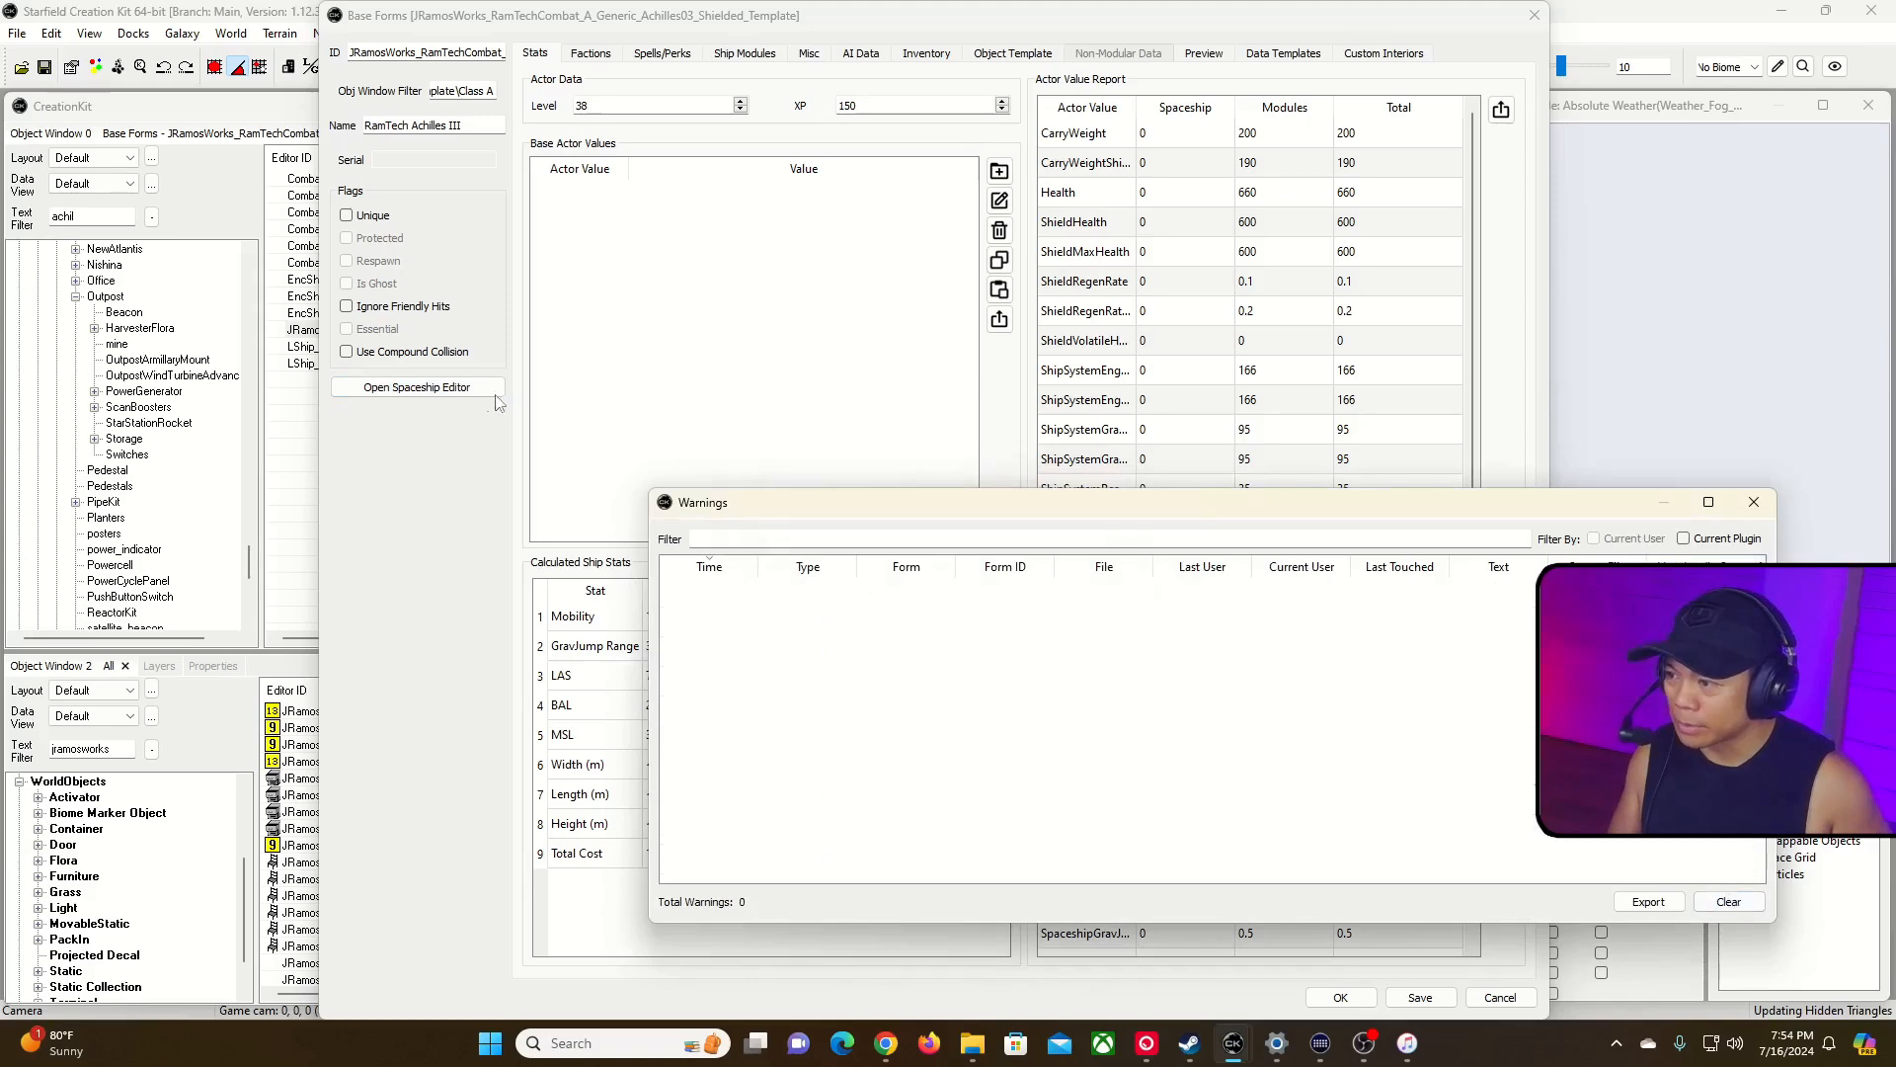
{"action": "left_click", "coordinate": [1752, 505]}
Open the RamTech Achilles III in the Spaceship Editor and dismiss the note about editing another spaceship.
{"action": "left_click", "coordinate": [435, 385]}
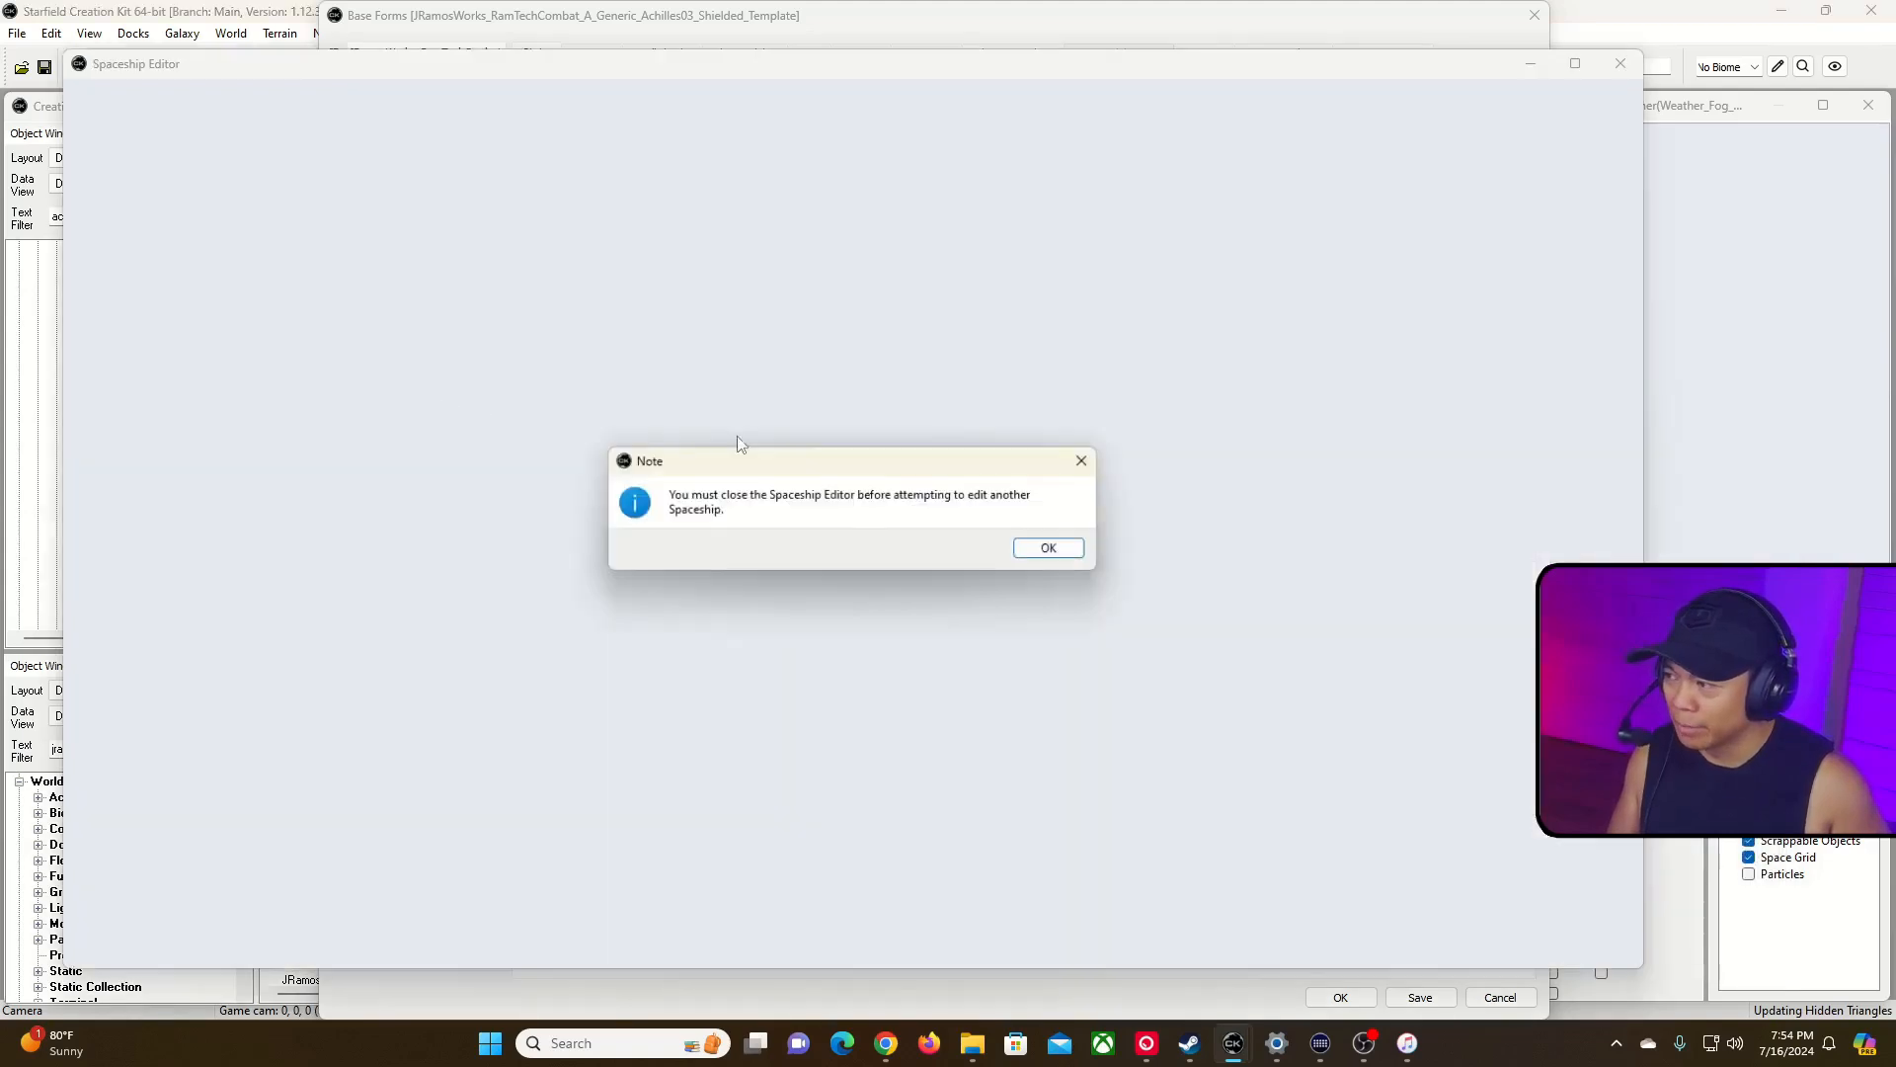
{"action": "left_click", "coordinate": [1053, 553]}
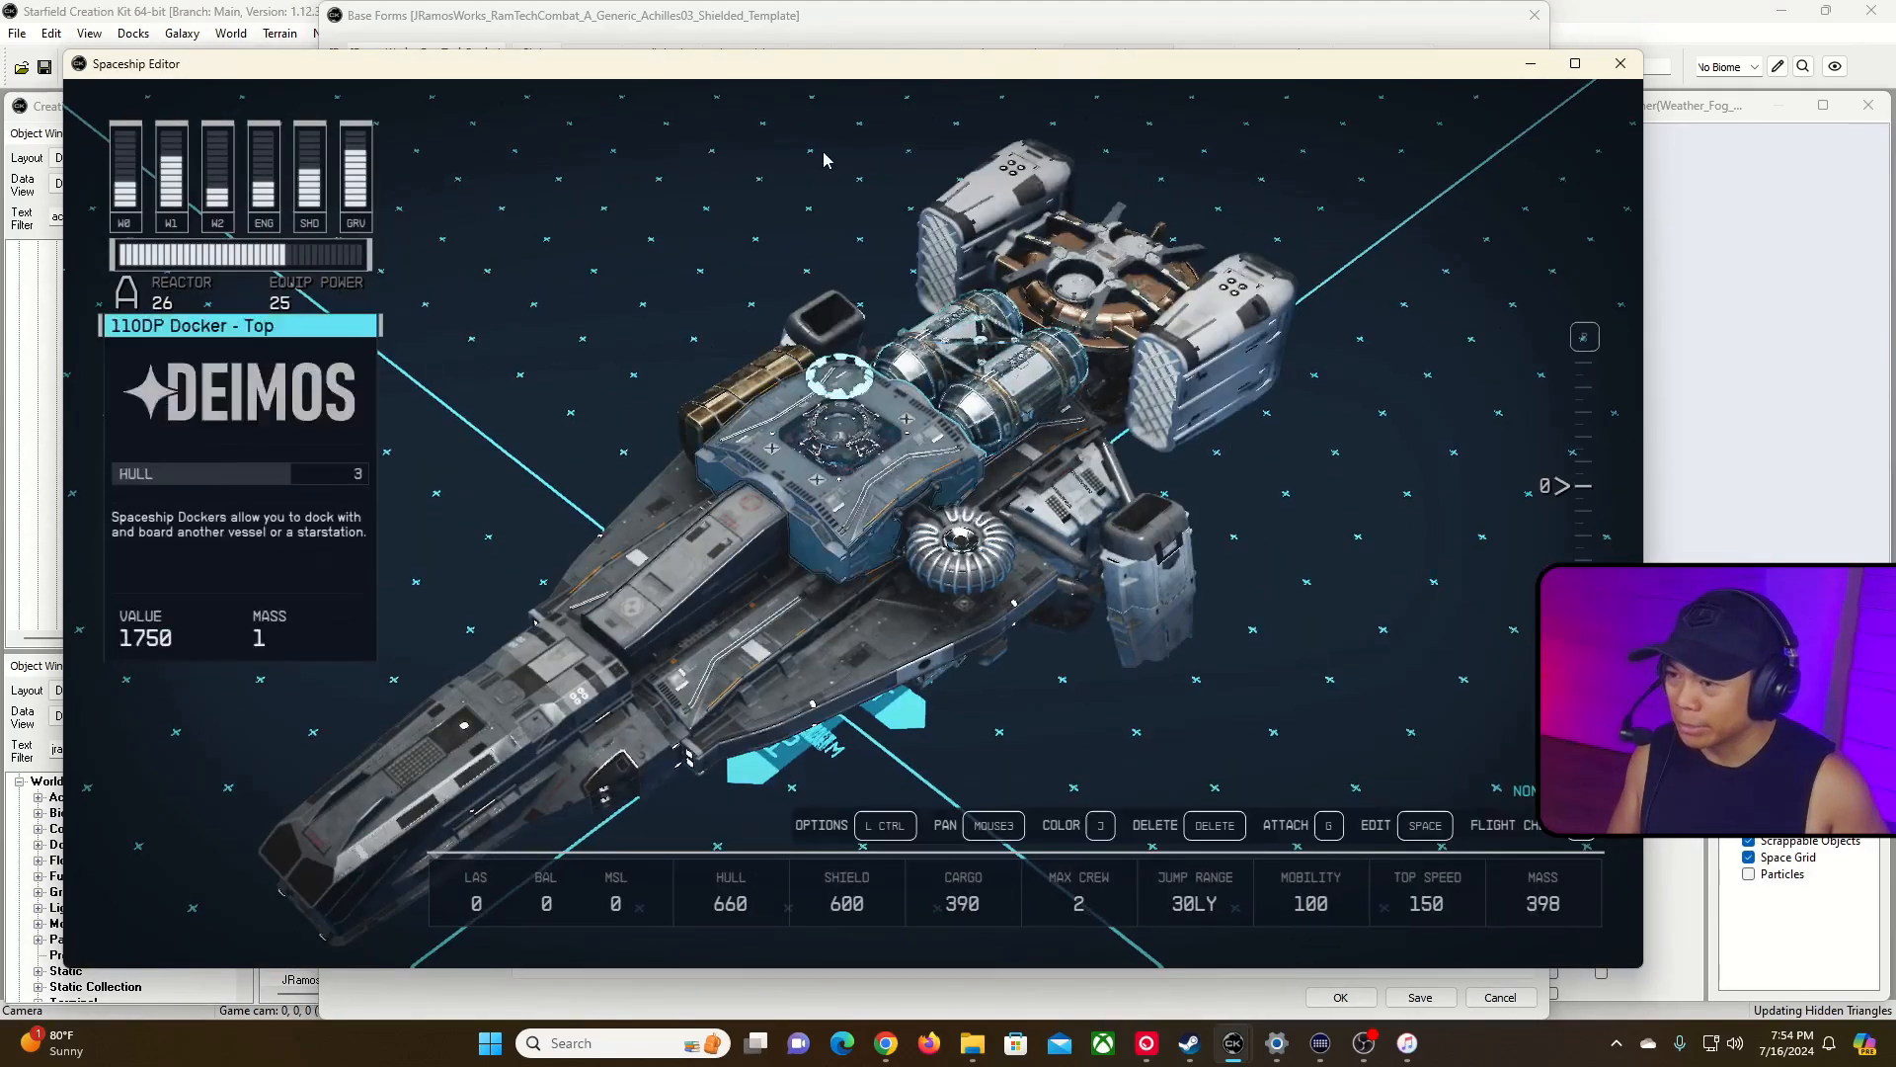
{"action": "left_click", "coordinate": [915, 120]}
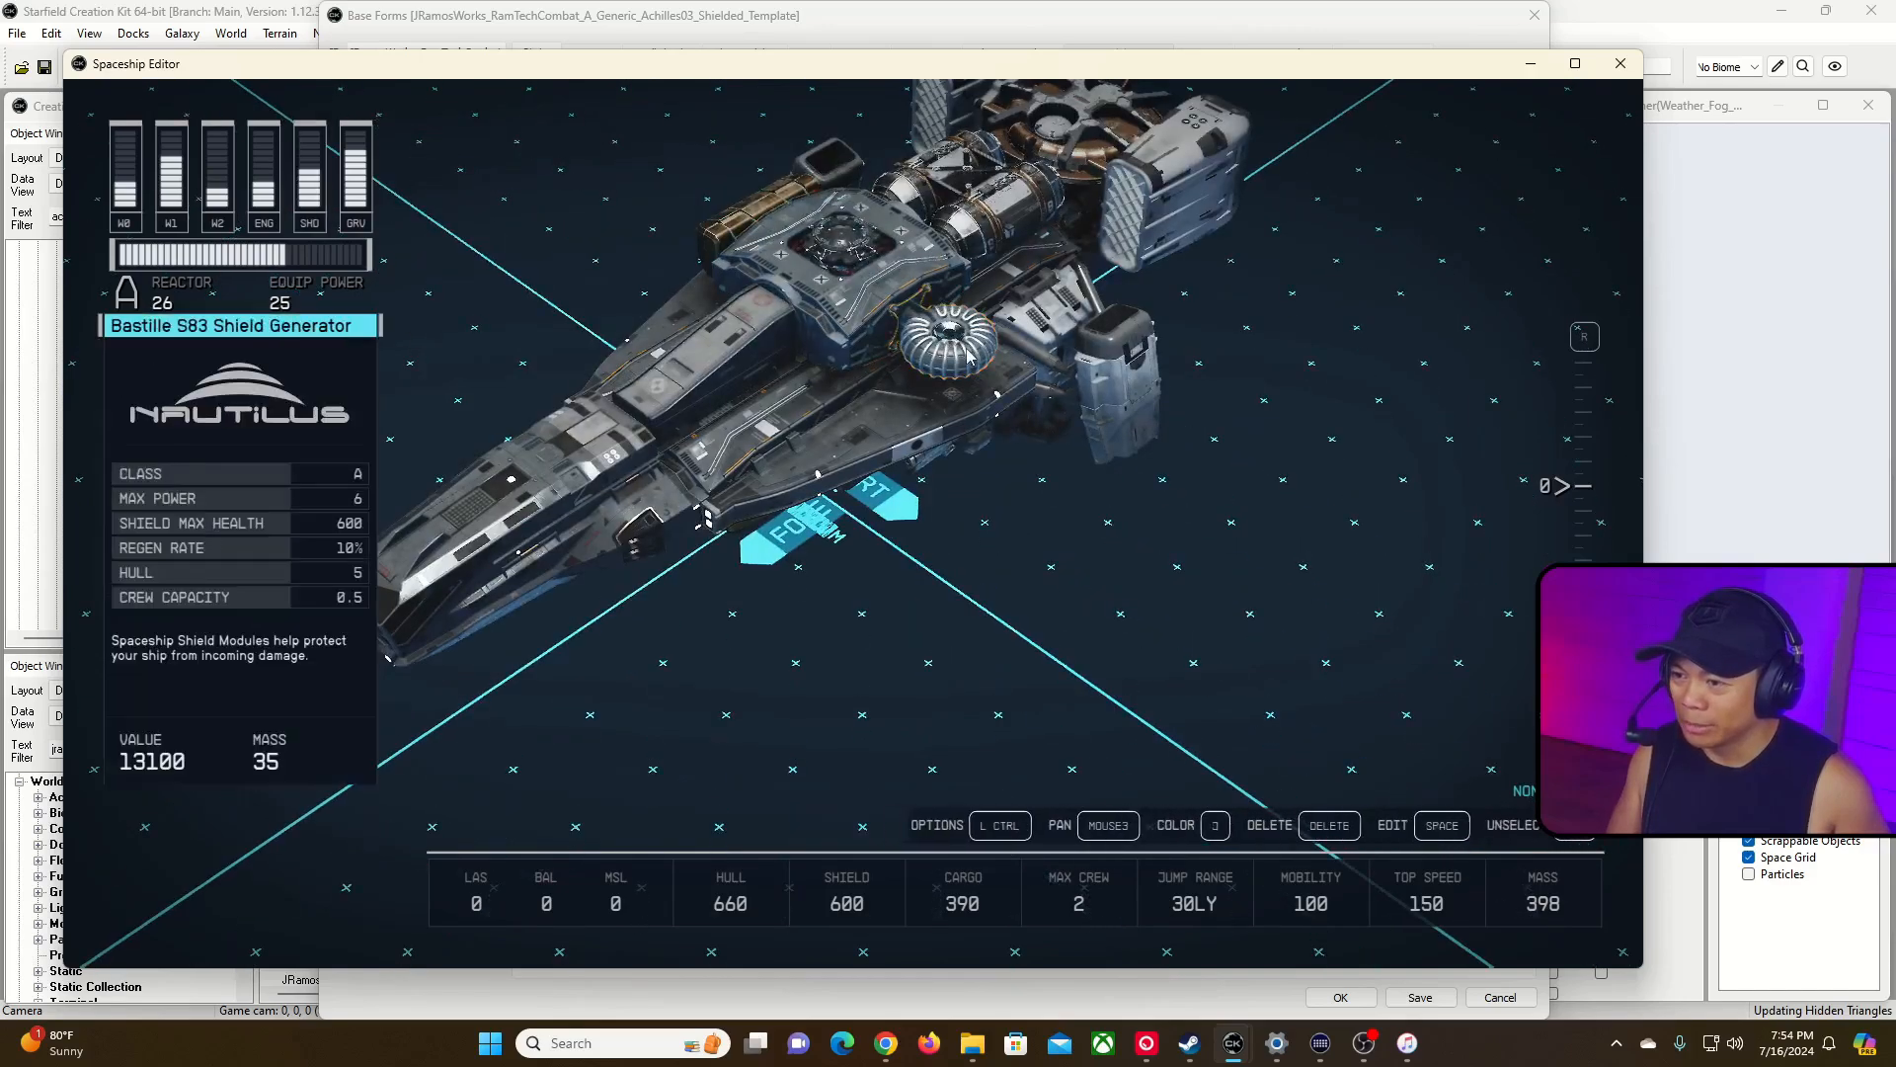
Move the Bastille S83 Shield Generator below the port wing, pull it clear of the ship, and close the Spaceship Editor.
{"action": "left_click_drag", "start_coordinate": [968, 354], "coordinate": [818, 452]}
{"action": "key", "text": "f"}
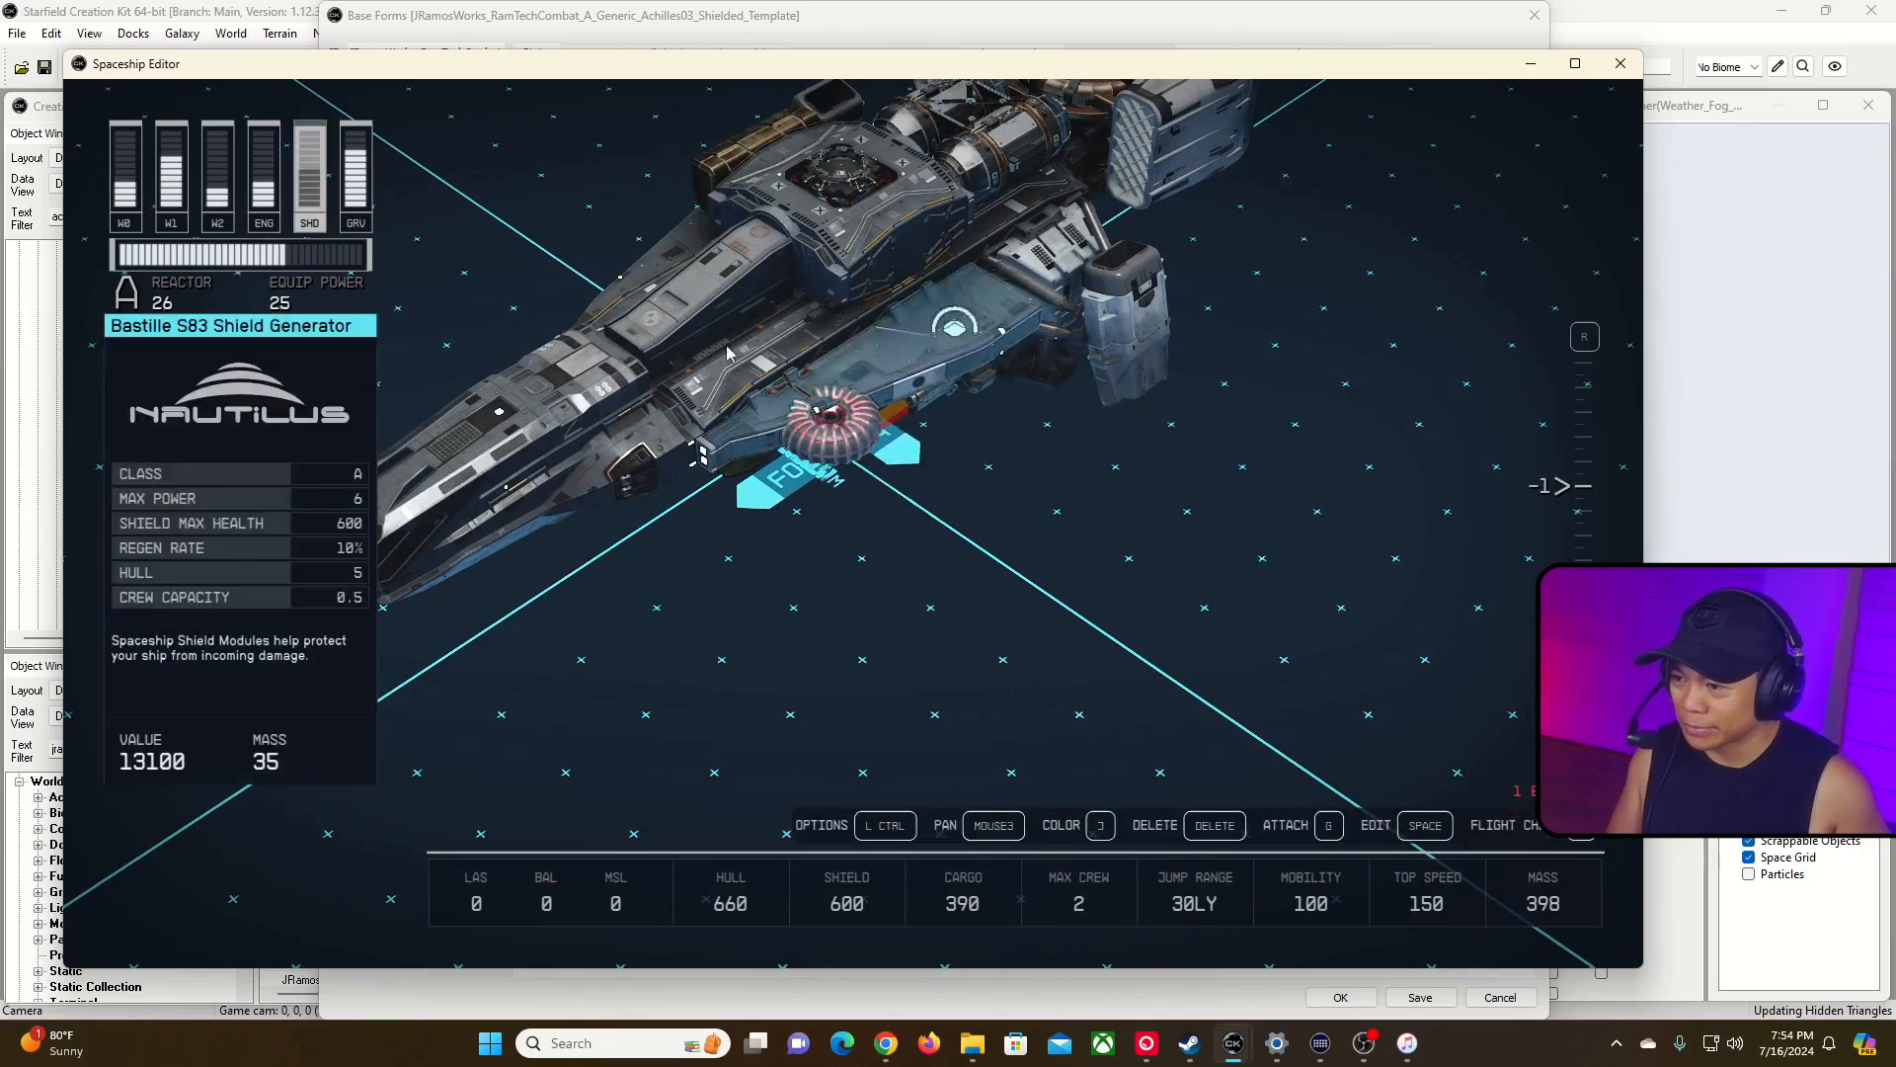
{"action": "left_click_drag", "start_coordinate": [809, 335], "coordinate": [809, 334]}
{"action": "left_click", "coordinate": [857, 396]}
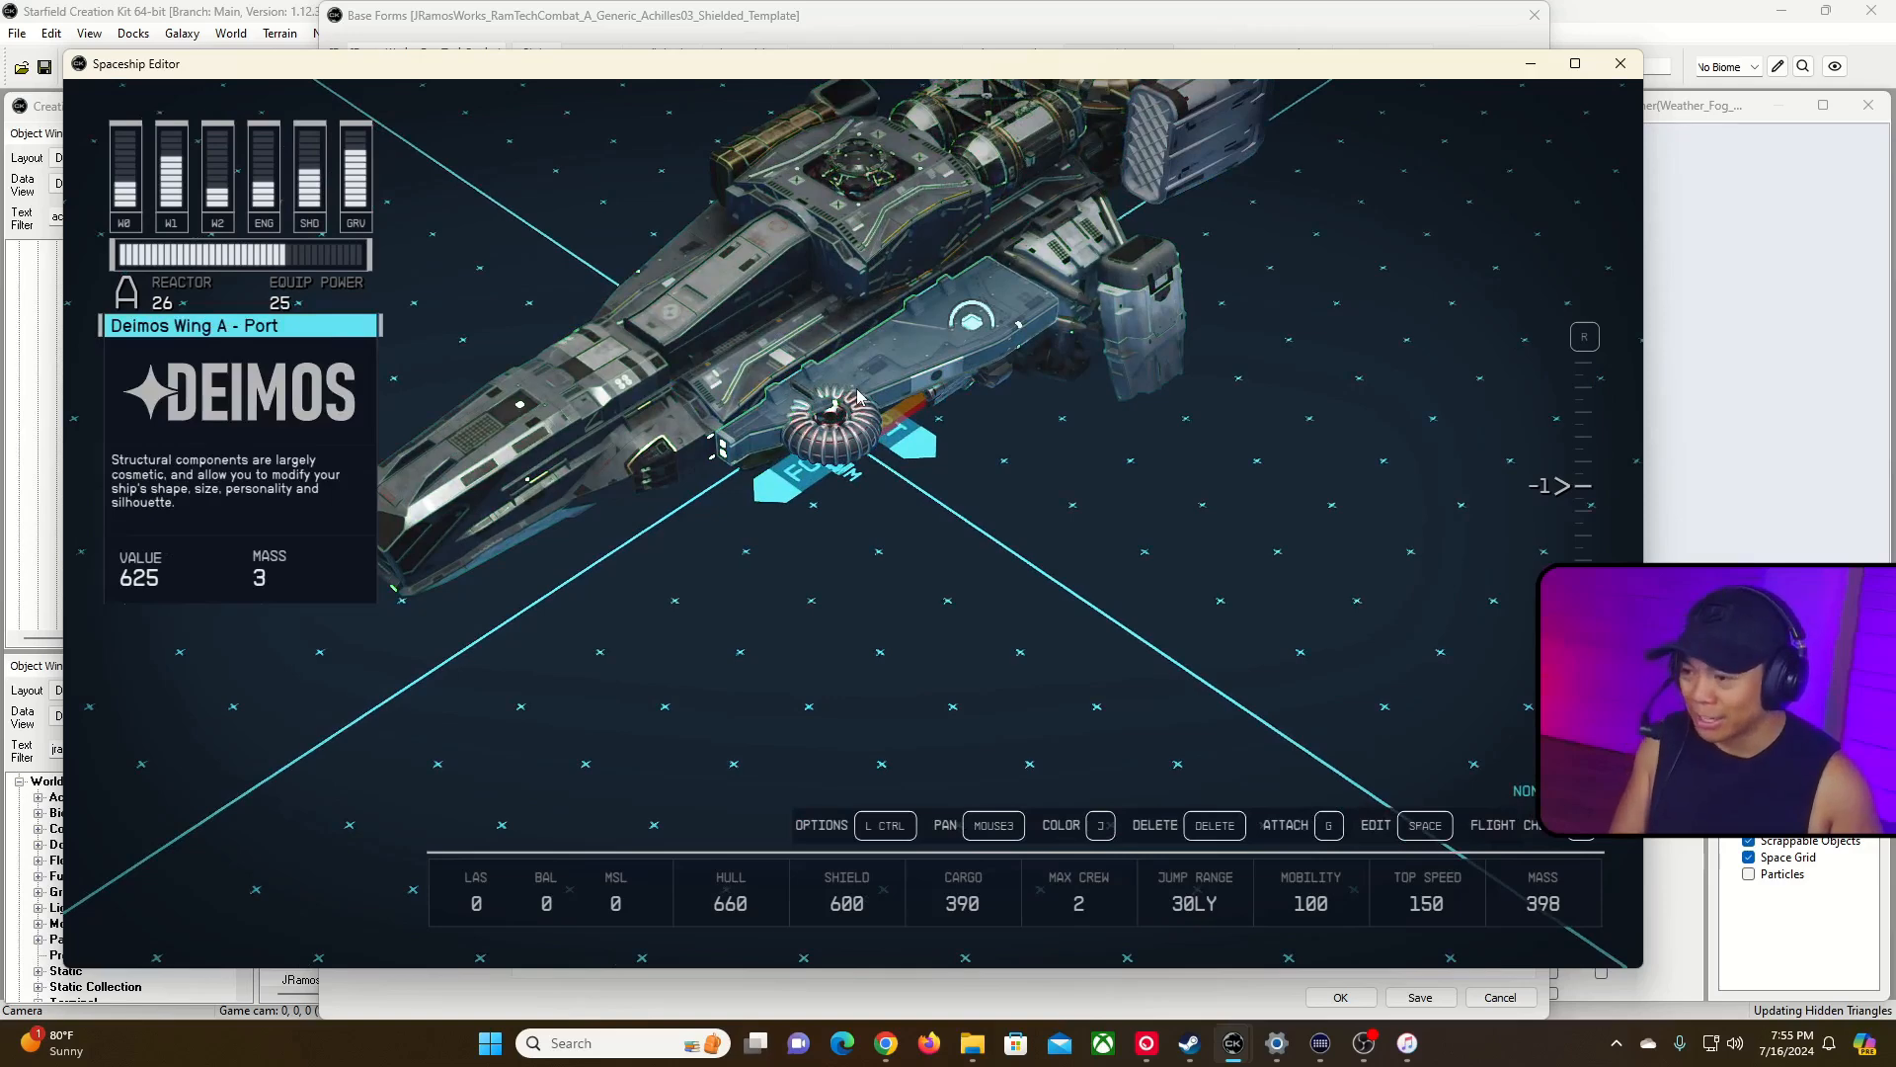
{"action": "key", "text": "Escape"}
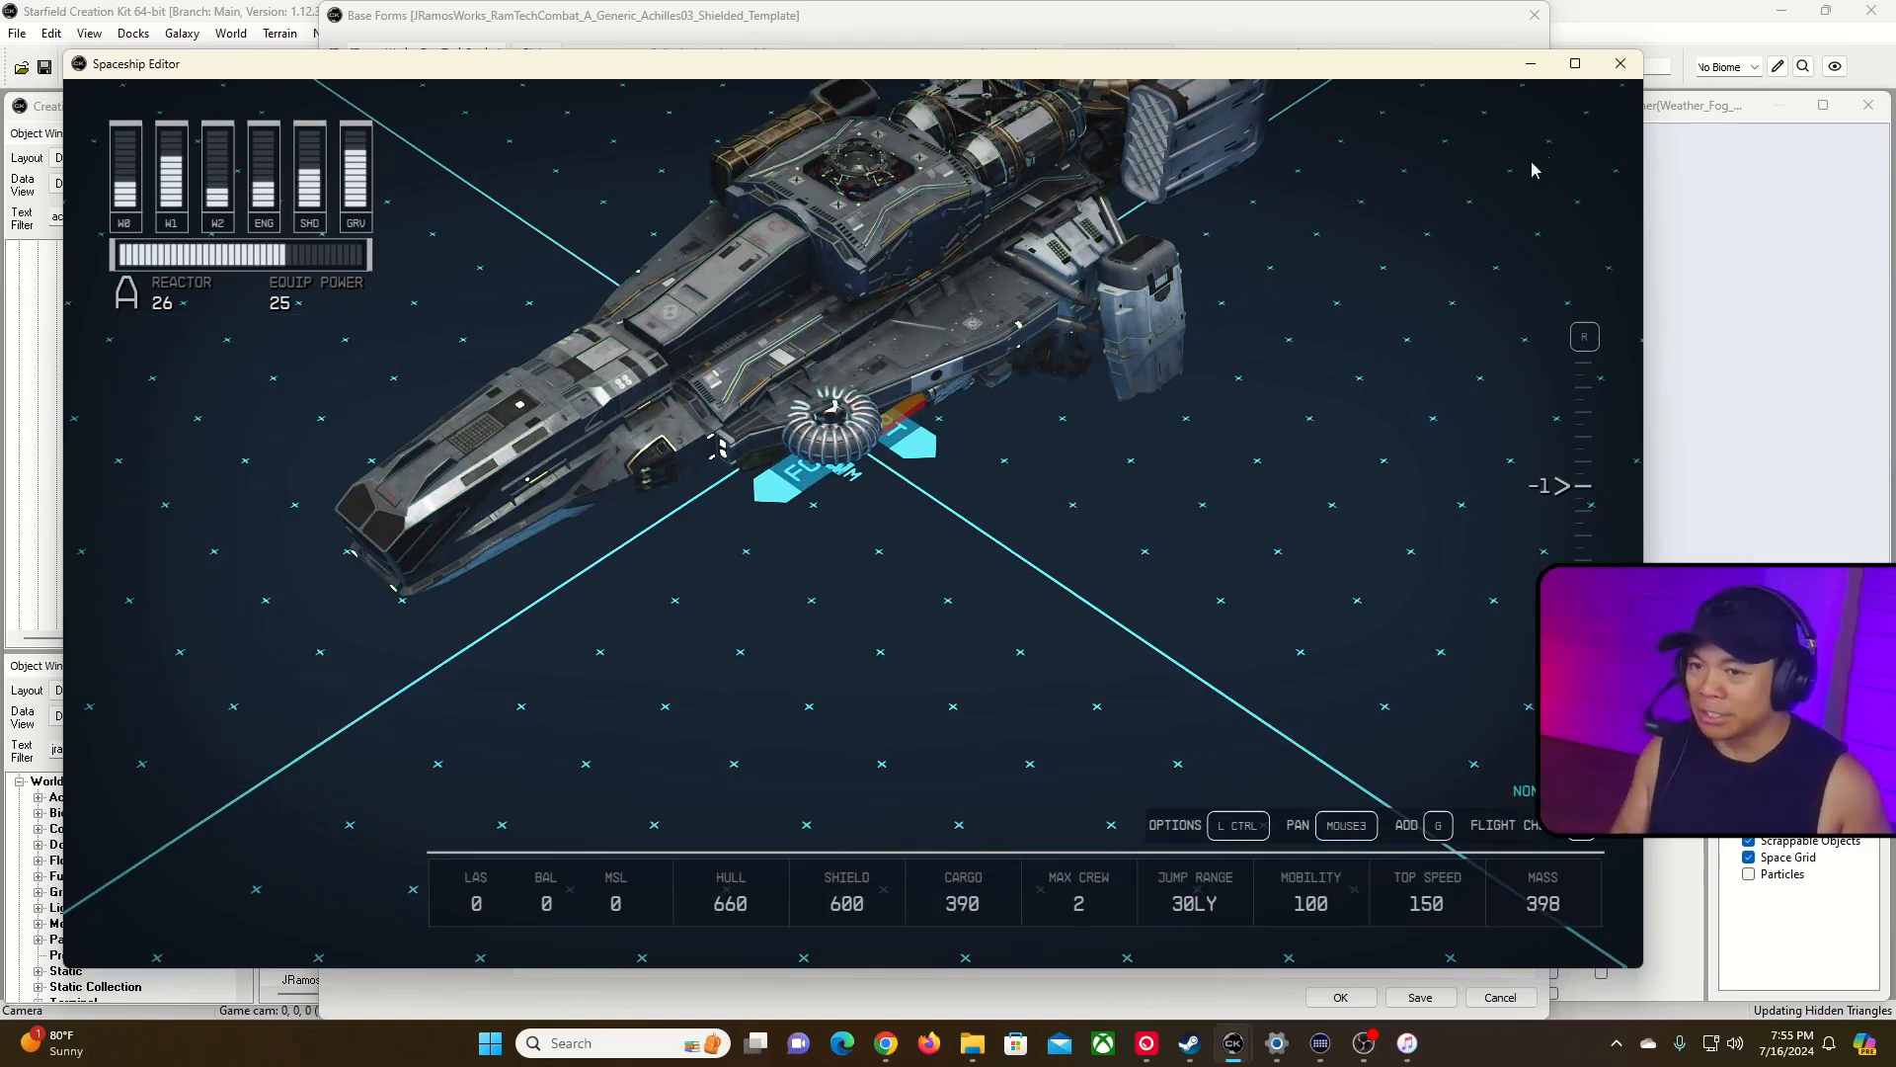
{"action": "left_click_drag", "start_coordinate": [838, 465], "coordinate": [1090, 617]}
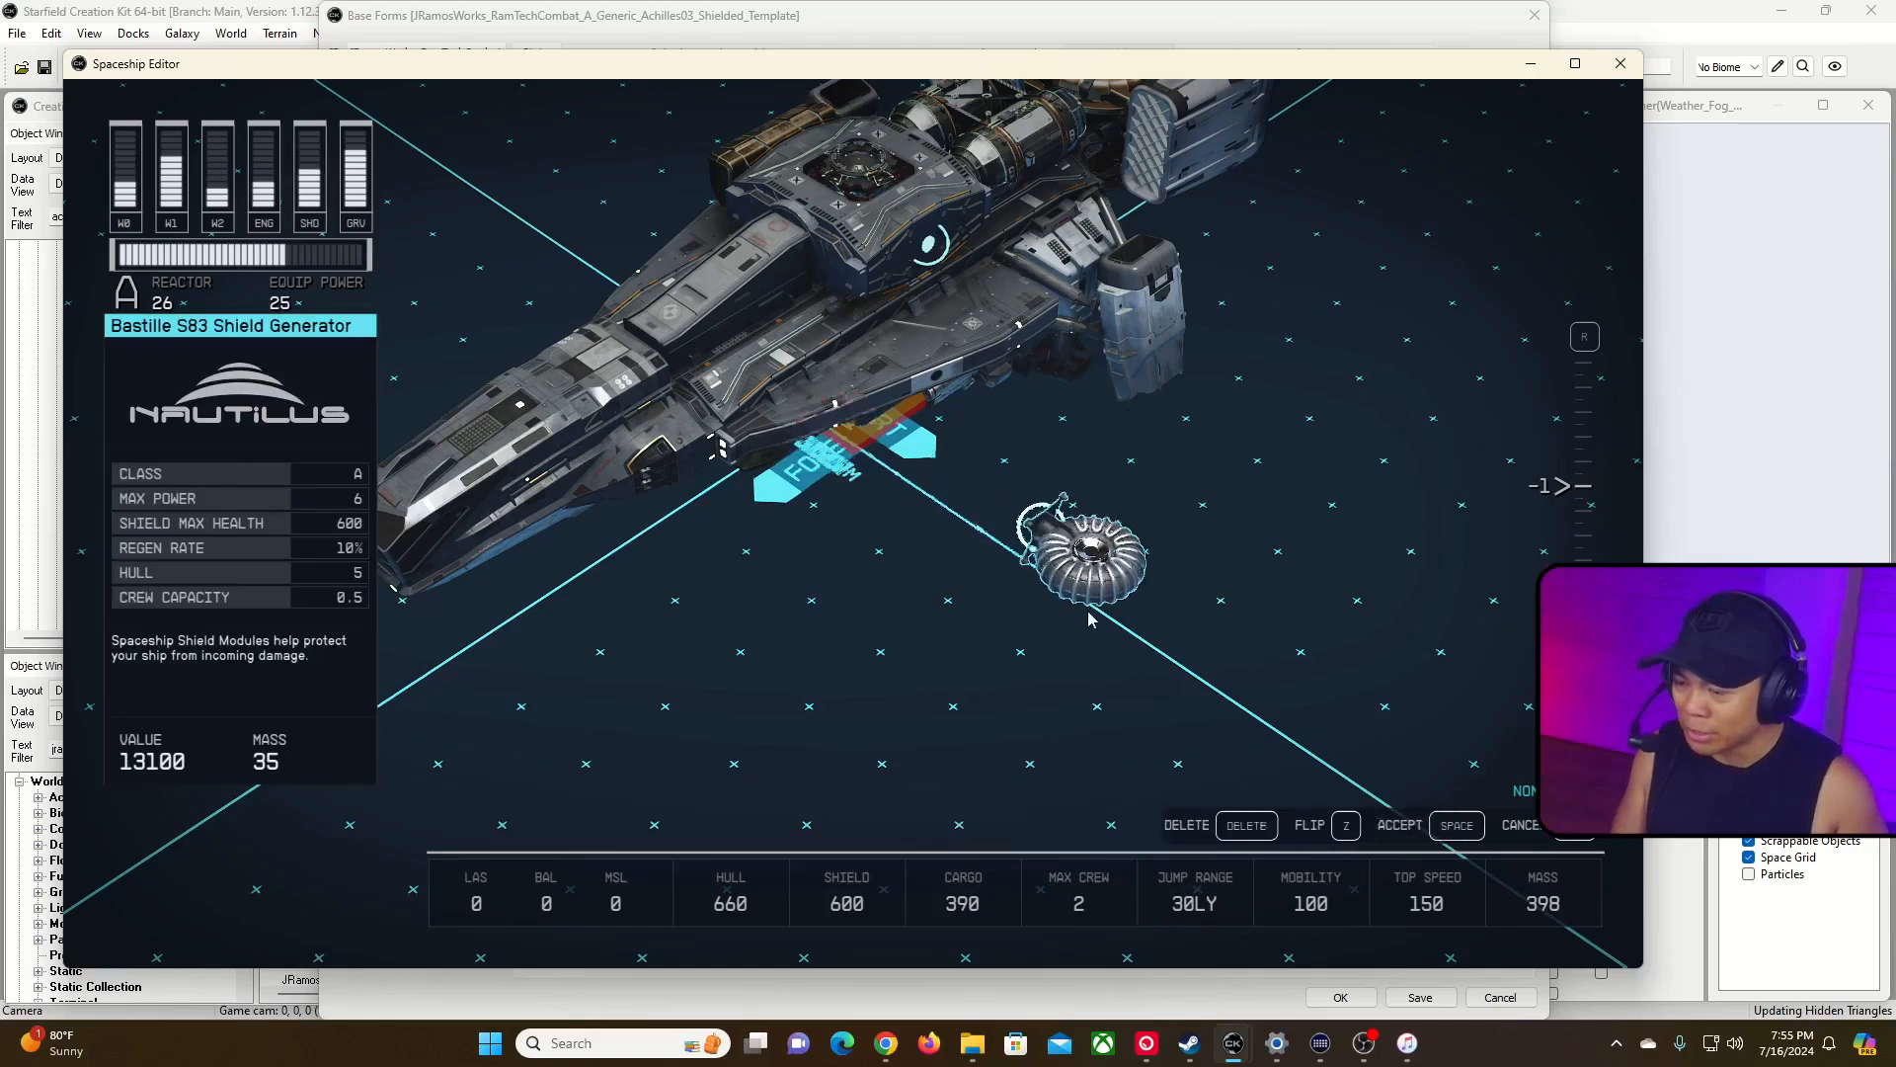
{"action": "left_click", "coordinate": [1621, 67]}
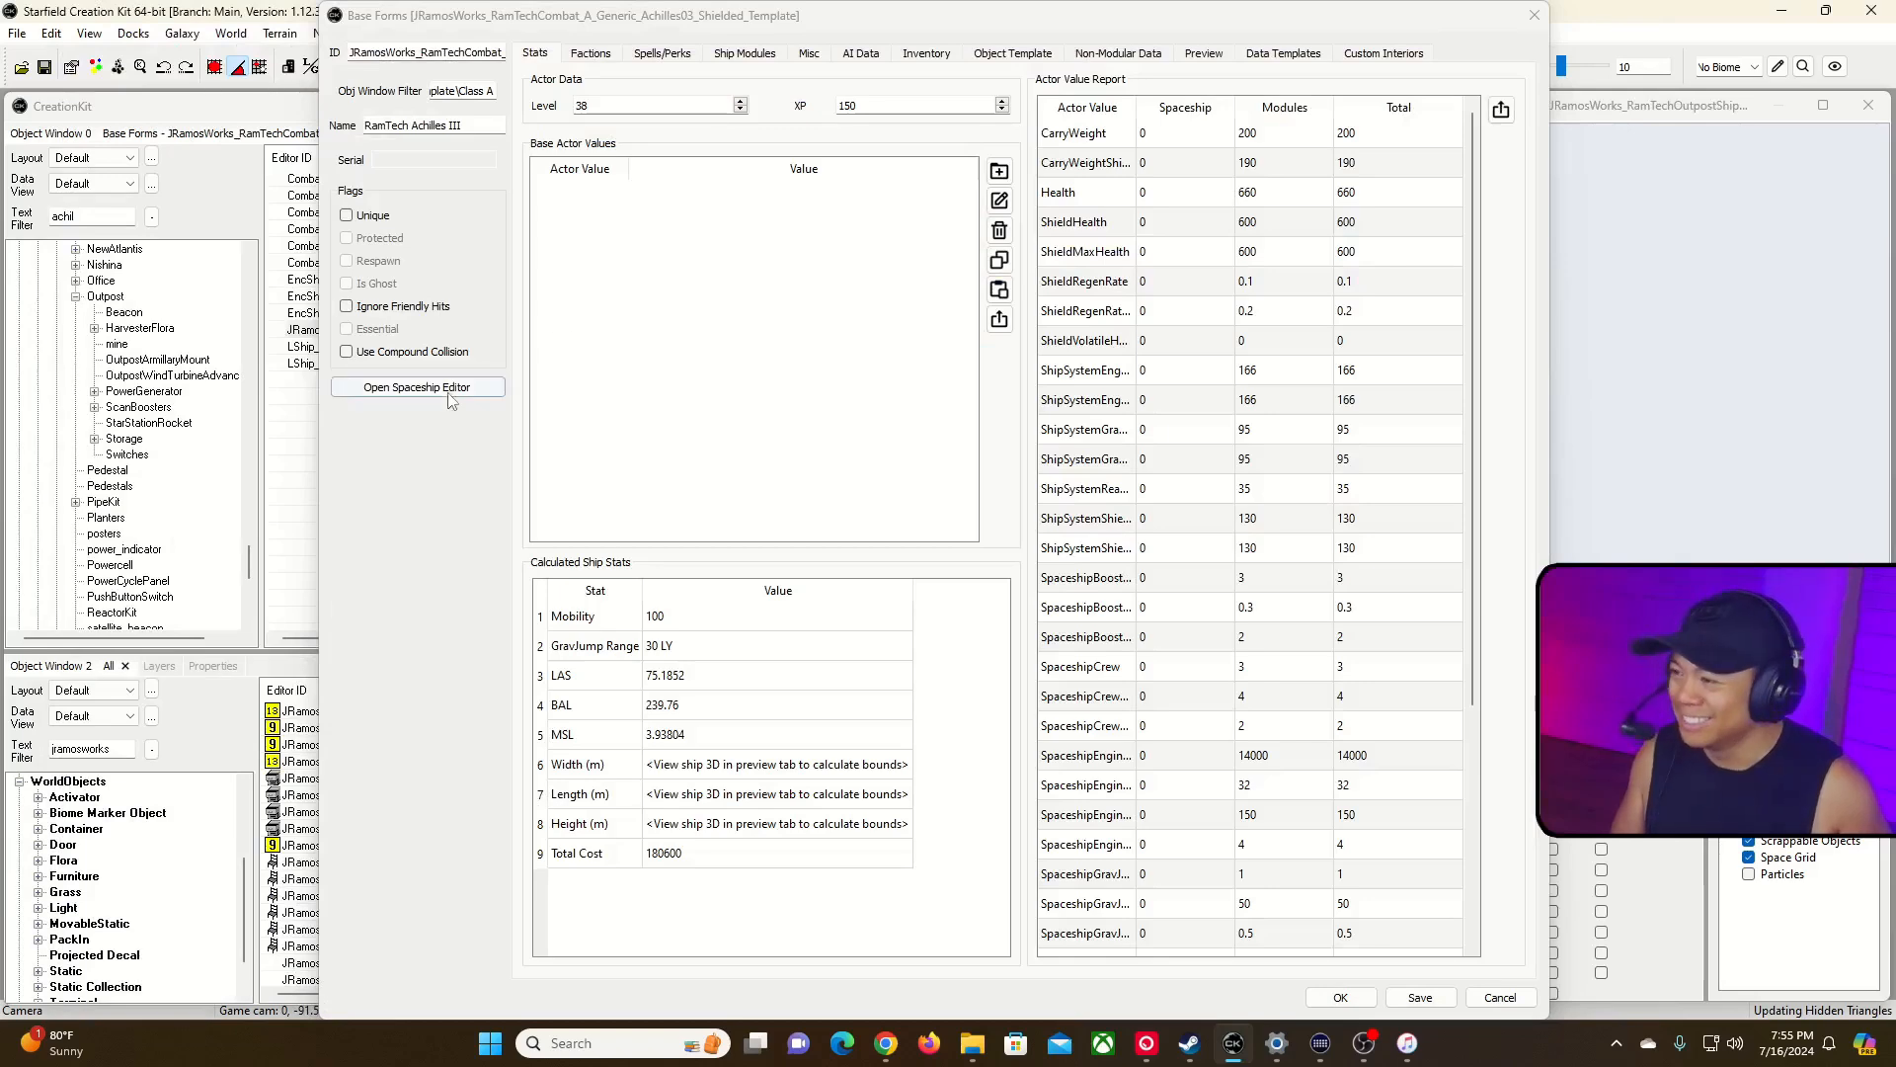
Reopen the RamTech Achilles III in the Spaceship Editor, dismissing the ship builder warnings and the note about editing another spaceship.
{"action": "left_click", "coordinate": [486, 387]}
{"action": "left_click", "coordinate": [1129, 588]}
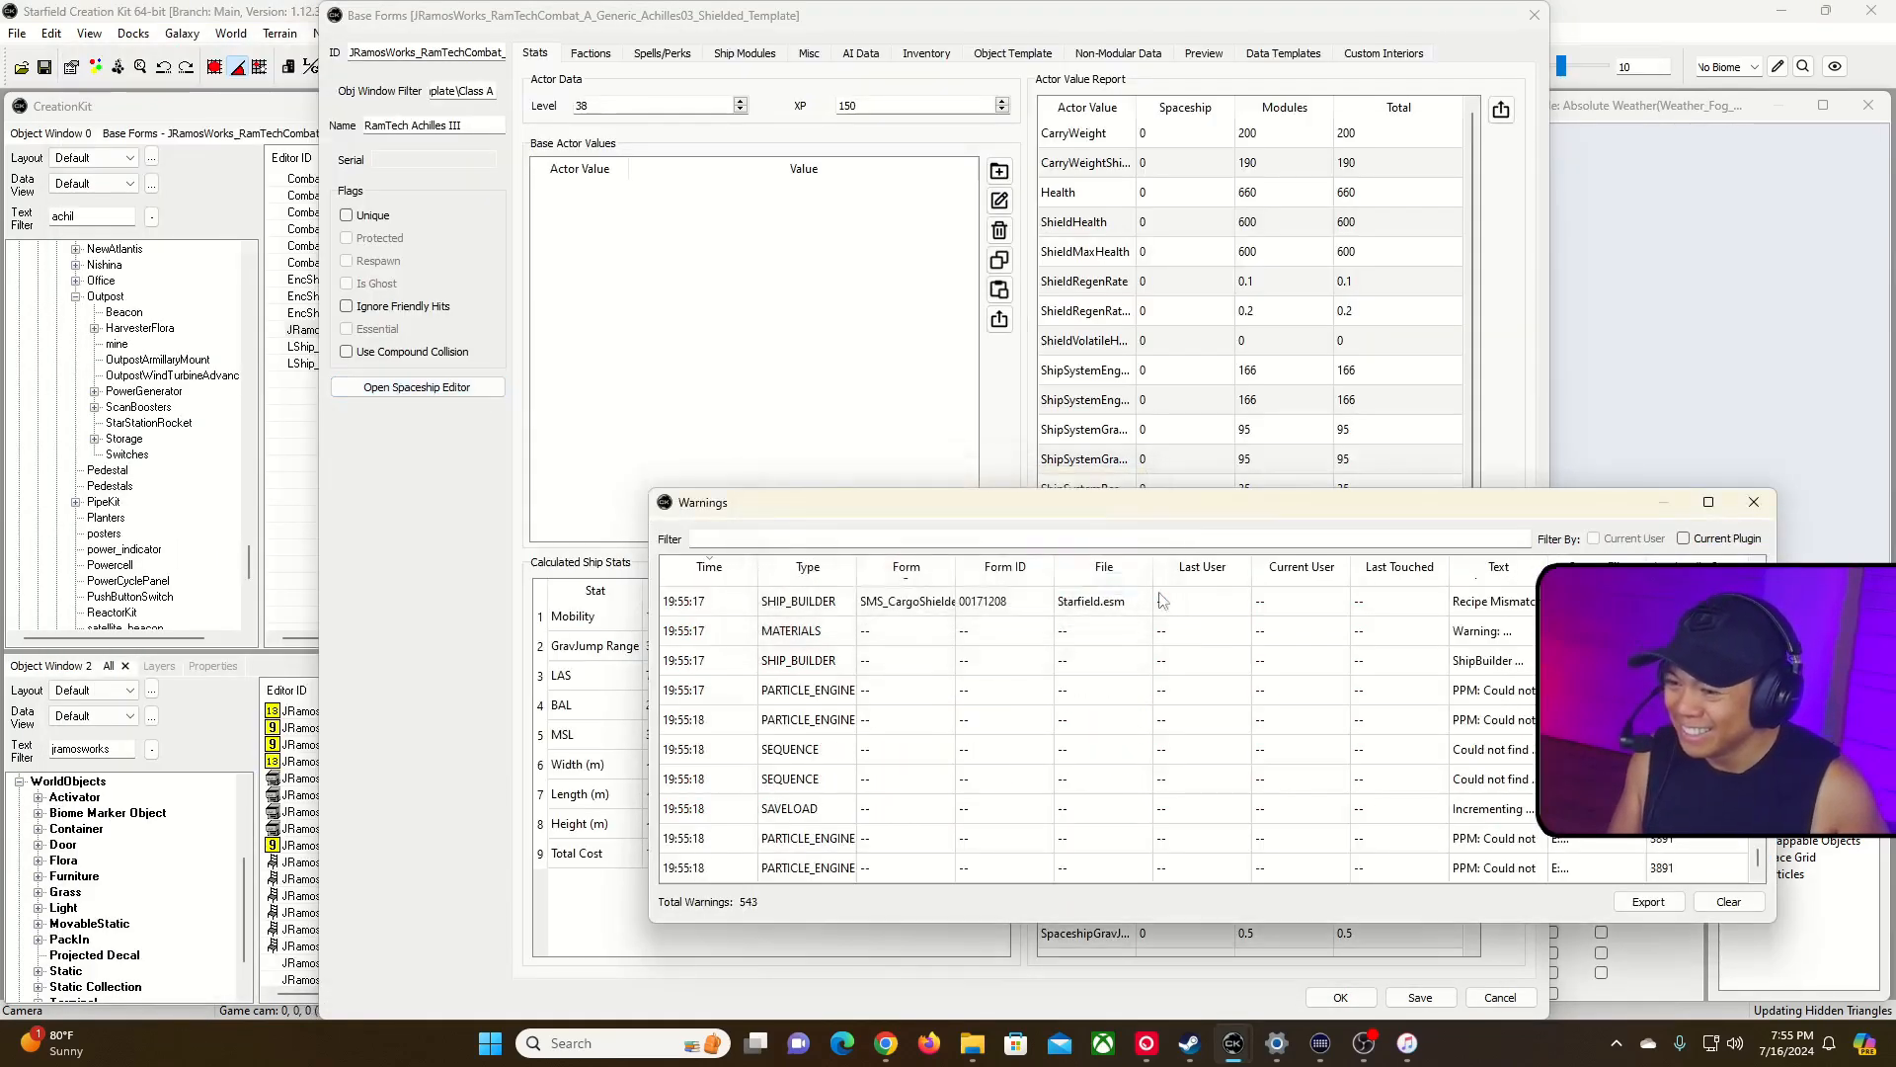
{"action": "left_click", "coordinate": [1754, 504]}
{"action": "left_click", "coordinate": [421, 387]}
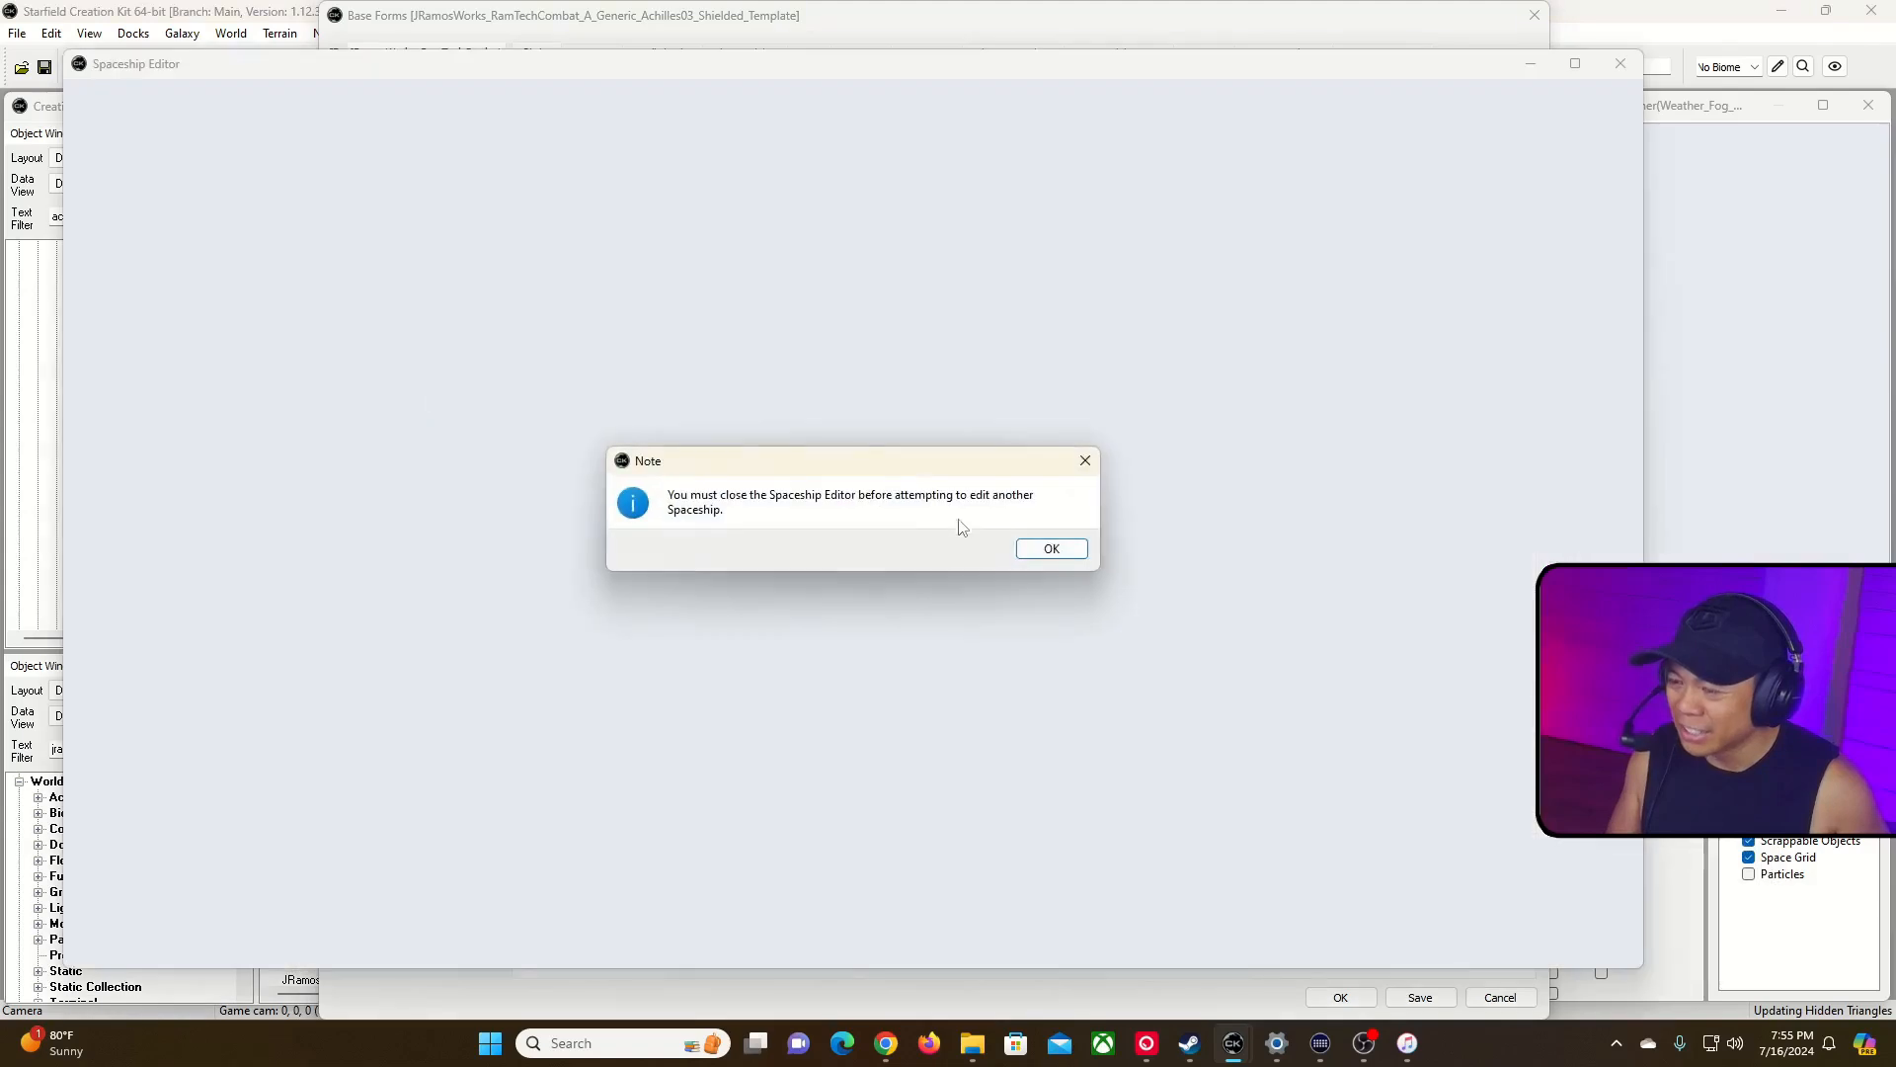
{"action": "left_click", "coordinate": [1050, 550]}
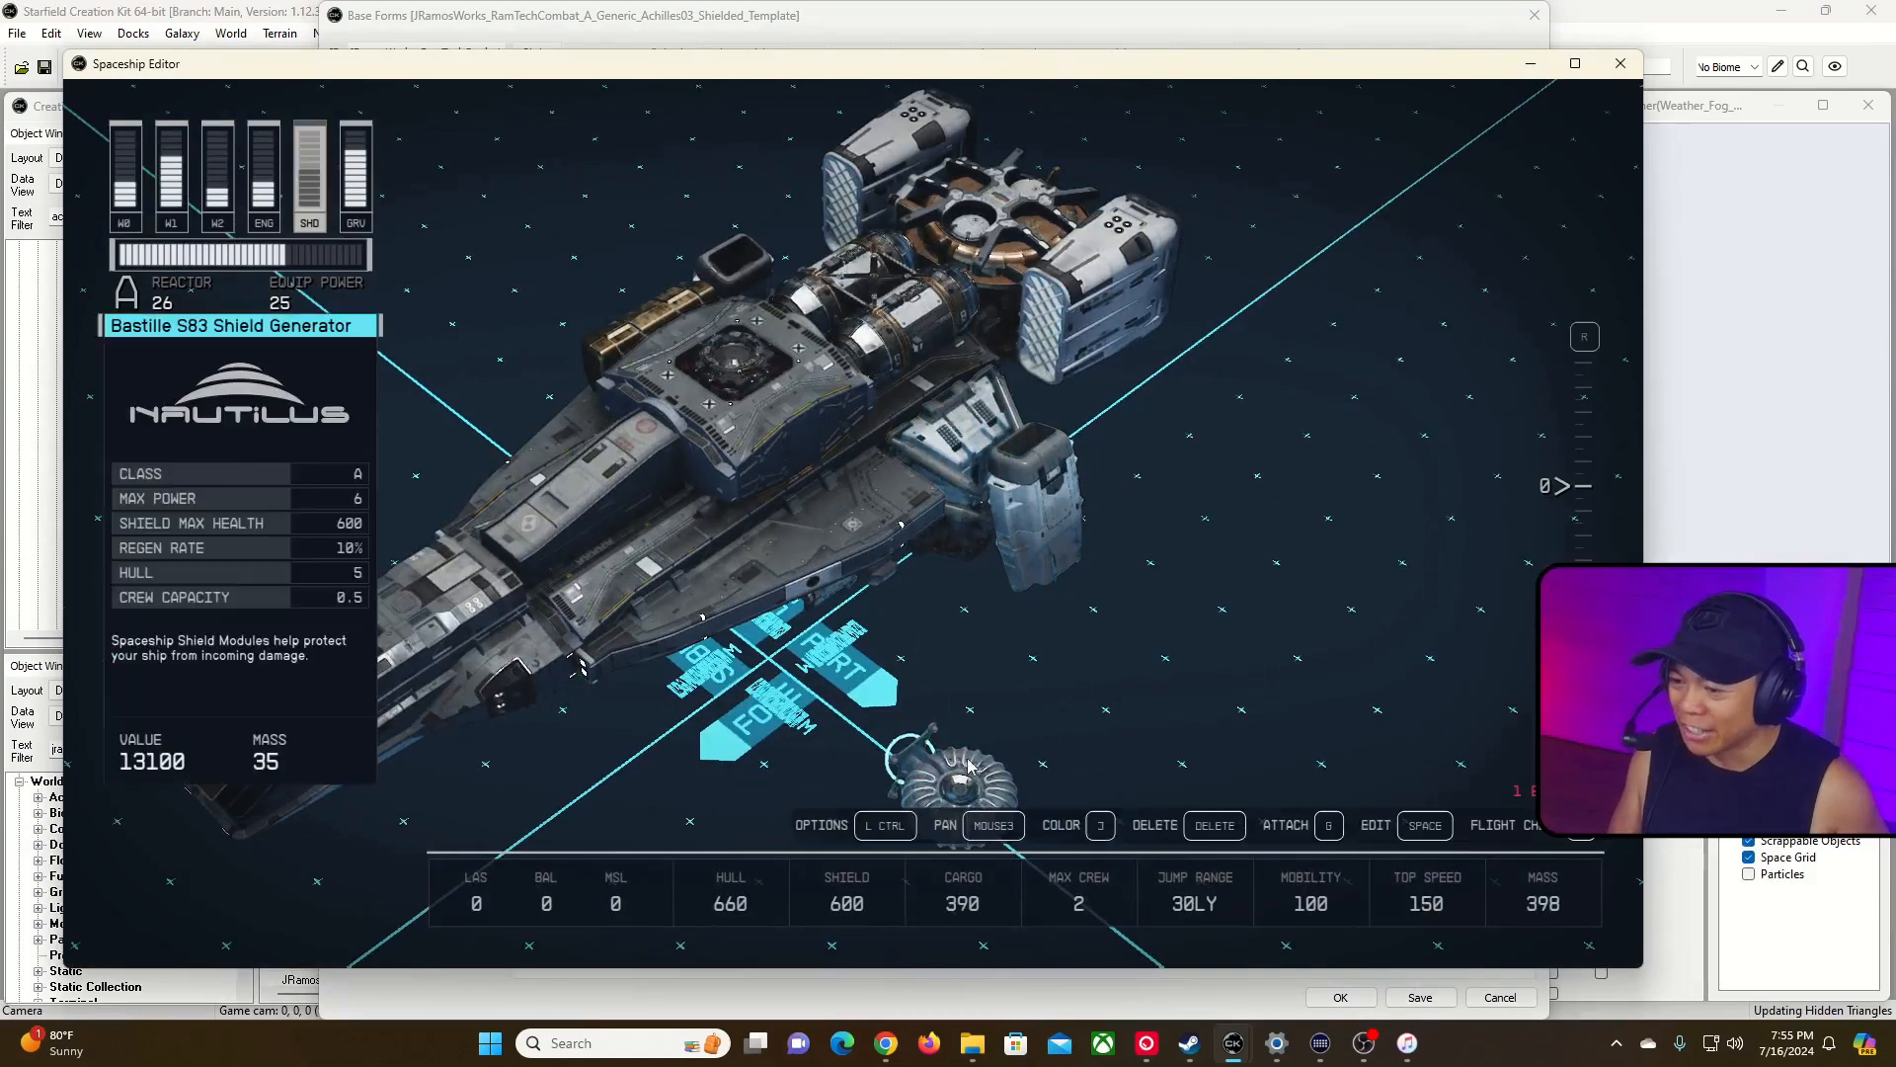
Move the detached Bastille S83 Shield Generator back beneath the port wing and close the Spaceship Editor.
{"action": "left_click_drag", "start_coordinate": [946, 775], "coordinate": [708, 627]}
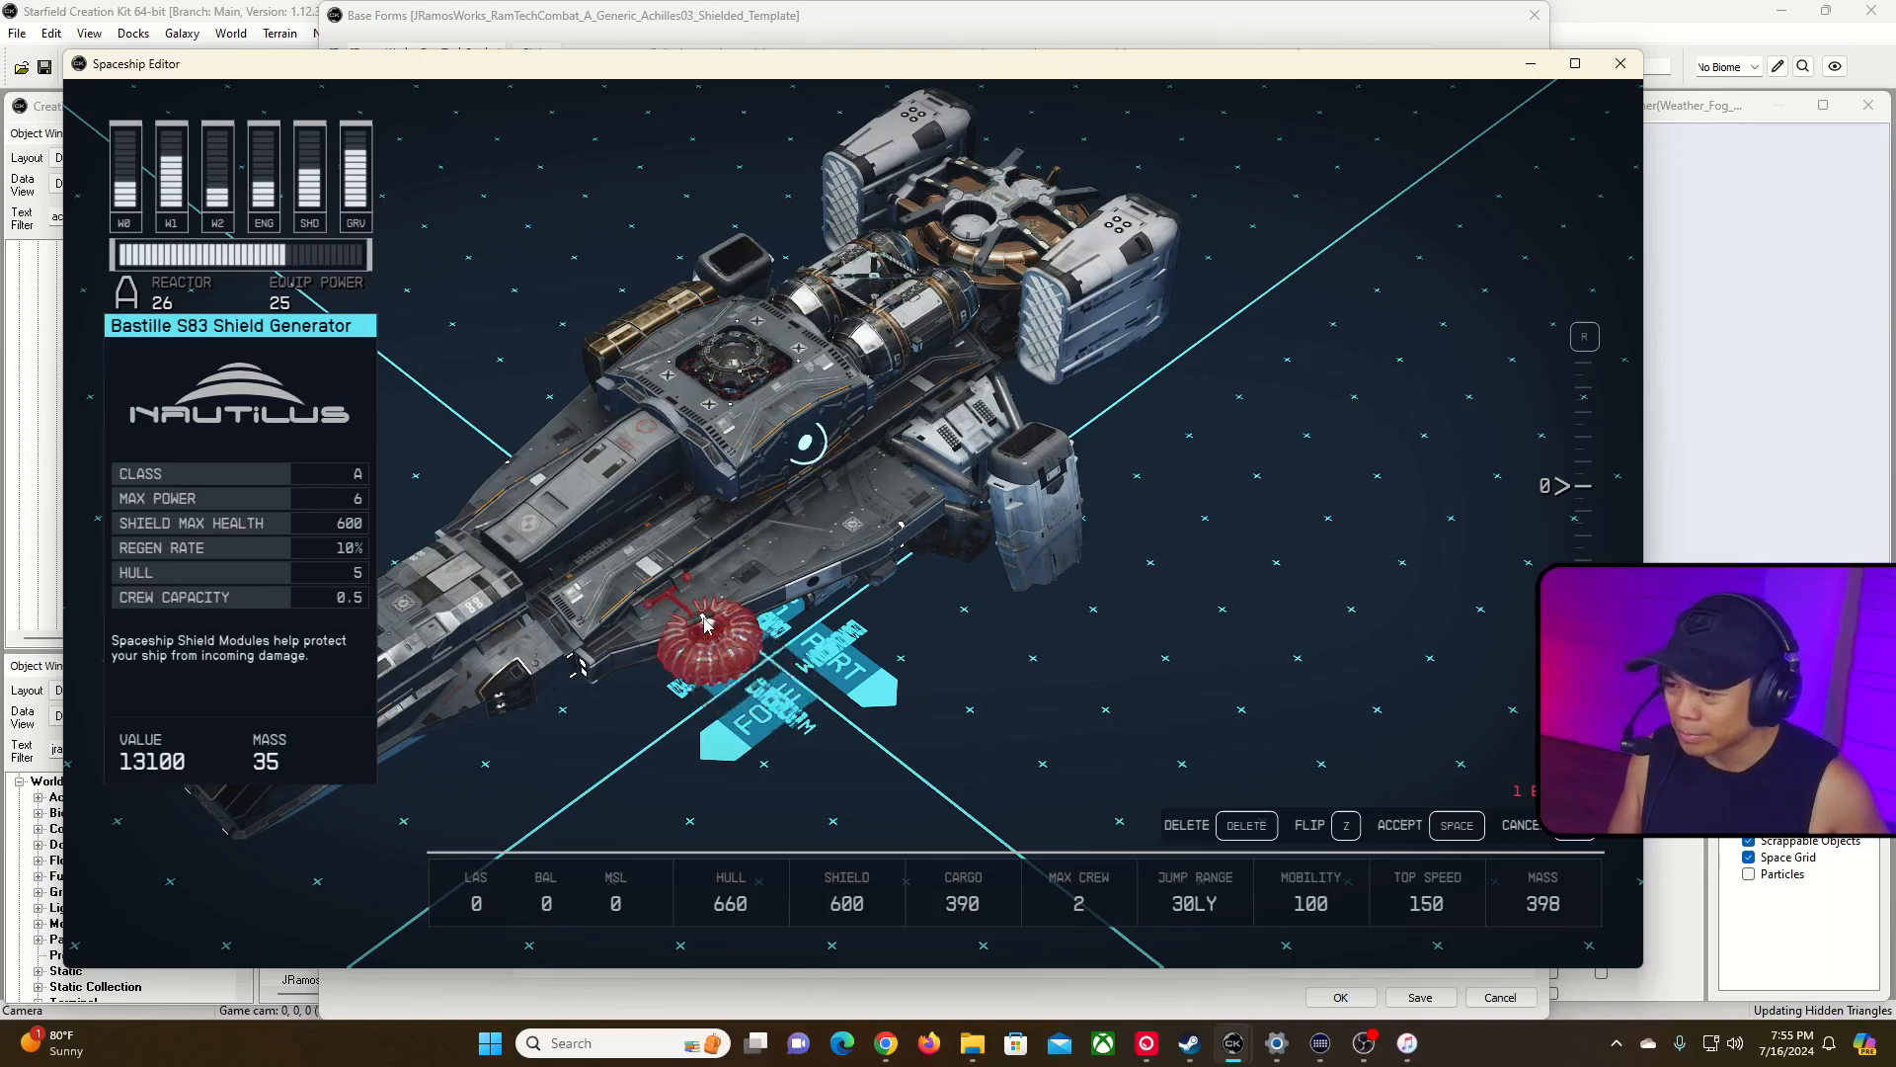
{"action": "double_click", "coordinate": [724, 524]}
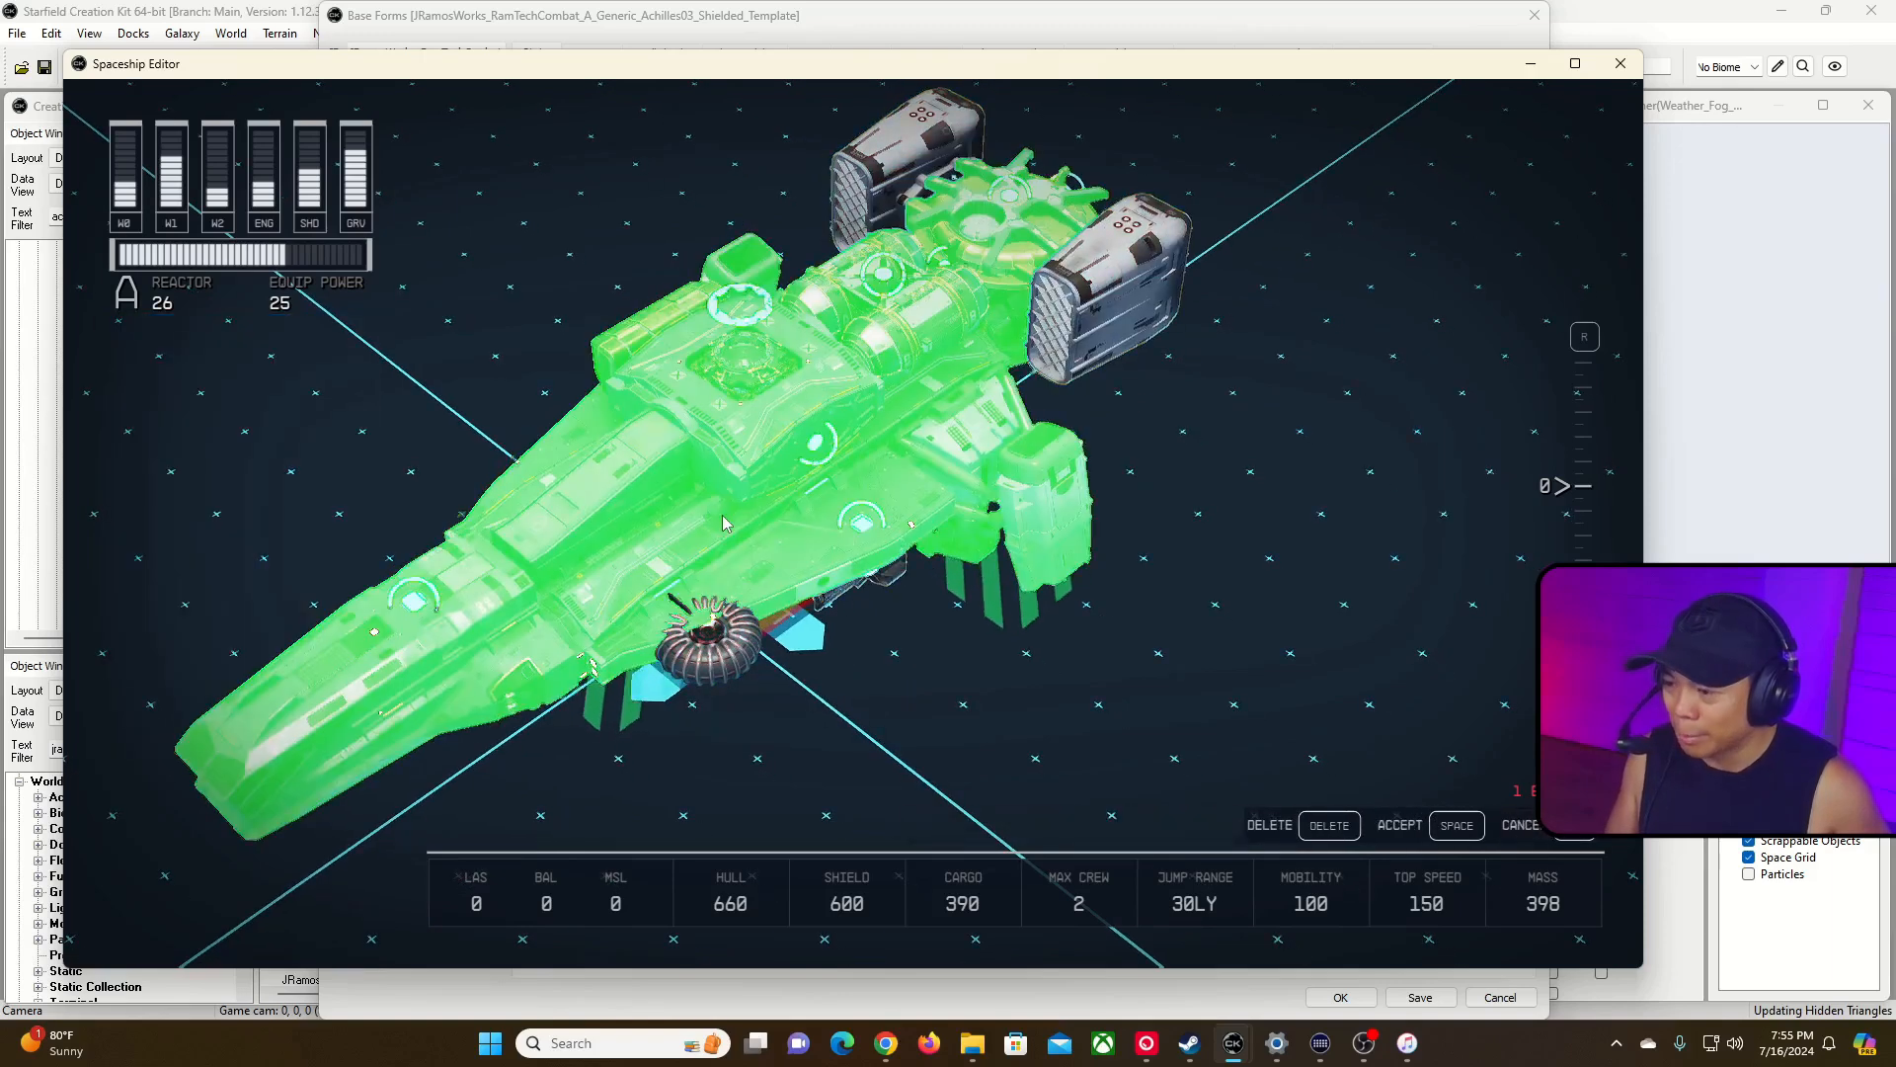
{"action": "key", "text": "Escape"}
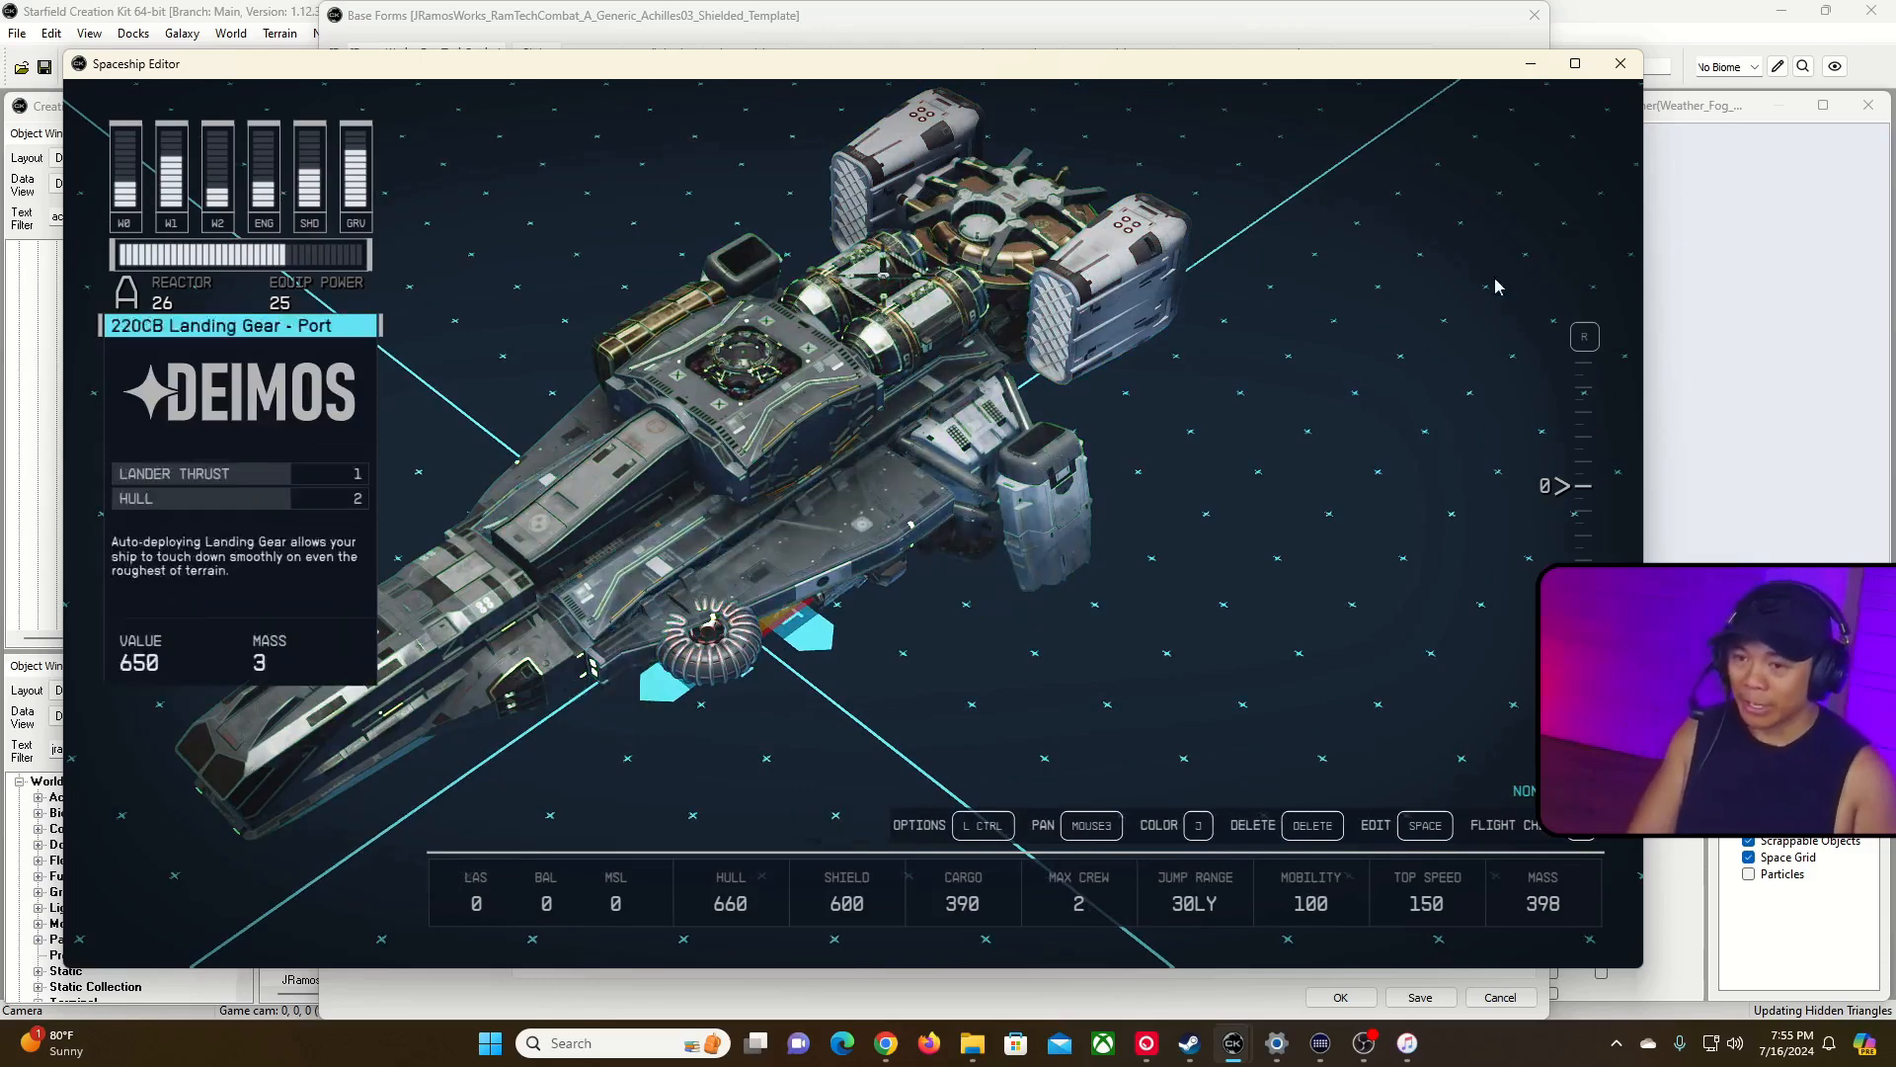
{"action": "left_click", "coordinate": [1621, 63]}
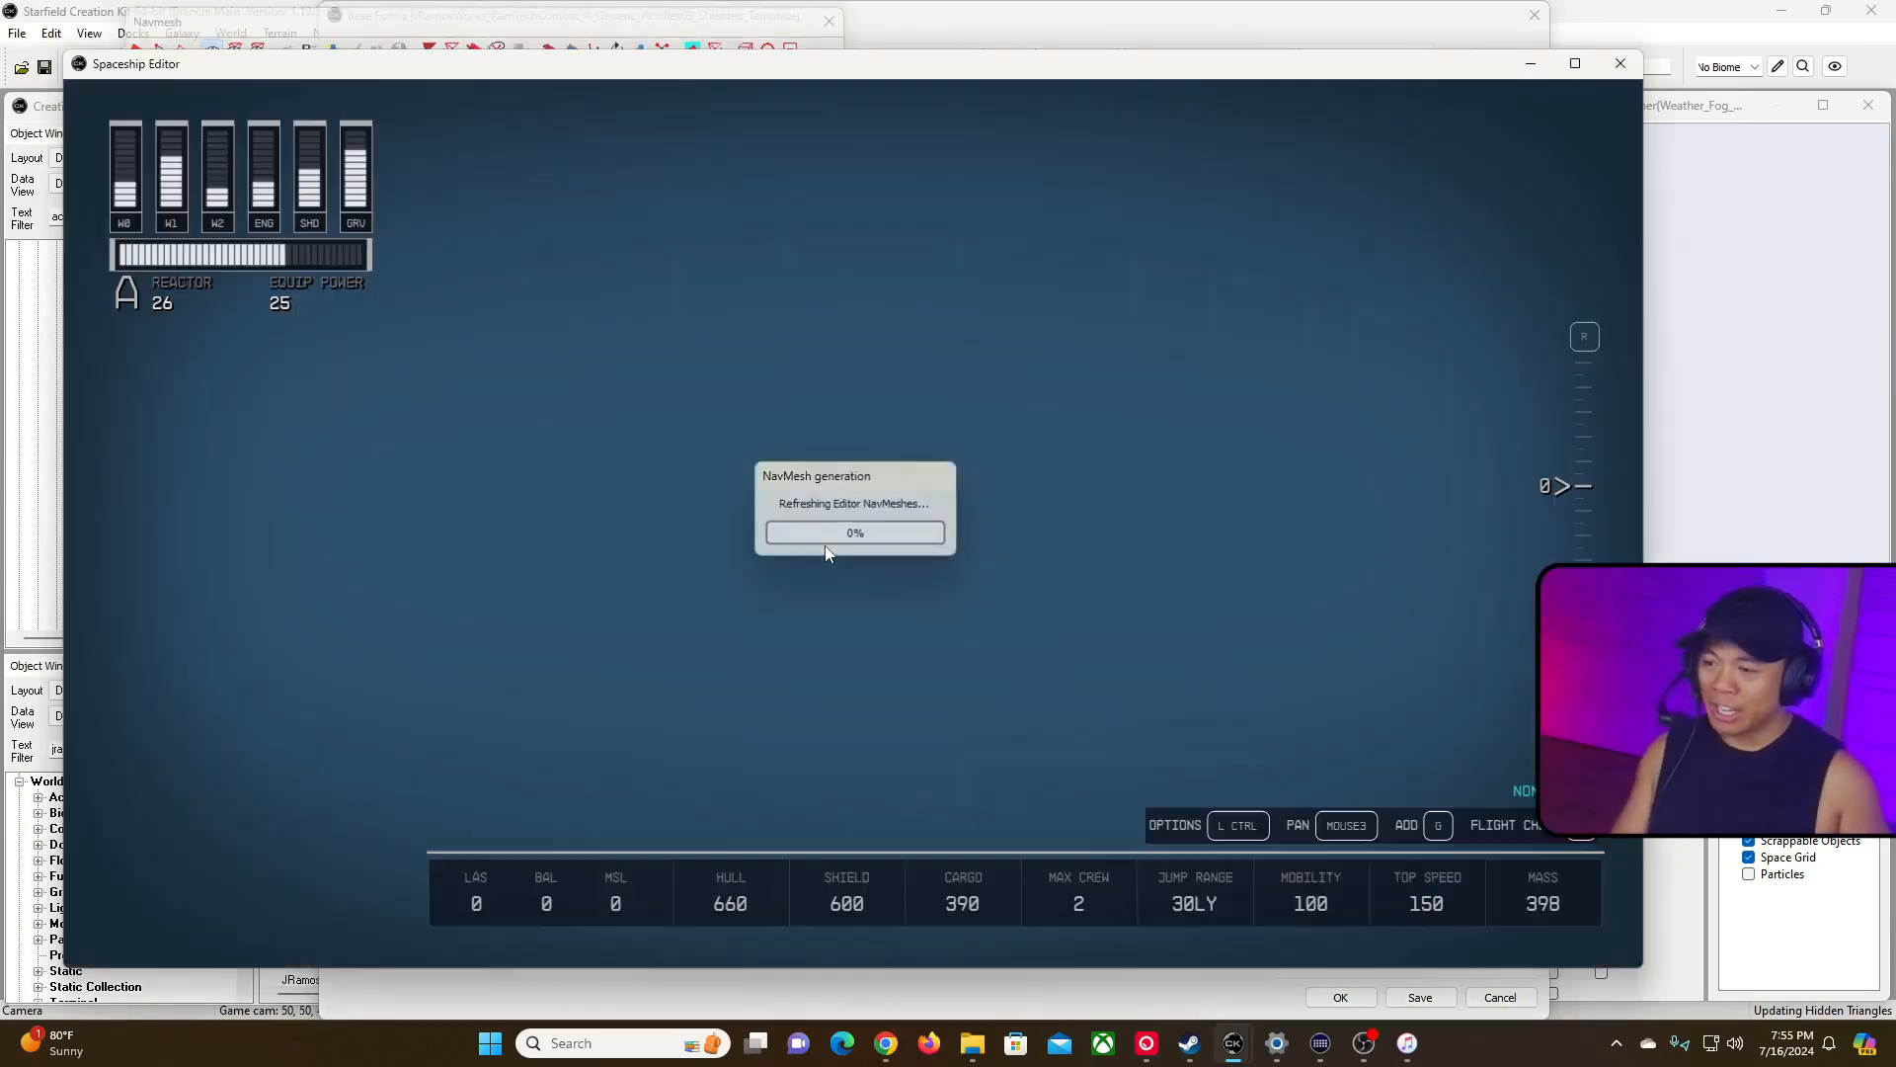
{"action": "left_click", "coordinate": [826, 545]}
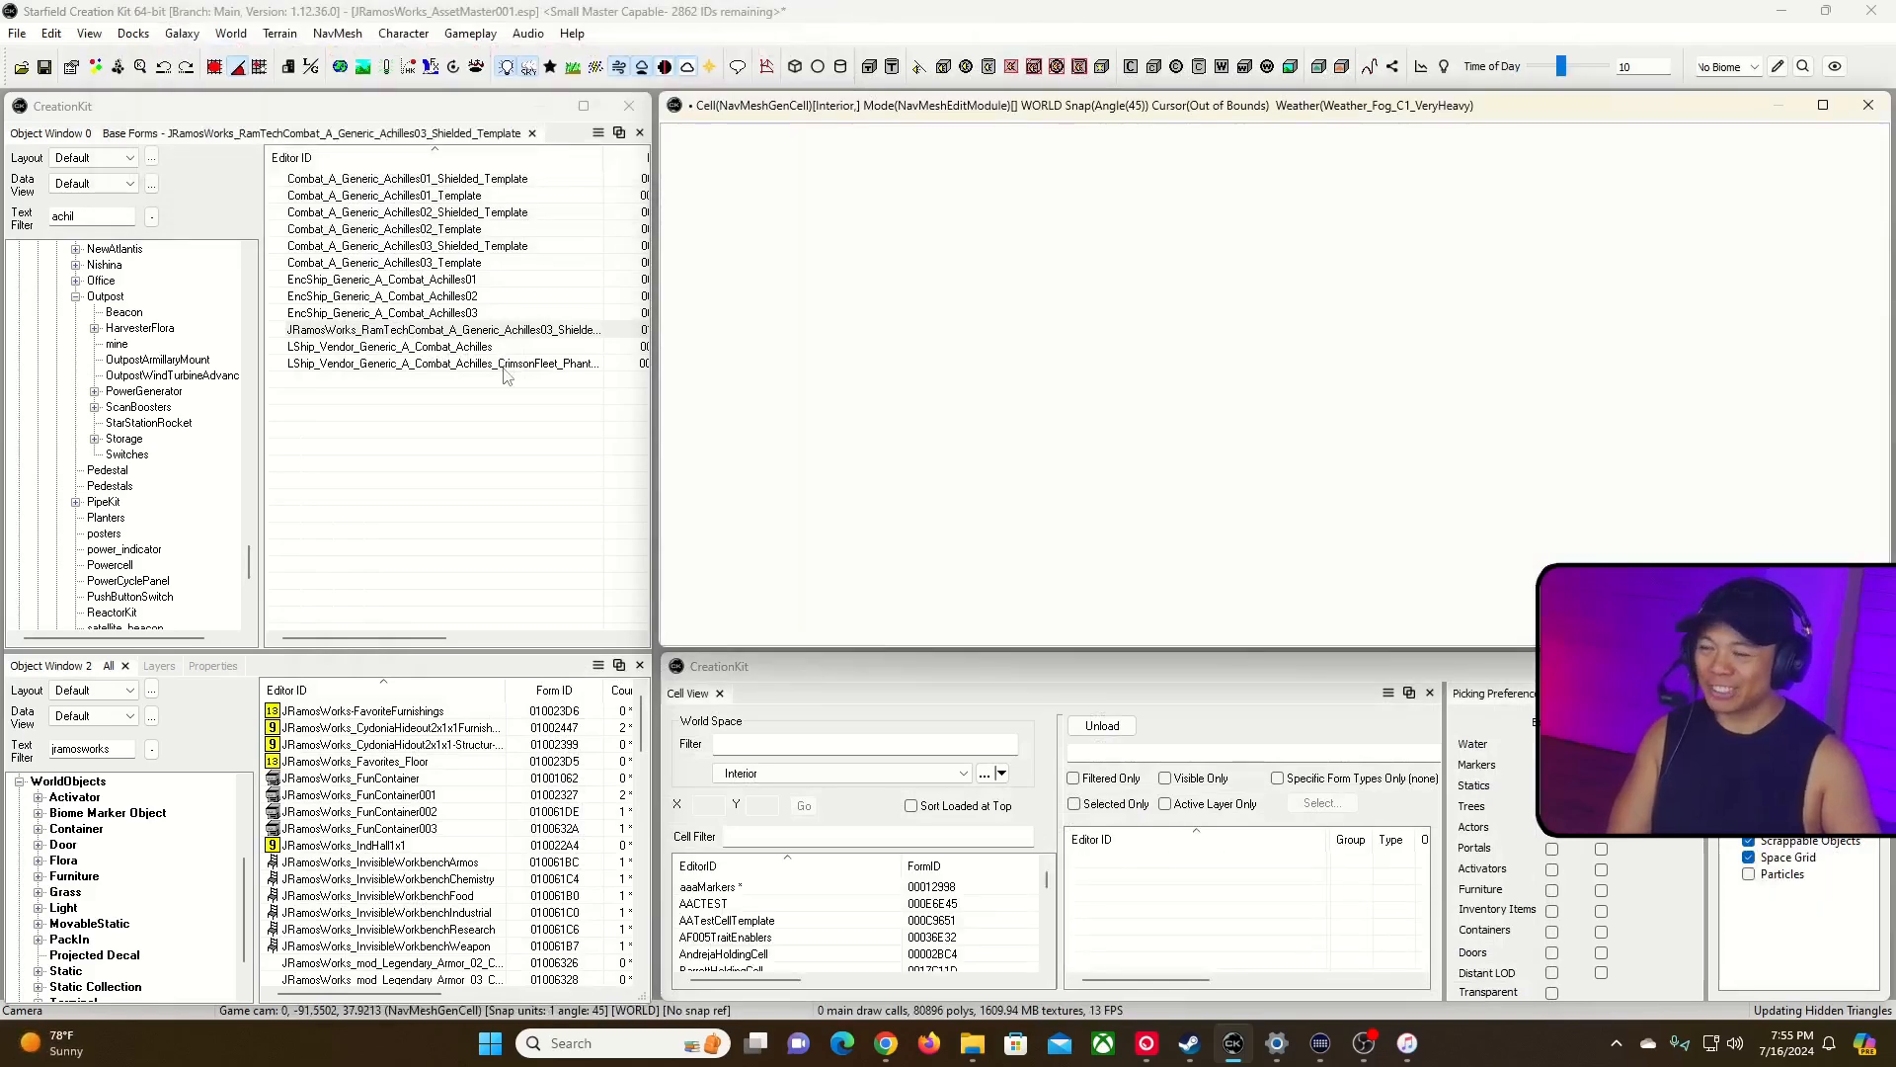
Reopen the RamTech Achilles III form and its Spaceship Editor to check the shield generator's placement, dismissing the warning and note.
{"action": "left_click", "coordinate": [410, 333]}
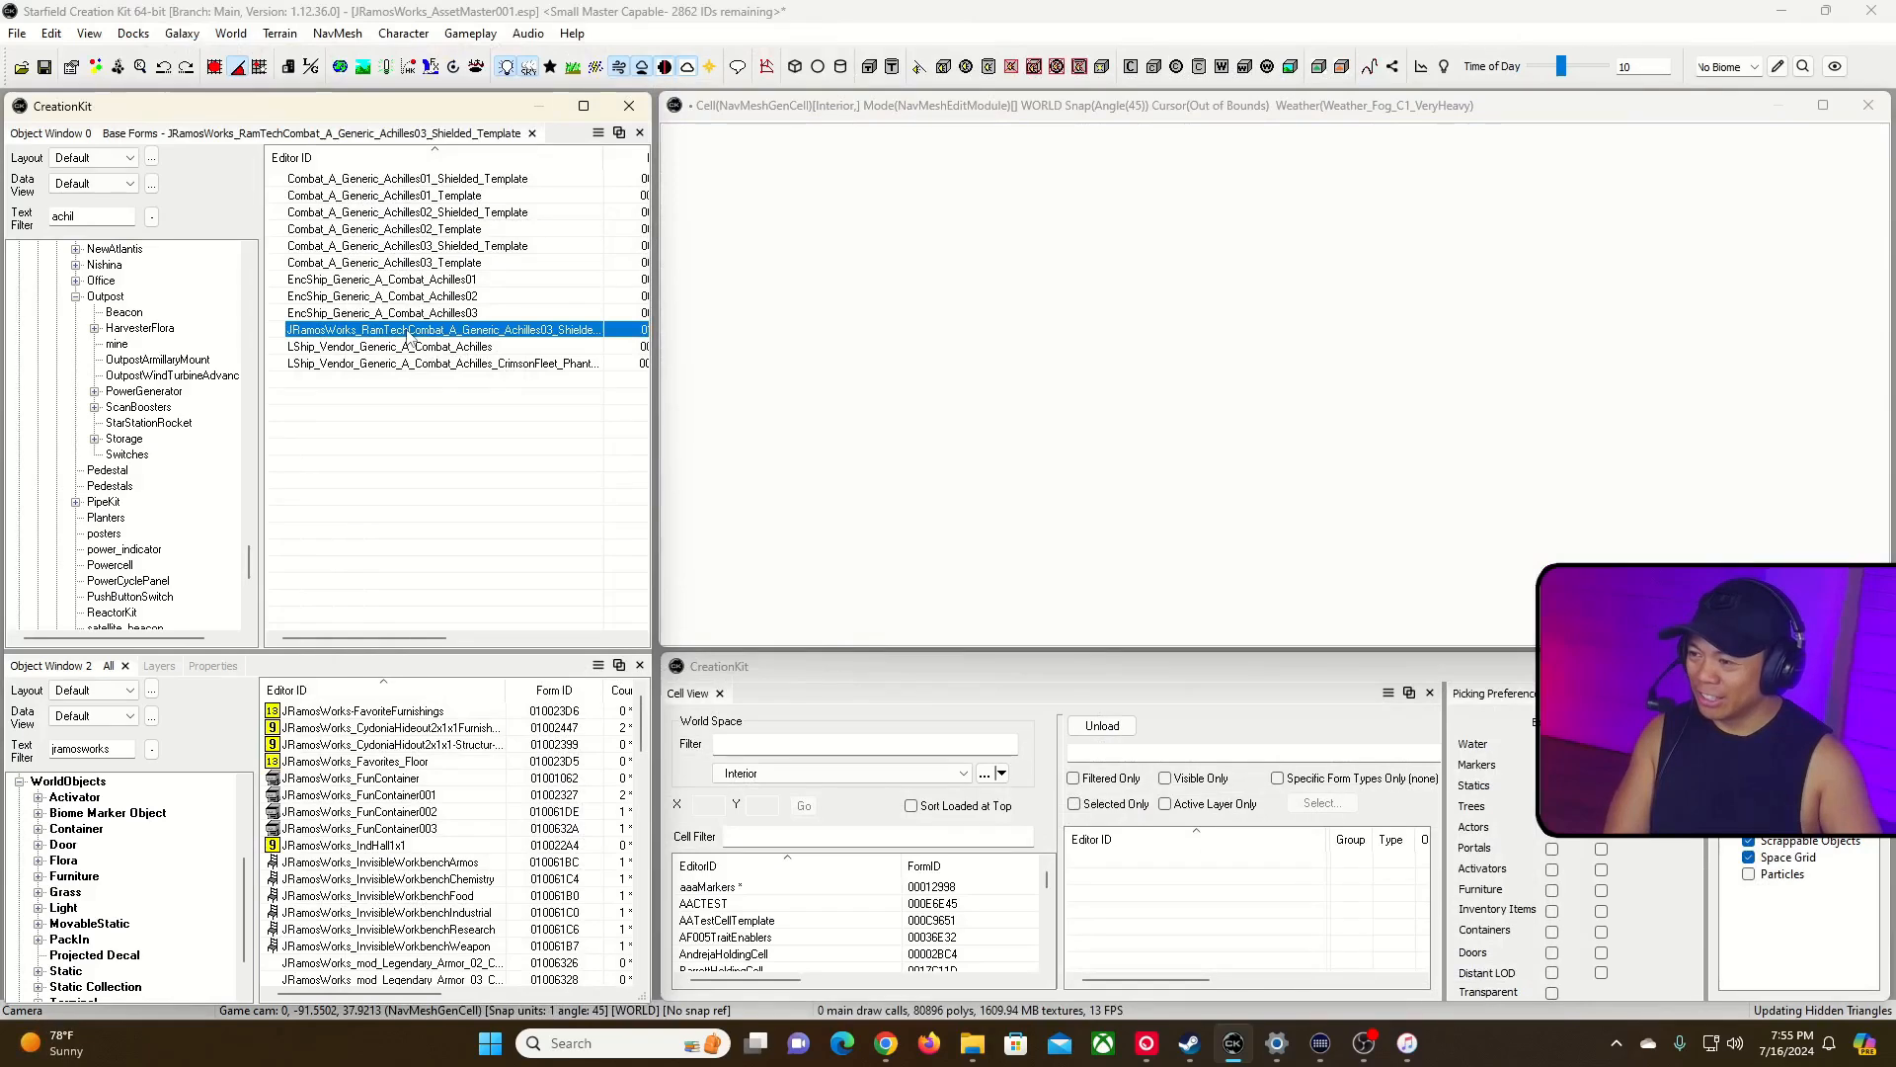
{"action": "double_click", "coordinate": [410, 333]}
{"action": "left_click", "coordinate": [425, 510]}
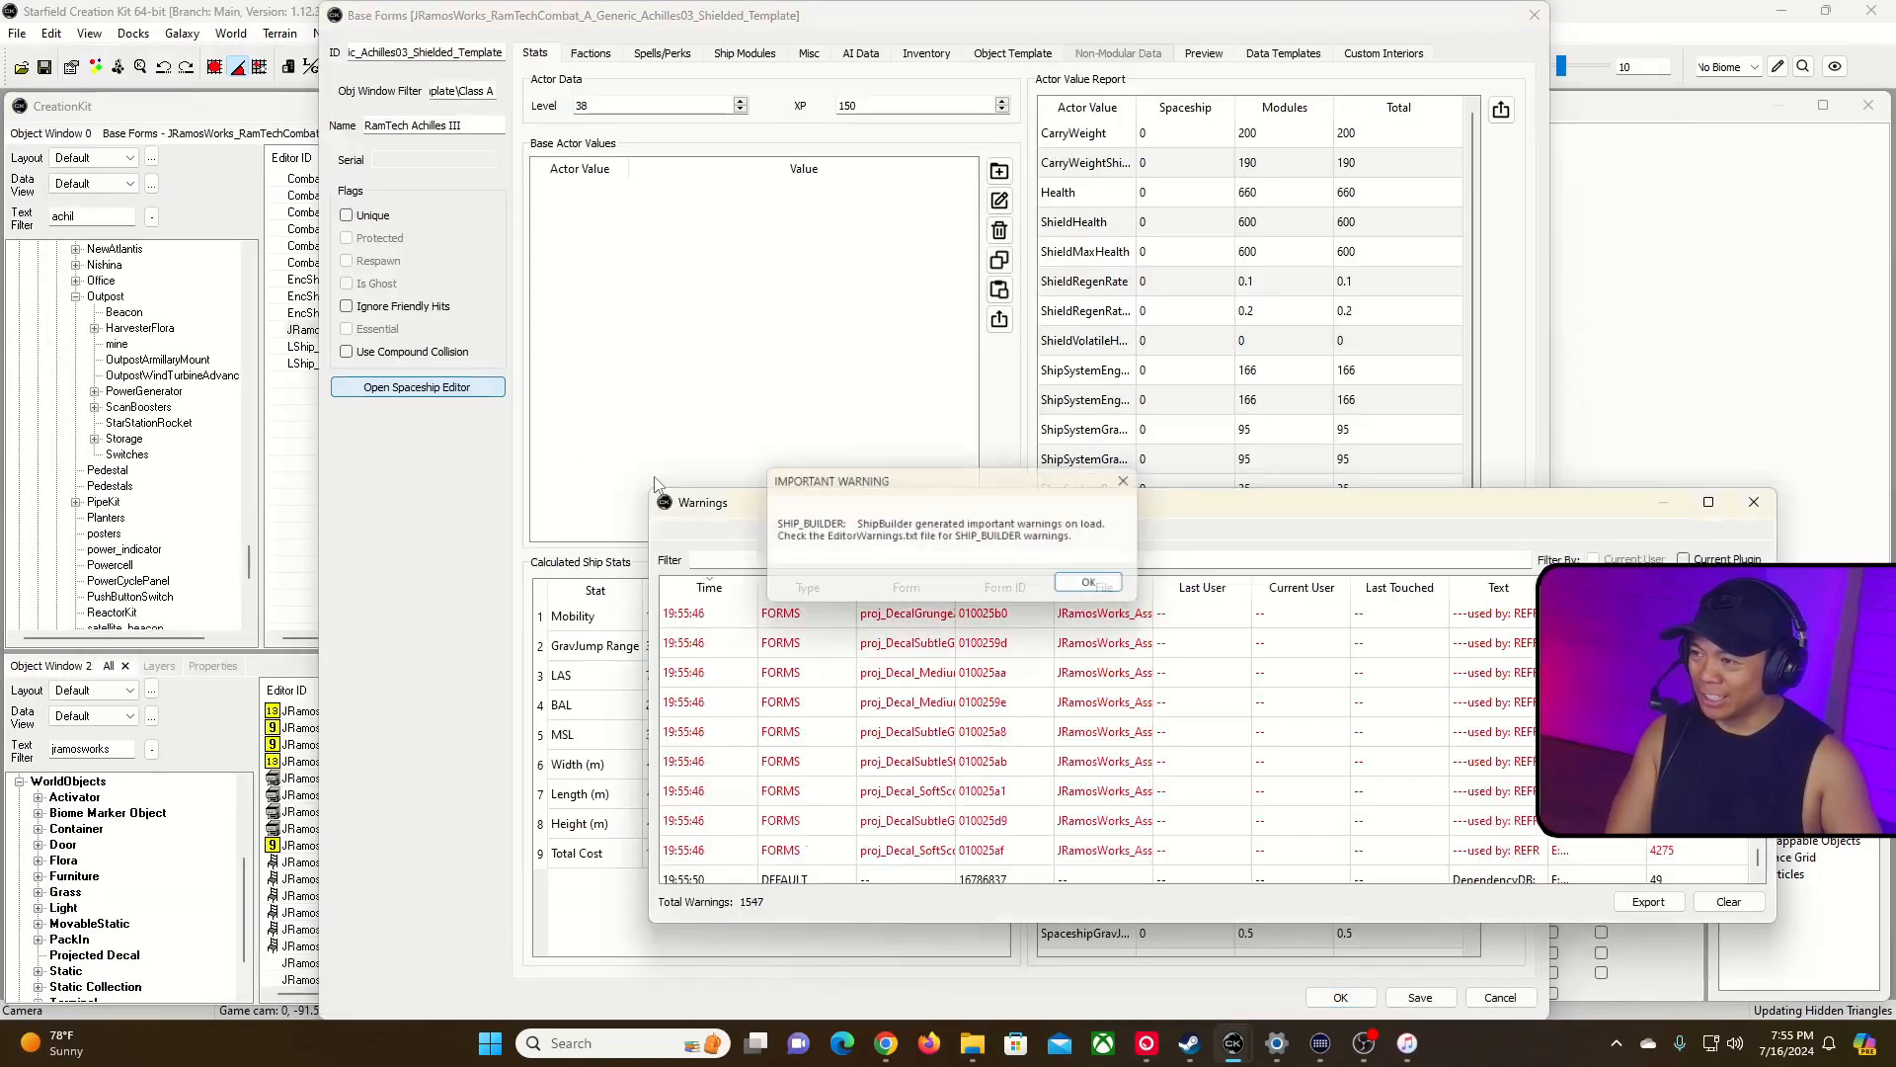
{"action": "key", "text": "Return"}
{"action": "left_click", "coordinate": [452, 391]}
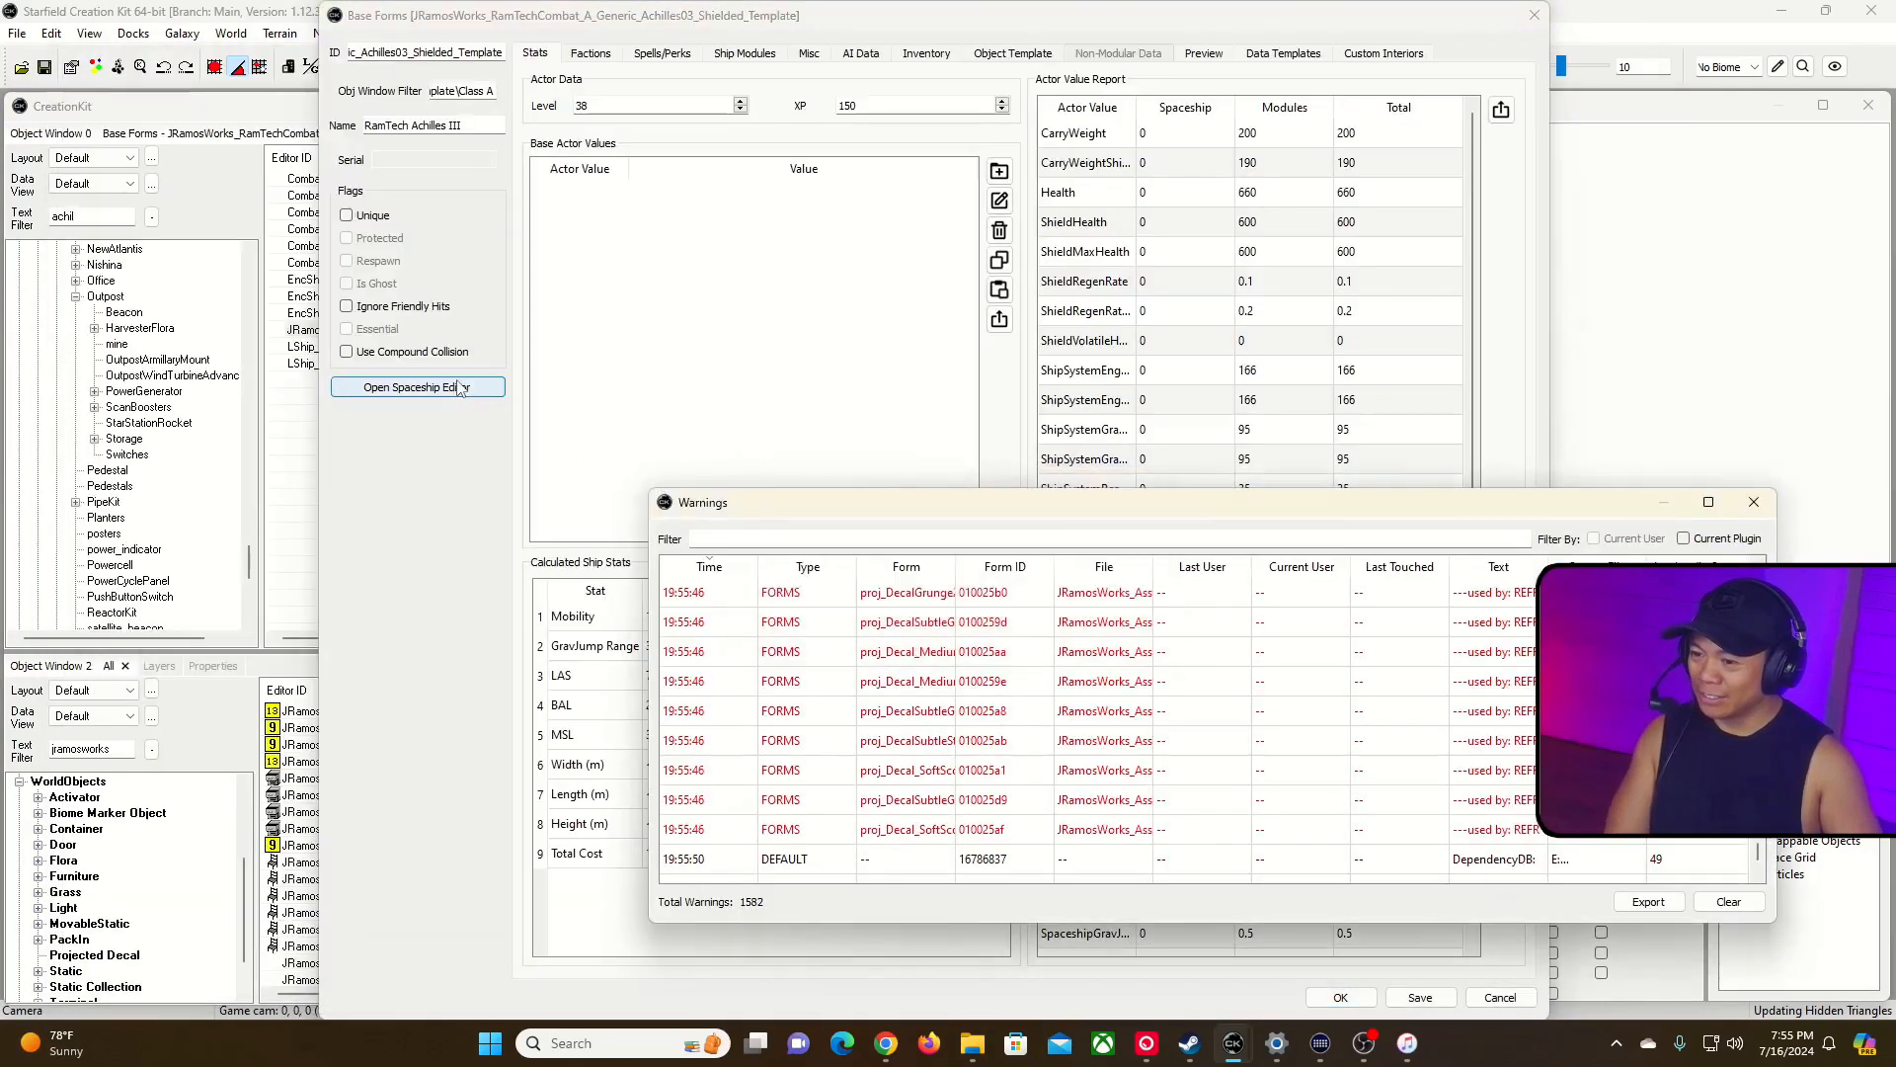
{"action": "left_click", "coordinate": [1048, 551]}
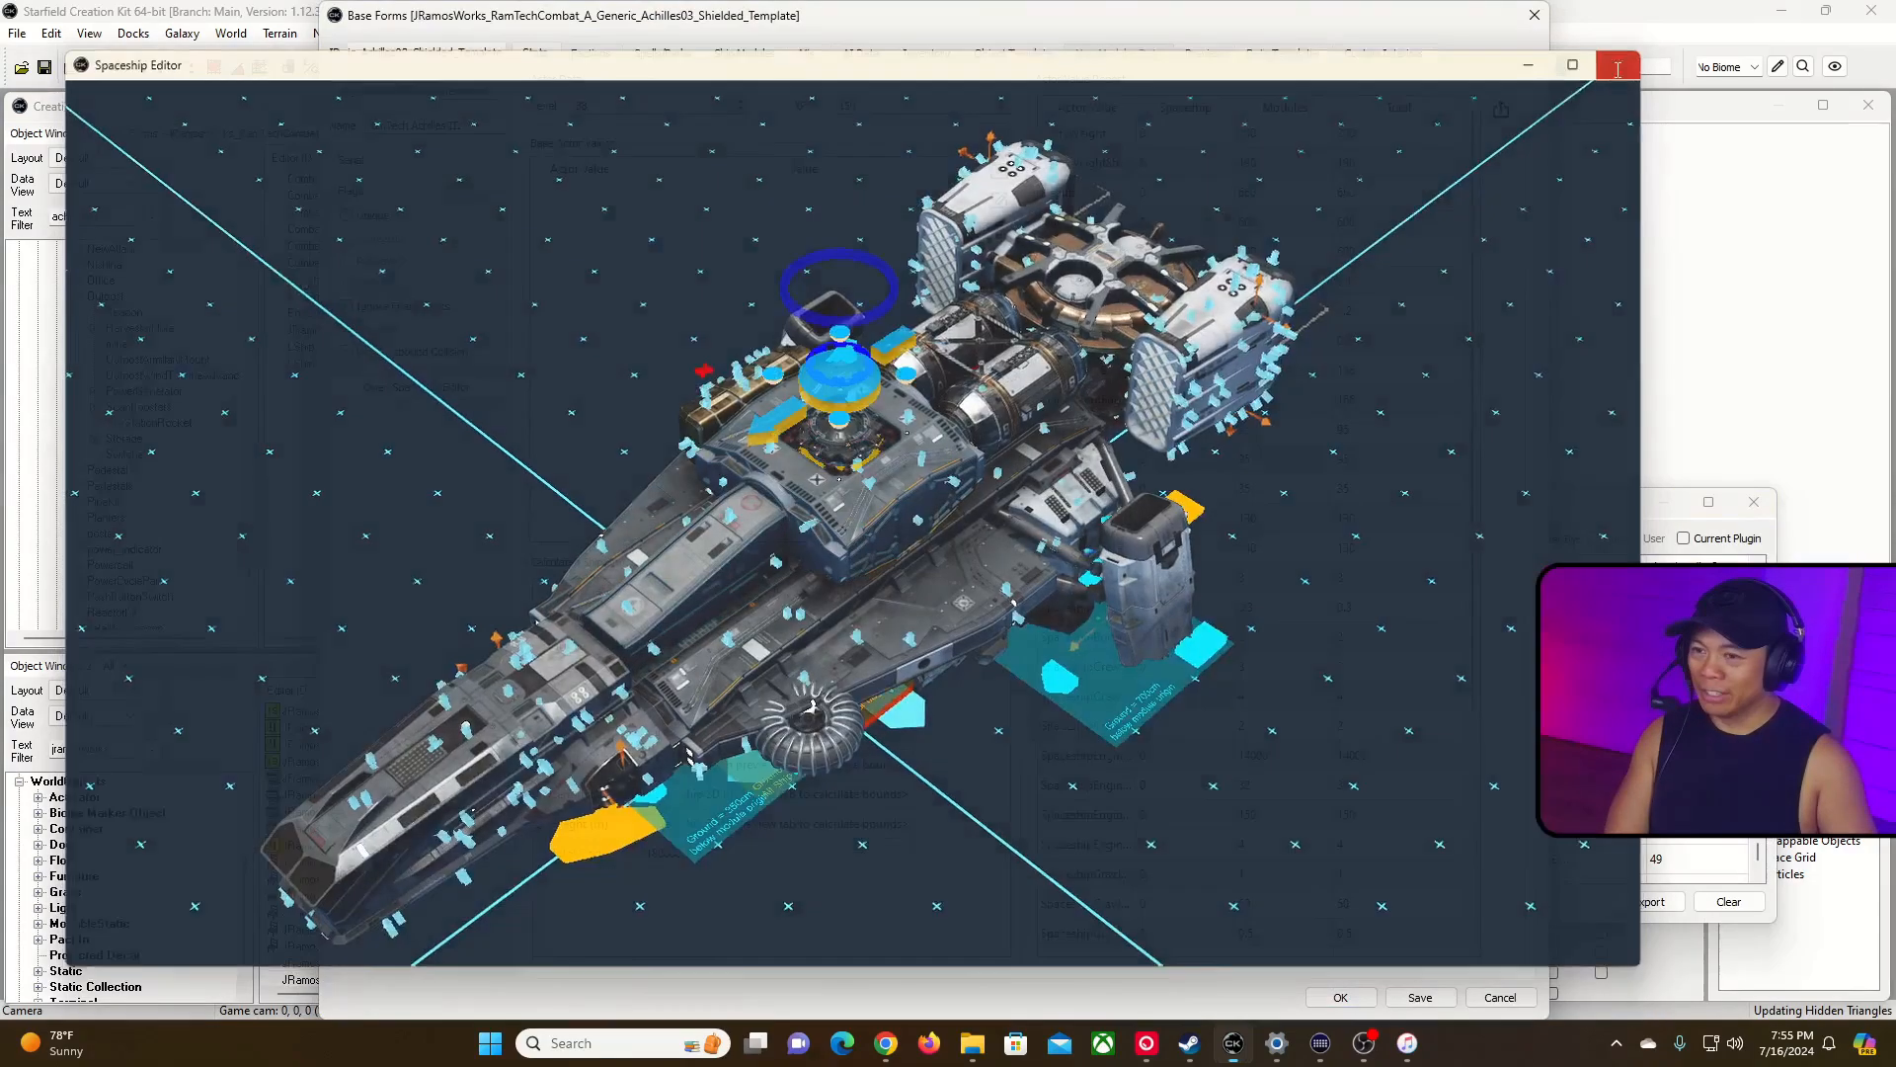
Close the Spaceship Editor, the ship's form and the Warnings window.
{"action": "left_click", "coordinate": [1620, 67]}
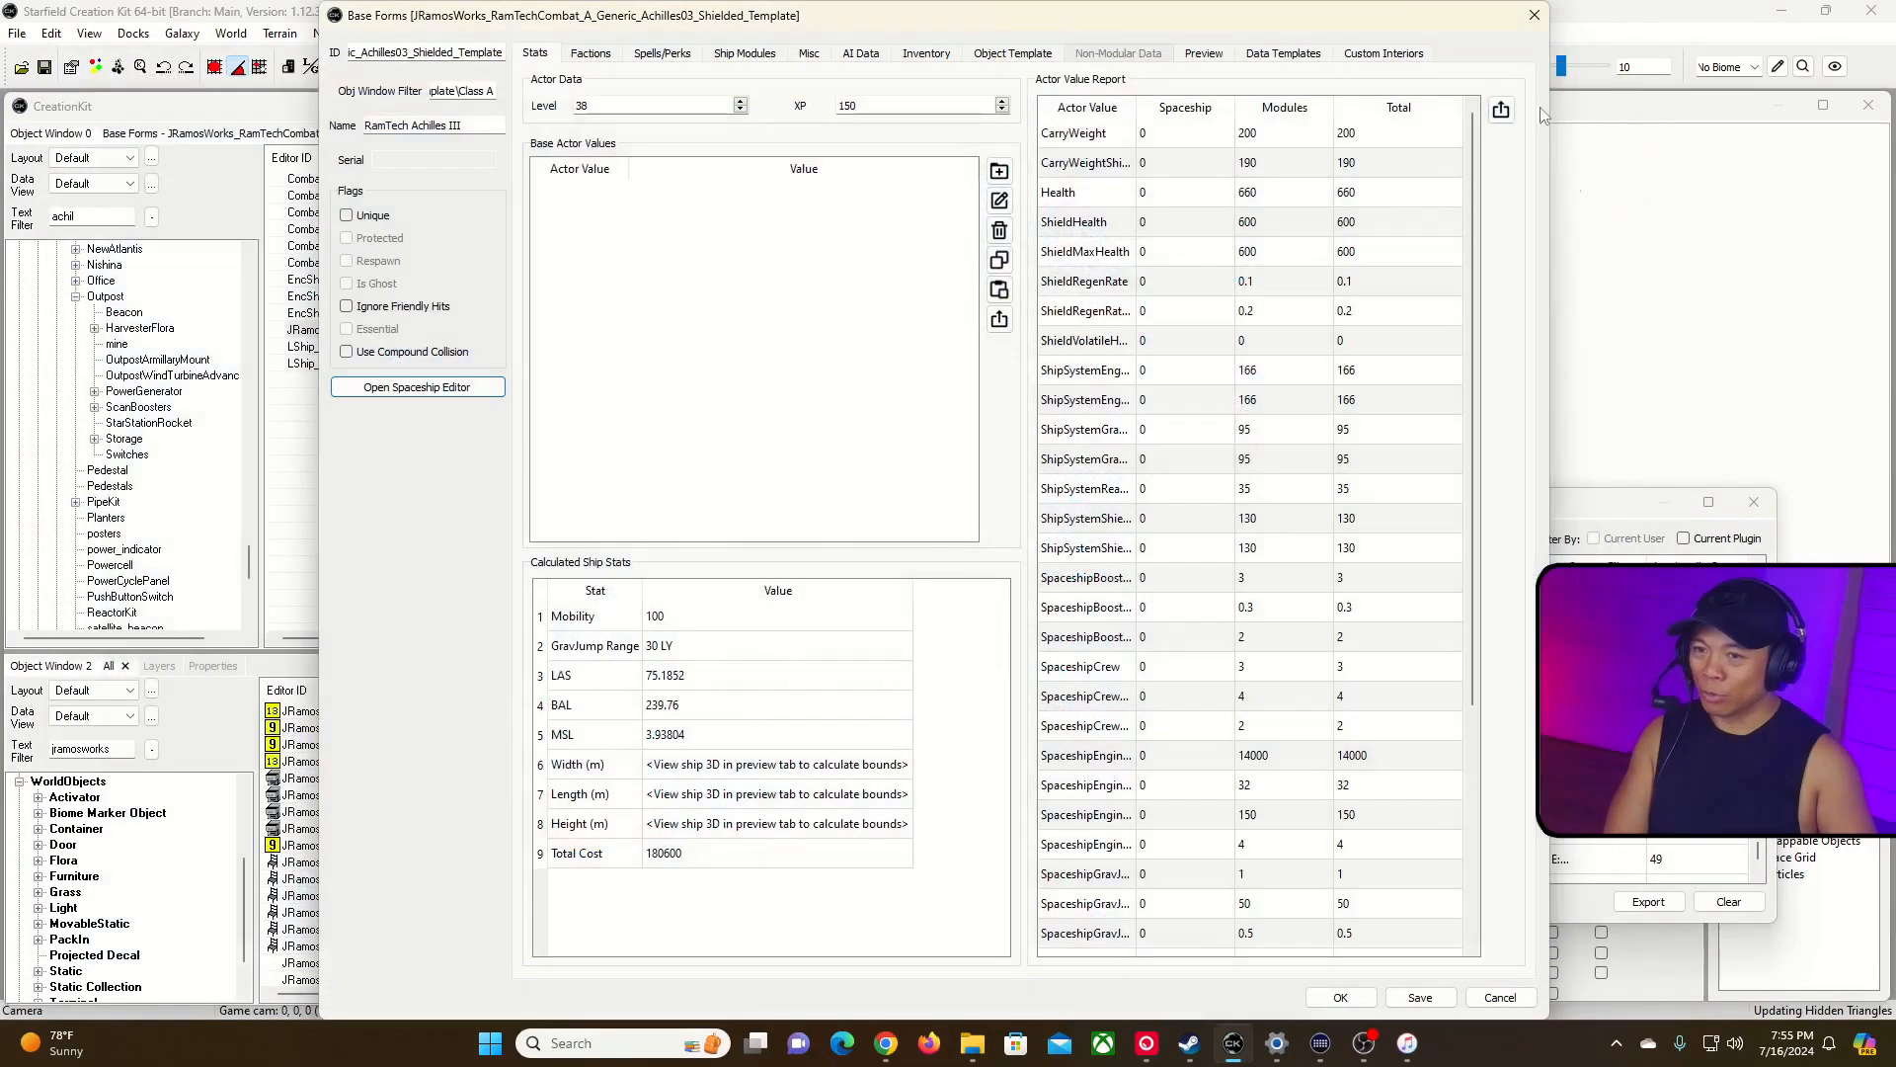
{"action": "left_click", "coordinate": [1534, 14]}
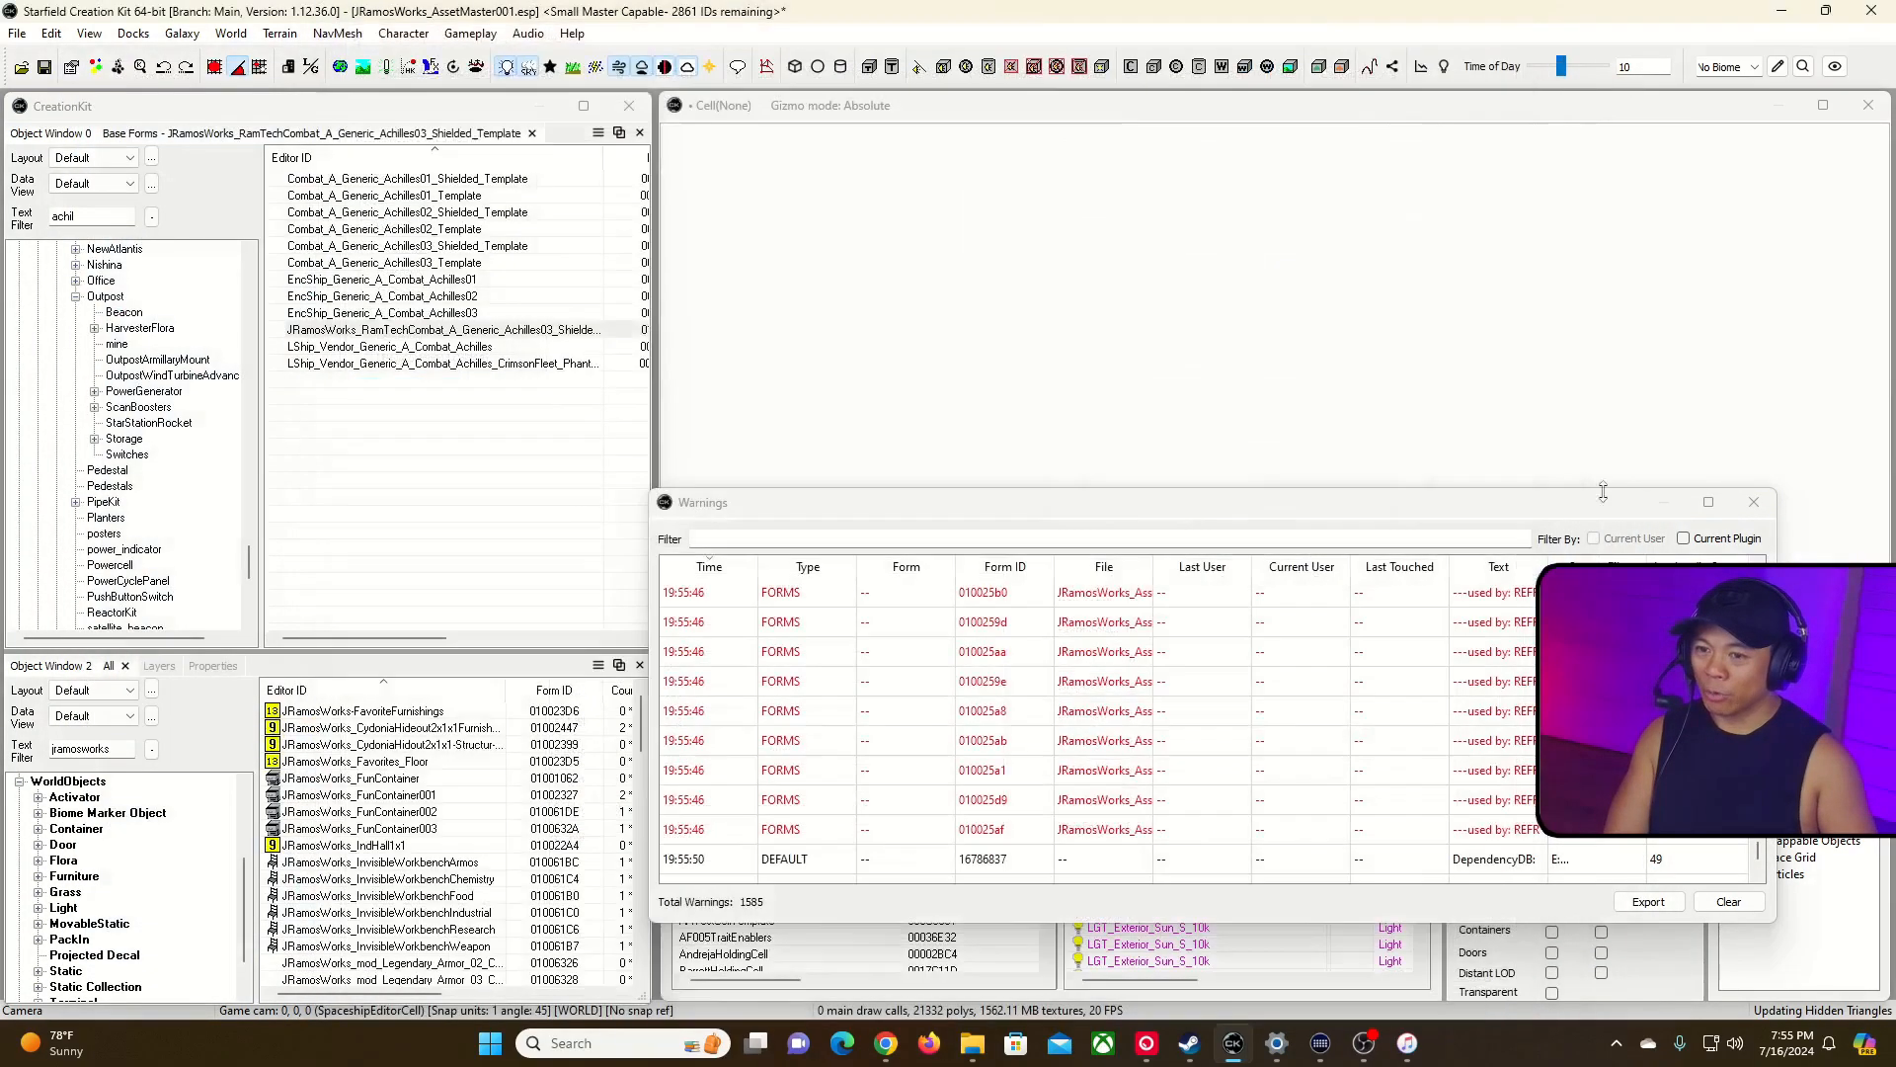
{"action": "left_click_drag", "start_coordinate": [1156, 566], "coordinate": [1093, 565]}
{"action": "left_click_drag", "start_coordinate": [1488, 565], "coordinate": [1586, 566]}
{"action": "left_click", "coordinate": [1754, 502]}
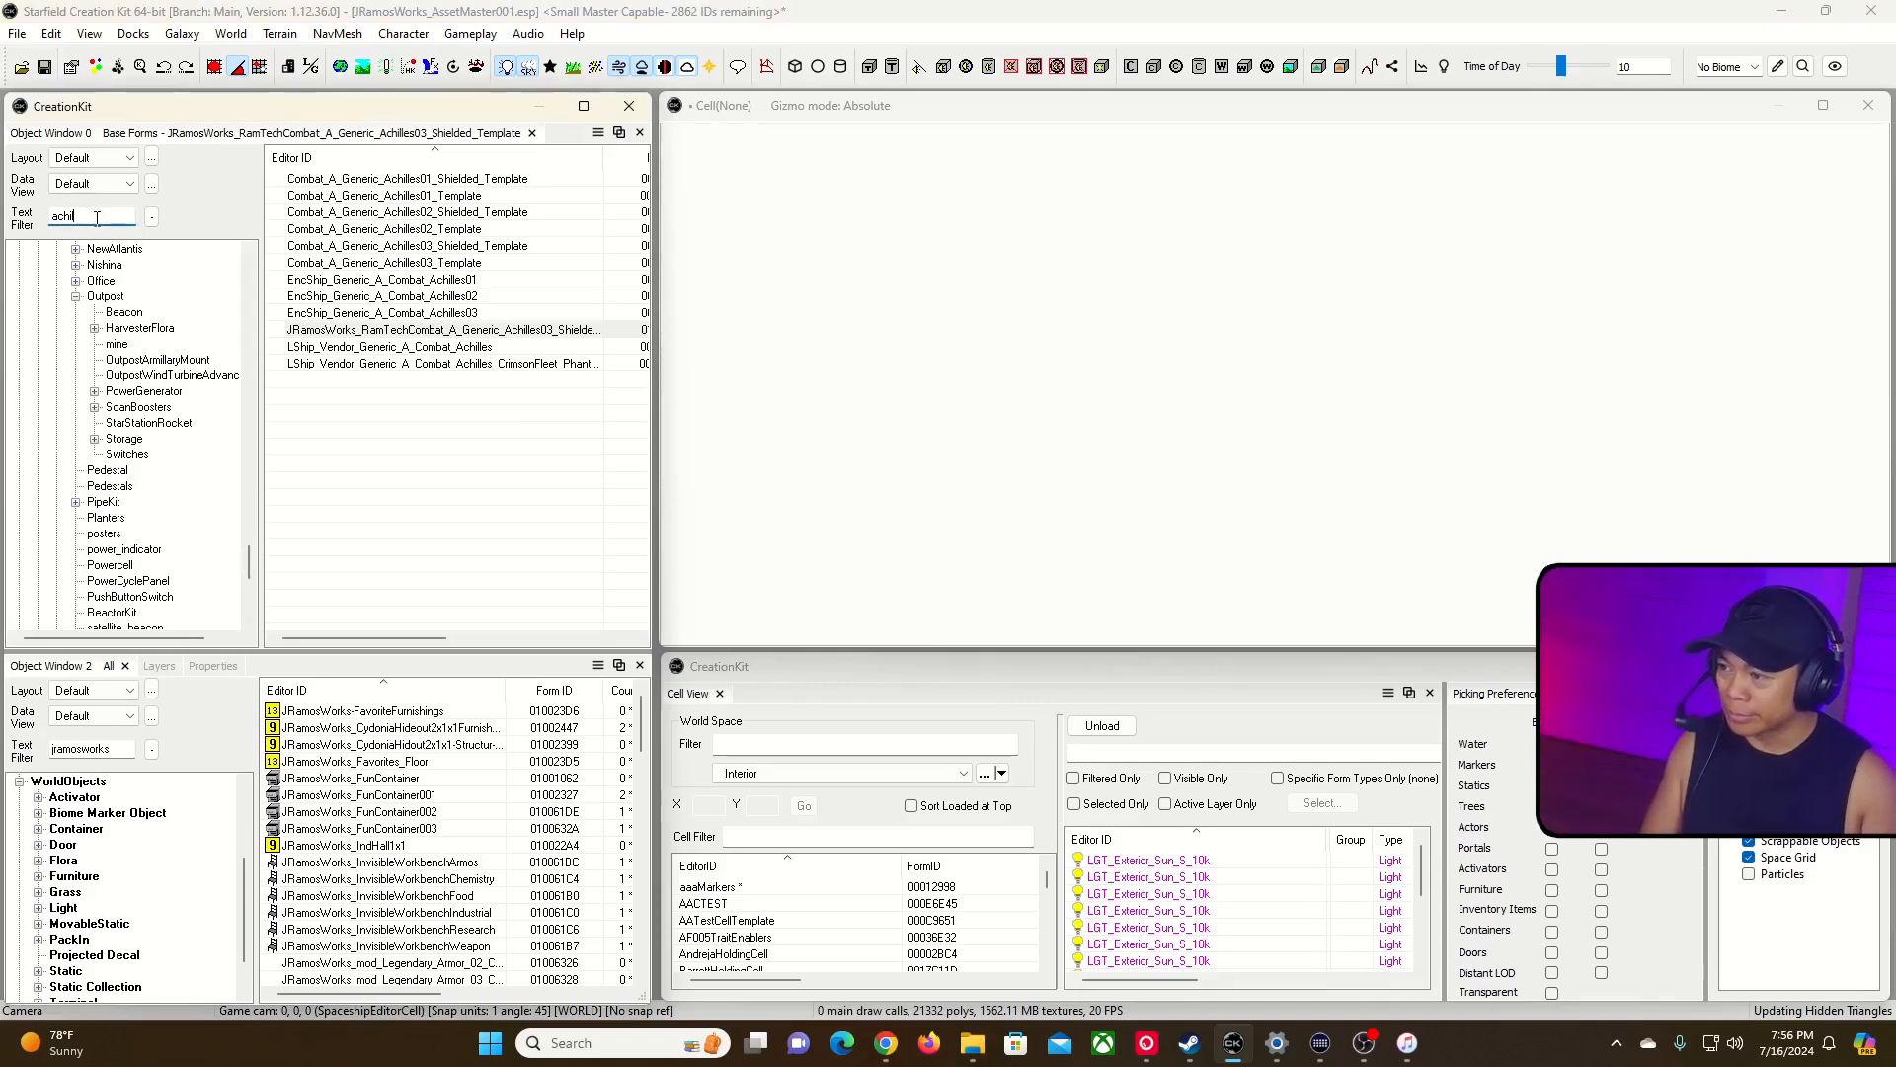
Open the leveled form LShip_Vendor_Generic_A_Combat_Achilles and prefix its ID with JRamosWorks_RamTech_.
{"action": "left_click", "coordinate": [475, 408]}
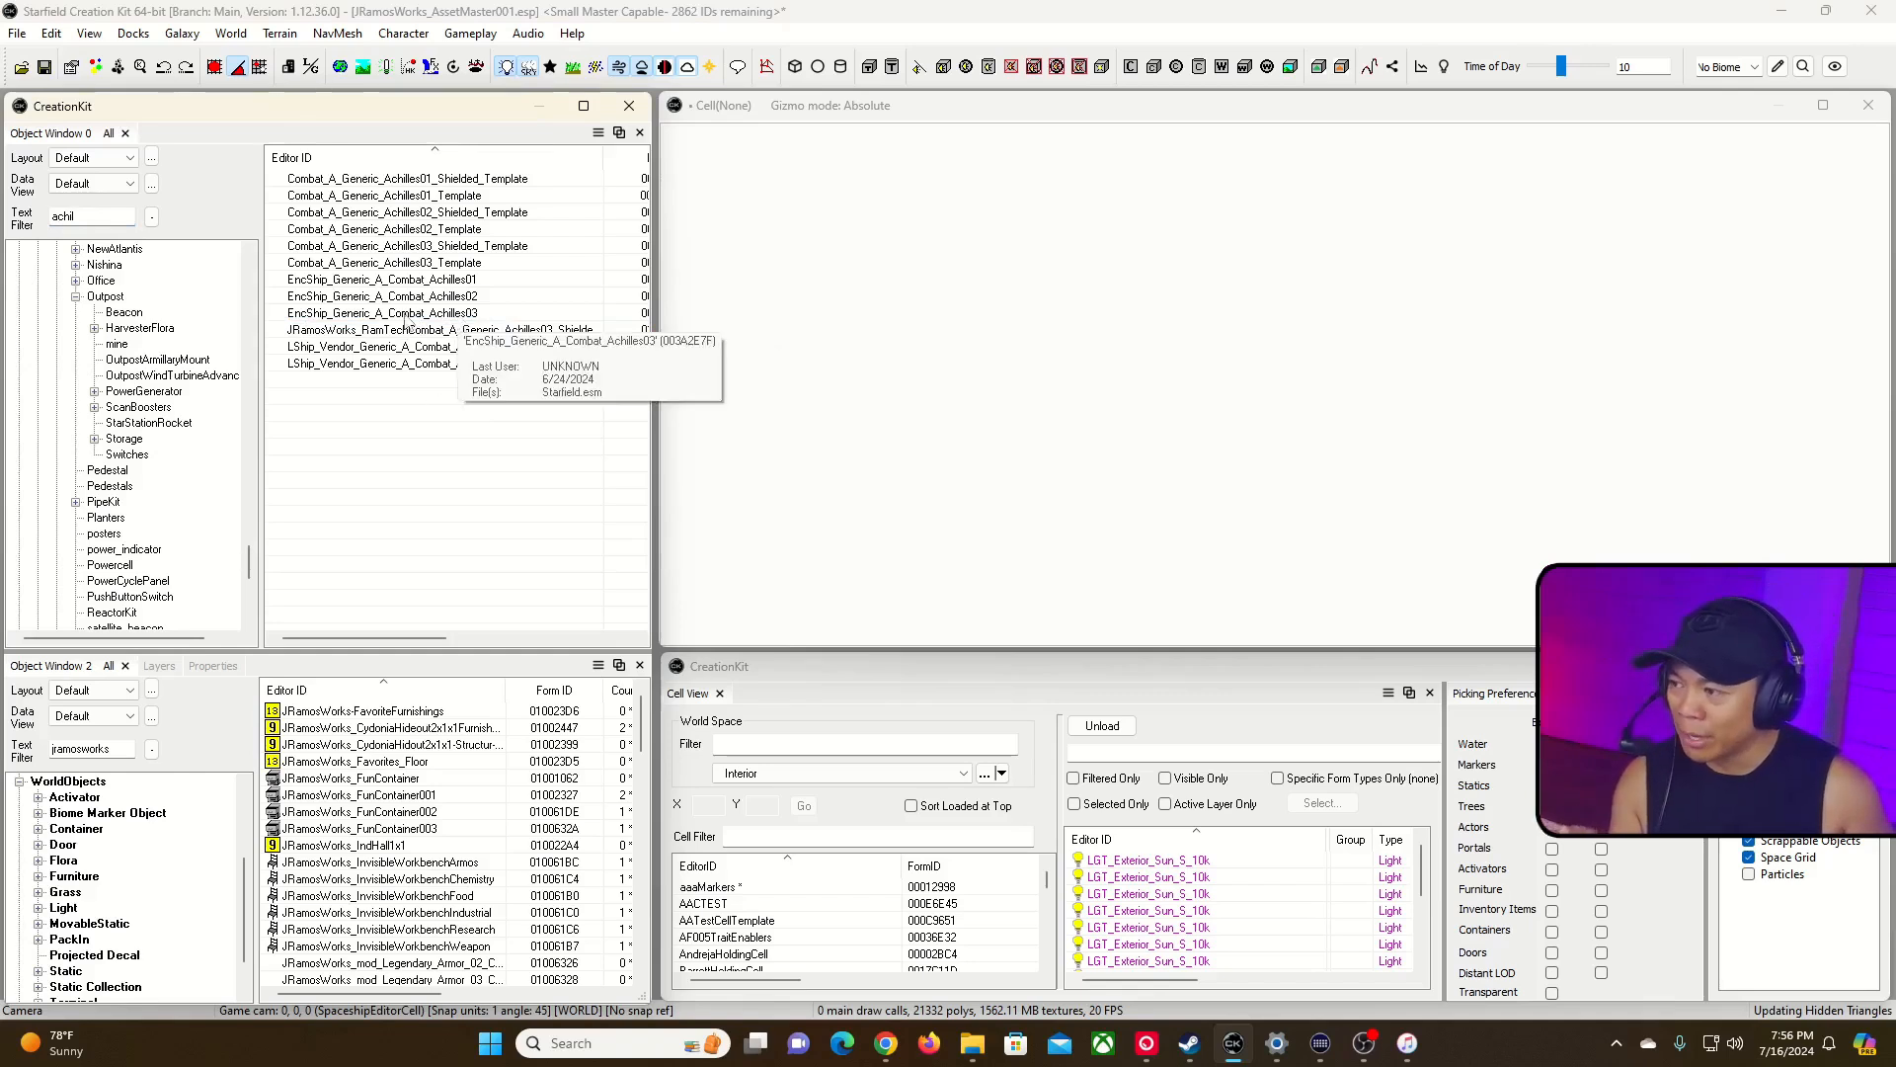
{"action": "left_click", "coordinate": [351, 316]}
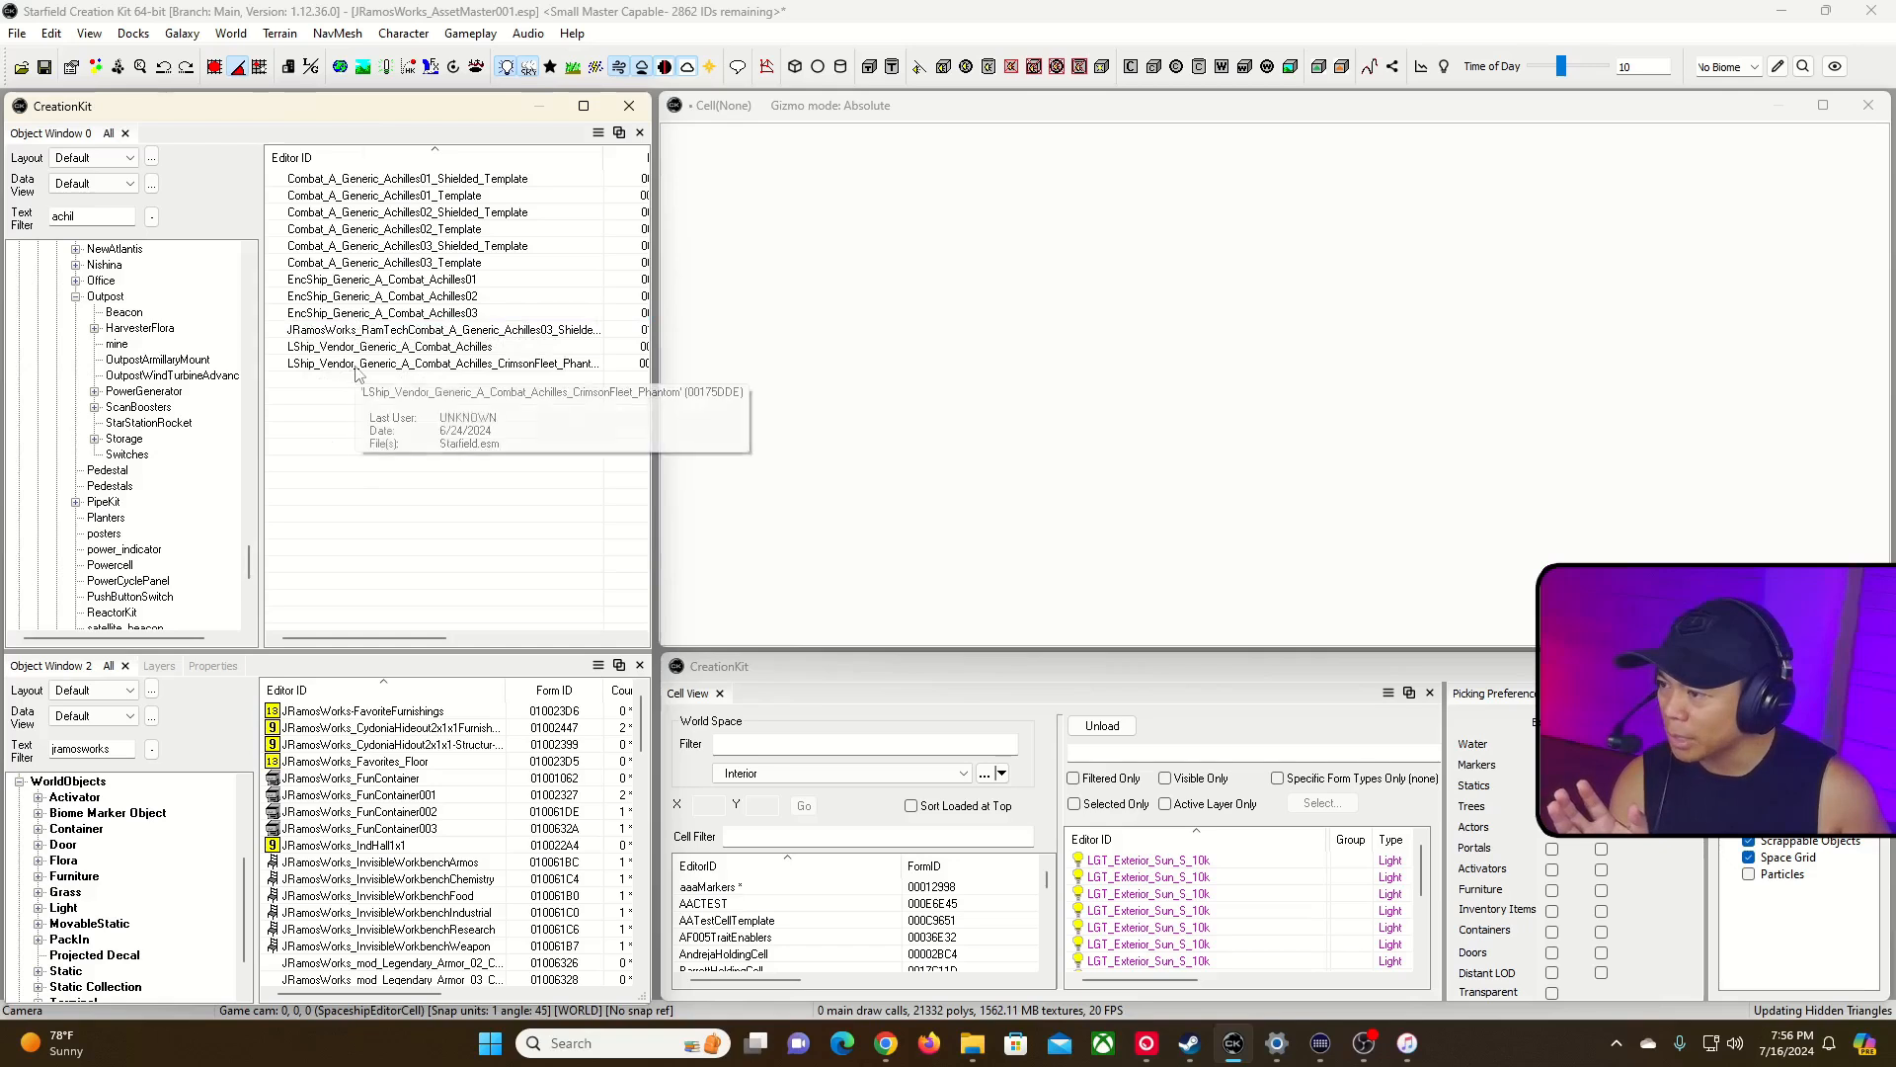
{"action": "left_click", "coordinate": [356, 367]}
{"action": "left_click", "coordinate": [357, 348]}
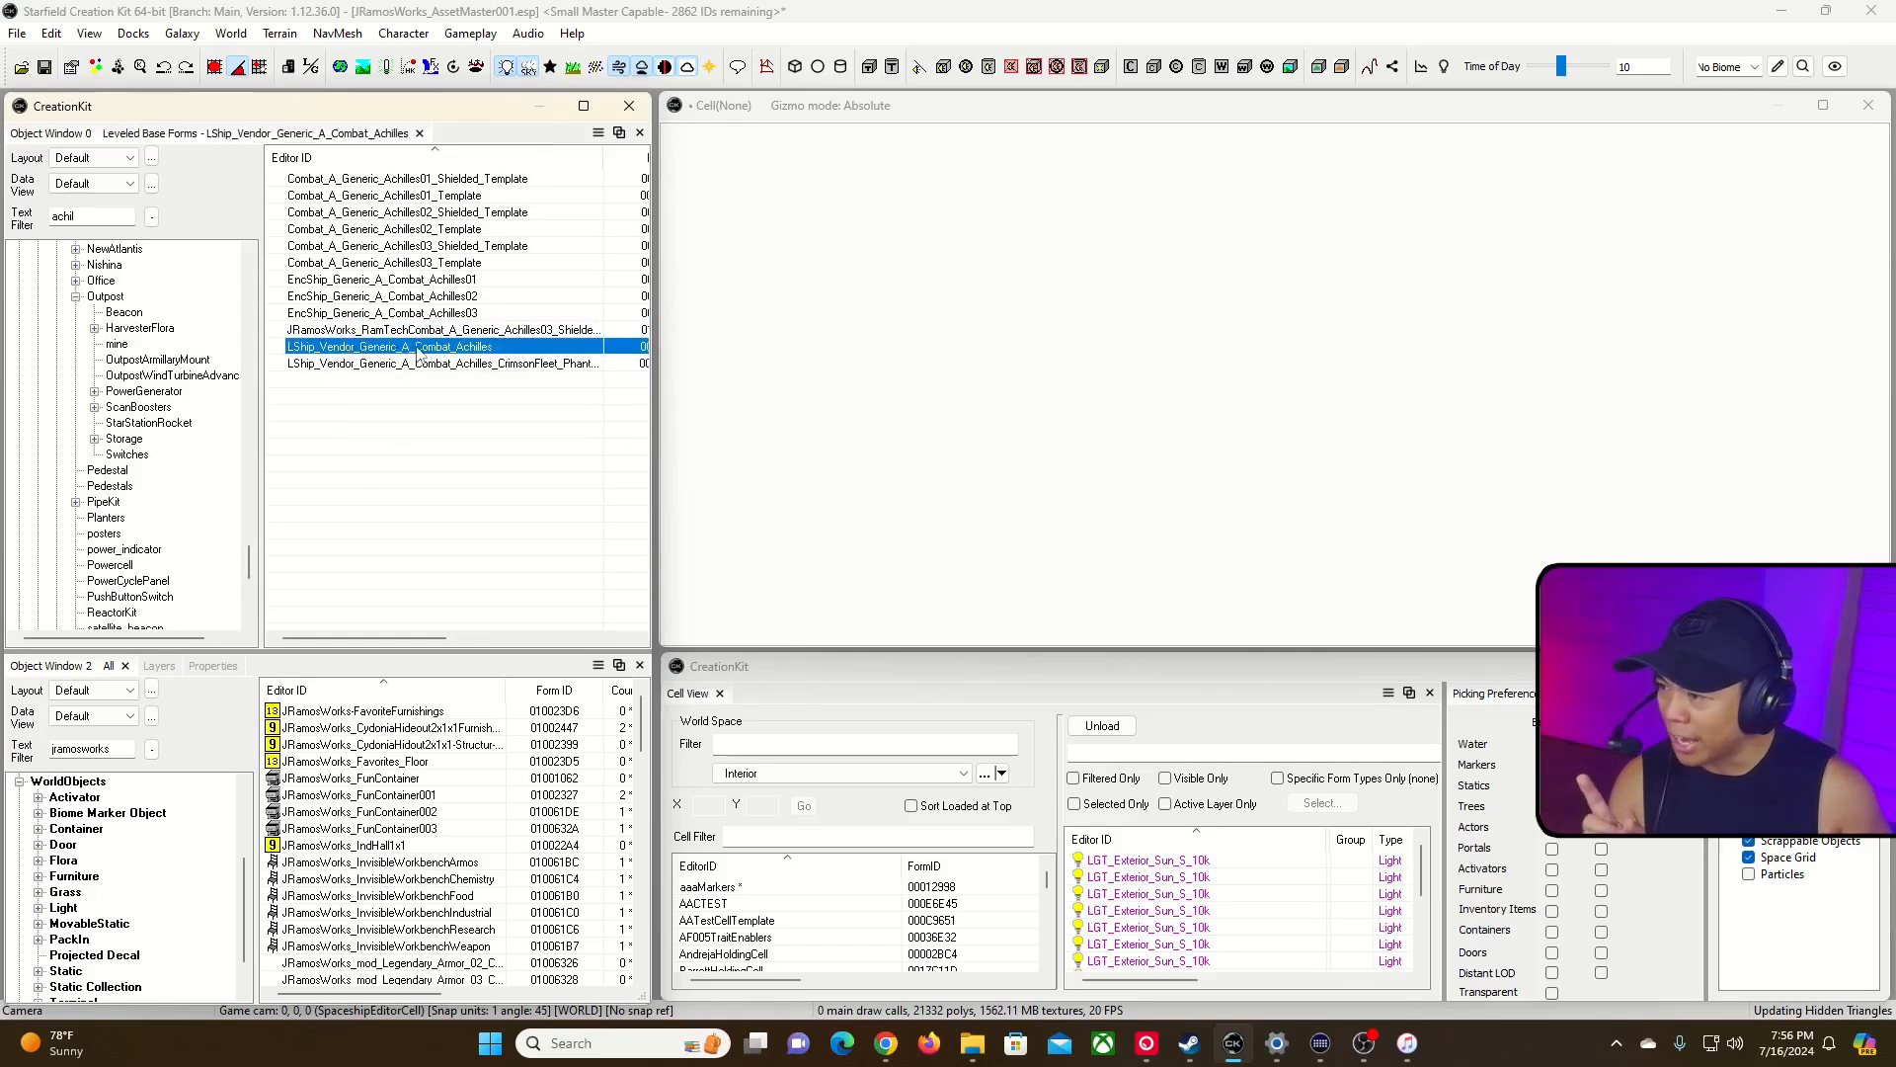
{"action": "left_click", "coordinate": [301, 349], "text": "ctrl"}
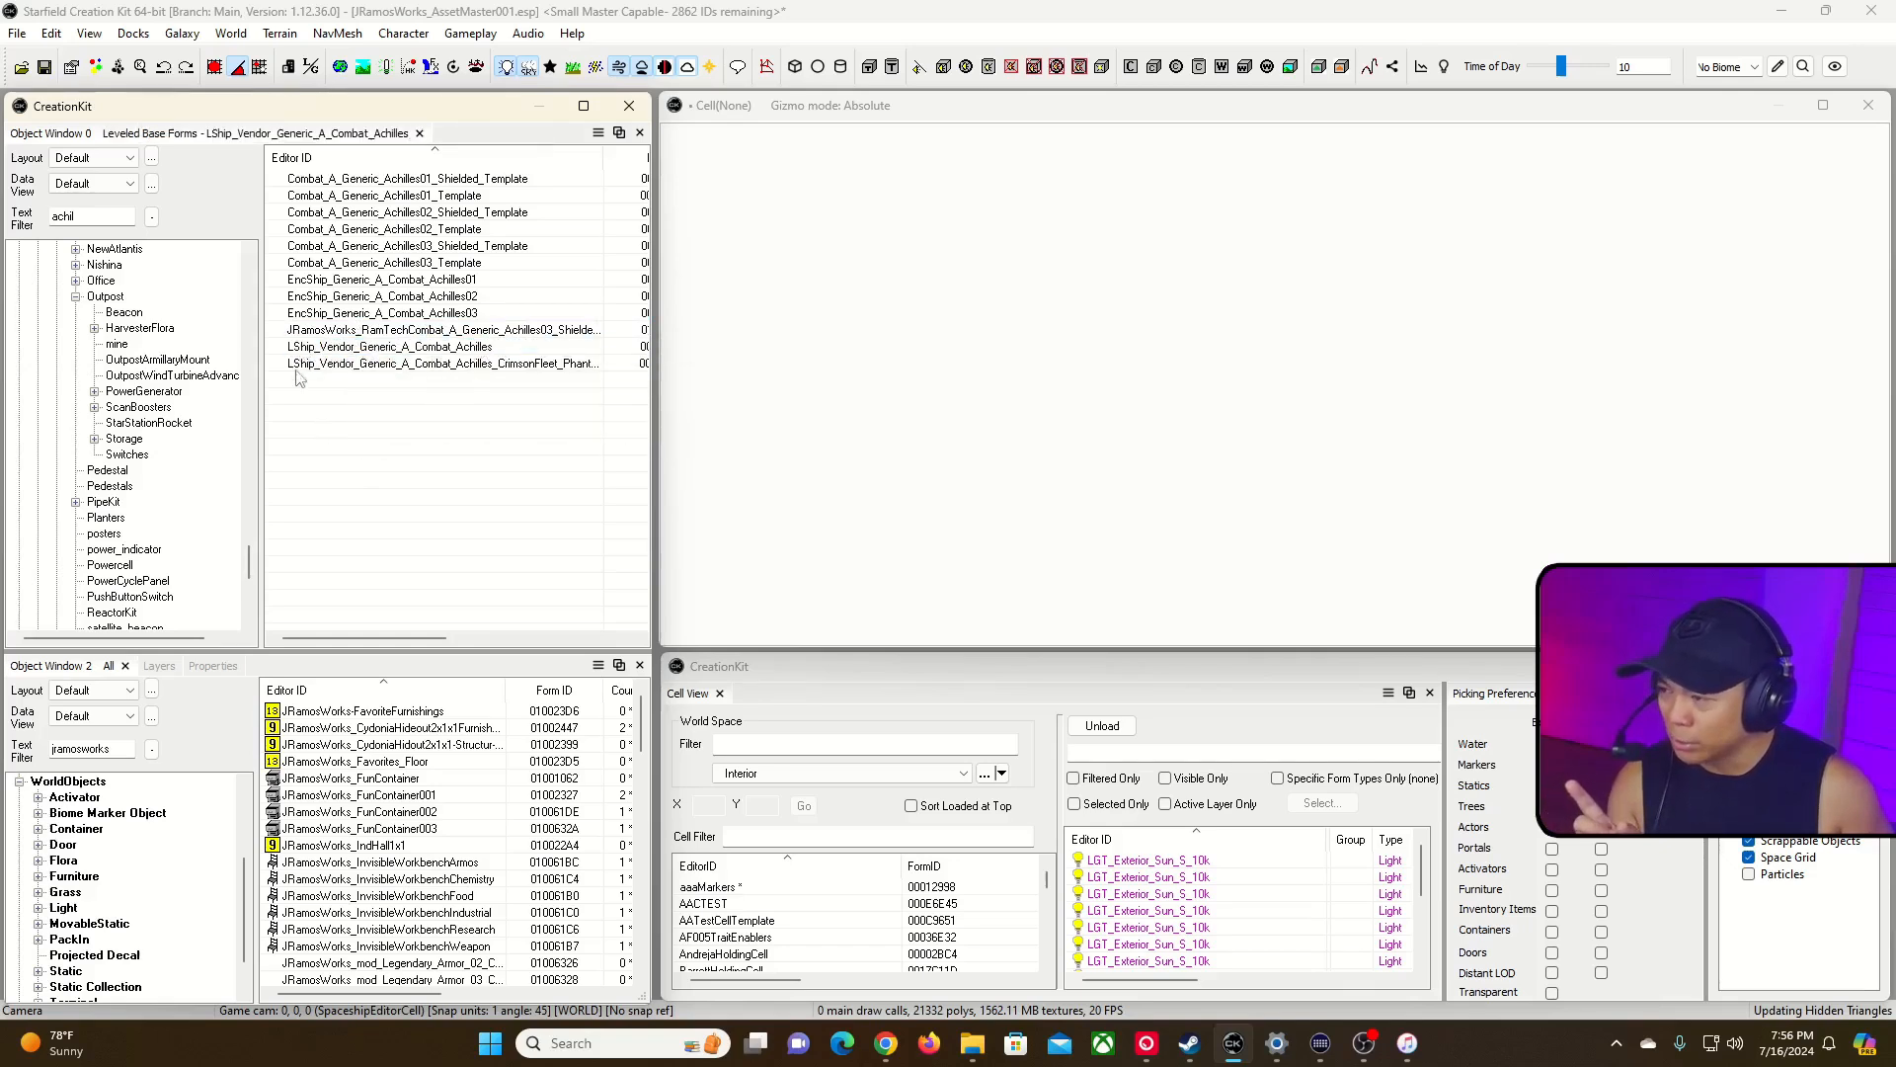
{"action": "left_click", "coordinate": [370, 349]}
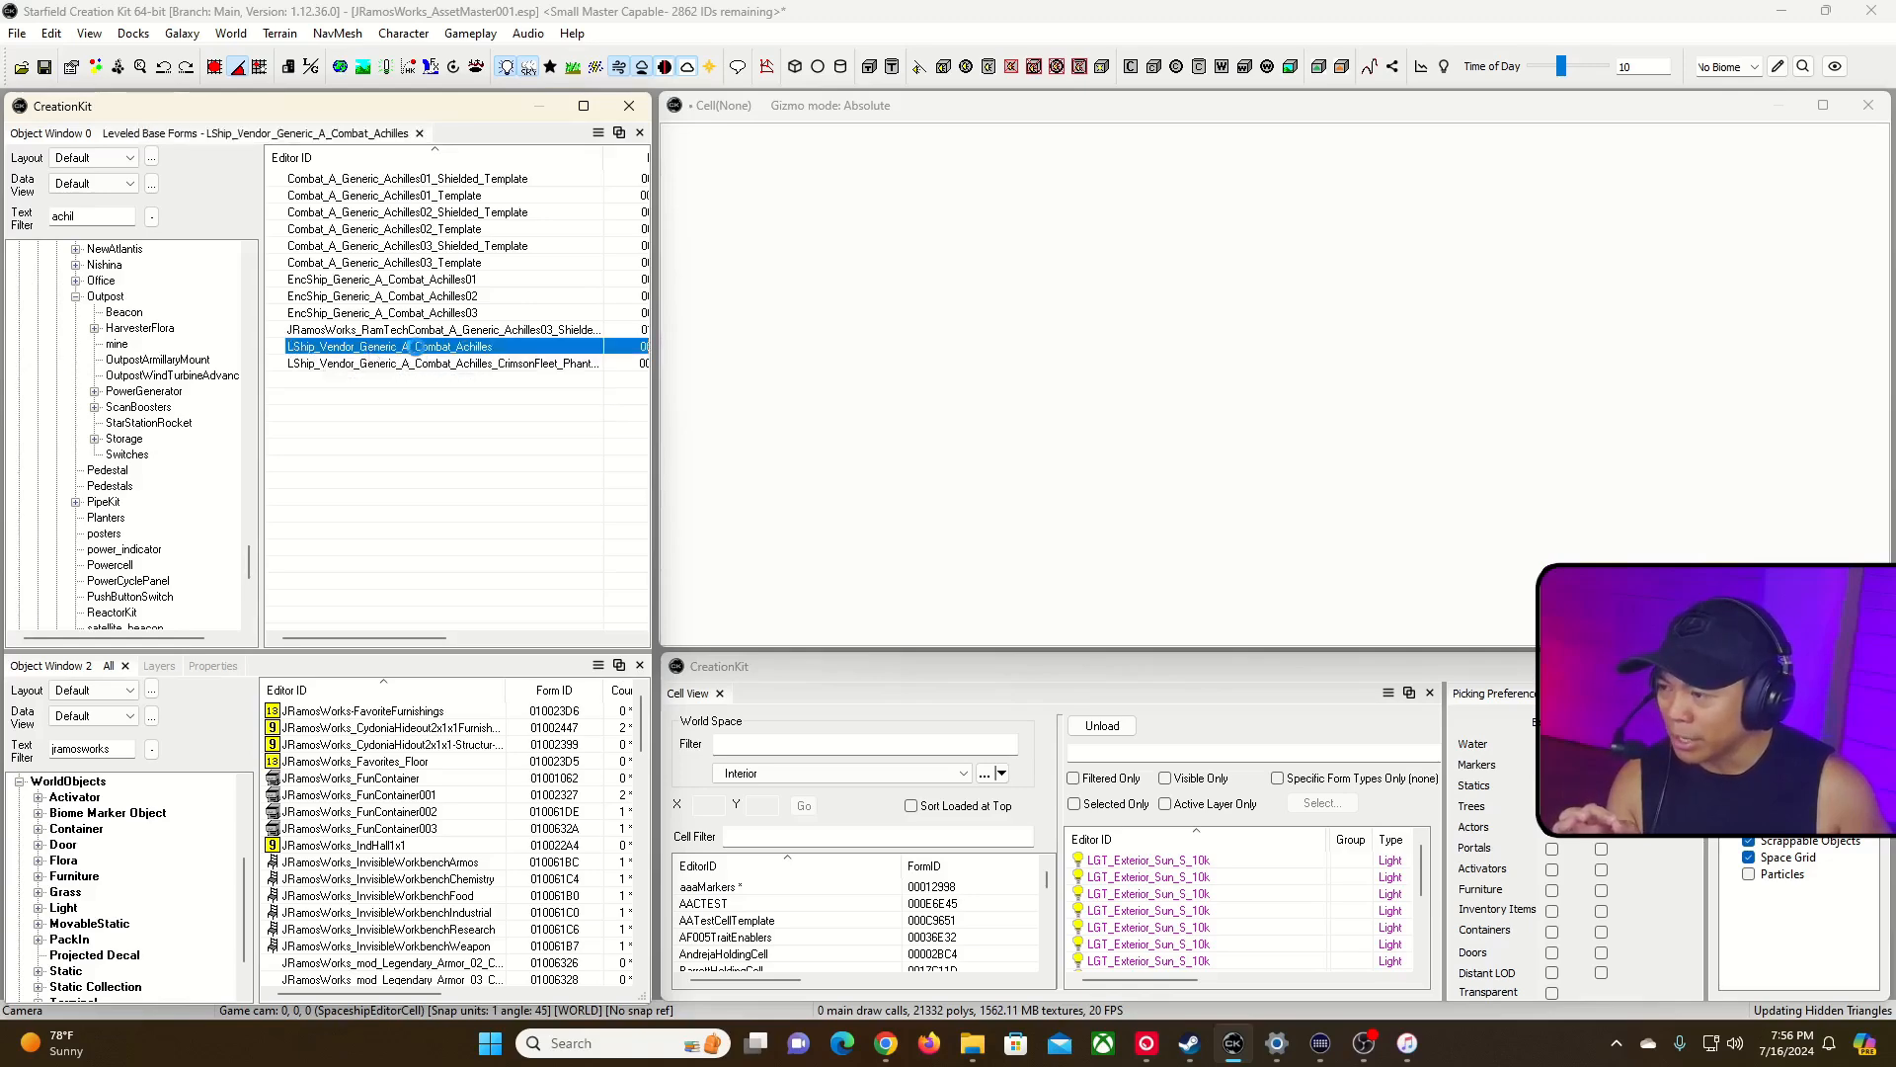
{"action": "double_click", "coordinate": [413, 348]}
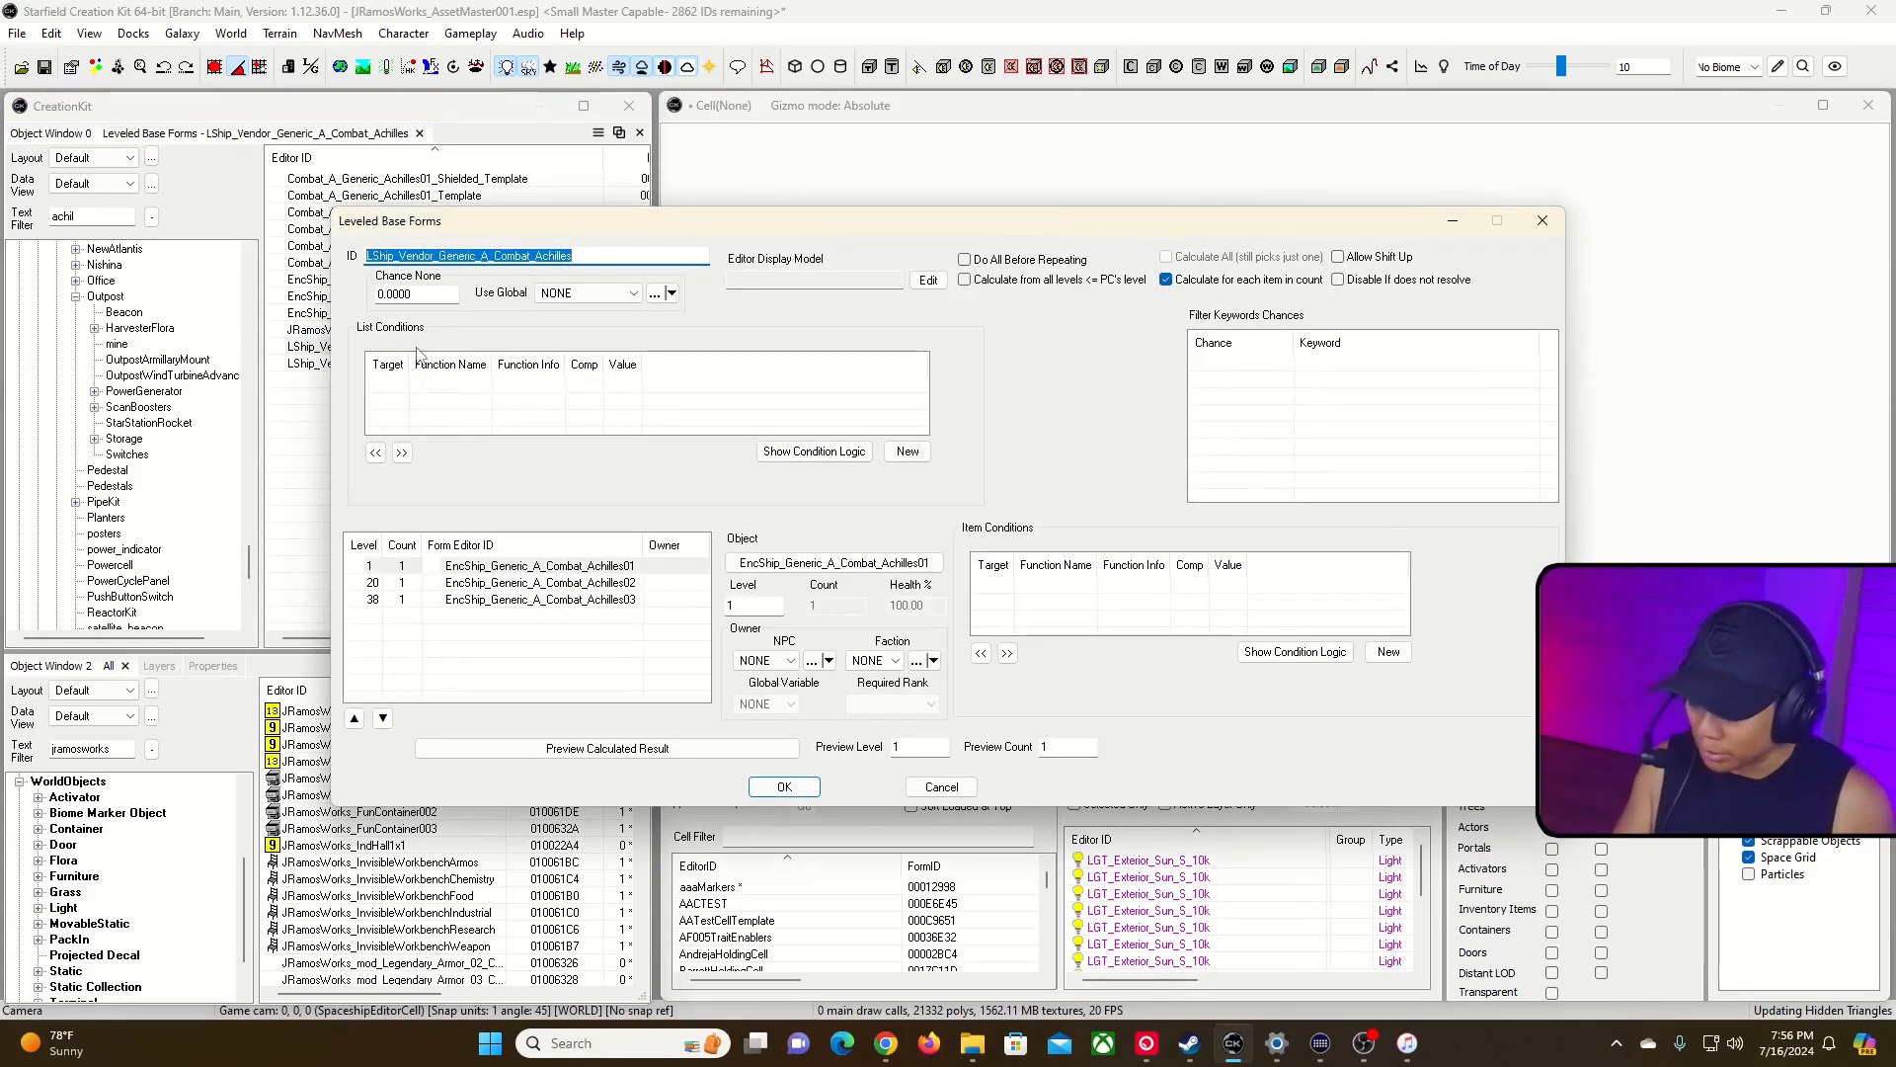
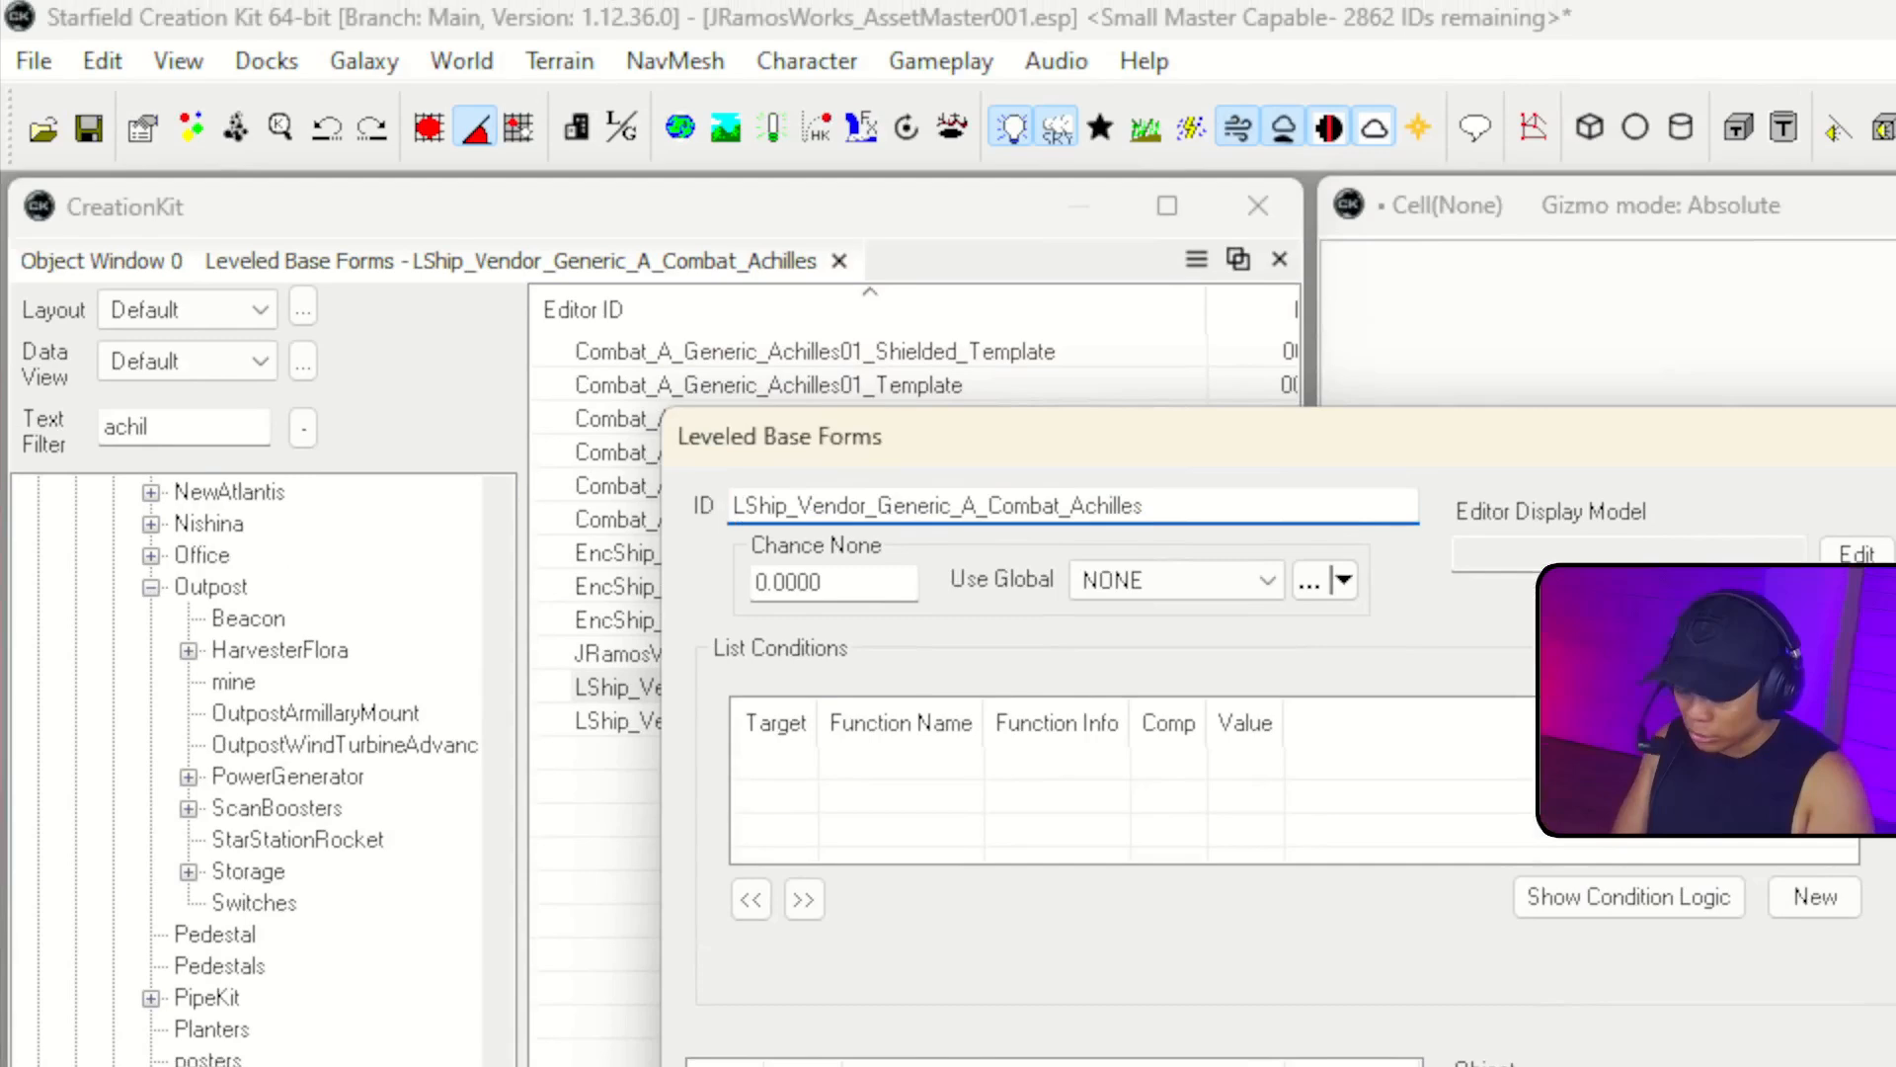
{"action": "type", "text": "JRamosWorks_RamTe"}
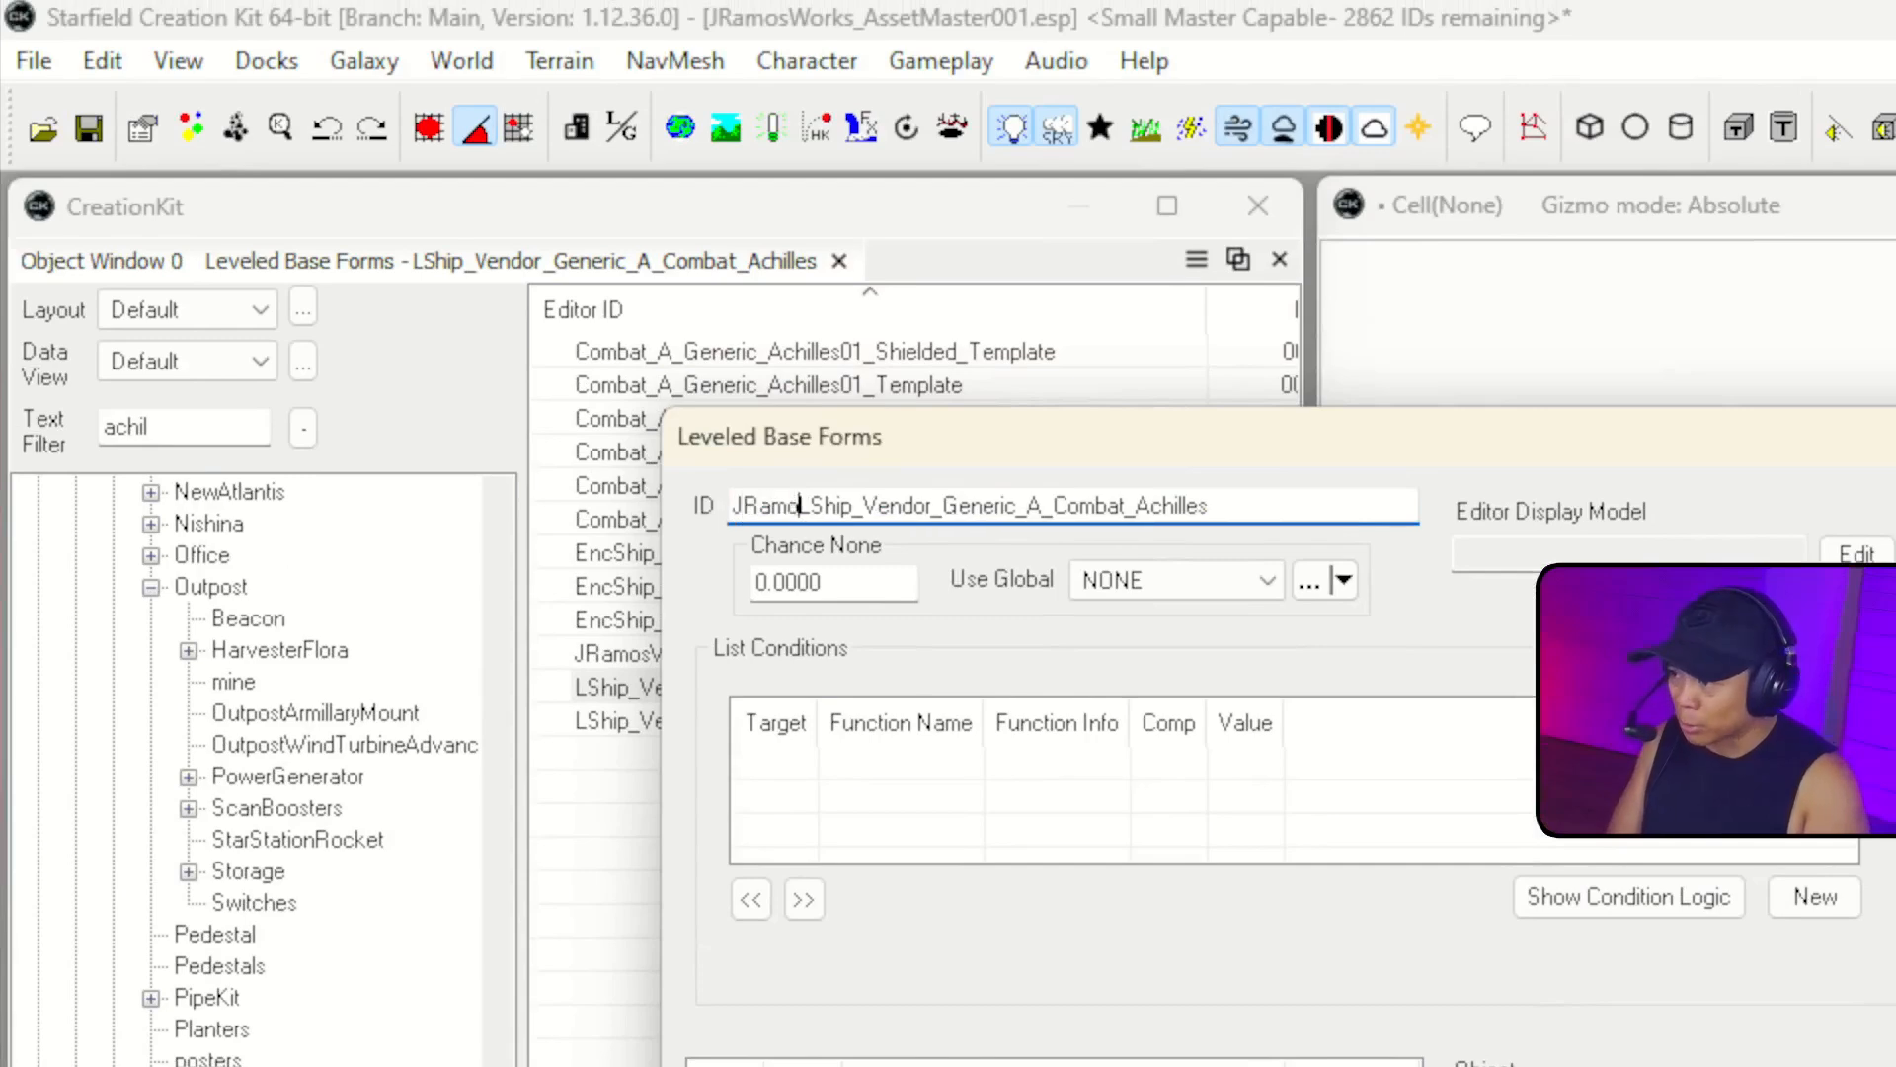
{"action": "type", "text": "ch_"}
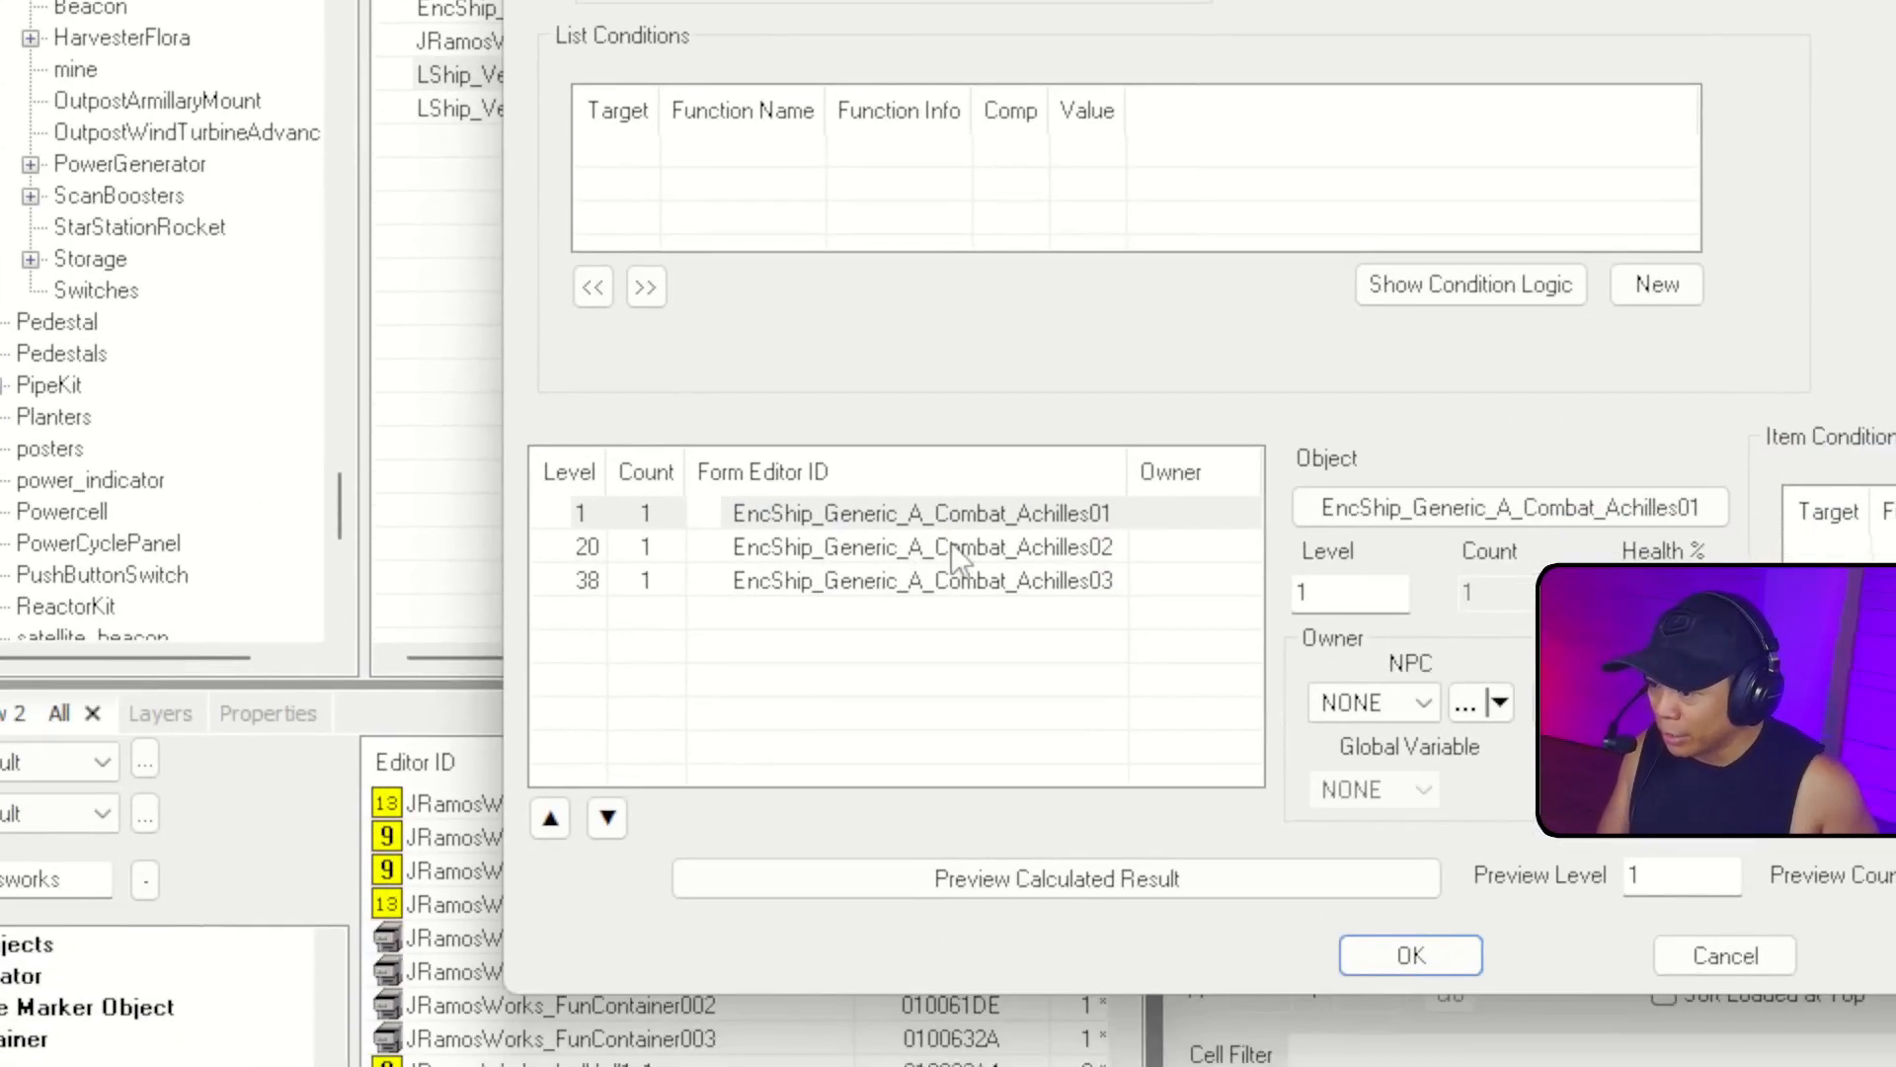
Delete the EncShip_Generic_A_Combat_Achilles01, 02 and 03 entries from the leveled list.
{"action": "left_click", "coordinate": [1004, 559]}
{"action": "key", "text": "Delete"}
{"action": "left_click", "coordinate": [1006, 522]}
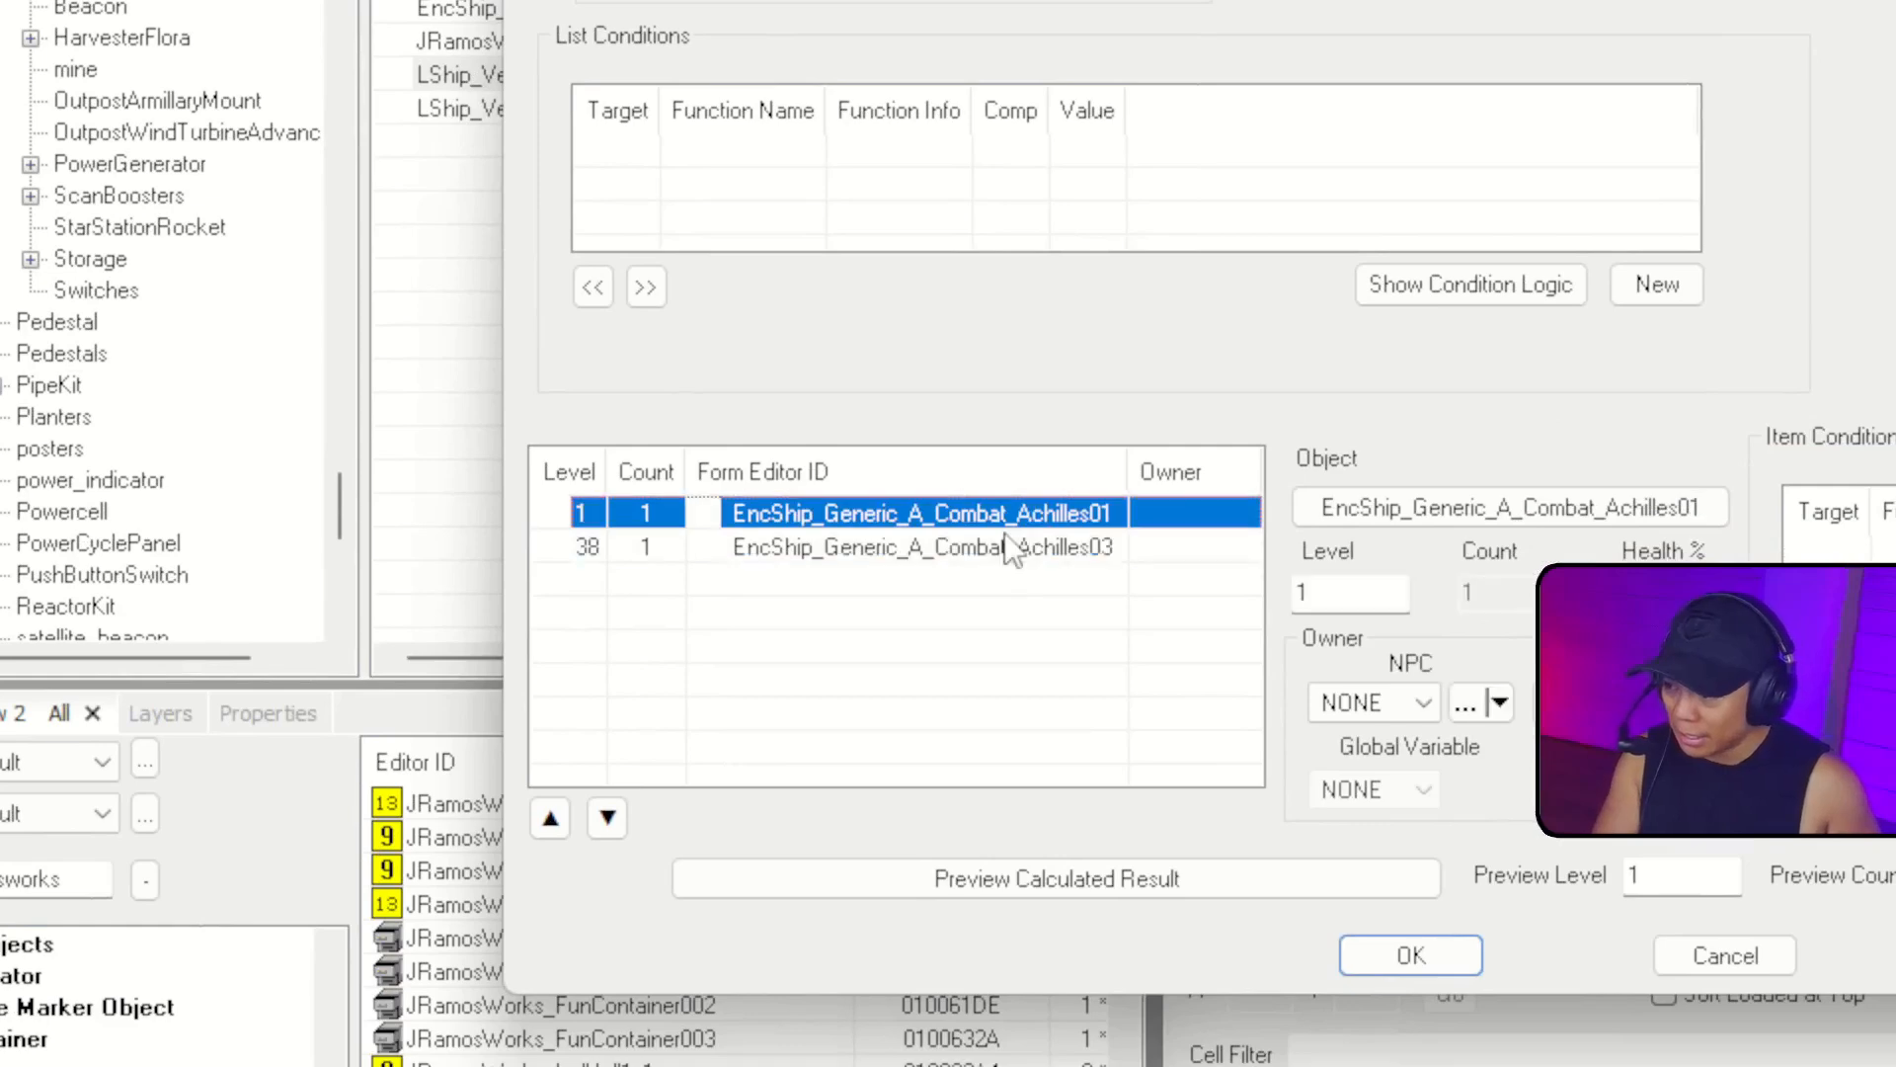
{"action": "key", "text": "Delete"}
{"action": "left_click", "coordinate": [1005, 521]}
{"action": "key", "text": "Delete"}
Add a new entry to the leveled ship list, and open and close the form of its default star station object.
{"action": "right_click", "coordinate": [1006, 525]}
{"action": "left_click", "coordinate": [1075, 567]}
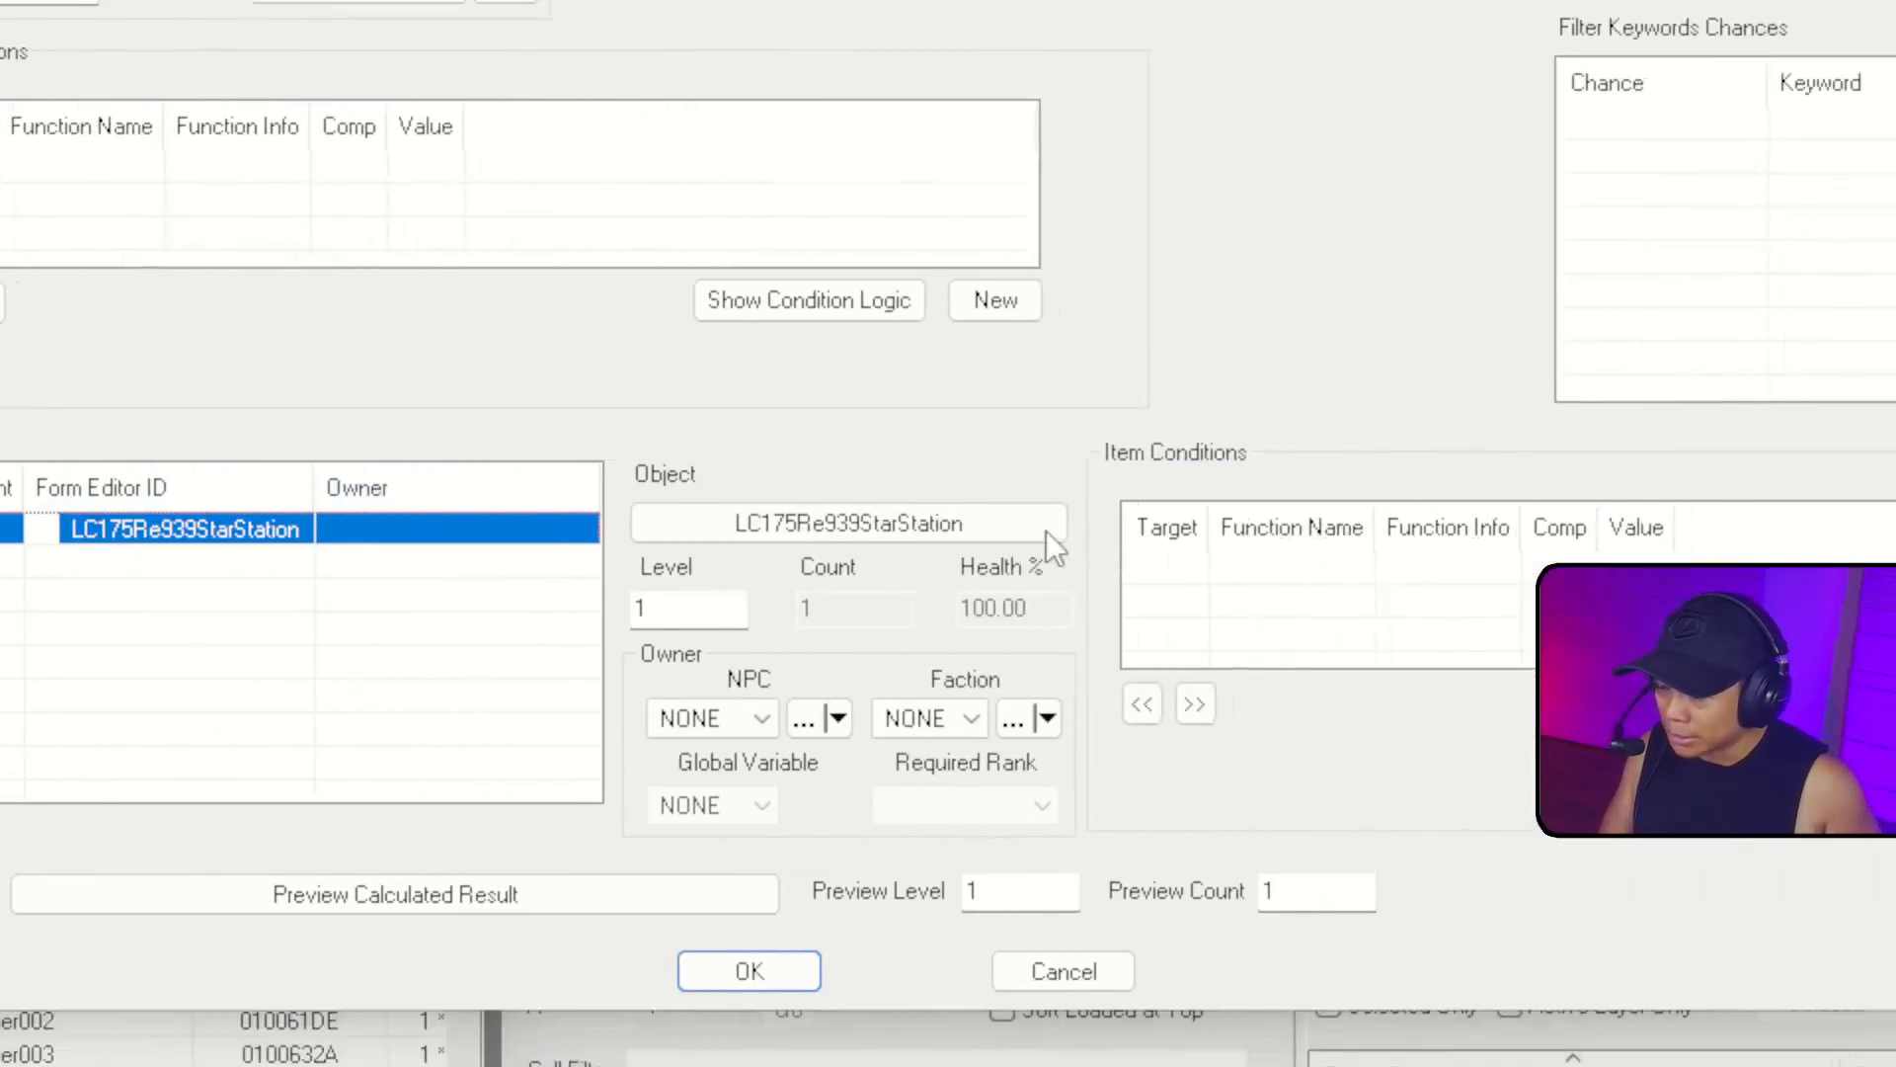
{"action": "left_click", "coordinate": [1718, 508]}
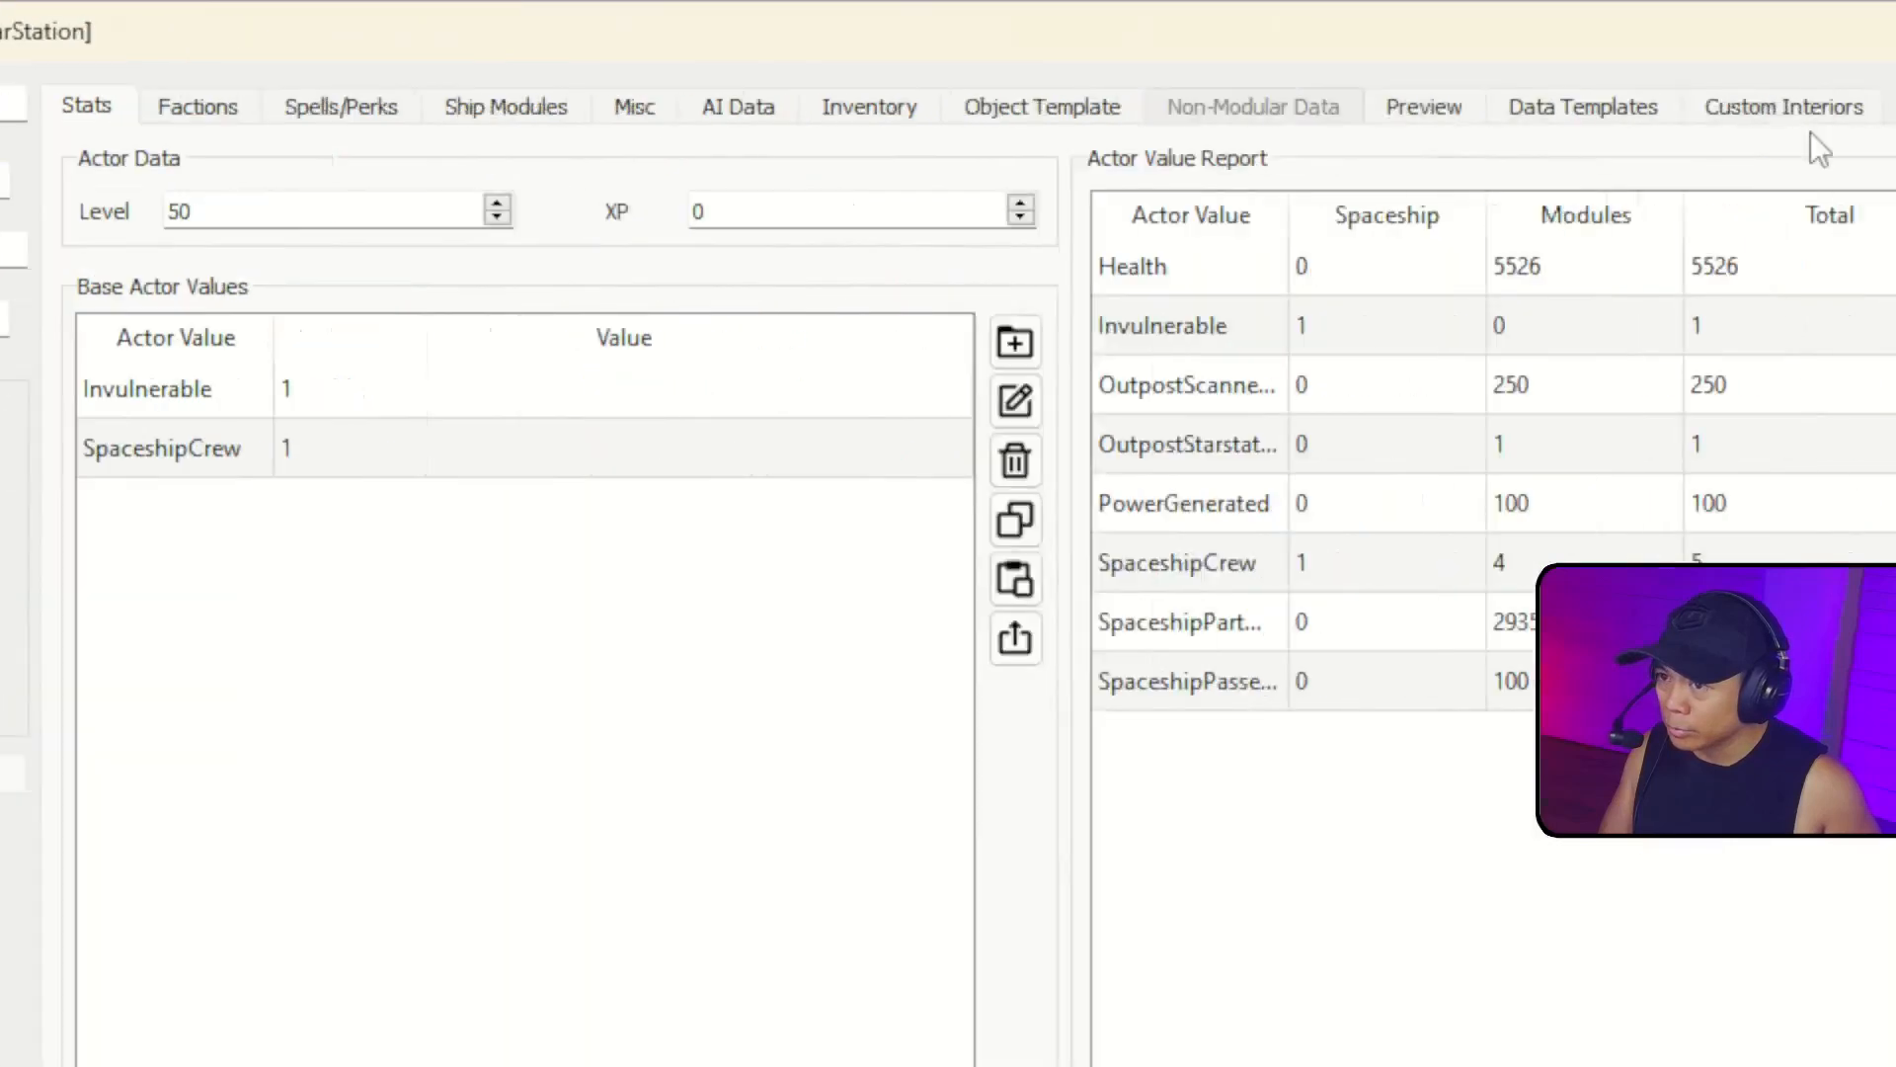
{"action": "left_click", "coordinate": [1259, 32]}
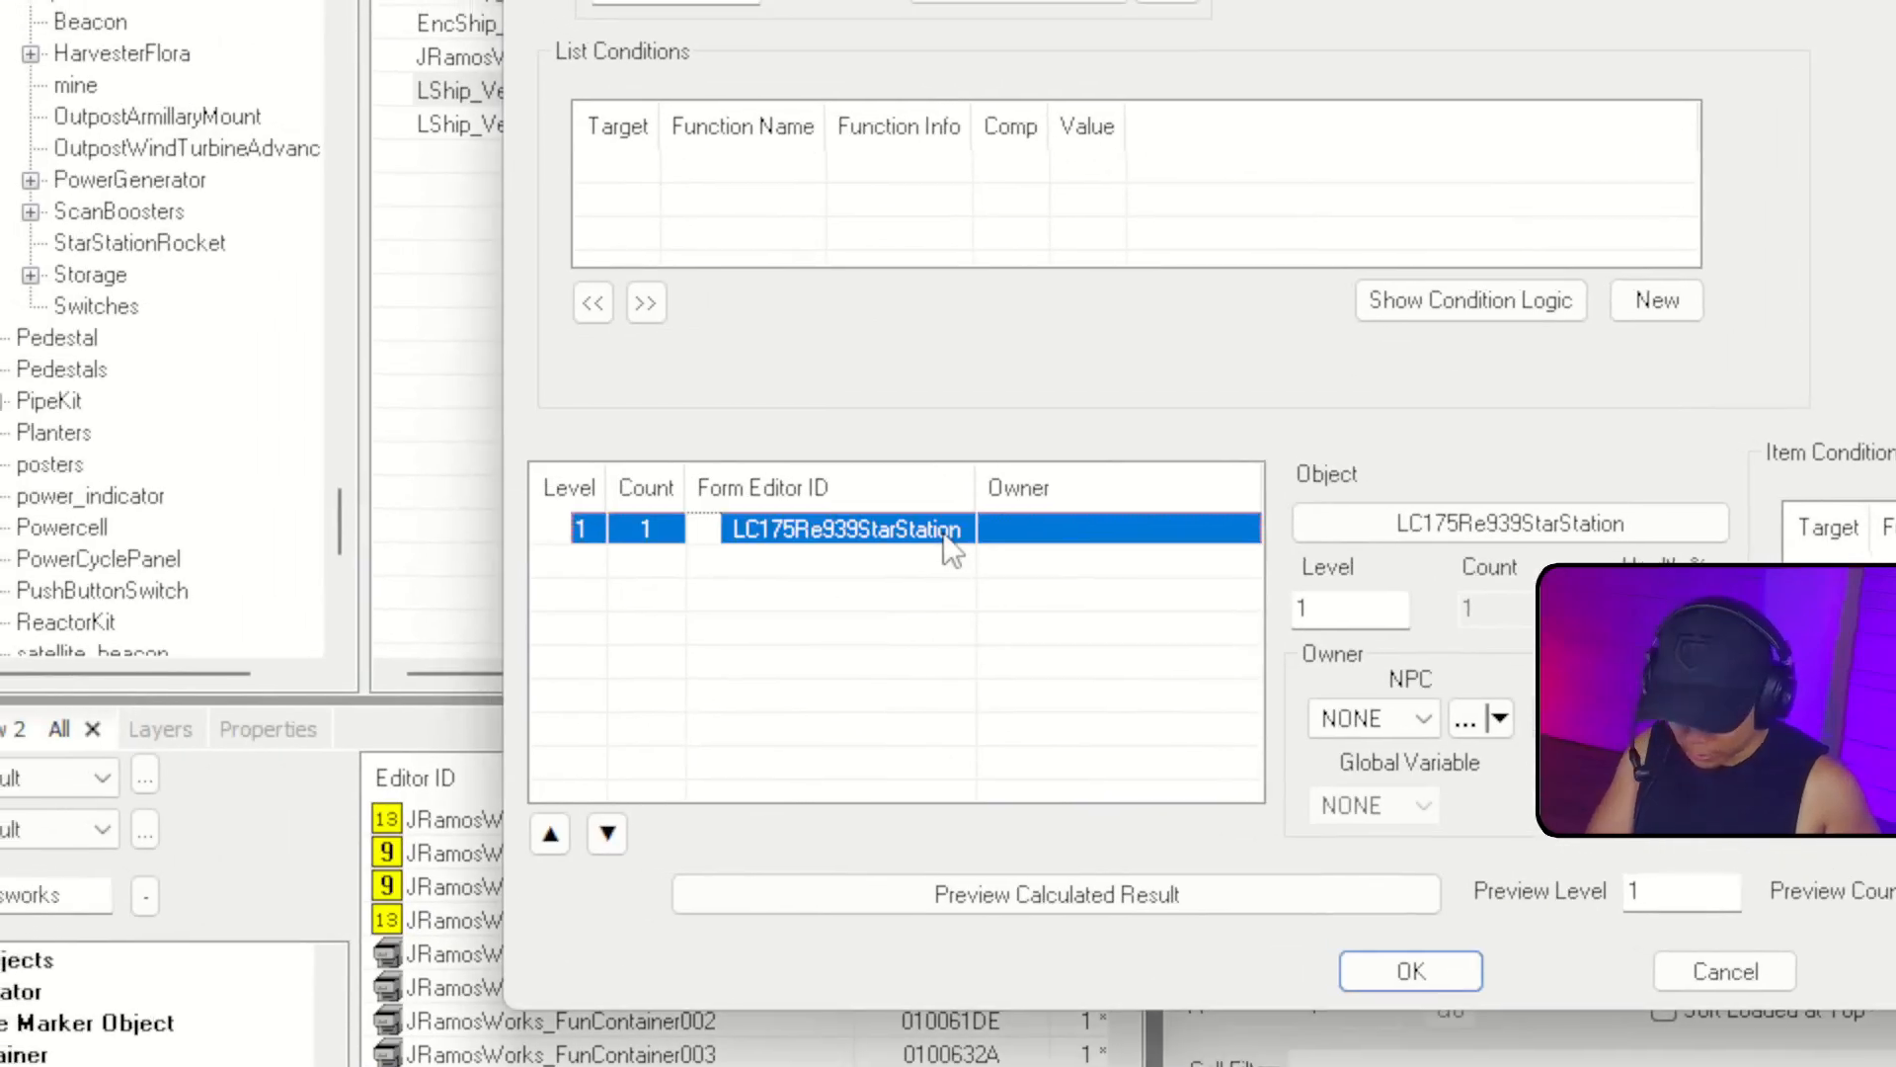
{"action": "right_click", "coordinate": [878, 568]}
{"action": "left_click", "coordinate": [949, 592]}
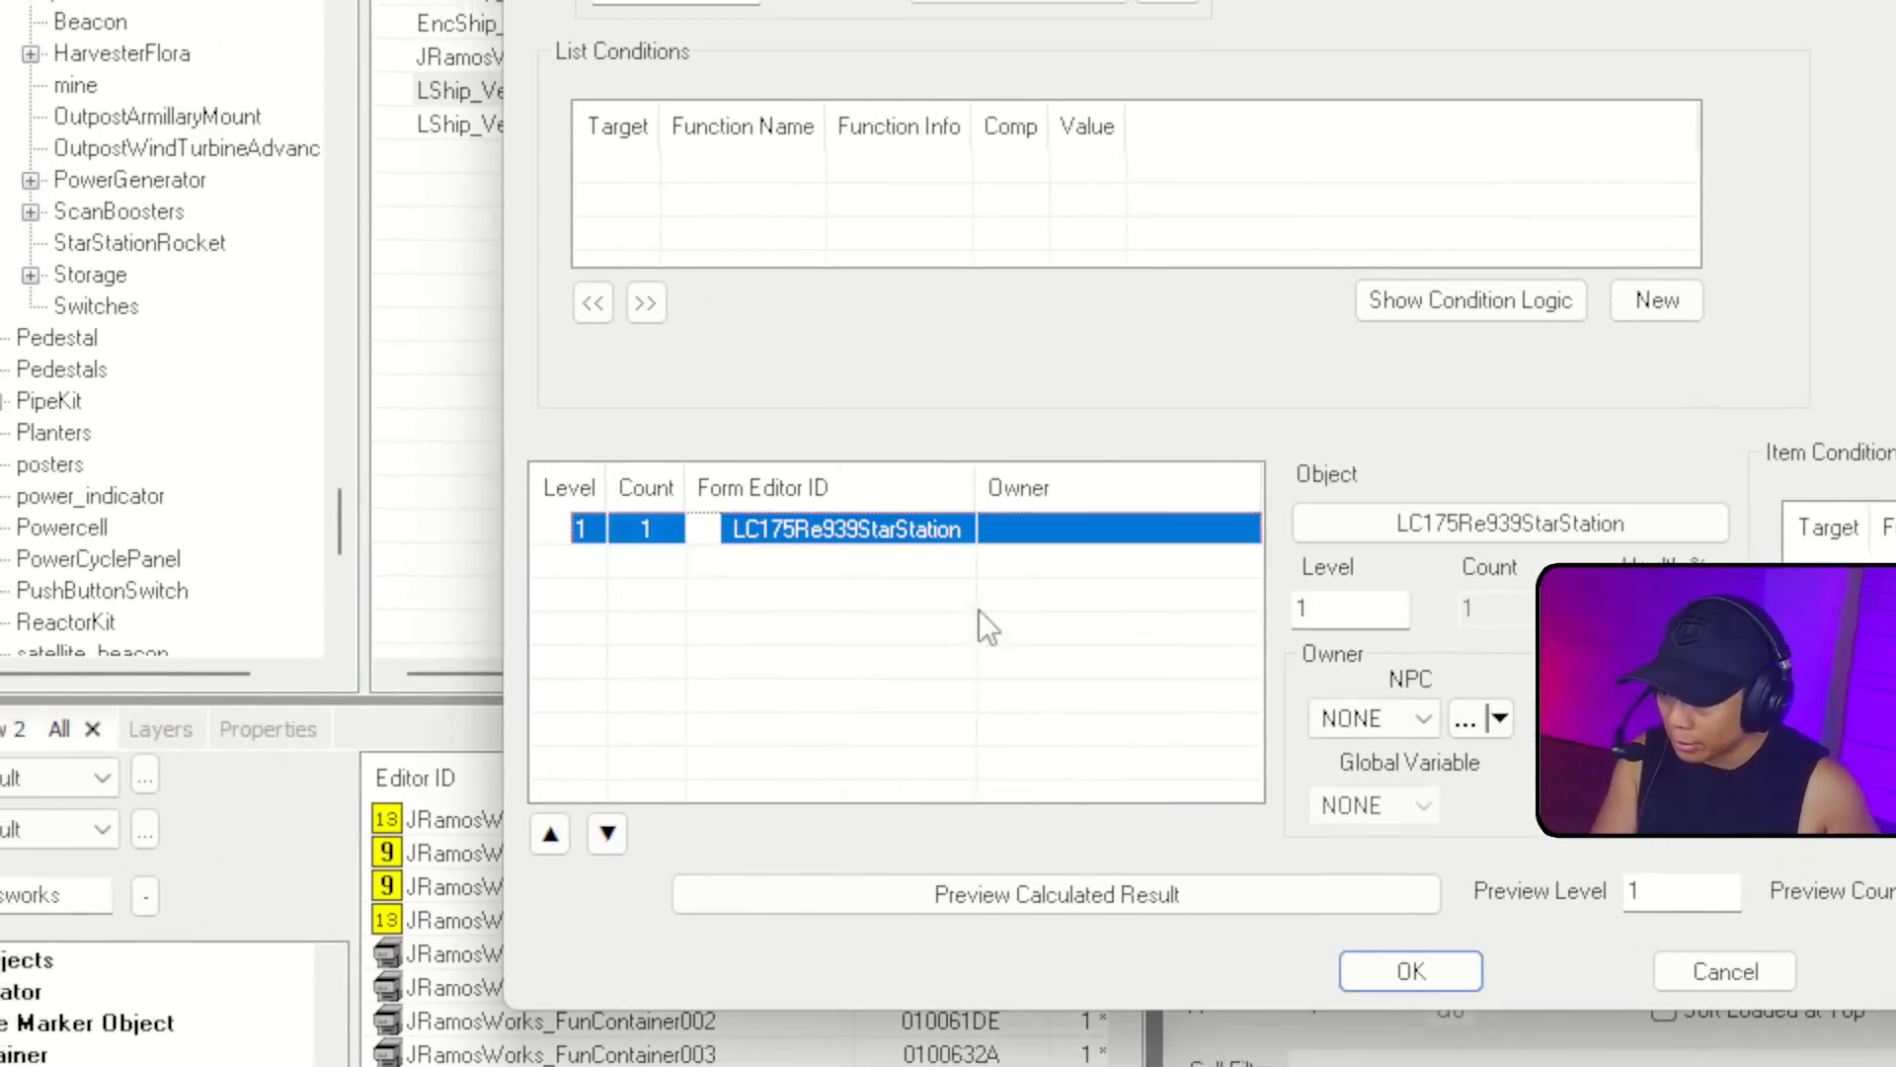
Set the new list entry's object to the base form JRamosWorks_RamTechCombat_A_Generic_Achilles03_Shielded_Template.
{"action": "left_click", "coordinate": [1407, 522]}
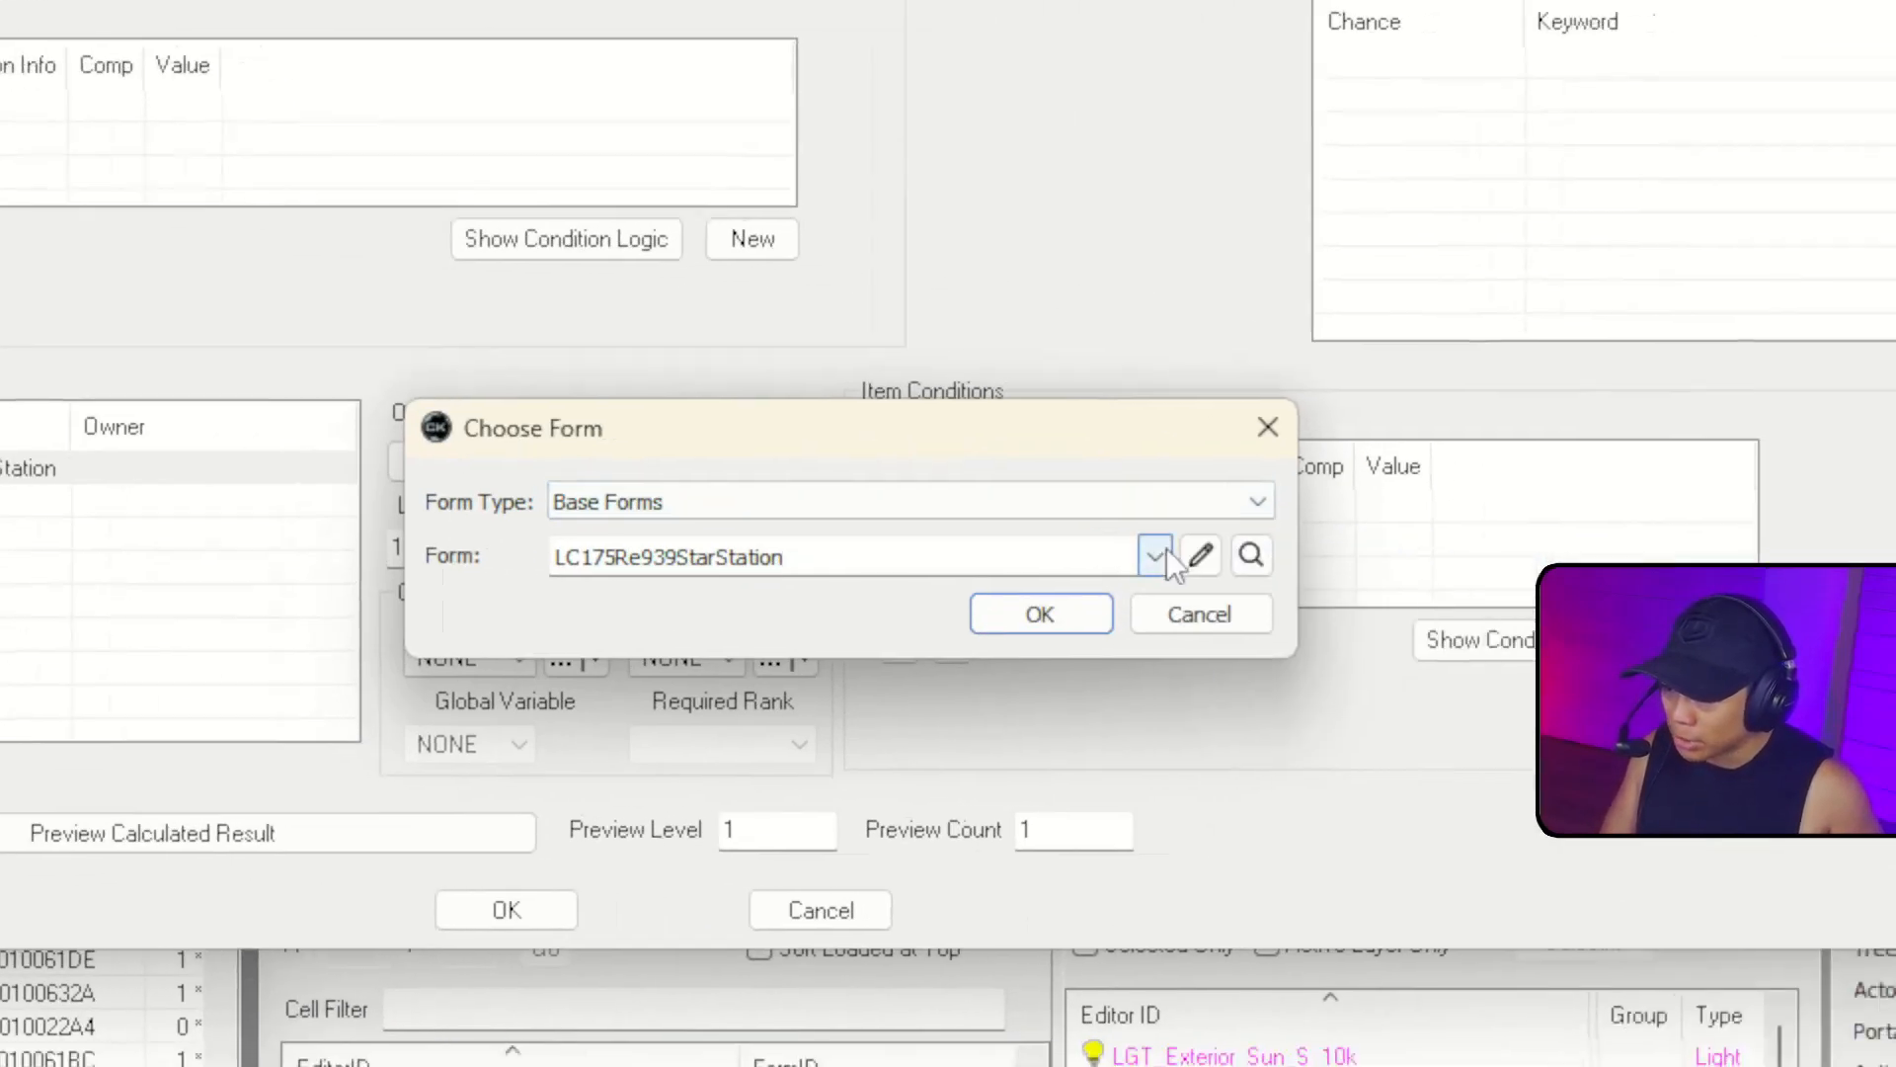
{"action": "left_click", "coordinate": [1510, 574]}
{"action": "scroll", "coordinate": [1522, 571], "scroll_direction": "up", "scroll_amount": 5}
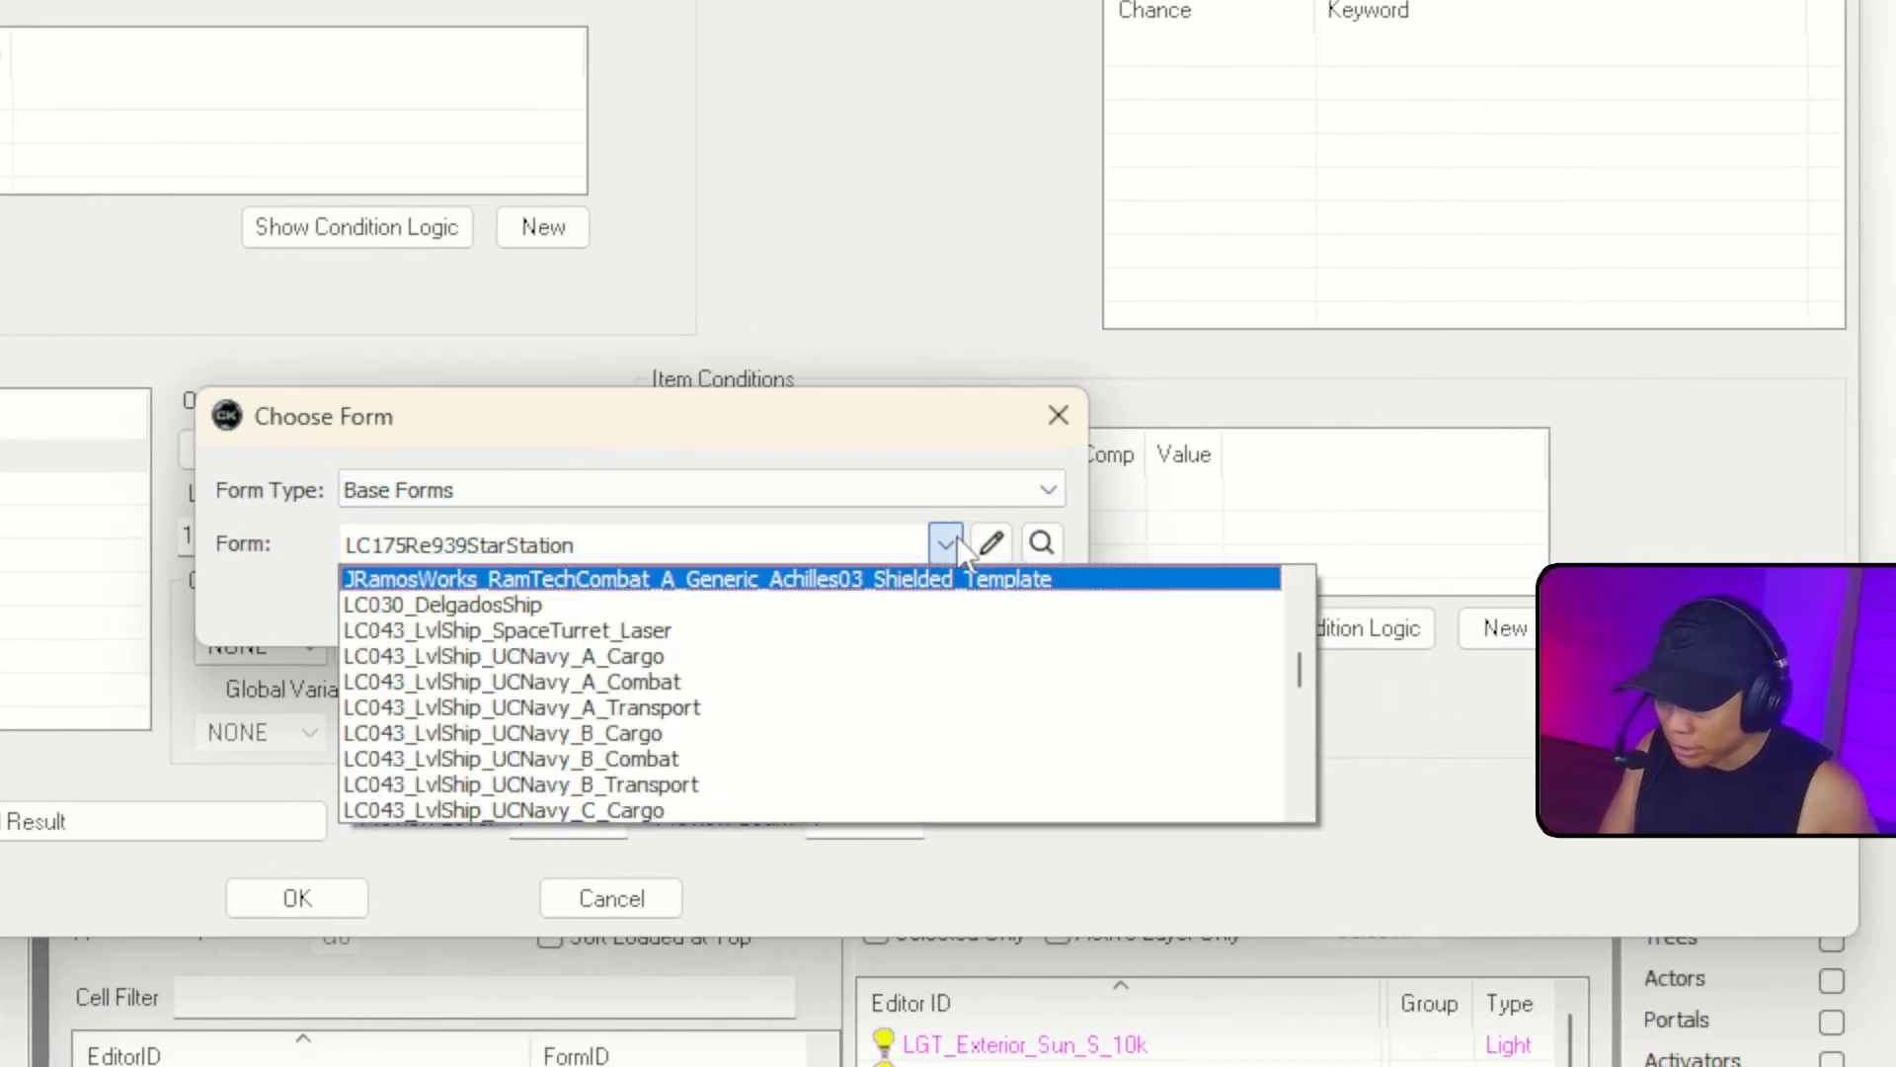
{"action": "left_click", "coordinate": [834, 582]}
{"action": "left_click", "coordinate": [798, 602]}
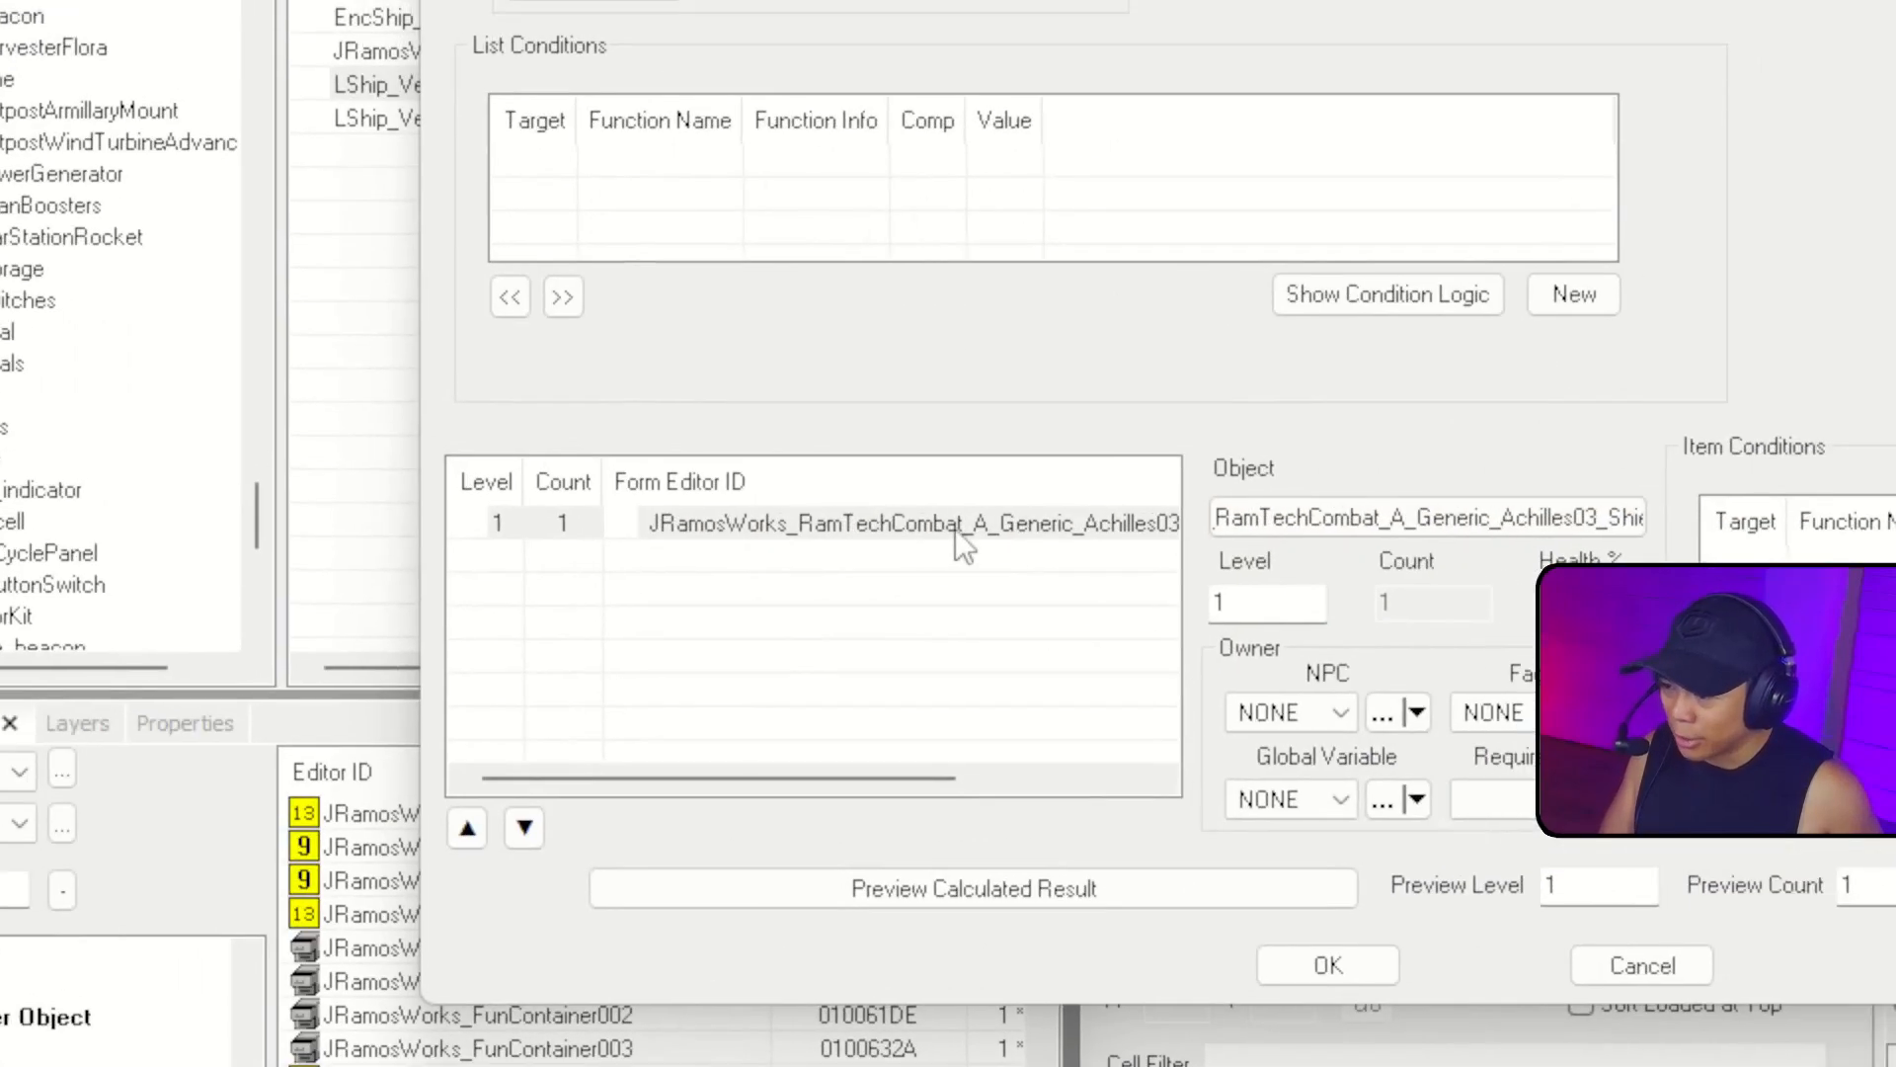
{"action": "left_click", "coordinate": [1417, 484]}
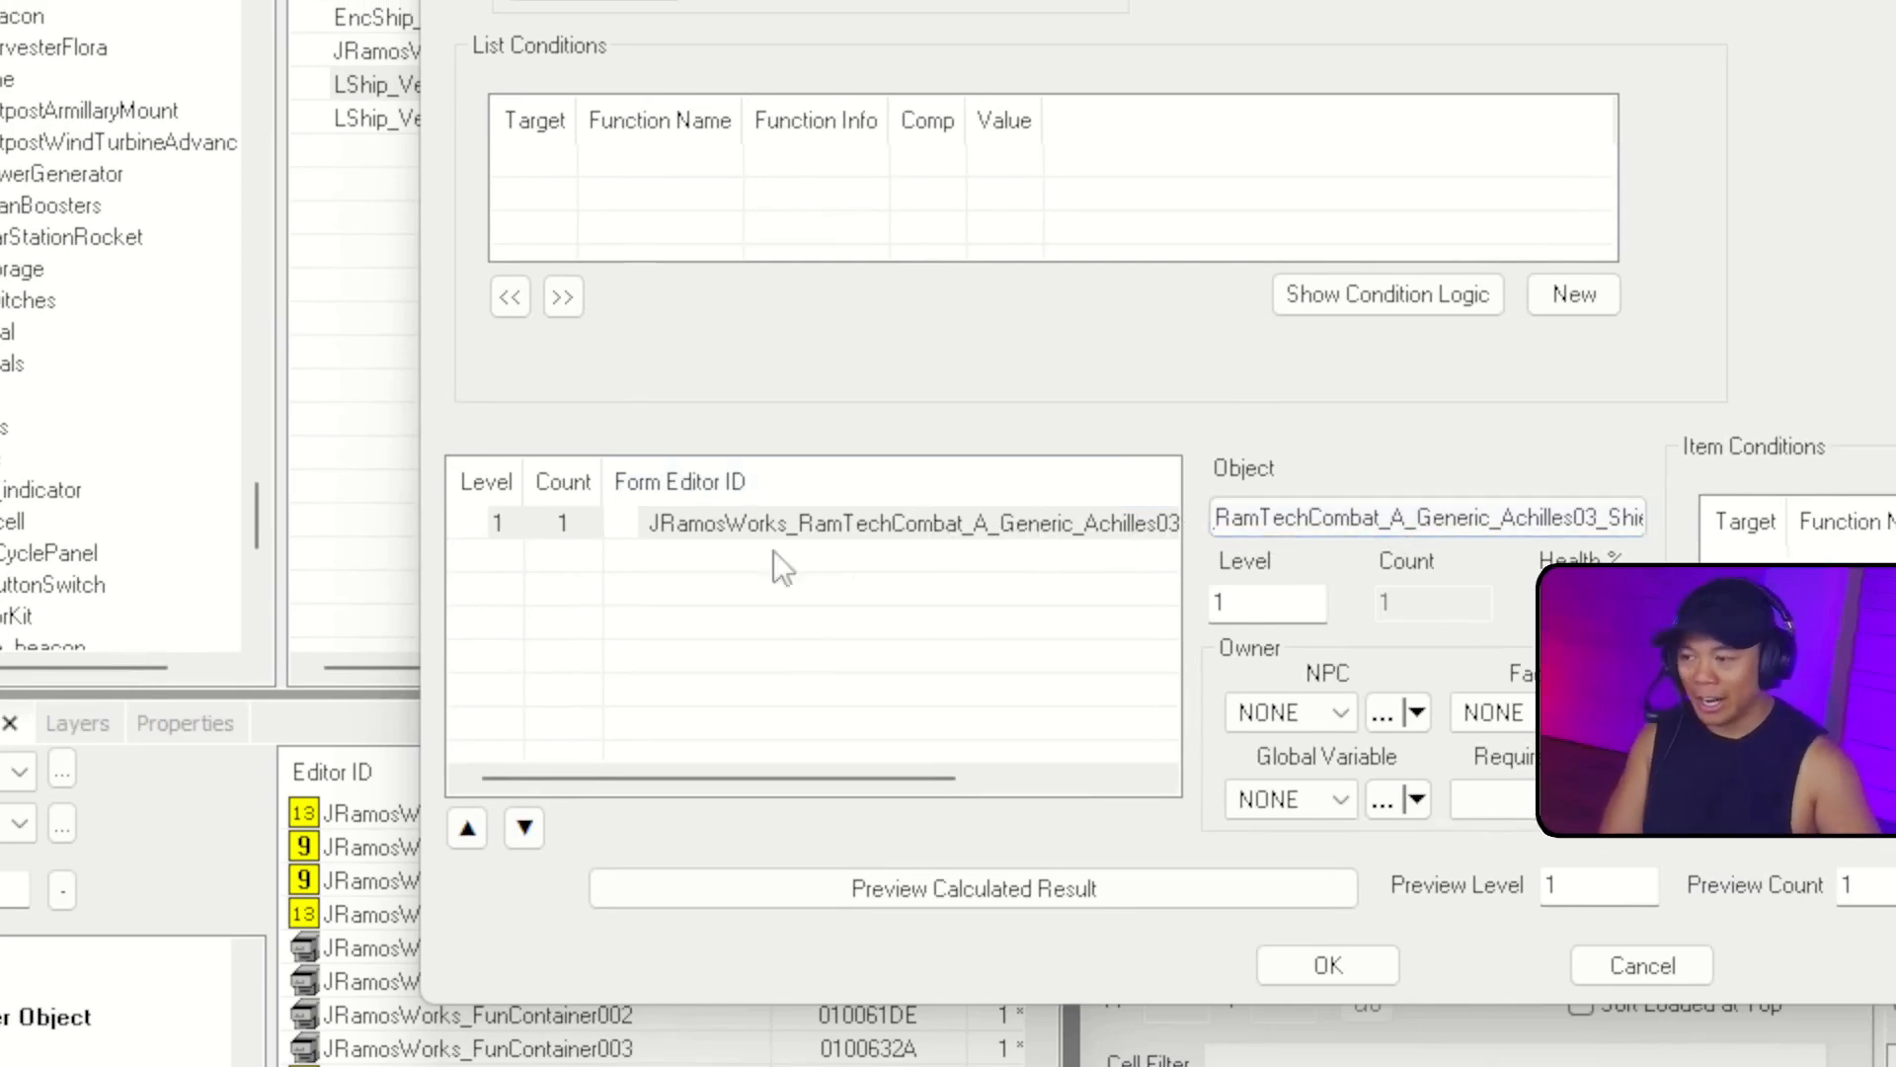
Set the RamTech Achilles entry's level to 1 and save the leveled list as a new form.
{"action": "double_click", "coordinate": [1246, 585]}
{"action": "type", "text": "60"}
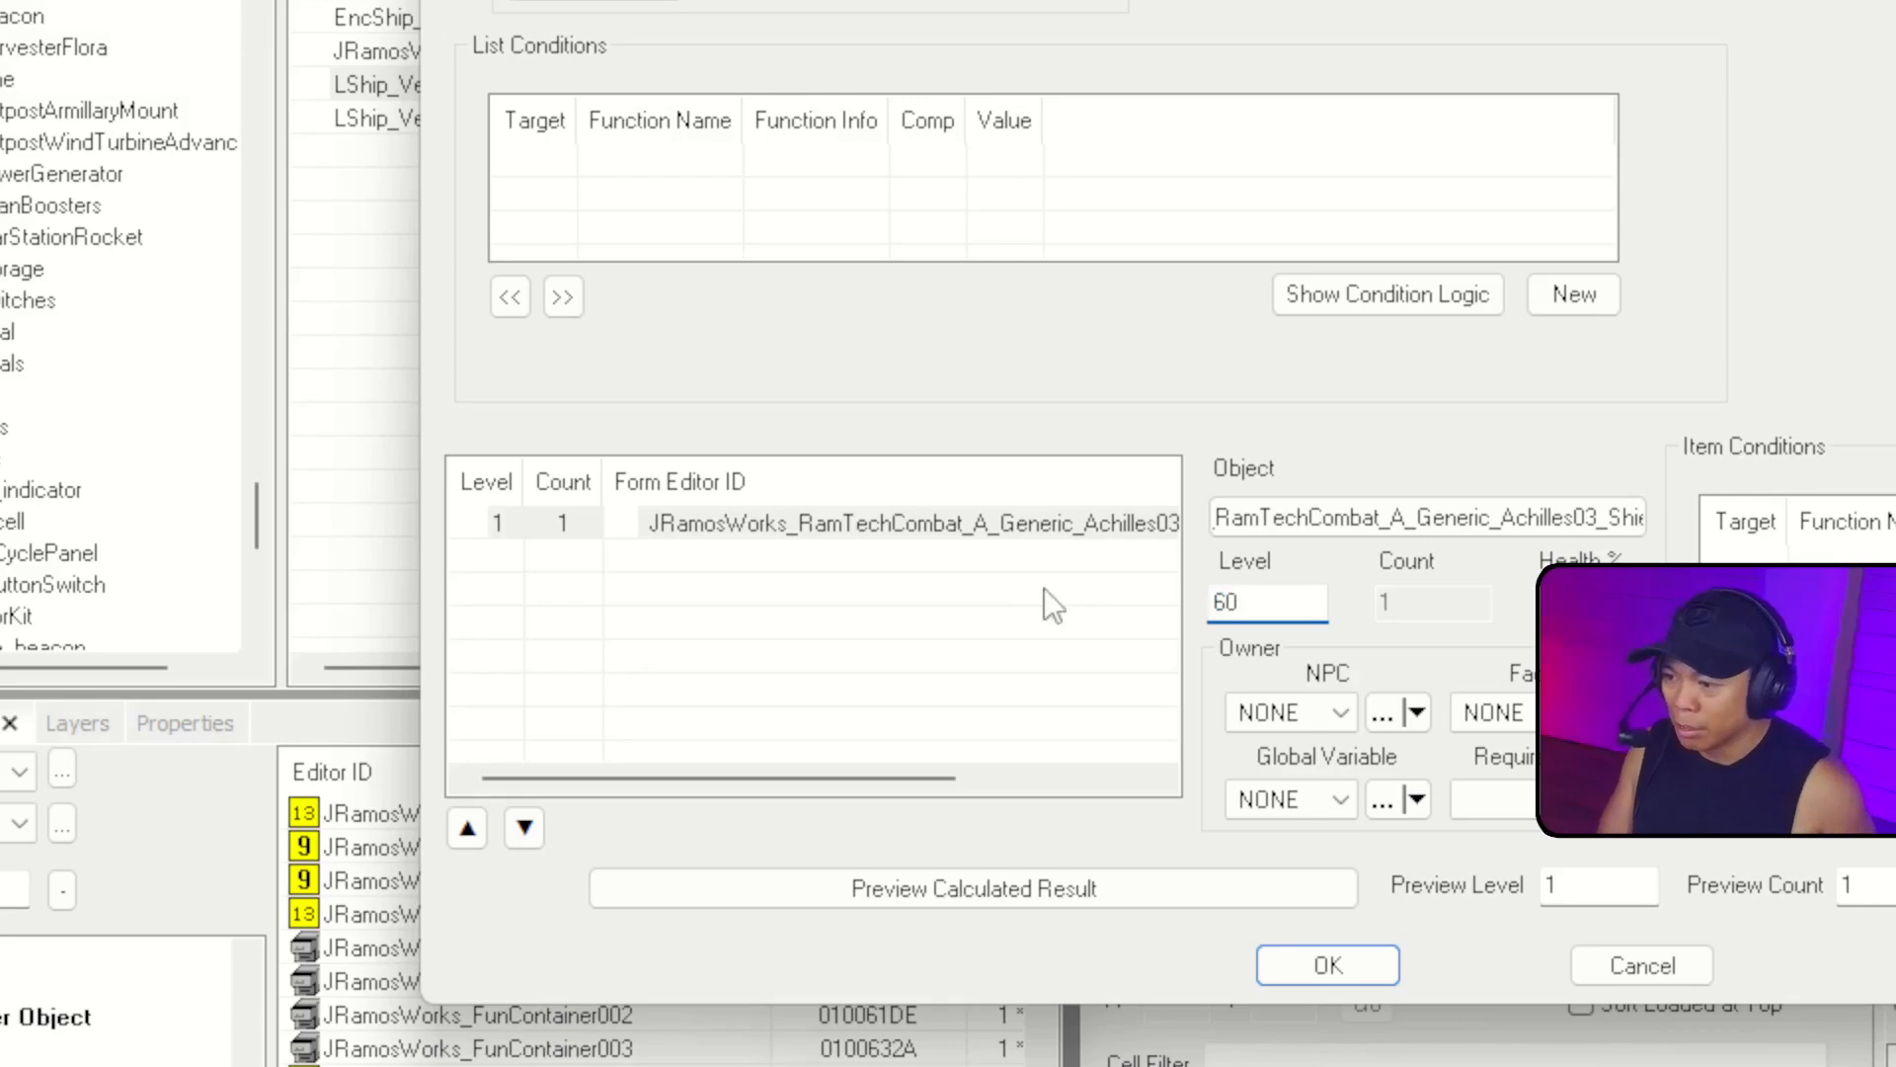
{"action": "key", "text": "ctrl+a"}
{"action": "type", "text": "1"}
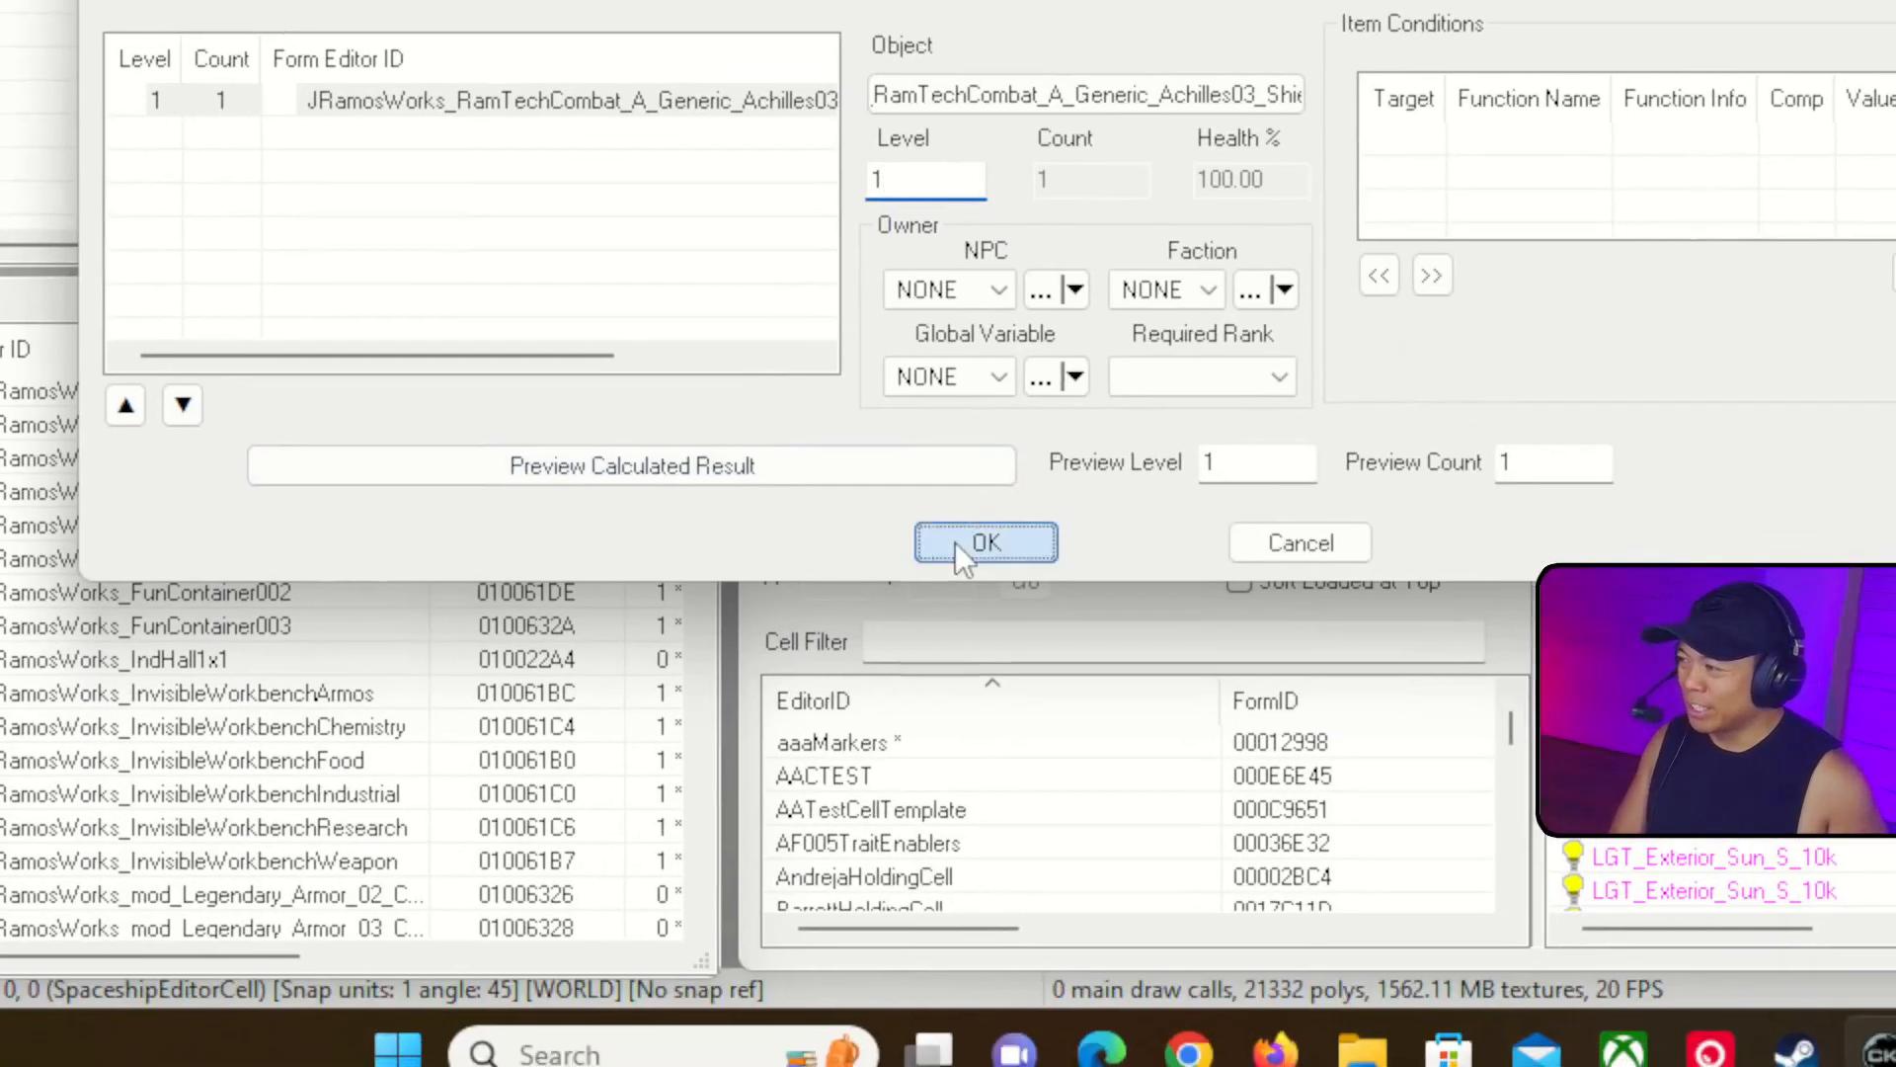
{"action": "left_click", "coordinate": [1306, 965]}
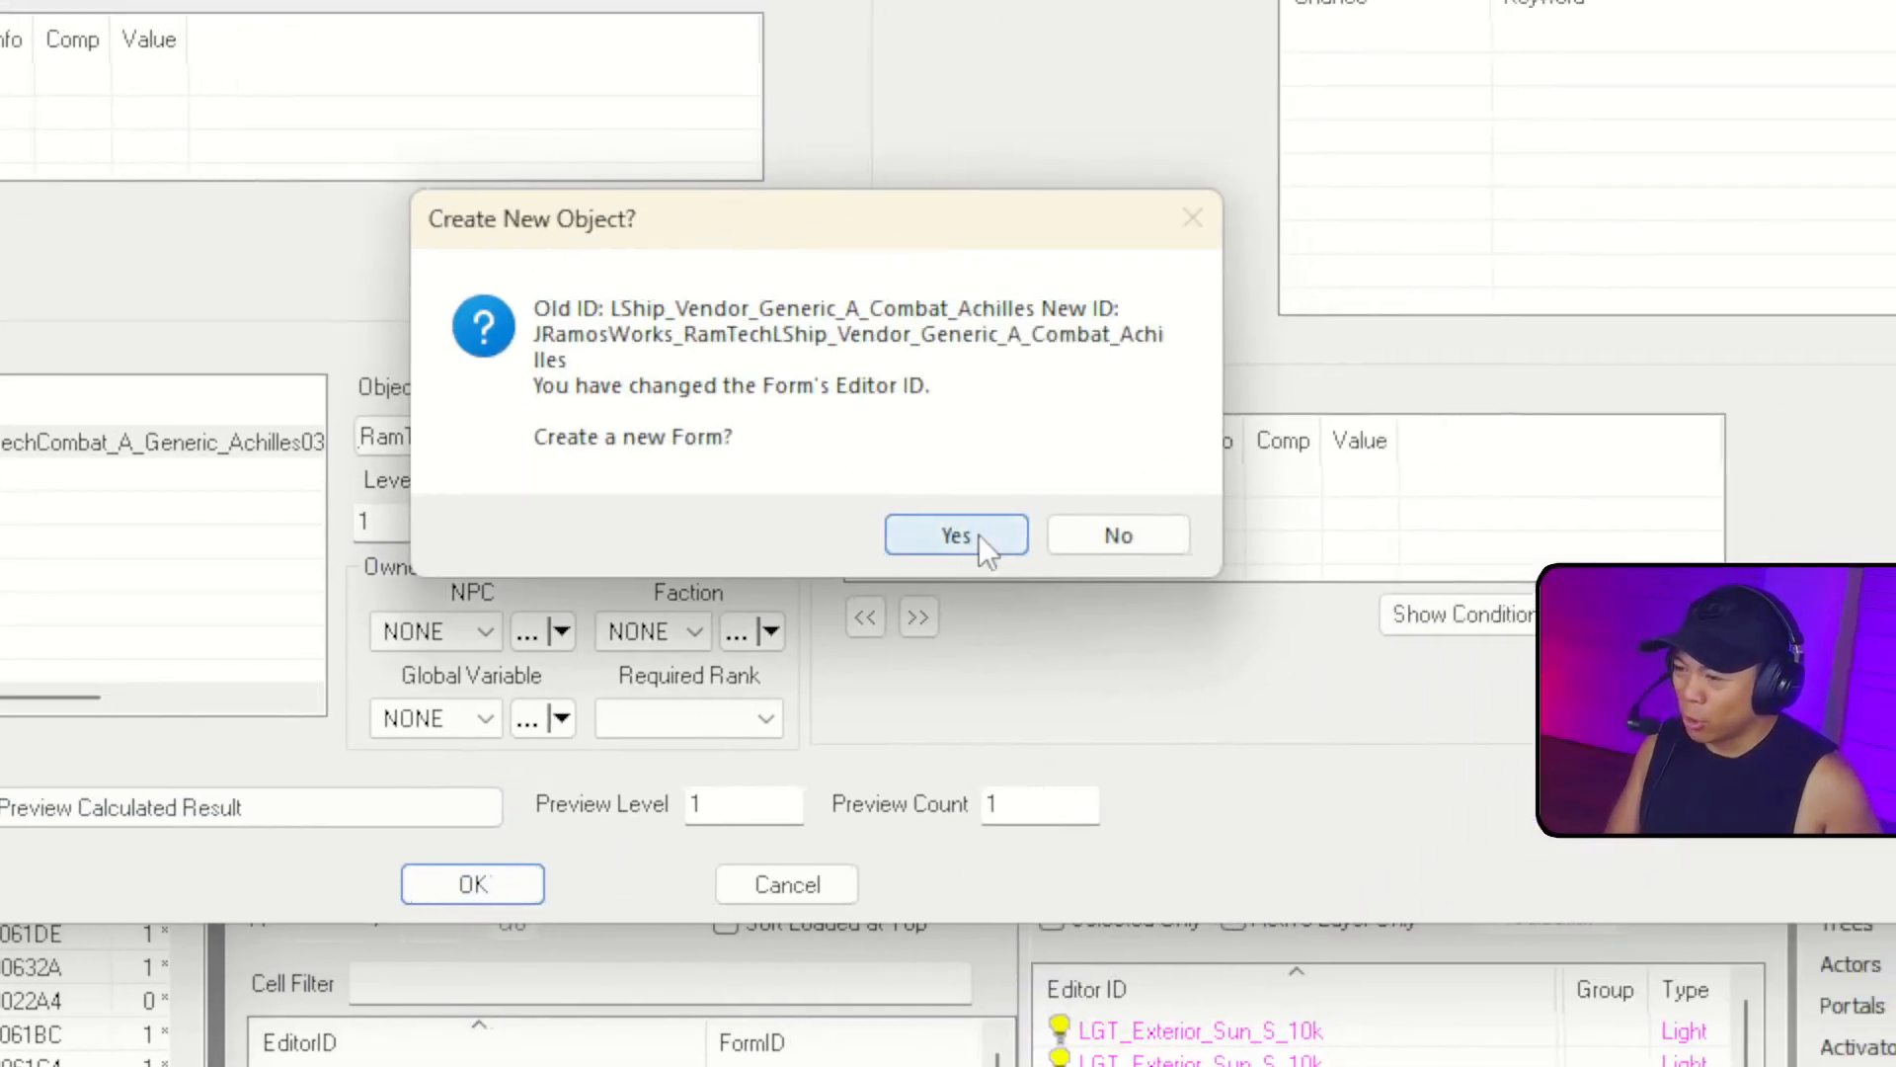
{"action": "left_click", "coordinate": [1476, 195]}
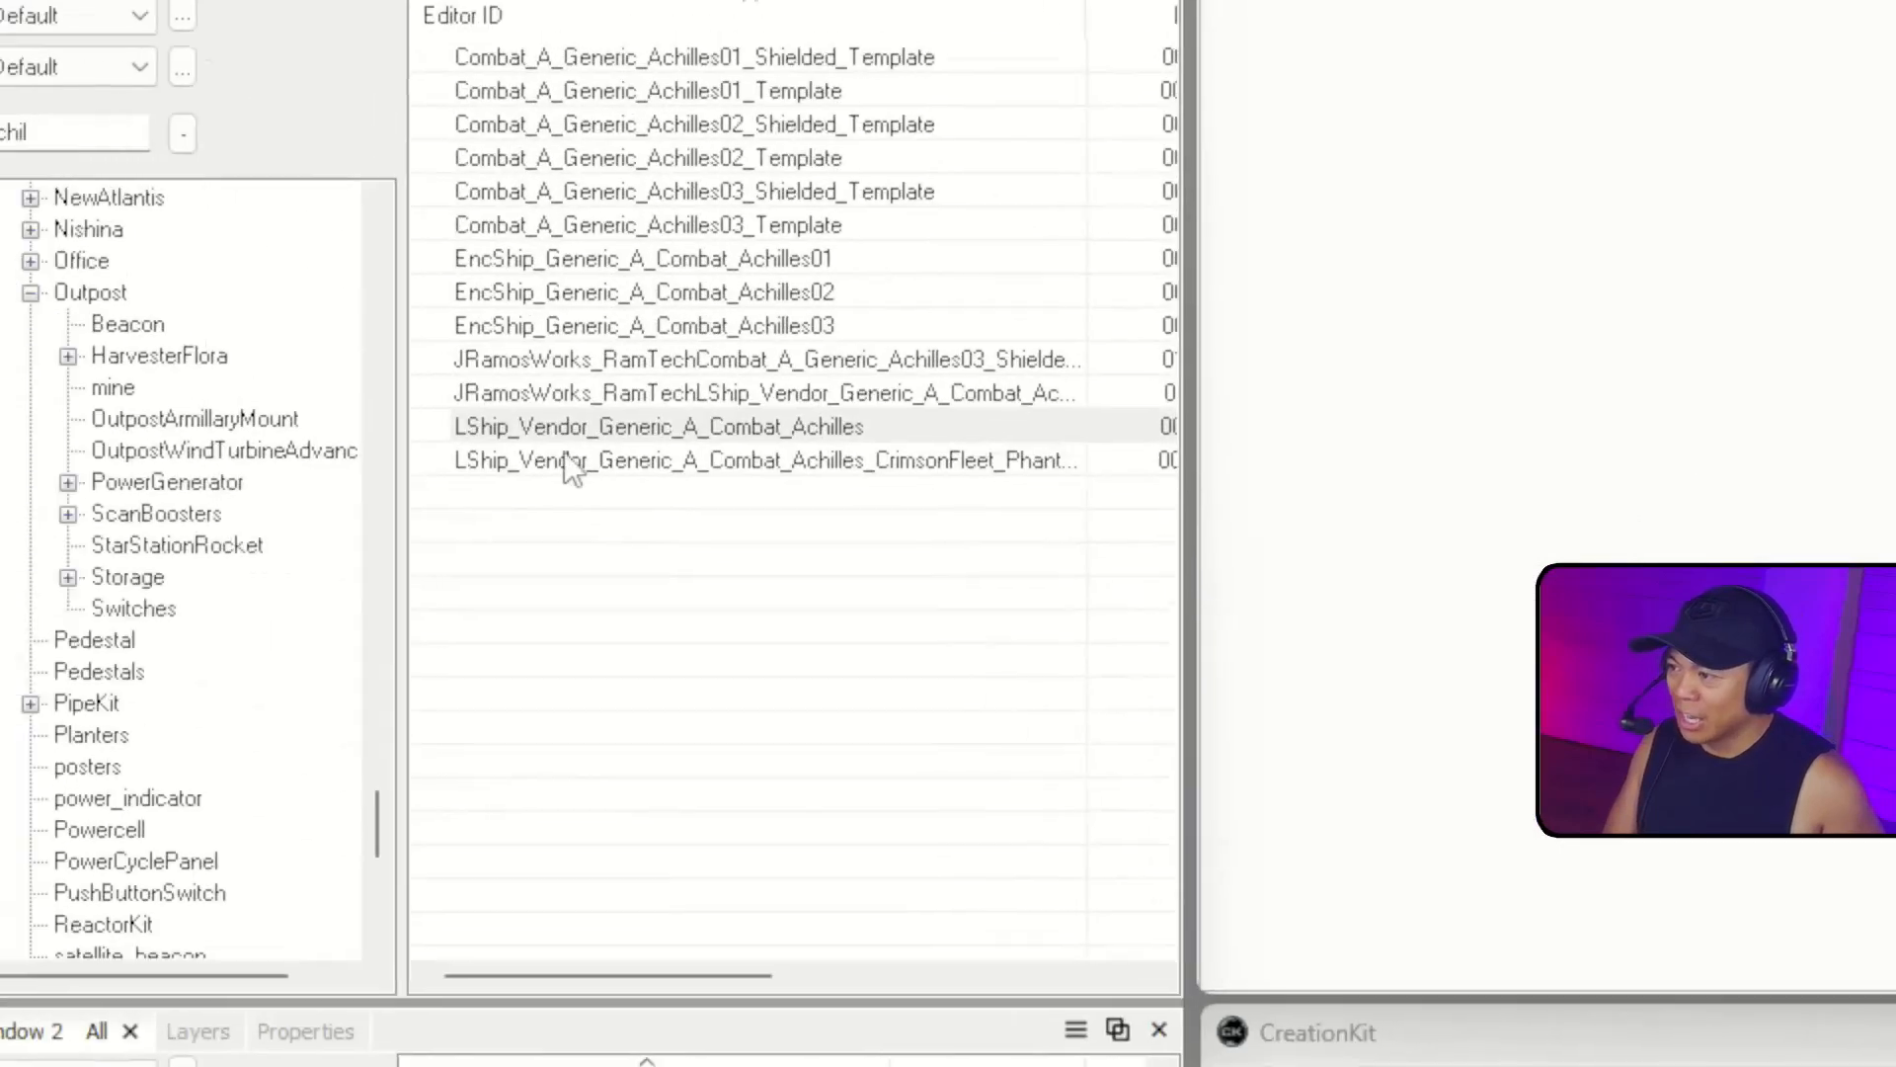
Filter the objects by vendorlist and open the JRamosWorks_RamTechShipVendorList_Always activator.
{"action": "left_click", "coordinate": [528, 509]}
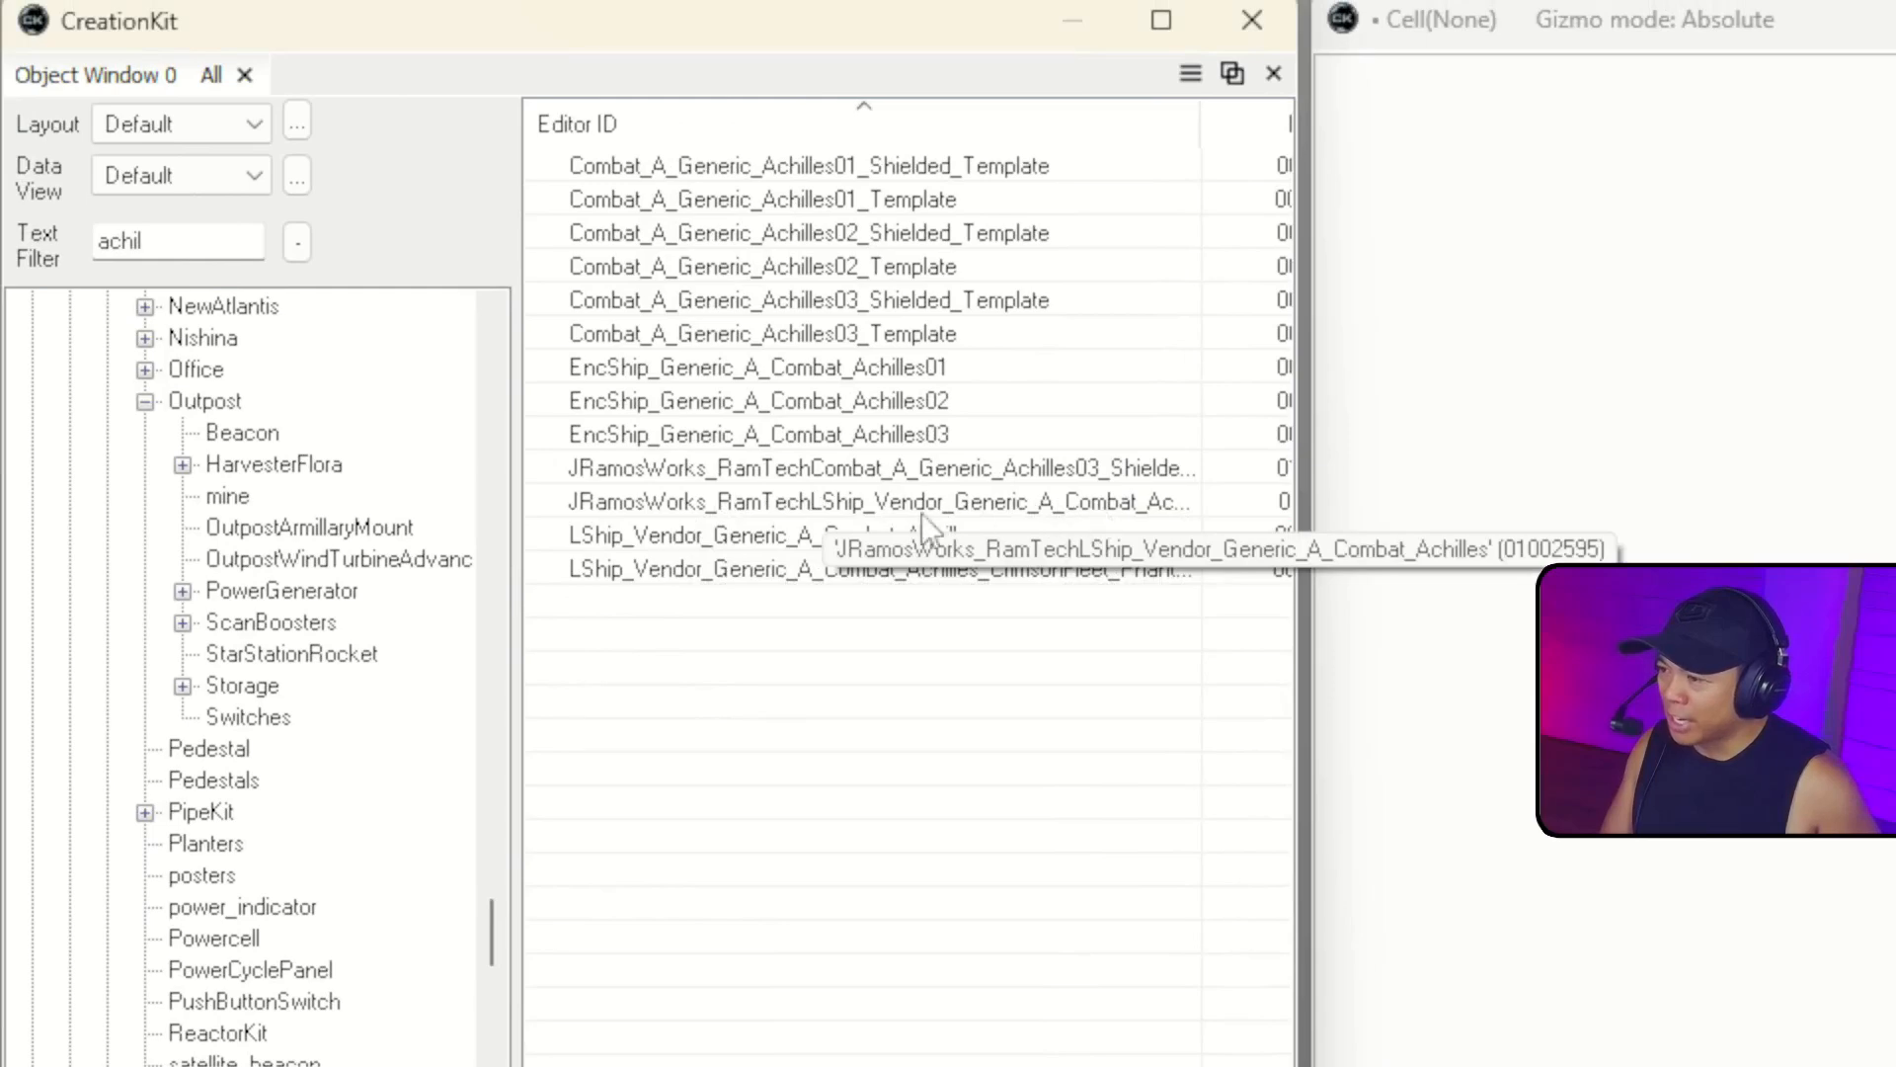
{"action": "left_click", "coordinate": [947, 468]}
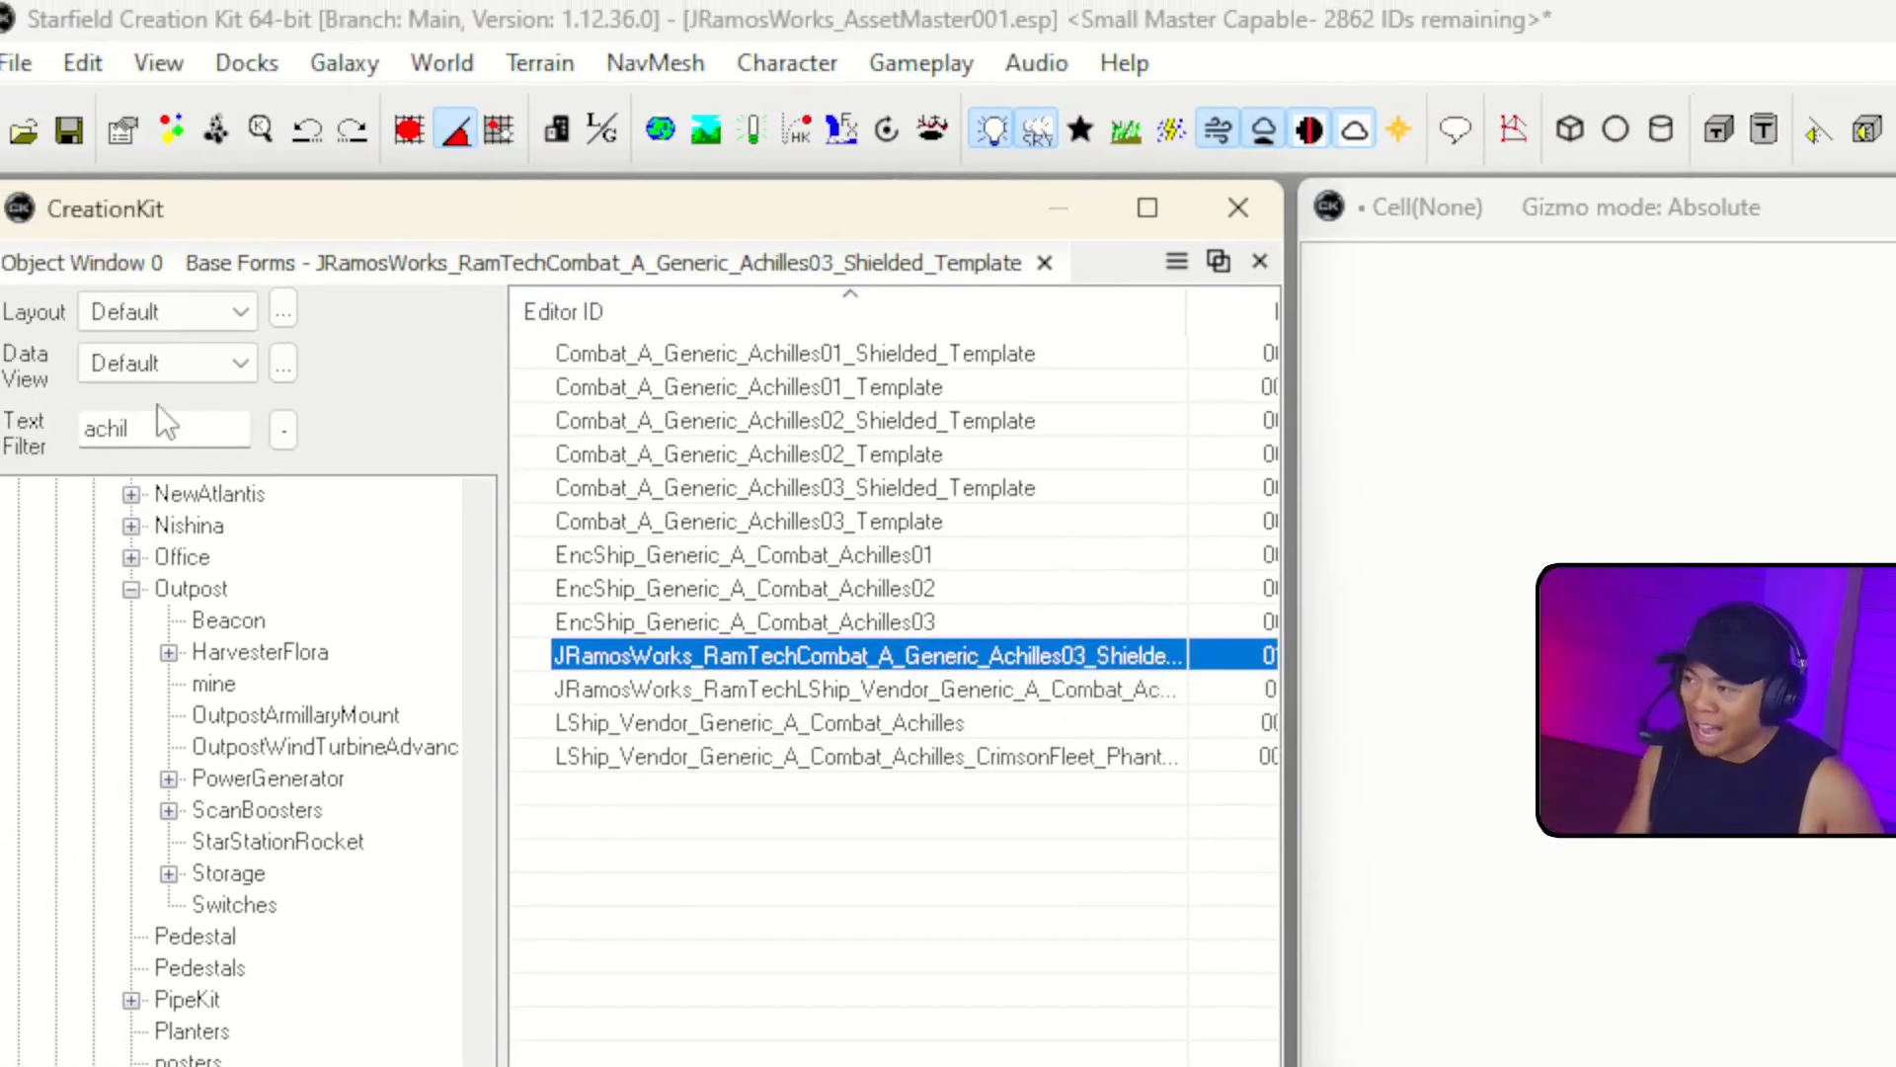
{"action": "double_click", "coordinate": [207, 432]}
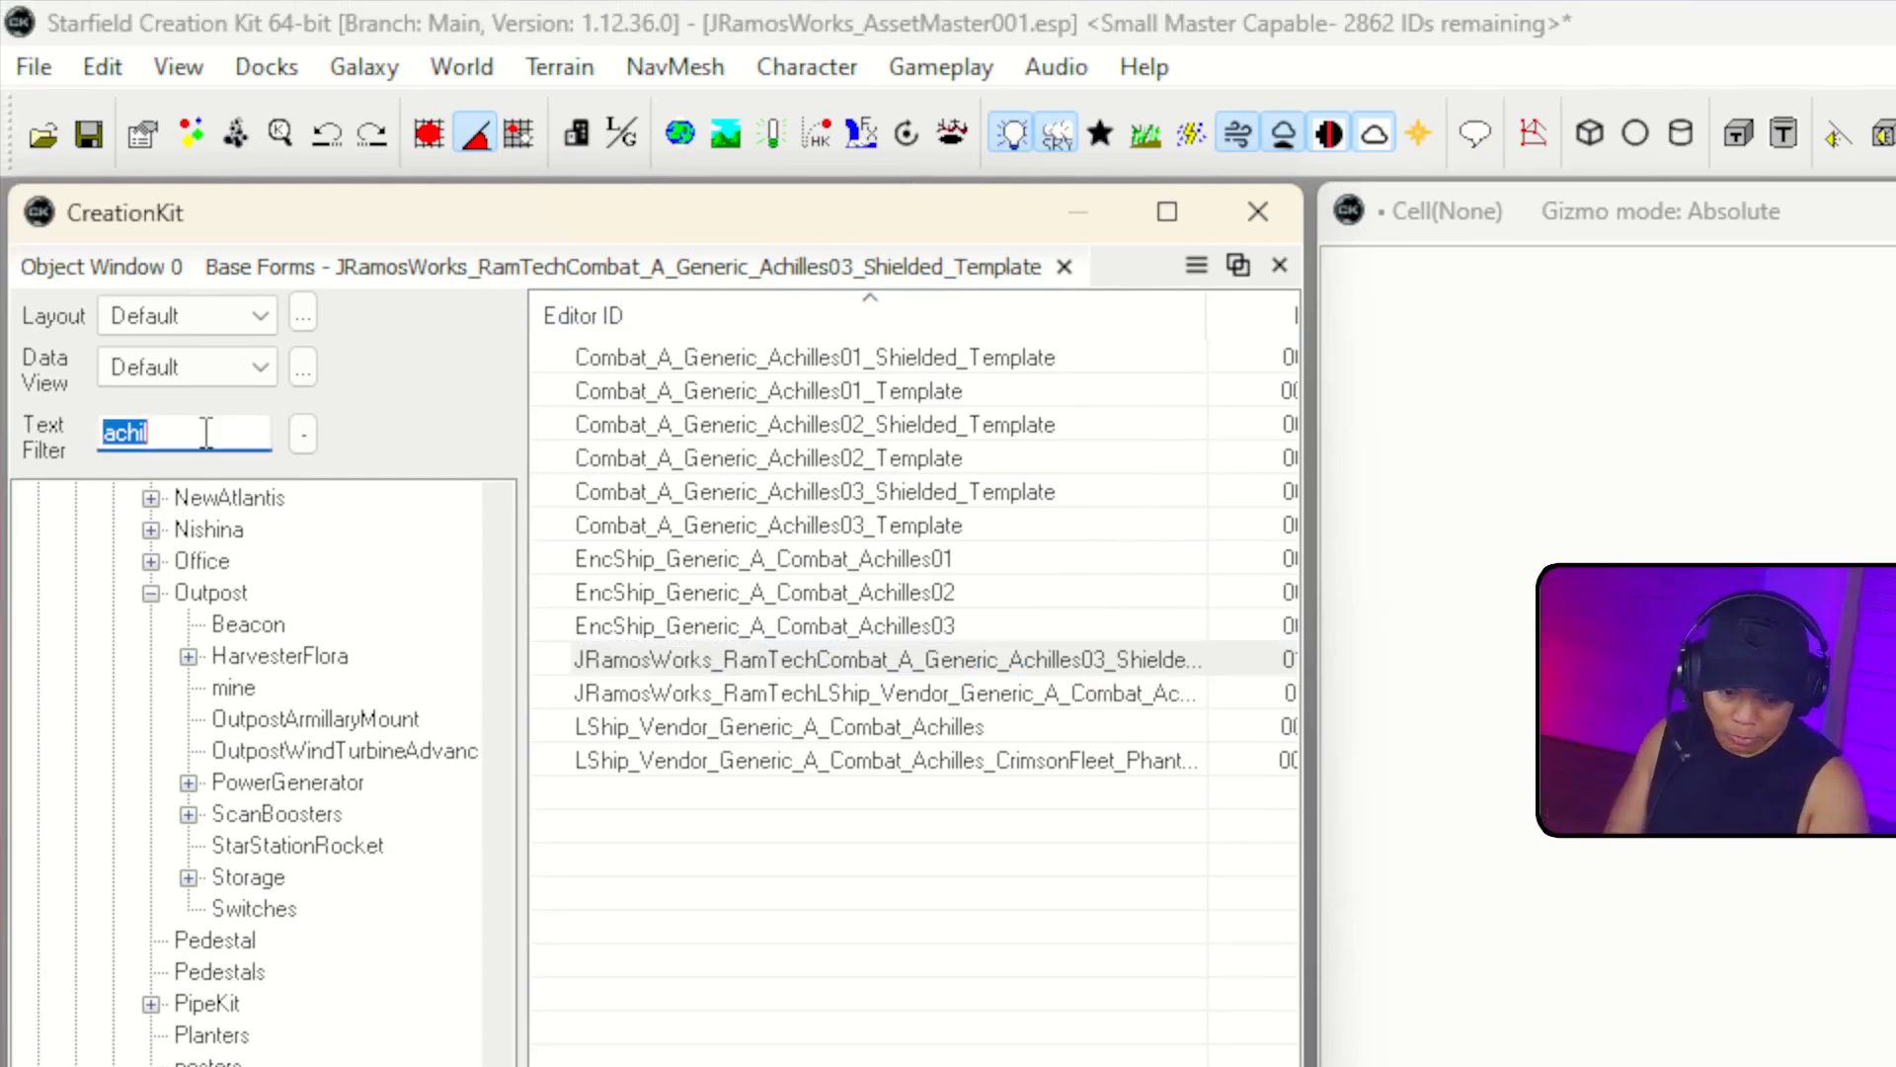
{"action": "type", "text": "vendo"}
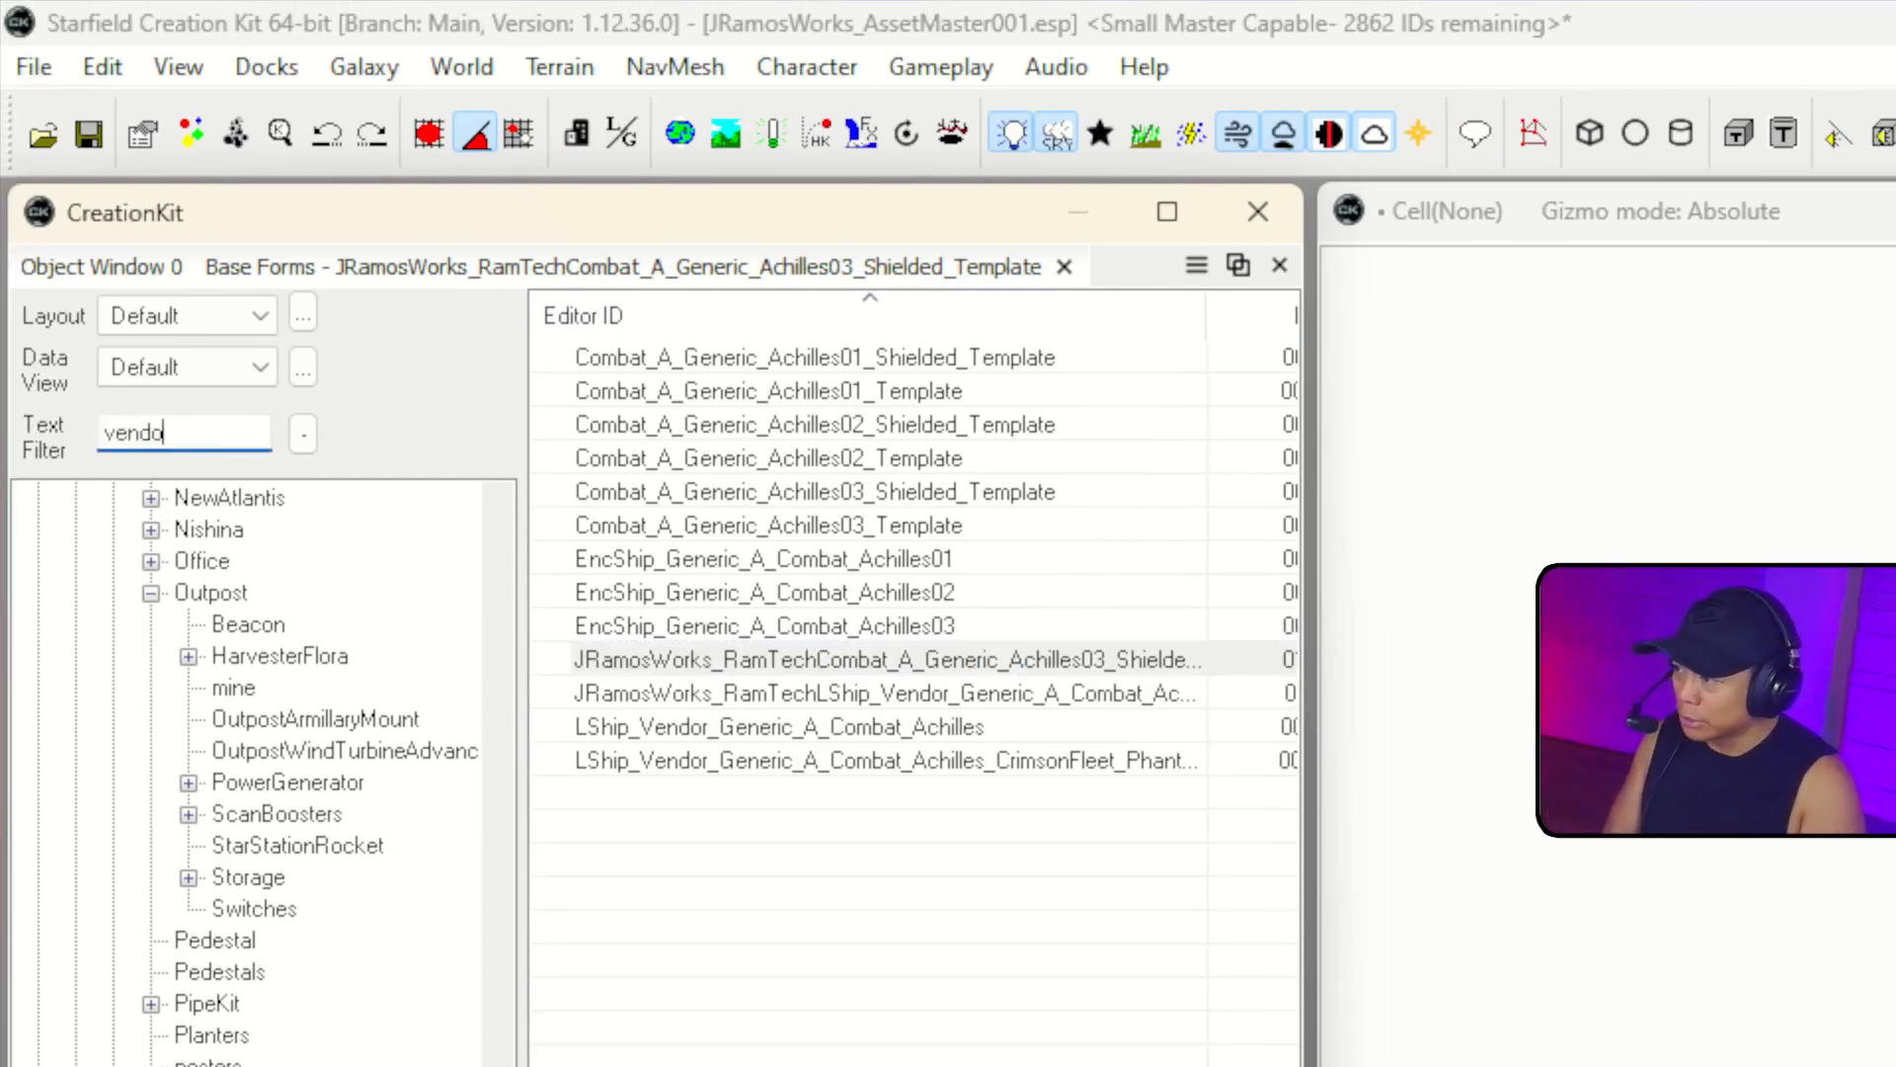
{"action": "type", "text": "rlist"}
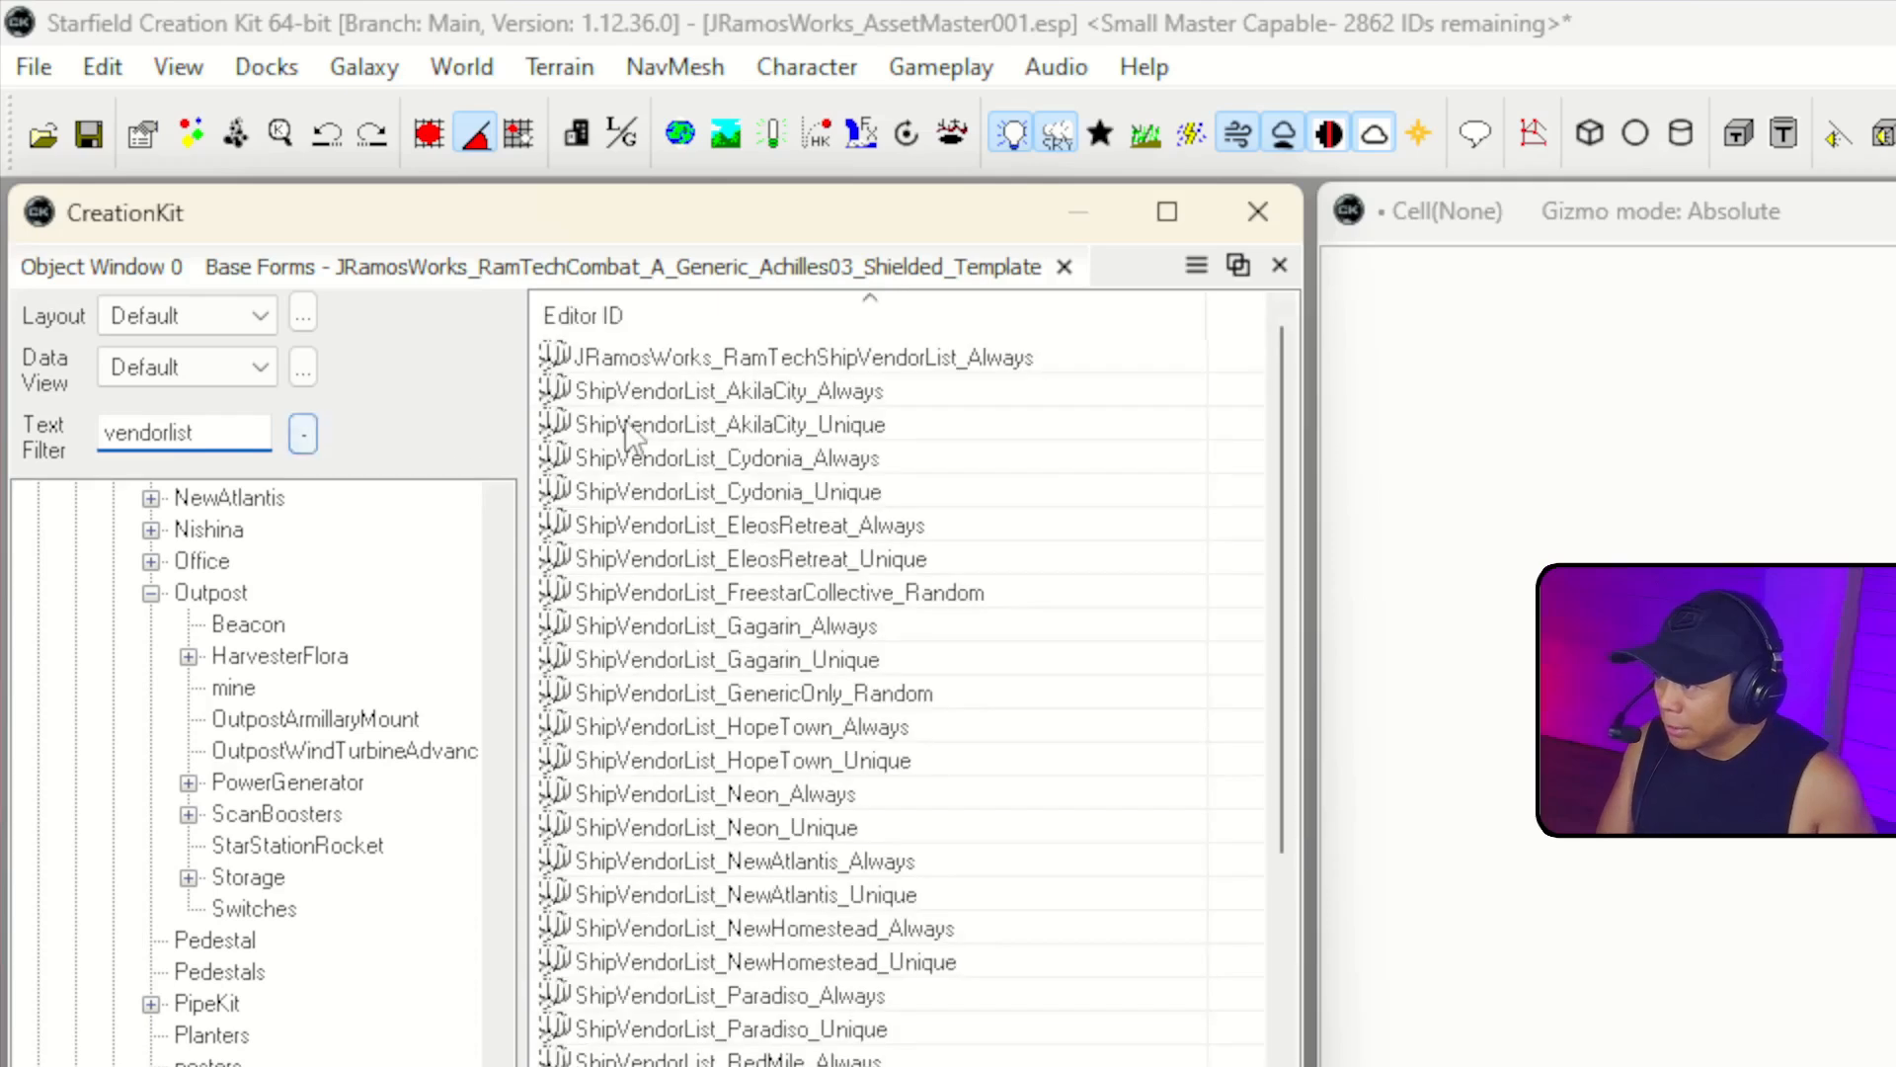
{"action": "left_click", "coordinate": [851, 365]}
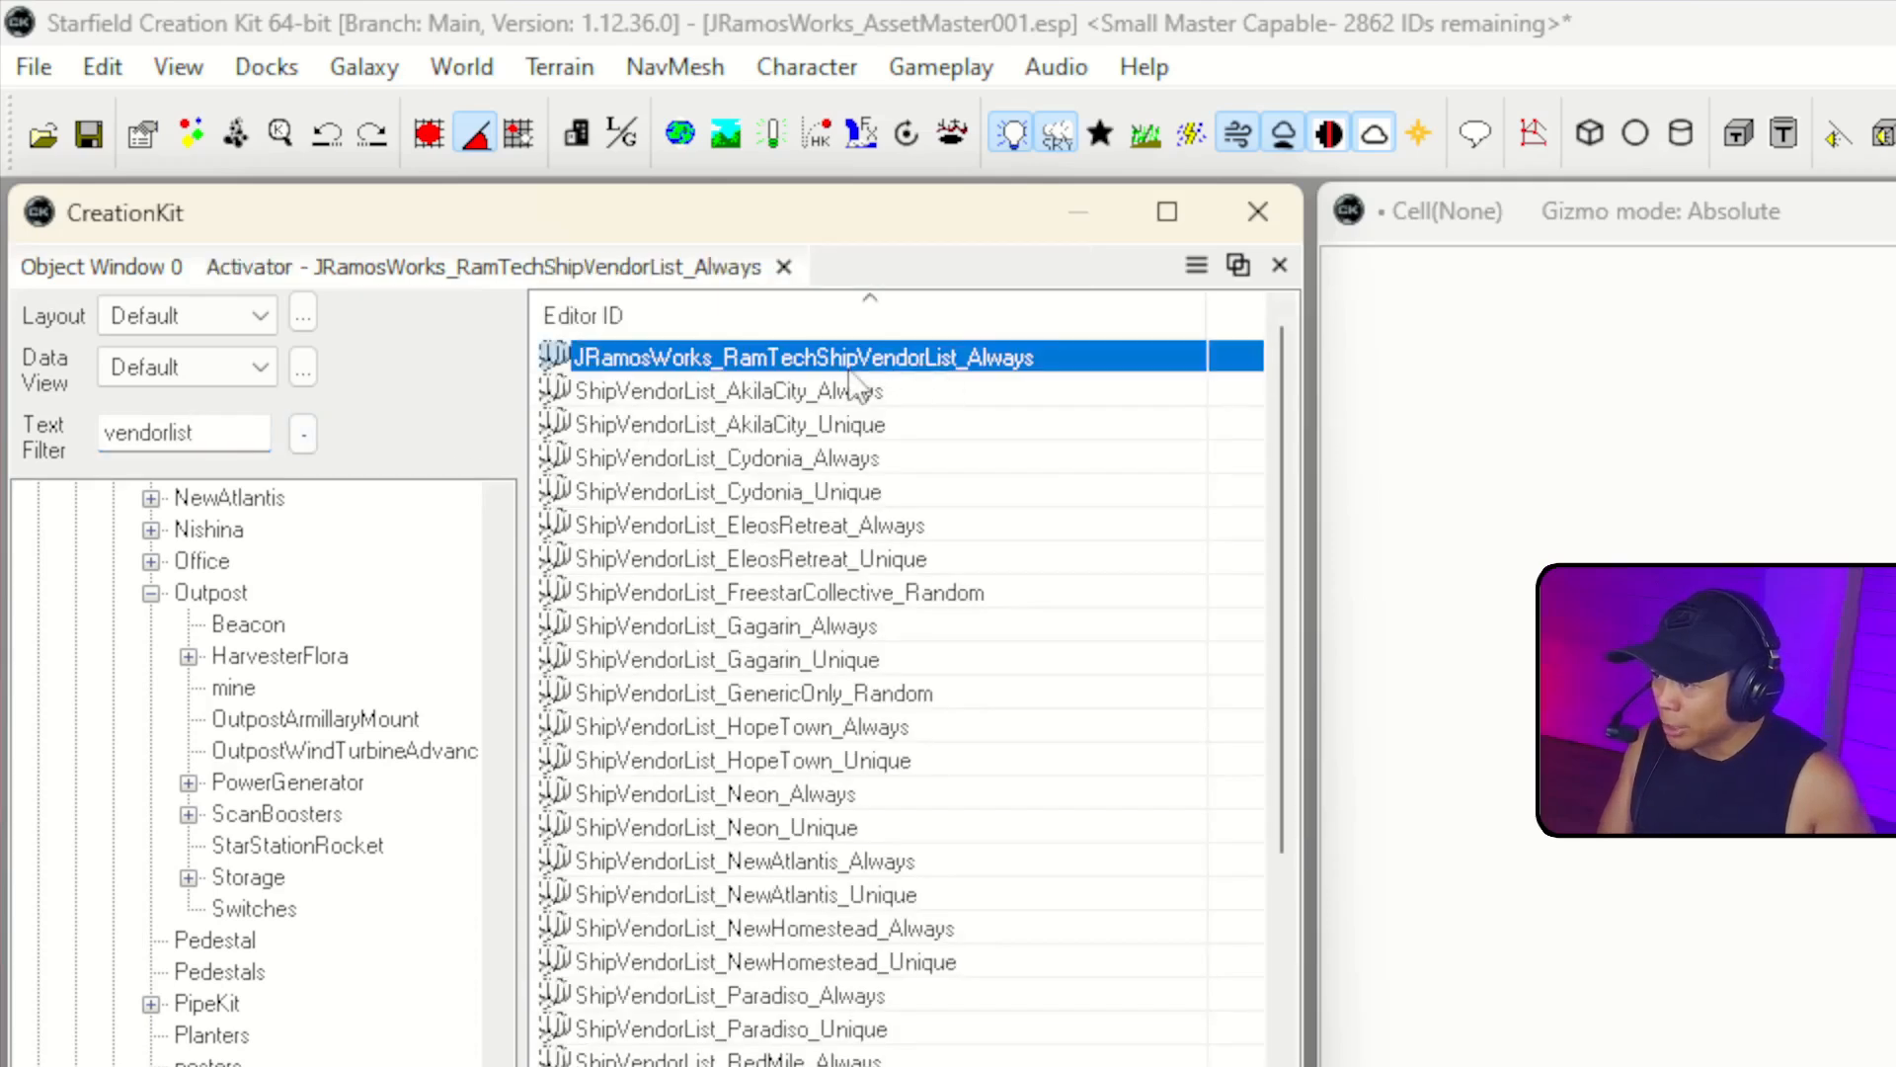
{"action": "double_click", "coordinate": [849, 366]}
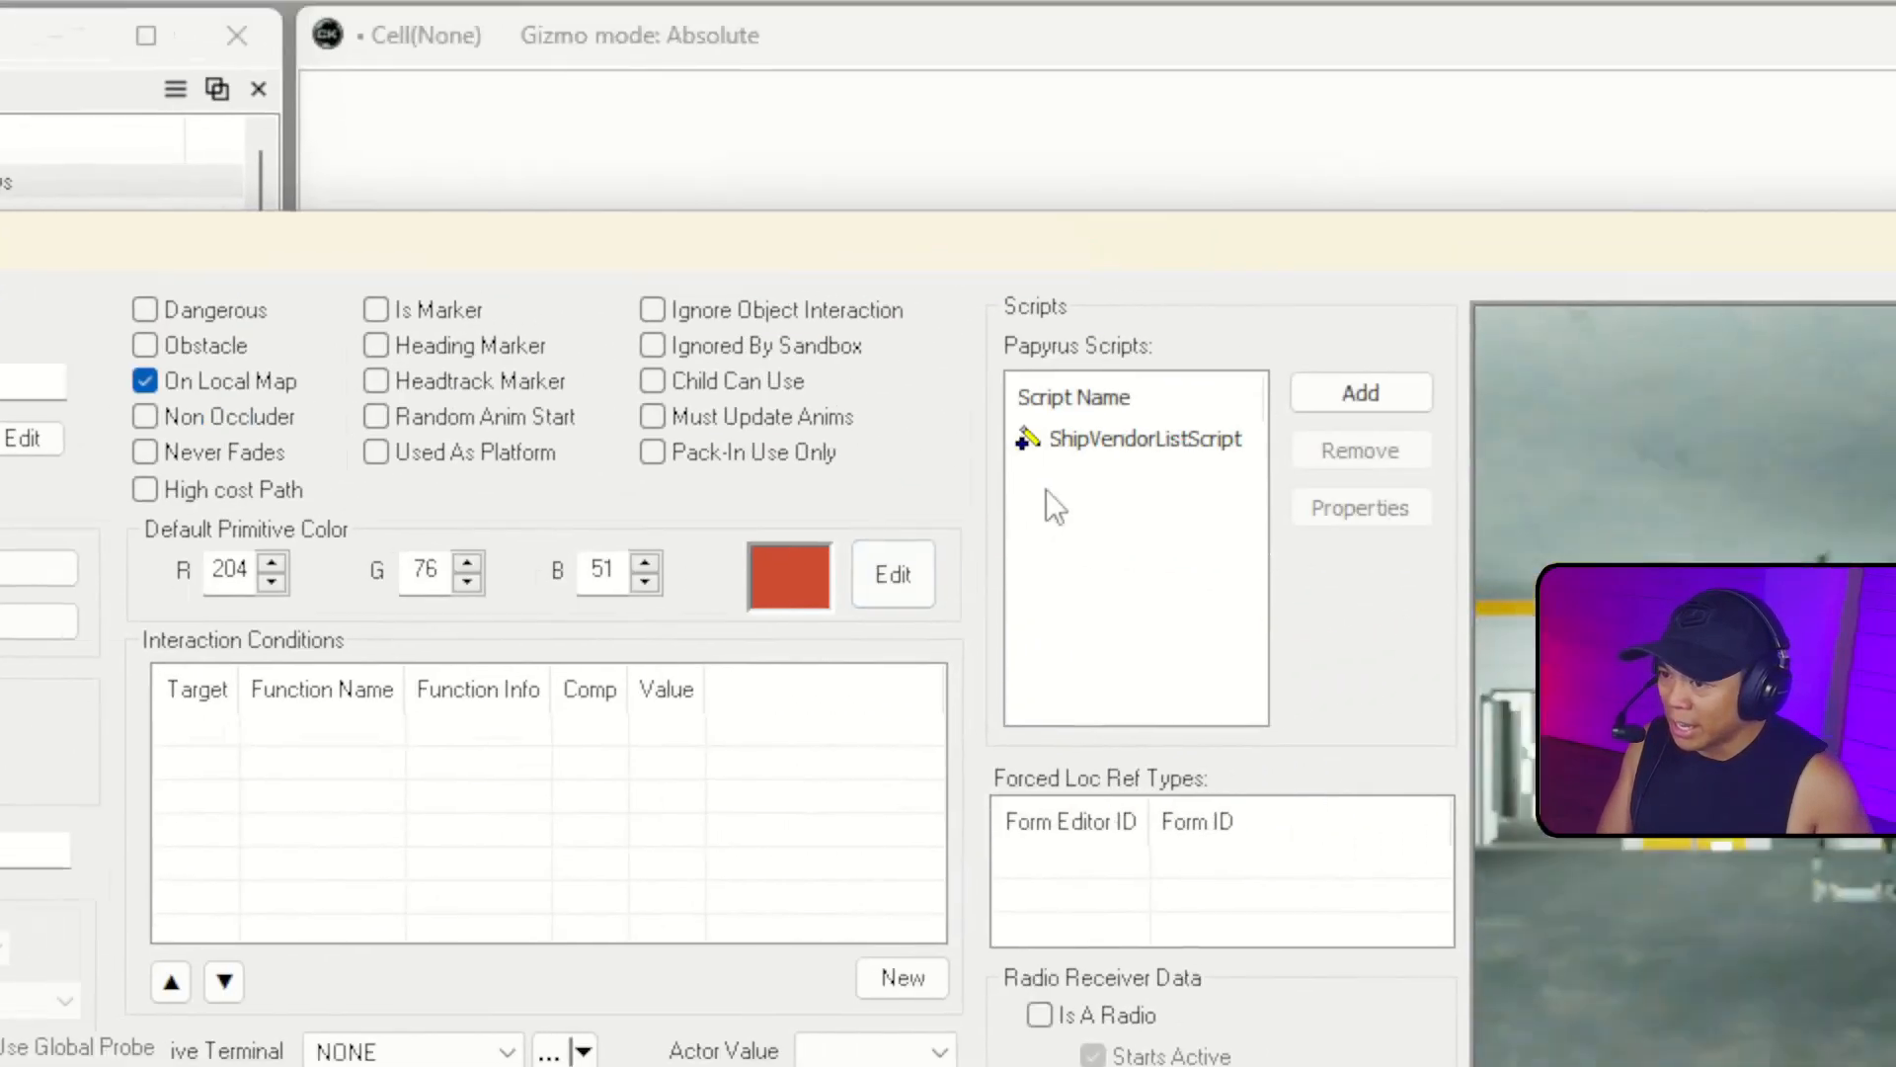
Open the ShipVendorListScript properties, select ShipList and widen its leveledShip column to show the full ship names.
{"action": "mouse_move", "coordinate": [1149, 440]}
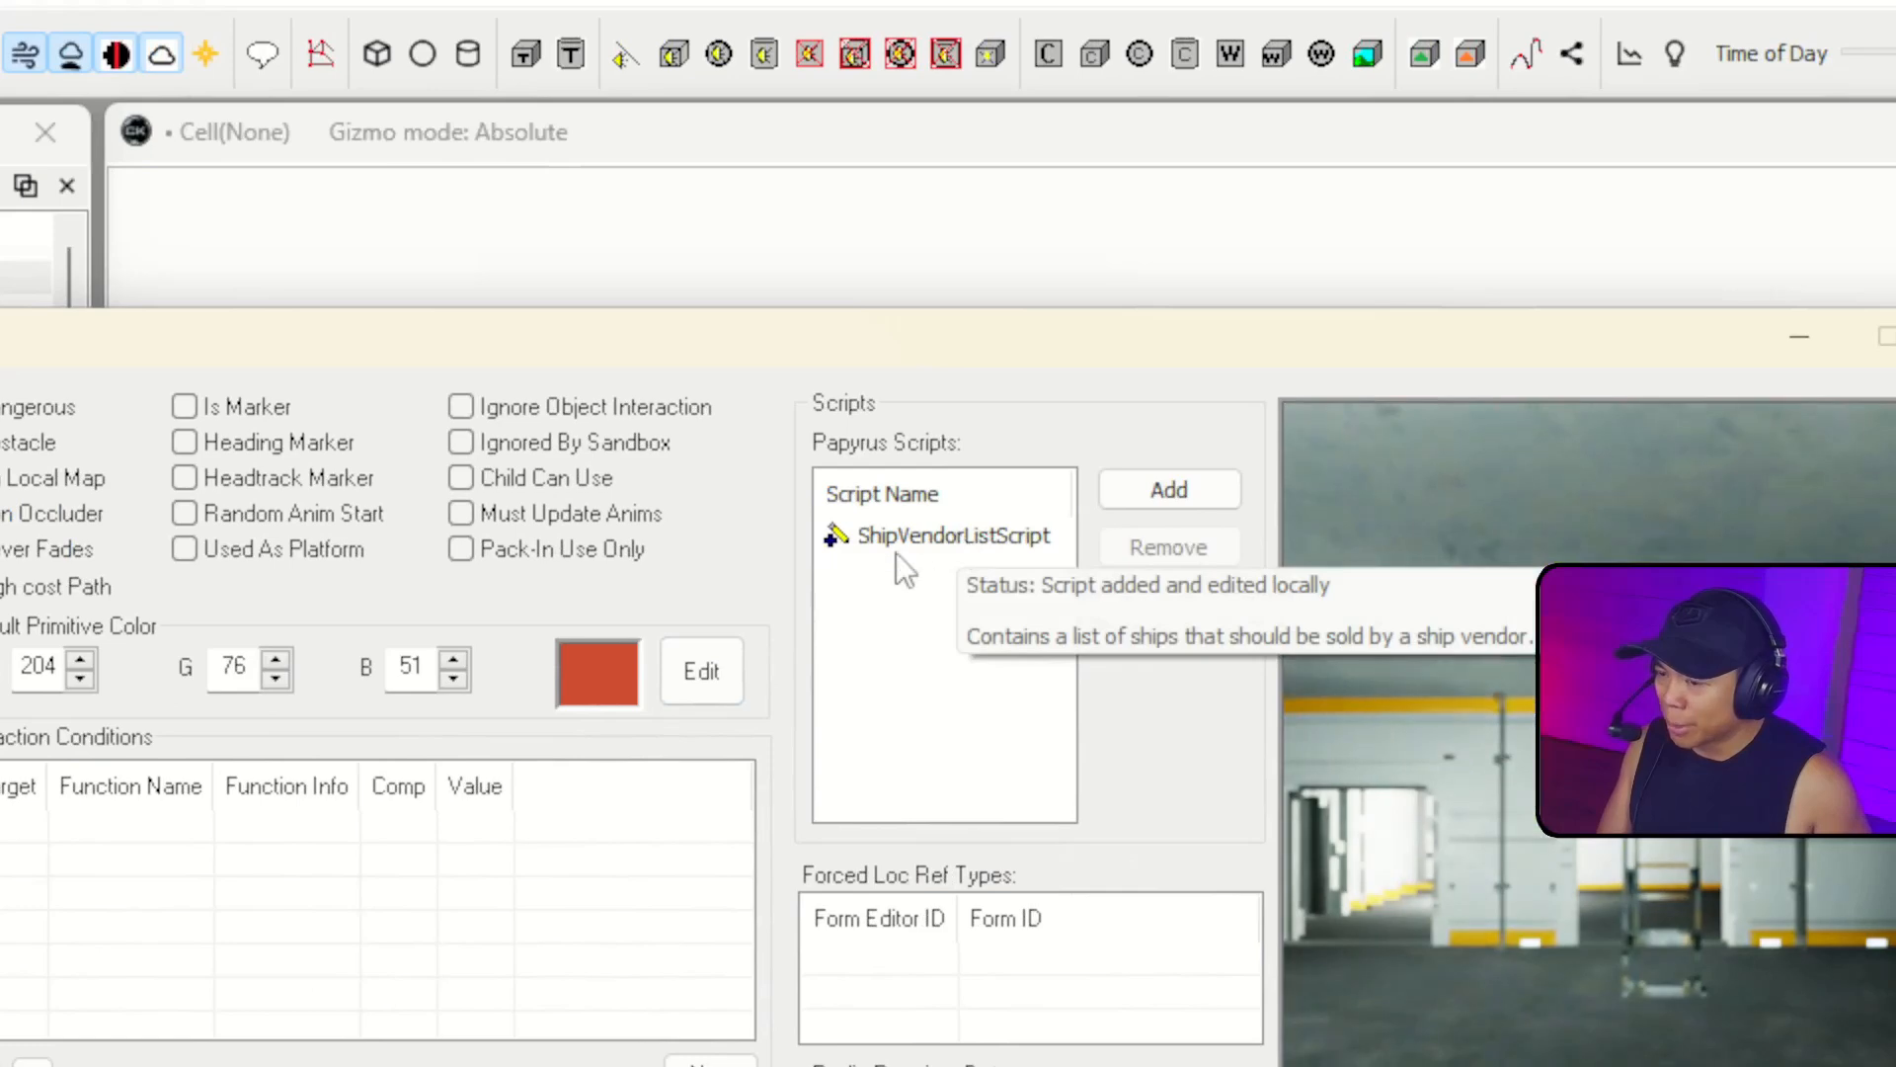
{"action": "double_click", "coordinate": [1011, 536]}
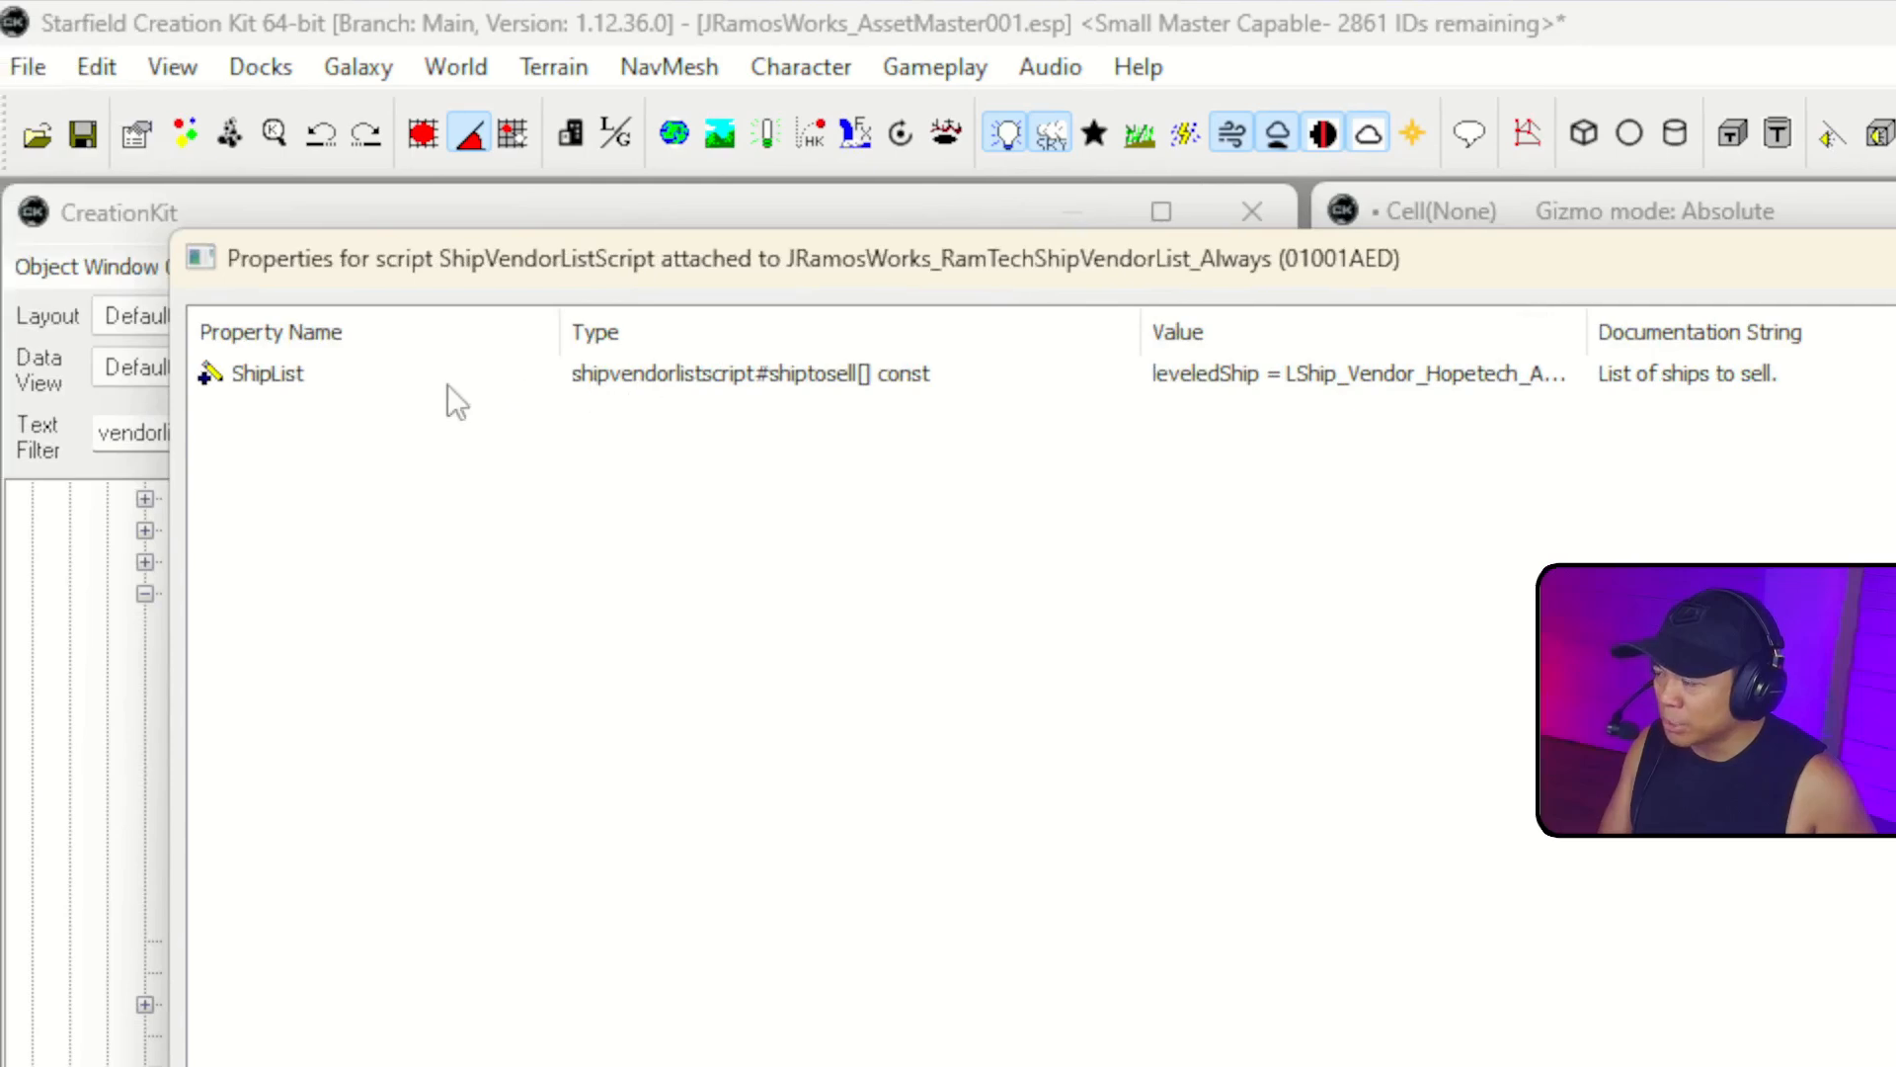
{"action": "left_click", "coordinate": [1404, 378]}
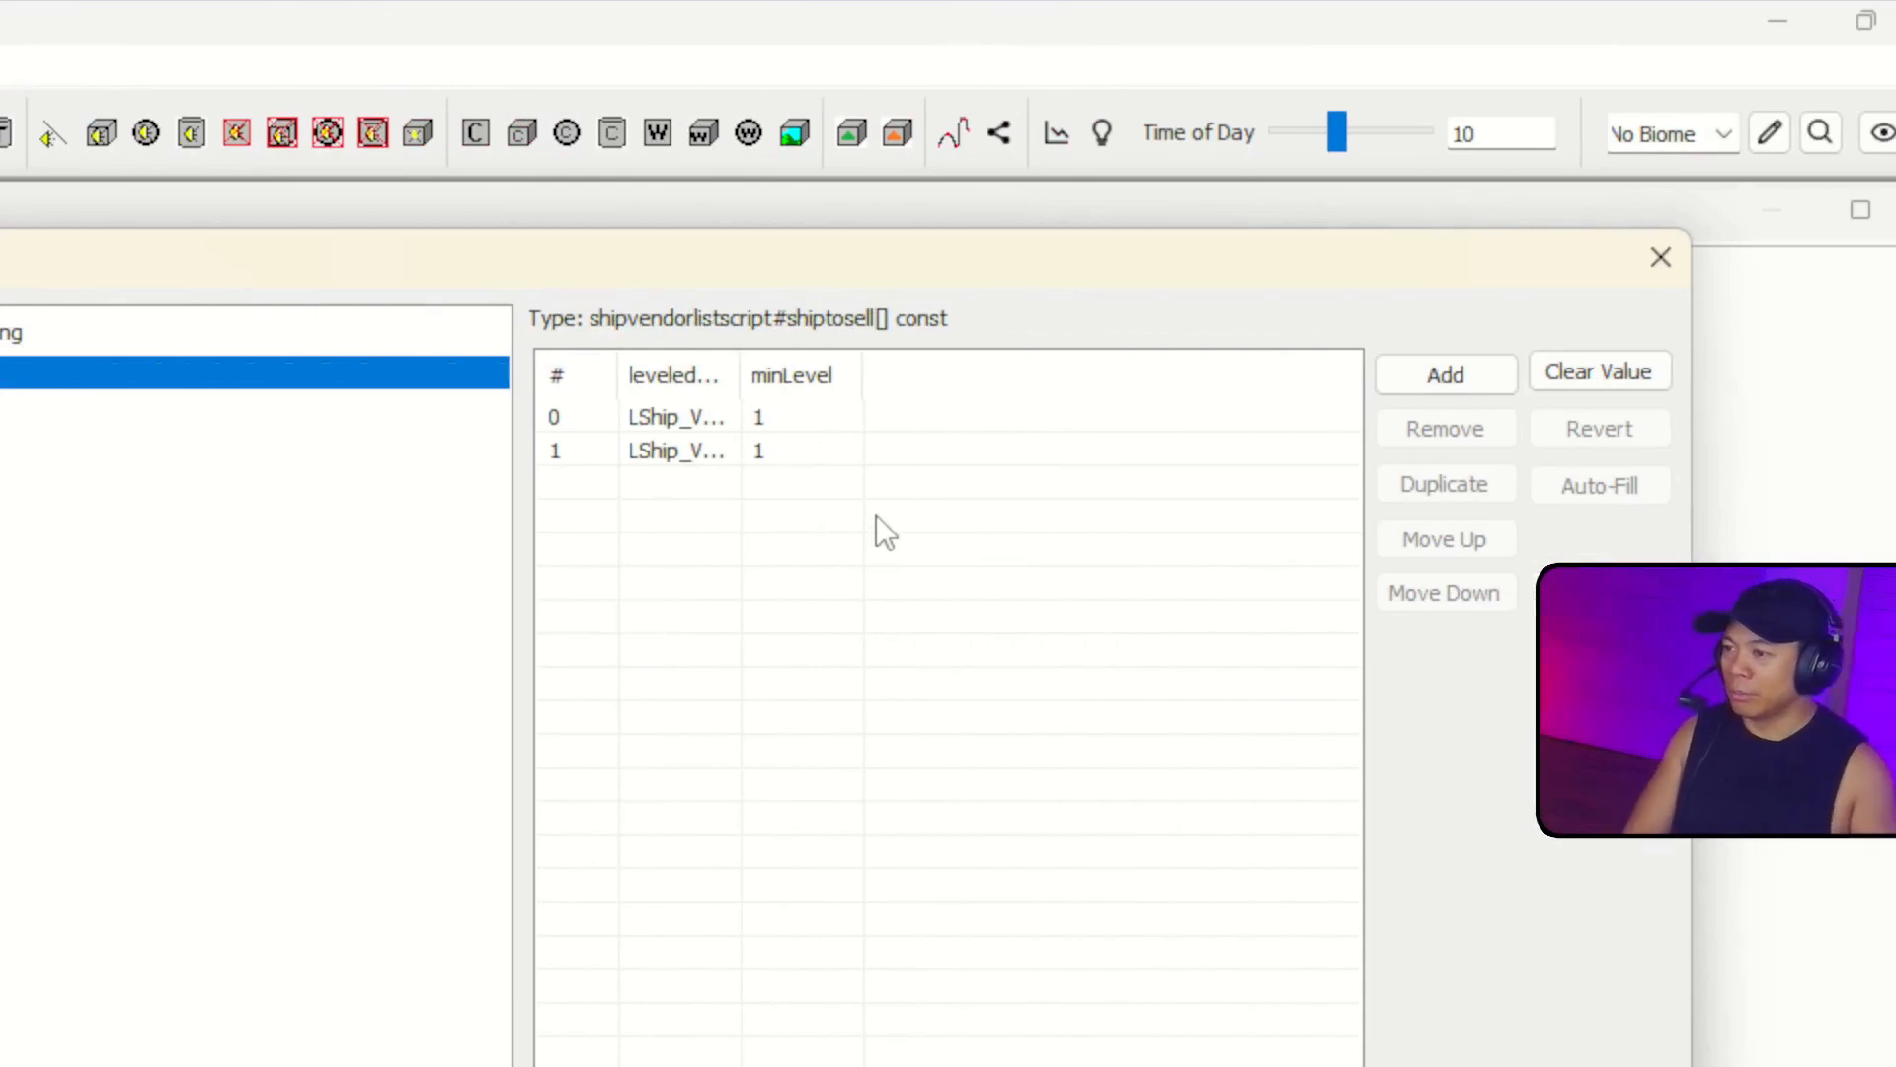
{"action": "left_click_drag", "start_coordinate": [740, 377], "coordinate": [1212, 375]}
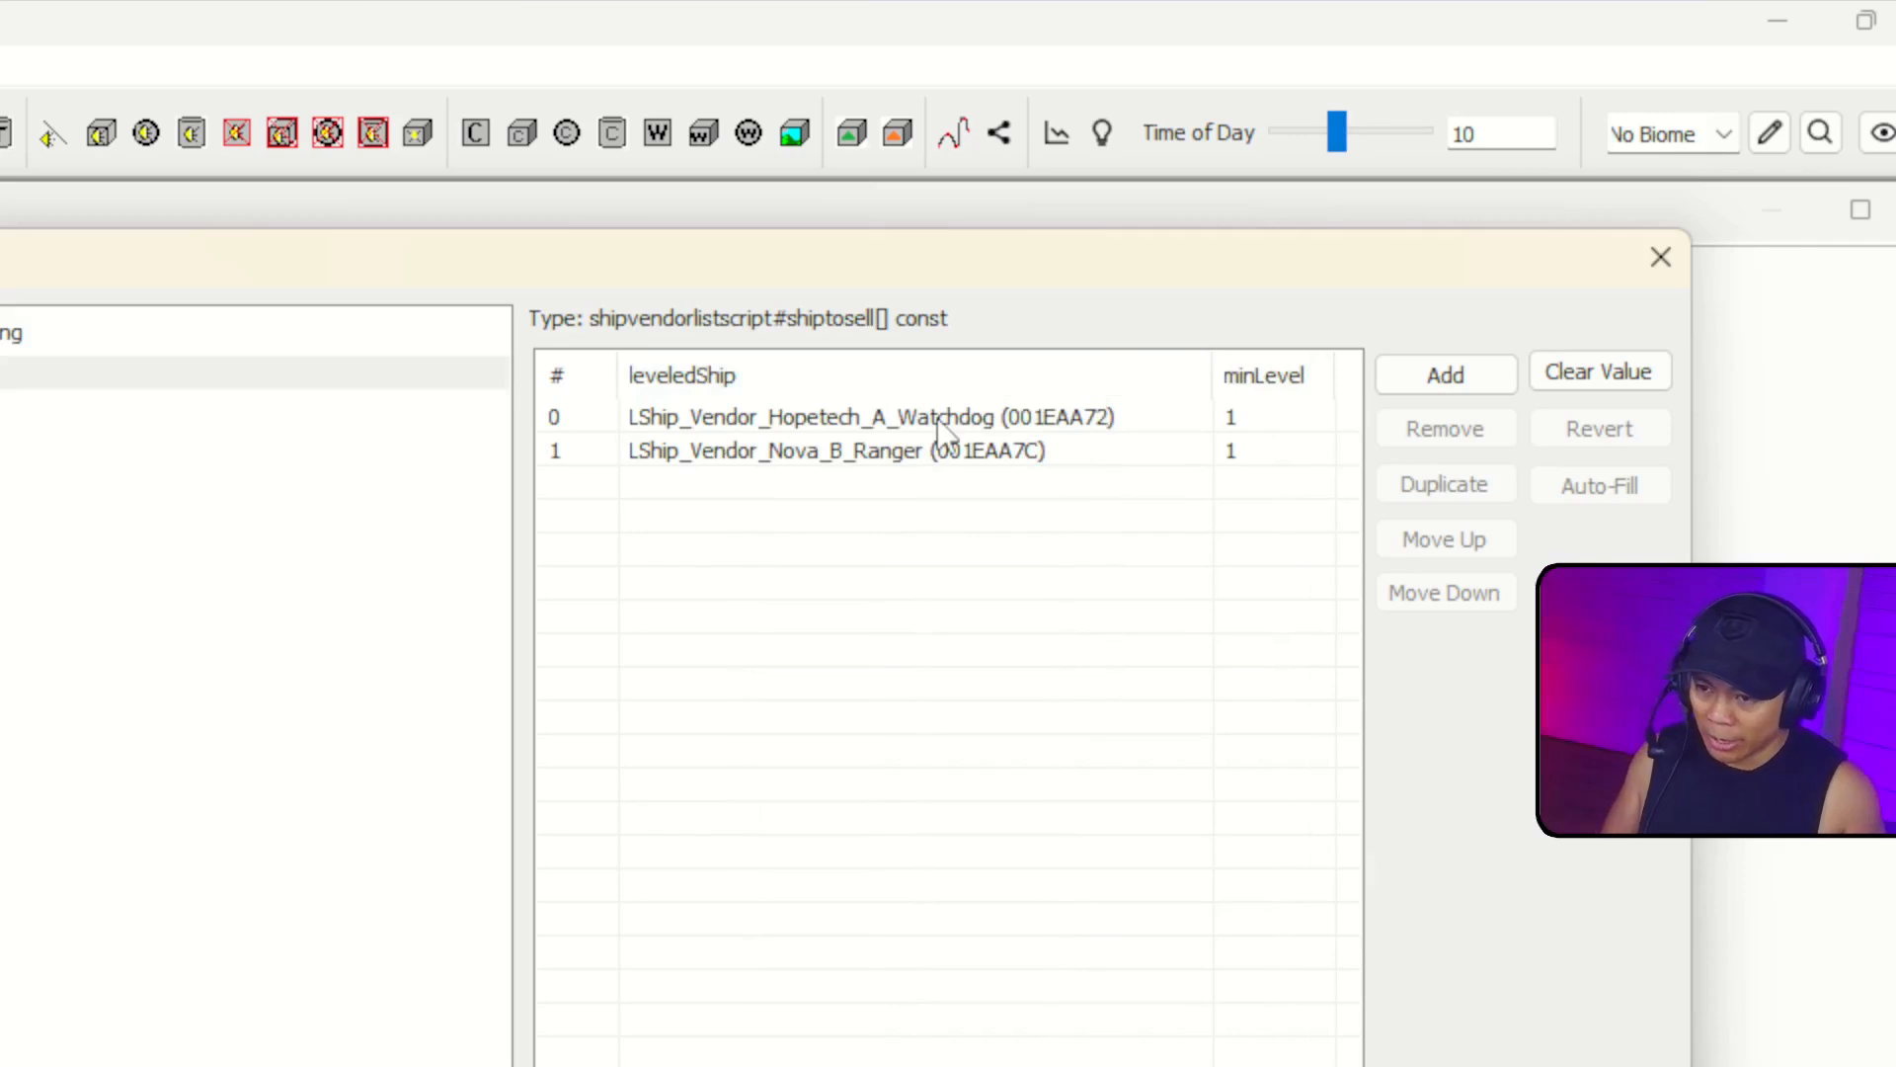
Add a ship to ShipList with leveledShip set to JRamosWorks_RamTechLShip_Vendor_Generic_A_Combat_Achilles.
{"action": "right_click", "coordinate": [946, 571]}
{"action": "left_click", "coordinate": [1055, 637]}
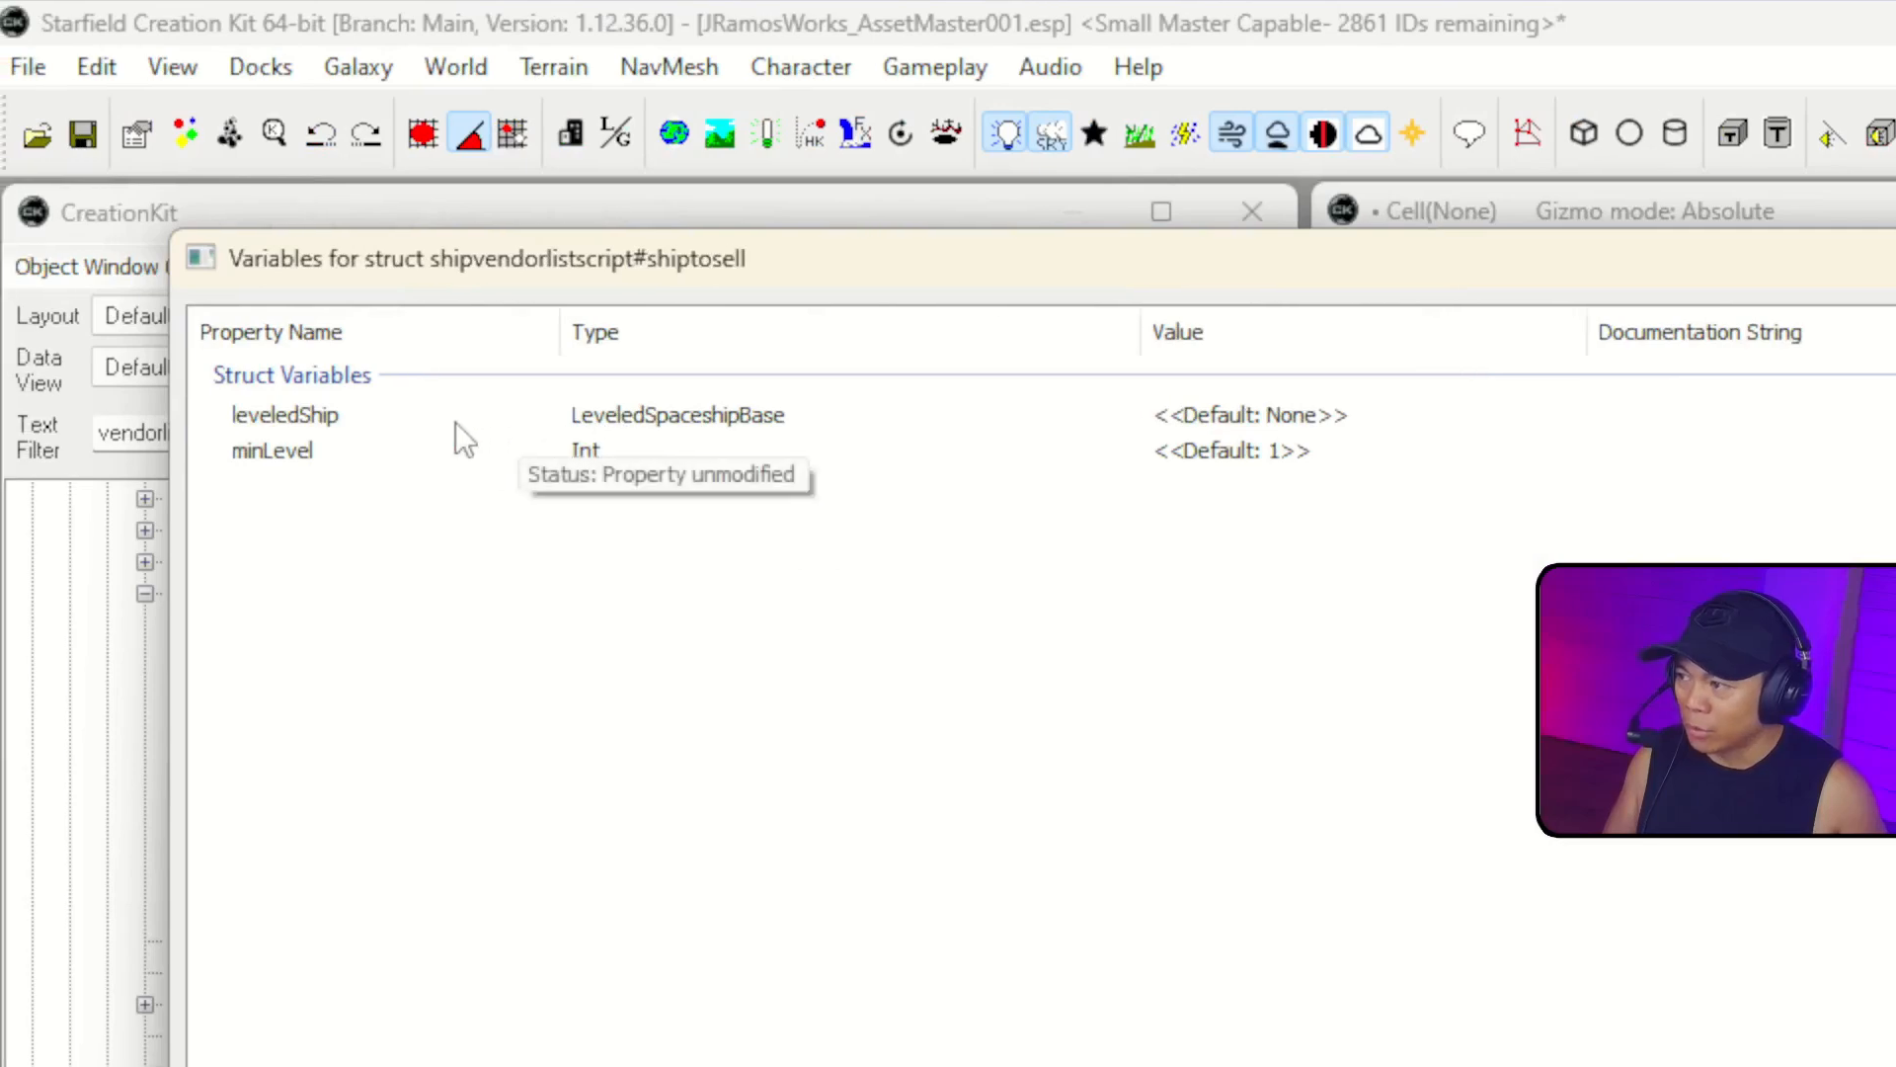
{"action": "left_click", "coordinate": [761, 423]}
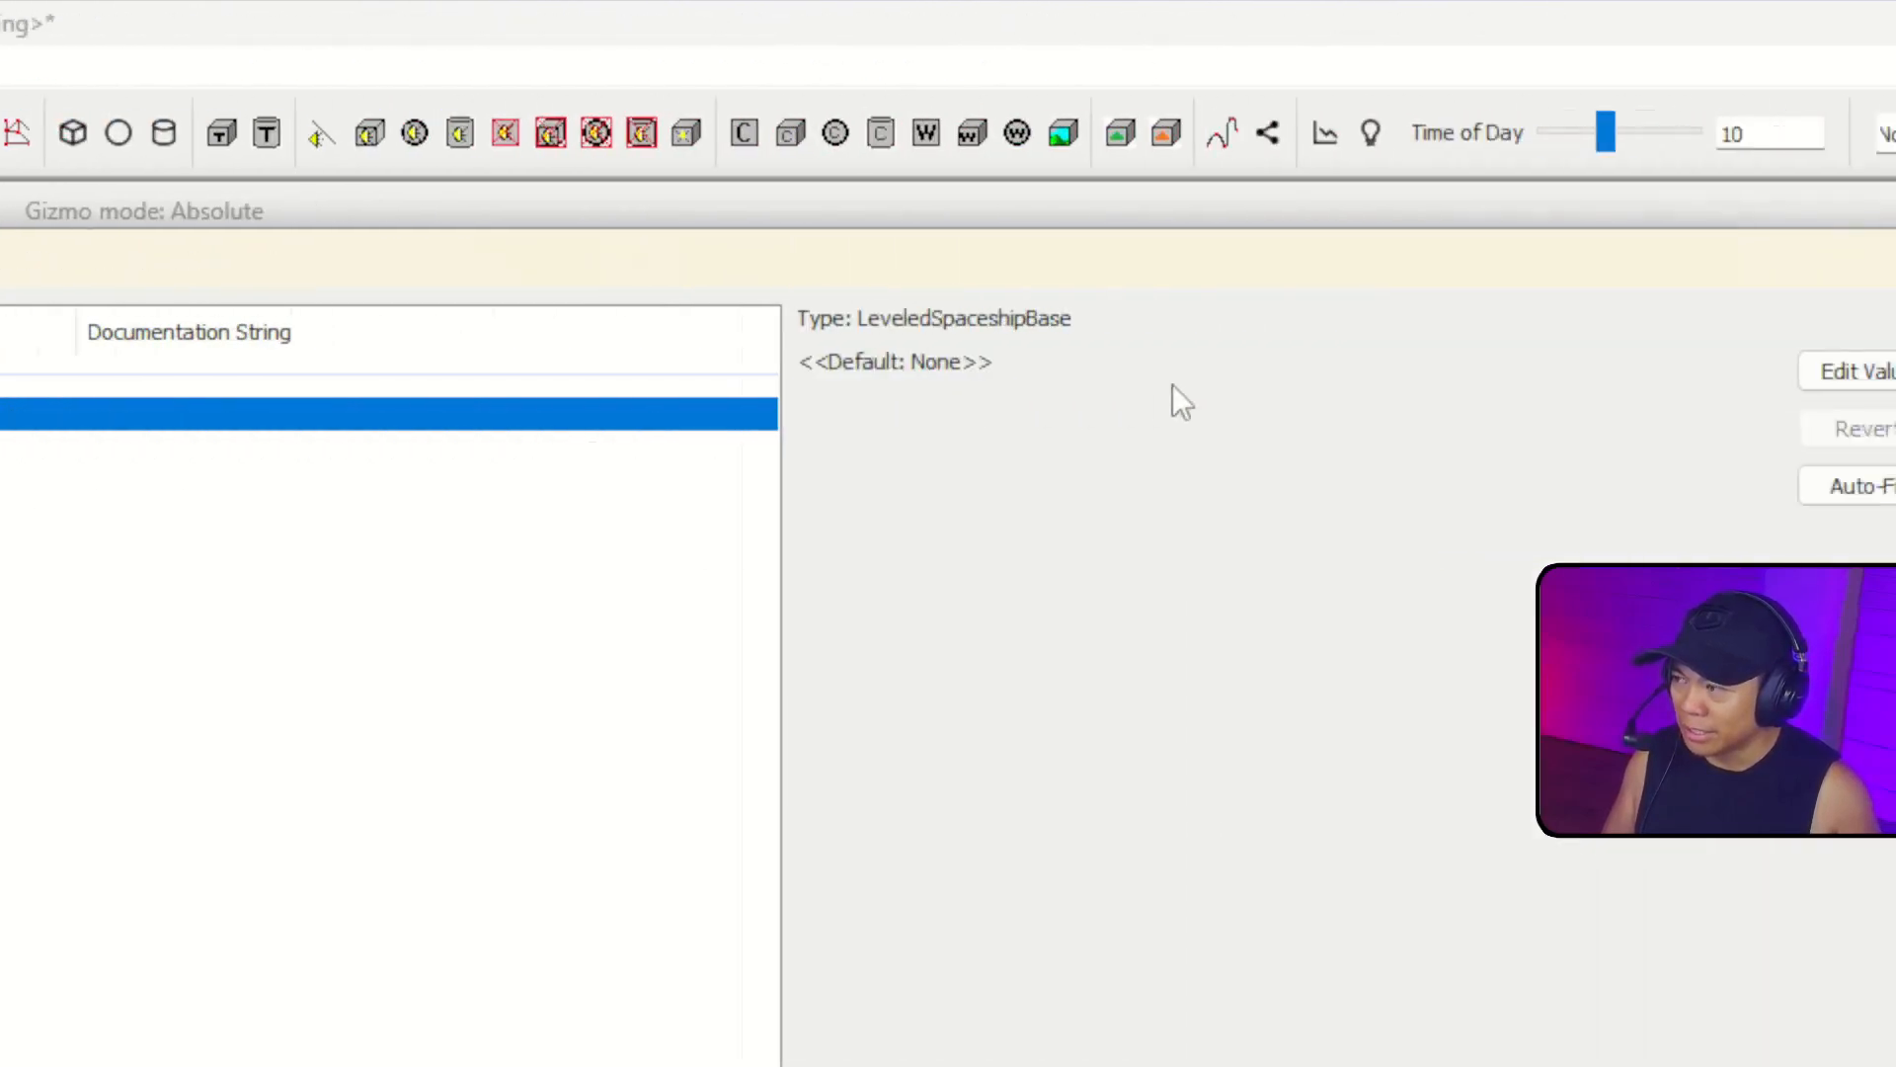
{"action": "left_click", "coordinate": [1568, 372]}
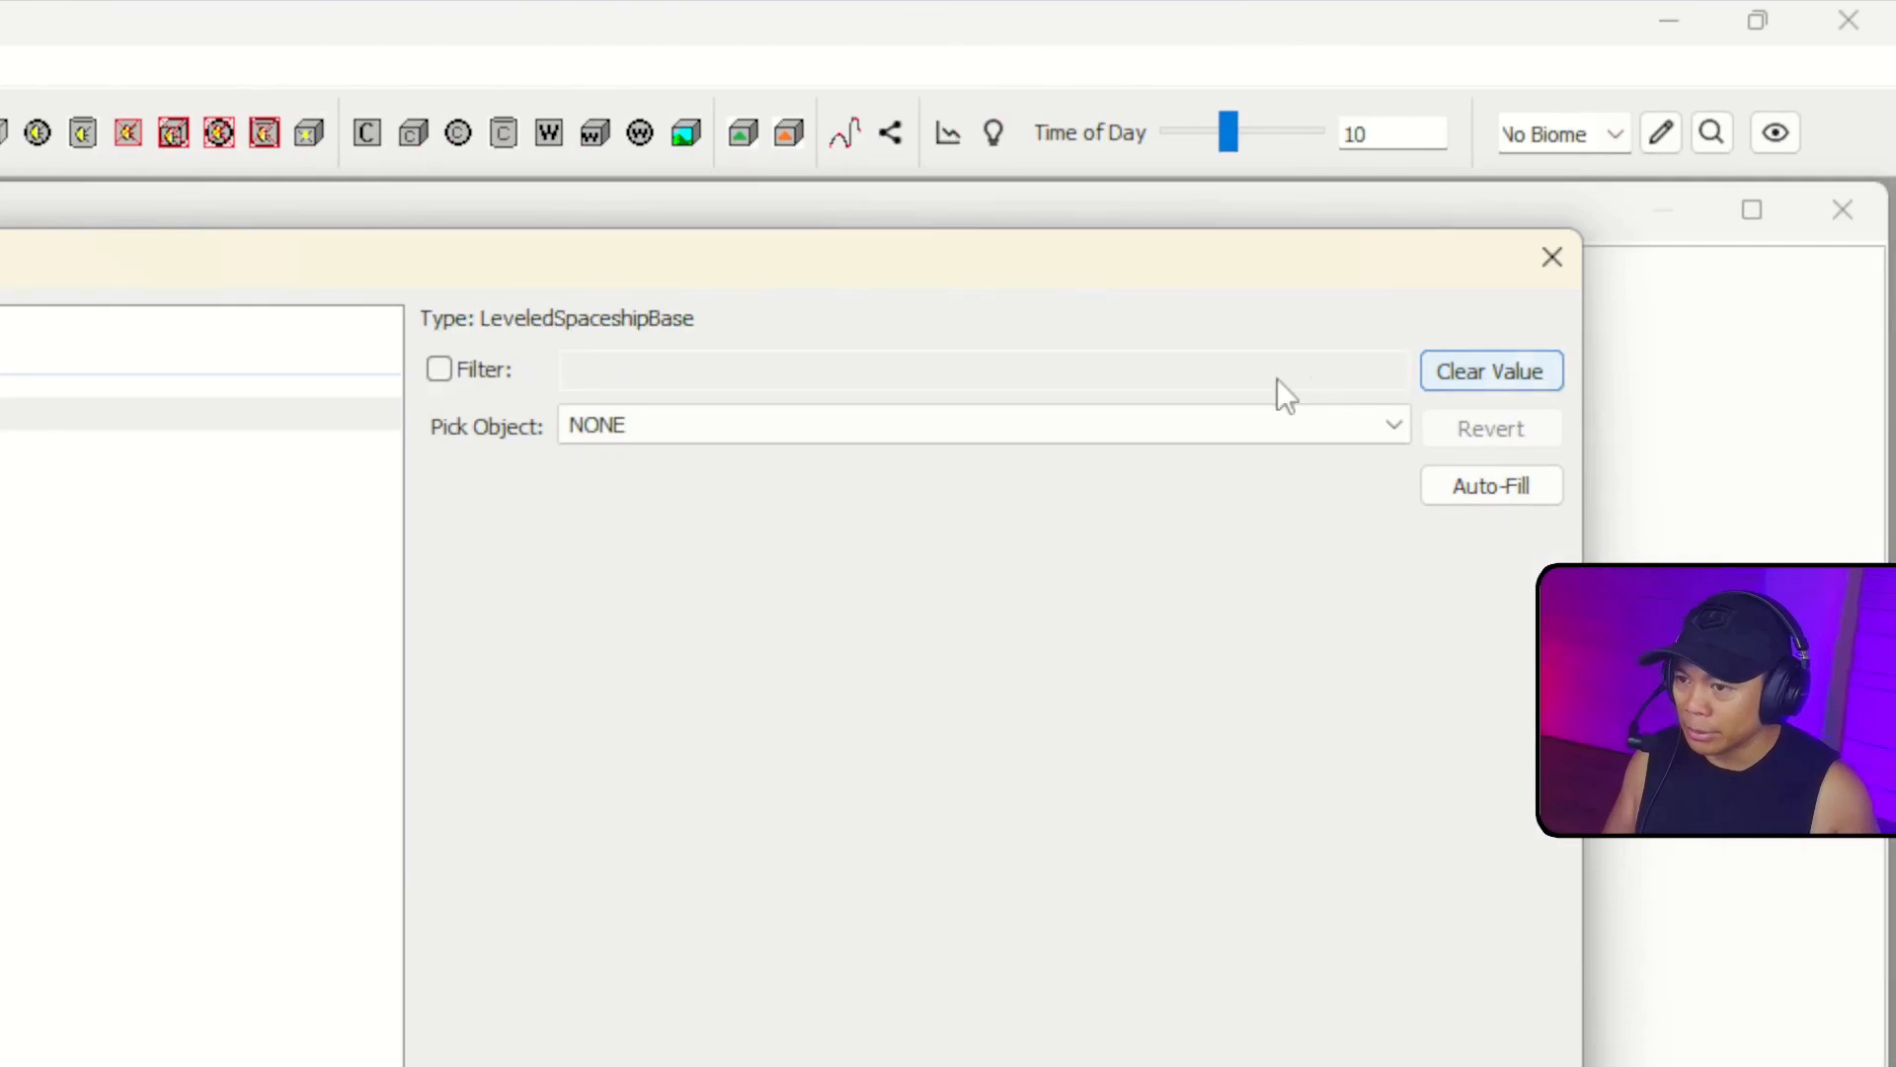
{"action": "left_click", "coordinate": [1093, 424]}
{"action": "key", "text": "j"}
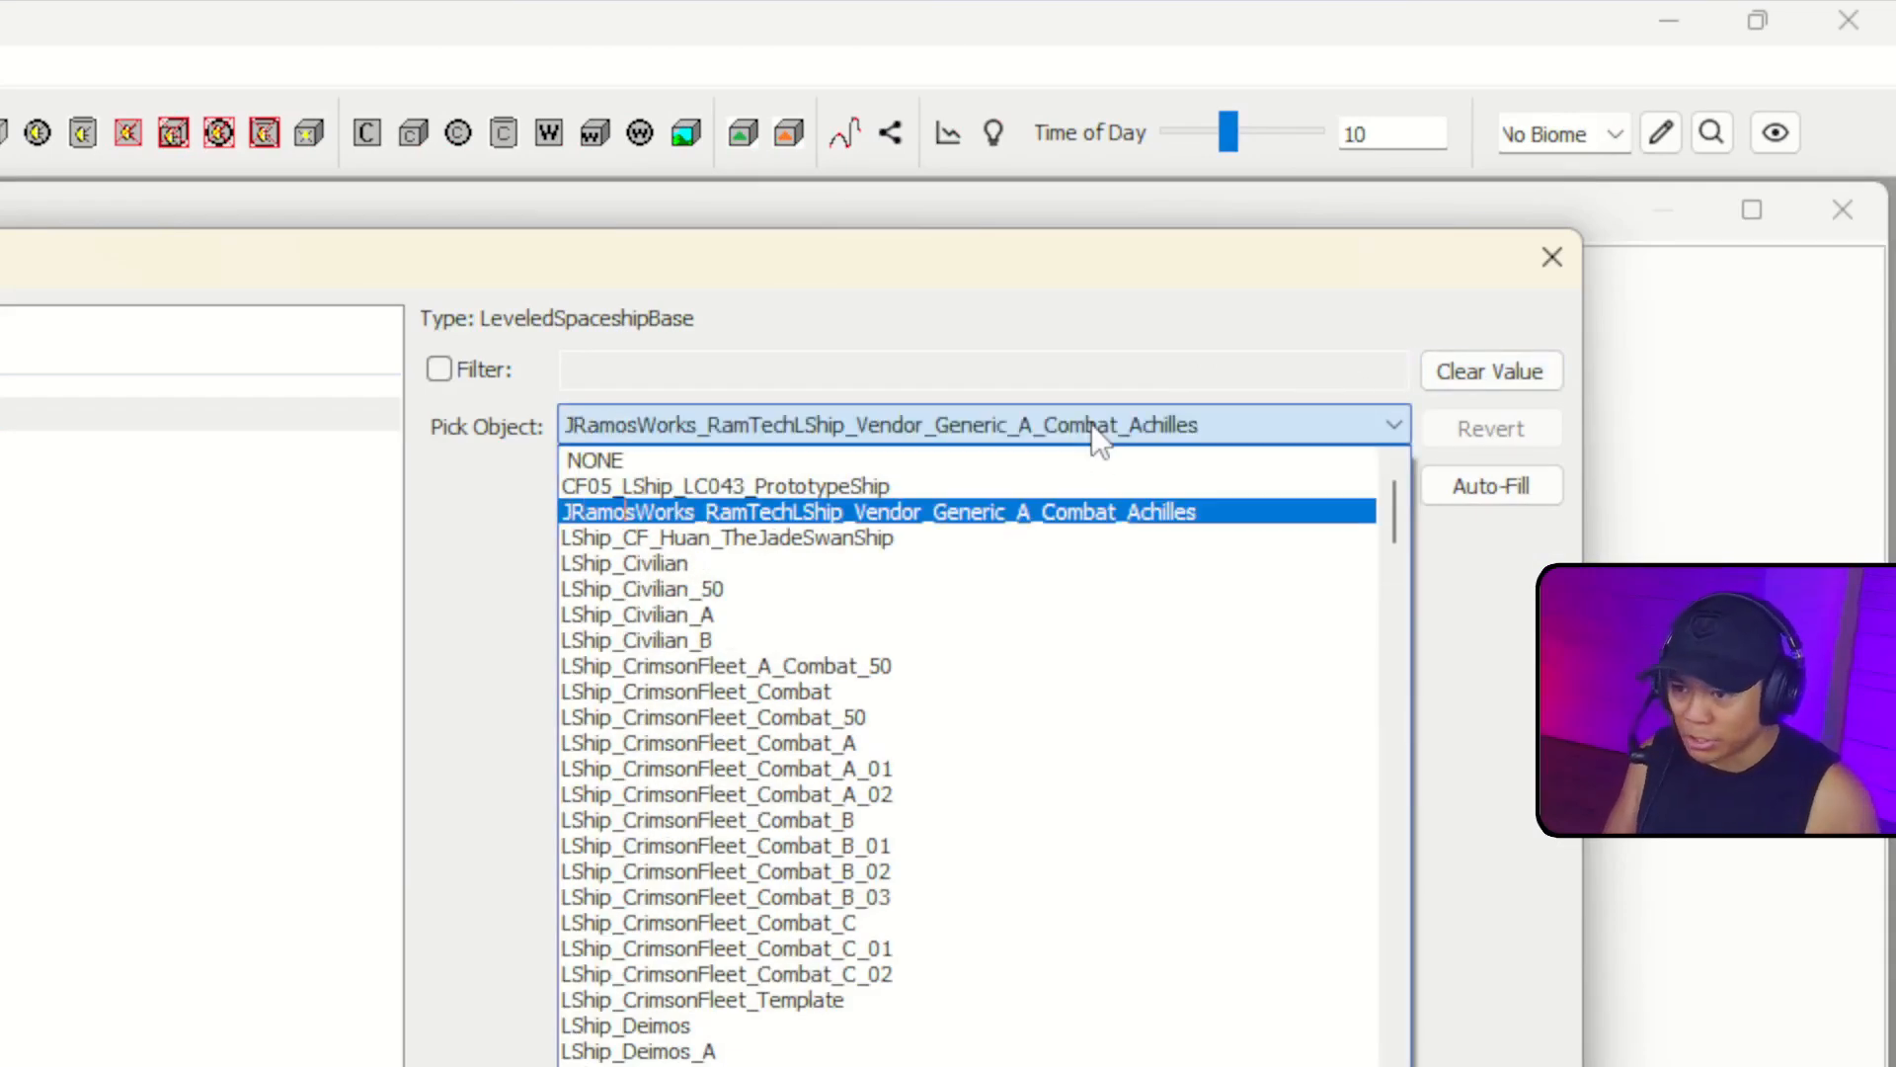
{"action": "left_click", "coordinate": [1176, 512]}
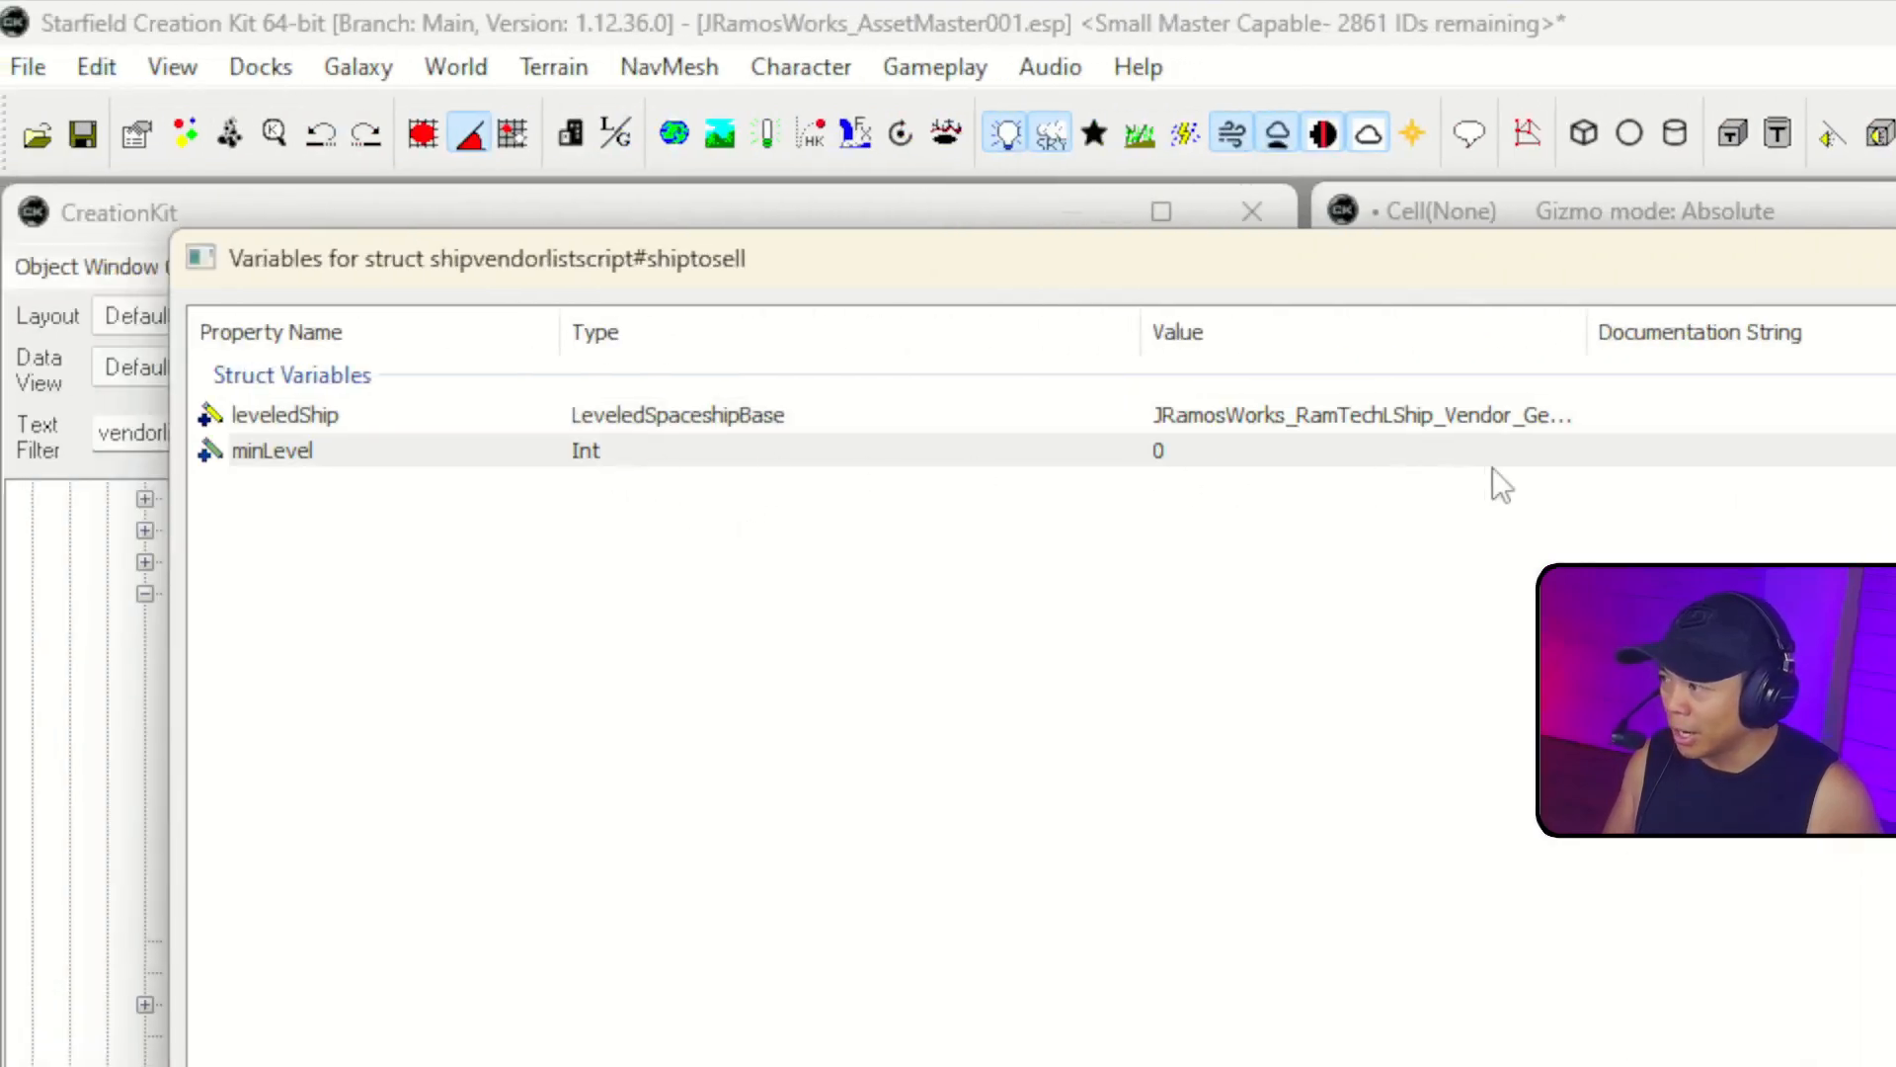
Set the new ship entry's minLevel to 1, then save the script properties and the vendor list activator.
{"action": "left_click", "coordinate": [1246, 372]}
{"action": "type", "text": "1"}
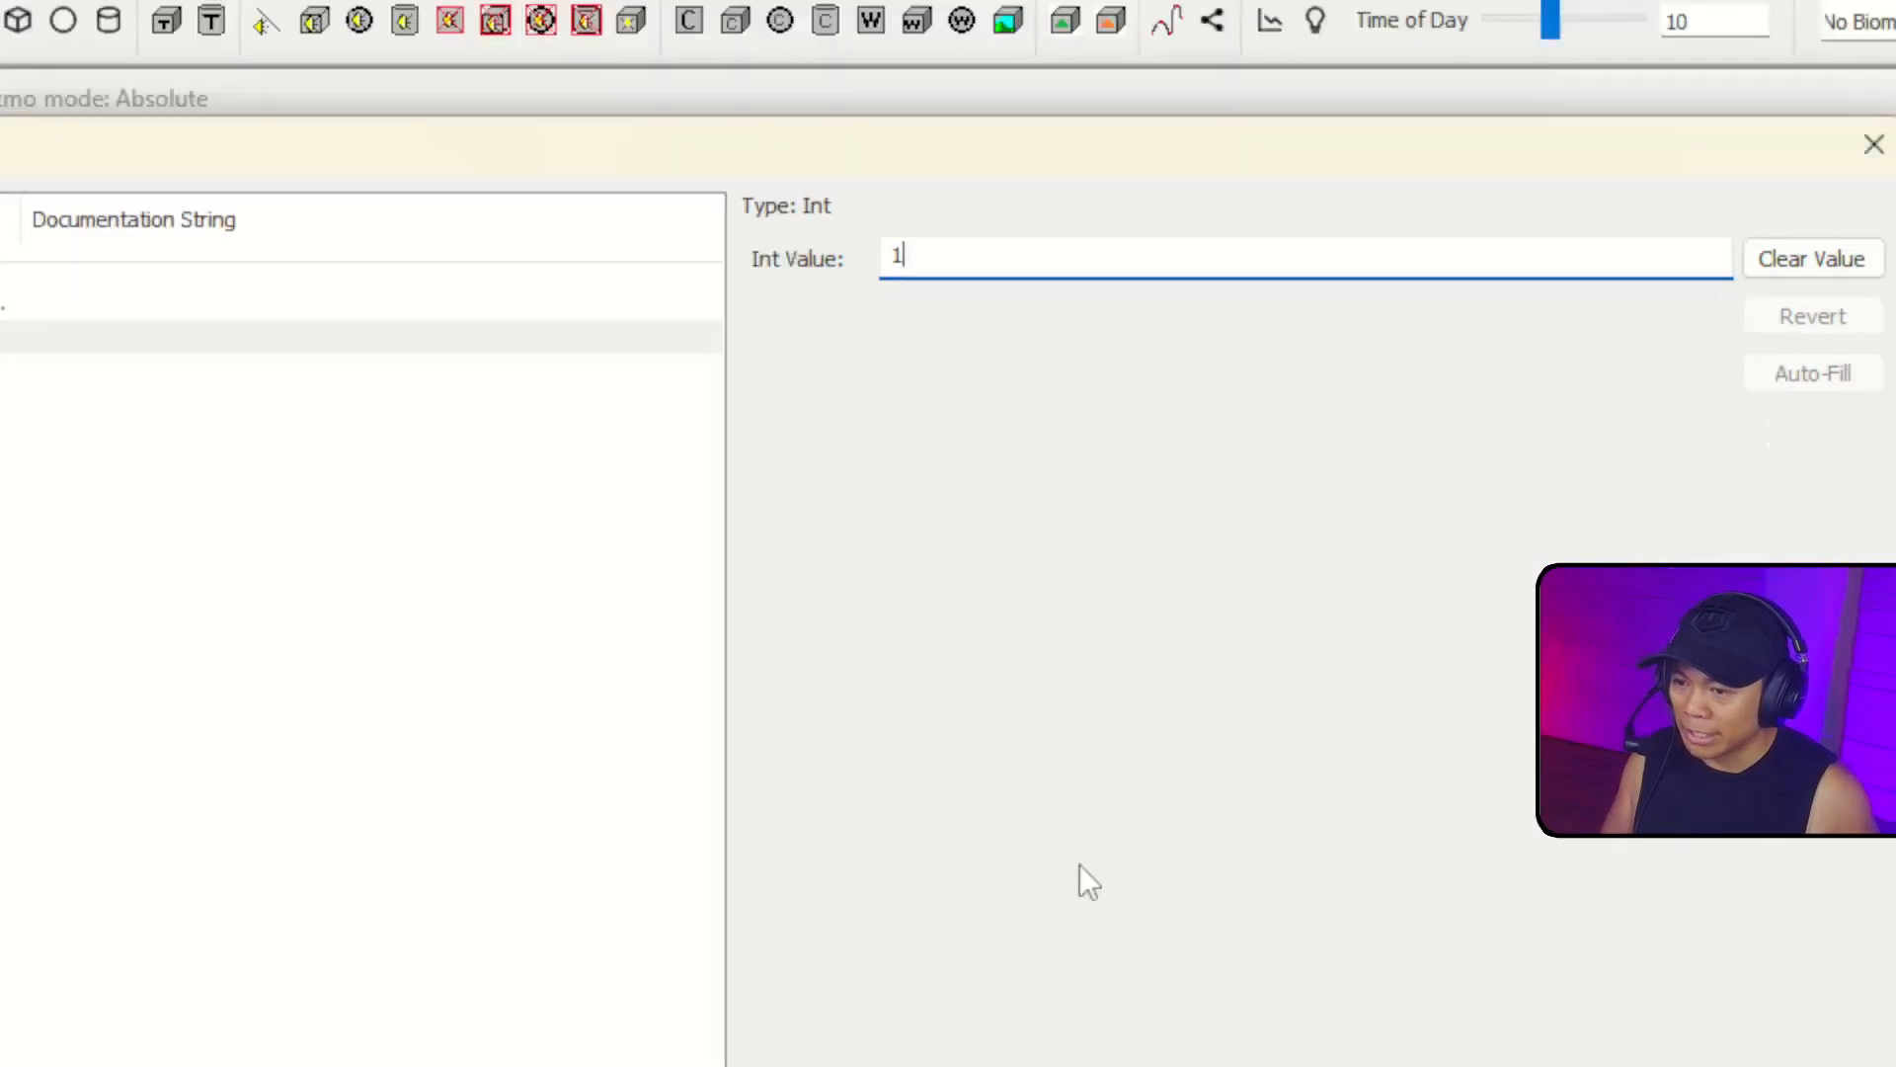
{"action": "left_click", "coordinate": [1125, 996]}
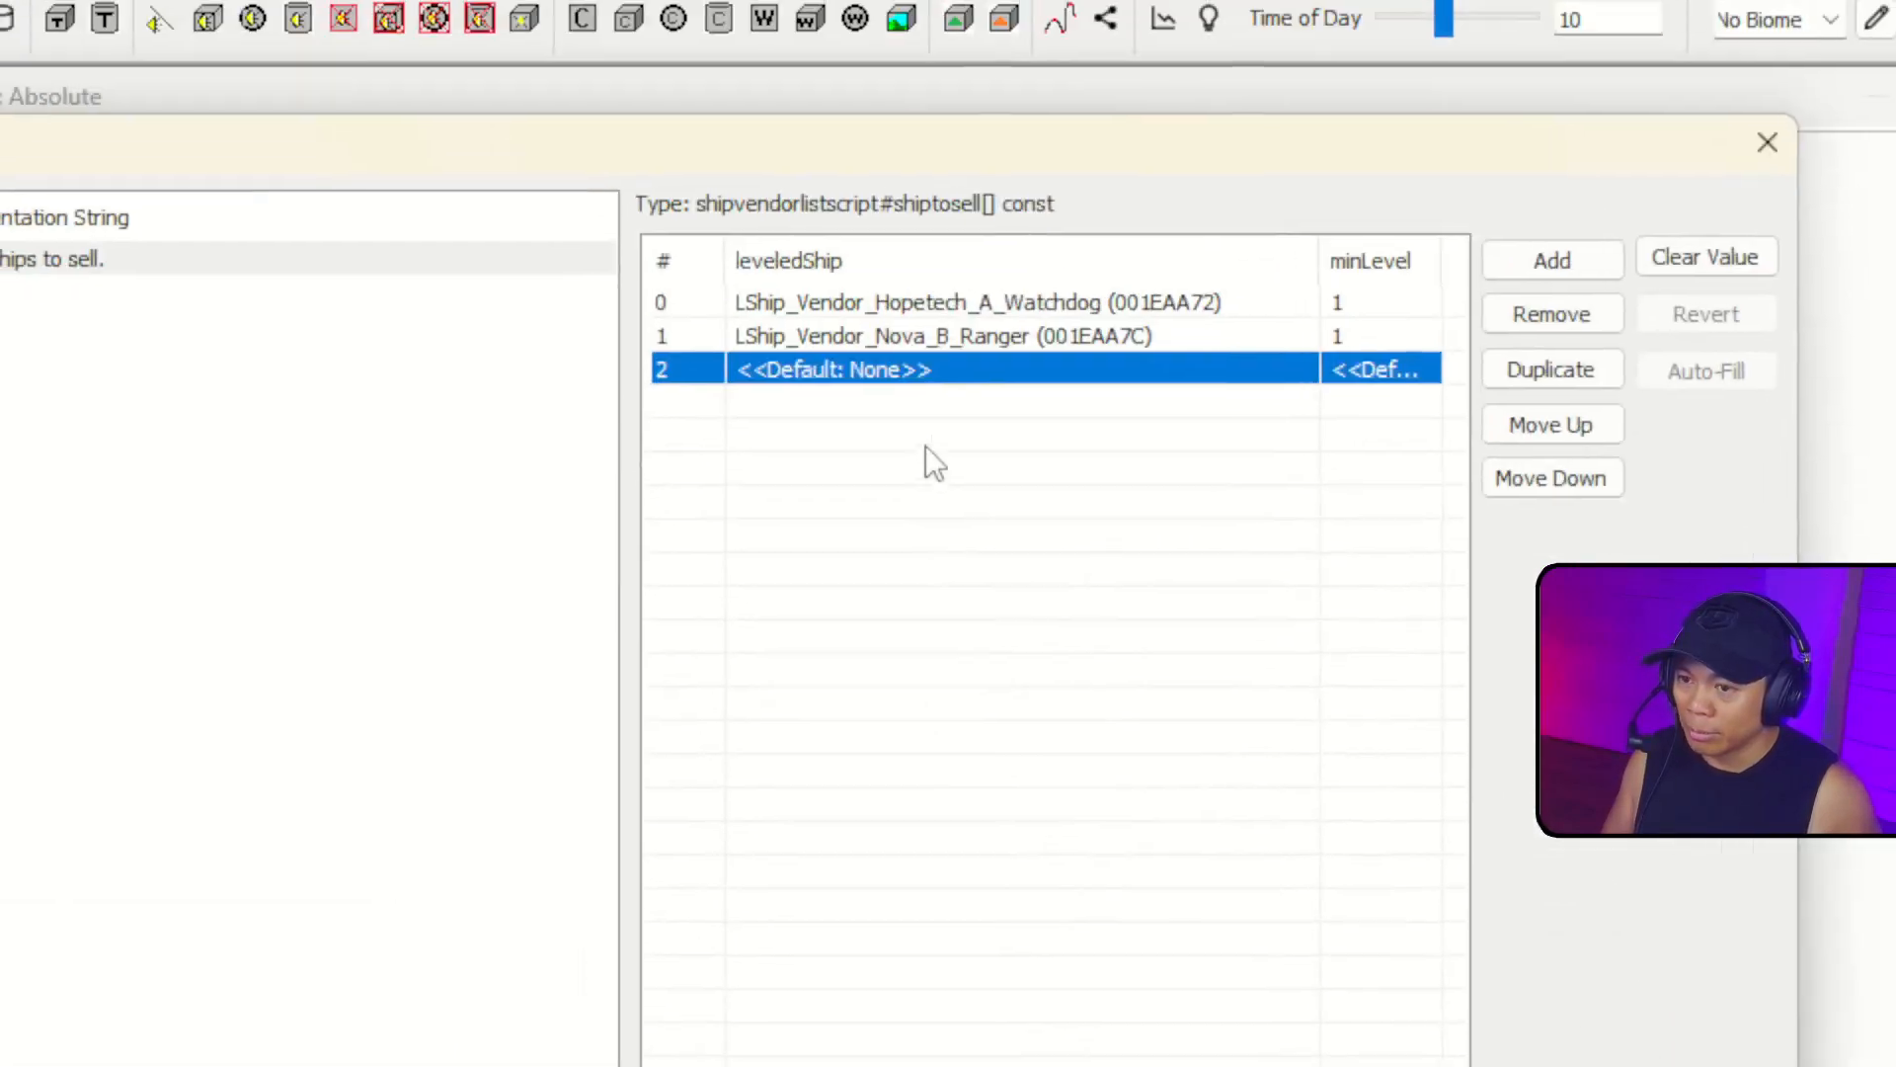
{"action": "left_click", "coordinate": [811, 20]}
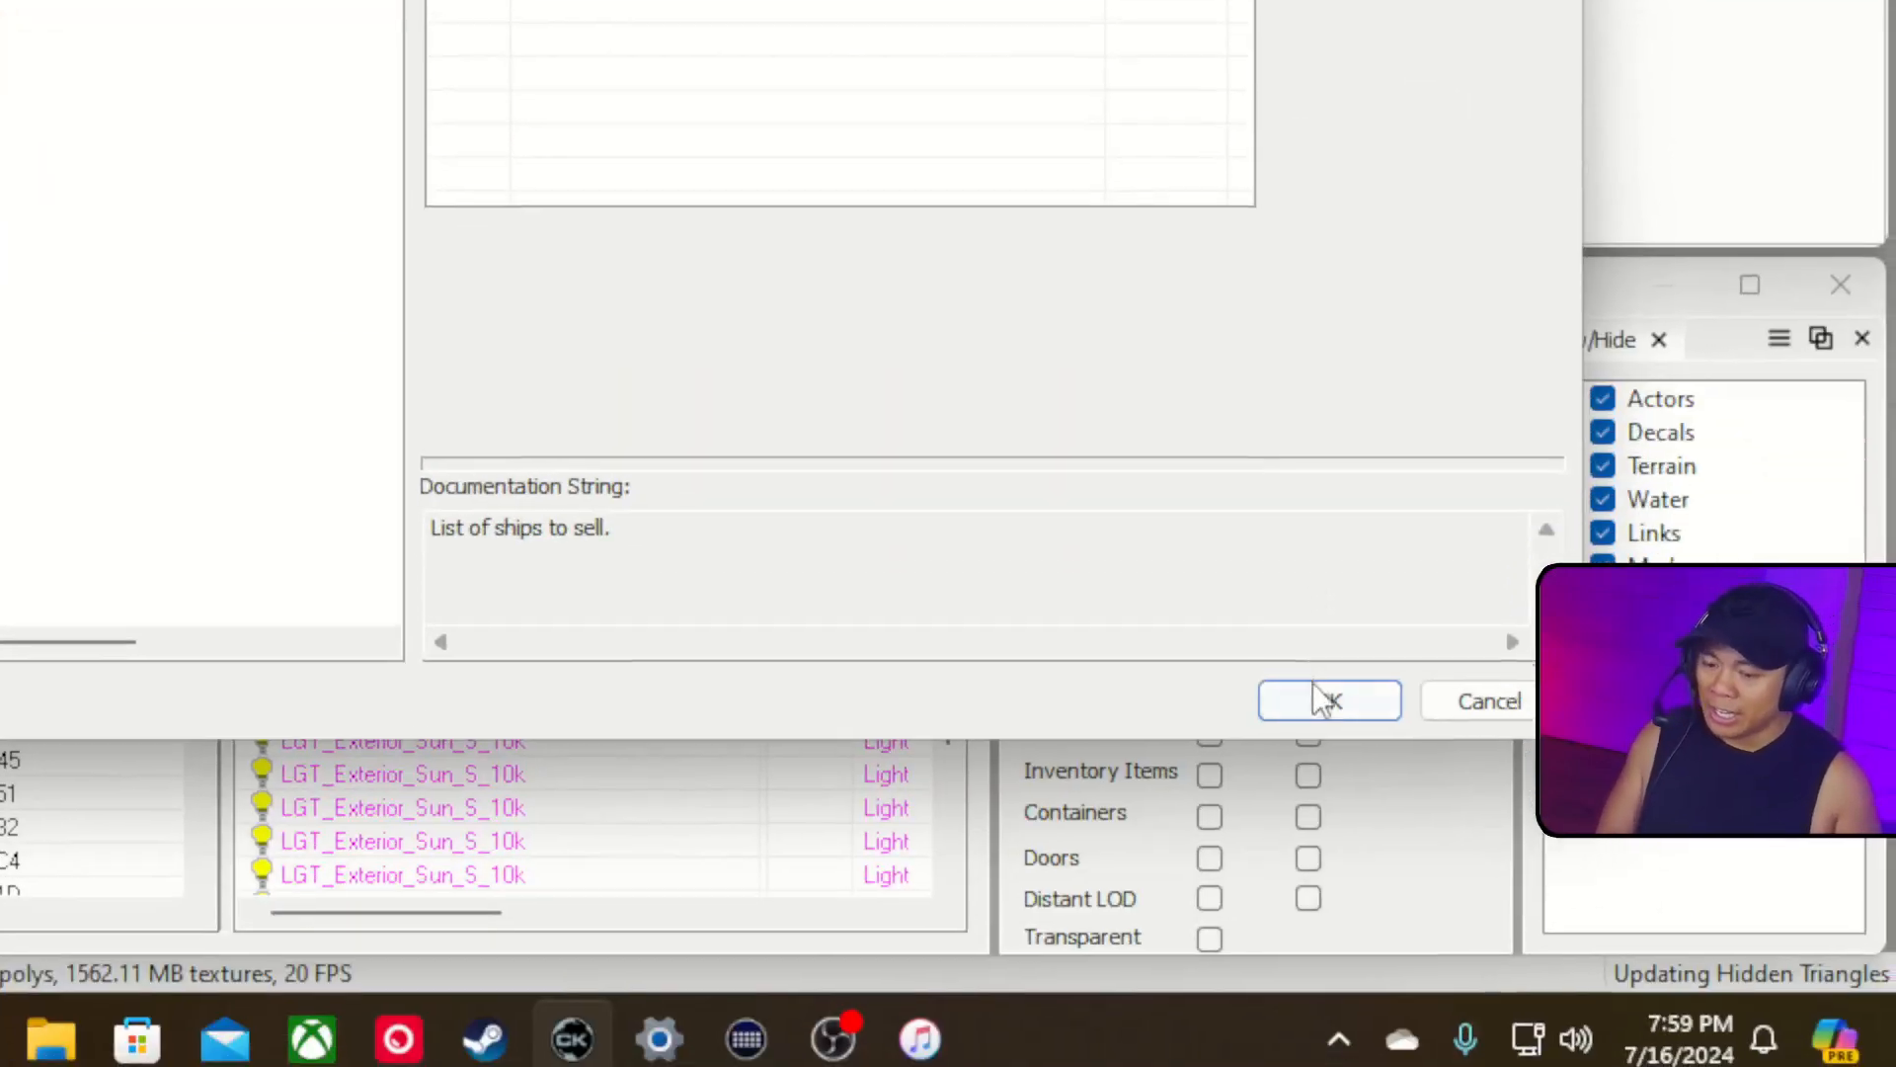
{"action": "left_click", "coordinate": [1317, 692]}
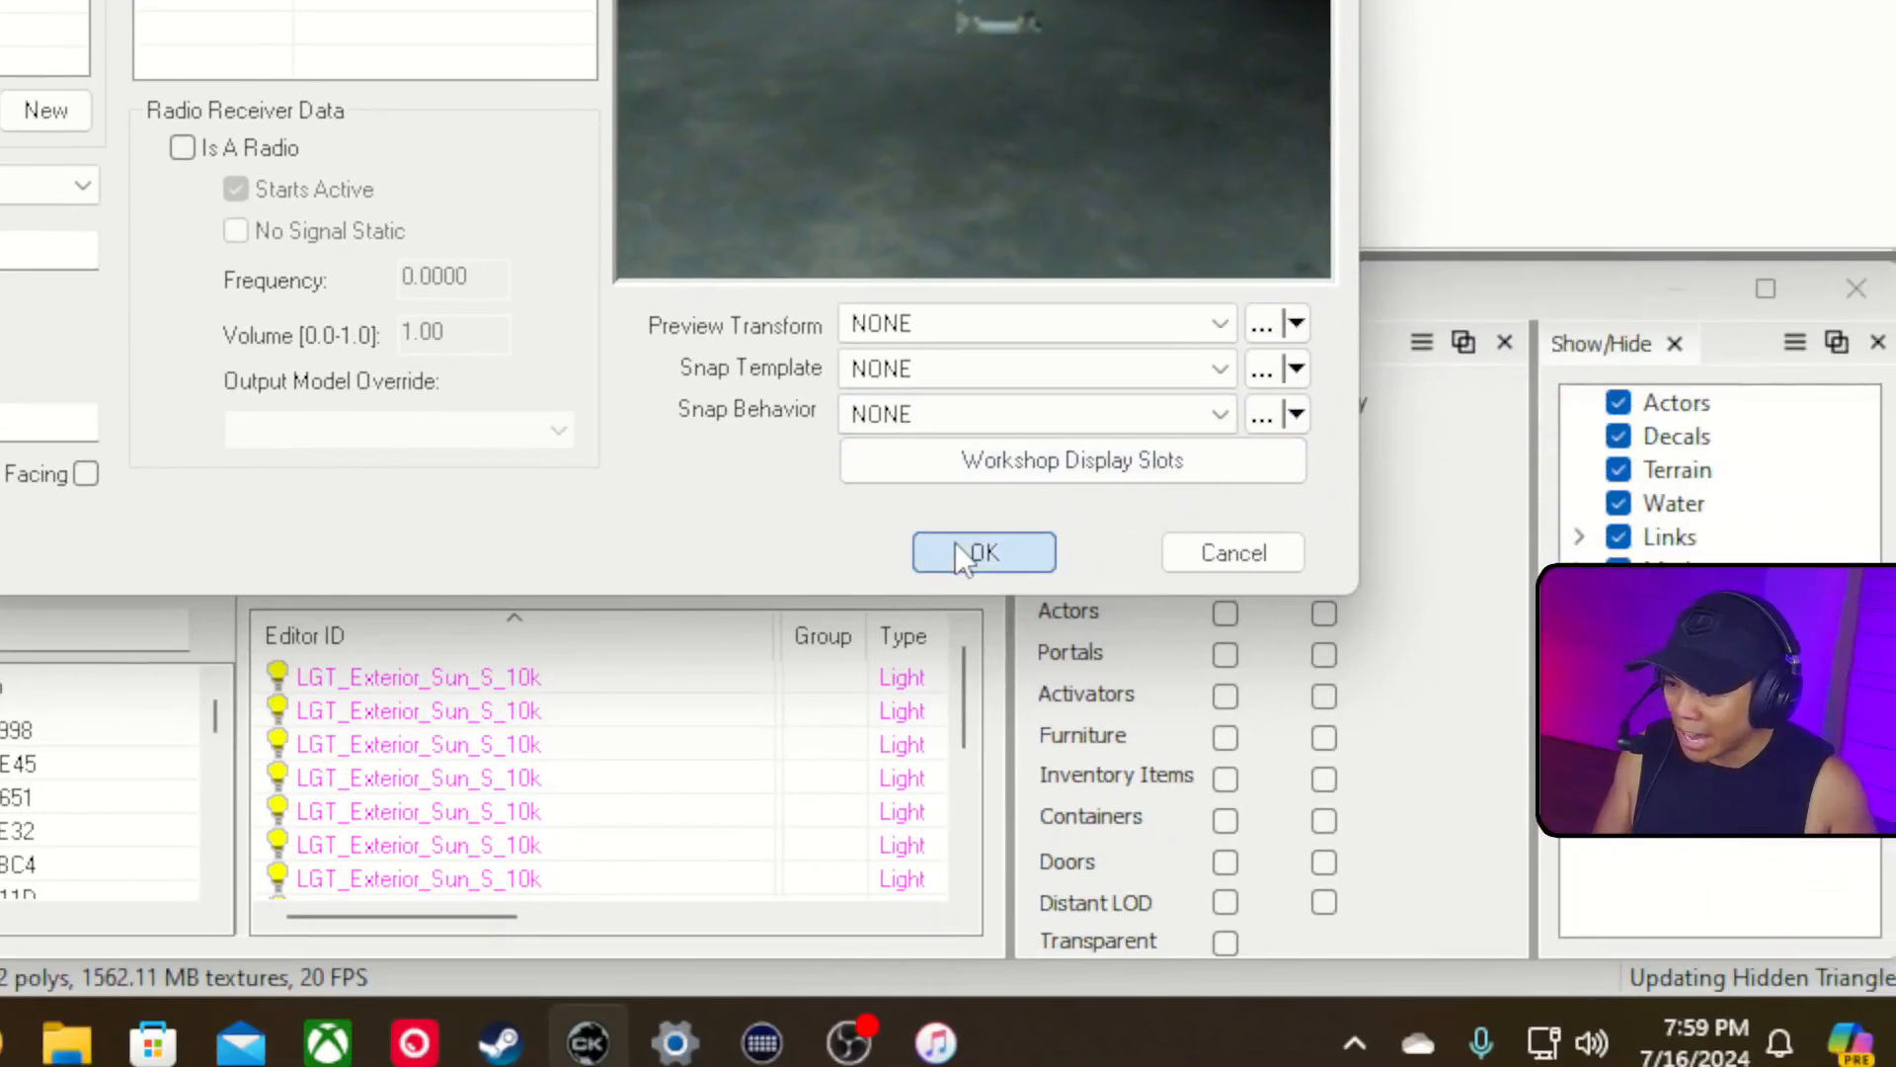
{"action": "left_click", "coordinate": [963, 553]}
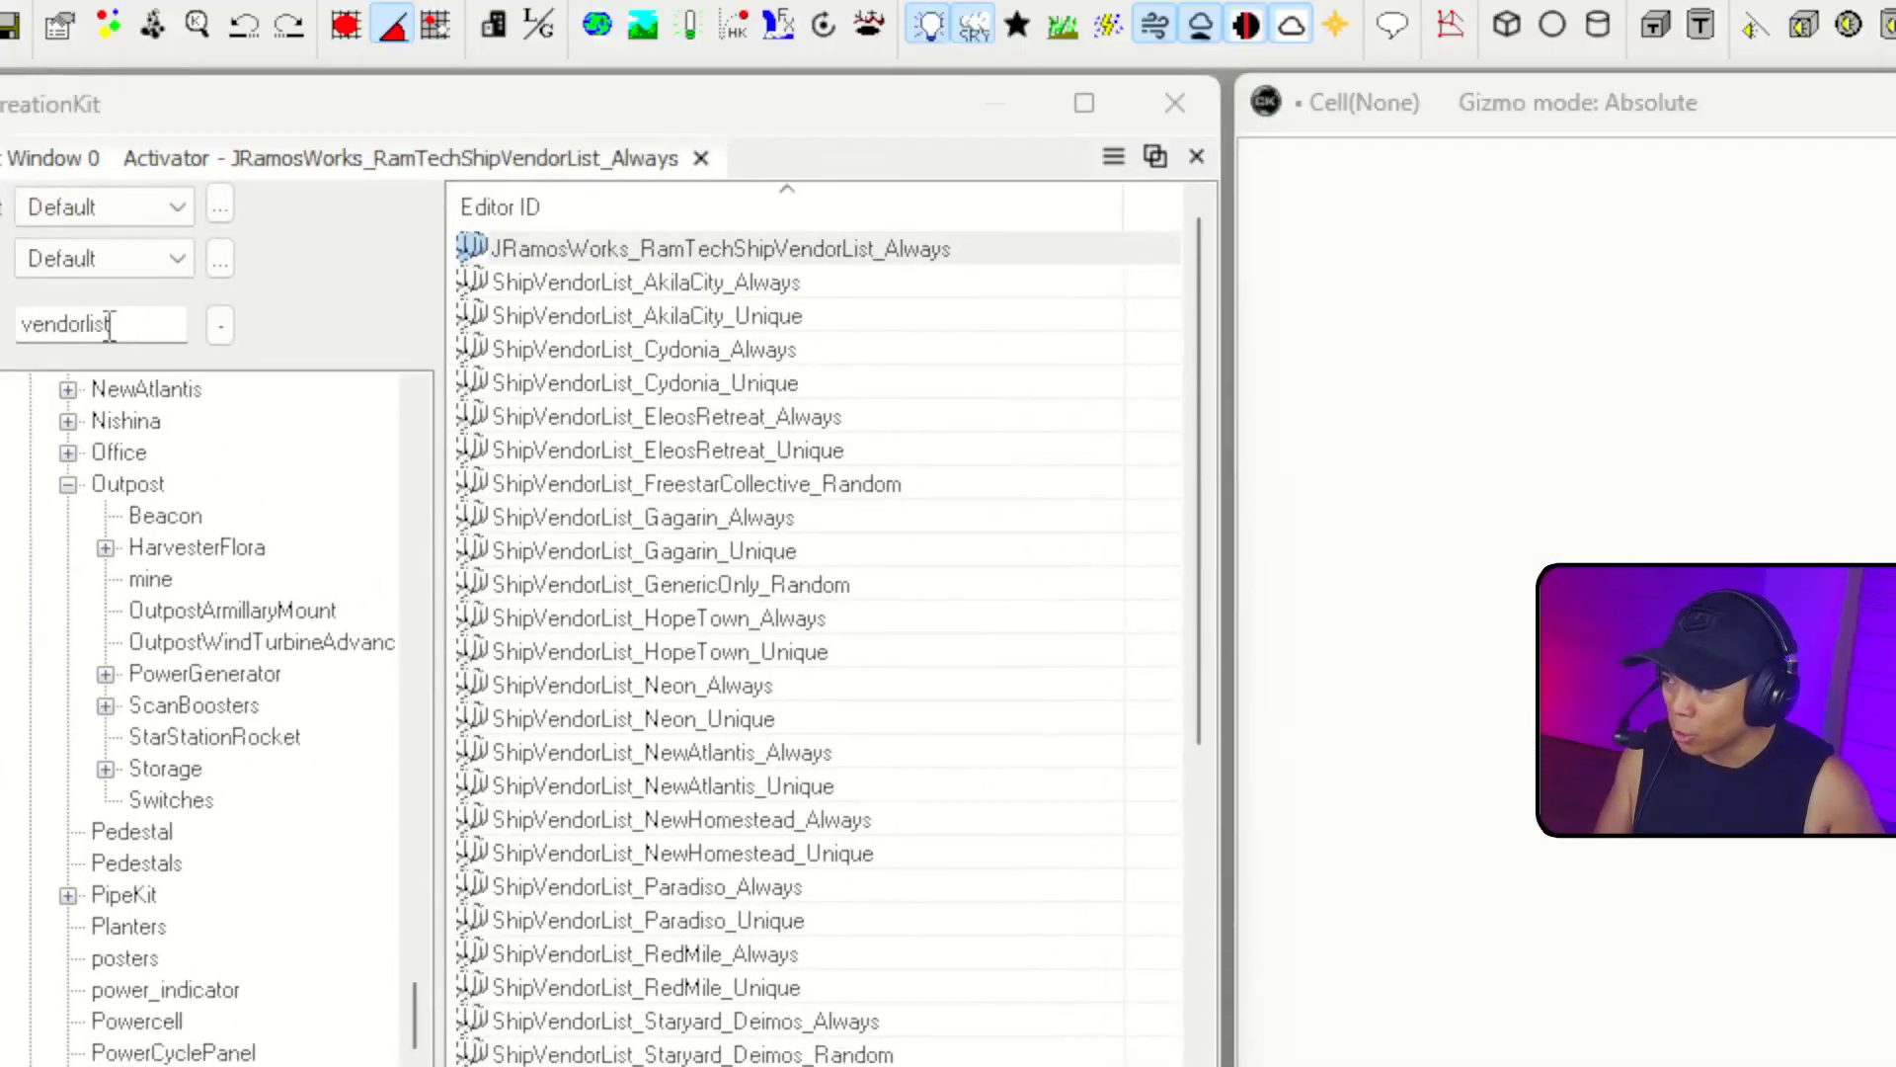
Filter the objects by jramosworks*vendor and change the filter to jramosworks*ship to list the RamTech ship forms.
{"action": "double_click", "coordinate": [188, 432]}
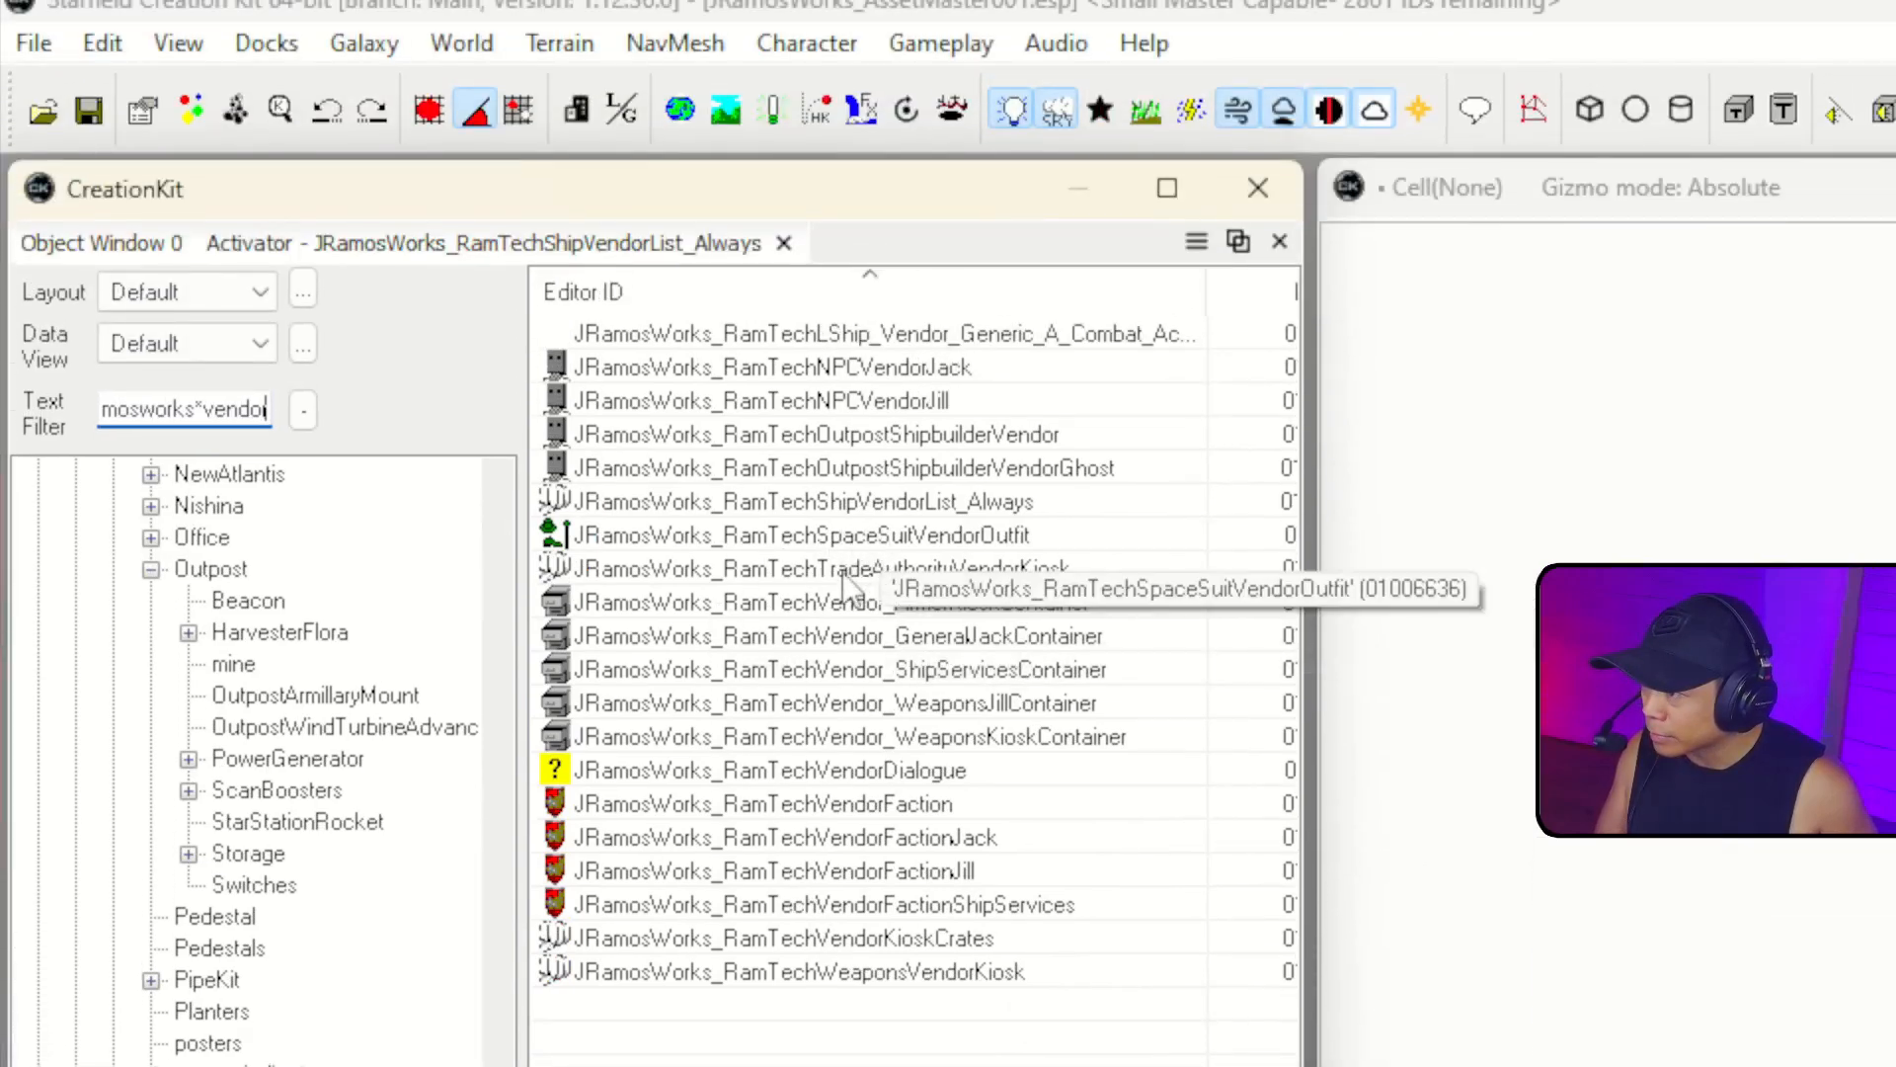
{"action": "left_click", "coordinate": [848, 571]}
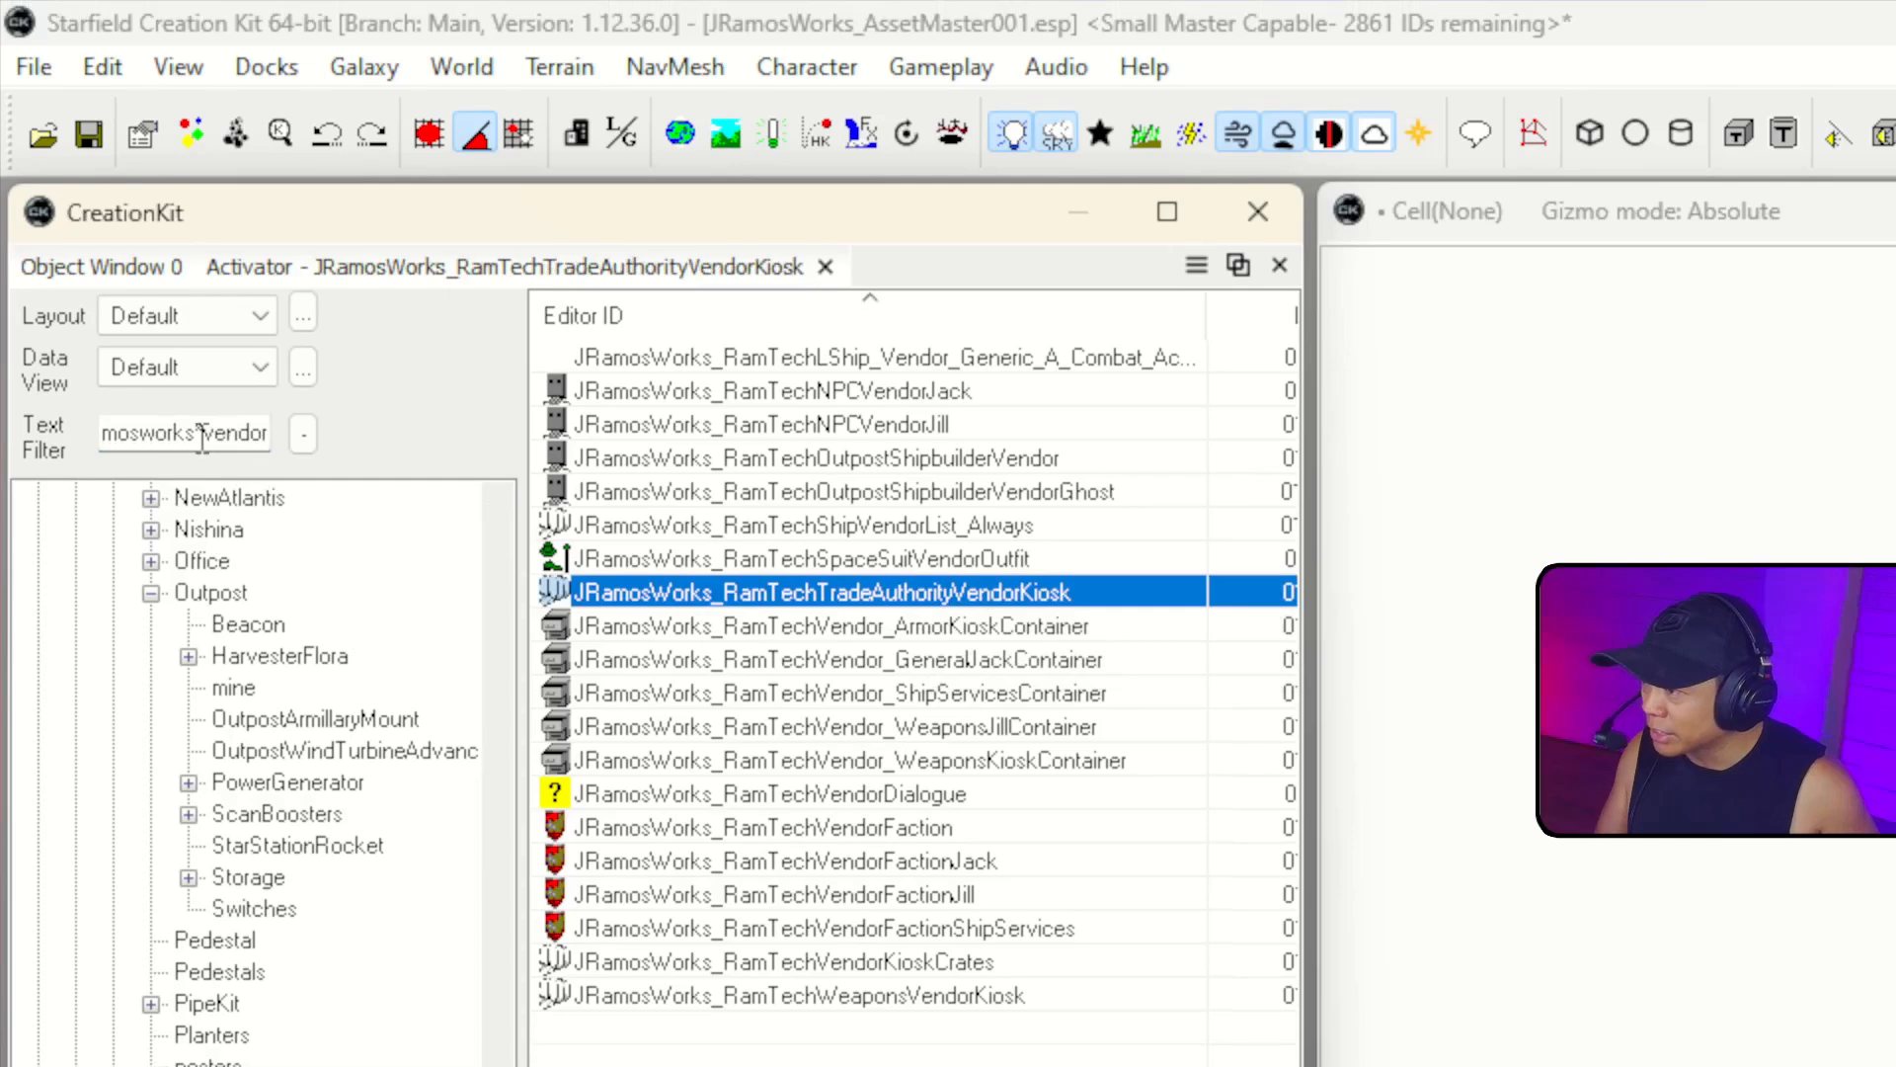
{"action": "double_click", "coordinate": [202, 434]}
{"action": "type", "text": "ship"}
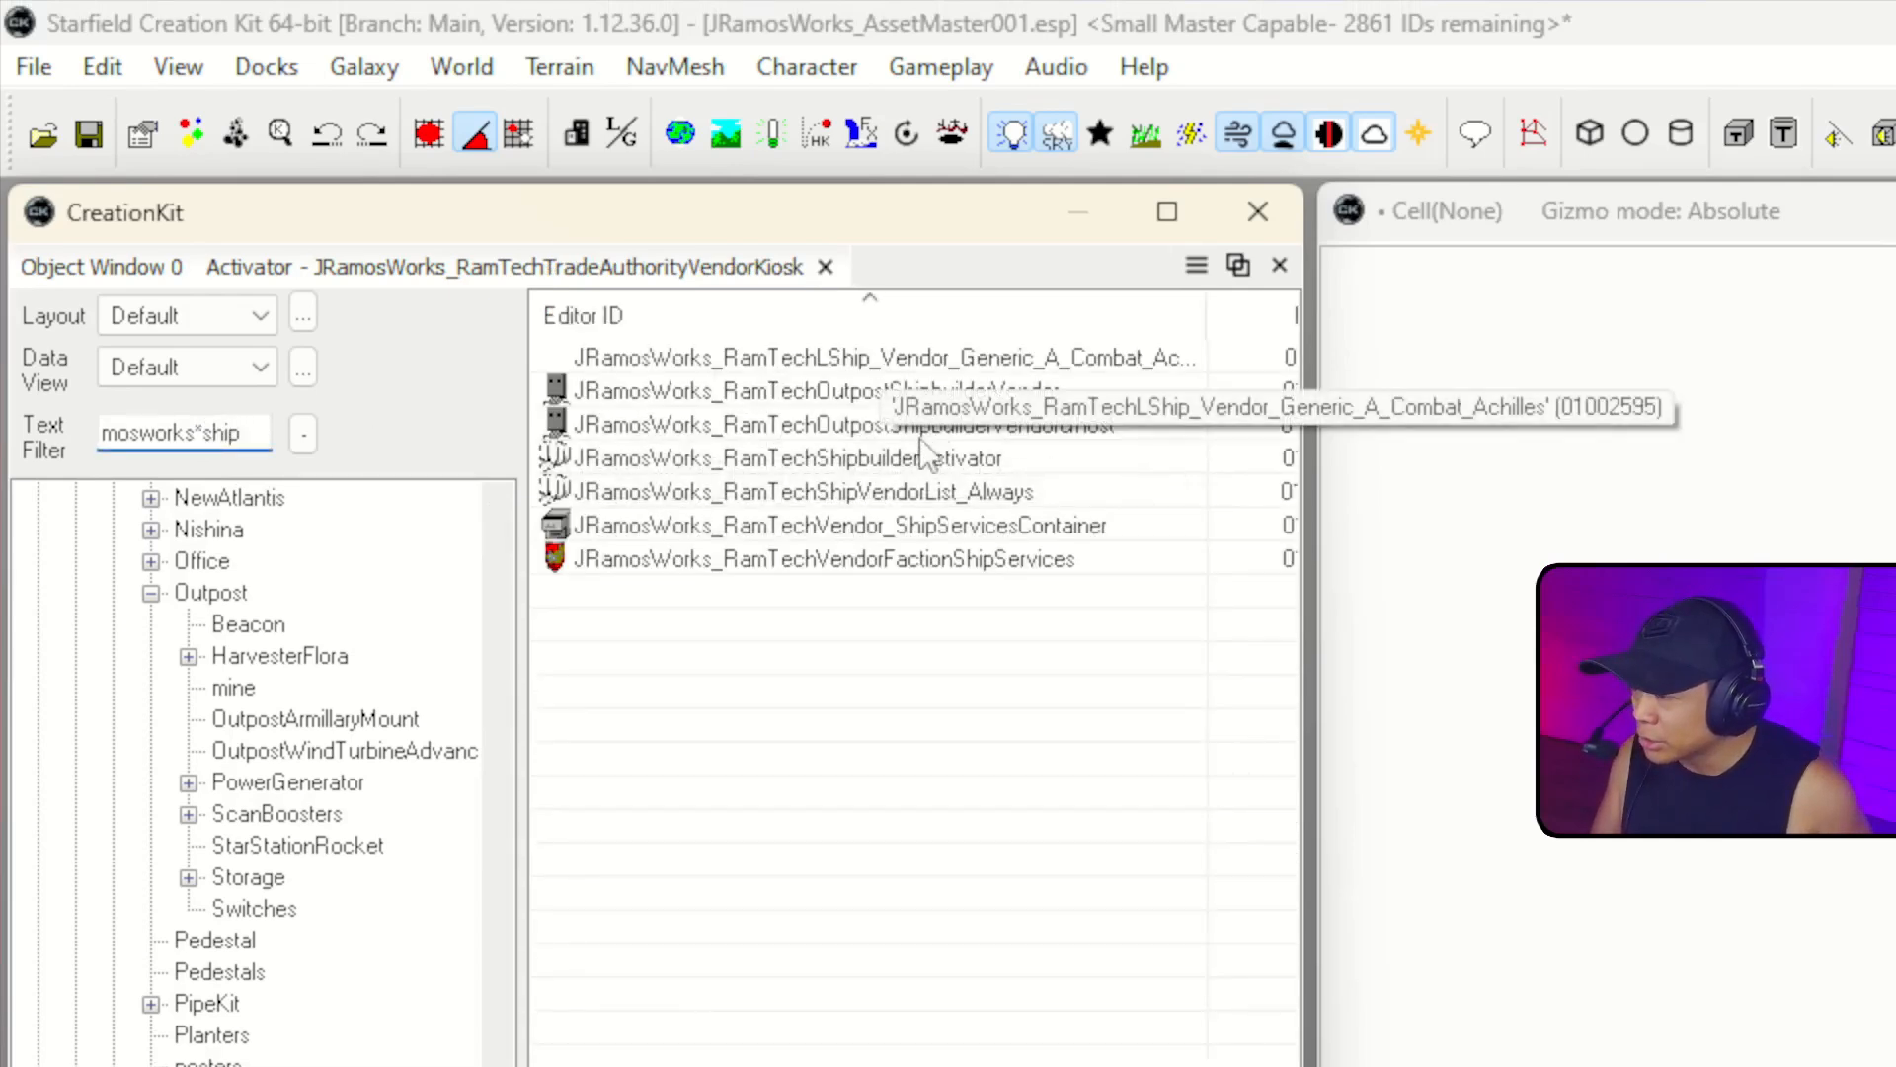
Inspect the JRamosWorks_RamTechShipbuilderActivator settings and close the activator without changes.
{"action": "left_click", "coordinate": [916, 459]}
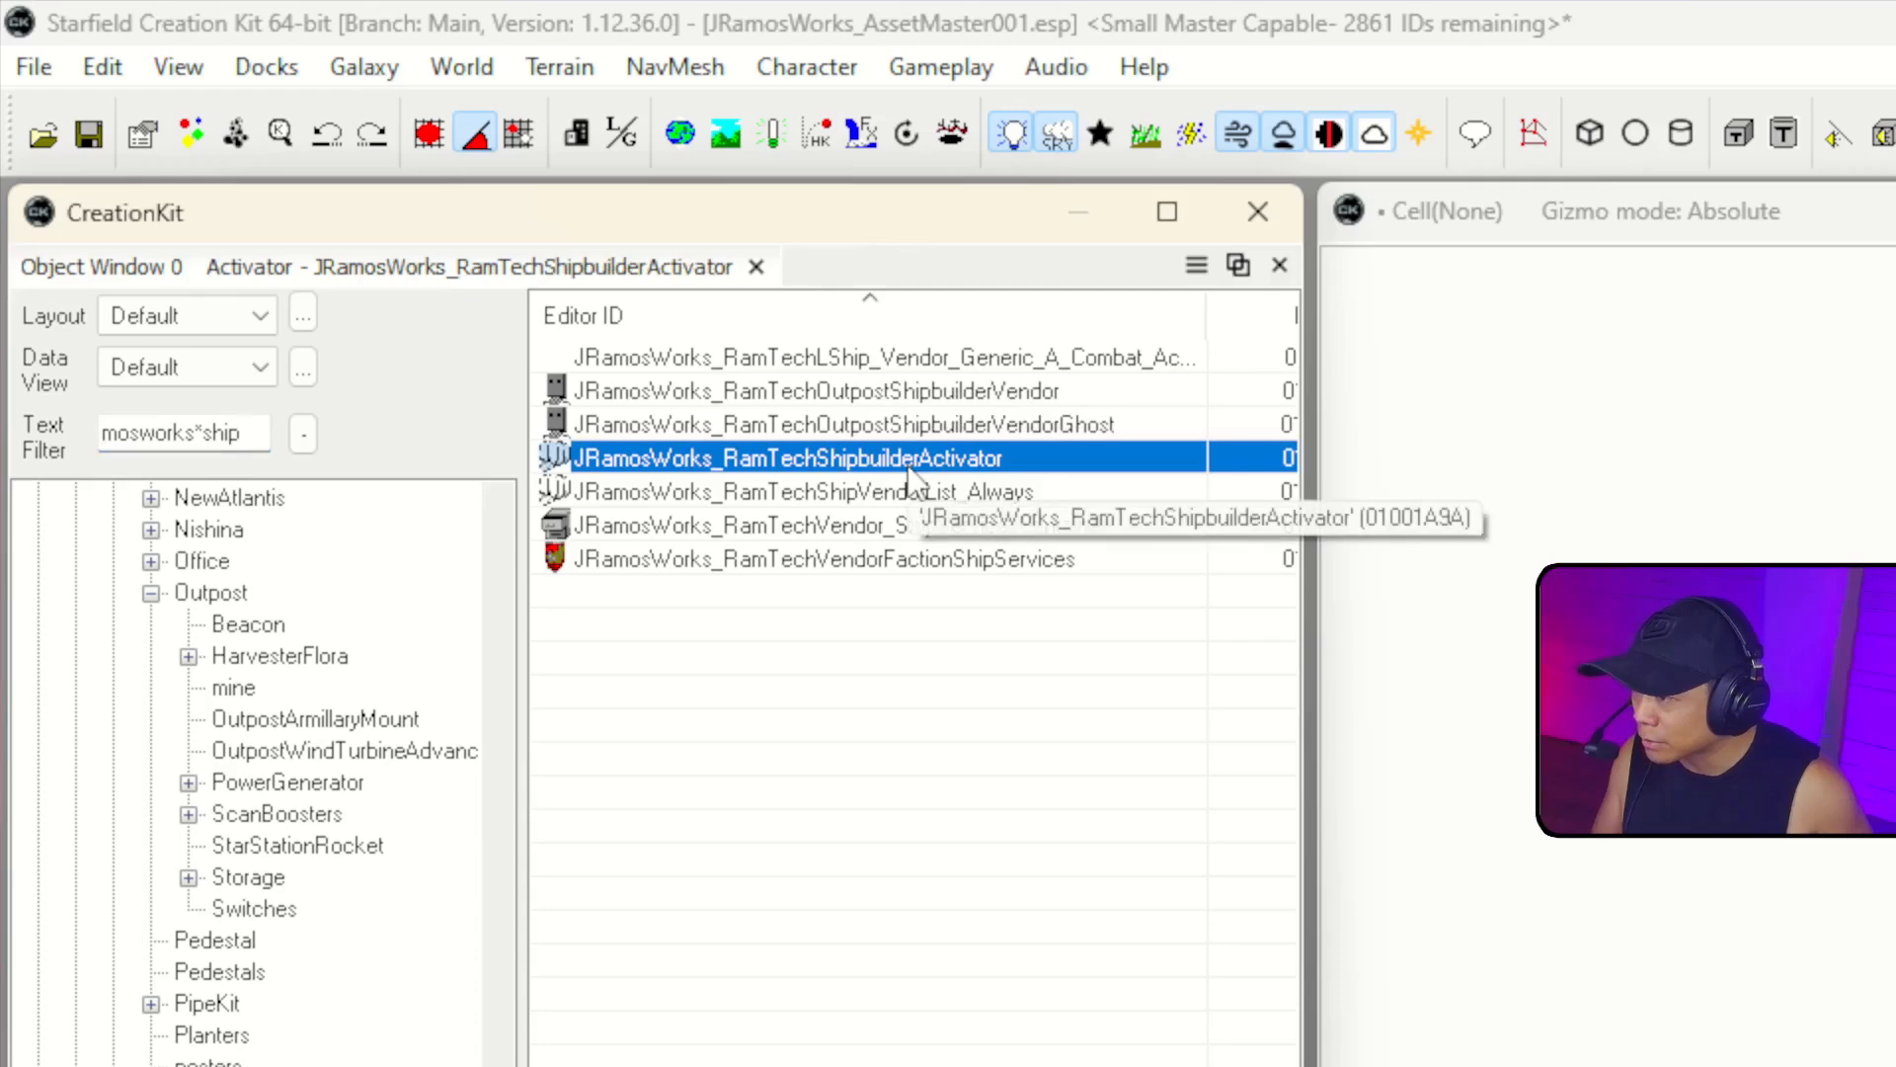
{"action": "double_click", "coordinate": [873, 467]}
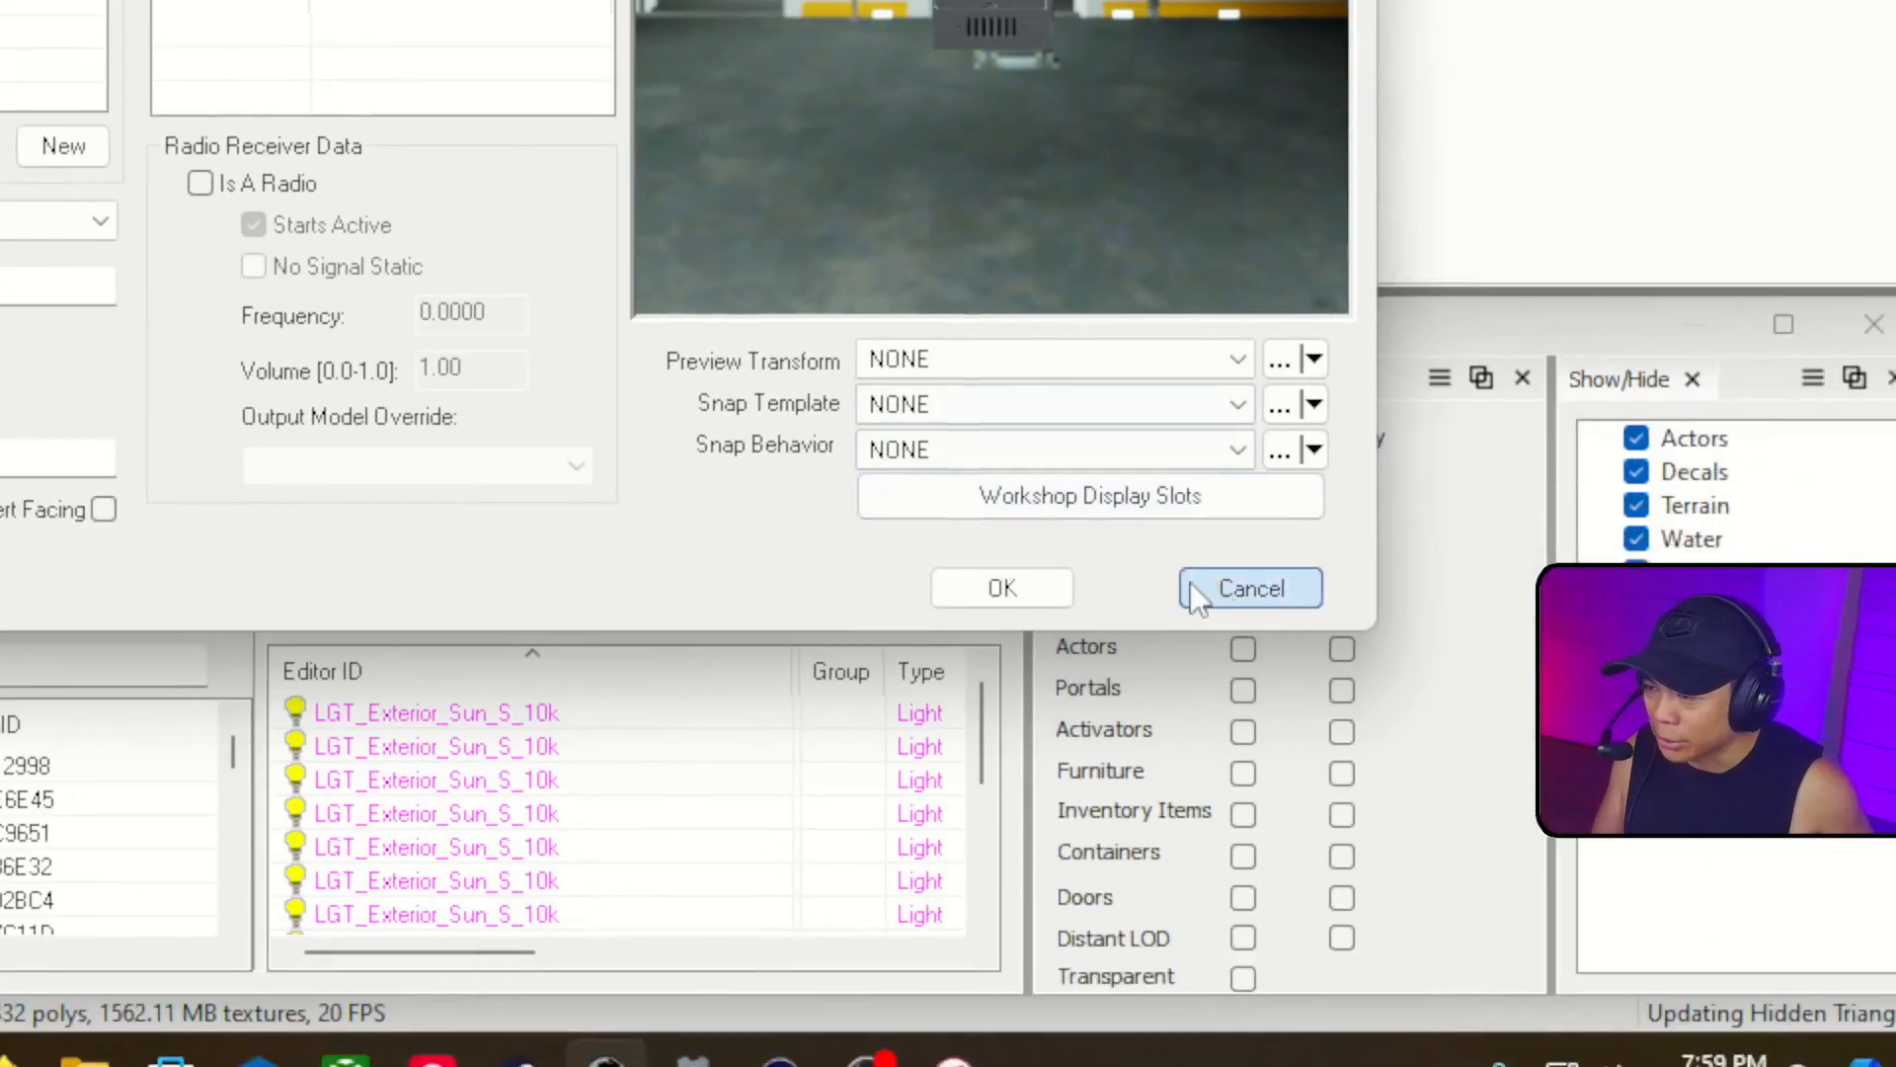
{"action": "left_click", "coordinate": [1605, 987]}
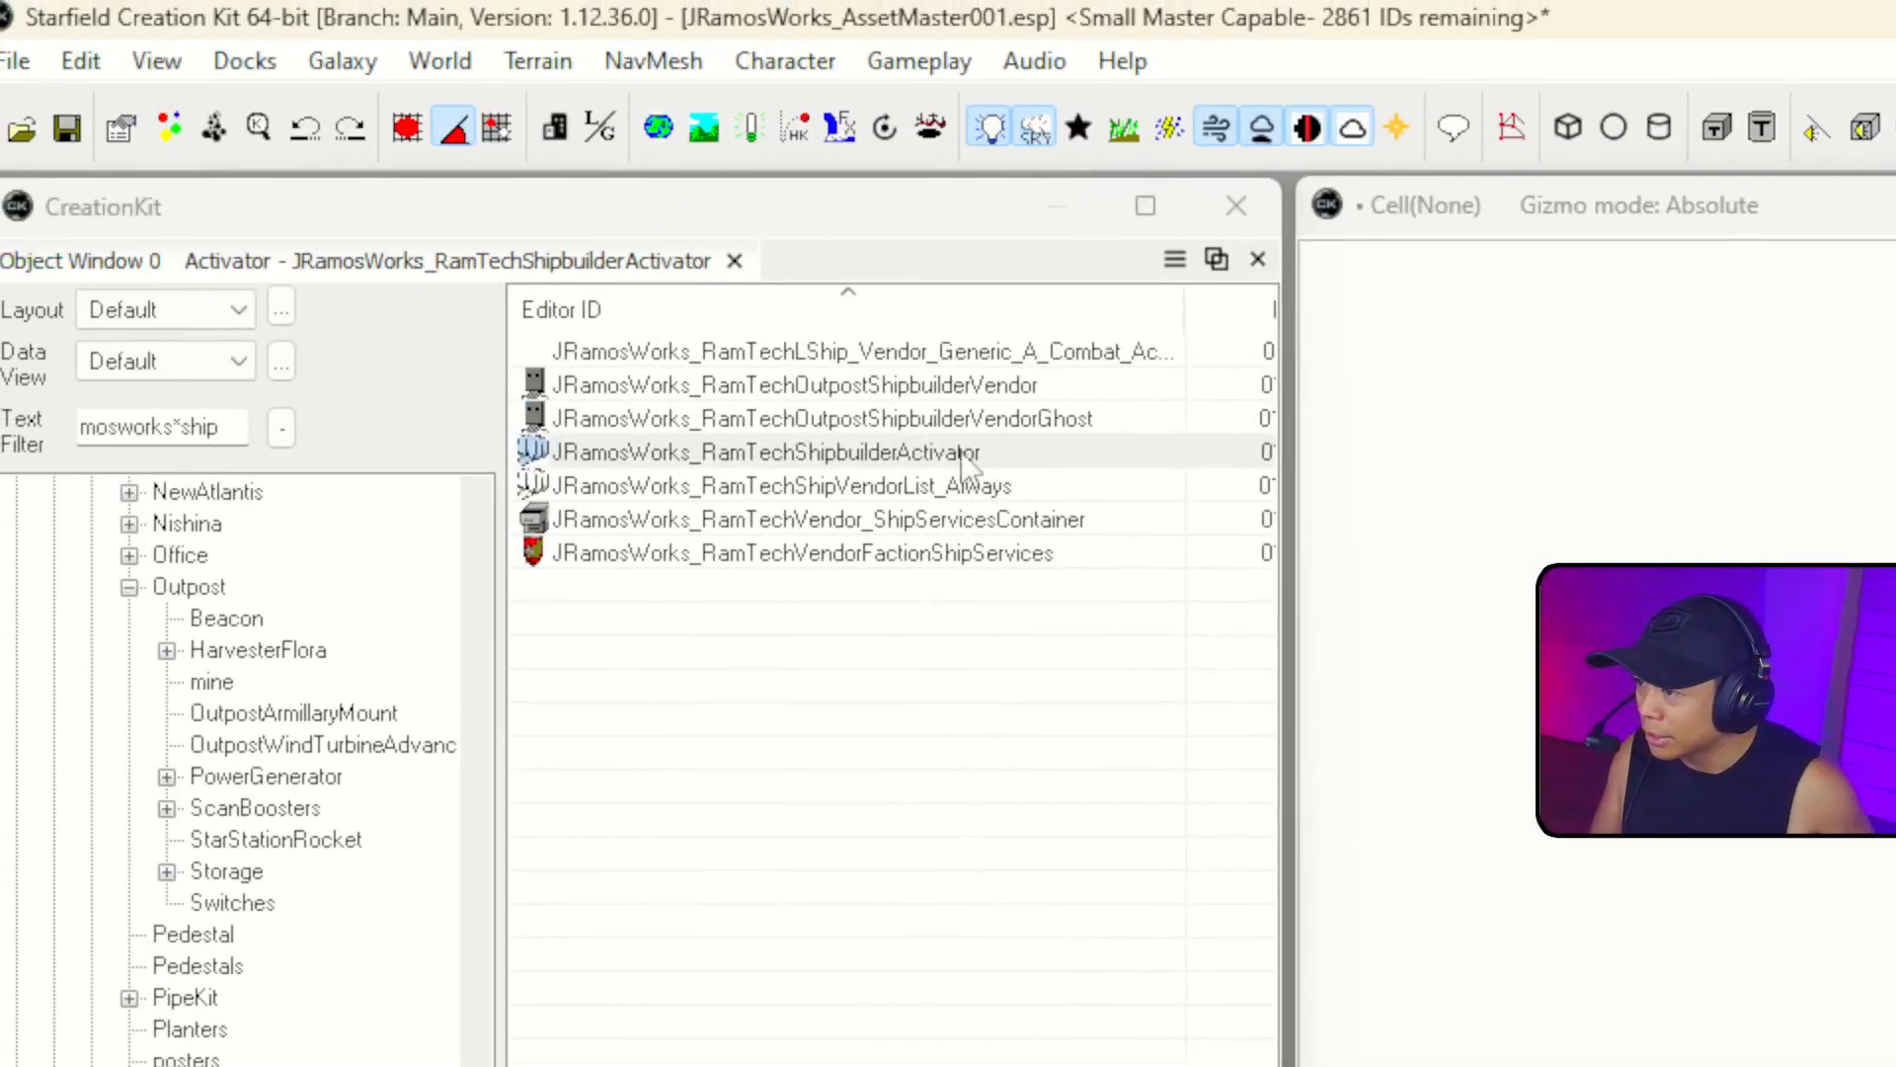
Open the JRamosWorks_RamTechOutpostShipbuilderVendorGhost actor and the properties of its sq_shipservicesactorscript.
{"action": "left_click", "coordinate": [996, 418]}
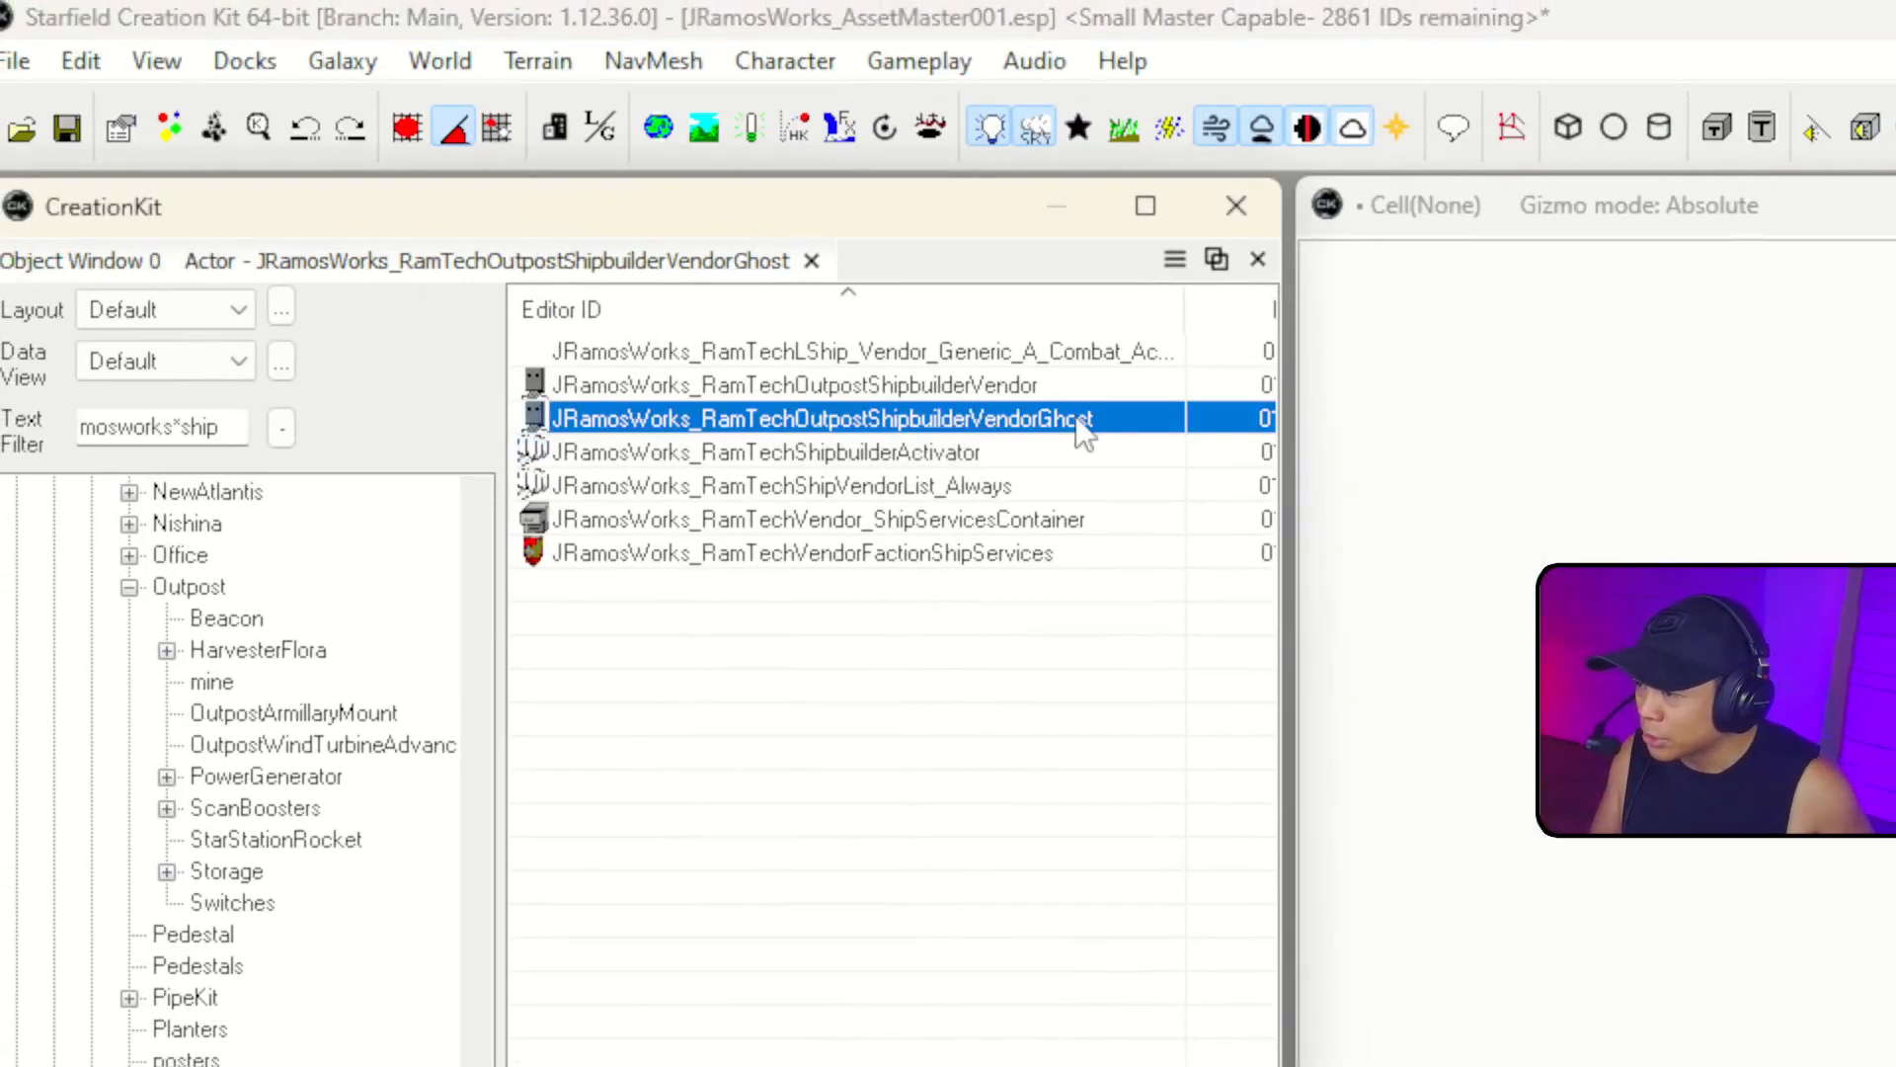
{"action": "key", "text": "Delete"}
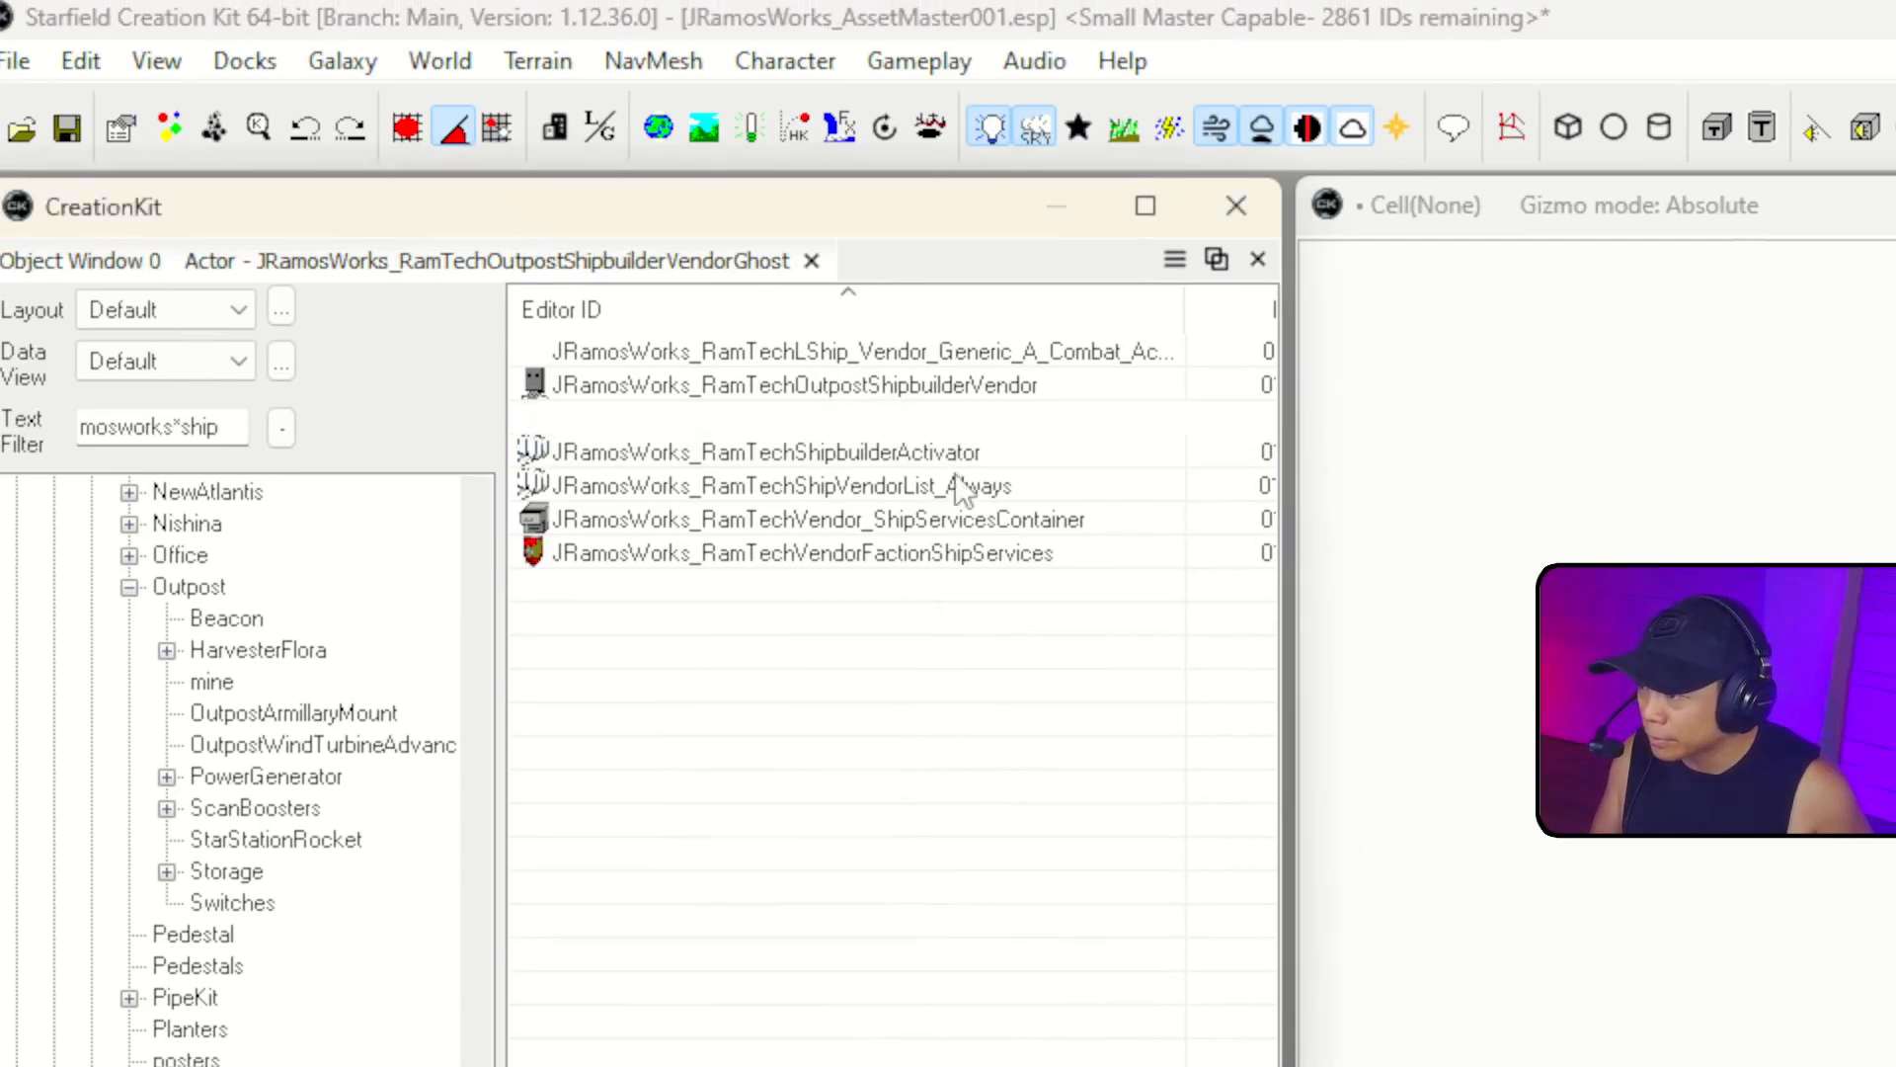
{"action": "double_click", "coordinate": [987, 418]}
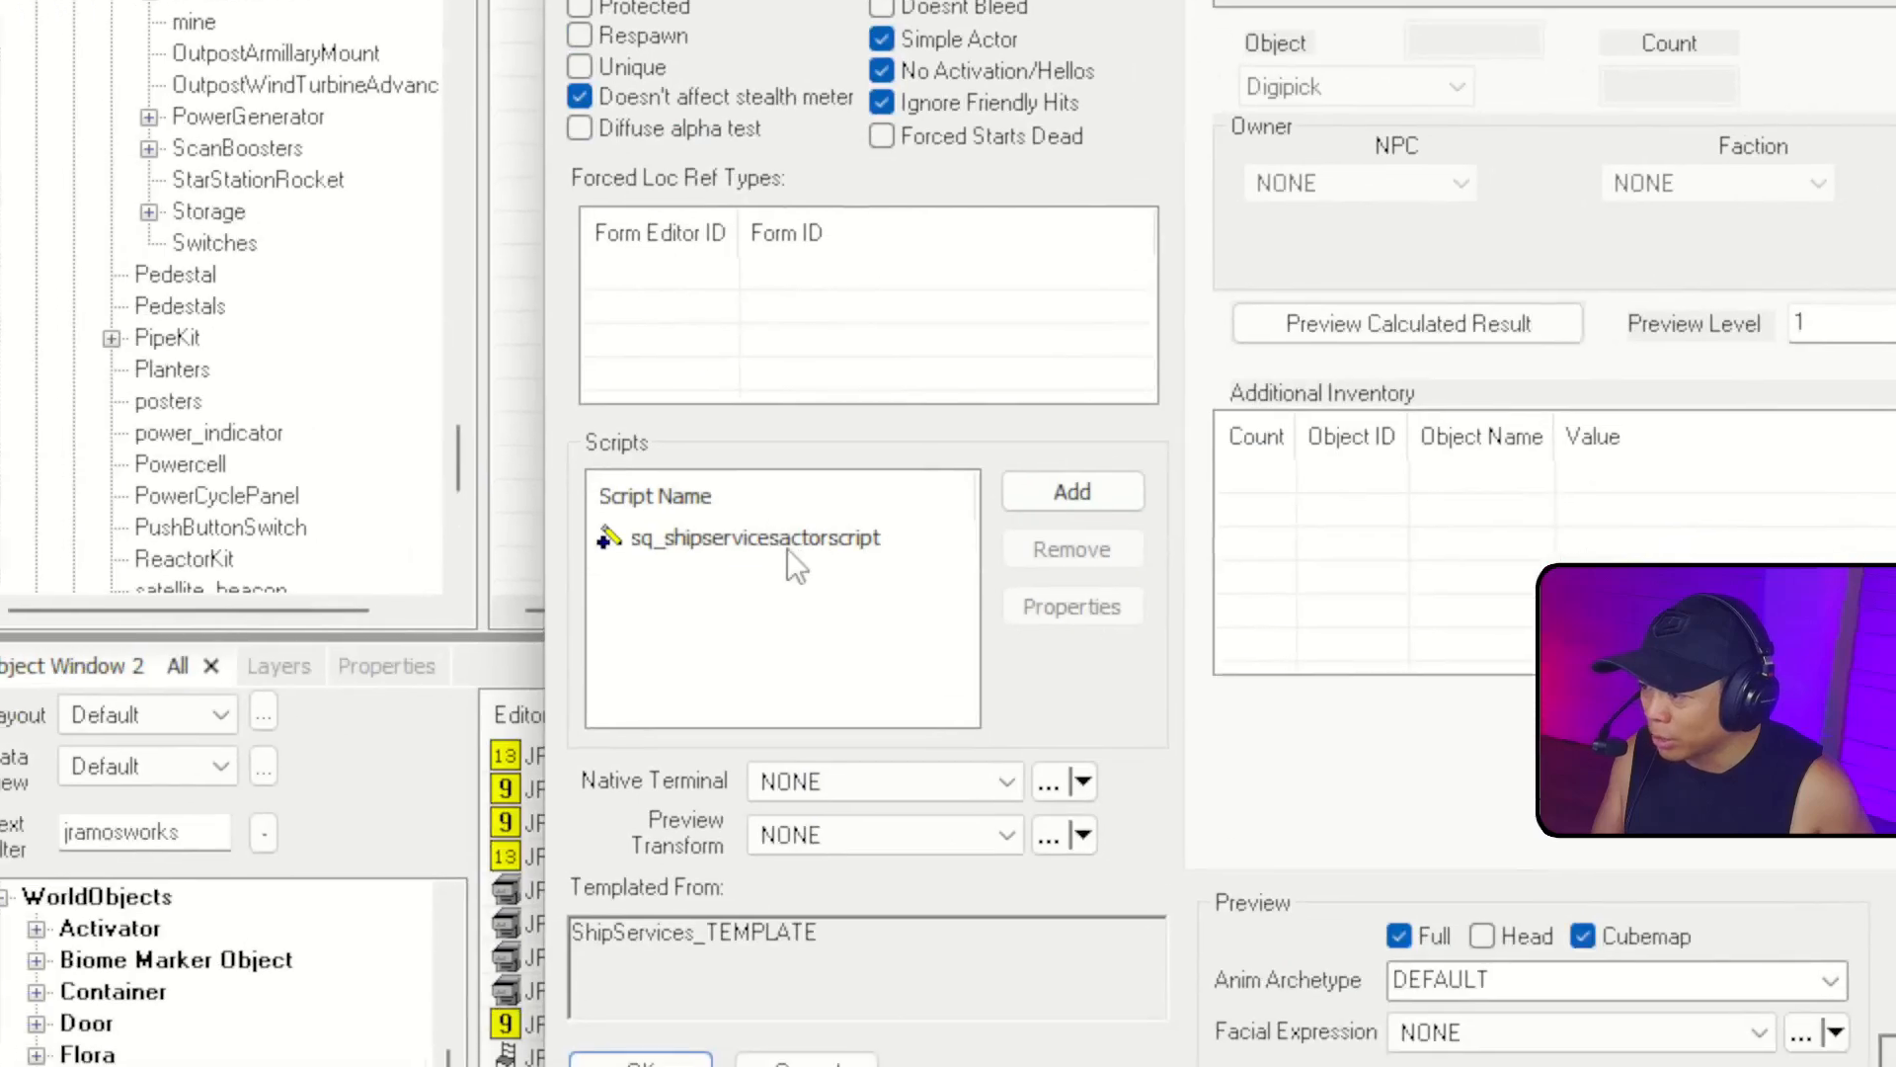
{"action": "left_click", "coordinate": [819, 538]}
{"action": "double_click", "coordinate": [894, 534]}
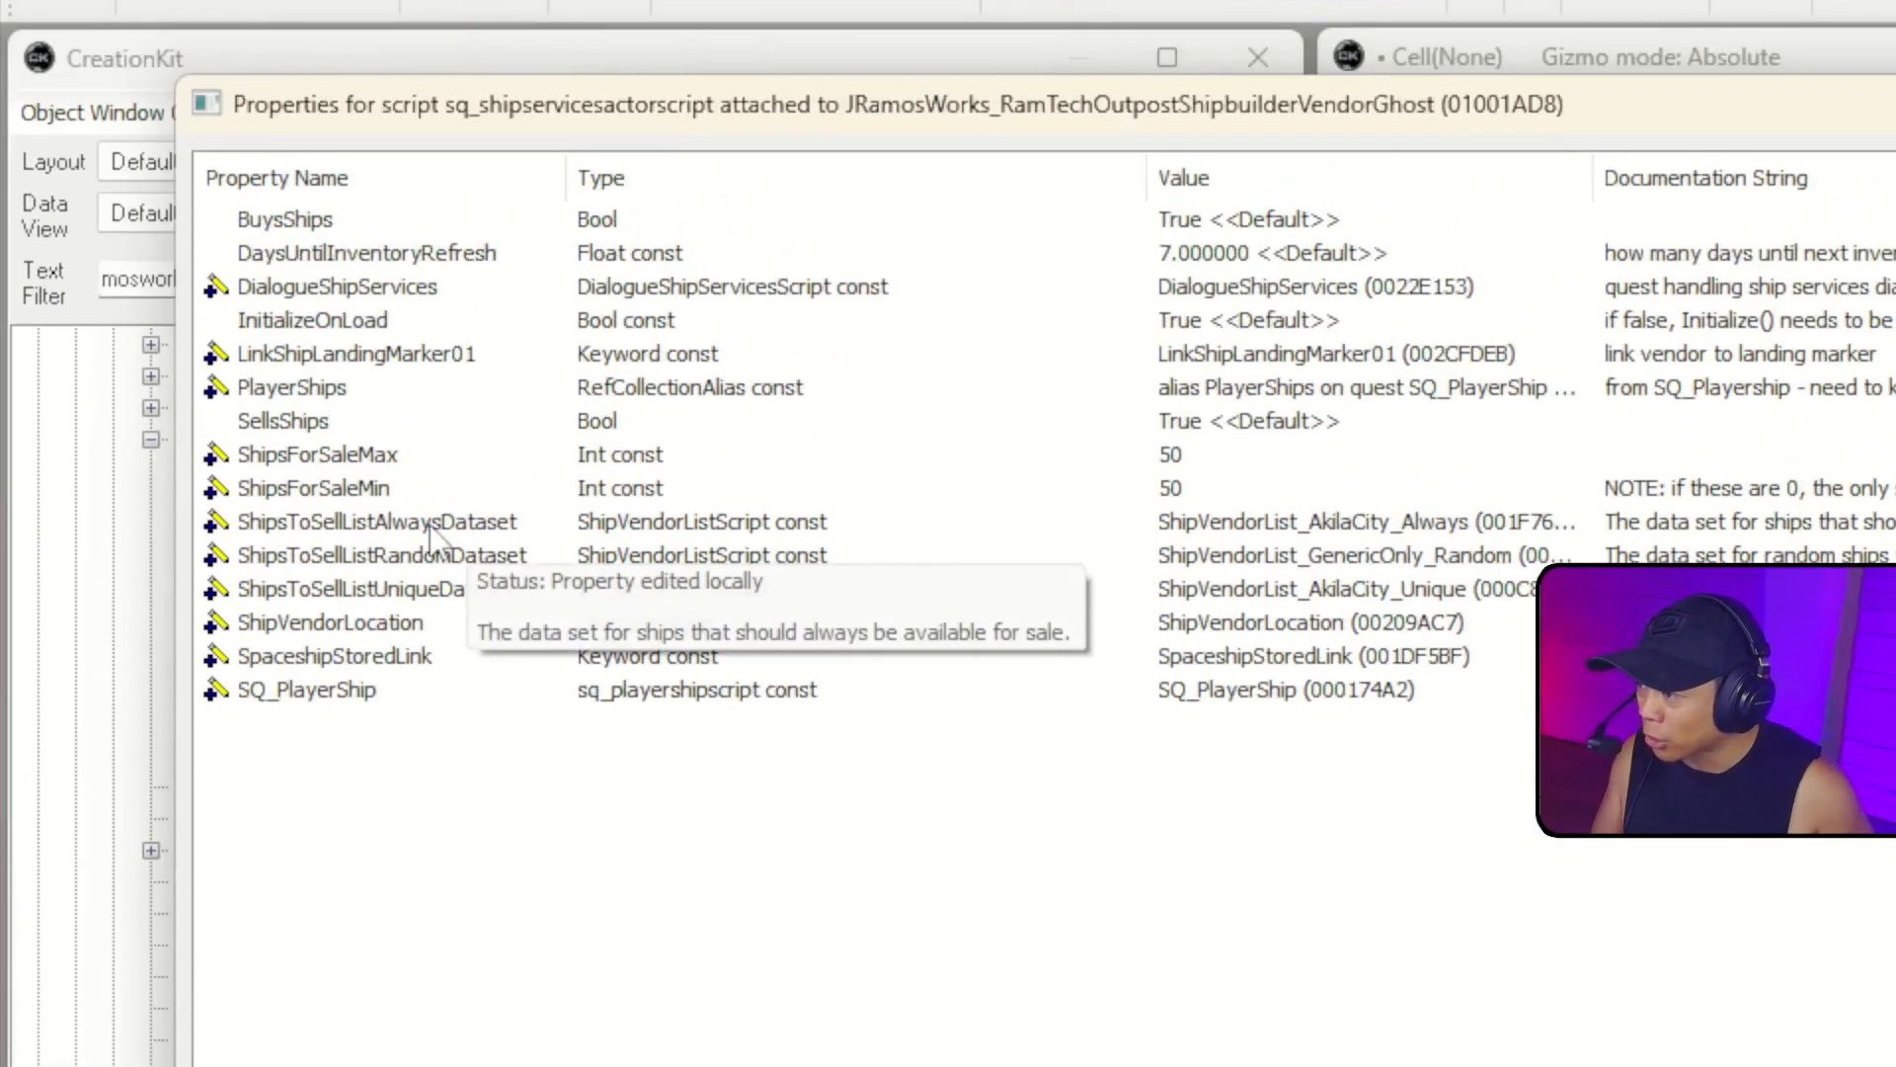
Set ShipsToSellListAlwaysDataset to JRamosWorks_RamTechShipVendorList_Always, then save the script properties and the ghost vendor actor.
{"action": "left_click", "coordinate": [1278, 525]}
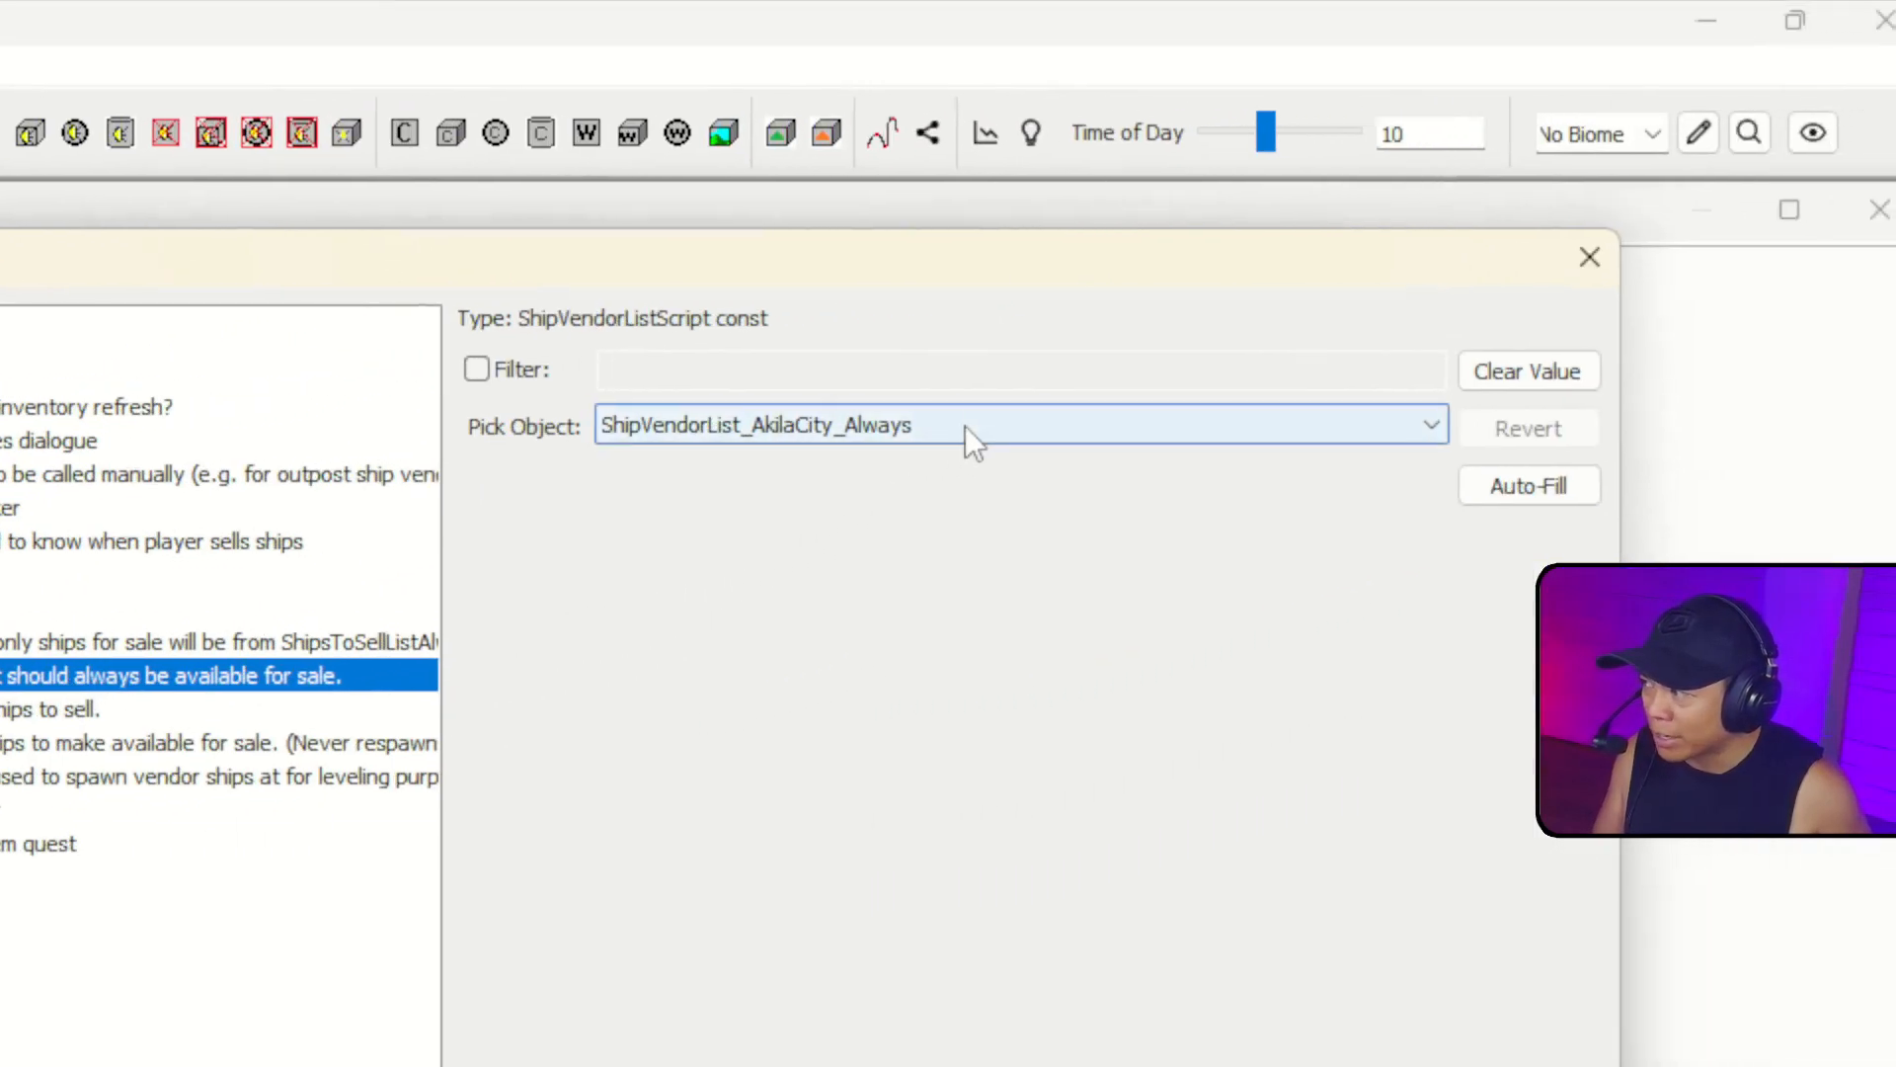
{"action": "left_click", "coordinate": [980, 425]}
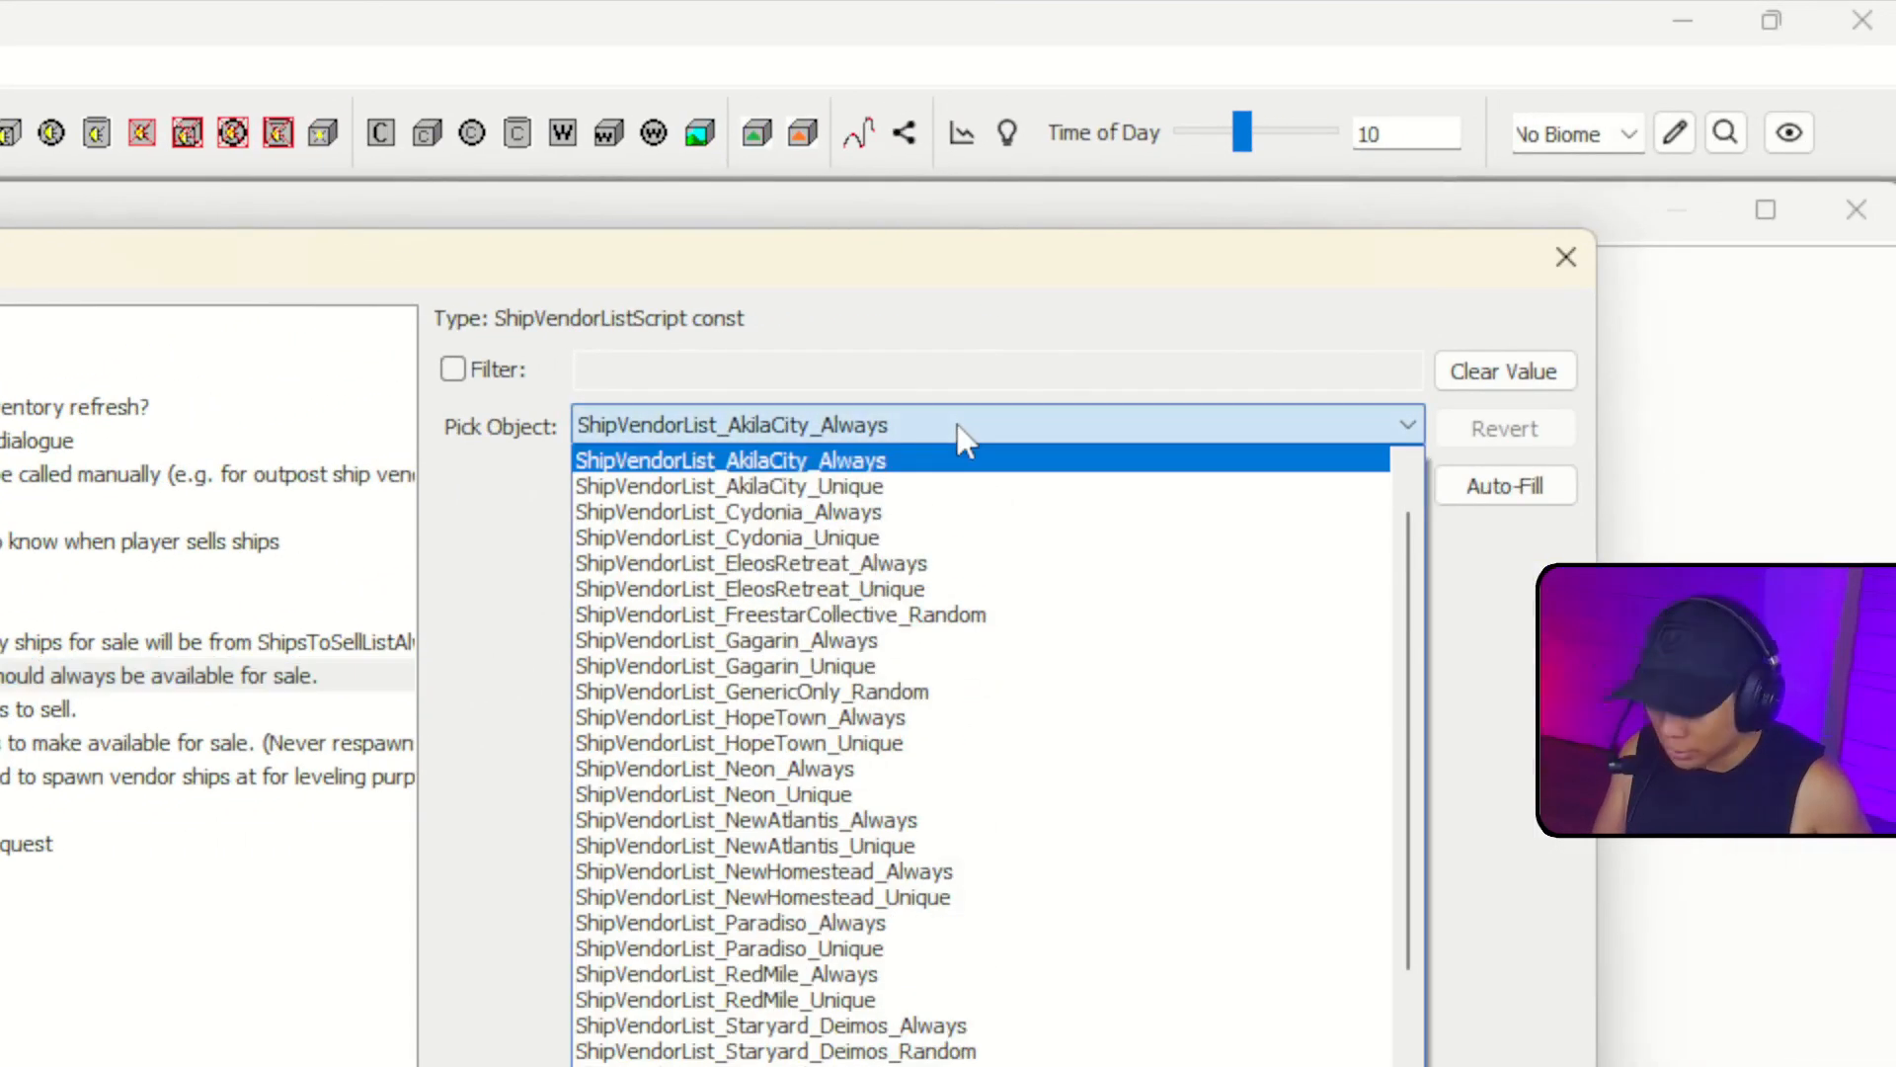
{"action": "scroll", "coordinate": [957, 430], "scroll_direction": "up", "scroll_amount": 1}
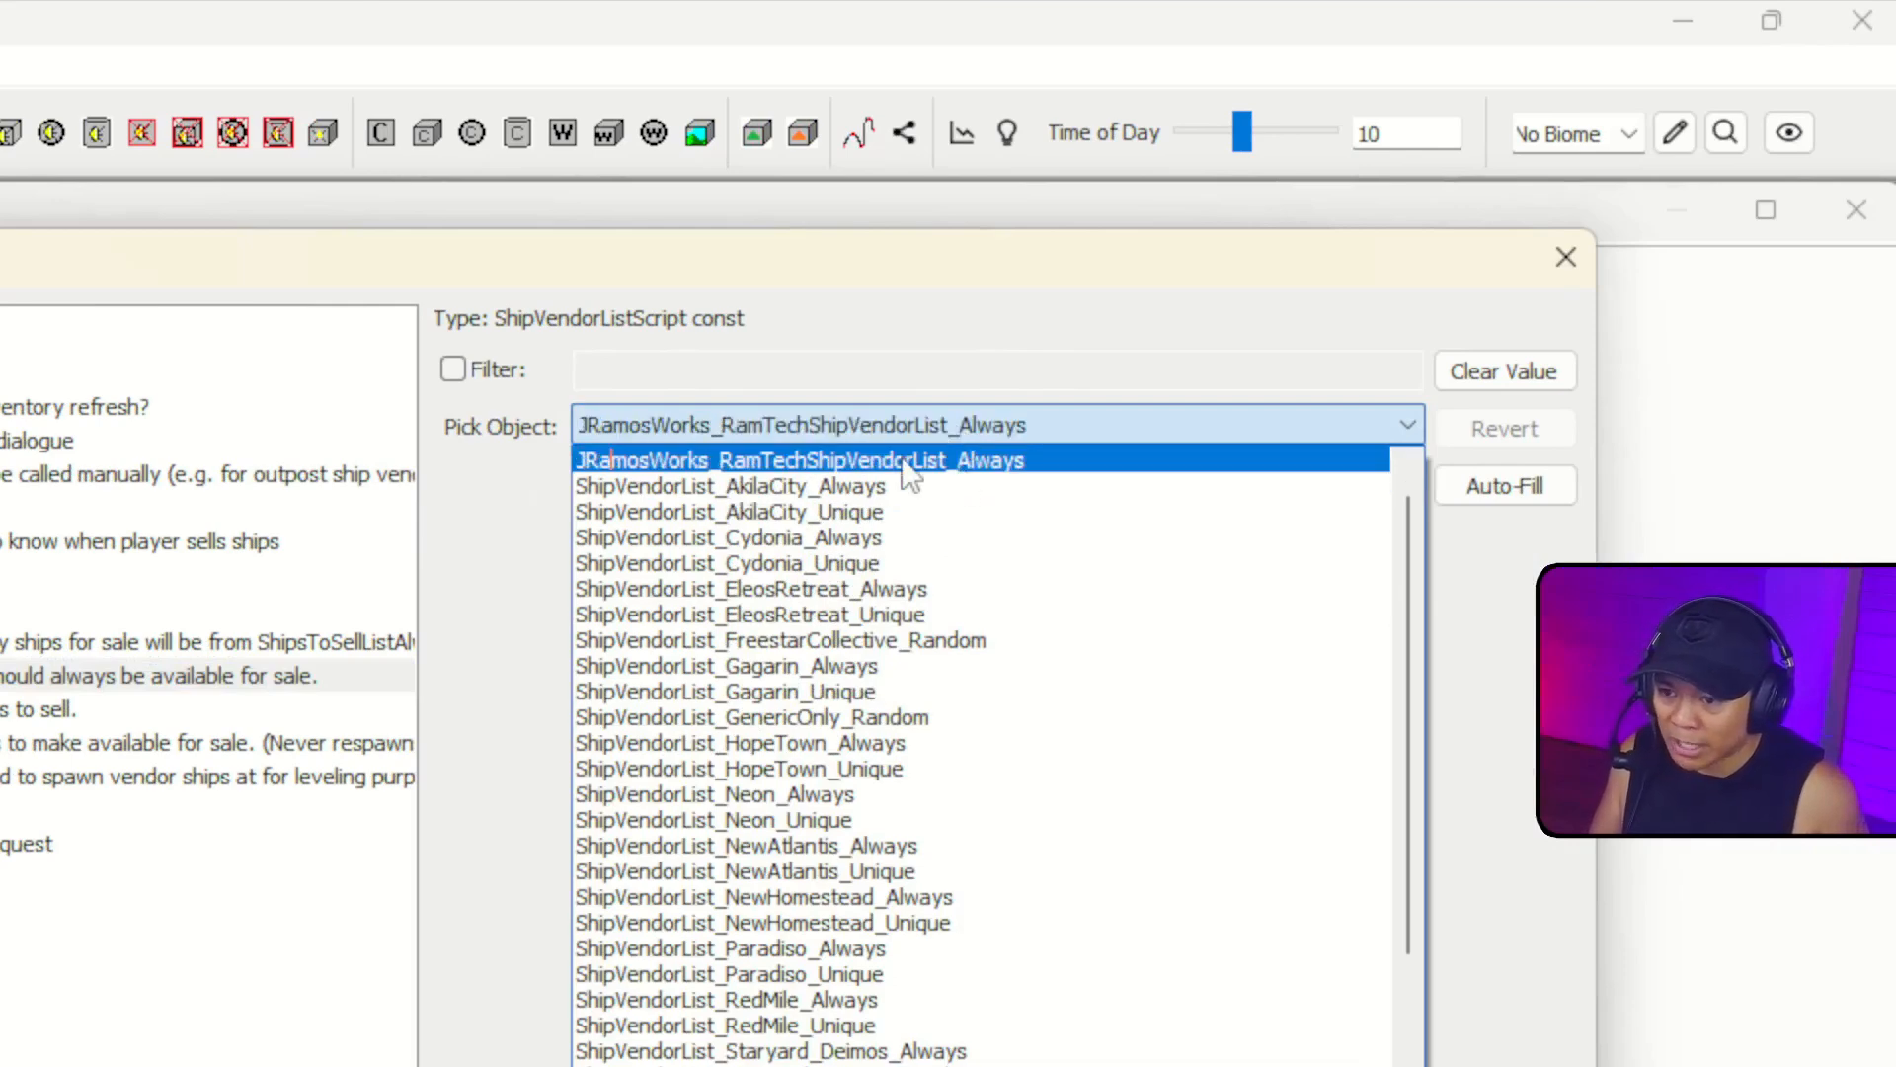
{"action": "left_click", "coordinate": [997, 463]}
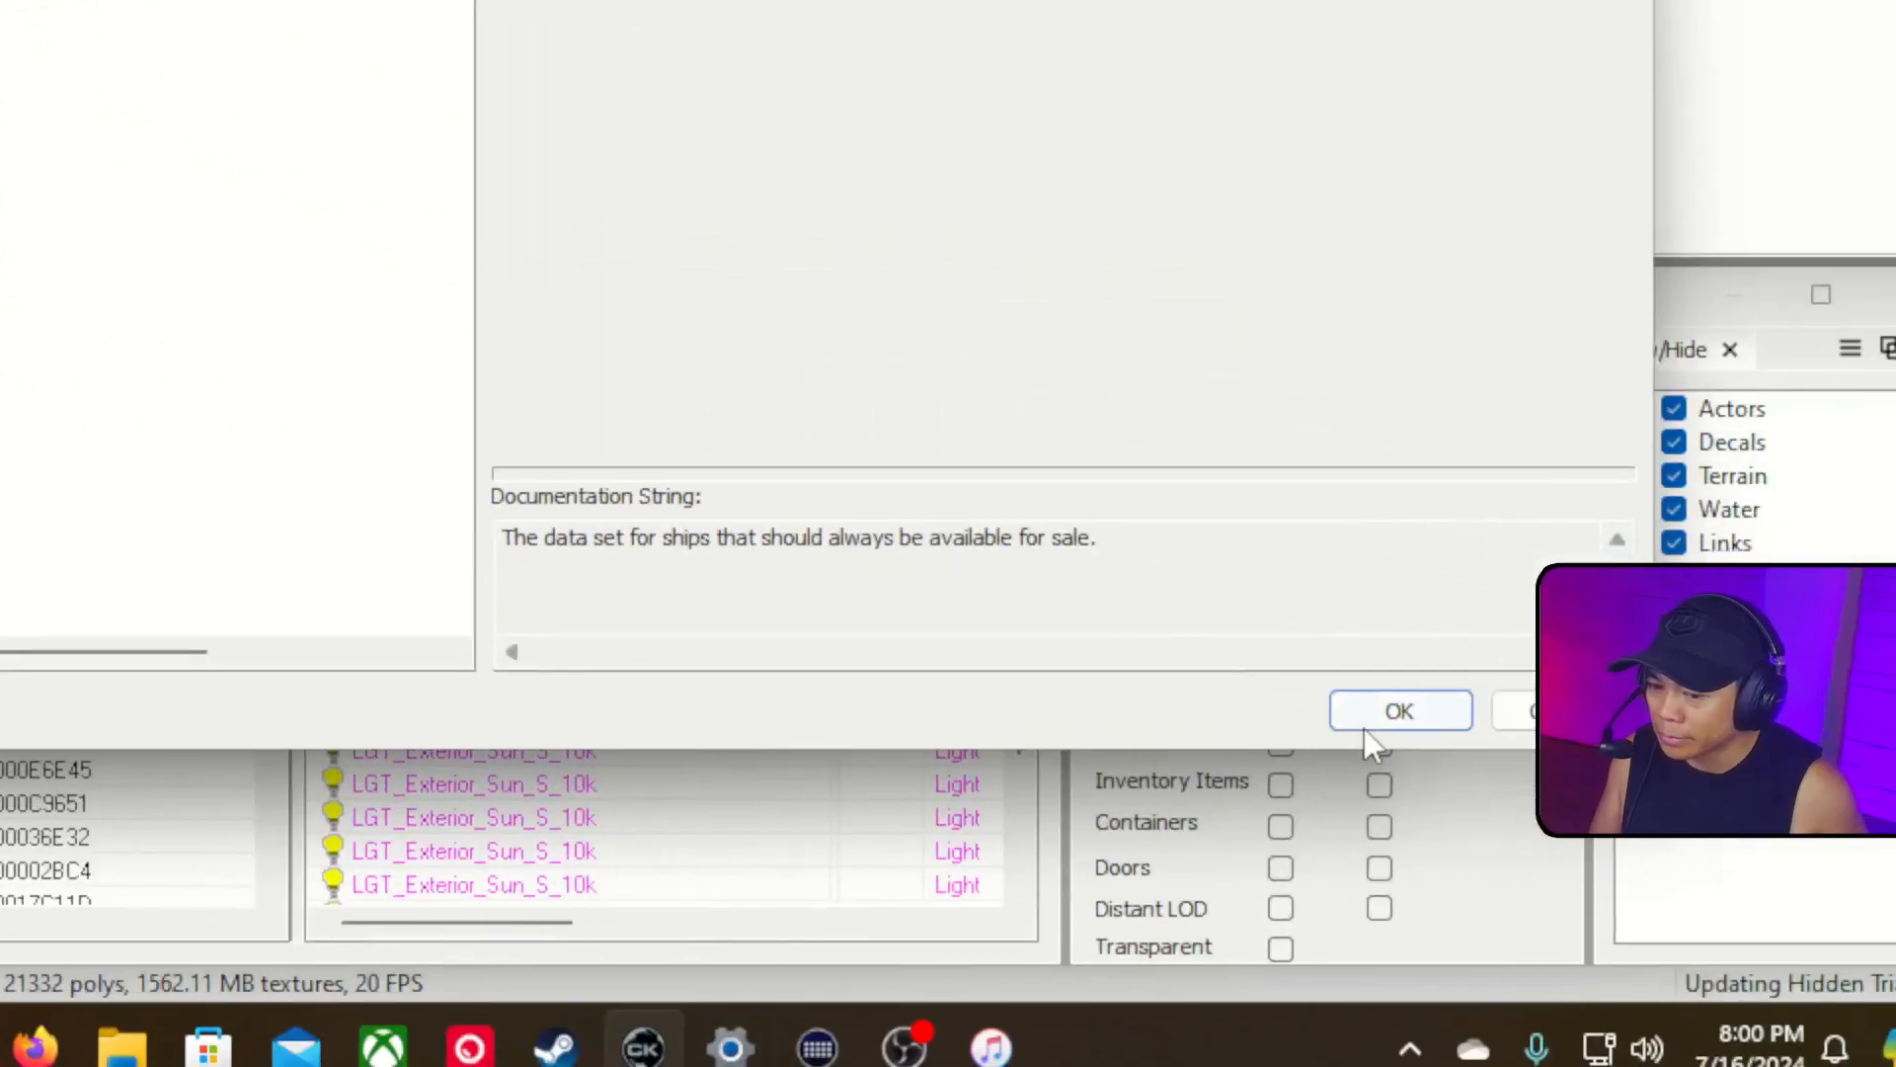
{"action": "left_click", "coordinate": [1369, 723]}
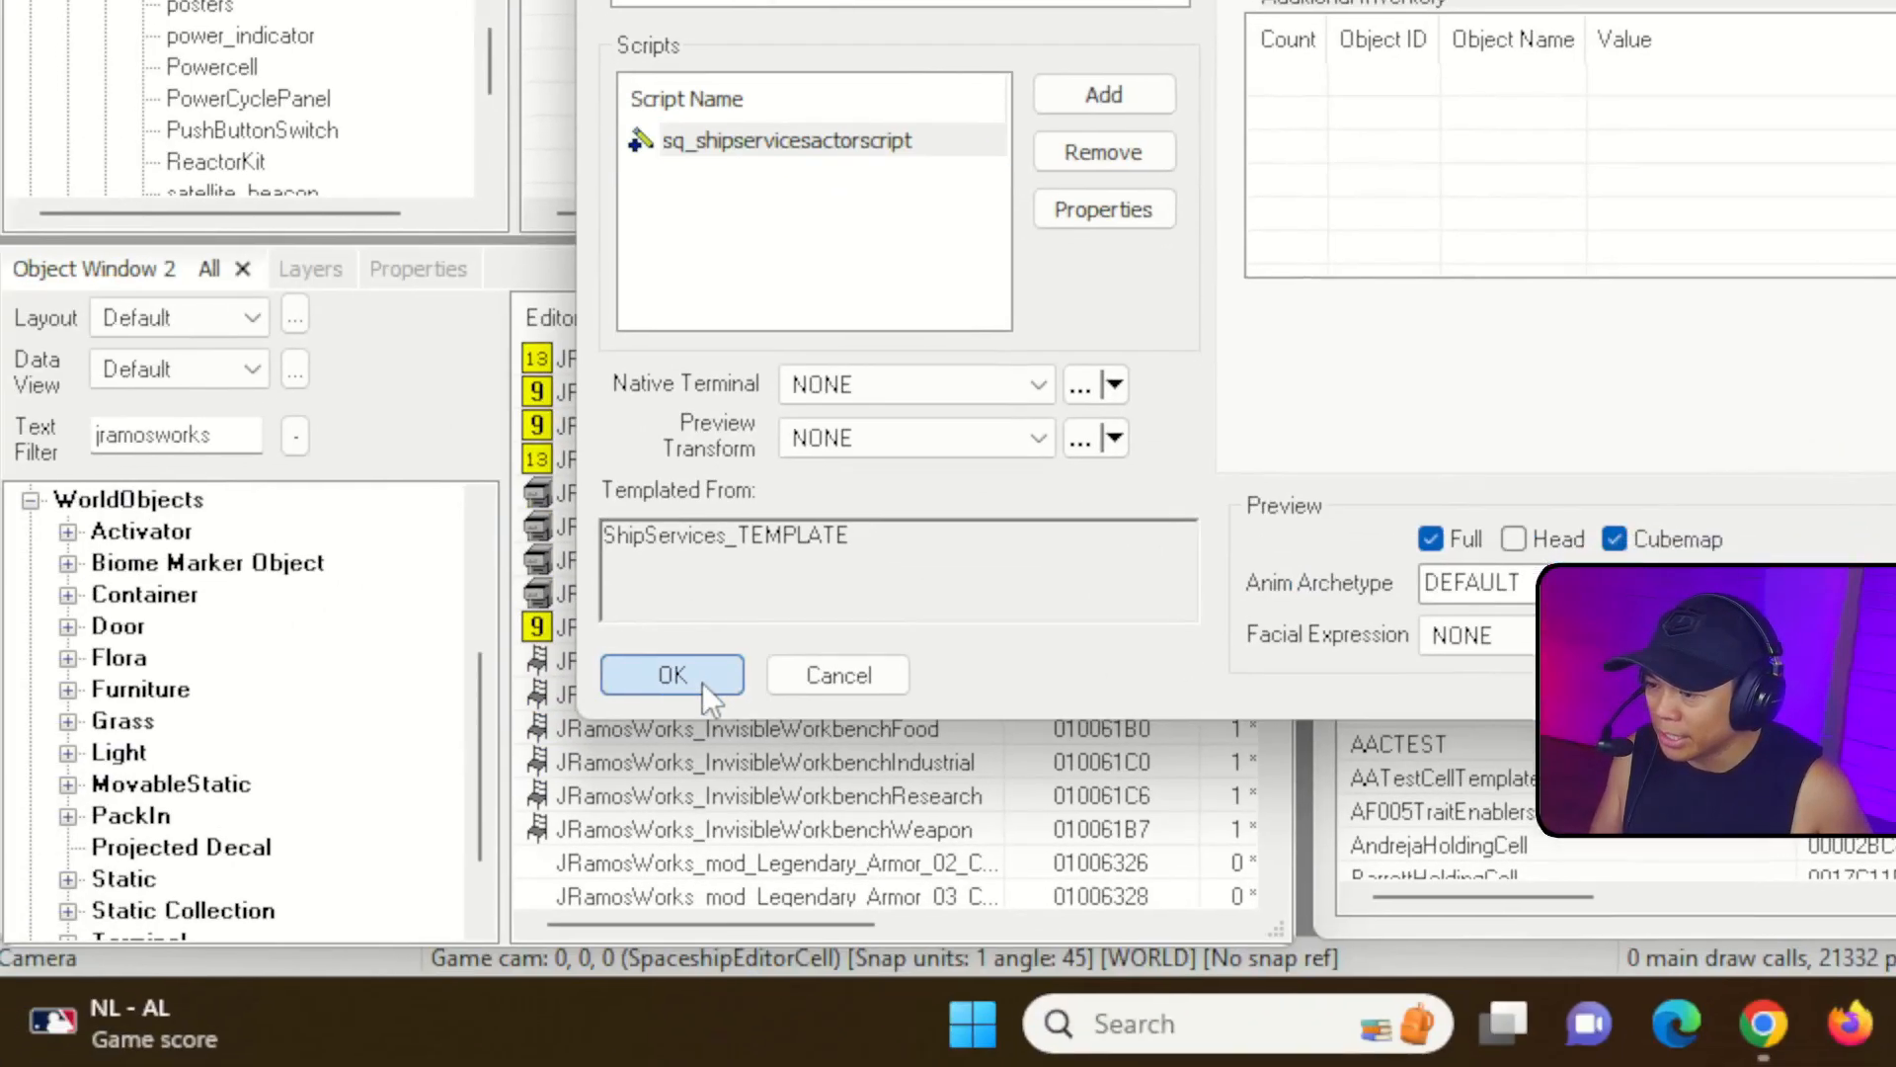
{"action": "left_click", "coordinate": [669, 673]}
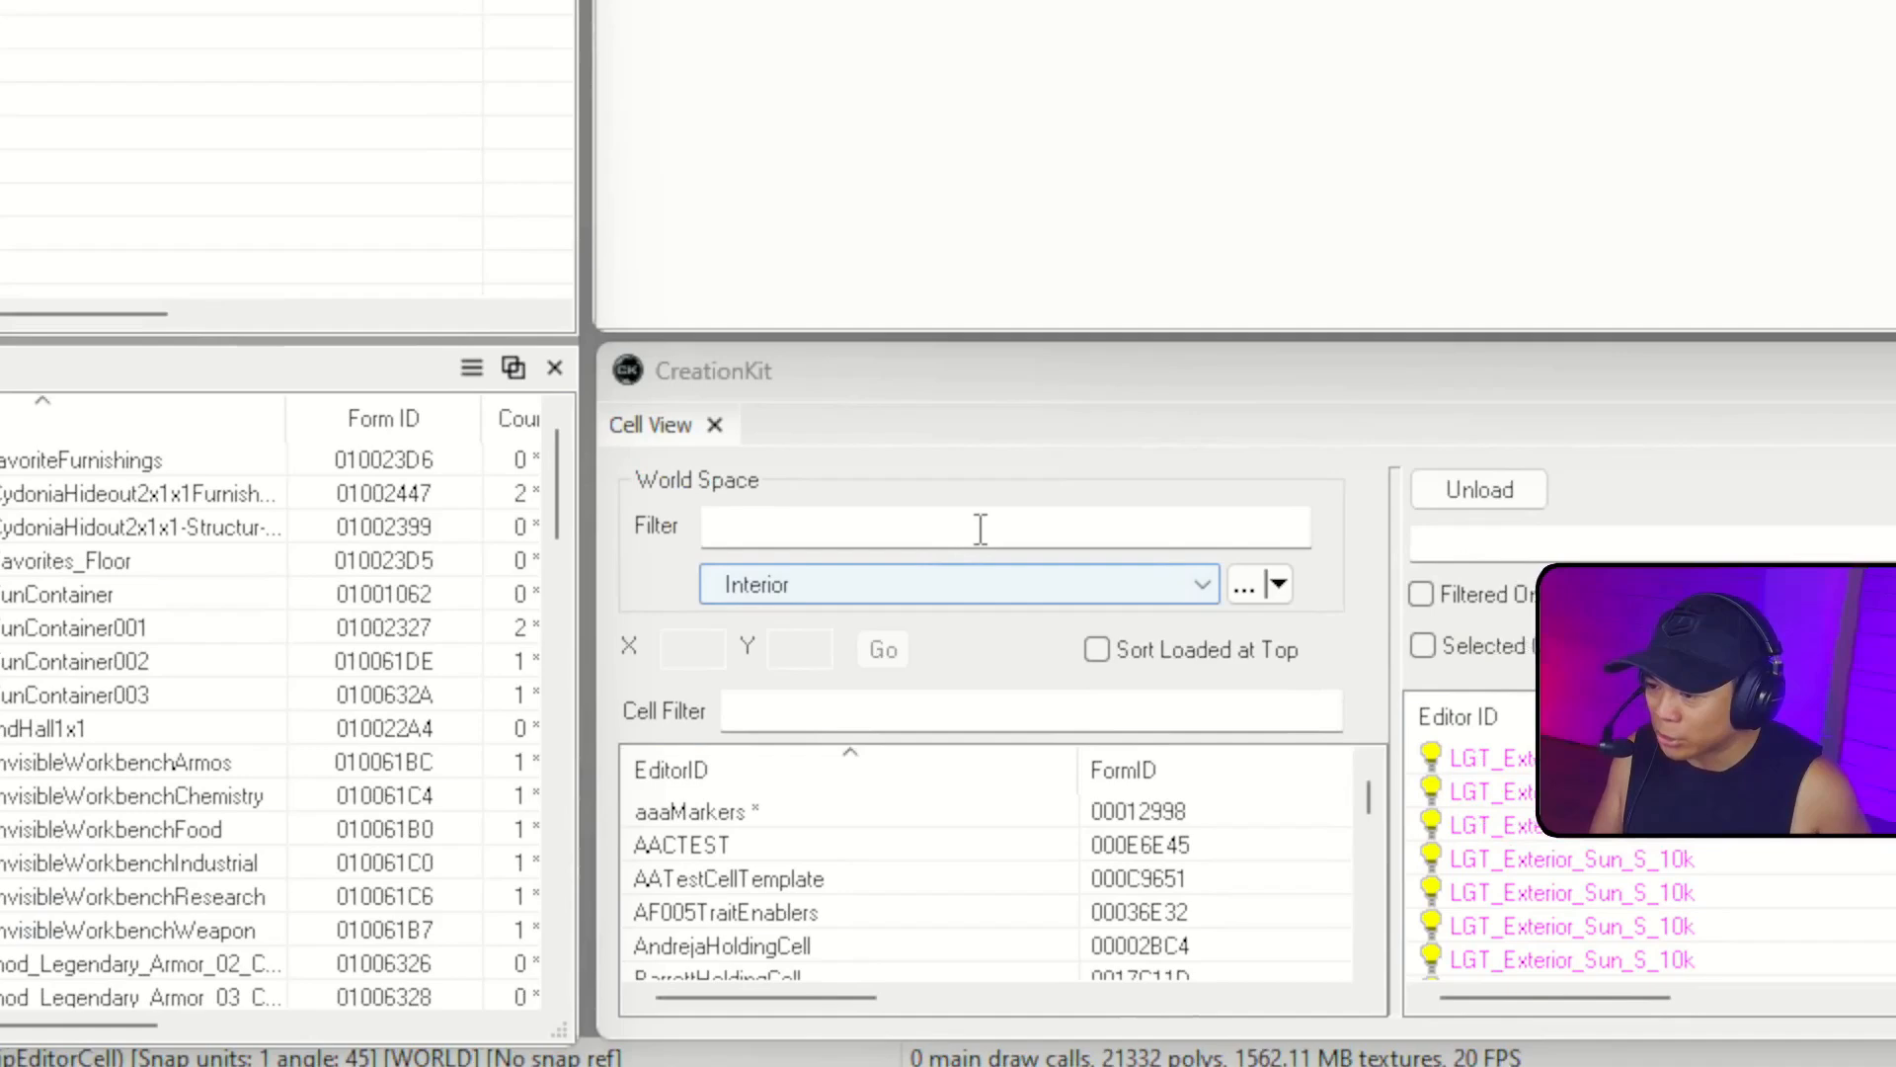
Show the recent cells and load RamTechPF001 in the render window.
{"action": "left_click", "coordinate": [1699, 425]}
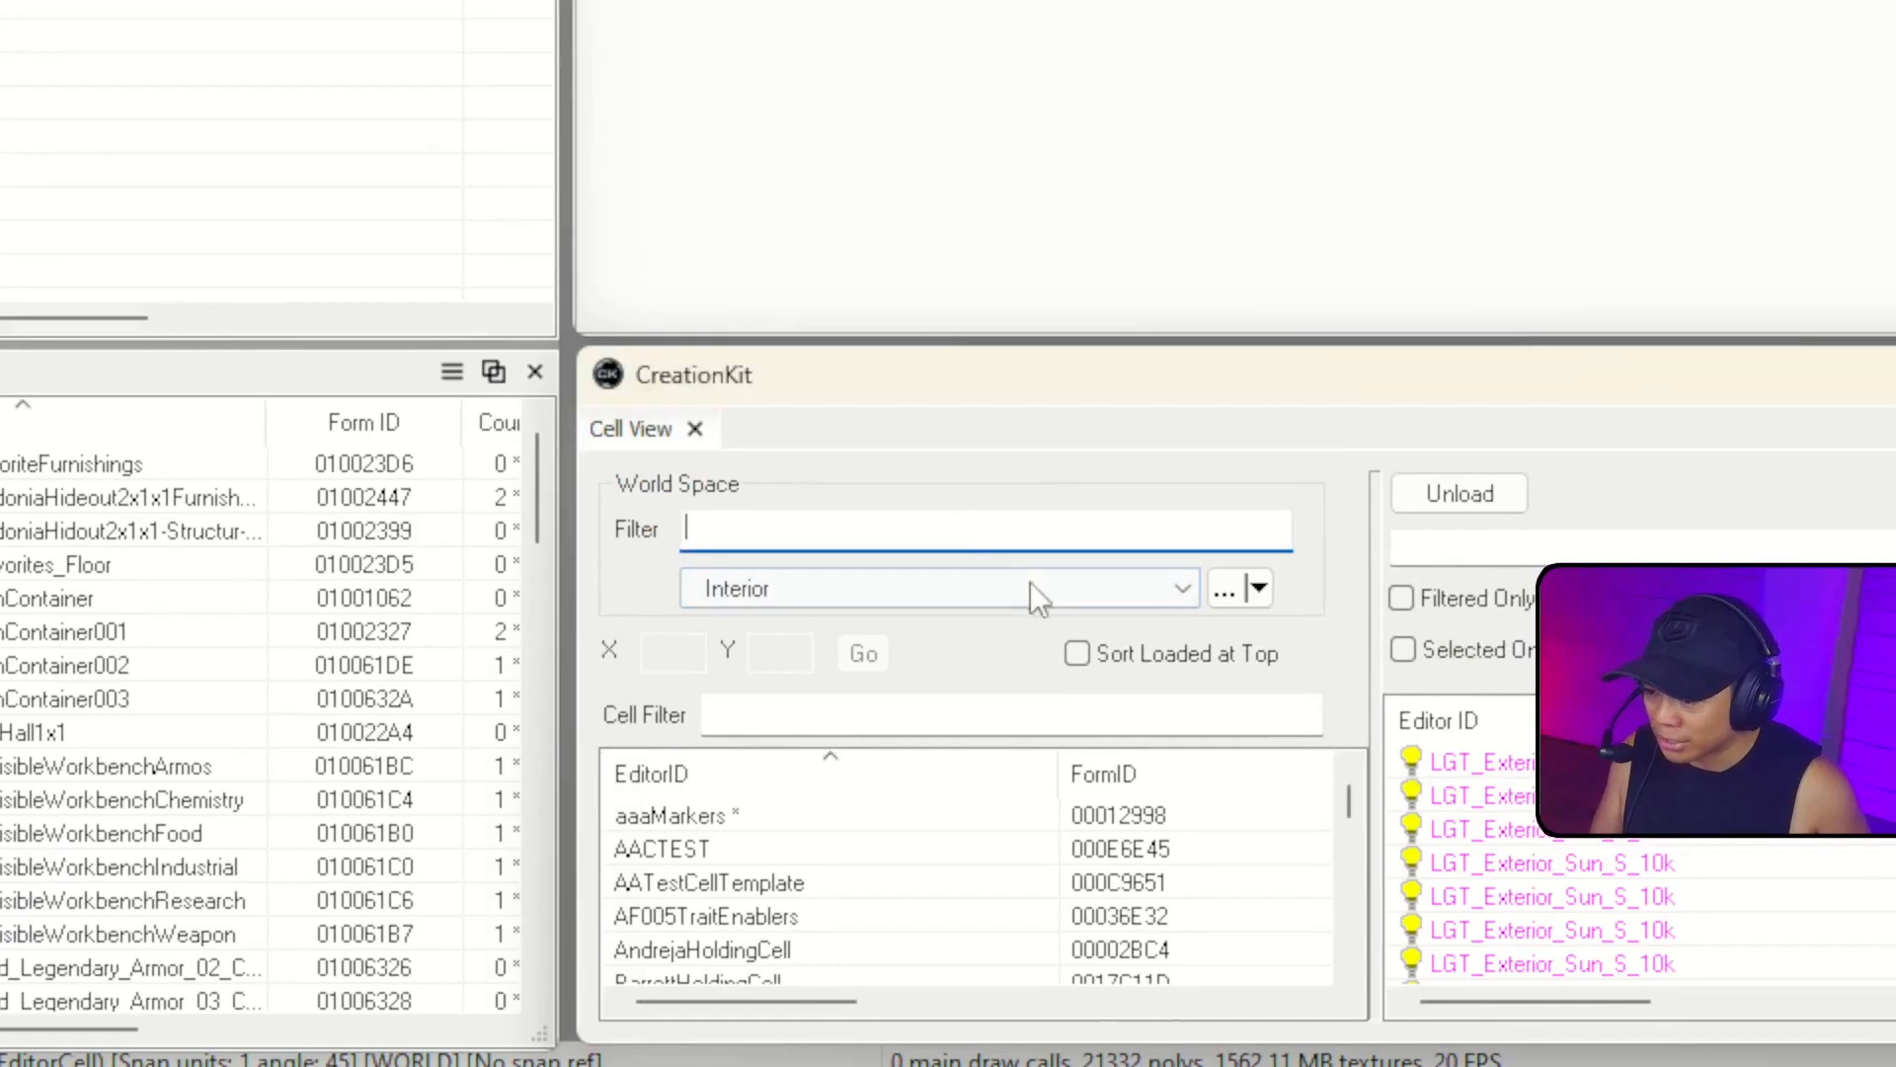
{"action": "left_click", "coordinate": [1029, 583]}
{"action": "left_click", "coordinate": [846, 415]}
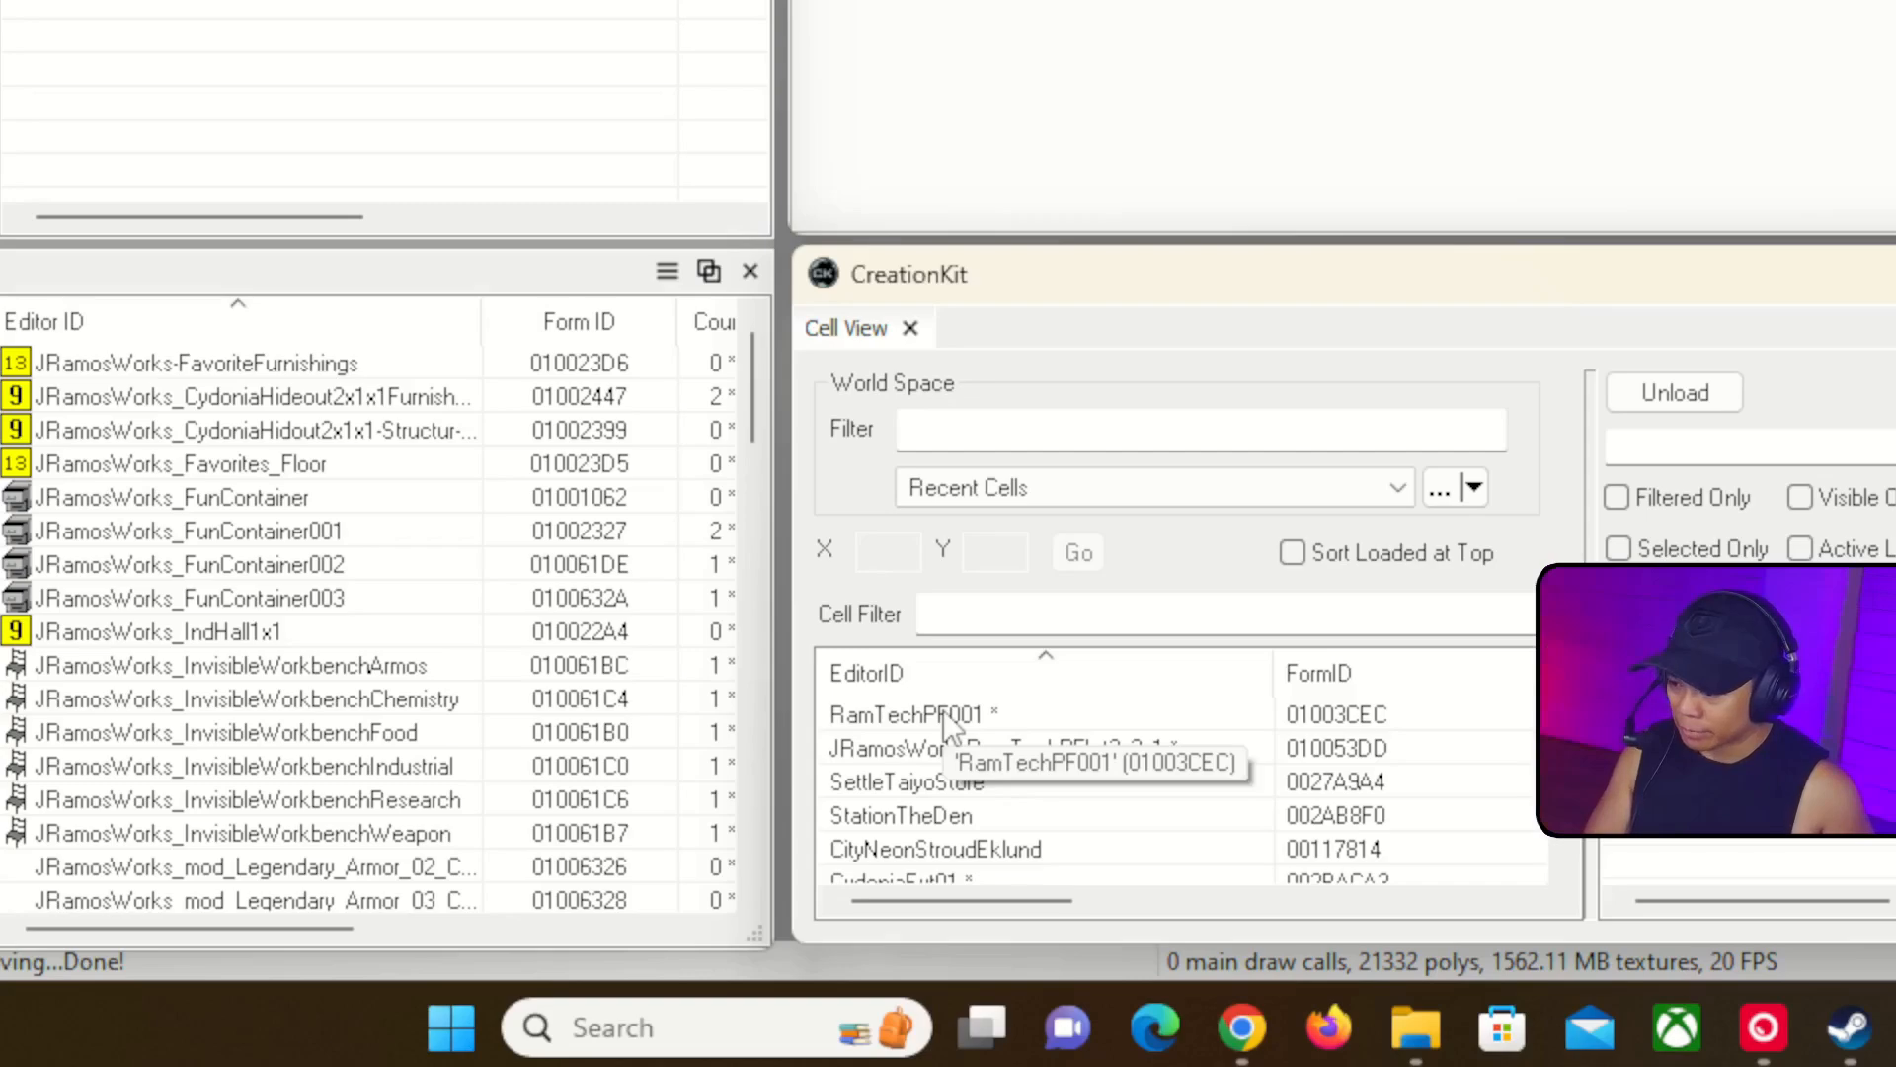
{"action": "left_click", "coordinate": [946, 719]}
{"action": "double_click", "coordinate": [945, 719]}
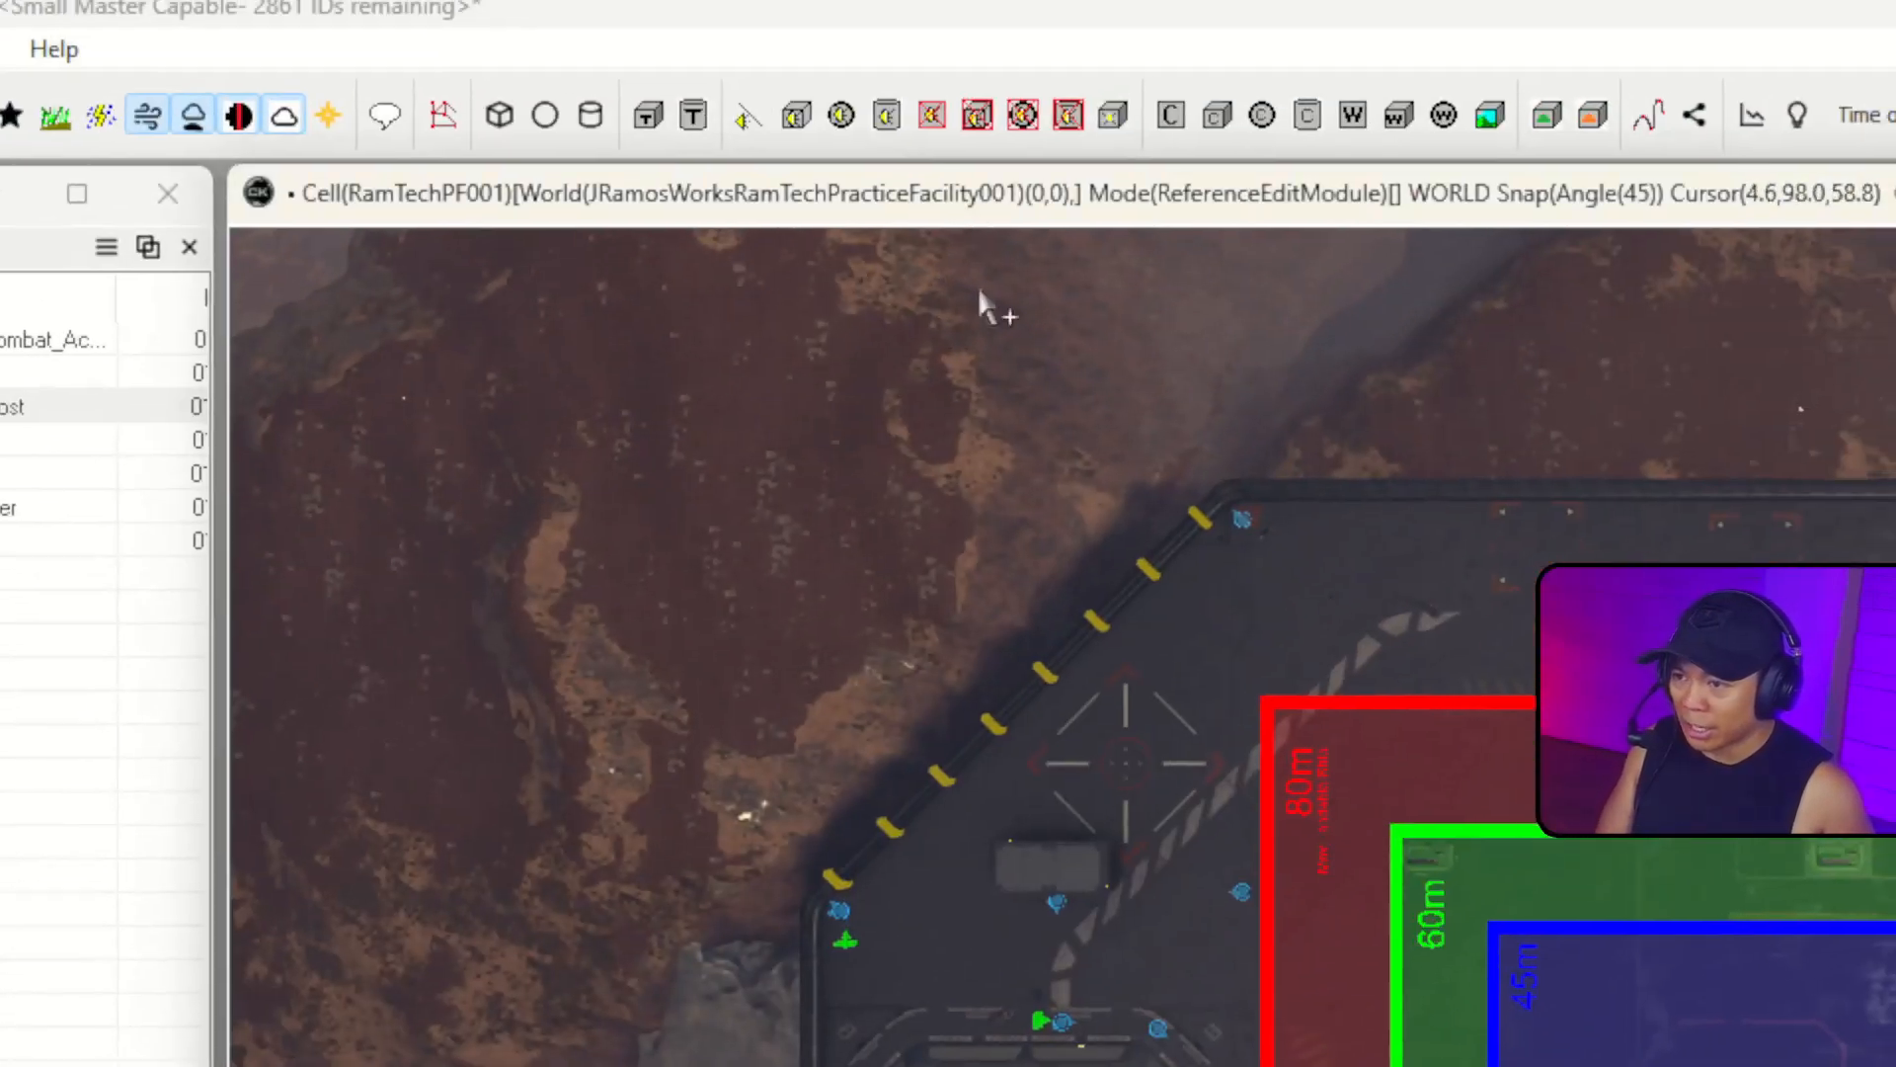
Replace the kiosk beside the NPC with a new JRamosWorks_RamTechShipbuilderActivator on the same spot, rotated to face forward.
{"action": "right_click_drag", "start_coordinate": [1138, 90], "coordinate": [781, 79]}
{"action": "scroll", "coordinate": [780, 79], "scroll_direction": "up", "scroll_amount": 3}
{"action": "right_click_drag", "start_coordinate": [948, 533], "coordinate": [1625, 1057]}
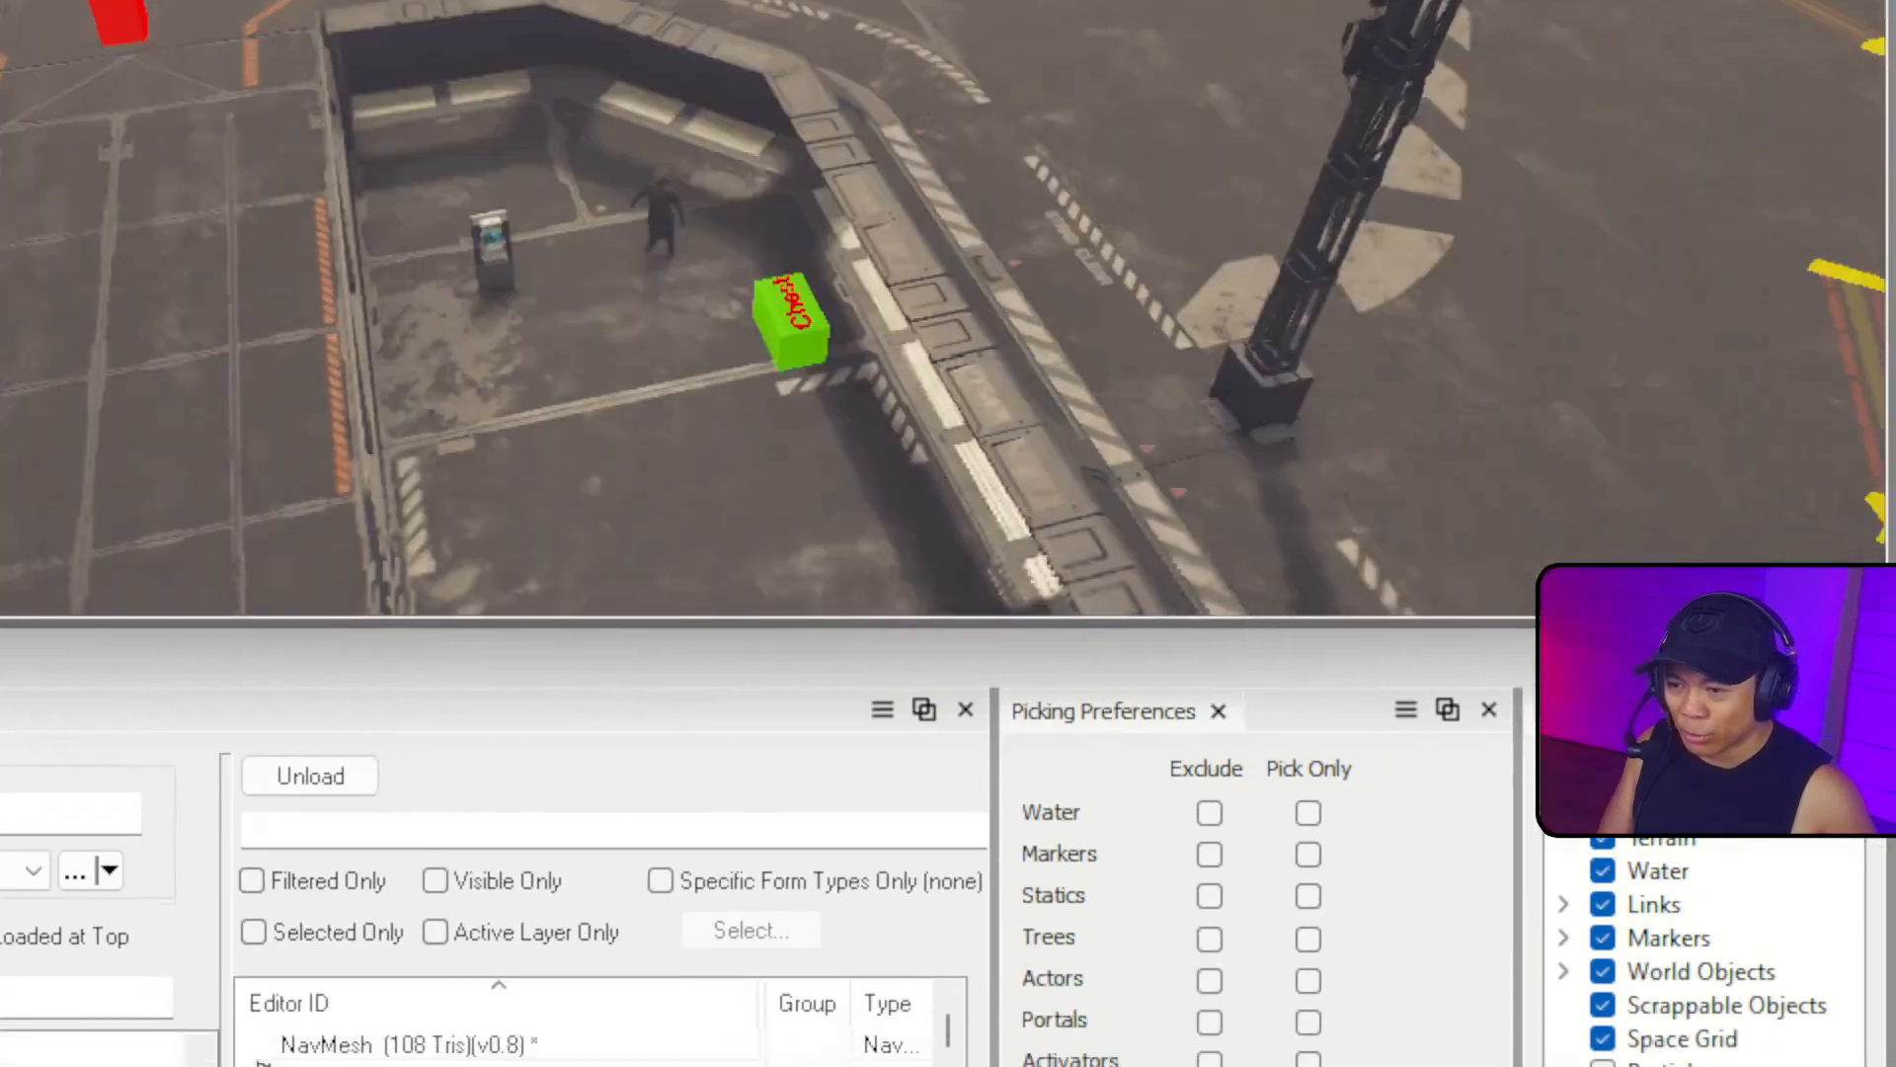
{"action": "right_click_drag", "start_coordinate": [948, 434], "coordinate": [879, 356]}
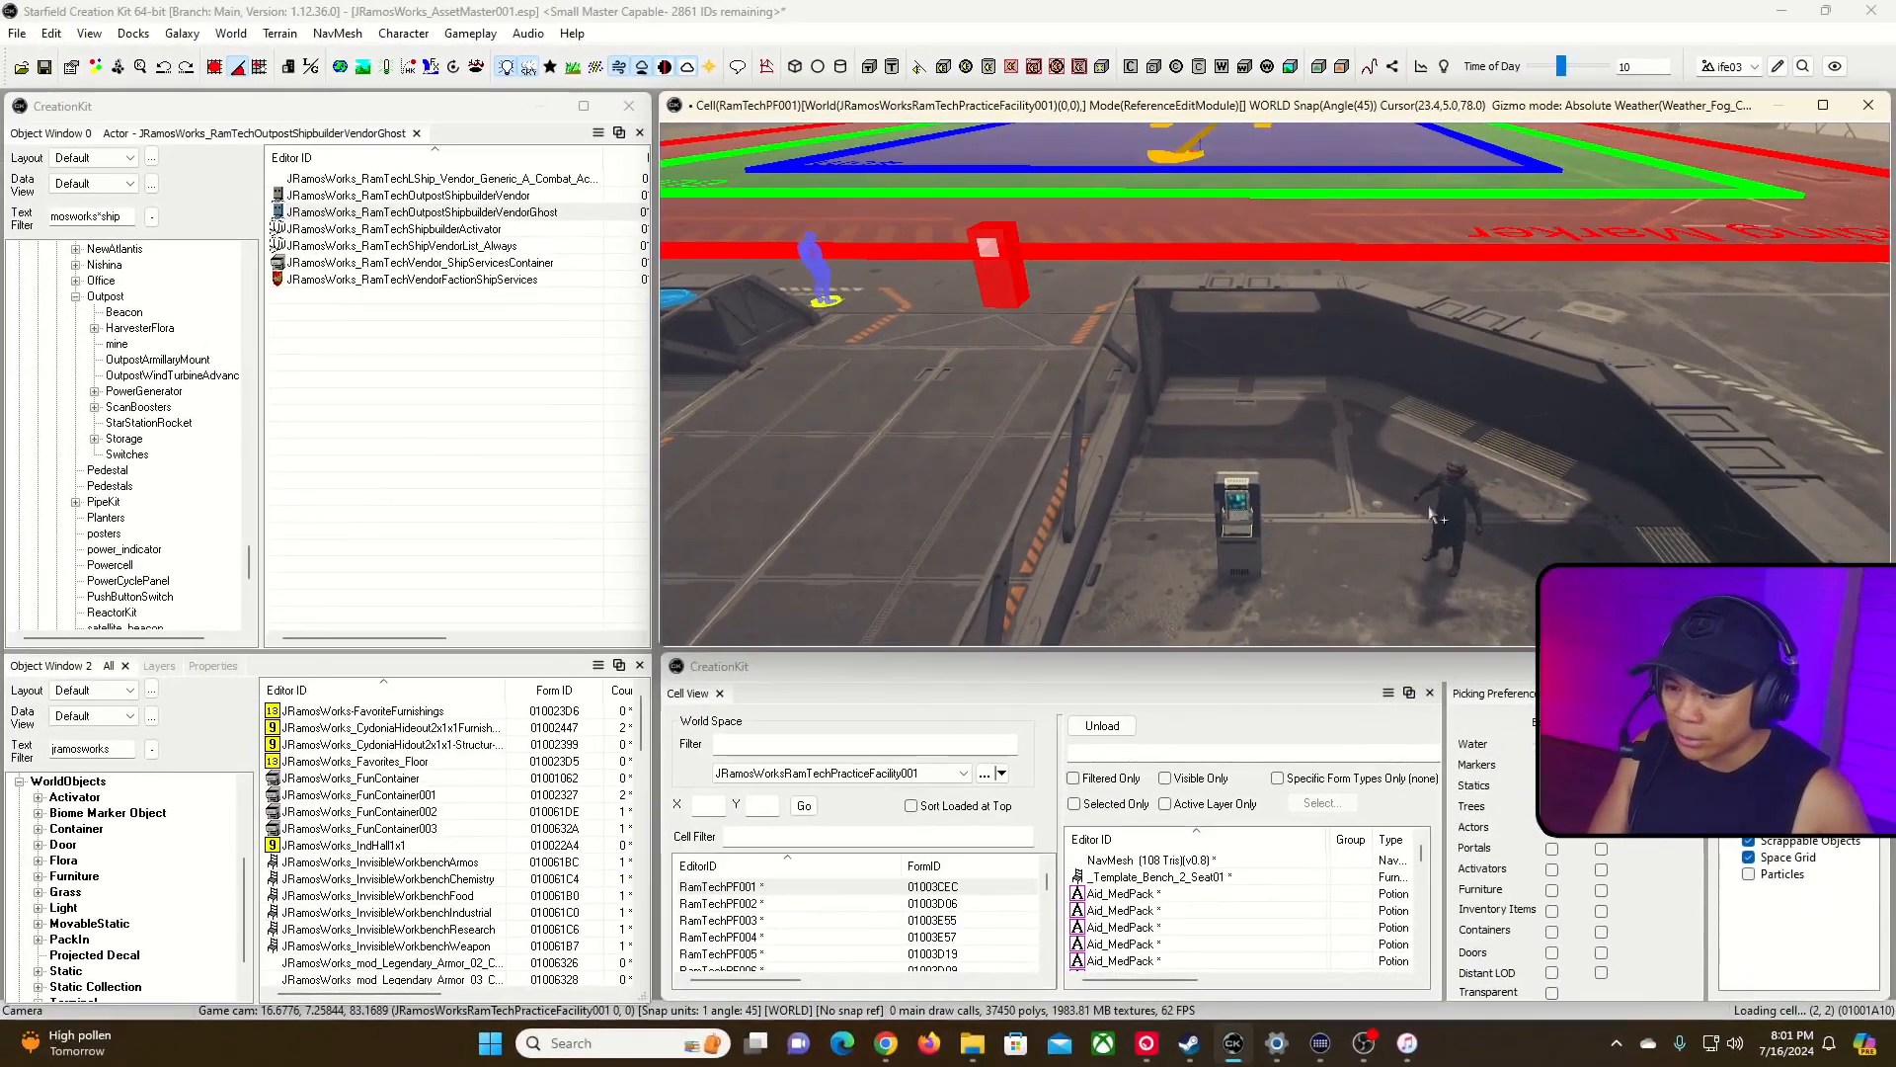
{"action": "left_click", "coordinate": [1249, 538]}
{"action": "key", "text": "Delete"}
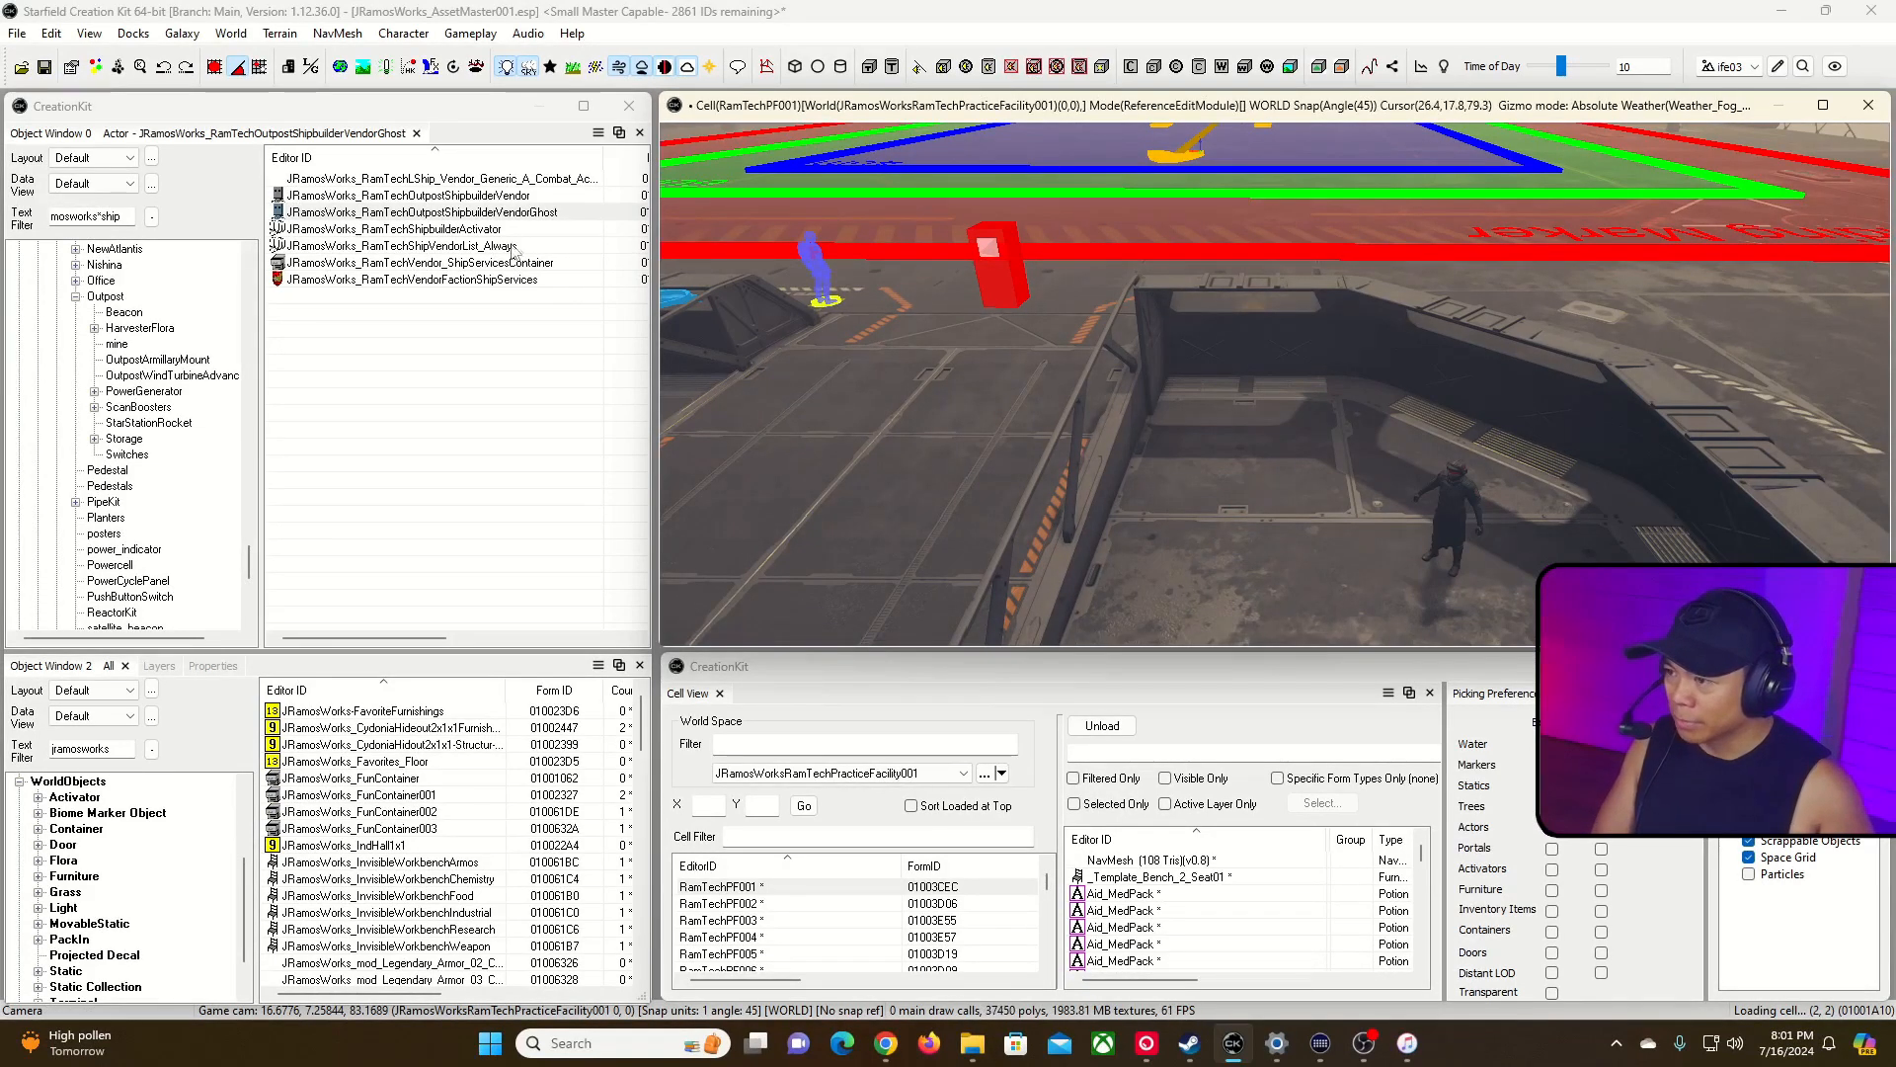
{"action": "left_click", "coordinate": [451, 230]}
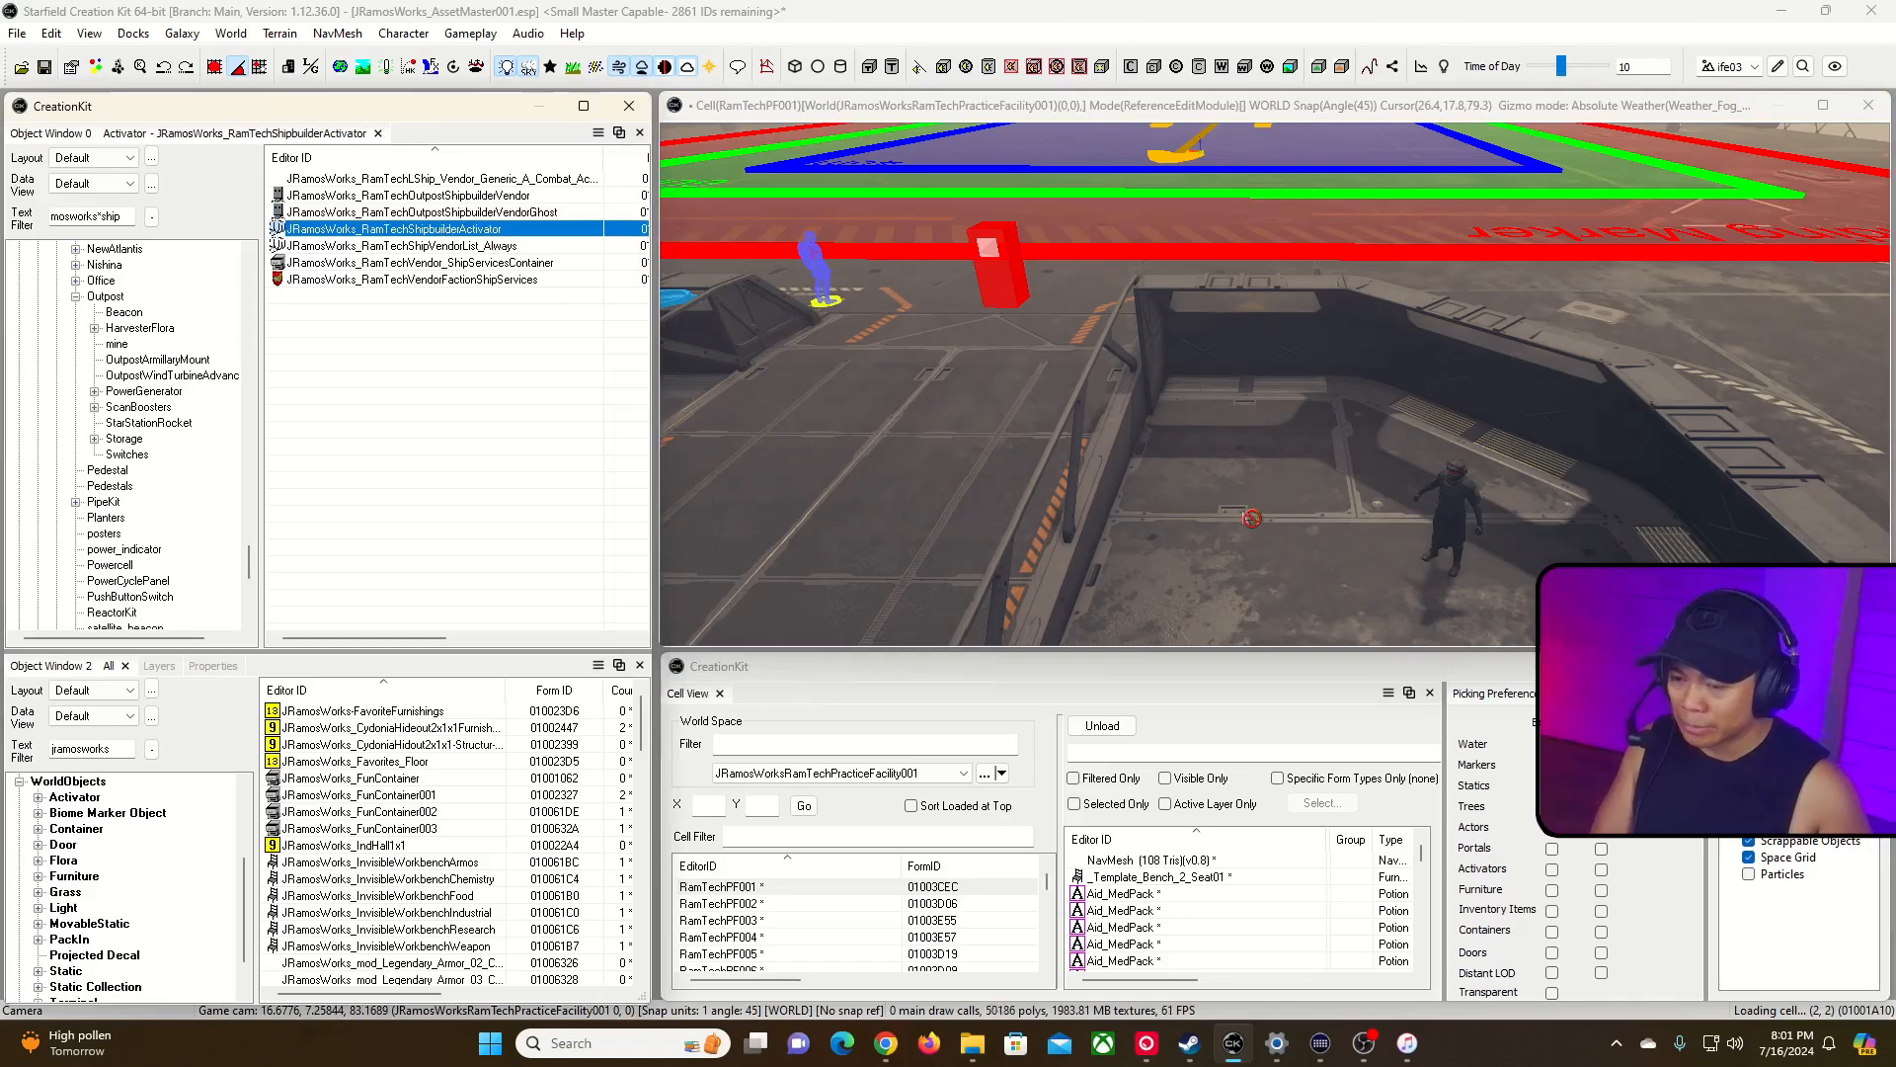
{"action": "left_click_drag", "start_coordinate": [1251, 517], "coordinate": [1250, 516]}
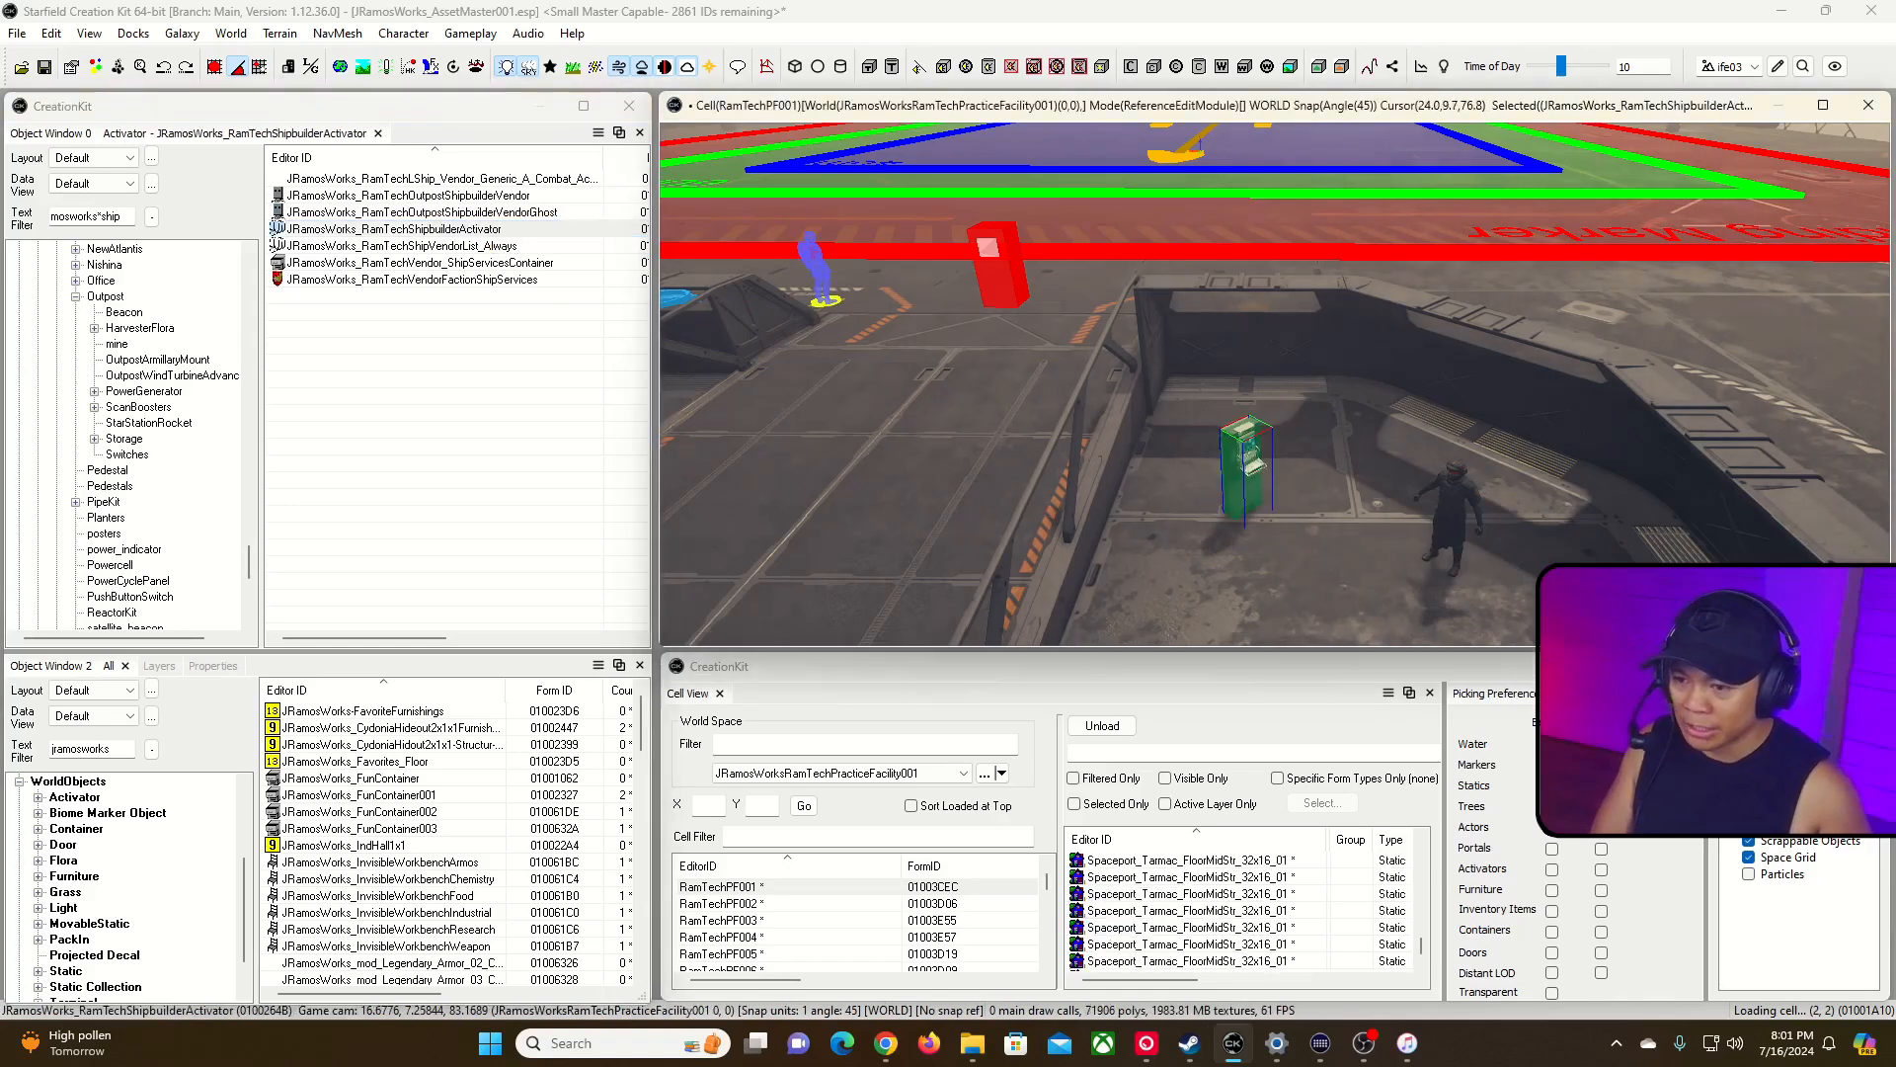
{"action": "right_click_drag", "start_coordinate": [1247, 474], "coordinate": [1255, 403]}
Add a linked reference to the new shipbuilder kiosk, picking its target in the render window, and save the kiosk reference.
{"action": "double_click", "coordinate": [1241, 105]}
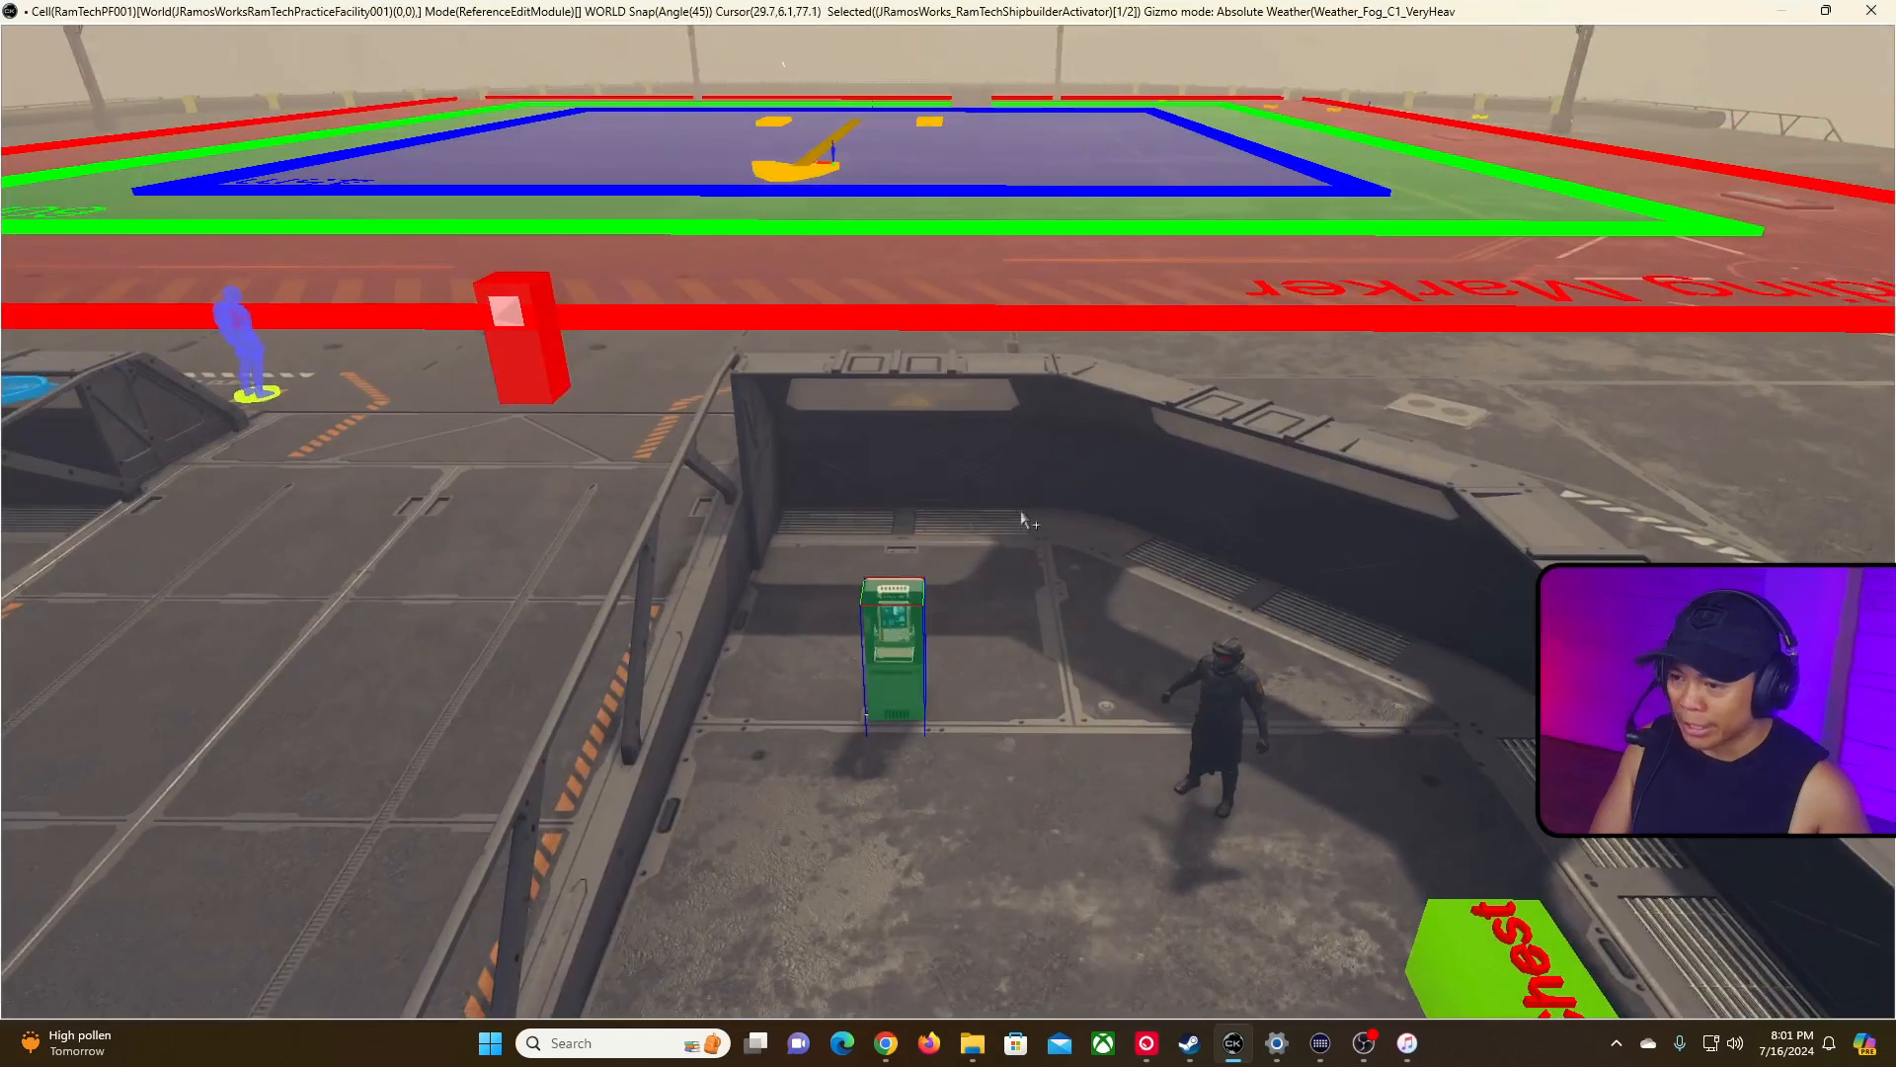
{"action": "double_click", "coordinate": [900, 682]}
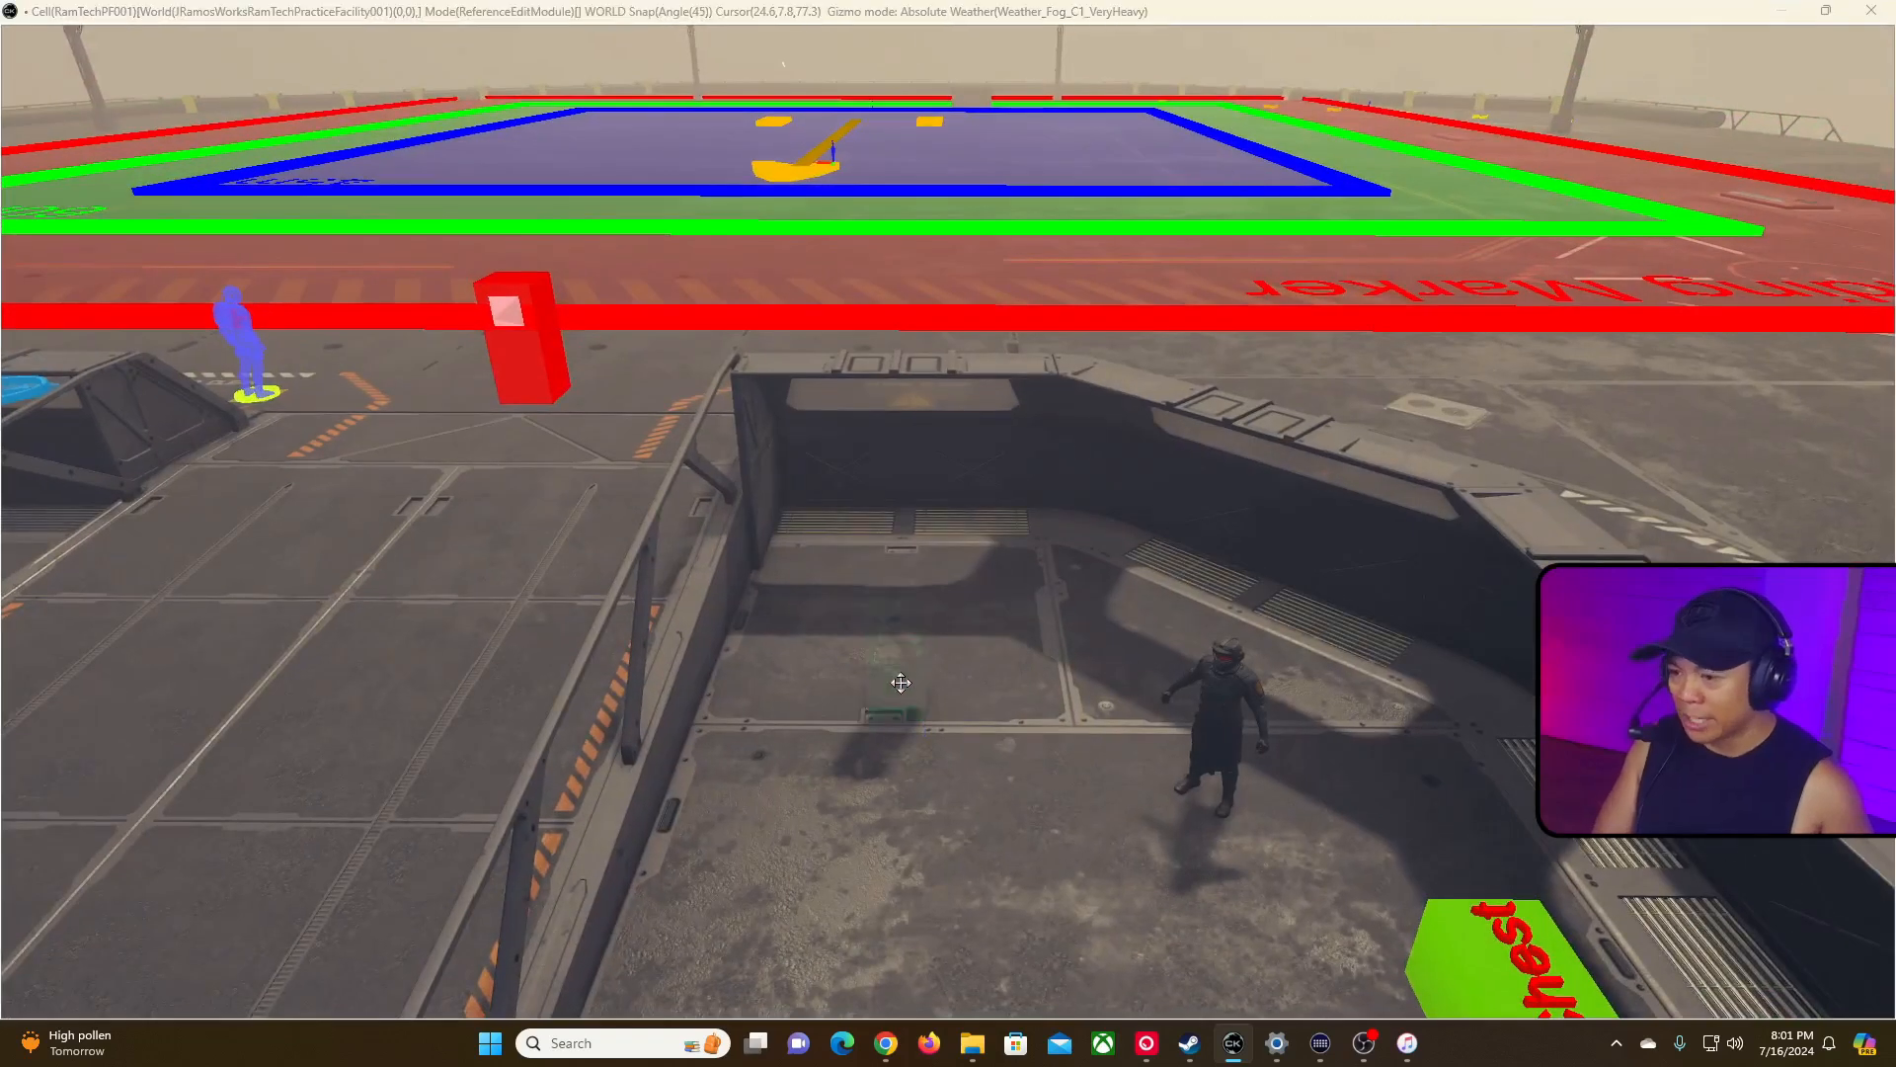
{"action": "right_click", "coordinate": [957, 288]}
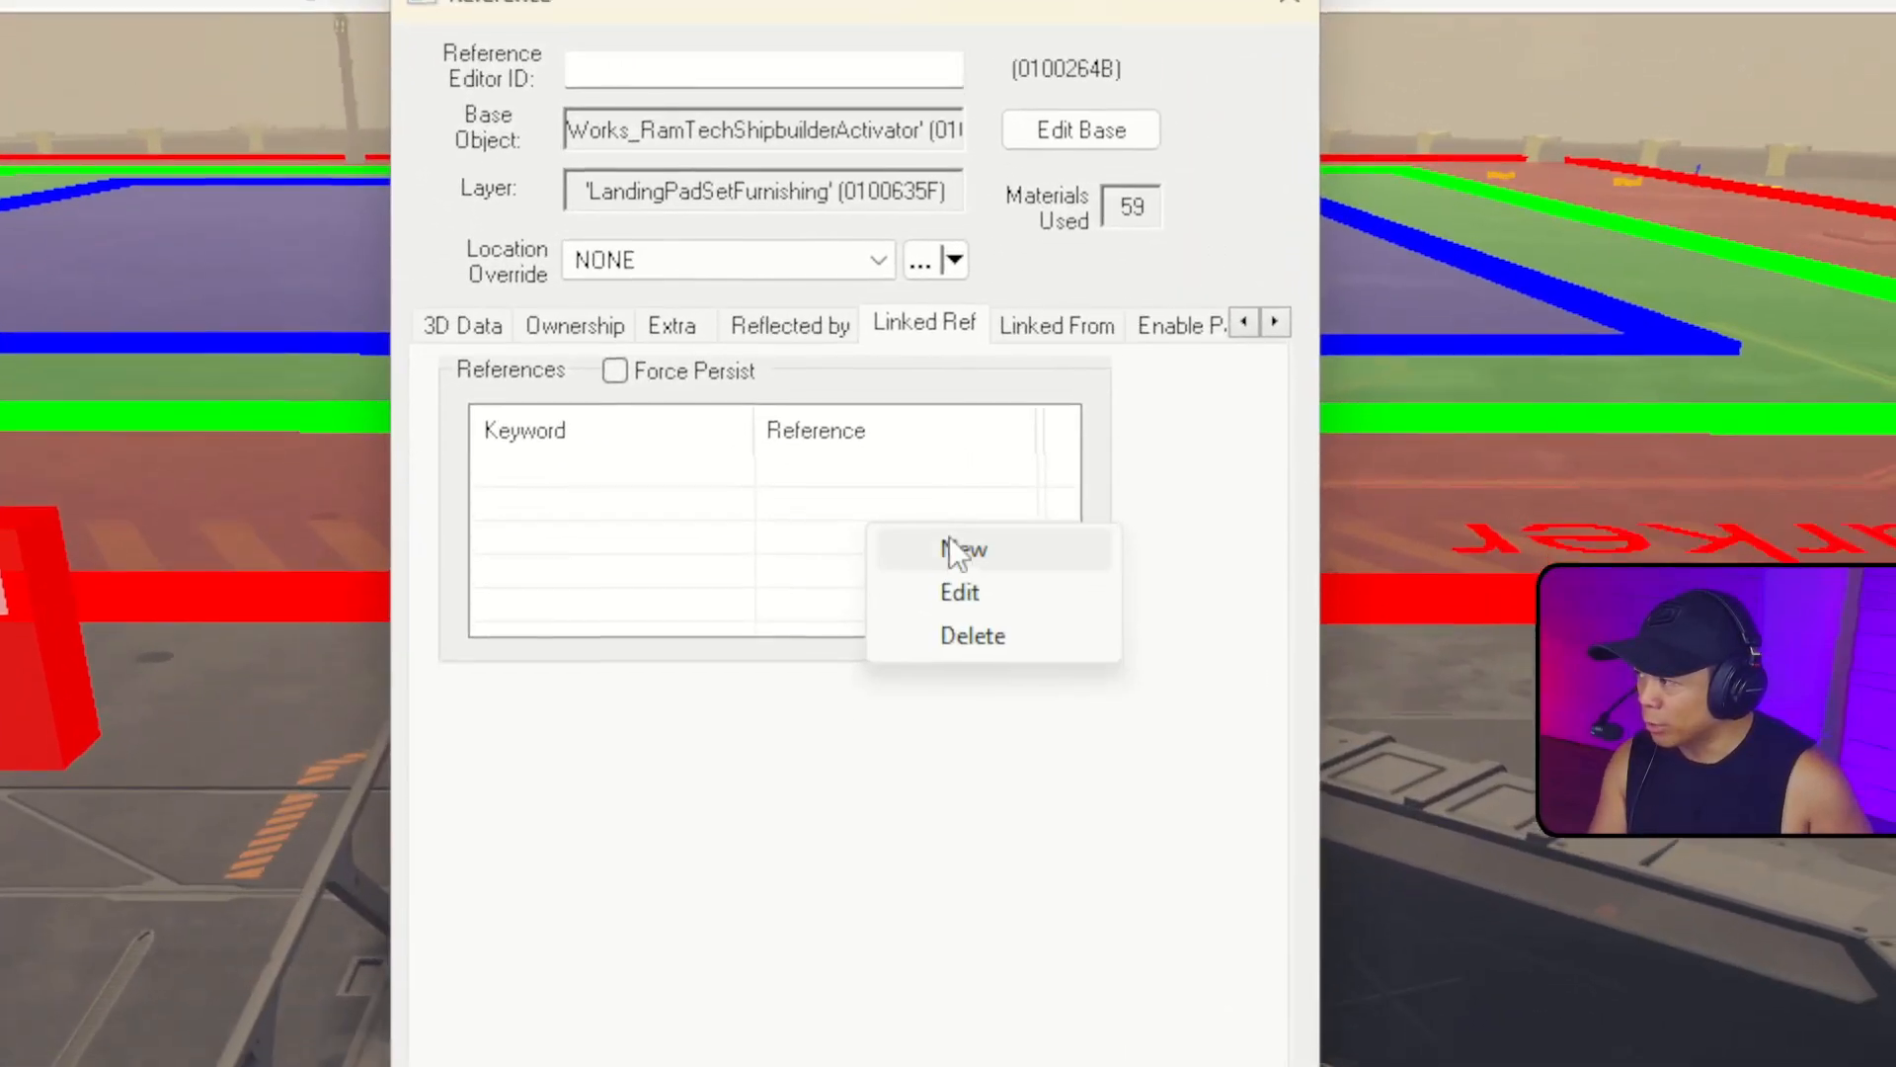
{"action": "left_click", "coordinate": [951, 538]}
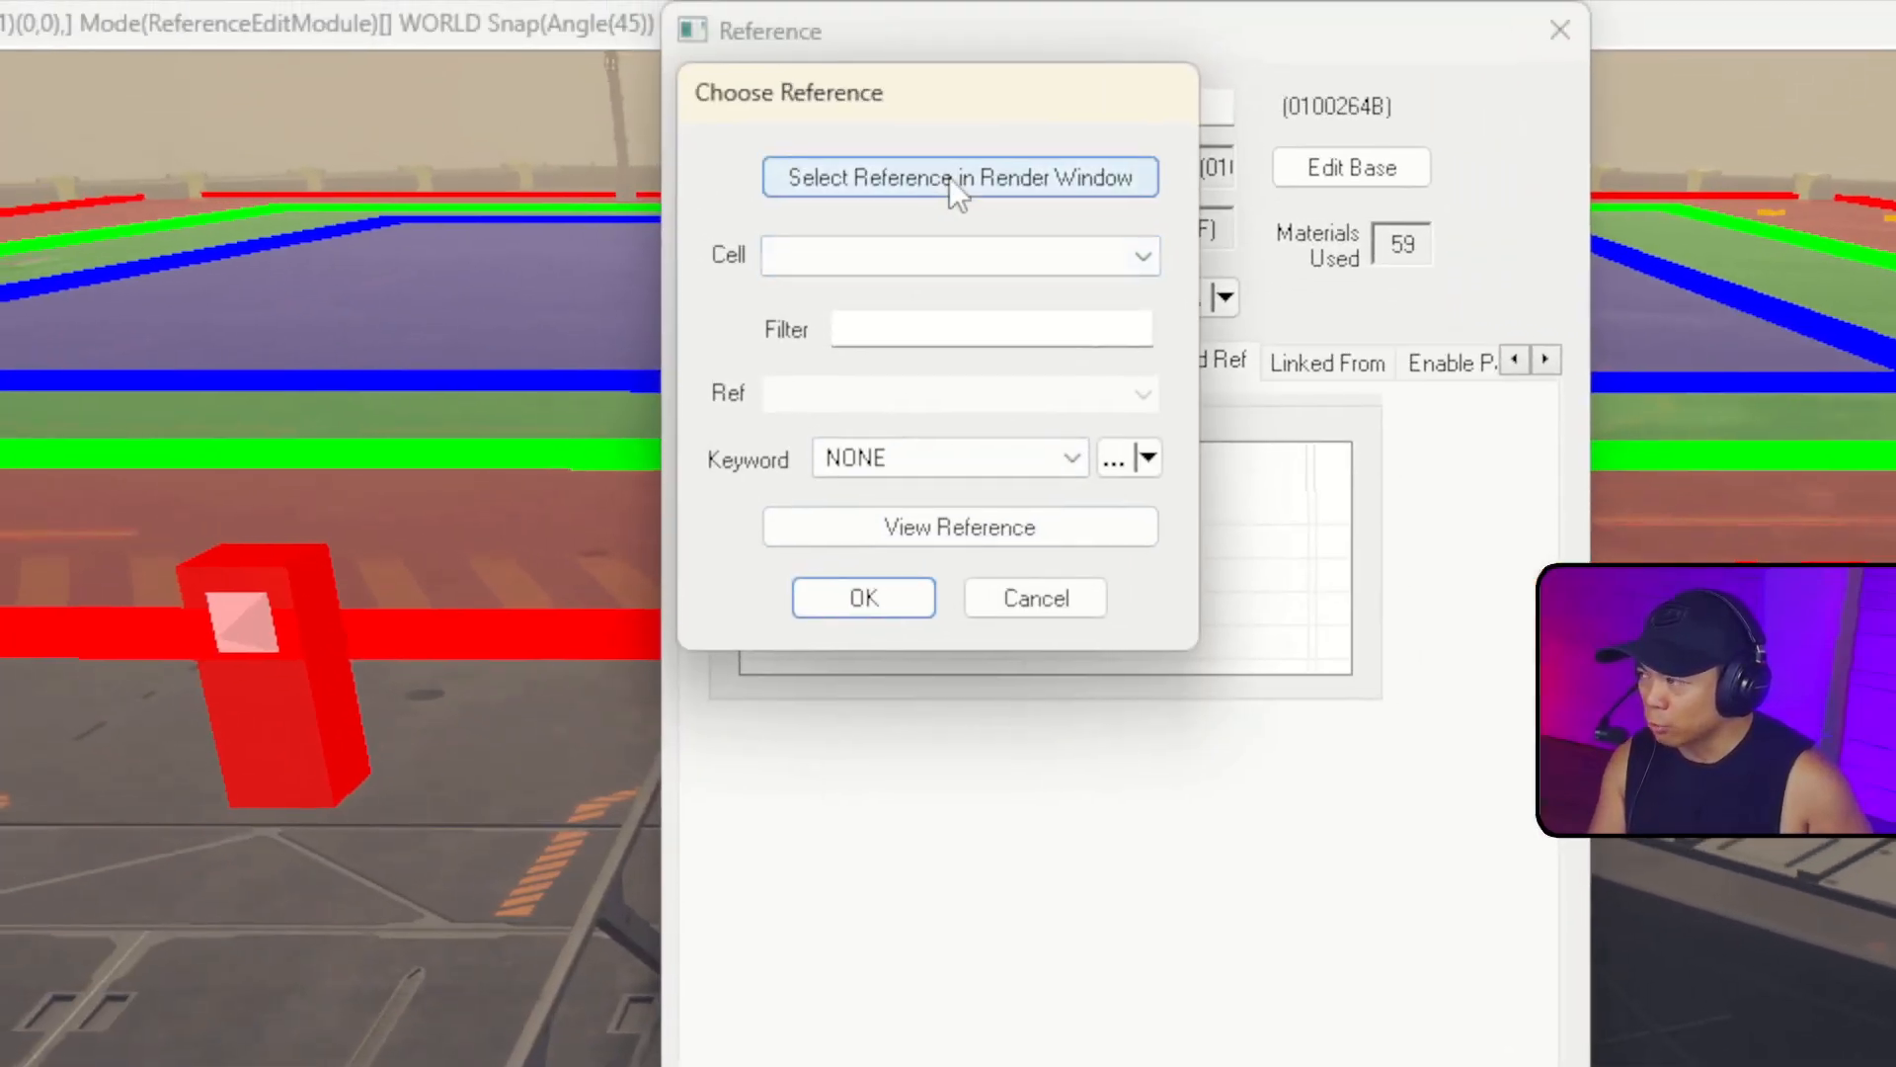
{"action": "left_click", "coordinate": [950, 176]}
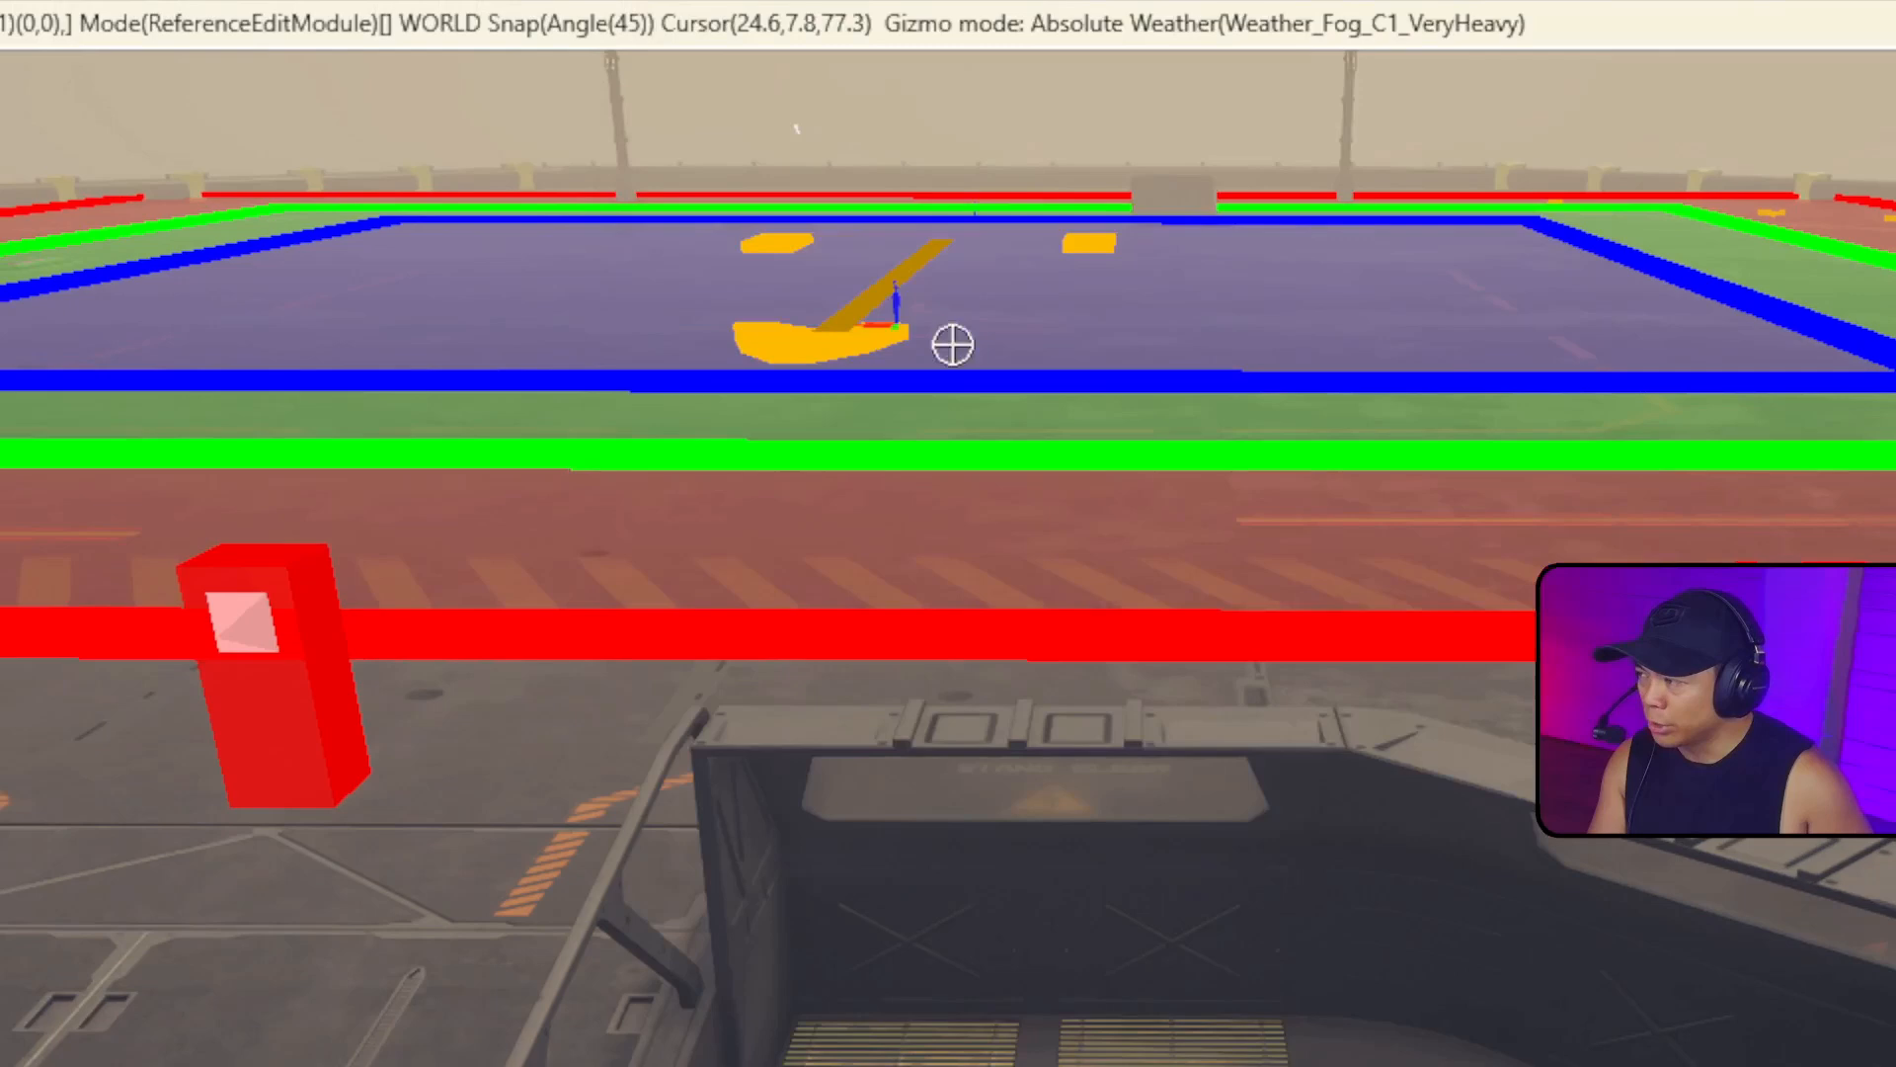
{"action": "left_click", "coordinate": [953, 466]}
{"action": "left_click", "coordinate": [923, 596]}
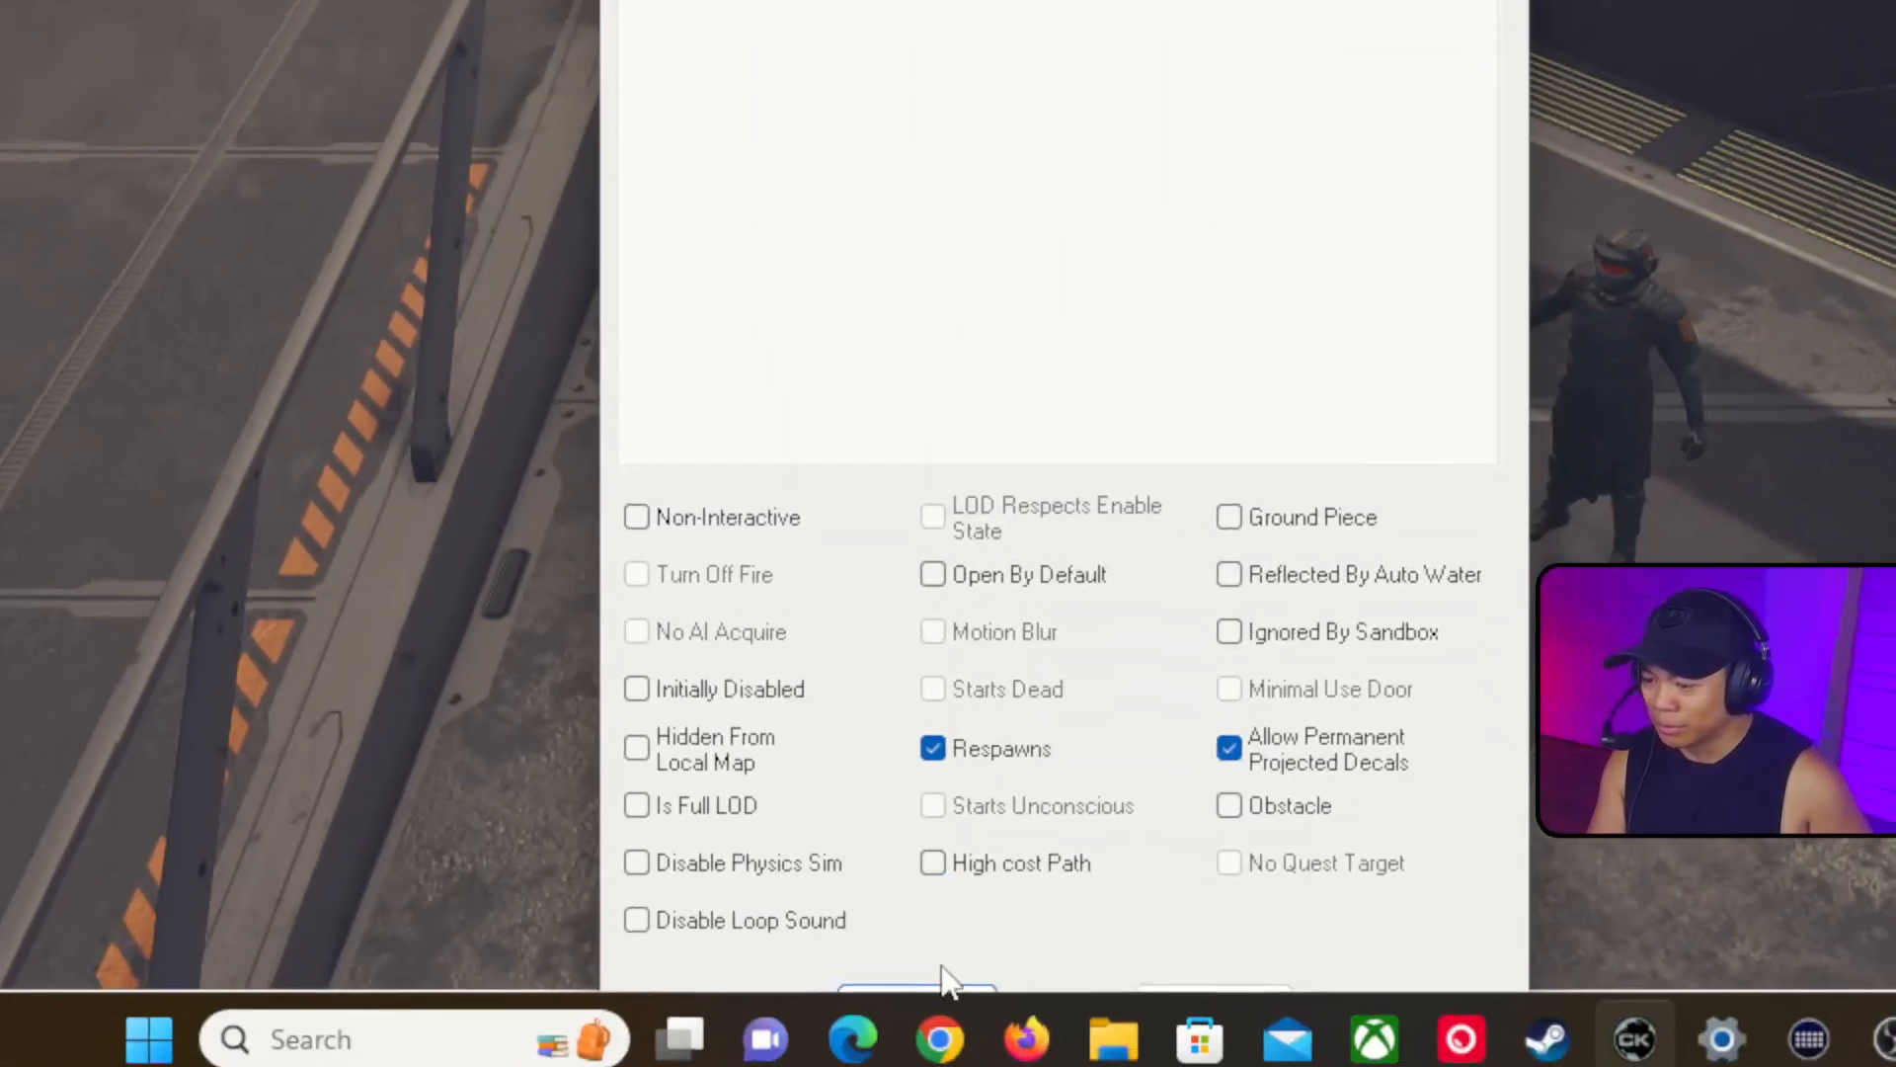
{"action": "left_click", "coordinate": [952, 978]}
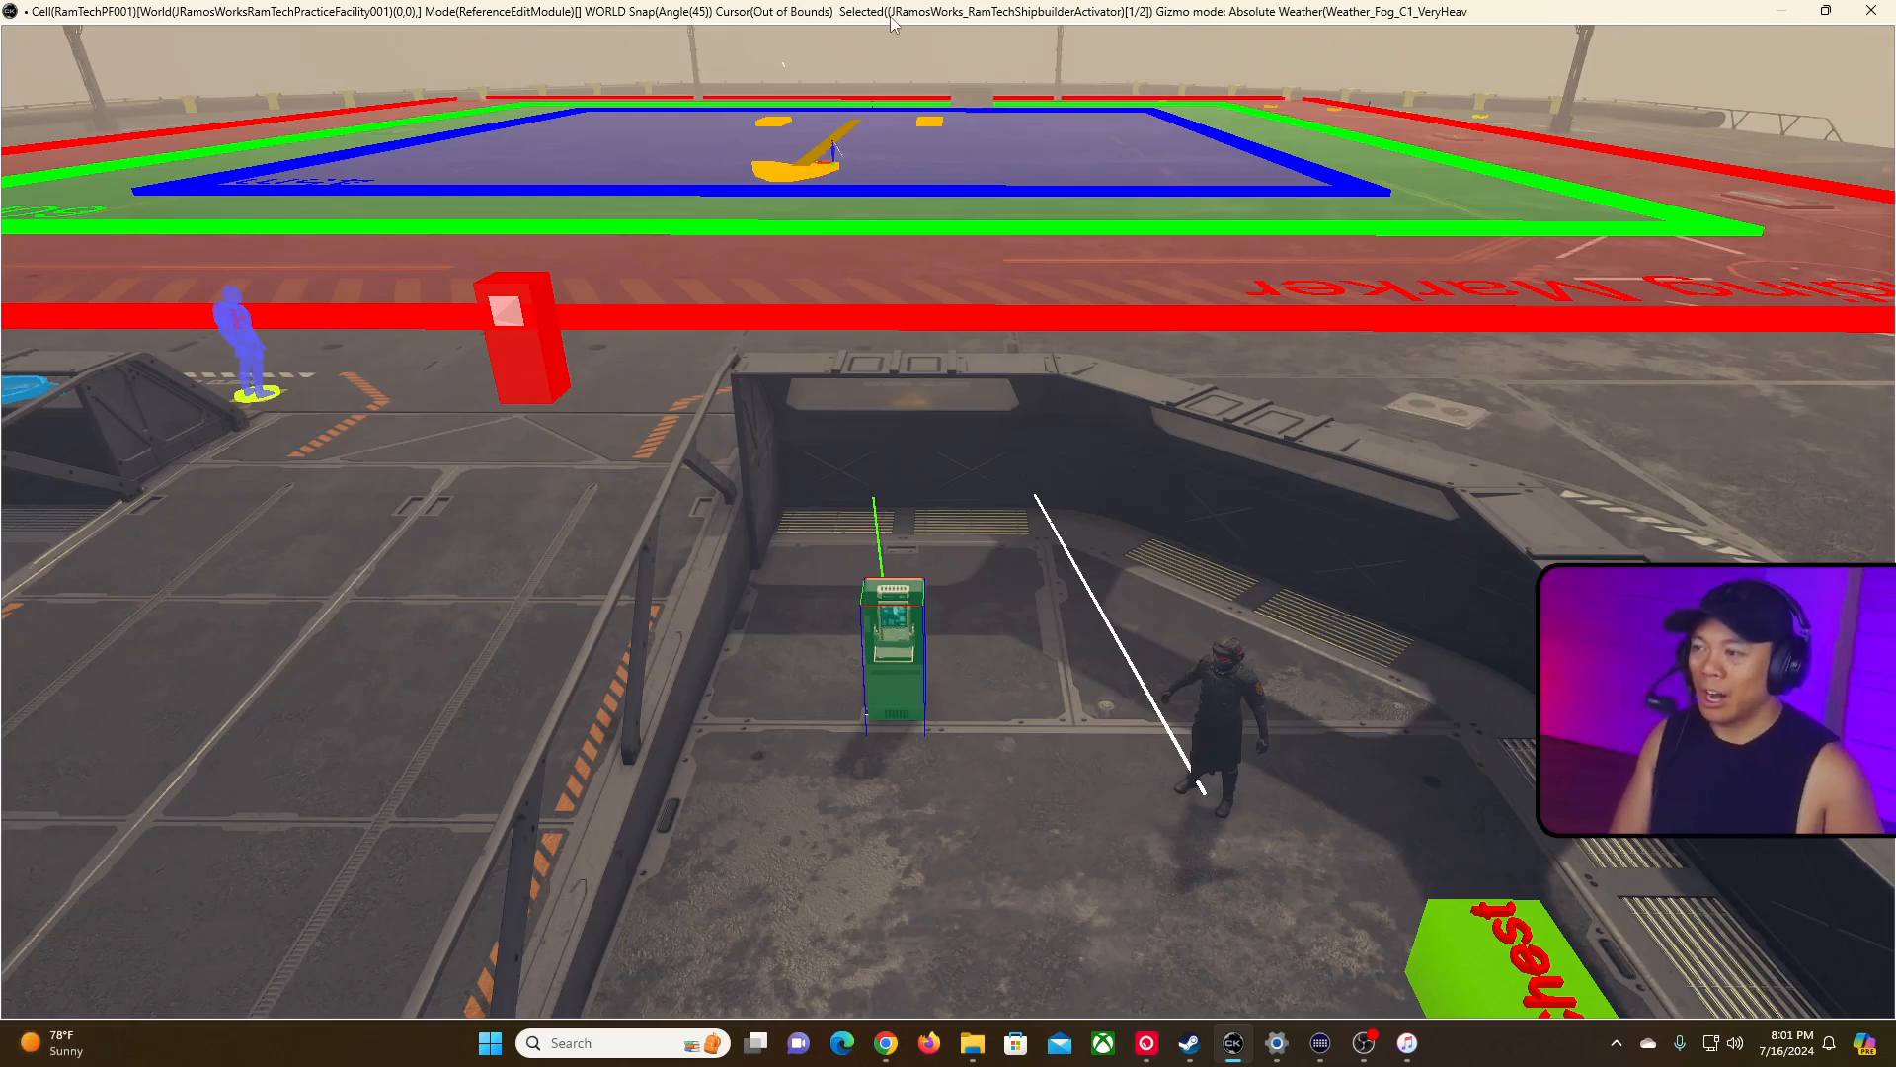
{"action": "double_click", "coordinate": [892, 12]}
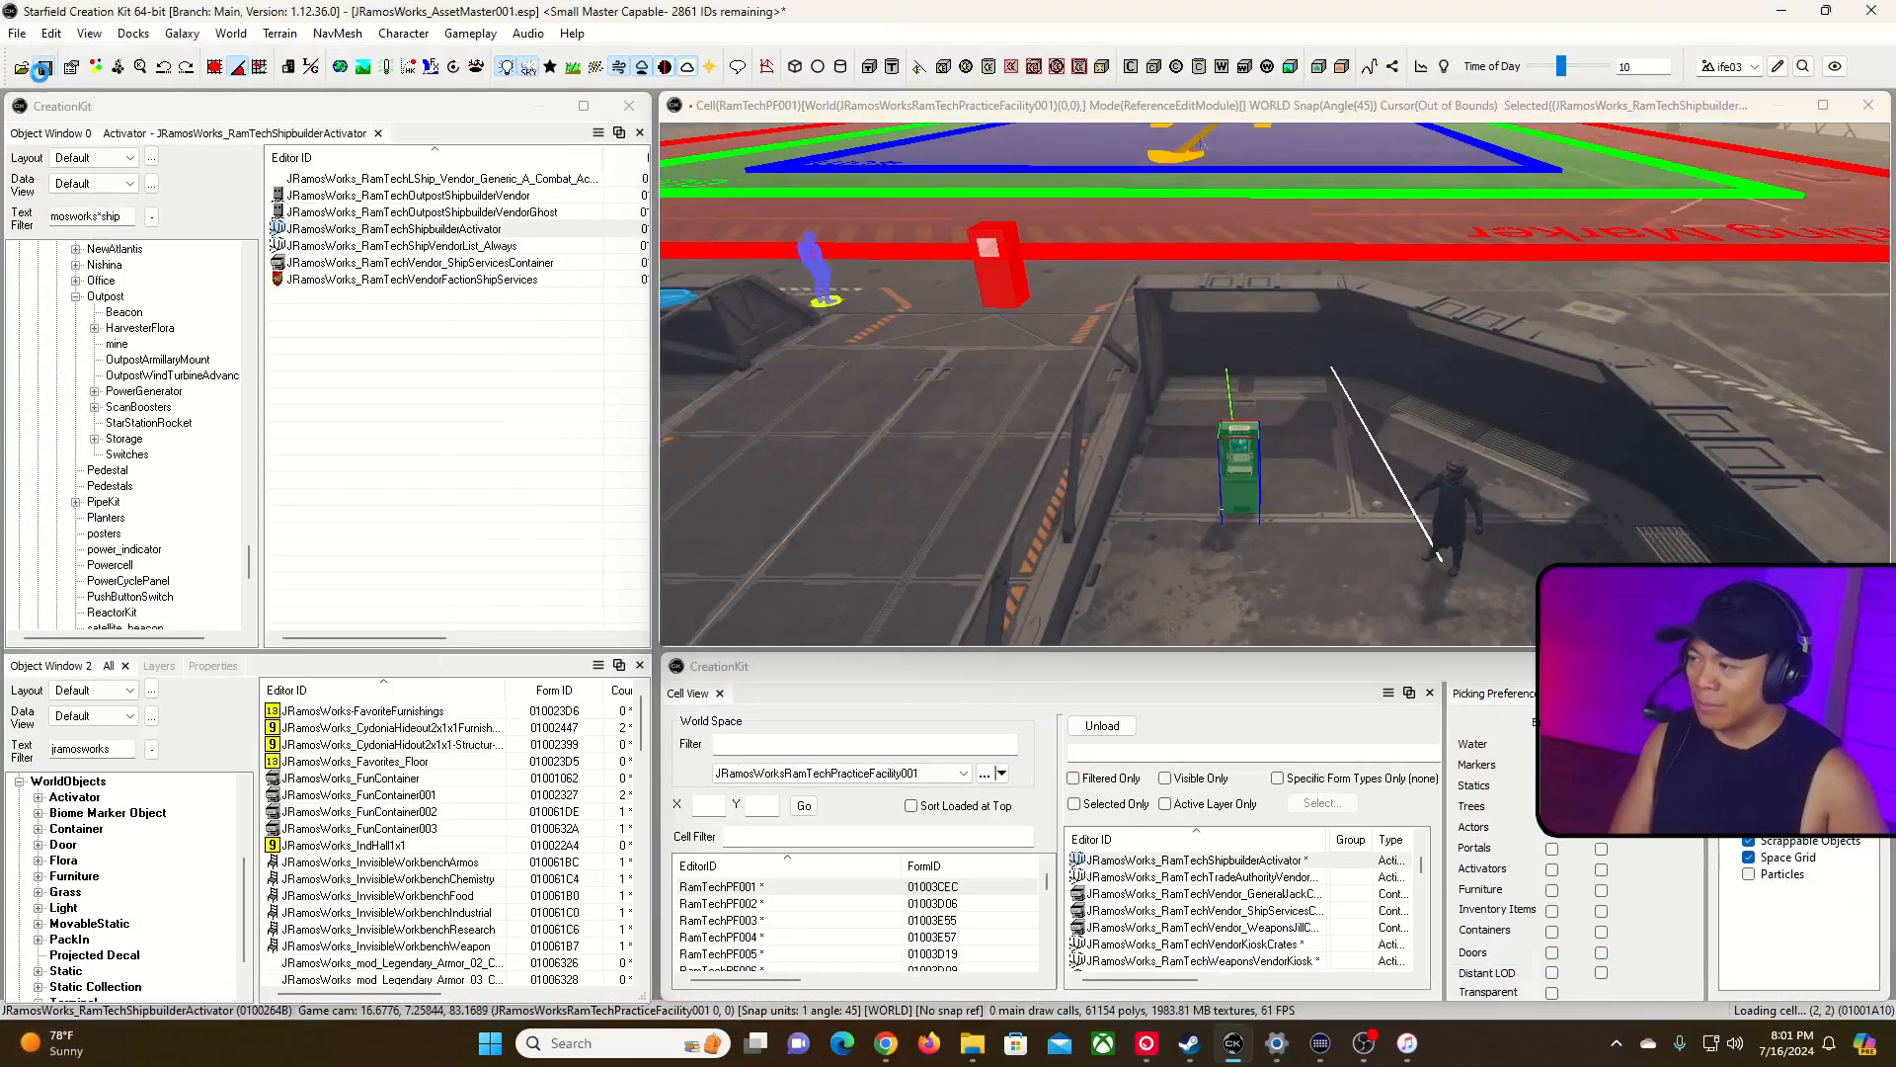
Switch to Steam, launch Starfield and walk up to the new ship kiosk beside the vendor NPC.
{"action": "key", "text": "alt+Tab"}
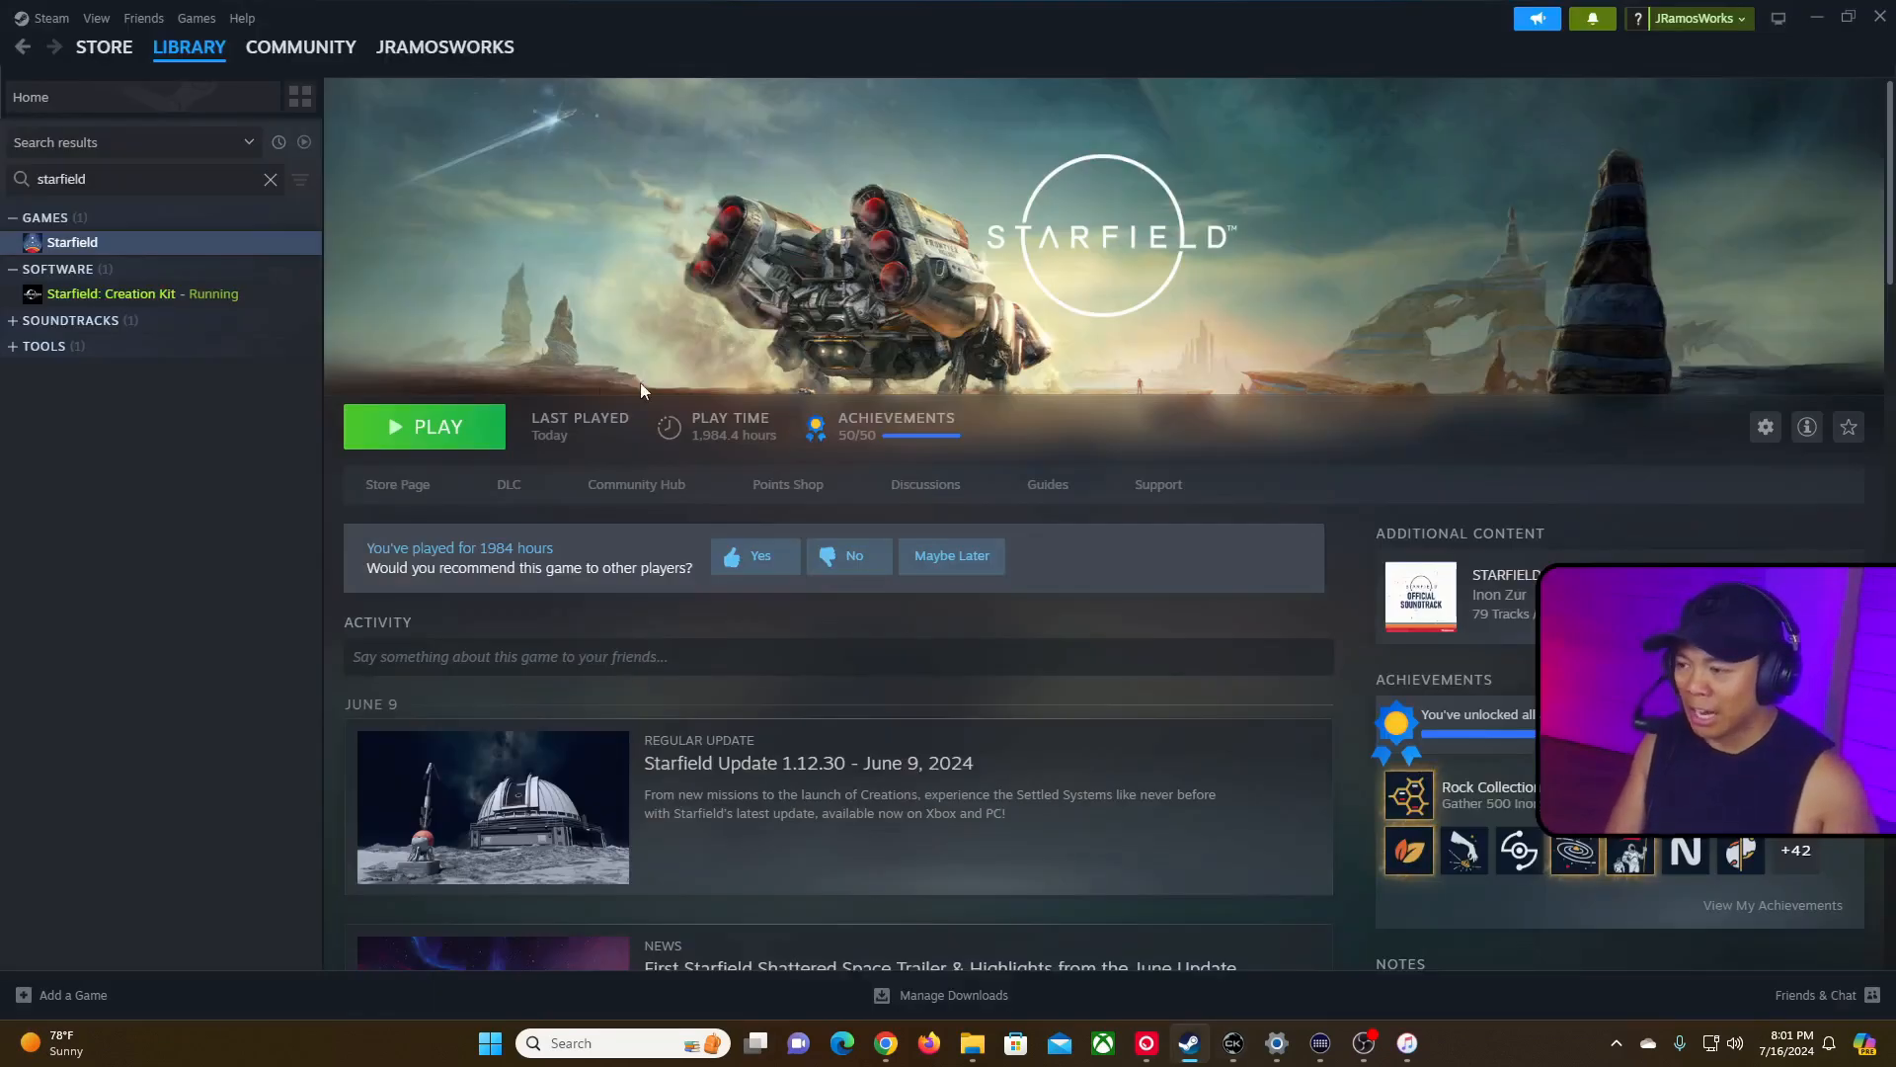
{"action": "left_click", "coordinate": [465, 429]}
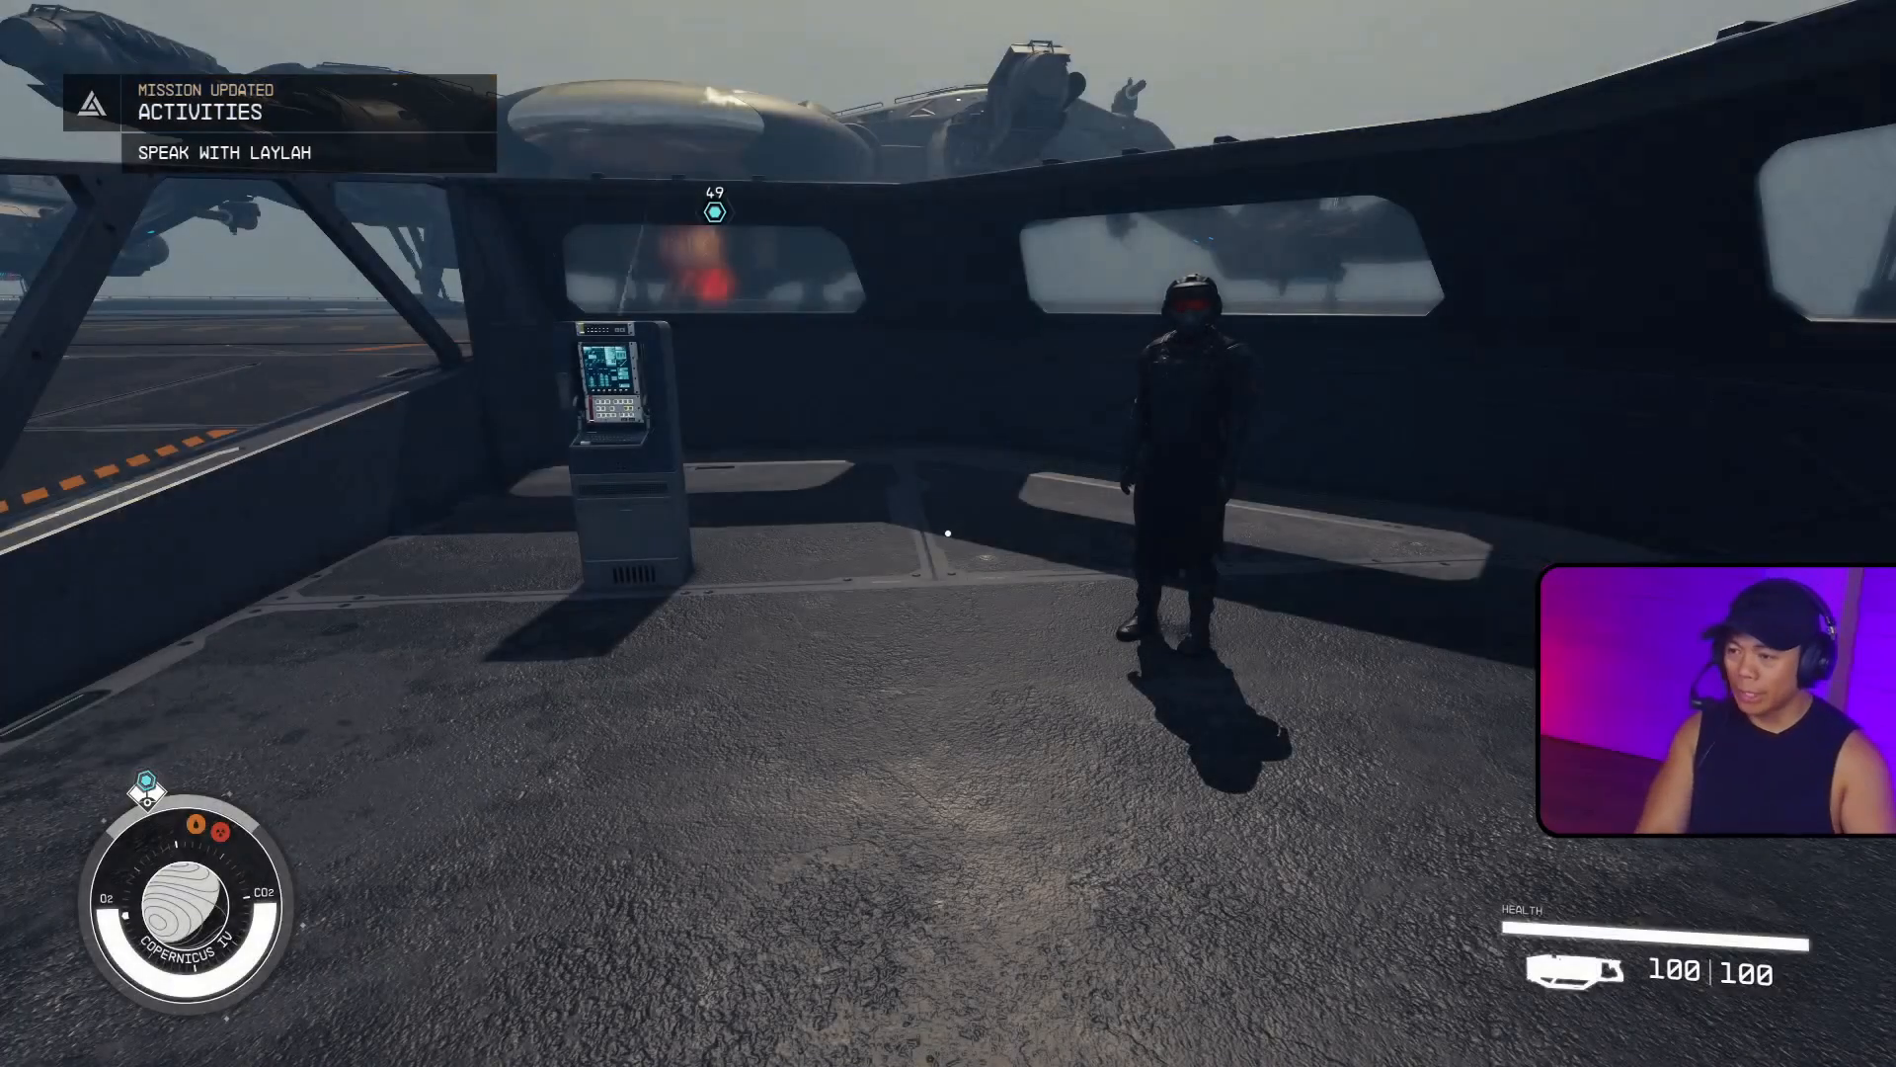
{"action": "key", "text": "w"}
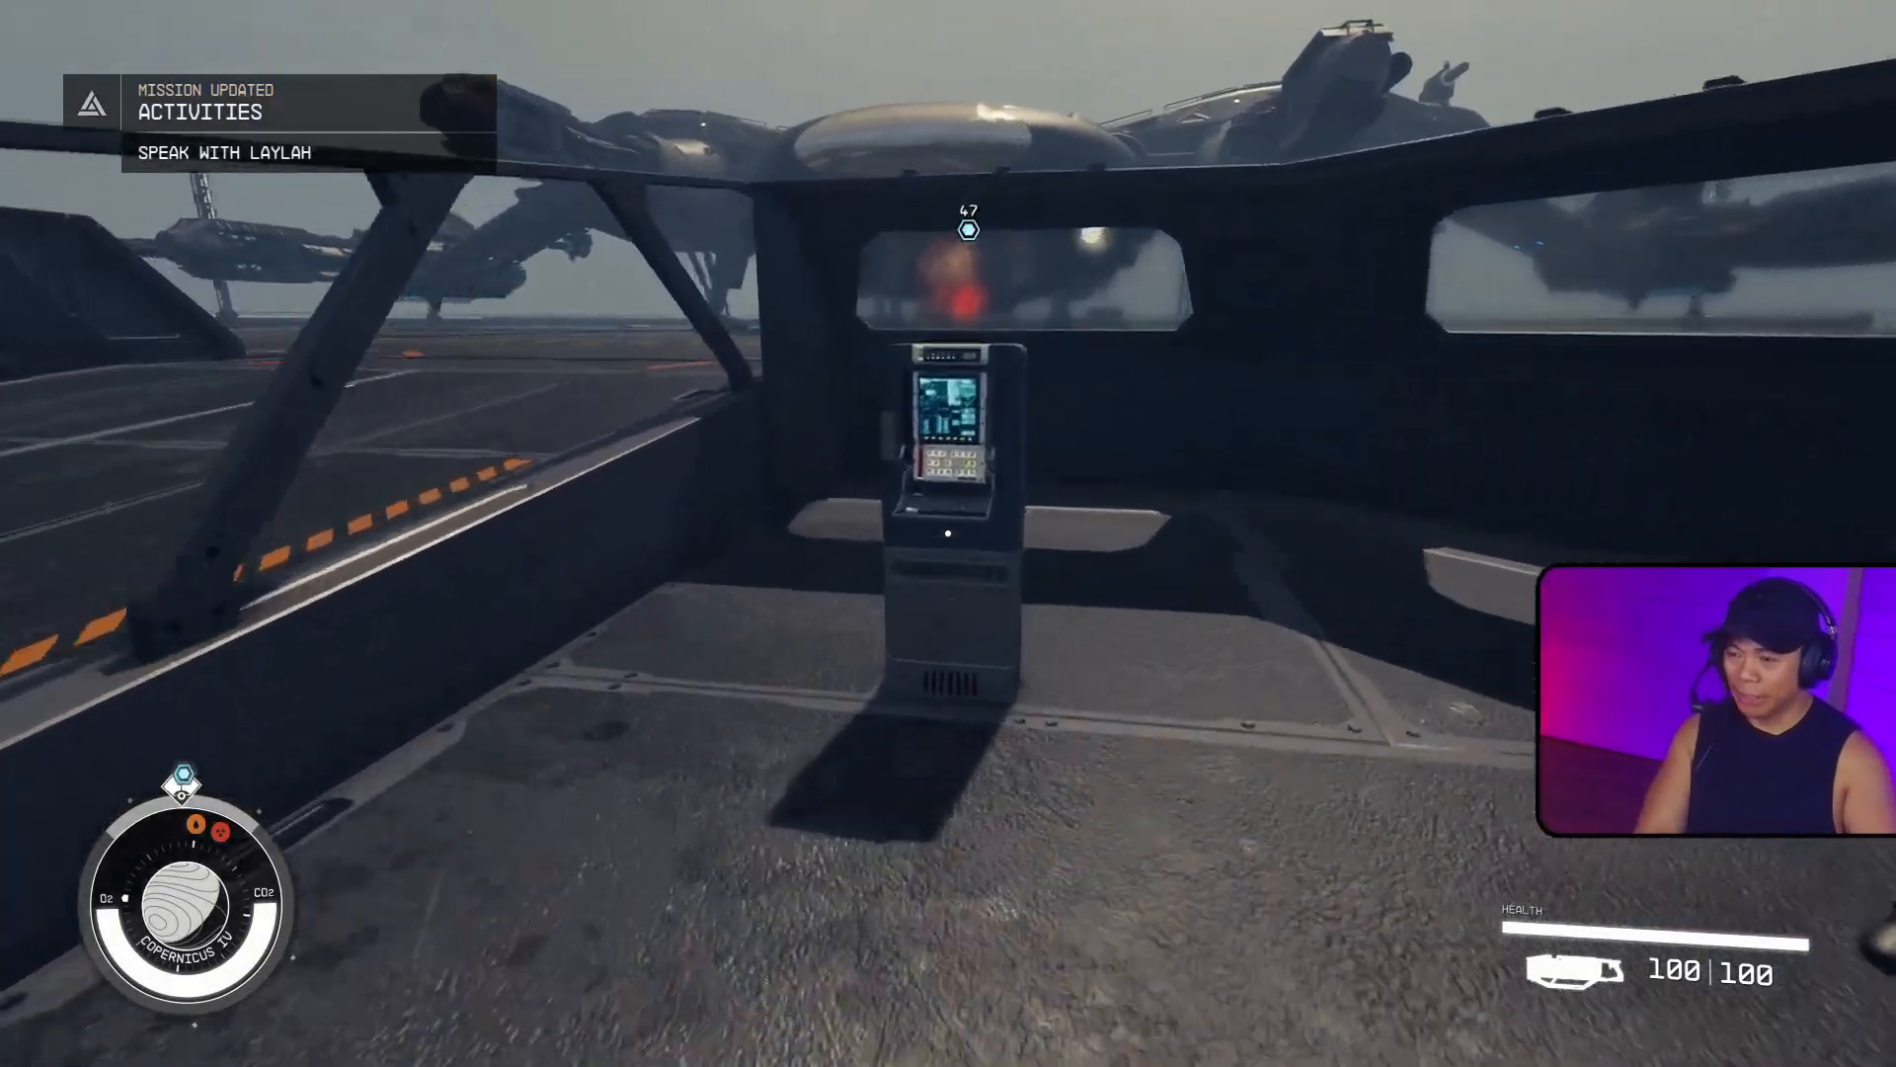
{"action": "key", "text": "w"}
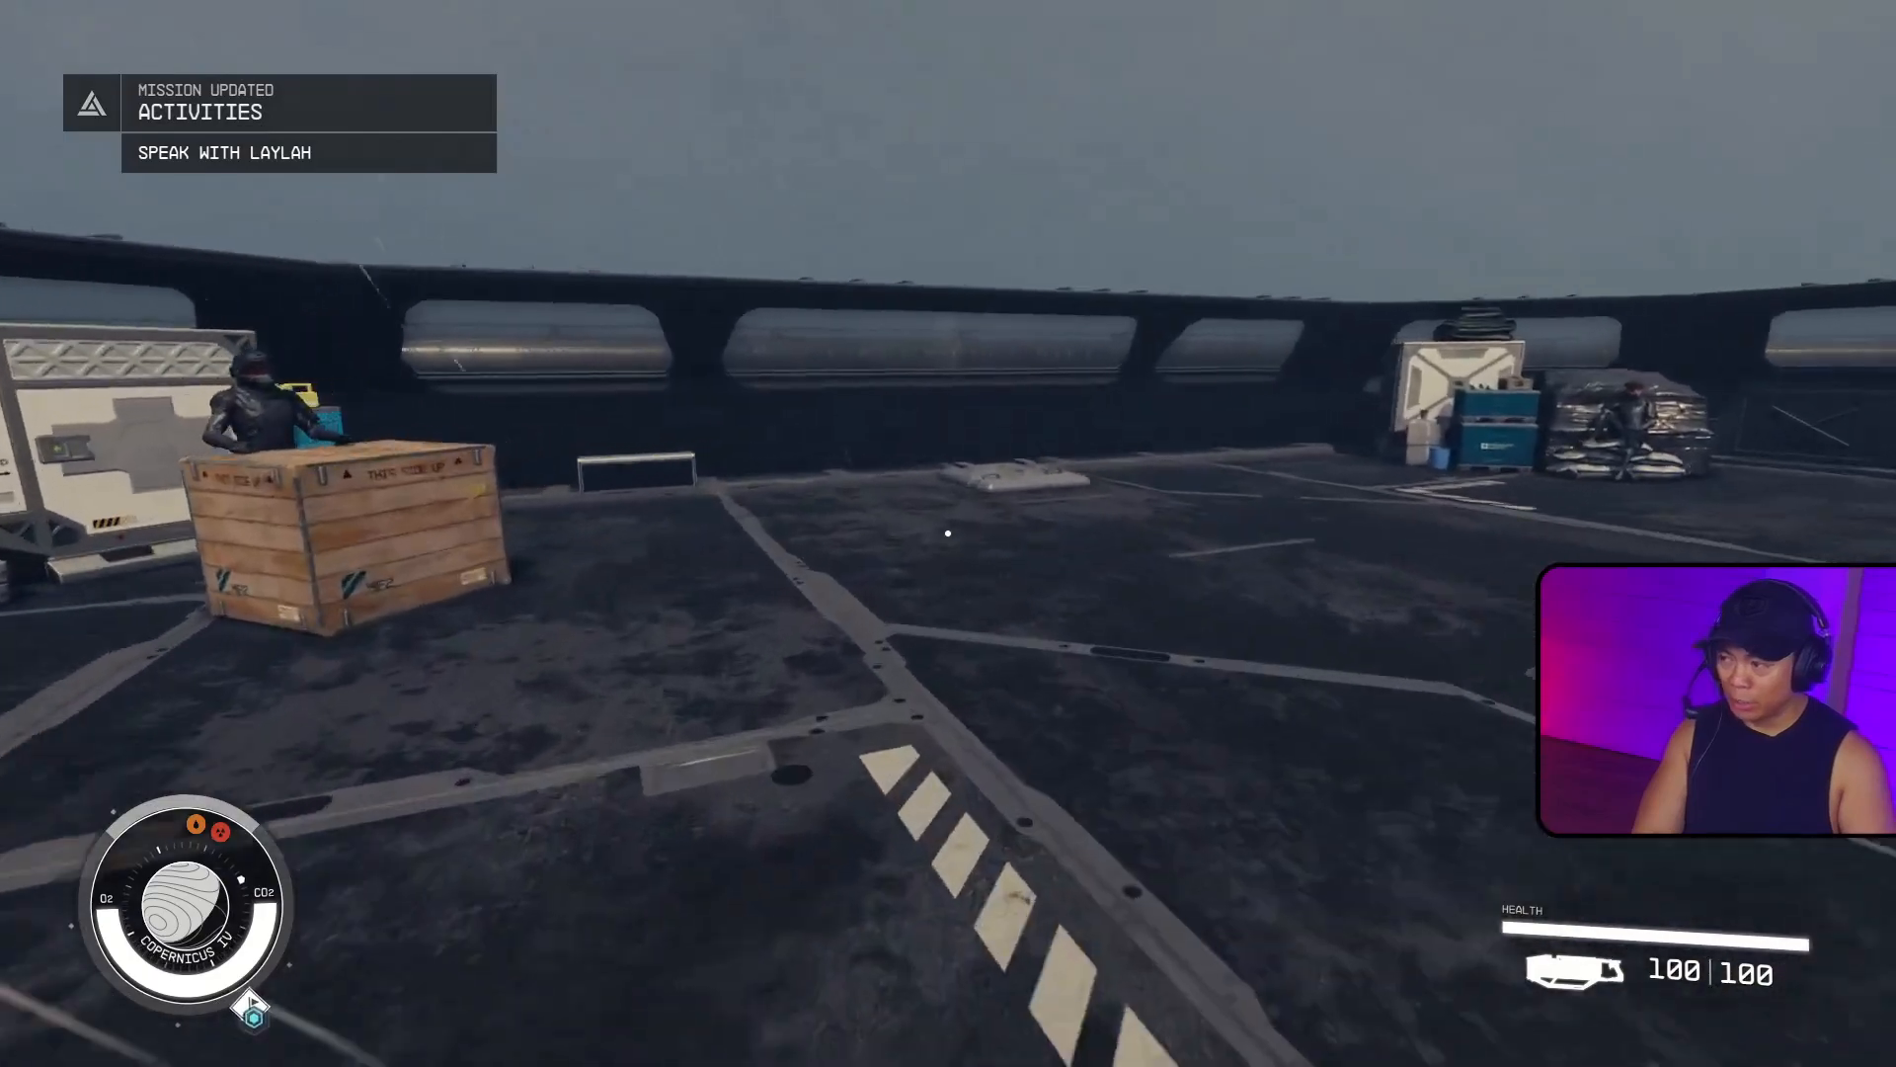
Walk across the landing pad, return to the RamTech Ship Kiosk and open its list of ships for sale.
{"action": "key", "text": "w"}
{"action": "key", "text": "e"}
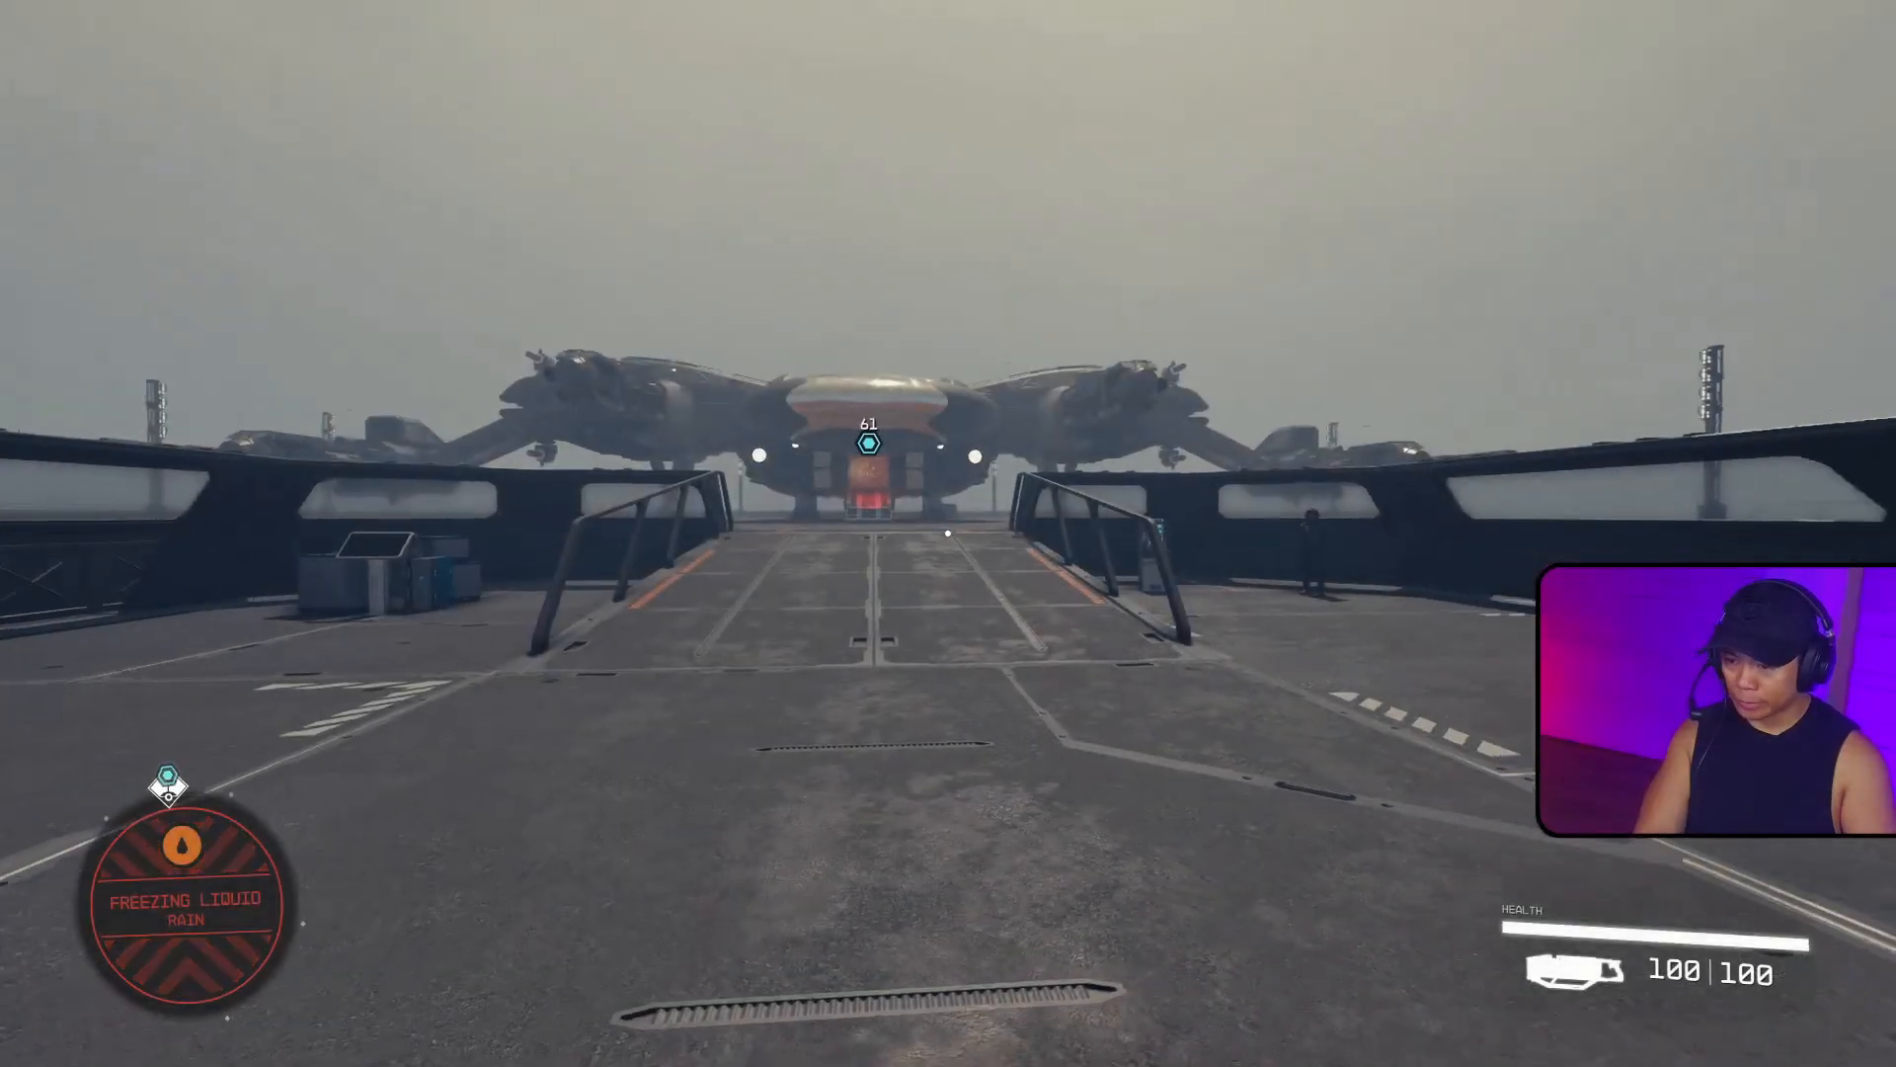
{"action": "key", "text": "w"}
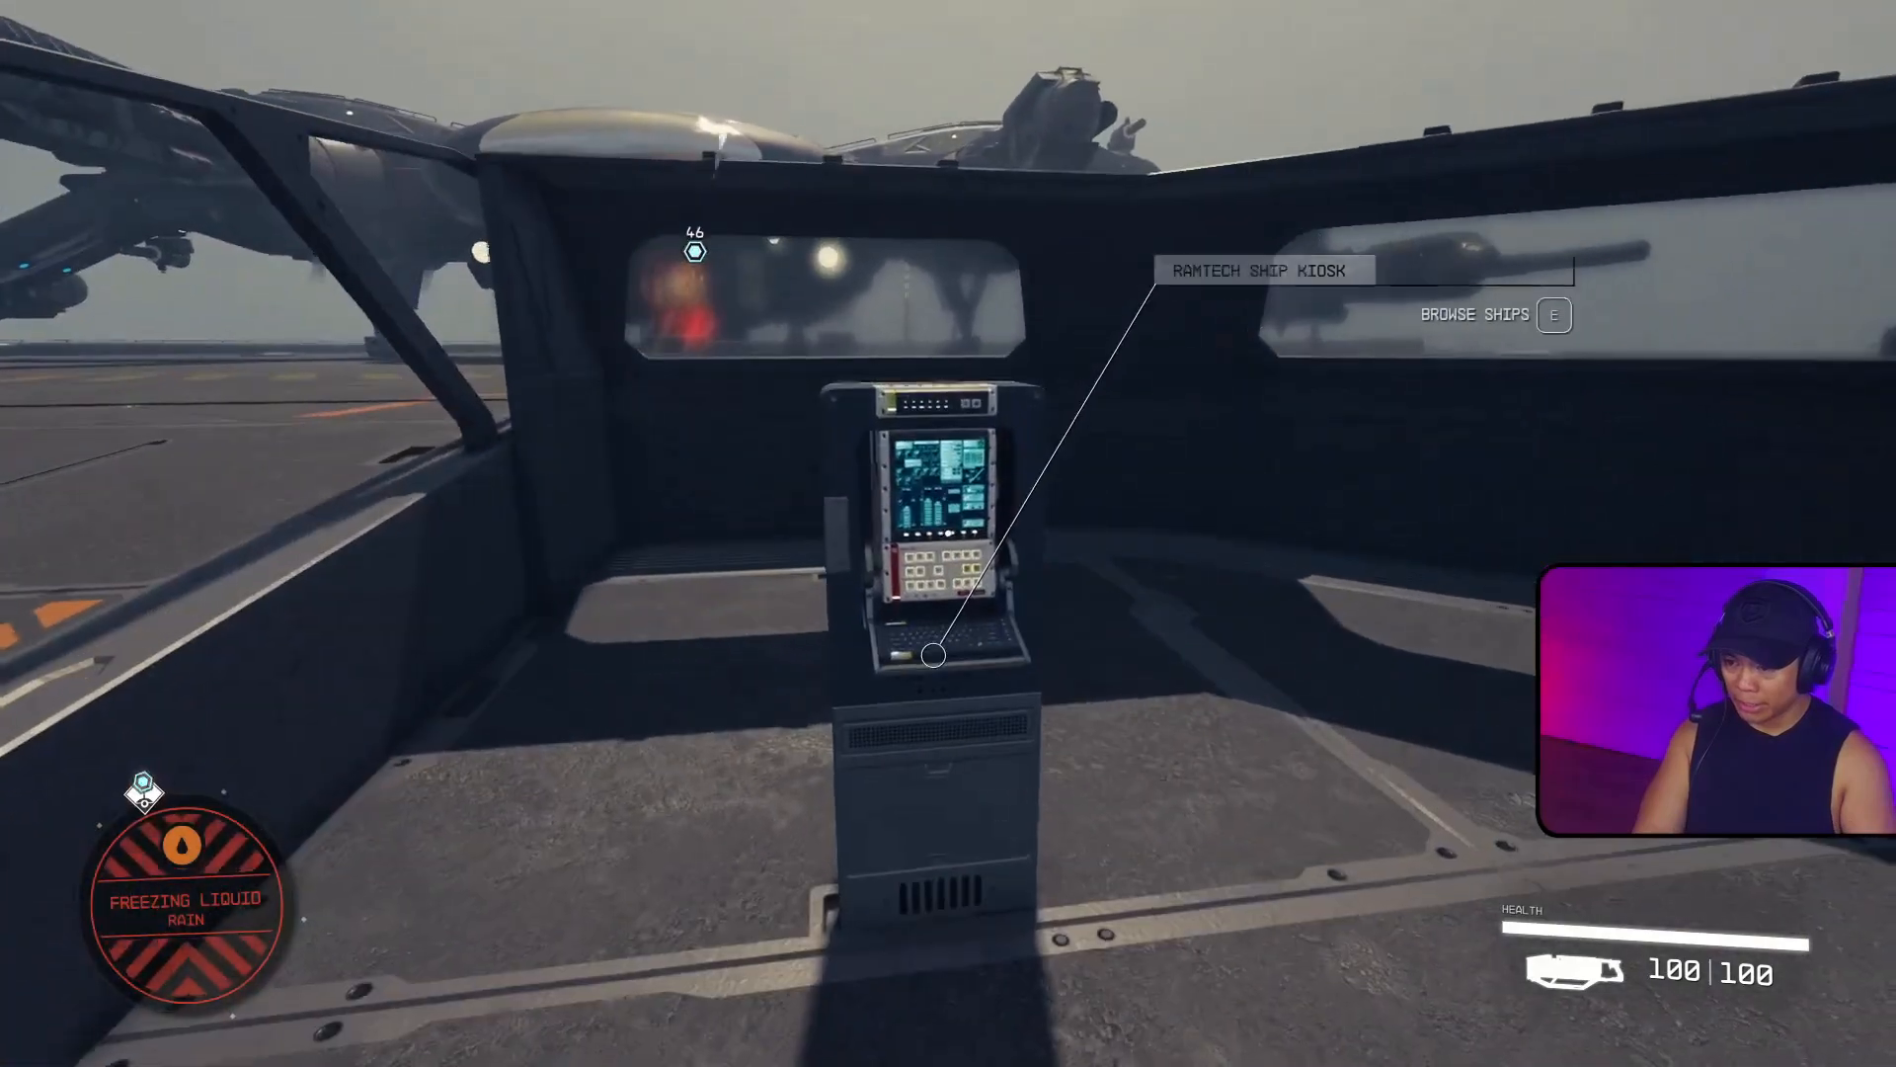
{"action": "key", "text": "e"}
{"action": "left_click", "coordinate": [836, 510]}
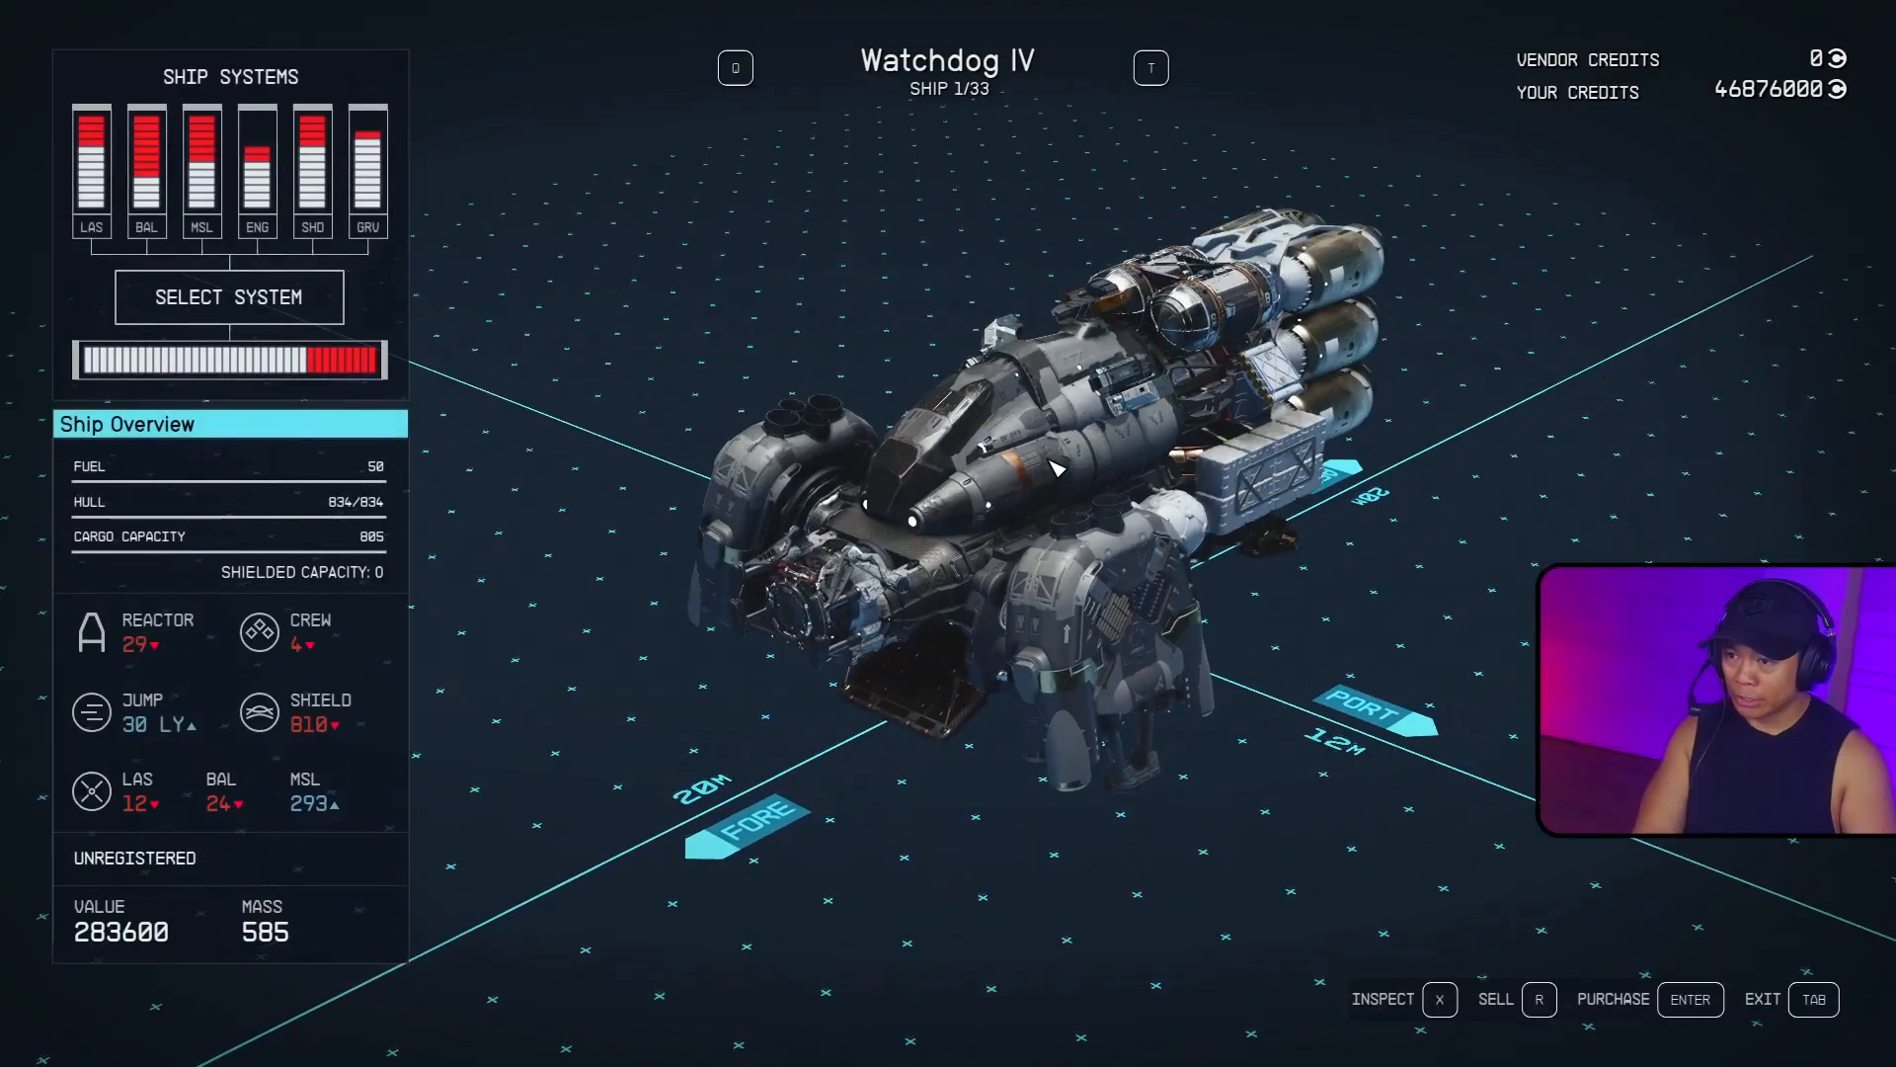
Browse the kiosk's ships to find the RamTech Achilles III and rotate its preview for inspection.
{"action": "key", "text": "t"}
{"action": "key", "text": "q"}
{"action": "key", "text": "t"}
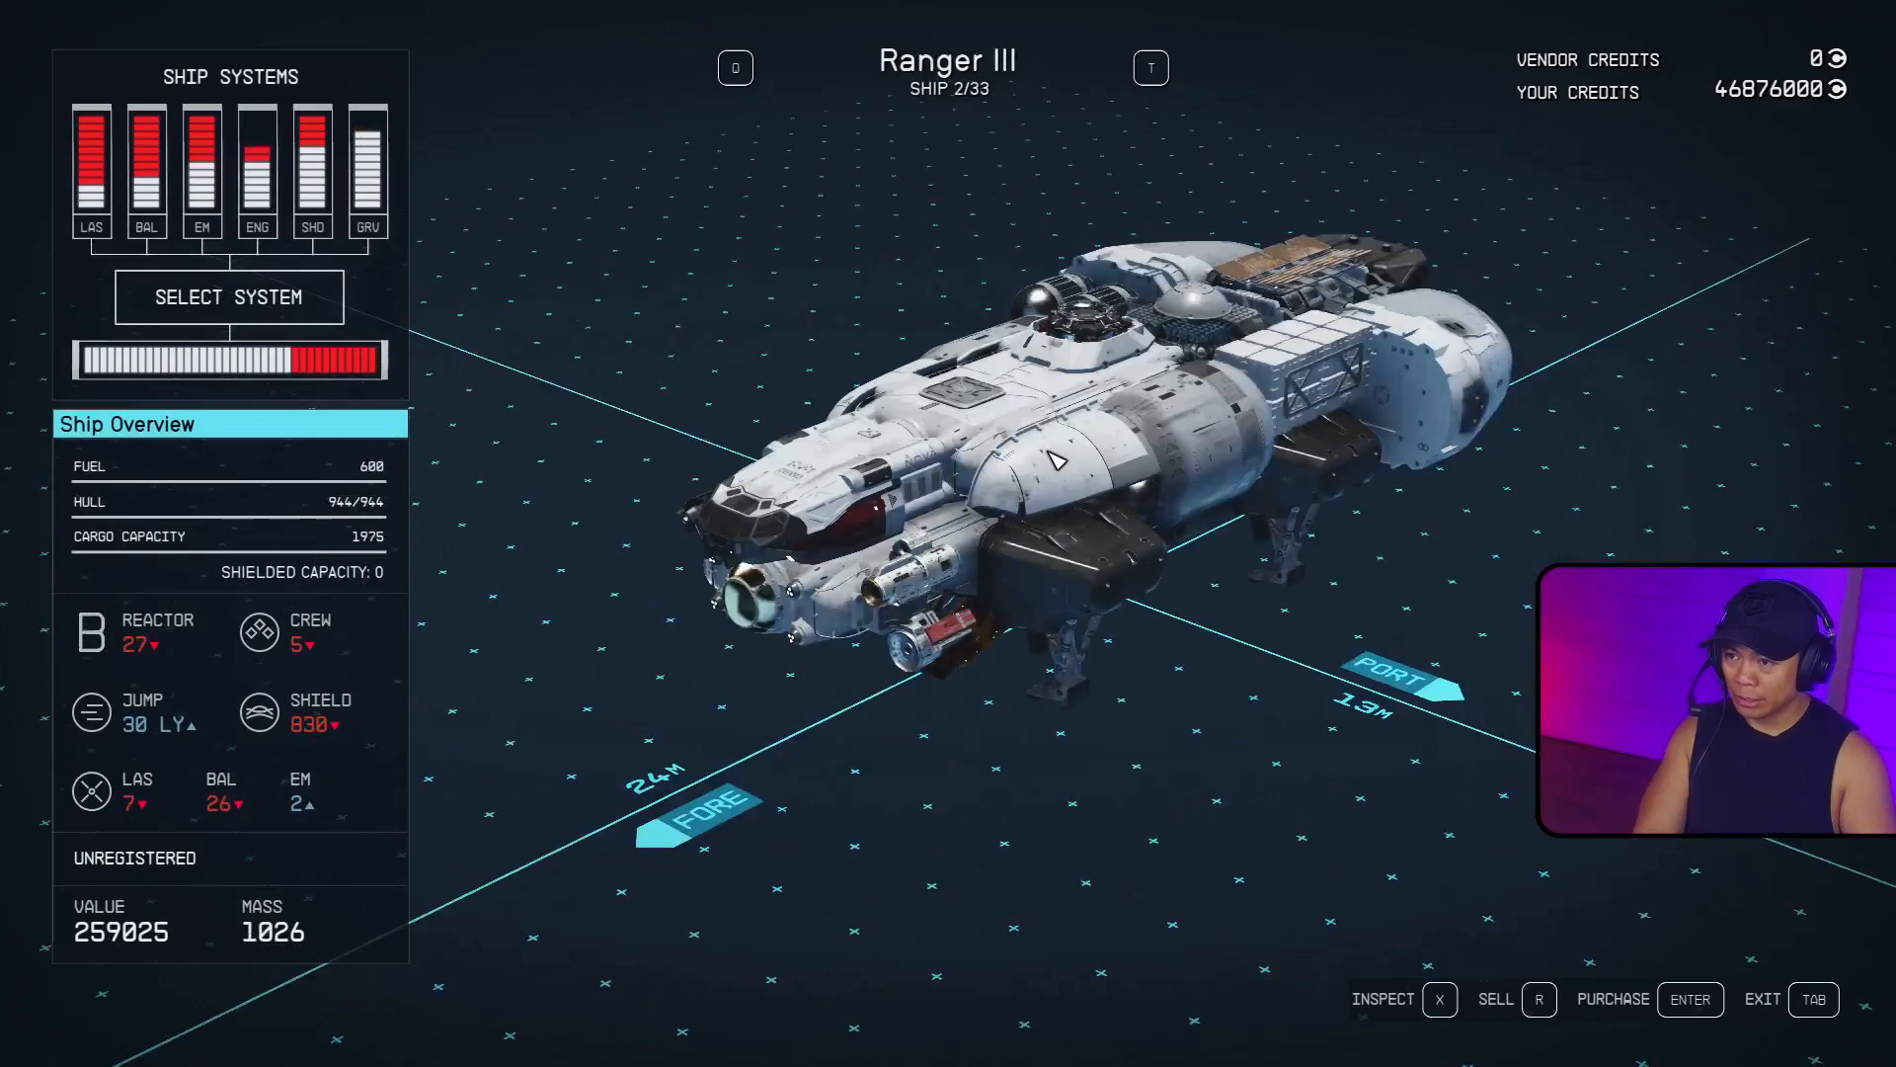
{"action": "key", "text": "t"}
{"action": "key", "text": "t"}
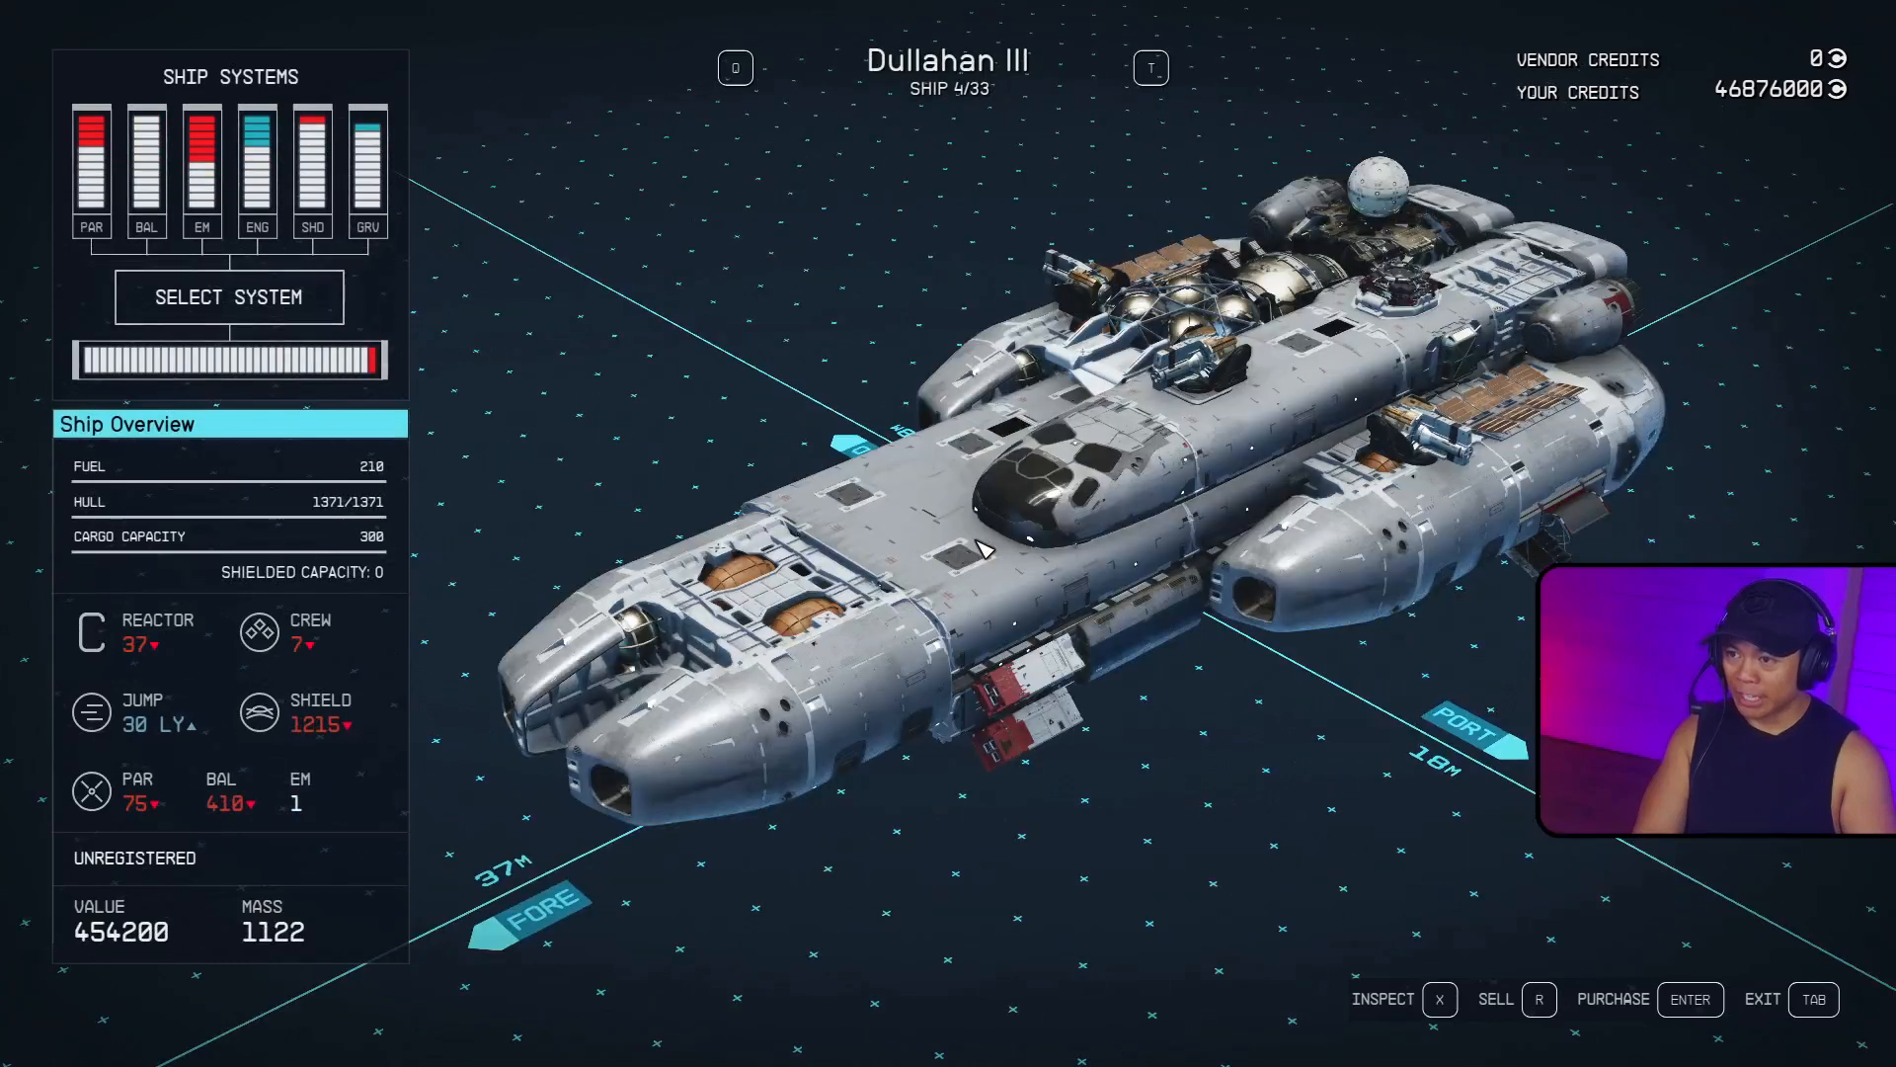
{"action": "key", "text": "q"}
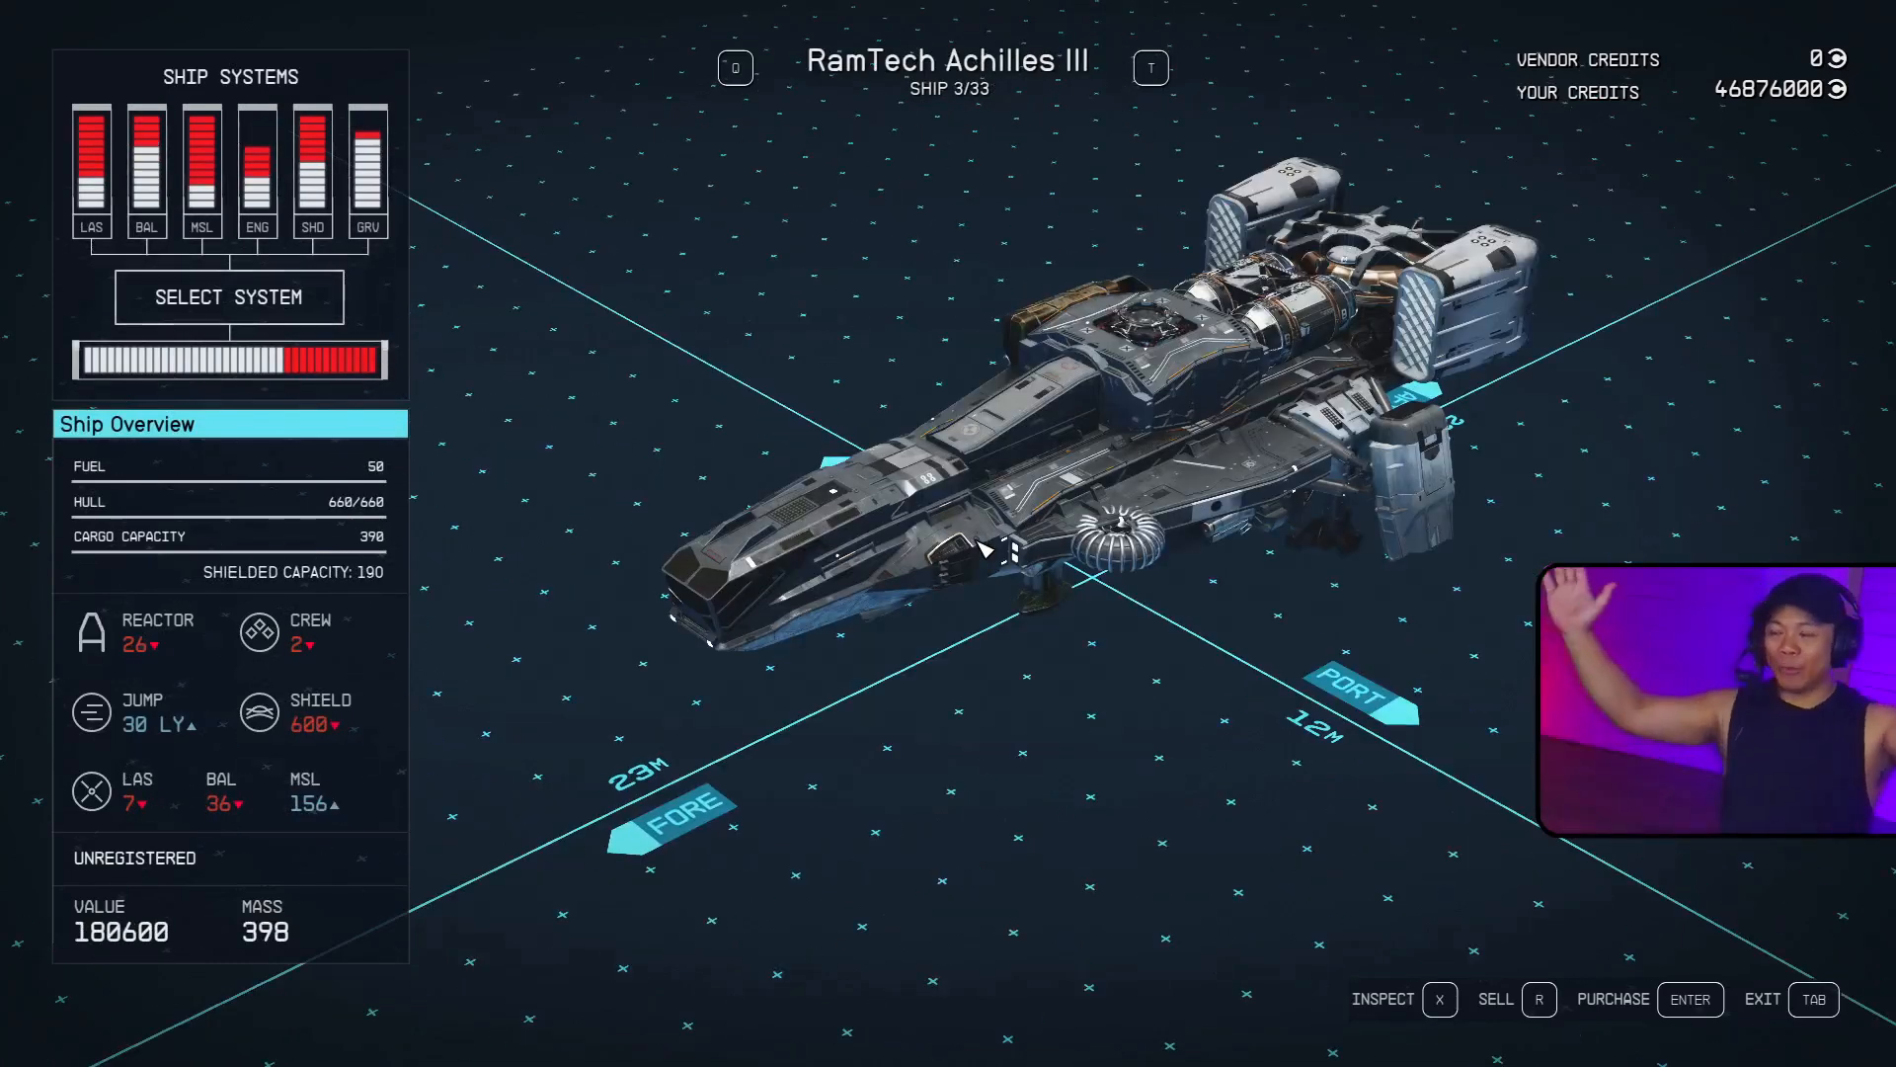
{"action": "left_click_drag", "start_coordinate": [1136, 538], "coordinate": [1076, 731]}
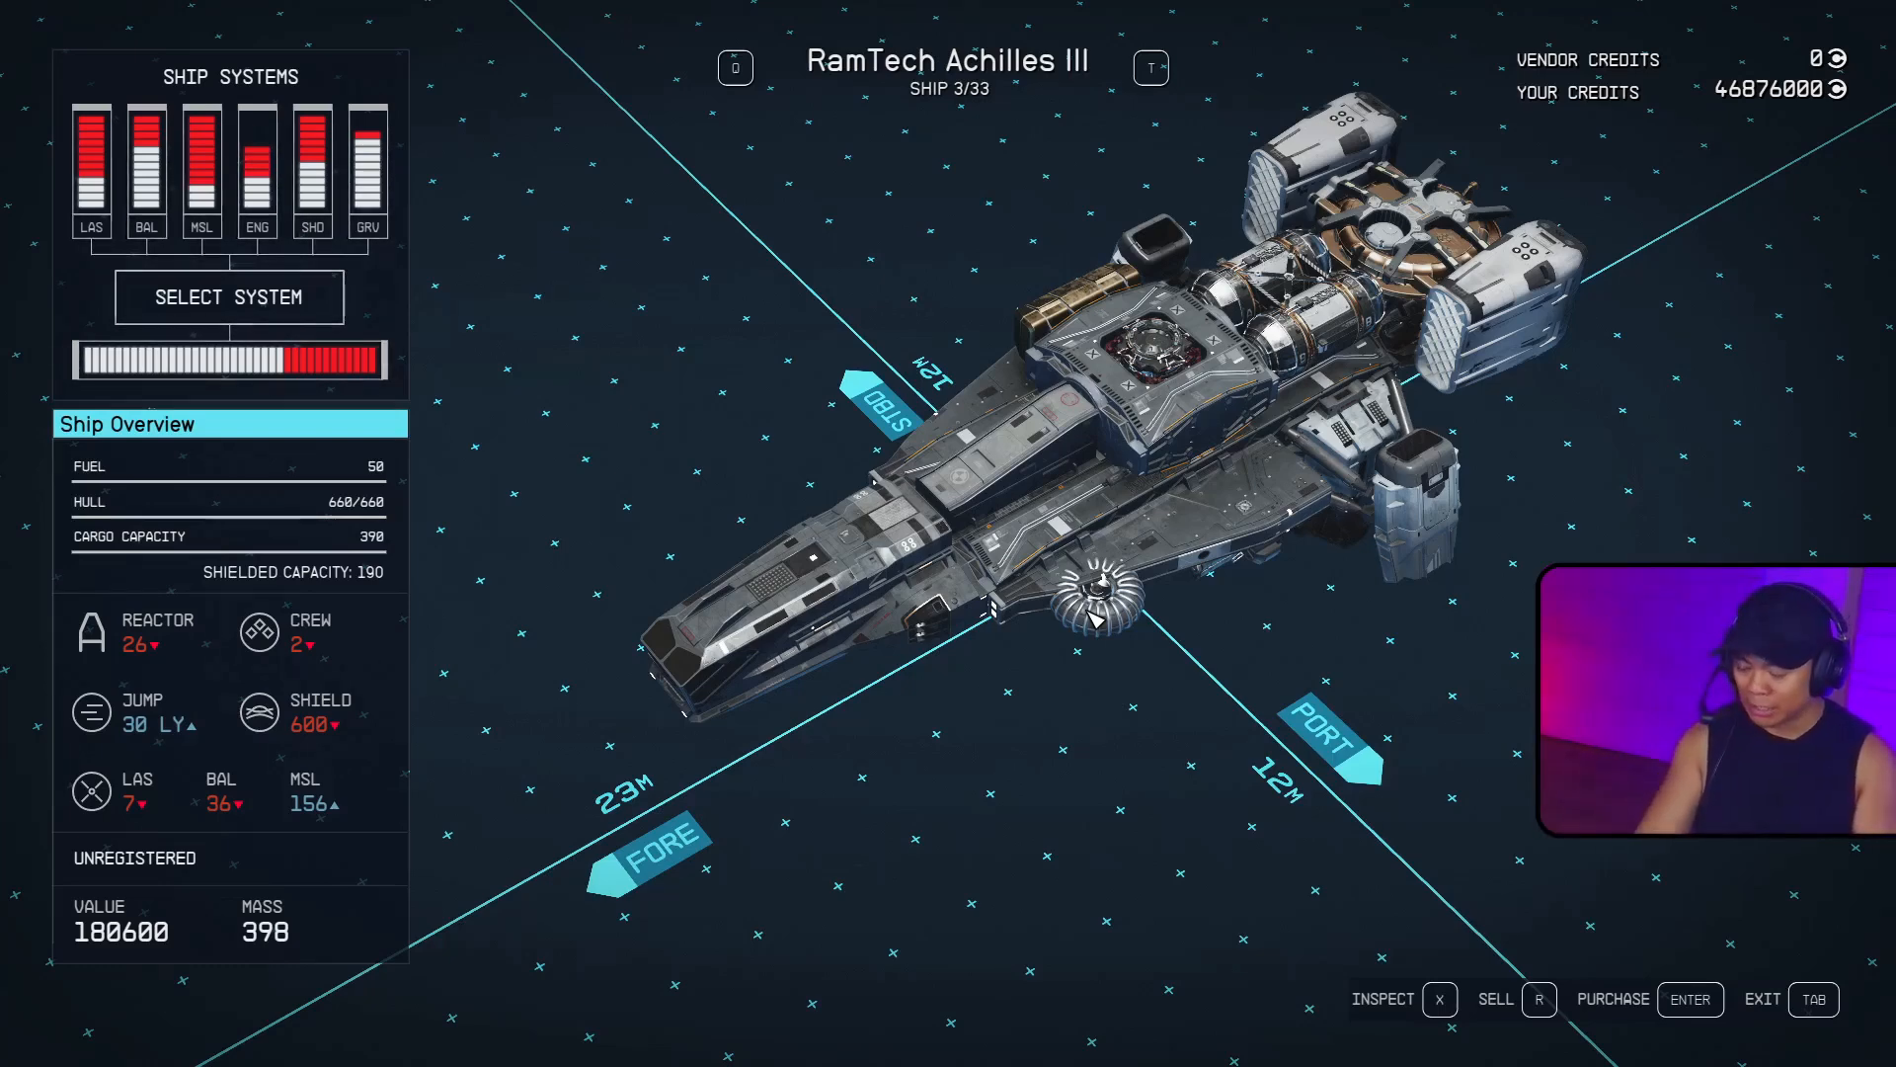
Leave the ship list, quit Starfield to the desktop and switch back to the Creation Kit.
{"action": "key", "text": "Tab"}
{"action": "key", "text": "Escape"}
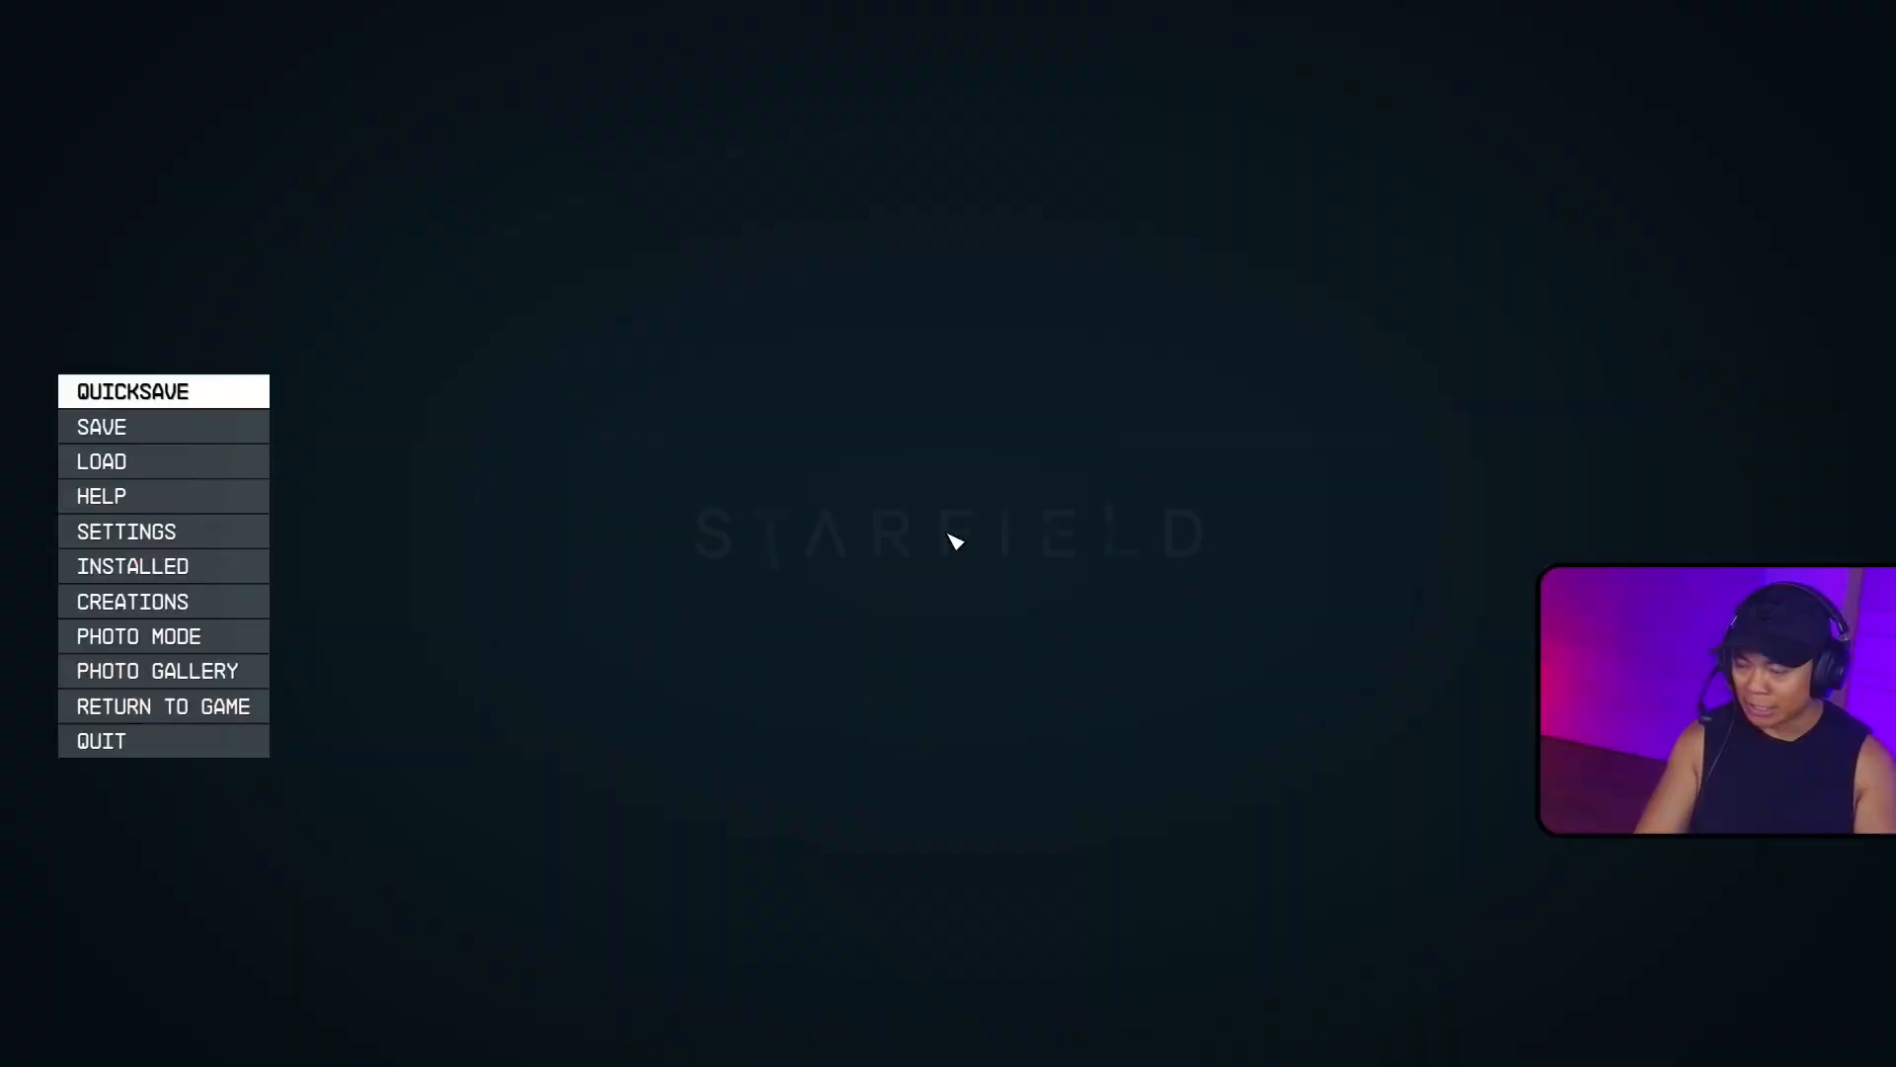
{"action": "left_click", "coordinate": [219, 743]}
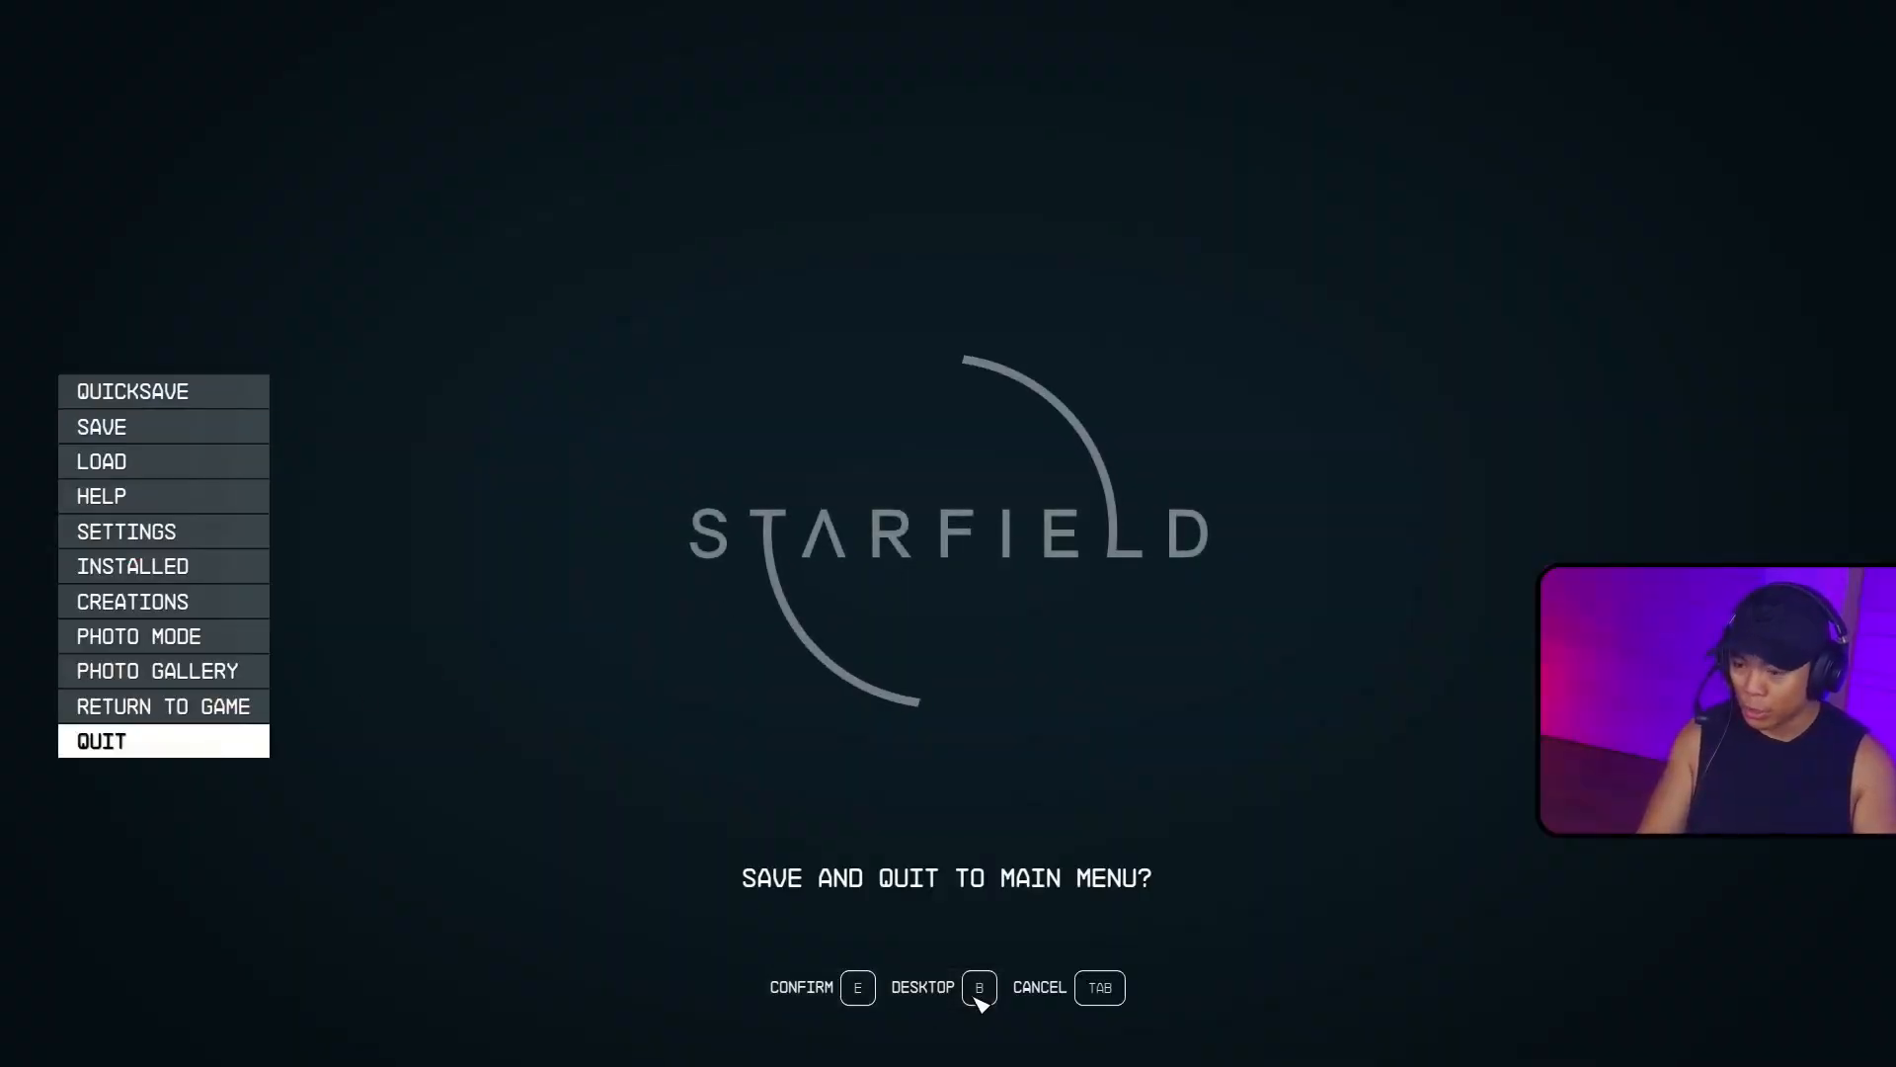
{"action": "key", "text": "alt+Tab"}
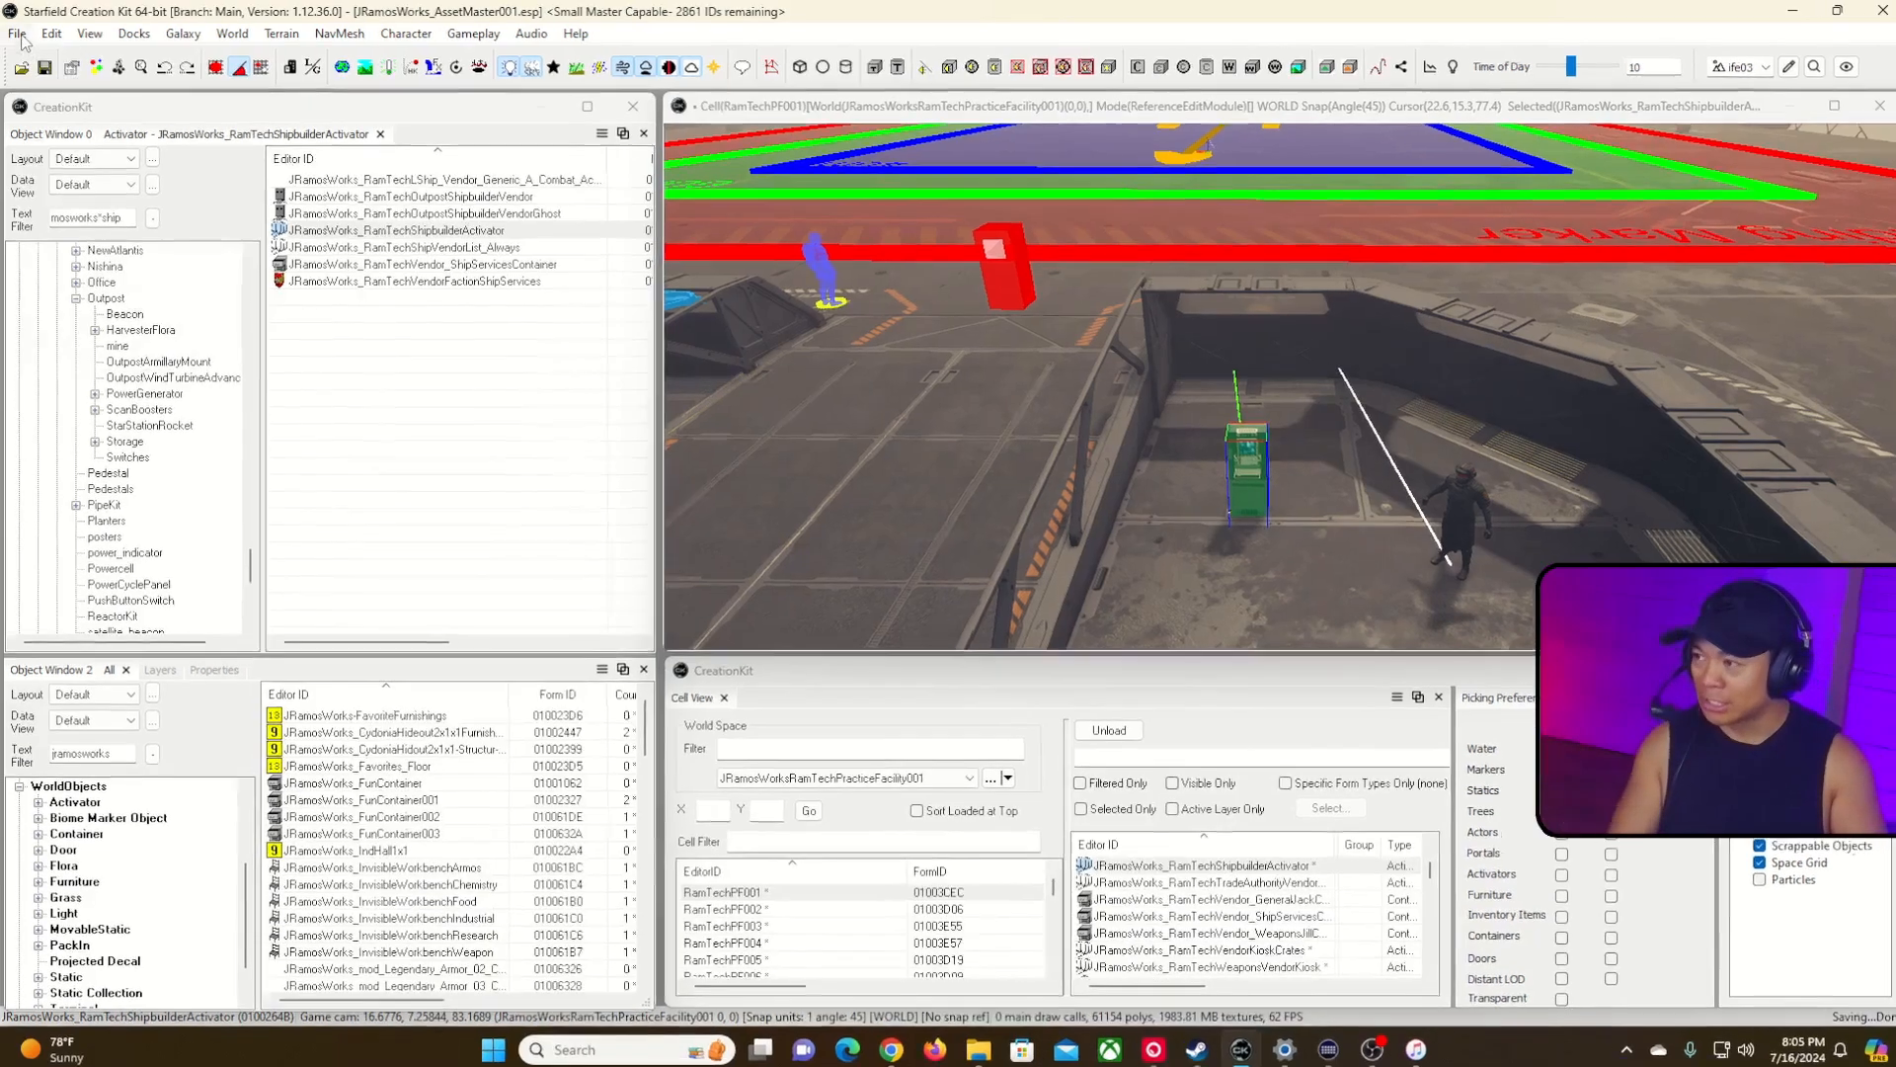
Examine the plugin and master files available for loading, then dismiss the Data dialog without loading anything.
{"action": "left_click", "coordinate": [17, 34]}
{"action": "left_click", "coordinate": [34, 56]}
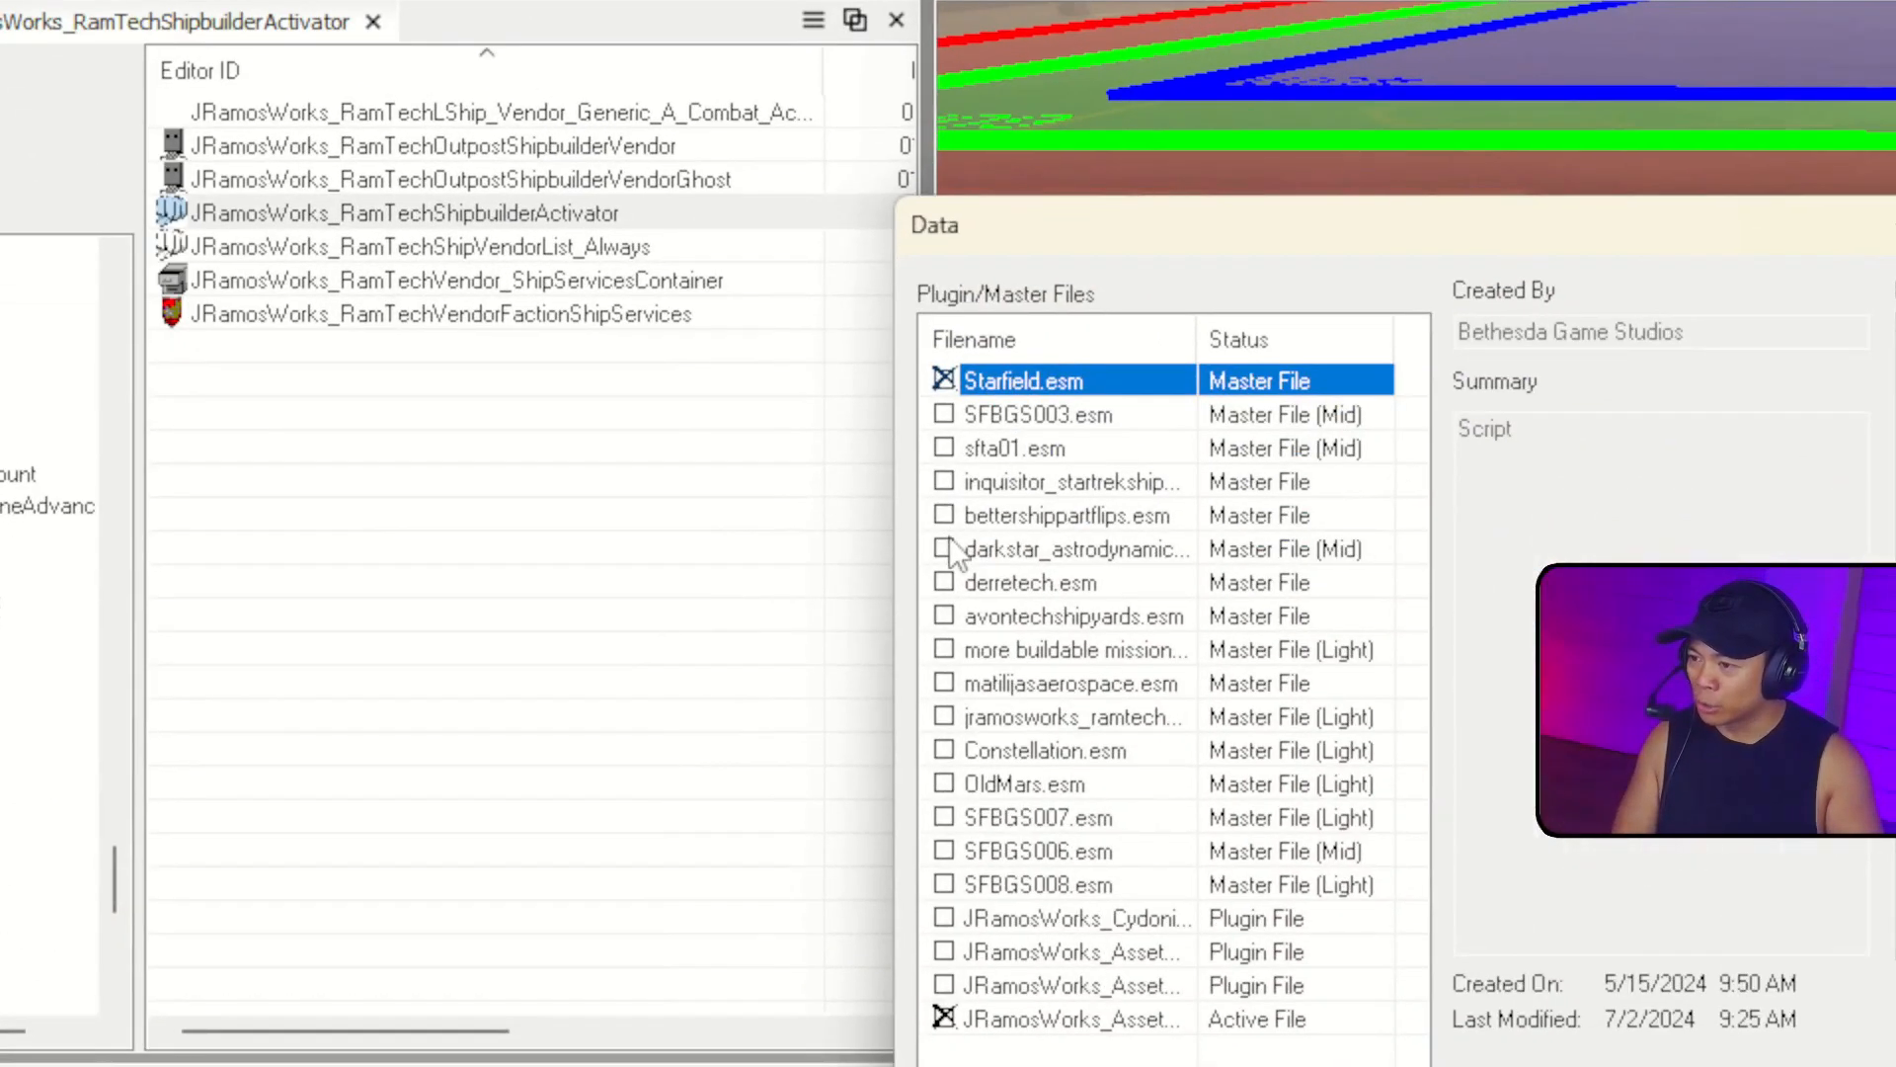
{"action": "double_click", "coordinate": [1200, 689]}
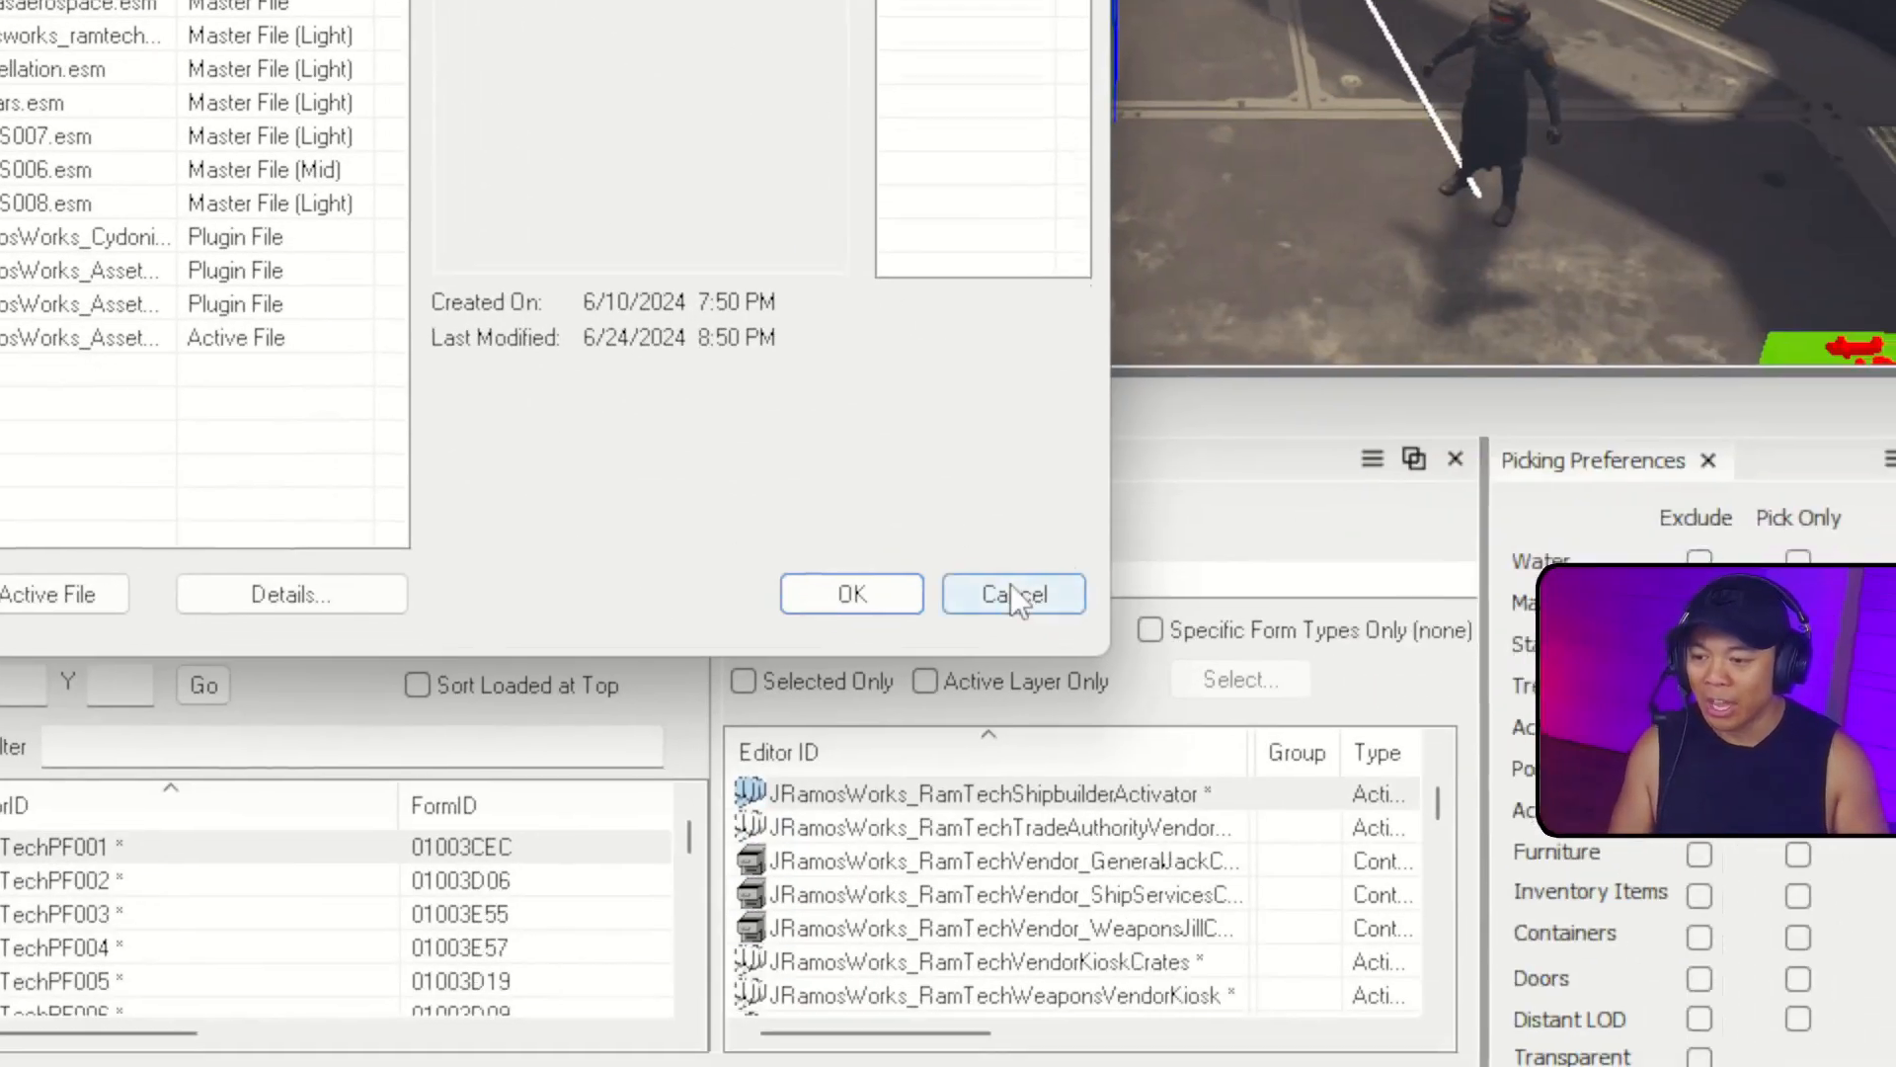
{"action": "left_click", "coordinate": [1494, 965]}
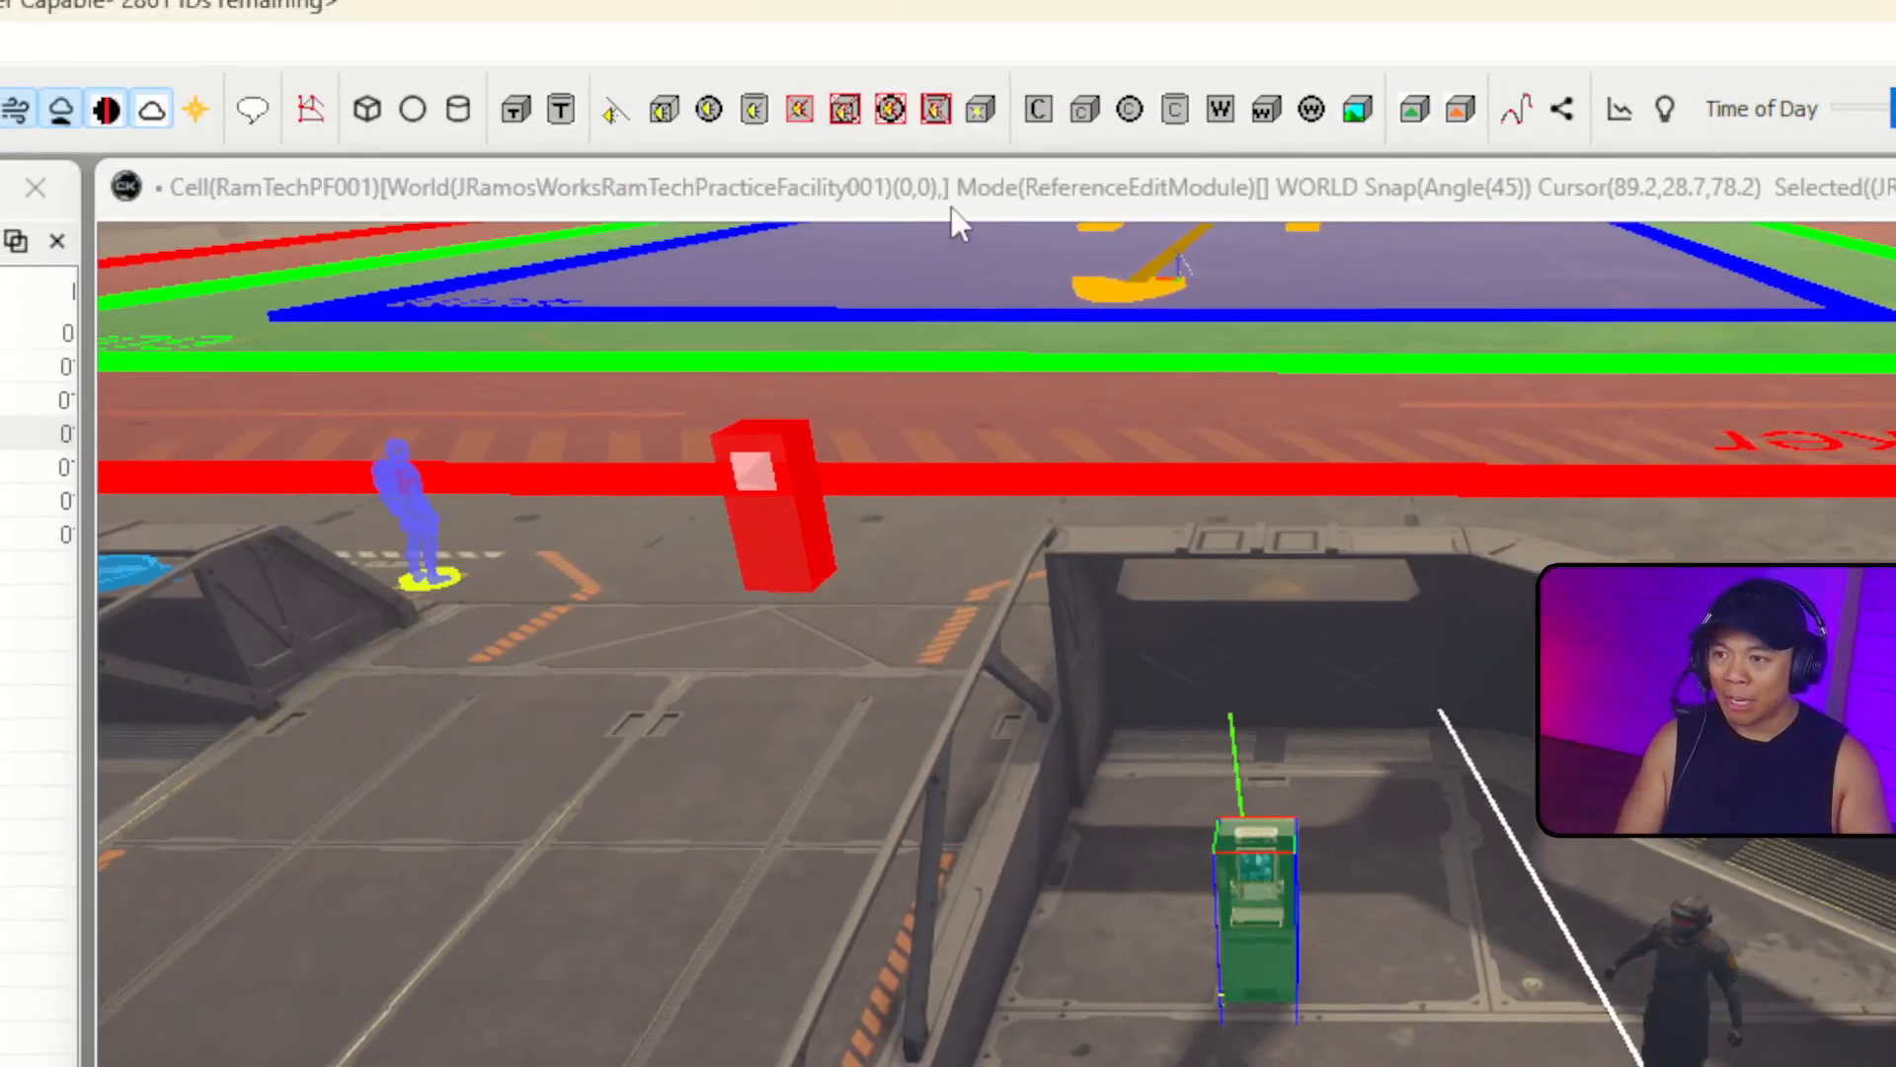
{"action": "left_click", "coordinate": [952, 221]}
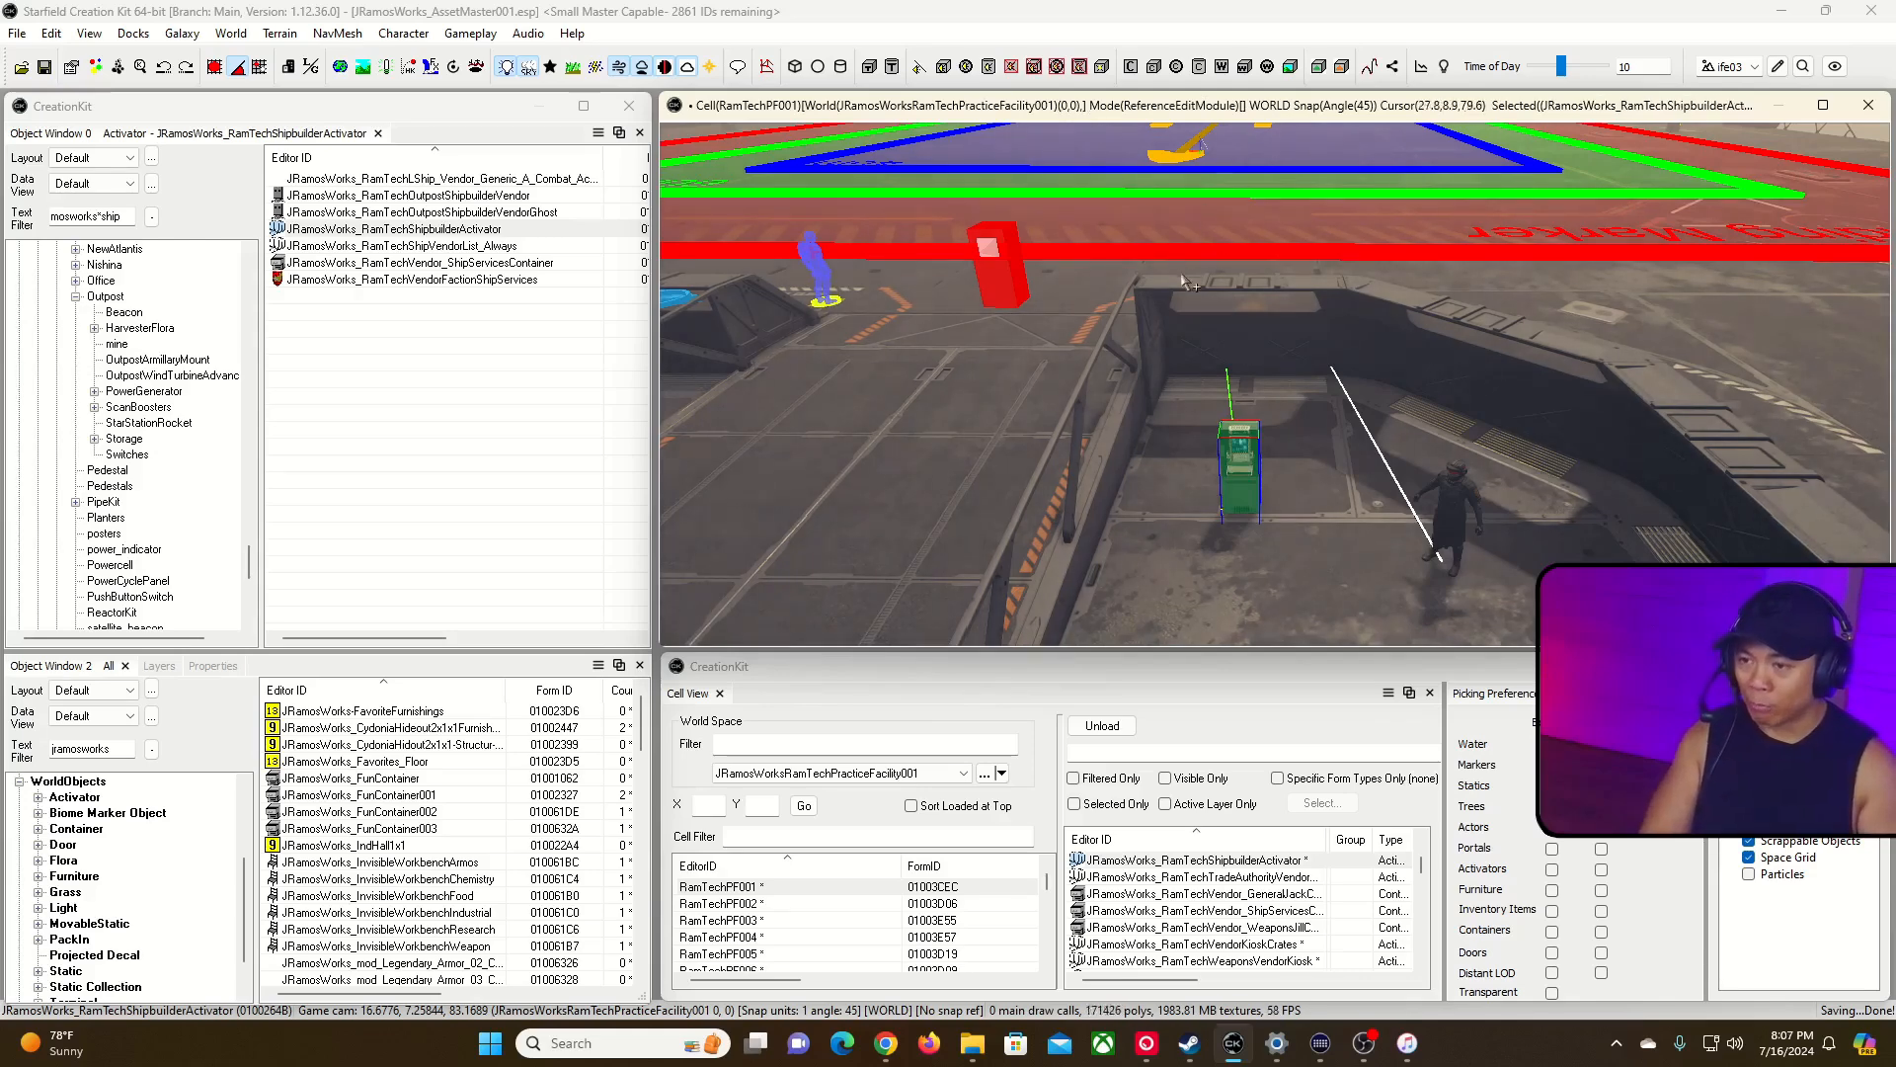
Open the JRamosWorks_RamTechShipbuilderActivator form for editing and append 02 to its ID.
{"action": "left_click", "coordinate": [459, 245]}
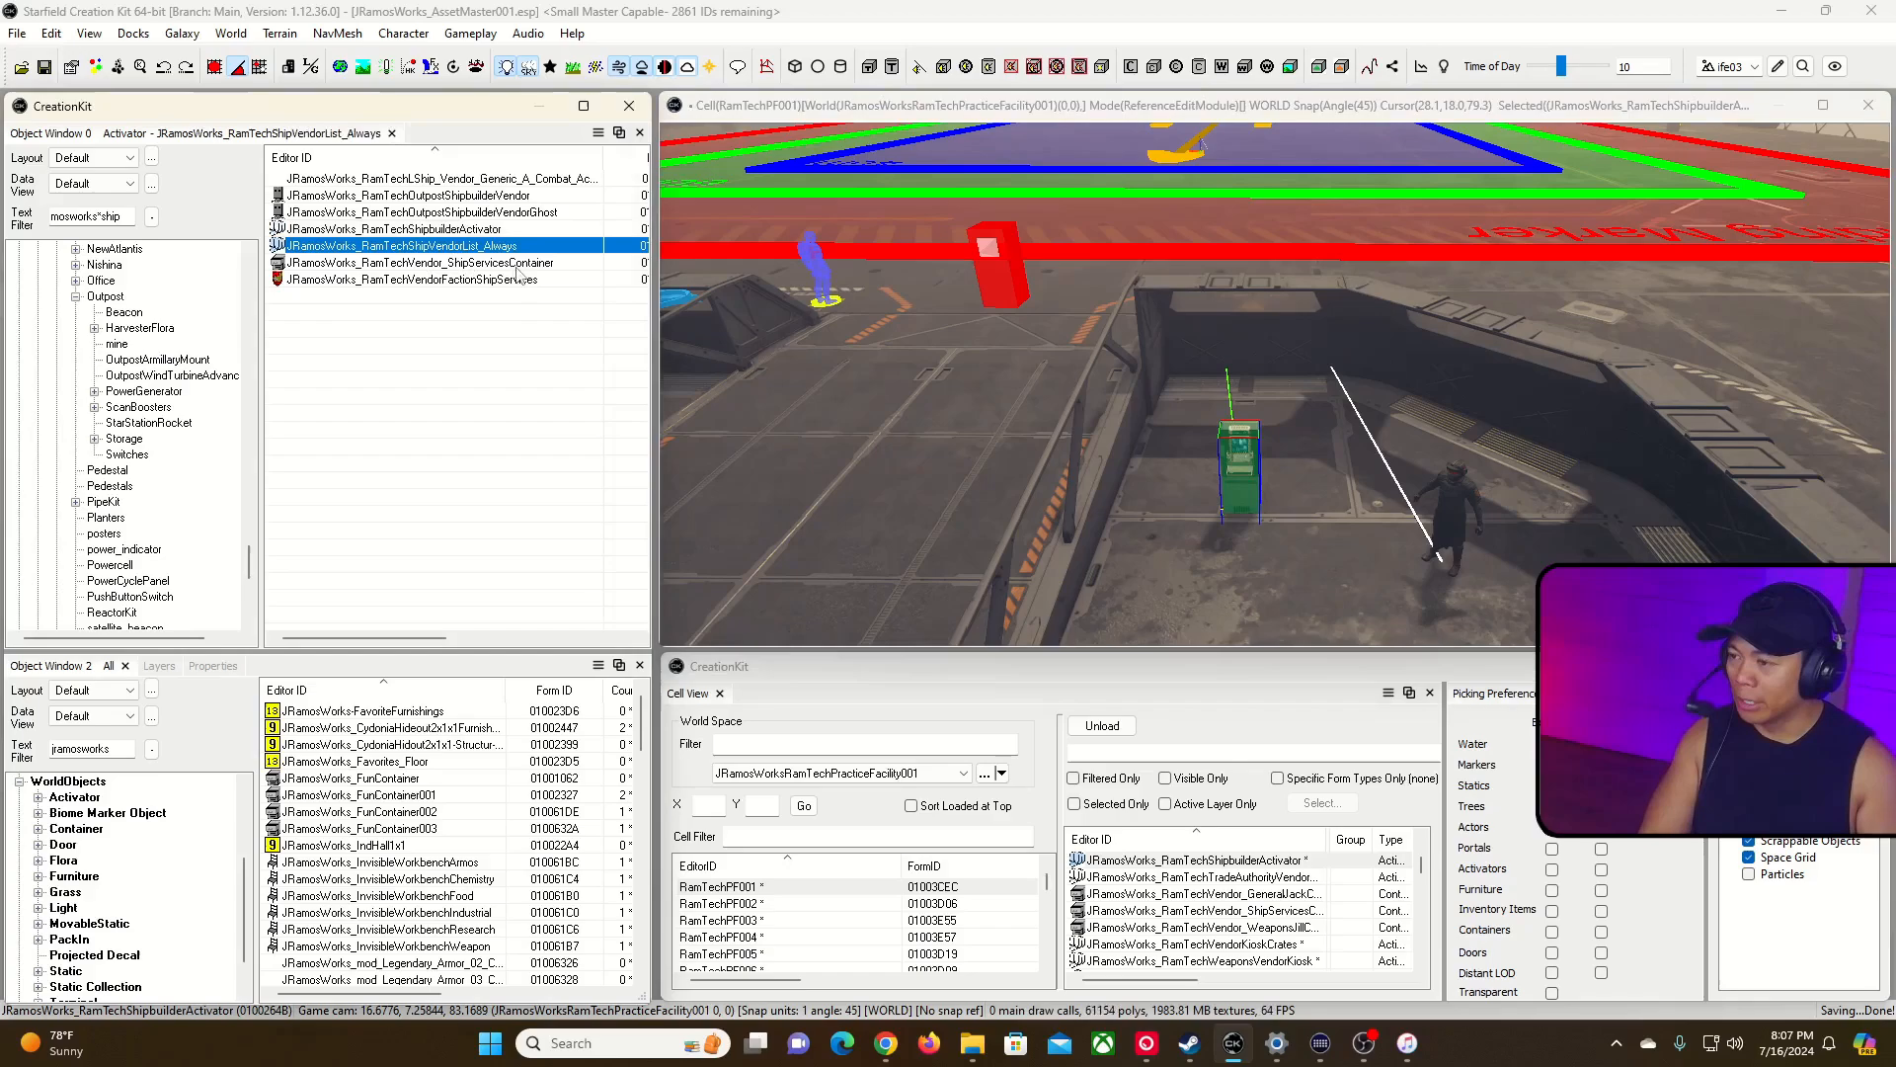
{"action": "left_click", "coordinate": [460, 230]}
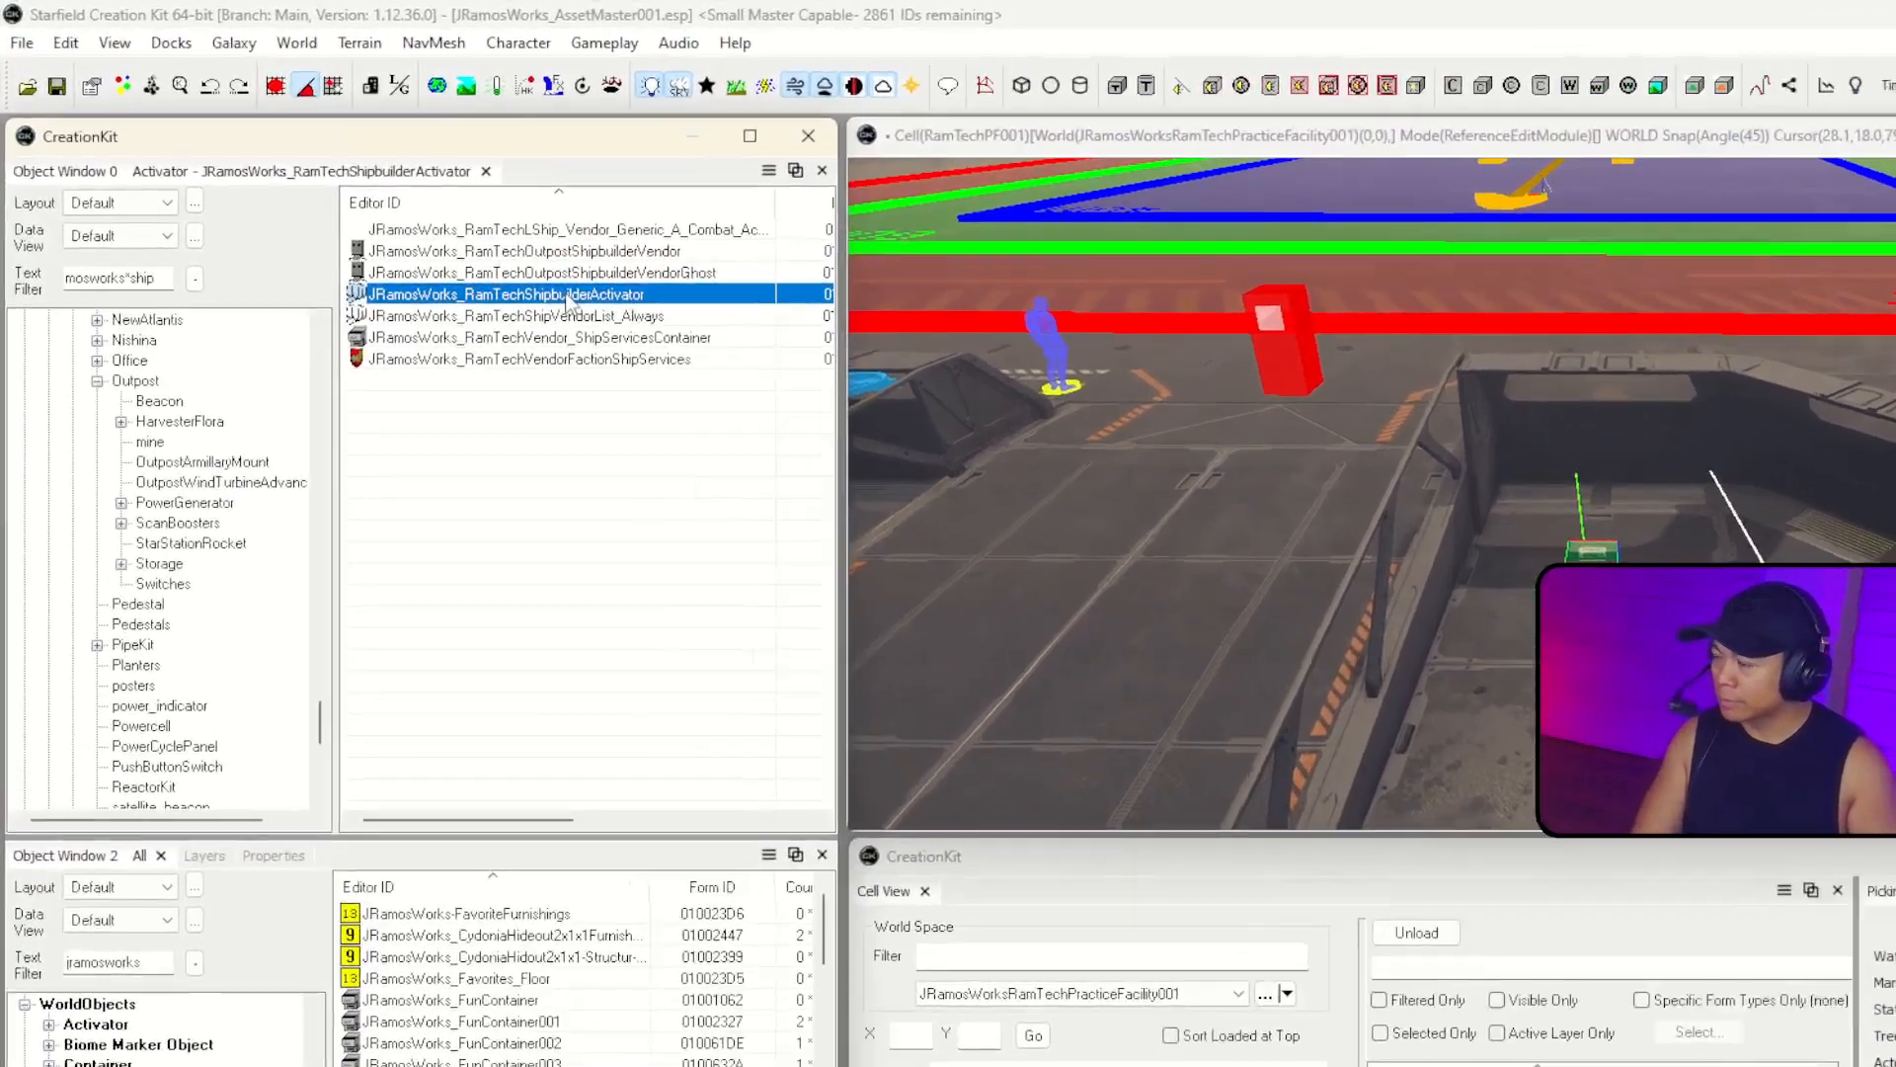
{"action": "right_click", "coordinate": [442, 234]}
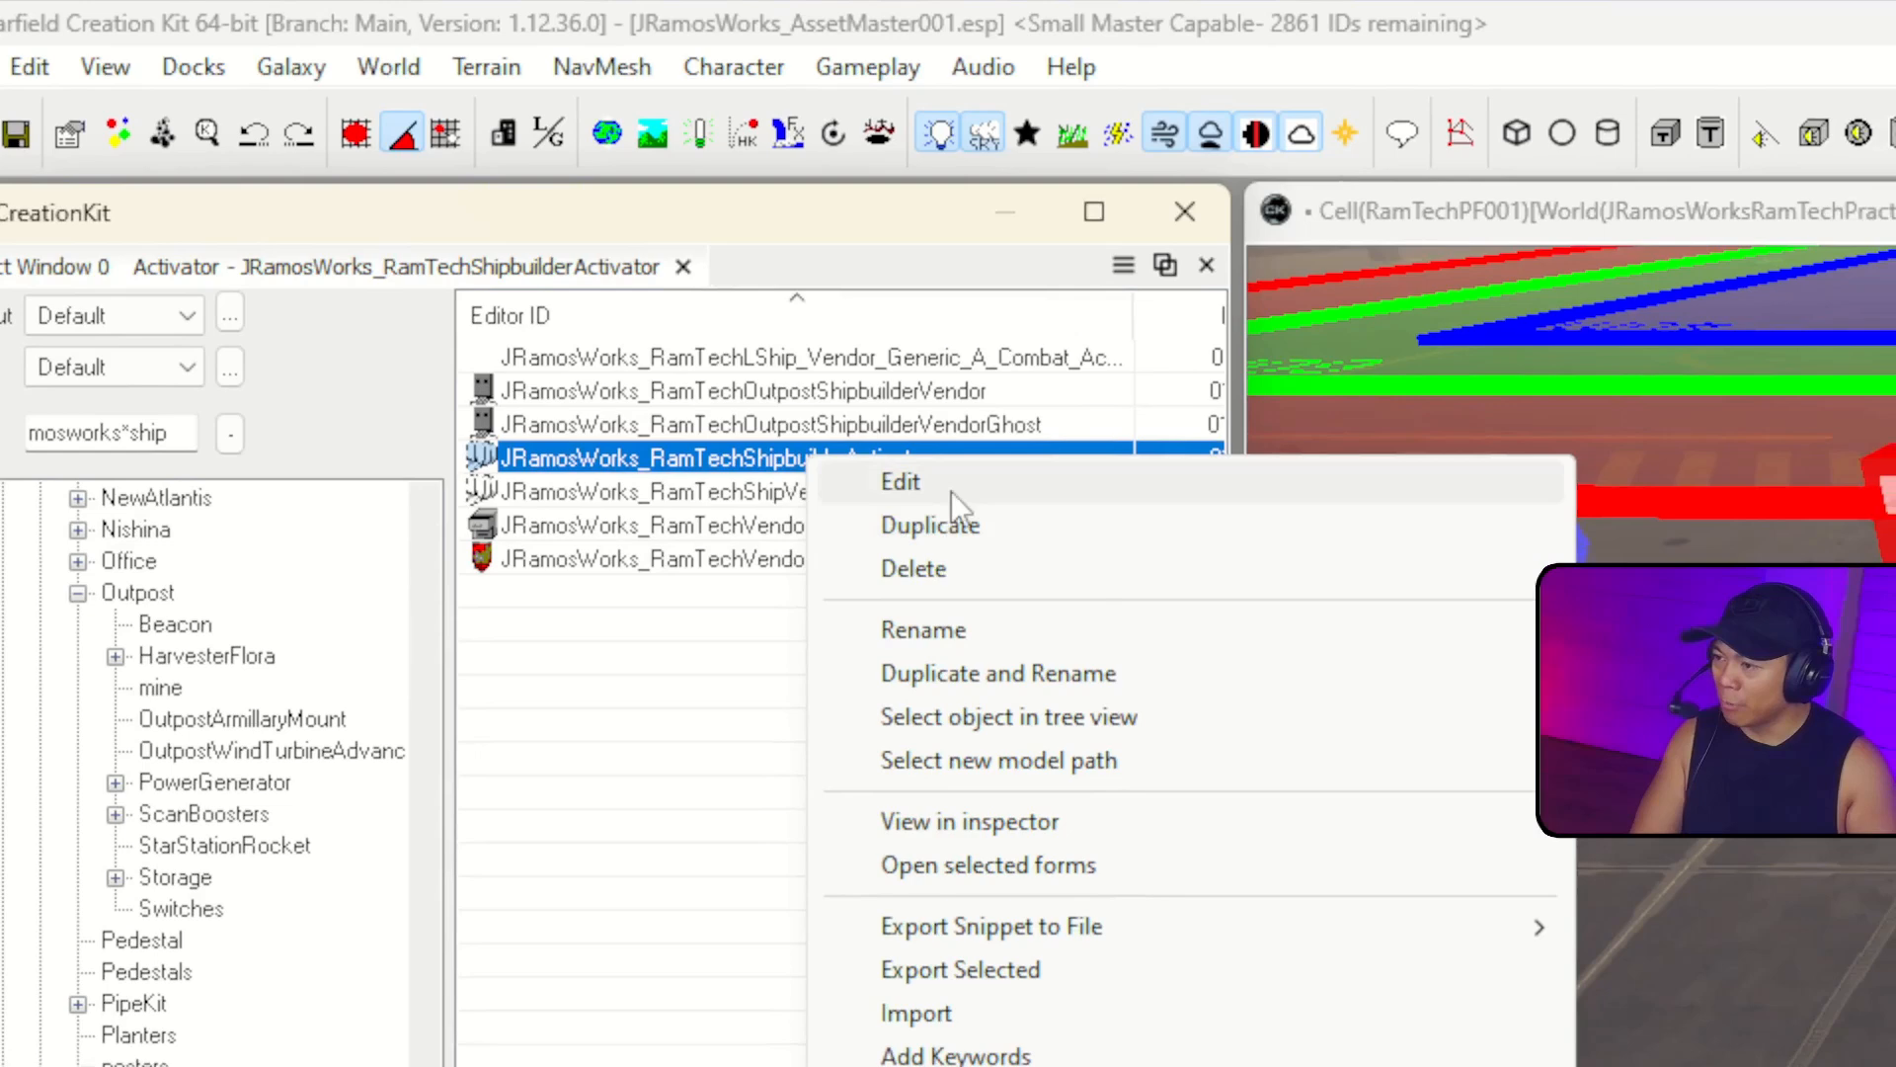
{"action": "left_click", "coordinate": [978, 474]}
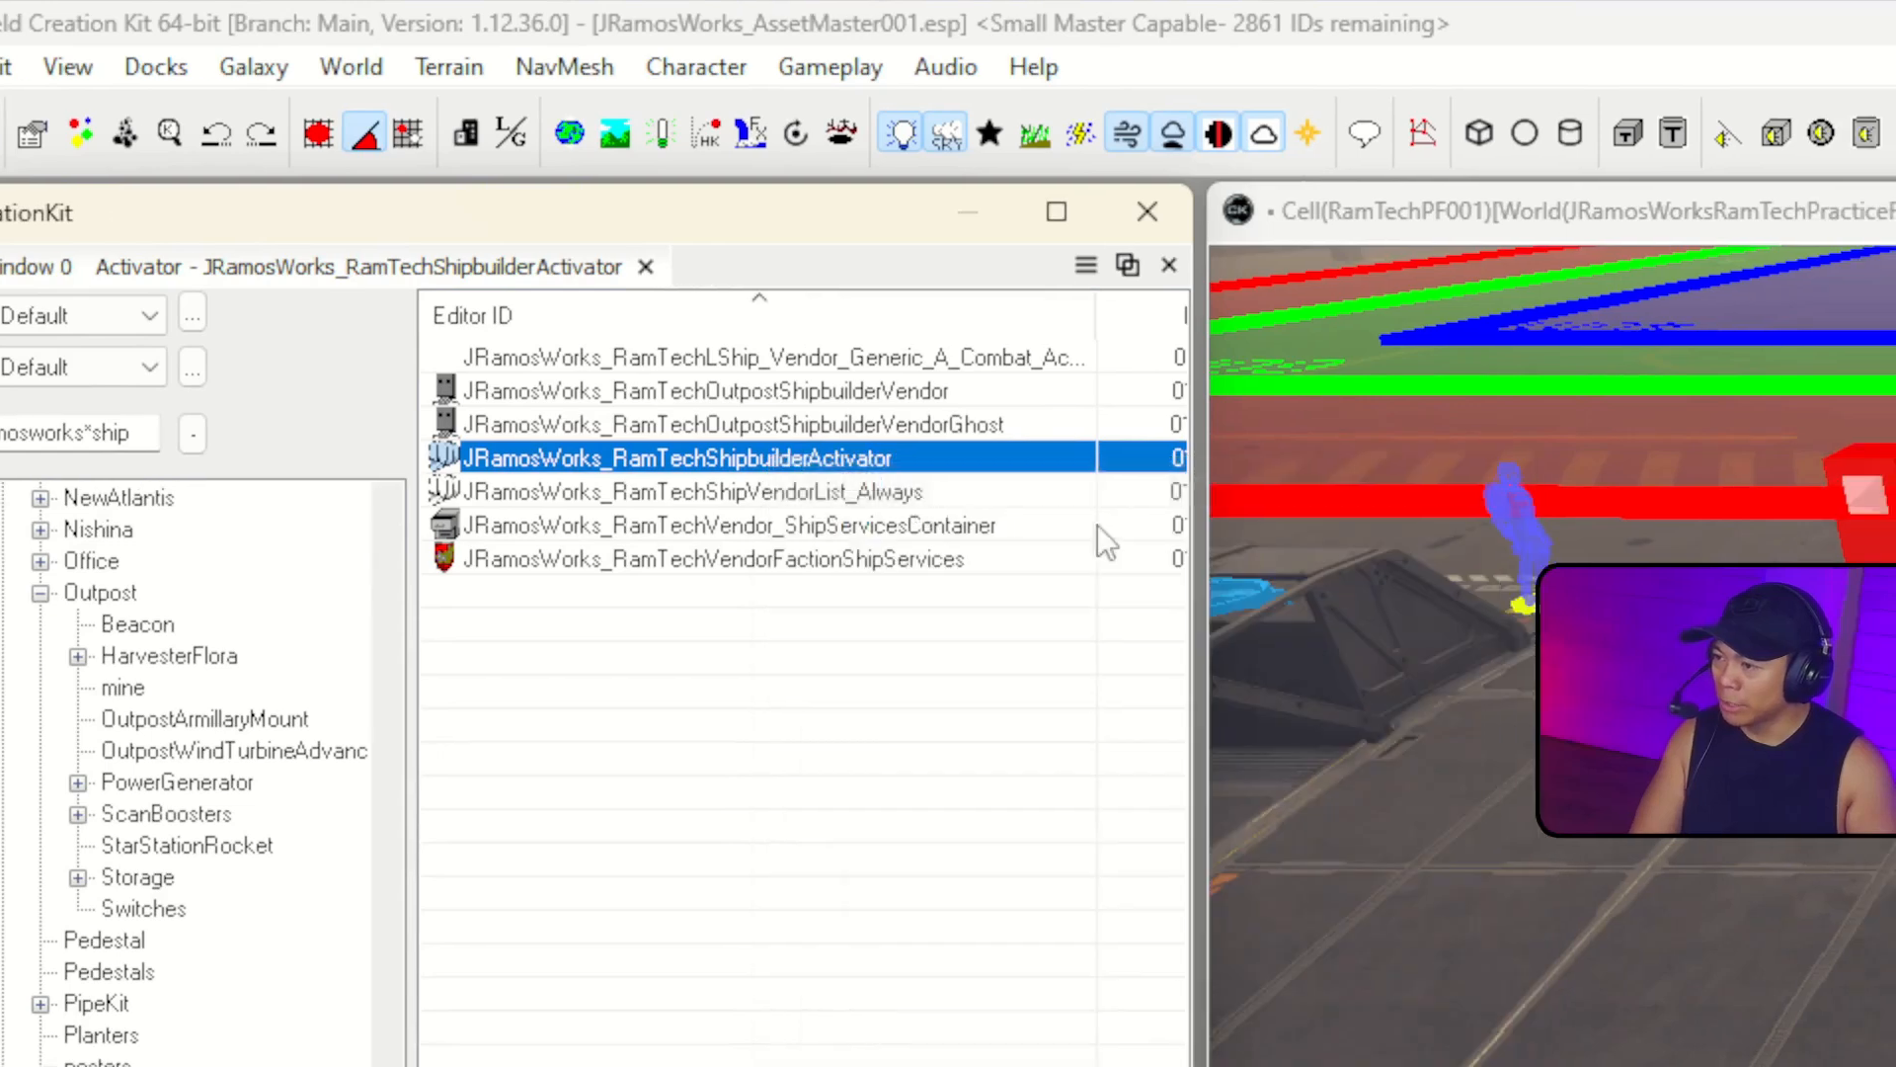
{"action": "key", "text": "End"}
{"action": "key", "text": "shift+Left"}
{"action": "key", "text": "shift+Left"}
{"action": "key", "text": "shift+Left"}
{"action": "key", "text": "shift+Left"}
{"action": "key", "text": "shift+Left"}
{"action": "key", "text": "shift+Left"}
{"action": "key", "text": "shift+Left"}
{"action": "key", "text": "shift+Left"}
{"action": "key", "text": "shift+Left"}
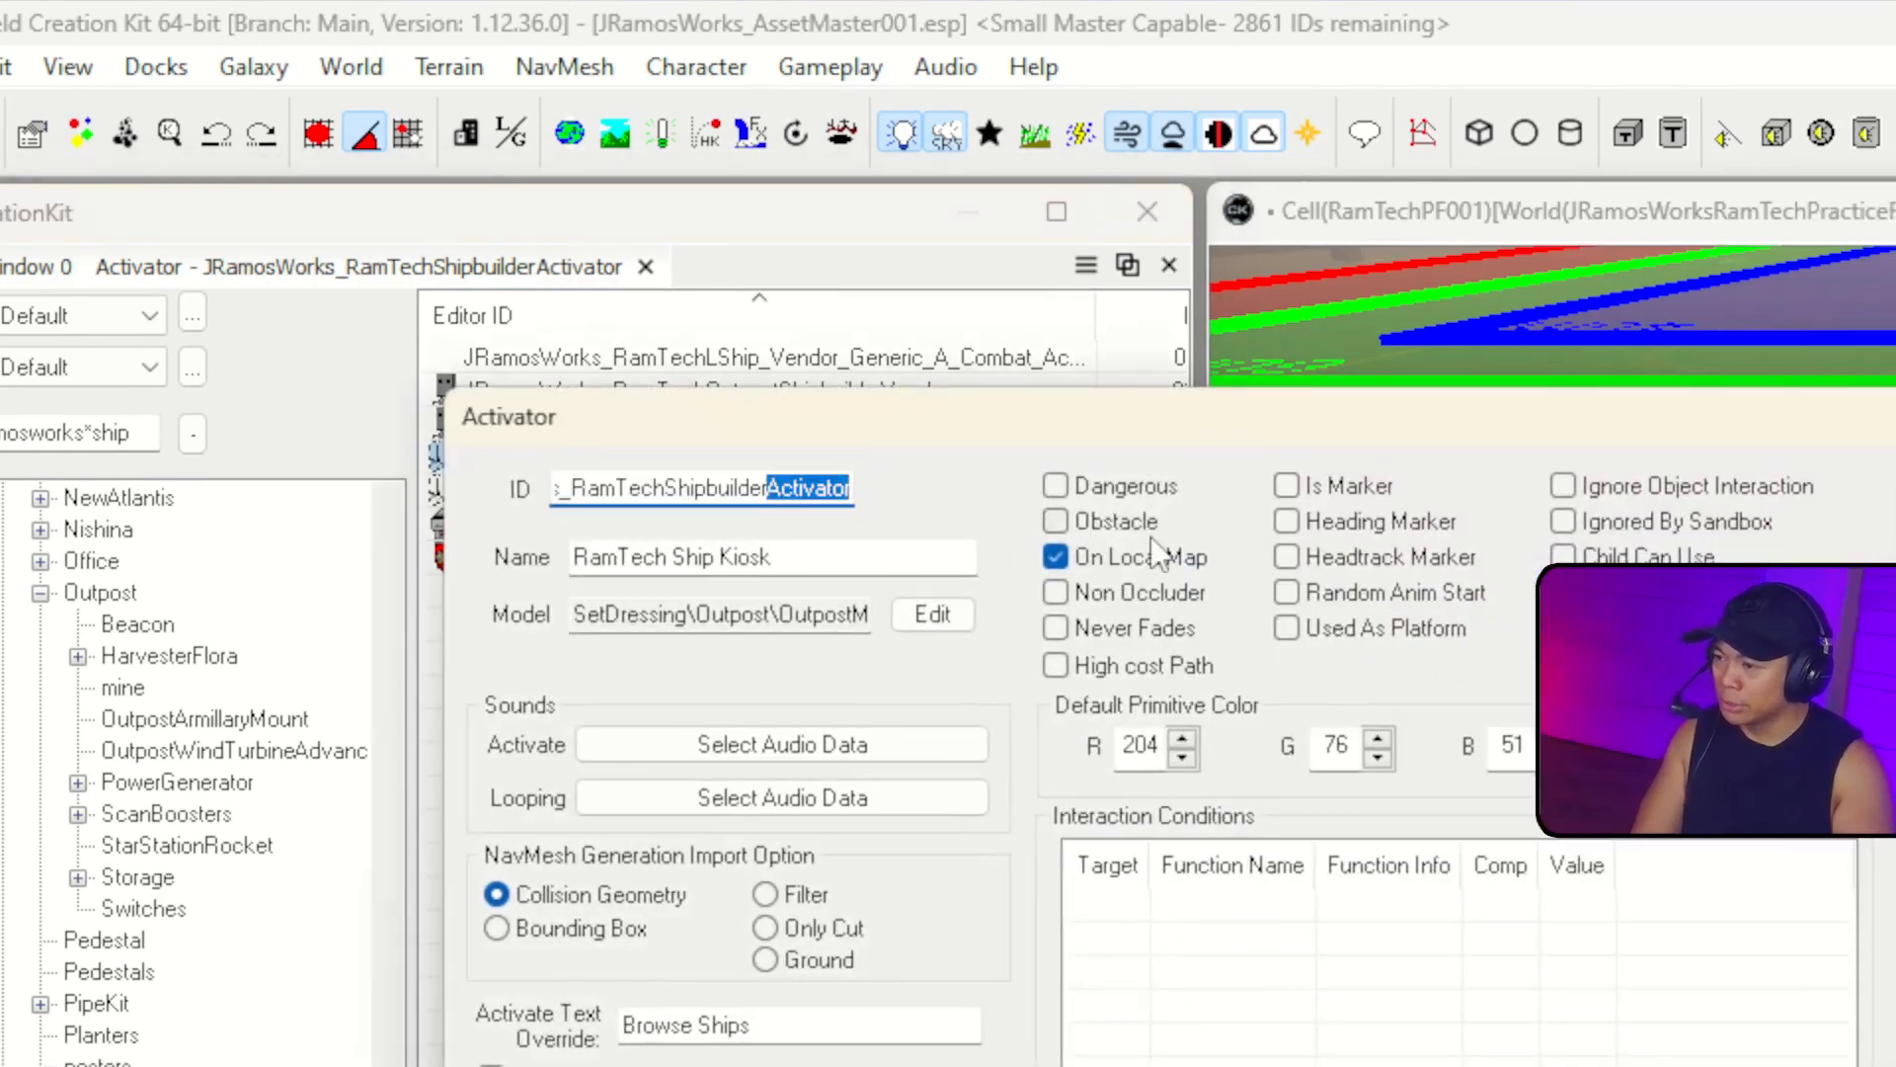
{"action": "key", "text": "Right"}
{"action": "type", "text": "02"}
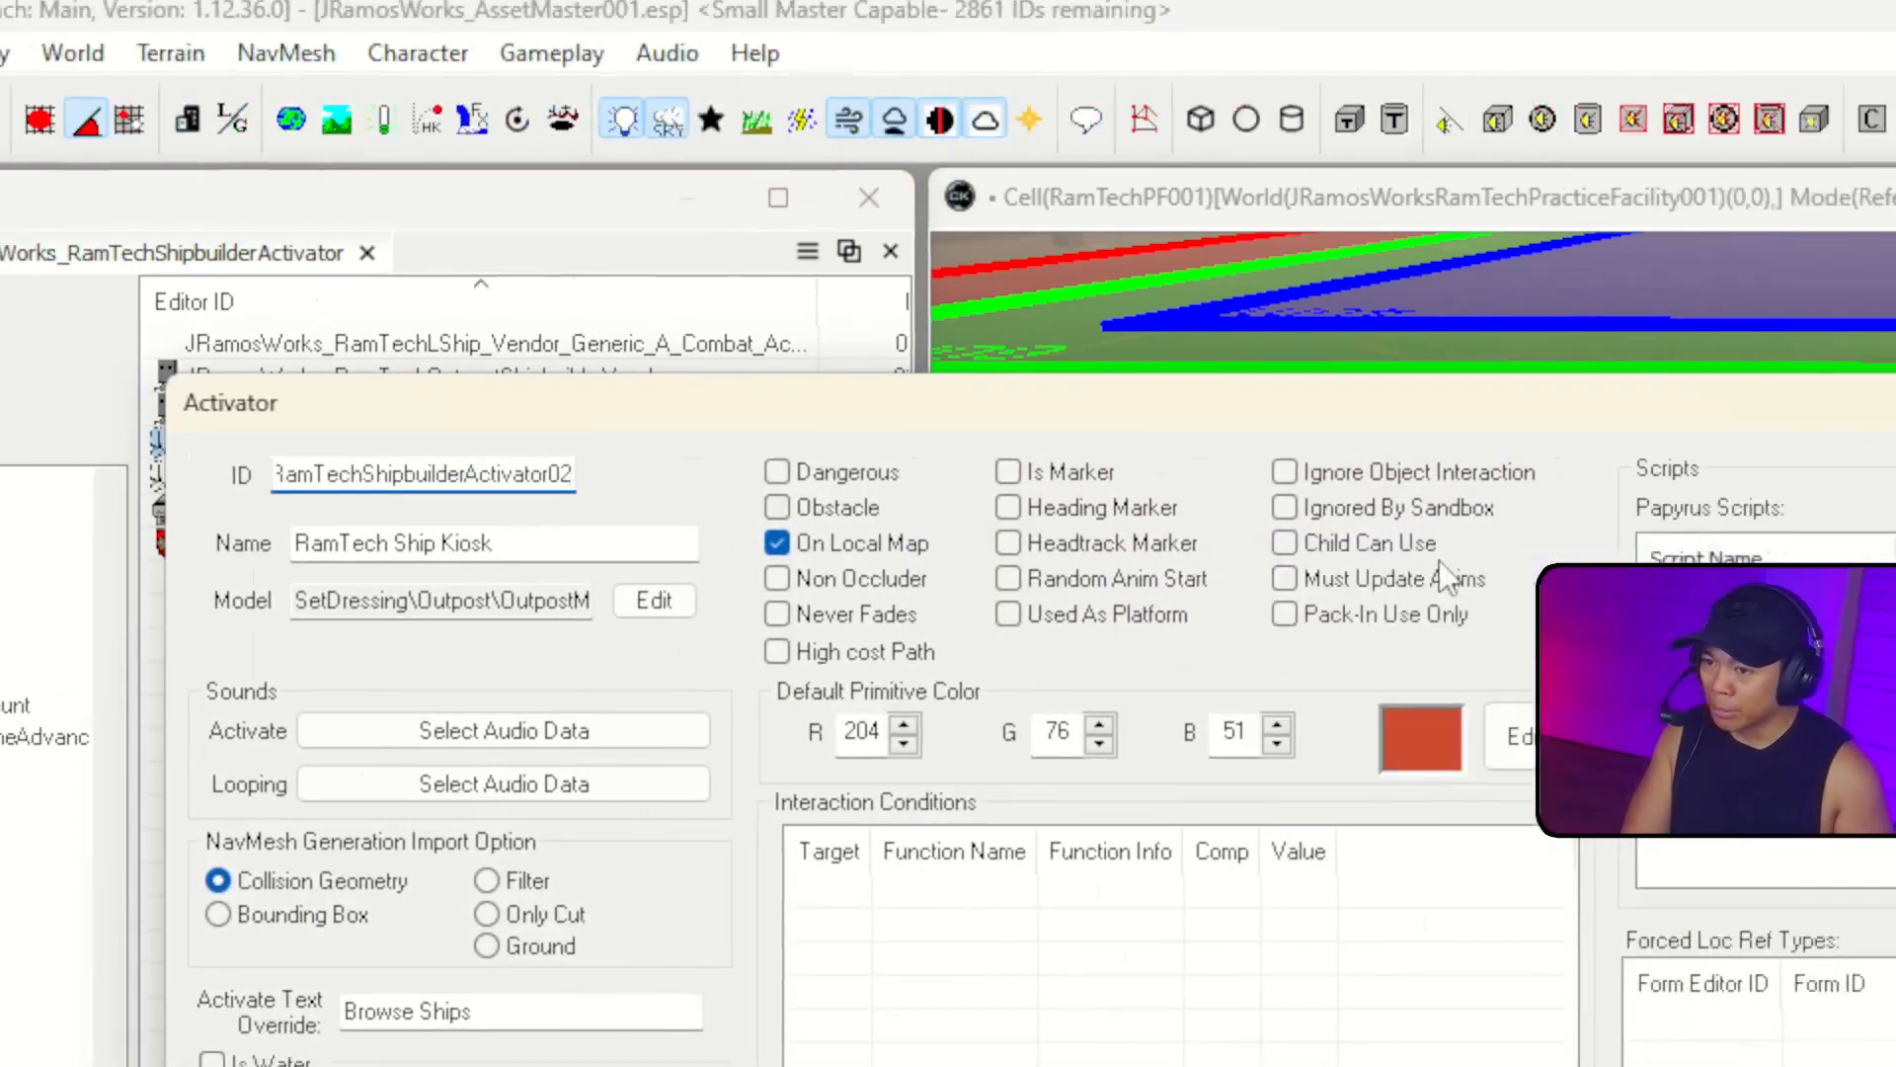
Open the activator's ship menu script properties and expand the actor choices for its ActorBase vendor property.
{"action": "left_click", "coordinate": [1895, 615]}
{"action": "double_click", "coordinate": [966, 538]}
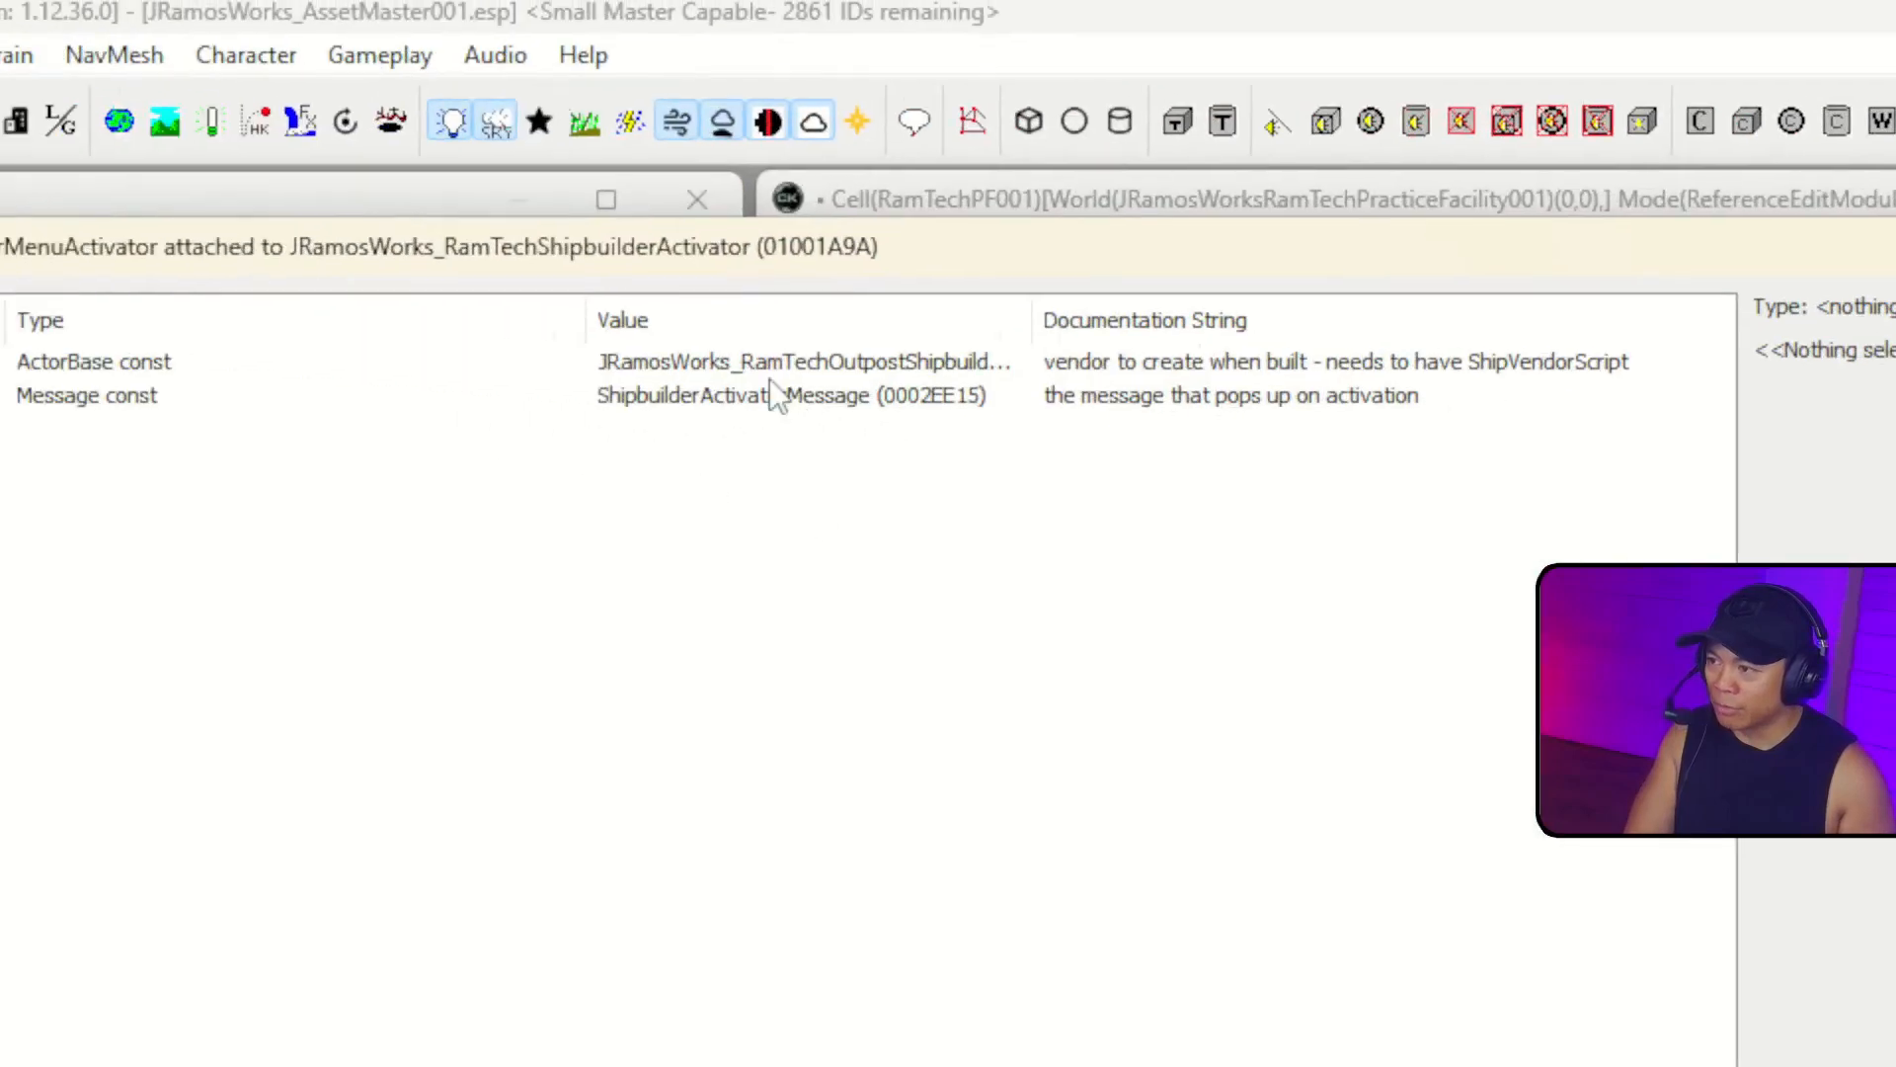
{"action": "left_click", "coordinate": [1105, 373]}
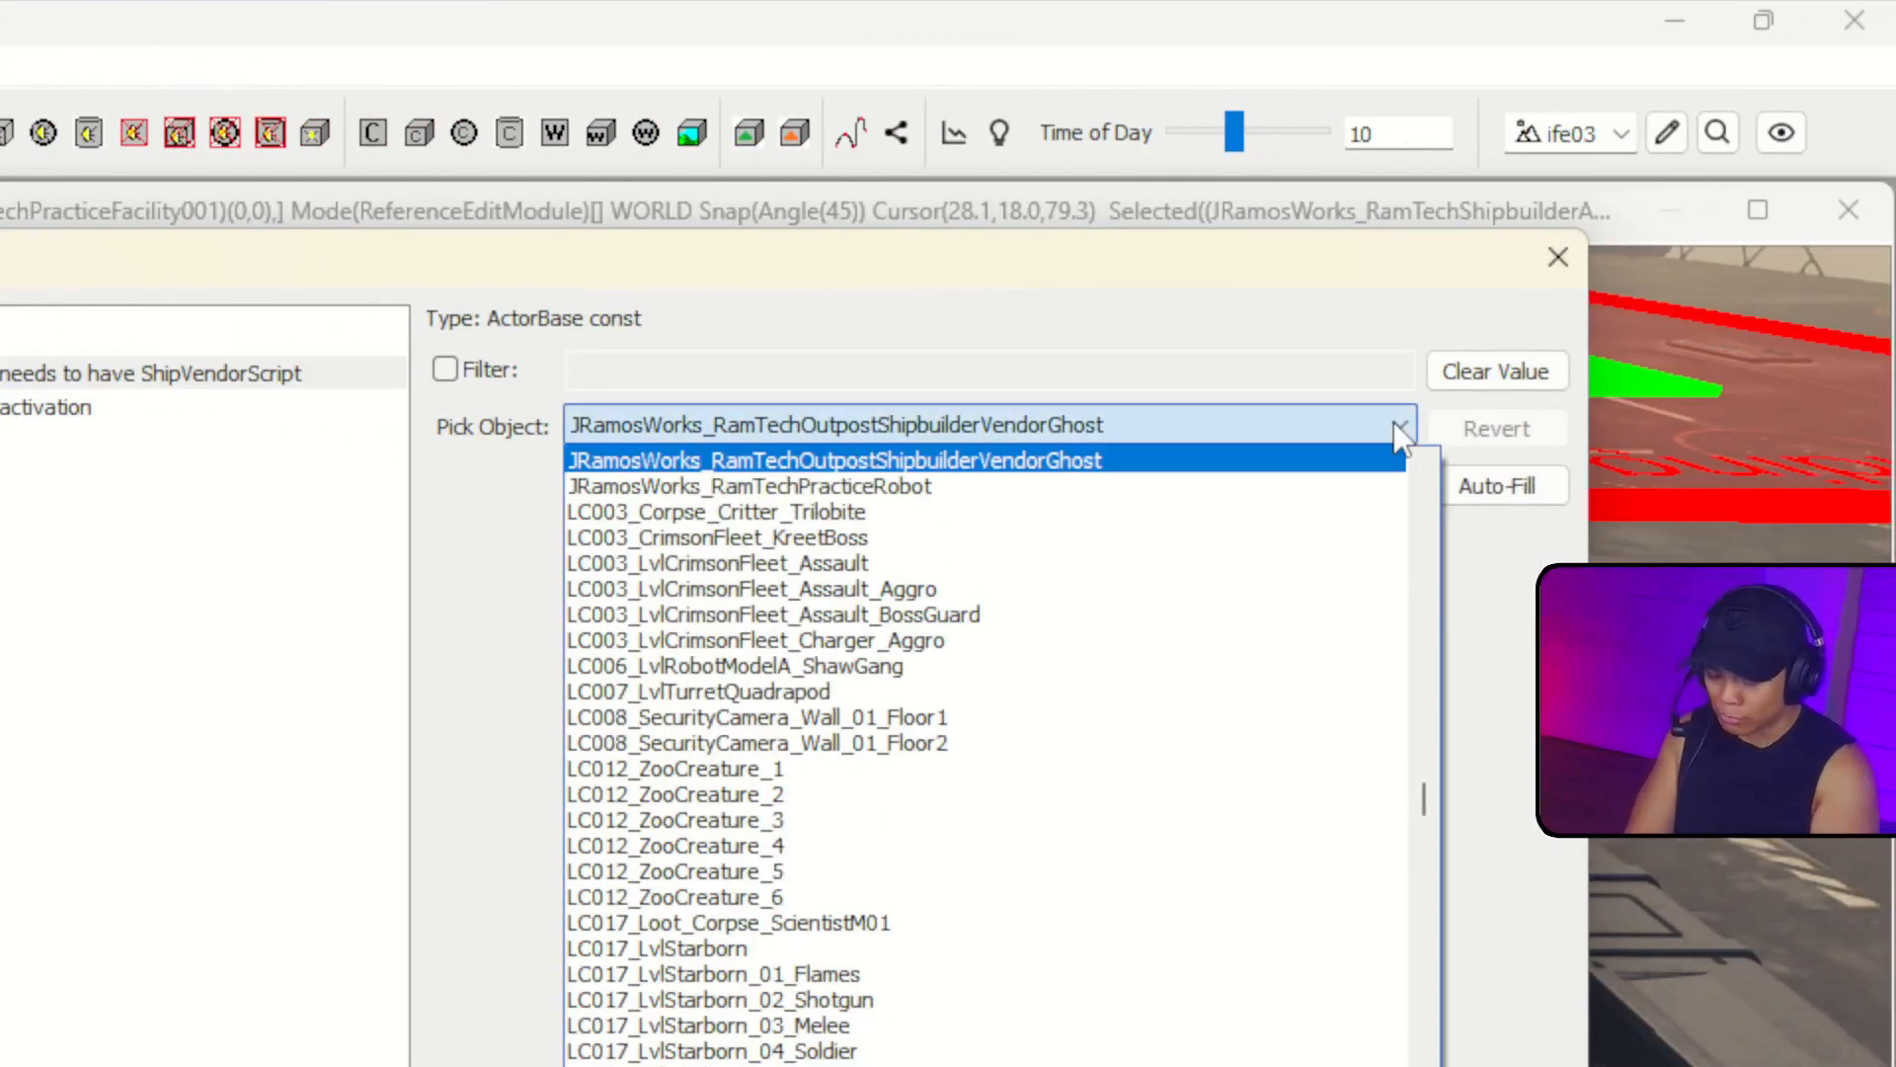
Set the activator script's ActorBase vendor property to Staryard_VeronicaYoung and accept the script properties.
{"action": "key", "text": "v"}
{"action": "key", "text": "o"}
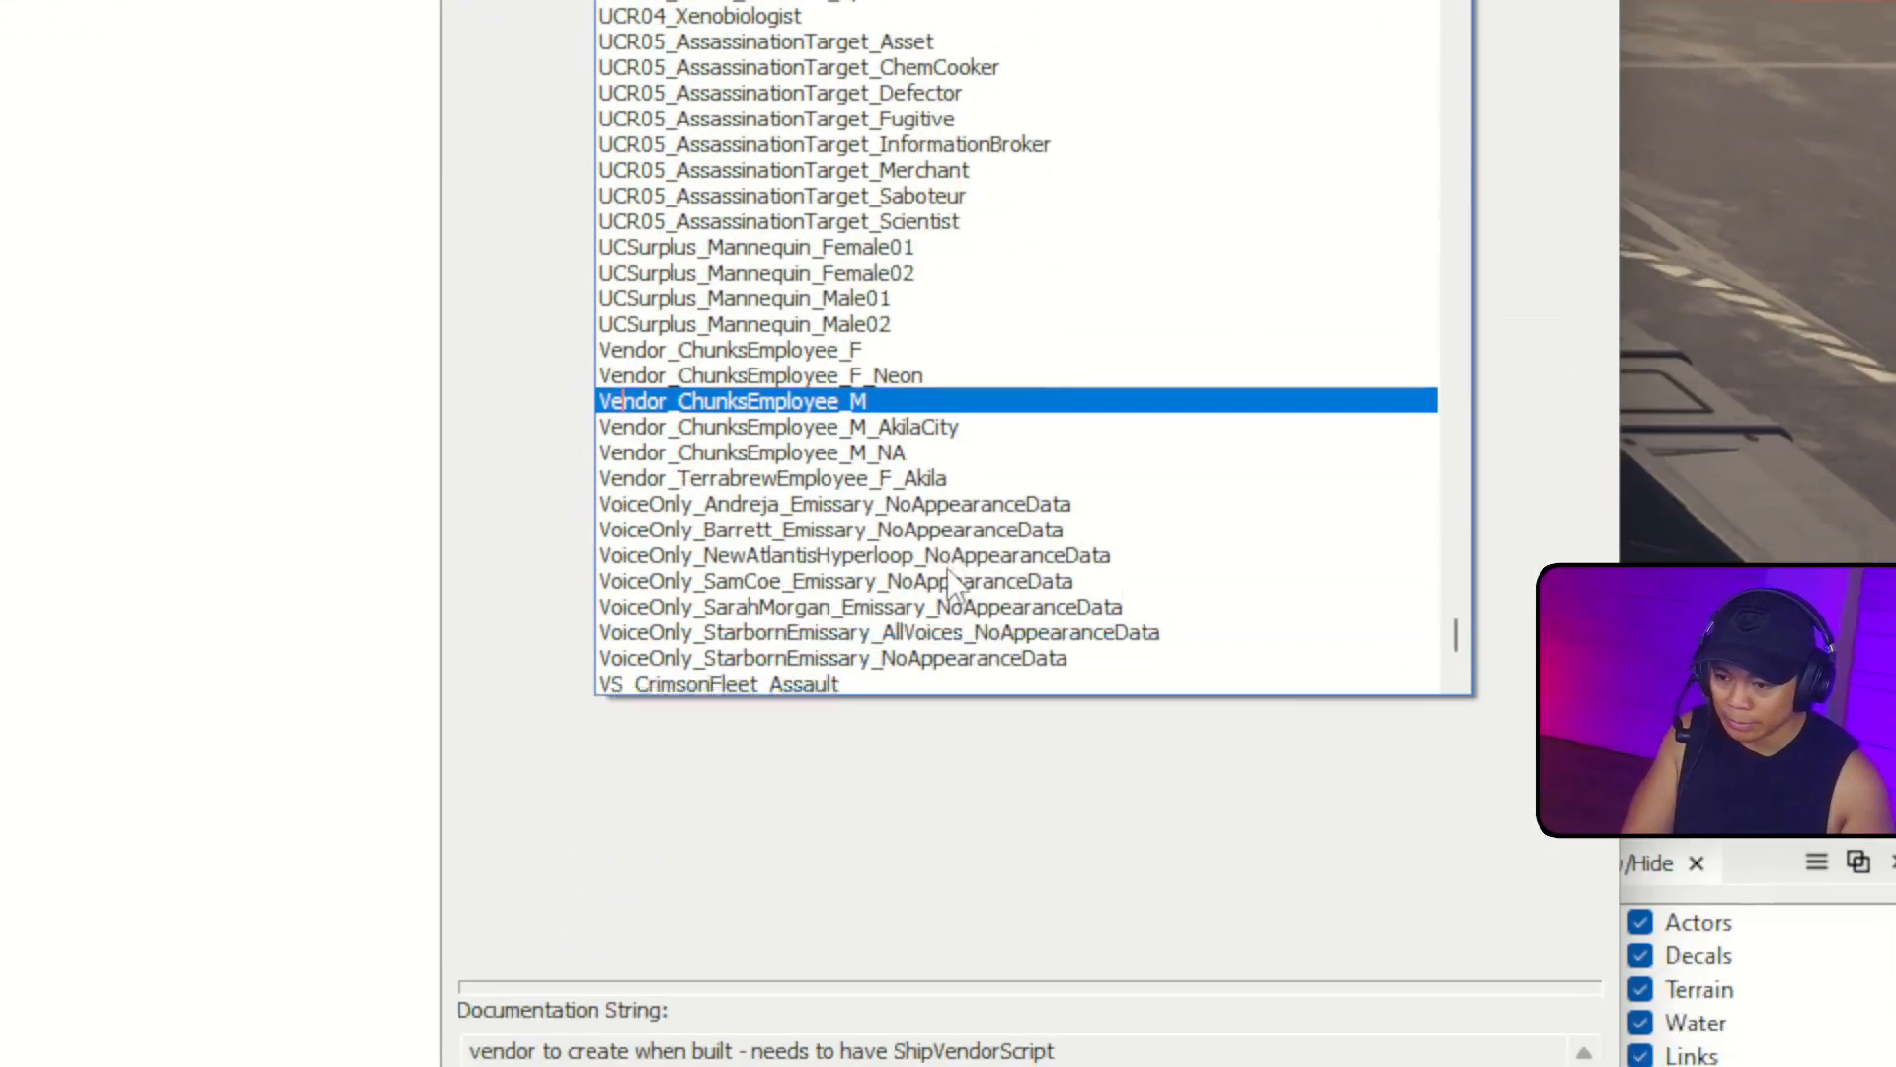
{"action": "key", "text": "s"}
{"action": "key", "text": "t"}
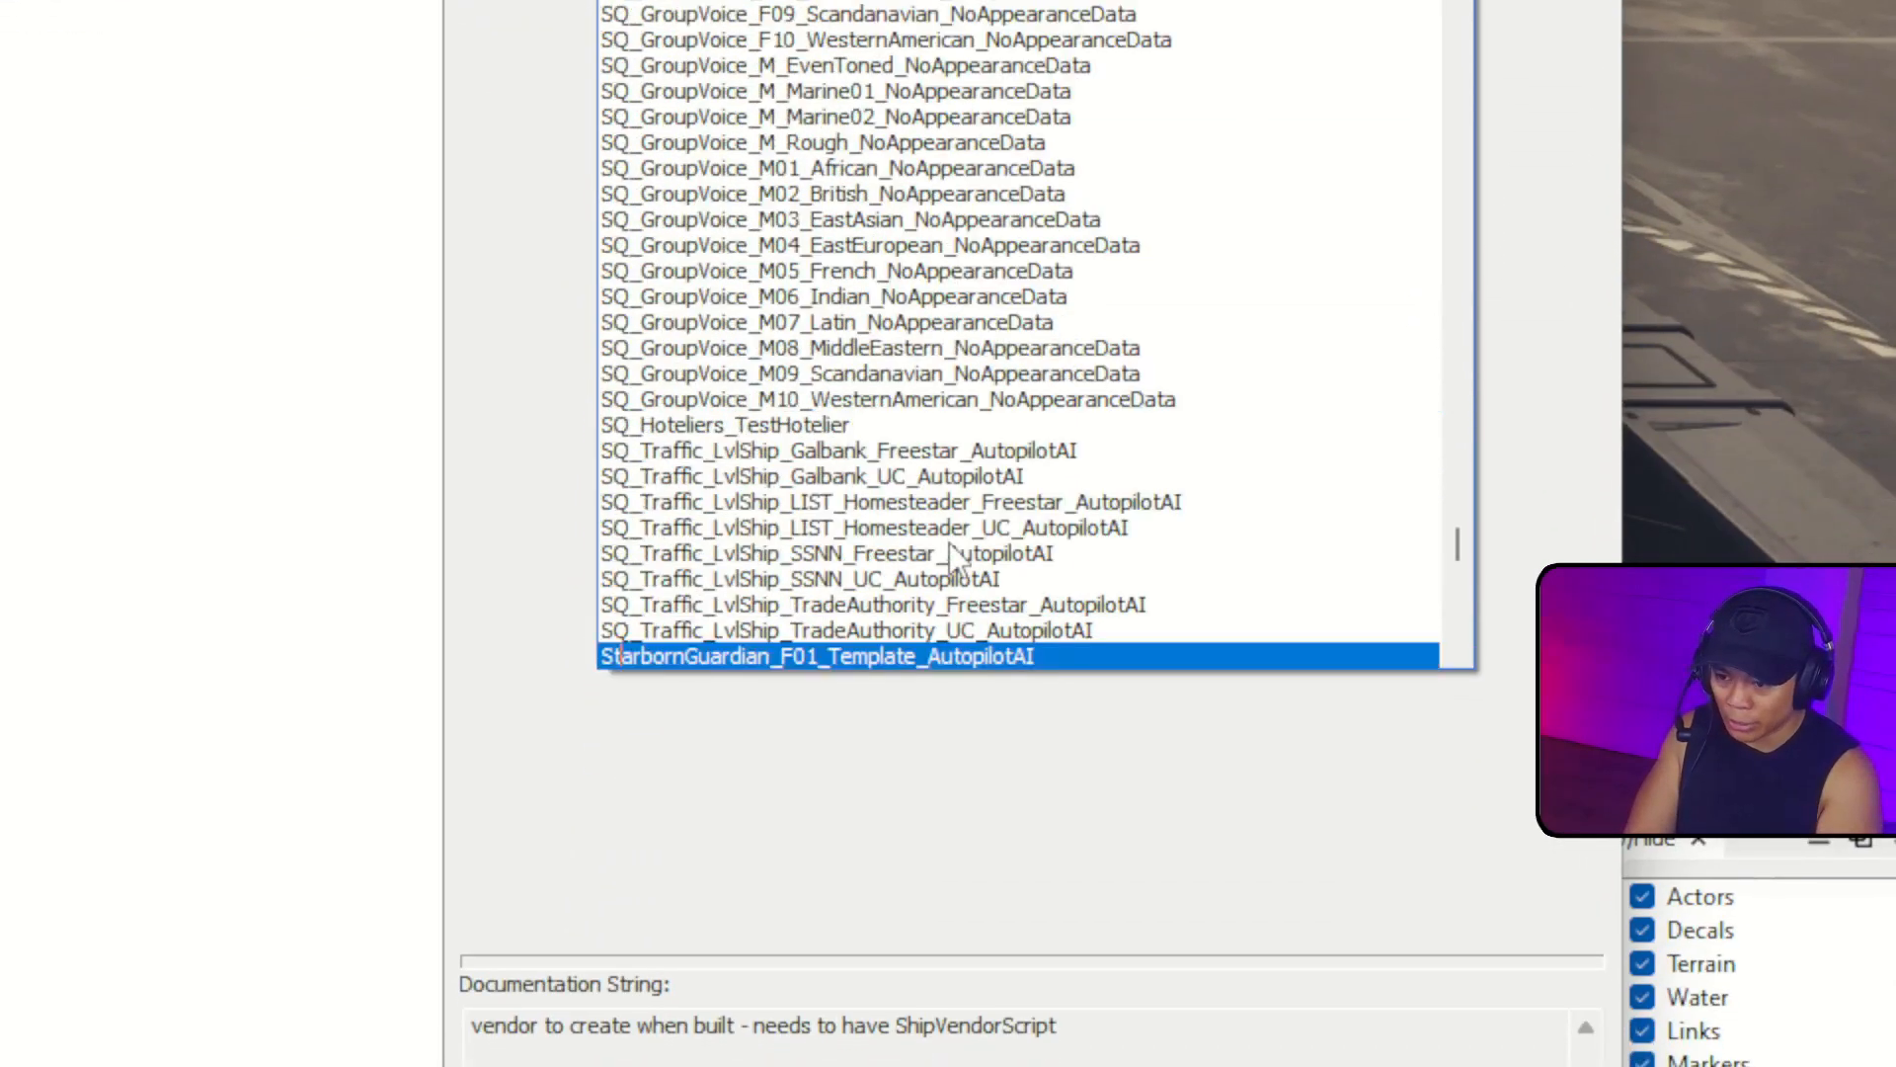
{"action": "key", "text": "a"}
{"action": "key", "text": "r"}
{"action": "key", "text": "y"}
{"action": "scroll", "coordinate": [953, 553], "scroll_direction": "down", "scroll_amount": 3}
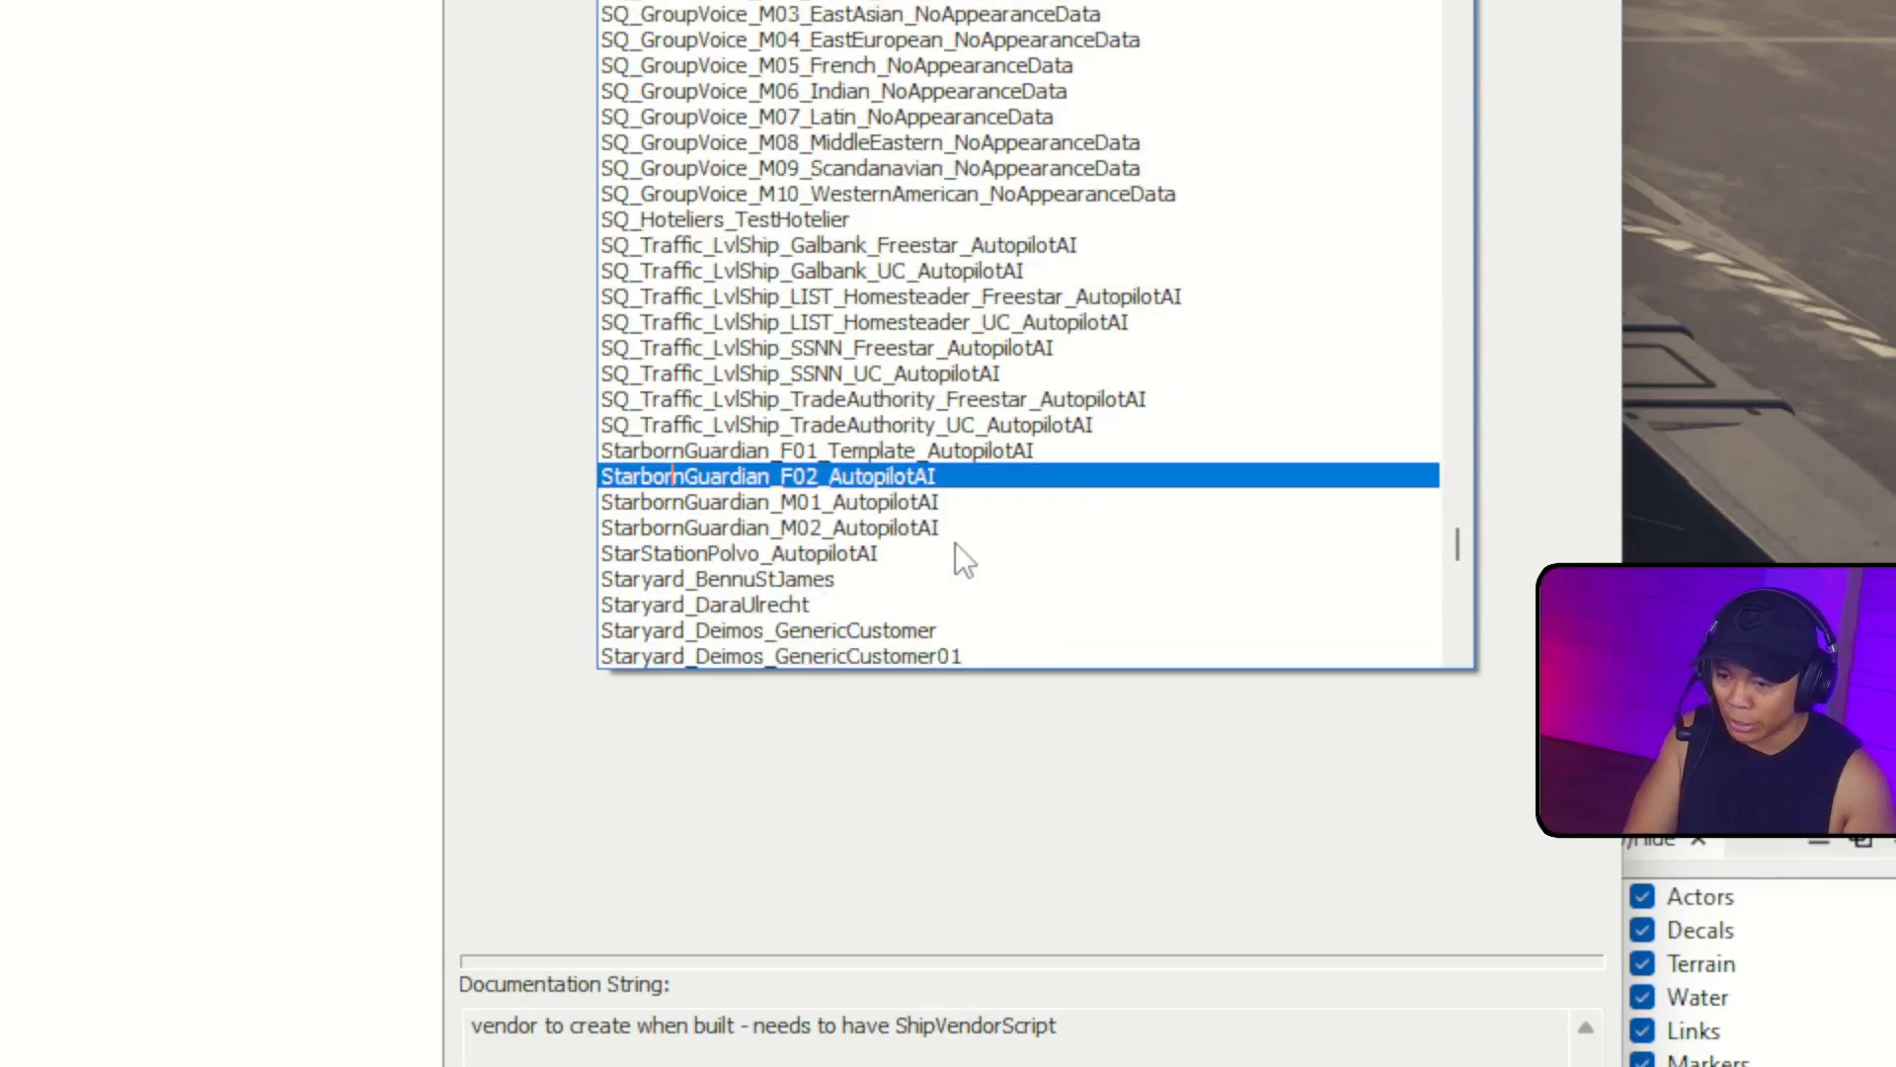
{"action": "scroll", "coordinate": [938, 575], "scroll_direction": "down", "scroll_amount": 2}
{"action": "scroll", "coordinate": [798, 434], "scroll_direction": "down", "scroll_amount": 2}
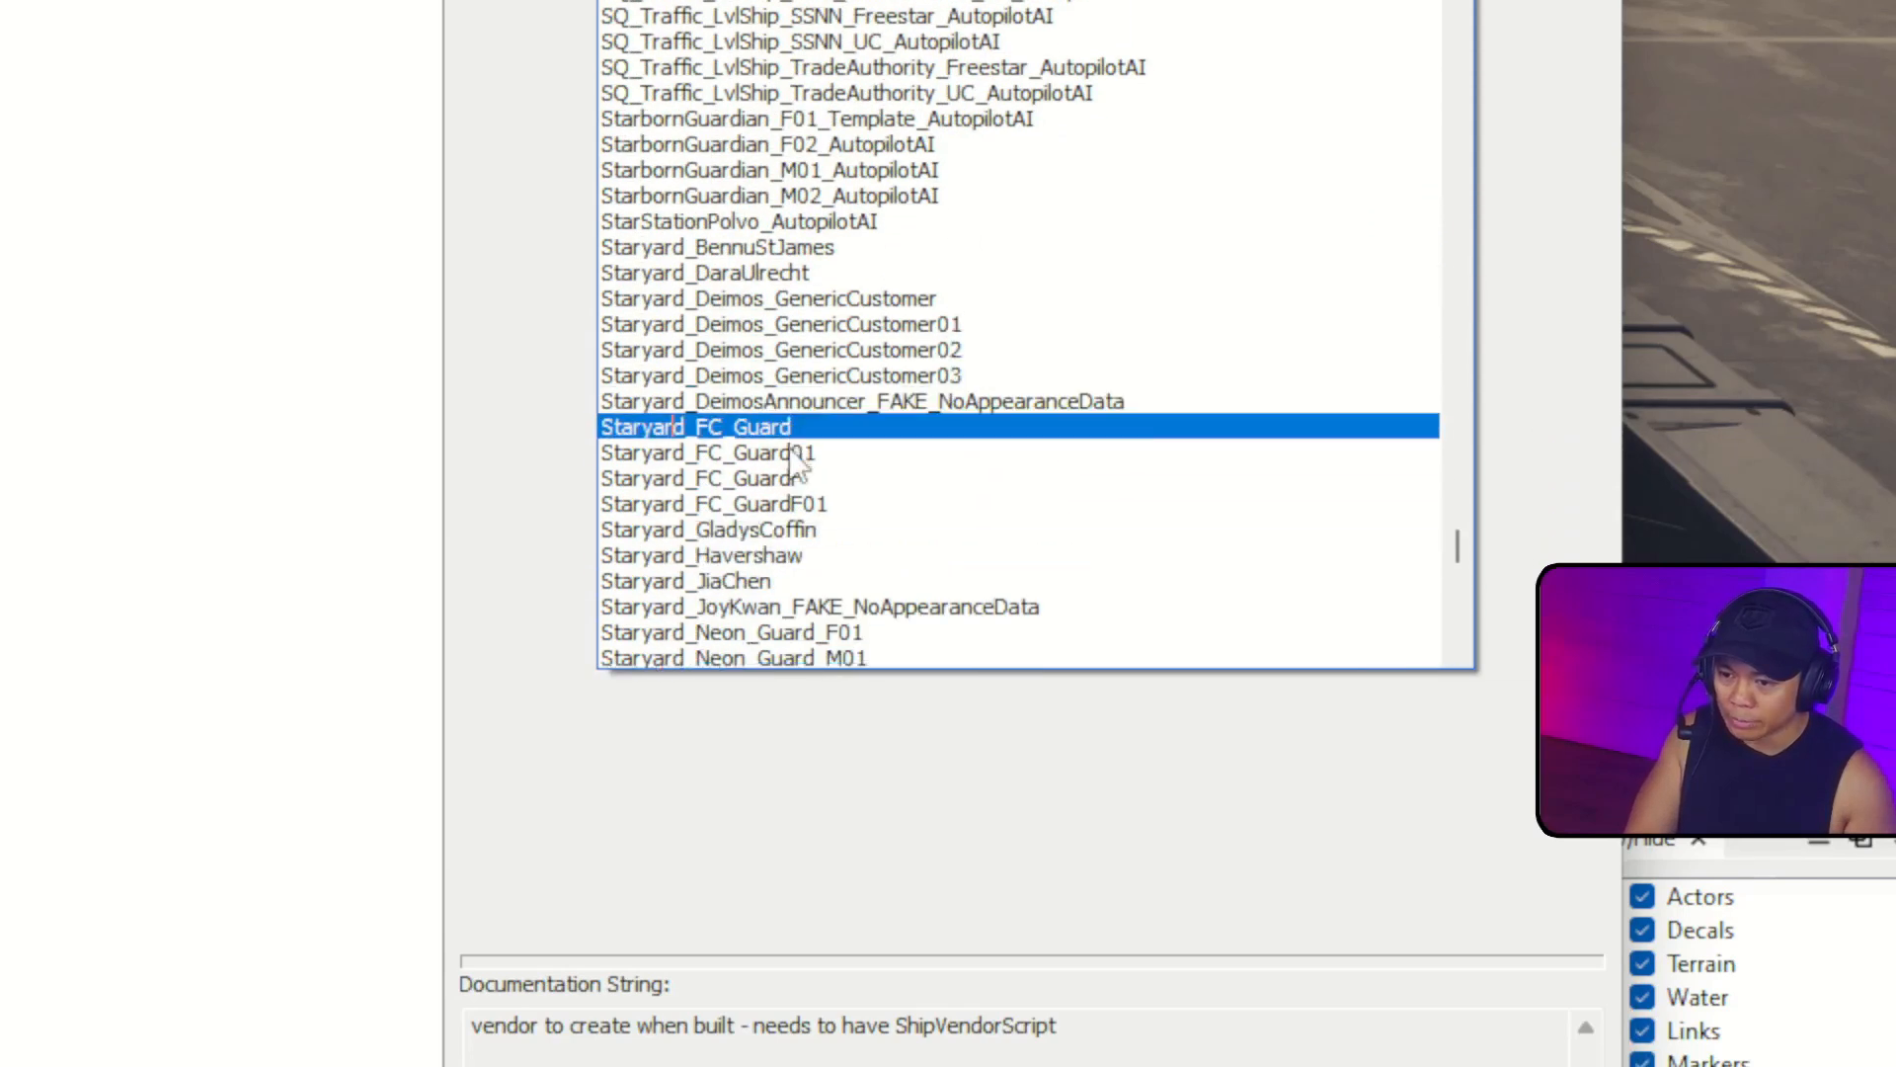
{"action": "scroll", "coordinate": [795, 459], "scroll_direction": "down", "scroll_amount": 4}
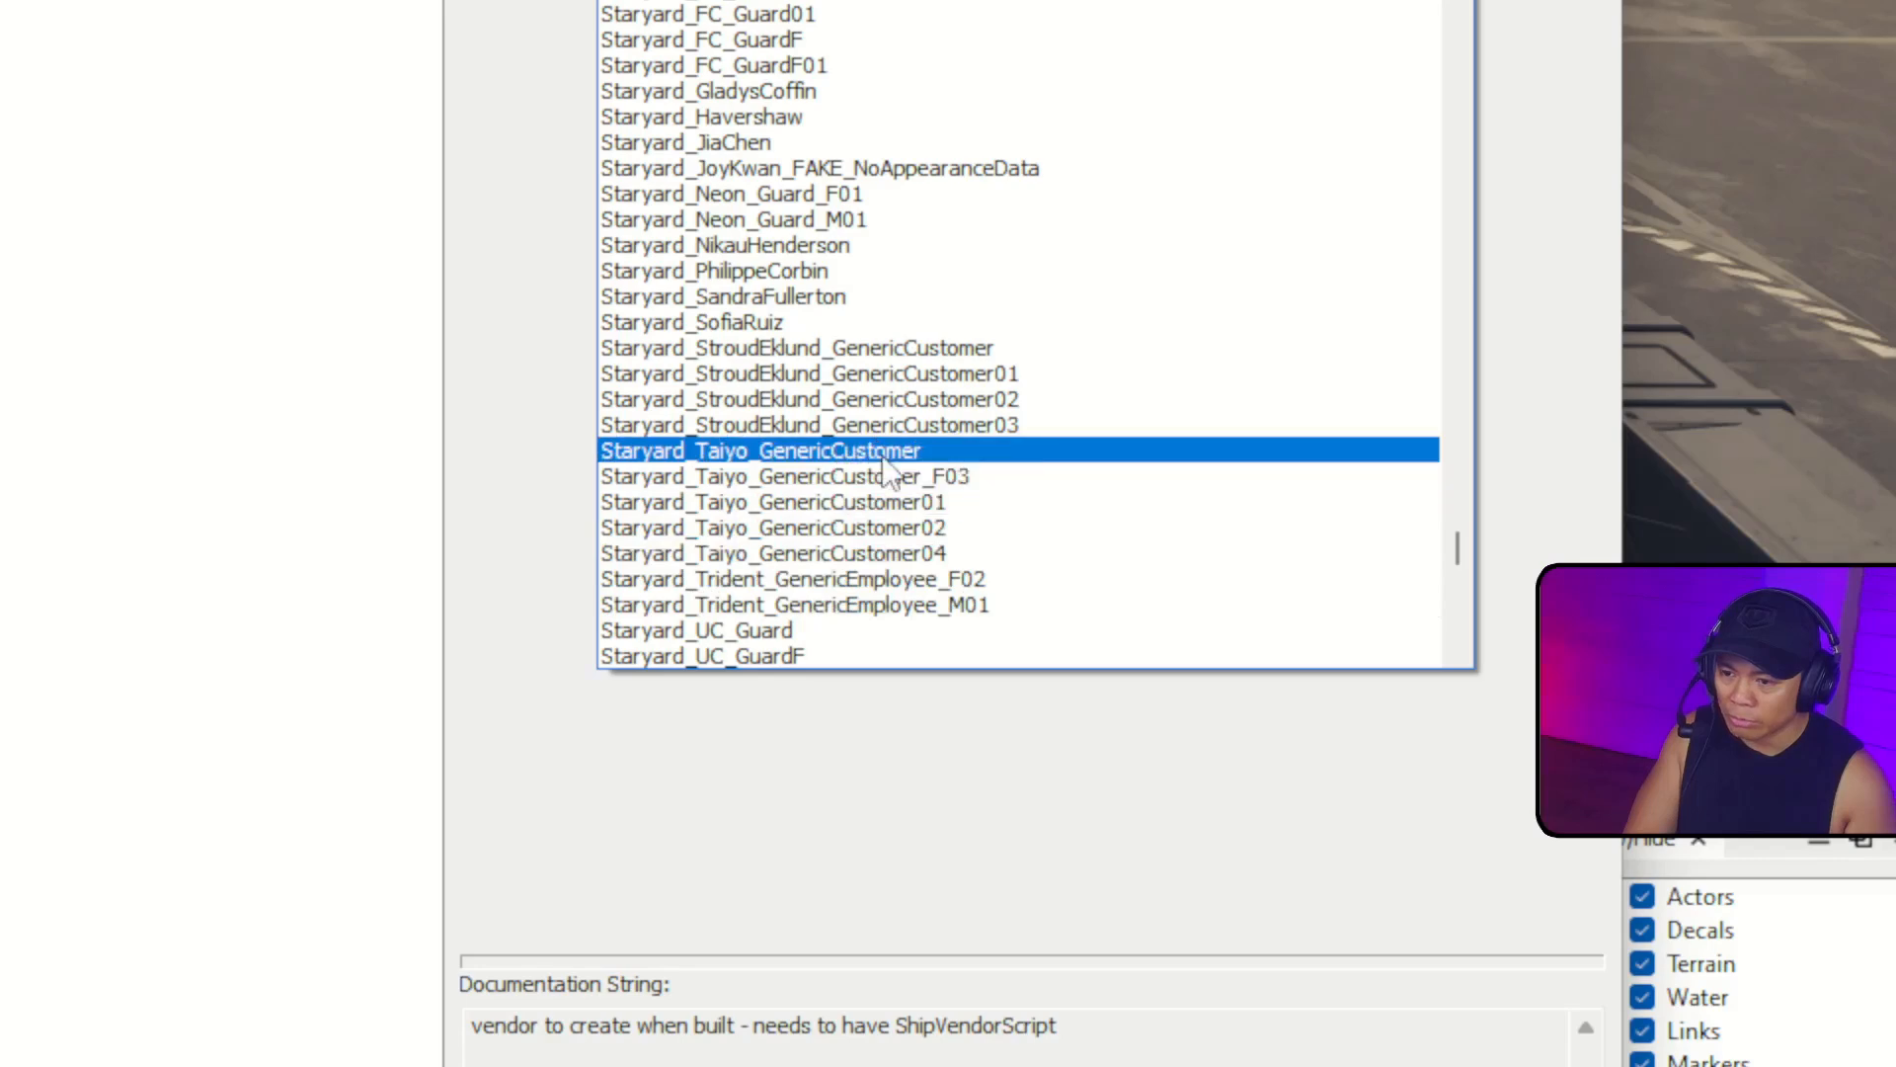
{"action": "scroll", "coordinate": [887, 474], "scroll_direction": "up", "scroll_amount": 1}
{"action": "scroll", "coordinate": [802, 457], "scroll_direction": "down", "scroll_amount": 1}
{"action": "scroll", "coordinate": [790, 502], "scroll_direction": "up", "scroll_amount": 1}
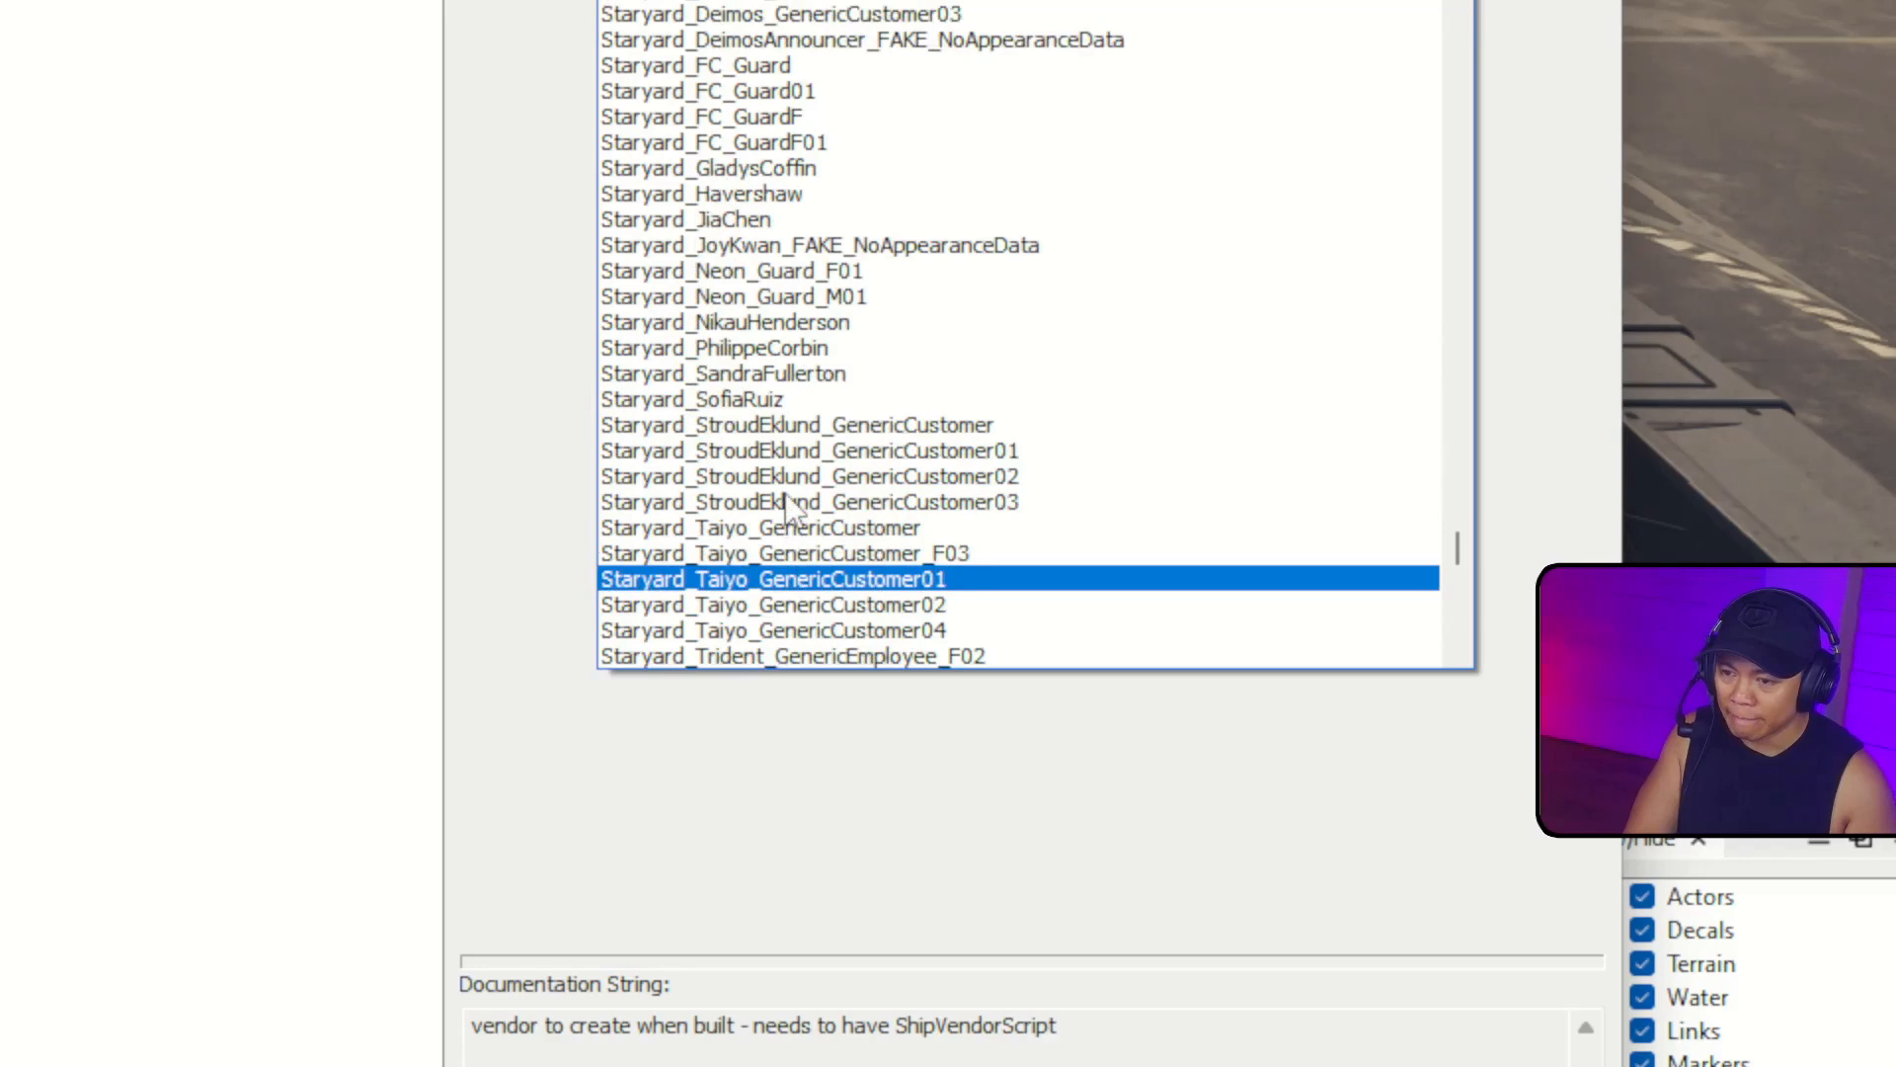
{"action": "scroll", "coordinate": [790, 501], "scroll_direction": "up", "scroll_amount": 1}
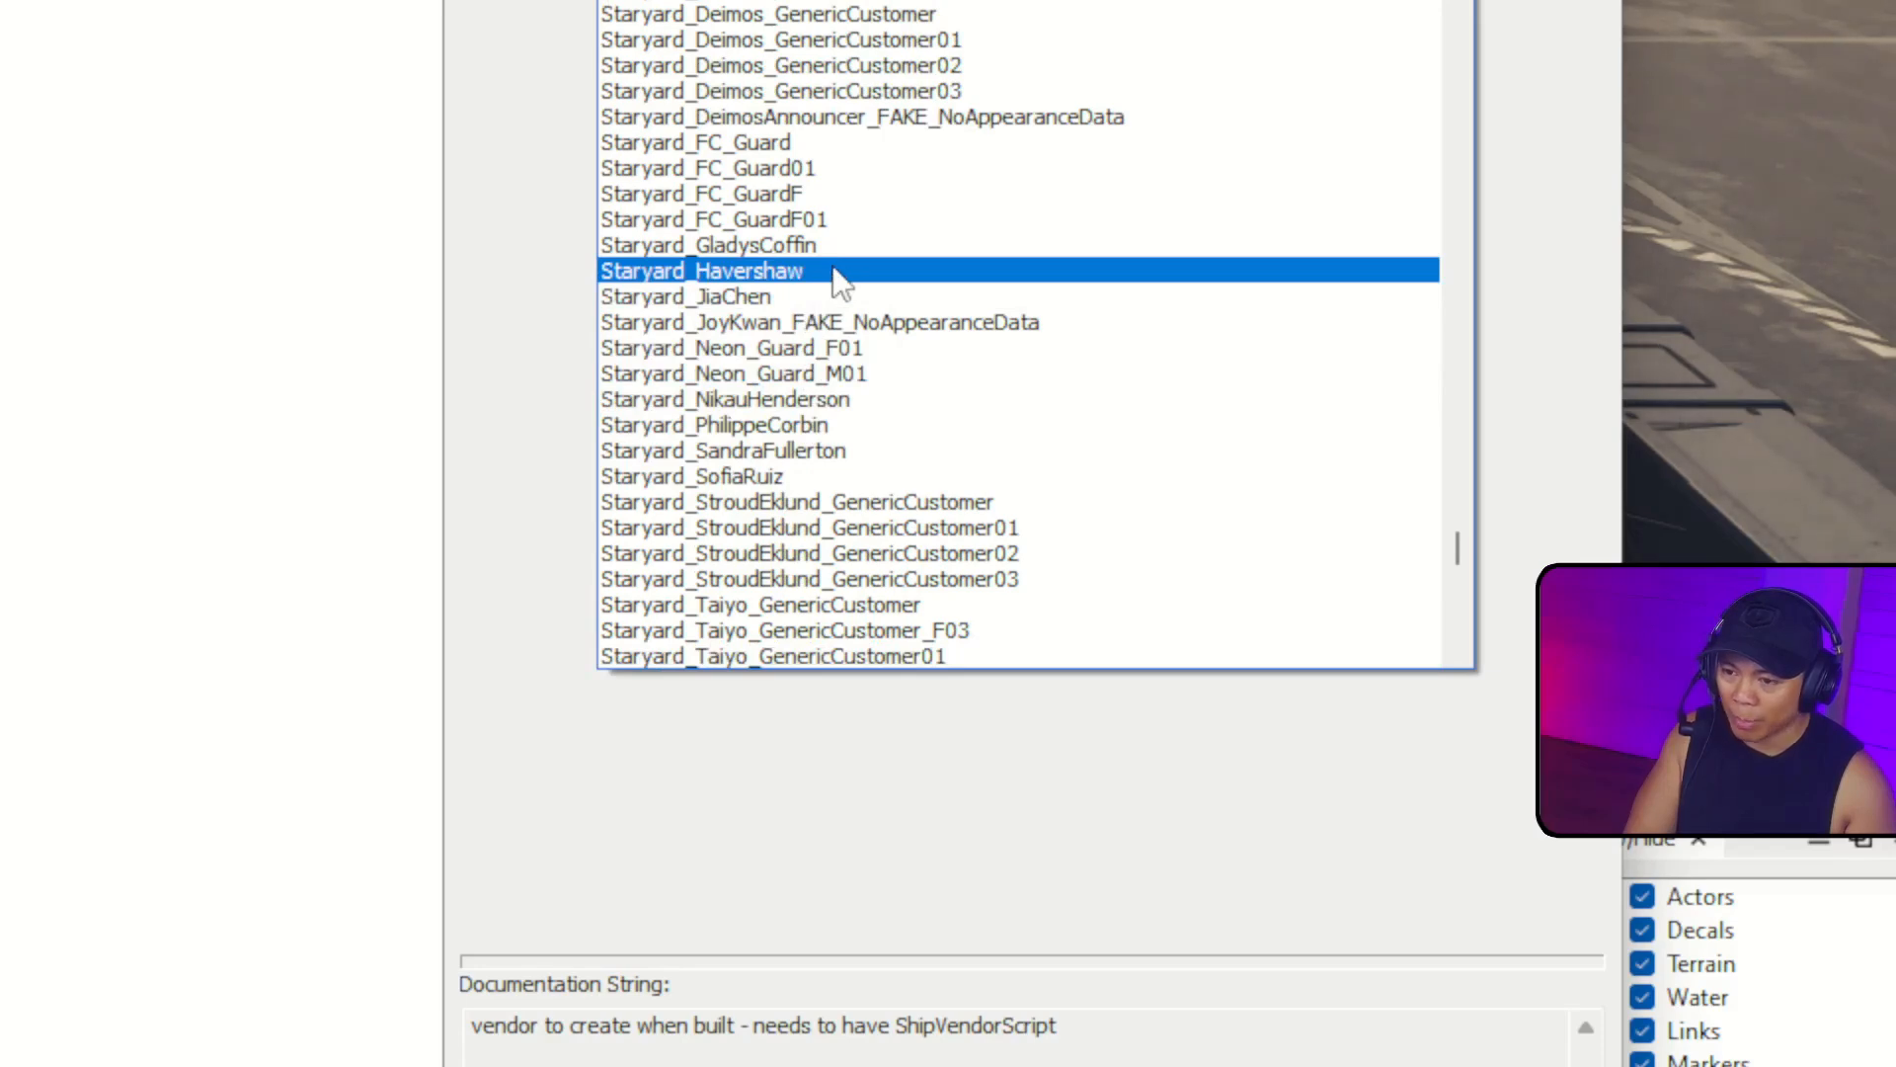
{"action": "scroll", "coordinate": [837, 292], "scroll_direction": "down", "scroll_amount": 4}
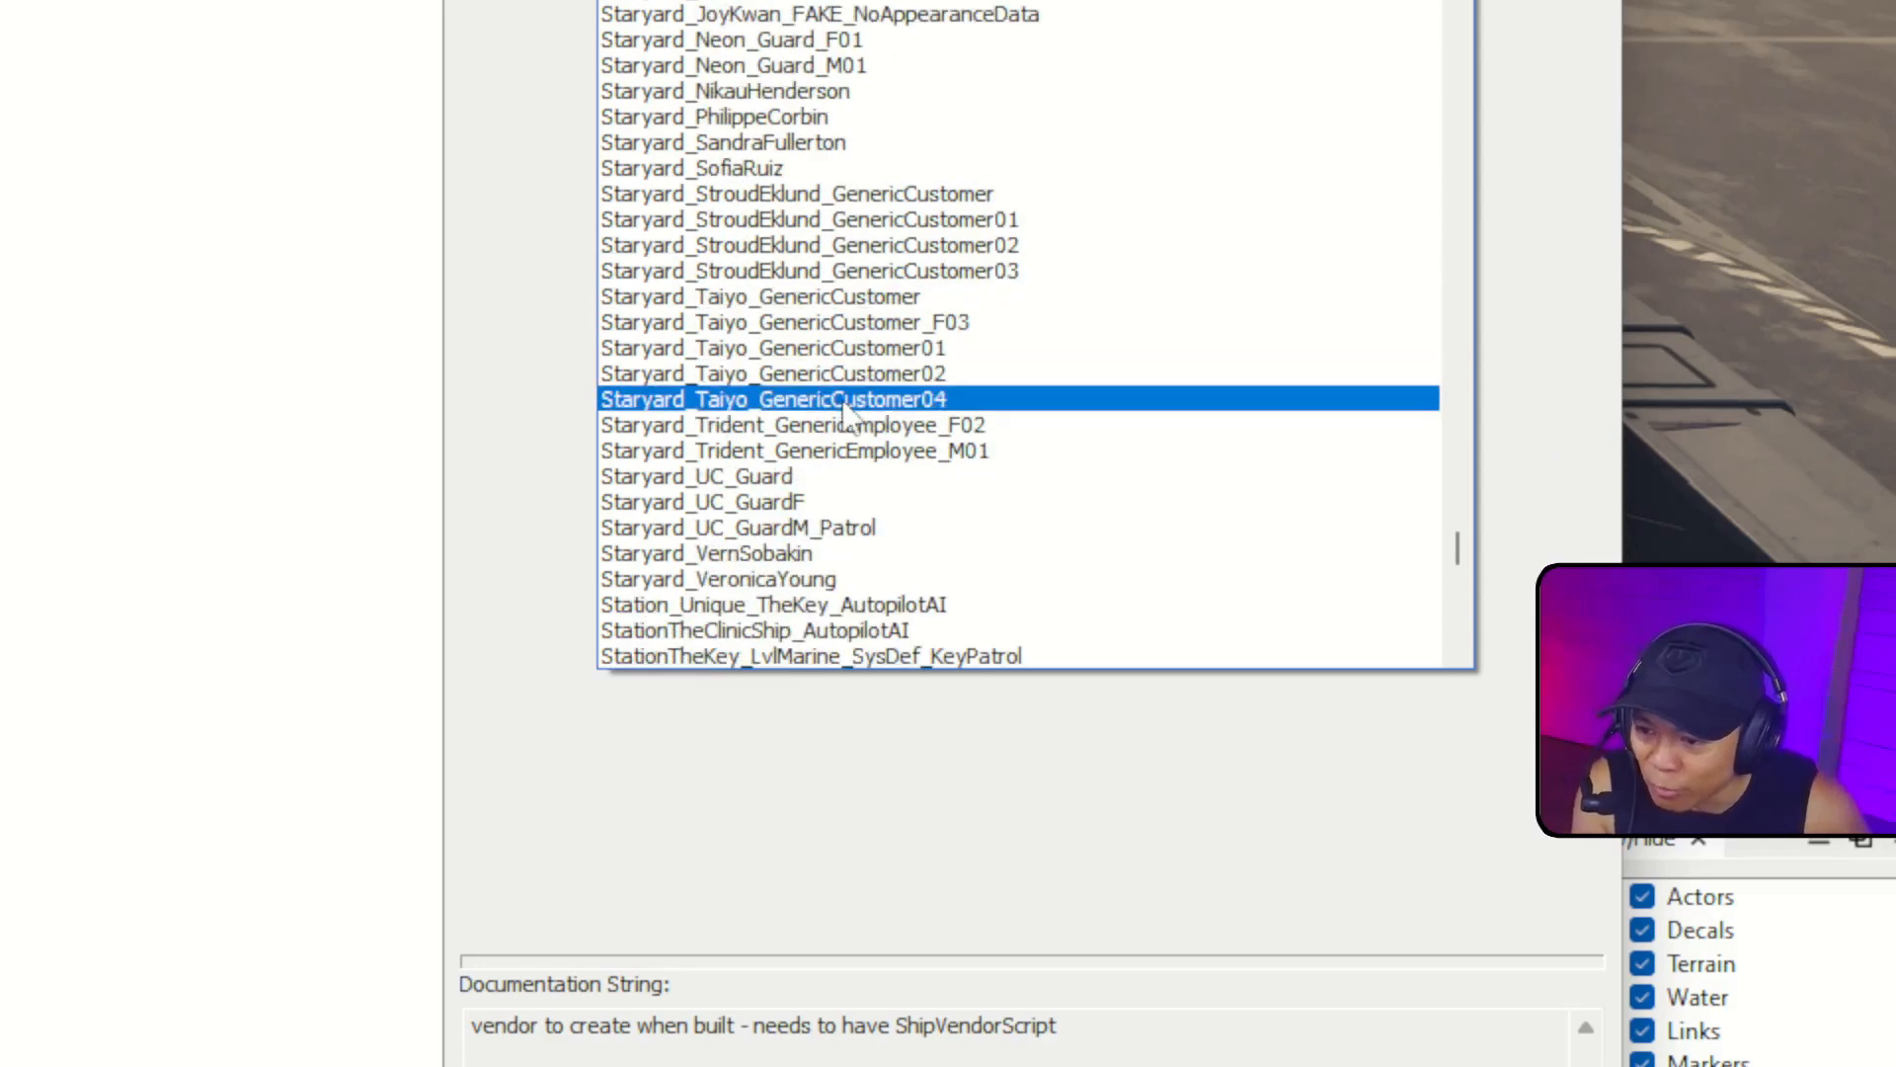
{"action": "scroll", "coordinate": [839, 358], "scroll_direction": "down", "scroll_amount": 1}
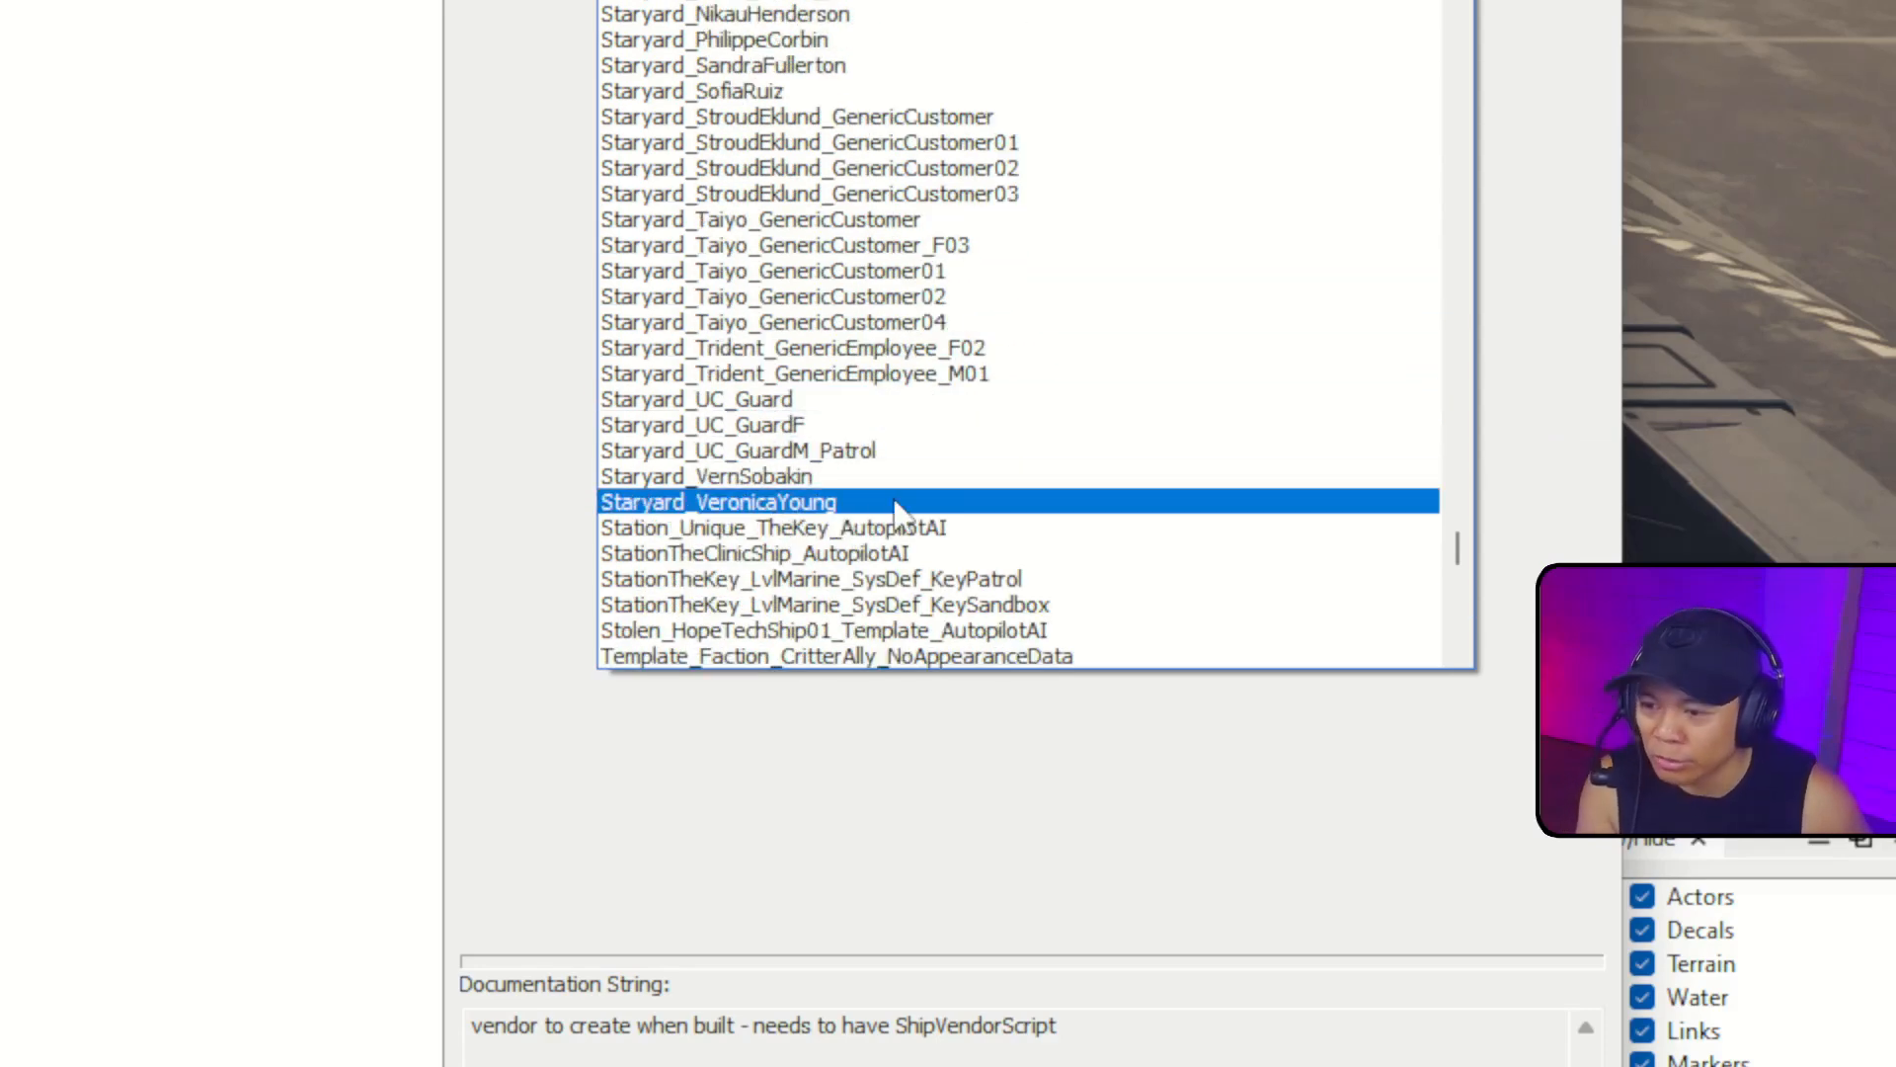
{"action": "left_click", "coordinate": [895, 503]}
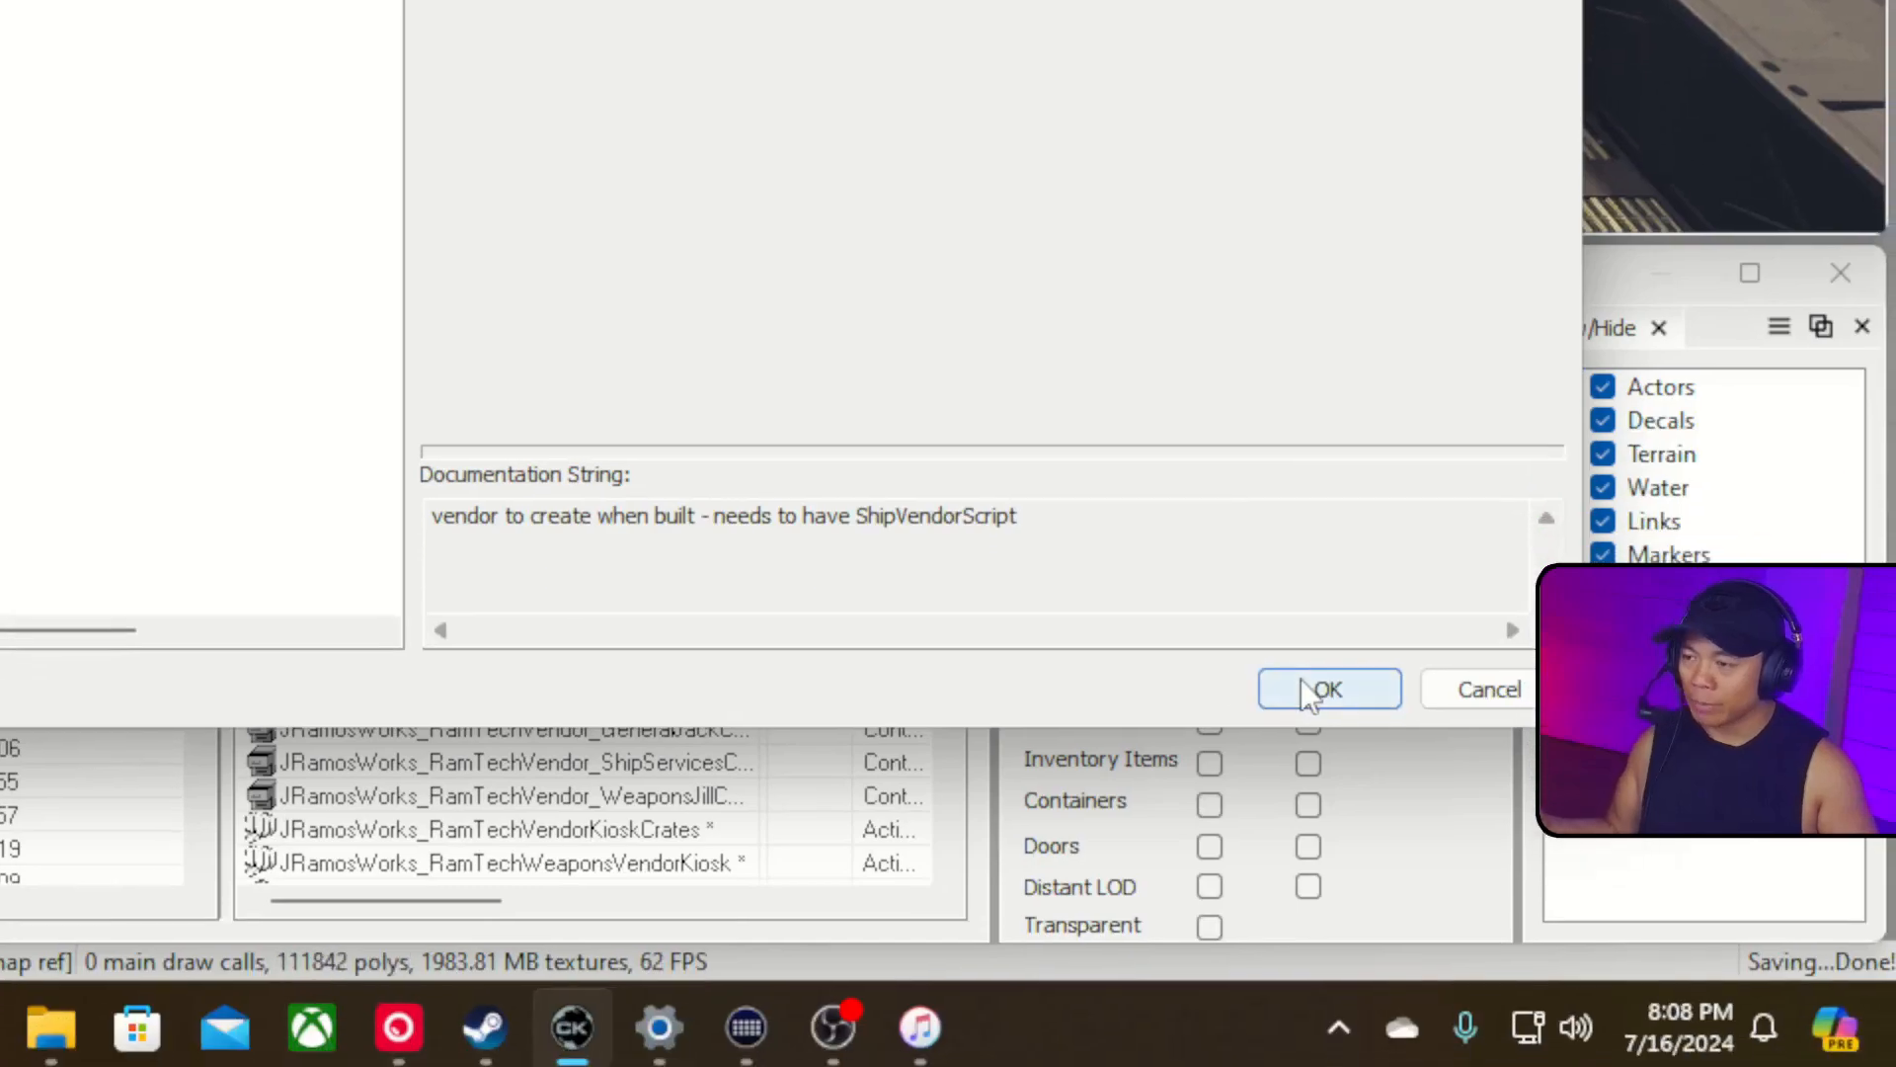
{"action": "left_click", "coordinate": [1301, 678]}
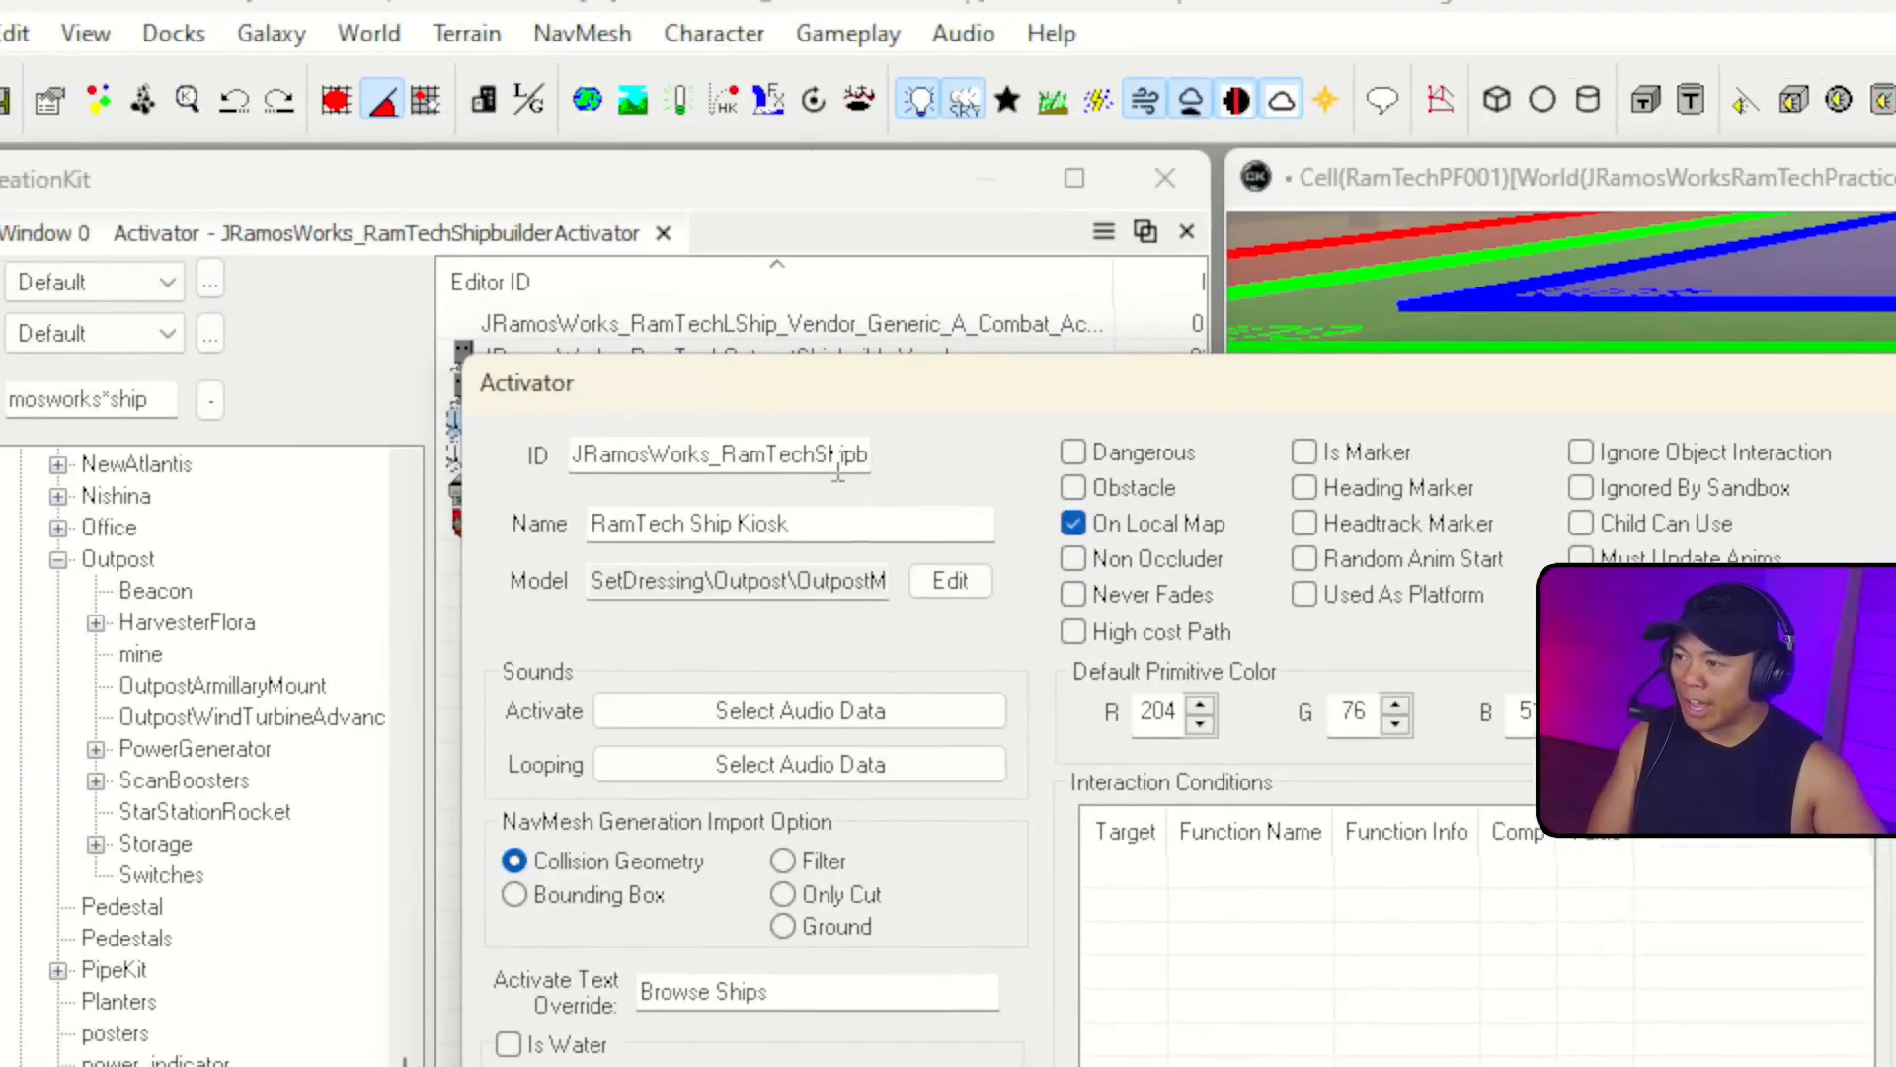
Save the edited activator as a new form with the ID JRamosWorks_RamTechShipbuilderActivator02.
{"action": "double_click", "coordinate": [838, 469]}
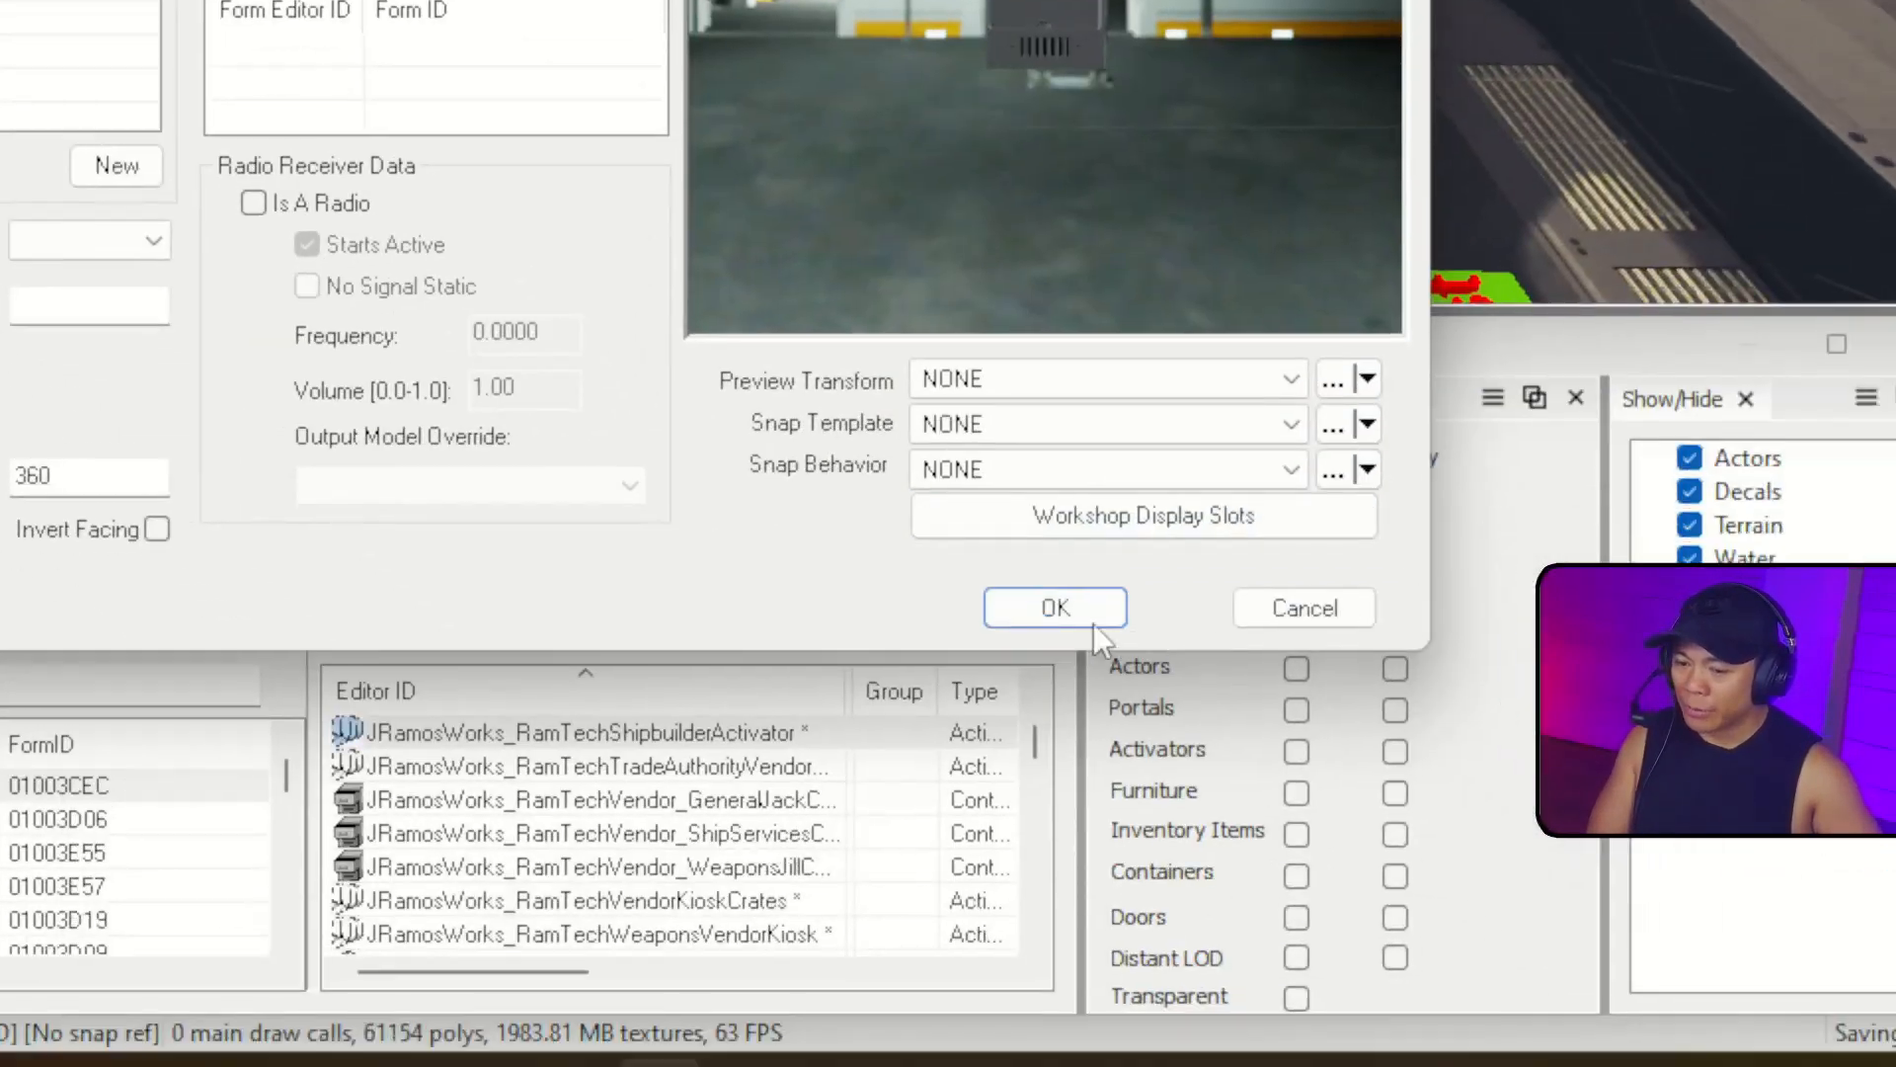
{"action": "left_click", "coordinate": [973, 543]}
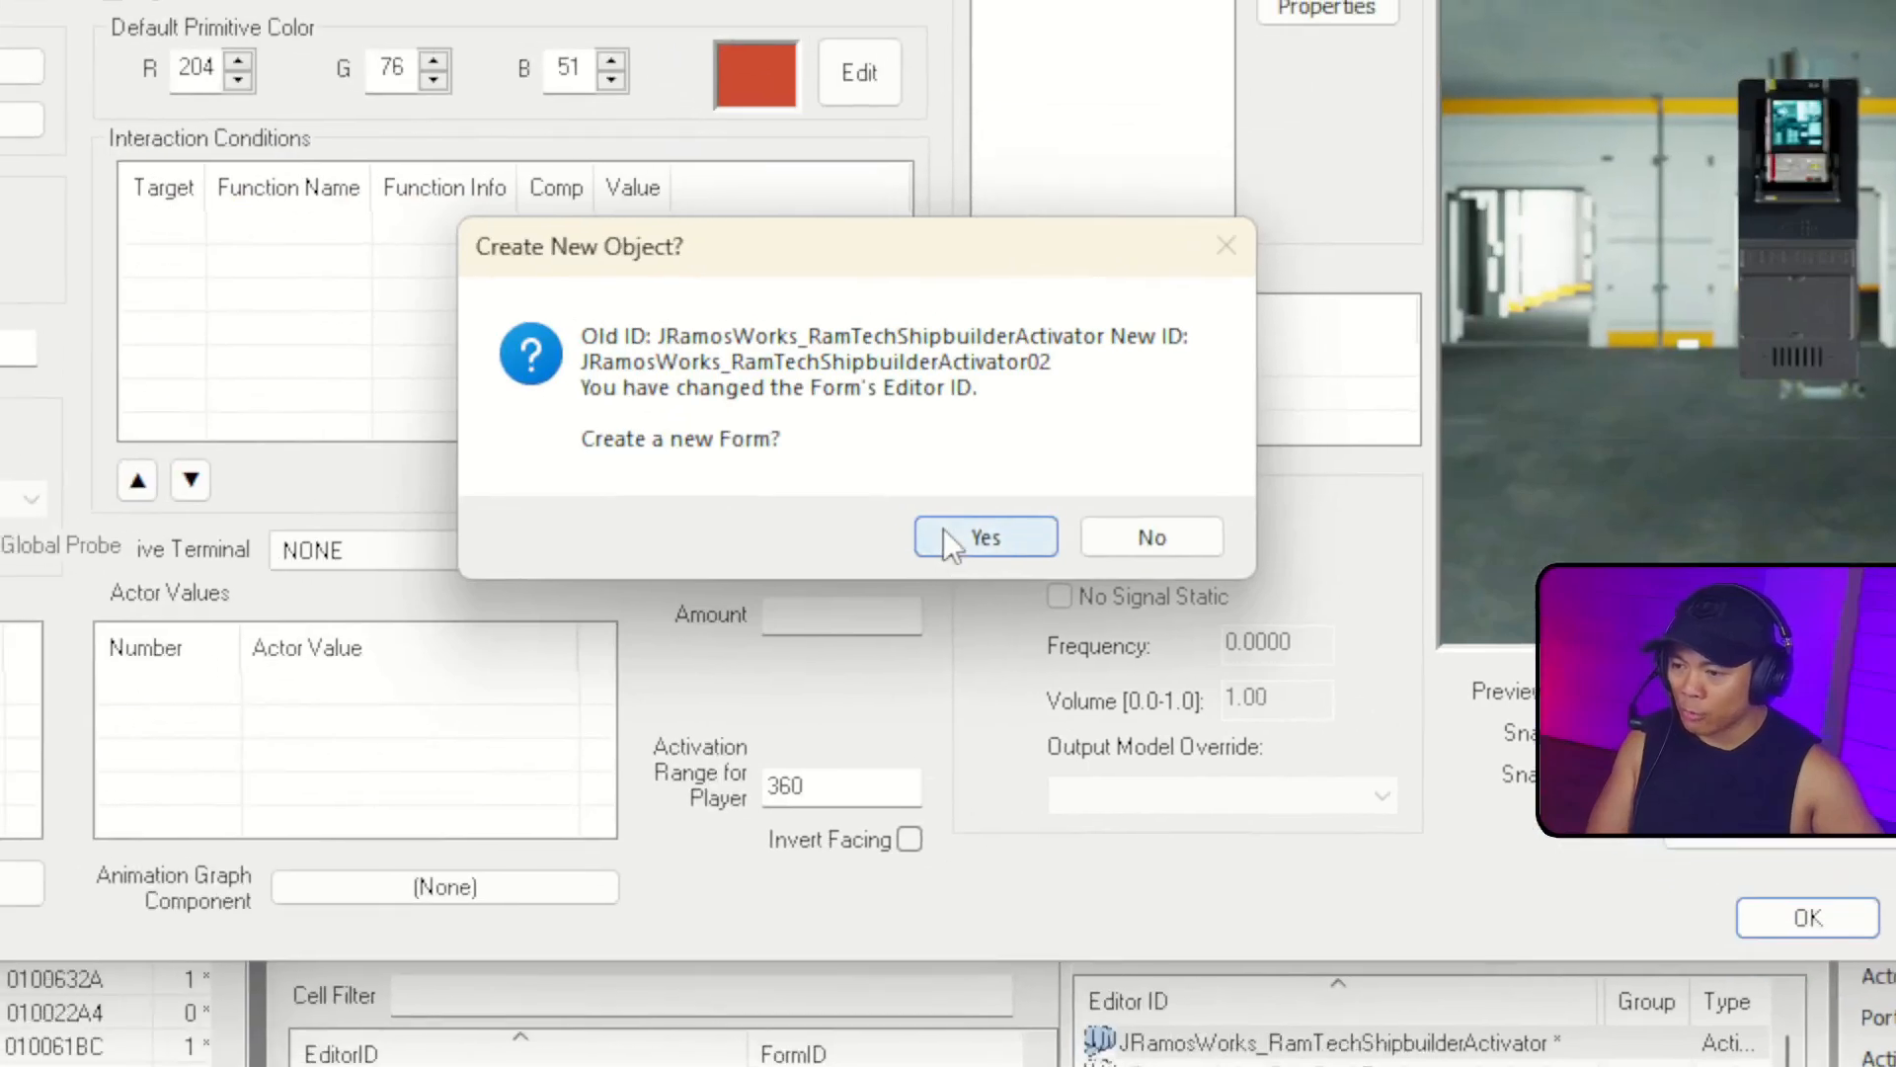
{"action": "left_click", "coordinate": [944, 530]}
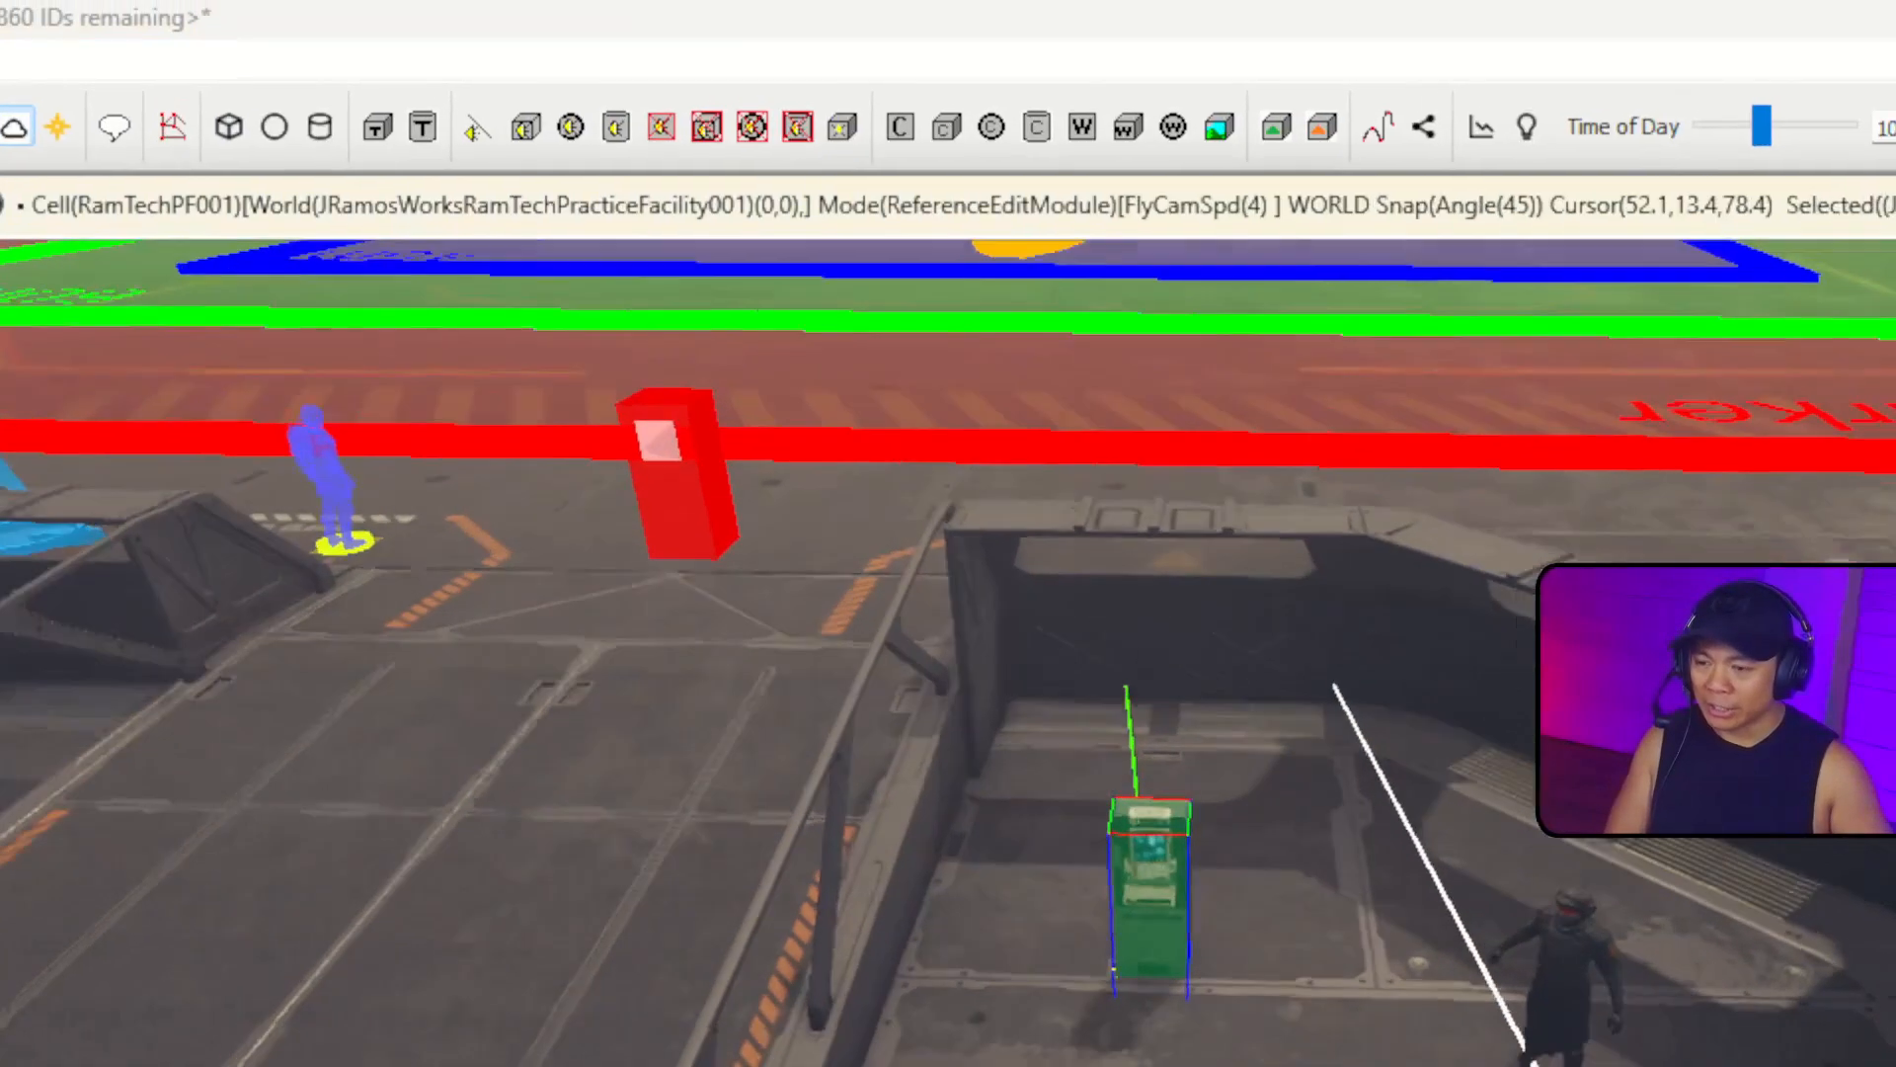
Place a JRamosWorks_RamTechShipbuilderActivator02 kiosk on the floor near the existing kiosk in cell RamTechPF001.
{"action": "right_click_drag", "start_coordinate": [975, 339], "coordinate": [976, 339]}
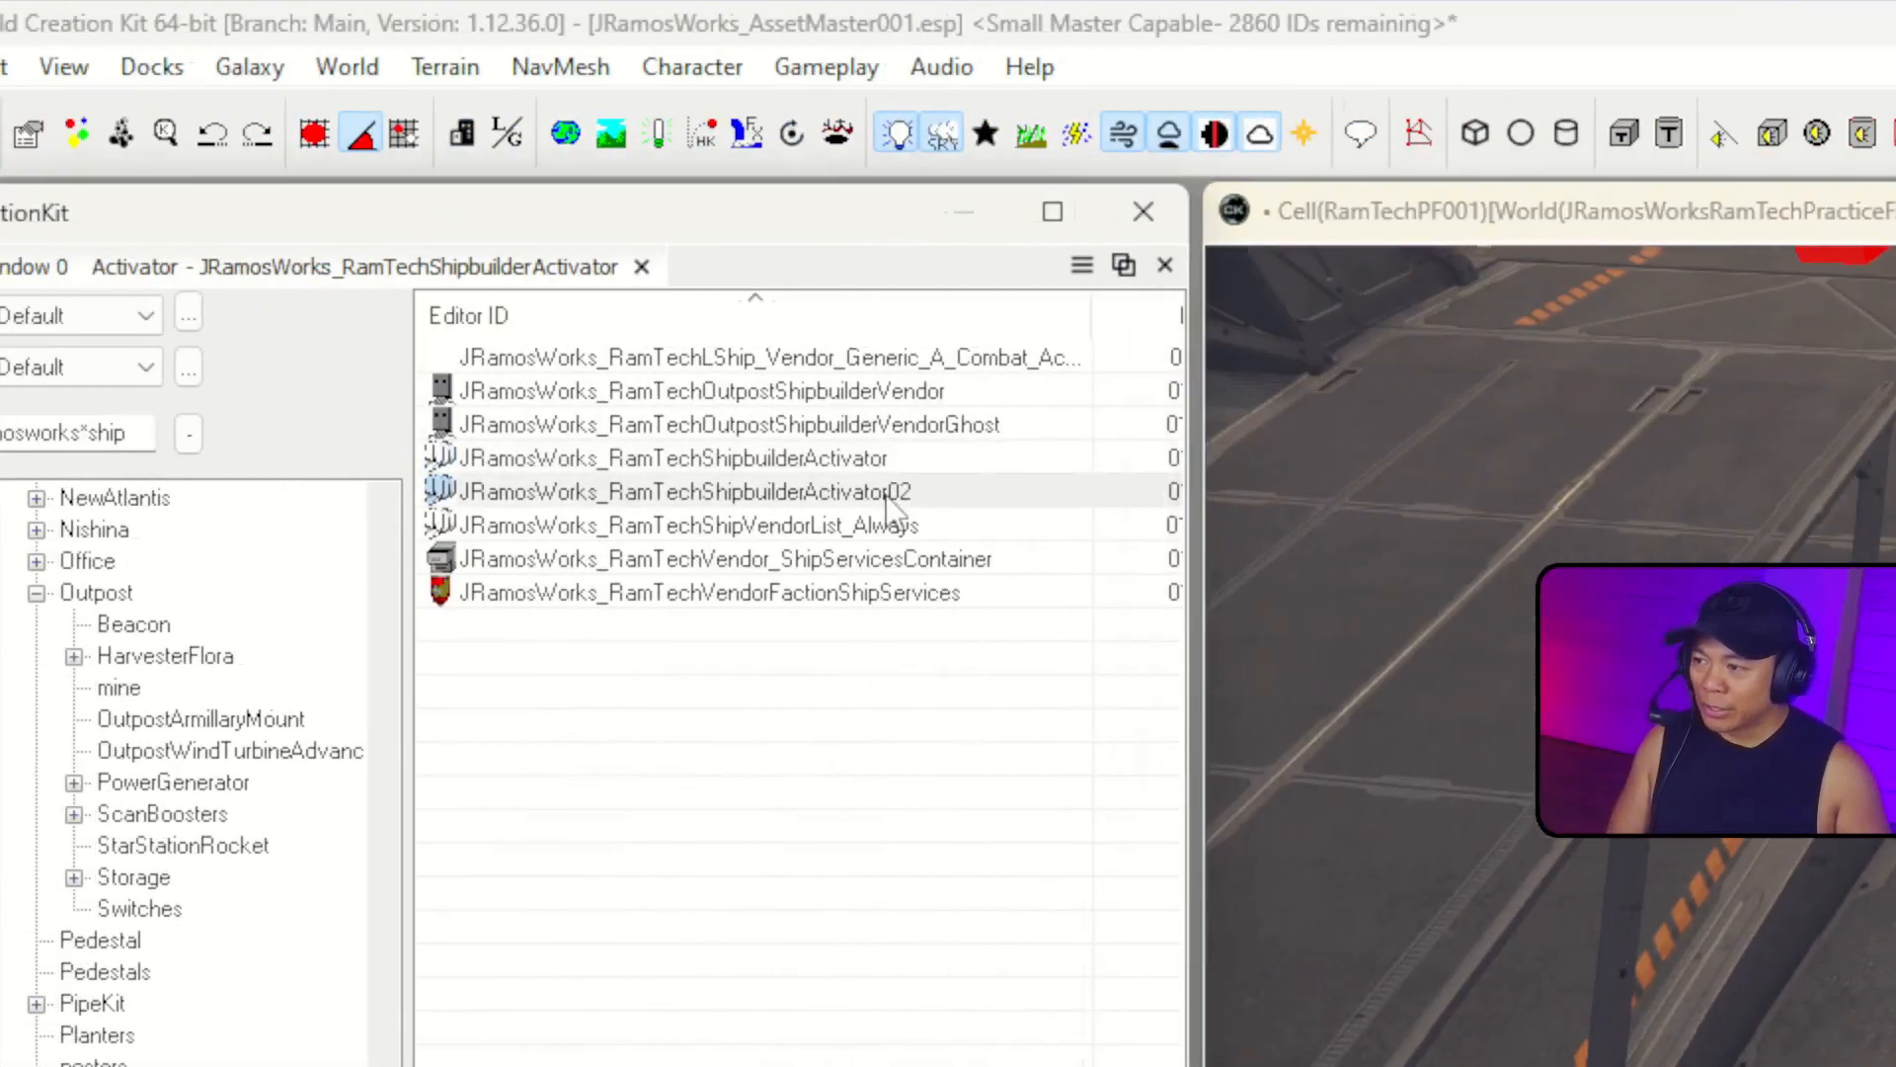
{"action": "left_click", "coordinate": [889, 495]}
{"action": "left_click_drag", "start_coordinate": [338, 446], "coordinate": [1693, 860]}
{"action": "right_click_drag", "start_coordinate": [1692, 860], "coordinate": [1693, 860]}
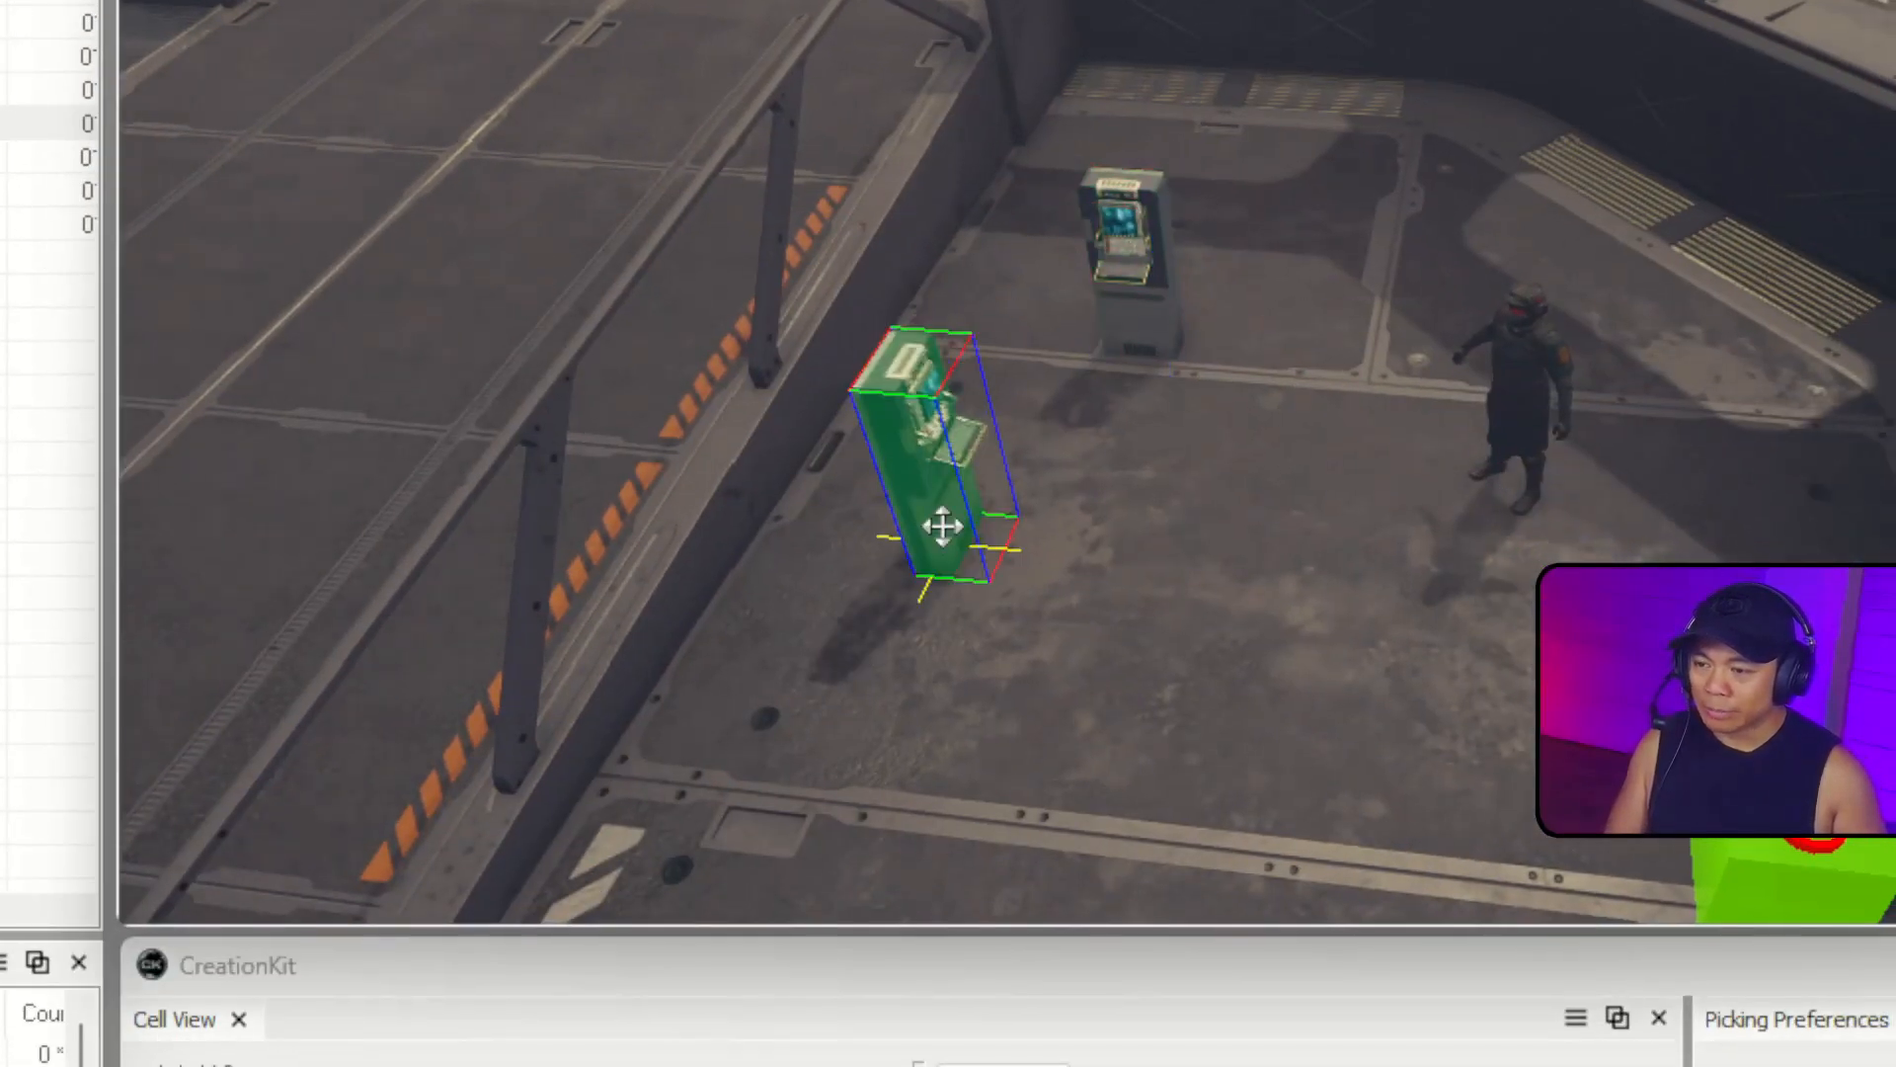
Add a linked reference from the new kiosk to the existing kiosk, choosing the target in the render window.
{"action": "double_click", "coordinate": [941, 523]}
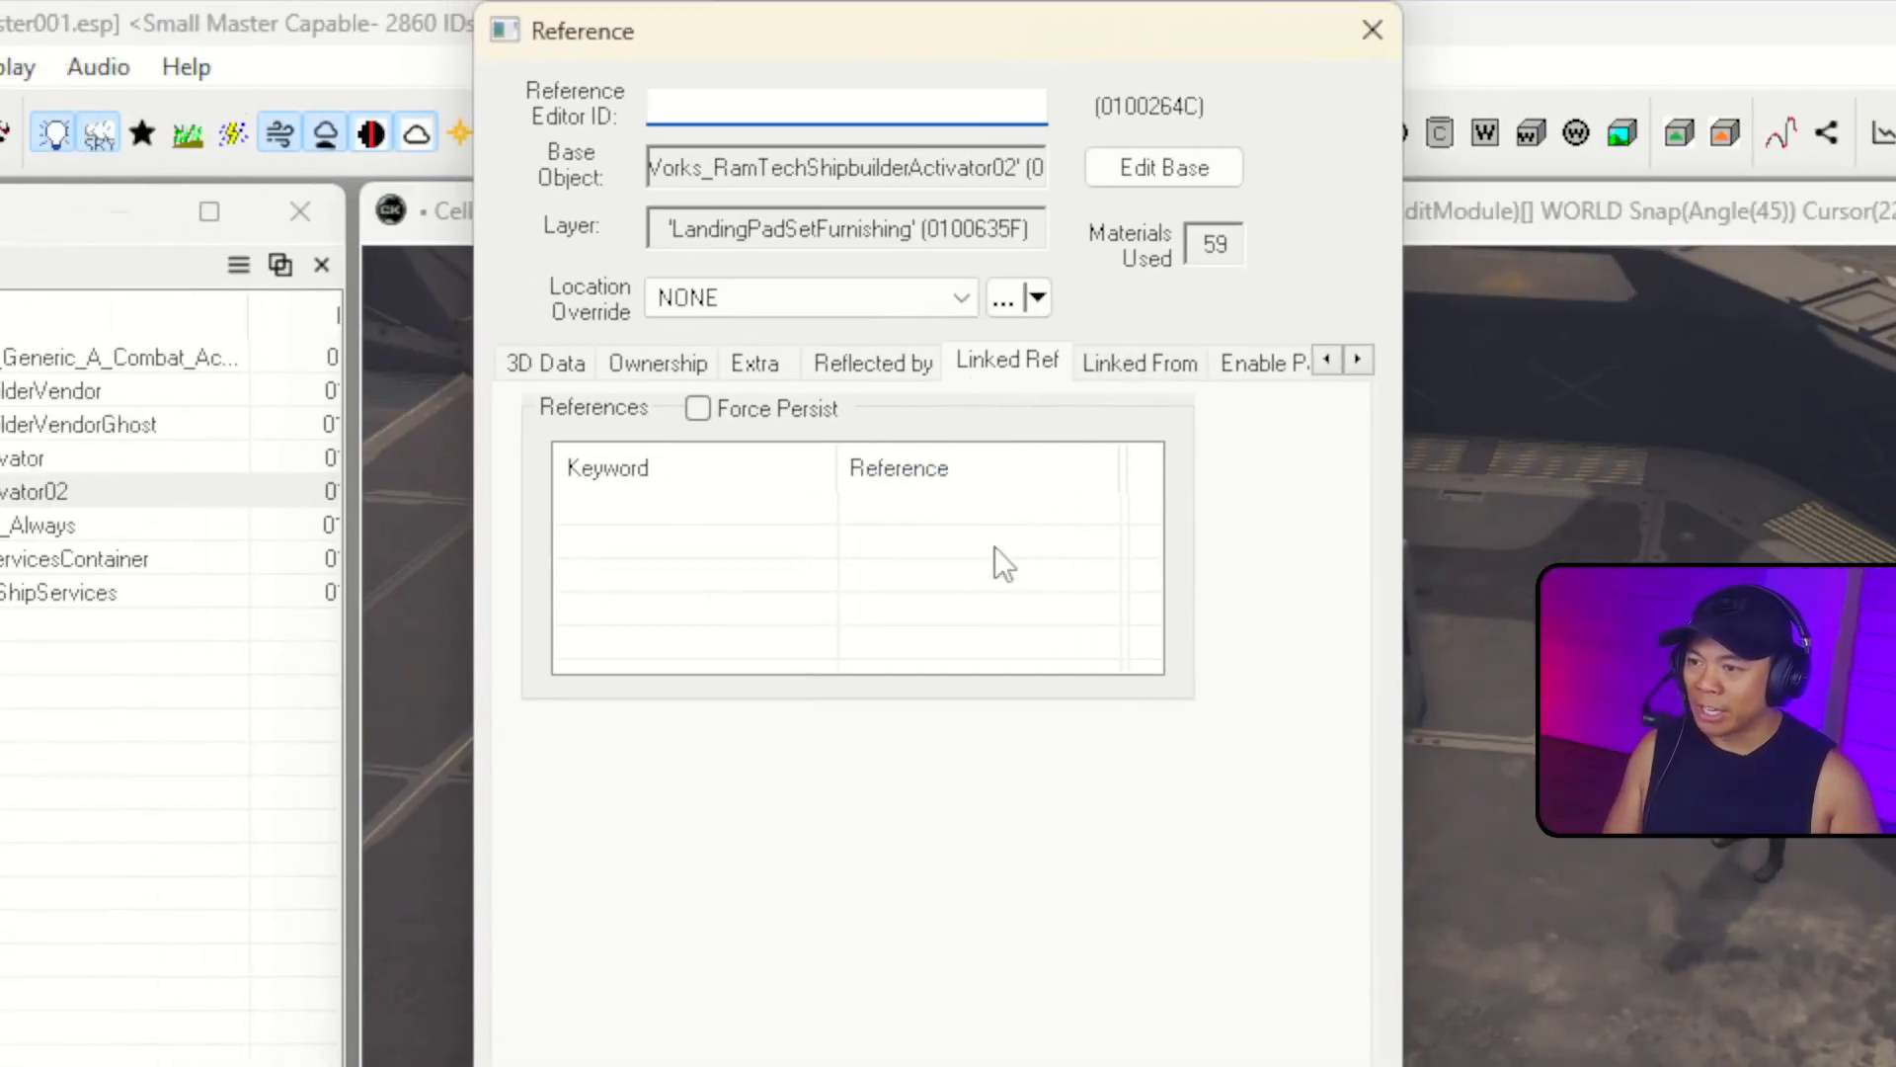
{"action": "right_click", "coordinate": [994, 549]}
{"action": "left_click", "coordinate": [1071, 575]}
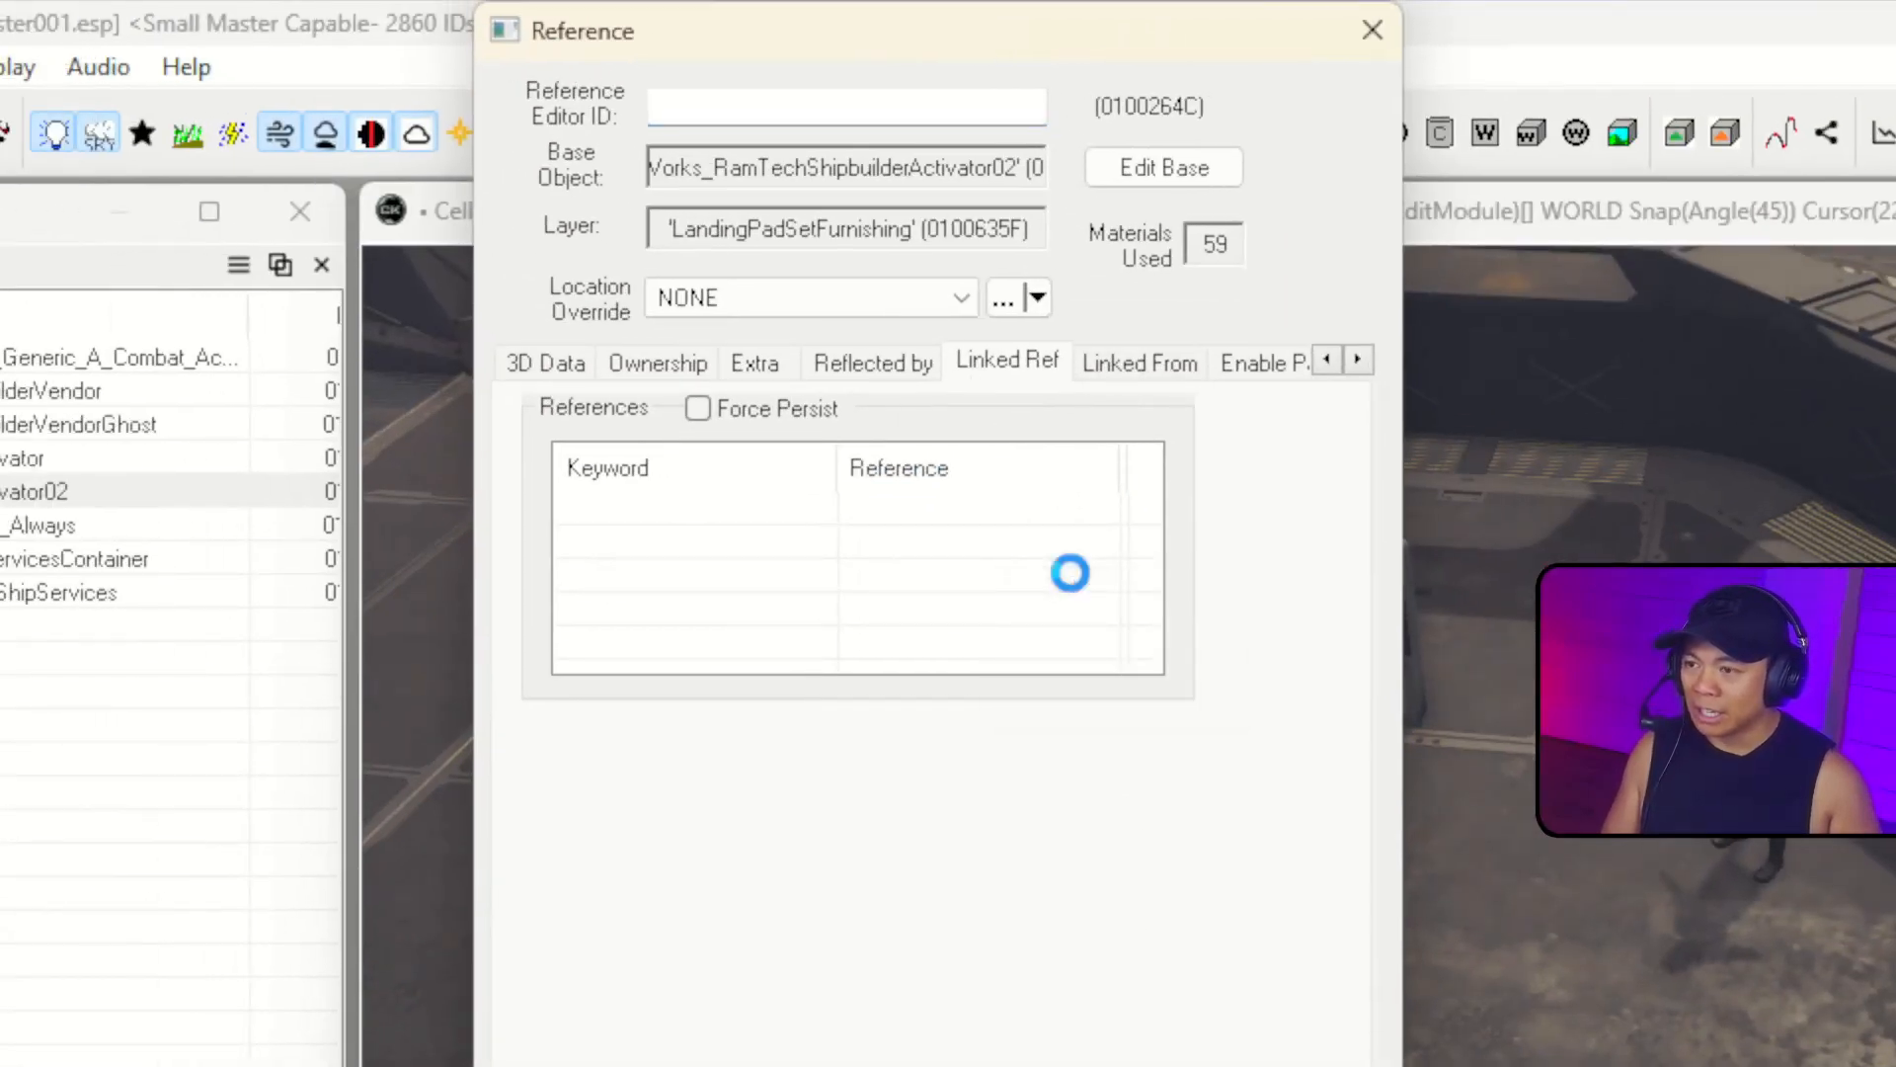
{"action": "left_click", "coordinate": [808, 183]}
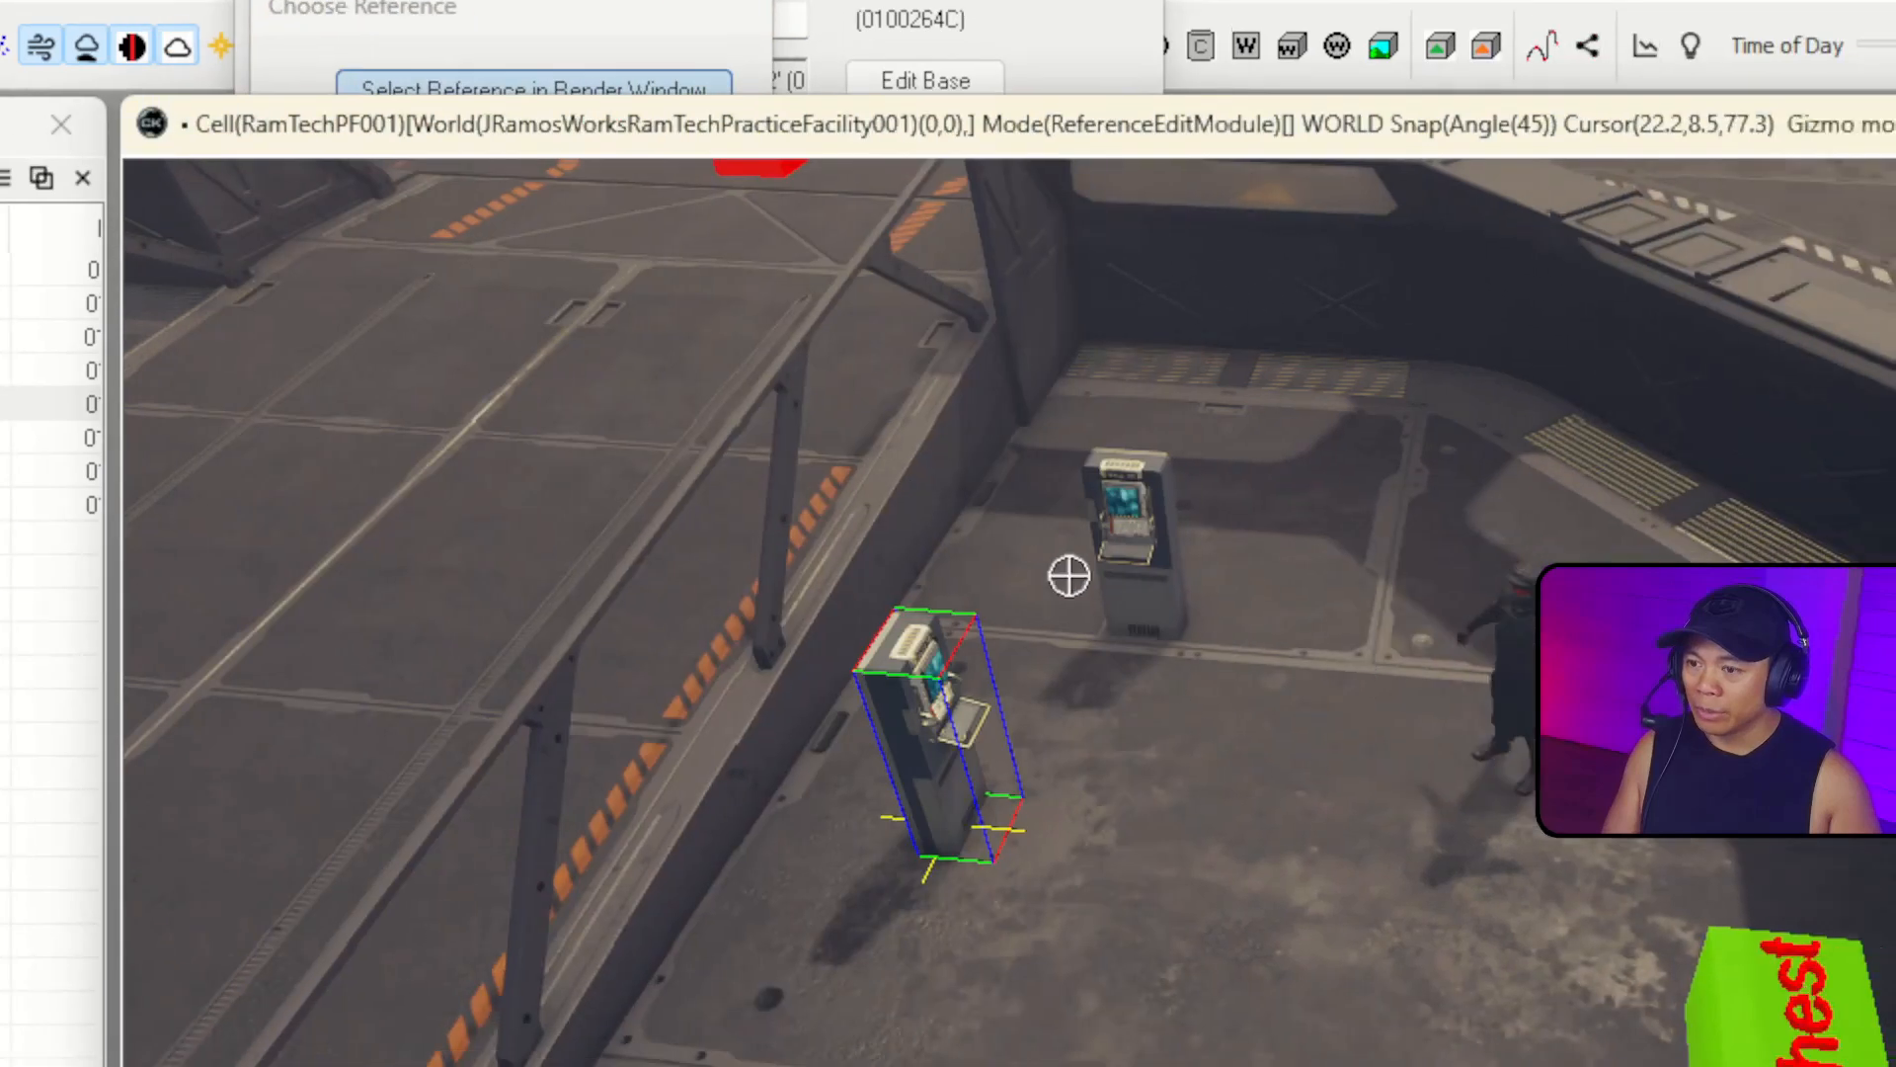
{"action": "double_click", "coordinate": [1527, 691]}
{"action": "left_click", "coordinate": [464, 509]}
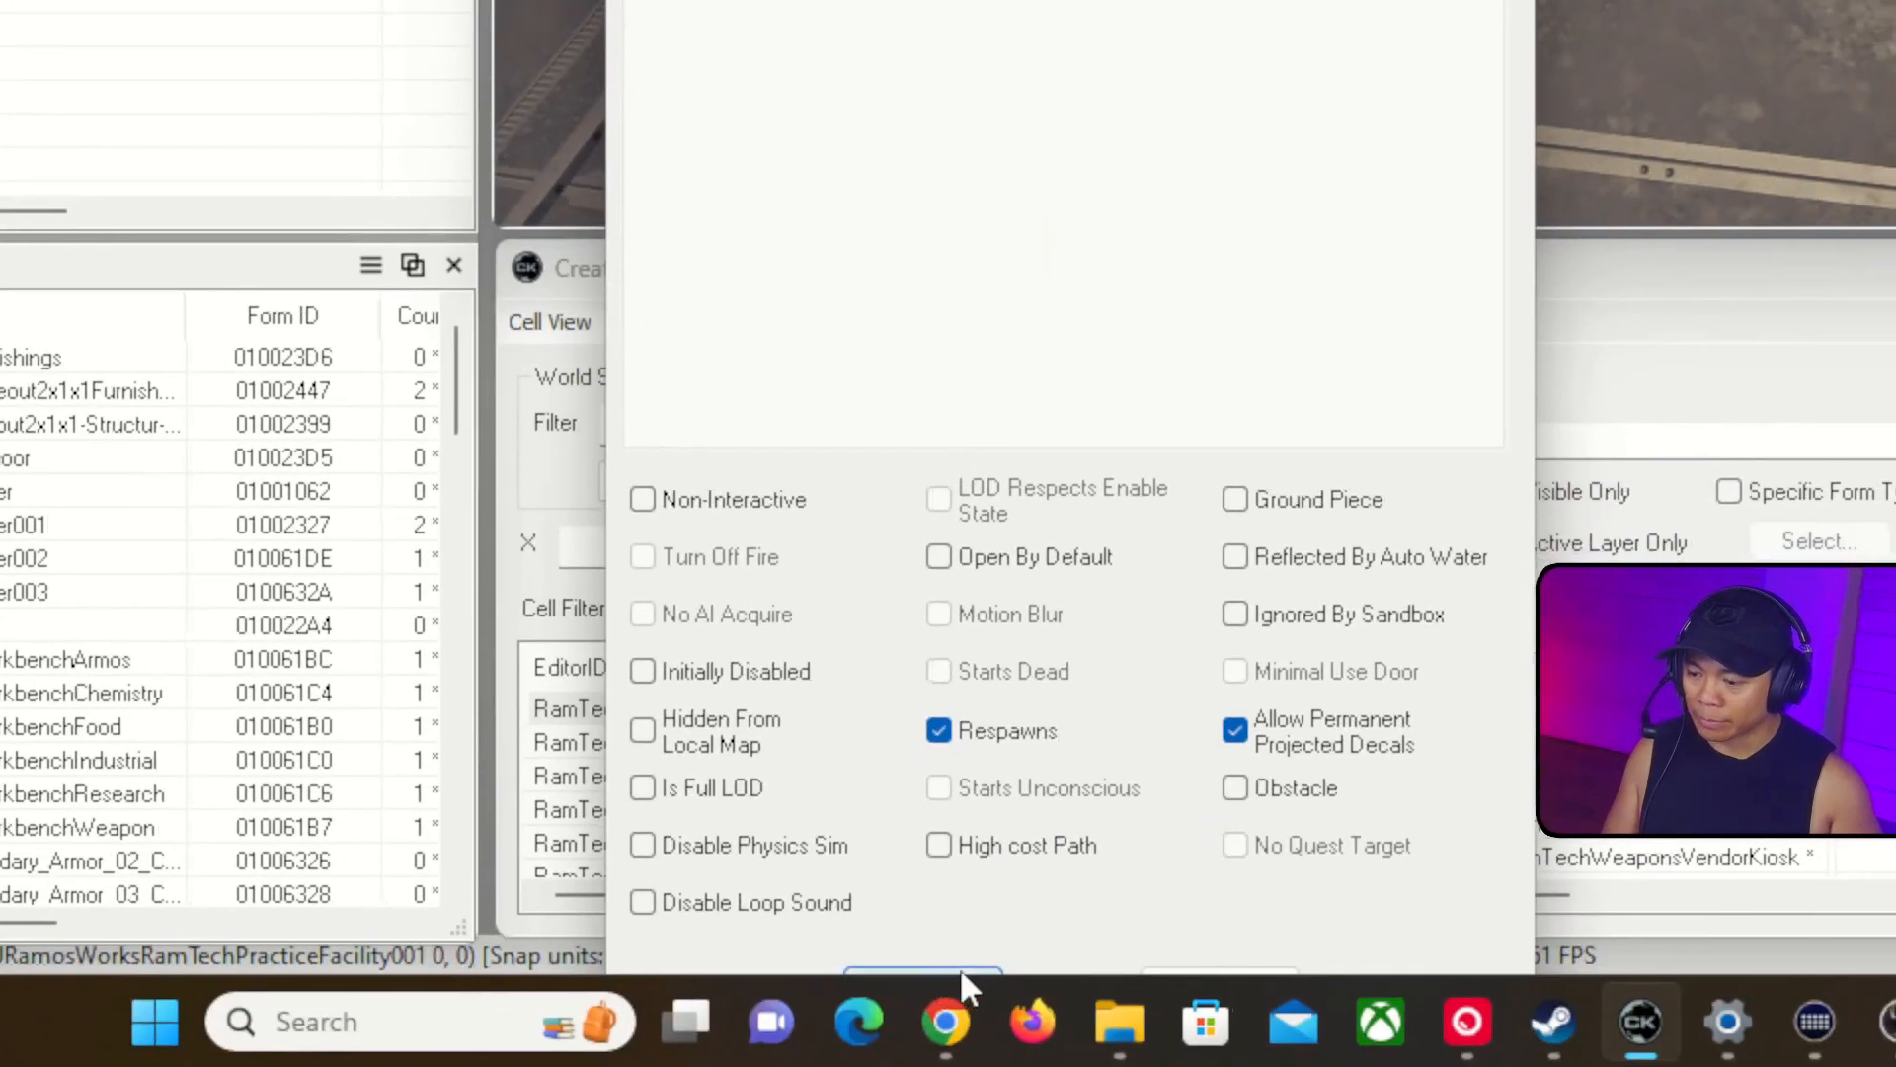
{"action": "left_click", "coordinate": [958, 978]}
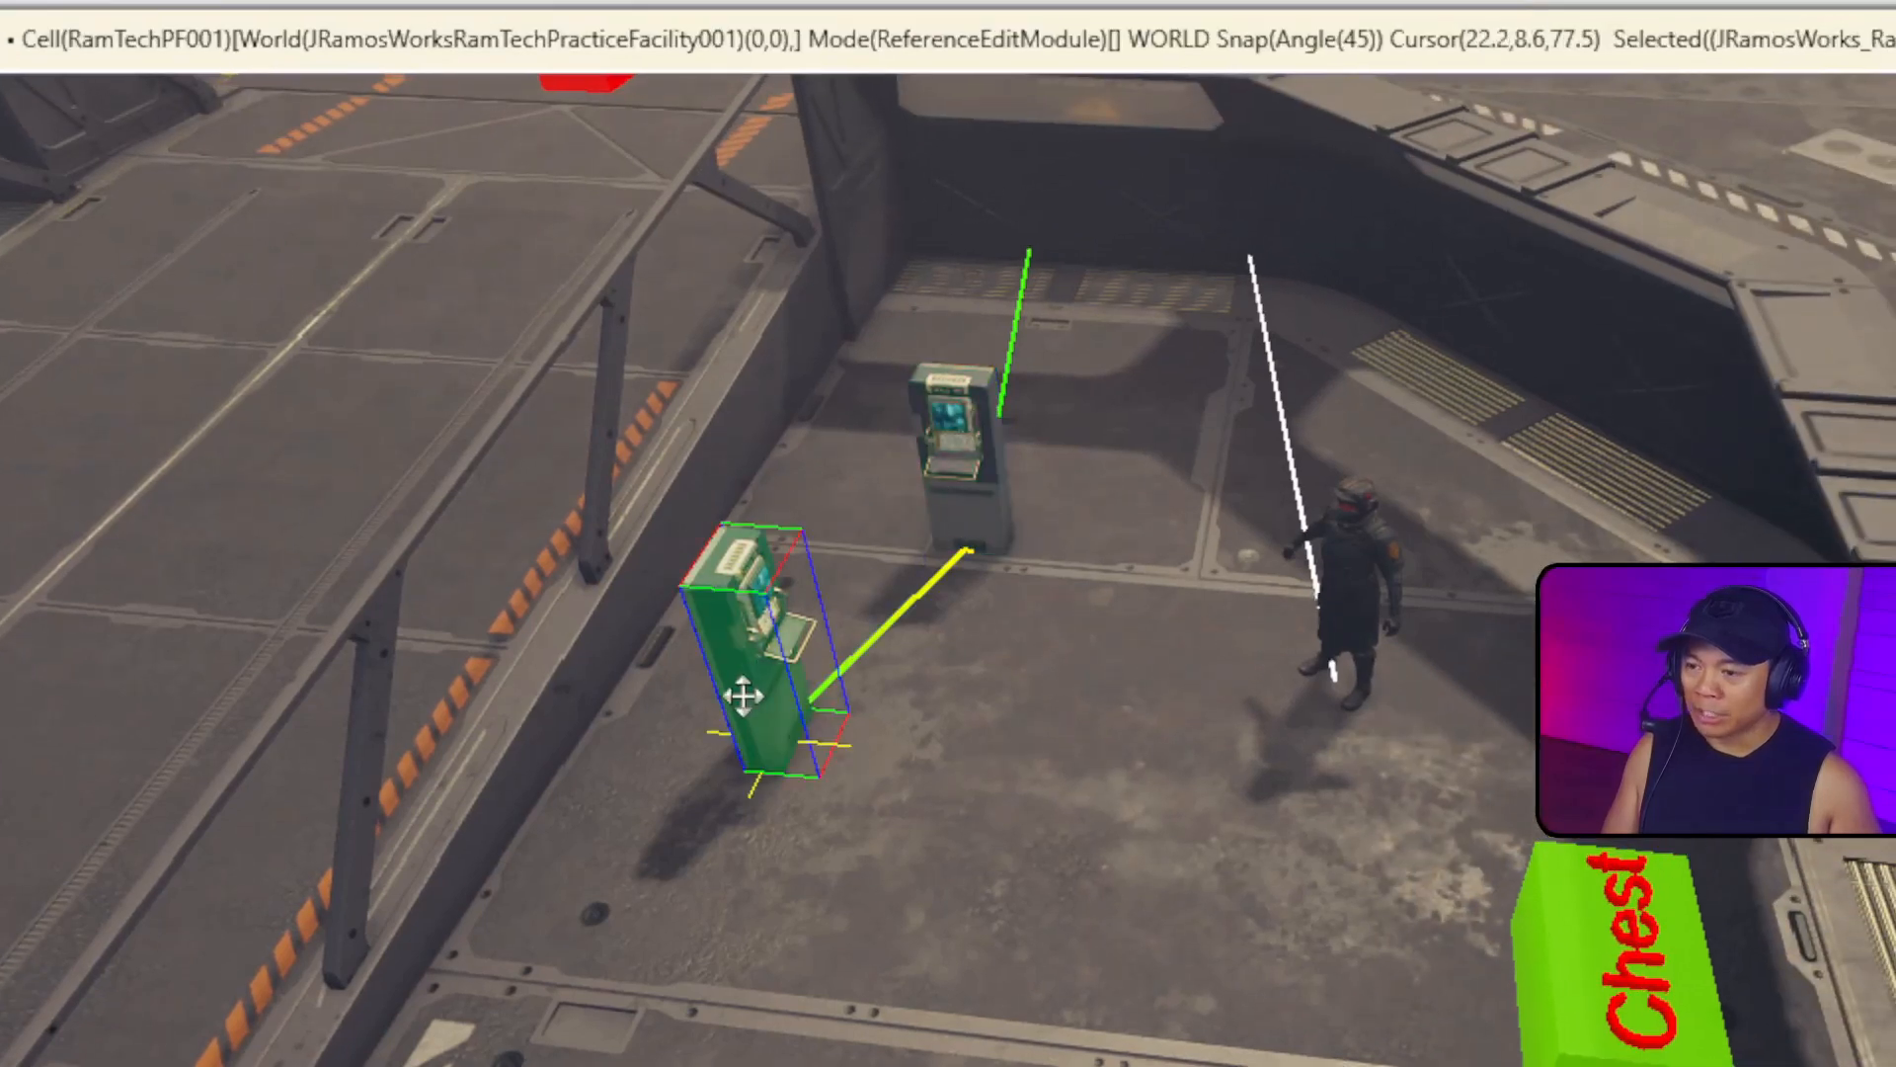
Inspect the link lines of the existing kiosk and the vendor NPC, and look over the surrounding facility area.
{"action": "left_click", "coordinate": [961, 478]}
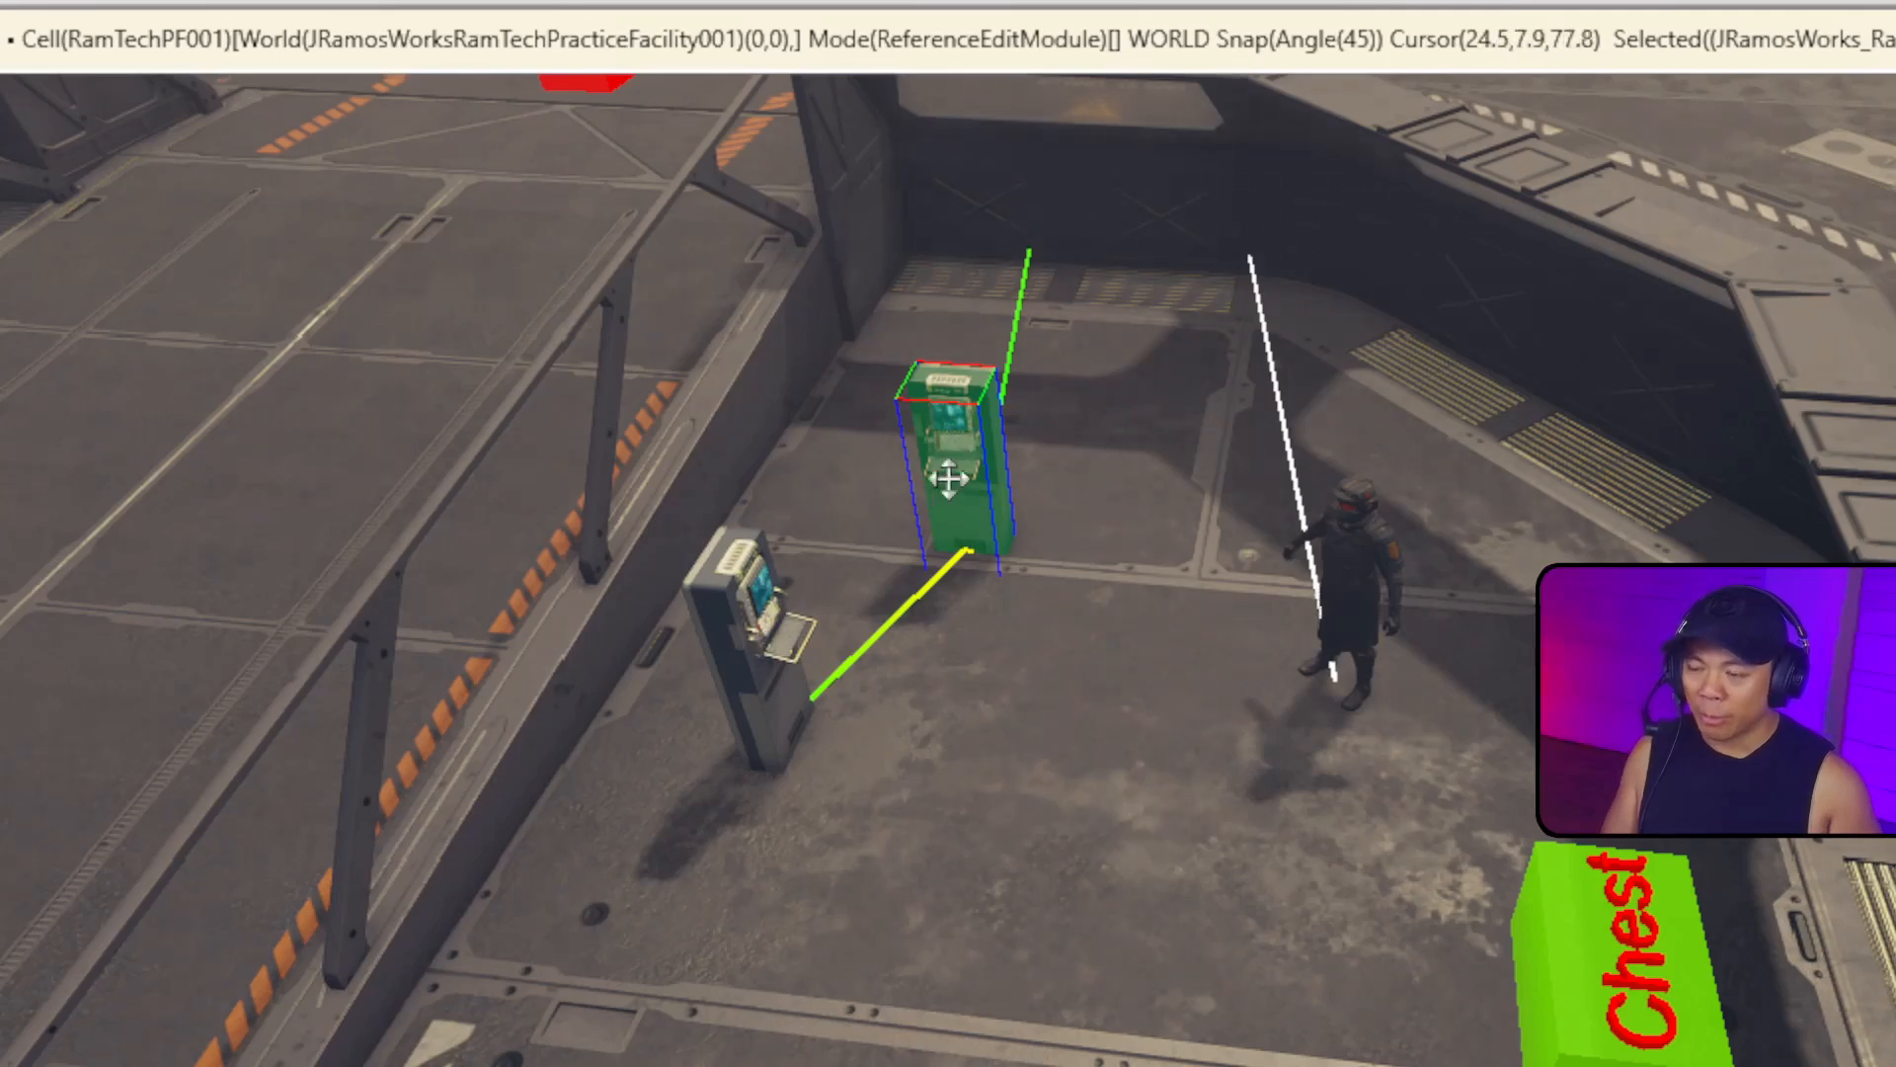
{"action": "left_click", "coordinate": [1365, 531]}
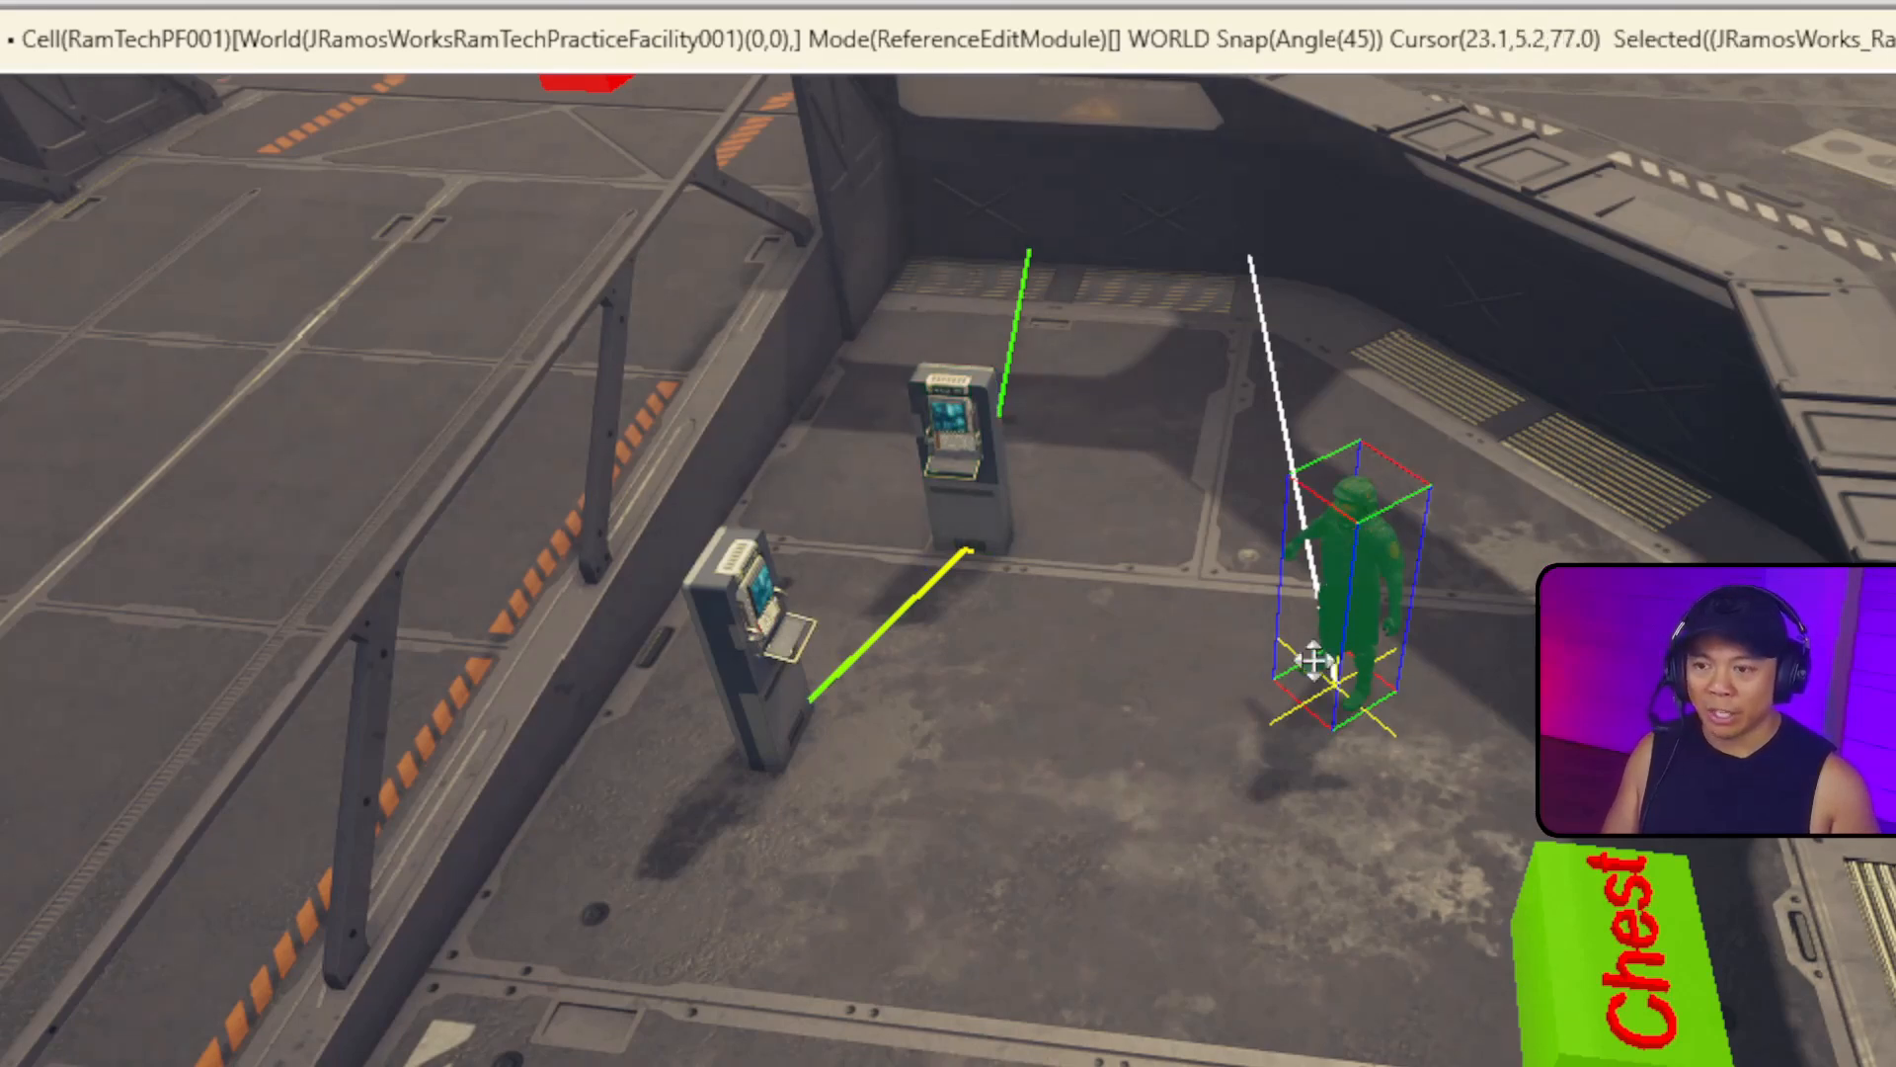
{"action": "key", "text": "grave"}
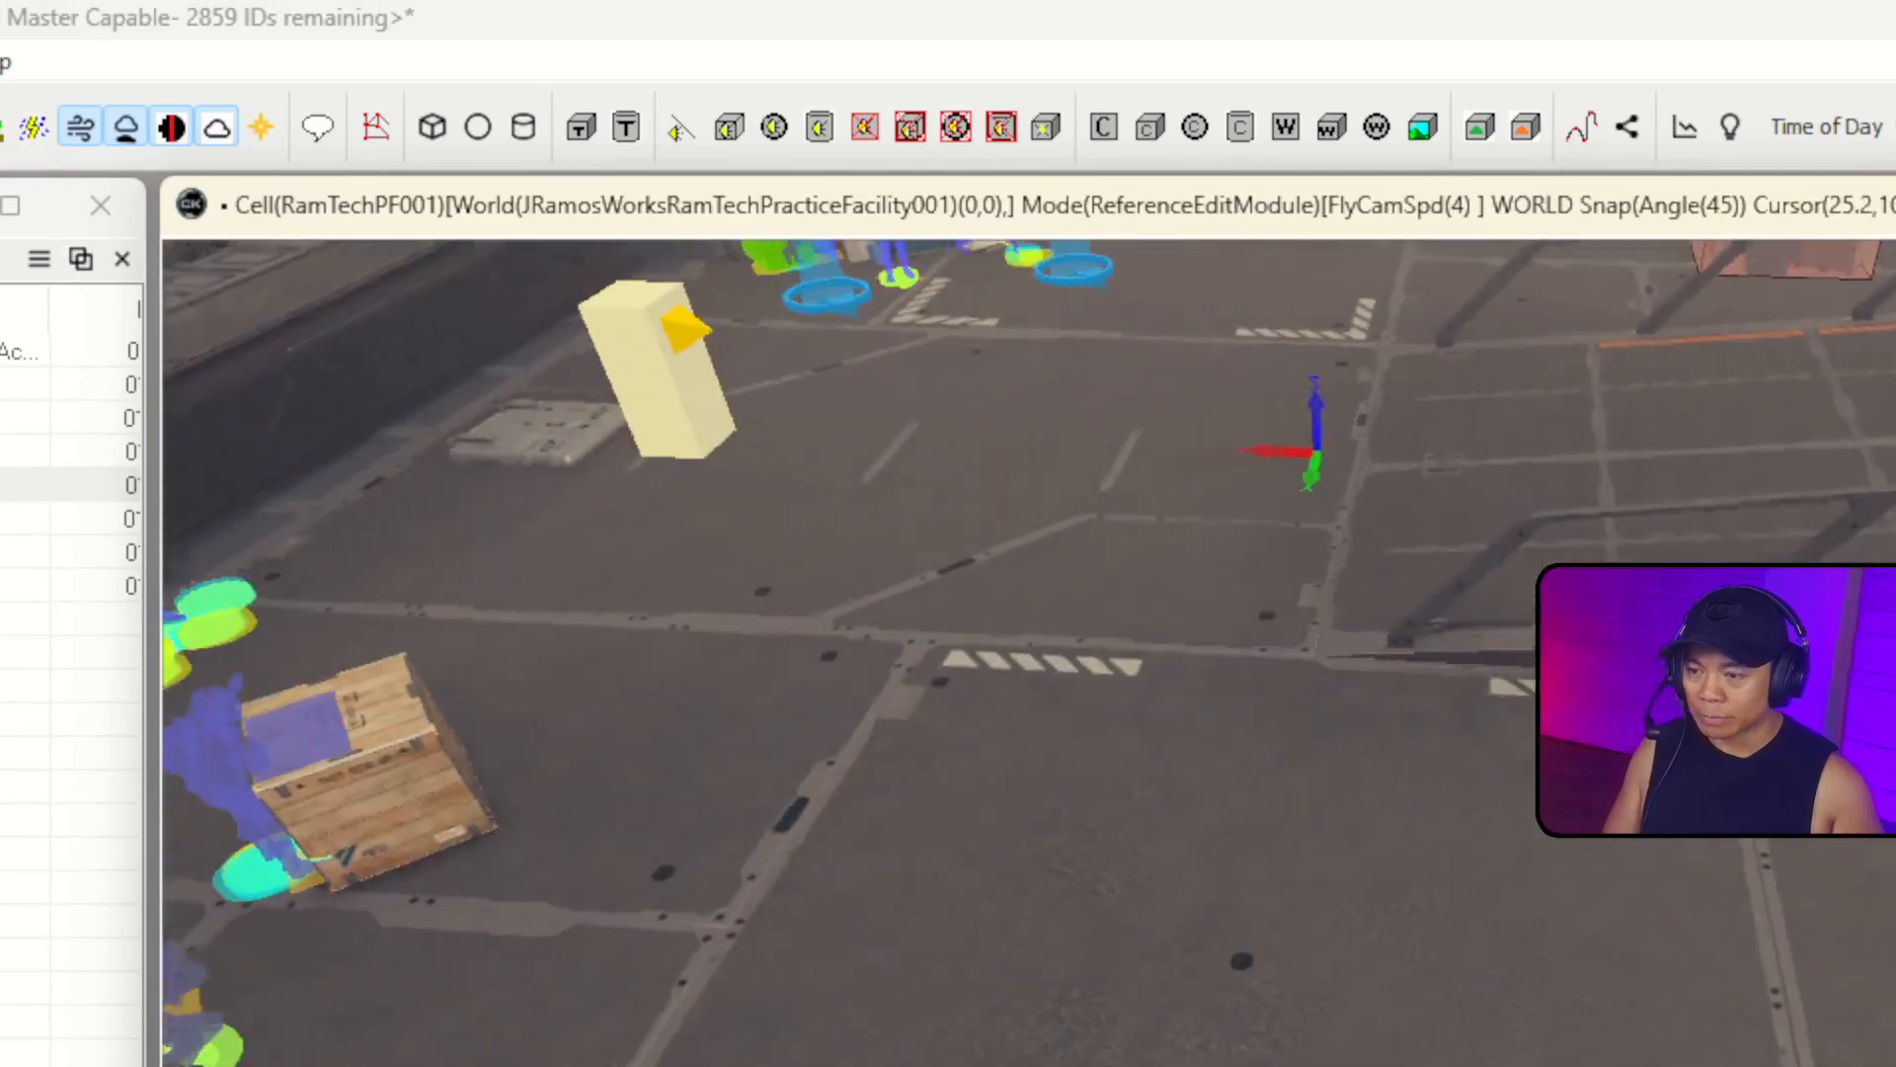
{"action": "key", "text": "w"}
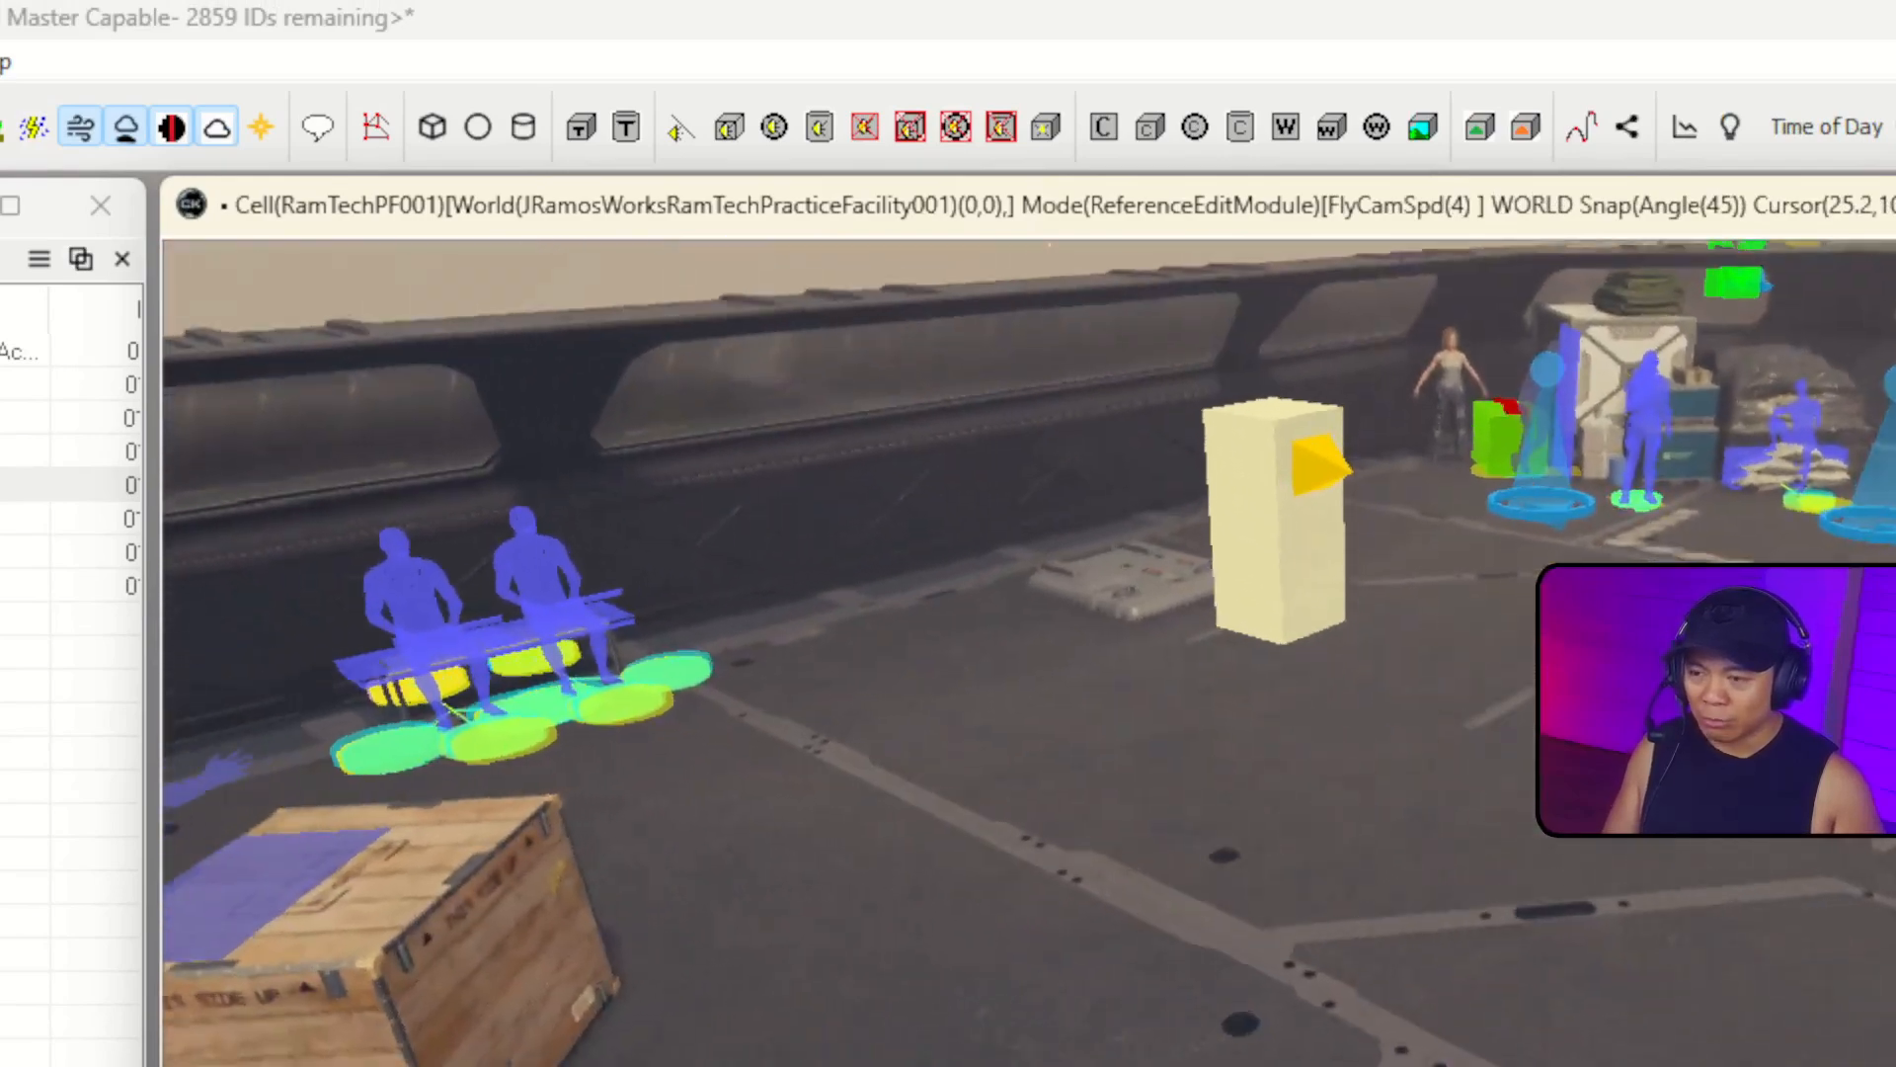
{"action": "key", "text": "grave"}
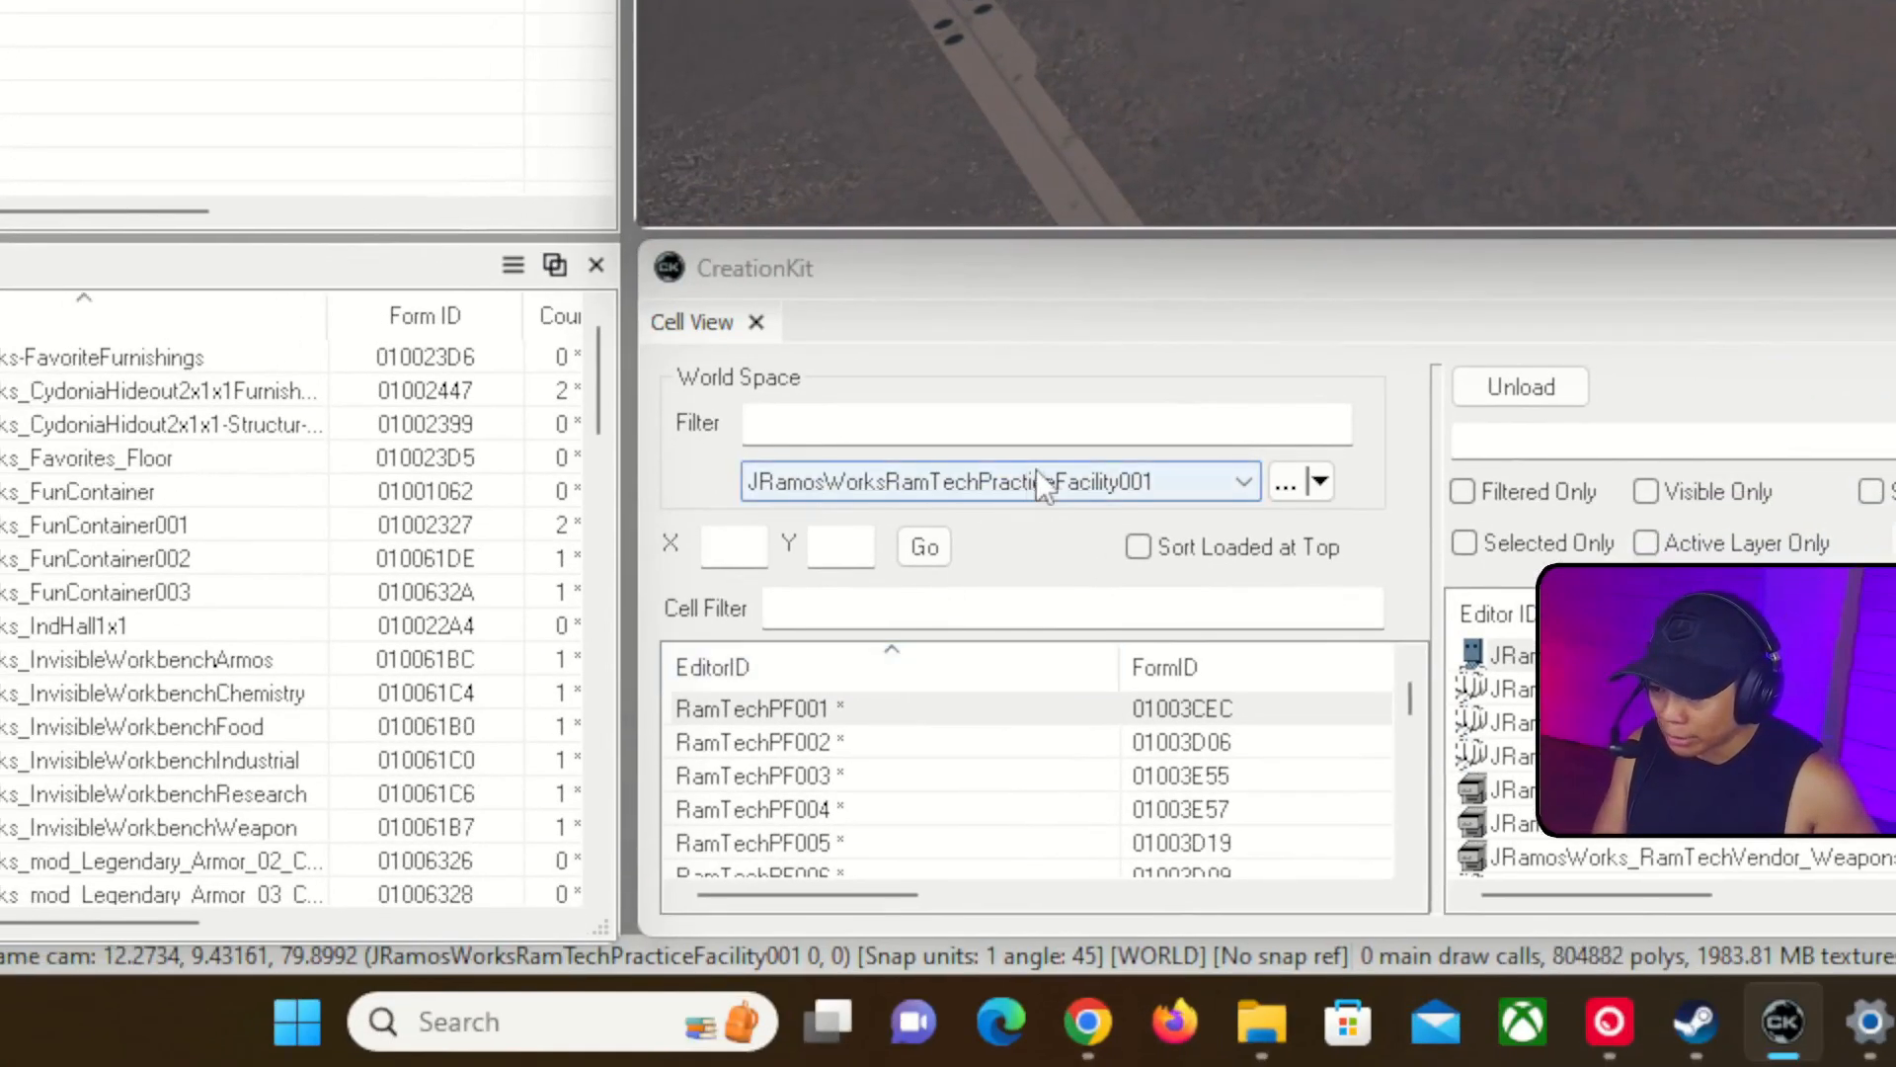
Show the recent cells and load the interior cell JRamosWorksRamTechPFInt3x3x1.
{"action": "left_click", "coordinate": [922, 515]}
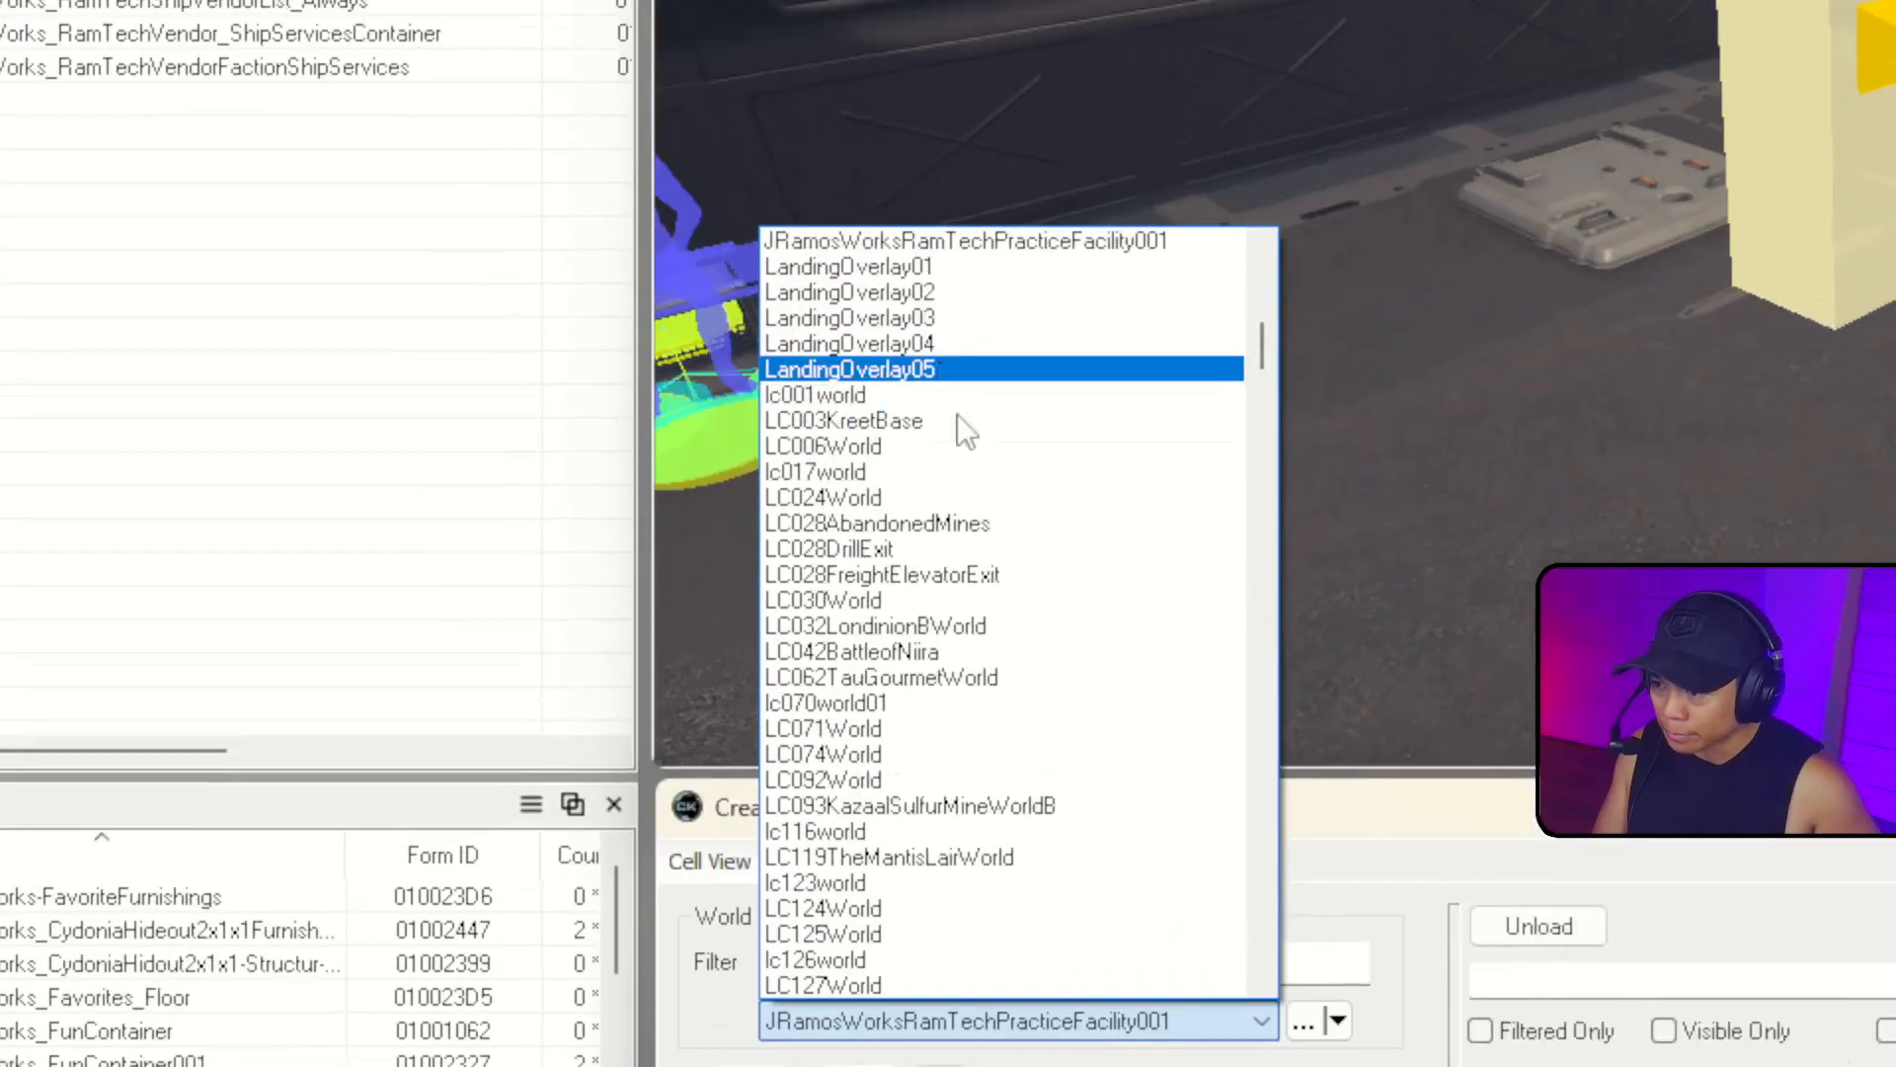
{"action": "scroll", "coordinate": [957, 413], "scroll_direction": "up", "scroll_amount": 10}
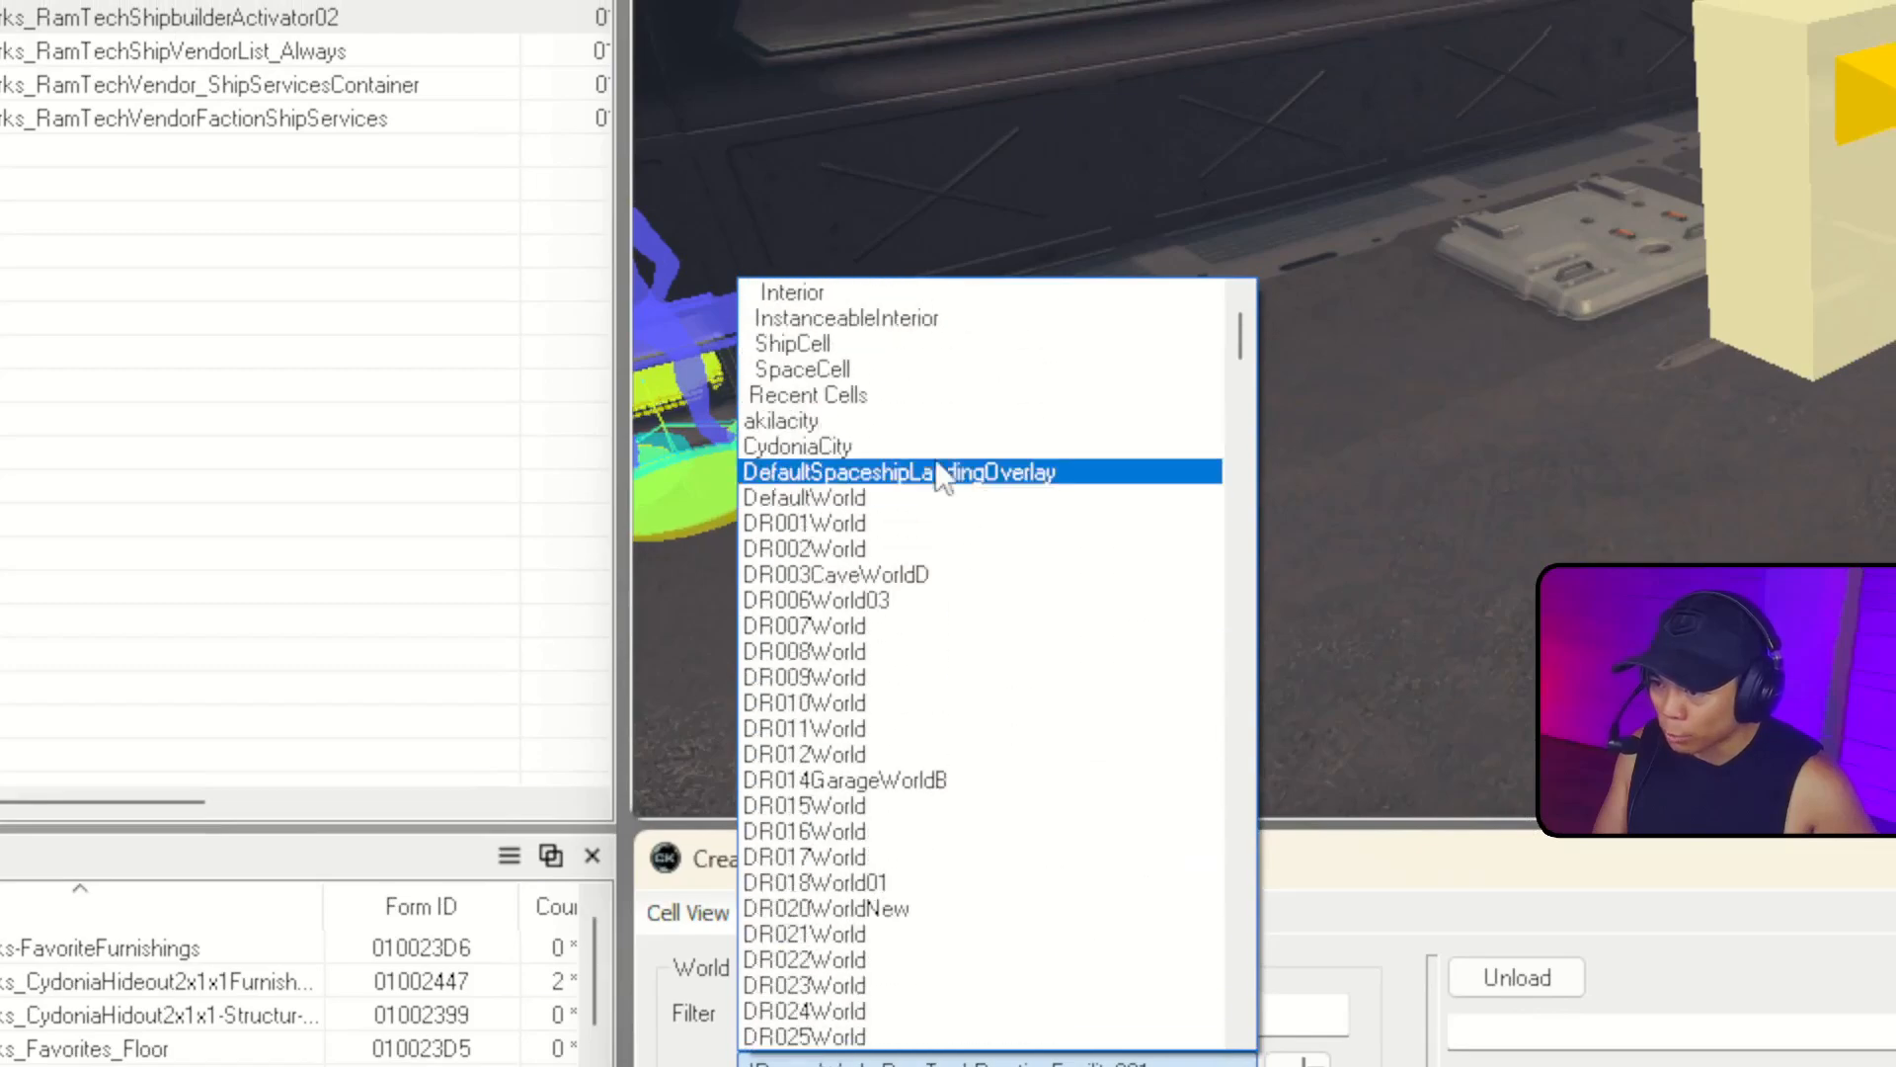
{"action": "left_click", "coordinate": [931, 402]}
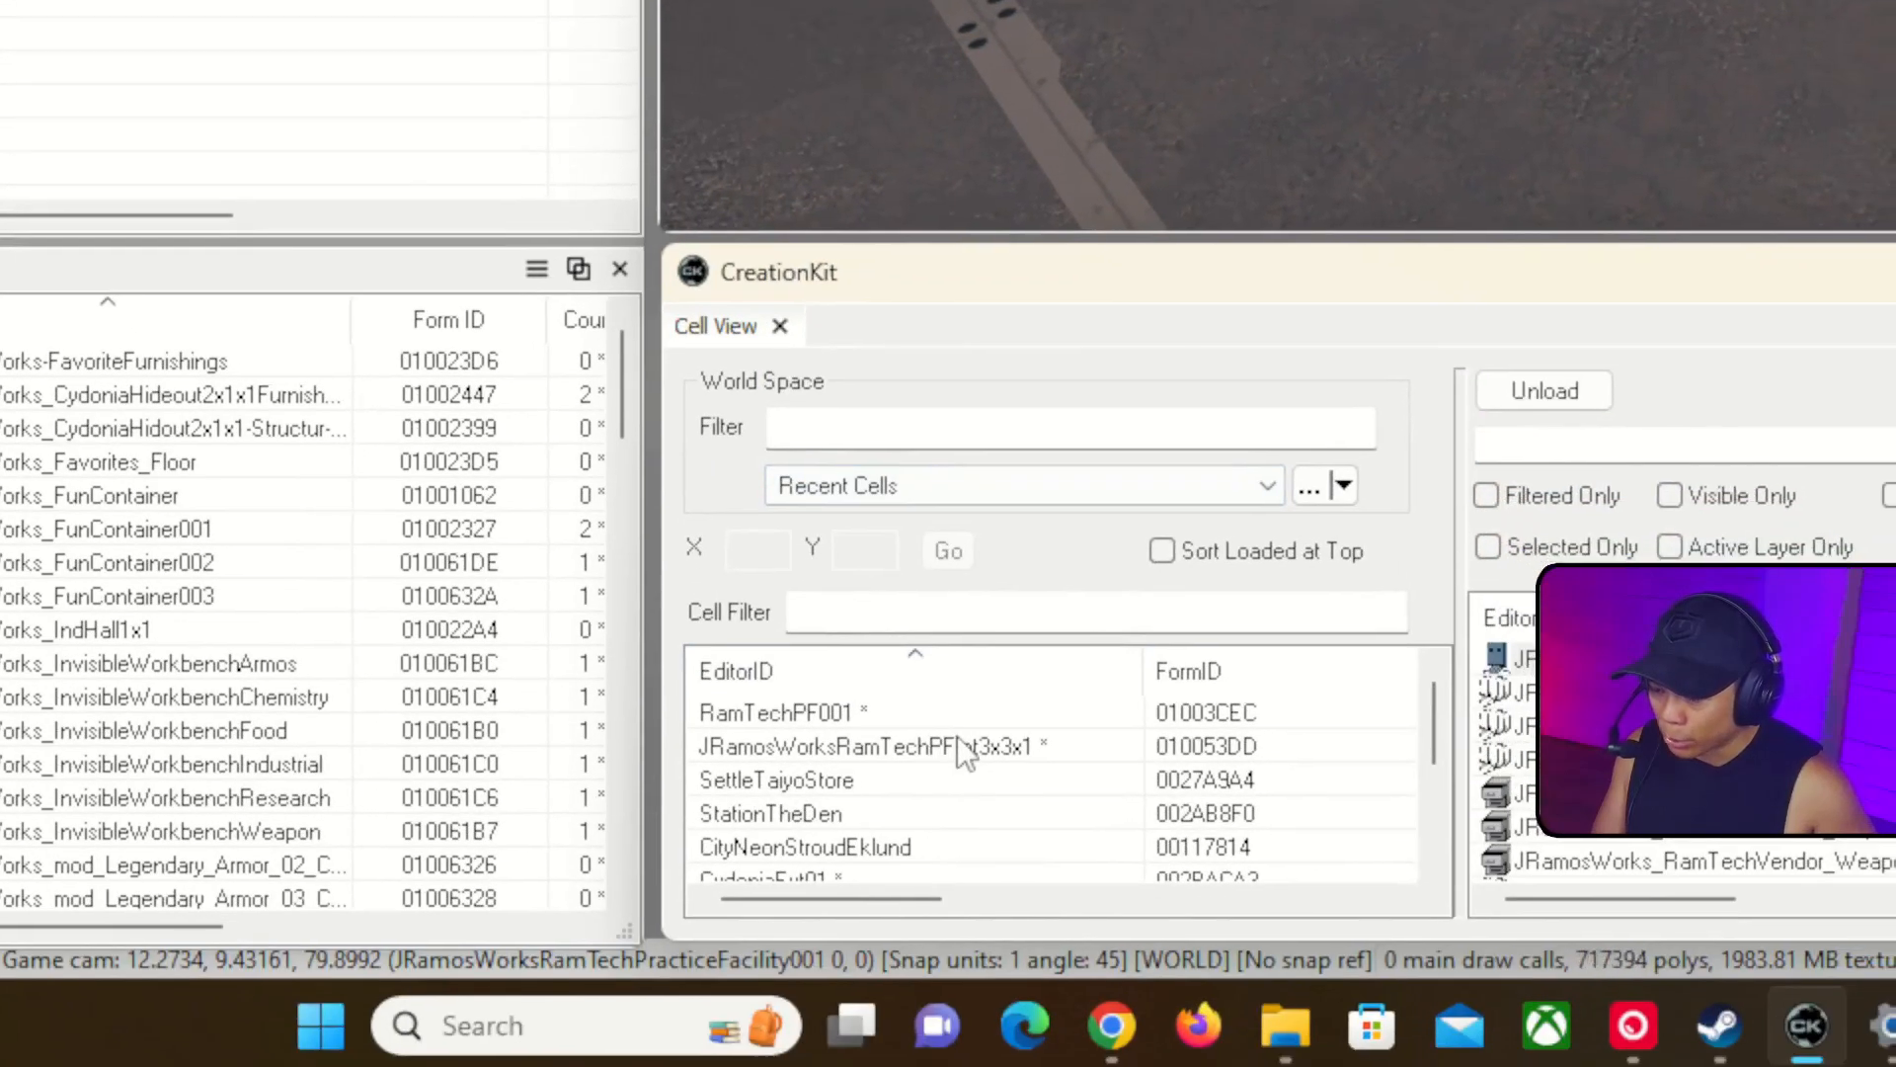
{"action": "left_click", "coordinate": [964, 749]}
{"action": "double_click", "coordinate": [964, 749]}
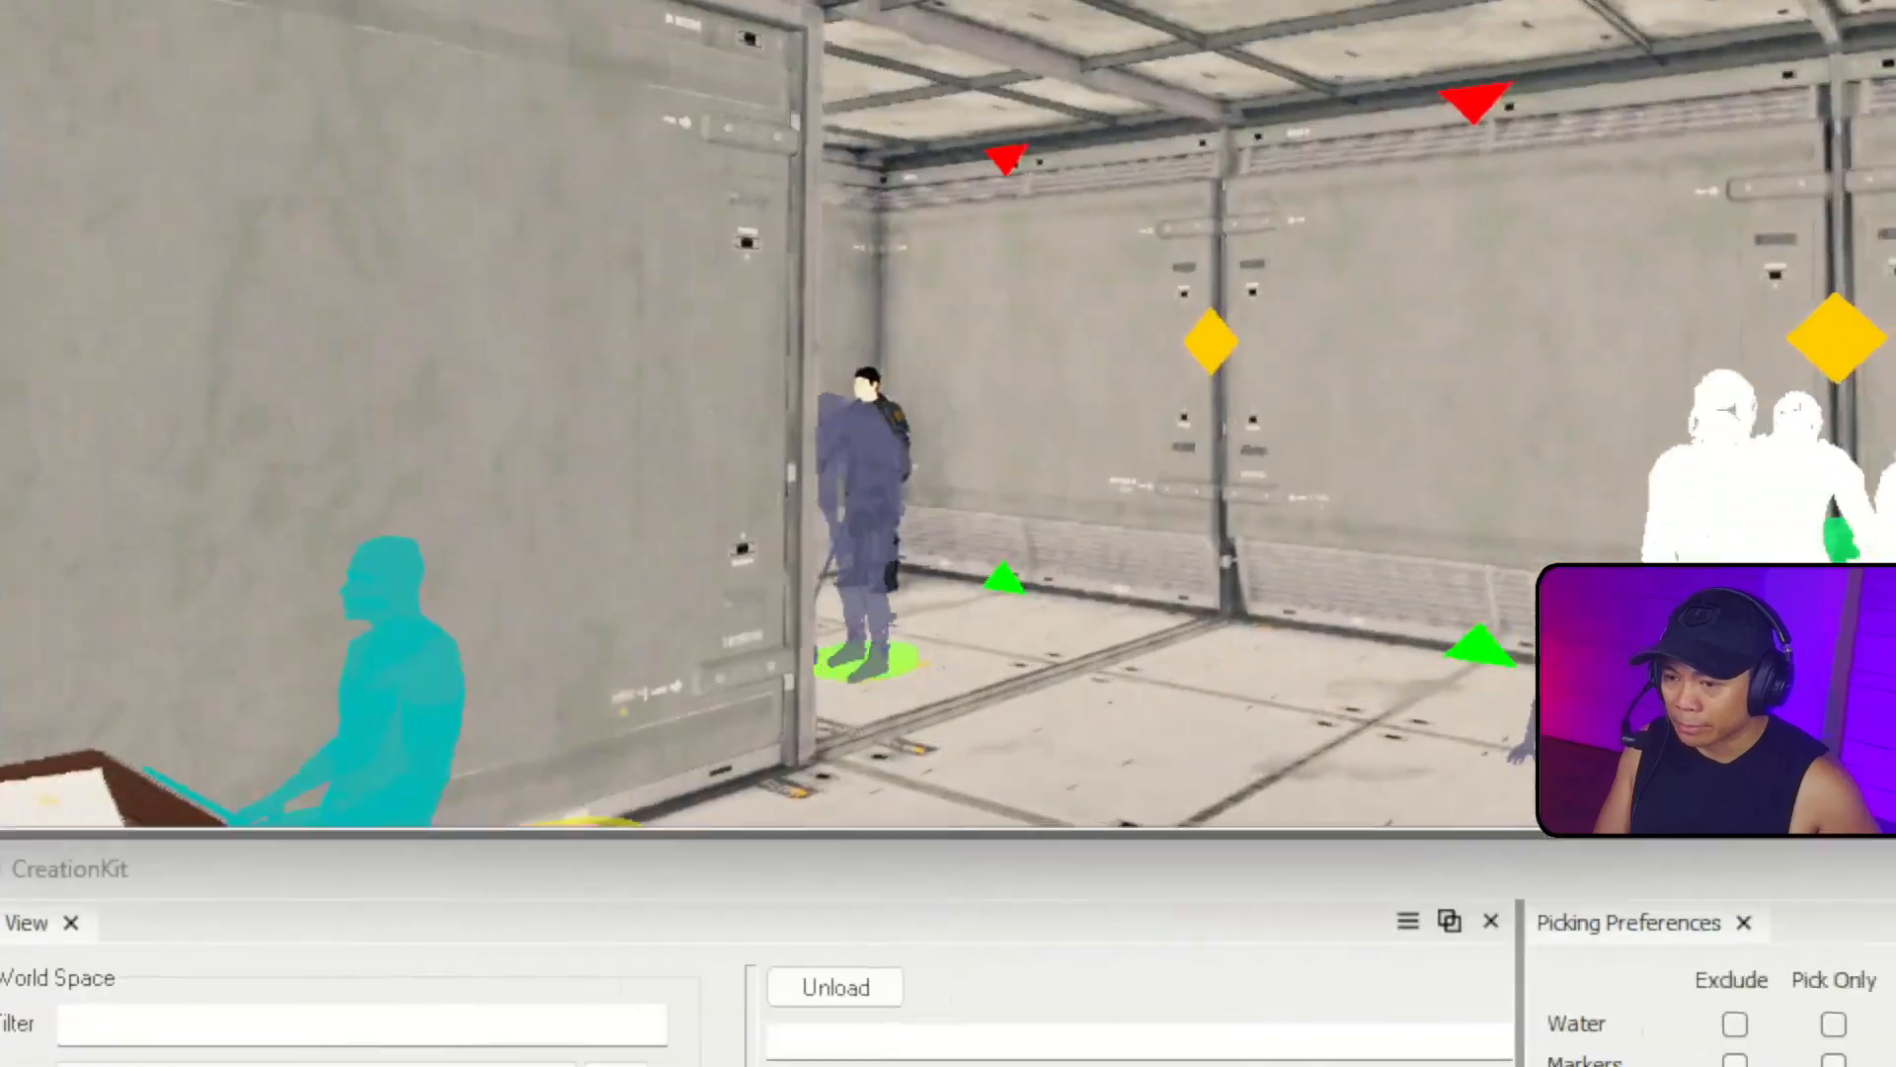
Place a JRamosWorks_RamTechShipbuilderActivator02 kiosk on the floor in the interior room's corner, beside the wheeled research cart.
{"action": "key", "text": "w"}
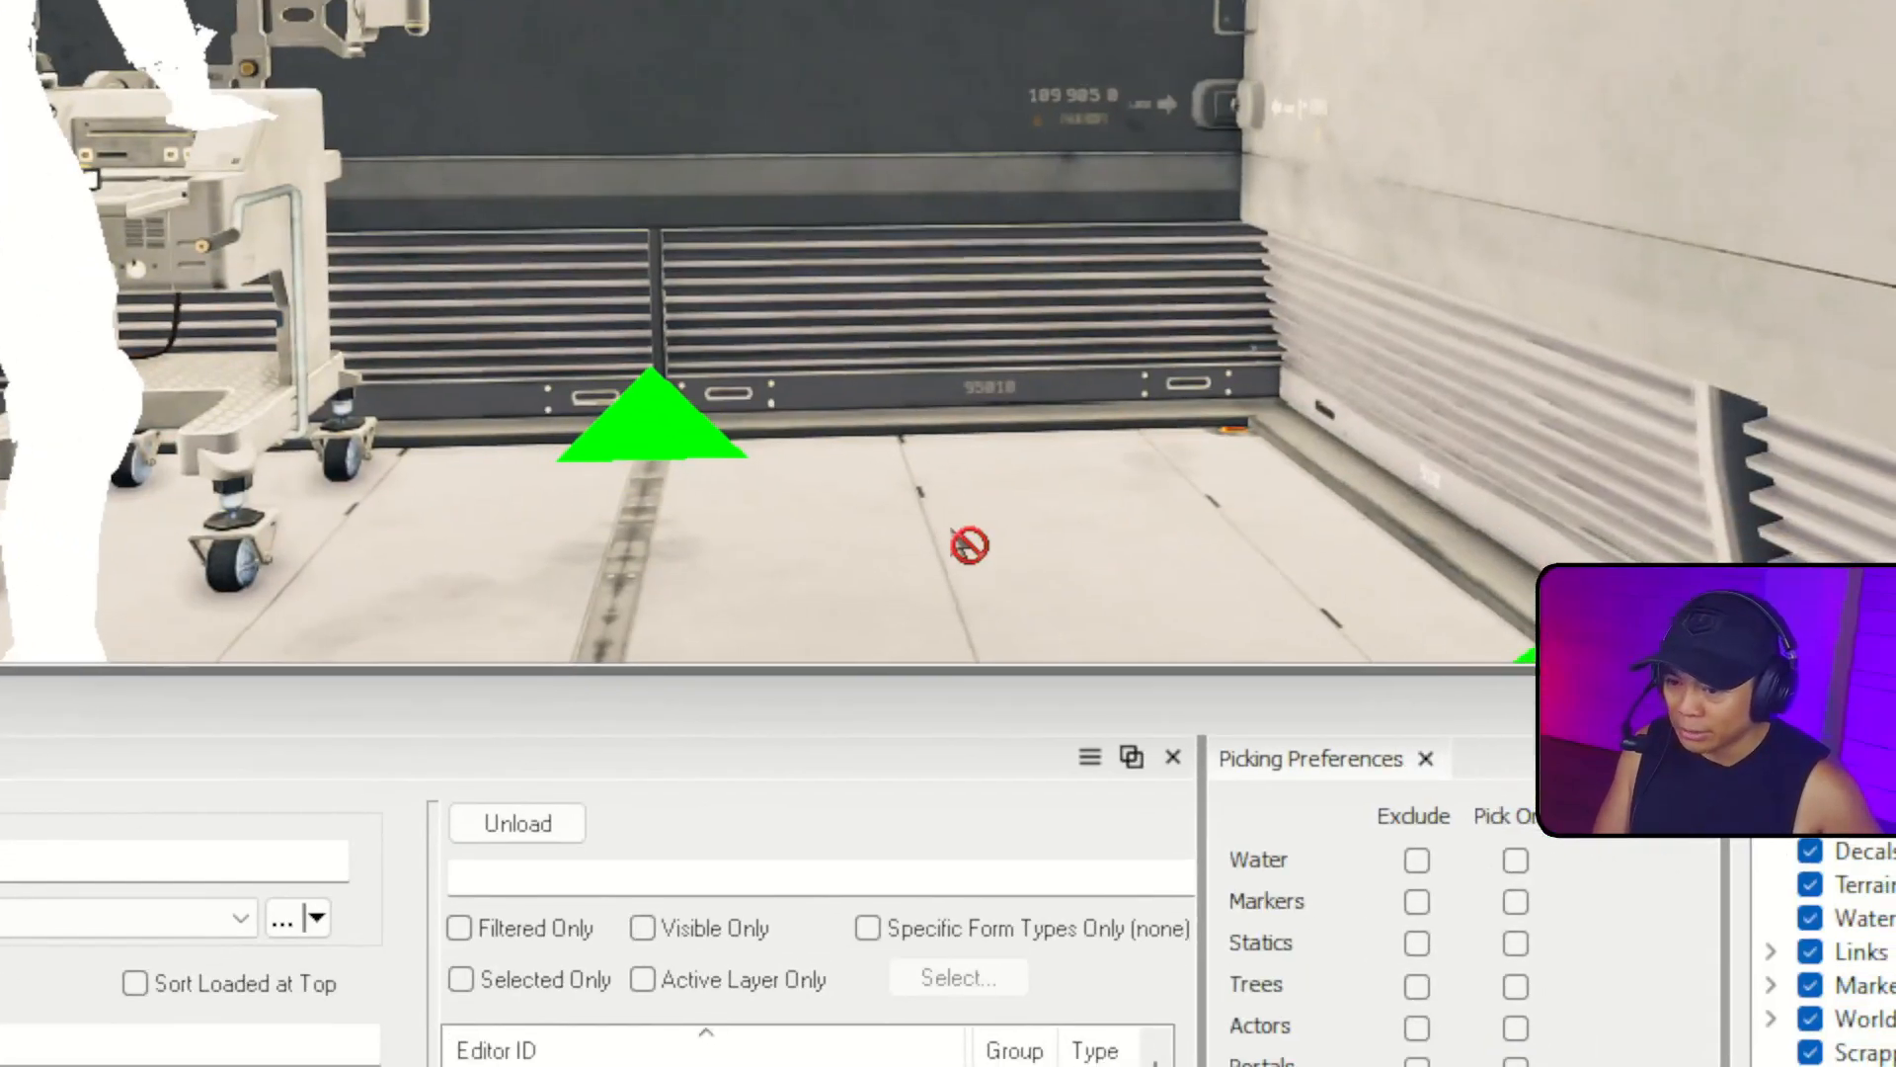
{"action": "left_click_drag", "start_coordinate": [968, 544], "coordinate": [950, 484]}
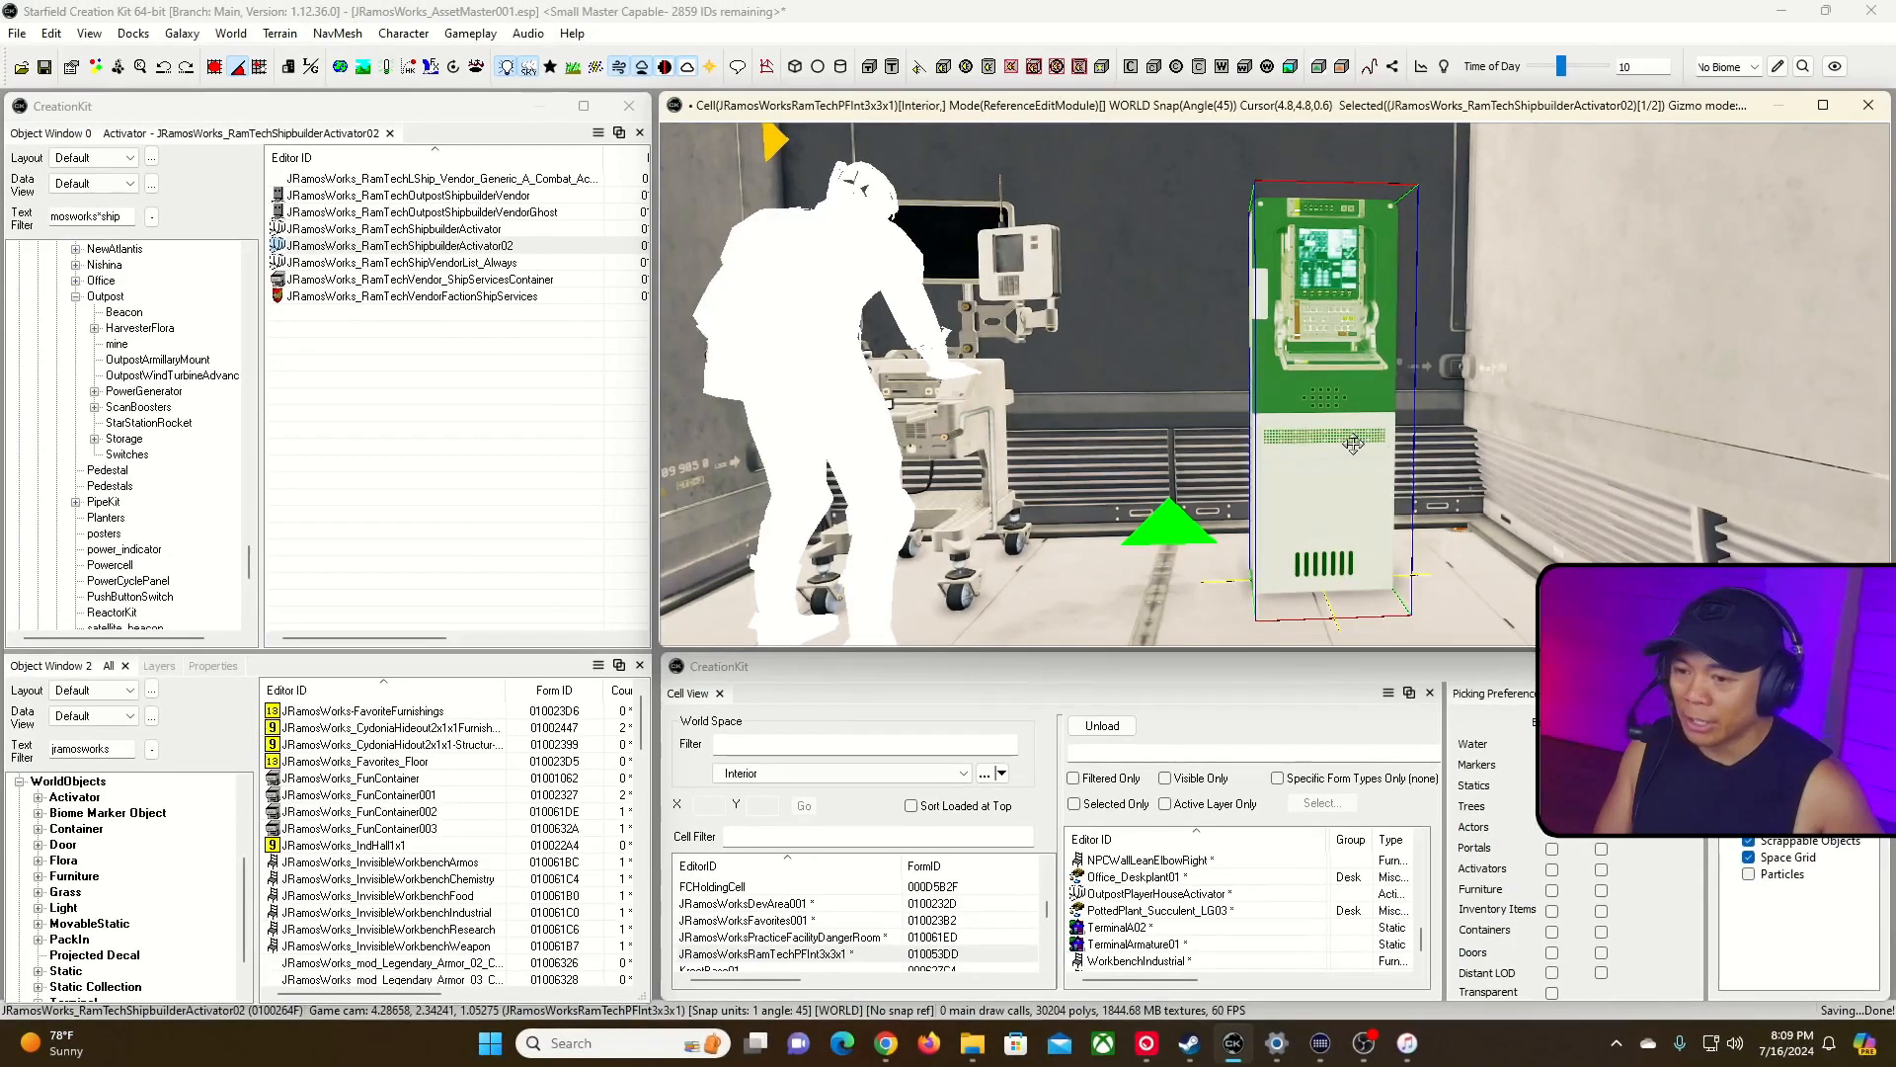
Add a linked reference from the new interior kiosk to ShipLandingMarker_80m_Large in cell RamTechPF001 (00, 00), and save the reference.
{"action": "double_click", "coordinate": [1353, 443]}
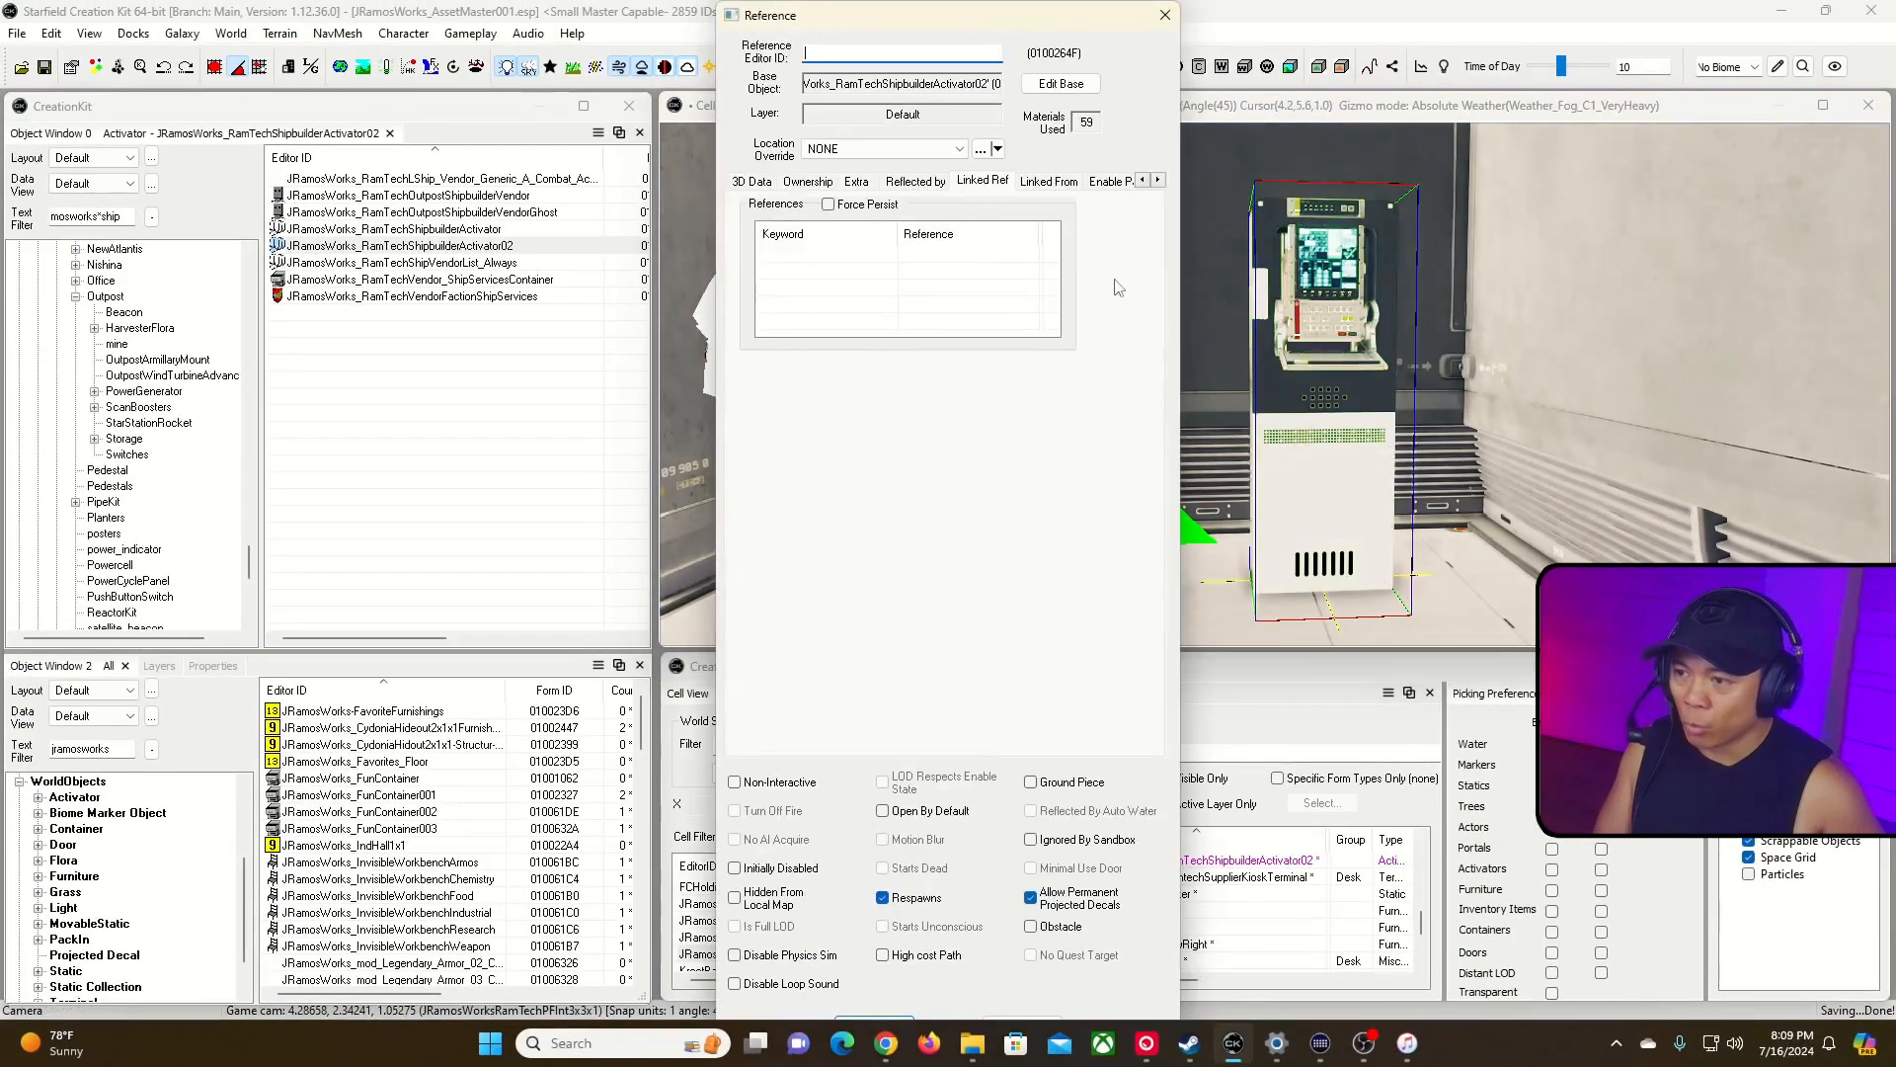
{"action": "right_click", "coordinate": [972, 271]}
{"action": "left_click", "coordinate": [1014, 280]}
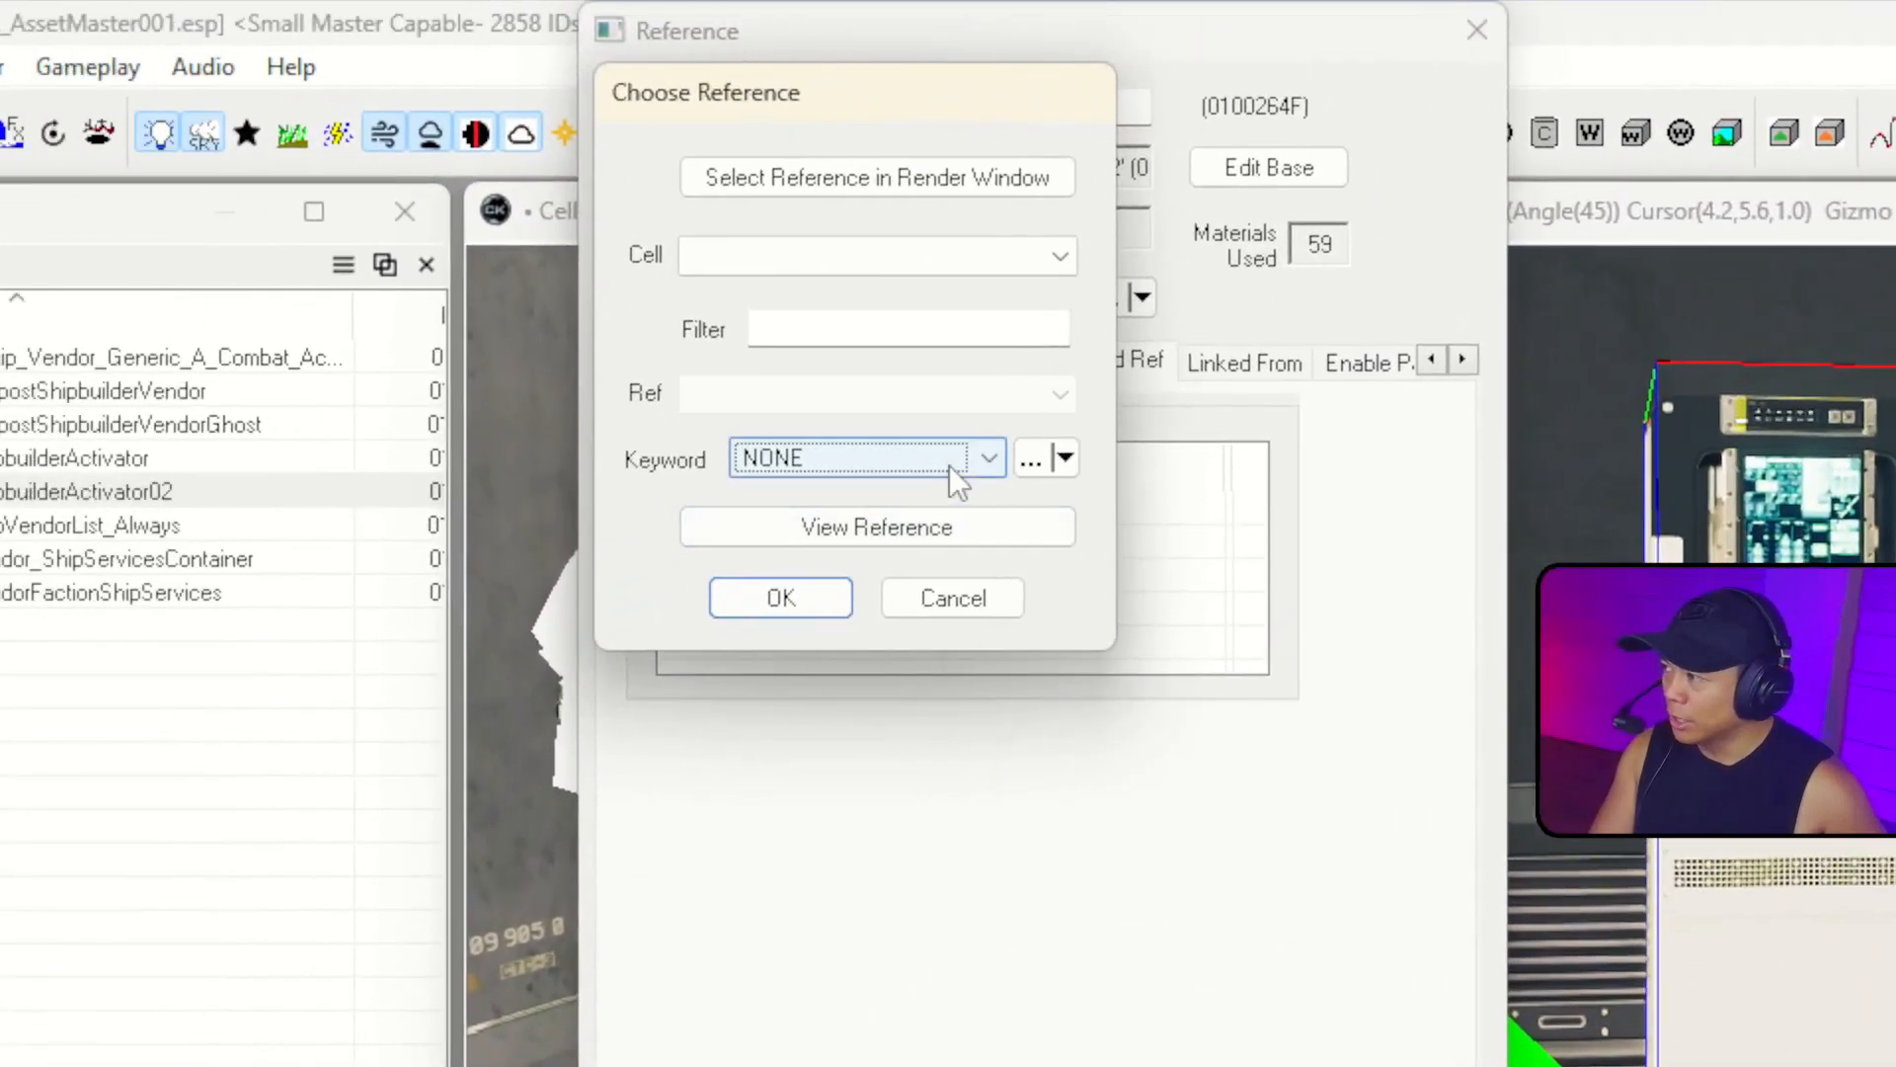
{"action": "left_click", "coordinate": [951, 259]}
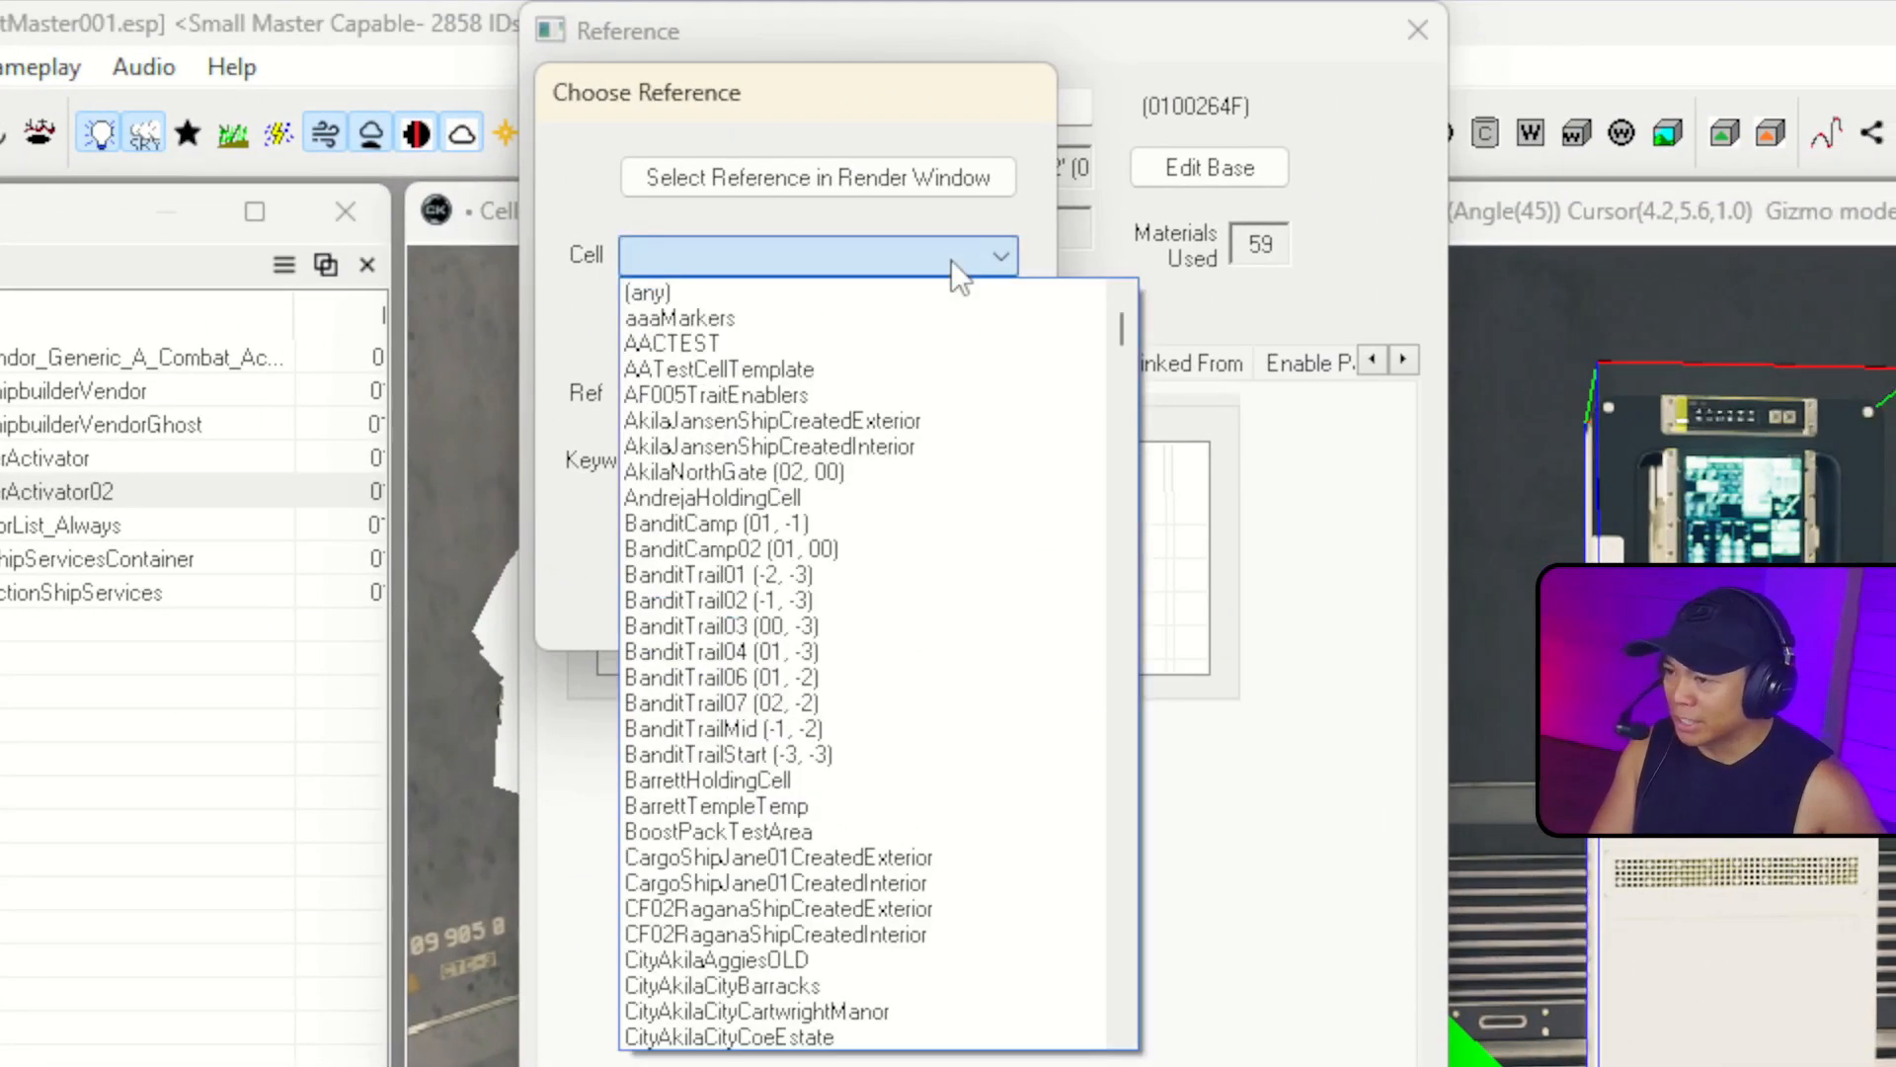
{"action": "type", "text": "ram"}
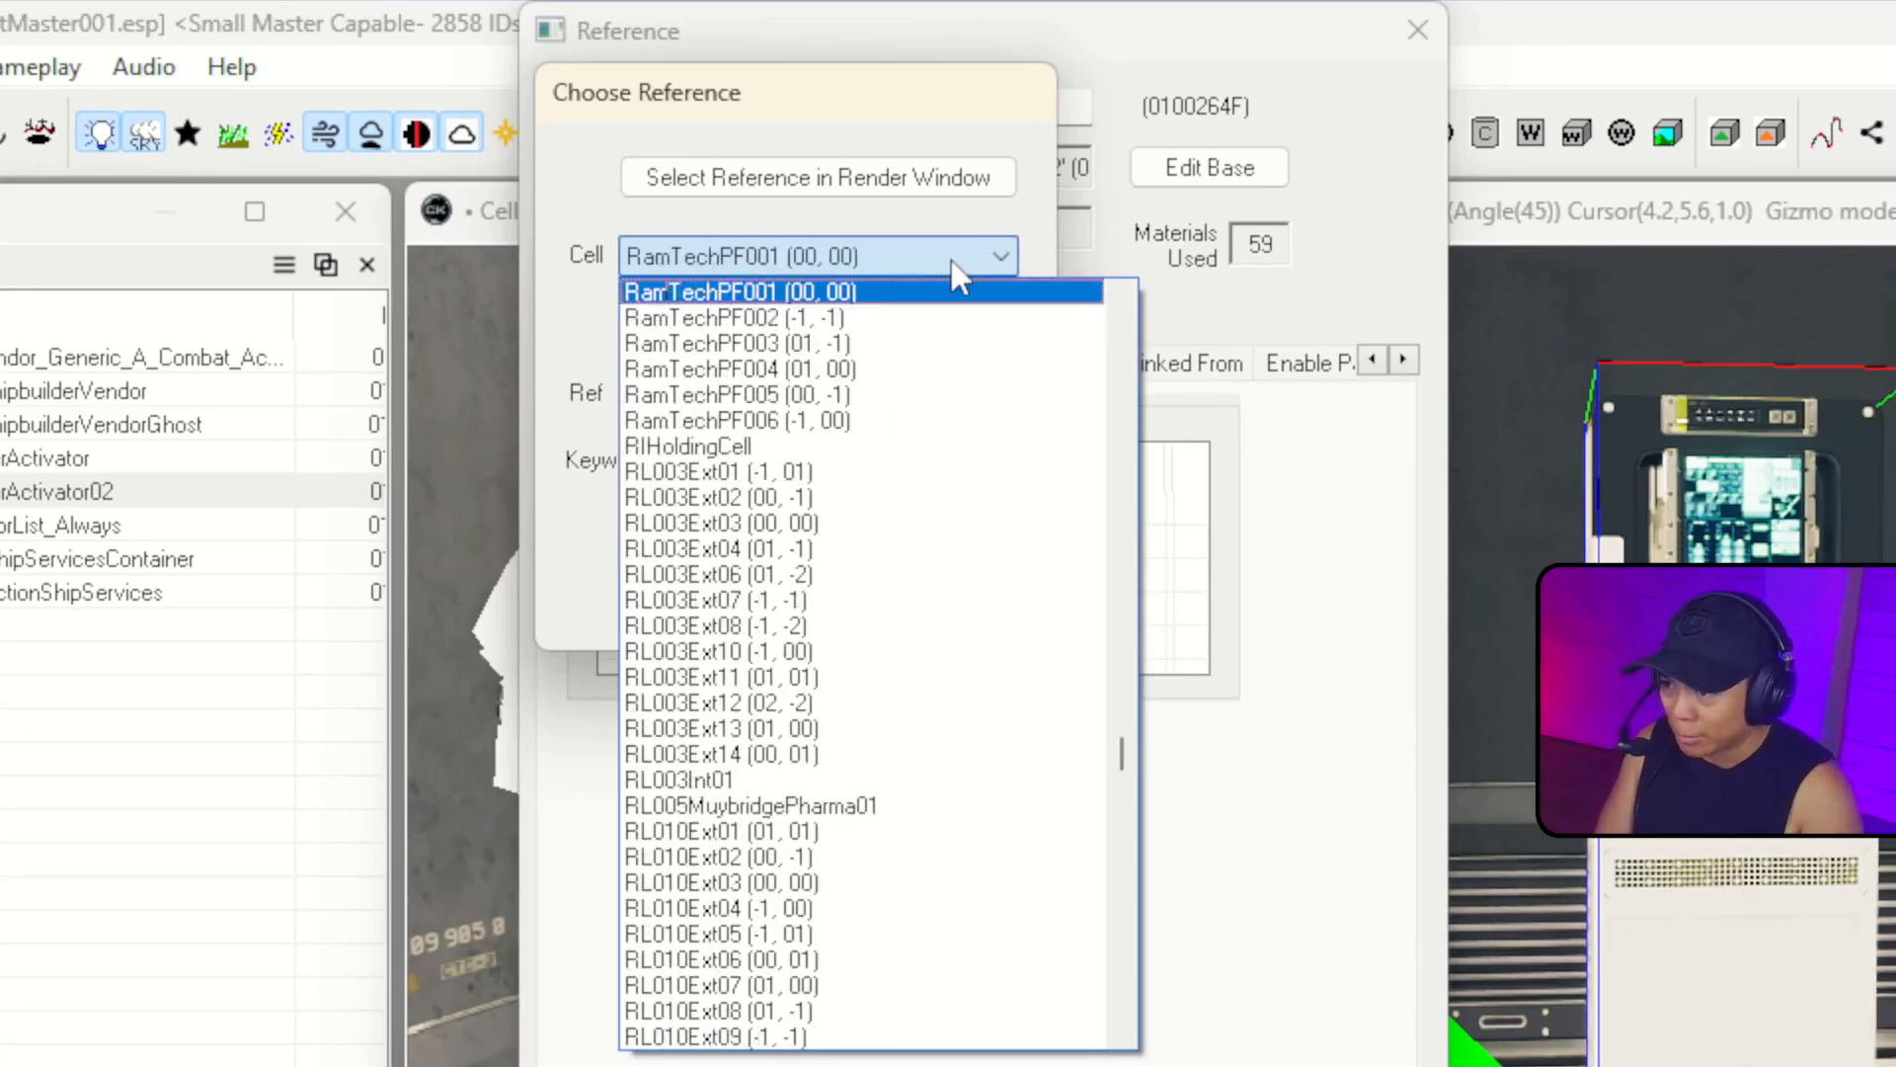
{"action": "left_click", "coordinate": [851, 293]}
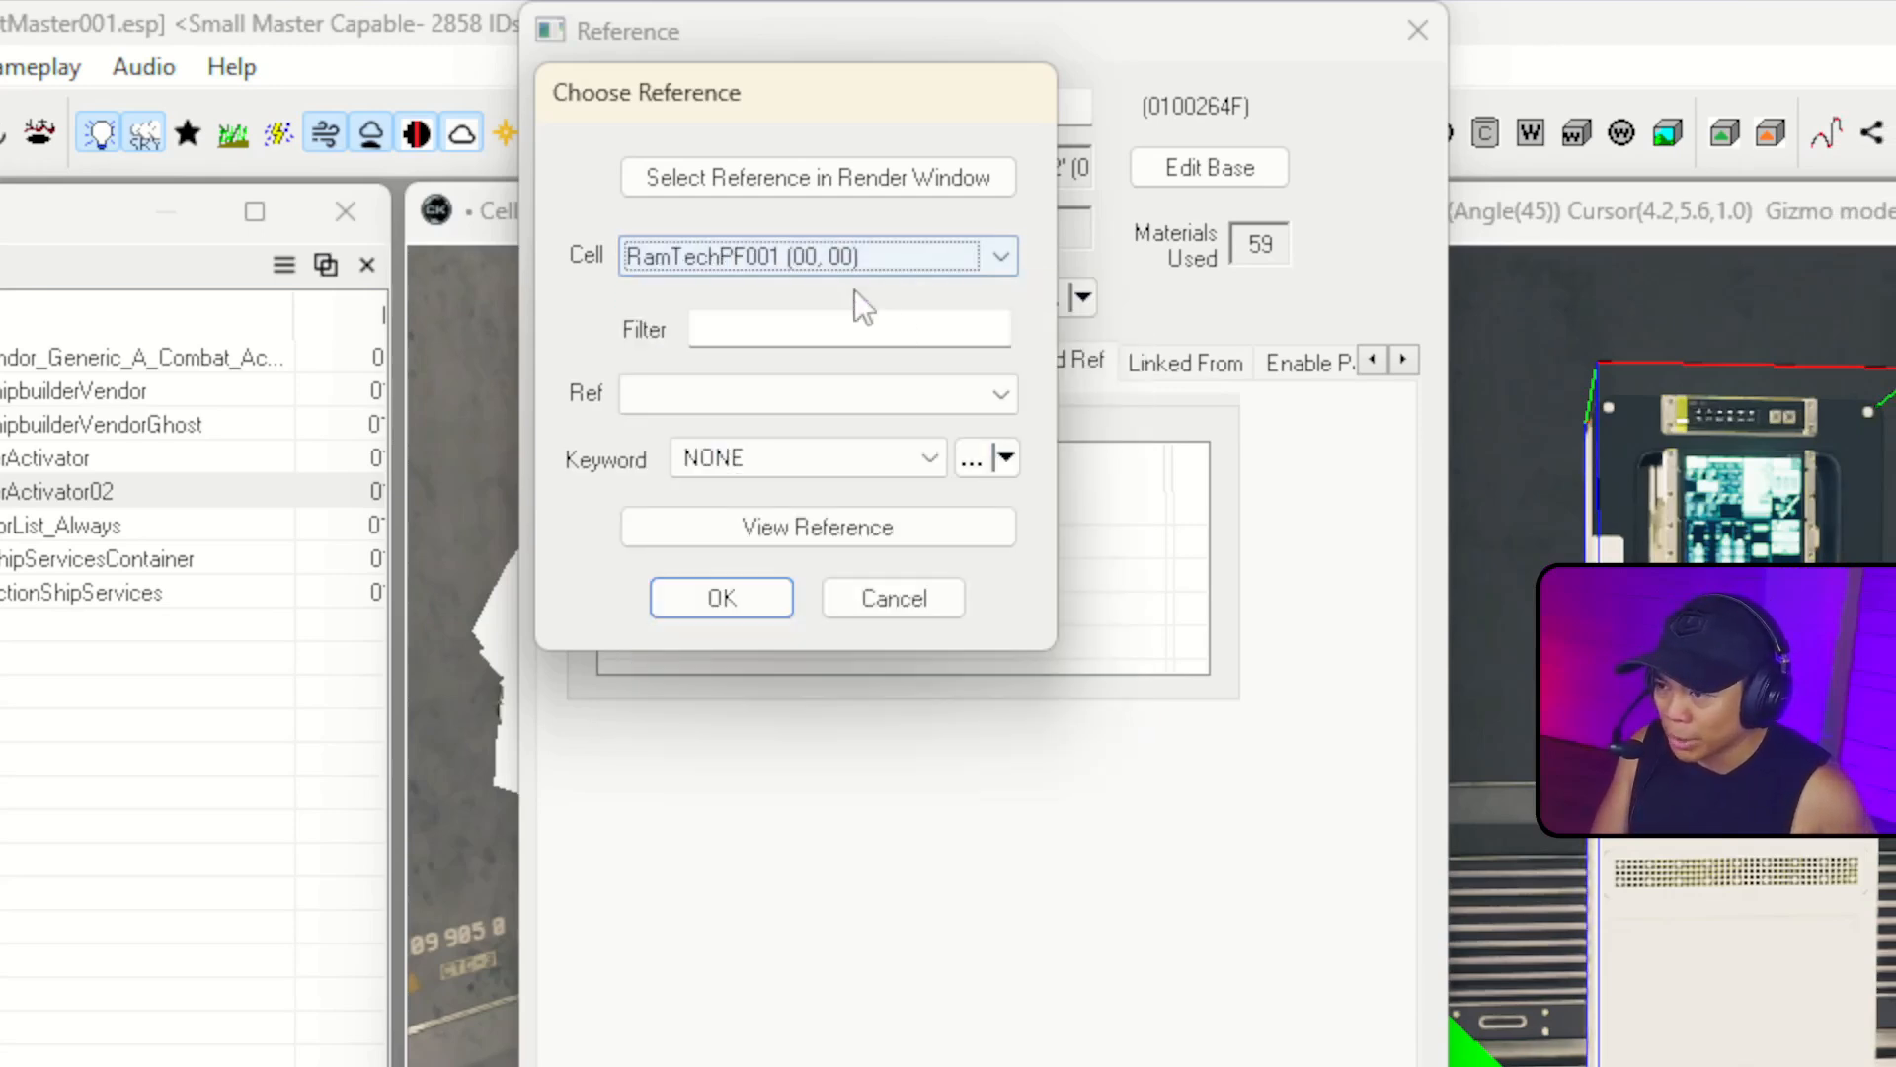
{"action": "left_click", "coordinate": [839, 394]}
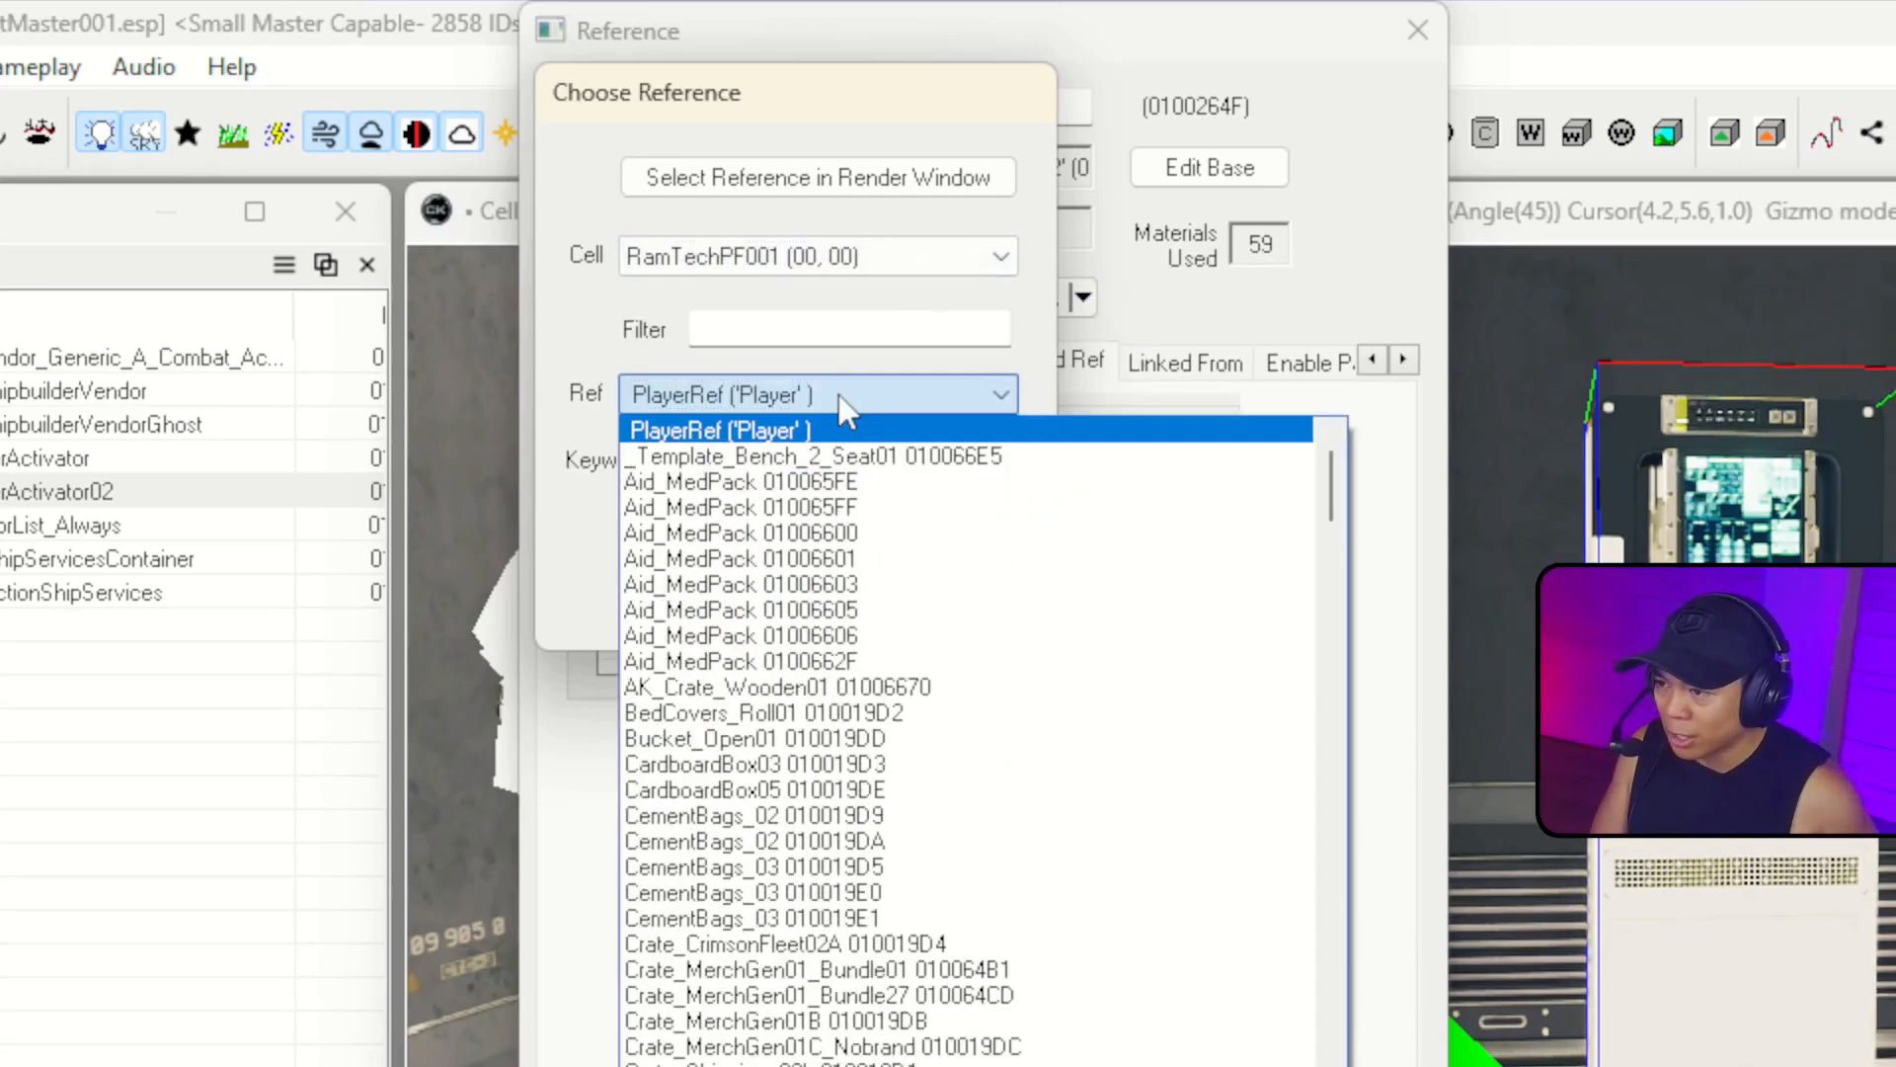
{"action": "type", "text": "ship"}
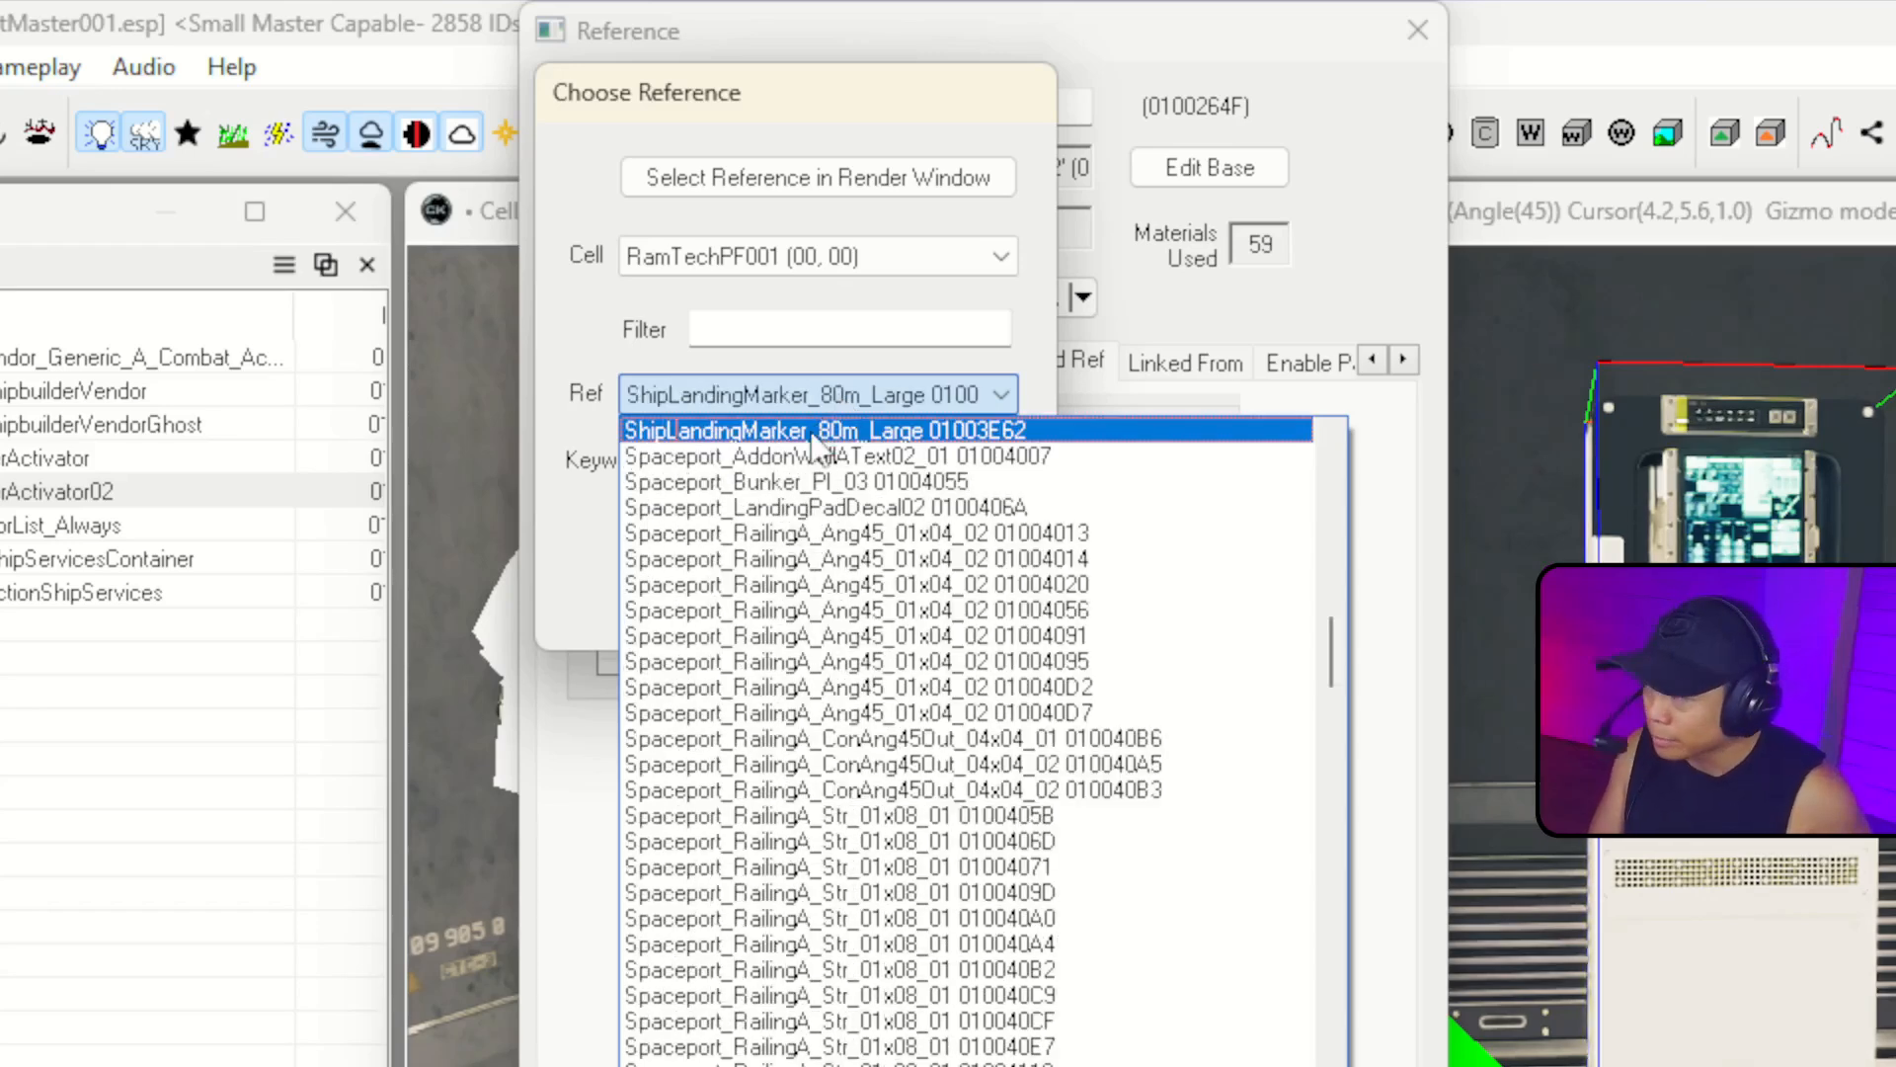
{"action": "left_click", "coordinate": [816, 434]}
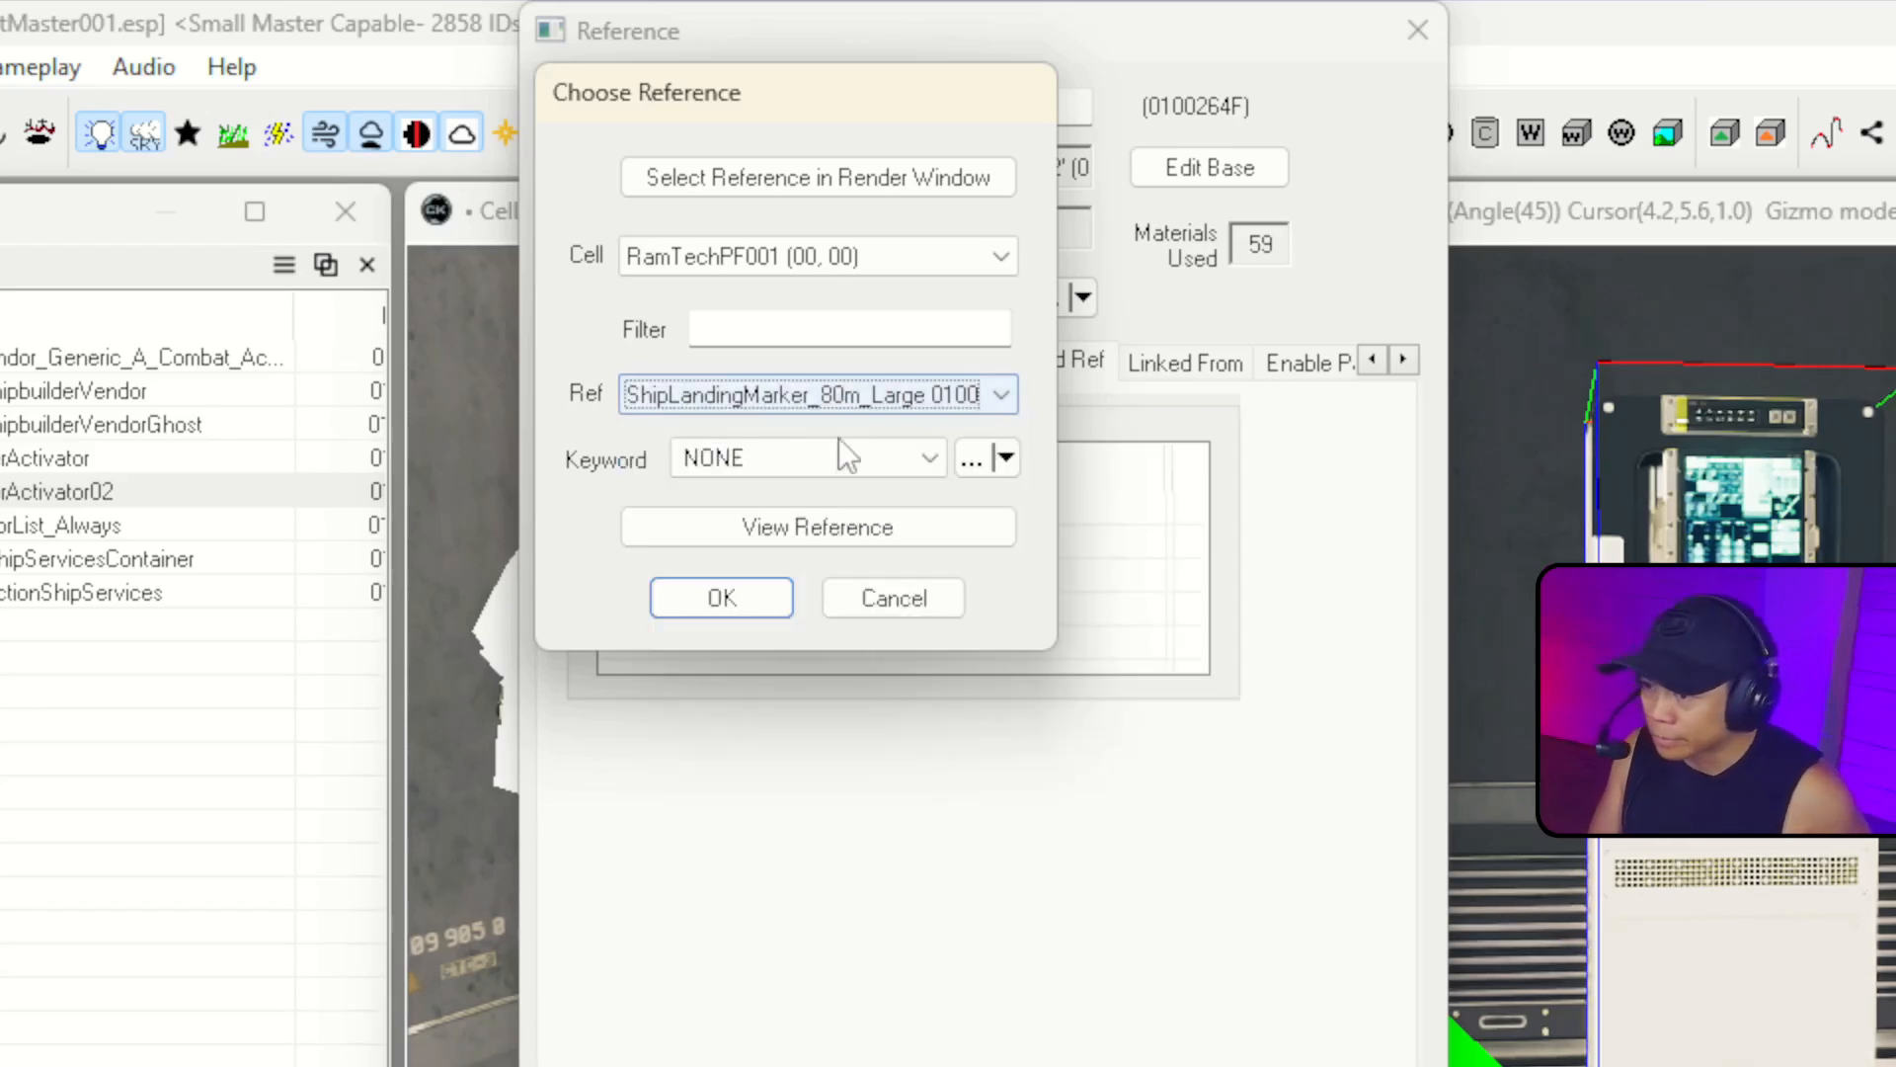
{"action": "left_click", "coordinate": [769, 605]}
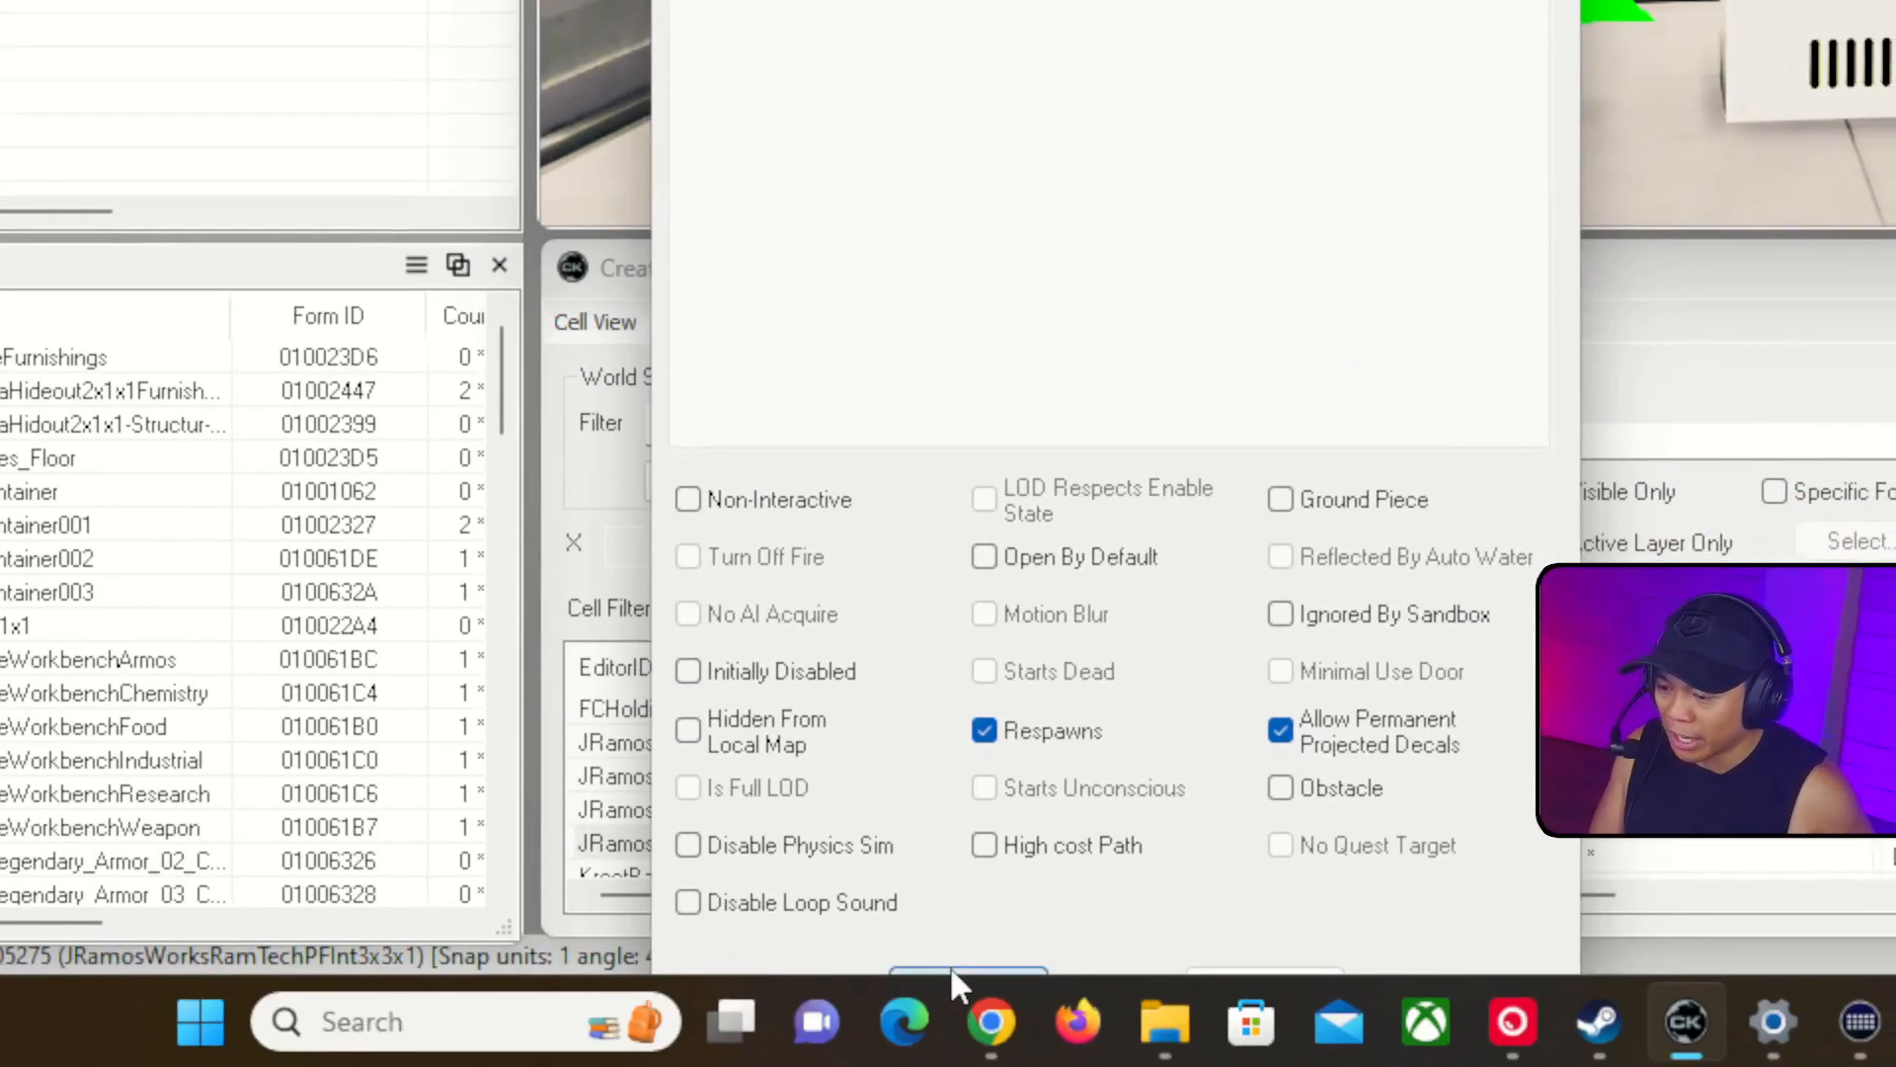
{"action": "left_click", "coordinate": [950, 964]}
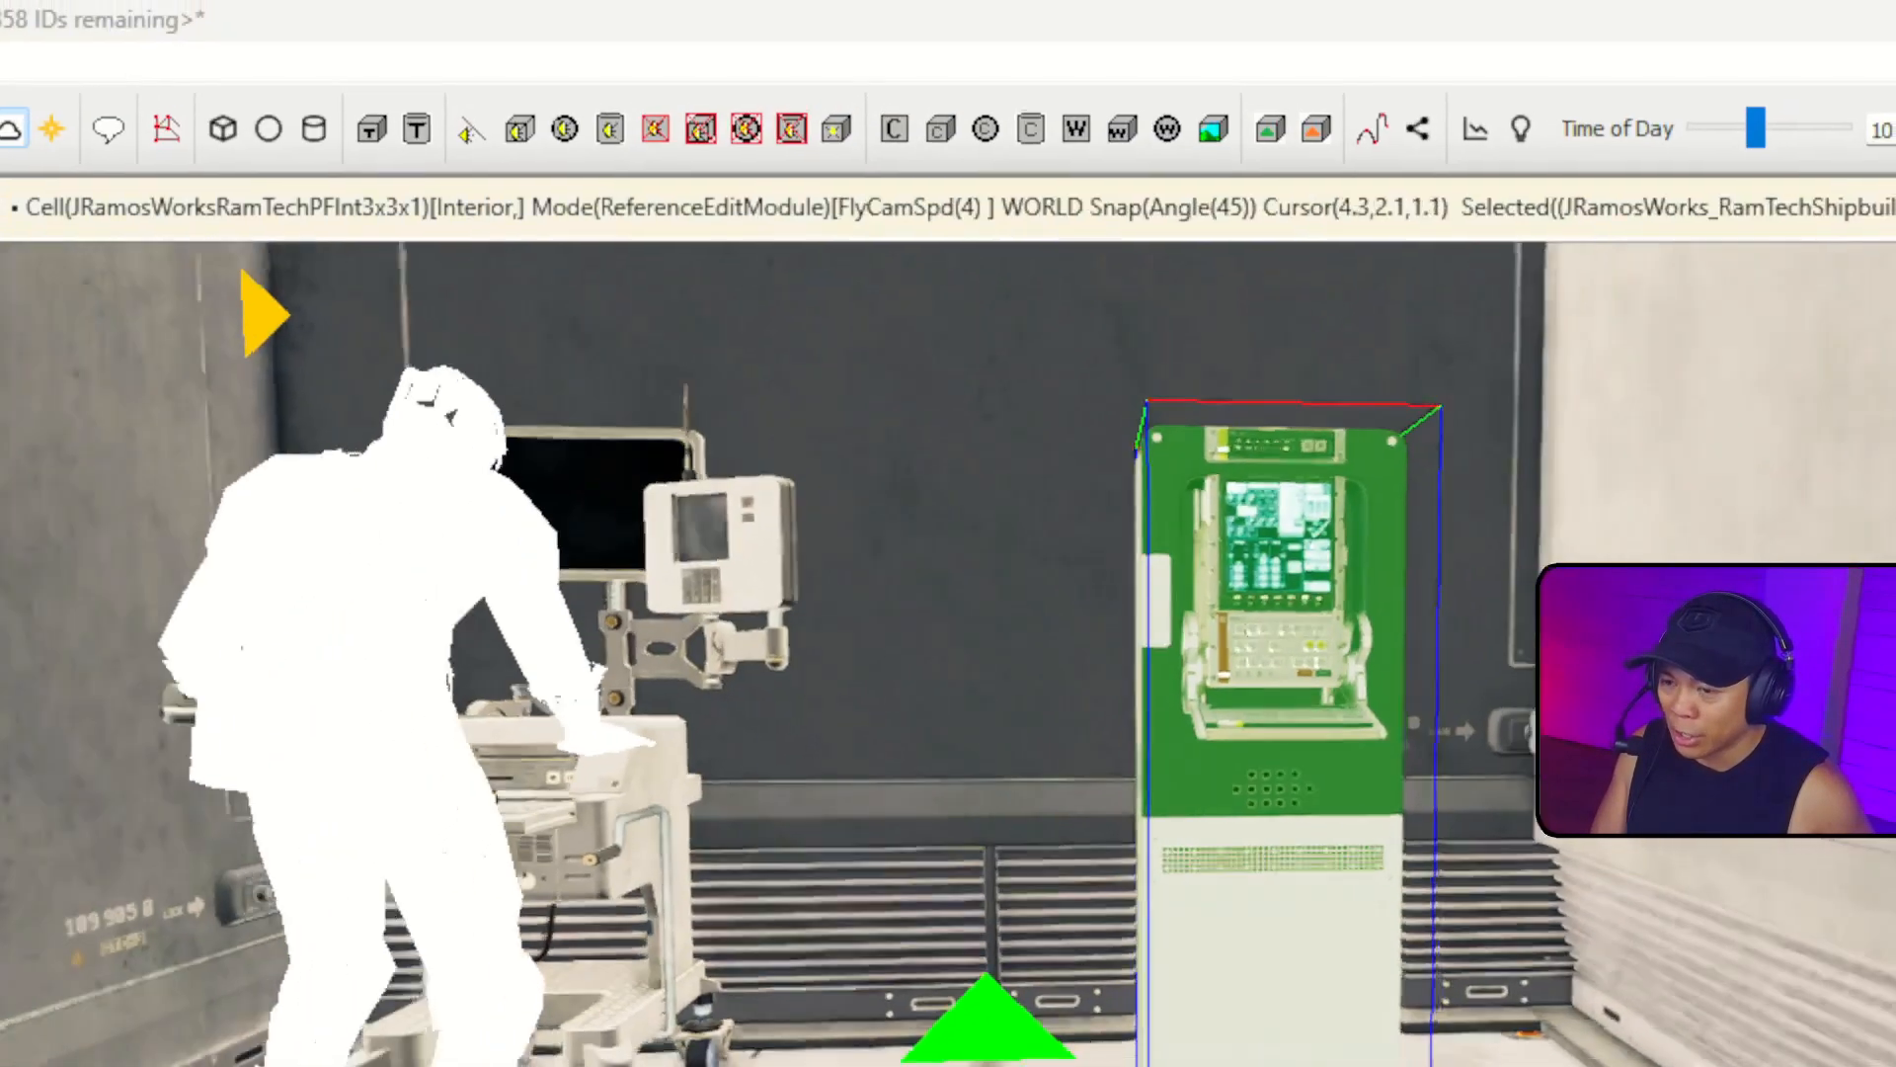
Save the JRamosWorks_AssetMaster001.esp plugin, and switch to Steam to launch Starfield.
{"action": "scroll", "coordinate": [948, 651], "scroll_direction": "down", "scroll_amount": 3}
{"action": "key", "text": "shift"}
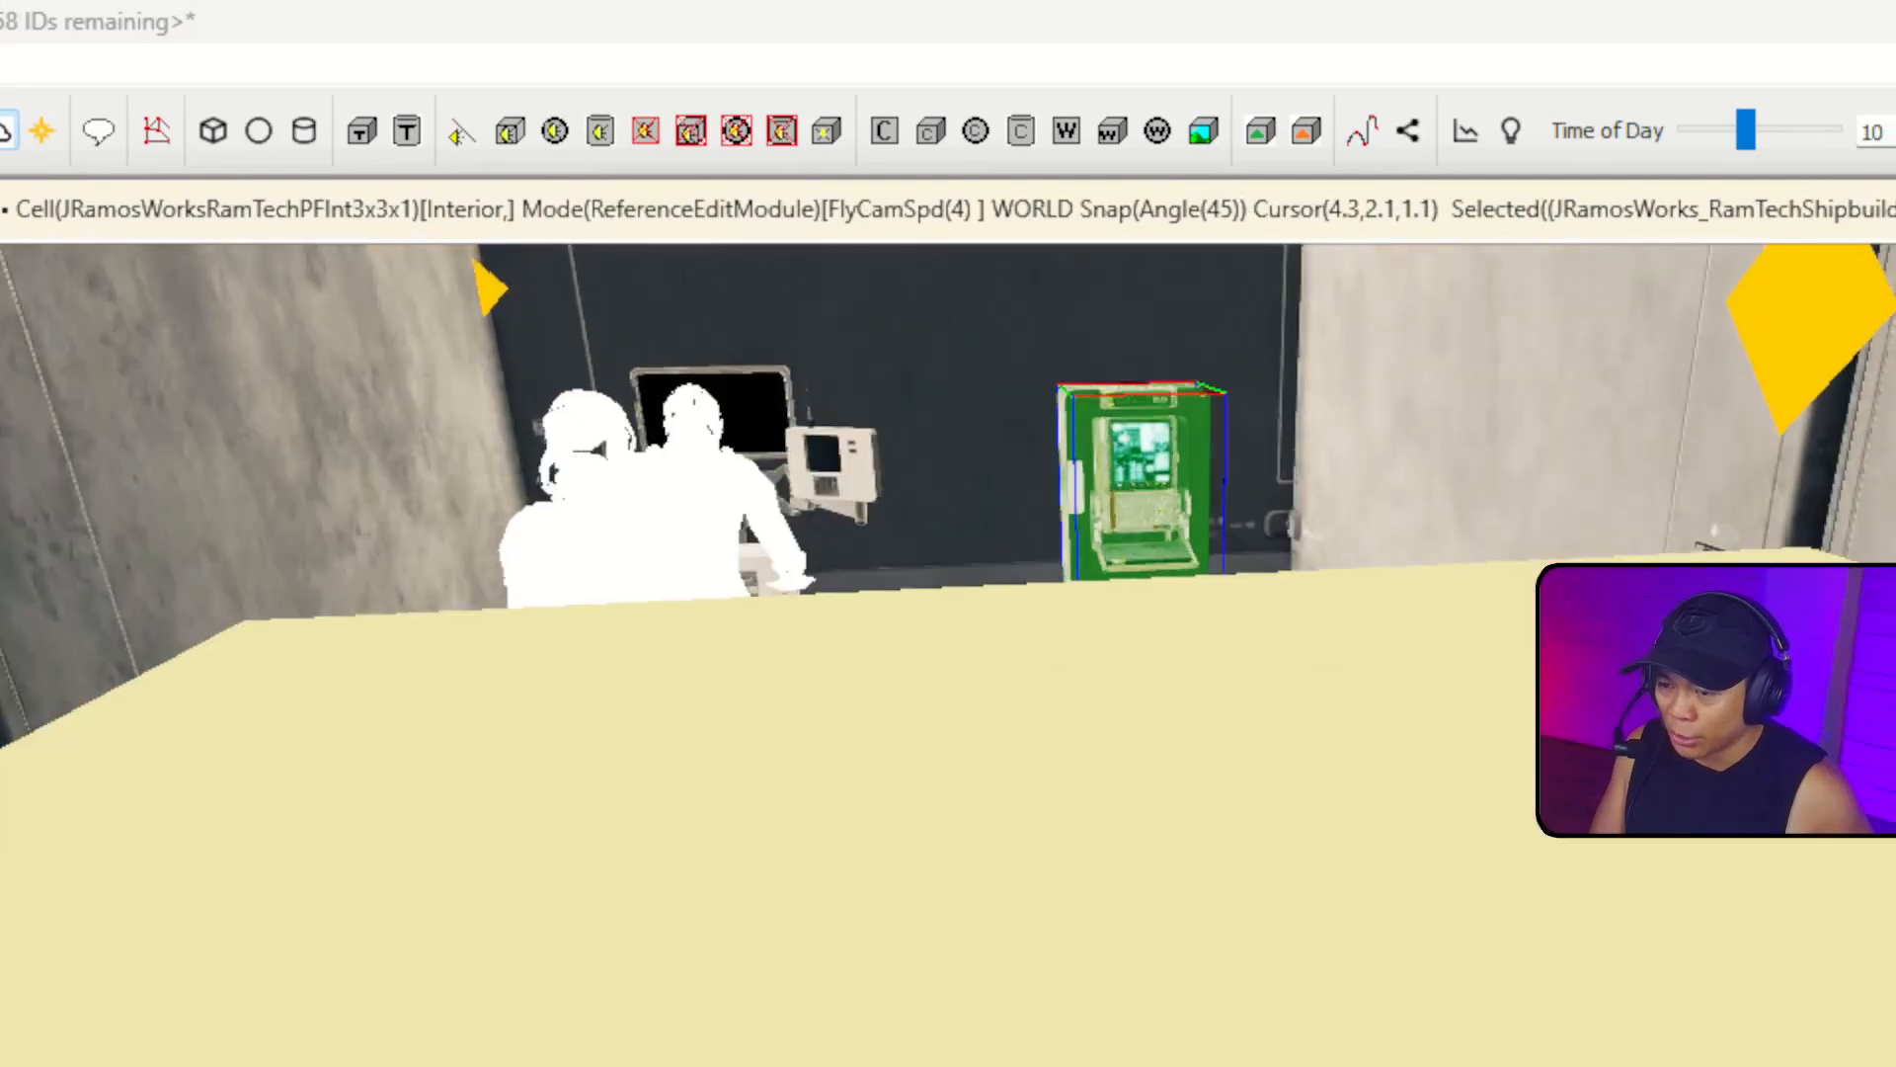
{"action": "key", "text": "w"}
{"action": "key", "text": "grave"}
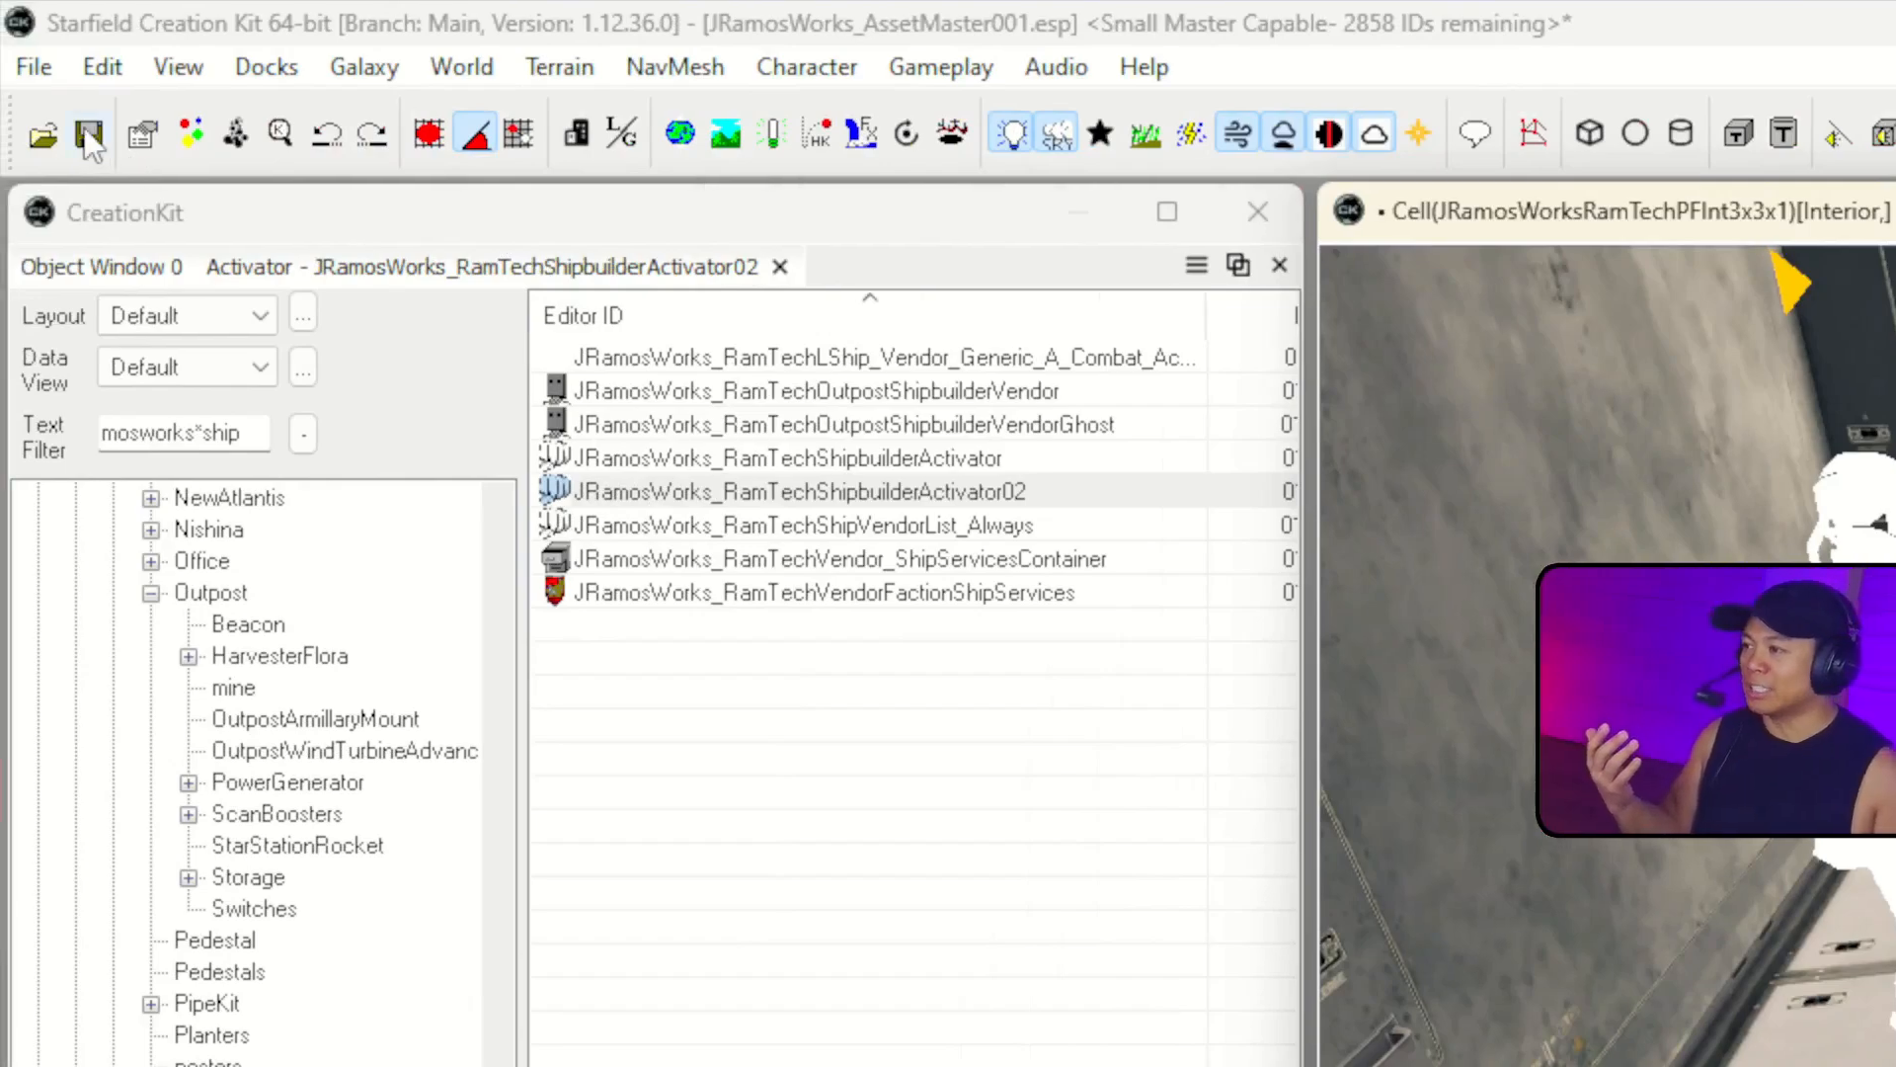
{"action": "left_click", "coordinate": [79, 133]}
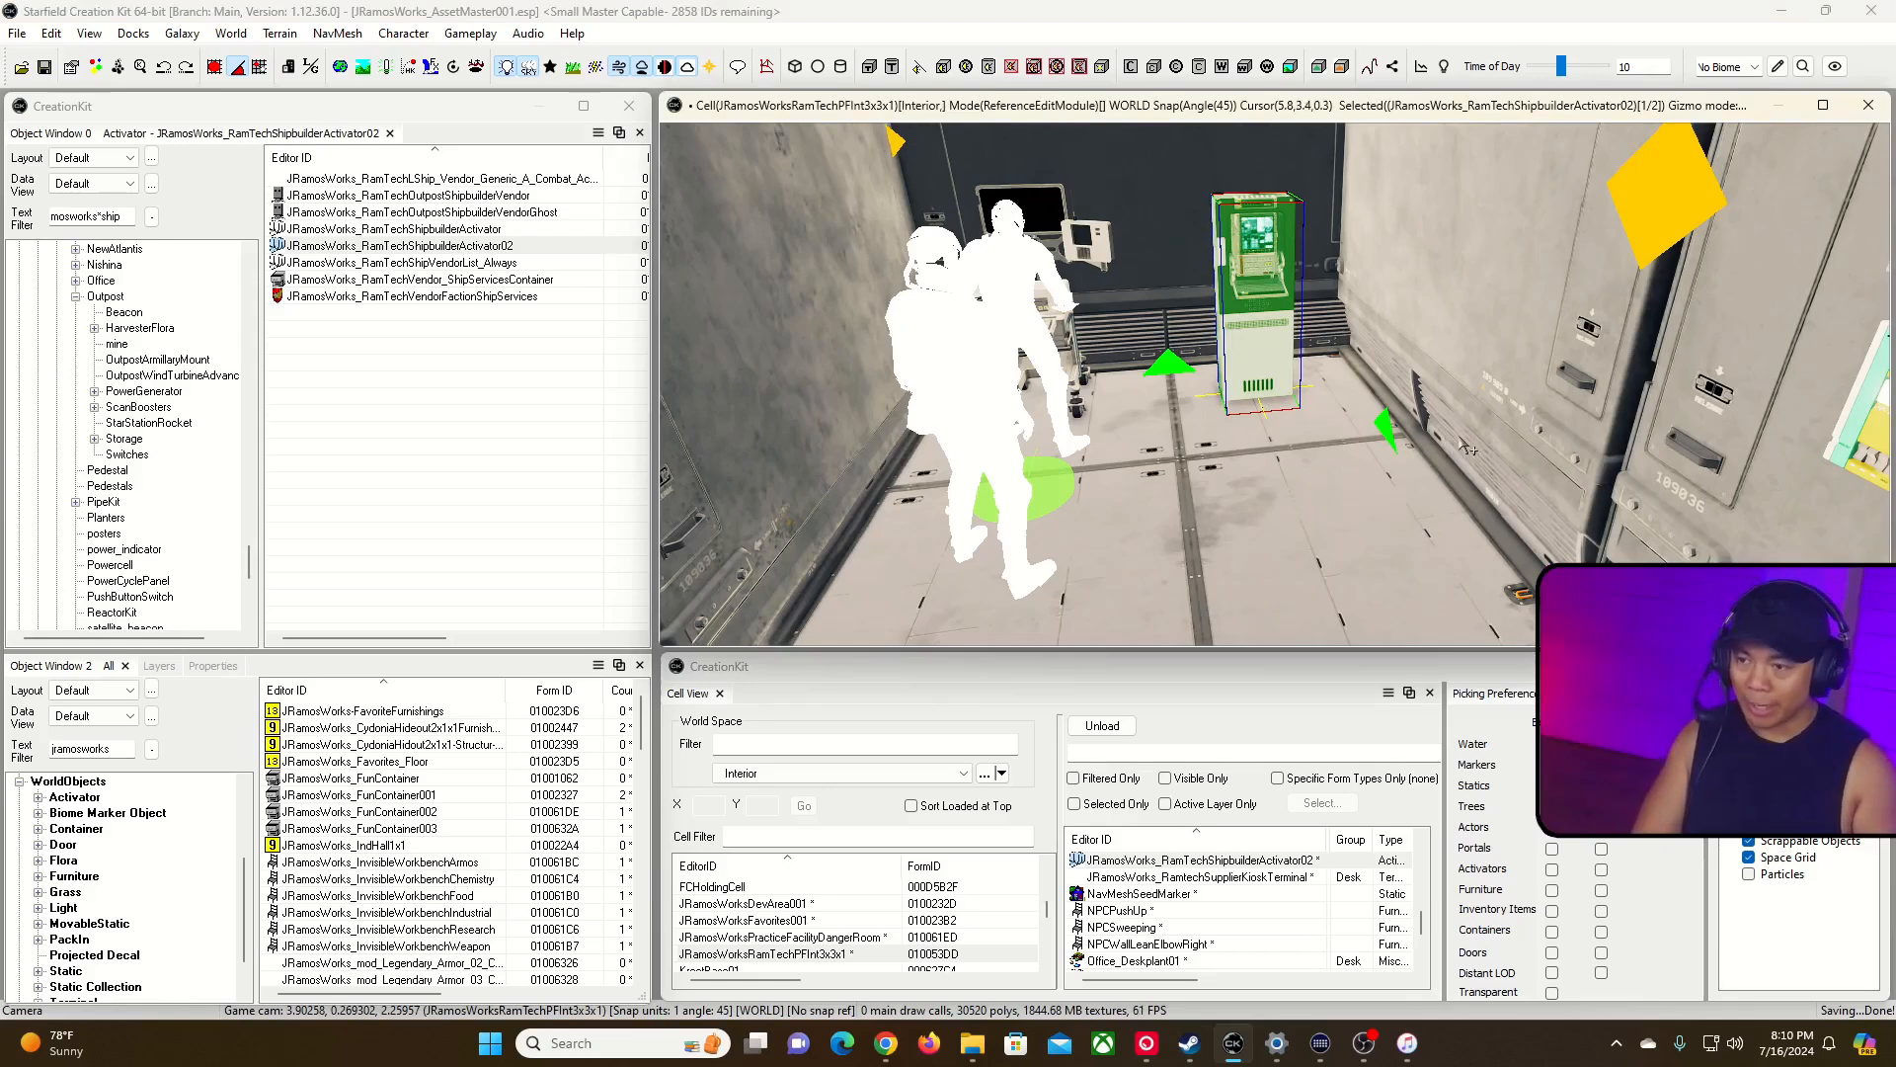
{"action": "left_click", "coordinate": [46, 68]}
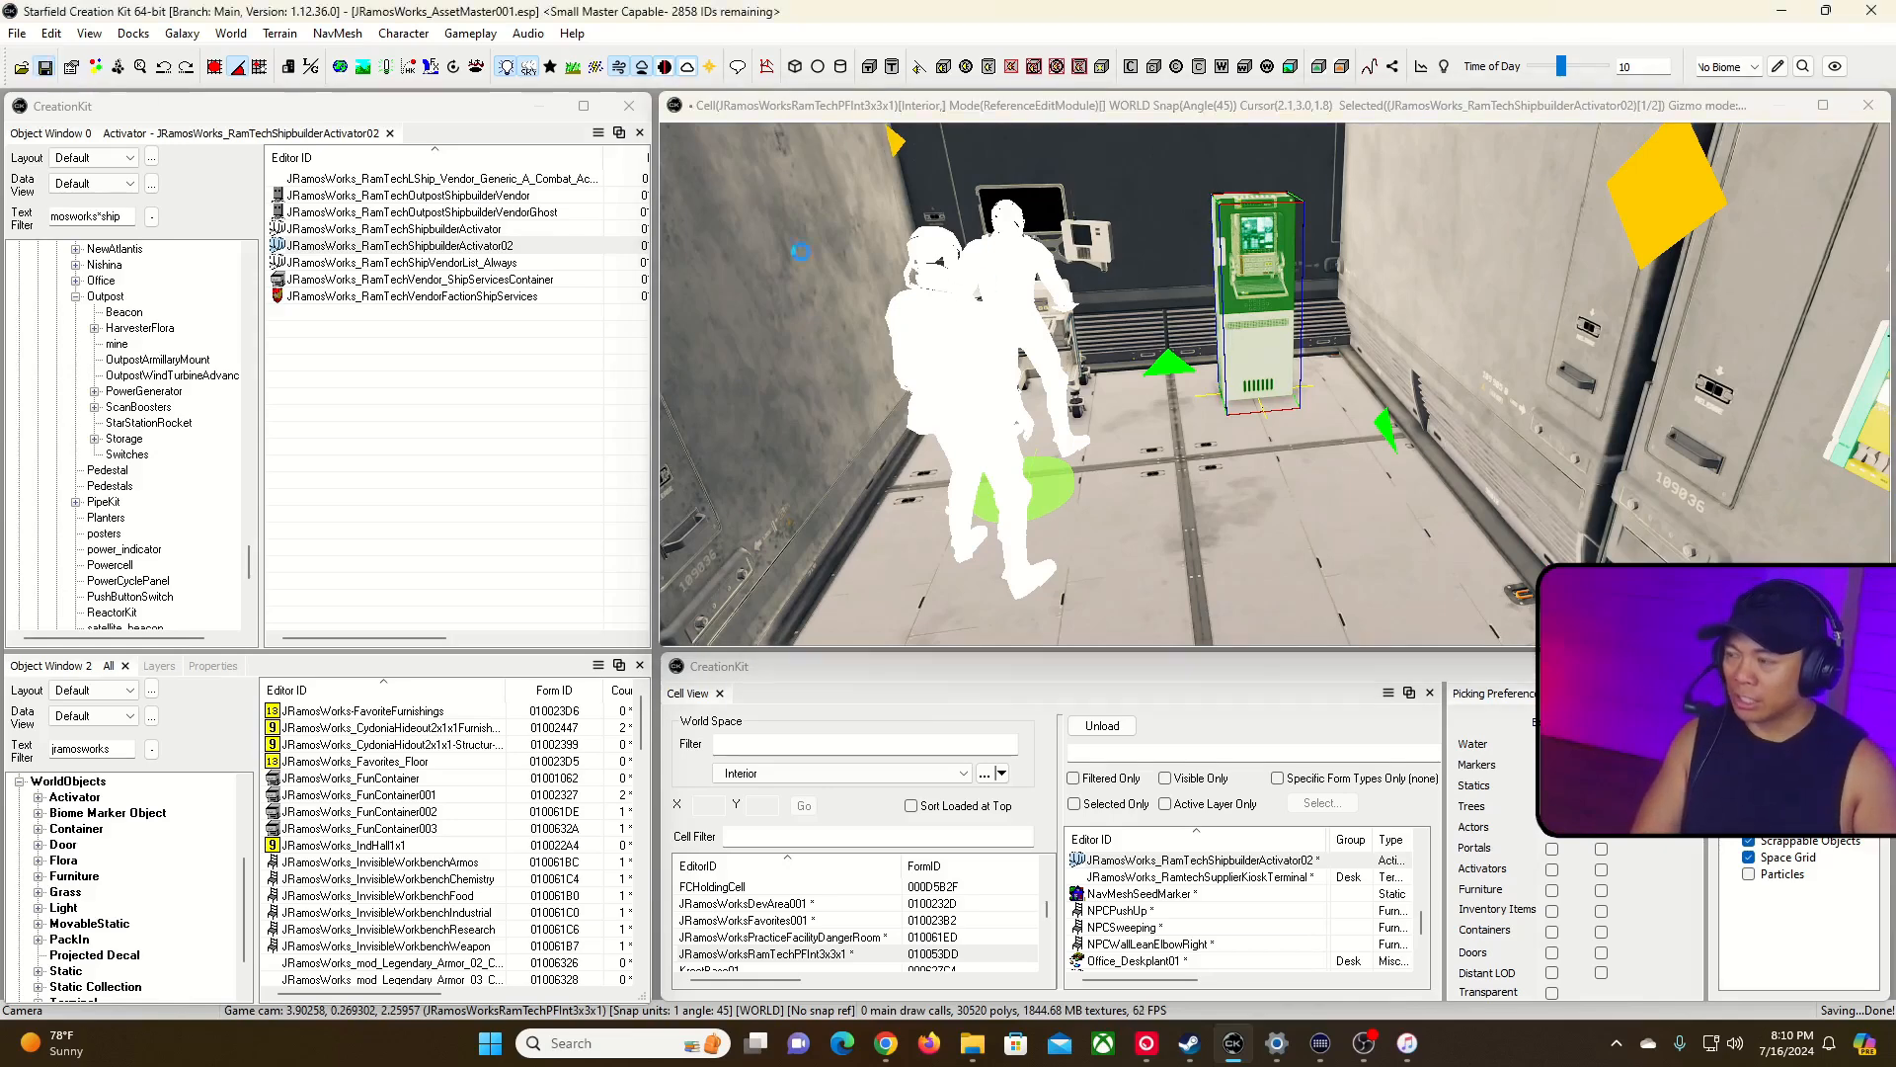
{"action": "key", "text": "alt+Tab"}
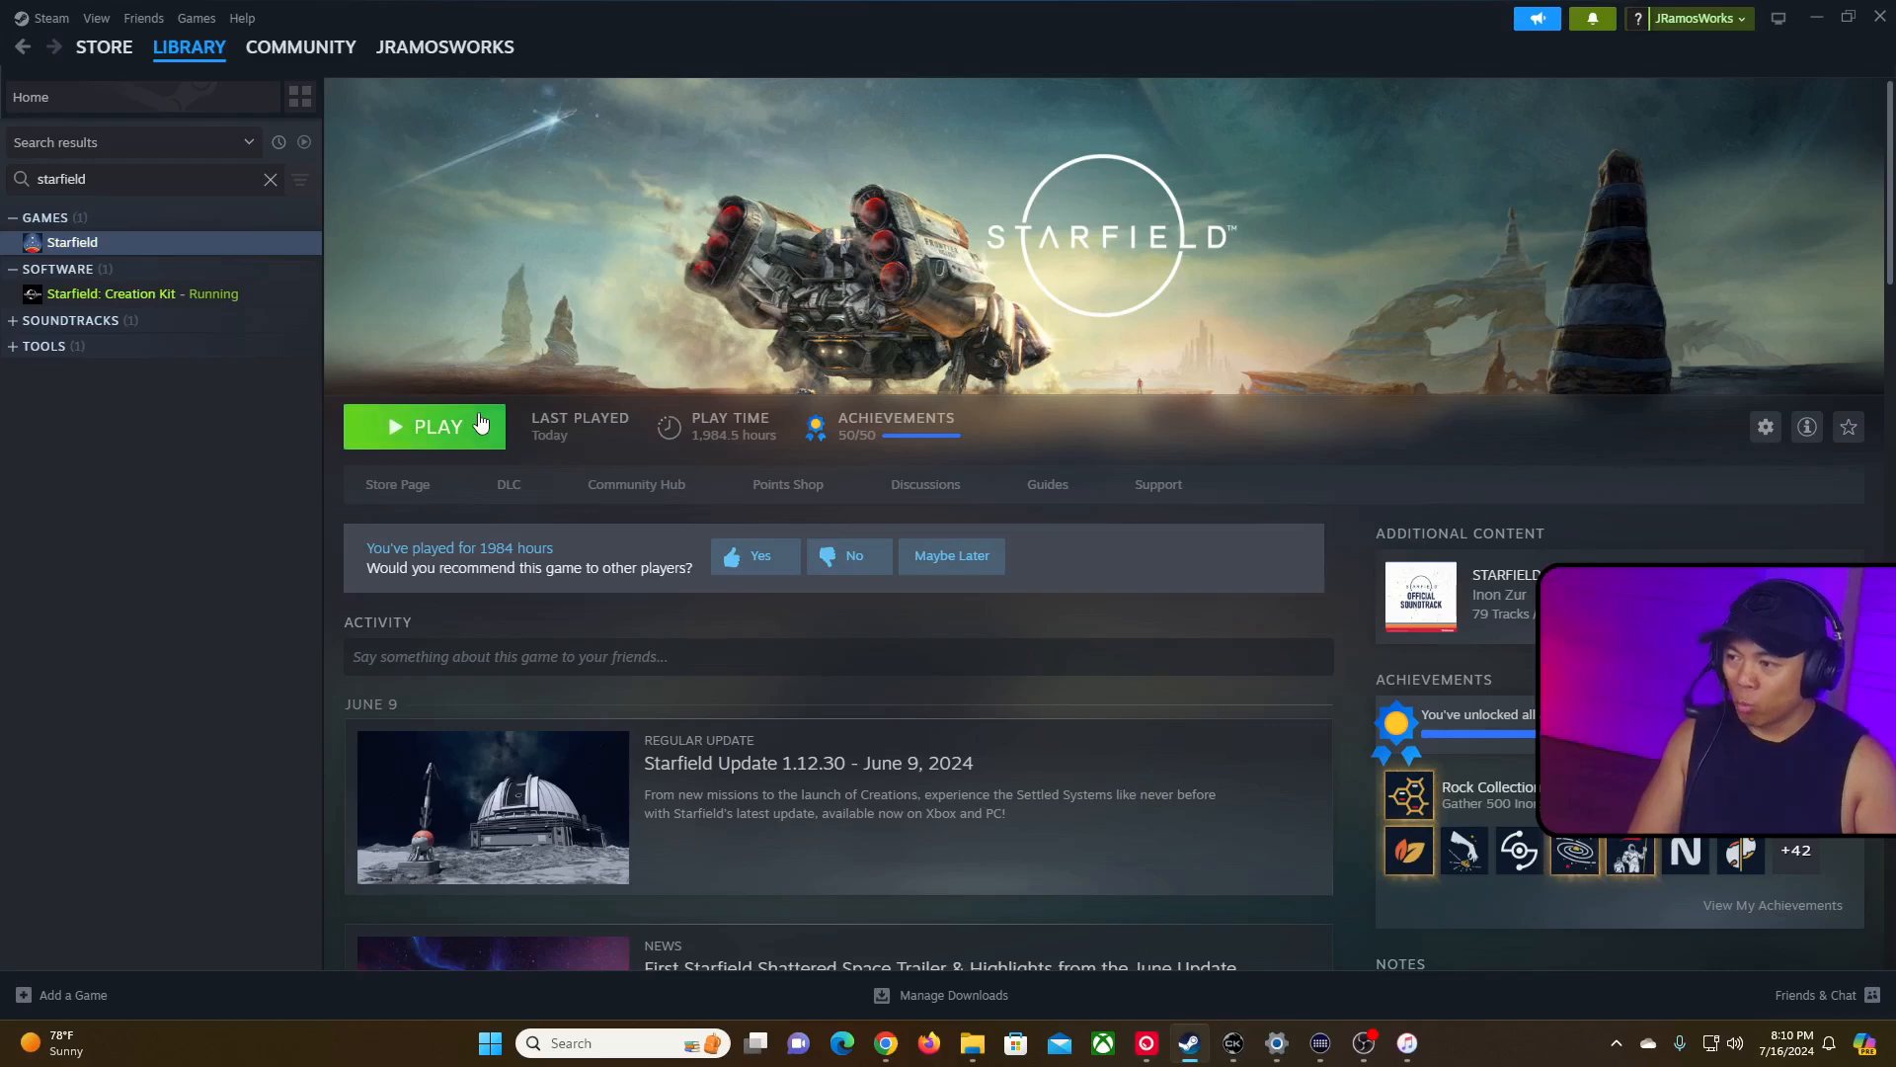
{"action": "left_click", "coordinate": [480, 423]}
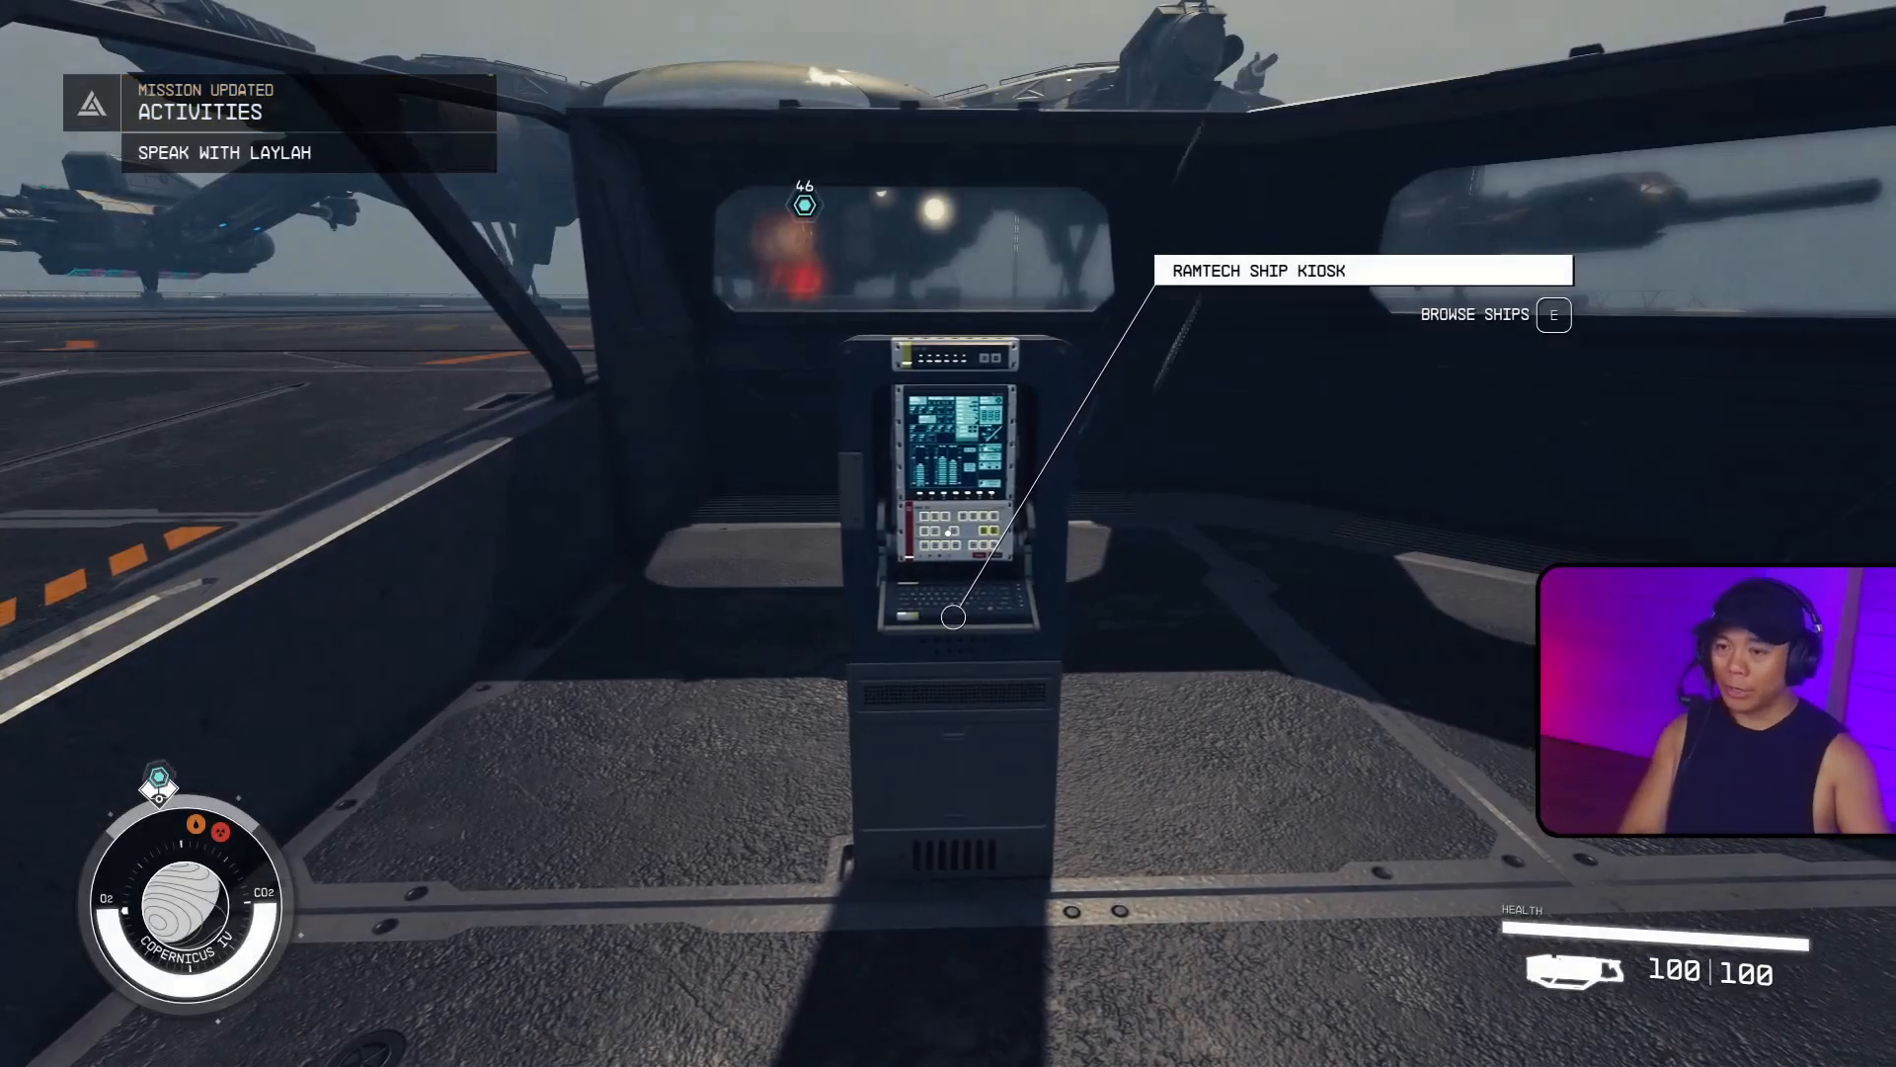
Check the outdoor RamTech ship kiosk in the game and enter the facility's interior.
{"action": "key", "text": "w"}
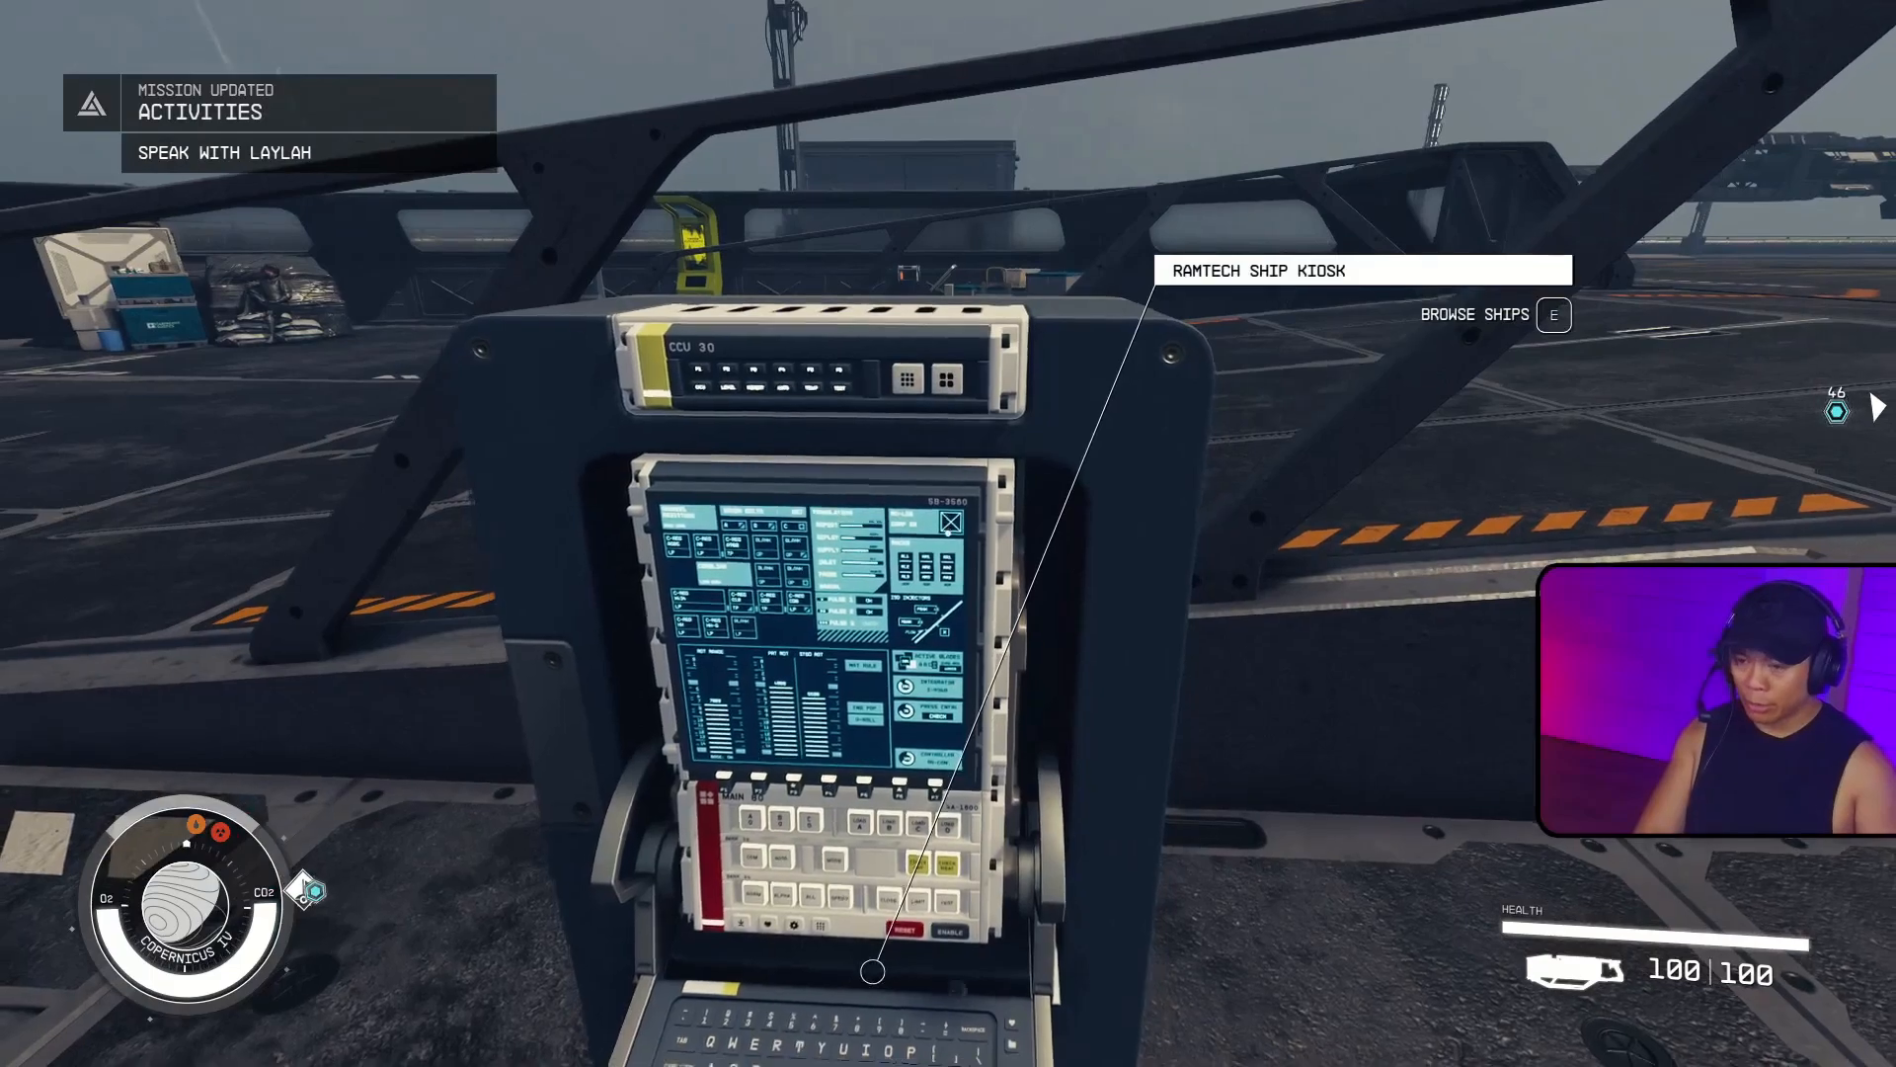
{"action": "key", "text": "s"}
{"action": "key", "text": "w"}
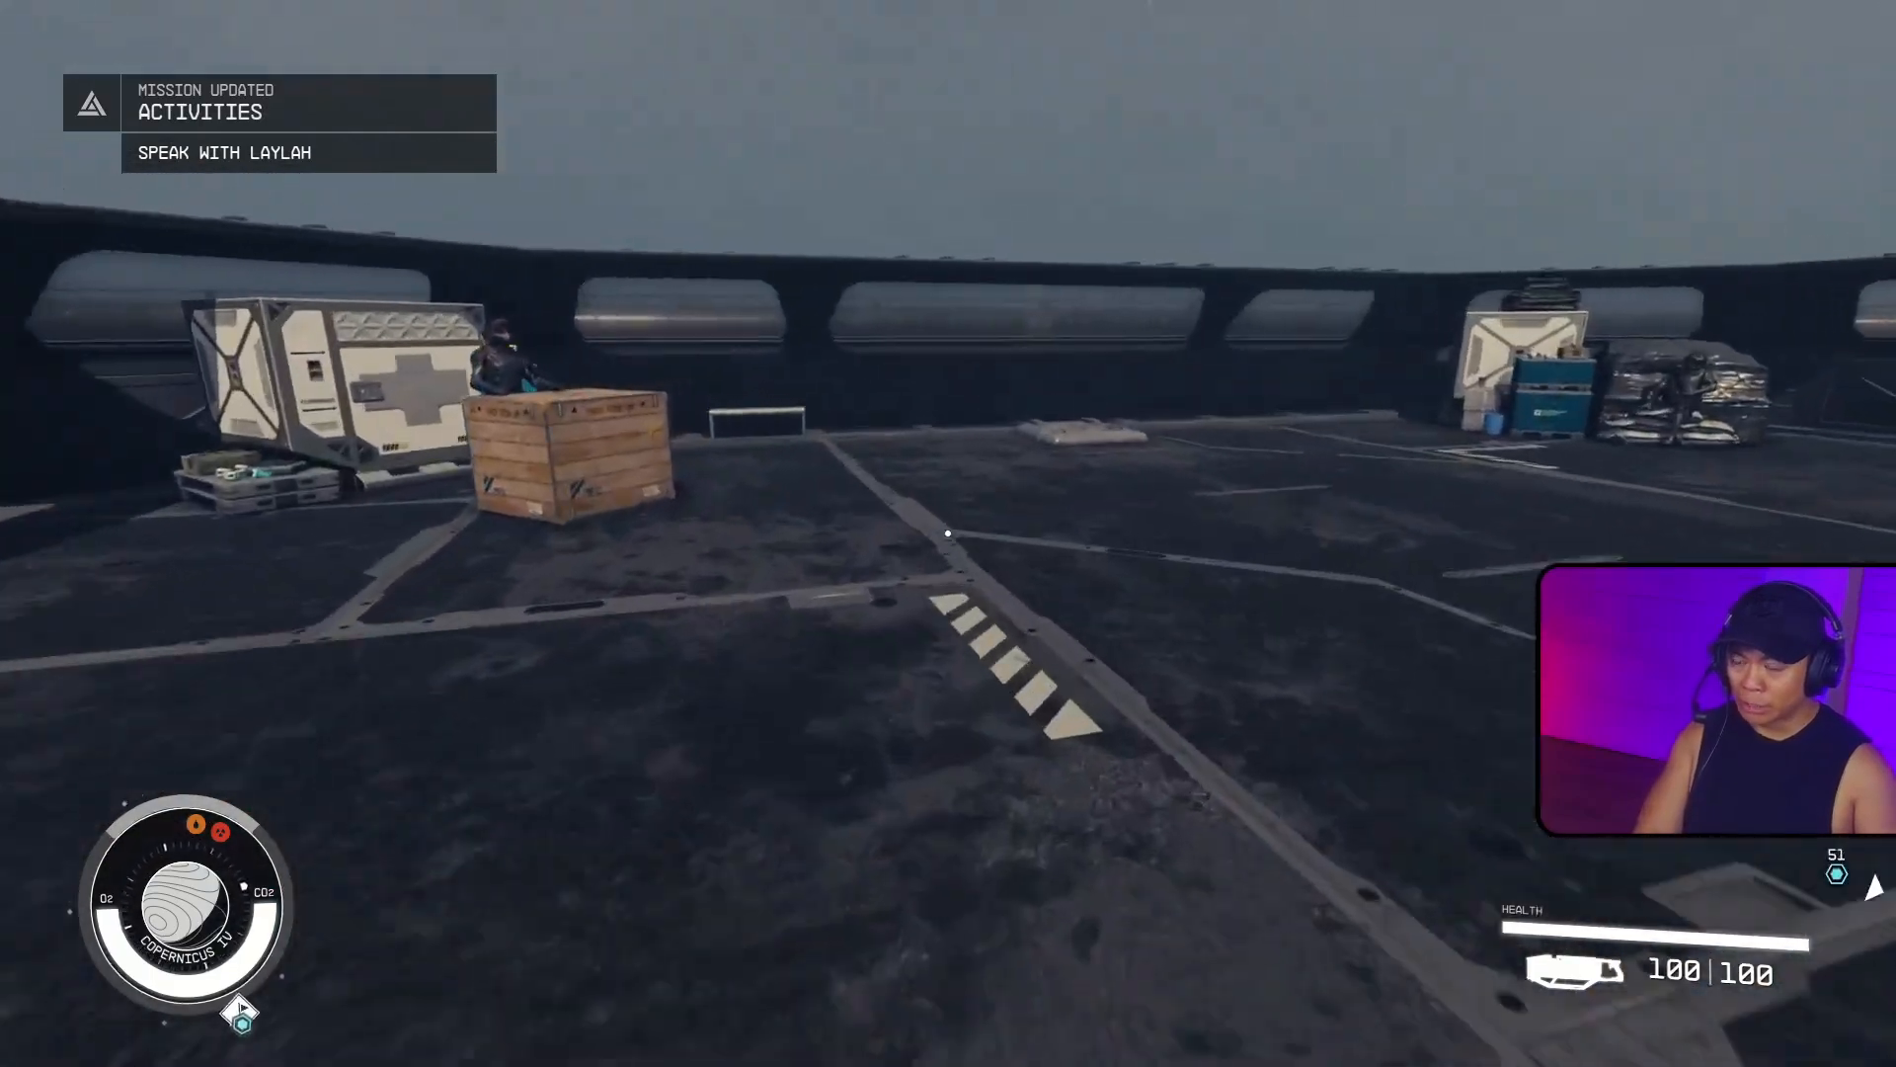
{"action": "key", "text": "w"}
{"action": "key", "text": "e"}
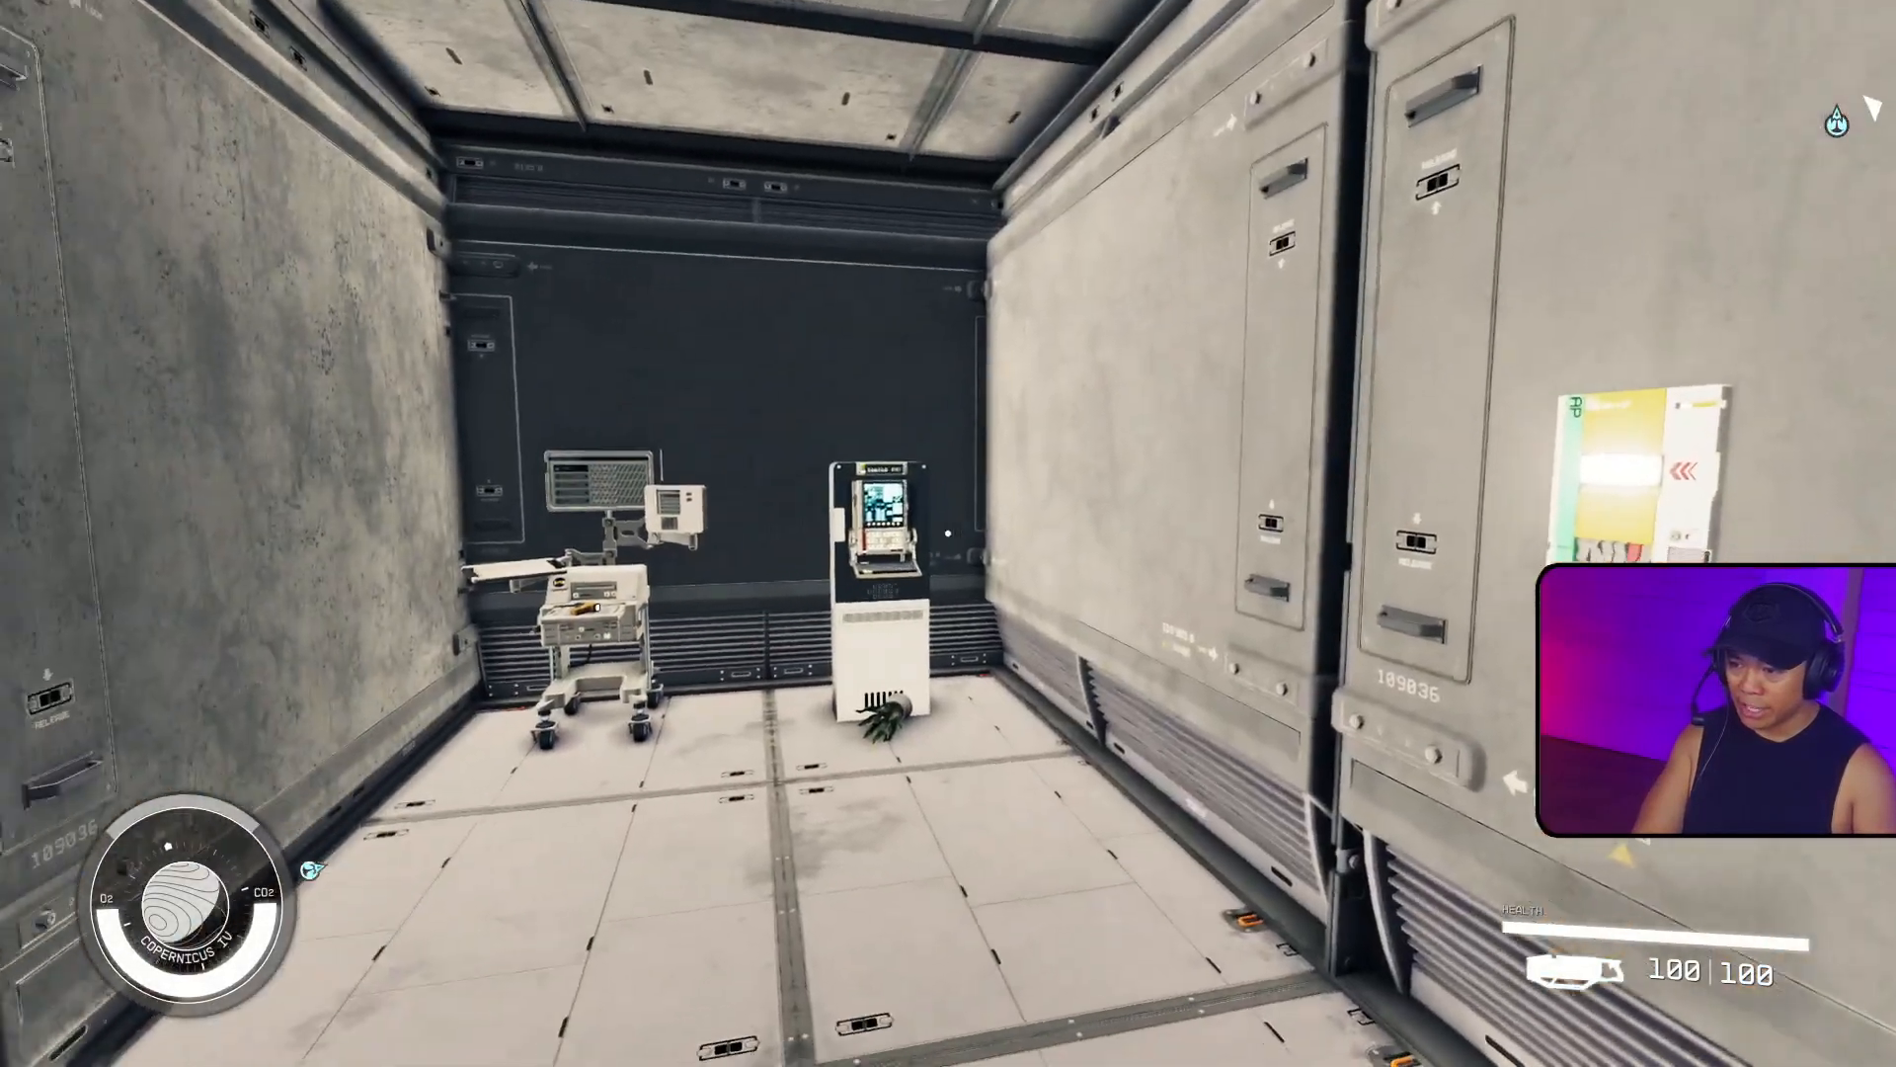
Activate the interior RamTech ship kiosk and open the ship builder's list of modules to add.
{"action": "key", "text": "w"}
{"action": "key", "text": "e"}
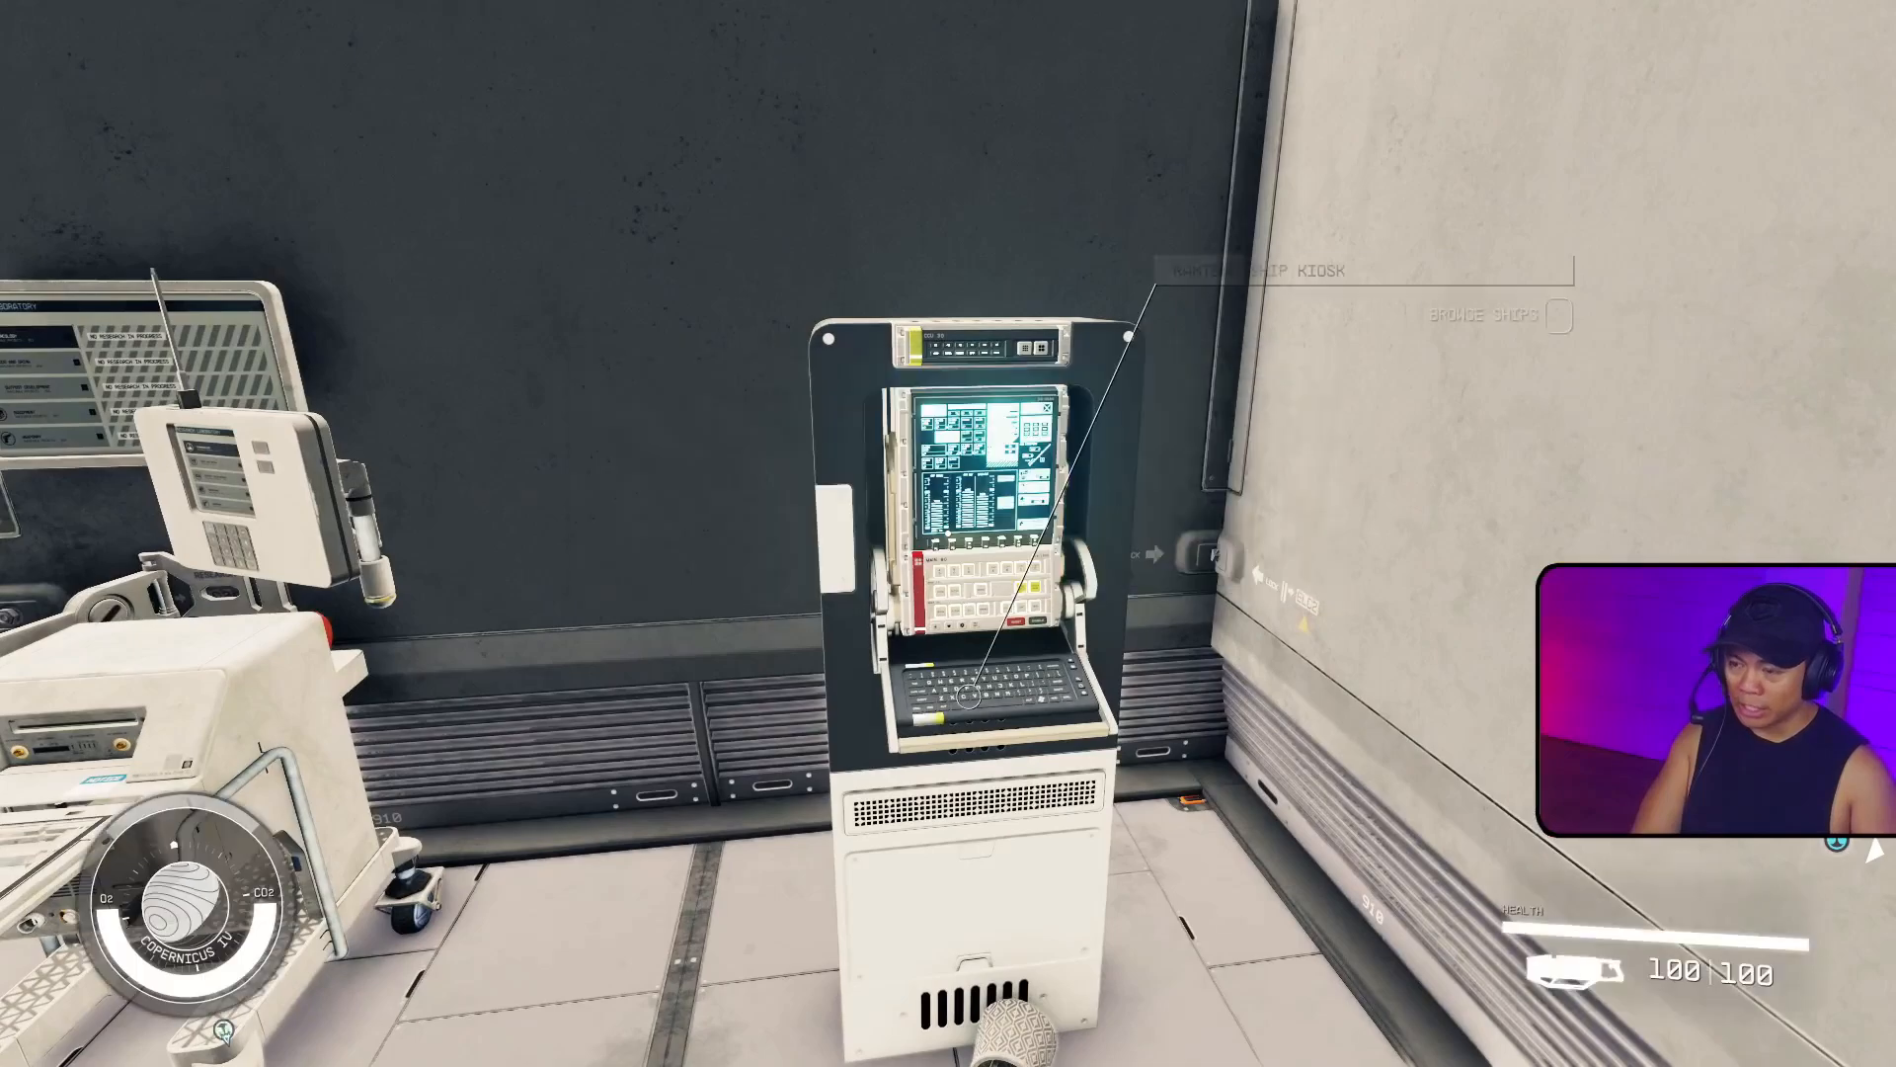
{"action": "key", "text": "y"}
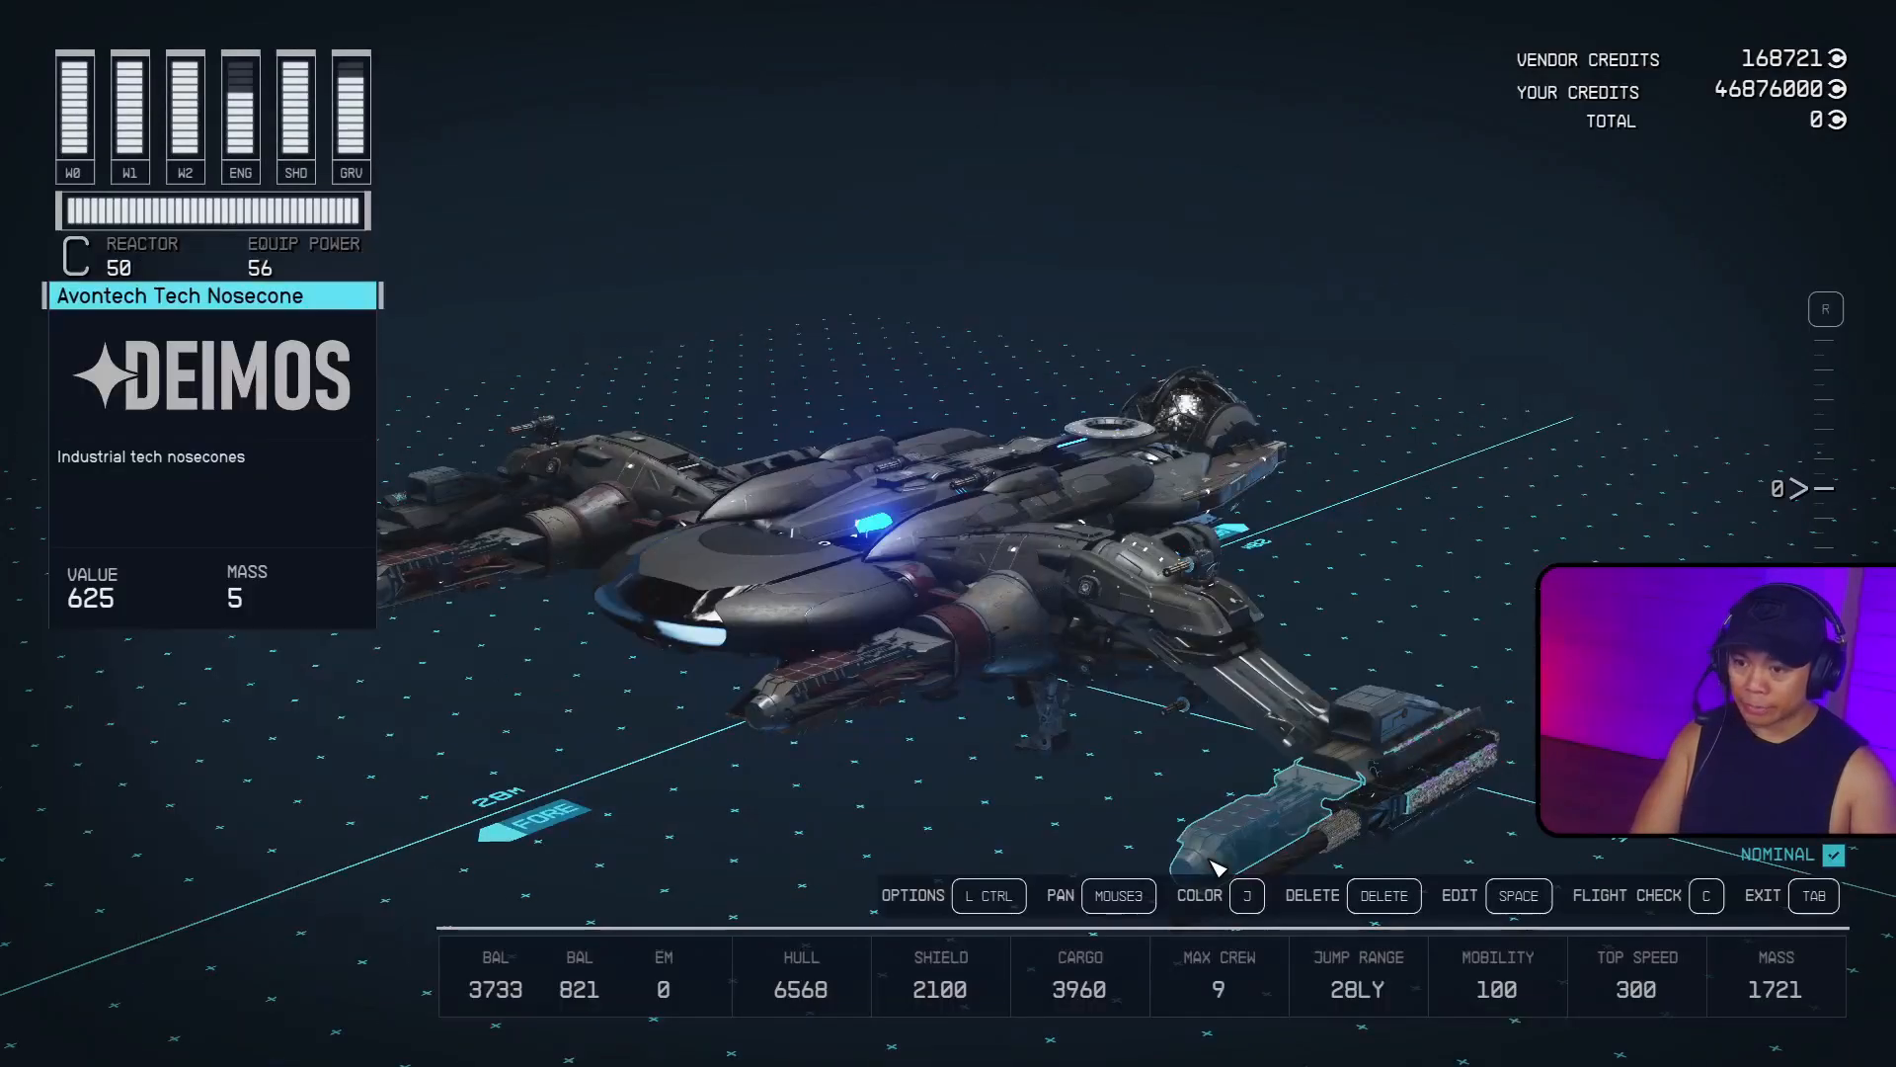
{"action": "left_click", "coordinate": [1182, 867]}
{"action": "key", "text": "space"}
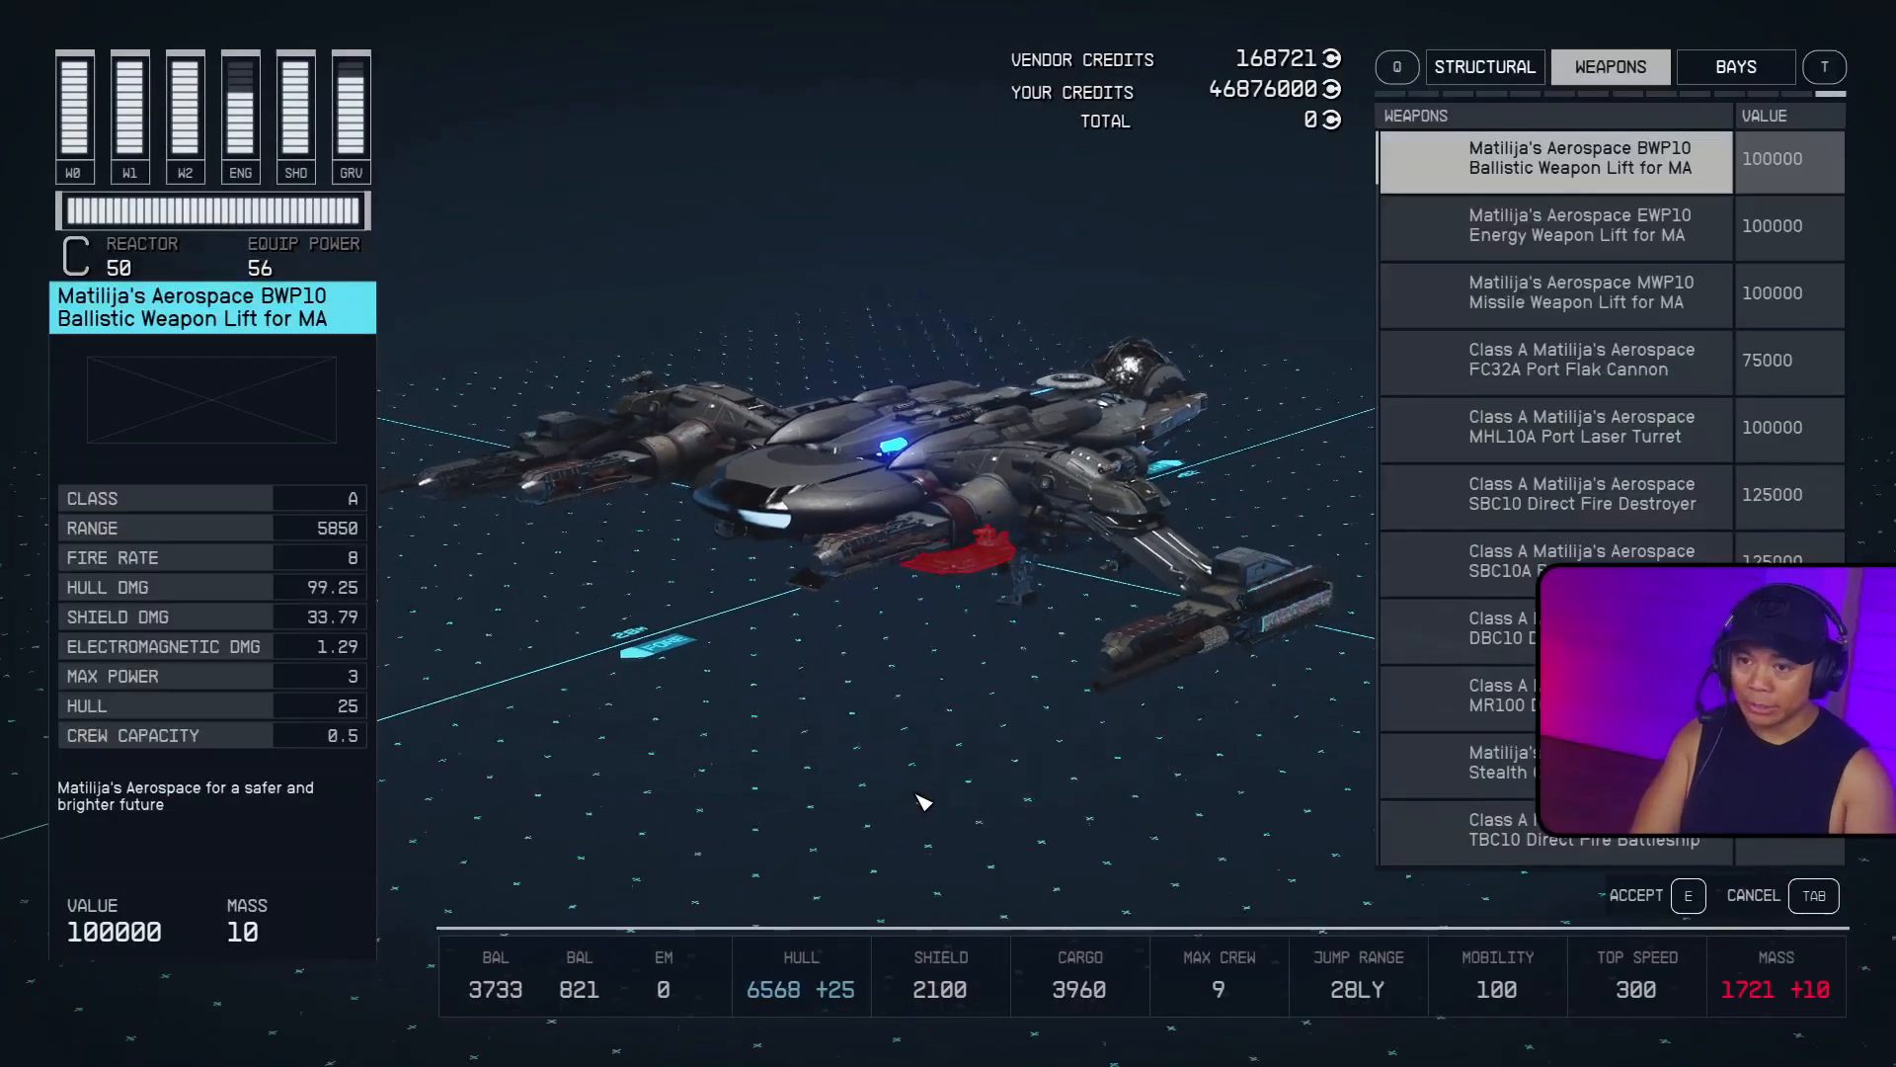
Look through the kiosk's bay, cargo and cockpit modules, going down the cockpit list to the Shogun Cockpit.
{"action": "key", "text": "t"}
{"action": "key", "text": "t"}
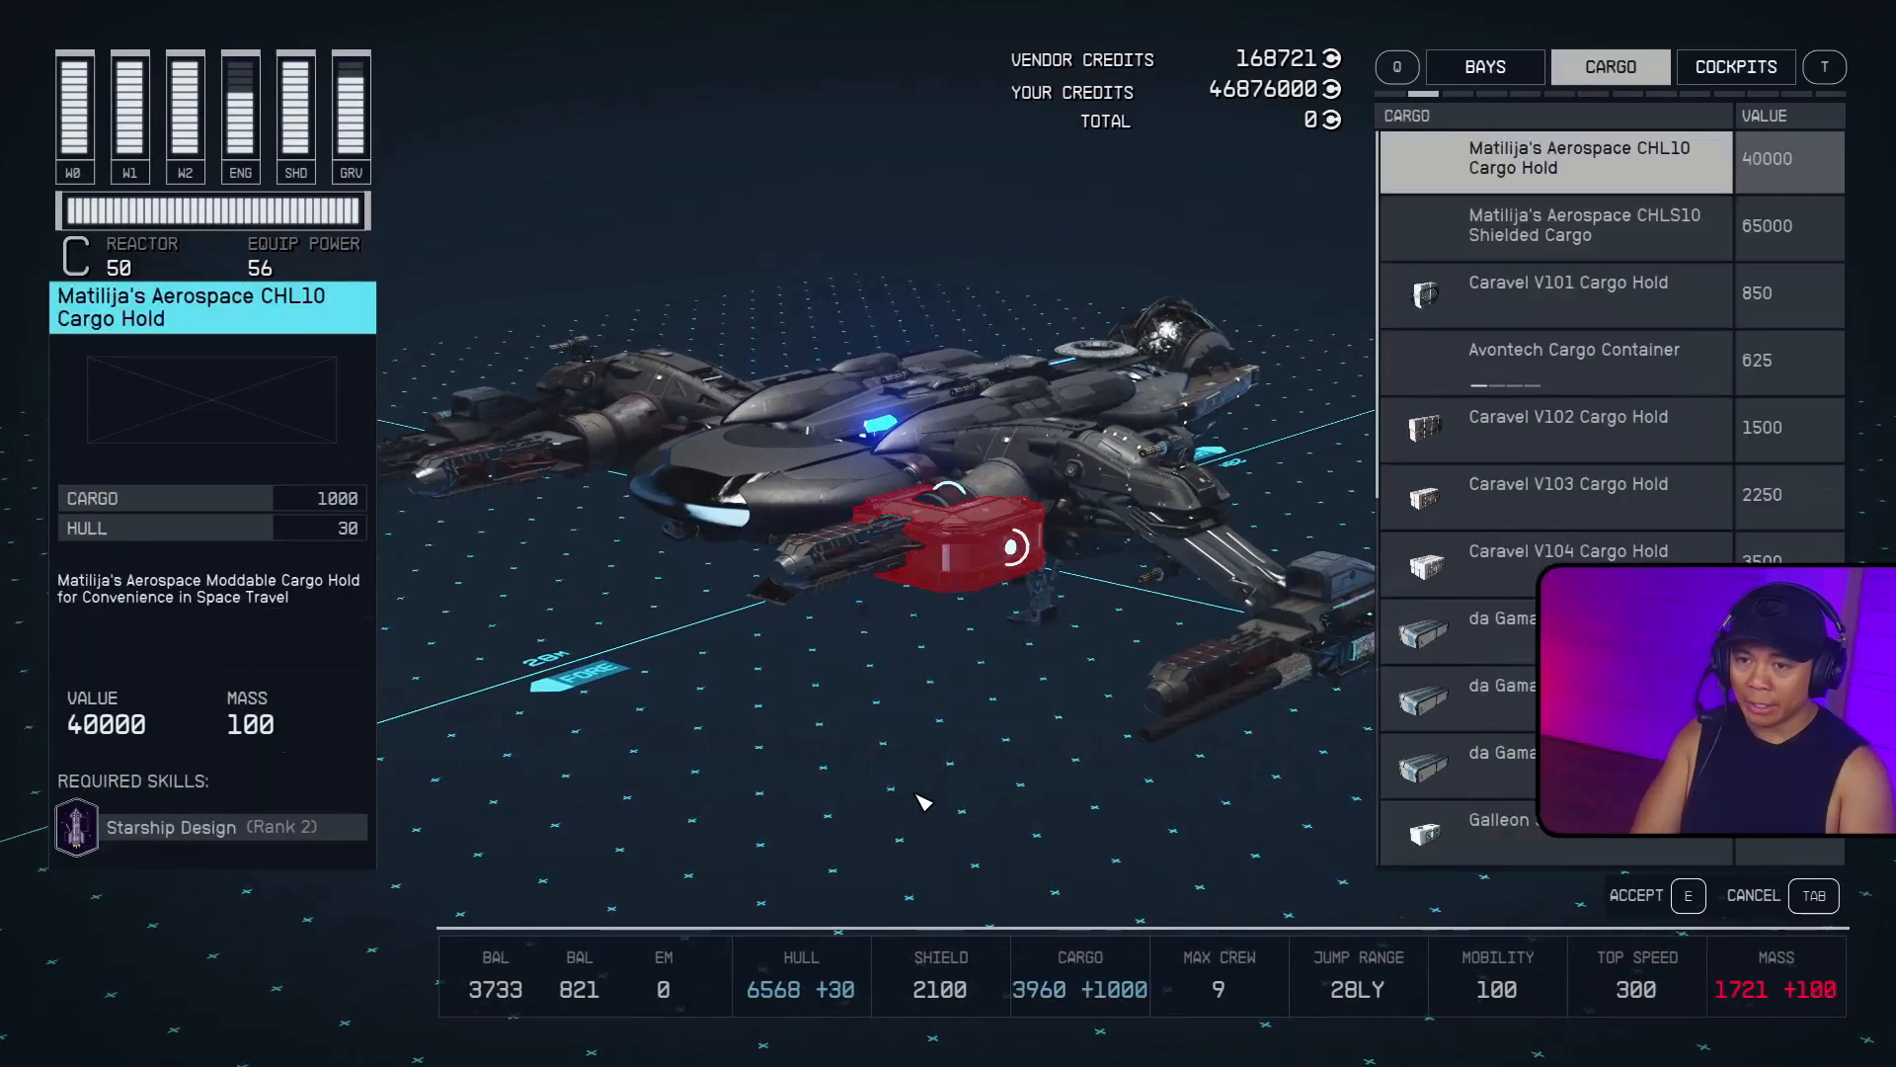
{"action": "key", "text": "t"}
{"action": "key", "text": "t"}
{"action": "key", "text": "q"}
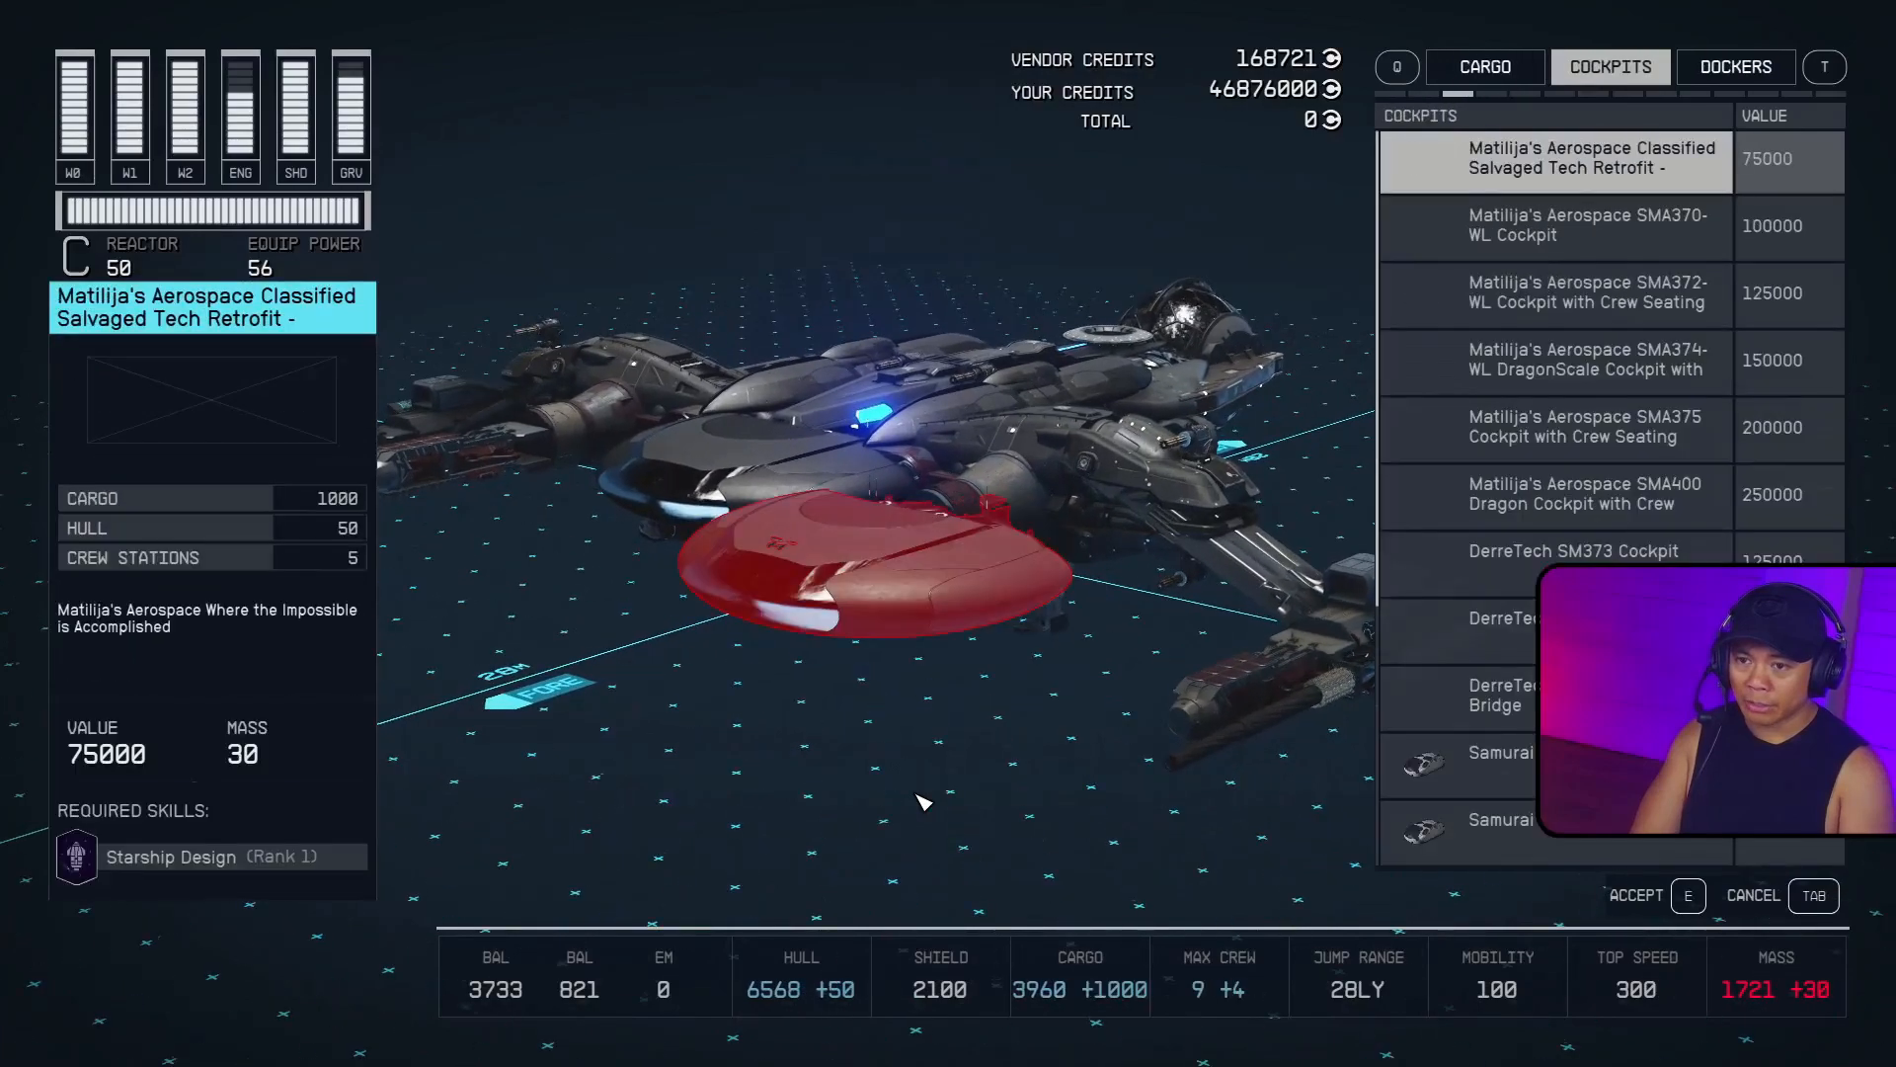
{"action": "key", "text": "Down"}
{"action": "key", "text": "Down"}
{"action": "key", "text": "Down"}
{"action": "key", "text": "Down"}
{"action": "key", "text": "Down"}
{"action": "key", "text": "Down"}
{"action": "key", "text": "Down"}
{"action": "key", "text": "Down"}
{"action": "key", "text": "Down"}
{"action": "key", "text": "Down"}
{"action": "key", "text": "Down"}
{"action": "key", "text": "Down"}
{"action": "key", "text": "Down"}
{"action": "key", "text": "Down"}
{"action": "key", "text": "Down"}
{"action": "key", "text": "Down"}
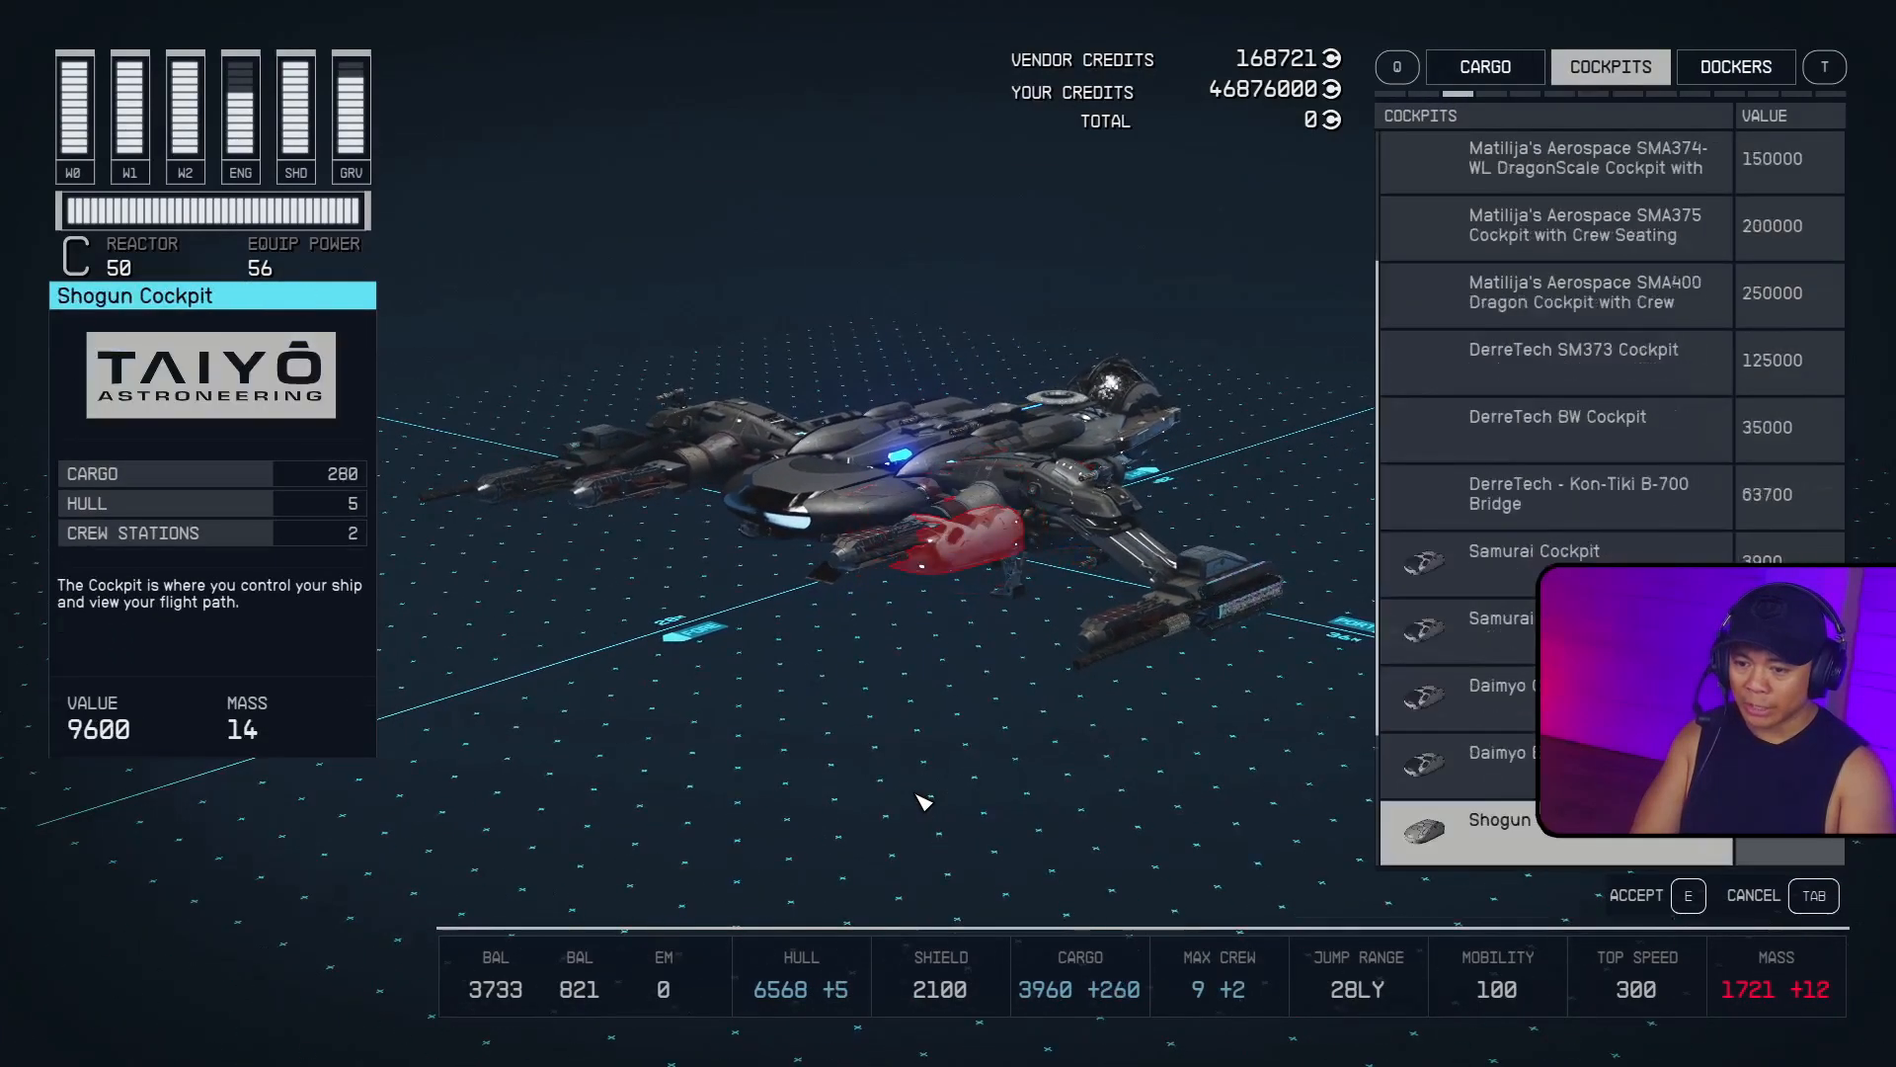
Review the equipment and landing gear modules, and leave the ship builder without adding anything.
{"action": "key", "text": "t"}
{"action": "key", "text": "t"}
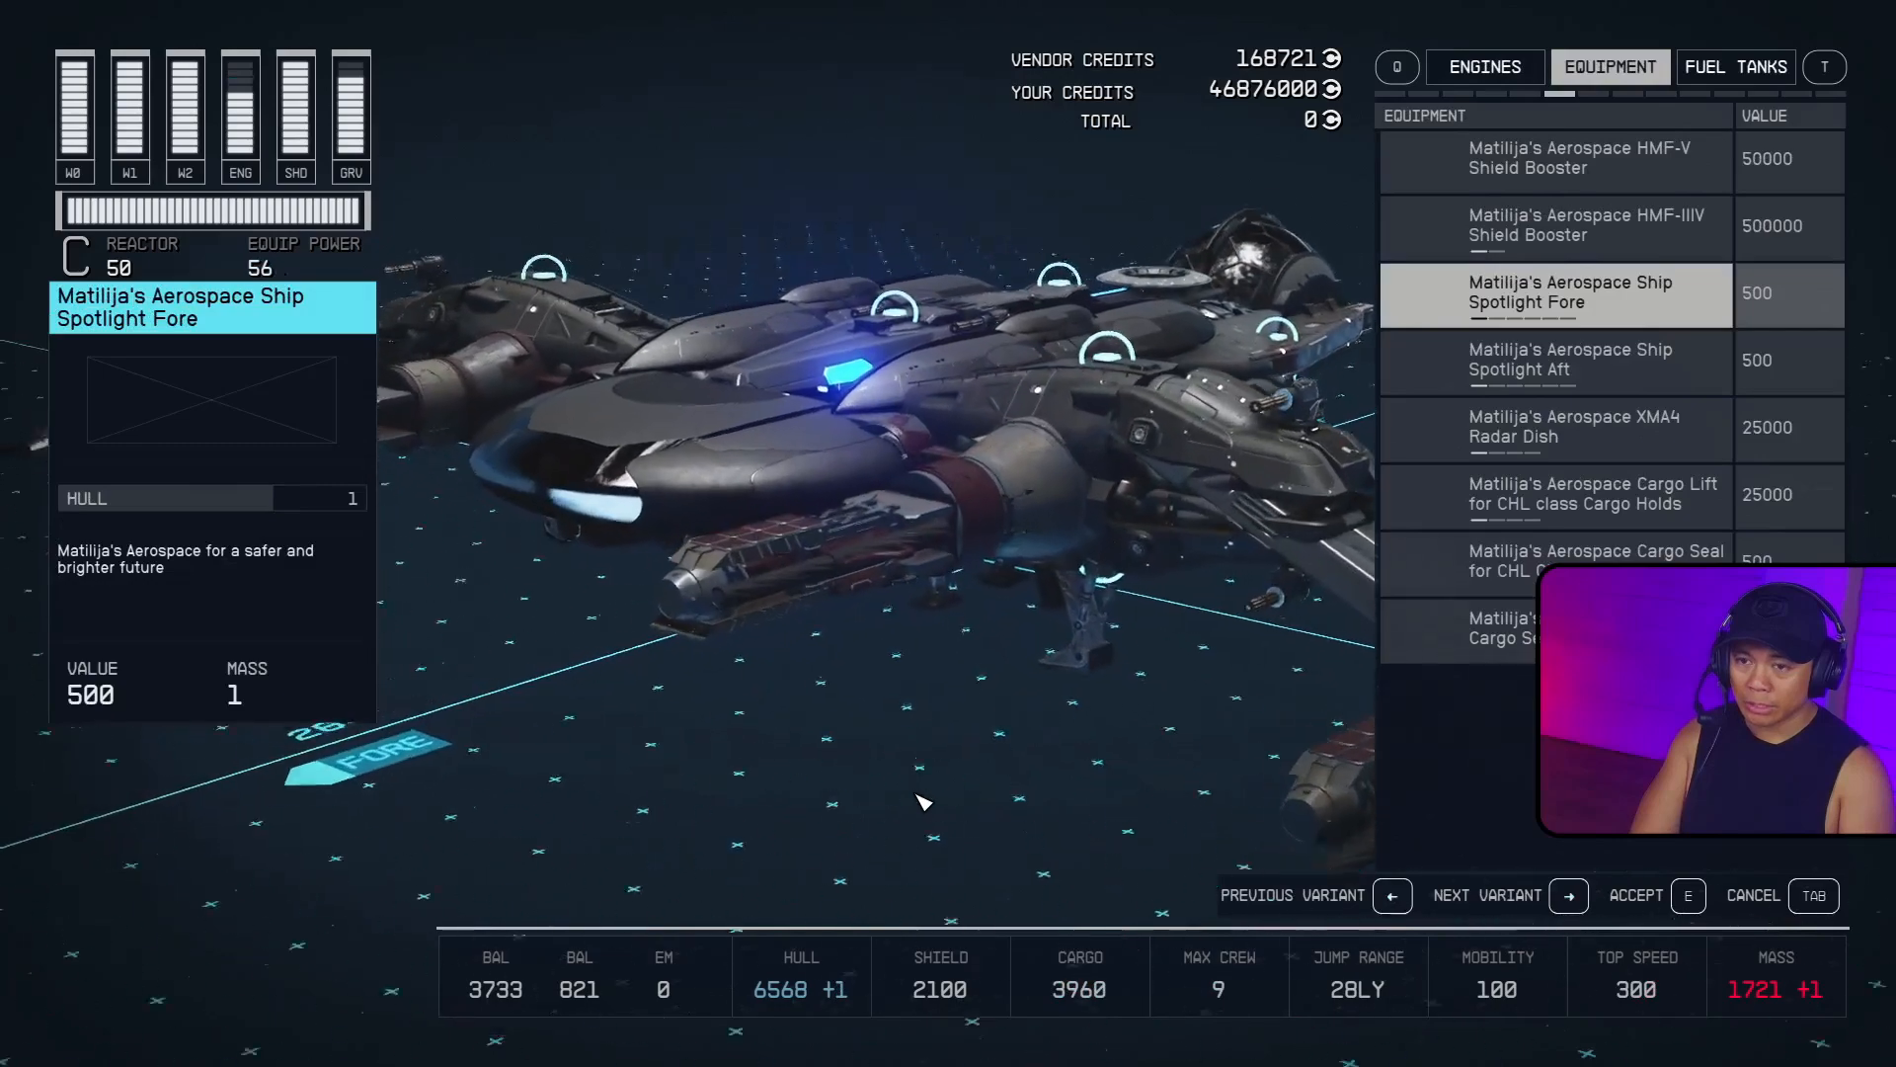
{"action": "key", "text": "t"}
{"action": "key", "text": "t"}
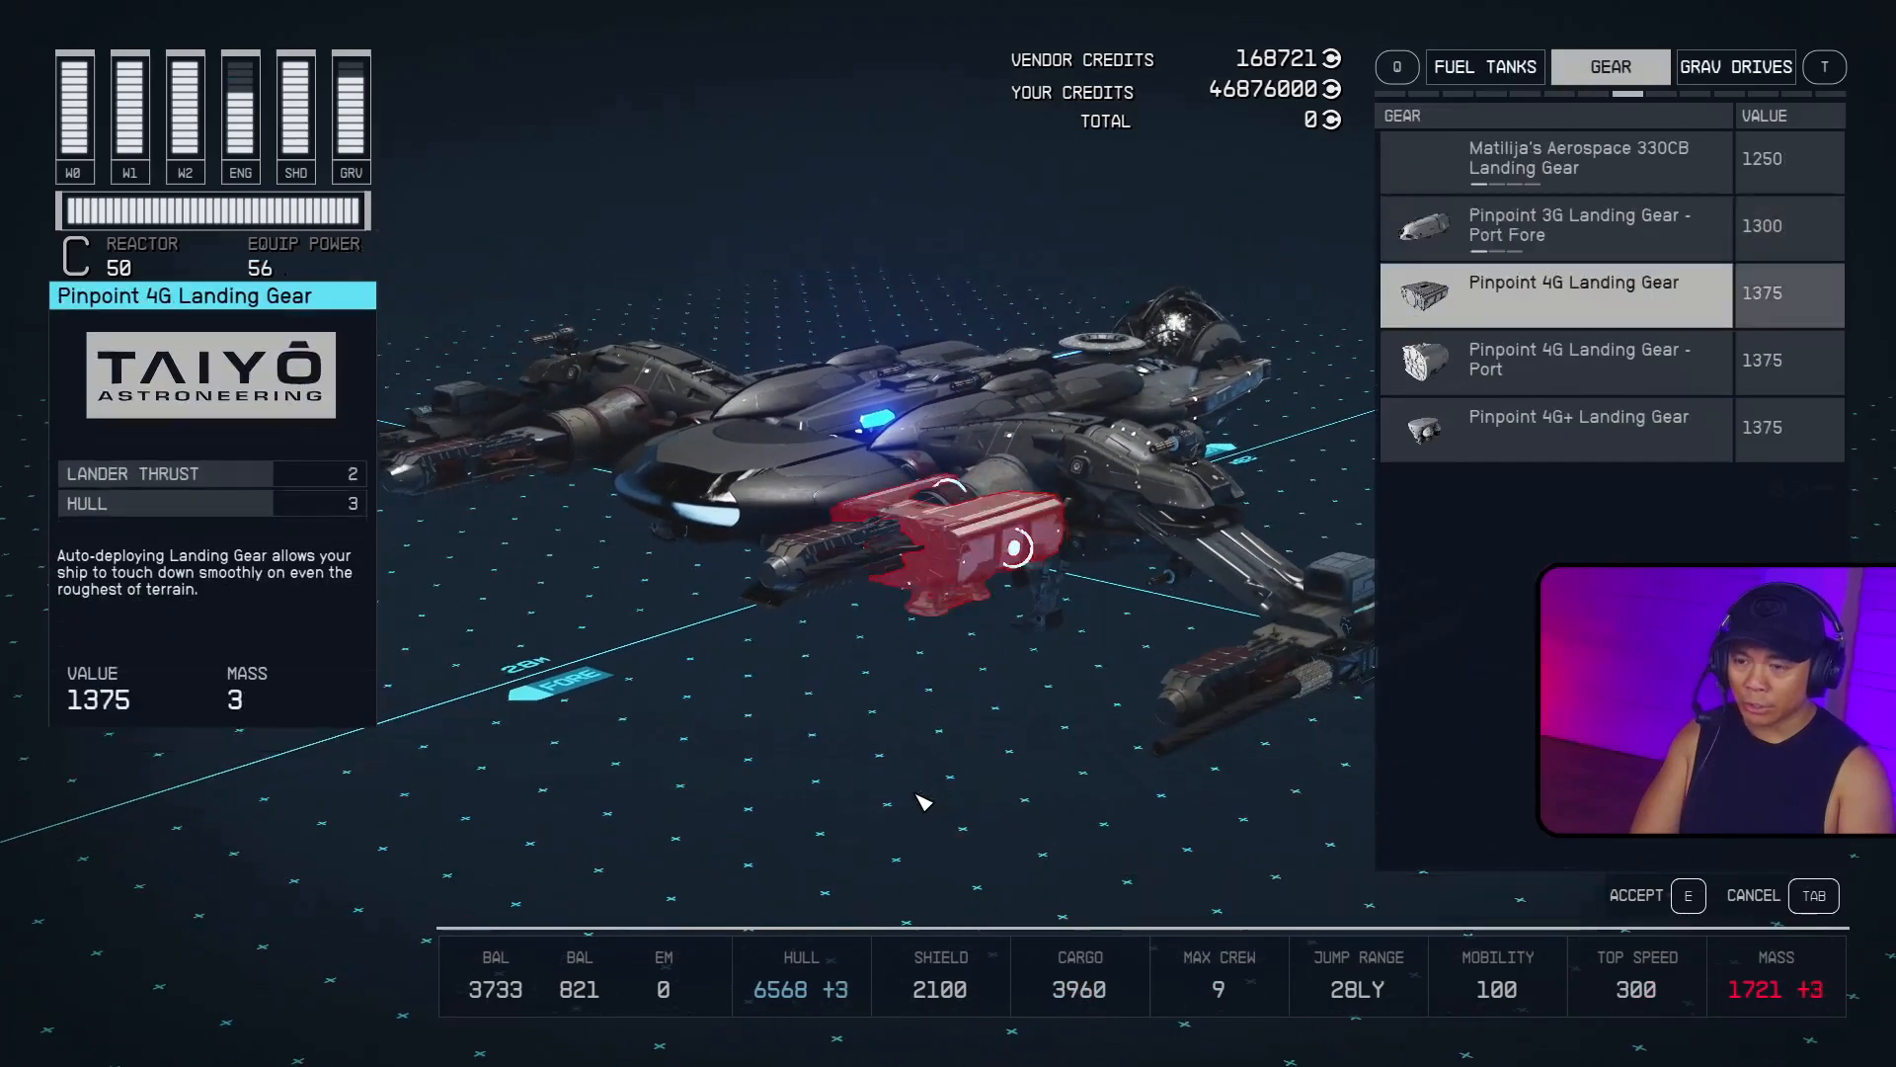
{"action": "key", "text": "Down"}
{"action": "key", "text": "Down"}
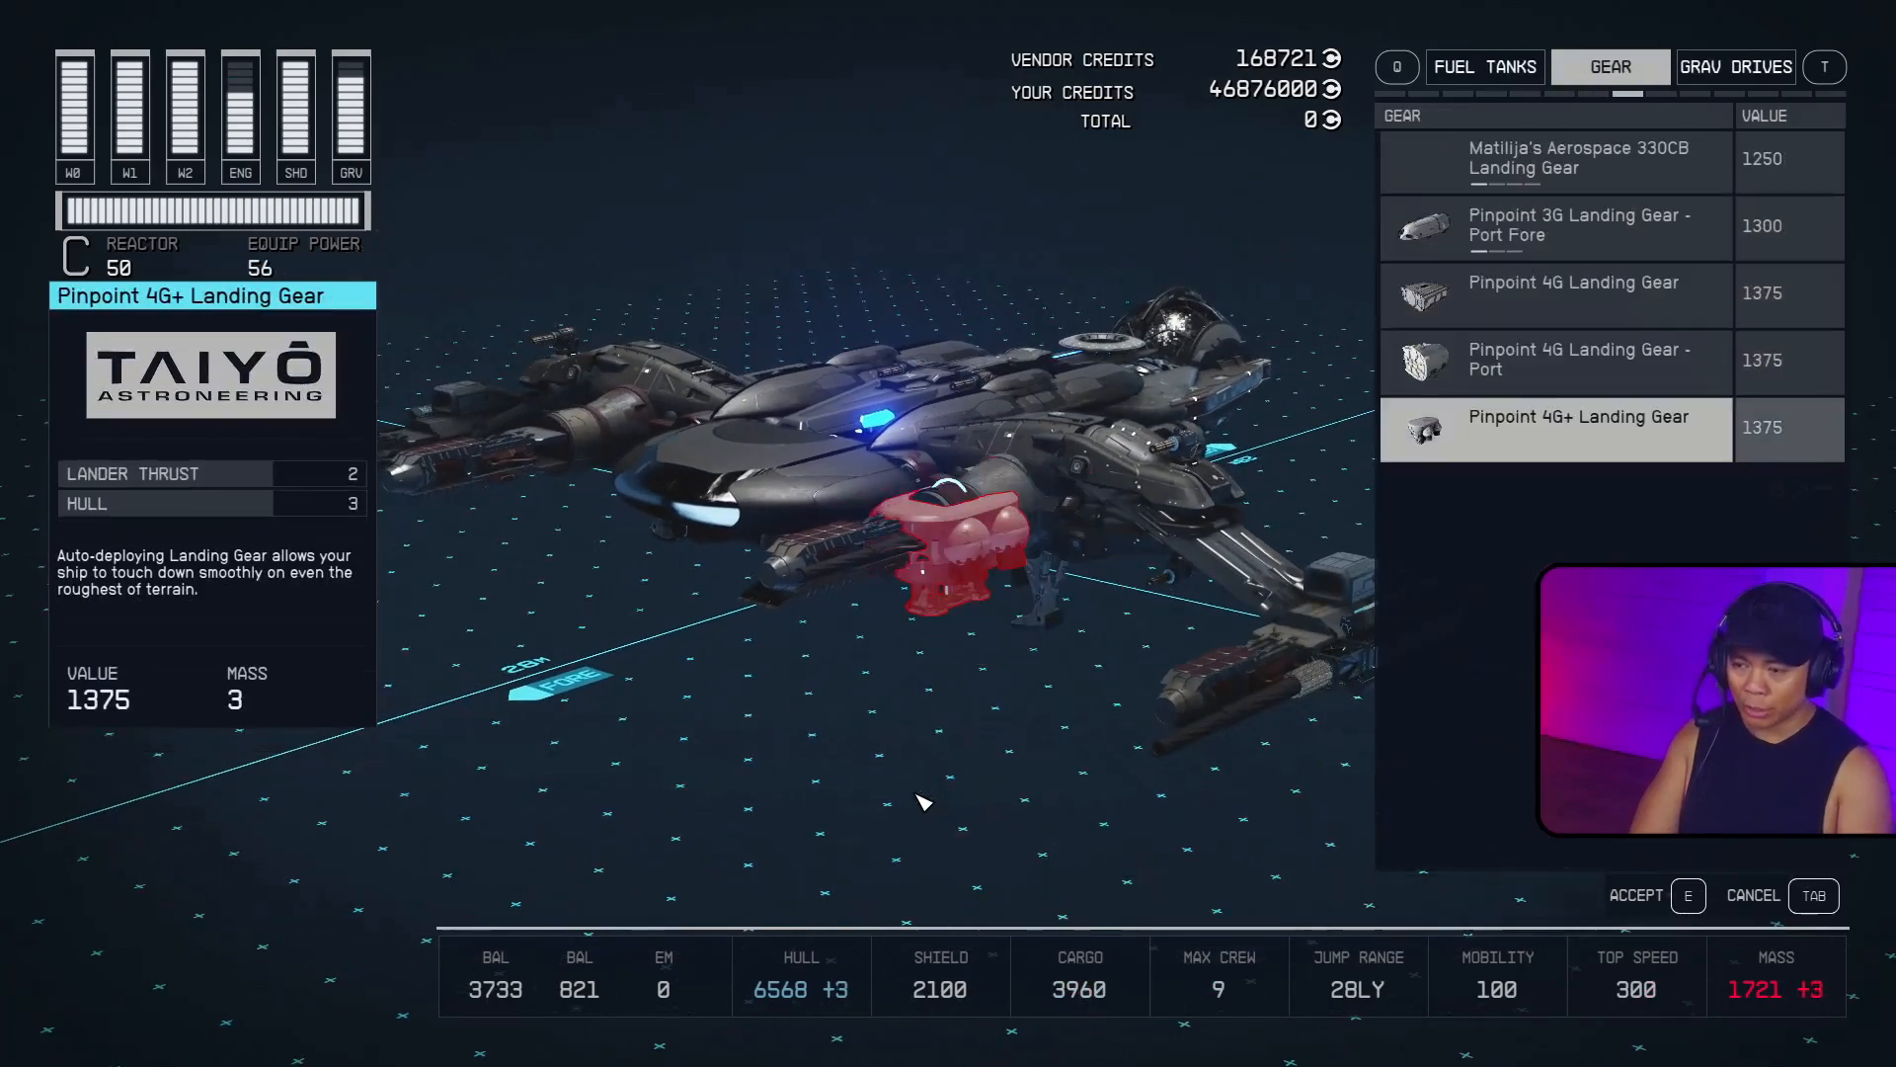
{"action": "key", "text": "Up"}
{"action": "key", "text": "Tab"}
{"action": "key", "text": "Tab"}
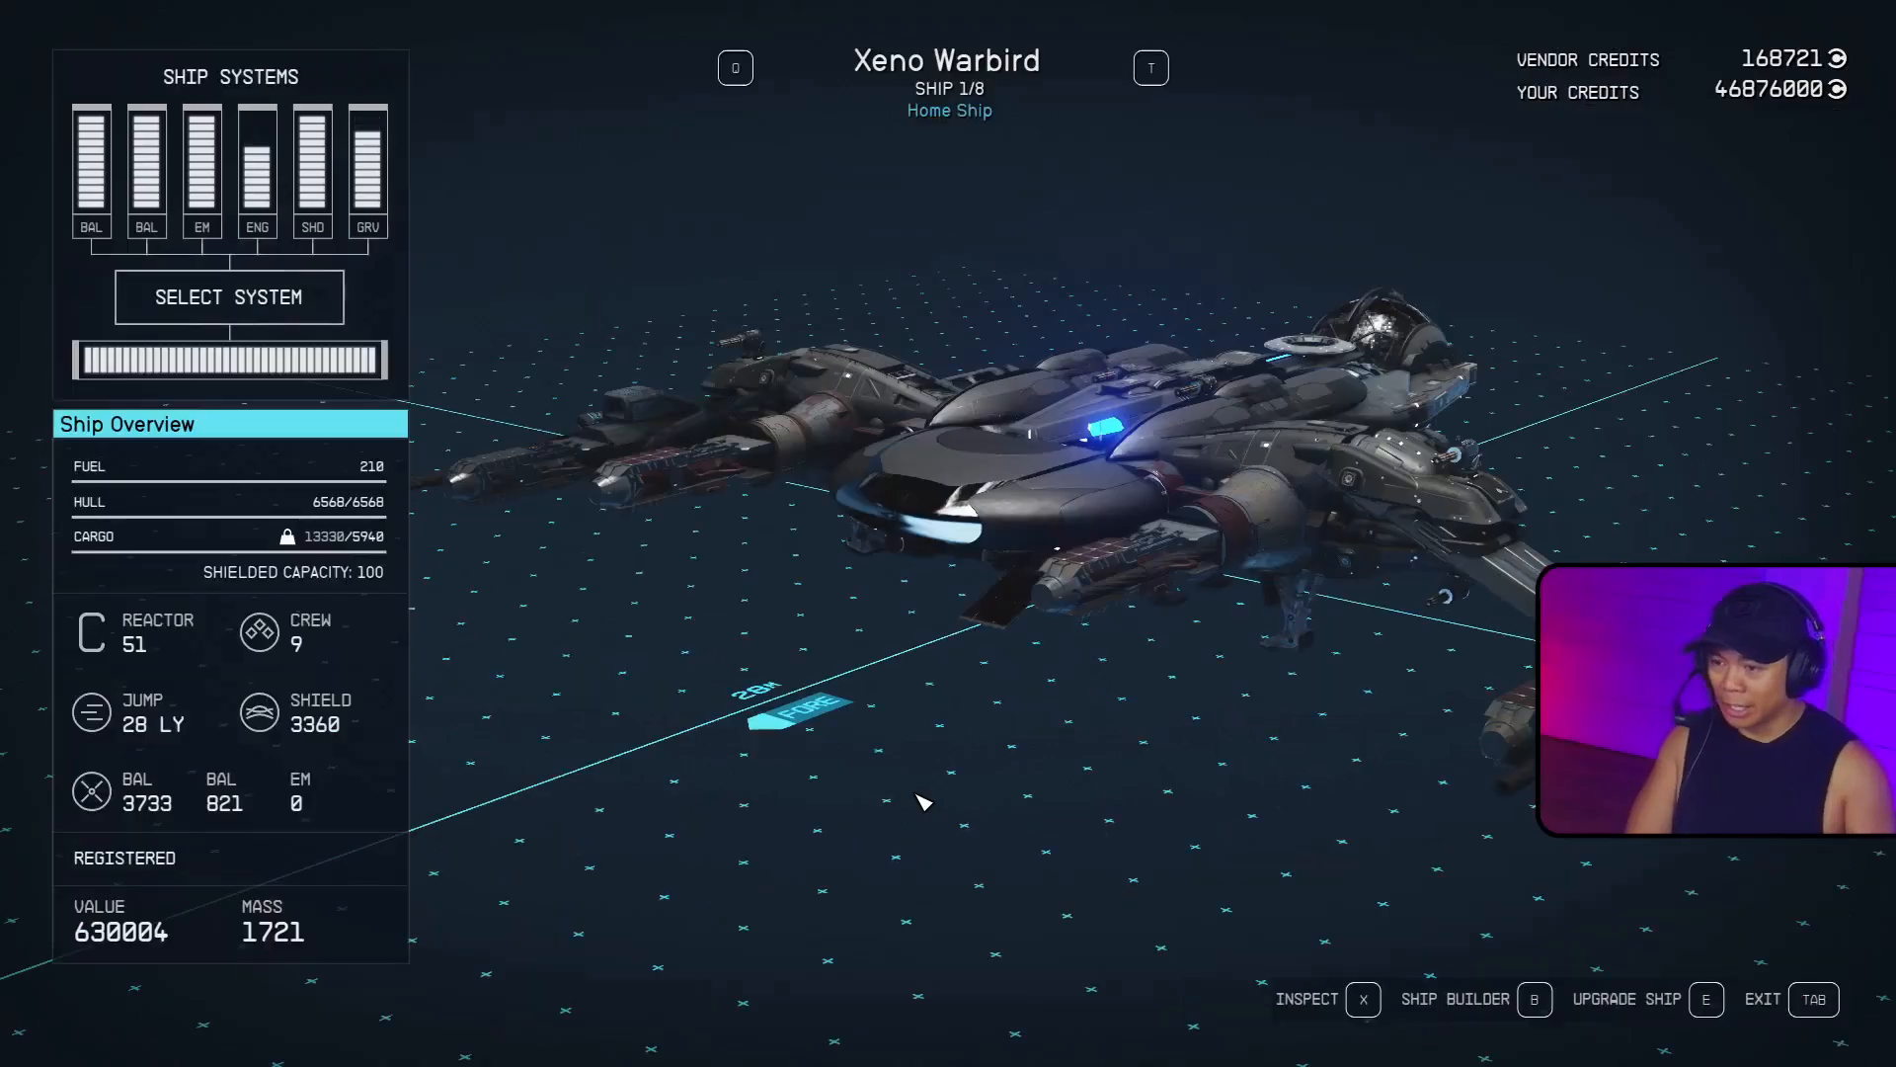
{"action": "key", "text": "Tab"}
Reactivate the interior kiosk, choose to buy ships, and browse backwards through the ships for sale.
{"action": "key", "text": "e"}
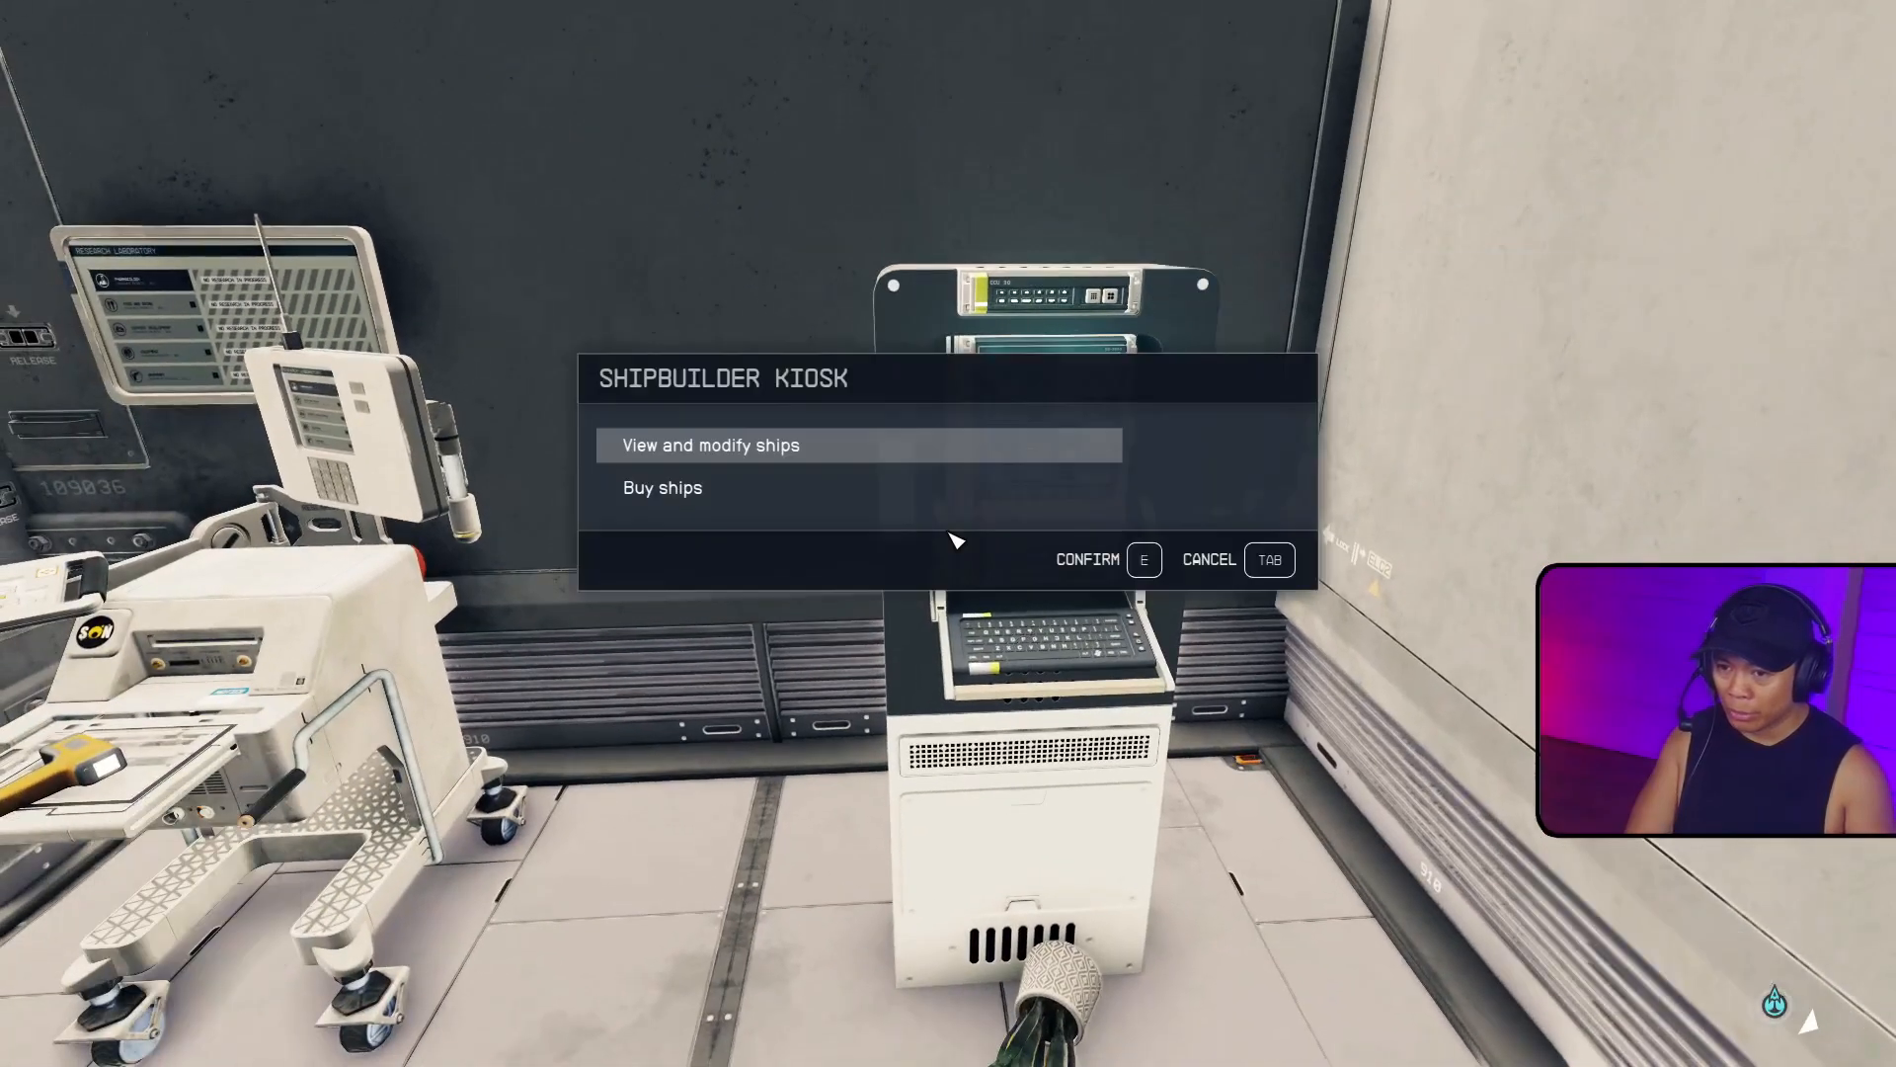
{"action": "key", "text": "e"}
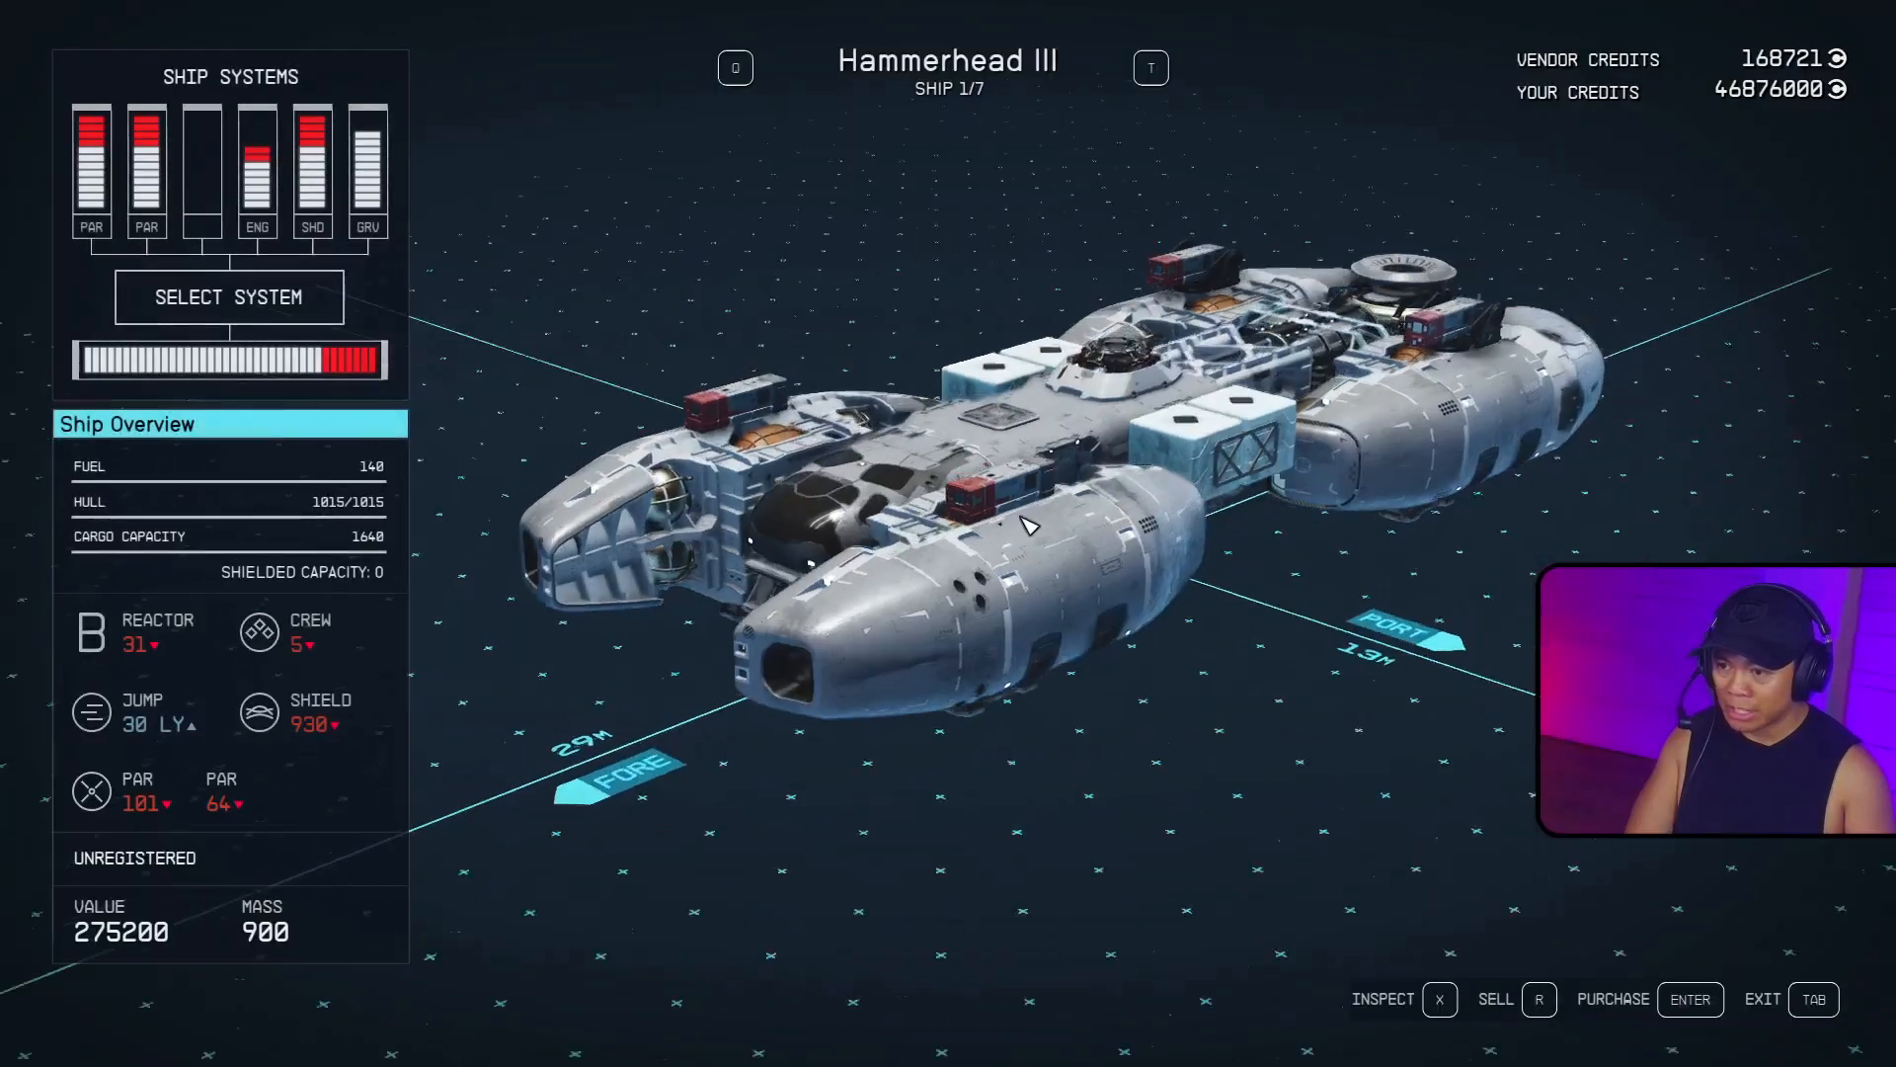
{"action": "key", "text": "q"}
{"action": "key", "text": "q"}
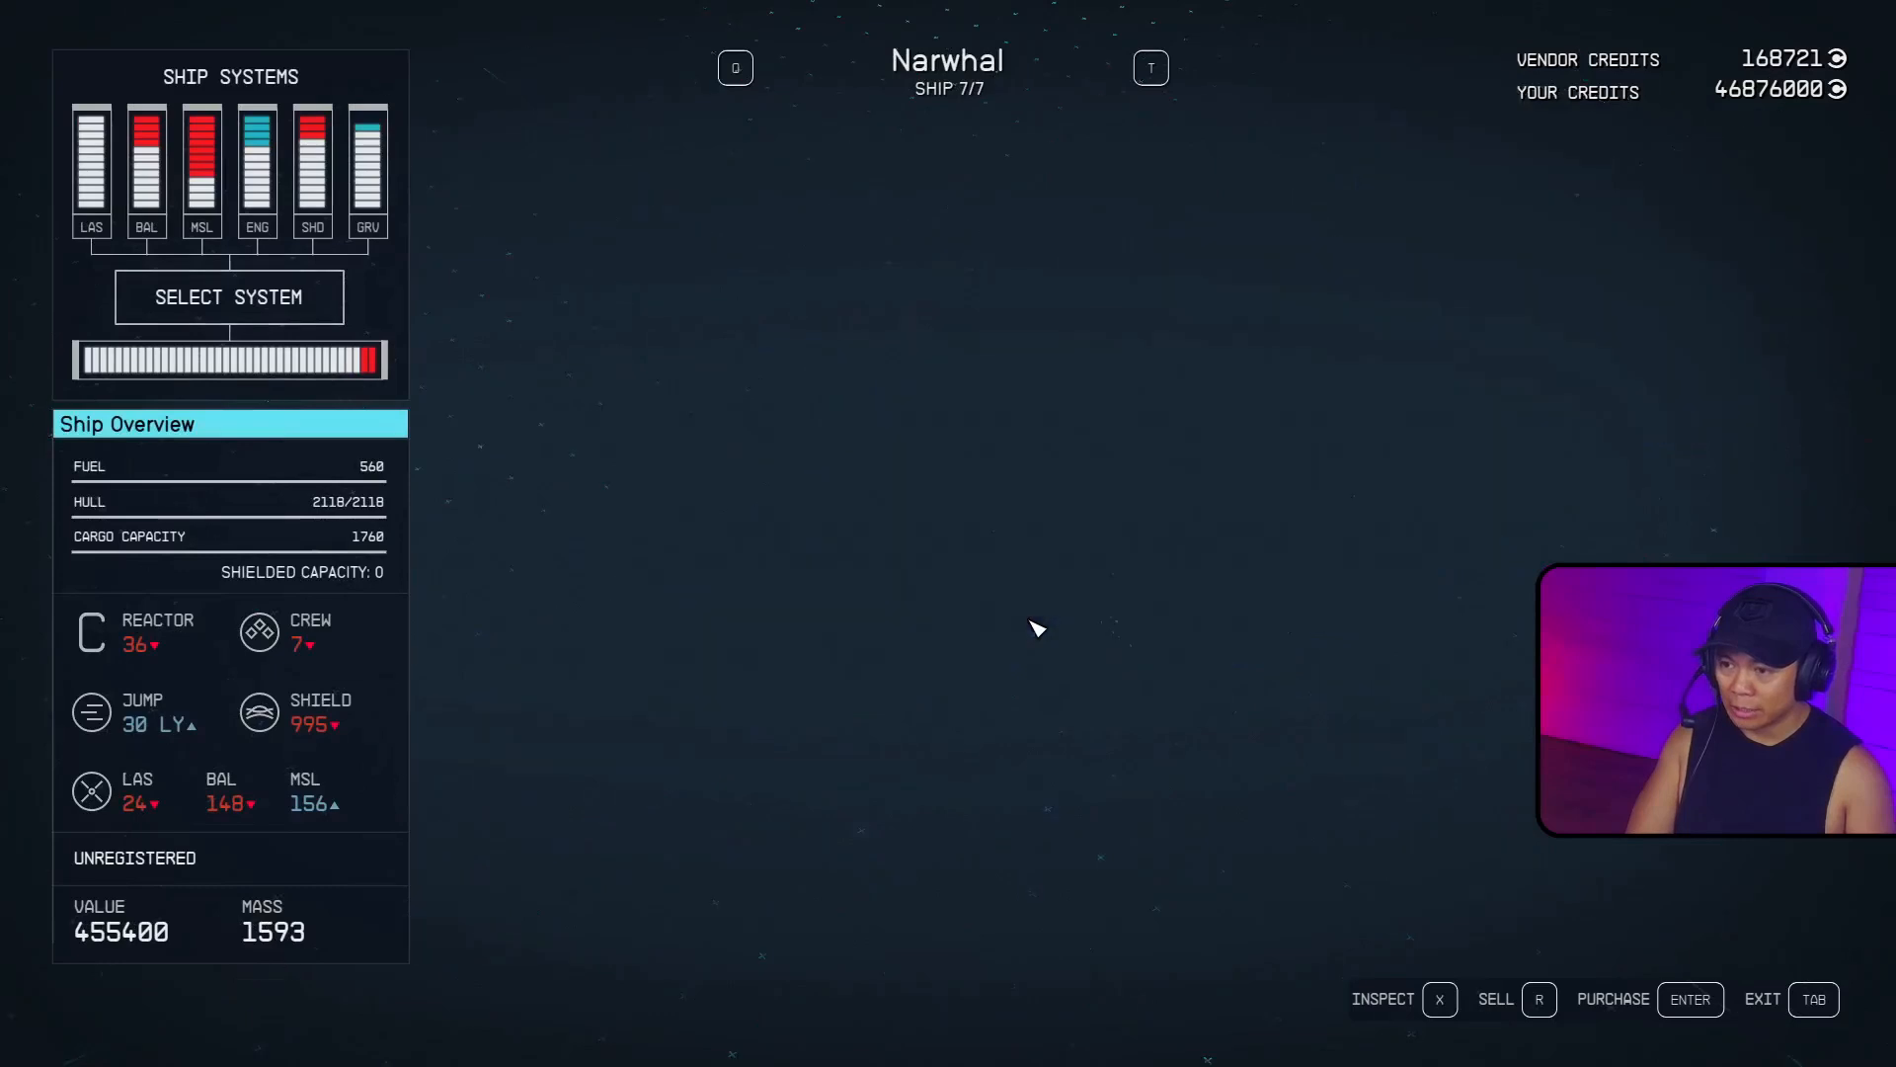
{"action": "key", "text": "q"}
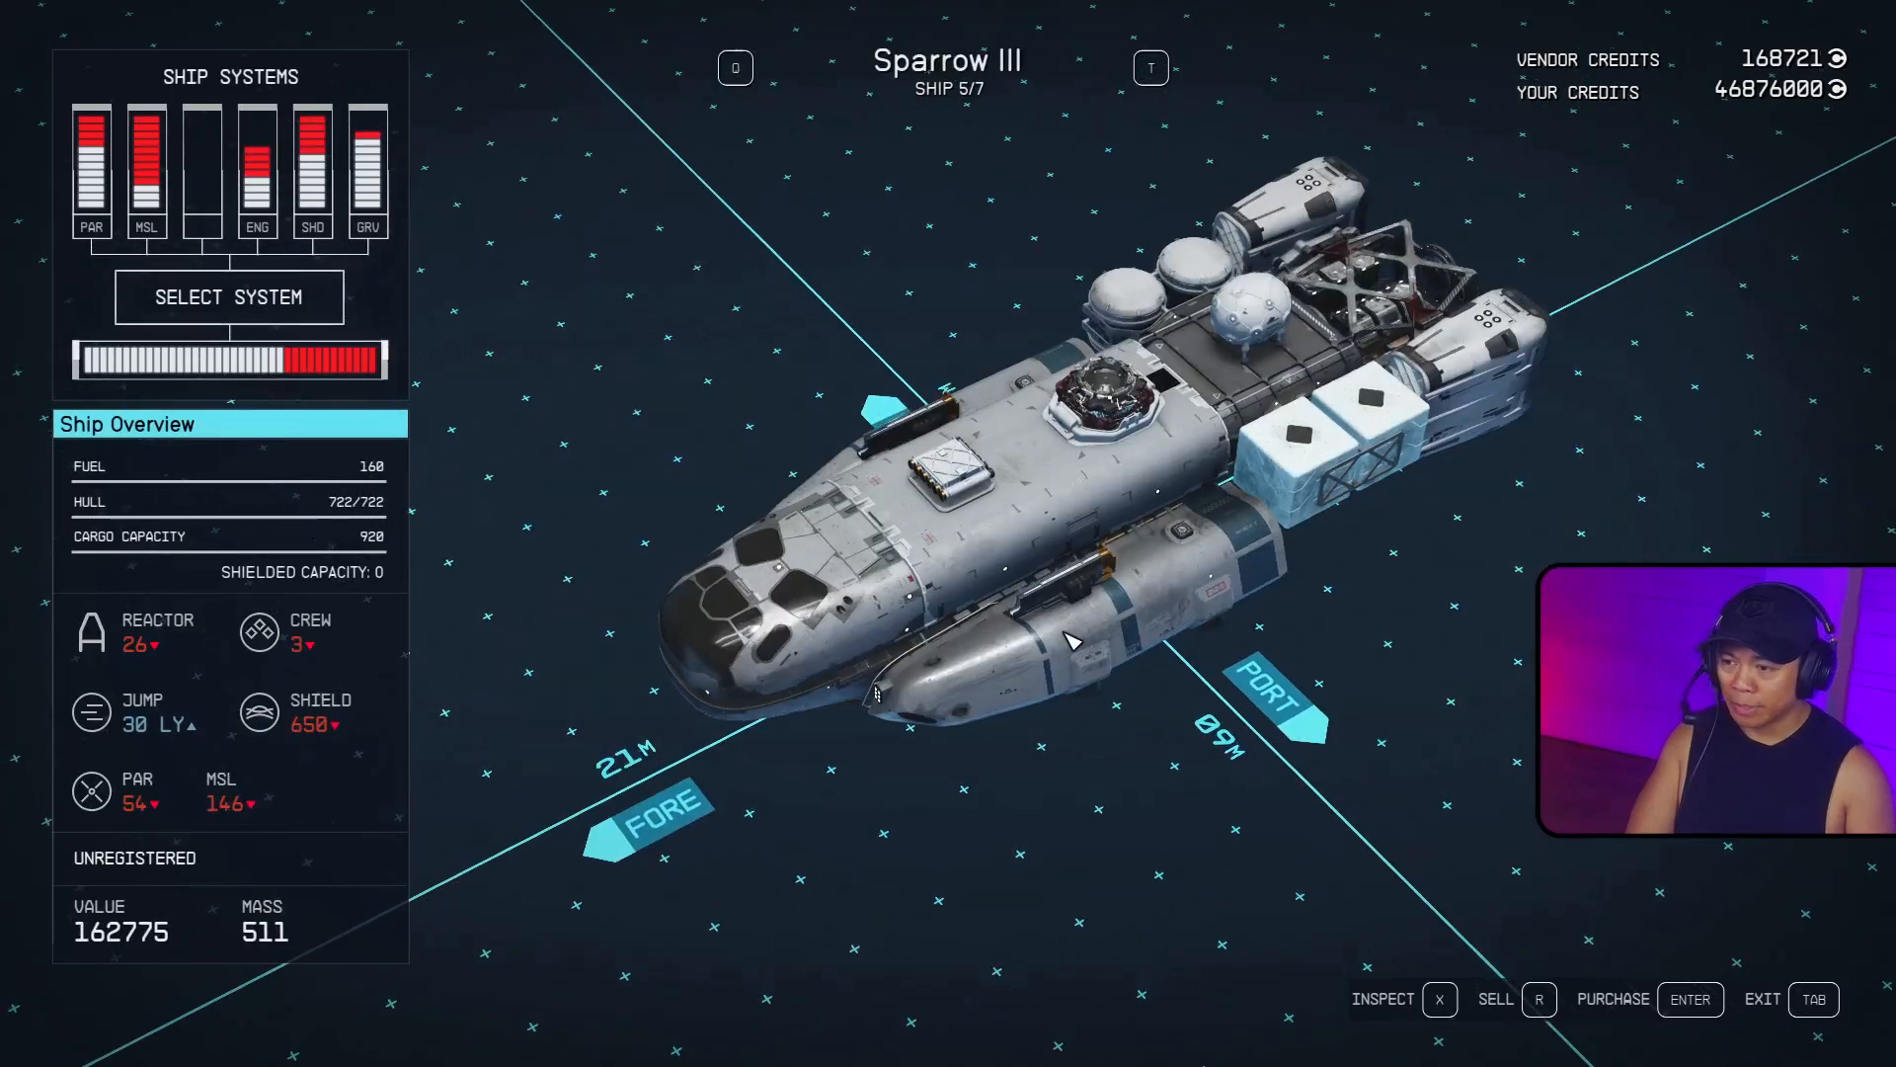
Browse back through two more ships for sale, leave the interior kiosk, and exit the RamTech Practice Facility to the landing area.
{"action": "key", "text": "q"}
{"action": "key", "text": "q"}
{"action": "key", "text": "Tab"}
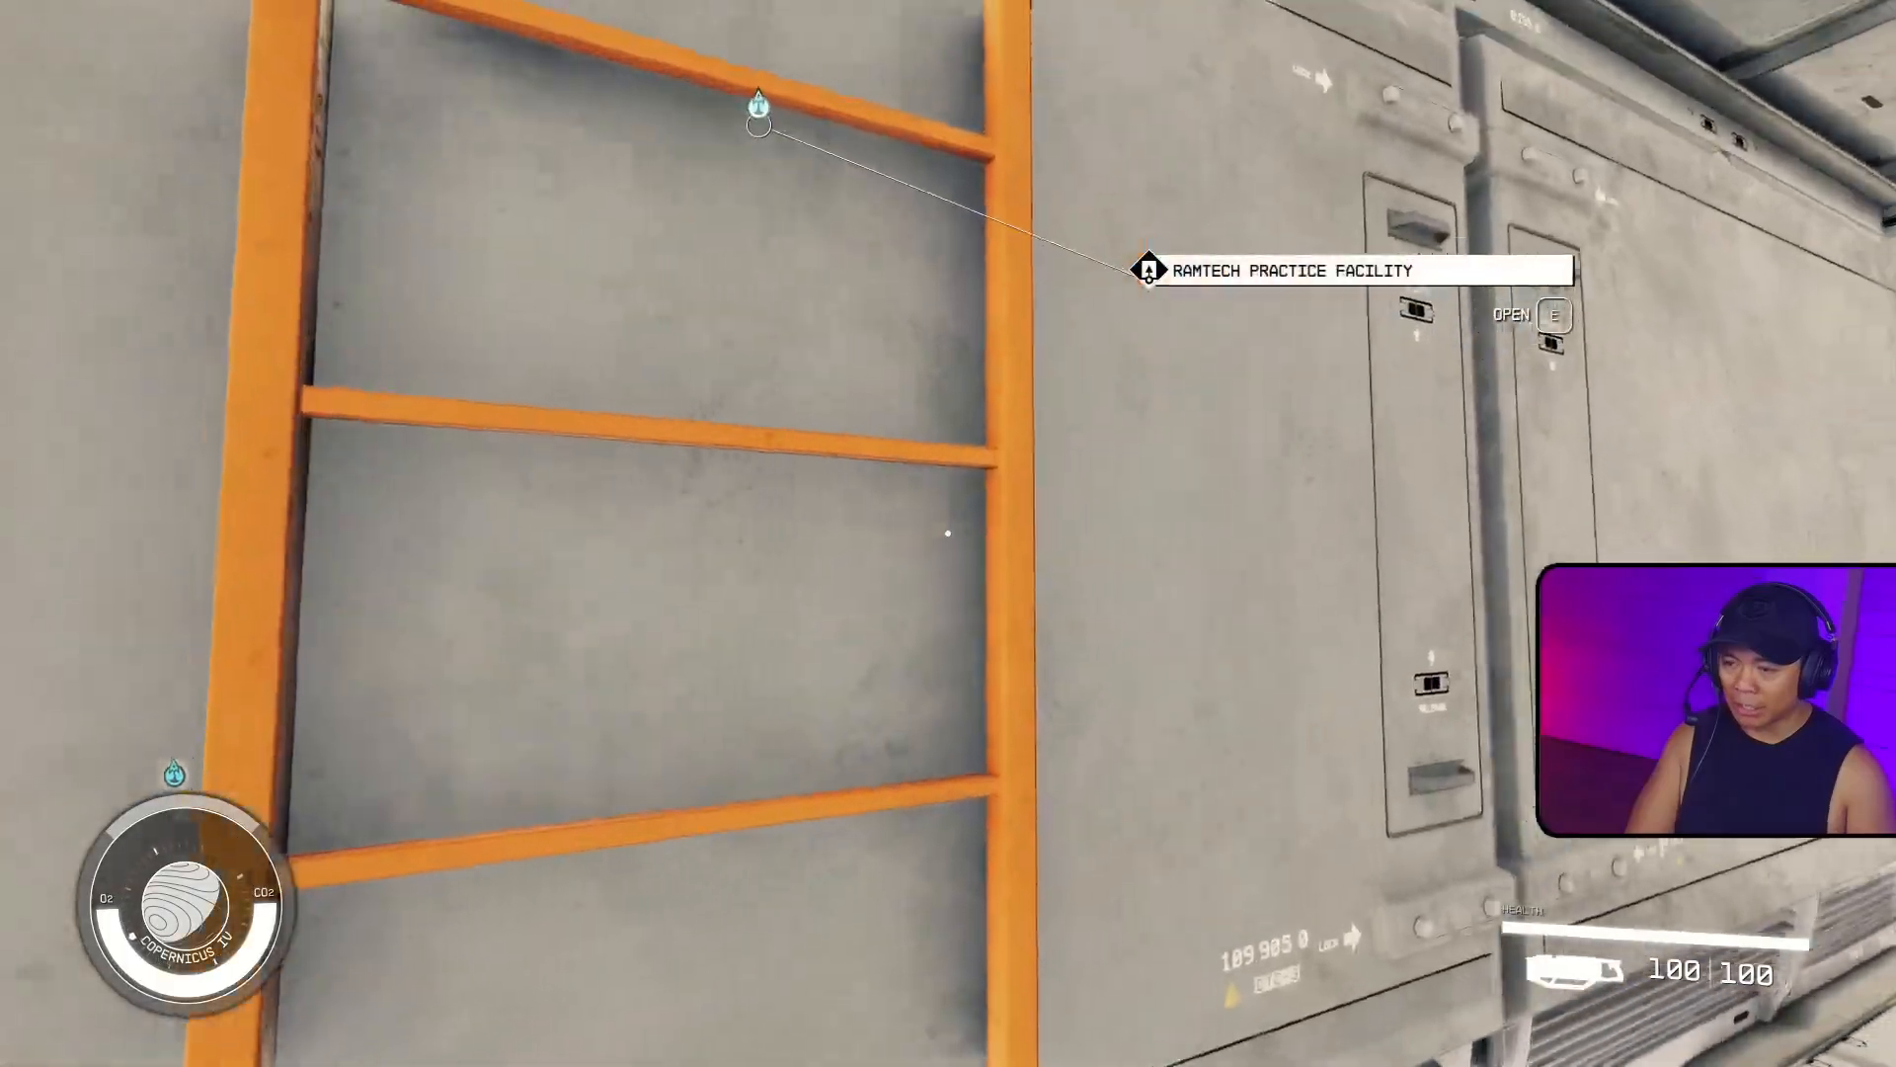
{"action": "key", "text": "e"}
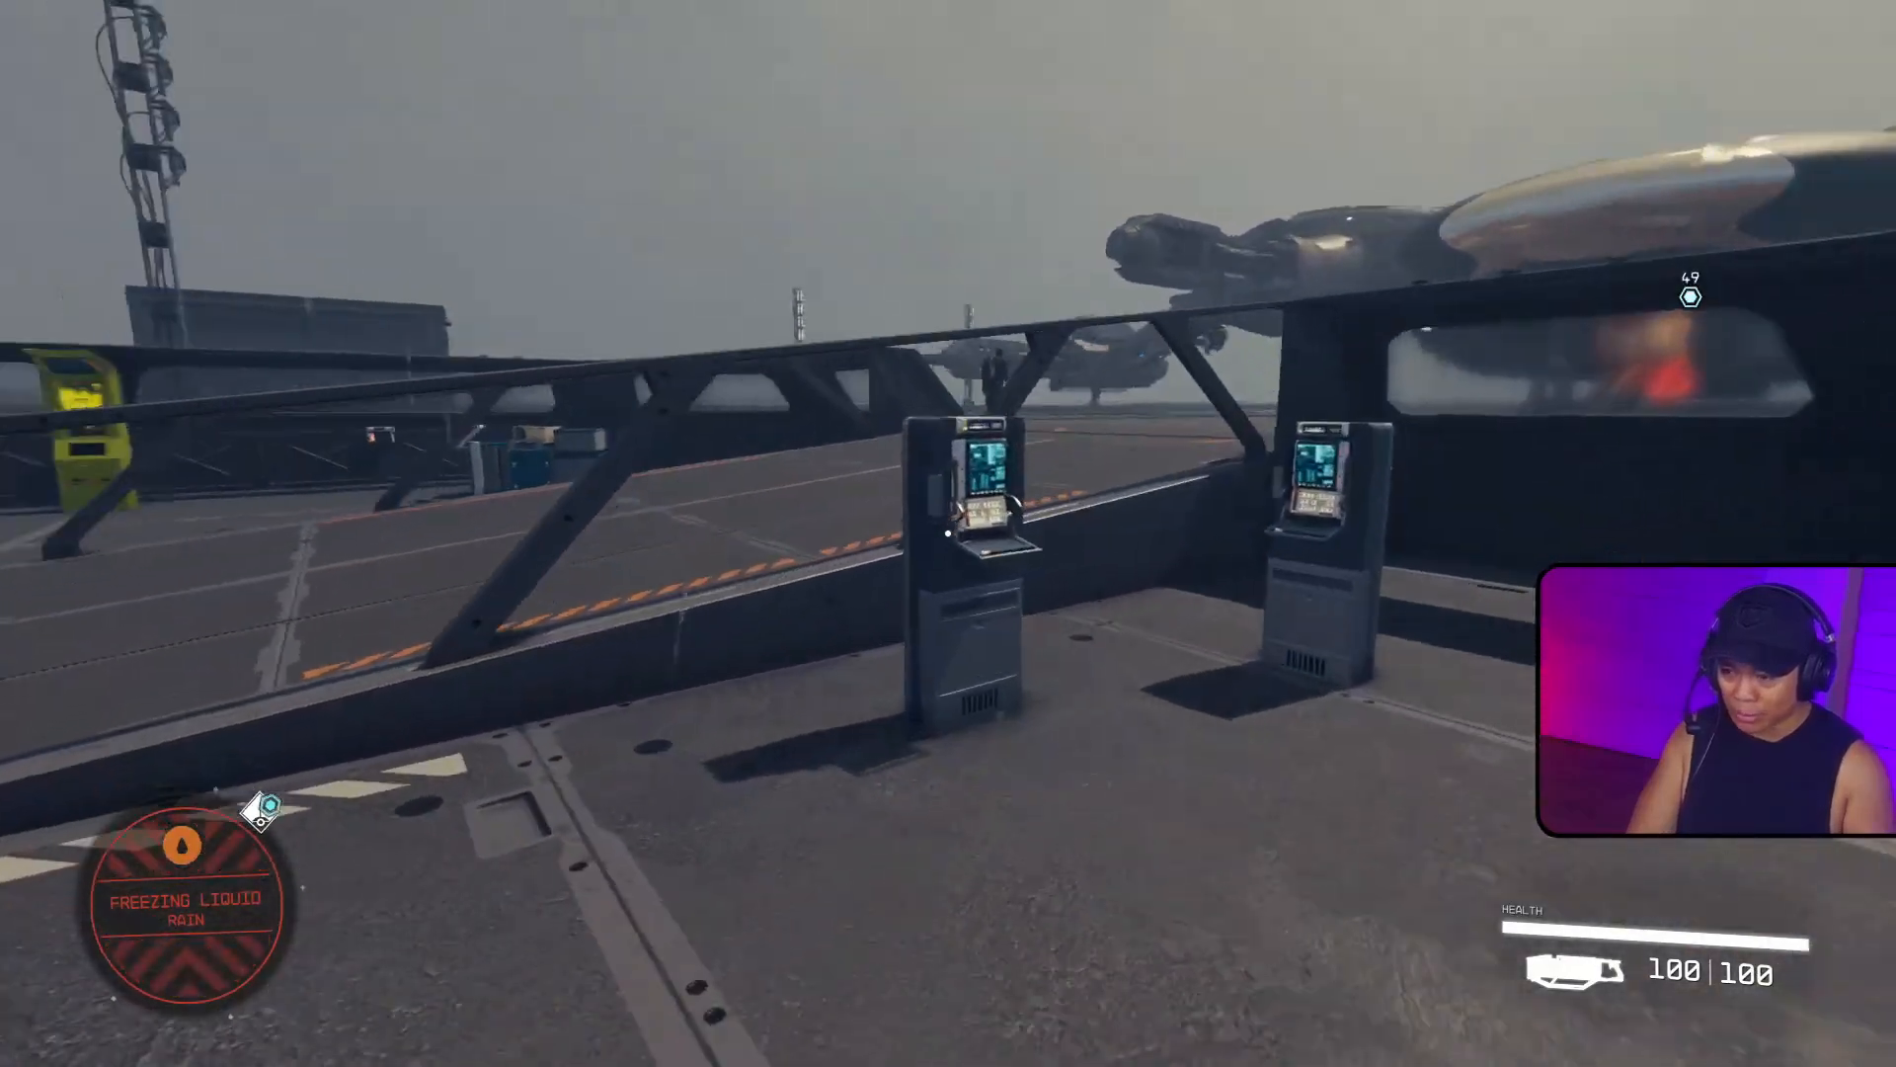
Activate the nearest outdoor RamTech ship kiosk, choose to view and modify ships, and open the Xeno Warbird's list of modules to add.
{"action": "key", "text": "w"}
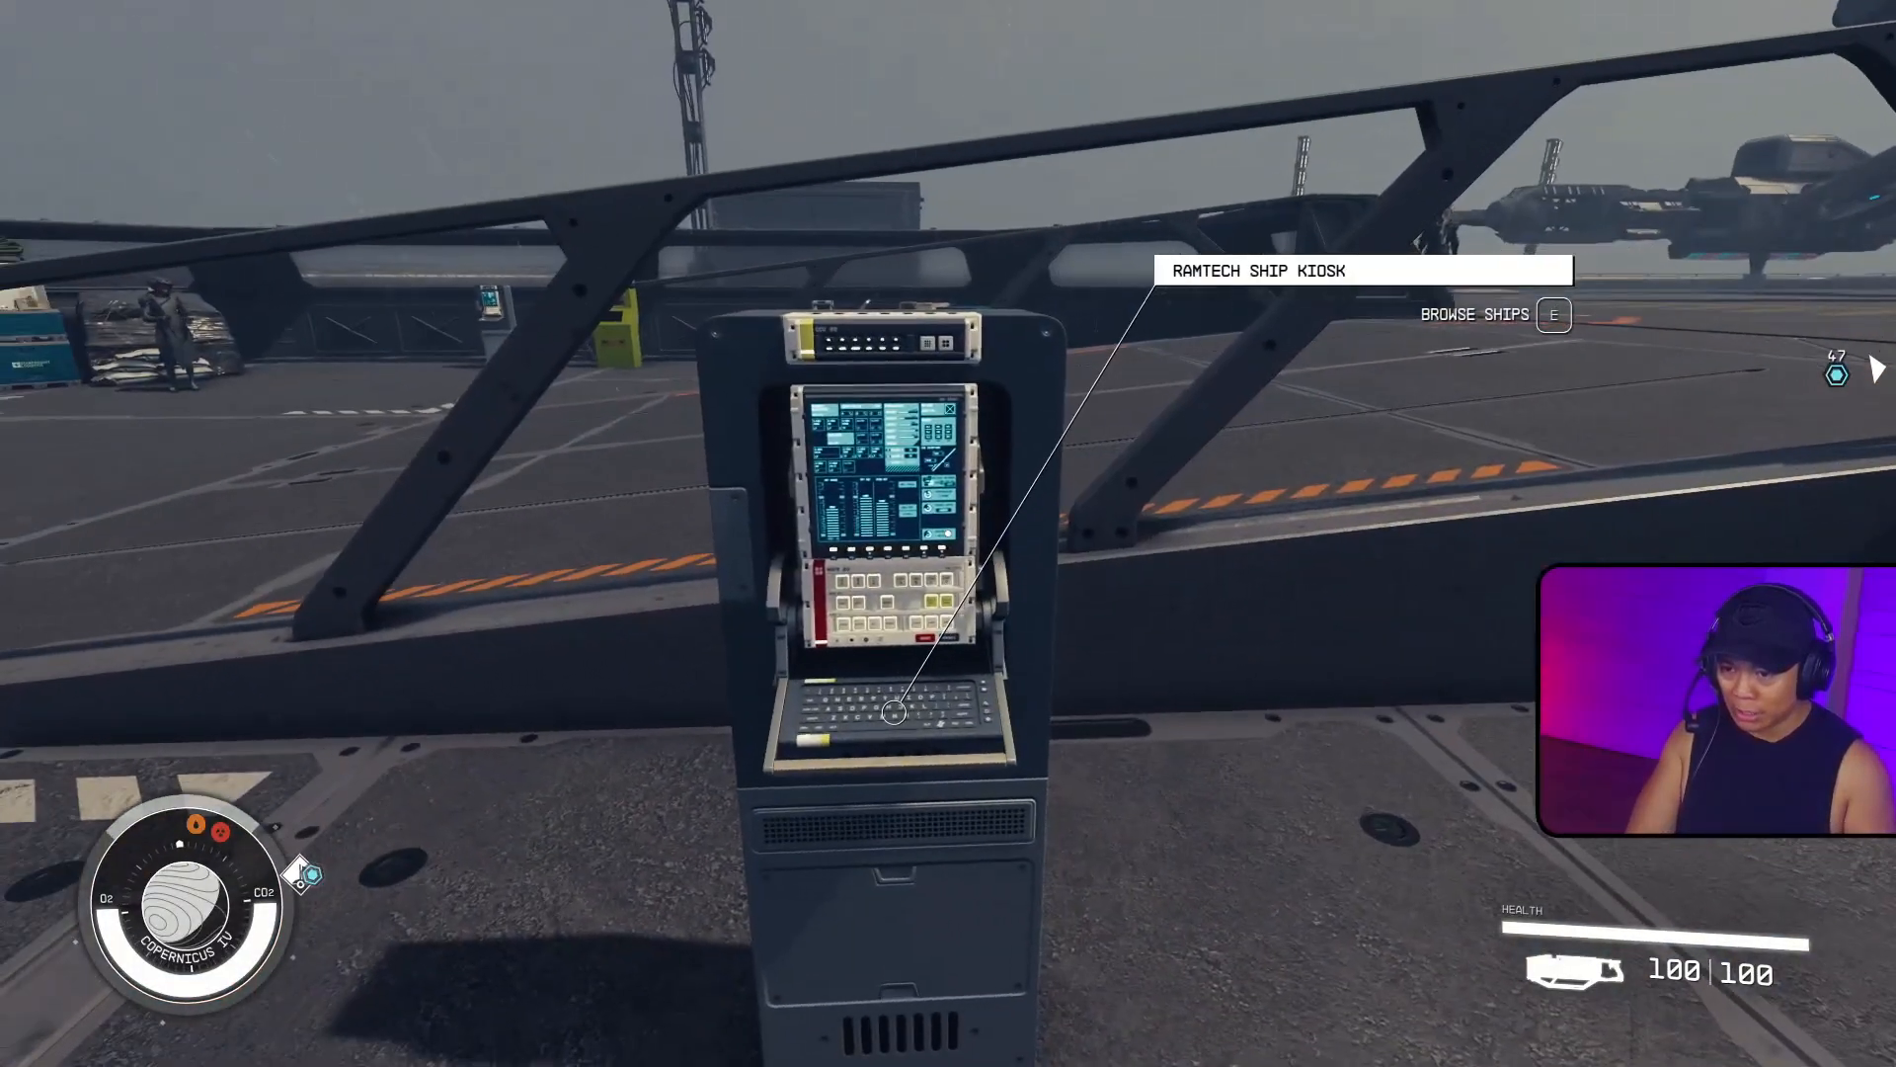
{"action": "key", "text": "e"}
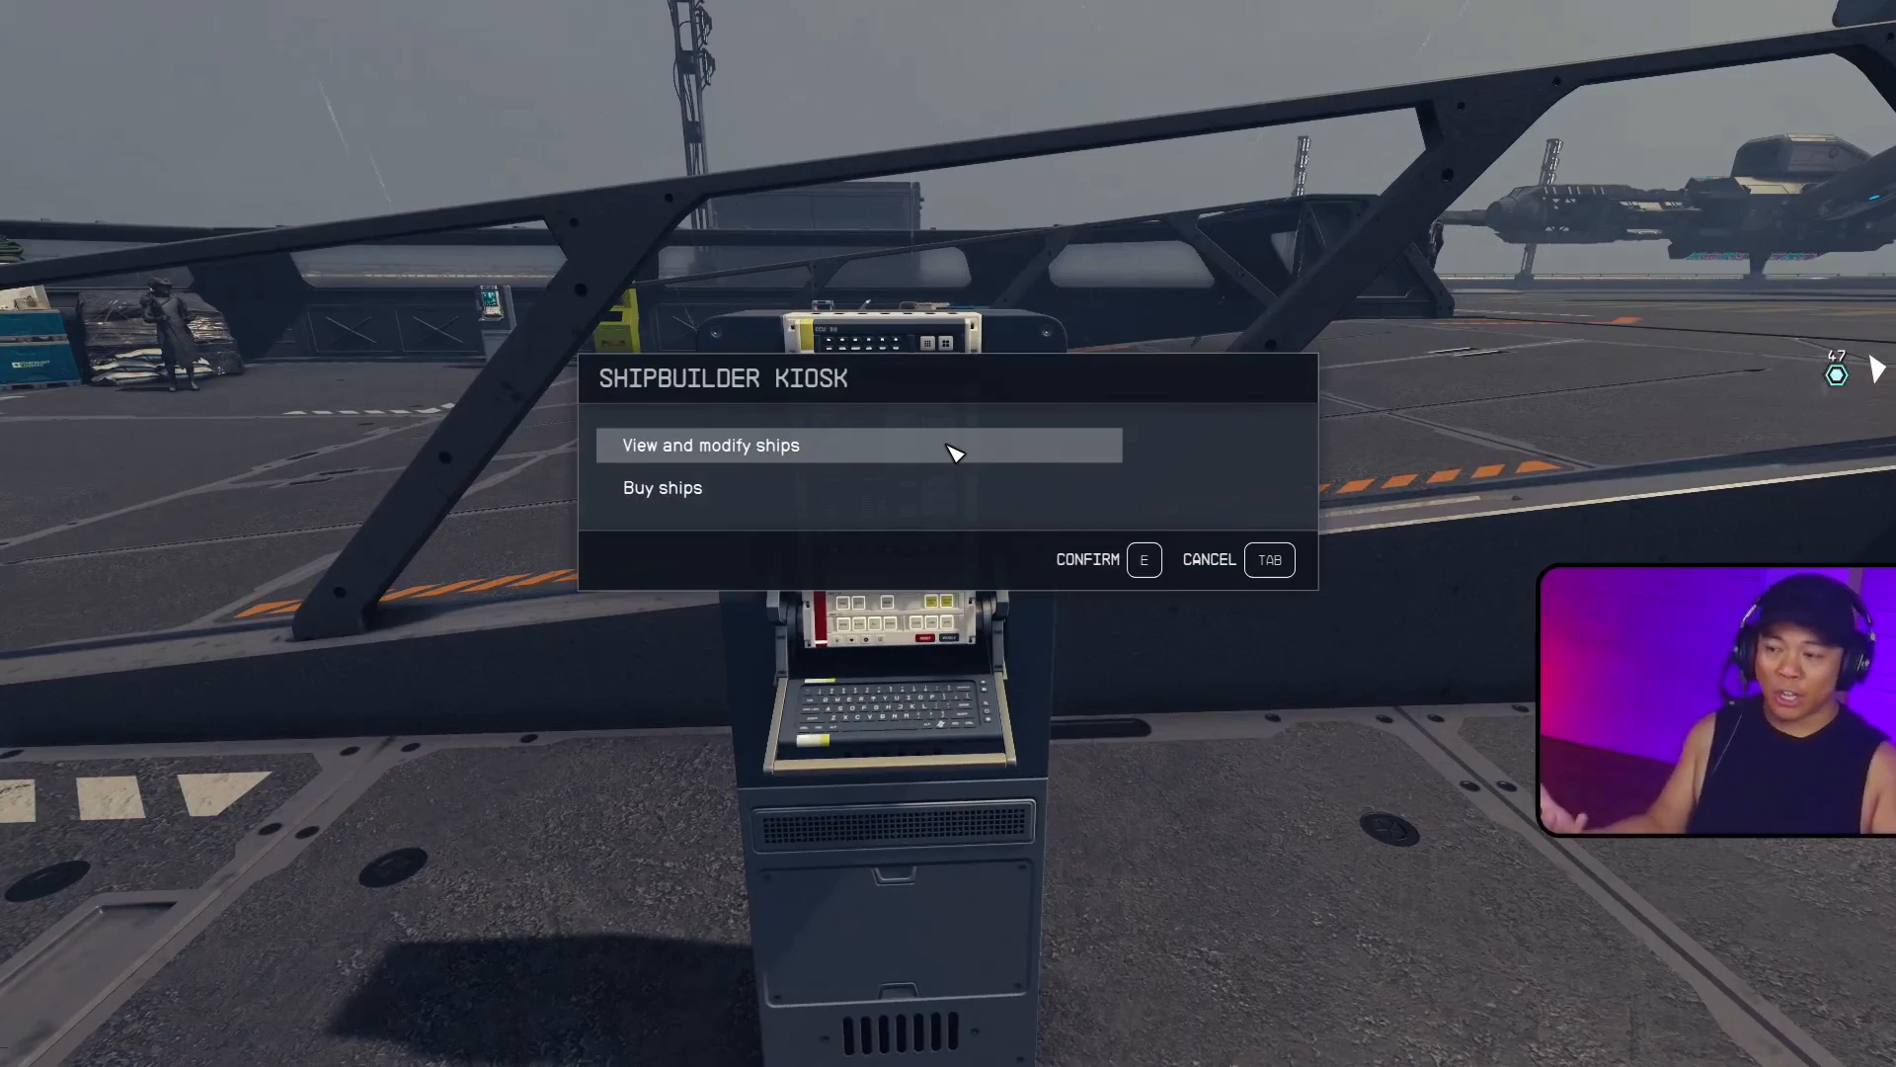
{"action": "left_click", "coordinate": [955, 451]}
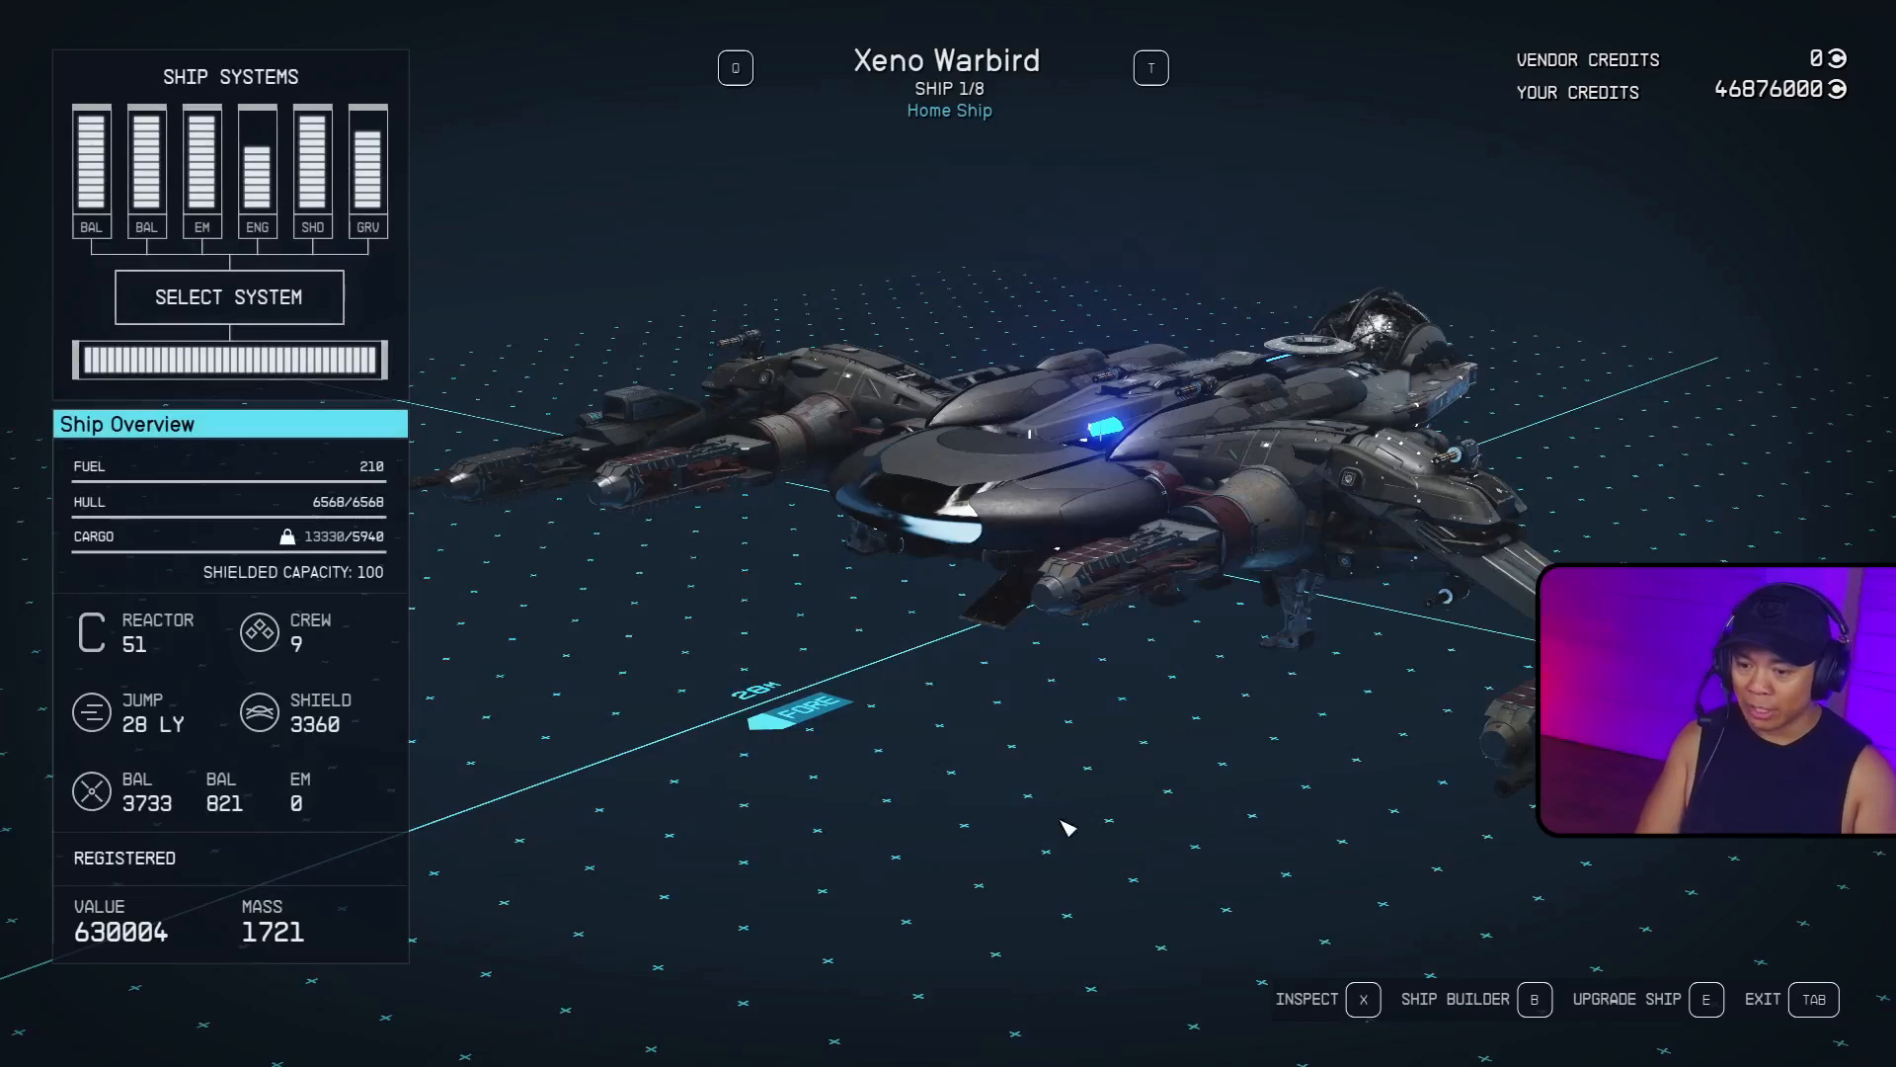
{"action": "key", "text": "e"}
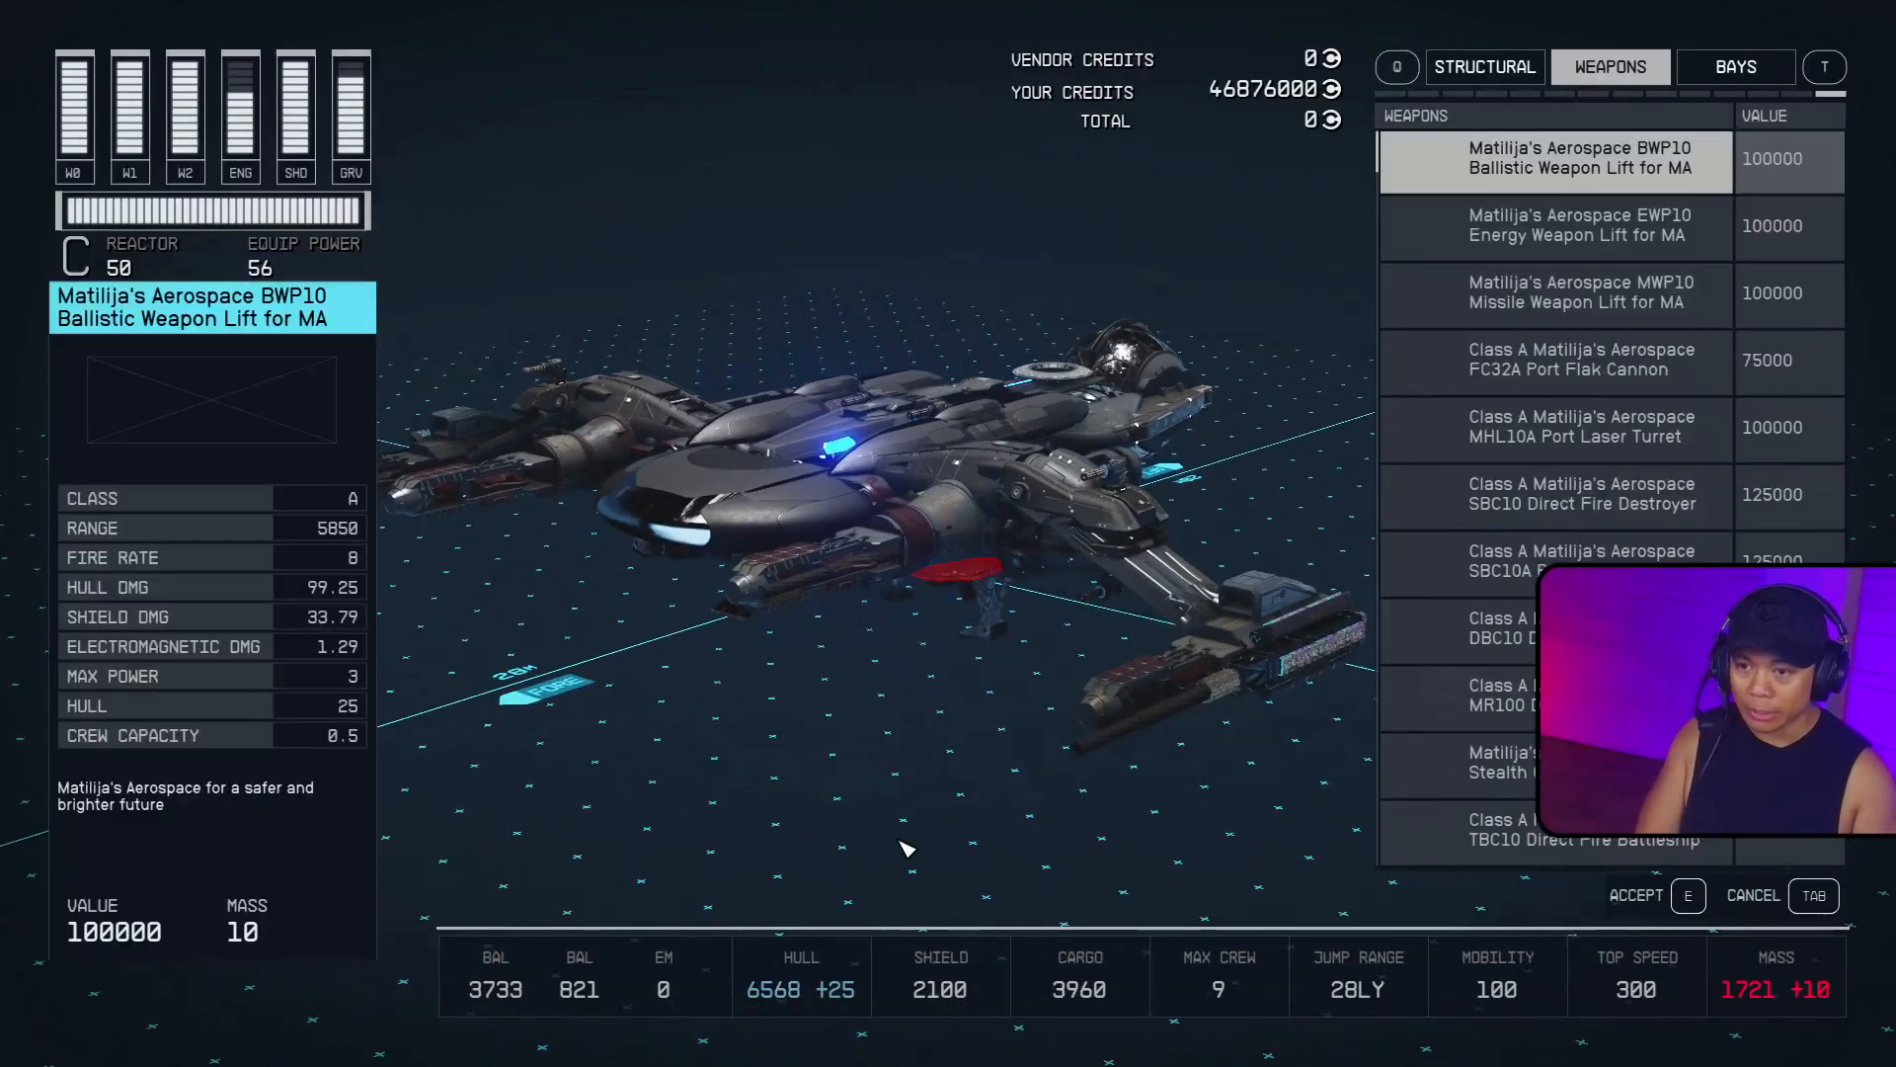
Look through the outdoor kiosk's landing bay modules, and continue past cargo to the cockpit modules.
{"action": "key", "text": "t"}
{"action": "key", "text": "Down"}
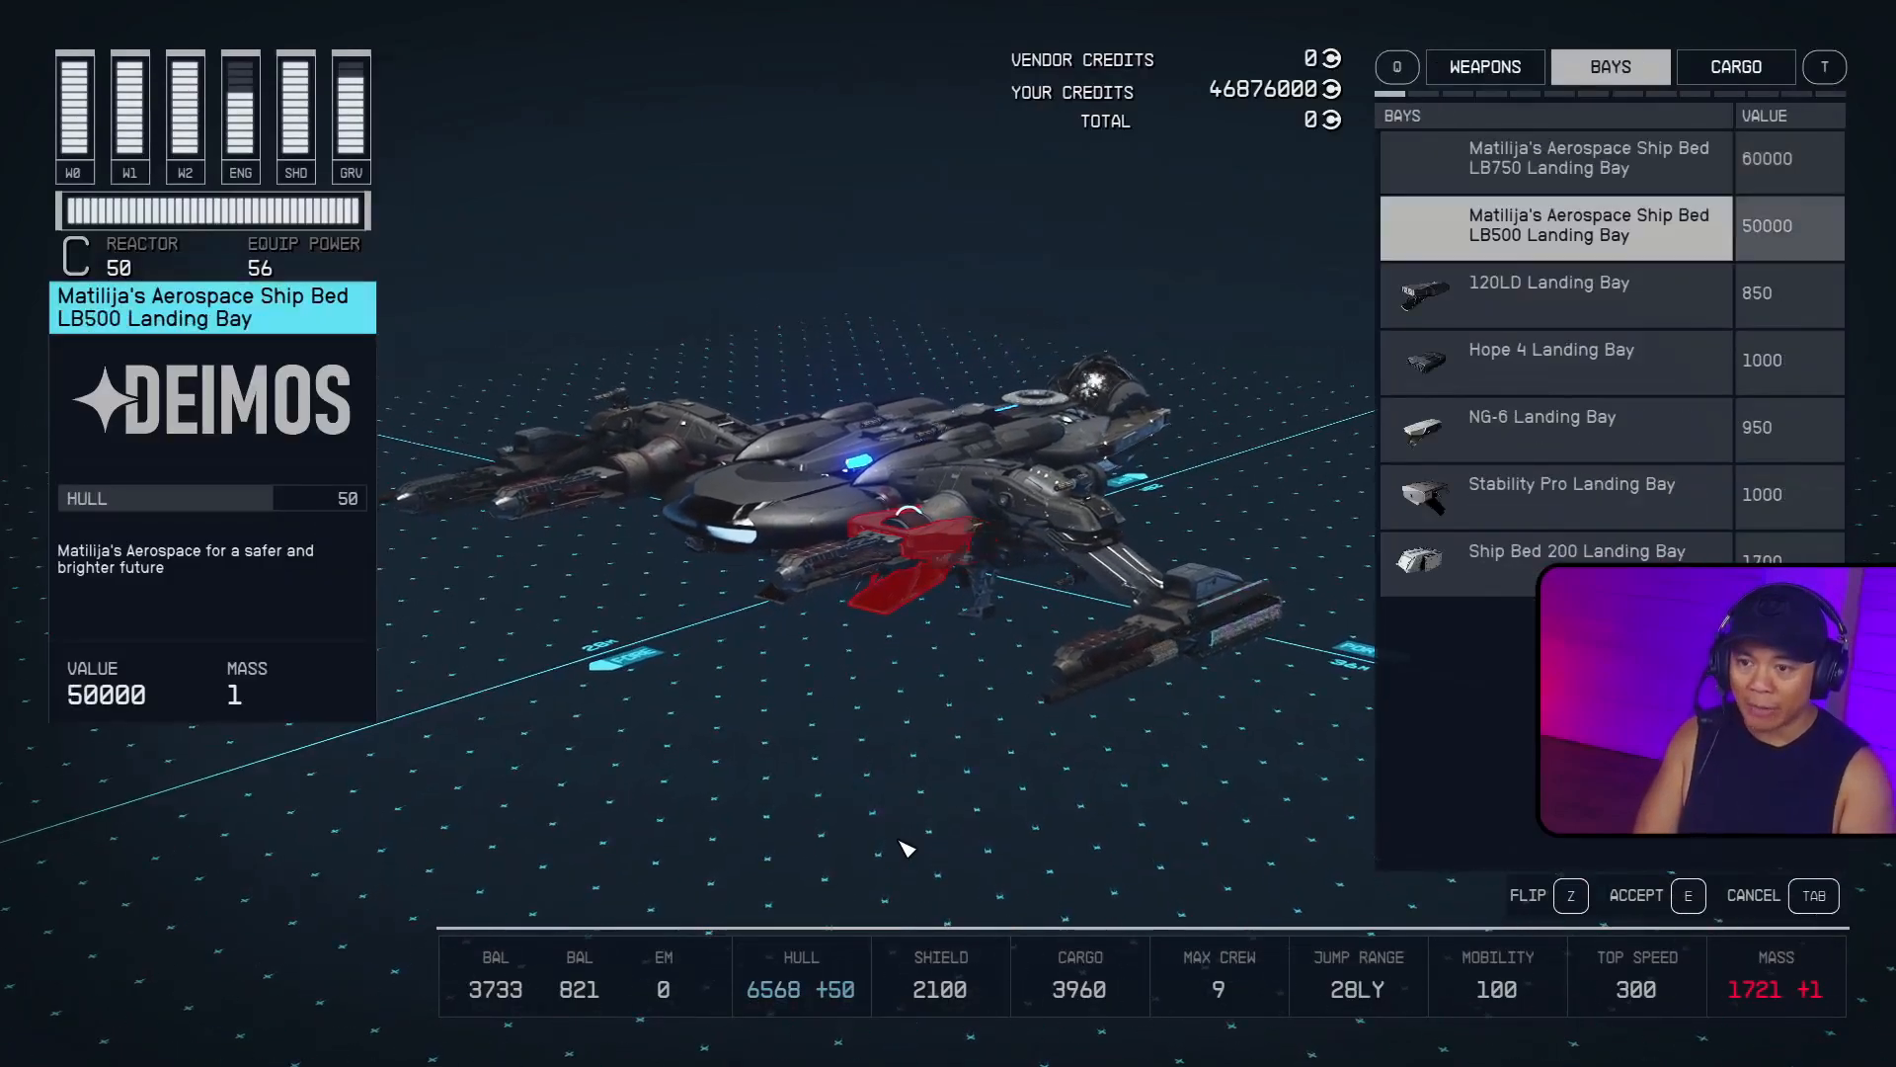
{"action": "key", "text": "Down"}
{"action": "key", "text": "Down"}
{"action": "key", "text": "Down"}
{"action": "key", "text": "Down"}
{"action": "key", "text": "Down"}
{"action": "key", "text": "t"}
{"action": "key", "text": "t"}
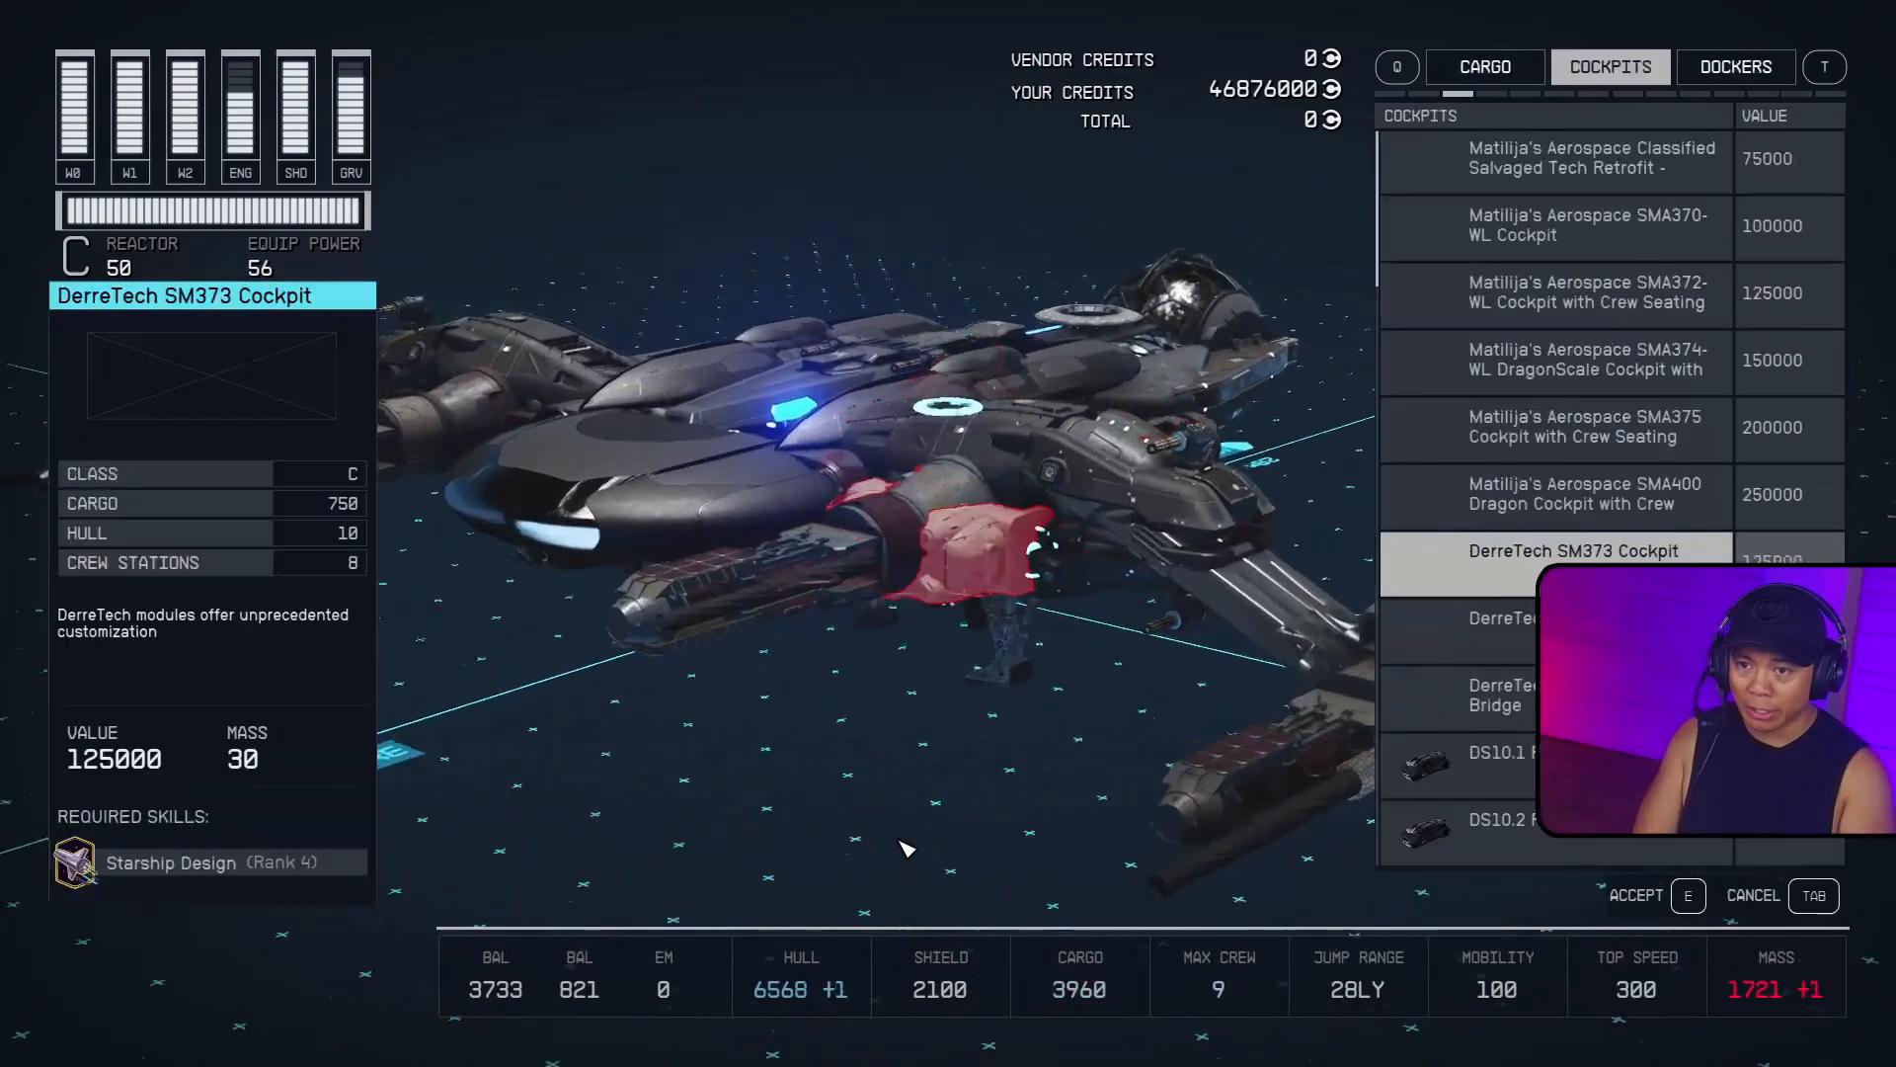
Go down the cockpit list past the Armstrong 20 Cockpit, and leave the ship builder and kiosk without adding anything.
{"action": "key", "text": "Down"}
{"action": "key", "text": "Down"}
{"action": "key", "text": "Down"}
{"action": "key", "text": "Down"}
{"action": "key", "text": "Down"}
{"action": "key", "text": "Down"}
{"action": "key", "text": "Down"}
{"action": "key", "text": "Down"}
{"action": "key", "text": "Down"}
{"action": "key", "text": "Down"}
{"action": "key", "text": "Down"}
{"action": "key", "text": "Down"}
{"action": "key", "text": "Down"}
{"action": "key", "text": "Down"}
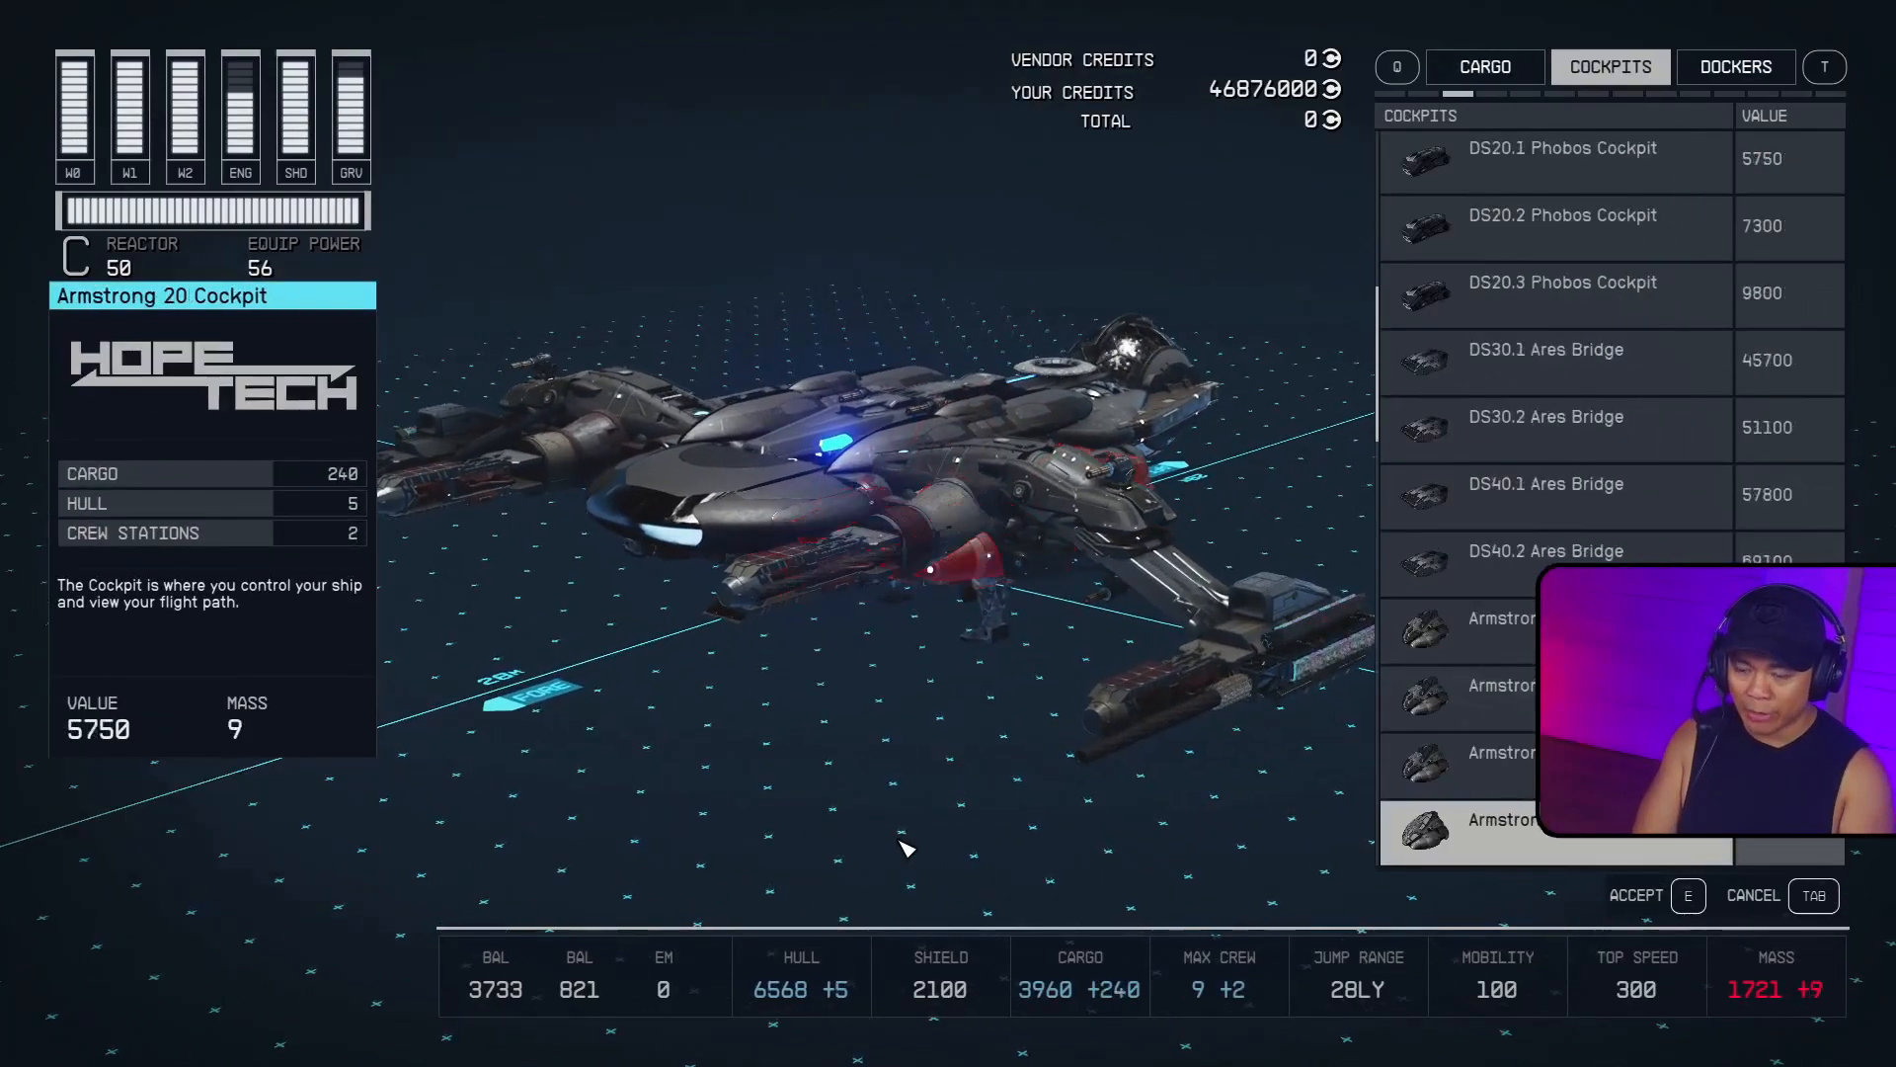
{"action": "key", "text": "Down"}
{"action": "key", "text": "Down"}
{"action": "key", "text": "Down"}
{"action": "key", "text": "Down"}
{"action": "key", "text": "Tab"}
{"action": "key", "text": "Tab"}
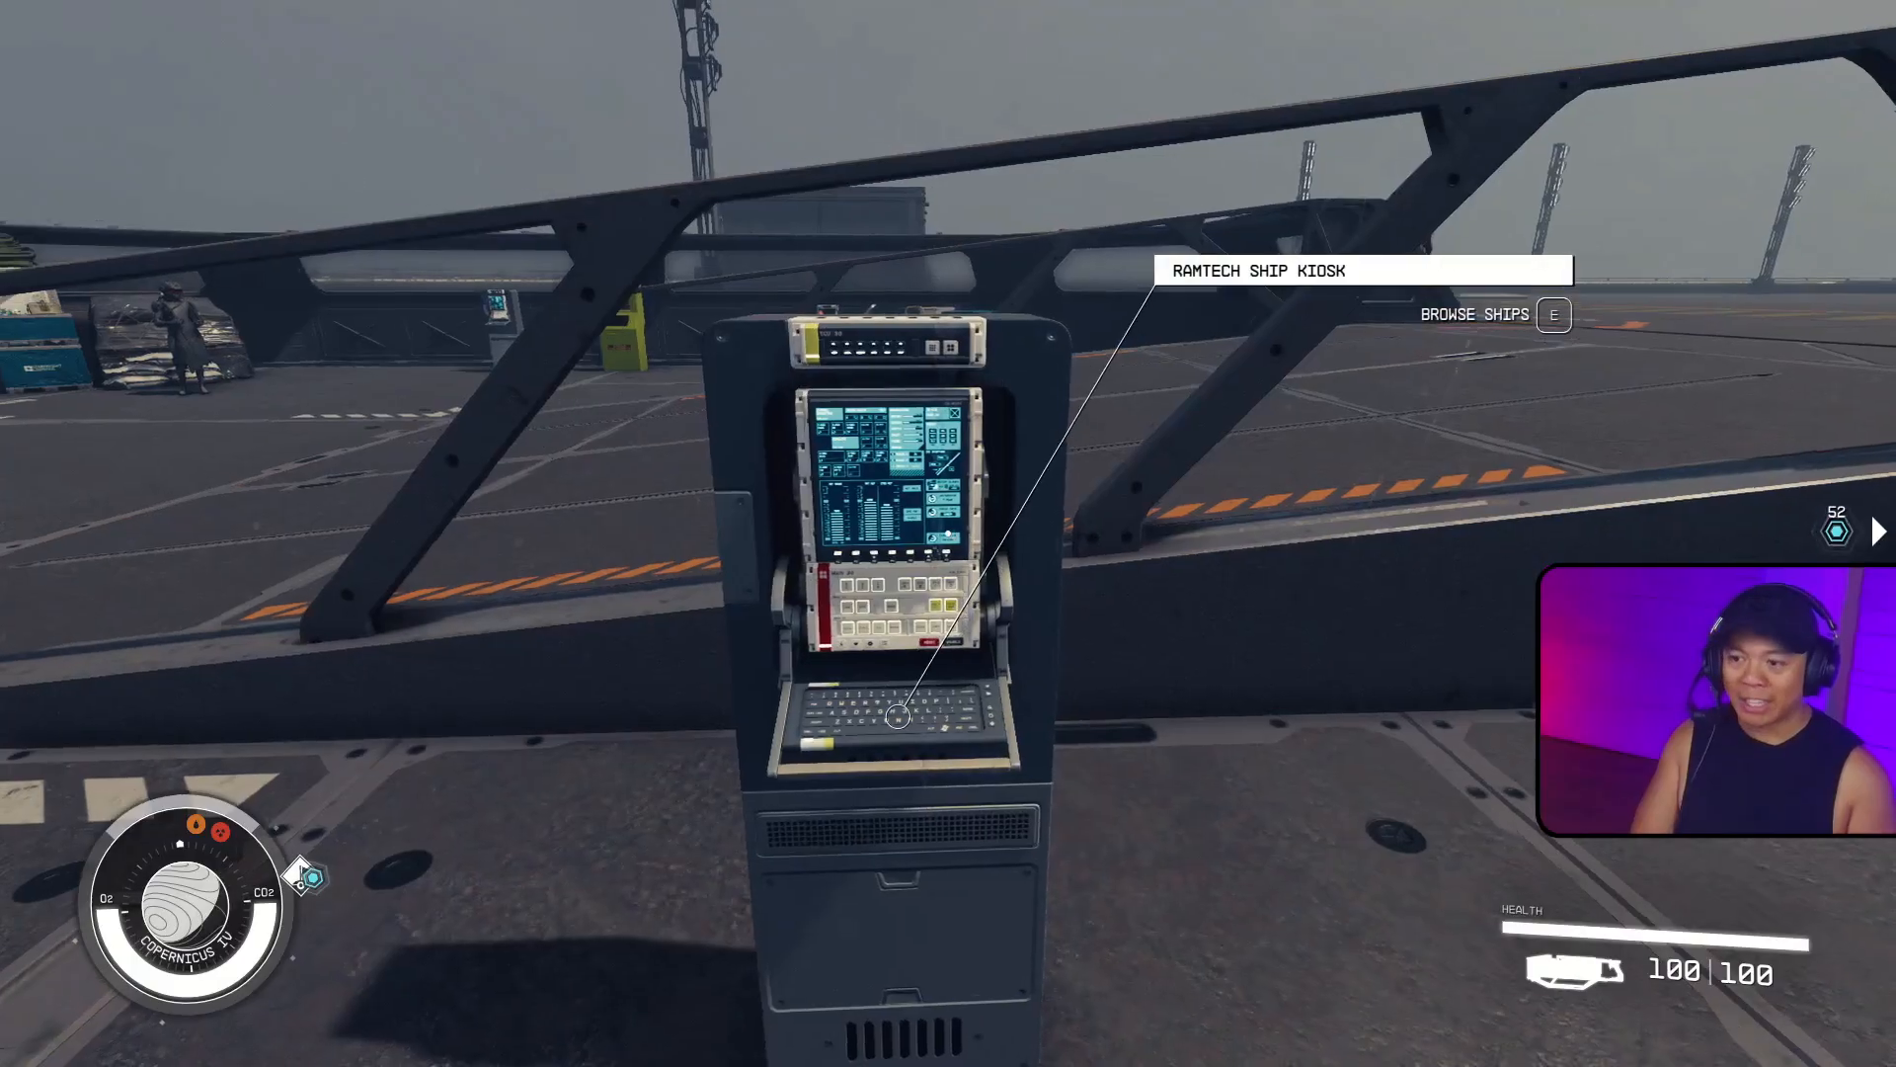
Walk around the landing platform to examine the second outdoor kiosk and the RamTech Ship Services vendor standing near it.
{"action": "key", "text": "s"}
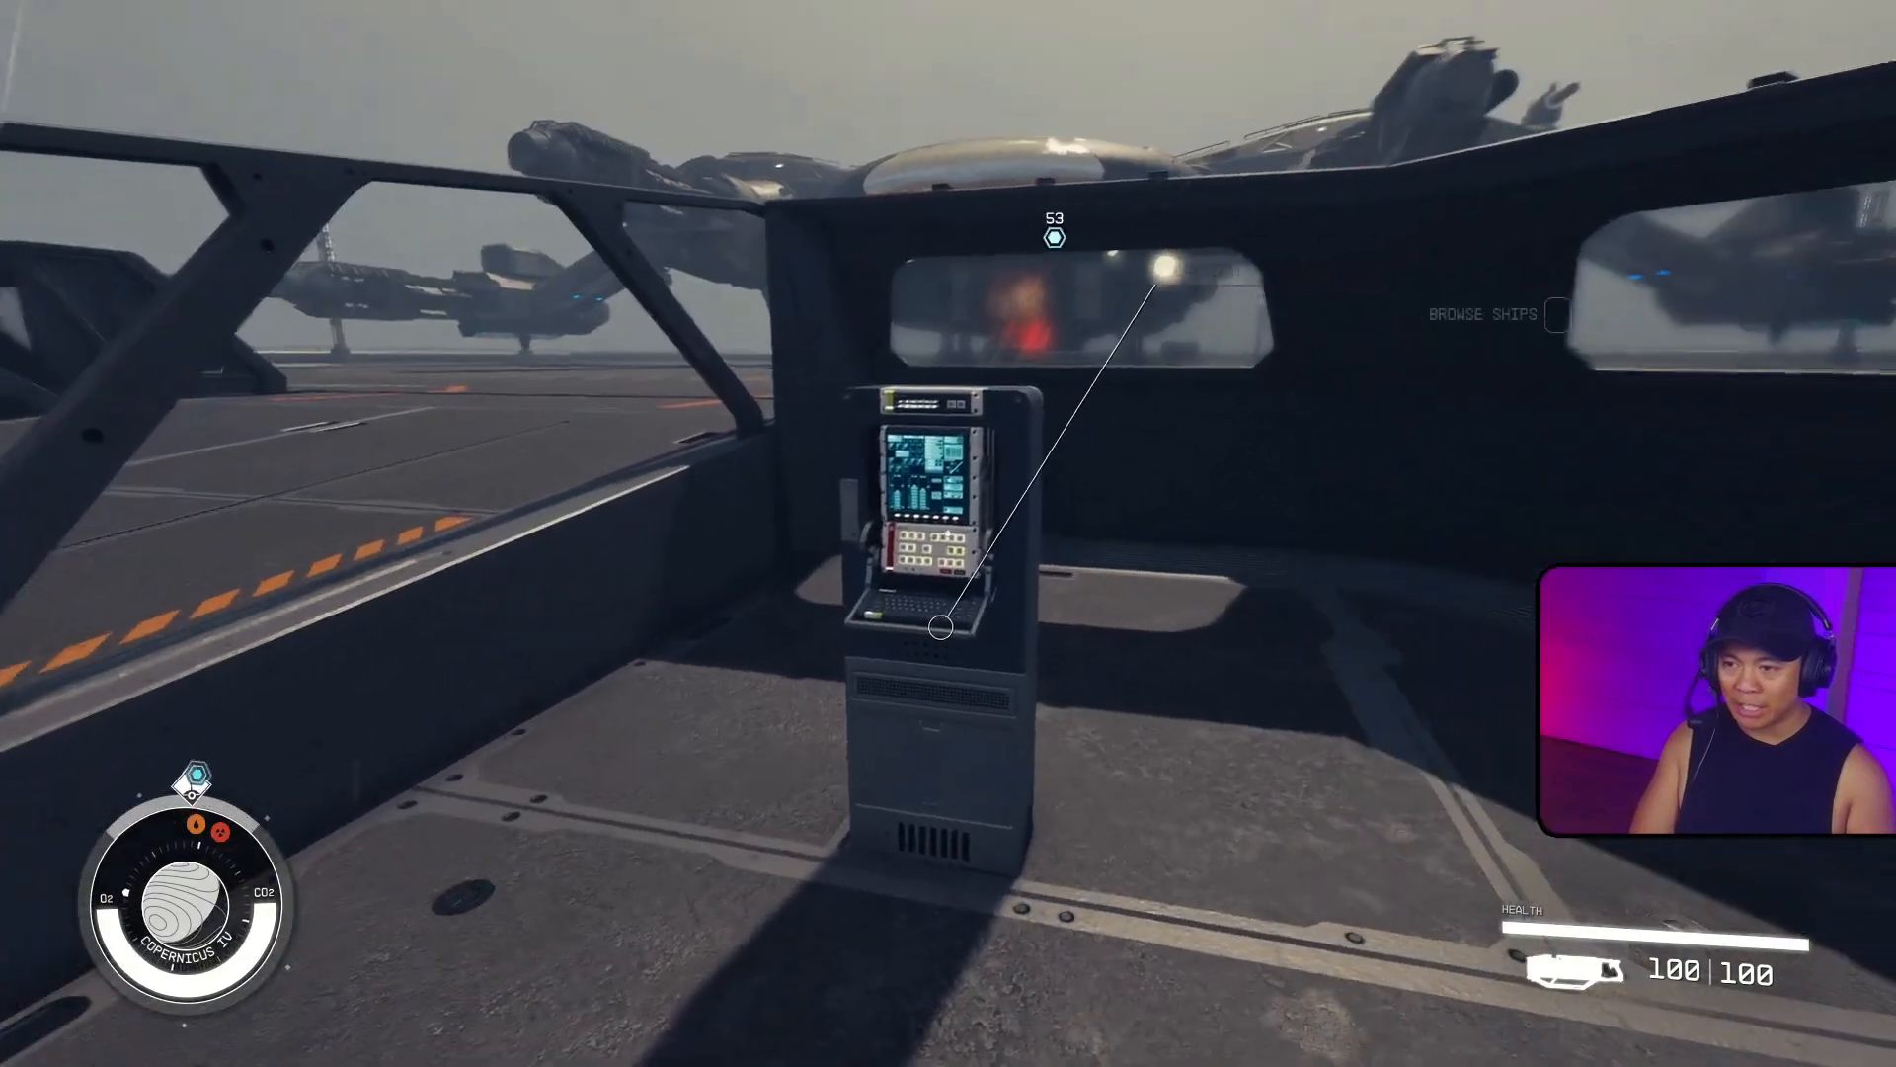
{"action": "key", "text": "w"}
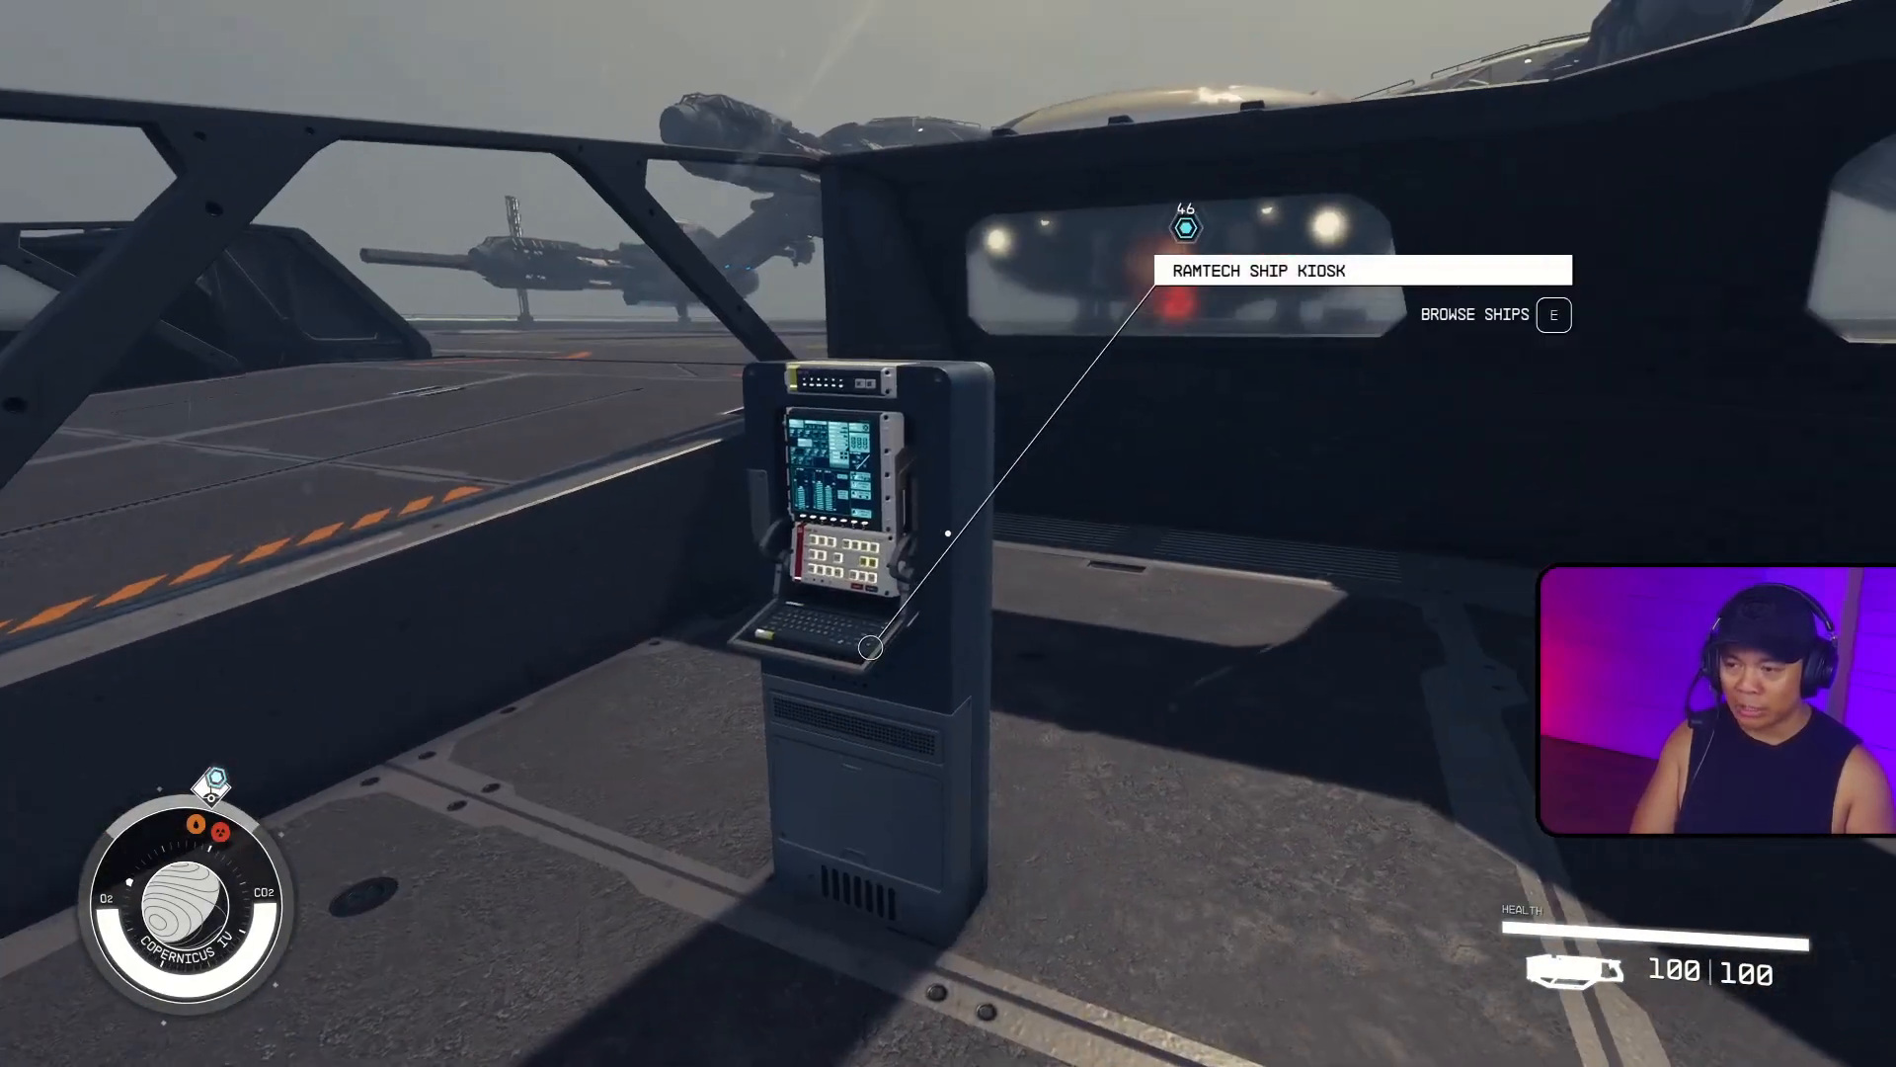
{"action": "key", "text": "s"}
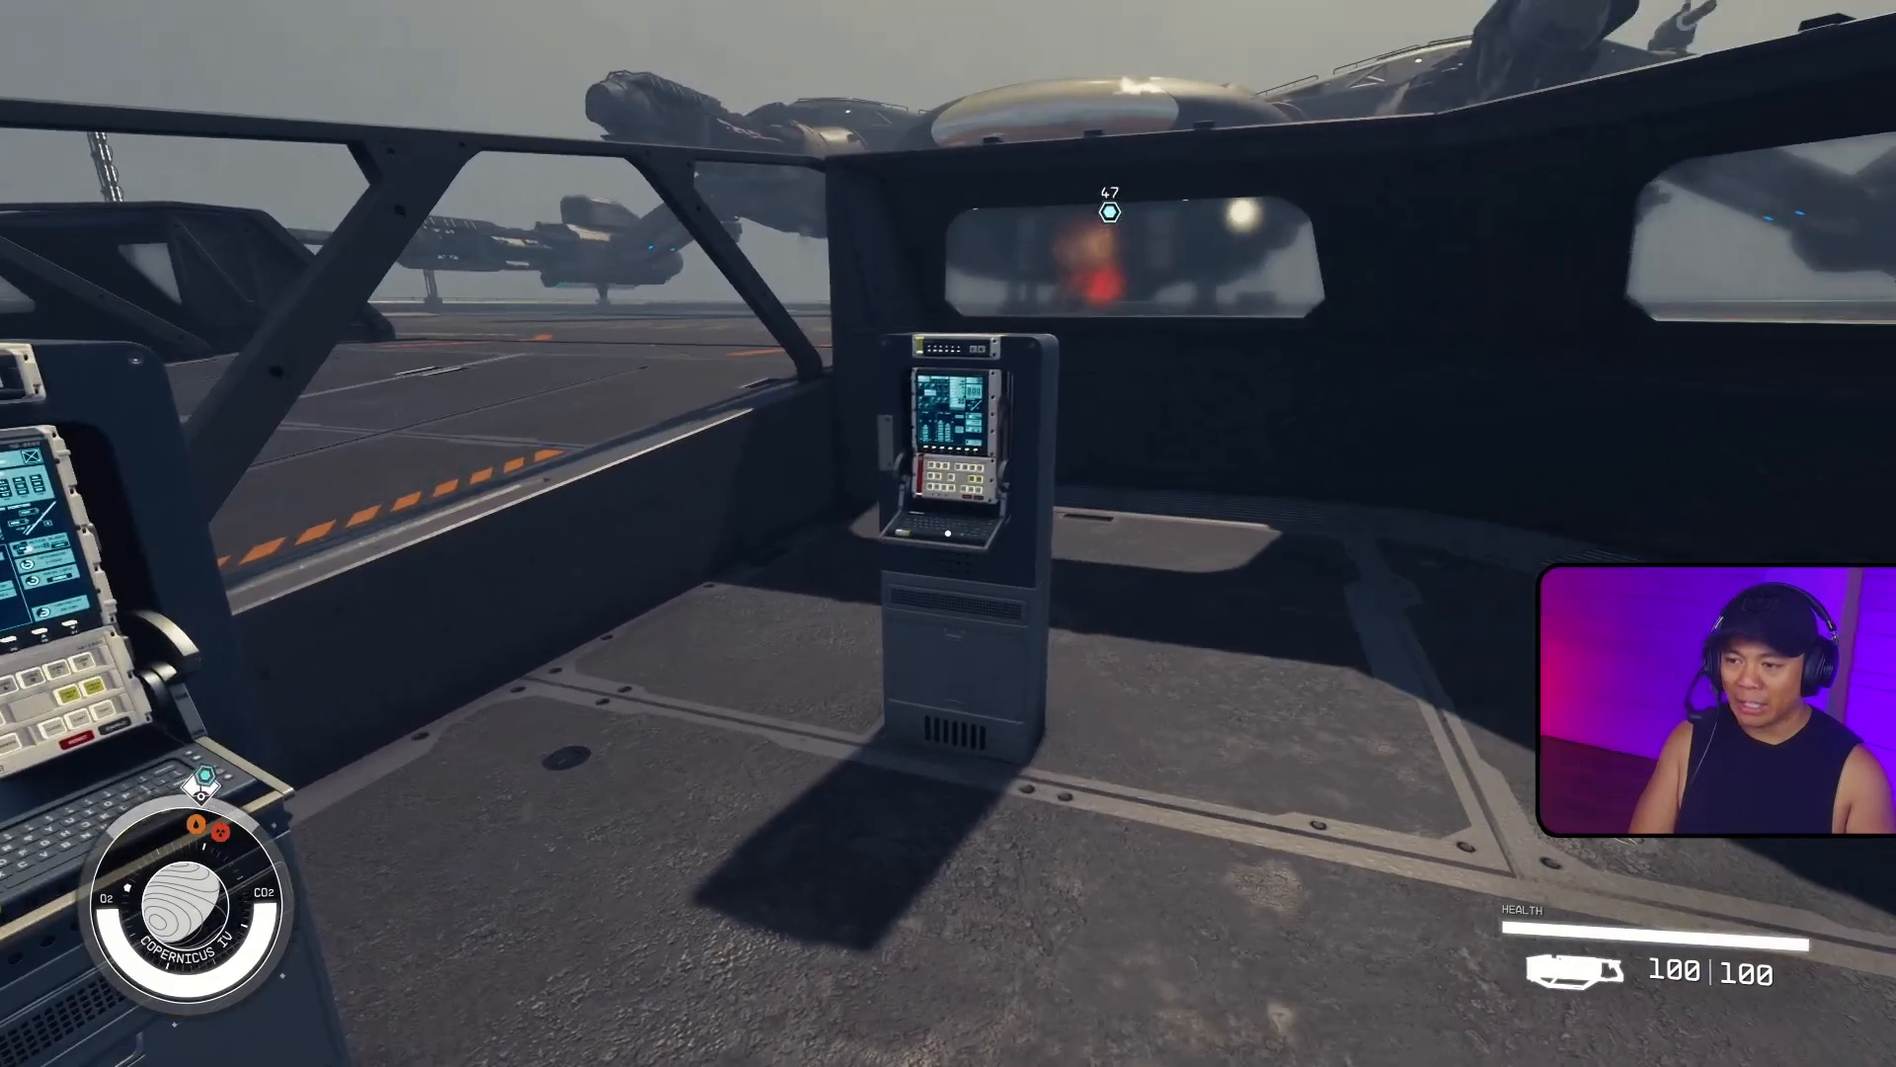
{"action": "key", "text": "w"}
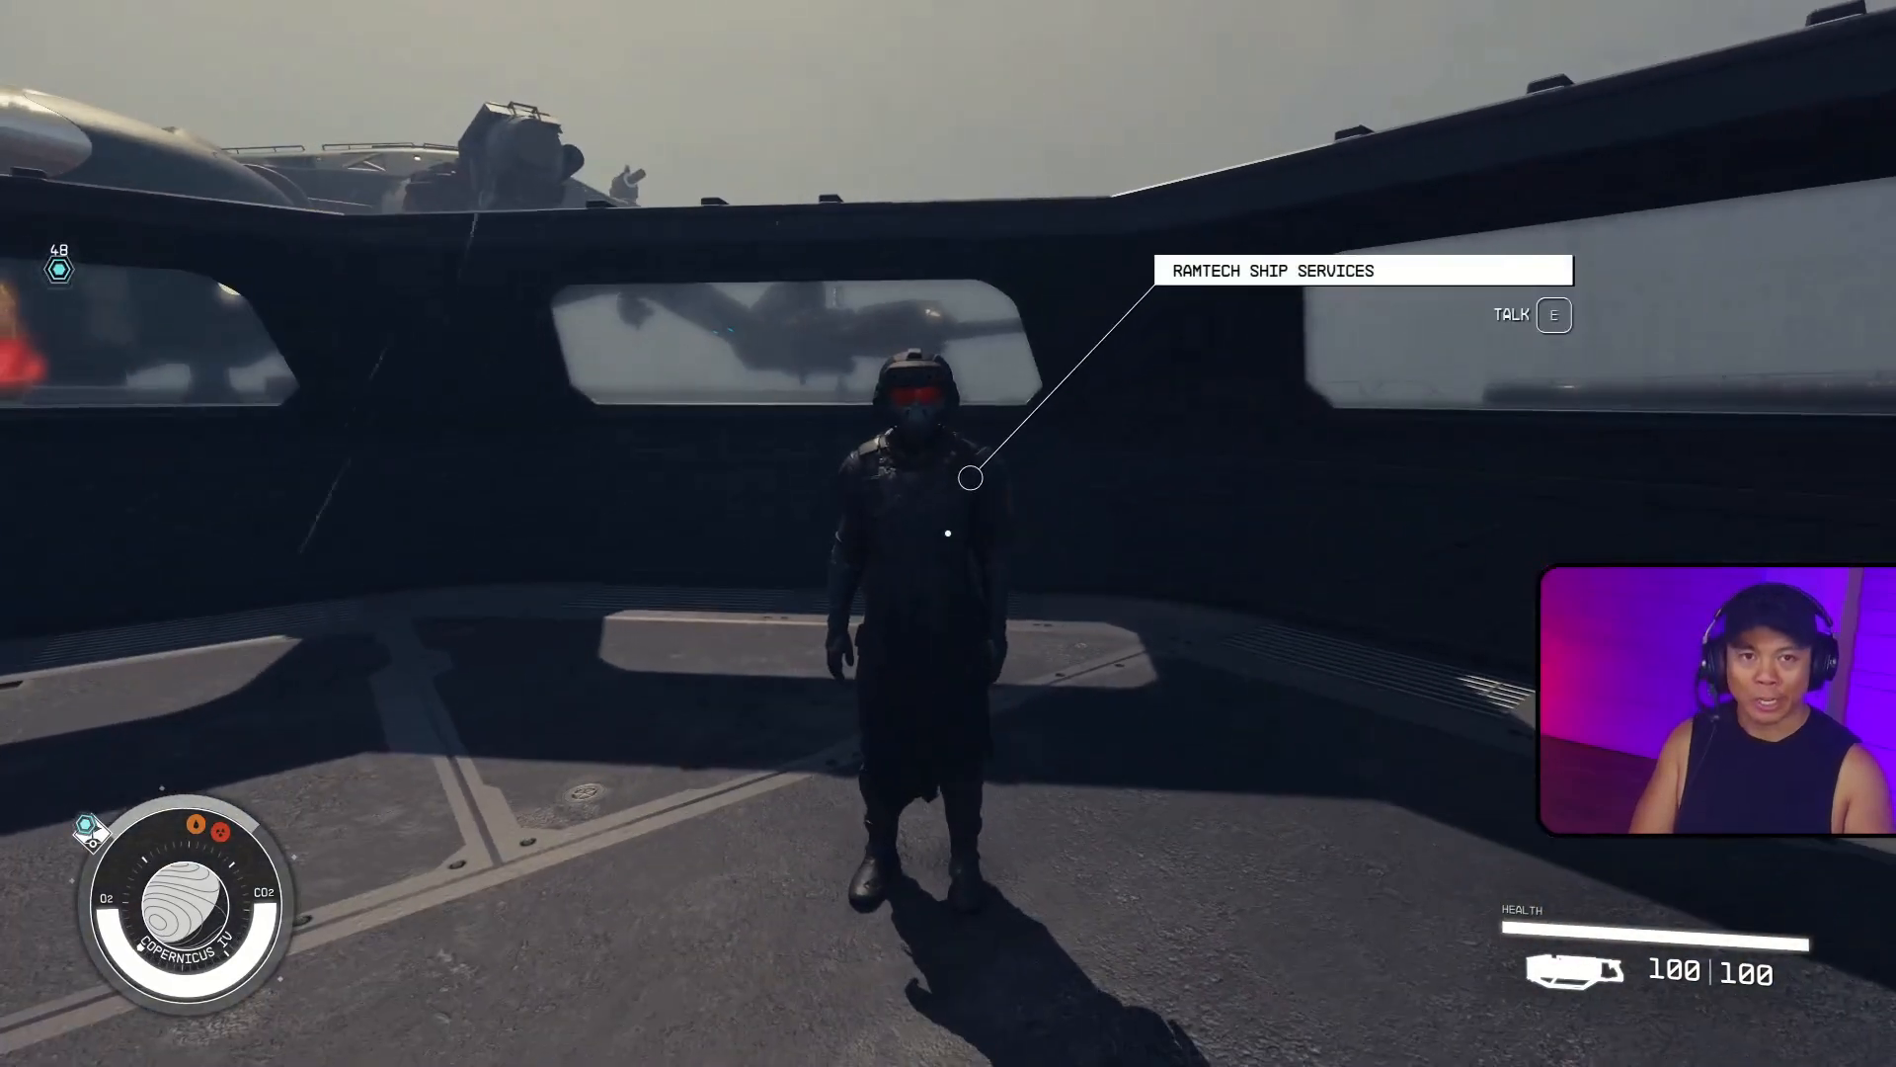
{"action": "key", "text": "s"}
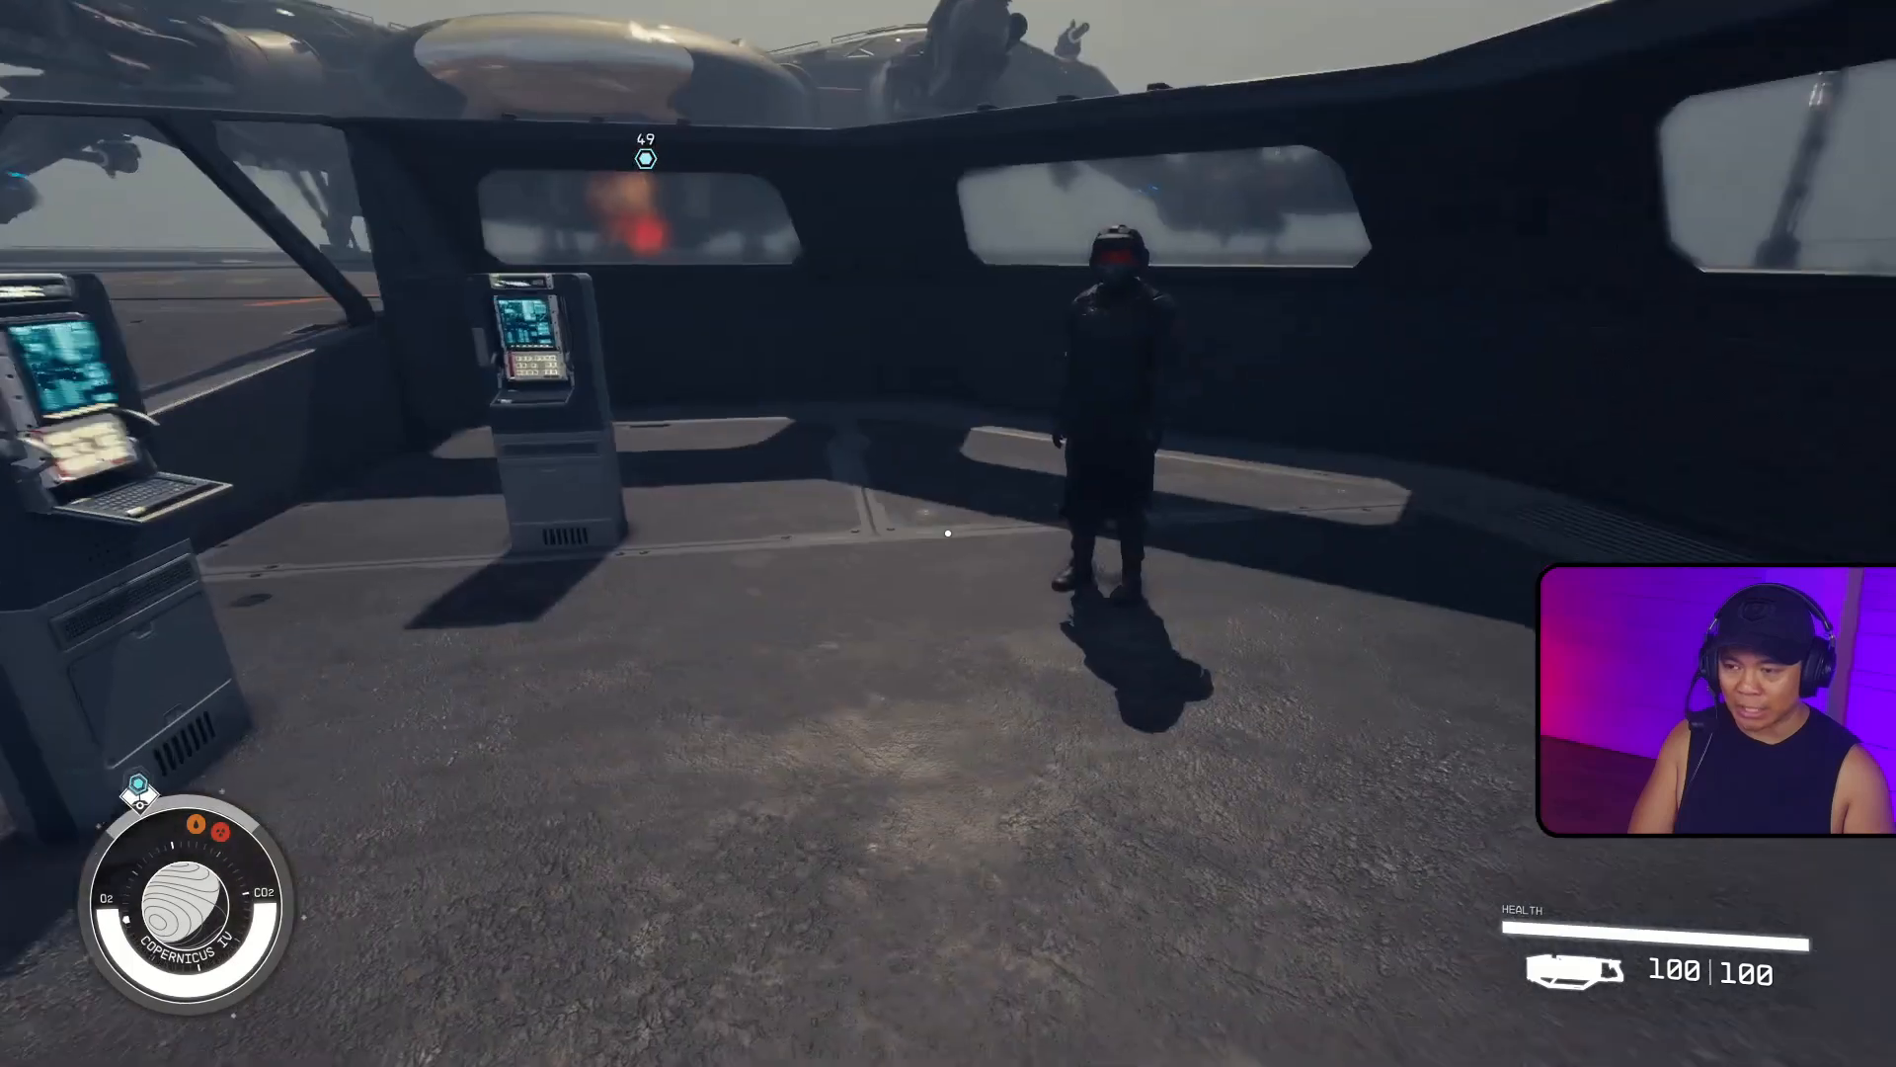
{"action": "key", "text": "w"}
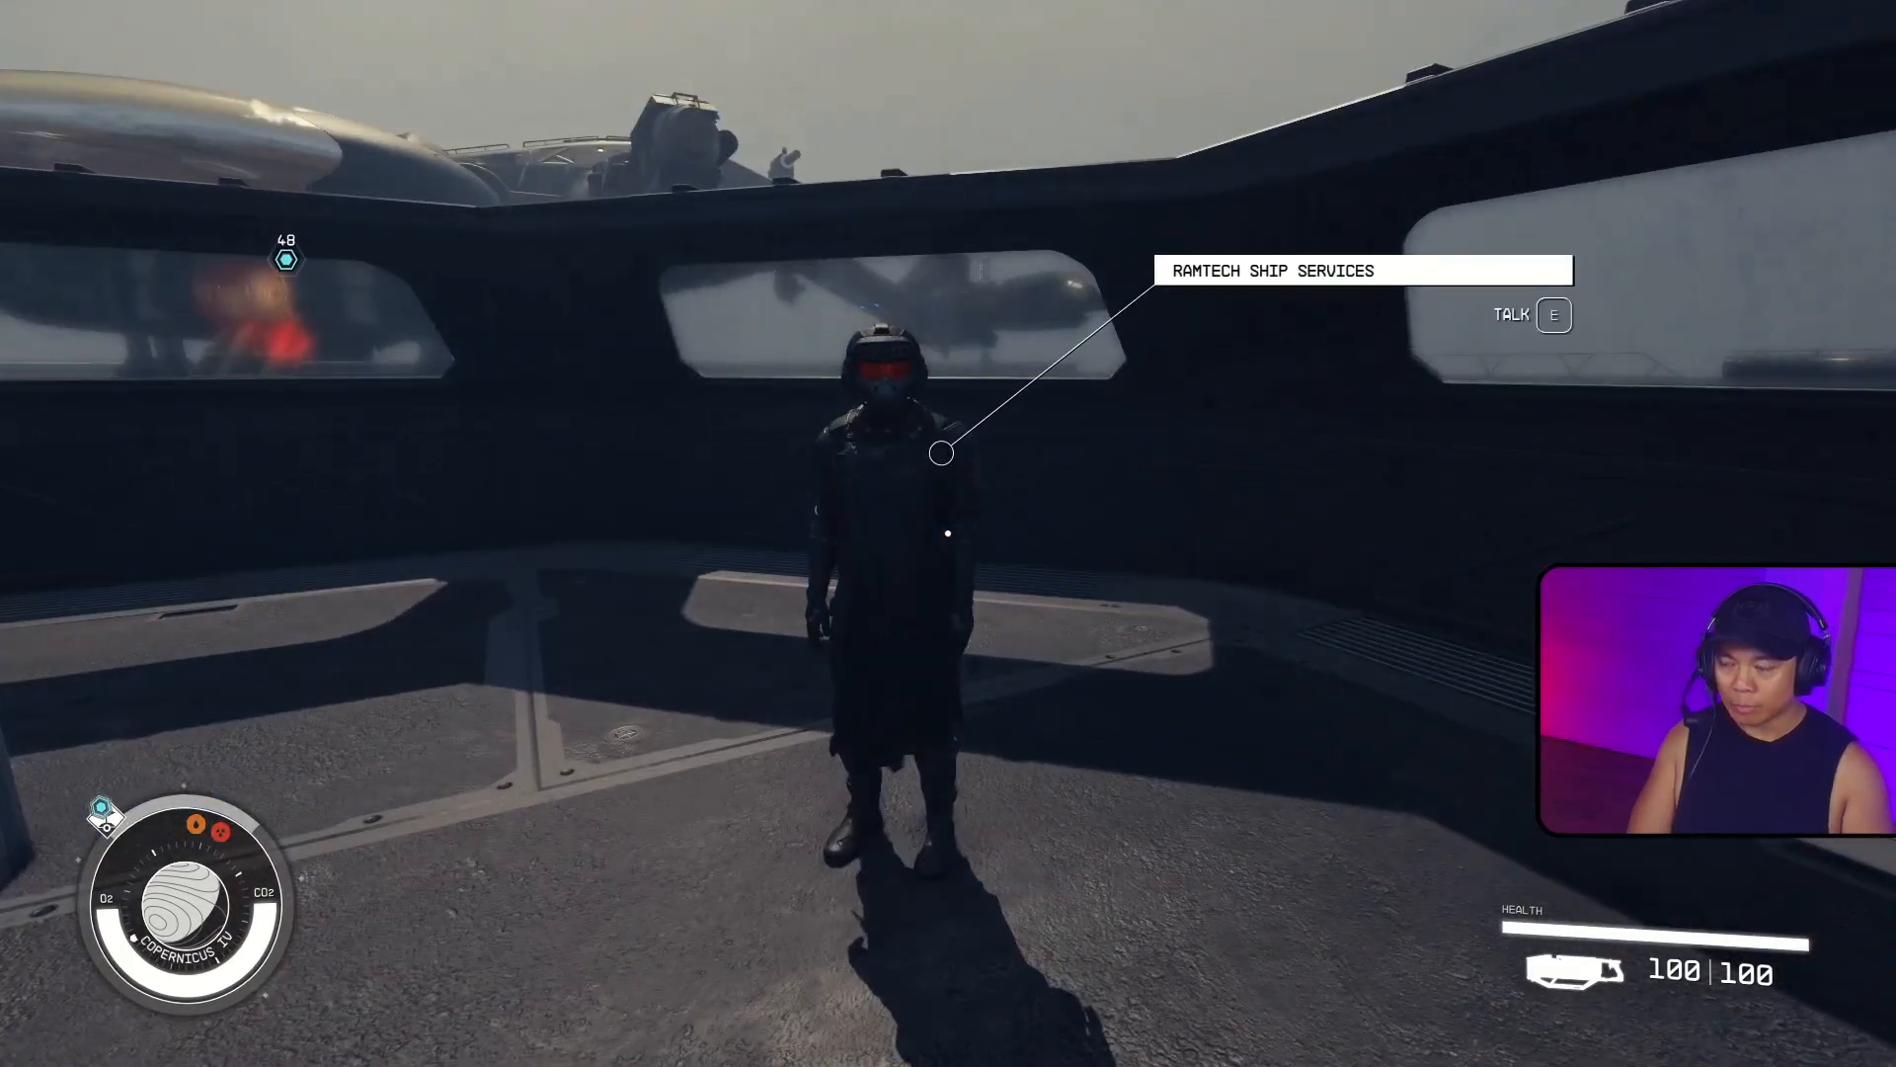
{"action": "key", "text": "w"}
{"action": "key", "text": "w"}
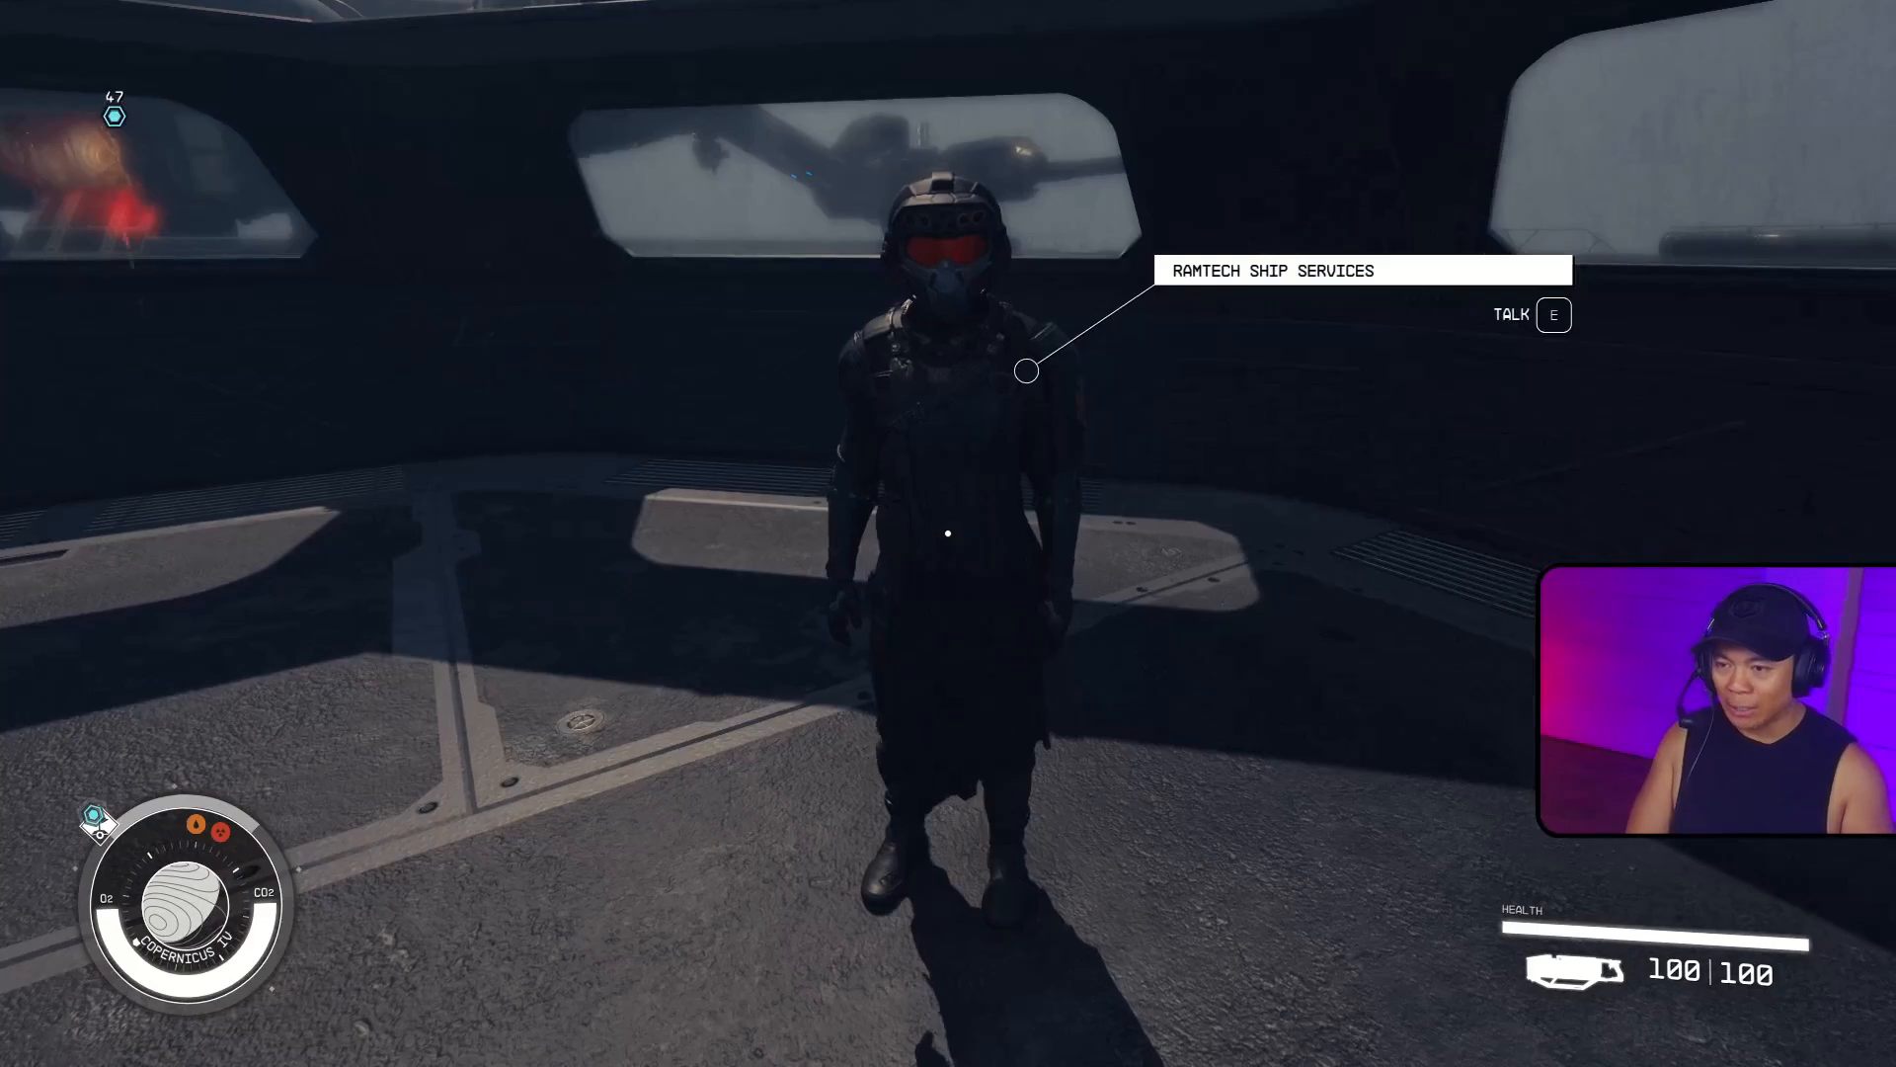
{"action": "key", "text": "s"}
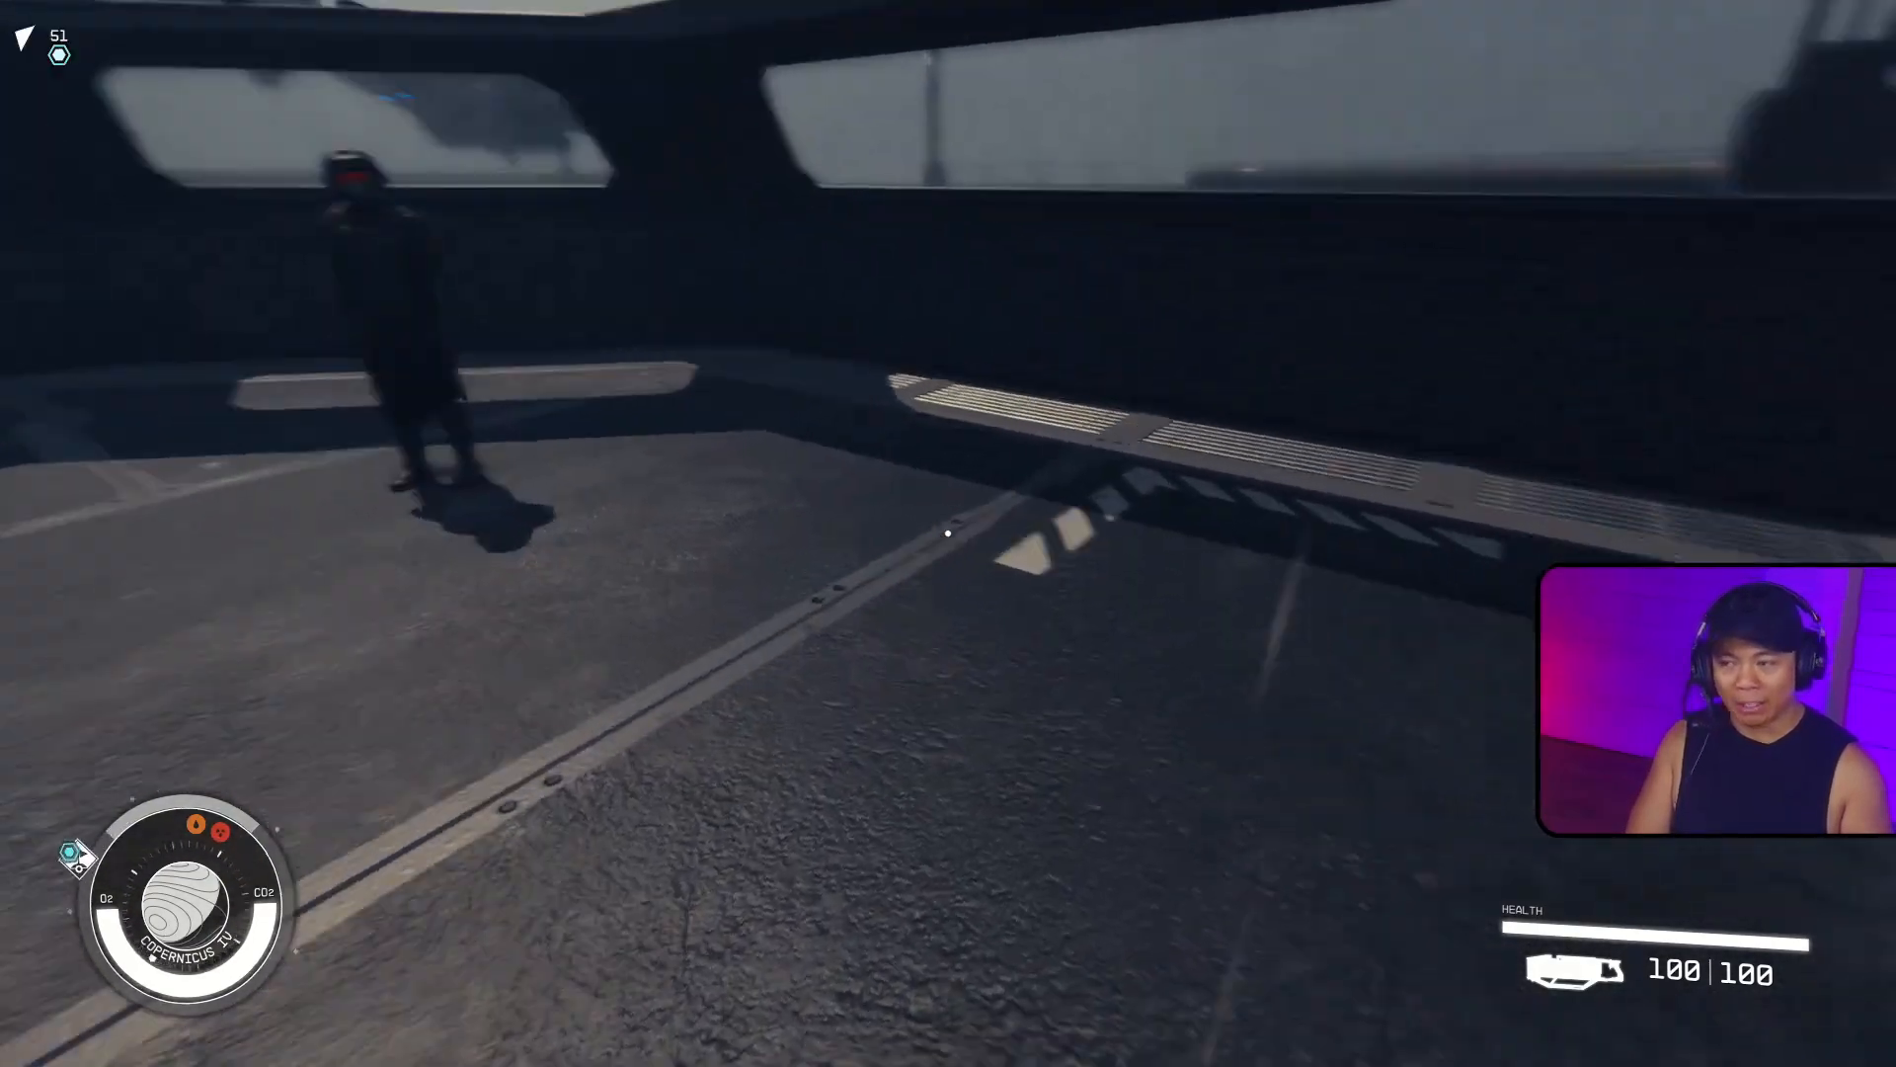
{"action": "key", "text": "w"}
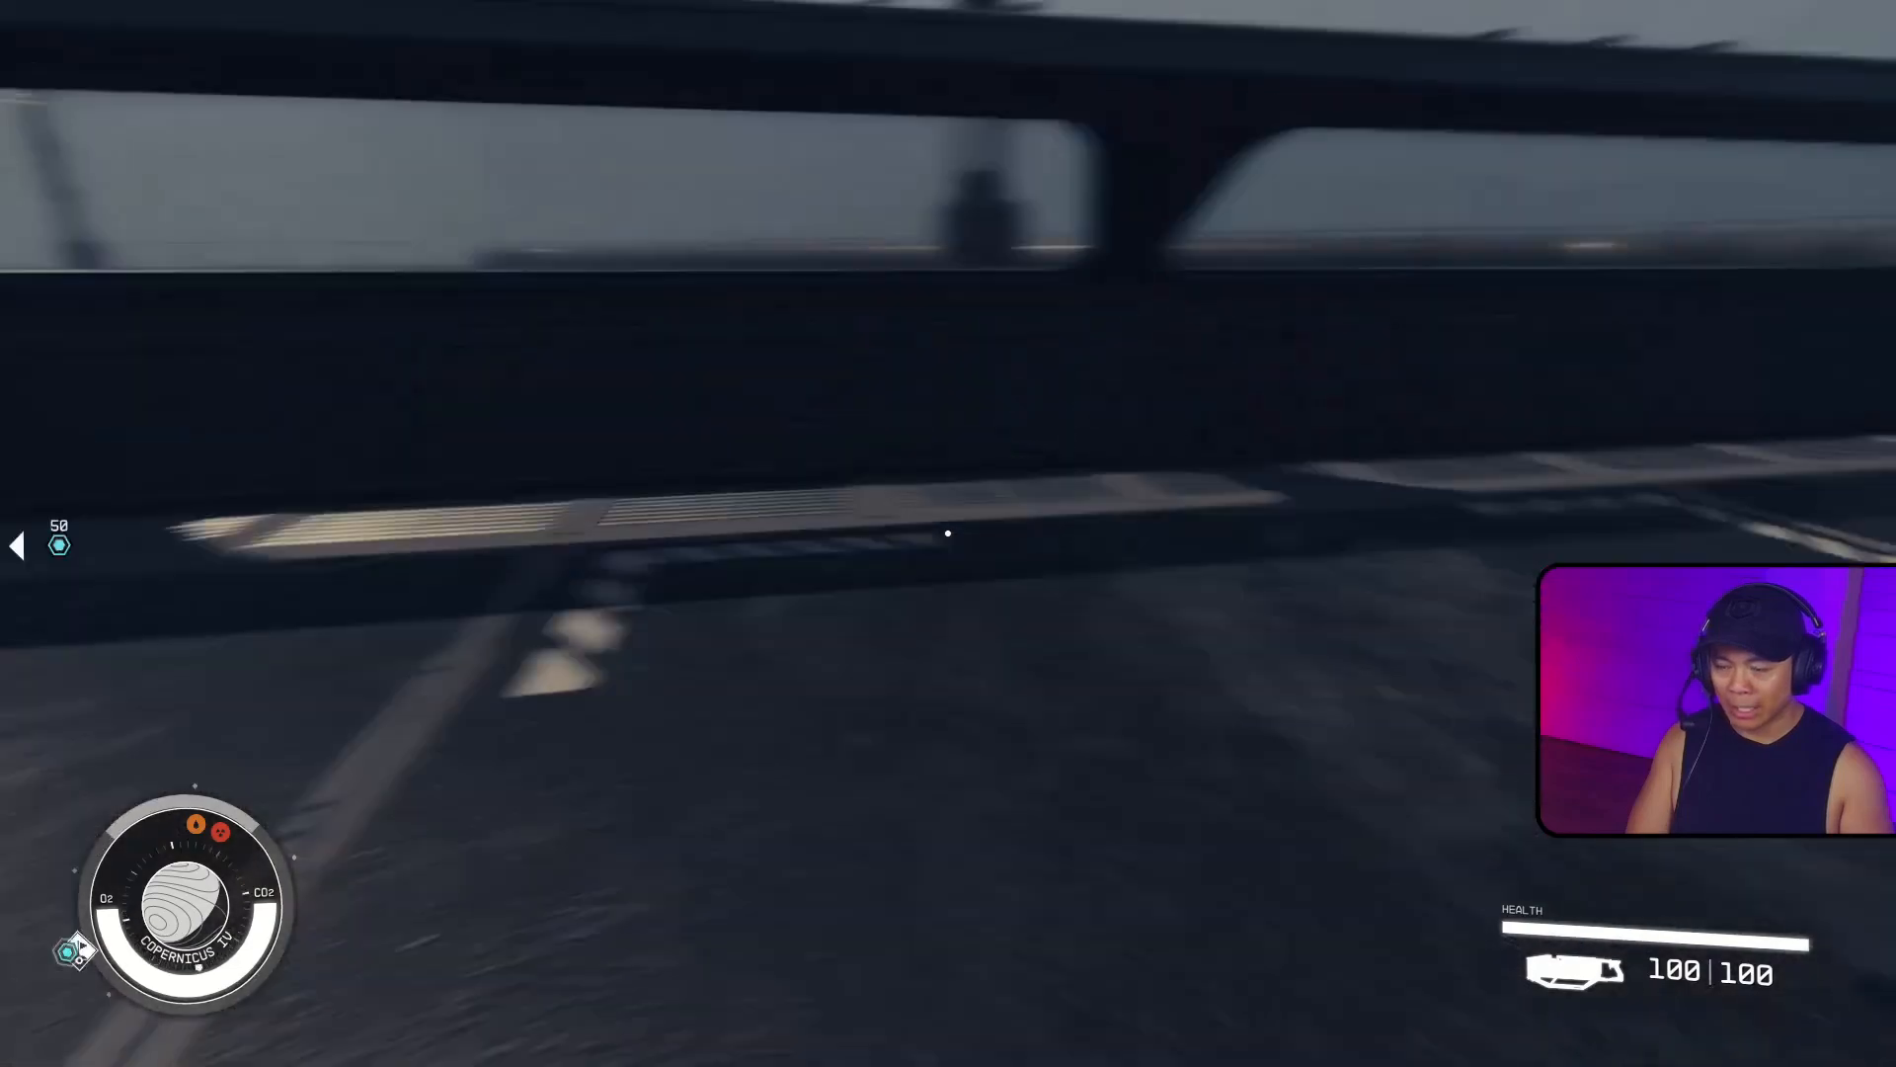
{"action": "key", "text": "w"}
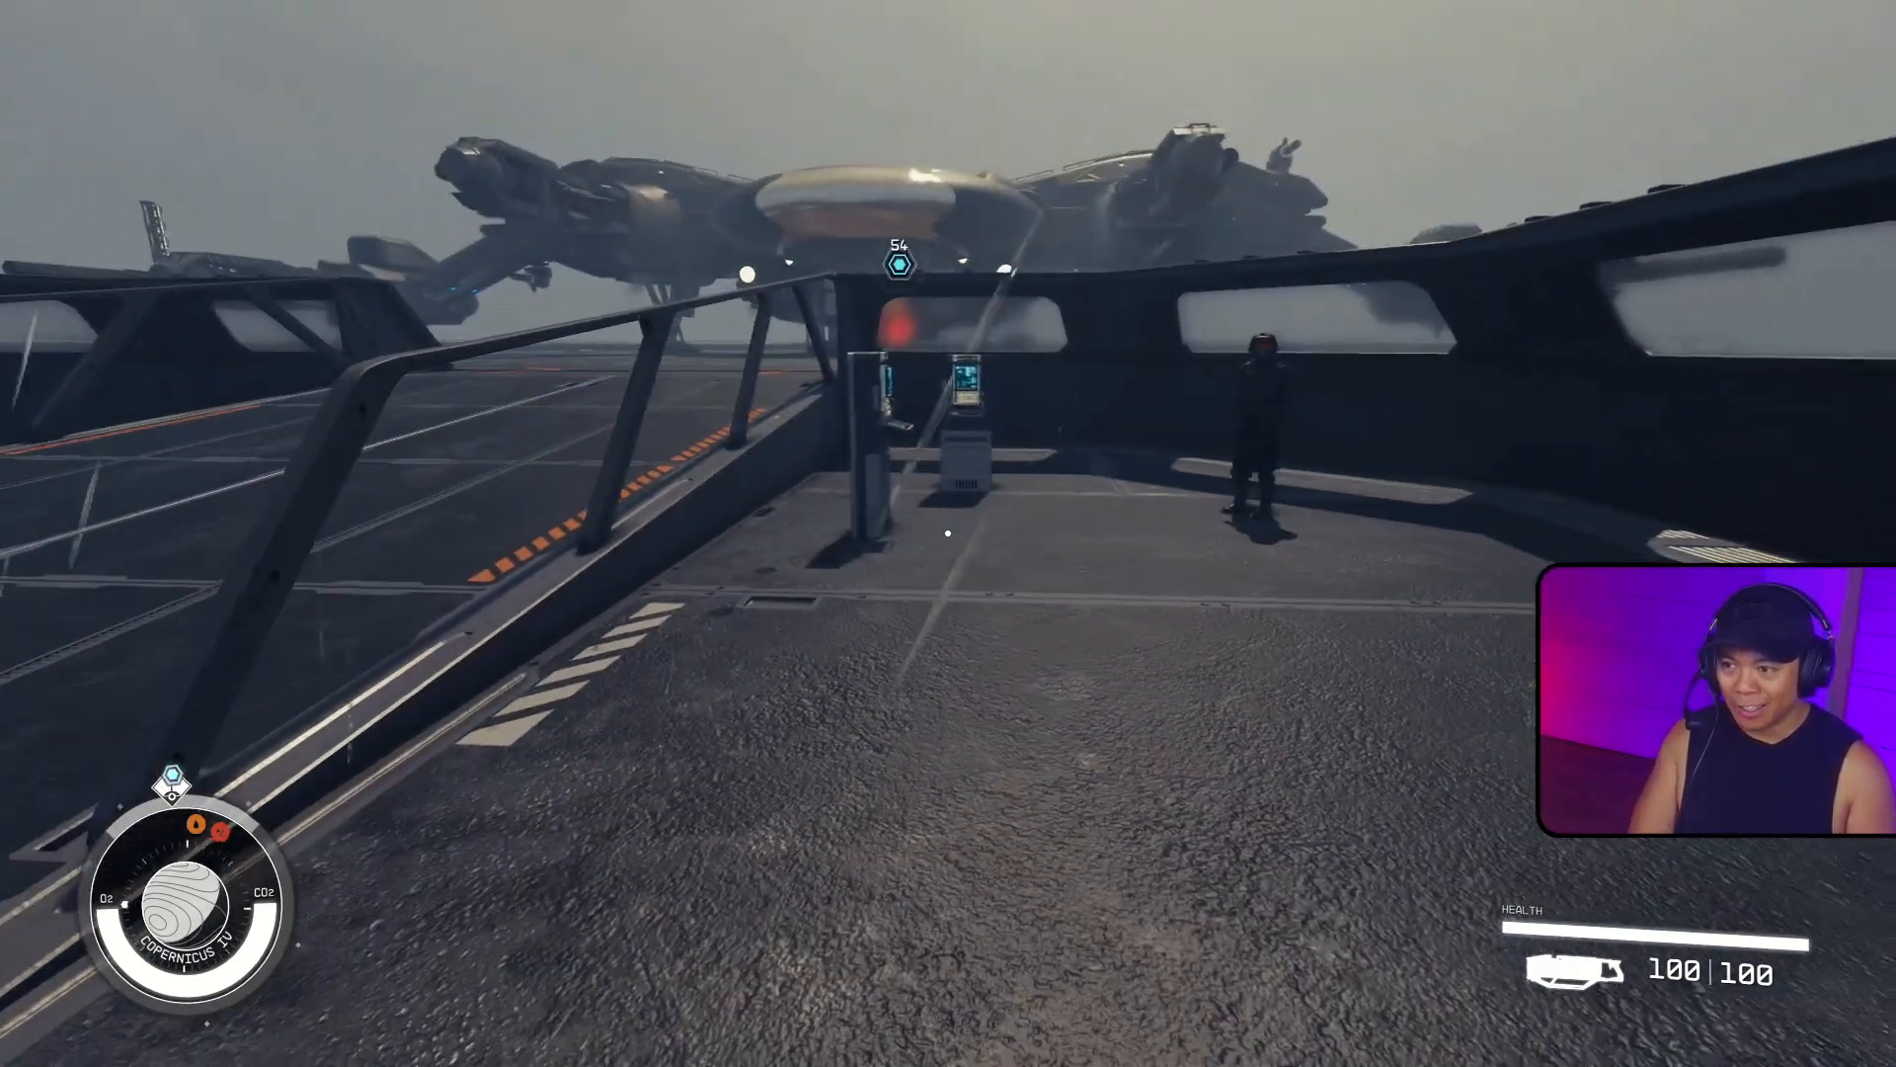
Activate the second outdoor kiosk, choose to view and modify ships, and open the Xeno Warbird in the ship builder.
{"action": "key", "text": "w"}
{"action": "key", "text": "e"}
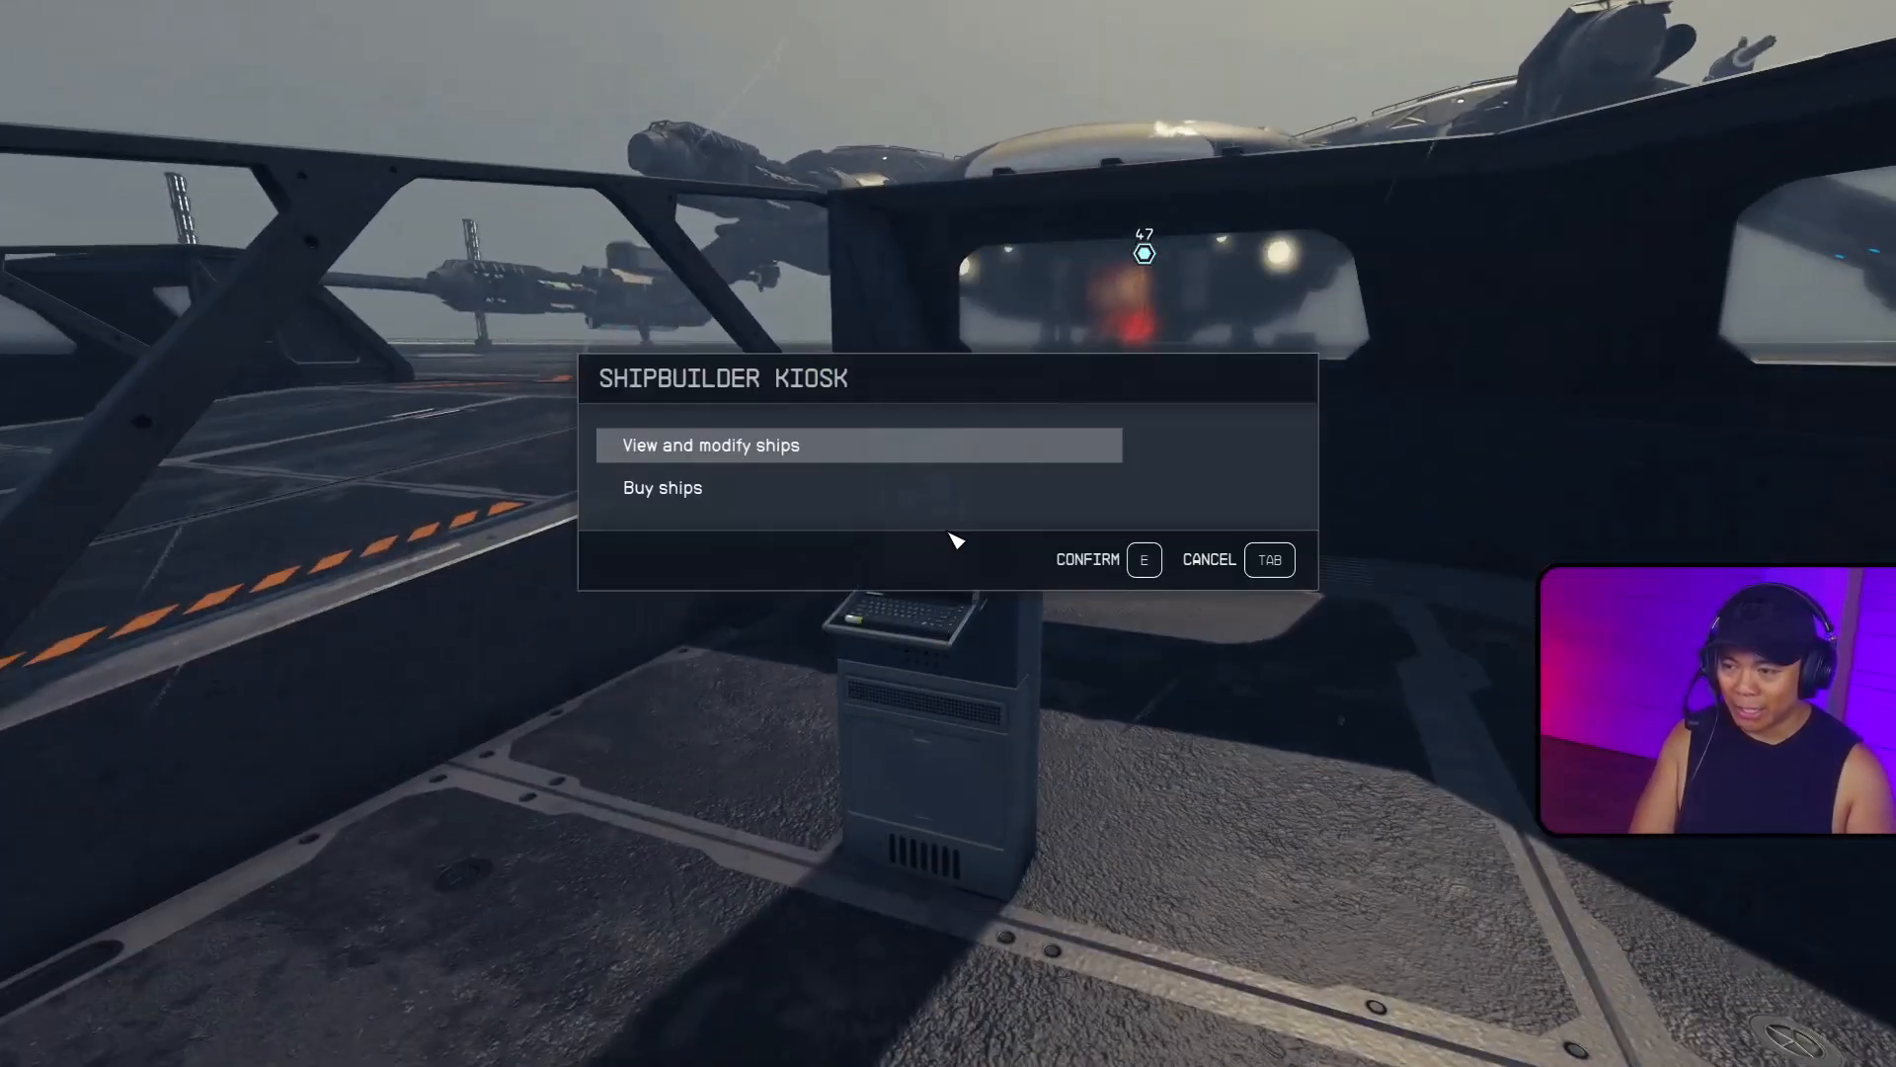
{"action": "left_click", "coordinate": [948, 446]}
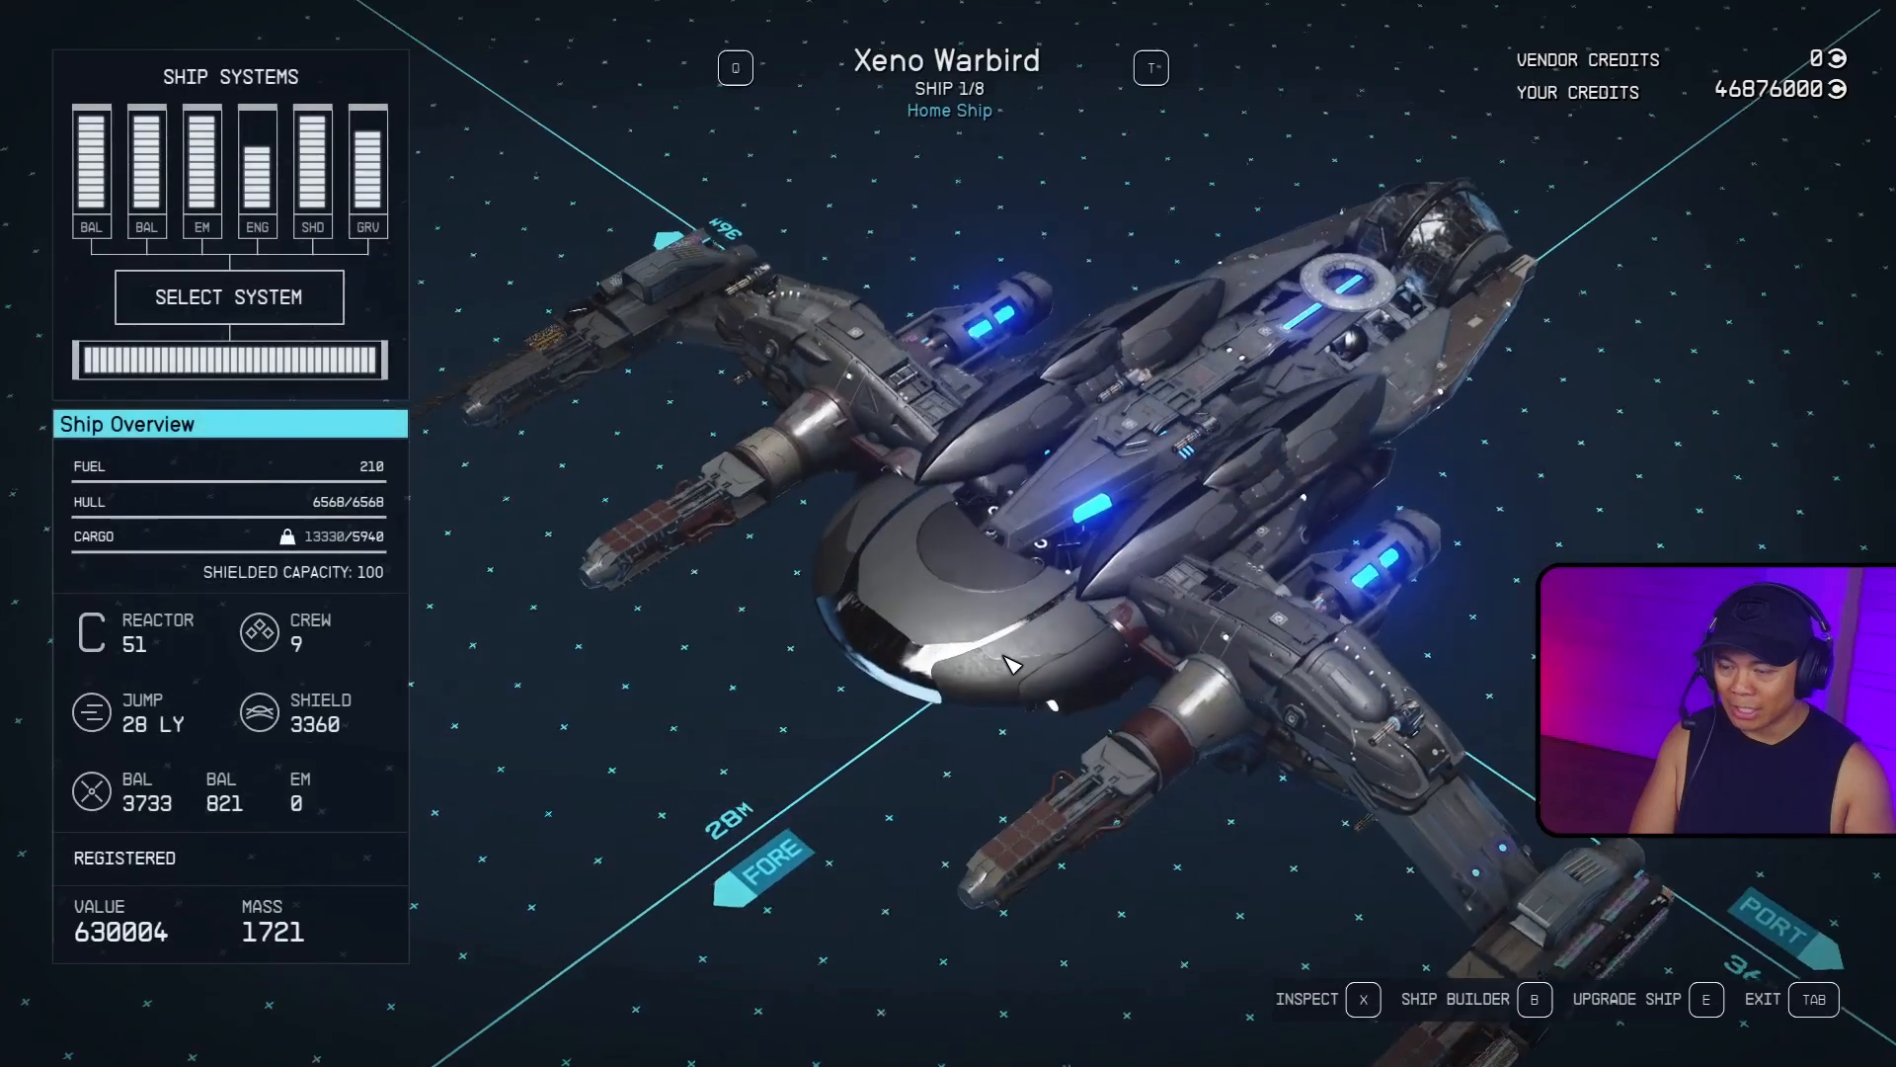
{"action": "key", "text": "b"}
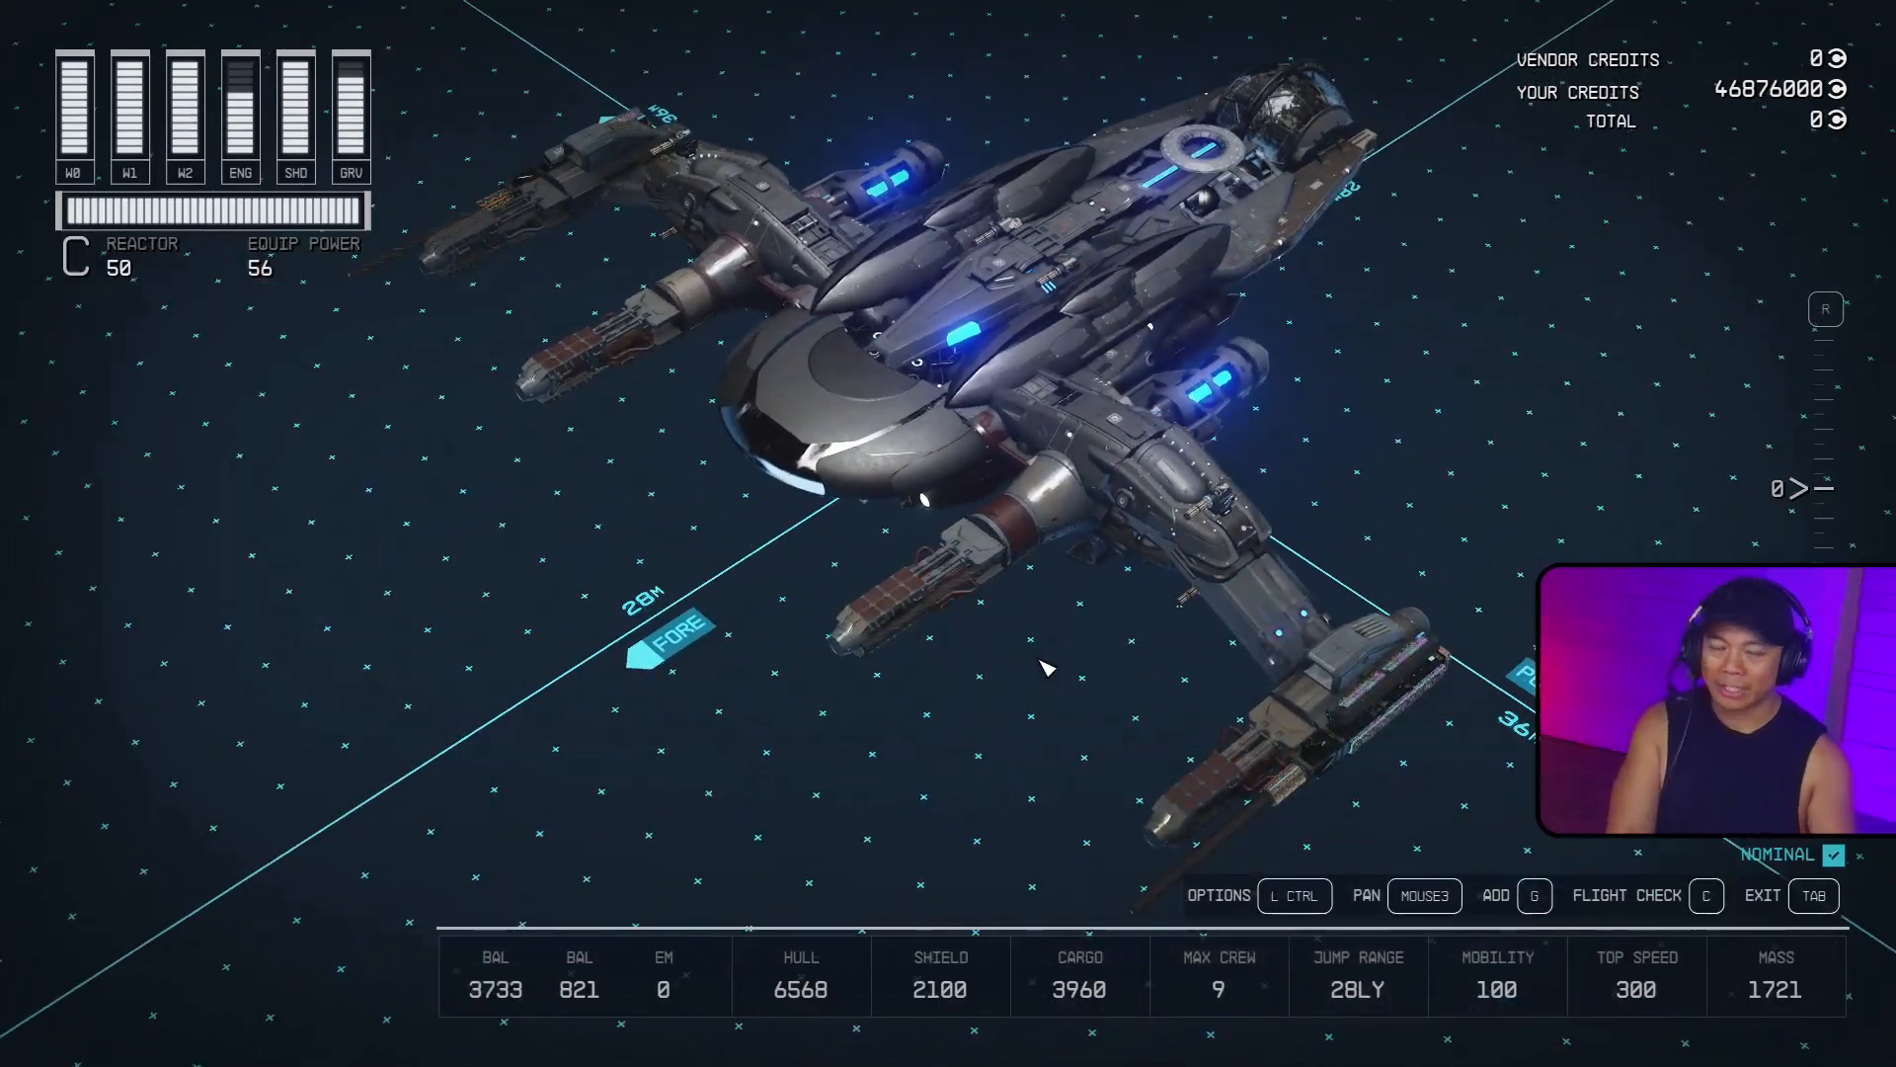